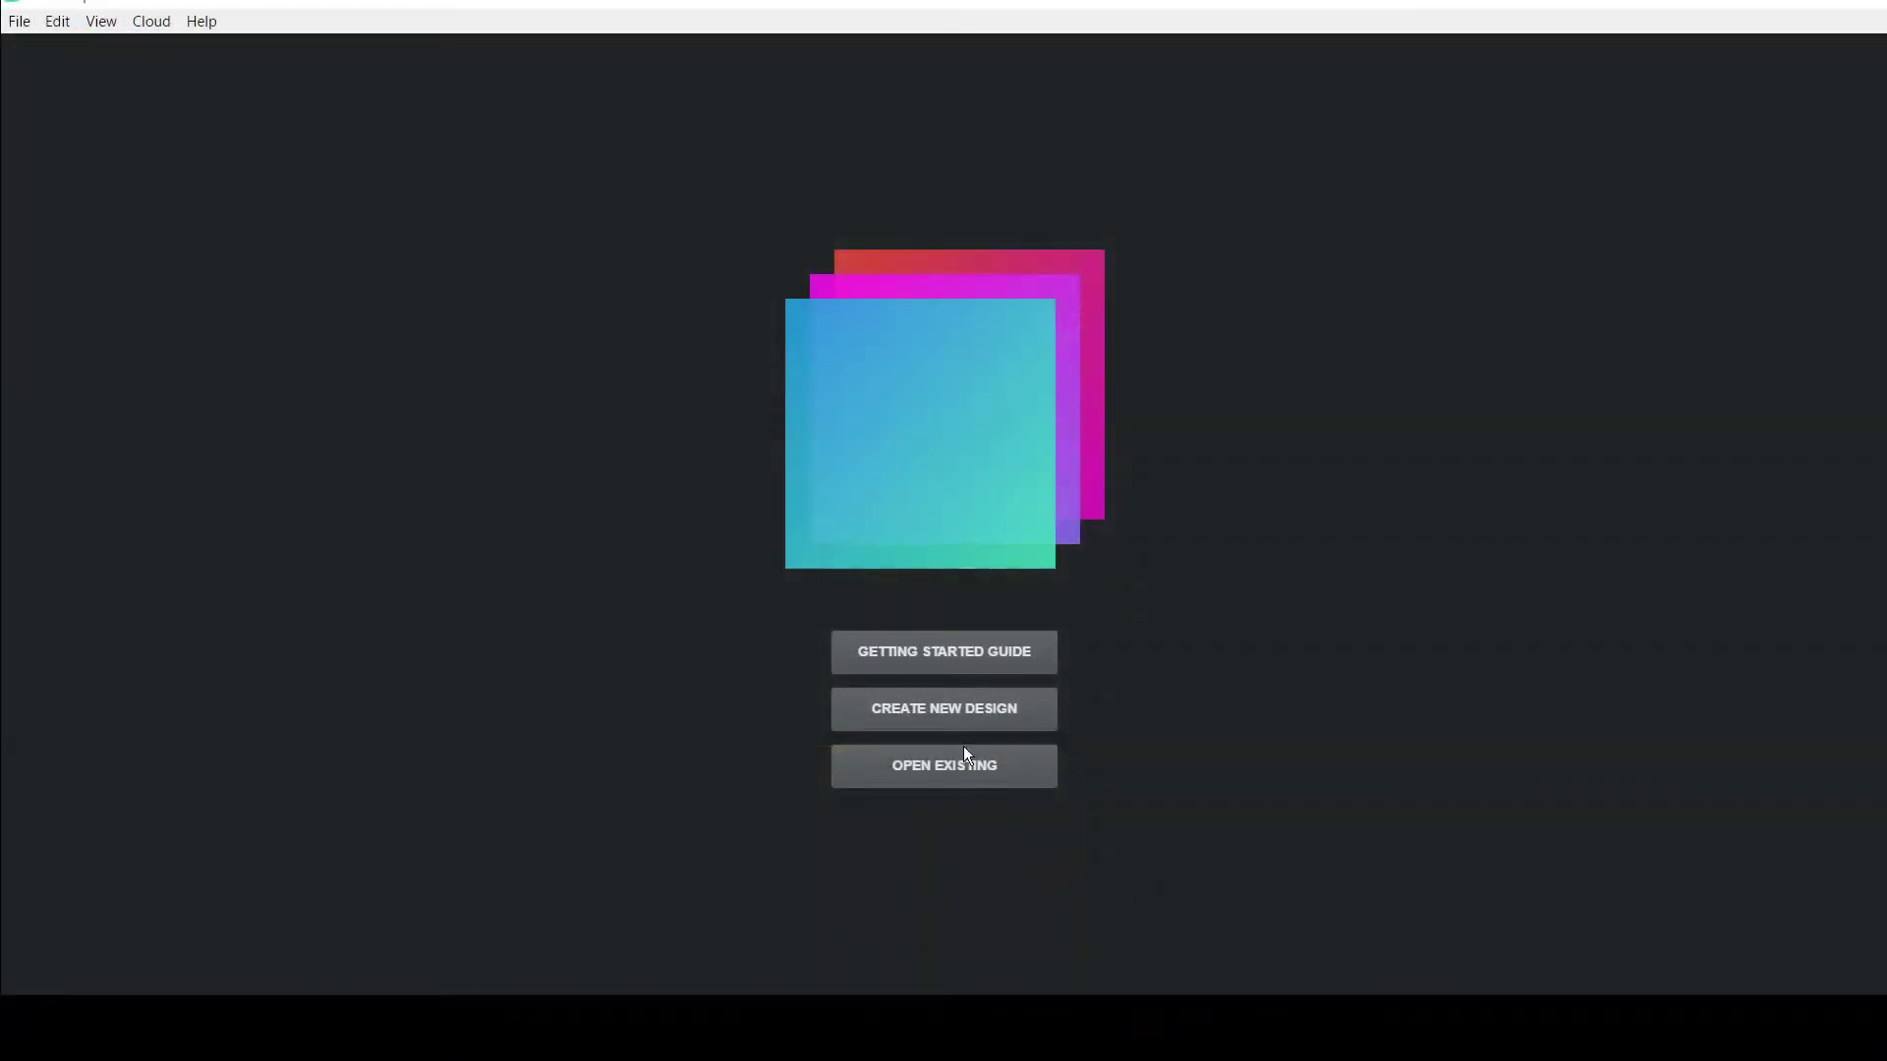
Create a new blank Bootstrap 4.3 design named "Apple Website"
{"action": "left_click", "coordinate": [966, 717]}
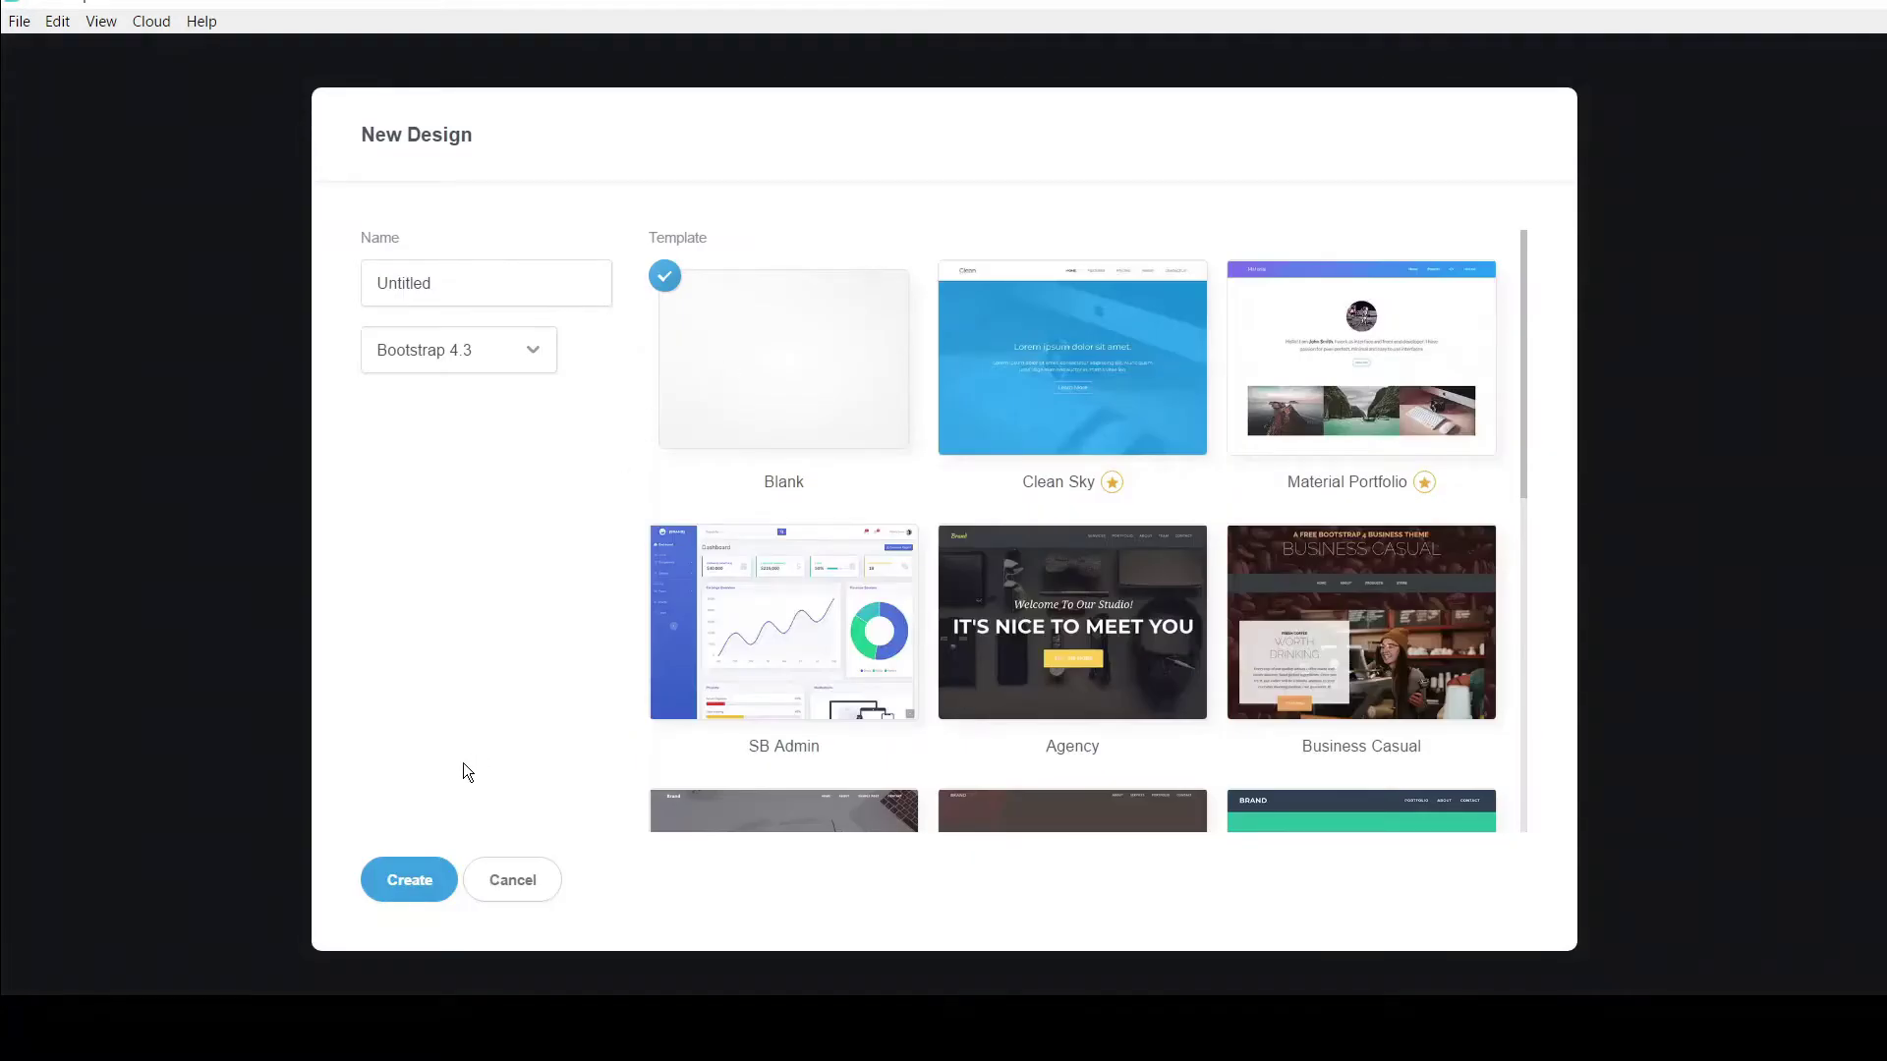
{"action": "double_click", "coordinate": [486, 285]}
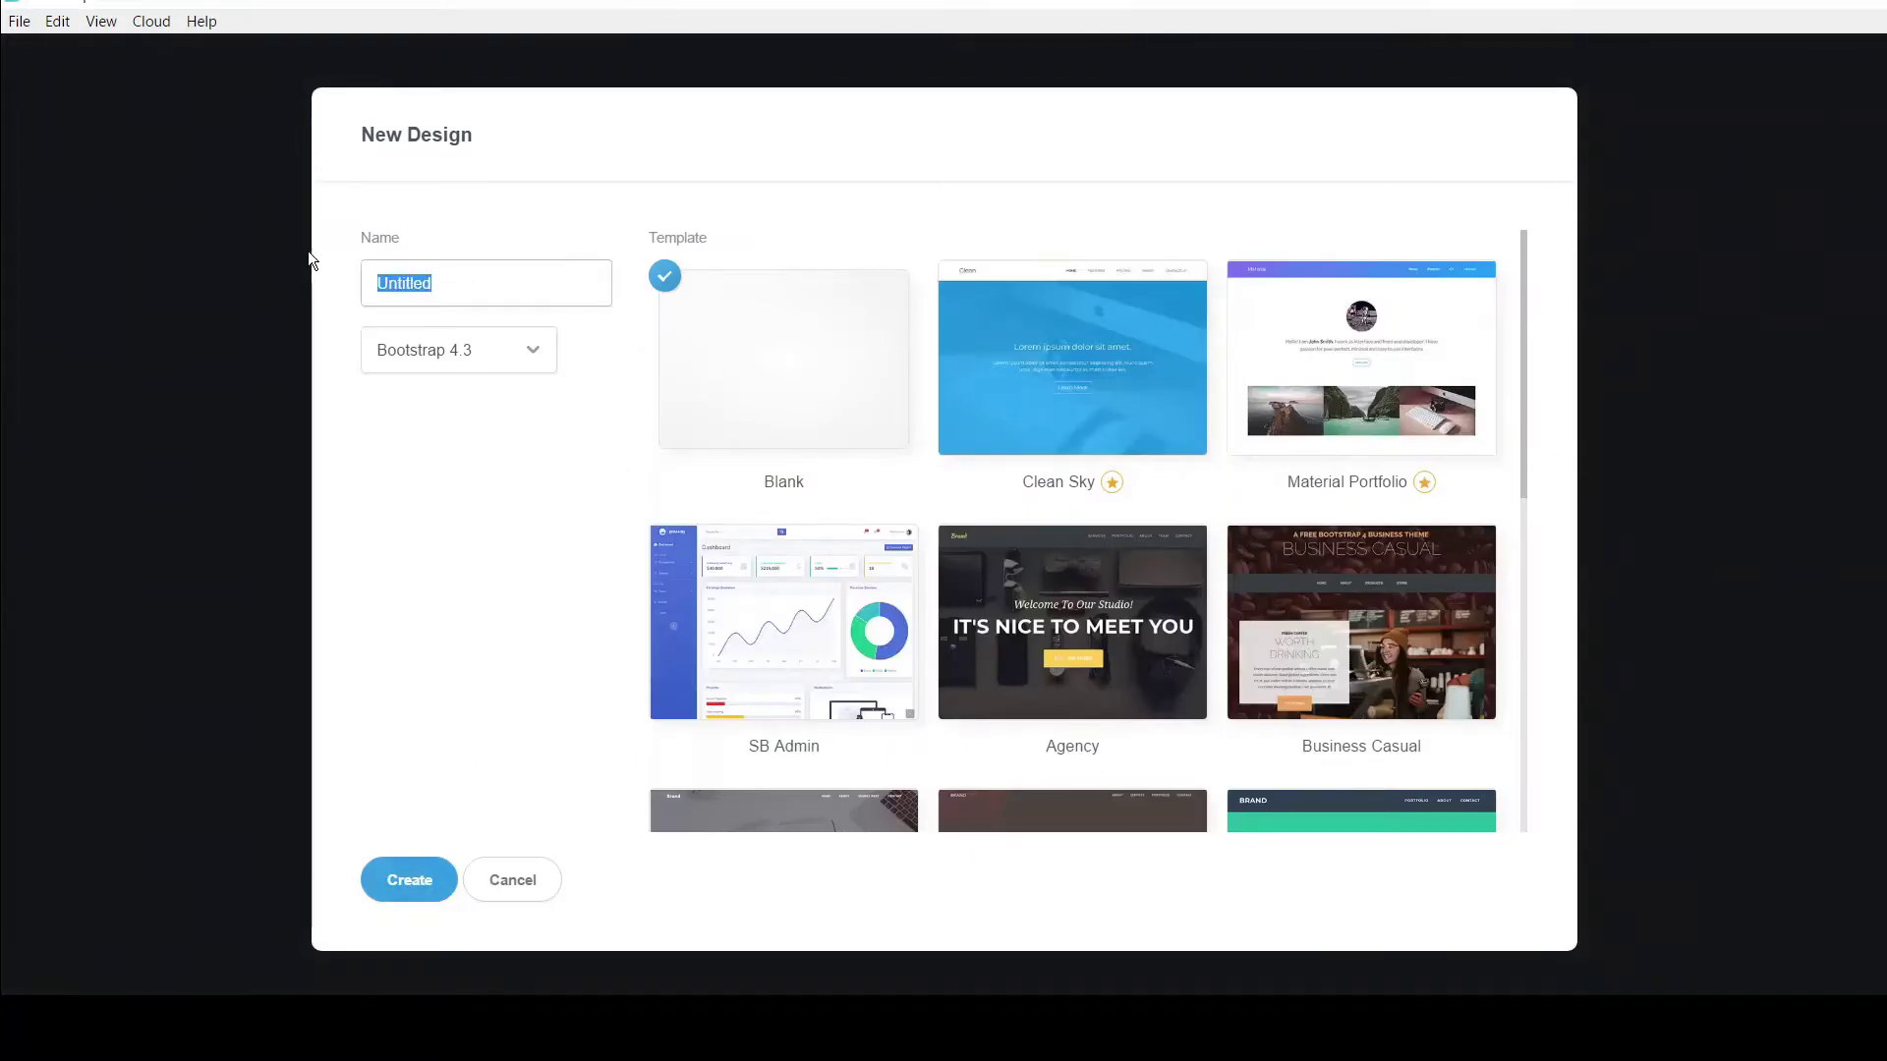
{"action": "type", "text": "Apple Website"}
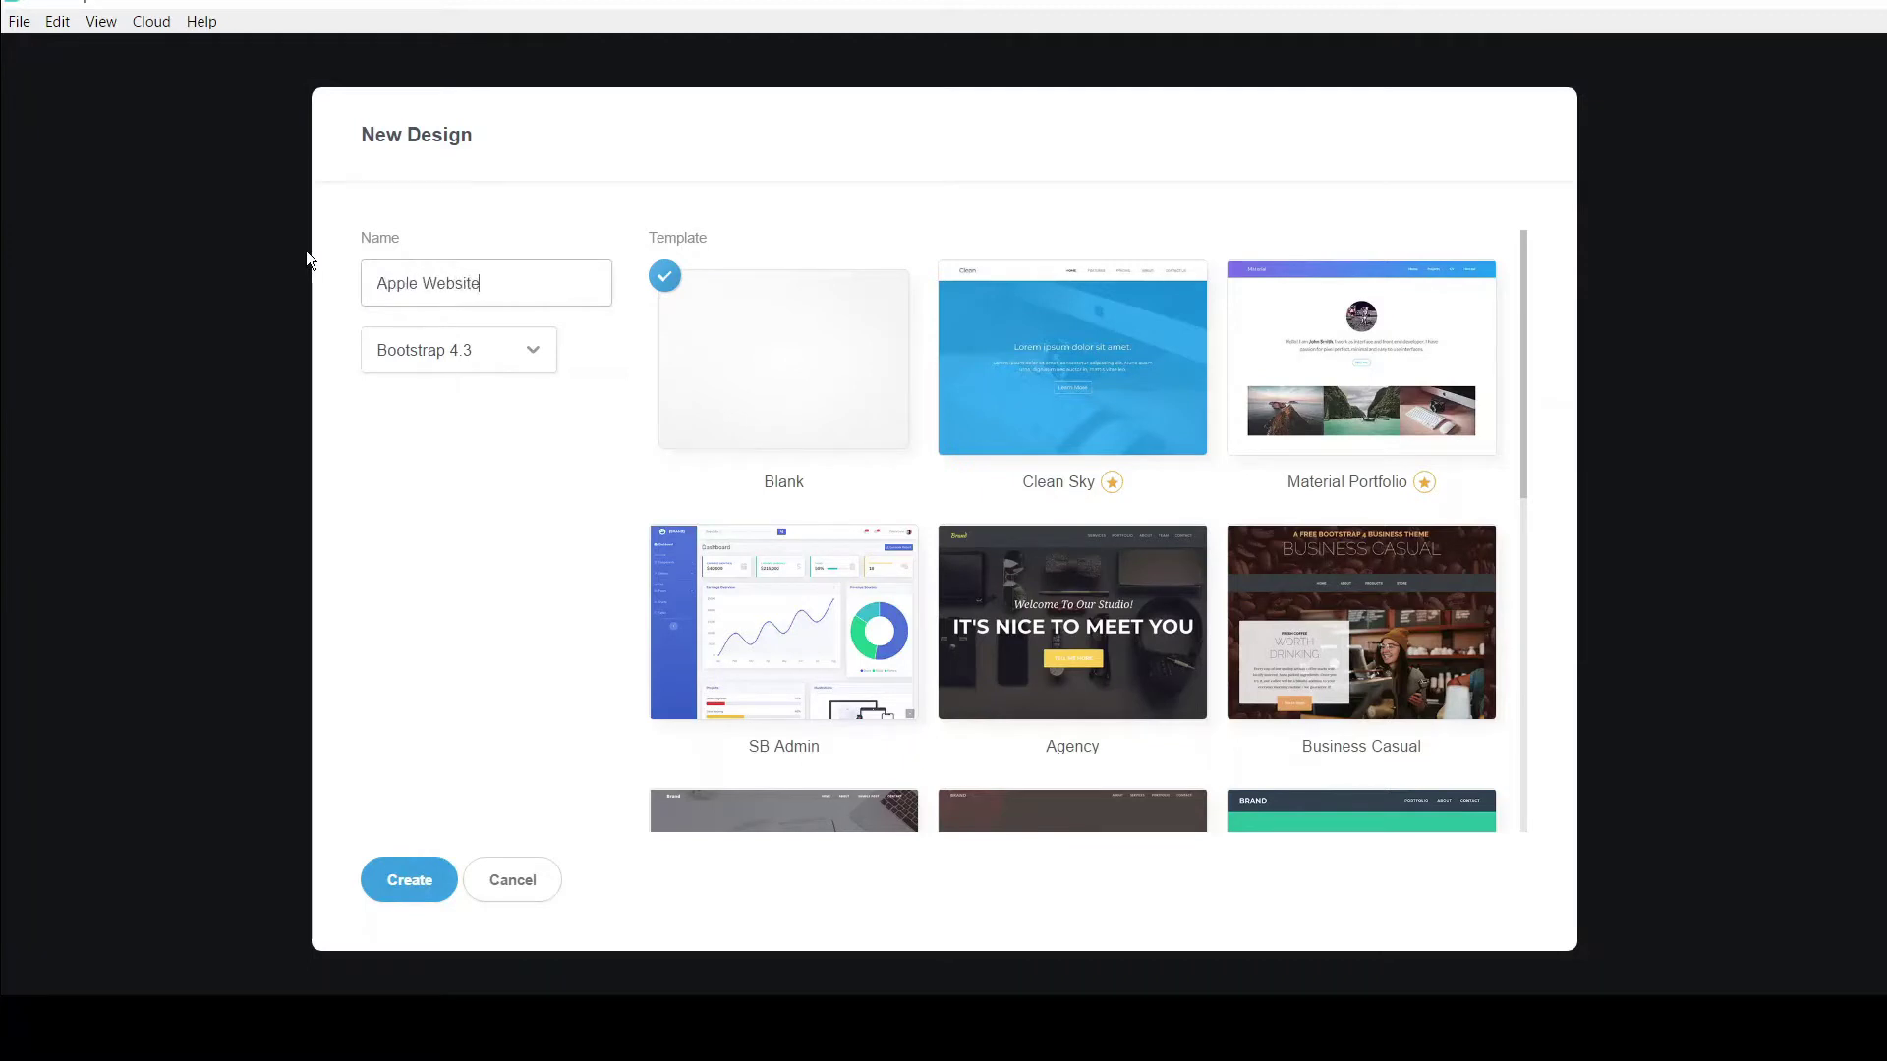
{"action": "left_click", "coordinate": [403, 879]}
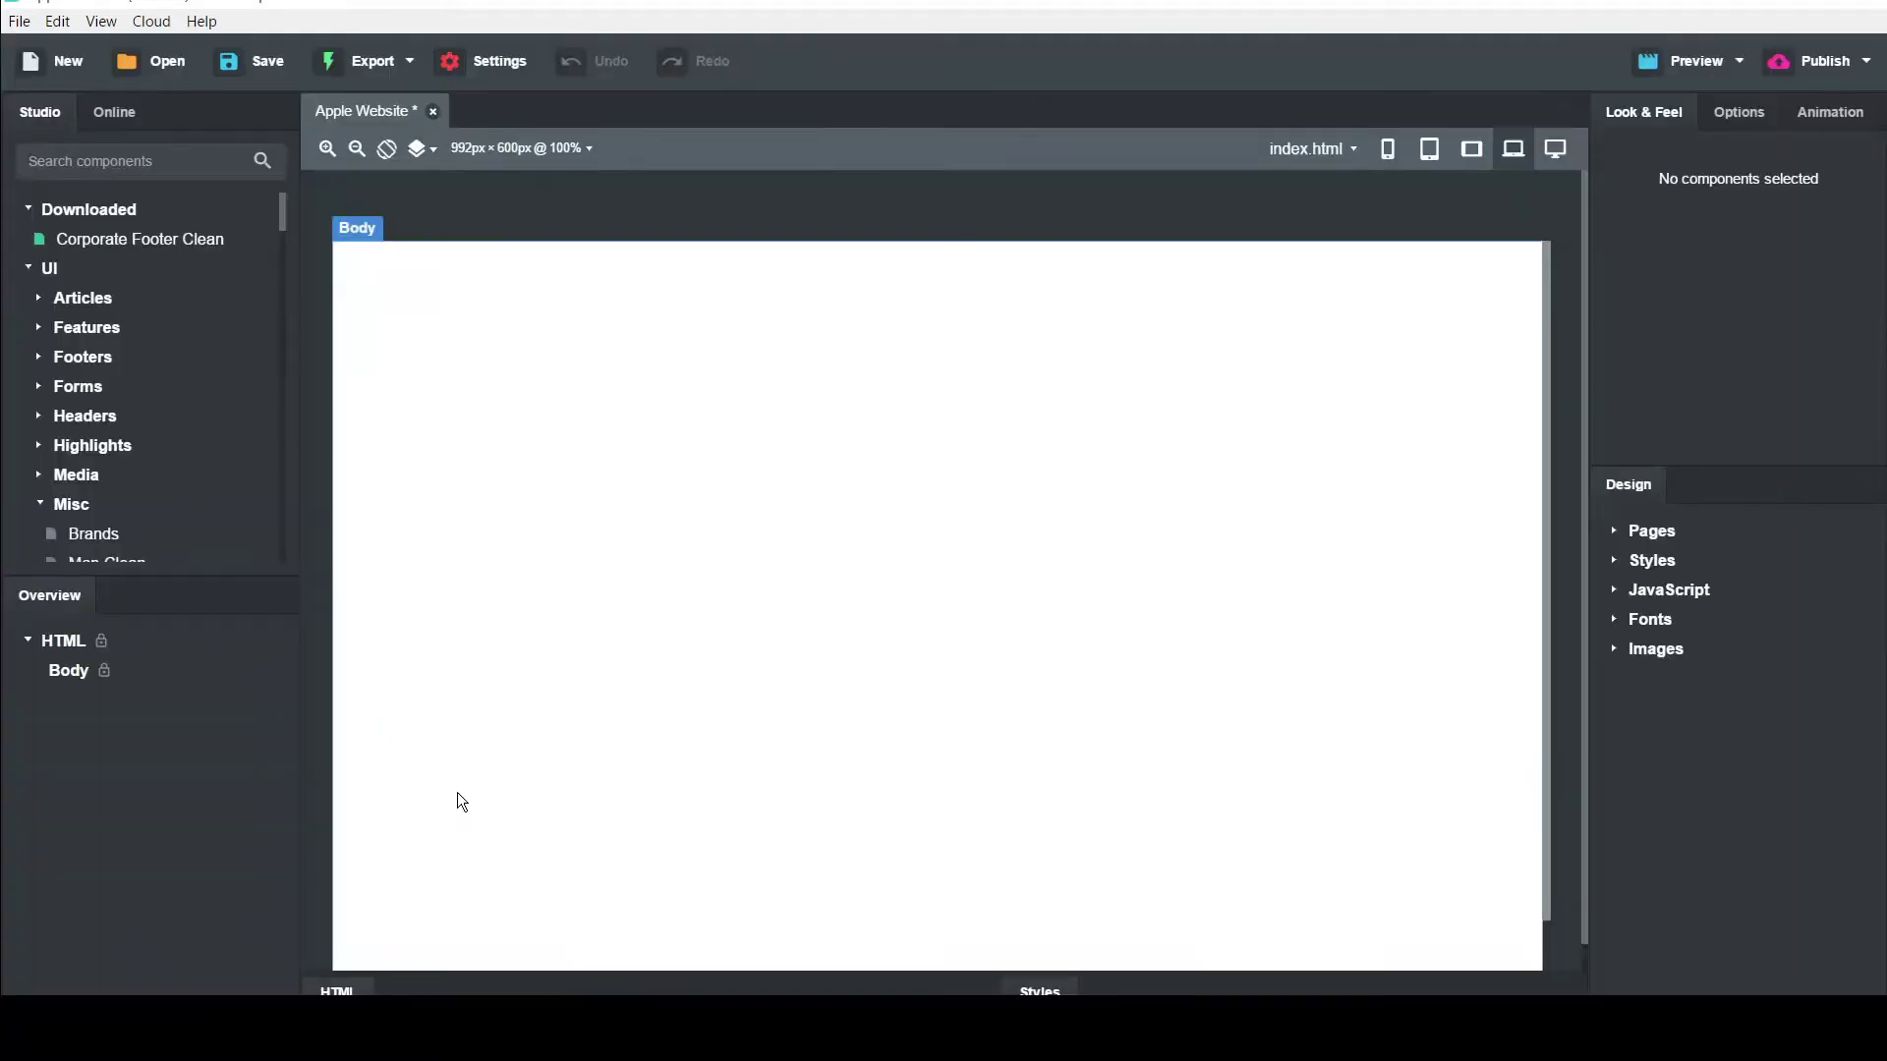
Find the Navbar component and add it to the top of the page body
{"action": "left_click", "coordinate": [447, 713]}
{"action": "type", "text": "navbar"}
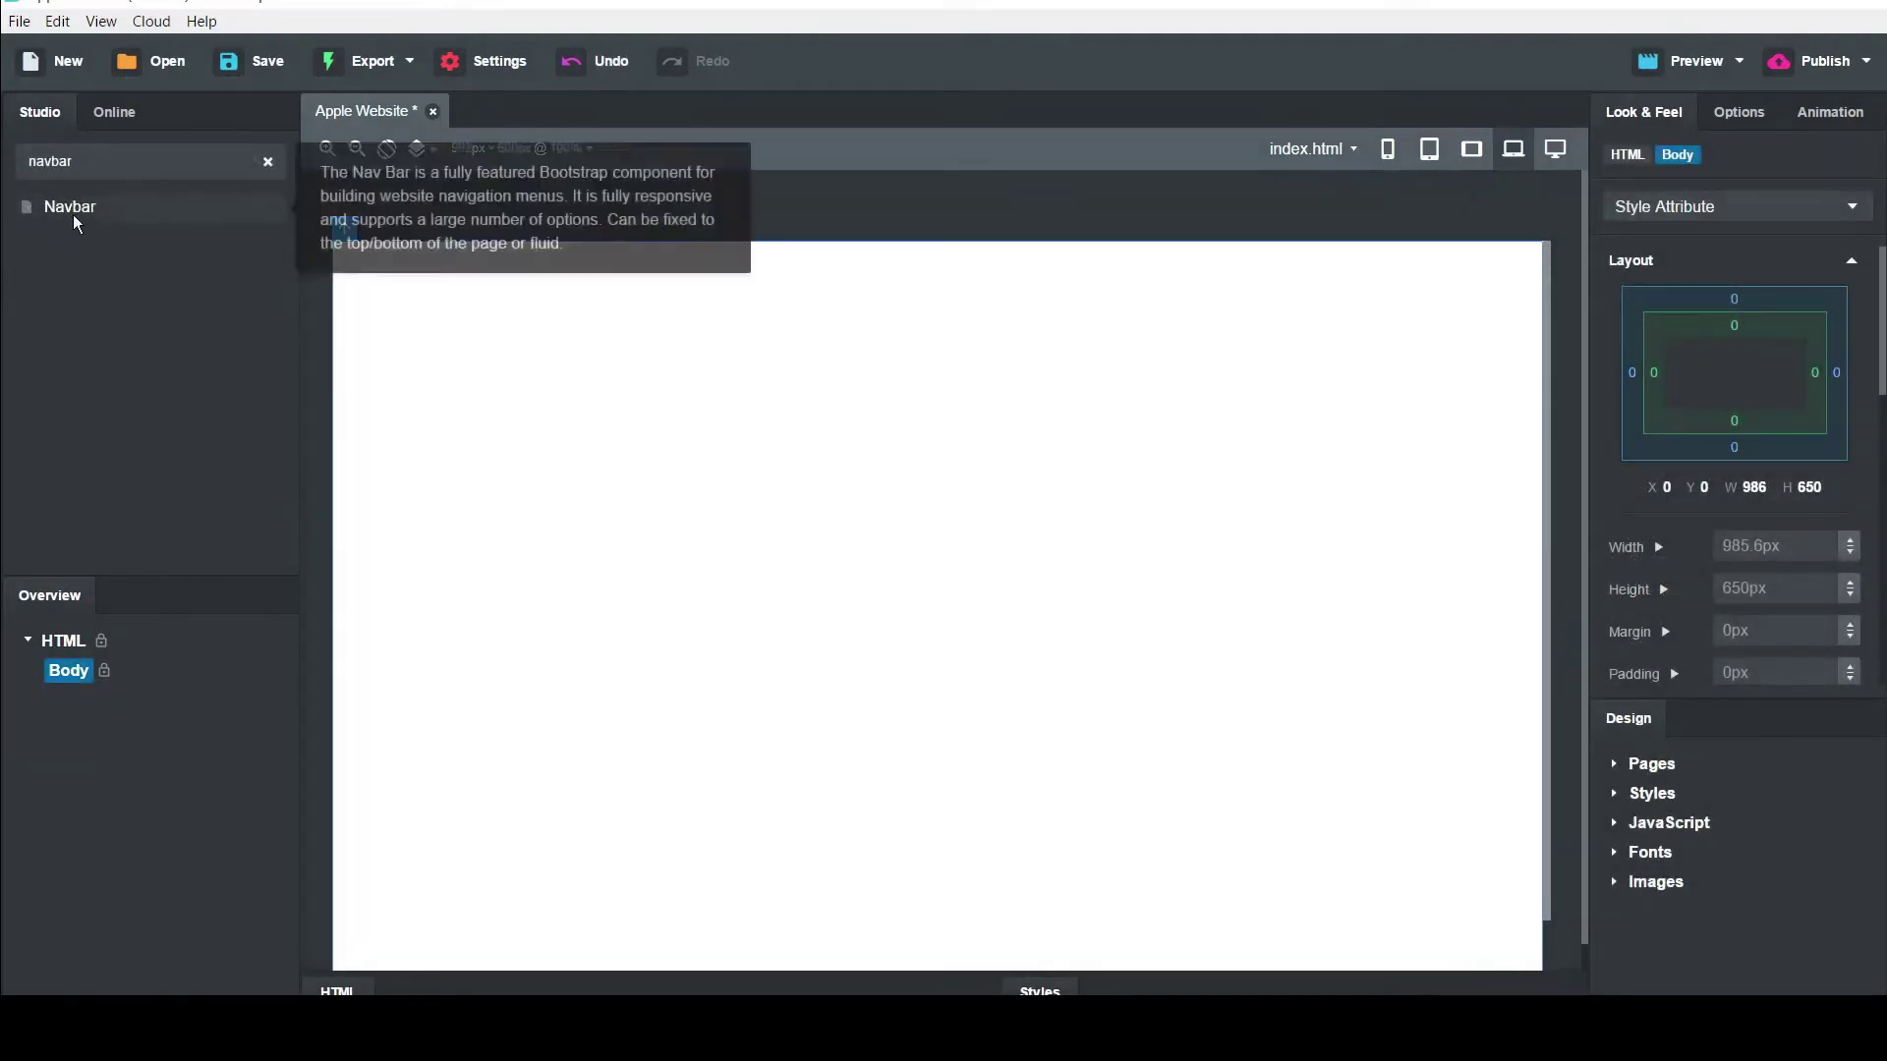
{"action": "left_click_drag", "start_coordinate": [73, 214], "coordinate": [404, 252]}
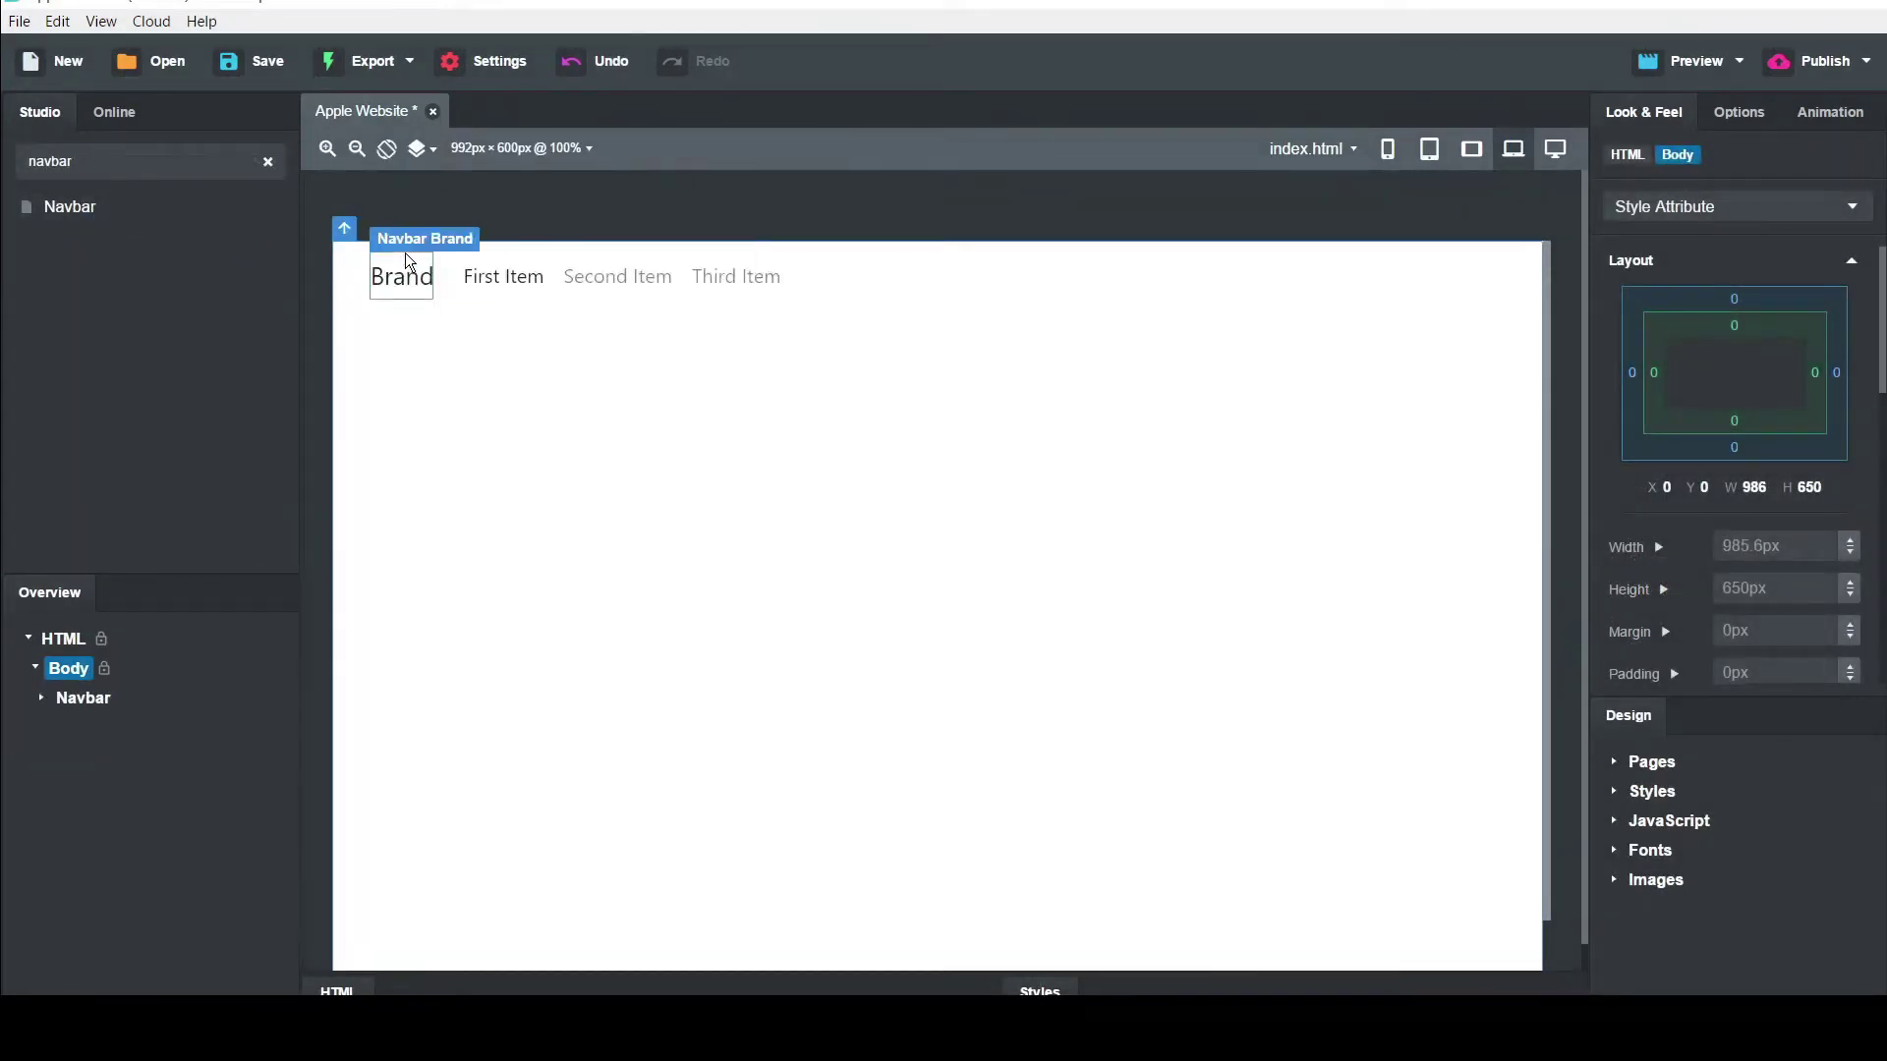
Set the navbar's background to Dark, text color to White and position to Fixed to top, with Fluid turned off
{"action": "left_click", "coordinate": [349, 294]}
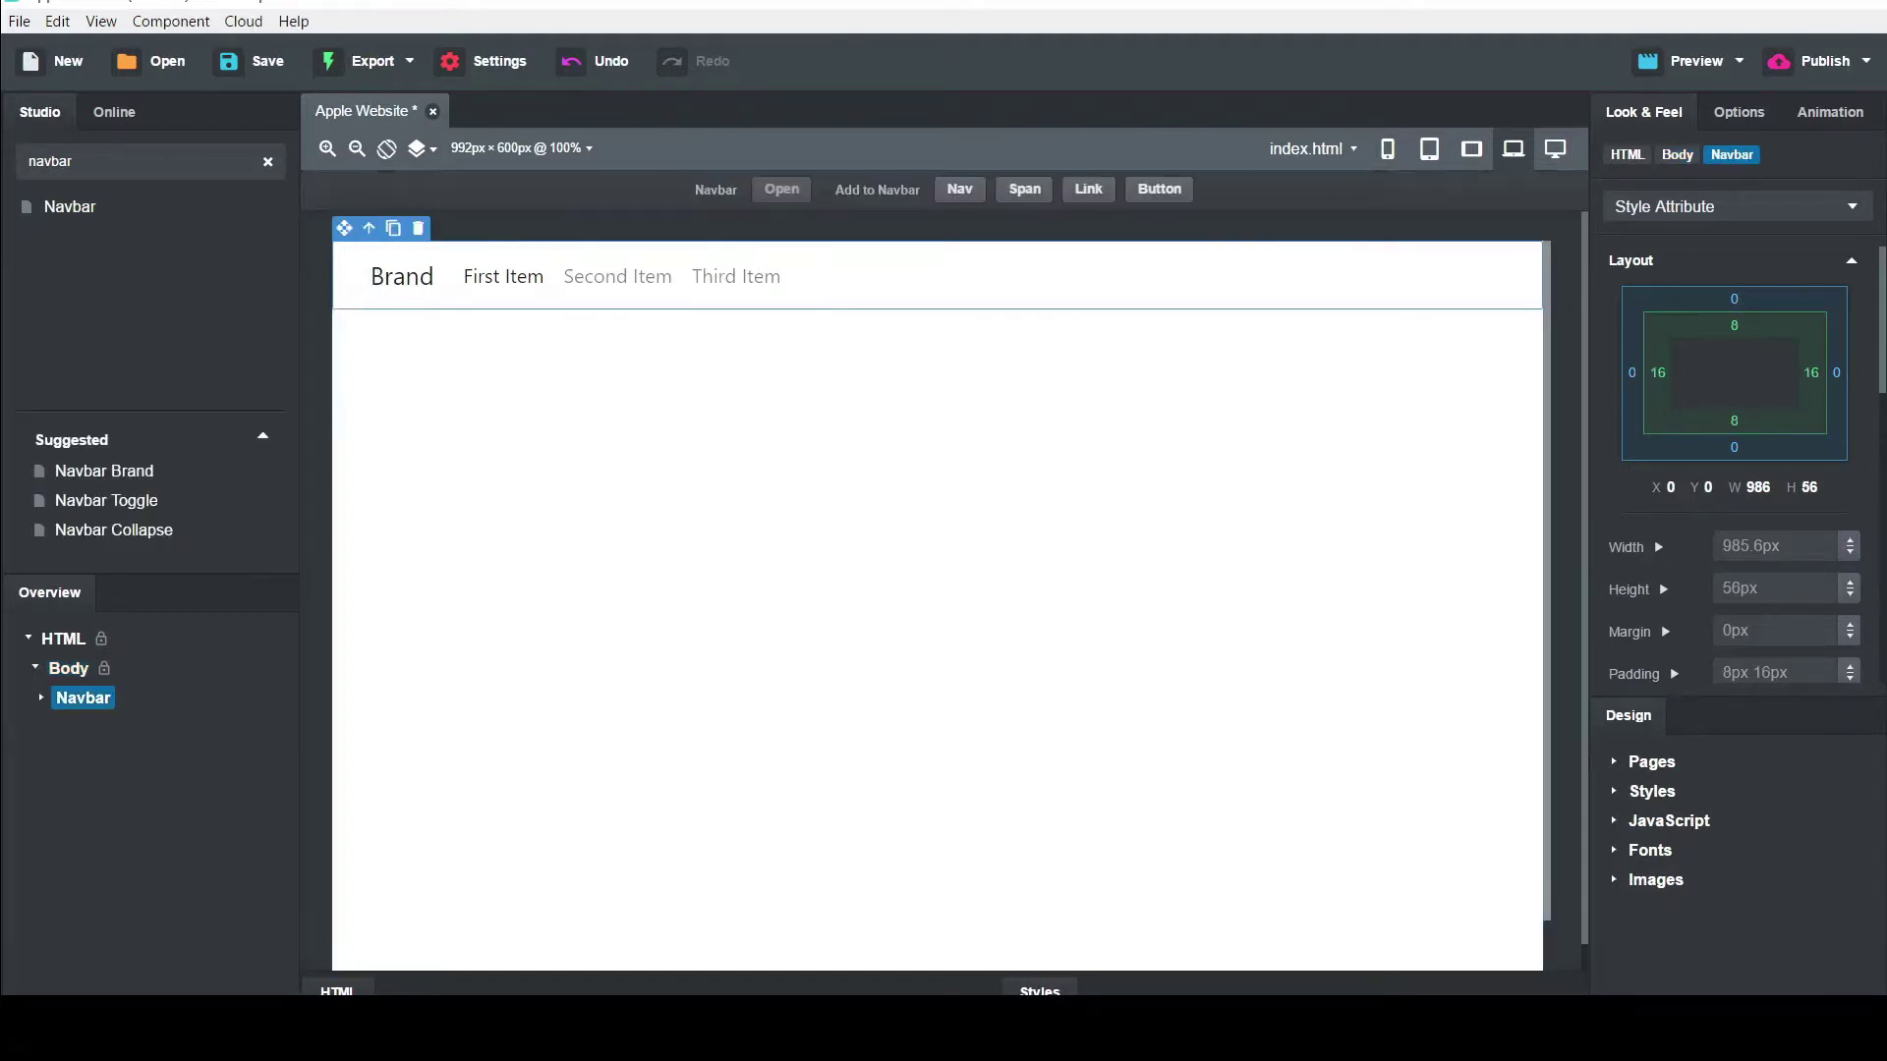
{"action": "left_click", "coordinate": [1759, 116]}
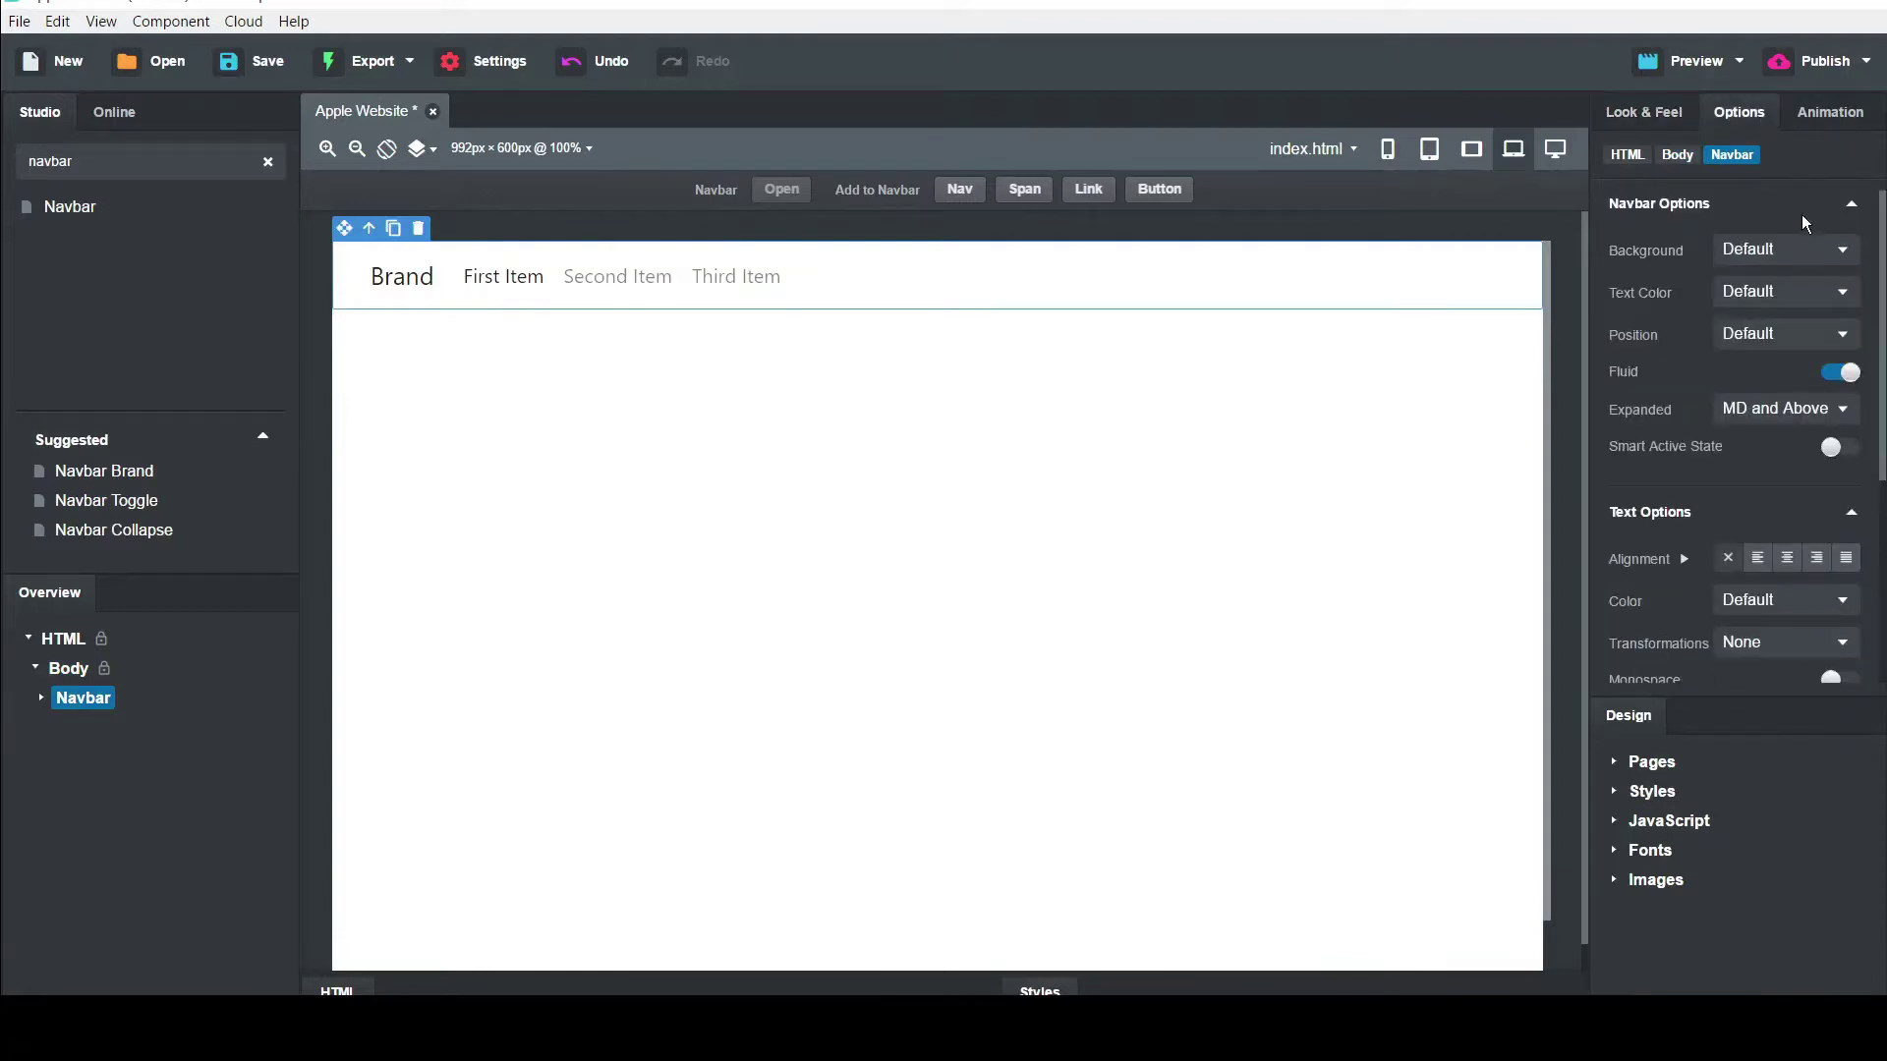
{"action": "left_click", "coordinate": [1756, 428]}
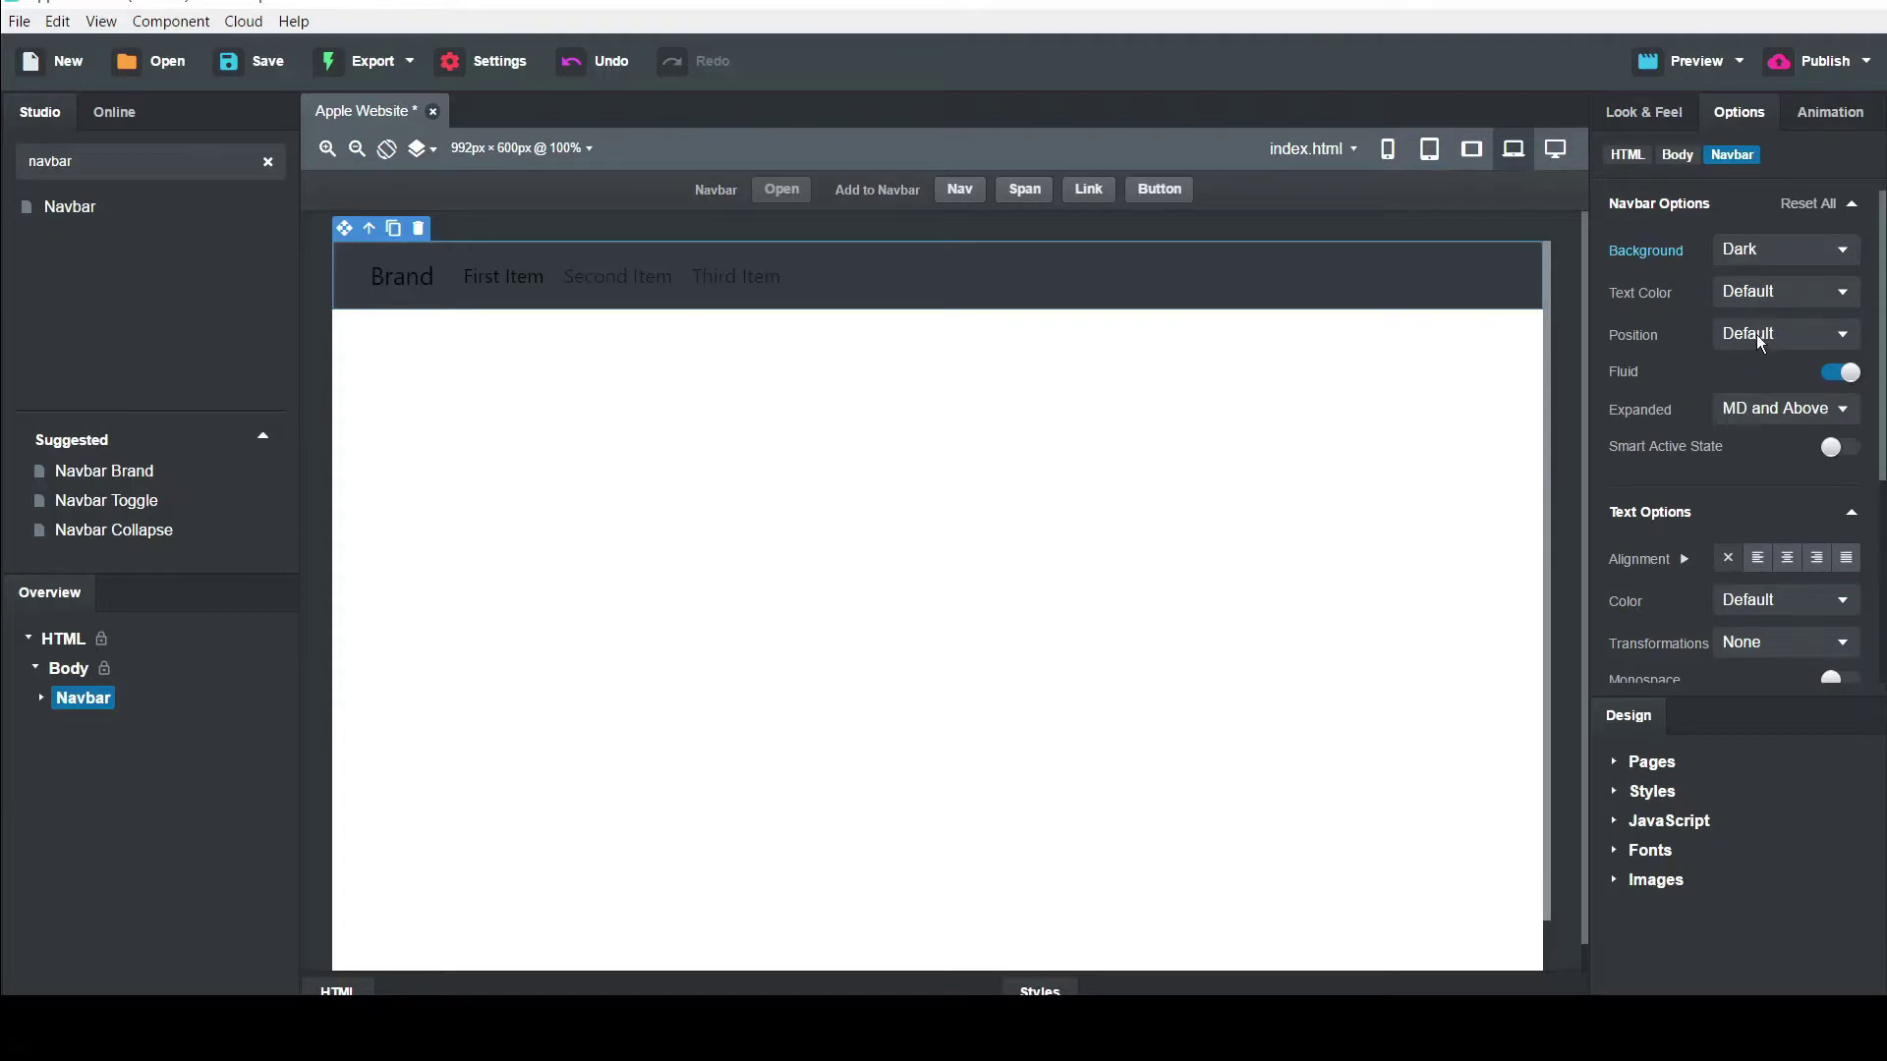
{"action": "left_click", "coordinate": [1755, 334]}
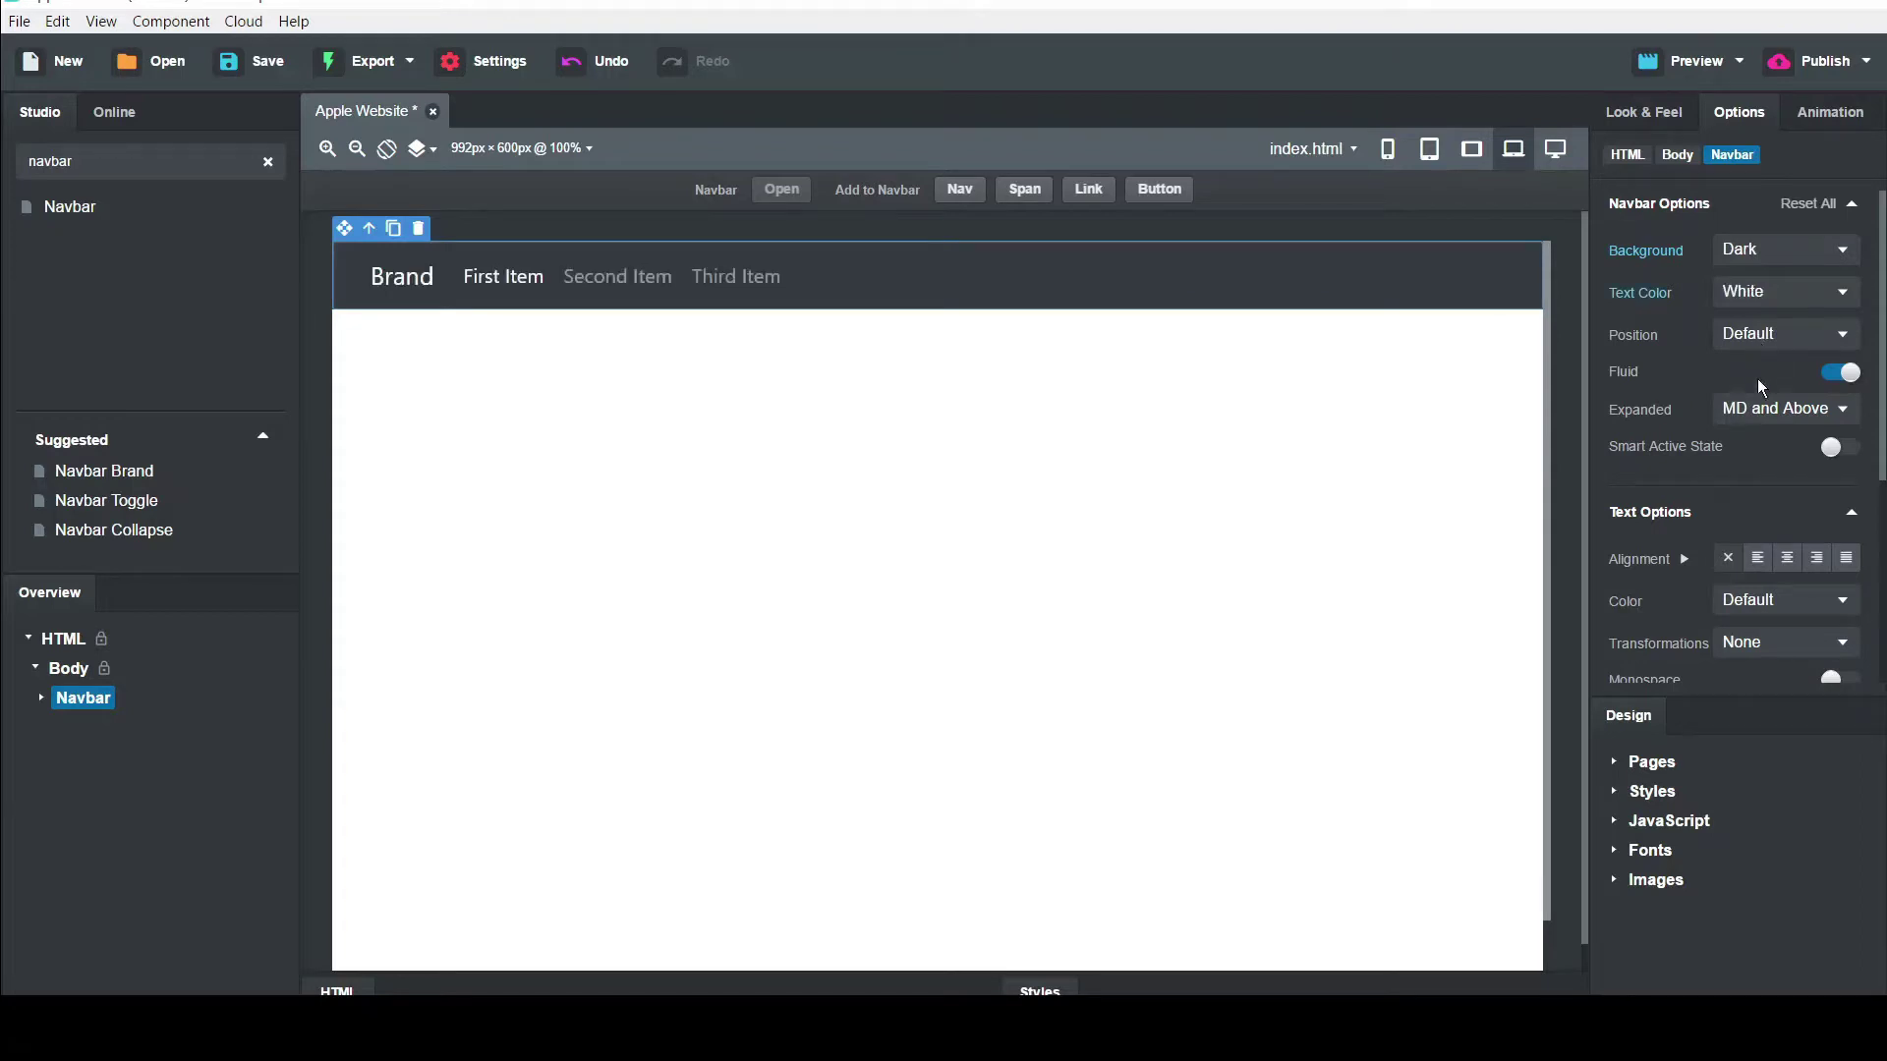
{"action": "left_click", "coordinate": [1757, 379]}
Delete the Brand element from the navbar
{"action": "left_click", "coordinate": [425, 283]}
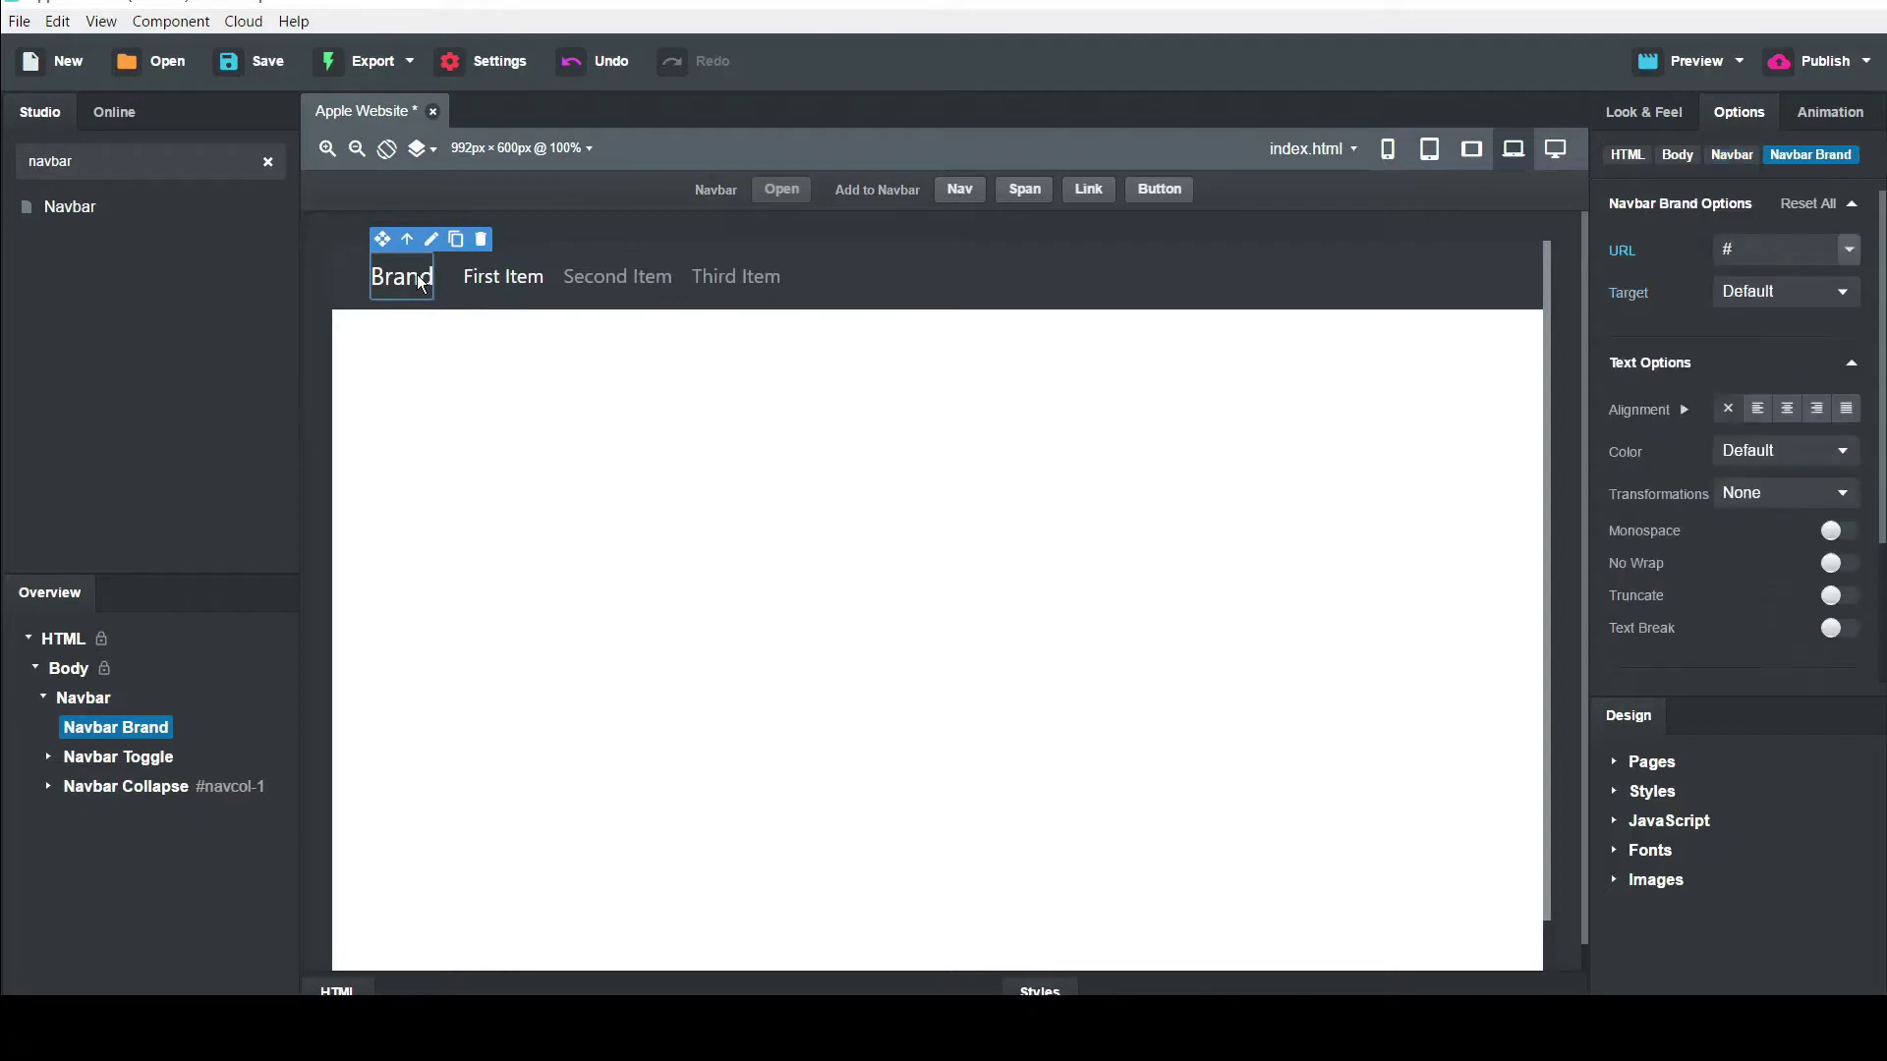
{"action": "key", "text": "Delete"}
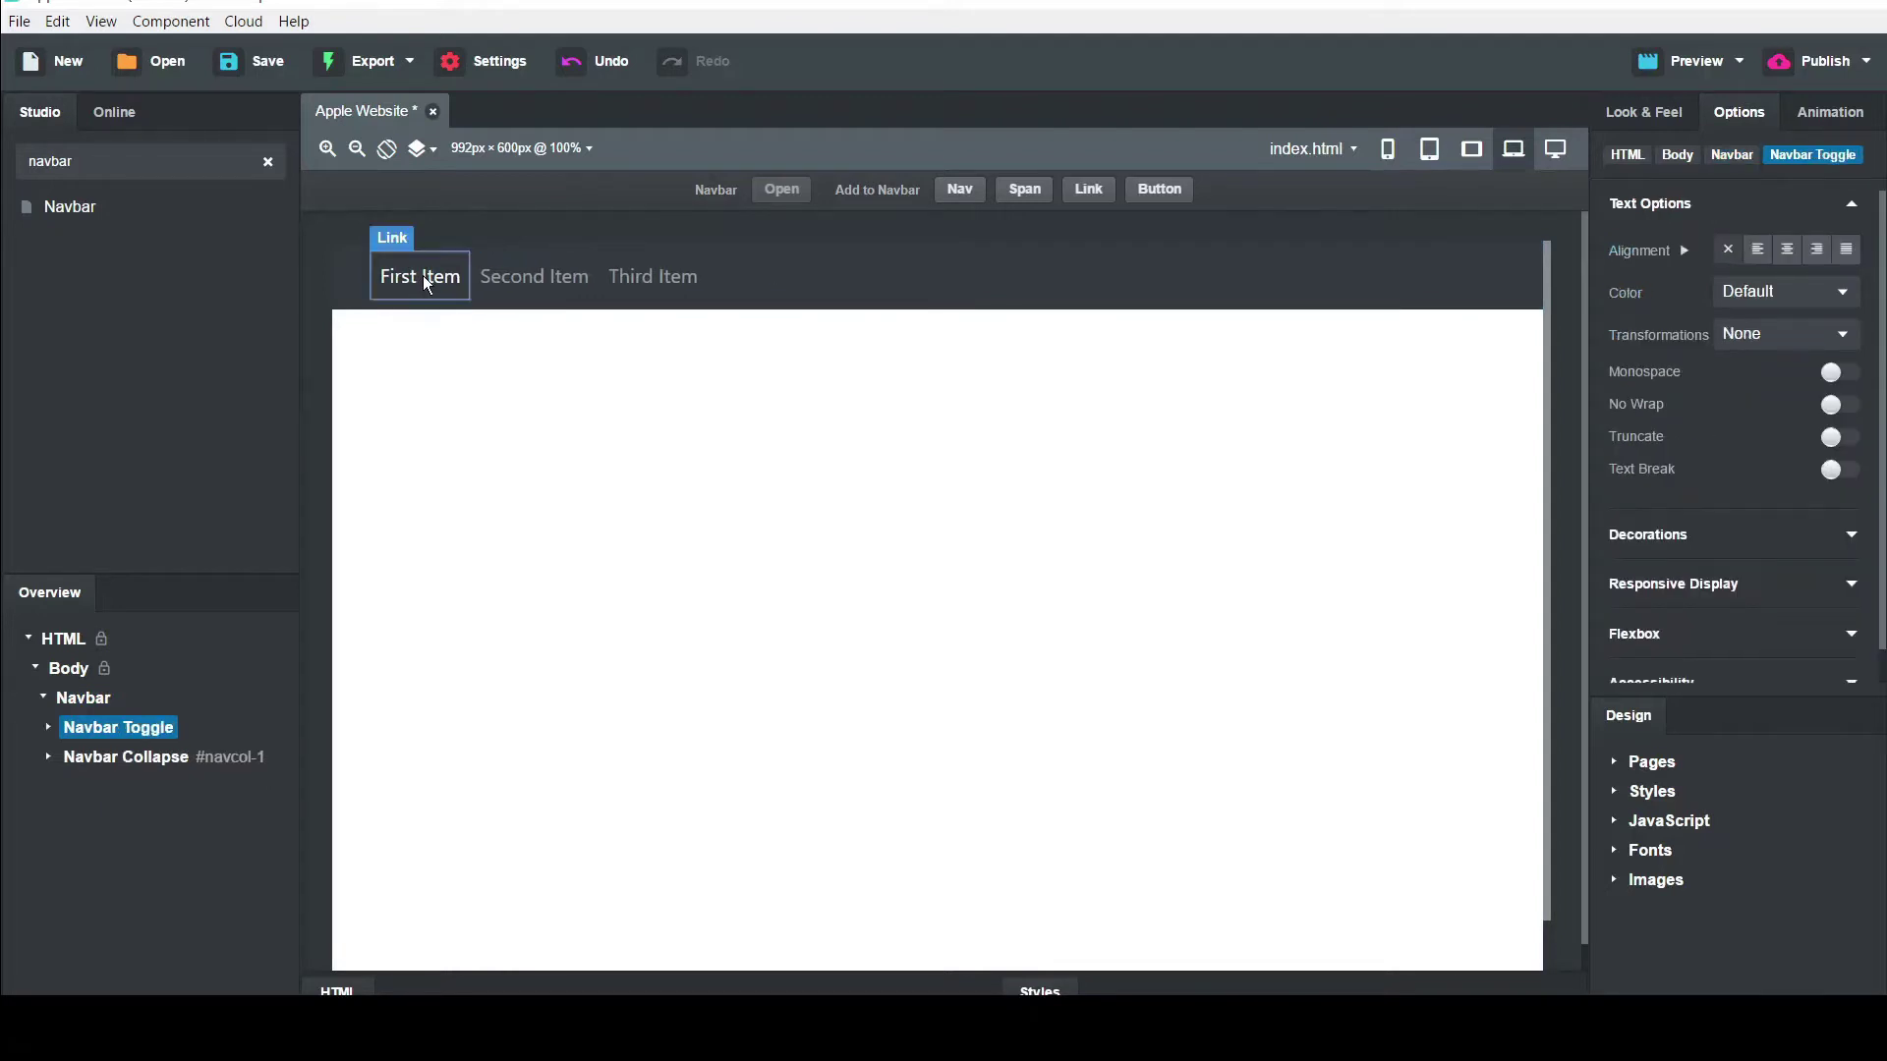
{"action": "left_click", "coordinate": [422, 279]}
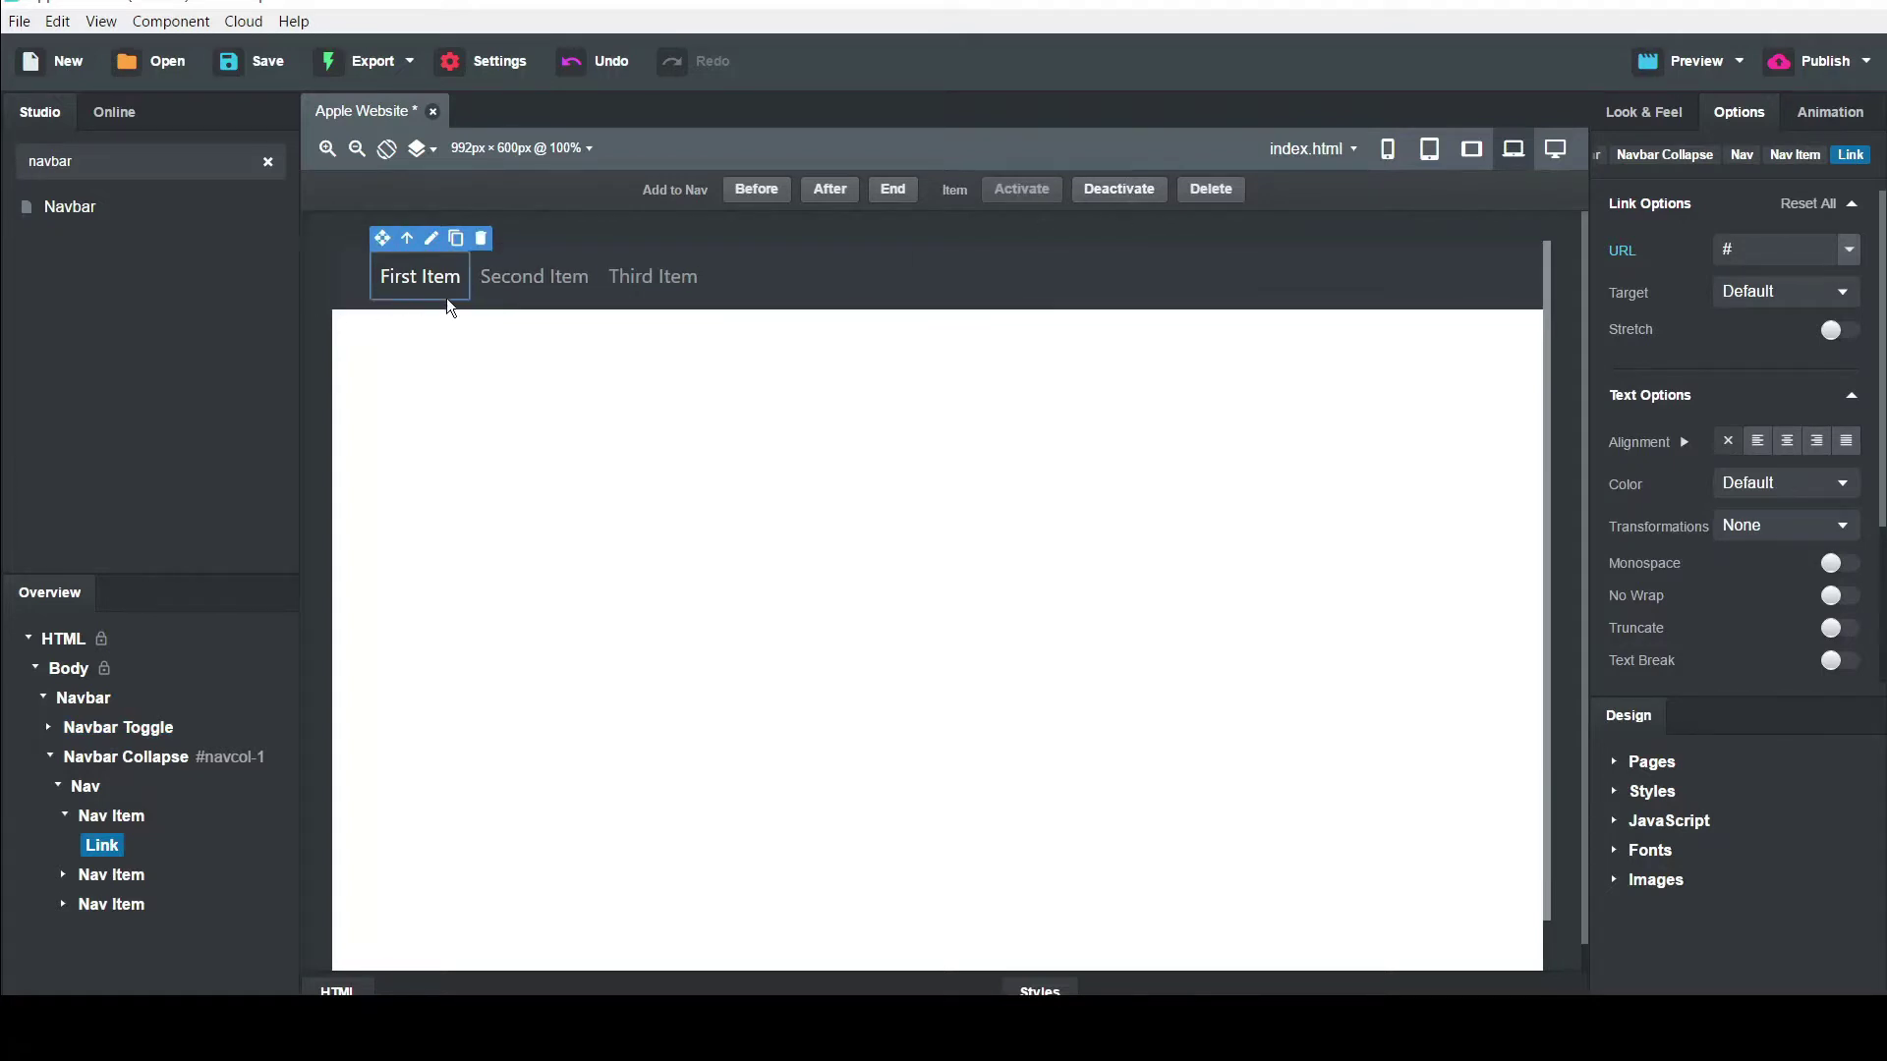
{"action": "left_click", "coordinate": [379, 304]}
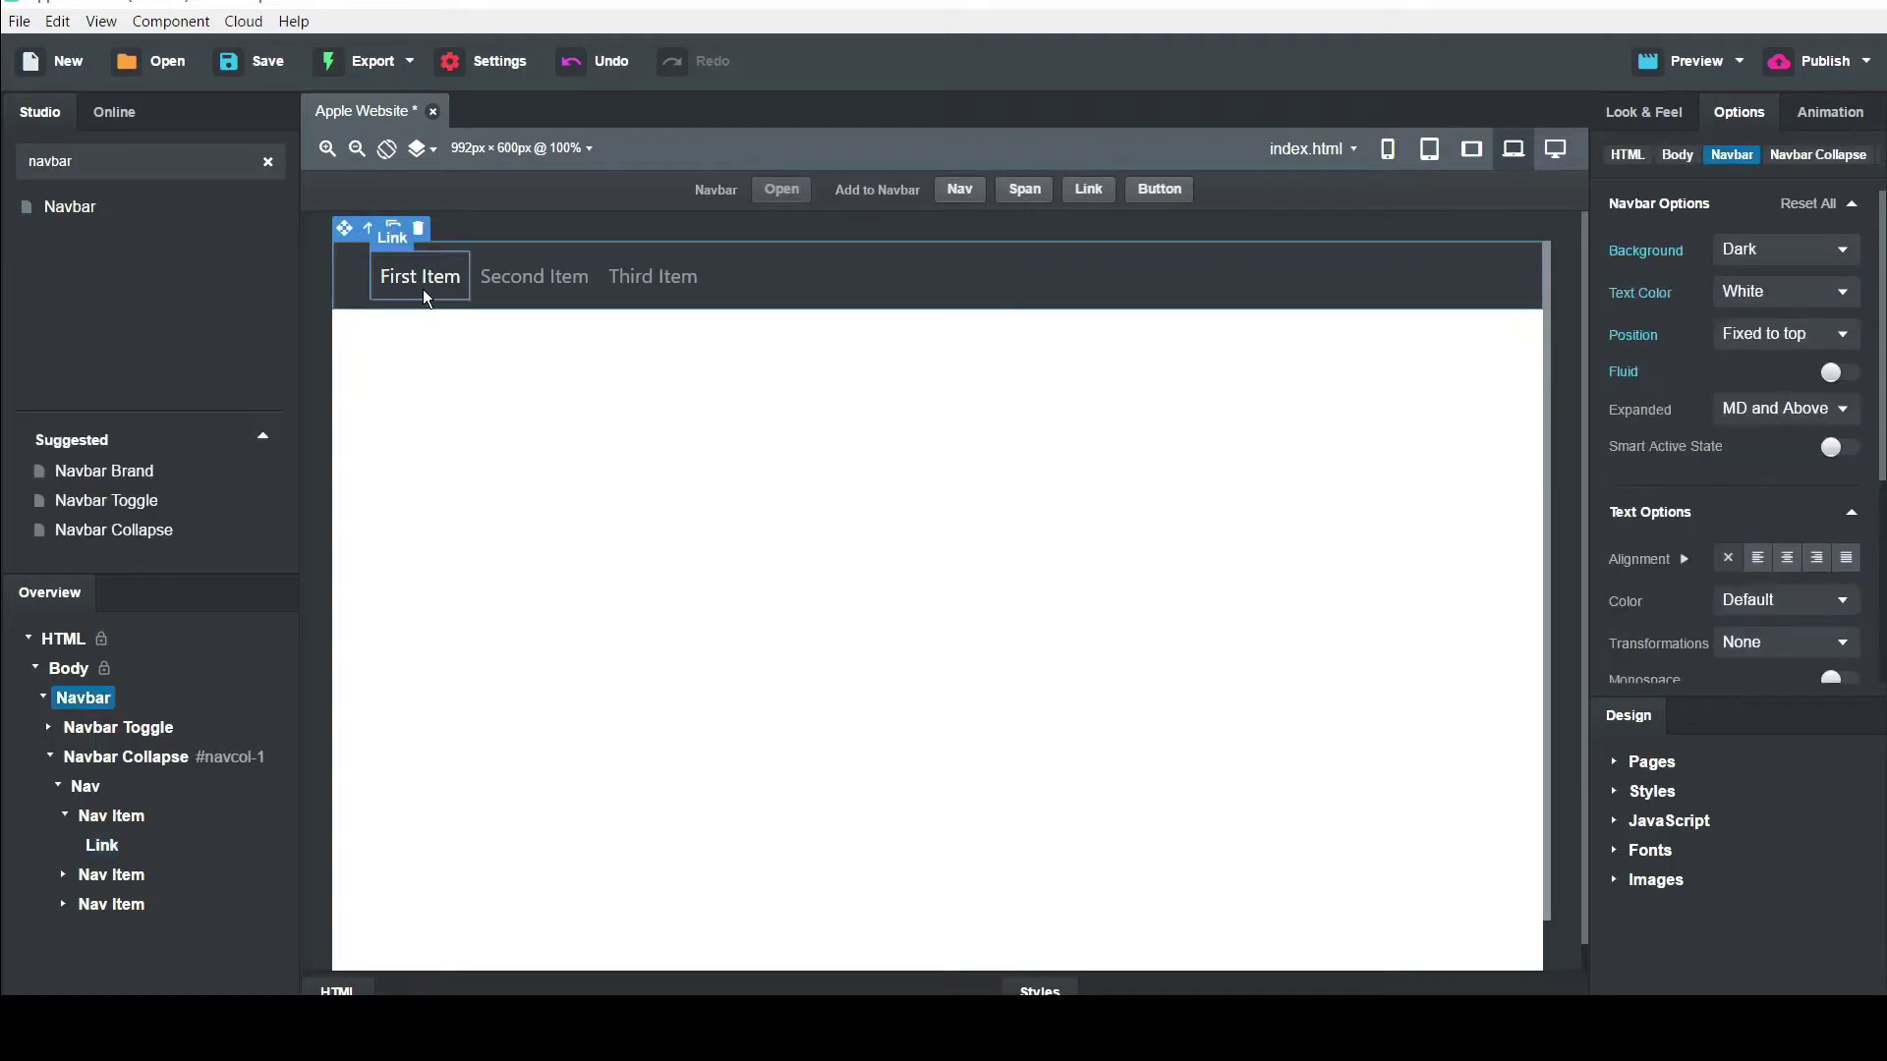
{"action": "left_click", "coordinate": [618, 292]}
{"action": "left_click", "coordinate": [548, 293]}
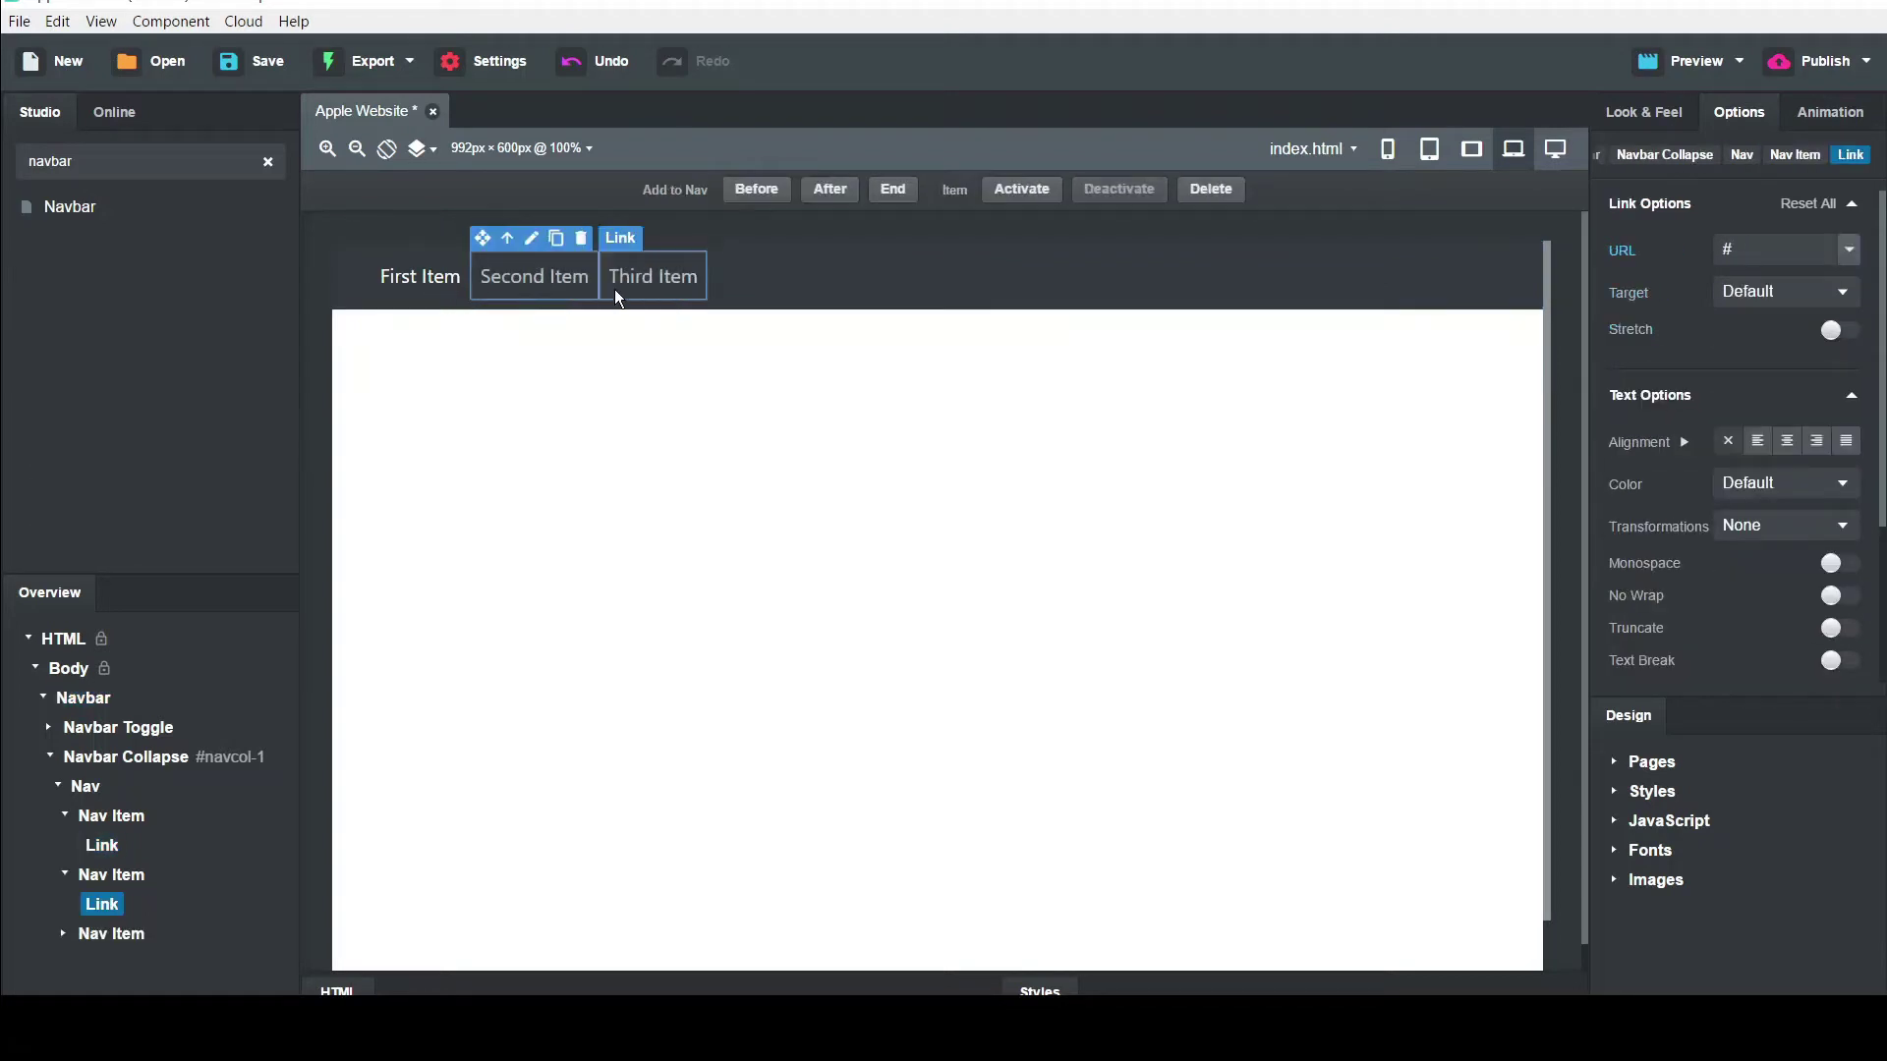
{"action": "left_click", "coordinate": [390, 271]}
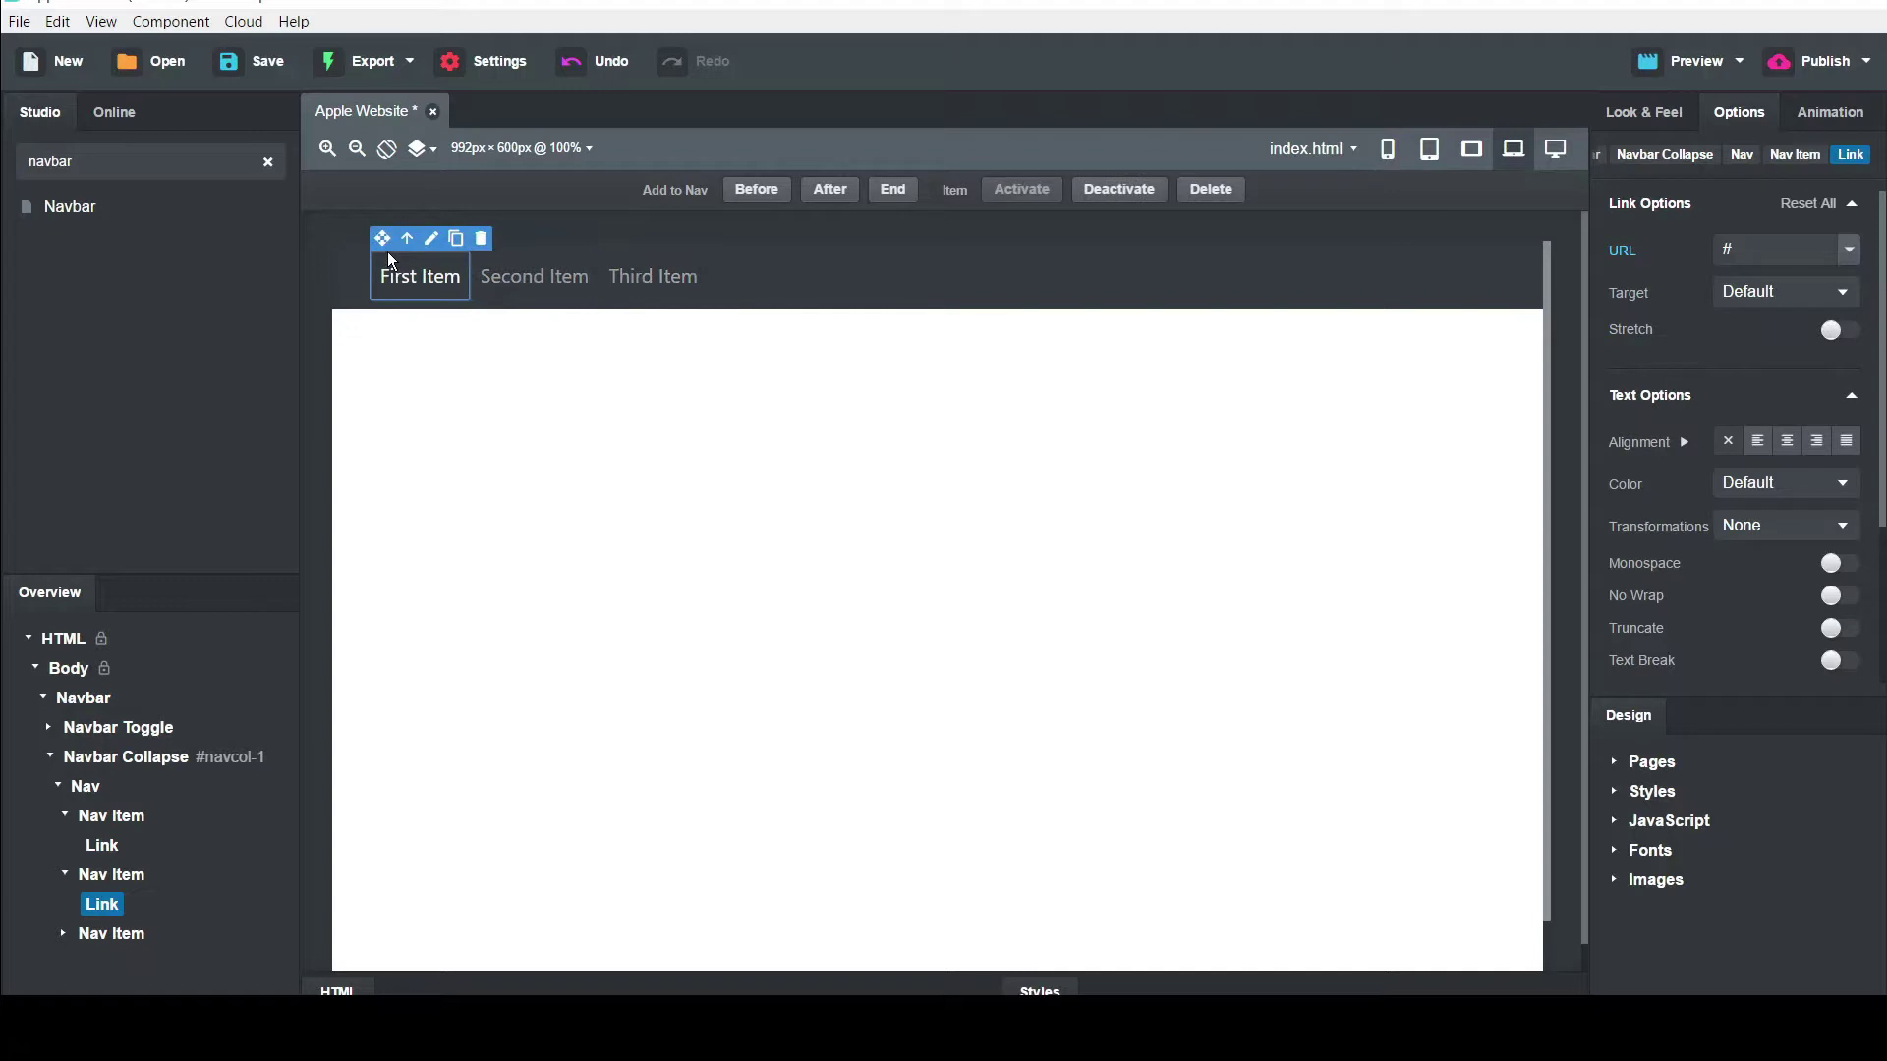
Set the flexbox Grow option to Yes for the Nav inside the navbar
{"action": "left_click", "coordinate": [84, 787]}
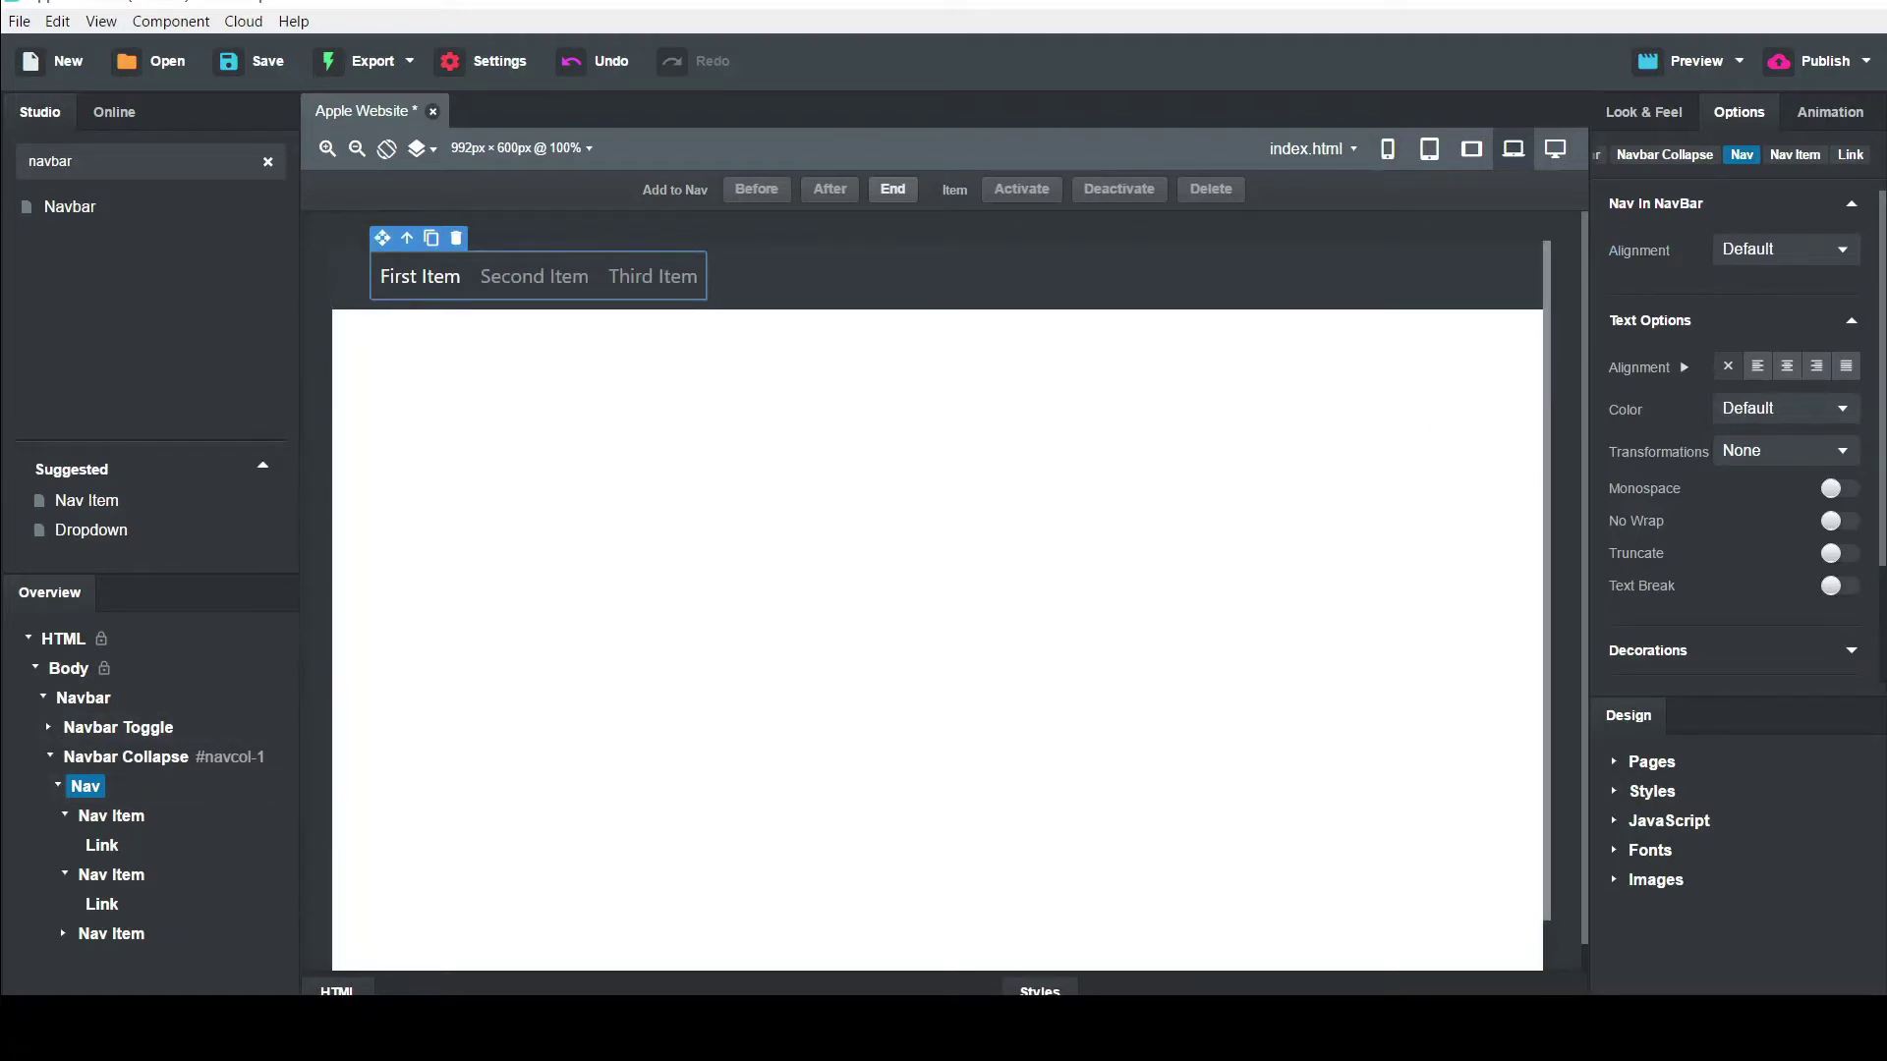
{"action": "scroll", "coordinate": [1883, 370], "scroll_direction": "down", "scroll_amount": 3}
{"action": "scroll", "coordinate": [1883, 369], "scroll_direction": "down", "scroll_amount": 1}
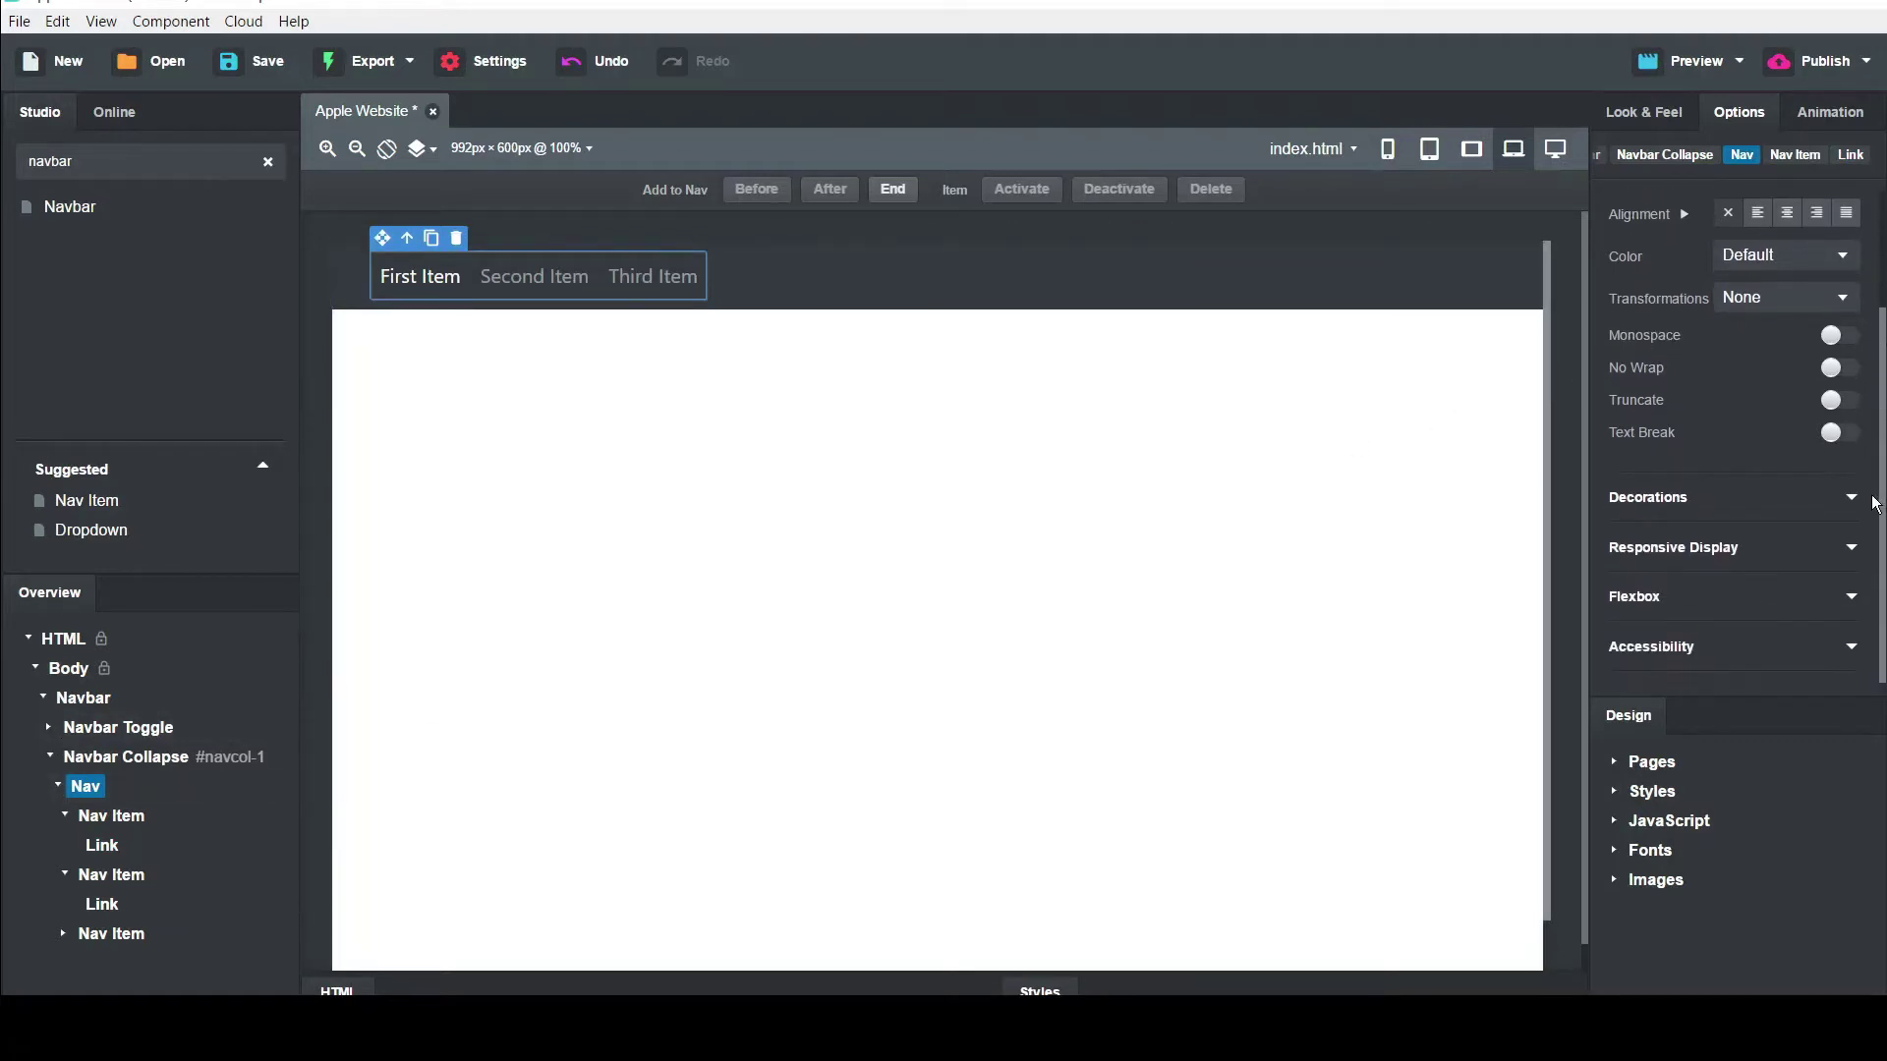
{"action": "left_click", "coordinate": [1831, 599]}
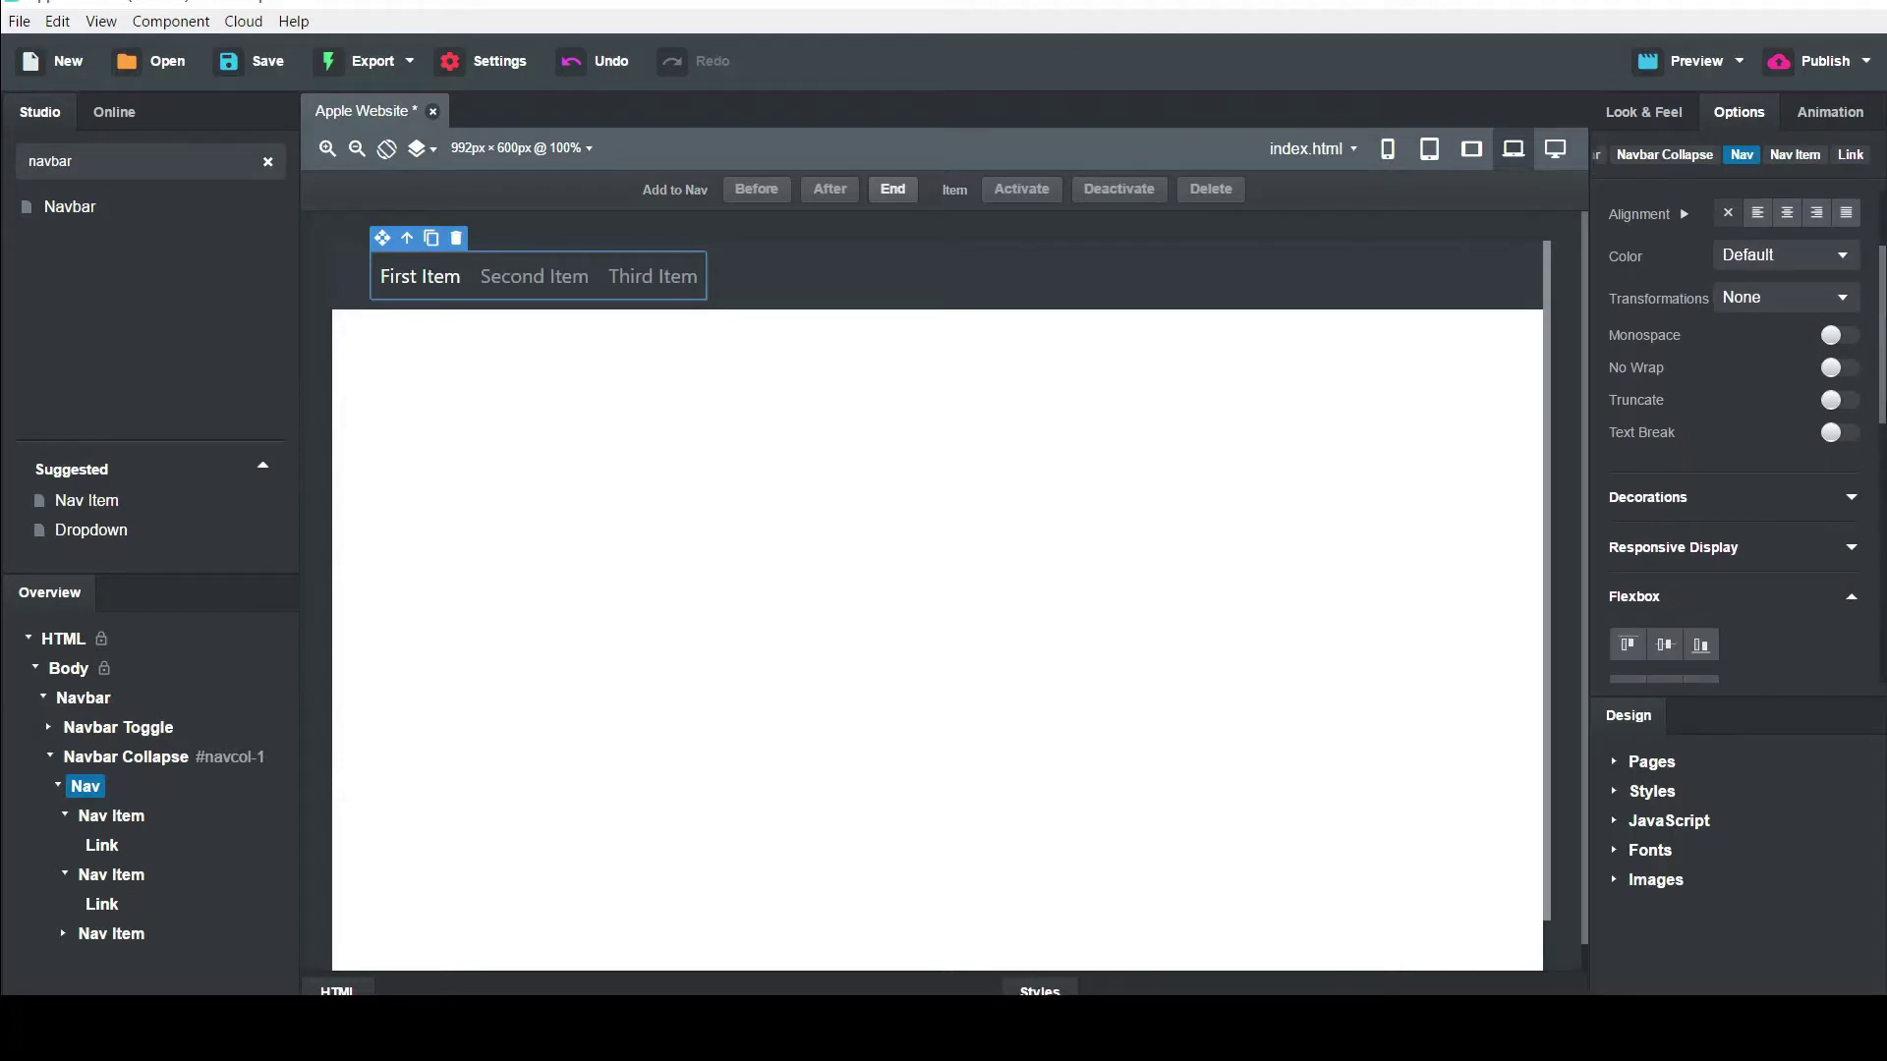
{"action": "left_click_drag", "start_coordinate": [1882, 407], "coordinate": [1882, 612]}
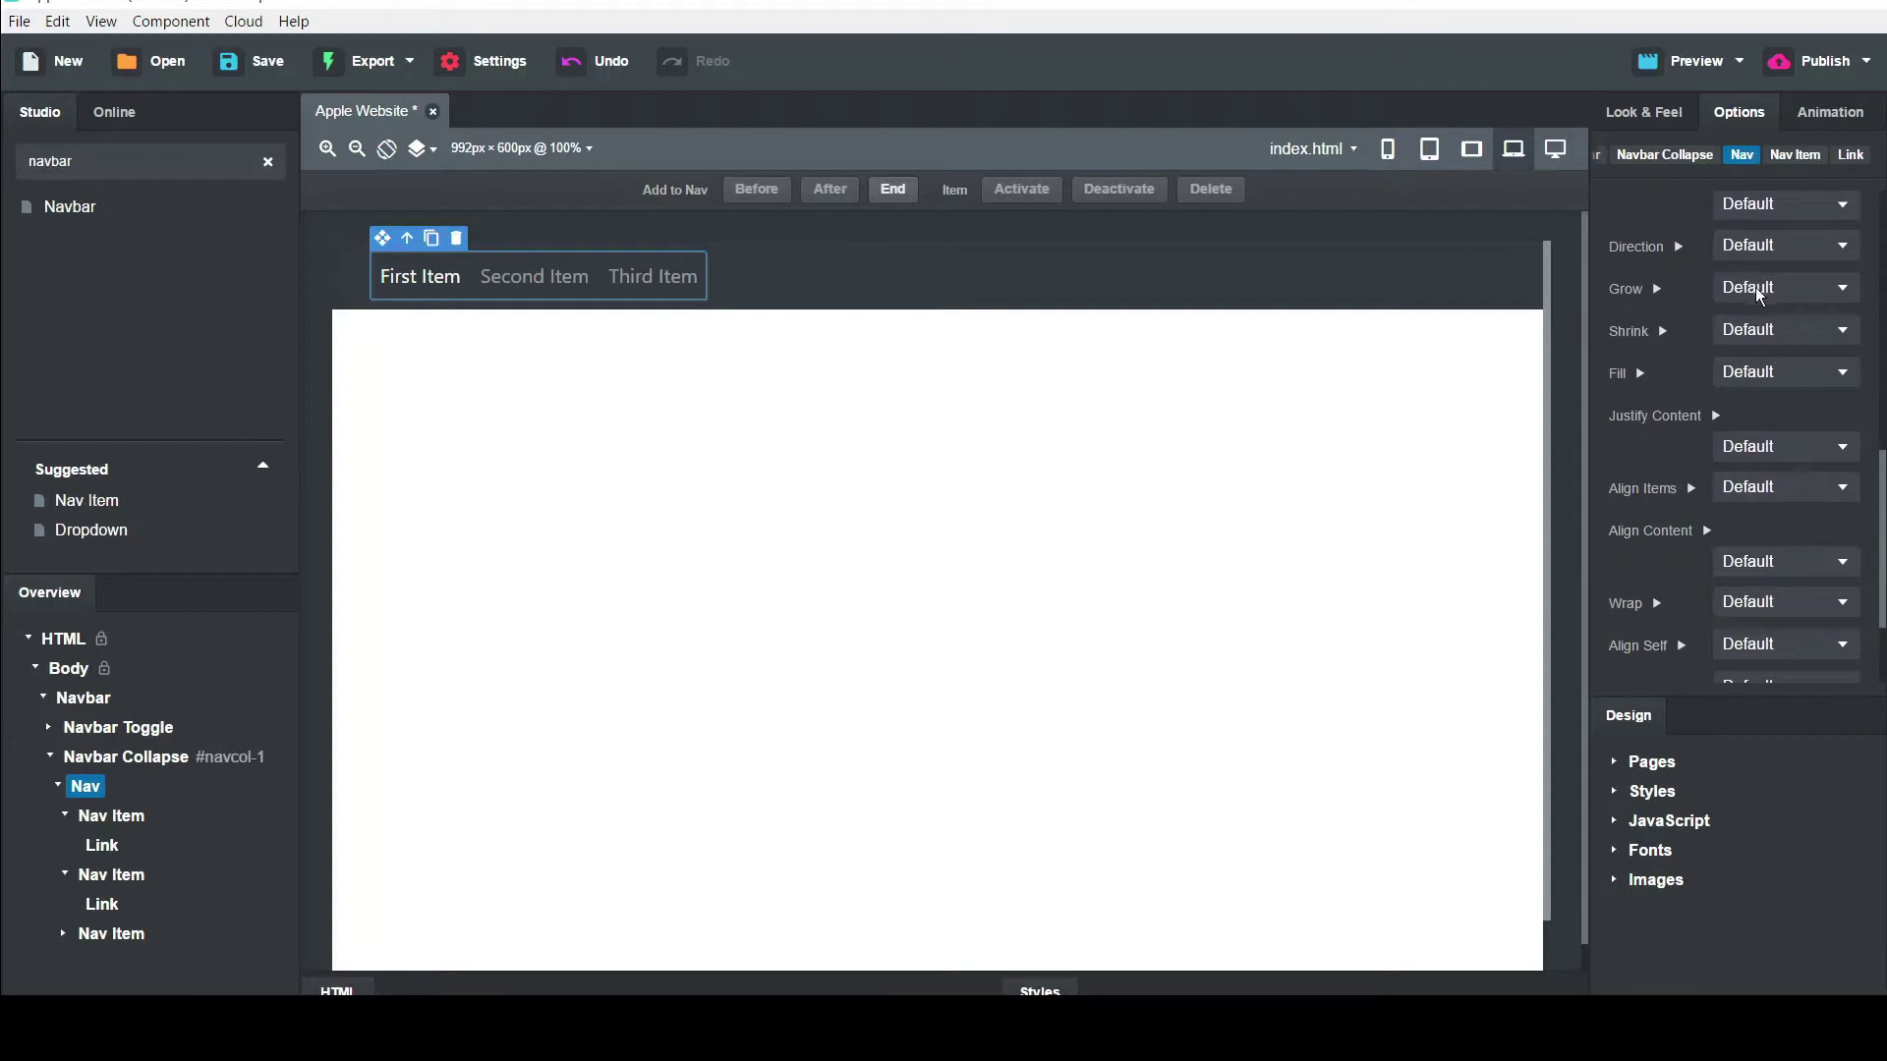
{"action": "left_click", "coordinate": [1755, 339]}
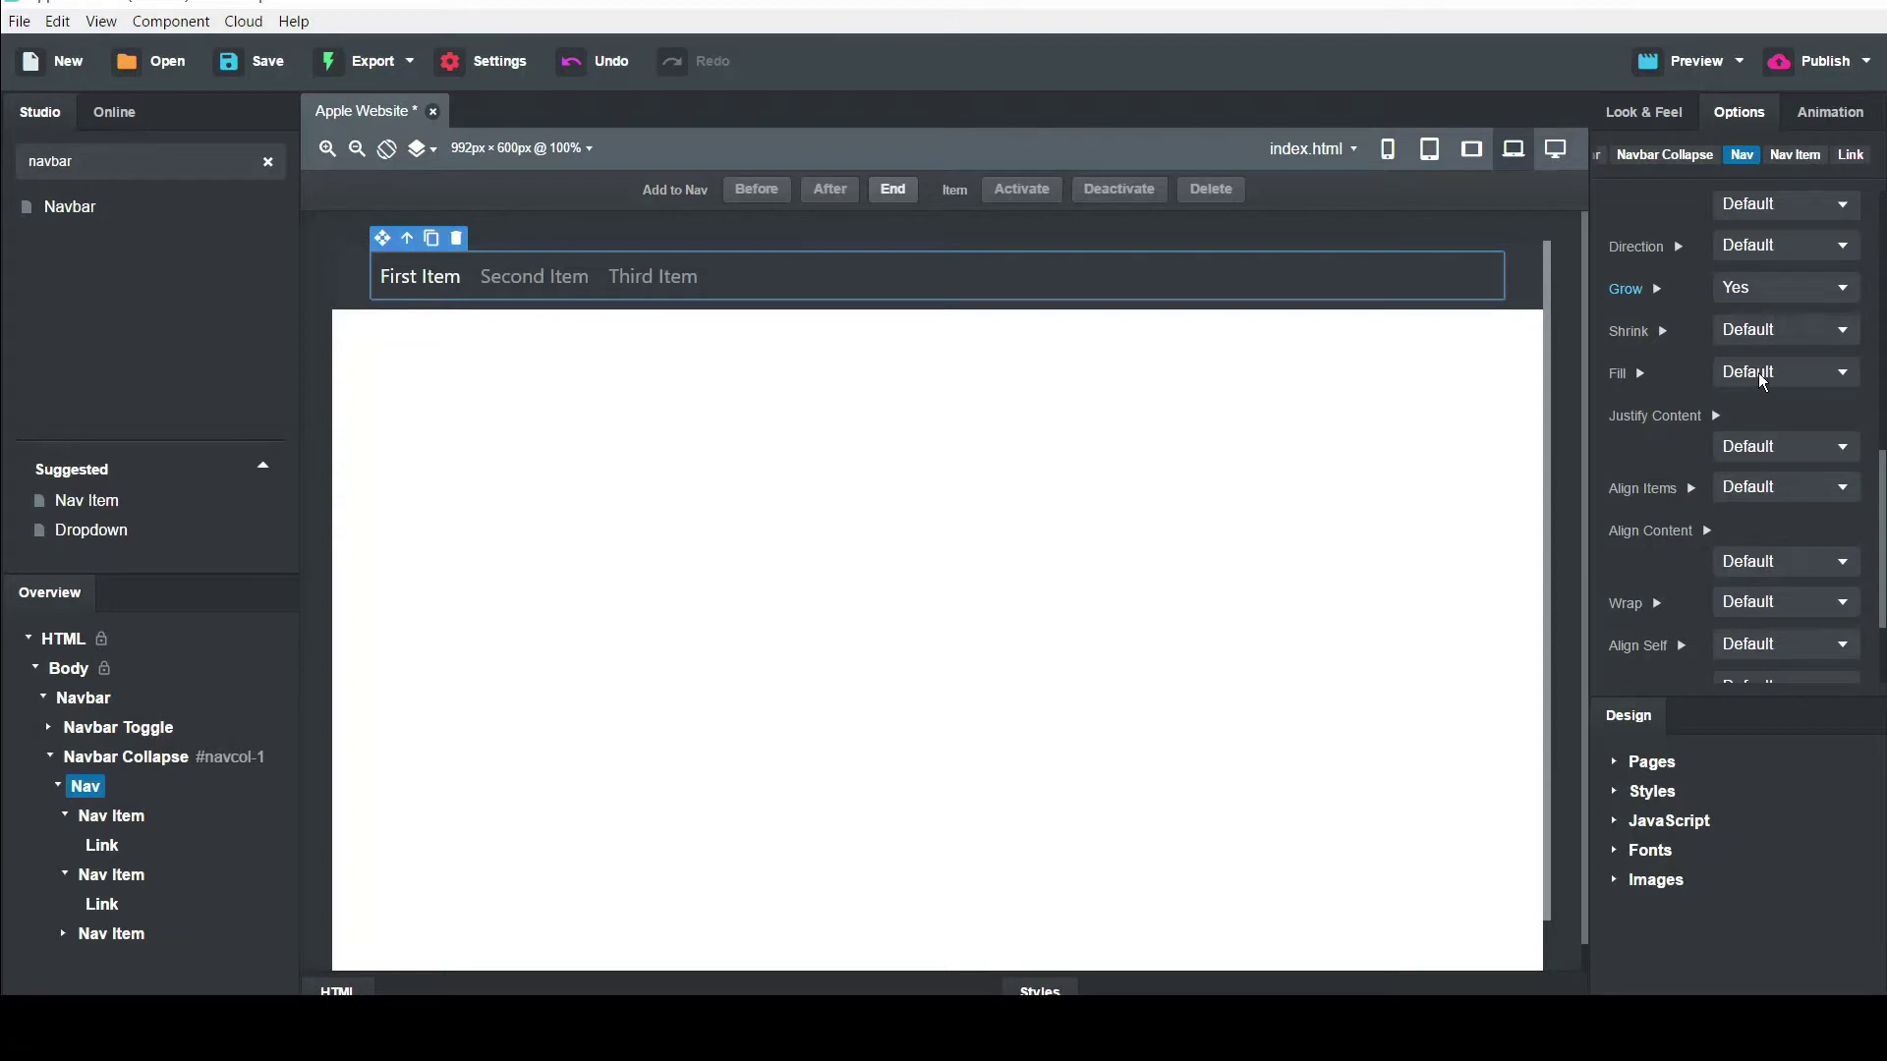
Set the Nav's Justify Content to Between and its Align Content to Center
{"action": "left_click", "coordinate": [1721, 454]}
{"action": "left_click", "coordinate": [1737, 558]}
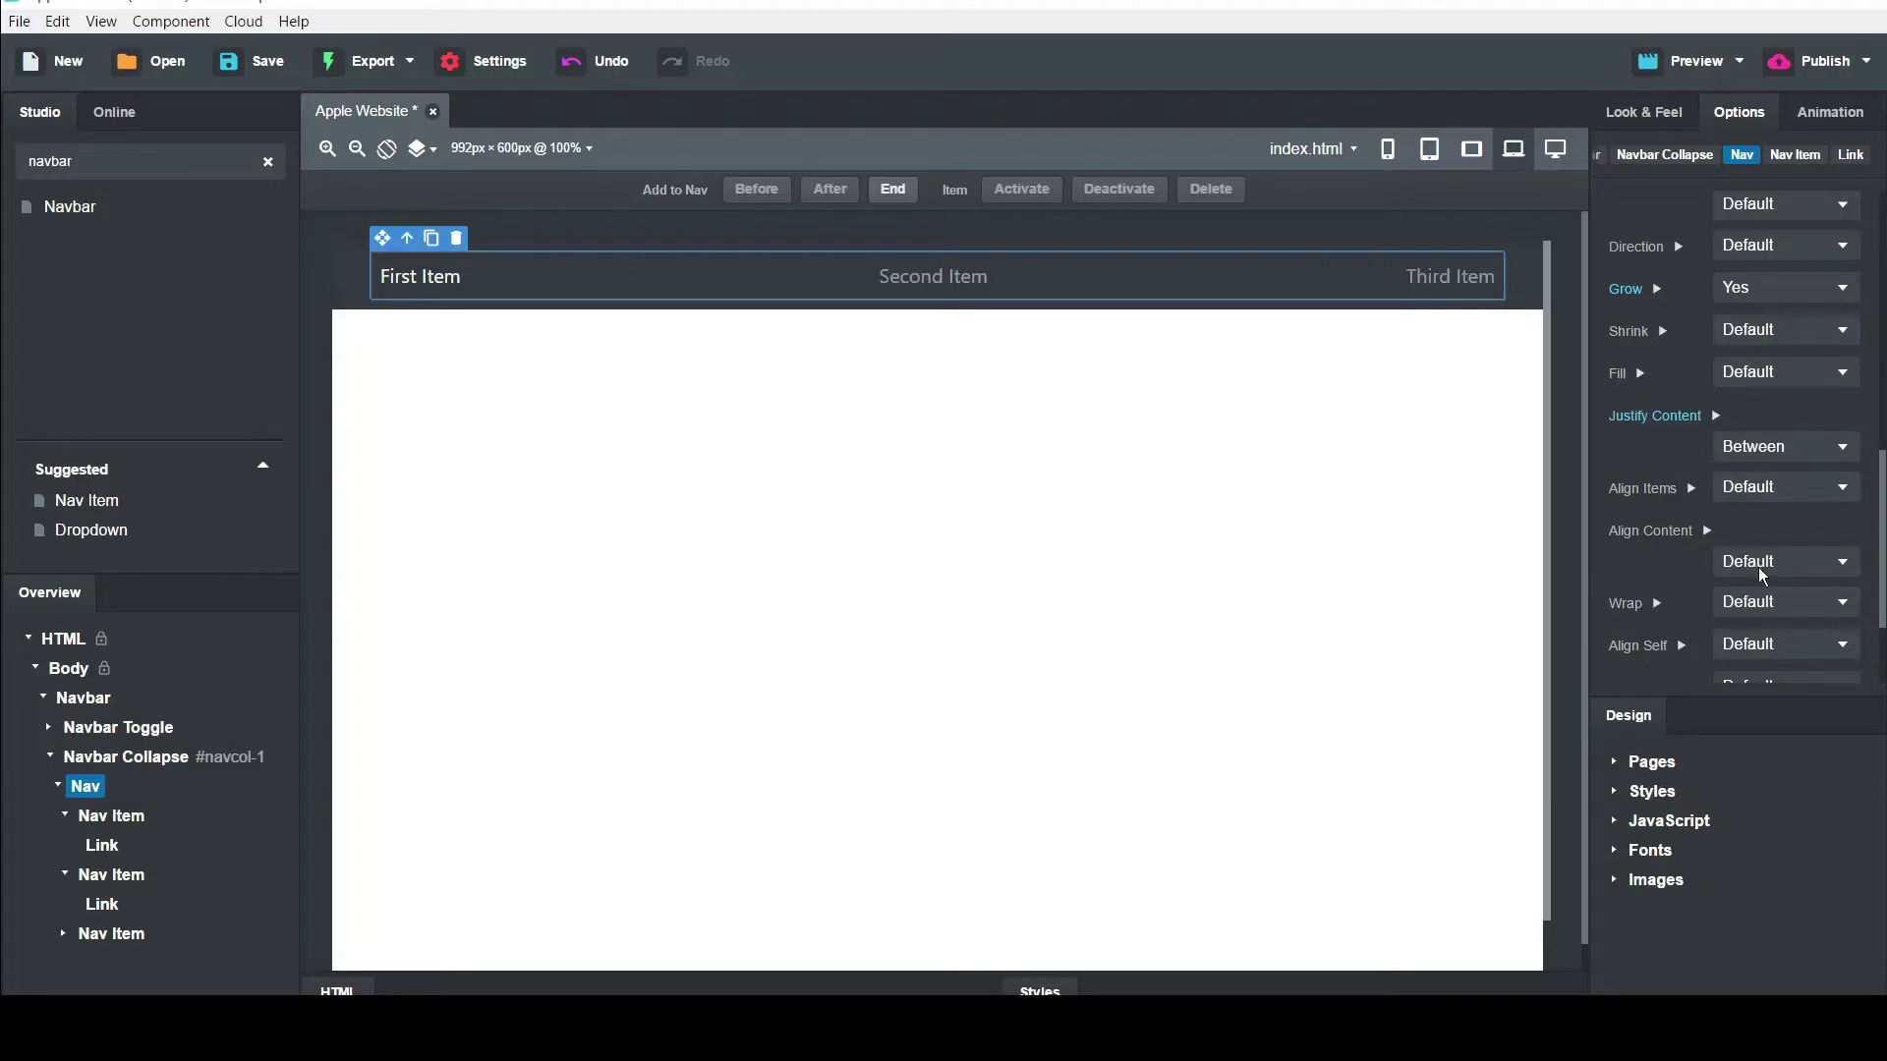
{"action": "left_click", "coordinate": [1762, 575]}
{"action": "left_click", "coordinate": [1751, 647]}
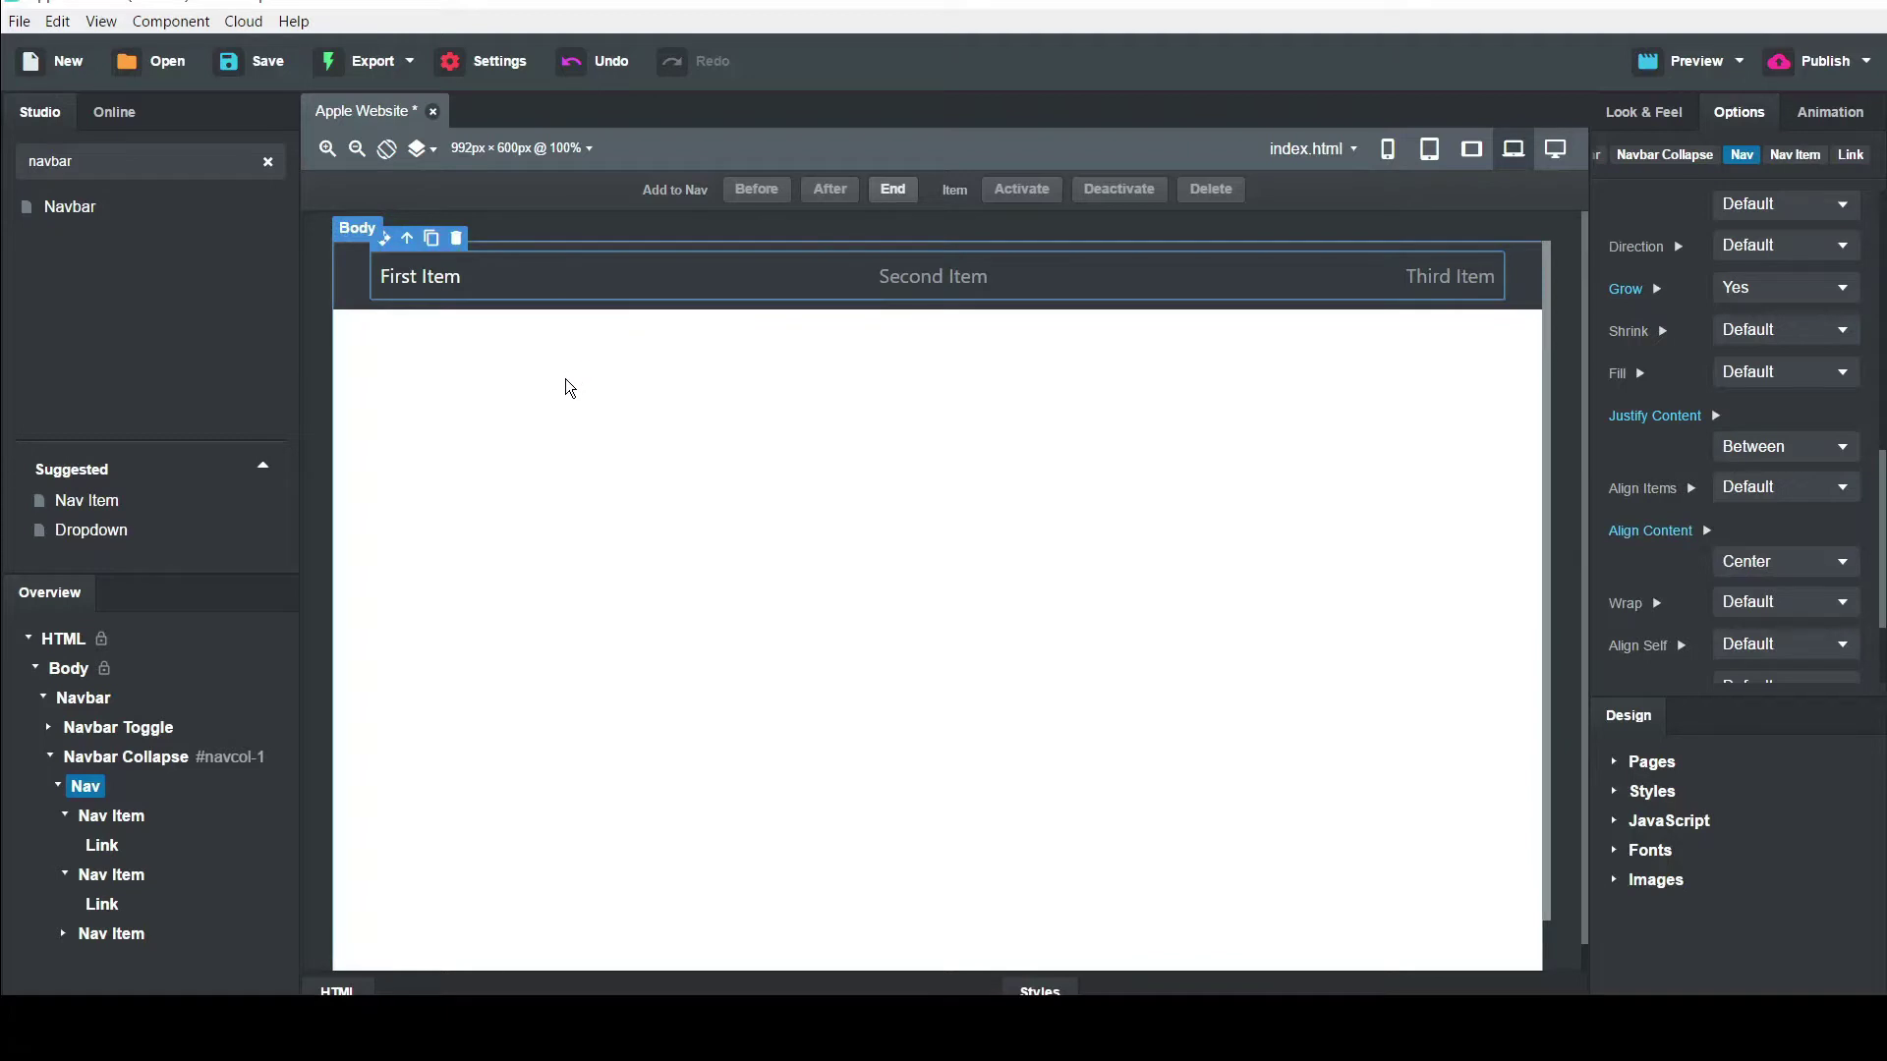
Deactivate the First Item link and duplicate its nav item eight times
{"action": "left_click", "coordinate": [442, 286]}
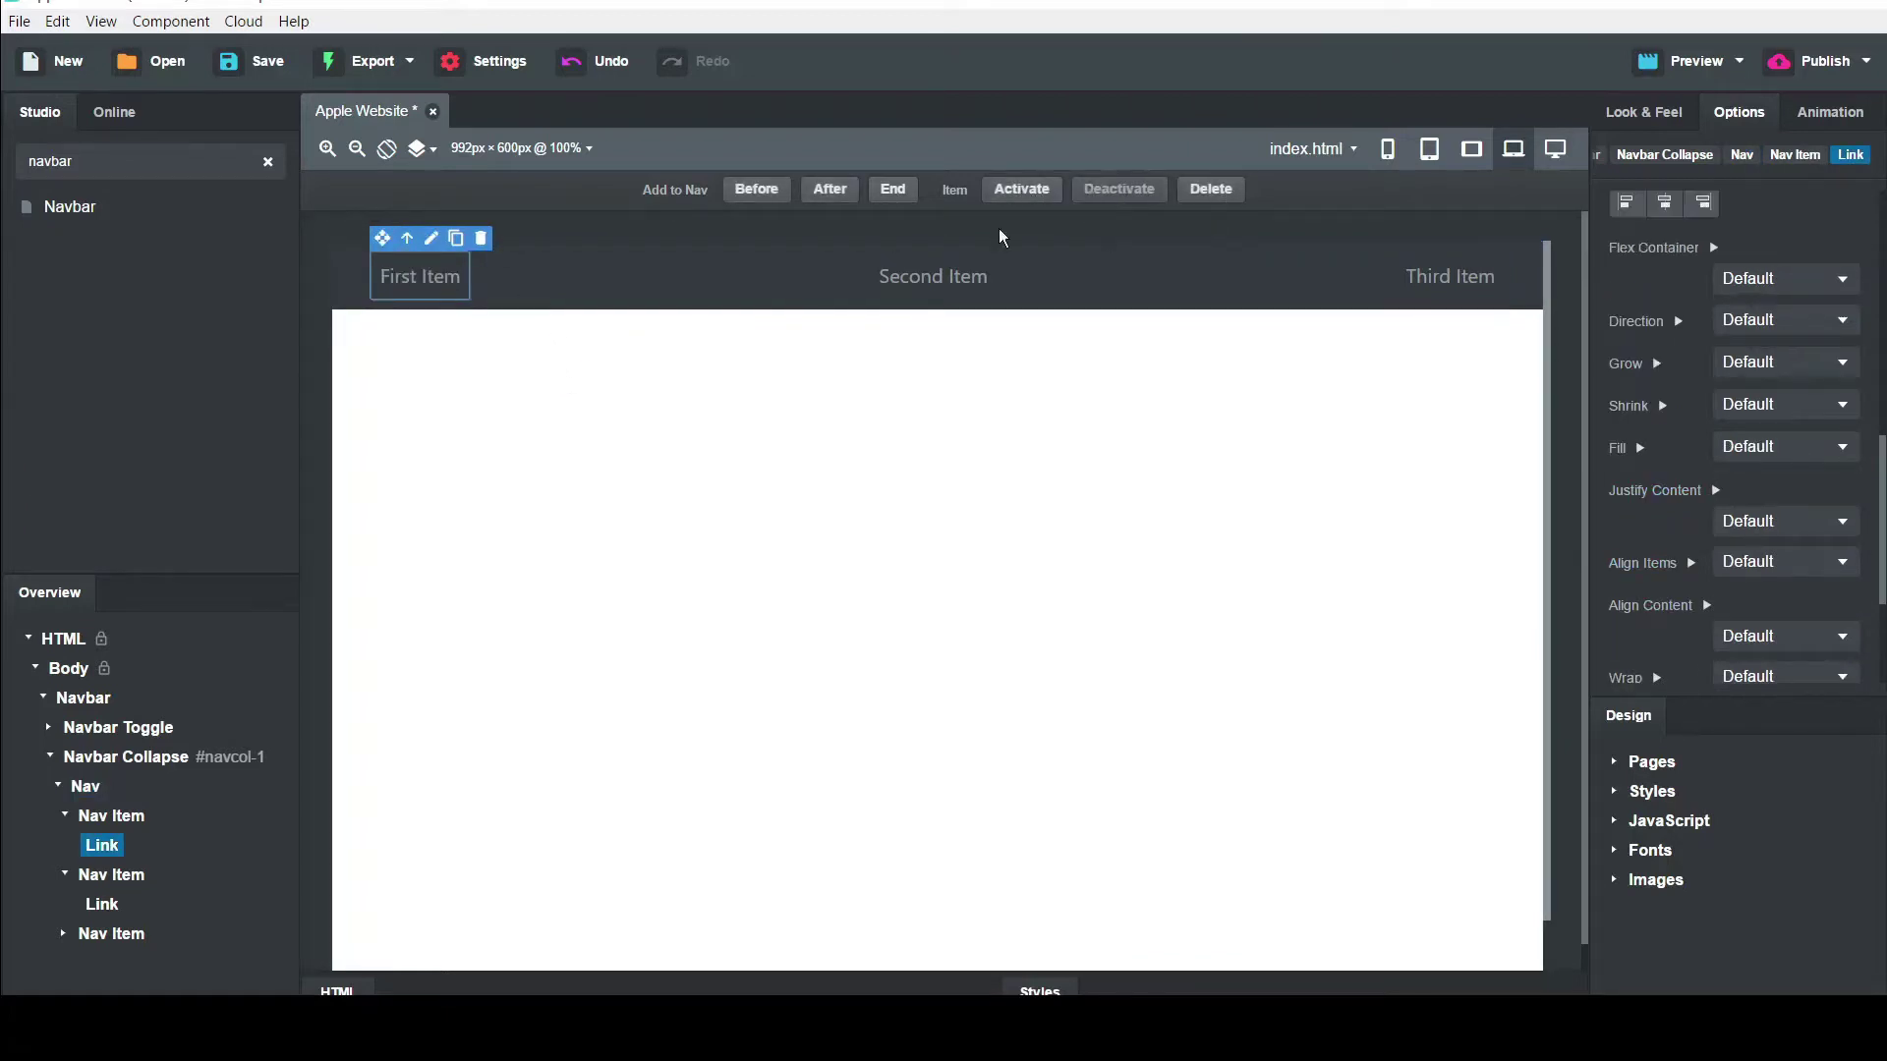
{"action": "left_click", "coordinate": [84, 831]}
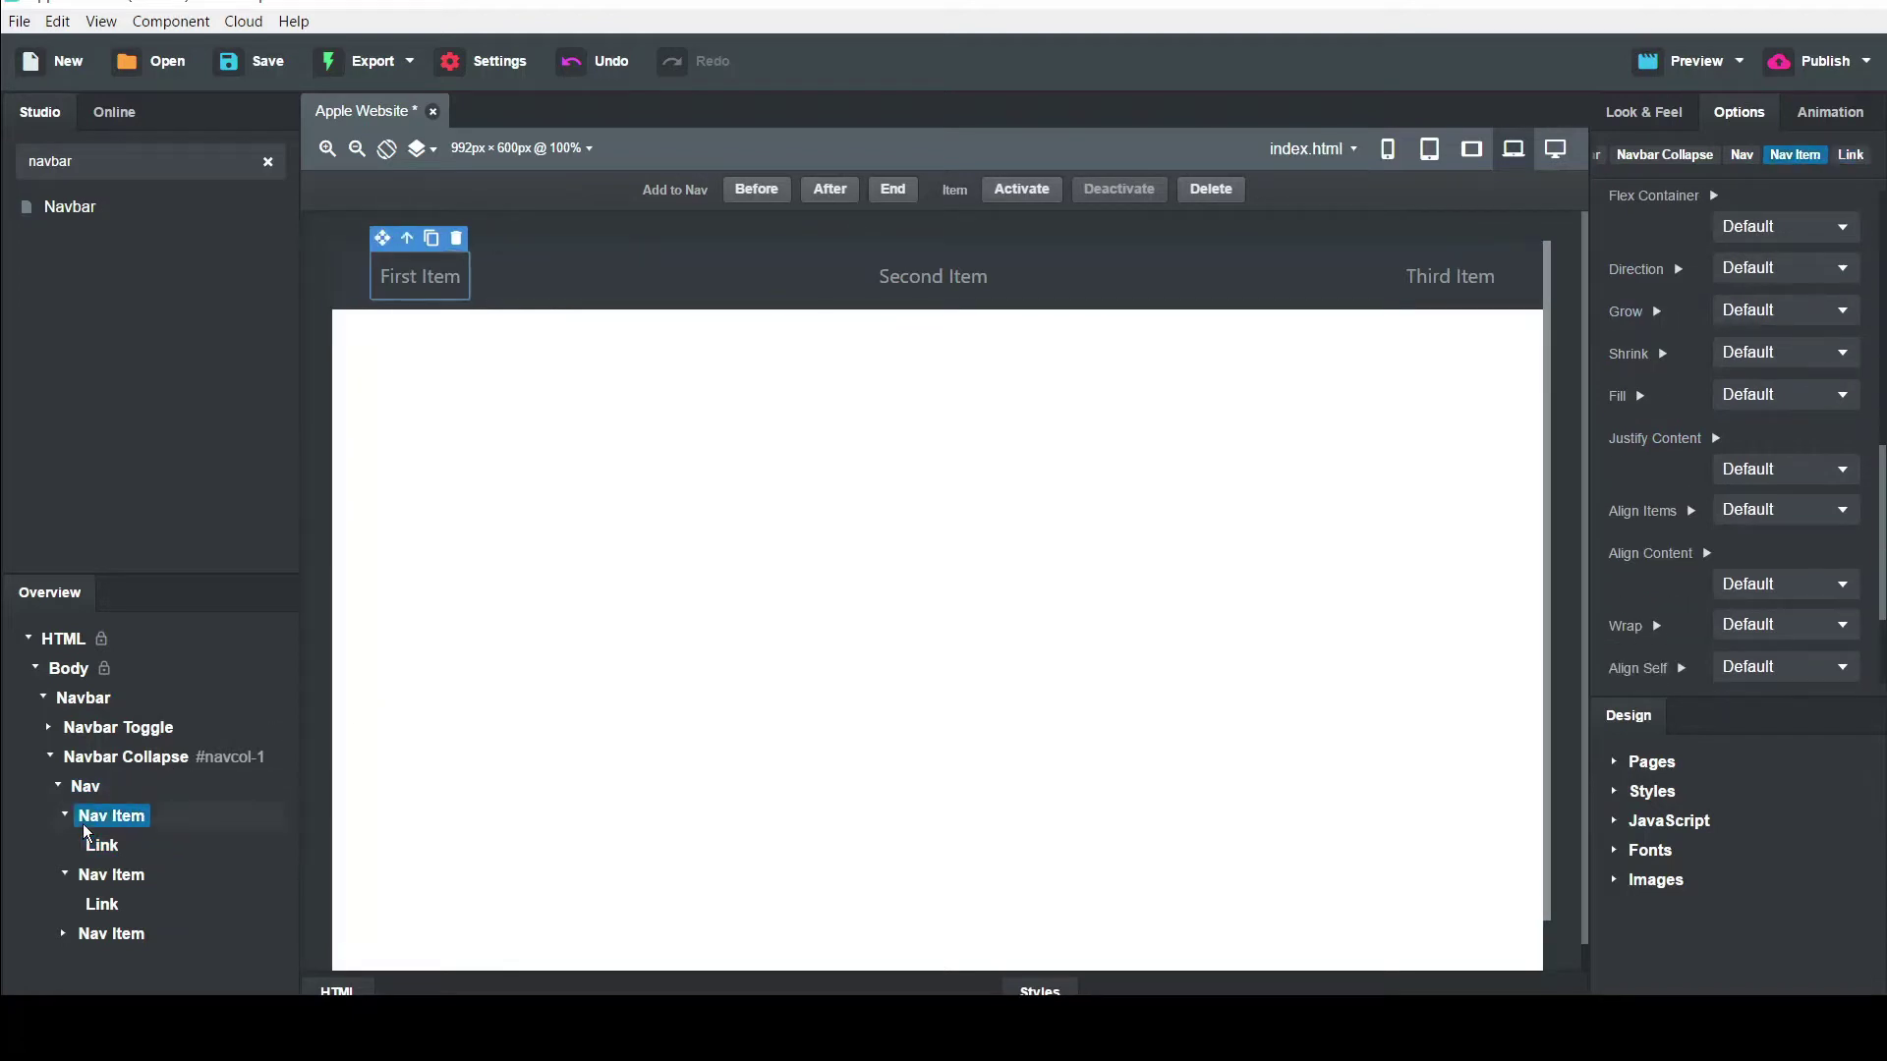
{"action": "key", "text": "ctrl+d"}
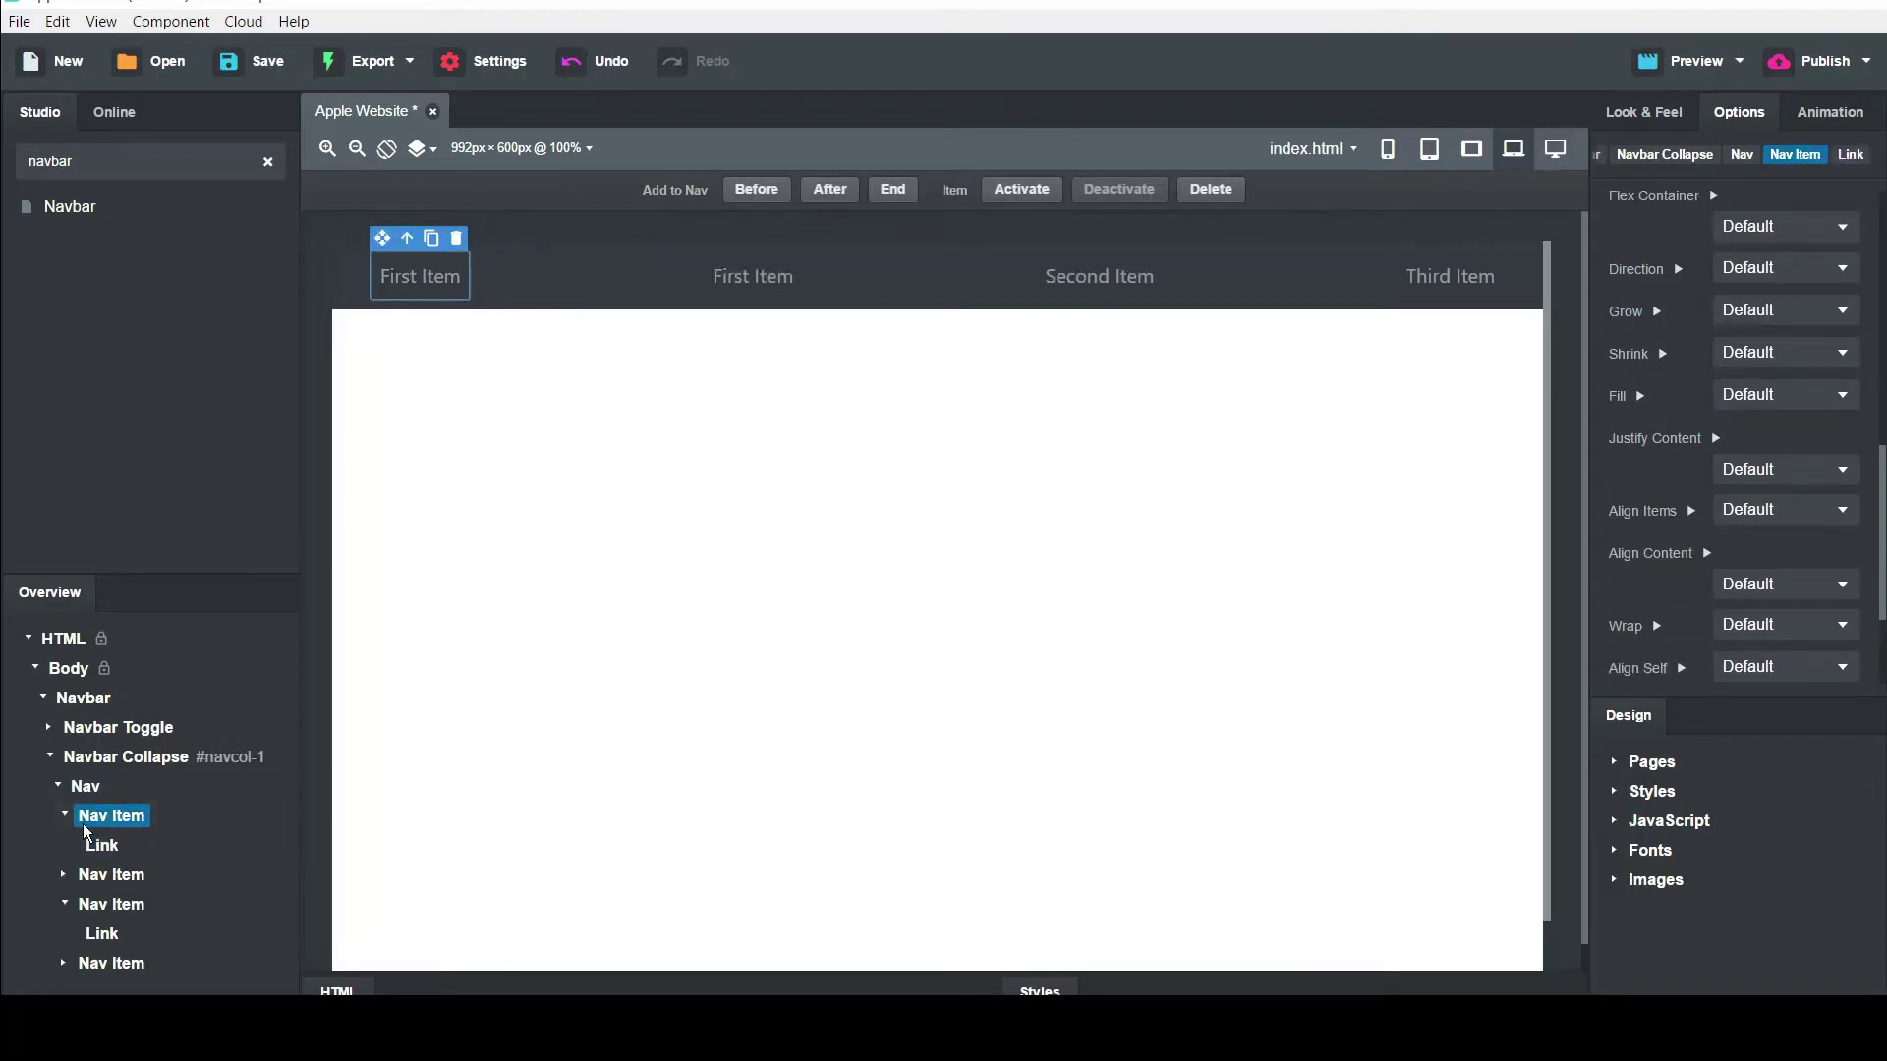
{"action": "key", "text": "ctrl+d"}
{"action": "key", "text": "ctrl+d"}
{"action": "key", "text": "ctrl+d"}
{"action": "key", "text": "ctrl+d"}
{"action": "key", "text": "ctrl+d"}
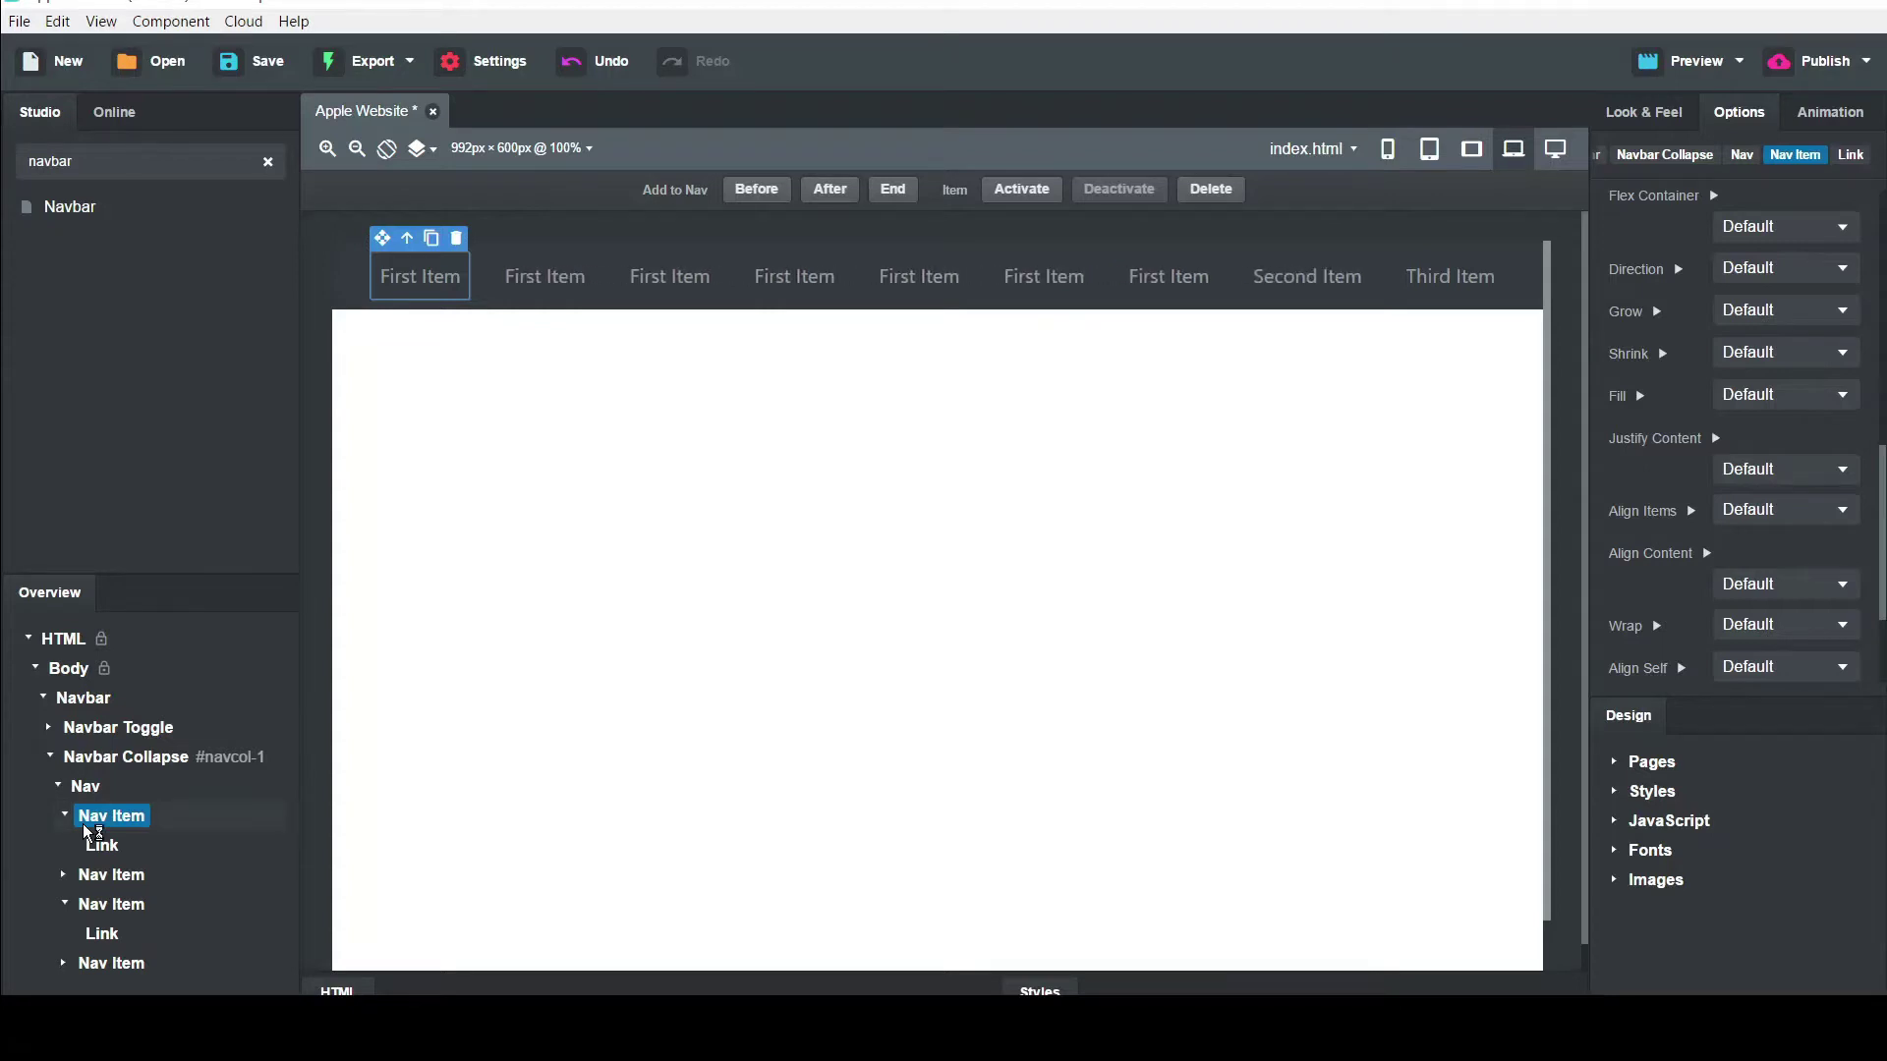
{"action": "key", "text": "ctrl+d"}
{"action": "key", "text": "ctrl+d"}
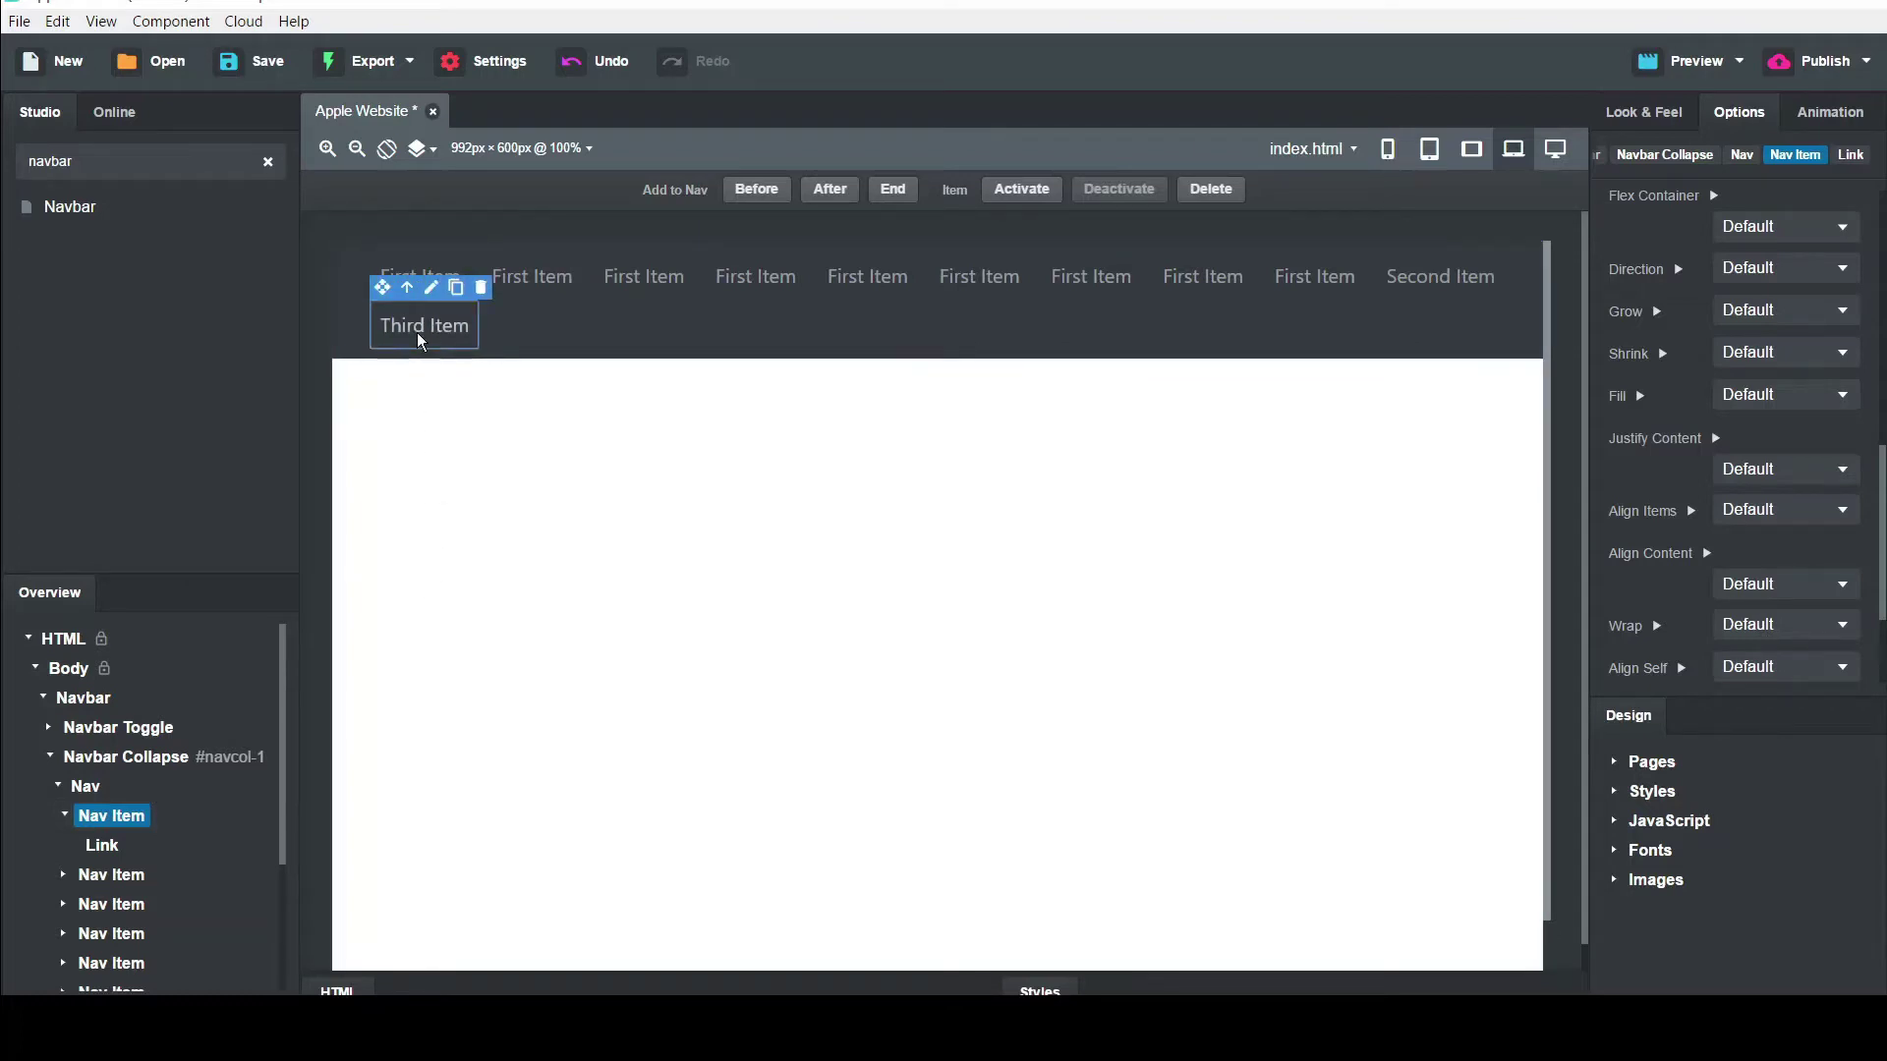
Remove the Third Item link from the last nav item, keeping the empty nav item
{"action": "left_click", "coordinate": [421, 341]}
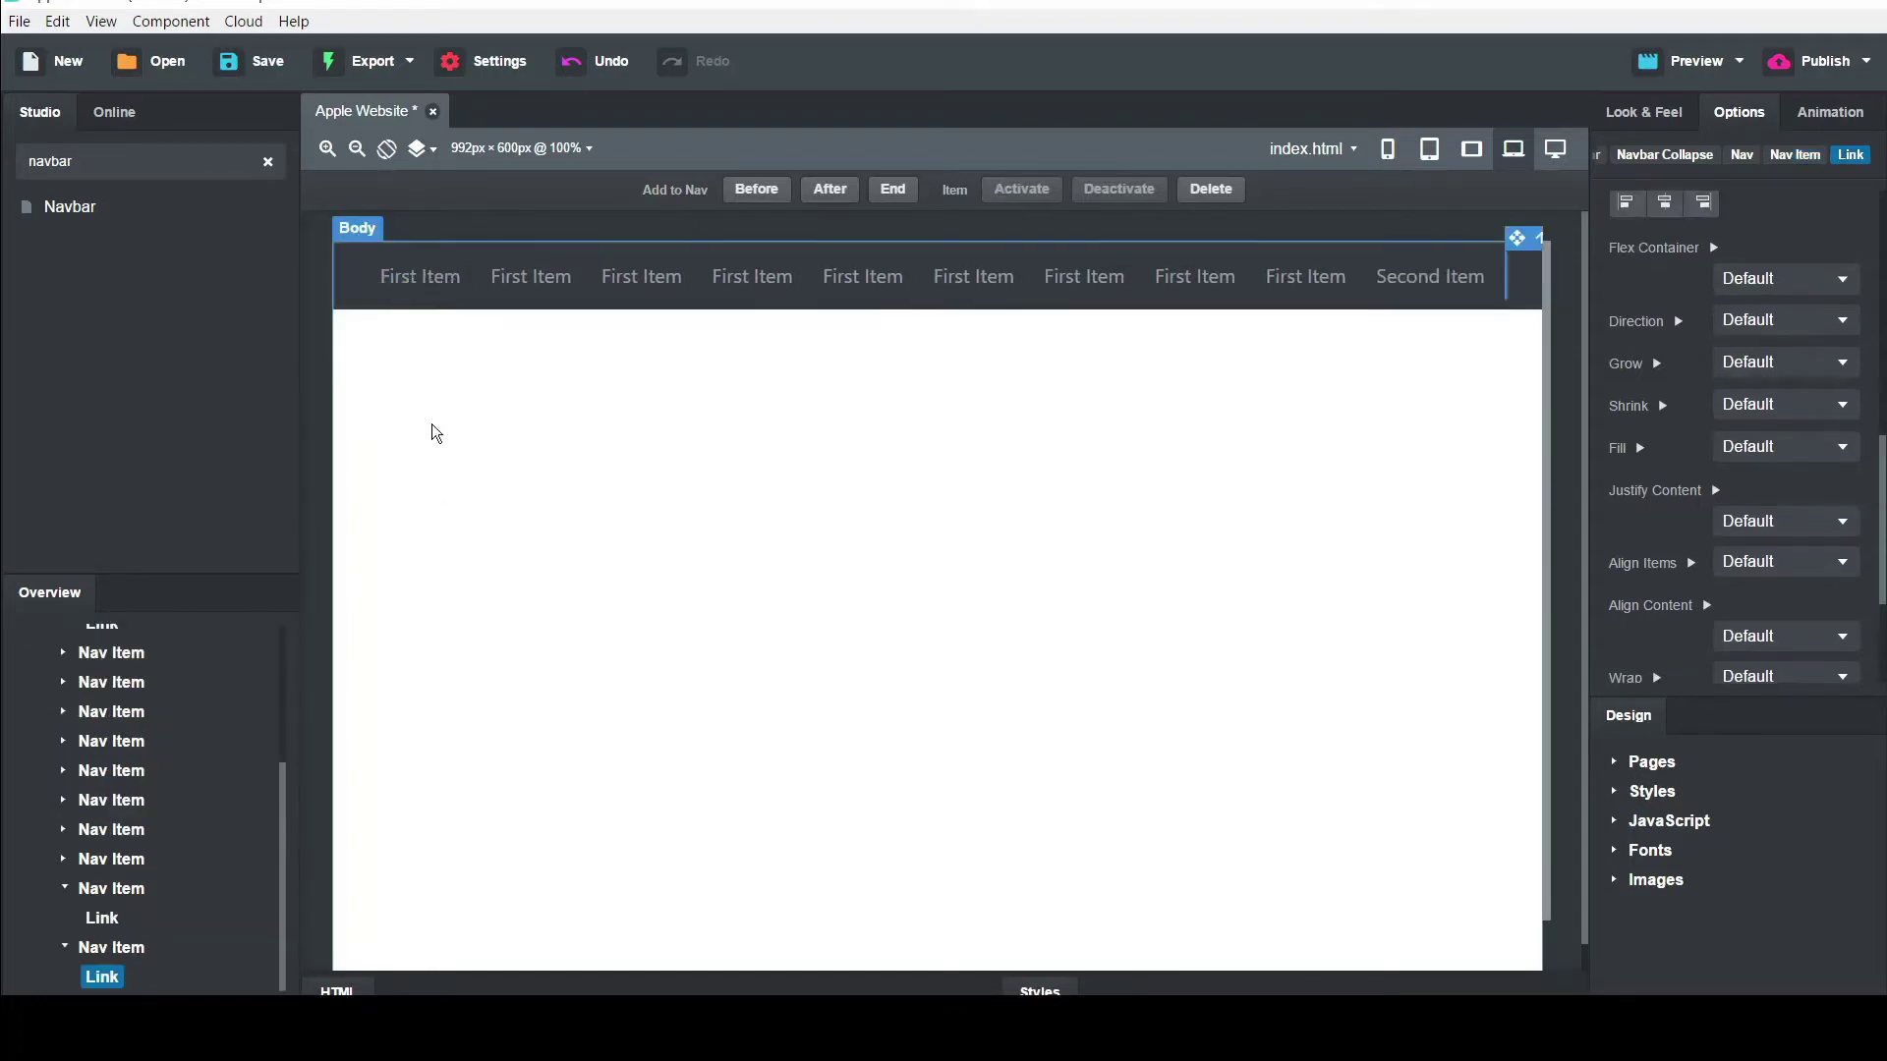
{"action": "left_click", "coordinate": [371, 275]}
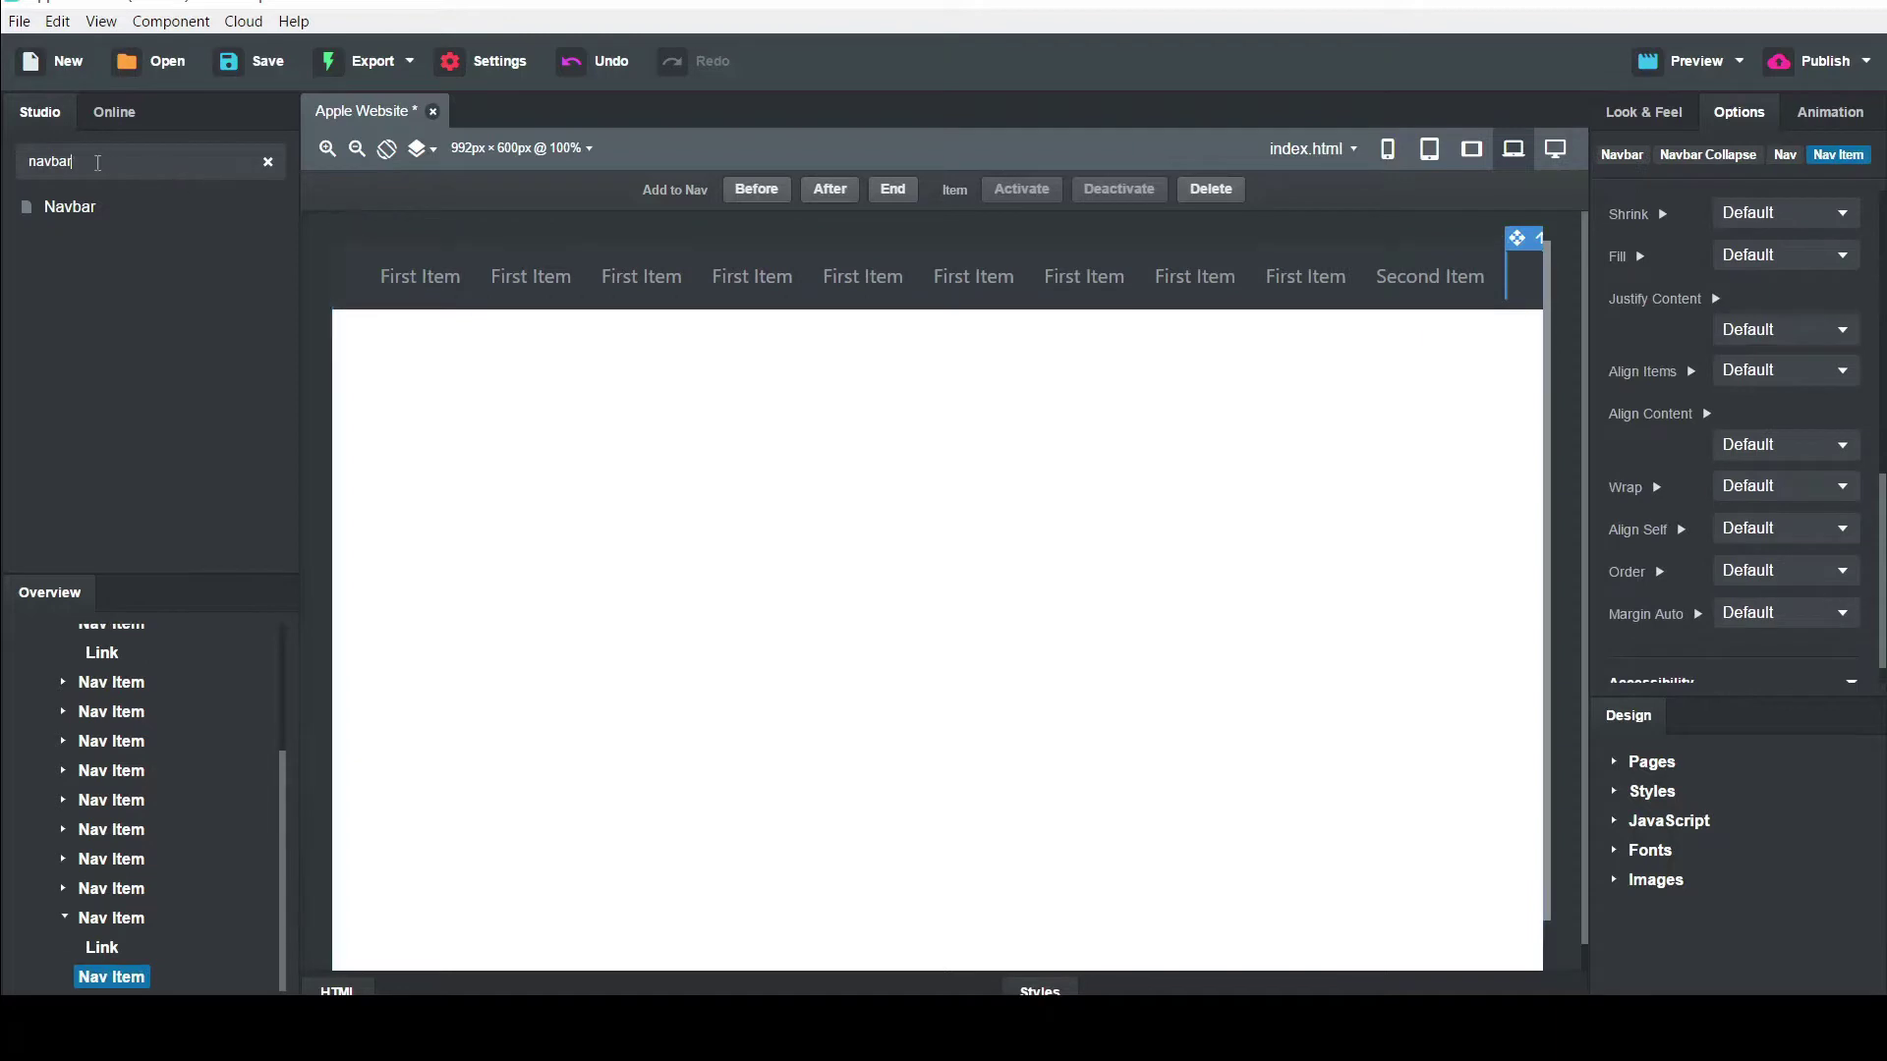
Add an Icon component before the text of the first First Item link, the last First Item link and the Second Item link
{"action": "left_click_drag", "start_coordinate": [145, 166], "coordinate": [8, 171]}
{"action": "type", "text": "icon"}
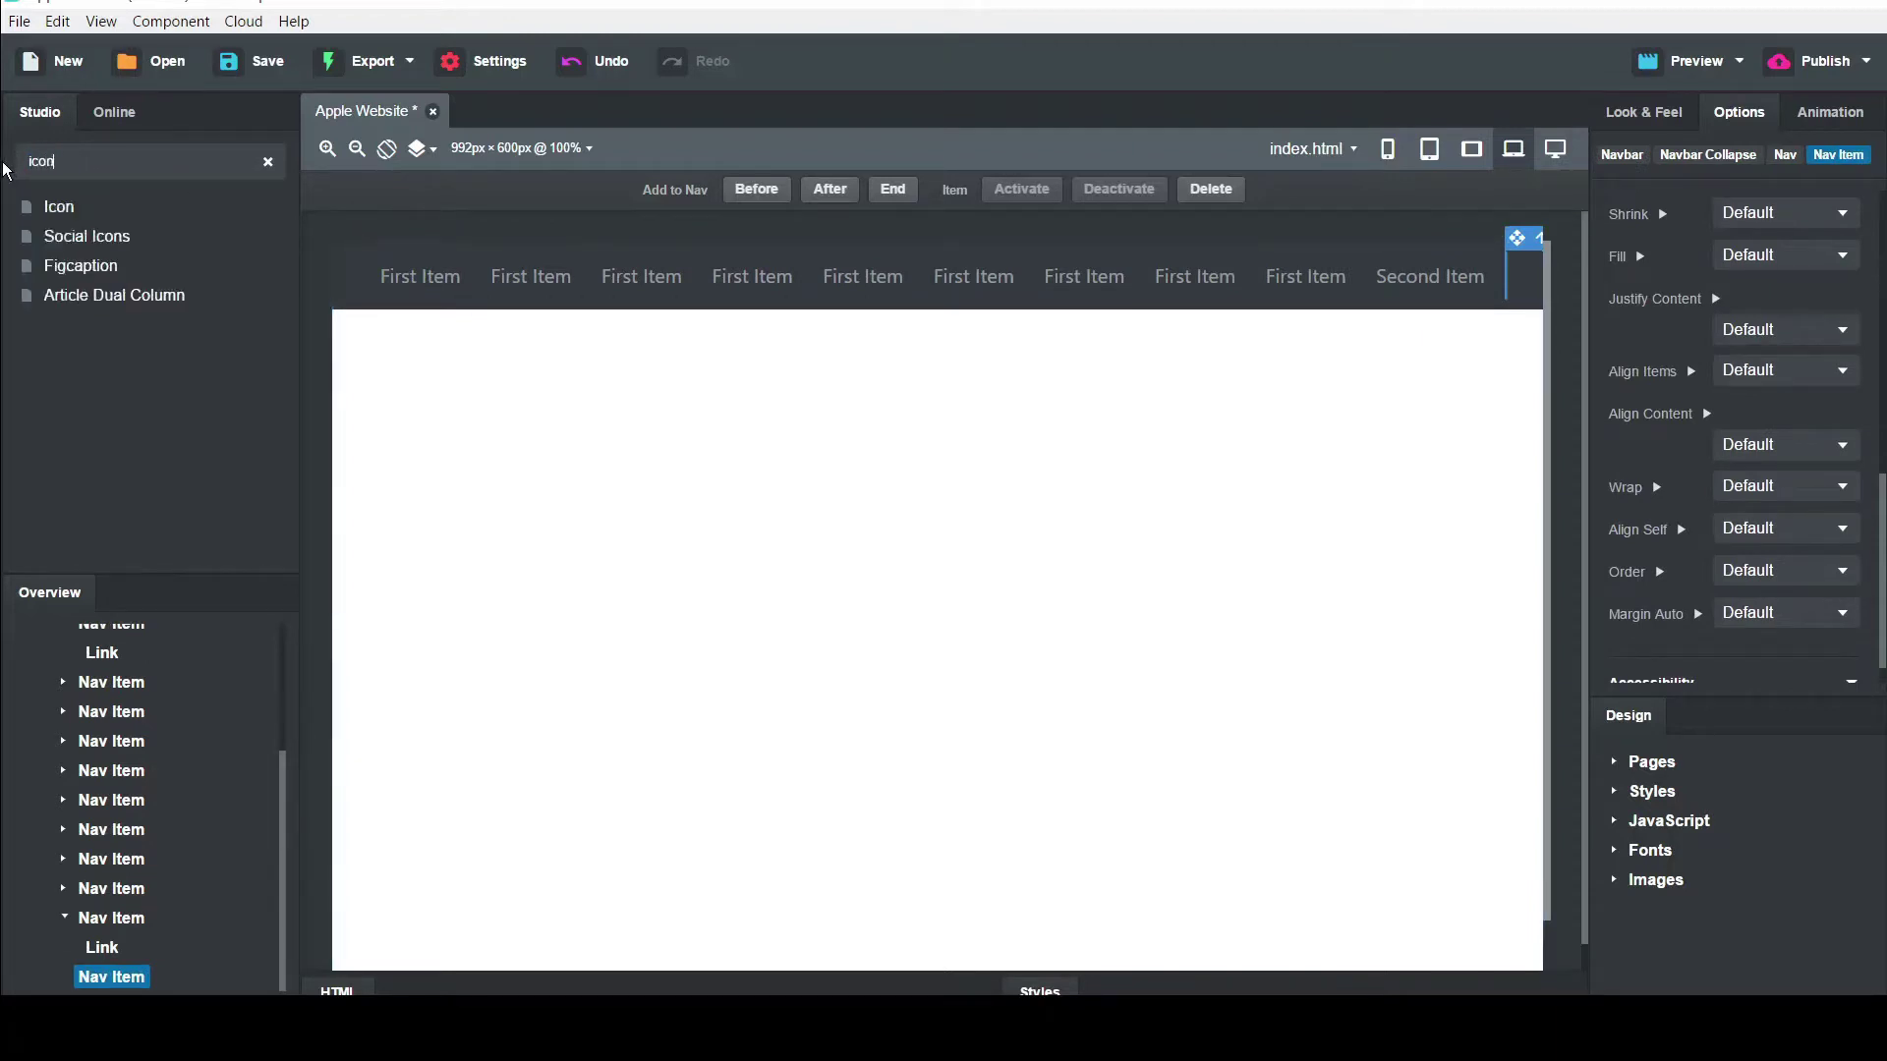
{"action": "left_click_drag", "start_coordinate": [54, 207], "coordinate": [352, 293]}
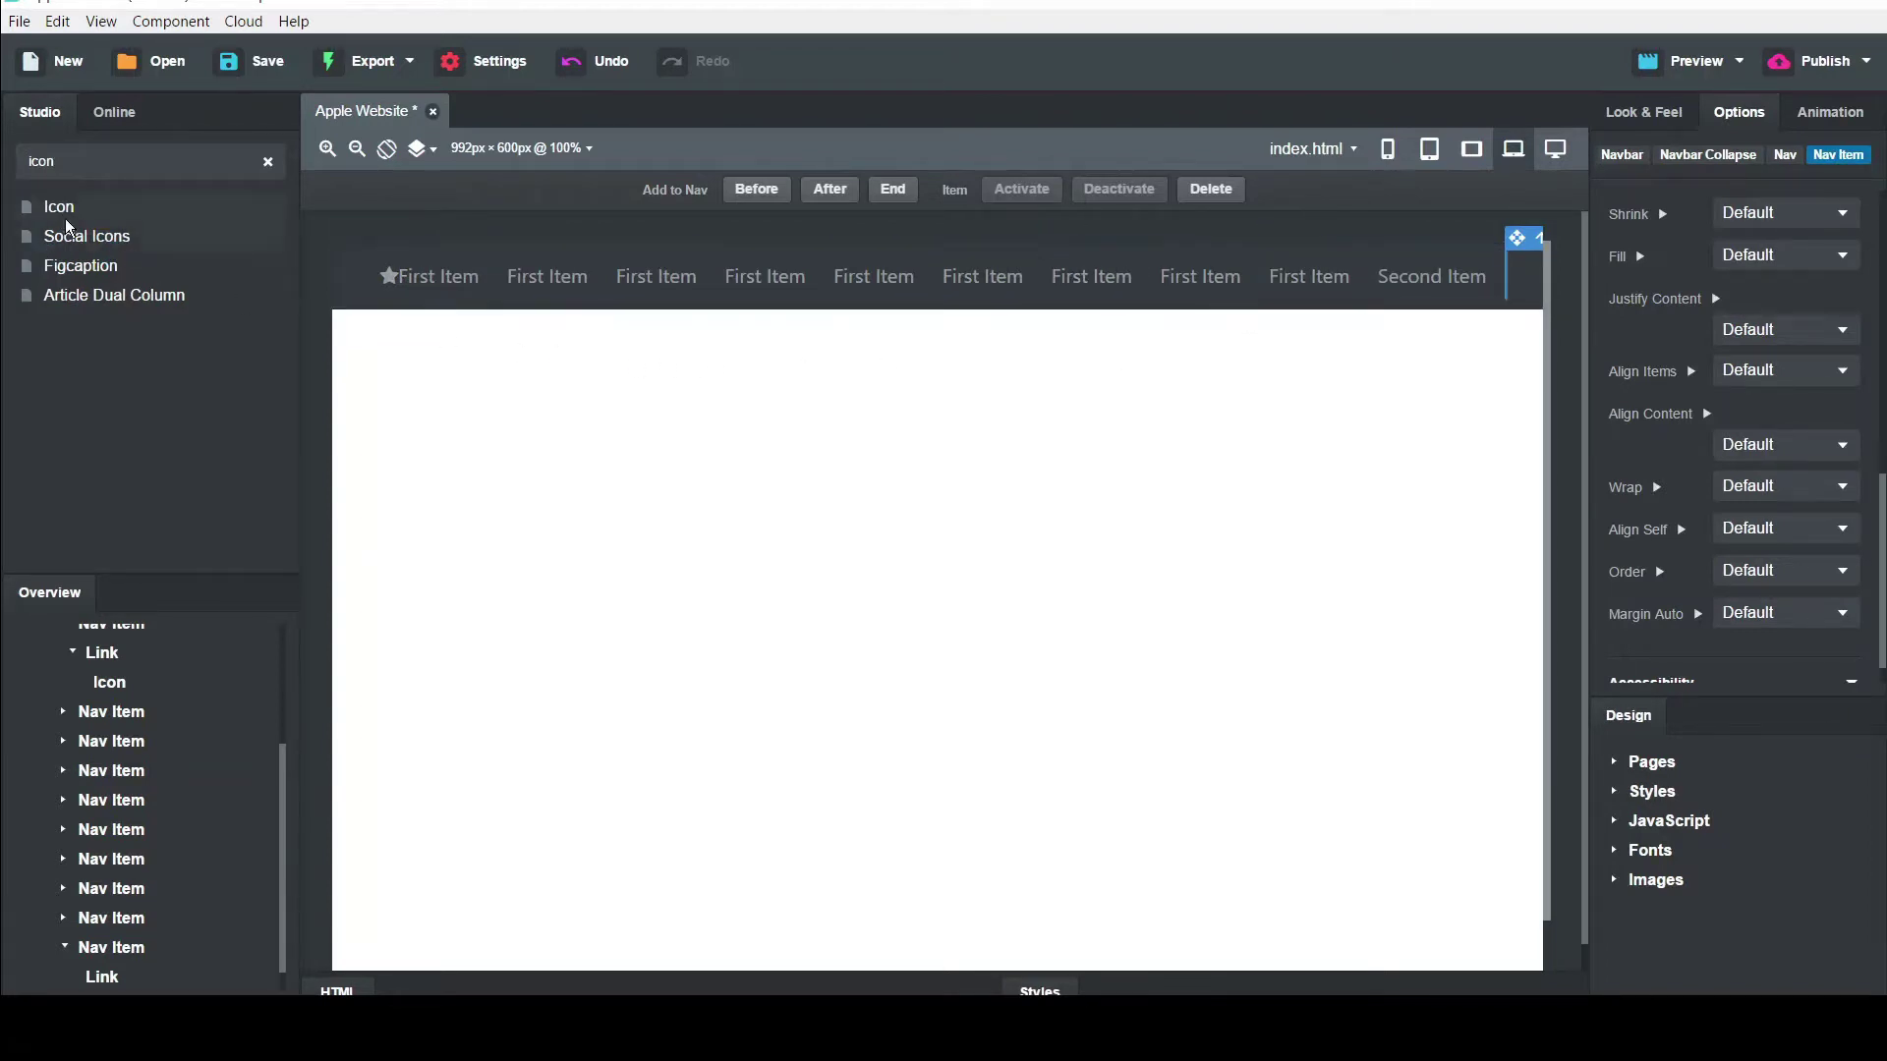
{"action": "left_click_drag", "start_coordinate": [69, 215], "coordinate": [1277, 290]}
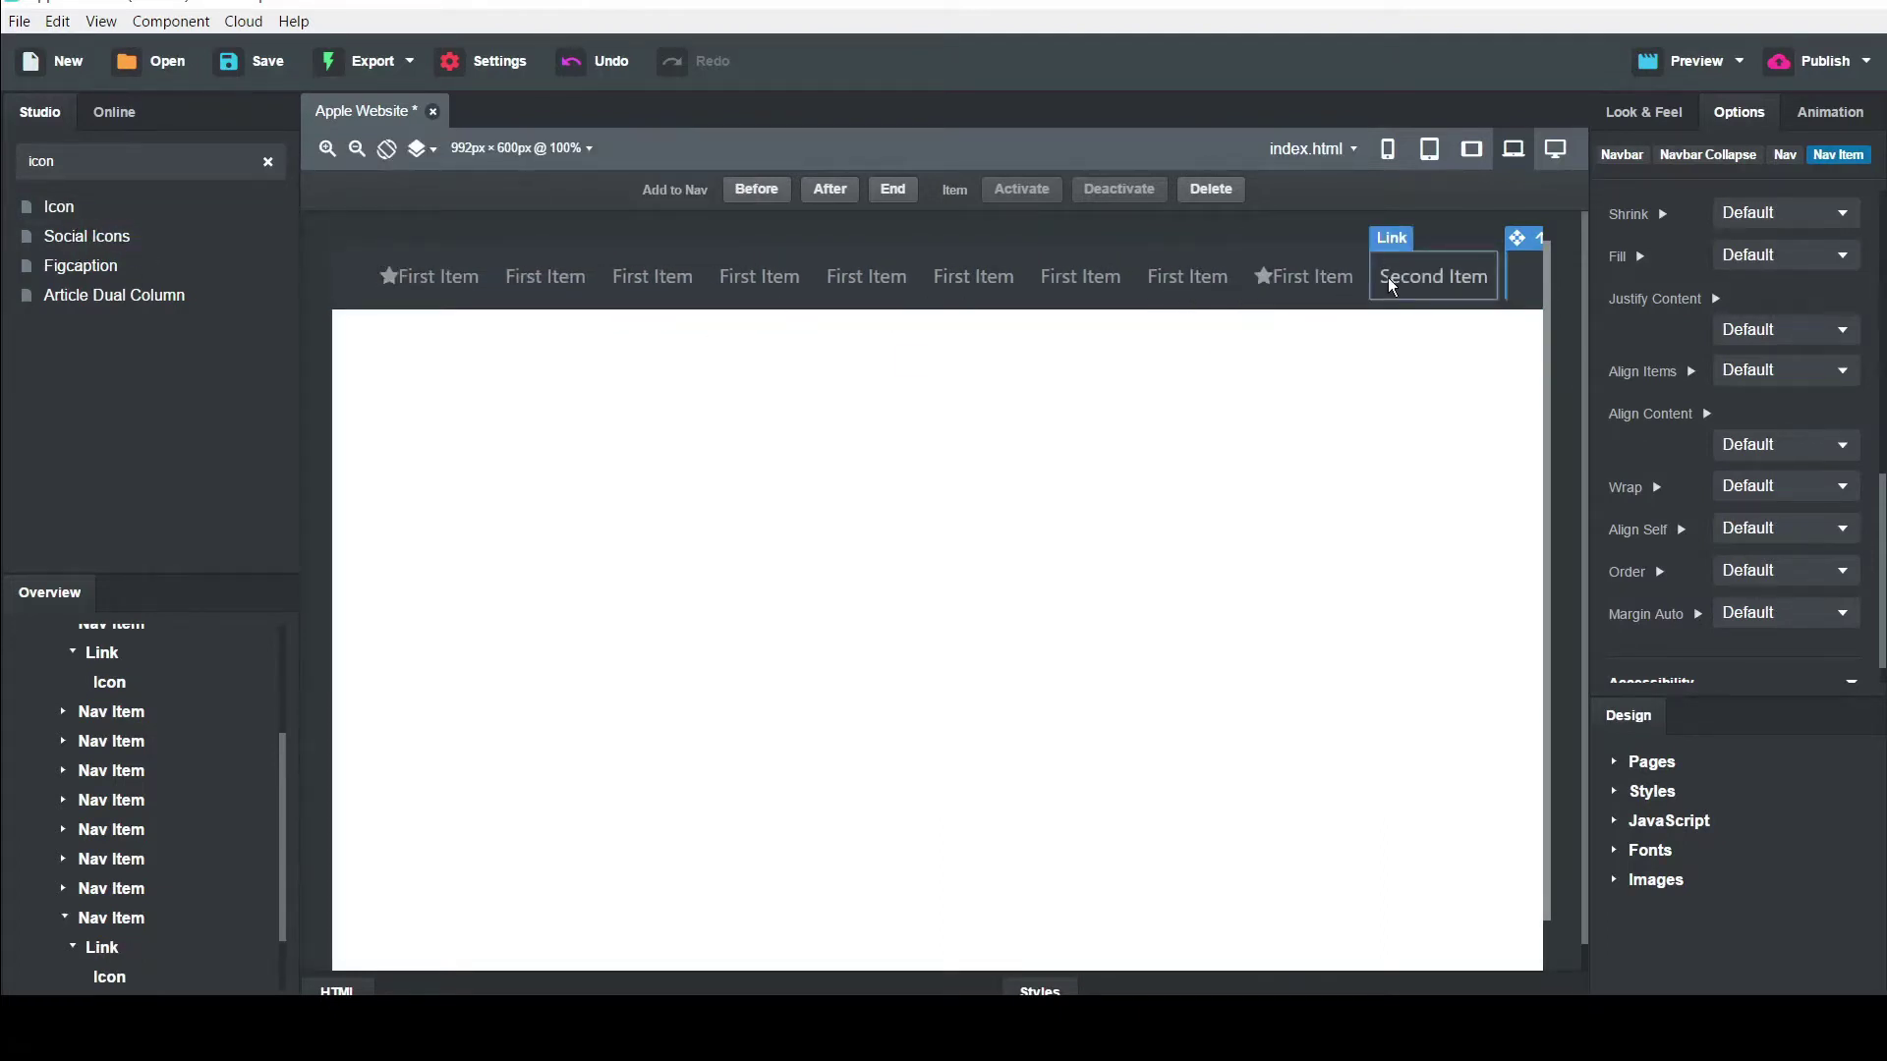
{"action": "left_click_drag", "start_coordinate": [118, 216], "coordinate": [1379, 302]}
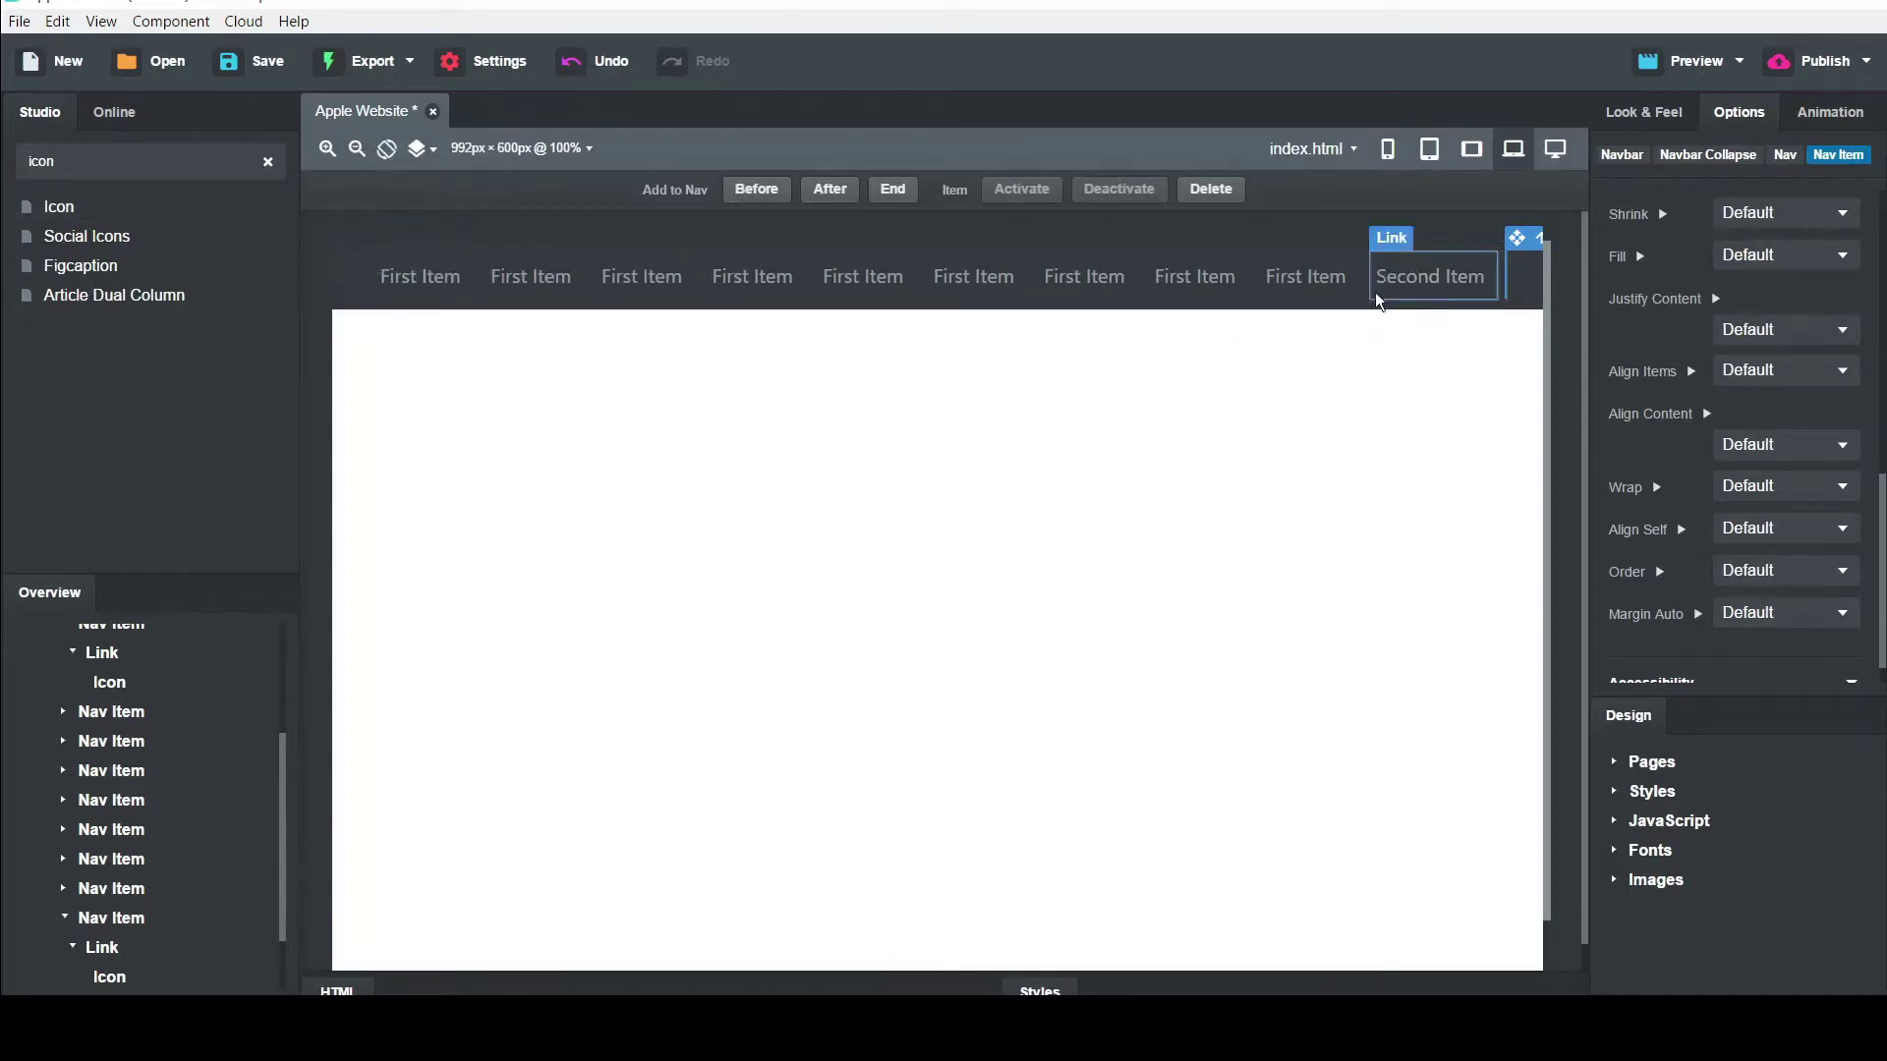
Delete the text of the first First Item link in the navbar, keeping only its star icon
{"action": "left_click", "coordinate": [447, 282]}
{"action": "left_click", "coordinate": [447, 282]}
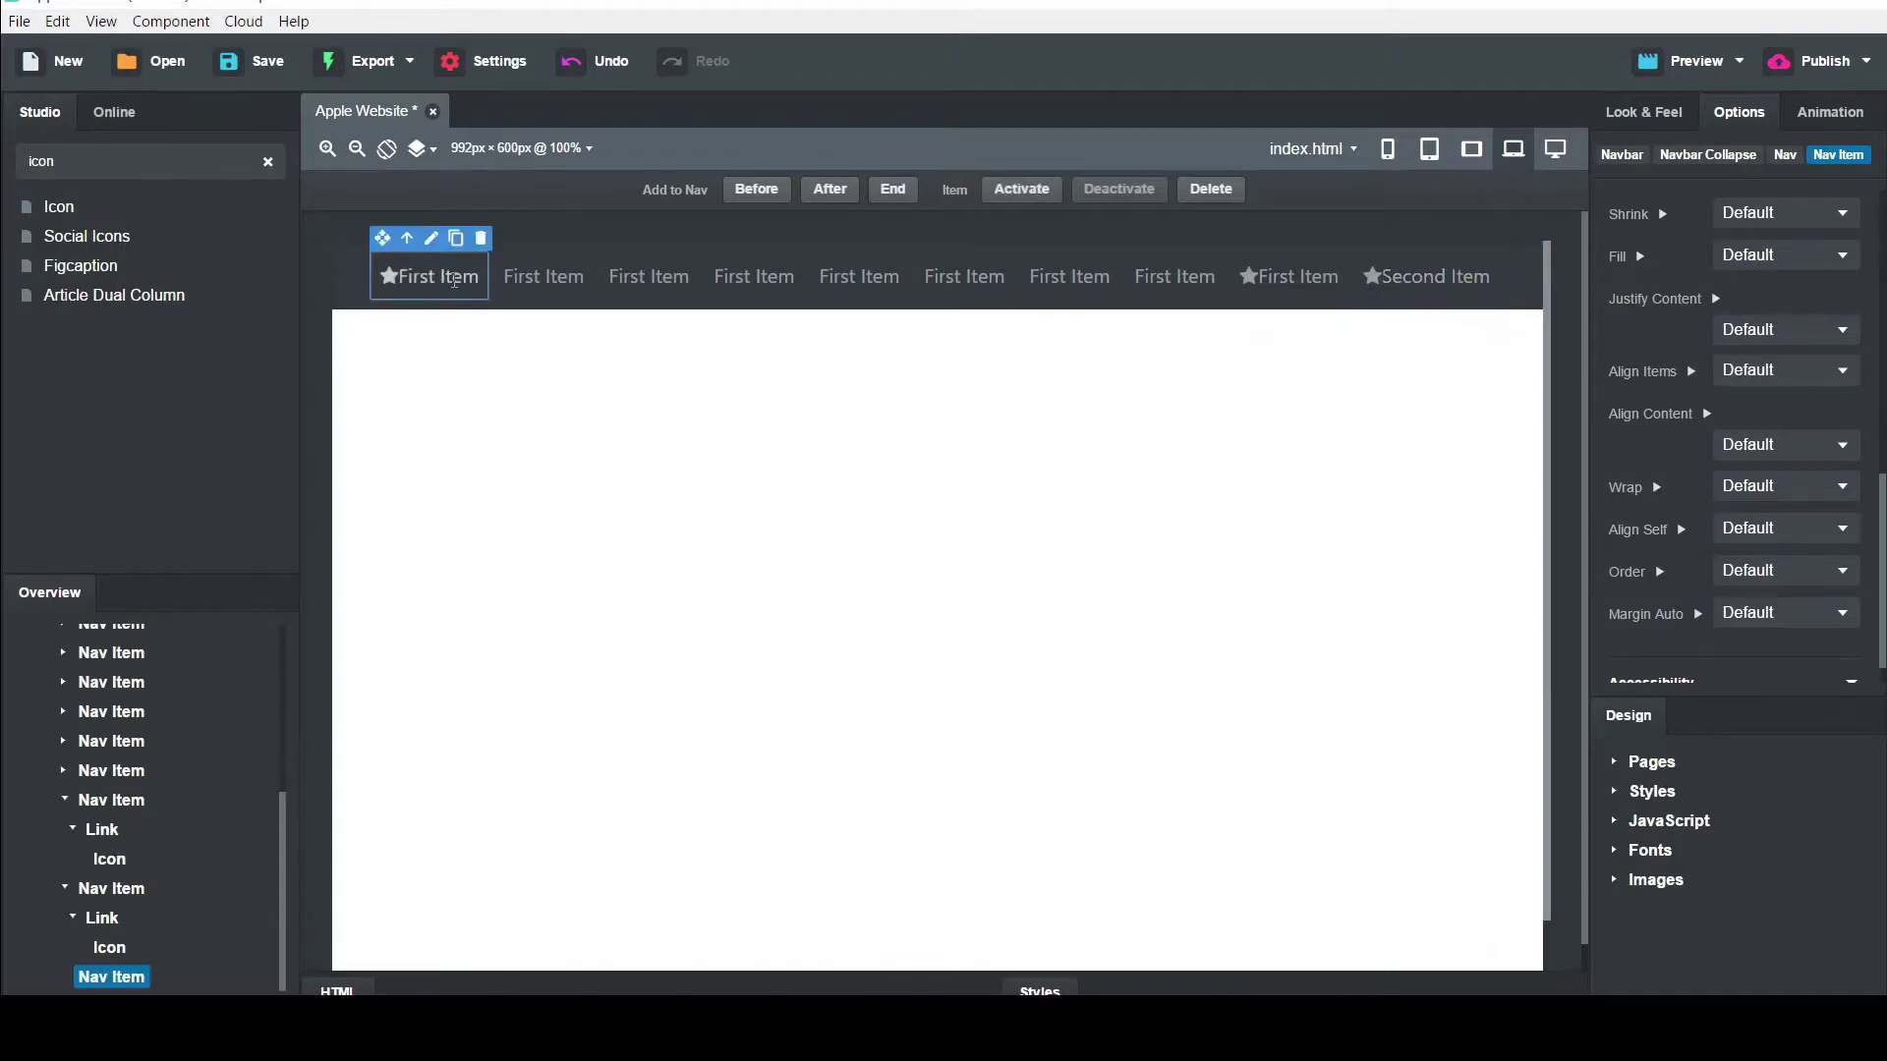
{"action": "double_click", "coordinate": [456, 280]}
{"action": "key", "text": "BackSpace"}
{"action": "key", "text": "BackSpace"}
{"action": "key", "text": "BackSpace"}
{"action": "key", "text": "BackSpace"}
{"action": "key", "text": "BackSpace"}
{"action": "key", "text": "BackSpace"}
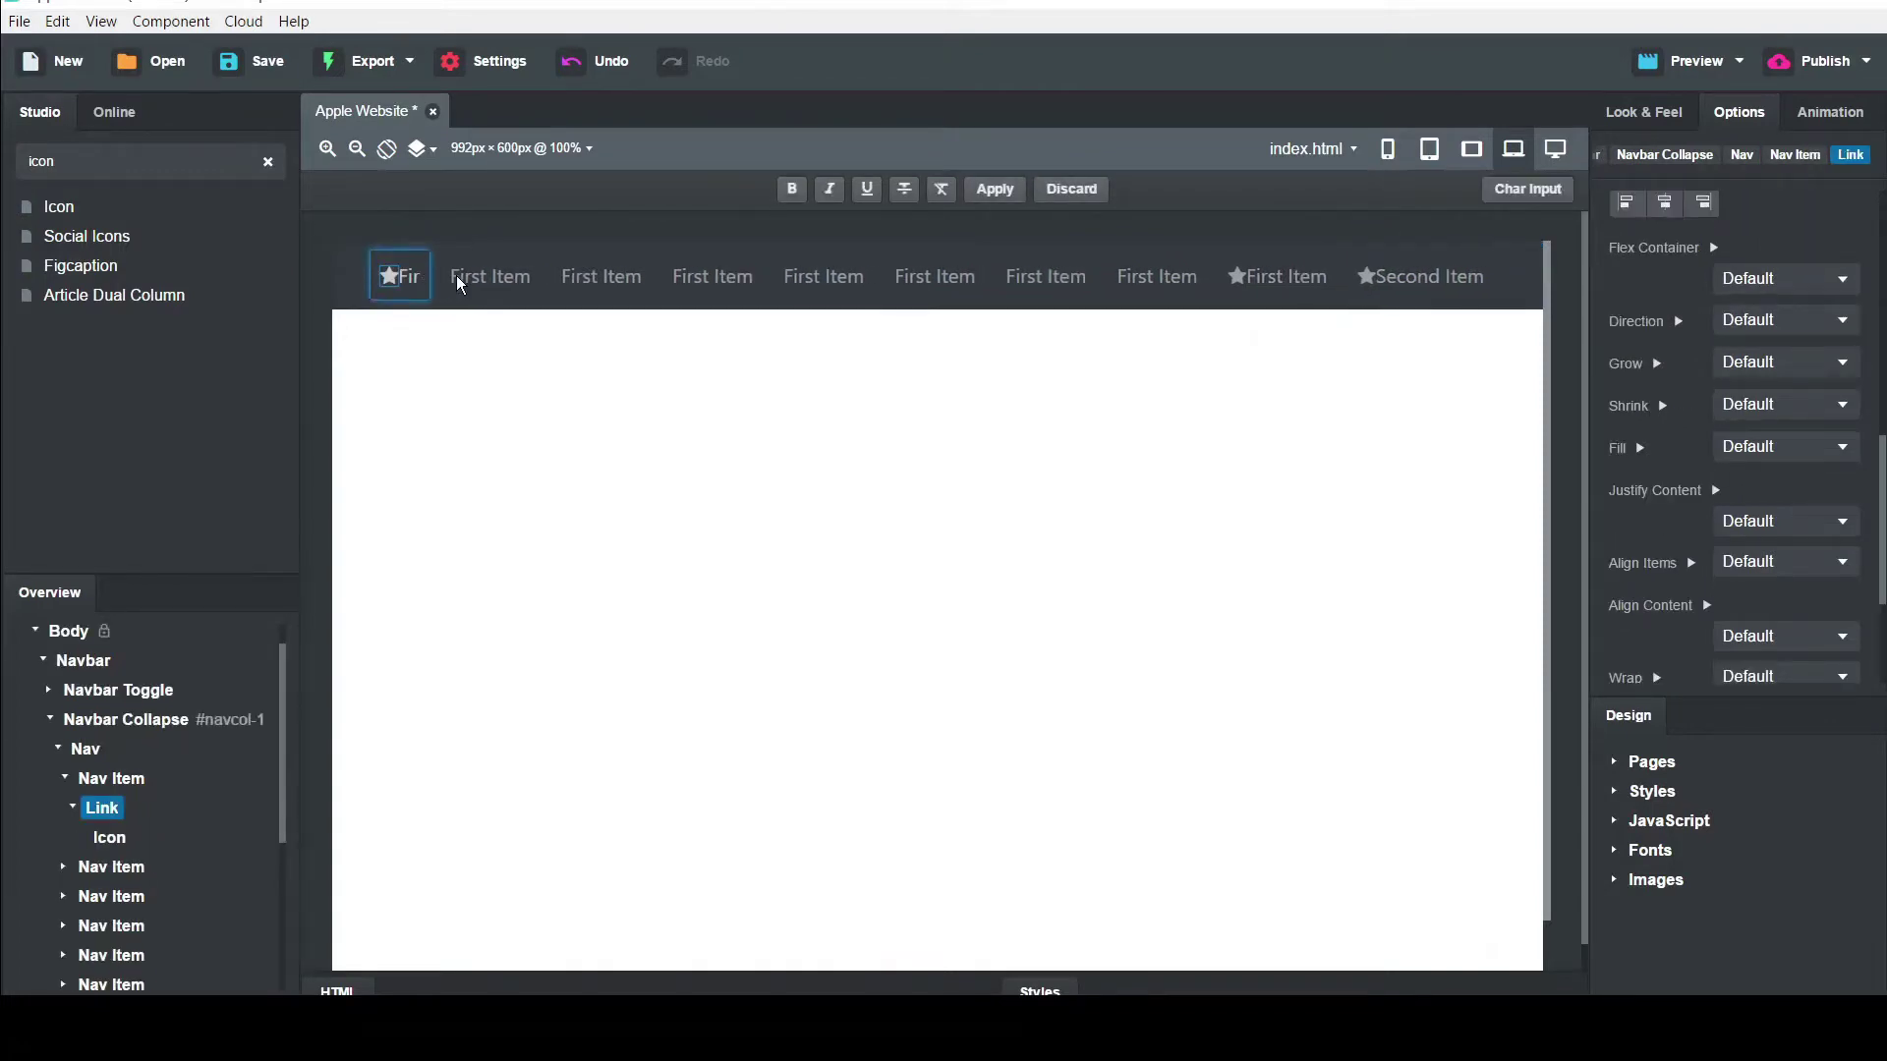
{"action": "key", "text": "BackSpace"}
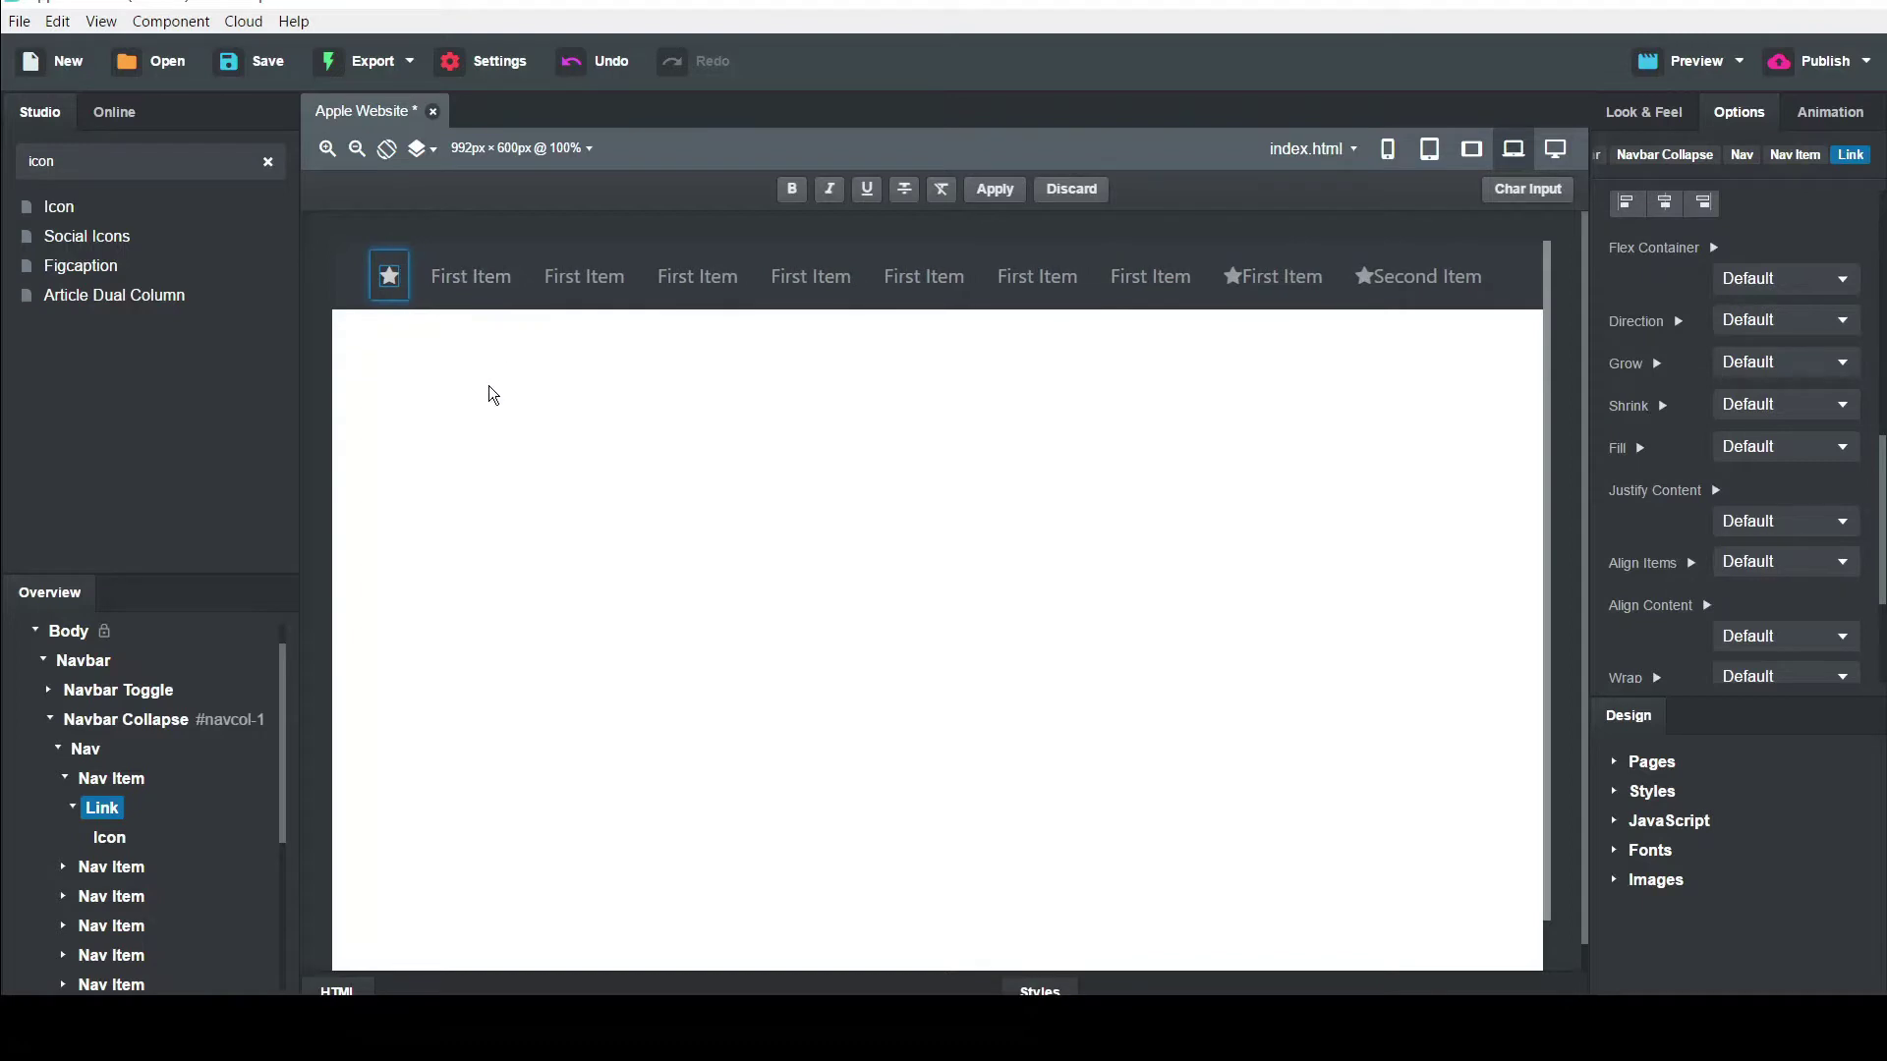
{"action": "left_click", "coordinate": [340, 341]}
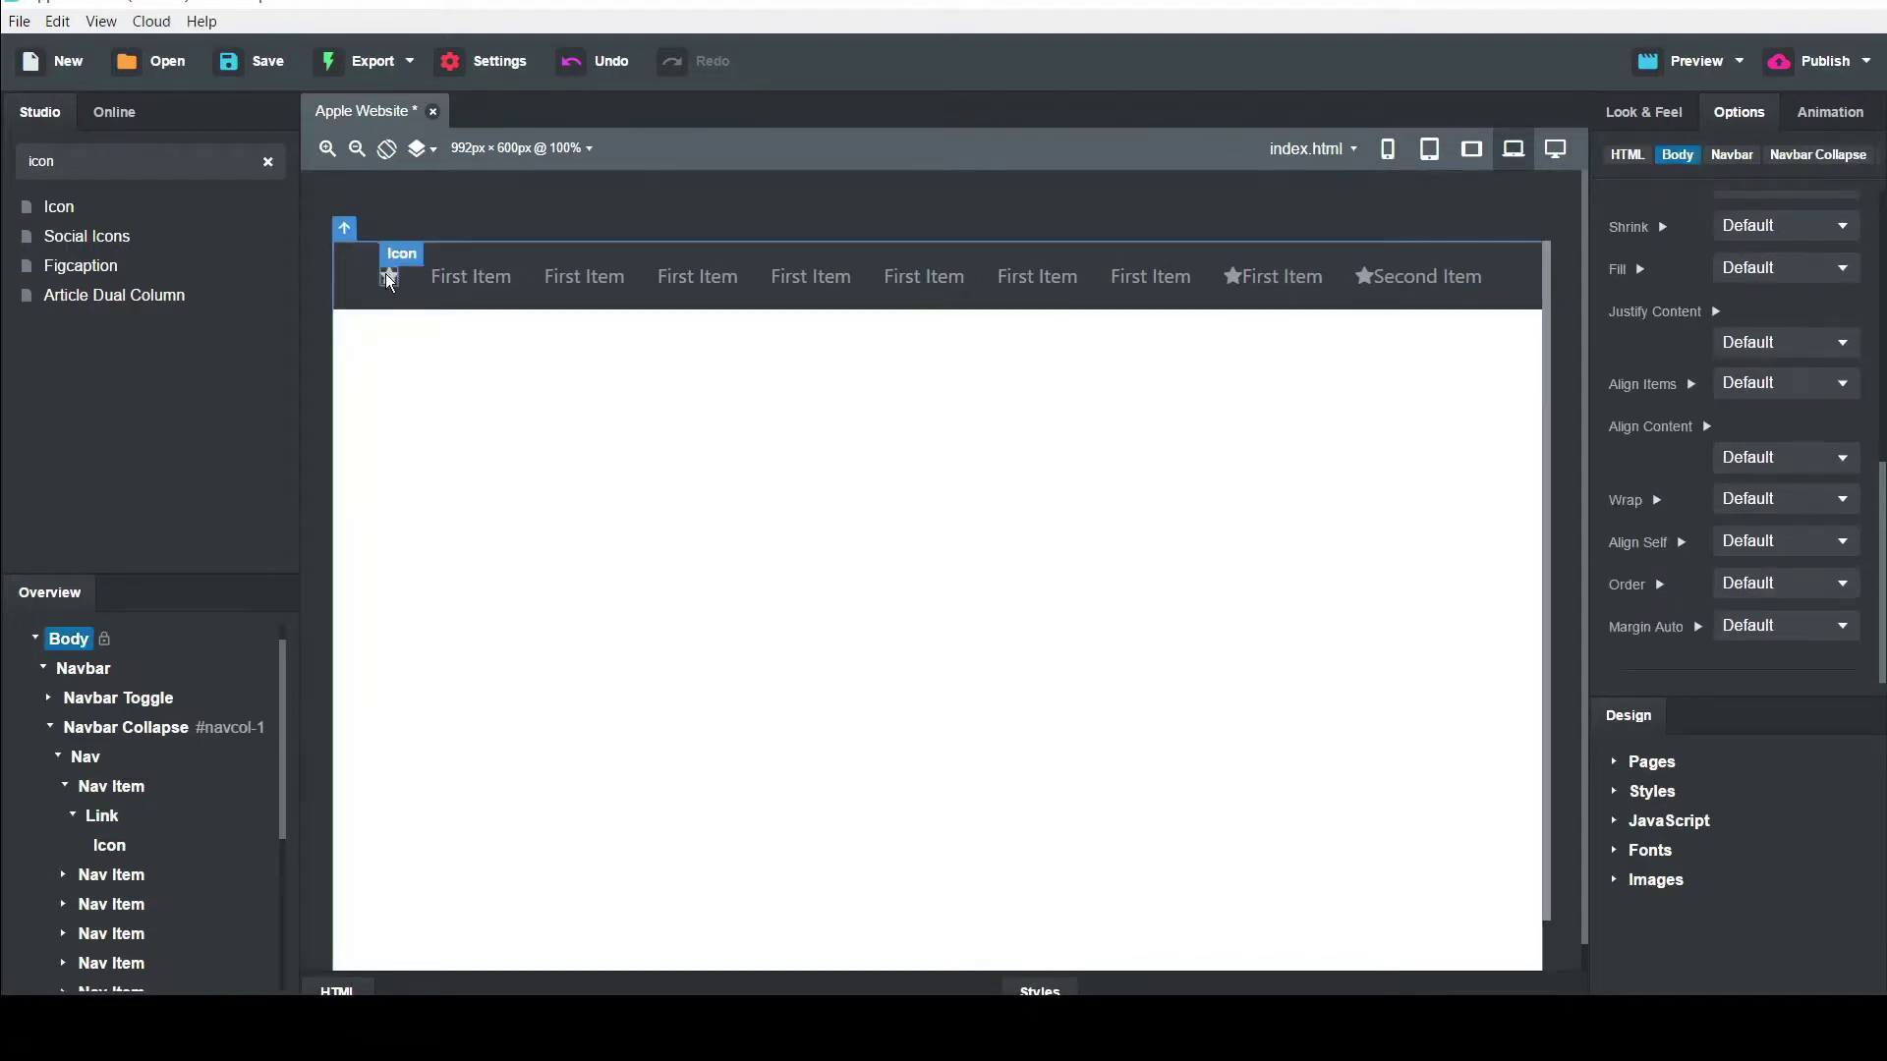
Change the first nav link's star icon to the Font Awesome 4 icon fa-apple
{"action": "left_click", "coordinate": [390, 280]}
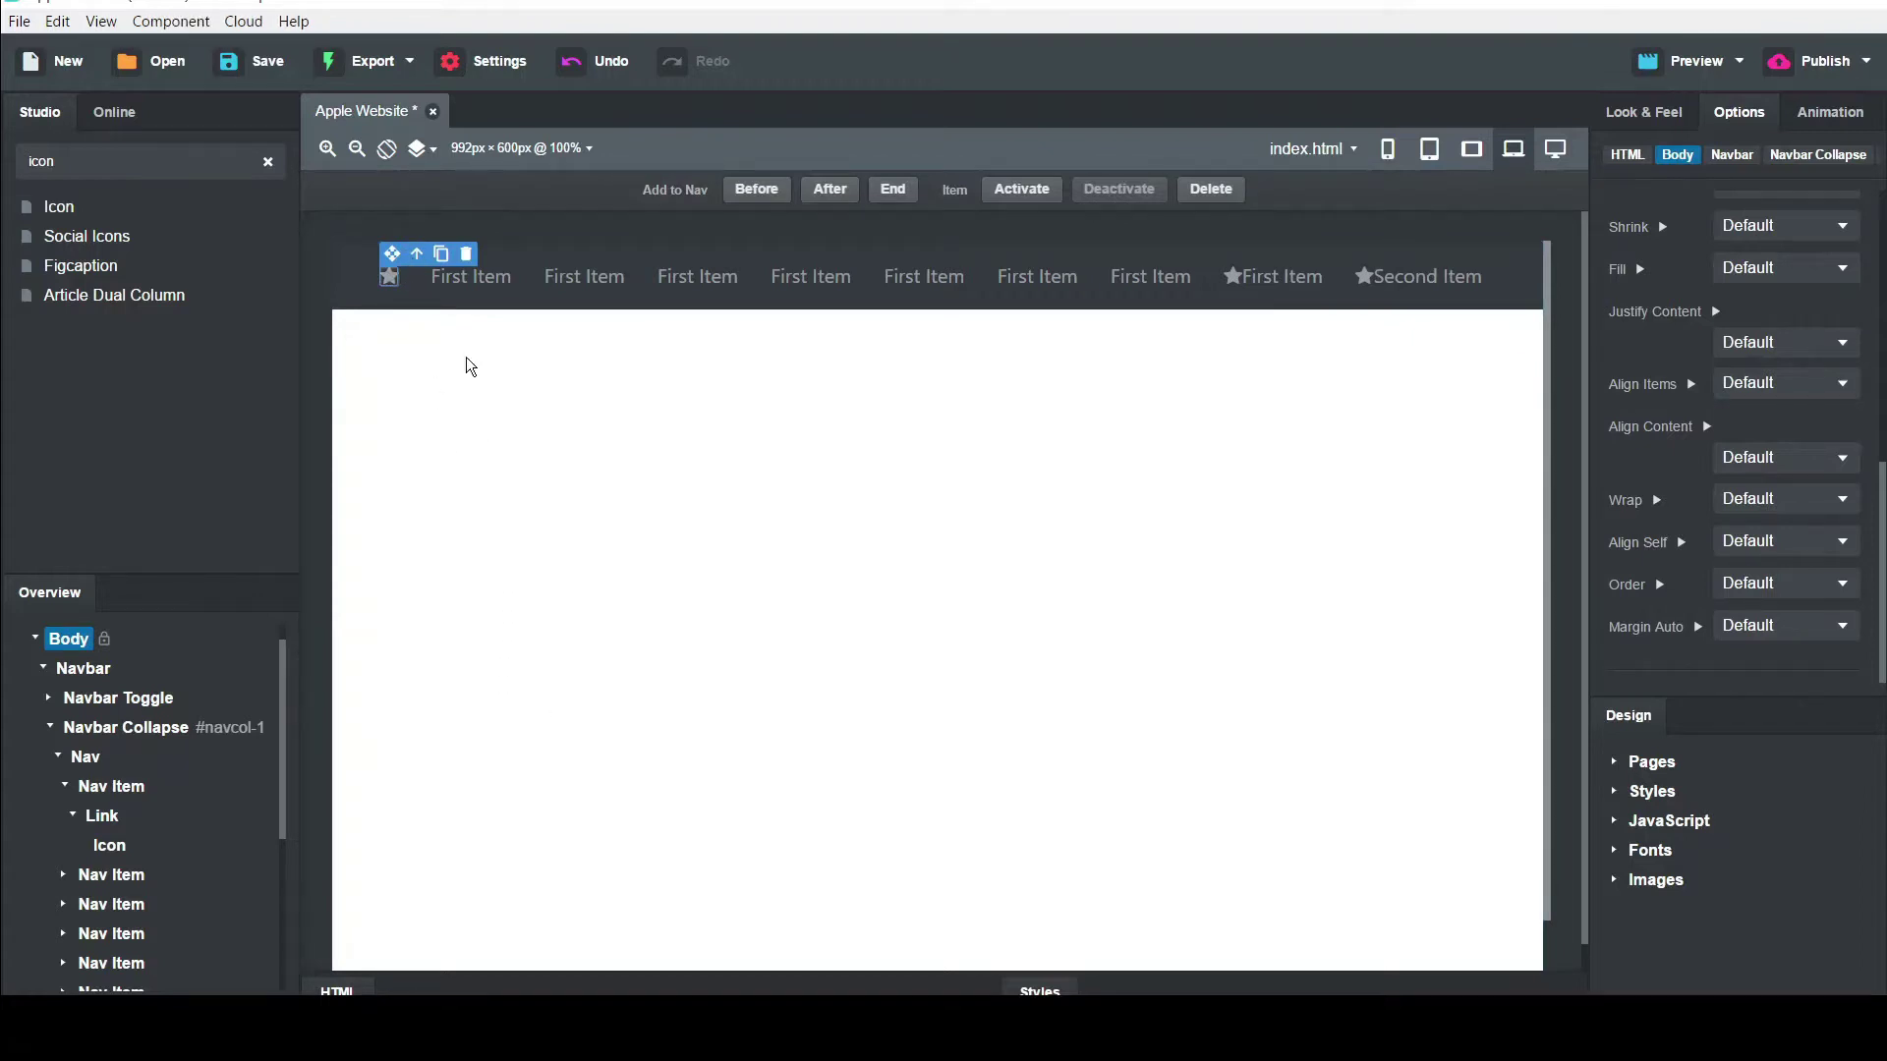
{"action": "double_click", "coordinate": [408, 285]}
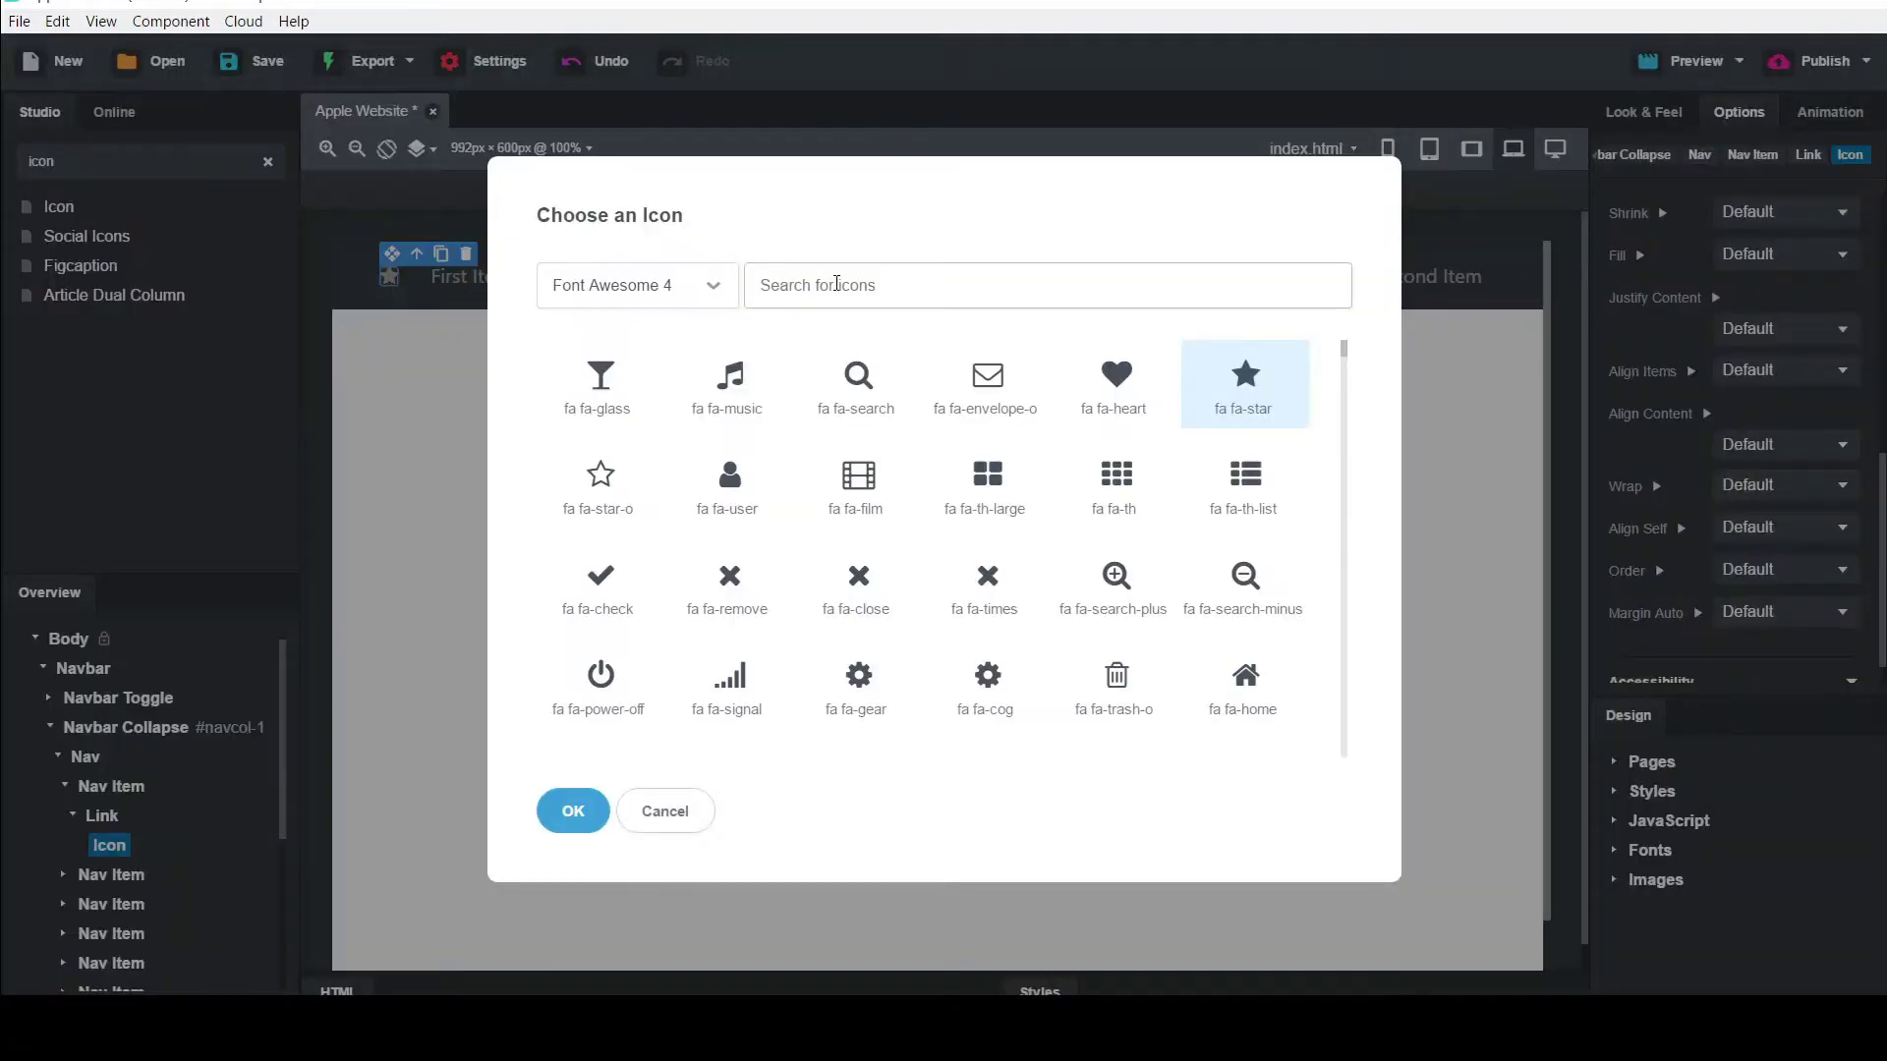
{"action": "type", "text": "apple"}
{"action": "left_click", "coordinate": [623, 408]}
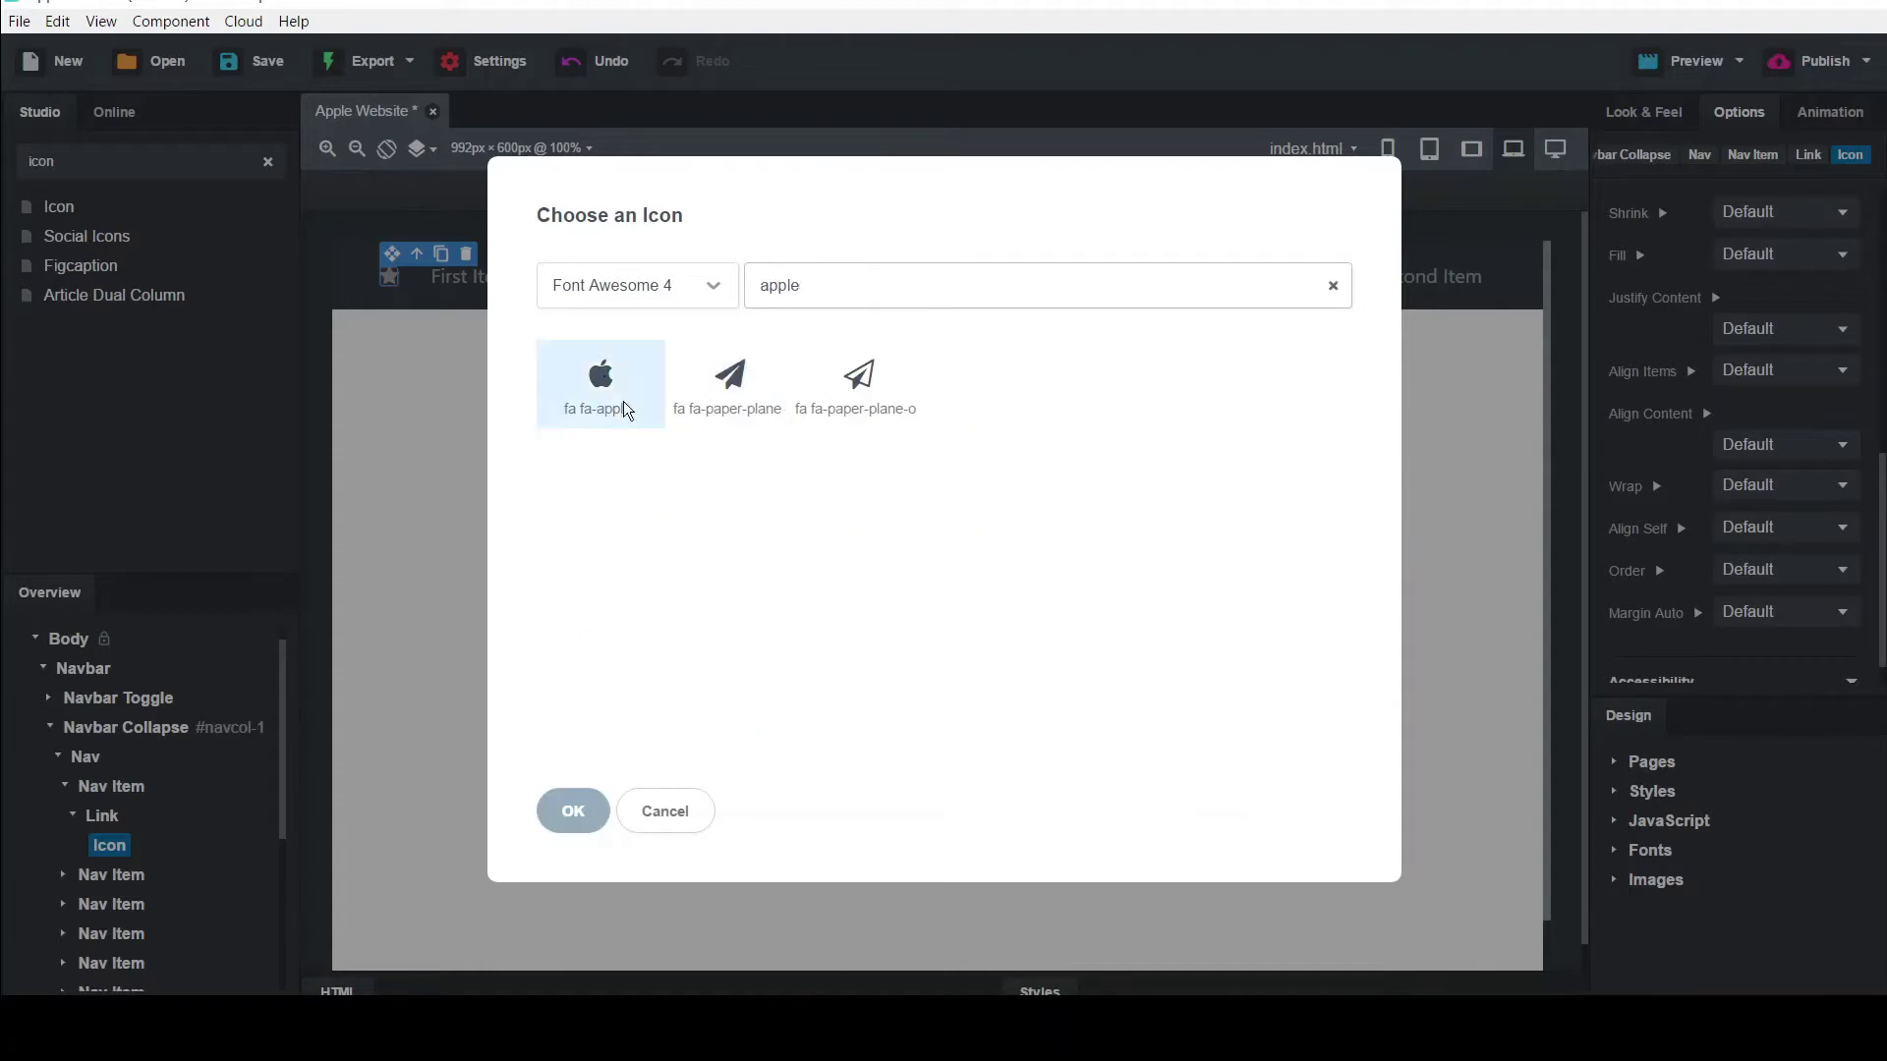
{"action": "left_click", "coordinate": [580, 806]}
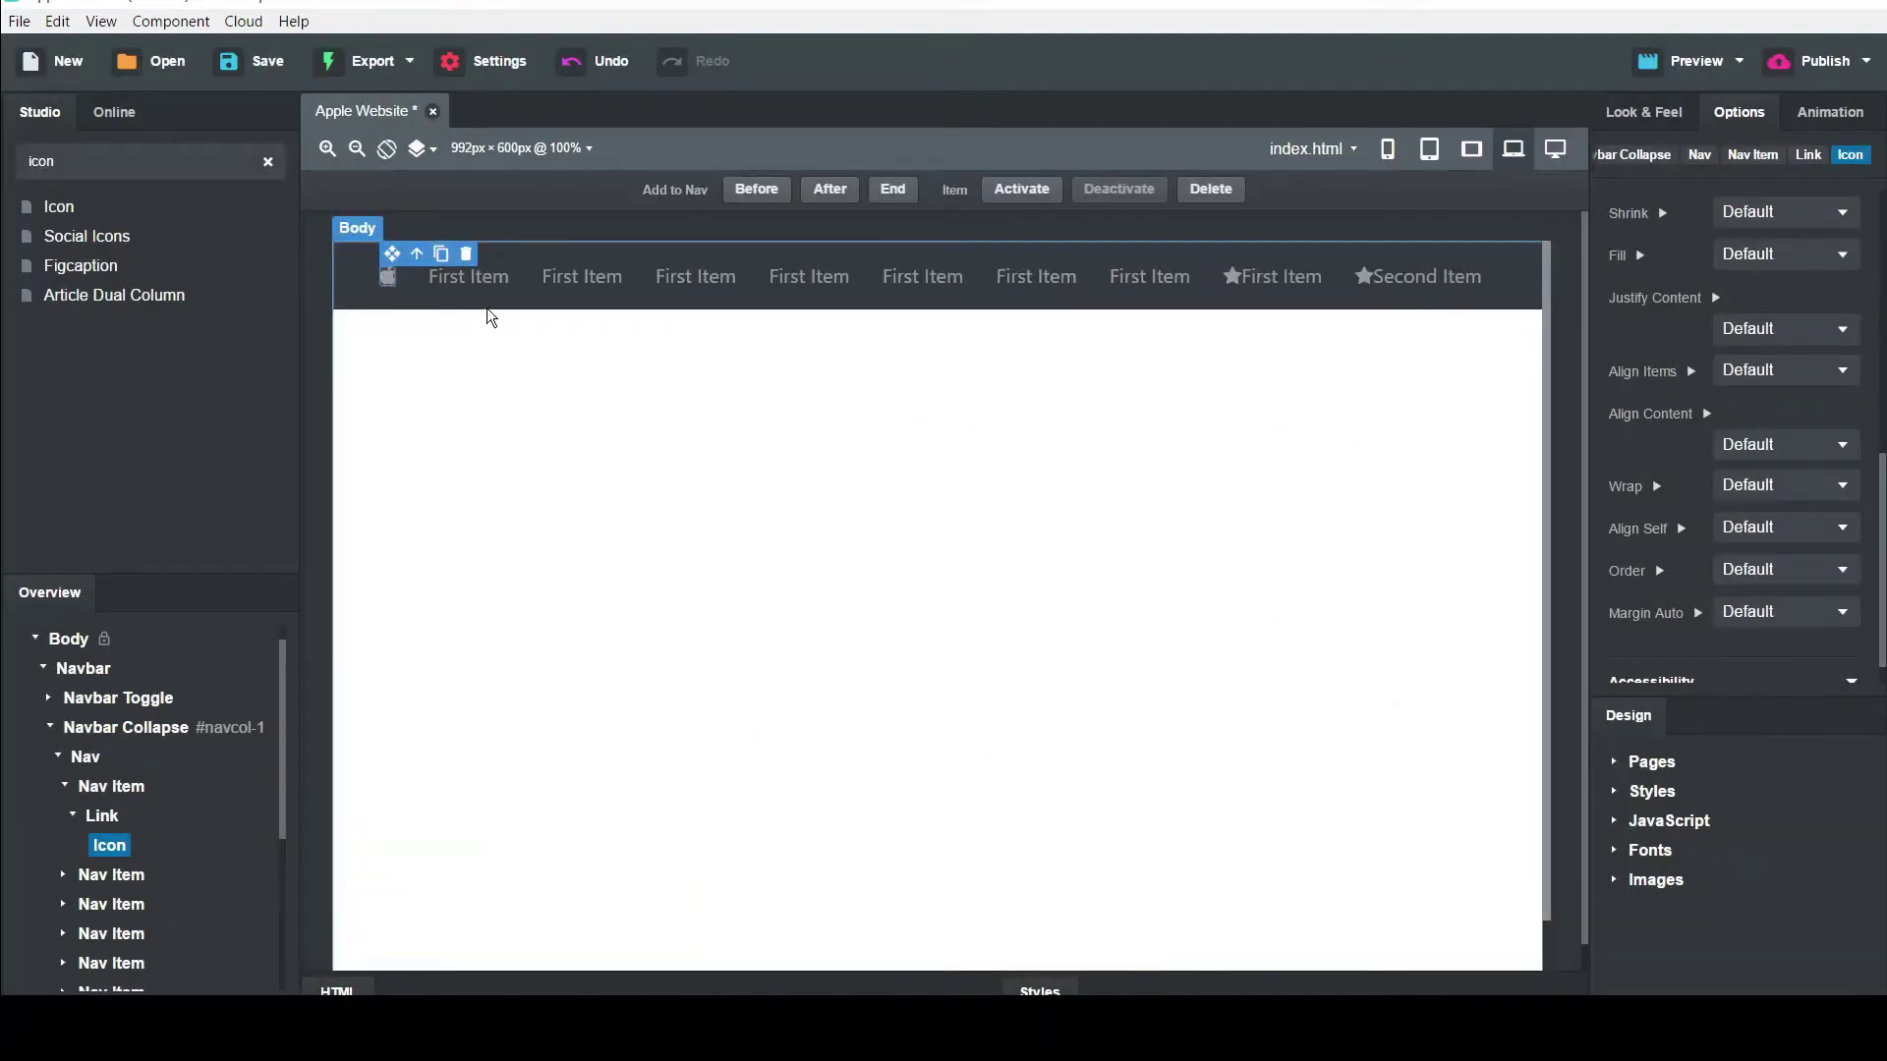
Replace the text of the nav link after the apple icon with Mac
{"action": "double_click", "coordinate": [494, 283]}
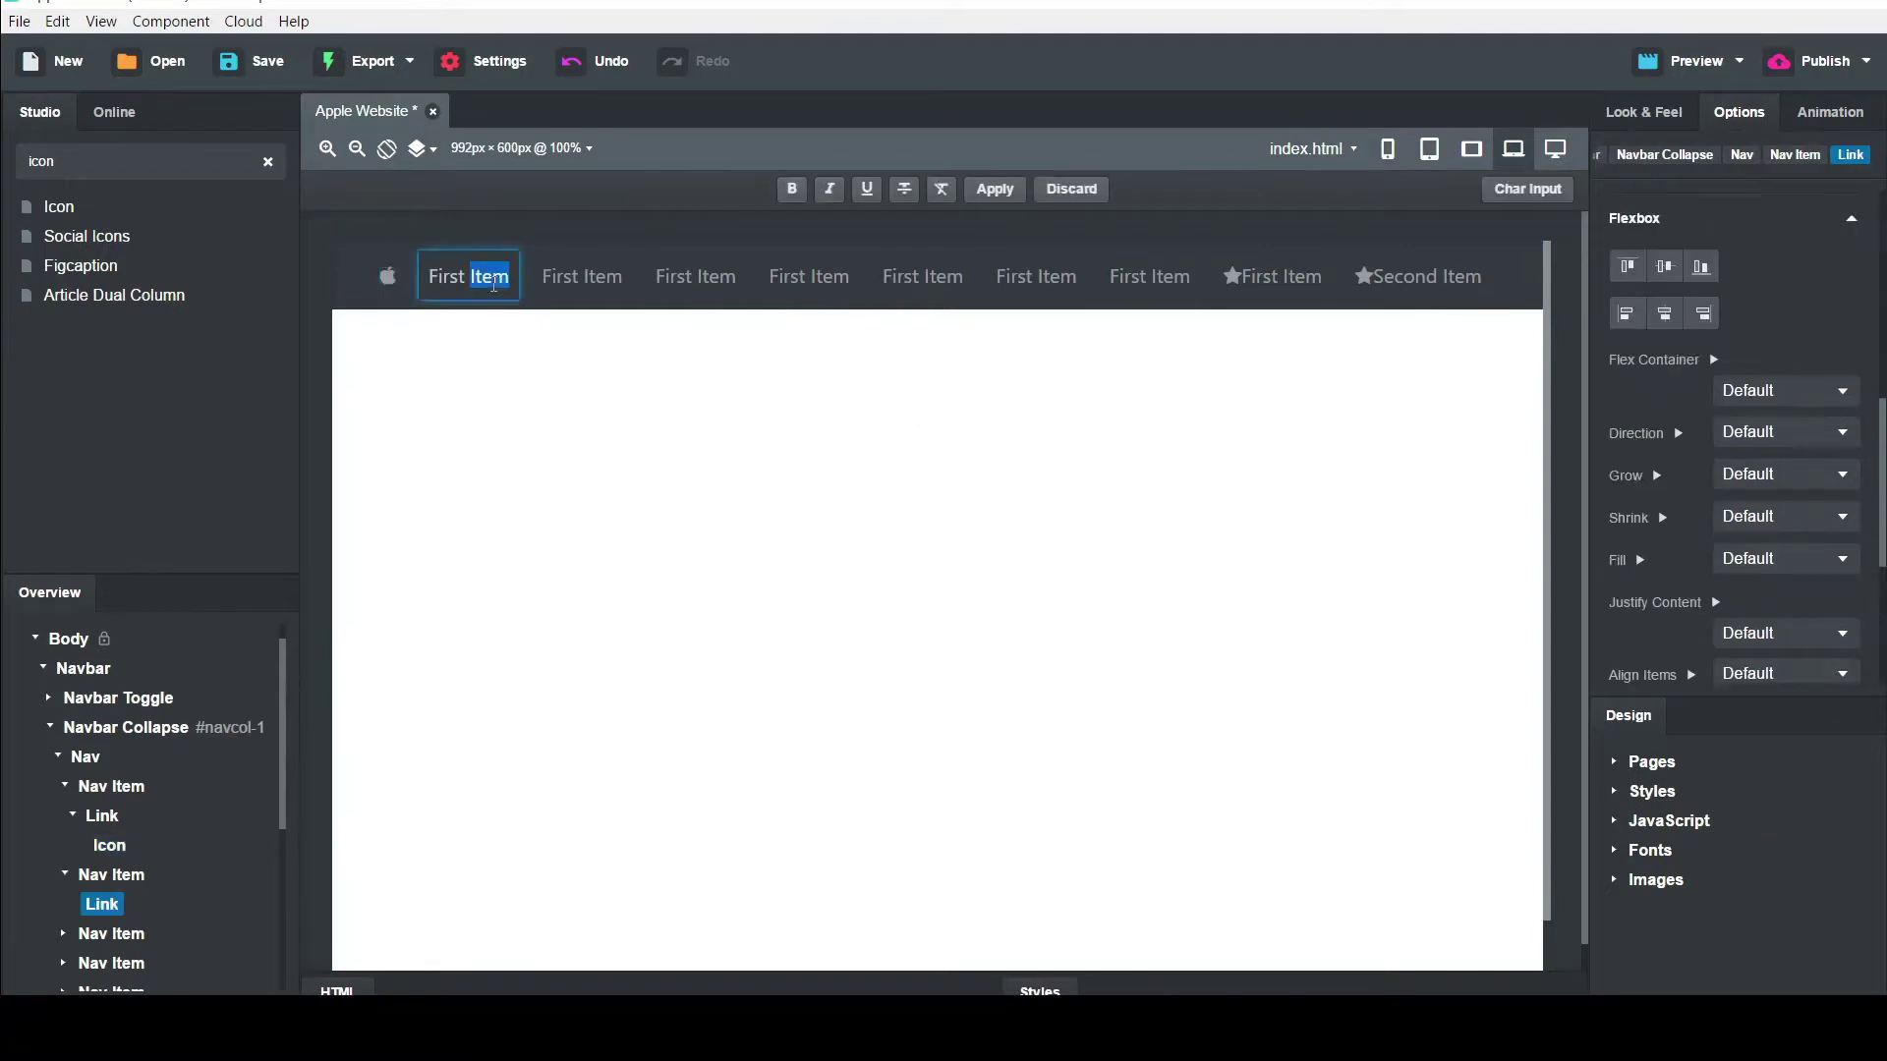
{"action": "key", "text": "BackSpace"}
{"action": "key", "text": "BackSpace"}
{"action": "key", "text": "BackSpace"}
{"action": "key", "text": "BackSpace"}
{"action": "key", "text": "BackSpace"}
{"action": "key", "text": "BackSpace"}
{"action": "key", "text": "BackSpace"}
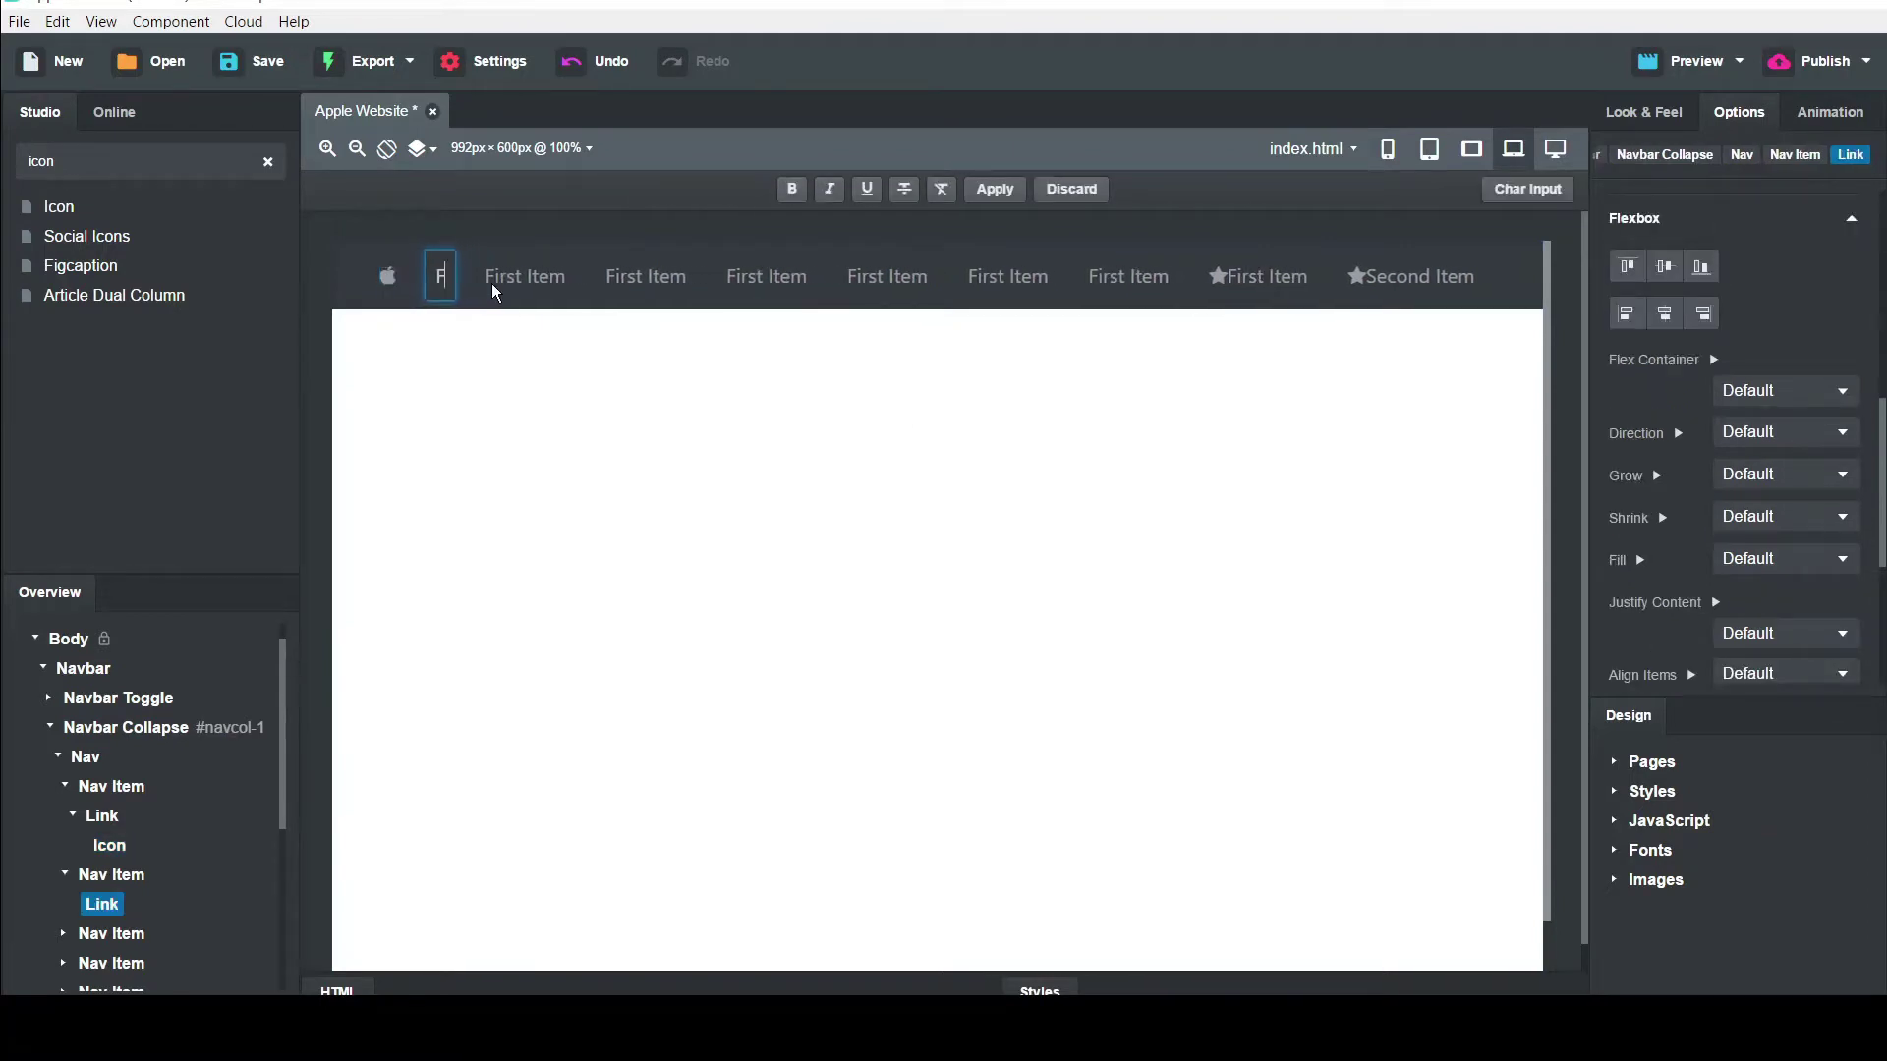
{"action": "type", "text": "Mac"}
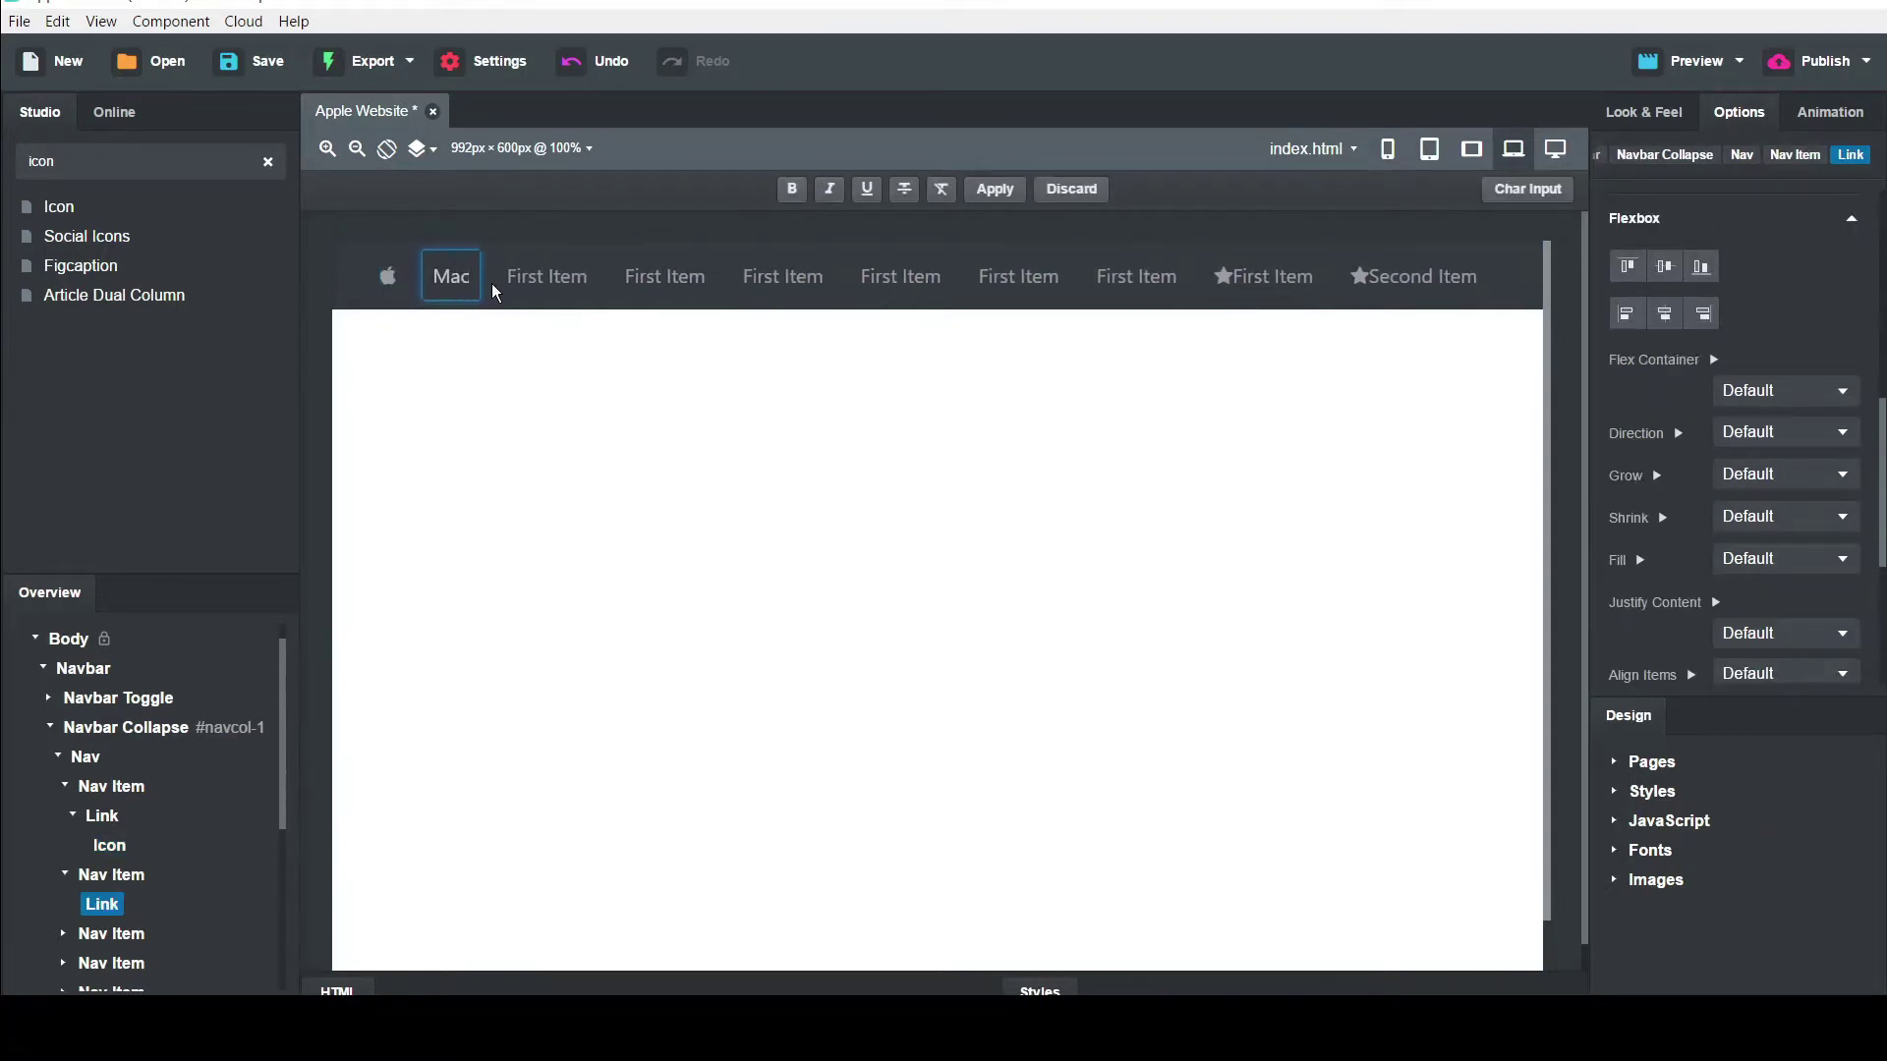
{"action": "left_click", "coordinate": [675, 379]}
Replace the text of the nav link after Mac with iPad
{"action": "double_click", "coordinate": [580, 279]}
{"action": "key", "text": "BackSpace"}
{"action": "key", "text": "BackSpace"}
{"action": "key", "text": "BackSpace"}
{"action": "key", "text": "BackSpace"}
{"action": "key", "text": "BackSpace"}
{"action": "key", "text": "BackSpace"}
{"action": "key", "text": "BackSpace"}
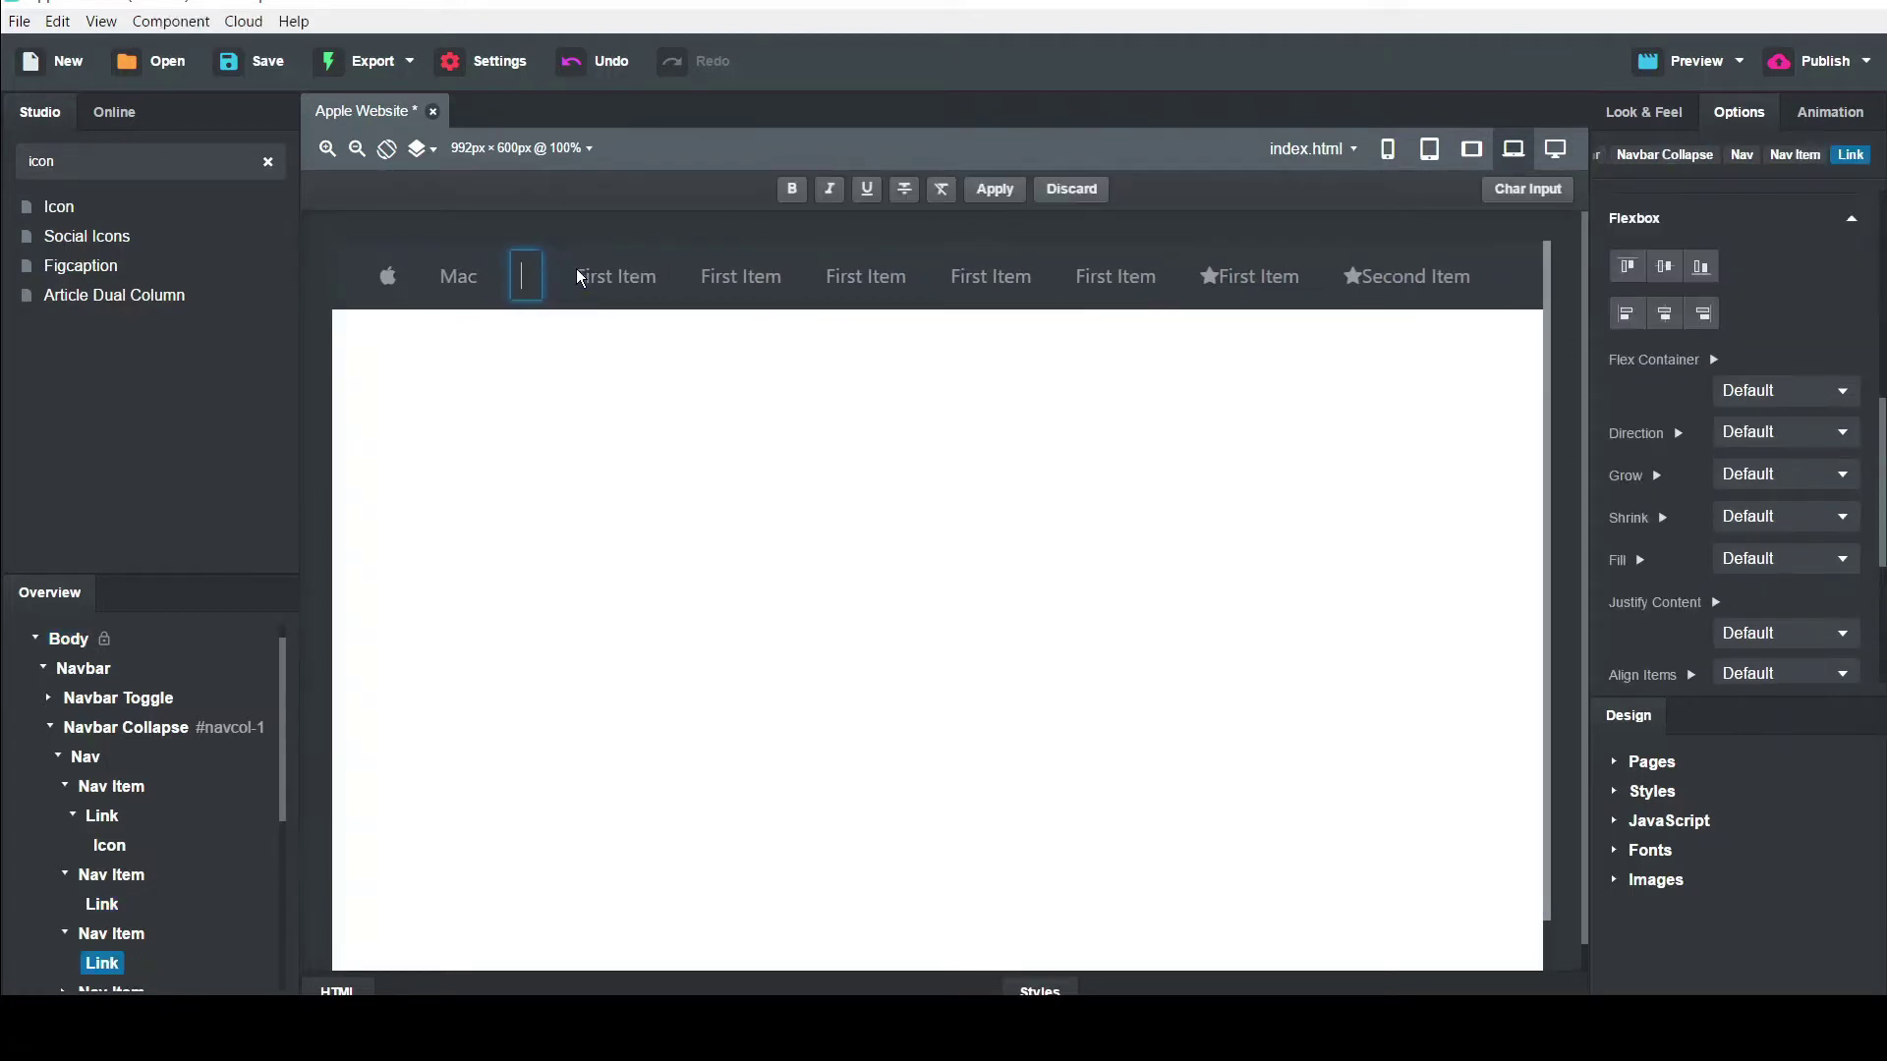
{"action": "type", "text": "iPad"}
{"action": "left_click", "coordinate": [670, 427]}
Replace the text of the nav link after iPad with iPhone
{"action": "double_click", "coordinate": [619, 280]}
{"action": "key", "text": "BackSpace"}
{"action": "key", "text": "BackSpace"}
{"action": "key", "text": "BackSpace"}
{"action": "key", "text": "BackSpace"}
{"action": "key", "text": "BackSpace"}
{"action": "key", "text": "BackSpace"}
{"action": "key", "text": "BackSpace"}
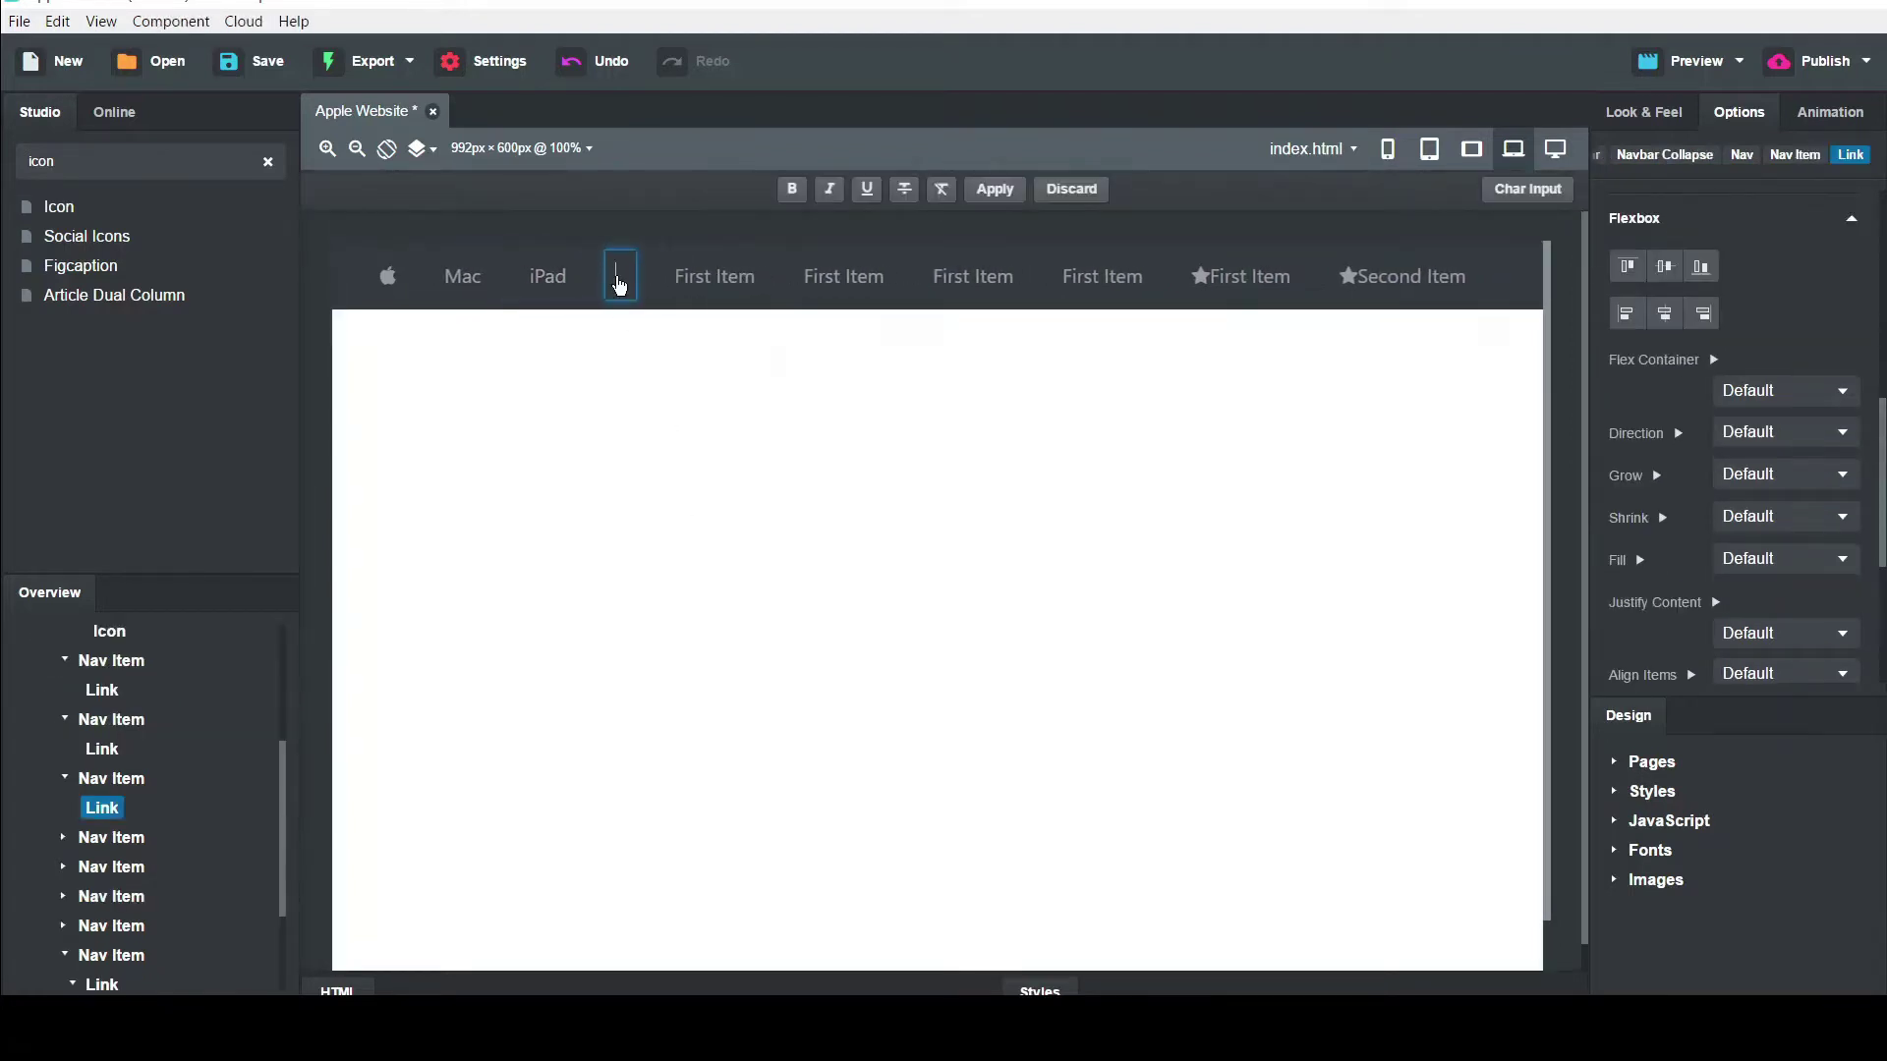
{"action": "type", "text": "iPhone"}
{"action": "left_click", "coordinate": [686, 366]}
Rename the two nav links following iPhone as Watch and Music
{"action": "double_click", "coordinate": [762, 278]}
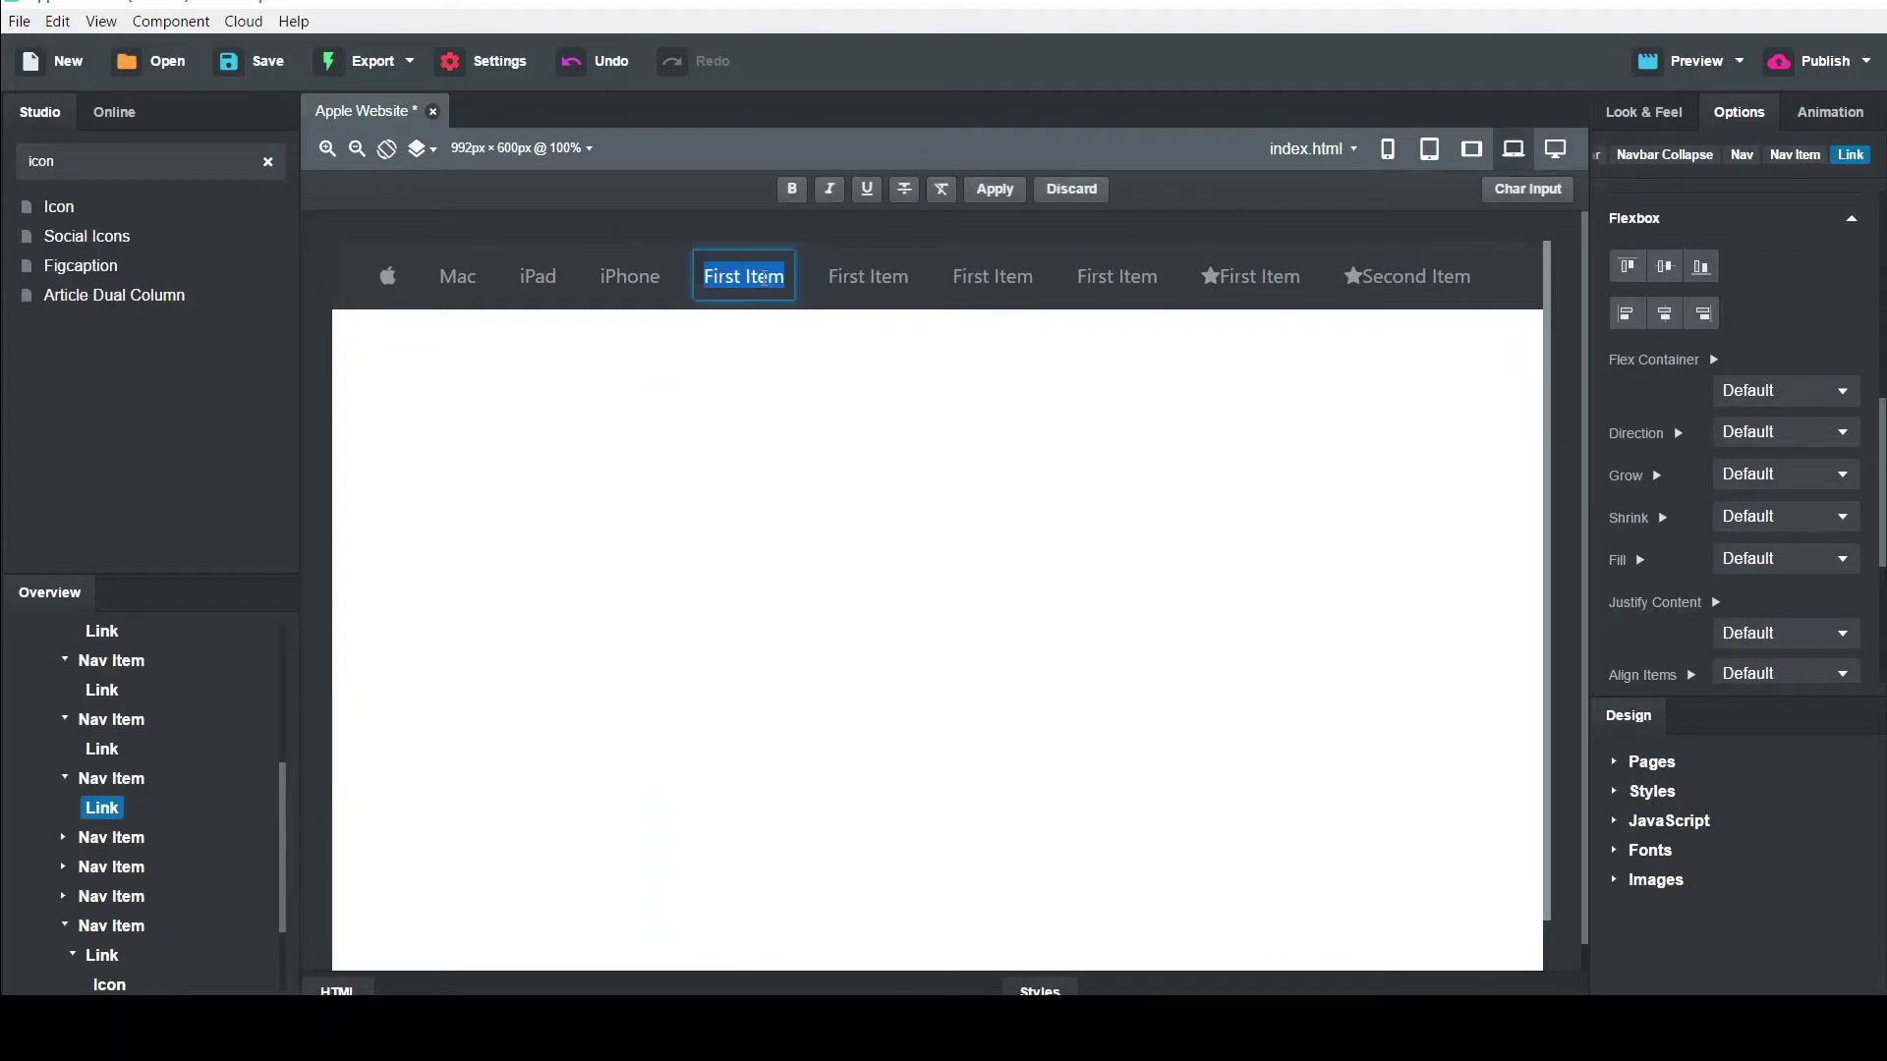
{"action": "type", "text": "Watch"}
{"action": "left_click", "coordinate": [836, 278]}
{"action": "double_click", "coordinate": [836, 278]}
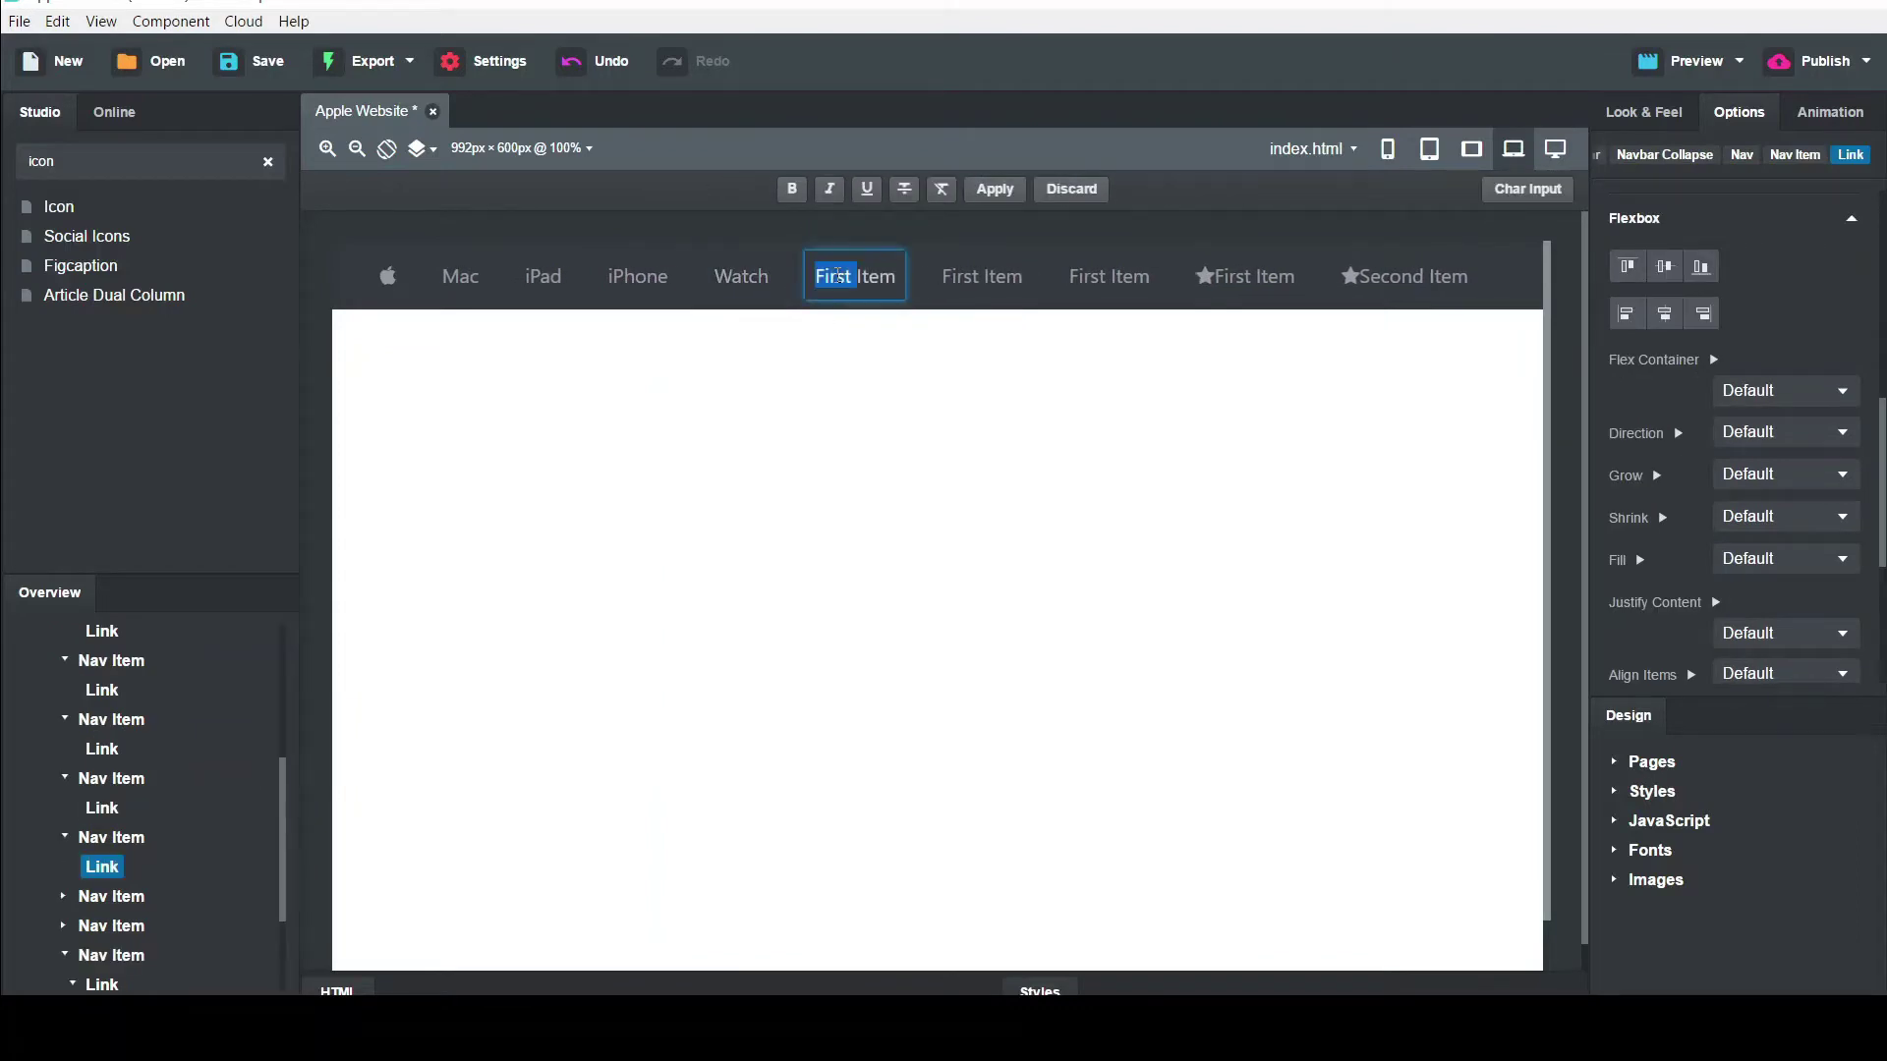
{"action": "type", "text": "Music"}
{"action": "left_click", "coordinate": [967, 351]}
Rename the two remaining First Item links without icons as TV and Support
{"action": "double_click", "coordinate": [967, 278]}
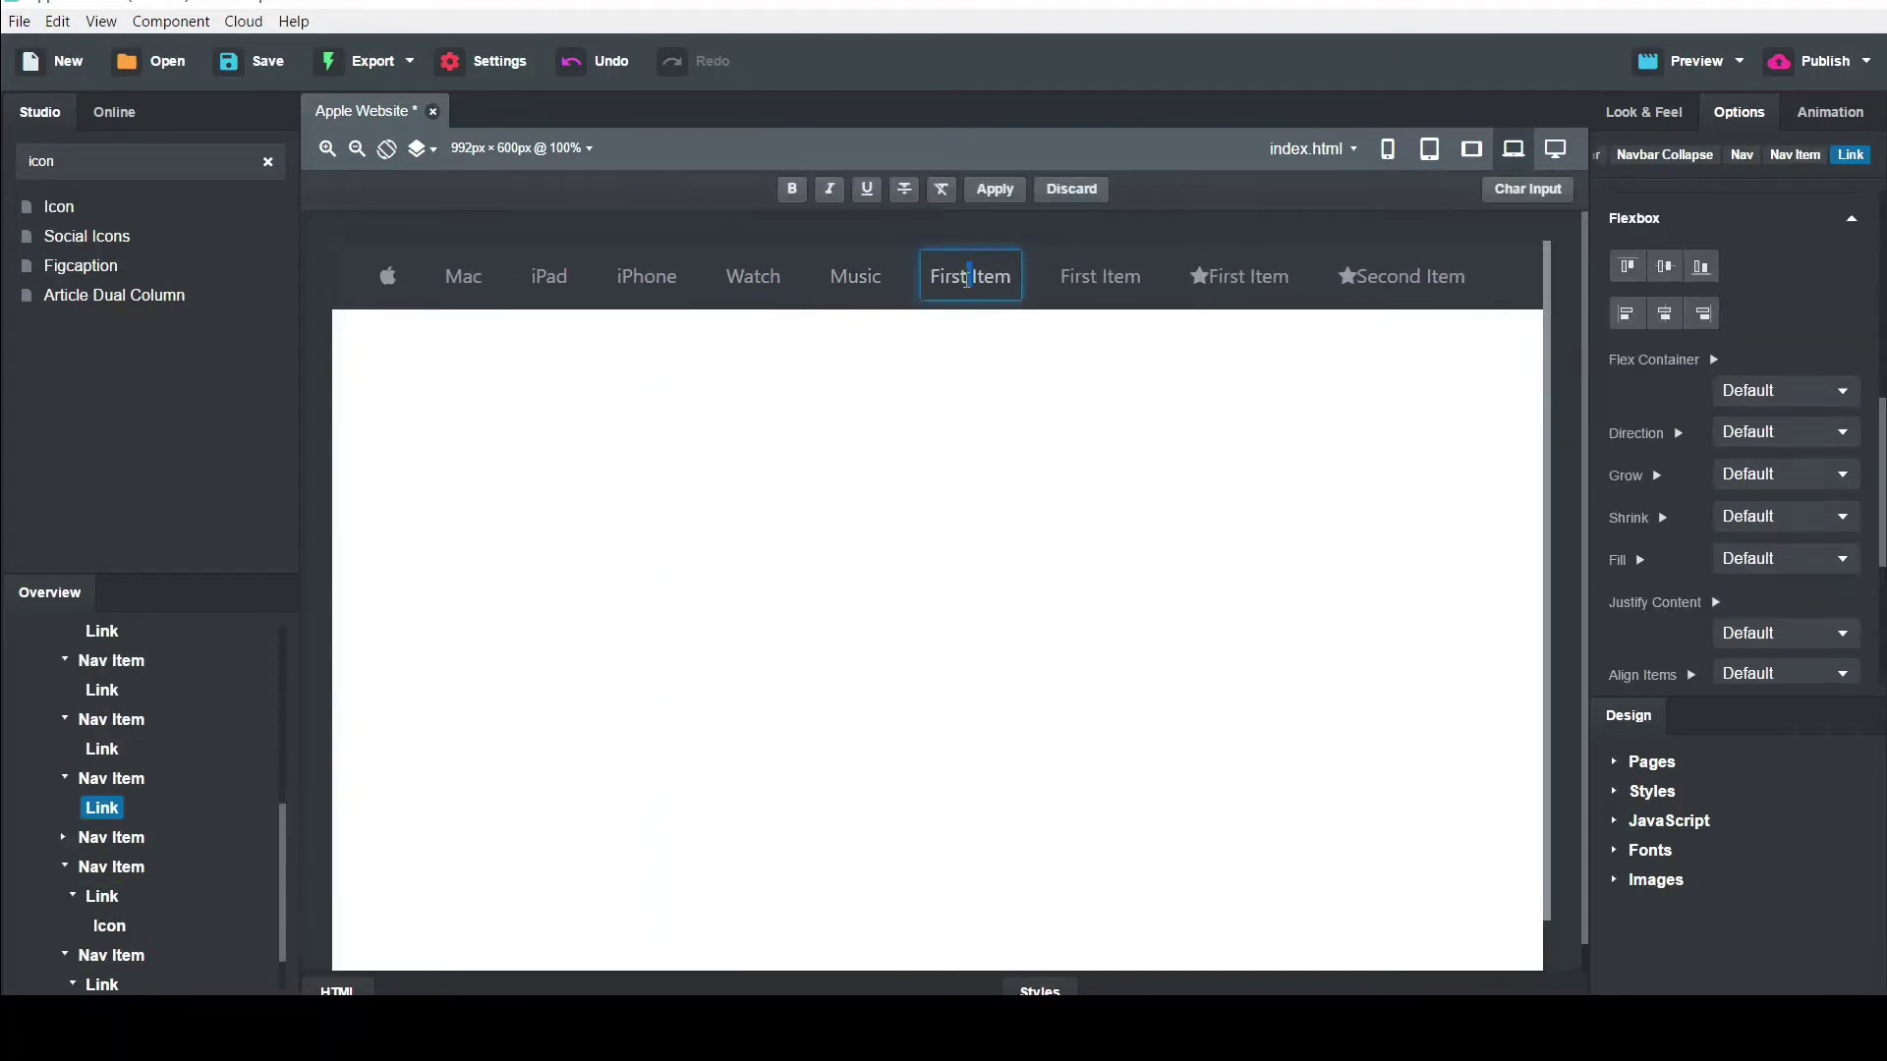
{"action": "key", "text": "ctrl+a"}
{"action": "type", "text": "TV"}
{"action": "double_click", "coordinate": [1068, 287]}
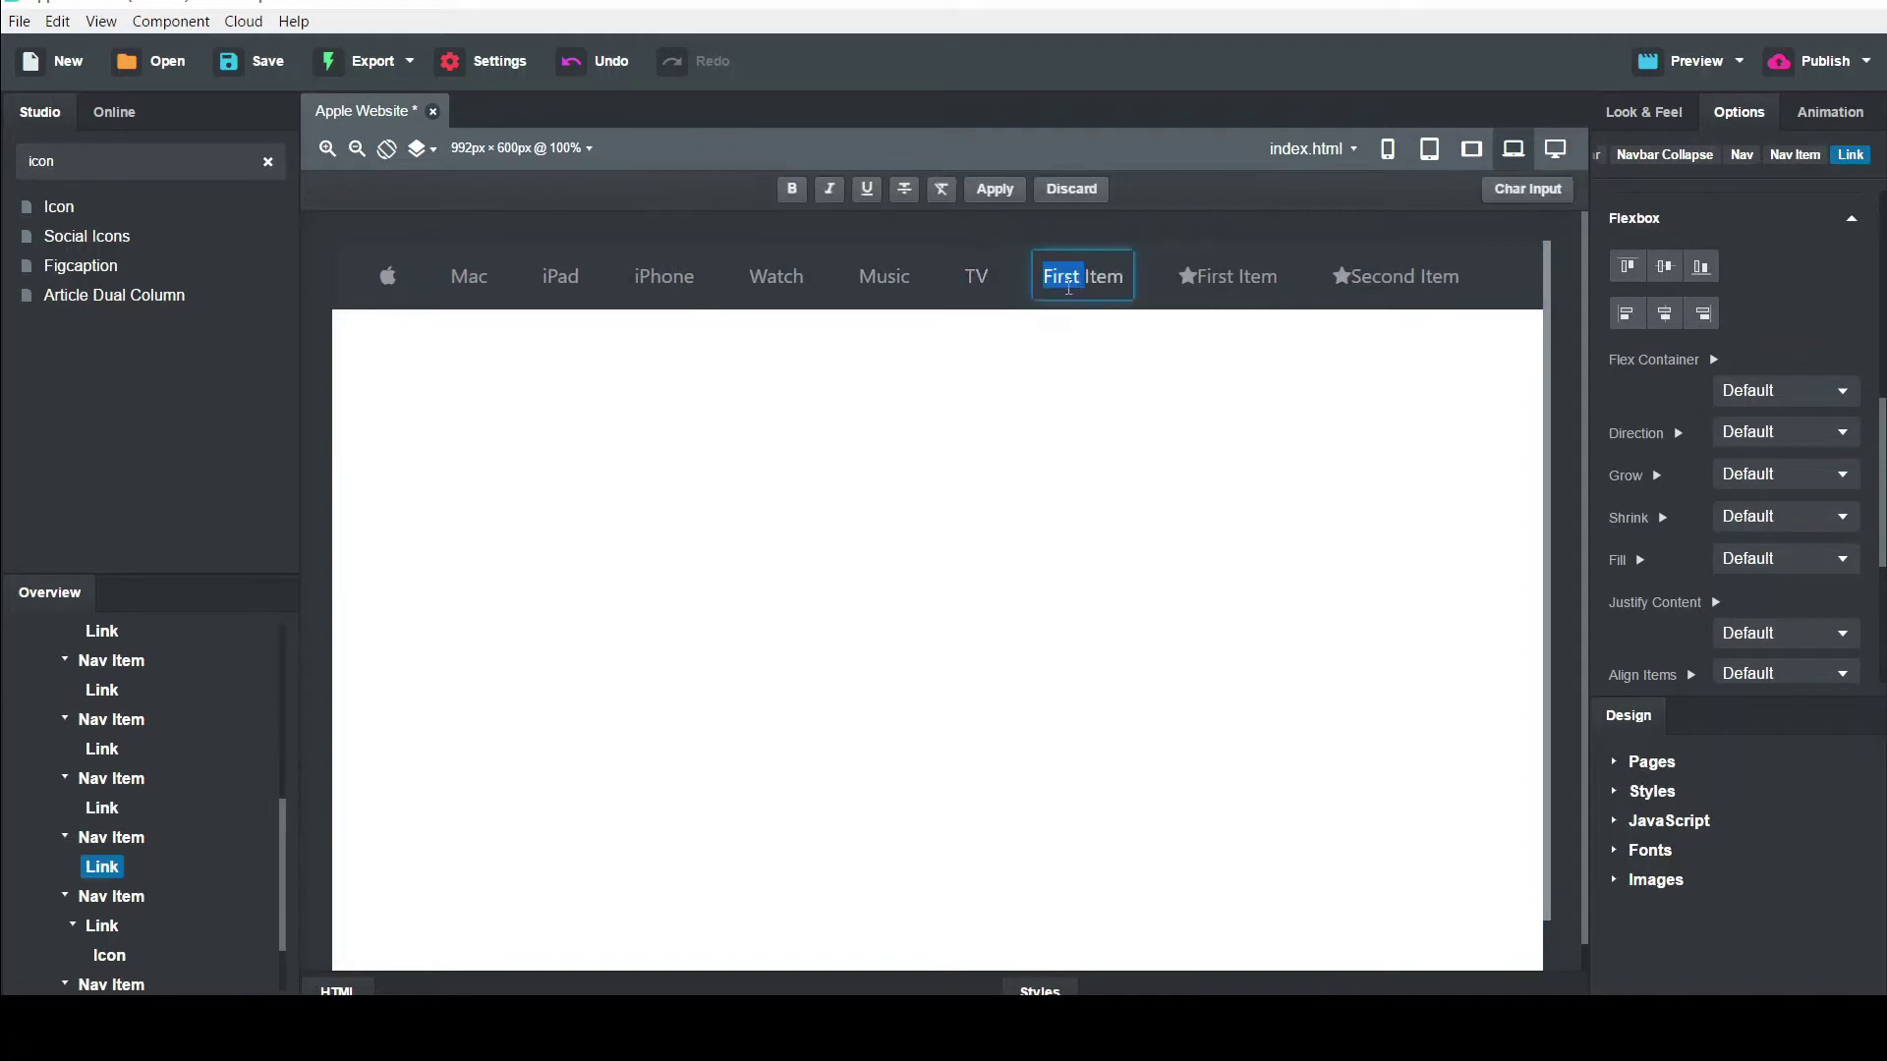
{"action": "key", "text": "ctrl+a"}
{"action": "key", "text": "BackSpace"}
Delete the First Item text from the nav link after Support, keeping its star icon
{"action": "double_click", "coordinate": [1258, 279]}
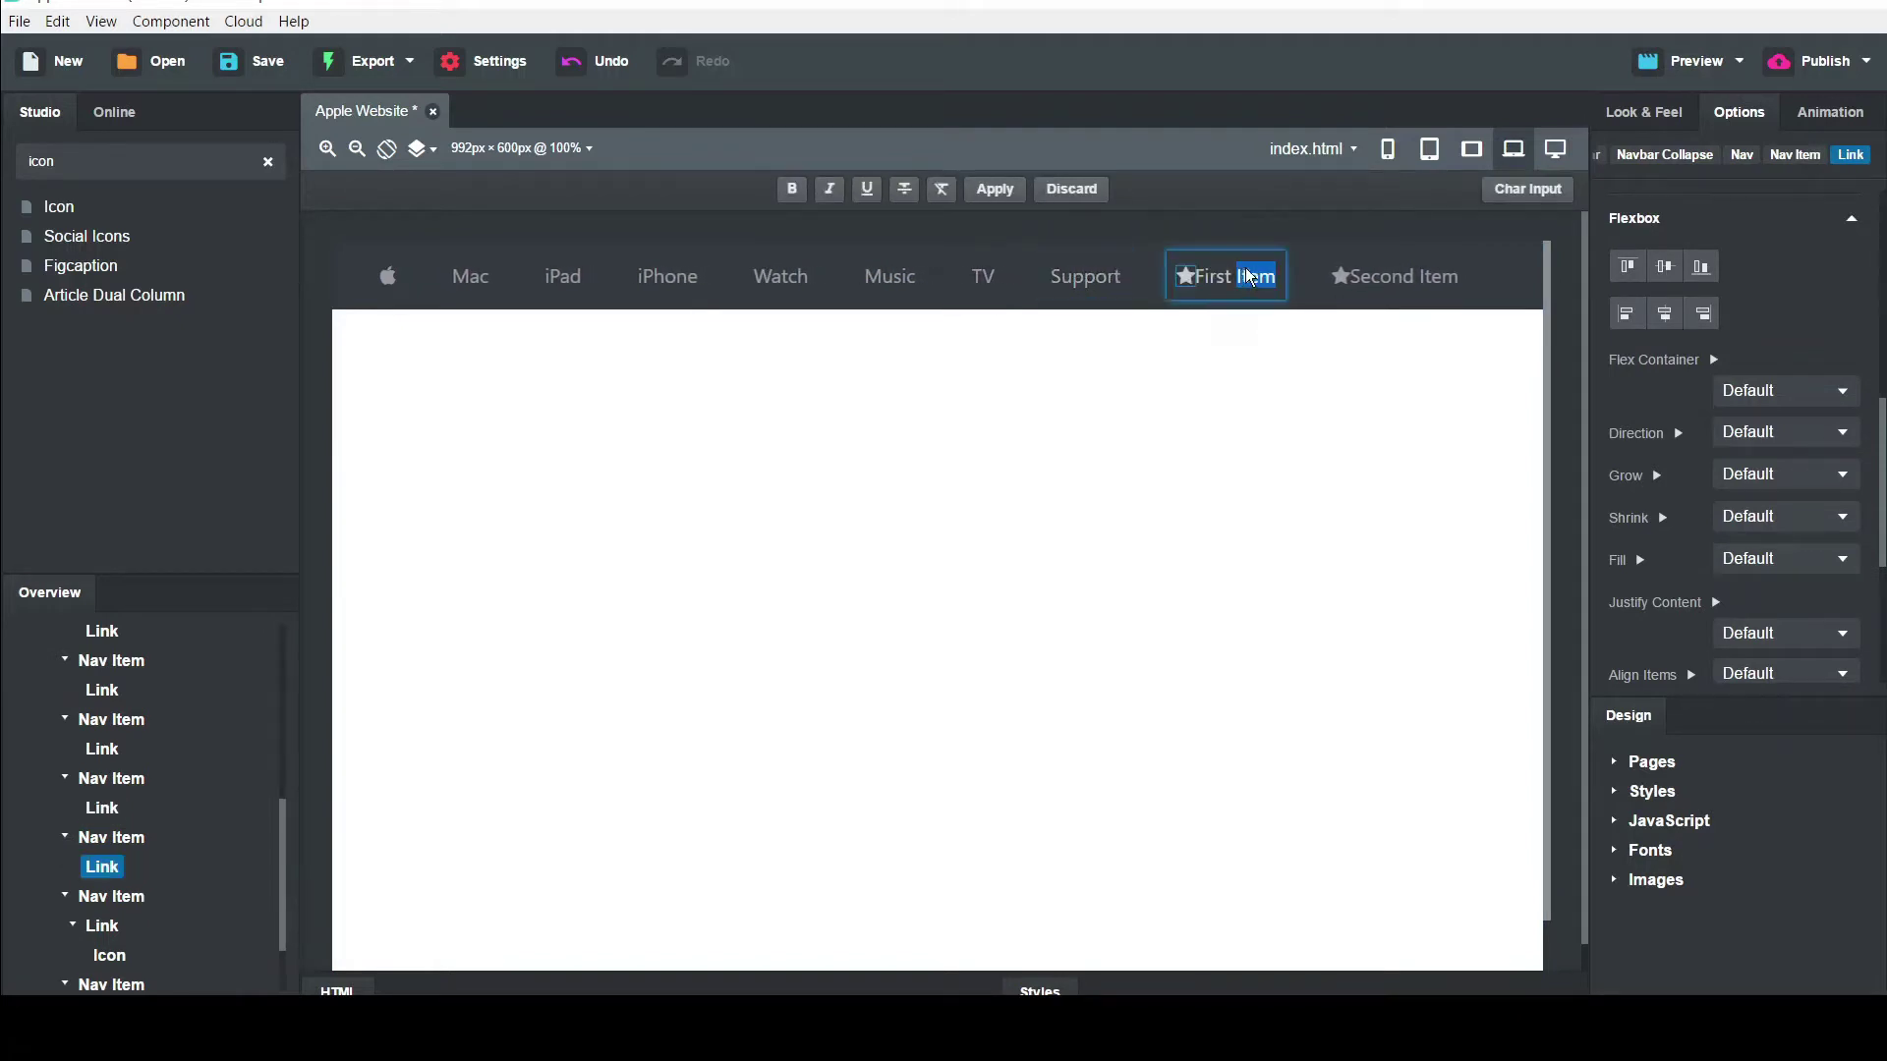
{"action": "key", "text": "BackSpace"}
{"action": "key", "text": "BackSpace"}
{"action": "key", "text": "BackSpace"}
{"action": "key", "text": "BackSpace"}
{"action": "key", "text": "BackSpace"}
{"action": "key", "text": "BackSpace"}
{"action": "key", "text": "BackSpace"}
{"action": "key", "text": "BackSpace"}
{"action": "key", "text": "BackSpace"}
{"action": "key", "text": "BackSpace"}
Change the star icon after Support to the Font Awesome 4 icon fa-search
{"action": "left_click", "coordinate": [1258, 281]}
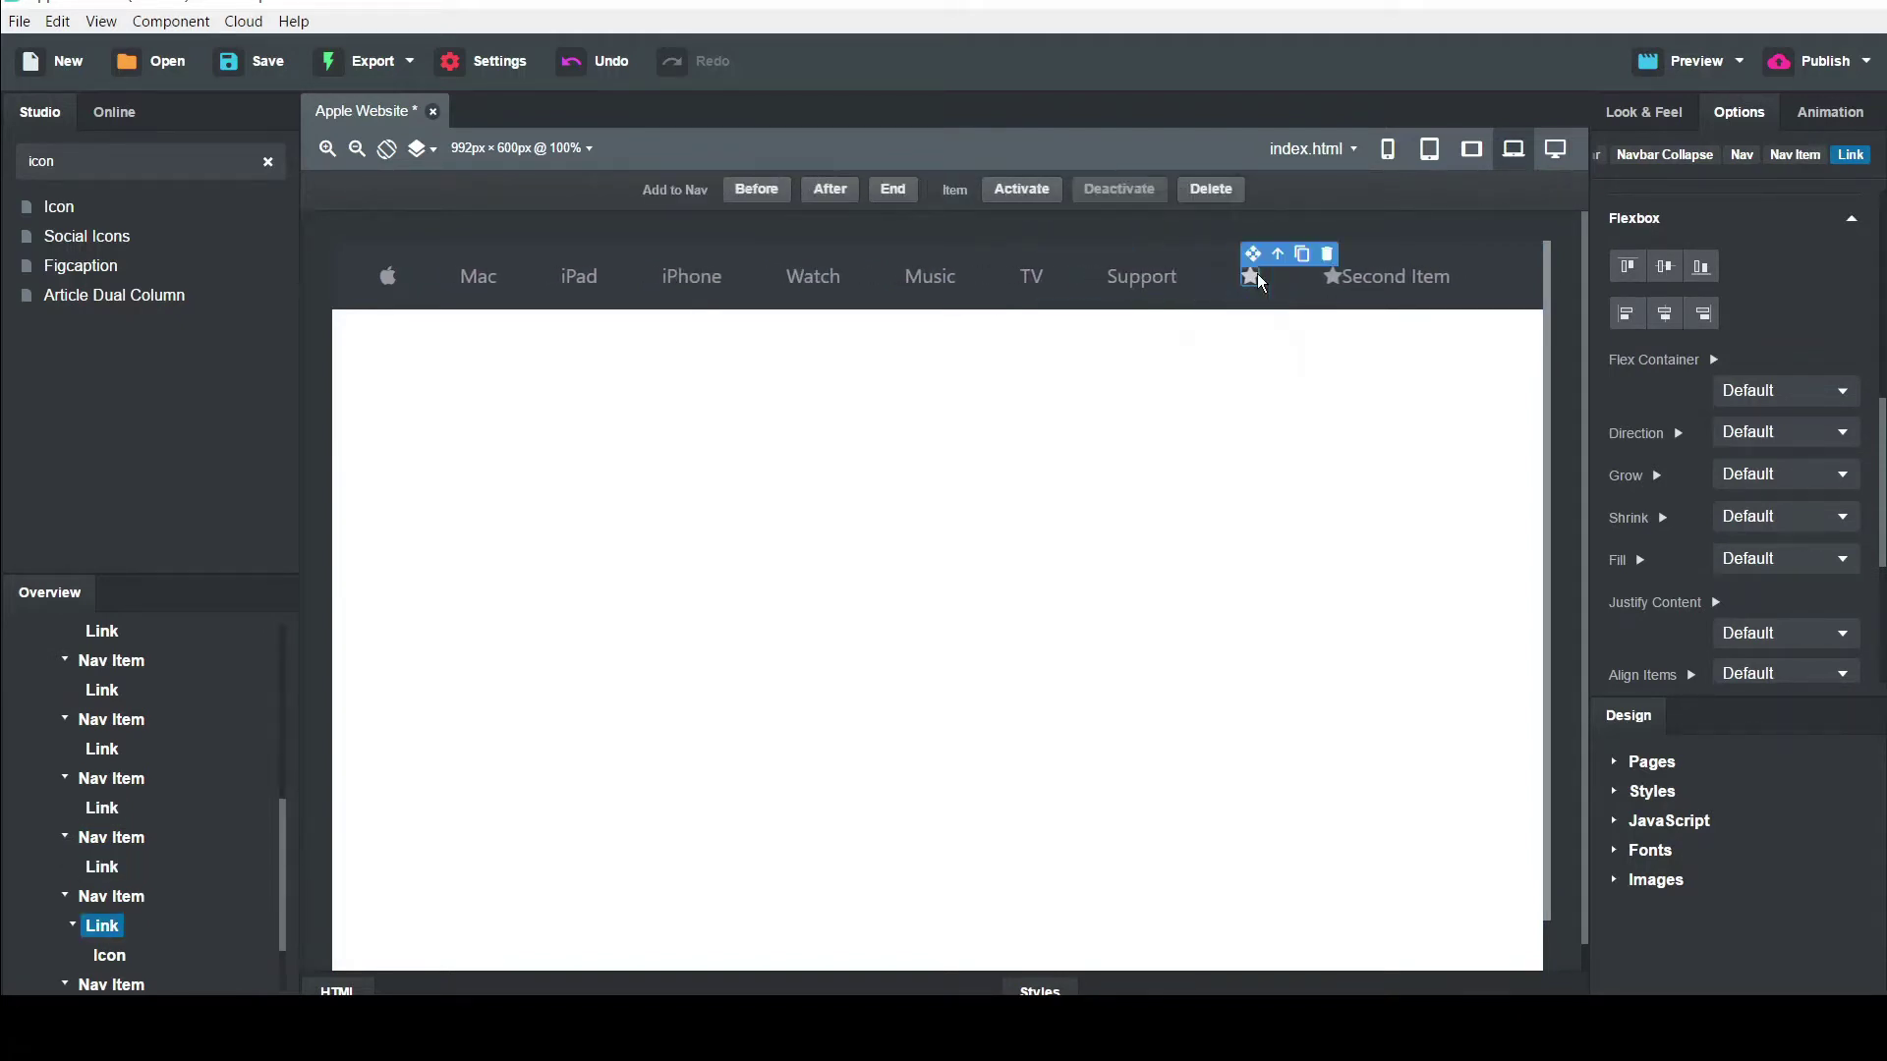
{"action": "double_click", "coordinate": [1321, 283]}
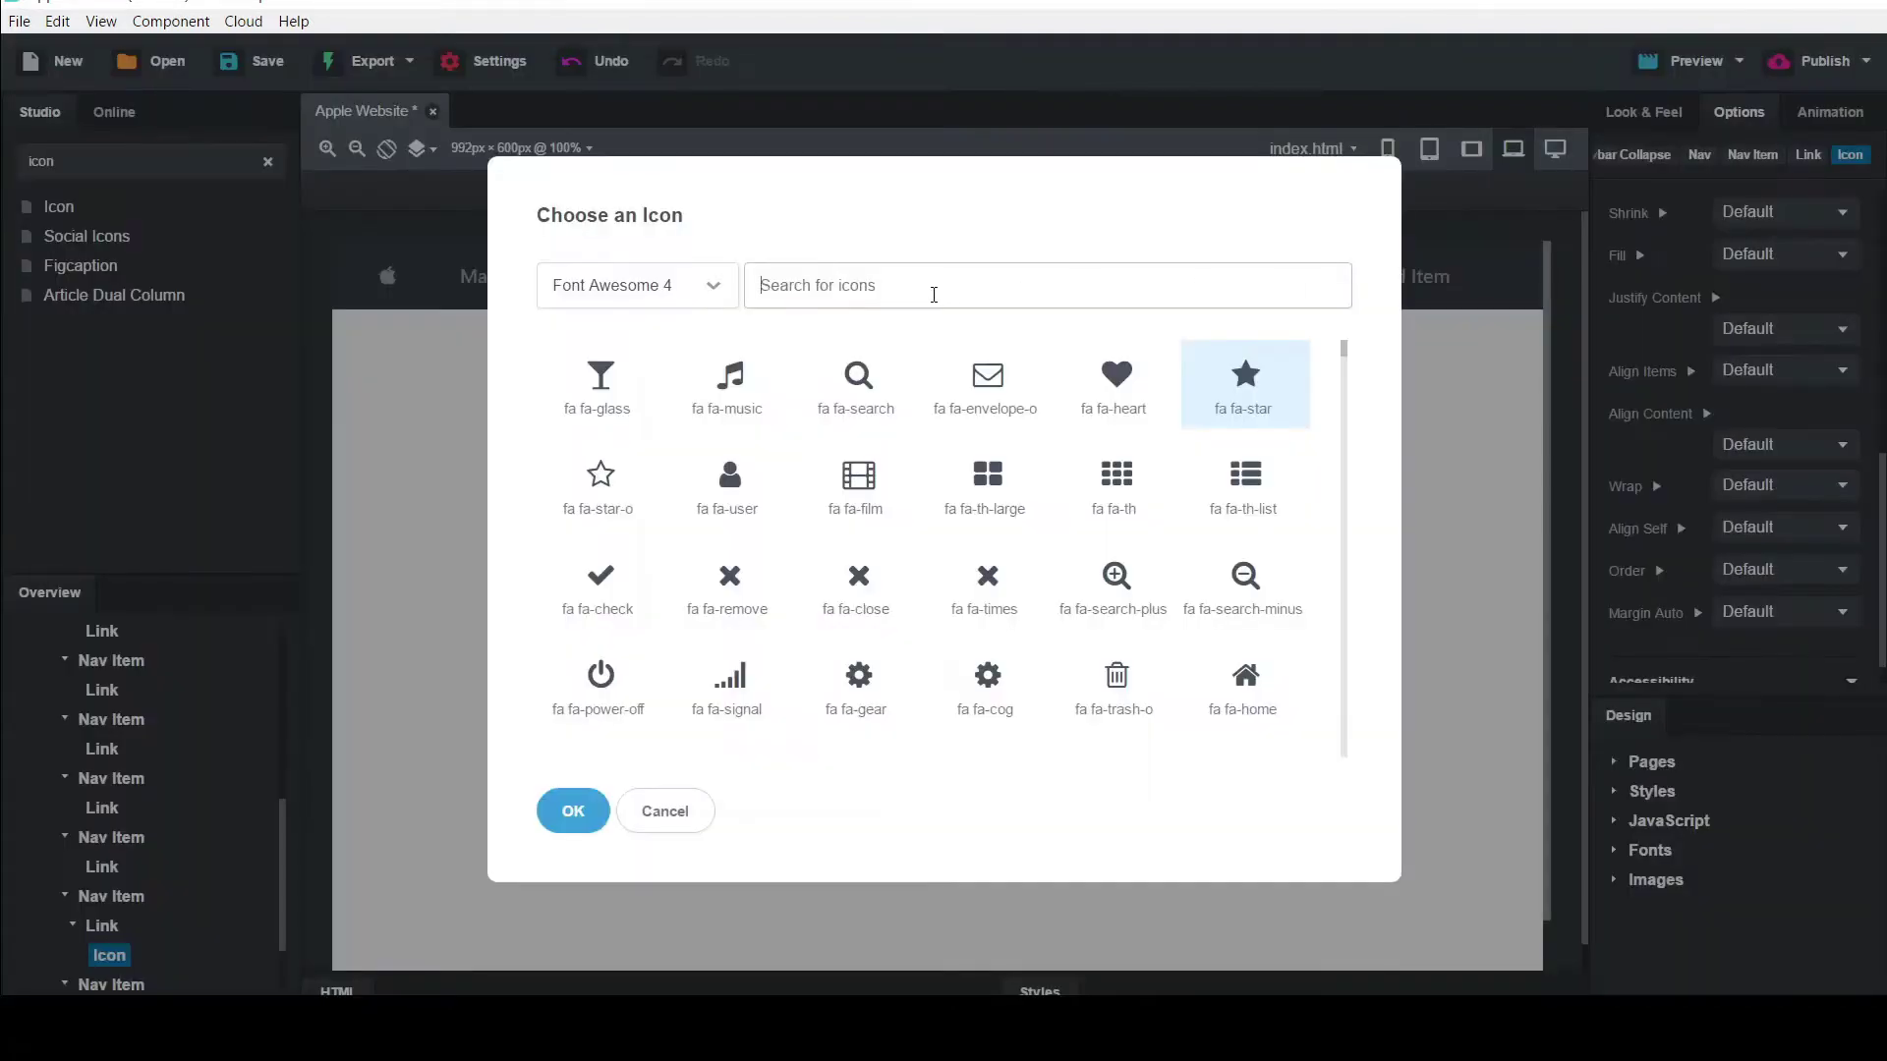
{"action": "type", "text": "search"}
{"action": "left_click", "coordinate": [599, 385]}
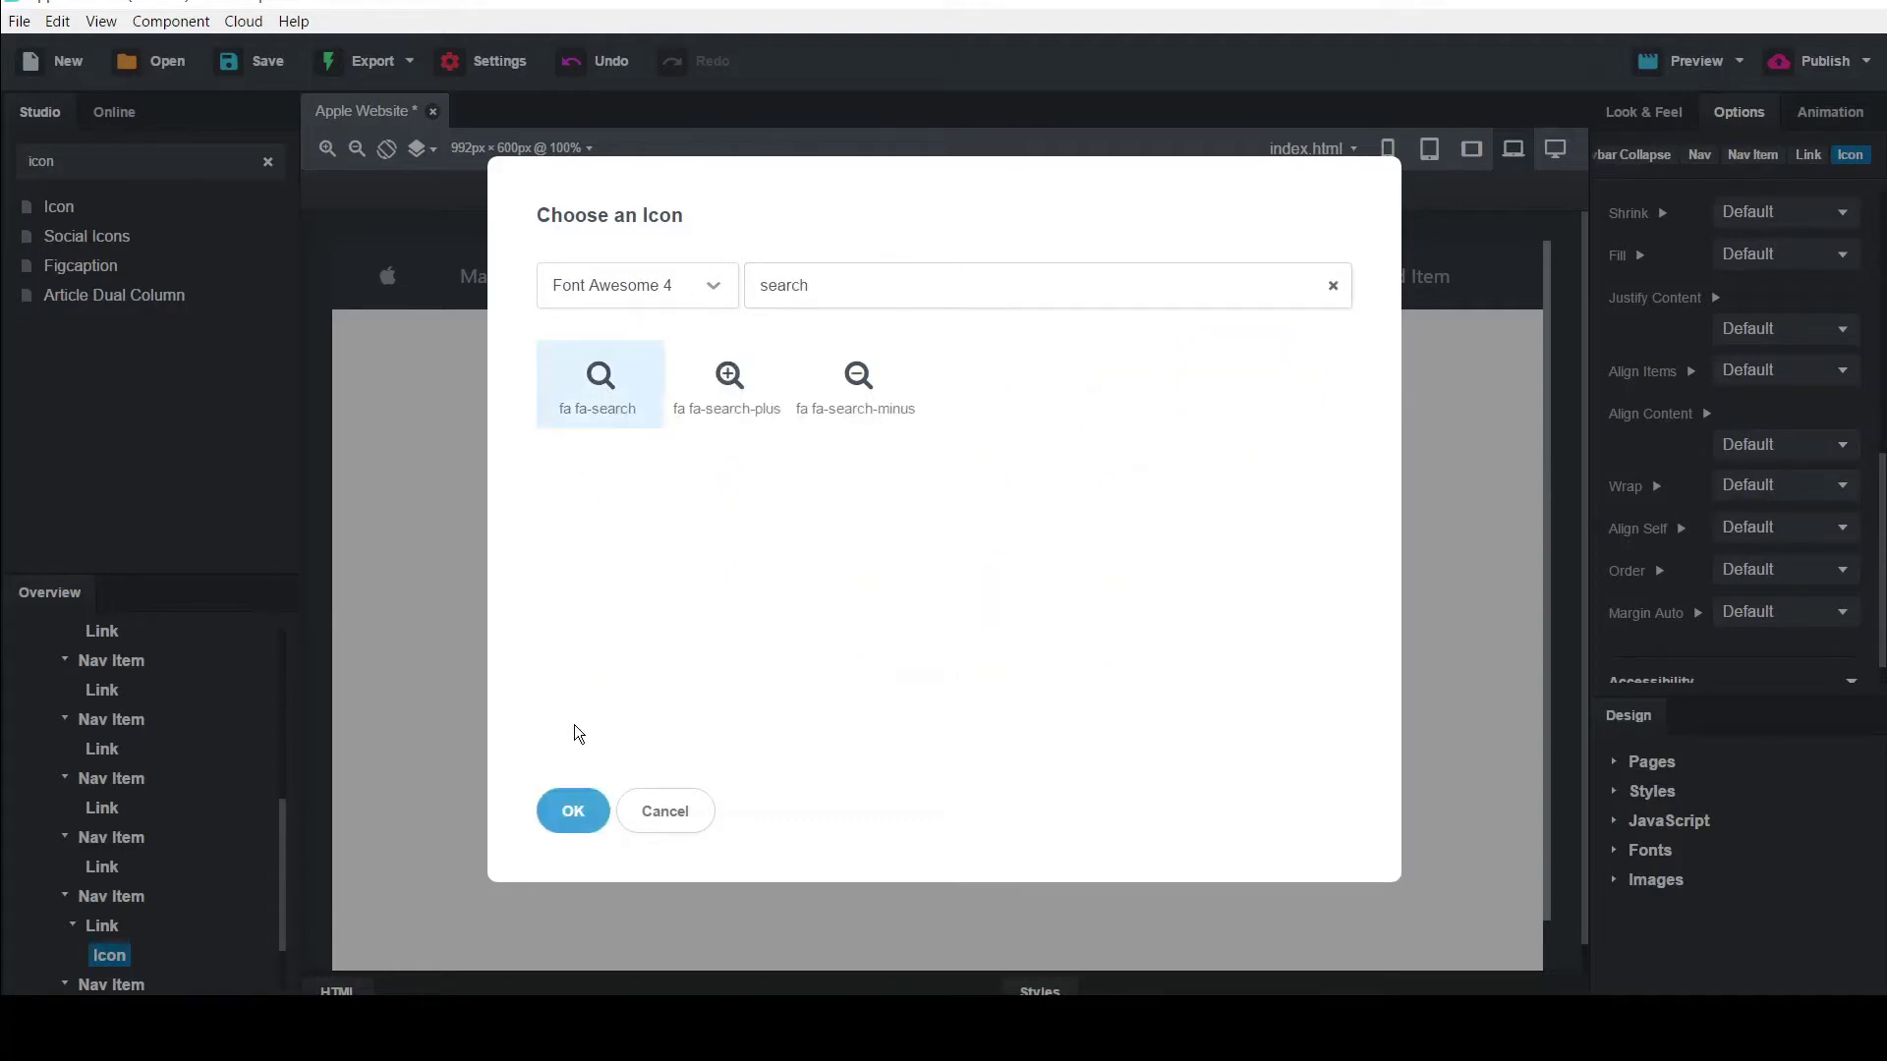
{"action": "left_click", "coordinate": [577, 811]}
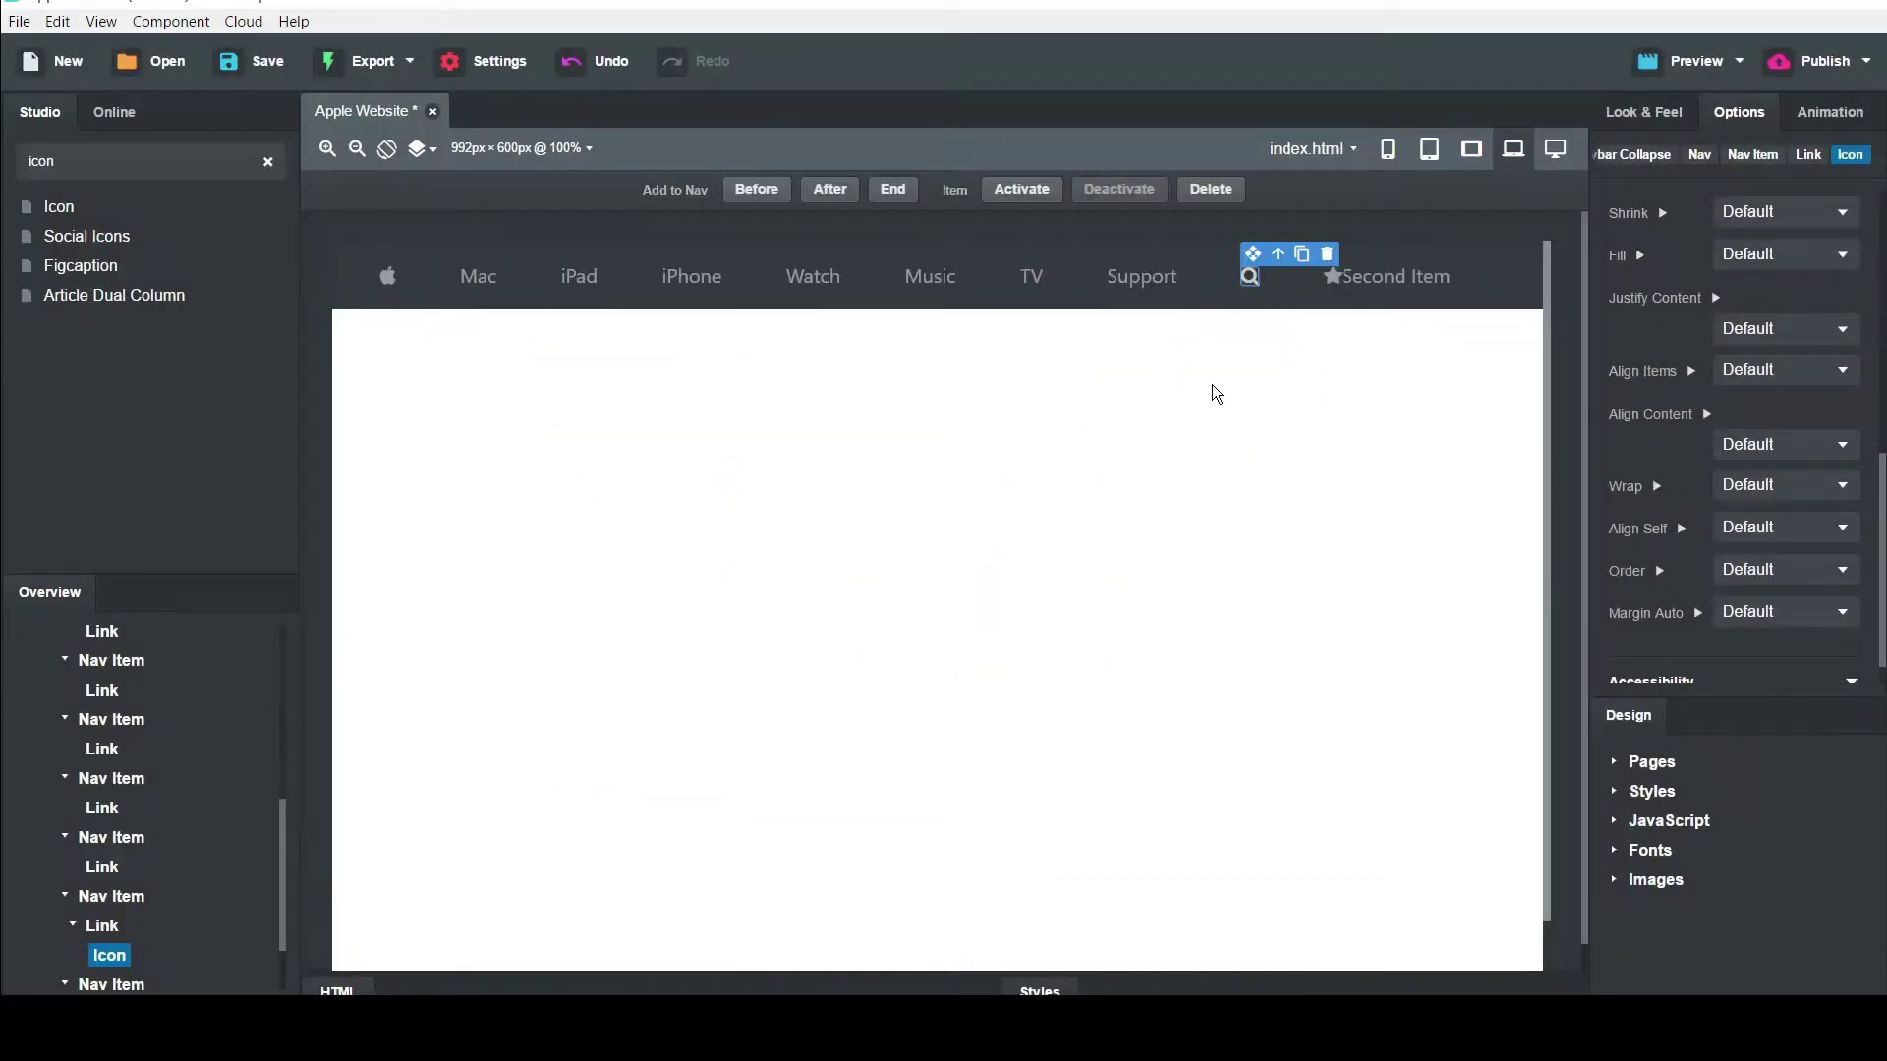
Delete the Second Item text from the last nav link, keeping its star icon
{"action": "left_click", "coordinate": [1373, 285]}
{"action": "double_click", "coordinate": [1372, 279]}
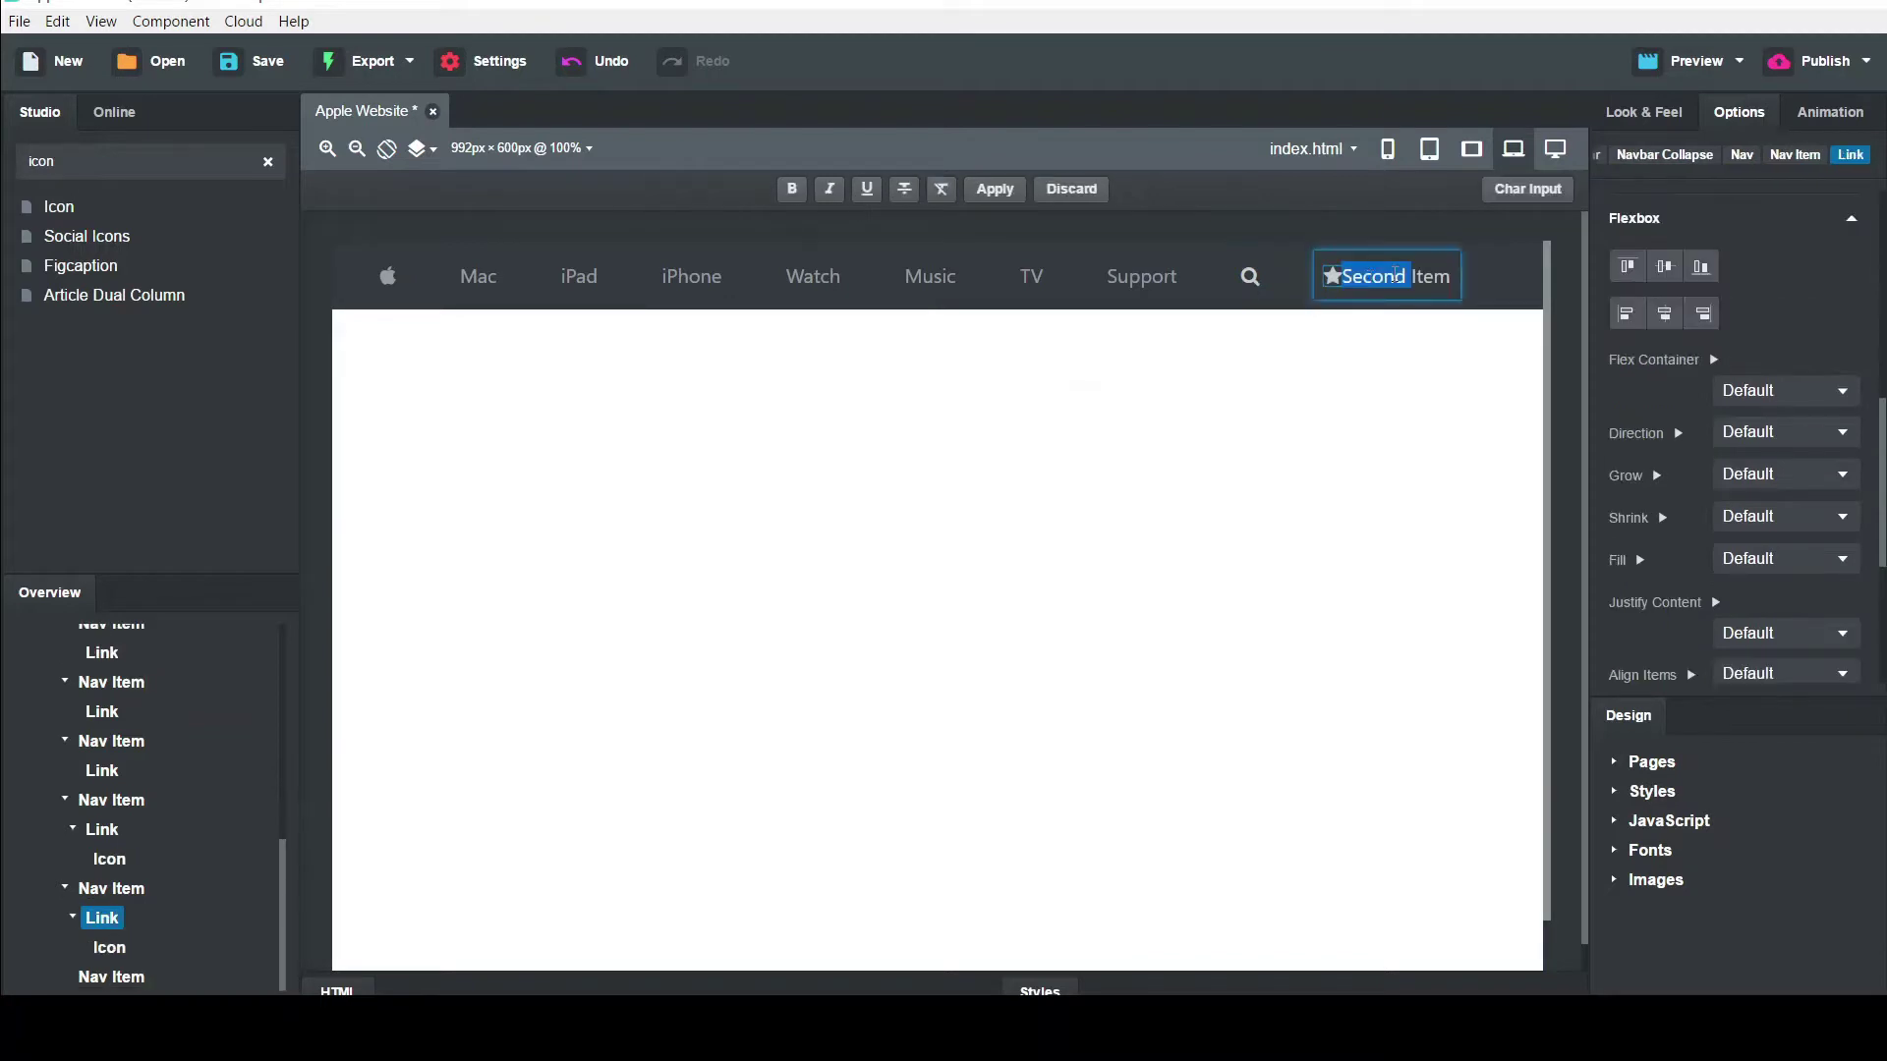
{"action": "key", "text": "BackSpace"}
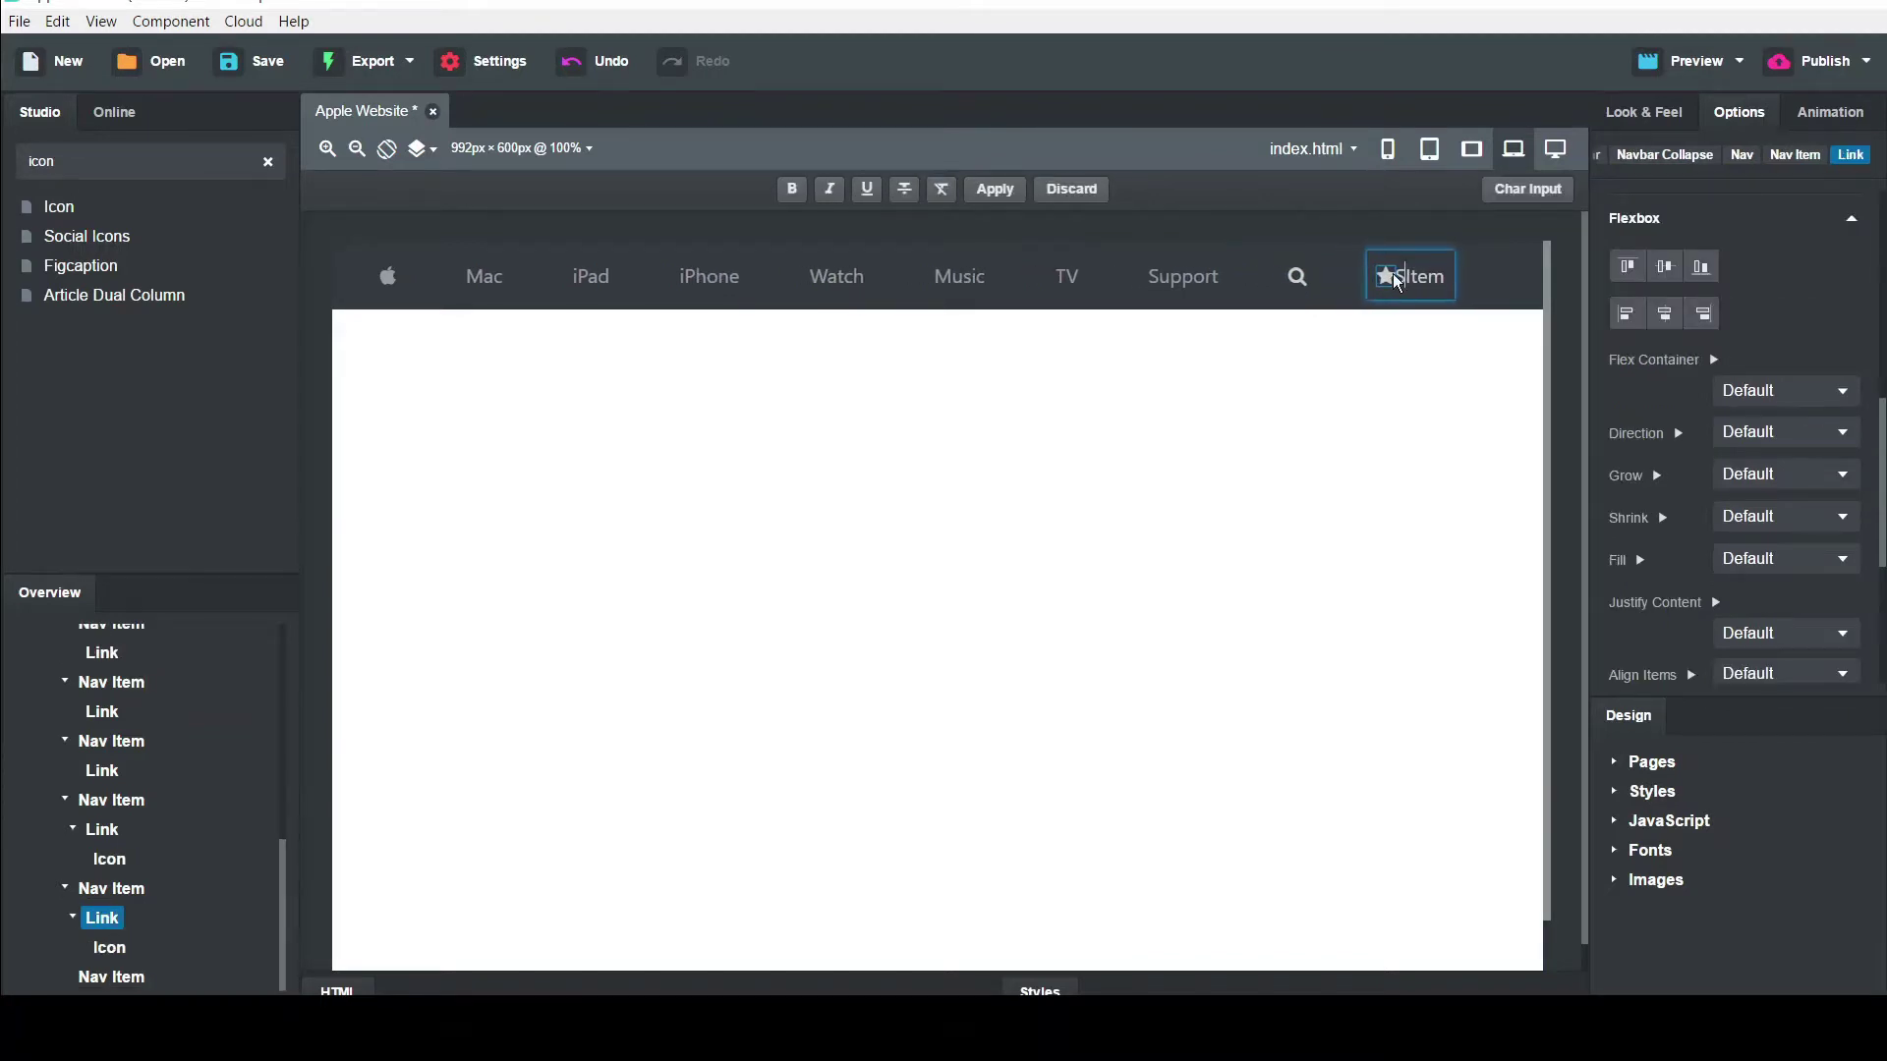
{"action": "key", "text": "BackSpace"}
{"action": "key", "text": "BackSpace"}
{"action": "key", "text": "BackSpace"}
{"action": "key", "text": "BackSpace"}
{"action": "key", "text": "BackSpace"}
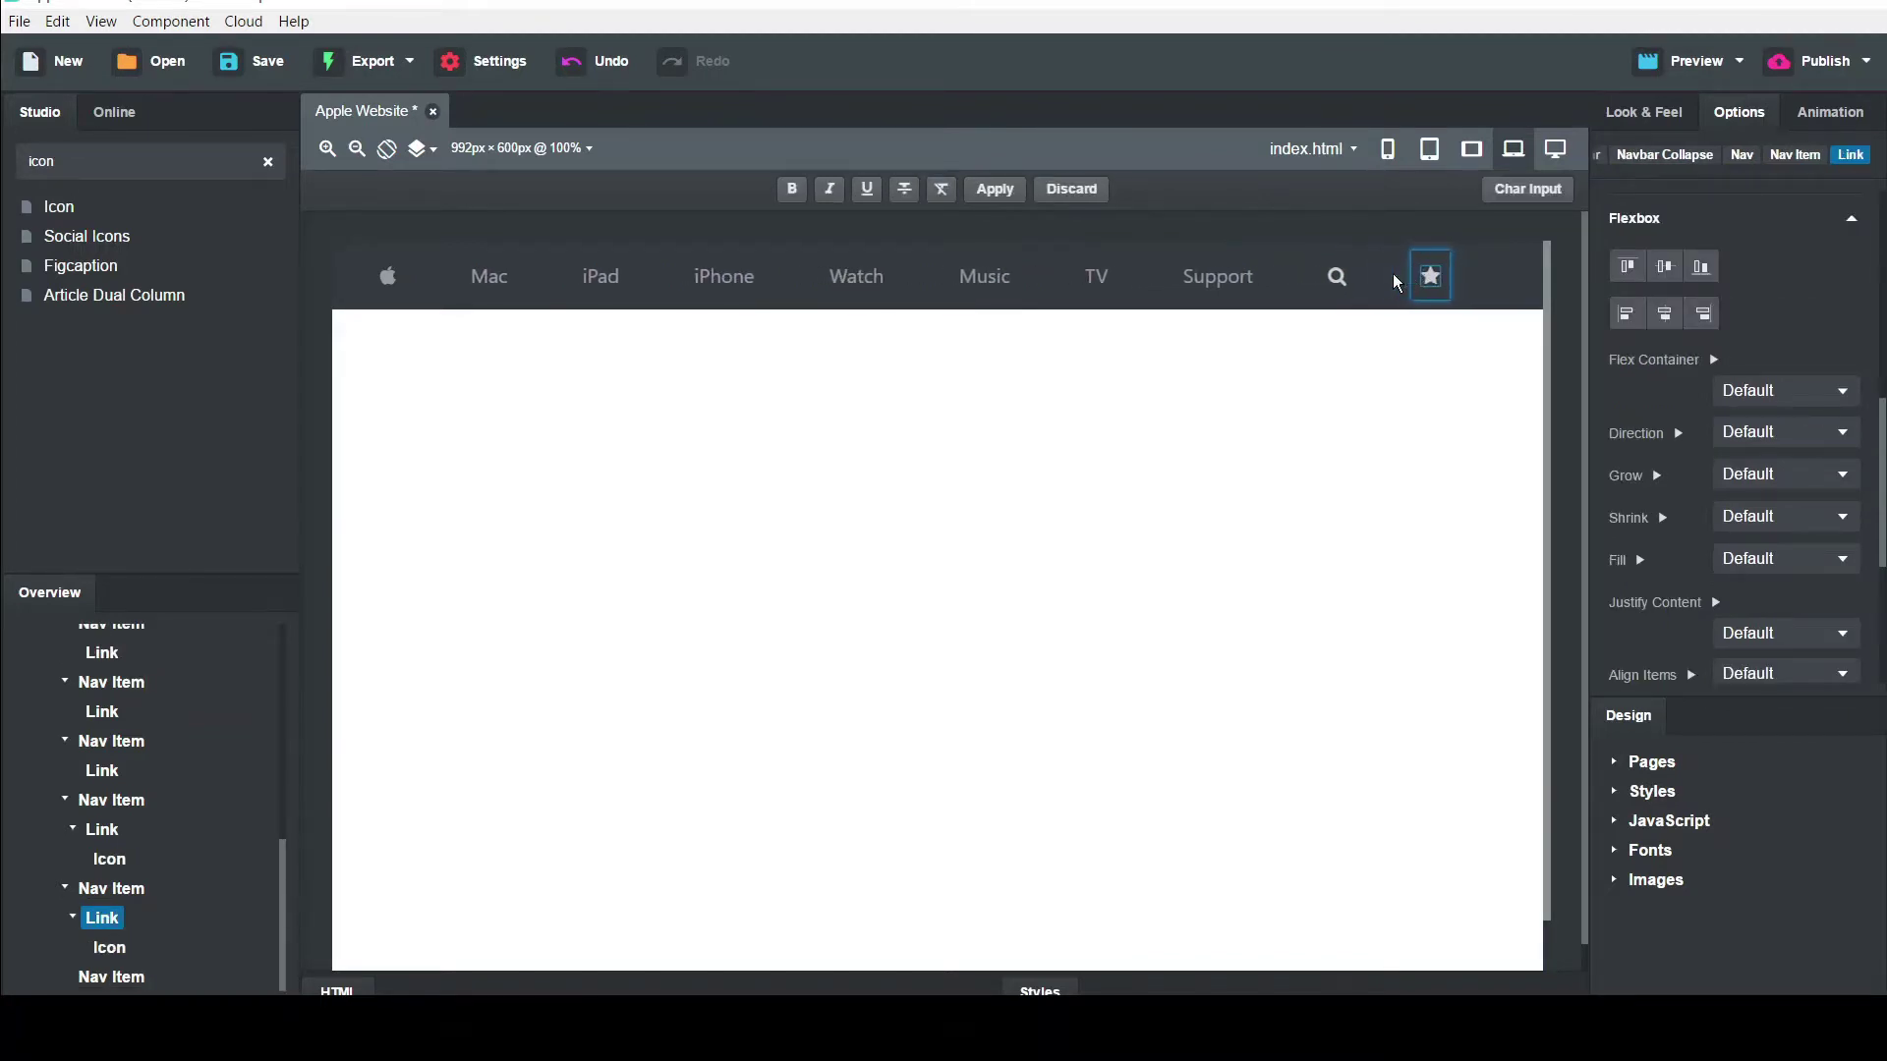
Change the last nav link's star icon to the Font Awesome 4 icon fa-shopping-bag
{"action": "left_click", "coordinate": [1434, 283]}
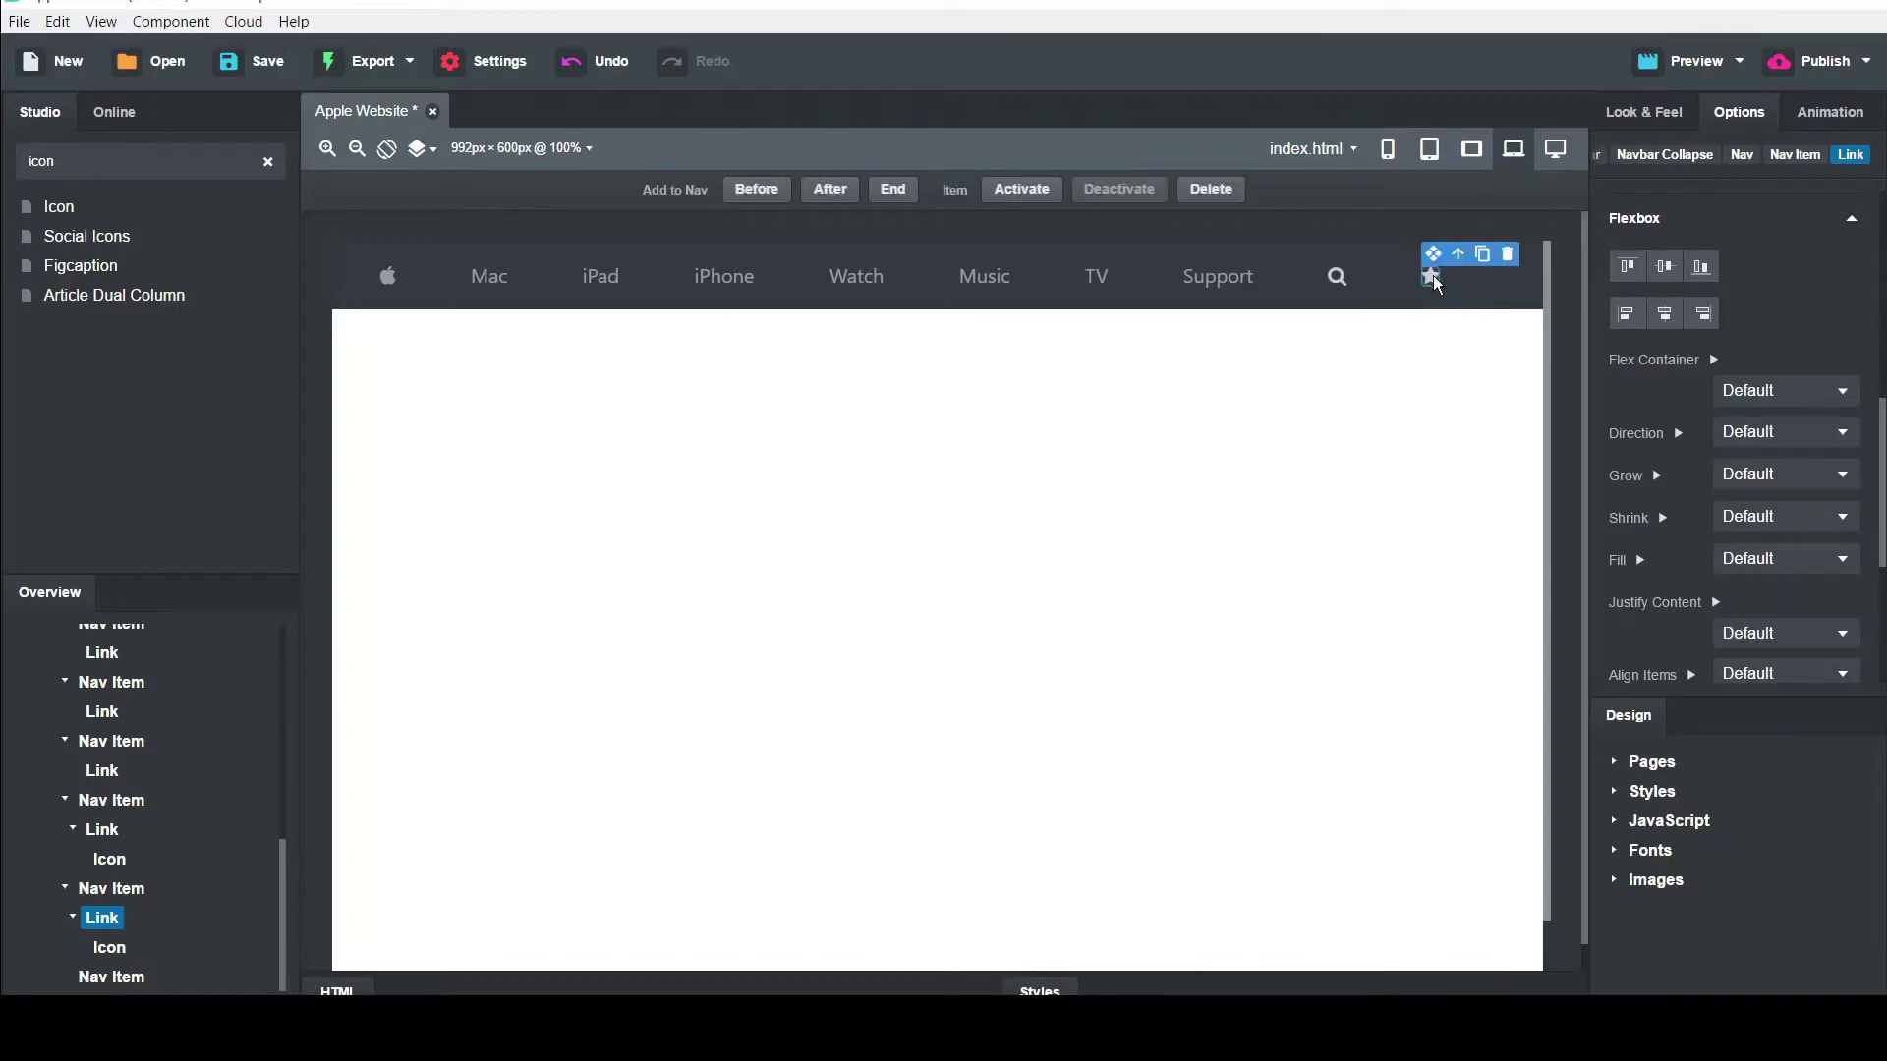
{"action": "double_click", "coordinate": [1433, 277]}
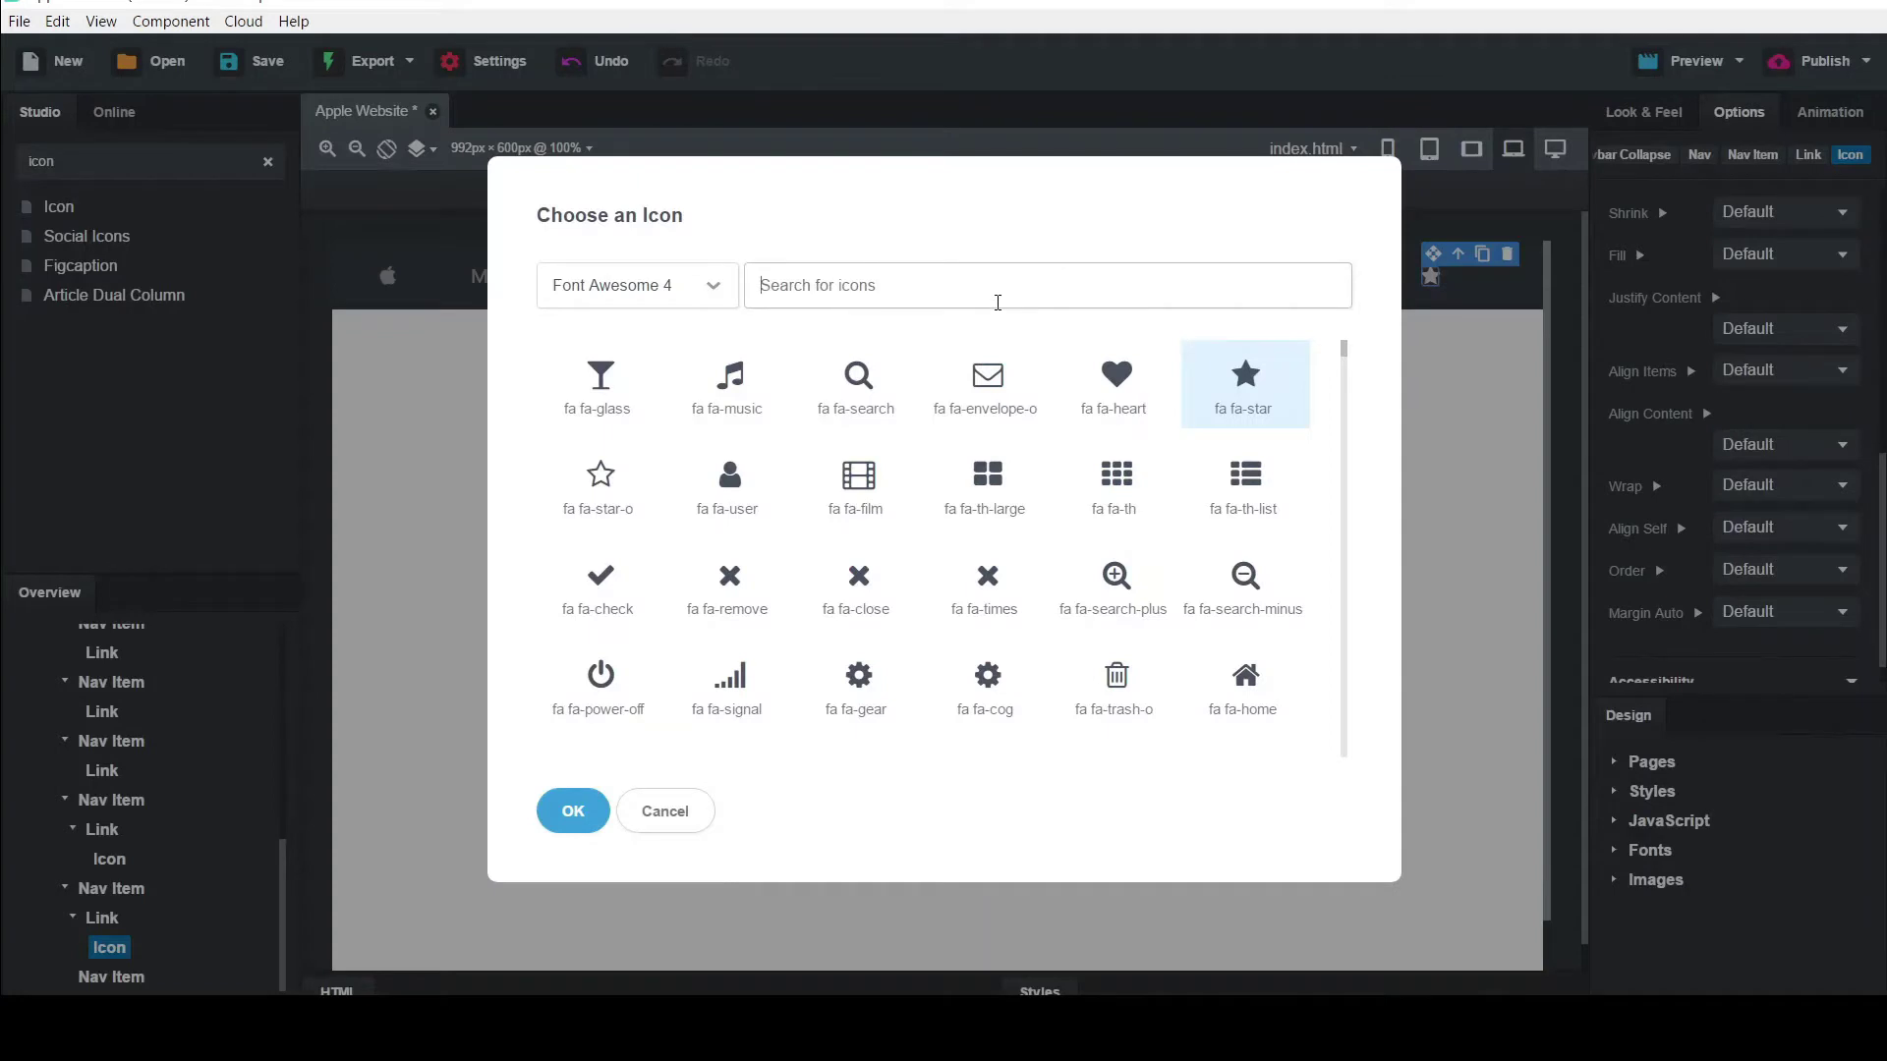
{"action": "type", "text": "shopping"}
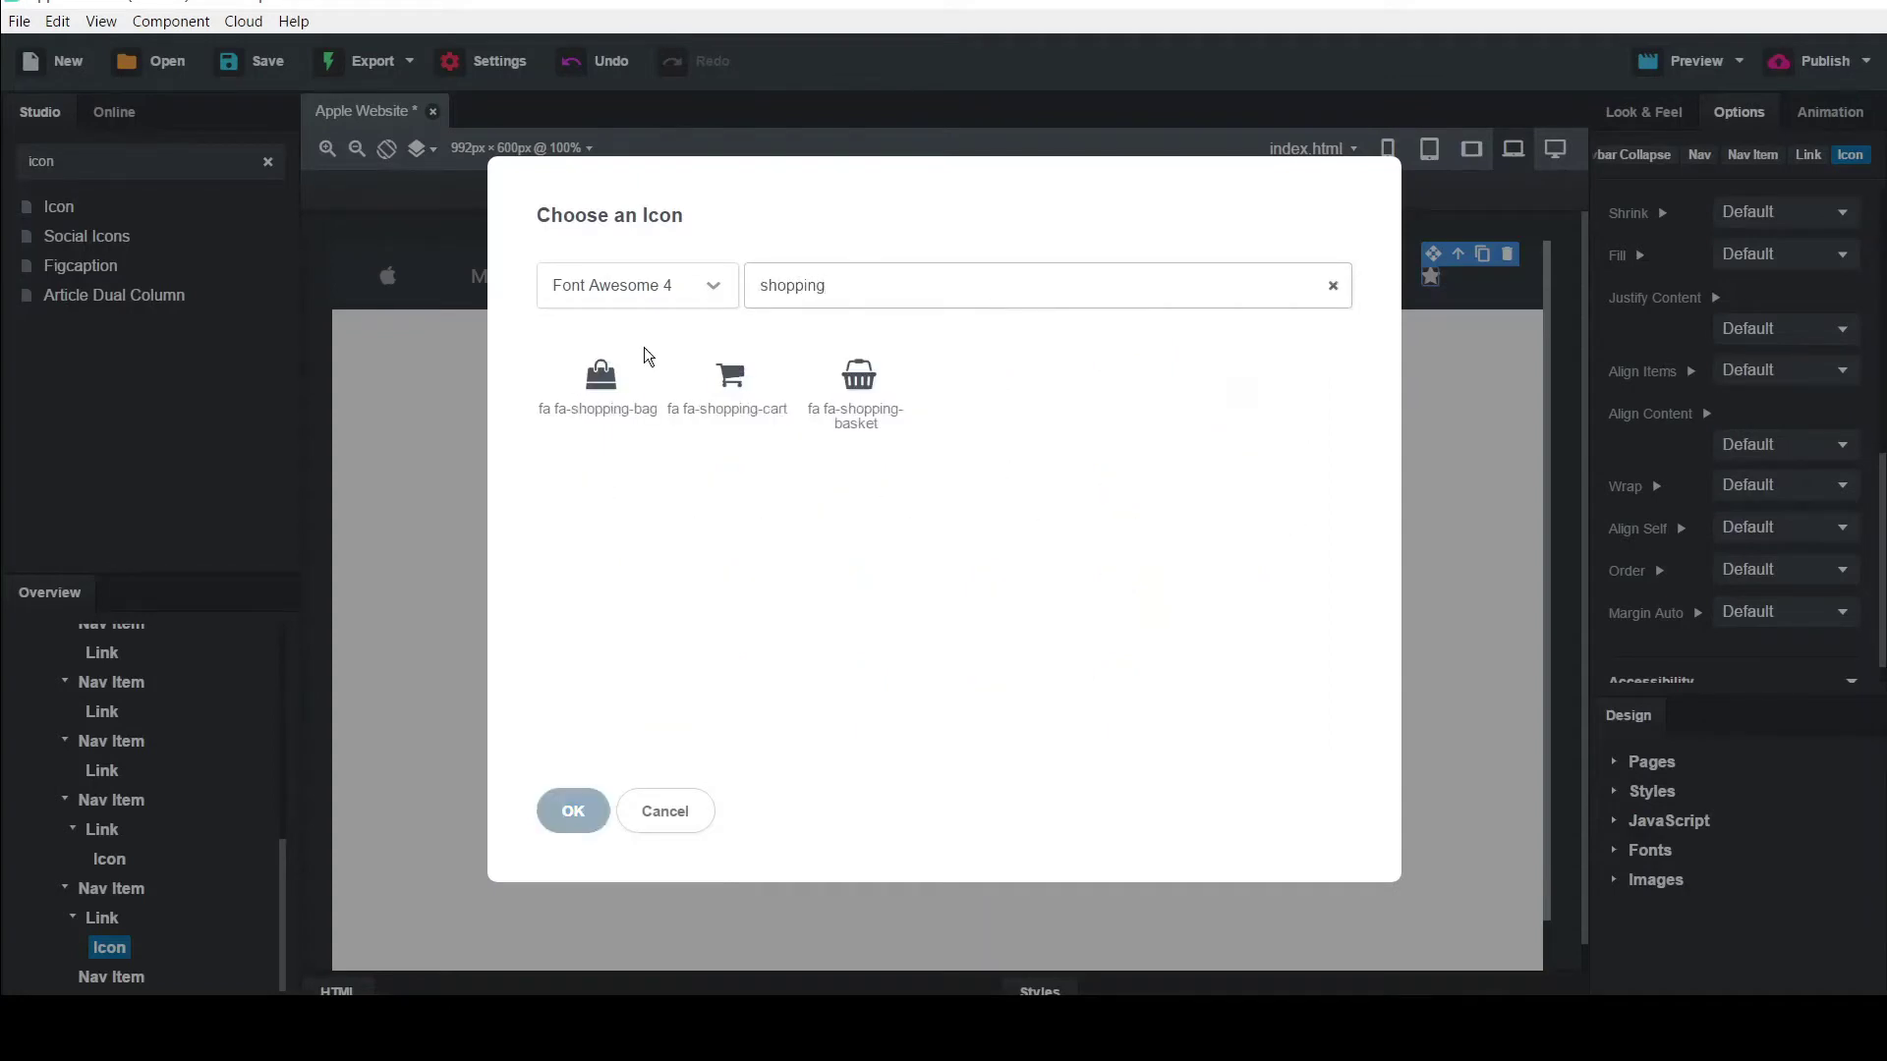
{"action": "left_click", "coordinate": [643, 365]}
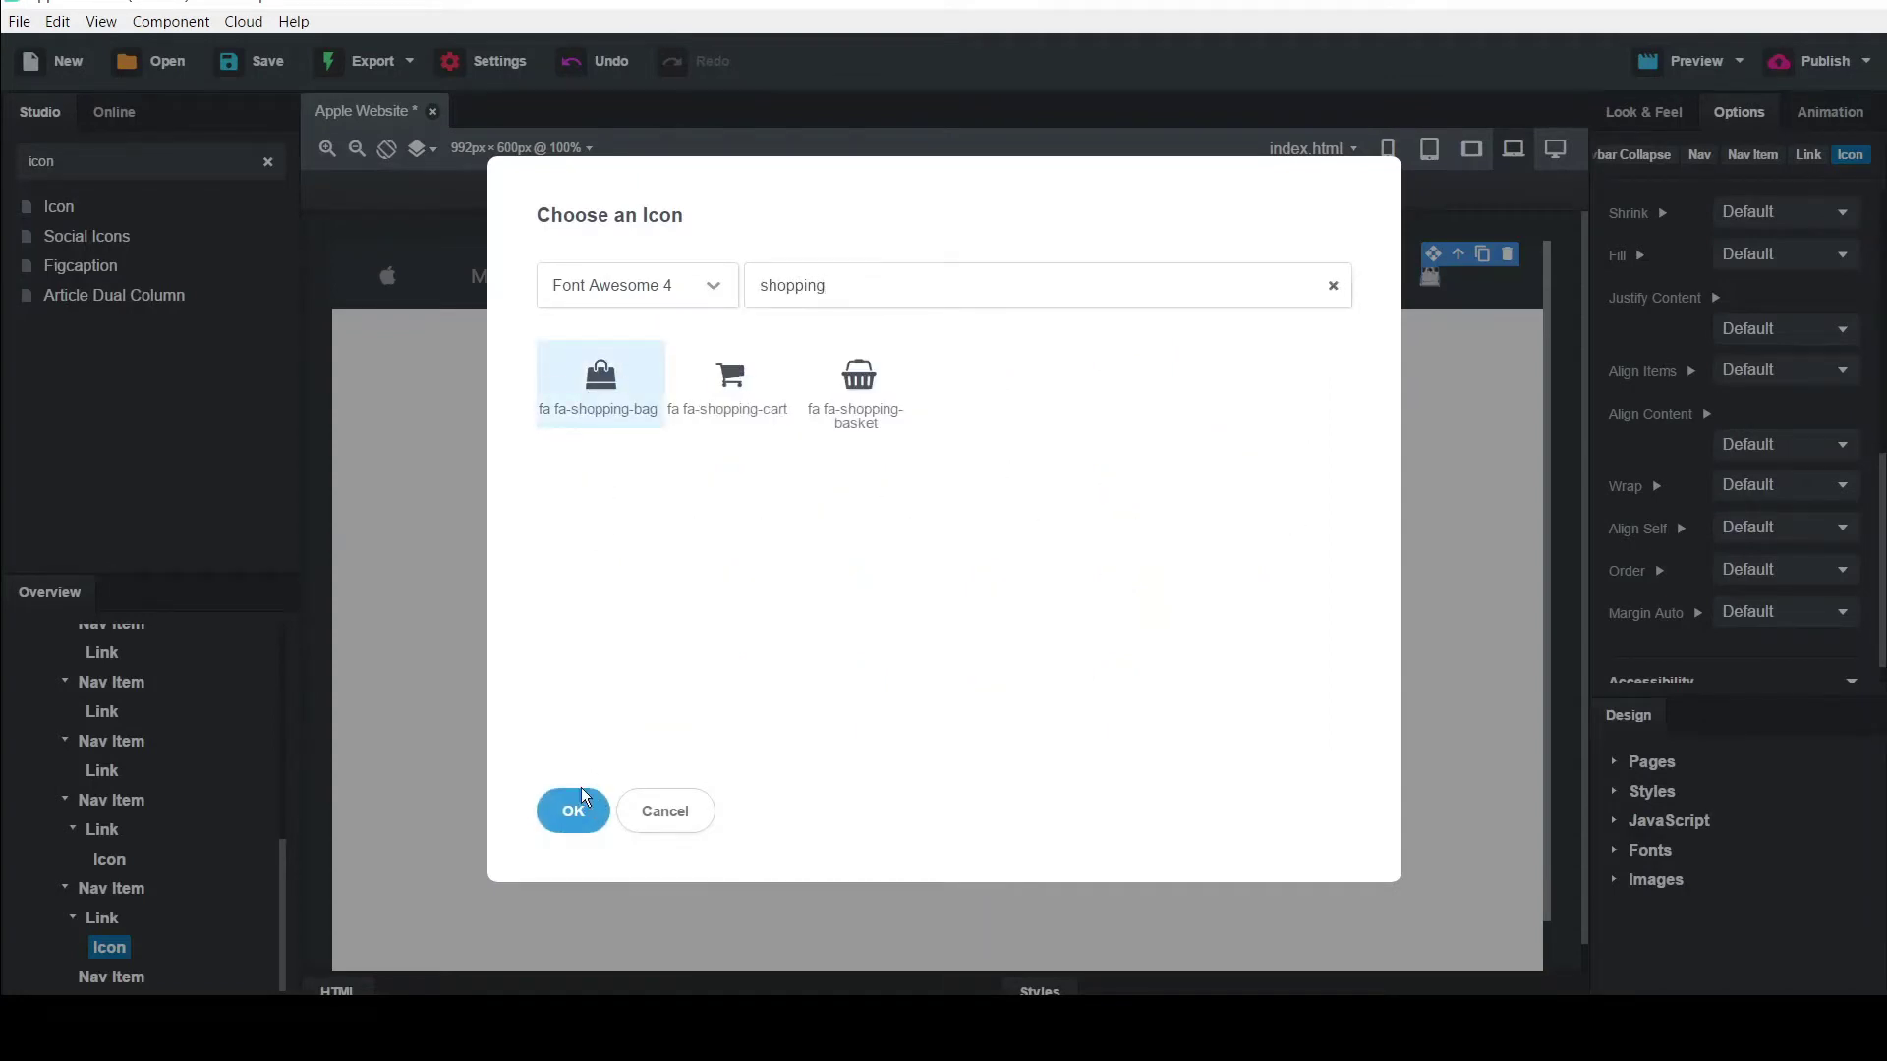
{"action": "left_click", "coordinate": [583, 801]}
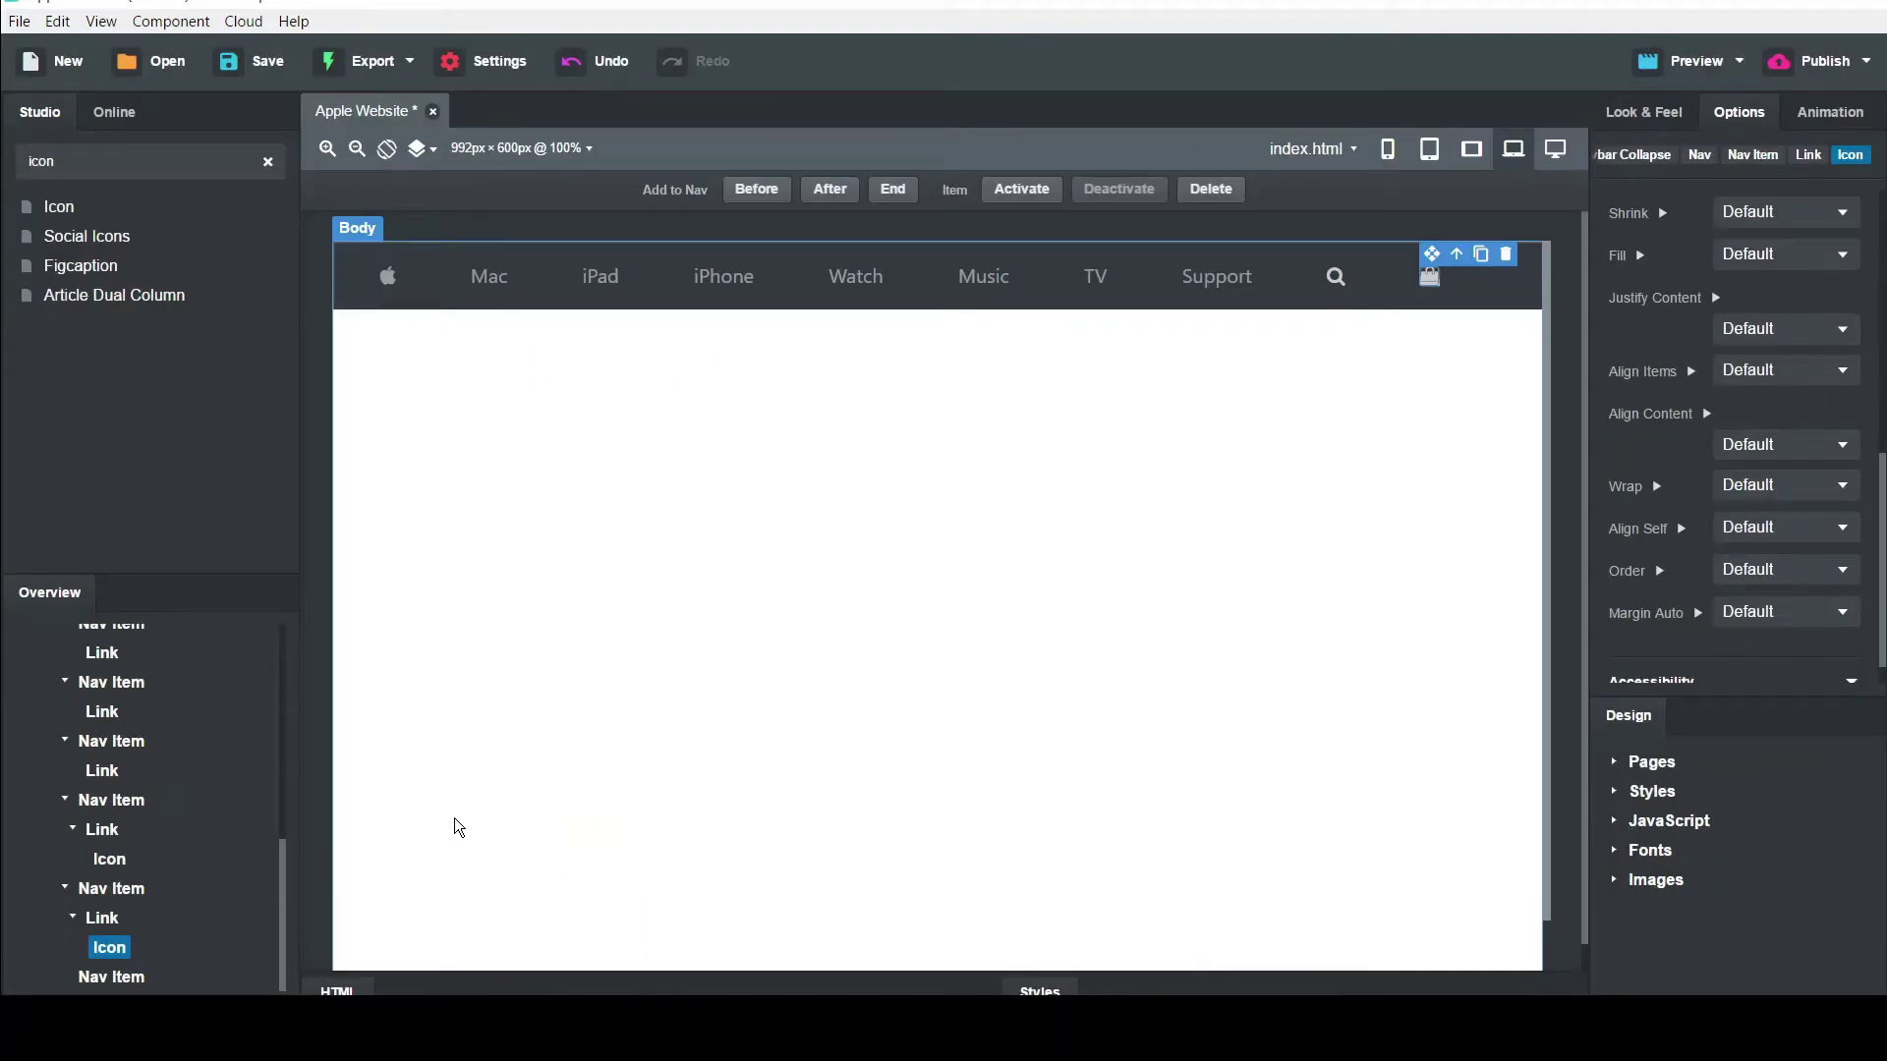
{"action": "left_click", "coordinate": [639, 641]}
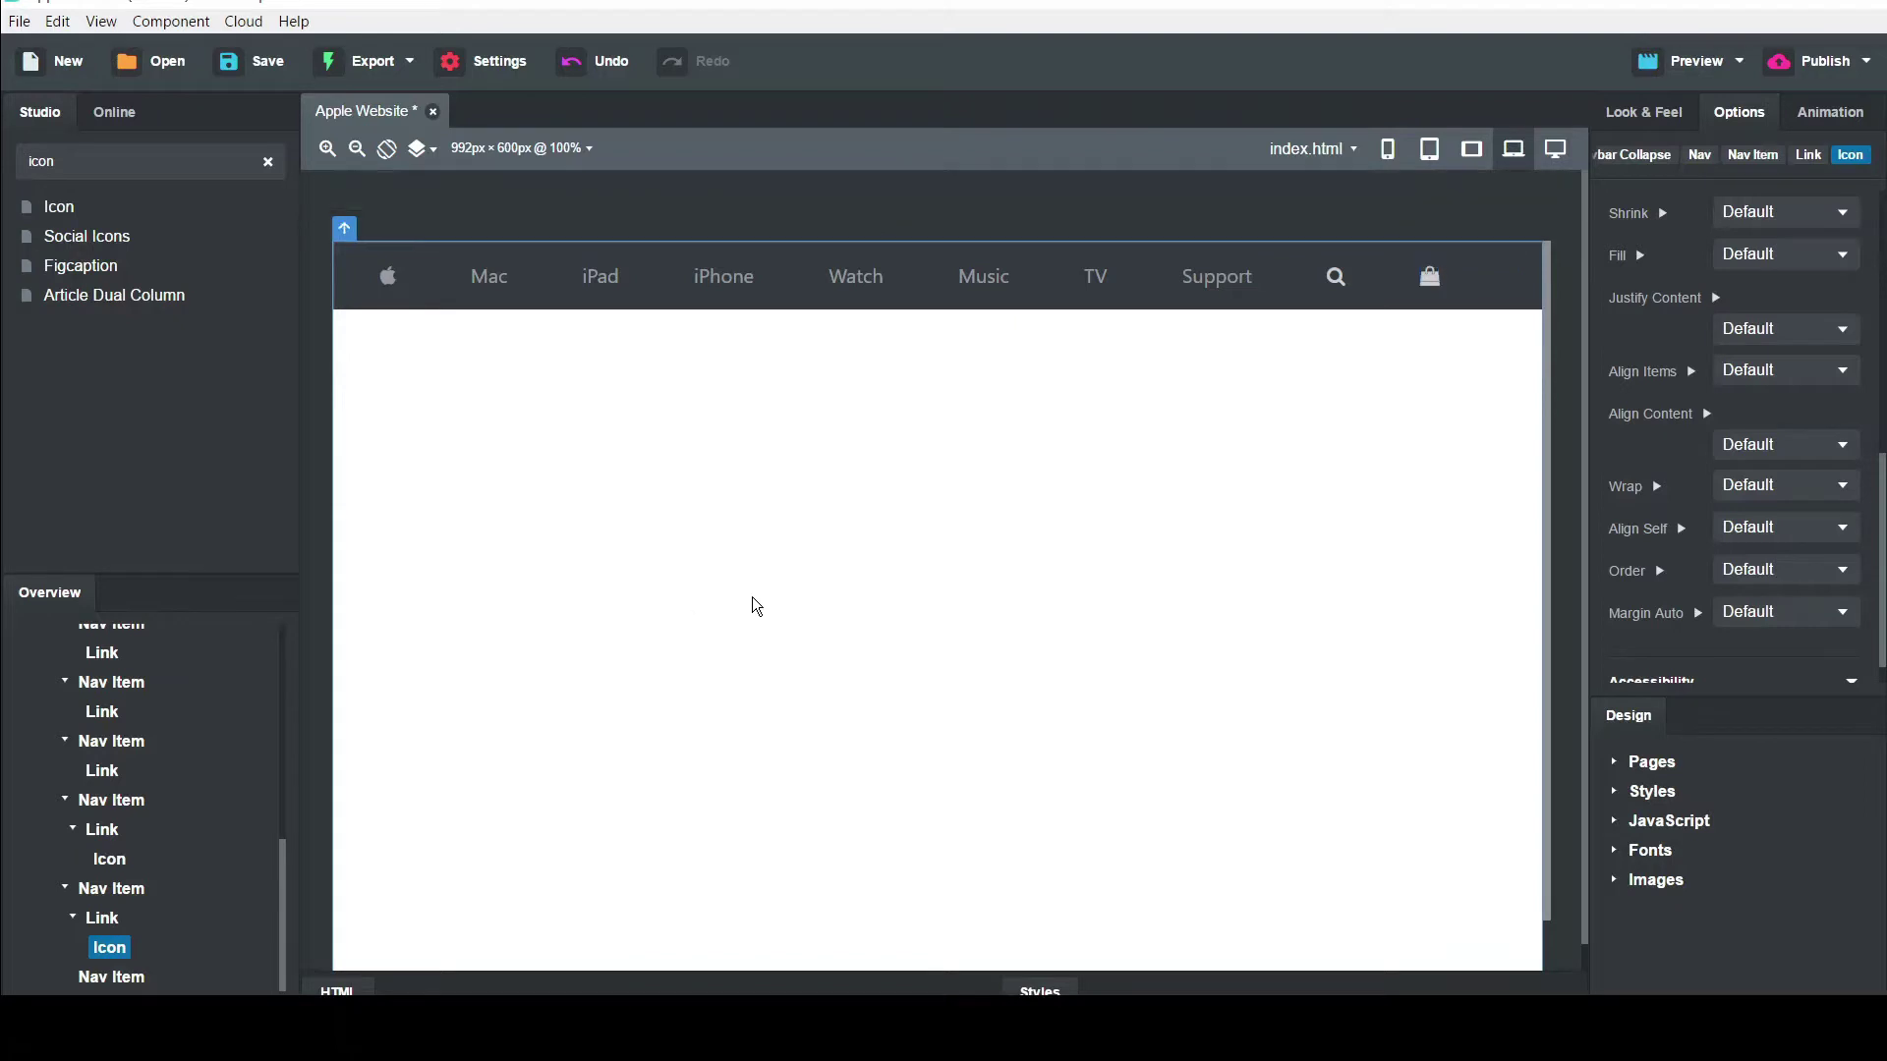
Open styles.css and create a new CSS rule targeting the Navbar
{"action": "left_click", "coordinate": [1640, 791]}
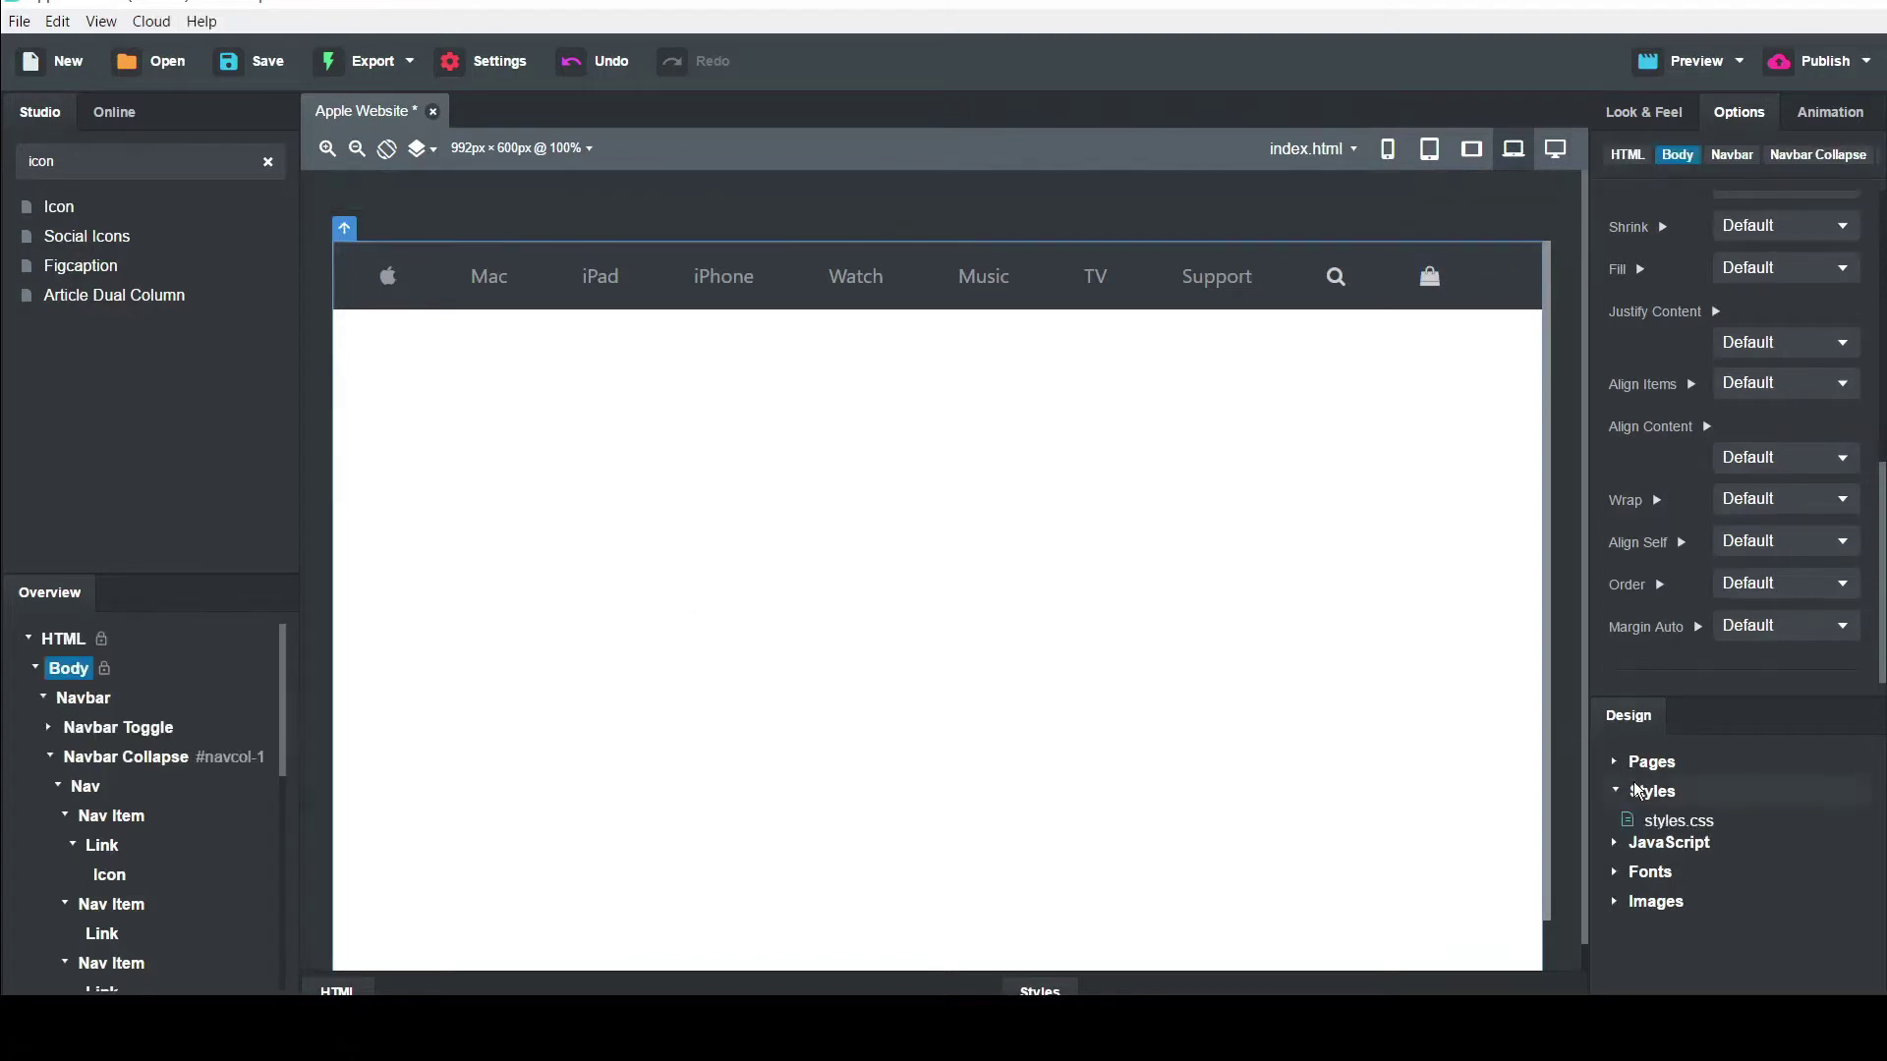
{"action": "double_click", "coordinate": [1698, 823]}
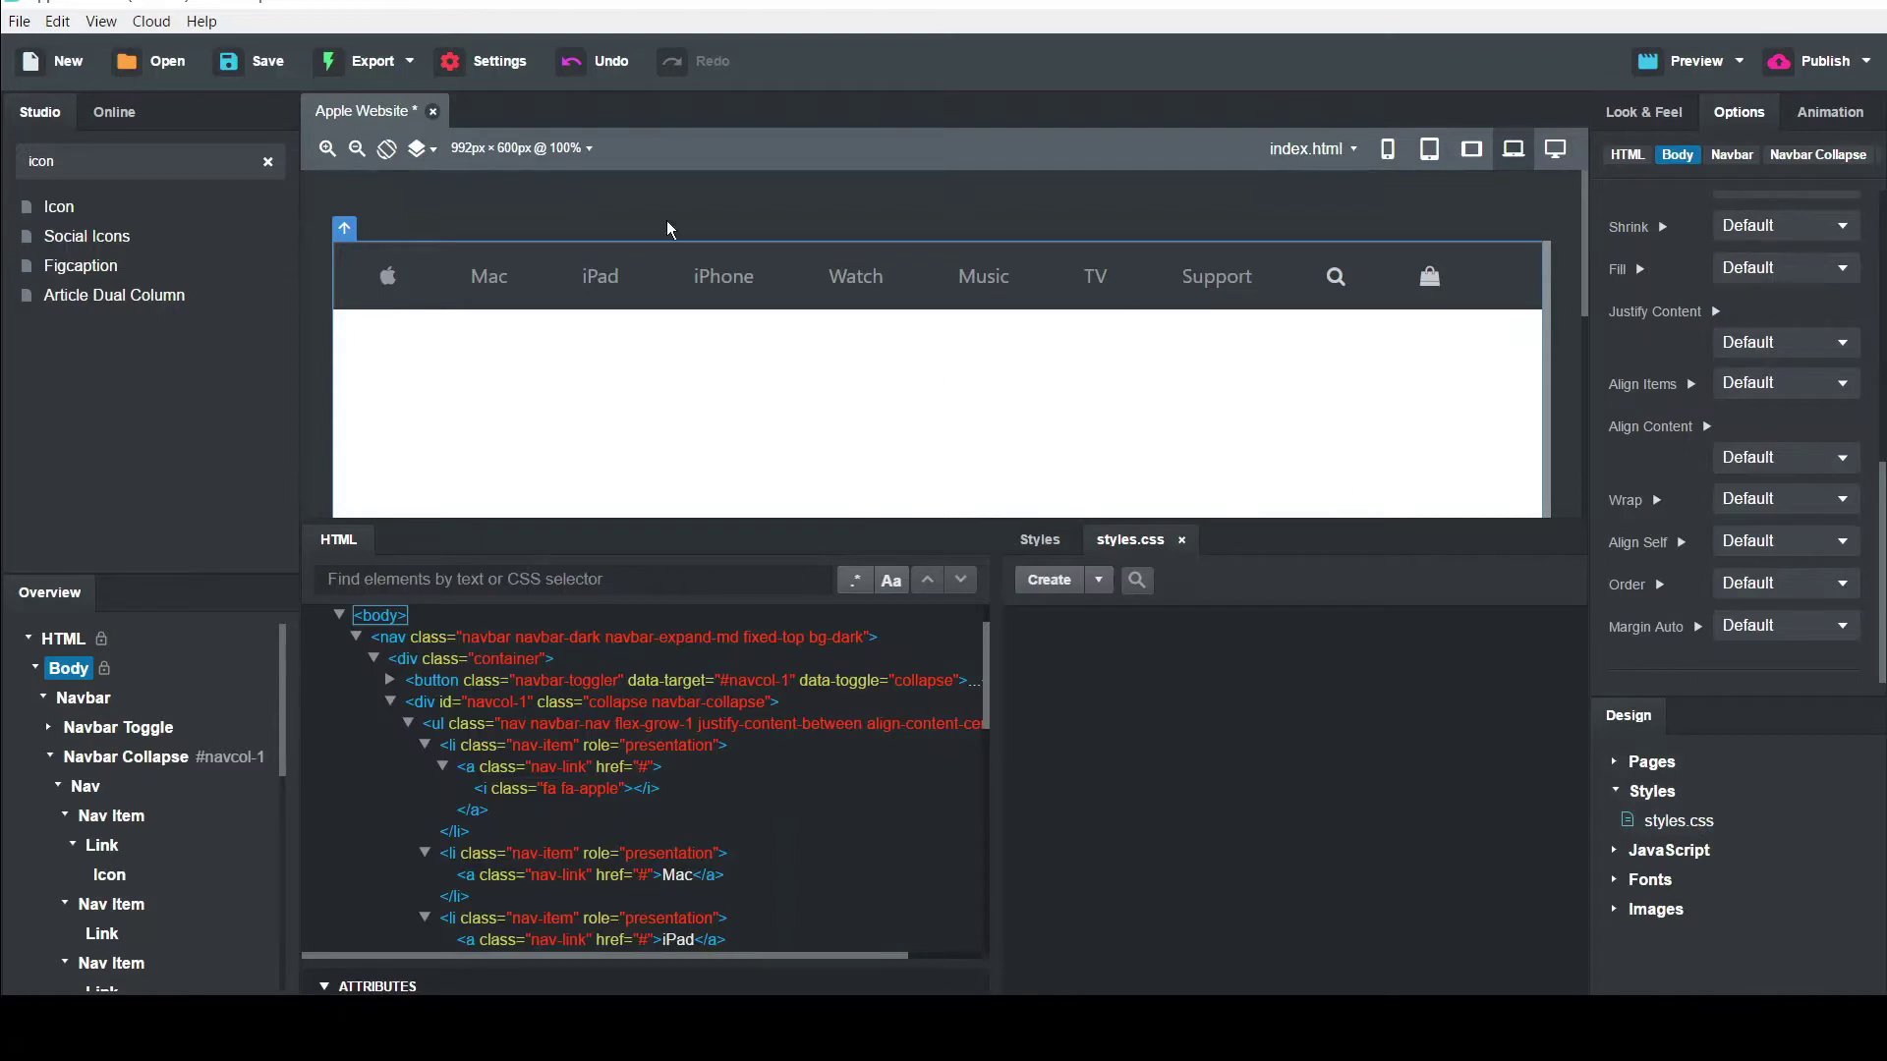
{"action": "left_click", "coordinate": [349, 275]}
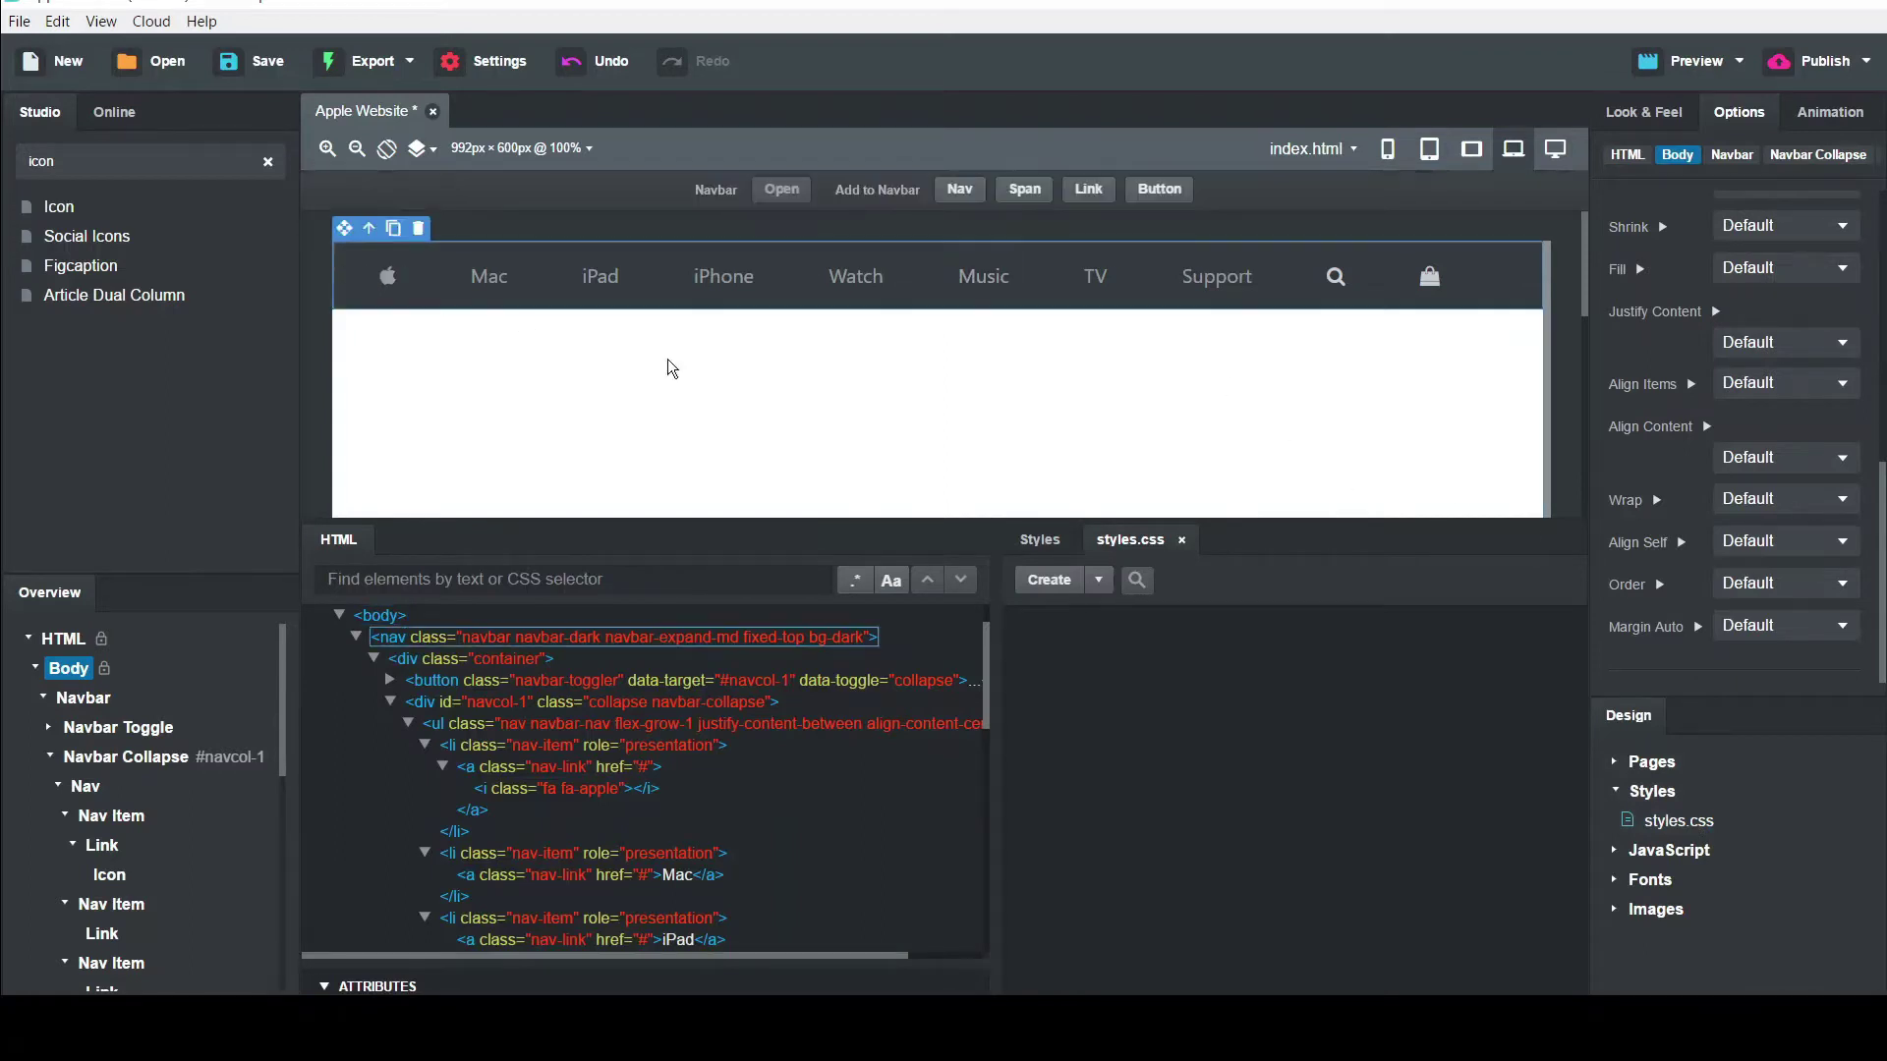
{"action": "left_click", "coordinate": [1050, 581]}
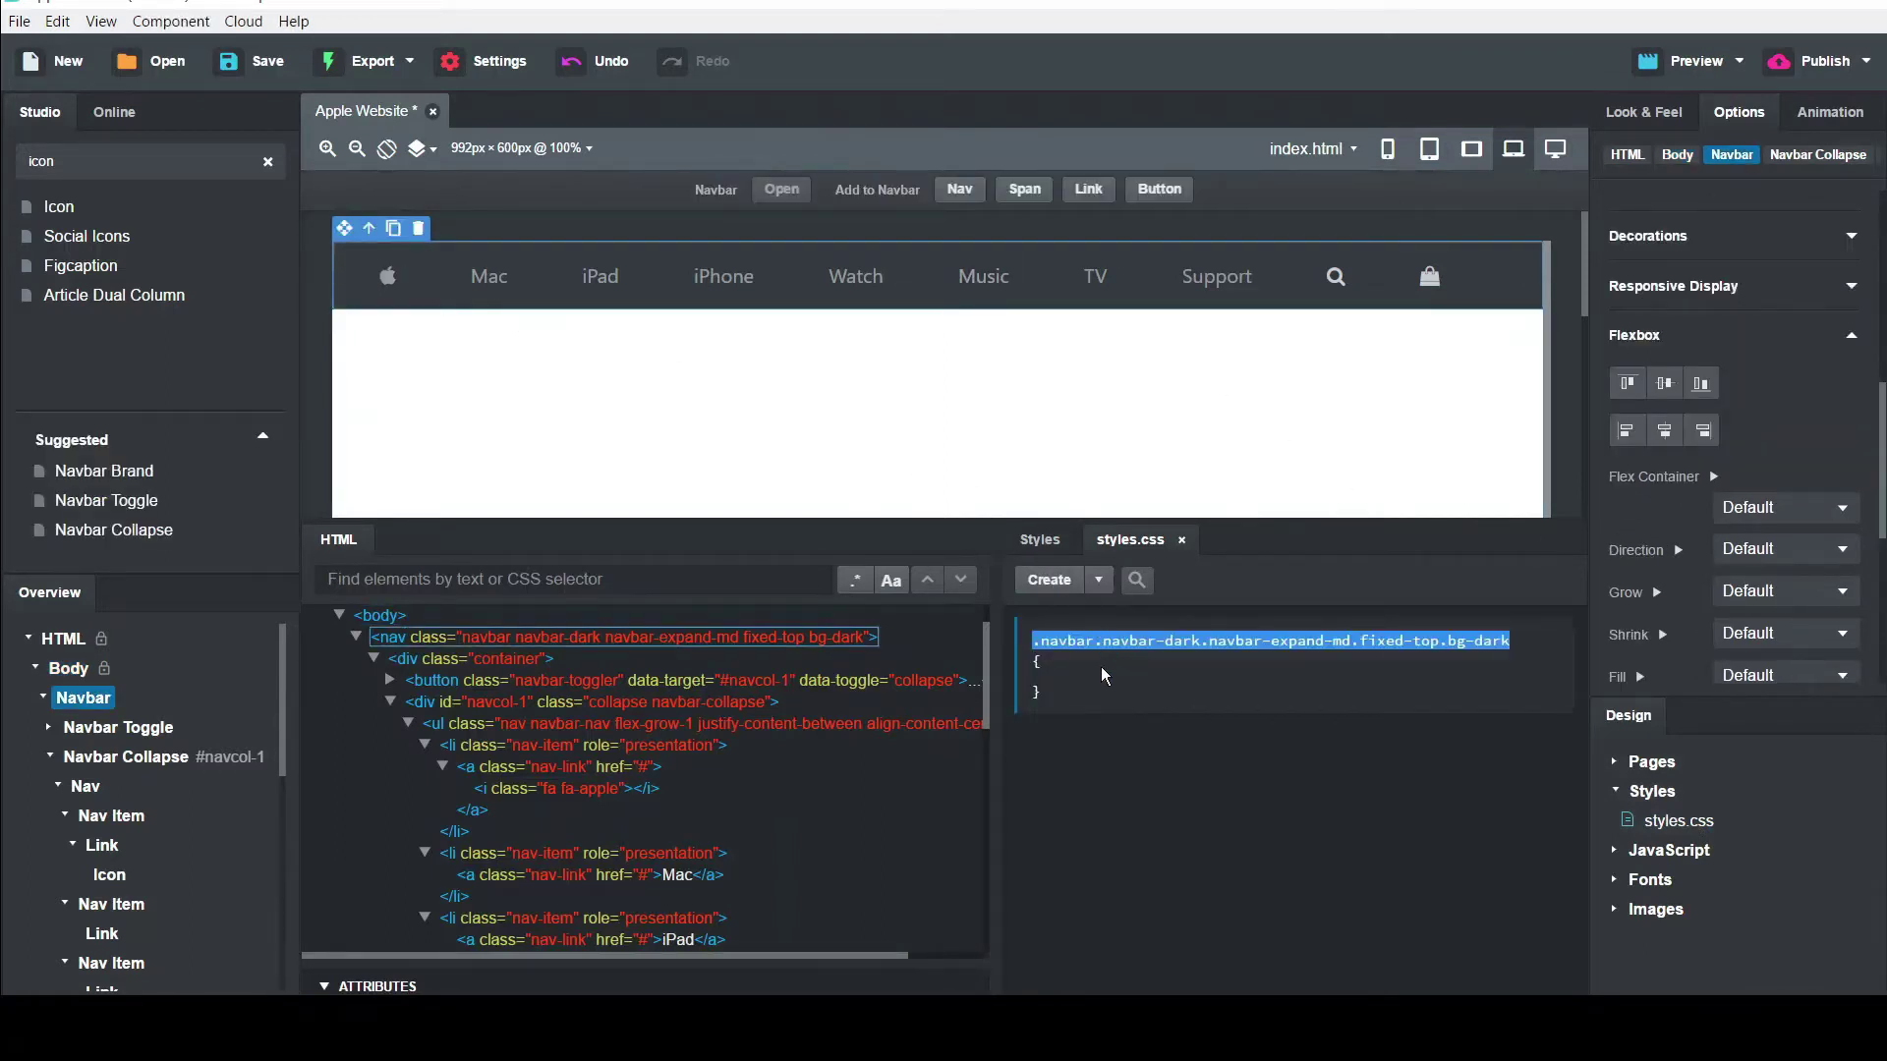
Set the background color of the new Navbar rule in styles.css to black
{"action": "left_click", "coordinate": [1100, 667]}
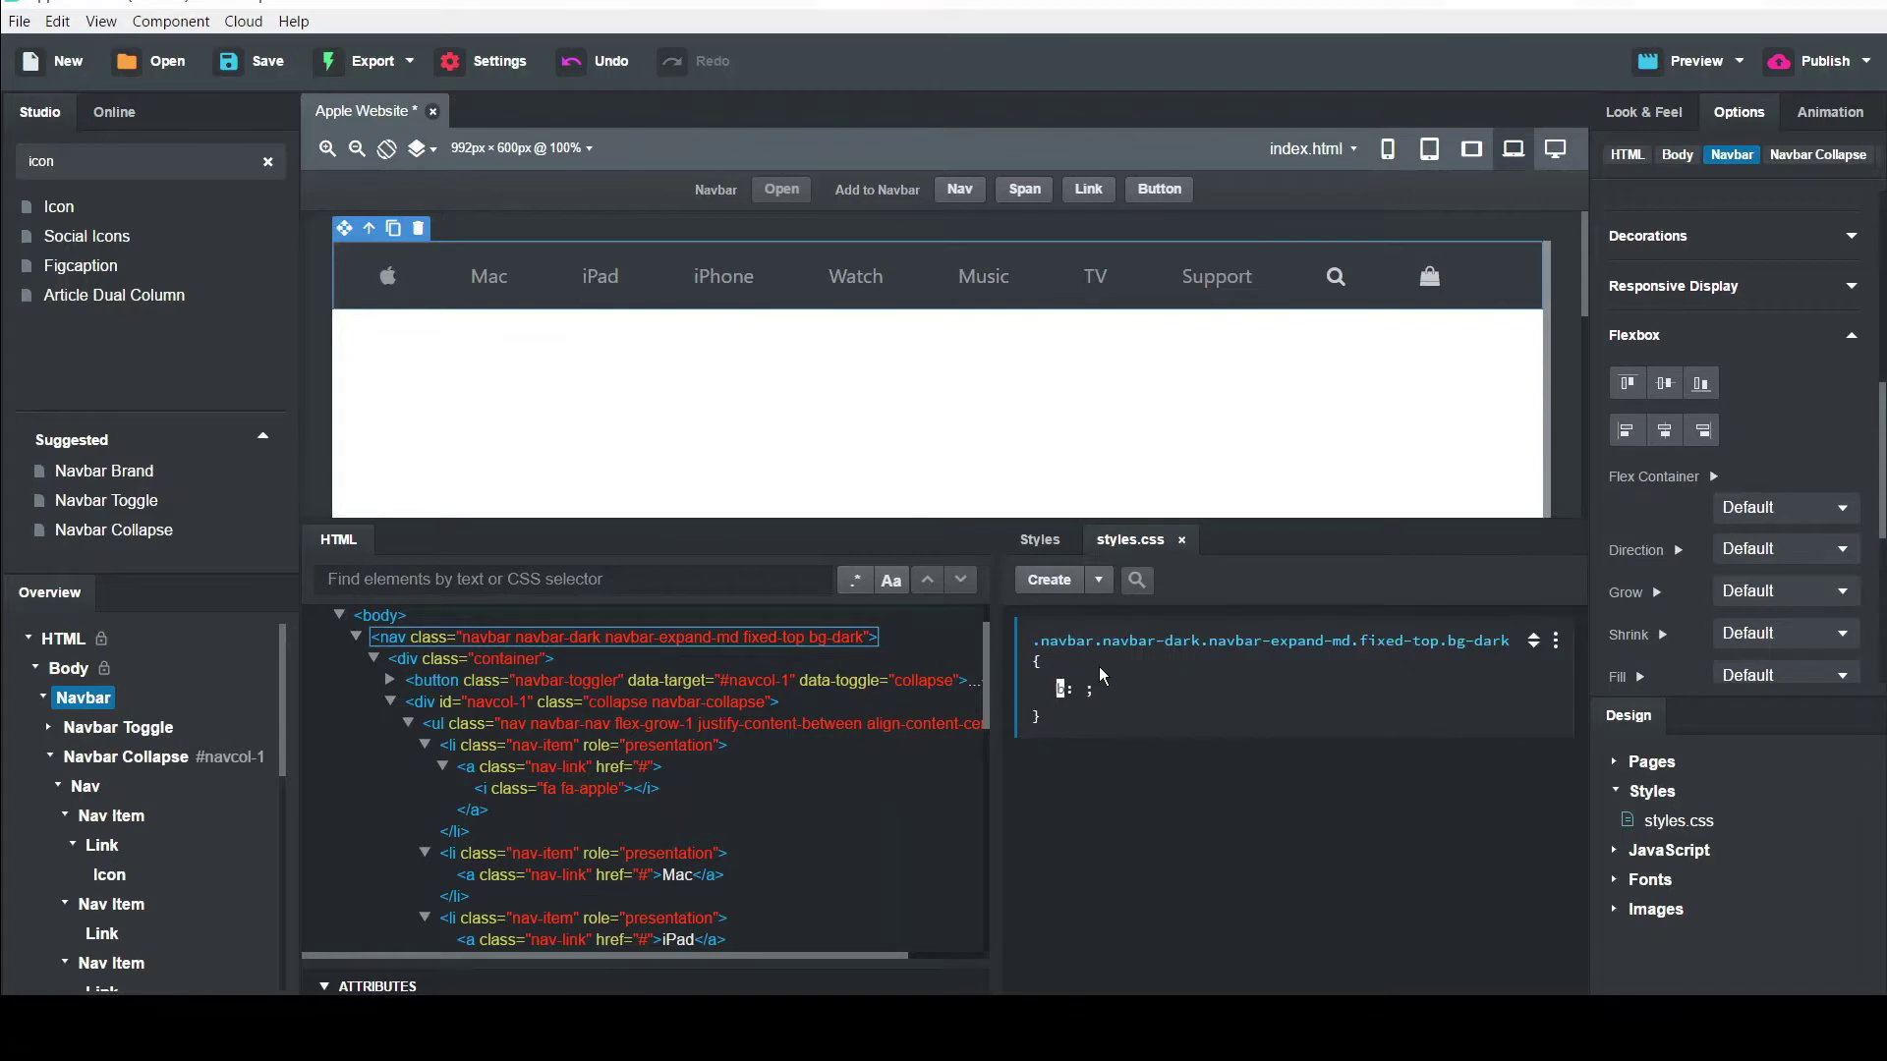
{"action": "type", "text": "backgr"}
{"action": "key", "text": "Down"}
{"action": "key", "text": "Down"}
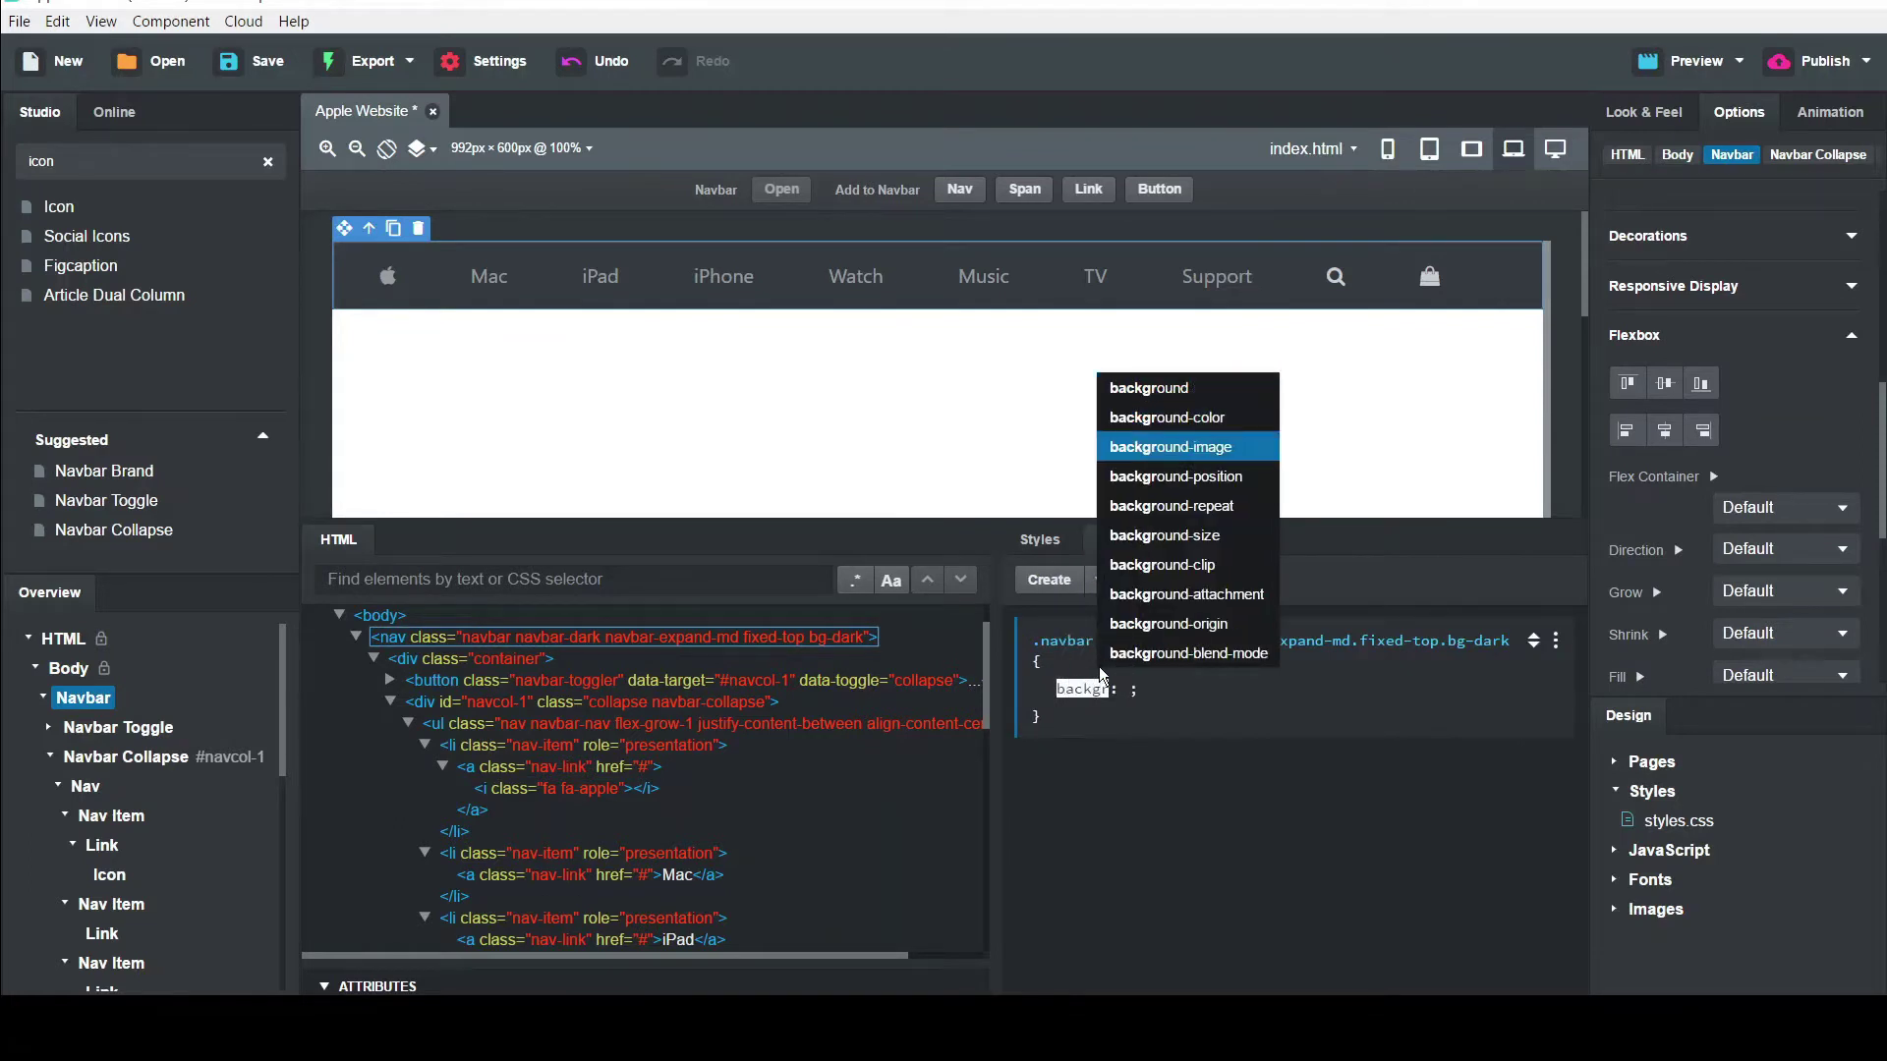
{"action": "key", "text": "Up"}
{"action": "key", "text": "Return"}
{"action": "type", "text": "black"}
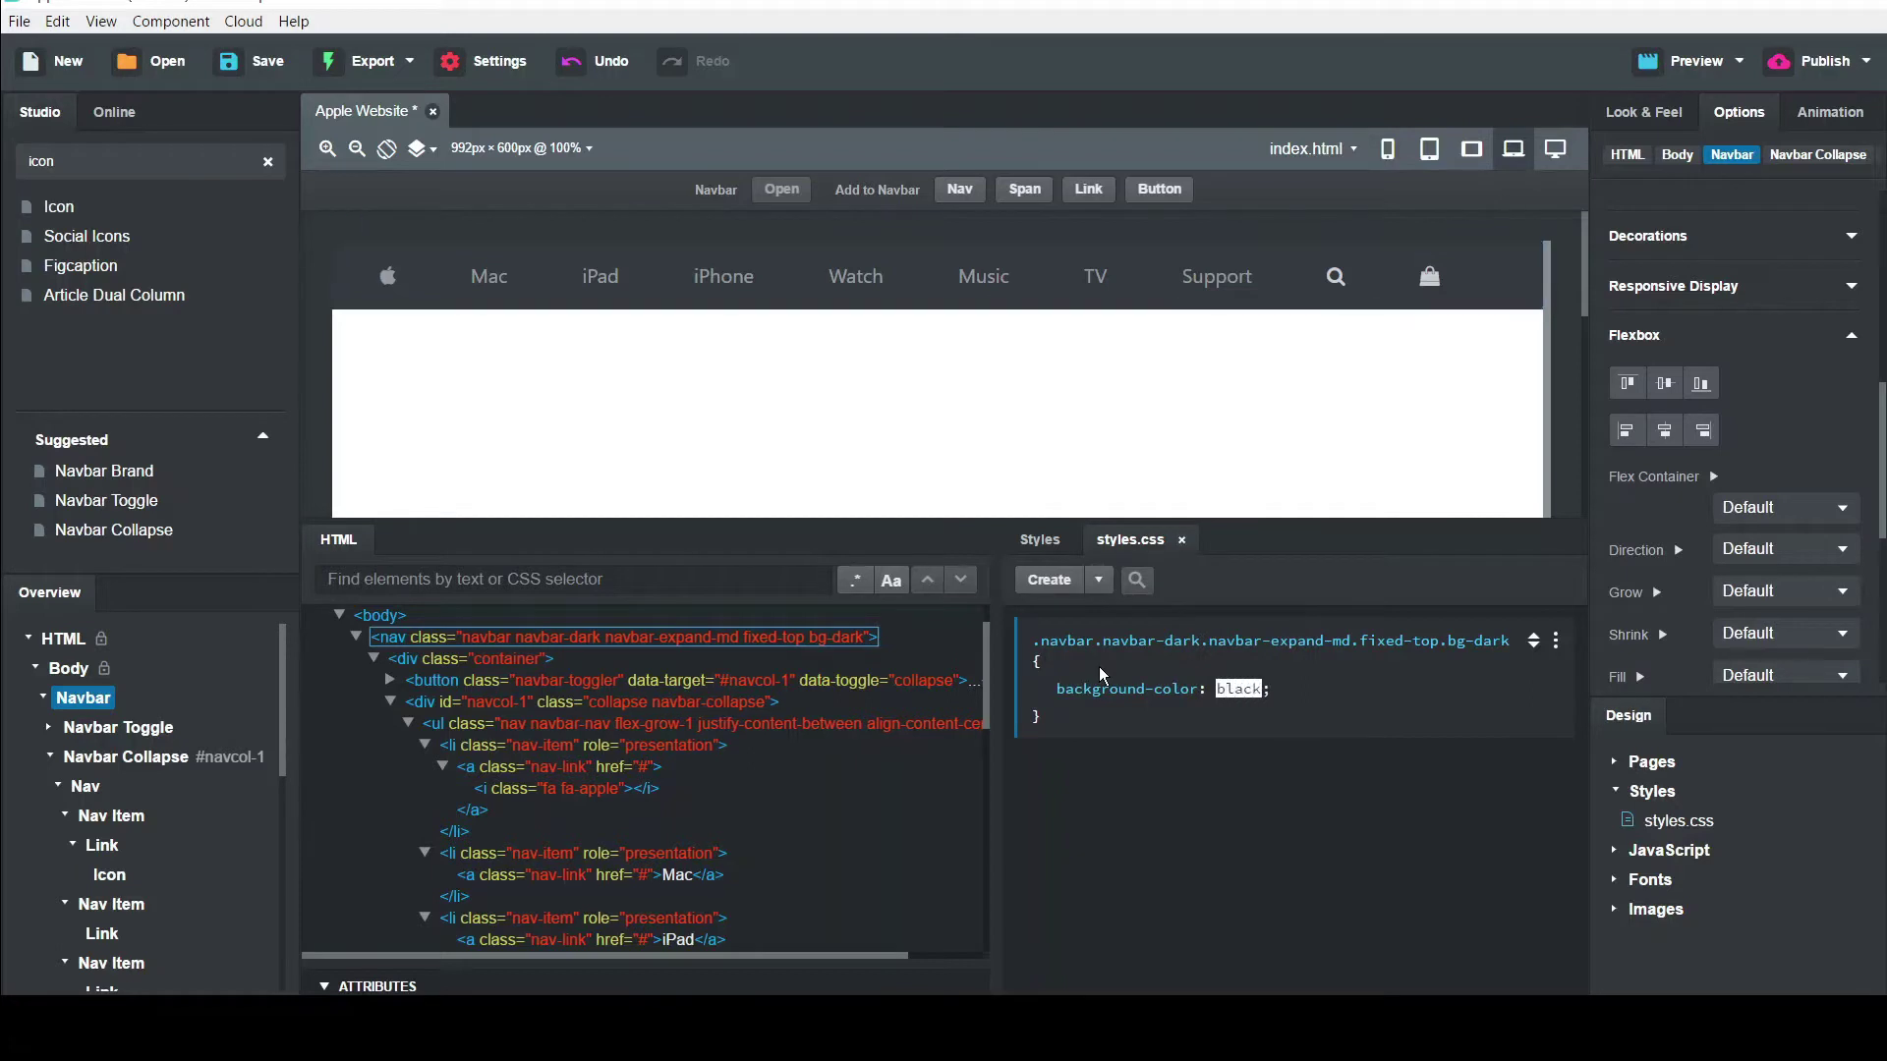
{"action": "key", "text": "Return"}
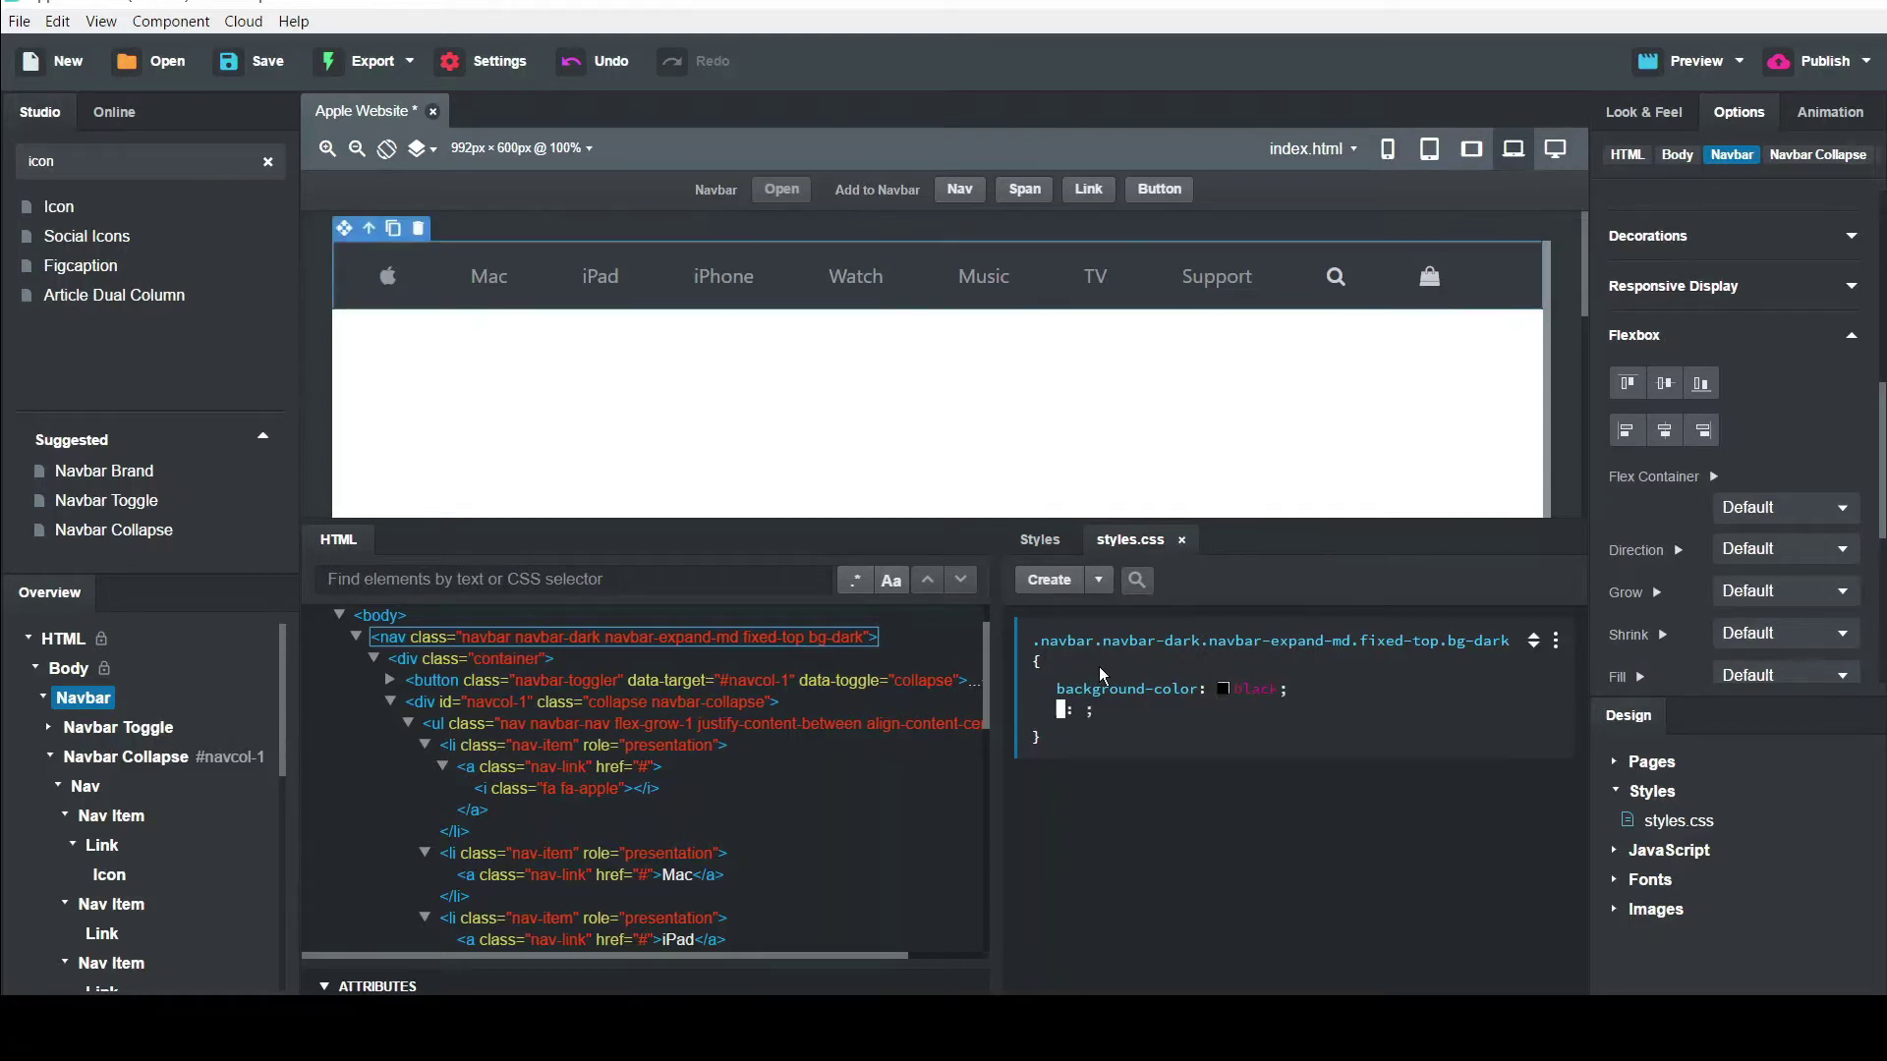
Add an opacity of 0.8 to the Navbar rule in styles.css
{"action": "type", "text": "opacity"}
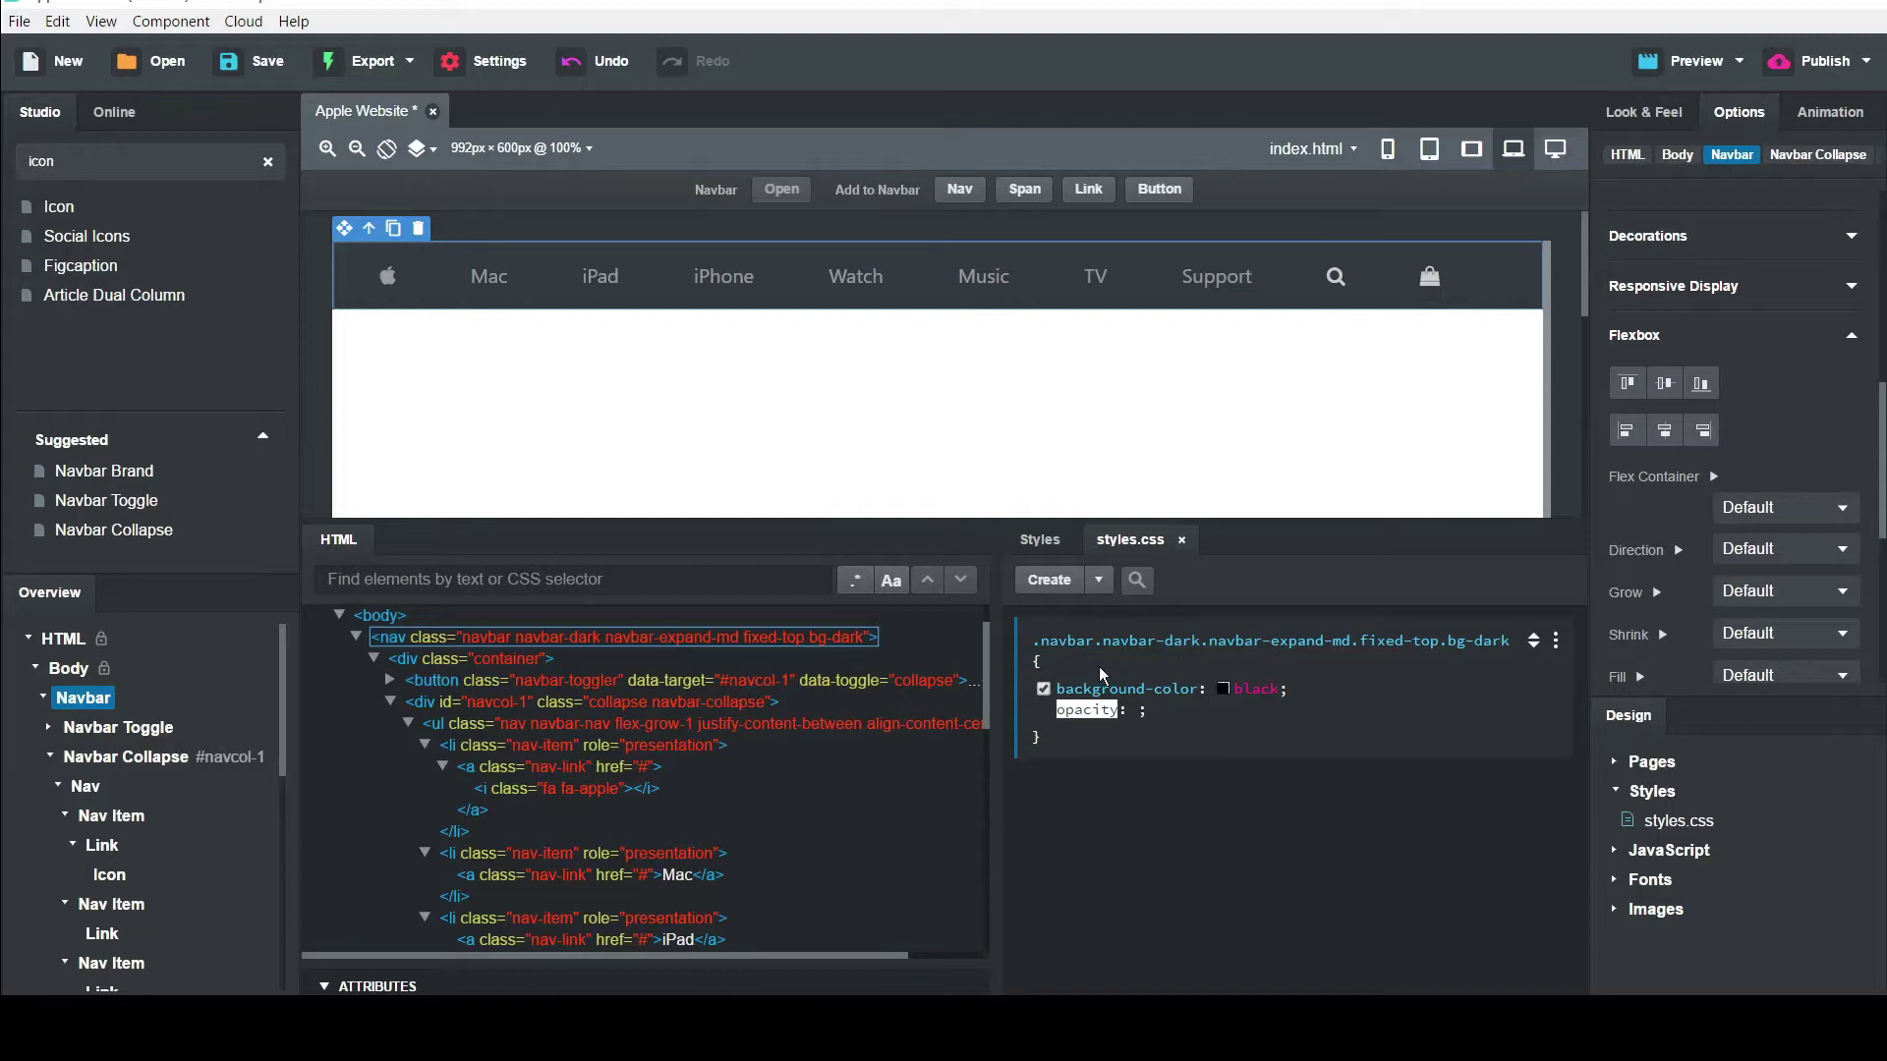
{"action": "key", "text": "Return"}
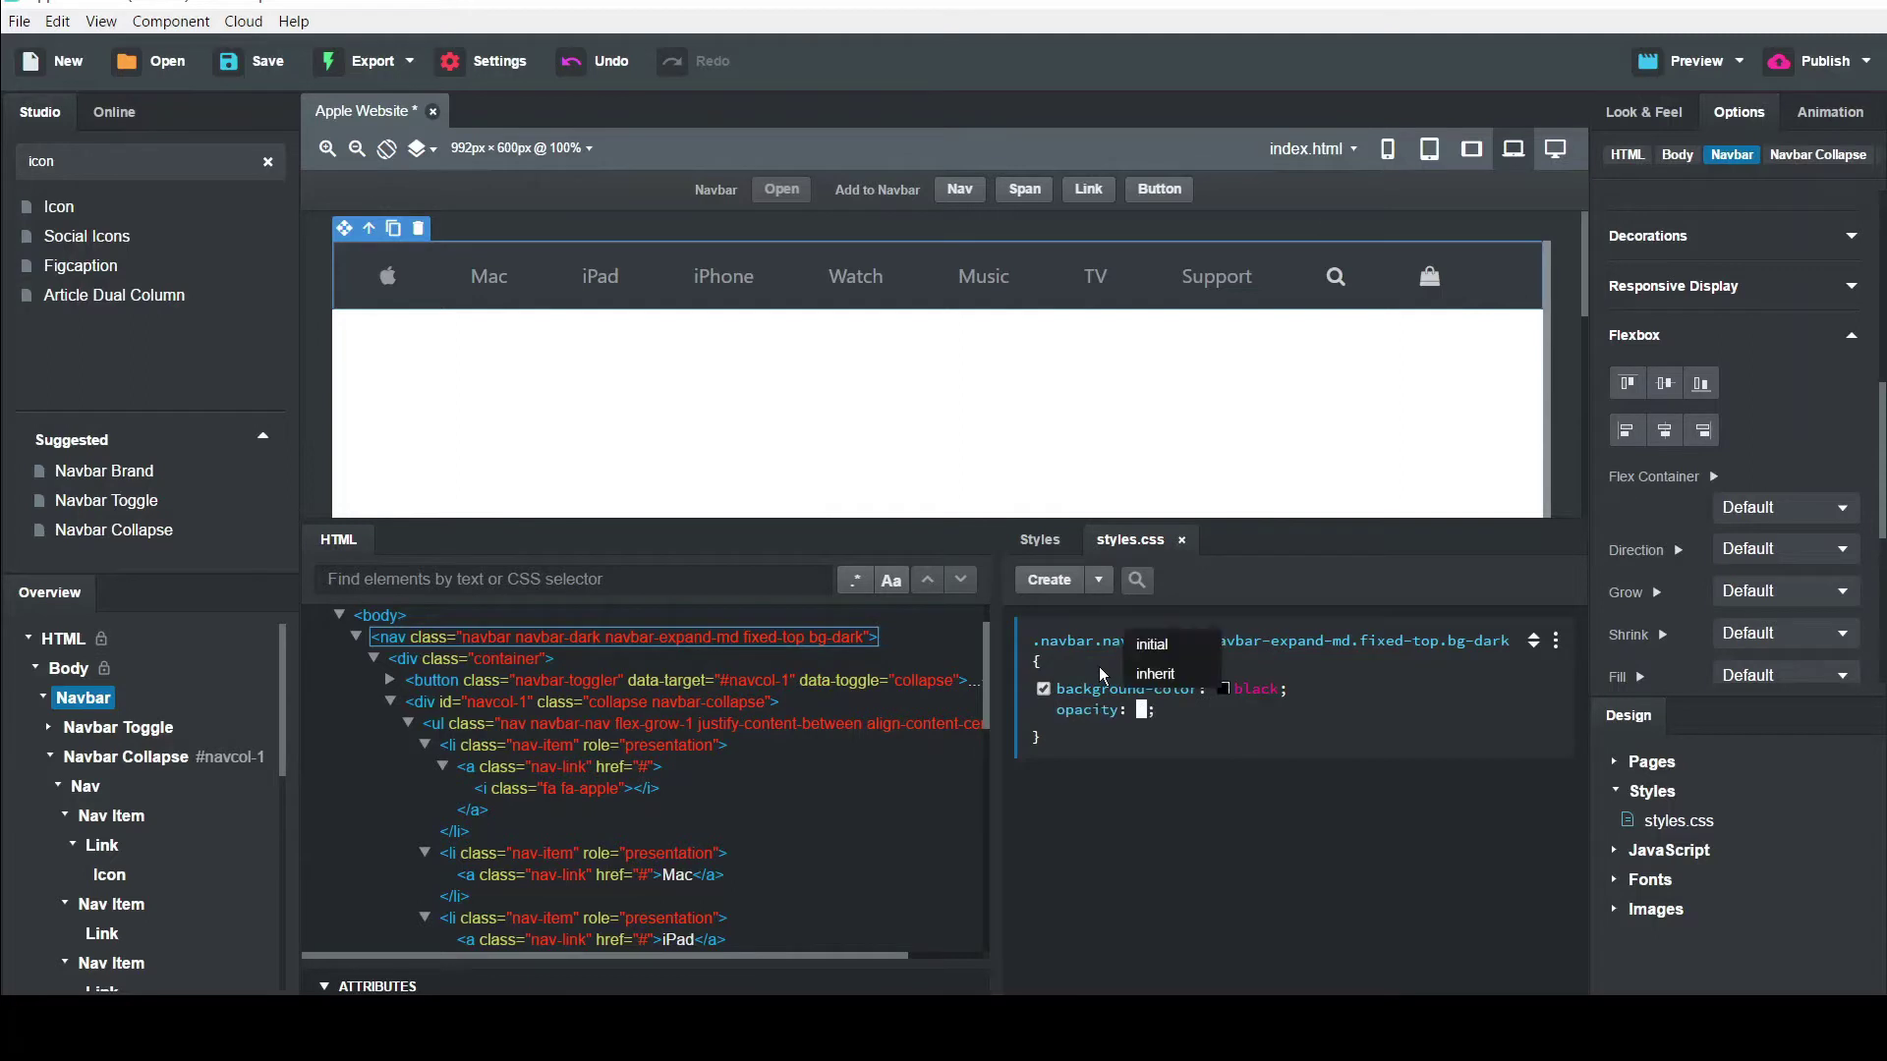
{"action": "type", "text": "0.8"}
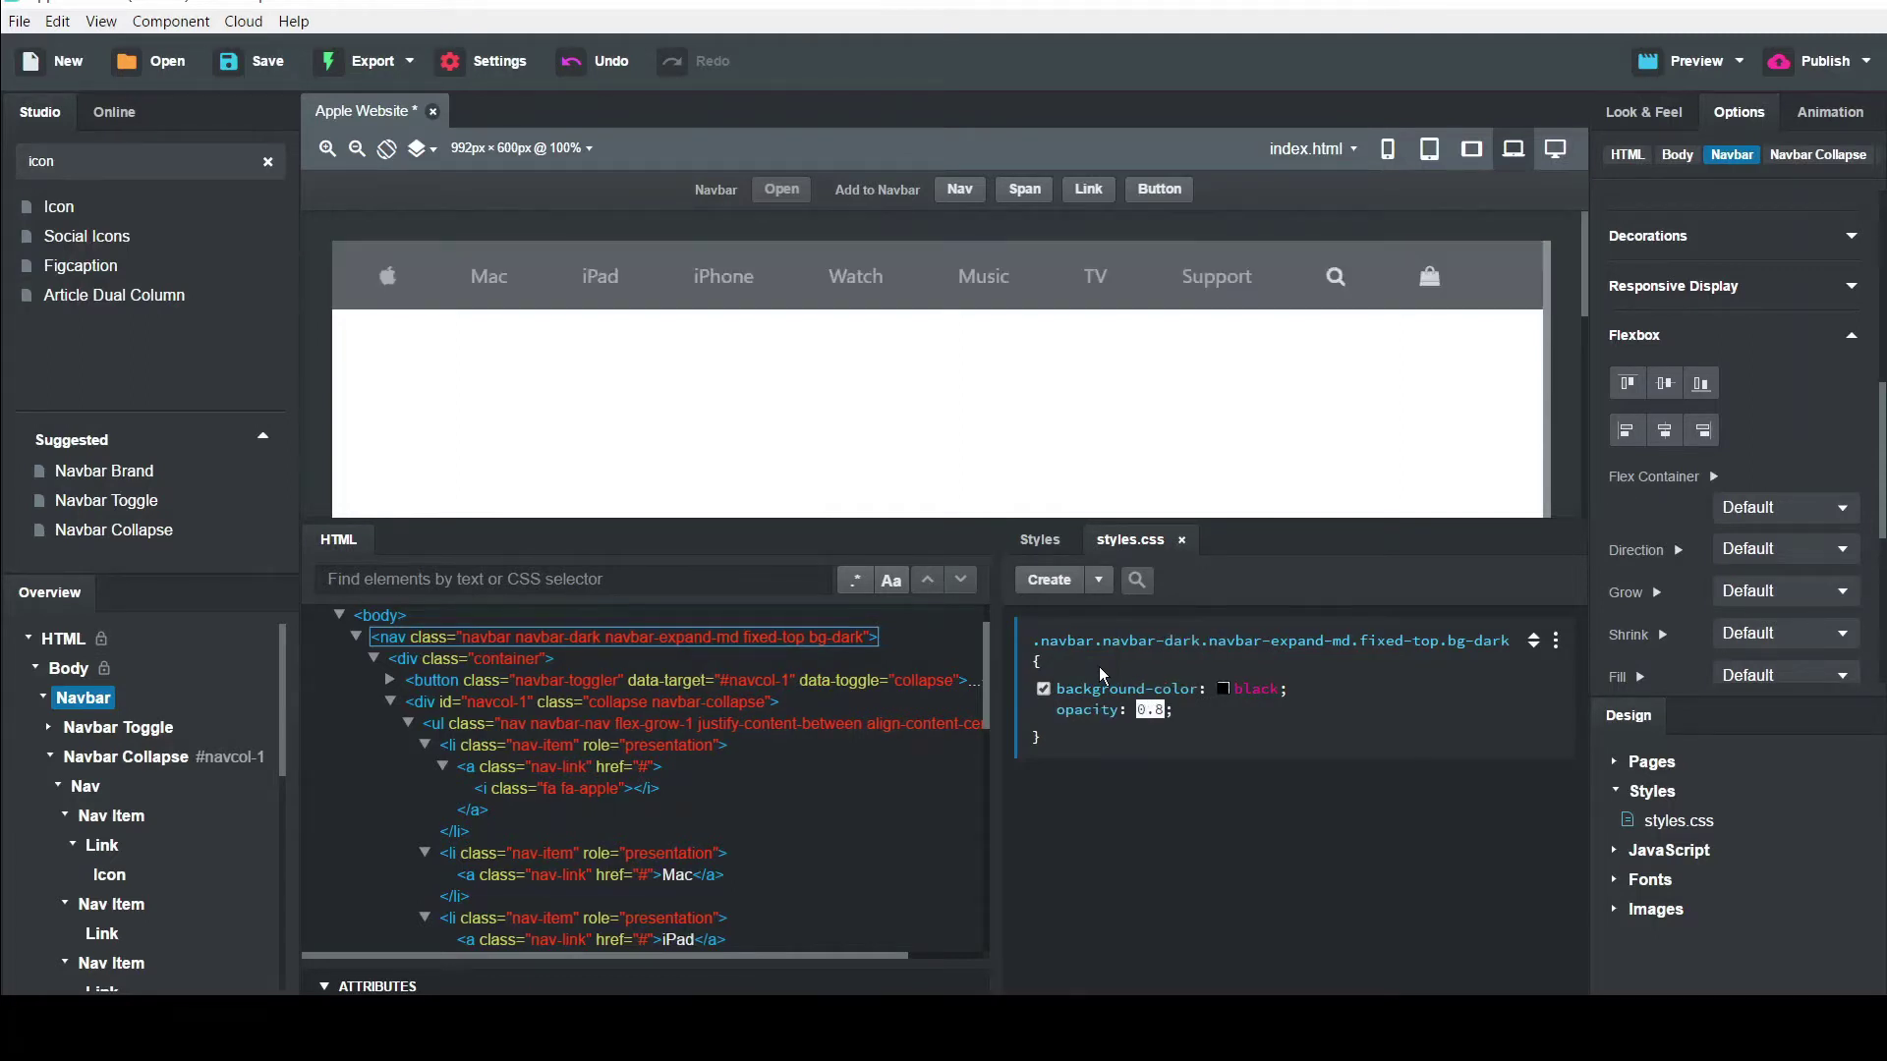
{"action": "key", "text": "Return"}
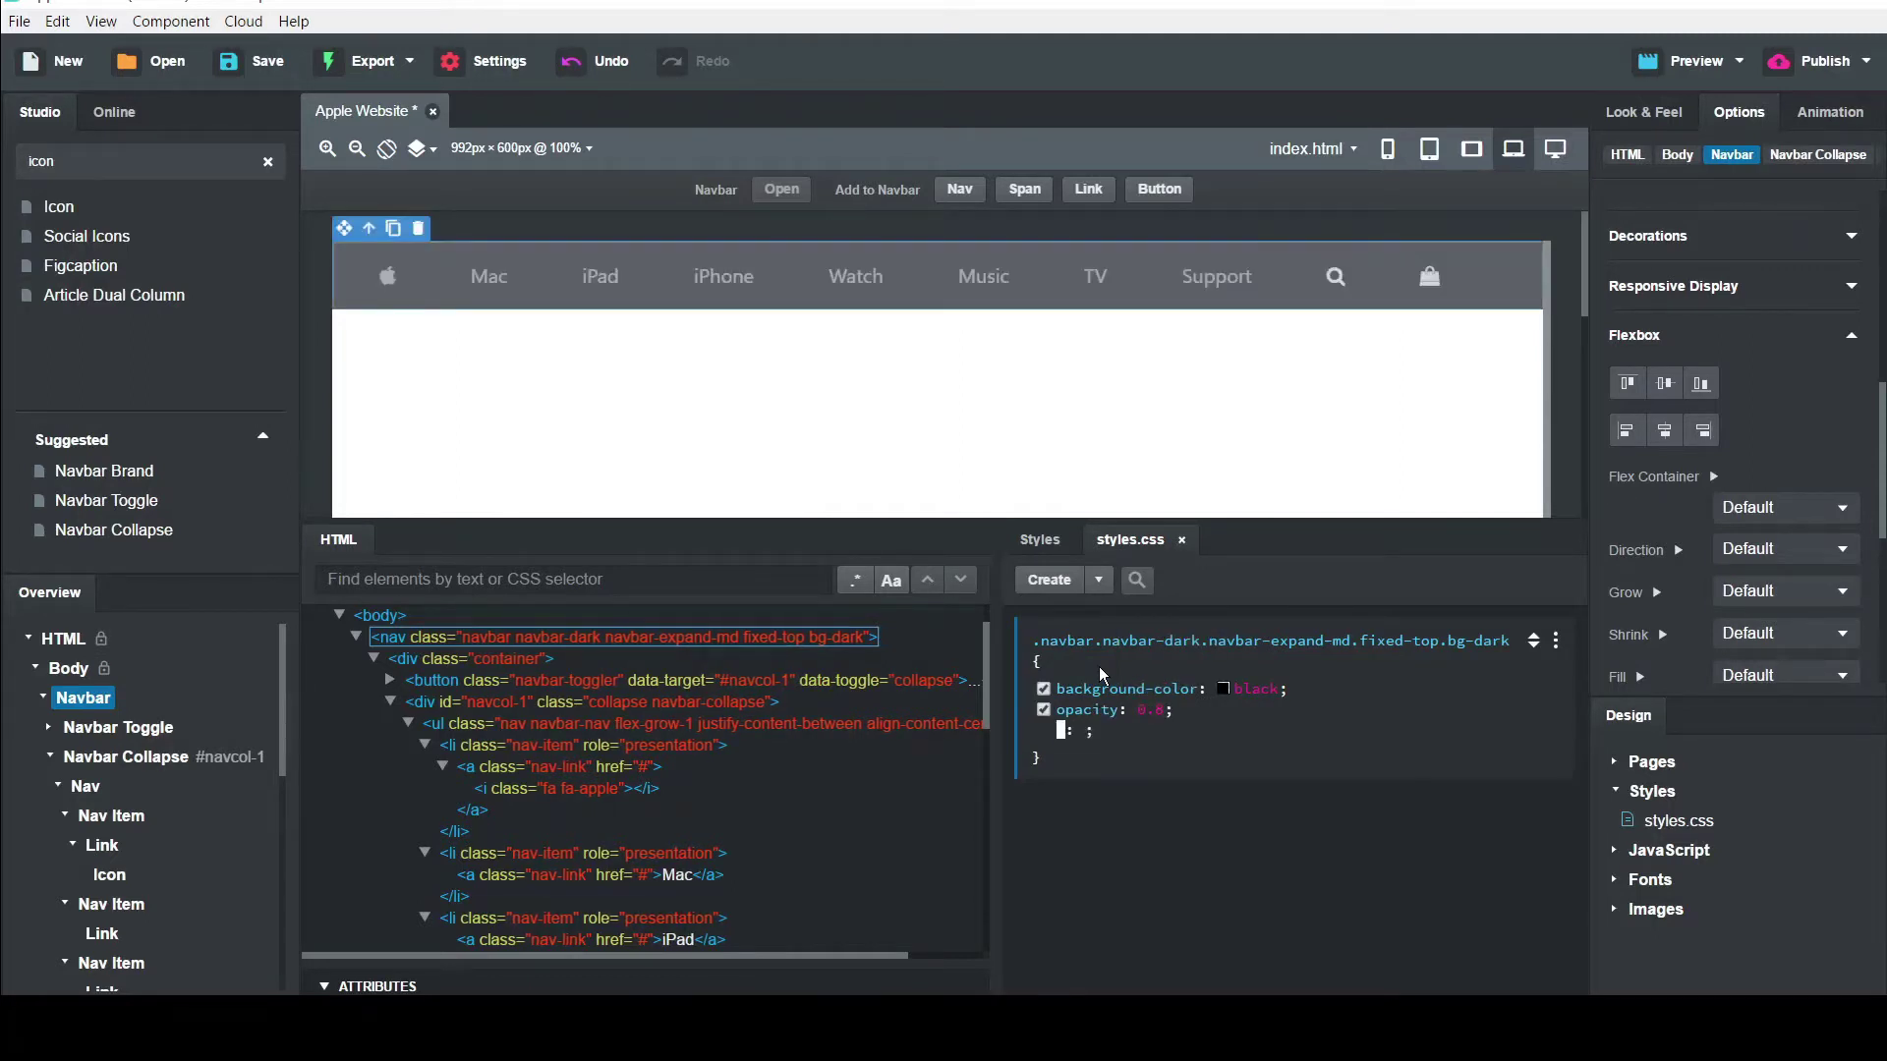
Create a CSS rule for the Mac nav link, .navbar-dark .navbar-nav .nav-link, with the text color white
{"action": "left_click", "coordinate": [494, 284]}
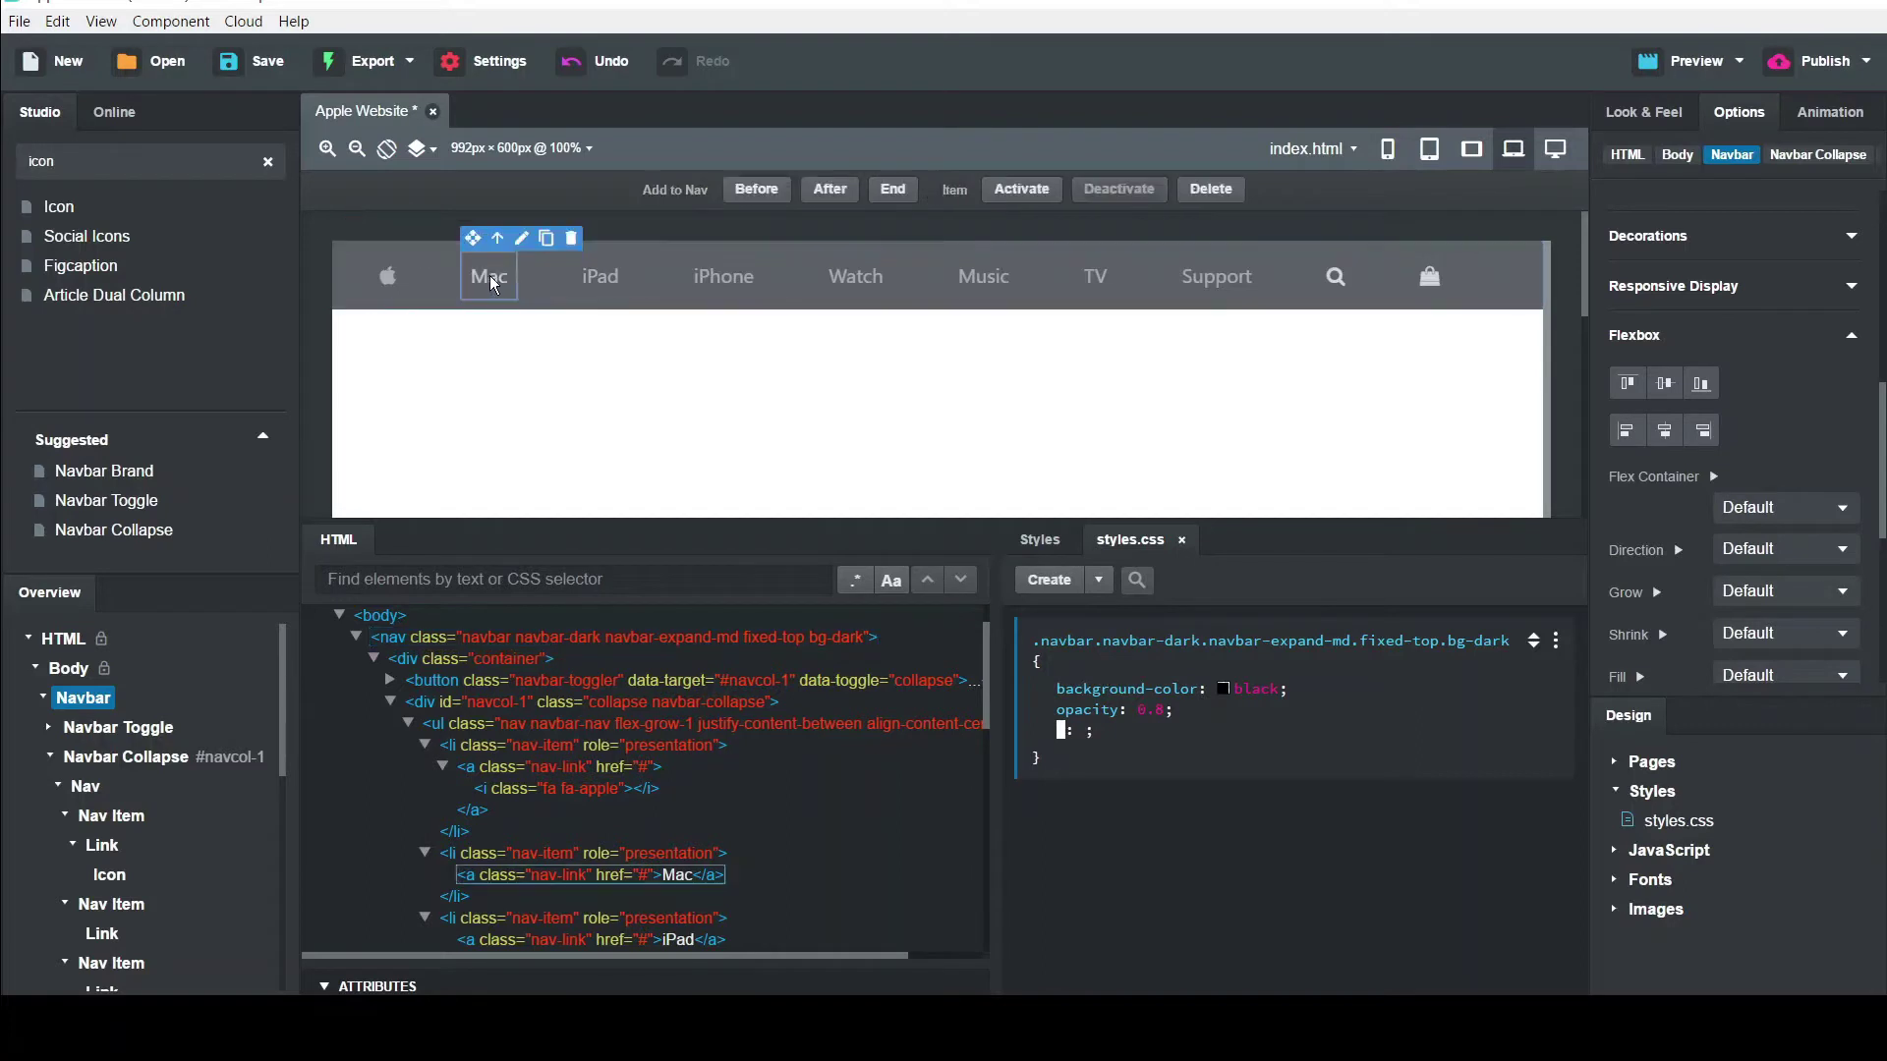
{"action": "left_click", "coordinate": [1034, 582]}
{"action": "left_click", "coordinate": [1093, 825]}
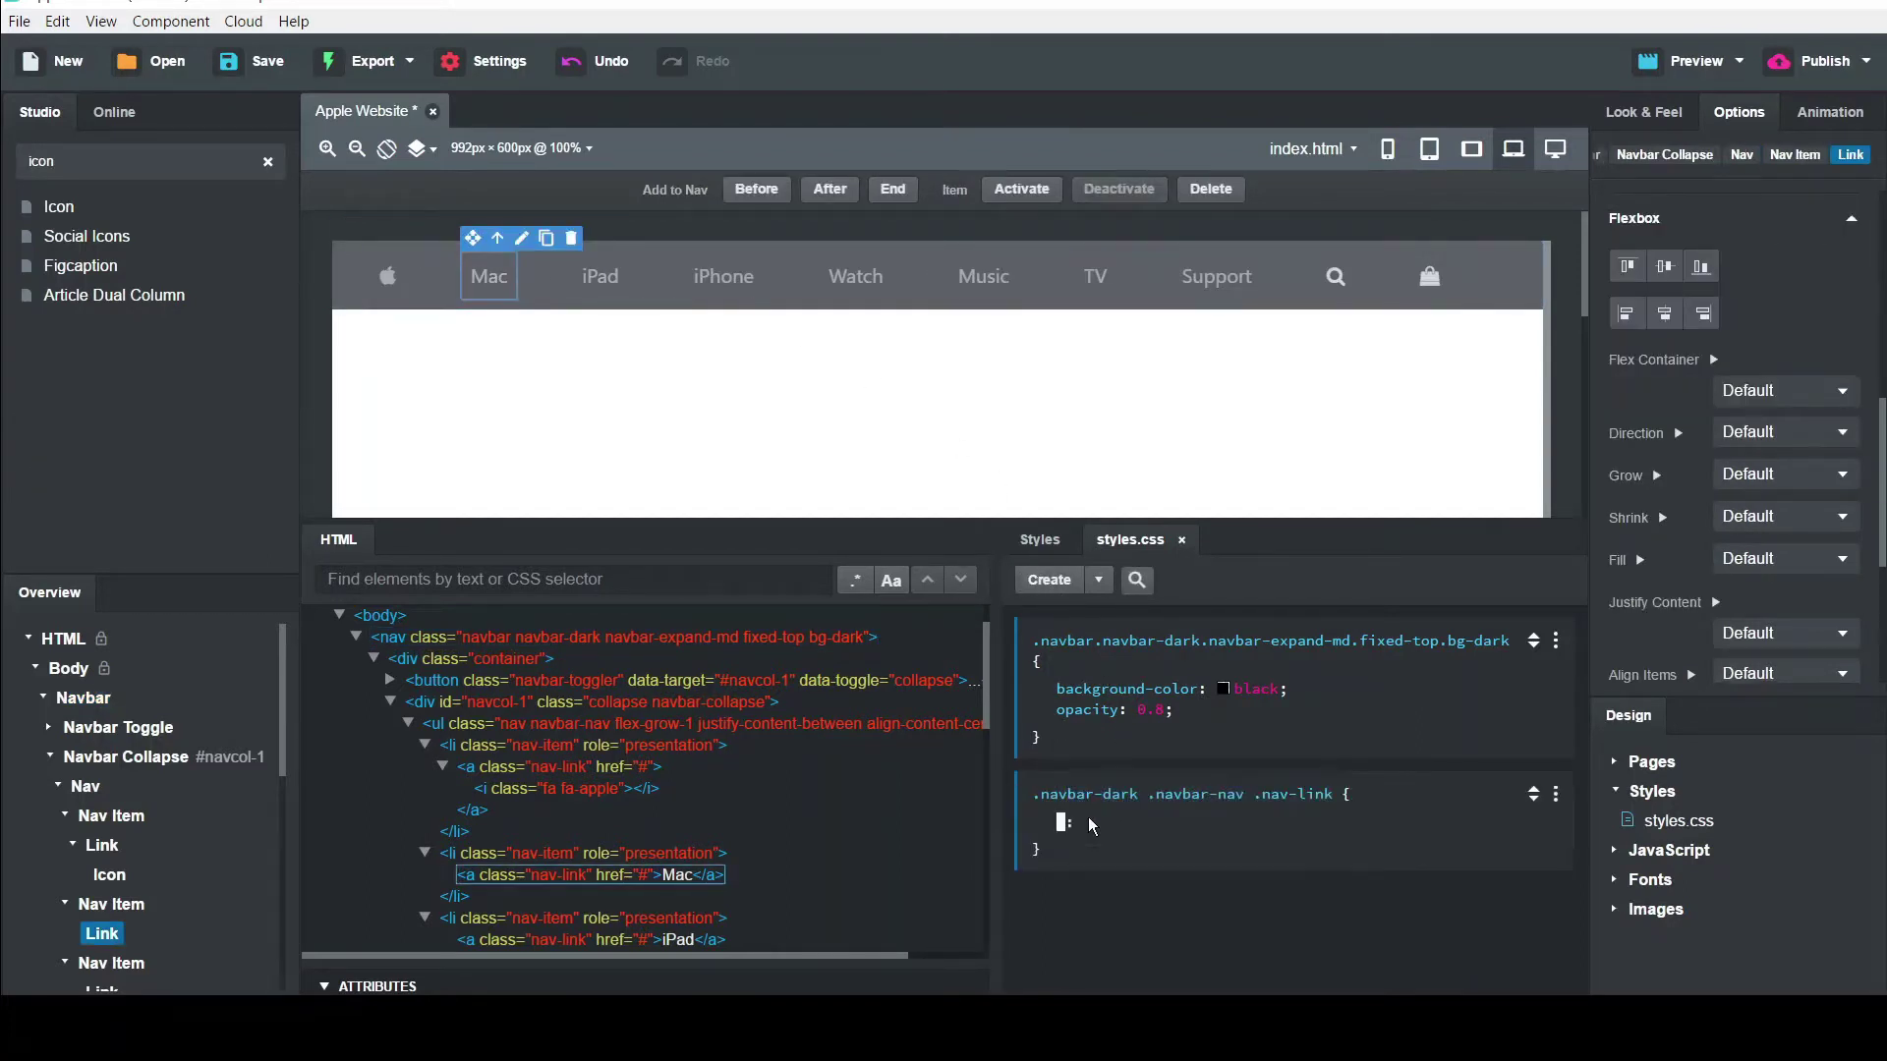
{"action": "type", "text": "color"}
{"action": "key", "text": "Tab"}
{"action": "type", "text": "white"}
{"action": "key", "text": "Return"}
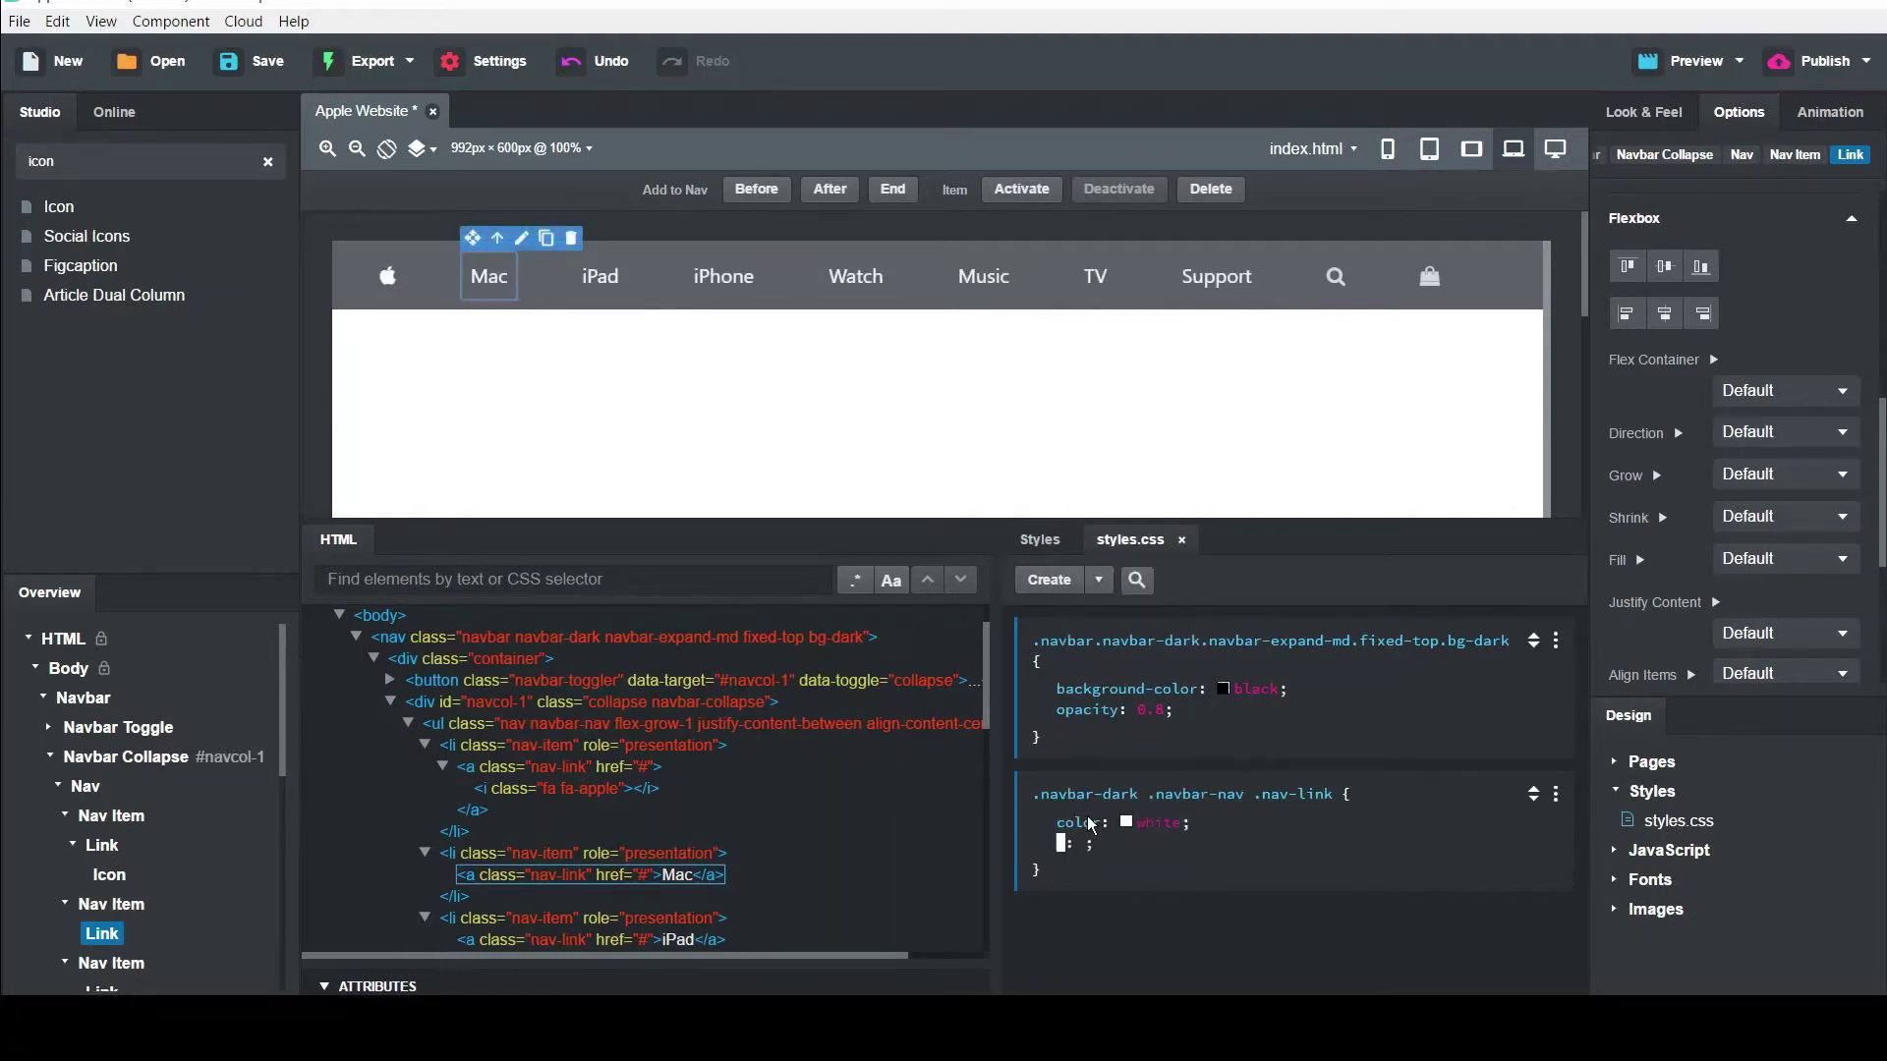
Add a font size of 13px to the .nav-link rule
{"action": "type", "text": "font"}
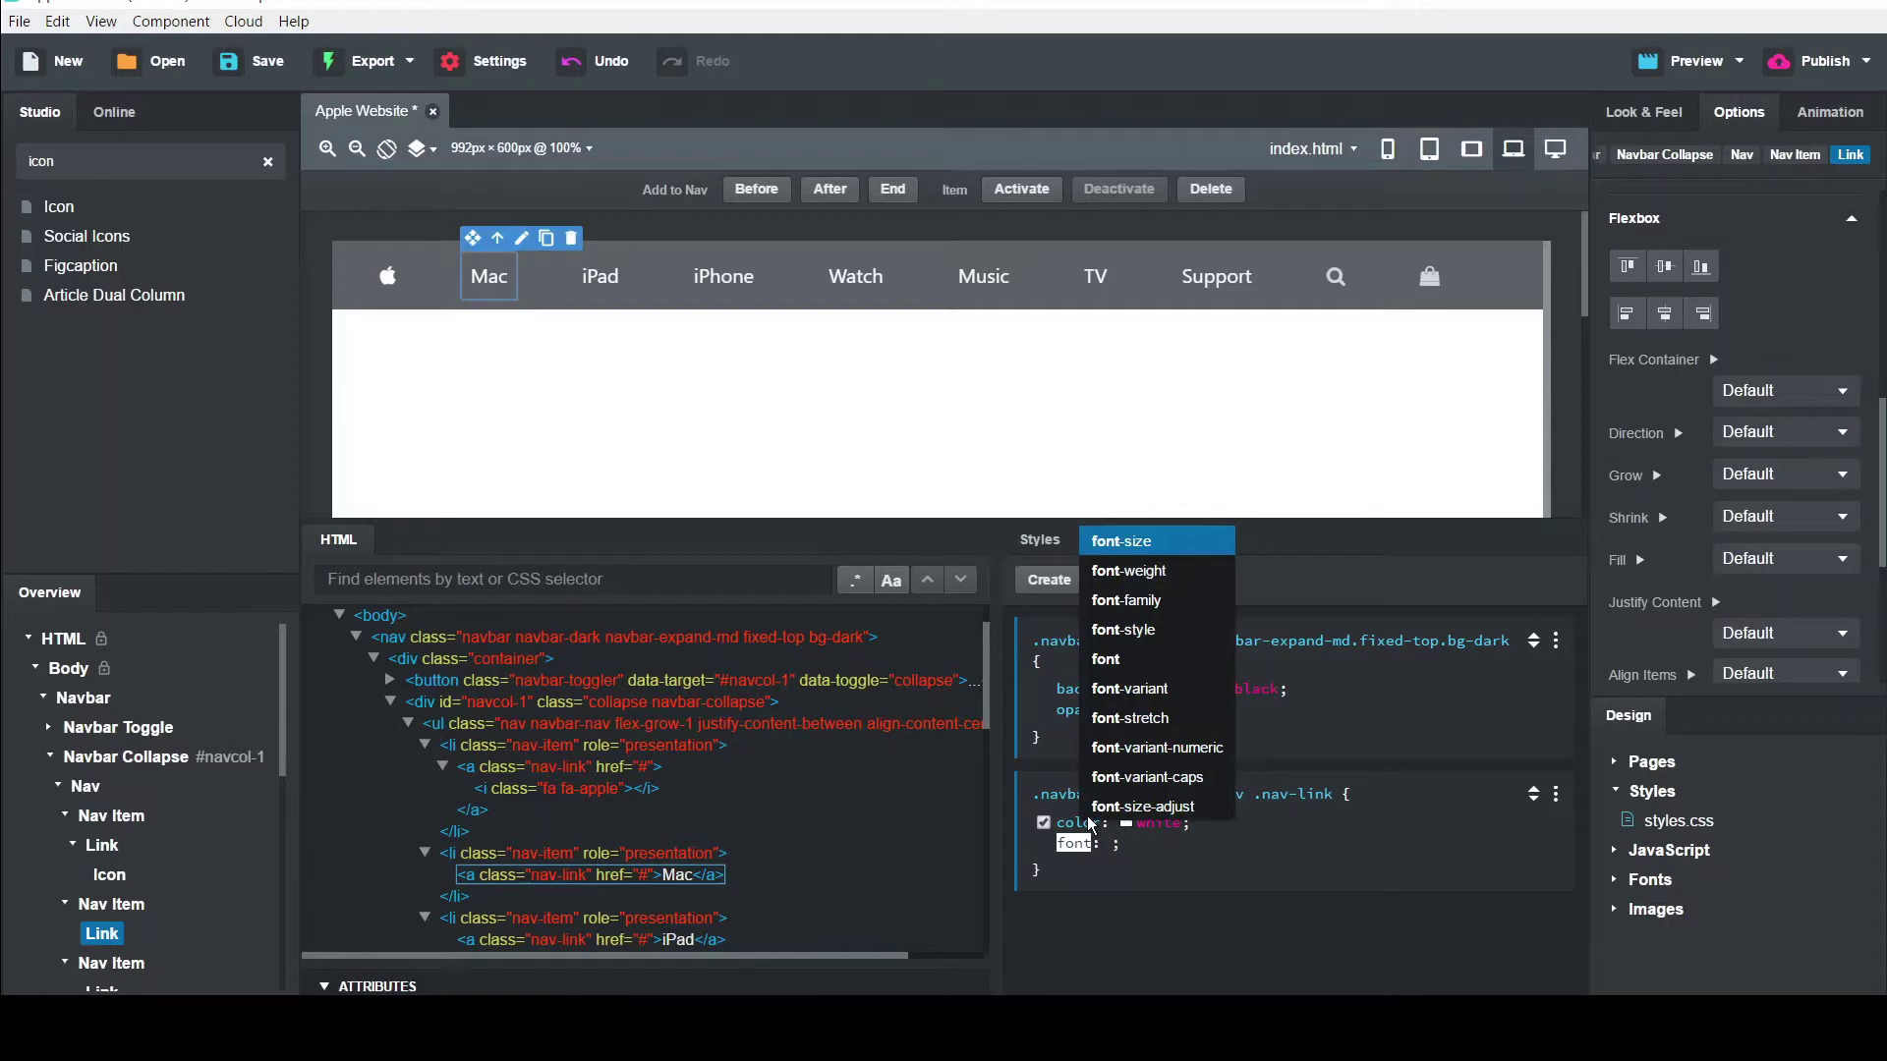
{"action": "key", "text": "Return"}
{"action": "type", "text": "13"}
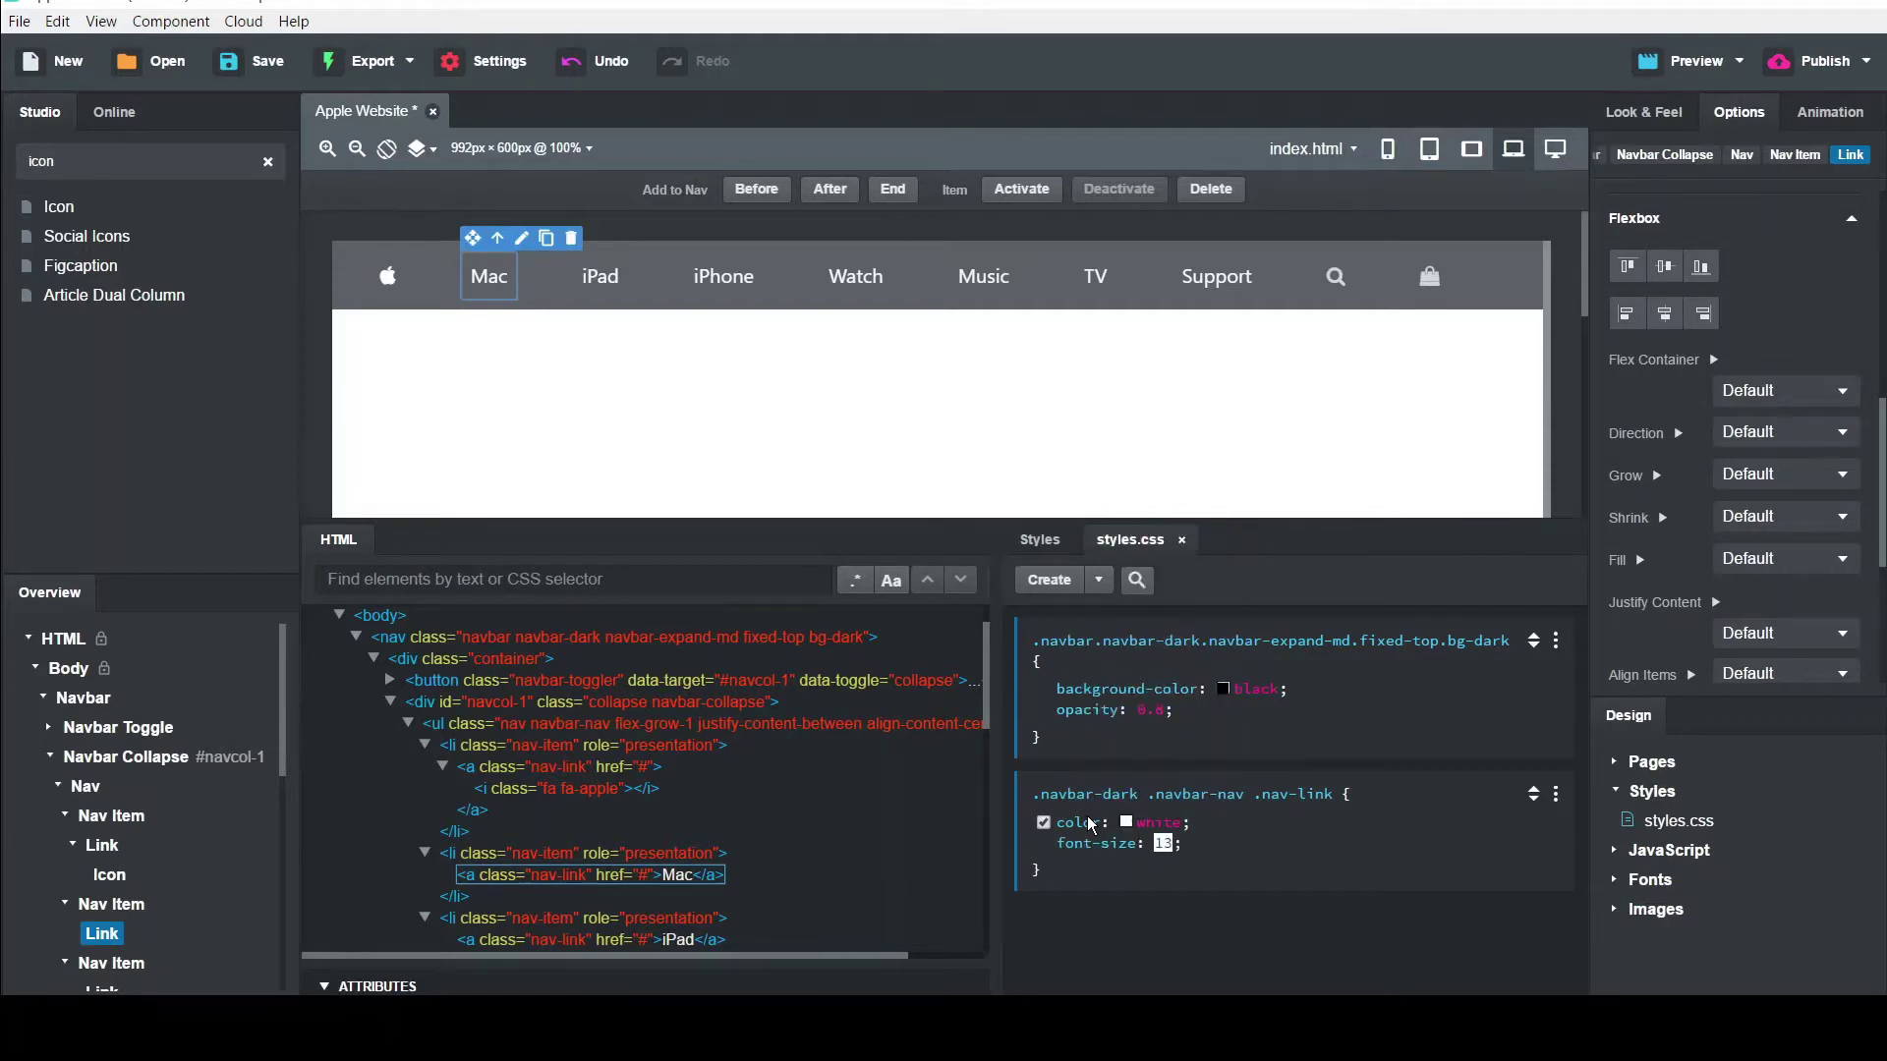
{"action": "key", "text": "Return"}
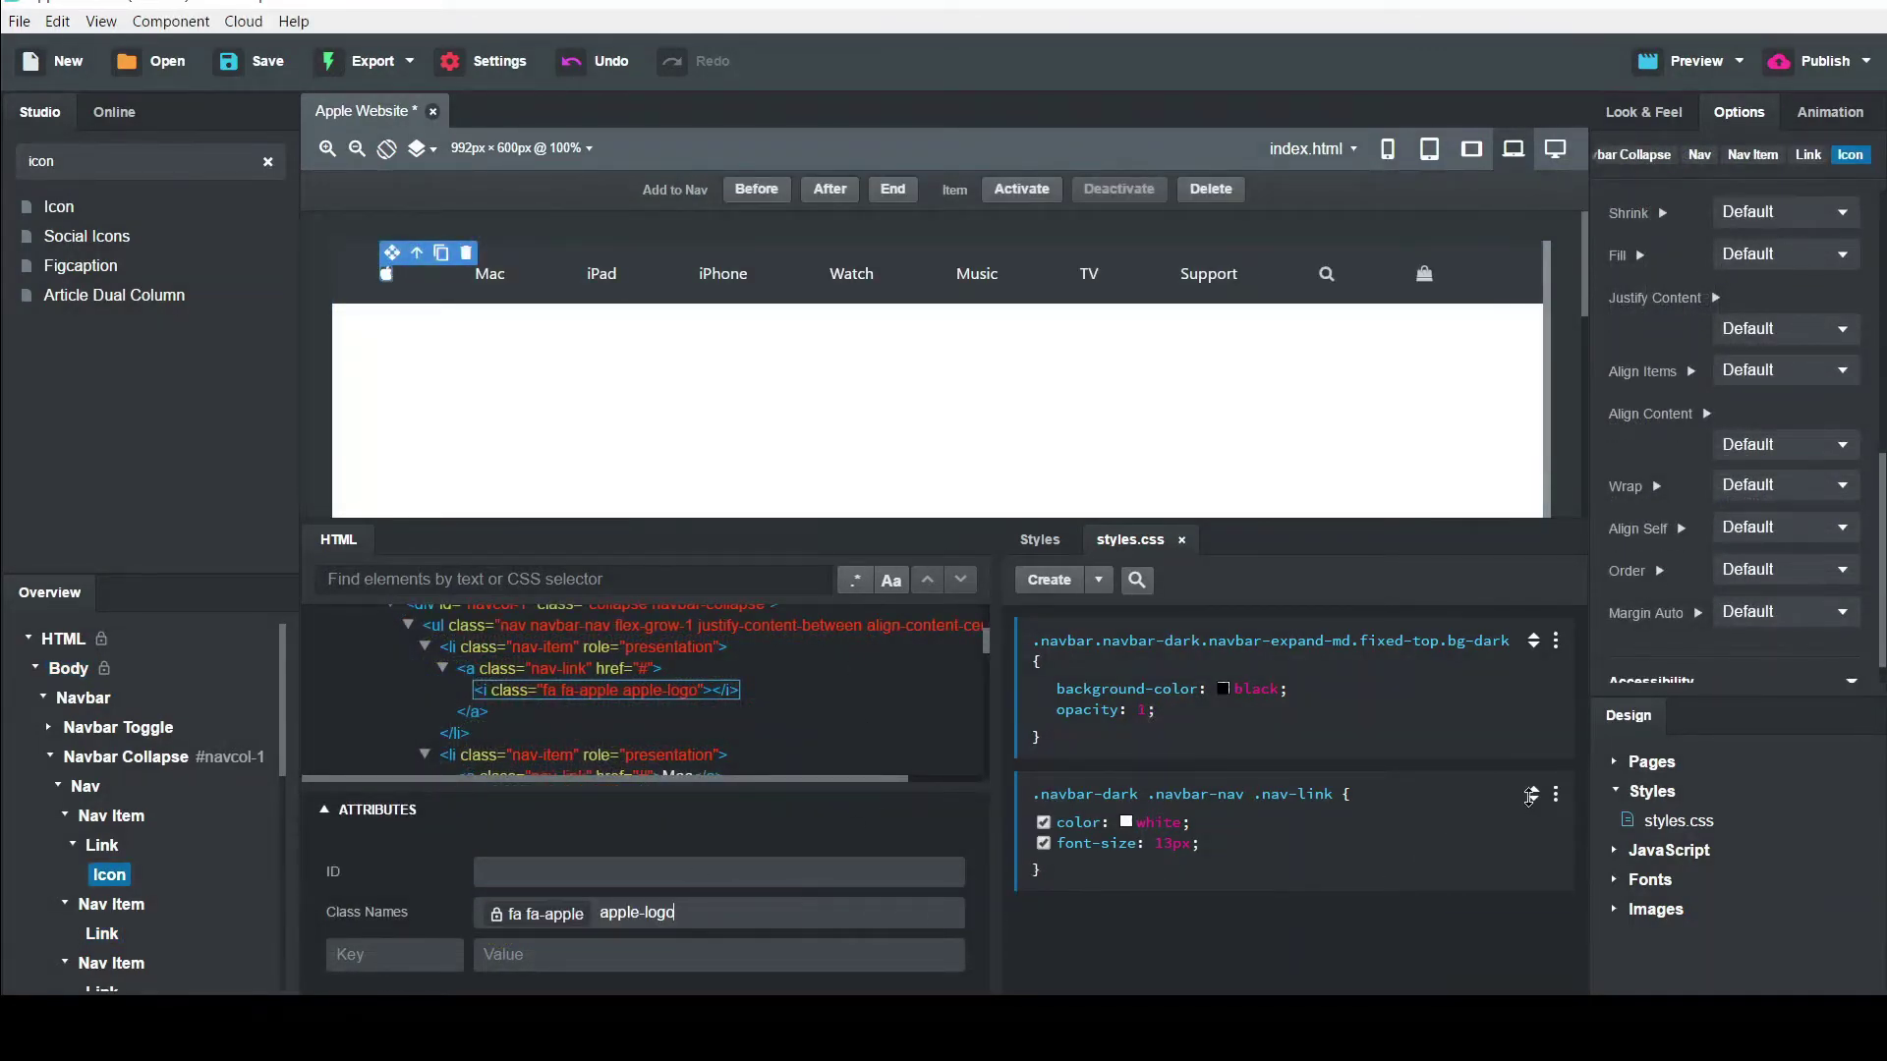
Duplicate the .nav-link rule and change the copy's selector to .navbar-dark .navbar-nav .nav-link .apple-logo
{"action": "left_click", "coordinate": [1553, 800]}
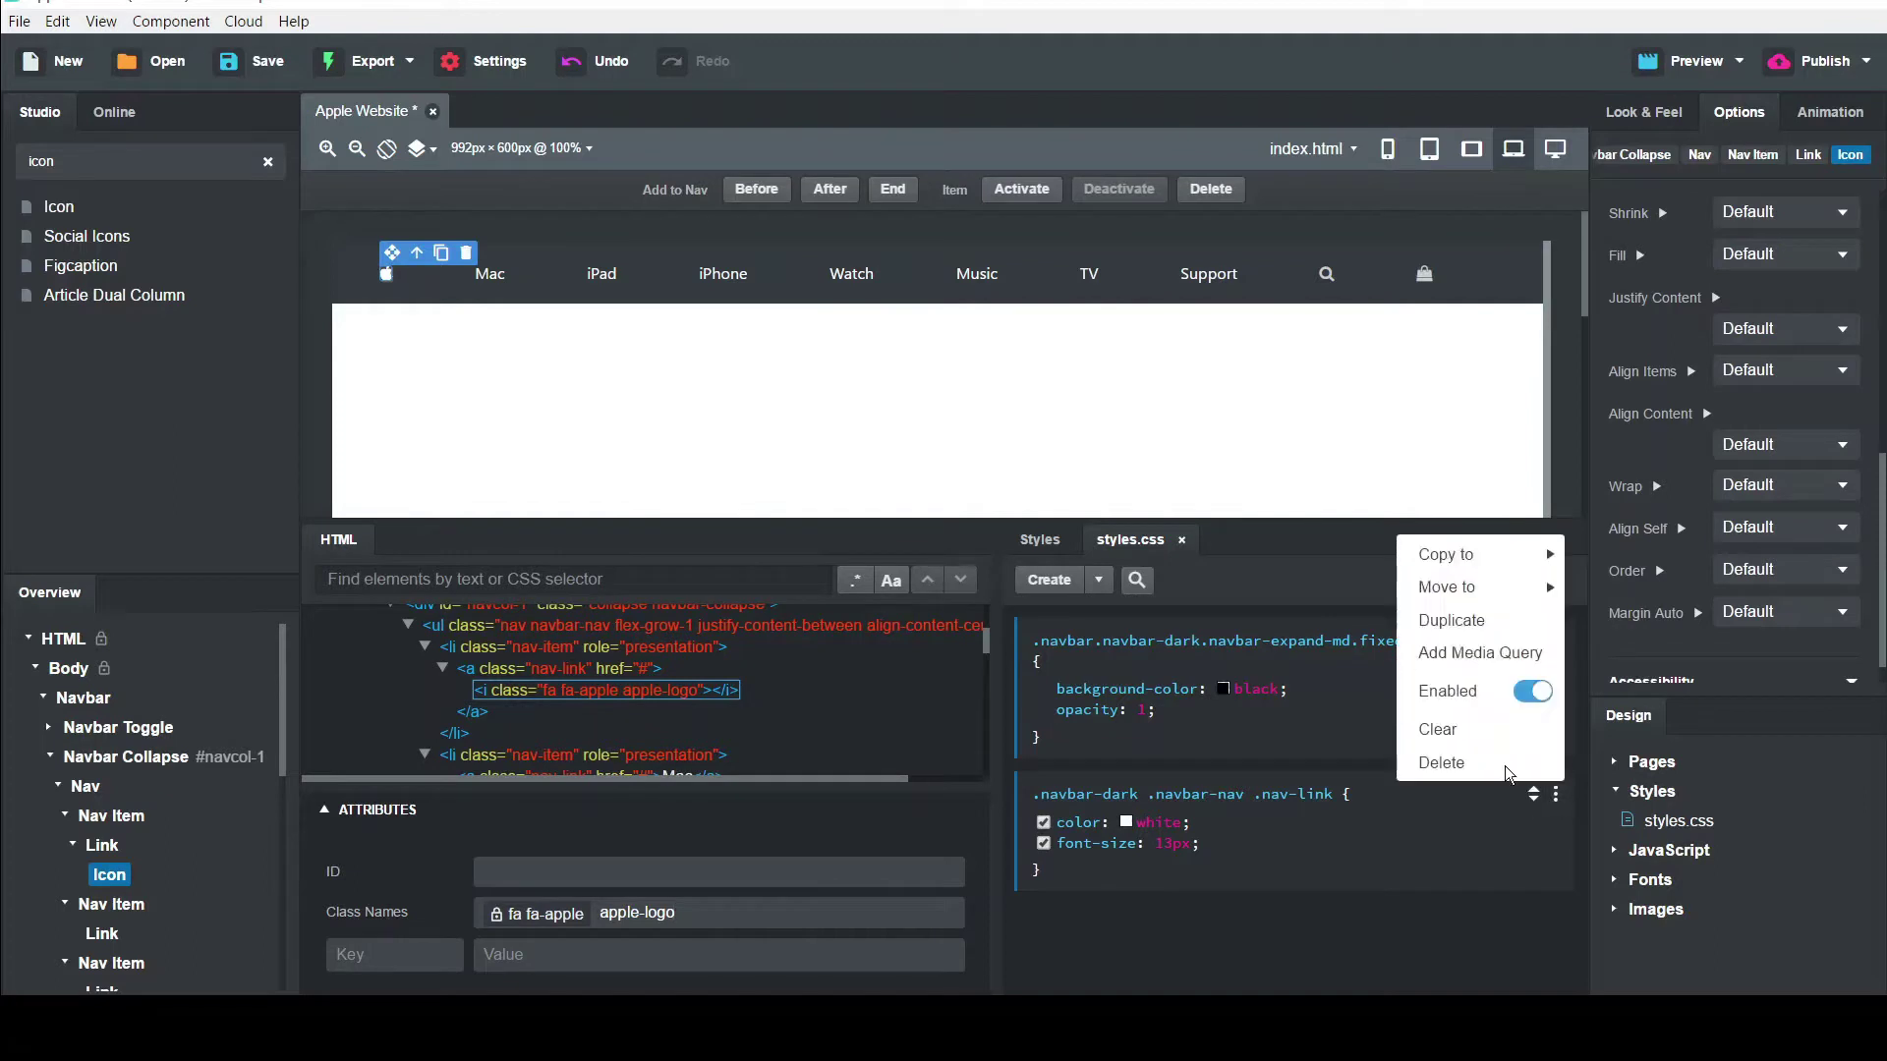
{"action": "left_click", "coordinate": [1433, 621]}
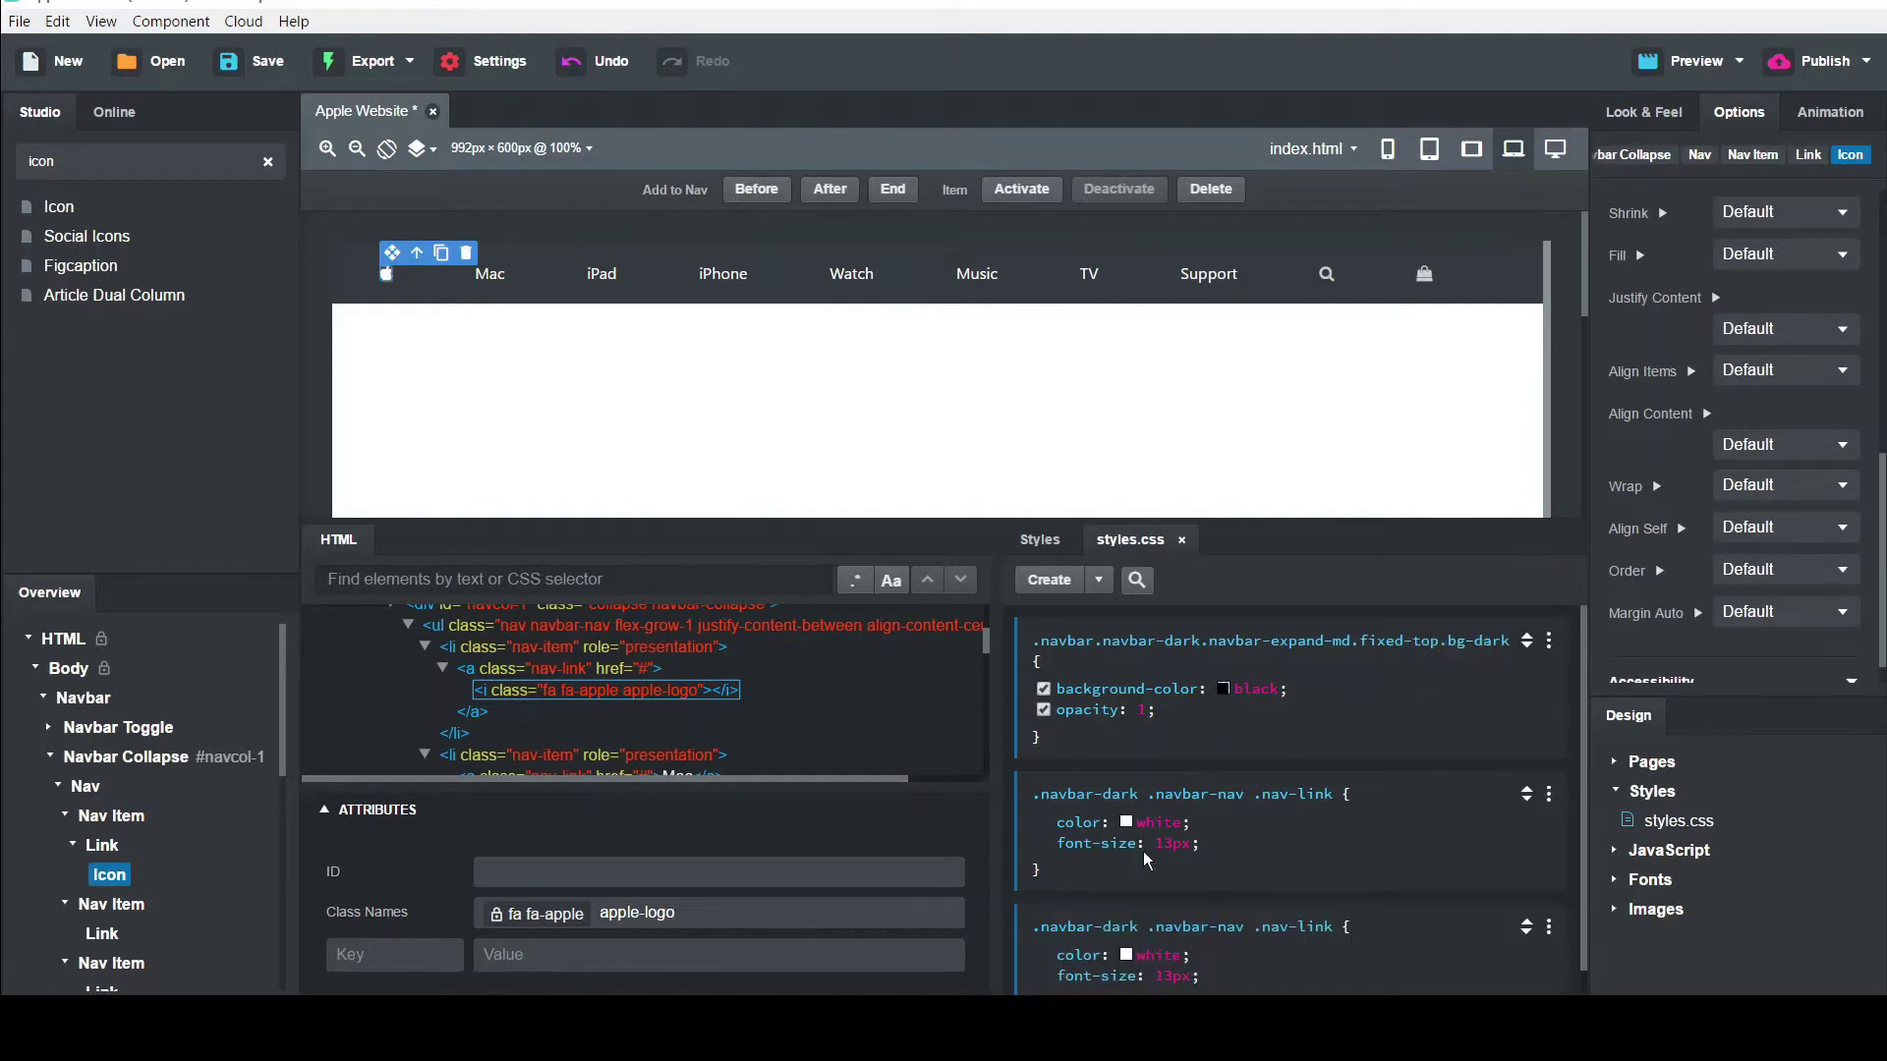
{"action": "left_click", "coordinate": [1325, 934]}
{"action": "left_click", "coordinate": [1326, 934]}
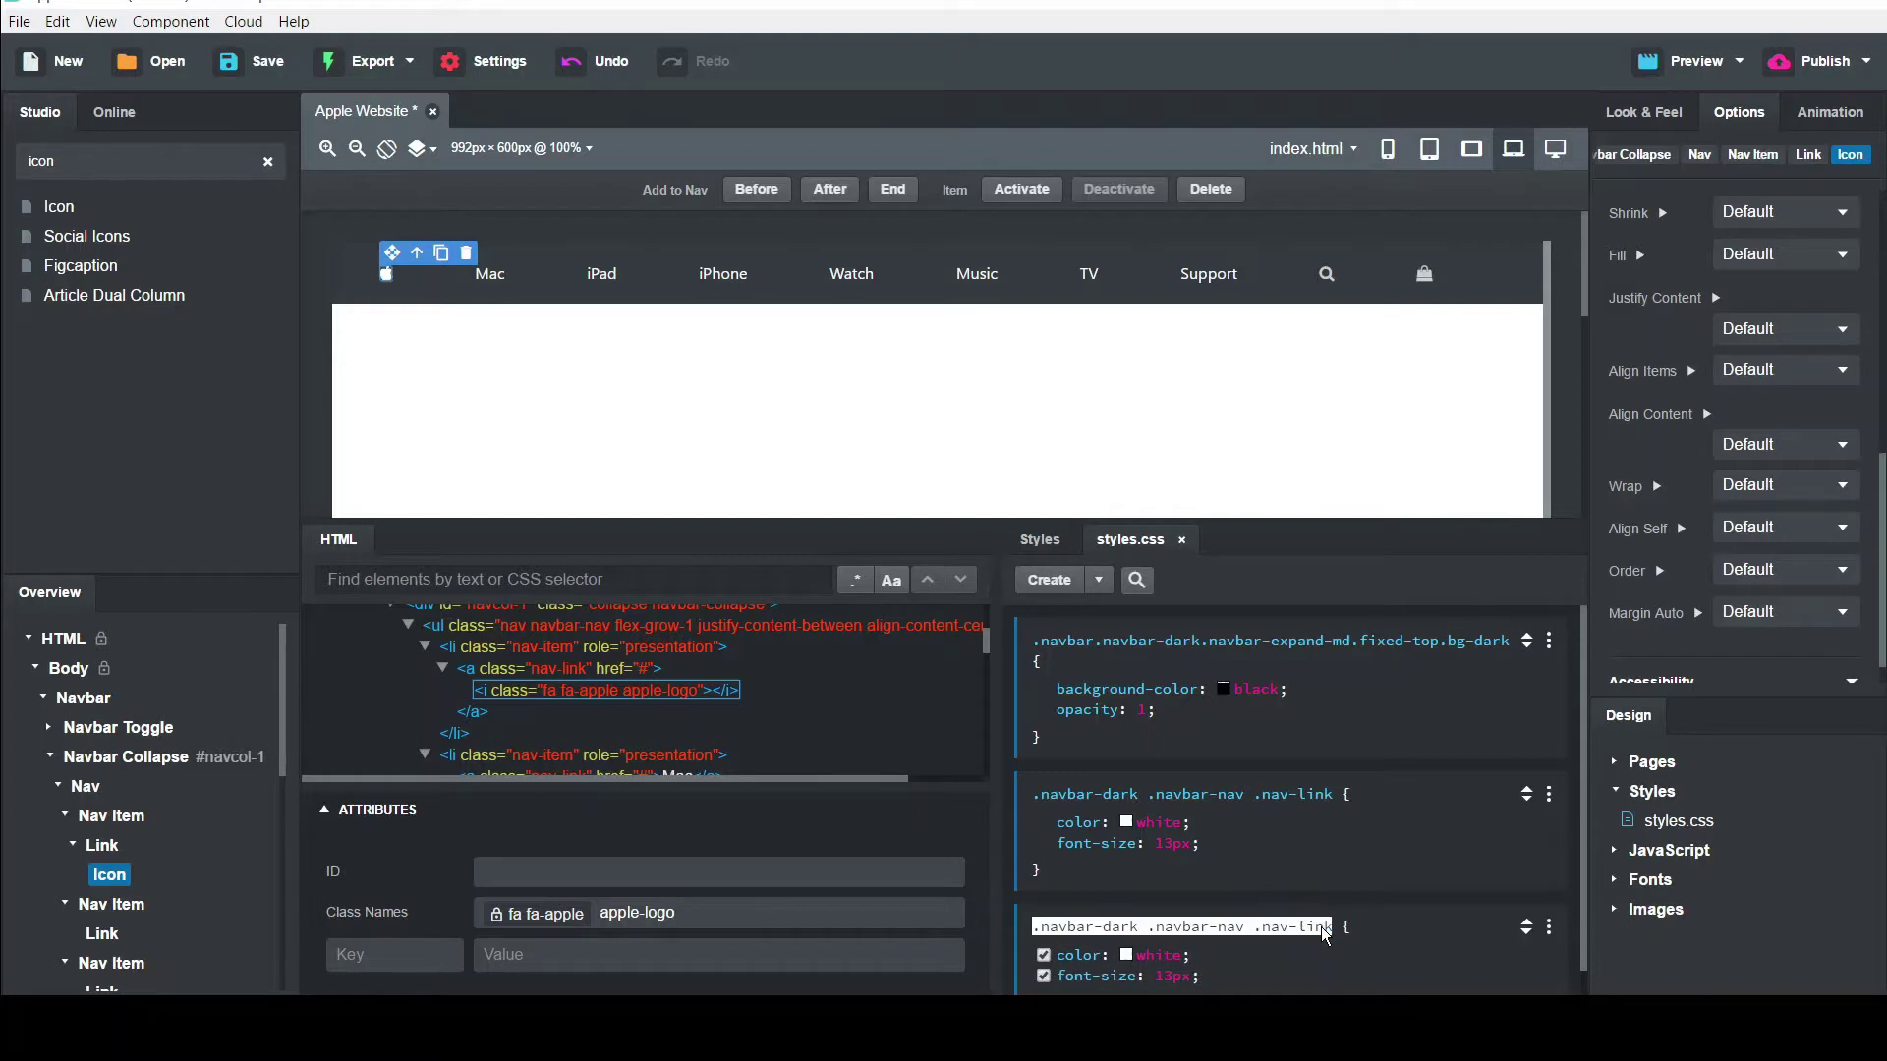
{"action": "type", "text": ".apple-logo"}
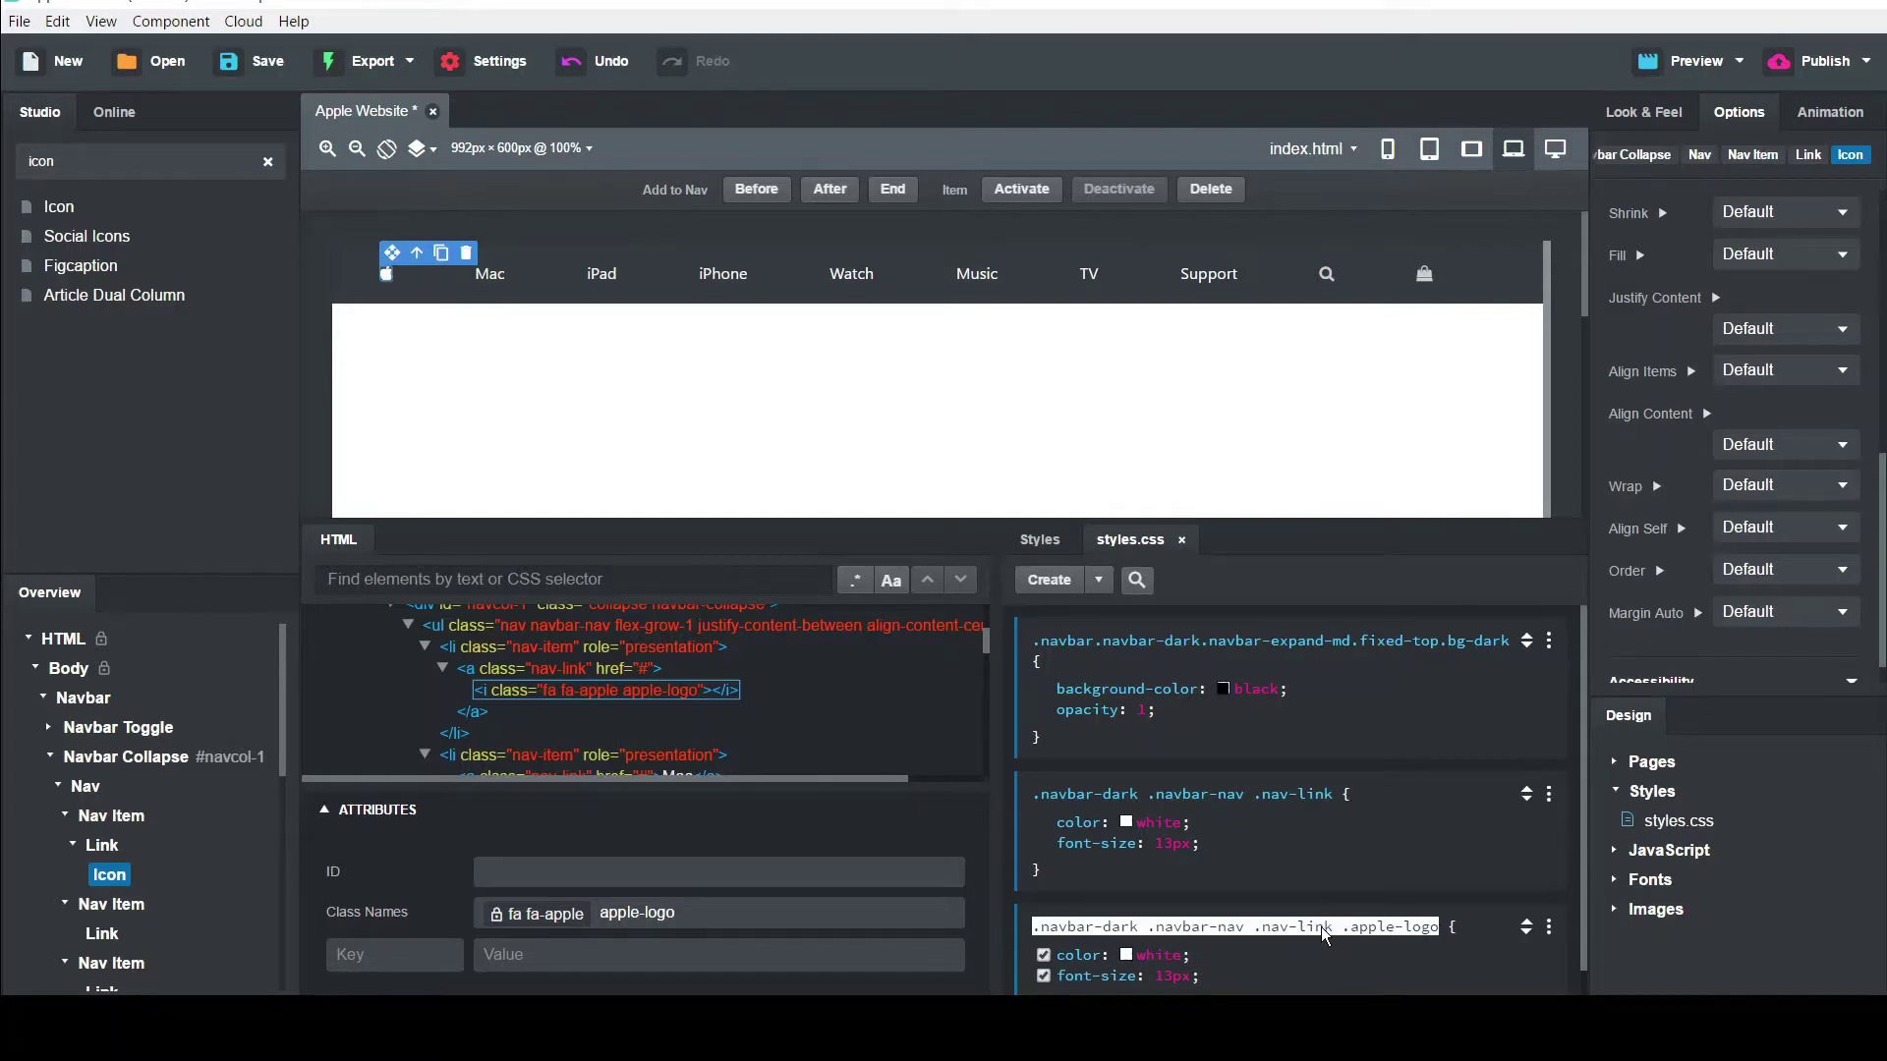
{"action": "key", "text": "Tab"}
Remove the color property from the .apple-logo rule and set its font size to 26px
{"action": "key", "text": "BackSpace"}
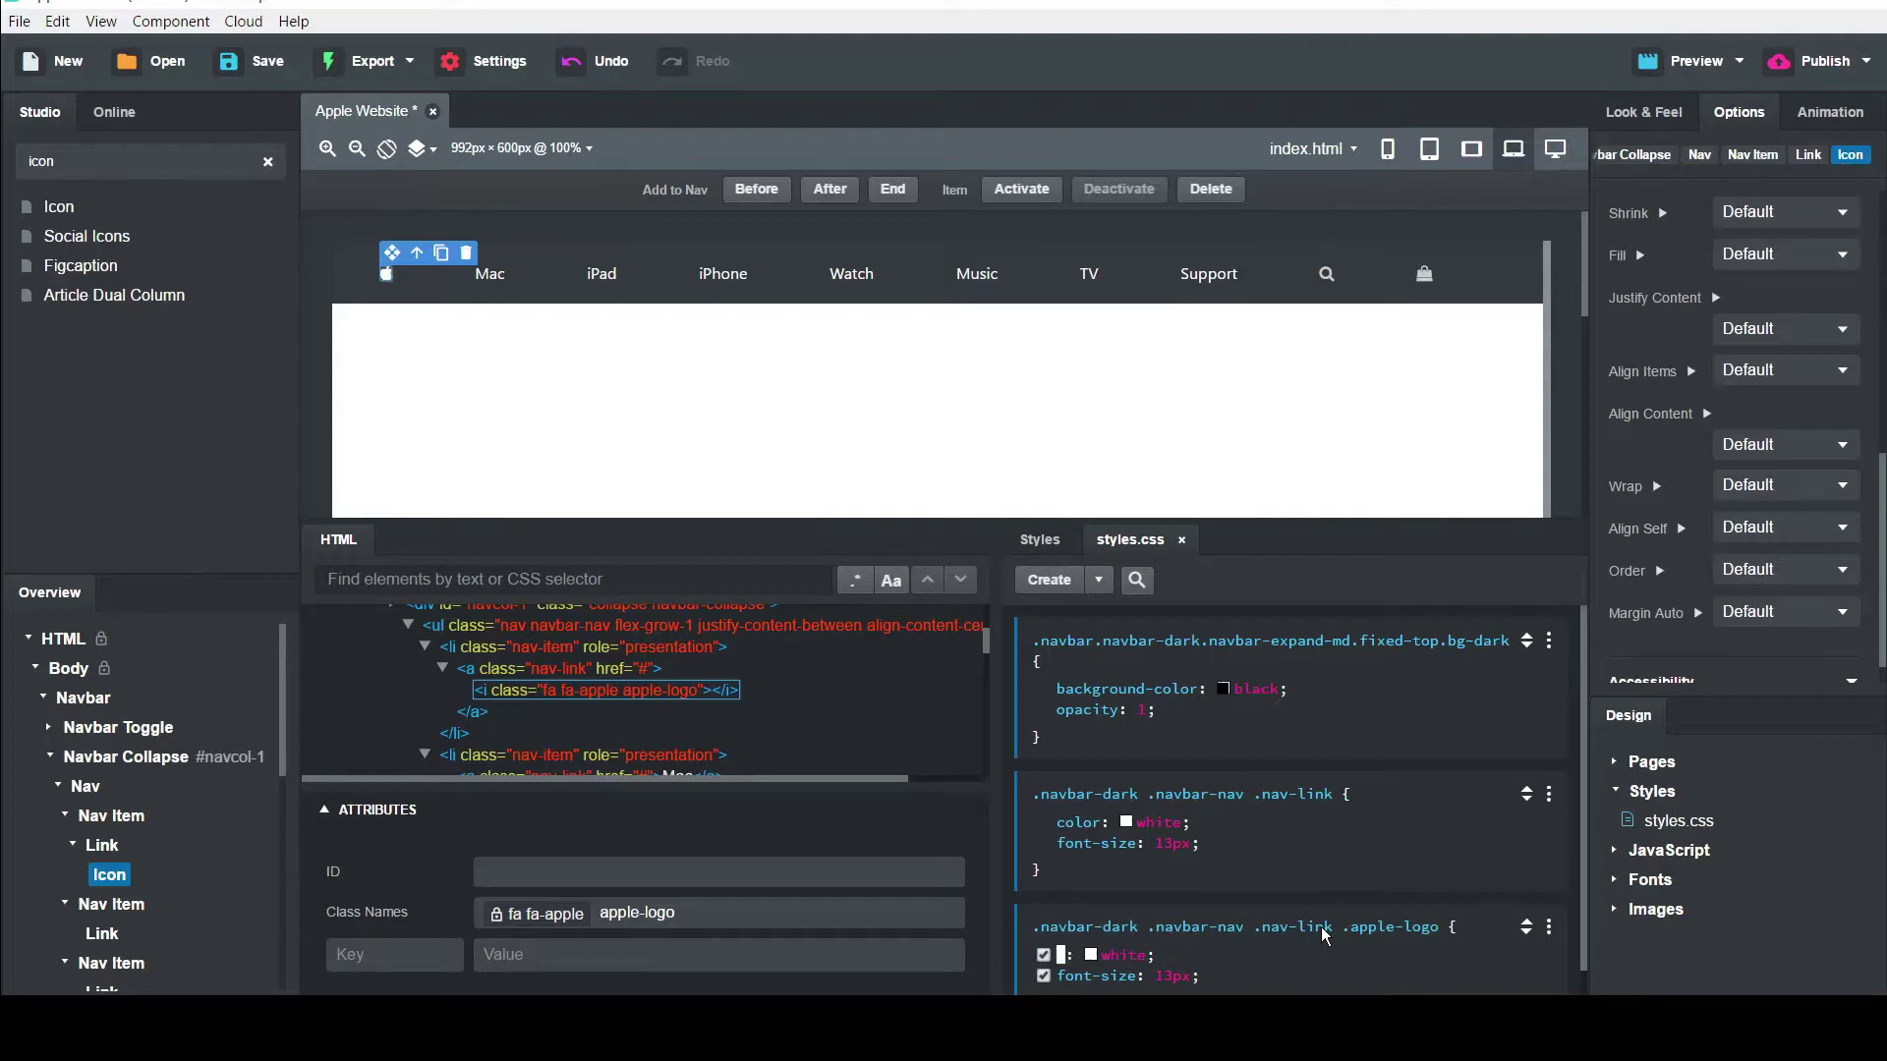
{"action": "key", "text": "BackSpace"}
{"action": "key", "text": "BackSpace"}
{"action": "type", "text": "font-size"}
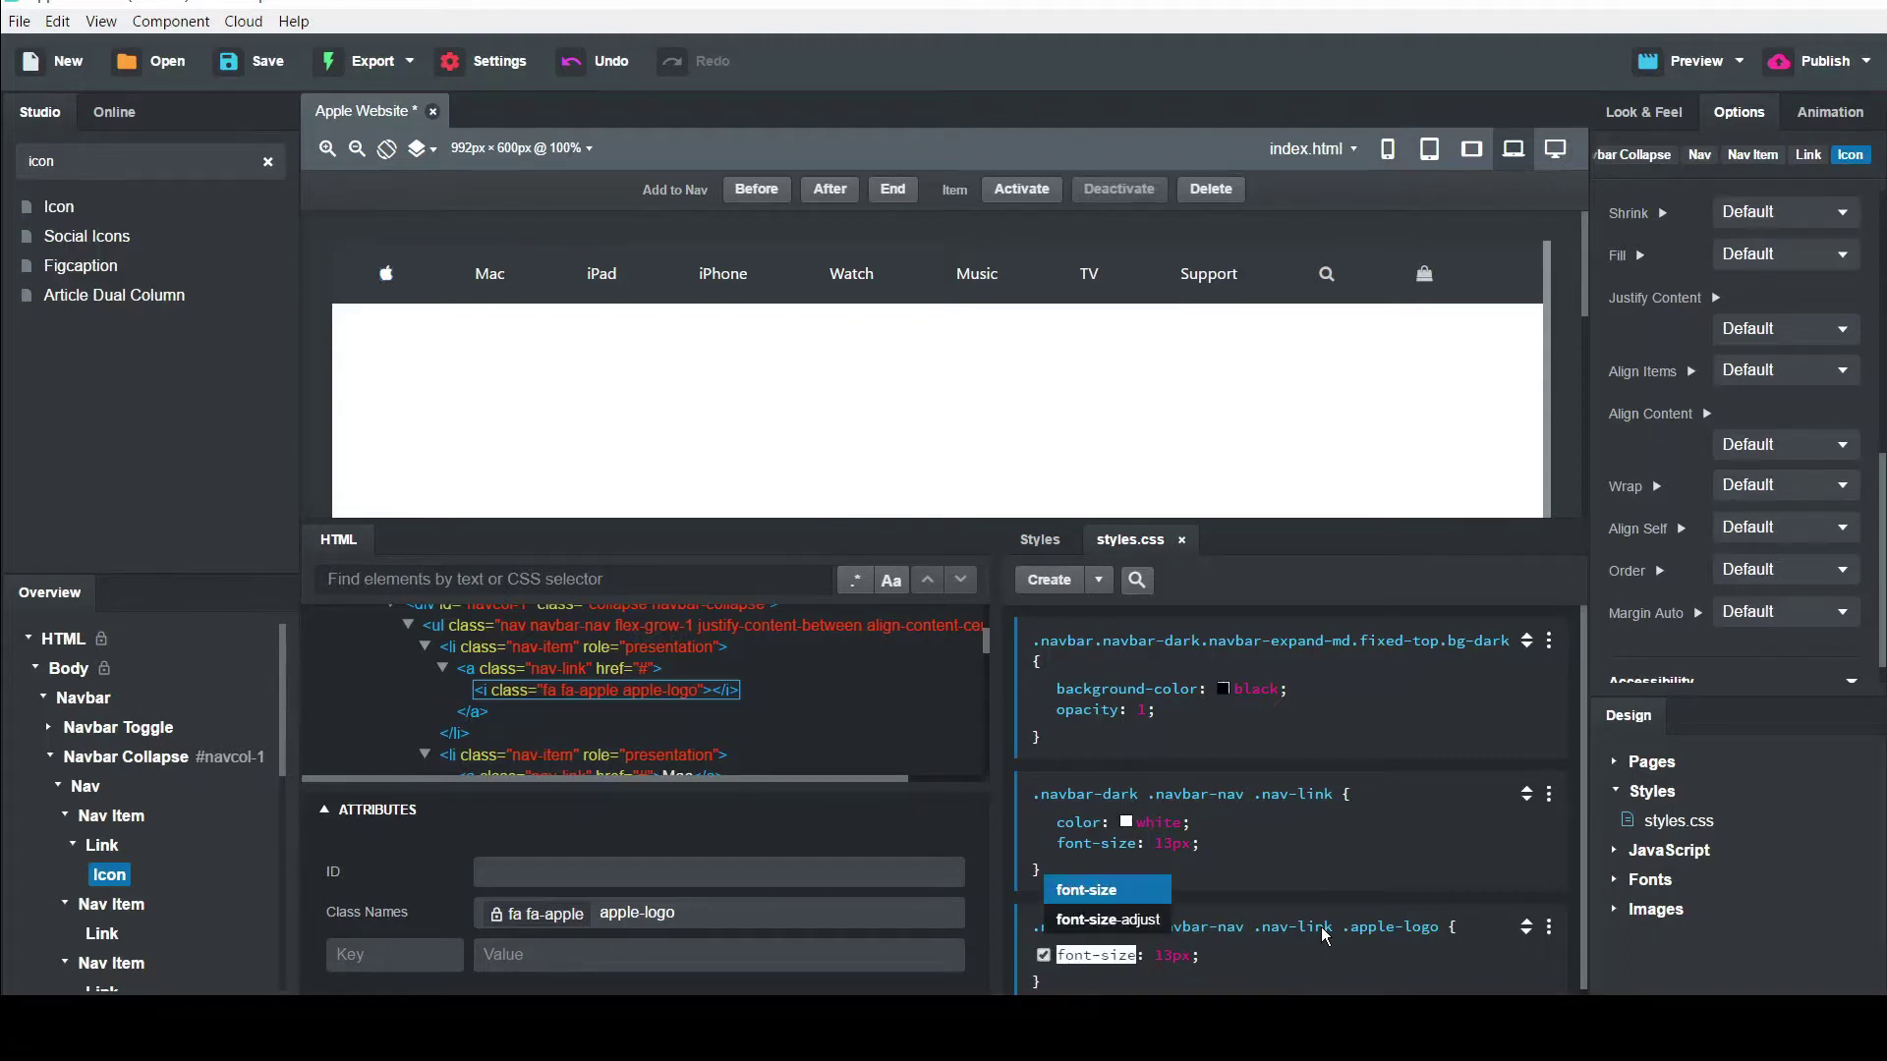
{"action": "left_click", "coordinate": [1171, 959]}
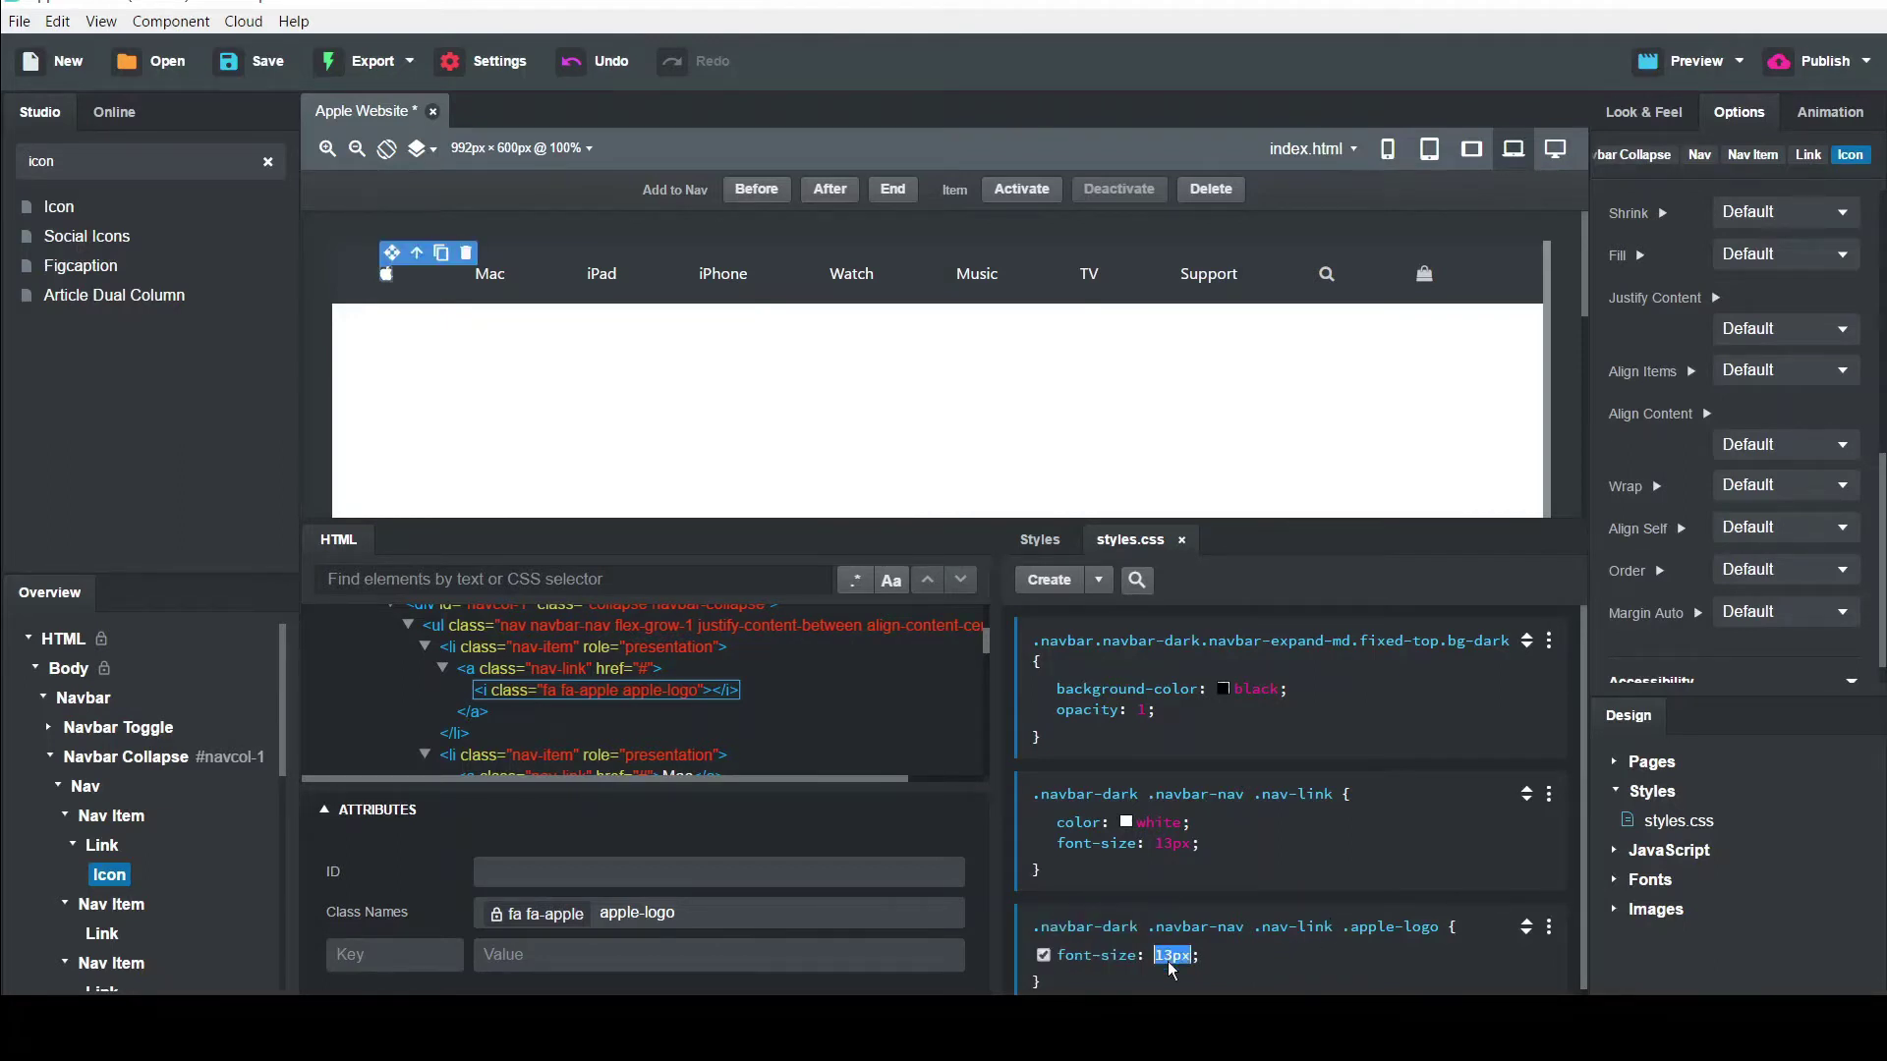
{"action": "type", "text": "26px"}
{"action": "key", "text": "Return"}
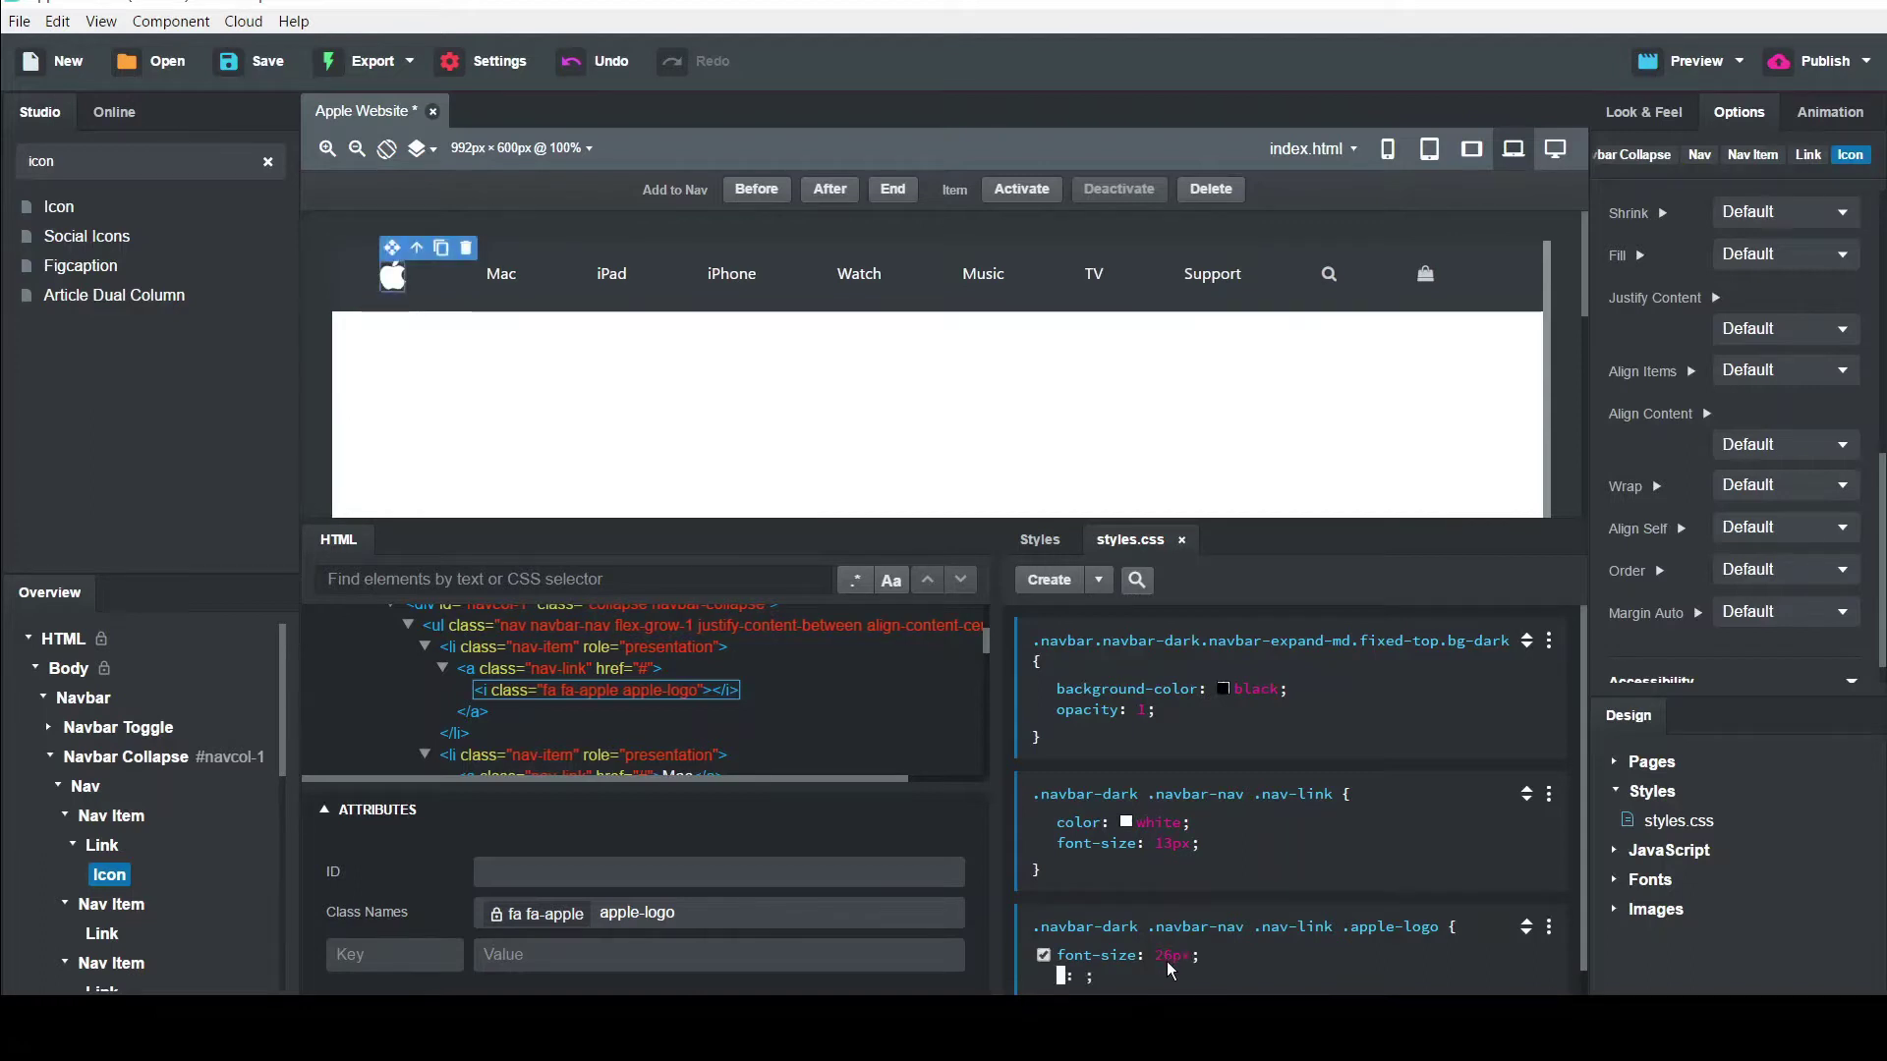
Add a line height of 0 to the .apple-logo rule
{"action": "type", "text": "line"}
{"action": "key", "text": "Return"}
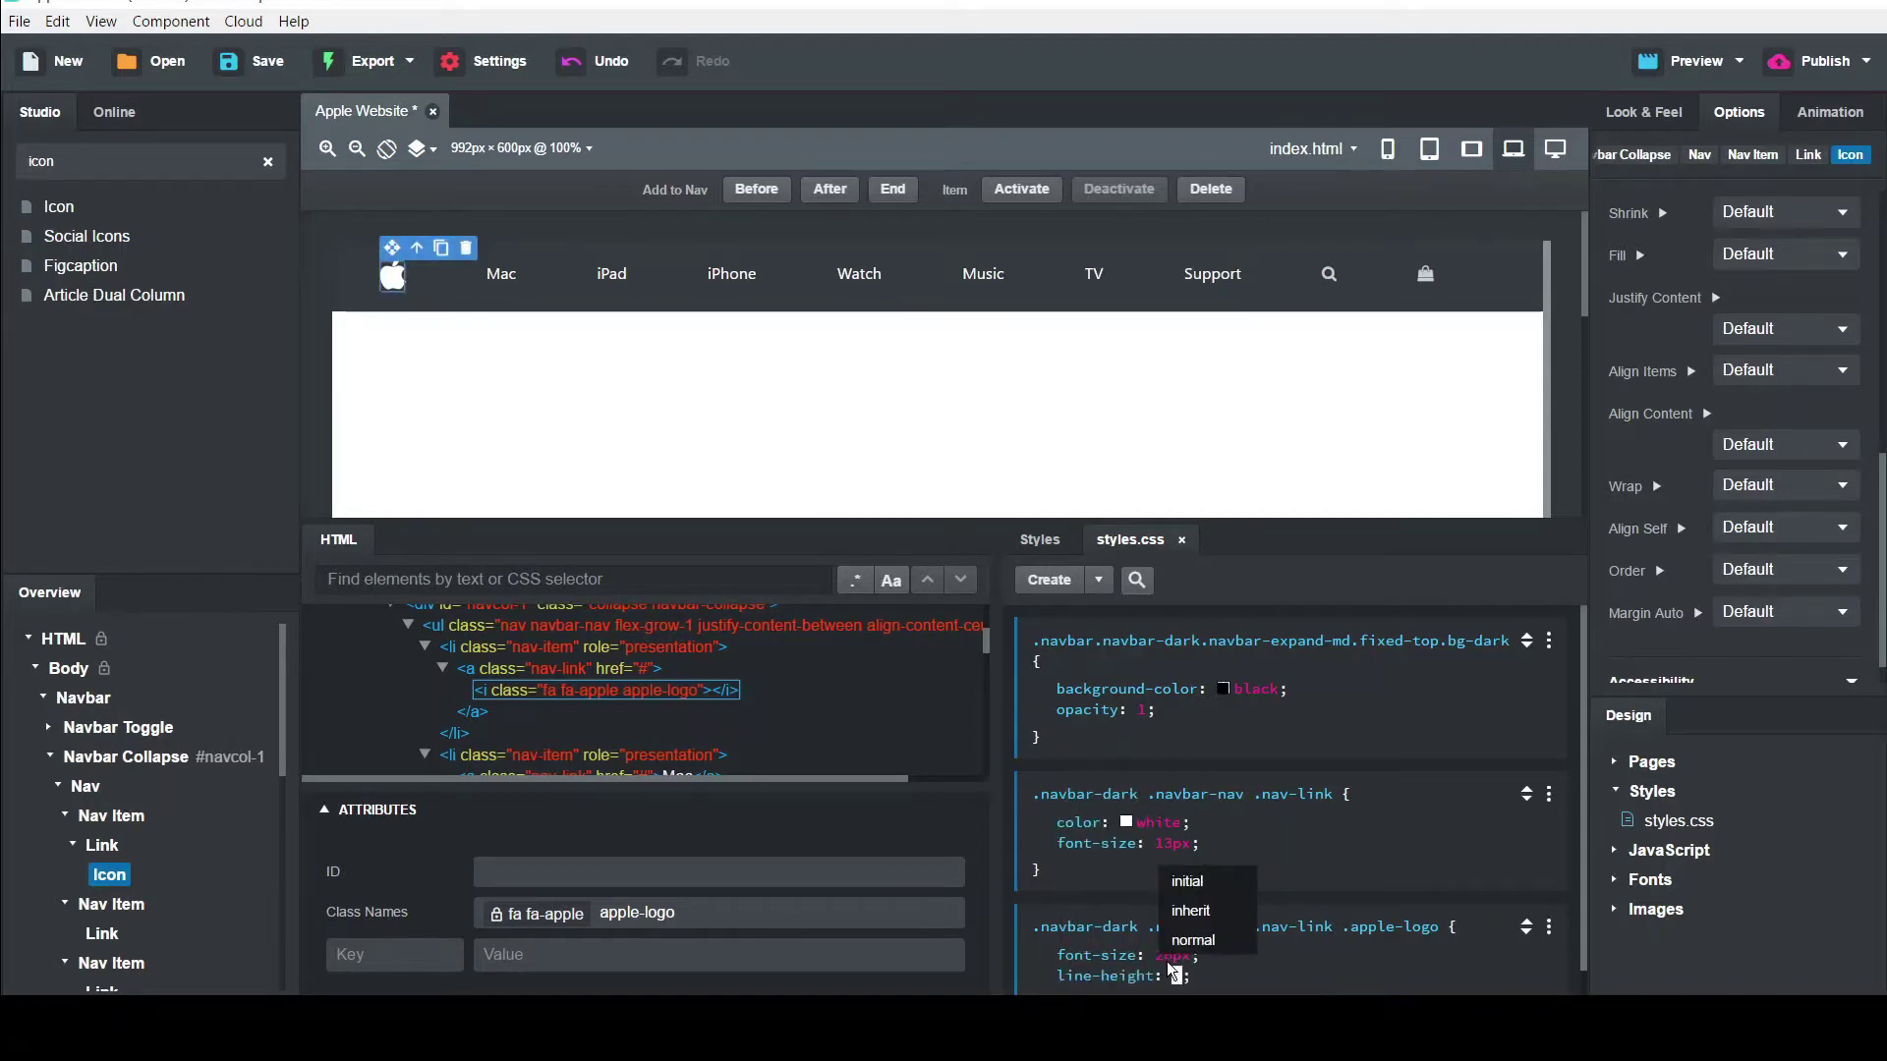
{"action": "type", "text": "0"}
{"action": "key", "text": "Return"}
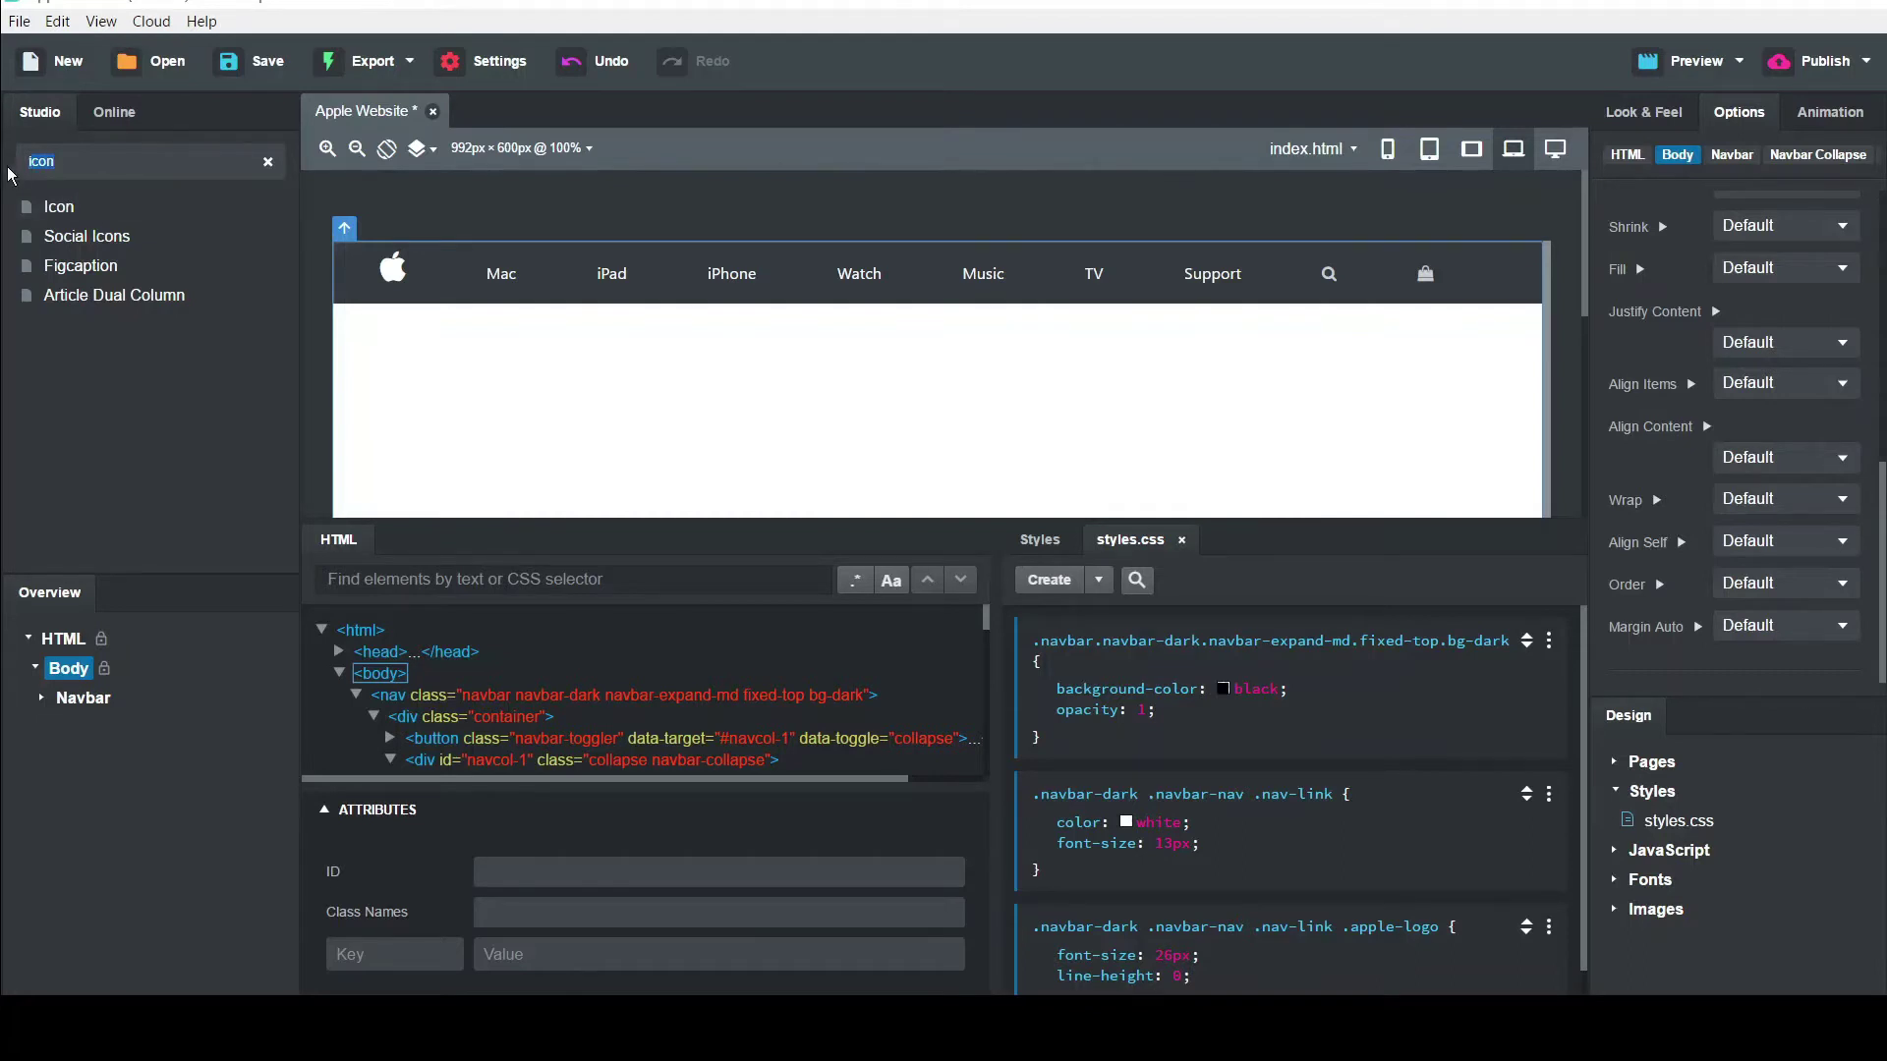
Find the Section component and add it to the Body below the Navbar
{"action": "type", "text": "section"}
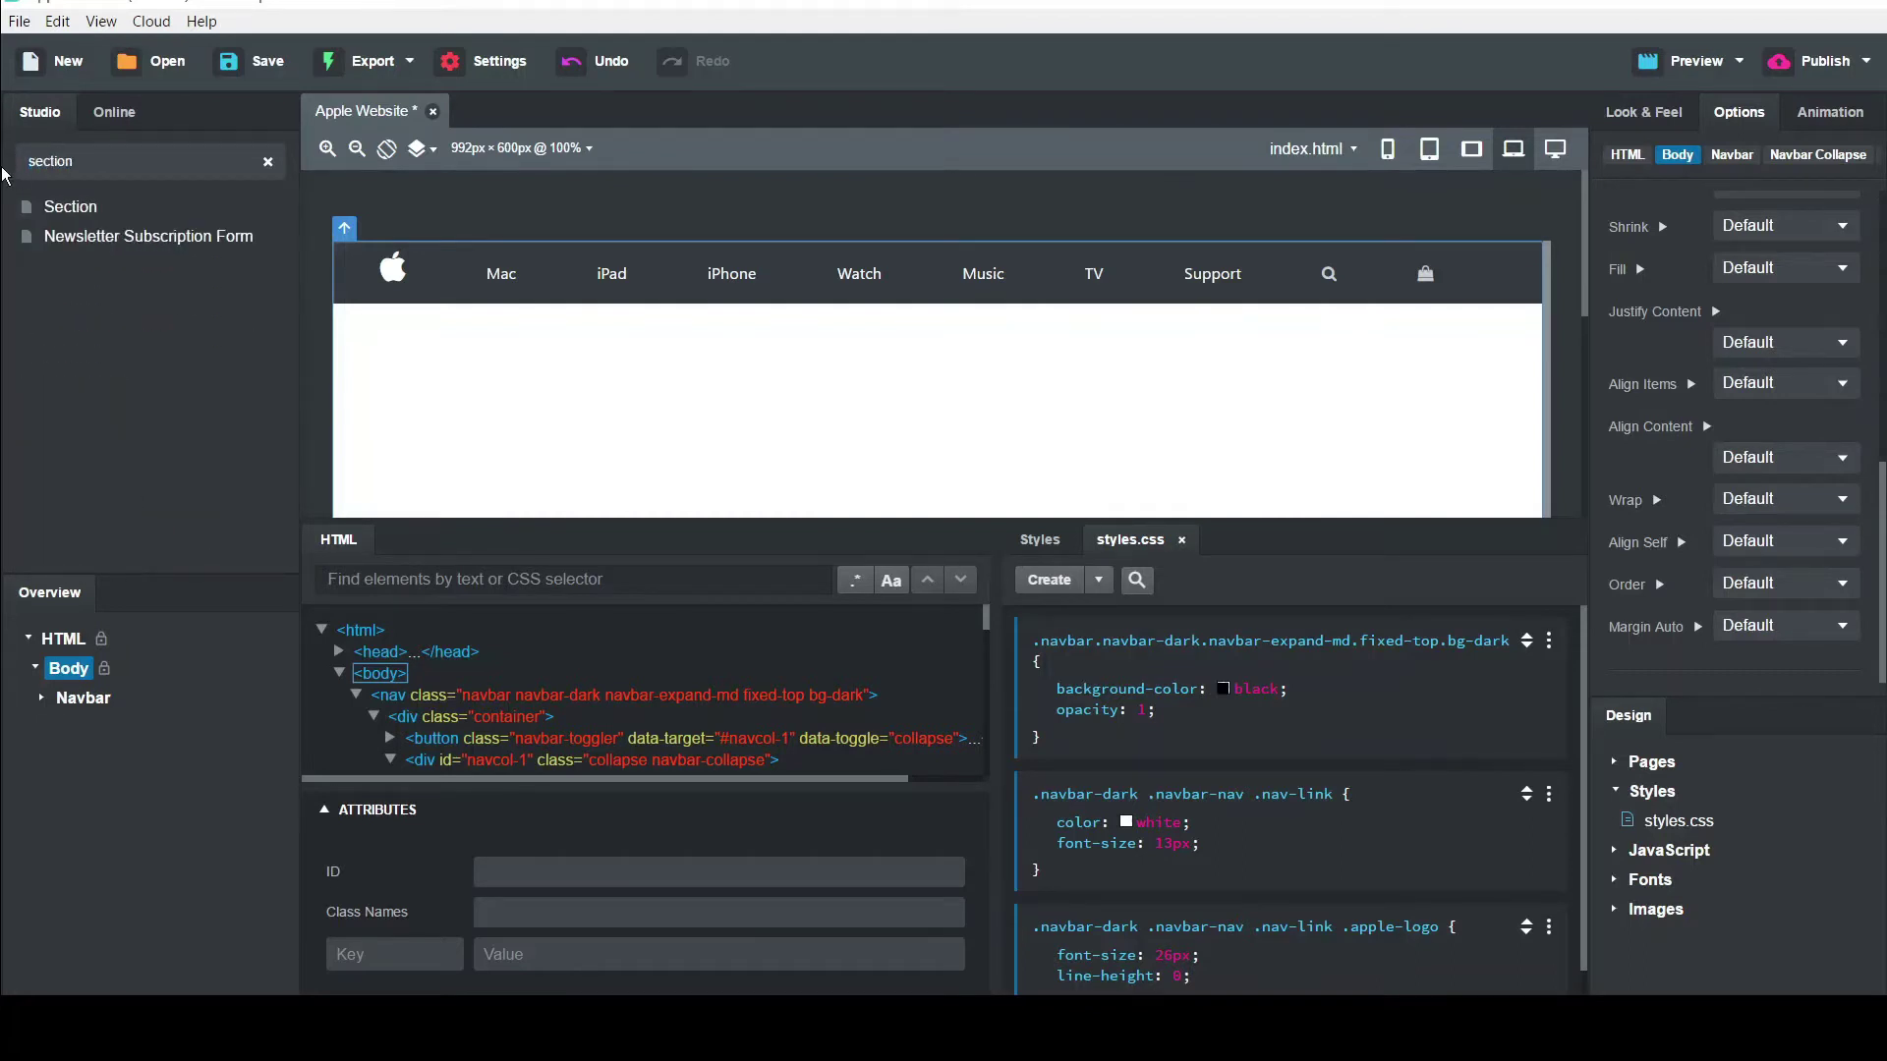
{"action": "left_click_drag", "start_coordinate": [84, 208], "coordinate": [75, 679]}
Find the Heading component and place two Headings inside the Section
{"action": "left_click_drag", "start_coordinate": [39, 145], "coordinate": [5, 152]}
{"action": "type", "text": "heain"}
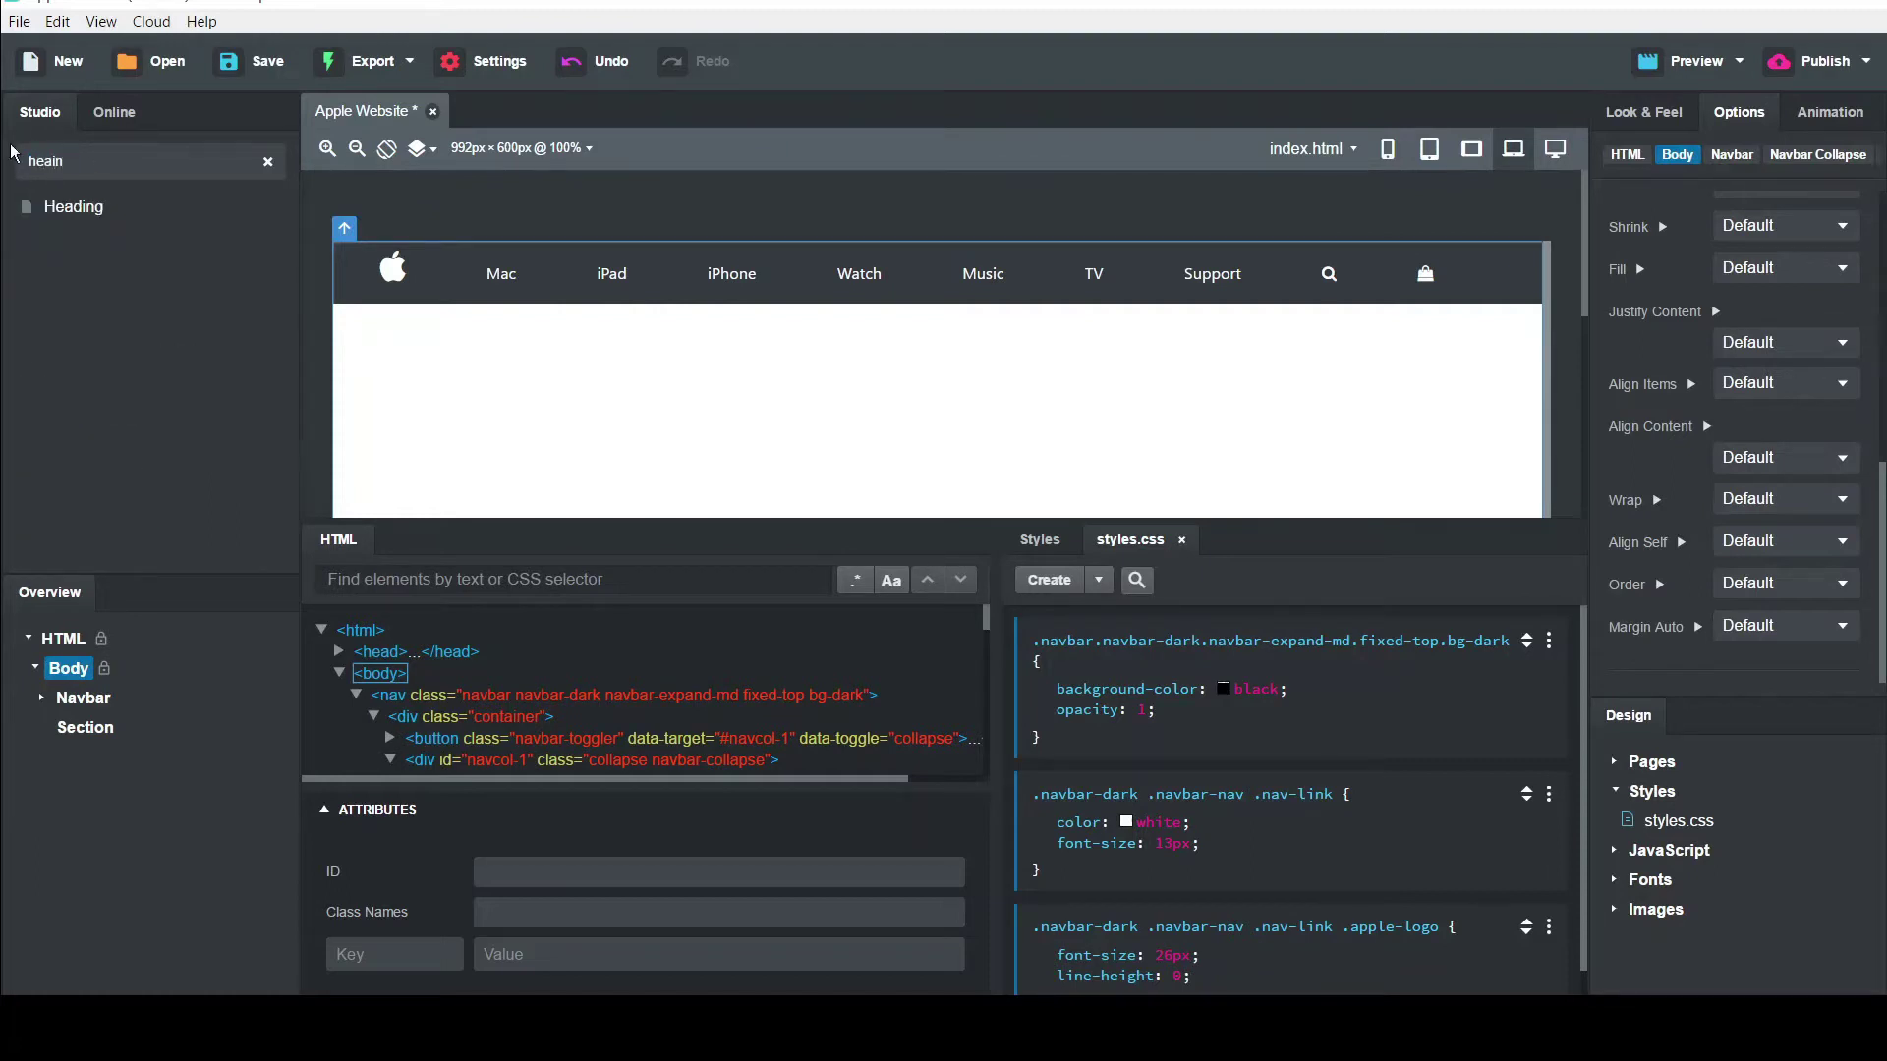
{"action": "left_click_drag", "start_coordinate": [86, 210], "coordinate": [83, 739]}
{"action": "left_click", "coordinate": [40, 730]}
{"action": "left_click", "coordinate": [39, 730]}
{"action": "left_click_drag", "start_coordinate": [79, 211], "coordinate": [90, 749]}
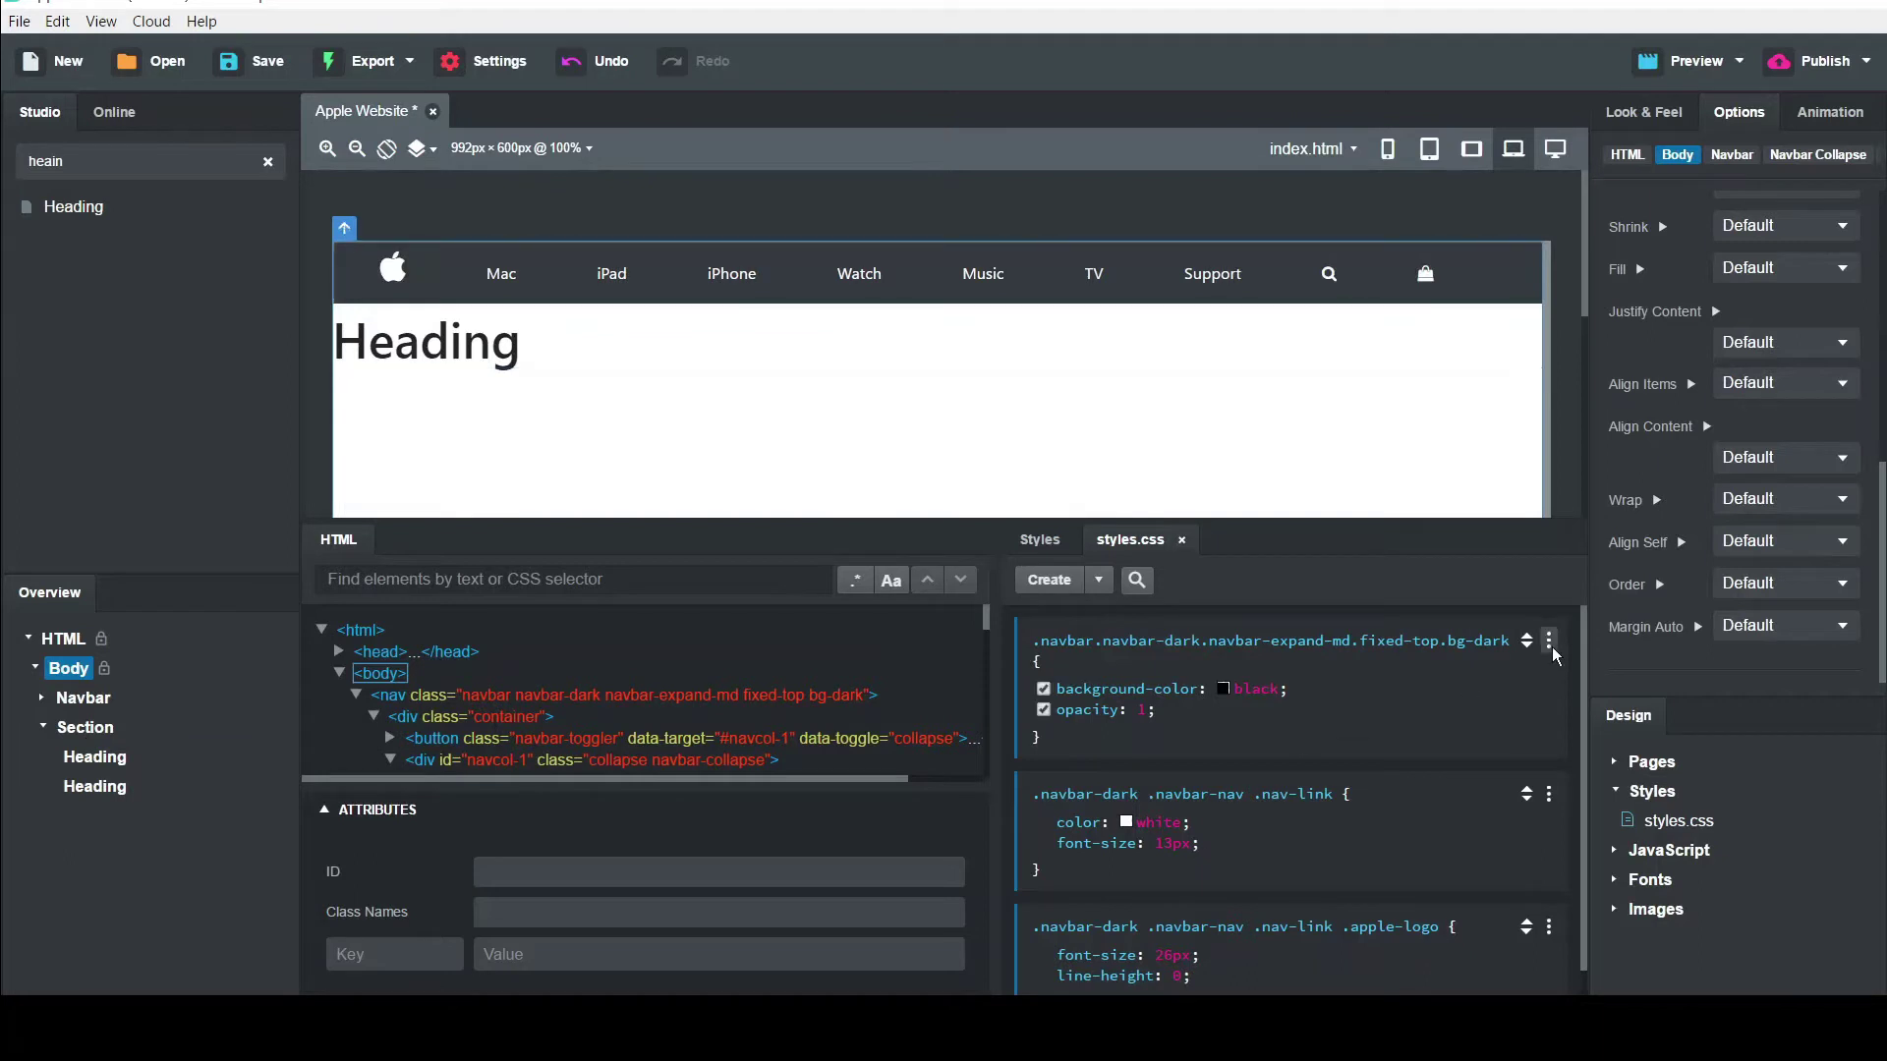
Create a CSS rule for body in styles.css with a top padding of 50px
{"action": "scroll", "coordinate": [1573, 707], "scroll_direction": "down", "scroll_amount": 1}
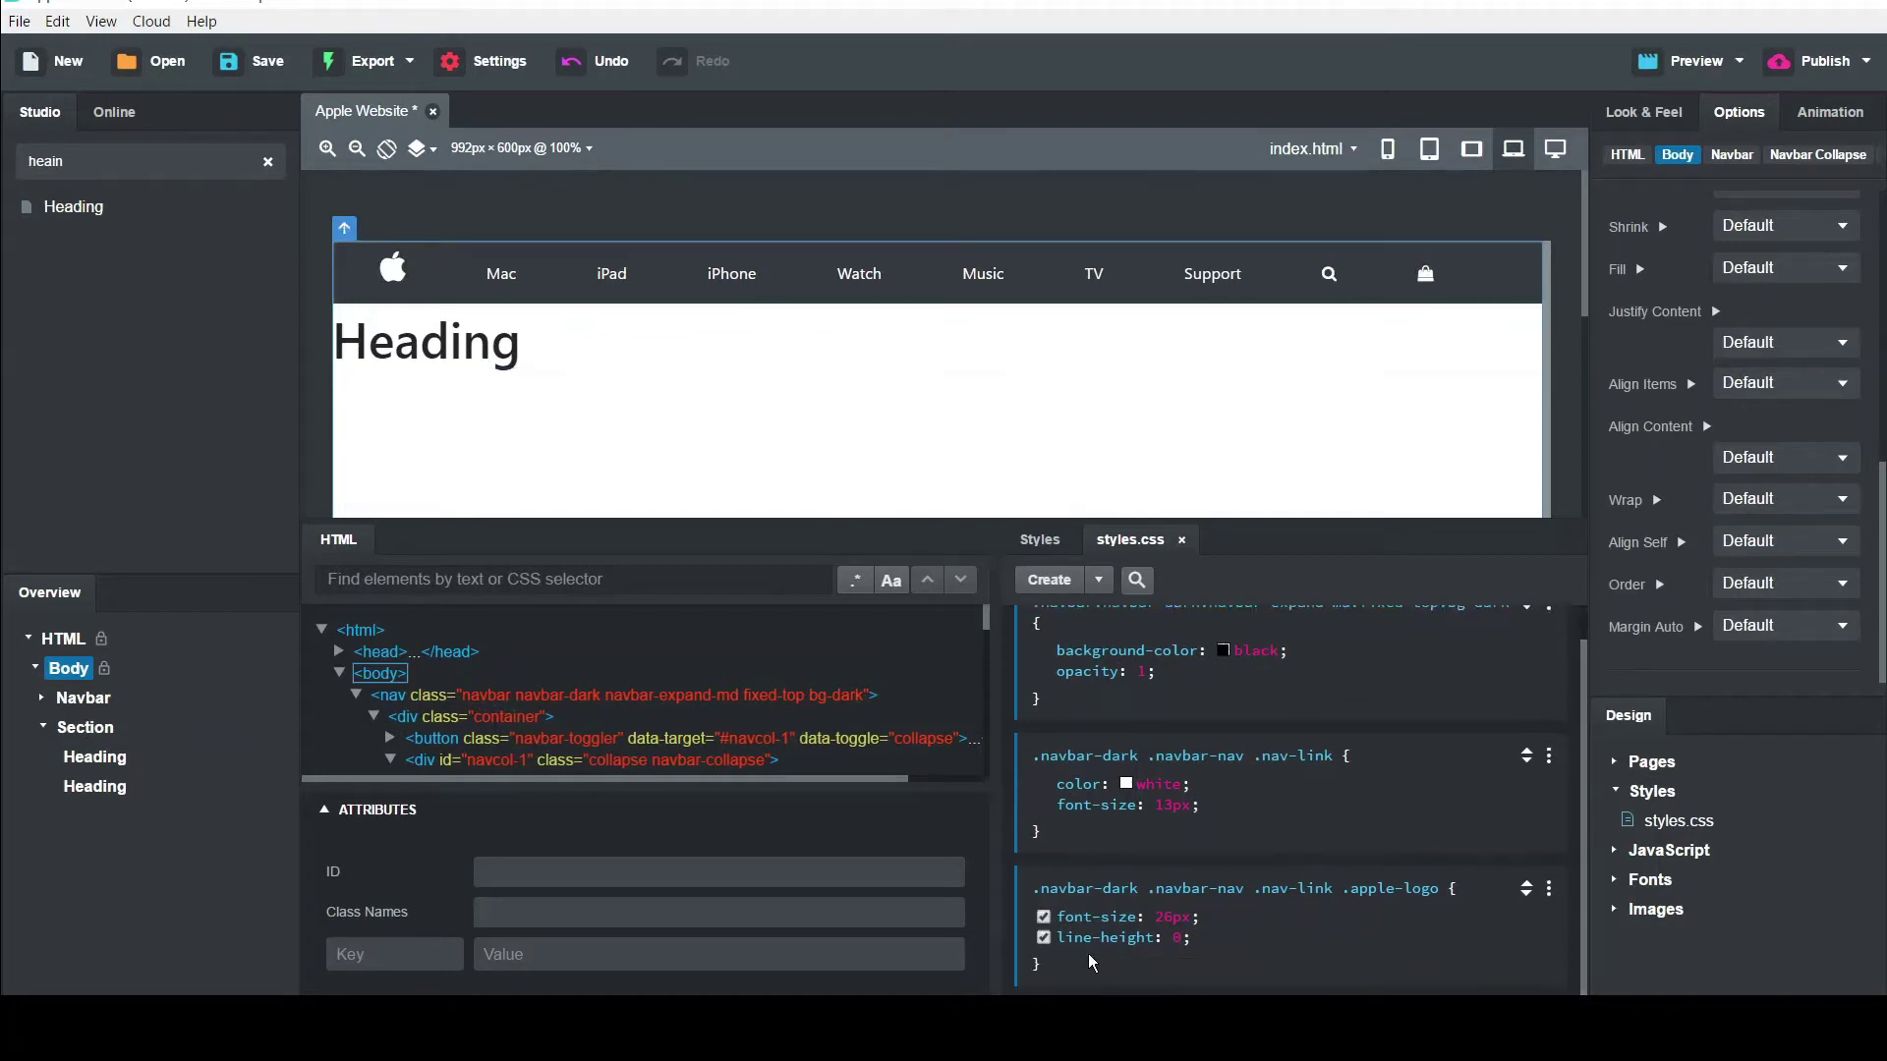
{"action": "left_click", "coordinate": [1050, 581]}
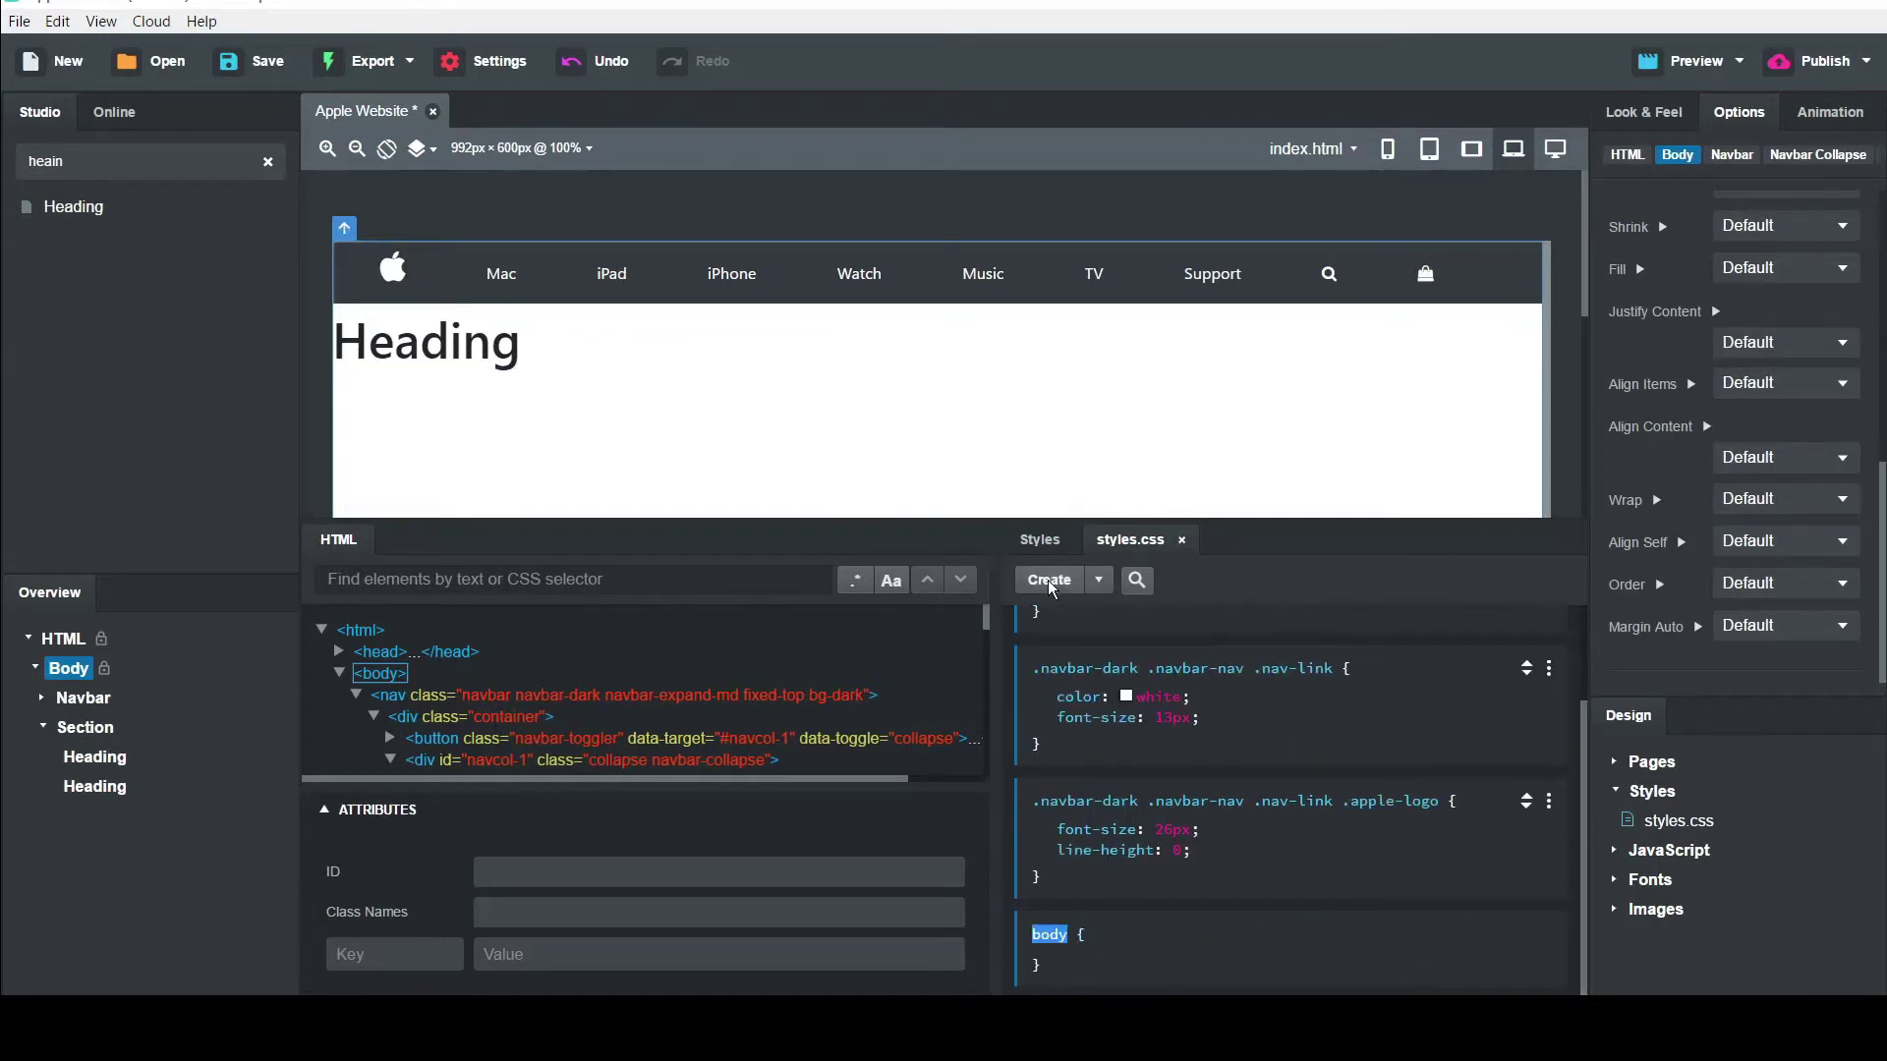
{"action": "key", "text": "Return"}
{"action": "type", "text": "padding: ;"}
{"action": "key", "text": "Down"}
{"action": "key", "text": "Return"}
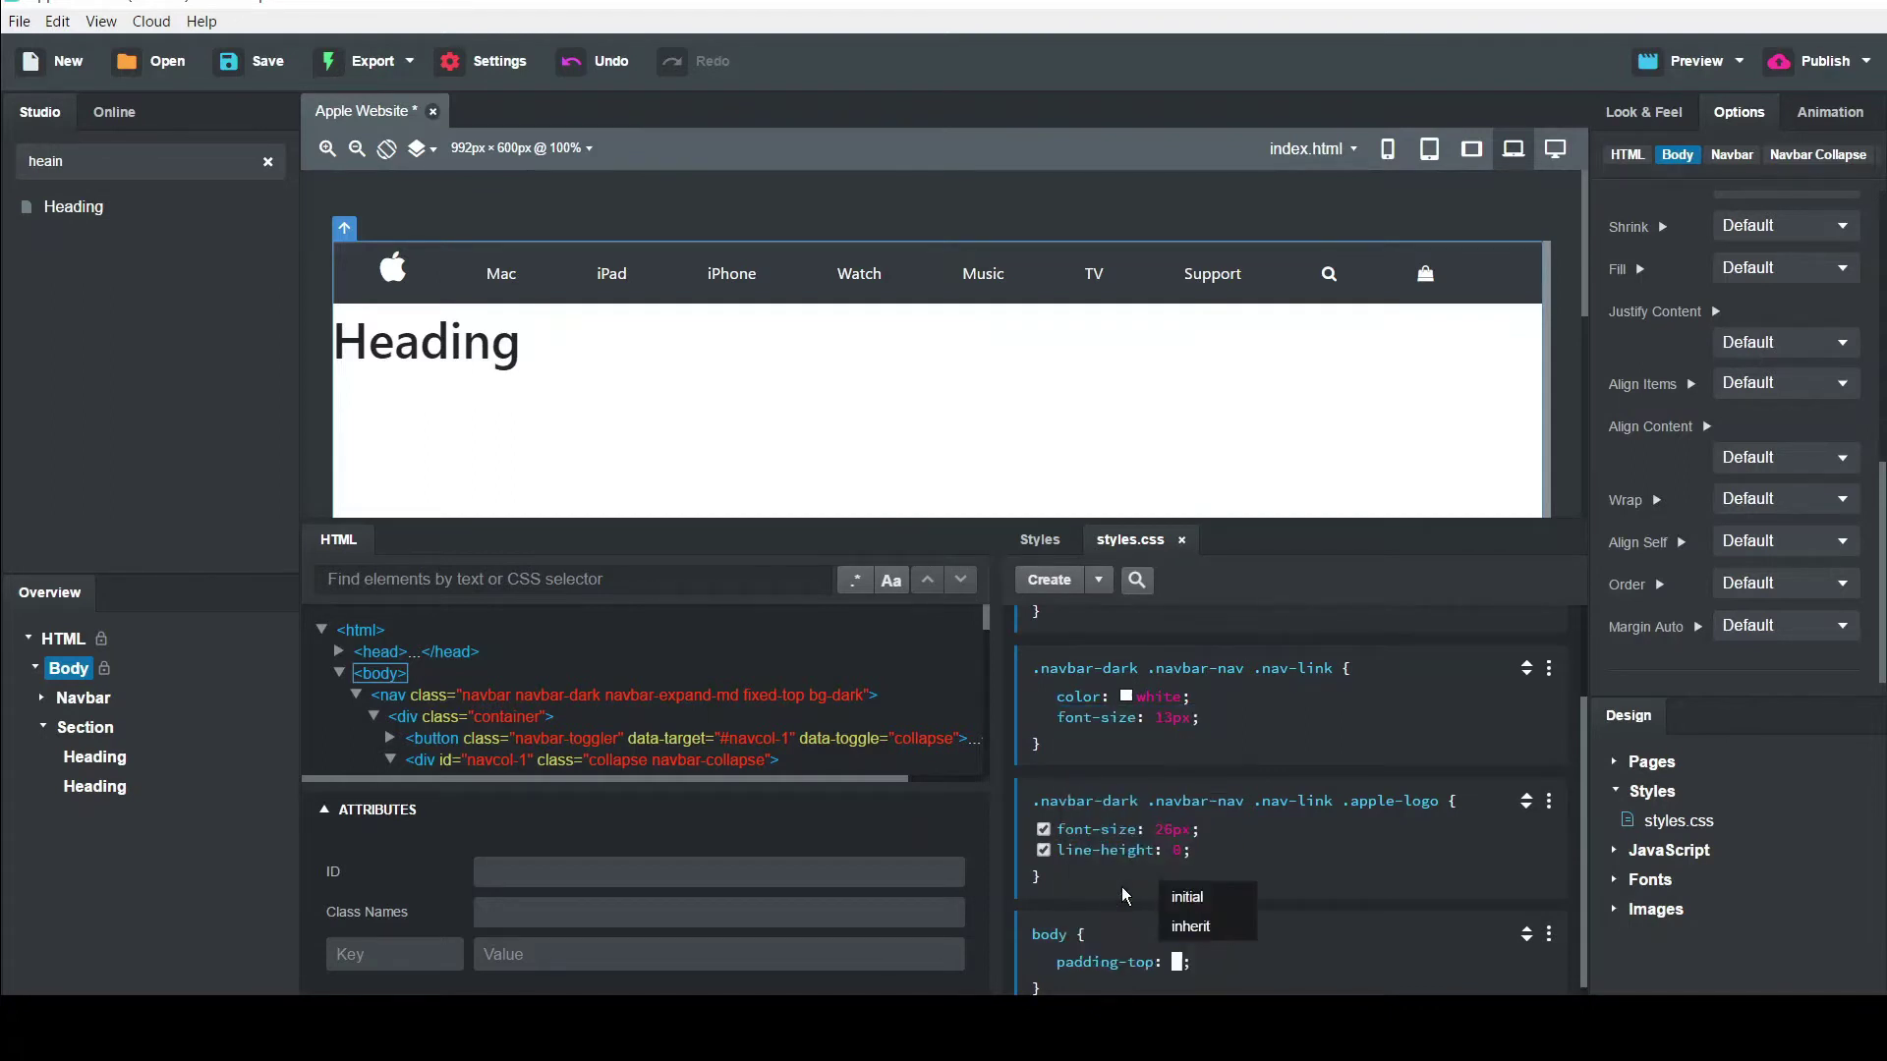
{"action": "type", "text": "50px"}
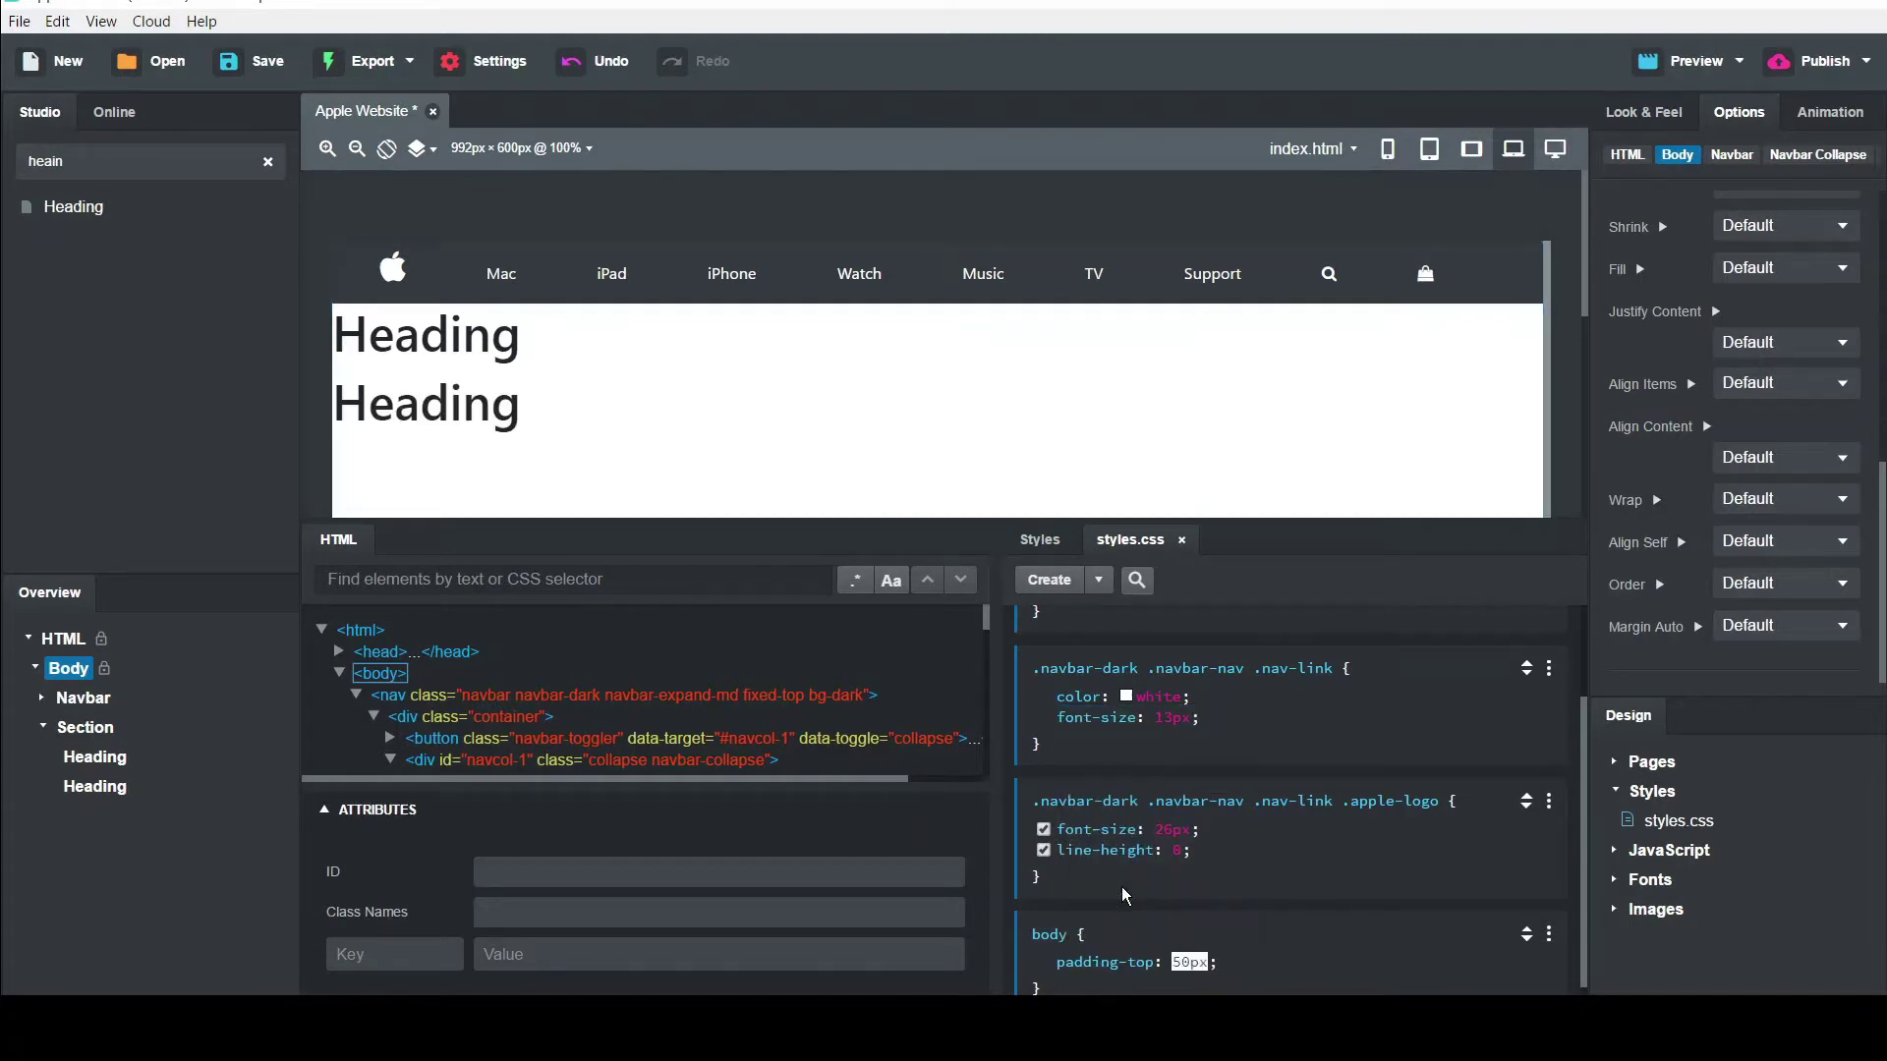
{"action": "key", "text": "Return"}
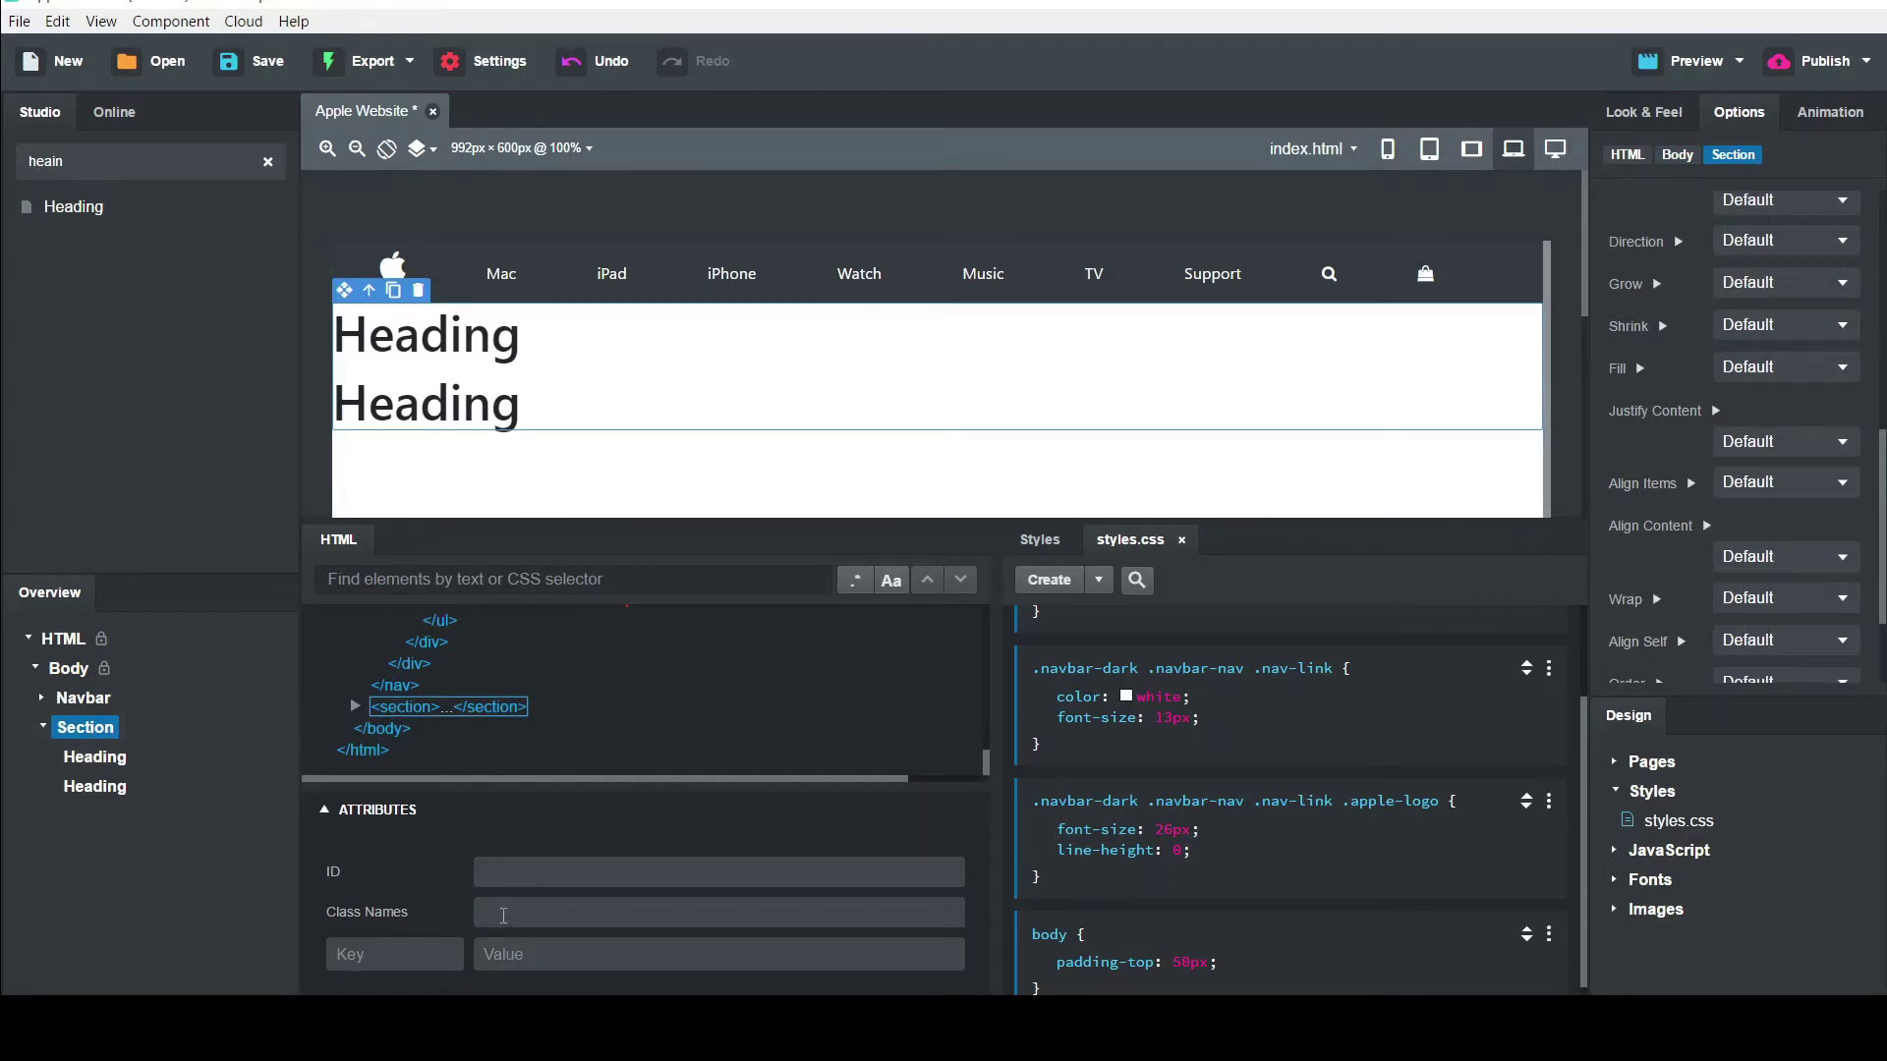
Assign the class names product iphone-12 to the Section and create a CSS rule targeting .product.iphone-12
{"action": "left_click", "coordinate": [494, 909]}
{"action": "type", "text": "product i"}
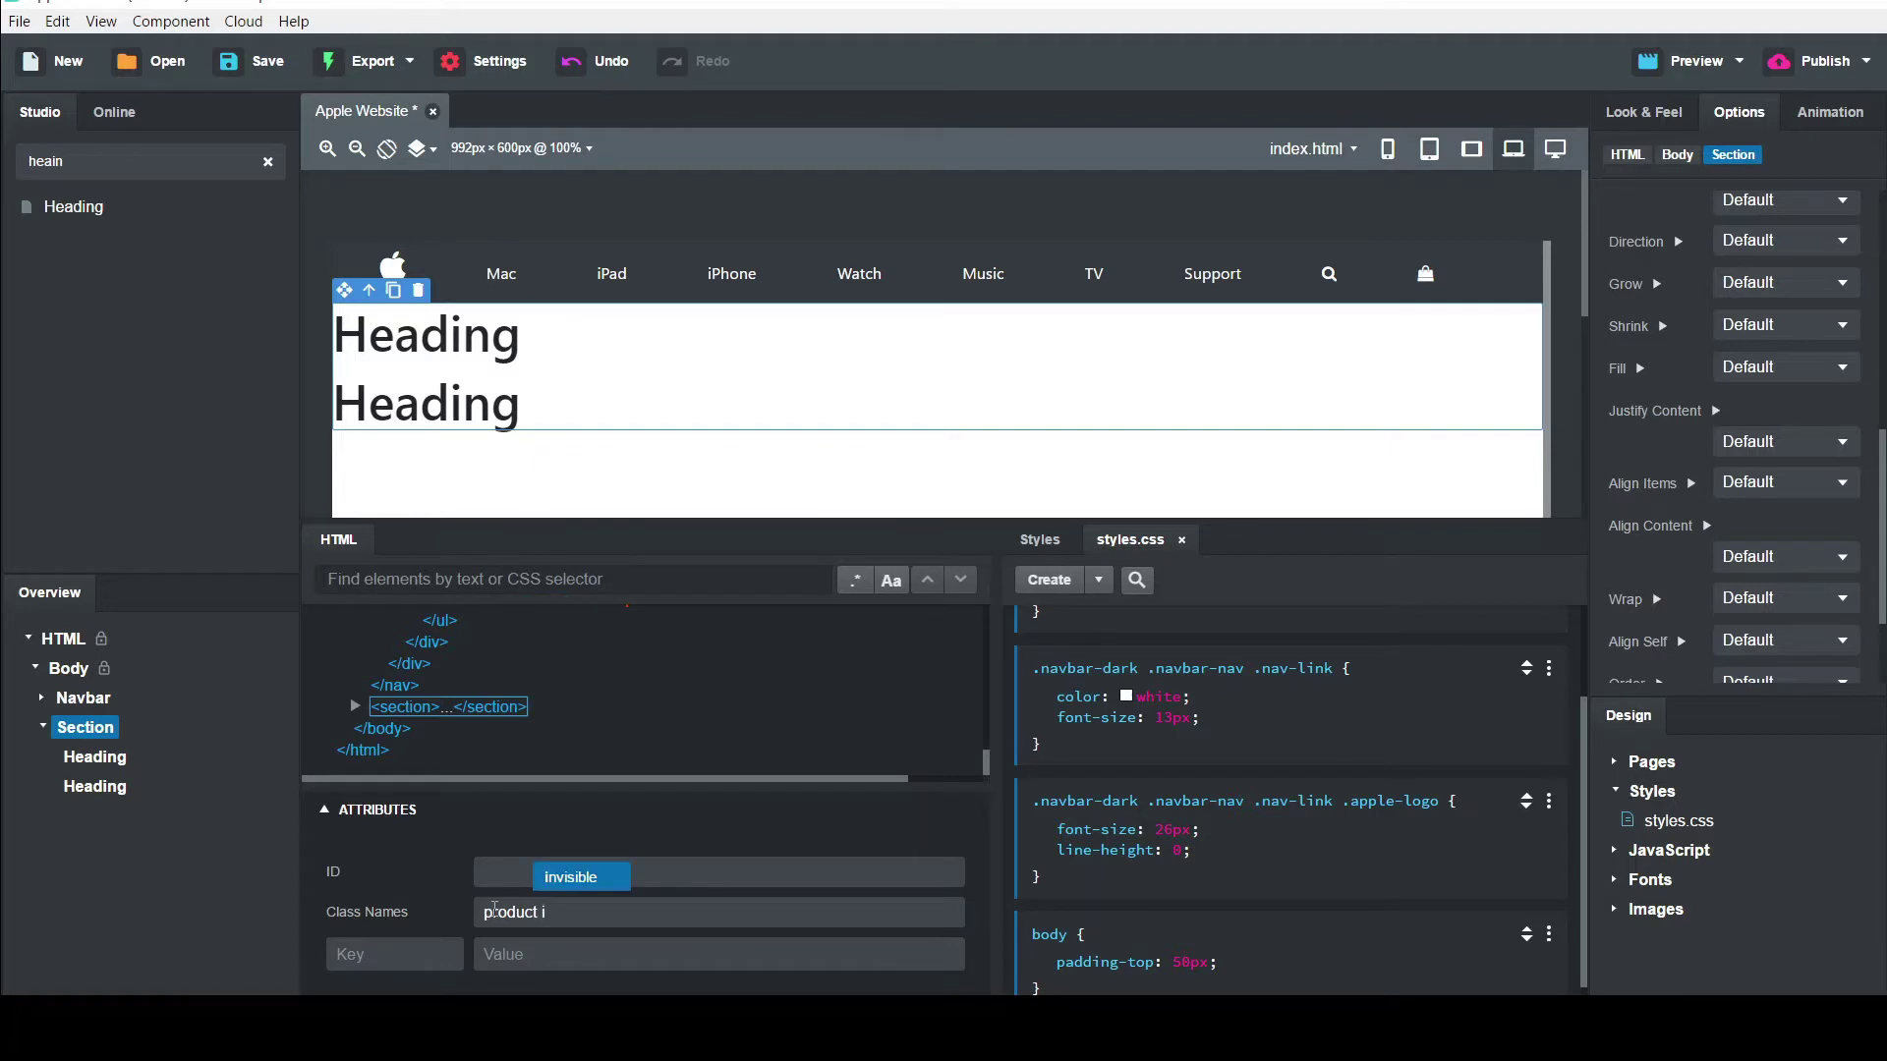
{"action": "type", "text": "phone-12"}
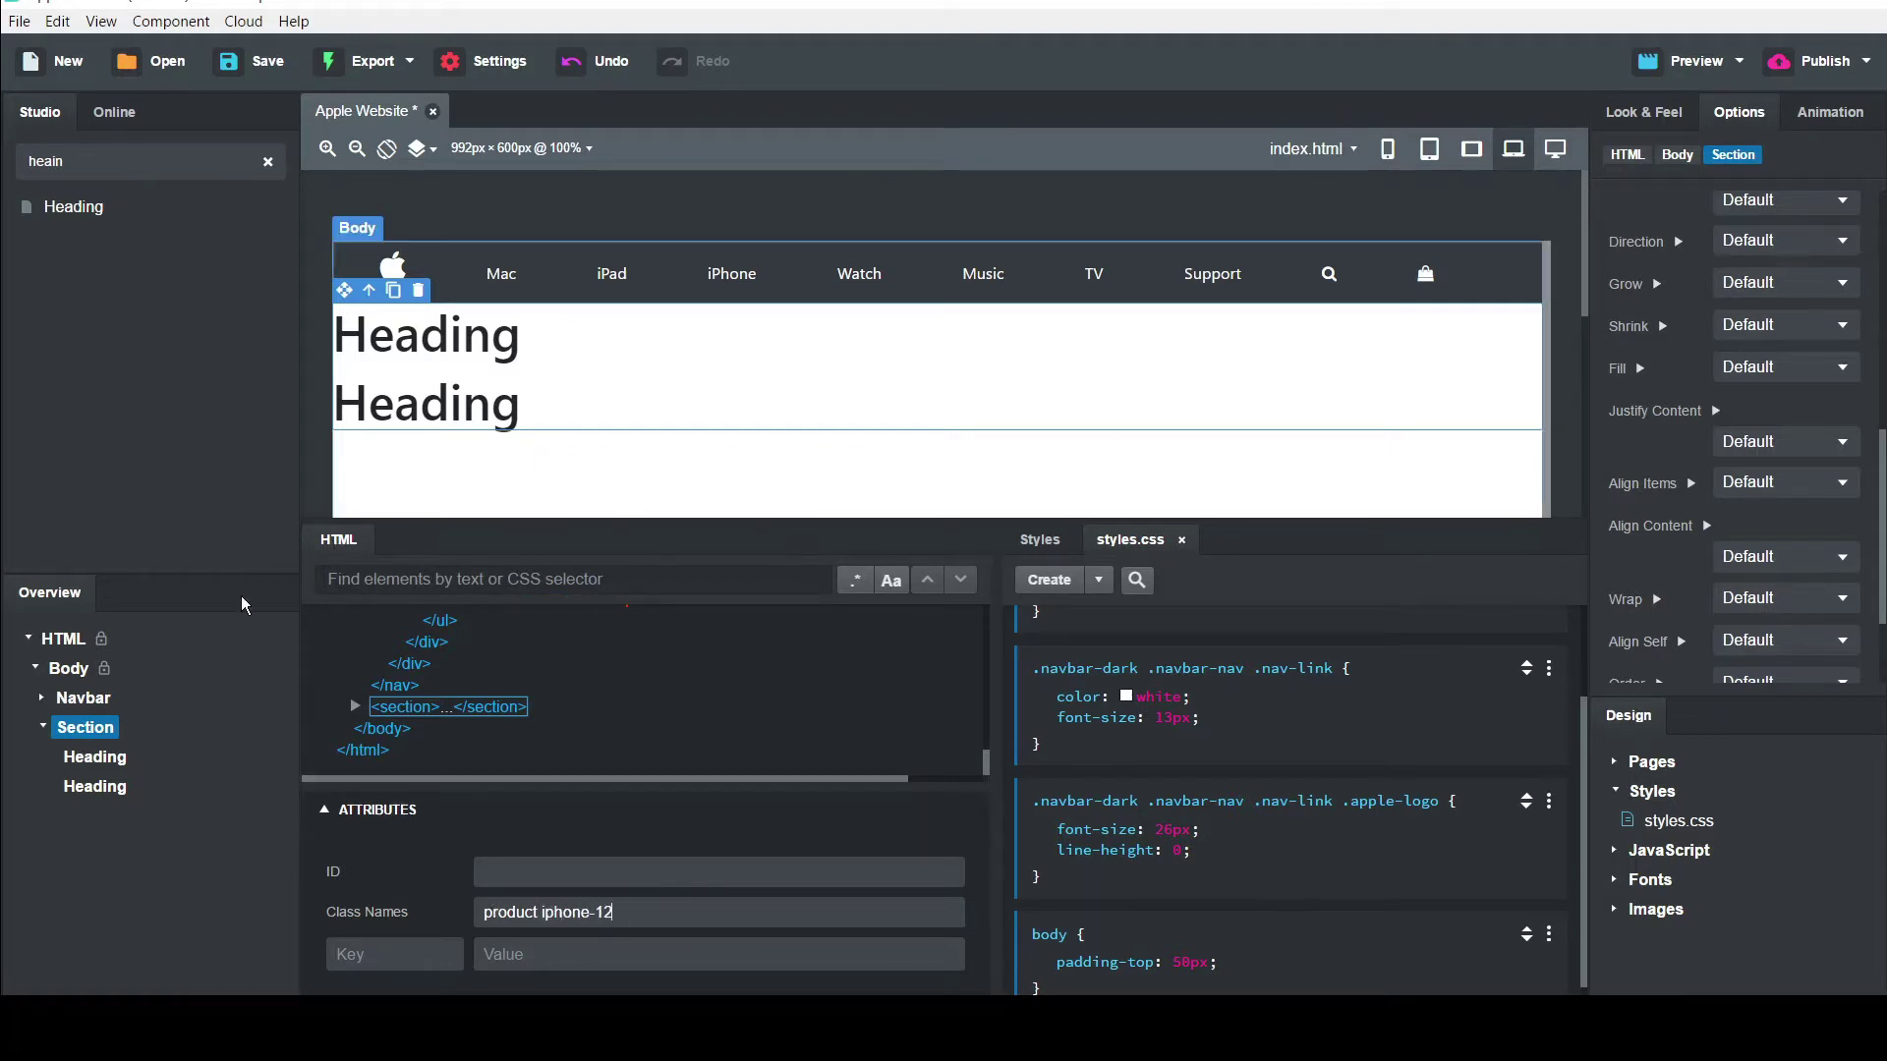
{"action": "left_click", "coordinate": [1045, 582]}
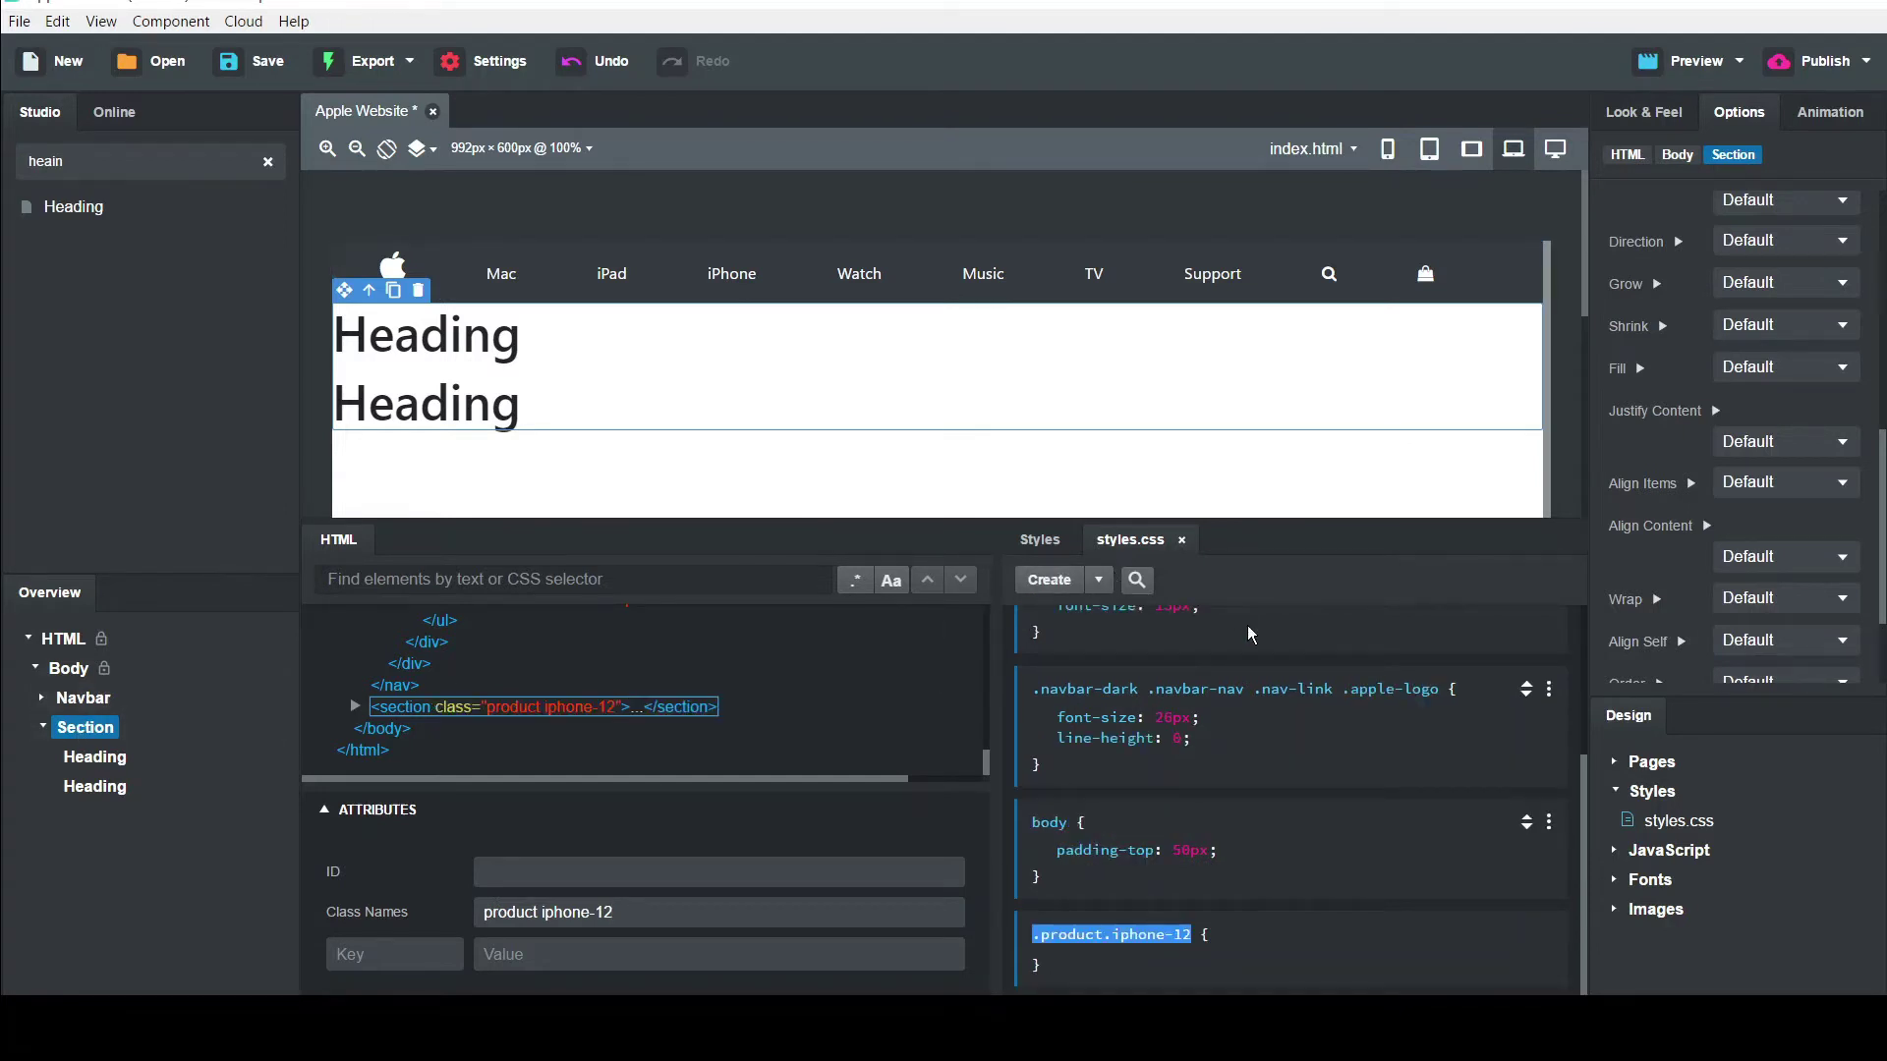
Shorten the selector of the .product.iphone-12 rule in styles.css to .product
{"action": "left_click", "coordinate": [1196, 945]}
{"action": "left_click", "coordinate": [1179, 936]}
{"action": "key", "text": "End"}
{"action": "key", "text": "BackSpace"}
{"action": "key", "text": "BackSpace"}
{"action": "key", "text": "BackSpace"}
{"action": "key", "text": "BackSpace"}
{"action": "key", "text": "BackSpace"}
{"action": "key", "text": "BackSpace"}
{"action": "key", "text": "BackSpace"}
{"action": "key", "text": "BackSpace"}
{"action": "key", "text": "BackSpace"}
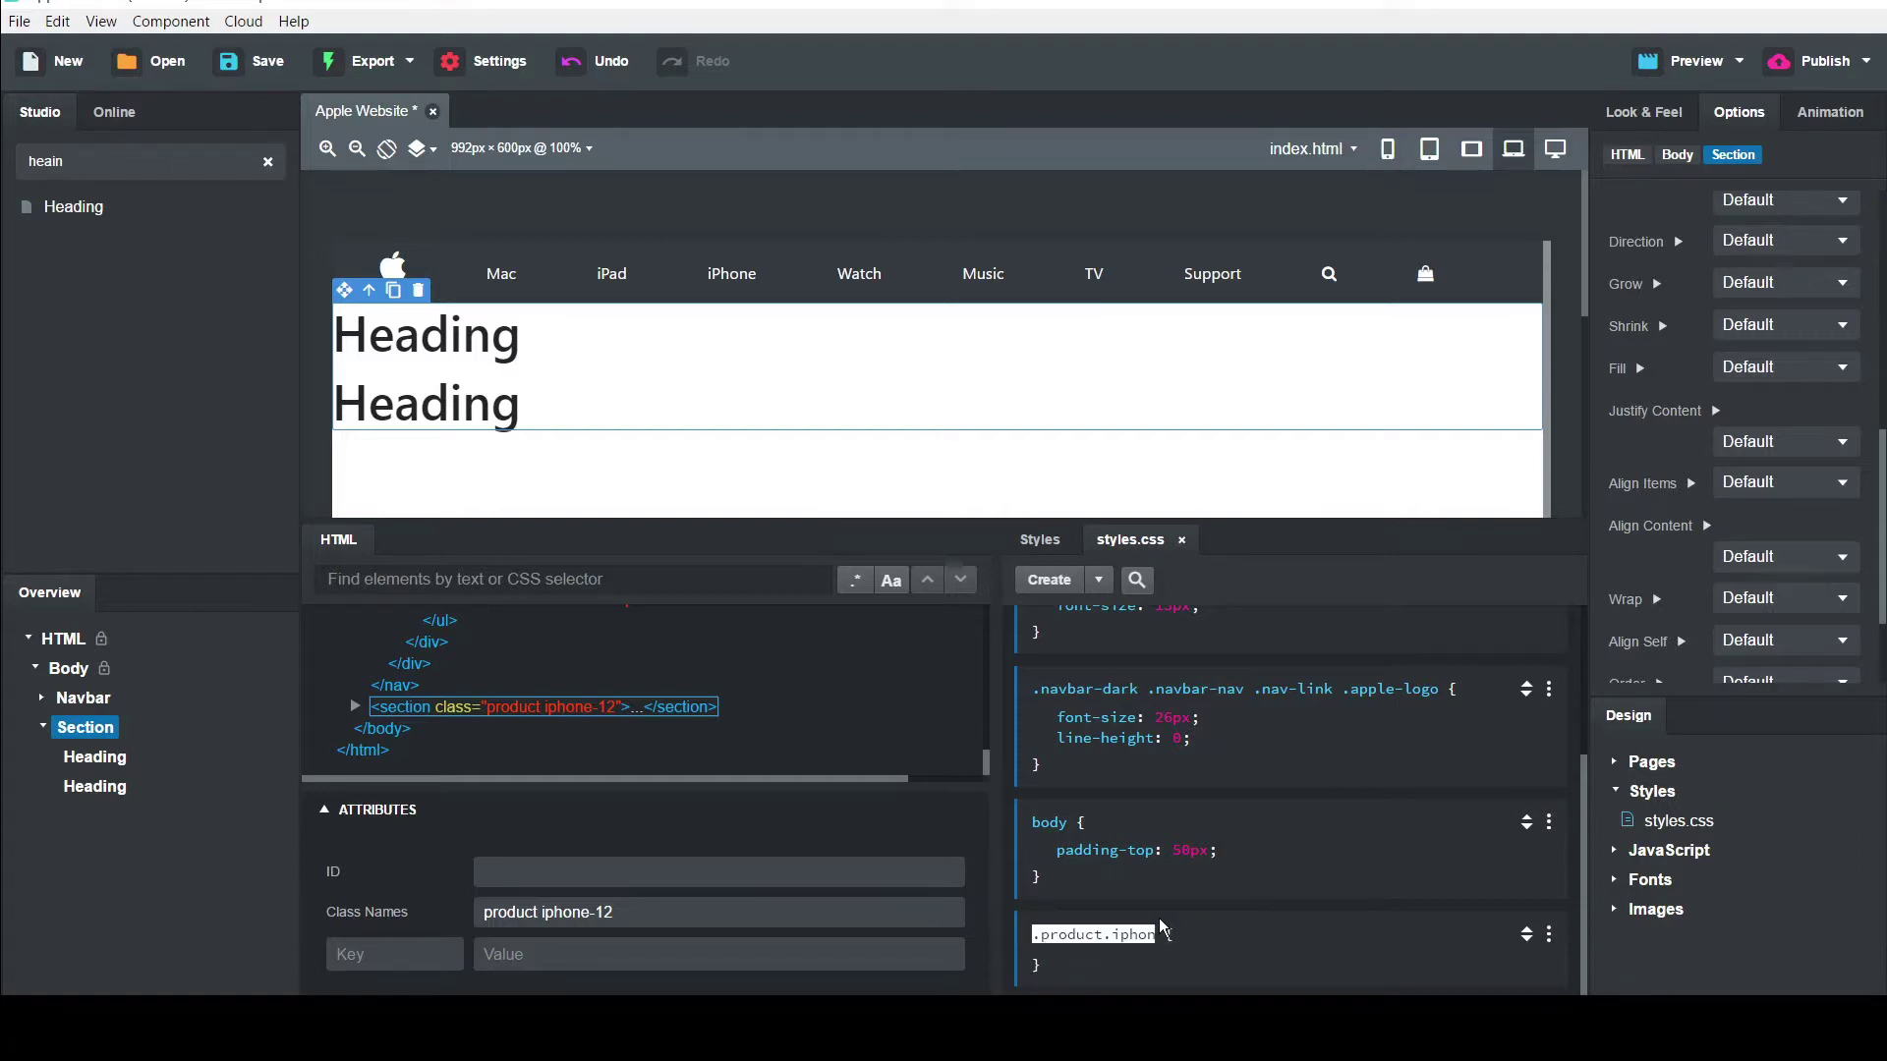
{"action": "key", "text": "BackSpace"}
{"action": "key", "text": "Return"}
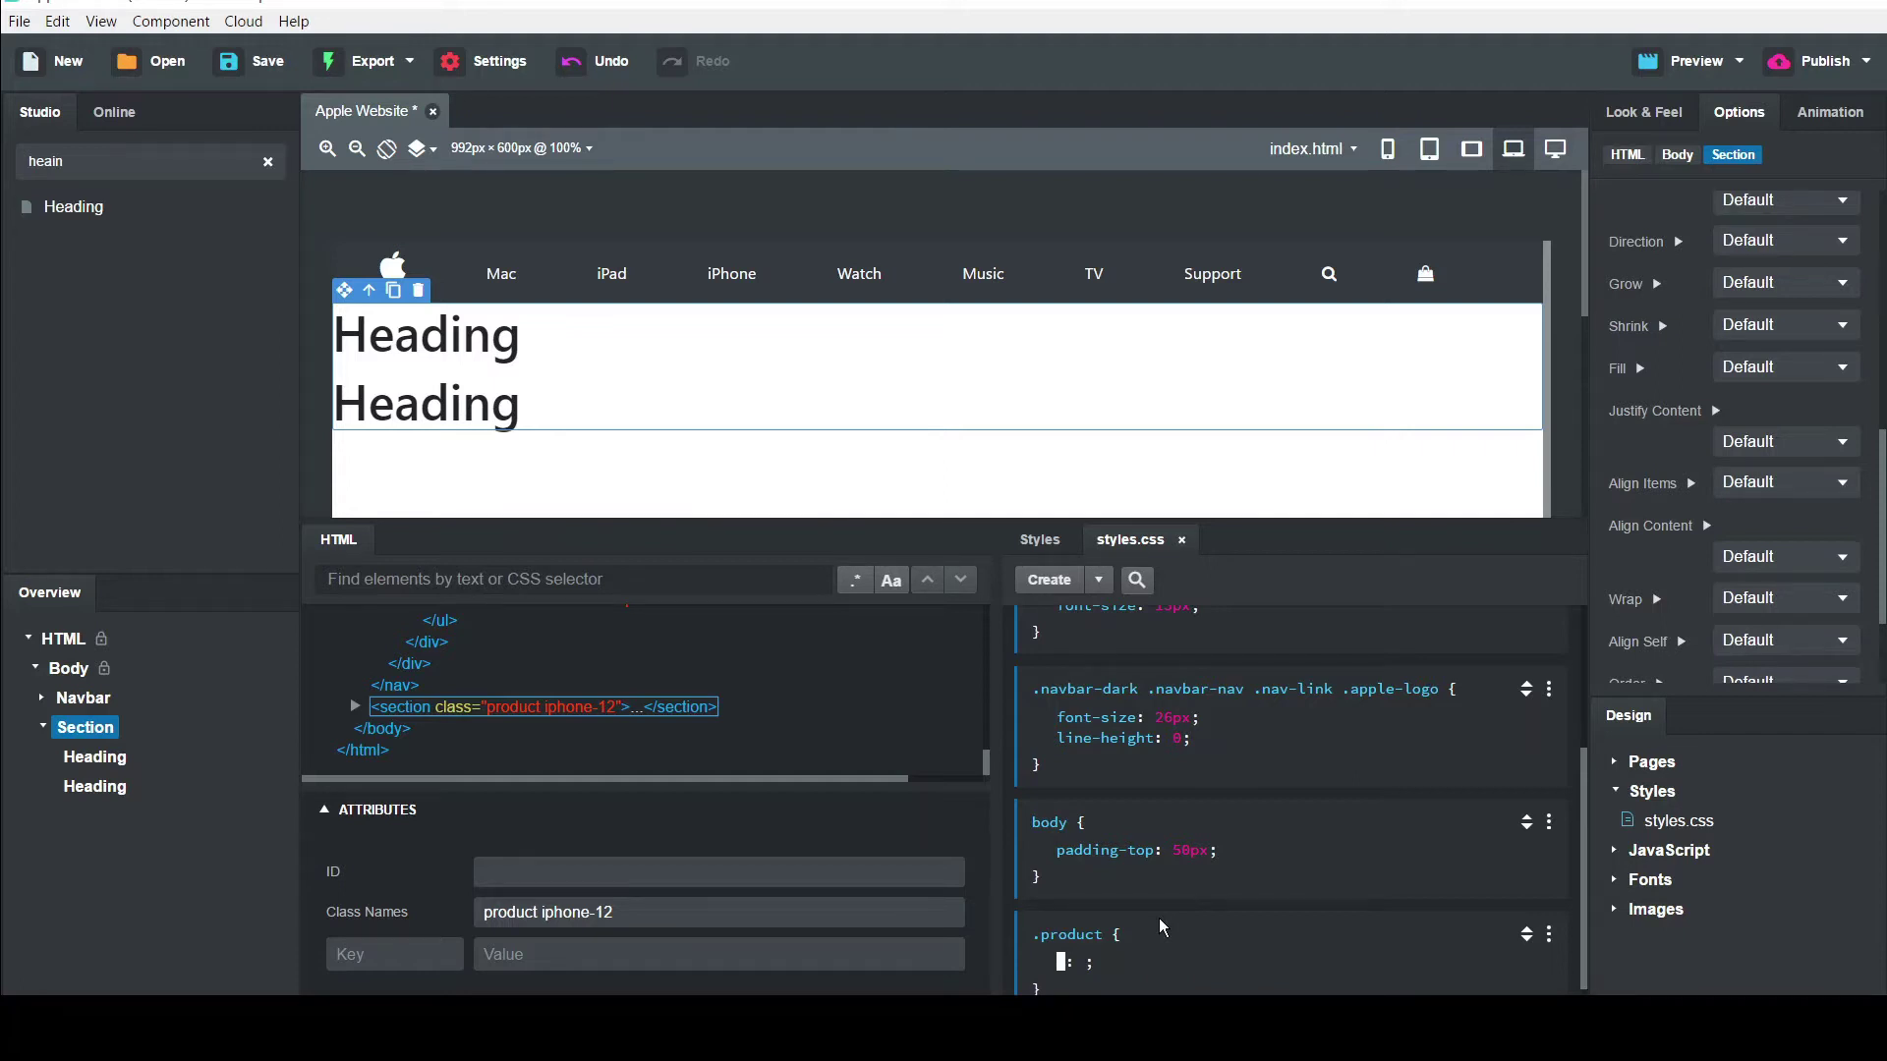
Give the .product rule a padding-top of 100px and a text-align of center
{"action": "type", "text": "padding"}
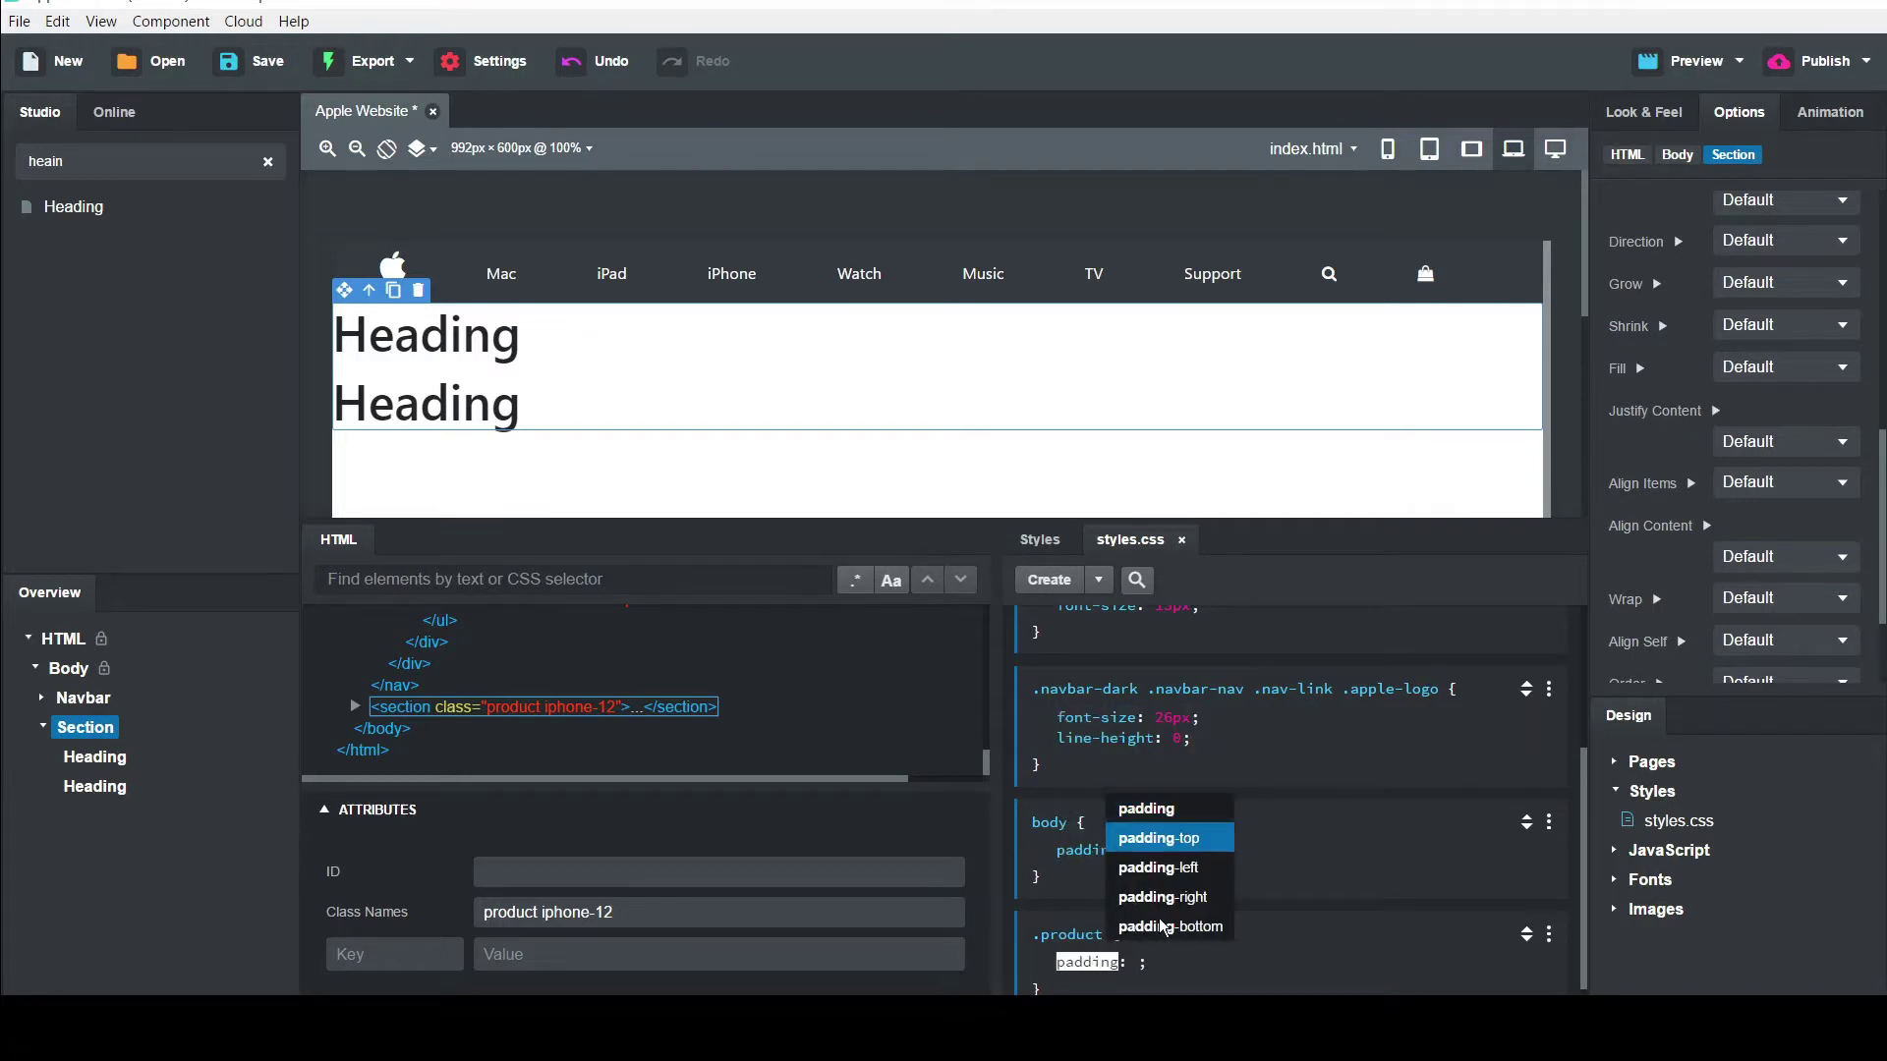
{"action": "key", "text": "Return"}
{"action": "type", "text": "100px"}
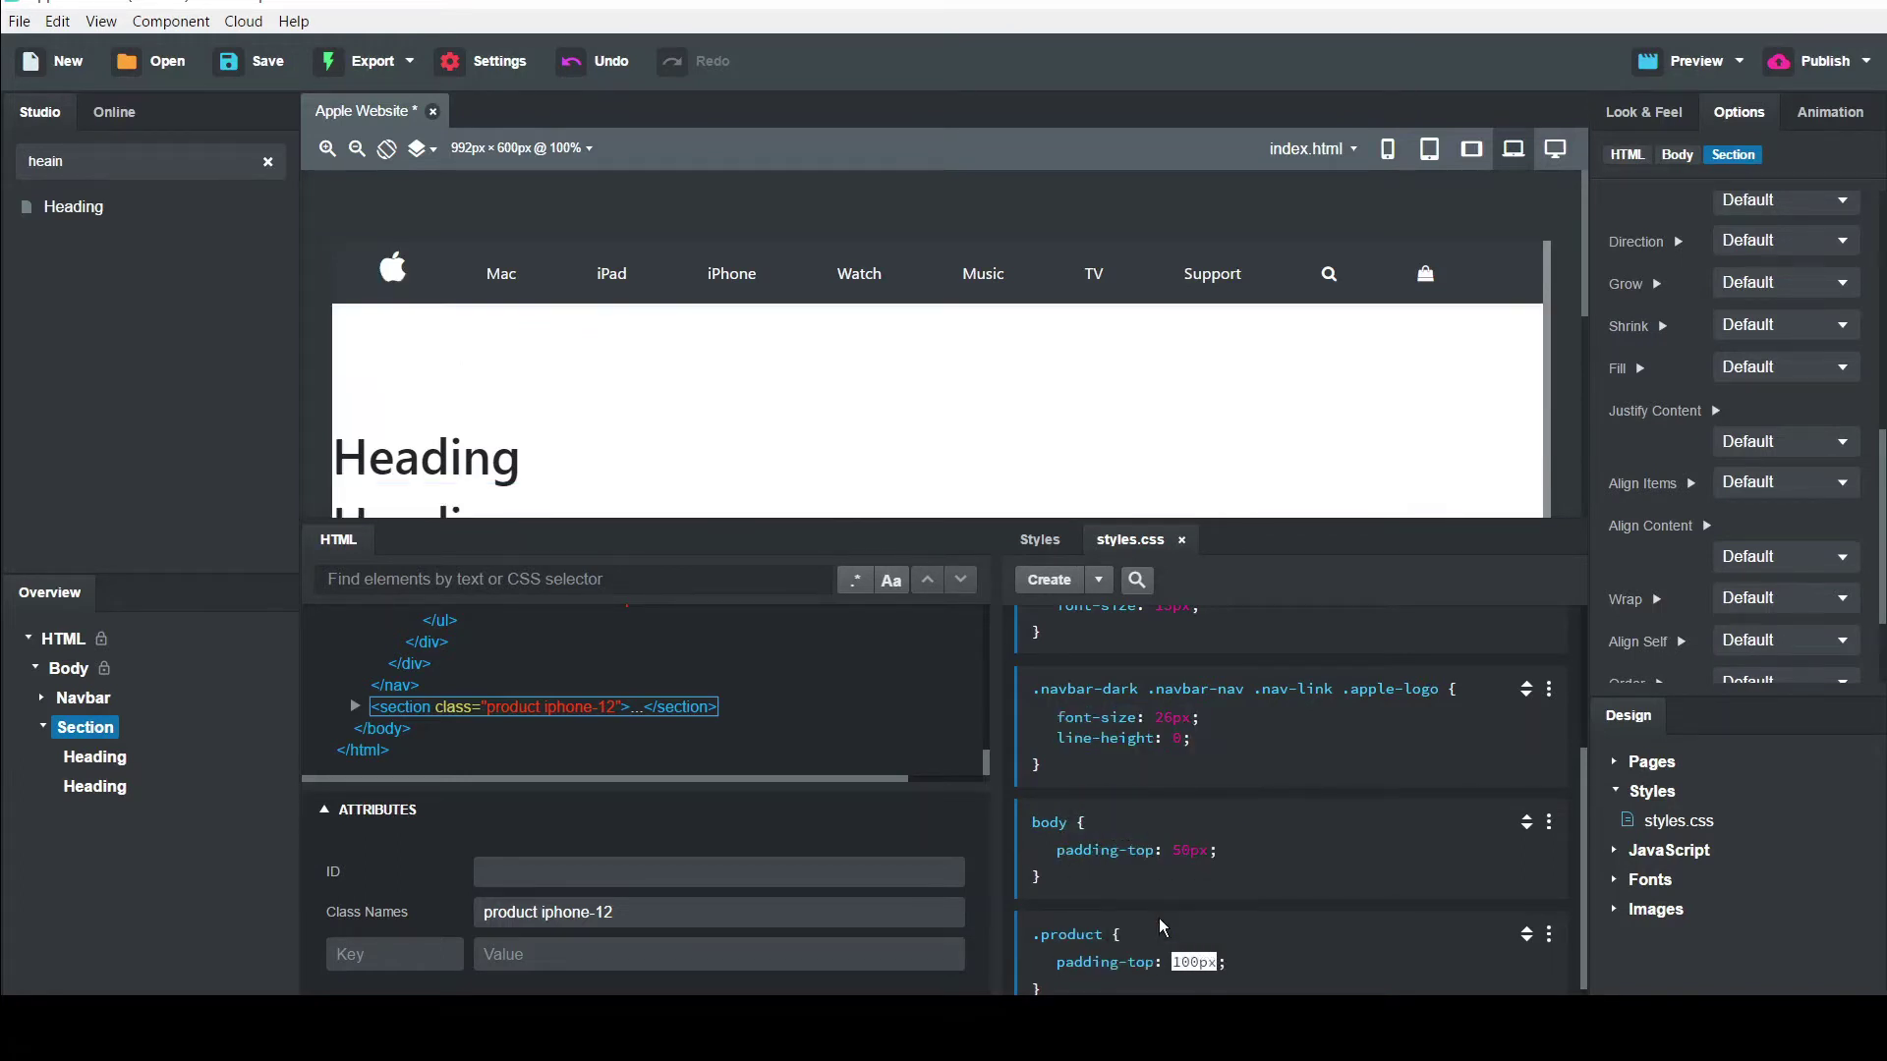
{"action": "key", "text": "Return"}
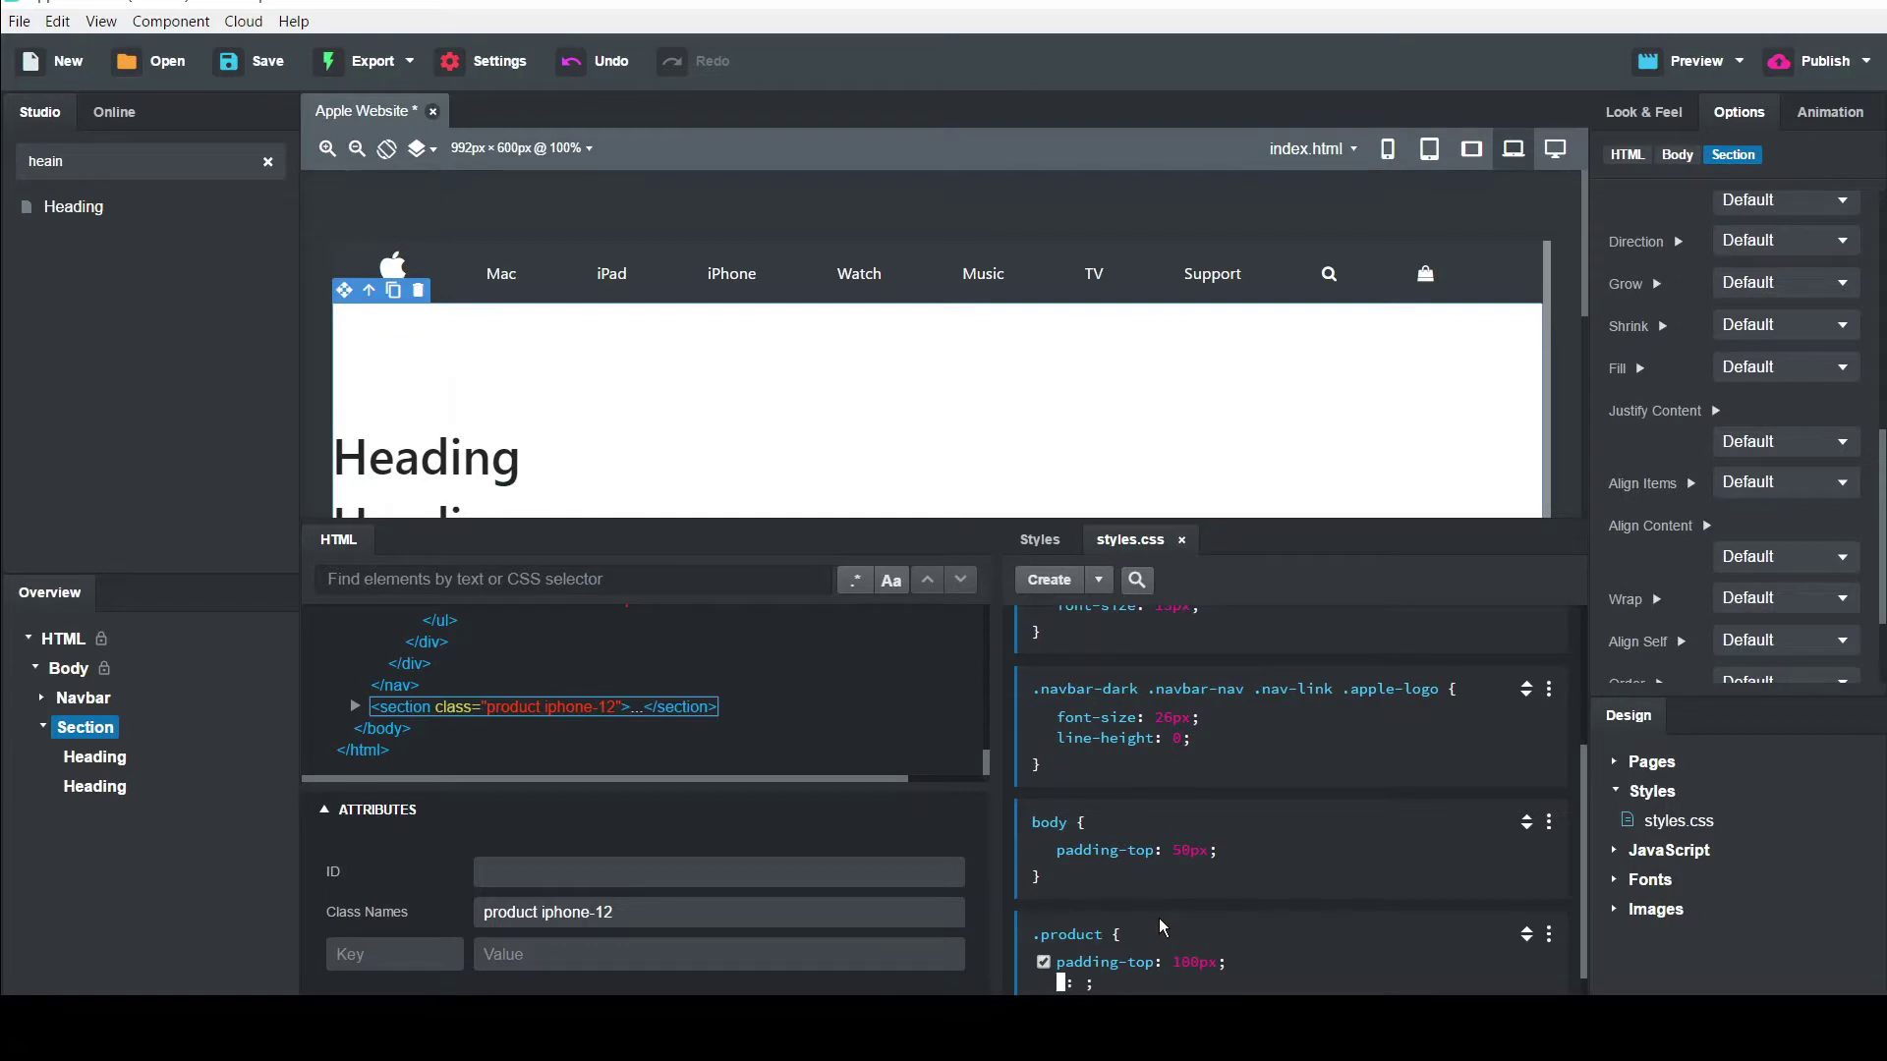
{"action": "type", "text": "text"}
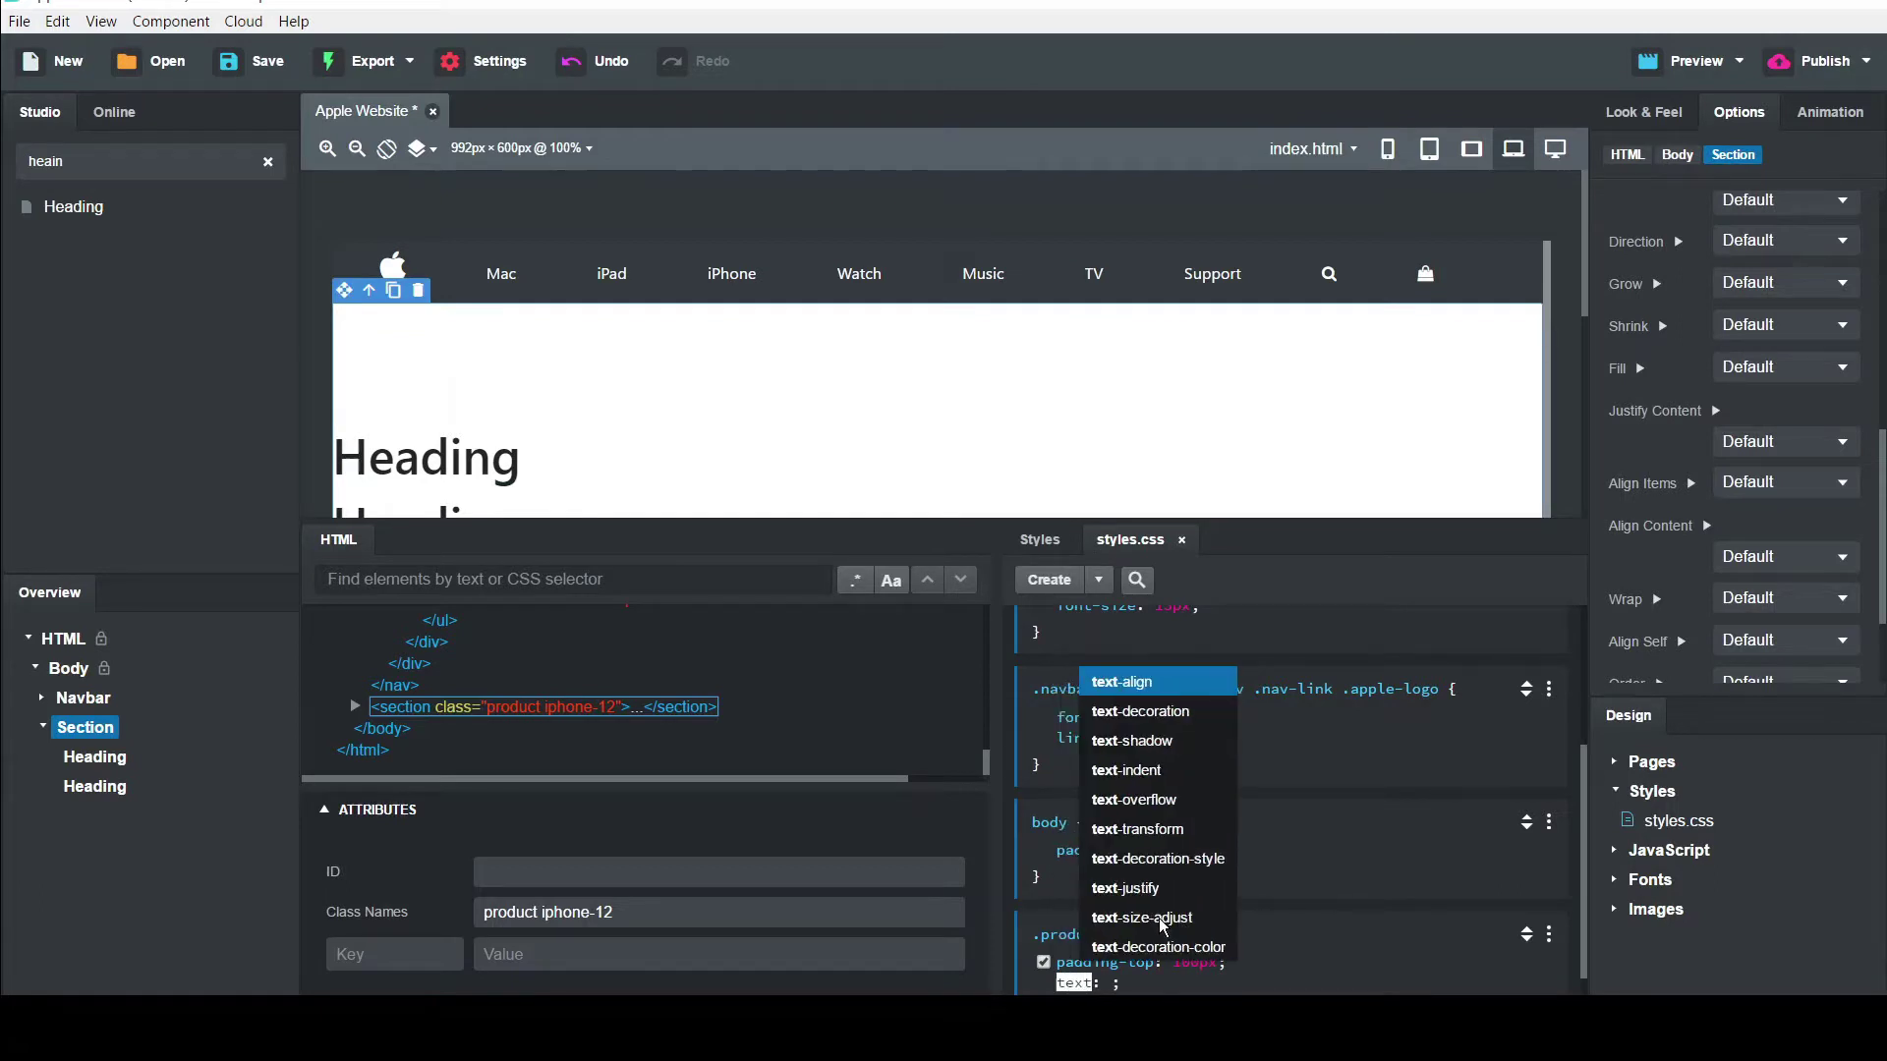
{"action": "key", "text": "Return"}
{"action": "type", "text": "cent"}
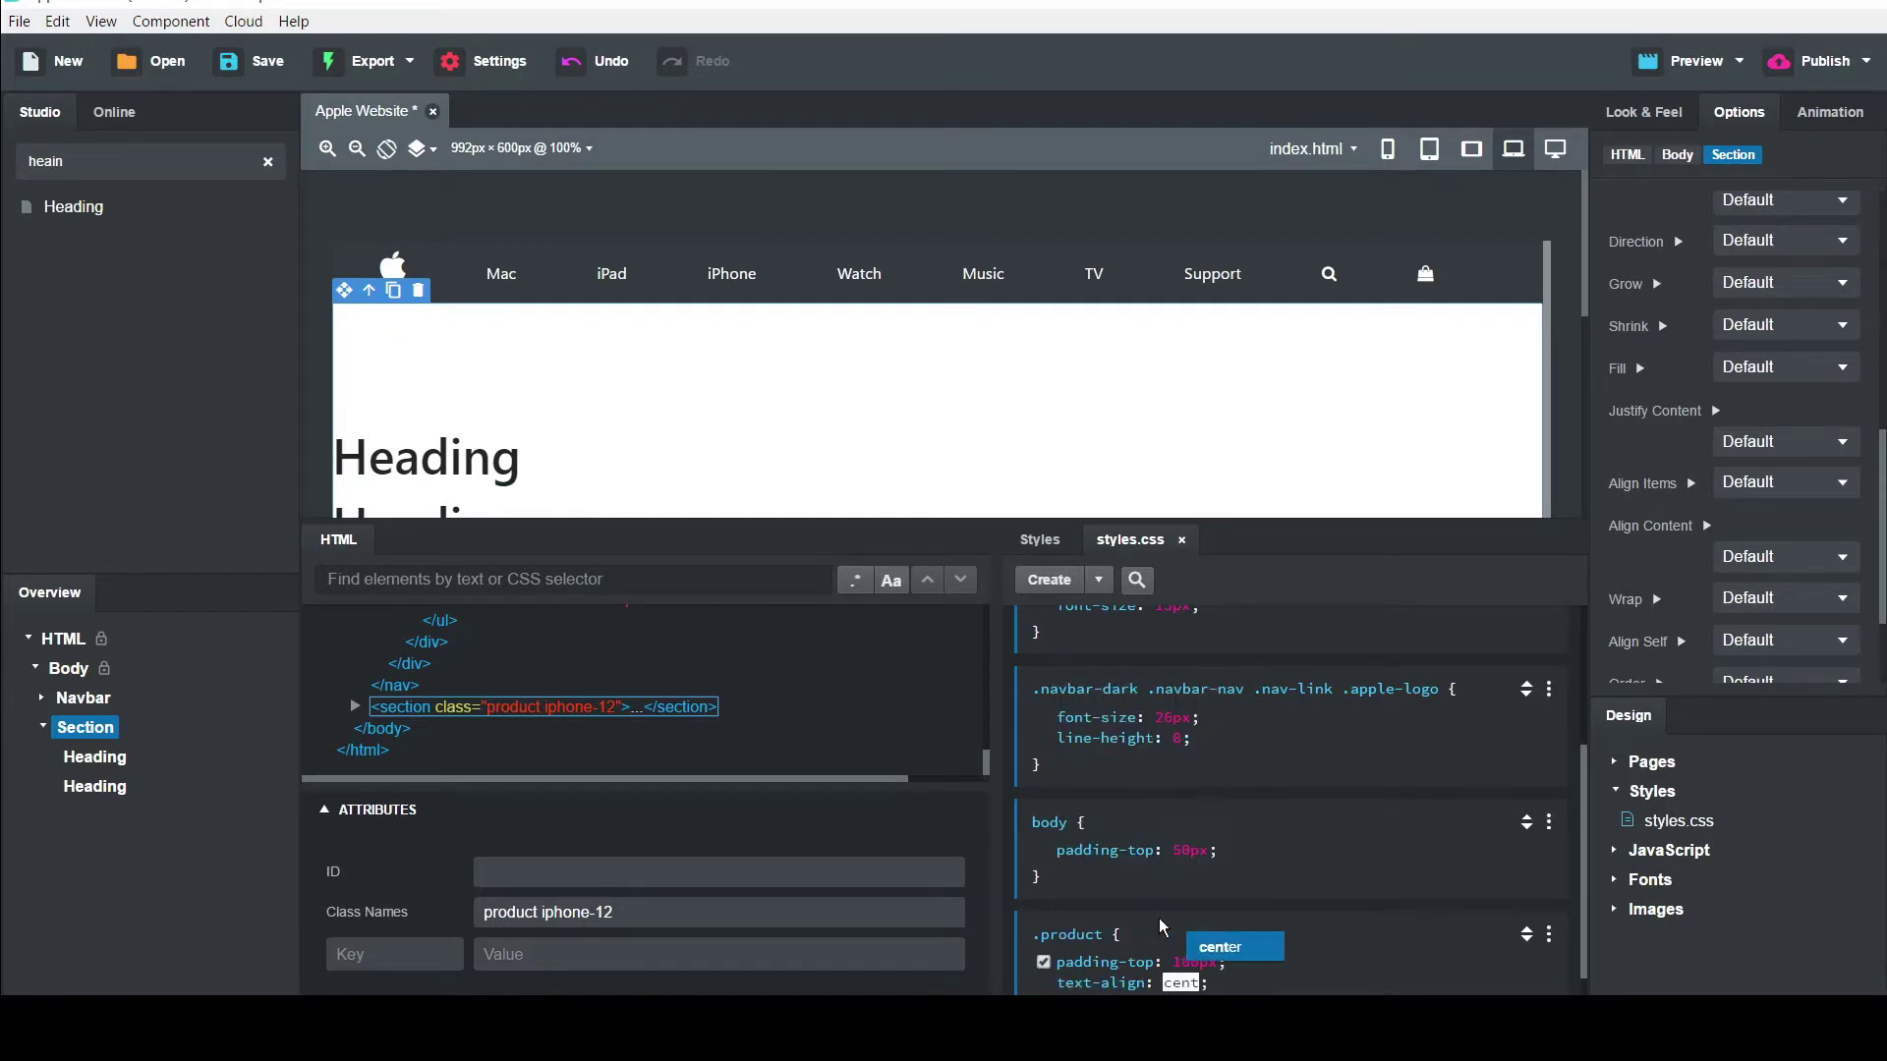
{"action": "key", "text": "Return"}
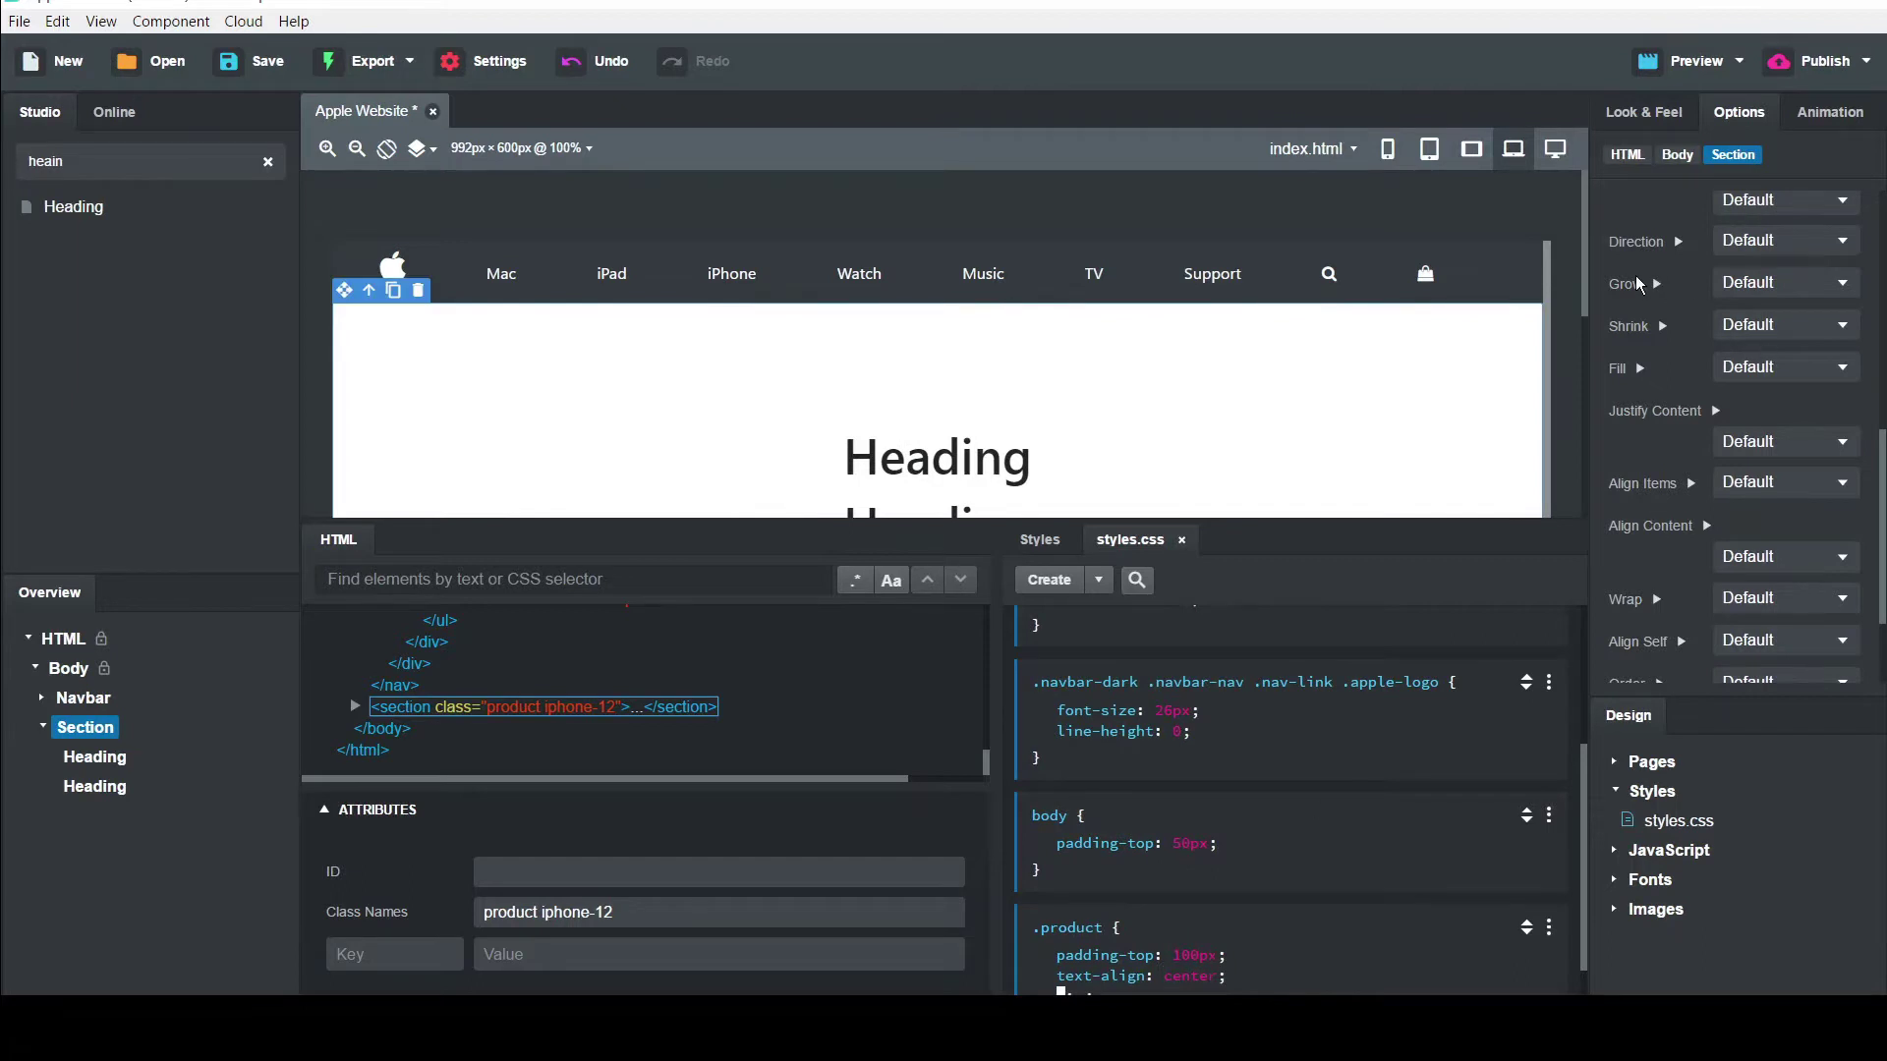
Replace the text of the first Heading in the product section with iPhone 12
{"action": "scroll", "coordinate": [1592, 320], "scroll_direction": "down", "scroll_amount": 1}
{"action": "scroll", "coordinate": [1592, 319], "scroll_direction": "down", "scroll_amount": 1}
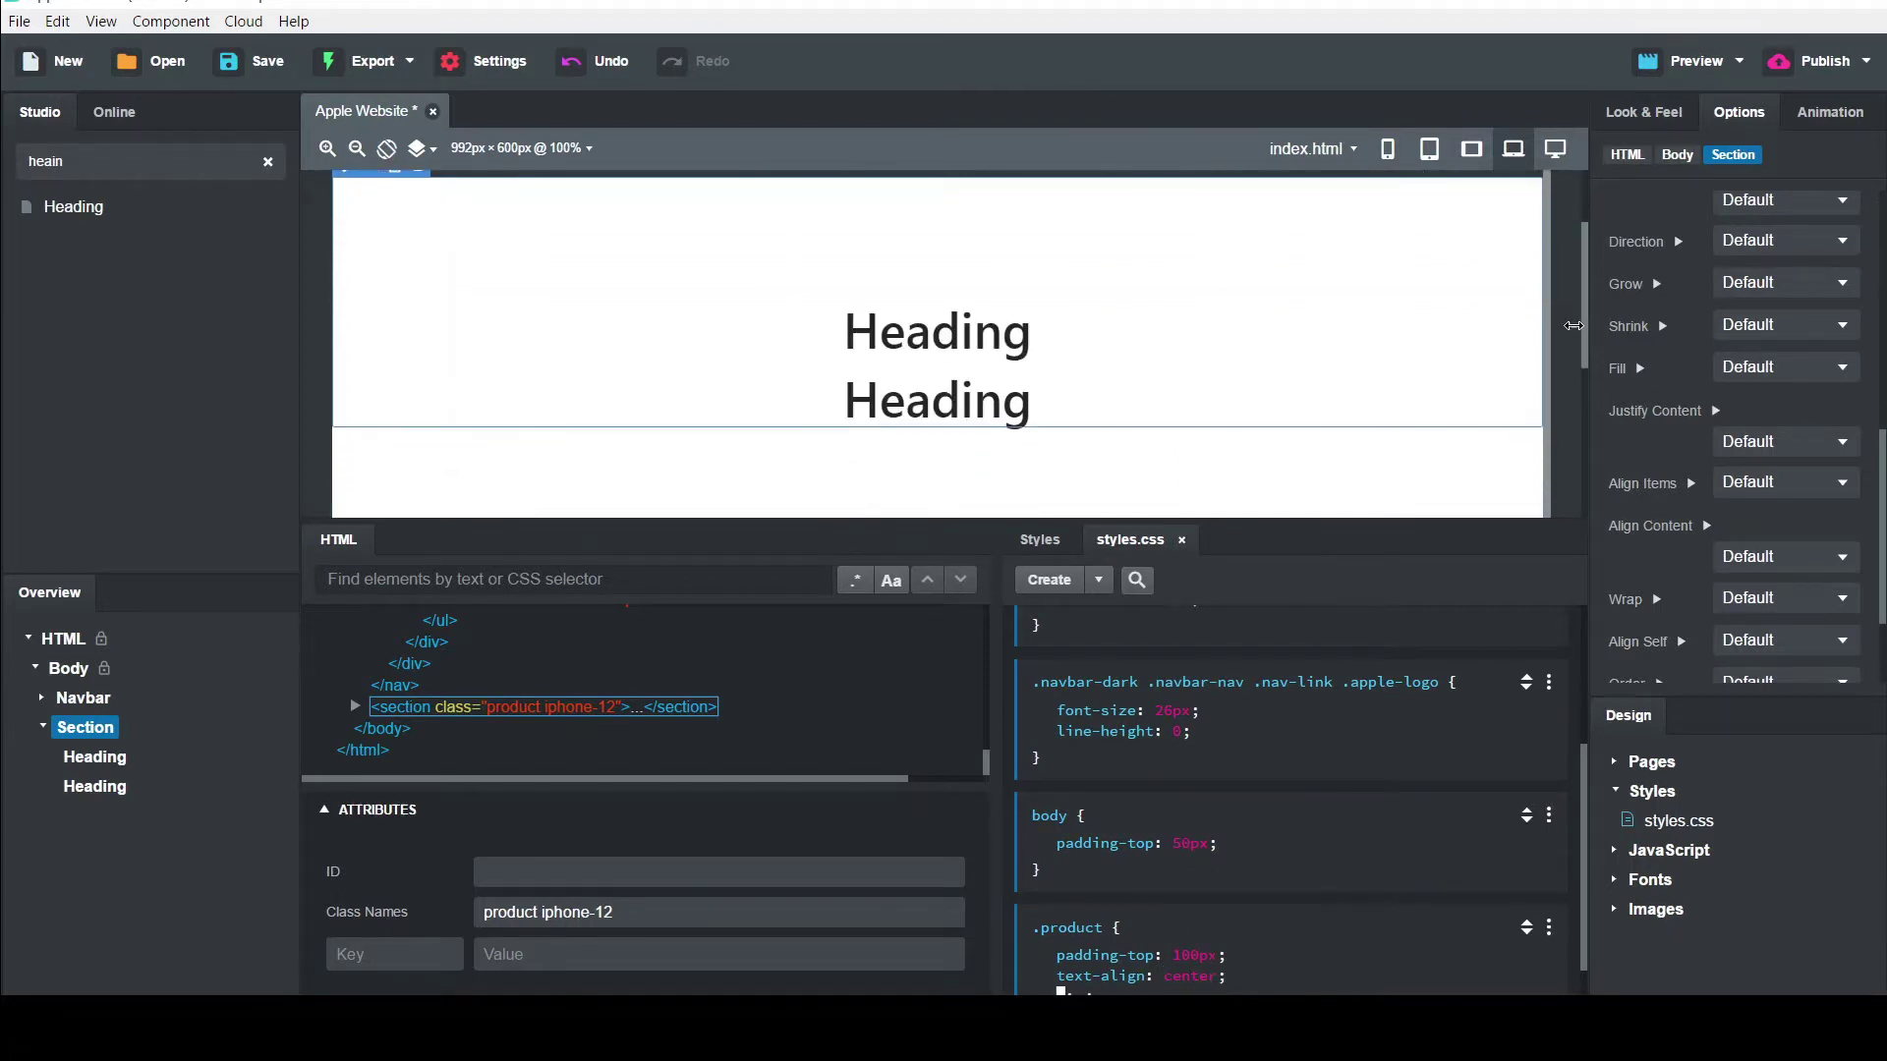
{"action": "left_click", "coordinate": [914, 355]}
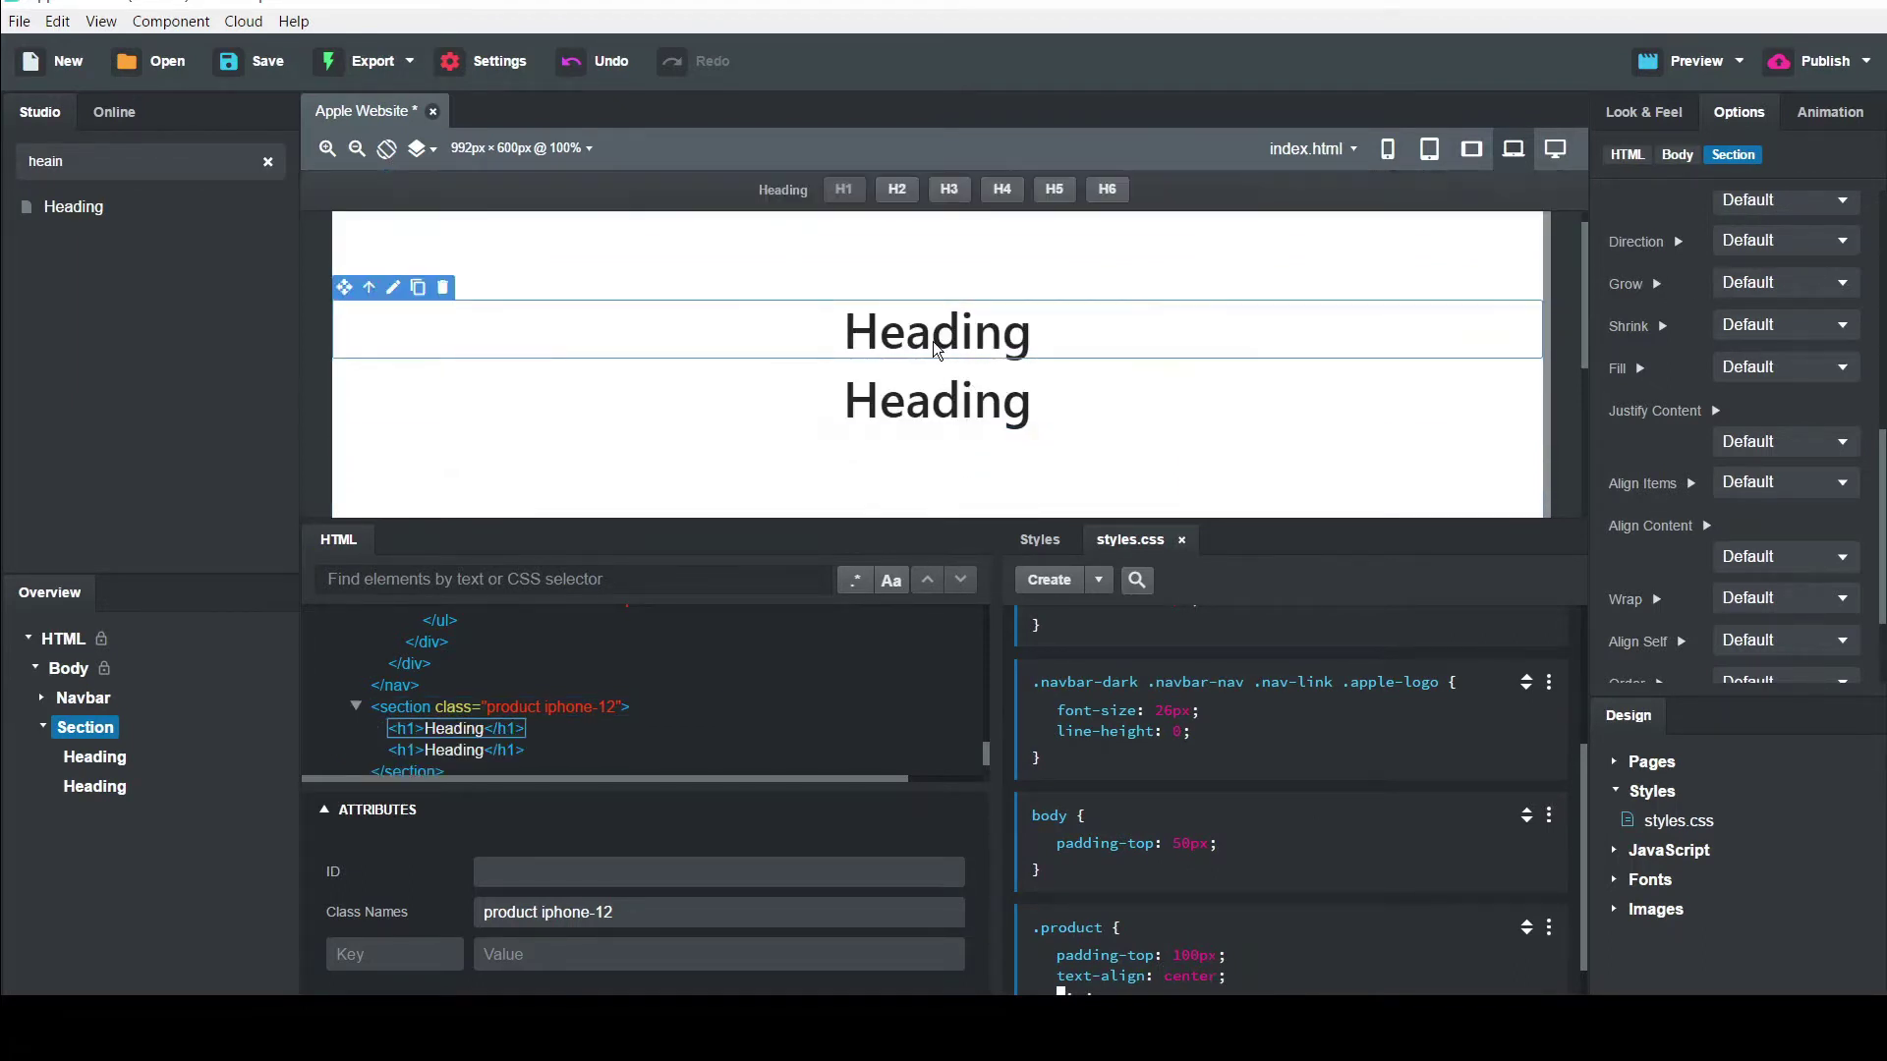
{"action": "double_click", "coordinate": [934, 344]}
{"action": "type", "text": "i"}
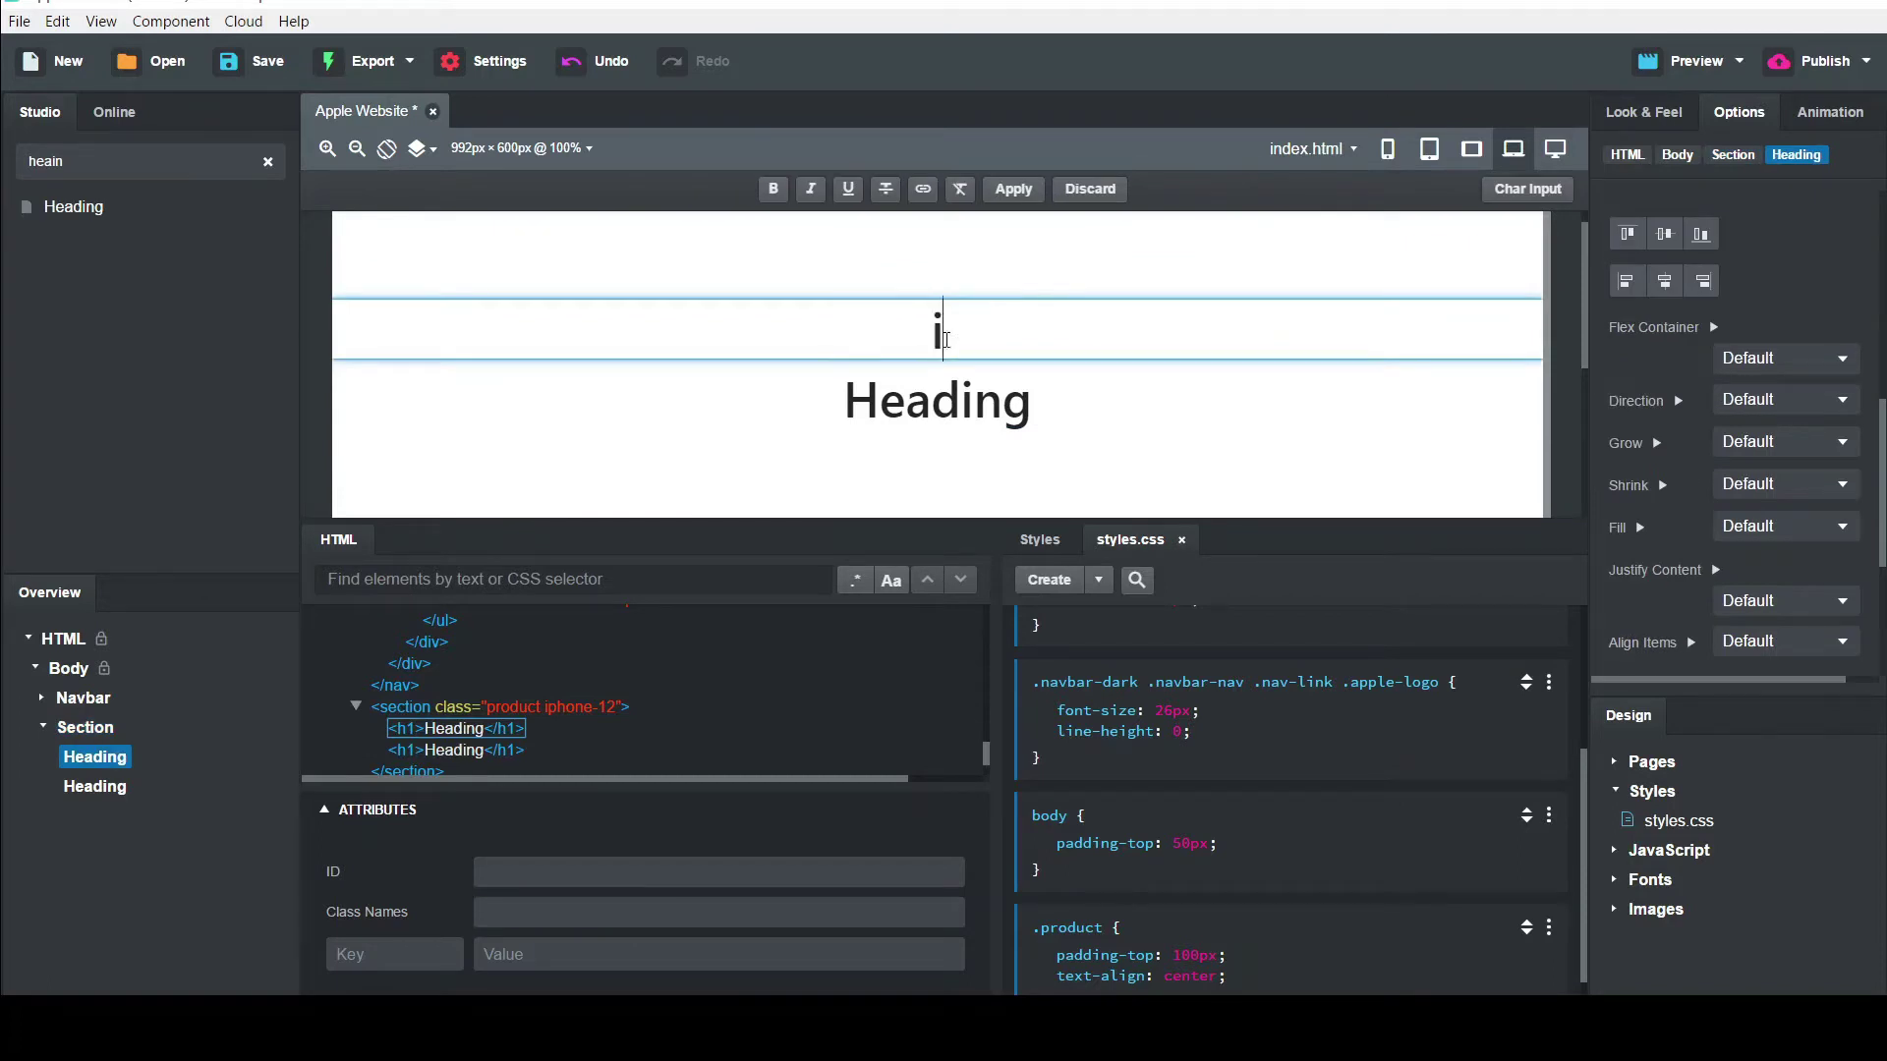
{"action": "type", "text": "Phone 12"}
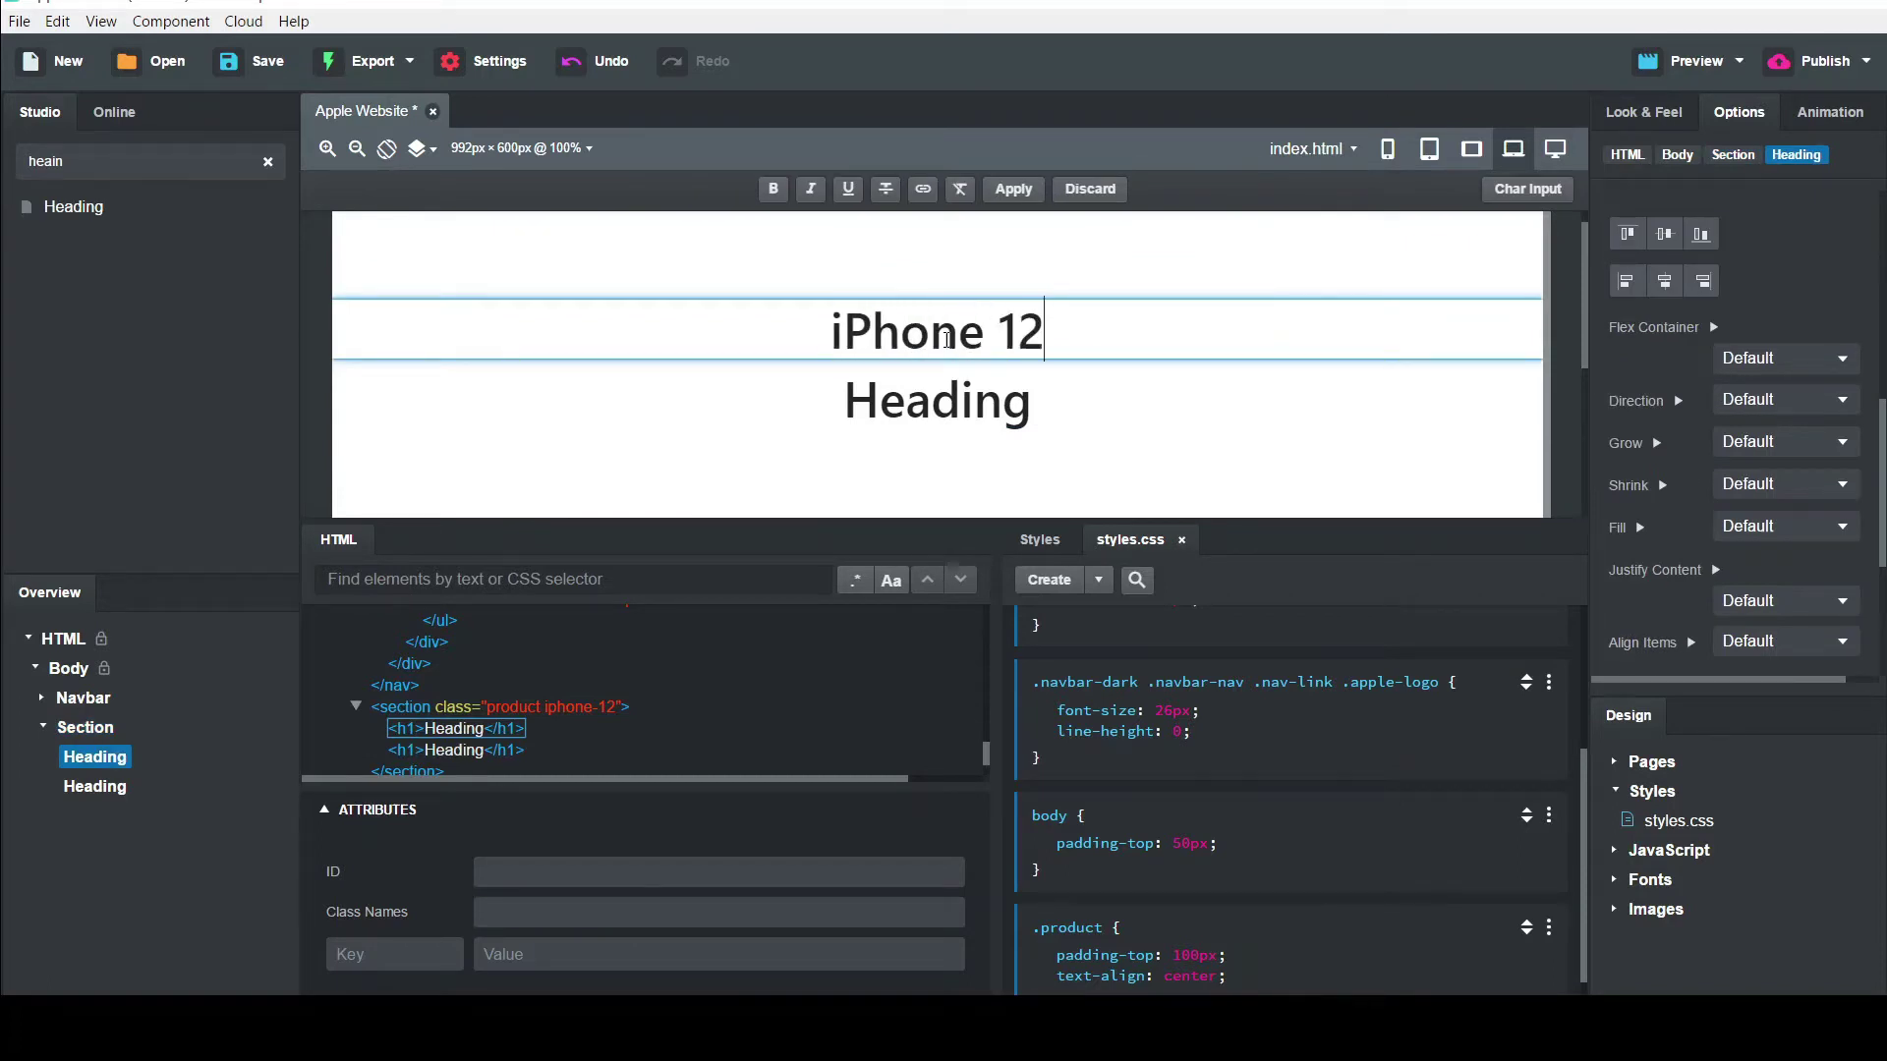
Convert the second Heading in the section to H2 and replace its text with "Blast past fast."
{"action": "left_click", "coordinate": [929, 406]}
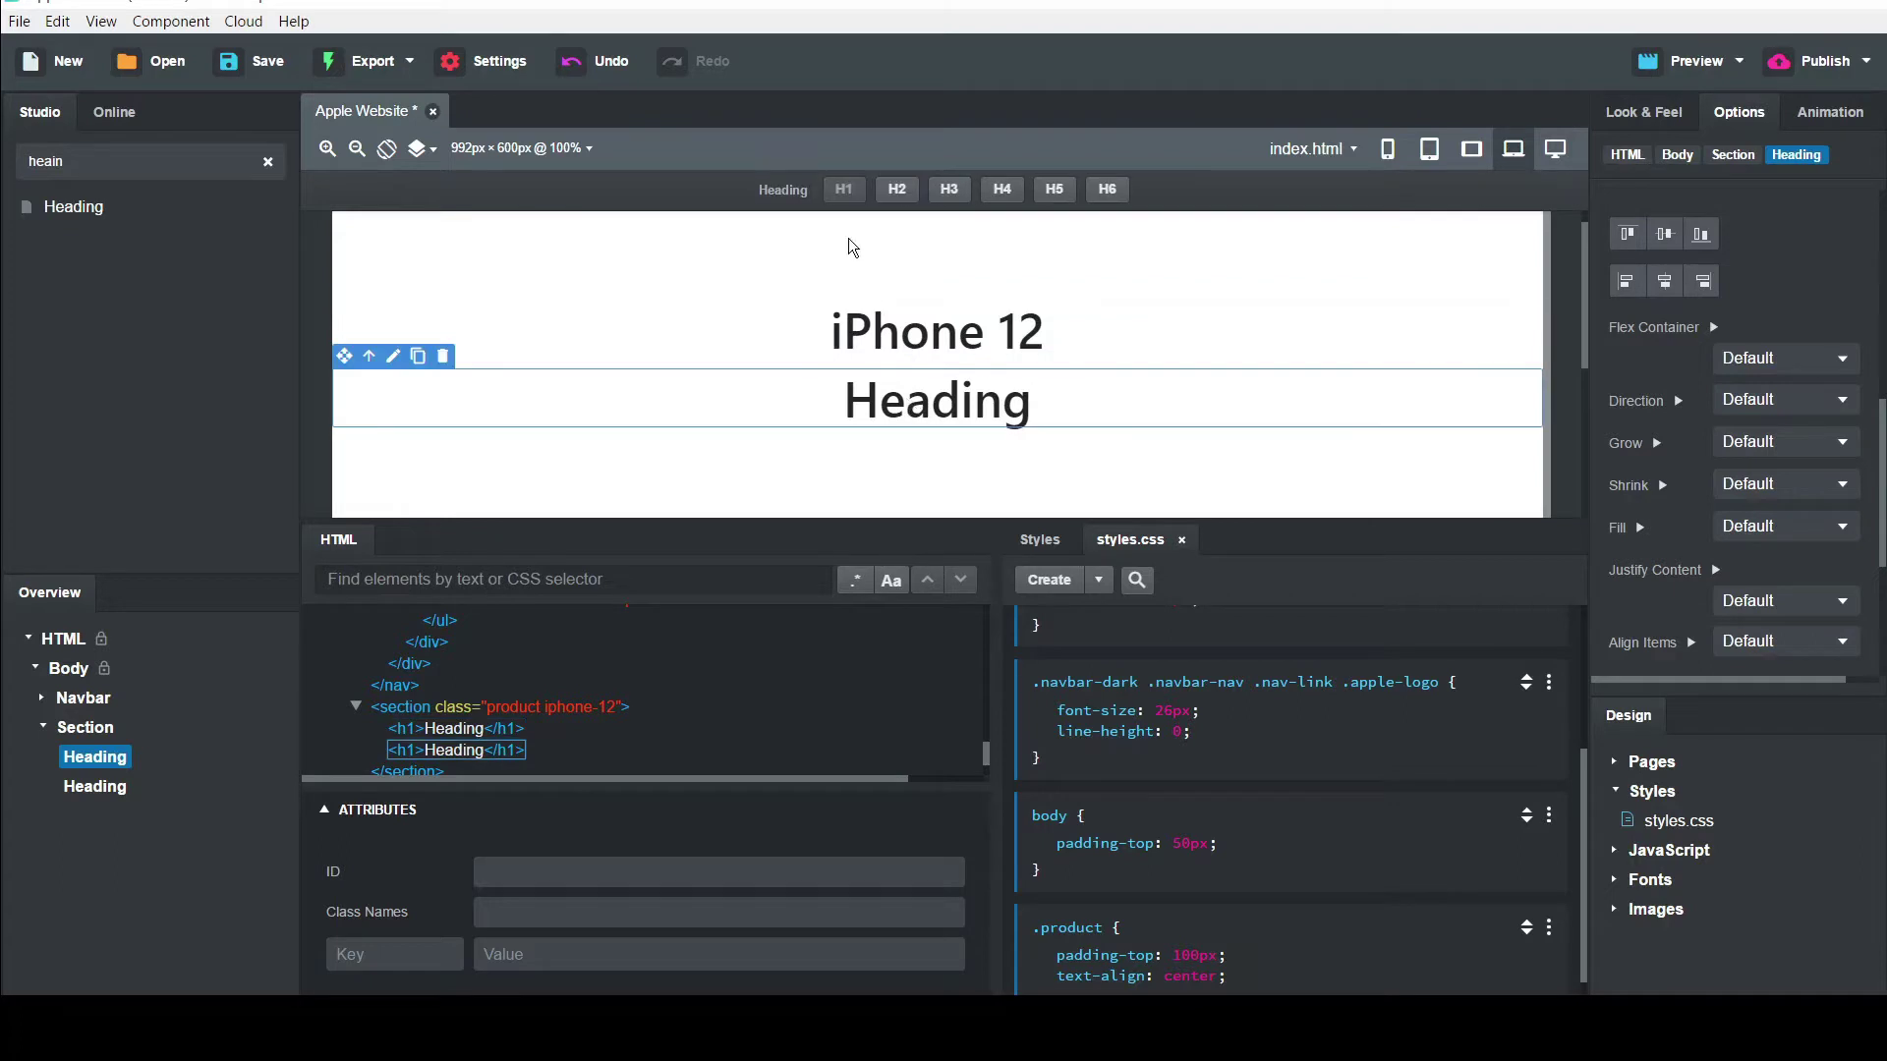
{"action": "left_click", "coordinate": [902, 189]}
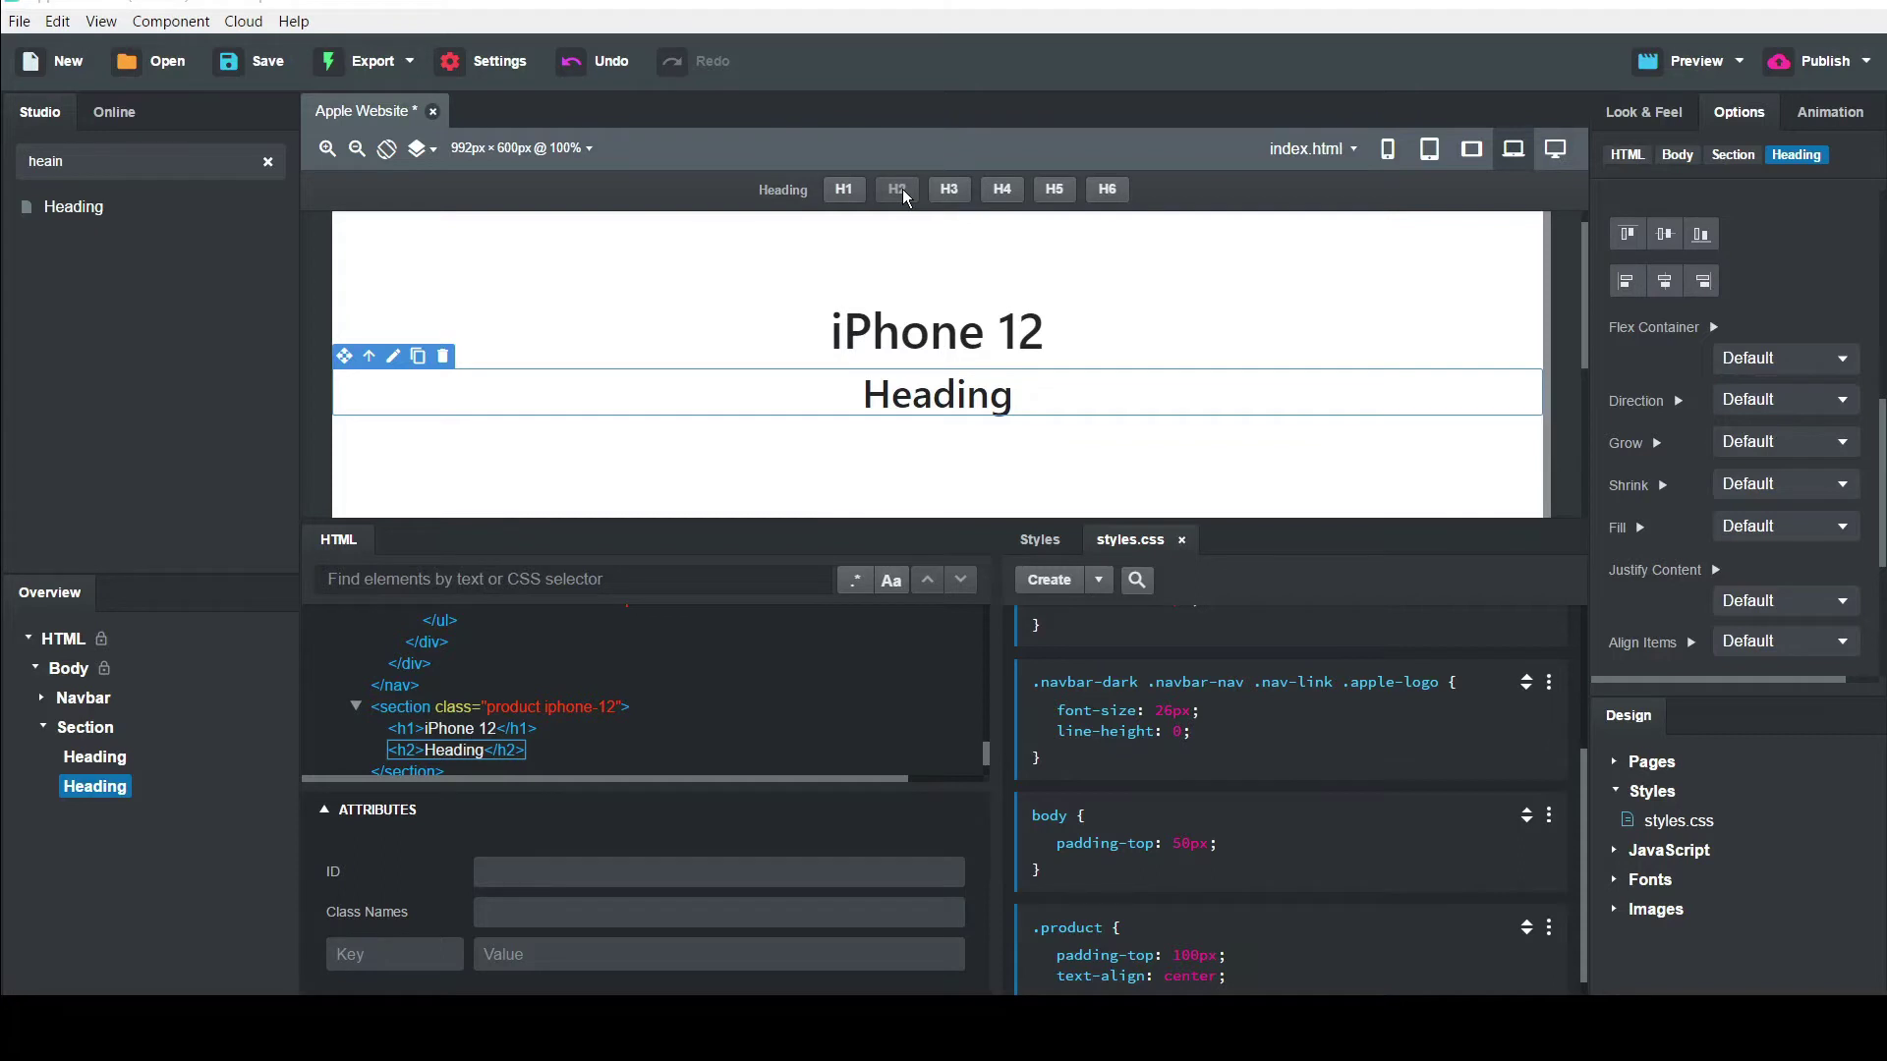
{"action": "double_click", "coordinate": [972, 397]}
{"action": "type", "text": "Bla"}
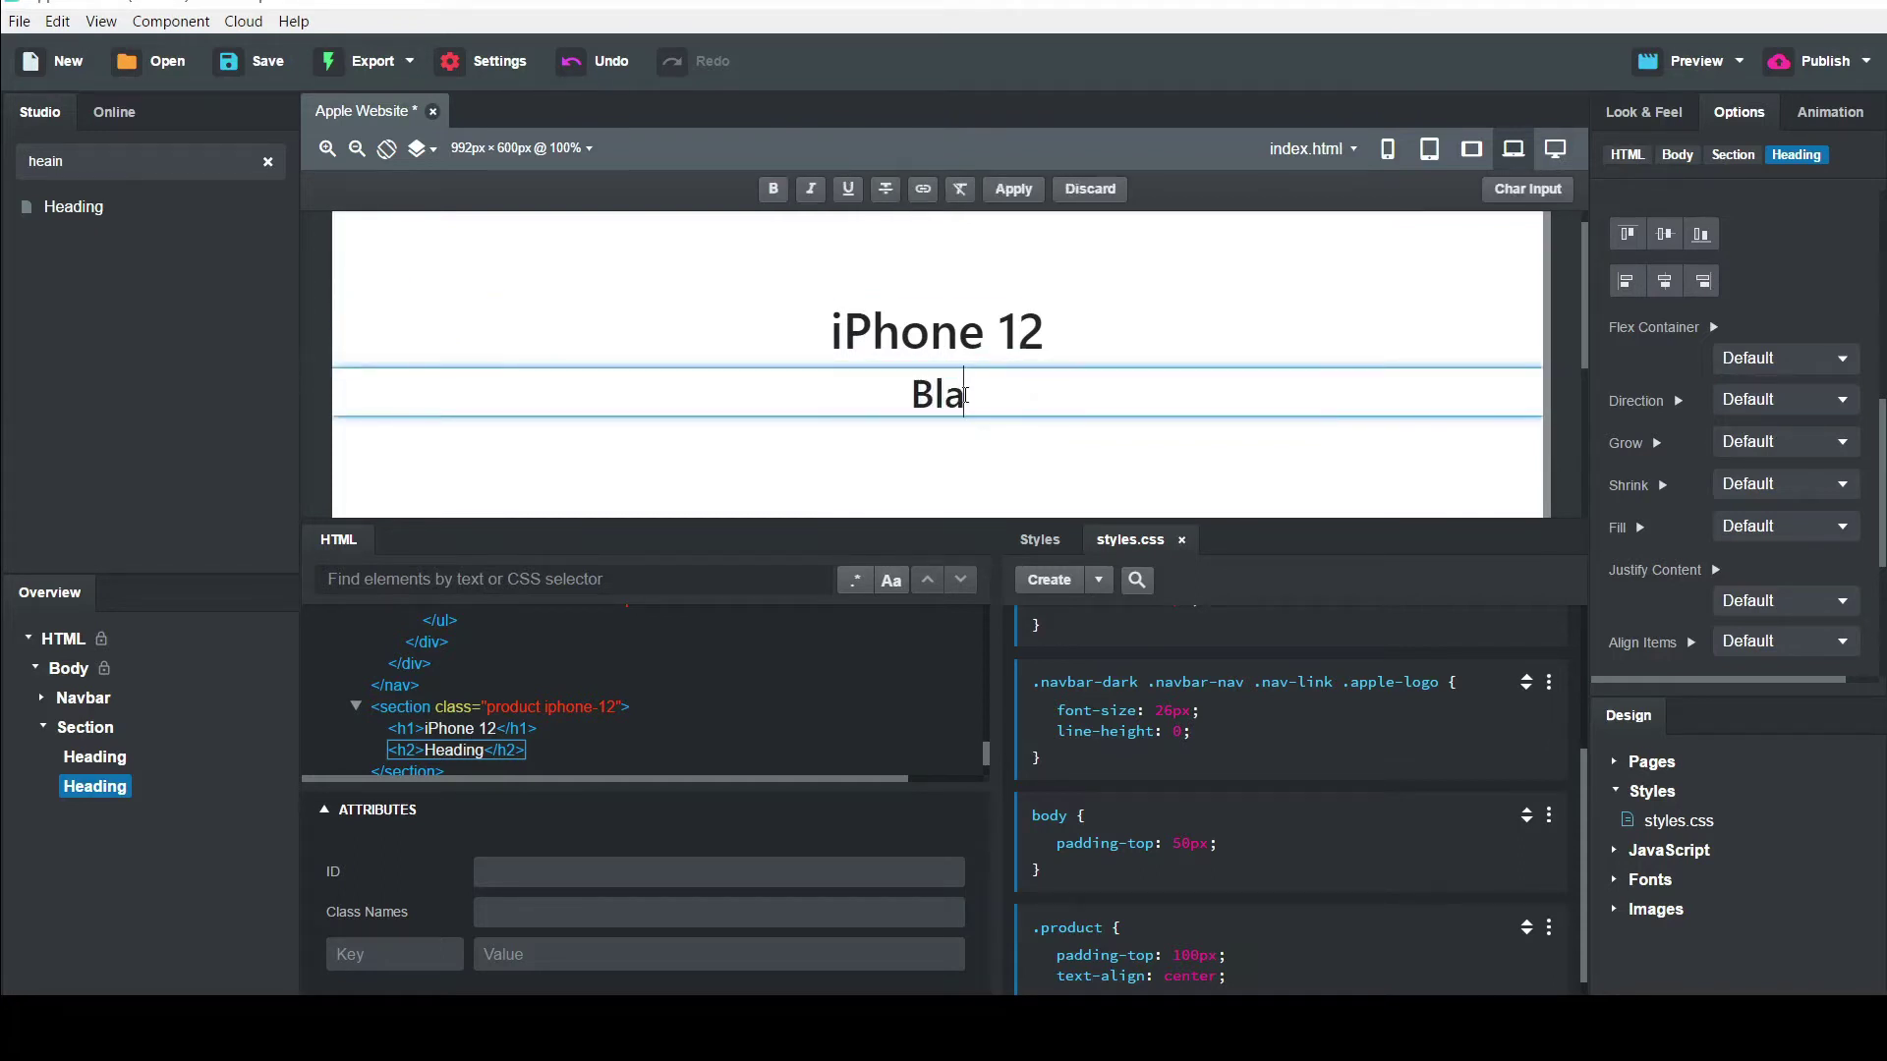
{"action": "type", "text": "st past "}
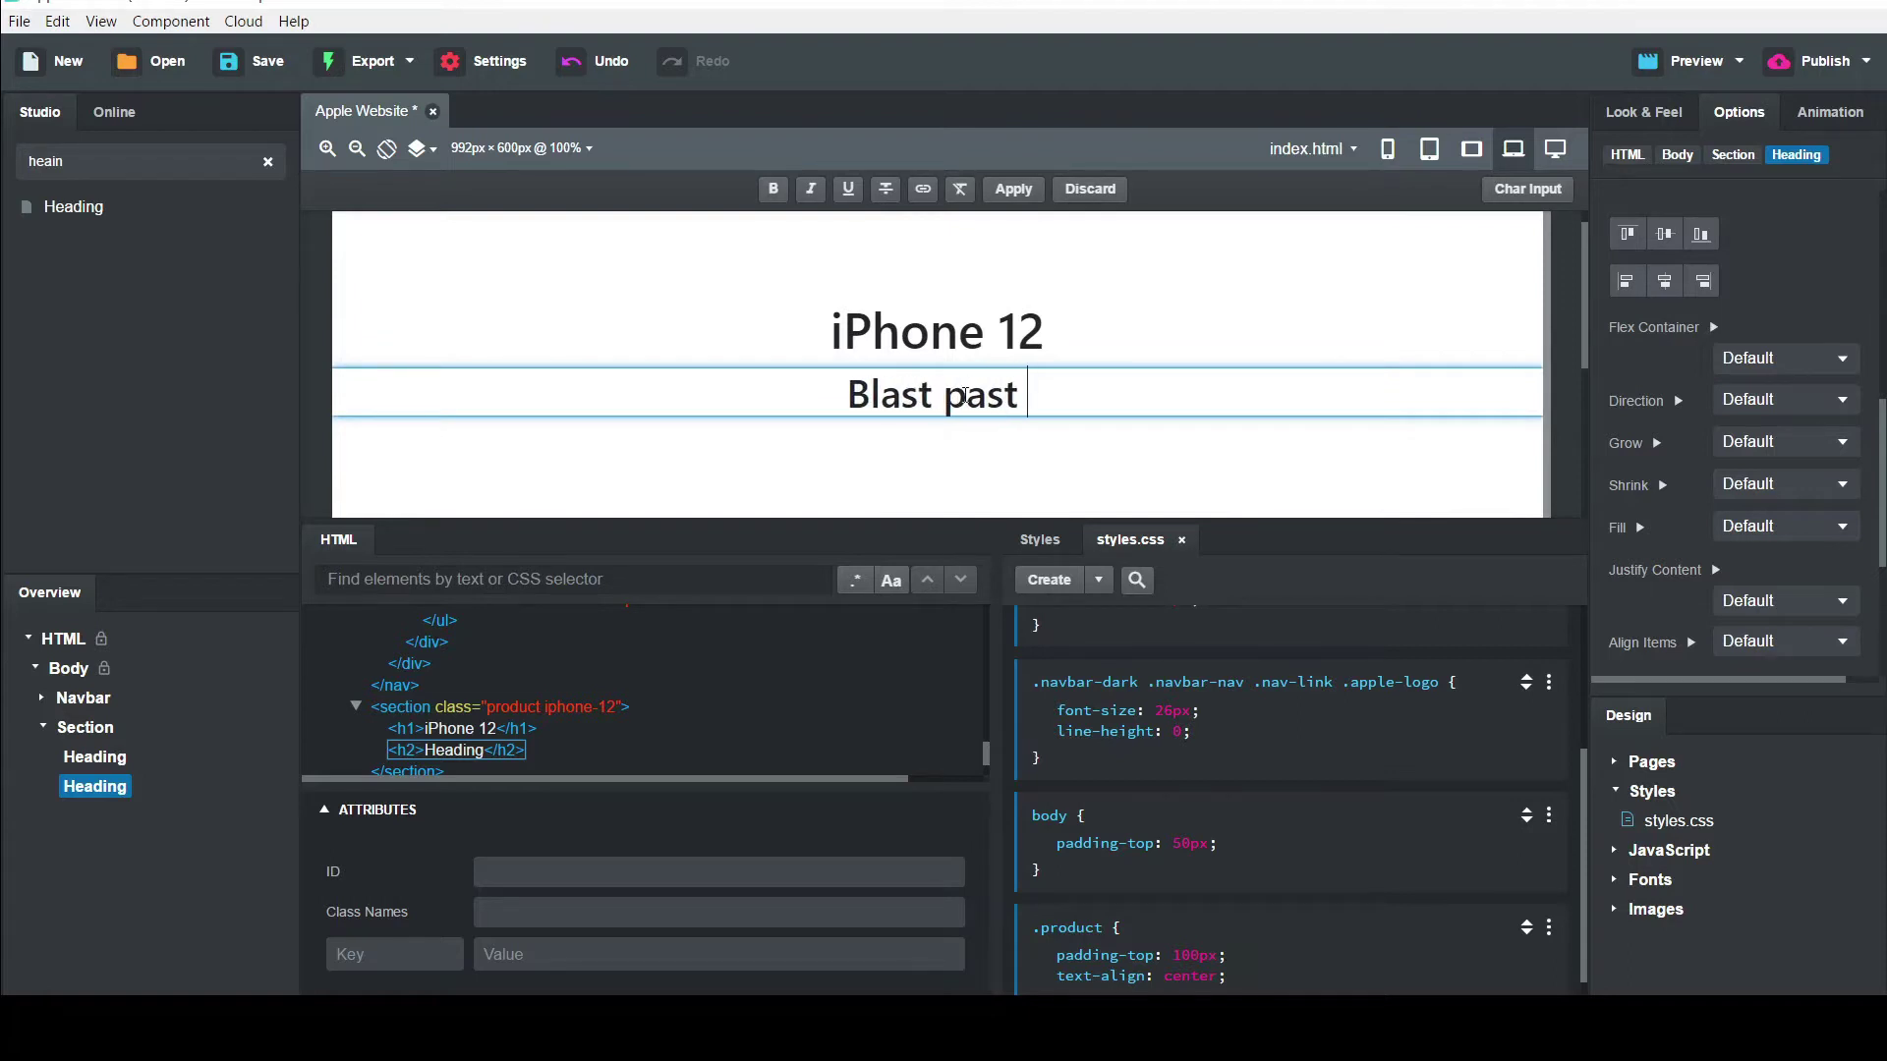
{"action": "type", "text": "fast."}
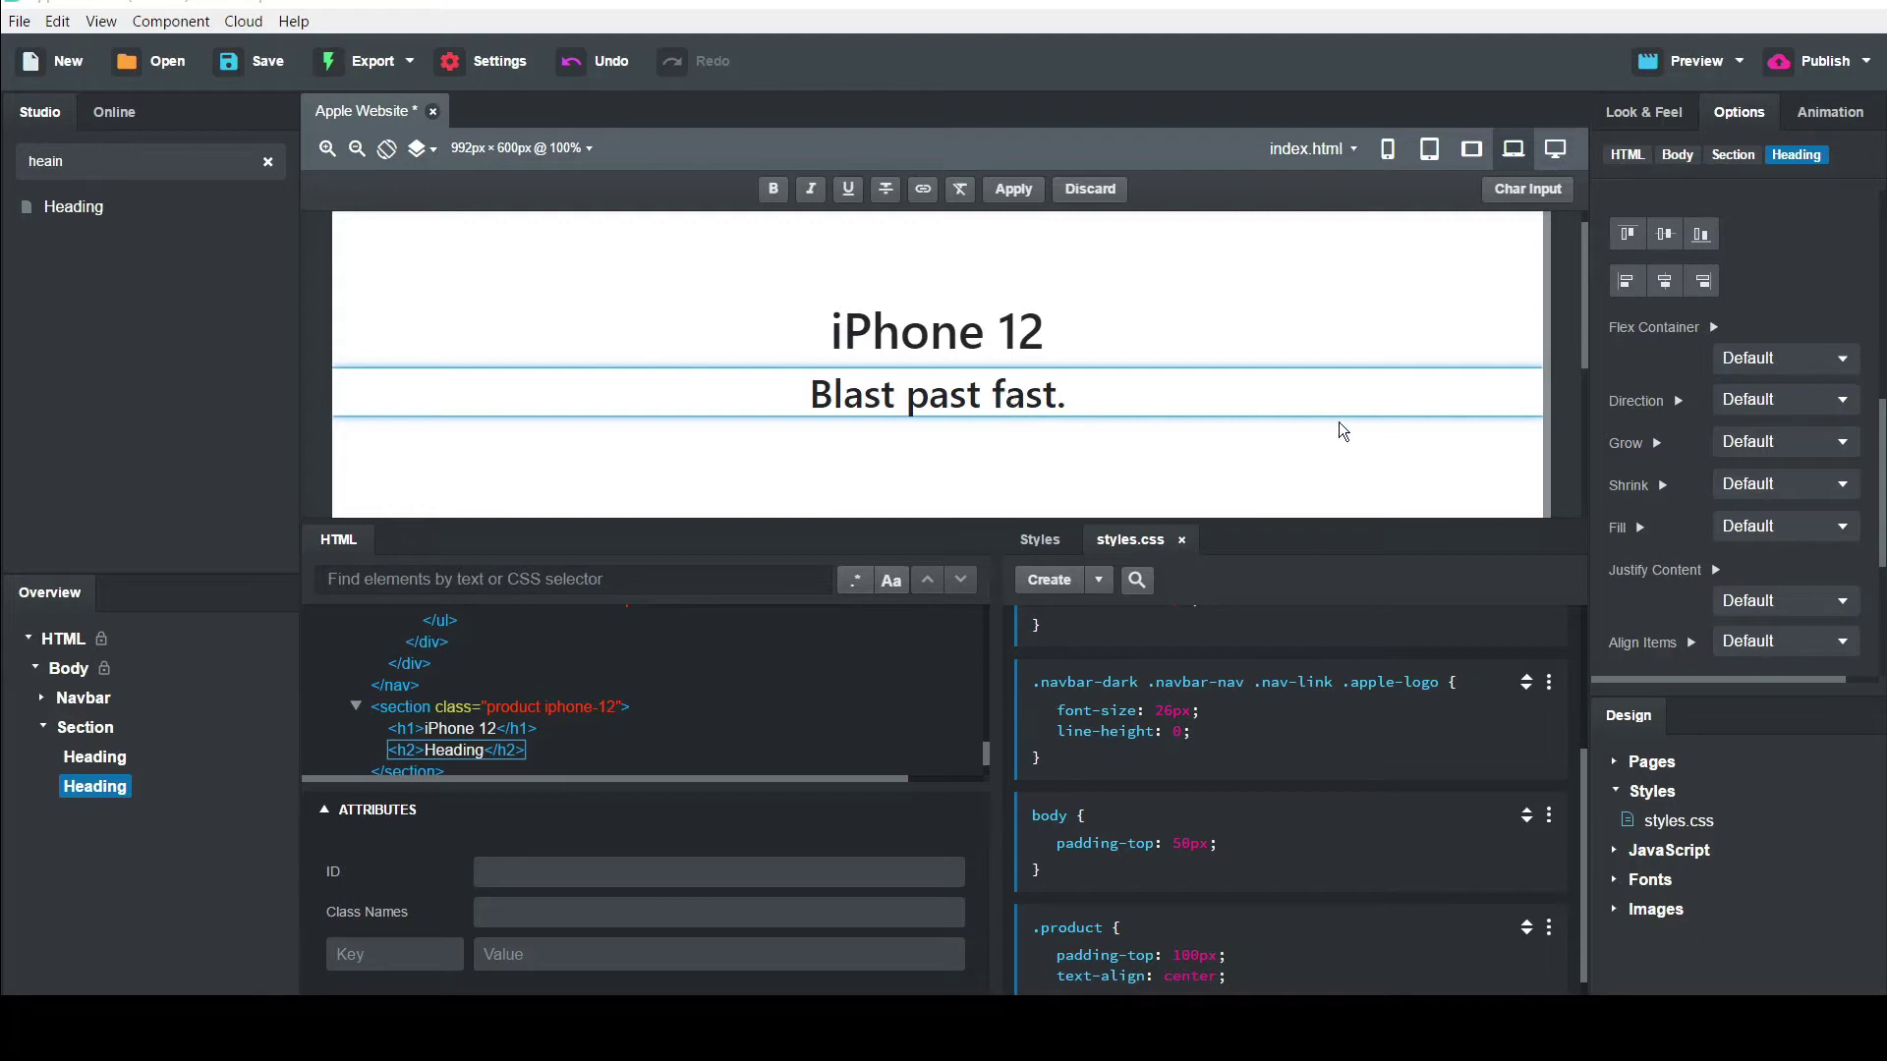
{"action": "left_click", "coordinate": [1187, 444]}
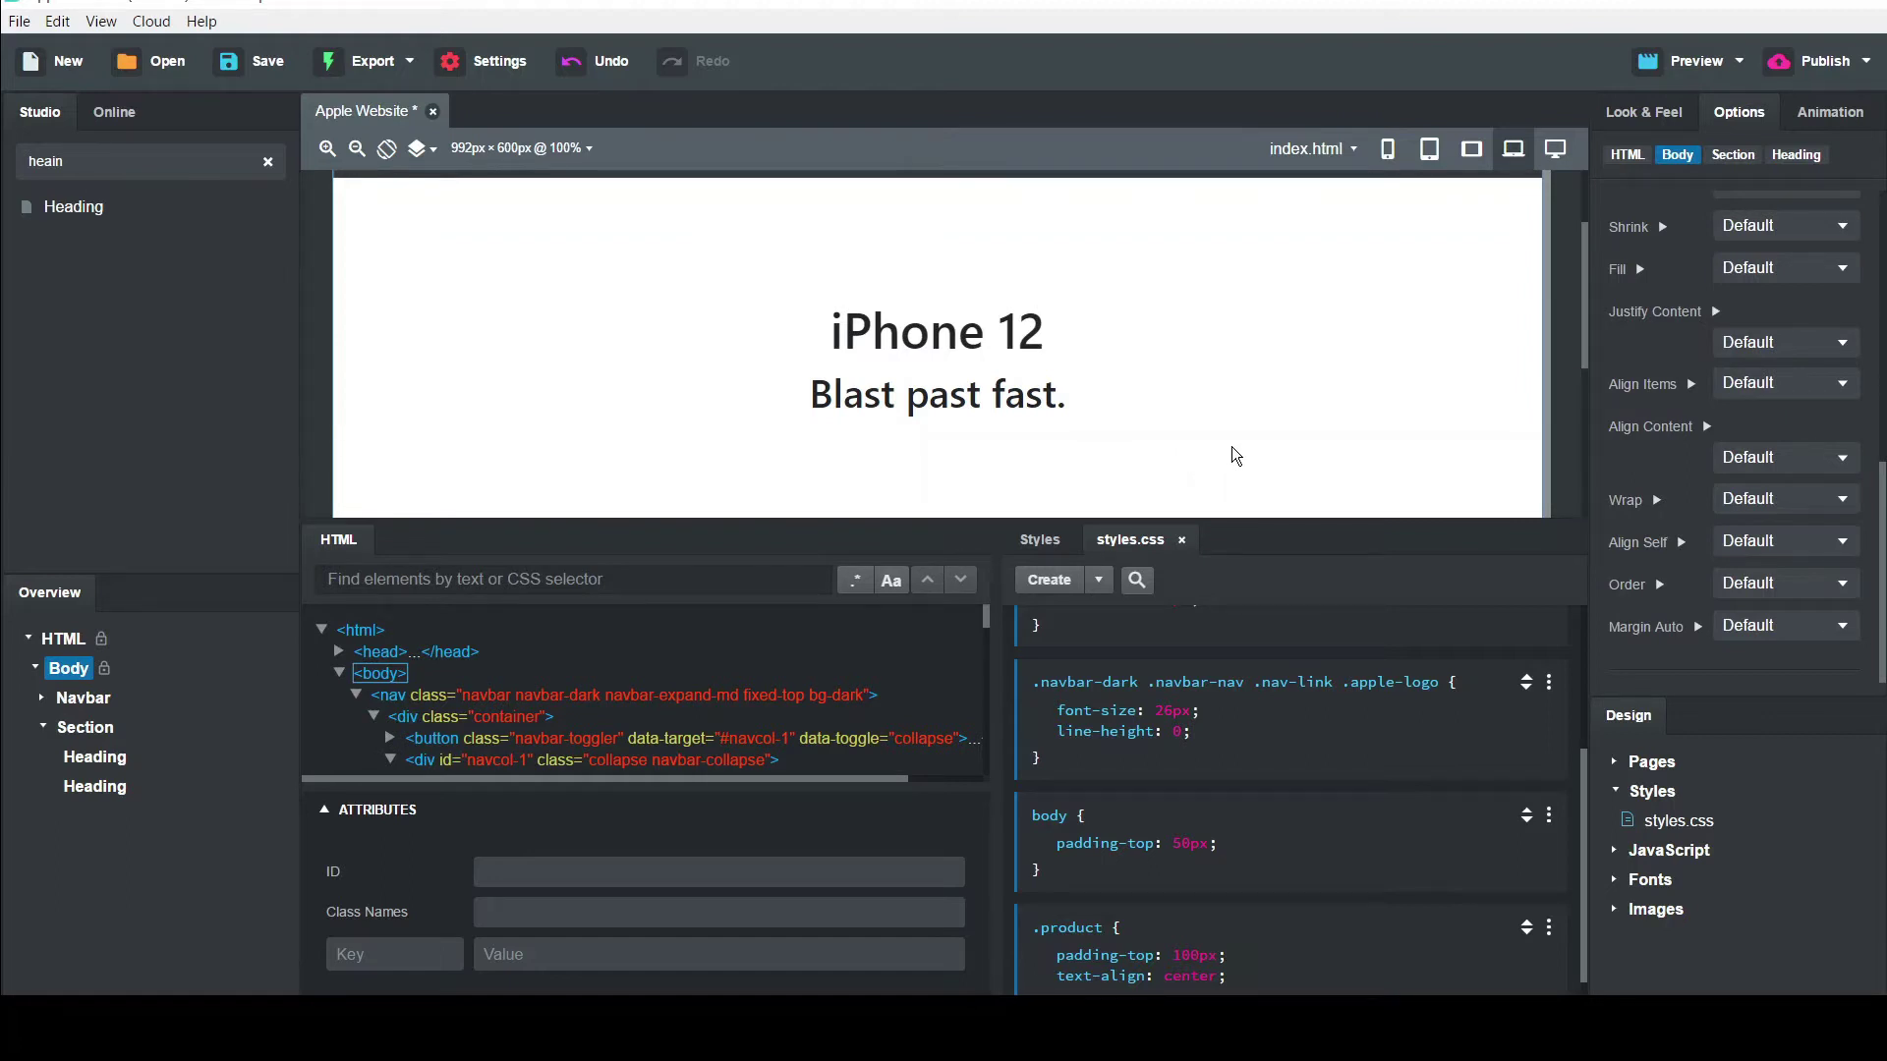
Create a CSS rule with the selector .product .h1 in styles.css and a font-size of 56px
{"action": "left_click", "coordinate": [929, 331]}
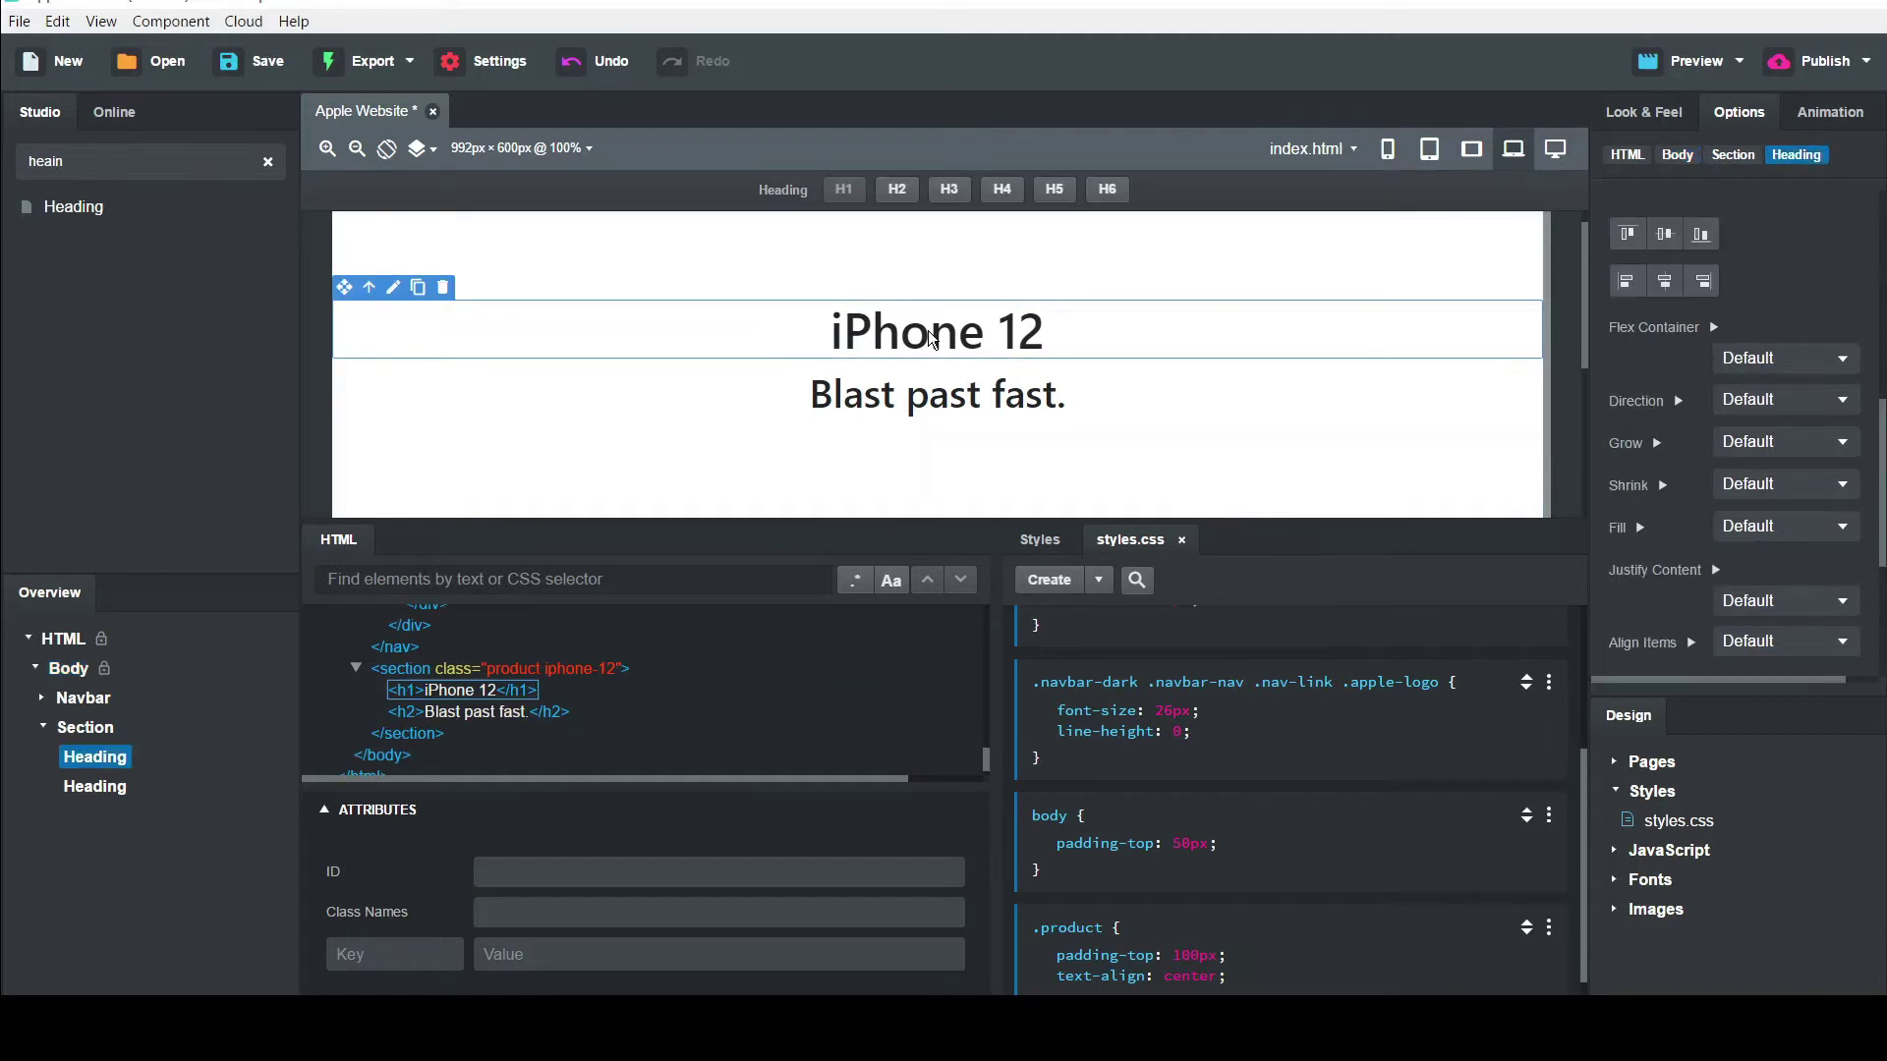
{"action": "left_click", "coordinate": [1049, 581]}
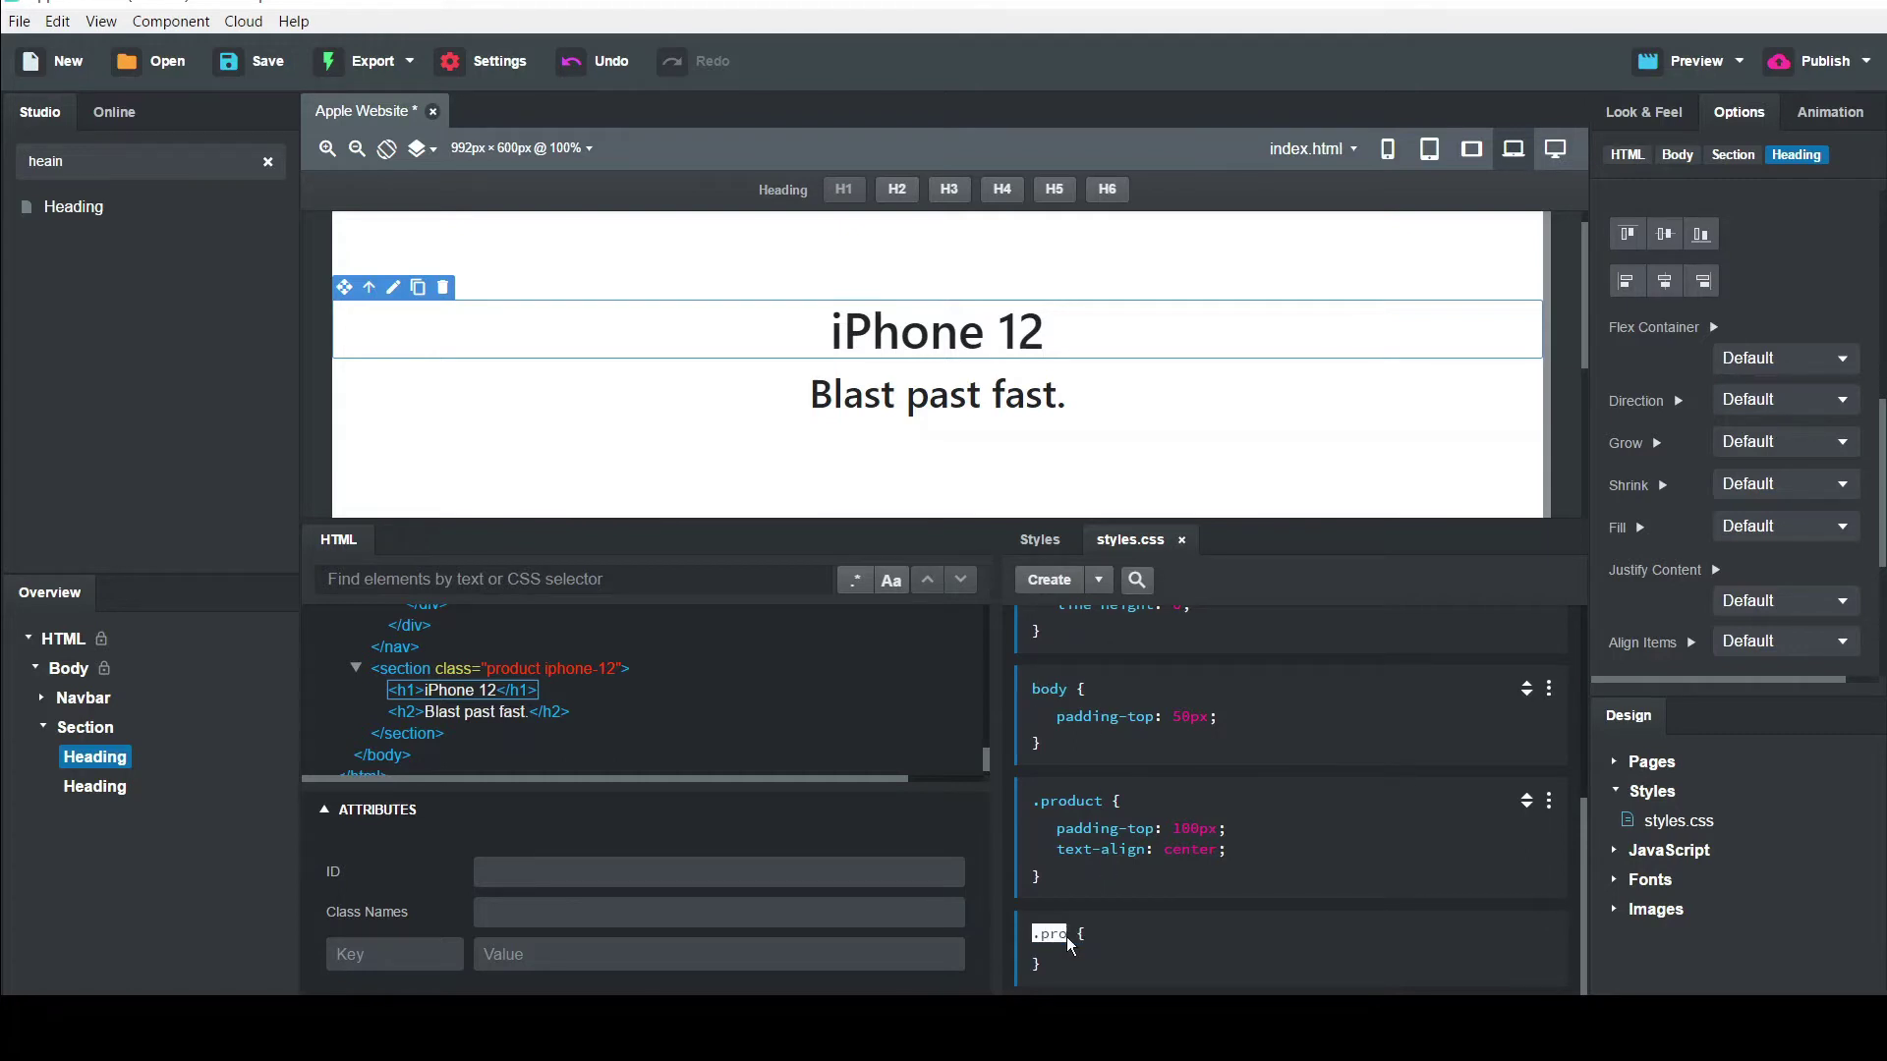
{"action": "type", "text": ".product .h1"}
{"action": "key", "text": "Return"}
{"action": "type", "text": "fontsi"}
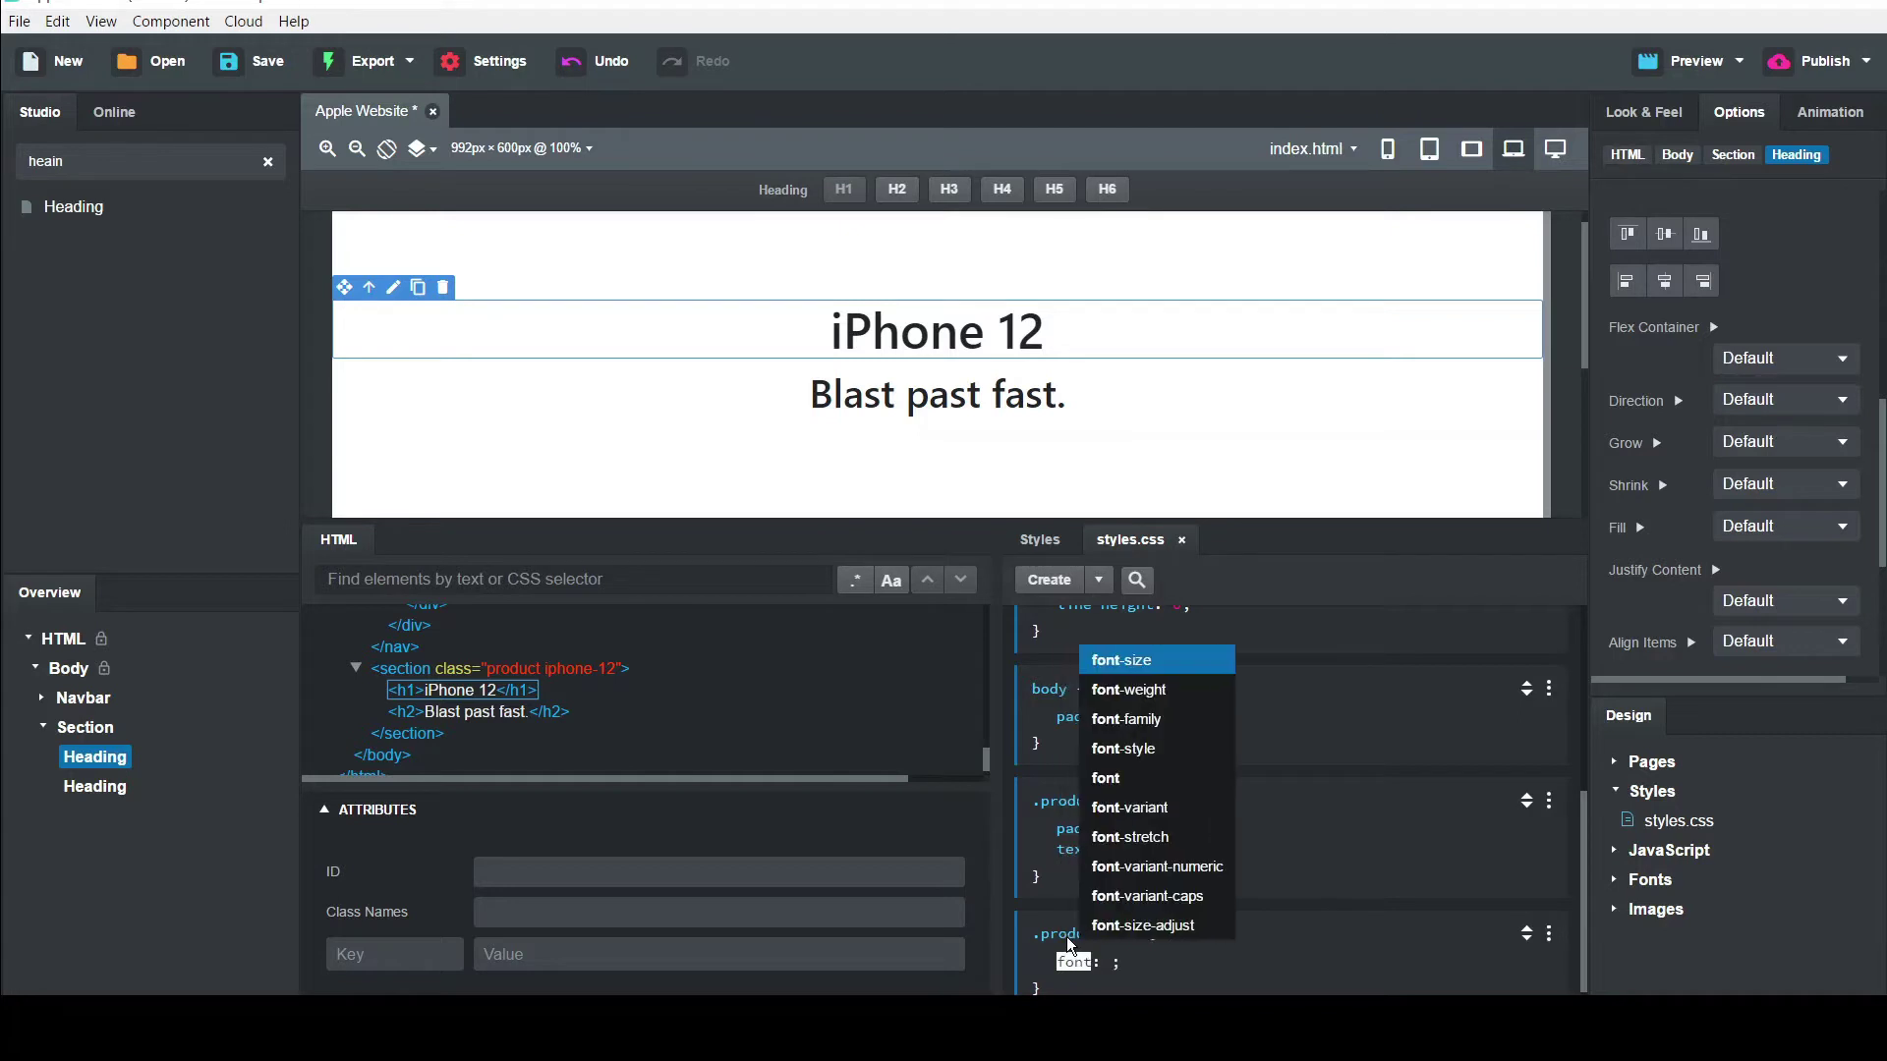
{"action": "key", "text": "Return"}
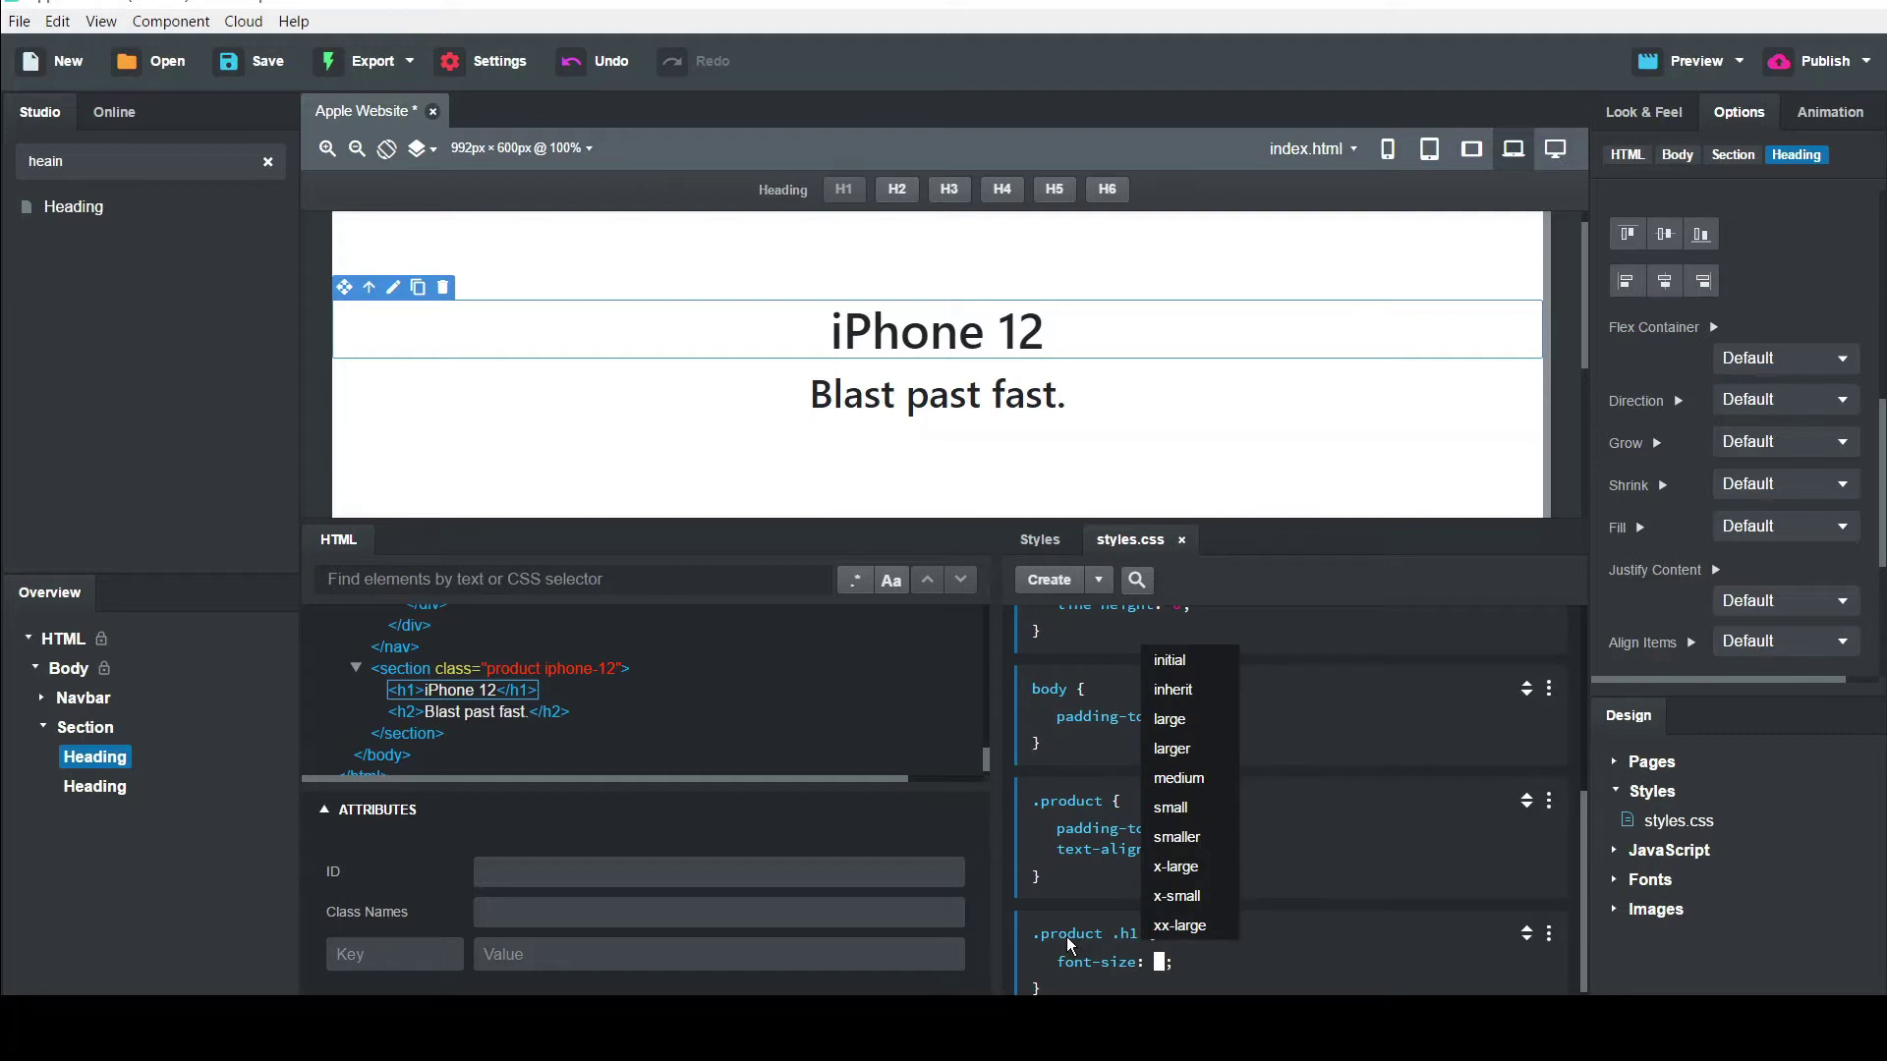
{"action": "type", "text": "56"}
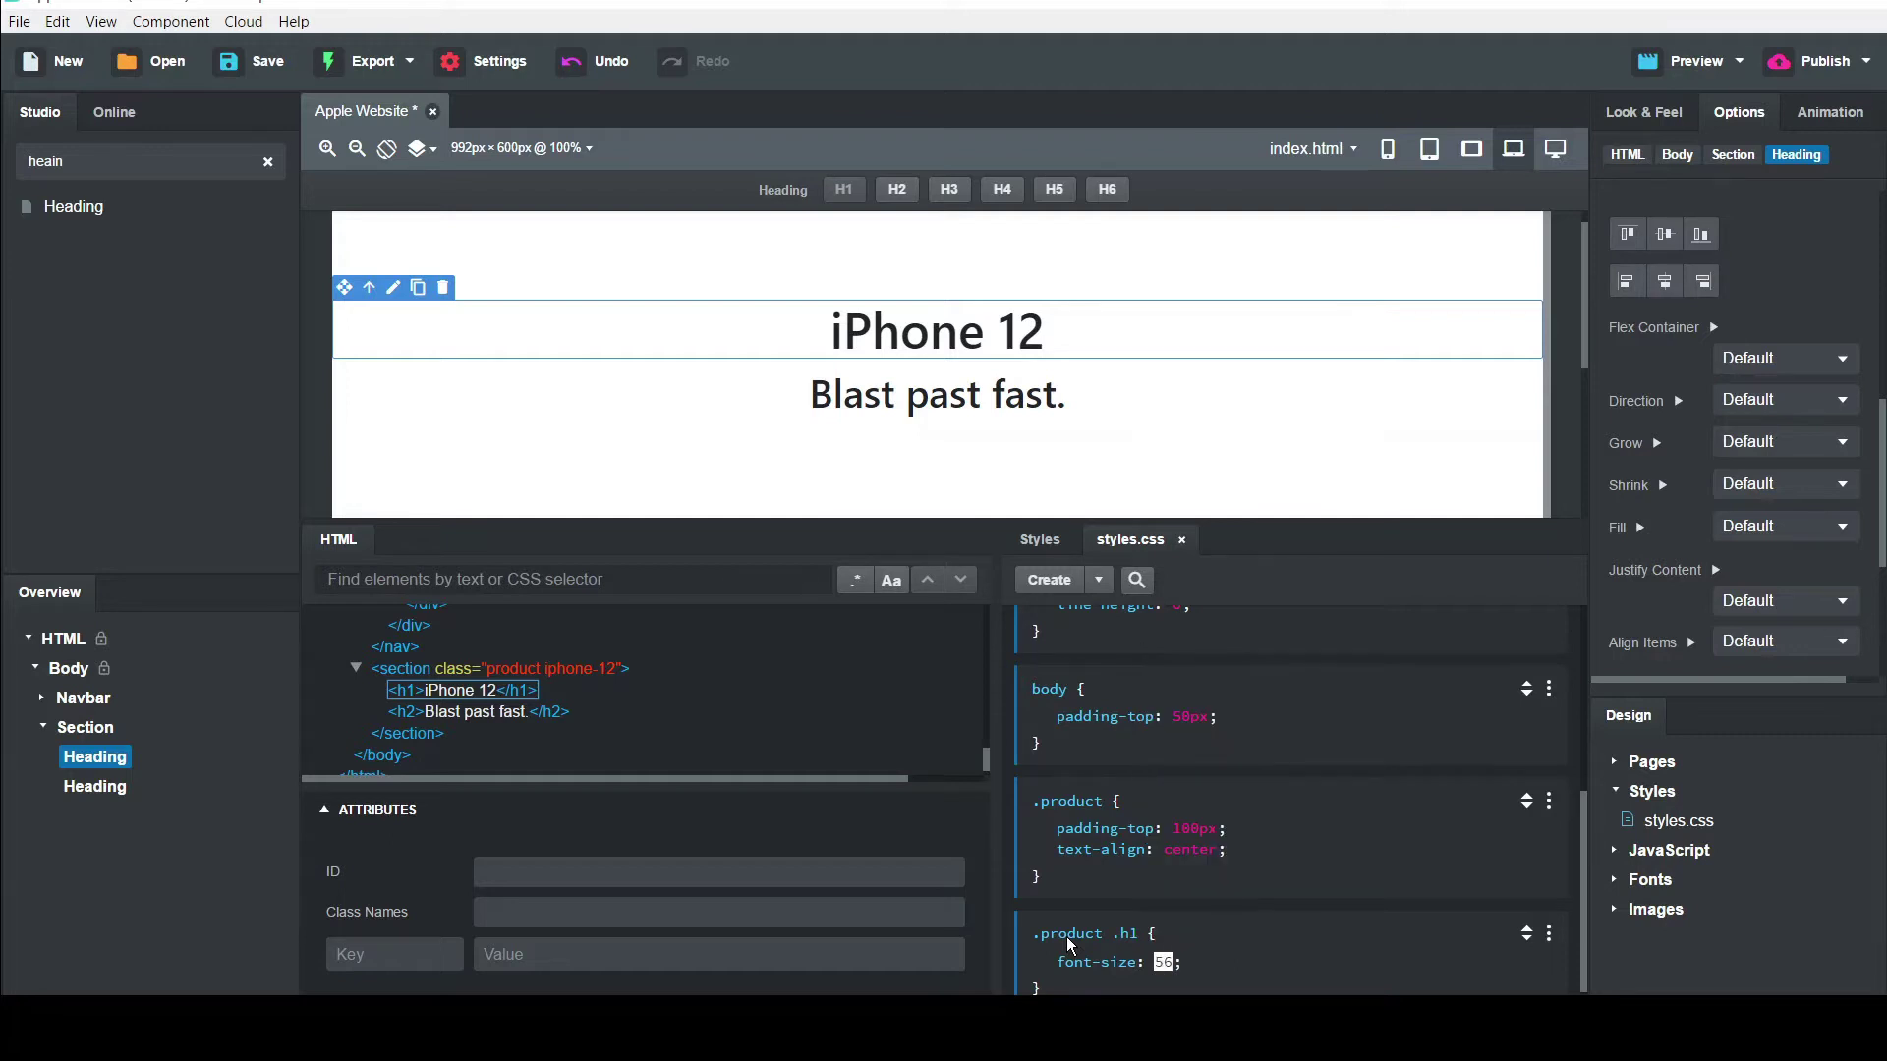
{"action": "type", "text": "px"}
{"action": "key", "text": "Return"}
Add a font-weight of bold to the .product .h1 rule
{"action": "type", "text": "font"}
{"action": "key", "text": "Down"}
{"action": "key", "text": "Down"}
{"action": "key", "text": "Down"}
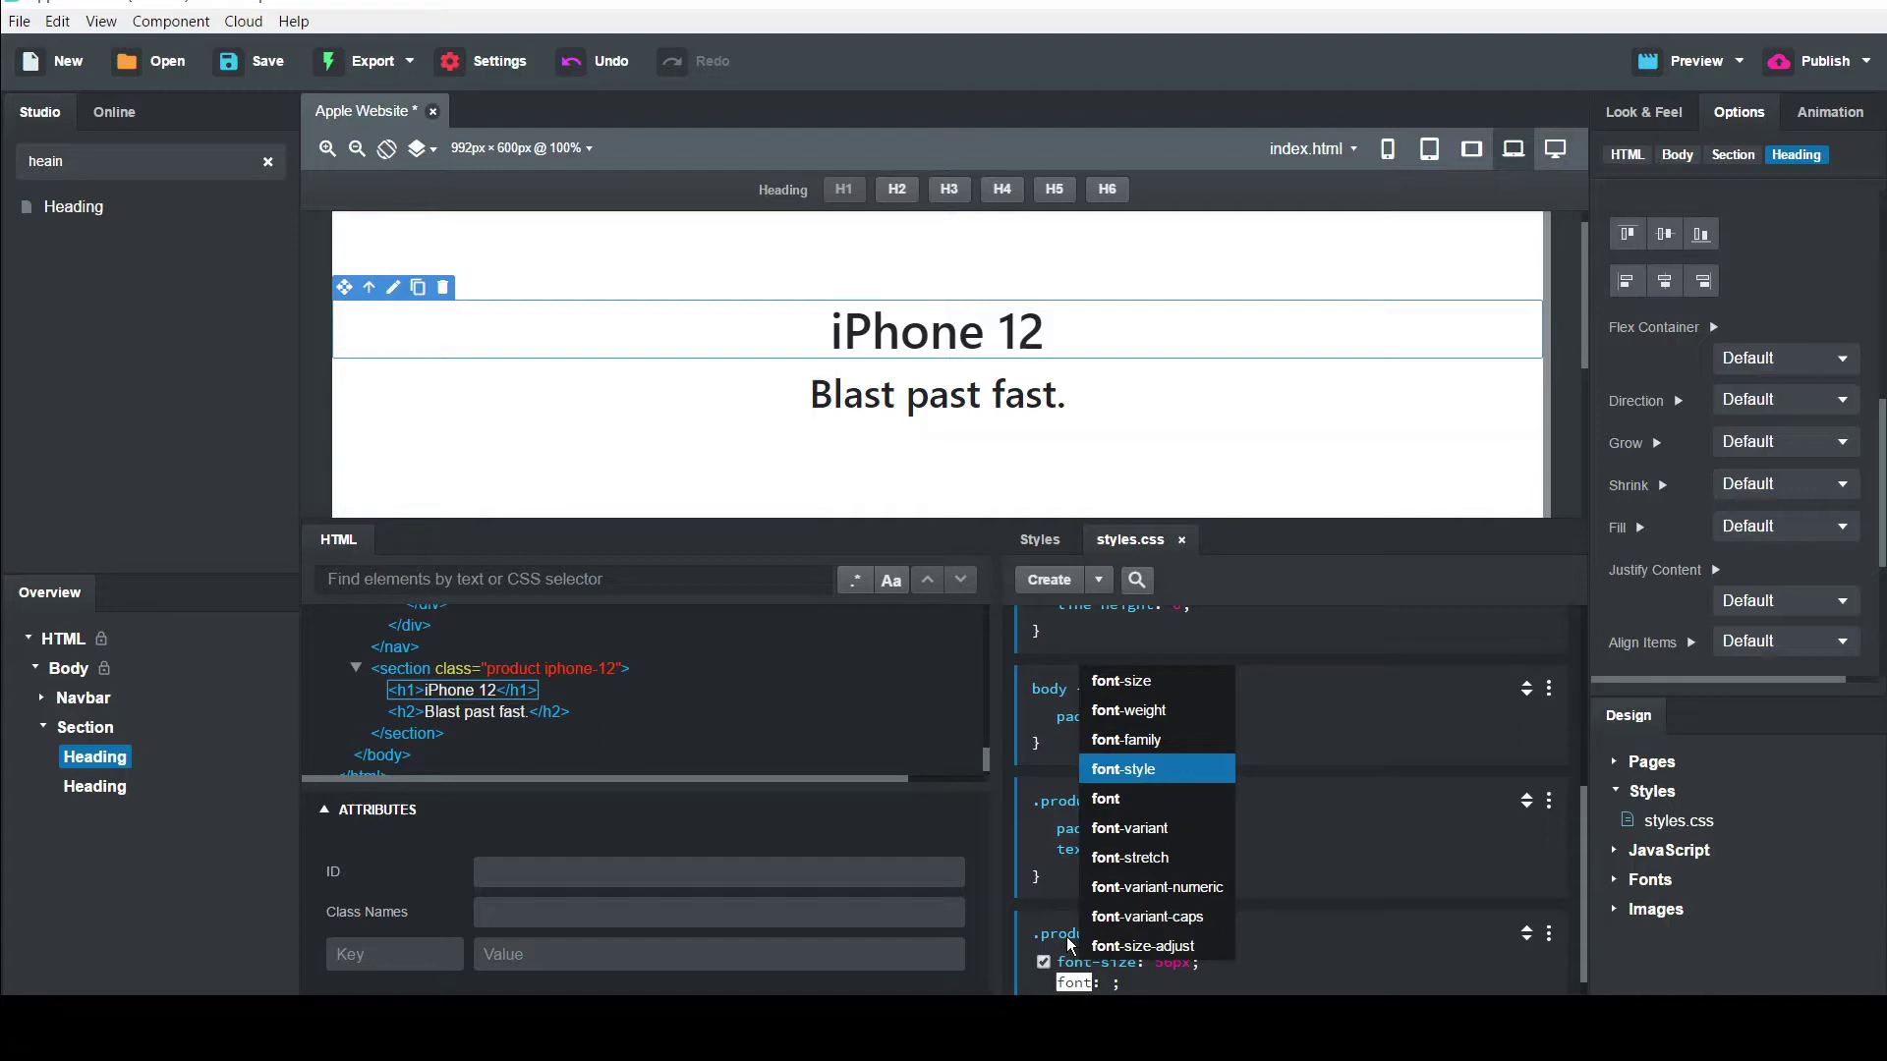
{"action": "key", "text": "Up"}
{"action": "key", "text": "Up"}
{"action": "key", "text": "Return"}
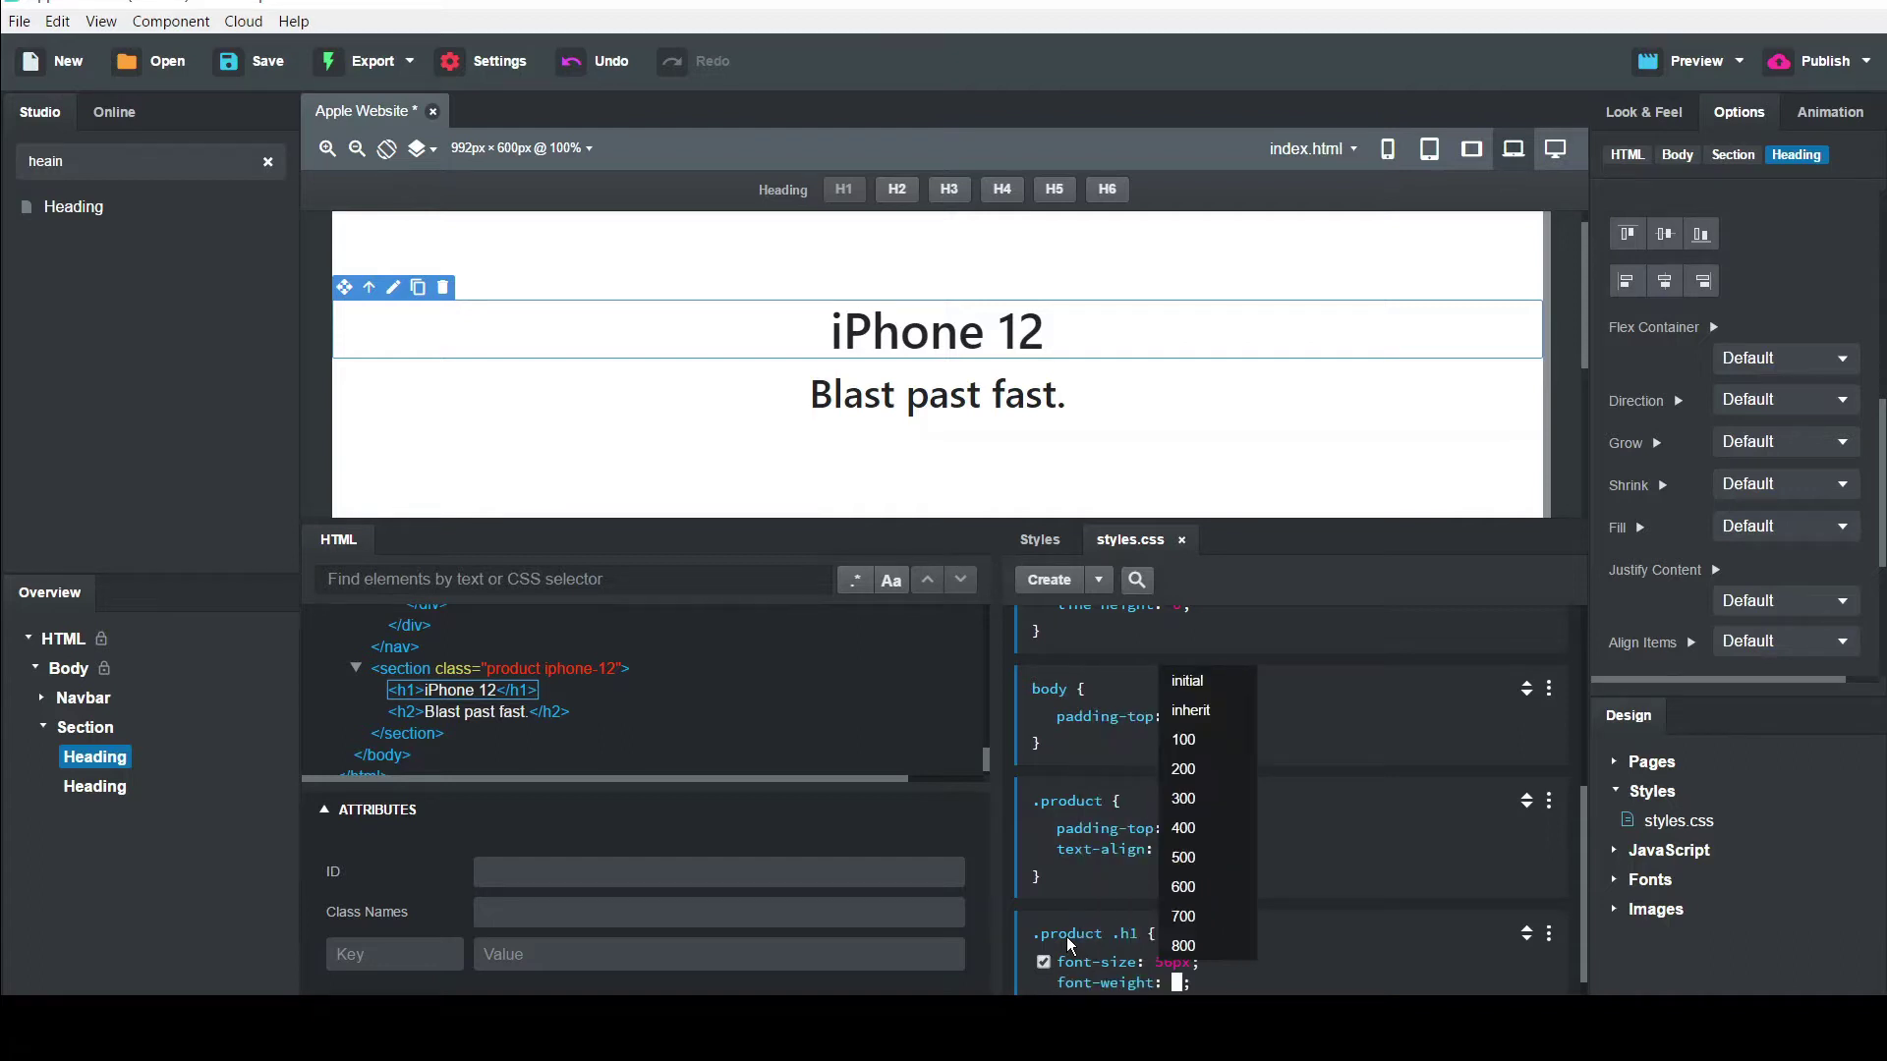
{"action": "type", "text": "bold"}
{"action": "key", "text": "Return"}
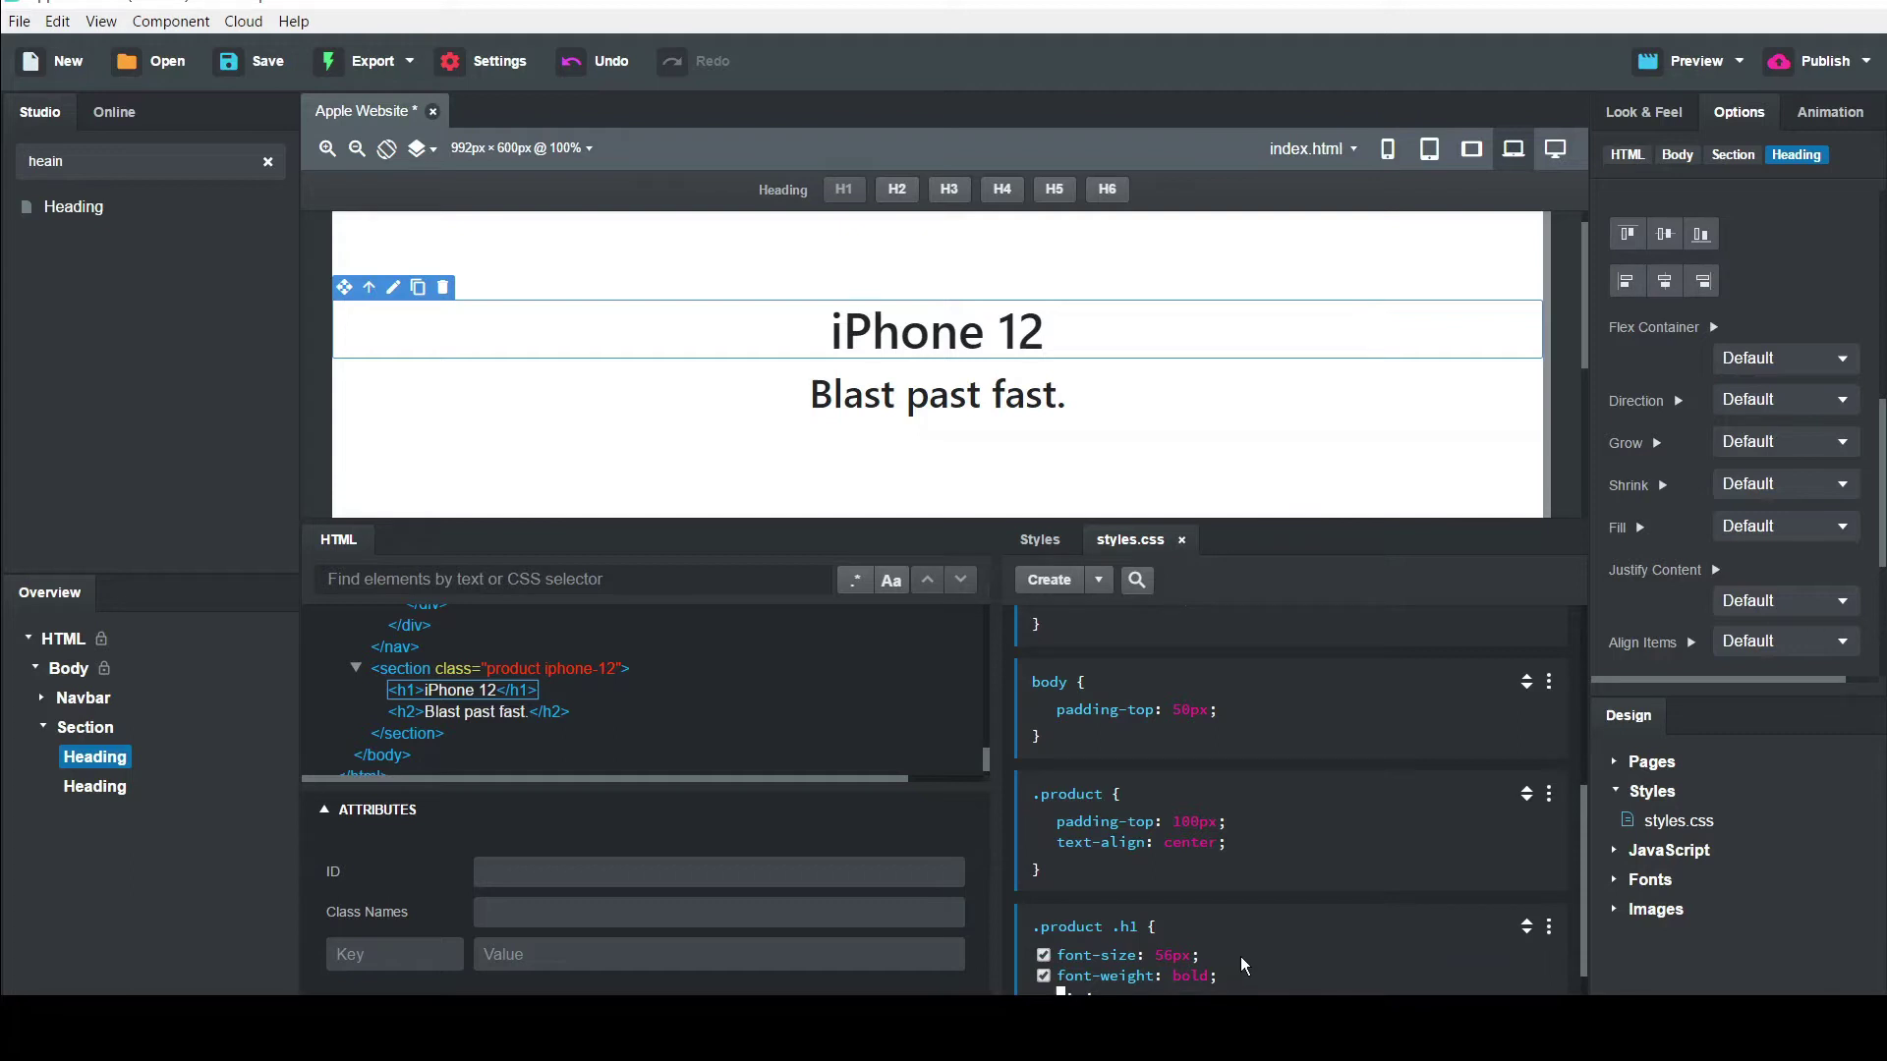
Correct the .product .h1 selector to .product h1 so it targets the heading element
{"action": "left_click", "coordinate": [1122, 932]}
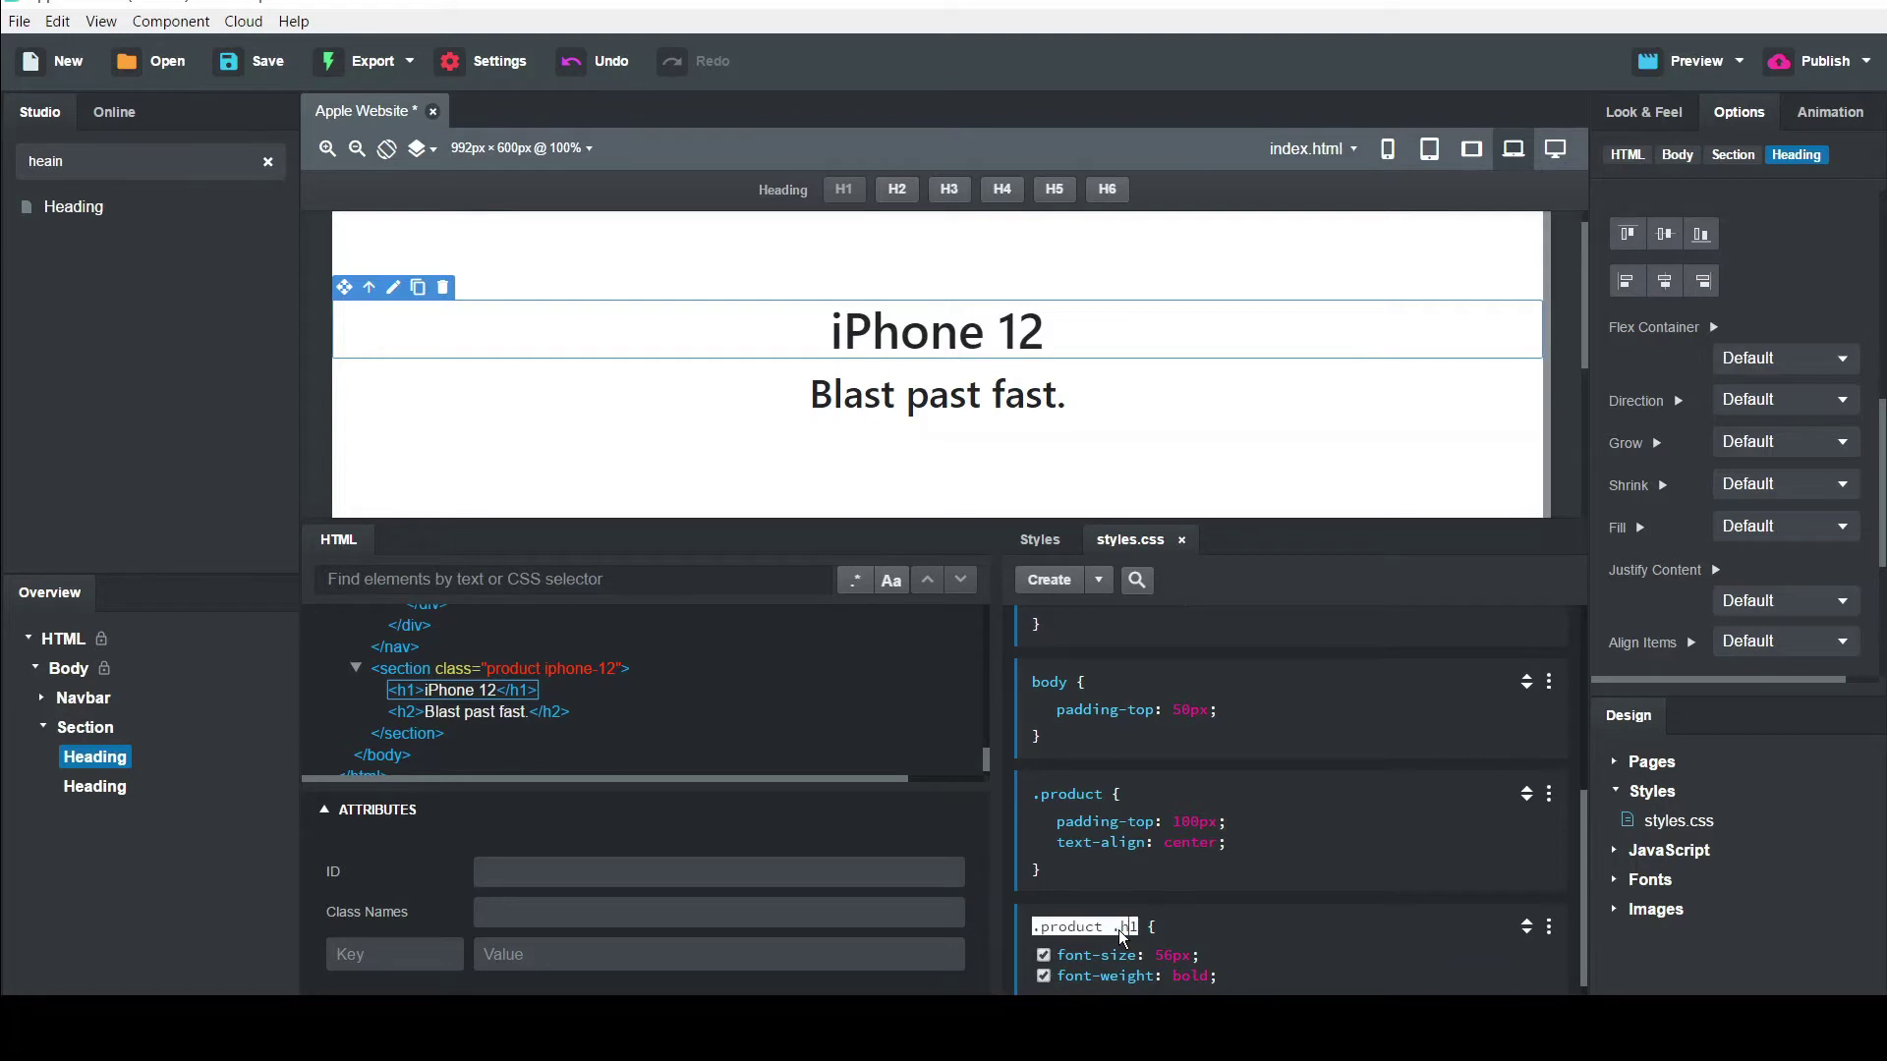
{"action": "key", "text": "BackSpace"}
{"action": "key", "text": "Tab"}
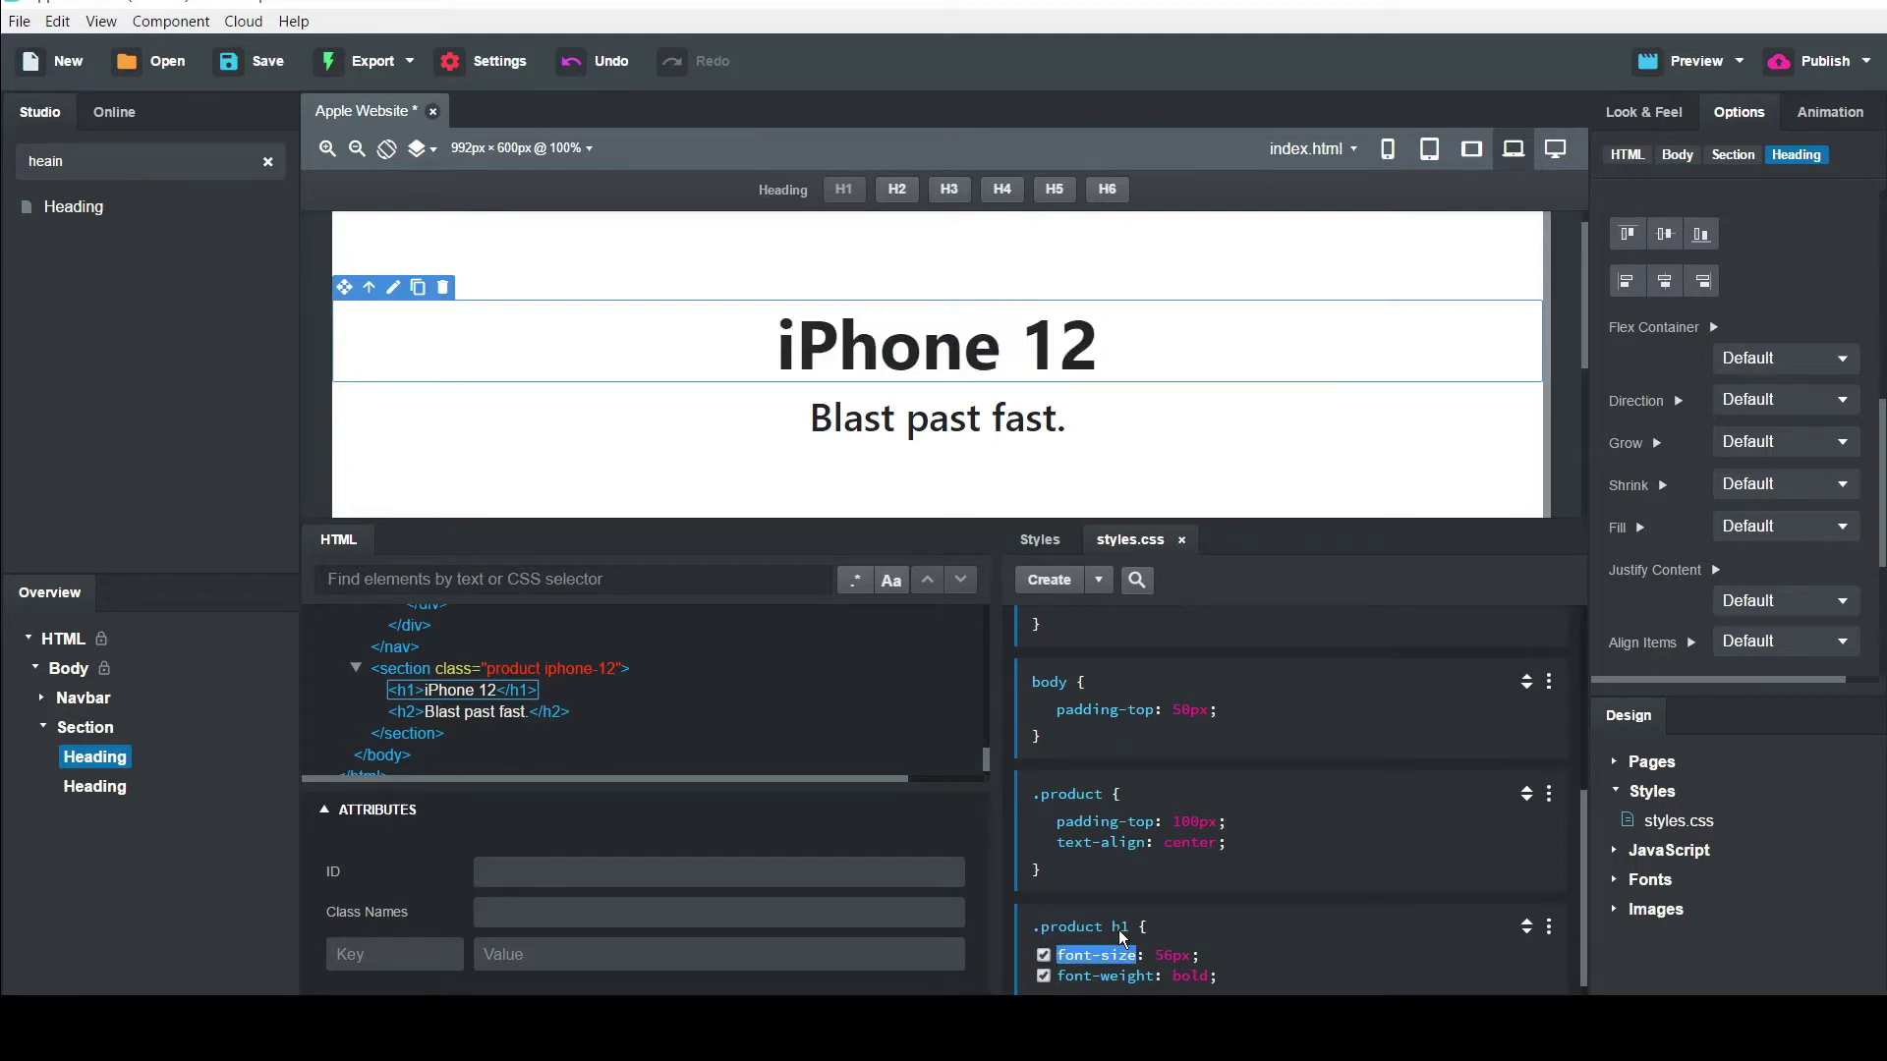
Duplicate the .product h1 rule and change the copy's selector to .product h2
{"action": "left_click", "coordinate": [959, 413]}
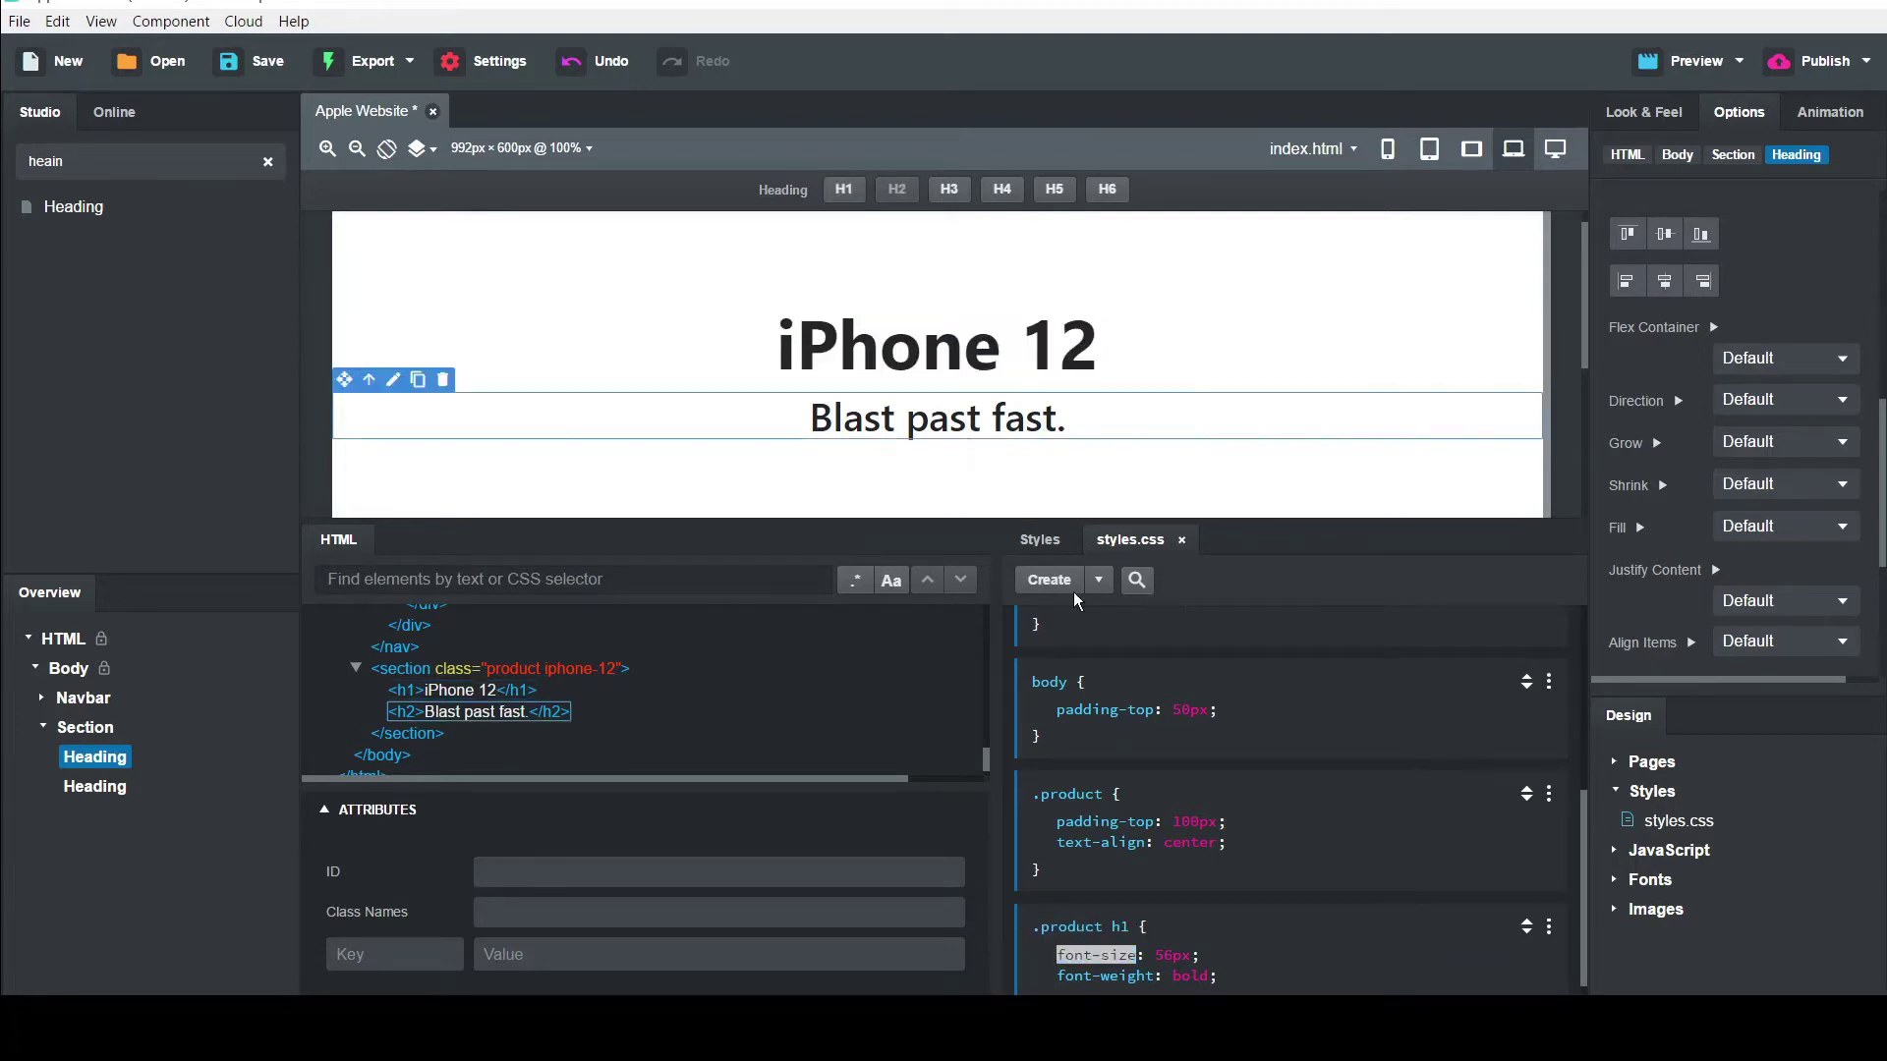
{"action": "scroll", "coordinate": [1572, 902], "scroll_direction": "down", "scroll_amount": 1}
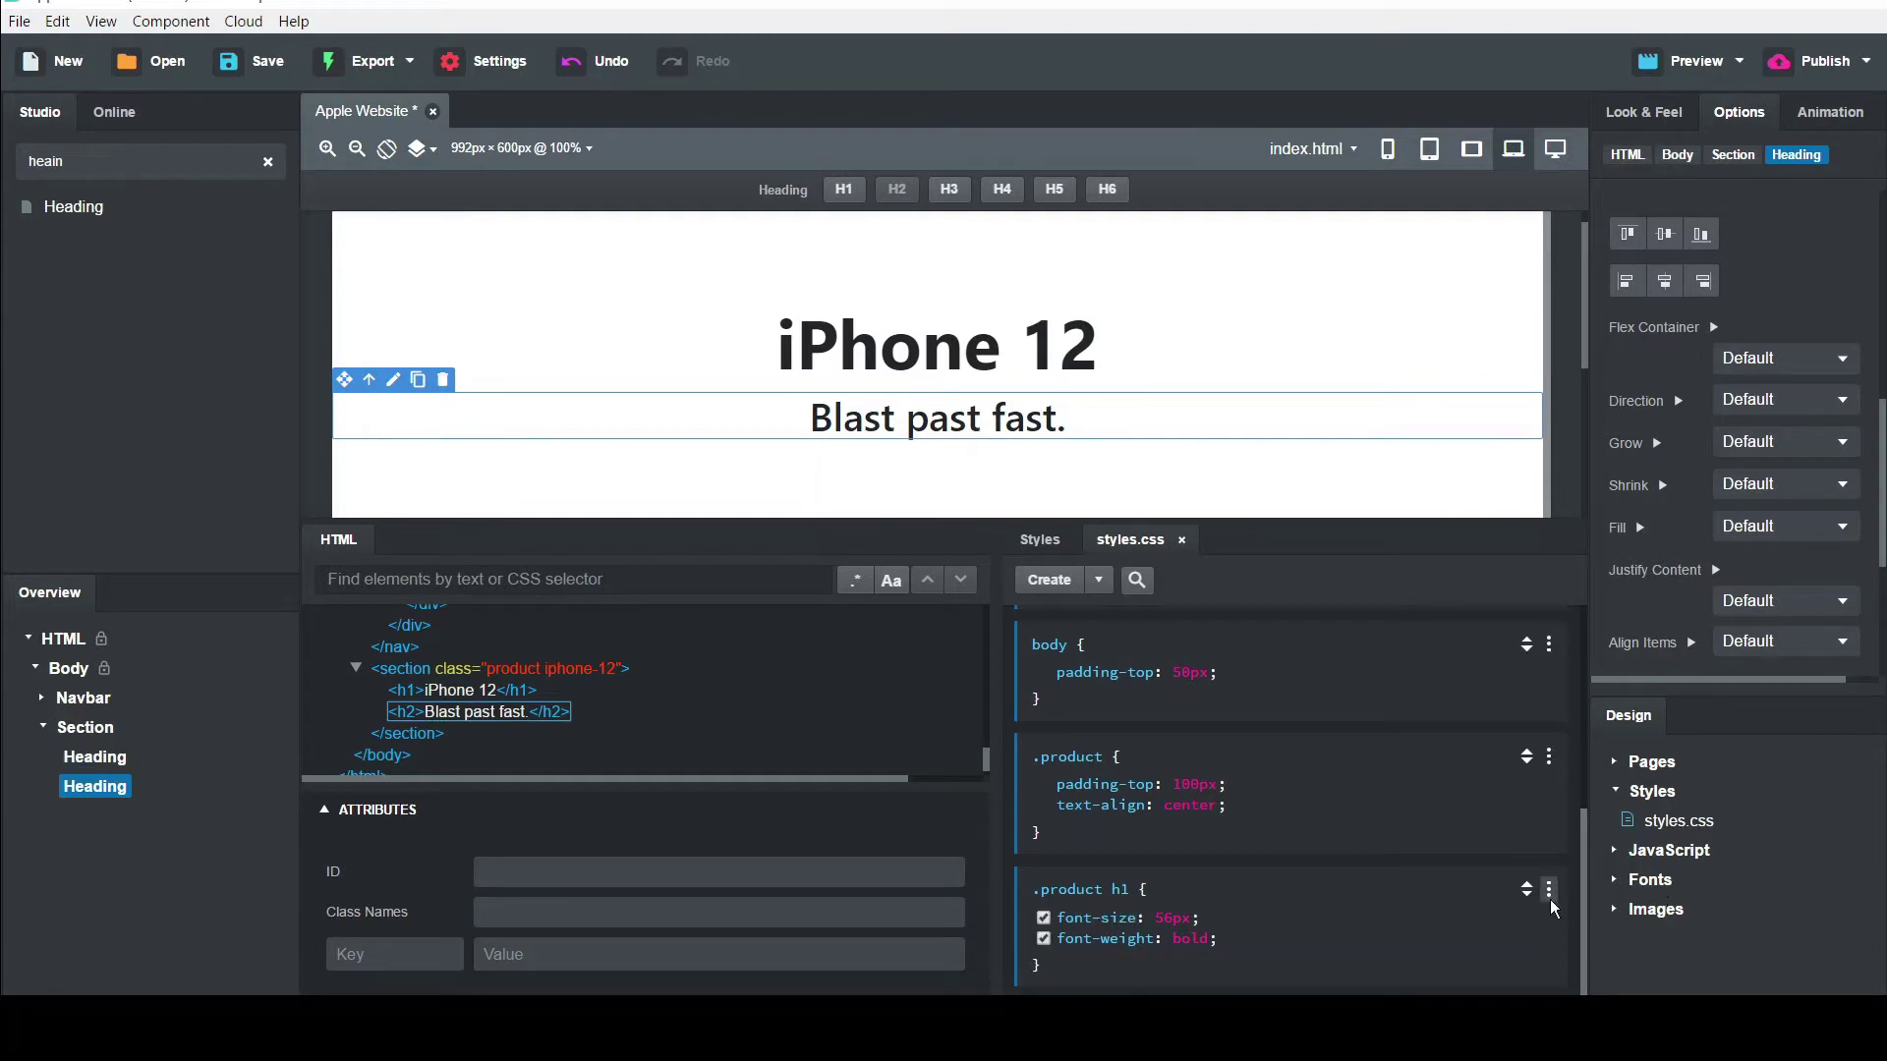
{"action": "left_click", "coordinate": [1549, 888]}
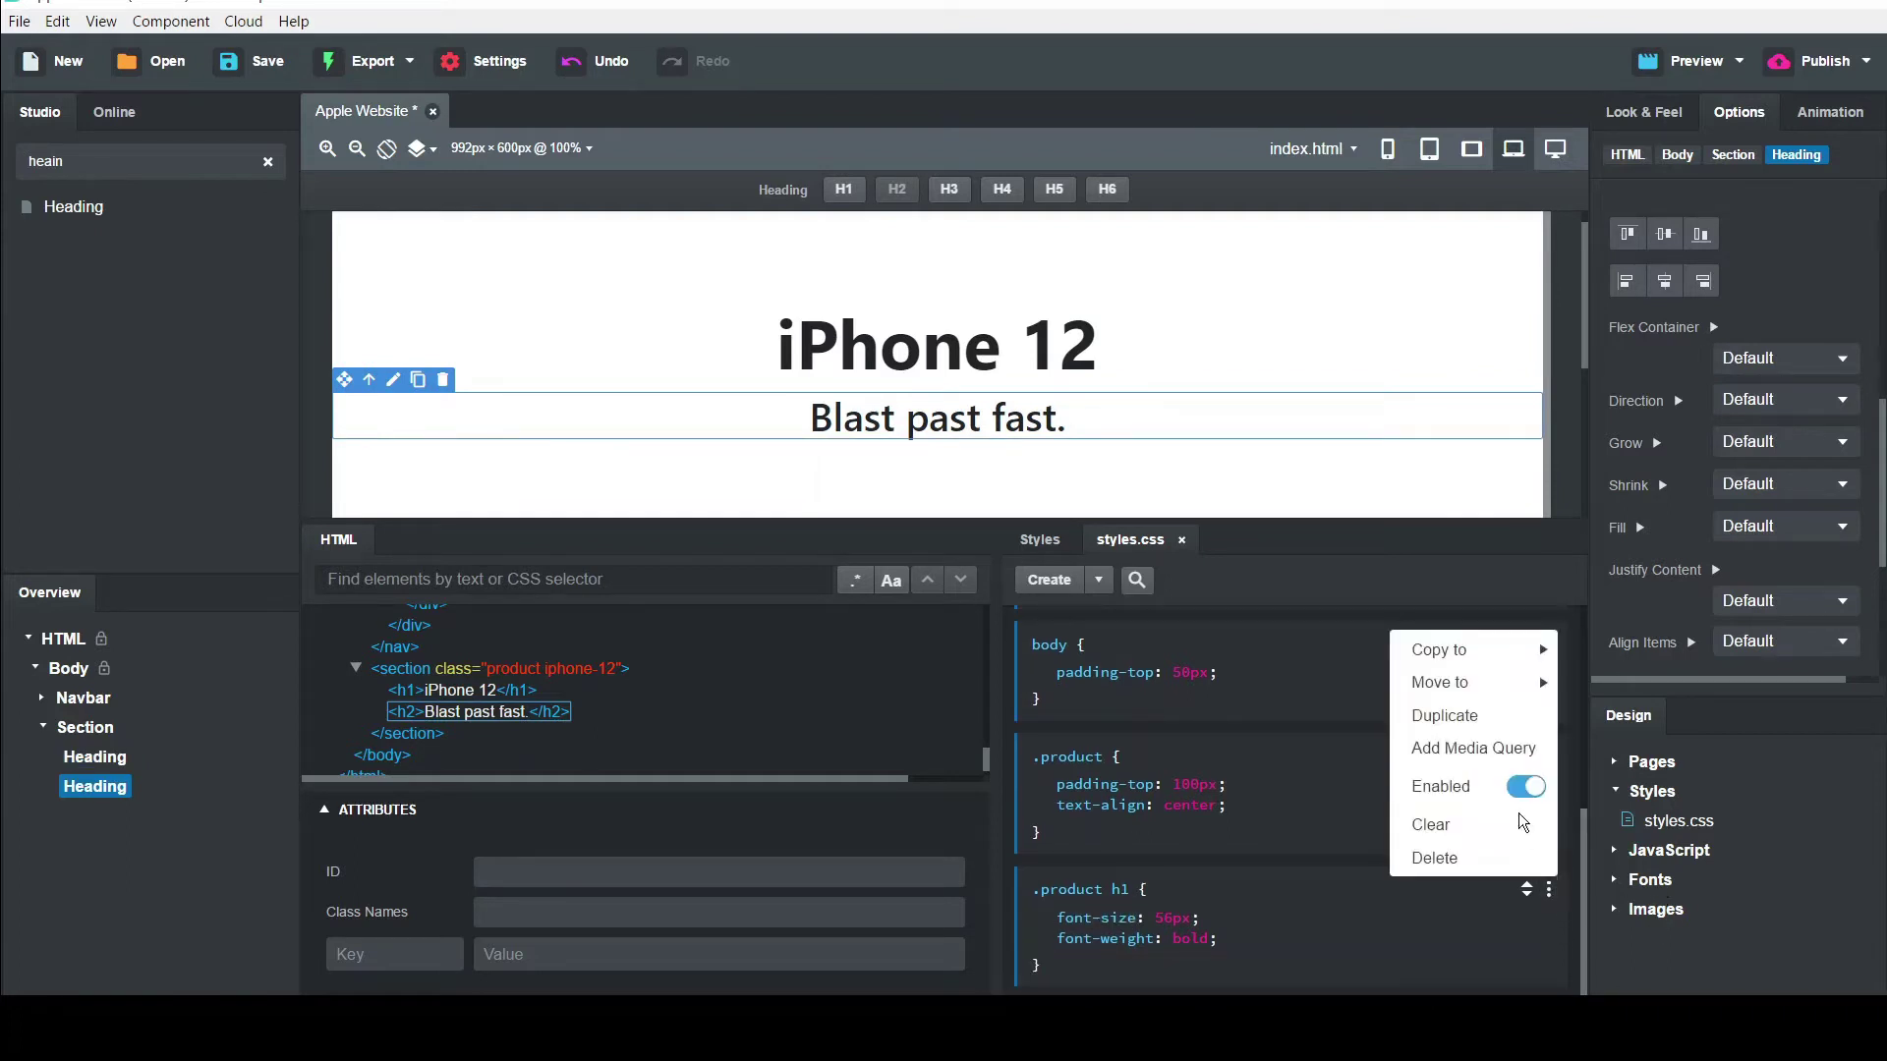
{"action": "left_click", "coordinate": [1458, 724]}
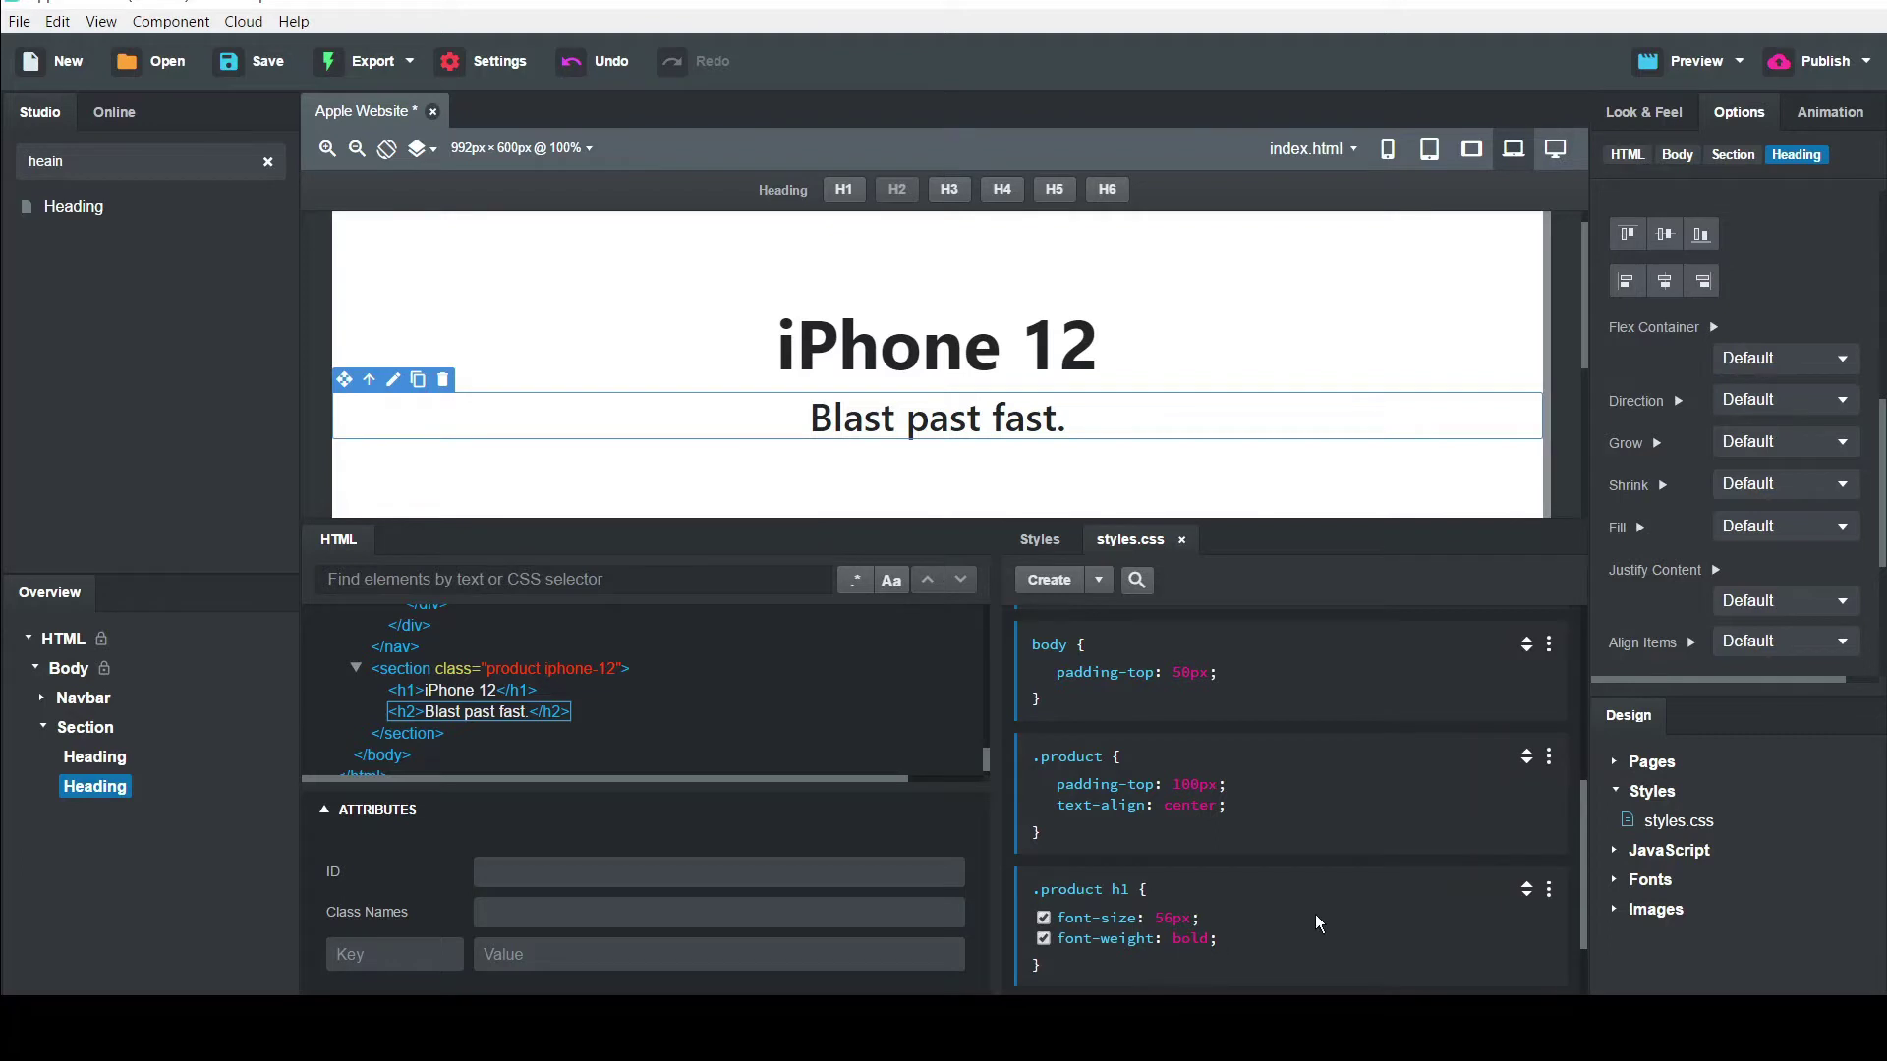
{"action": "scroll", "coordinate": [1277, 885], "scroll_direction": "down", "scroll_amount": 2}
{"action": "double_click", "coordinate": [1127, 890]}
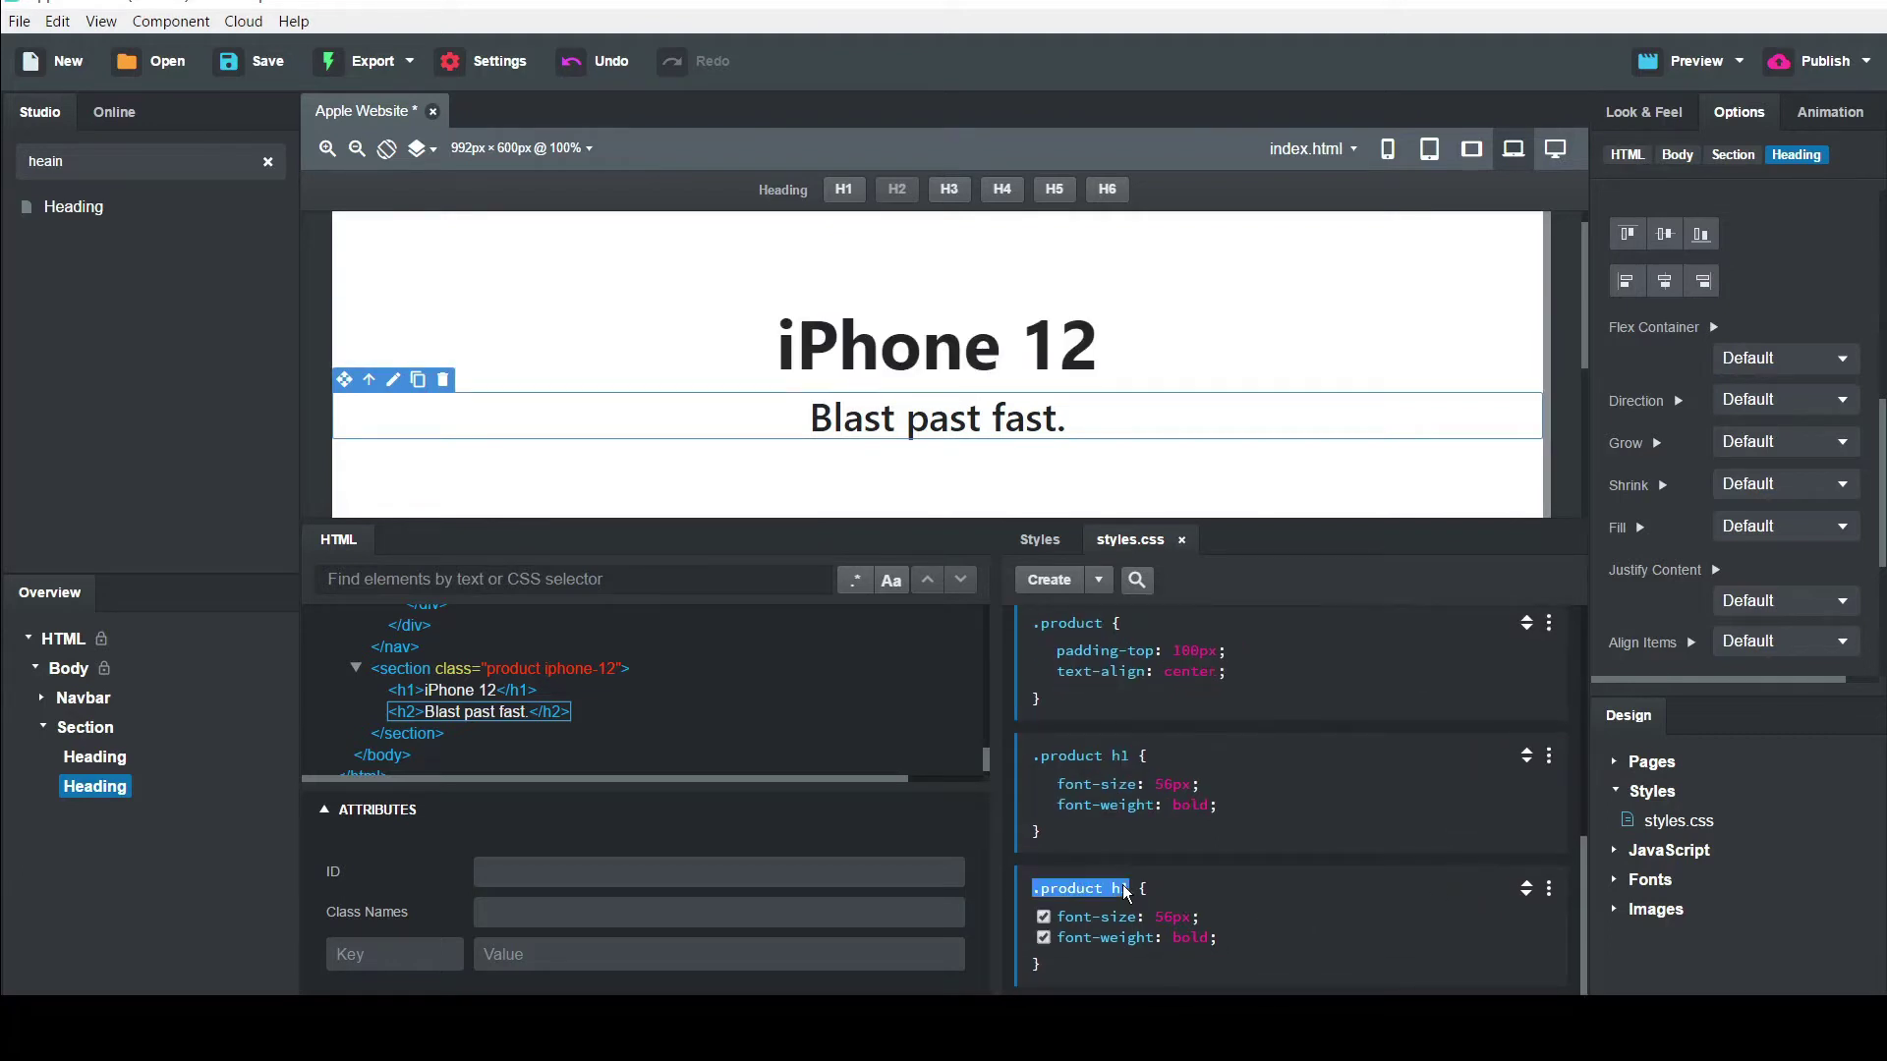
{"action": "key", "text": "Right"}
{"action": "key", "text": "BackSpace"}
{"action": "type", "text": "2"}
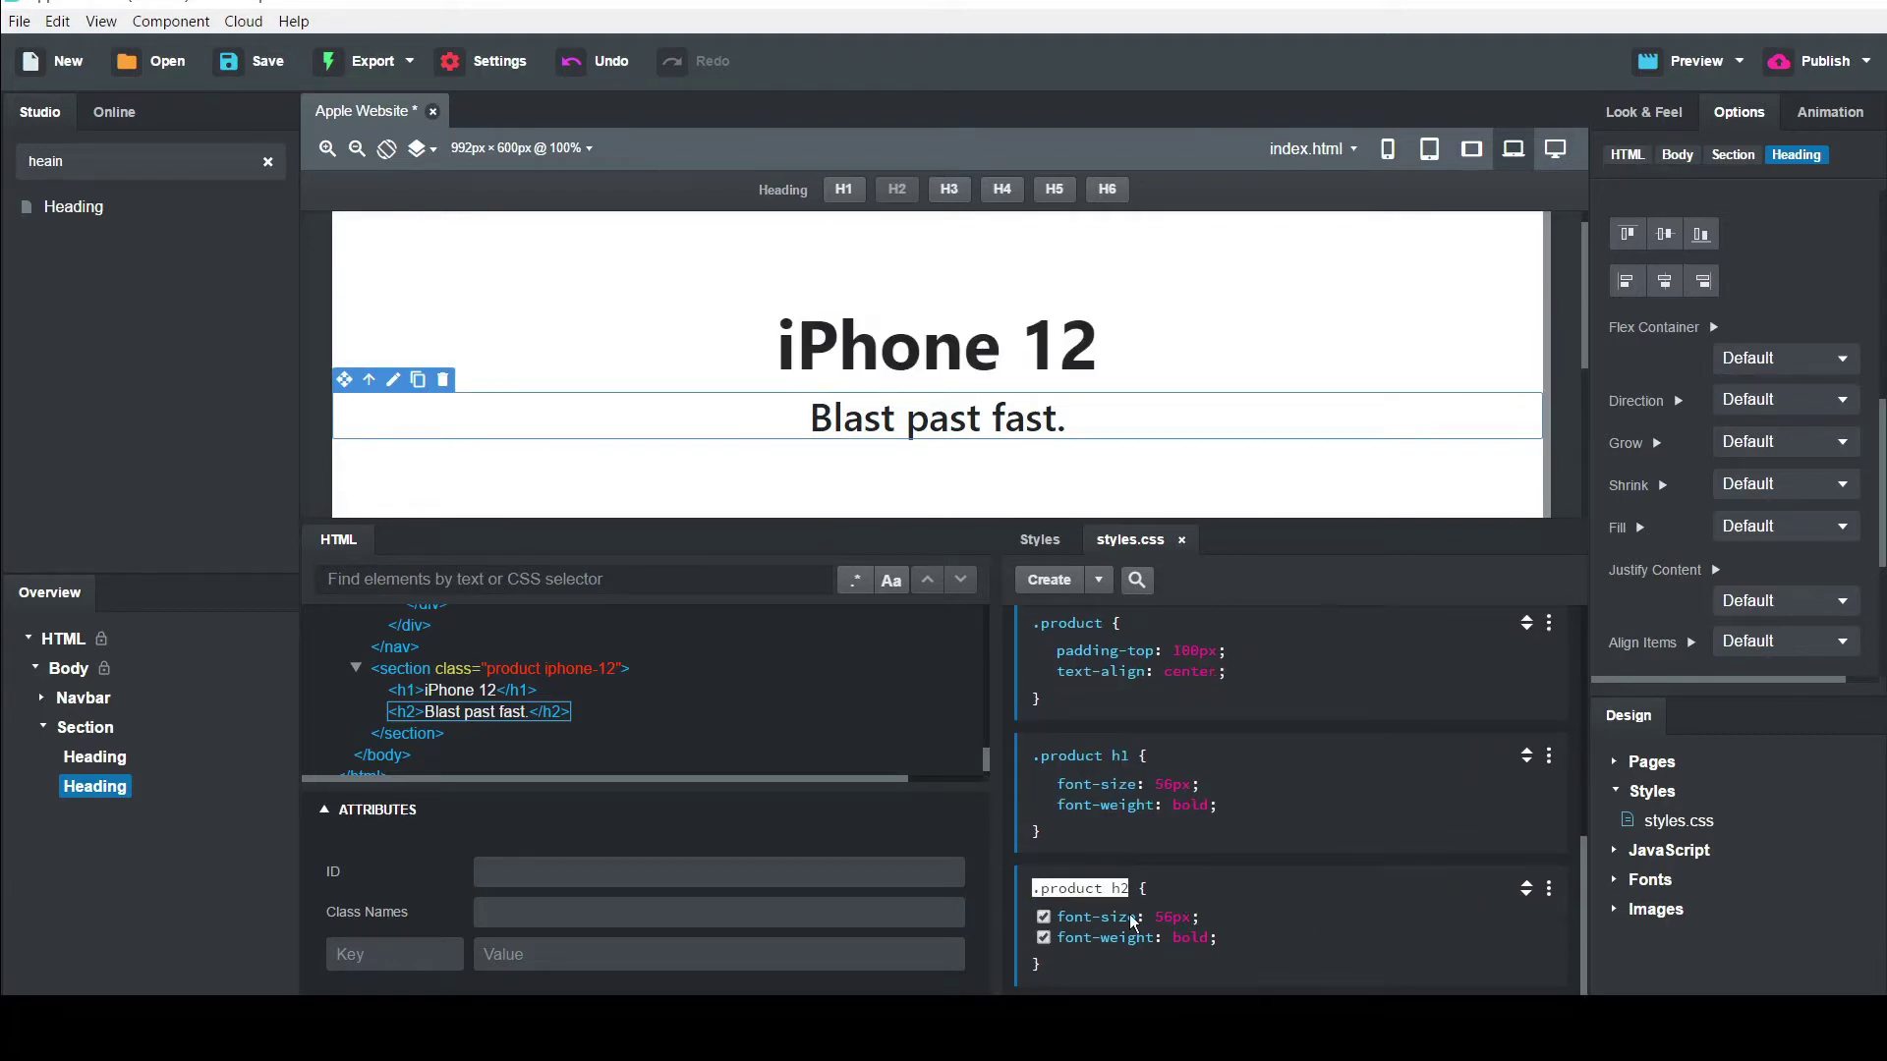
{"action": "double_click", "coordinate": [1097, 917]}
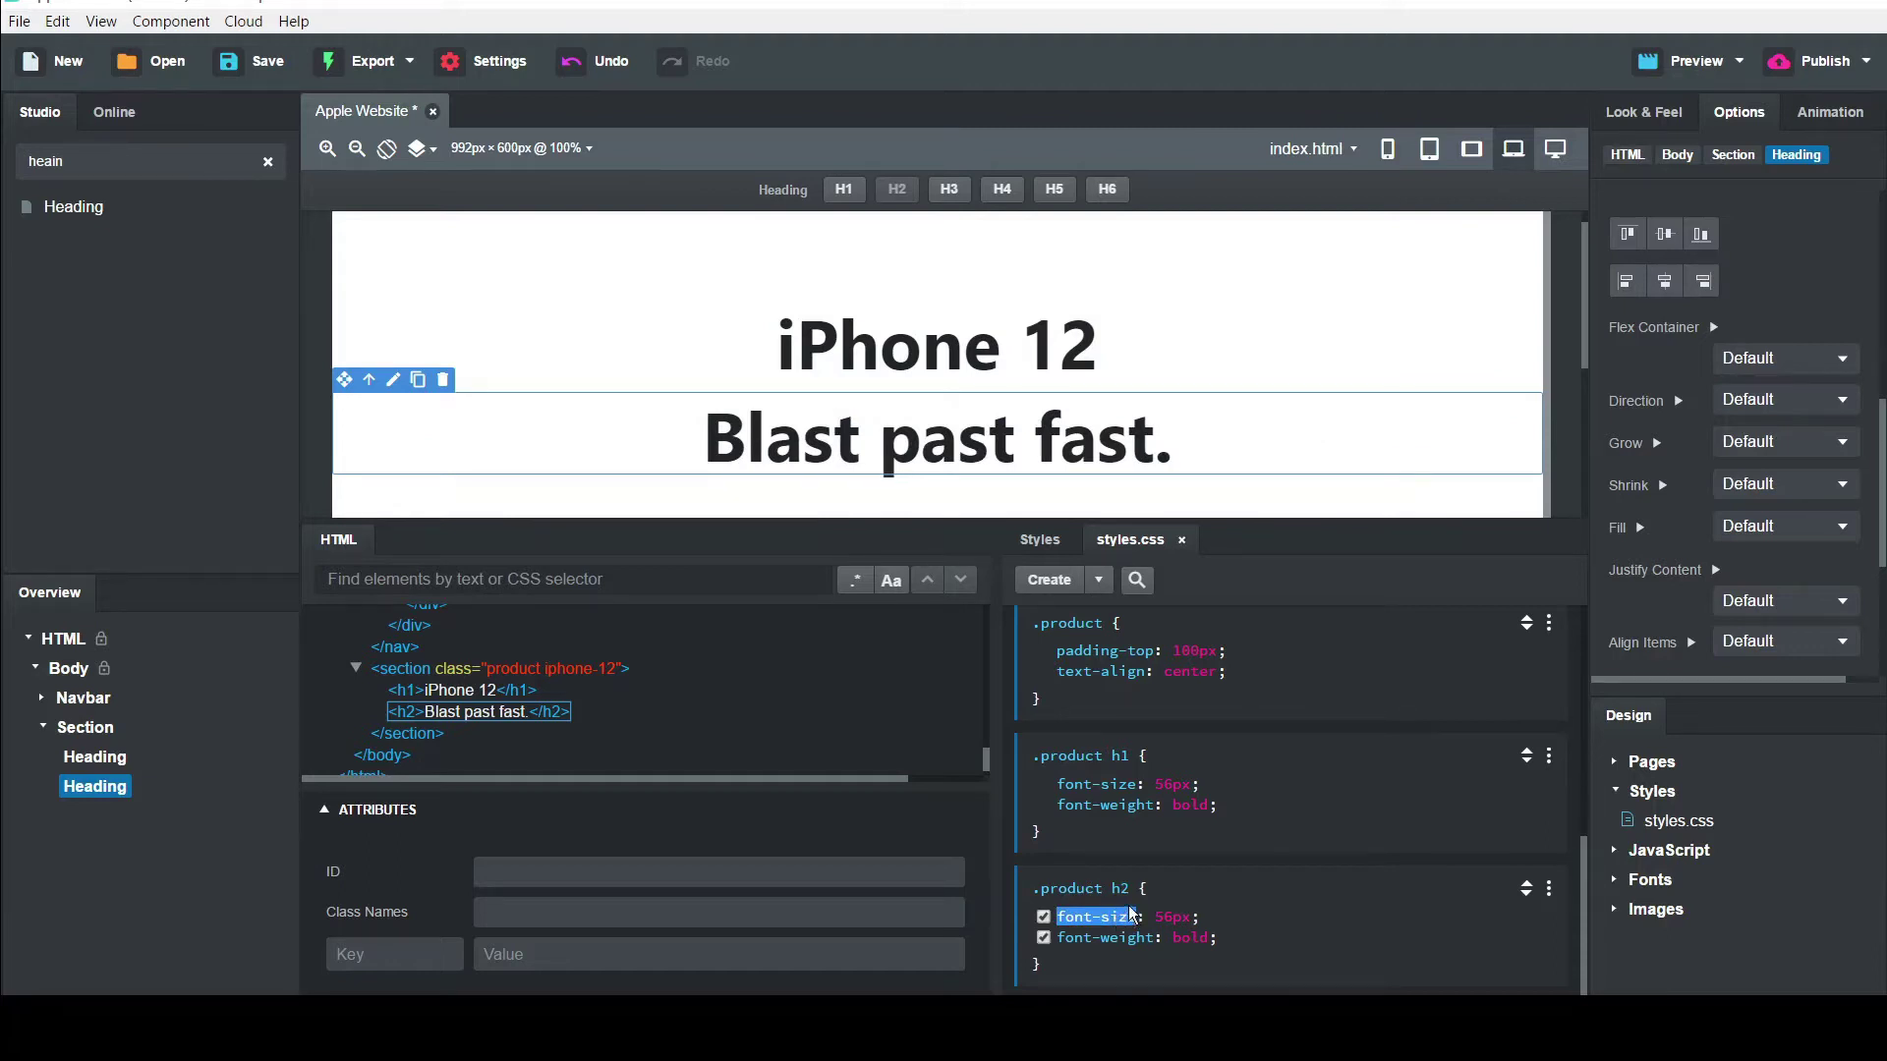
Set the .product h2 rule's font-size to 27px and its font-weight to 400
{"action": "left_click", "coordinate": [1175, 918]}
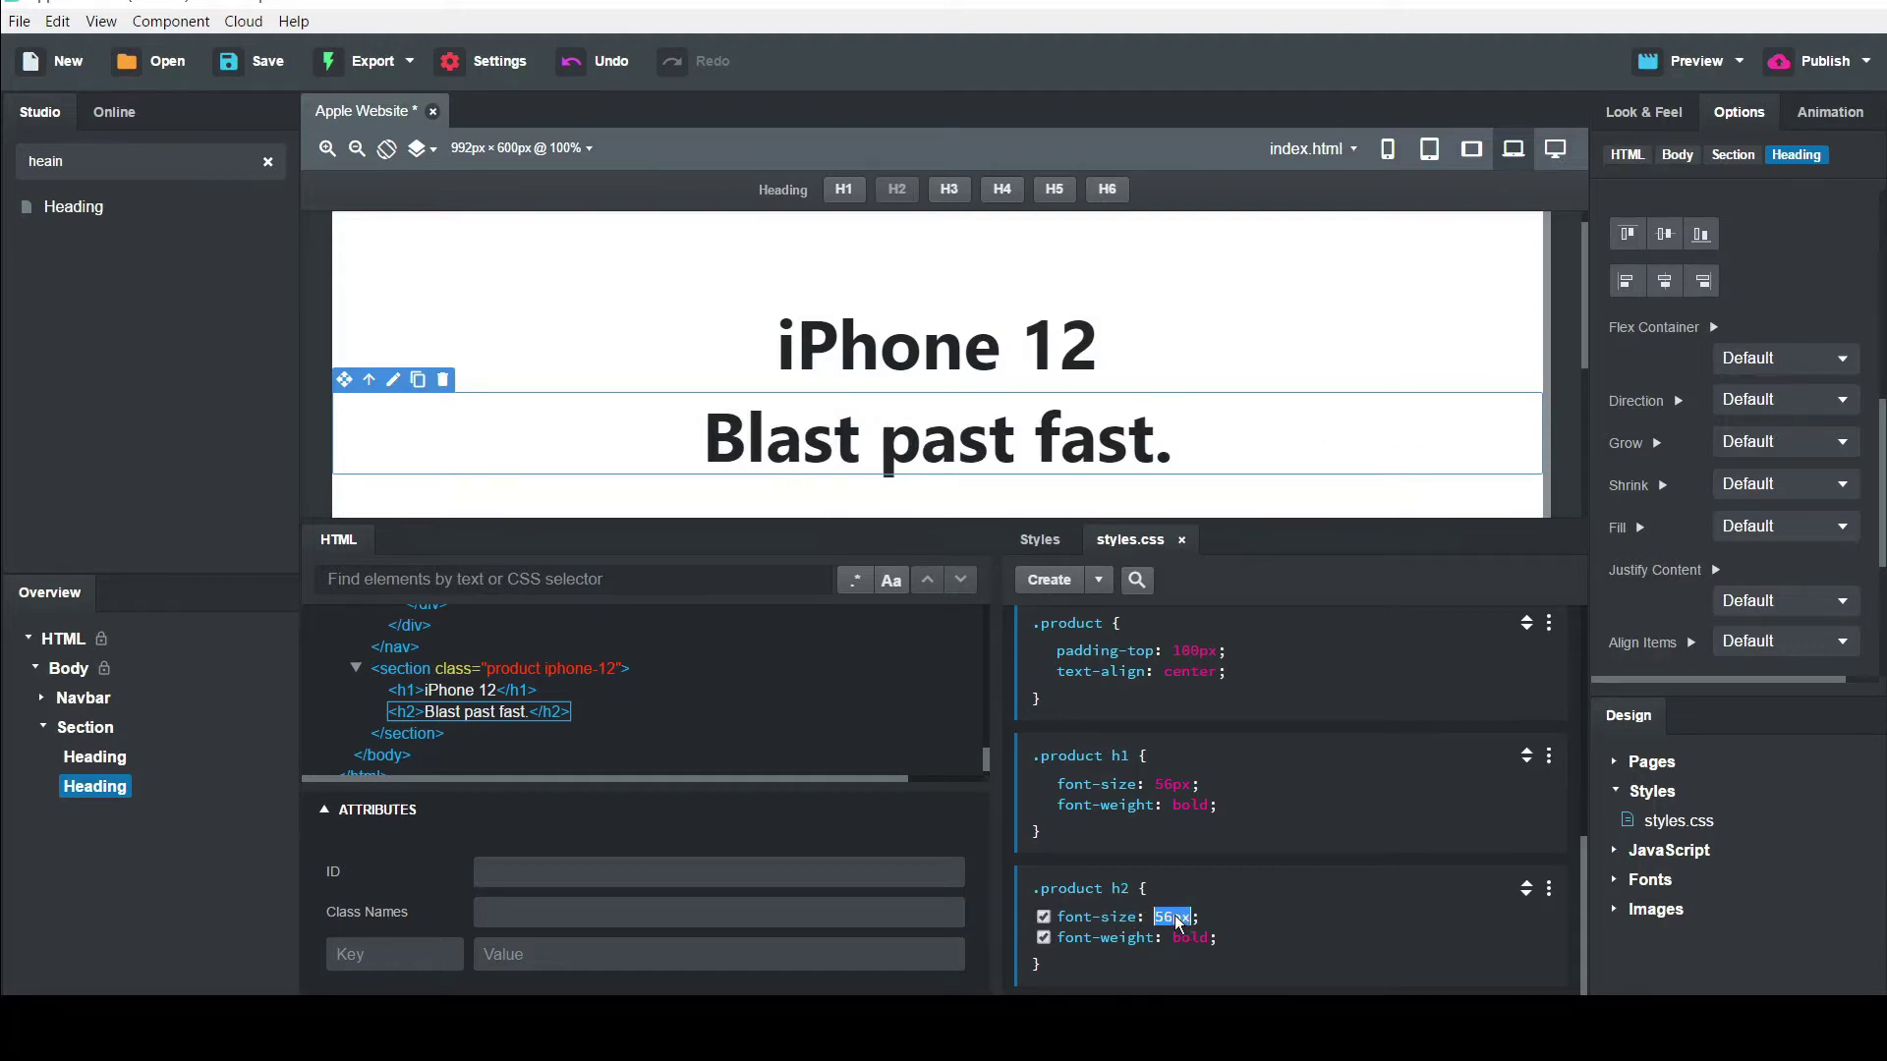
{"action": "type", "text": "27"}
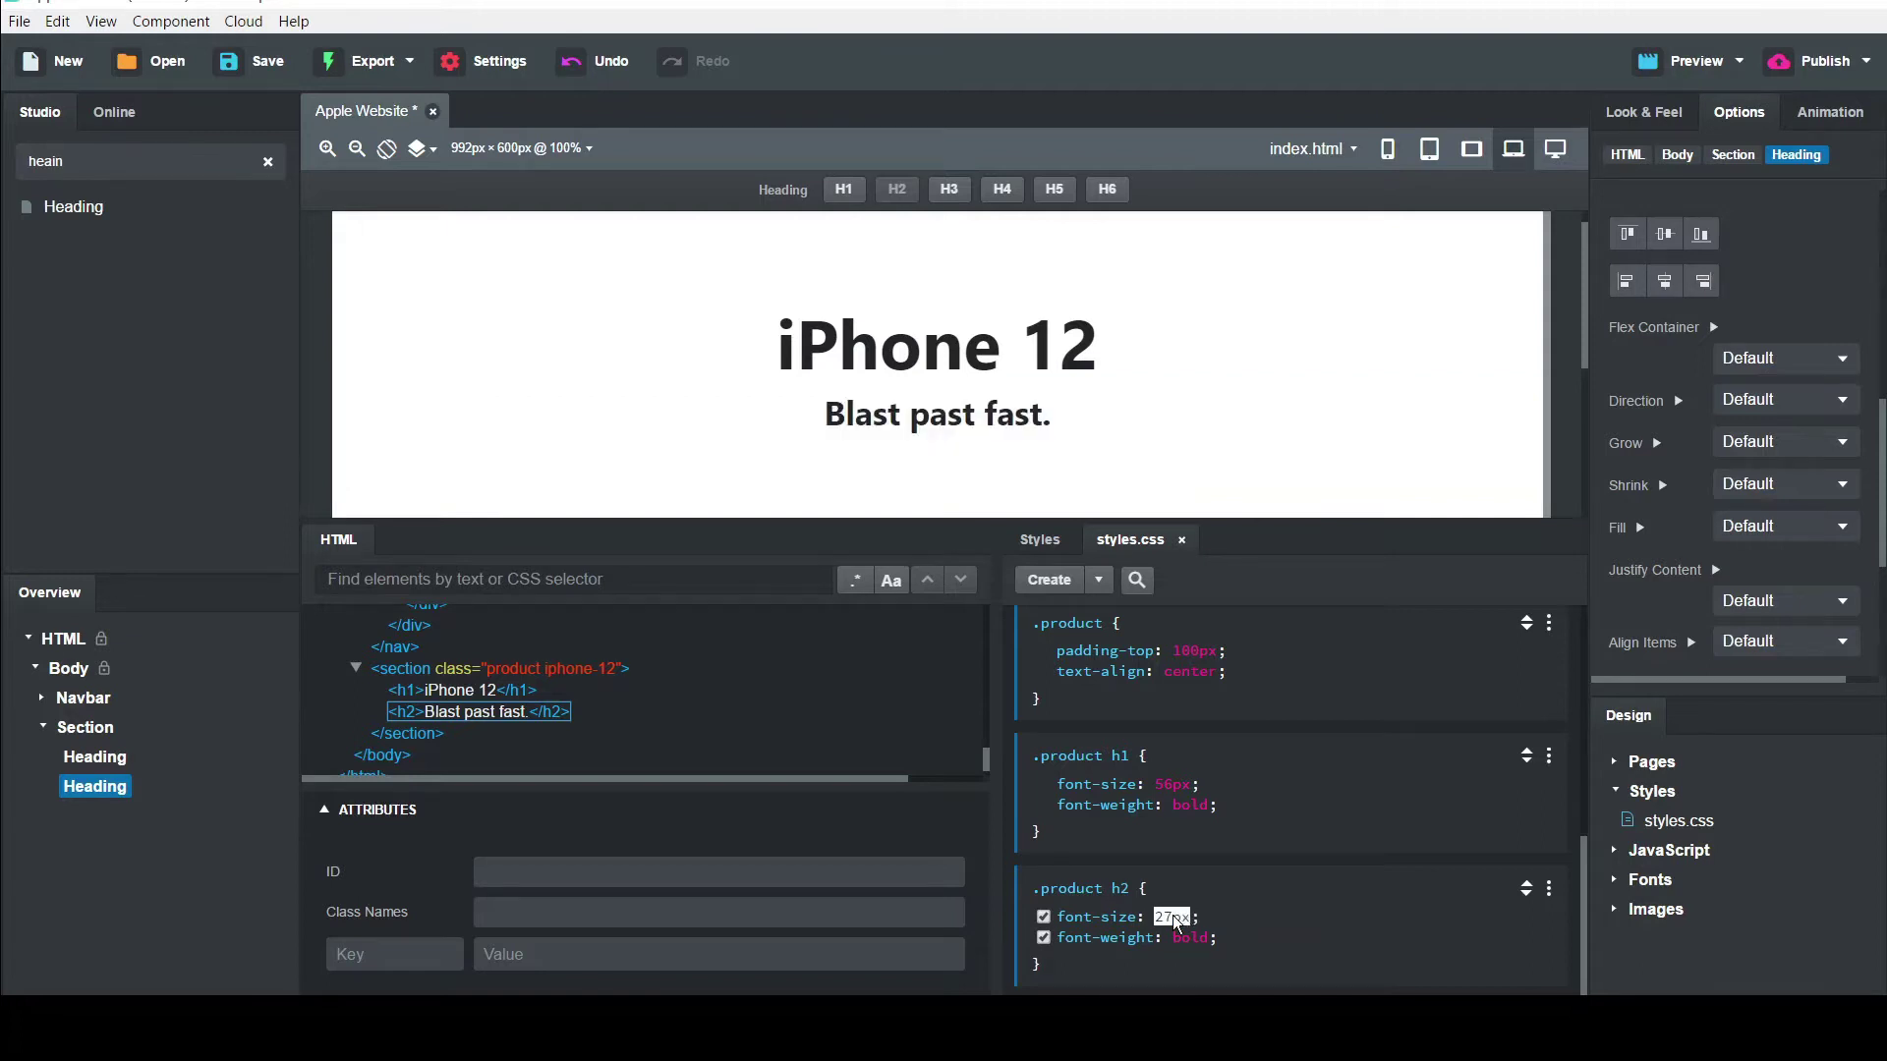
{"action": "key", "text": "Tab"}
{"action": "left_click", "coordinate": [1187, 935]}
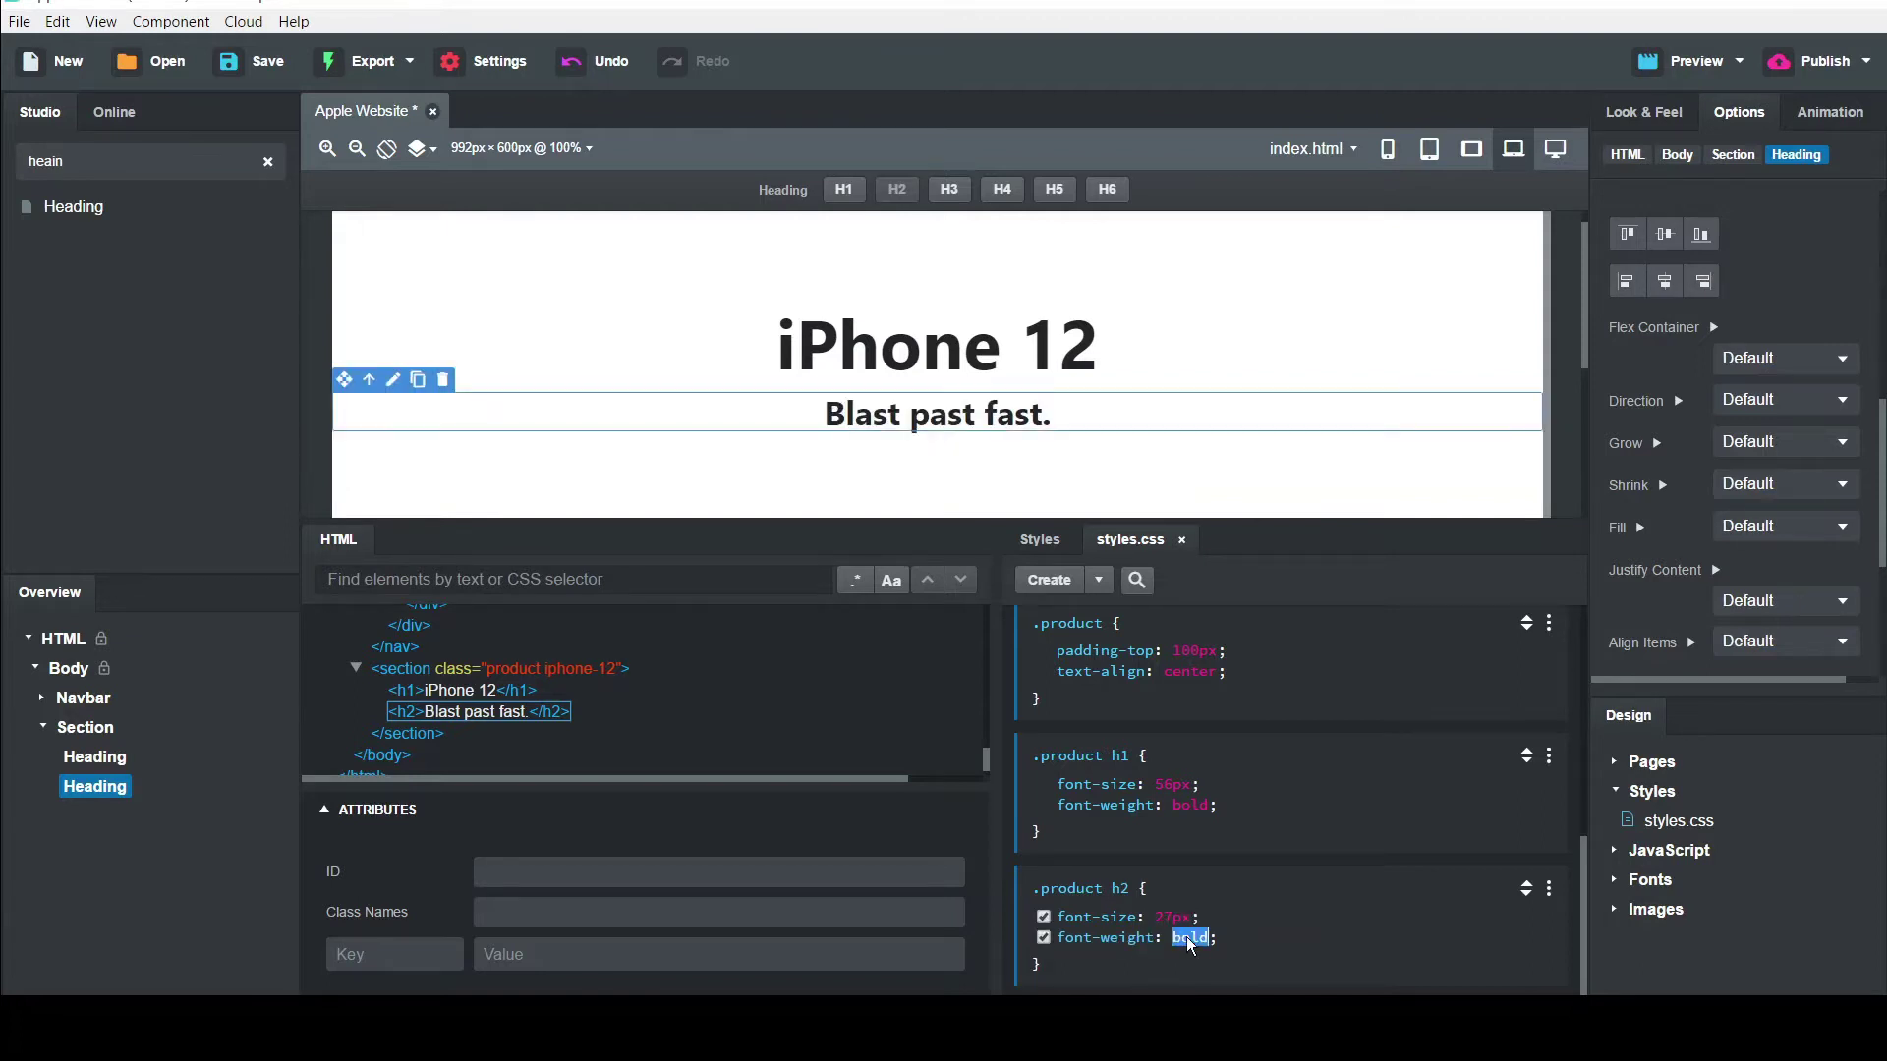
{"action": "type", "text": "400"}
{"action": "key", "text": "Tab"}
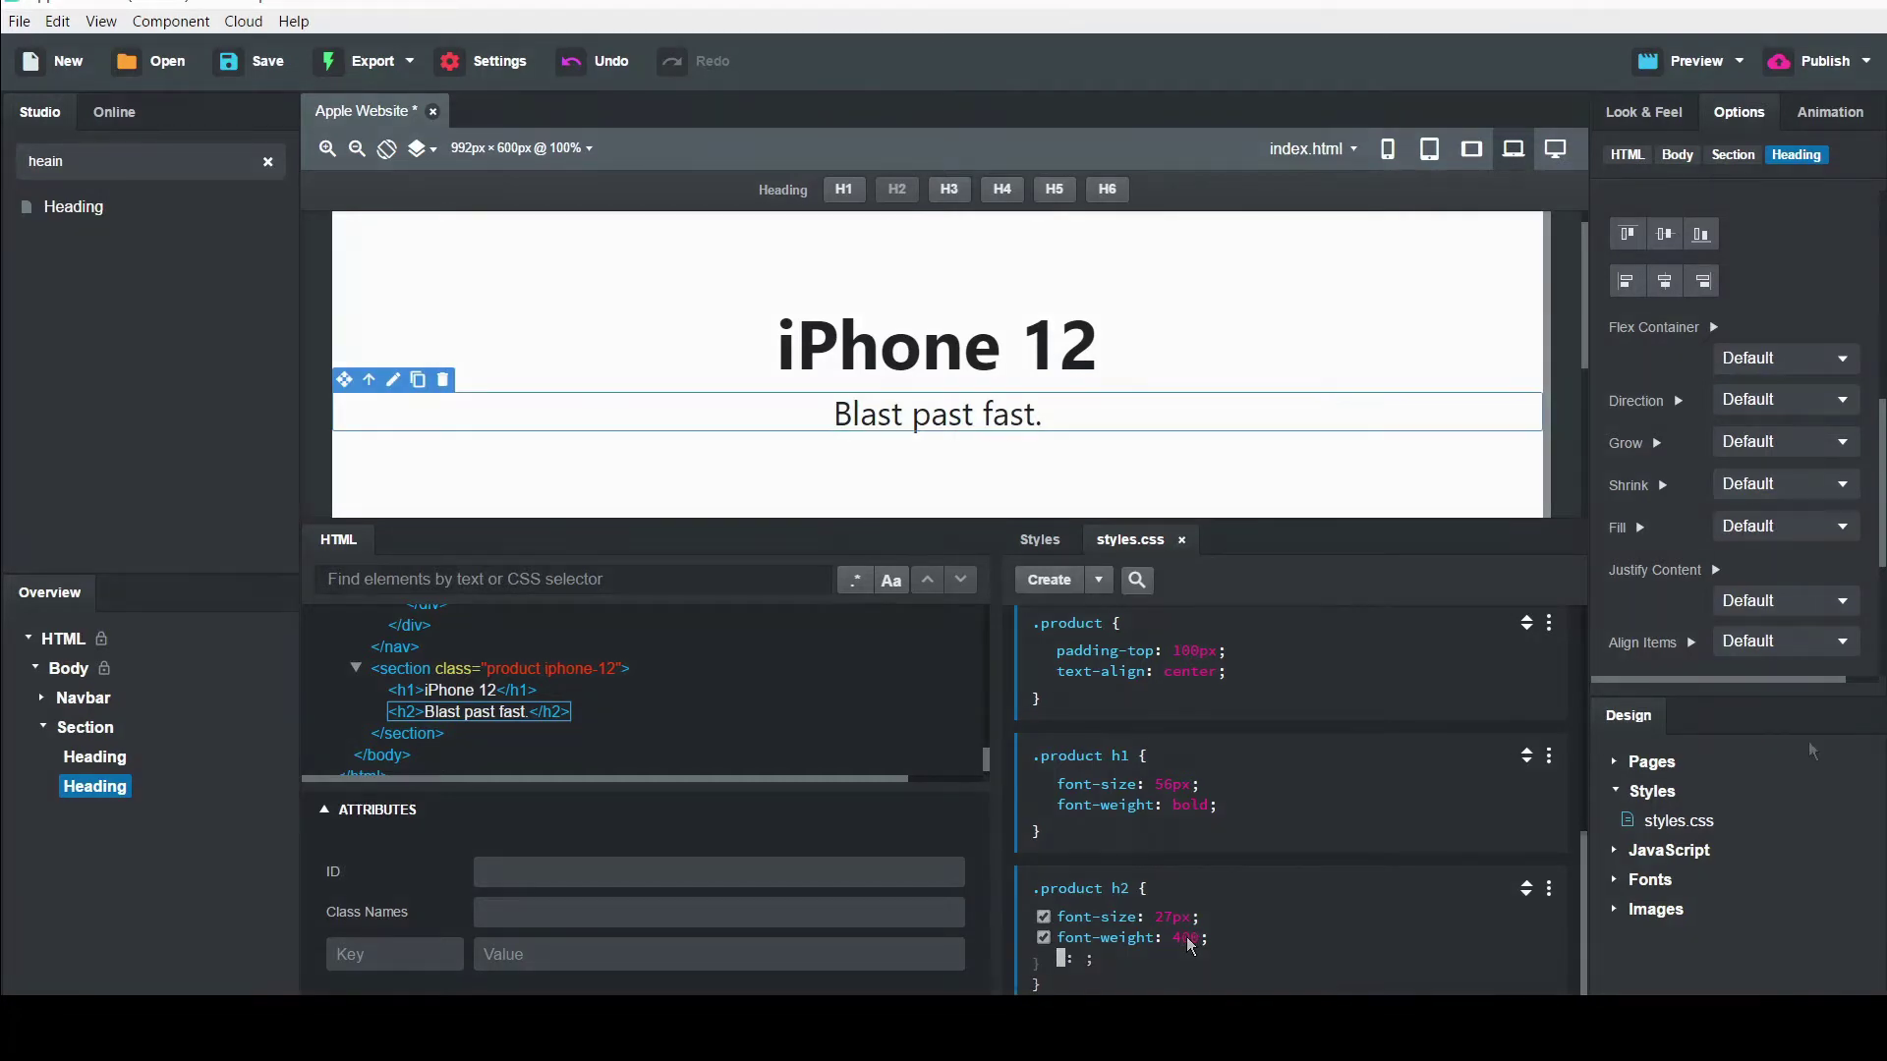
{"action": "key", "text": "Escape"}
Add a Div component below the second heading in the section and give it the class name links
{"action": "key", "text": "ctrl+a"}
{"action": "type", "text": "div"}
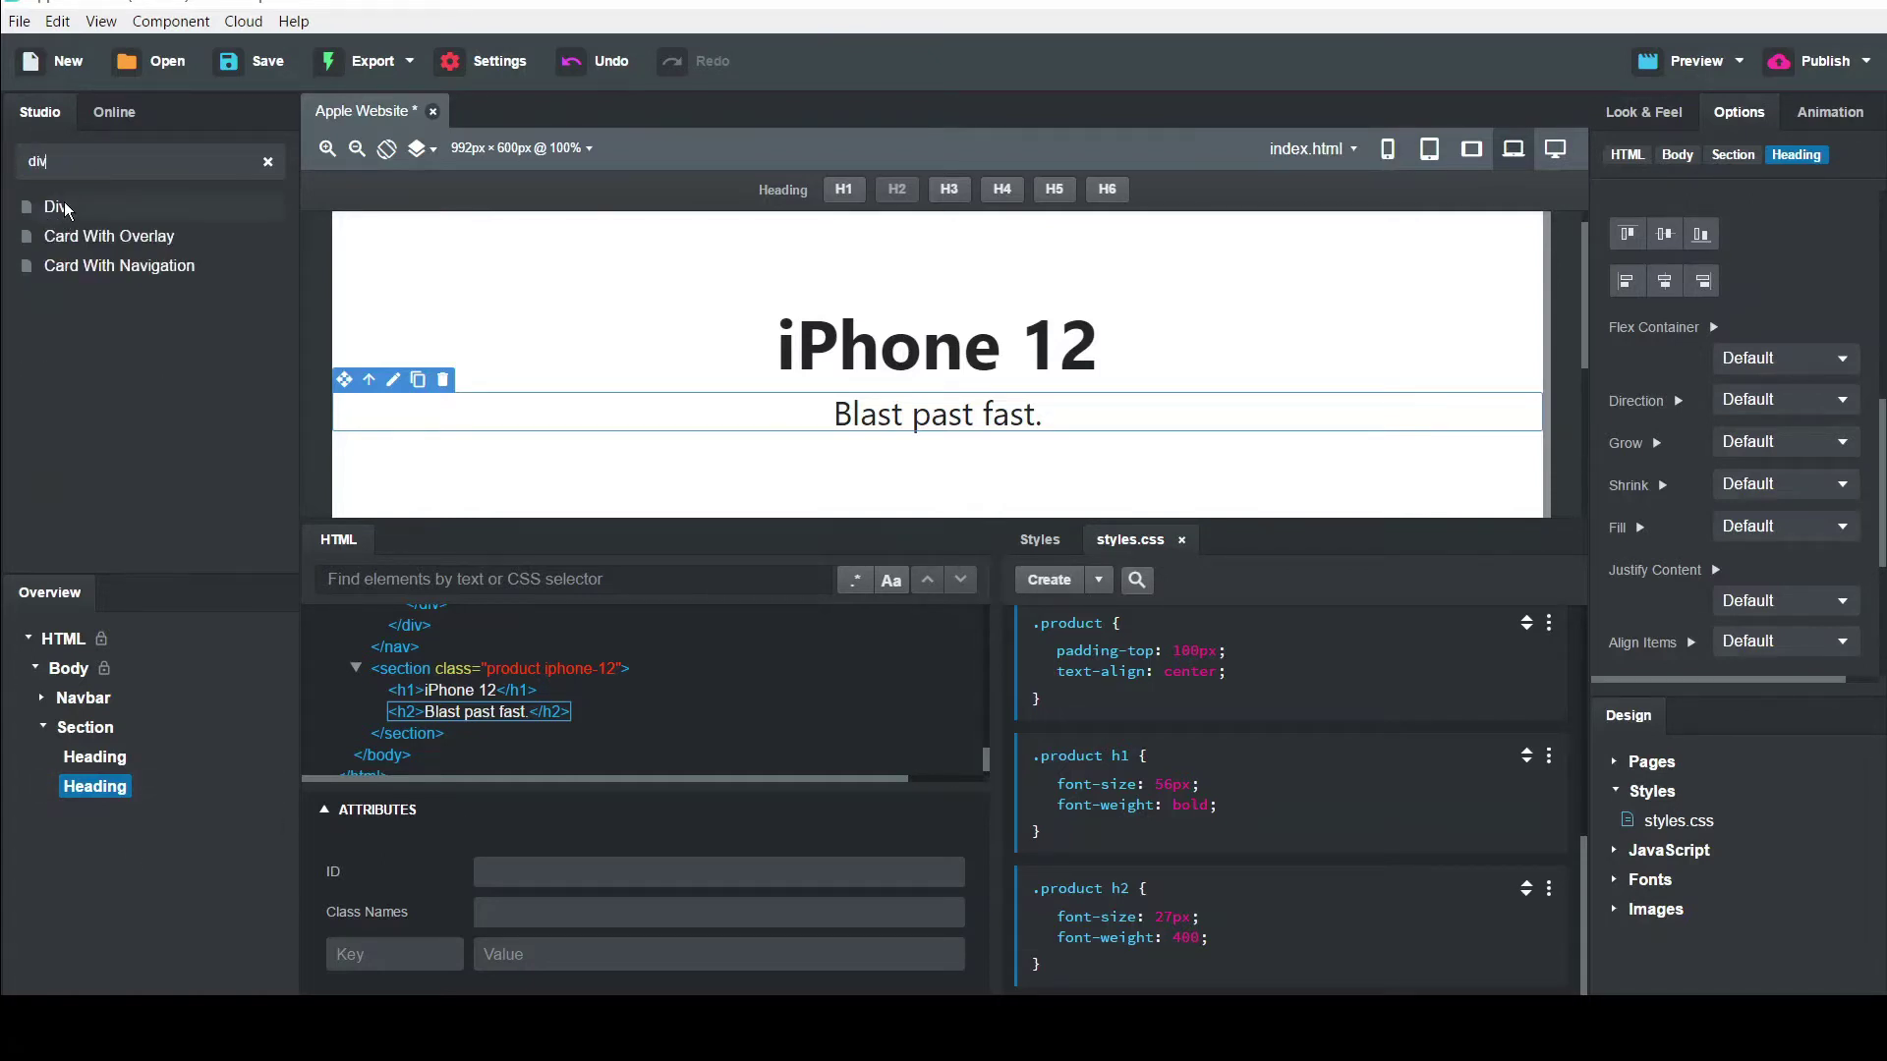
{"action": "left_click_drag", "start_coordinate": [101, 624], "coordinate": [93, 739]}
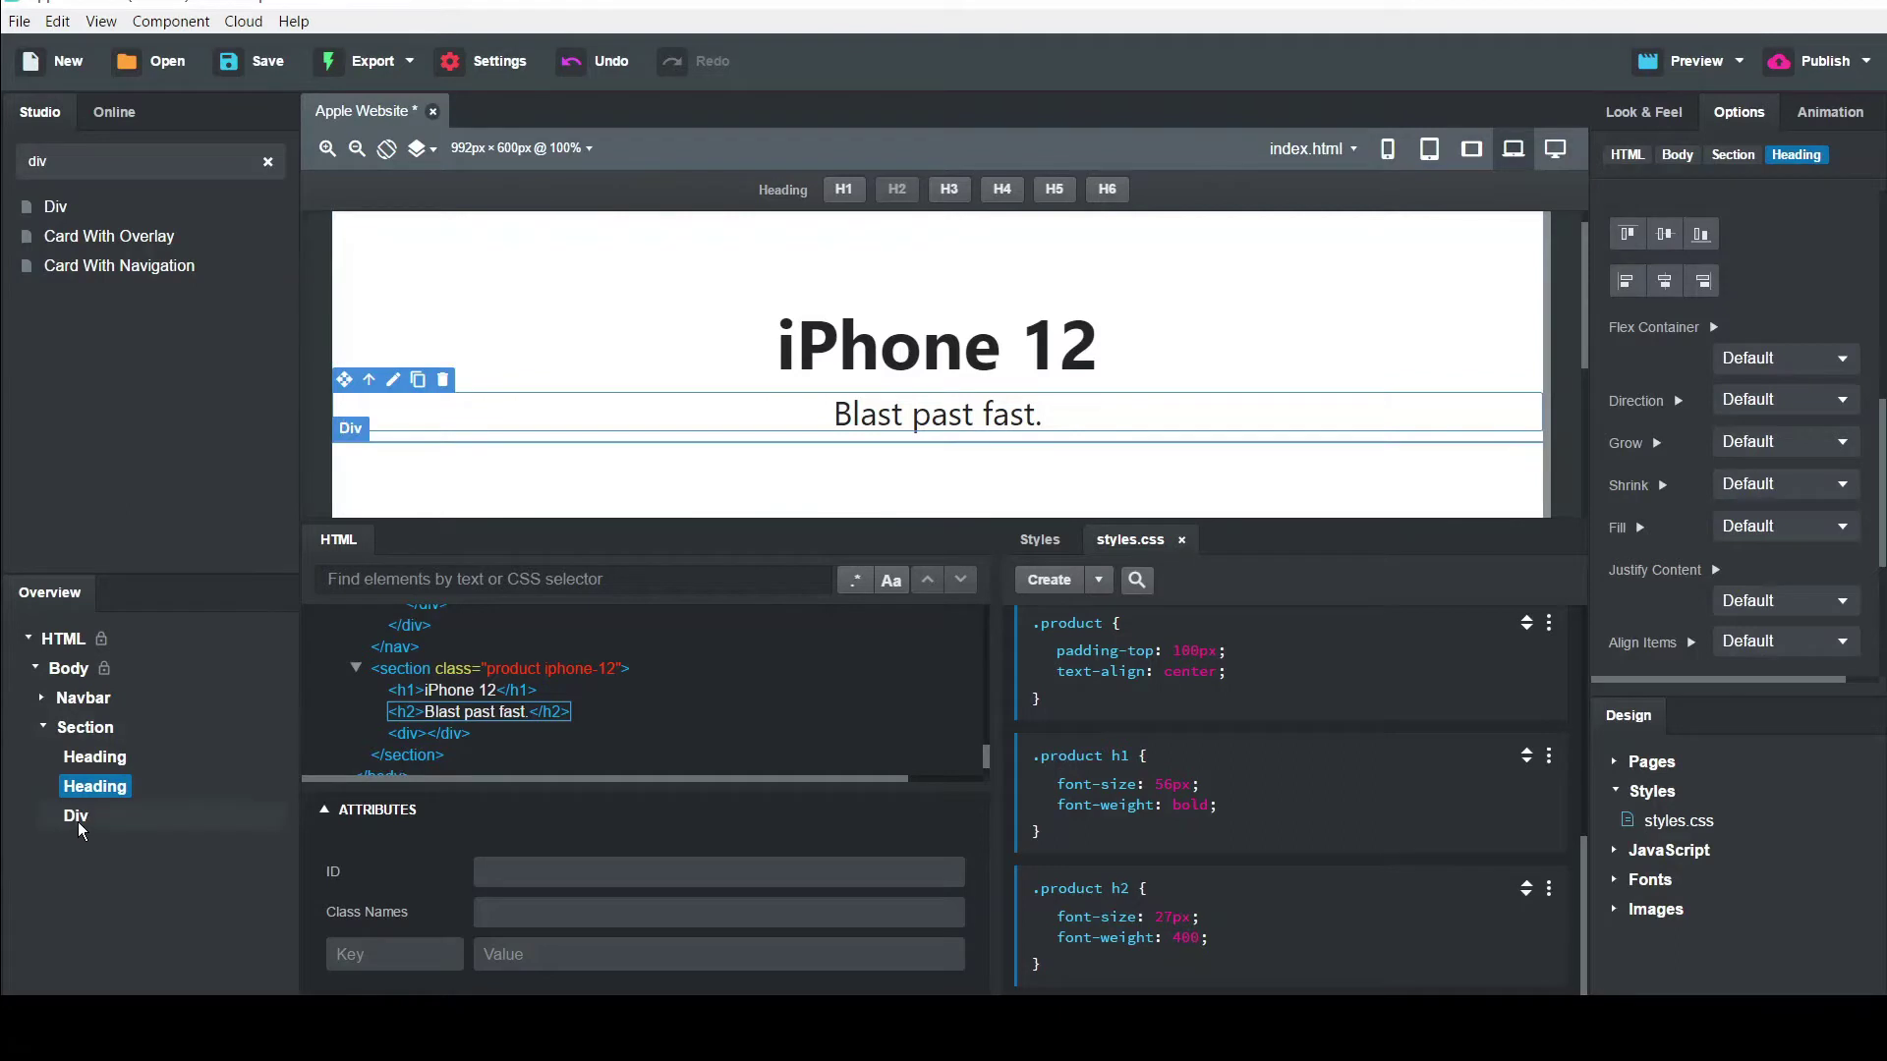
{"action": "left_click", "coordinate": [77, 817]}
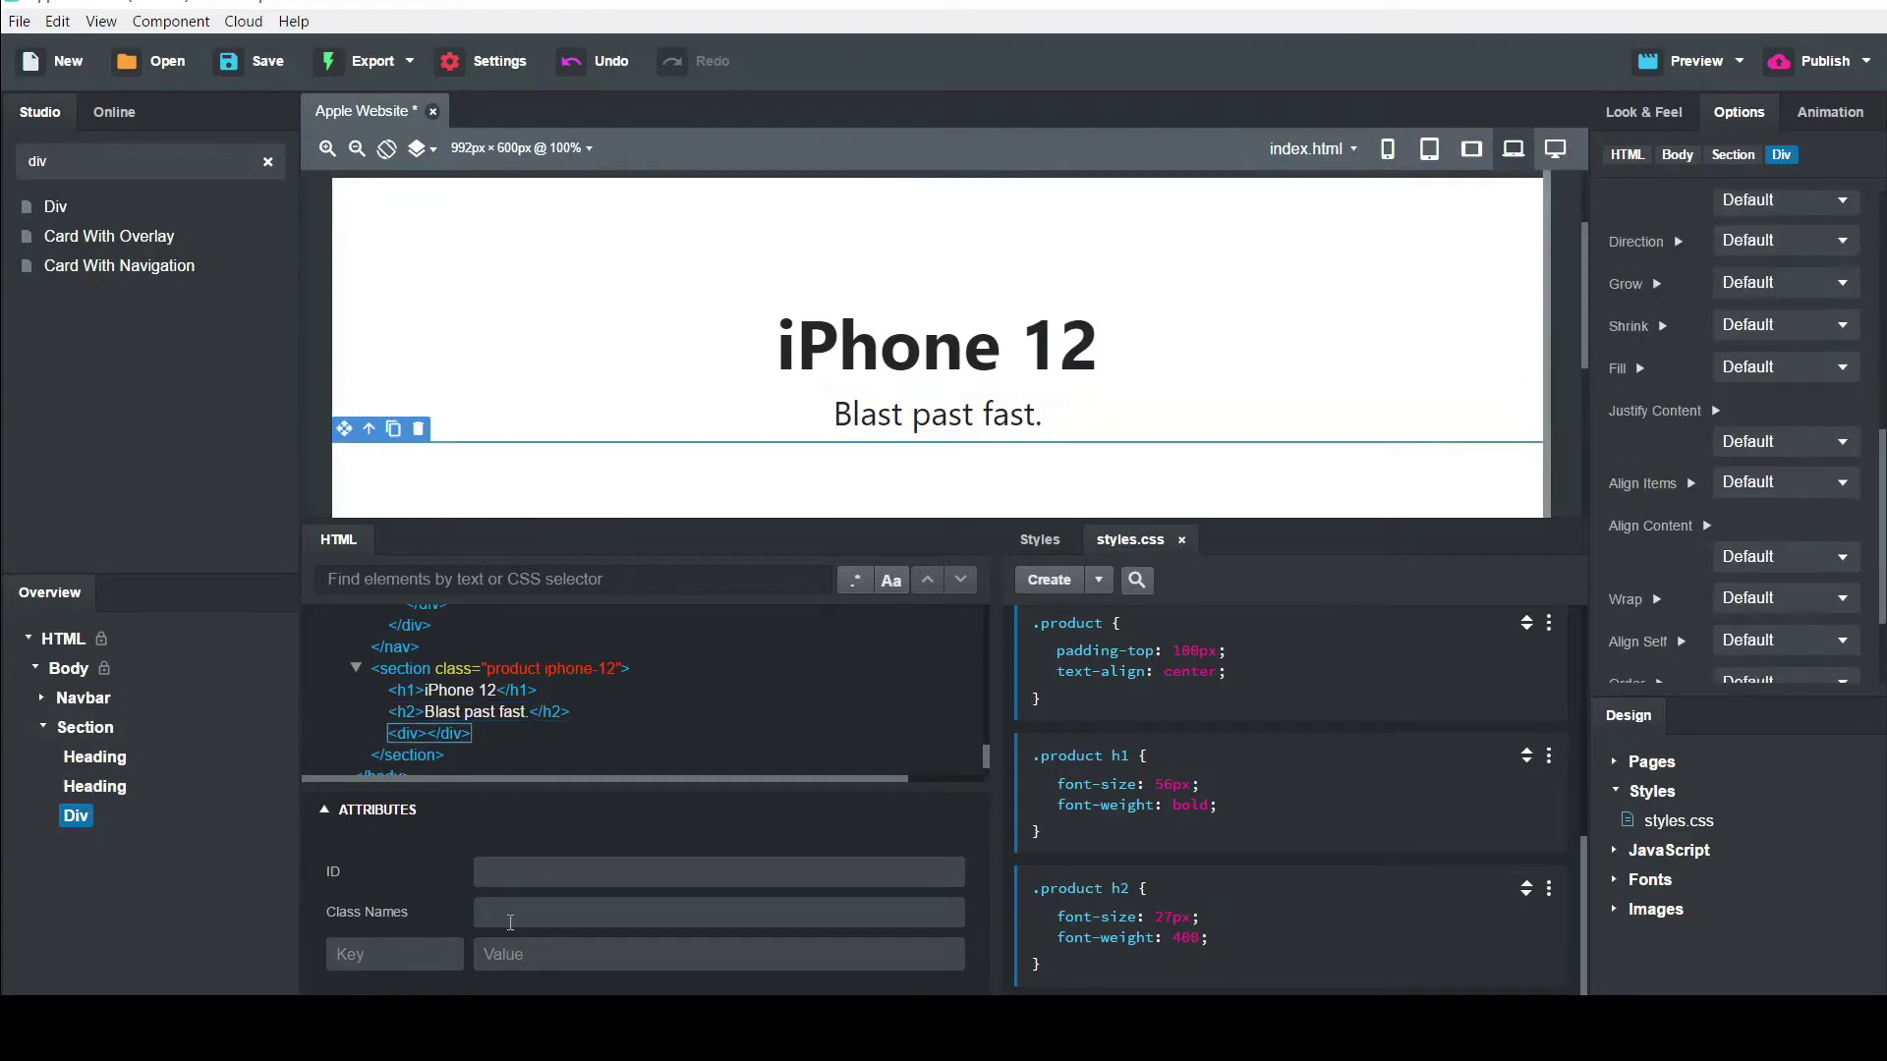
{"action": "type", "text": "links"}
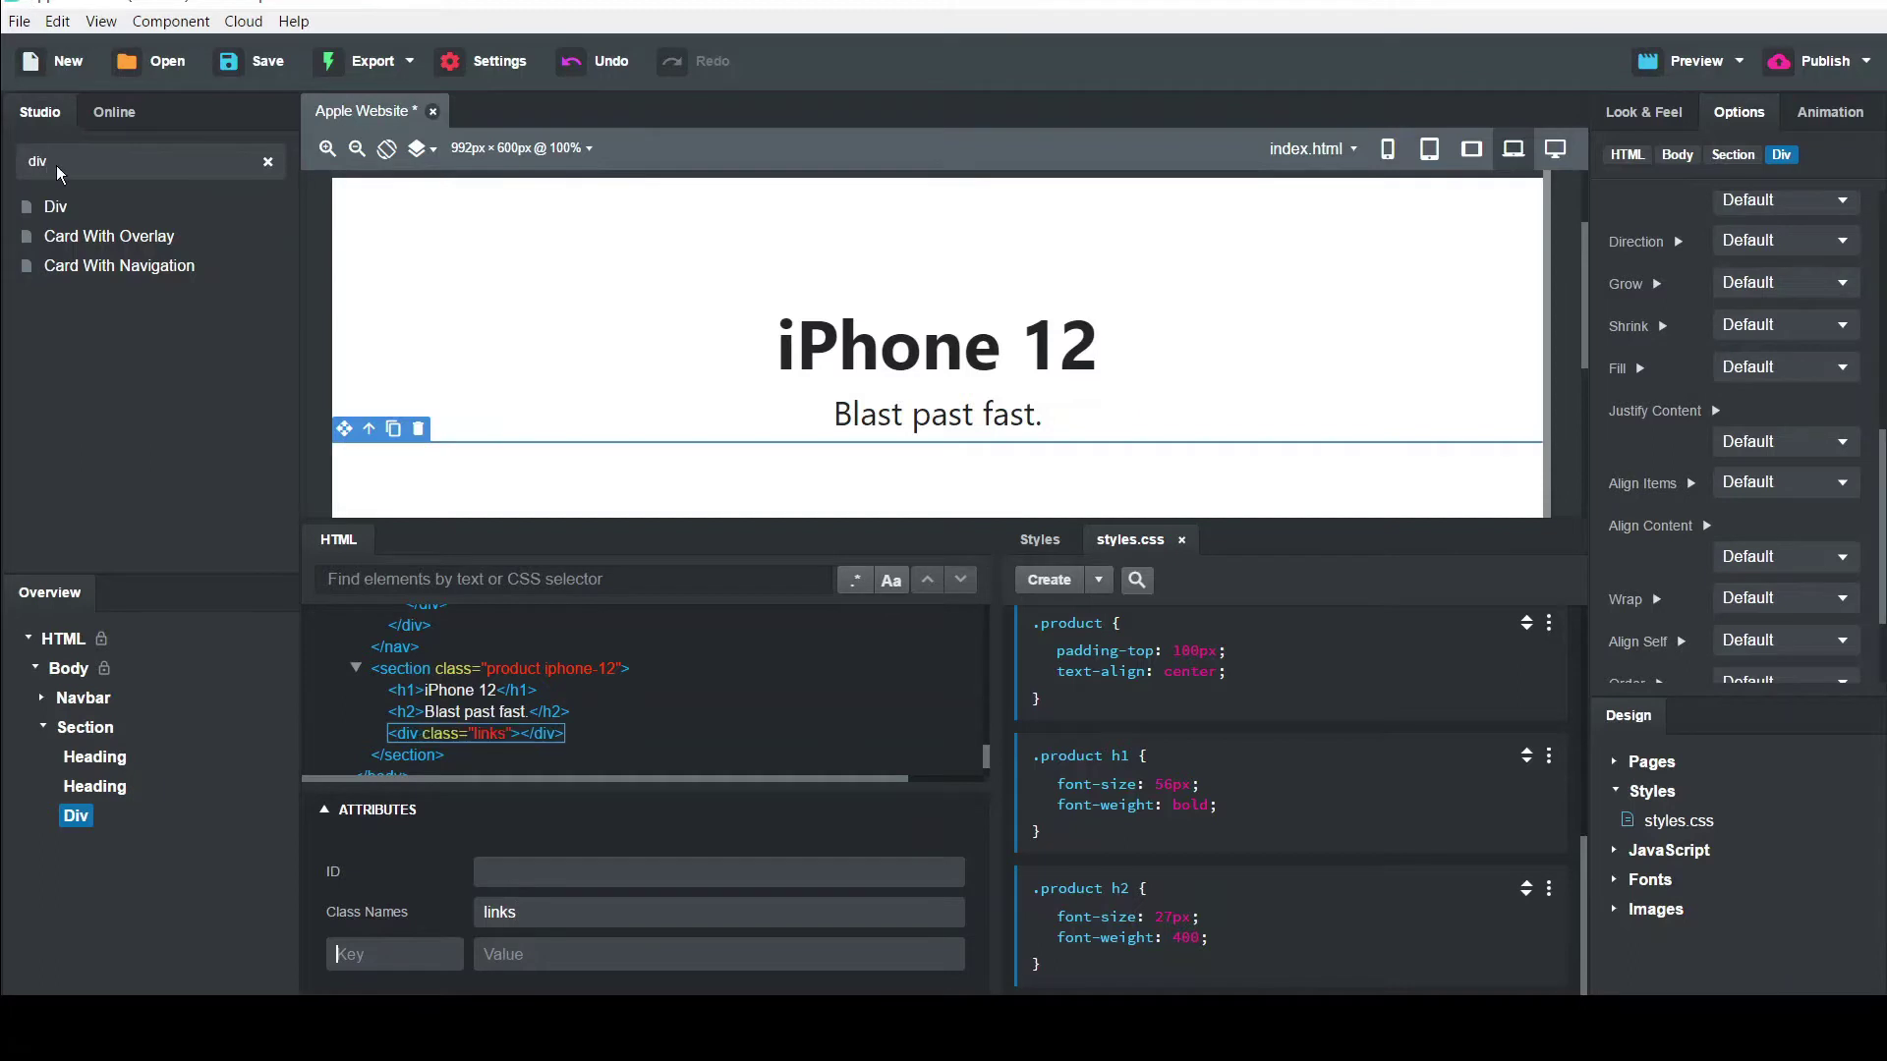
Find the Link component and place one inside the links div
{"action": "left_click_drag", "start_coordinate": [56, 169], "coordinate": [5, 169]}
{"action": "type", "text": "link"}
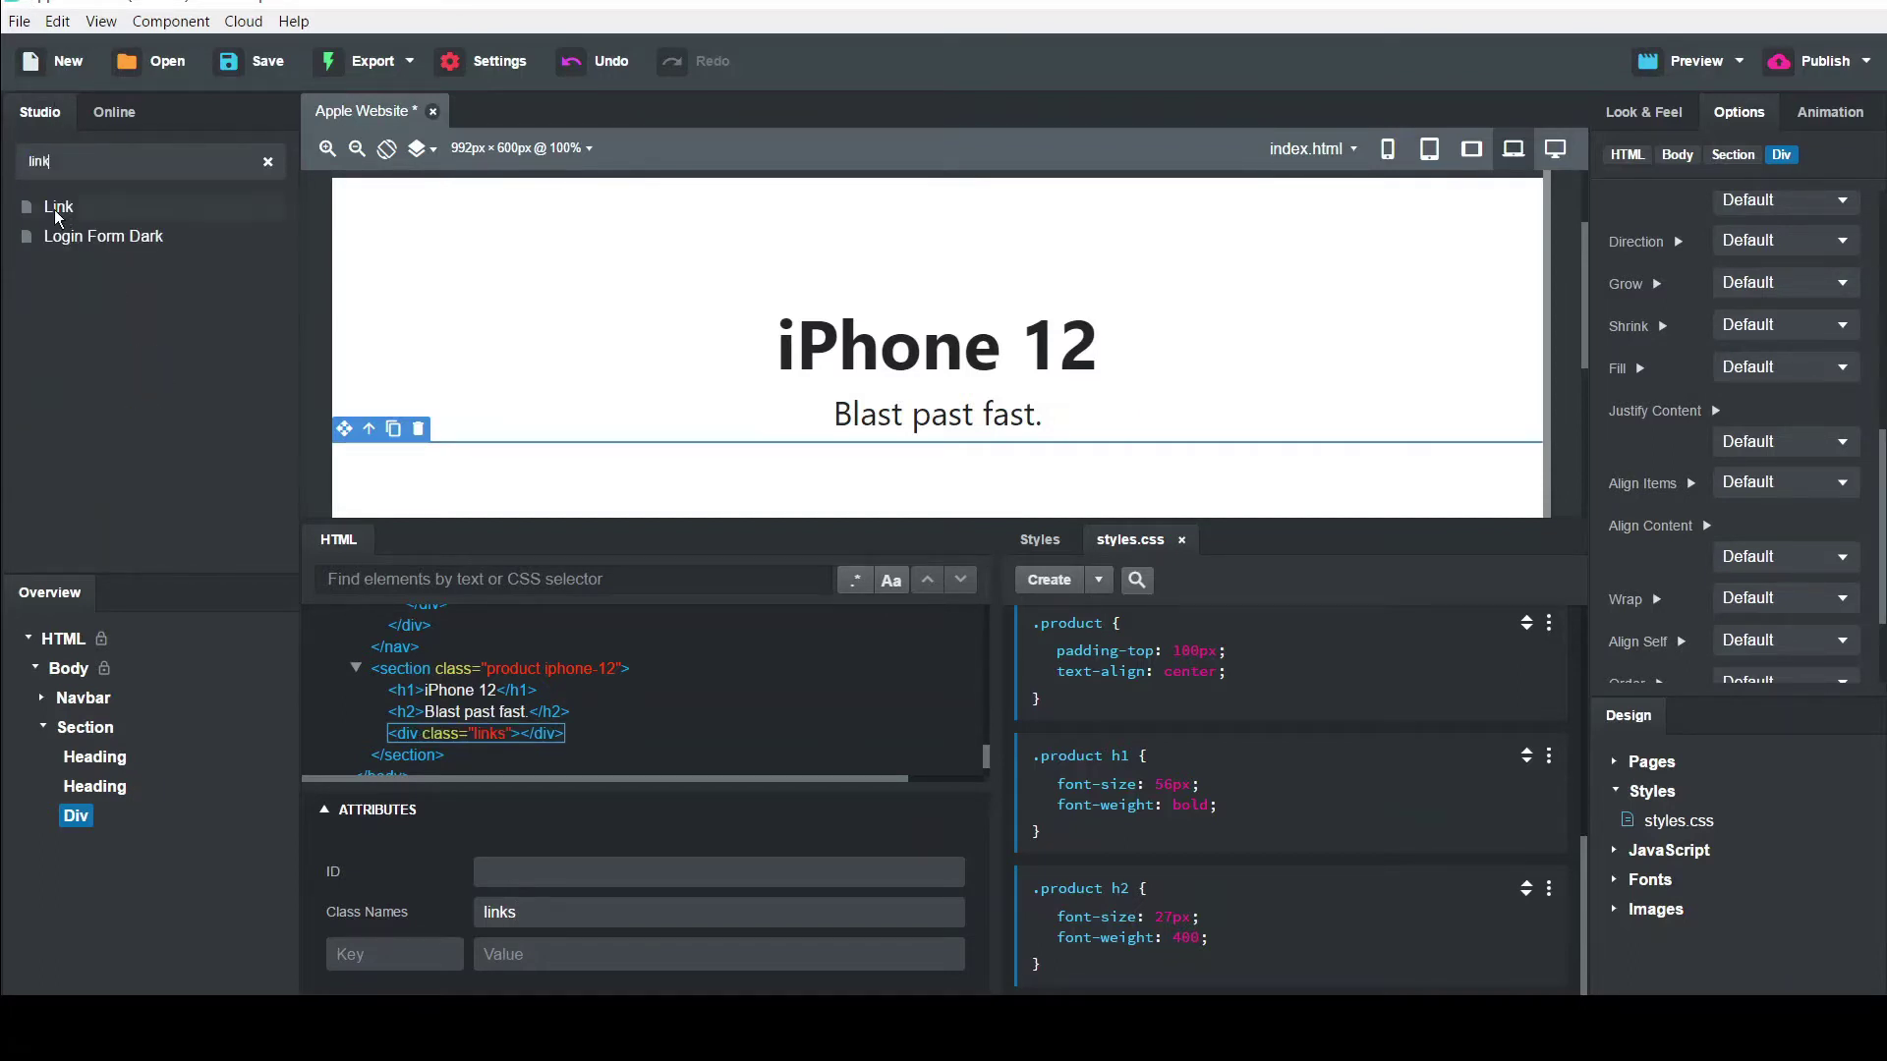
{"action": "left_click_drag", "start_coordinate": [59, 206], "coordinate": [83, 833]}
{"action": "left_click_drag", "start_coordinate": [61, 208], "coordinate": [101, 634]}
{"action": "left_click_drag", "start_coordinate": [59, 206], "coordinate": [82, 824]}
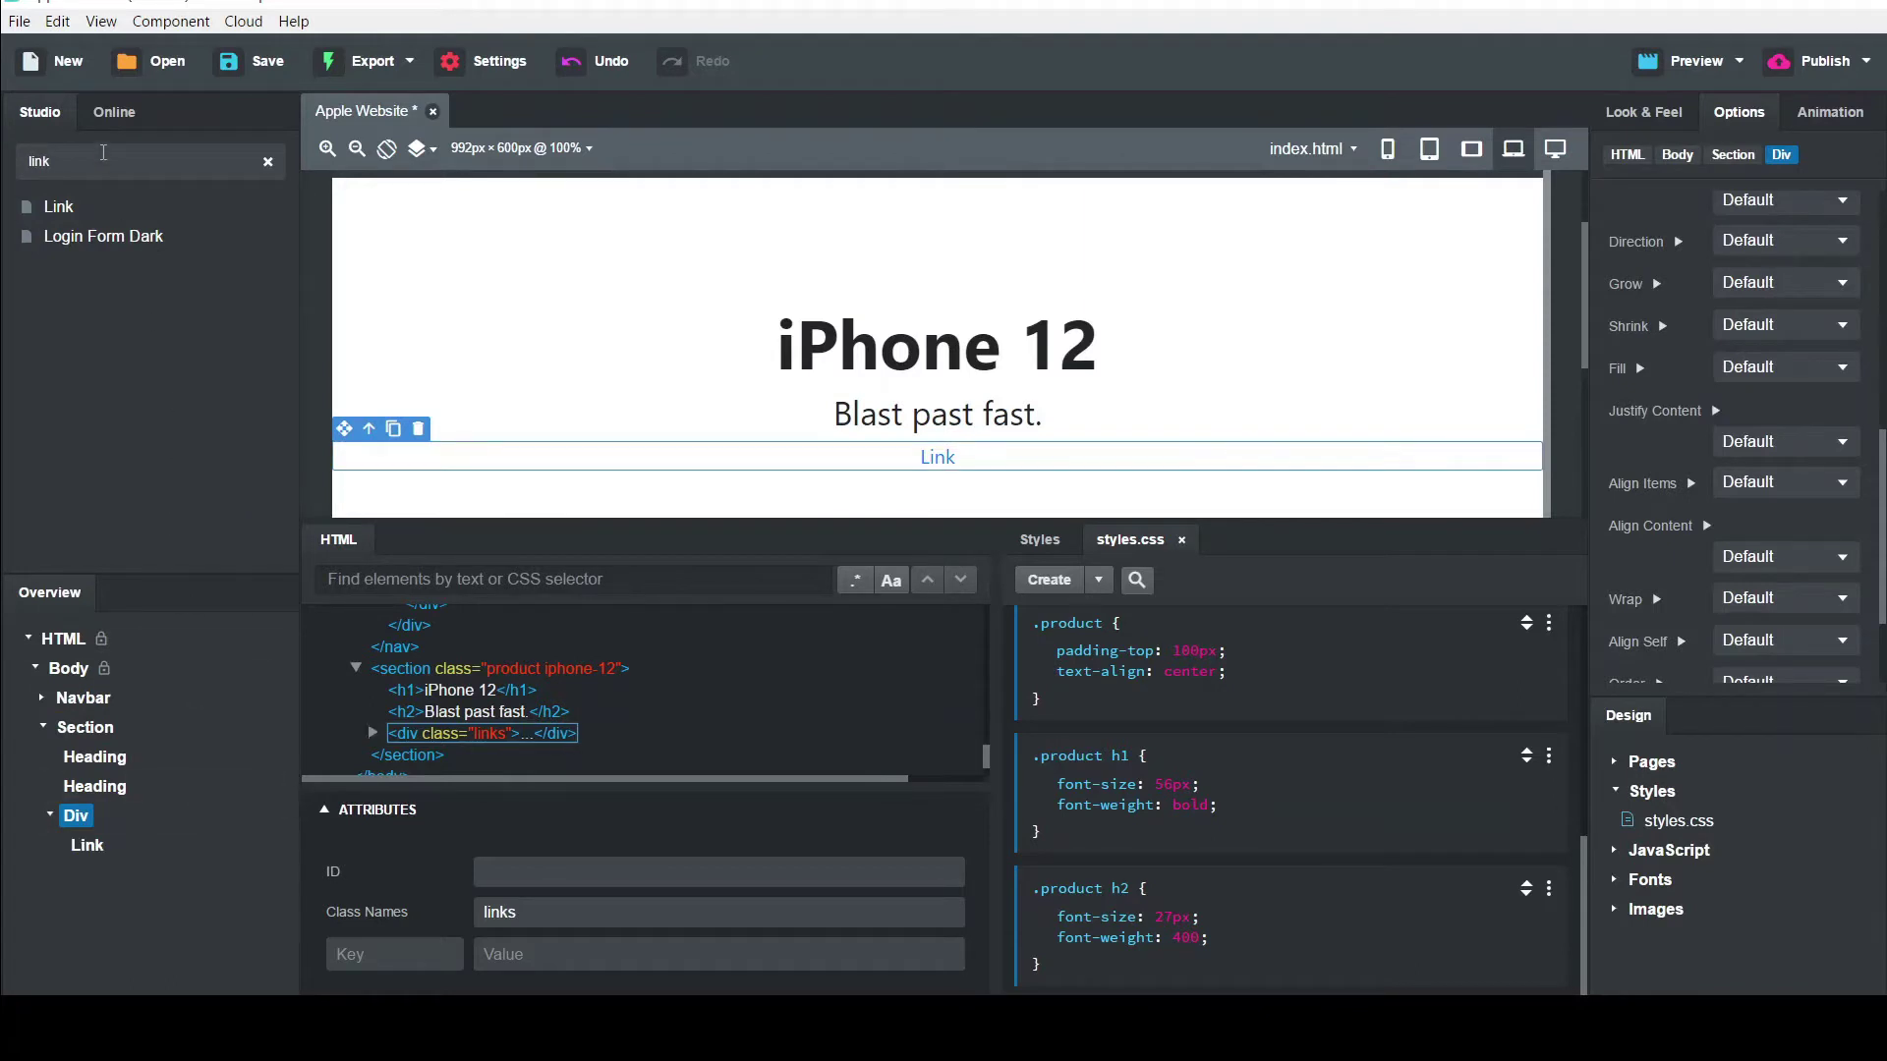
Place an Icon component inside the link, then duplicate the link together with its icon
{"action": "left_click_drag", "start_coordinate": [101, 154], "coordinate": [3, 143]}
{"action": "type", "text": "icon"}
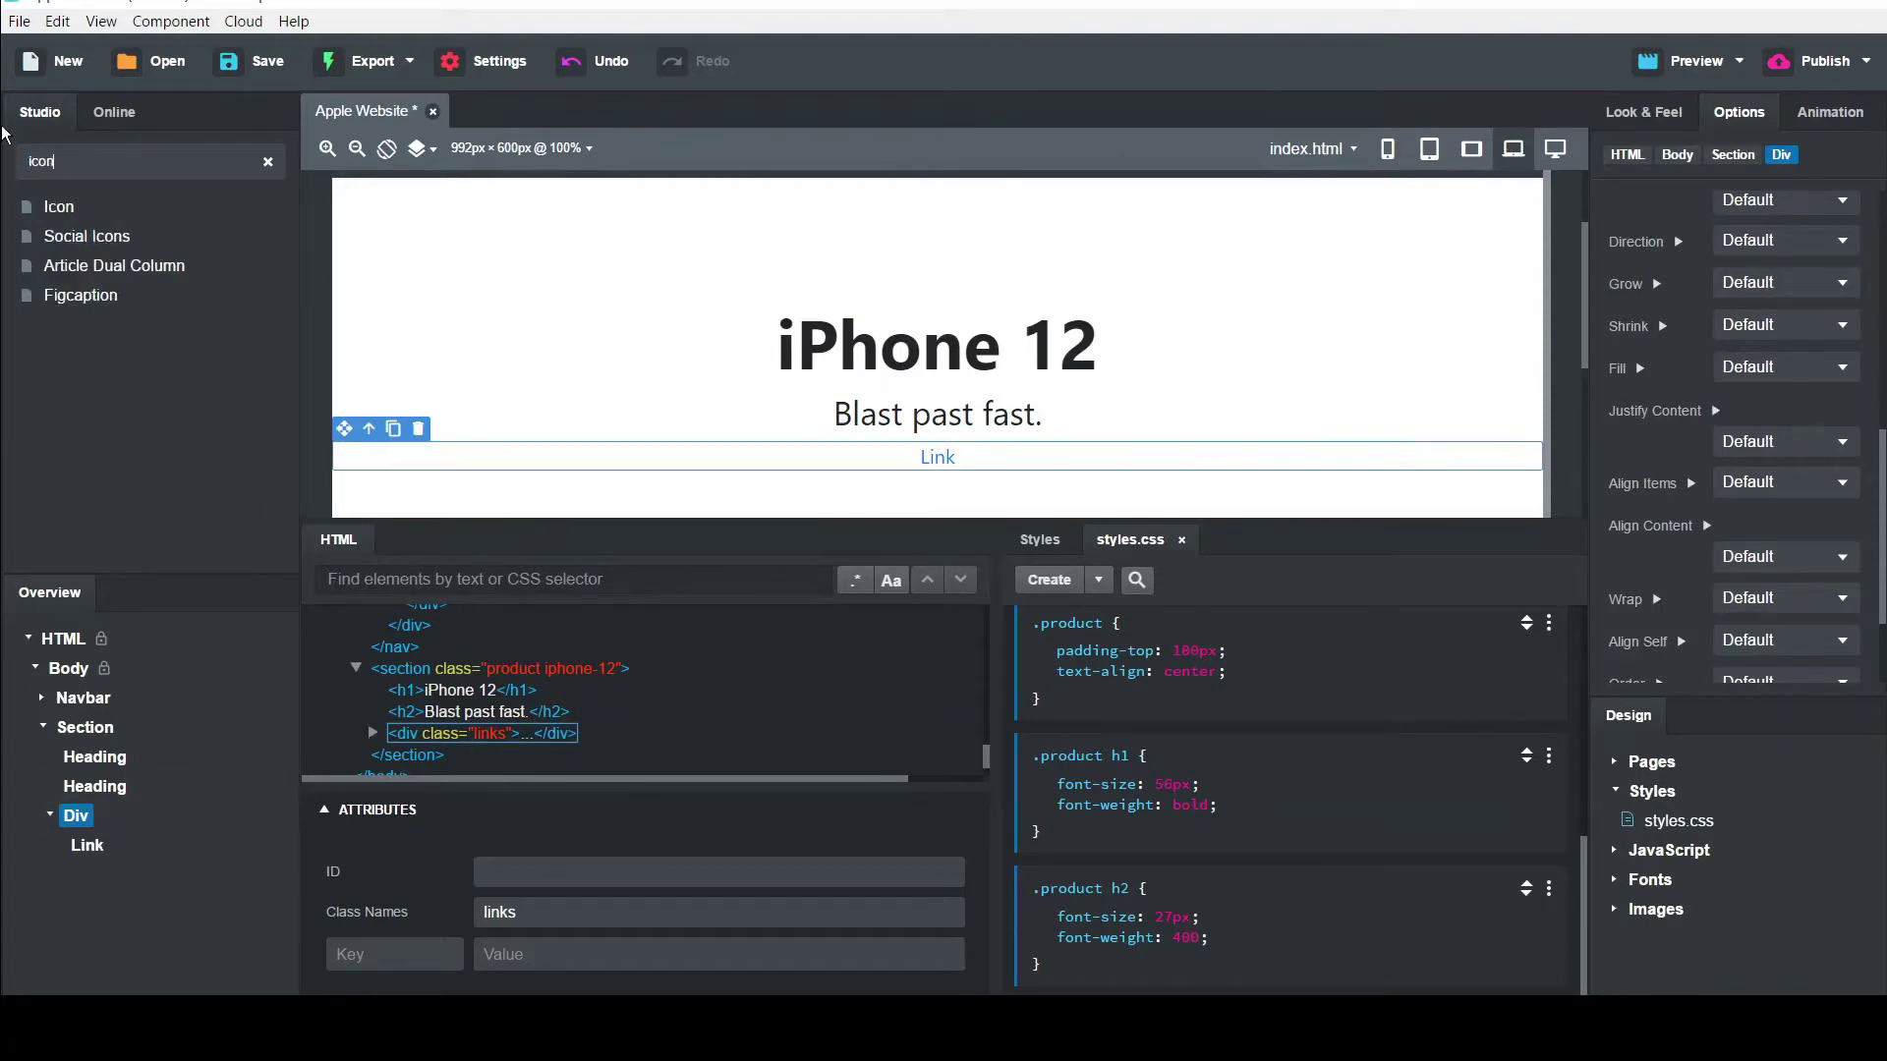
{"action": "left_click_drag", "start_coordinate": [59, 206], "coordinate": [95, 851]}
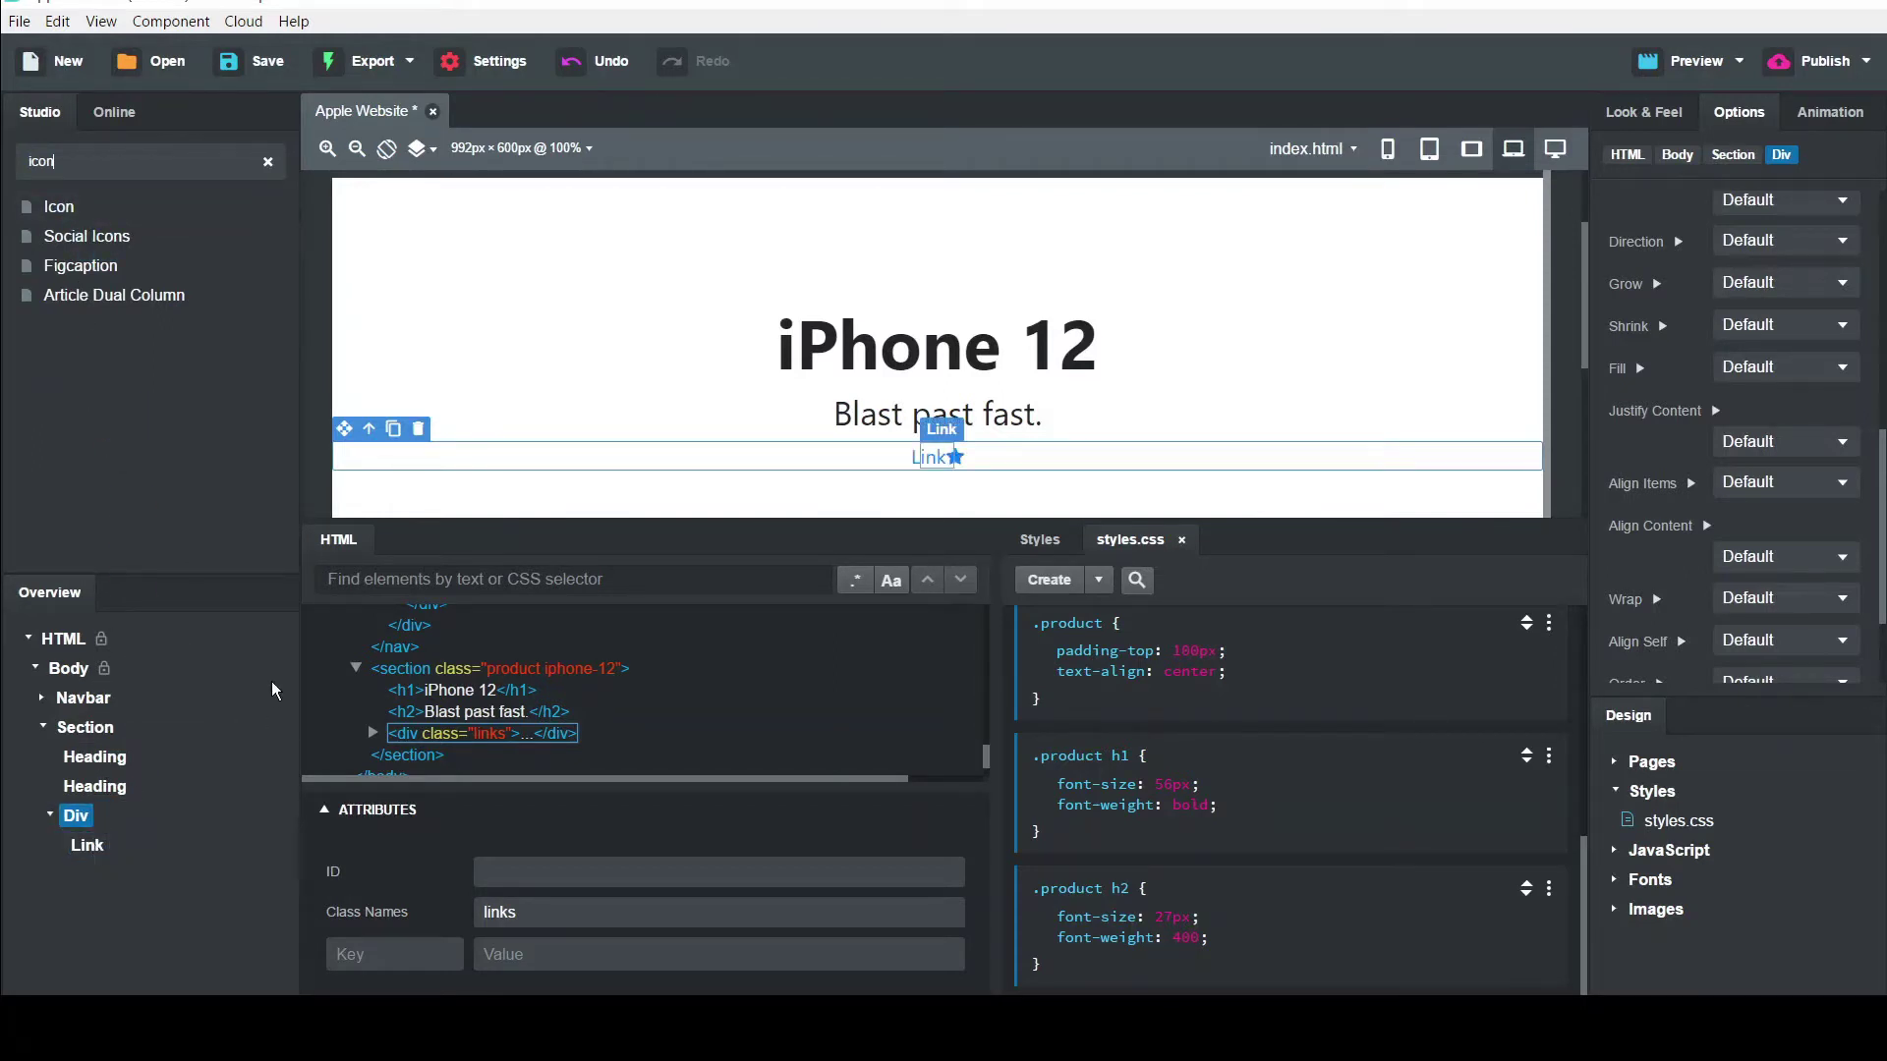
{"action": "left_click", "coordinate": [85, 851]}
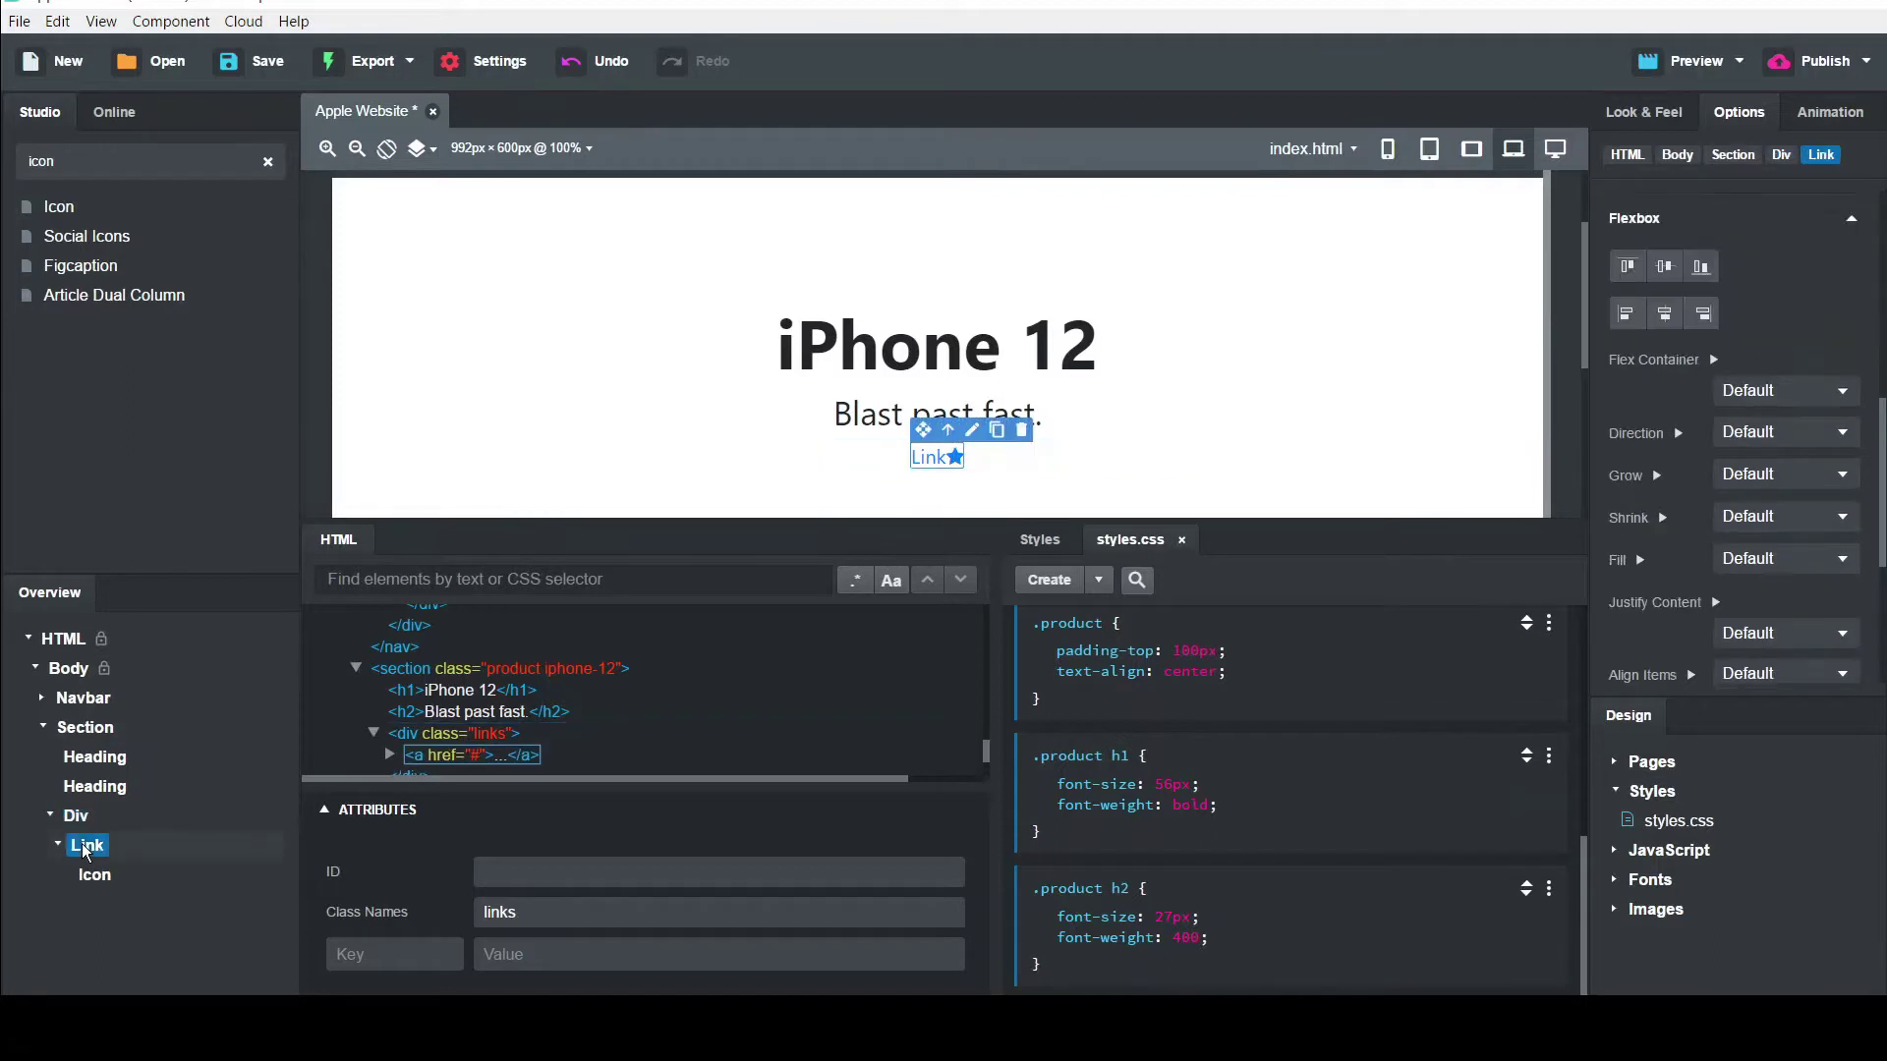
Change the first link's text to "Learn more" while keeping its icon
{"action": "double_click", "coordinate": [906, 458]}
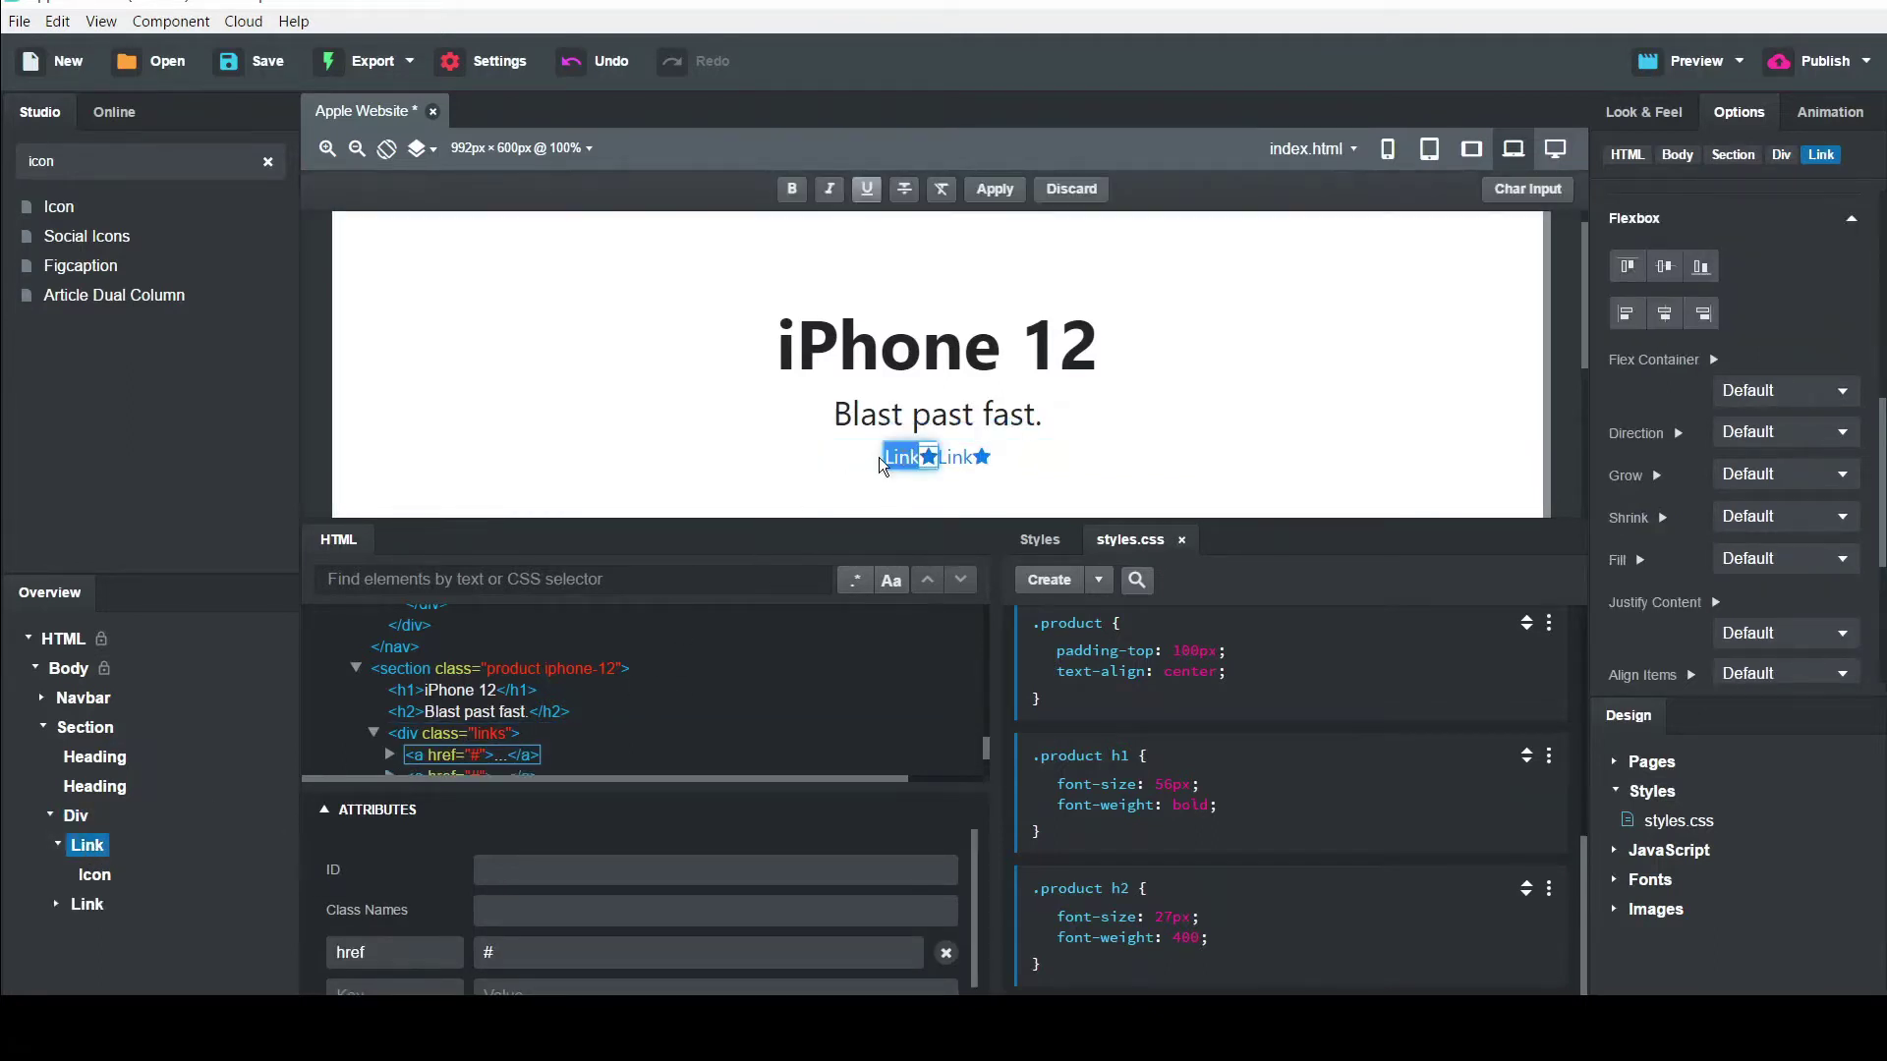
{"action": "key", "text": "BackSpace"}
{"action": "key", "text": "ctrl+z"}
{"action": "key", "text": "Left"}
{"action": "key", "text": "BackSpace"}
{"action": "key", "text": "BackSpace"}
{"action": "key", "text": "BackSpace"}
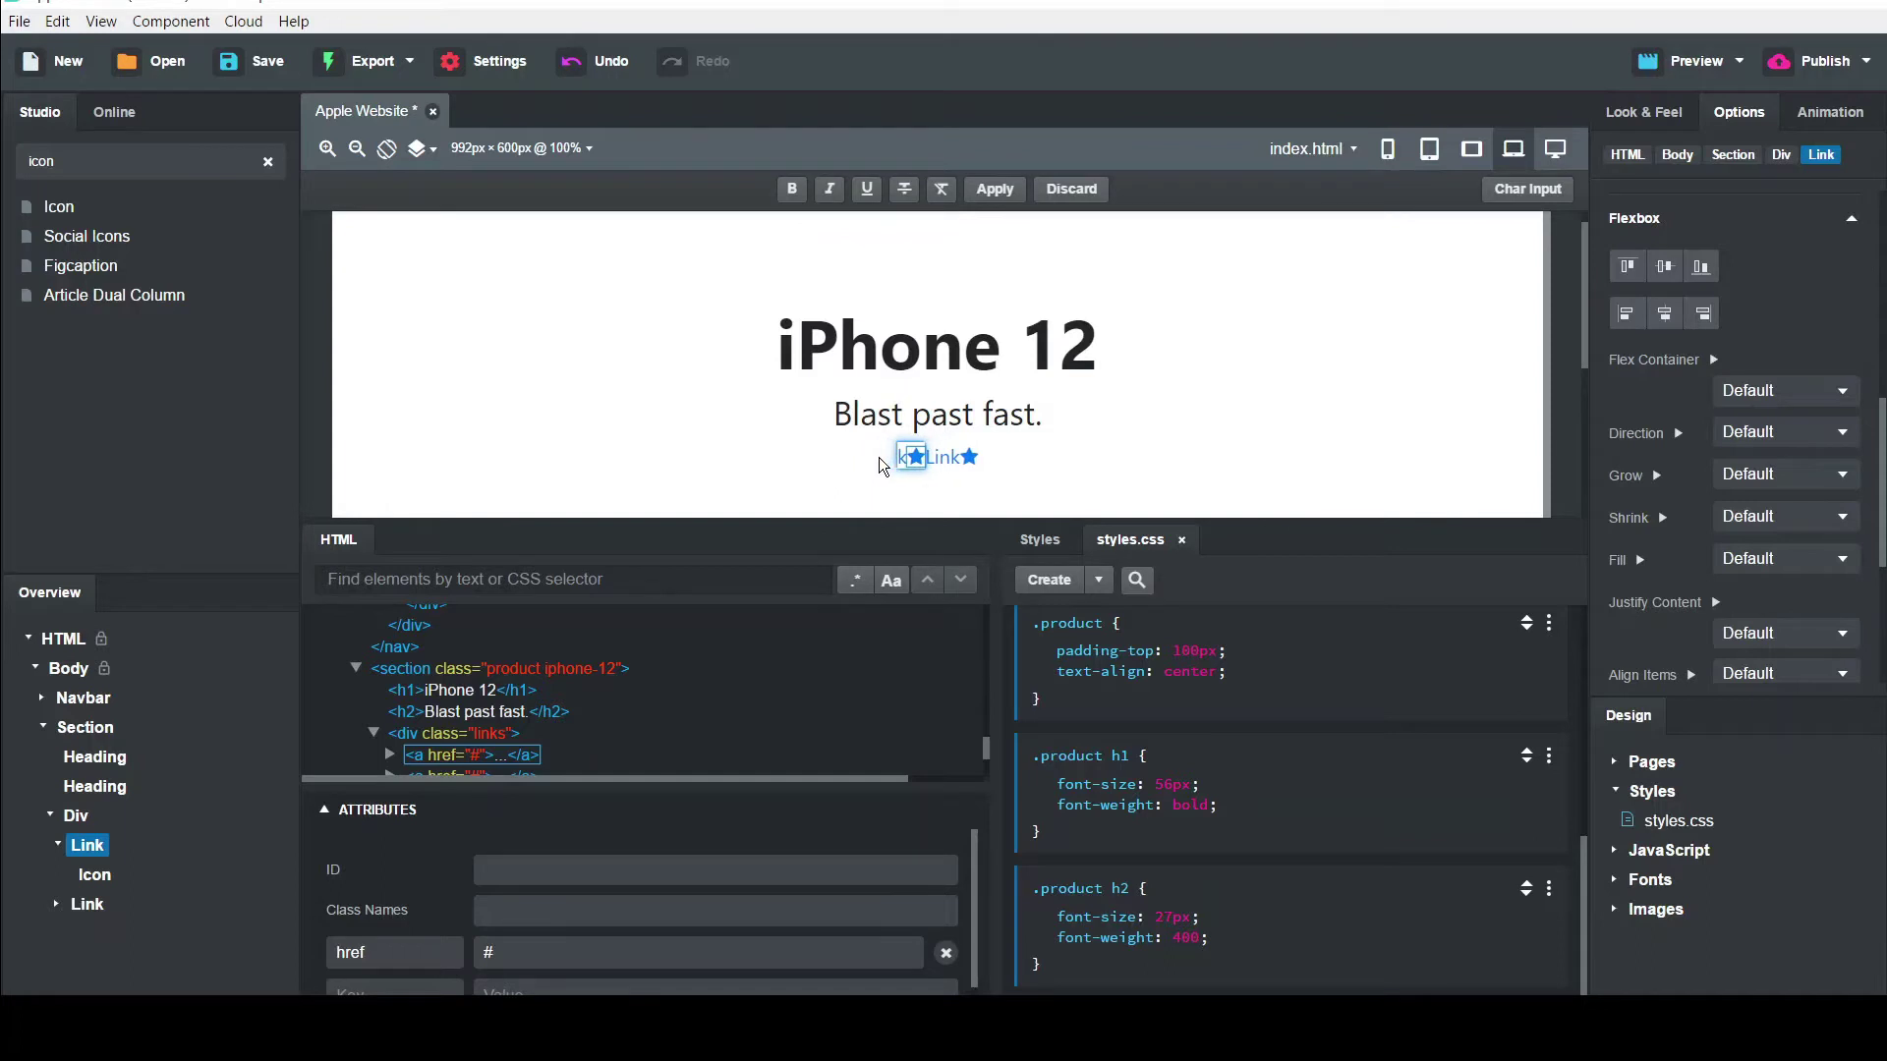
{"action": "type", "text": "earn More"}
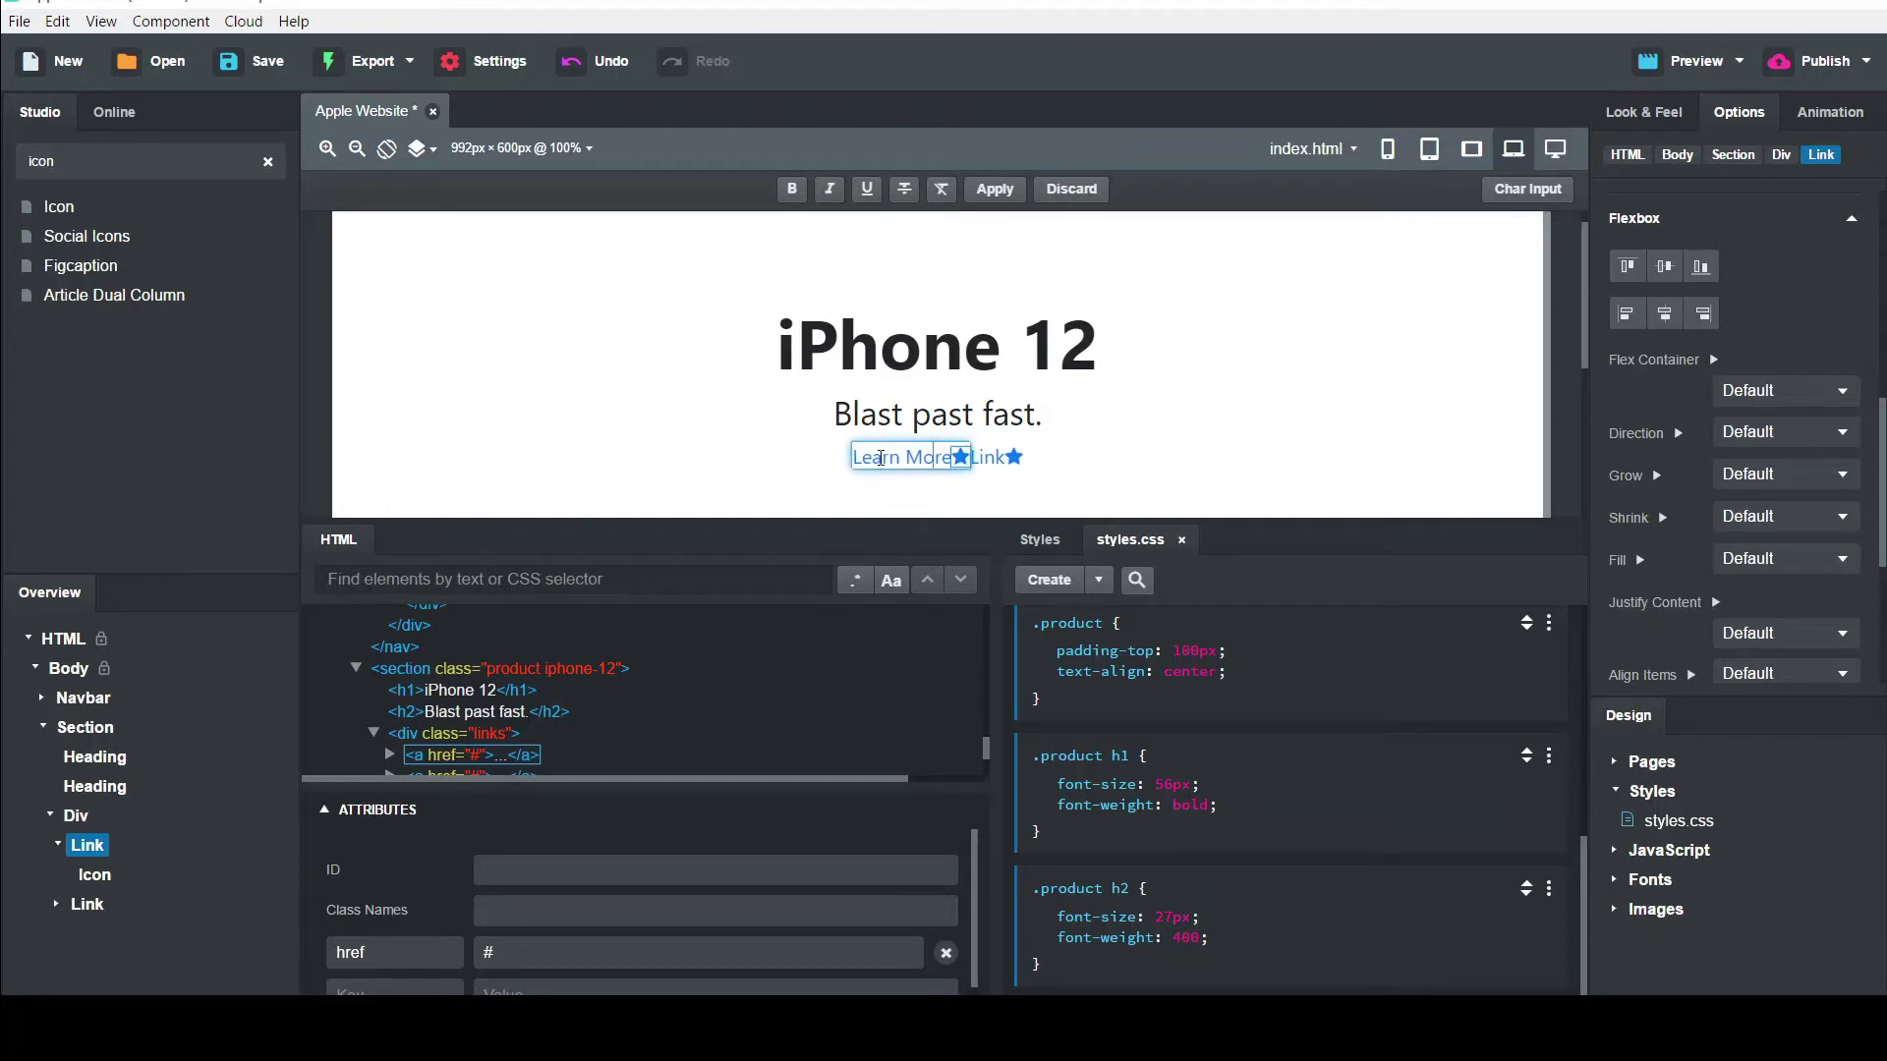
{"action": "key", "text": "BackSpace"}
{"action": "type", "text": "m"}
Replace the star icon in the Learn more link with the Font Awesome 4 icon fa-angle-right
{"action": "left_click", "coordinate": [963, 459]}
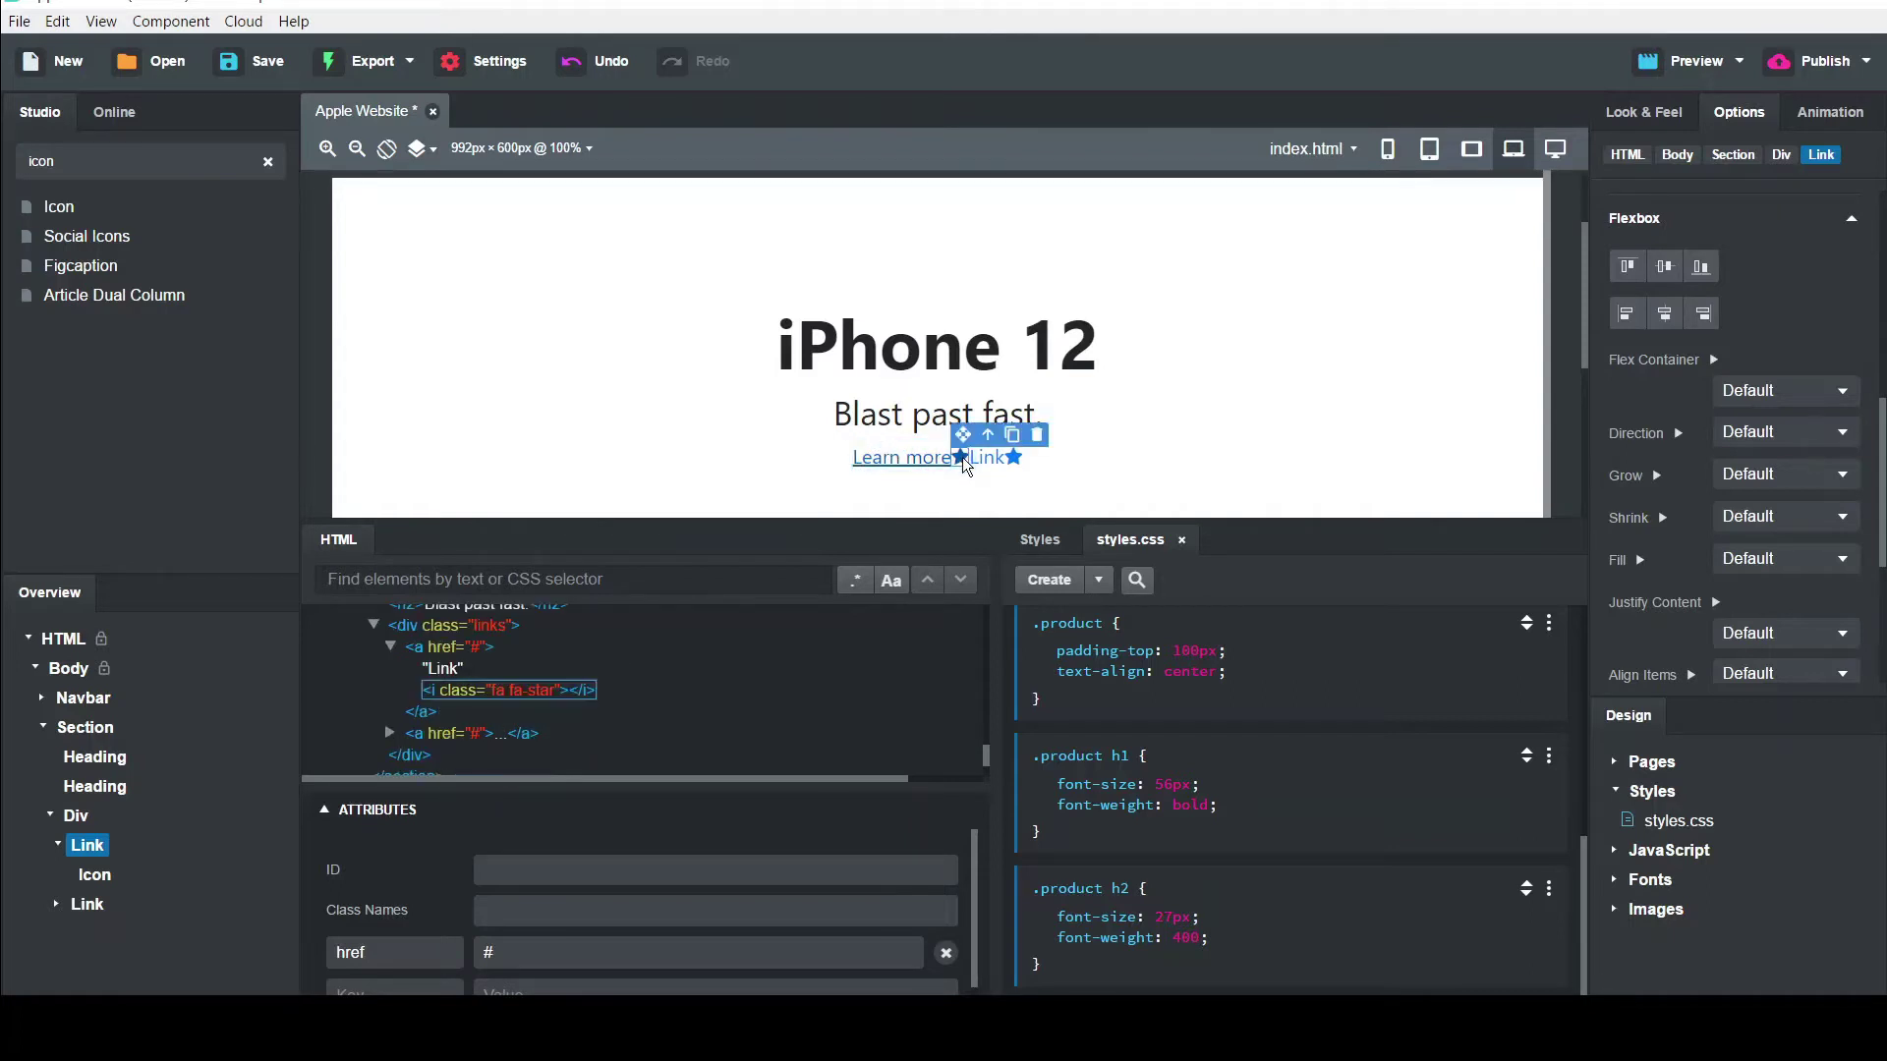
{"action": "left_click", "coordinate": [1013, 460]}
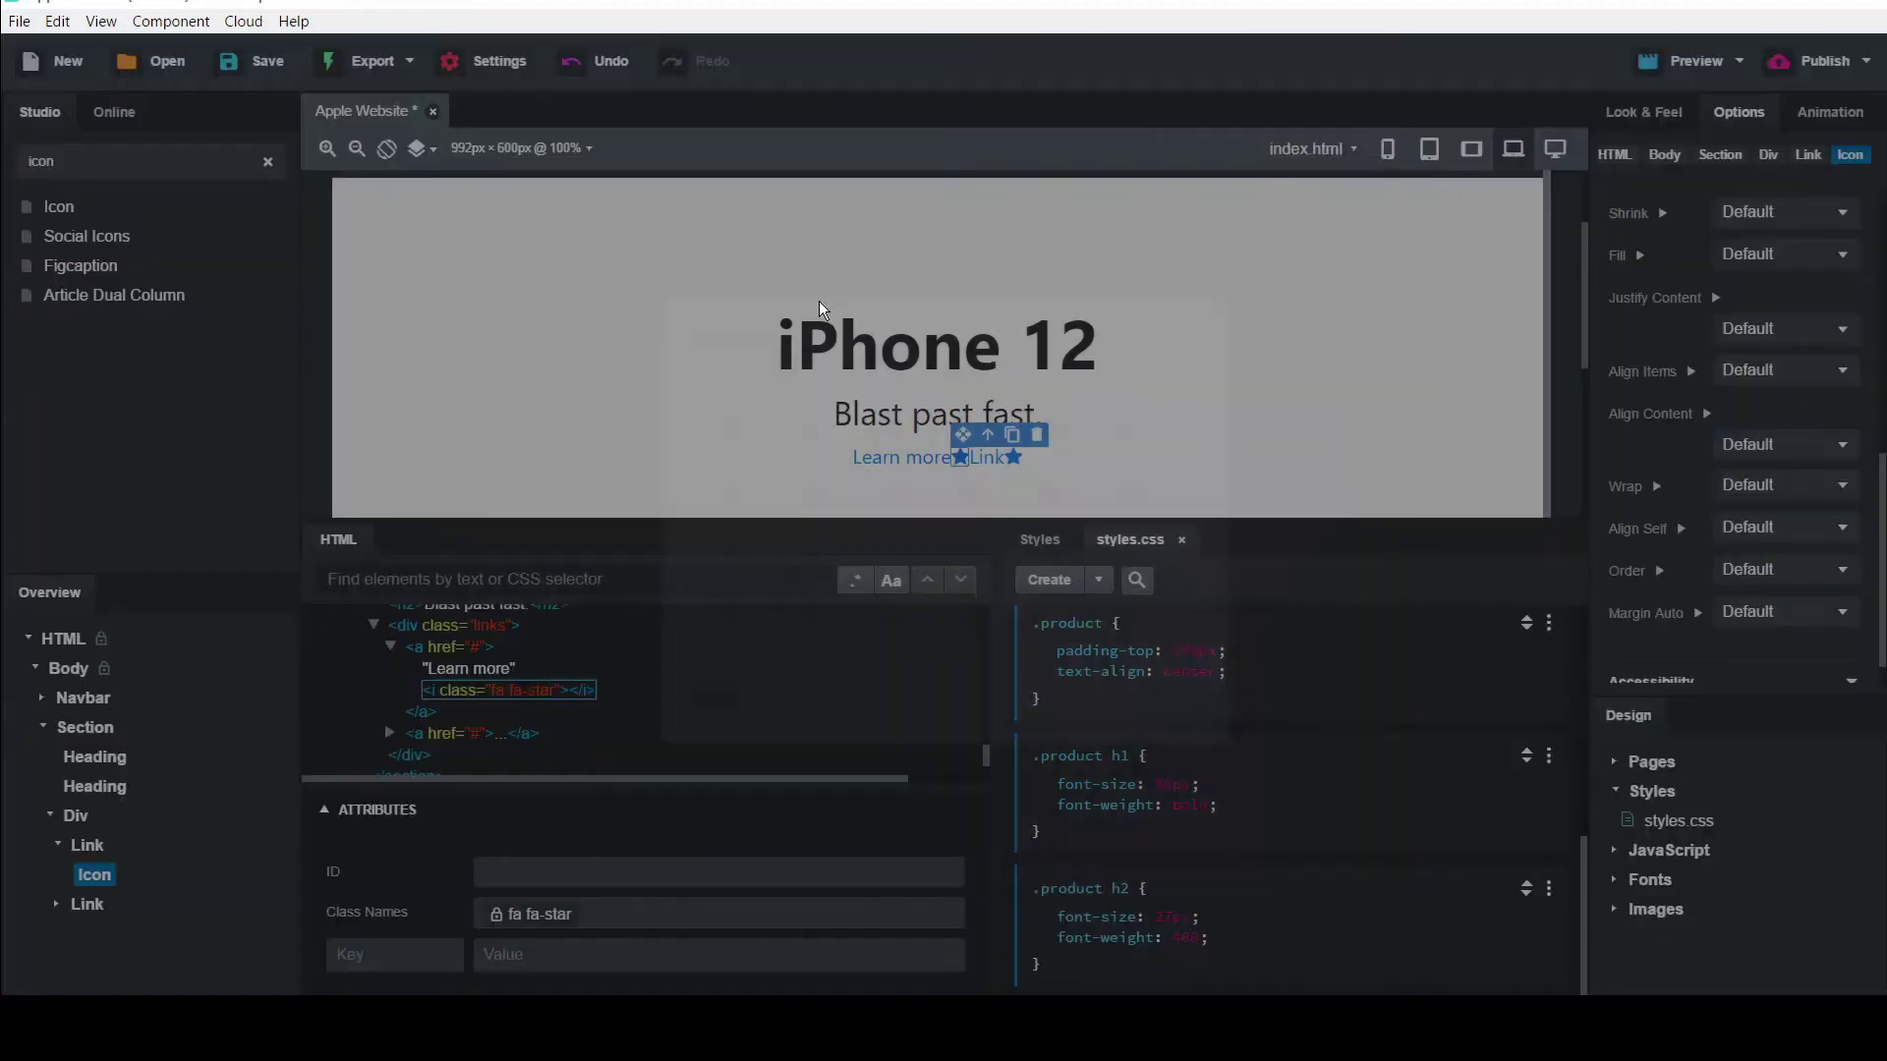
{"action": "type", "text": "anf=gle"}
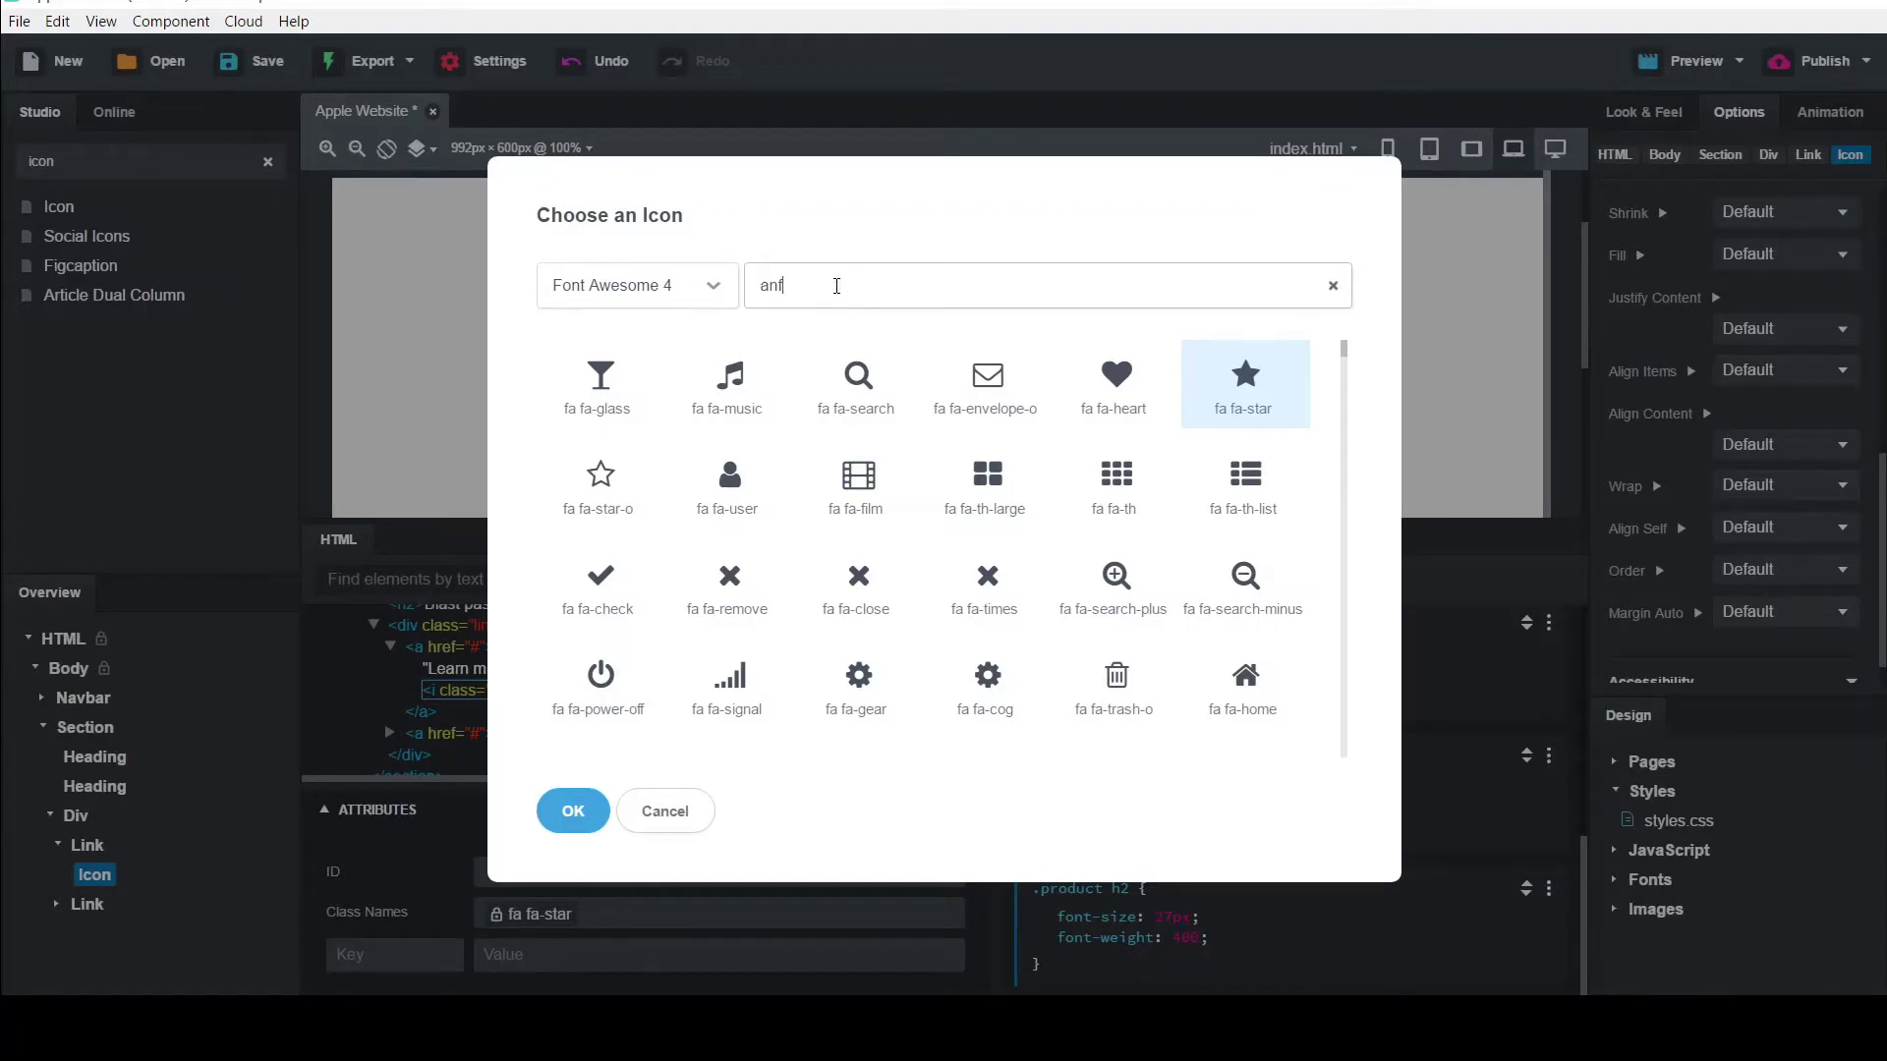
{"action": "key", "text": "BackSpace"}
{"action": "key", "text": "BackSpace"}
{"action": "key", "text": "BackSpace"}
{"action": "key", "text": "BackSpace"}
{"action": "key", "text": "BackSpace"}
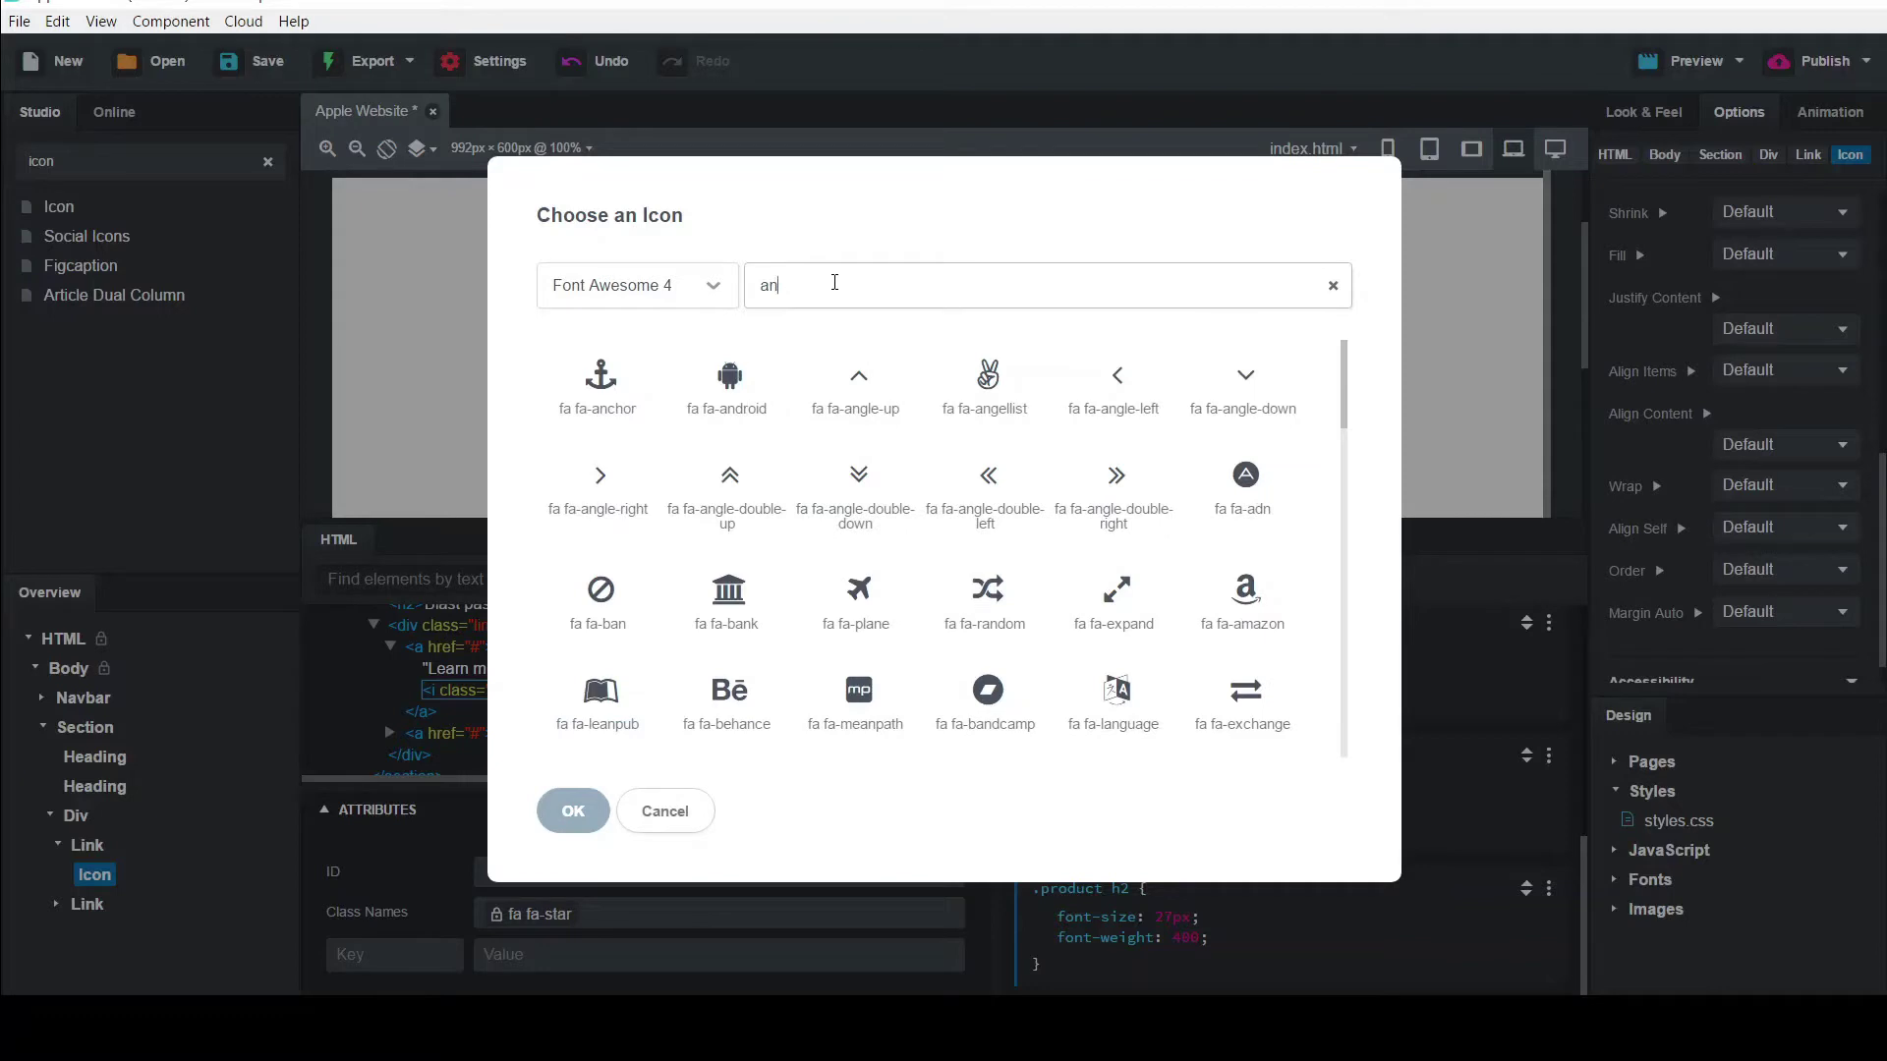
{"action": "left_click", "coordinate": [605, 470]}
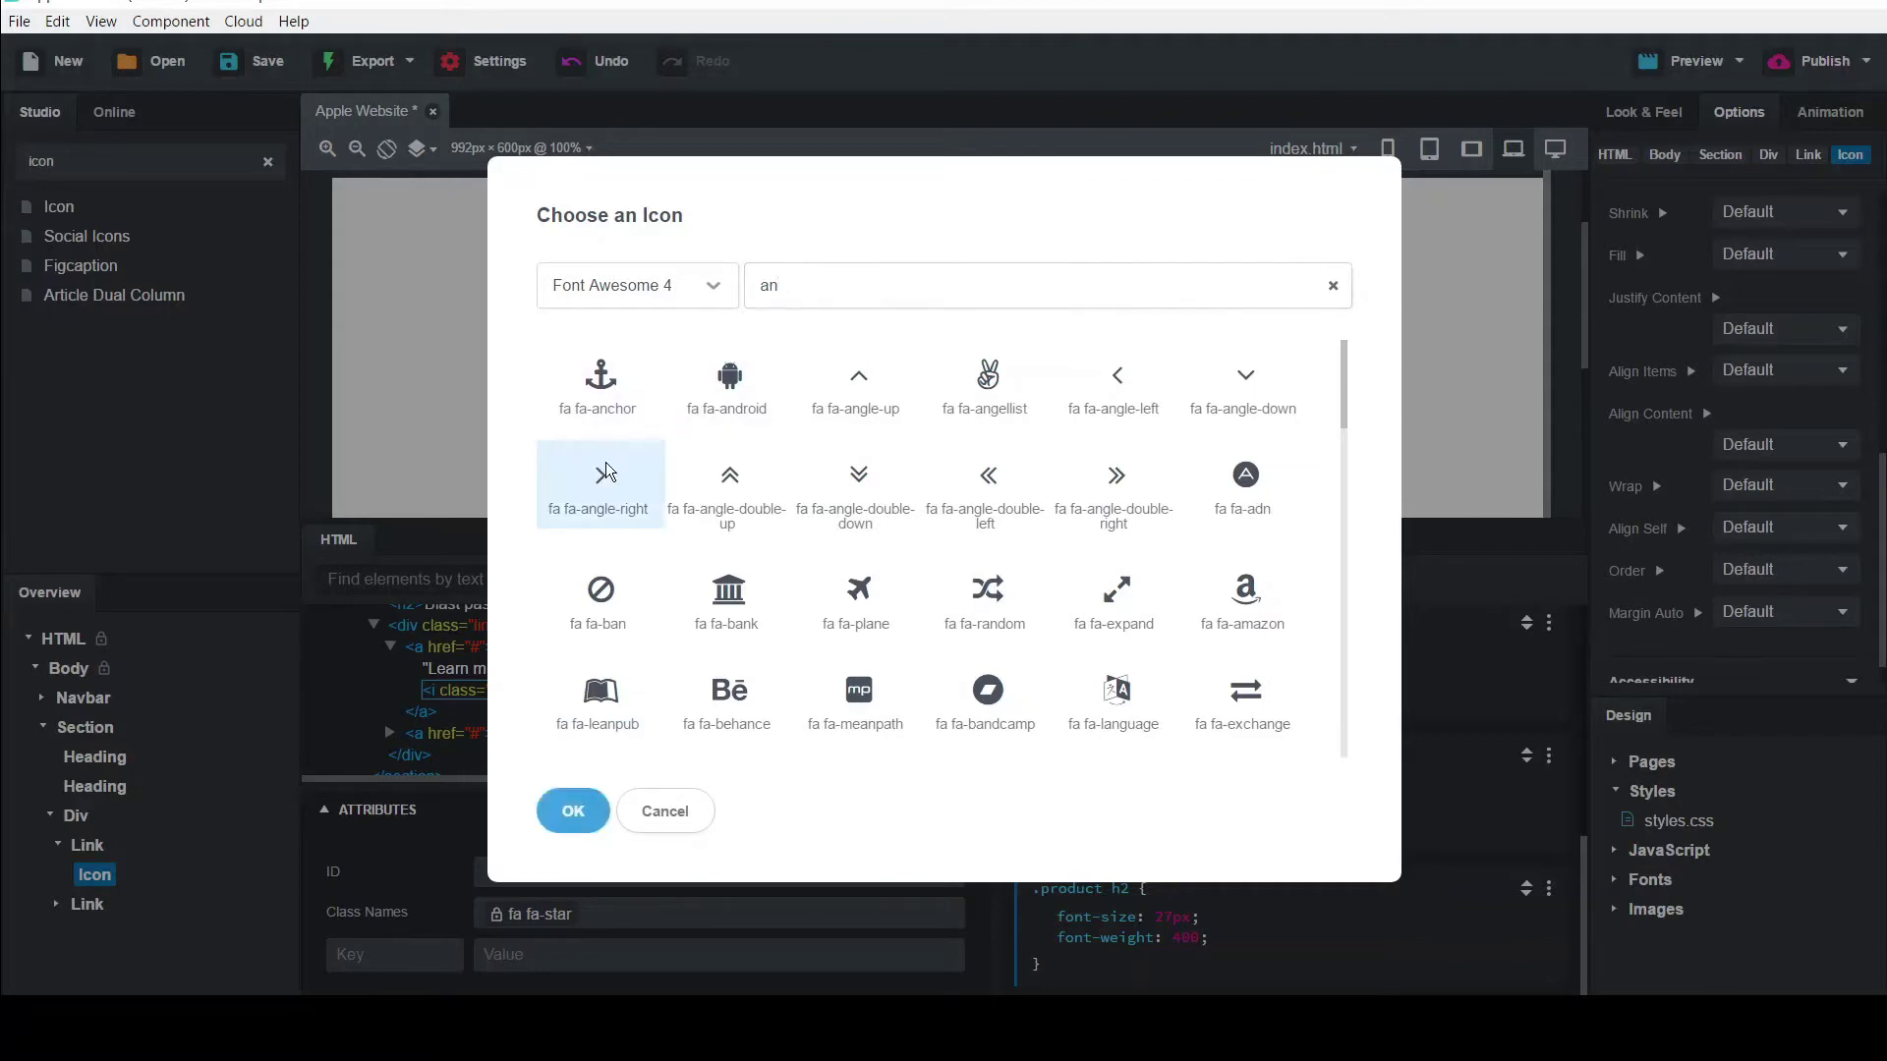
{"action": "left_click", "coordinate": [580, 814]}
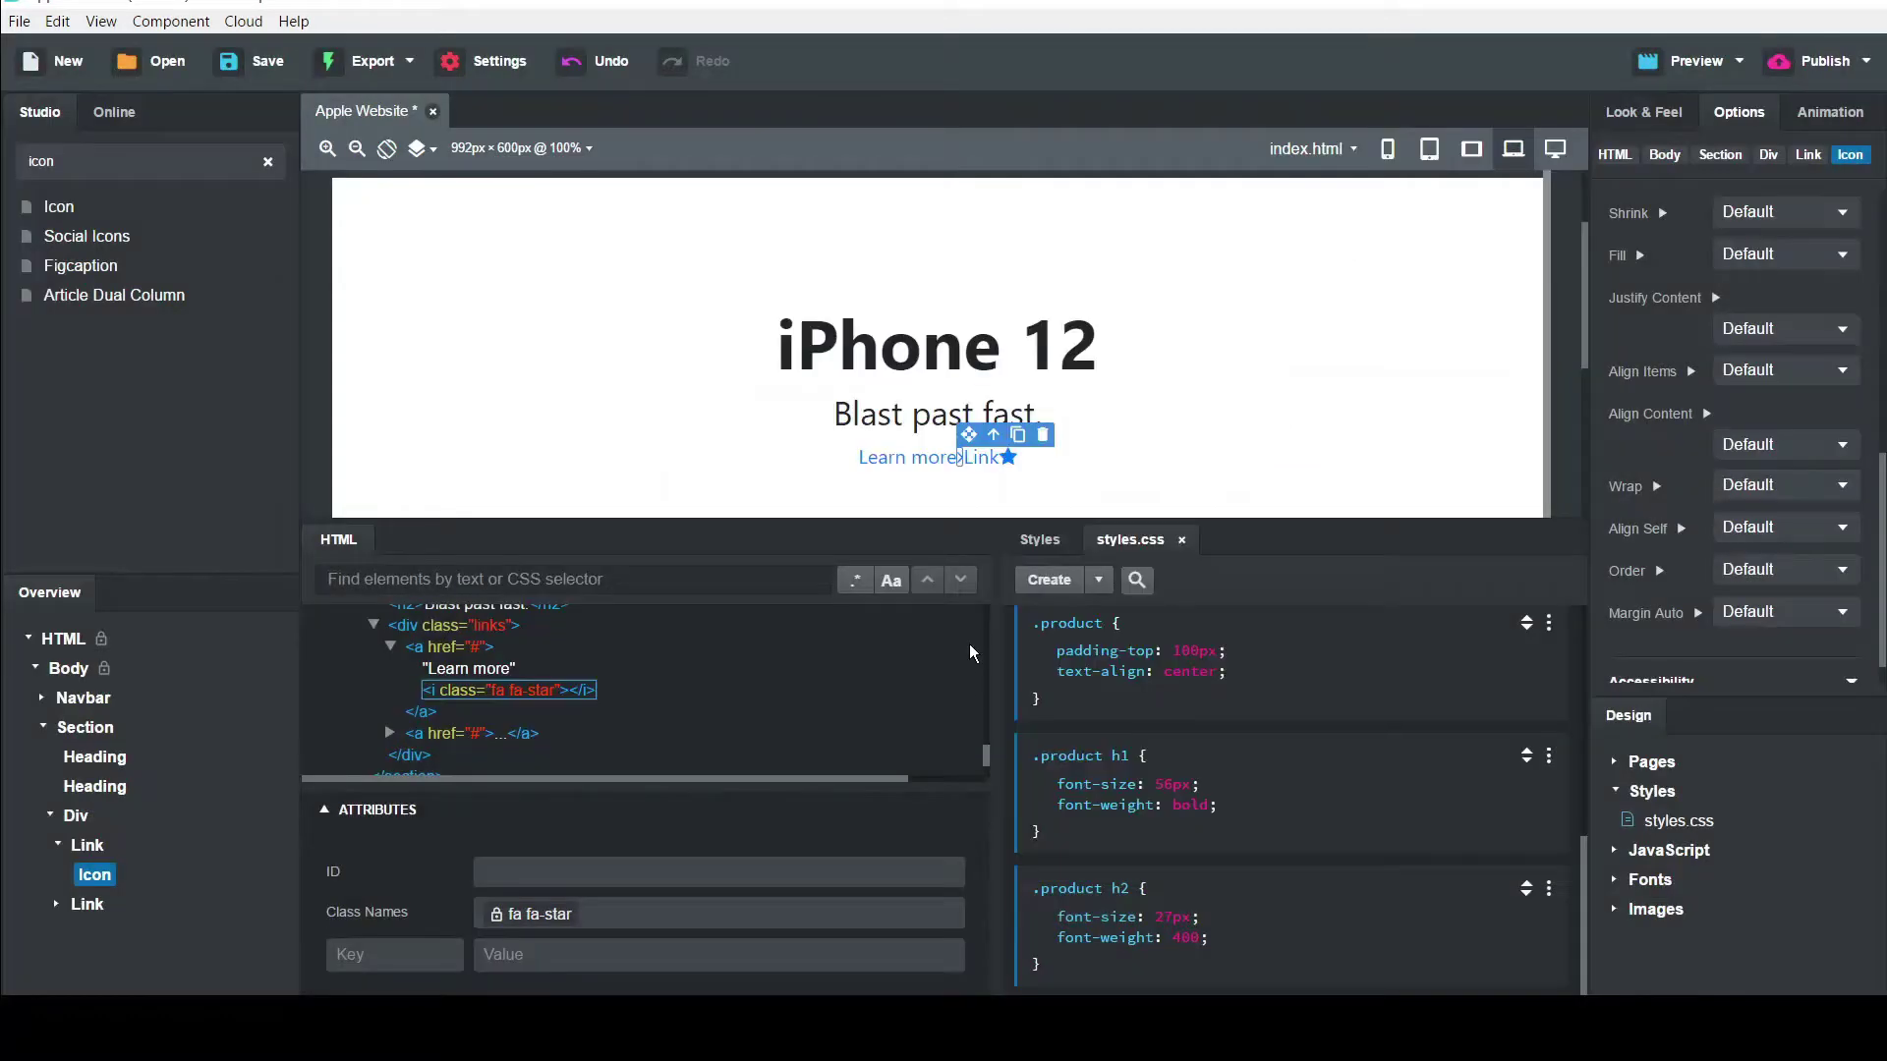
Change the second link's text to "Buy" while keeping its icon
{"action": "double_click", "coordinate": [983, 461]}
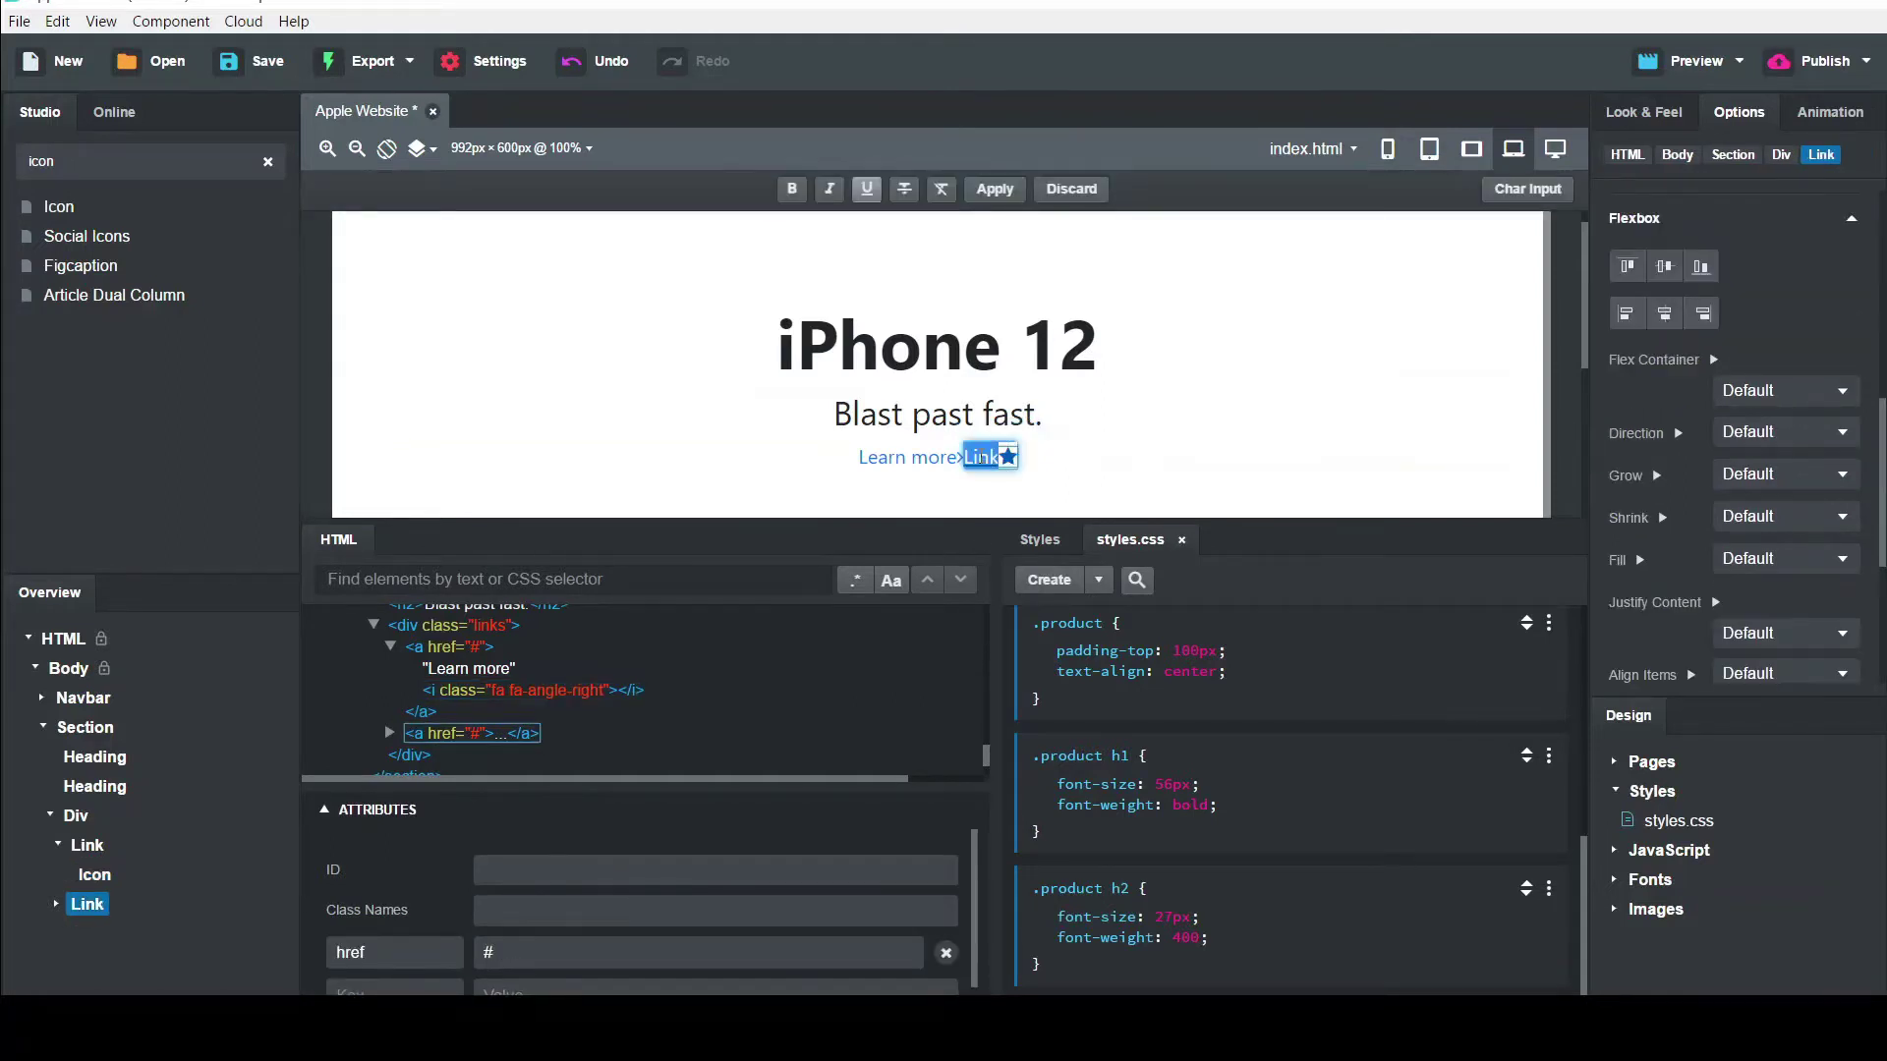
{"action": "key", "text": "BackSpace"}
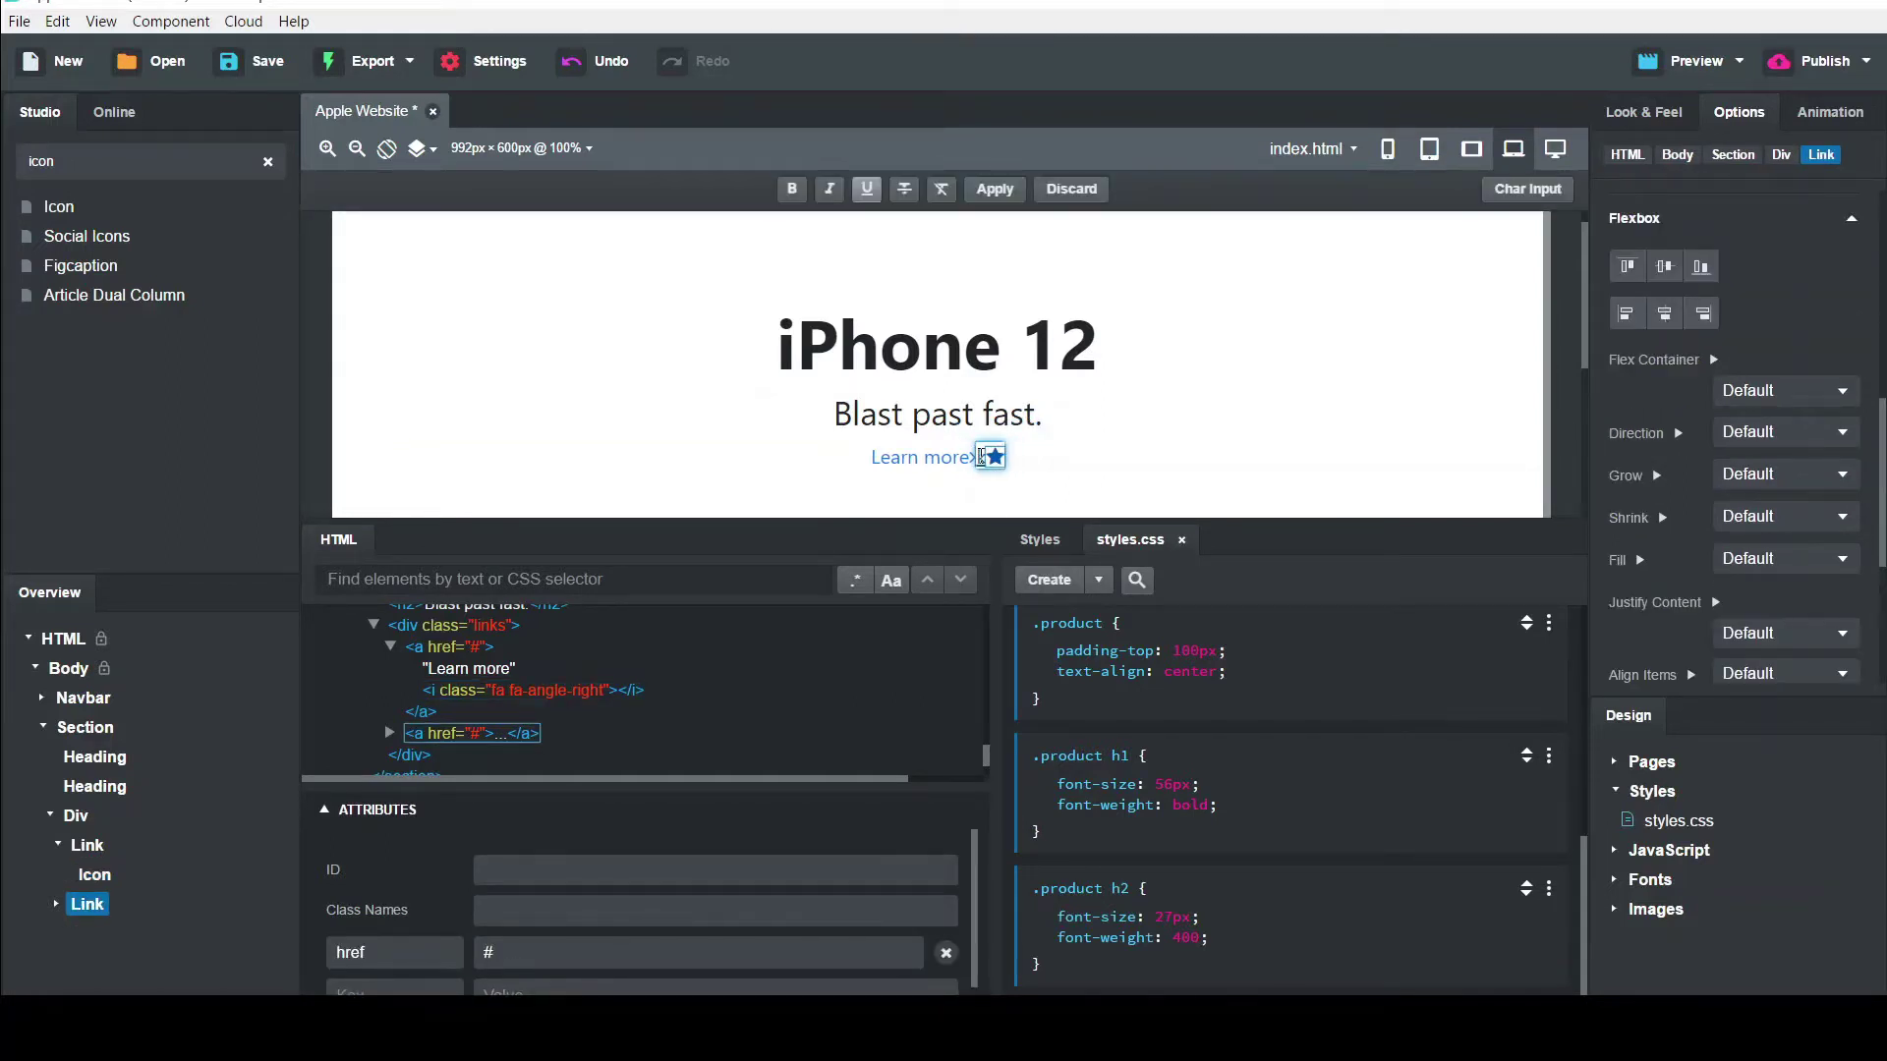
{"action": "type", "text": "Buy"}
{"action": "key", "text": "BackSpace"}
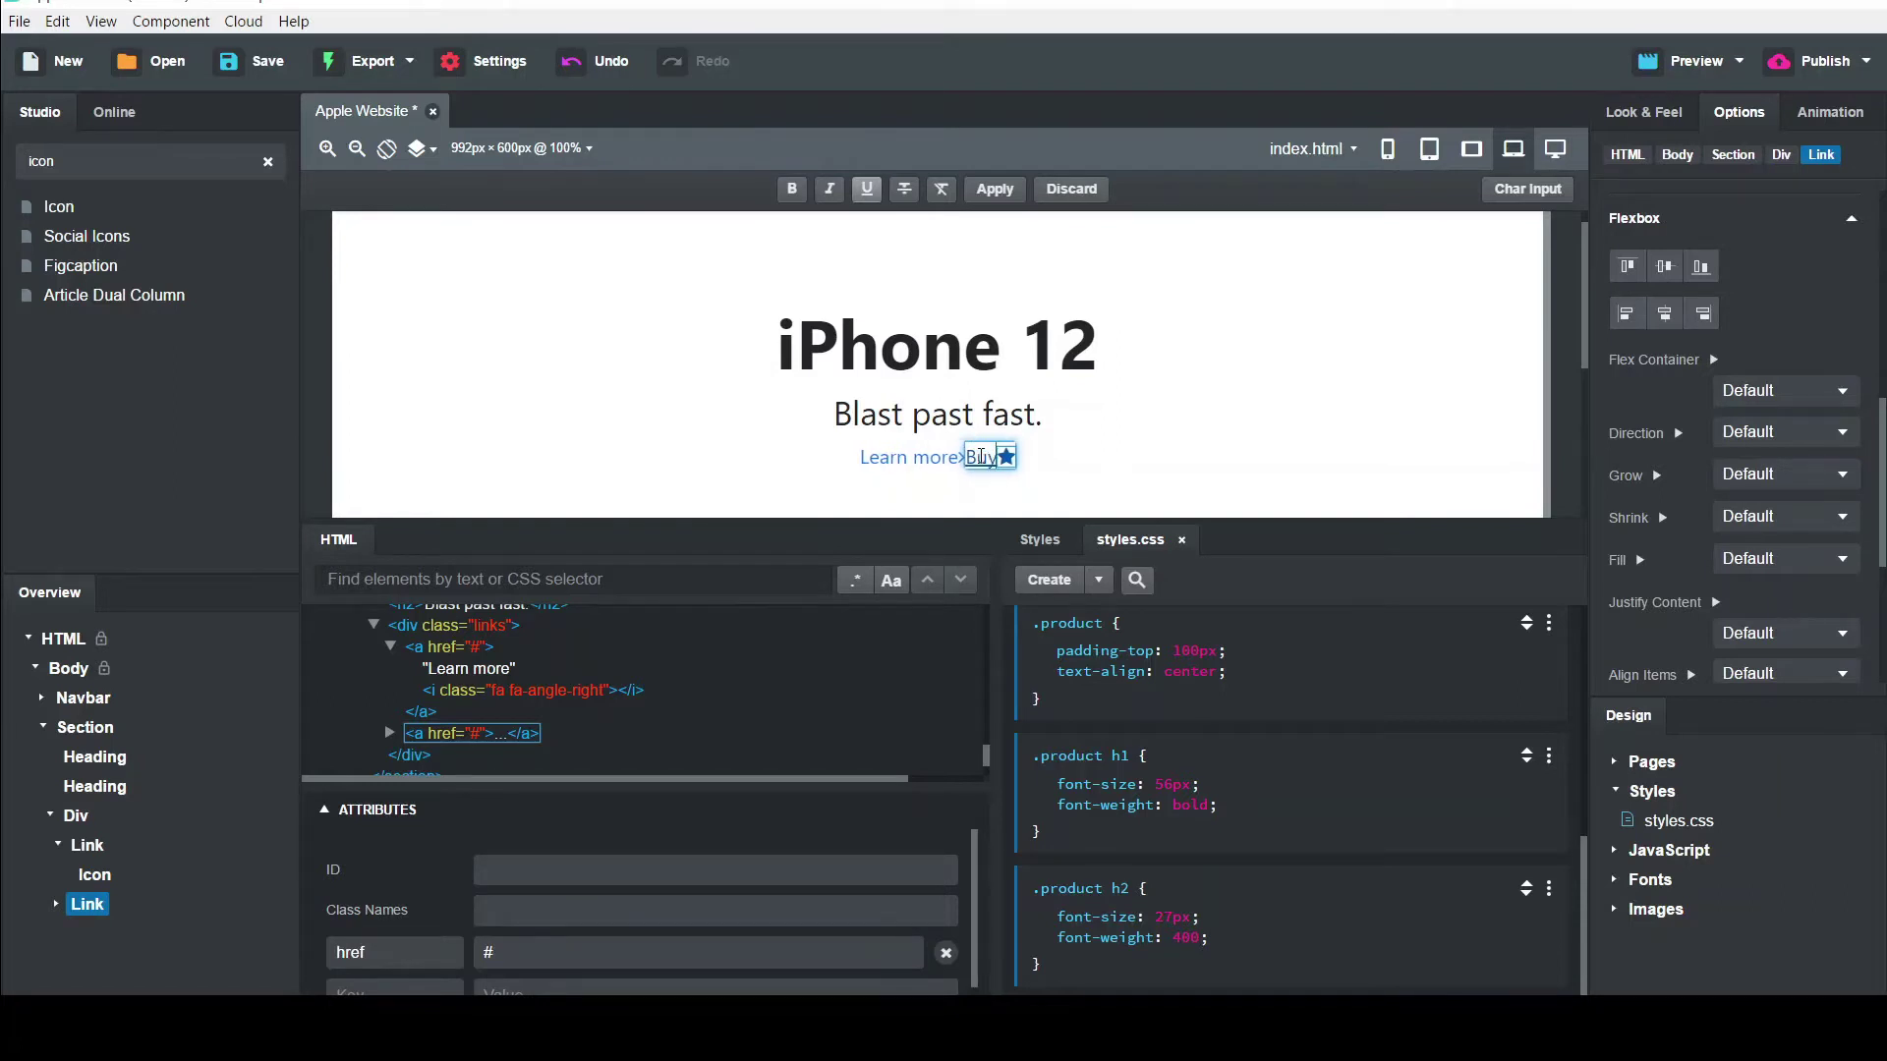
Replace the star icon in the Buy link with the Font Awesome 4 icon fa-angle-right
{"action": "left_click", "coordinate": [1007, 459]}
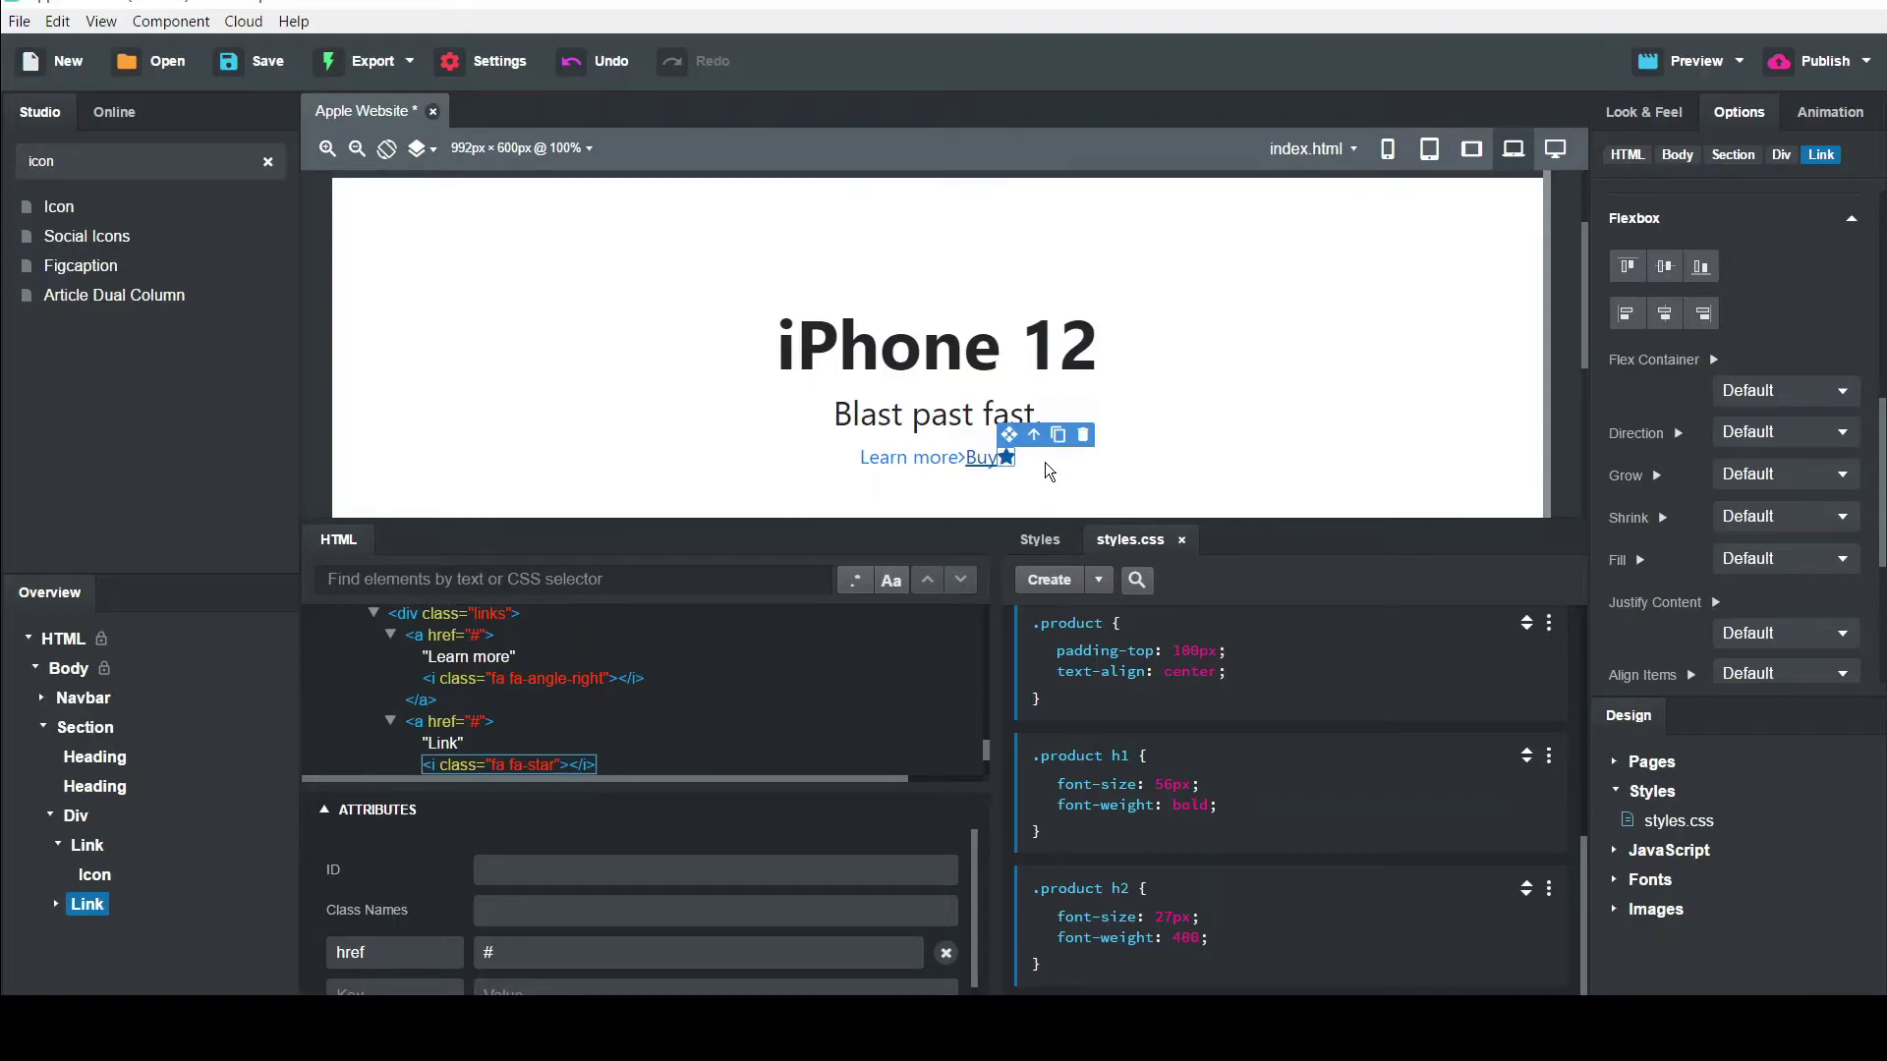
{"action": "double_click", "coordinate": [1007, 458]}
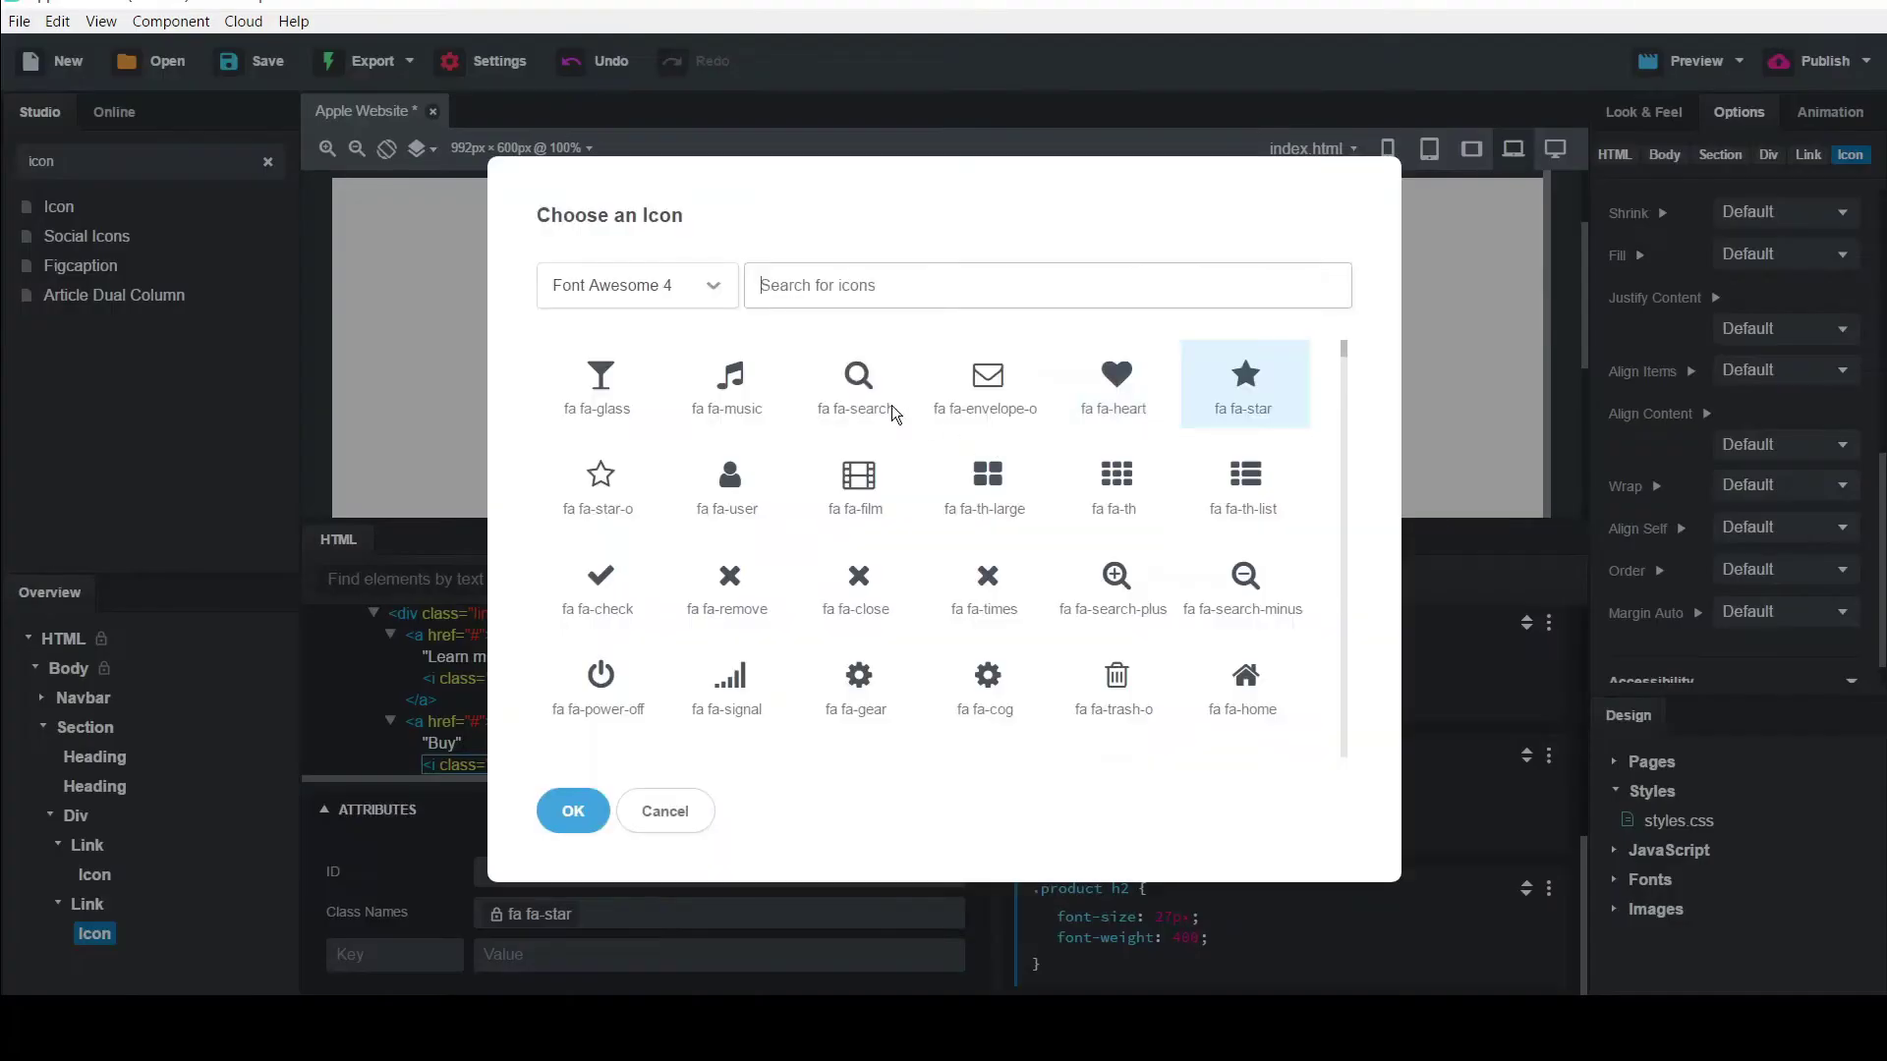
{"action": "left_click", "coordinate": [841, 287]}
{"action": "type", "text": "angle"}
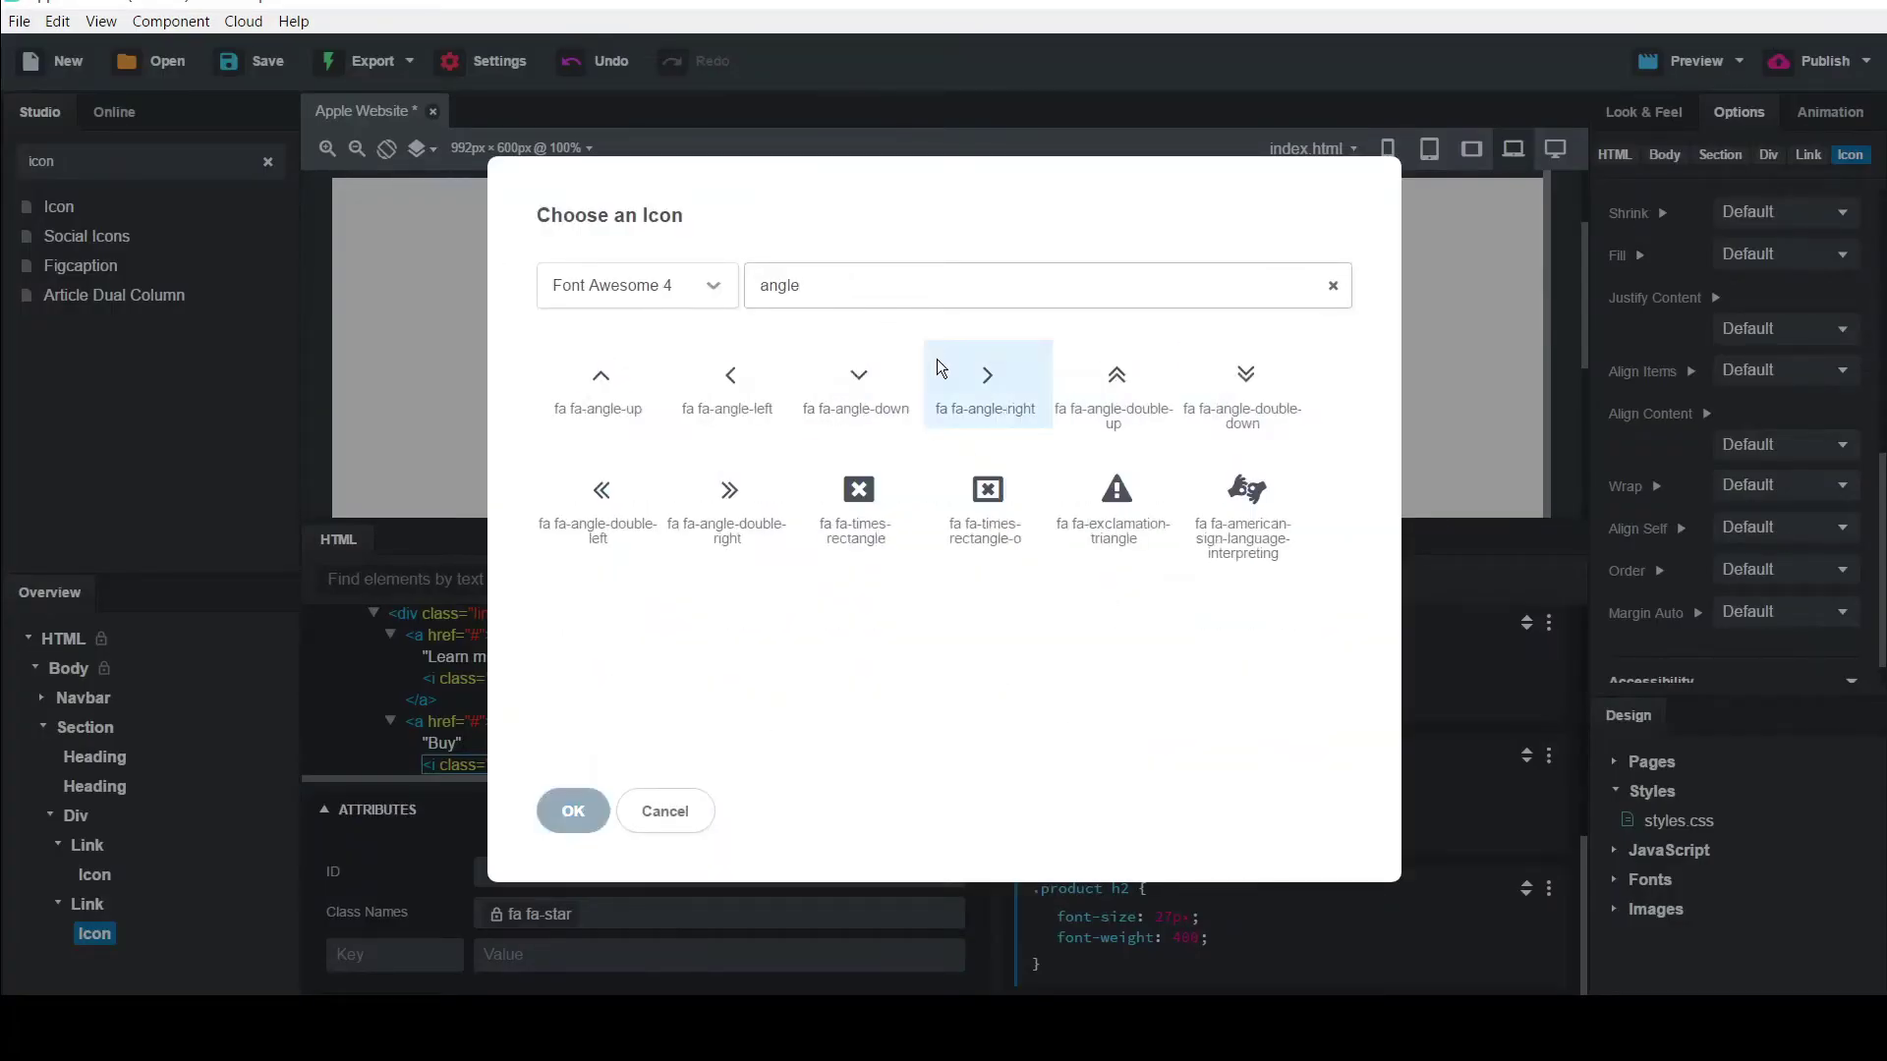
{"action": "left_click", "coordinate": [958, 386]}
{"action": "left_click", "coordinate": [573, 813]}
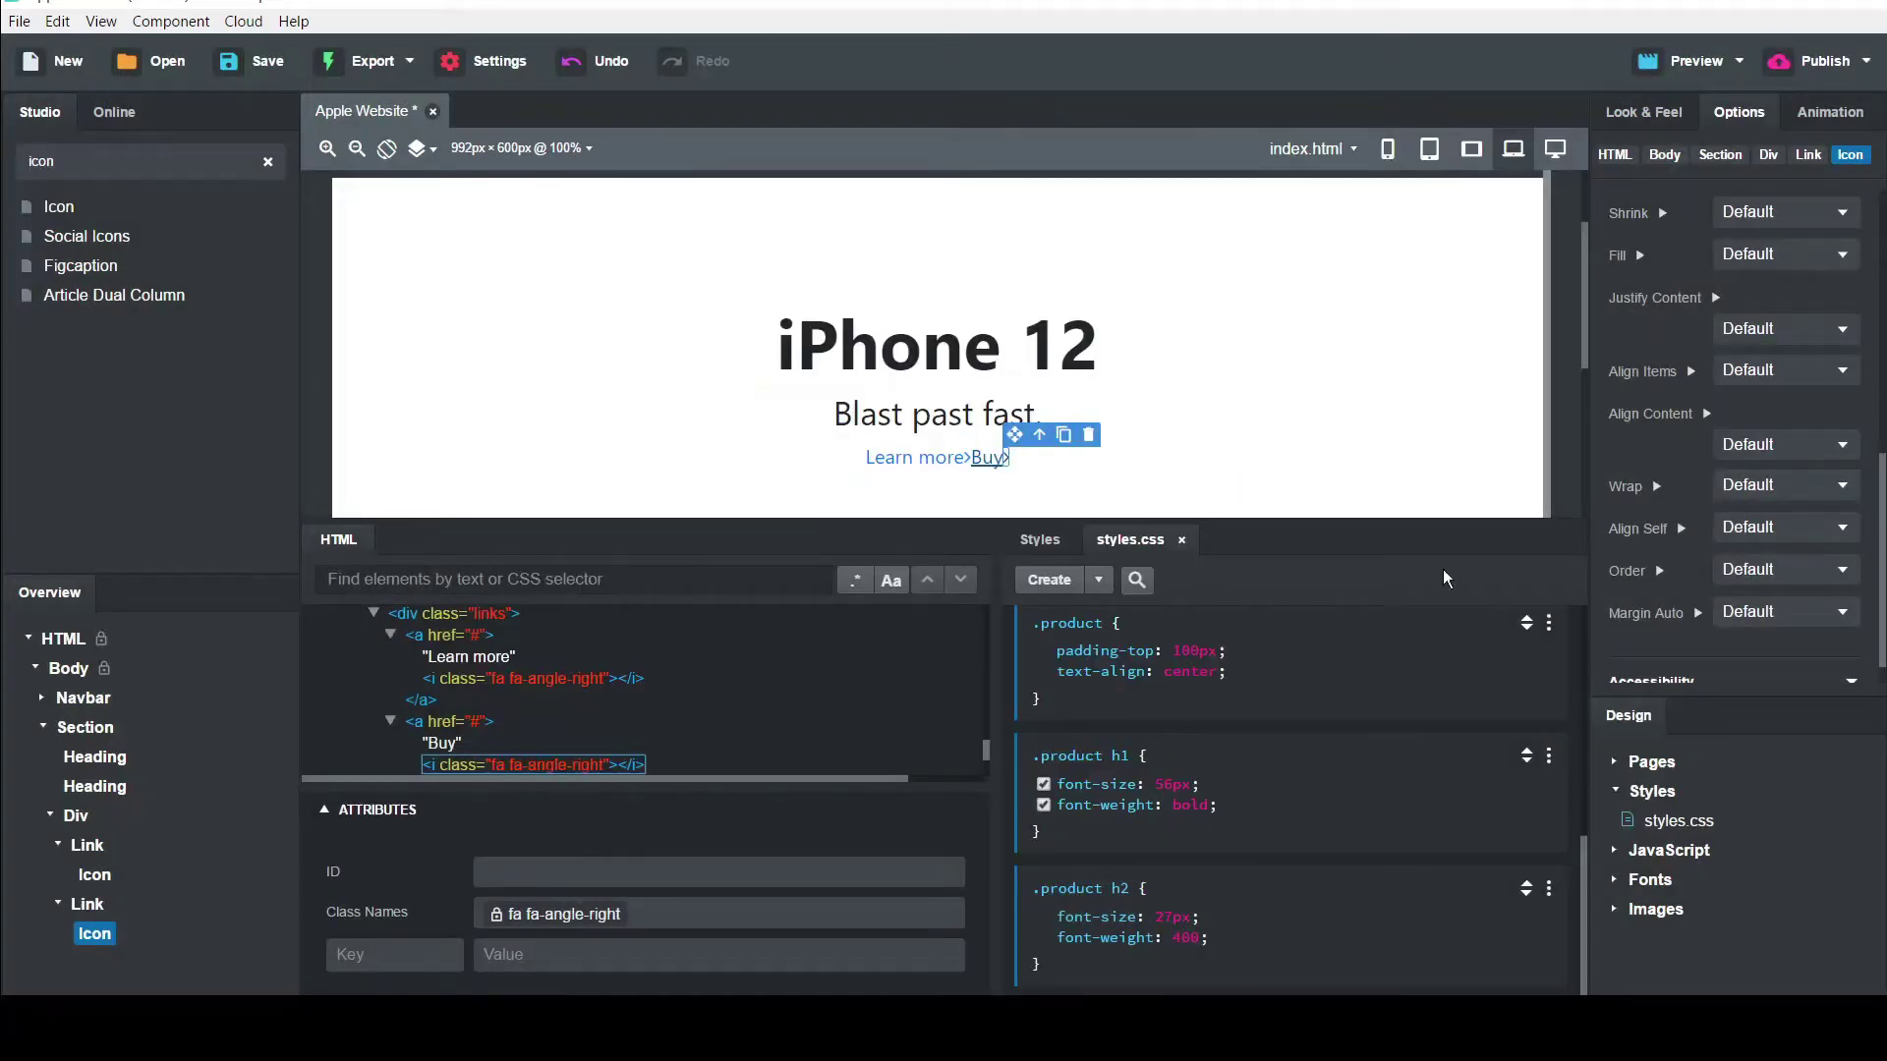
Create a CSS rule for the links div with the selector .product .links and a font-size of 21px
{"action": "left_click", "coordinate": [1376, 411]}
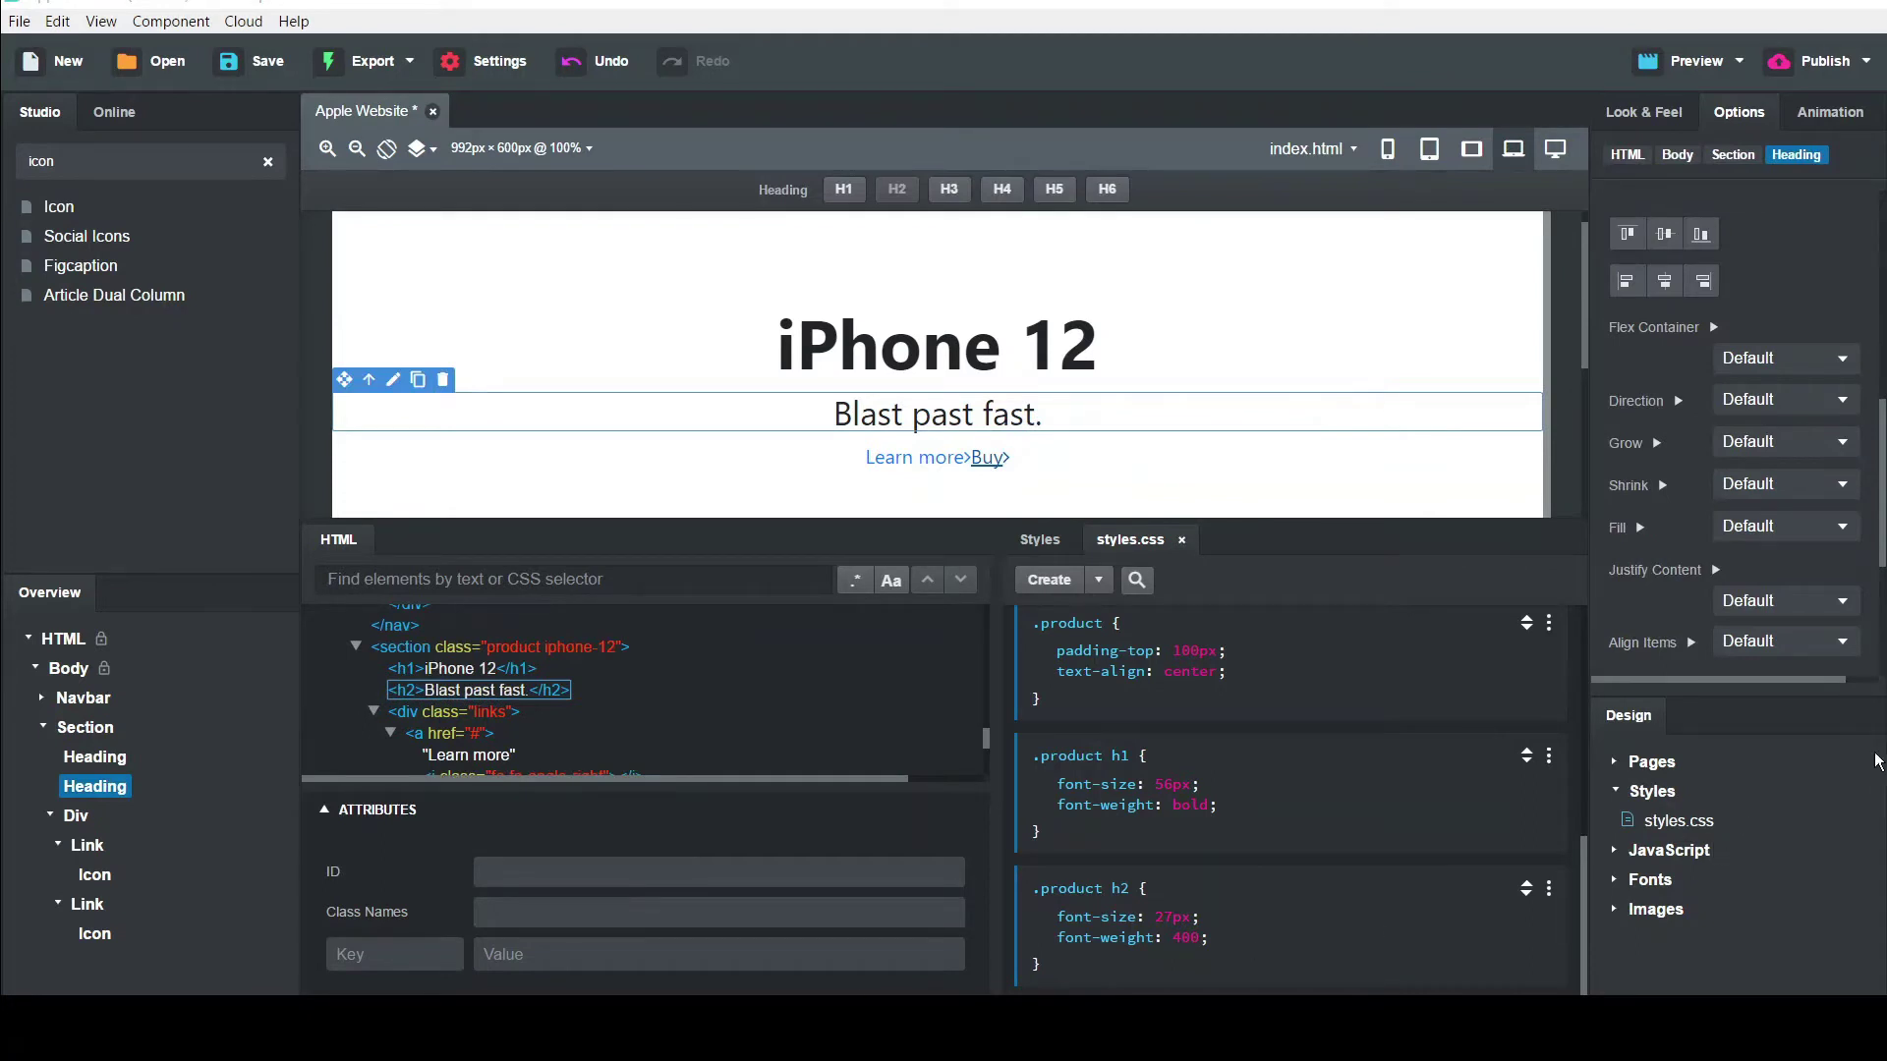
{"action": "key", "text": "Down"}
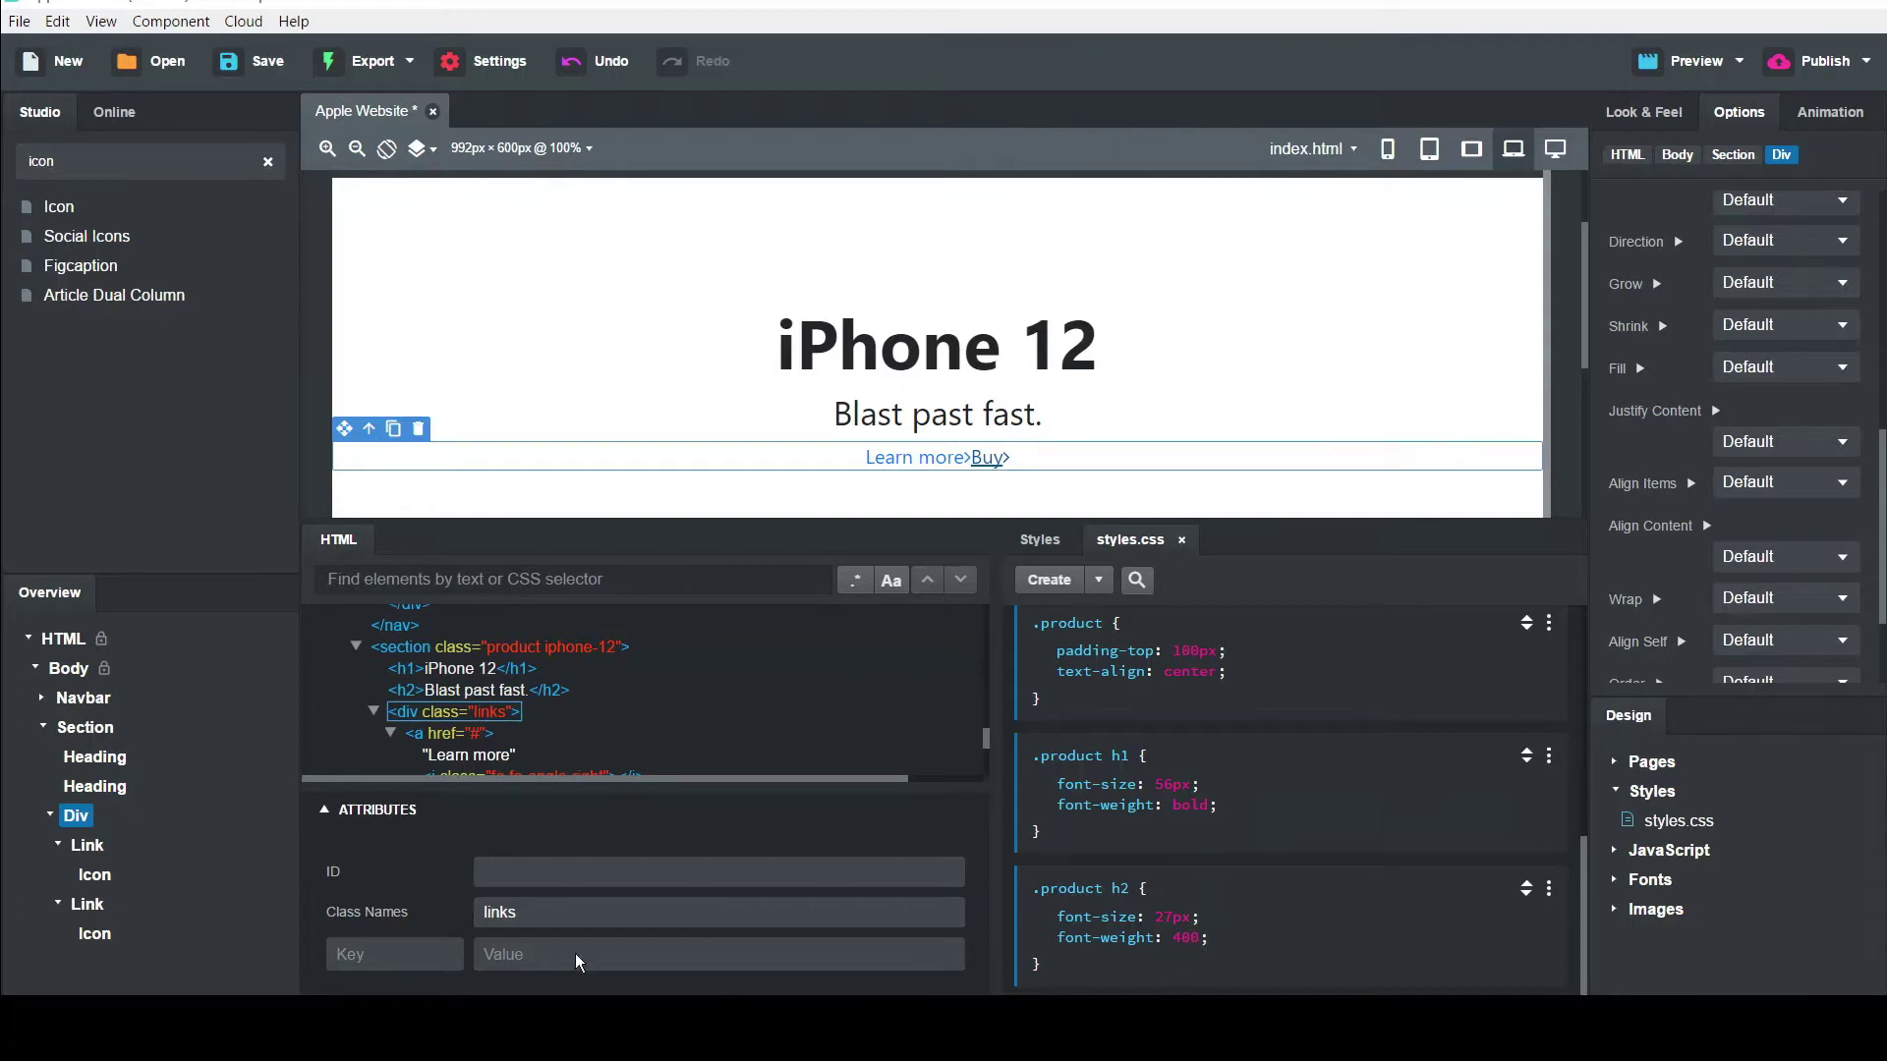
{"action": "left_click", "coordinate": [1050, 582]}
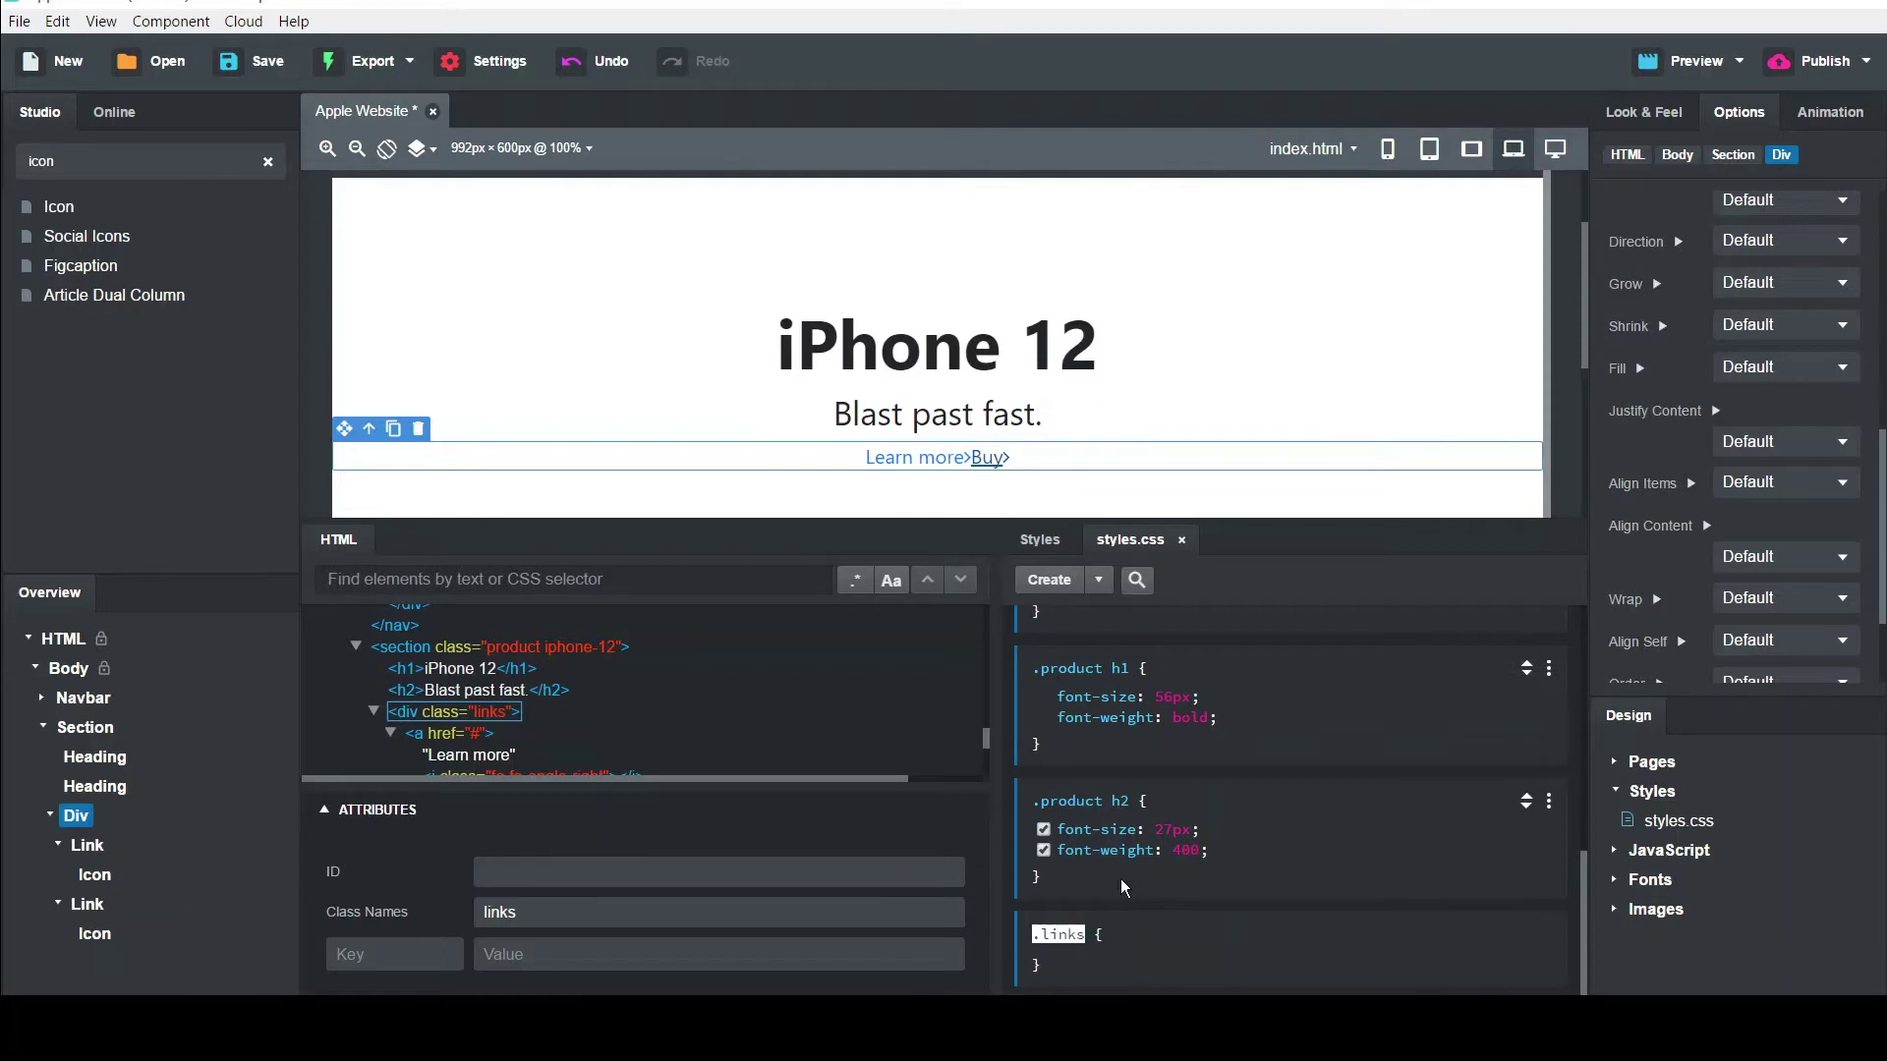
{"action": "type", "text": ".product"}
{"action": "key", "text": "Return"}
{"action": "type", "text": "font: ;"}
{"action": "key", "text": "Return"}
{"action": "type", "text": "21px;"}
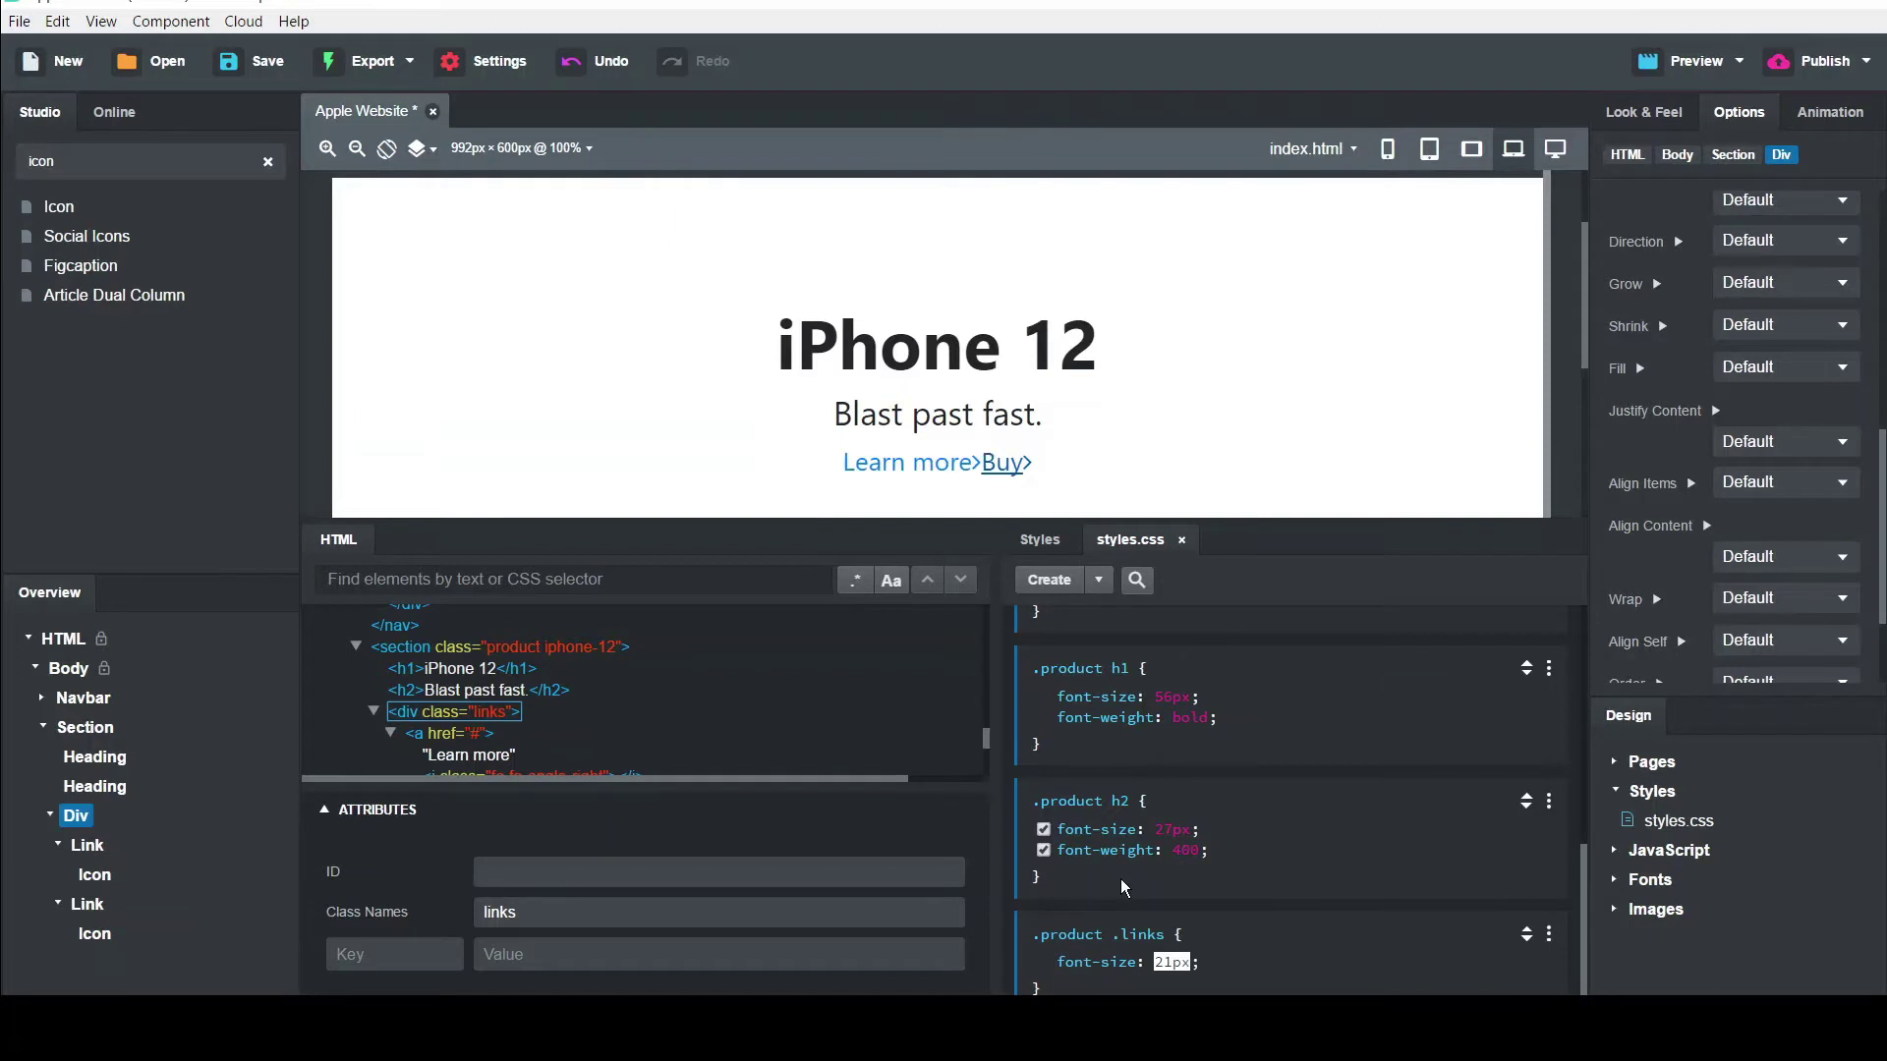
Add a margin-bottom of 80px to the .product .links CSS rule
{"action": "key", "text": "Return"}
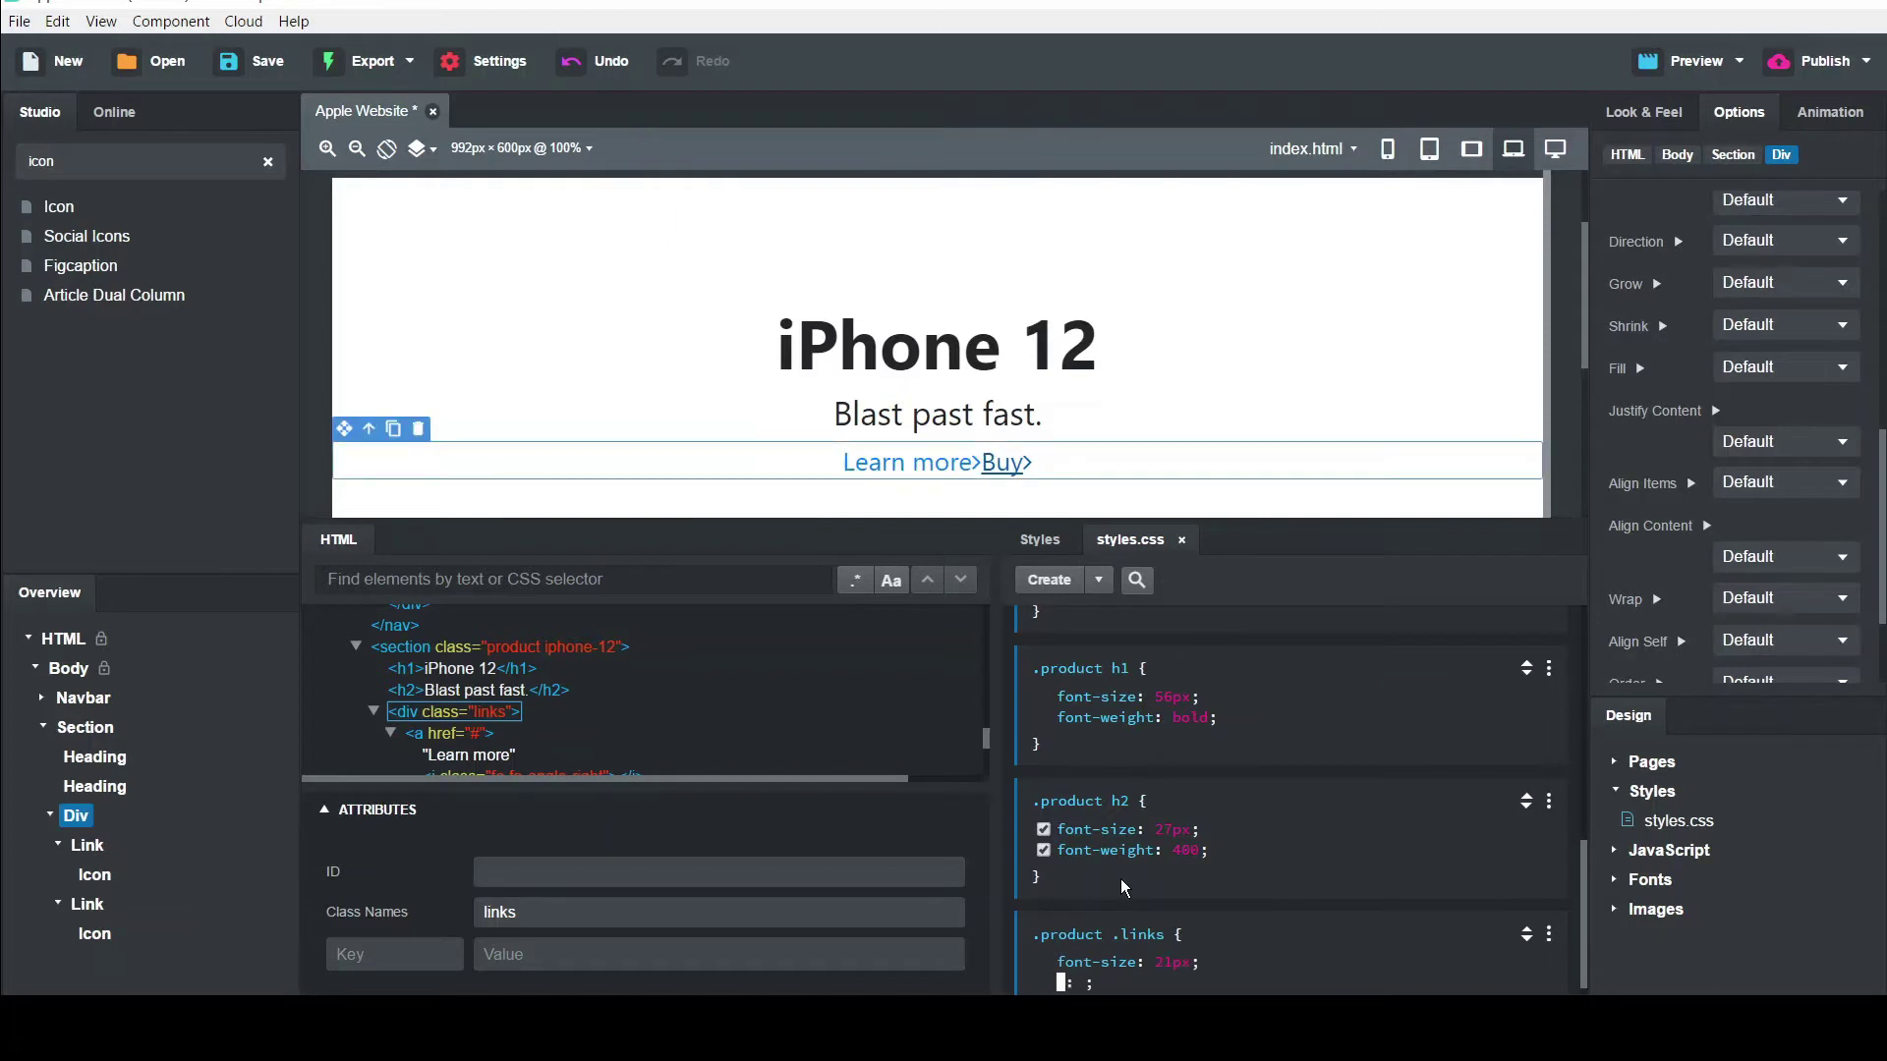
{"action": "type", "text": "margin"}
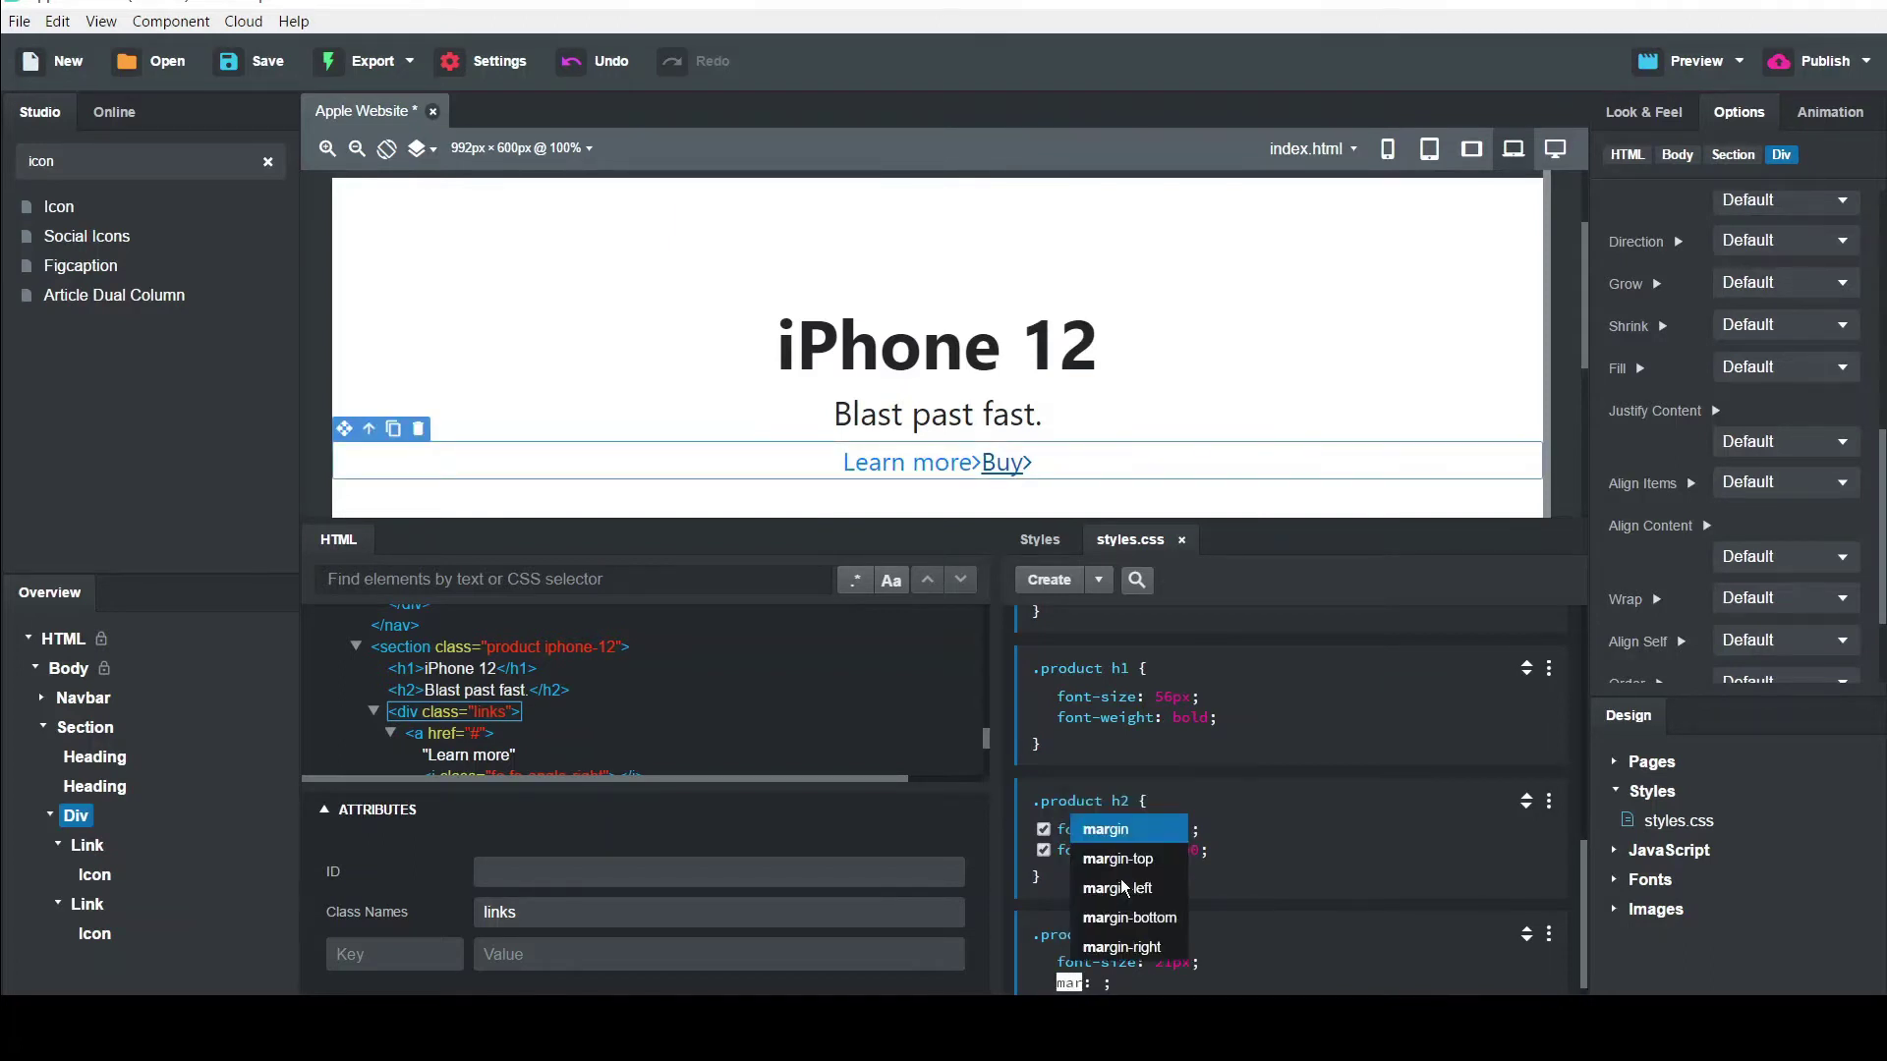
{"action": "key", "text": "Down"}
{"action": "key", "text": "Down"}
{"action": "key", "text": "Down"}
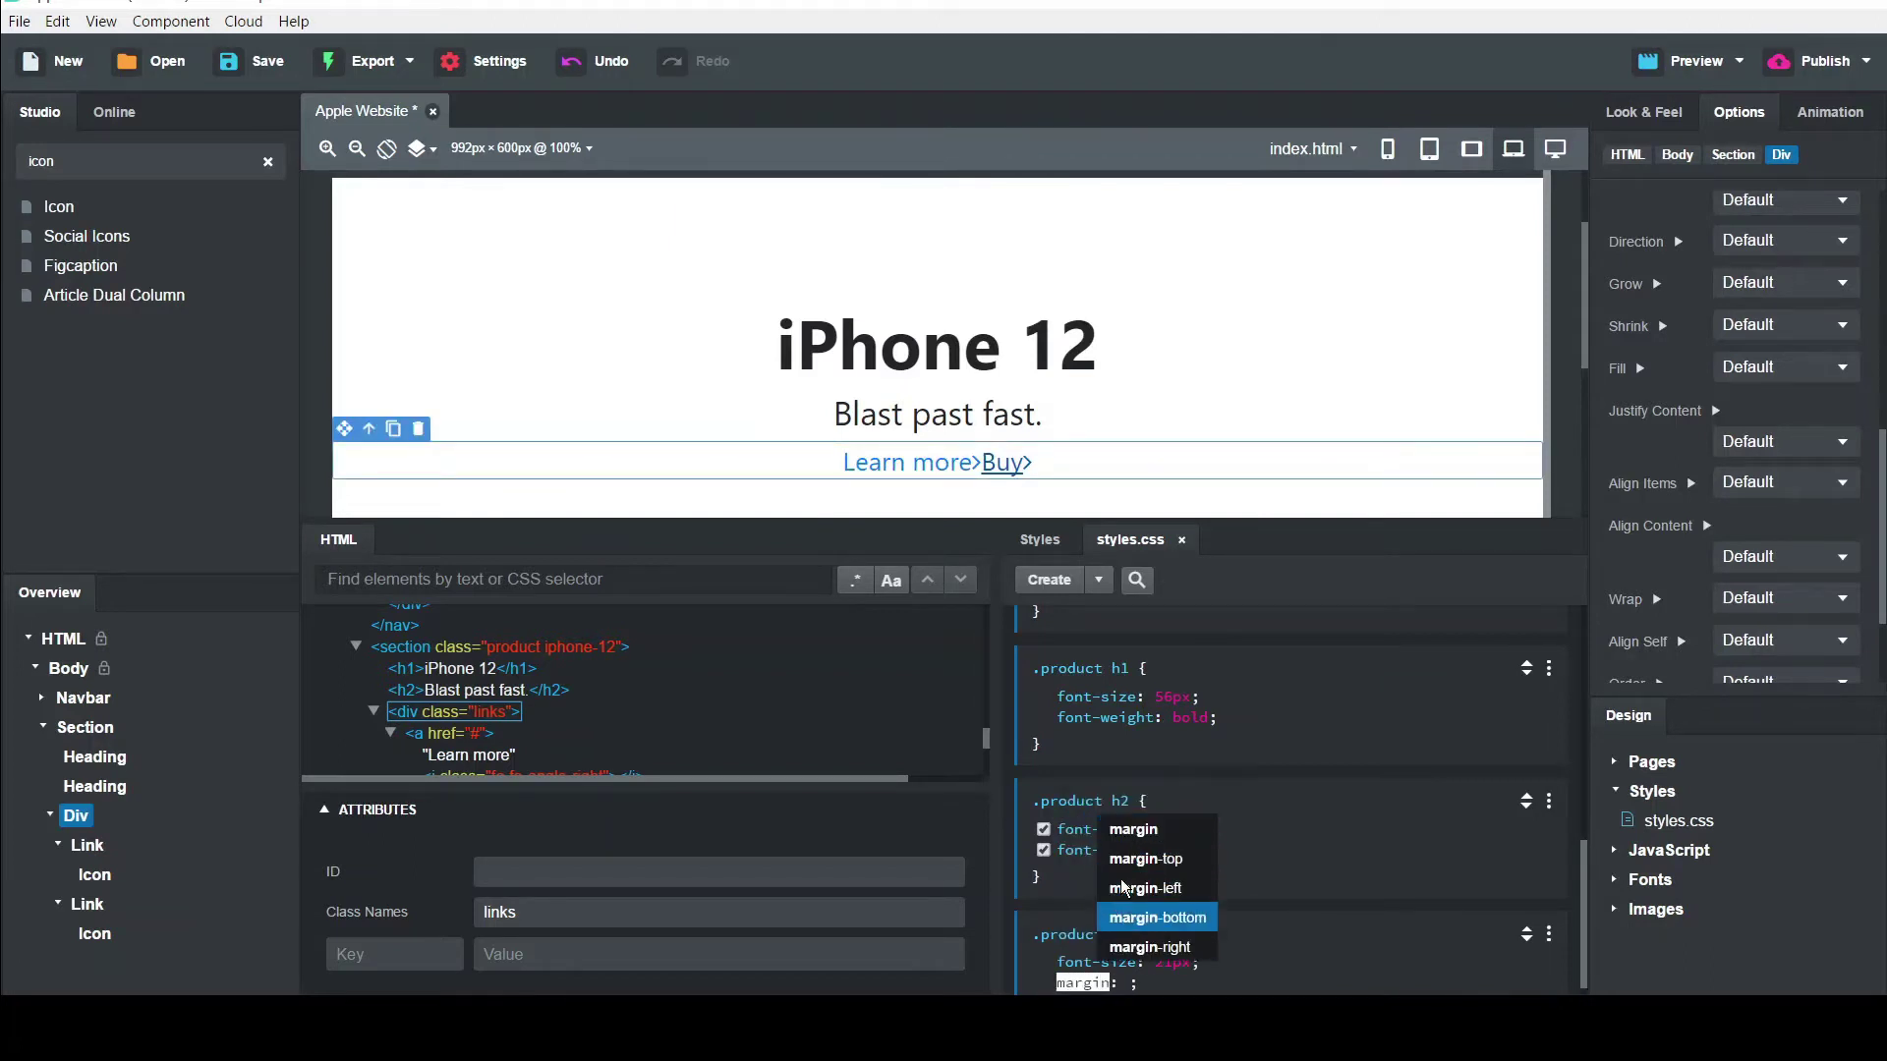
{"action": "key", "text": "Return"}
{"action": "type", "text": "80px"}
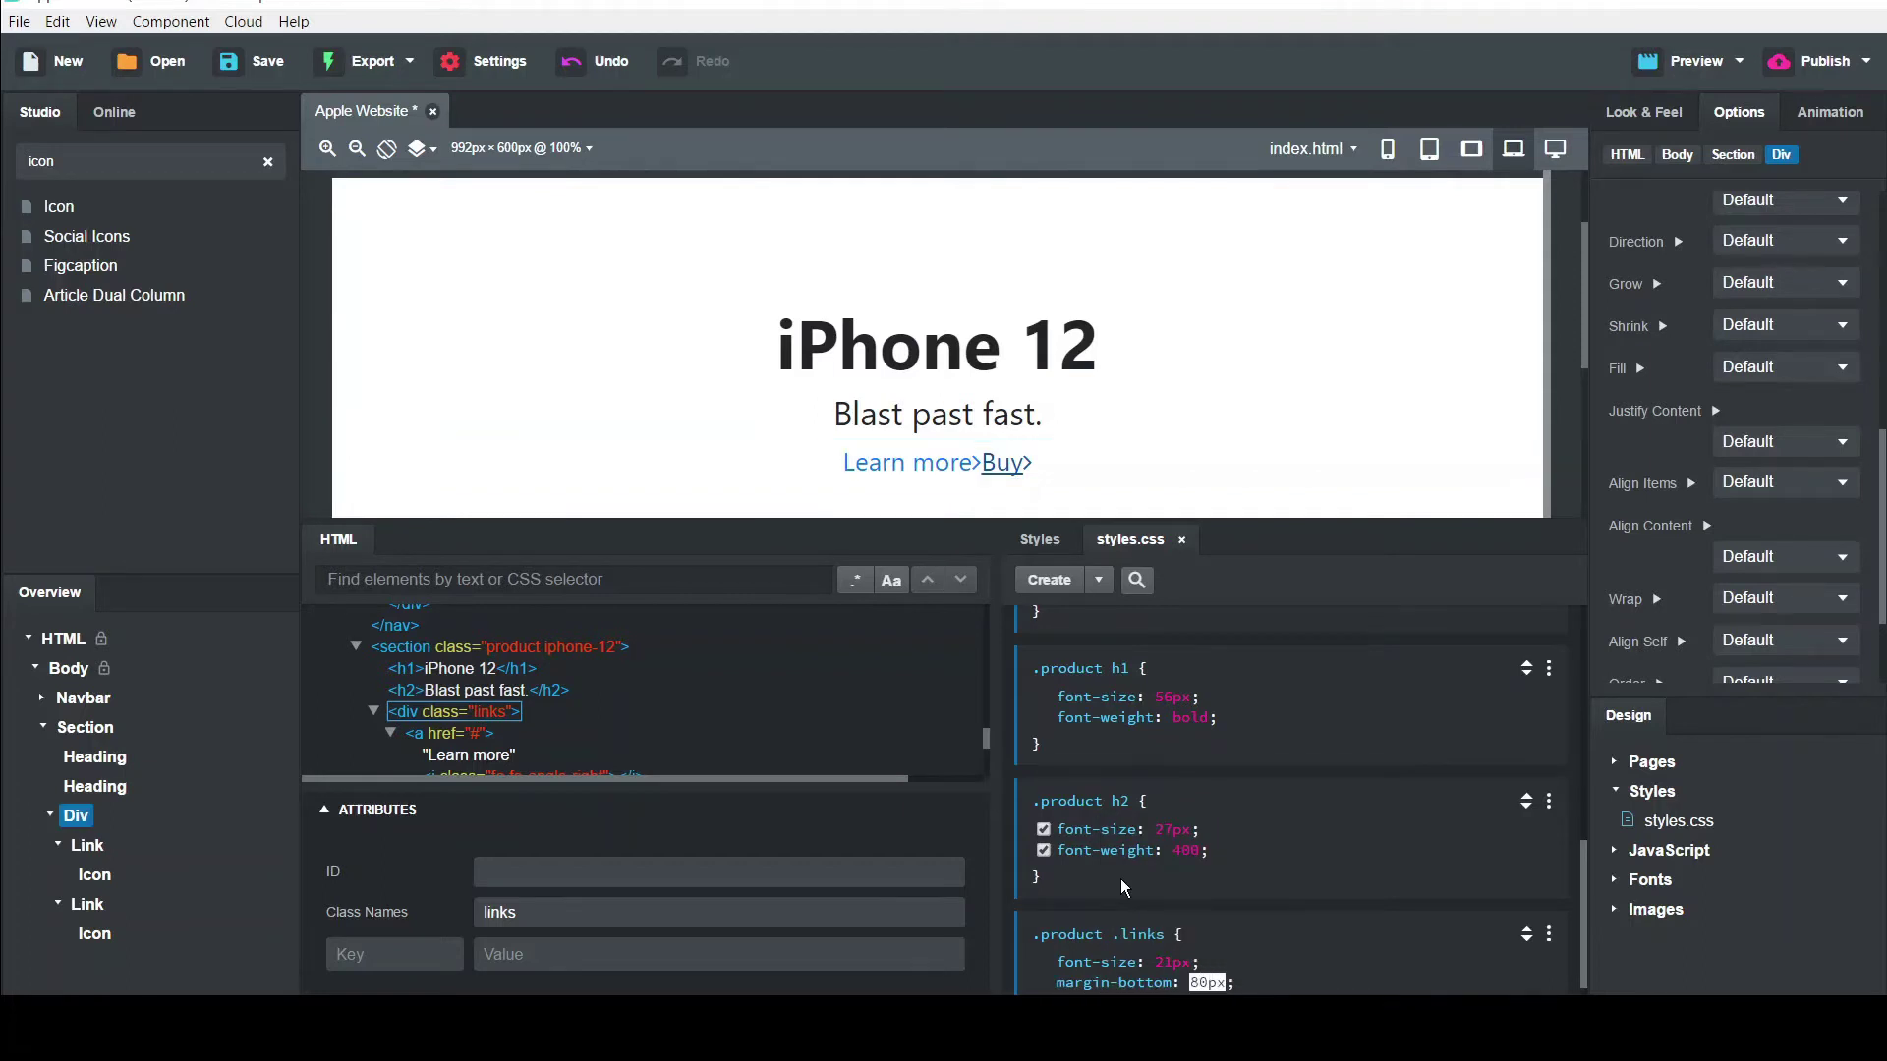
{"action": "key", "text": "Return"}
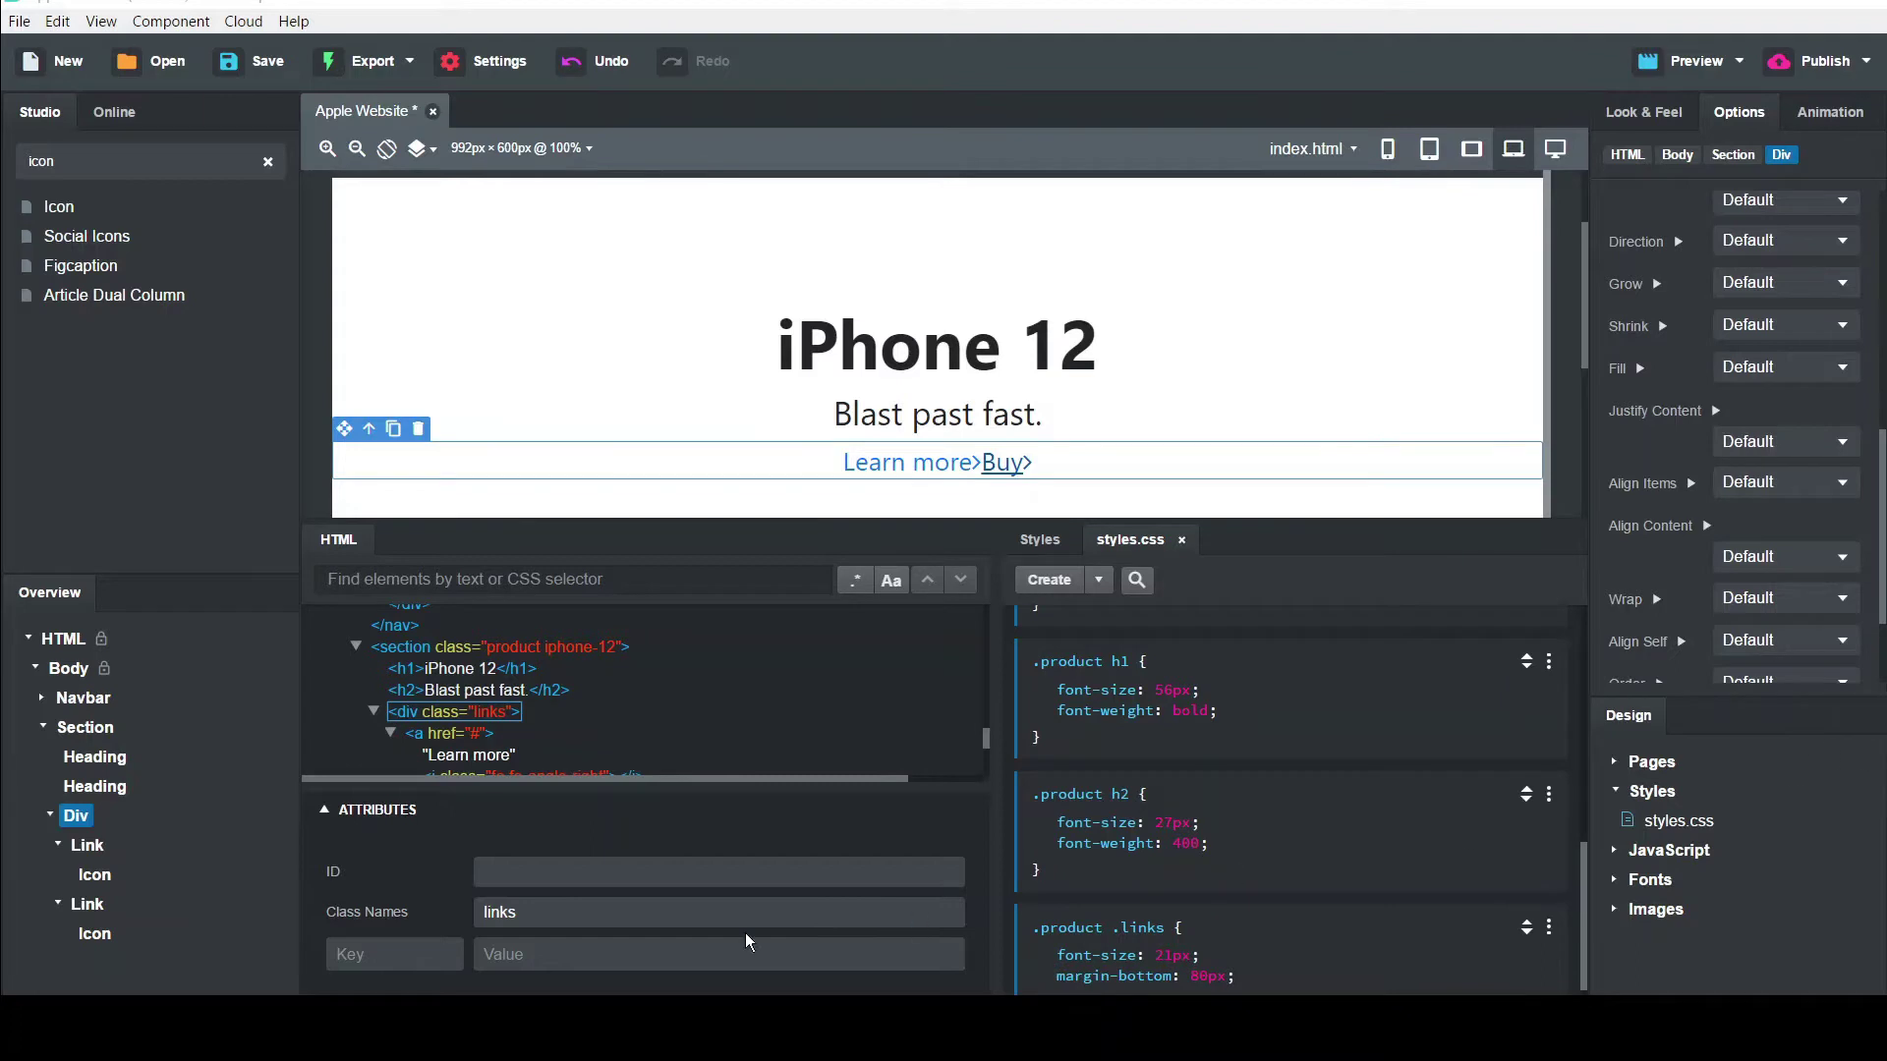
Give the Learn more link the class learn-more and create a CSS rule for it with the selector .product .links .learn-more
{"action": "left_click", "coordinate": [894, 464]}
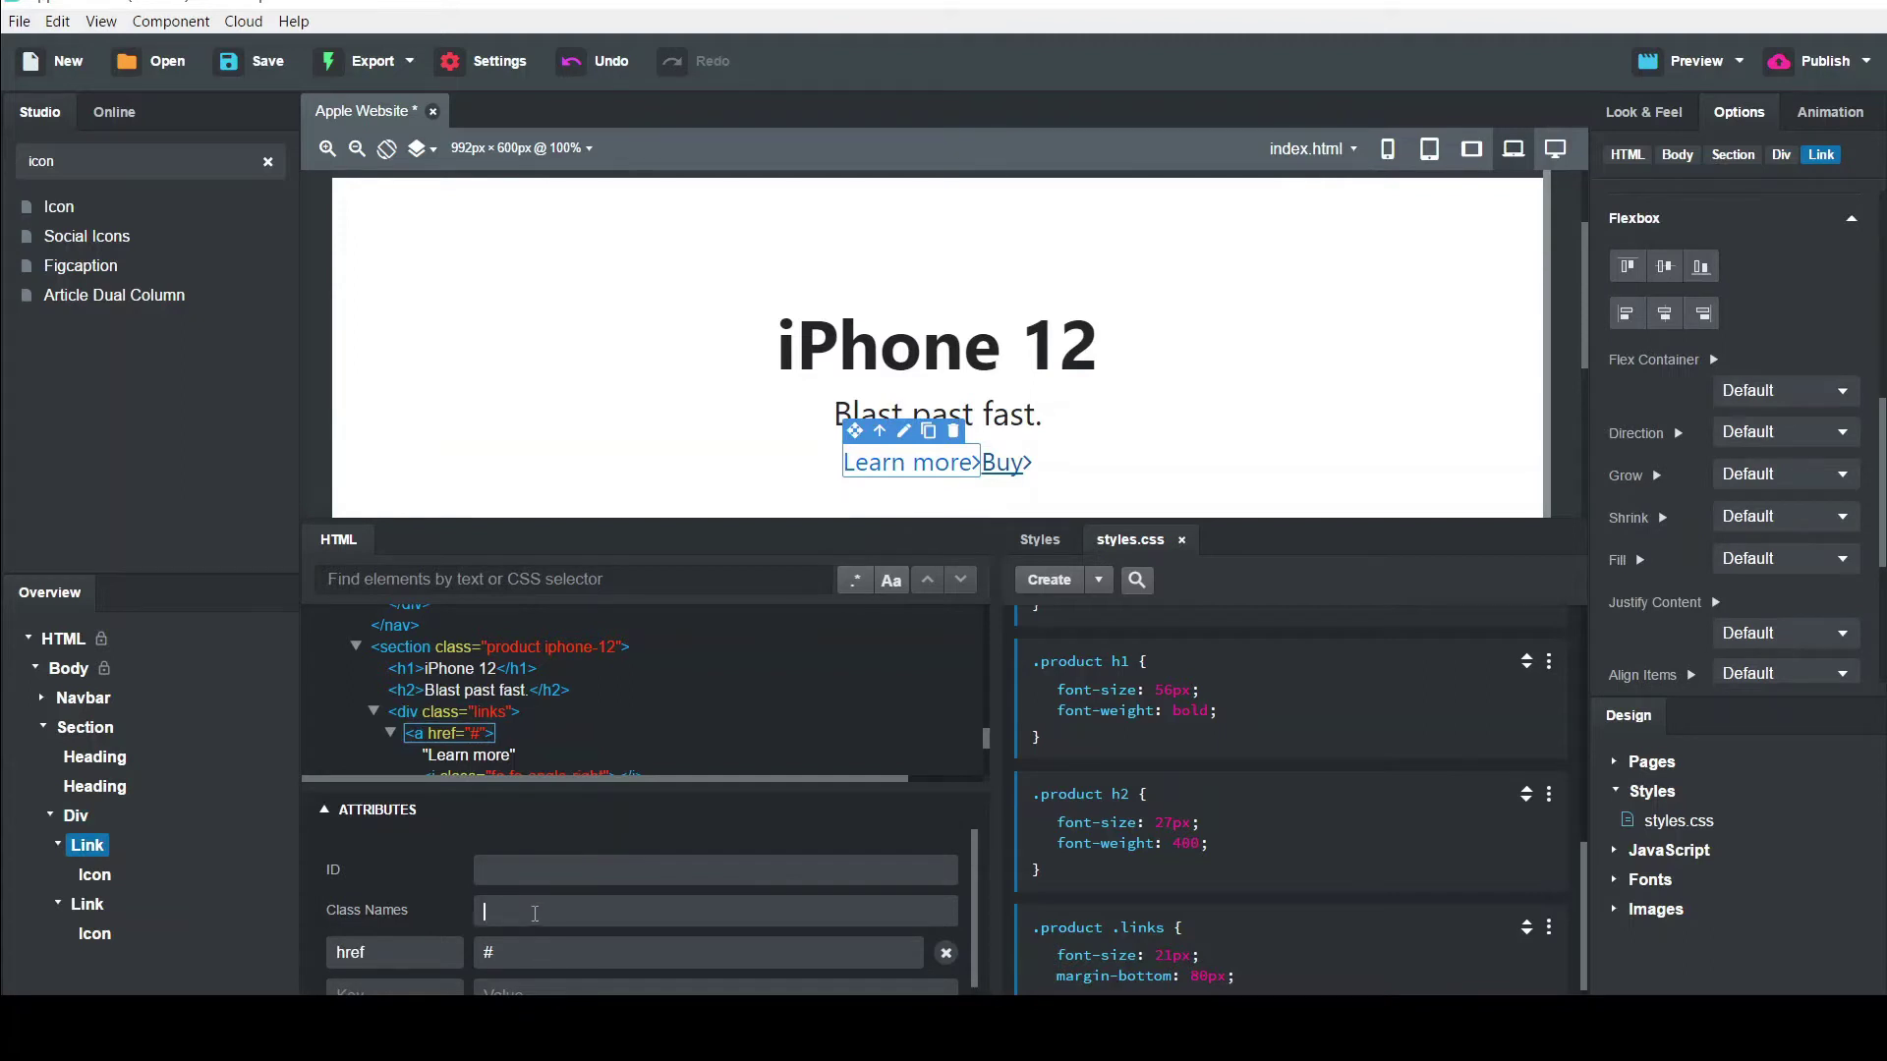
{"action": "type", "text": "learn-more"}
{"action": "key", "text": "Tab"}
{"action": "left_click", "coordinate": [1044, 580]}
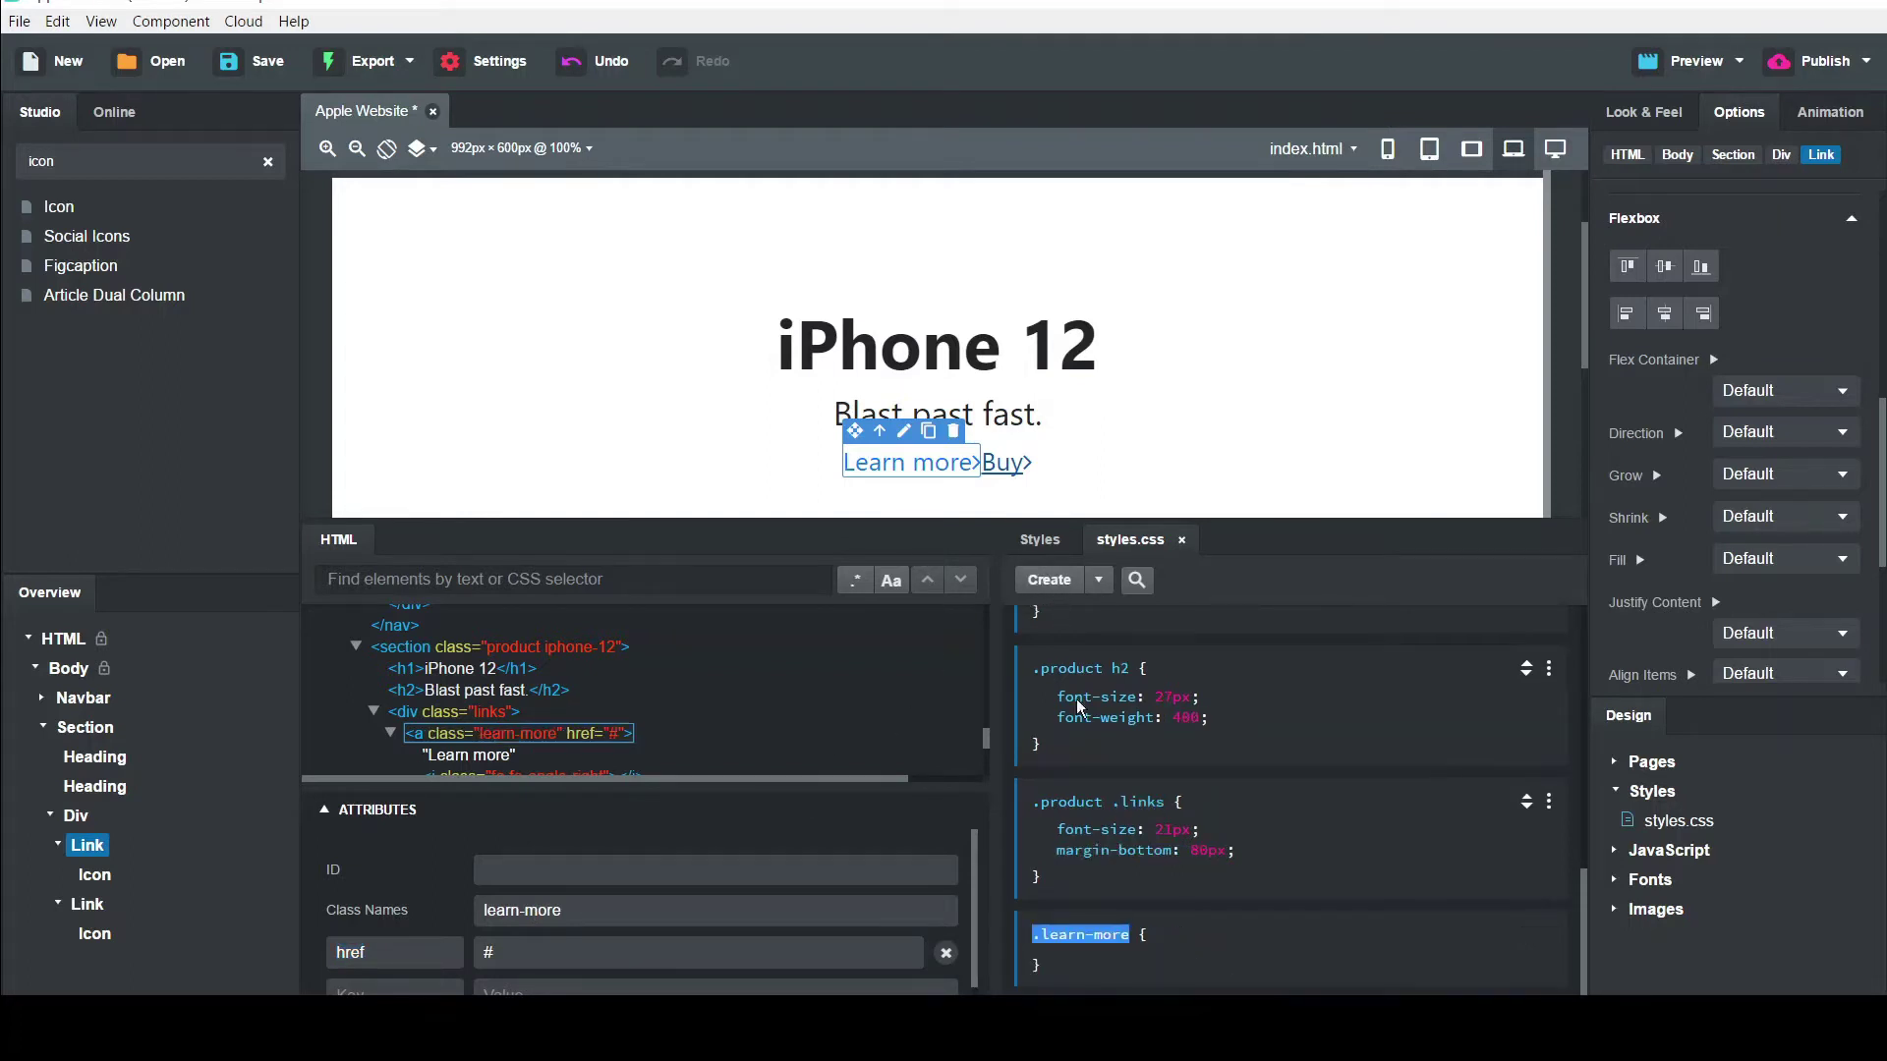
{"action": "type", "text": ".product"}
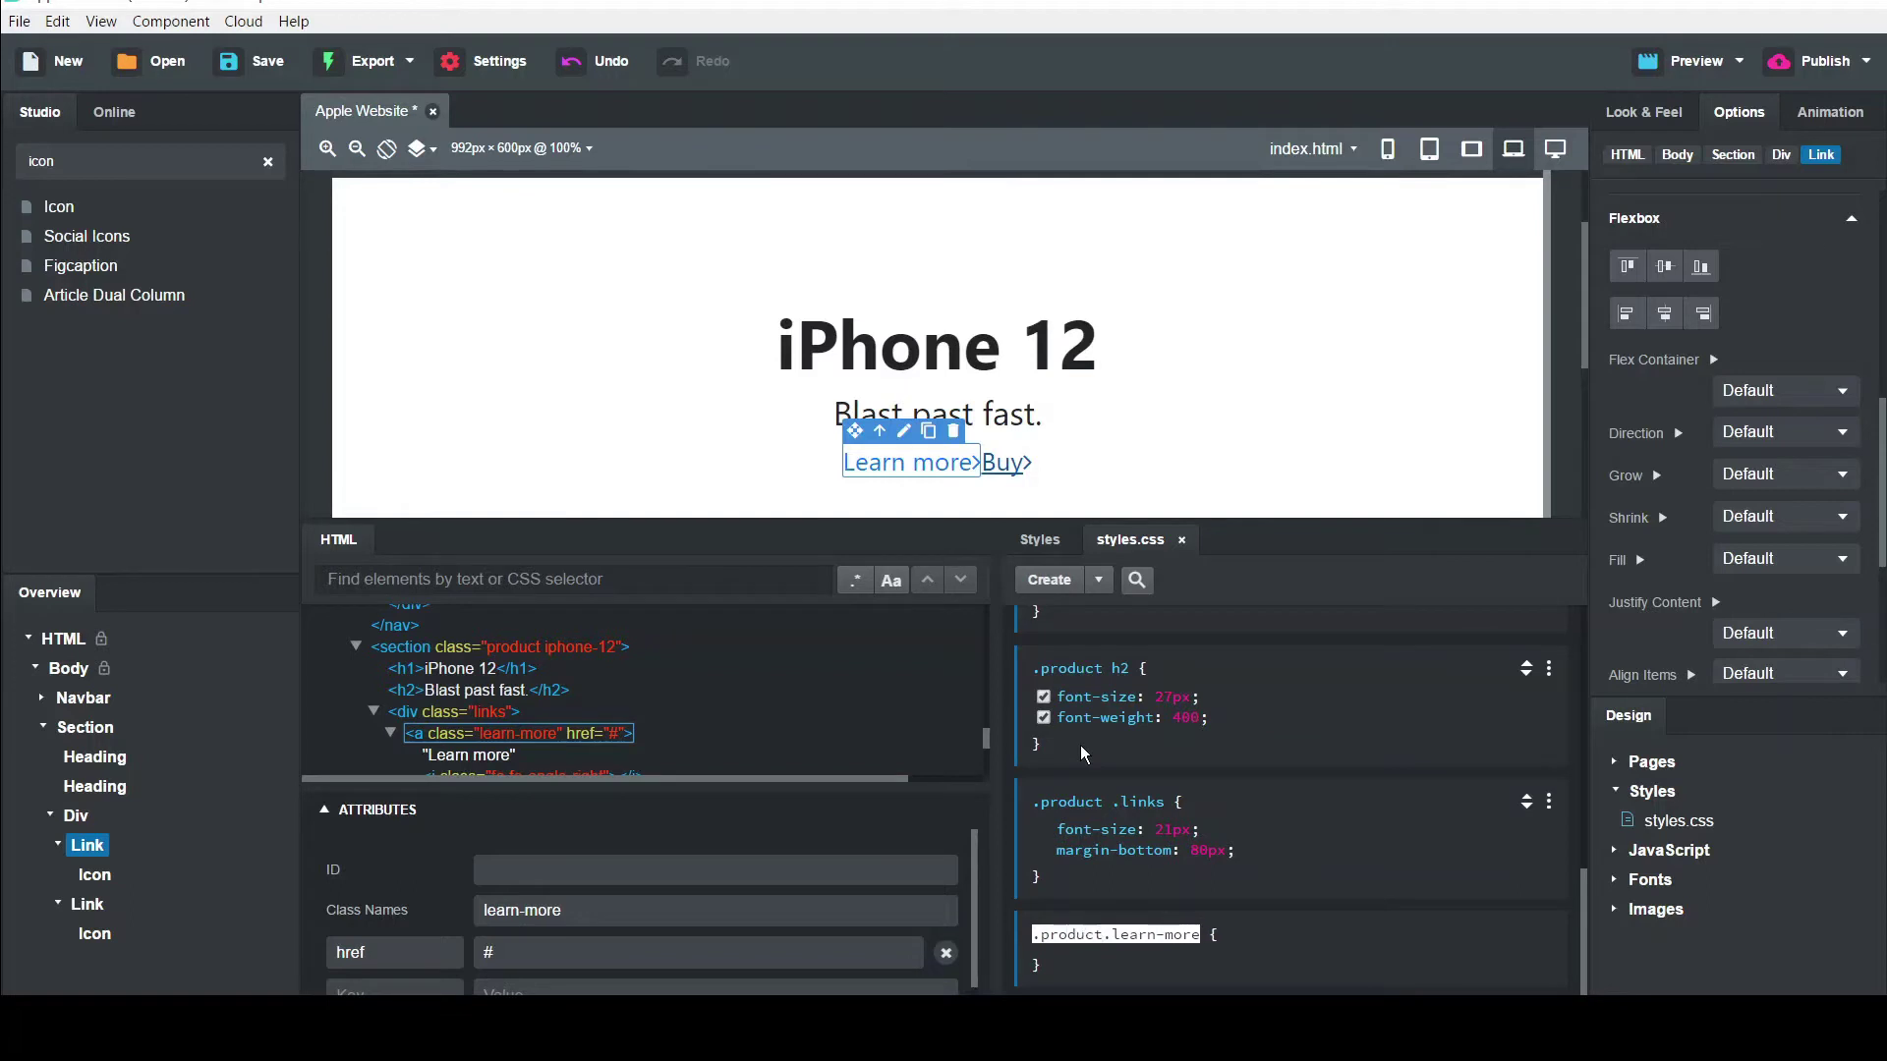
{"action": "type", "text": " .links"}
{"action": "key", "text": "Return"}
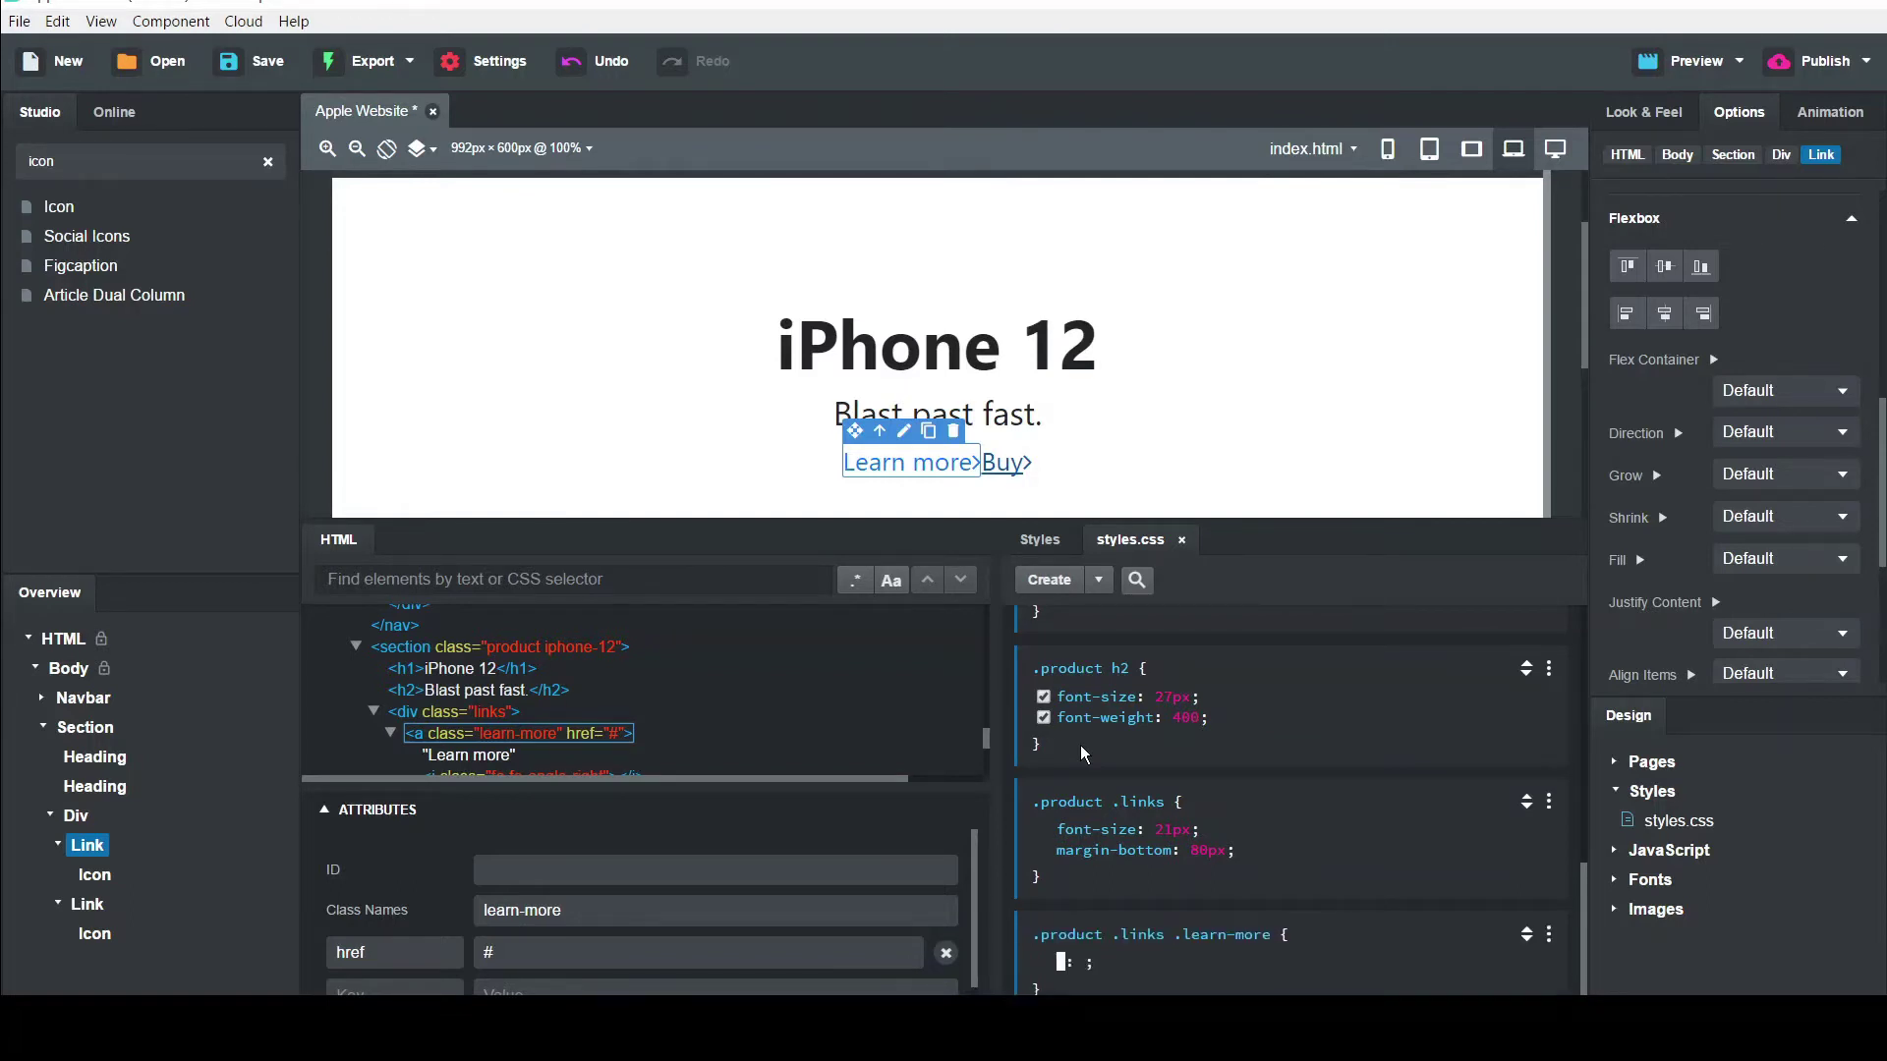
Add a margin-right of 20px to the .product .links .learn-more rule
{"action": "type", "text": "margin"}
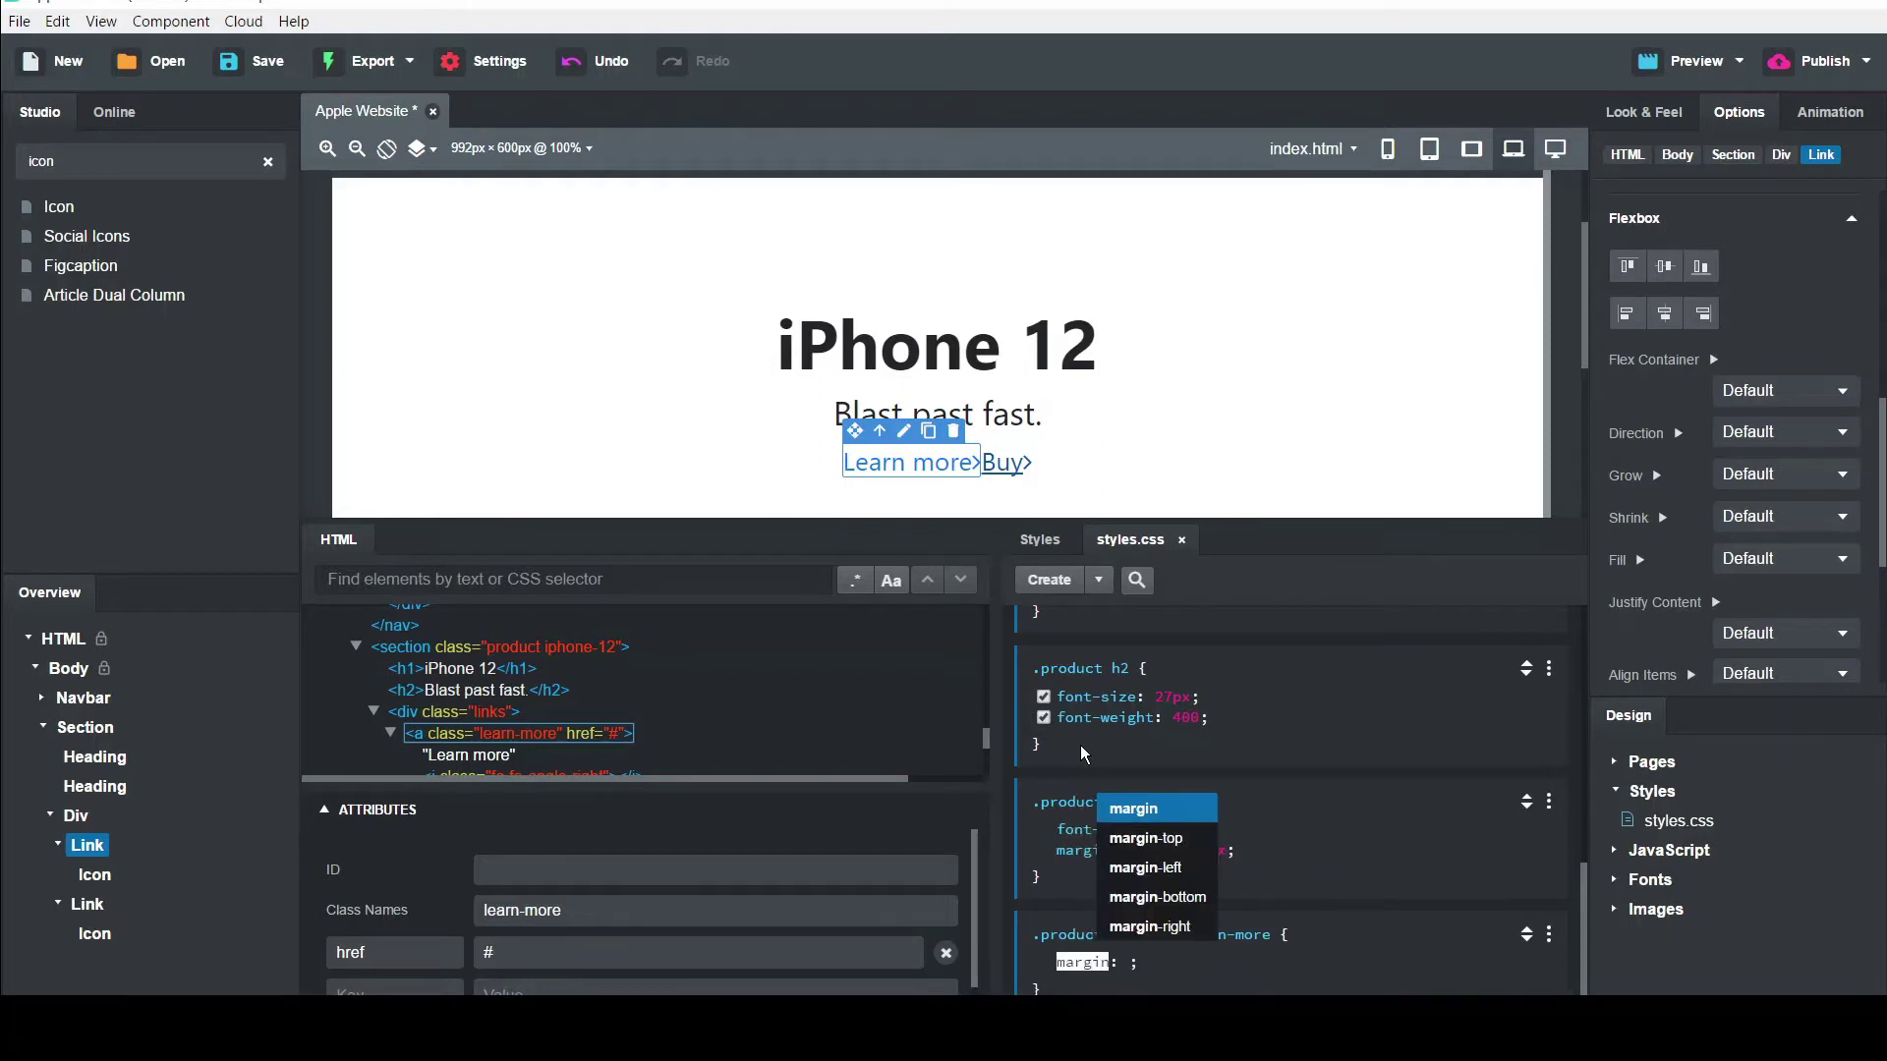
{"action": "key", "text": "Down"}
{"action": "key", "text": "Down"}
{"action": "key", "text": "Down"}
{"action": "key", "text": "Down"}
{"action": "key", "text": "Return"}
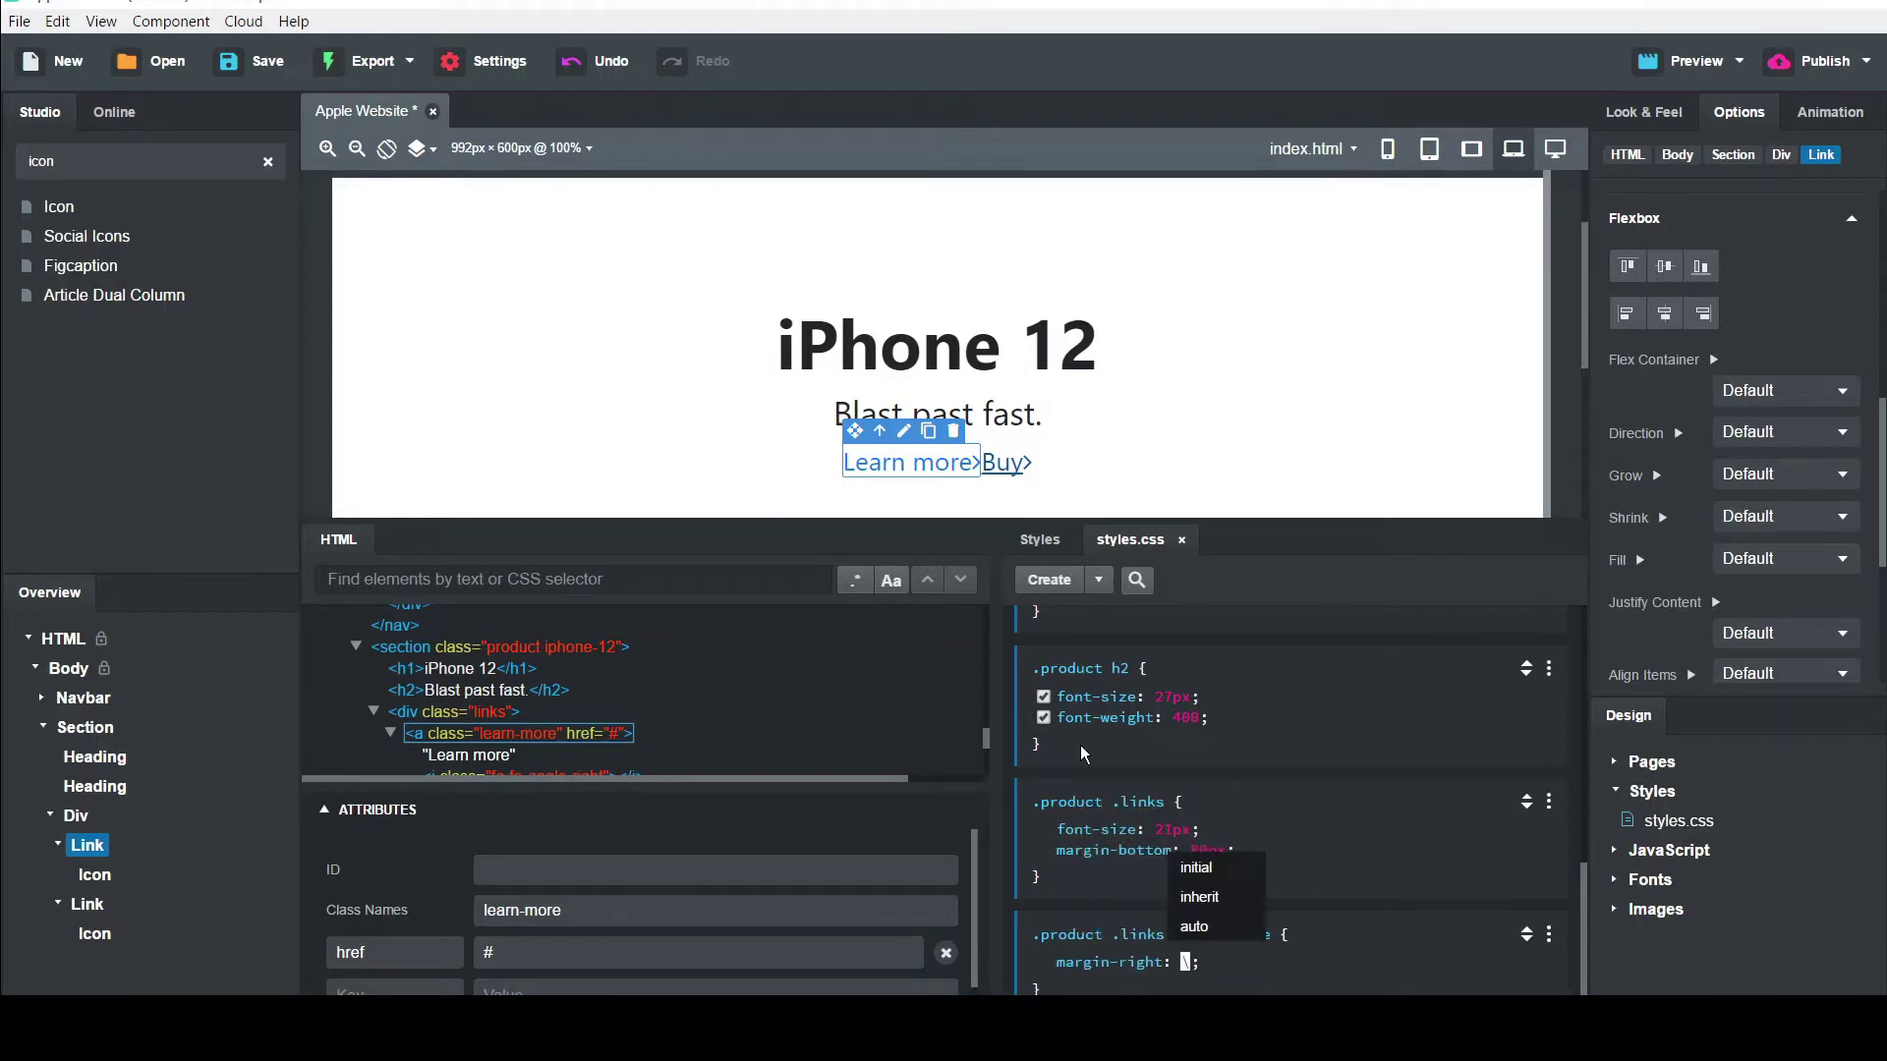
{"action": "key", "text": "Escape"}
{"action": "type", "text": "20"}
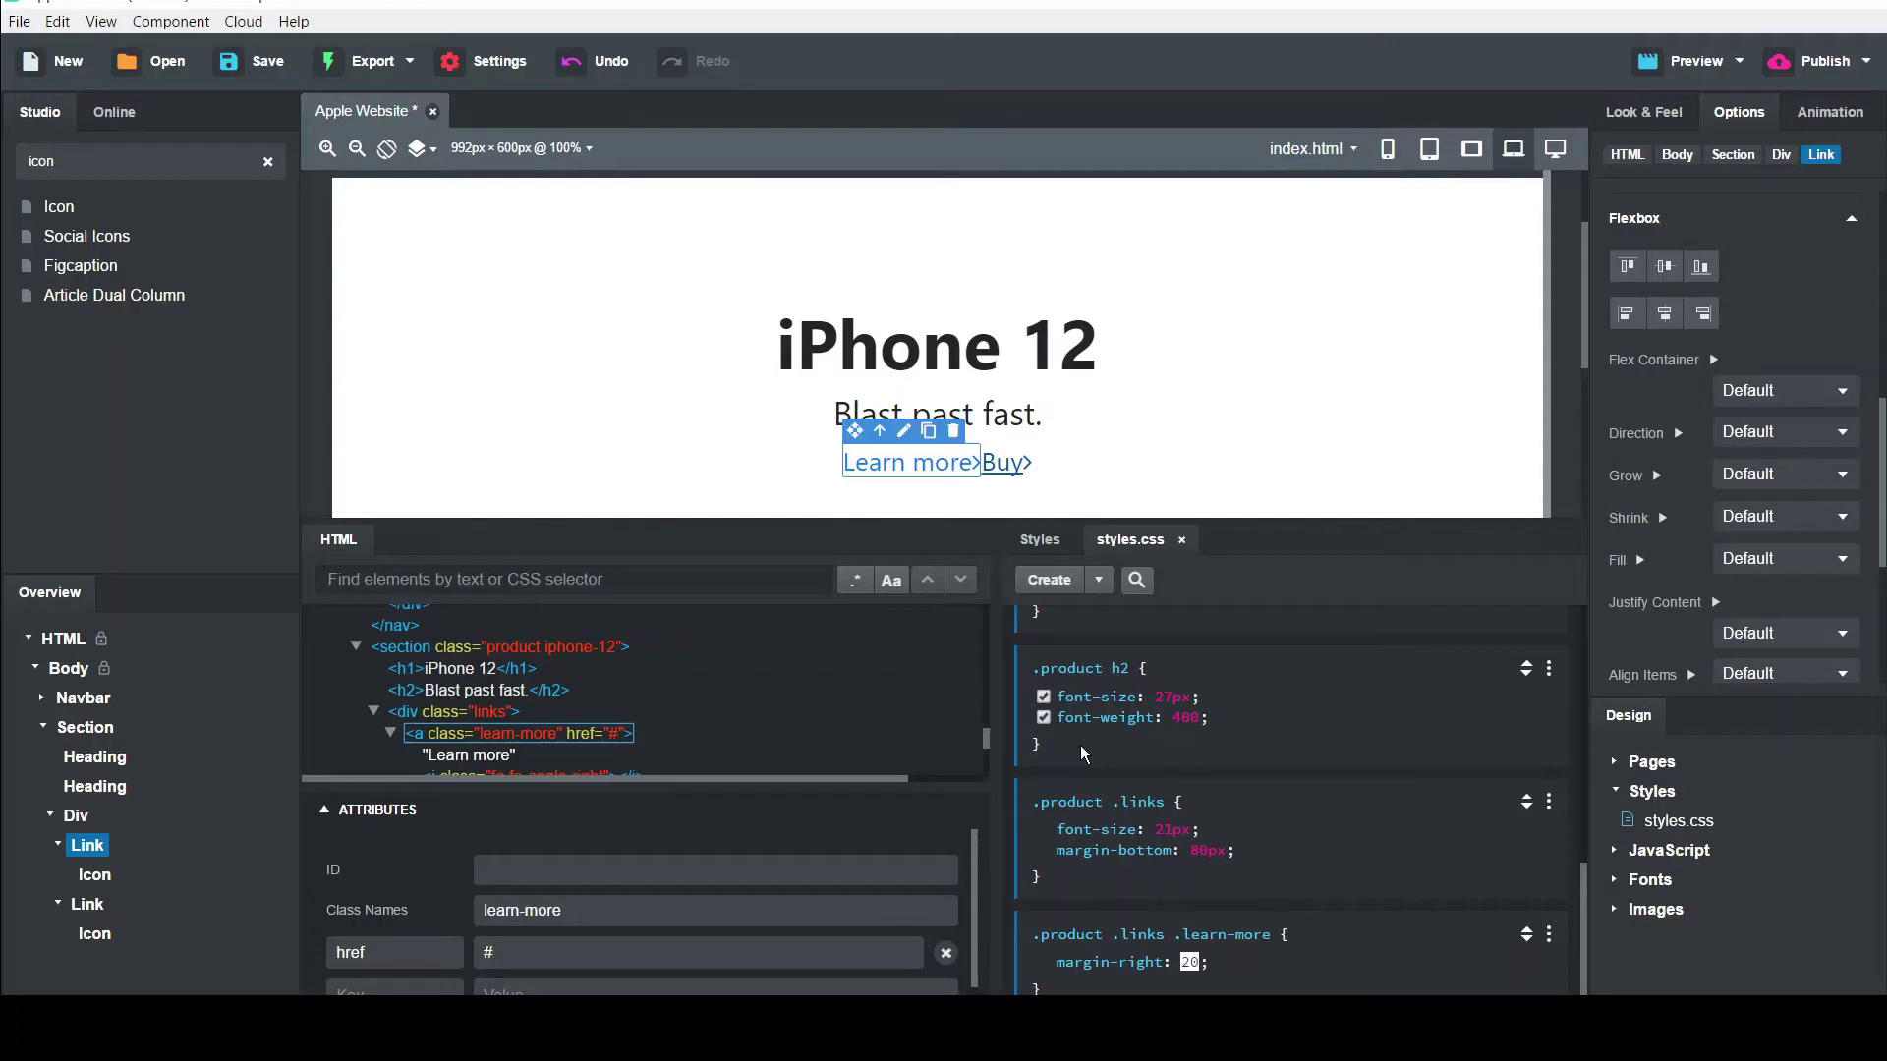
{"action": "key", "text": "Return"}
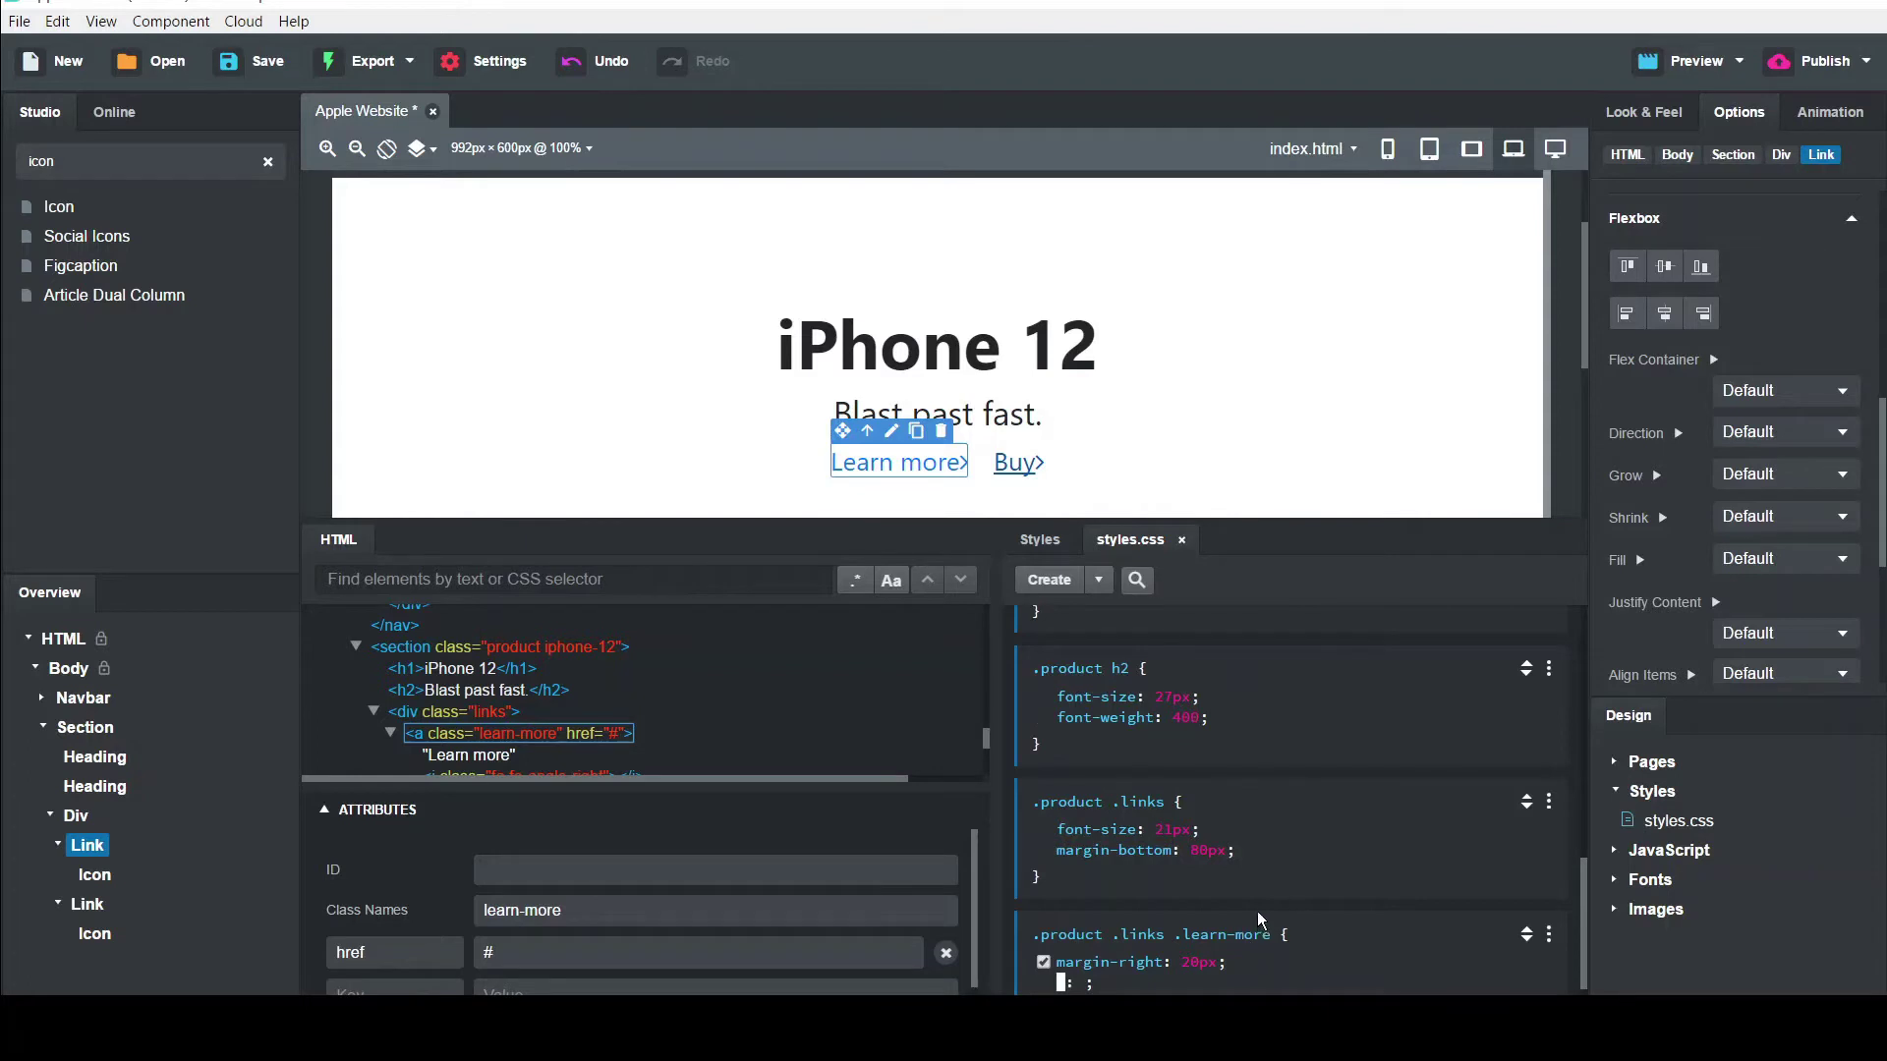
Set the font-size in the .product .links rule to 20px
{"action": "left_click", "coordinate": [1172, 833]}
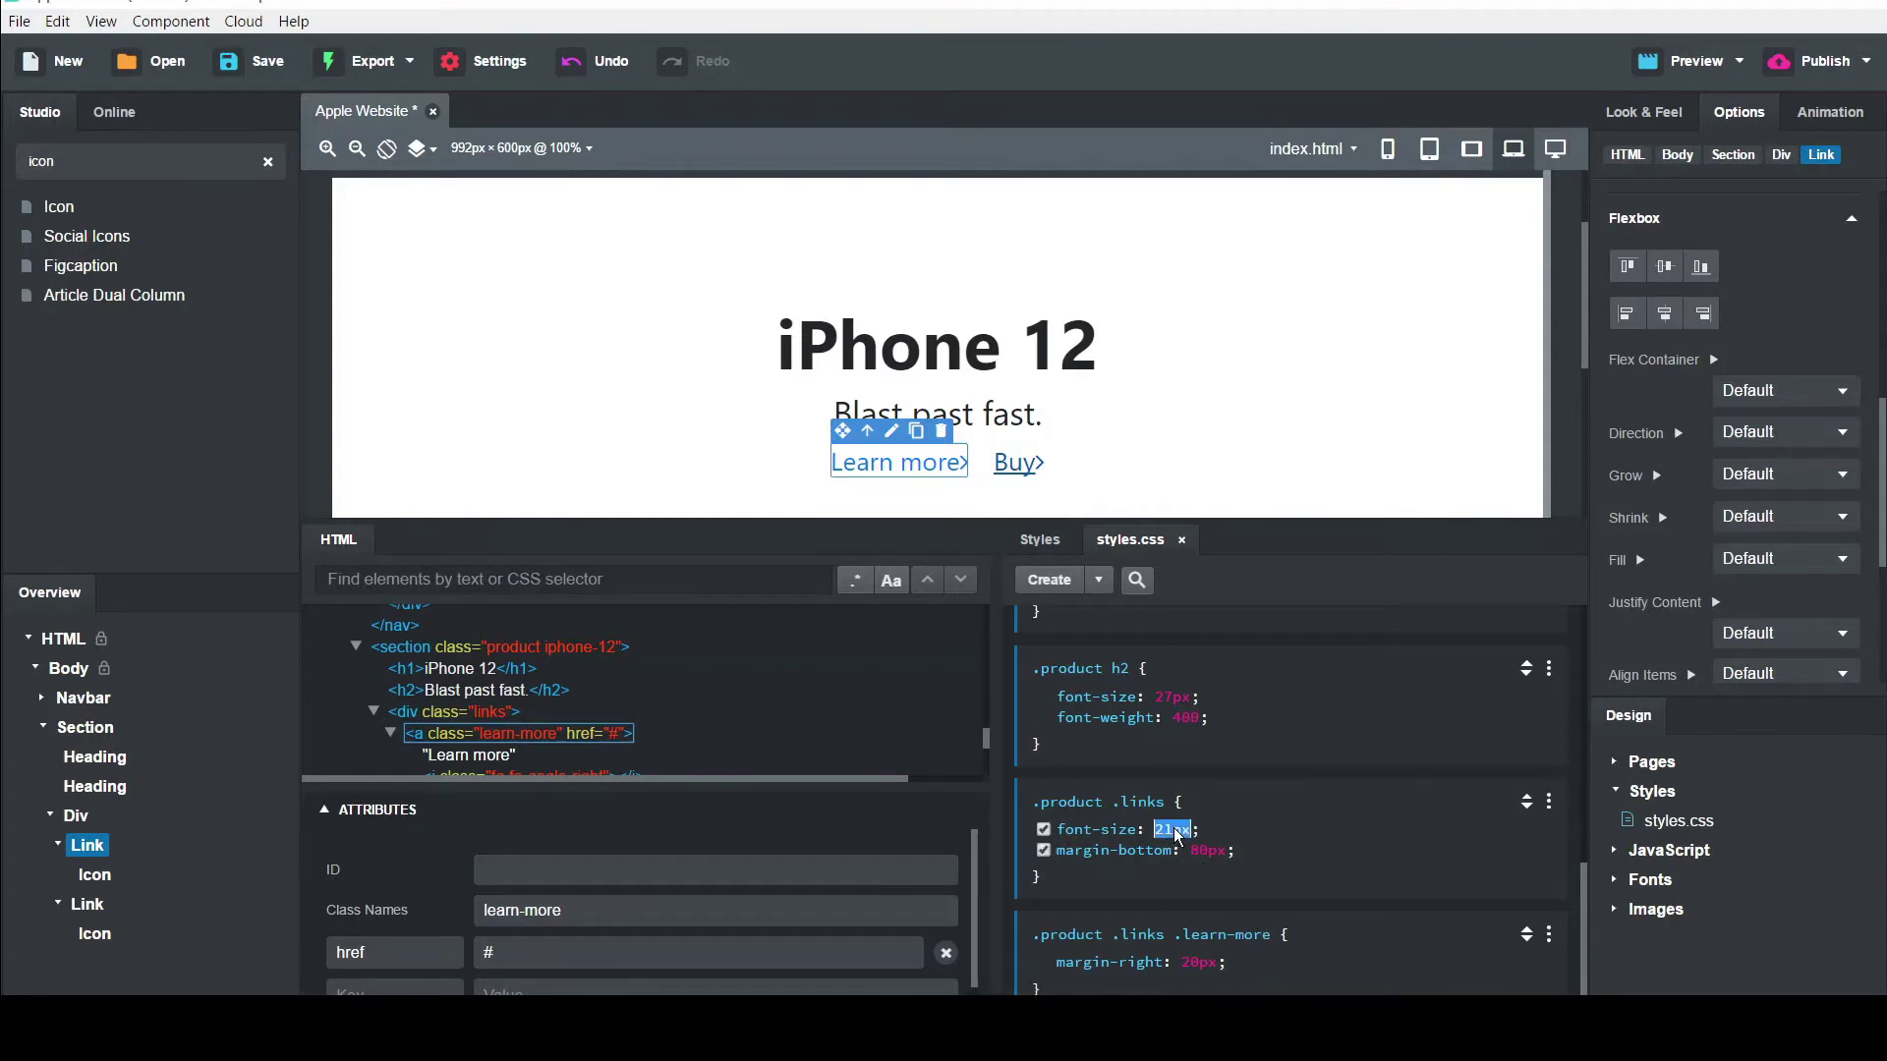
{"action": "type", "text": "15px"}
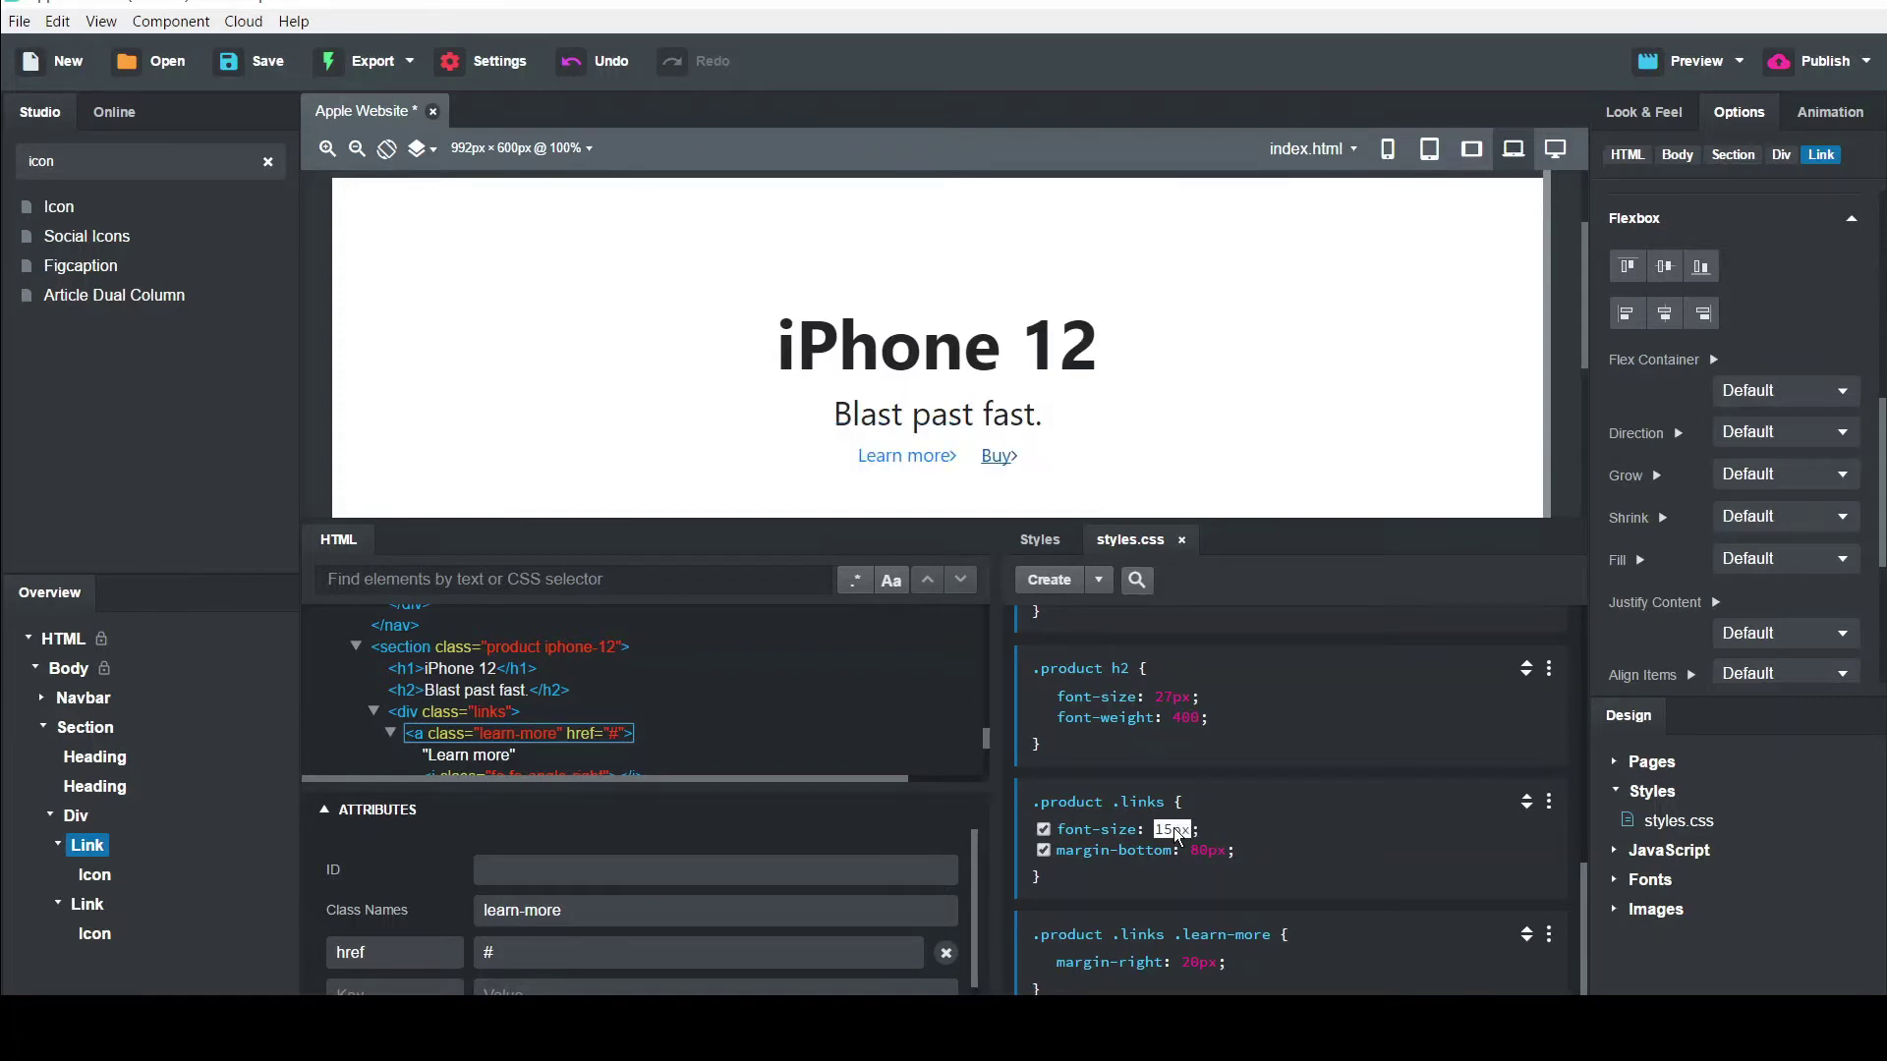
{"action": "key", "text": "BackSpace"}
{"action": "key", "text": "BackSpace"}
{"action": "key", "text": "BackSpace"}
{"action": "key", "text": "BackSpace"}
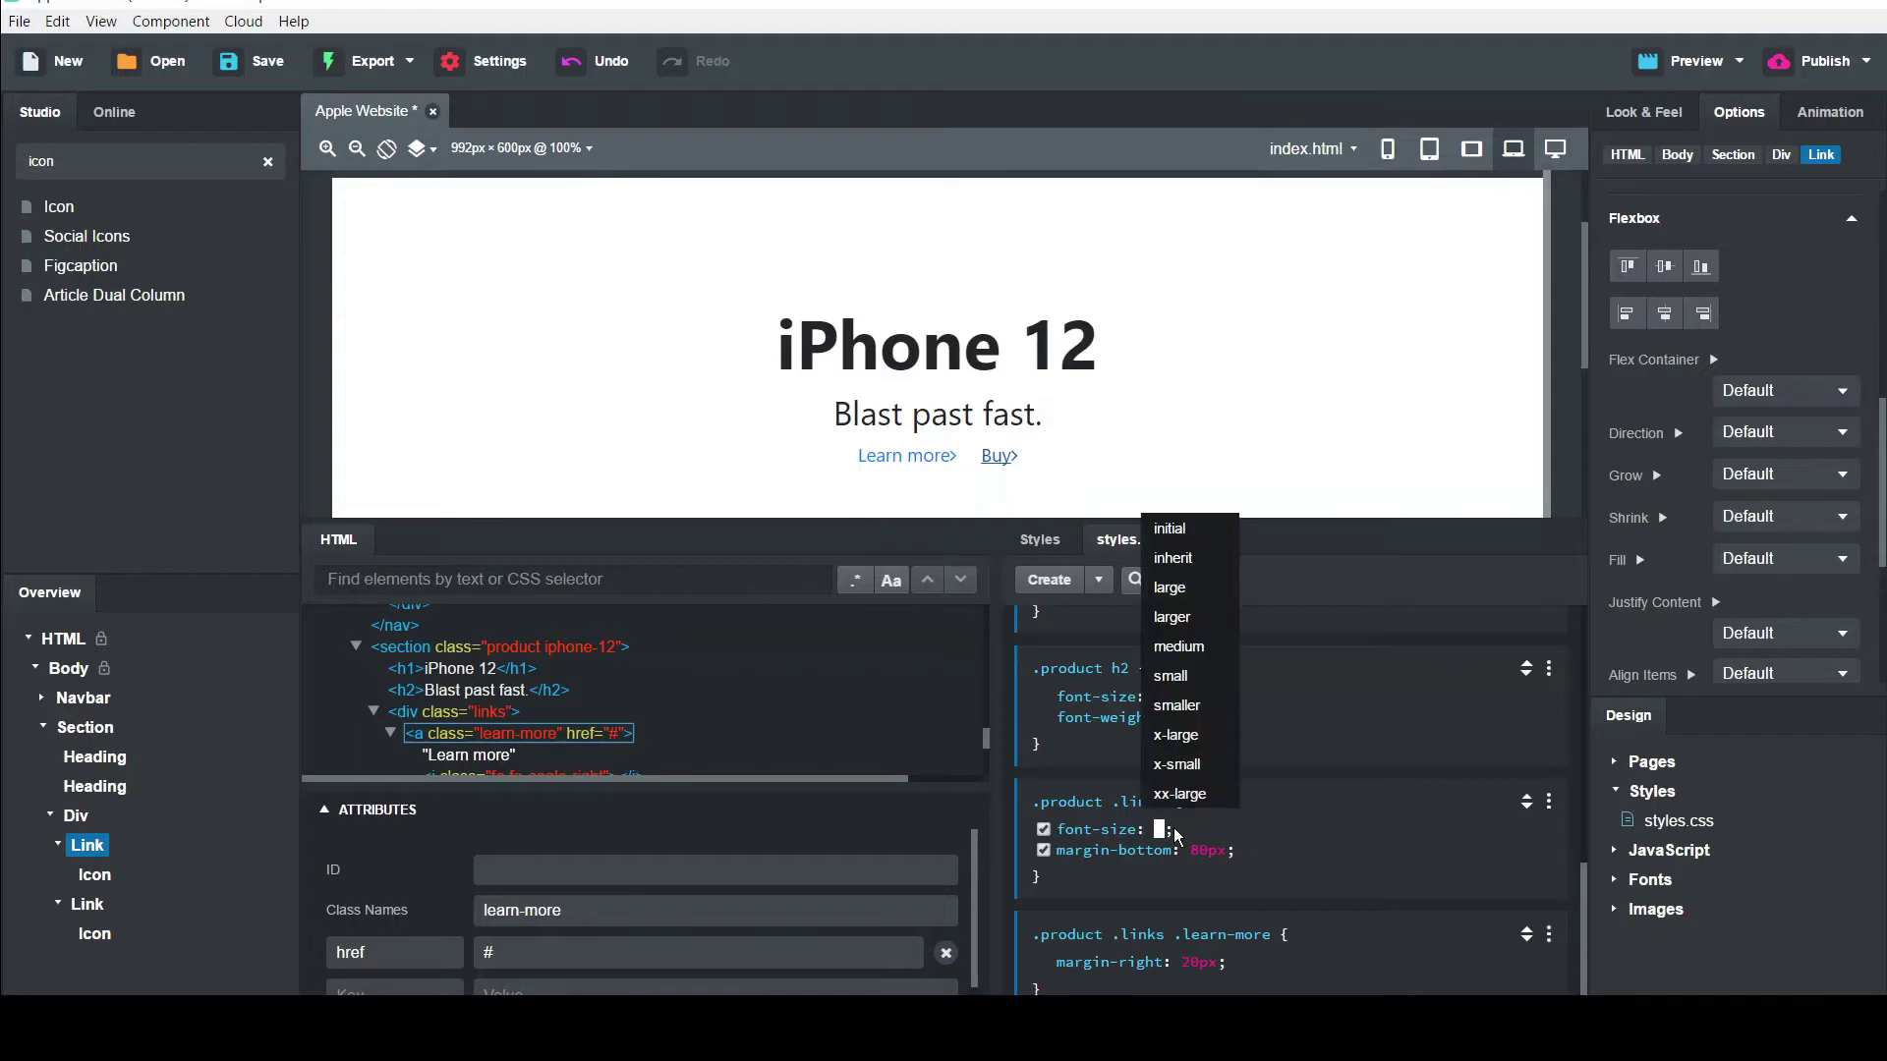
{"action": "type", "text": "20"}
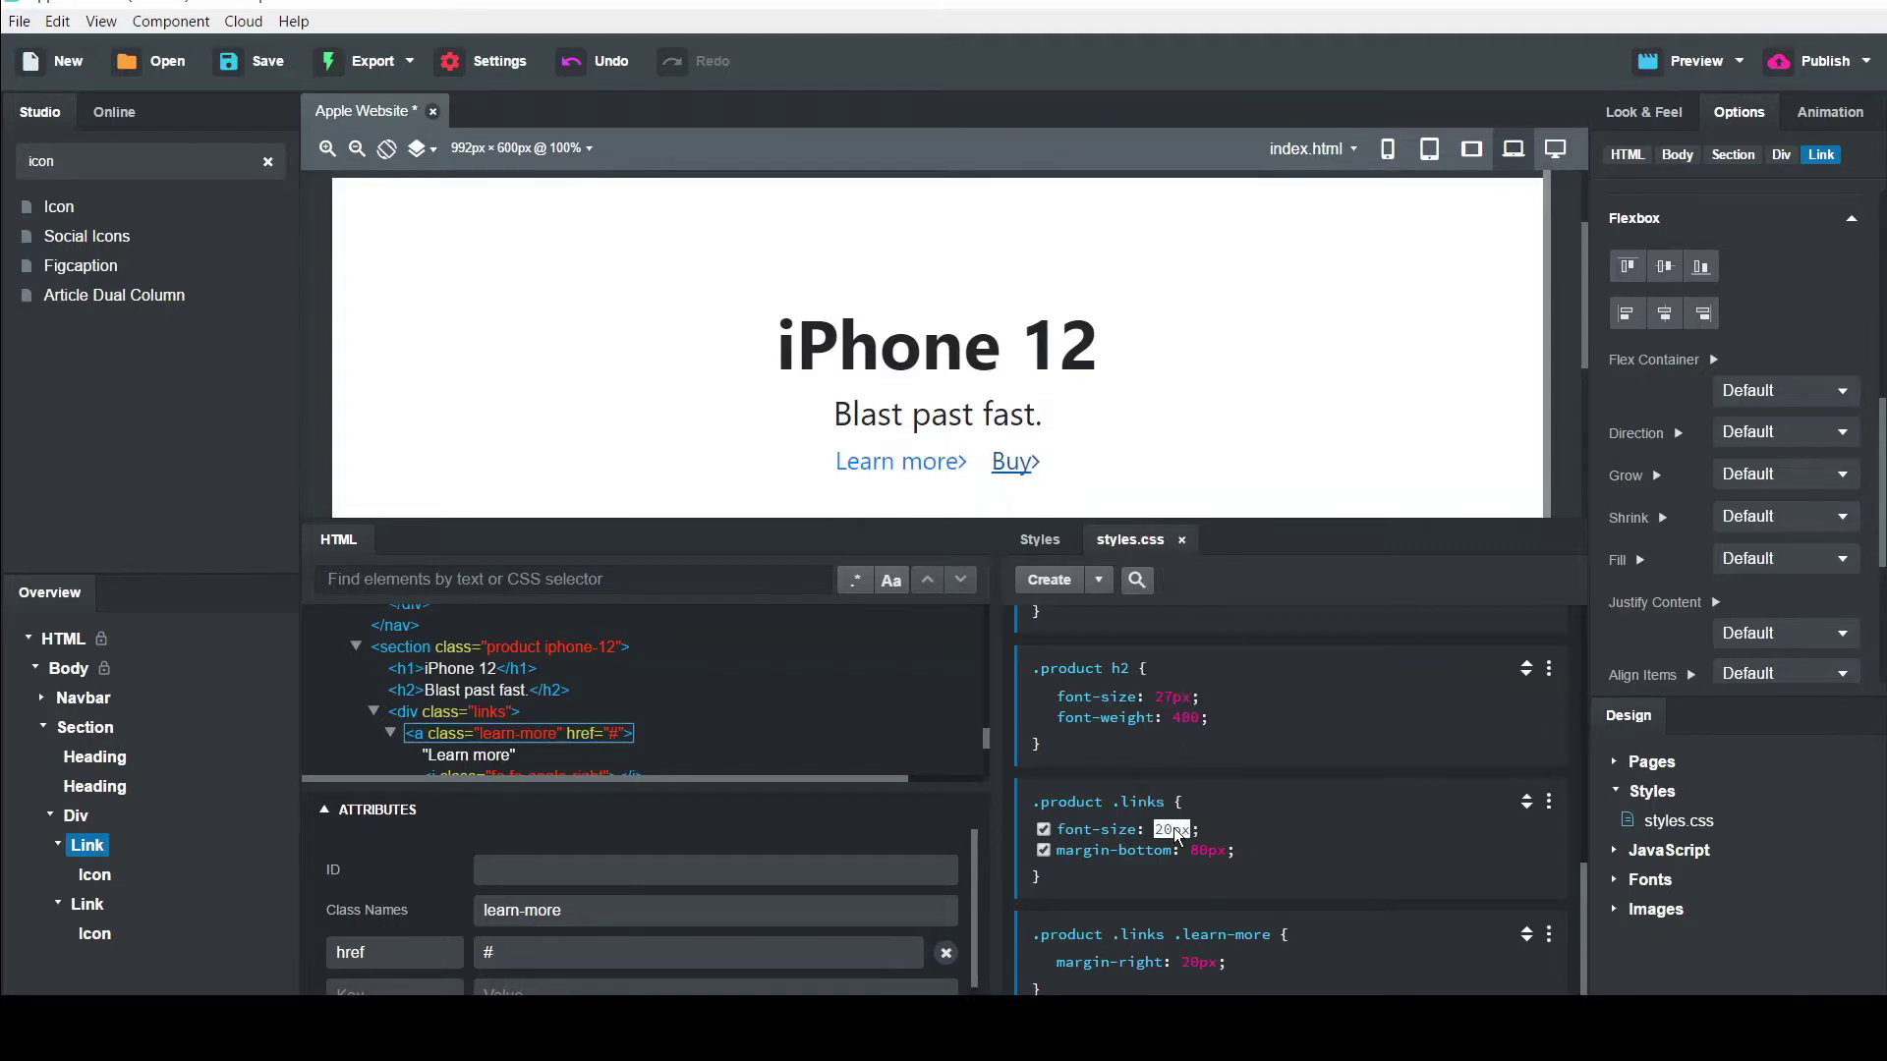
{"action": "key", "text": "Tab"}
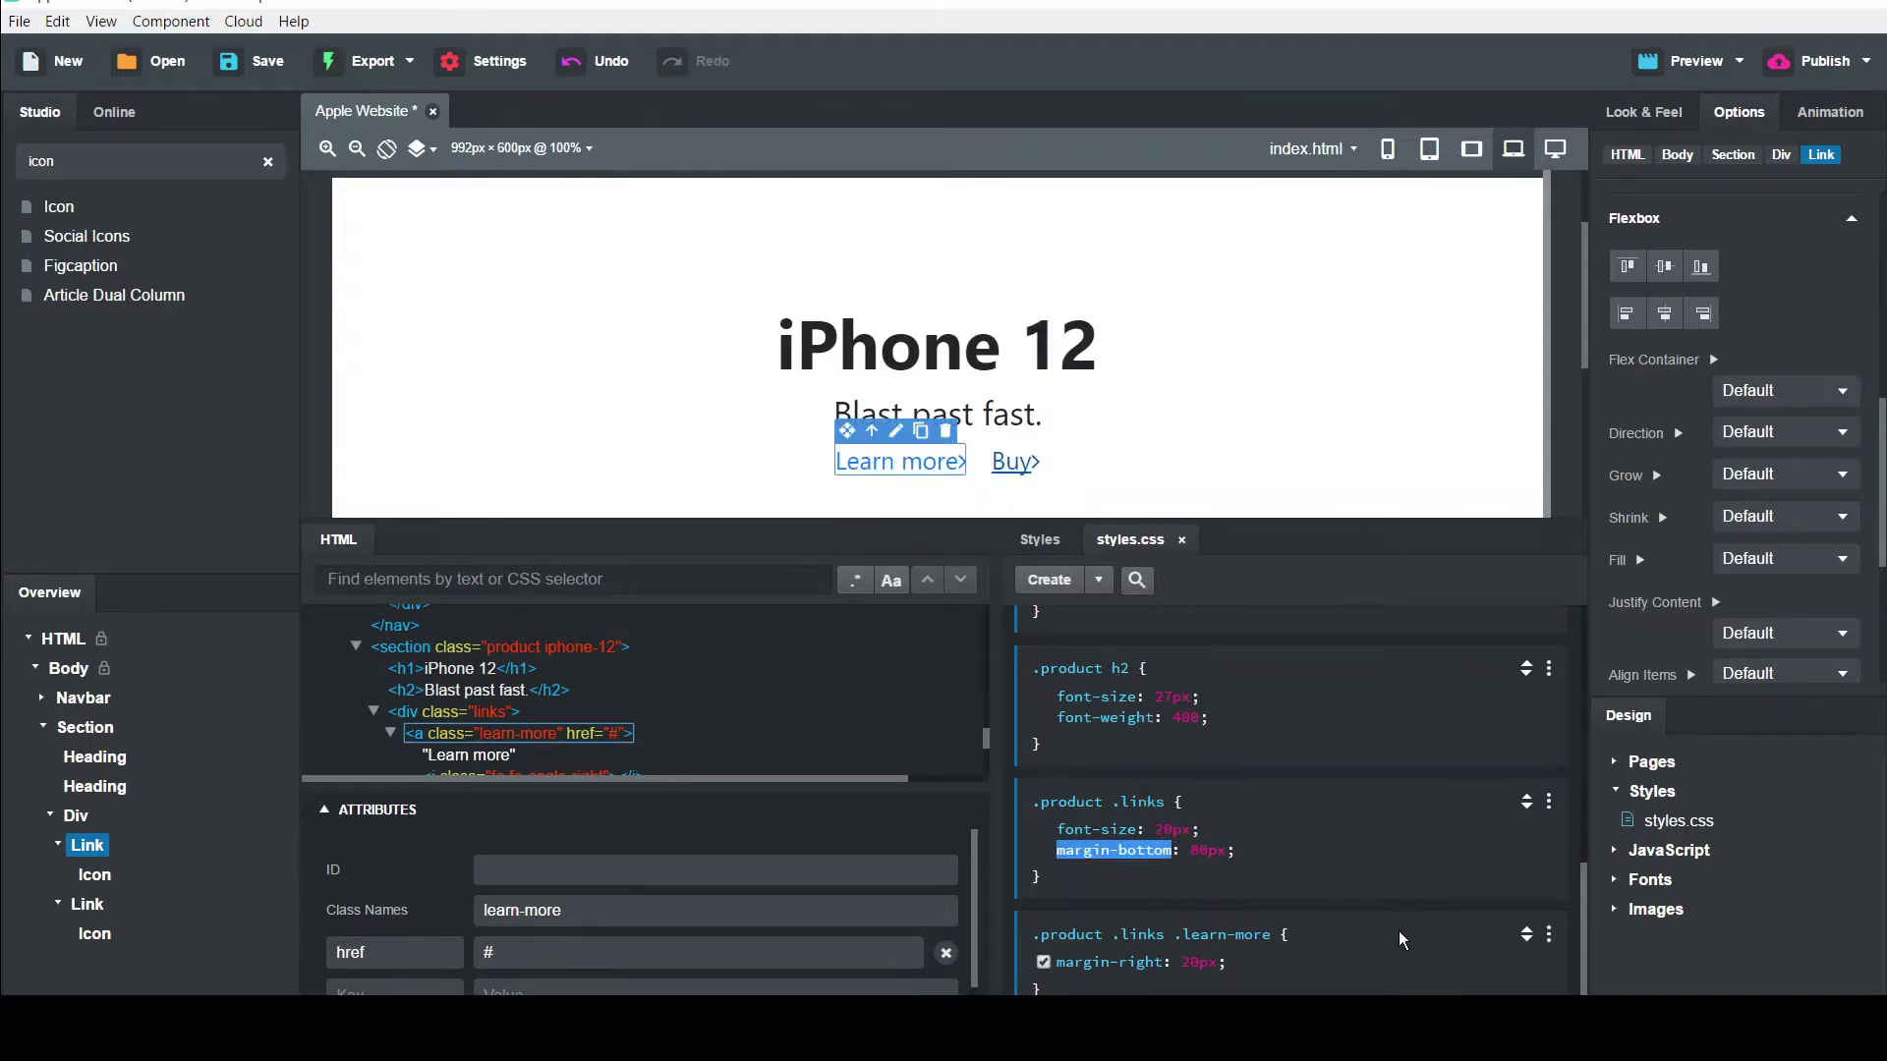
{"action": "key", "text": "Tab"}
{"action": "left_click", "coordinate": [1395, 955]}
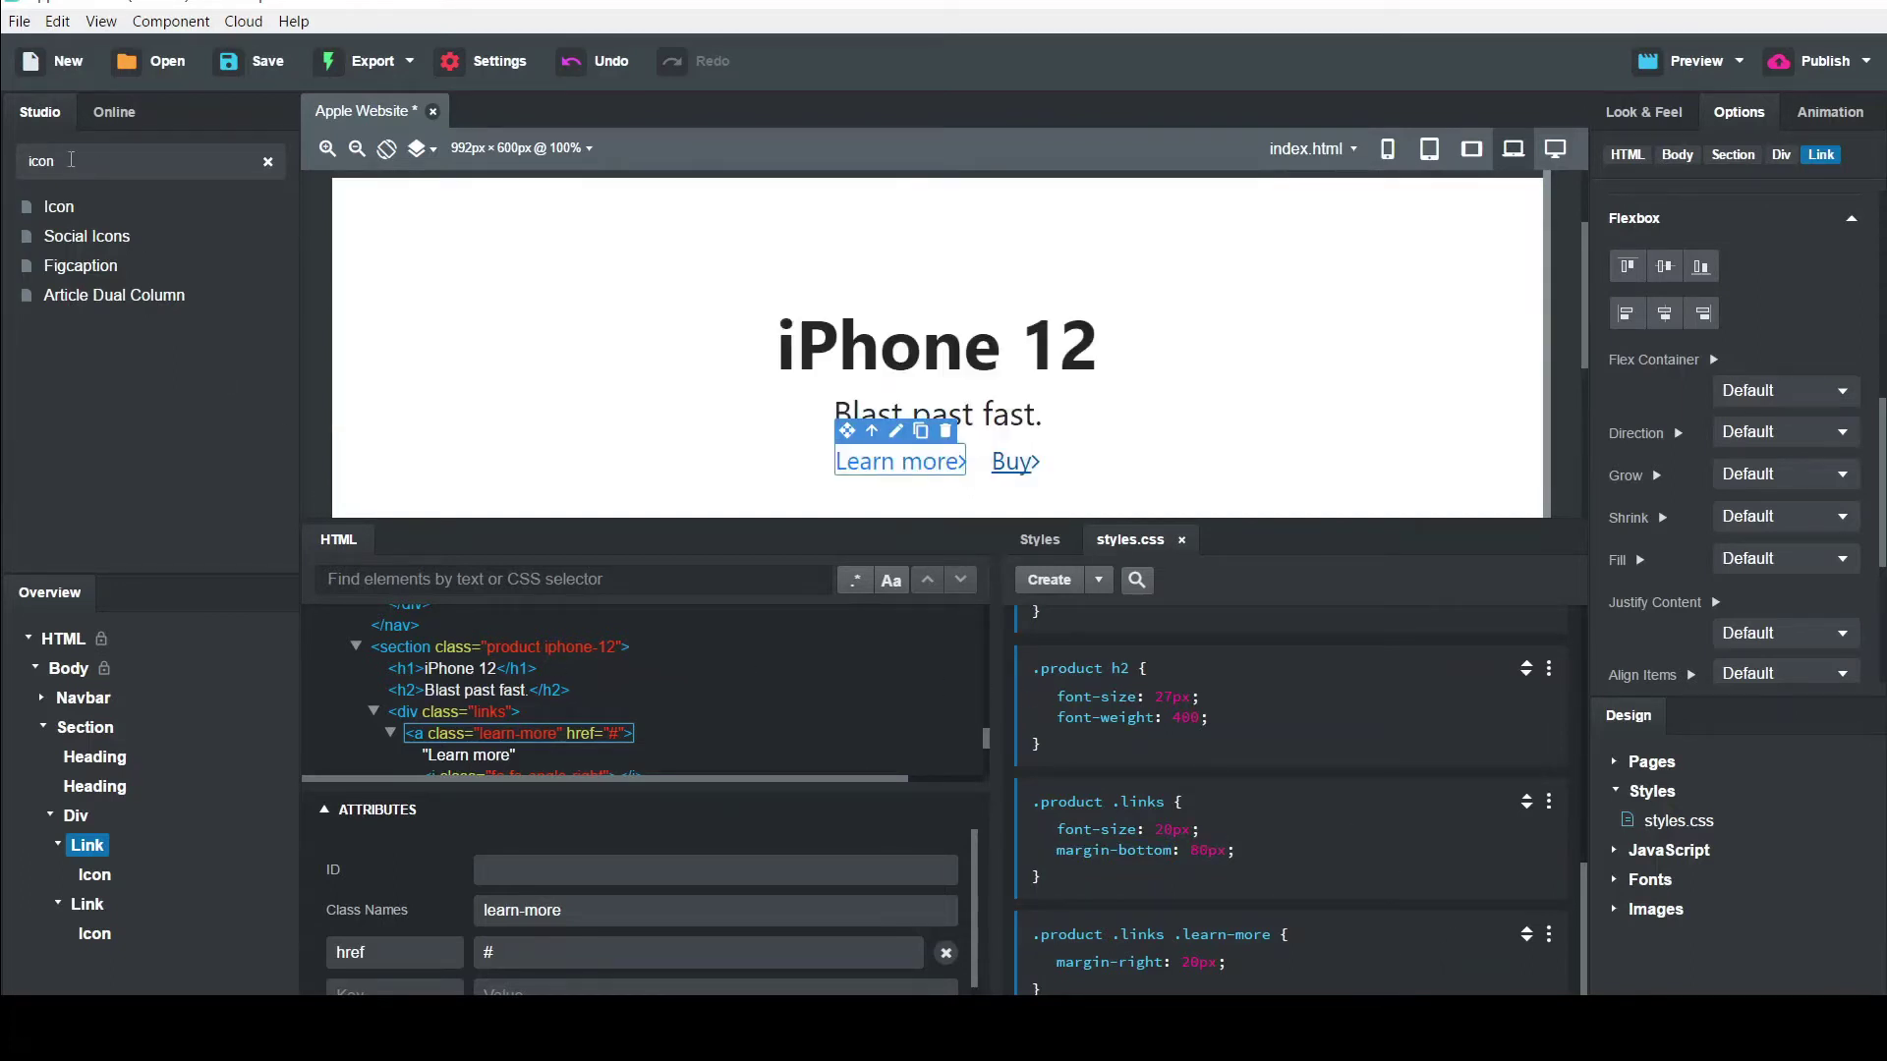
Find the Image component and insert it in the iPhone 12 section directly after the links div
{"action": "key", "text": "BackSpace"}
{"action": "key", "text": "BackSpace"}
{"action": "key", "text": "BackSpace"}
{"action": "type", "text": "m"}
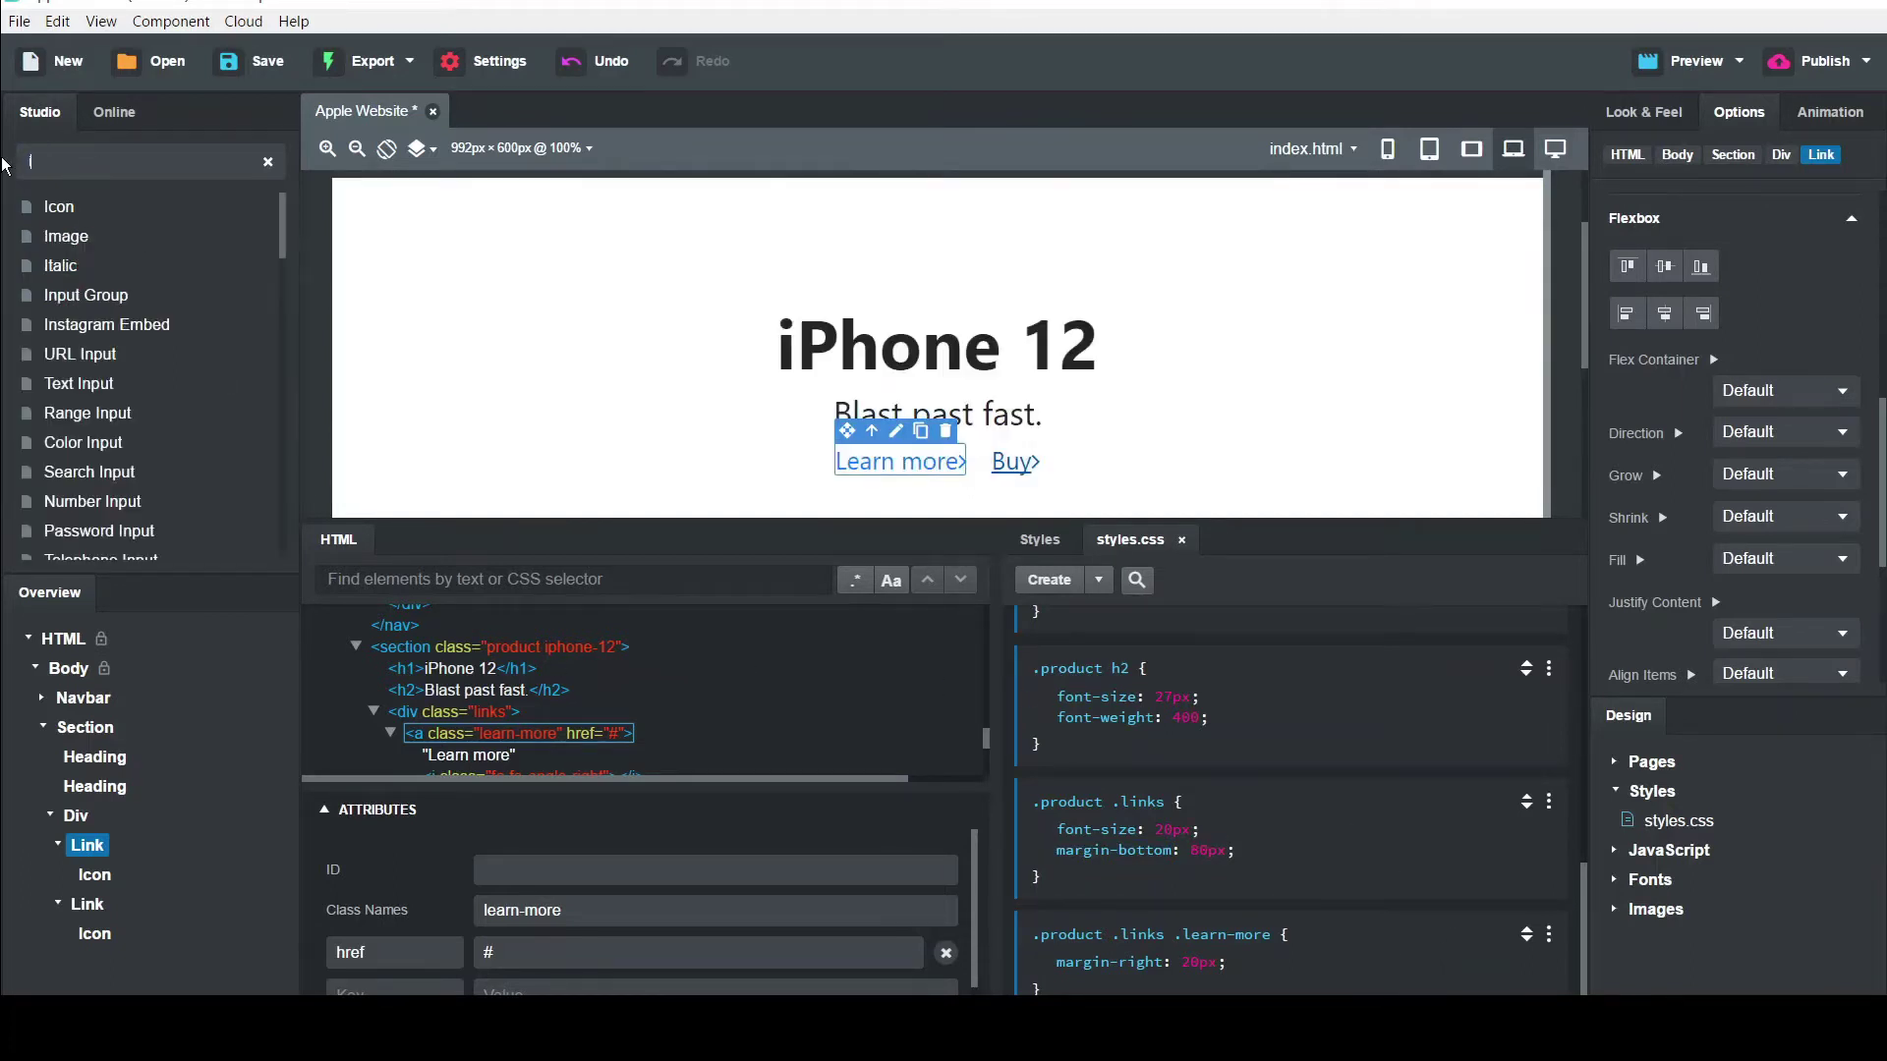
{"action": "type", "text": "g"}
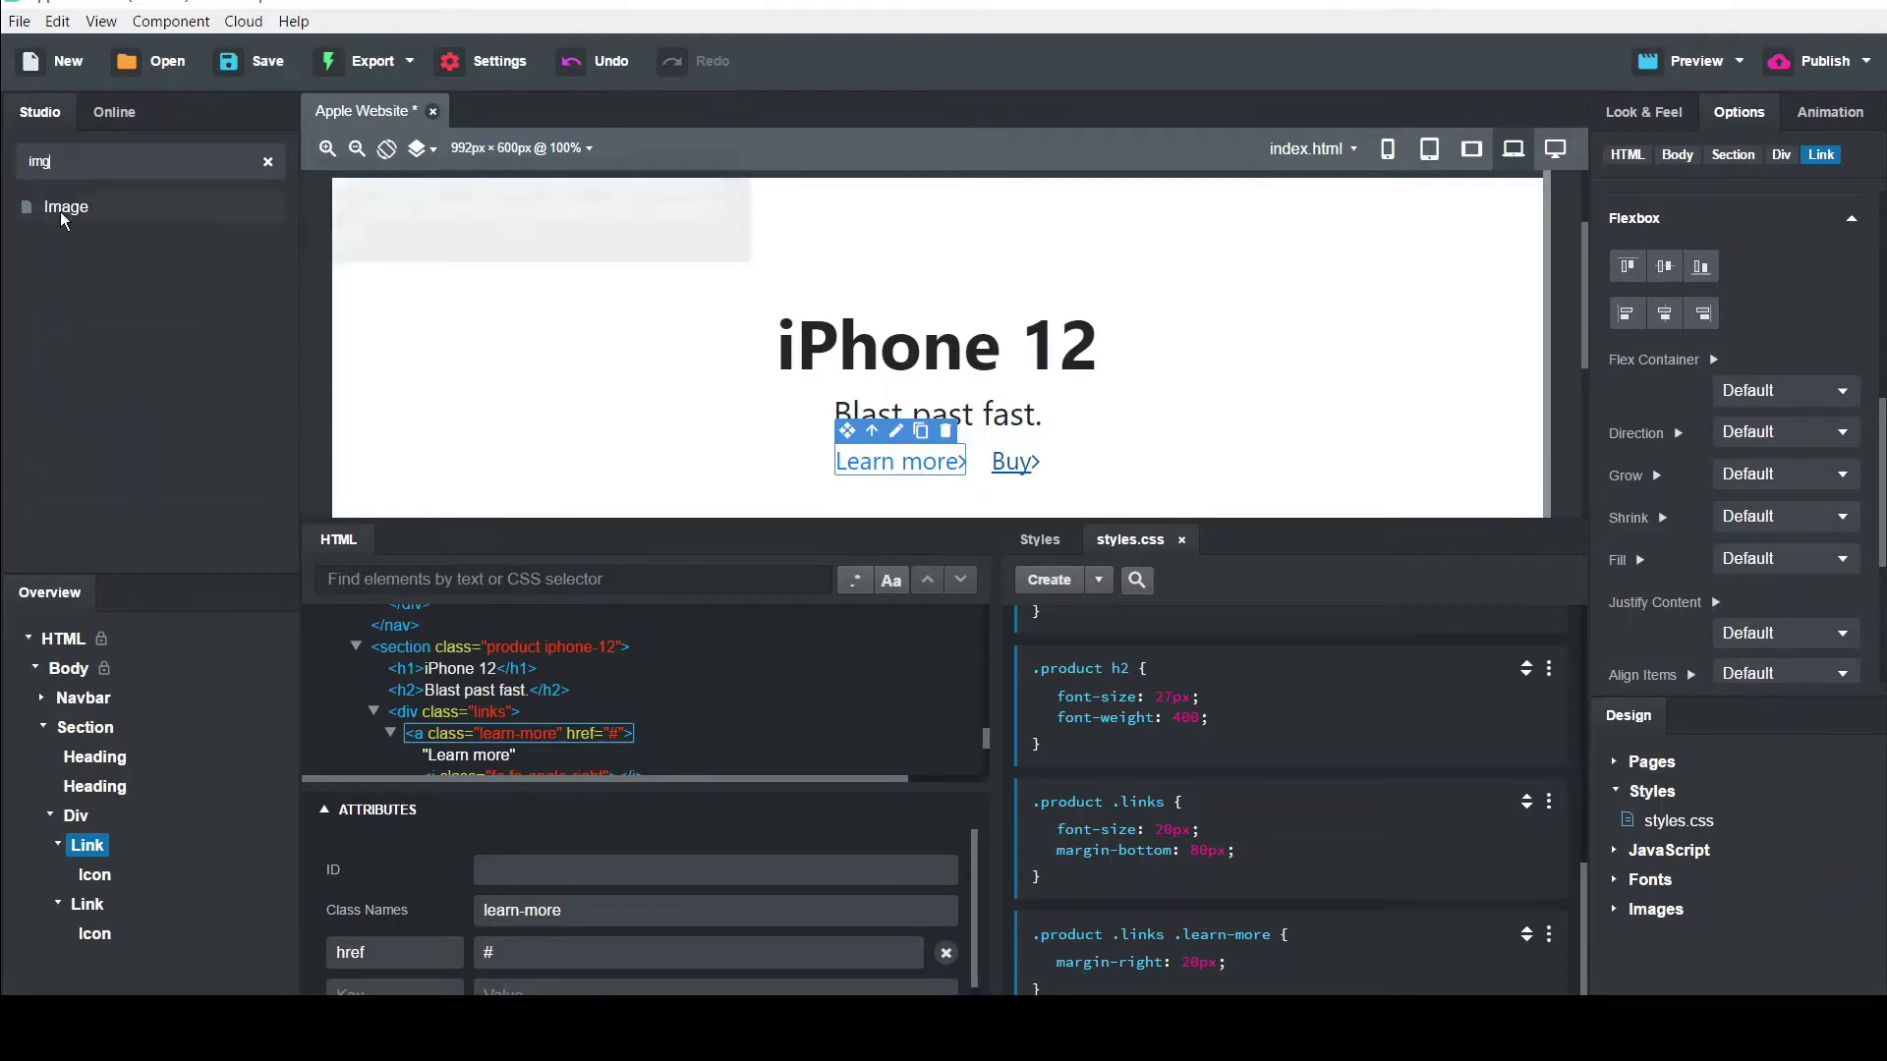
{"action": "left_click_drag", "start_coordinate": [91, 343], "coordinate": [127, 729]}
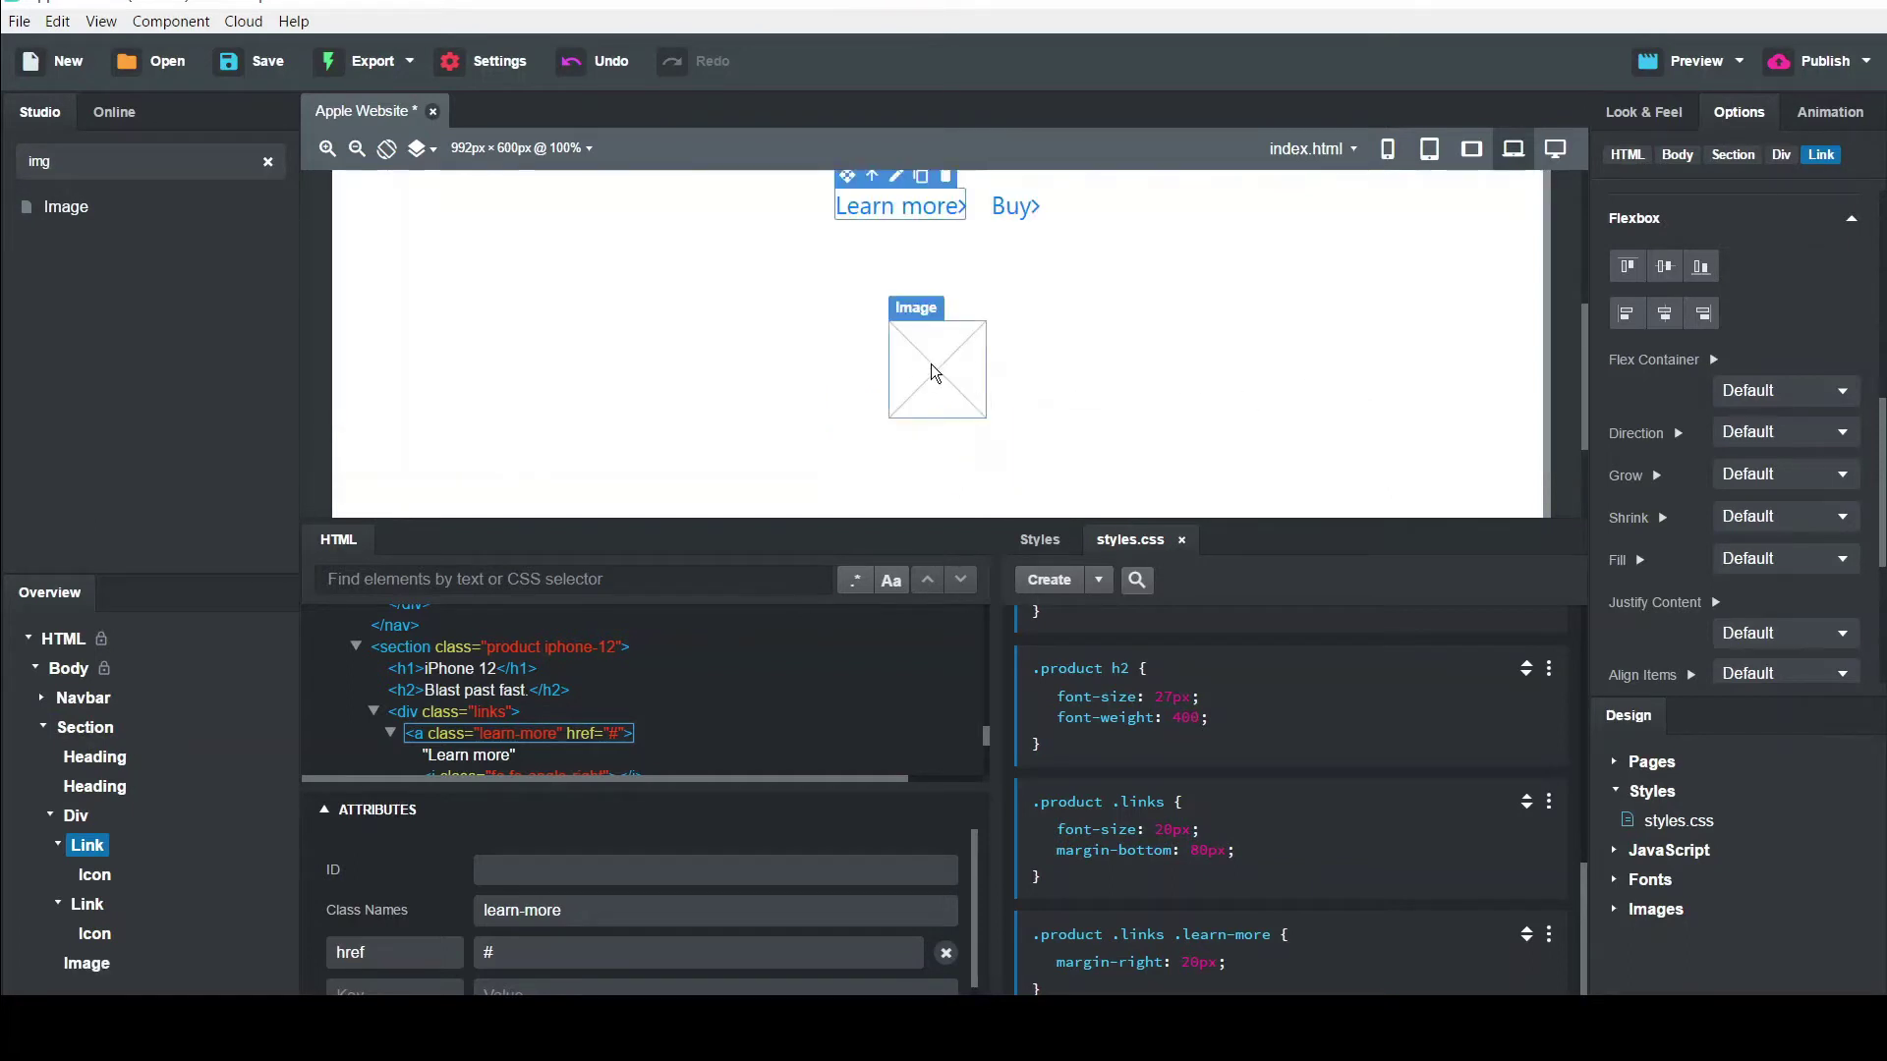
Set the new image's source to iphone_12_us__fo0stbby242m_medium_2x.jpg and make the image responsive
{"action": "left_click", "coordinate": [934, 371]}
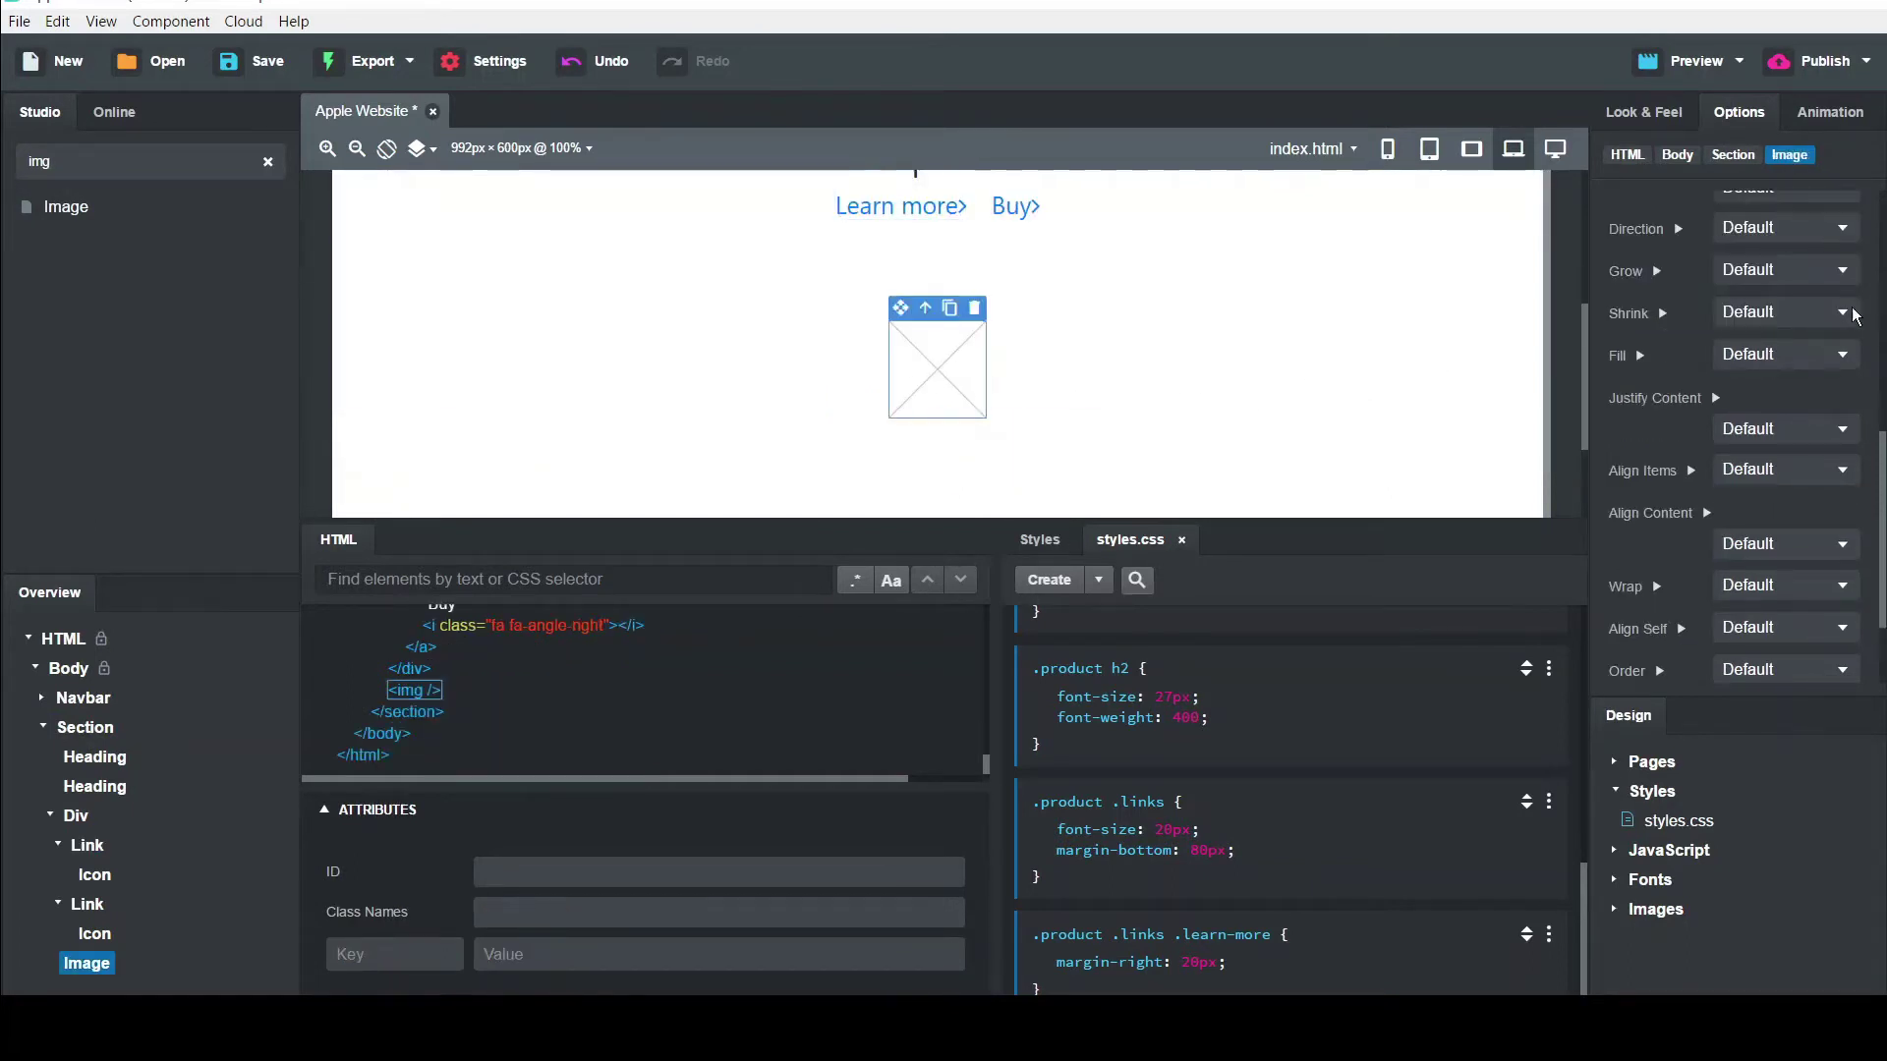
{"action": "scroll", "coordinate": [1848, 393], "scroll_direction": "down", "scroll_amount": 3}
{"action": "scroll", "coordinate": [1843, 384], "scroll_direction": "up", "scroll_amount": 5}
{"action": "scroll", "coordinate": [1843, 383], "scroll_direction": "up", "scroll_amount": 5}
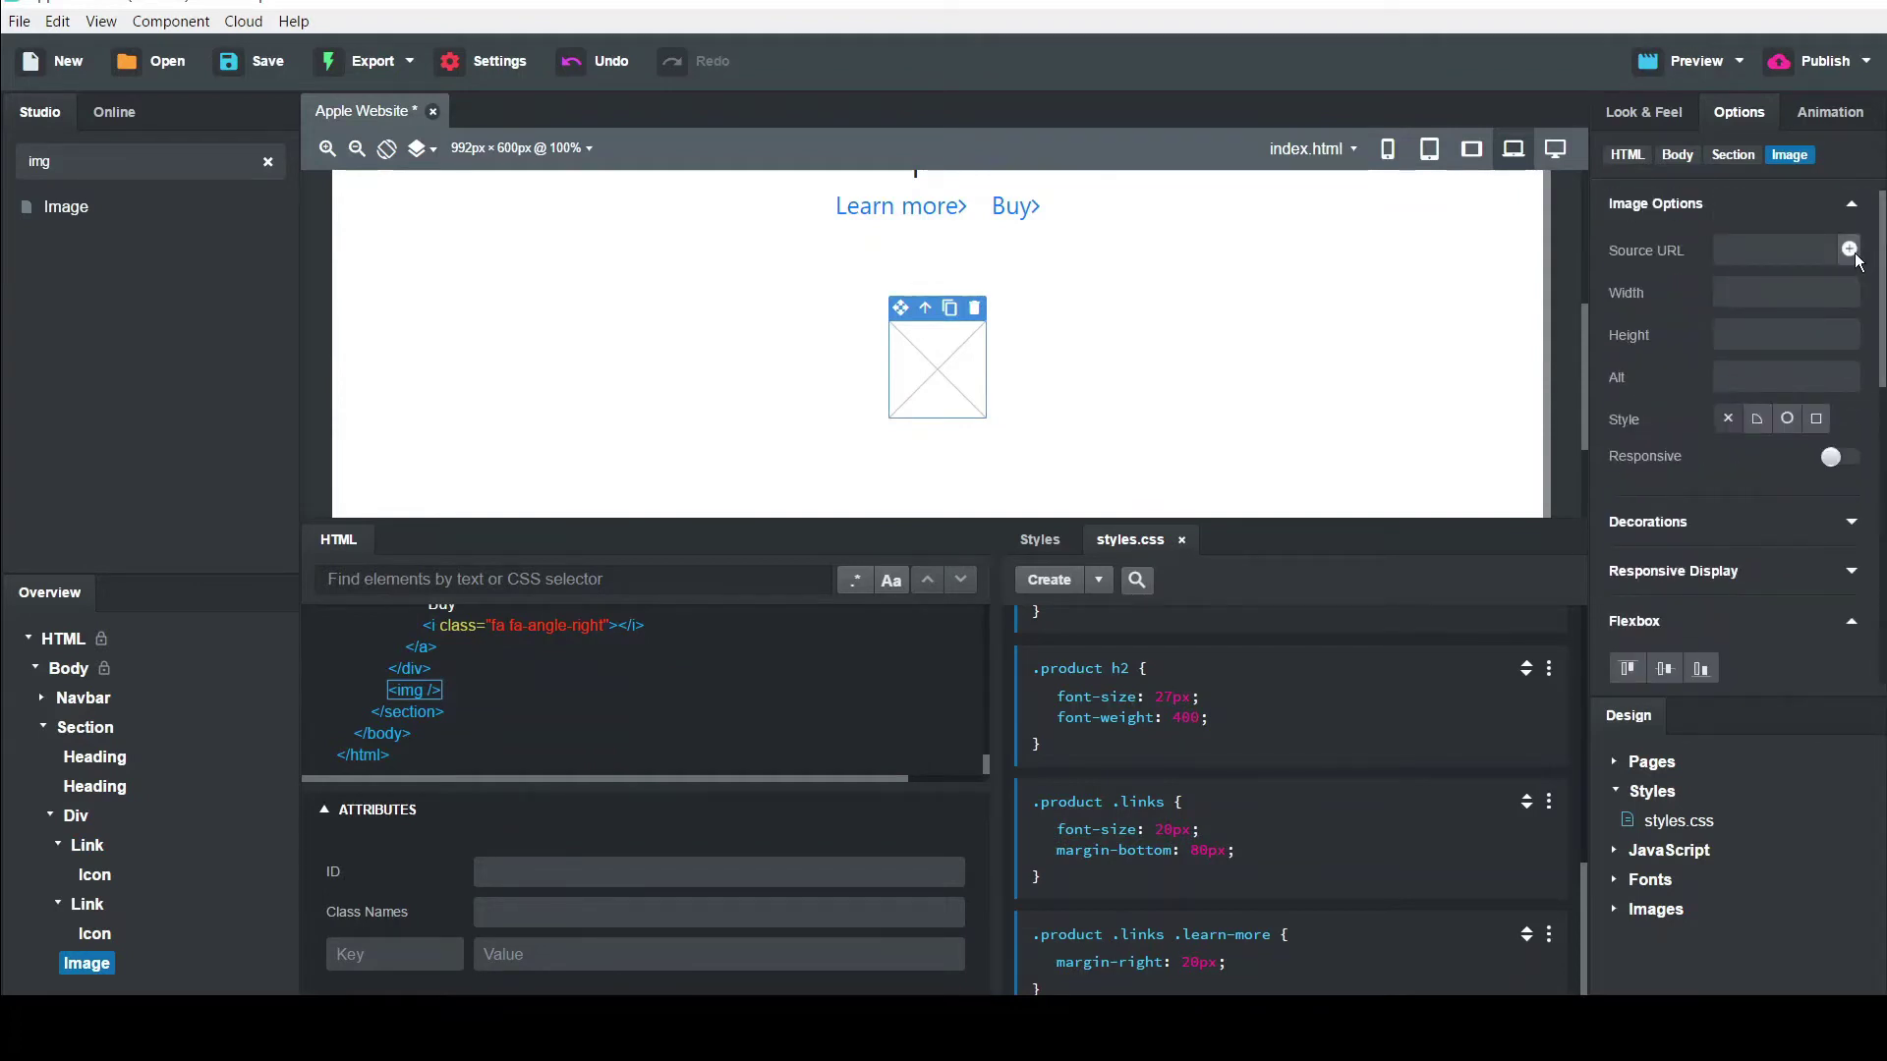
{"action": "left_click", "coordinate": [1671, 912]}
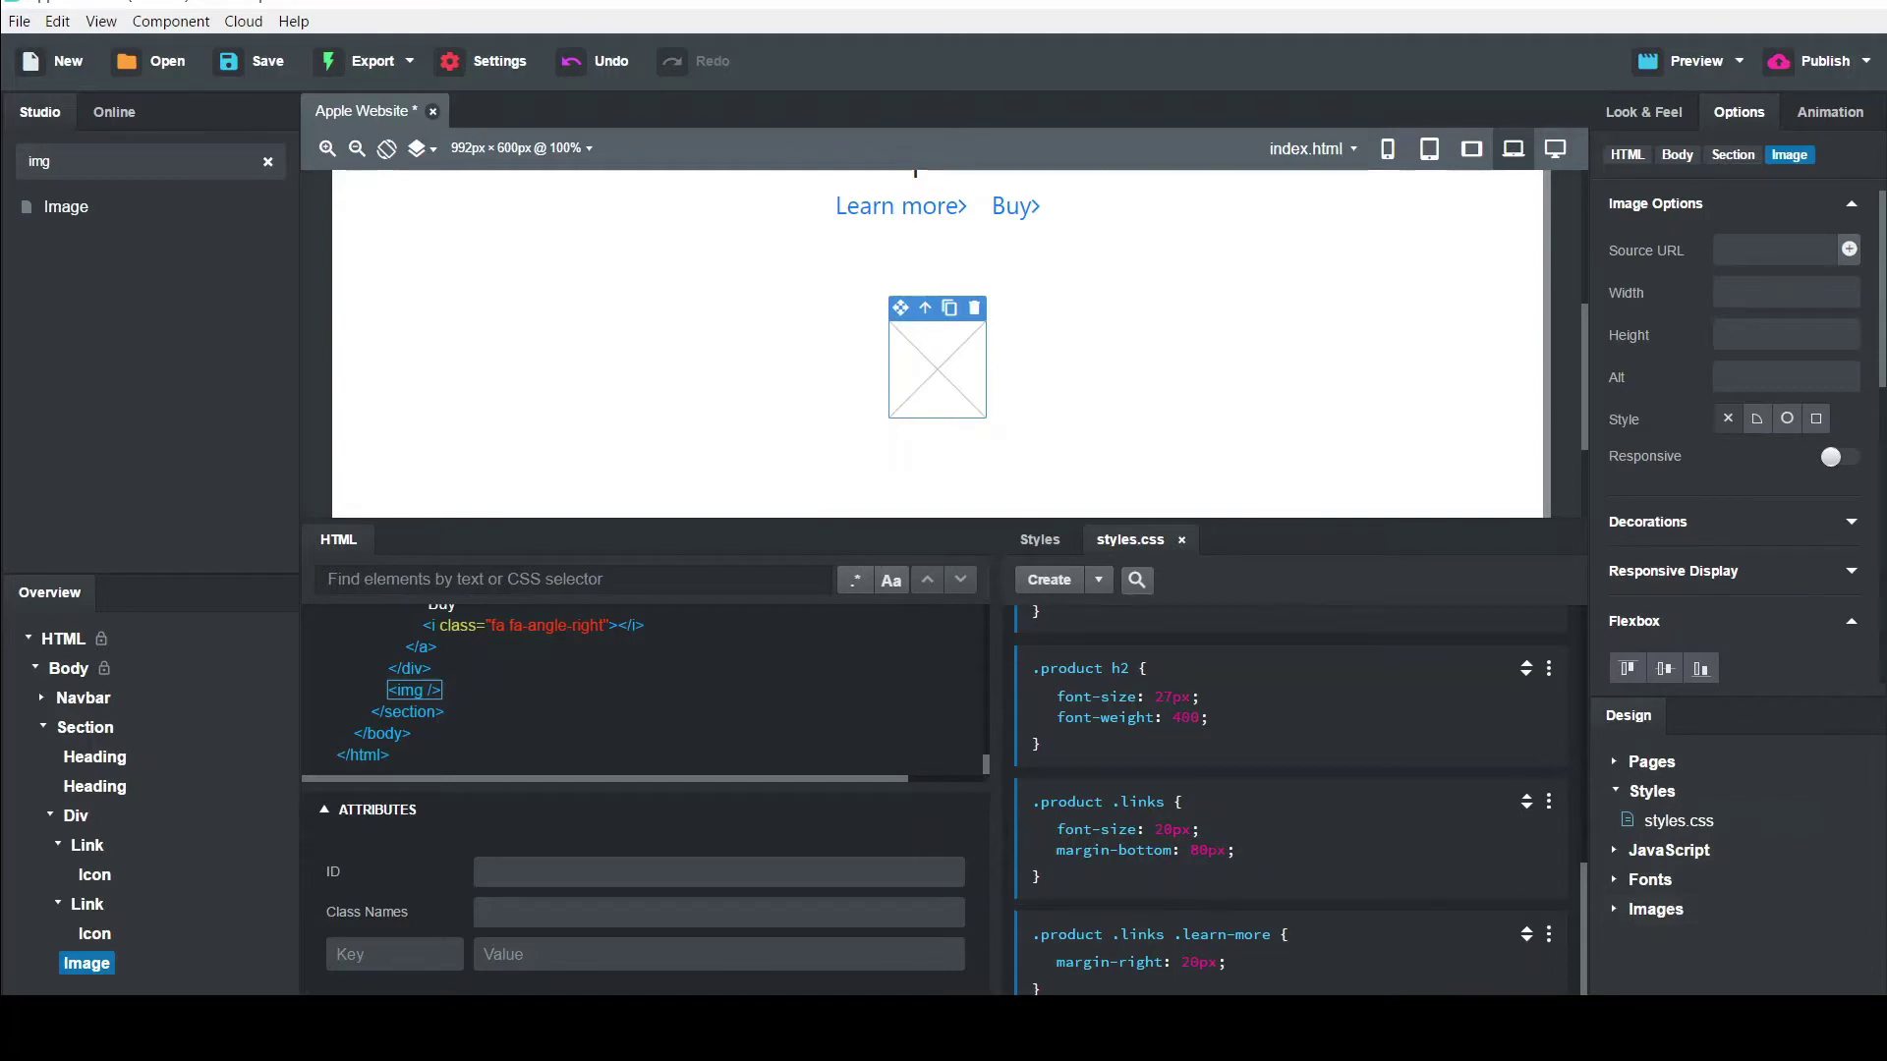
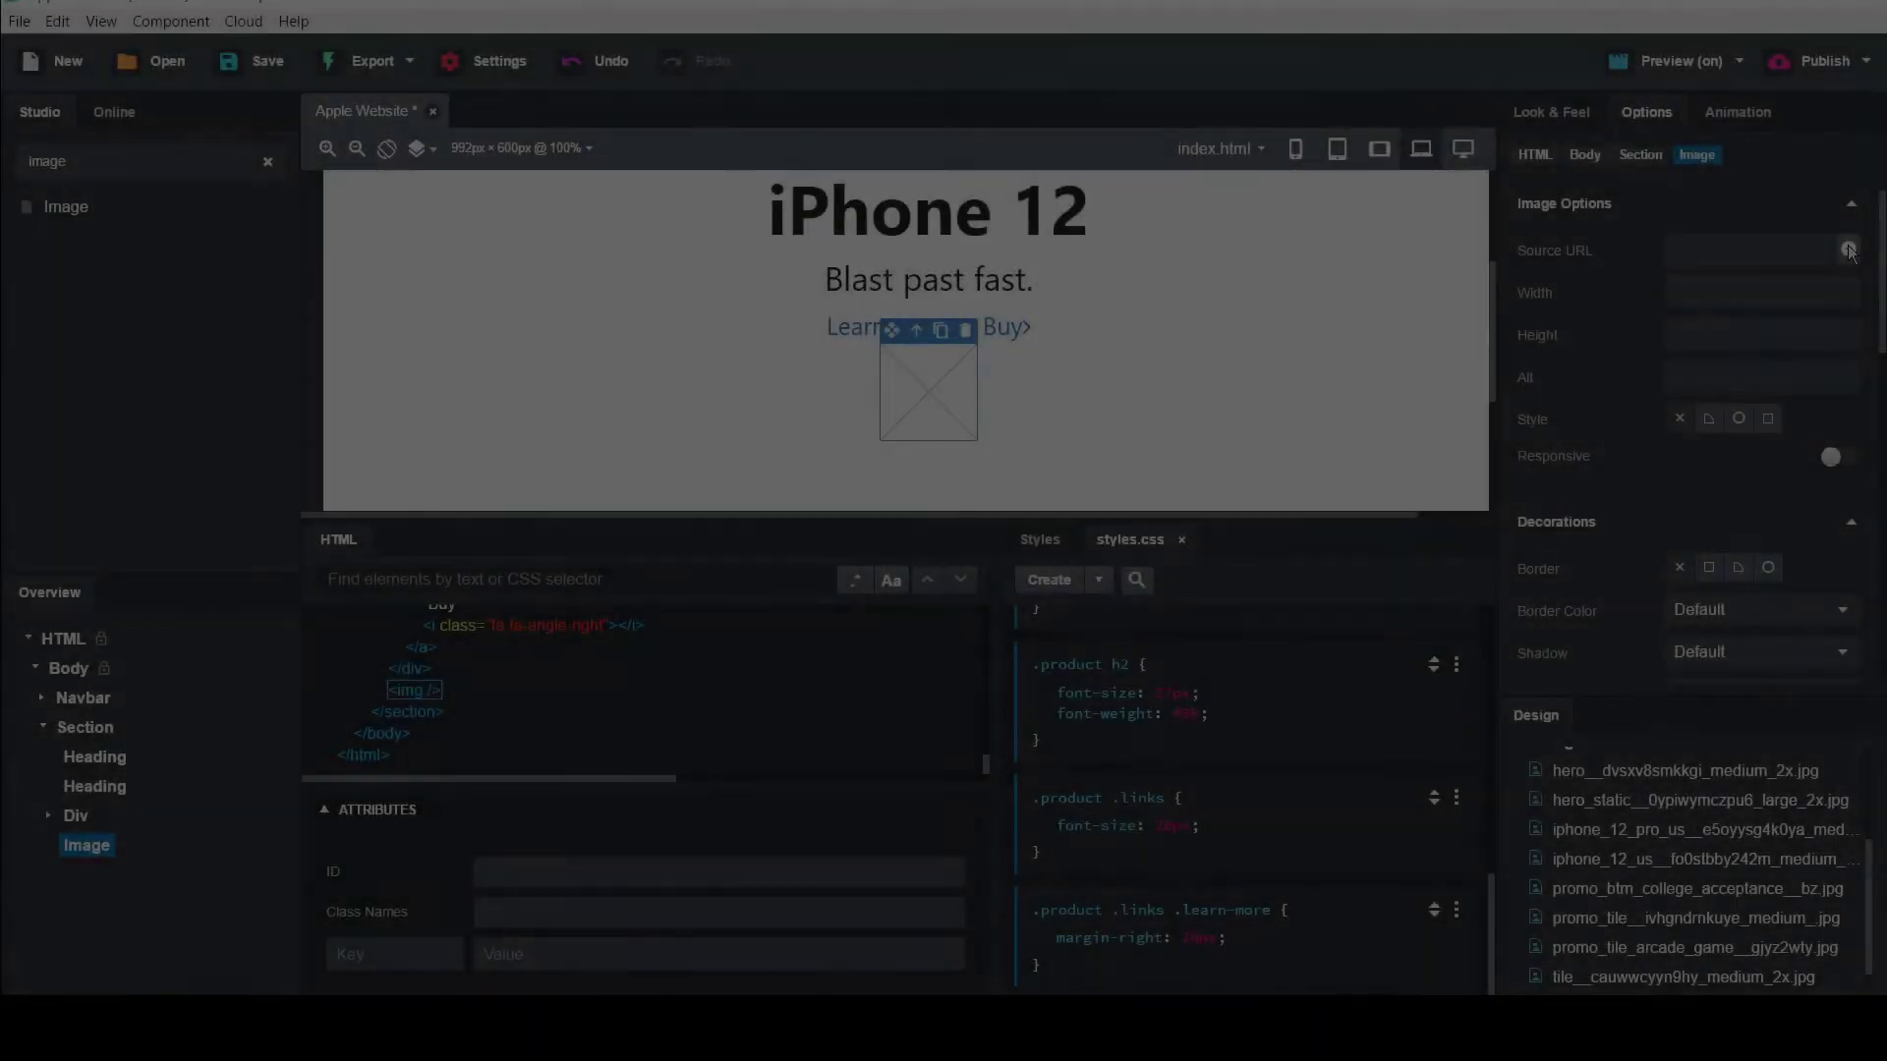
{"action": "left_click", "coordinate": [1849, 248]}
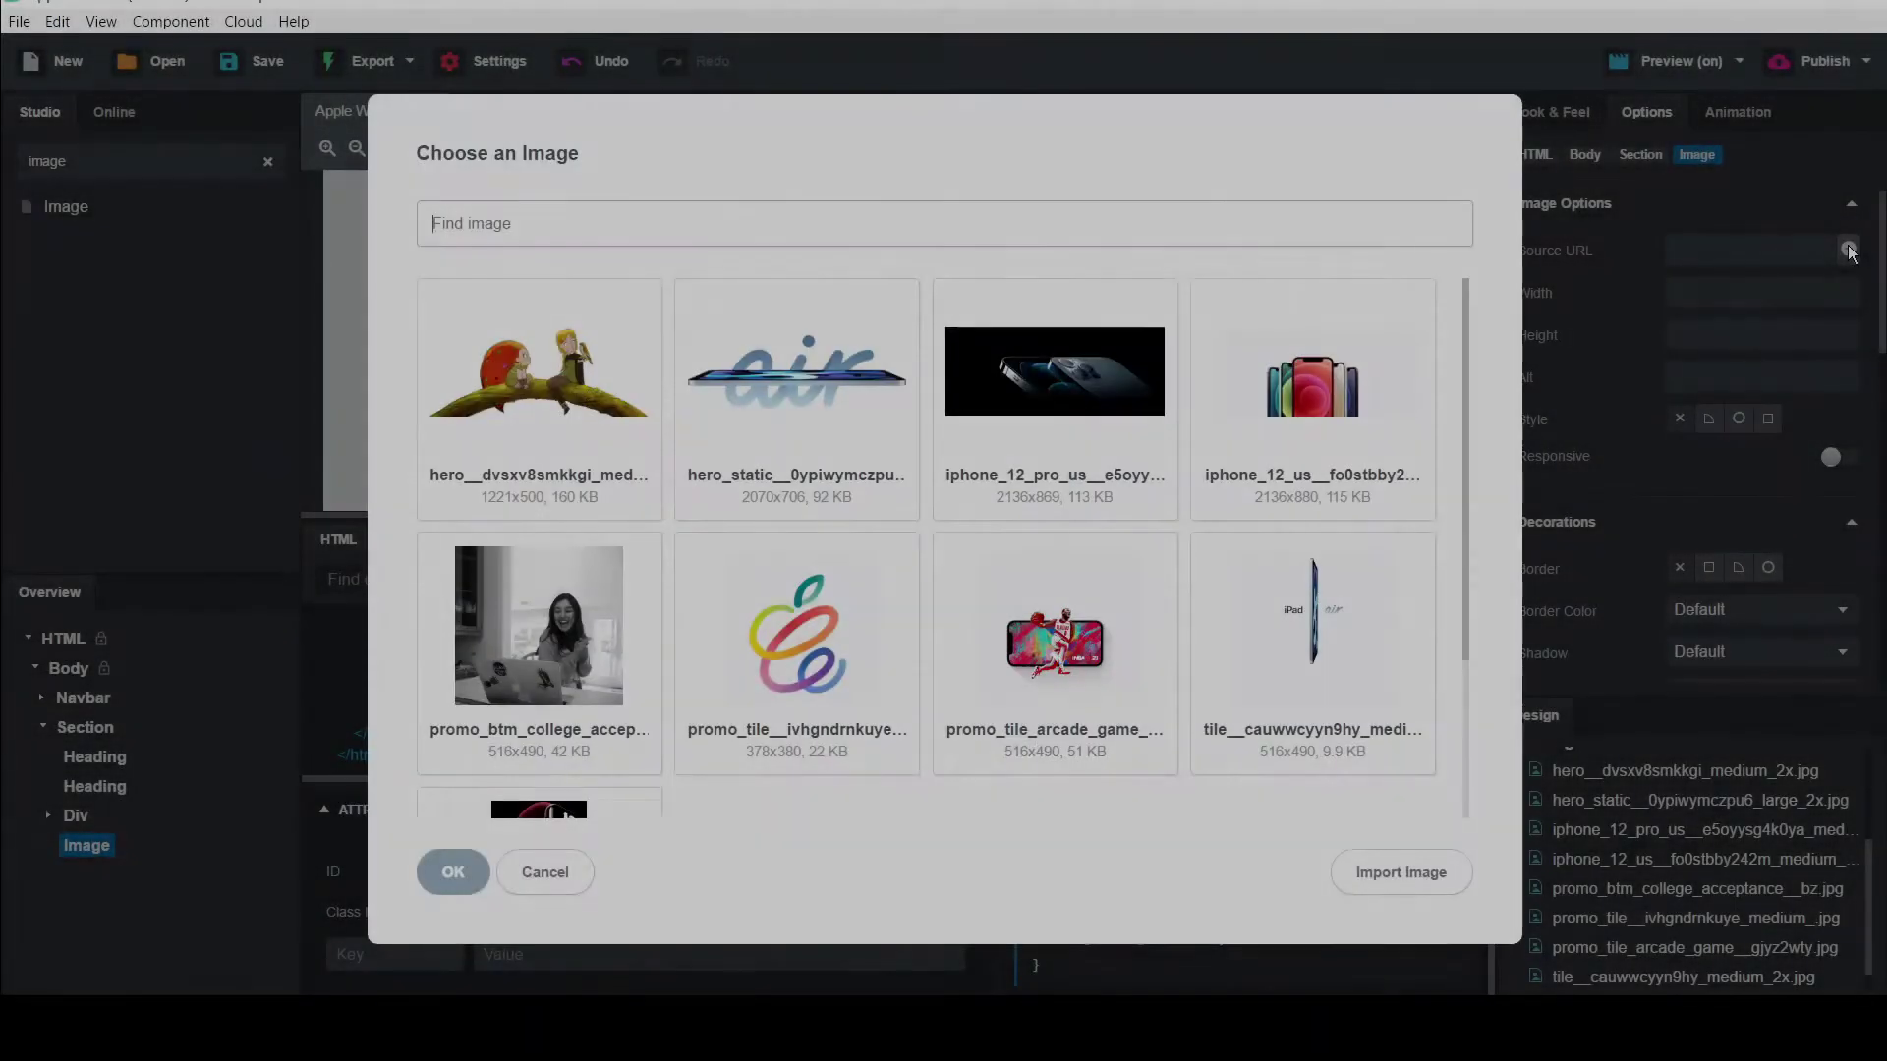
{"action": "left_click", "coordinate": [1302, 379]}
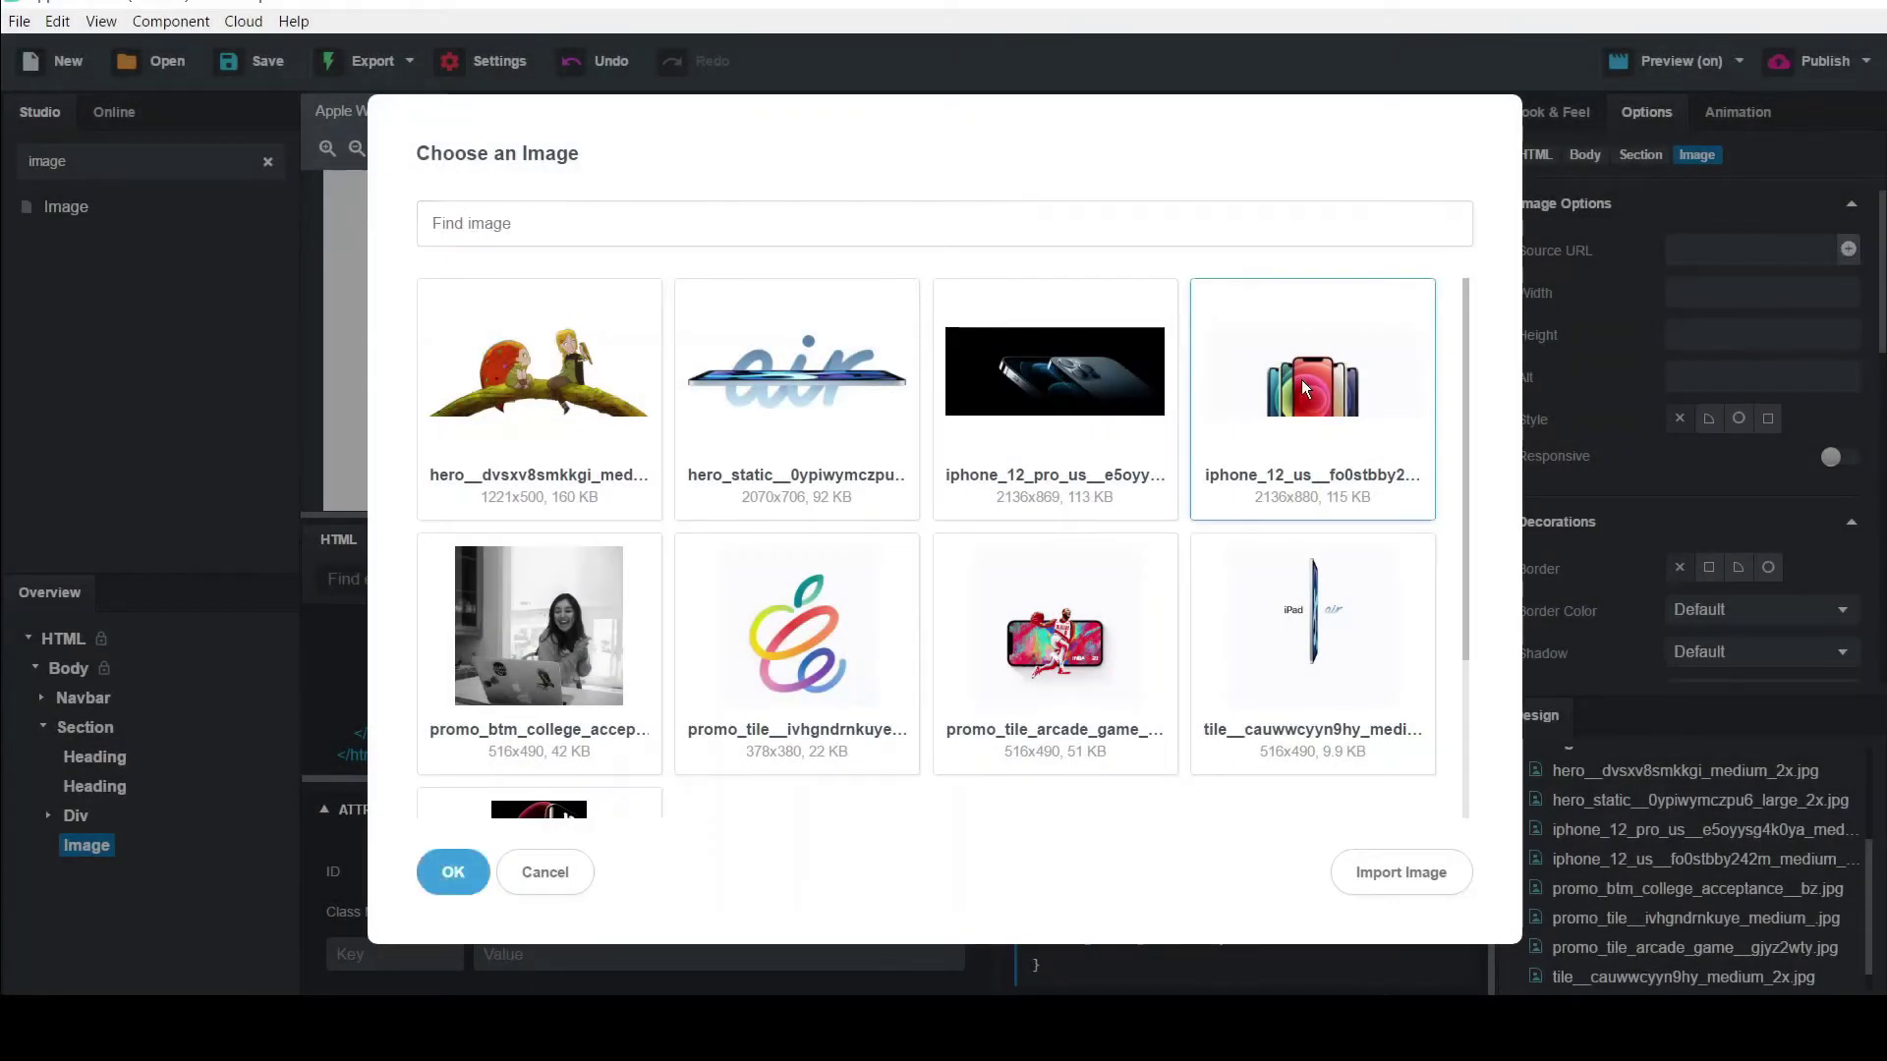
{"action": "left_click", "coordinate": [472, 868]}
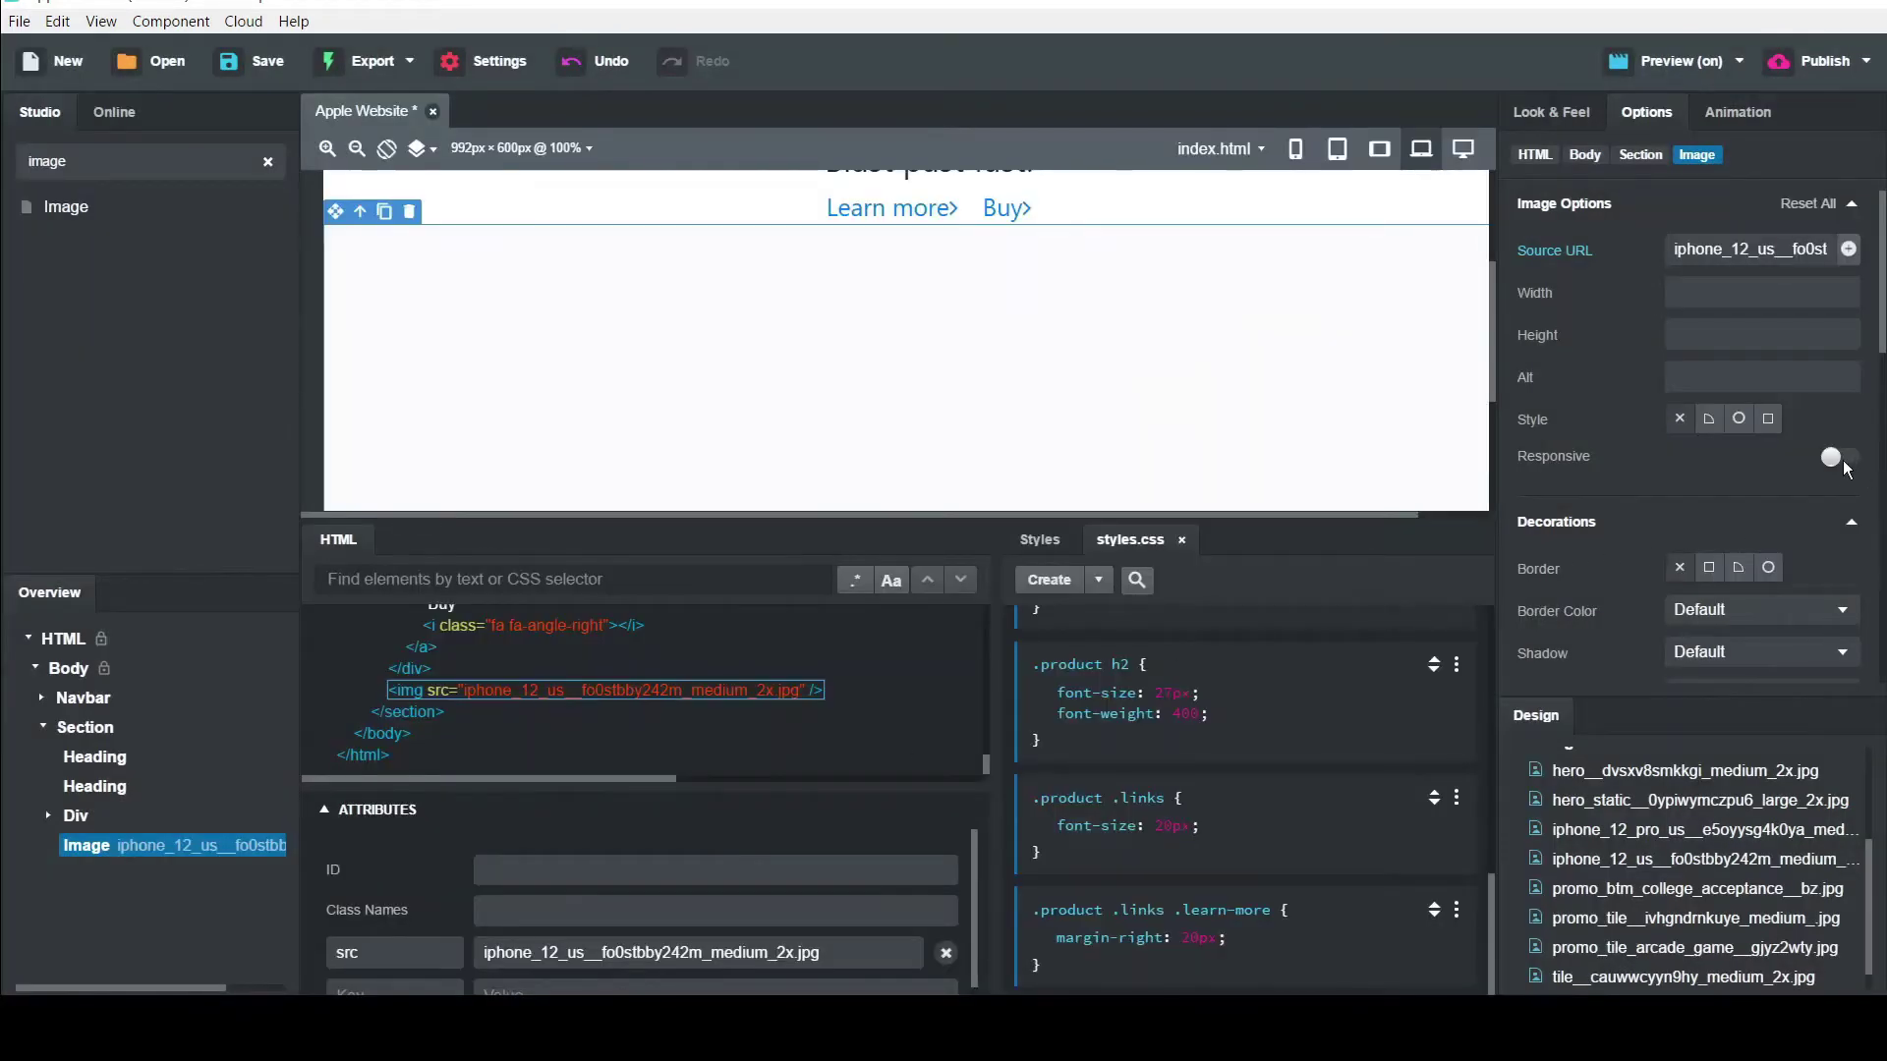
{"action": "left_click", "coordinate": [1833, 458]}
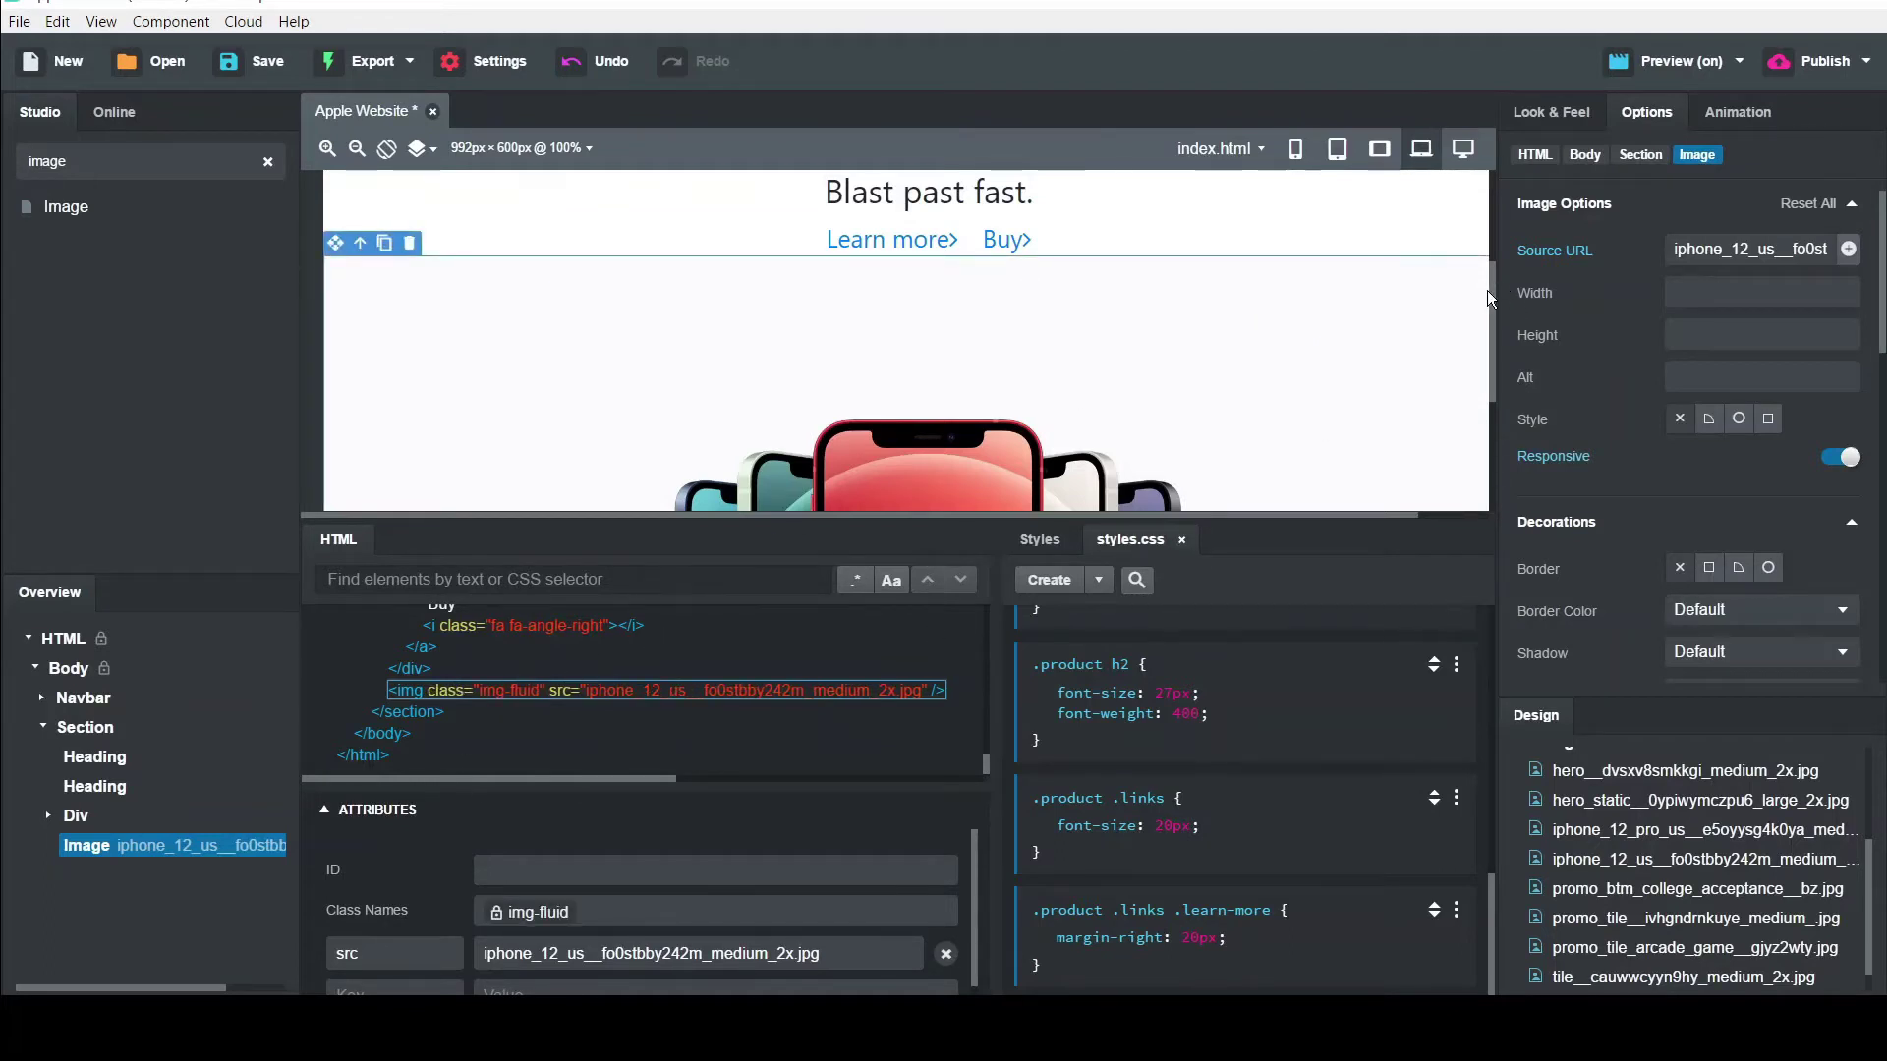
{"action": "left_click_drag", "start_coordinate": [1490, 299], "coordinate": [1496, 464]}
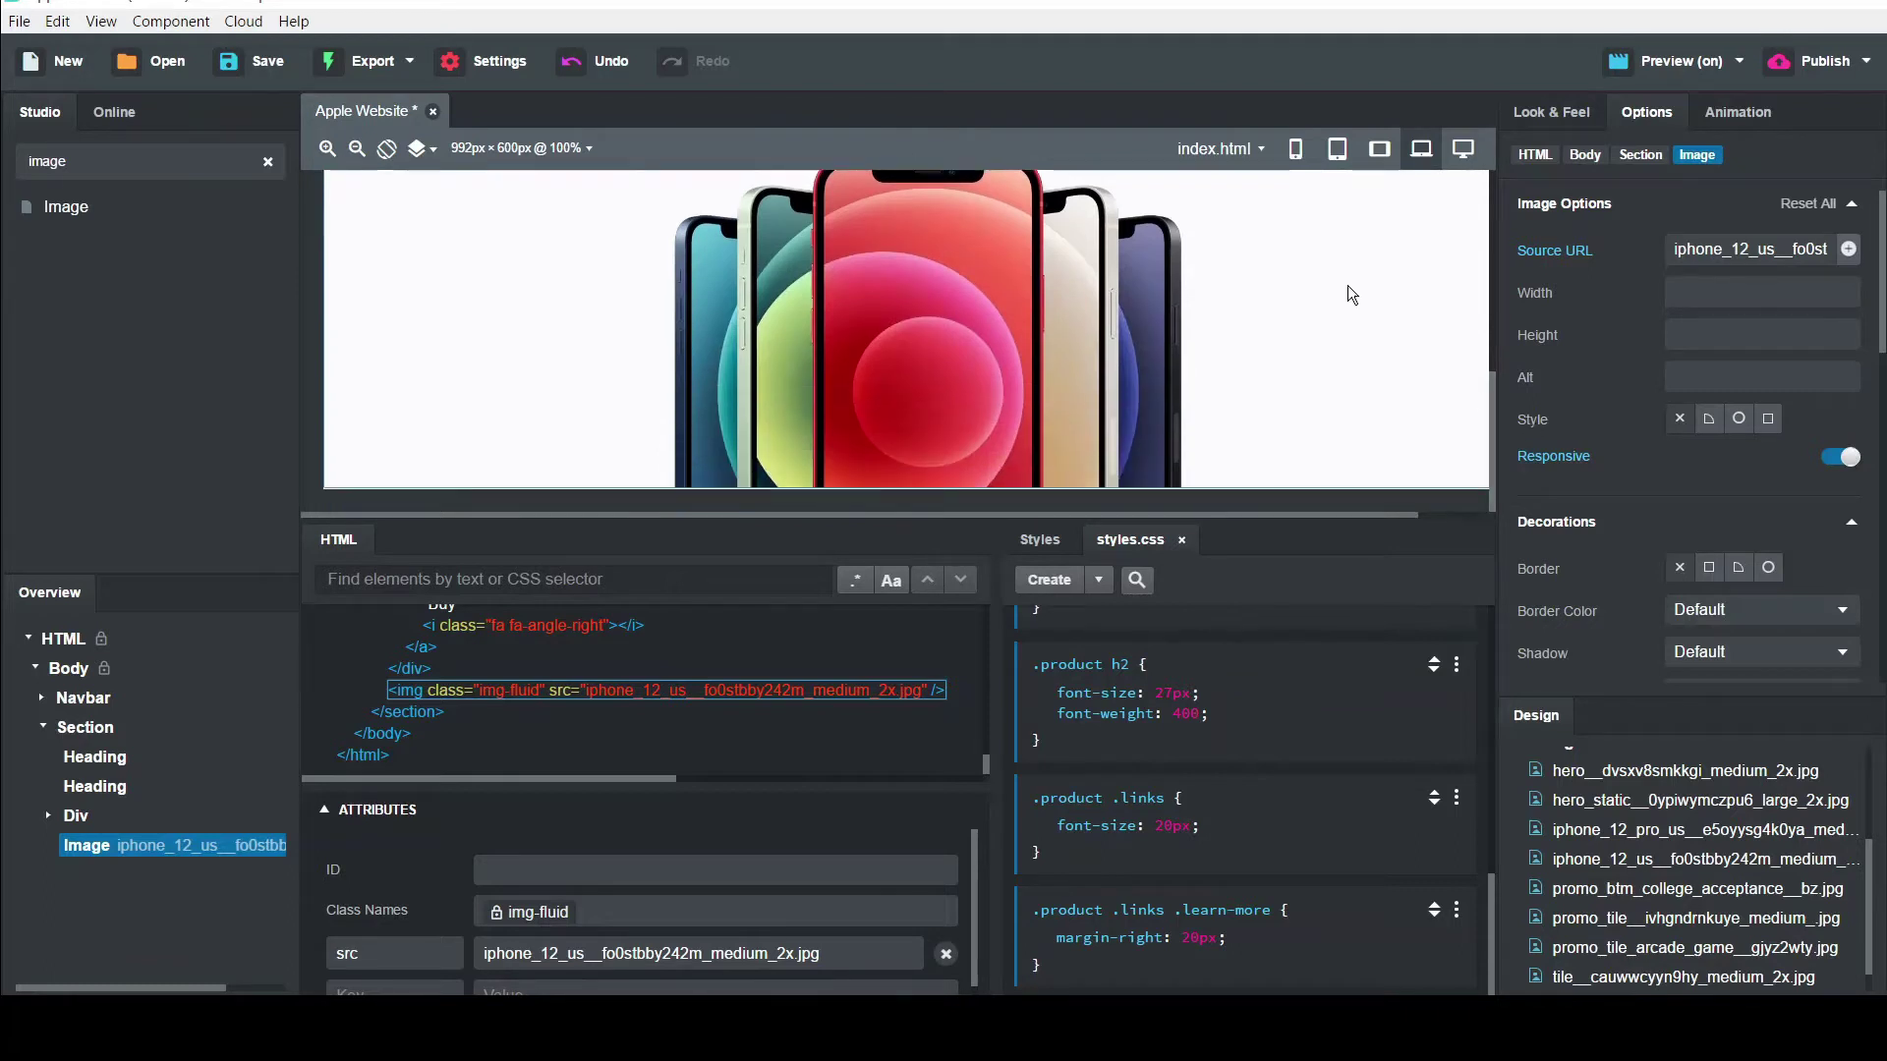
Create a .product.iphone-12 rule for the iPhone 12 section in styles.css and set its background-color to #f9f9f9
{"action": "left_click", "coordinate": [93, 728]}
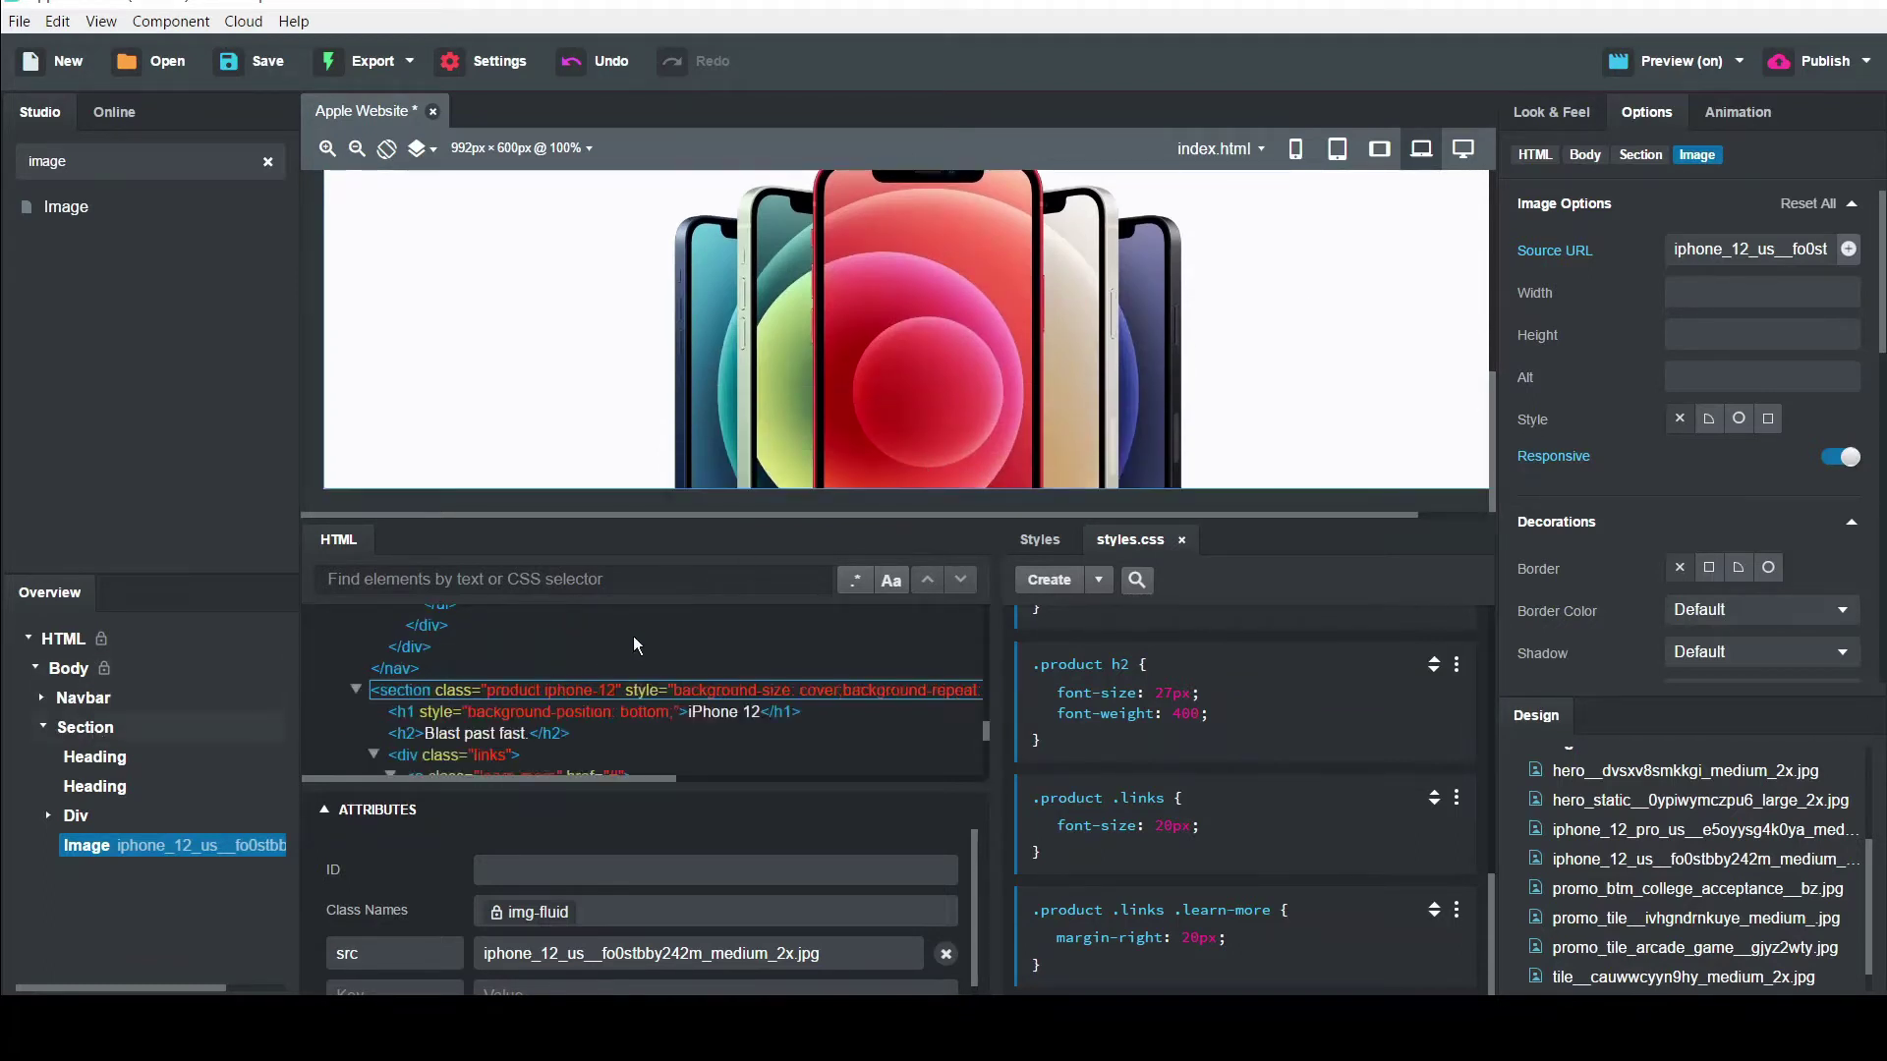
{"action": "left_click", "coordinate": [1049, 581]}
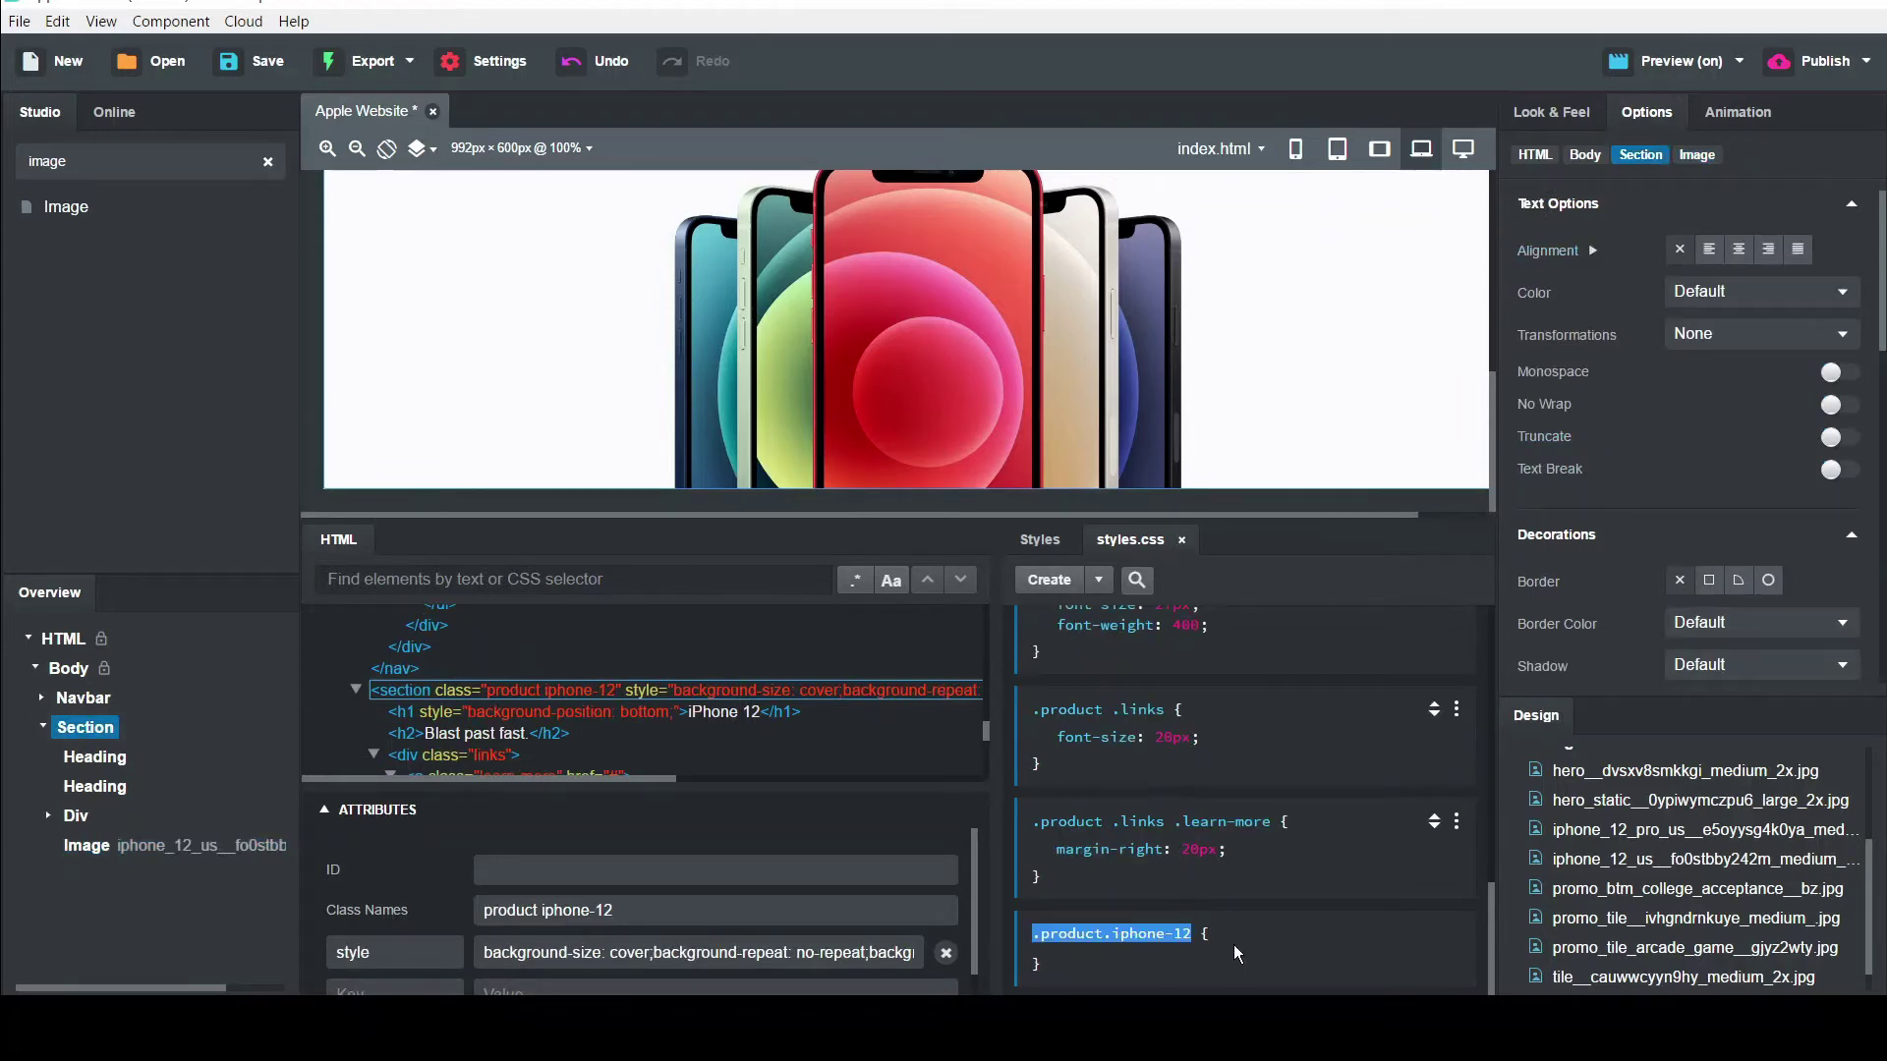
{"action": "key", "text": "Return"}
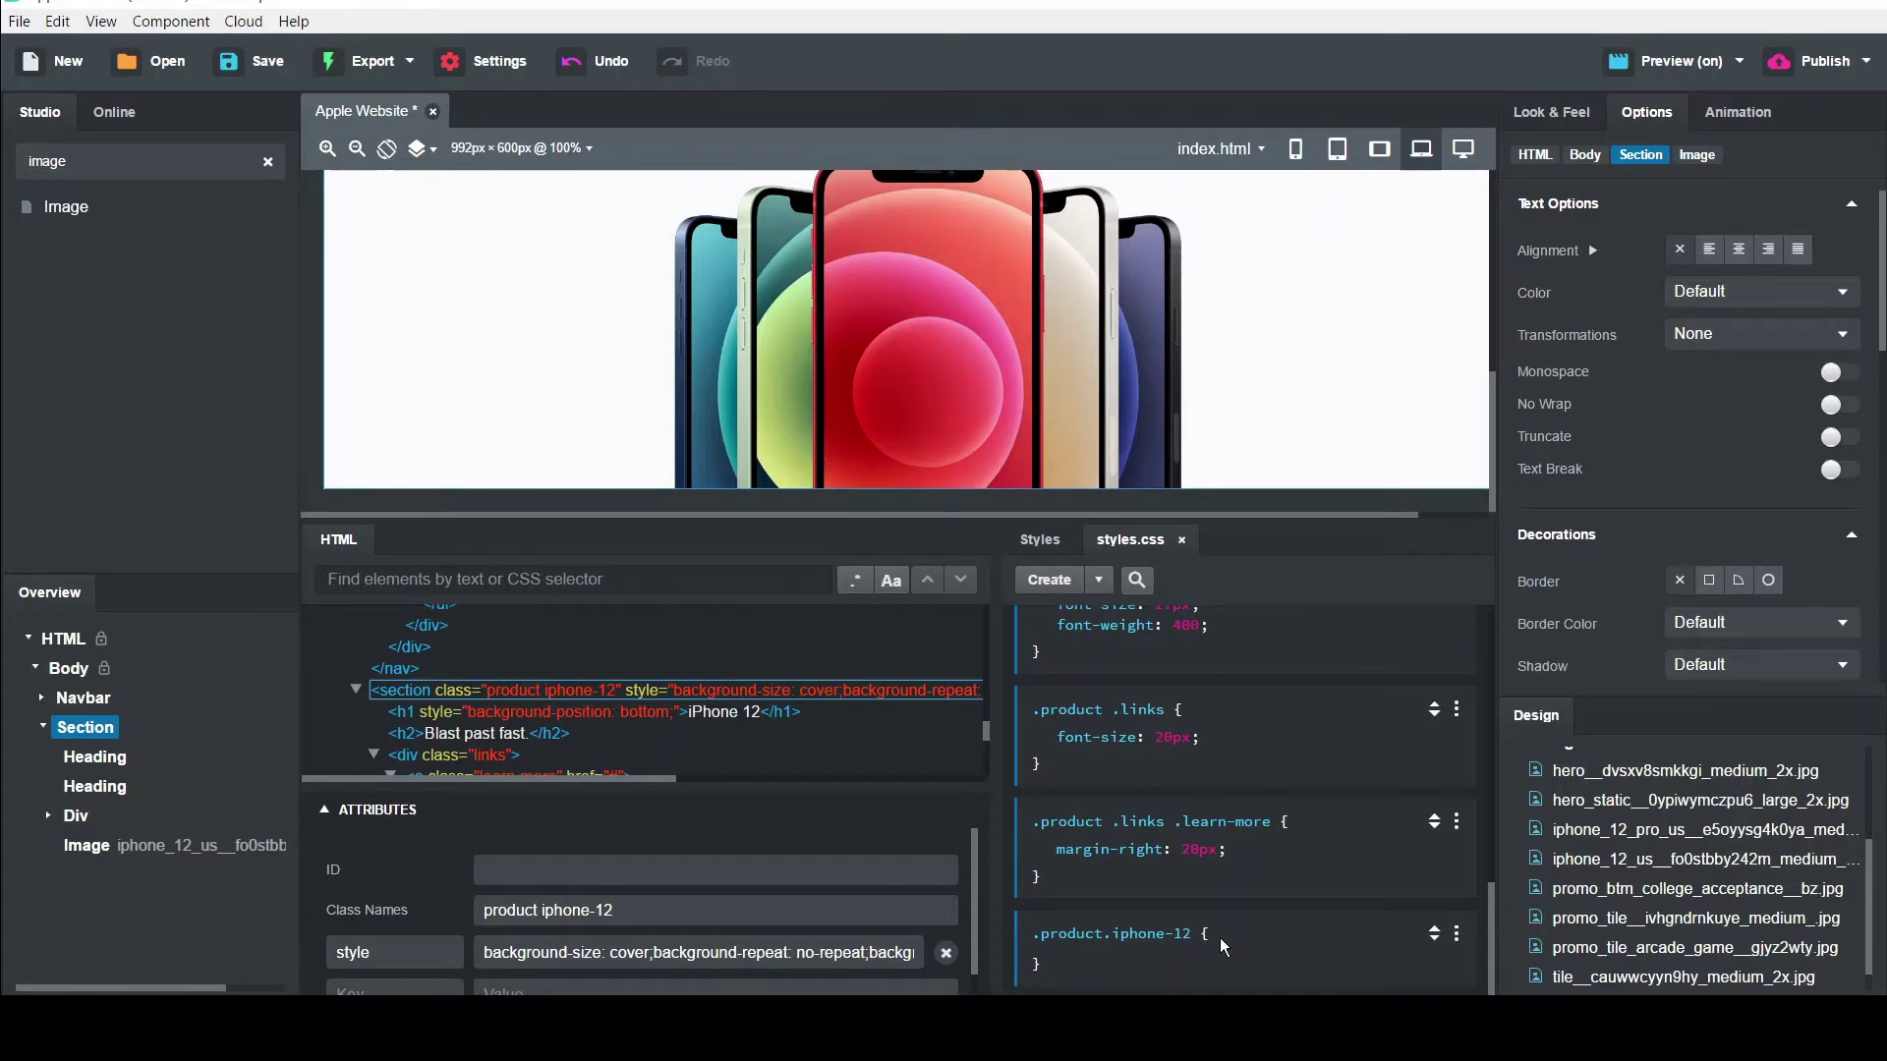
{"action": "type", "text": "background: ;"}
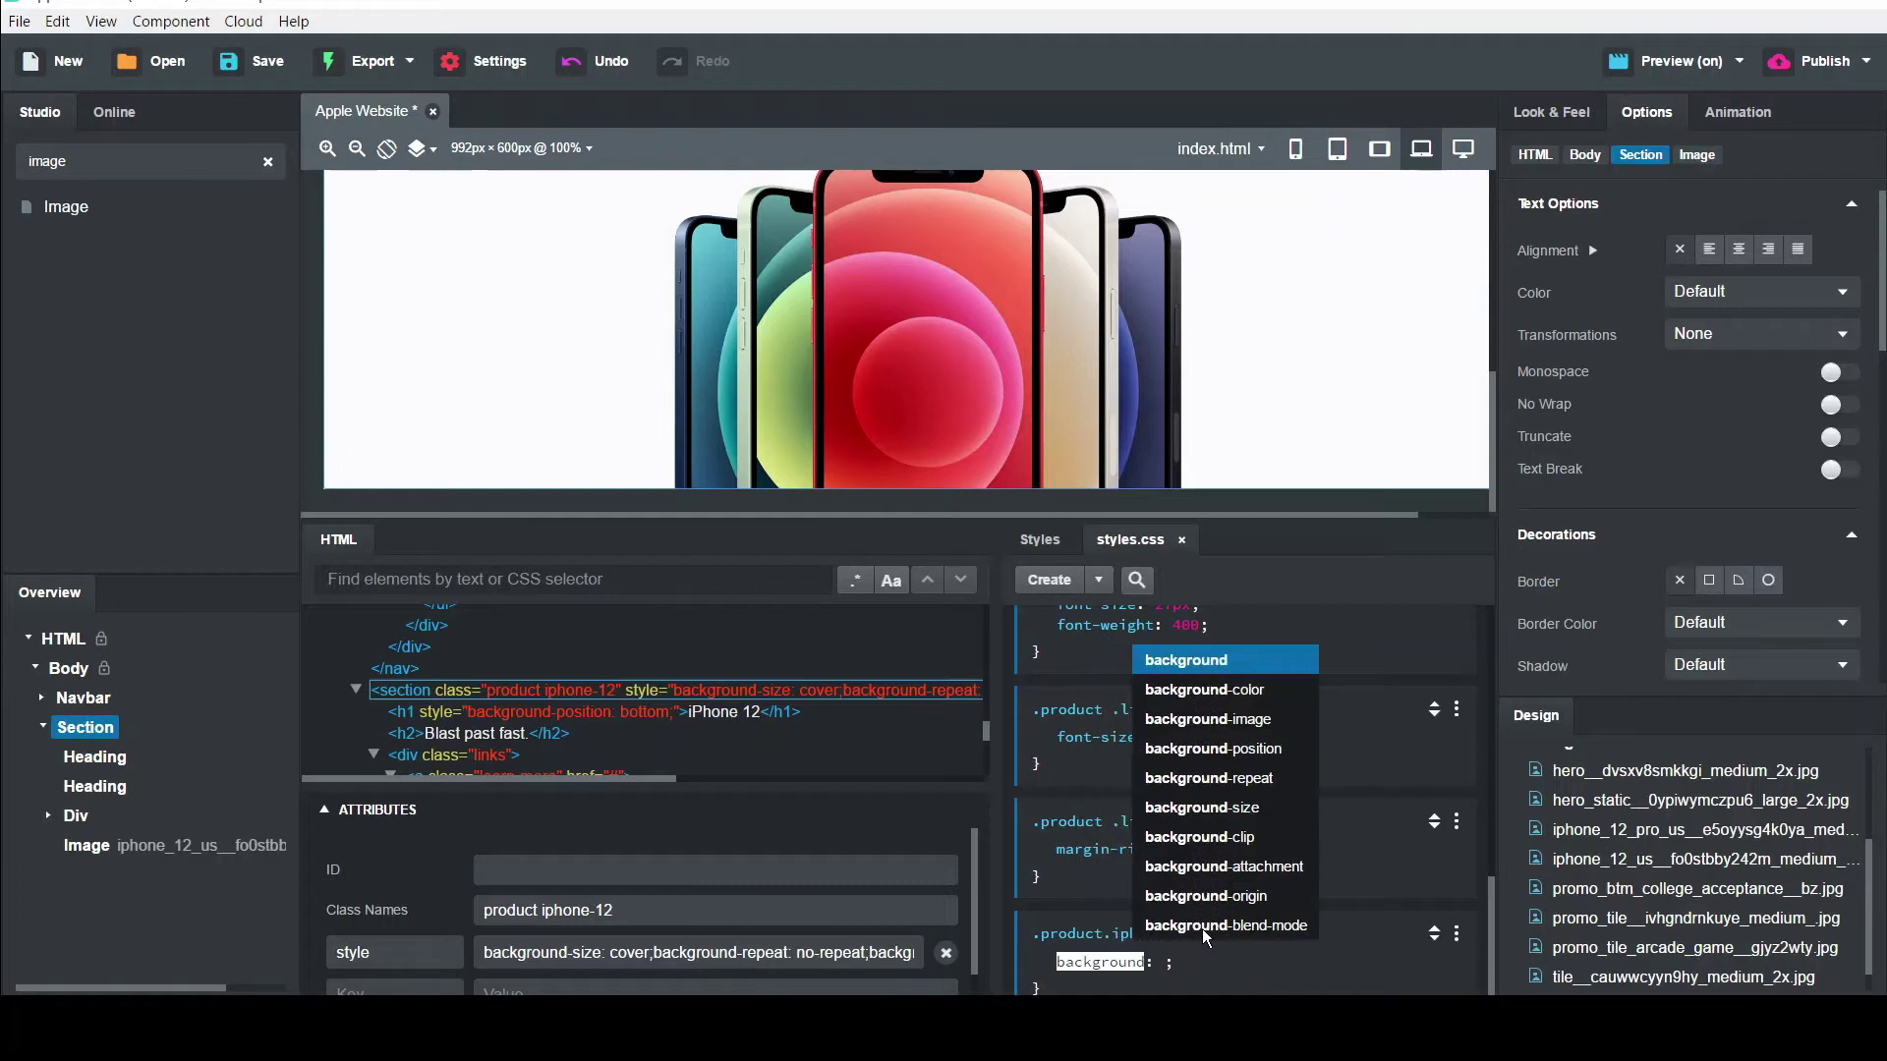
{"action": "key", "text": "Down"}
{"action": "key", "text": "Return"}
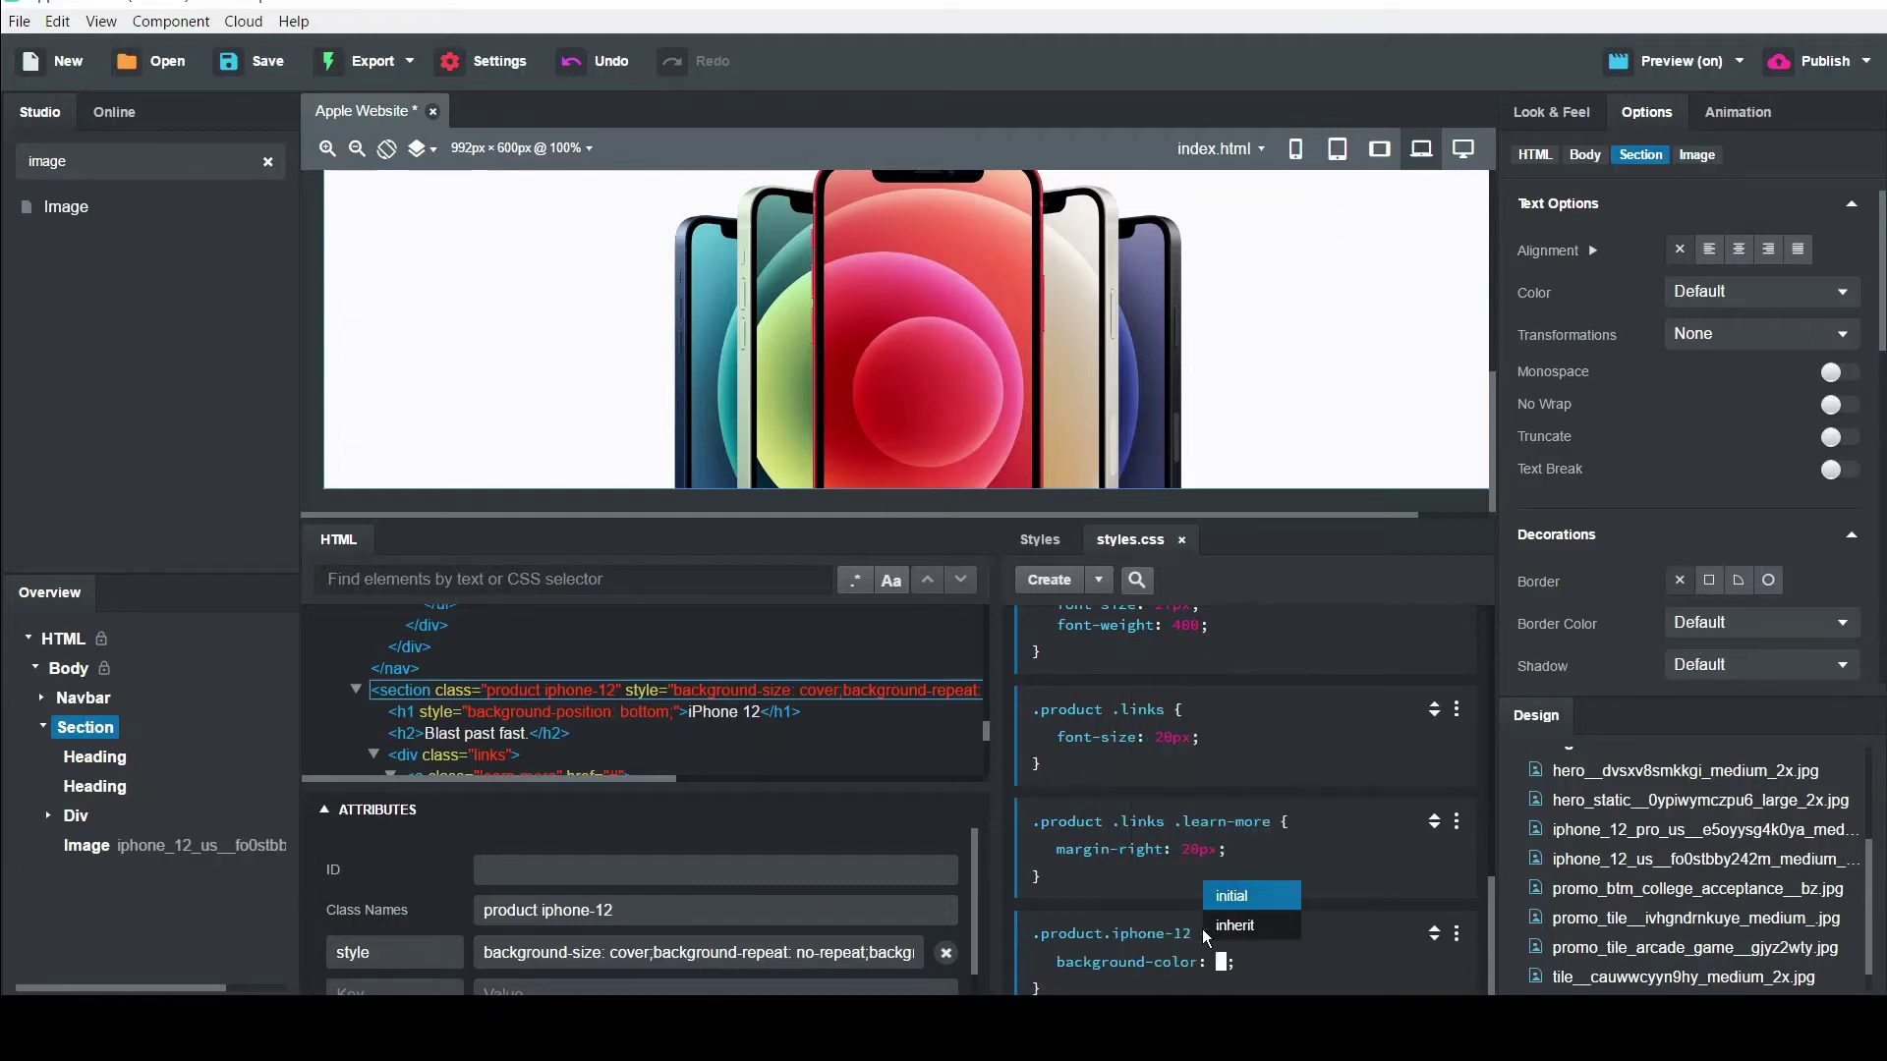
{"action": "type", "text": "#f9f9f9"}
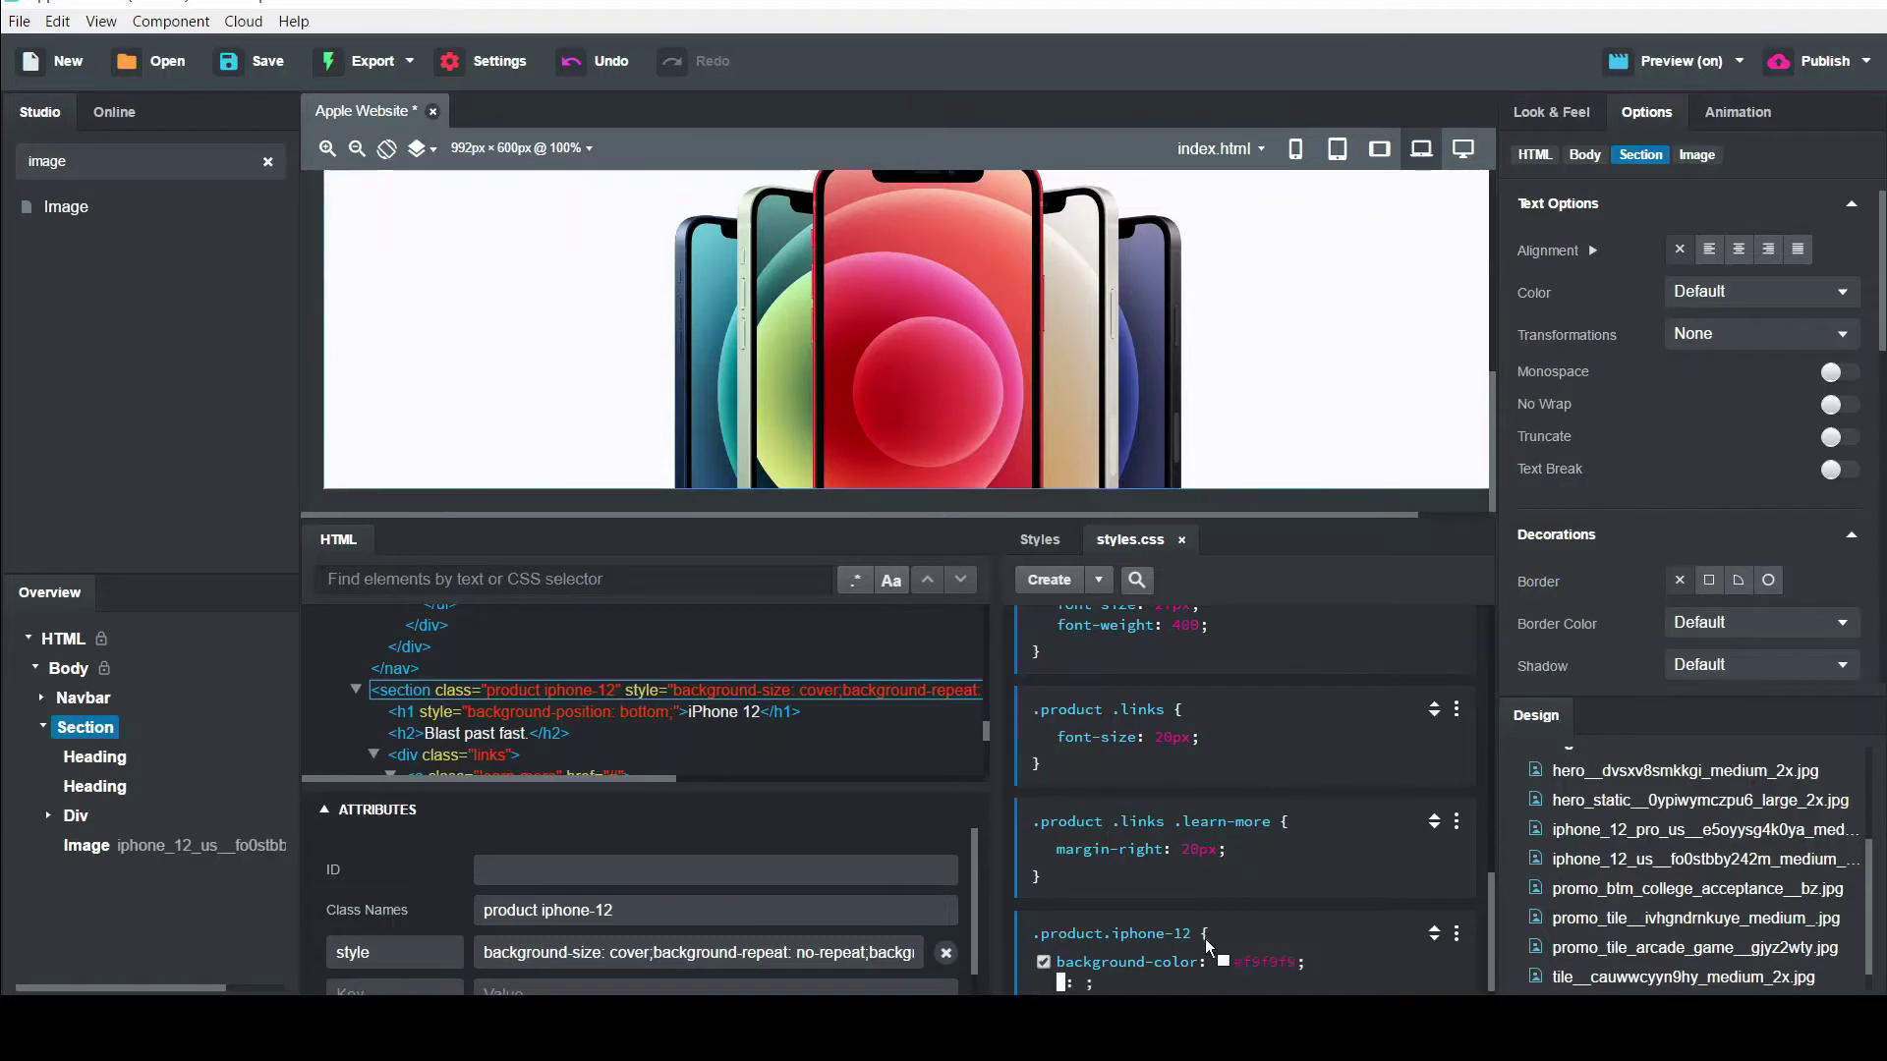
Sample the iPhone 12 image's backdrop with the colour picker's eyedropper and apply it as the .product.iphone-12 background-color
{"action": "left_click", "coordinate": [1222, 963]}
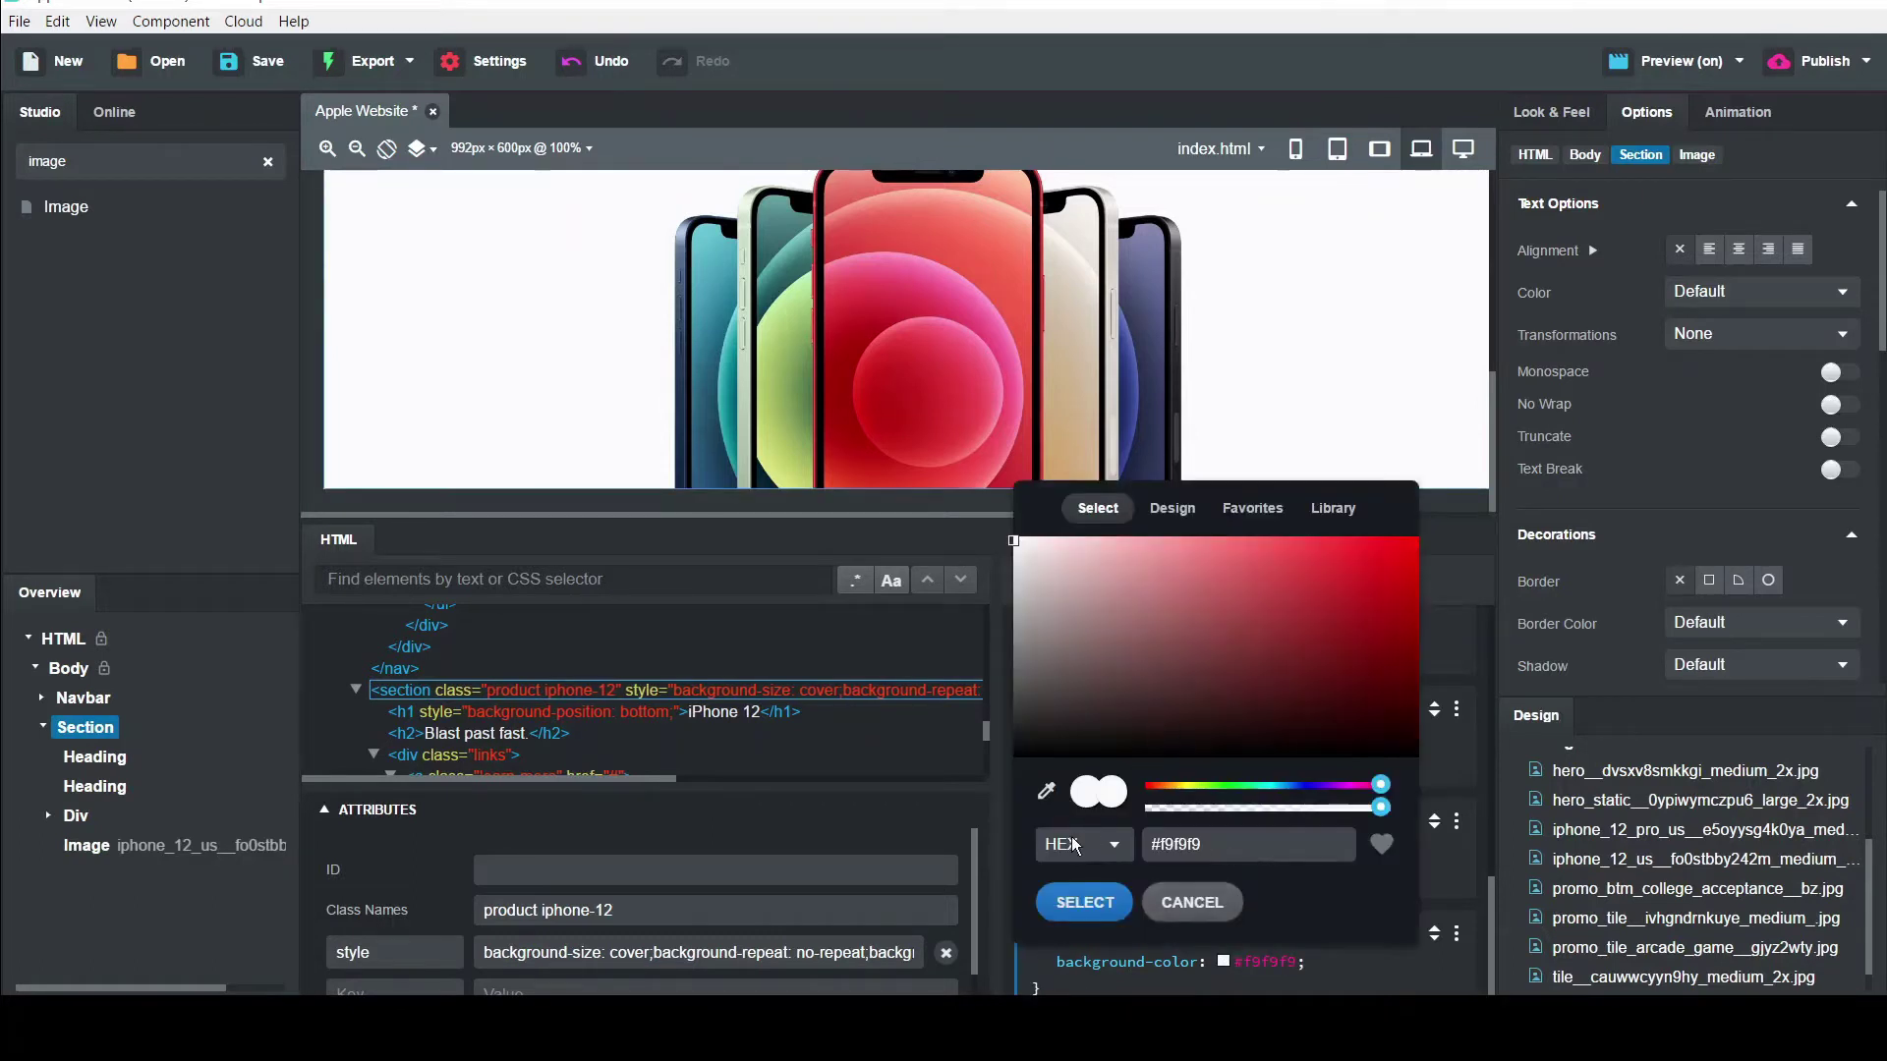
{"action": "left_click", "coordinate": [1051, 792]}
{"action": "left_click", "coordinate": [1318, 336]}
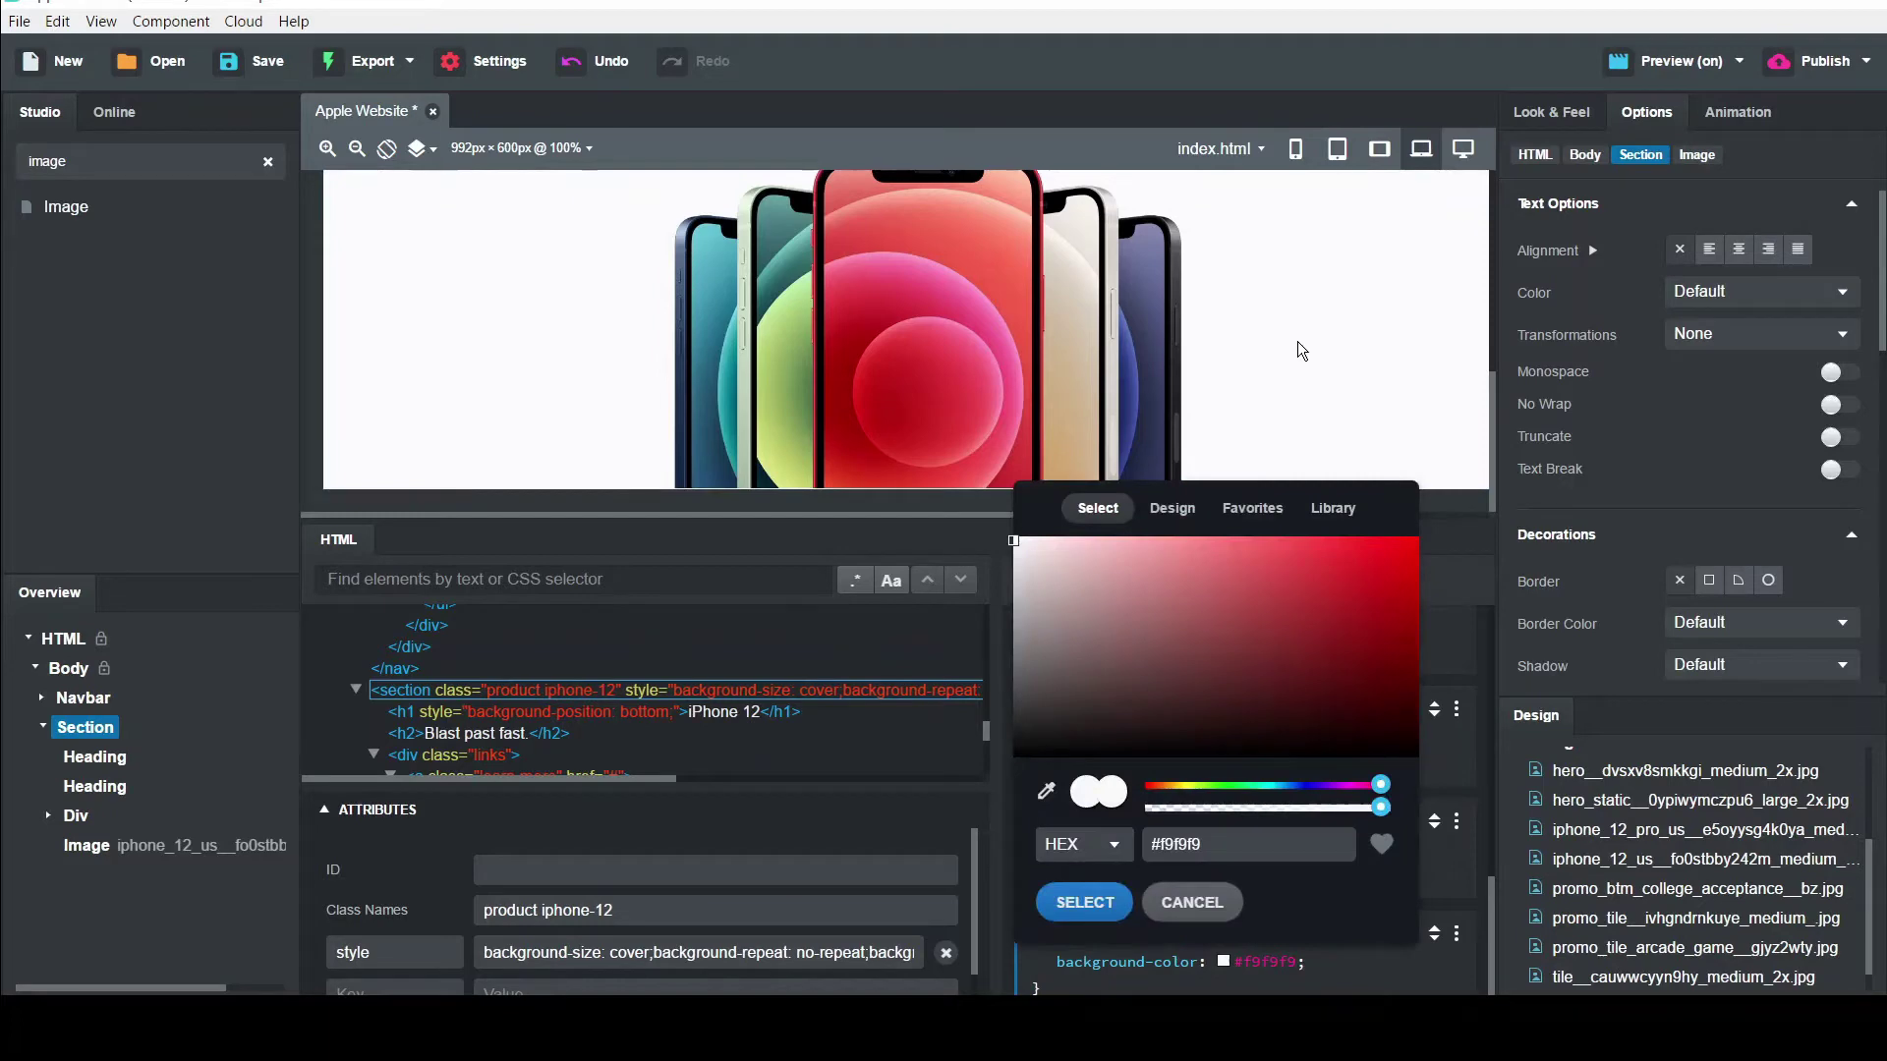
{"action": "left_click", "coordinate": [1043, 791]}
{"action": "left_click", "coordinate": [1223, 521]}
{"action": "left_click", "coordinate": [1101, 894]}
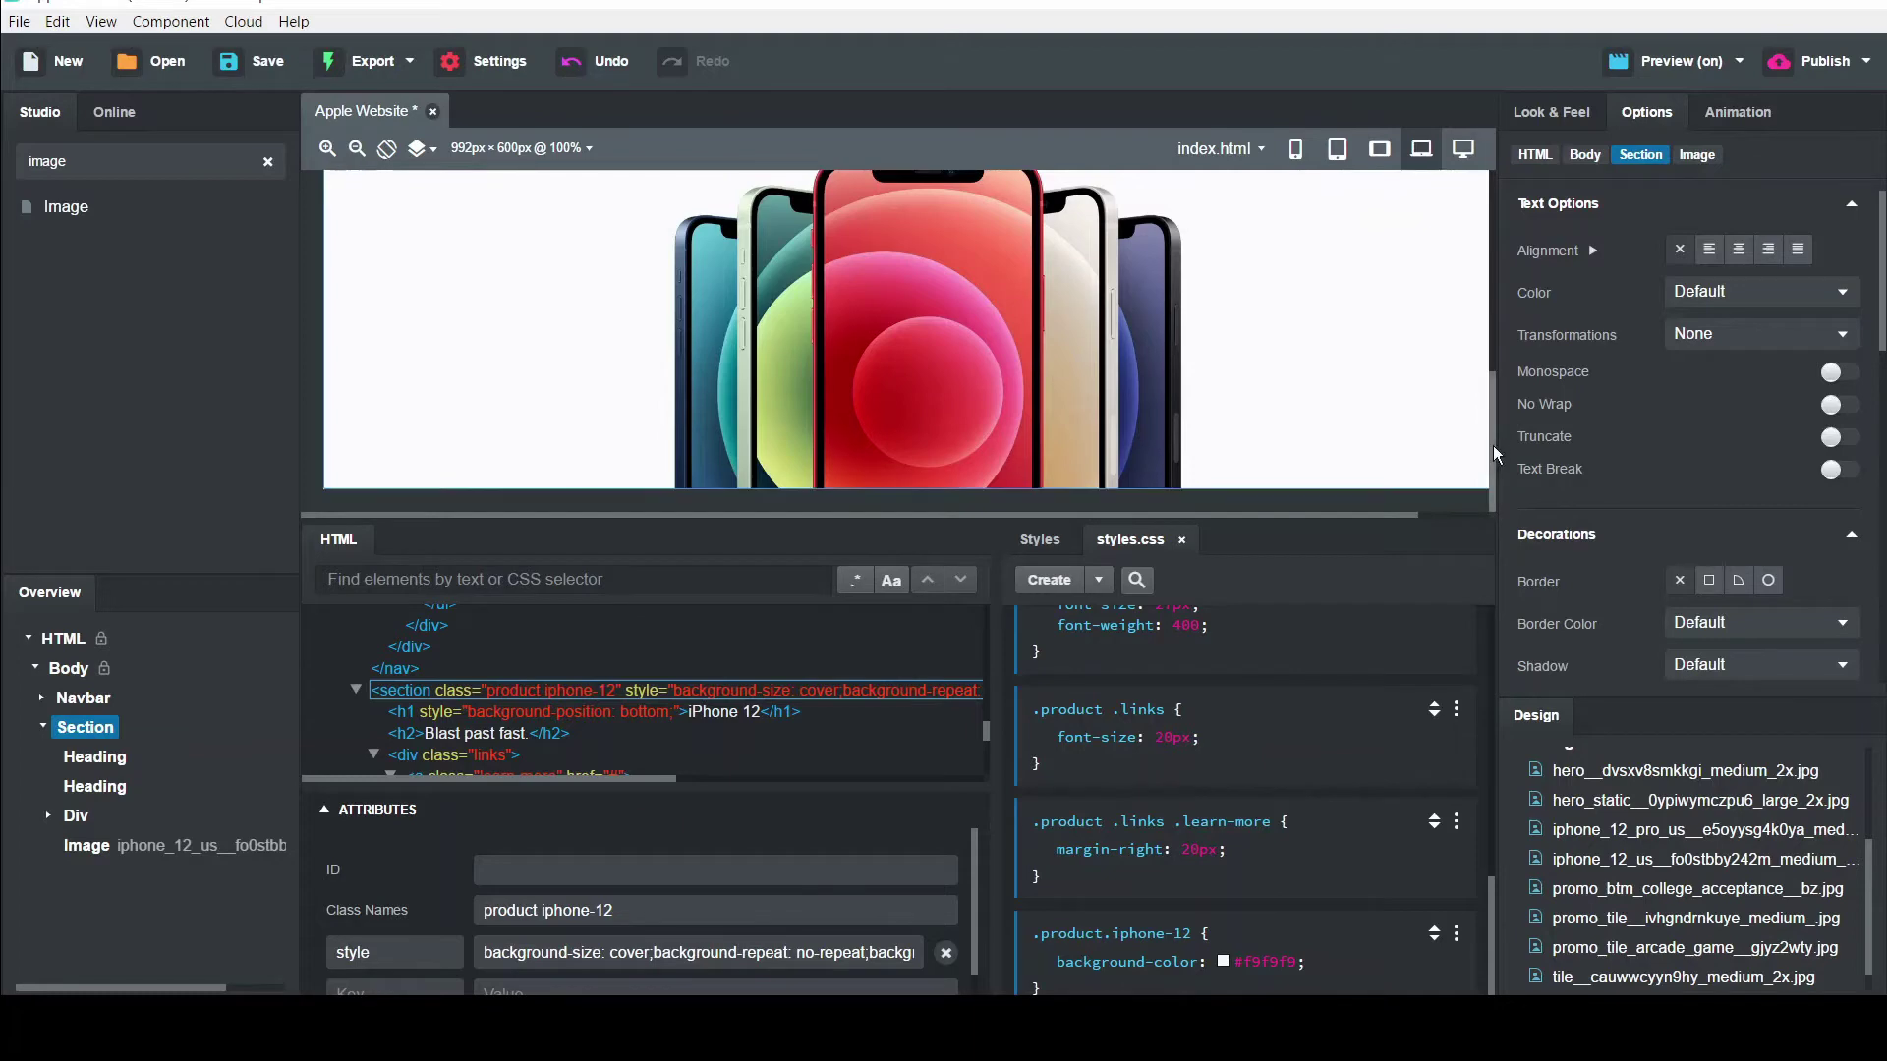
Duplicate the whole iPhone 12 section and expand the copy in the page structure
{"action": "left_click", "coordinate": [44, 727]}
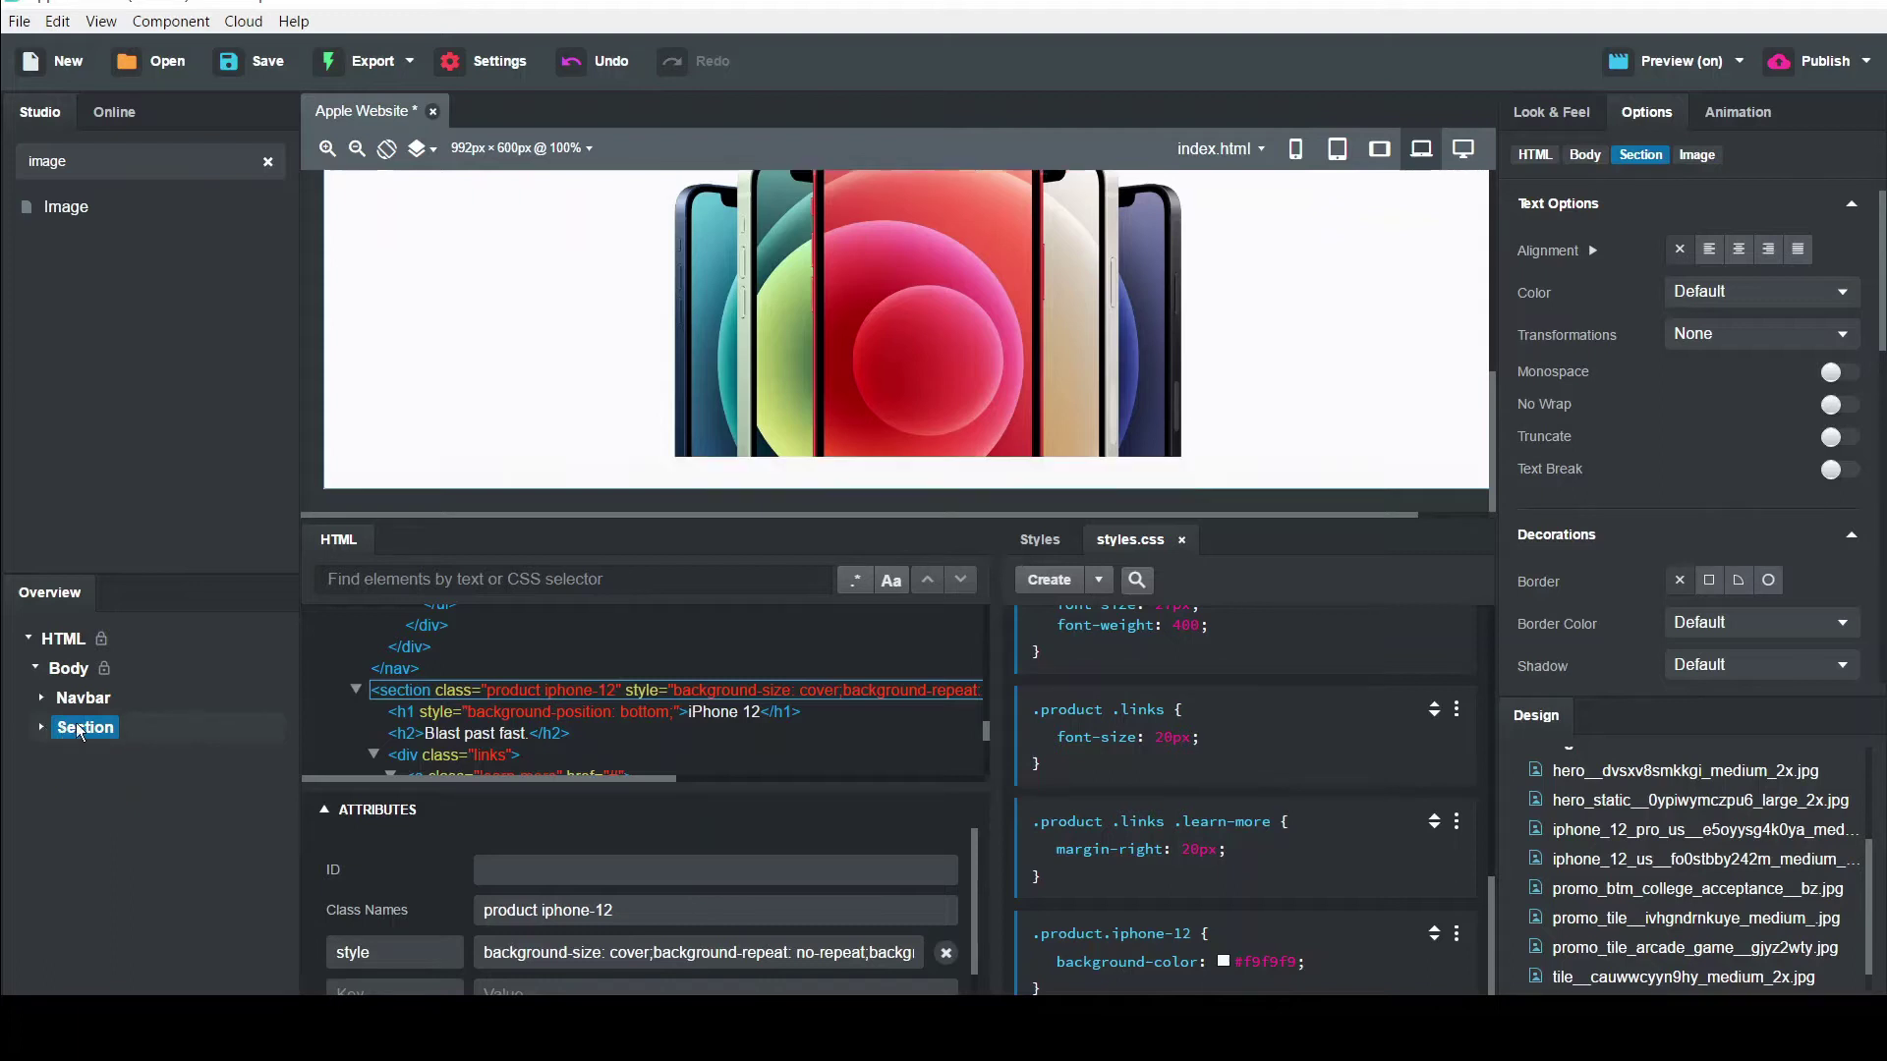
{"action": "key", "text": "ctrl+d"}
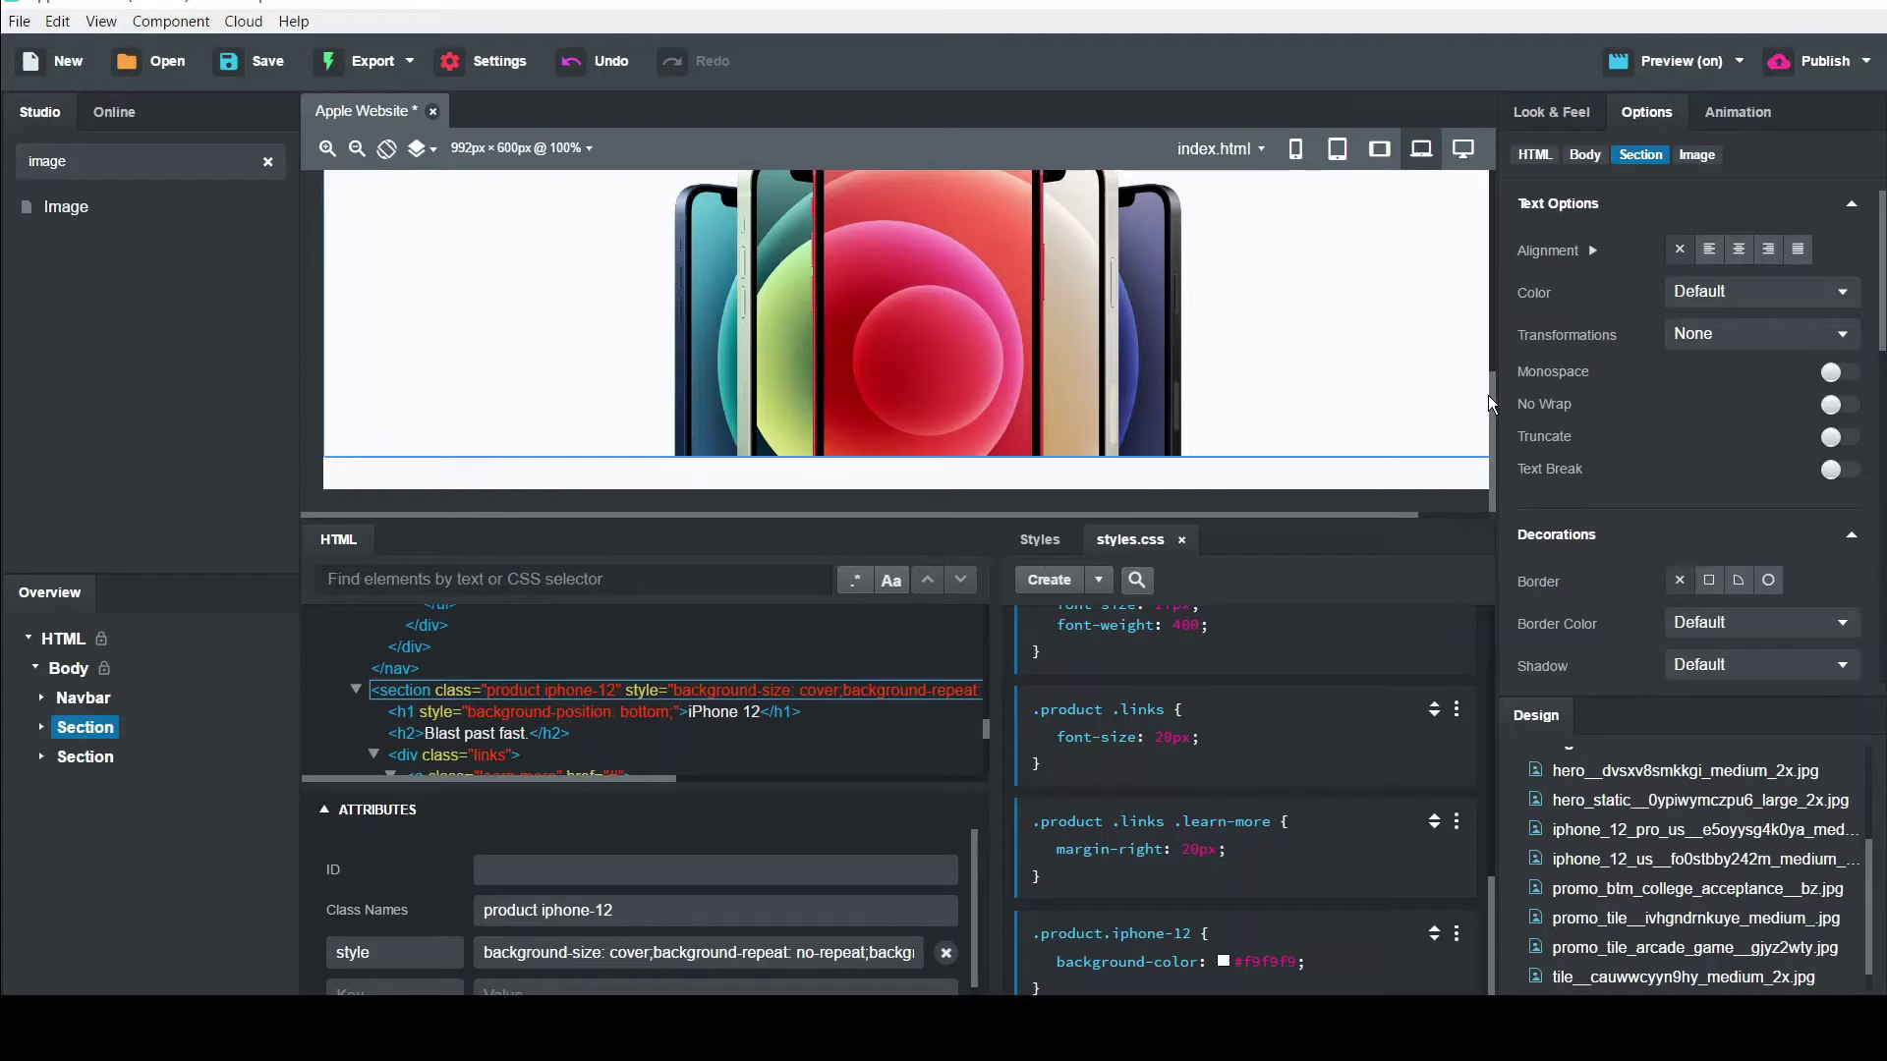
{"action": "left_click", "coordinate": [122, 758]}
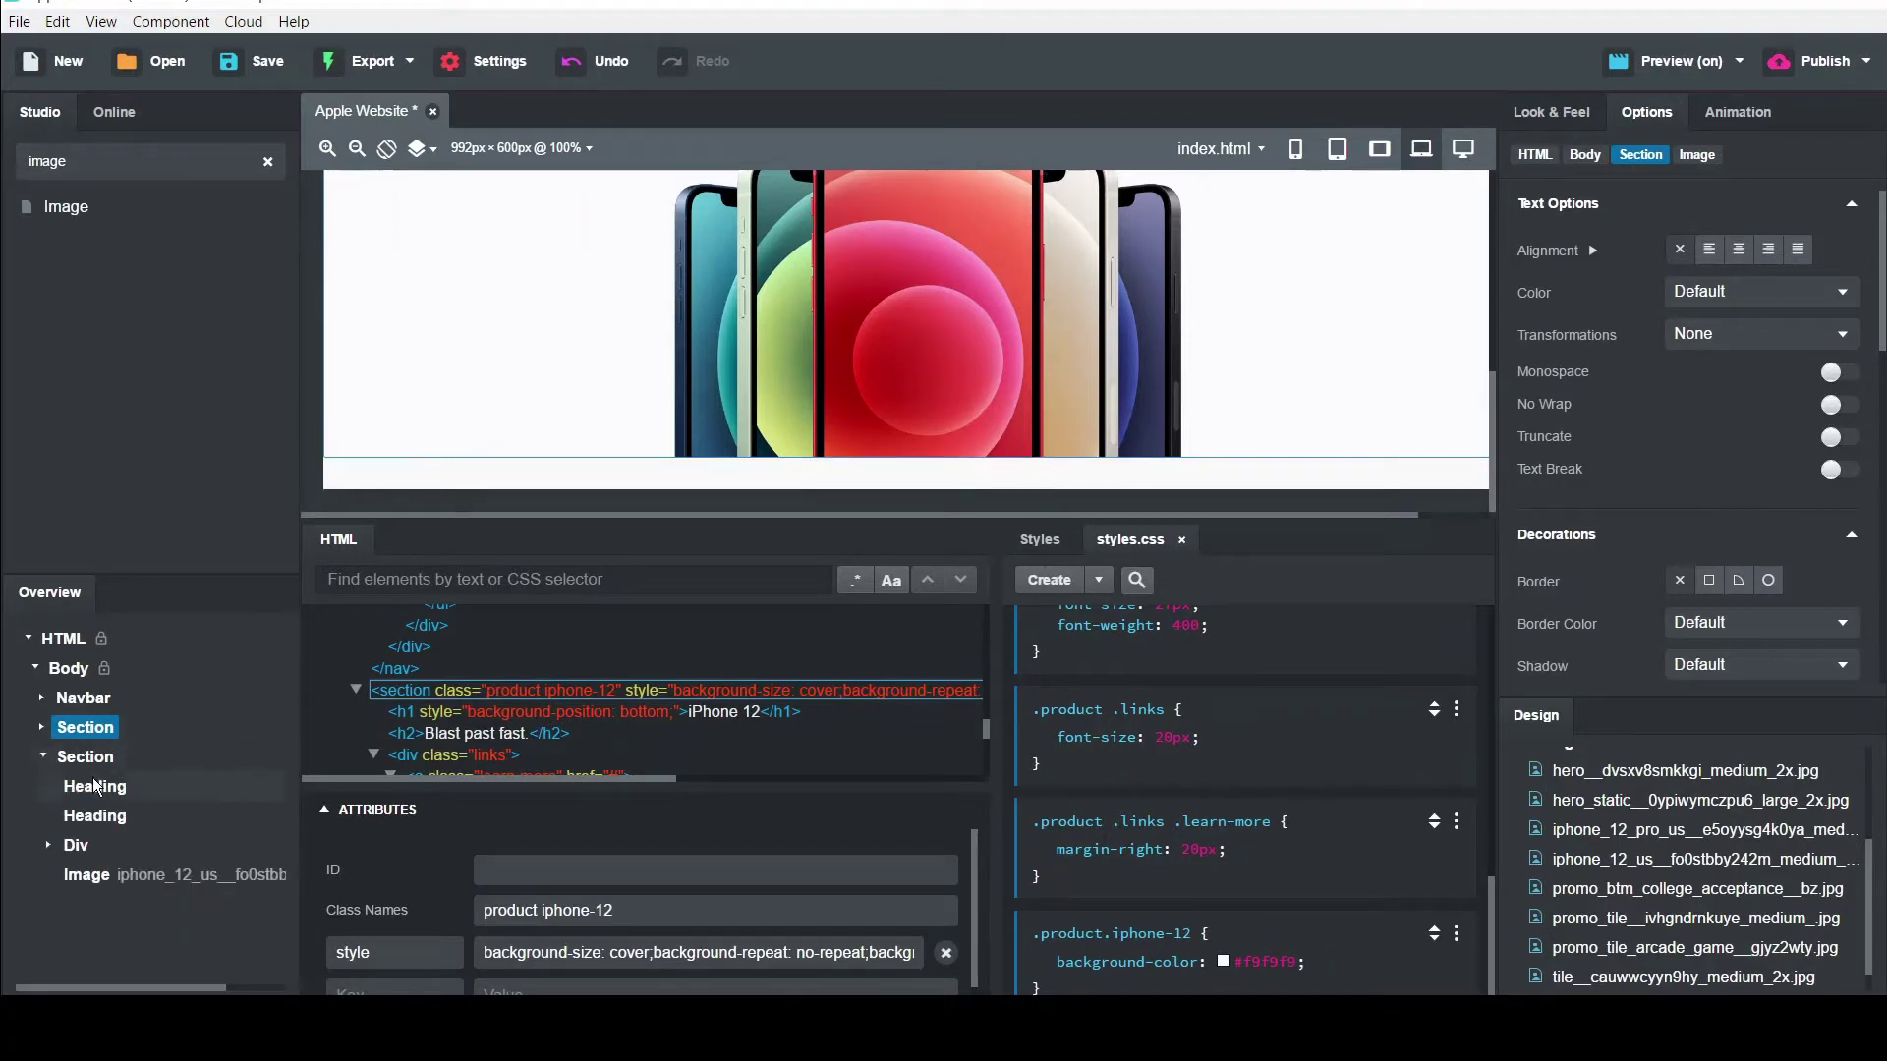
Change the main heading of the duplicated section to "iPhone 12 Pro"
{"action": "left_click", "coordinate": [97, 788]}
{"action": "left_click_drag", "start_coordinate": [1494, 246], "coordinate": [1576, 245]}
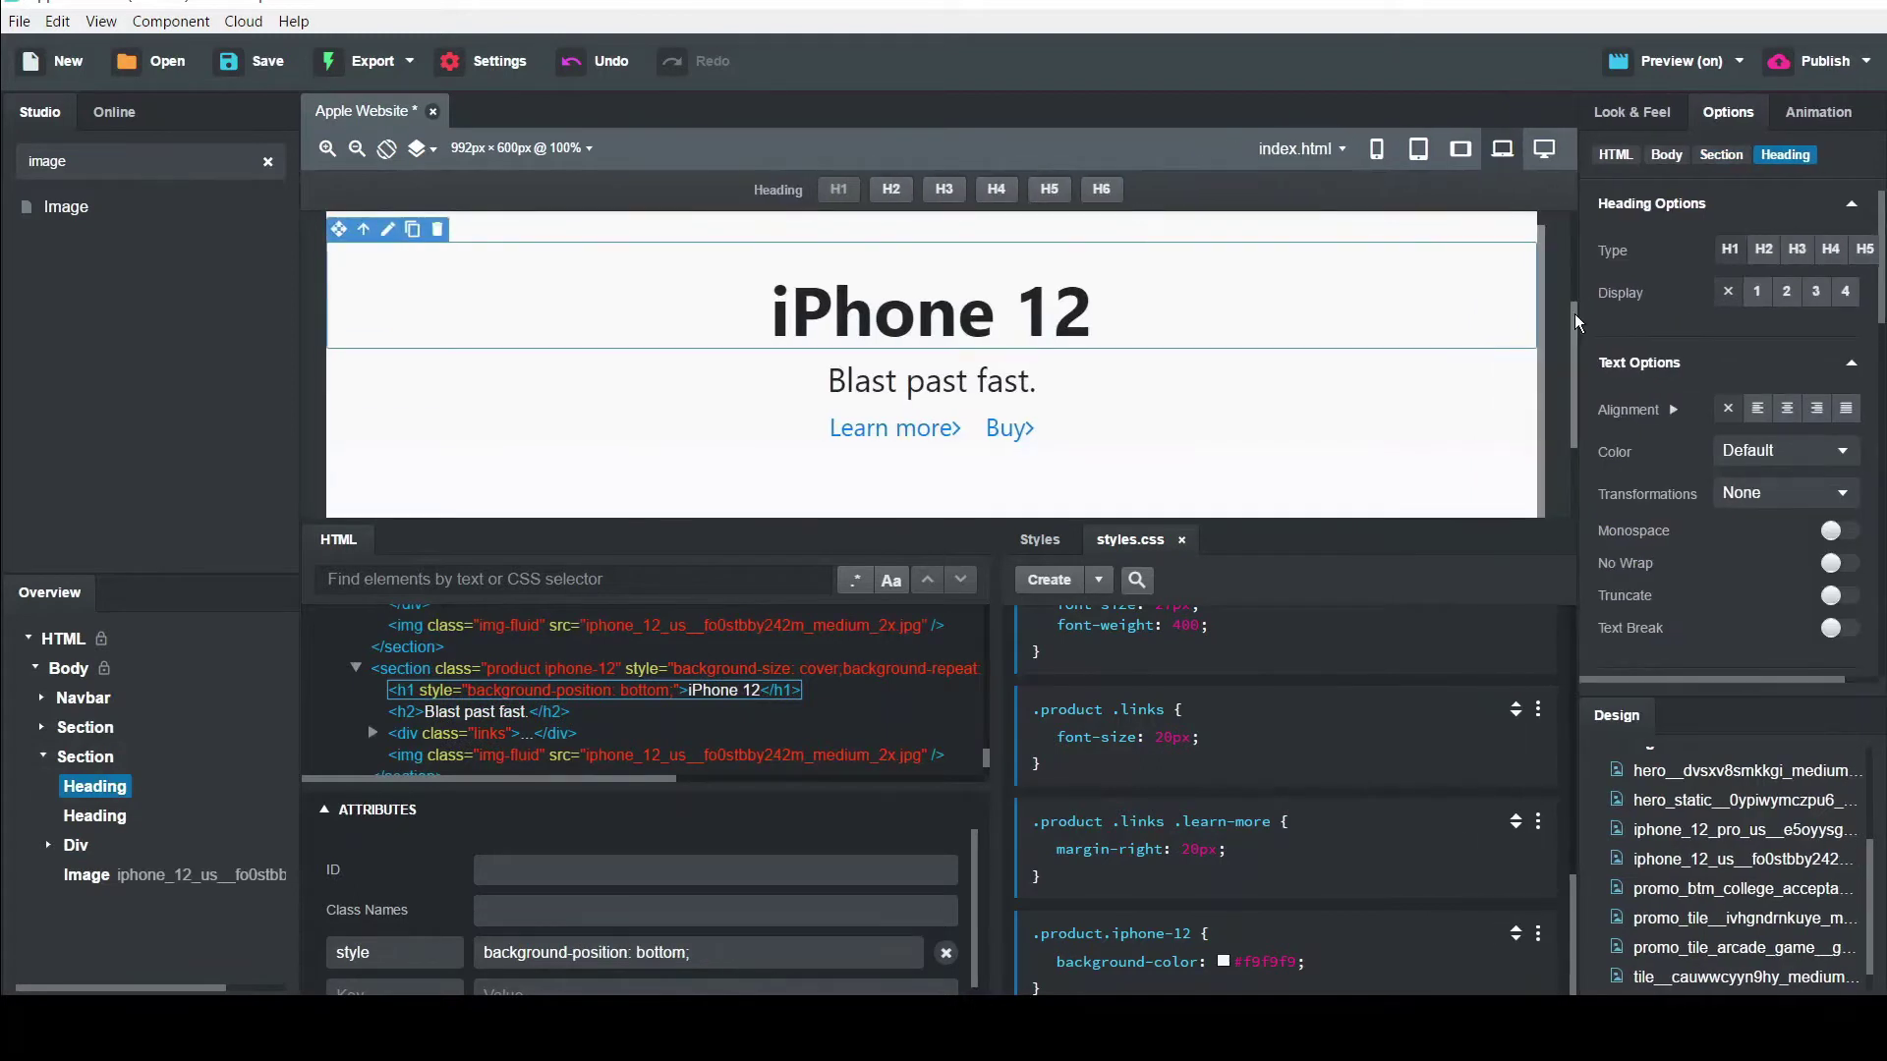
{"action": "double_click", "coordinate": [1248, 295]}
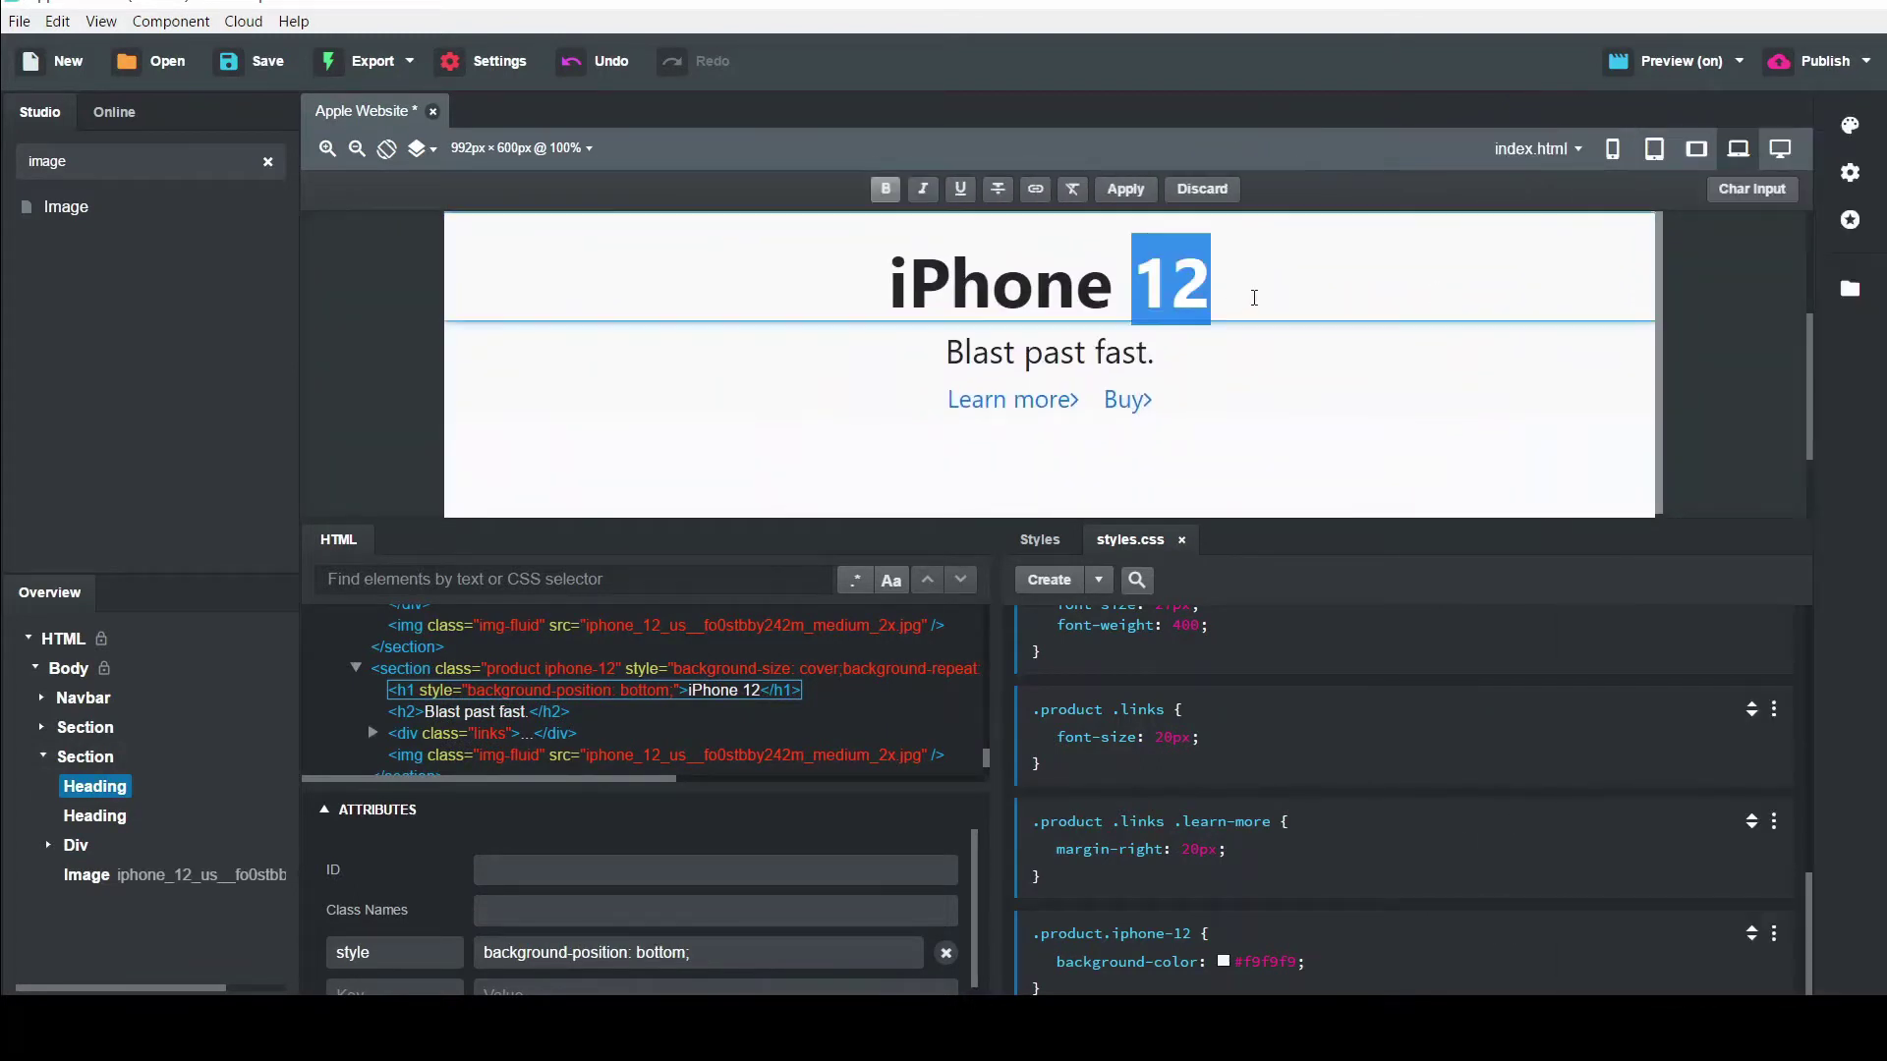
{"action": "left_click", "coordinate": [1246, 293]}
{"action": "type", "text": "pr"}
{"action": "key", "text": "BackSpace"}
{"action": "key", "text": "BackSpace"}
{"action": "type", "text": "Pro"}
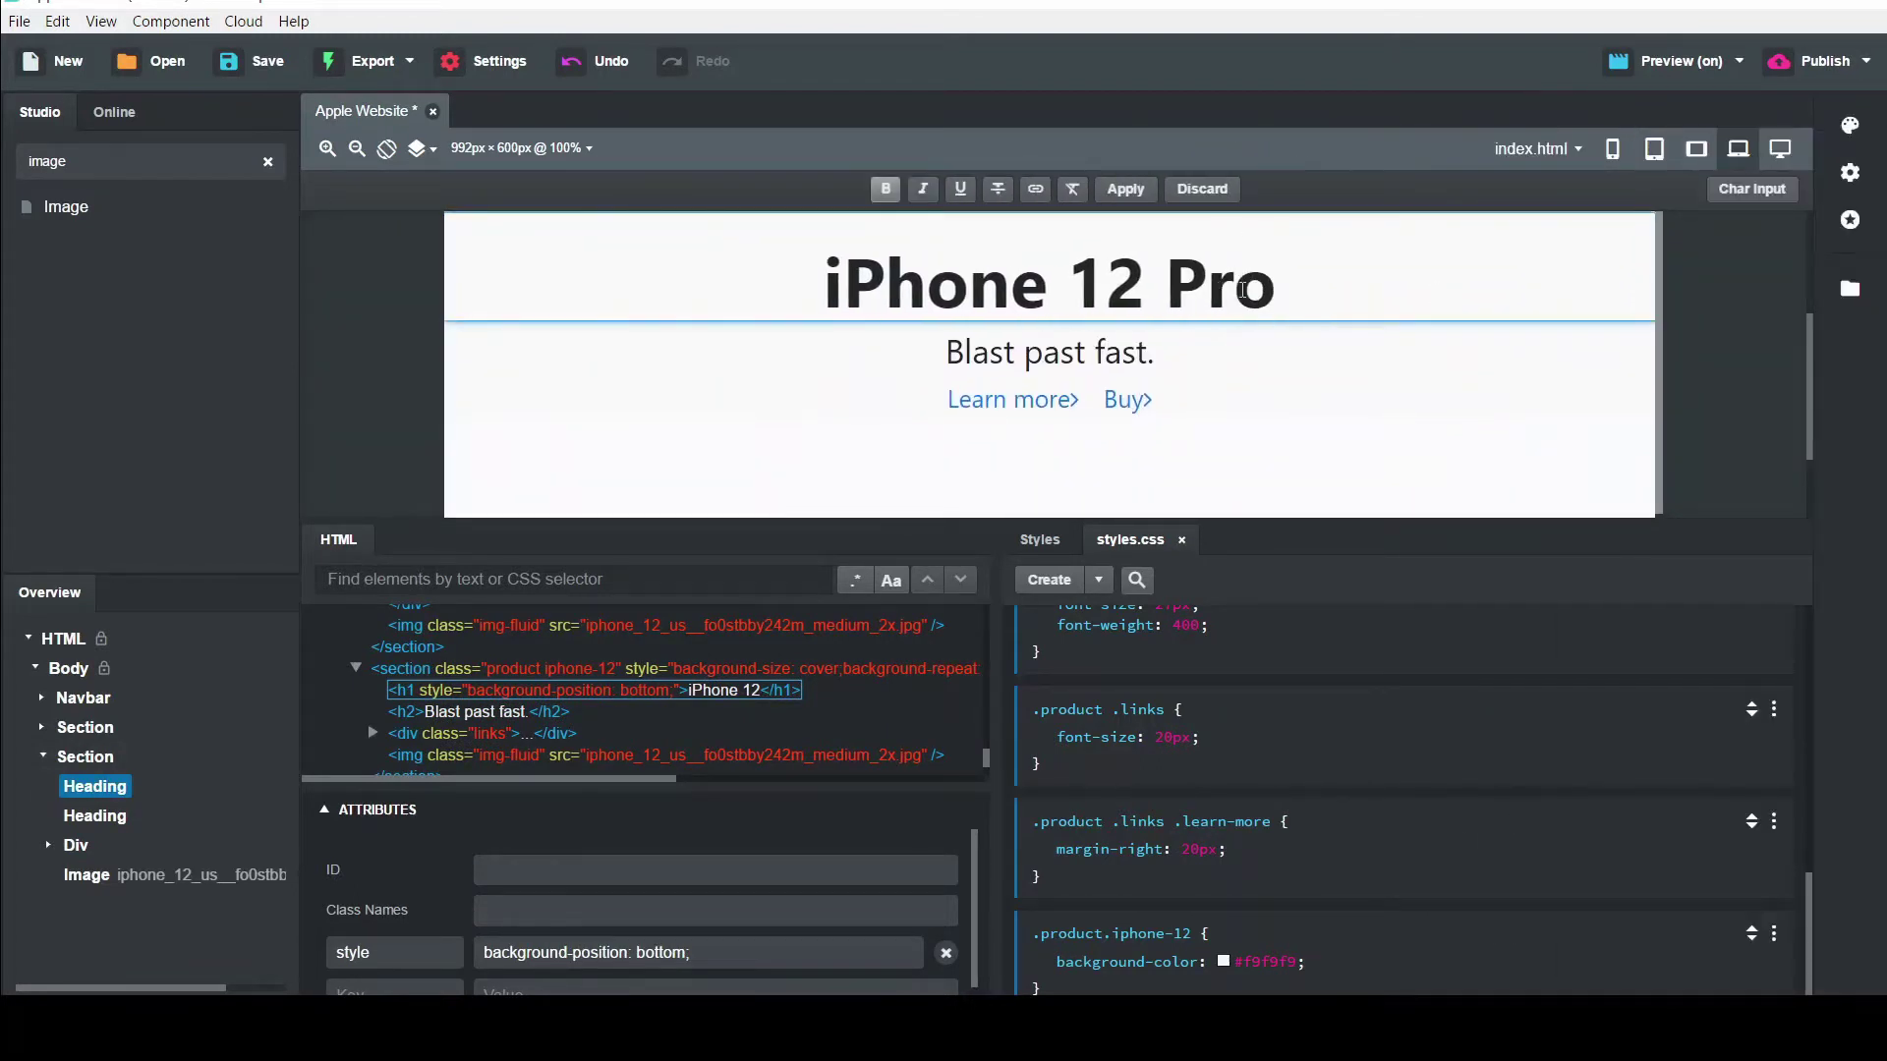
Replace the subheading under the iPhone 12 Pro heading with "It's a leap year."
{"action": "left_click", "coordinate": [1067, 354]}
{"action": "double_click", "coordinate": [1067, 354]}
{"action": "key", "text": "ctrl+a"}
{"action": "key", "text": "BackSpace"}
{"action": "type", "text": "It's a "}
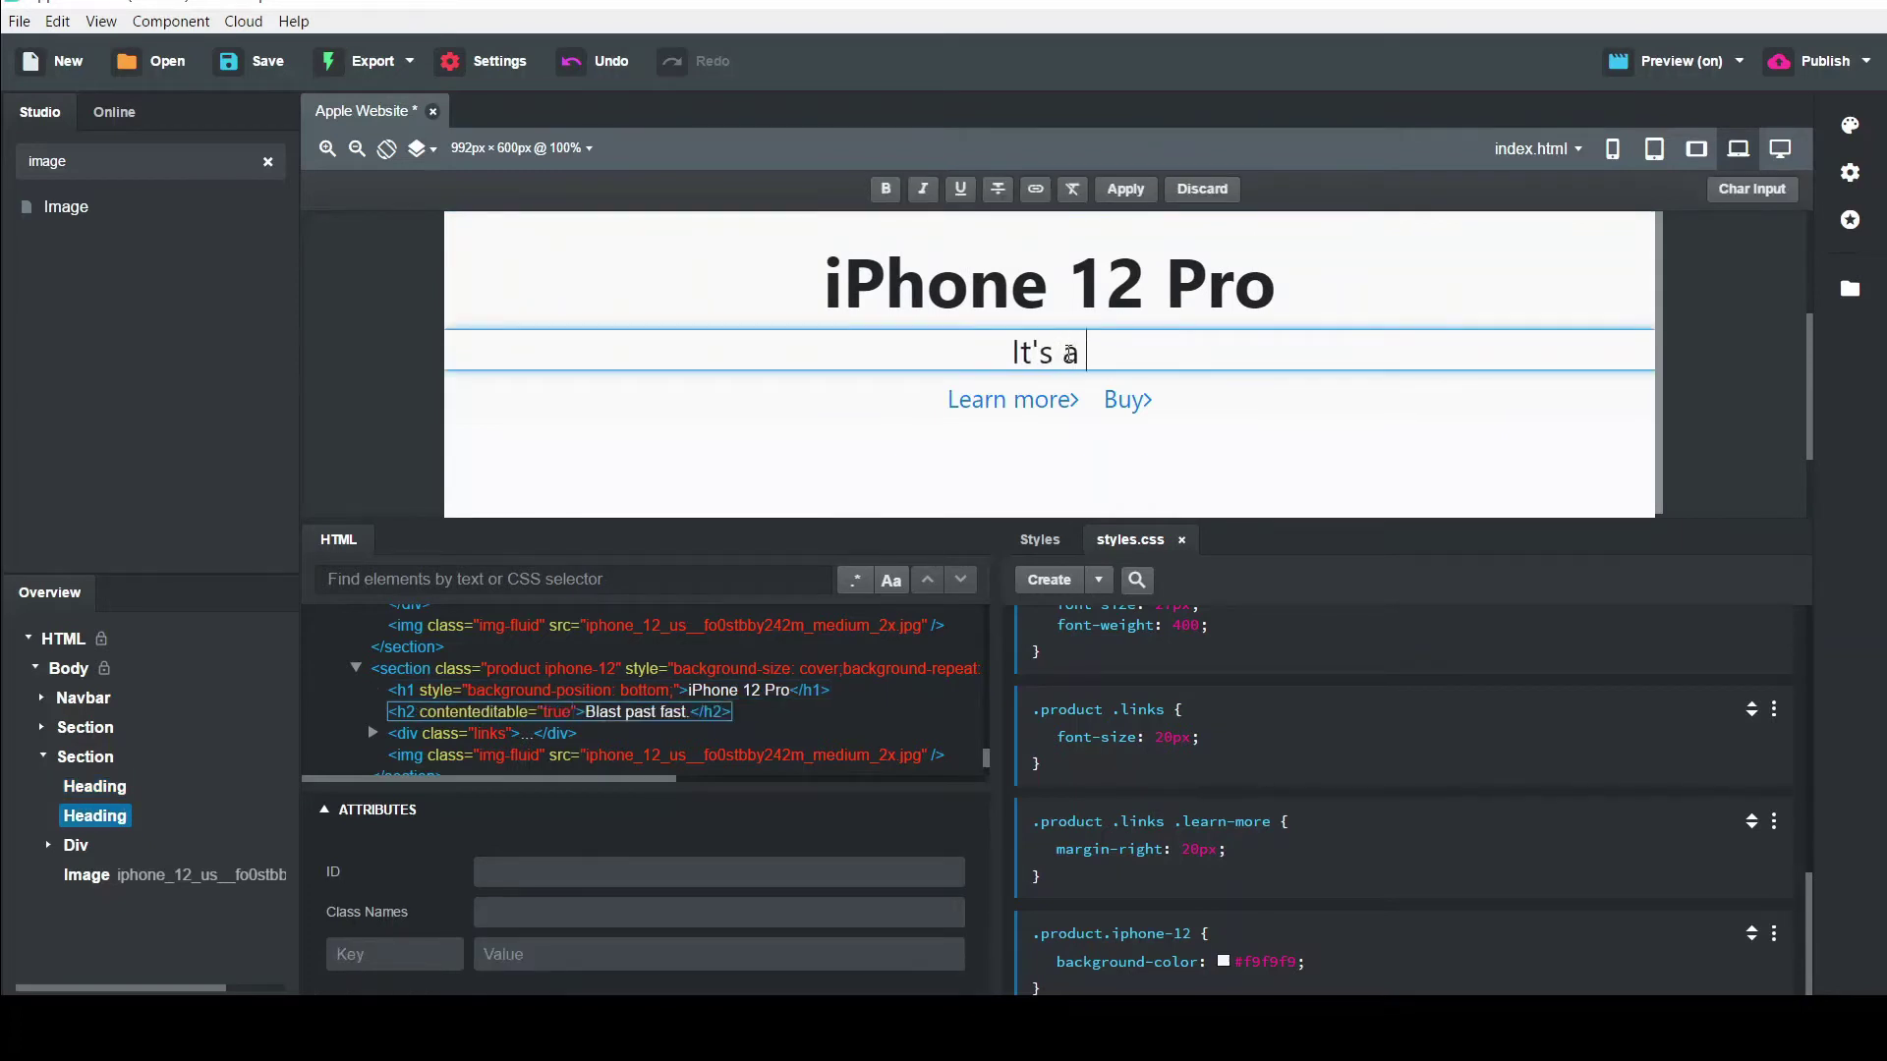
{"action": "type", "text": "leap year."}
{"action": "left_click", "coordinate": [1288, 442]}
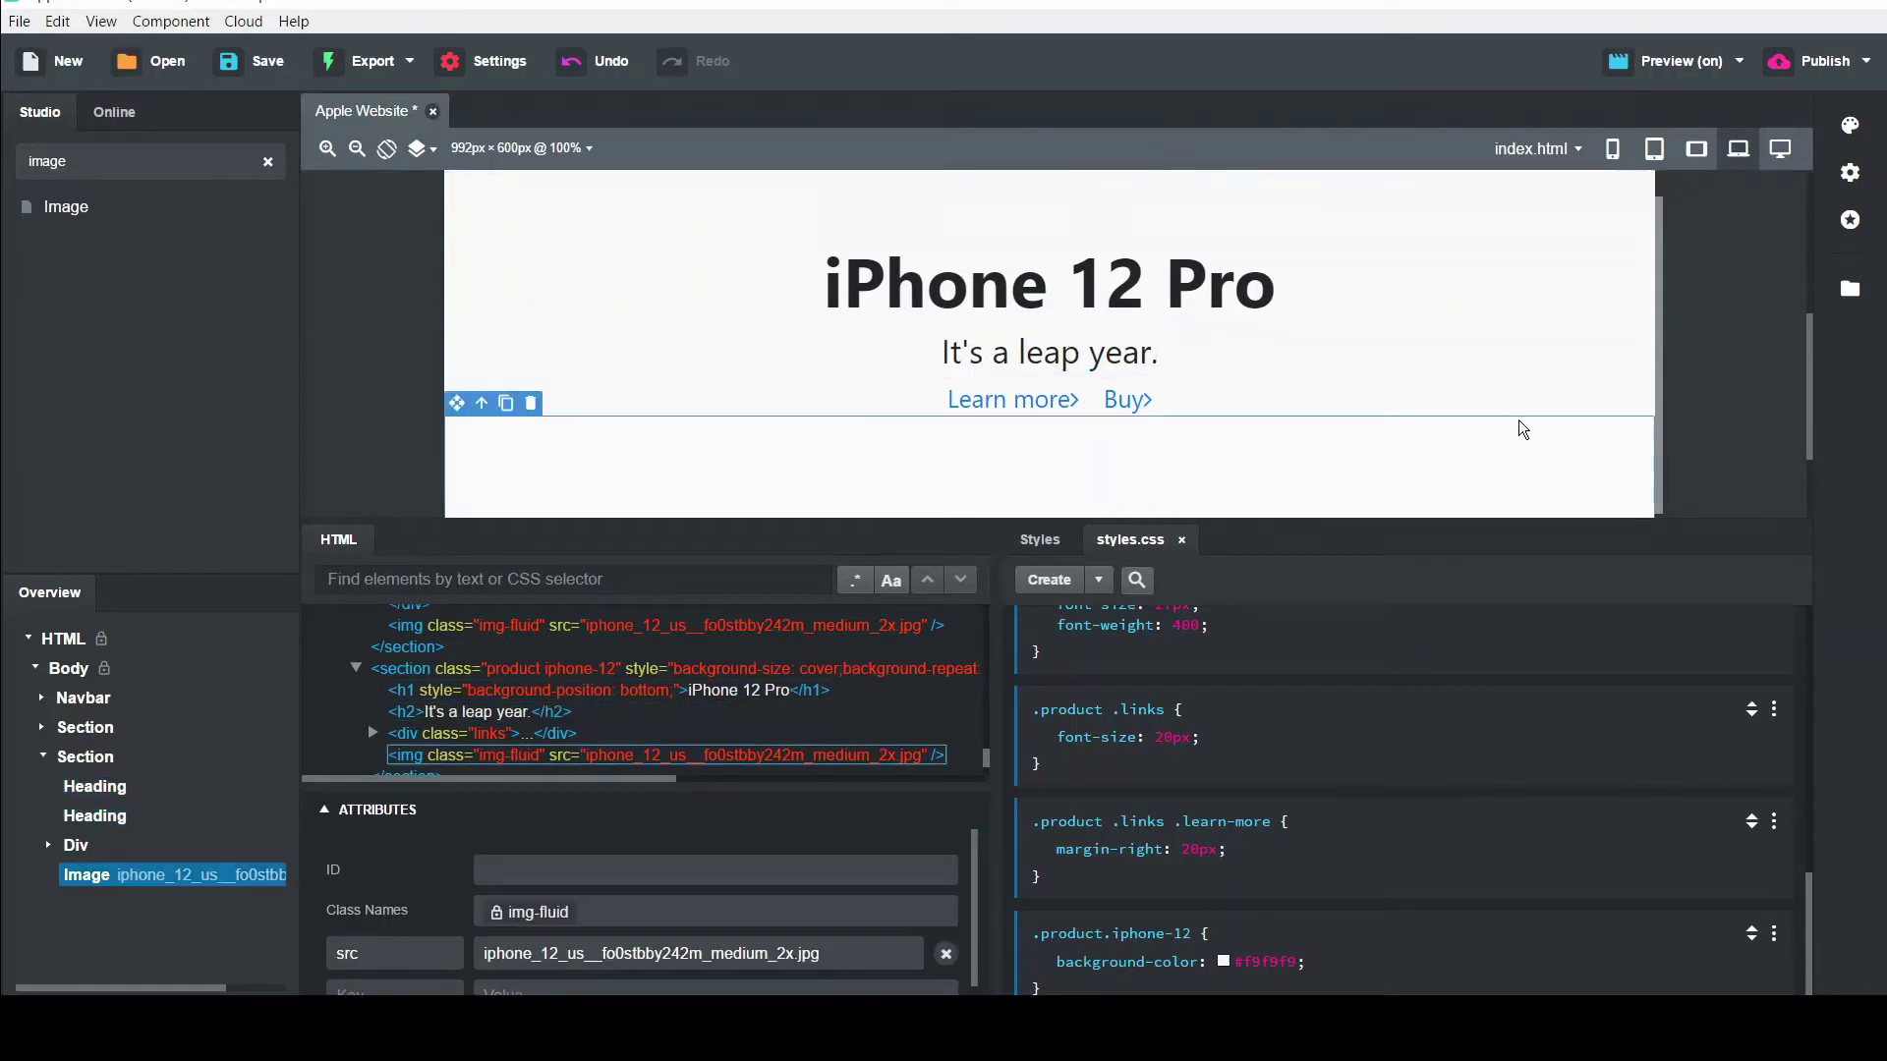
Set the iPhone 12 Pro section's image source to iphone_12_pro_us__e5oyysg4k0ya_medium_2x.jpg and check it on the page
{"action": "mouse_move", "coordinate": [1813, 361]}
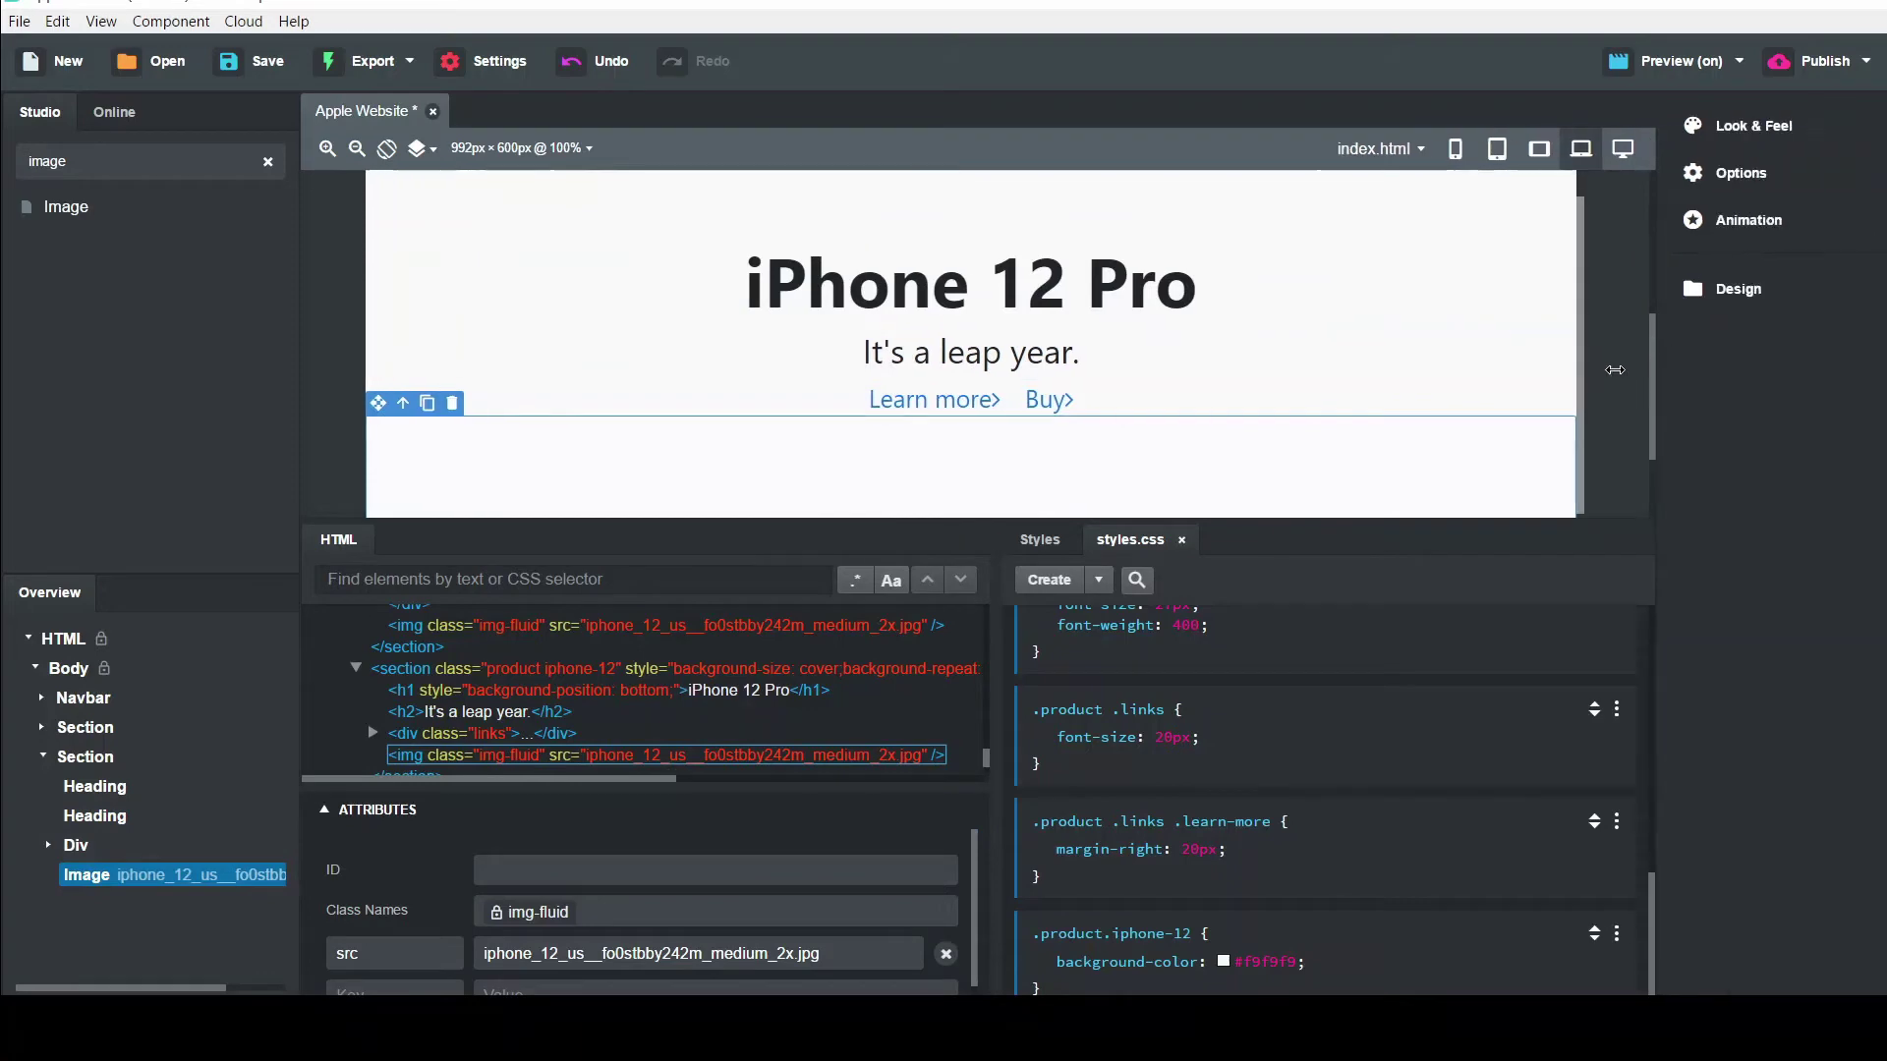
{"action": "left_click_drag", "start_coordinate": [1591, 370], "coordinate": [1566, 377]}
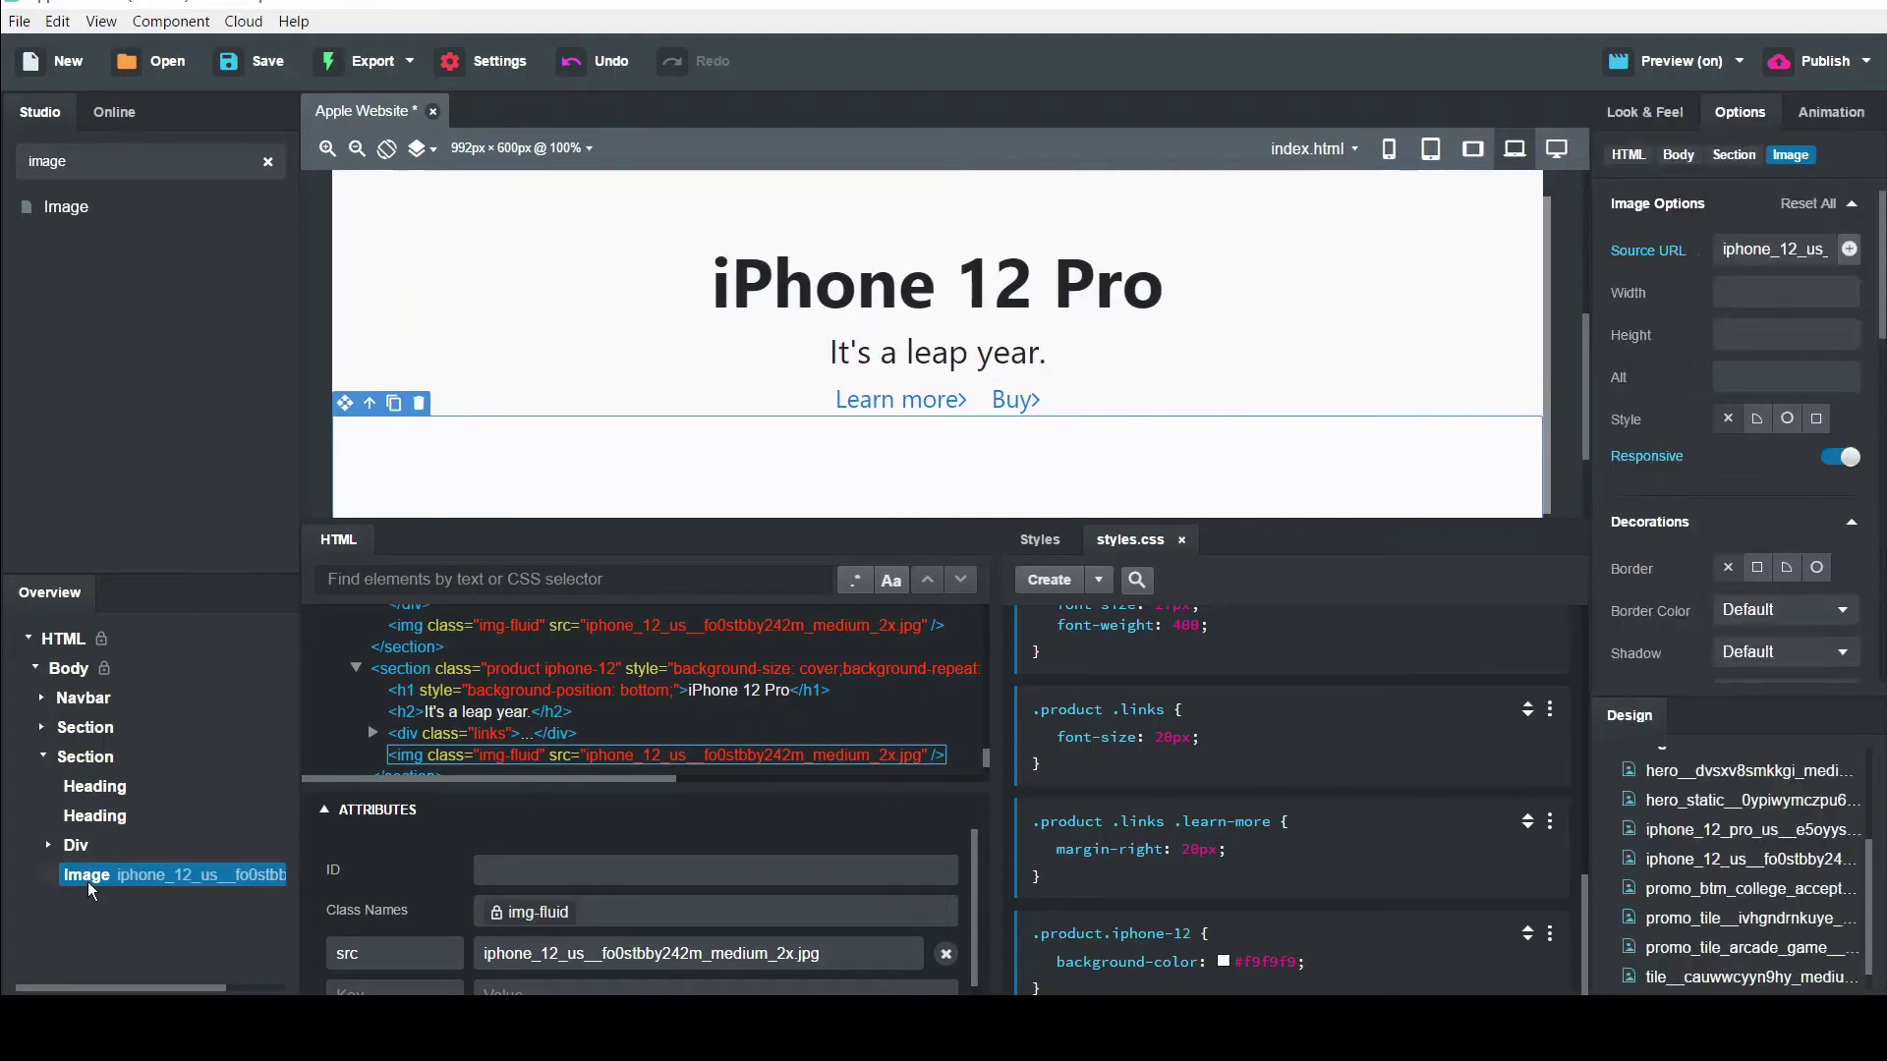
{"action": "left_click", "coordinate": [1850, 250]}
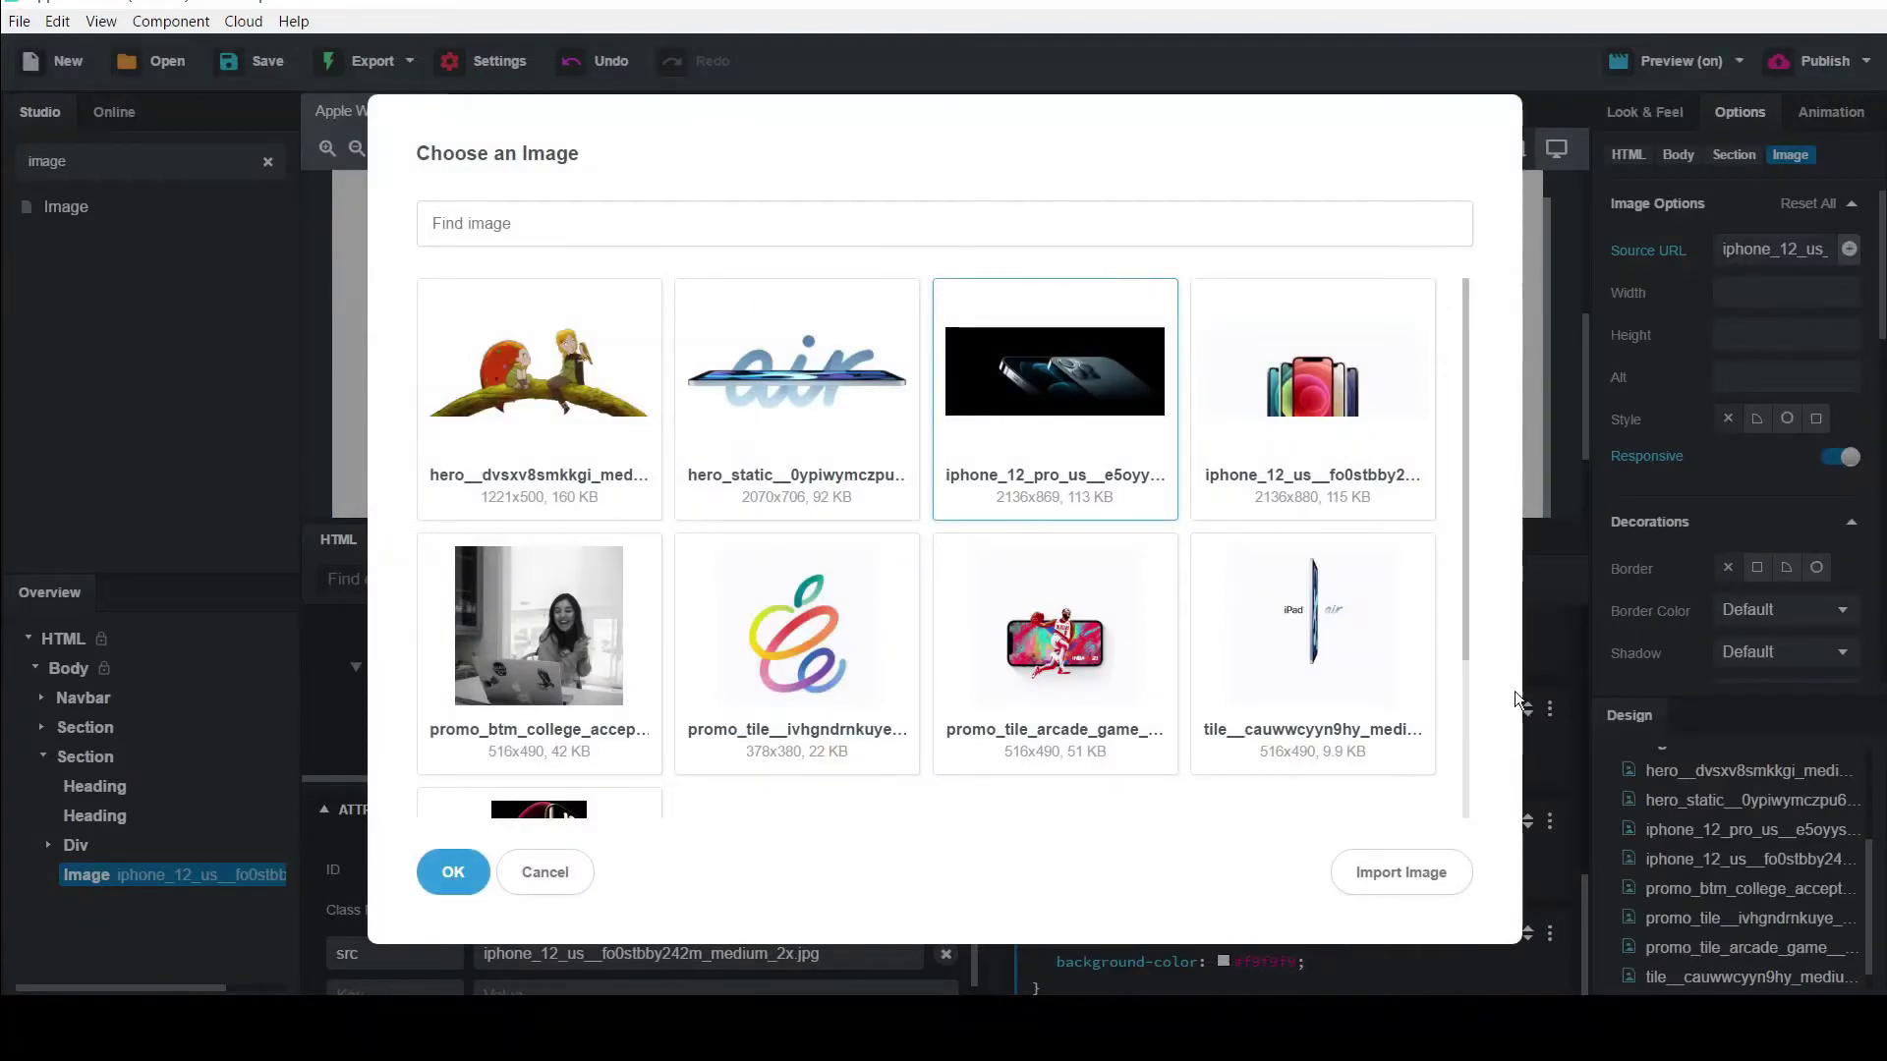
{"action": "left_click", "coordinate": [1565, 377]}
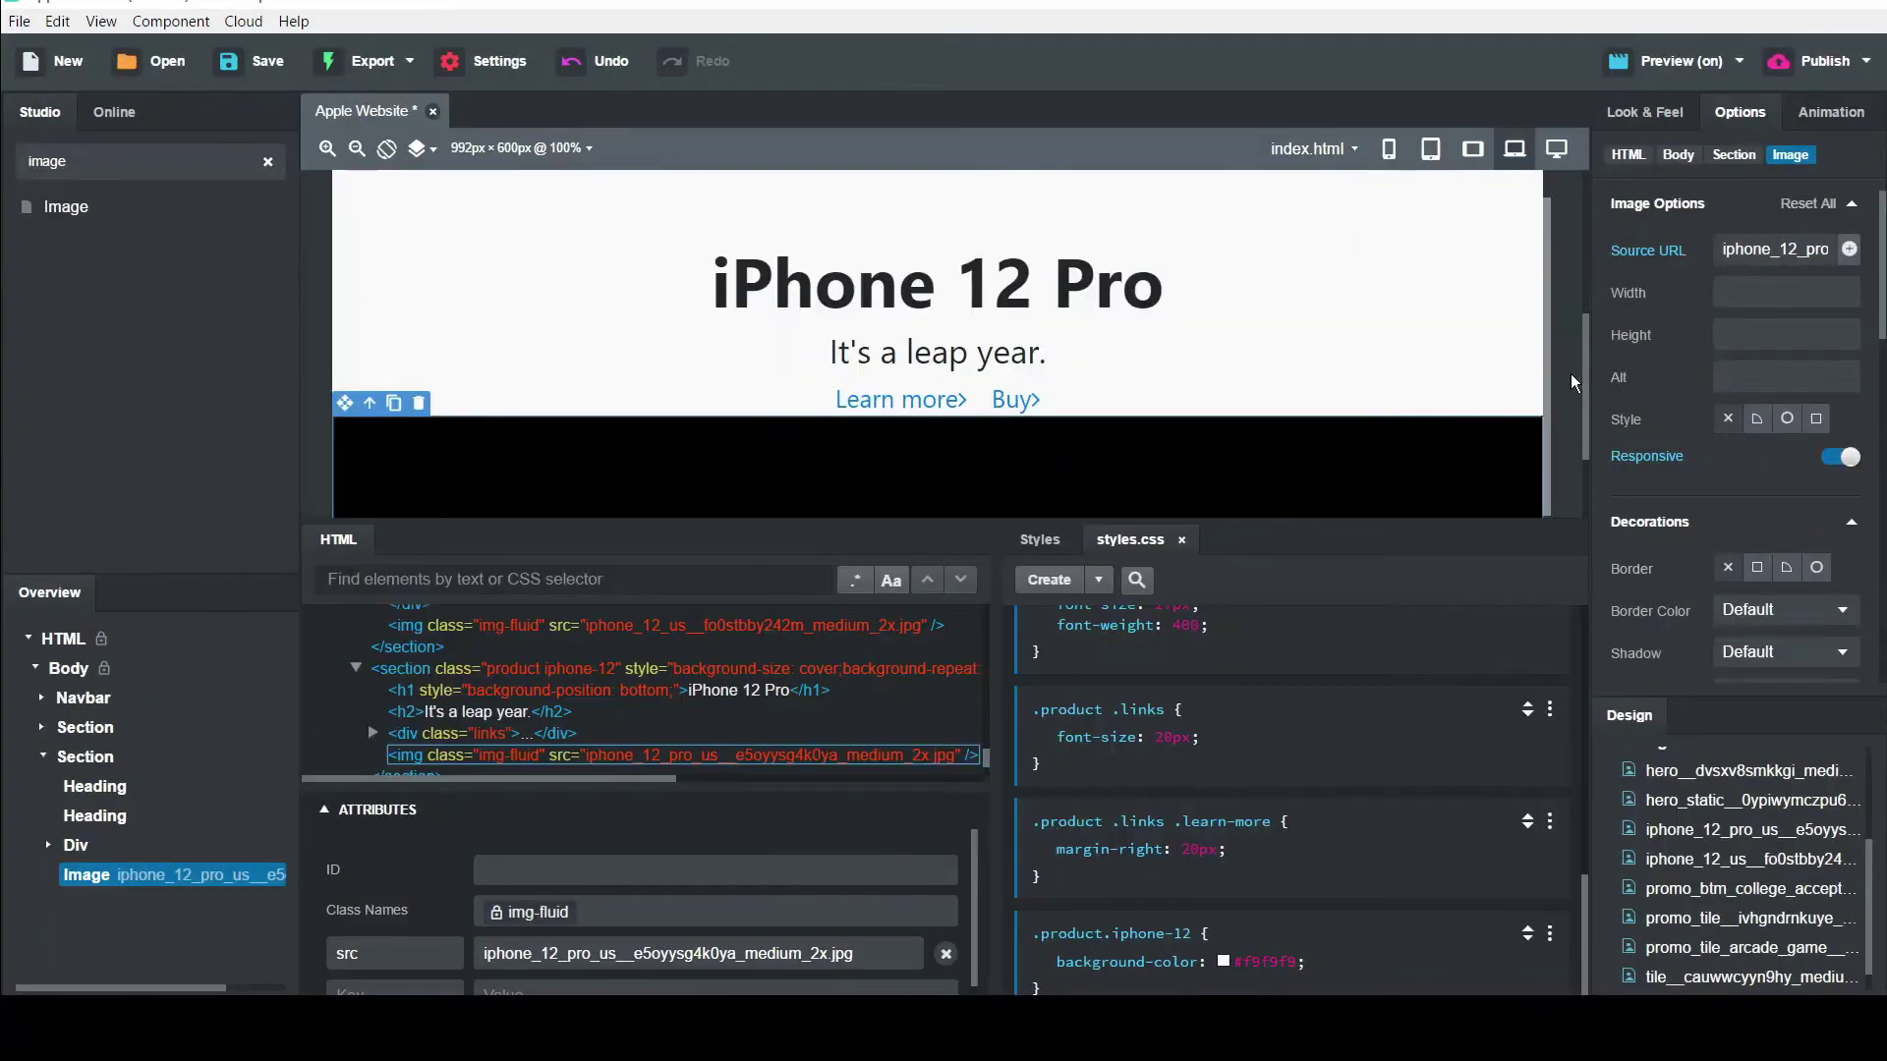
{"action": "left_click_drag", "start_coordinate": [1548, 360], "coordinate": [1535, 492]}
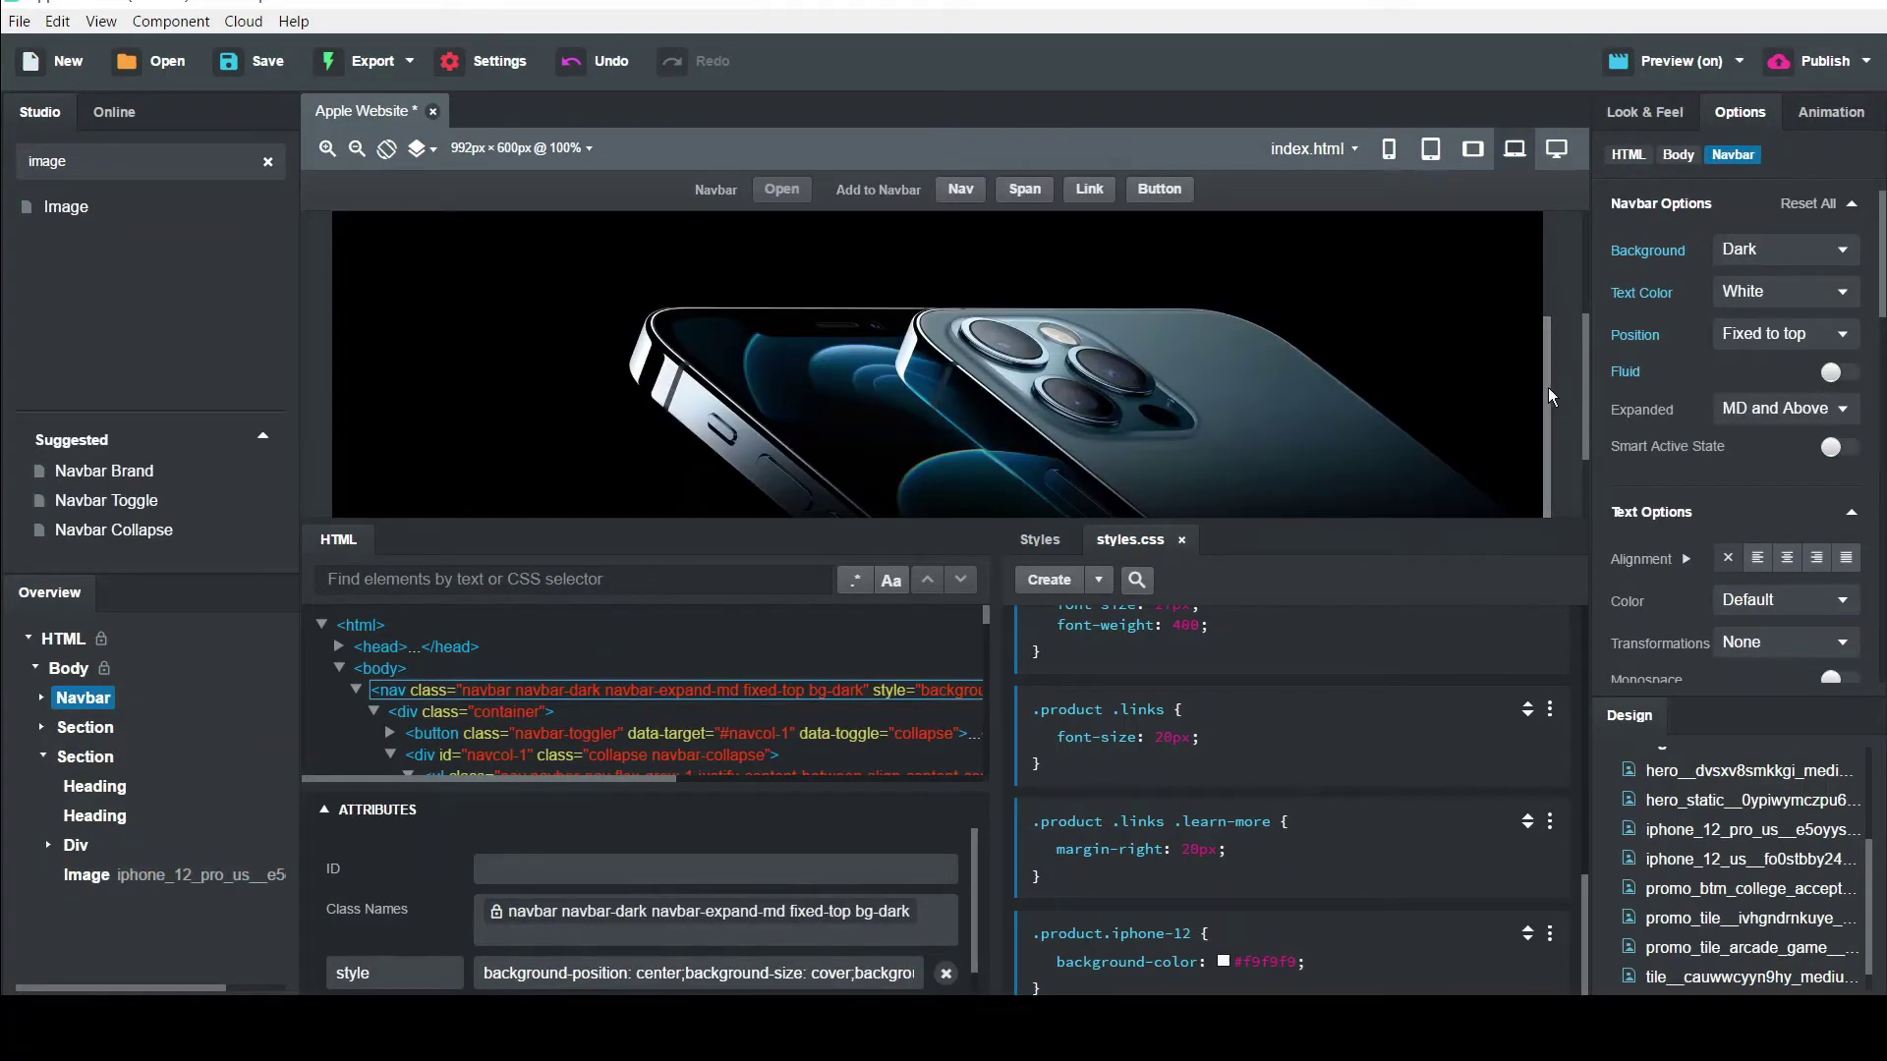
{"action": "left_click_drag", "start_coordinate": [1549, 391], "coordinate": [1540, 297]}
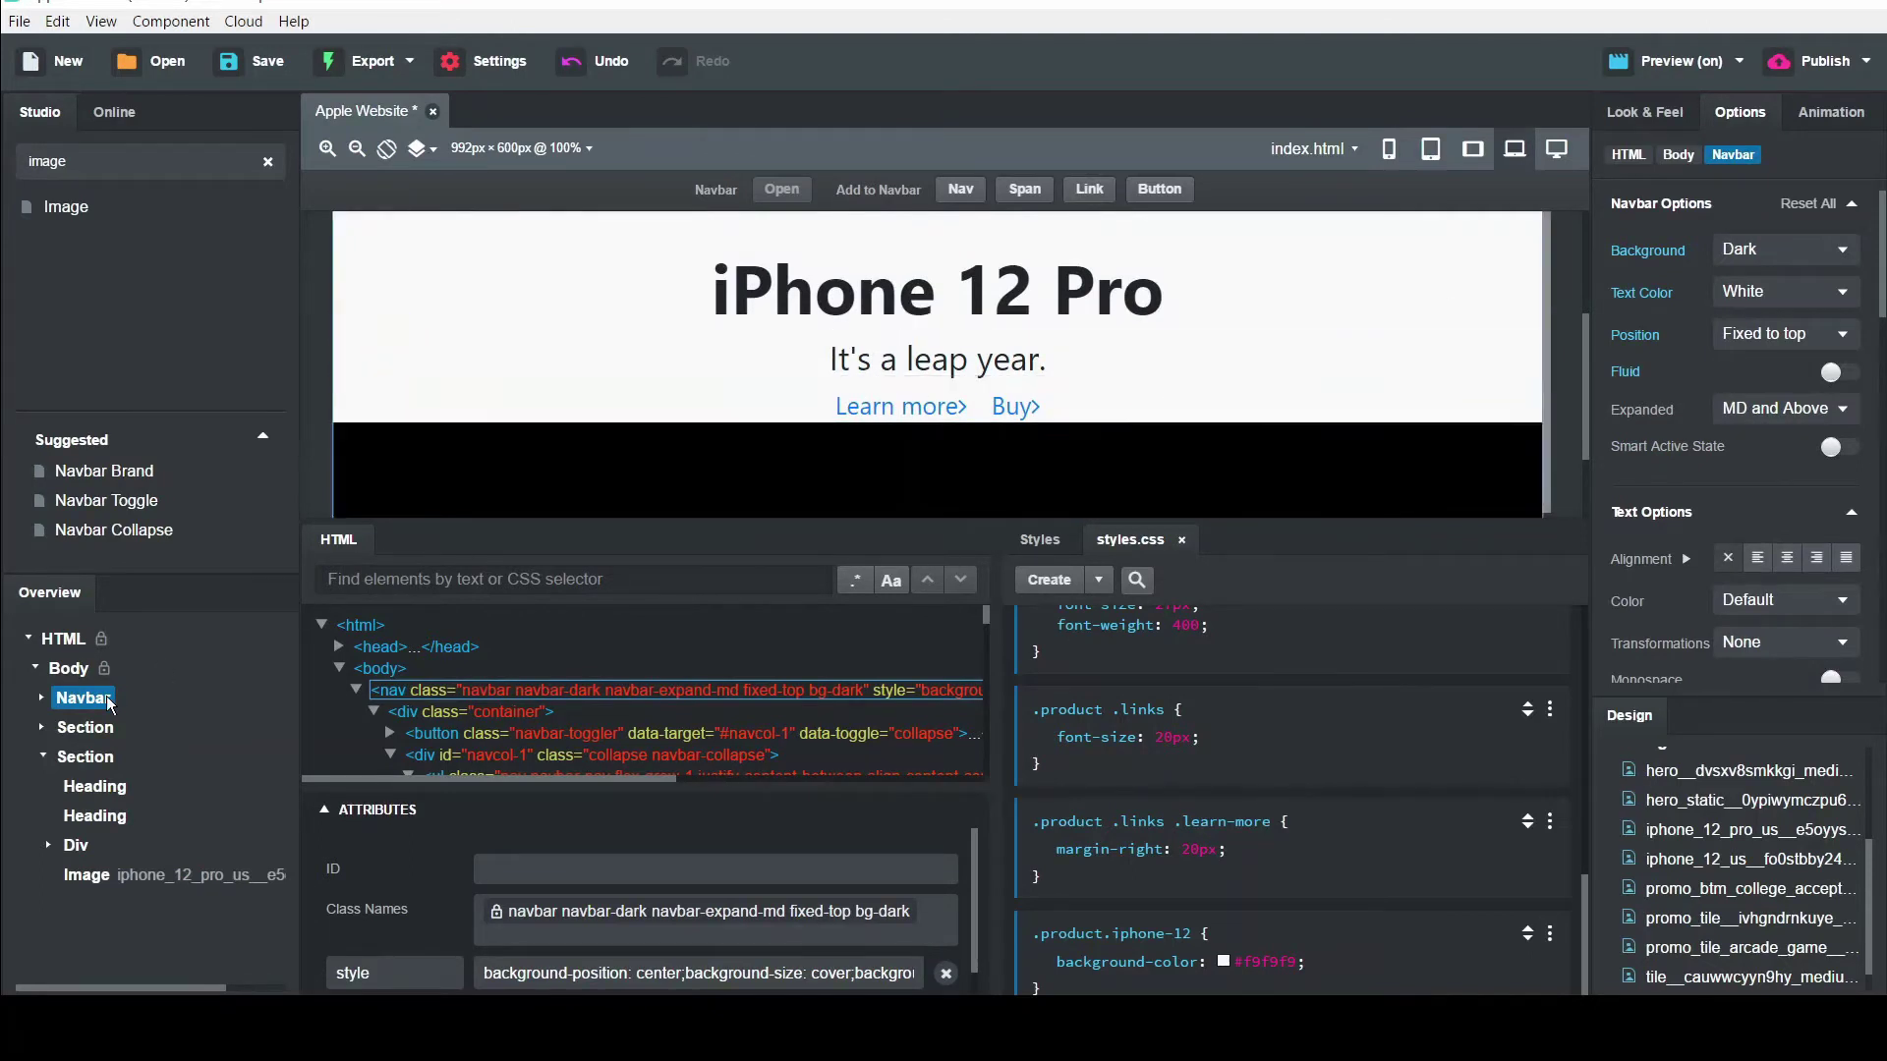
Change the class names of the iPhone 12 Pro section to "product iphone-12-pro"
{"action": "left_click", "coordinate": [91, 756]}
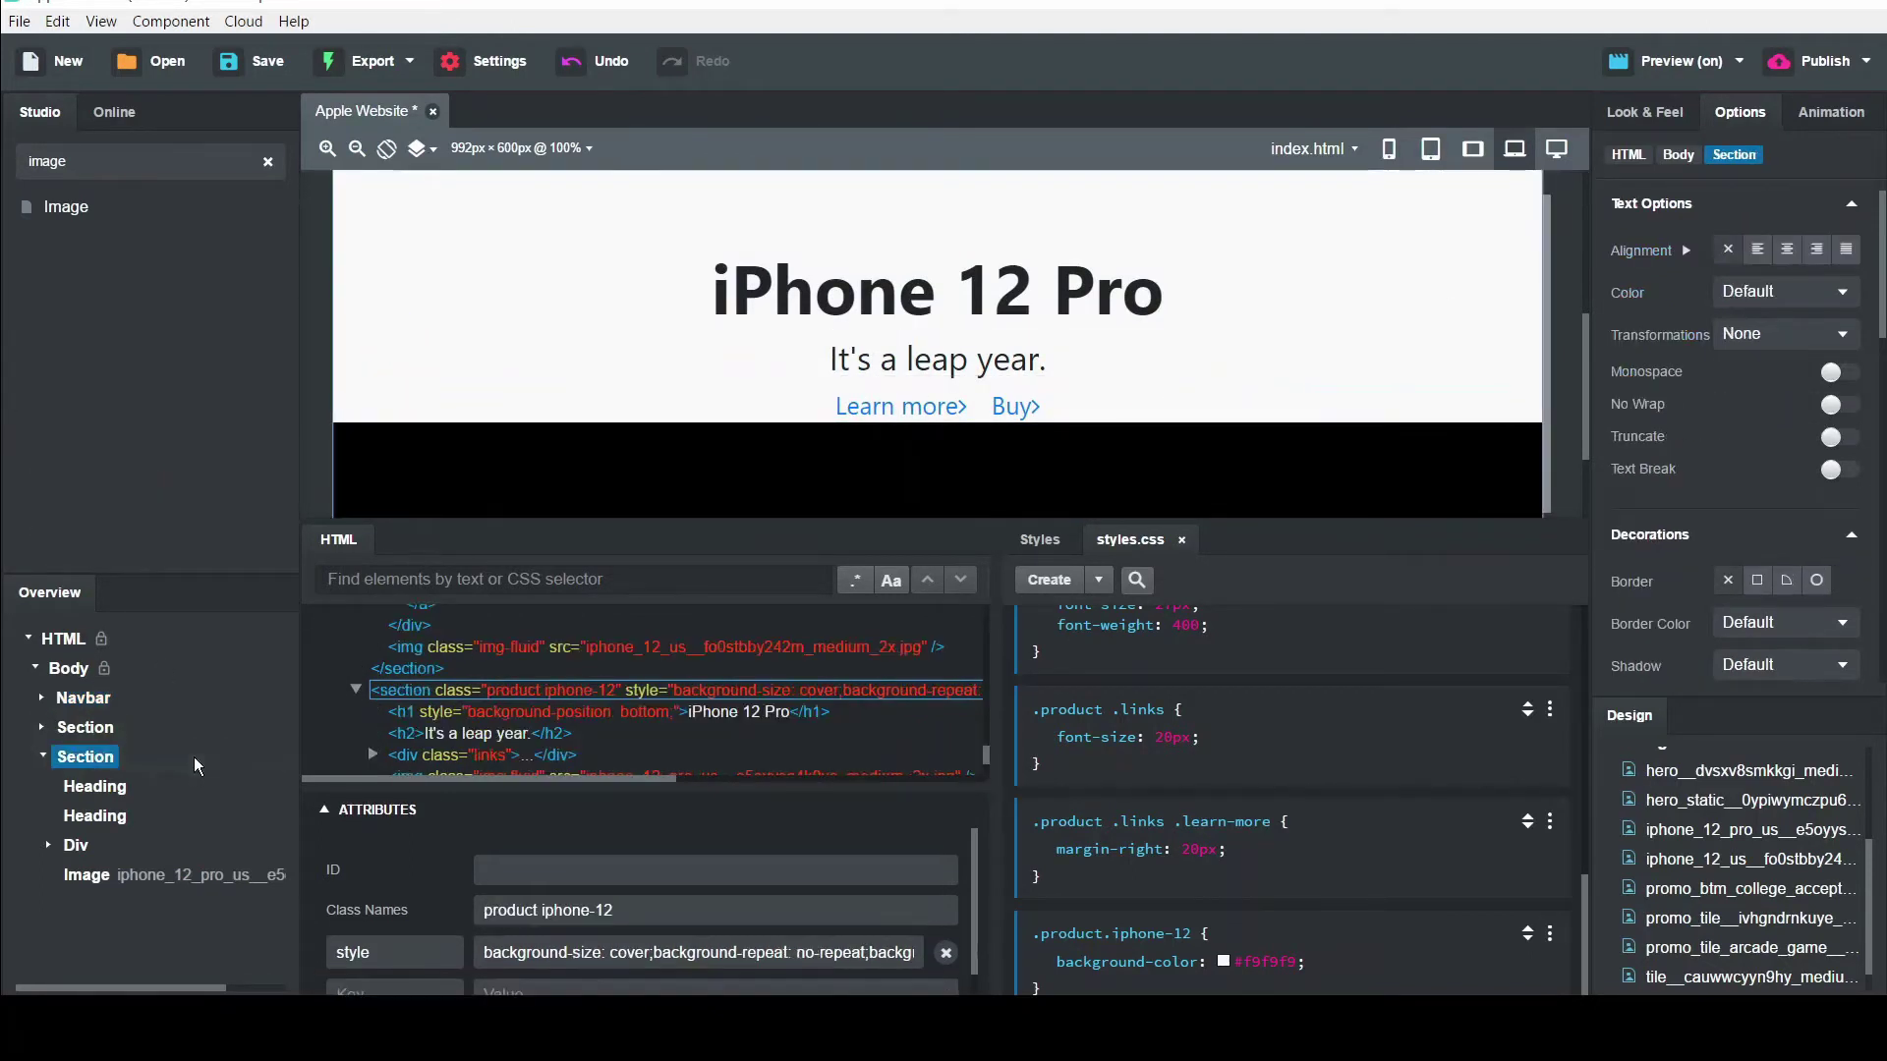
{"action": "left_click", "coordinate": [641, 902]}
{"action": "type", "text": "-pro"}
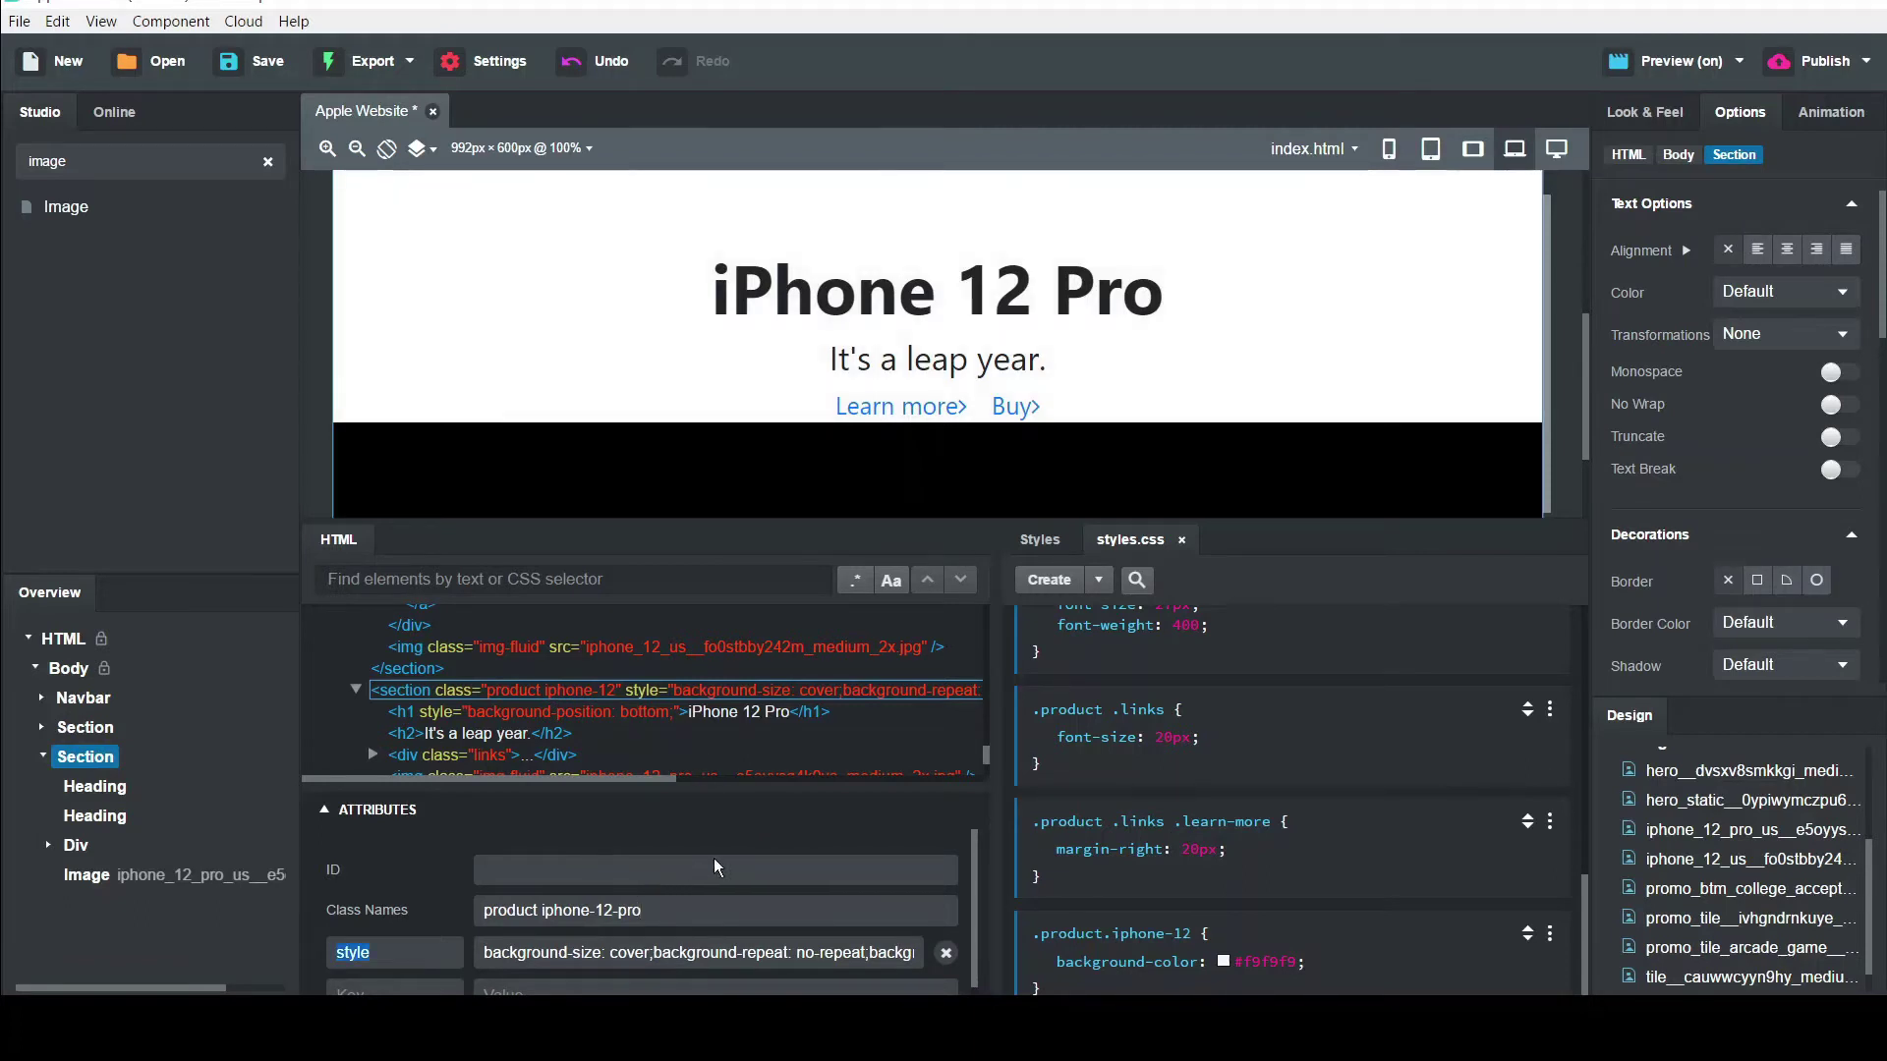
Create a .product.iphone-12-pro rule in styles.css and set its background-color to #f9f9f9
{"action": "left_click", "coordinate": [1061, 583]}
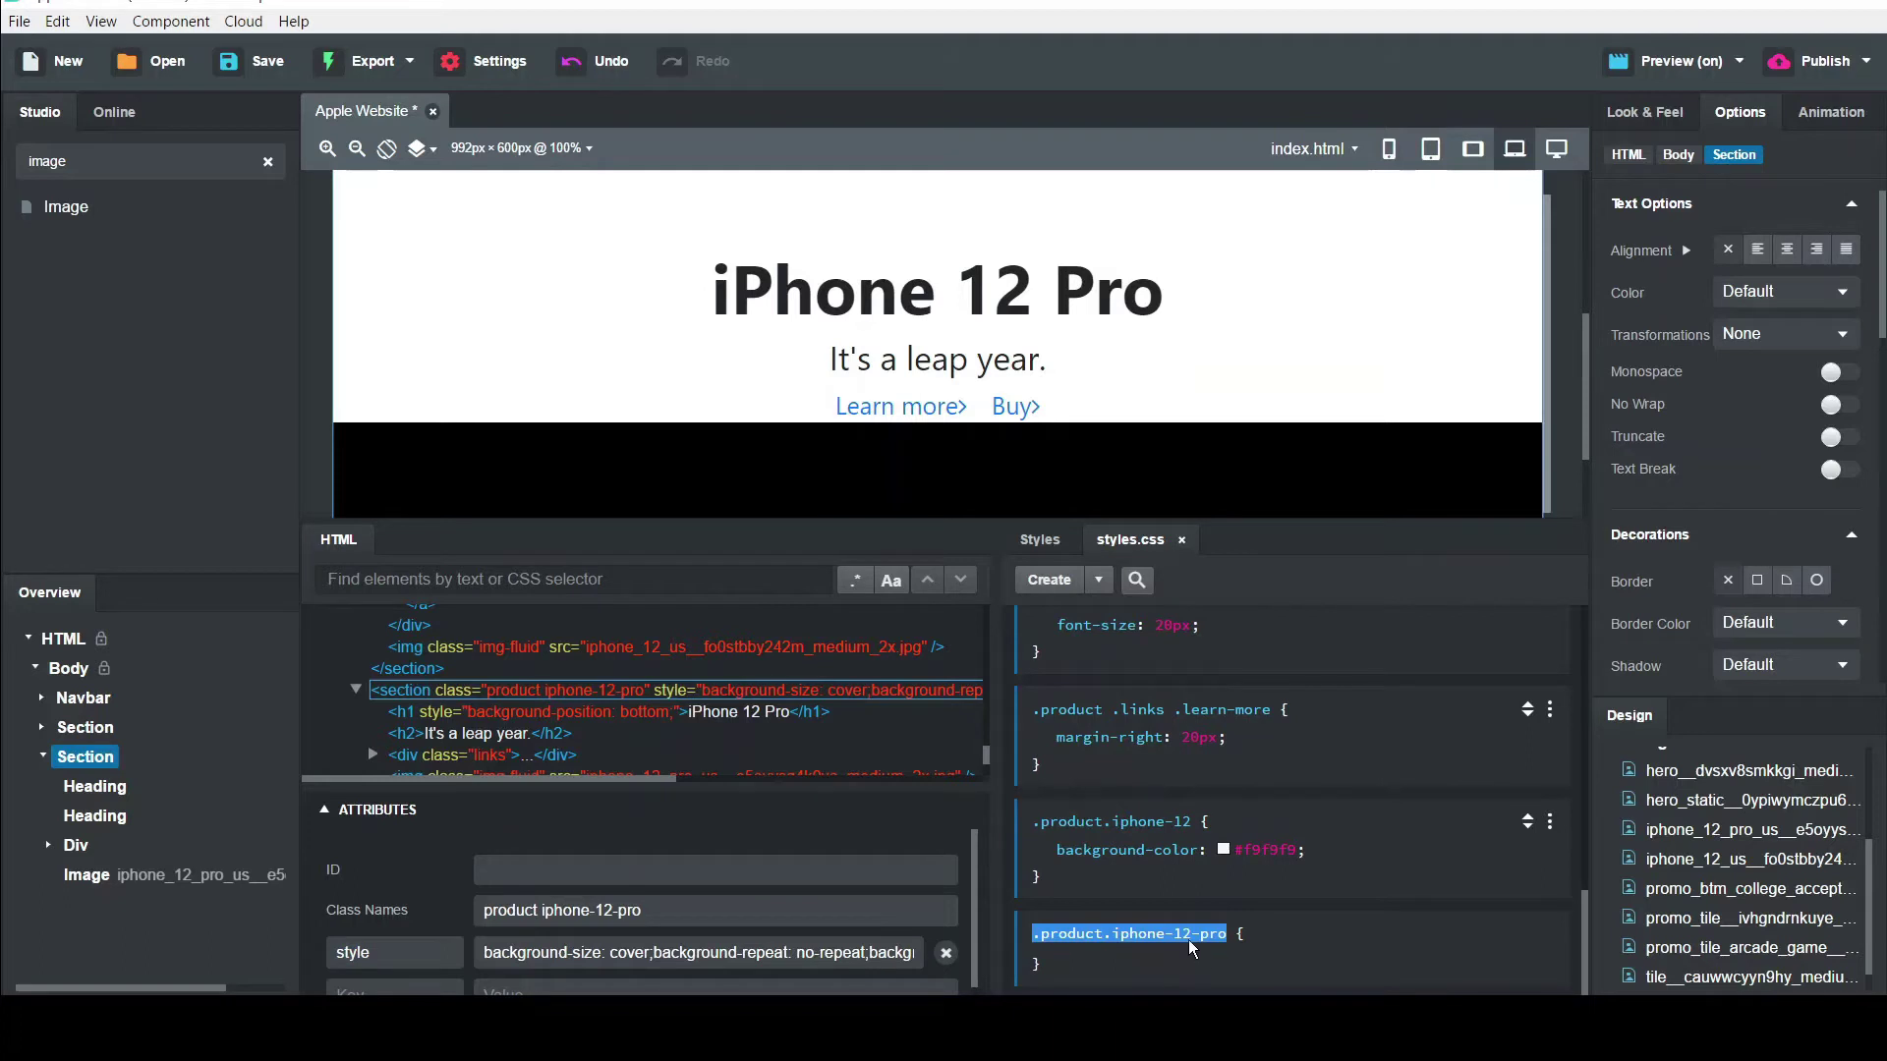
{"action": "left_click", "coordinate": [1188, 939]}
{"action": "type", "text": "back: ;"}
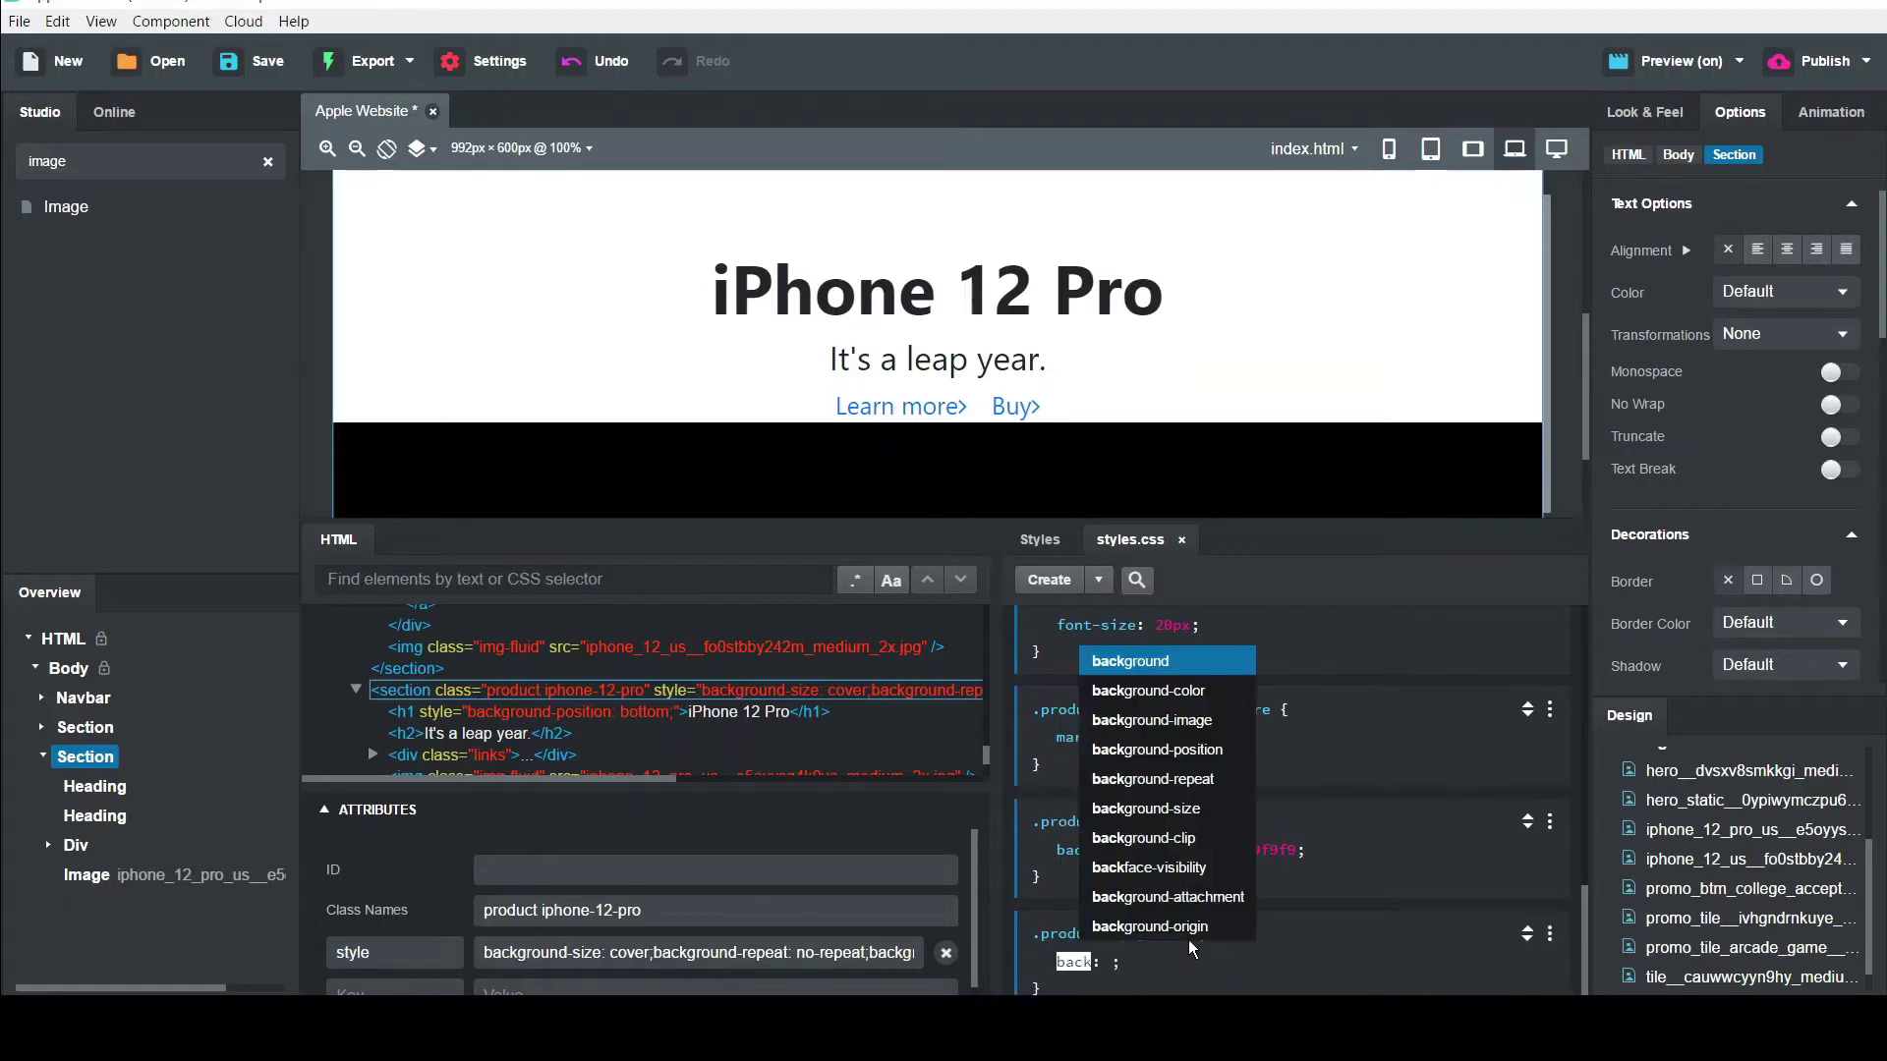
{"action": "key", "text": "Down"}
{"action": "key", "text": "Return"}
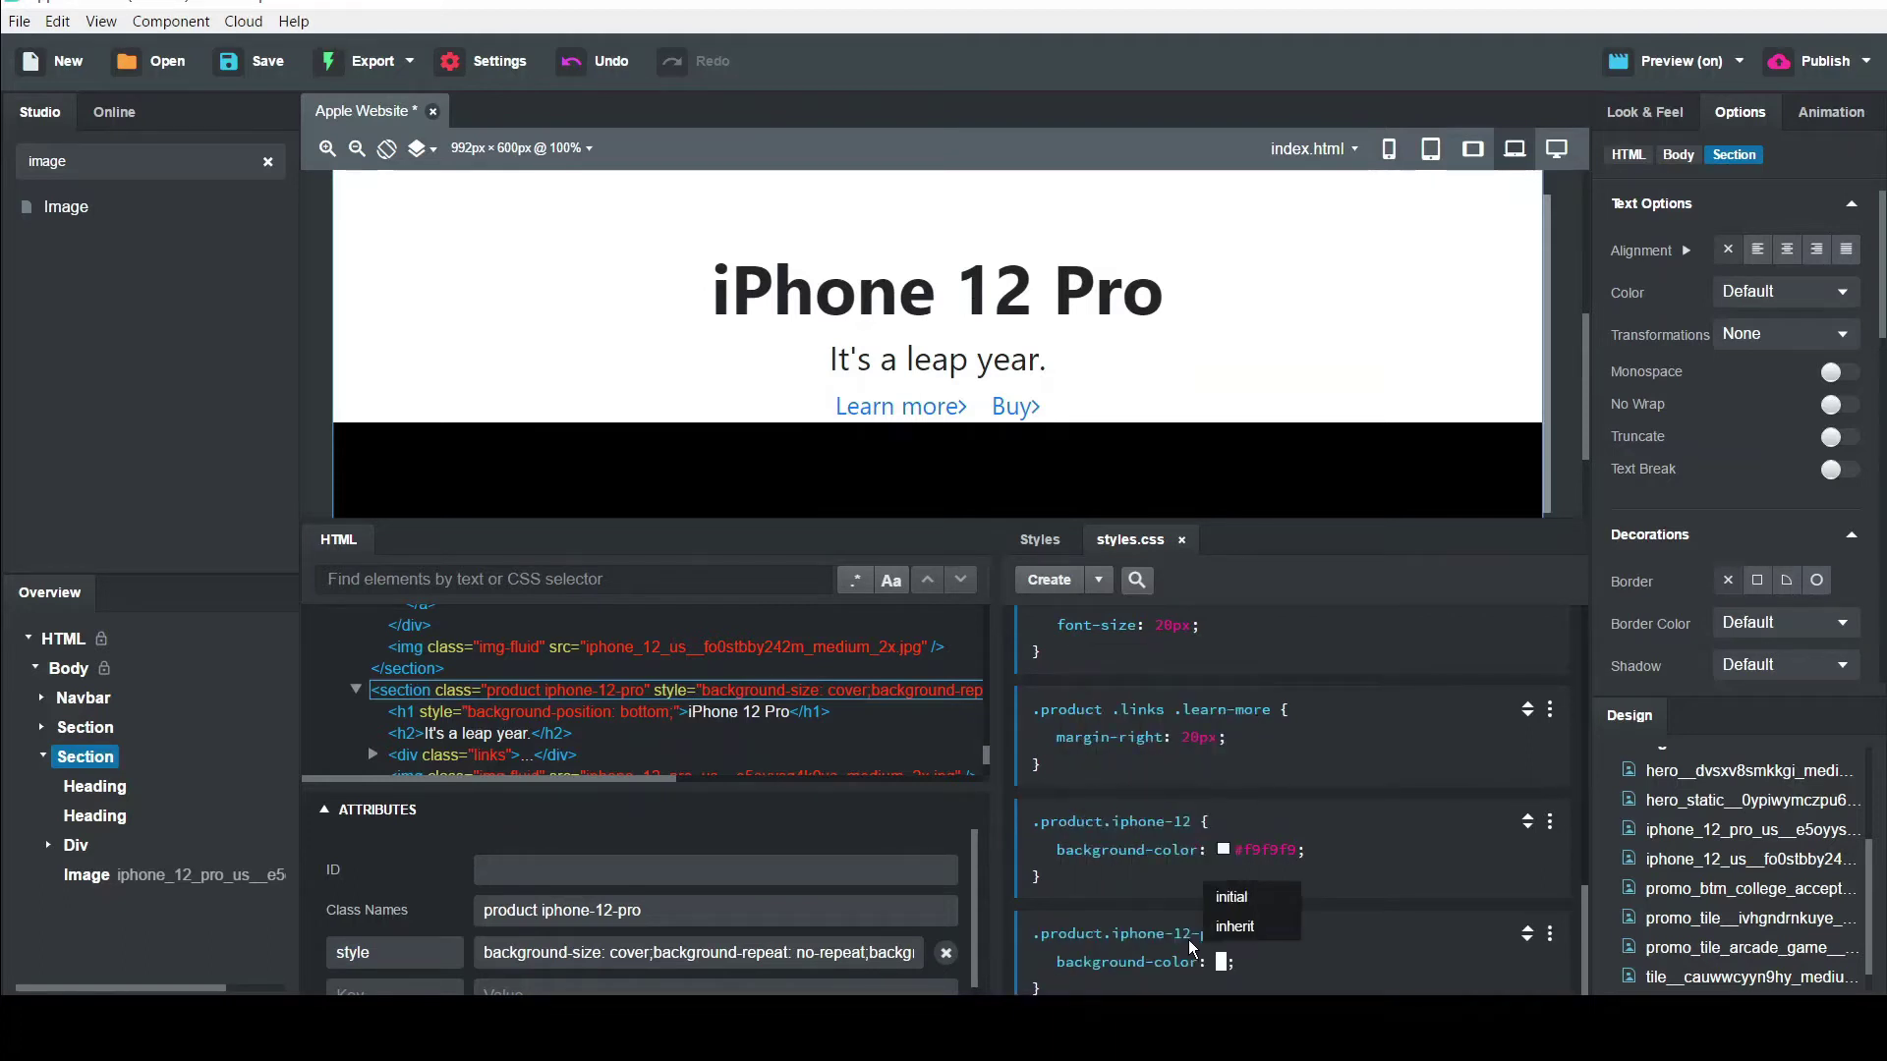
{"action": "key", "text": "Down"}
{"action": "type", "text": "#"}
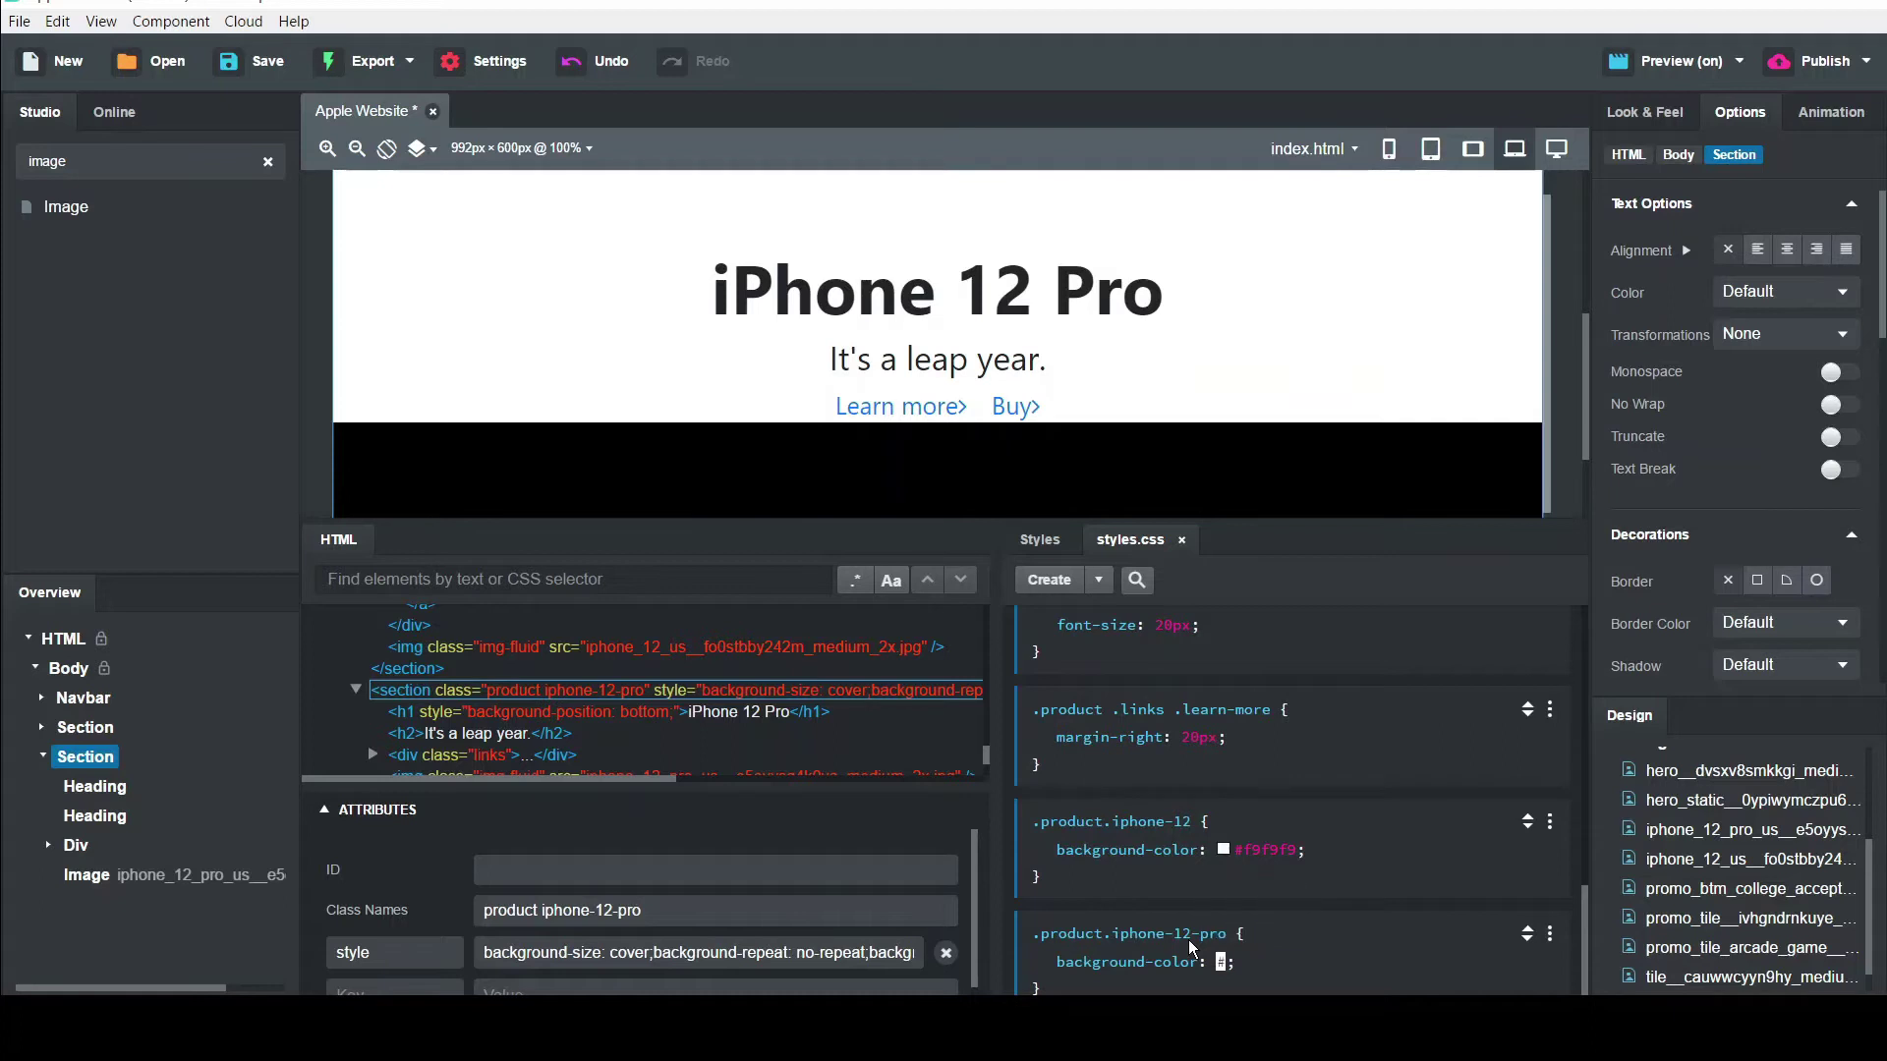
{"action": "type", "text": "f9f9f9"}
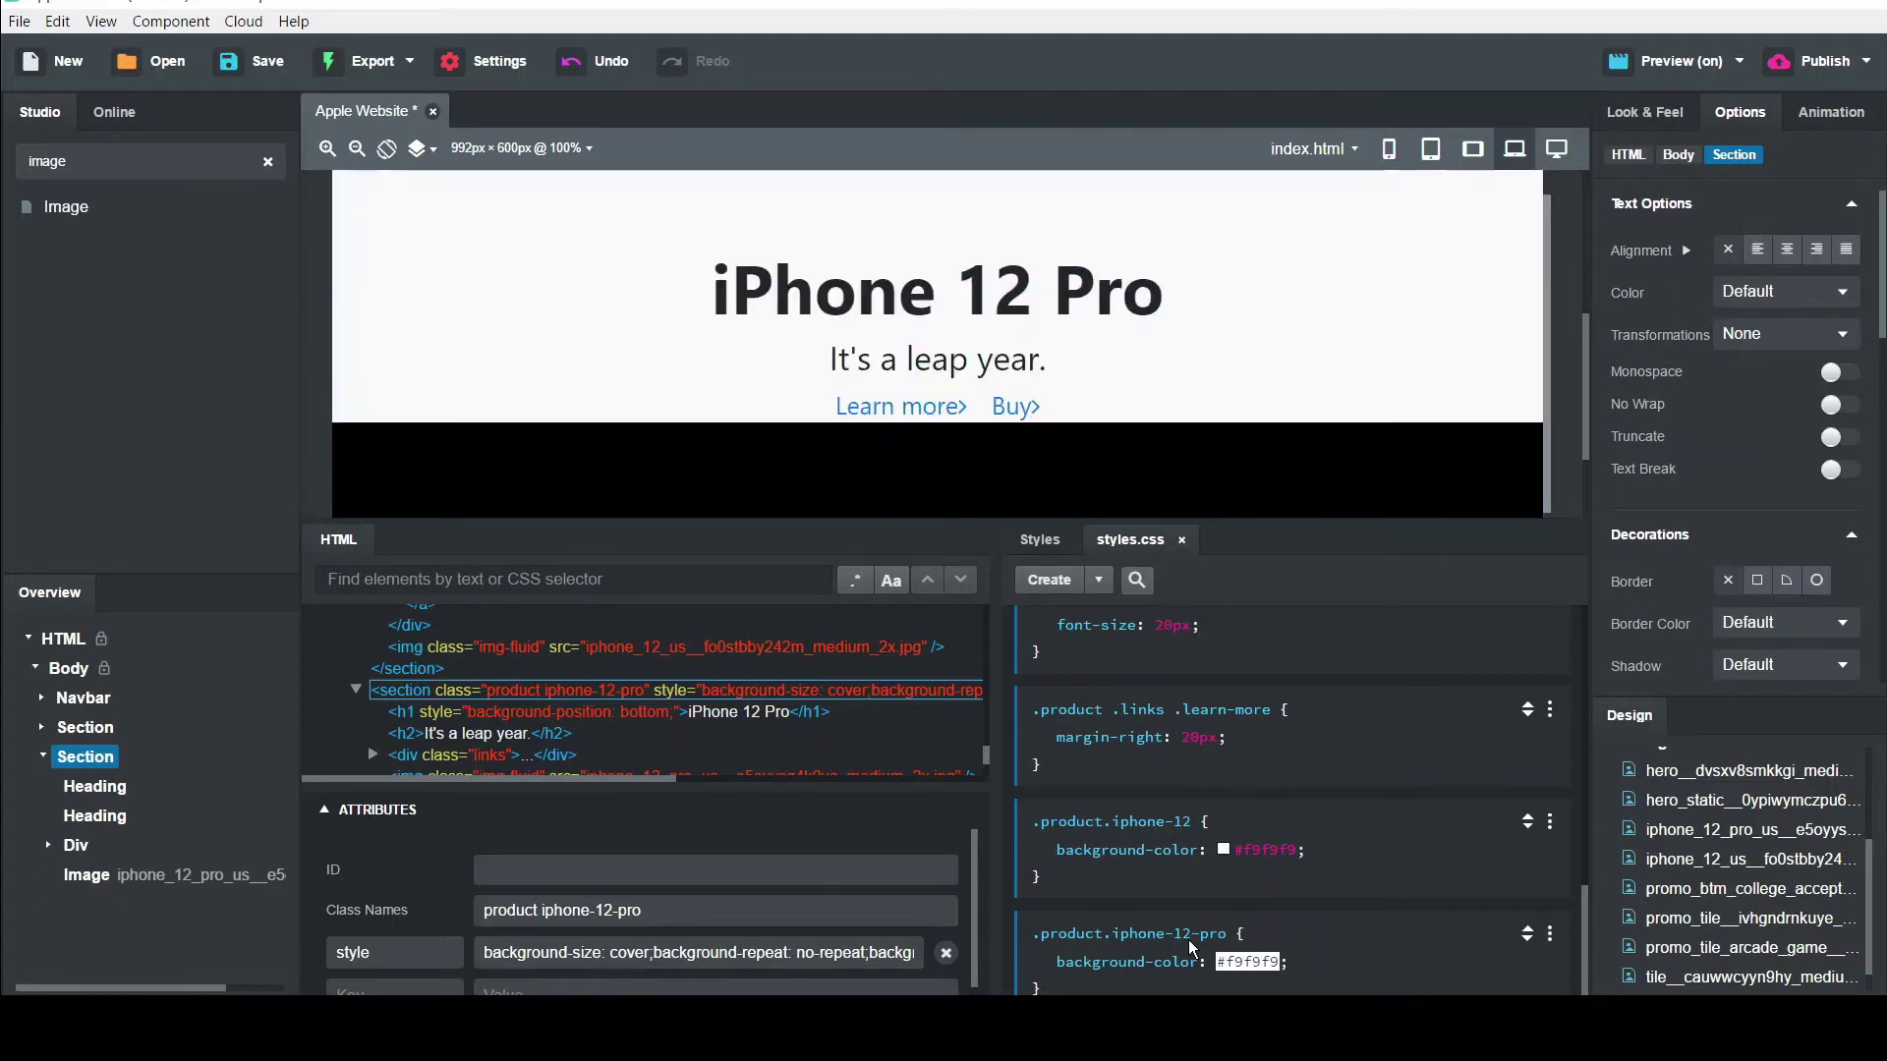
{"action": "key", "text": "Return"}
Sample black from the iPhone 12 Pro image with the eyedropper and apply #000000 as the .product.iphone-12-pro background-color
{"action": "left_click", "coordinate": [1220, 958]}
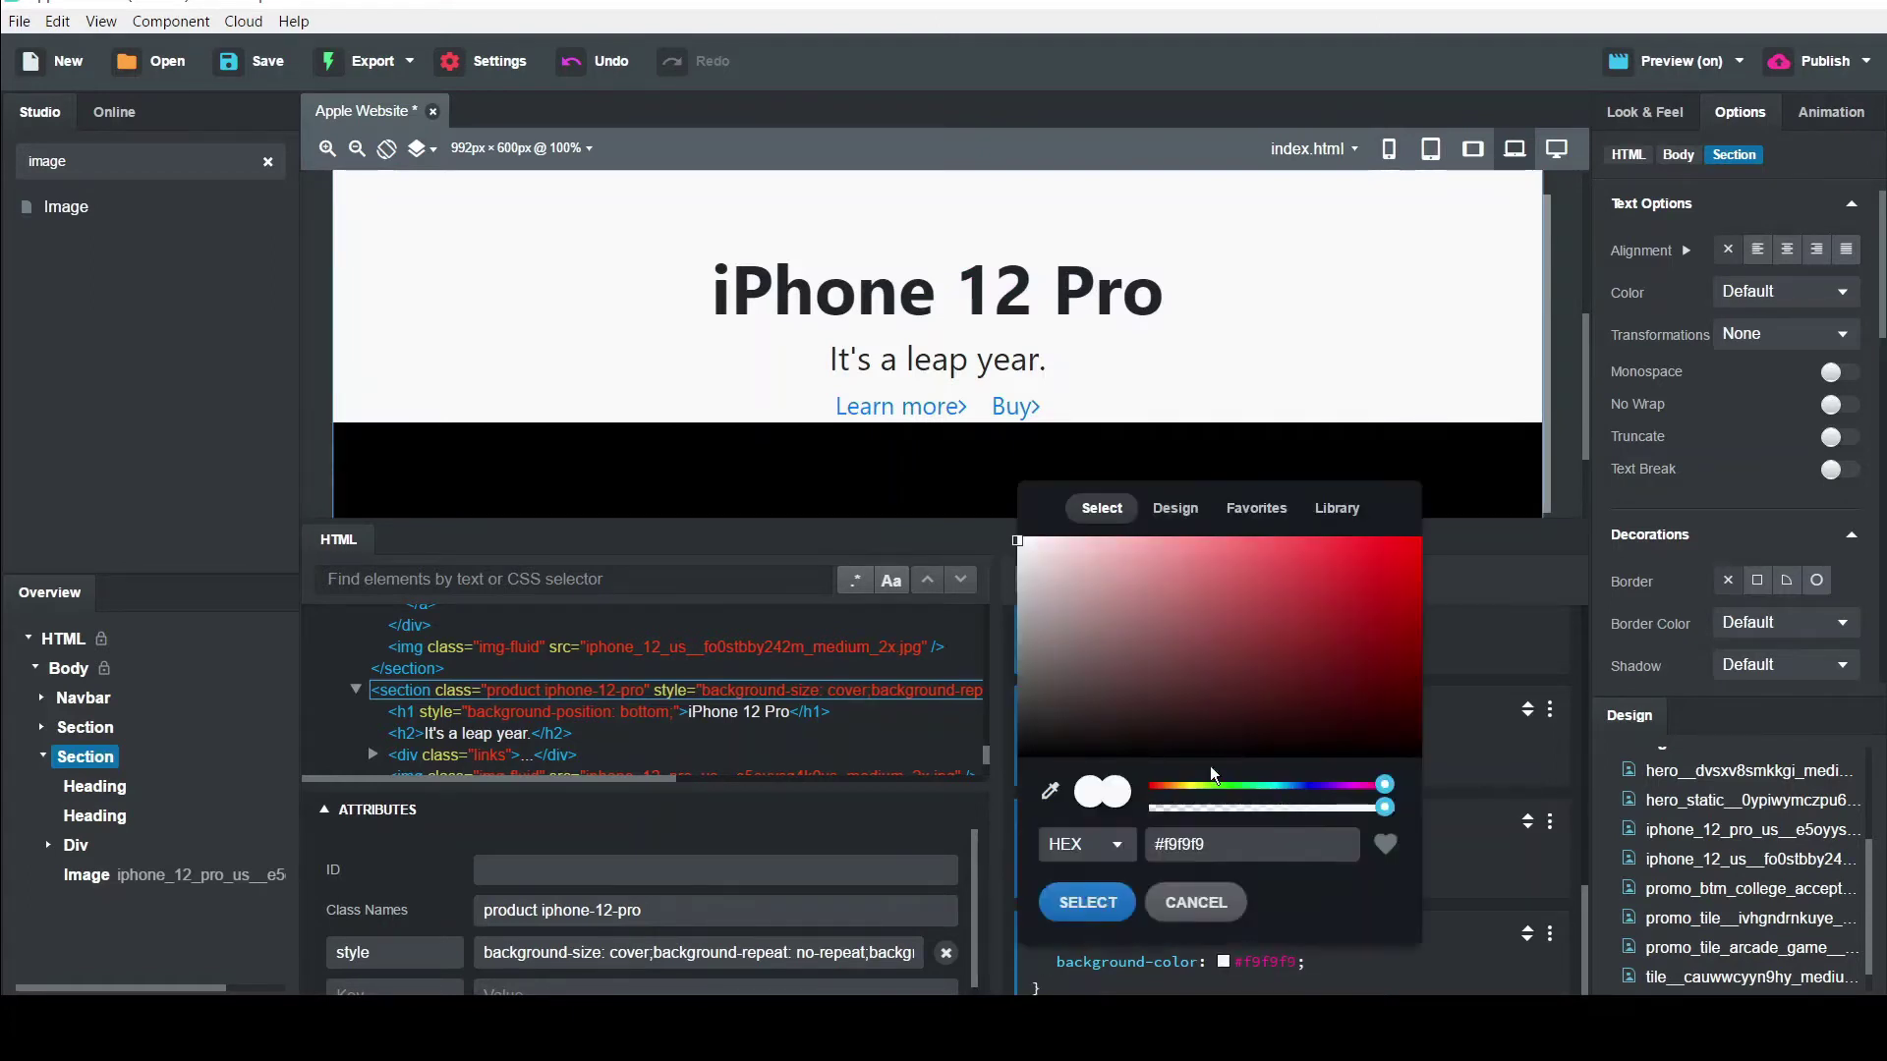
{"action": "left_click", "coordinate": [1051, 792]}
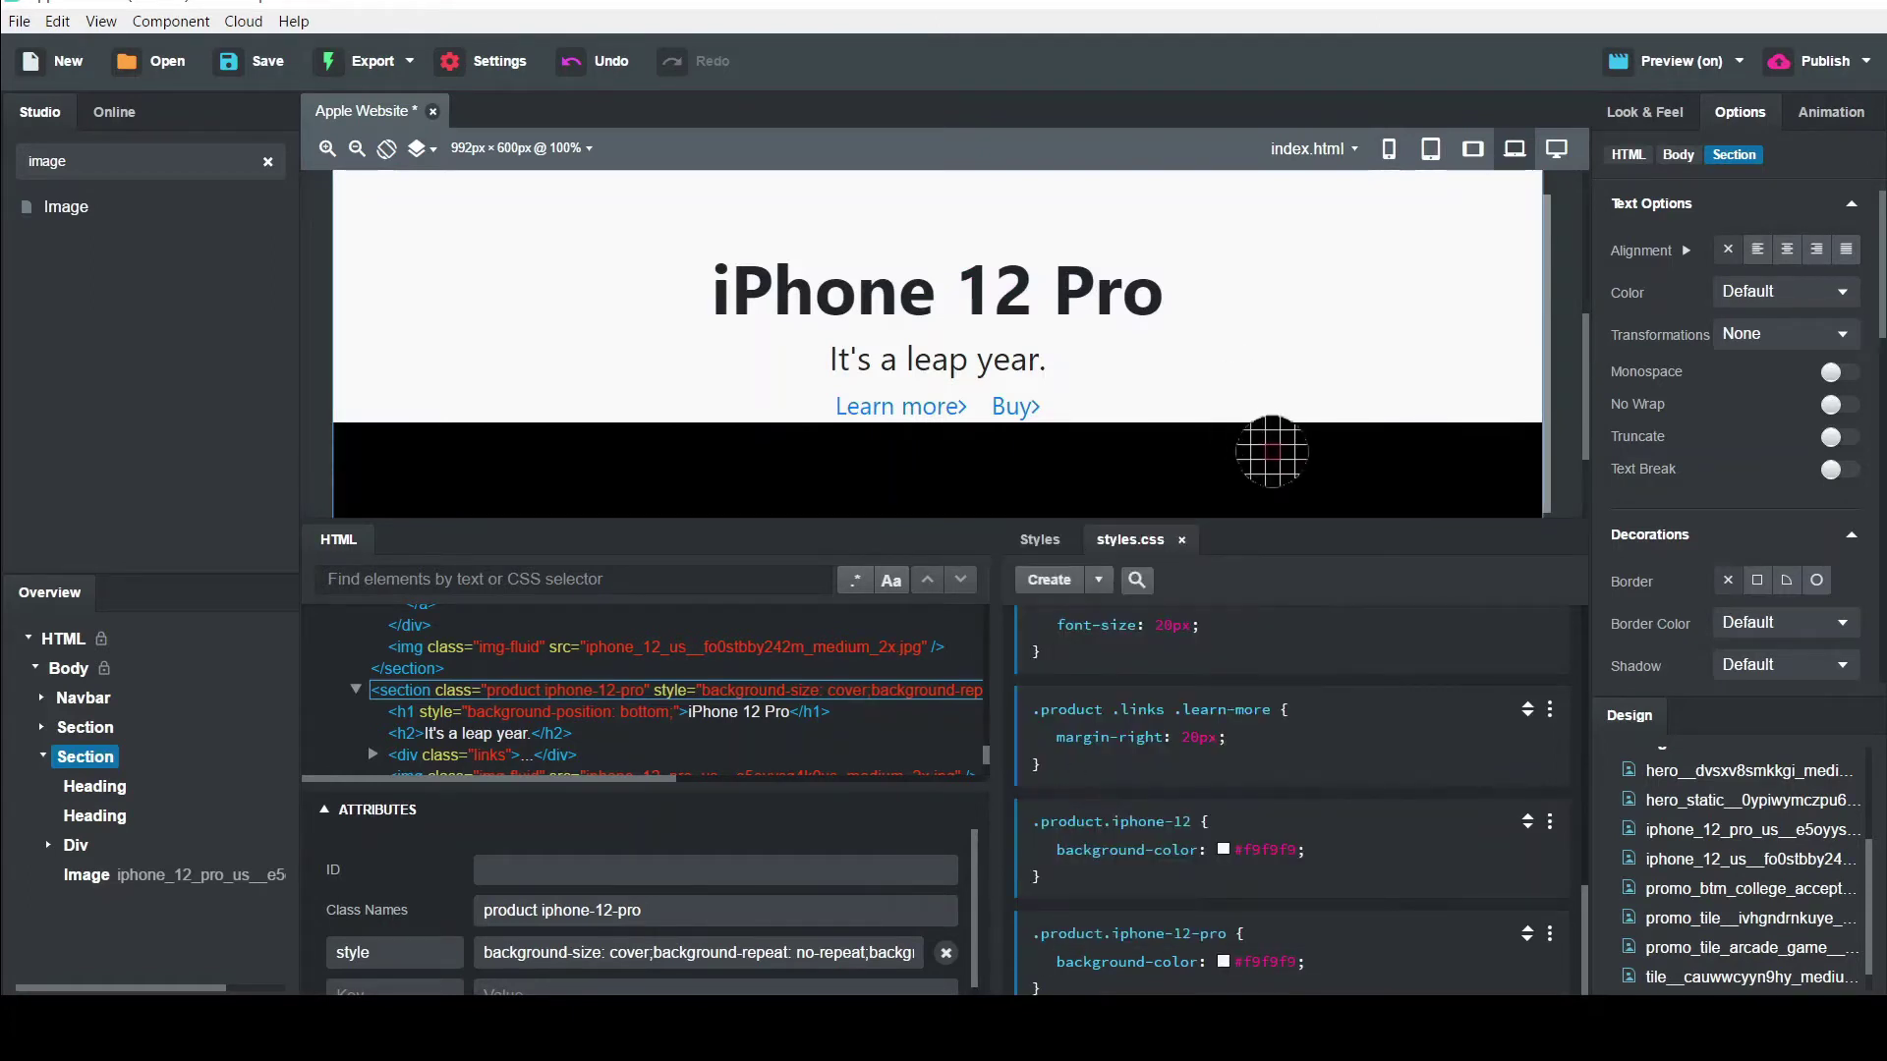
{"action": "left_click", "coordinate": [1271, 451]}
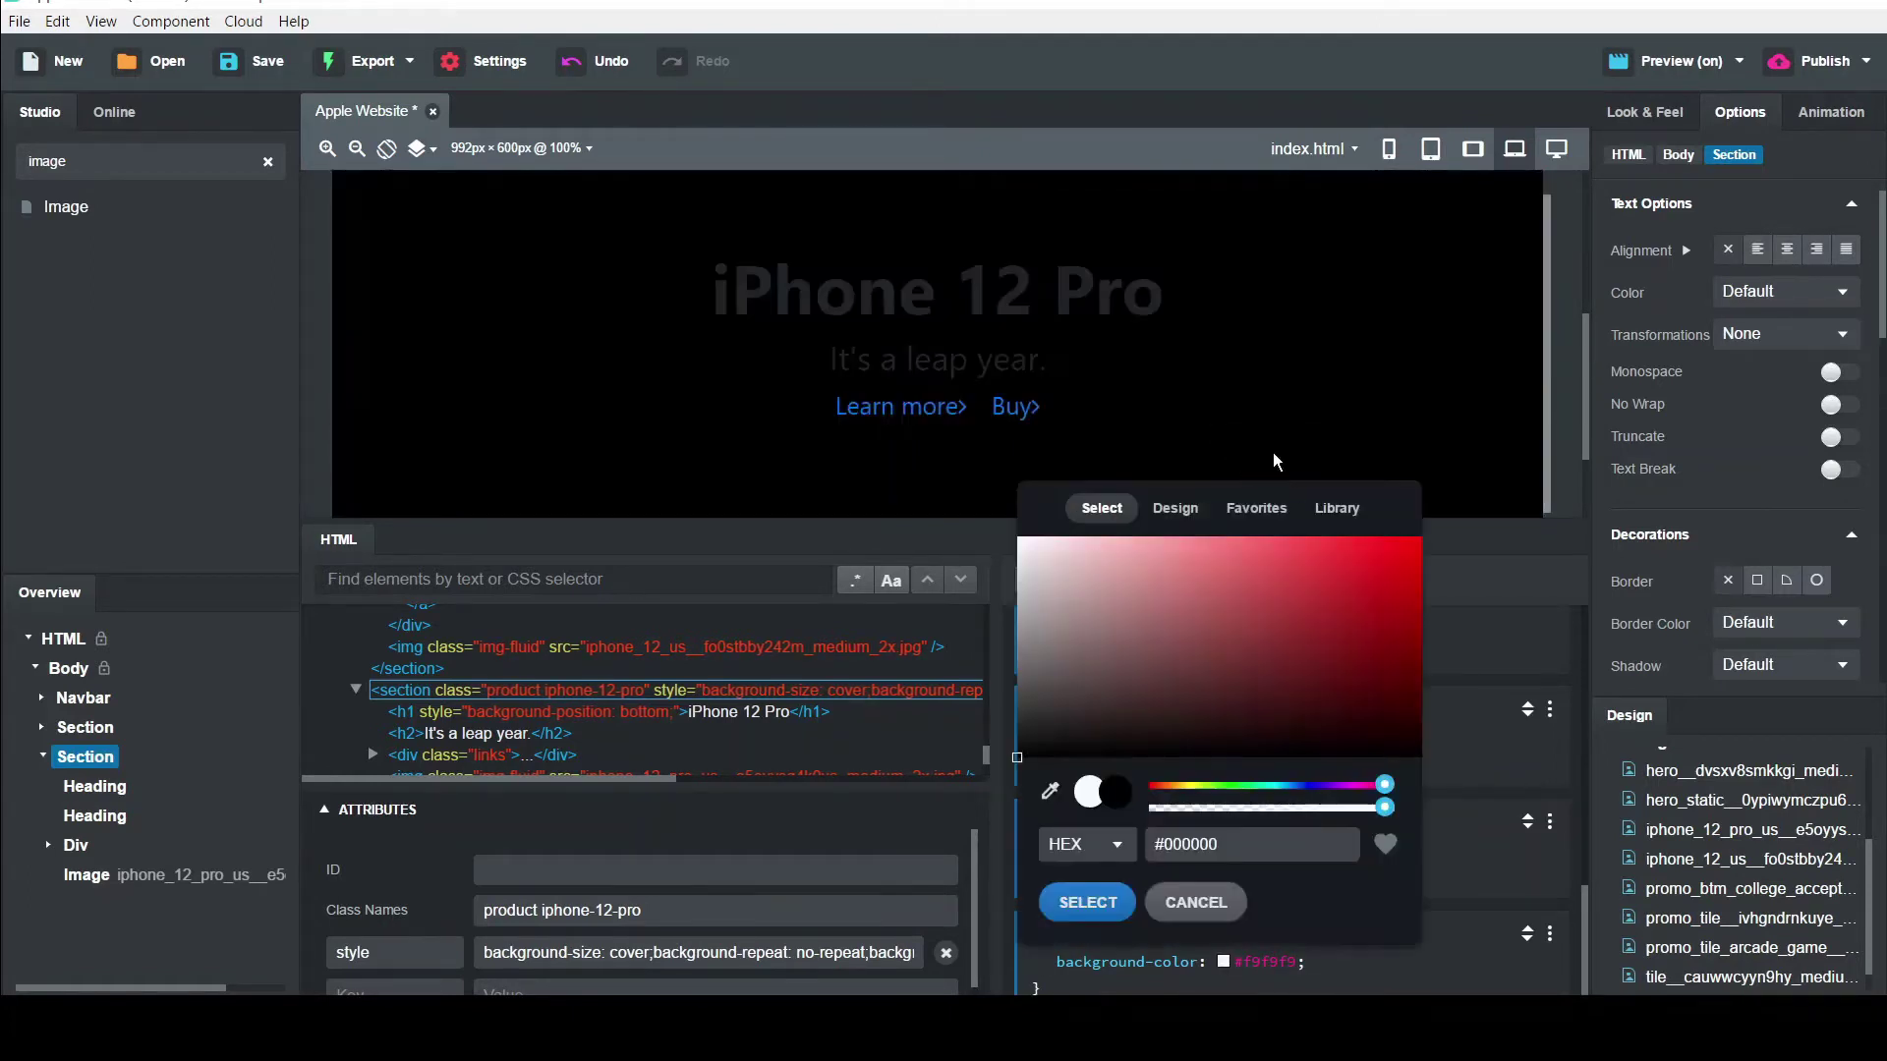
{"action": "left_click", "coordinate": [1088, 902]}
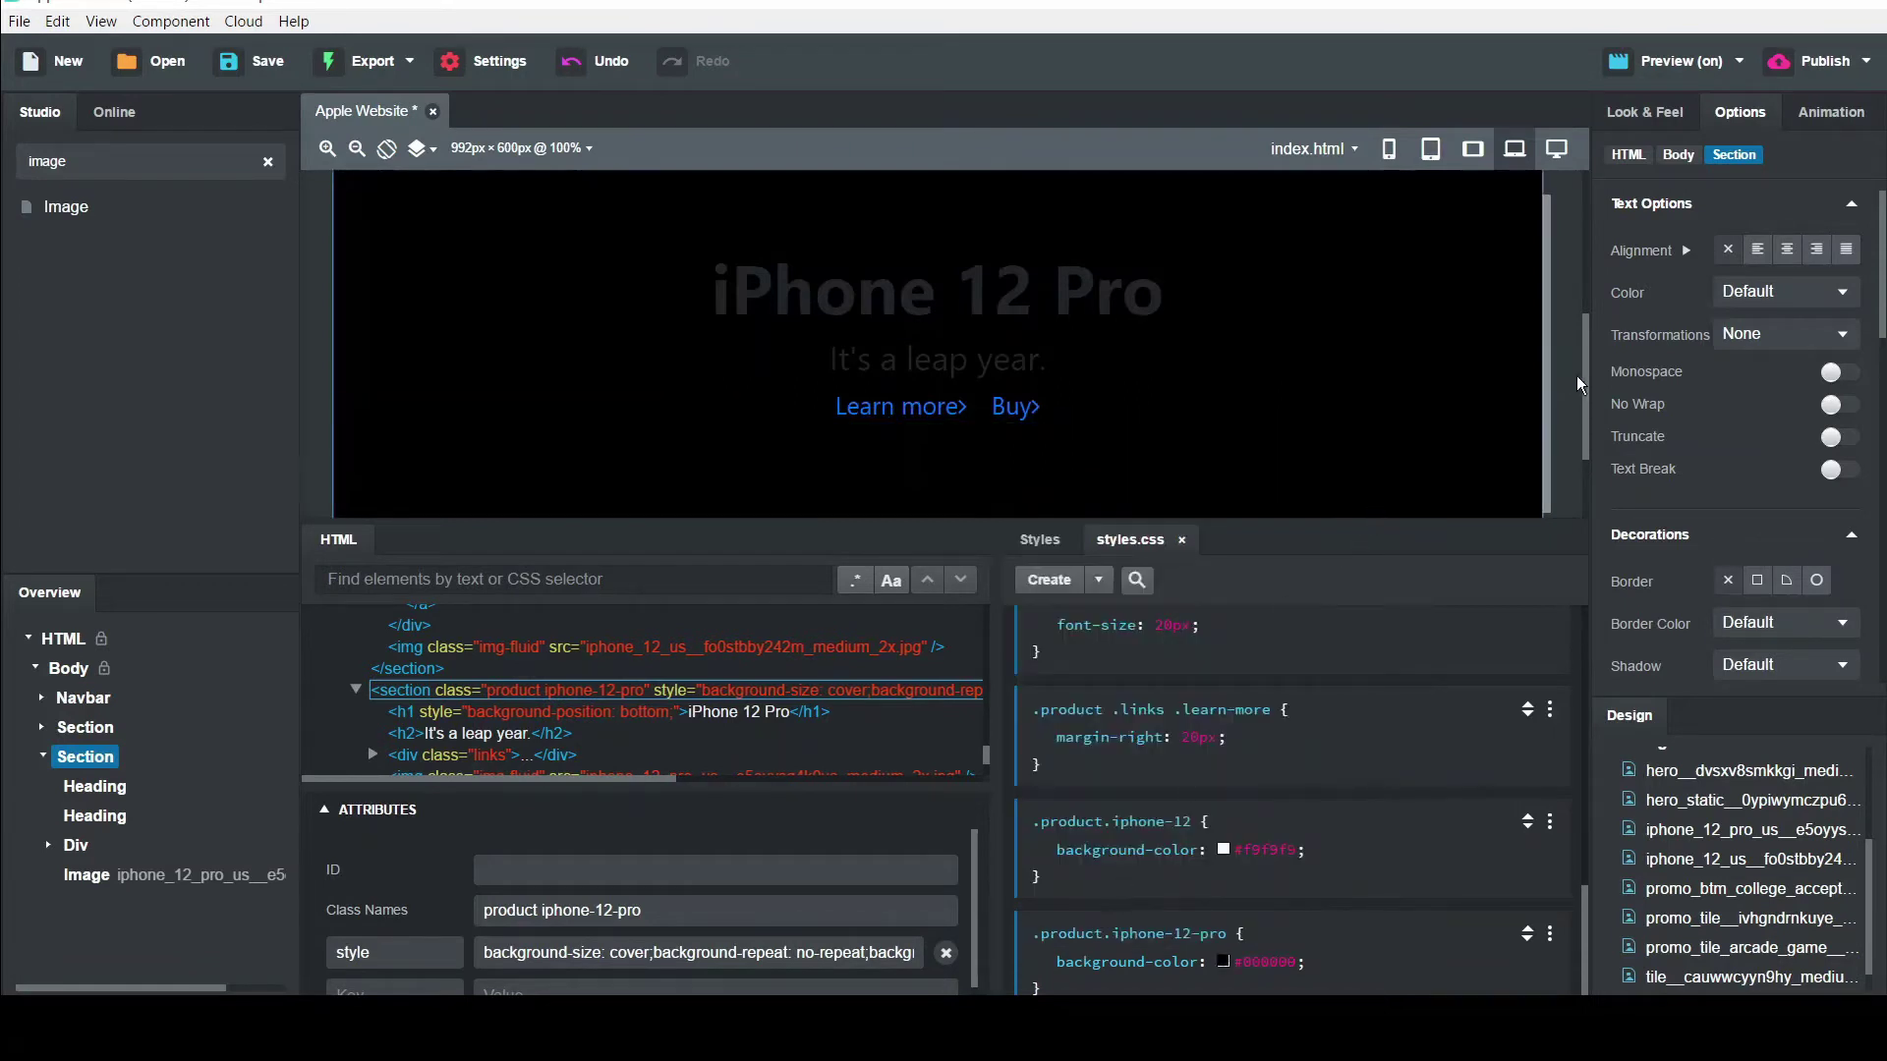
{"action": "scroll", "coordinate": [1543, 407], "scroll_direction": "up", "scroll_amount": 1}
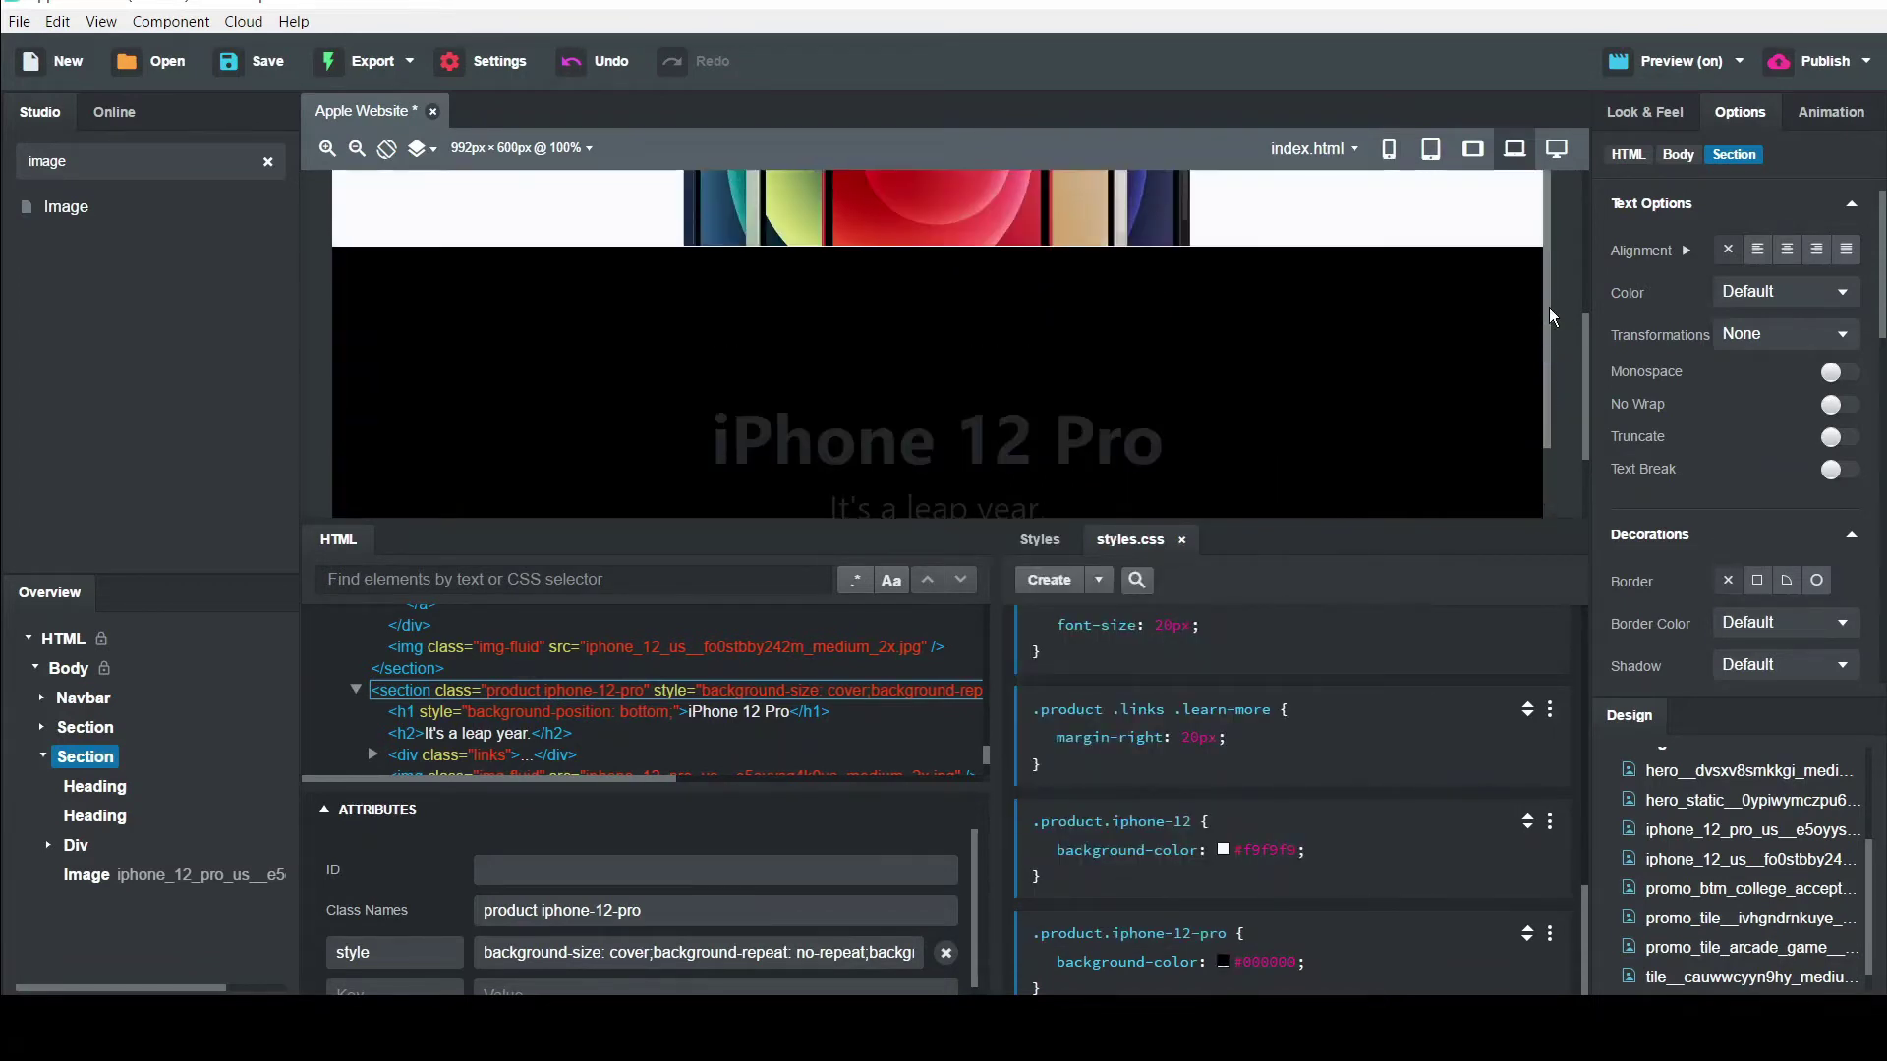
Set the text color of the "iPhone 12 Pro" heading and its "It's a leap year." subheading to White
{"action": "scroll", "coordinate": [1554, 344], "scroll_direction": "down", "scroll_amount": 2}
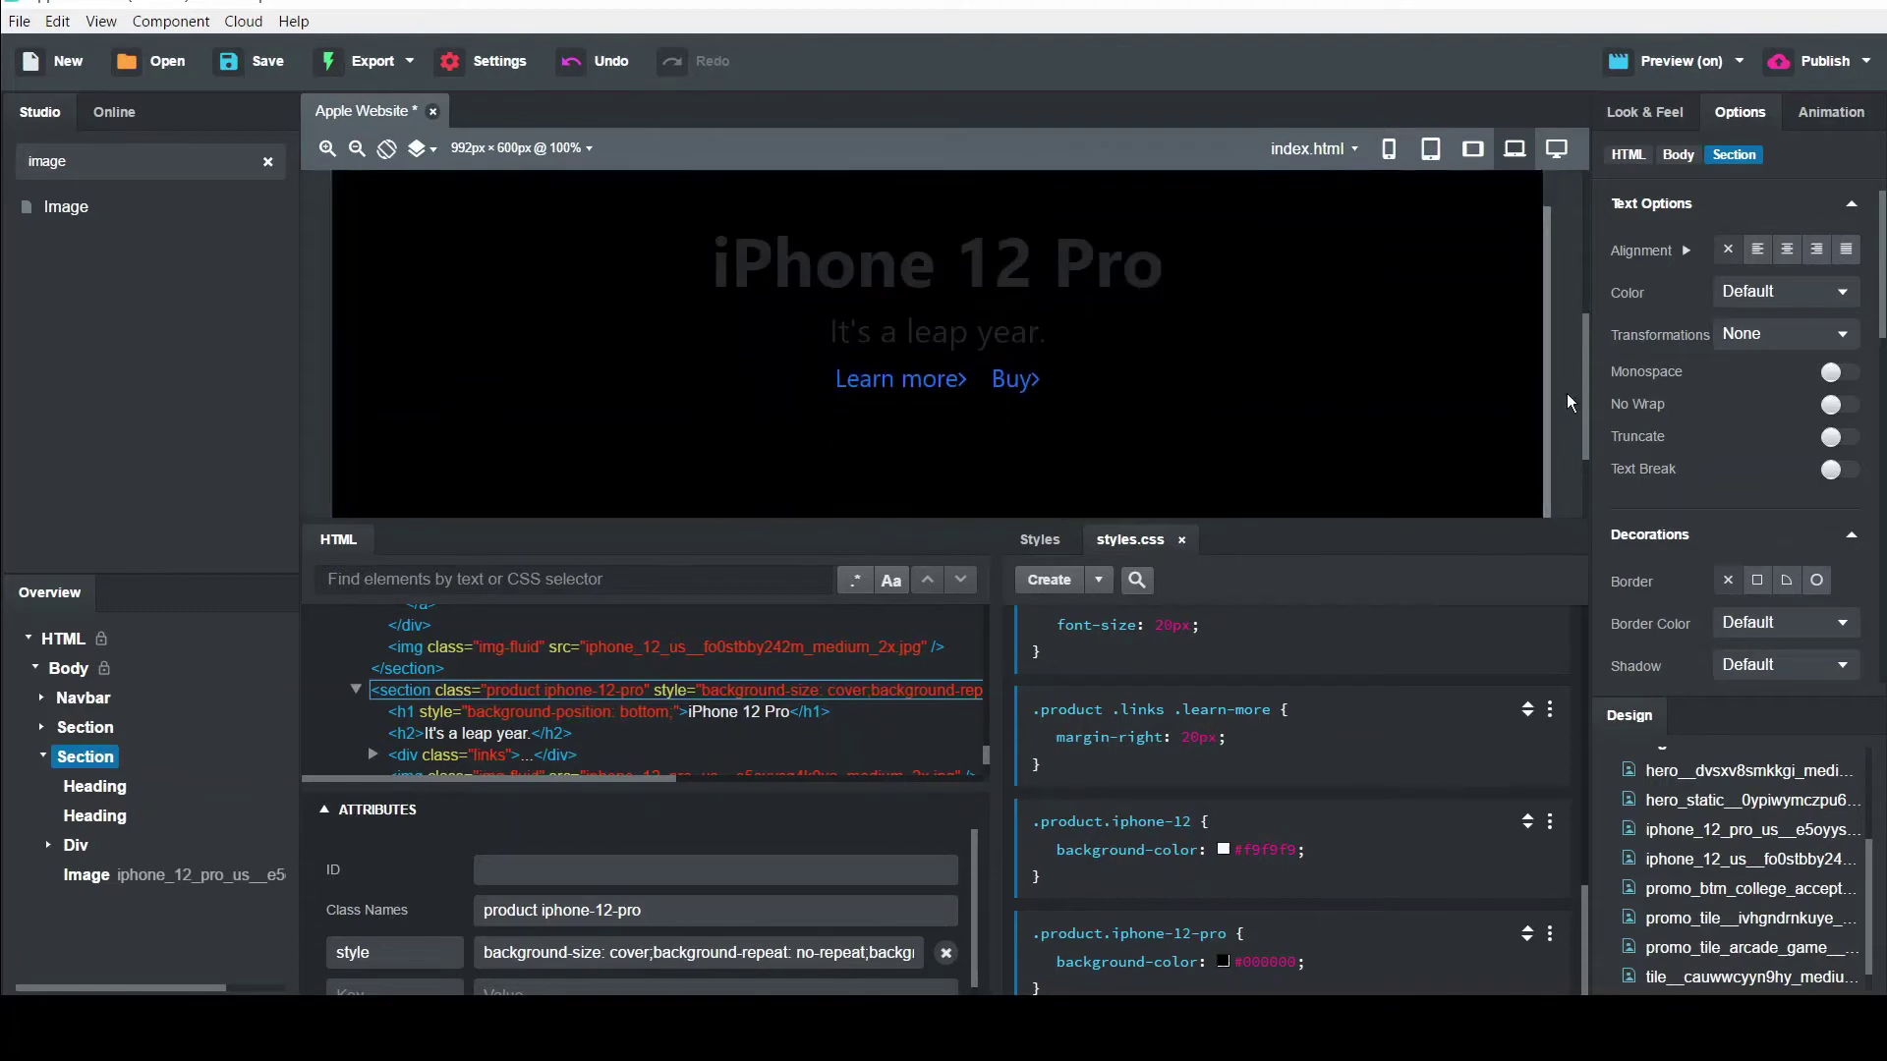
{"action": "left_click", "coordinate": [588, 256]}
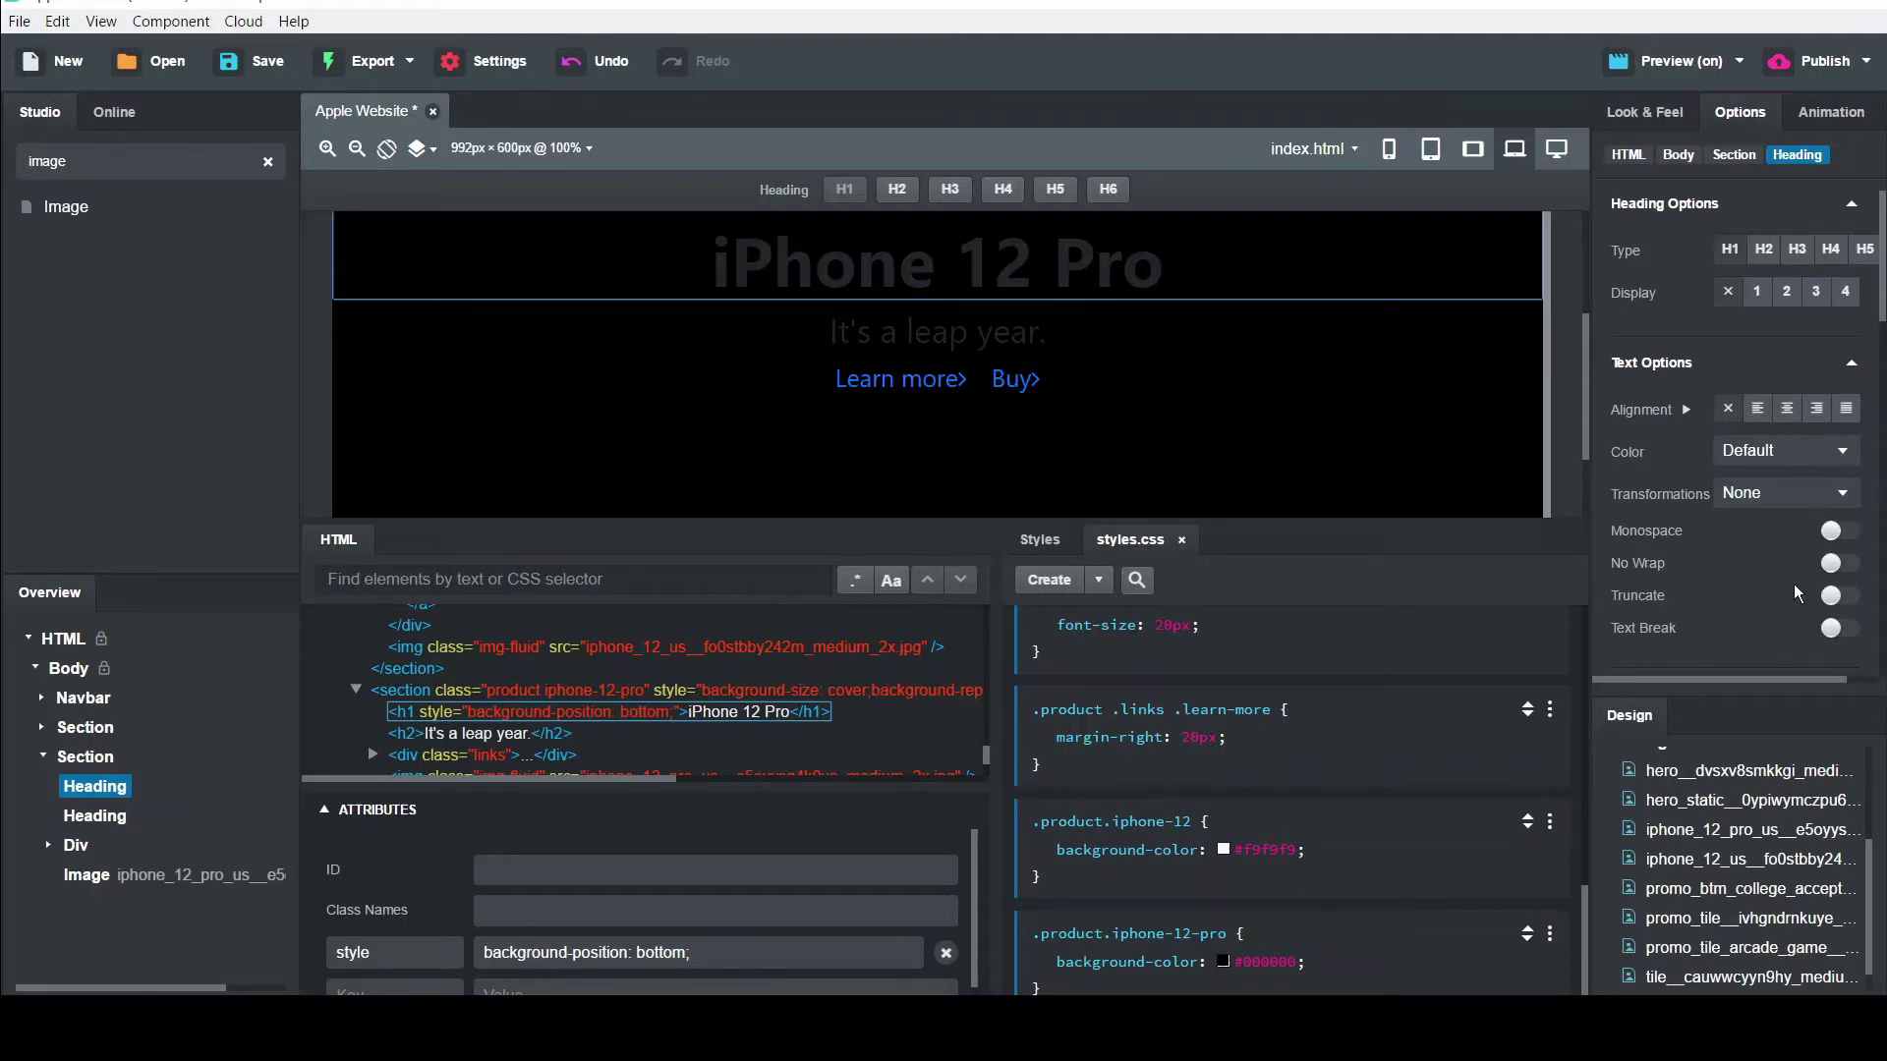
{"action": "left_click", "coordinate": [1740, 678]}
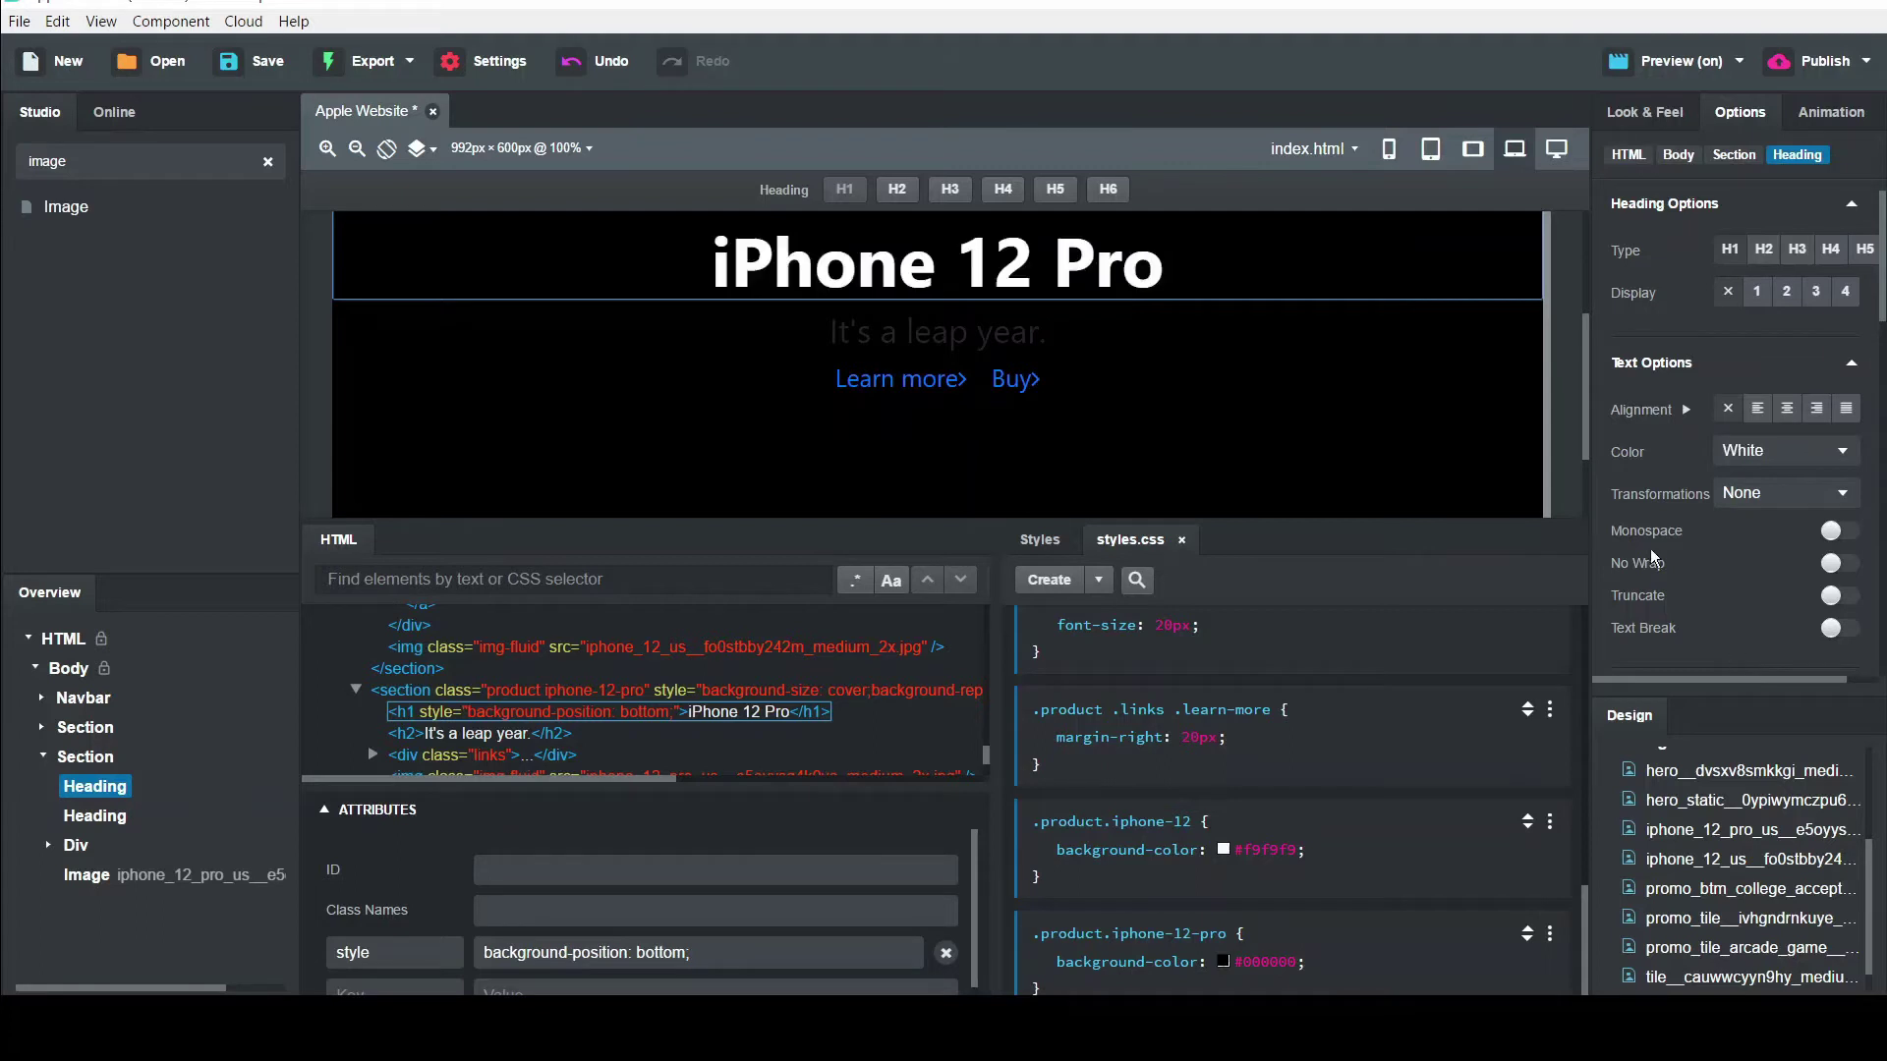
{"action": "left_click", "coordinate": [941, 336]}
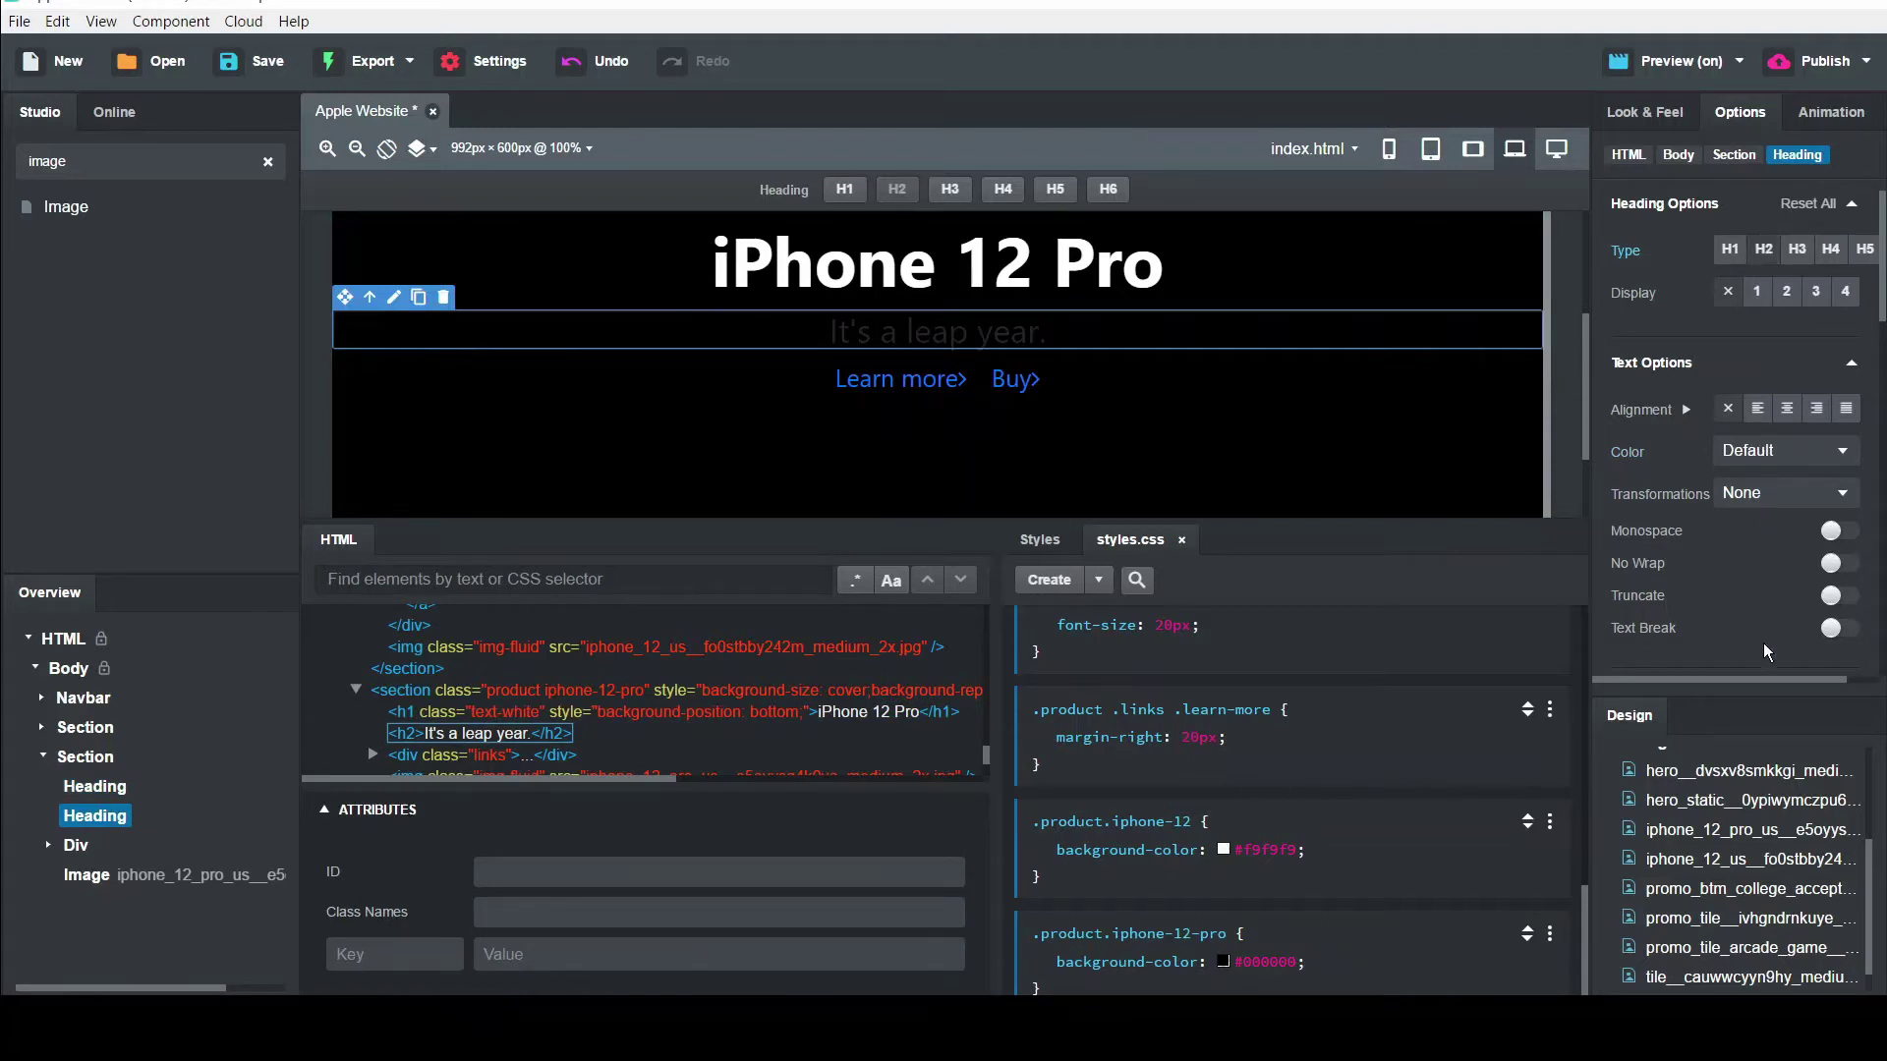
{"action": "left_click", "coordinate": [1763, 674]}
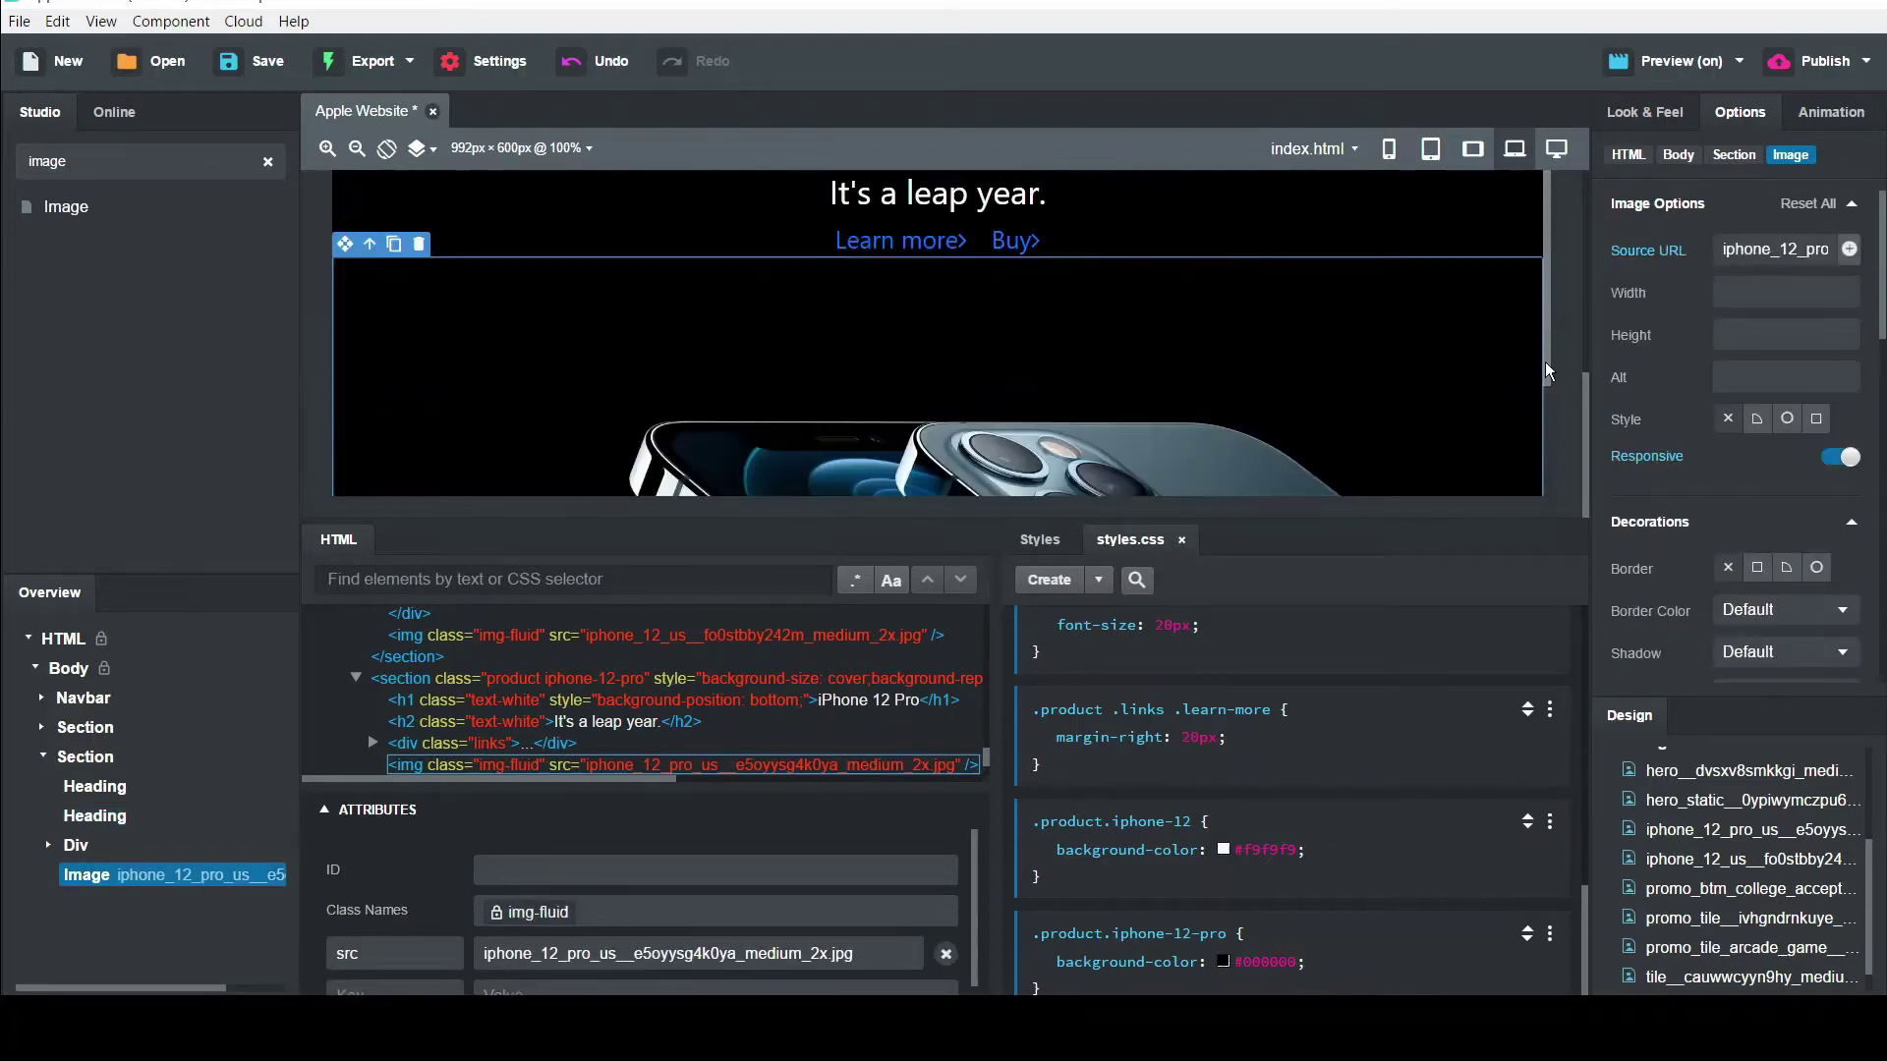
Duplicate the iPhone 12 Pro section and select the copy below it
{"action": "left_click_drag", "start_coordinate": [1545, 370], "coordinate": [1557, 489]}
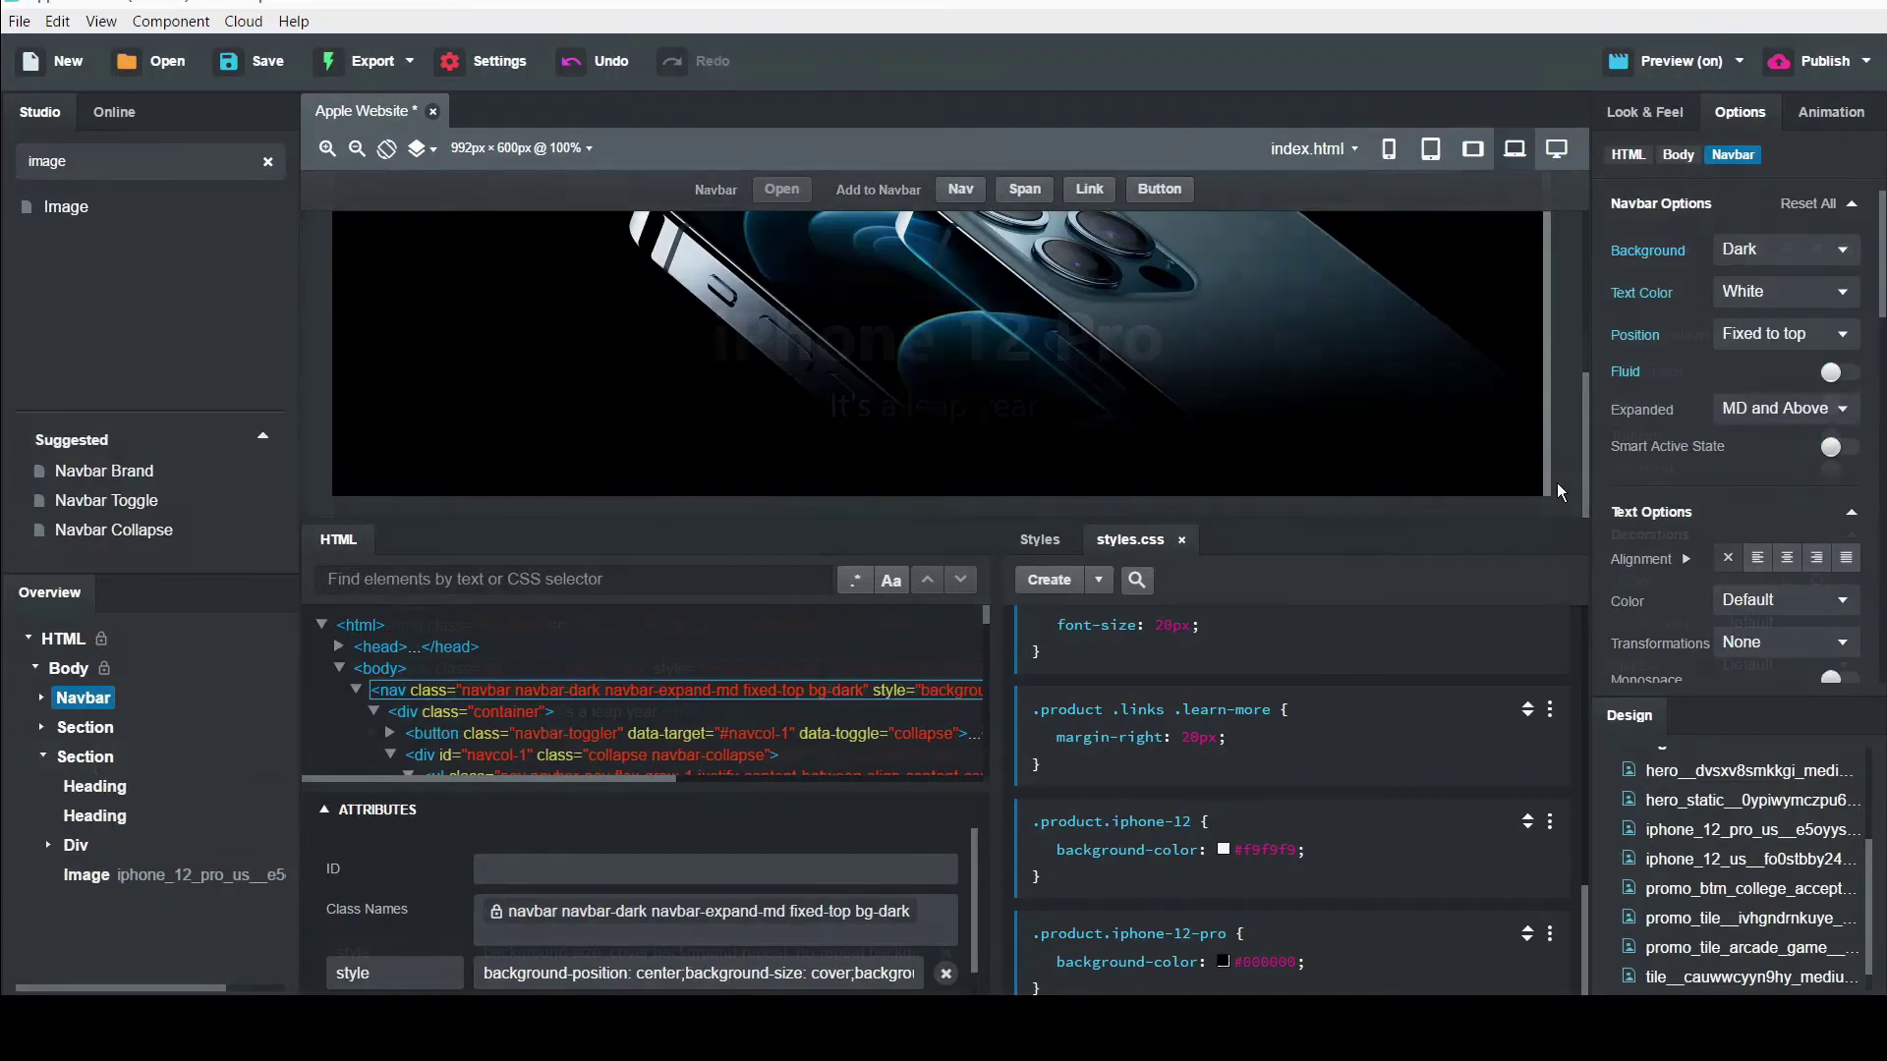
{"action": "left_click", "coordinate": [85, 757]}
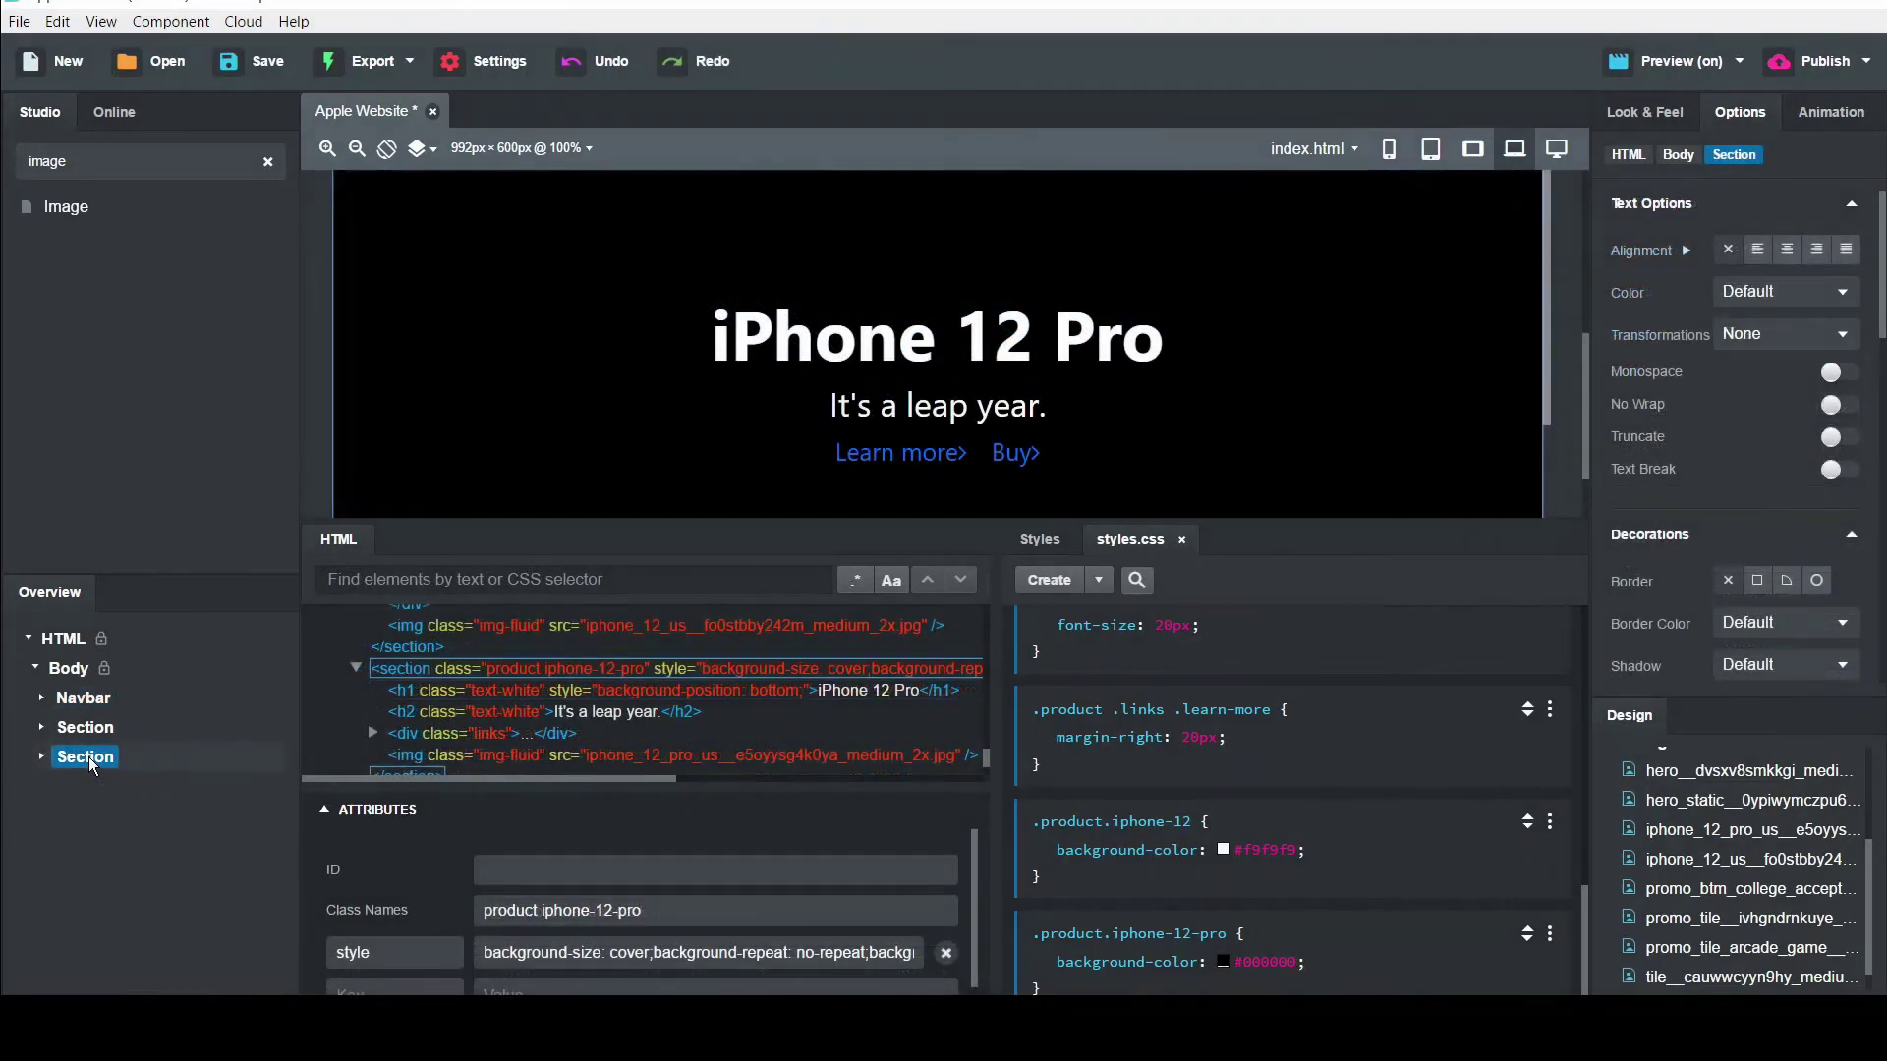
{"action": "key", "text": "ctrl+y"}
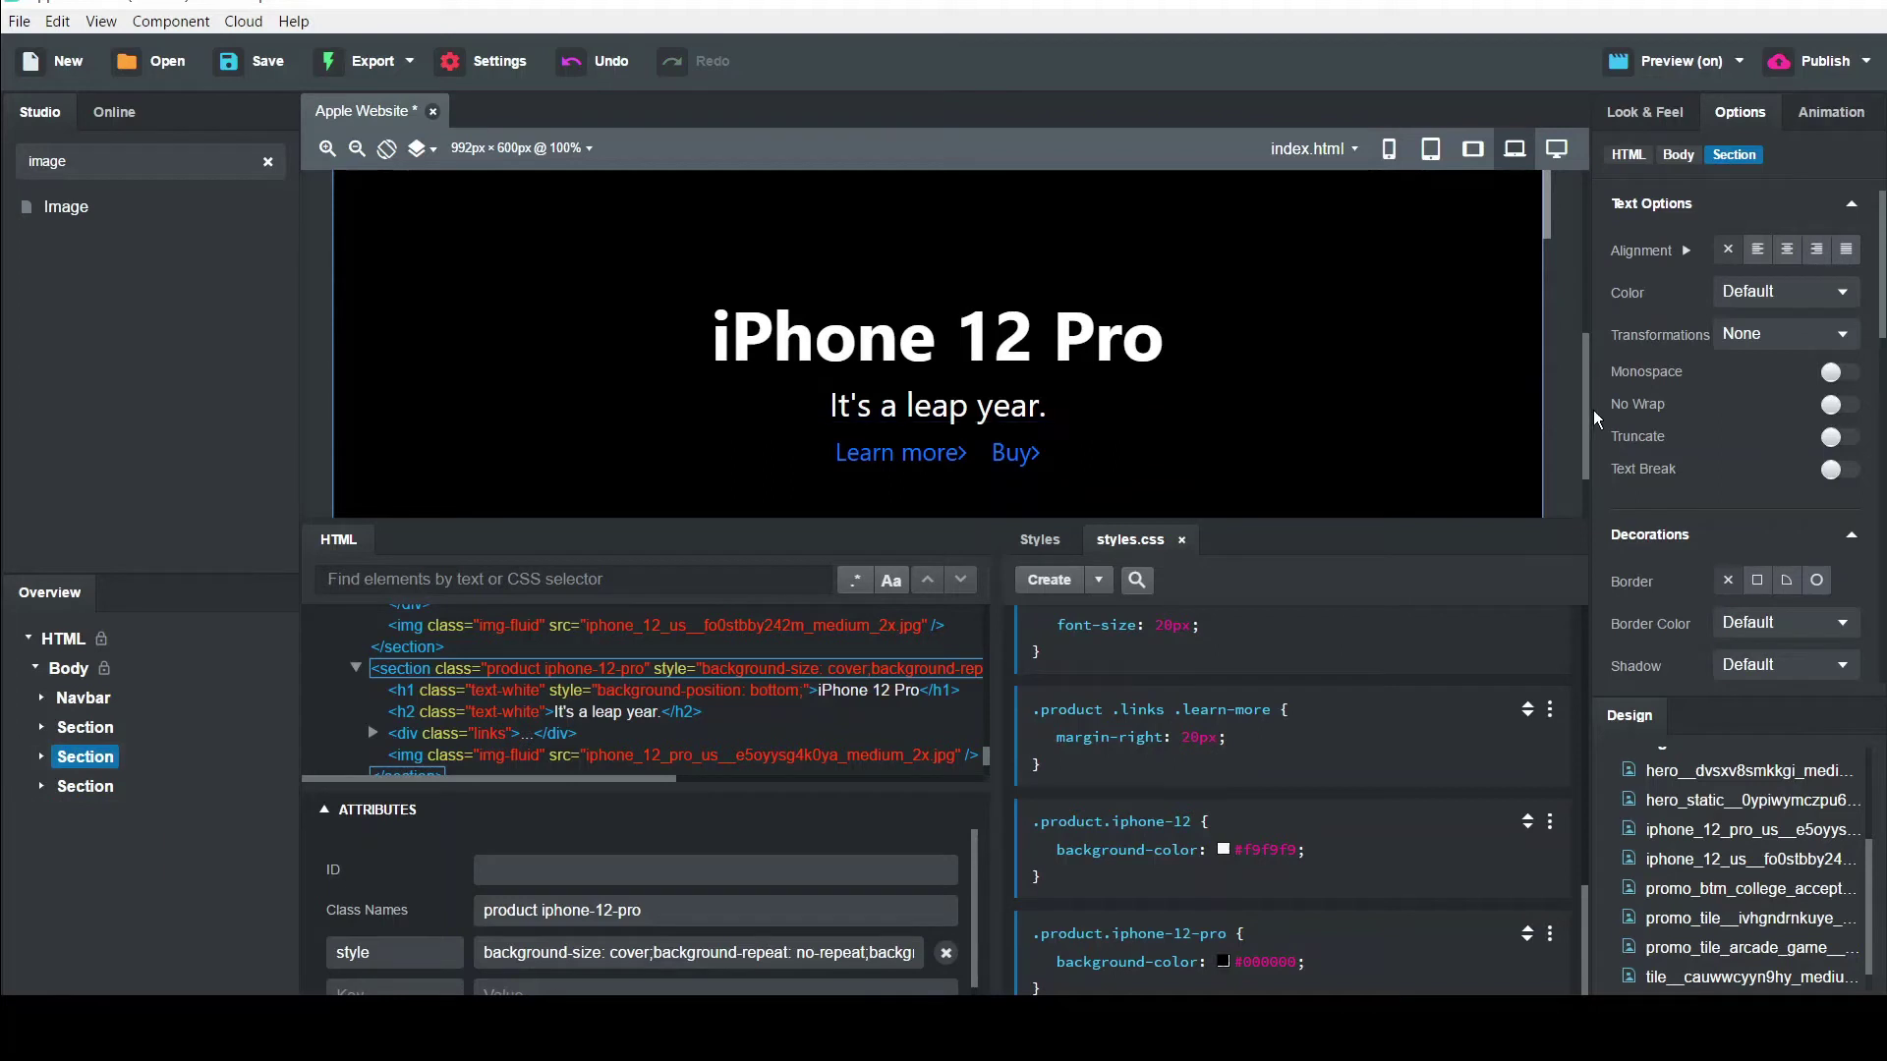
{"action": "left_click", "coordinate": [95, 789]}
{"action": "left_click", "coordinate": [95, 789]}
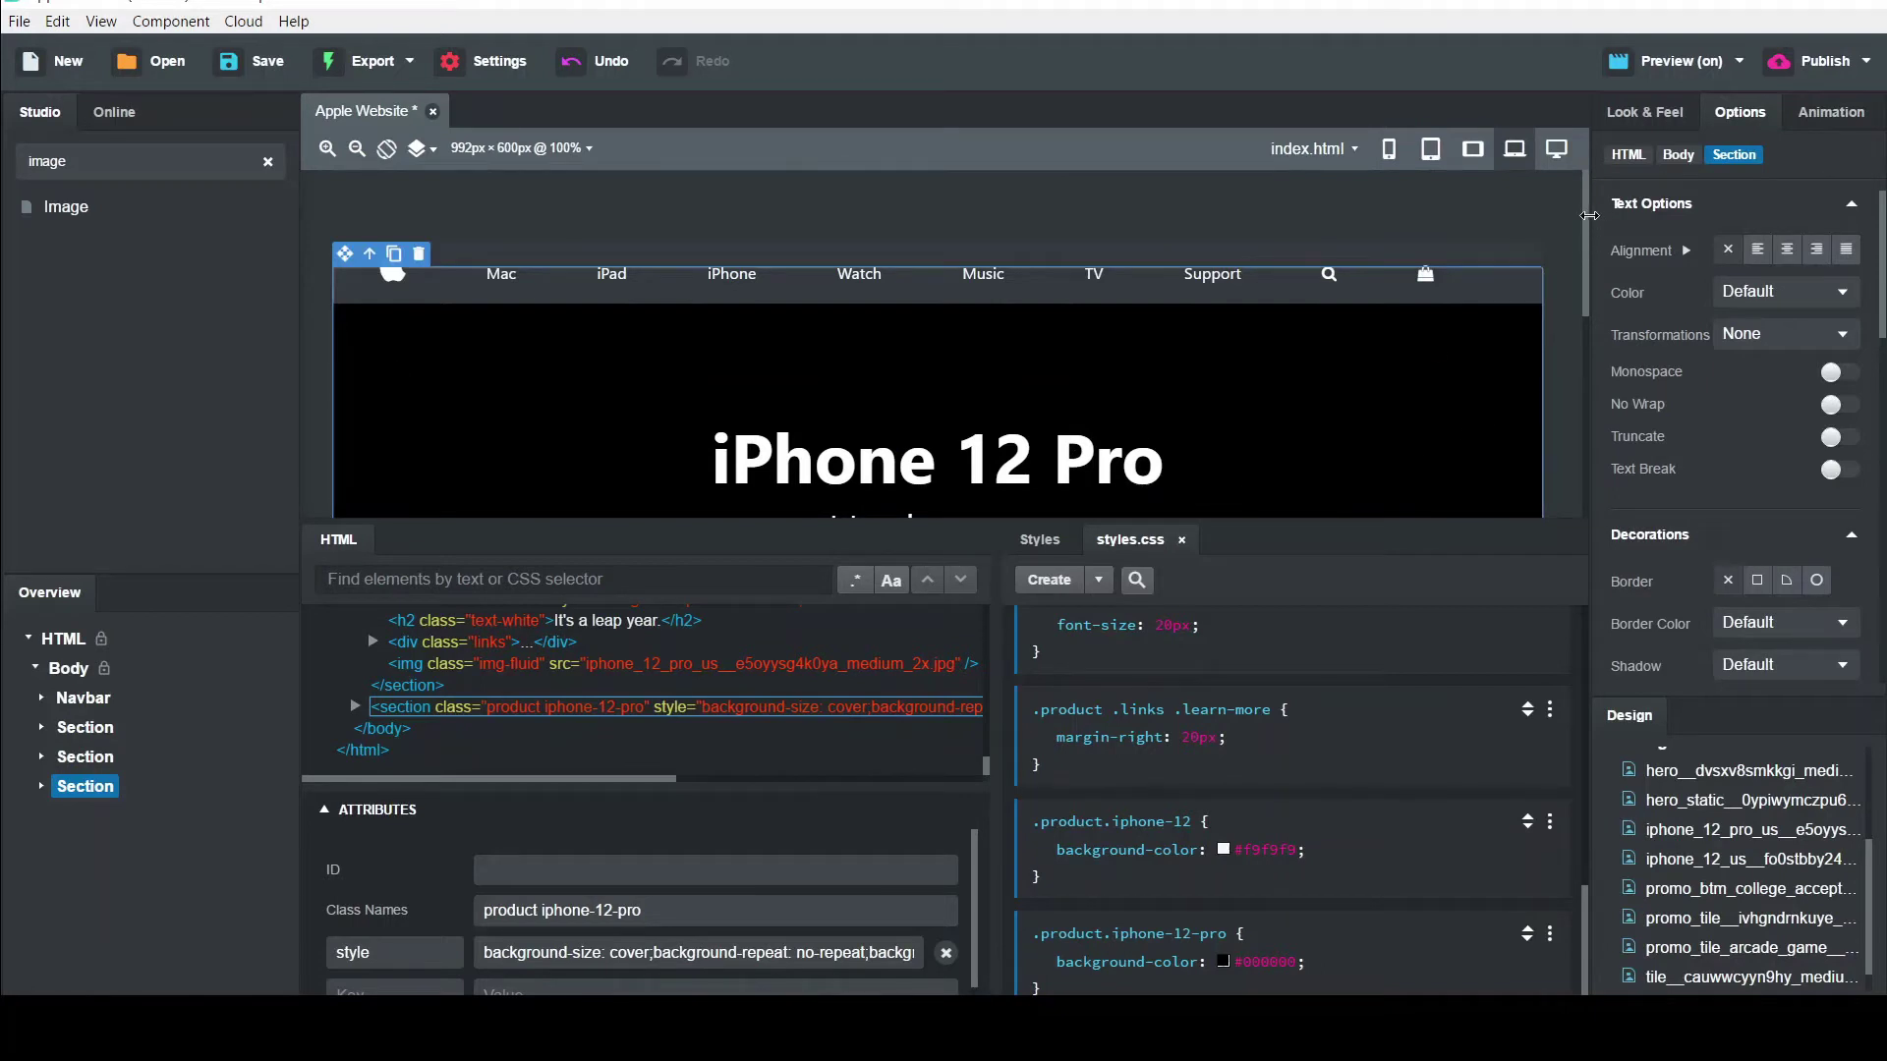
Change the duplicated section's main heading to "Academy Award Nominee" and set its text color to Default
{"action": "left_click", "coordinate": [42, 787]}
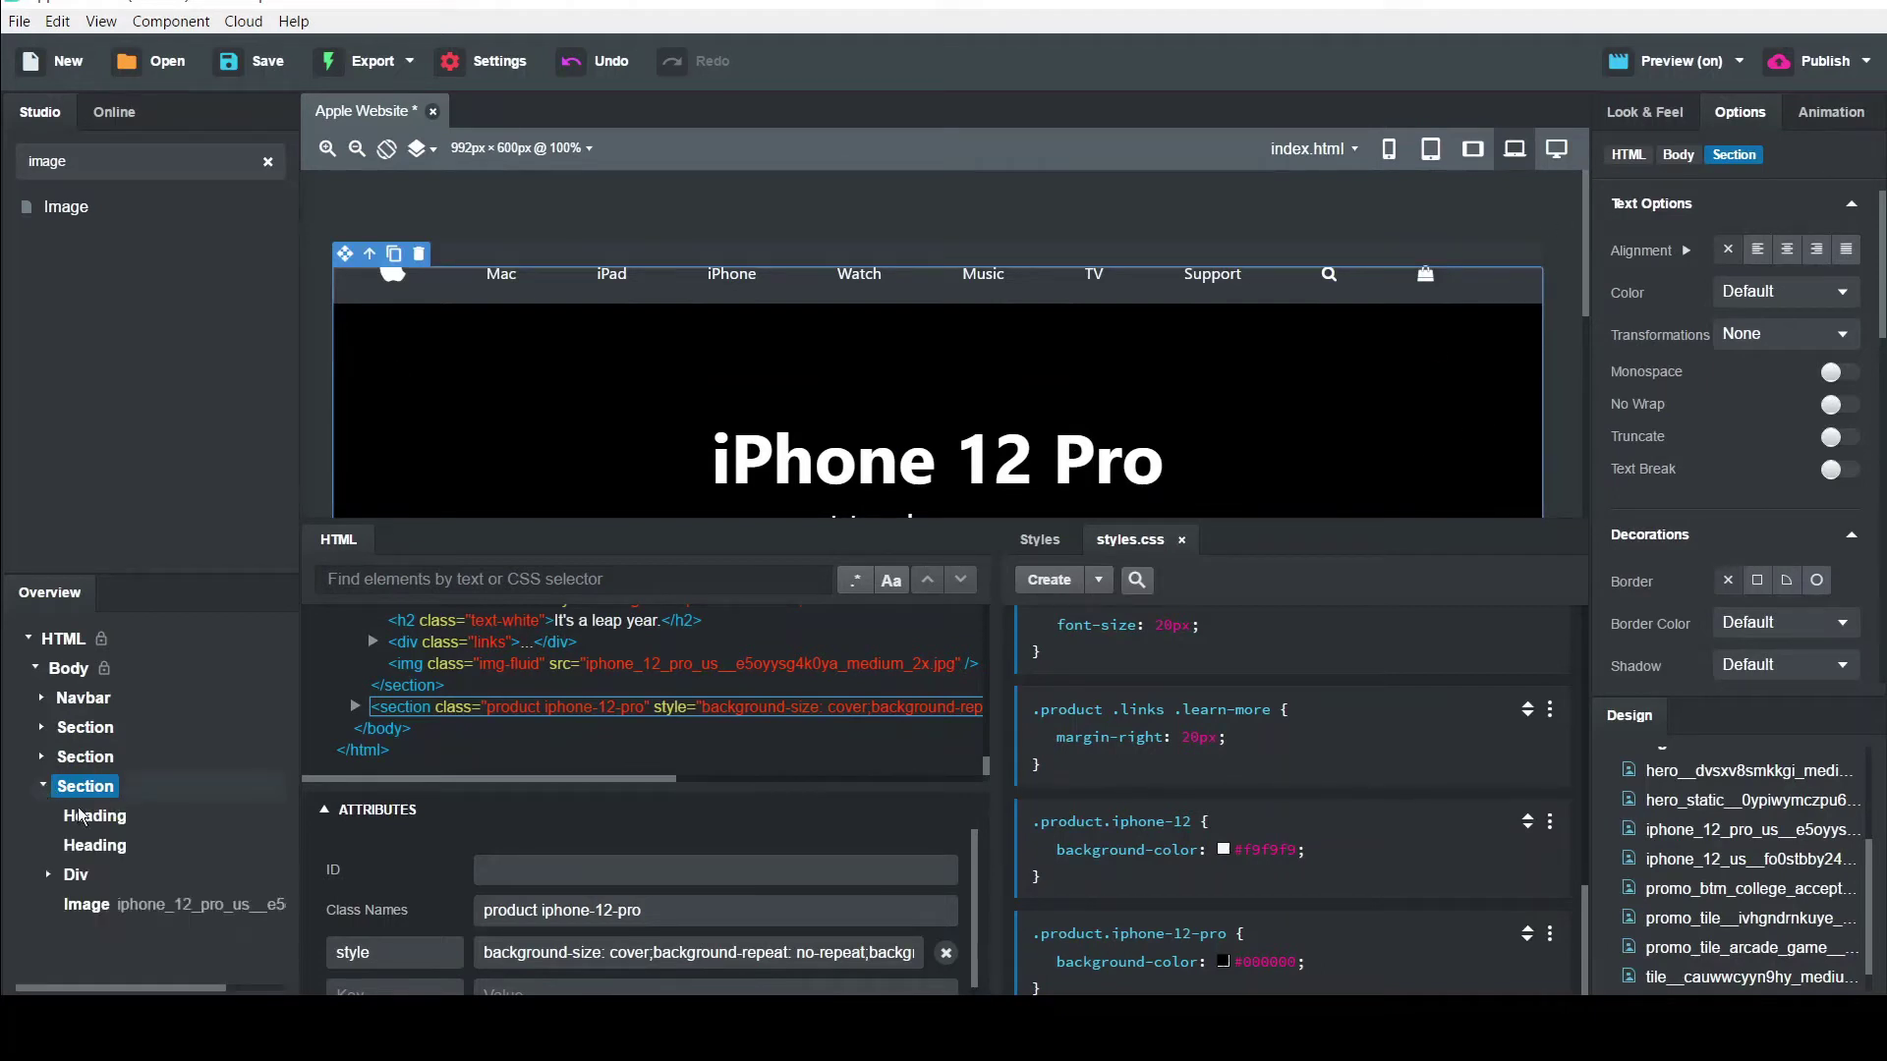
{"action": "left_click", "coordinate": [101, 820]}
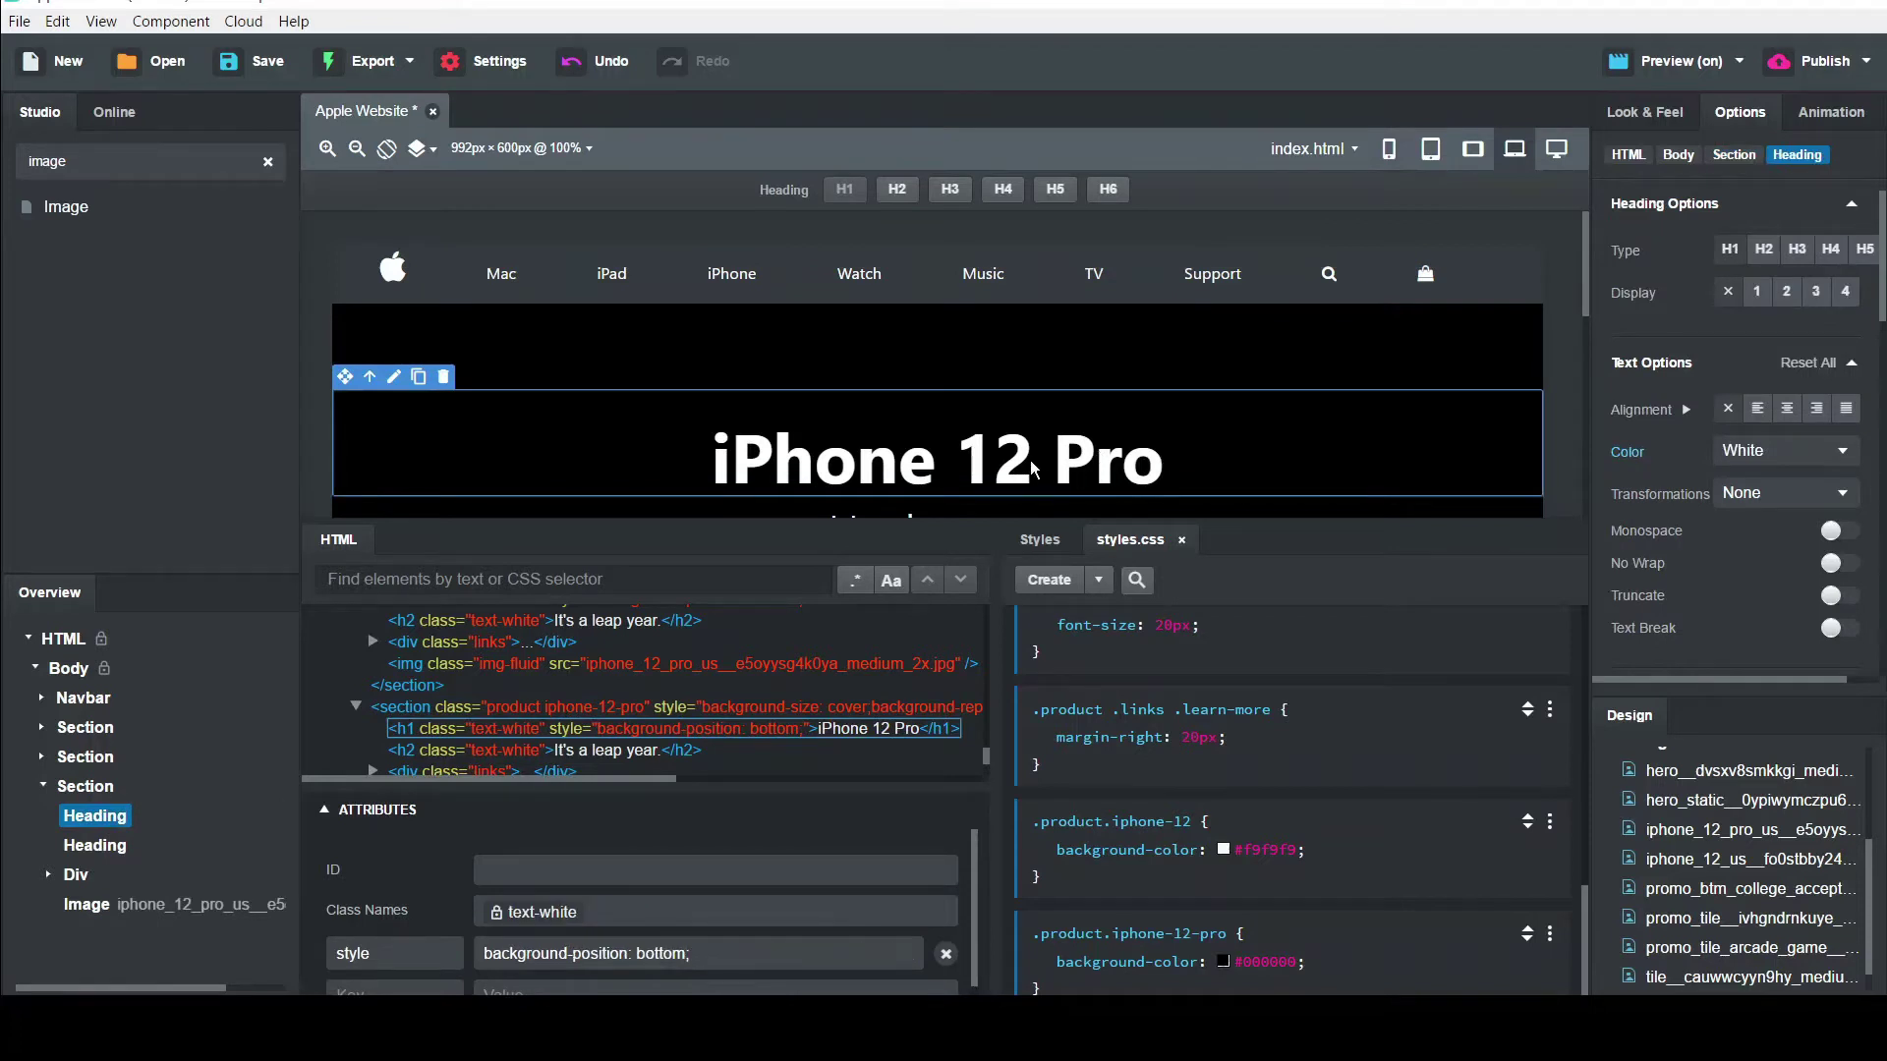
{"action": "double_click", "coordinate": [908, 472]}
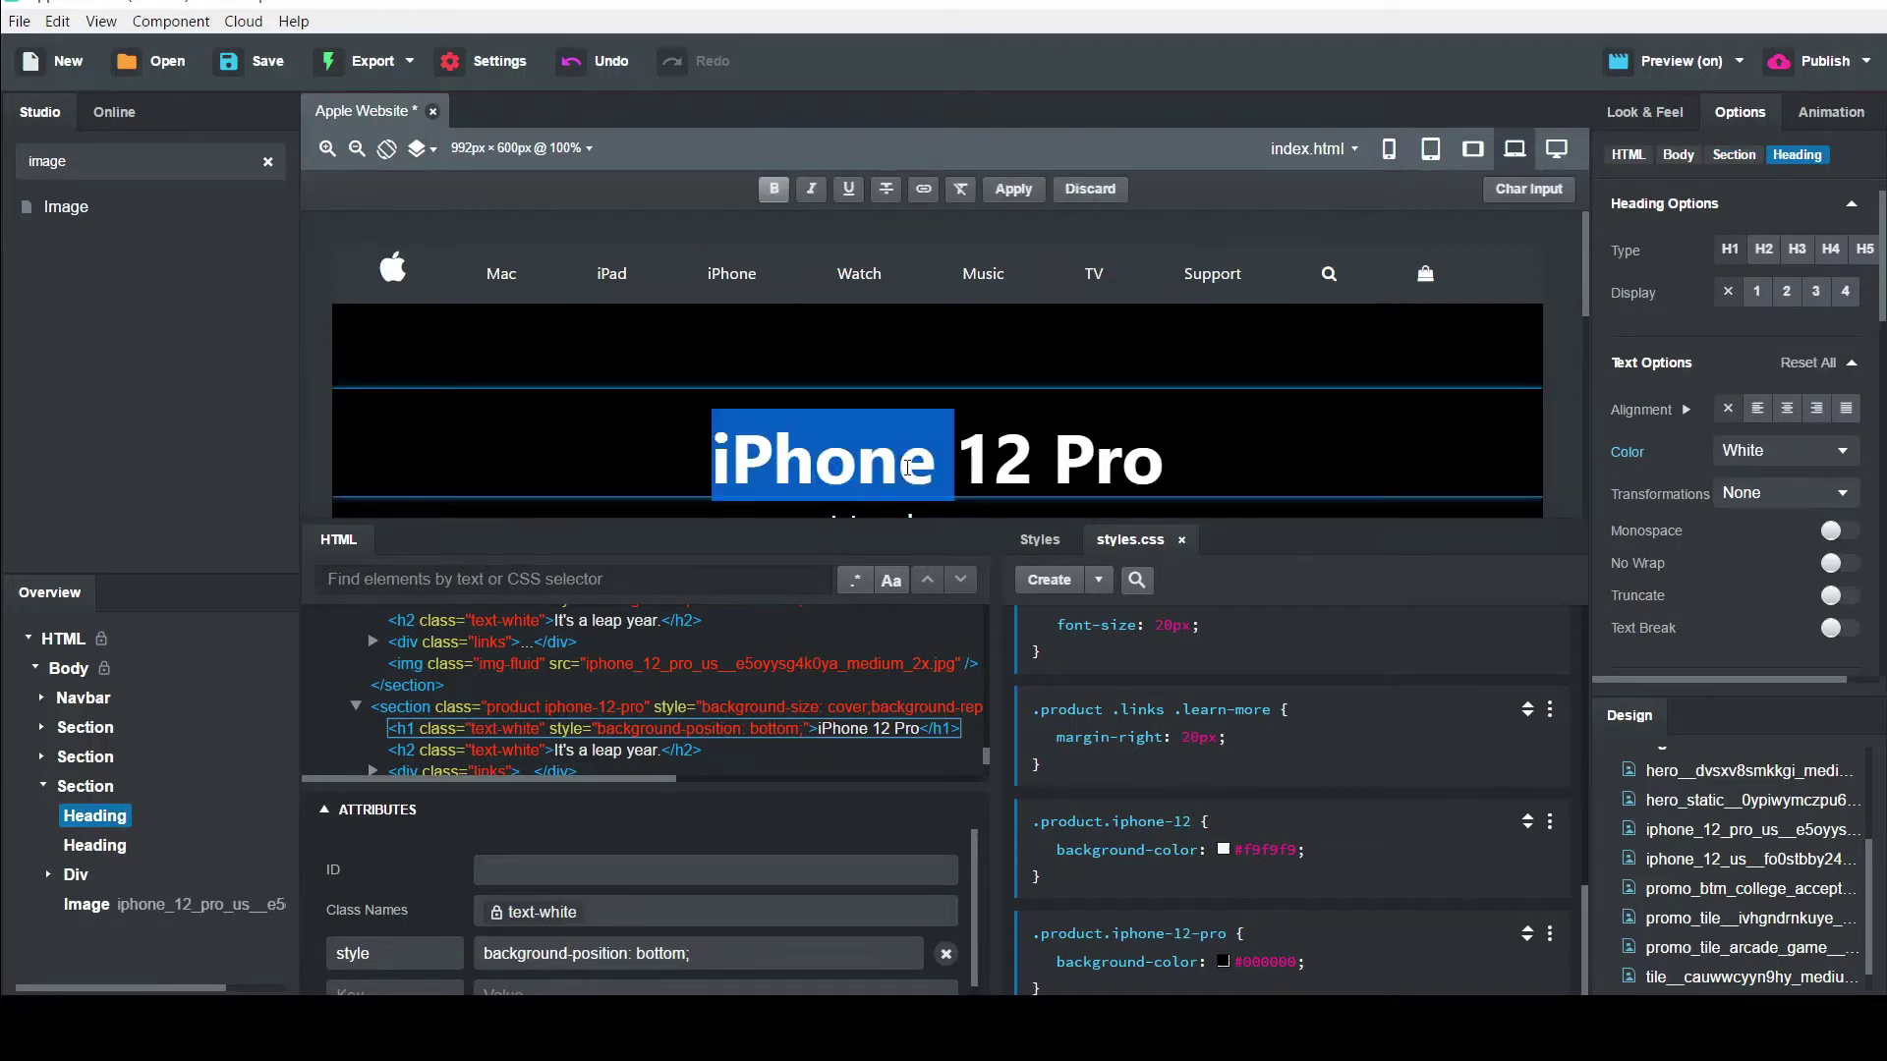
{"action": "key", "text": "Delete"}
{"action": "key", "text": "Delete"}
{"action": "key", "text": "Delete"}
{"action": "key", "text": "Delete"}
{"action": "key", "text": "Delete"}
{"action": "key", "text": "Delete"}
{"action": "key", "text": "Delete"}
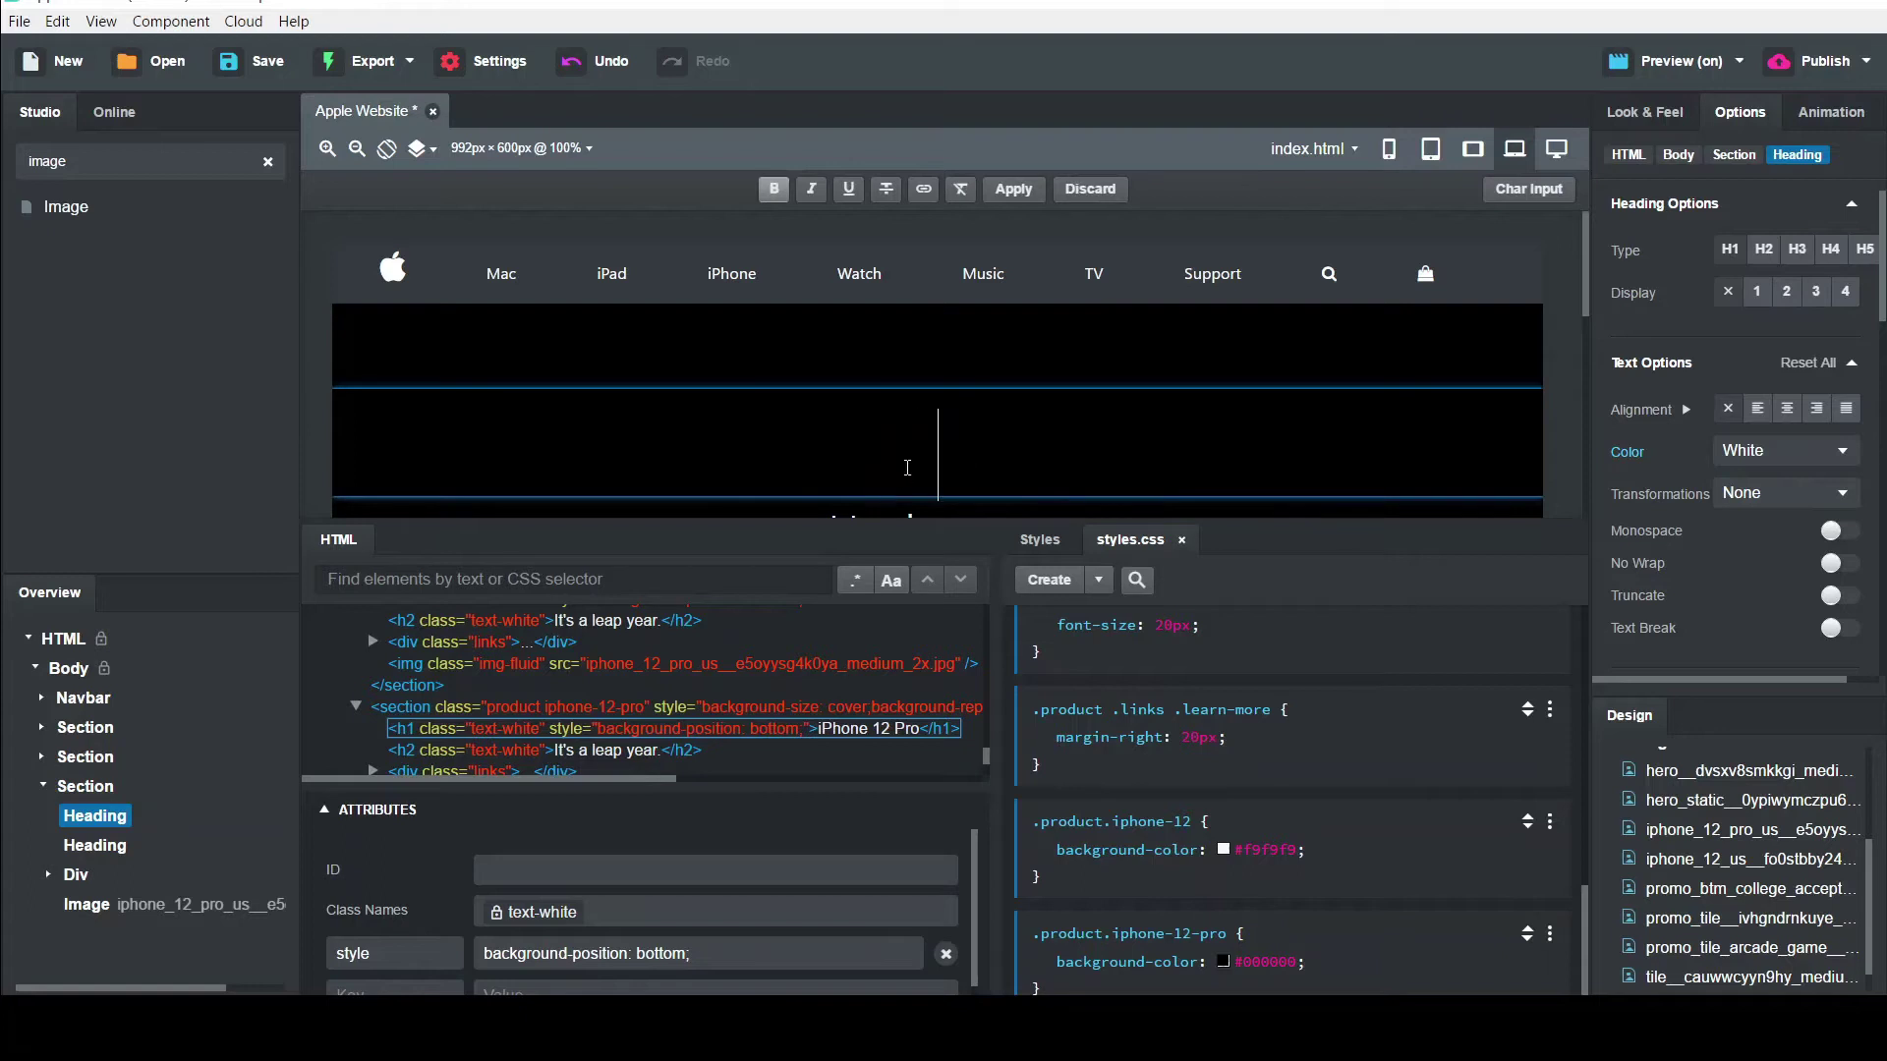
{"action": "type", "text": "Acad"}
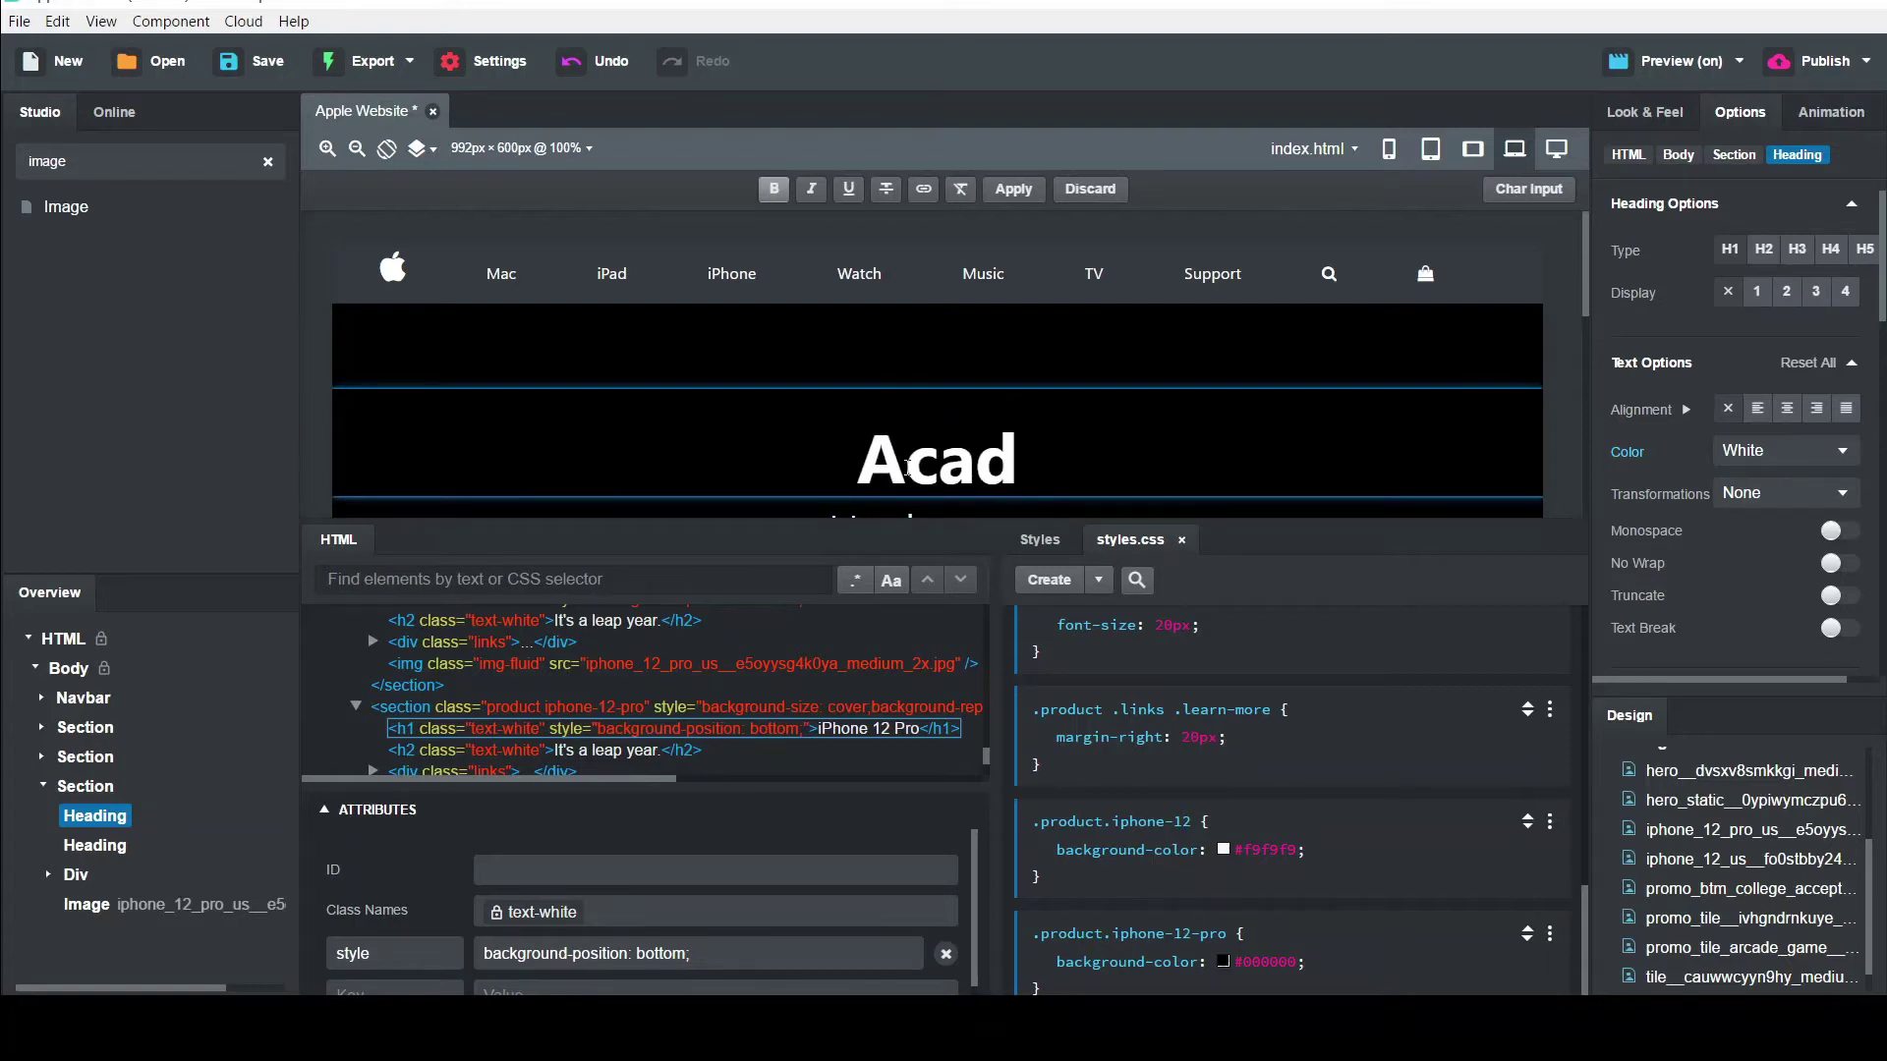
{"action": "type", "text": "emy Aw"}
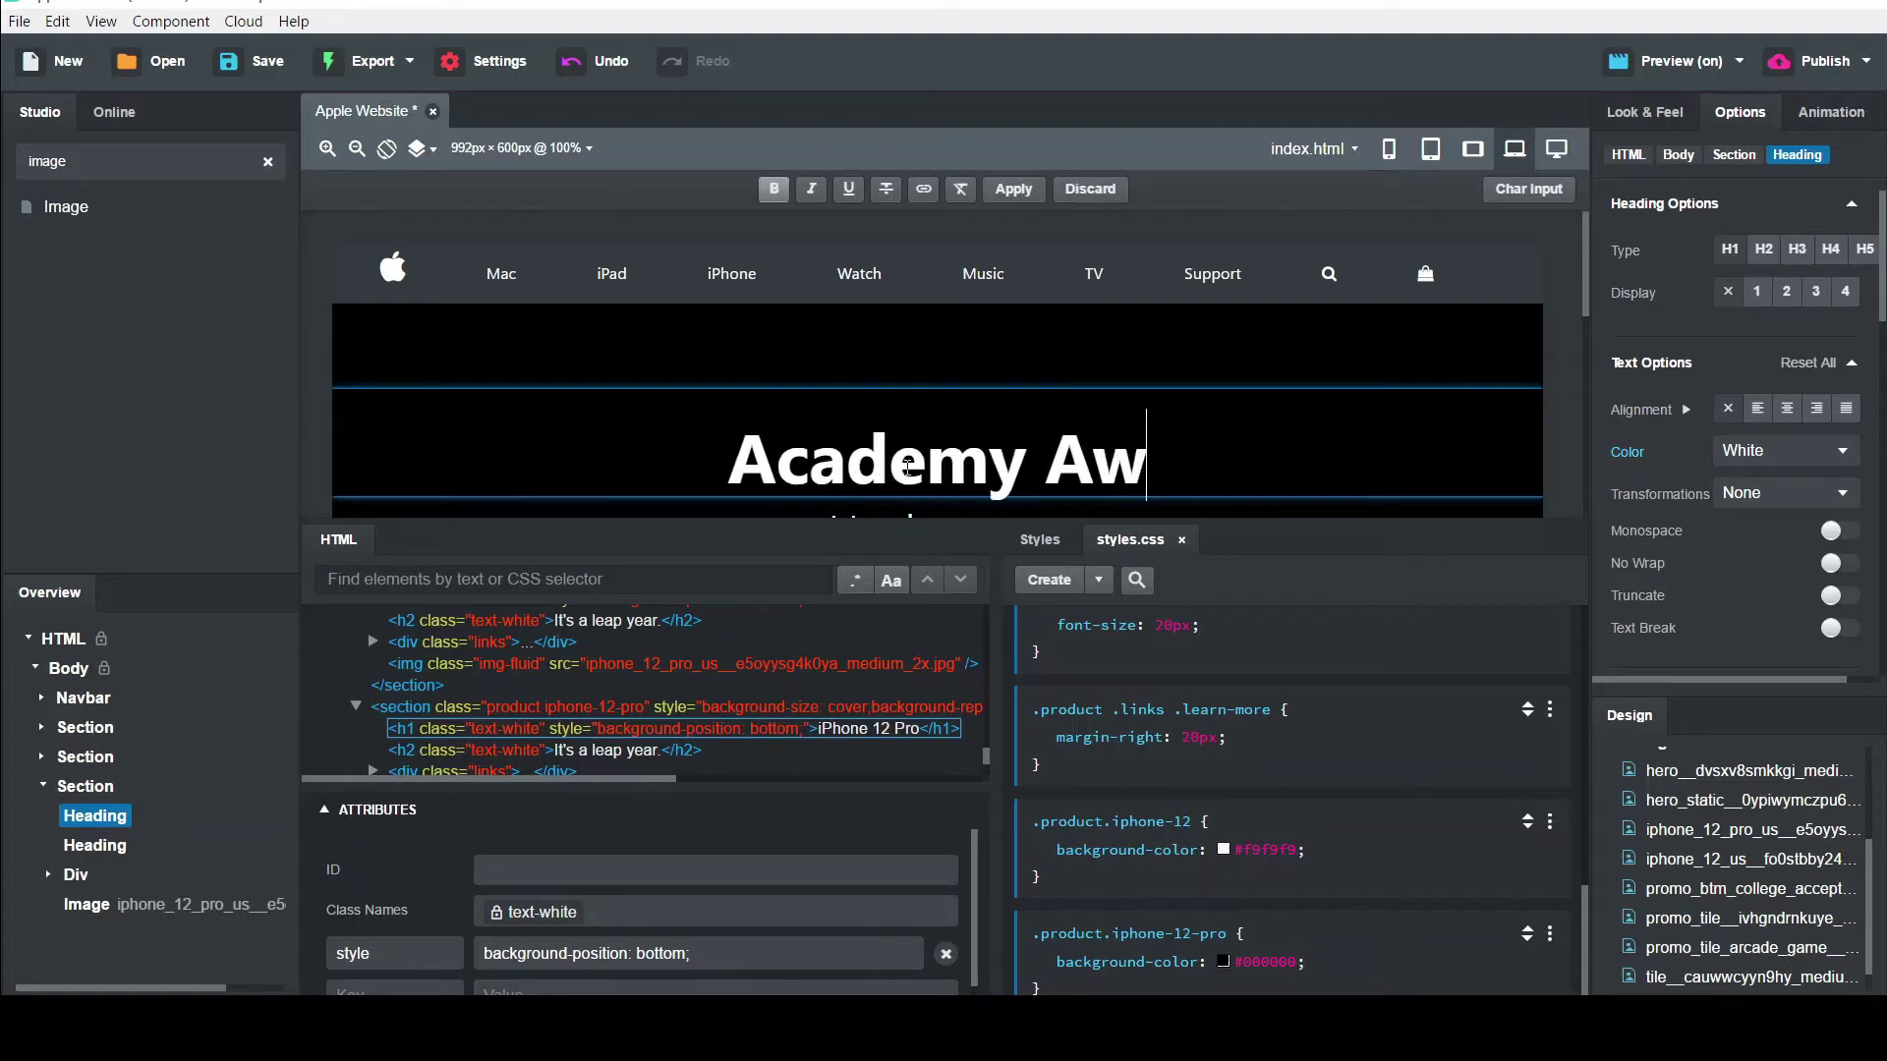
{"action": "type", "text": "ard Nom"}
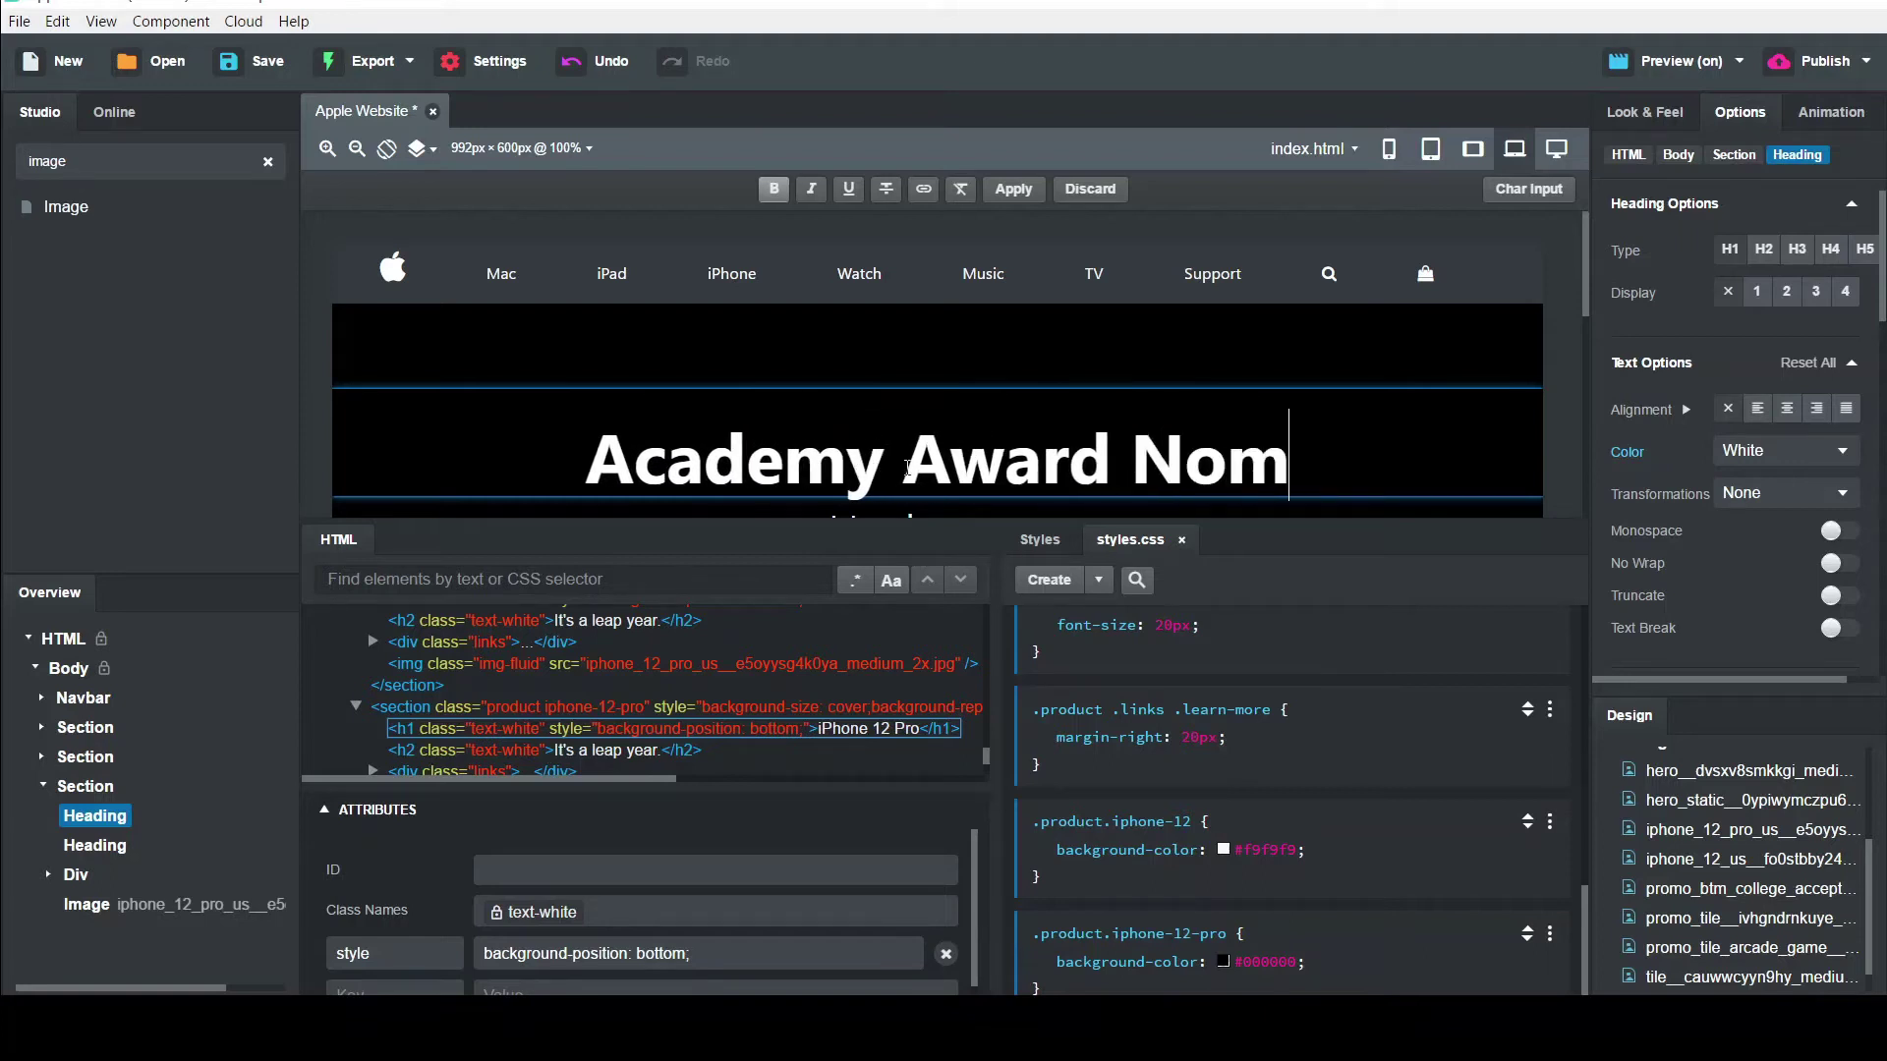
{"action": "type", "text": "inee"}
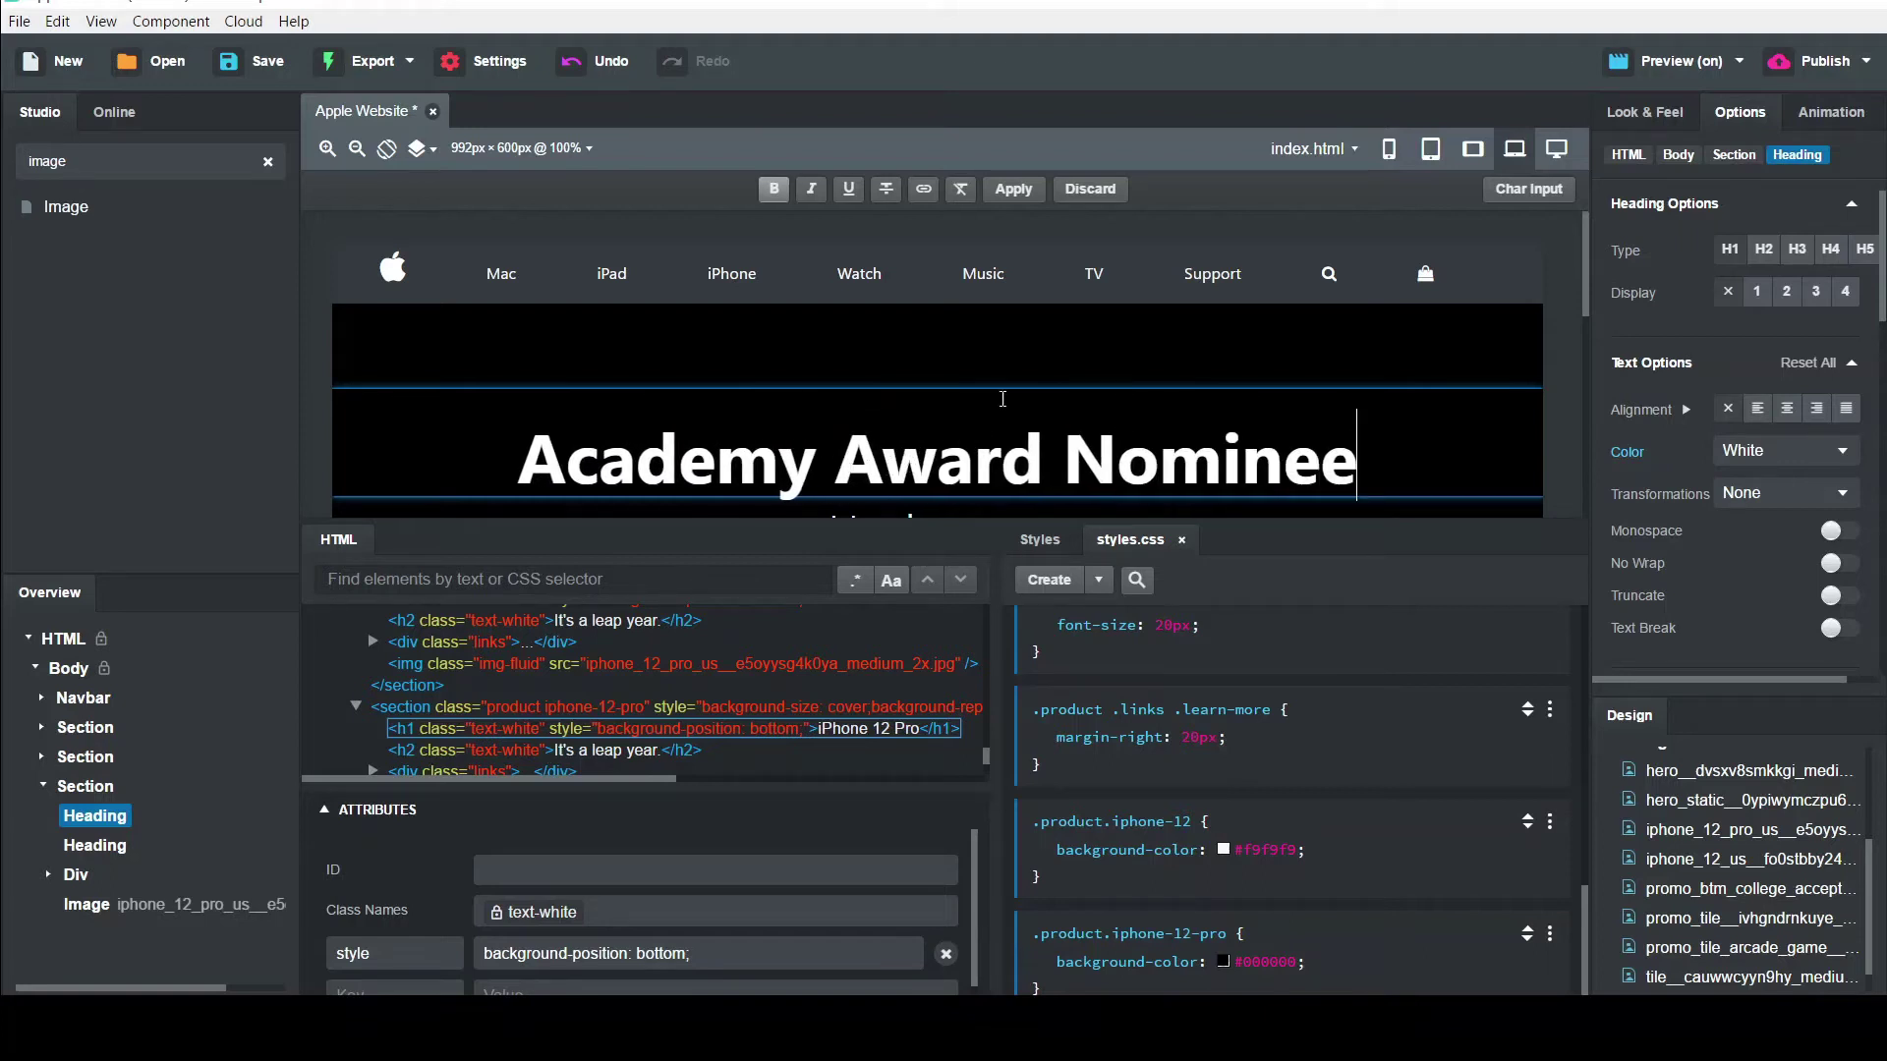
{"action": "left_click", "coordinate": [1777, 458]}
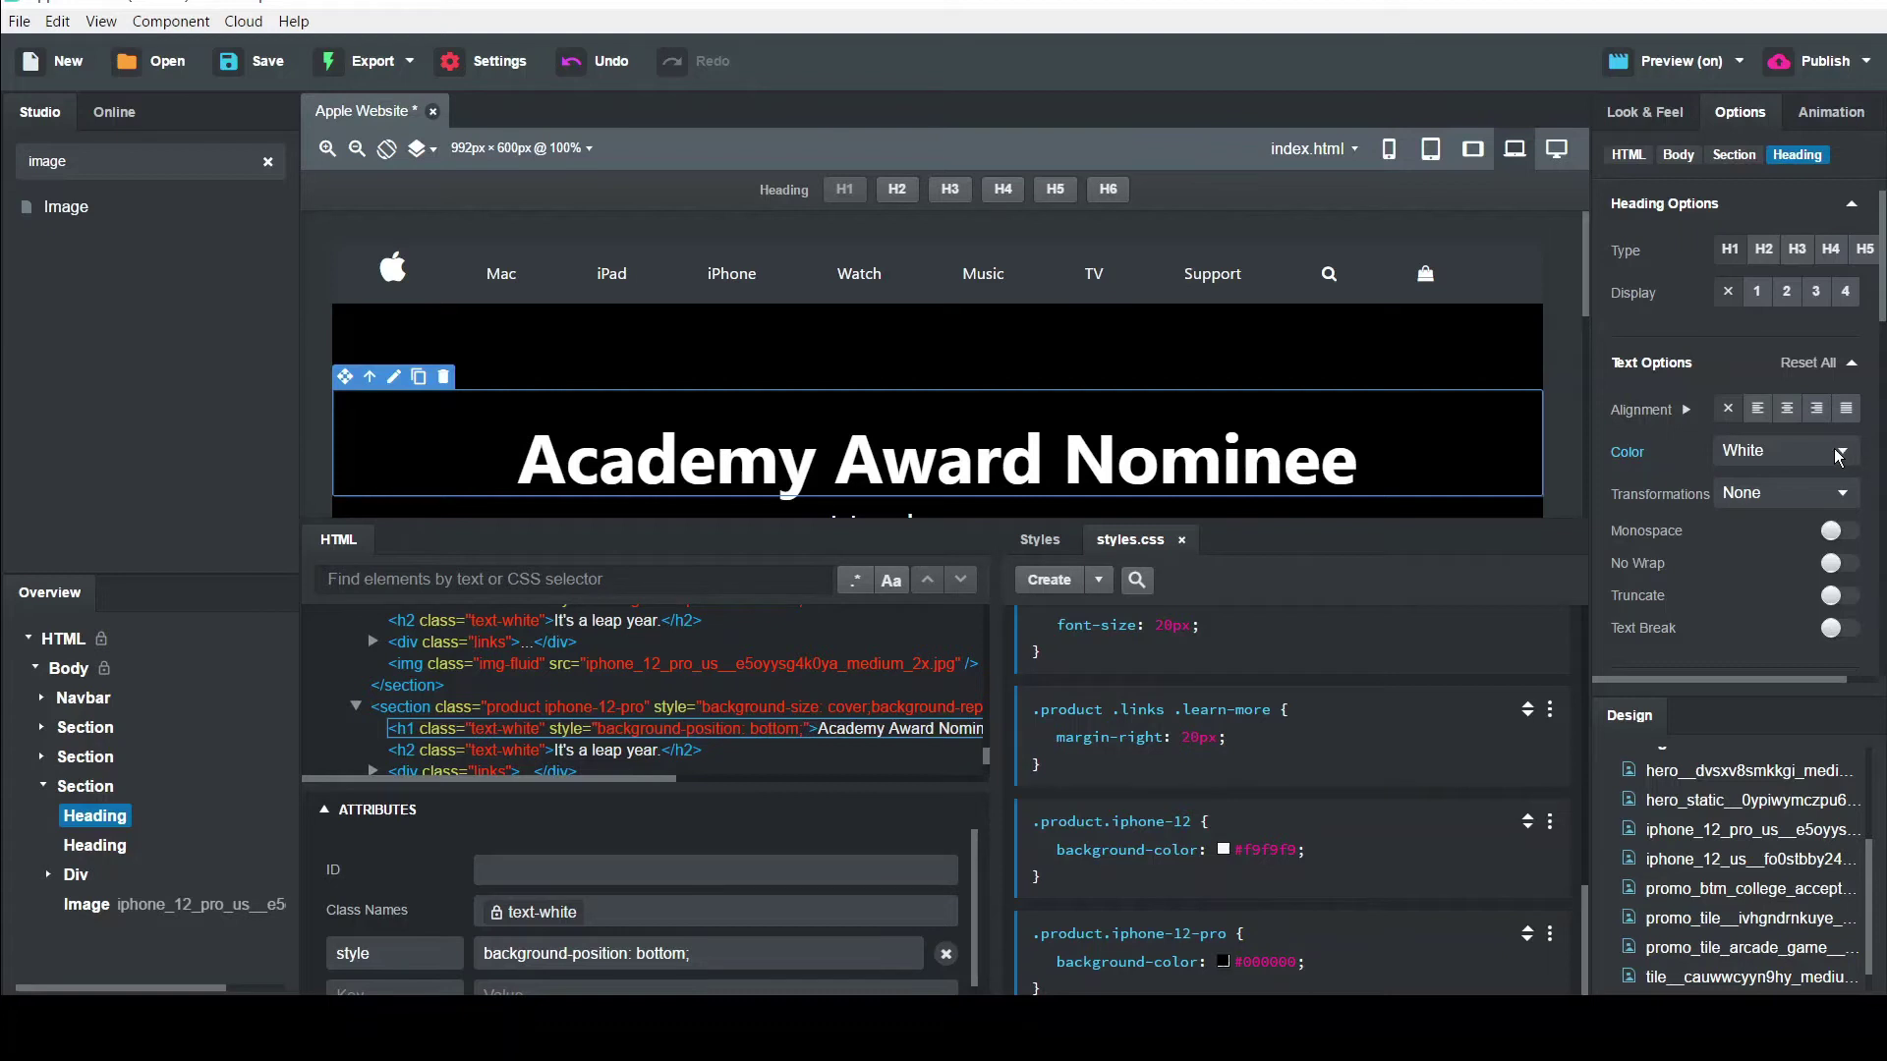
{"action": "left_click", "coordinate": [1785, 483]}
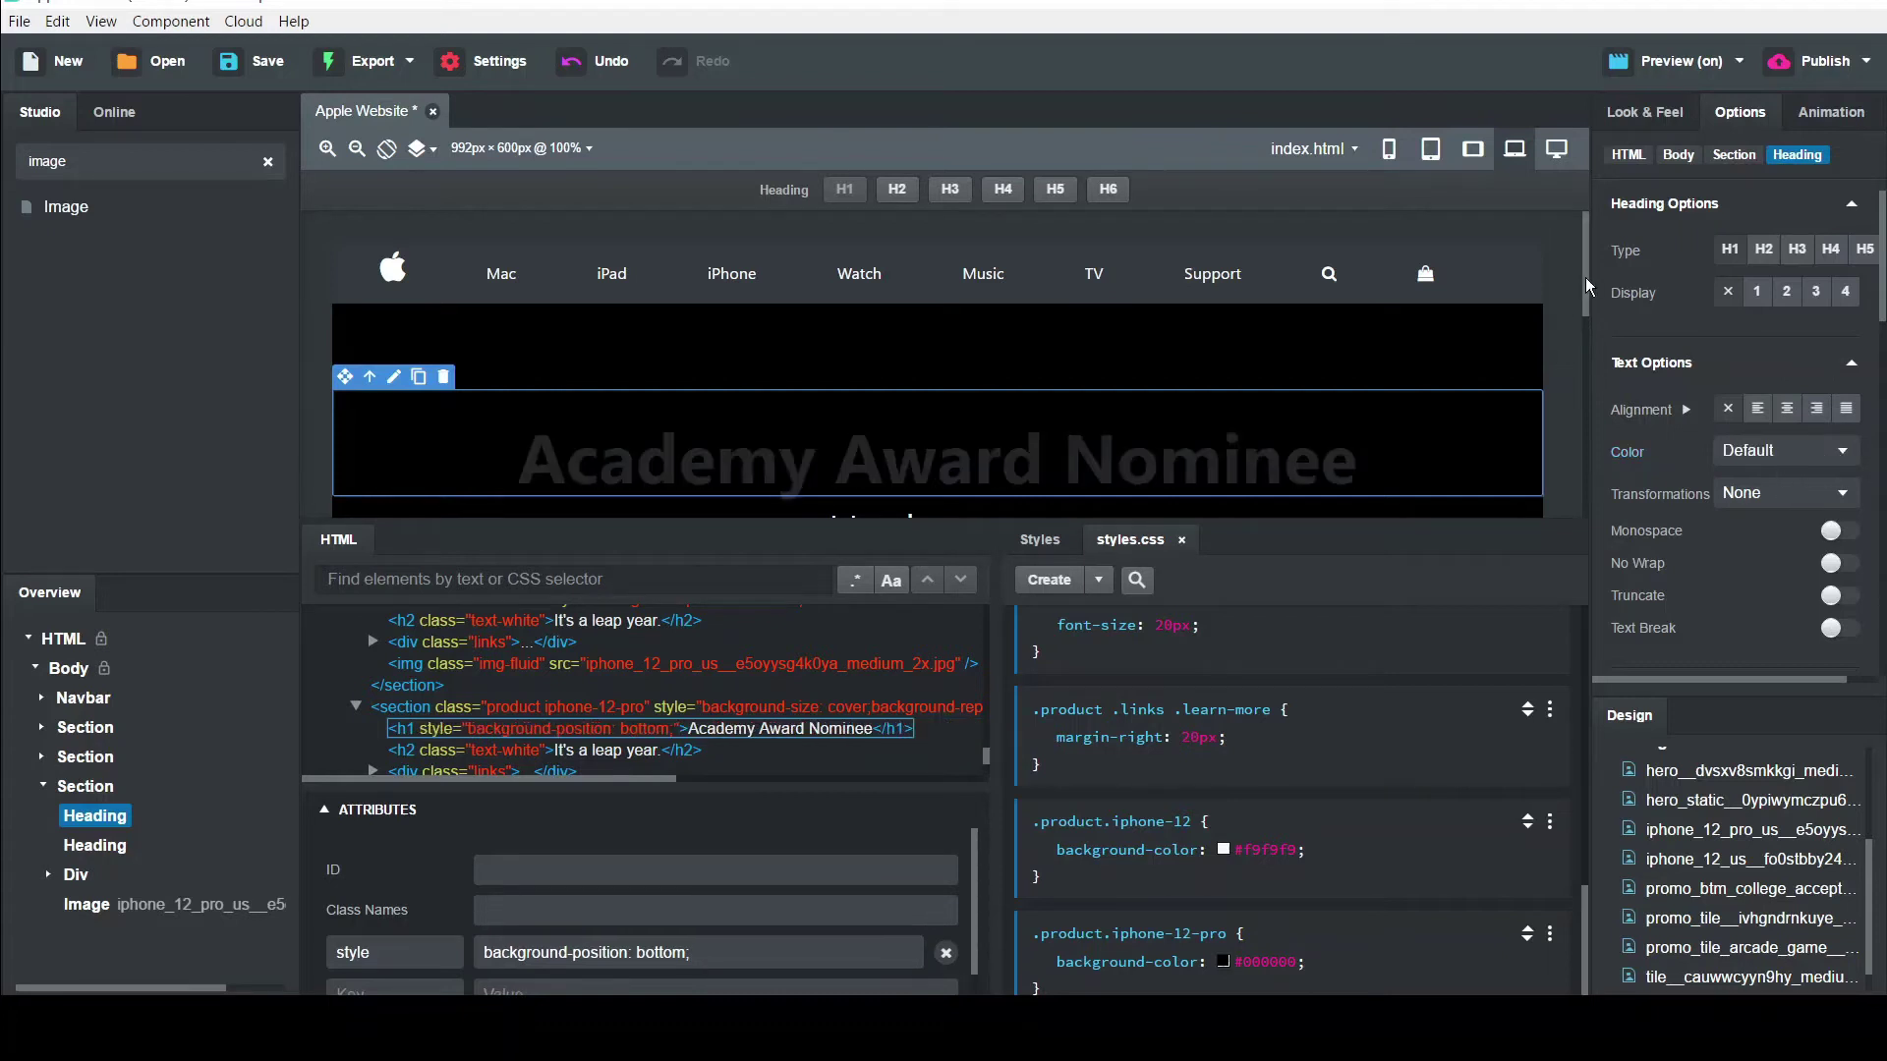
Replace the subheading under "Academy Award Nominee" with "An Apple Original Film."
{"action": "scroll", "coordinate": [1586, 375], "scroll_direction": "down", "scroll_amount": 3}
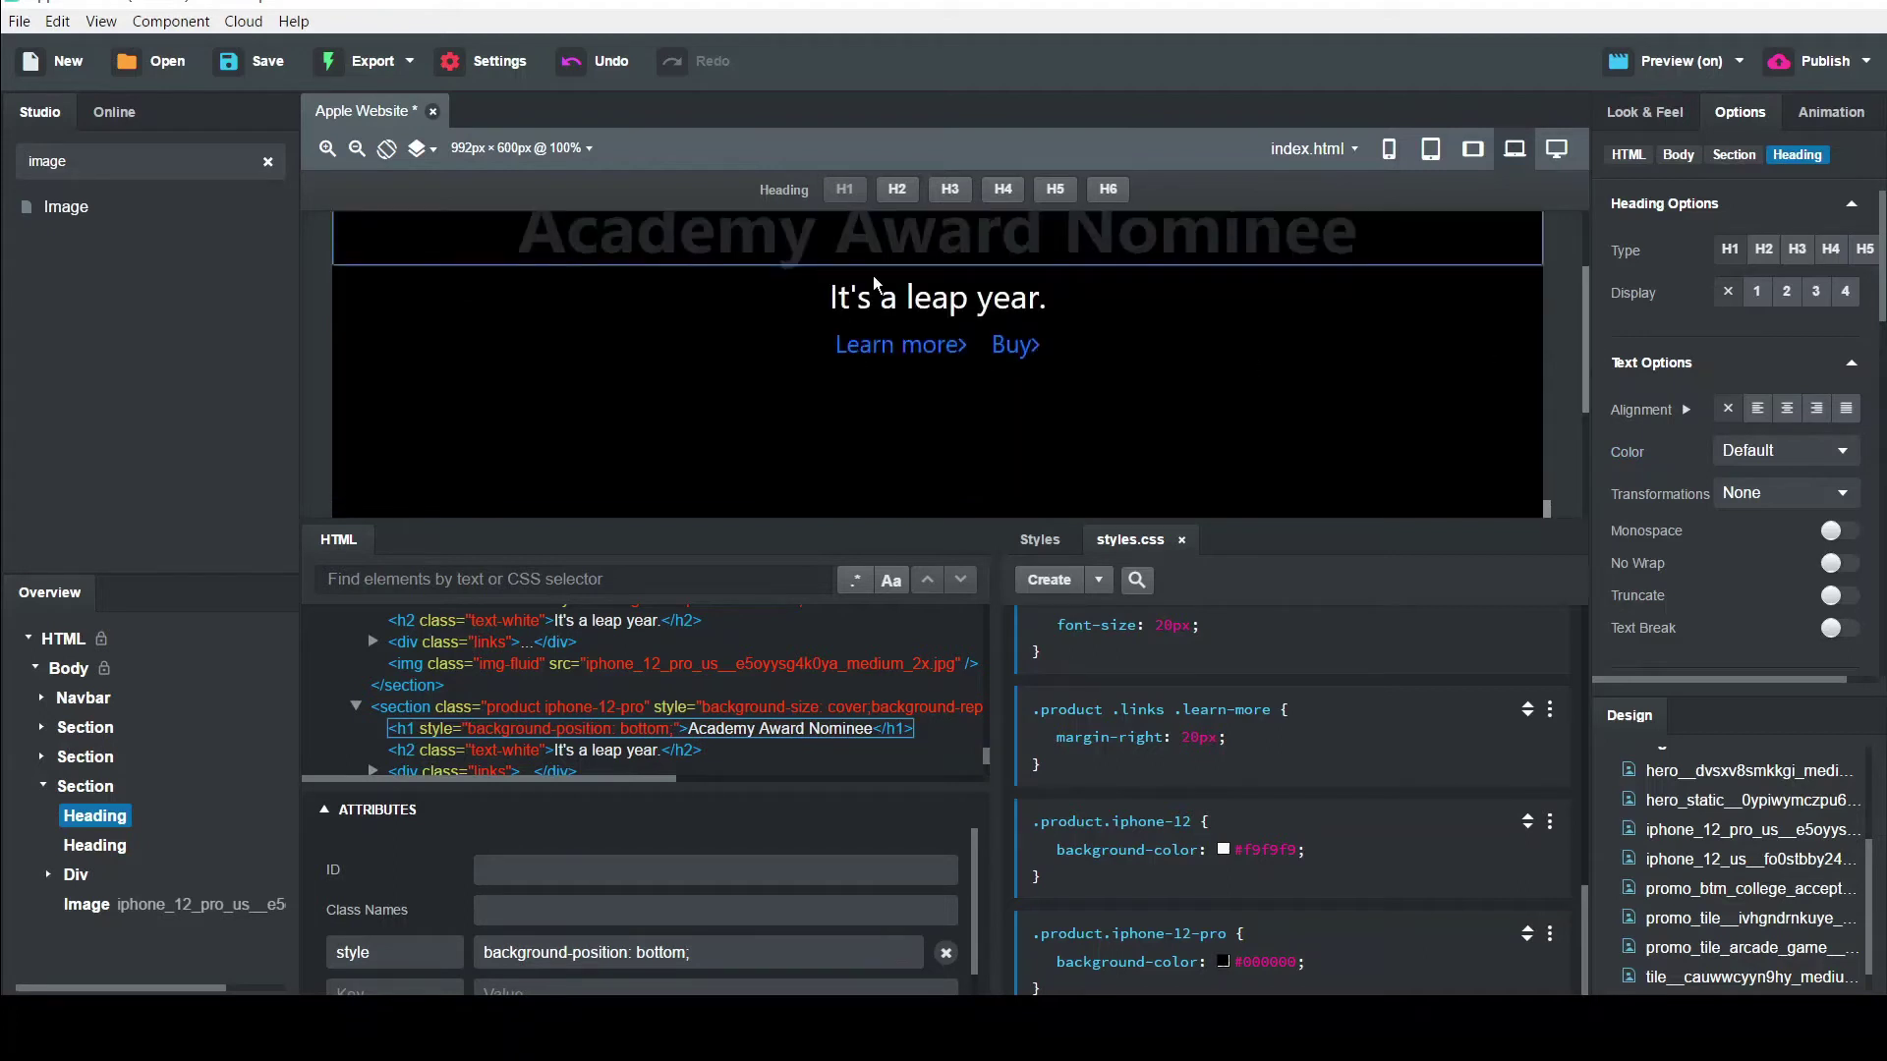
{"action": "left_click", "coordinate": [899, 299]}
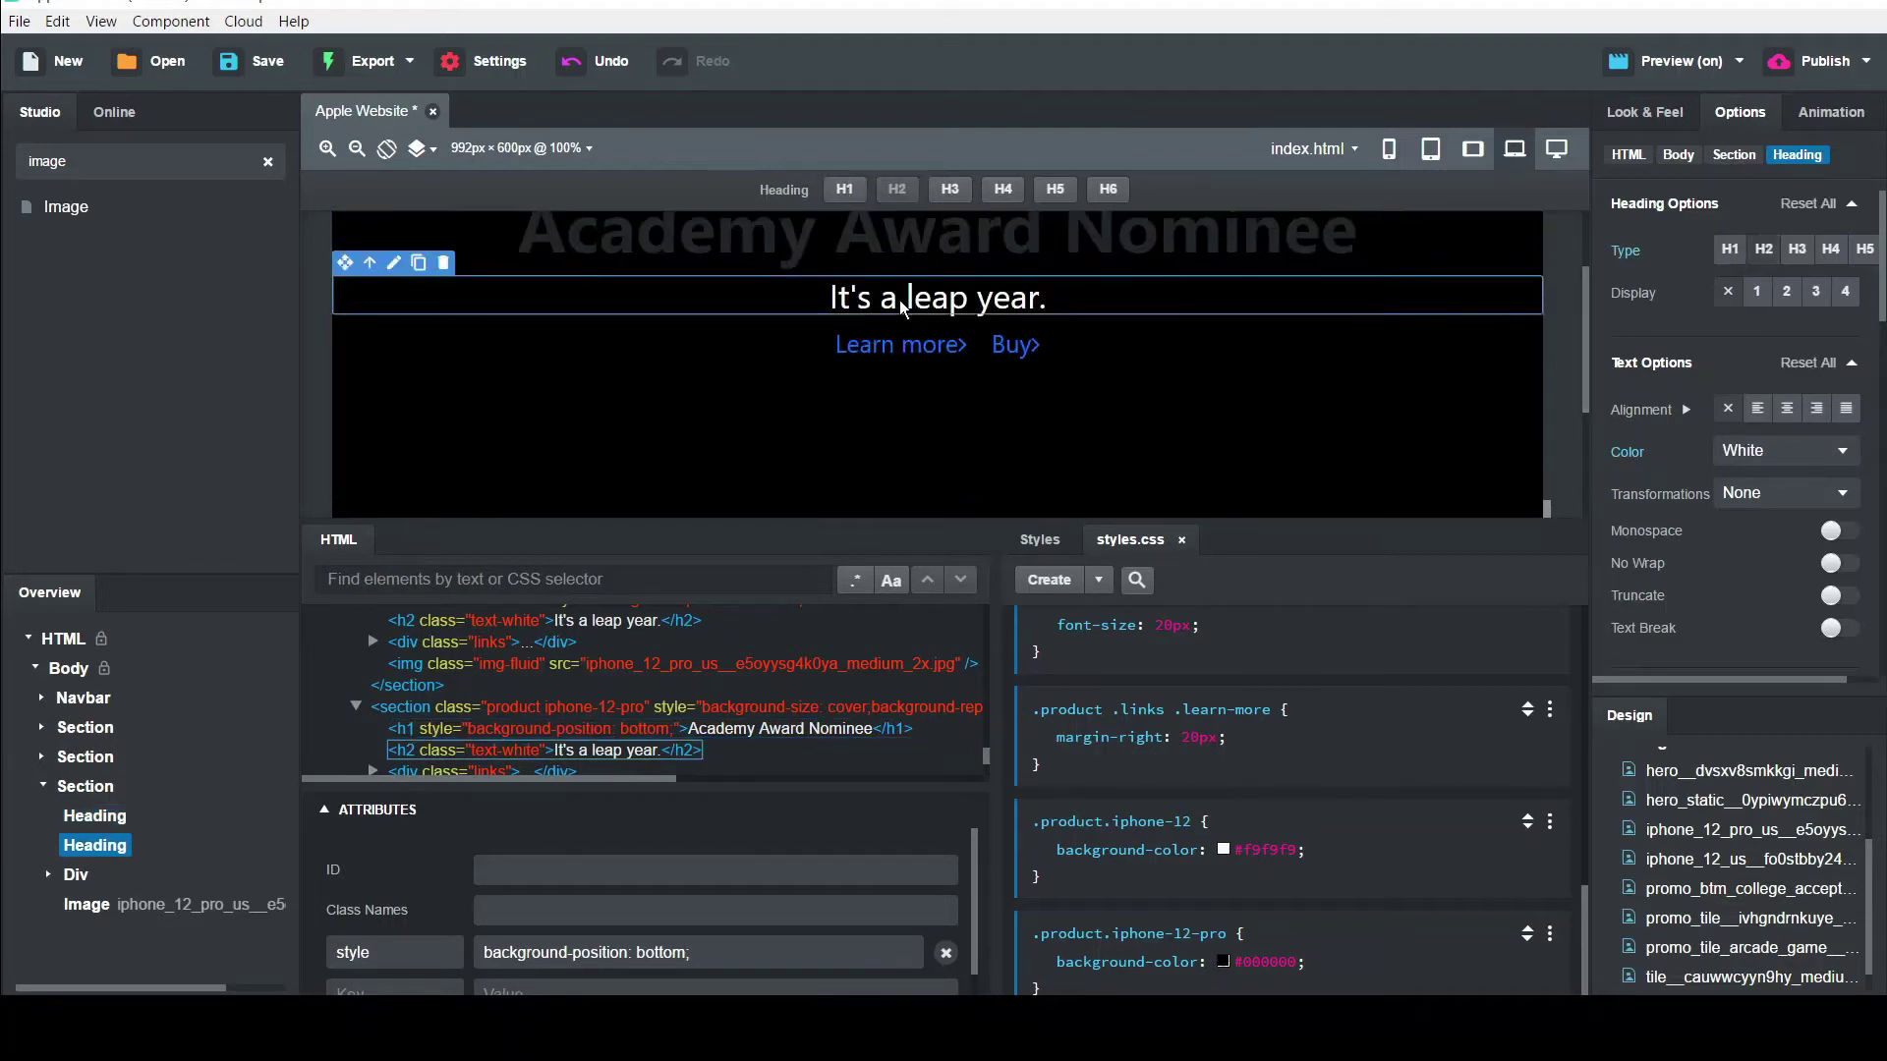
{"action": "left_click", "coordinate": [900, 299]}
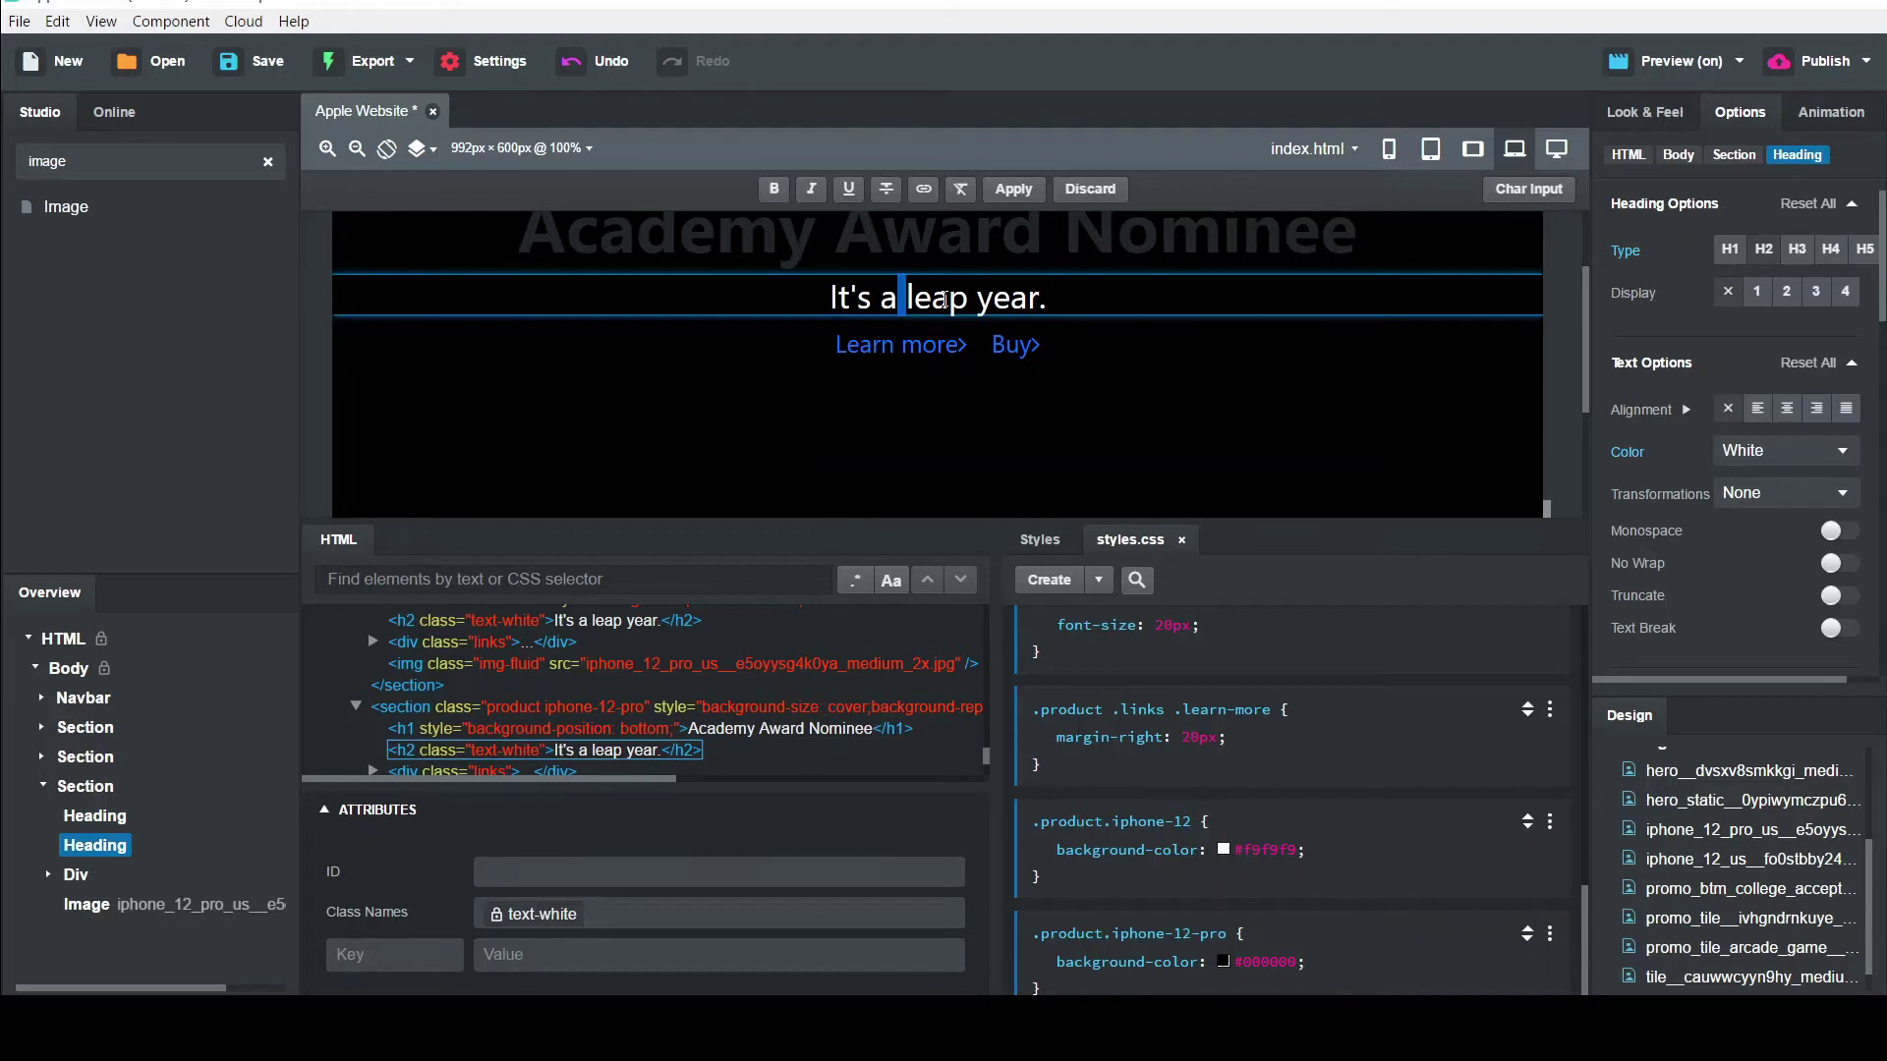
{"action": "key", "text": "ctrl+a"}
{"action": "key", "text": "BackSpace"}
{"action": "type", "text": "An Apple"}
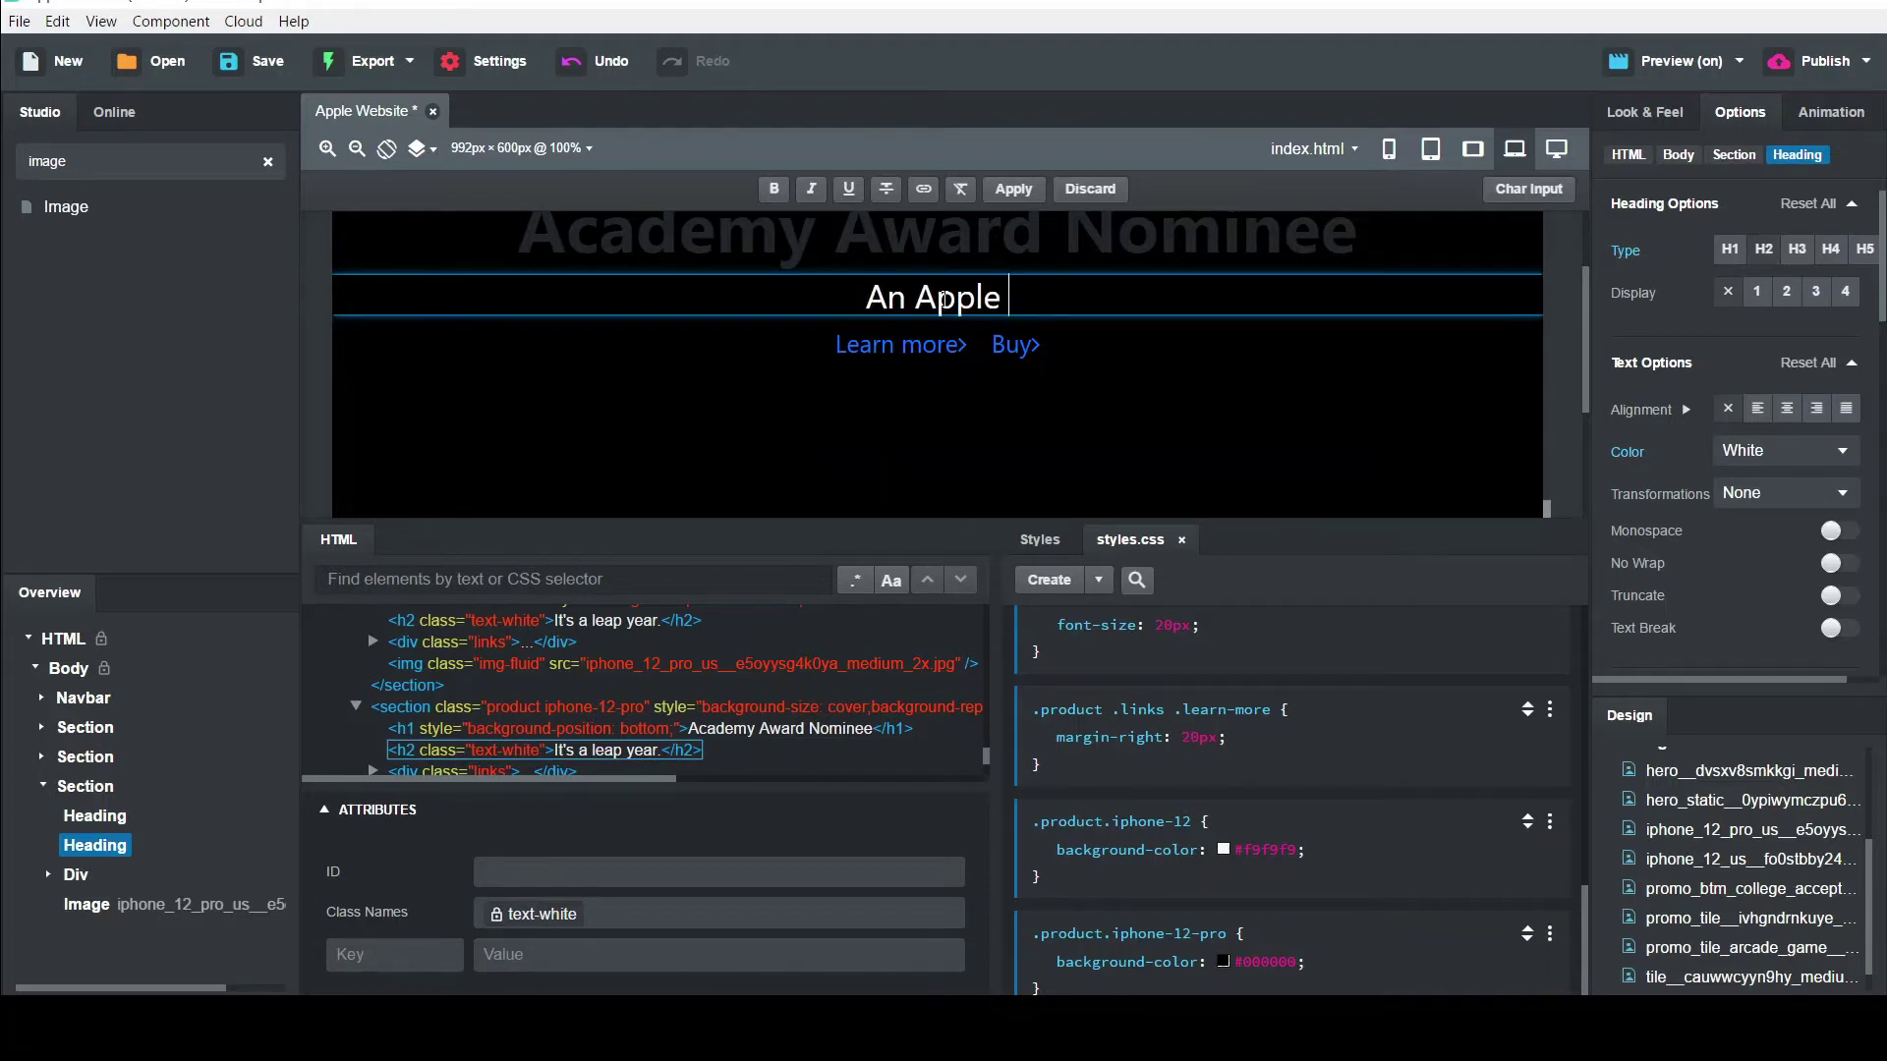
{"action": "type", "text": " Original"}
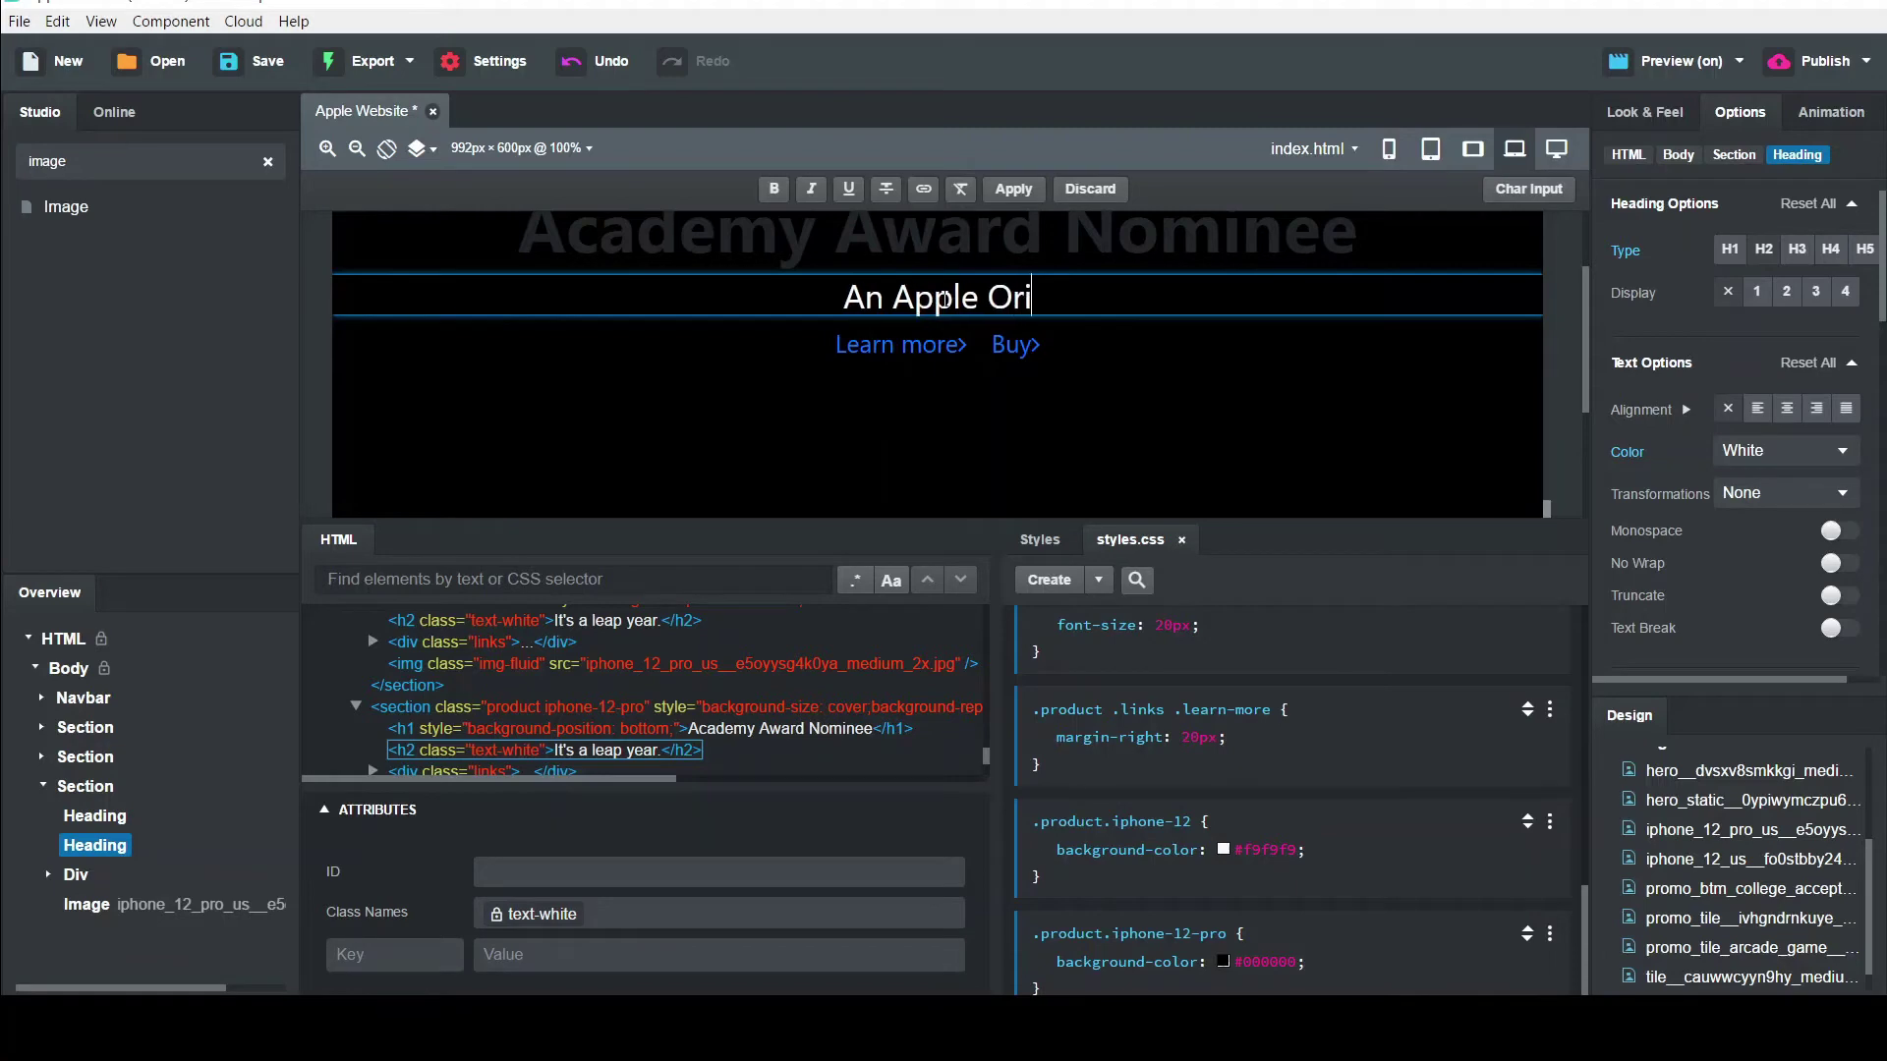
{"action": "type", "text": "ilm."}
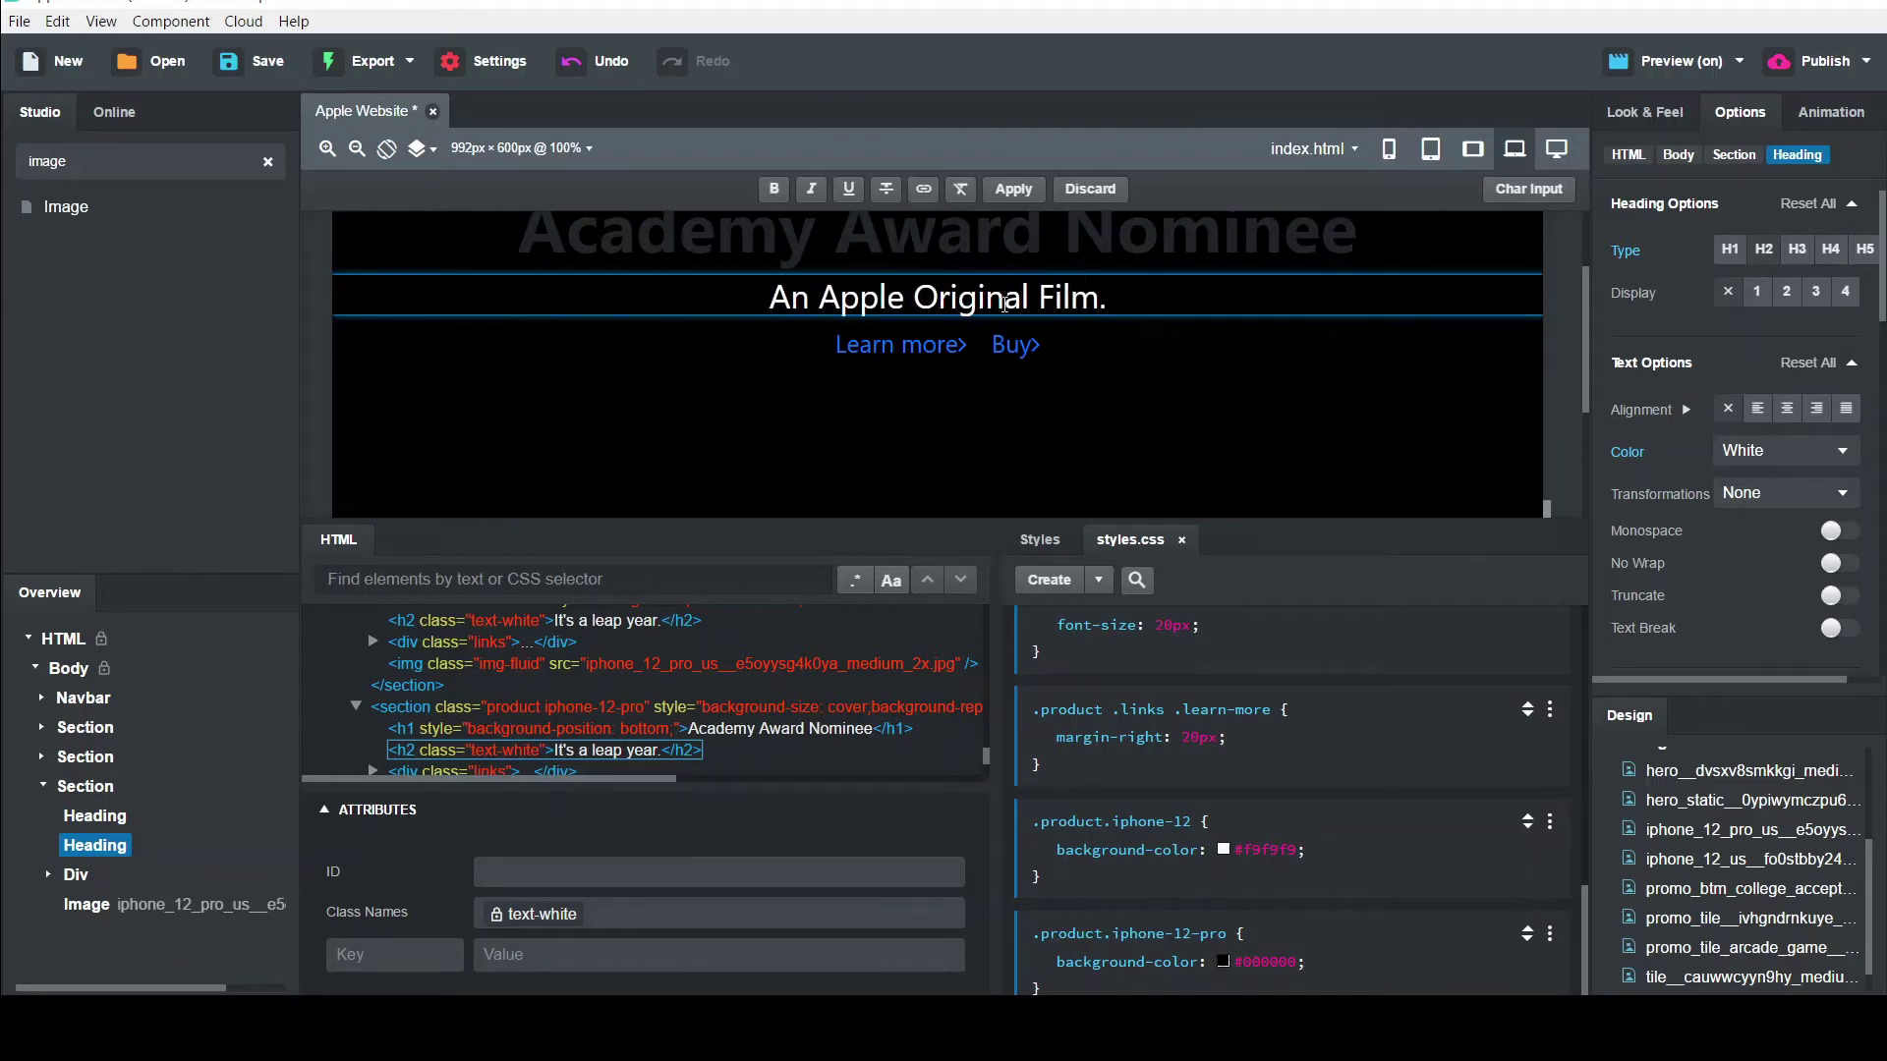
Open the "Learn more" link in the Academy Award Nominee section for text editing
{"action": "left_click", "coordinate": [905, 344]}
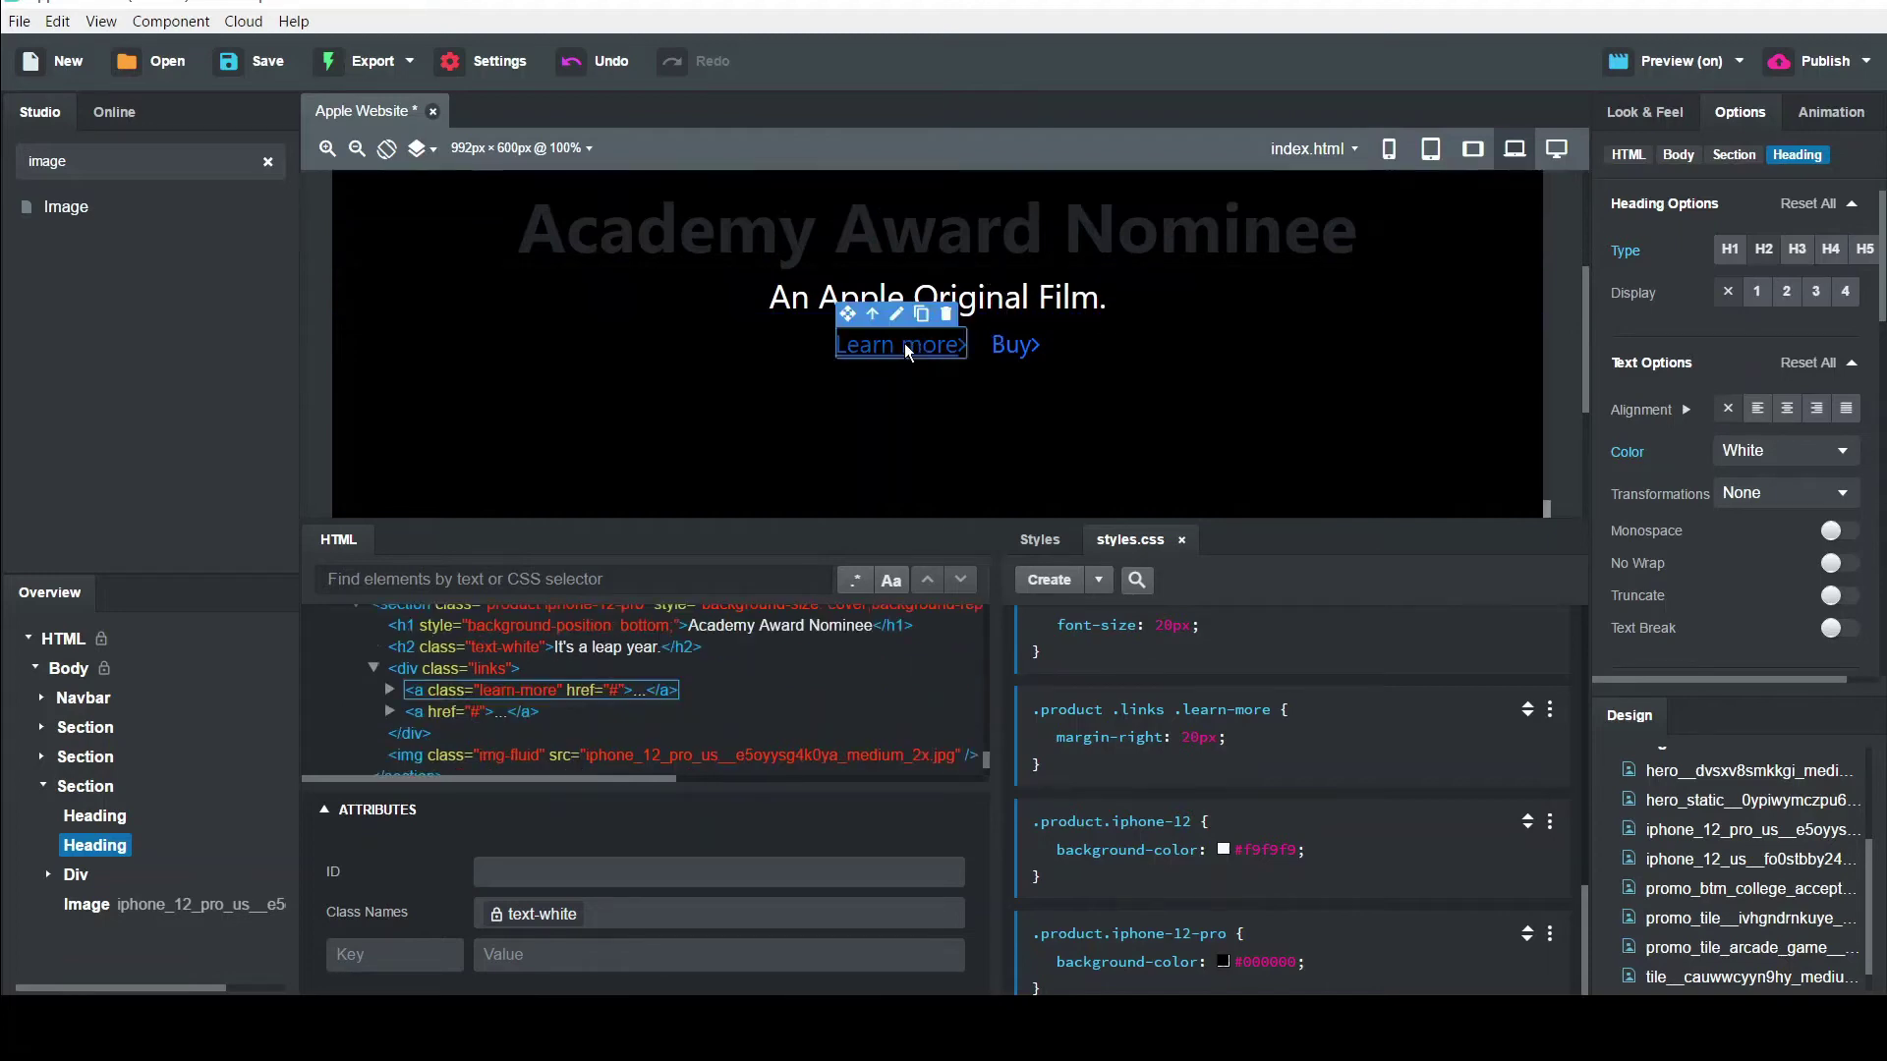
{"action": "double_click", "coordinate": [904, 344]}
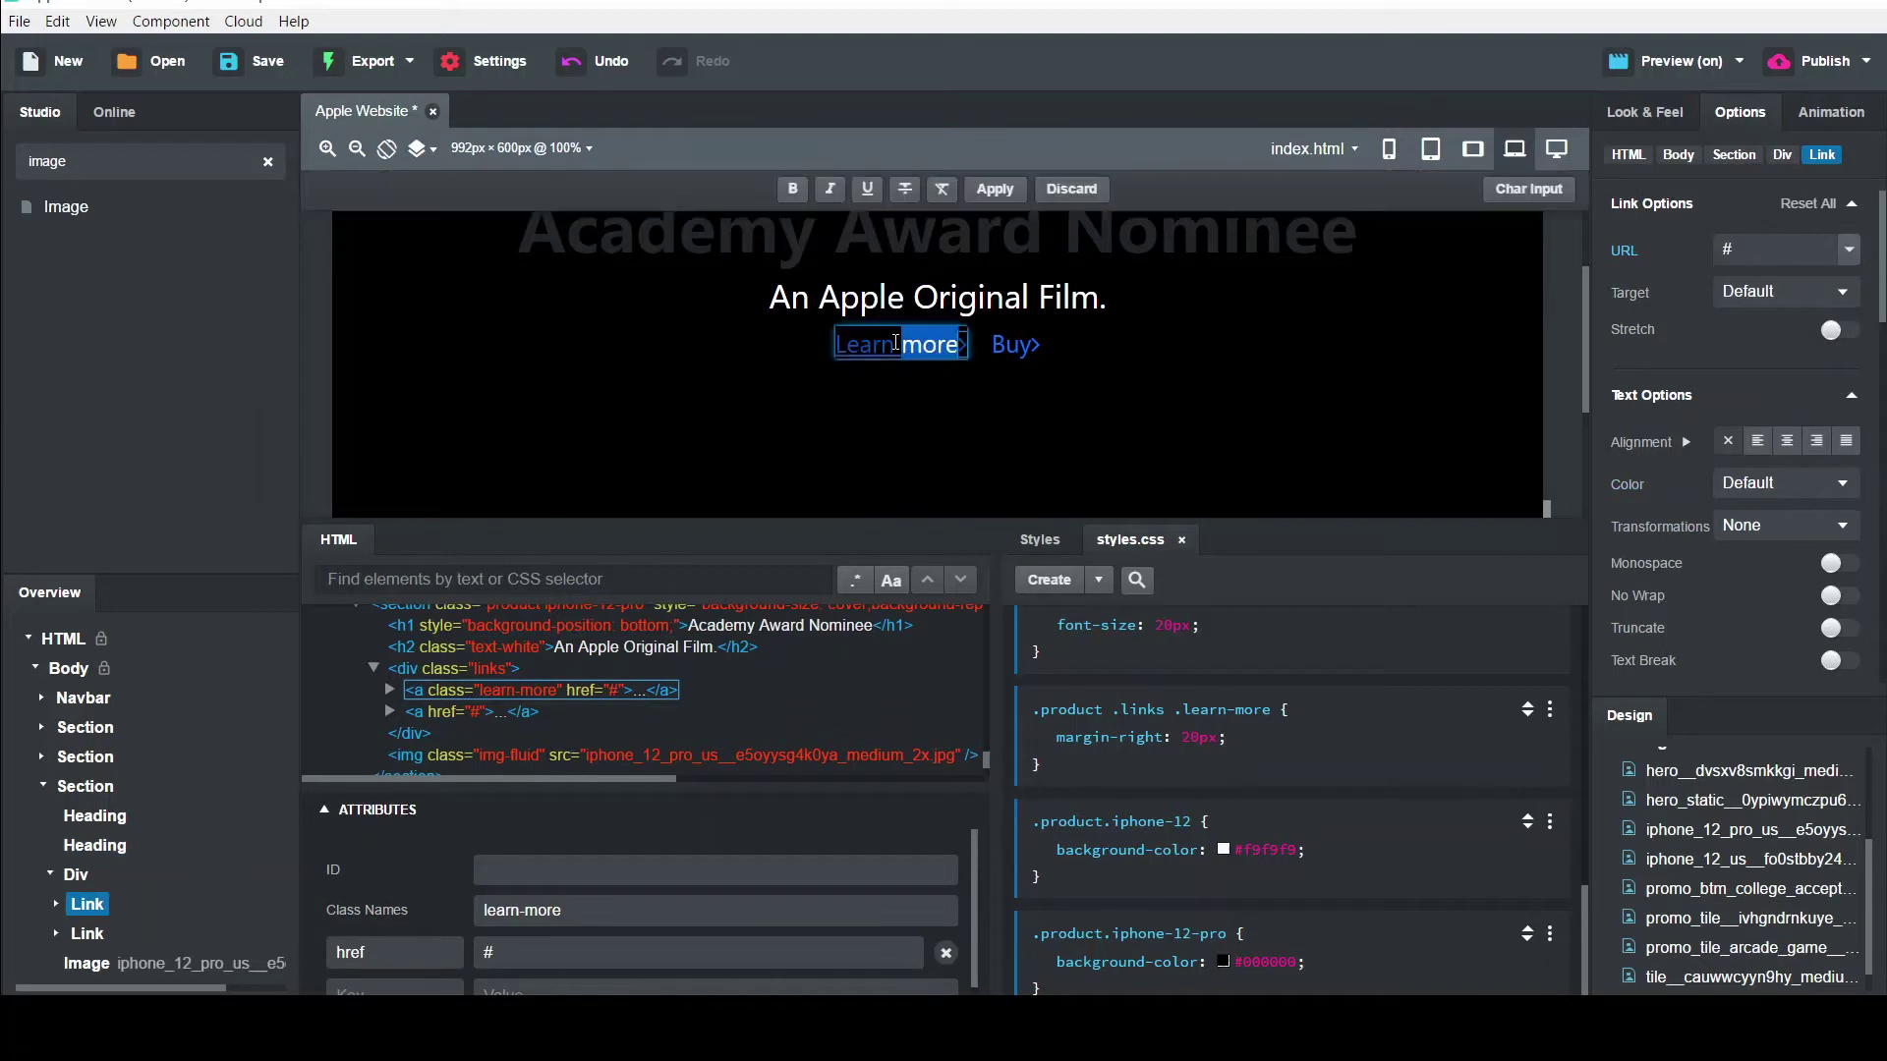
{"action": "type", "text": "Watch"}
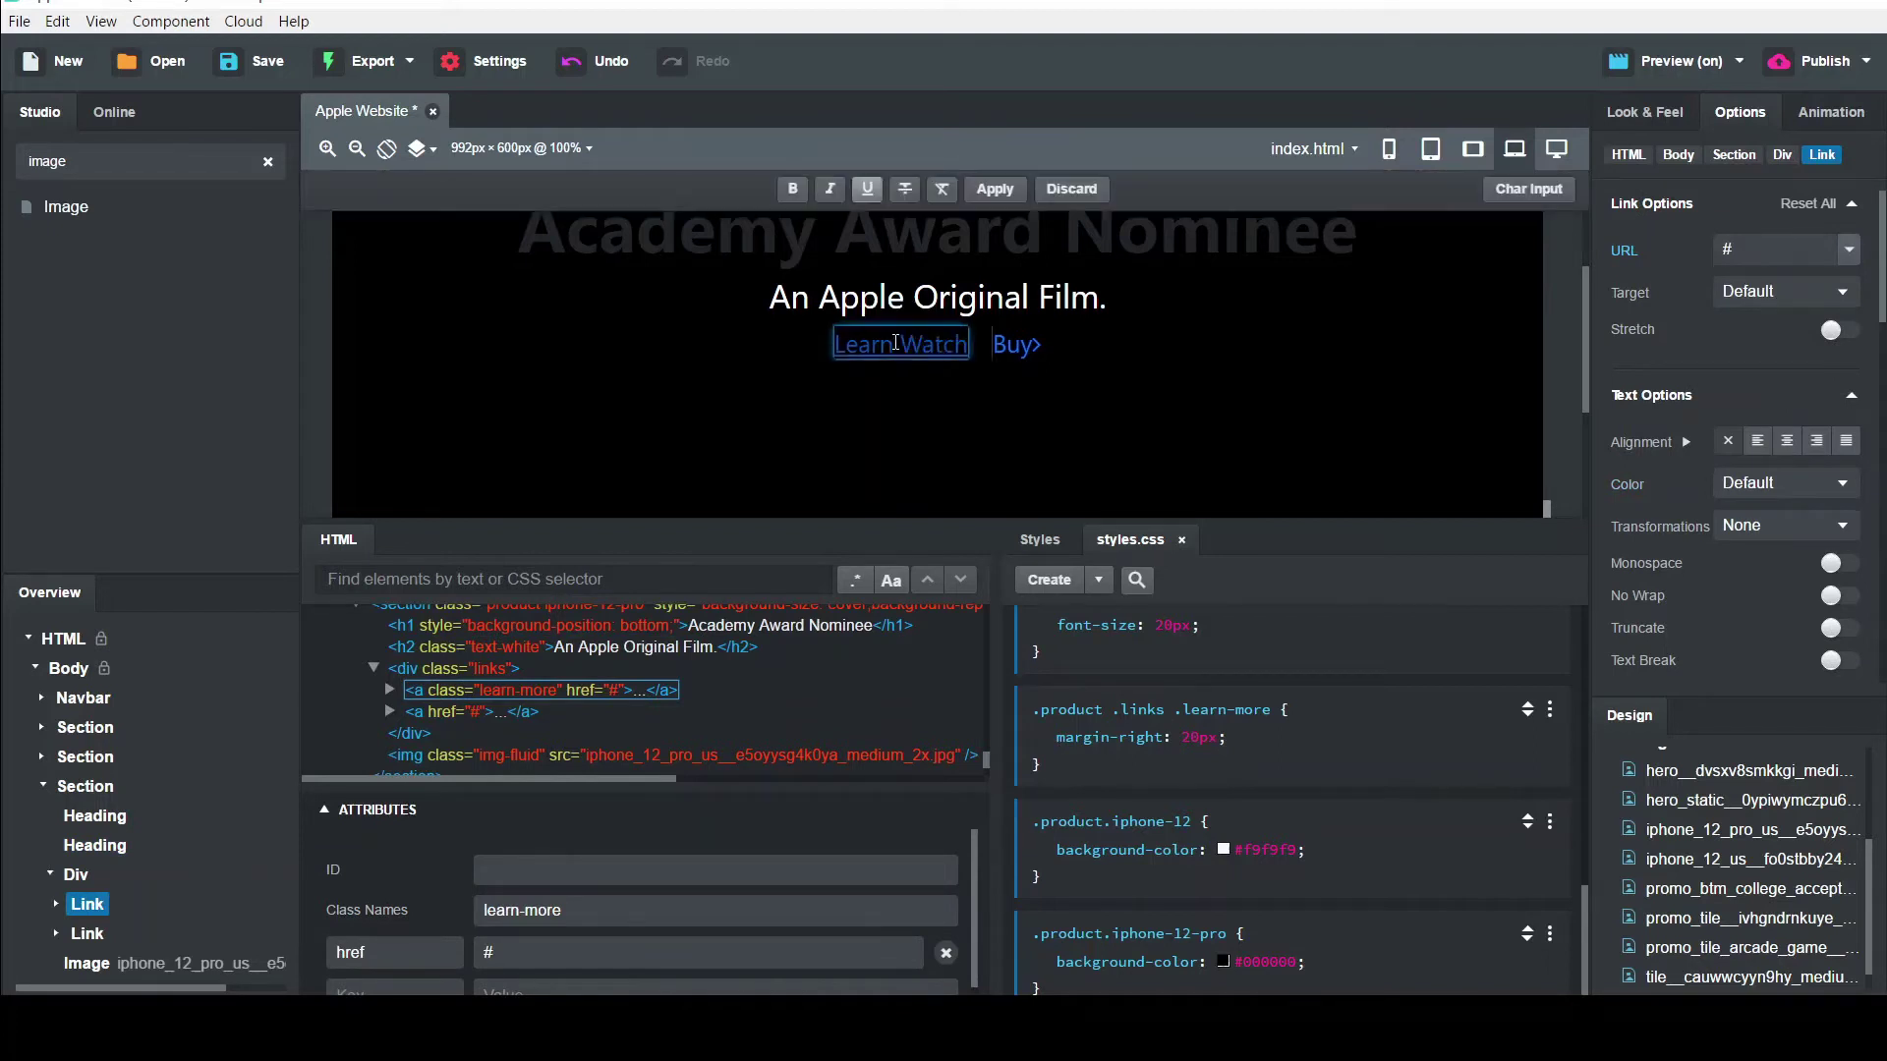
{"action": "key", "text": "ctrl+z"}
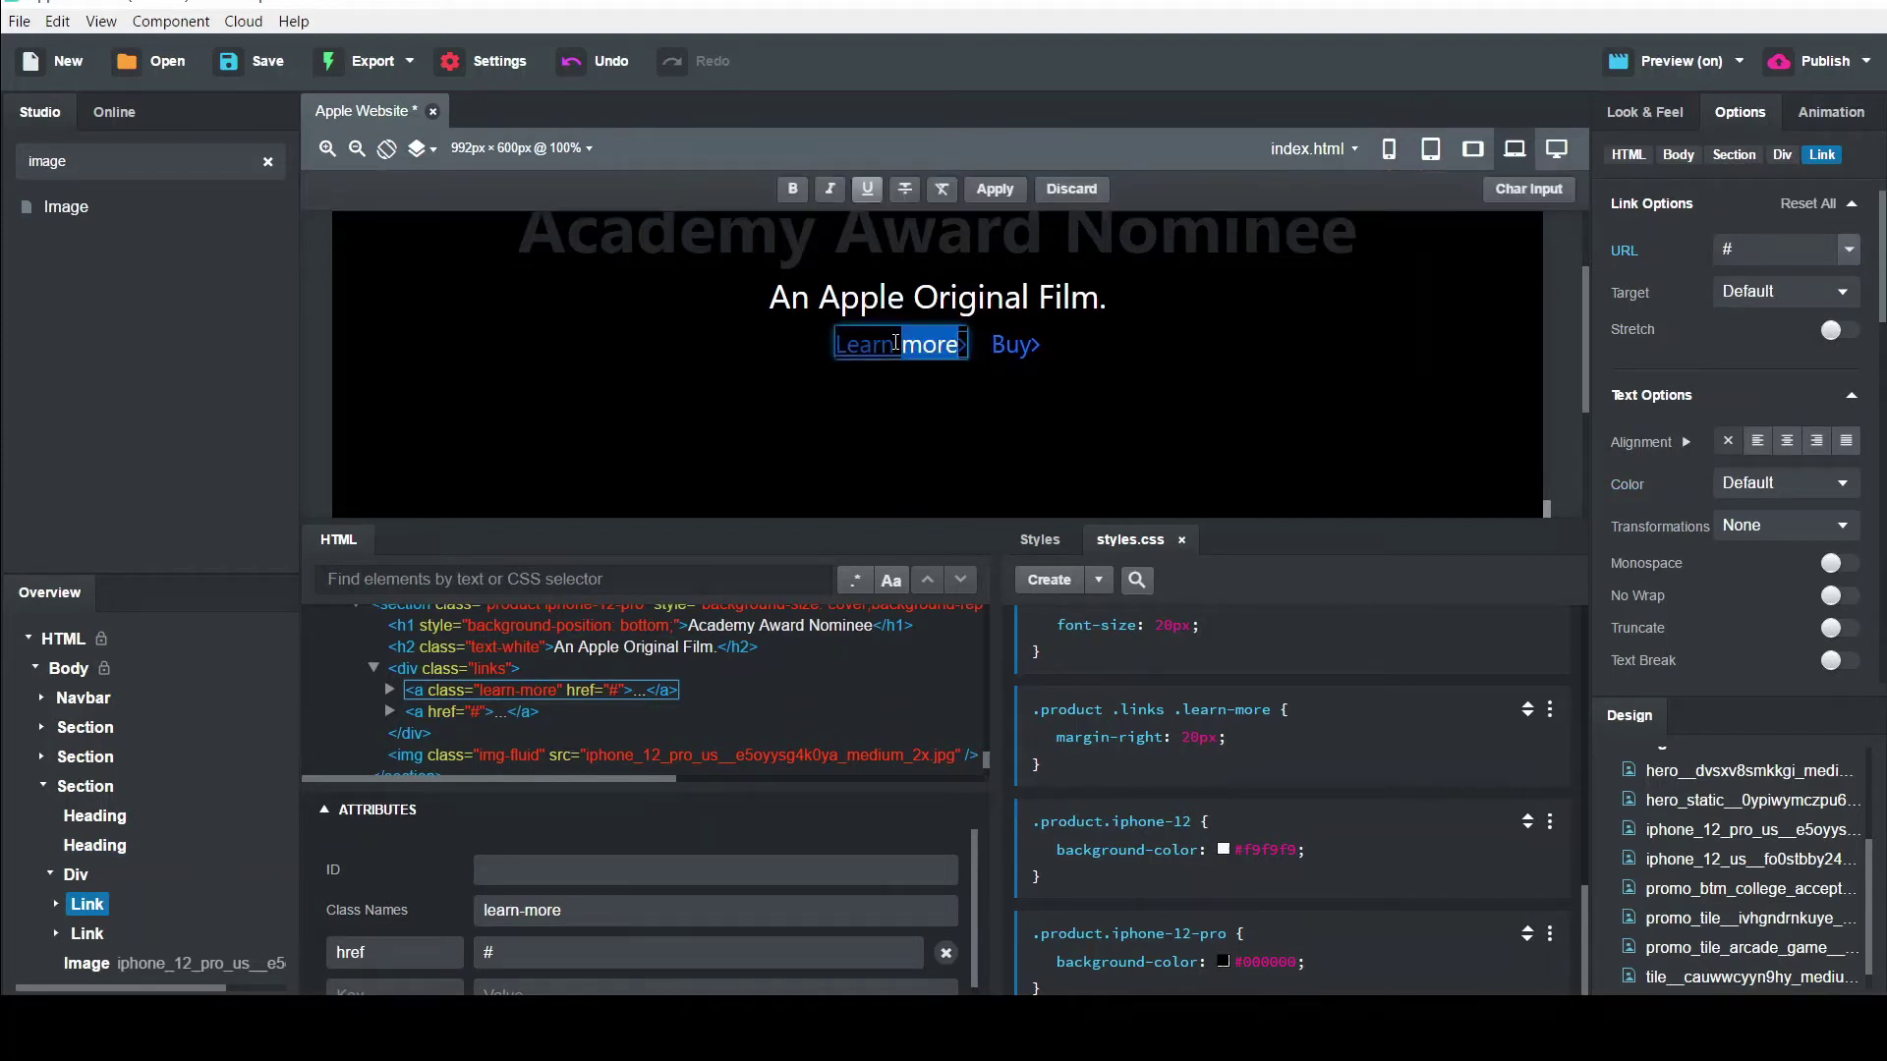
{"action": "key", "text": "Right"}
{"action": "key", "text": "Right"}
{"action": "key", "text": "BackSpace"}
{"action": "key", "text": "BackSpace"}
{"action": "key", "text": "BackSpace"}
{"action": "key", "text": "BackSpace"}
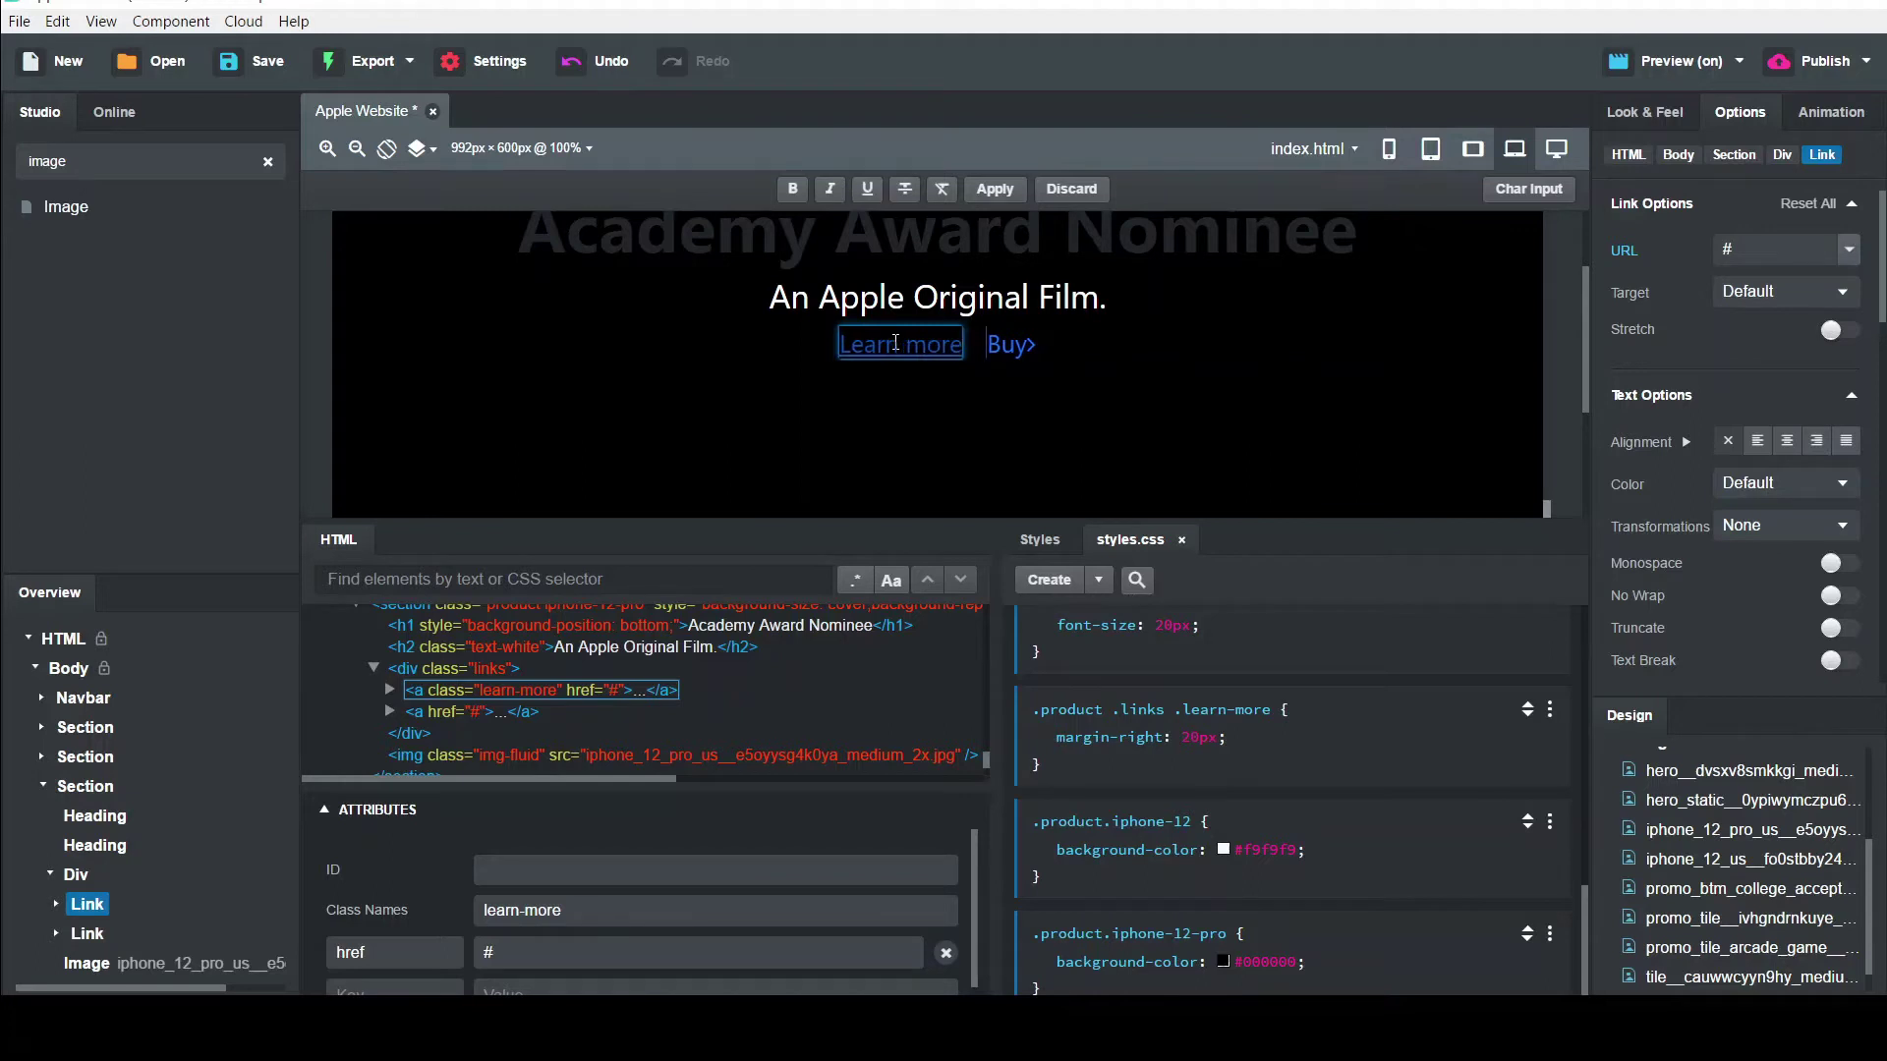
{"action": "key", "text": "BackSpace"}
{"action": "key", "text": "BackSpace"}
{"action": "type", "text": "more"}
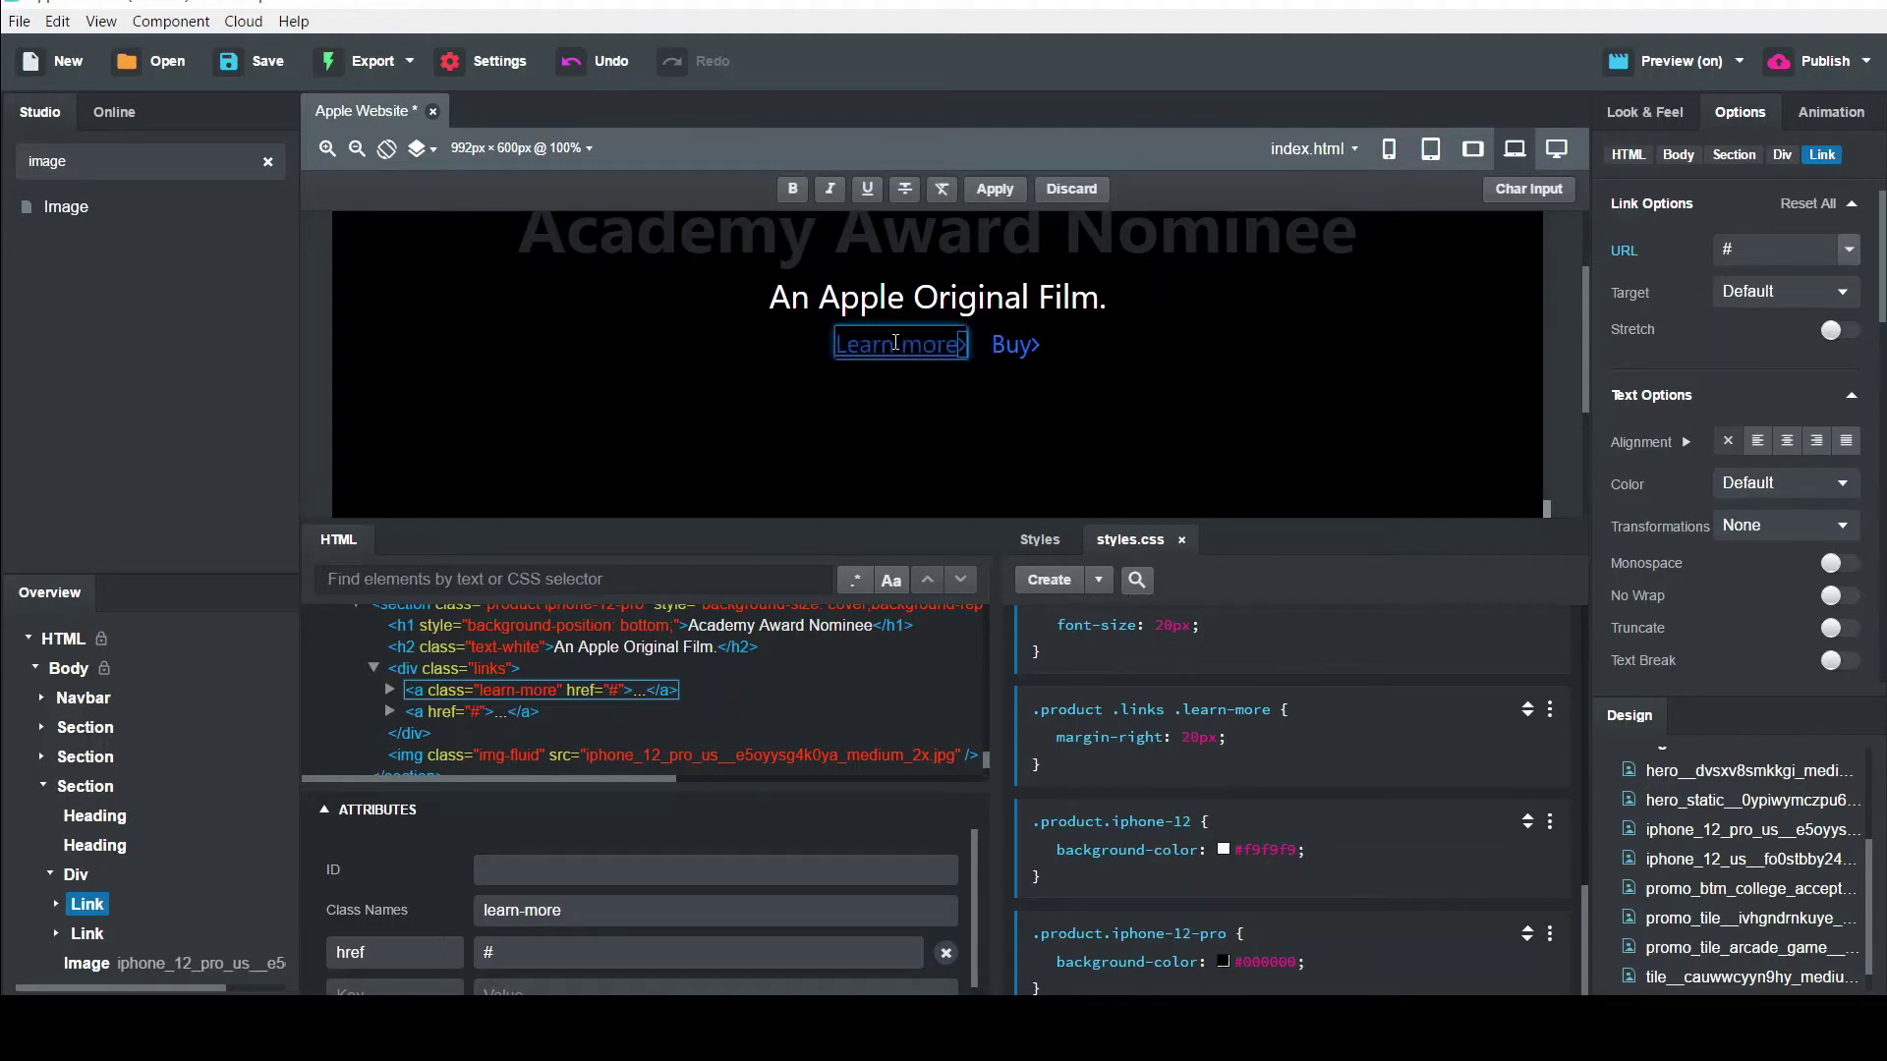
{"action": "type", "text": ">"}
Replace the "Learn more" link text in the Academy Award Nominee section with "Watch now", keeping the angle icon
{"action": "key", "text": "BackSpace"}
{"action": "key", "text": "BackSpace"}
{"action": "key", "text": "BackSpace"}
{"action": "key", "text": "BackSpace"}
{"action": "key", "text": "BackSpace"}
{"action": "key", "text": "BackSpace"}
{"action": "key", "text": "BackSpace"}
{"action": "key", "text": "BackSpace"}
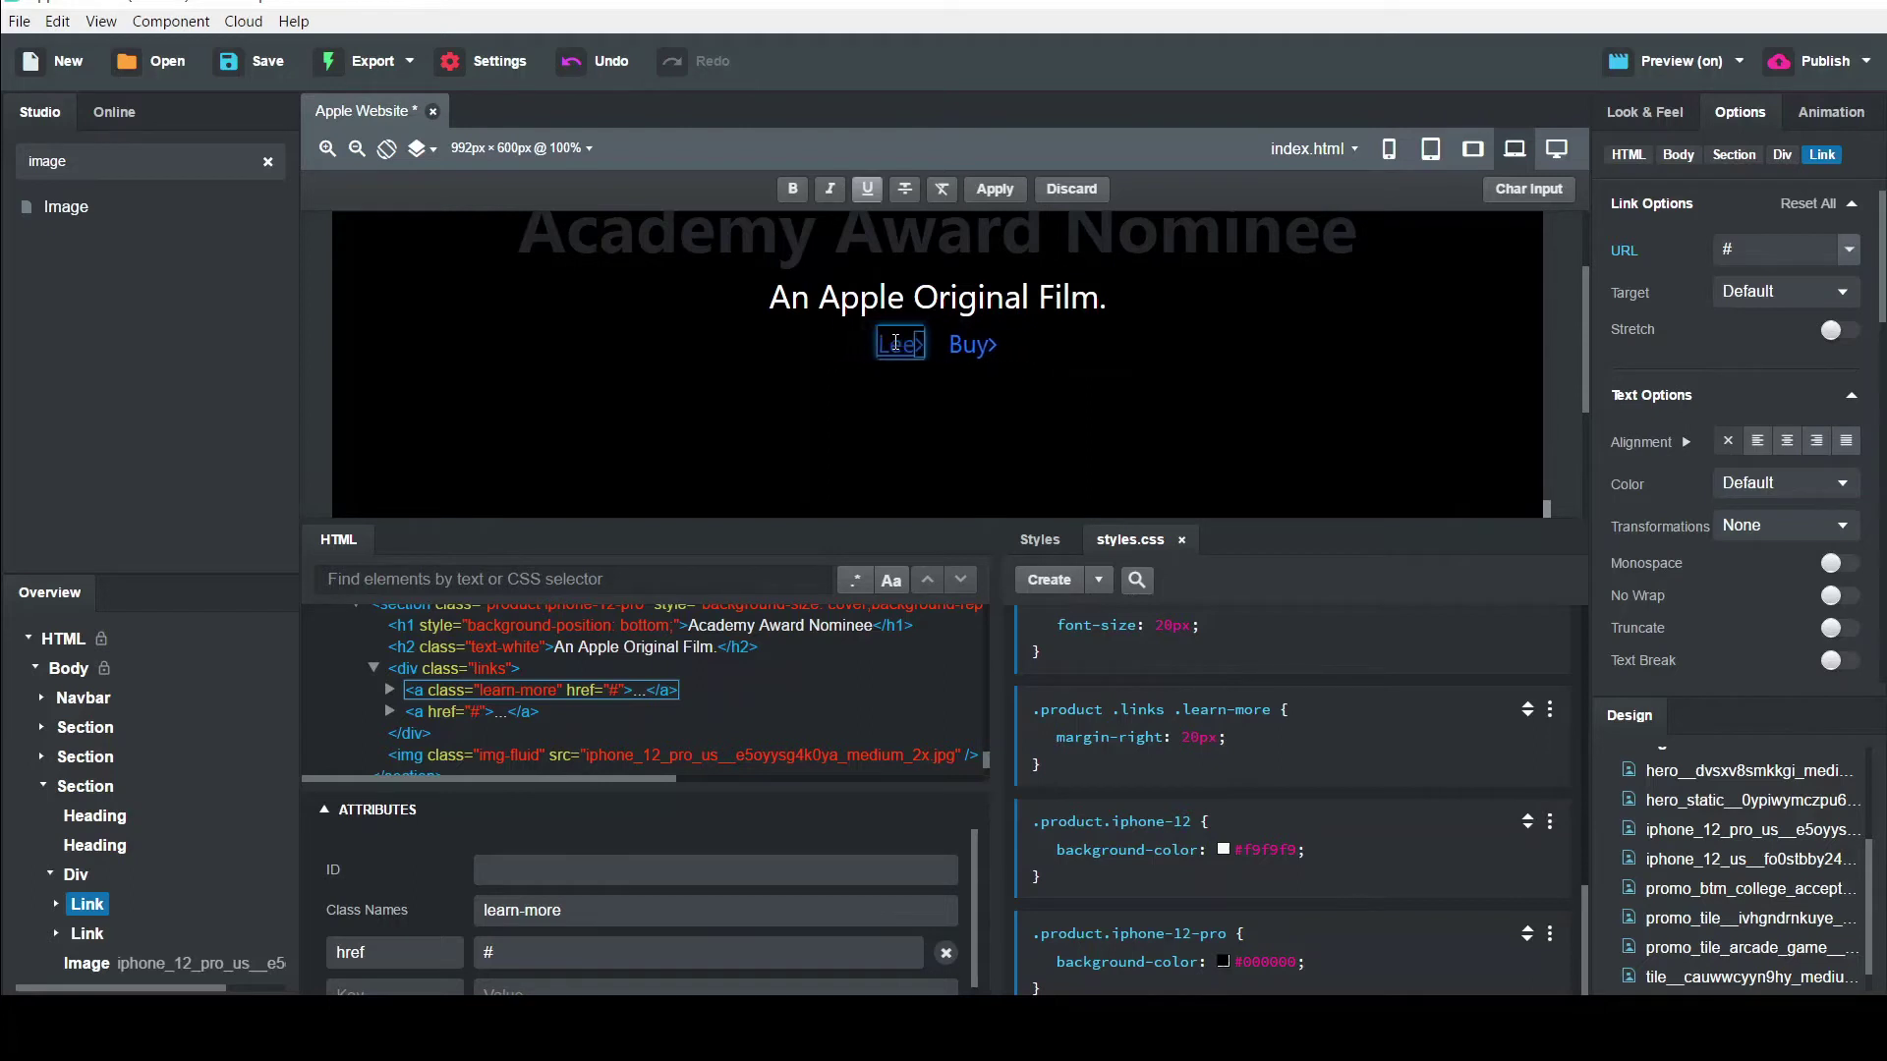
{"action": "key", "text": "BackSpace"}
{"action": "key", "text": "BackSpace"}
{"action": "key", "text": "BackSpace"}
{"action": "type", "text": "Watch >no"}
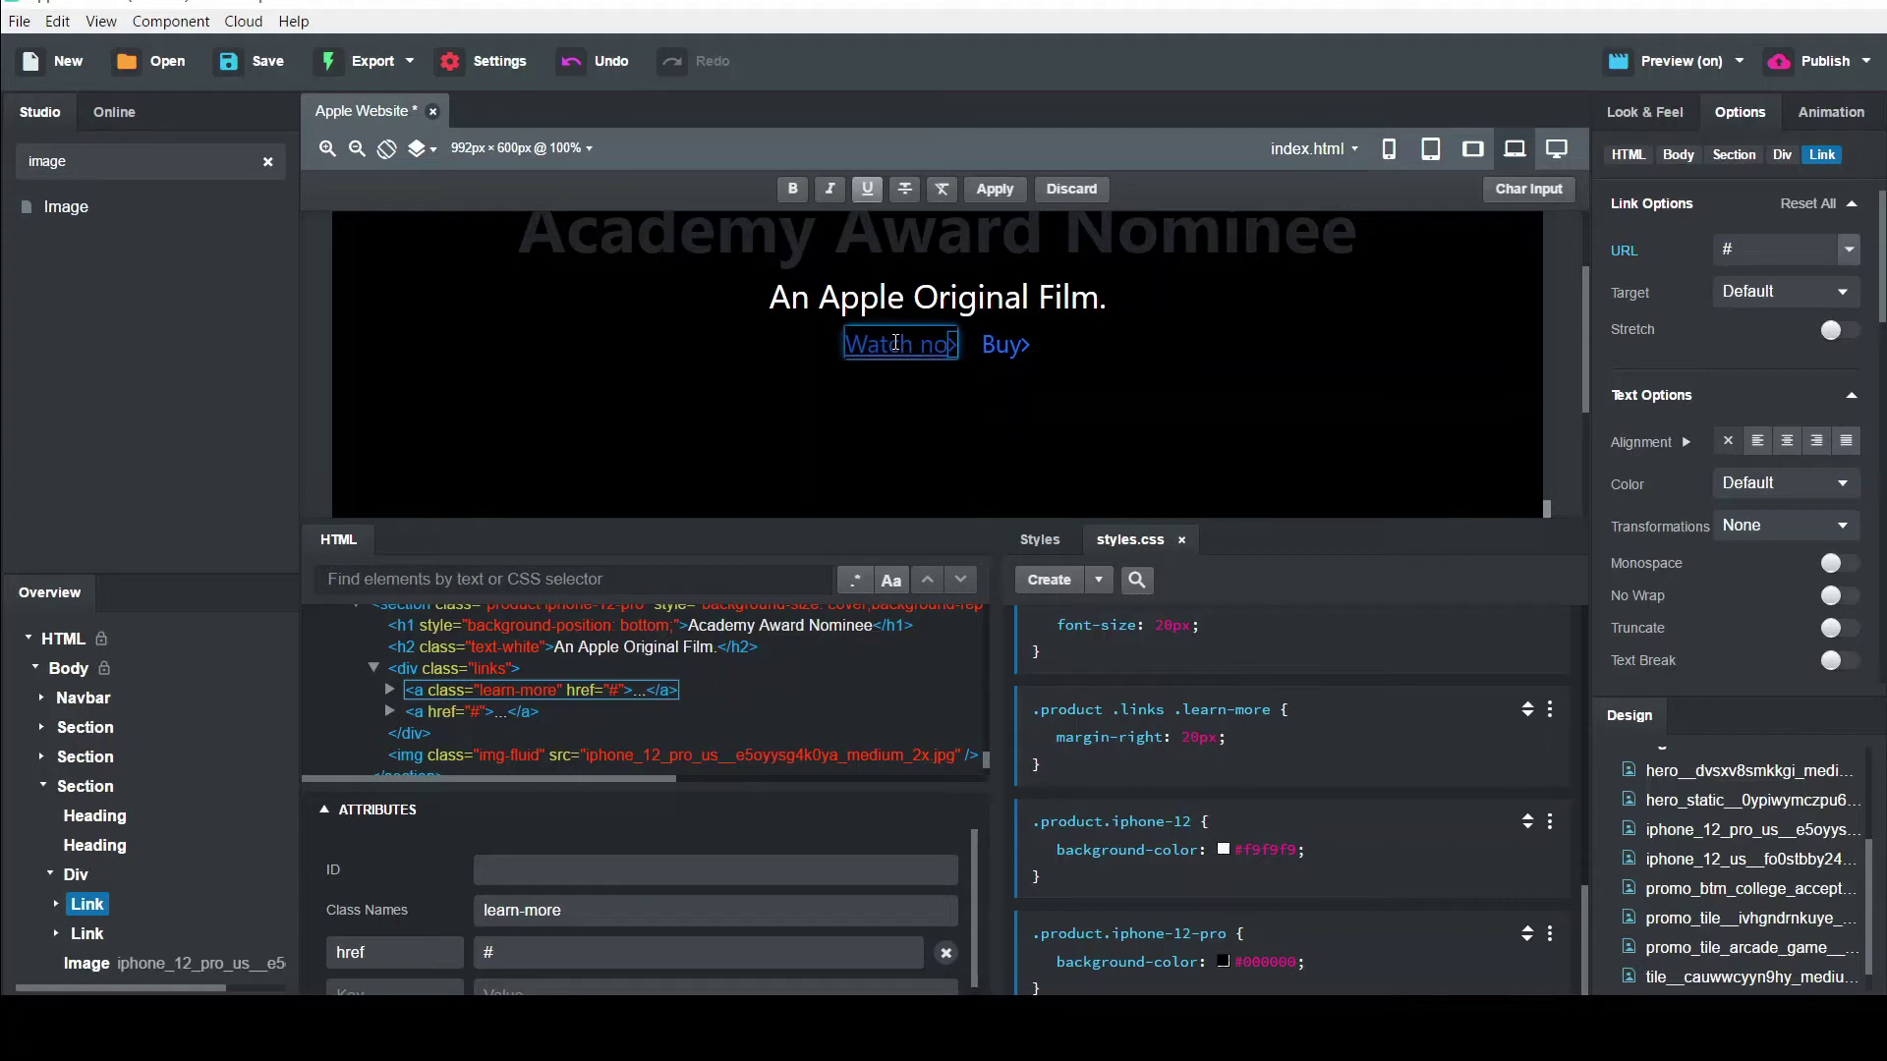
{"action": "type", "text": "w"}
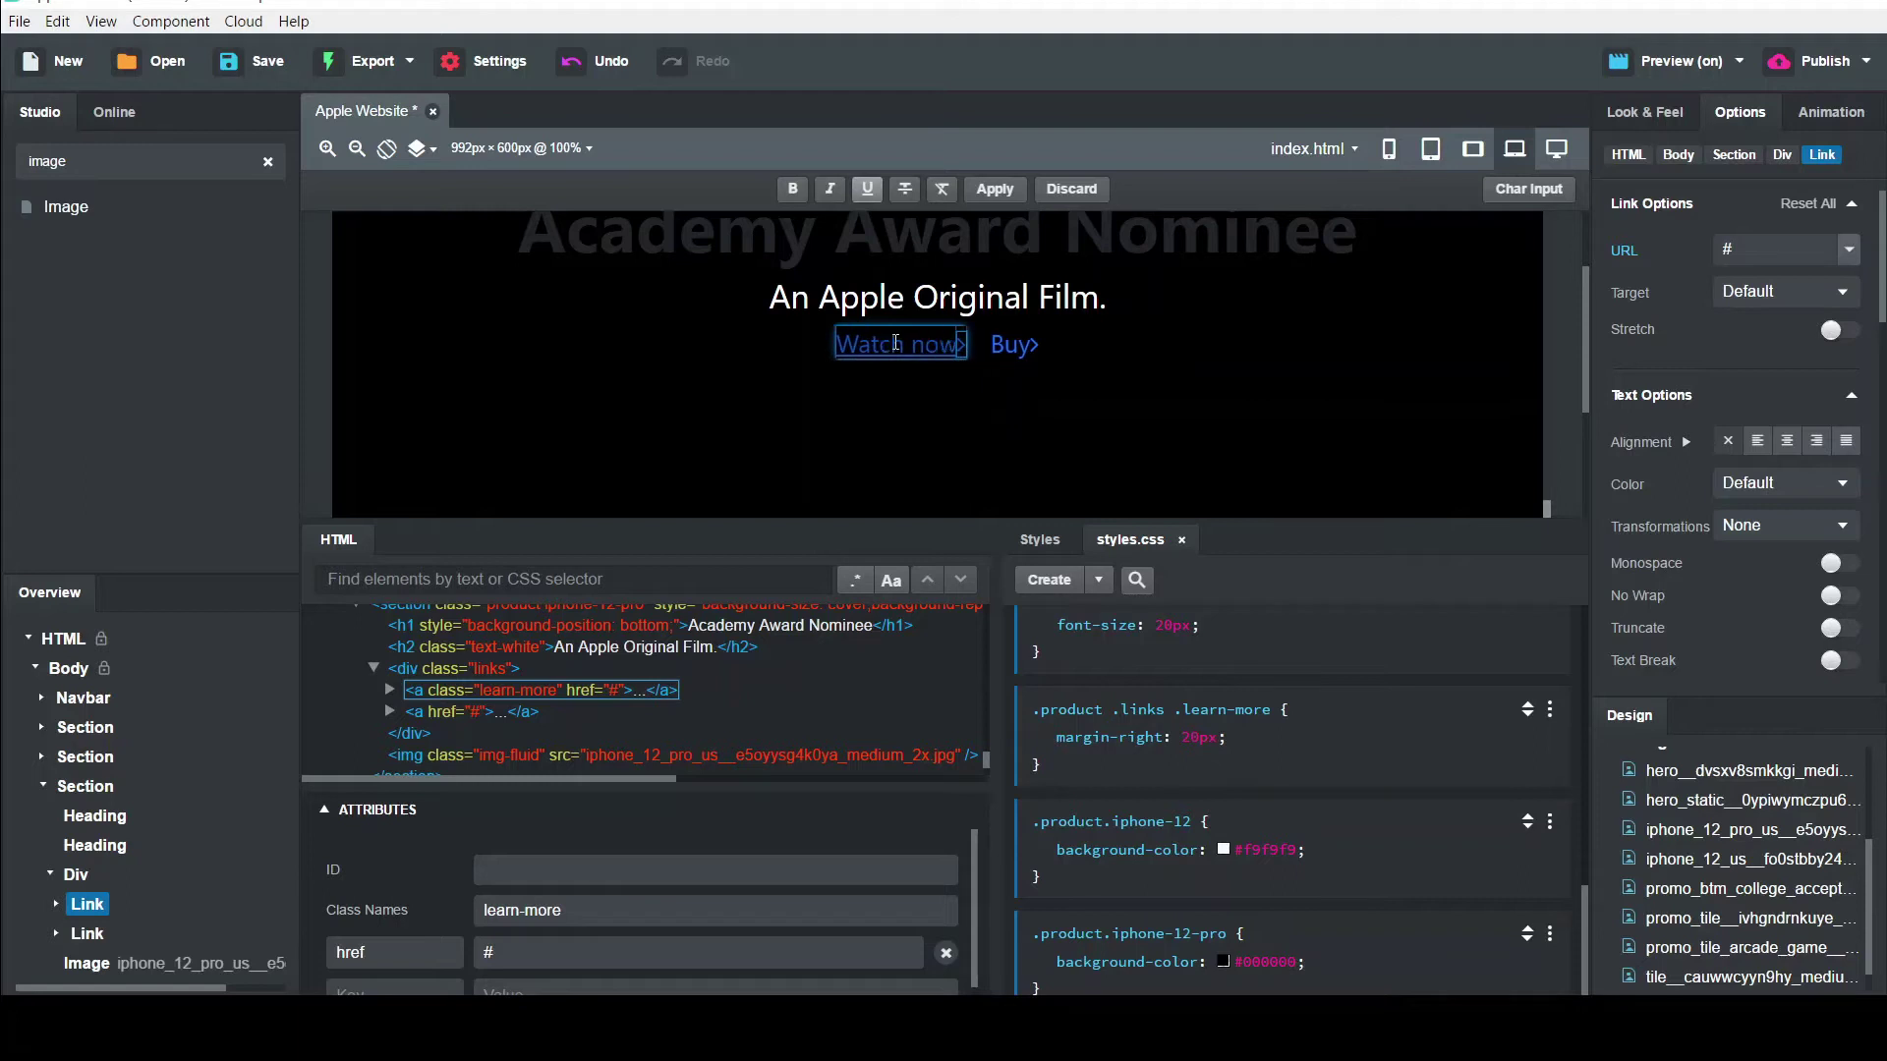
{"action": "left_click", "coordinate": [963, 348]}
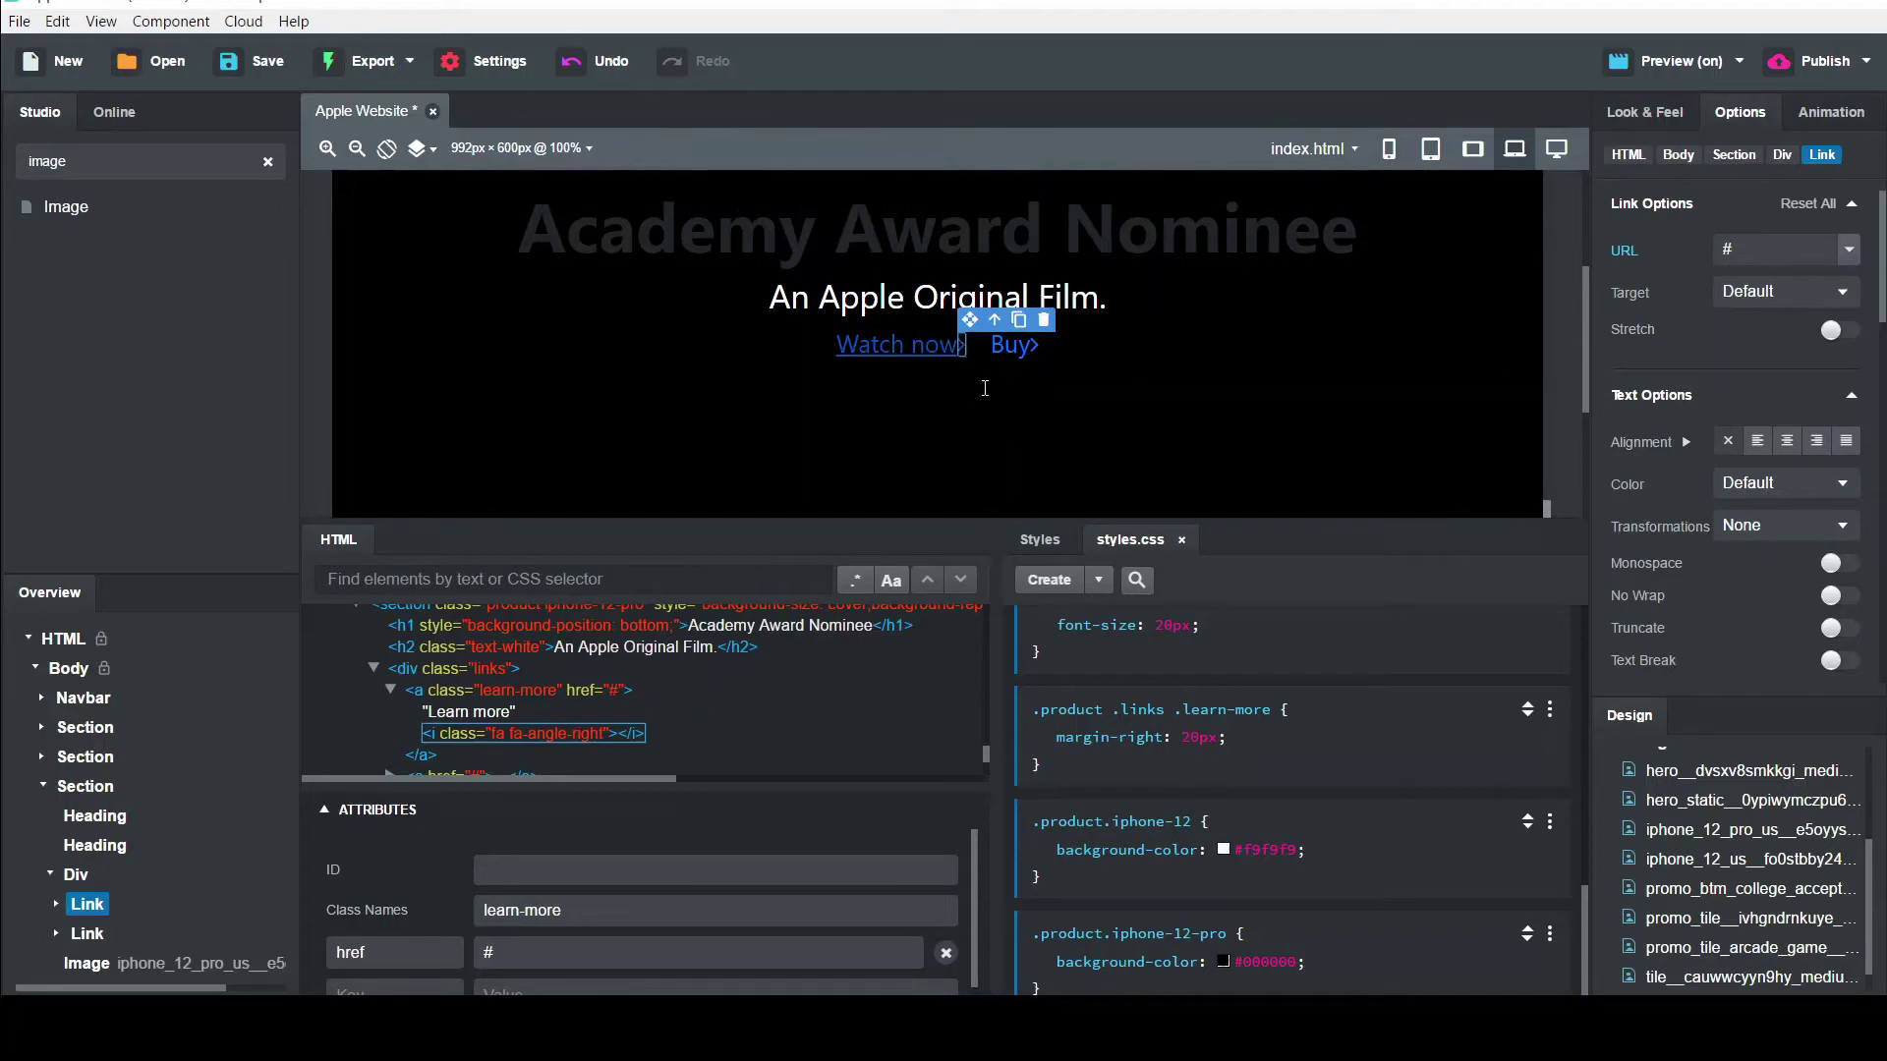
Replace the angle icon in the "Watch now" link with the Font Awesome 4 icon fa-play-circle-o
{"action": "double_click", "coordinate": [962, 344]}
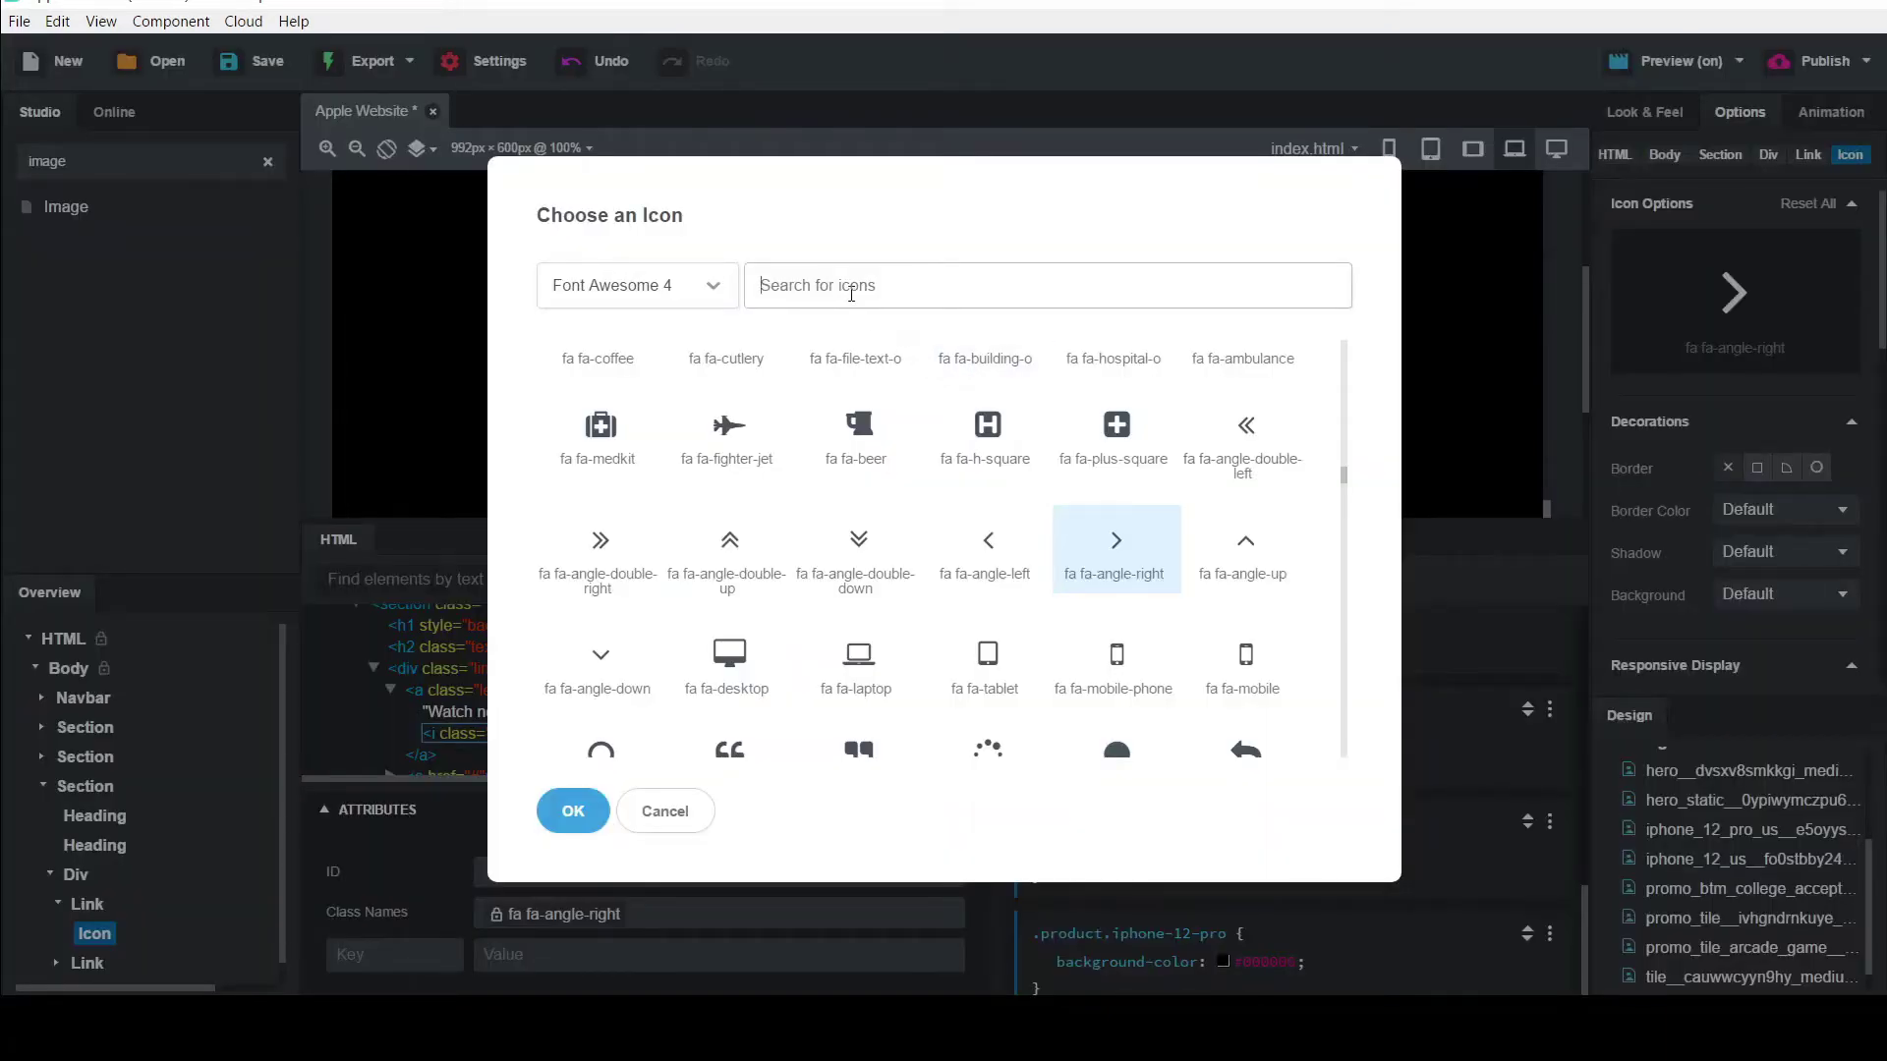
{"action": "type", "text": "play"}
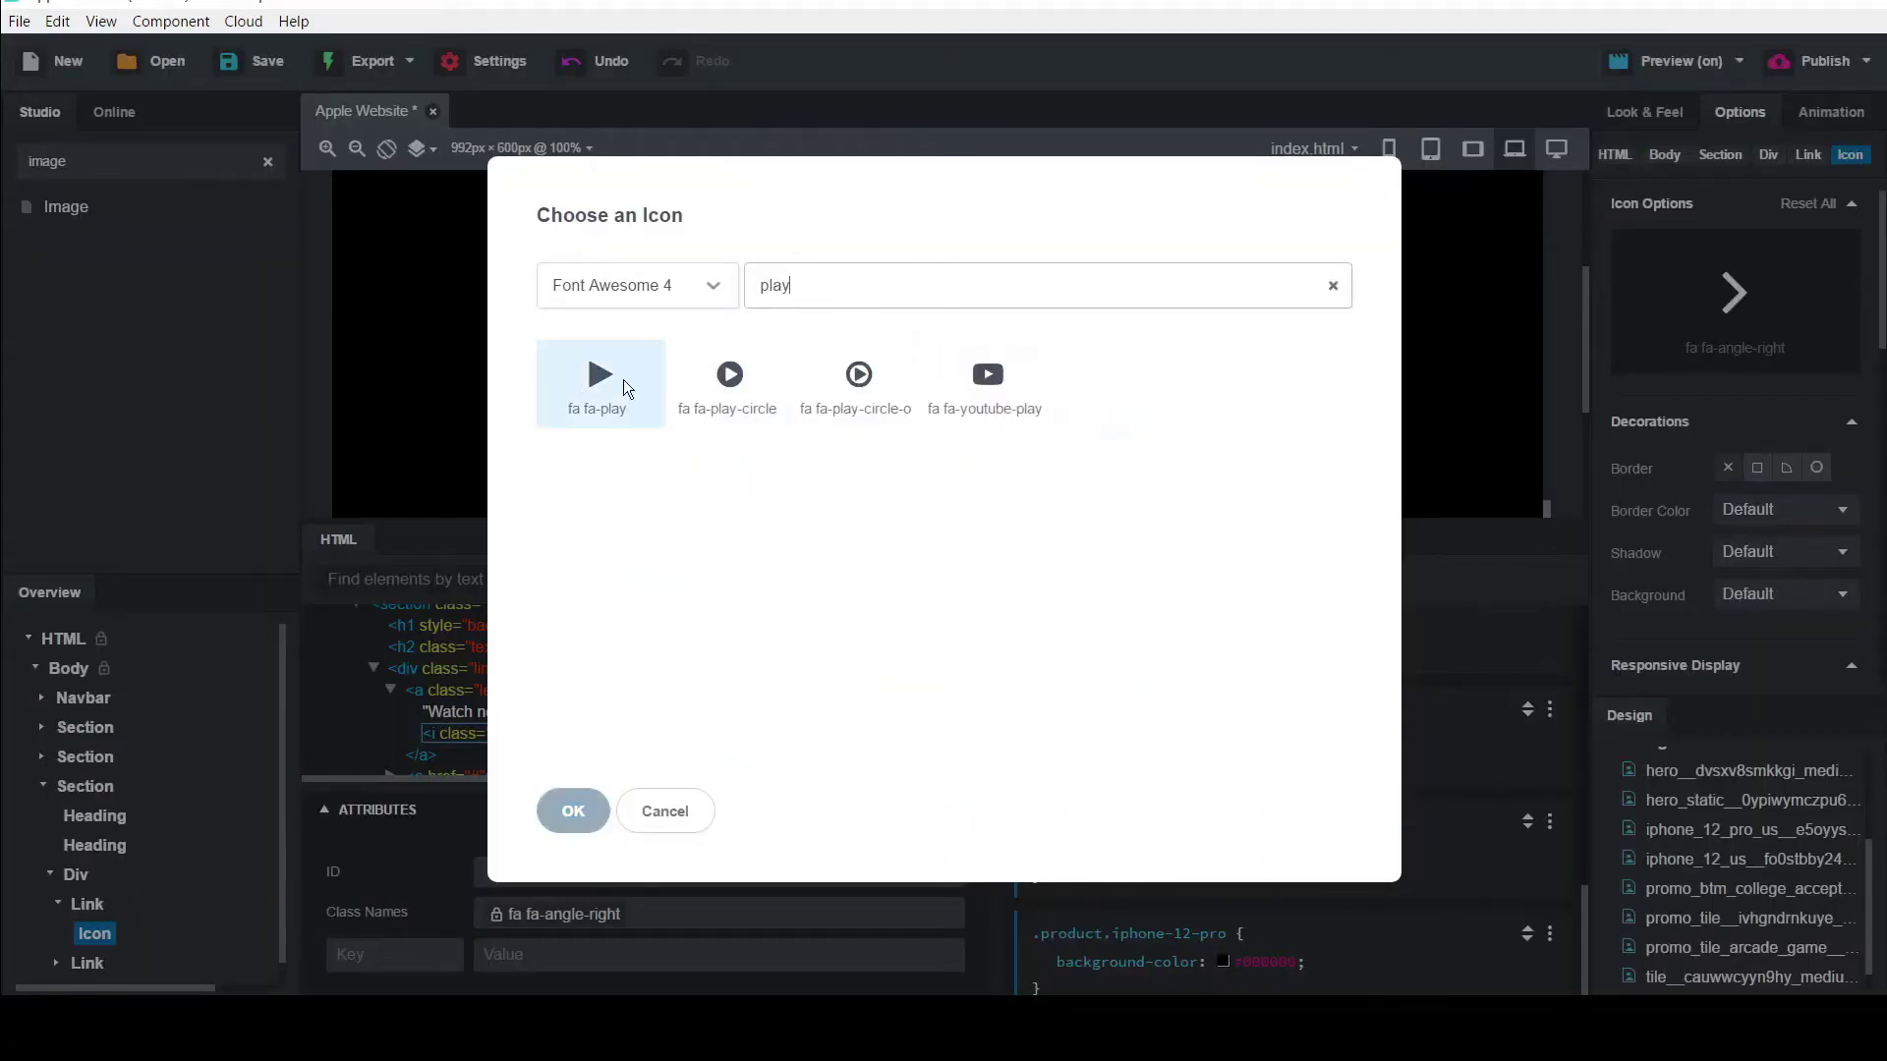
{"action": "left_click", "coordinate": [728, 373]}
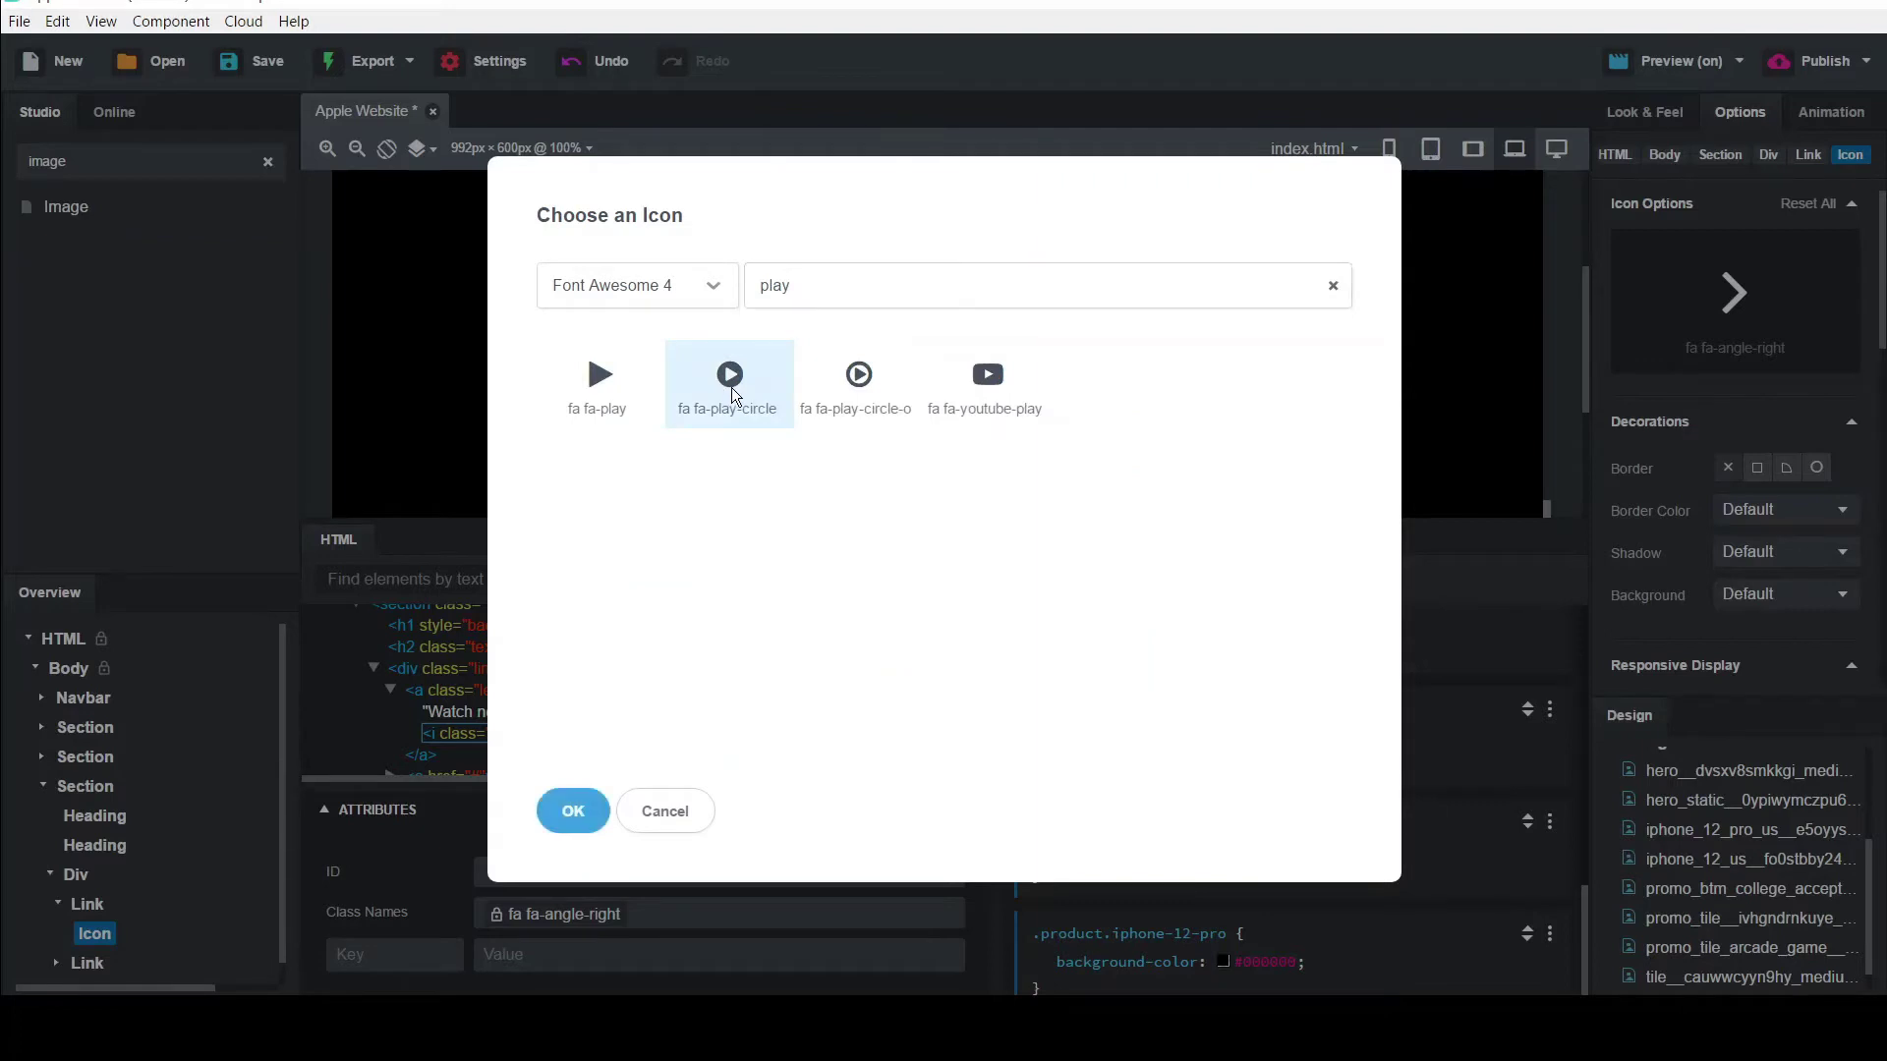
{"action": "left_click", "coordinate": [847, 380]}
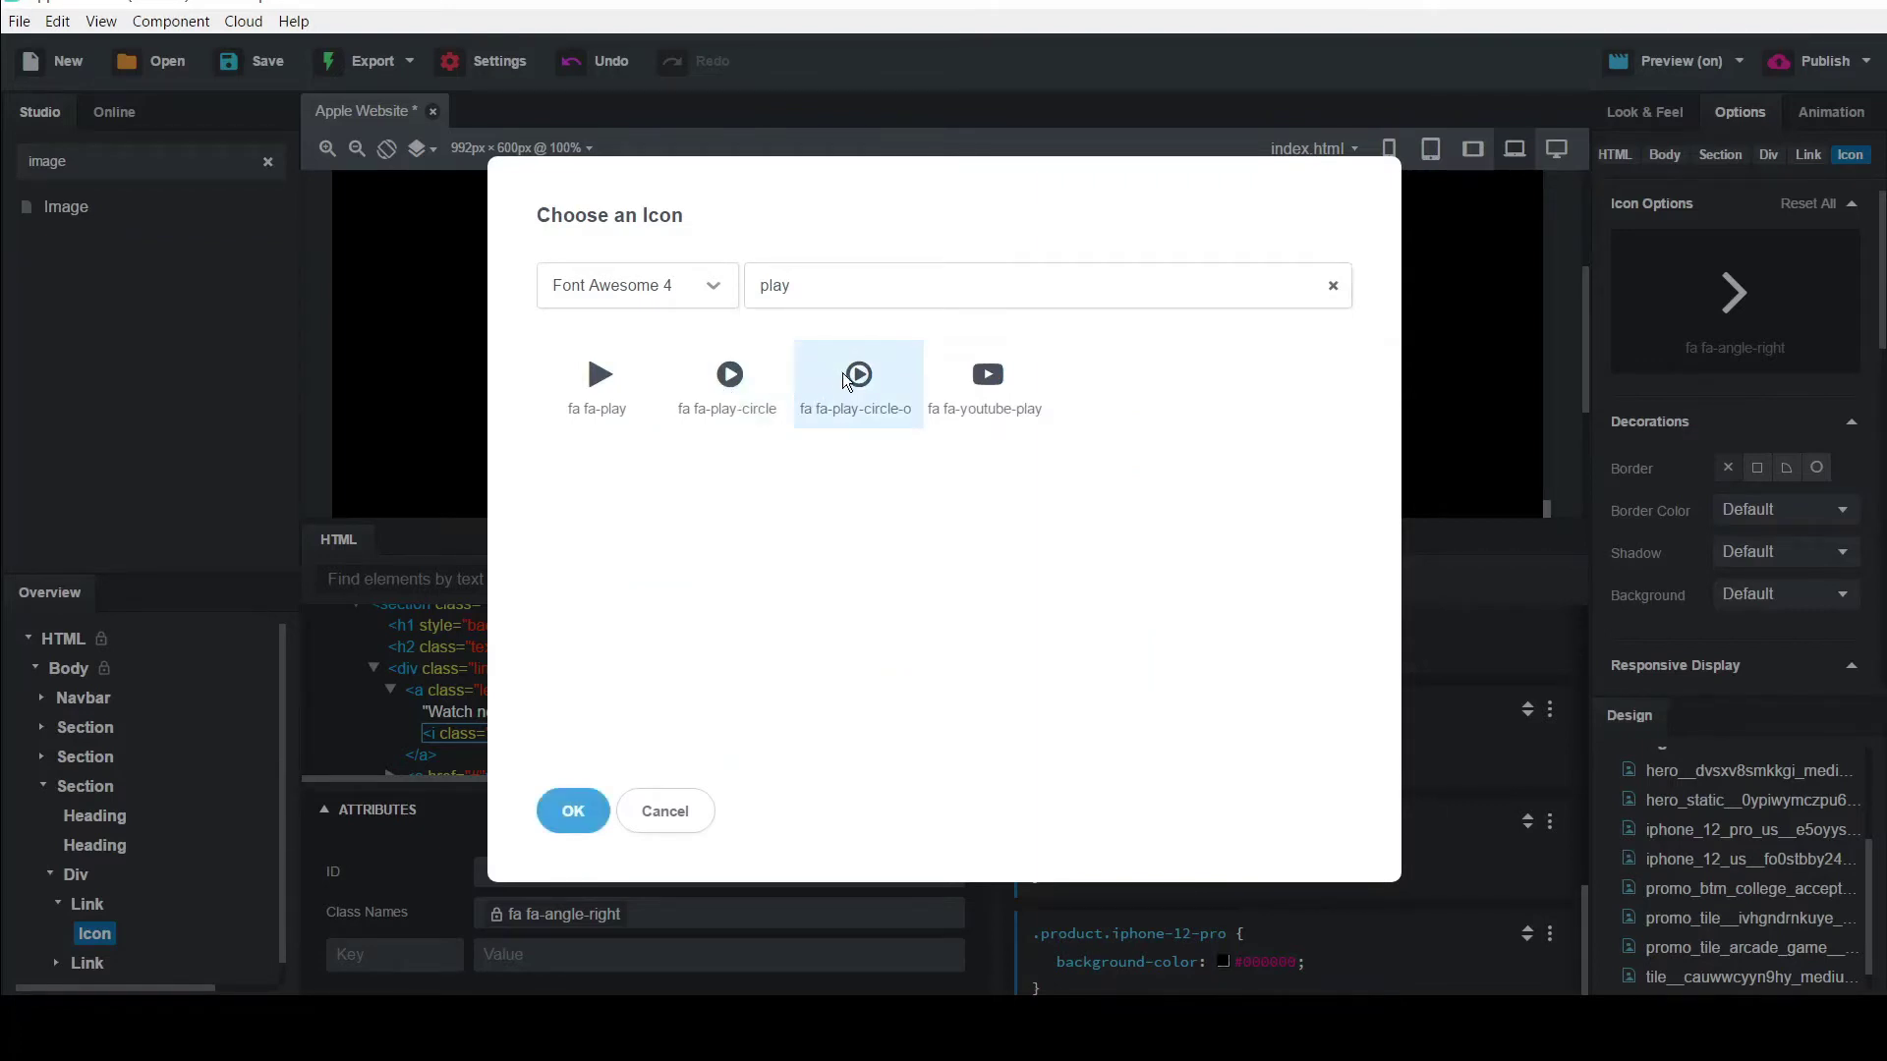
{"action": "left_click", "coordinate": [573, 829]}
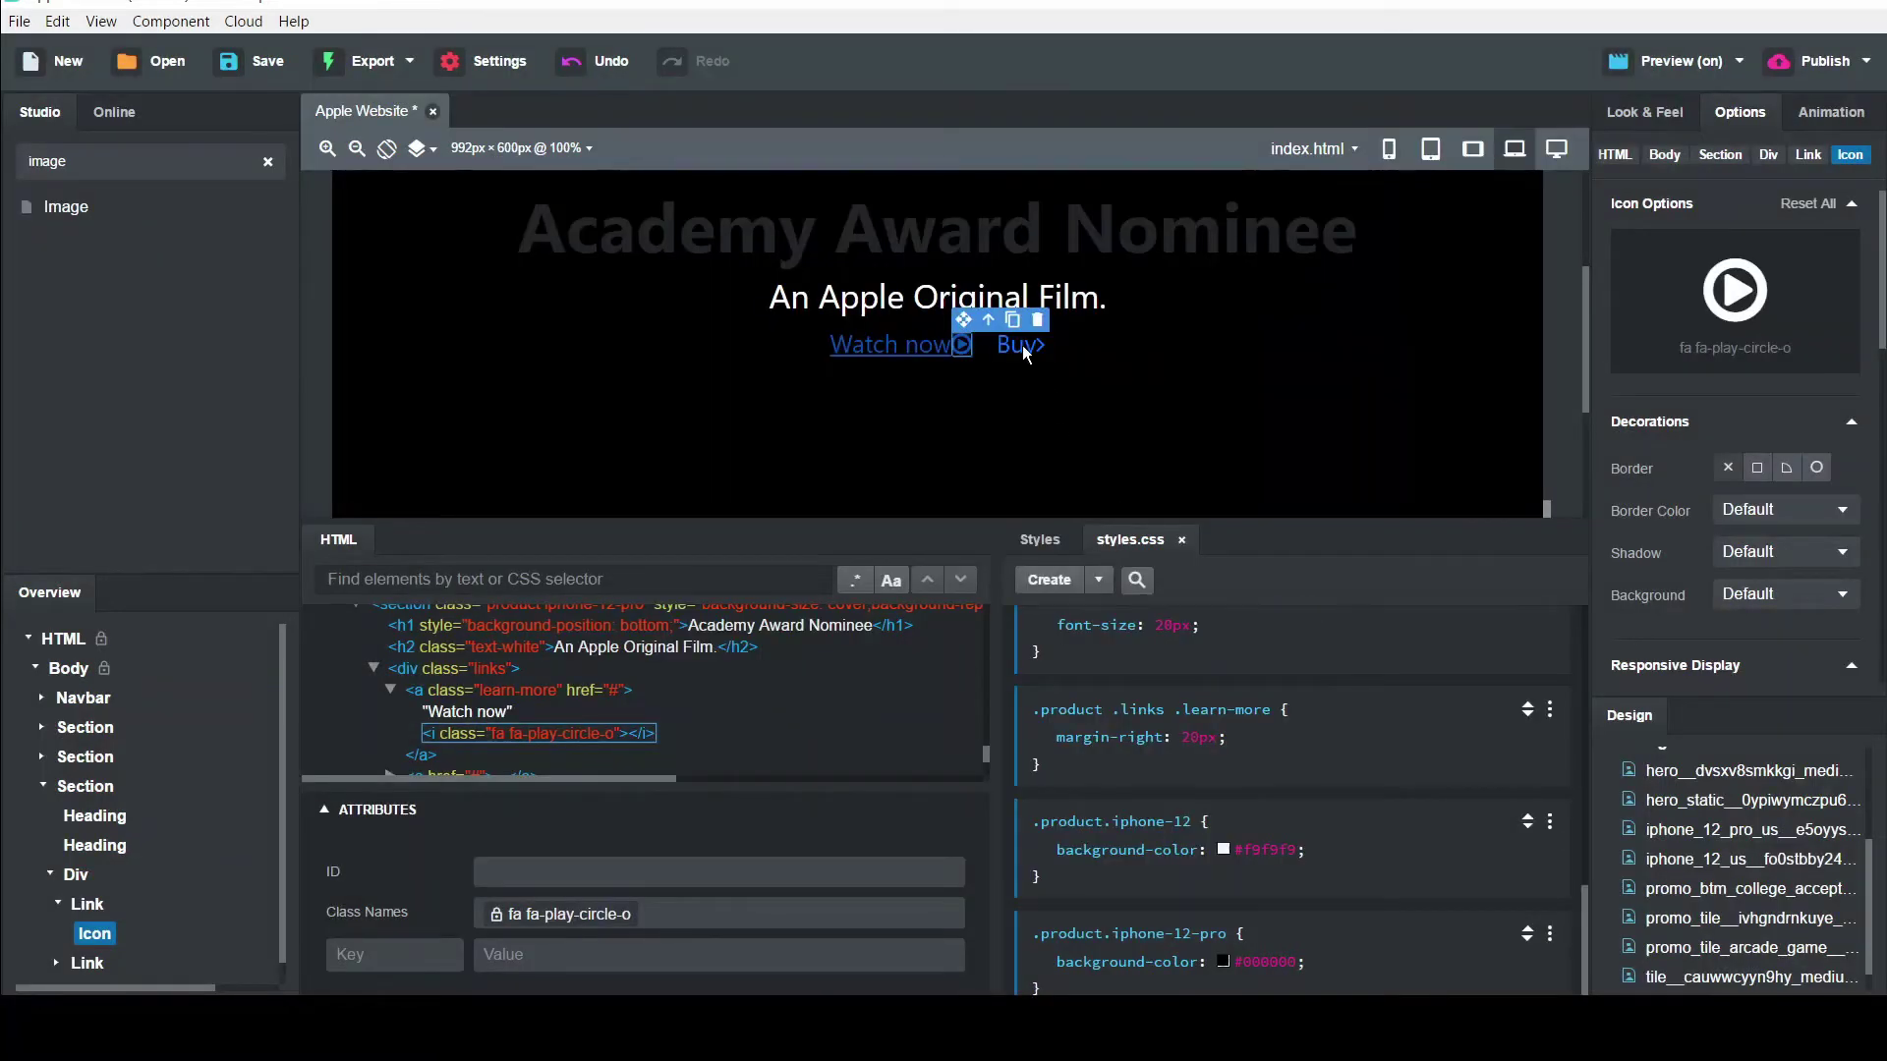
Delete the "Buy" link from the Academy Award Nominee section
{"action": "left_click", "coordinate": [1023, 350]}
{"action": "left_click", "coordinate": [1023, 350]}
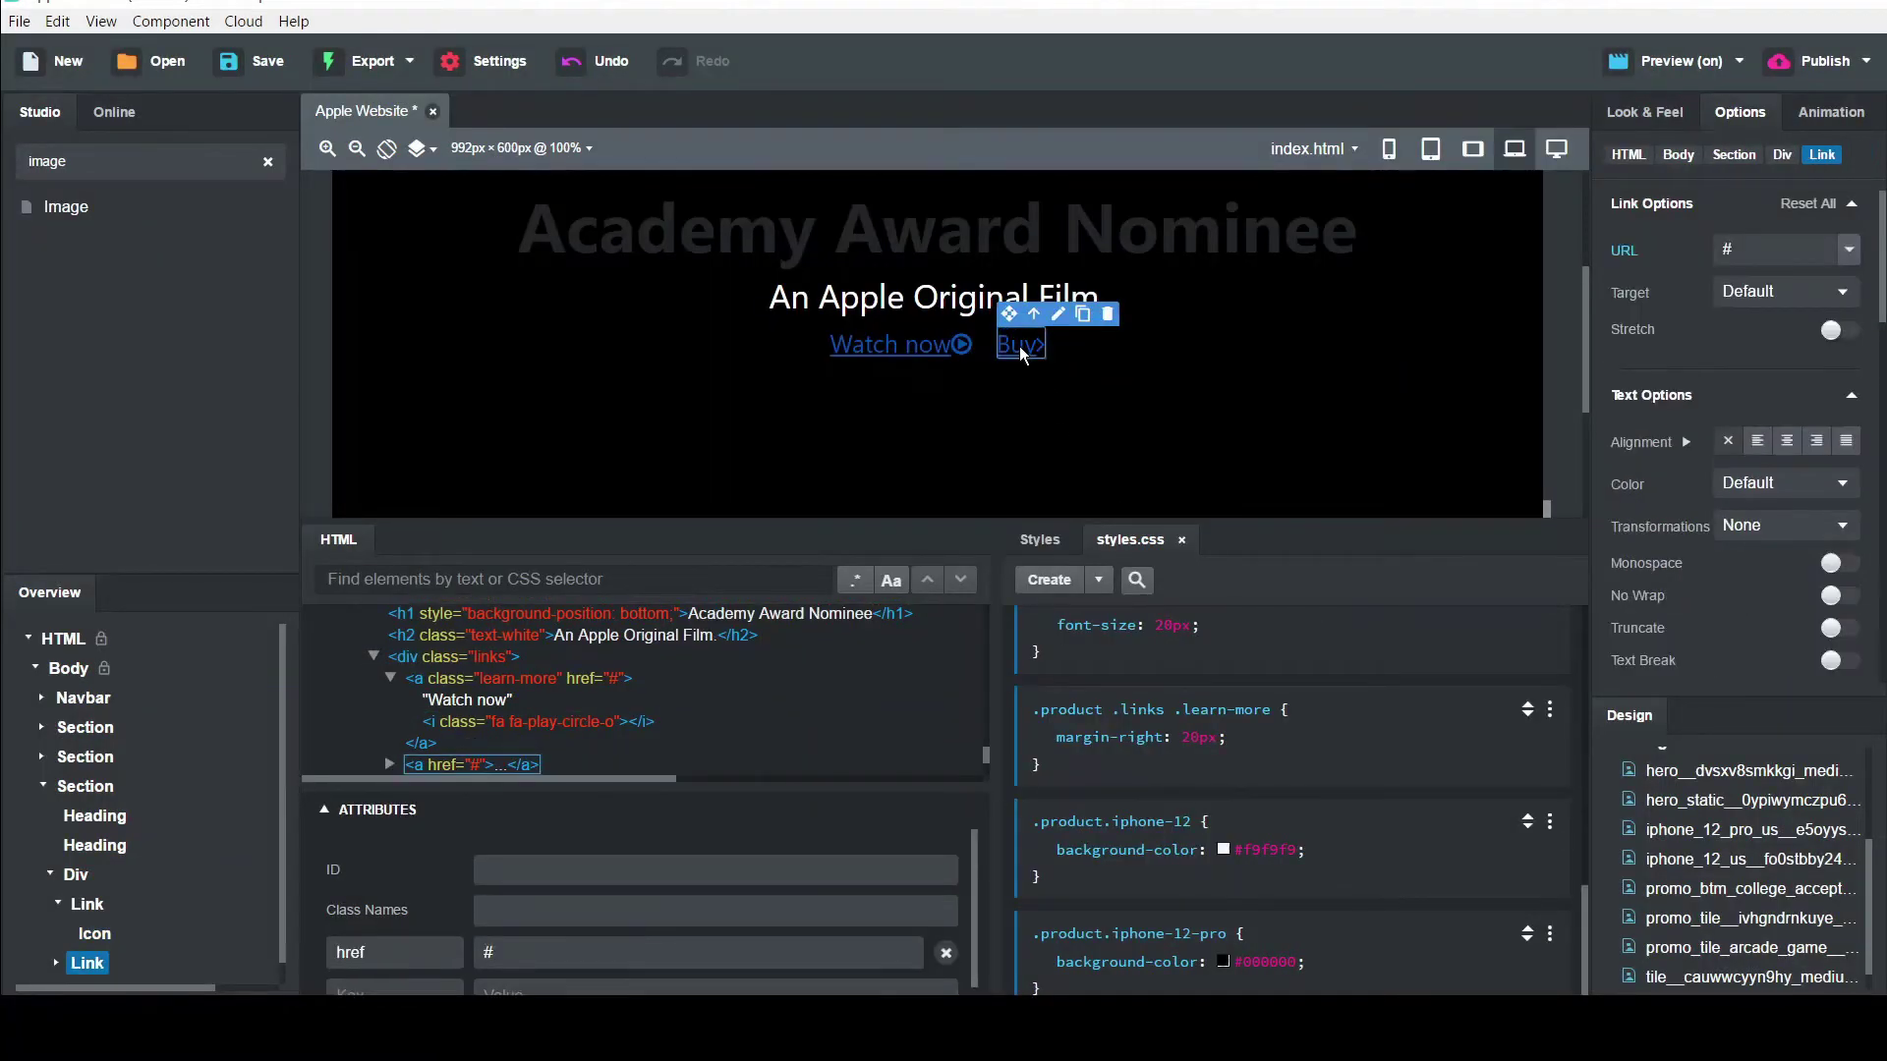
{"action": "key", "text": "Delete"}
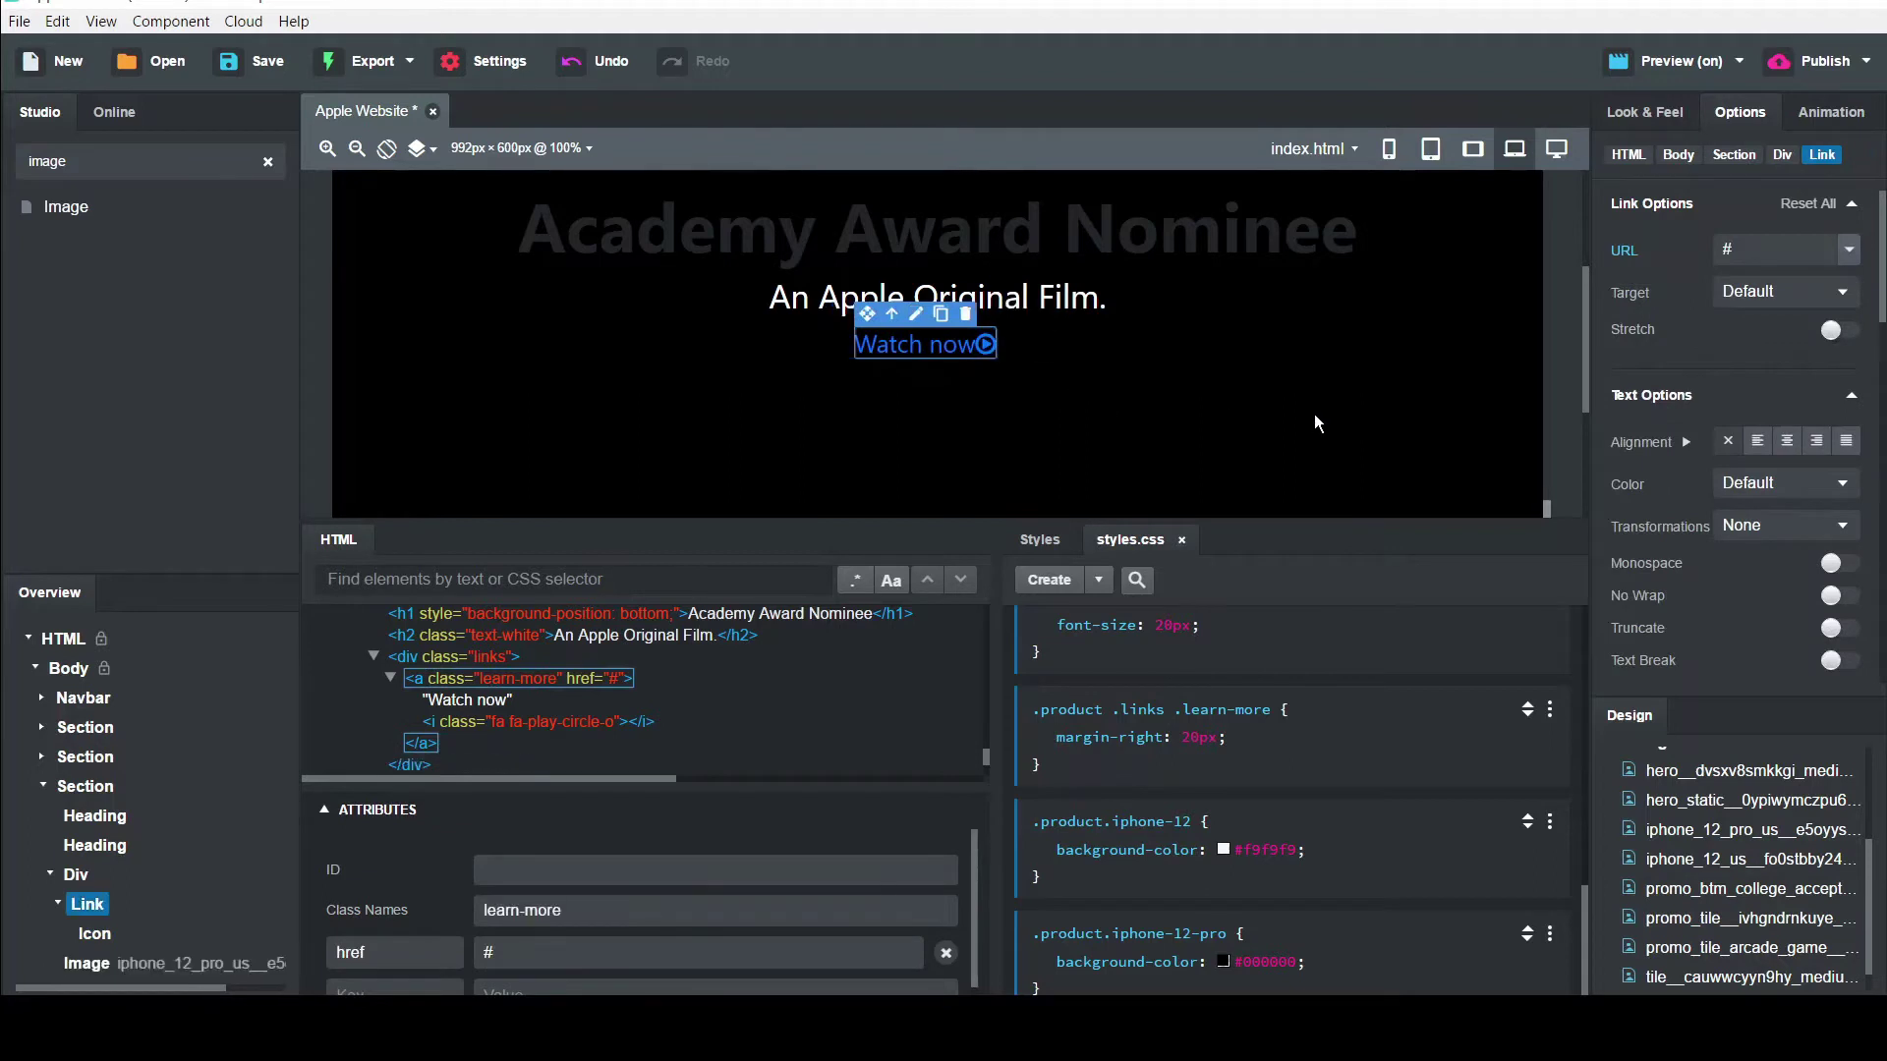
Change the Academy Award Nominee section's image to hero__dvsxv8smkkgi_medium_2x.jpg
{"action": "left_click", "coordinate": [1436, 430]}
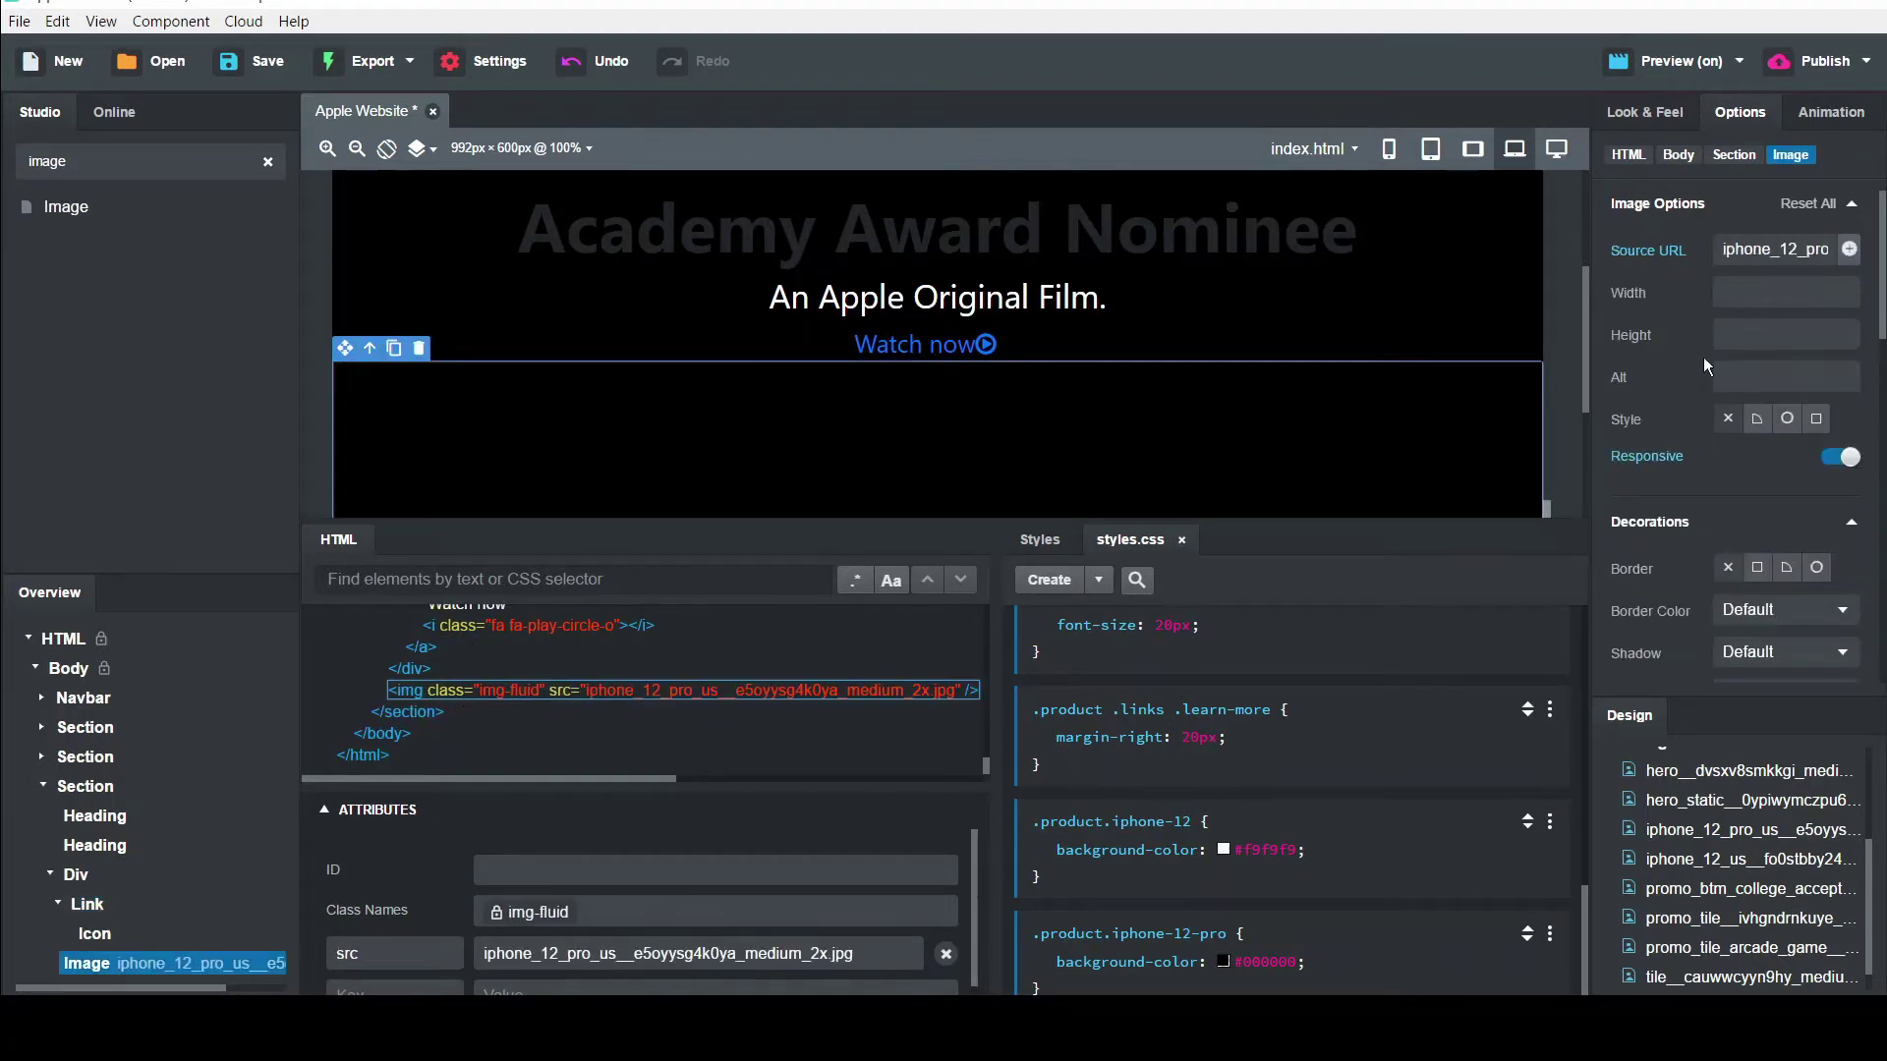
{"action": "left_click", "coordinate": [1849, 249]}
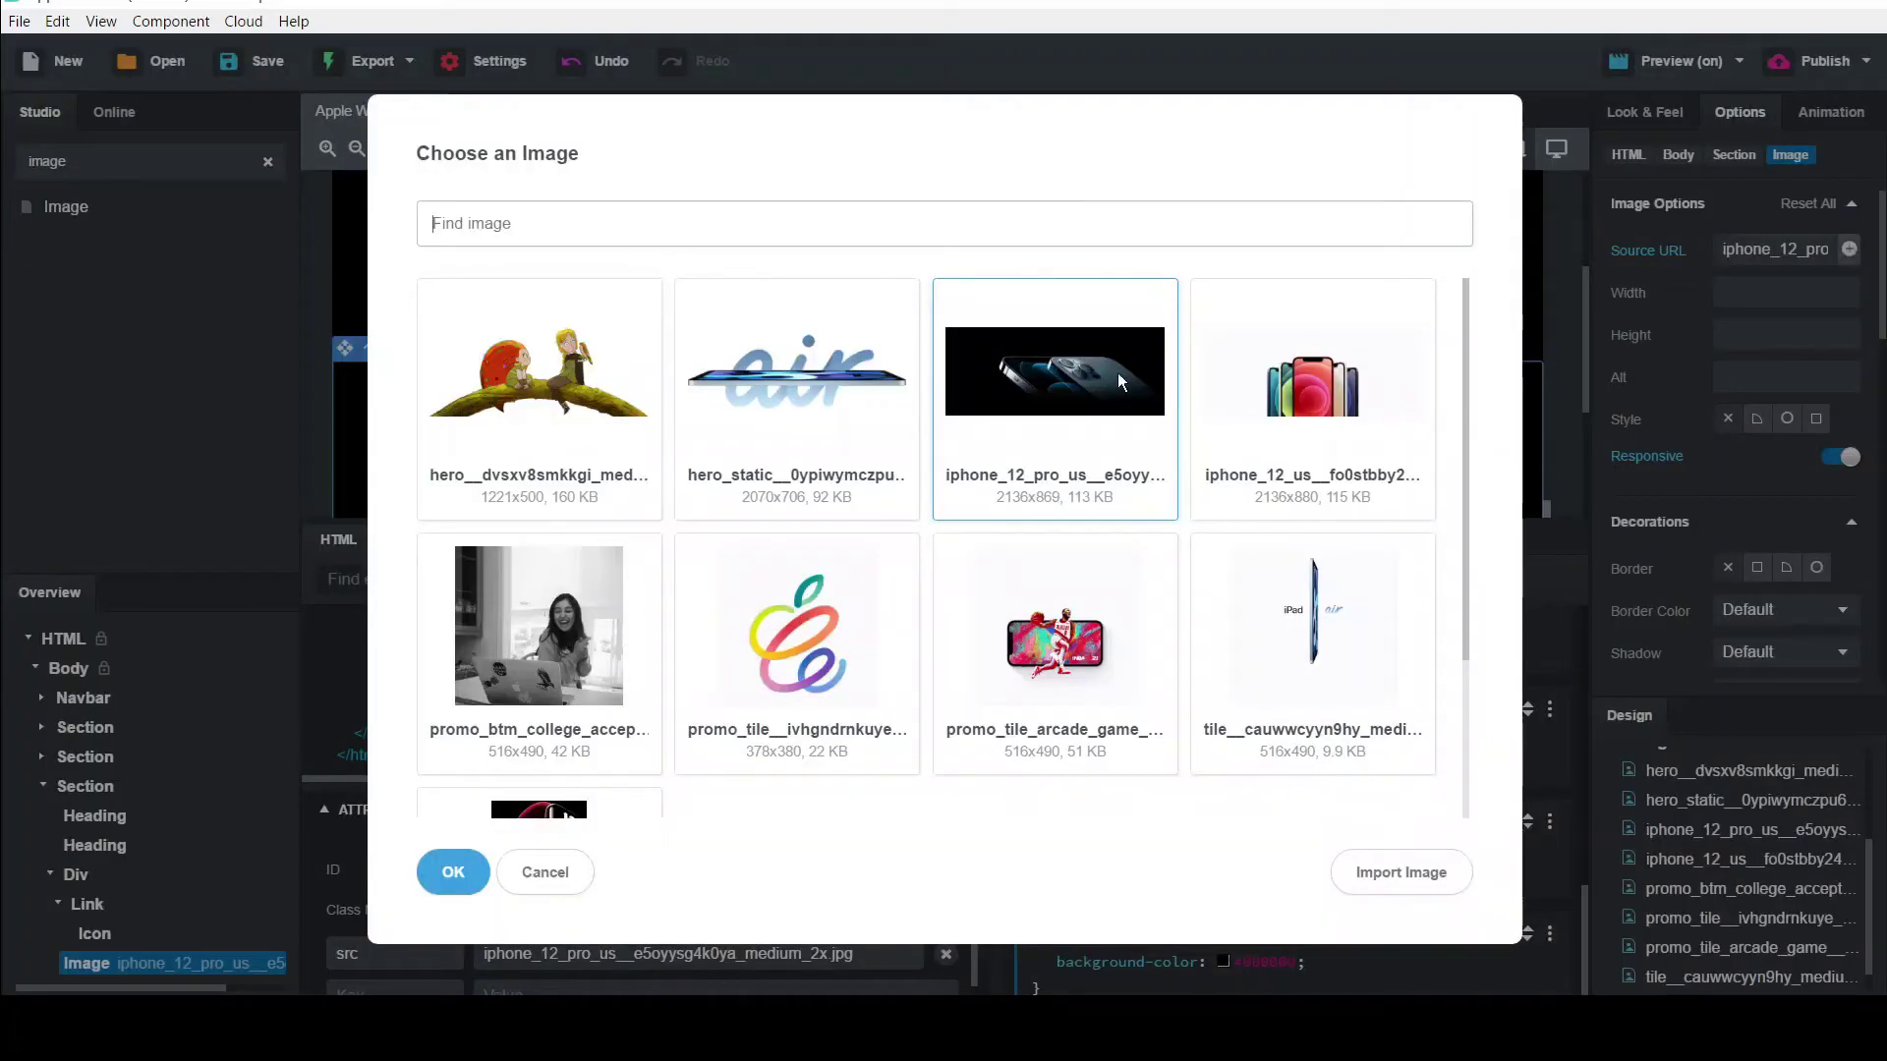
{"action": "left_click", "coordinate": [521, 445]}
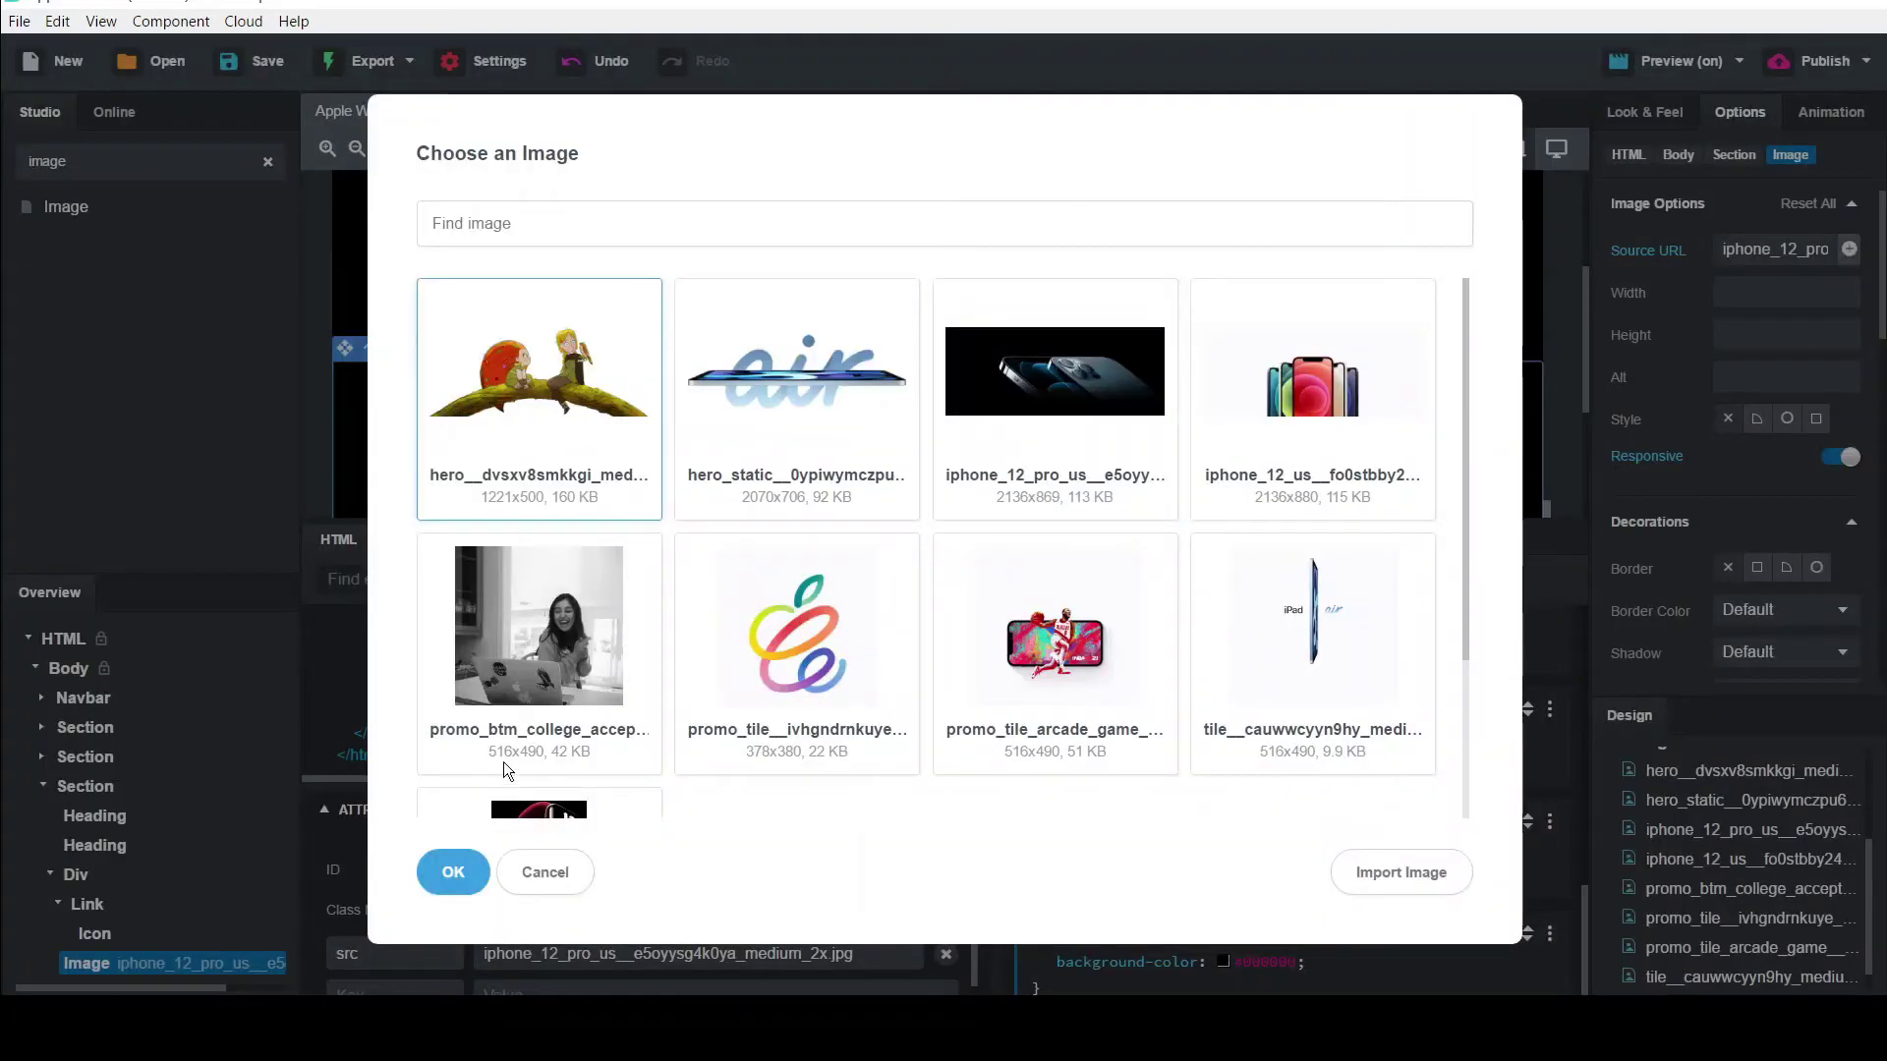
{"action": "left_click", "coordinate": [463, 864]}
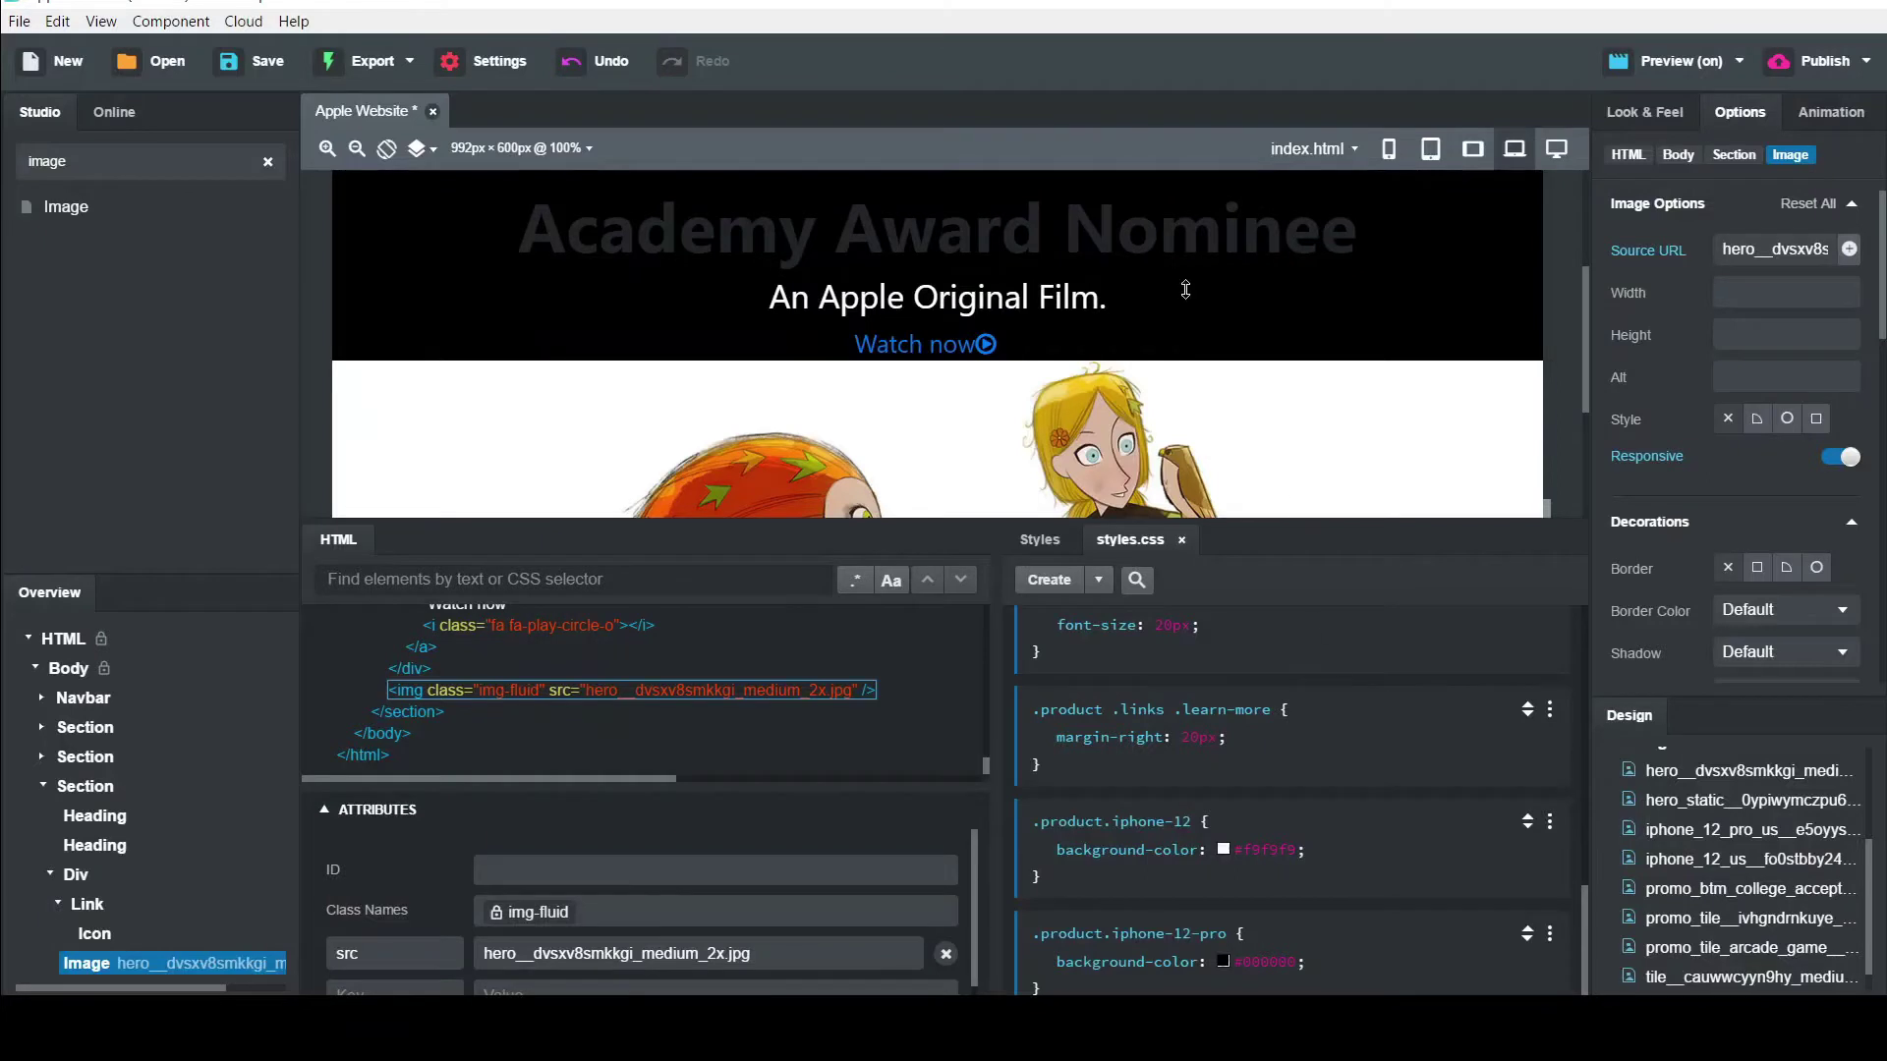
Replace the iphone-12-pro class on the Academy Award Nominee section with "film", keeping the product class
{"action": "left_click", "coordinate": [76, 789]}
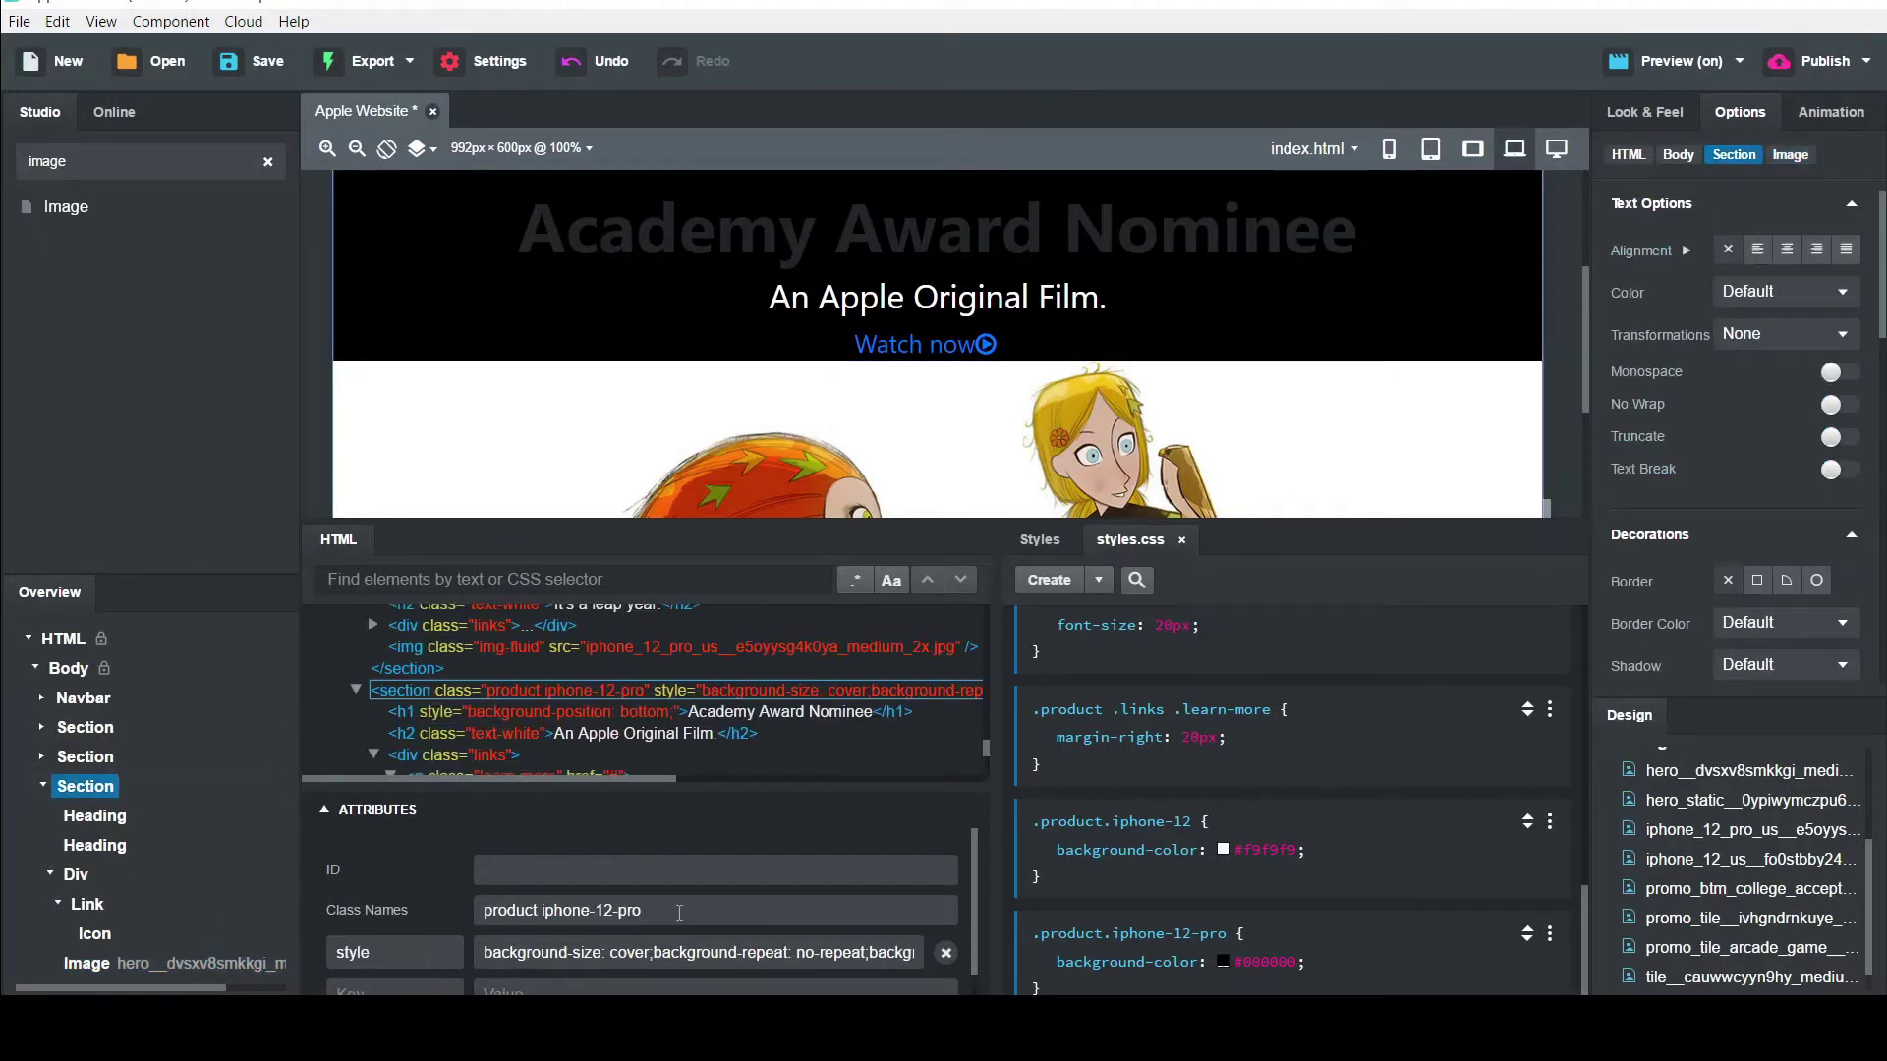
{"action": "left_click_drag", "start_coordinate": [672, 912], "coordinate": [546, 906]}
{"action": "key", "text": "BackSpace"}
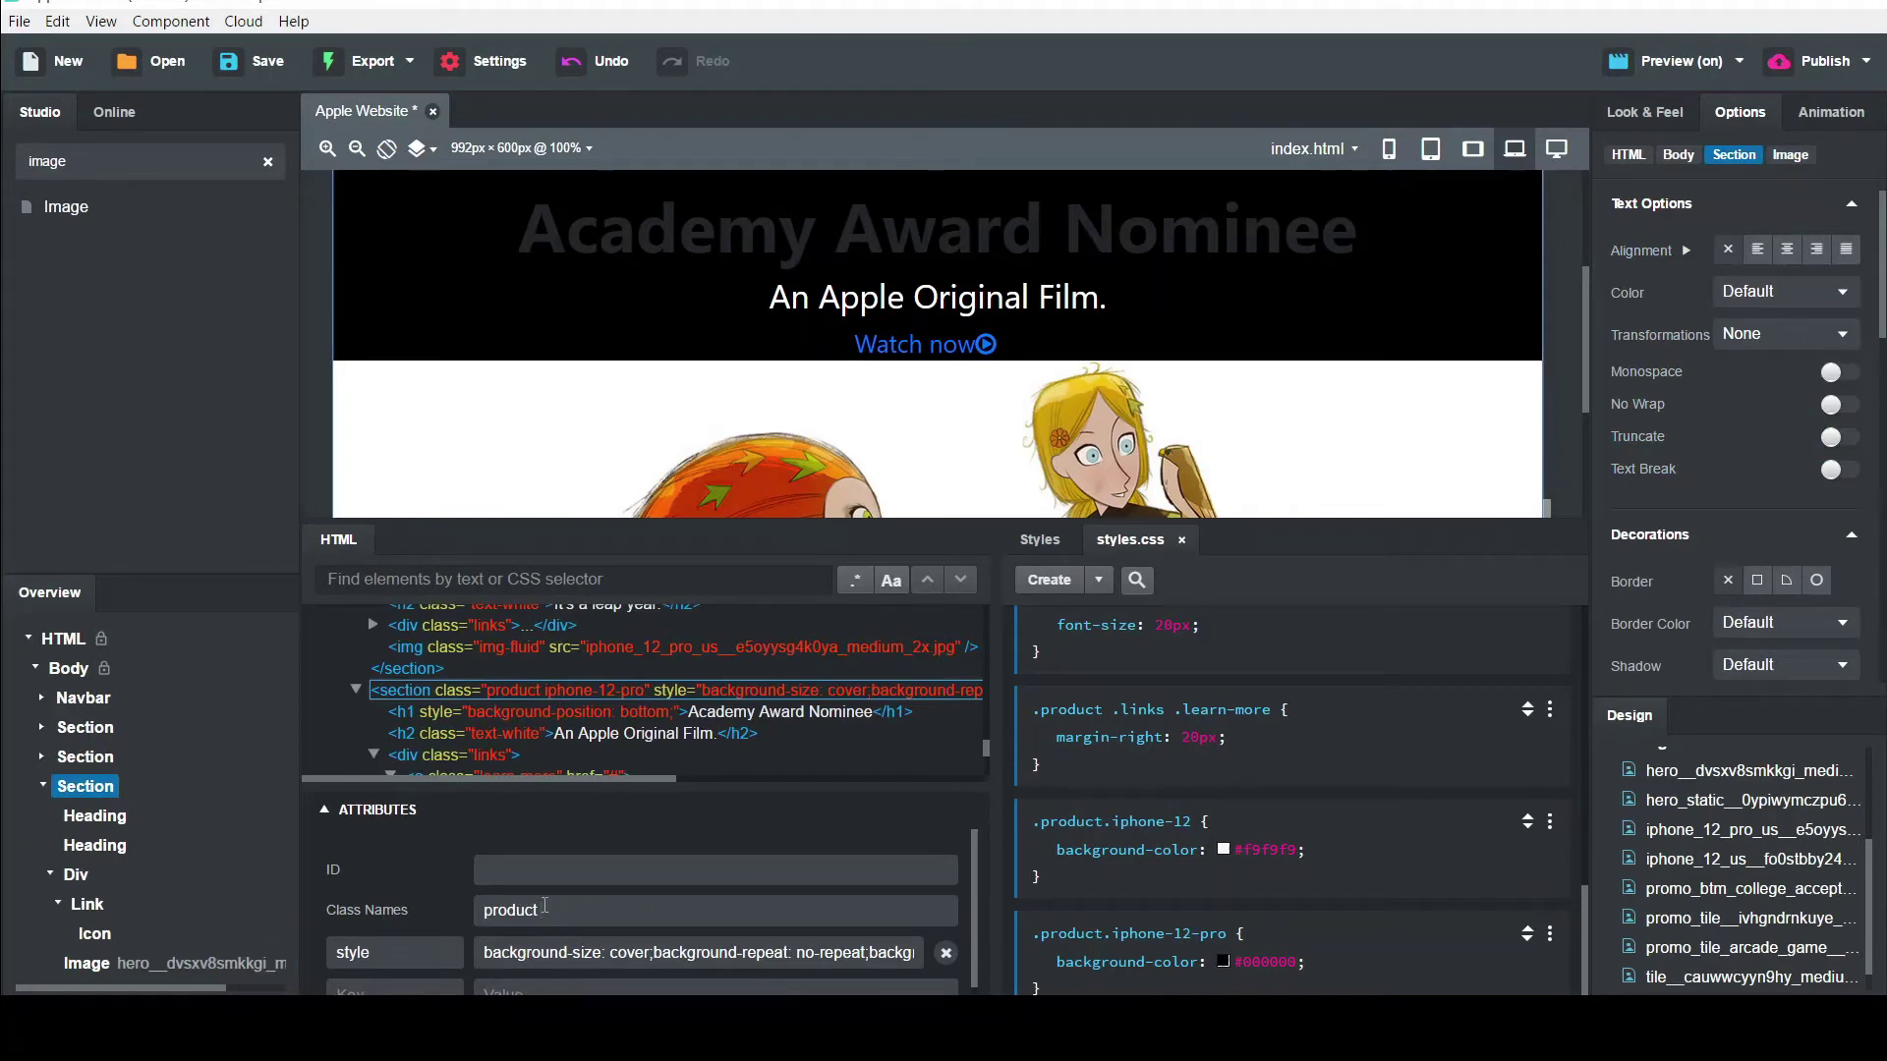
{"action": "key", "text": "Tab"}
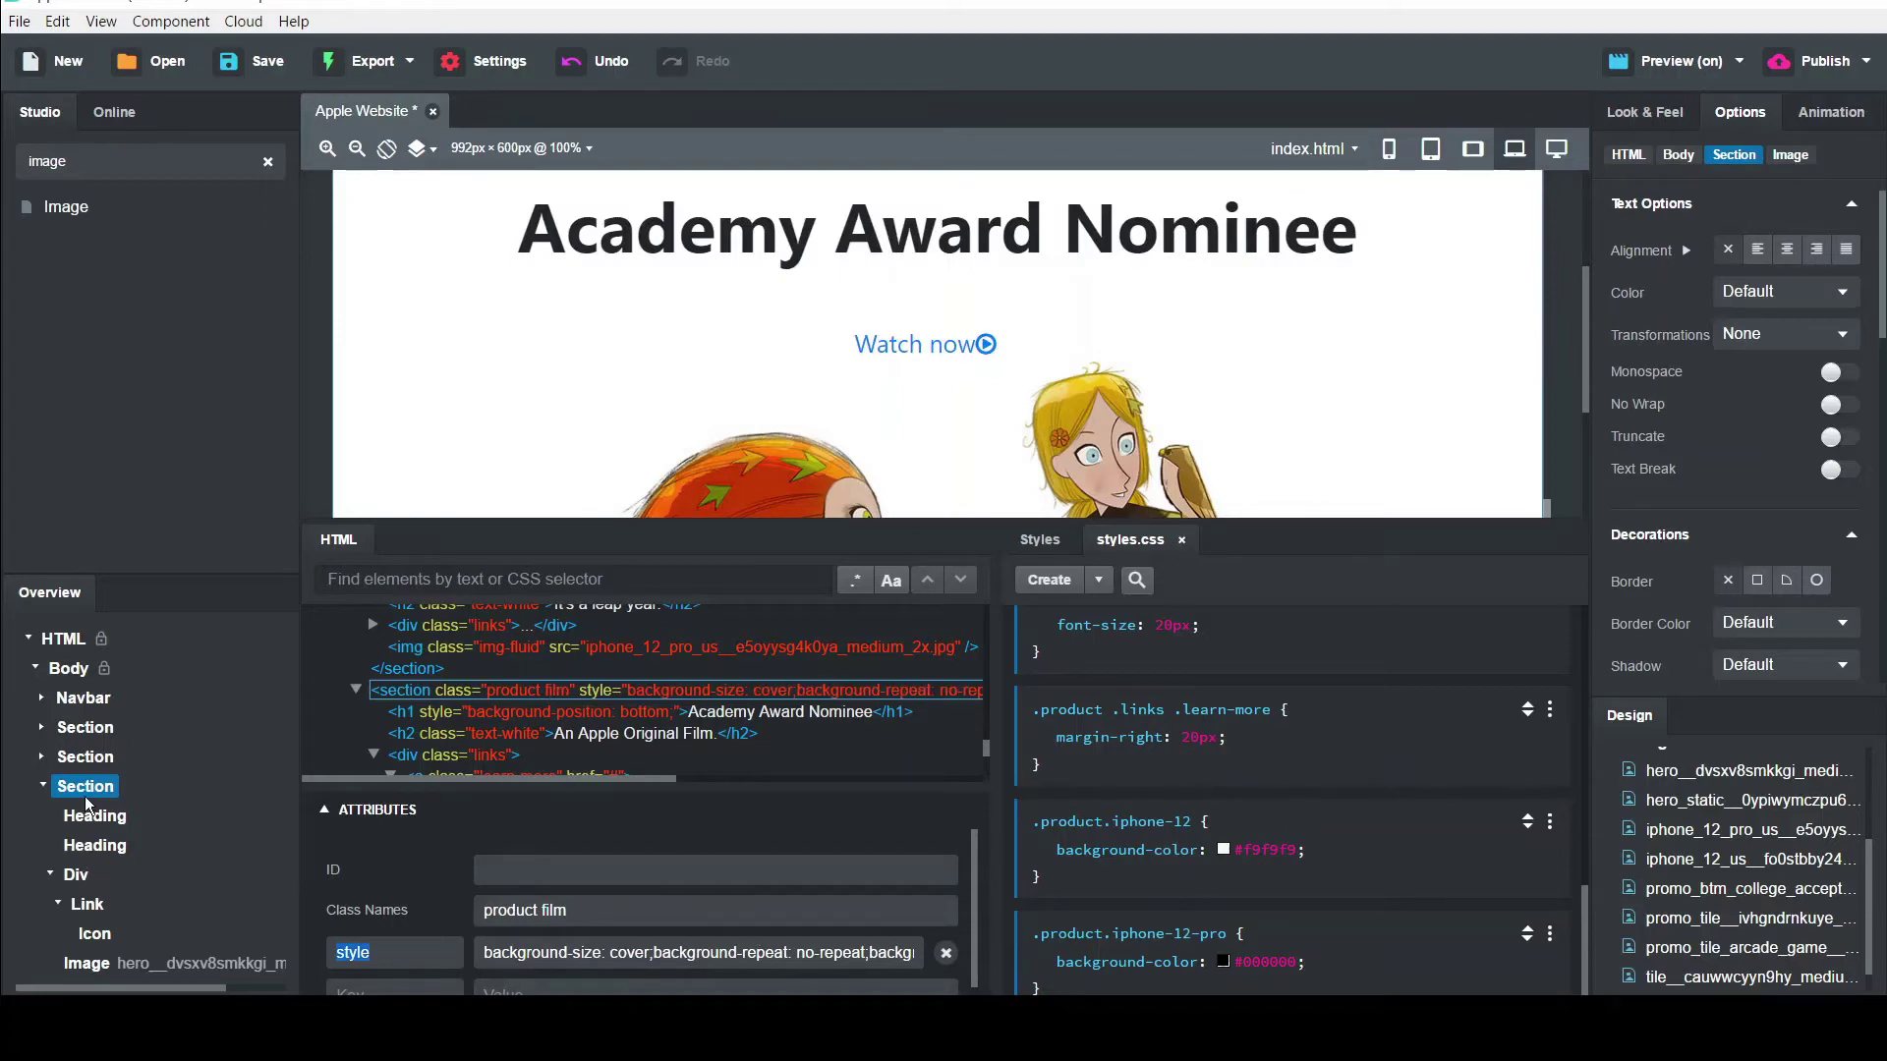
Create a .product.film rule in styles.css with background-color #f9f9f9
{"action": "left_click", "coordinate": [1048, 592]}
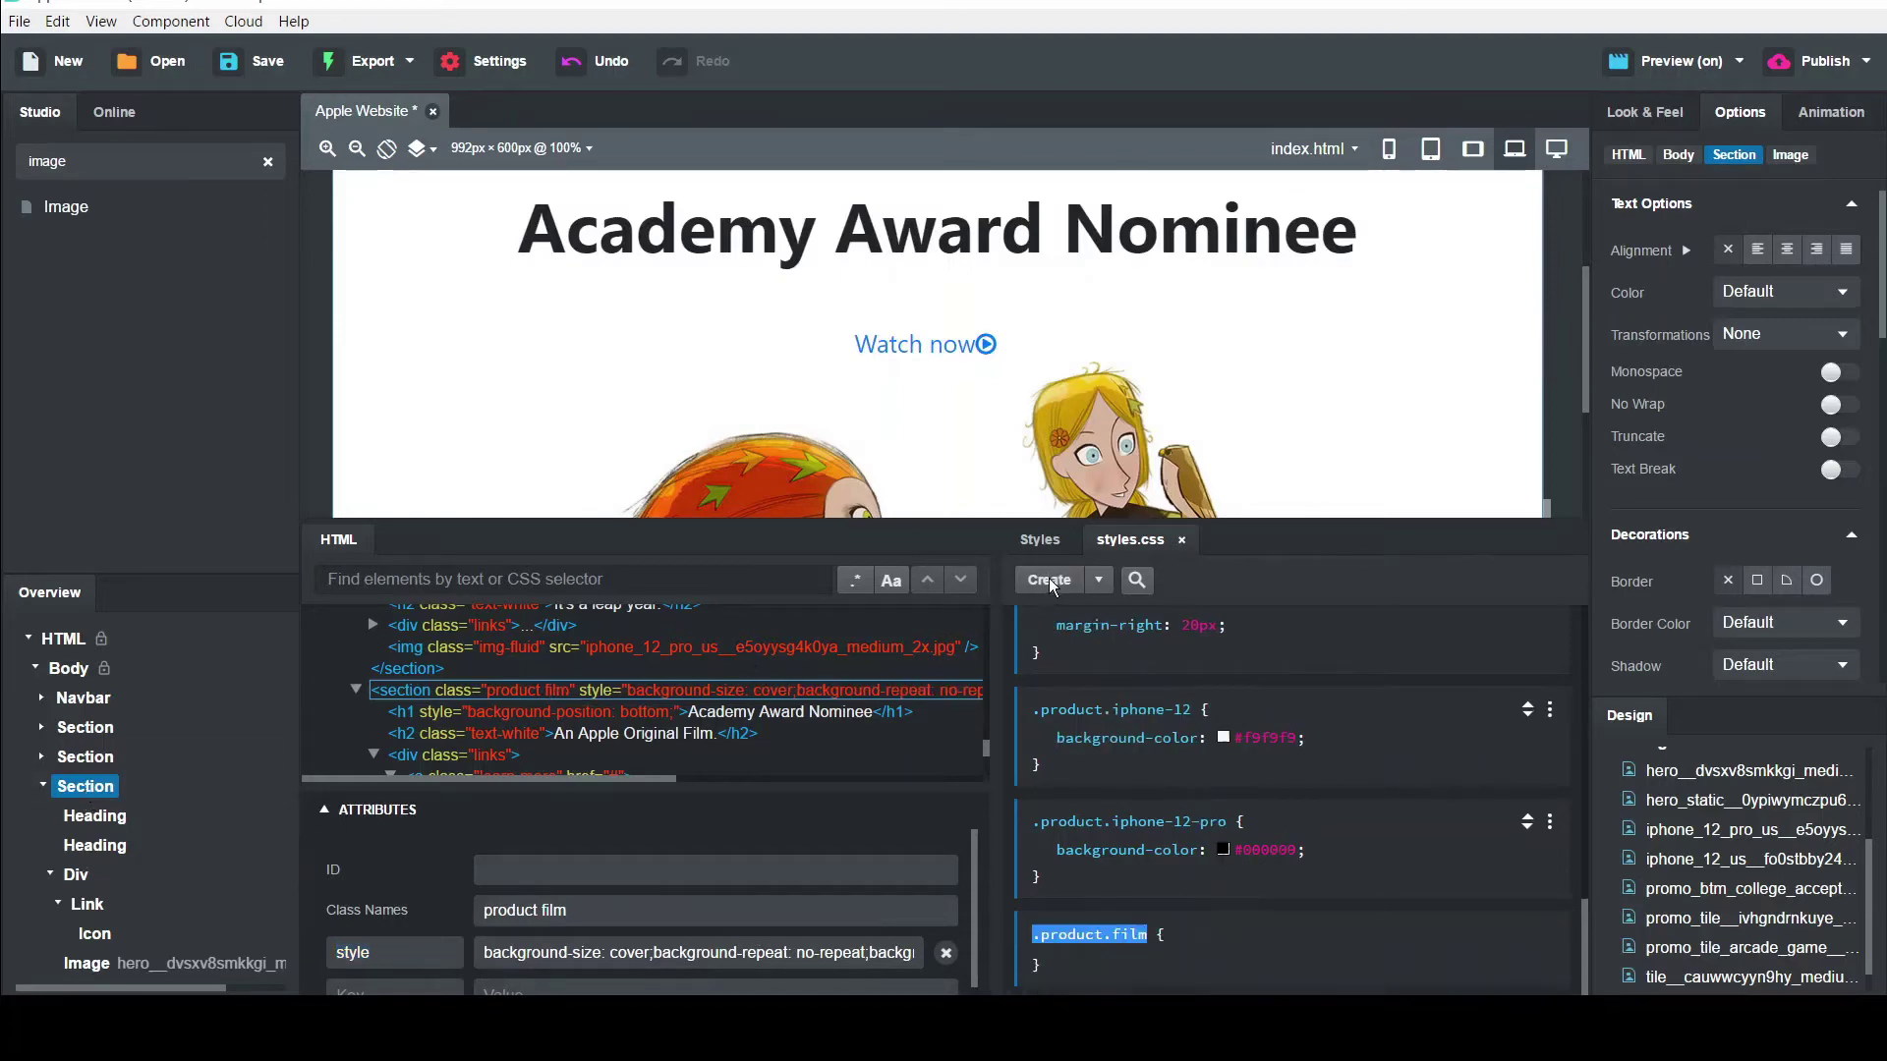
{"action": "left_click", "coordinate": [1159, 953]}
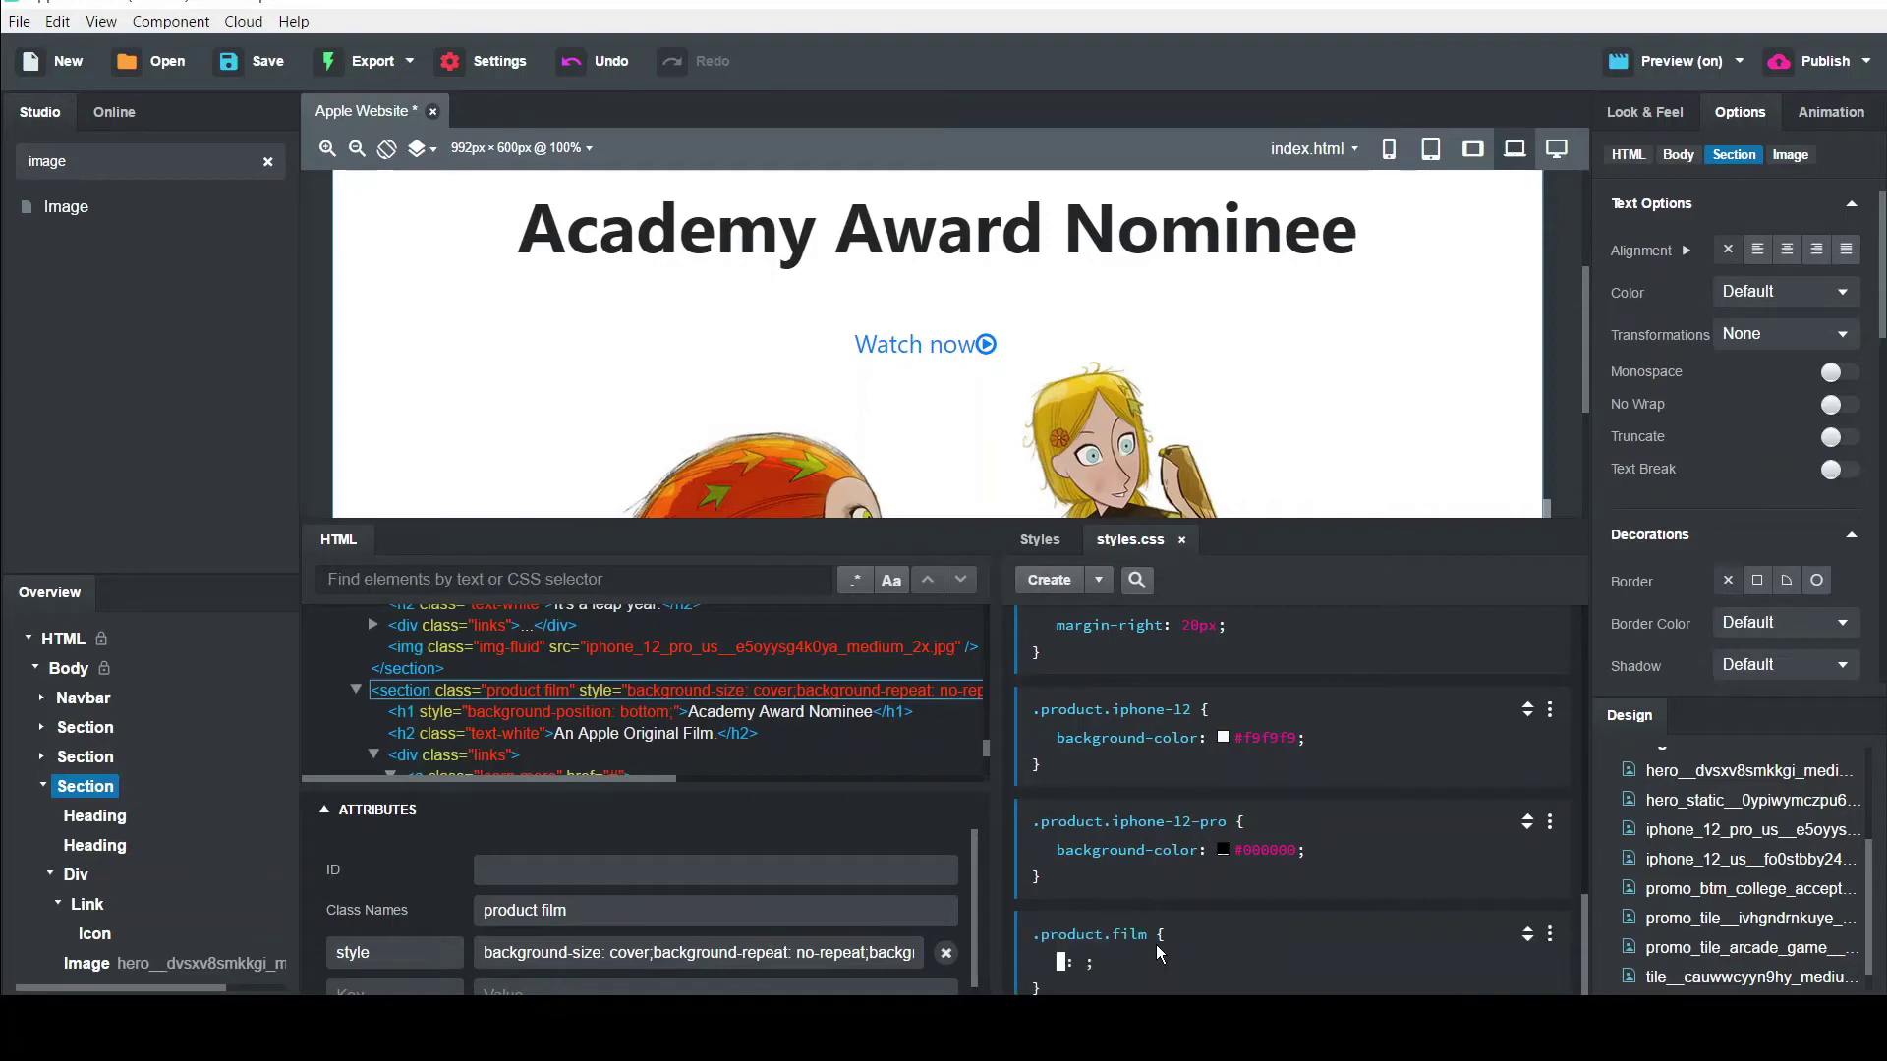
{"action": "type", "text": "backgroun"}
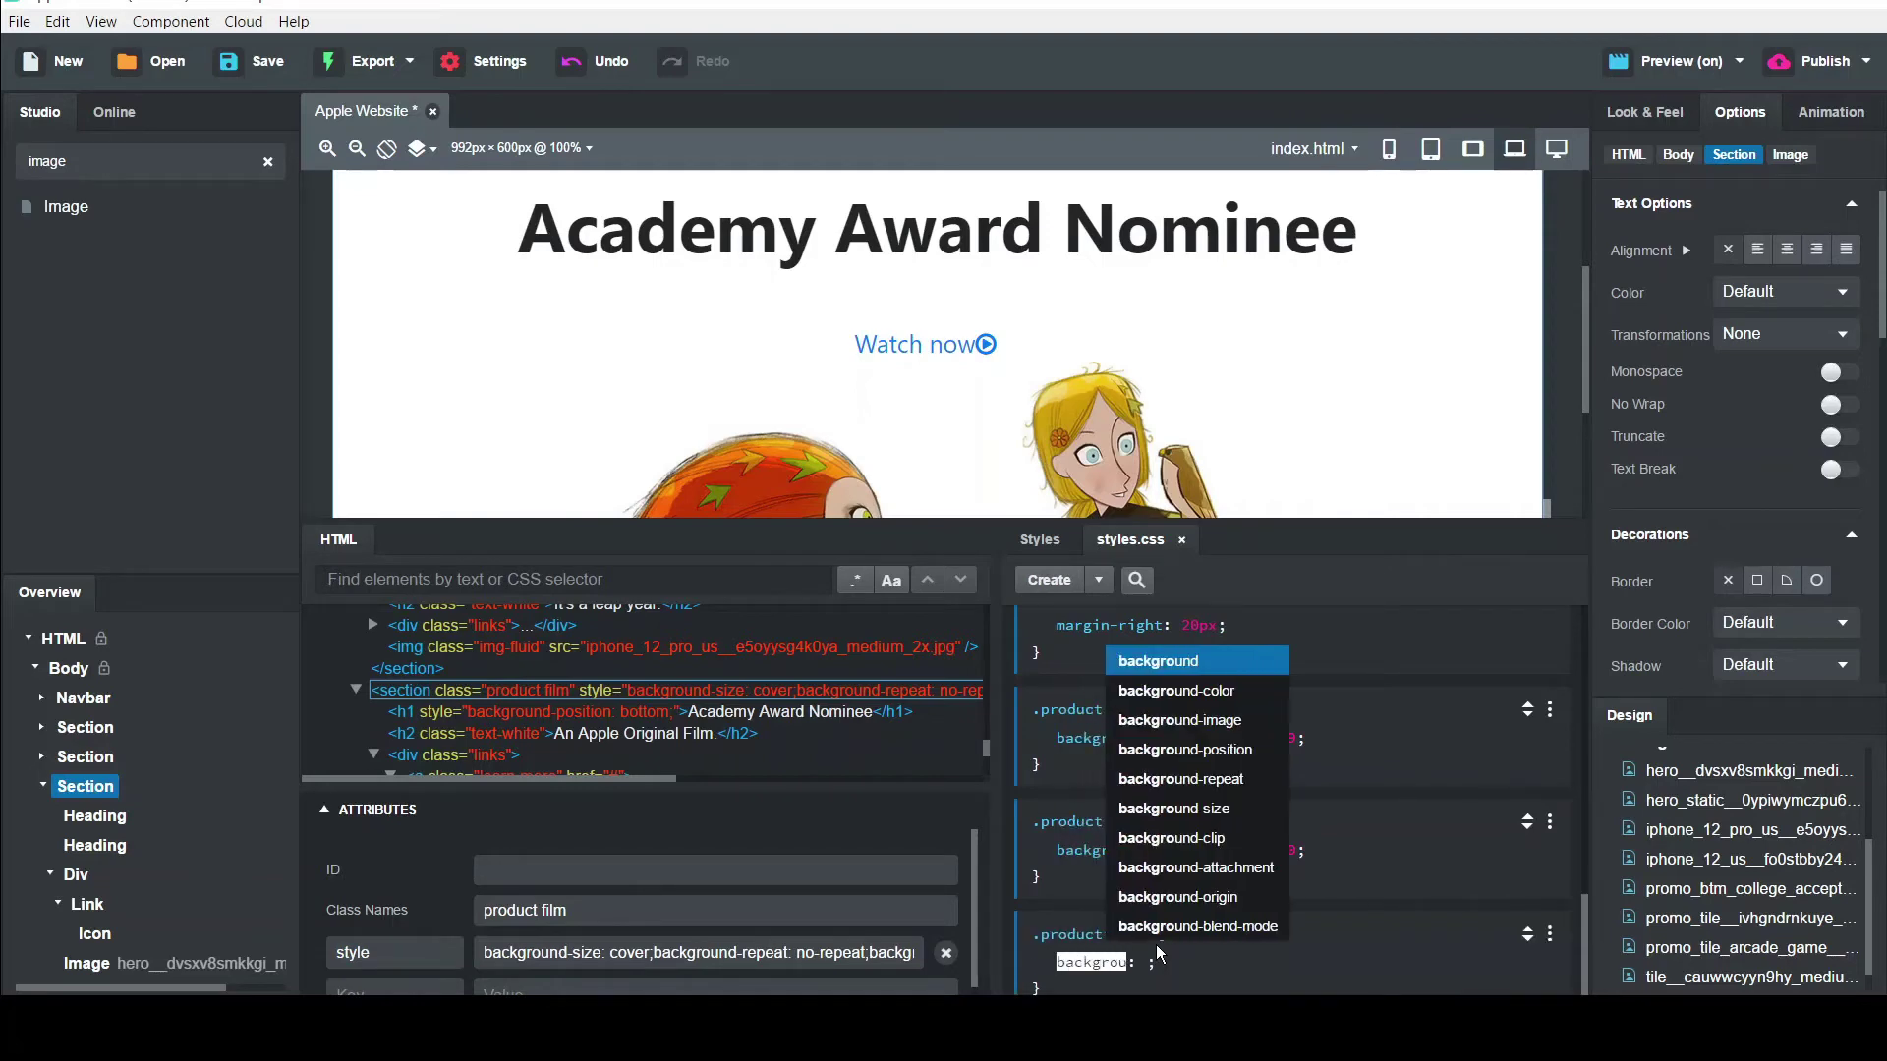
{"action": "left_click", "coordinate": [1236, 699]}
{"action": "type", "text": "#"}
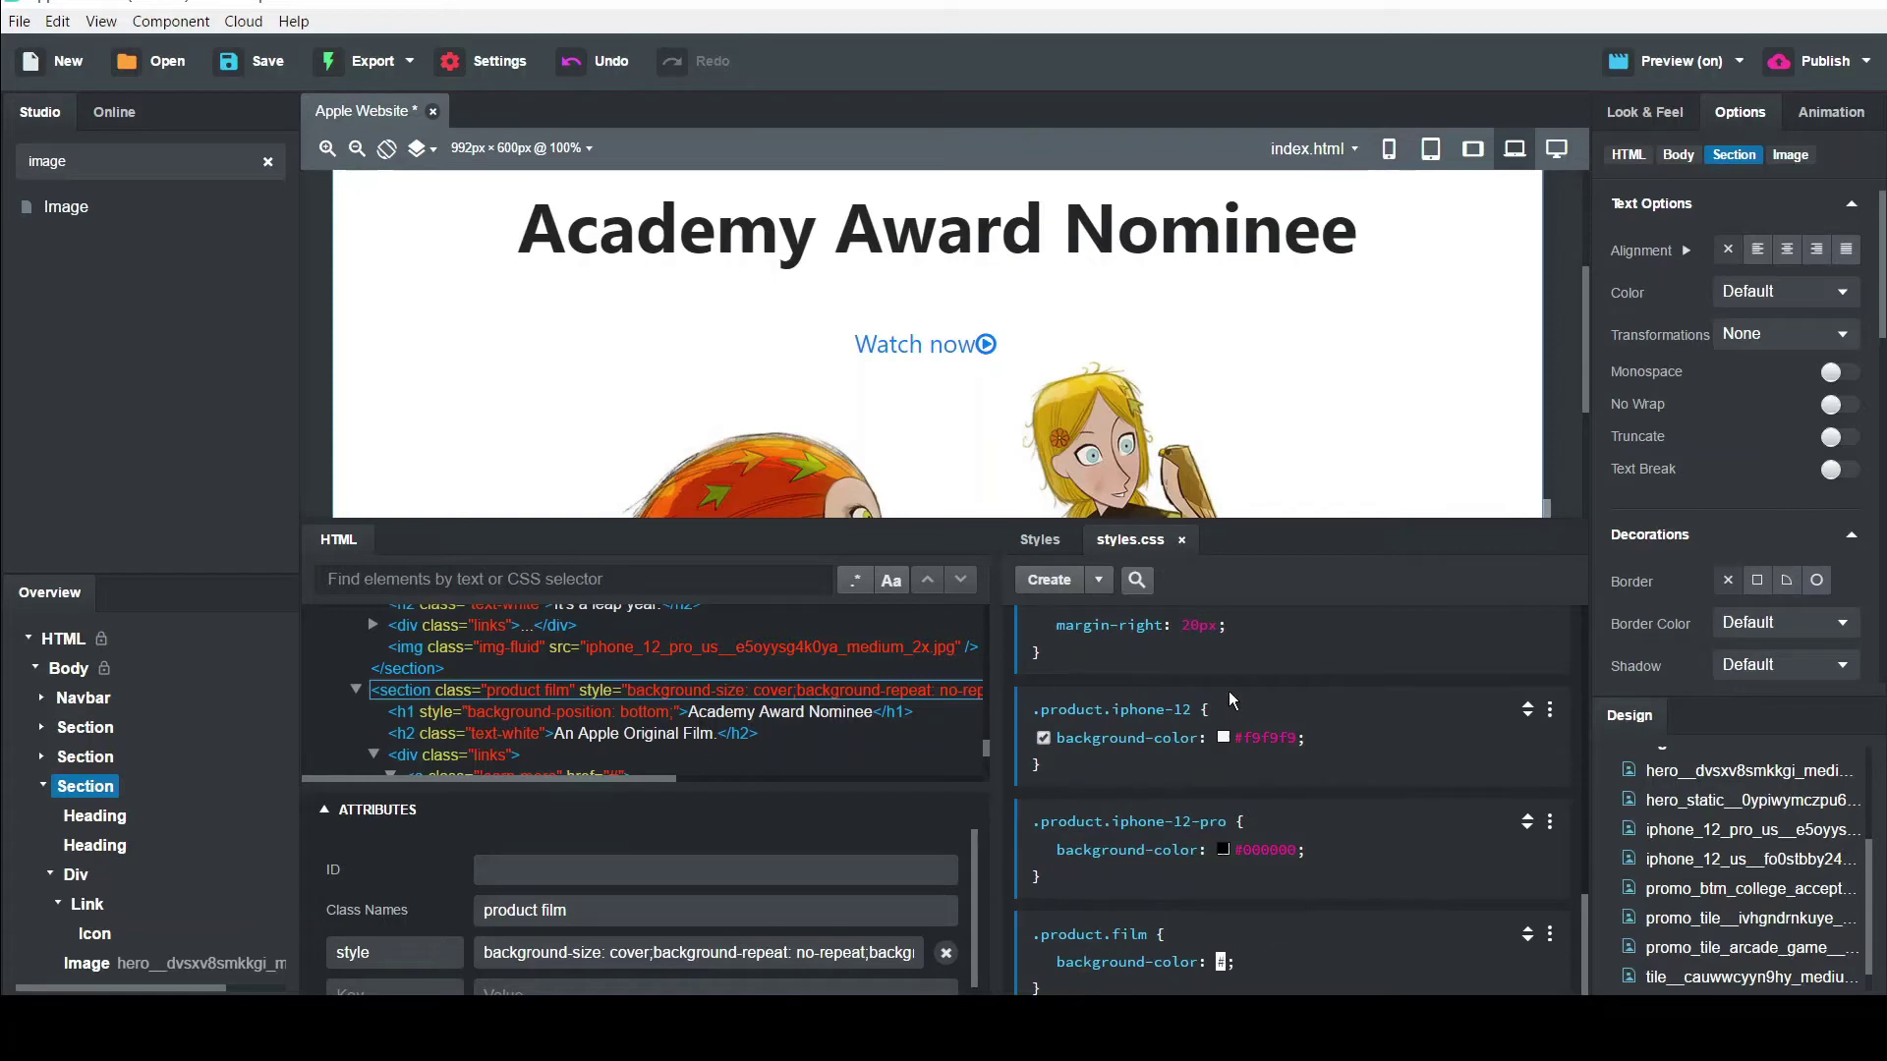
{"action": "type", "text": "F9F9F9"}
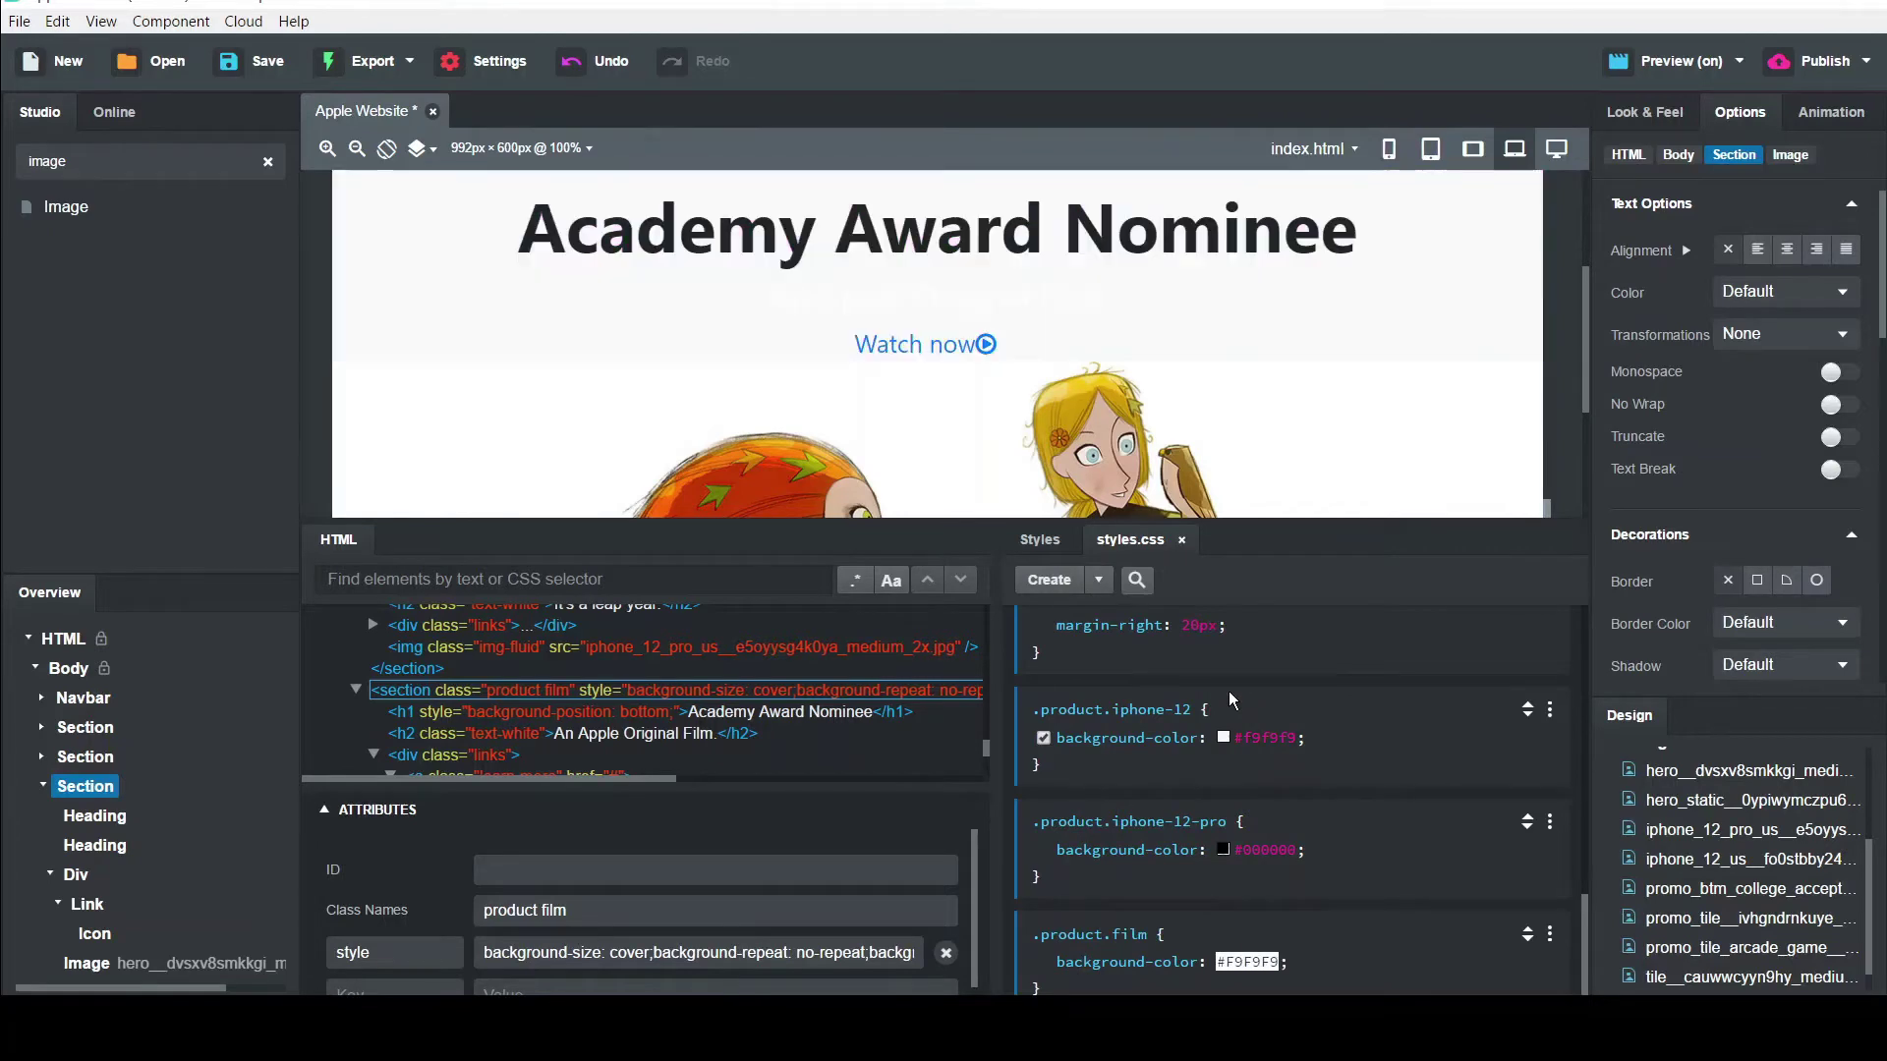
{"action": "key", "text": "Return"}
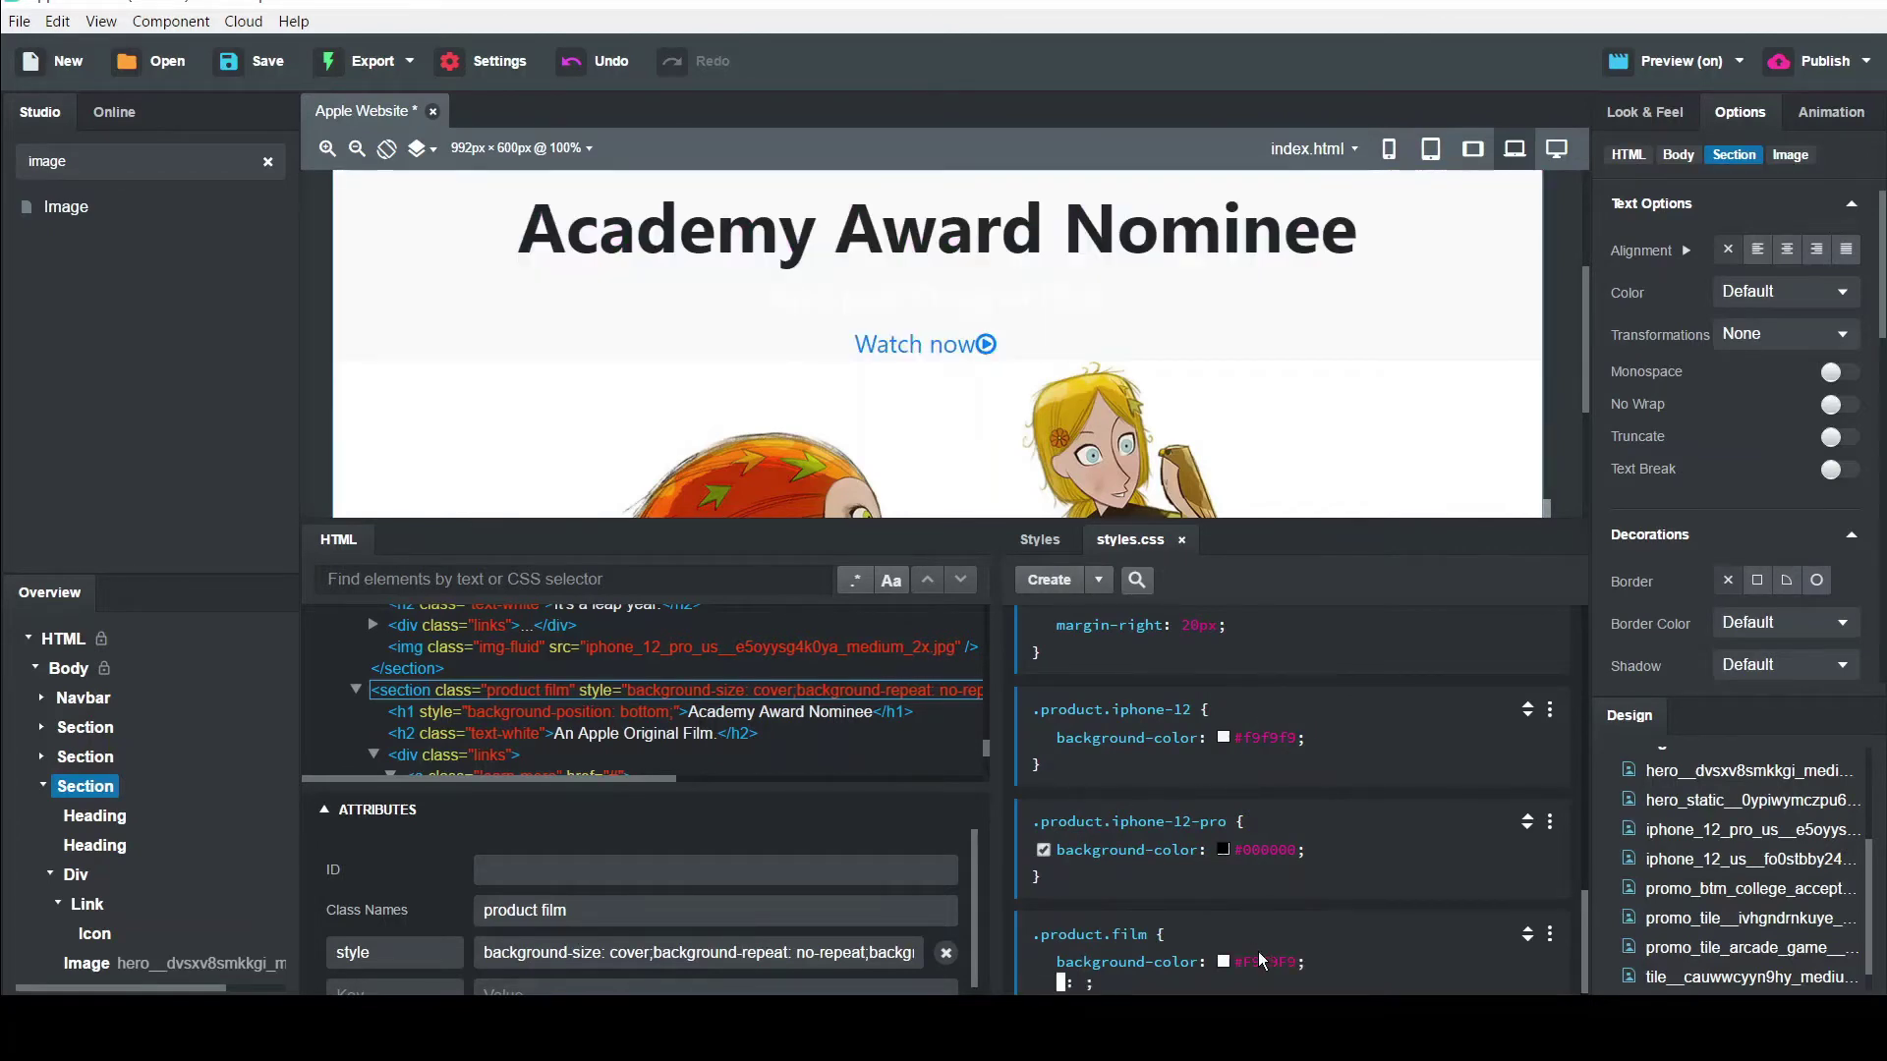
{"action": "left_click", "coordinate": [1225, 959]}
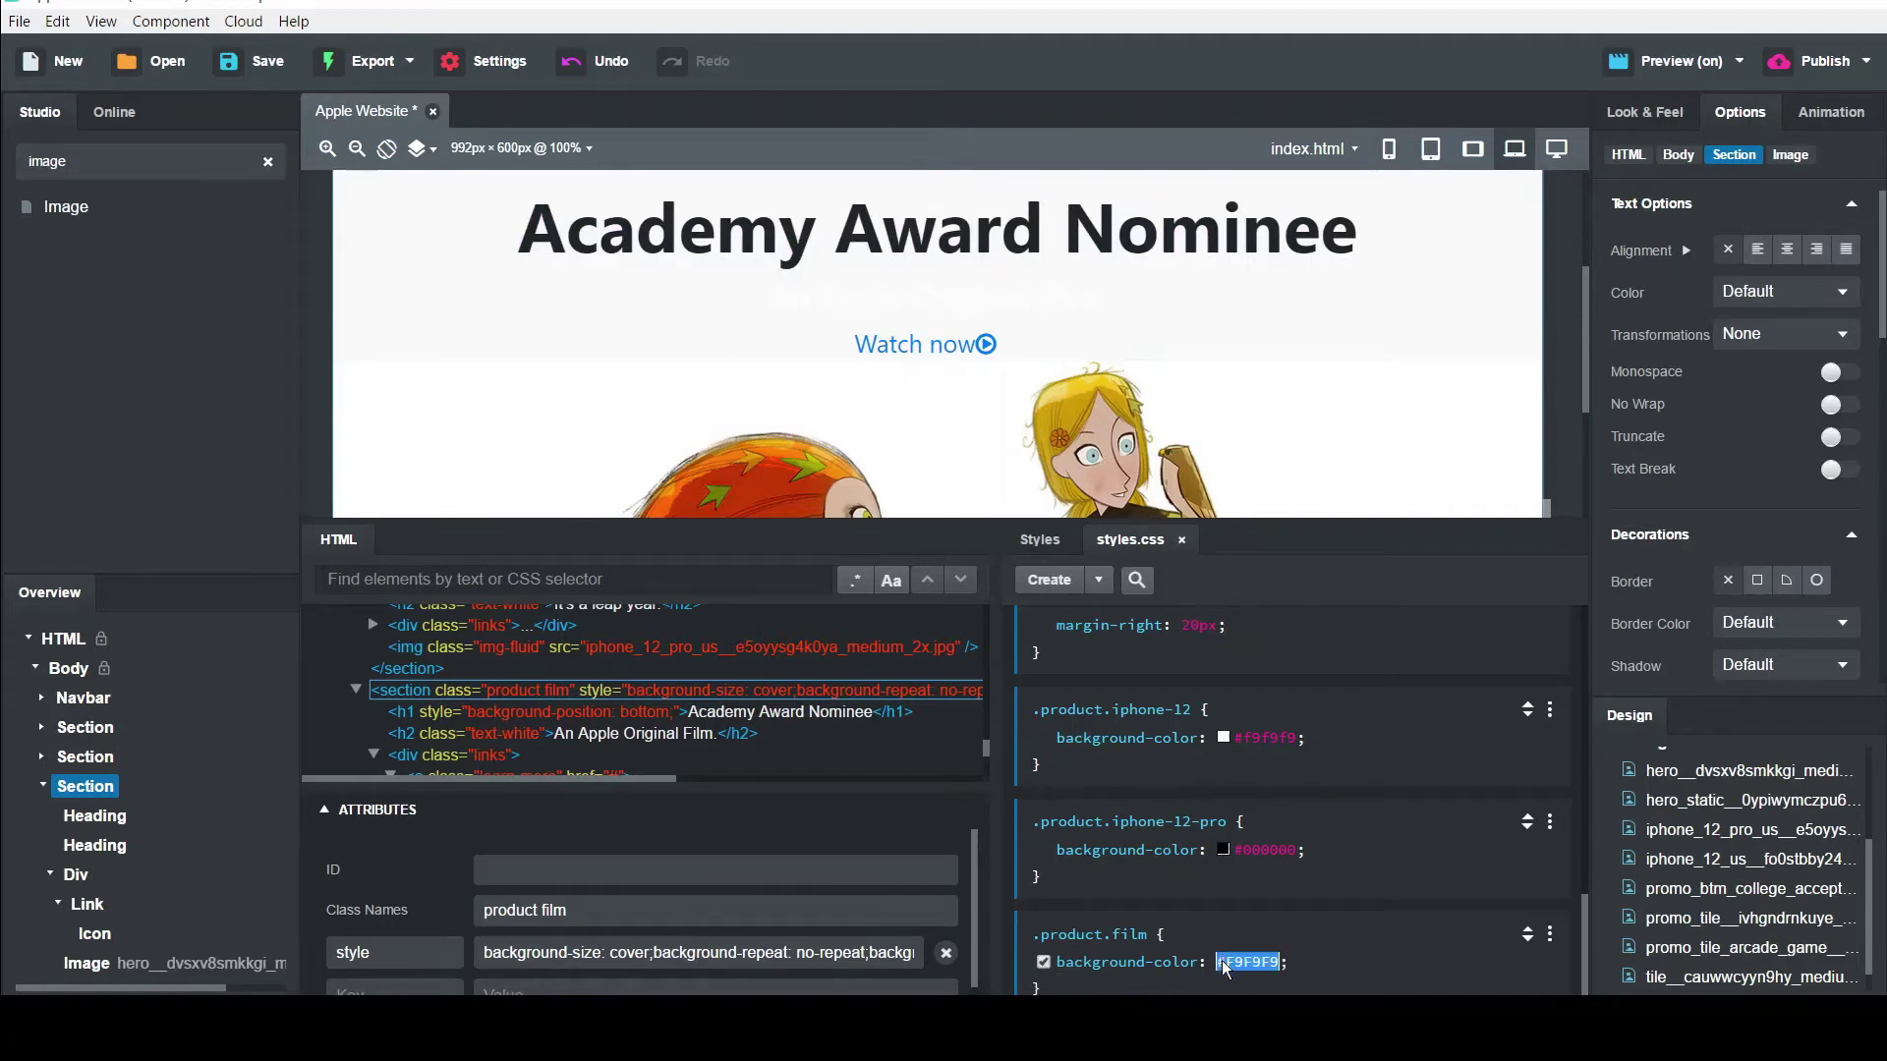
{"action": "key", "text": "Return"}
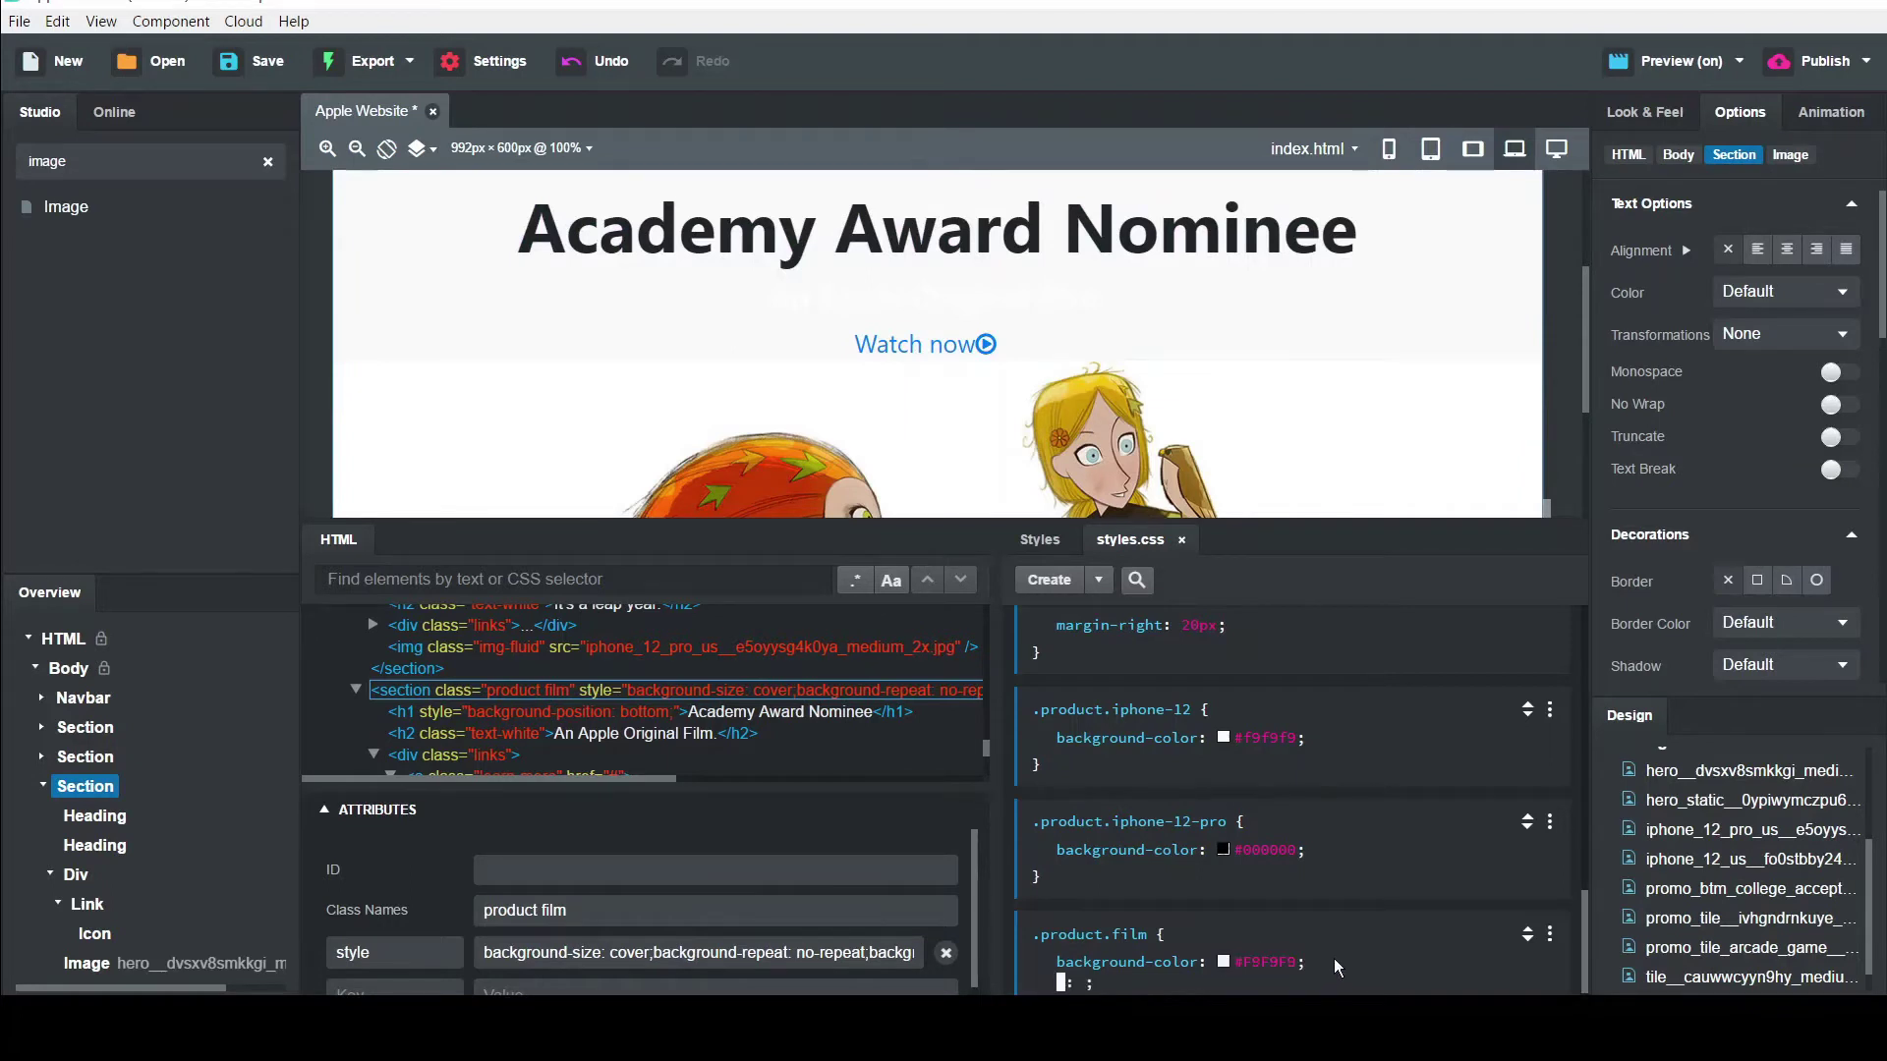
{"action": "left_click", "coordinate": [1224, 962]}
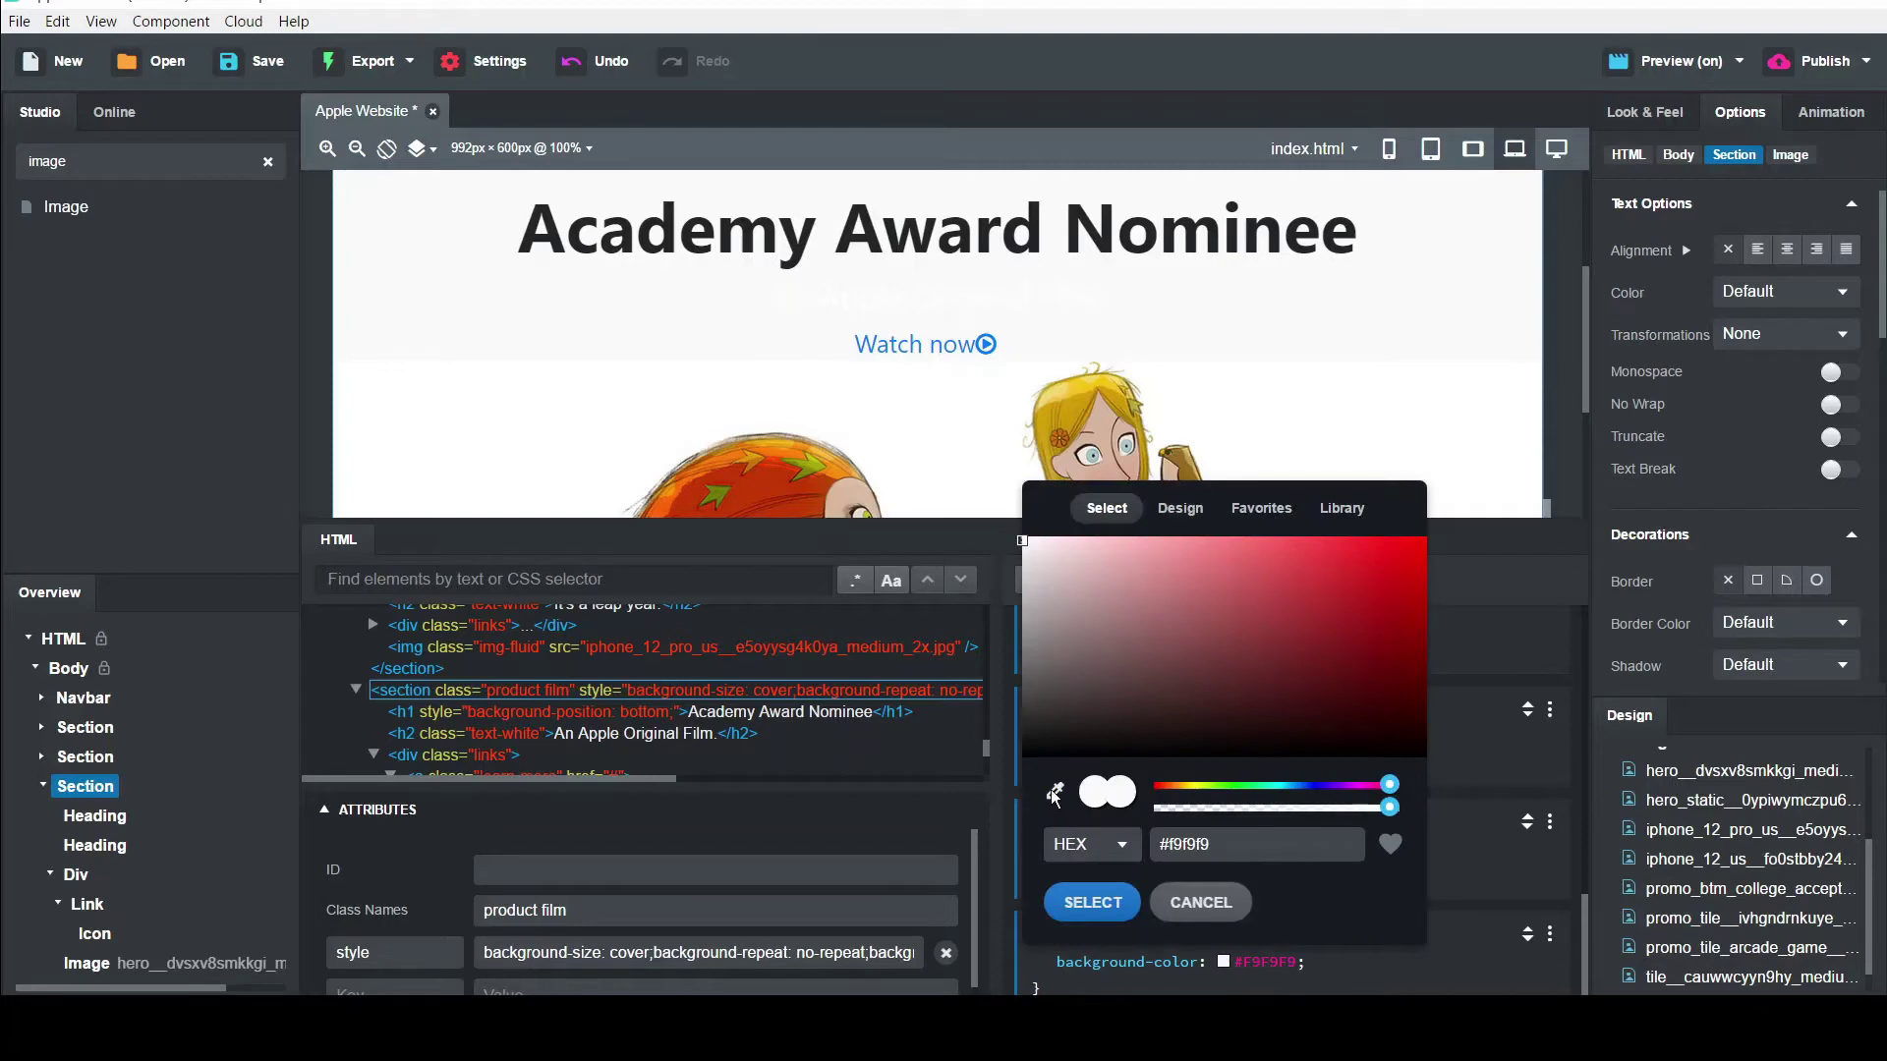
{"action": "key", "text": "Escape"}
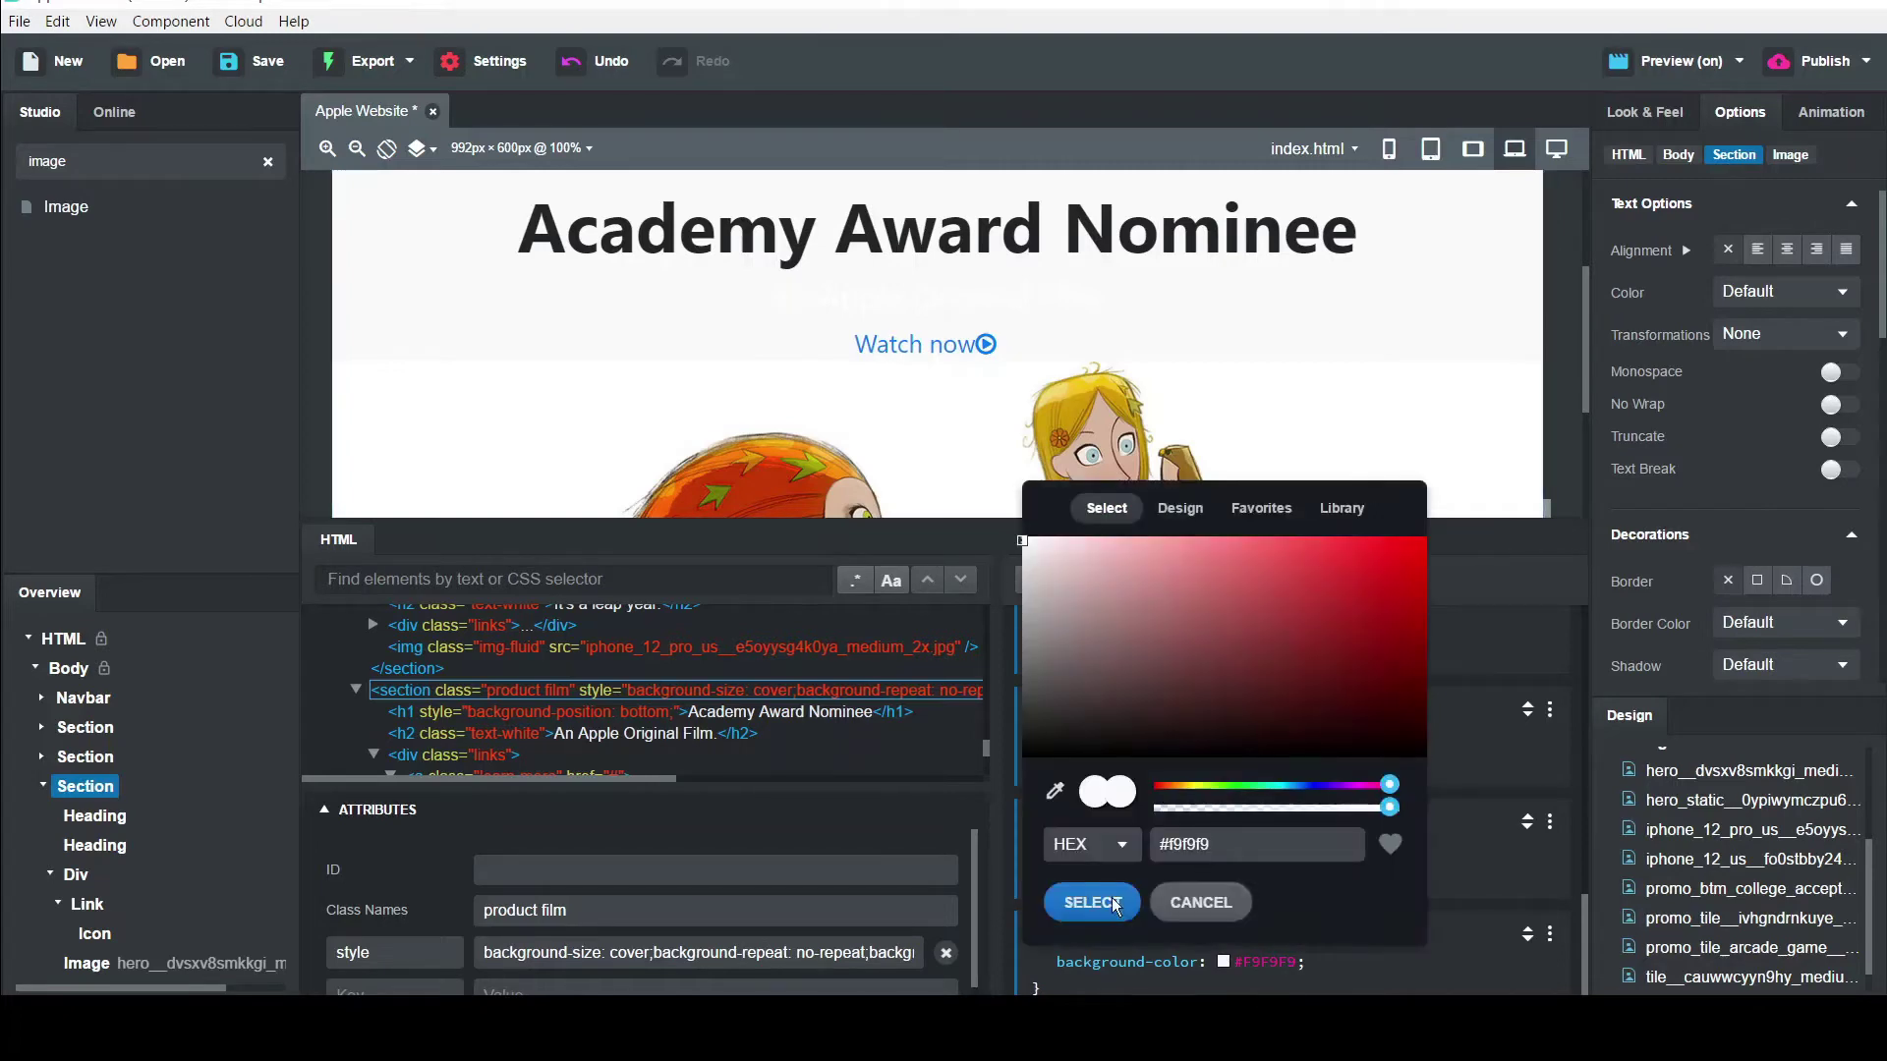
{"action": "left_click", "coordinate": [1113, 903]}
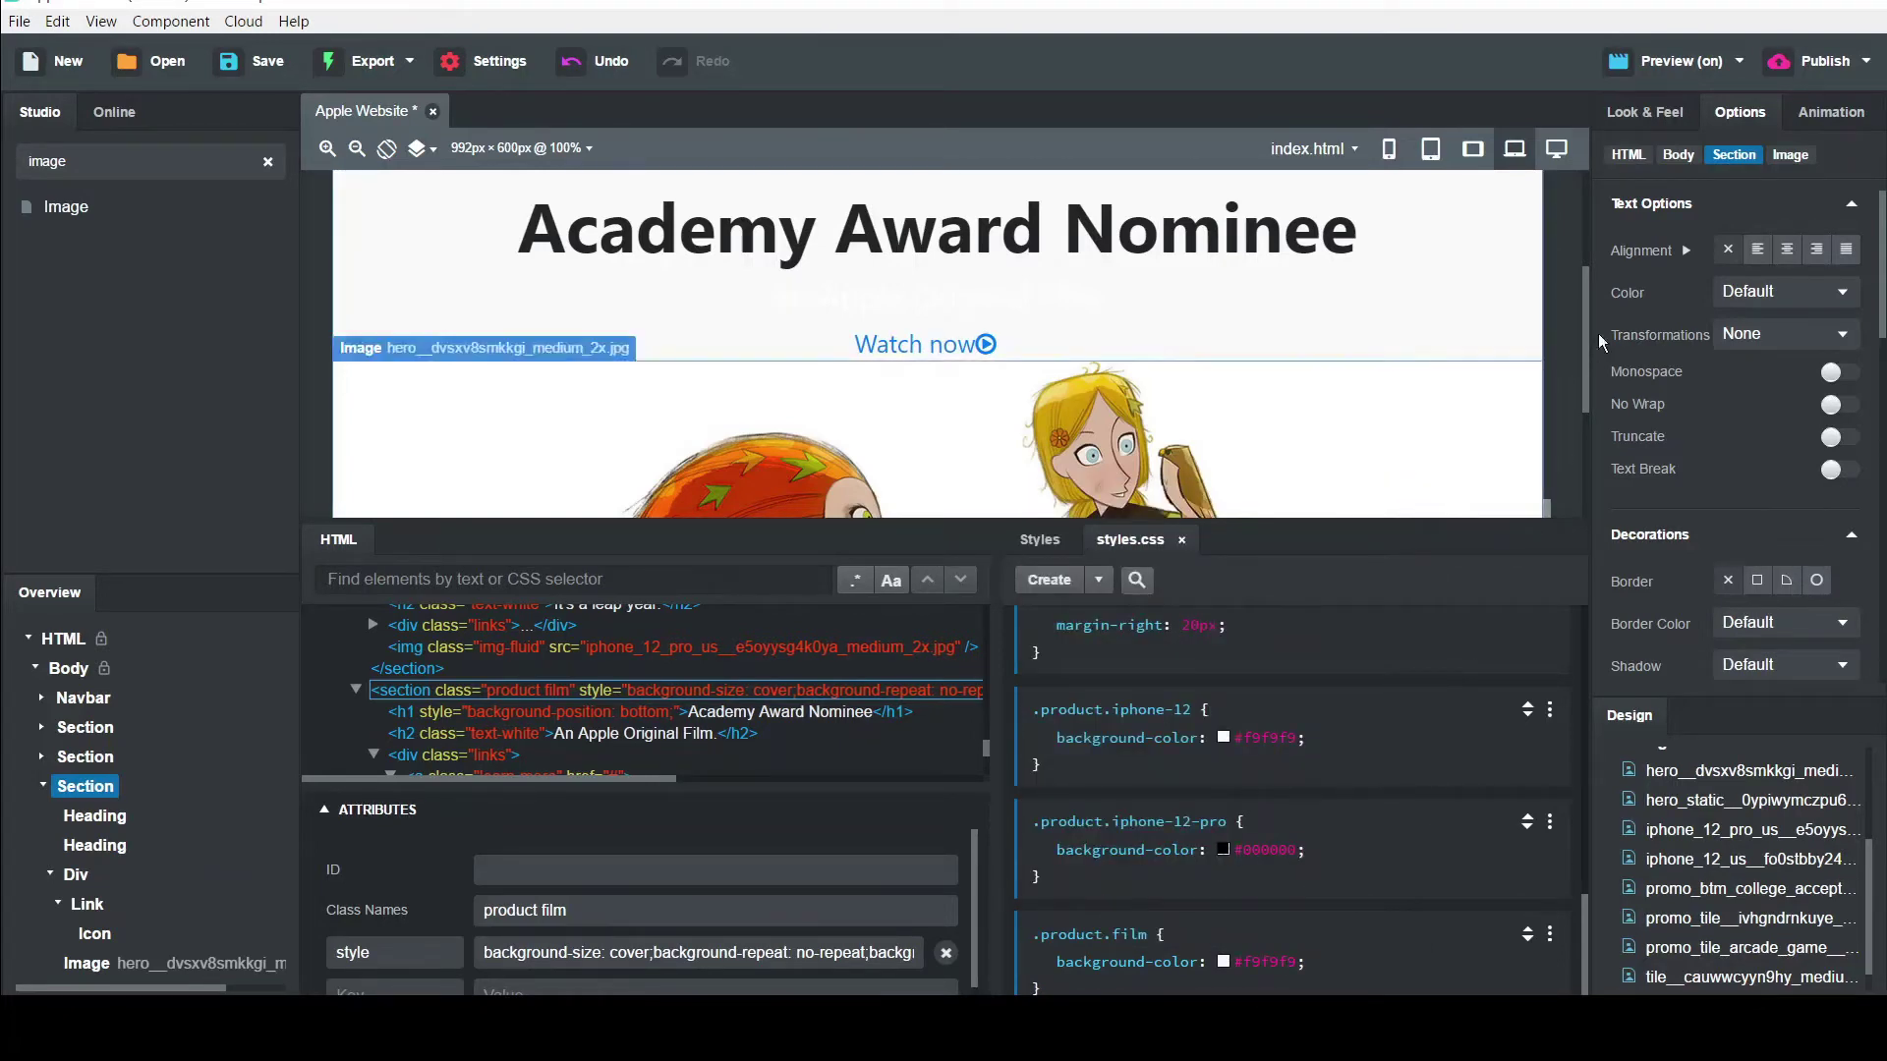
Set the text color of the "An Apple Original Film." subheading to Default
{"action": "left_click_drag", "start_coordinate": [1589, 346], "coordinate": [1556, 529]}
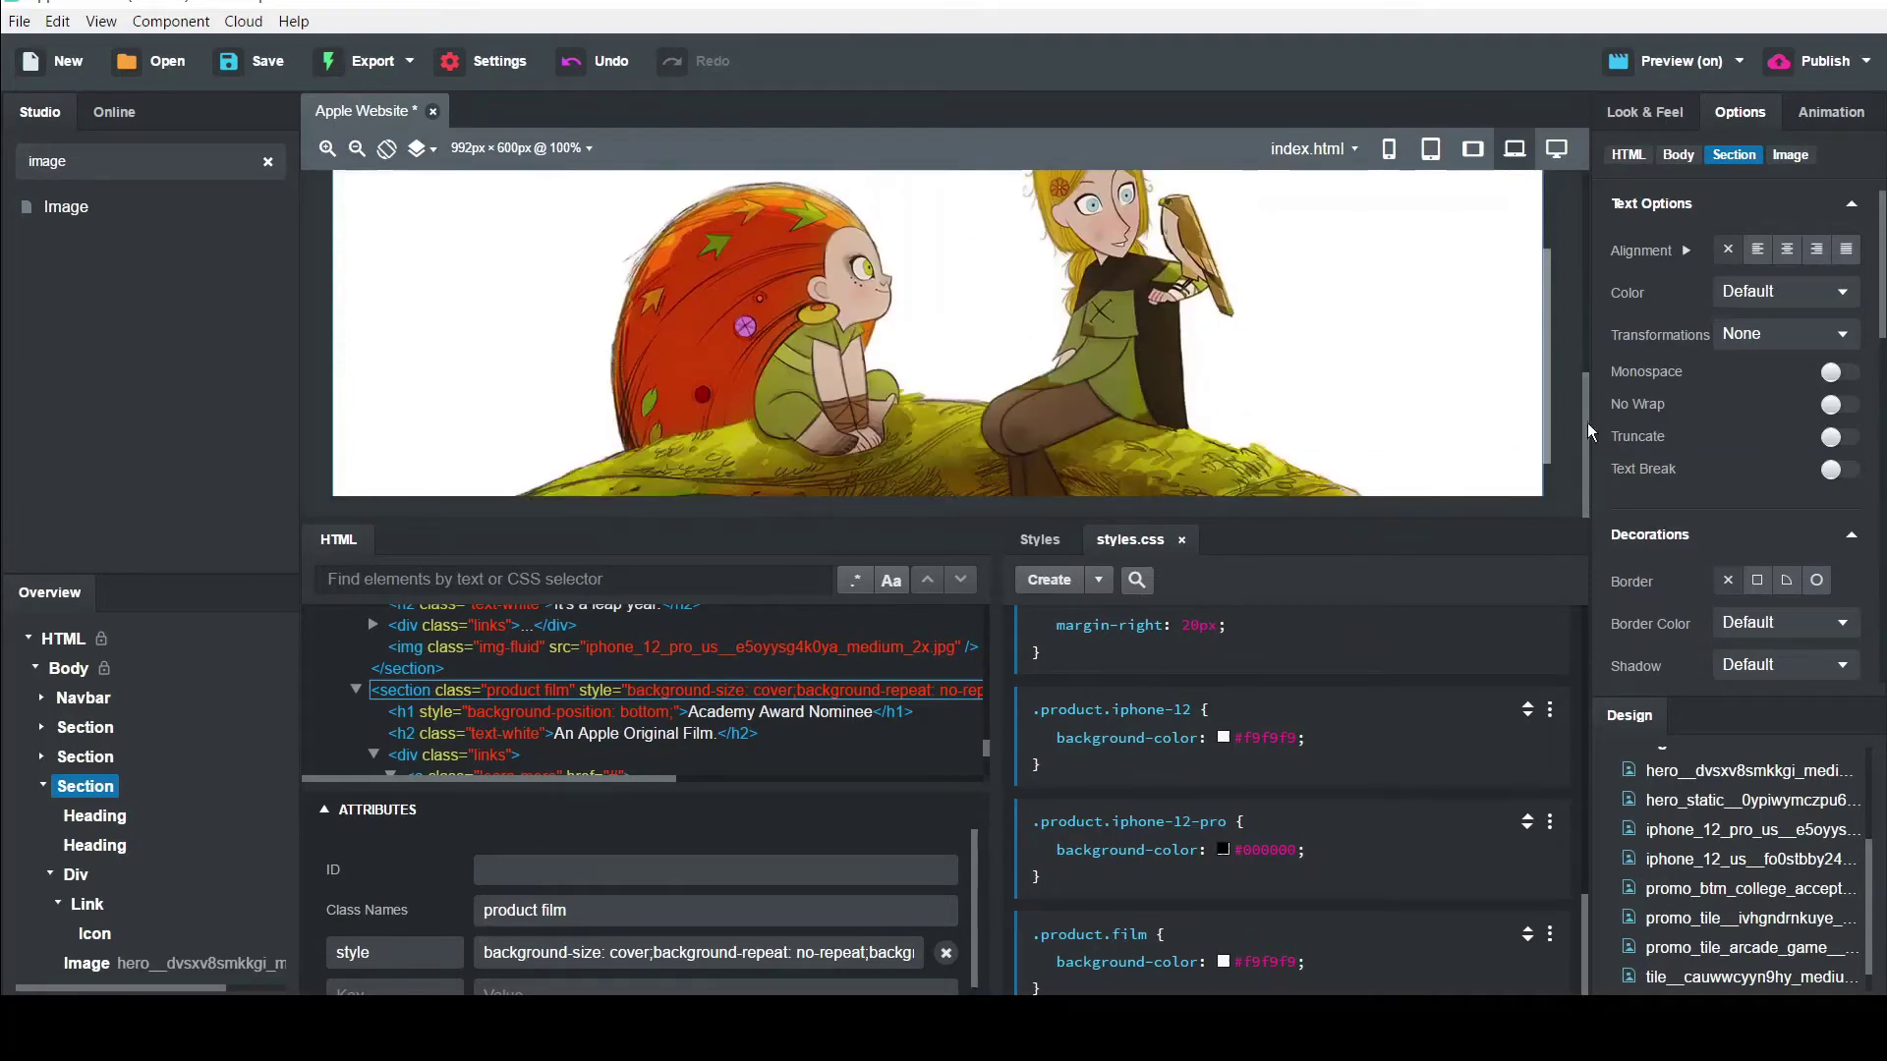
{"action": "left_click_drag", "start_coordinate": [1588, 433], "coordinate": [1588, 315]}
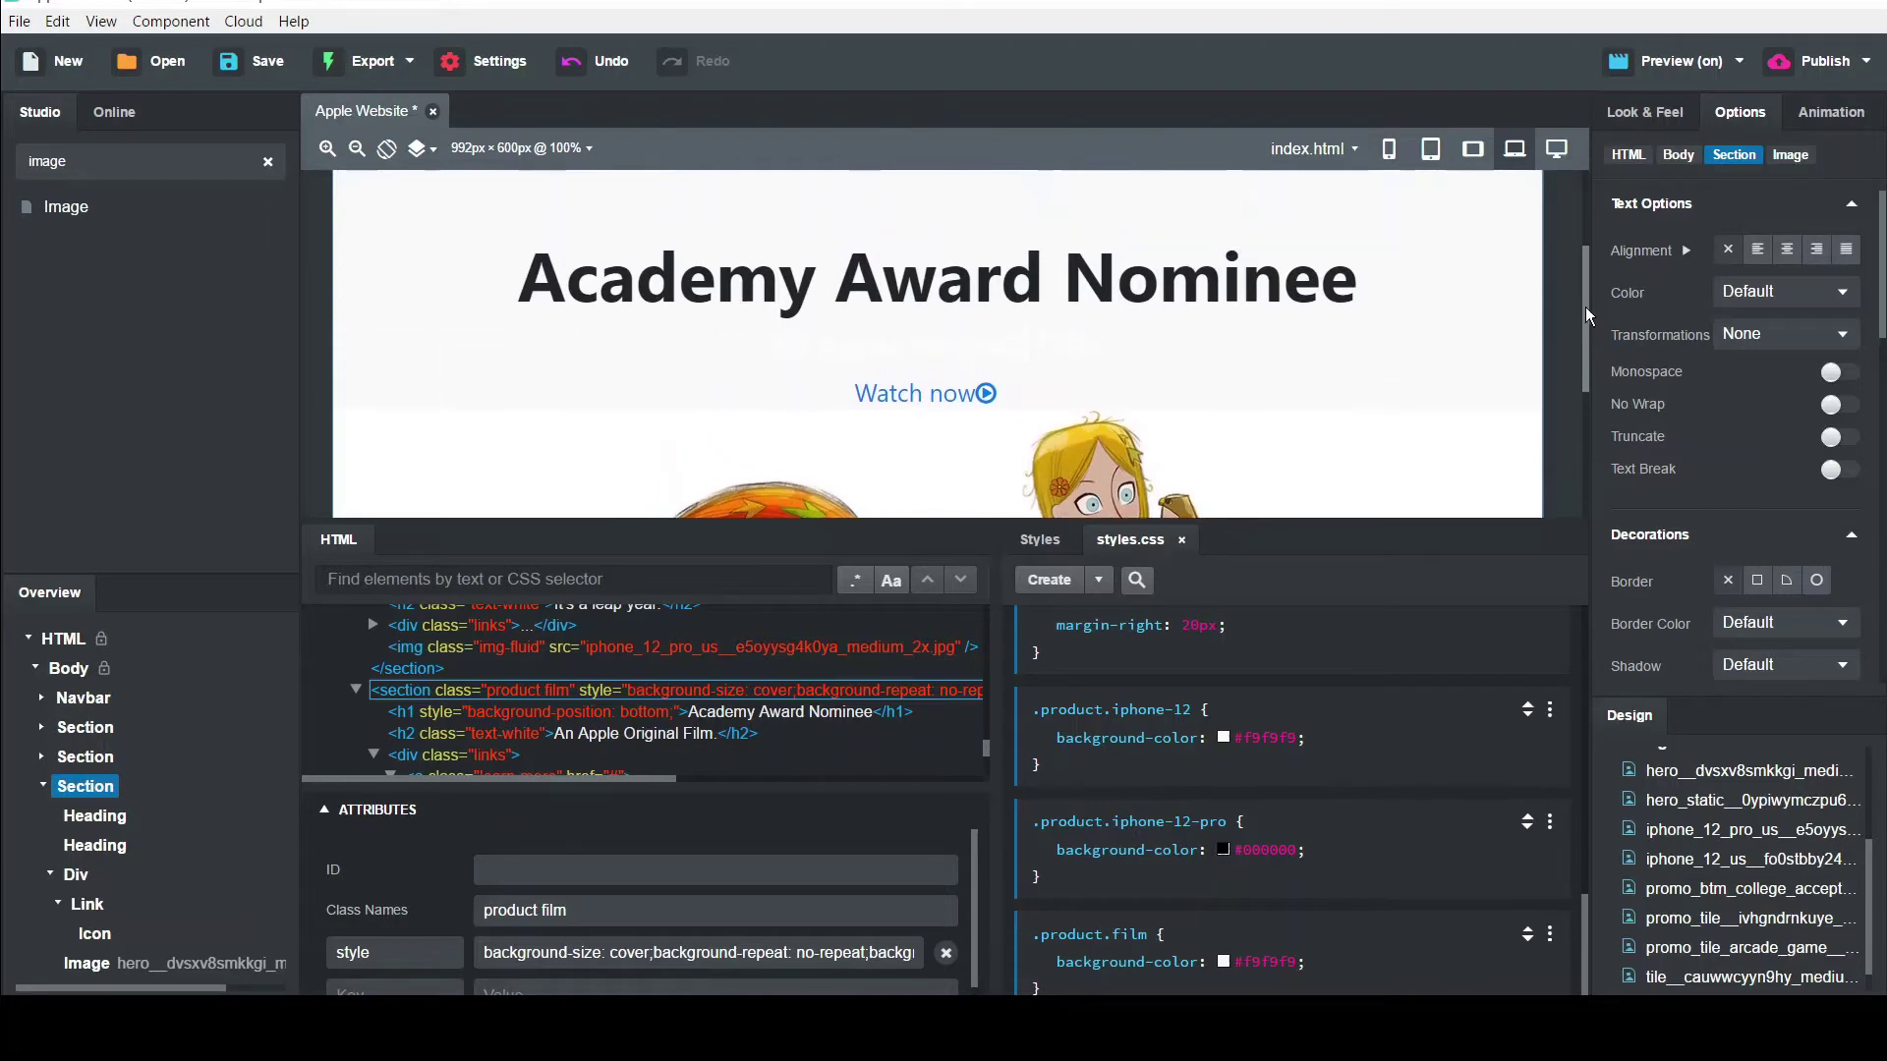
{"action": "left_click", "coordinate": [965, 344]}
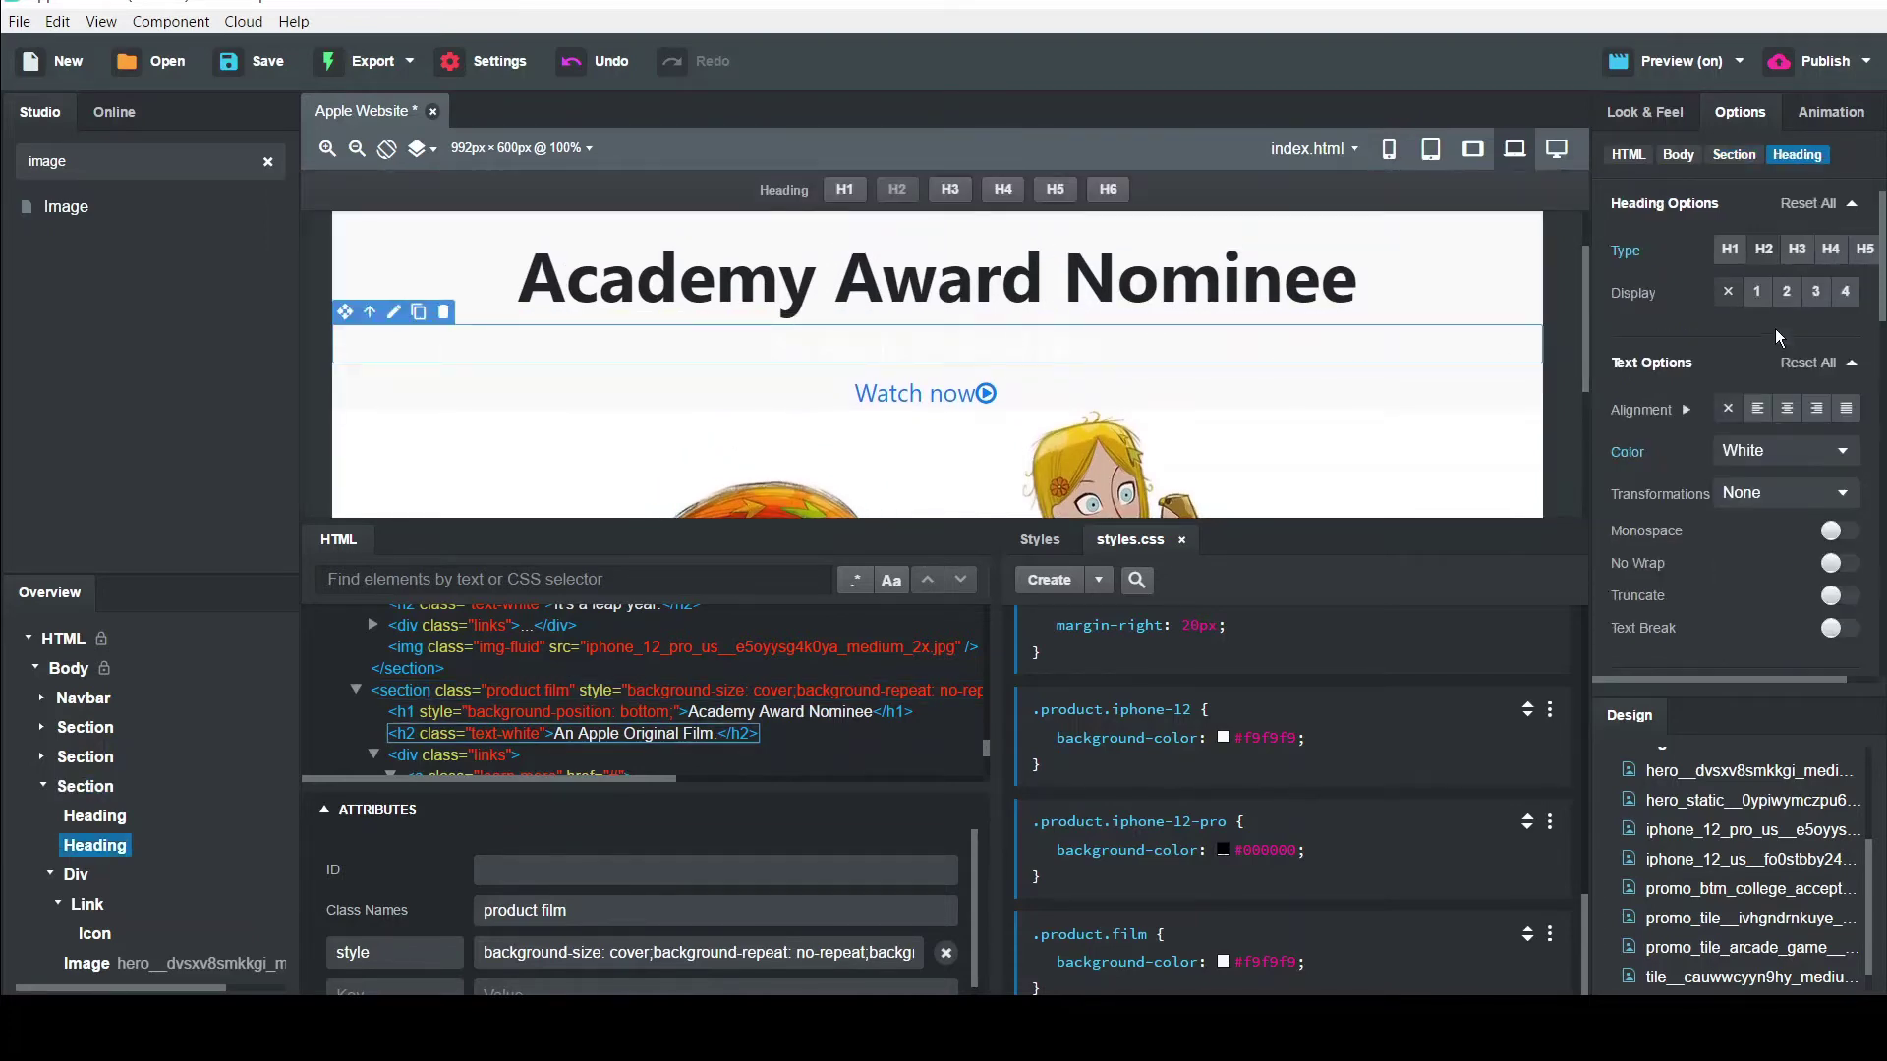
{"action": "left_click", "coordinate": [1786, 447]}
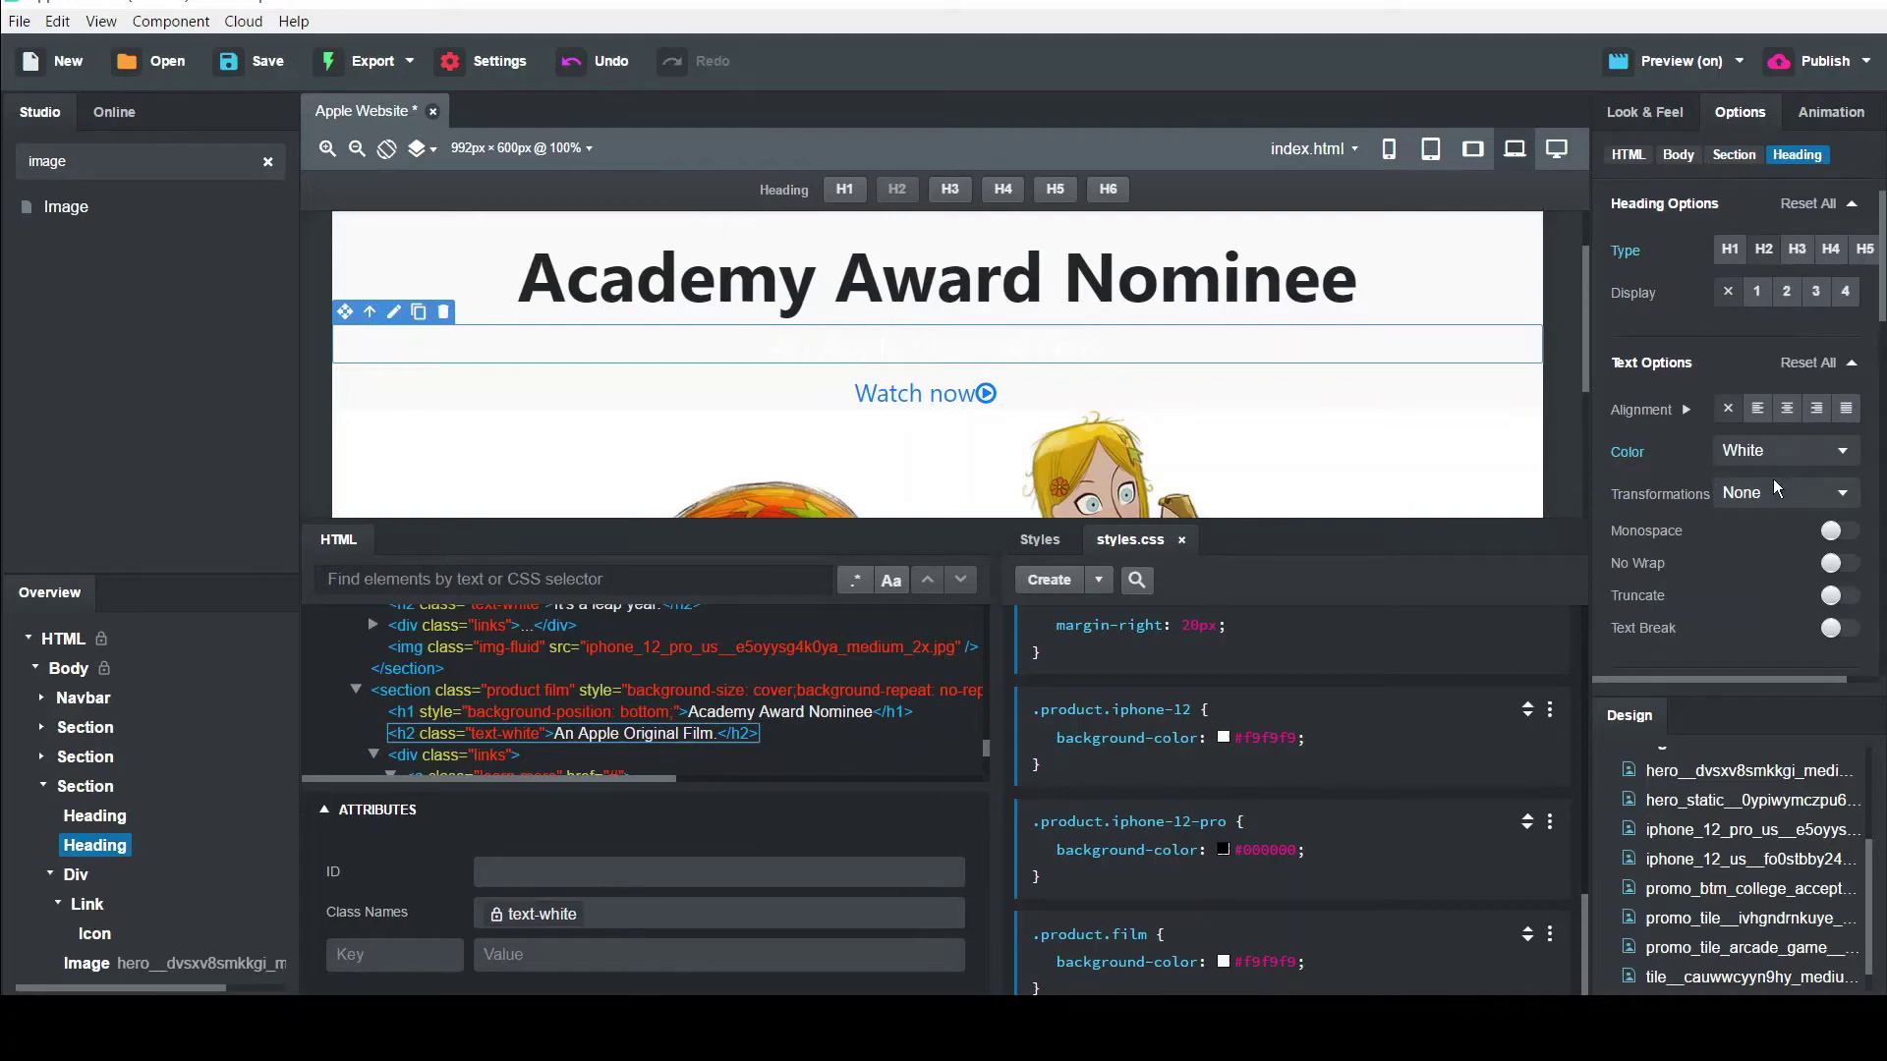
{"action": "left_click", "coordinate": [1772, 481]}
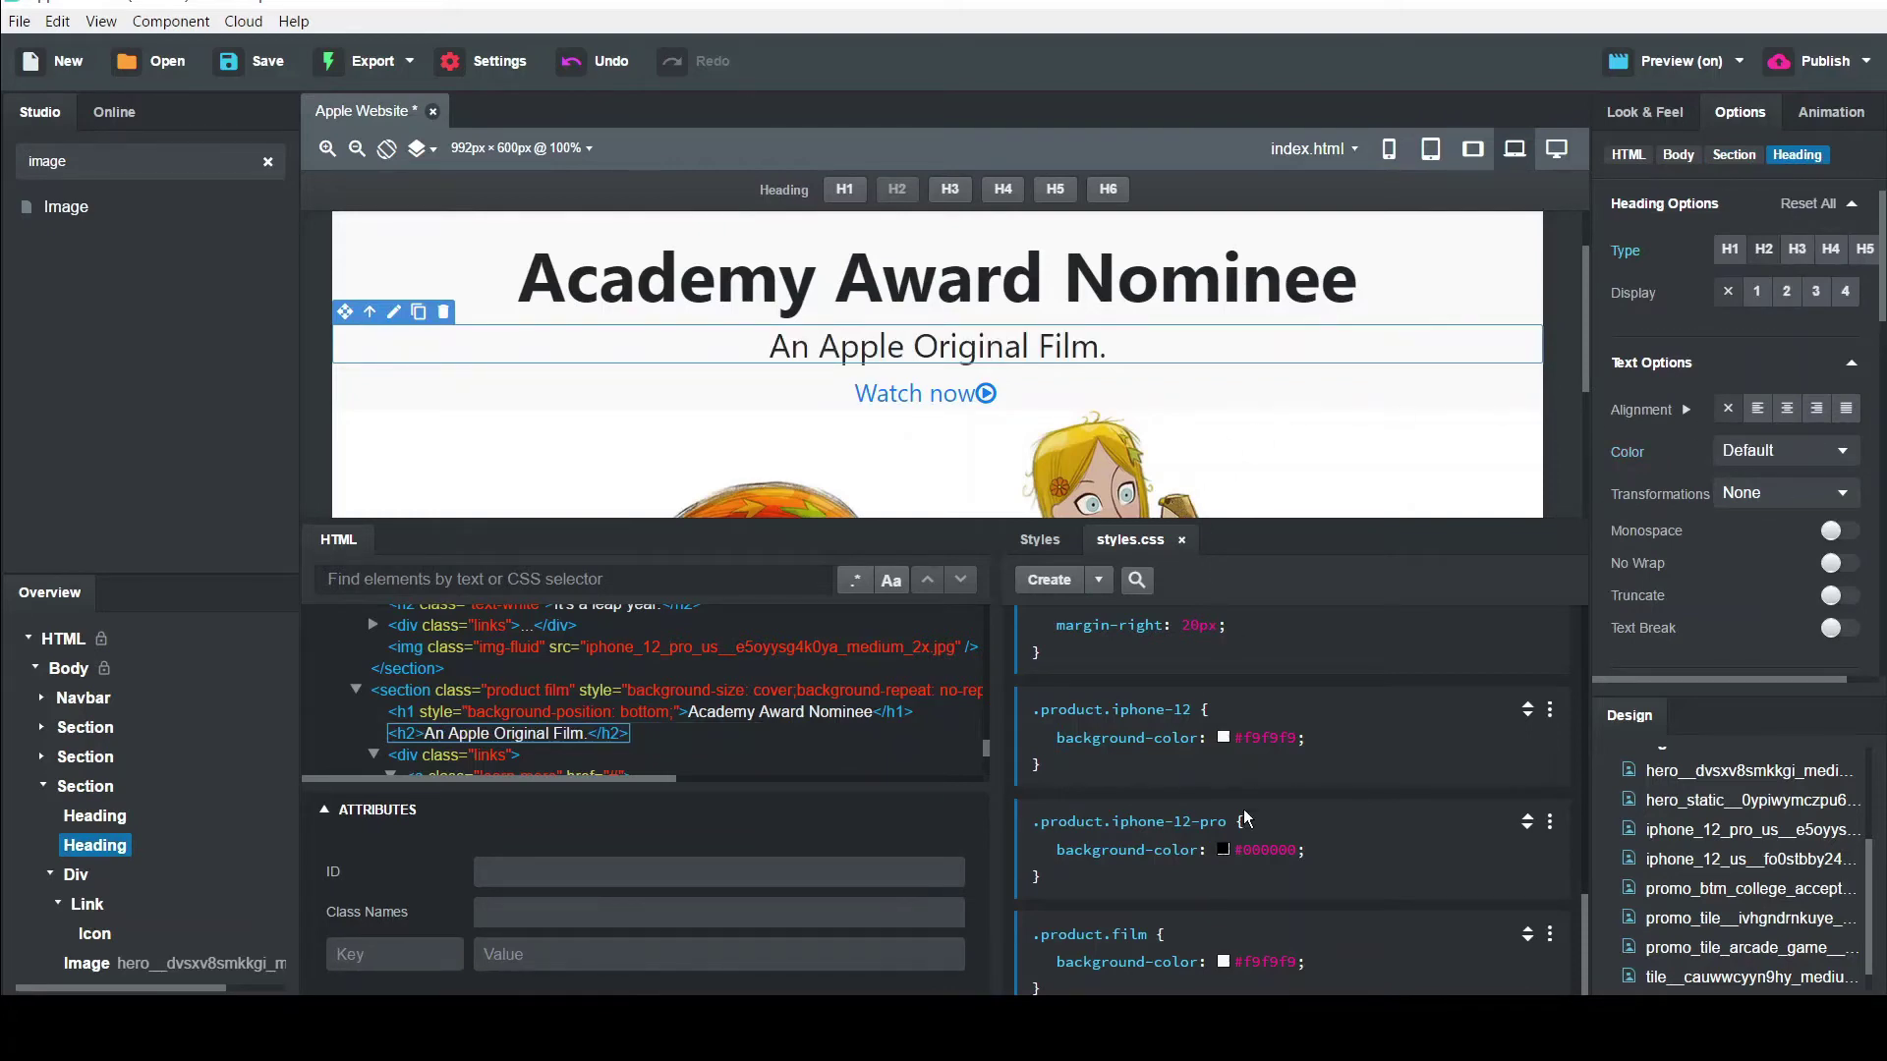
Change the .product.film background color to #ffffff by sampling the film image's background, and collapse the film section in the element tree
{"action": "left_click", "coordinate": [1223, 962]}
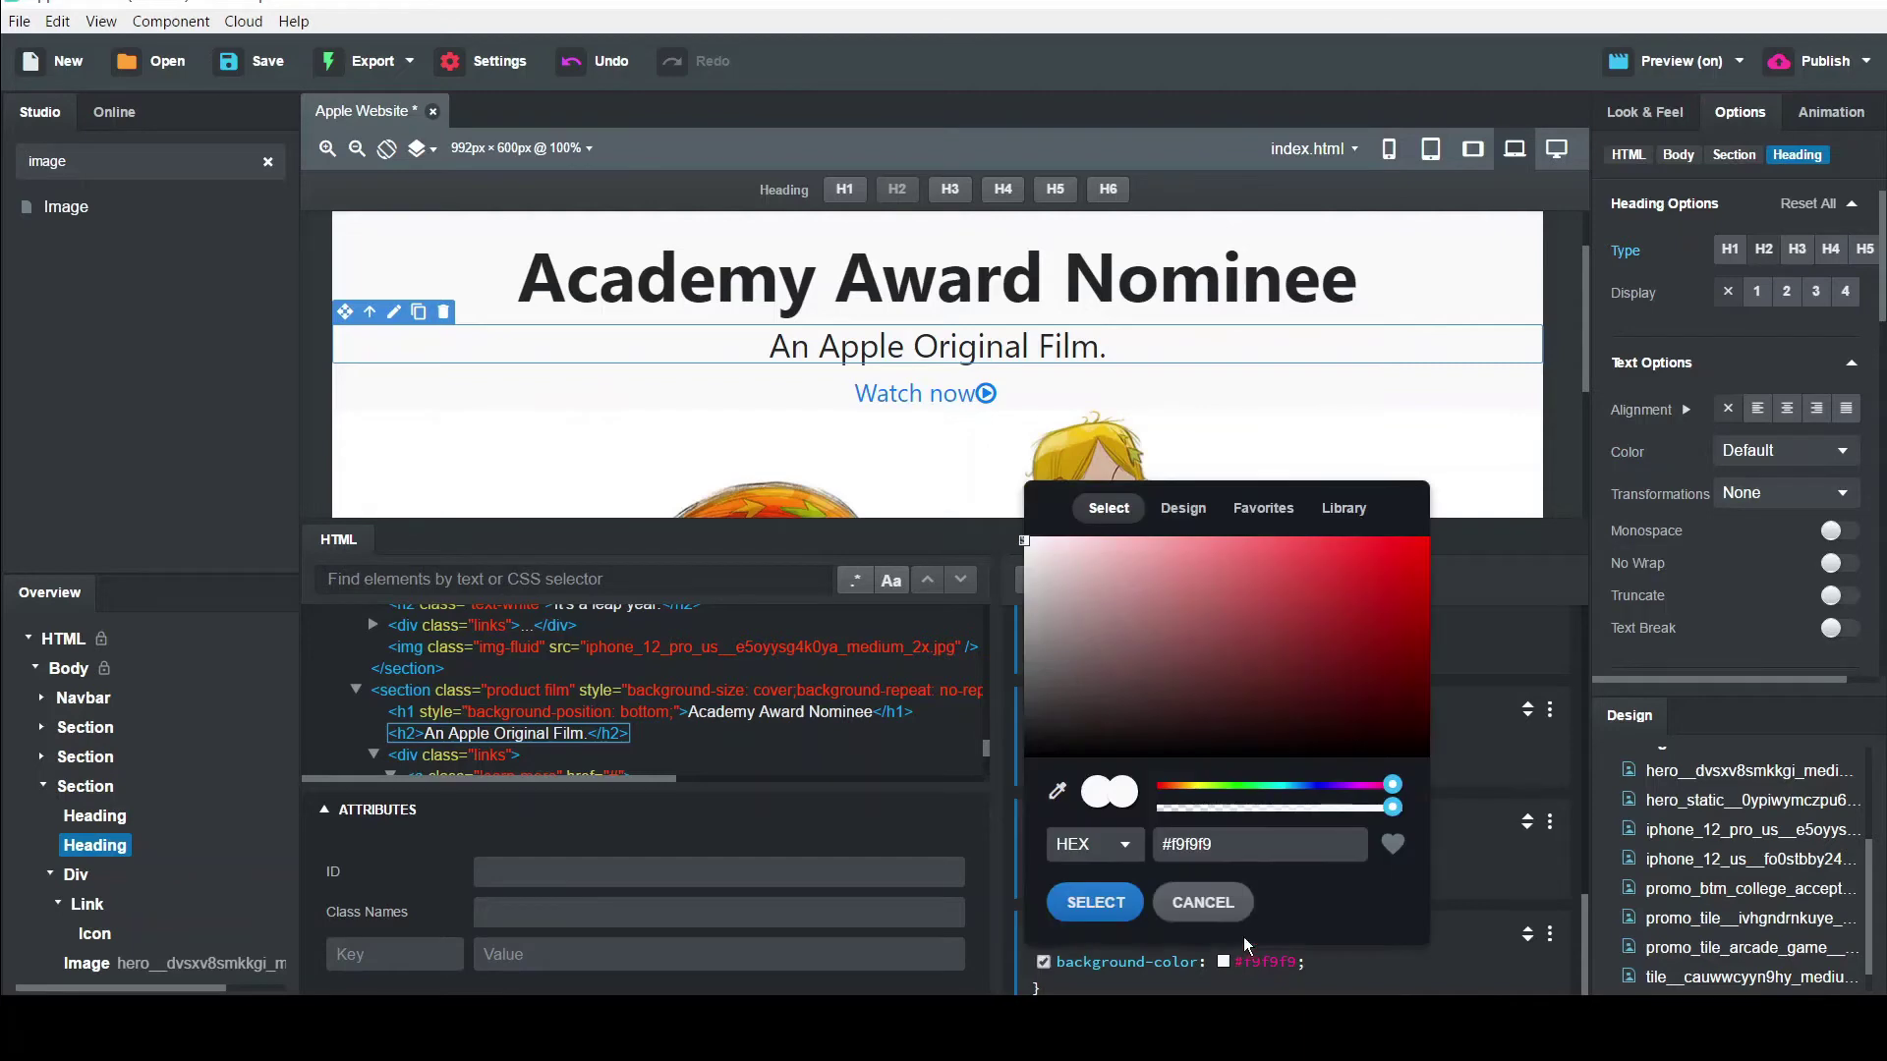
{"action": "left_click", "coordinate": [1060, 794]}
{"action": "left_click", "coordinate": [1310, 452]}
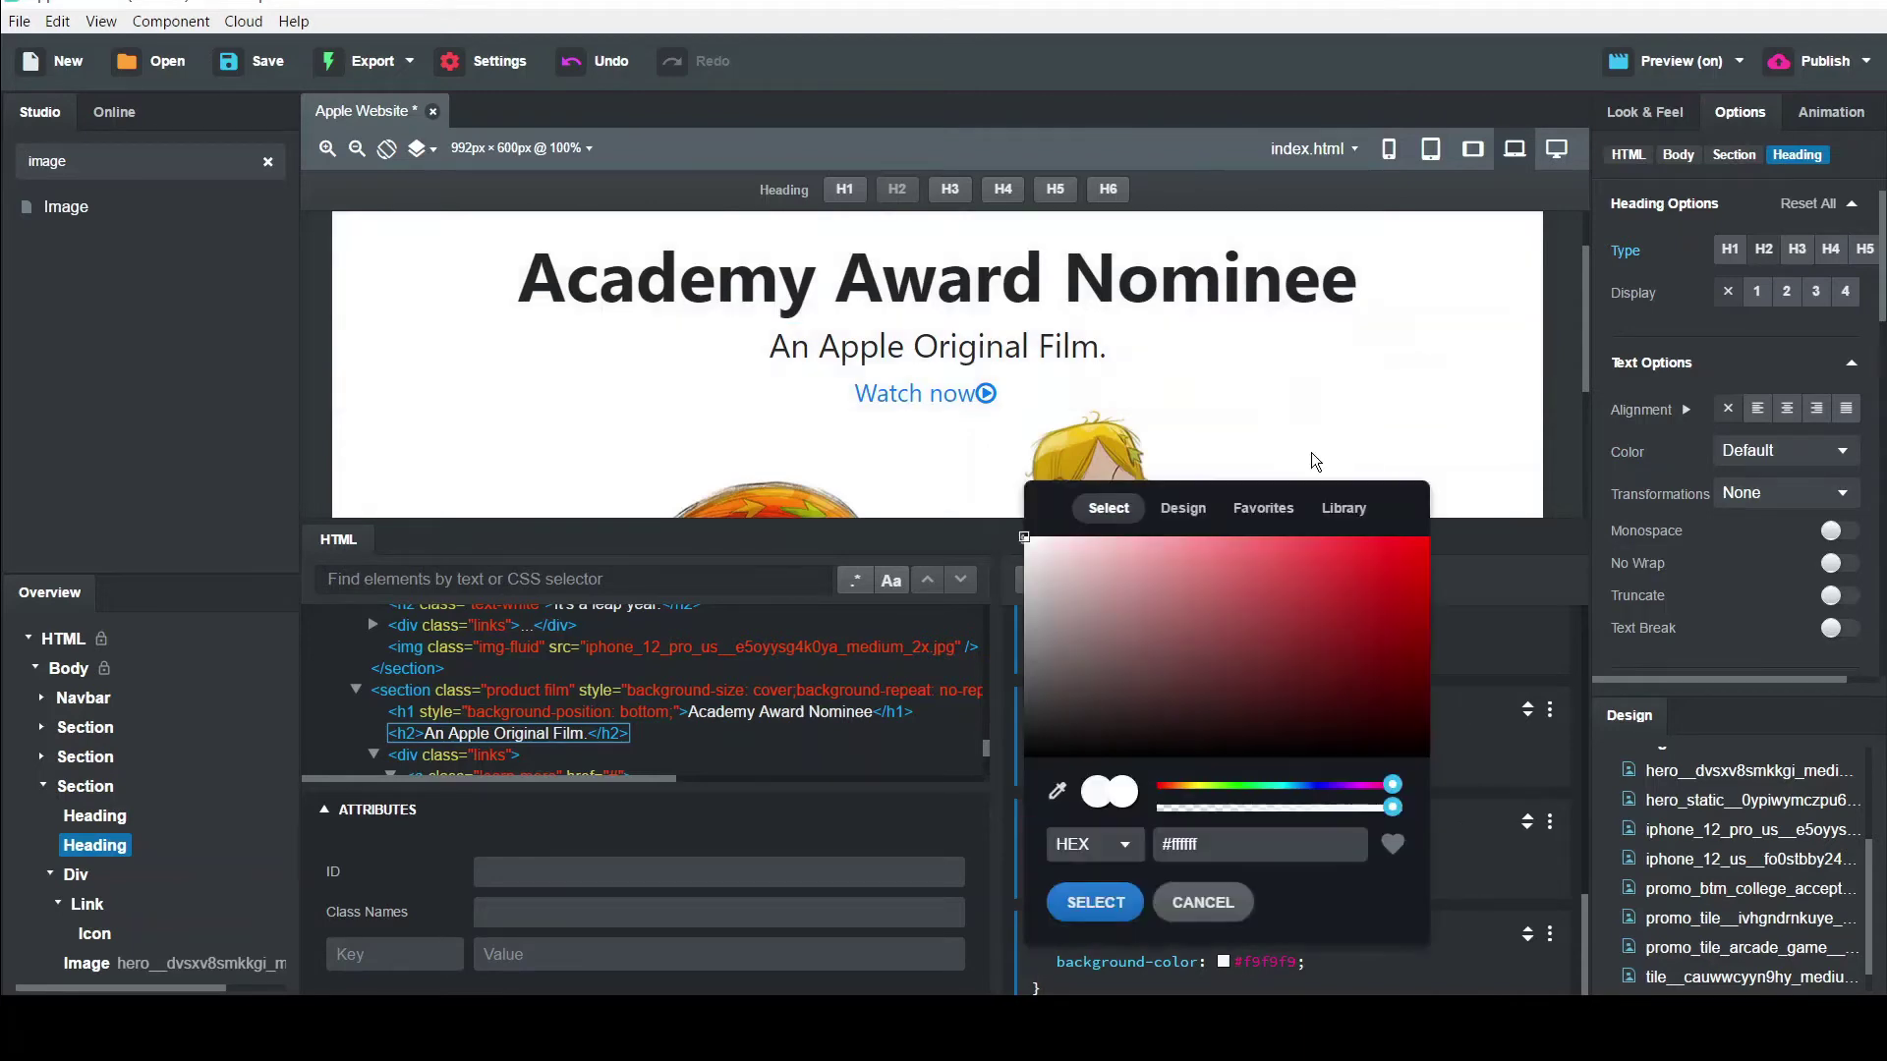
{"action": "left_click", "coordinate": [1090, 918]}
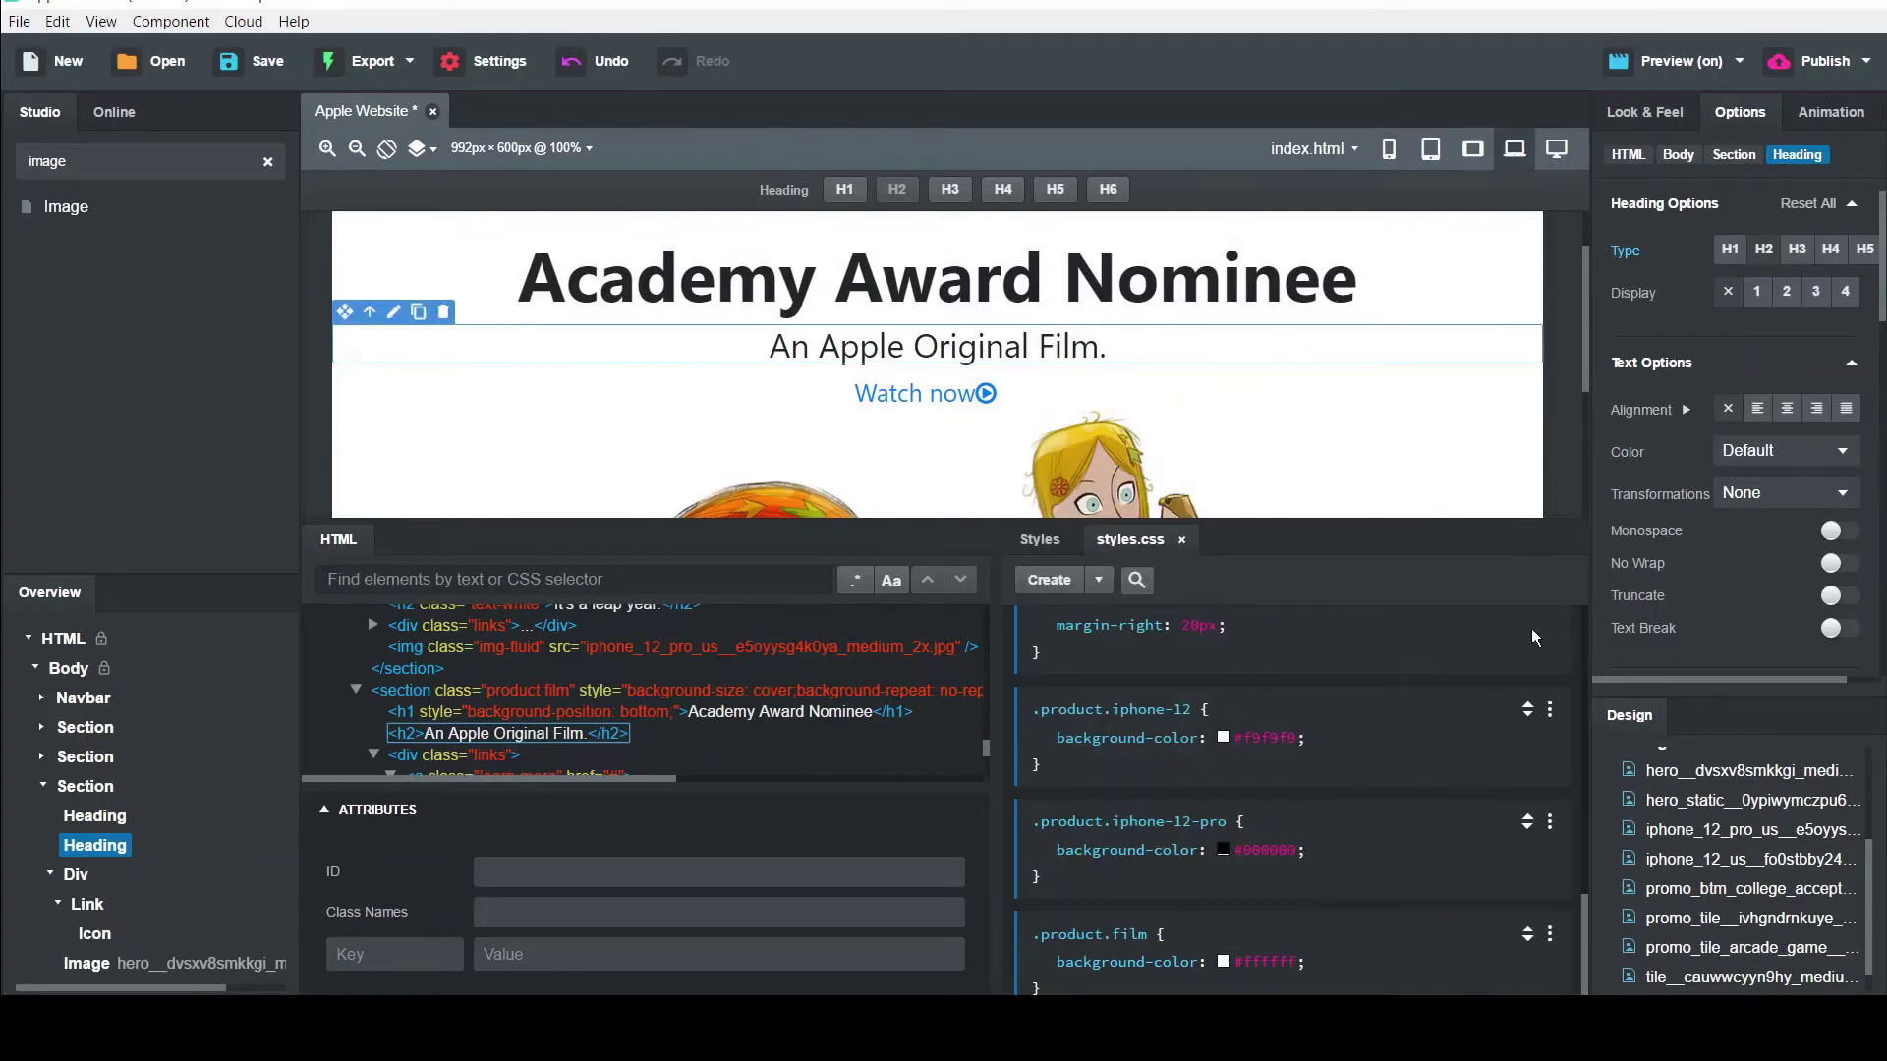
{"action": "left_click_drag", "start_coordinate": [1589, 326], "coordinate": [1584, 527]}
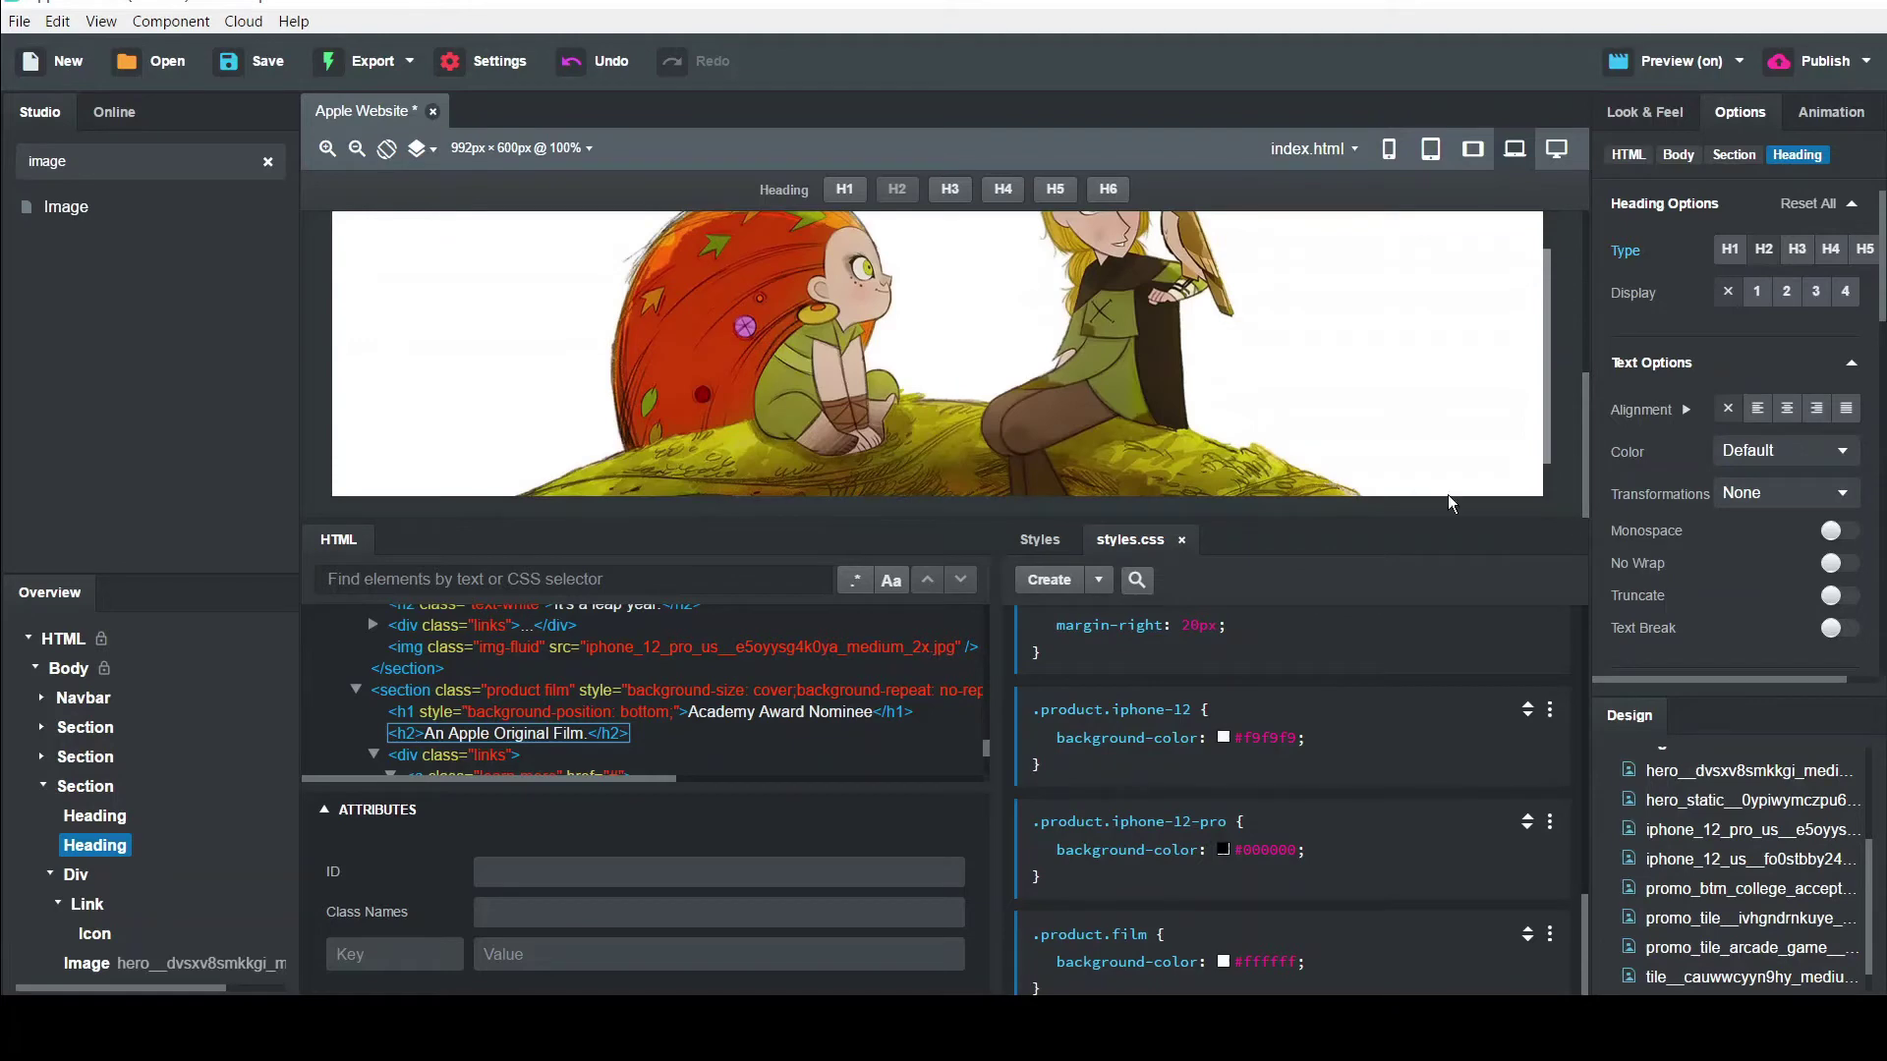
{"action": "left_click", "coordinate": [42, 787]}
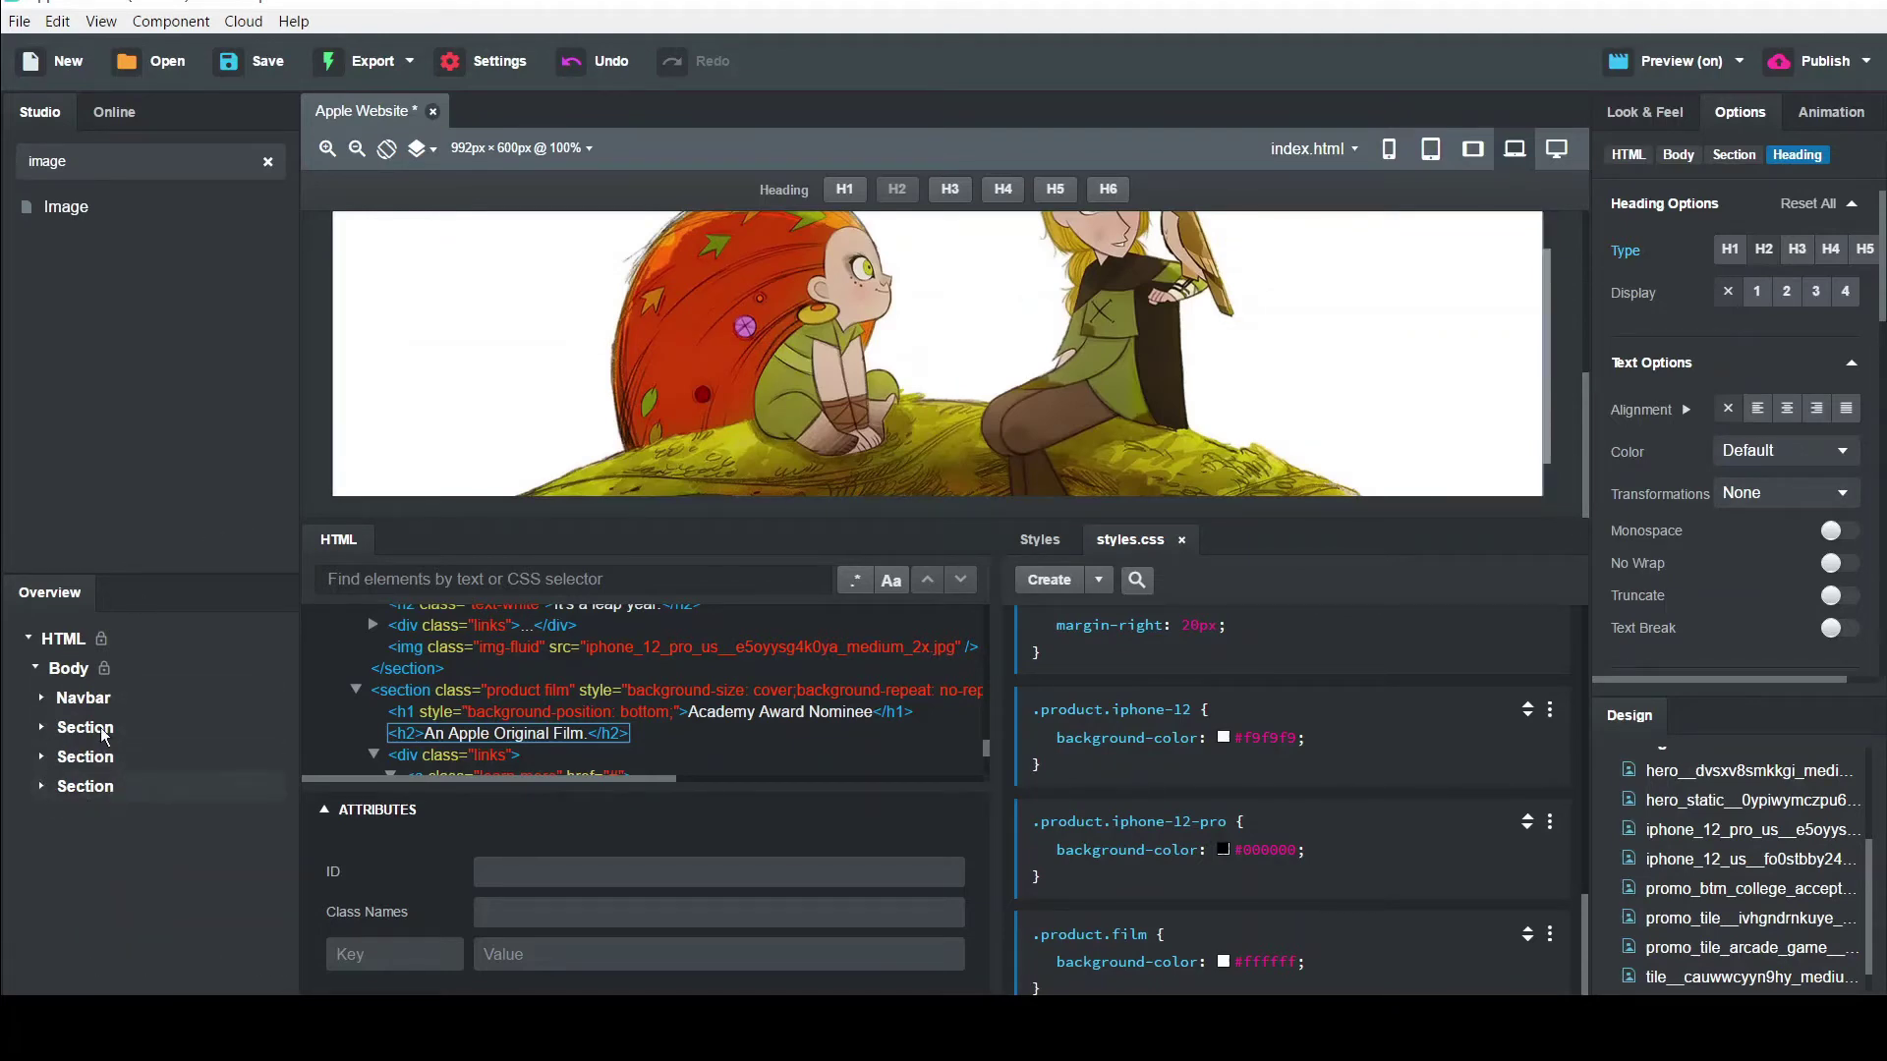
Add a Row component below the film section at the end of the body, with a Column component inside it
{"action": "left_click_drag", "start_coordinate": [57, 167], "coordinate": [5, 160]}
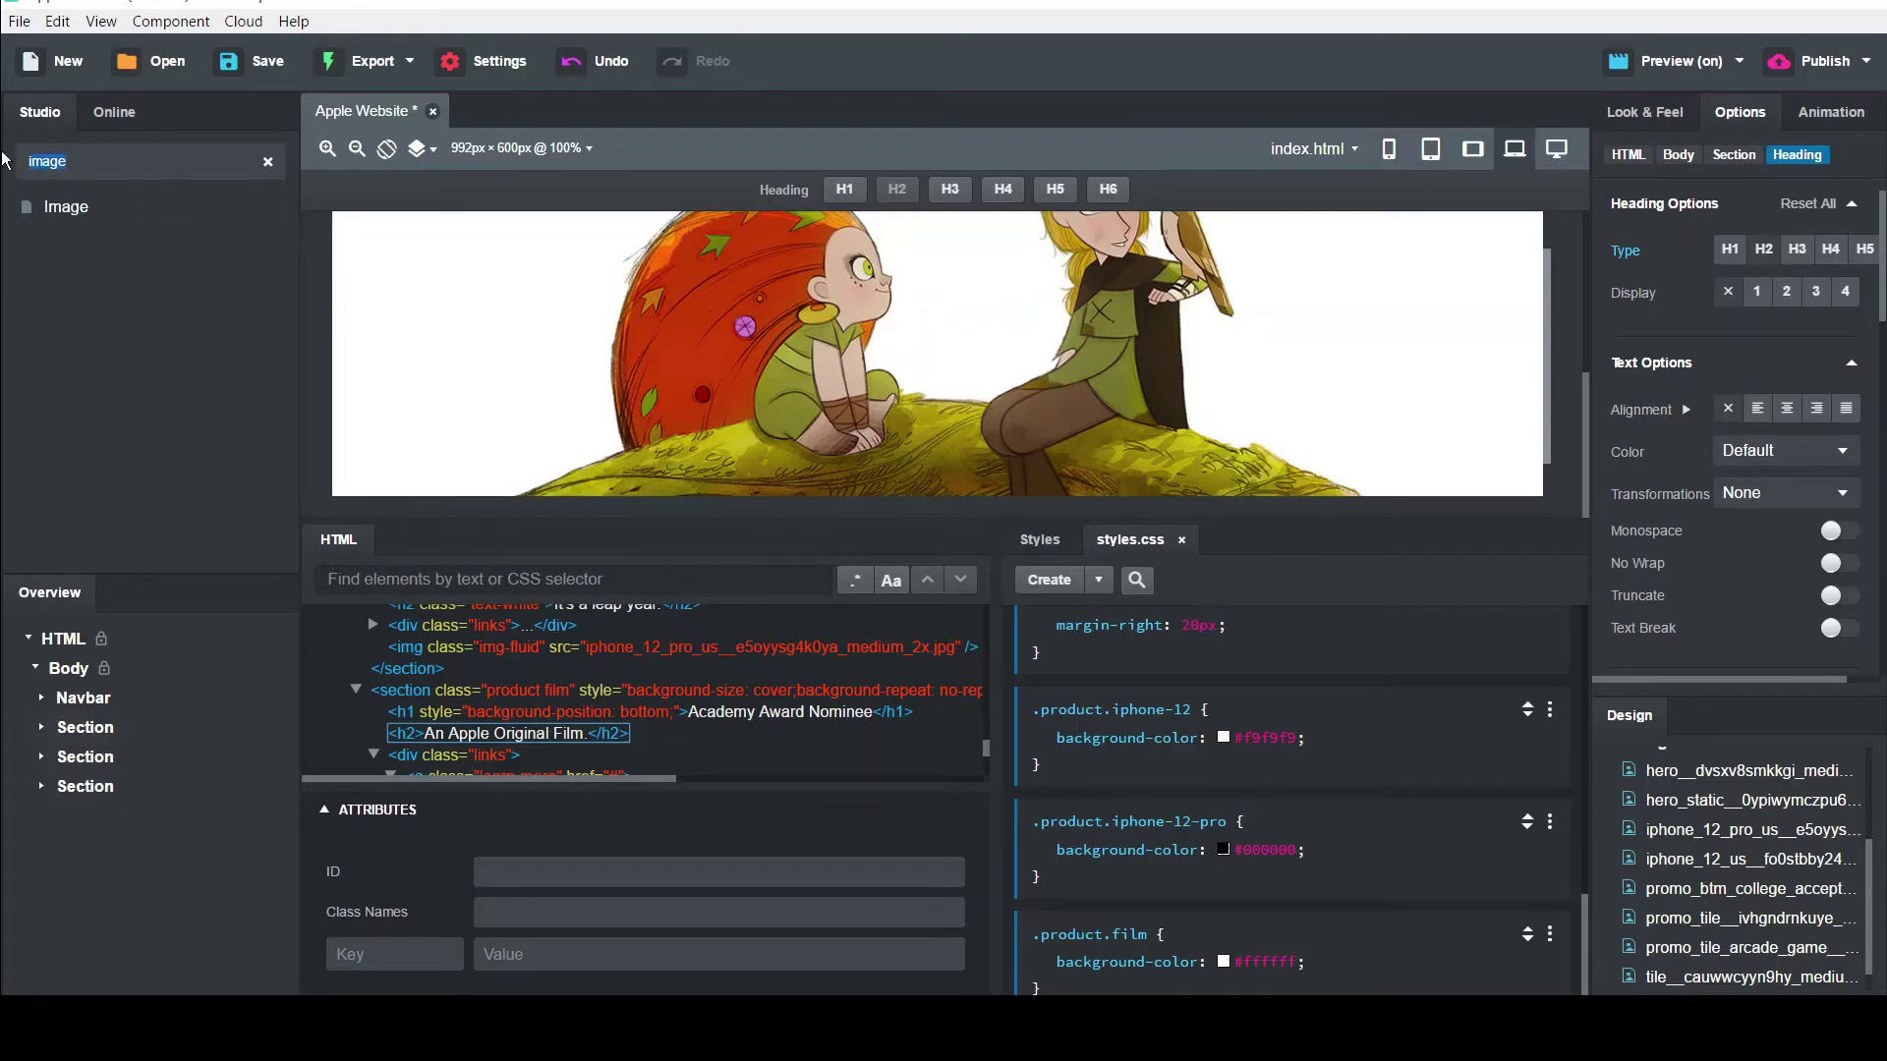
{"action": "type", "text": "row"}
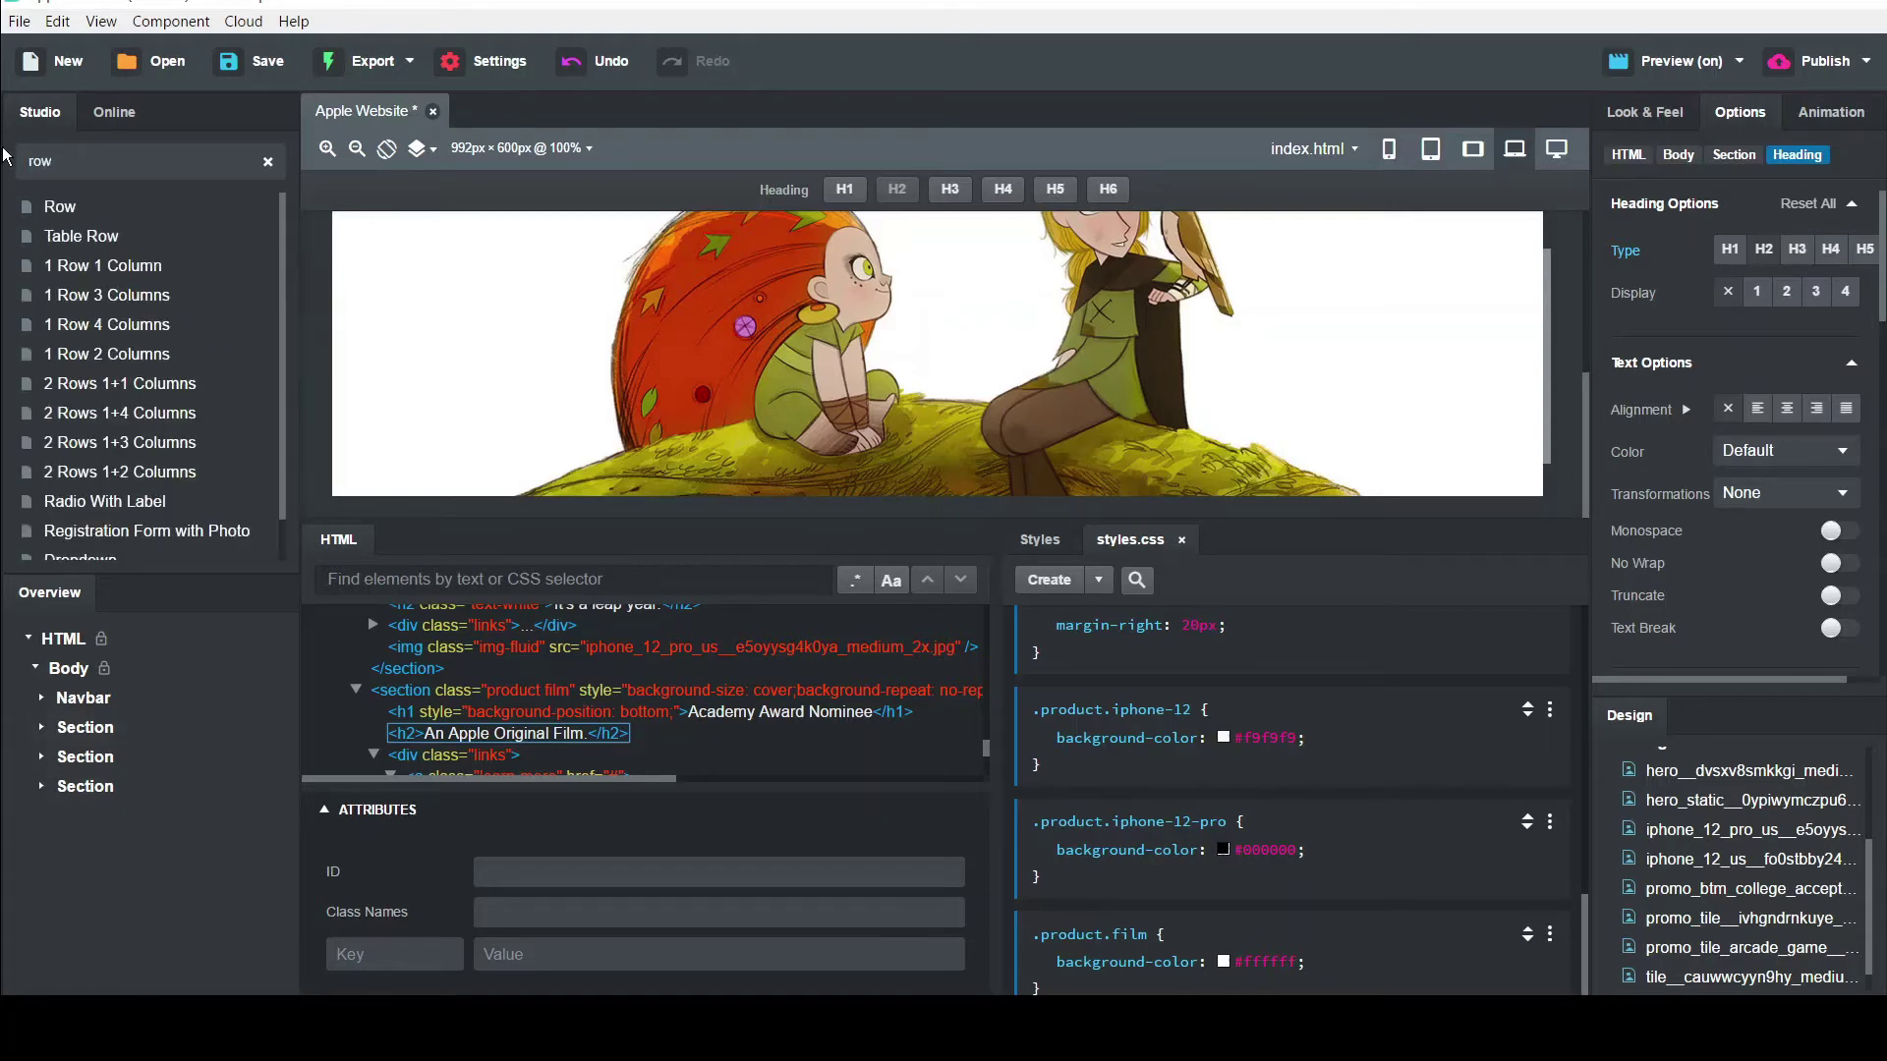
{"action": "left_click_drag", "start_coordinate": [77, 211], "coordinate": [57, 683]}
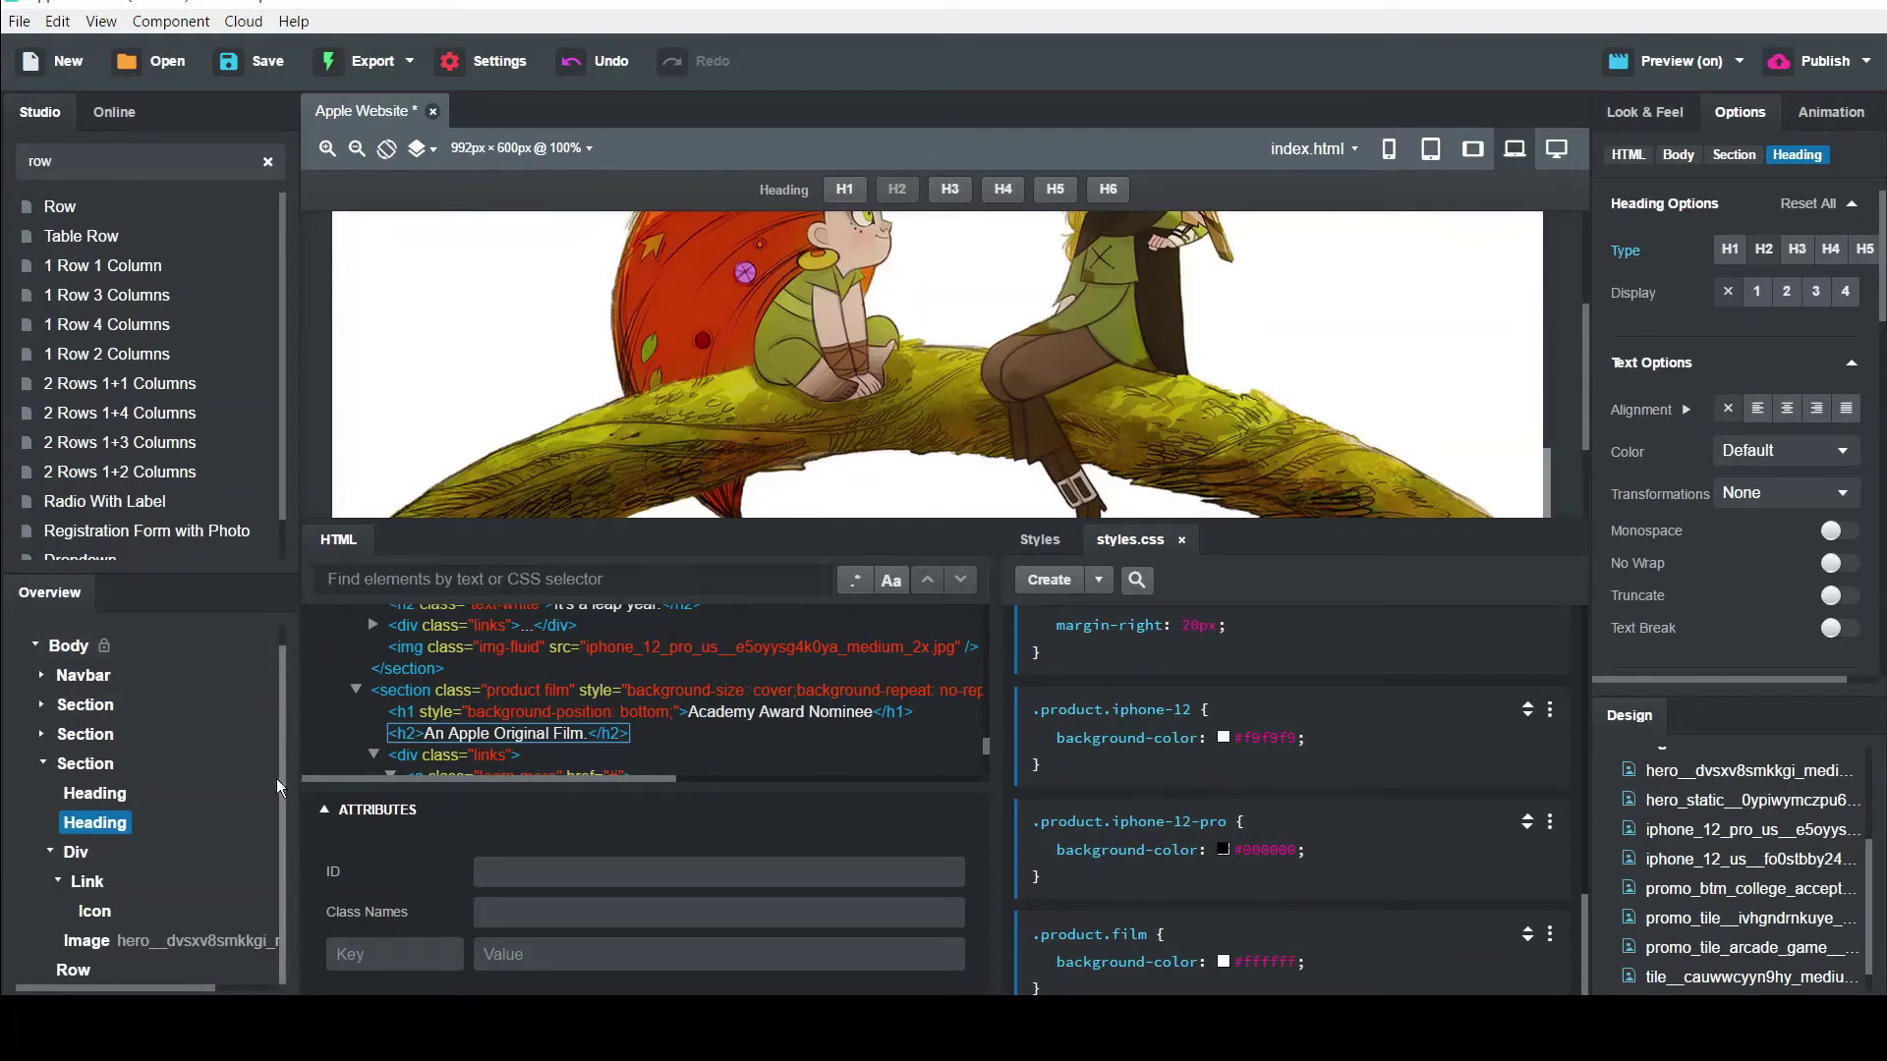
{"action": "double_click", "coordinate": [97, 163]}
{"action": "type", "text": "col"}
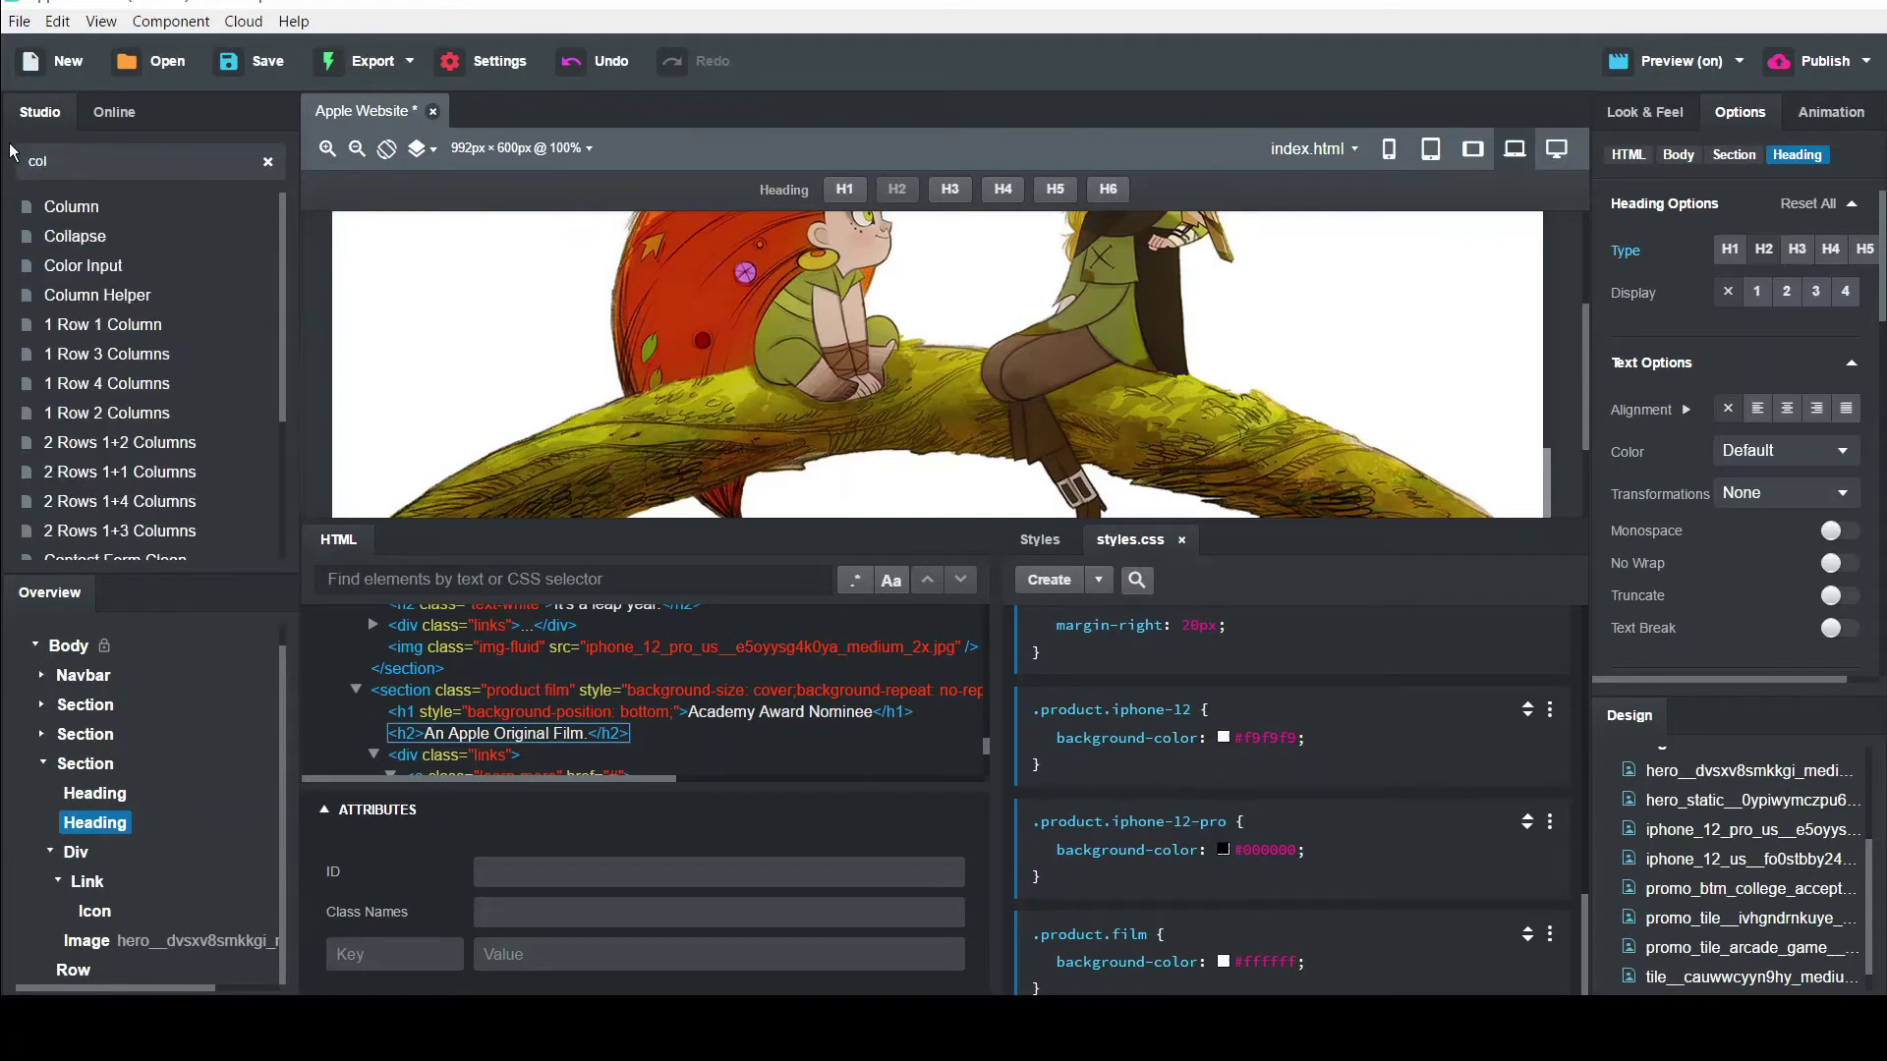
{"action": "mouse_move", "coordinate": [97, 210]}
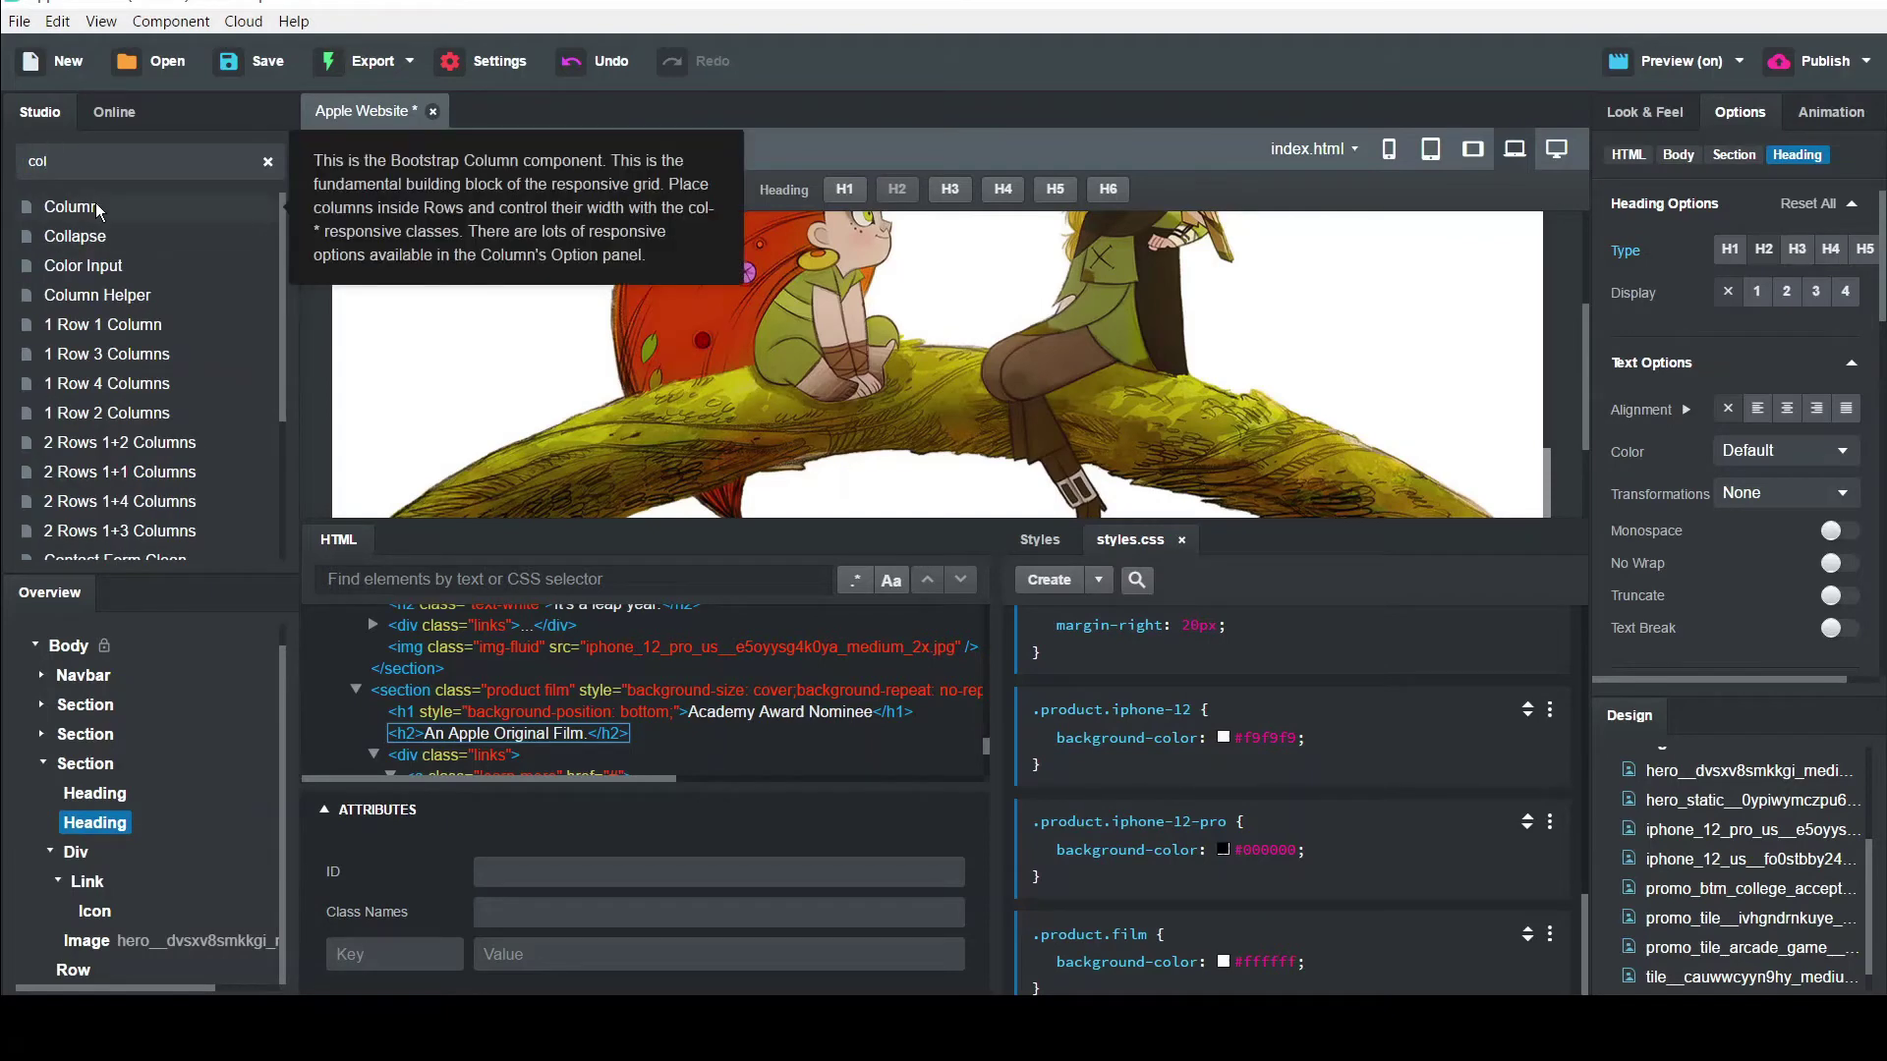
{"action": "left_click_drag", "start_coordinate": [97, 209], "coordinate": [71, 978]}
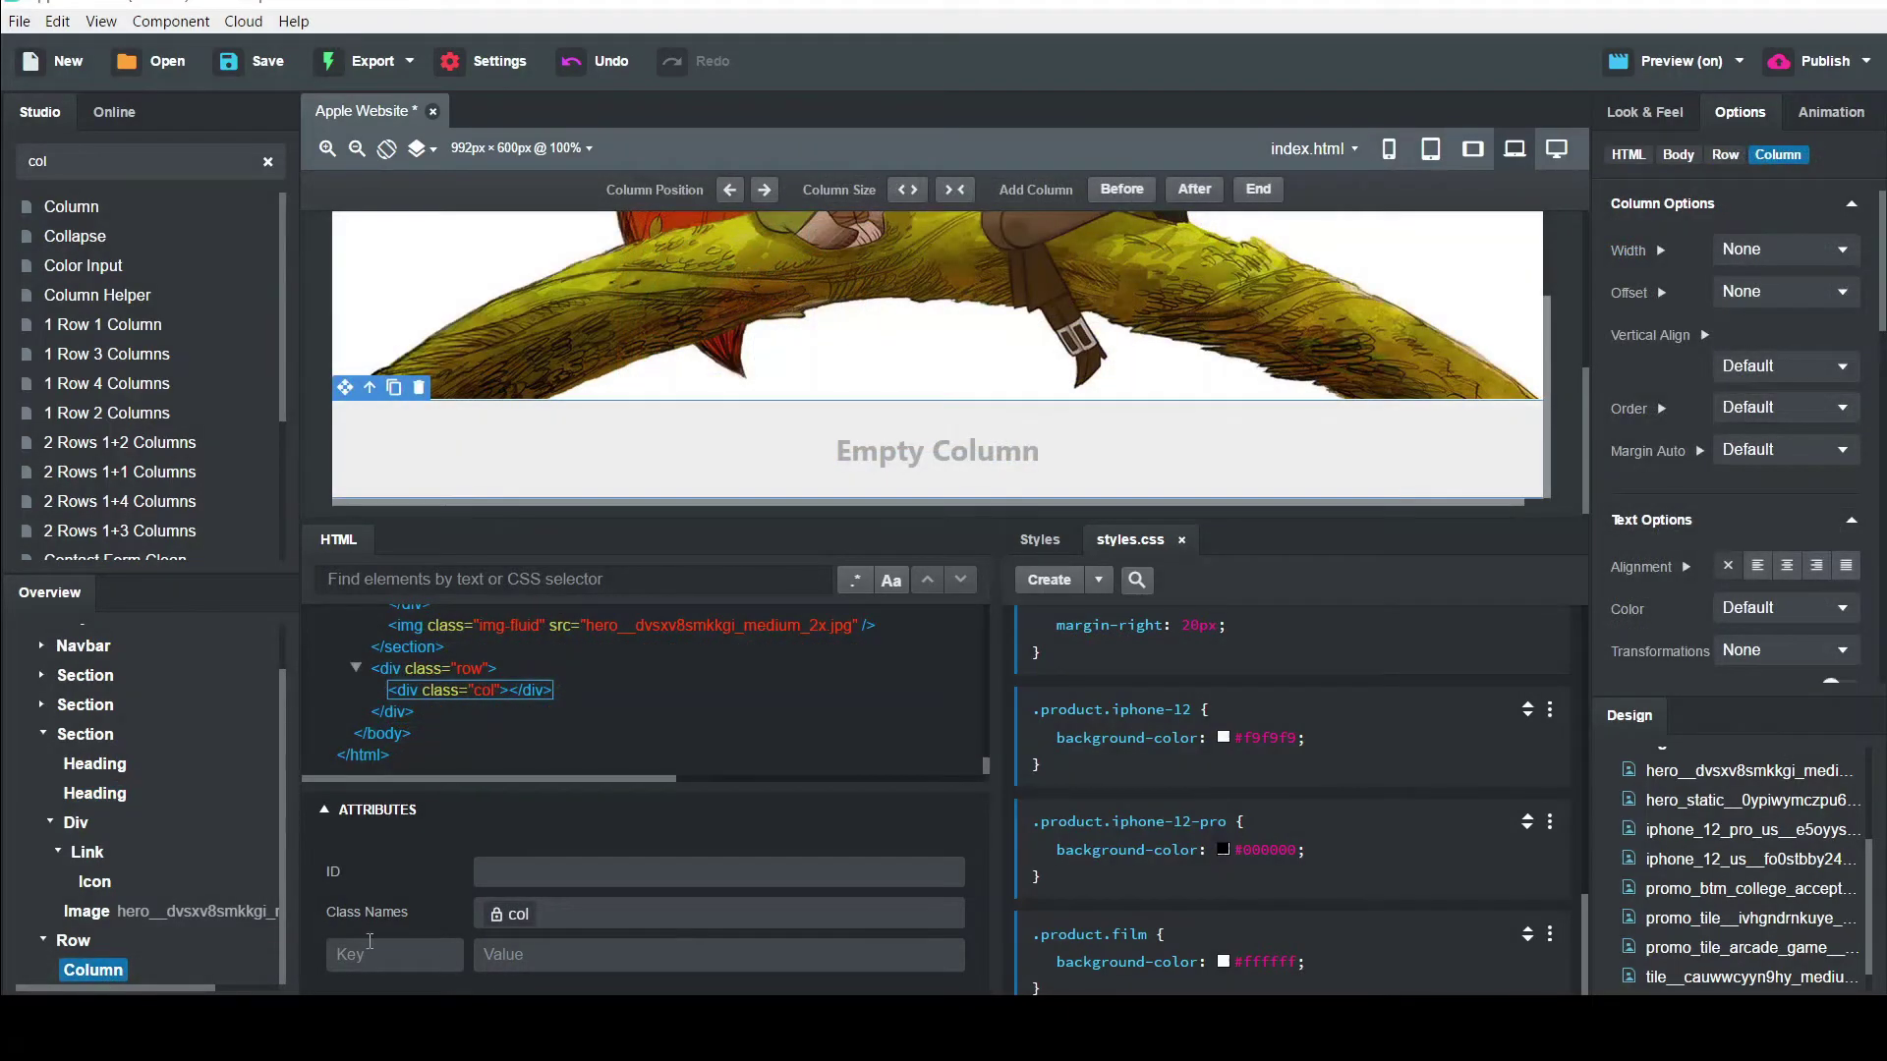
Give the row below the film section the additional class products-grid
{"action": "left_click", "coordinate": [74, 941]}
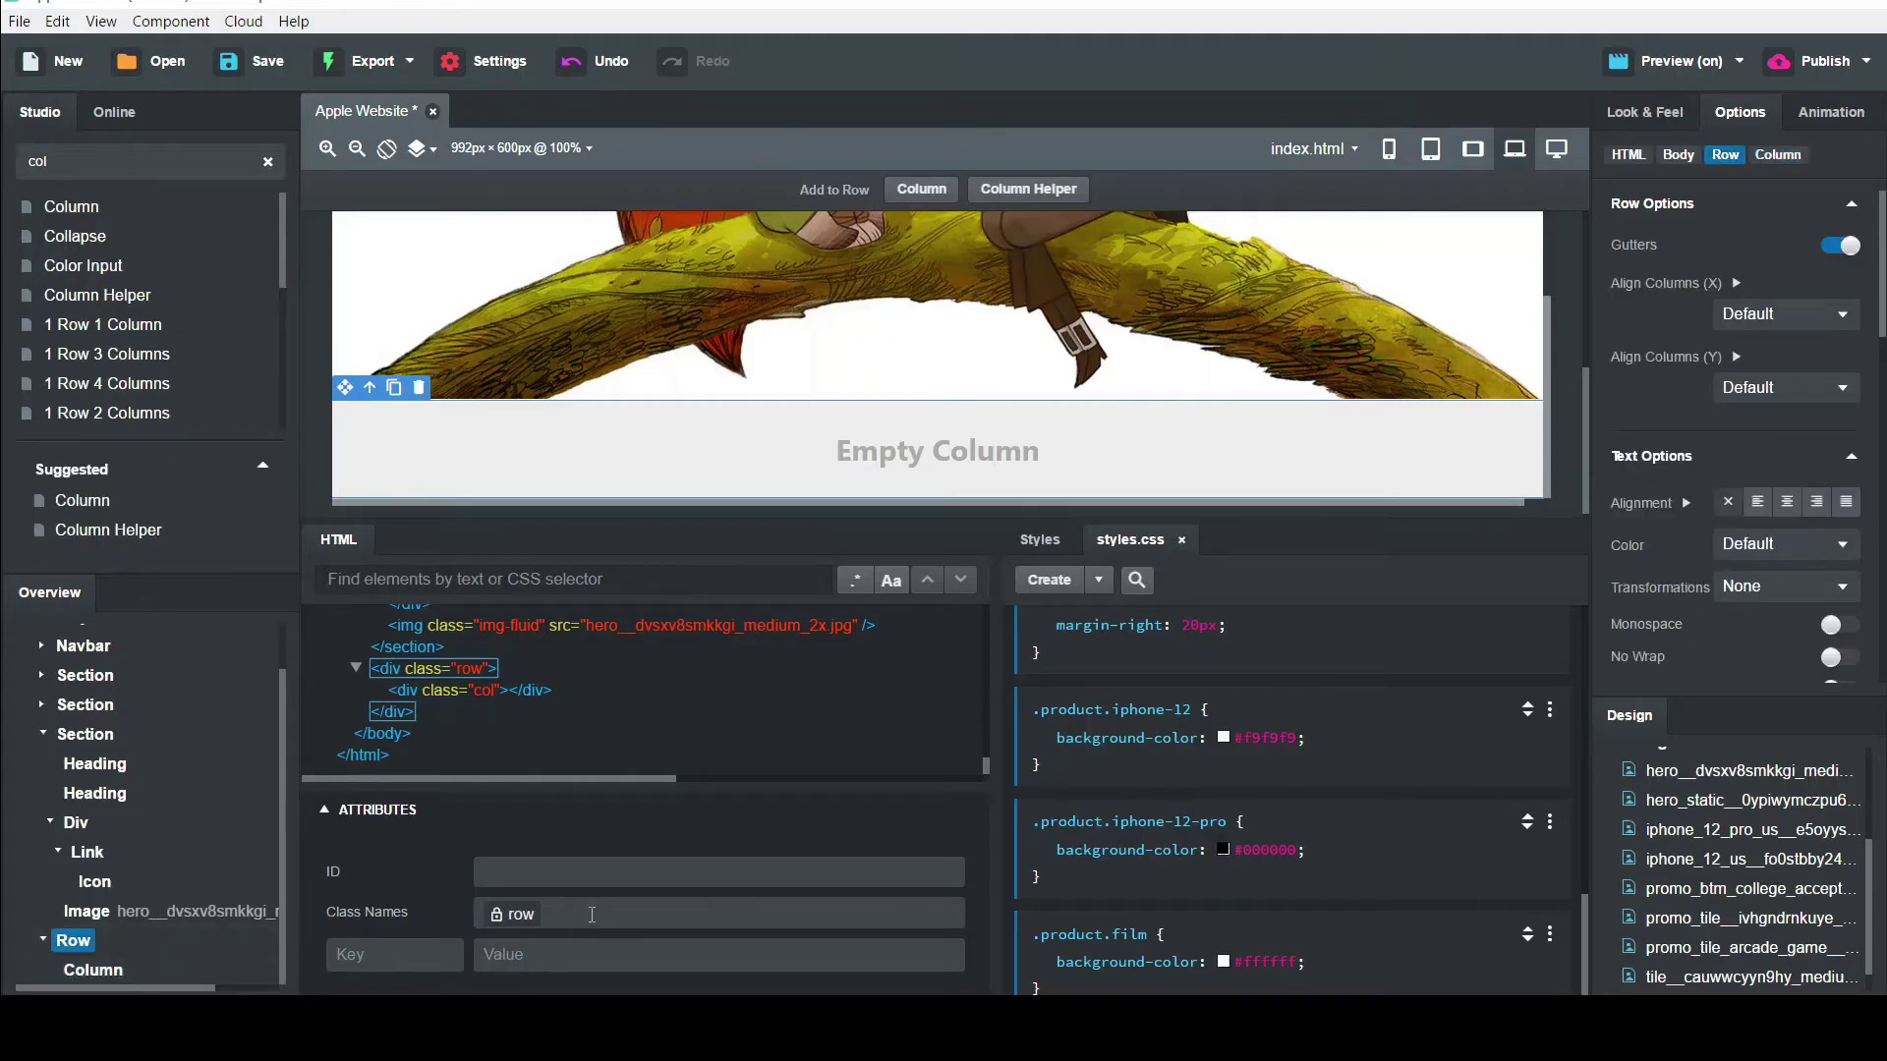
{"action": "left_click", "coordinate": [592, 914]}
{"action": "type", "text": "produxts"}
{"action": "key", "text": "BackSpace"}
{"action": "key", "text": "BackSpace"}
{"action": "key", "text": "BackSpace"}
{"action": "type", "text": "cts"}
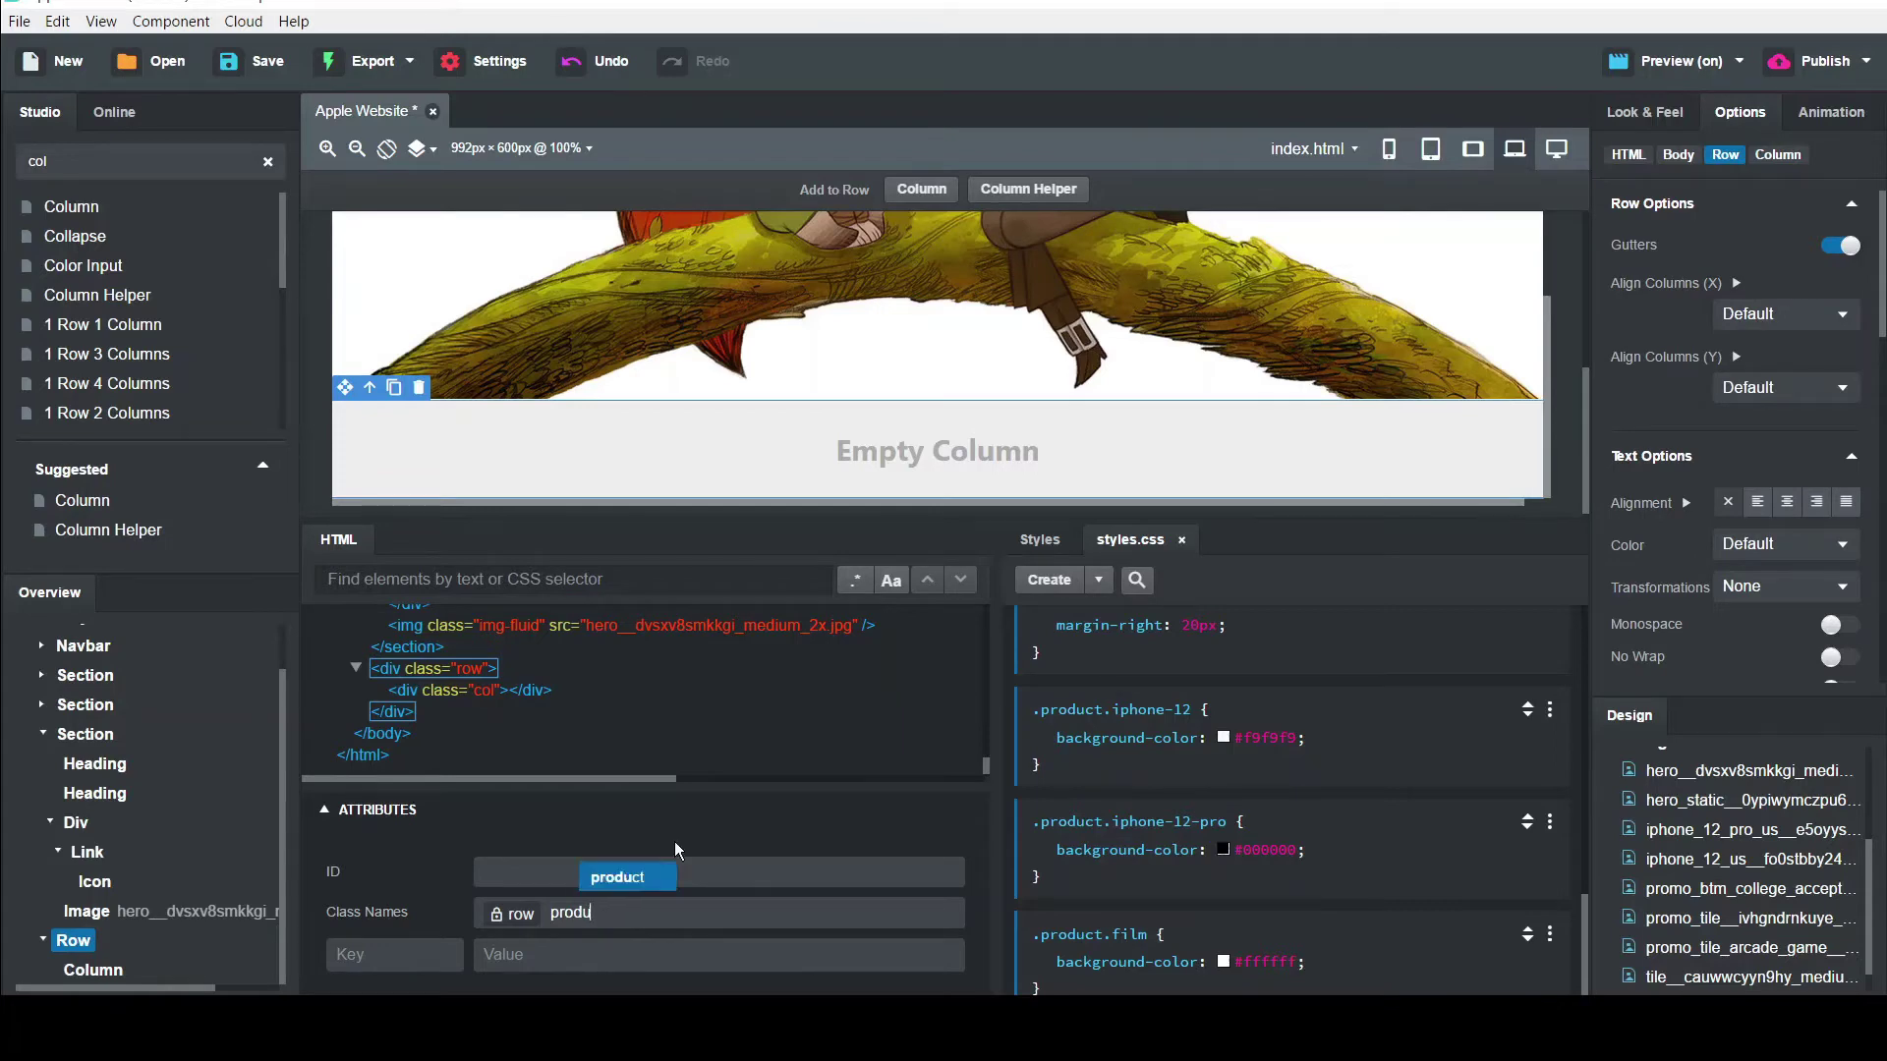
{"action": "type", "text": "-grid"}
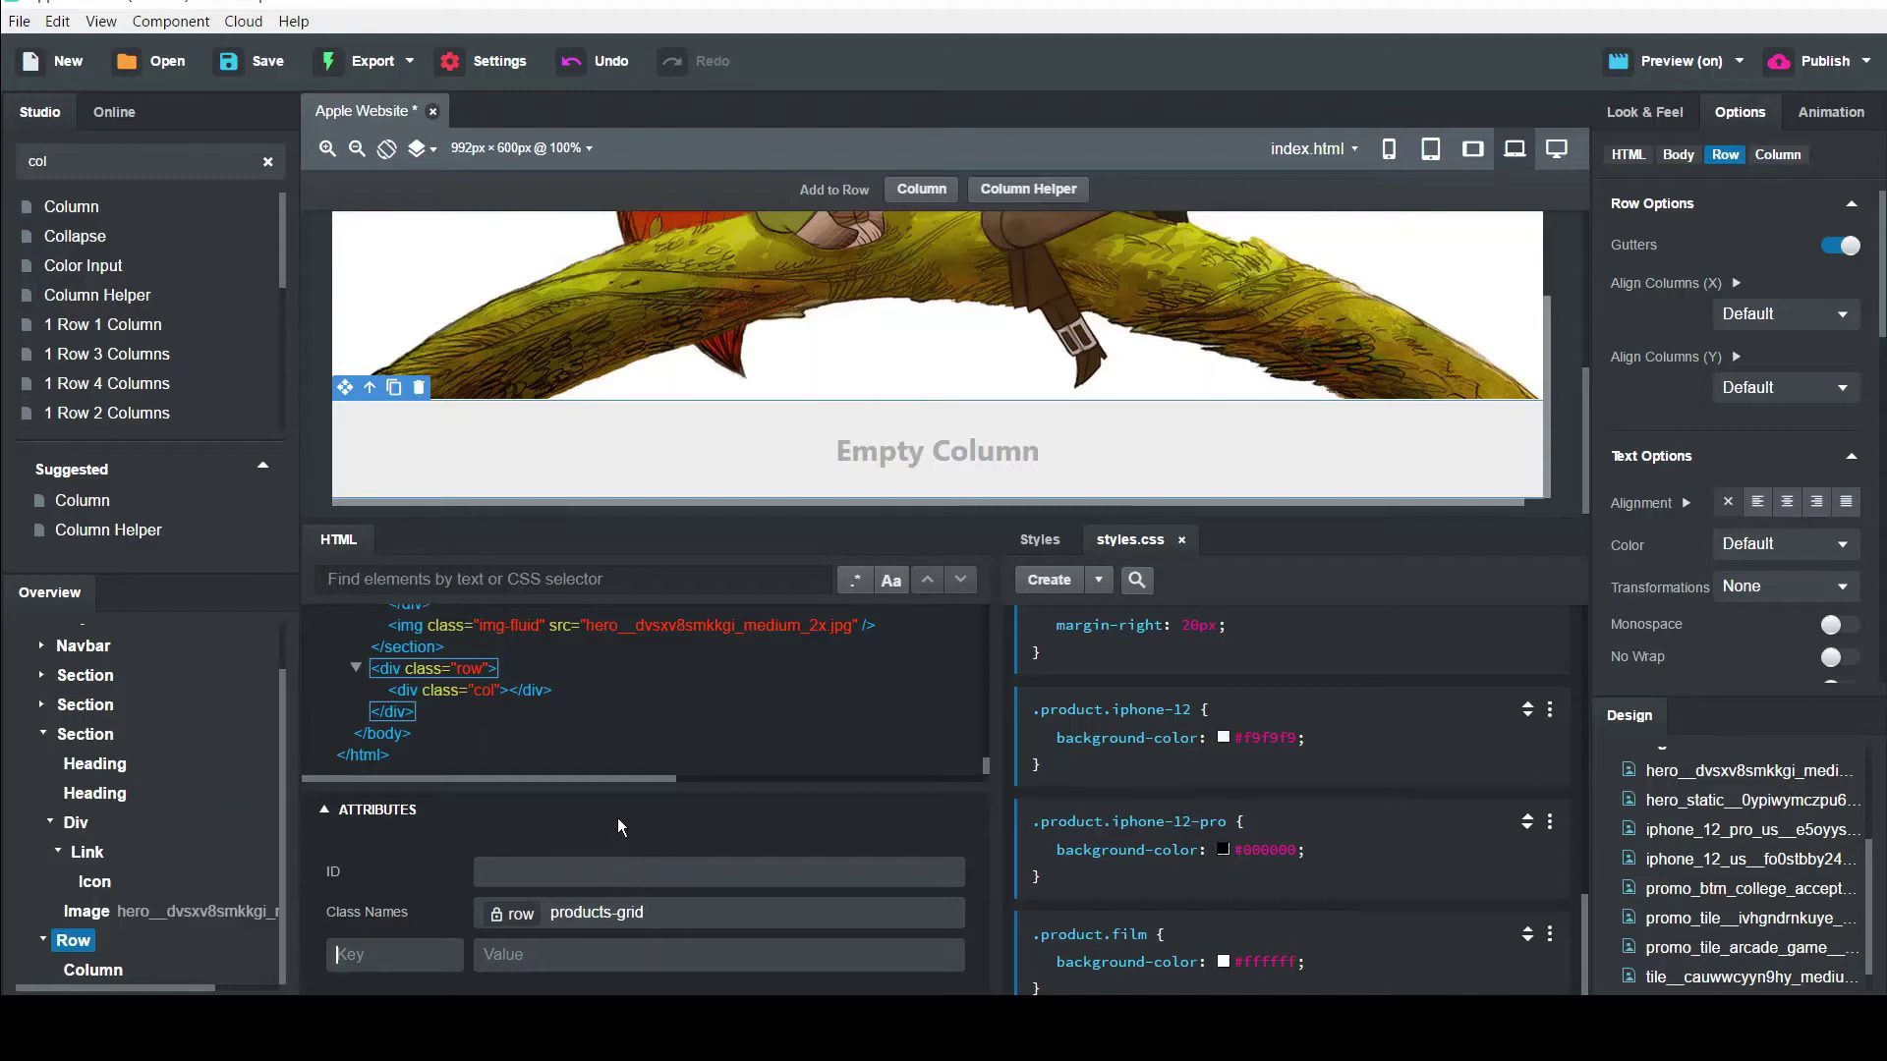
Set the width of the column inside the products-grid row to 6
{"action": "left_click", "coordinate": [110, 971]}
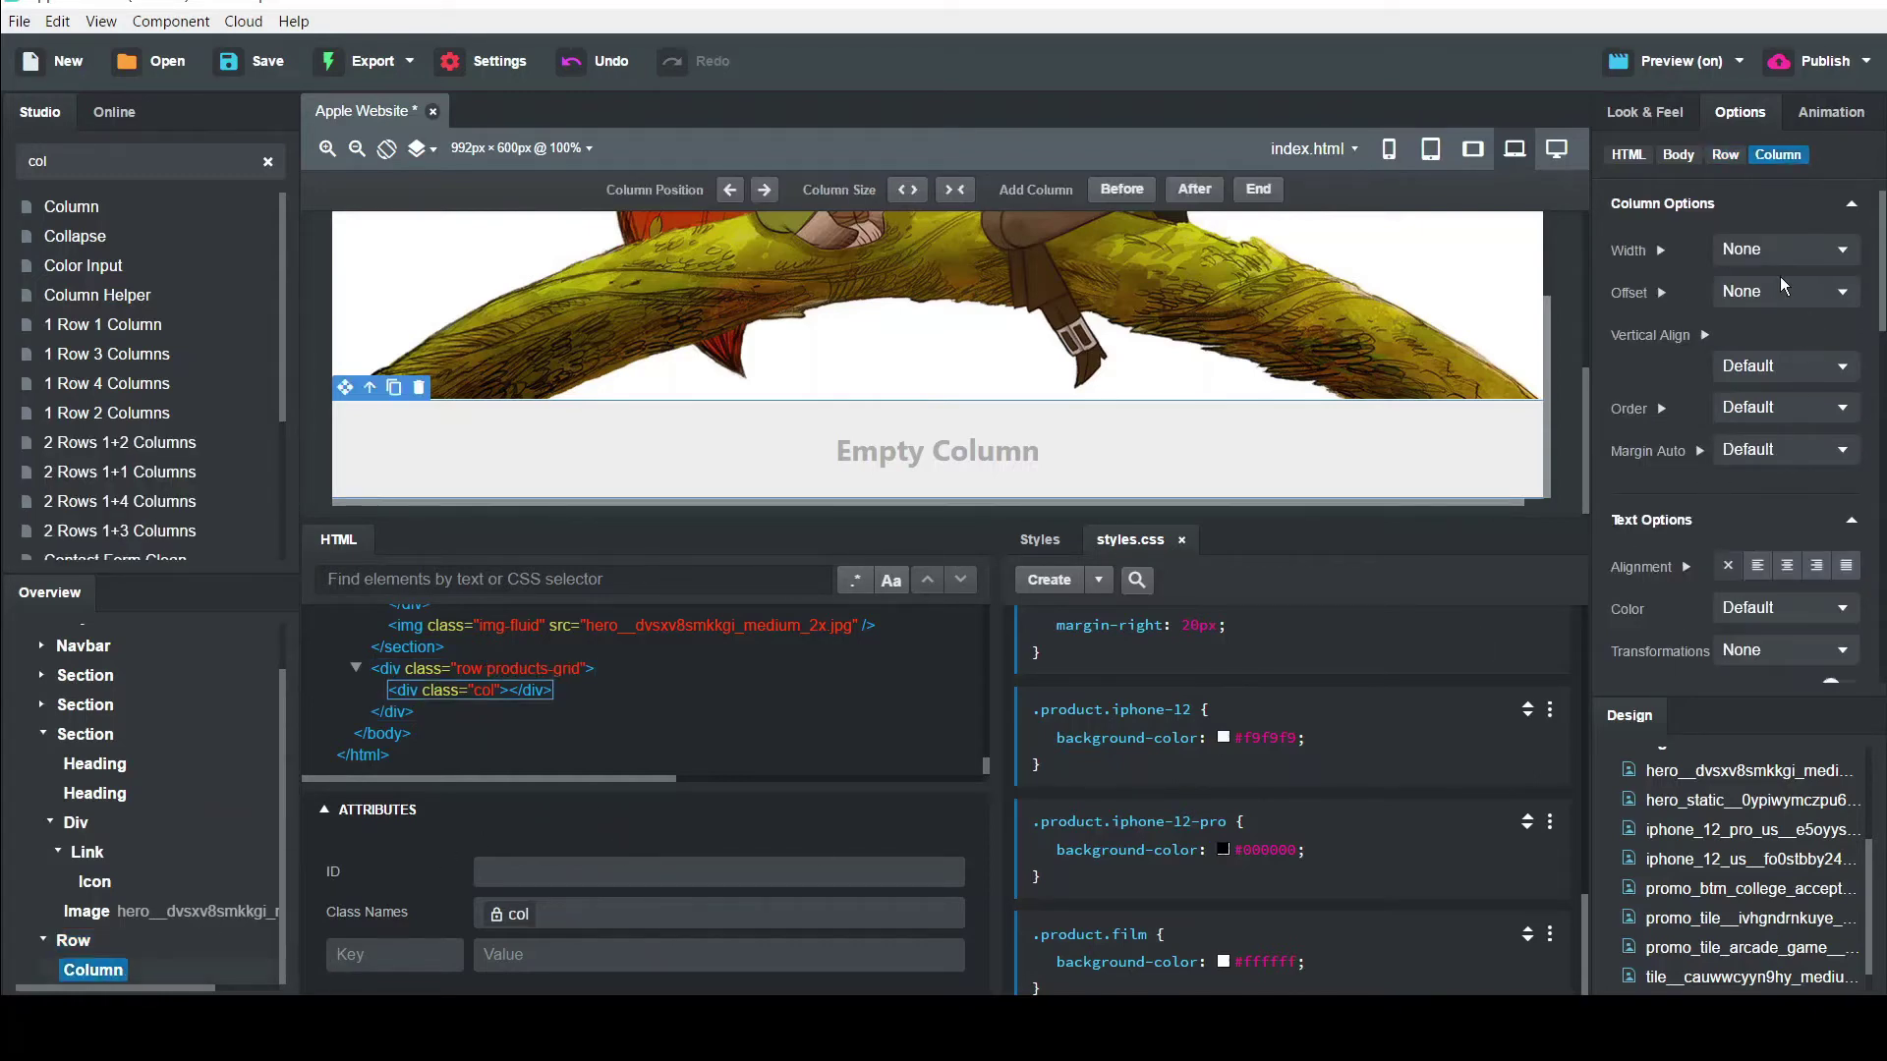
{"action": "left_click", "coordinate": [1761, 256]}
{"action": "left_click", "coordinate": [1730, 375]}
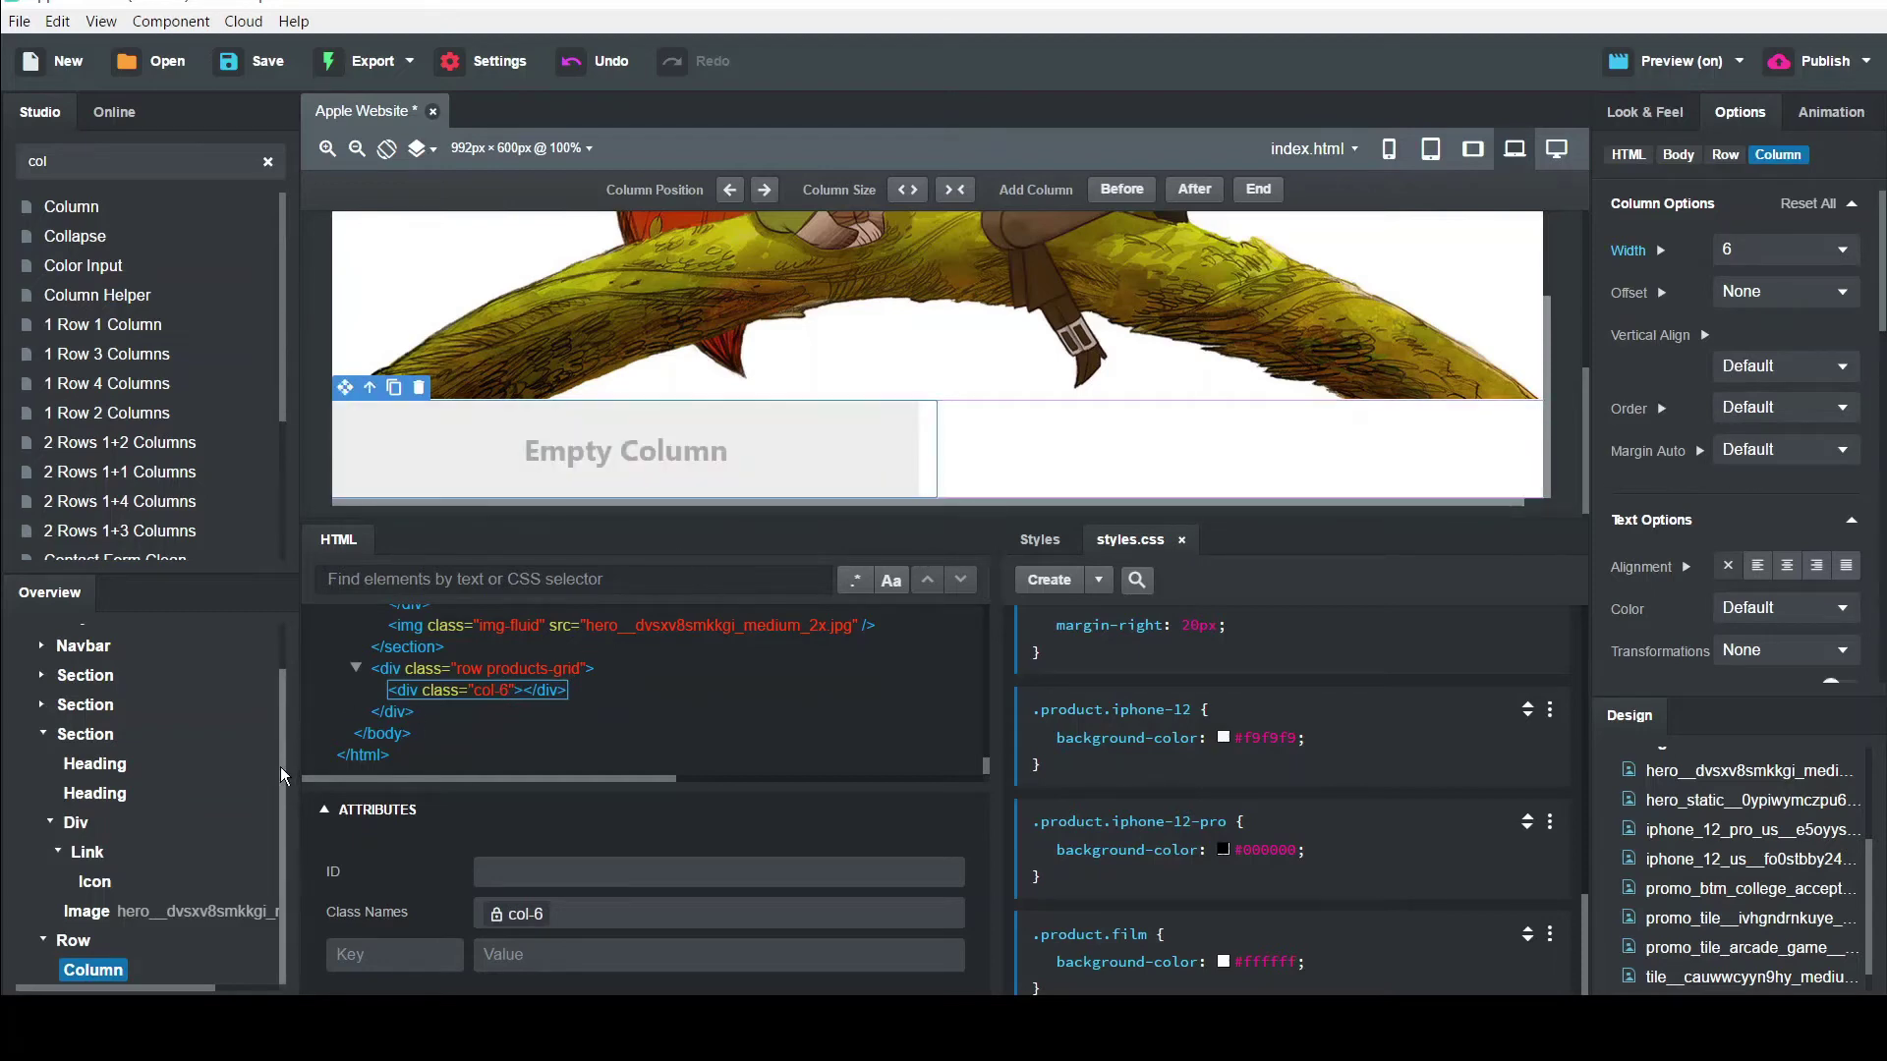
Place a Div component inside the products-grid column and give it the class products-small
{"action": "left_click_drag", "start_coordinate": [123, 158], "coordinate": [3, 152]}
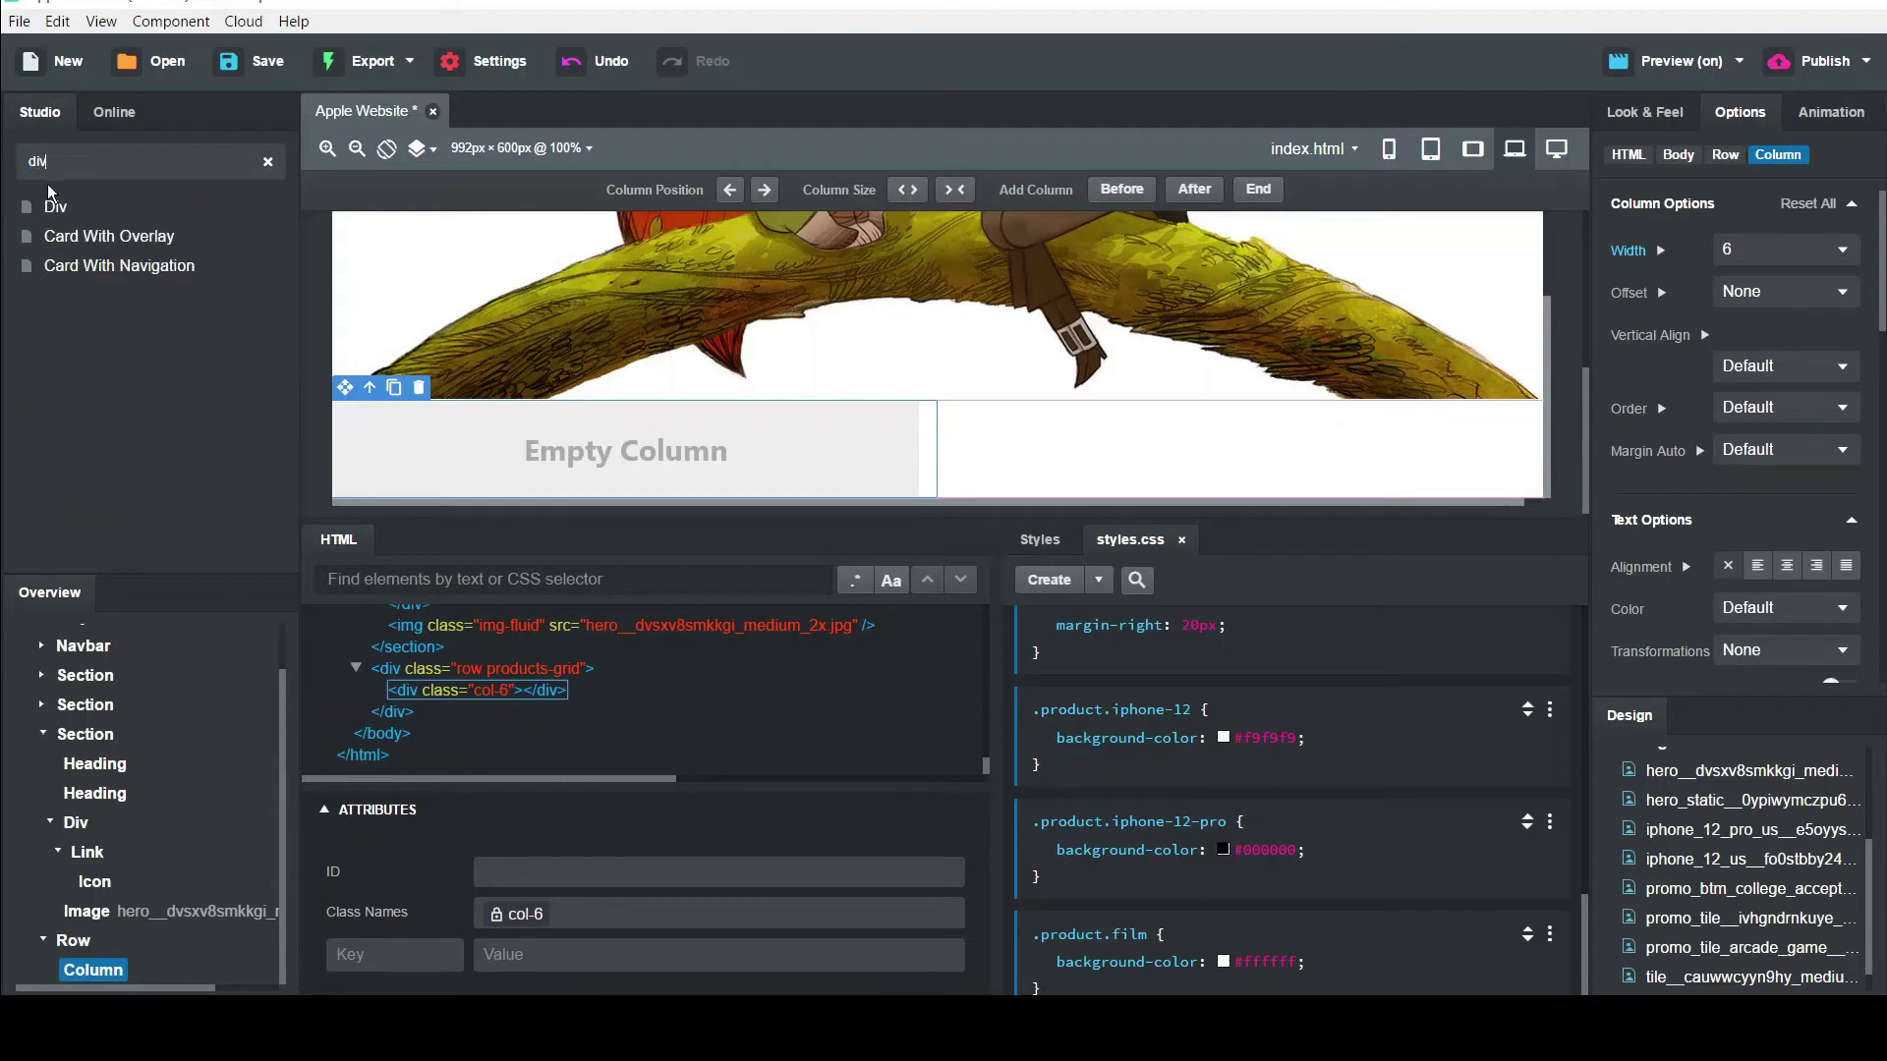
{"action": "left_click_drag", "start_coordinate": [118, 265], "coordinate": [51, 220]}
{"action": "left_click_drag", "start_coordinate": [54, 208], "coordinate": [102, 975]}
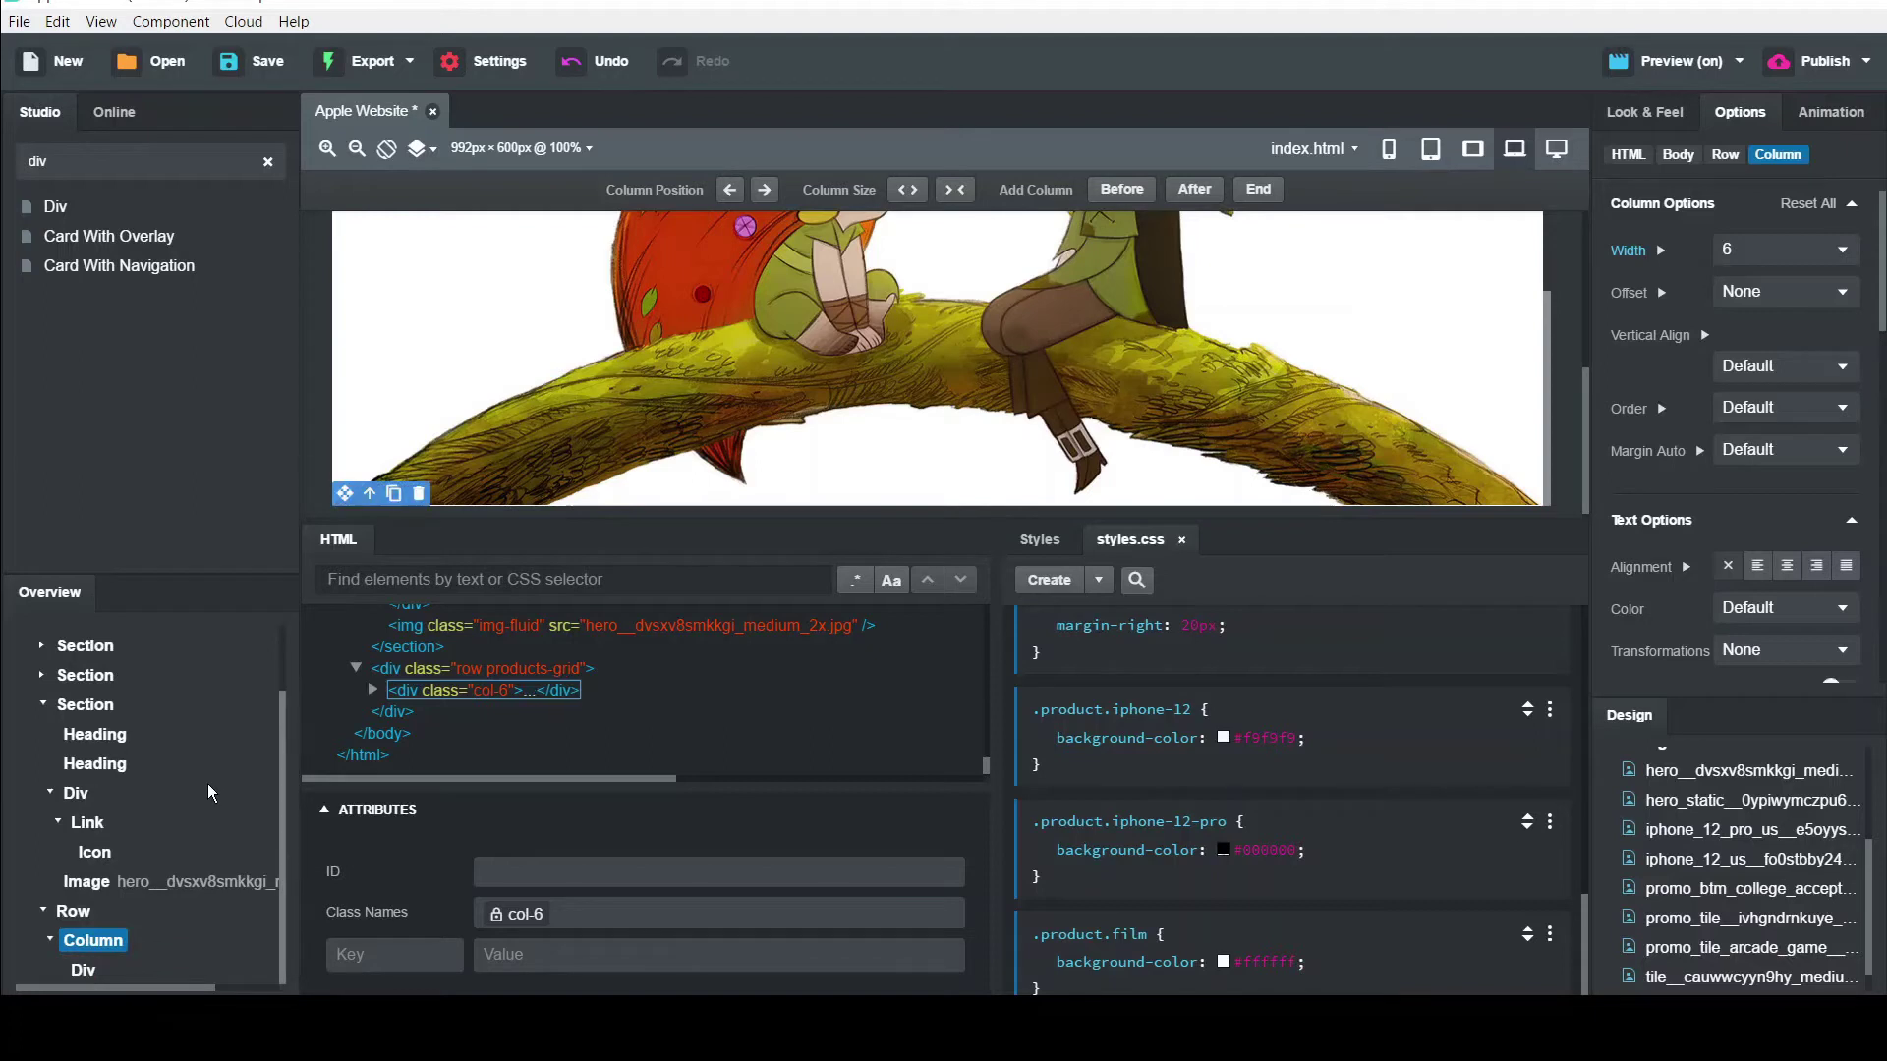
{"action": "left_click", "coordinate": [82, 973]}
{"action": "left_click", "coordinate": [533, 916]}
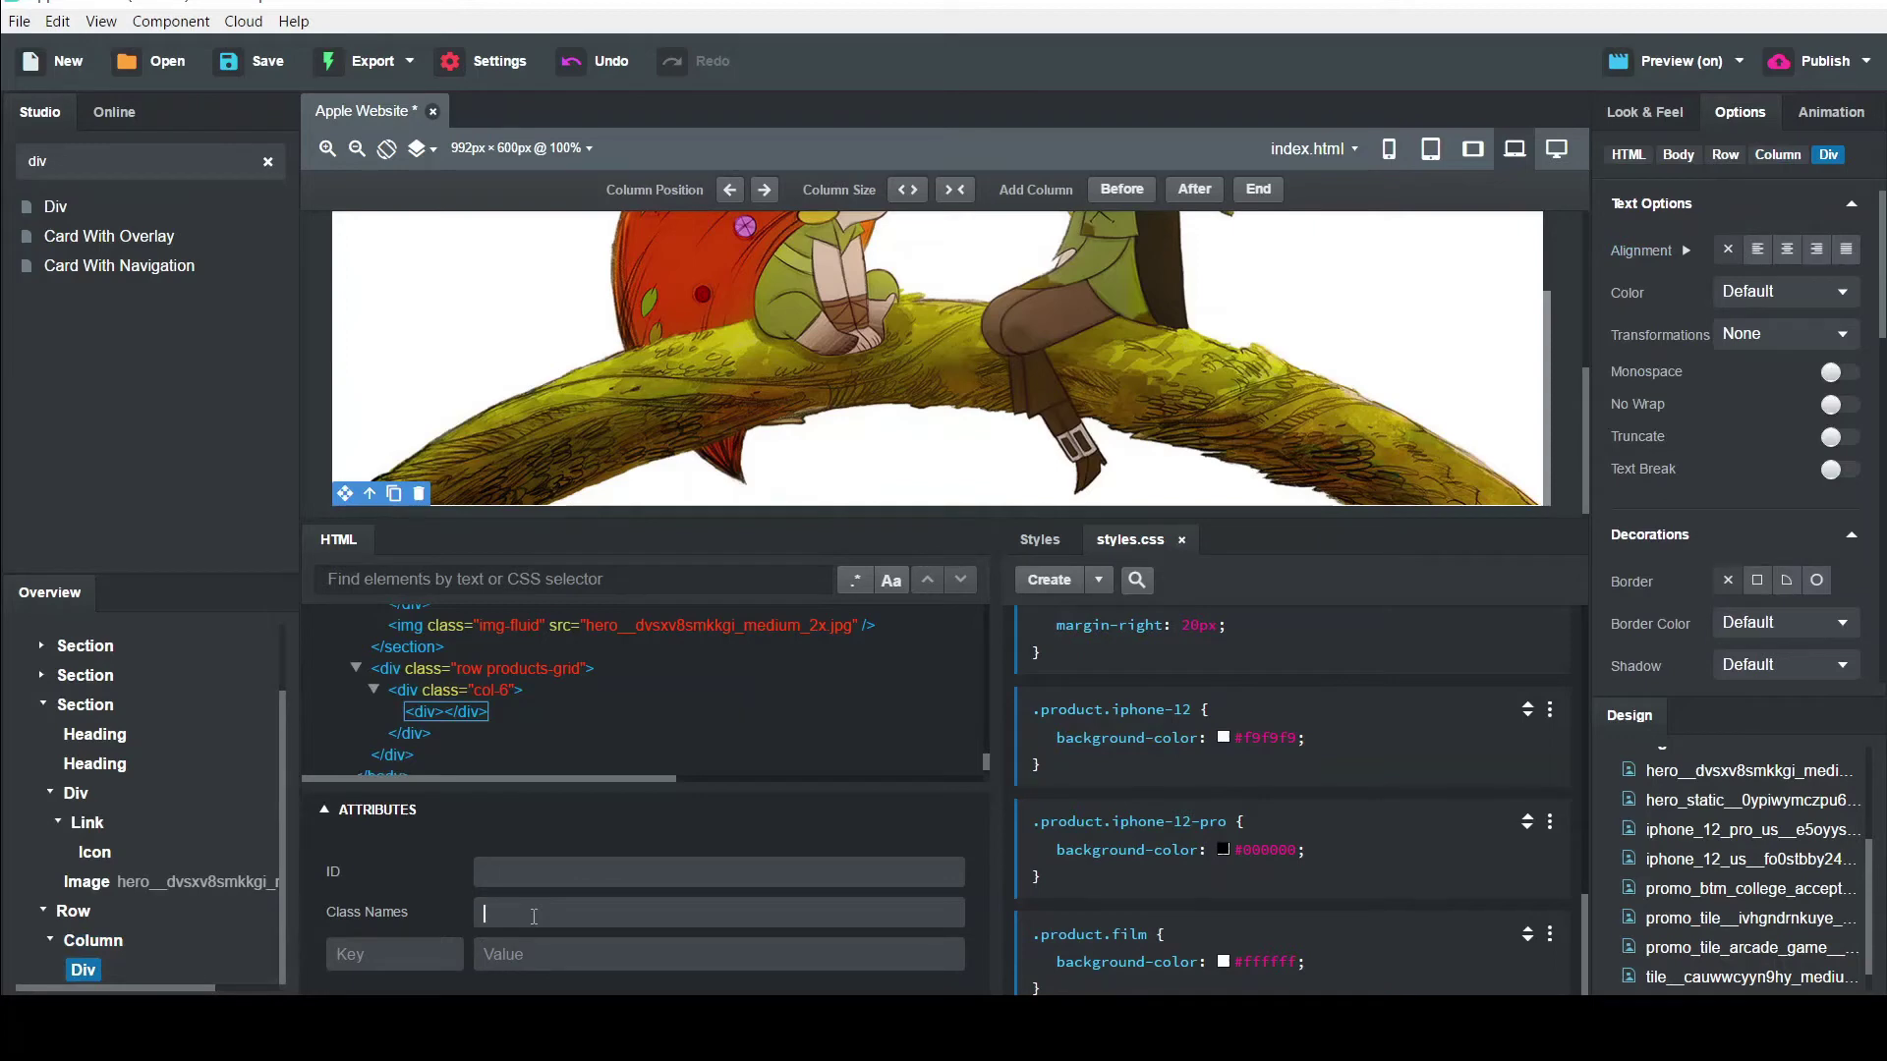
{"action": "type", "text": "pro"}
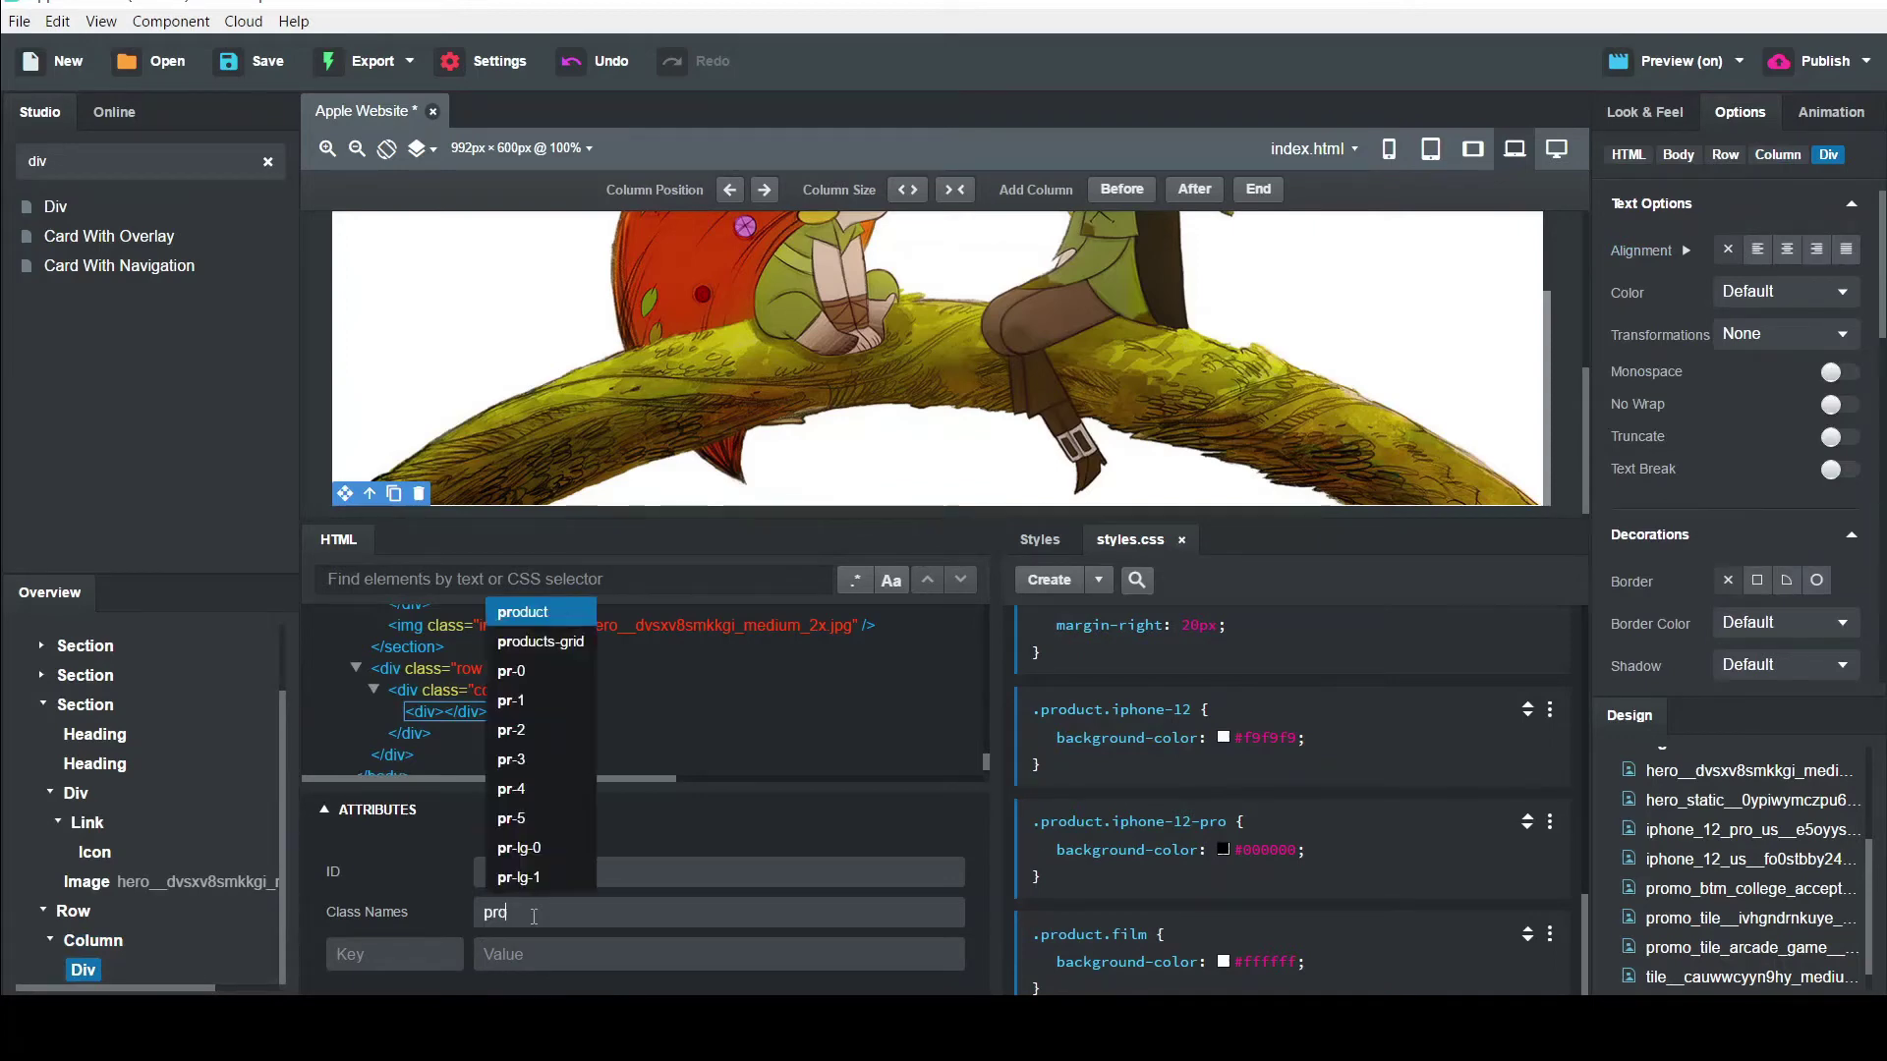
{"action": "type", "text": "ducts"}
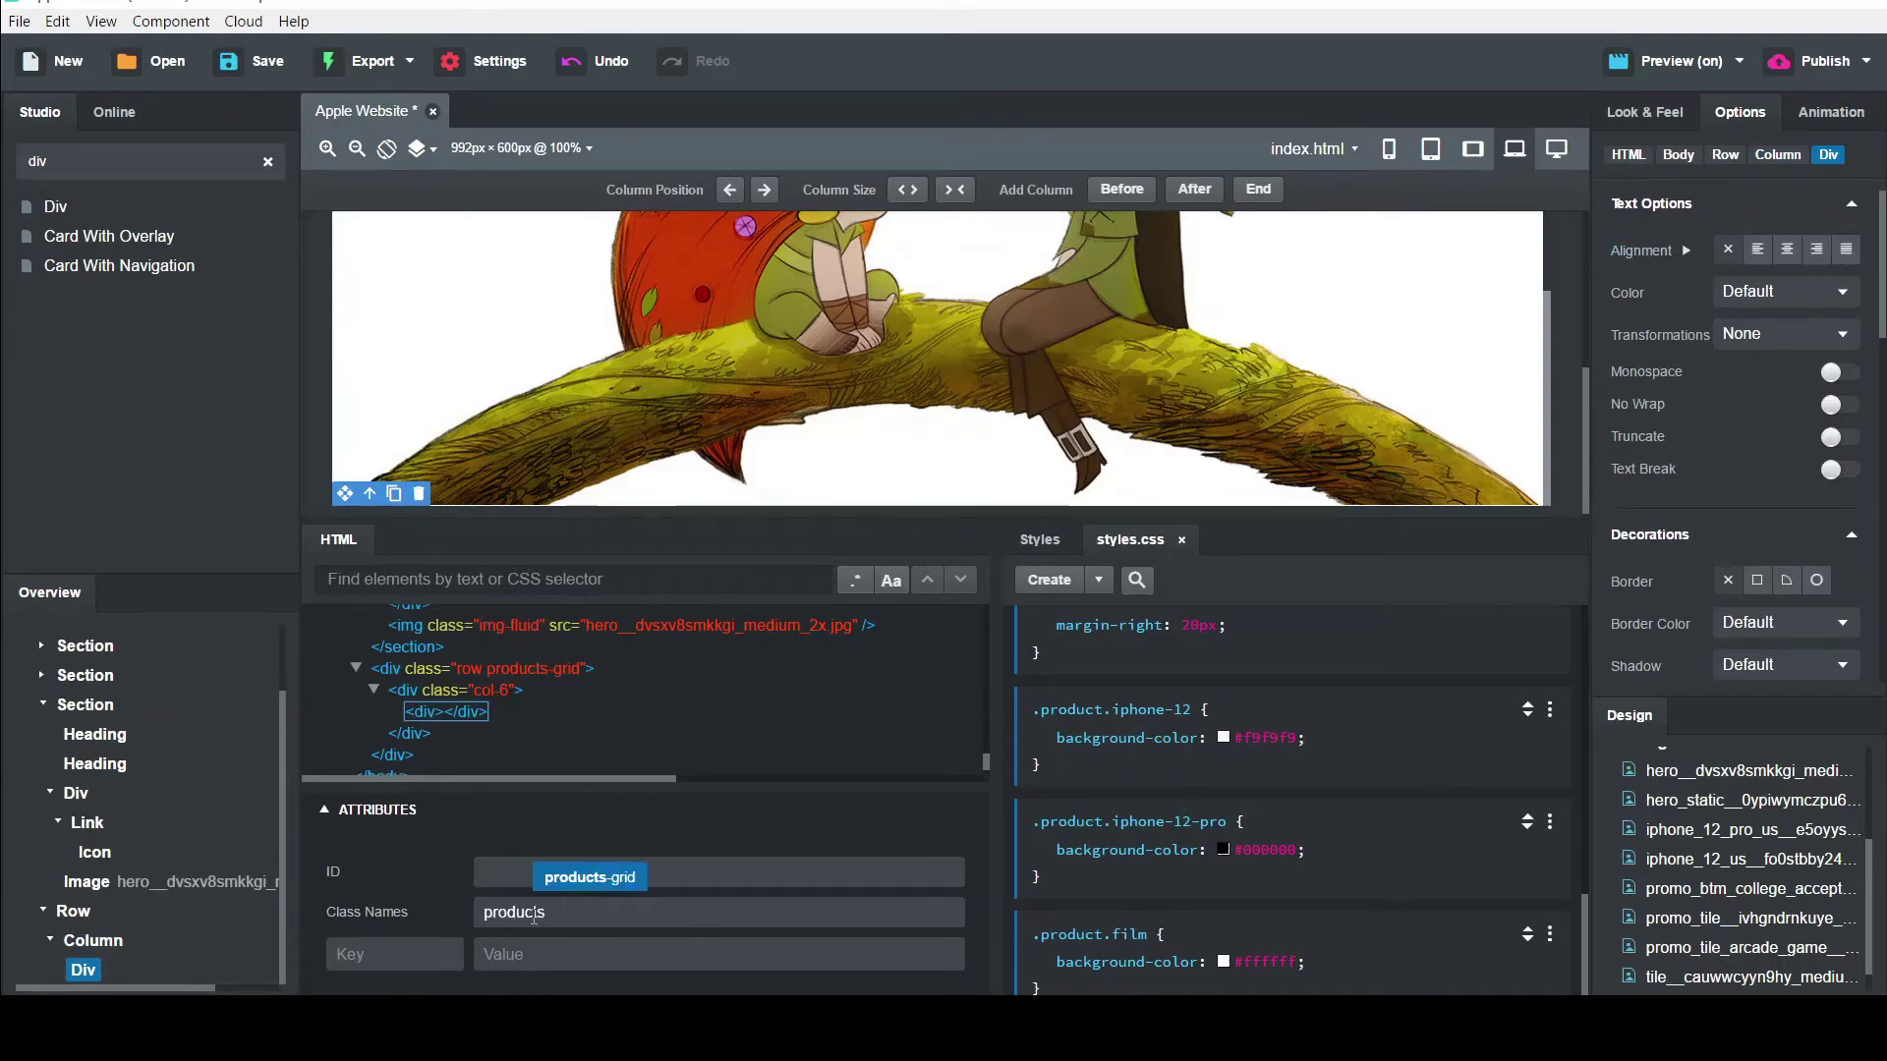
{"action": "type", "text": "-small"}
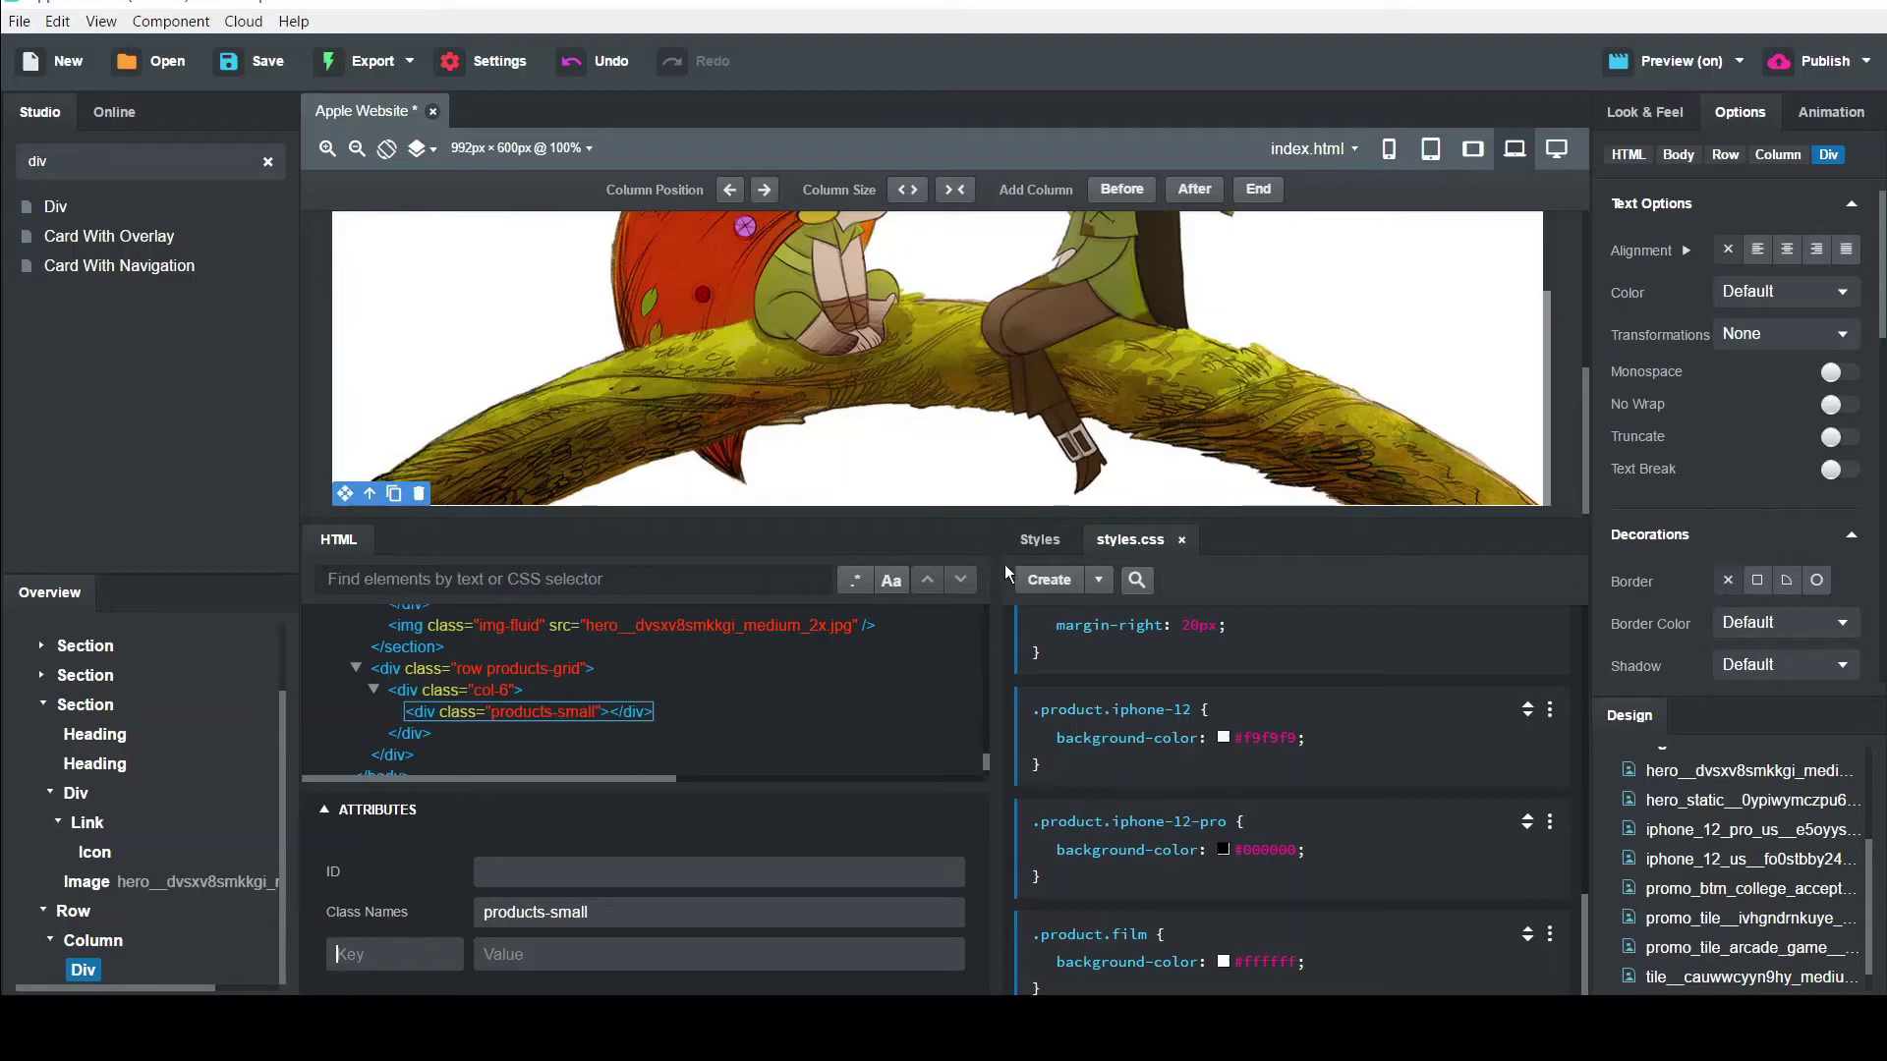
Create a .products-small rule in styles.css with height 550px and padding-top 40px
{"action": "left_click", "coordinate": [1044, 582]}
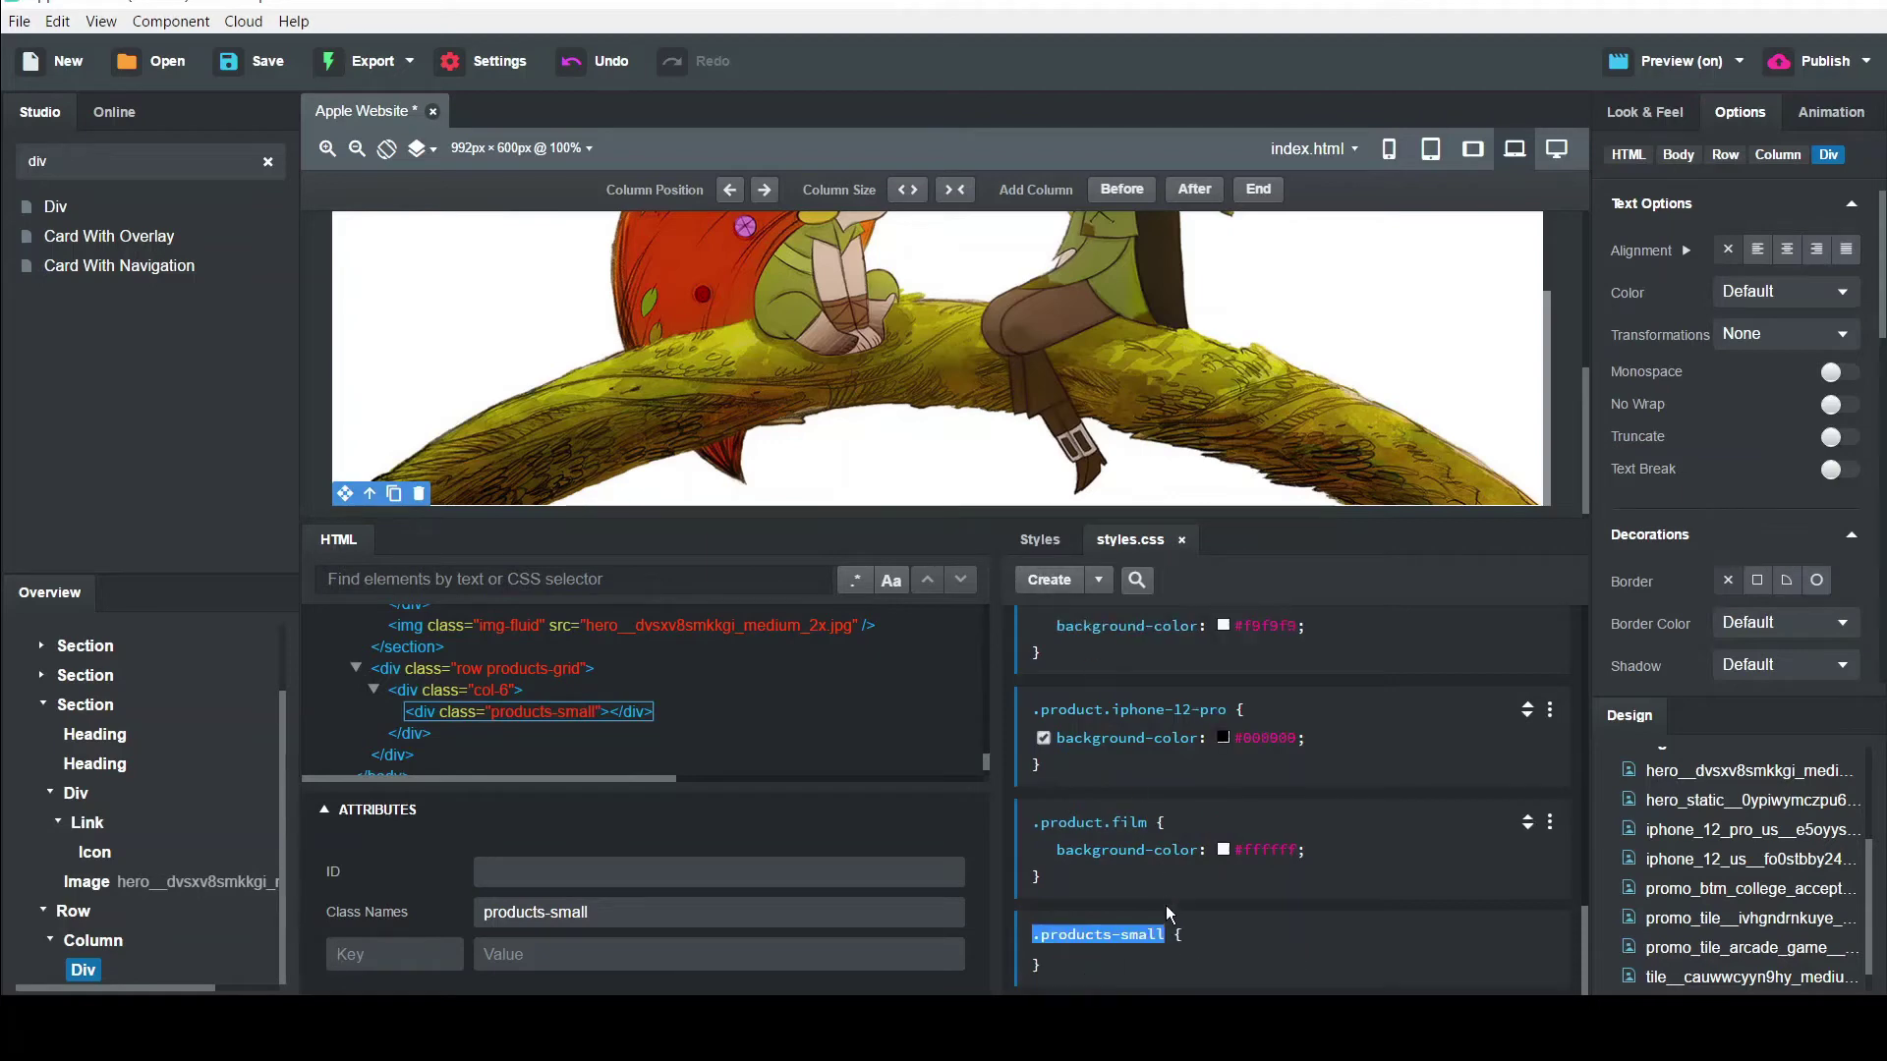
{"action": "left_click", "coordinate": [1145, 958]}
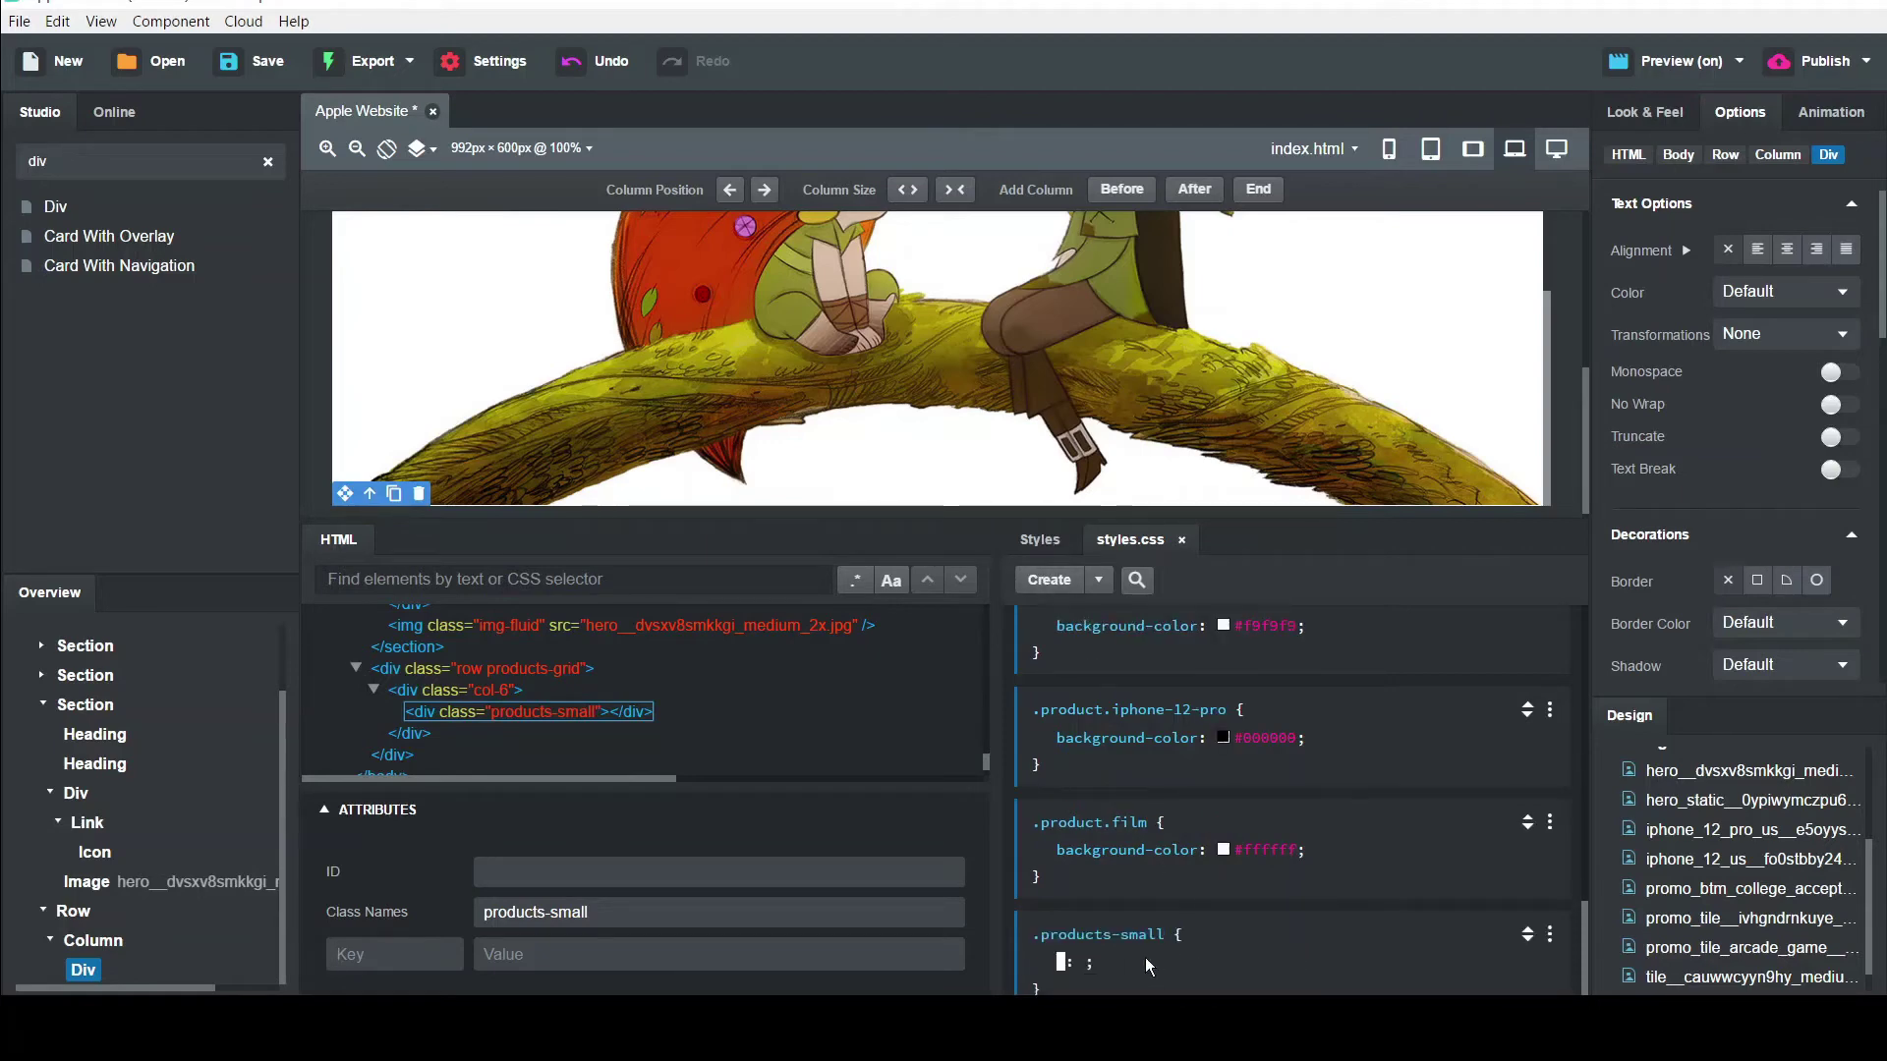
{"action": "type", "text": "heig"}
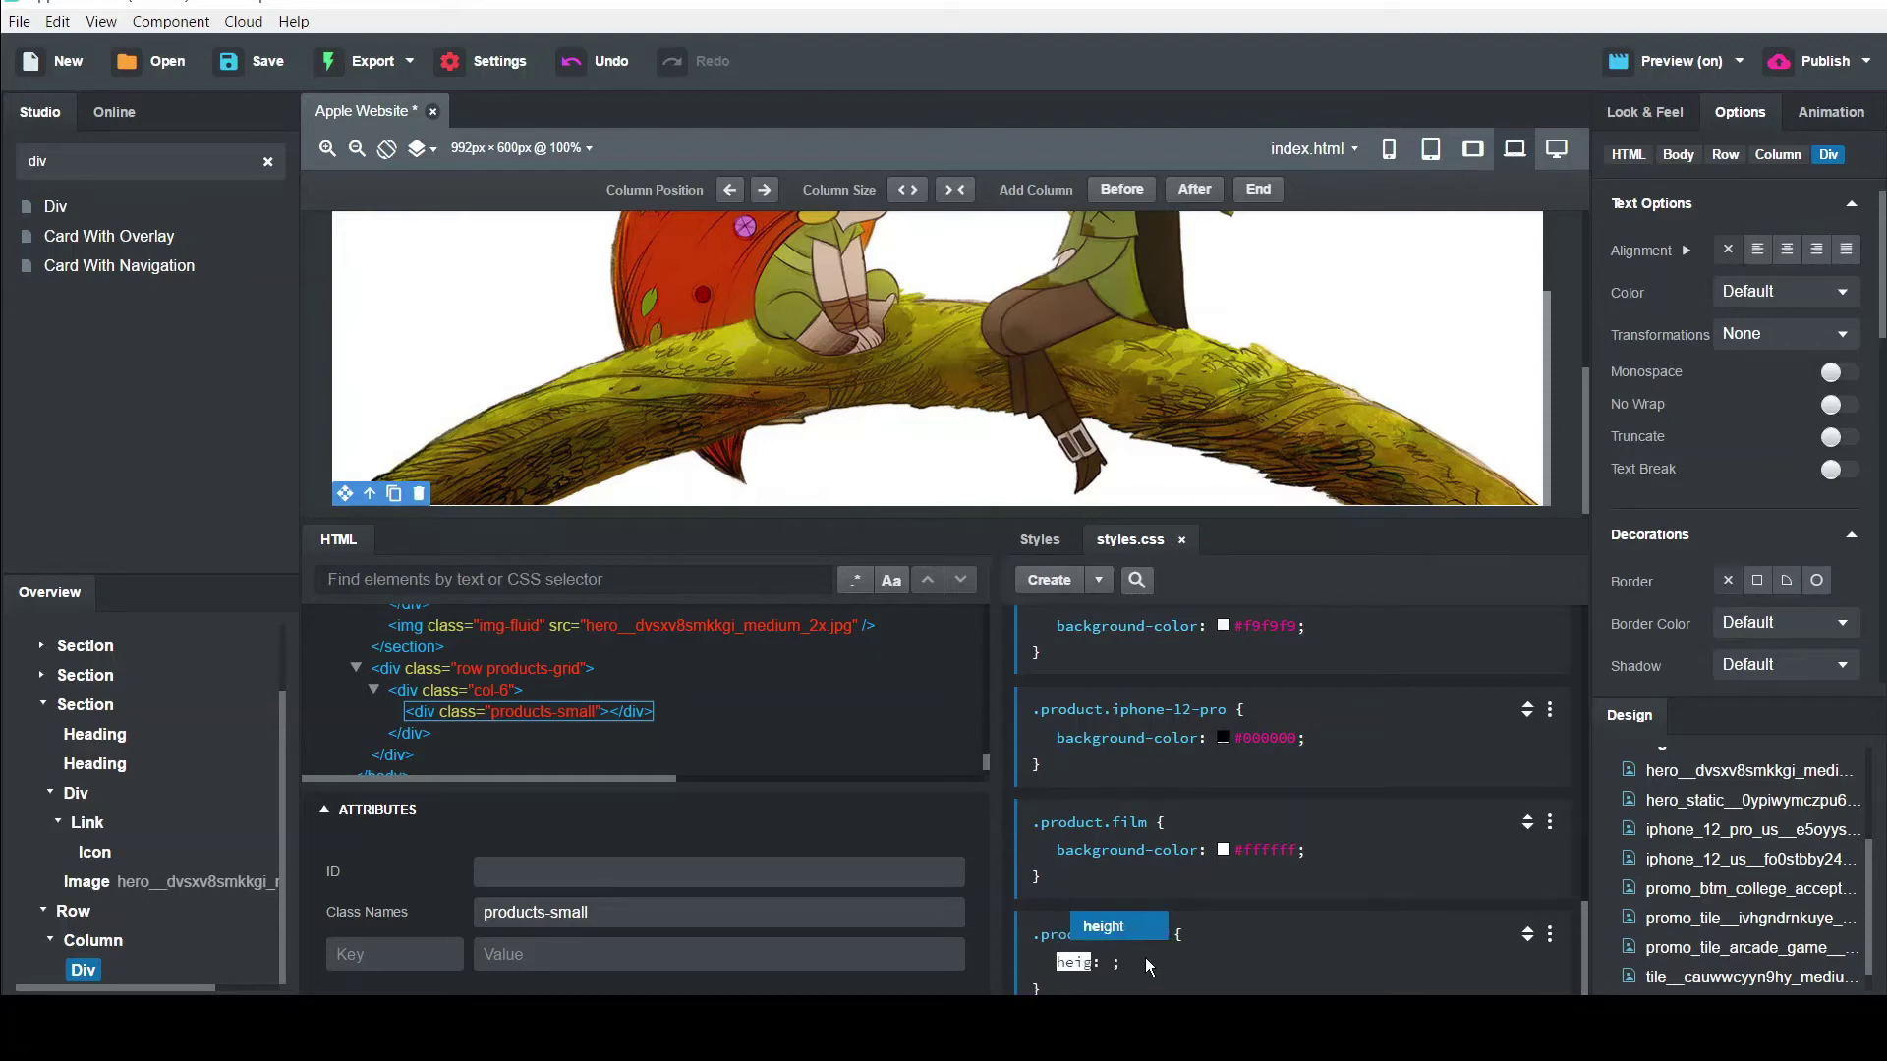
{"action": "key", "text": "Return"}
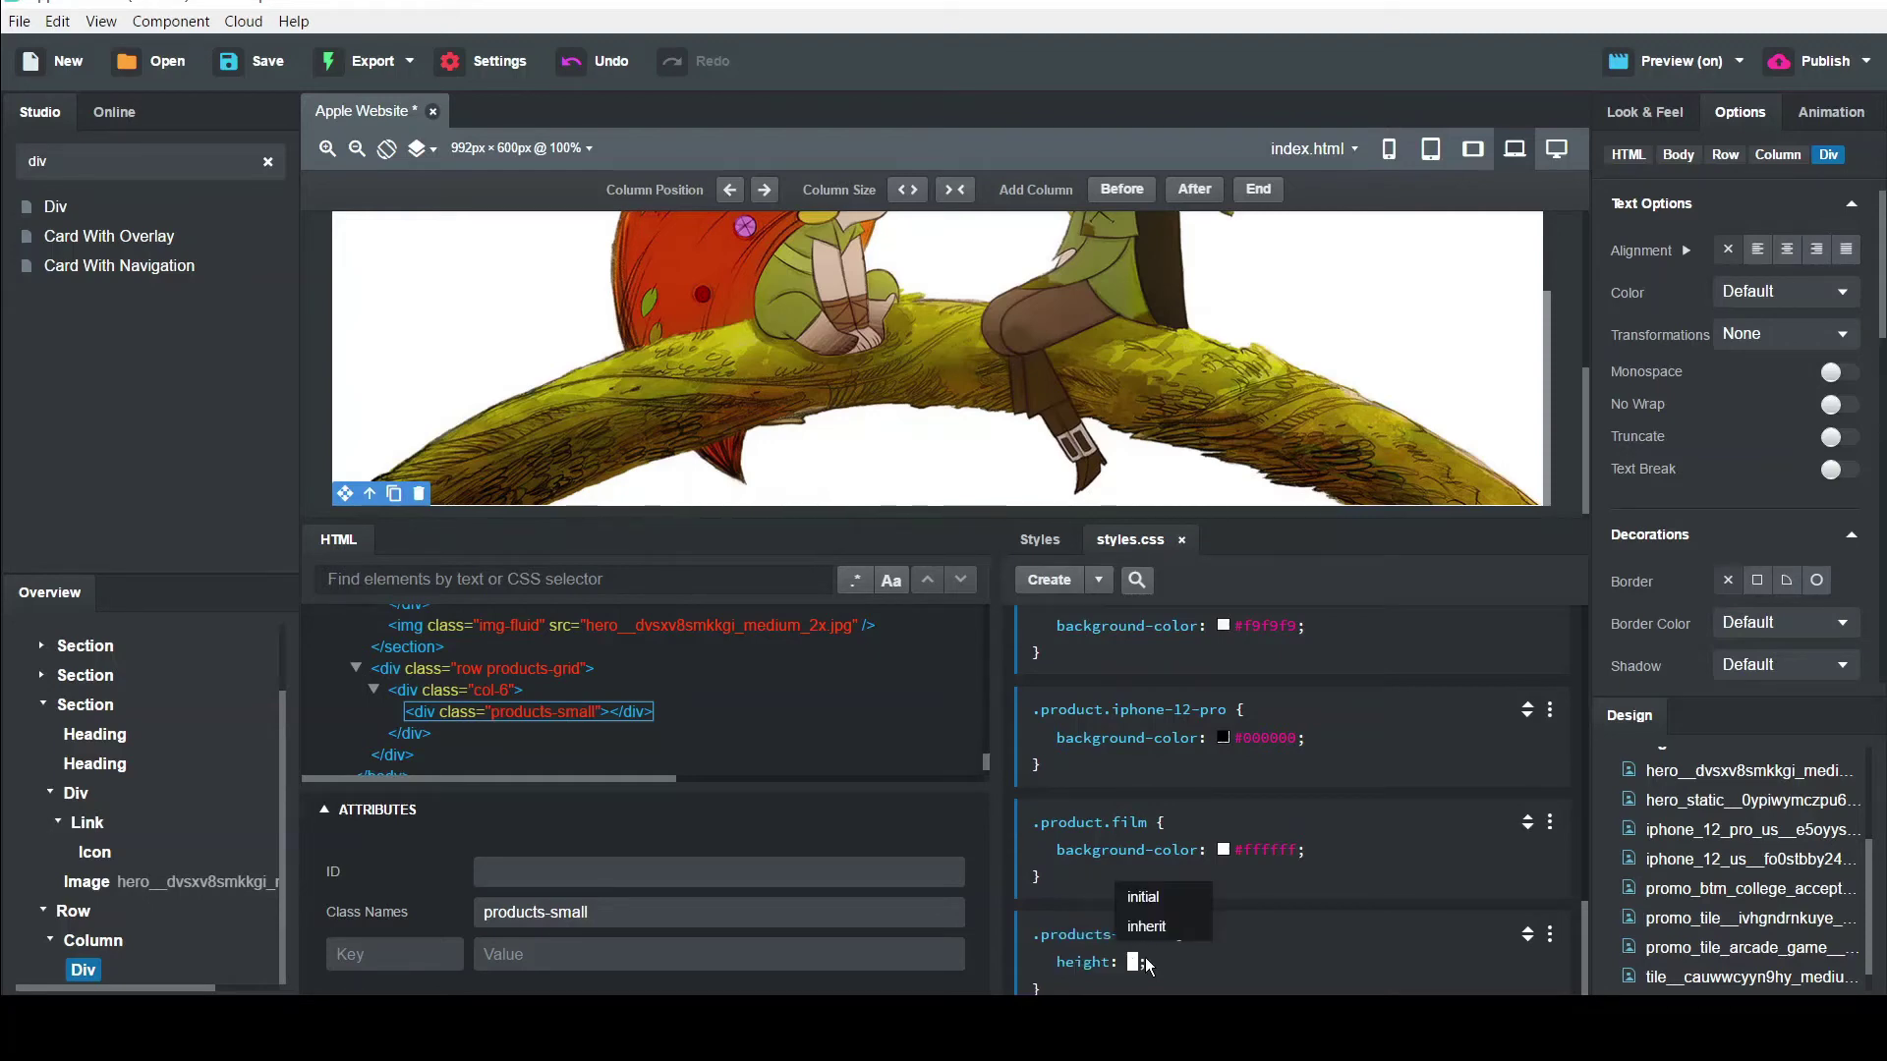
{"action": "type", "text": "55px"}
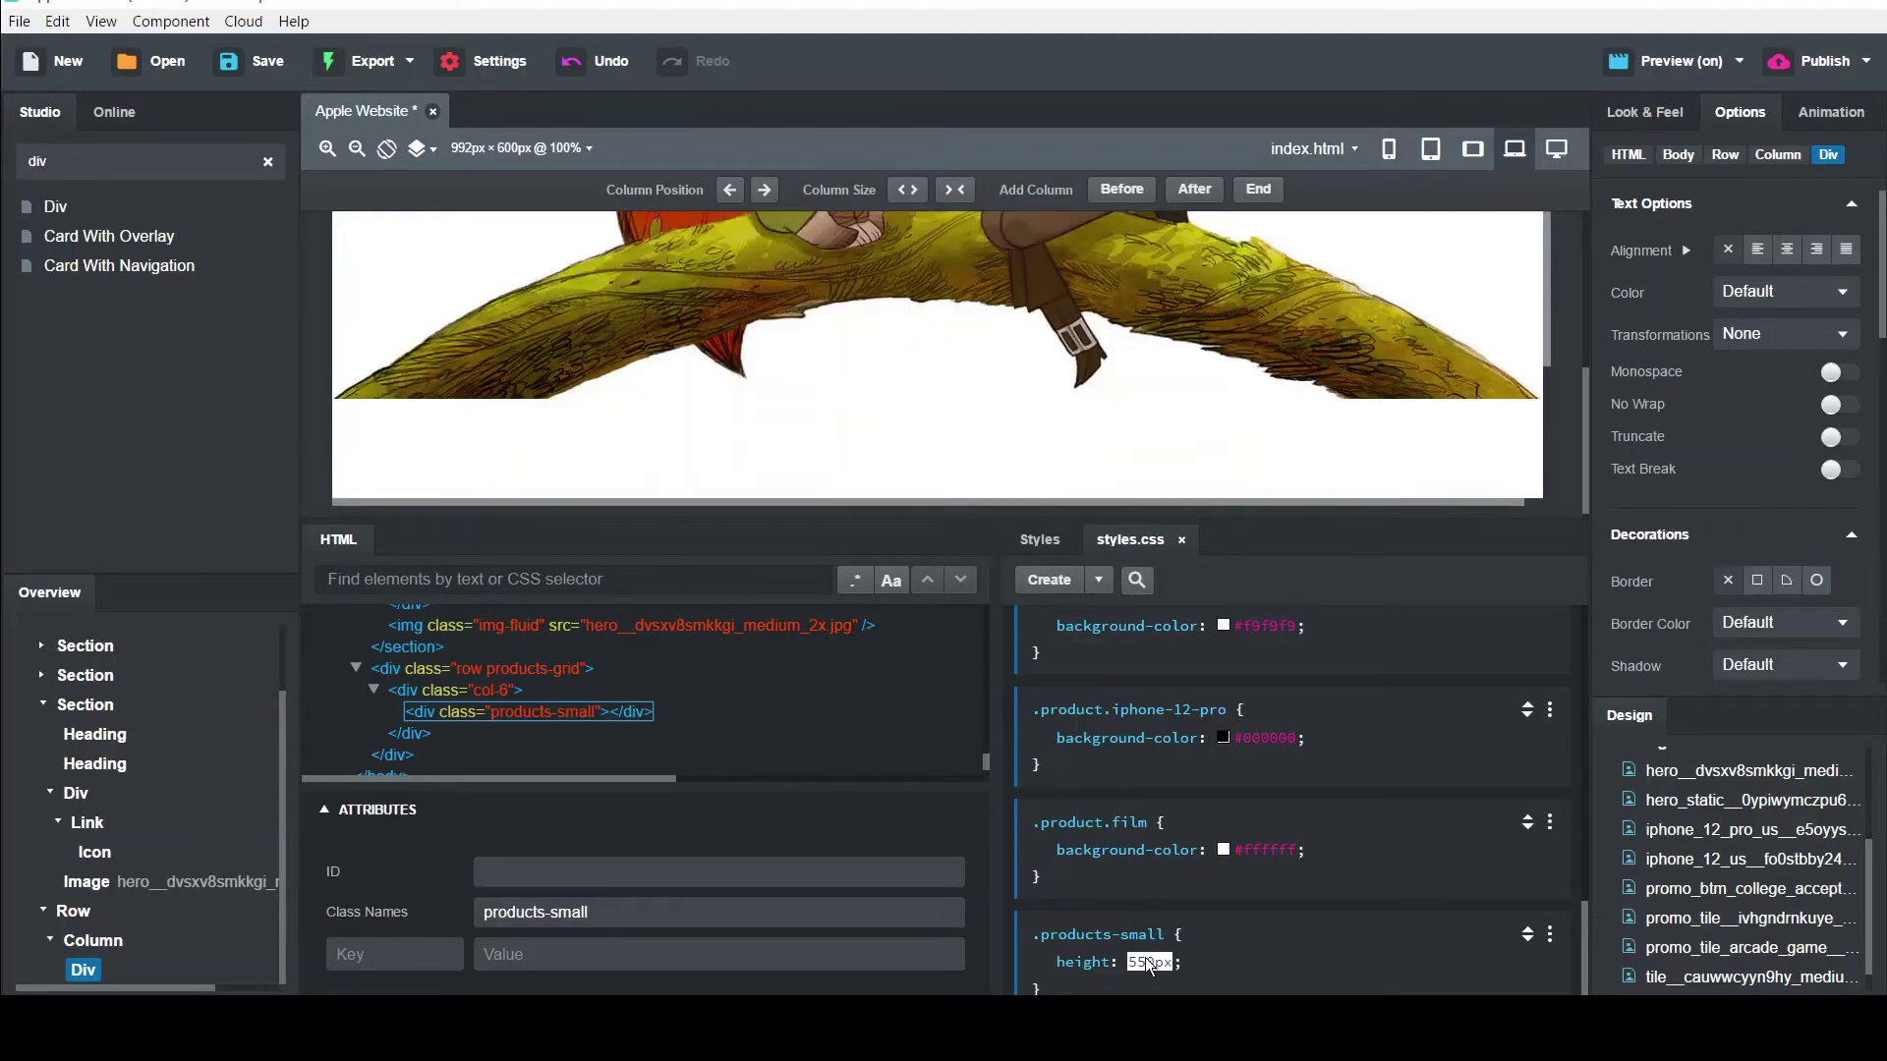
{"action": "key", "text": "Return"}
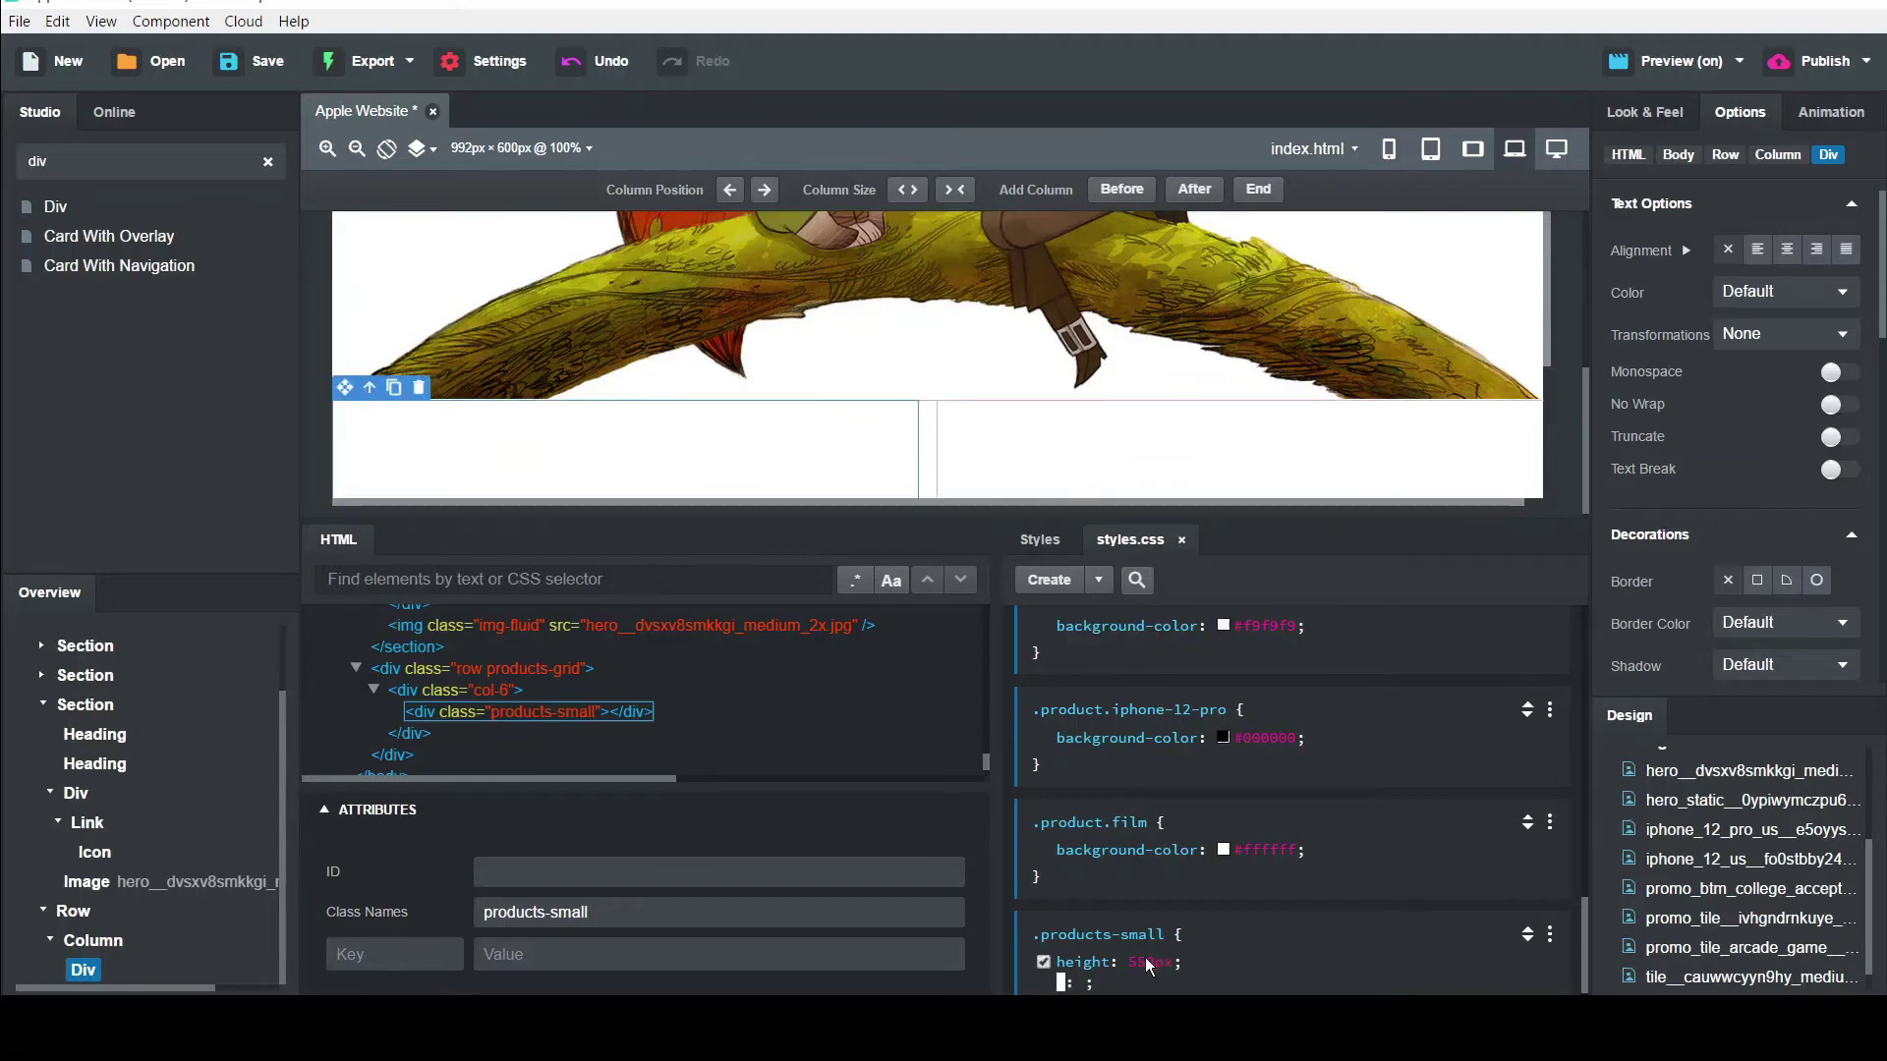
{"action": "type", "text": "paddin"}
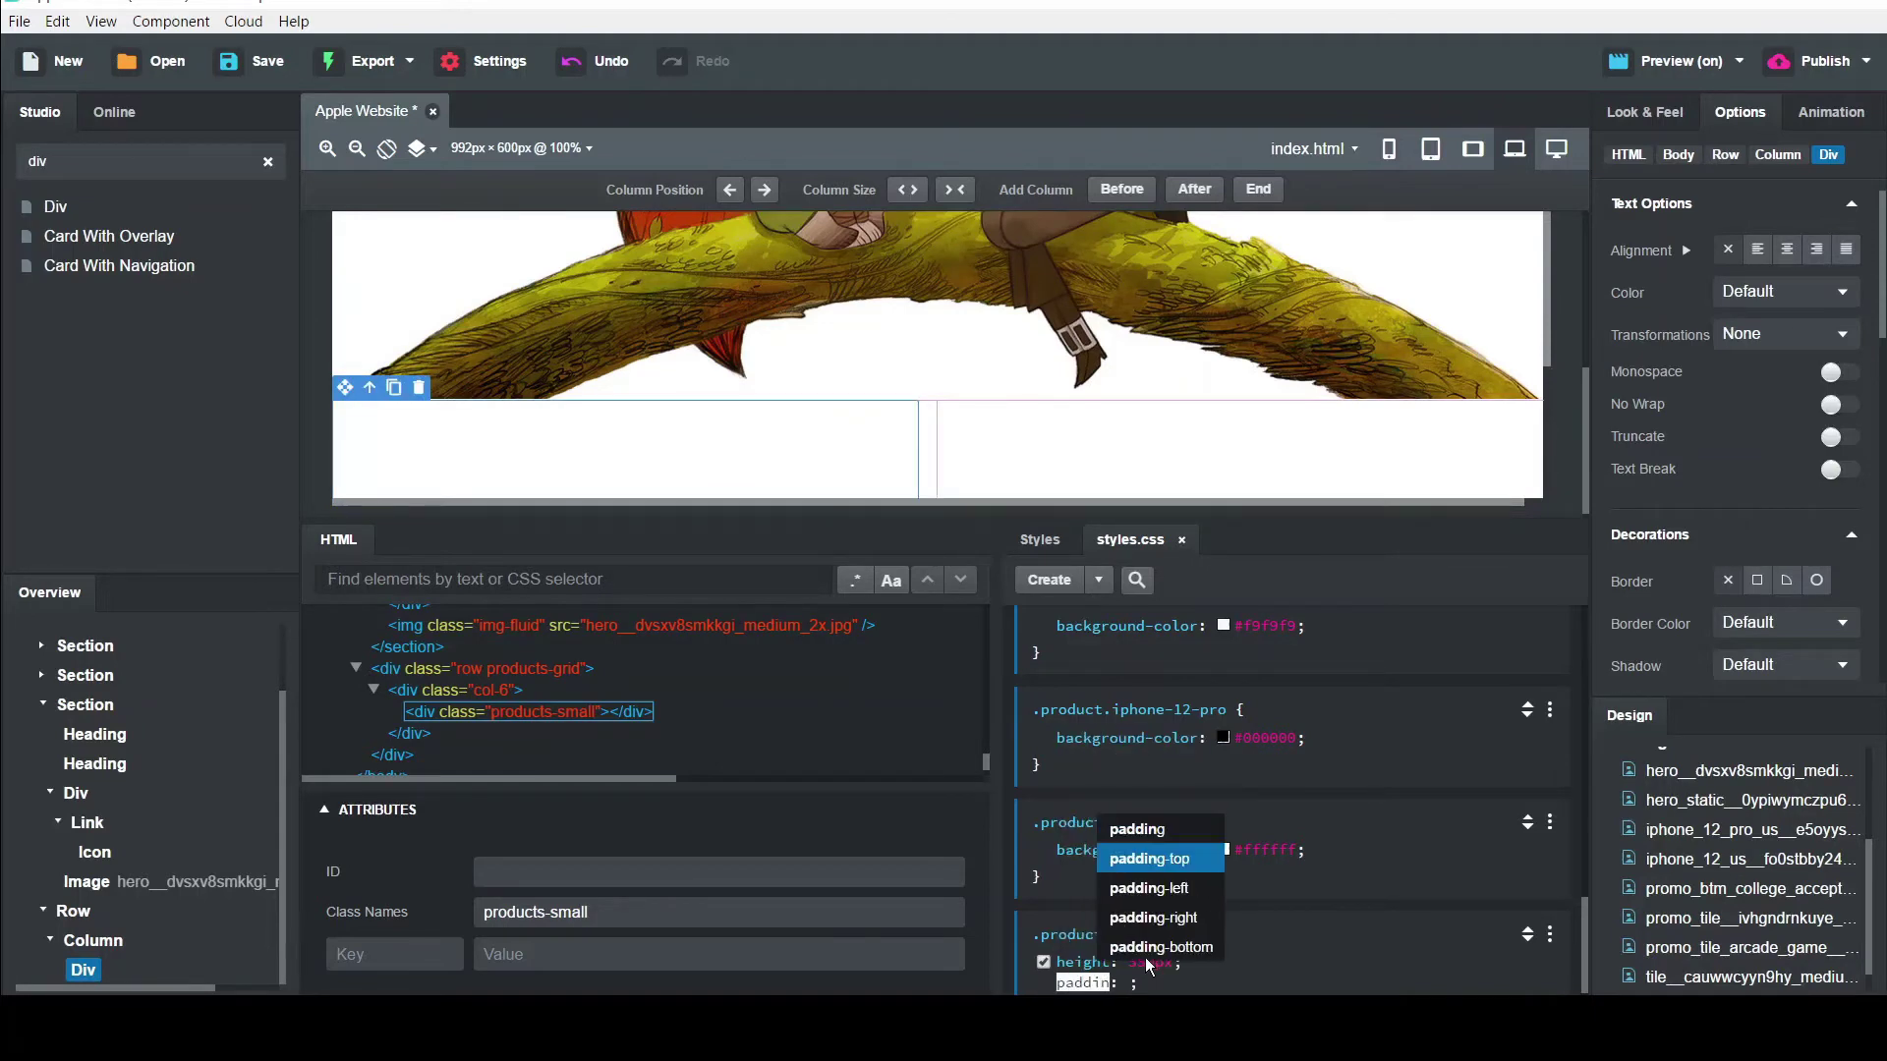
{"action": "key", "text": "Return"}
{"action": "type", "text": "40px"}
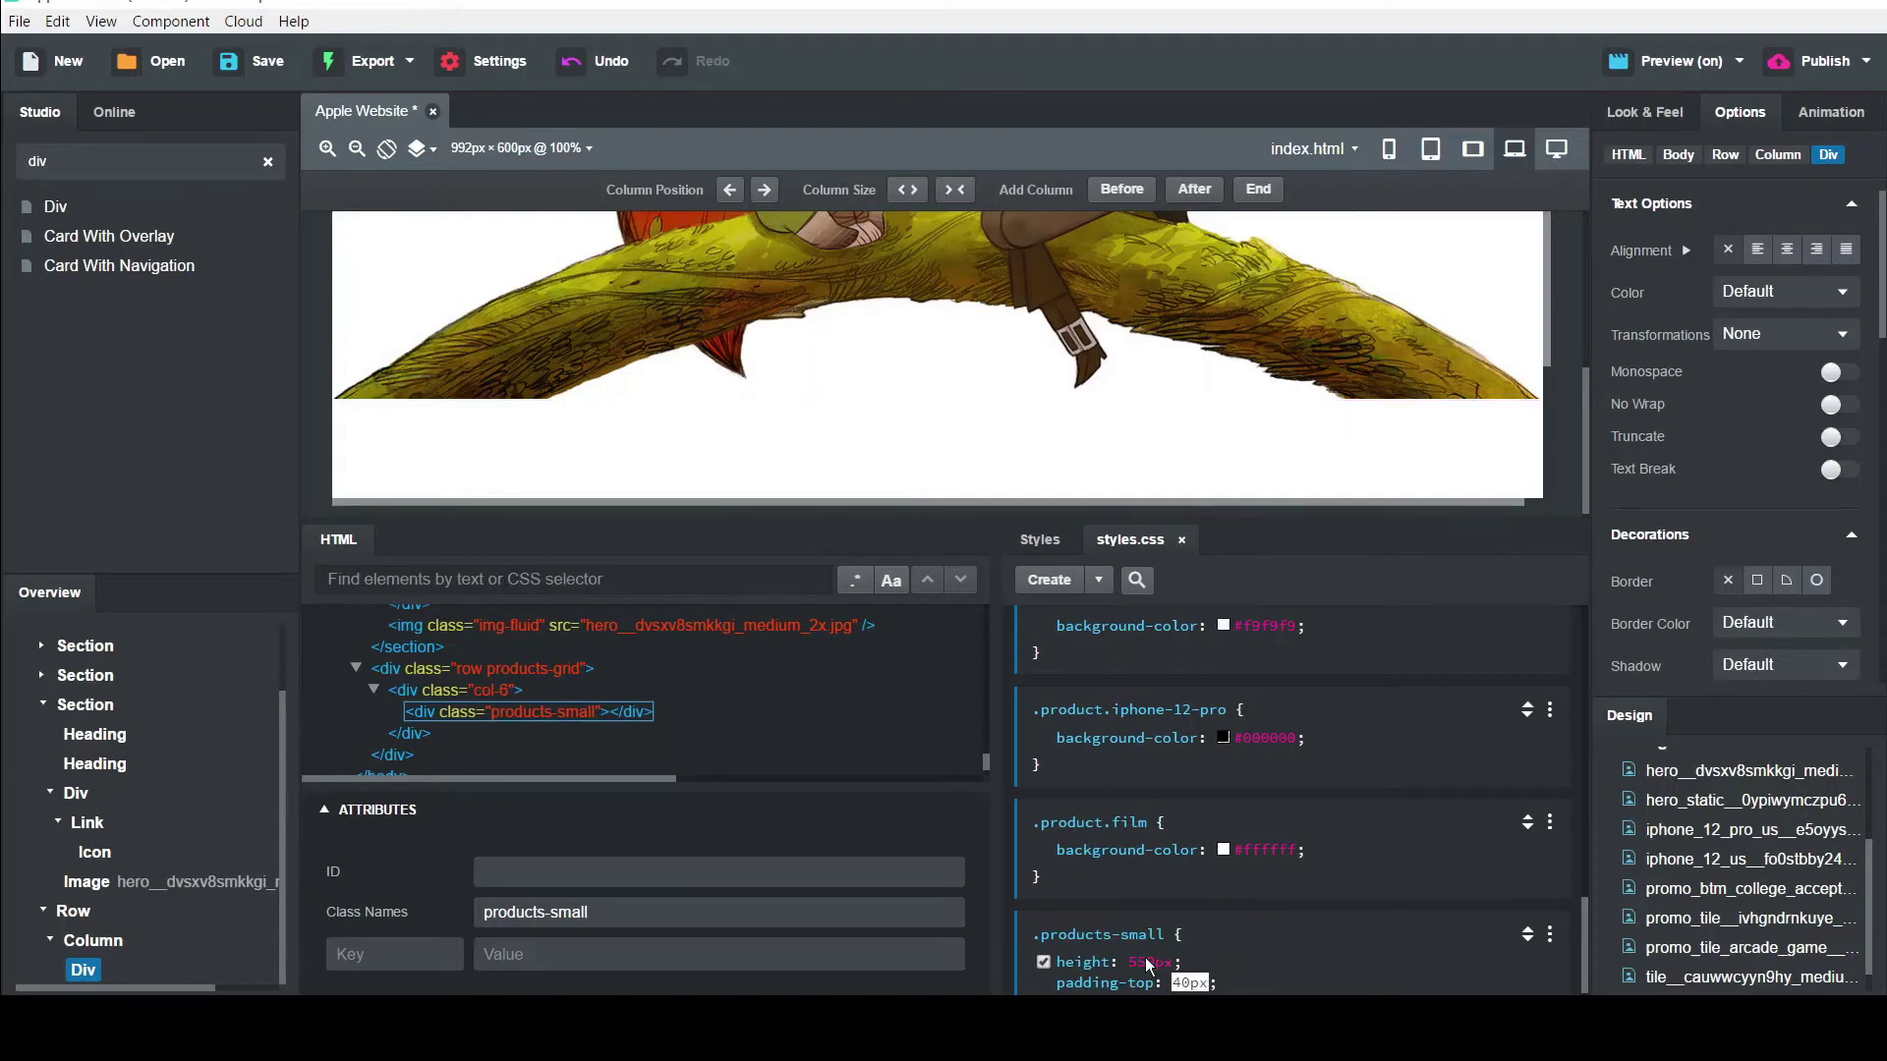
{"action": "key", "text": "Return"}
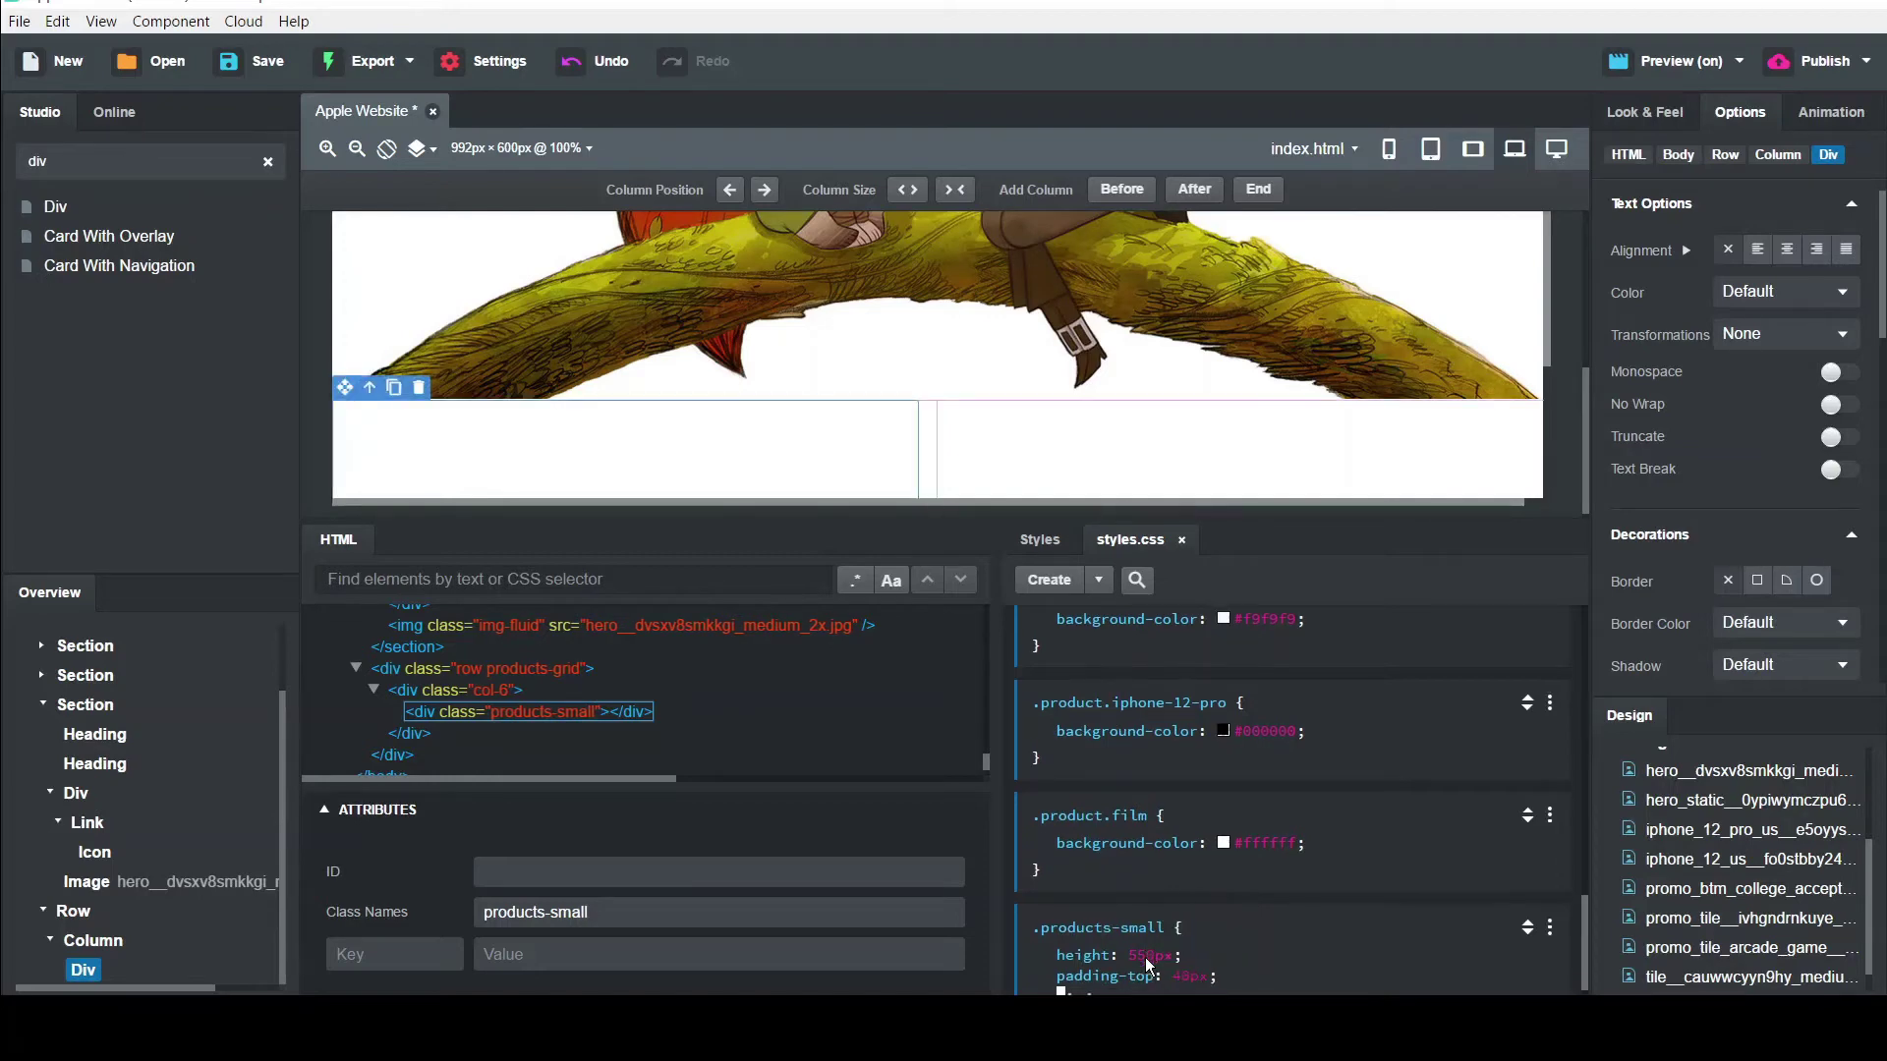
Add margin 0 0 10px 10px and text-align center to the .products-small rule
{"action": "type", "text": "margin"}
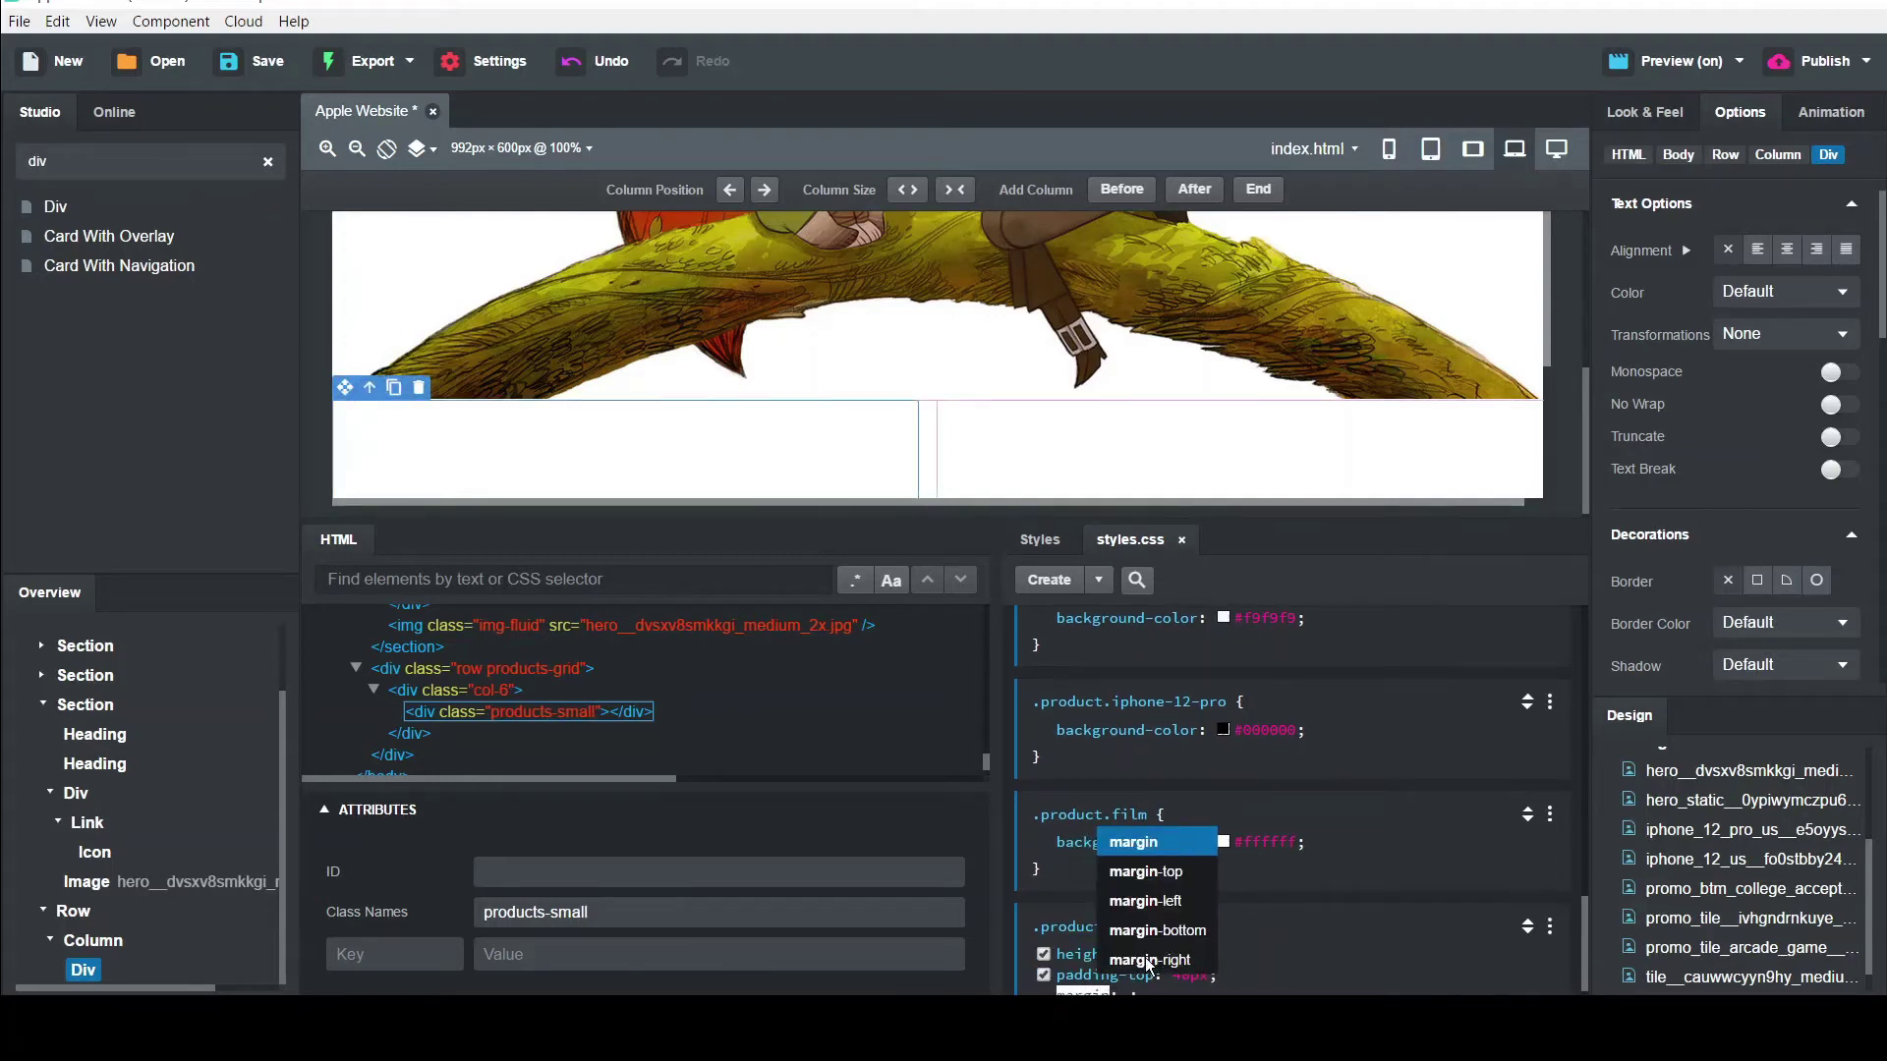
{"action": "key", "text": "Return"}
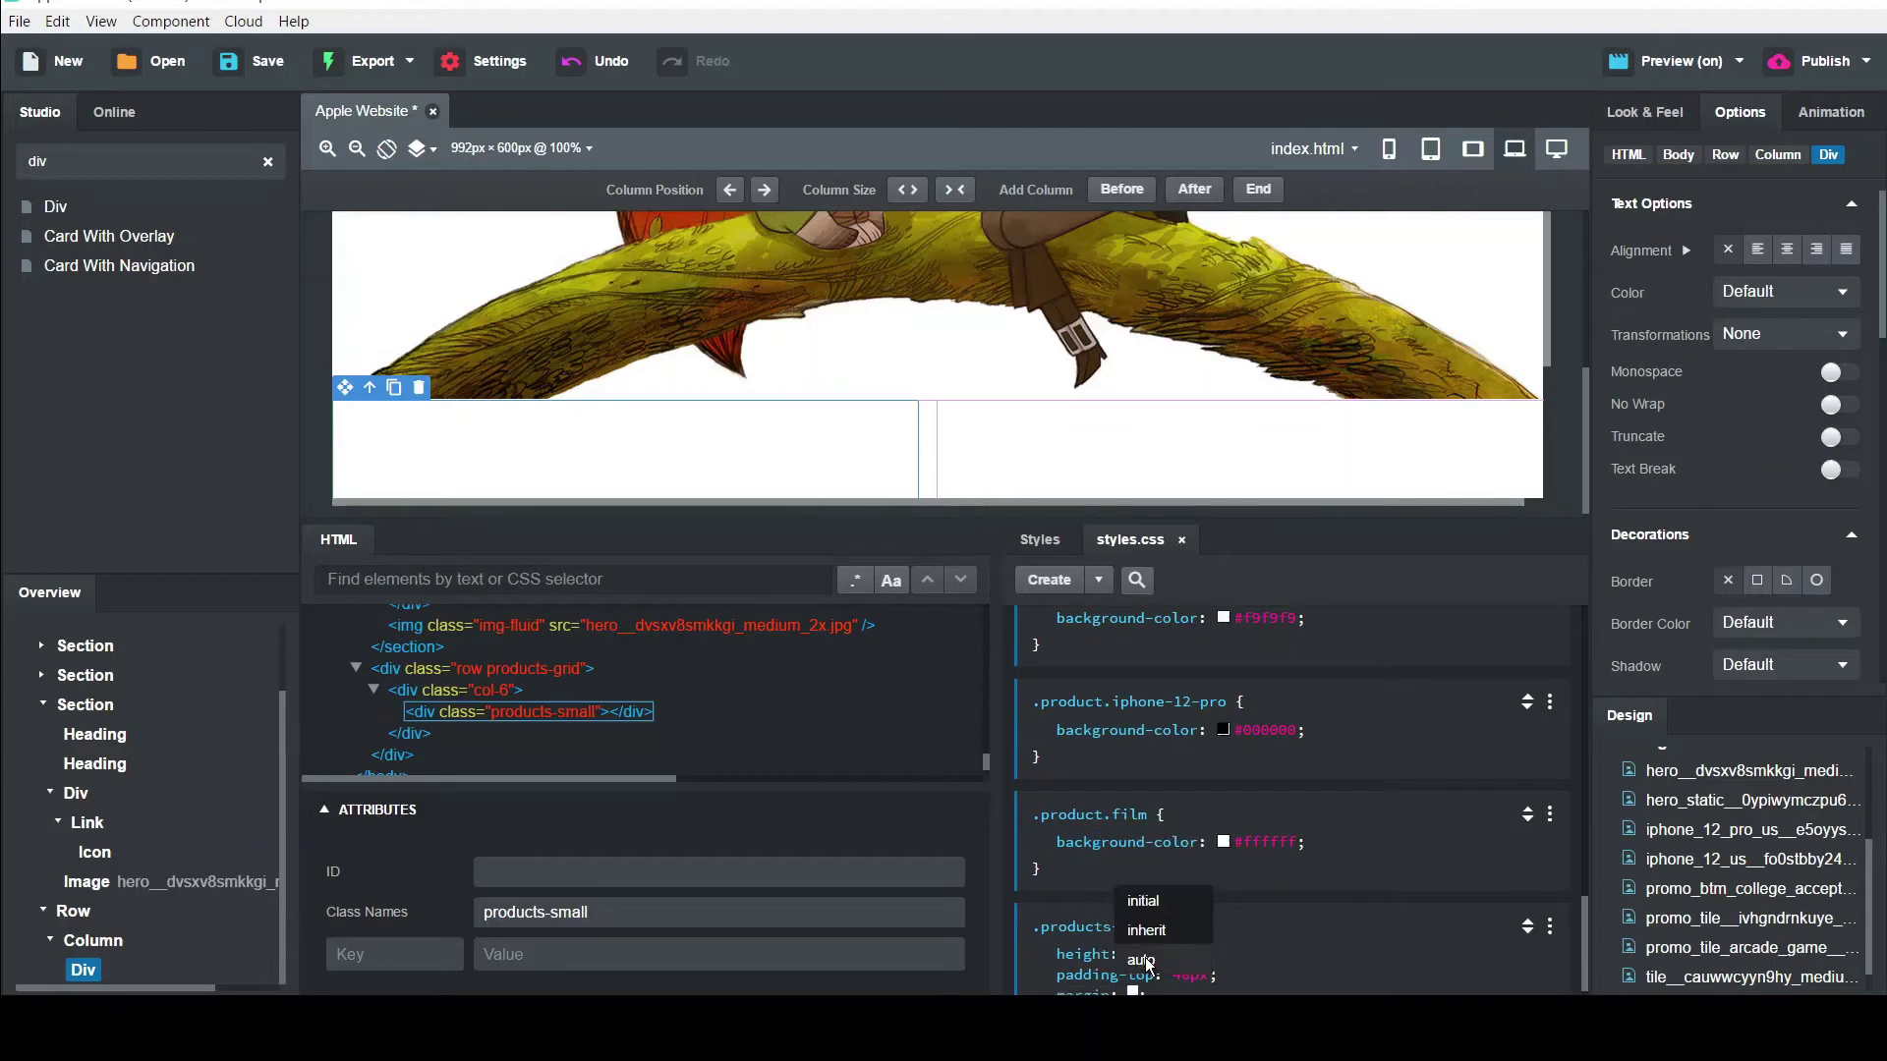
{"action": "left_click", "coordinate": [1146, 960]}
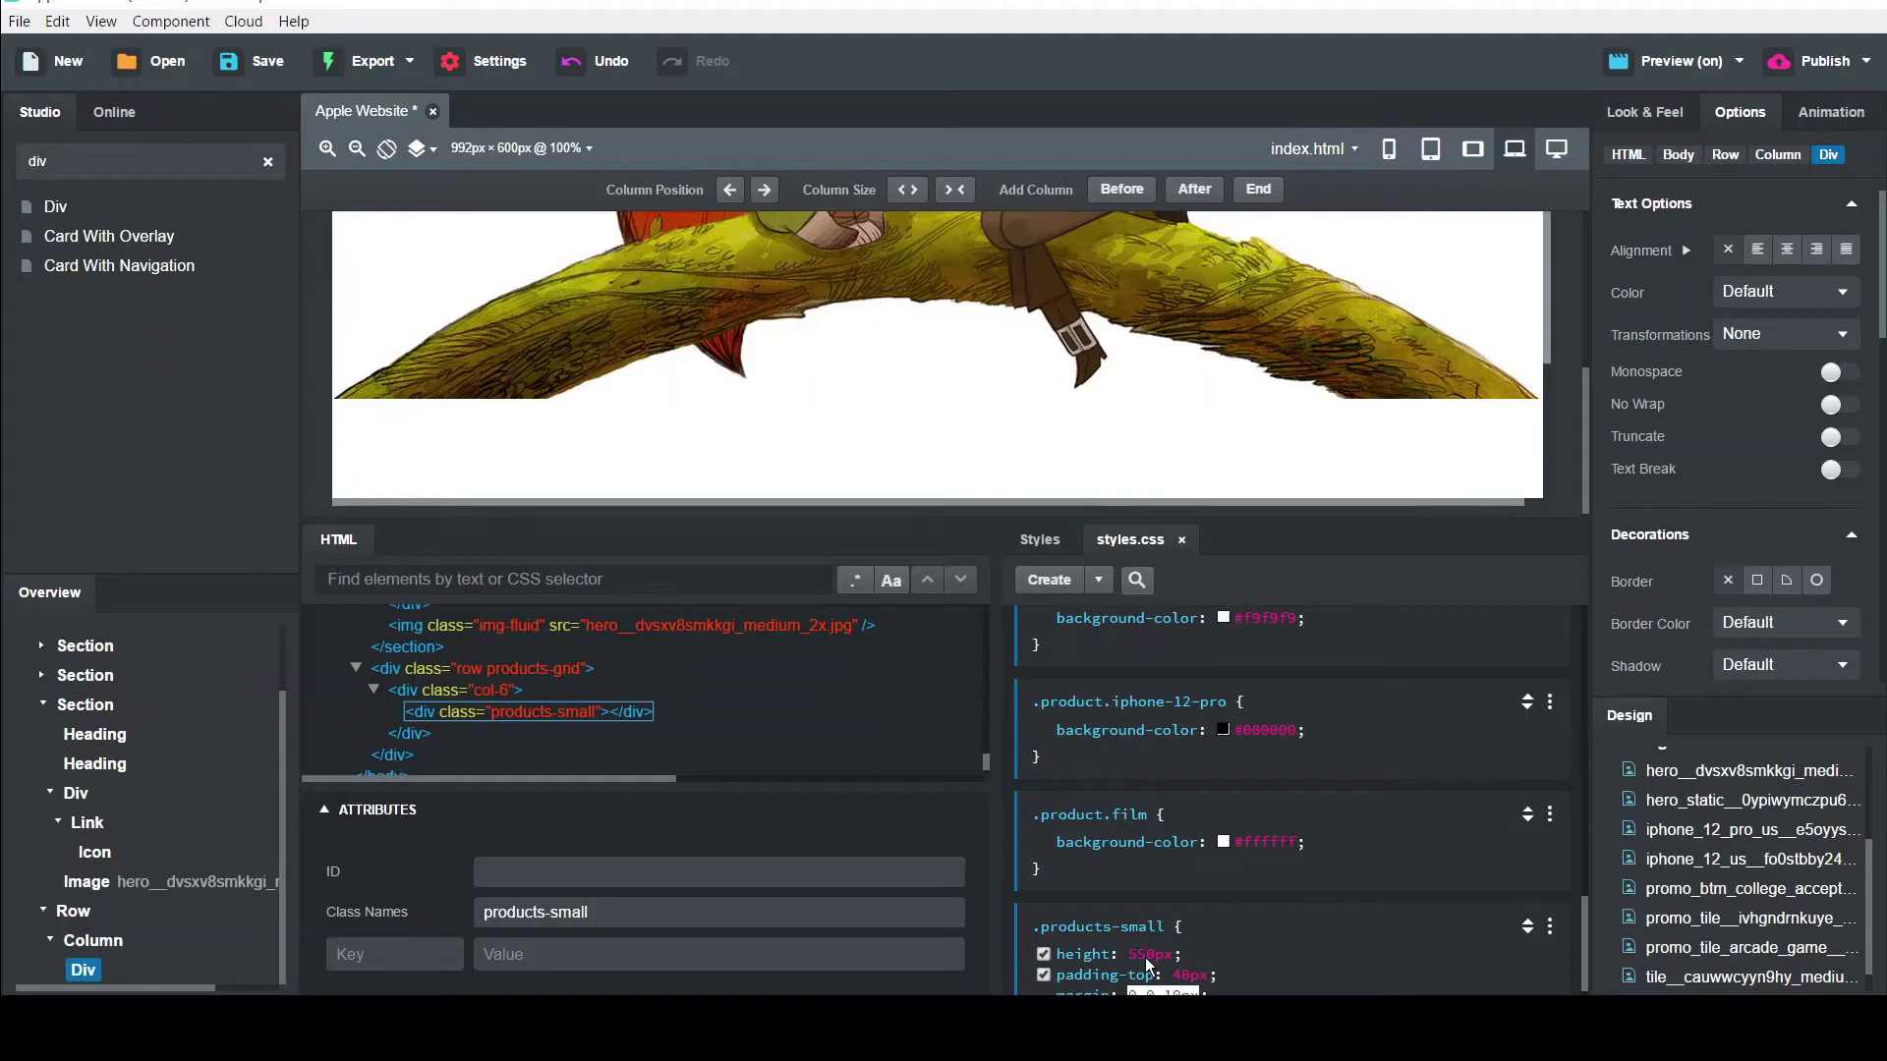
{"action": "type", "text": "10px"}
{"action": "key", "text": "Return"}
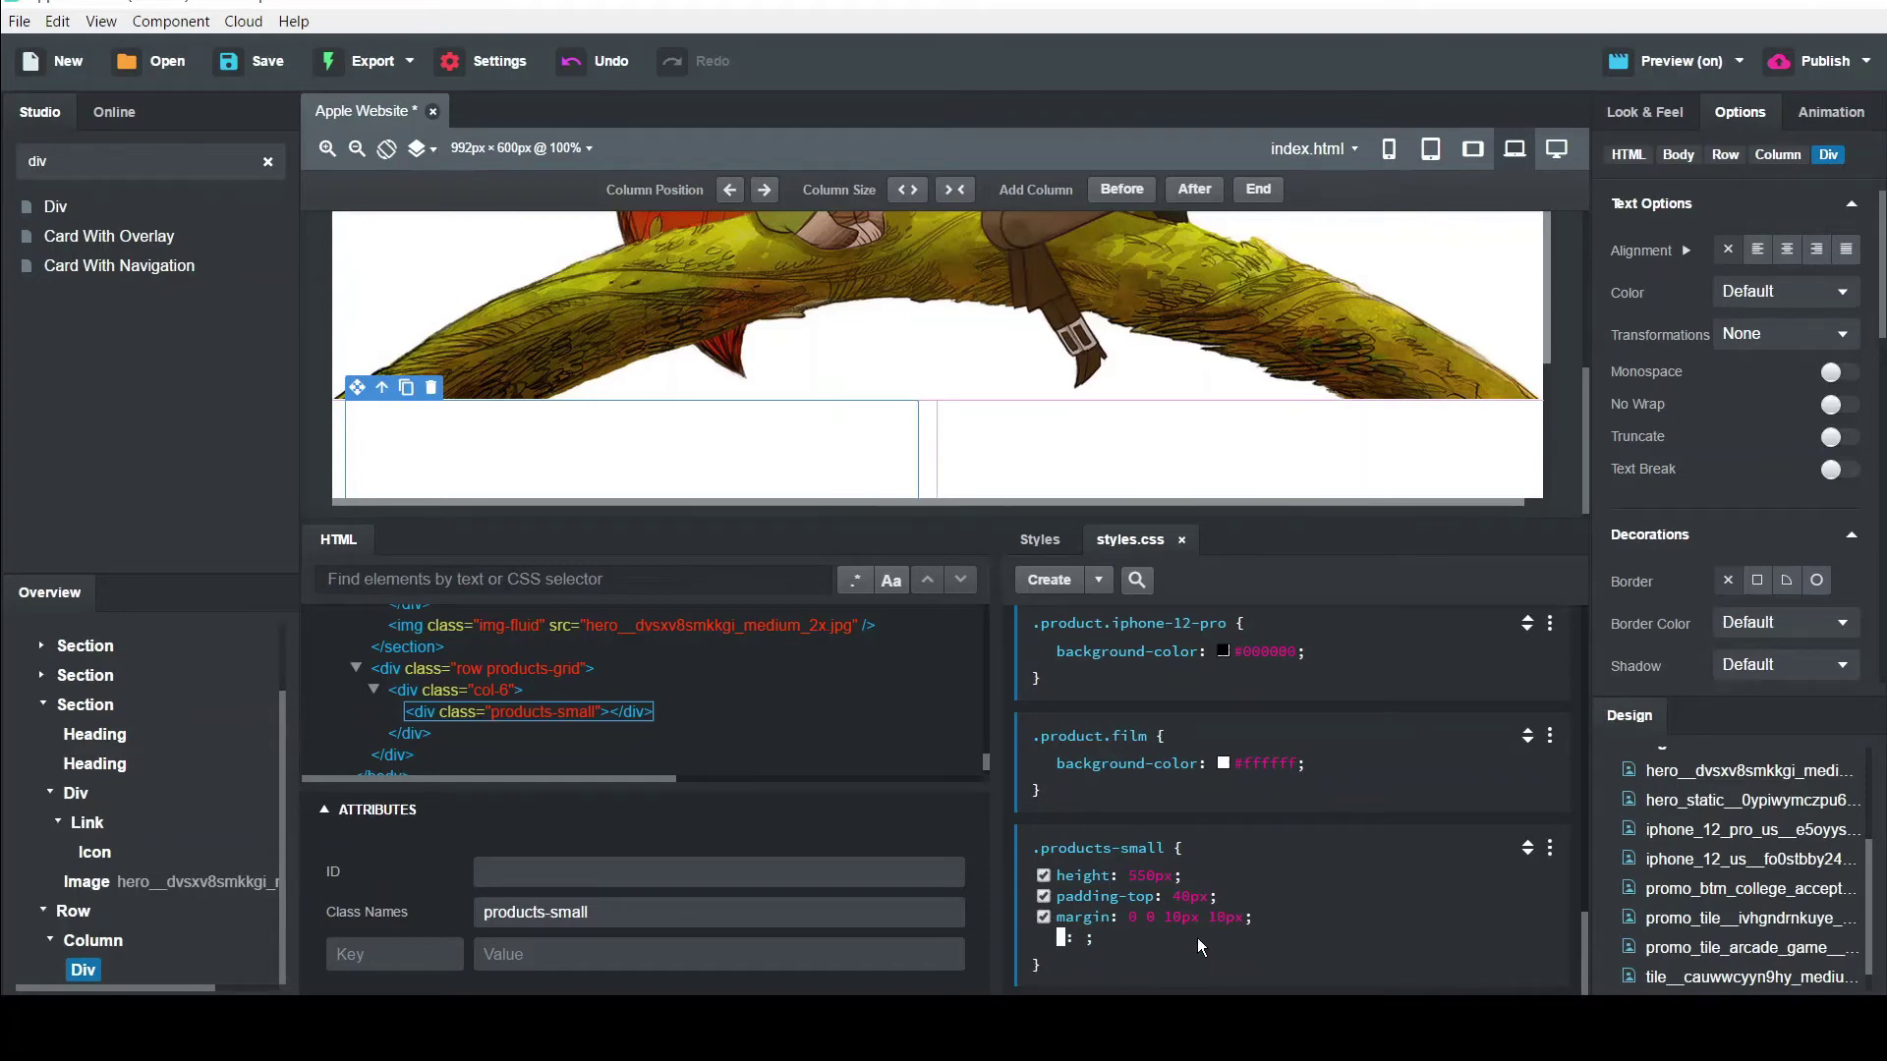
{"action": "type", "text": "text"}
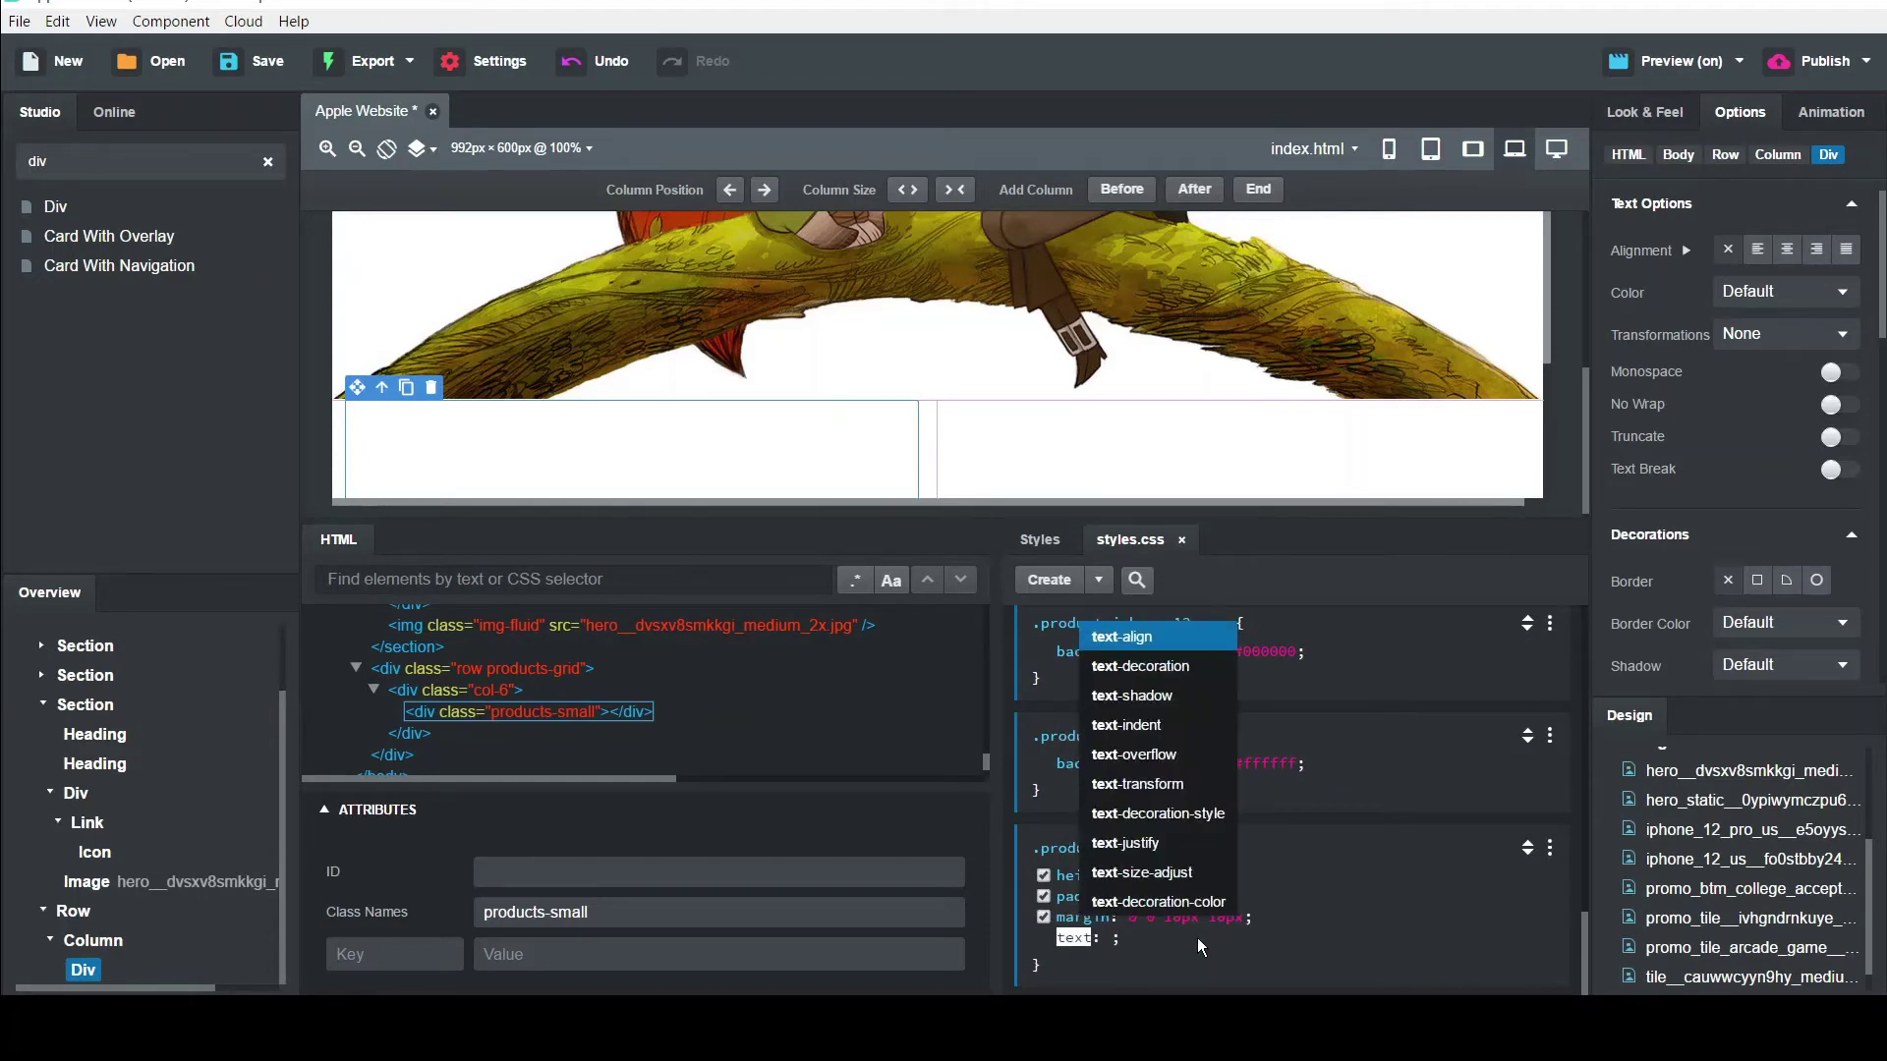
{"action": "key", "text": "Return"}
{"action": "type", "text": "cente"}
{"action": "key", "text": "Return"}
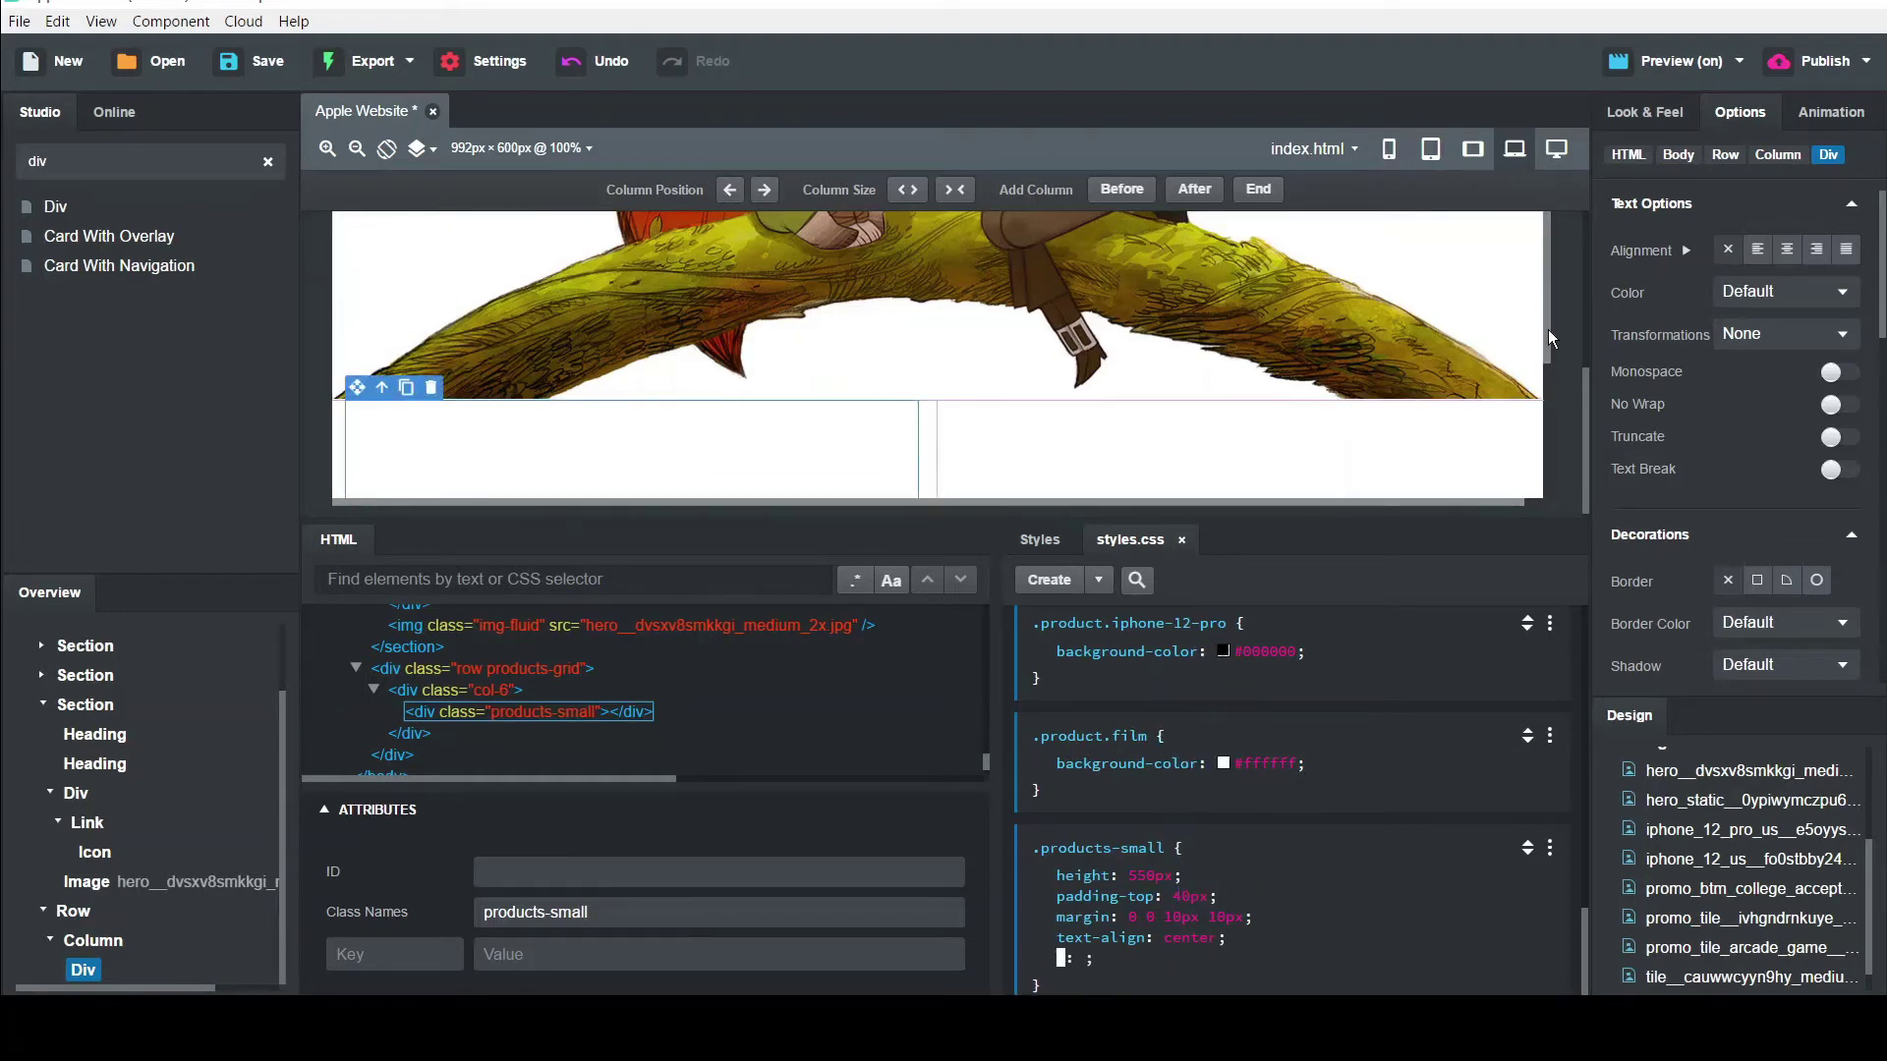
Find the Heading component and place one inside the products-small div
{"action": "scroll", "coordinate": [1548, 328], "scroll_direction": "down", "scroll_amount": 3}
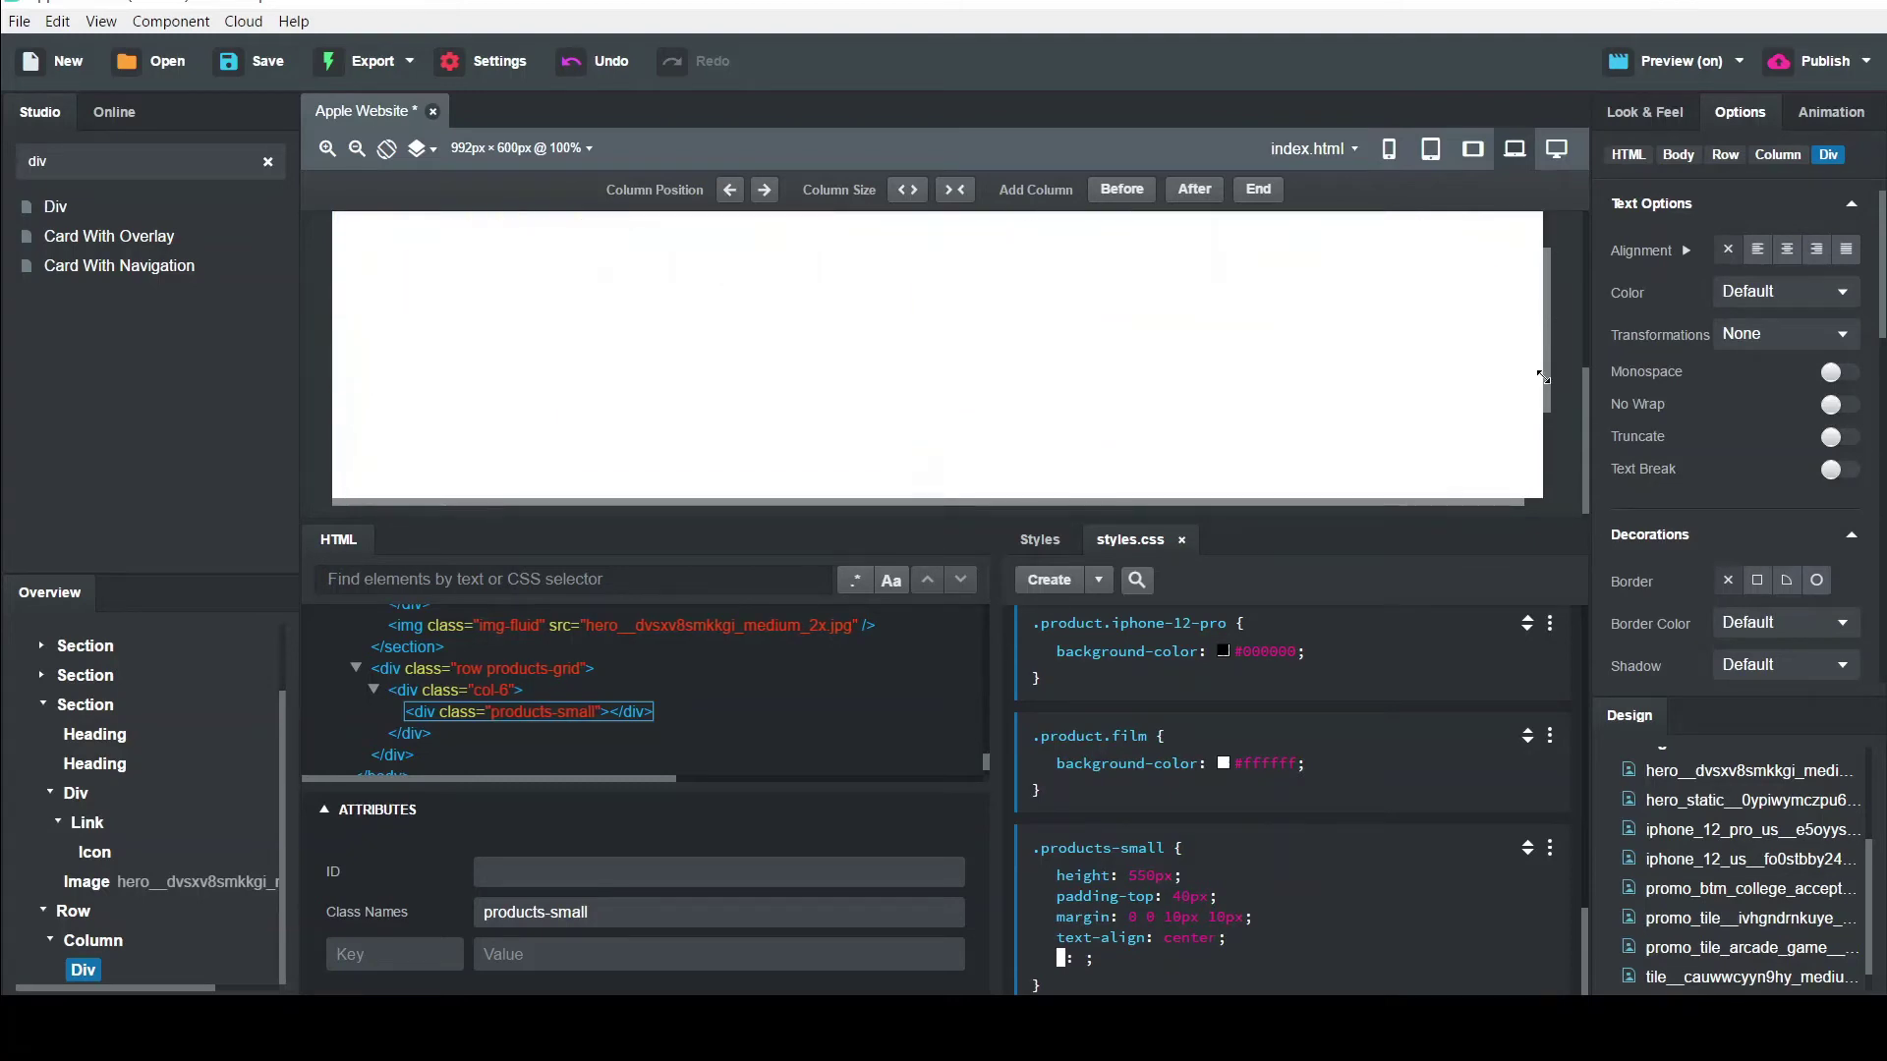
{"action": "scroll", "coordinate": [1541, 376], "scroll_direction": "up", "scroll_amount": 3}
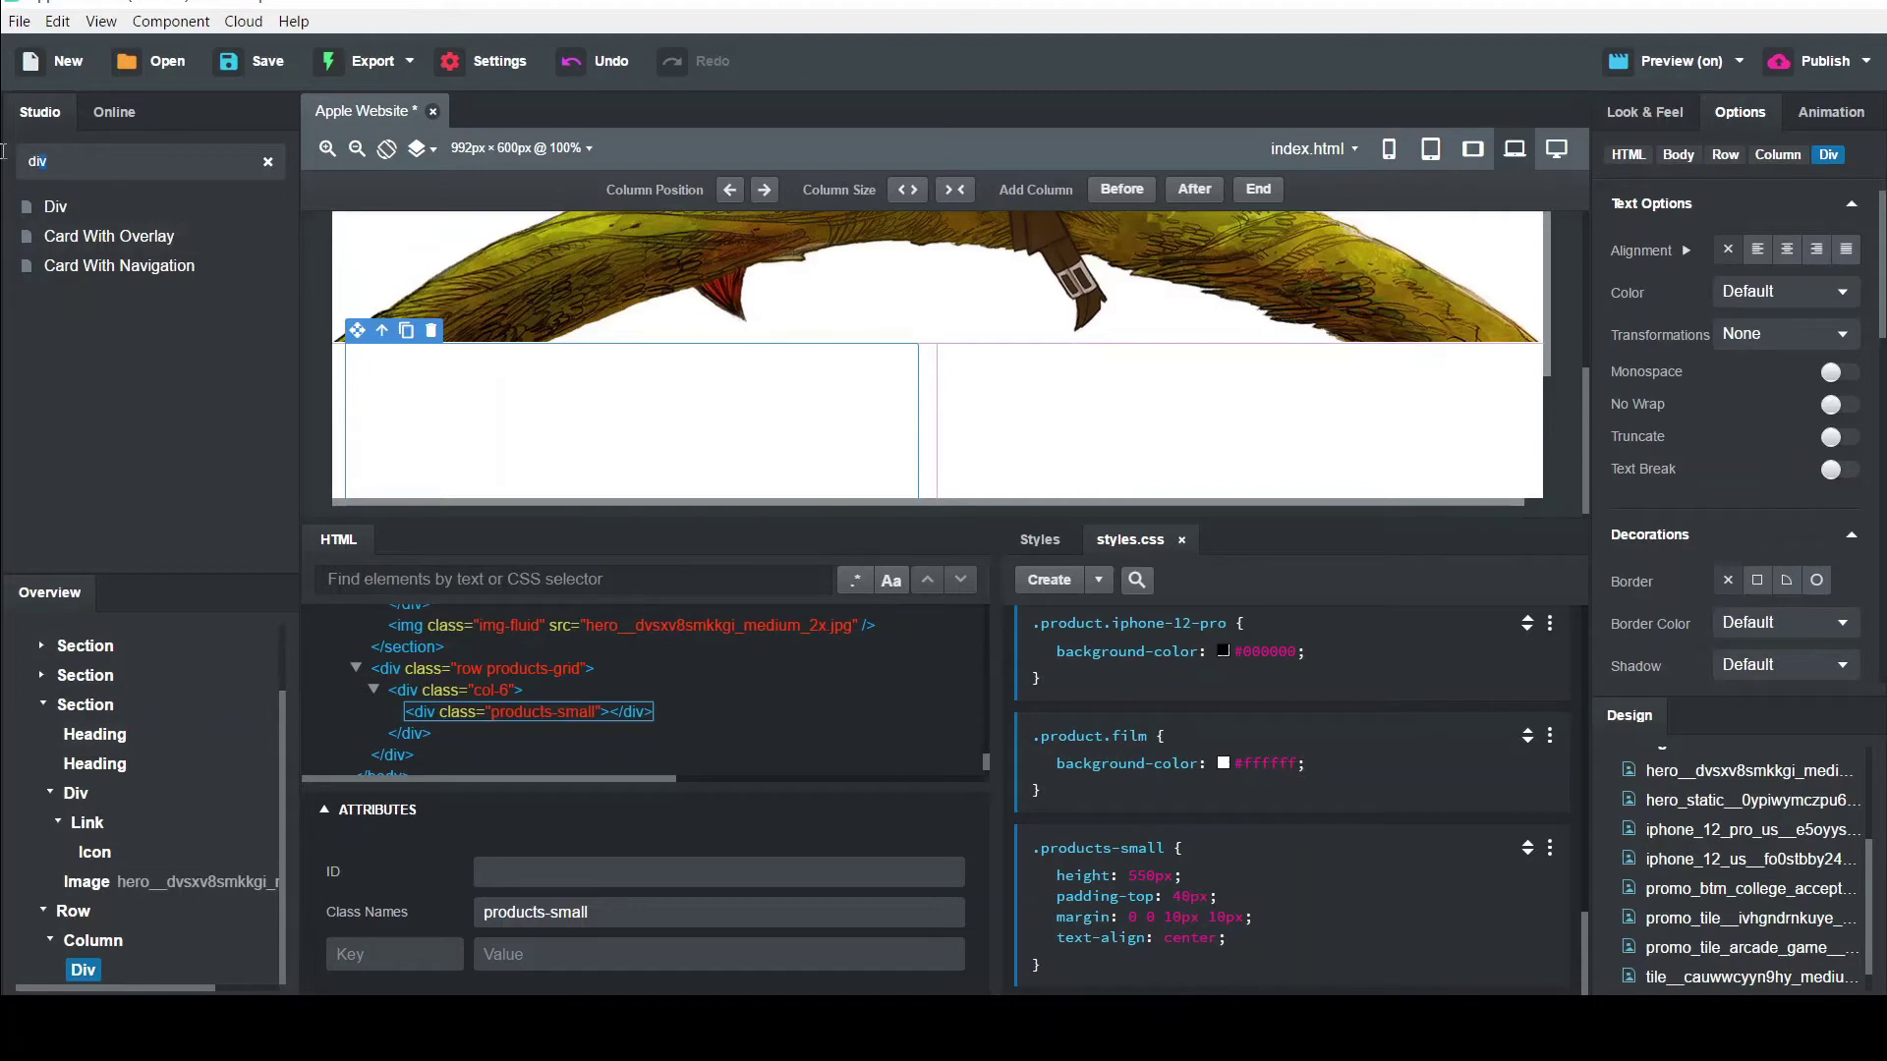
{"action": "type", "text": "heading"}
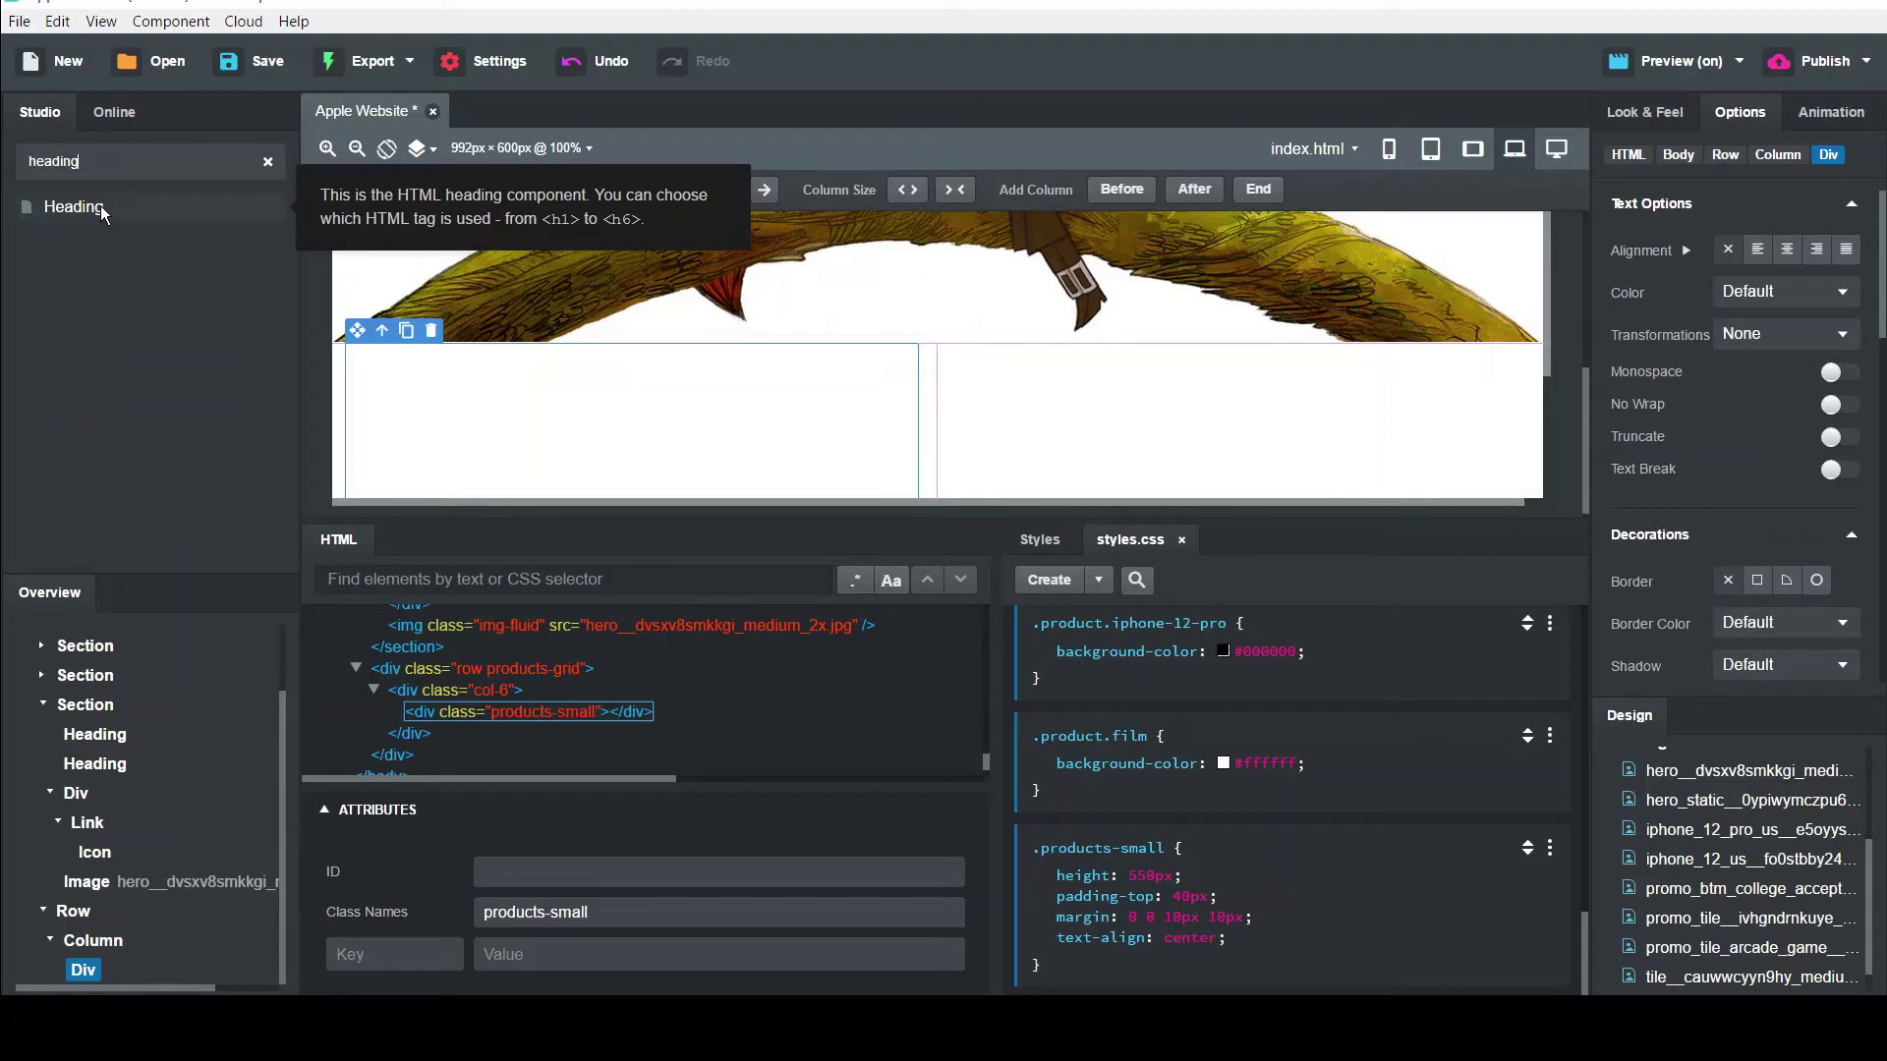
{"action": "left_click", "coordinate": [95, 739]}
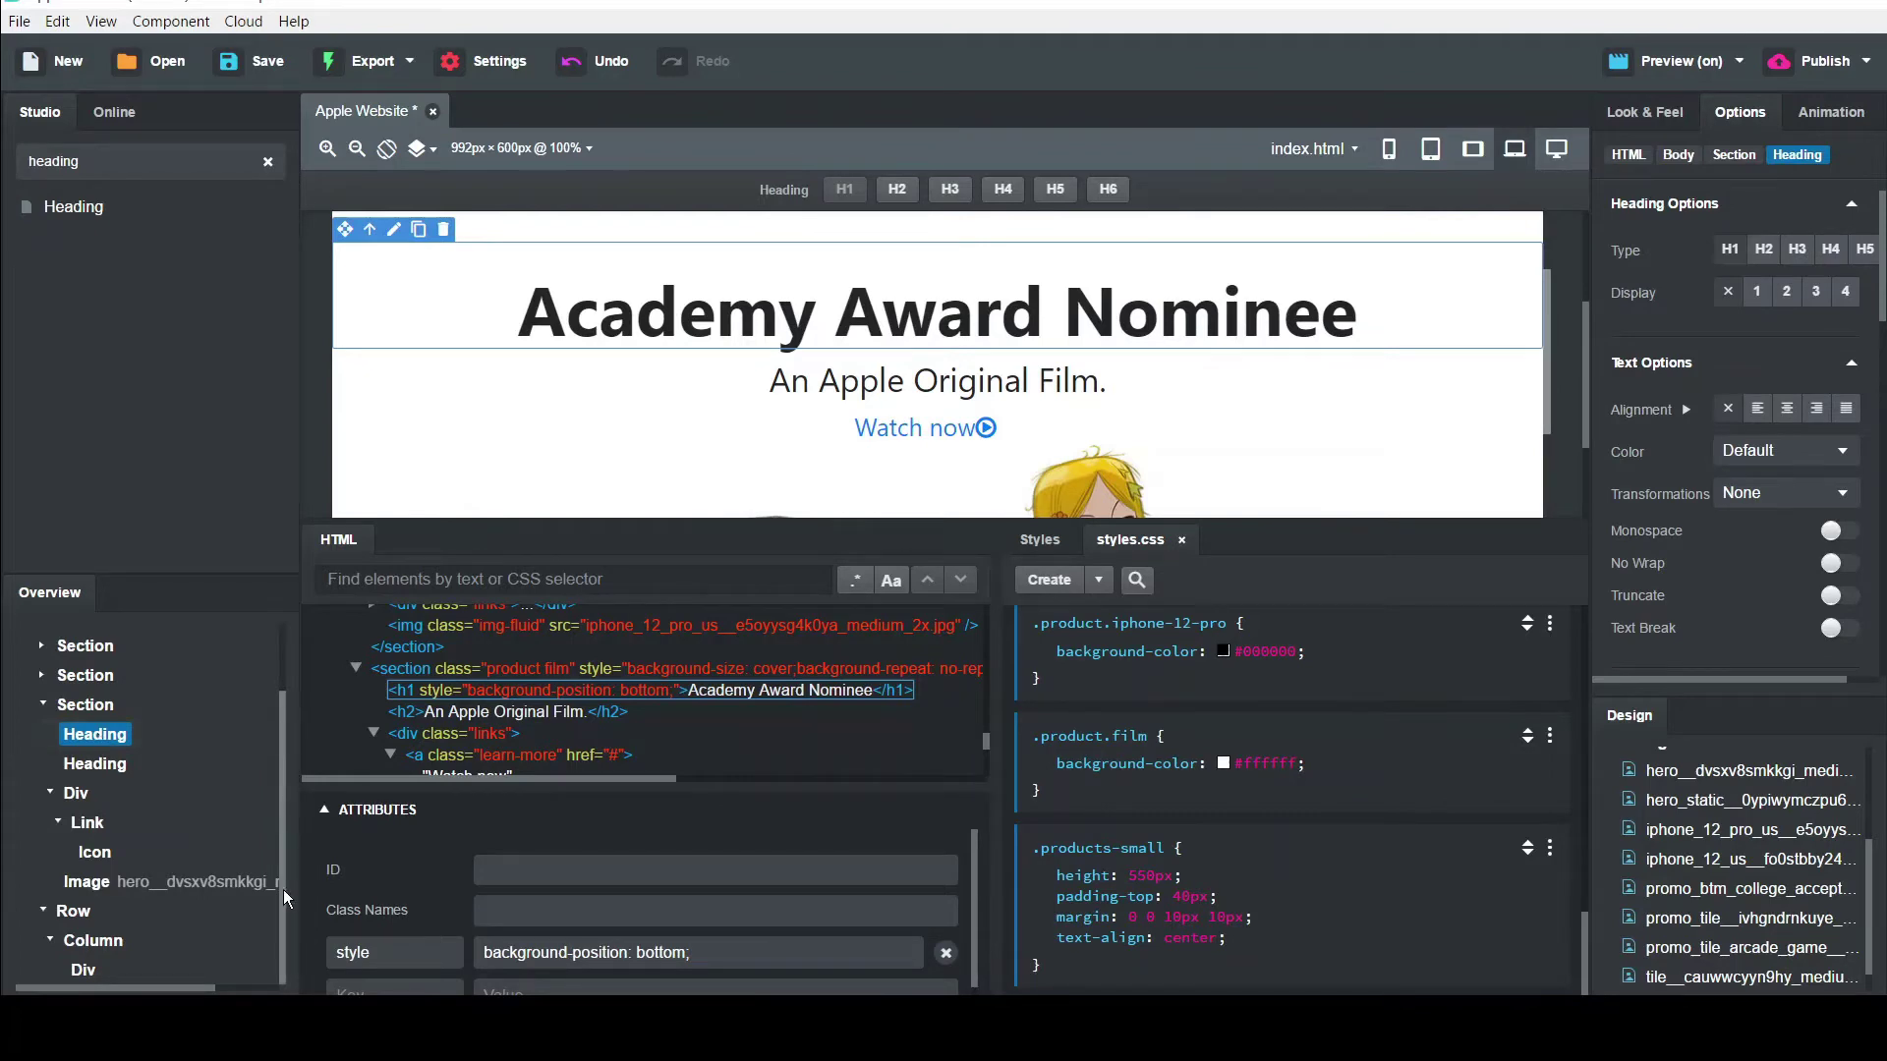
{"action": "left_click", "coordinate": [85, 970]}
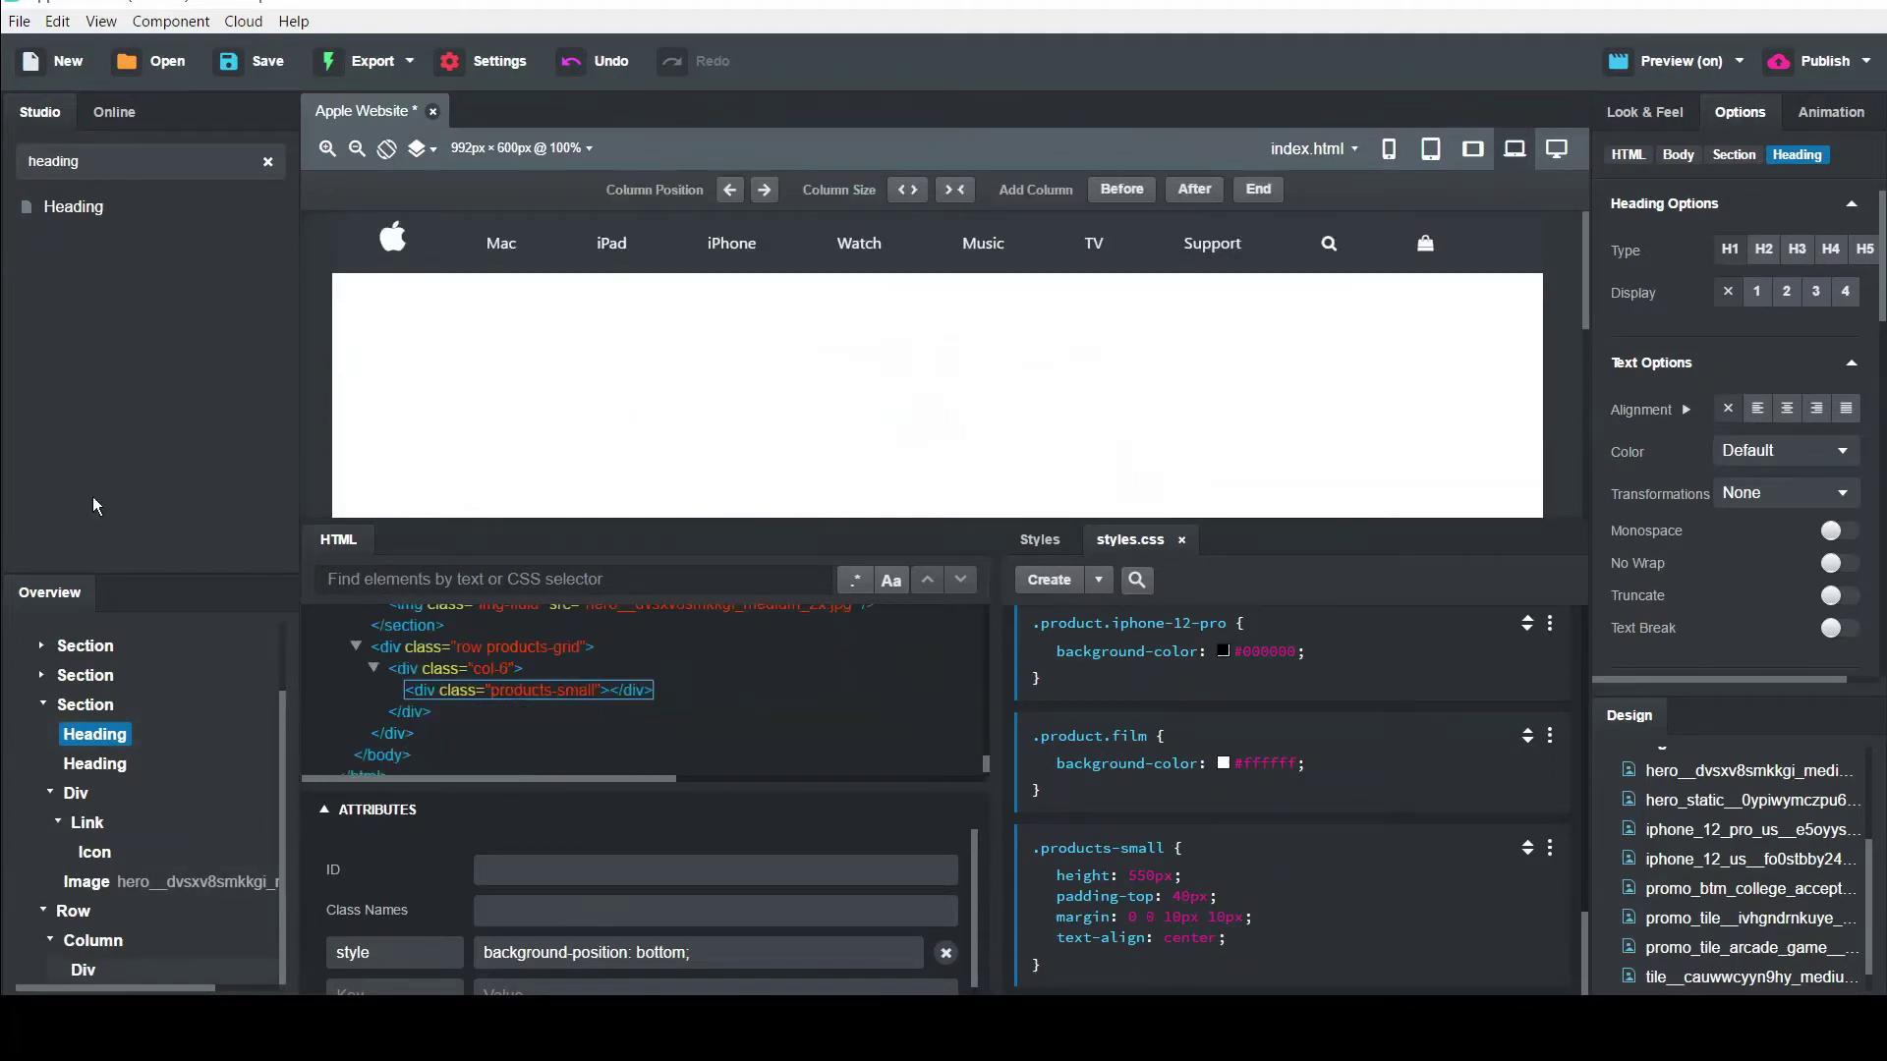
{"action": "left_click_drag", "start_coordinate": [73, 211], "coordinate": [154, 416]}
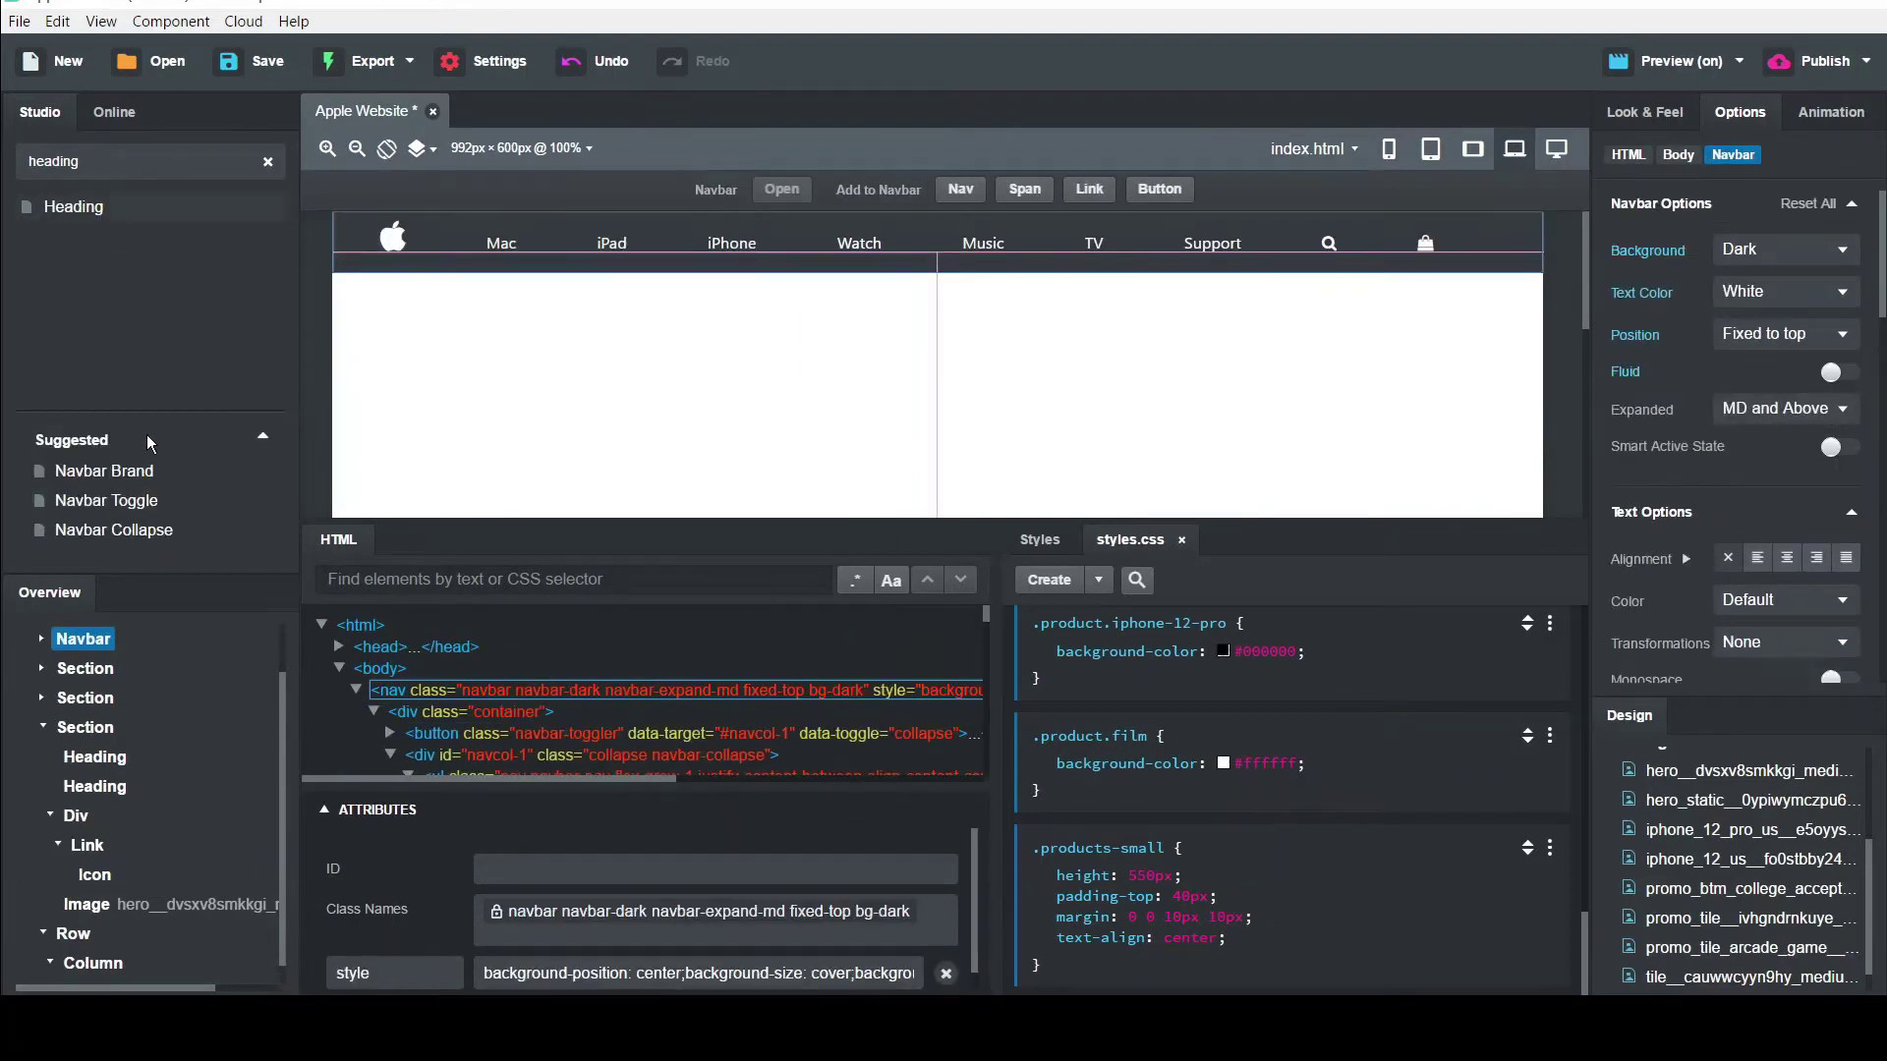
{"action": "left_click_drag", "start_coordinate": [74, 208], "coordinate": [100, 979]}
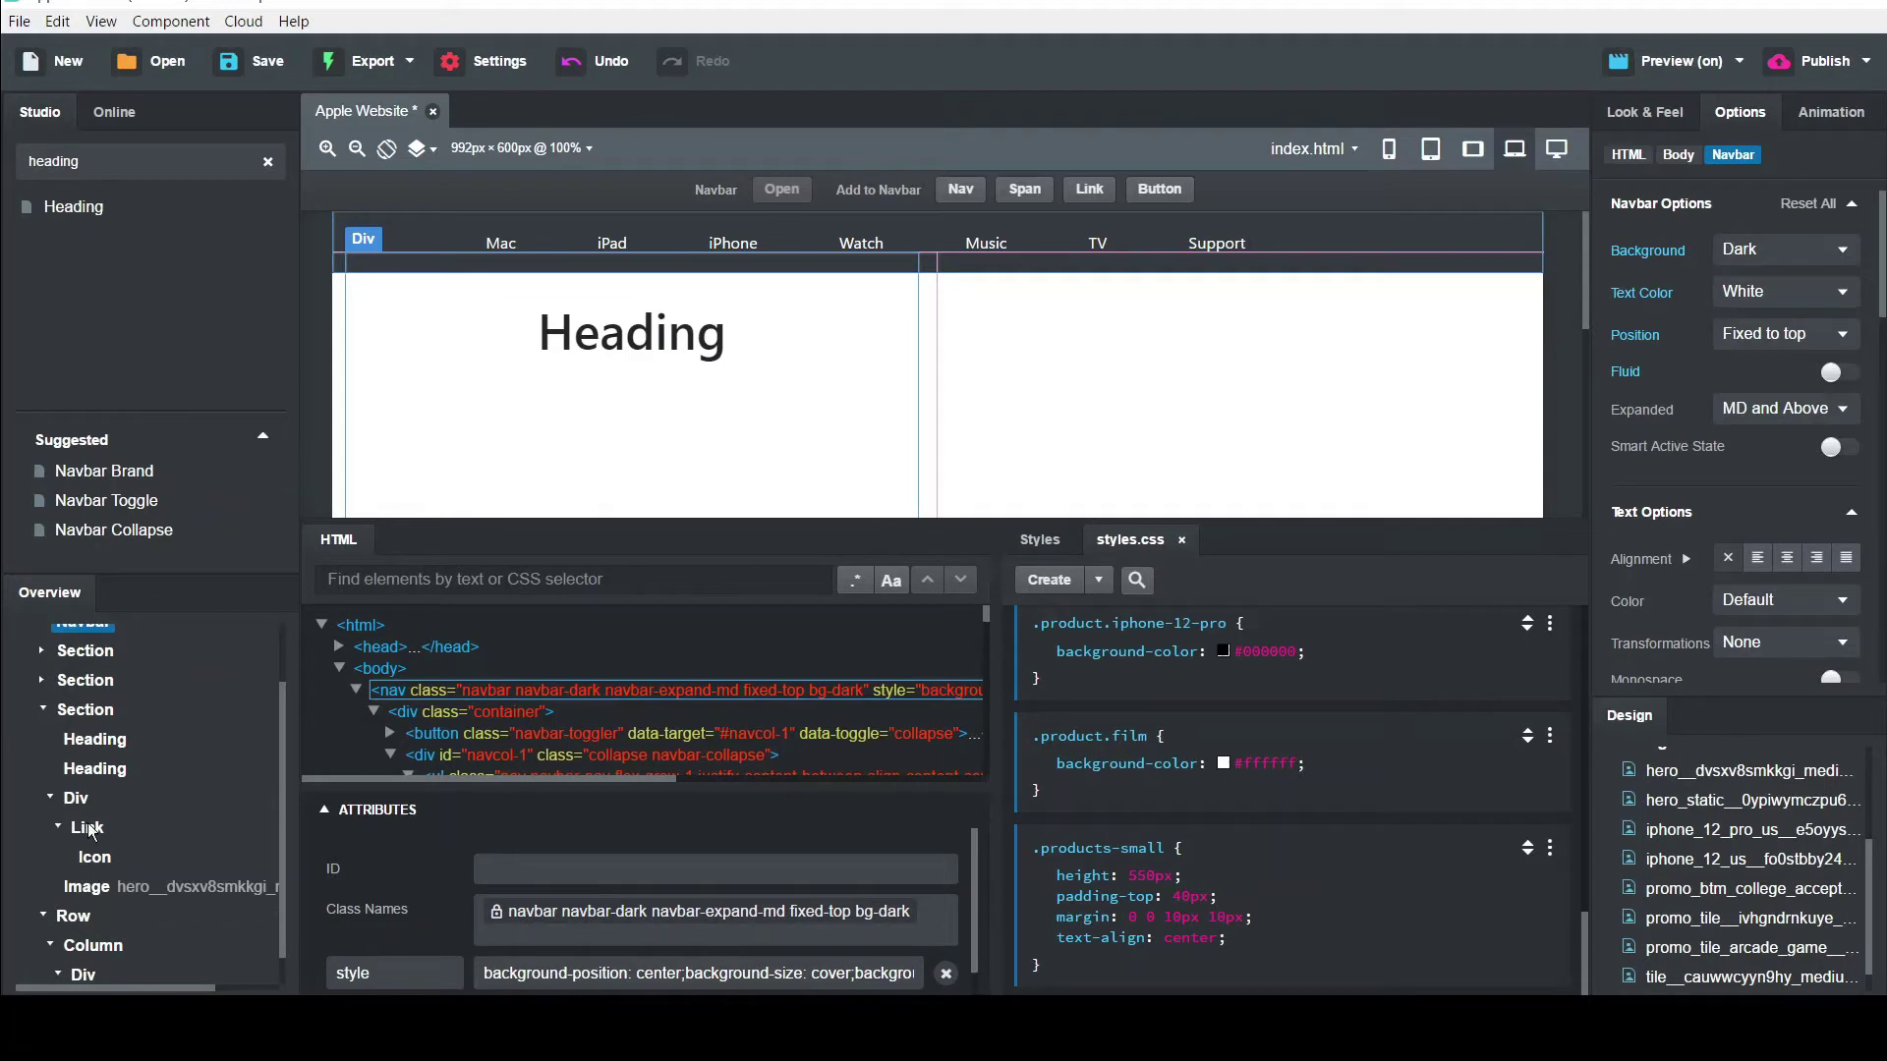
Add a second Heading component to the products-small div, below the first one
{"action": "scroll", "coordinate": [89, 943], "scroll_direction": "down", "scroll_amount": 1}
{"action": "left_click", "coordinate": [90, 971]}
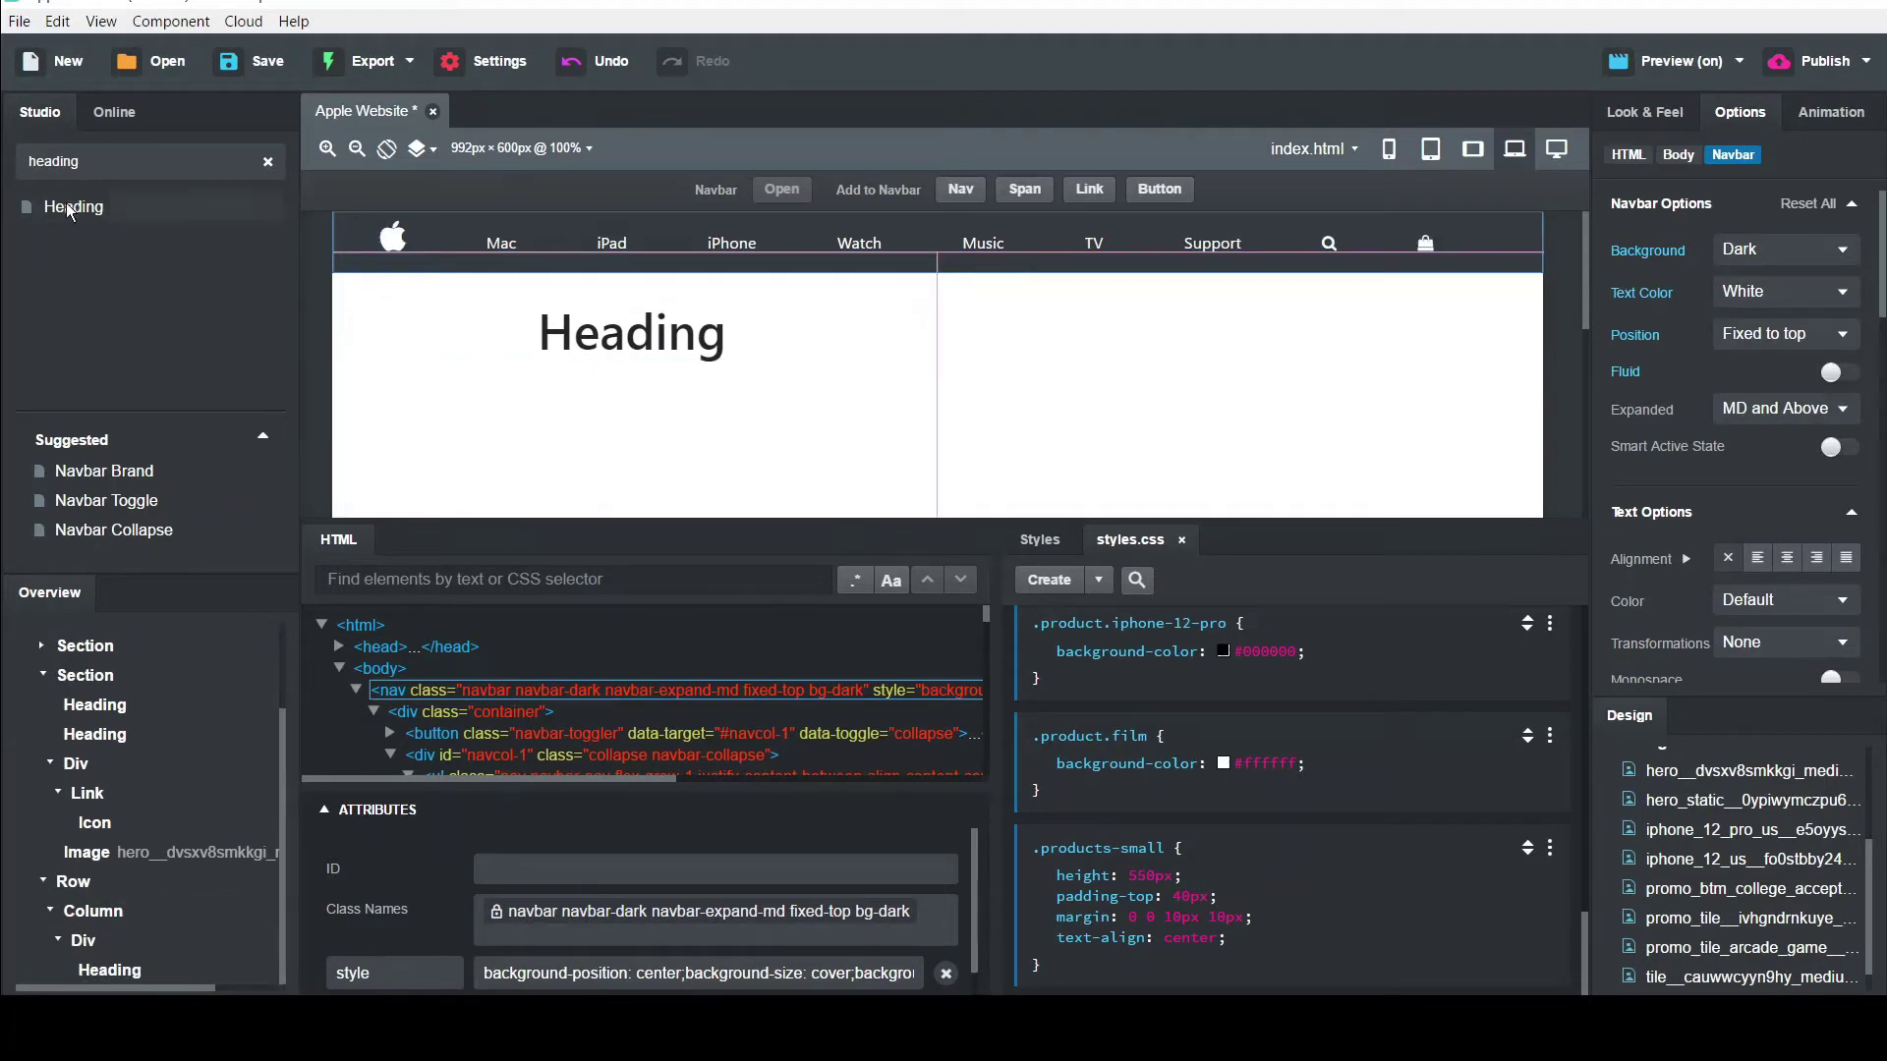
{"action": "left_click_drag", "start_coordinate": [67, 202], "coordinate": [97, 944]}
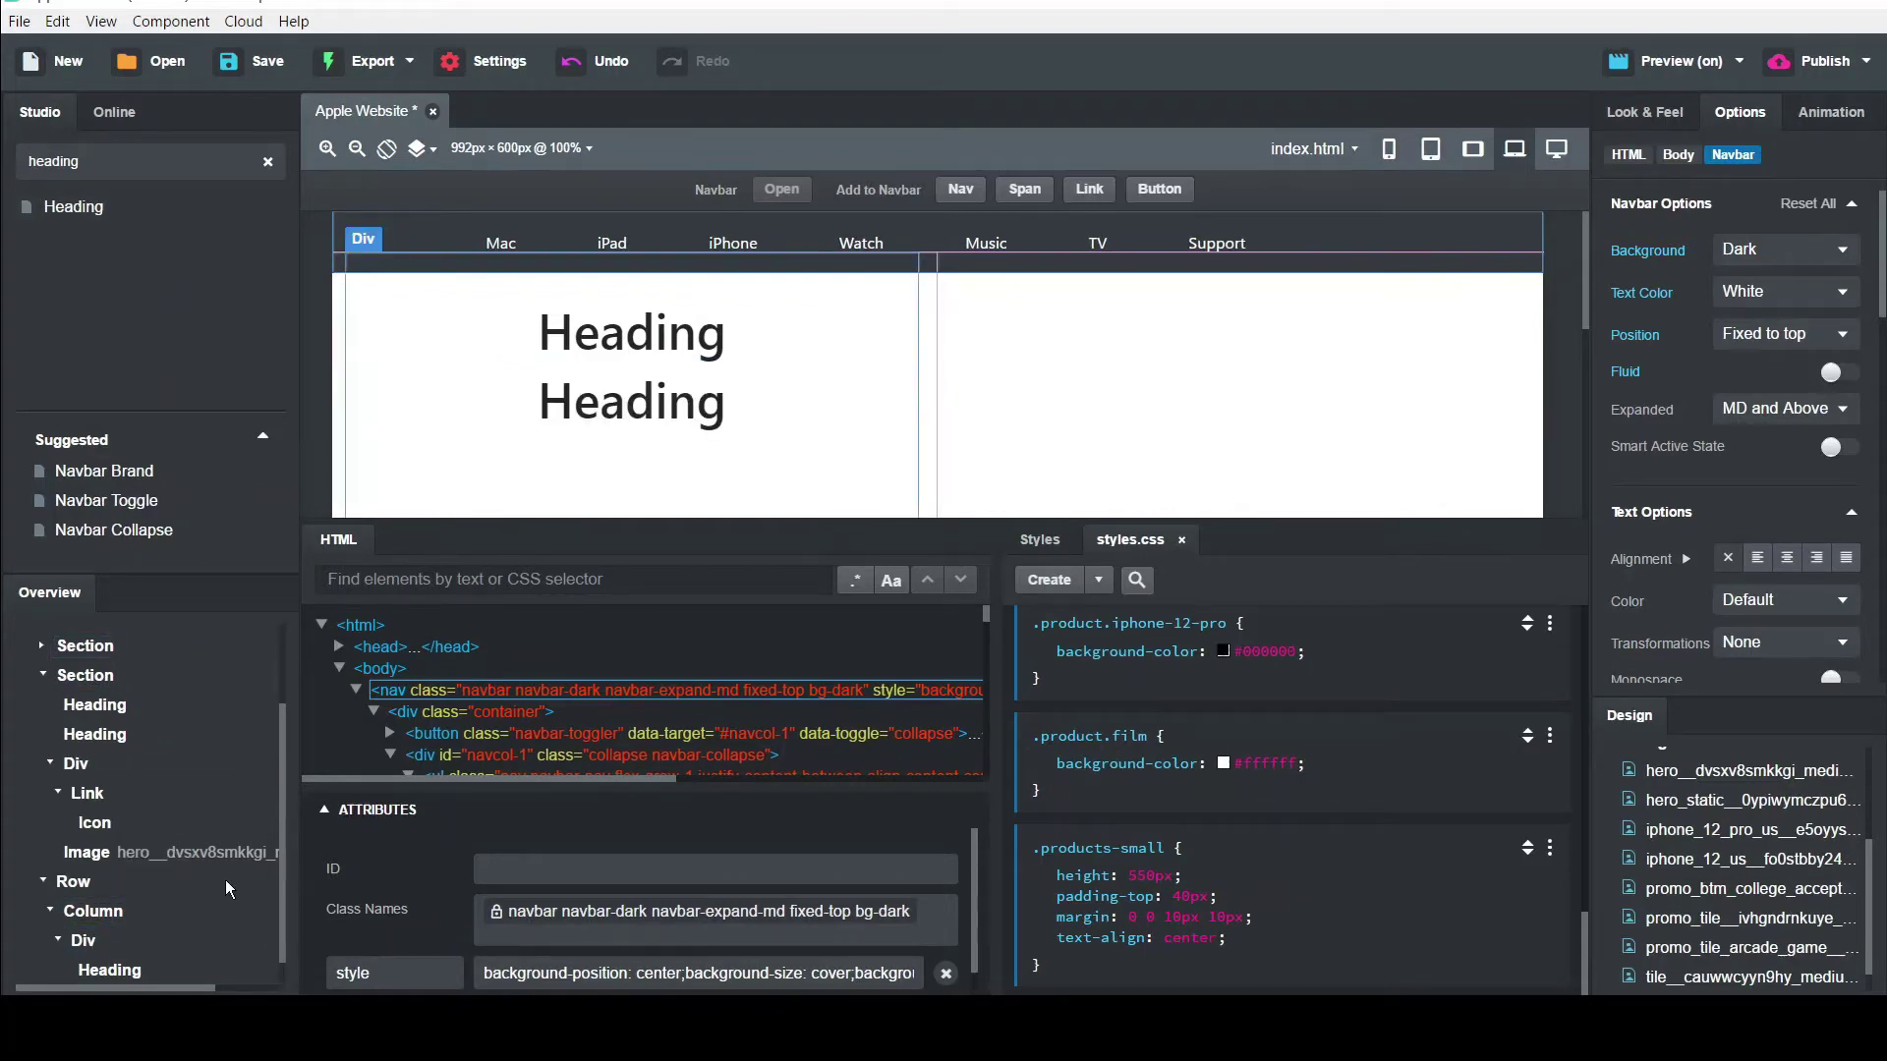
{"action": "scroll", "coordinate": [262, 858], "scroll_direction": "down", "scroll_amount": 1}
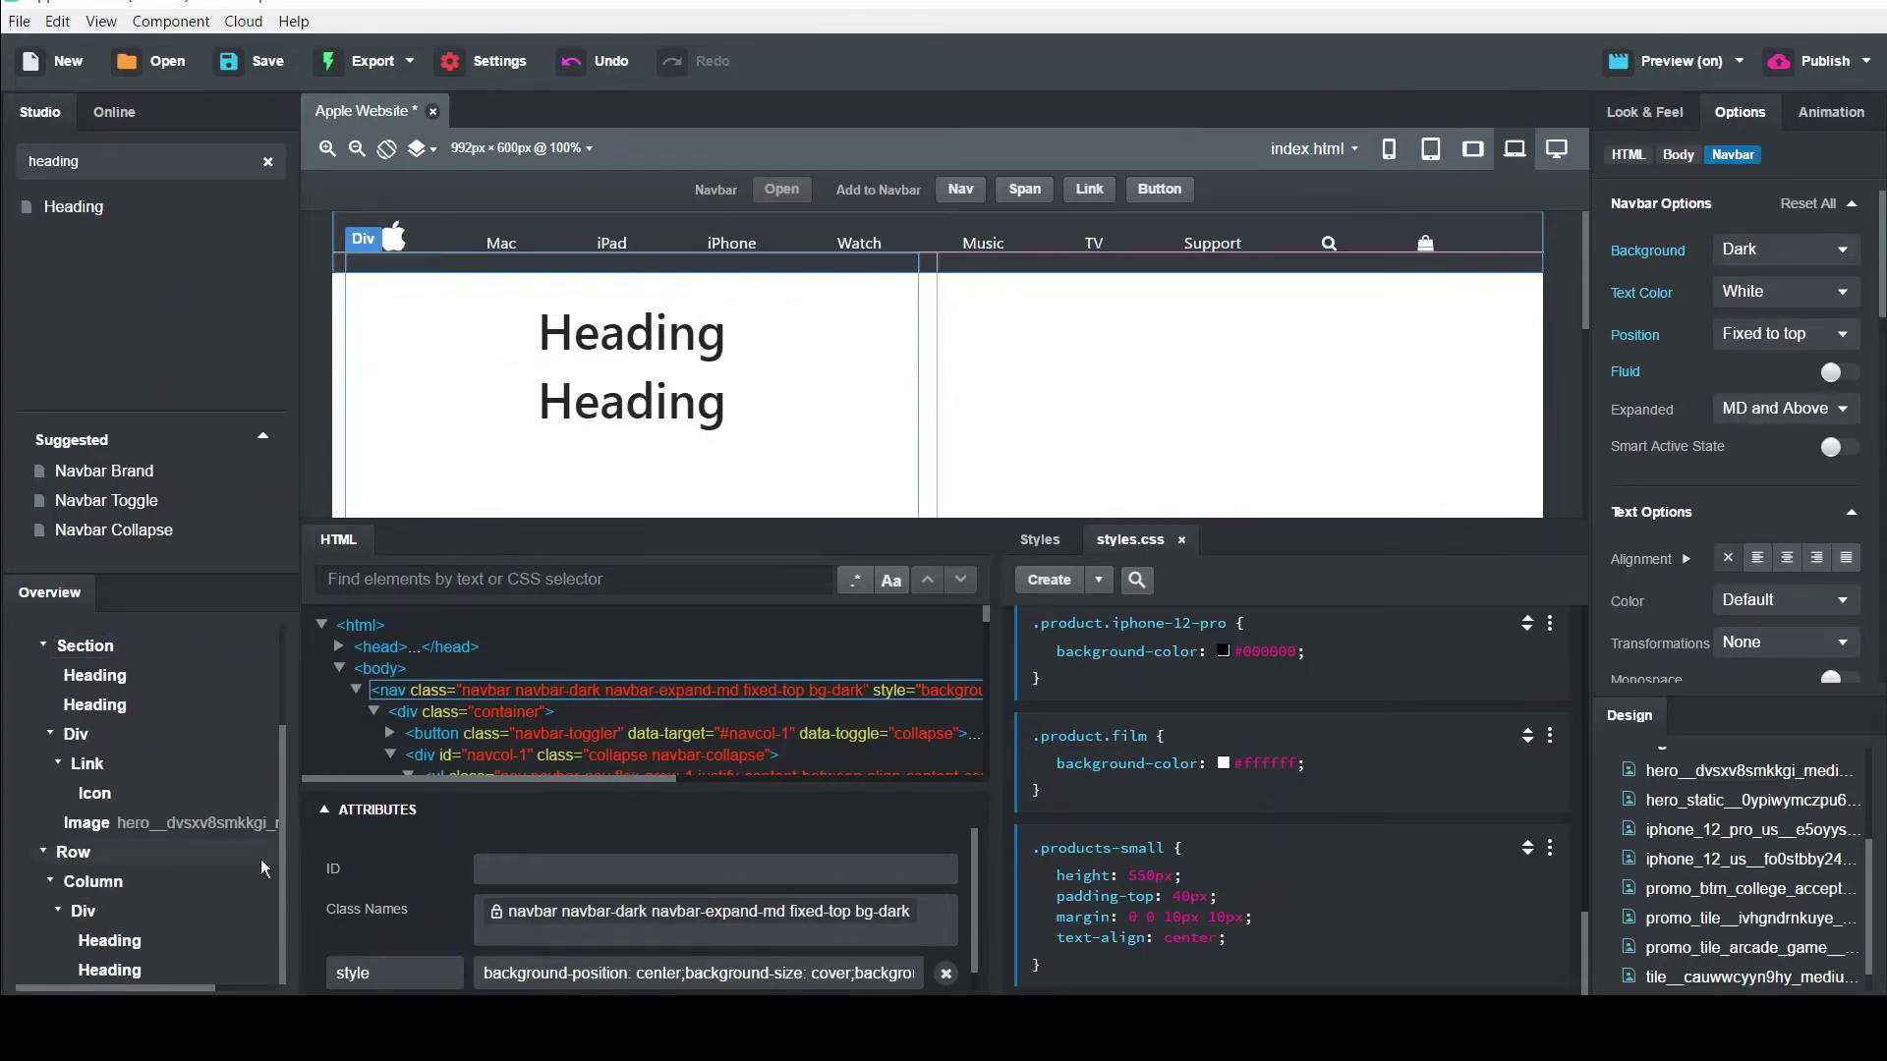
Change the first heading in the products-small div to type H3
{"action": "left_click", "coordinate": [619, 339]}
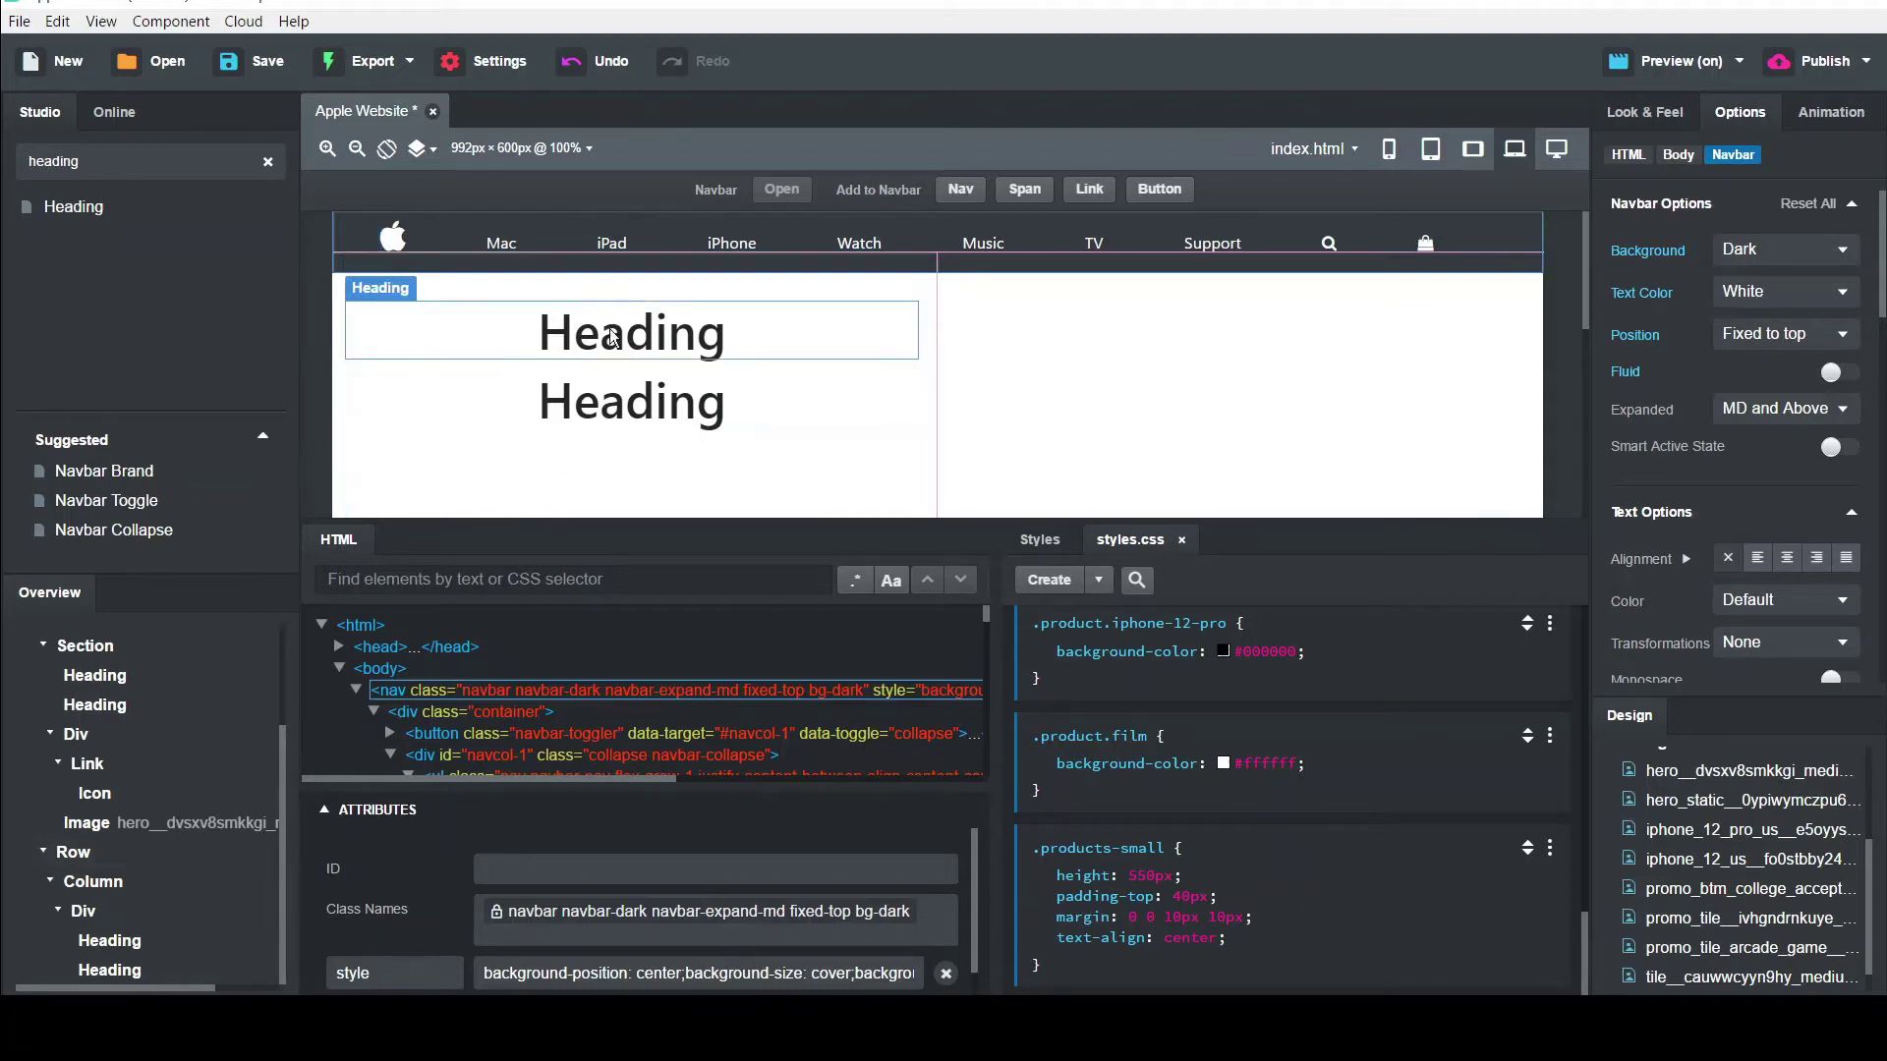
{"action": "double_click", "coordinate": [629, 340]}
{"action": "double_click", "coordinate": [630, 341]}
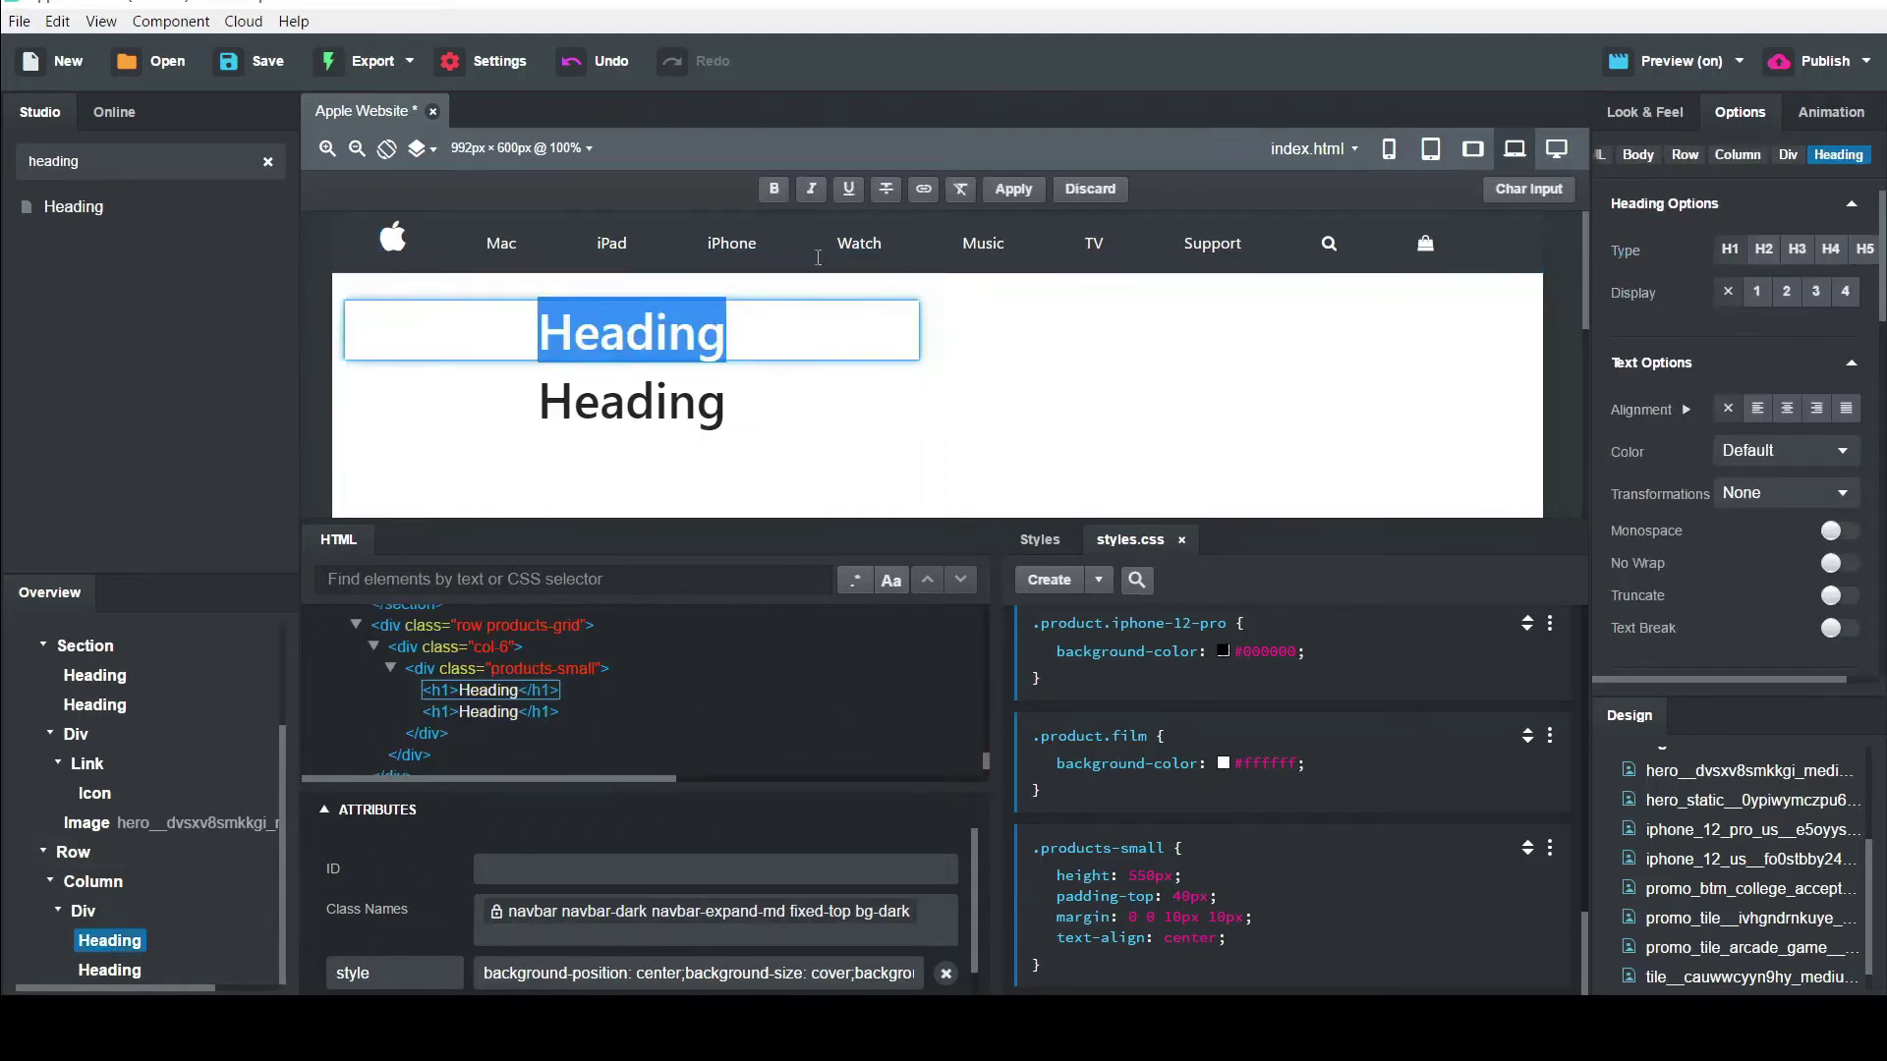
{"action": "left_click", "coordinate": [597, 405]}
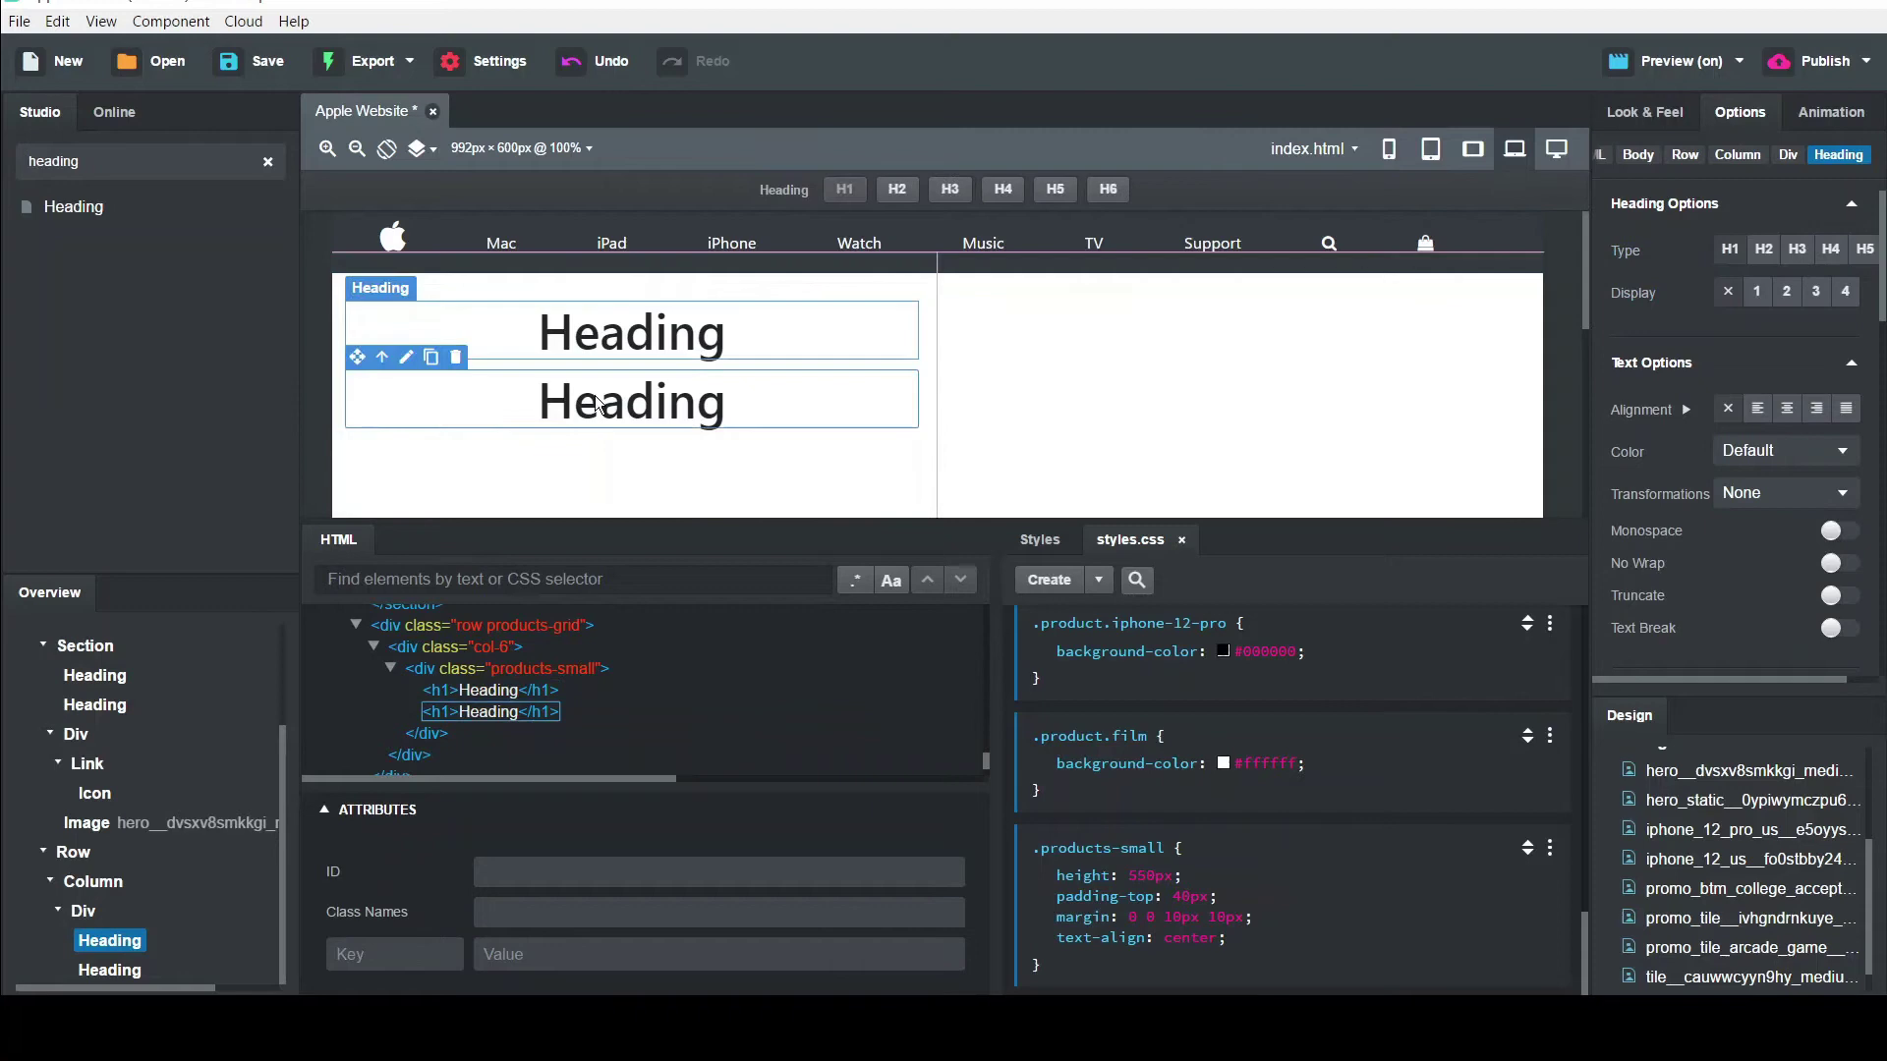
{"action": "left_click", "coordinate": [616, 334]}
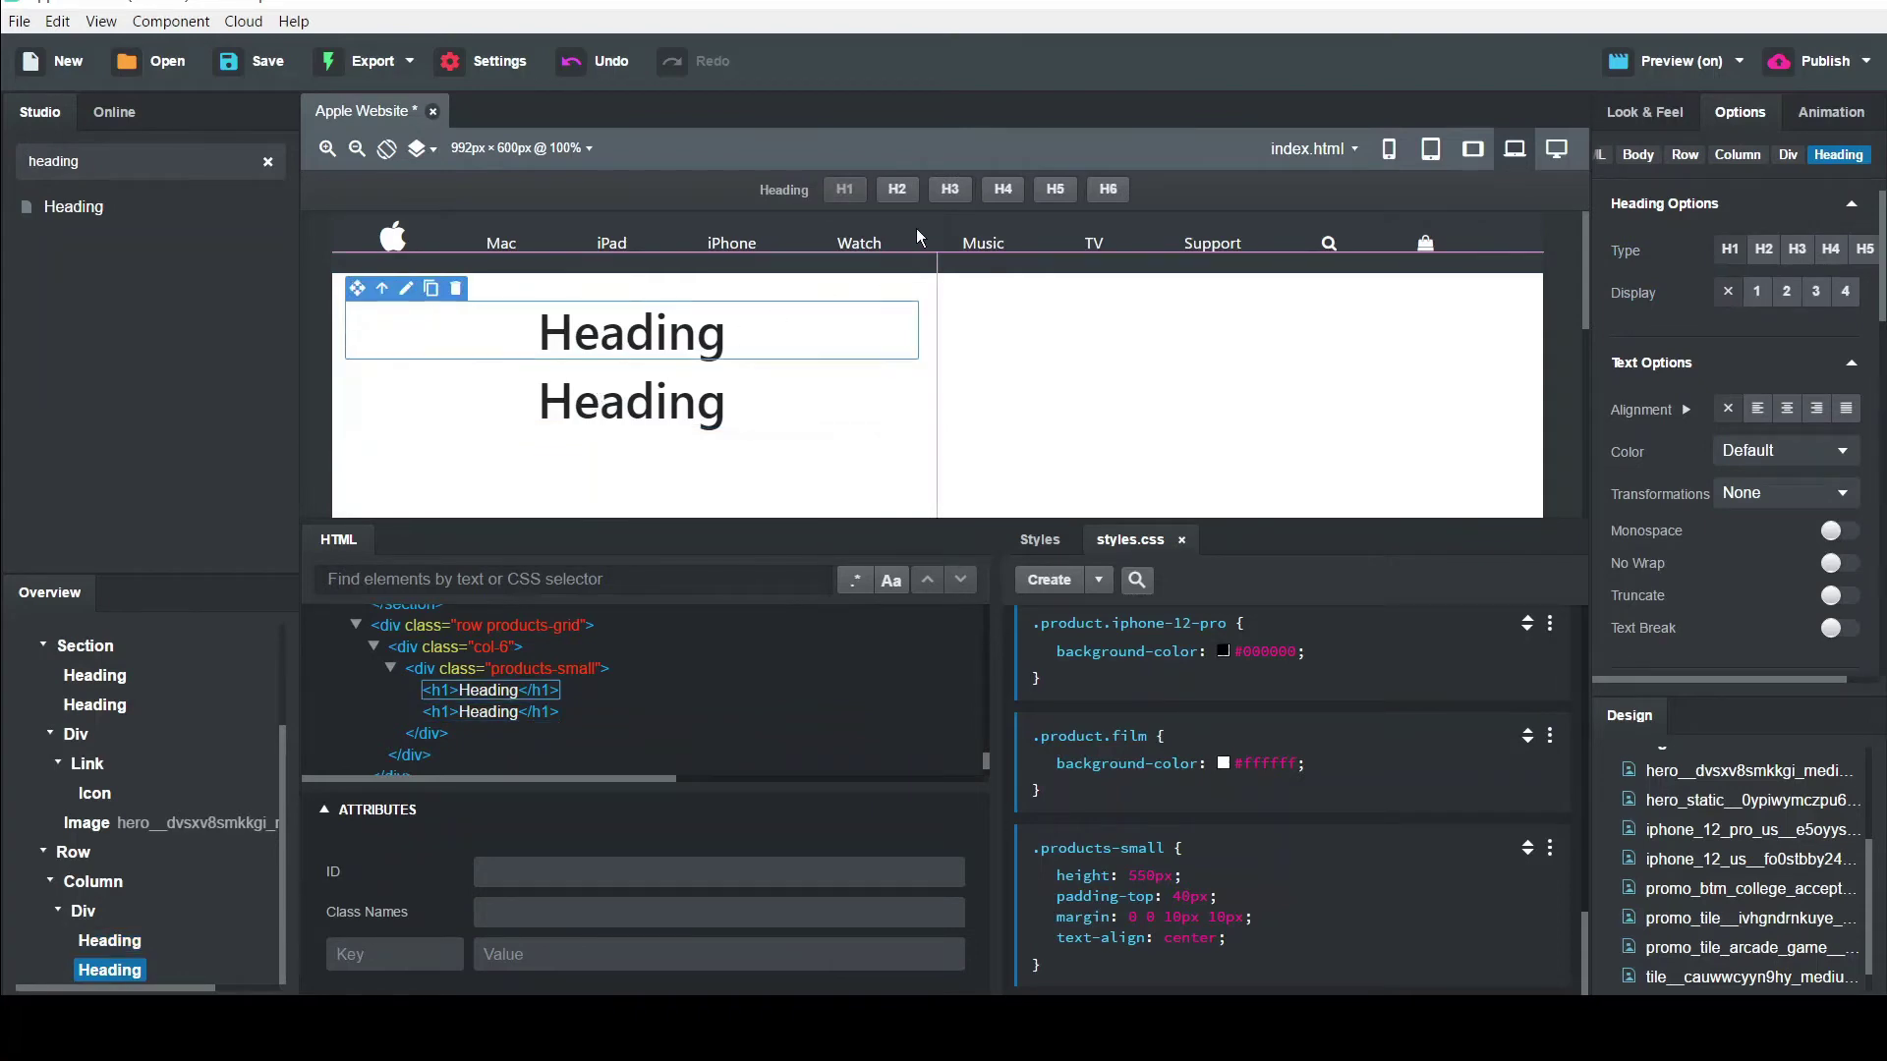
{"action": "left_click", "coordinate": [949, 189]}
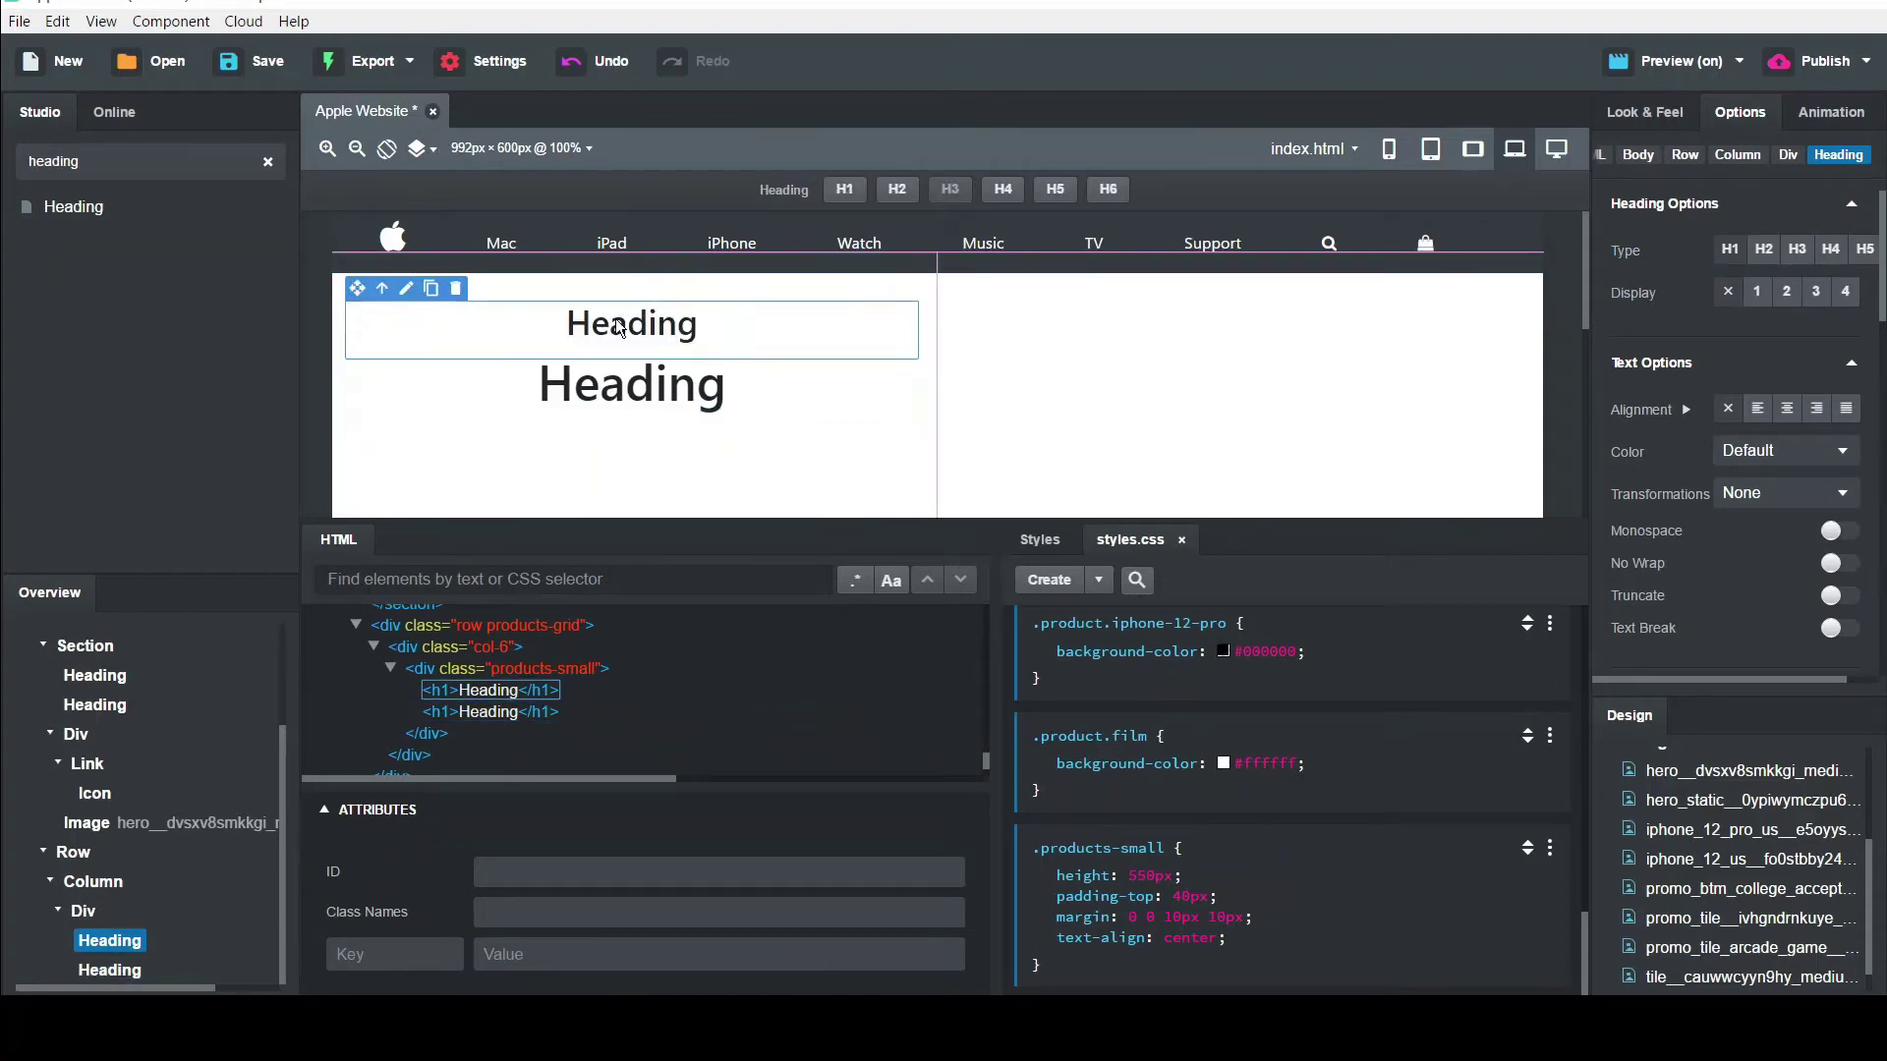
Replace the H3 heading's text with "Apple Event"
{"action": "double_click", "coordinate": [681, 327]}
{"action": "type", "text": "Apple E"}
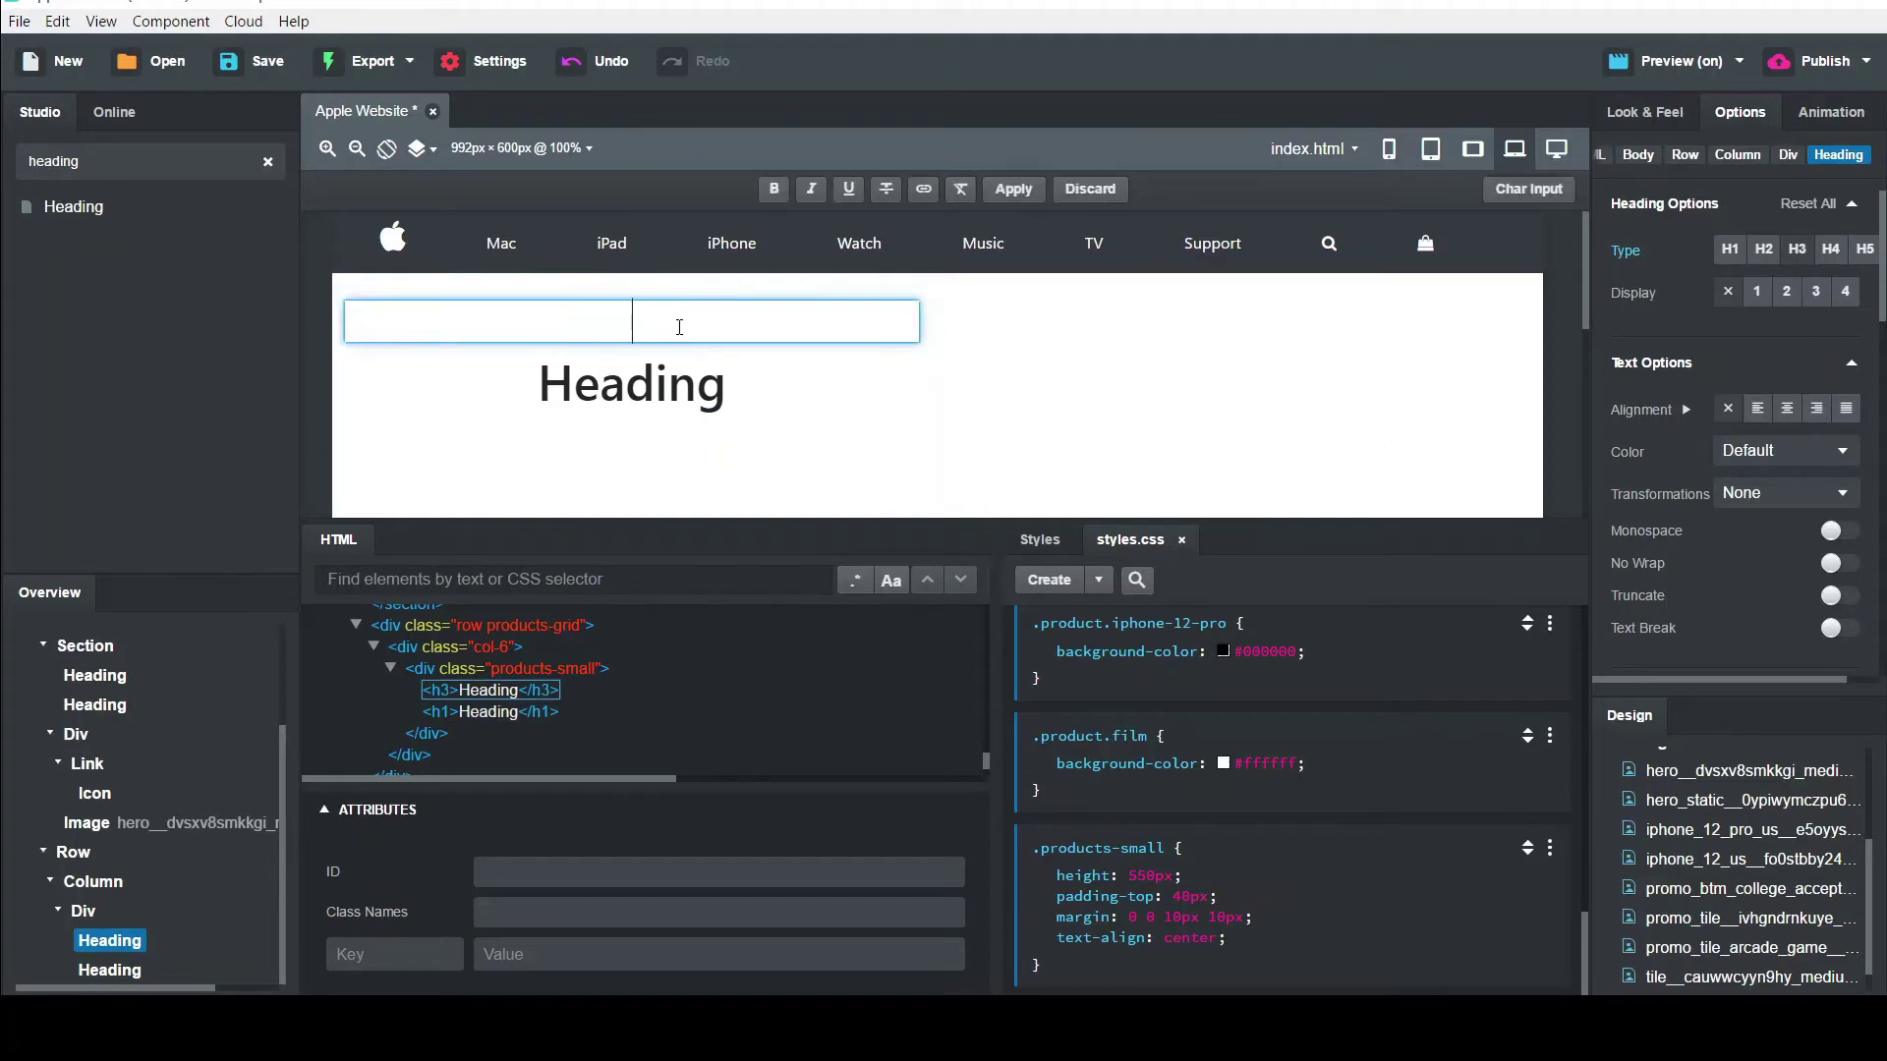
{"action": "type", "text": "vent"}
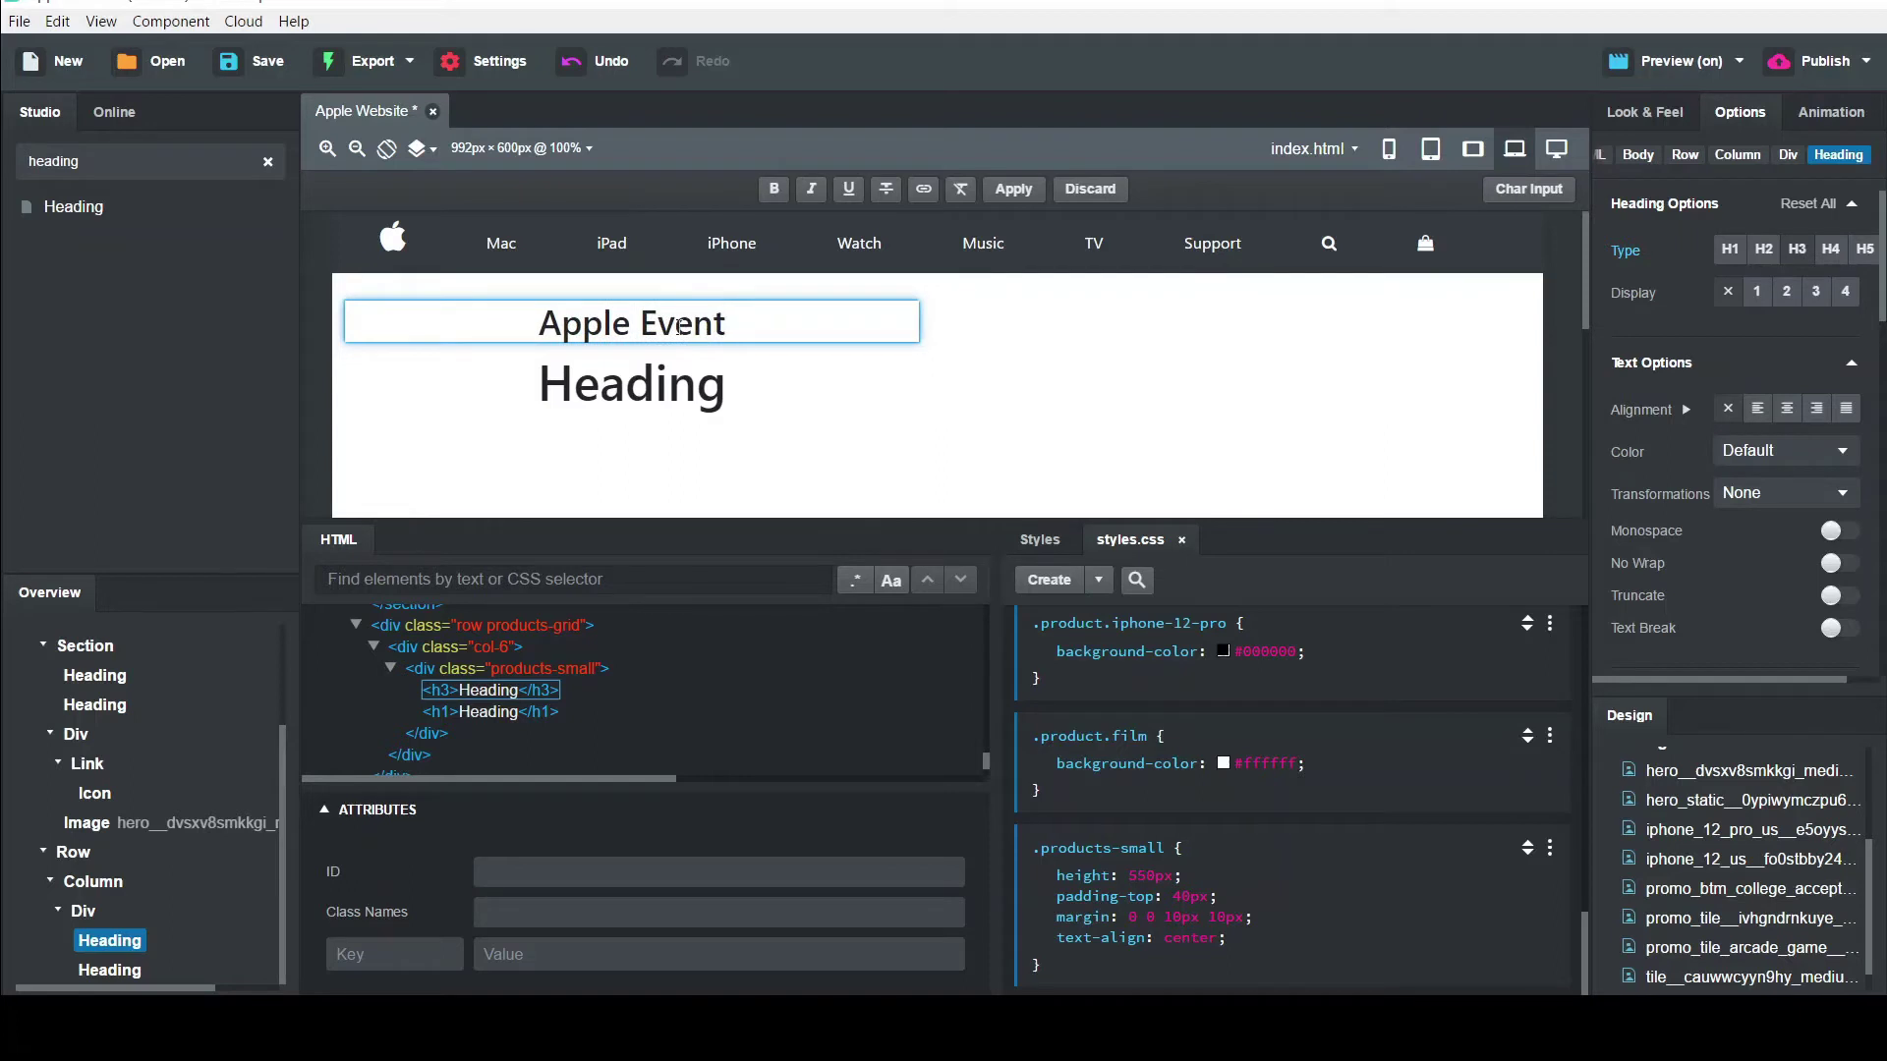
{"action": "key", "text": "Return"}
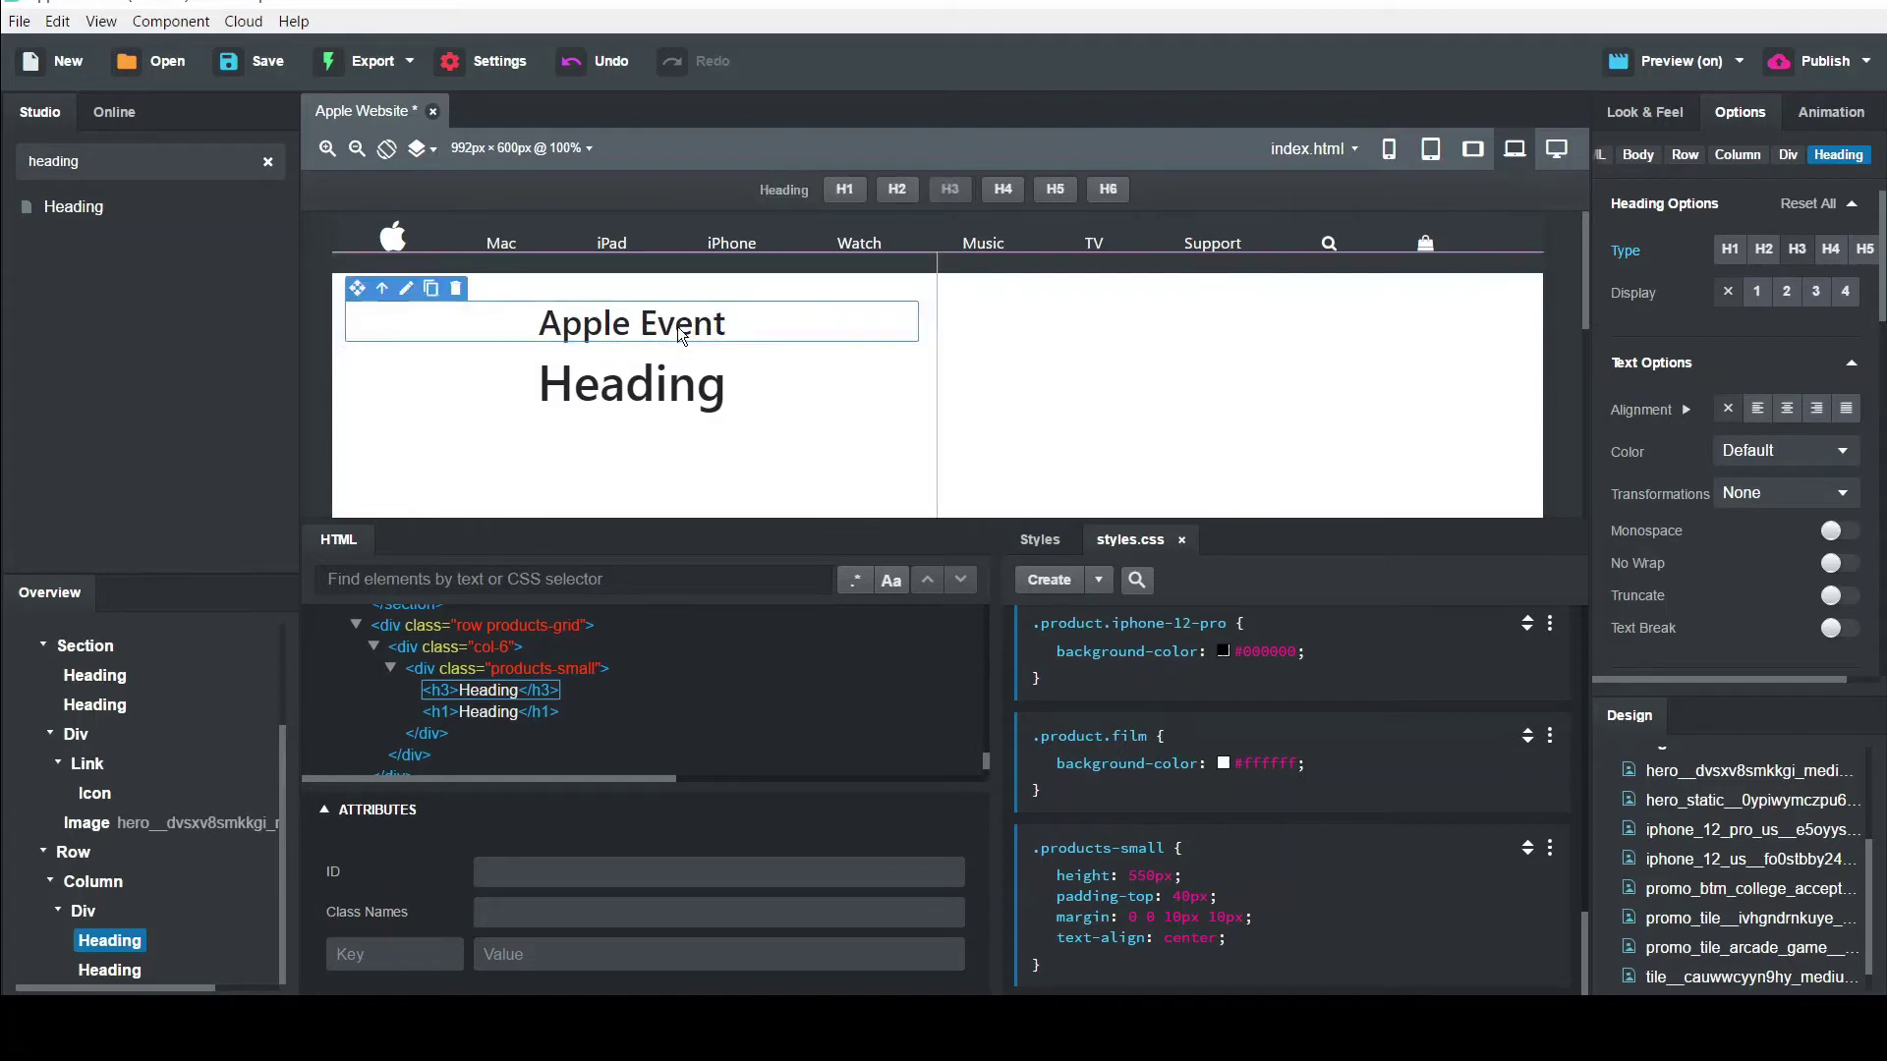
Change the heading below "Apple Event" to type H4
{"action": "left_click", "coordinate": [700, 368]}
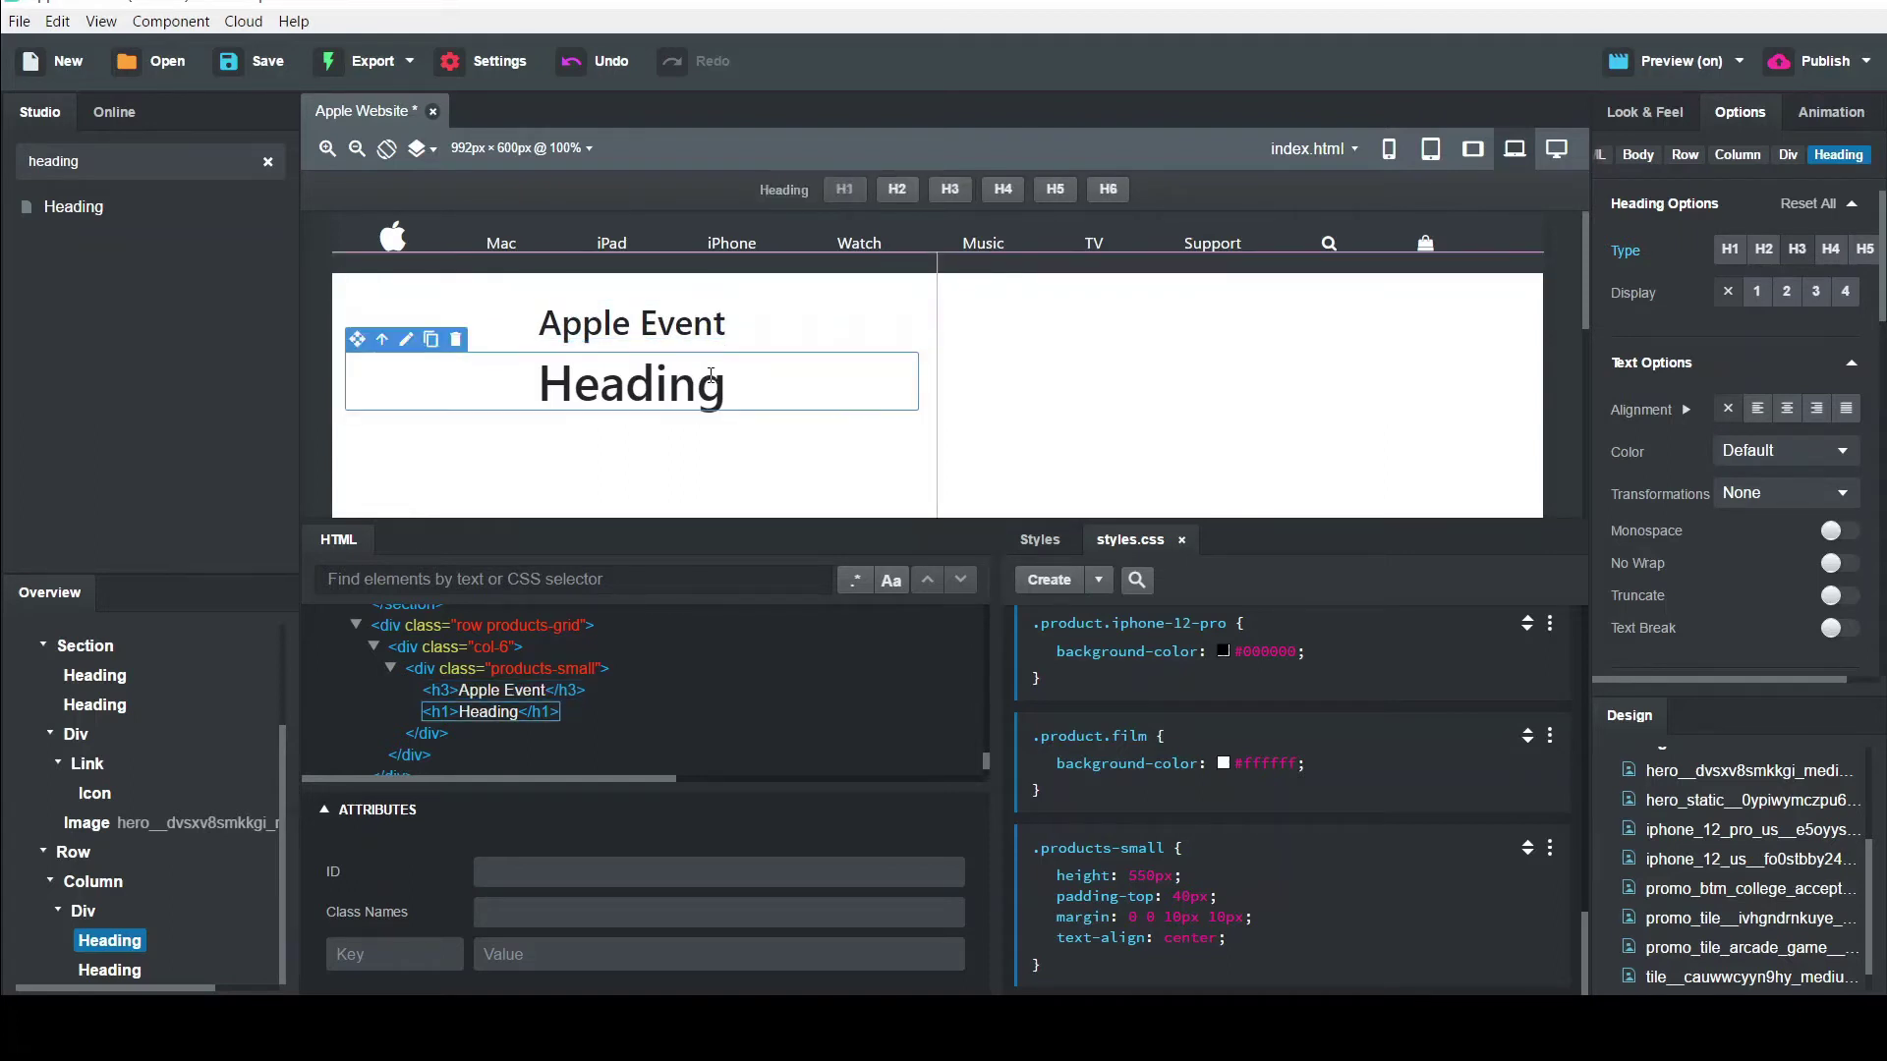
{"action": "double_click", "coordinate": [672, 393]}
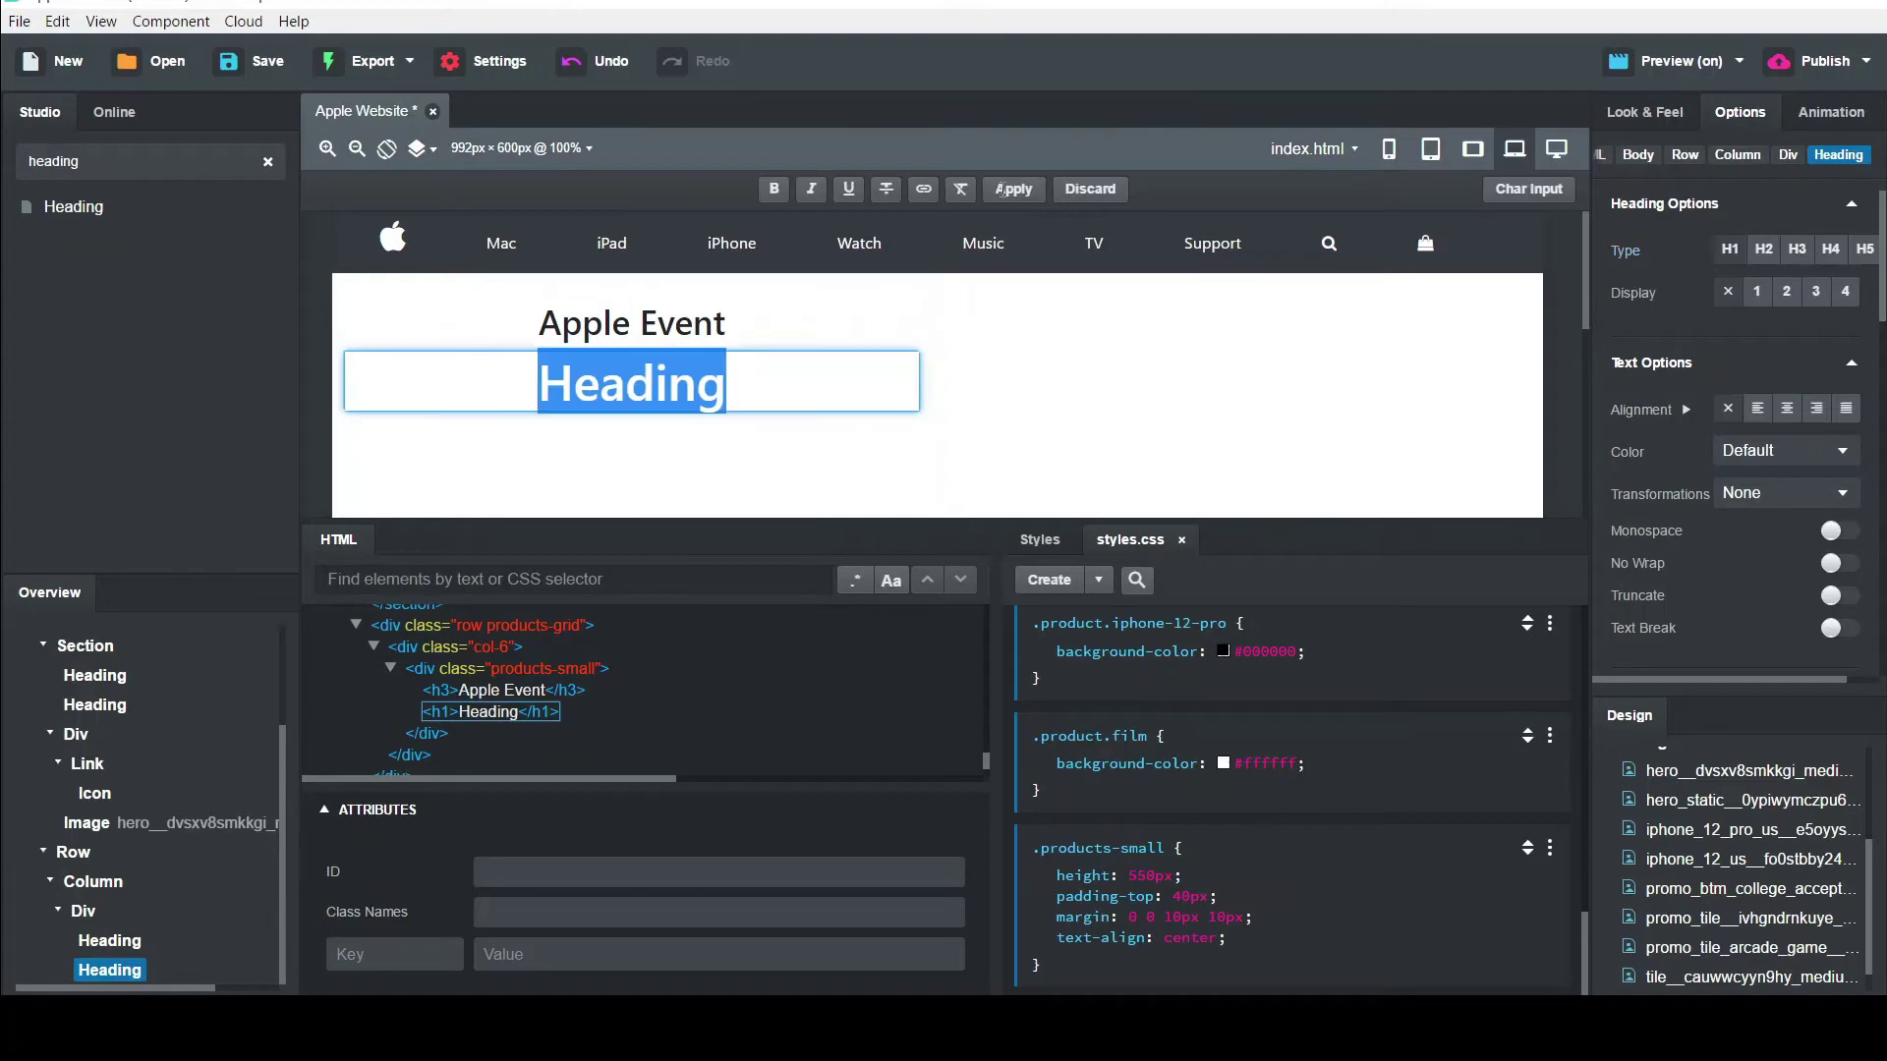
{"action": "key", "text": "Escape"}
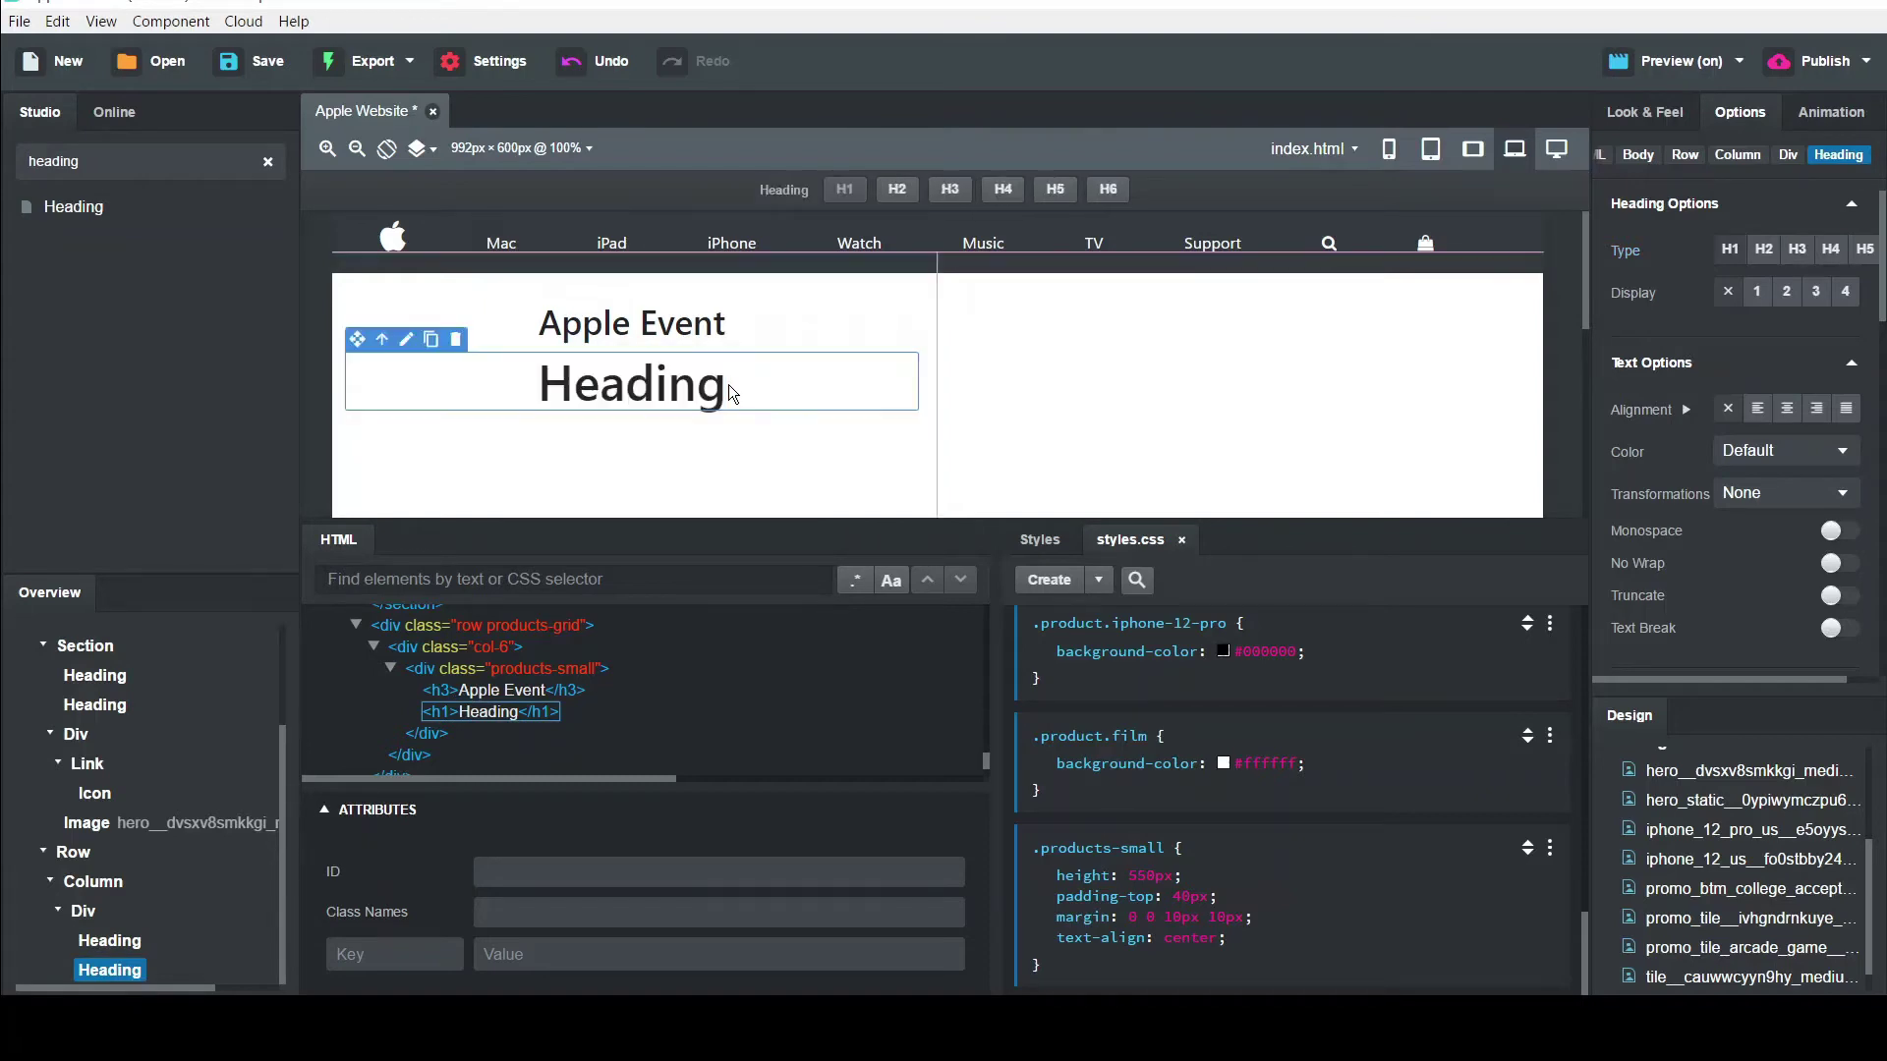
{"action": "left_click", "coordinate": [1004, 189]}
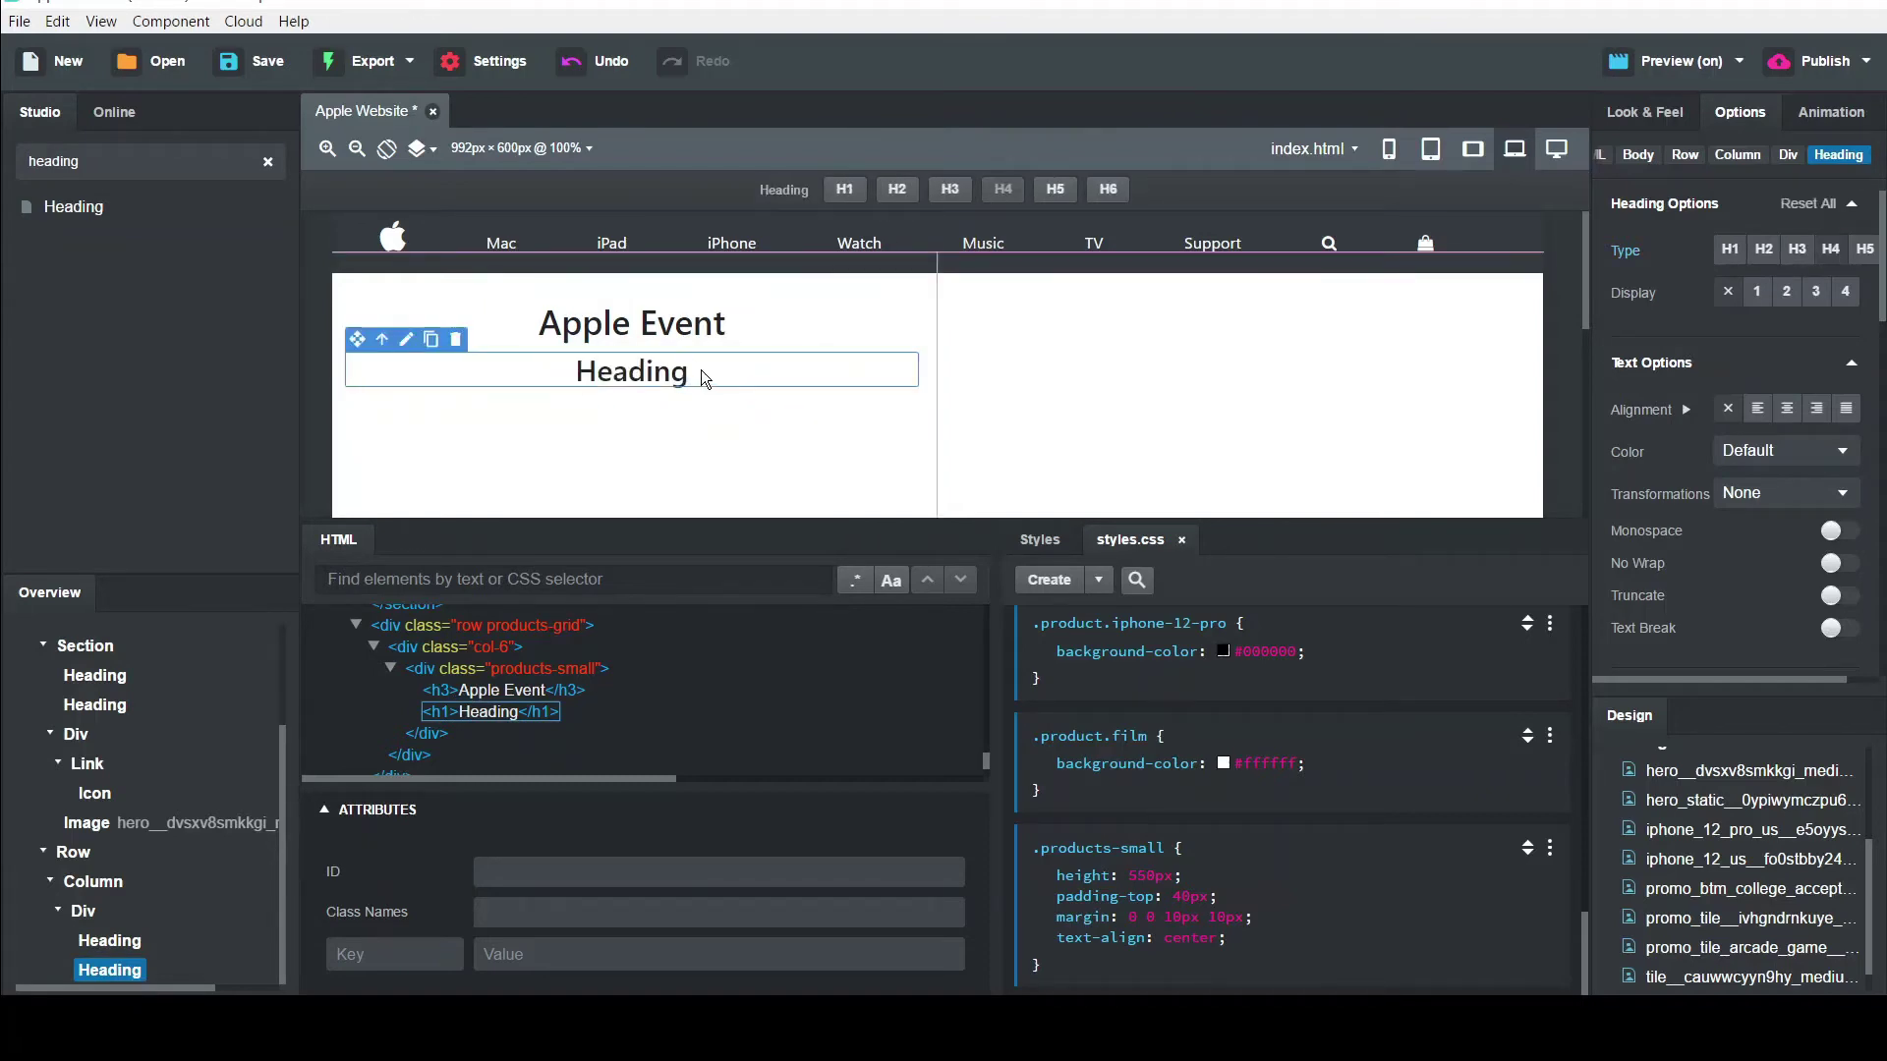
Replace the H4 heading's text with "Watch on April 20 at 10:00 a.m. PDT."
{"action": "double_click", "coordinate": [651, 373]}
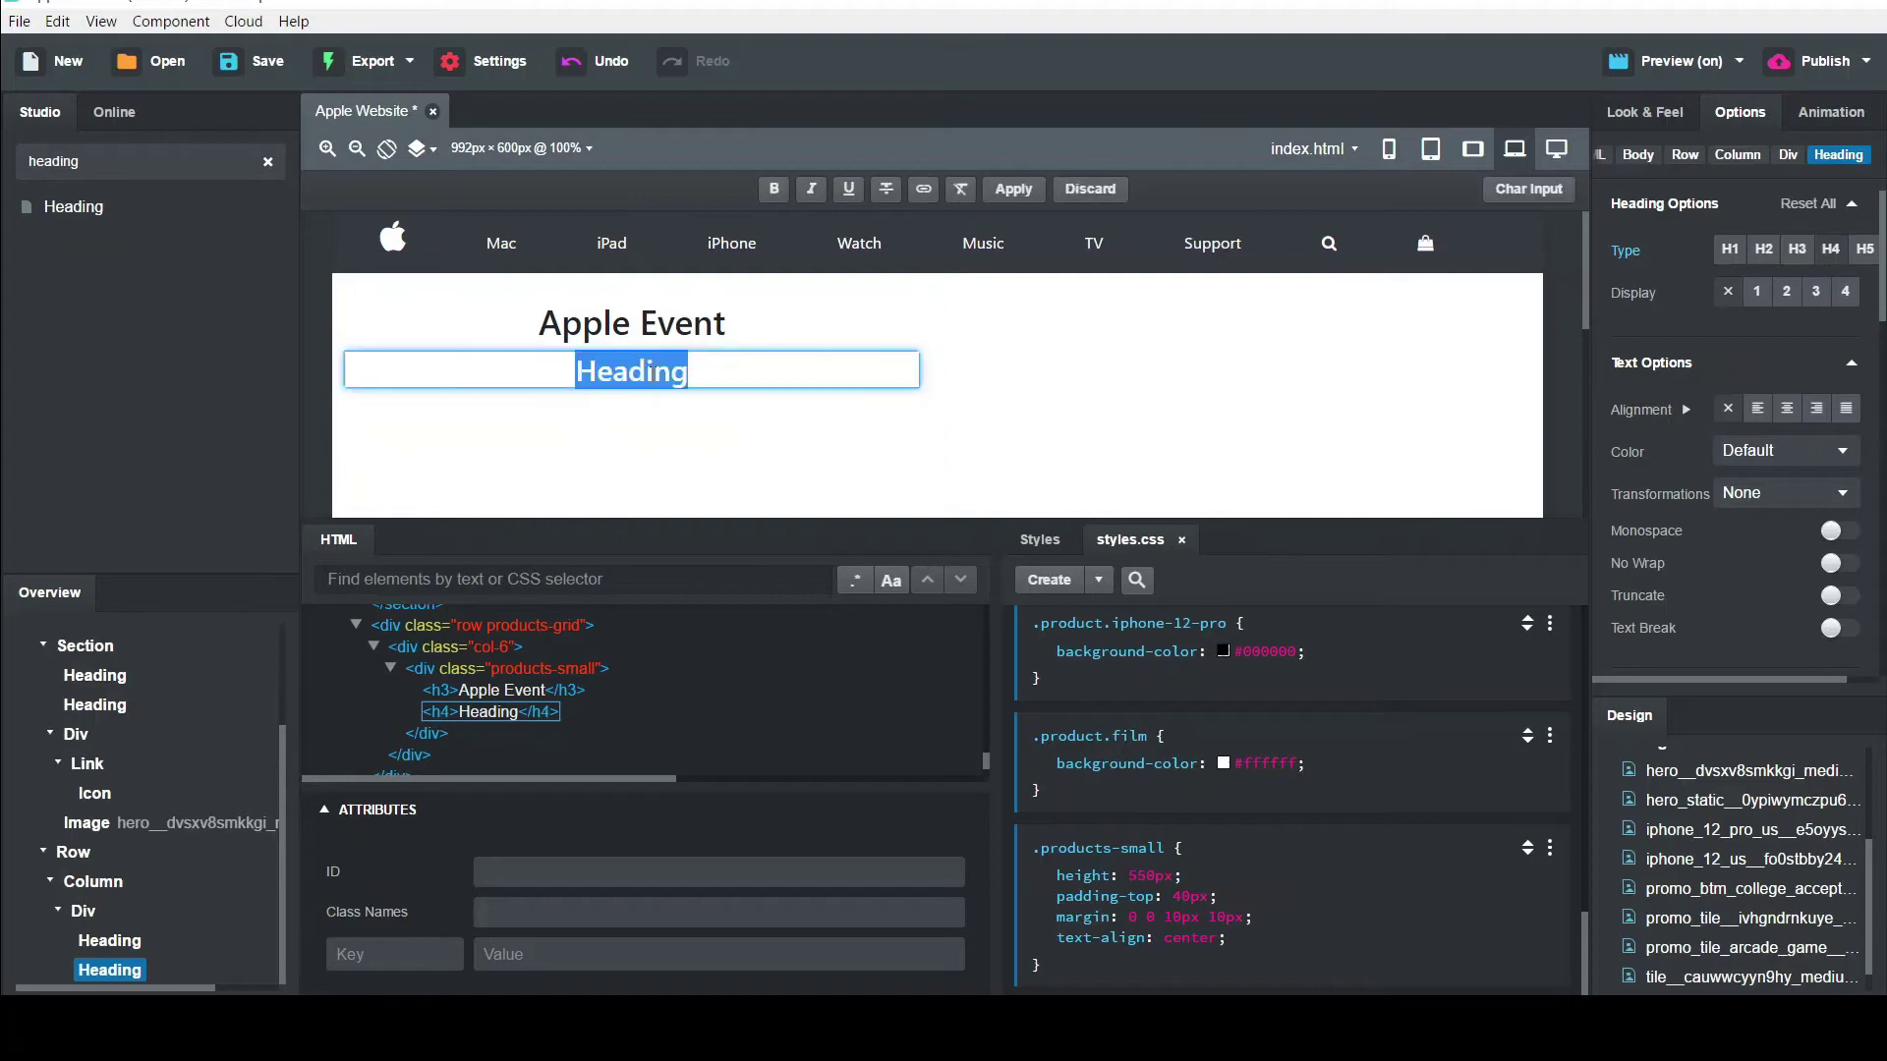
{"action": "key", "text": "BackSpace"}
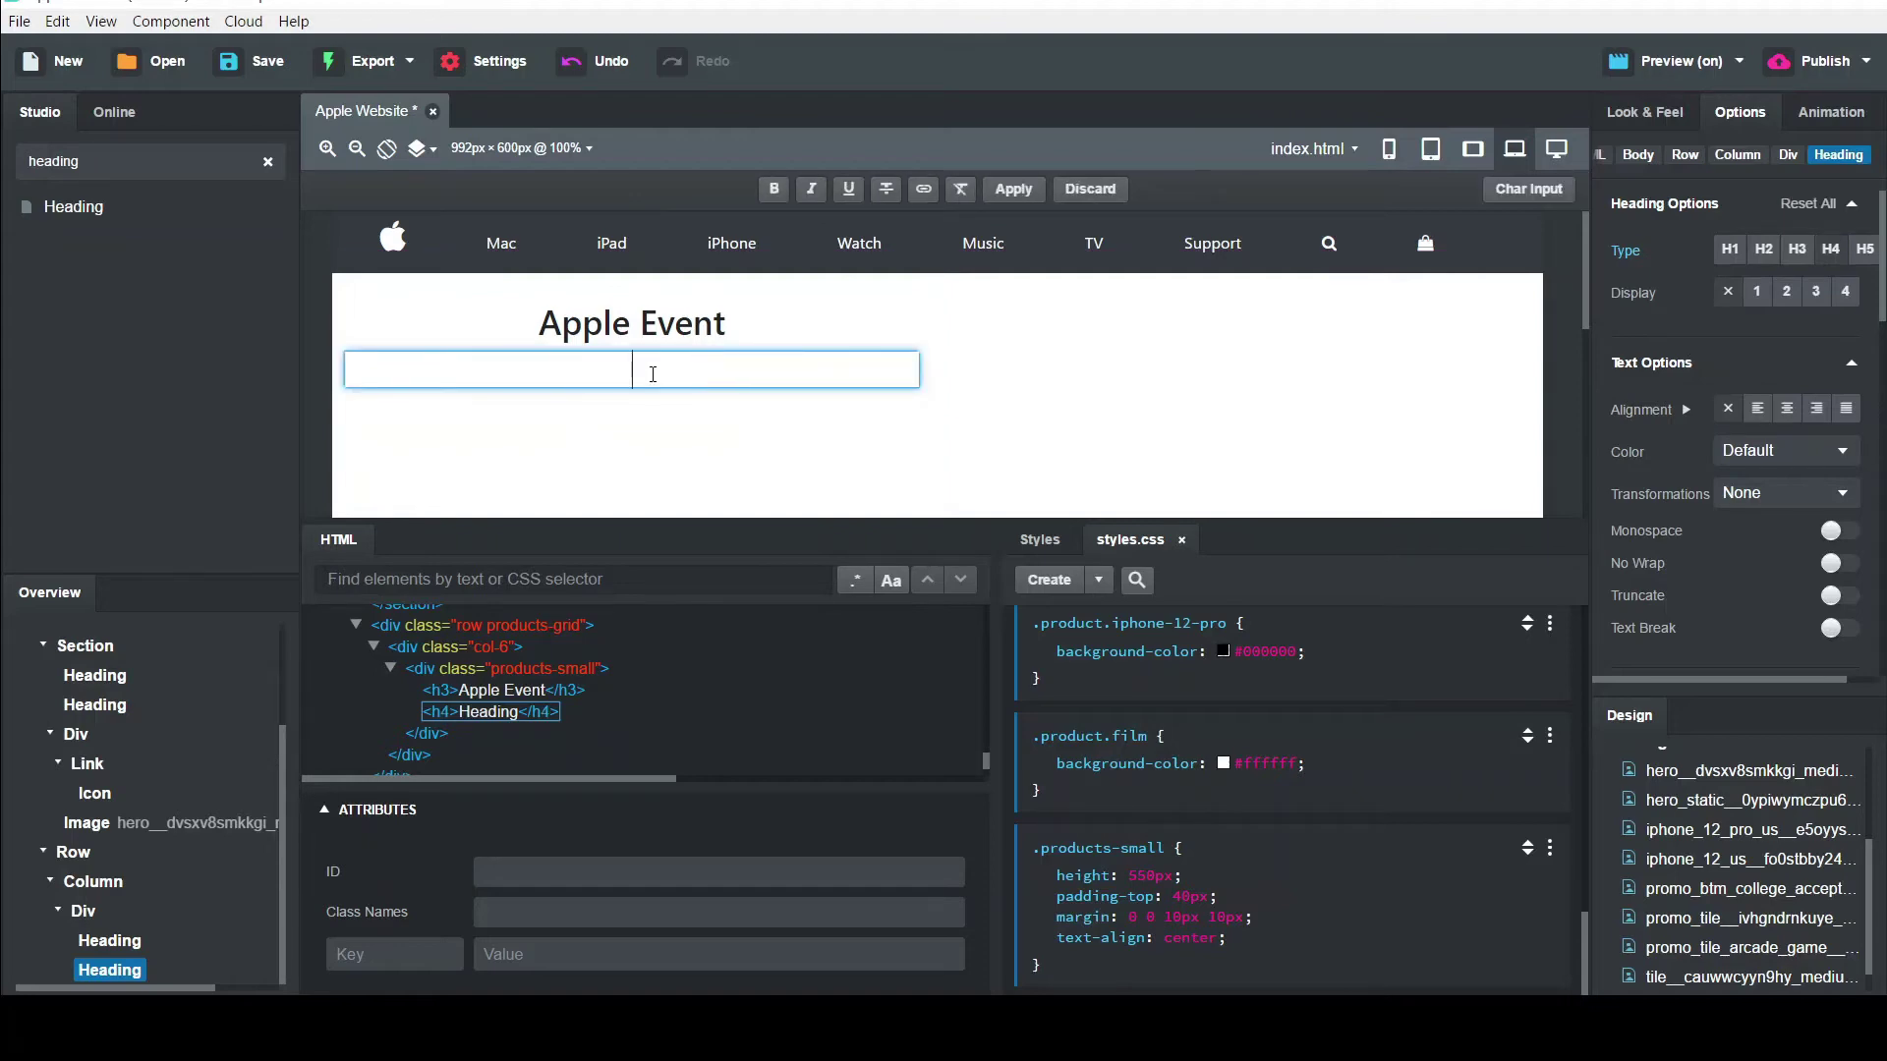
{"action": "type", "text": "Watch on April"}
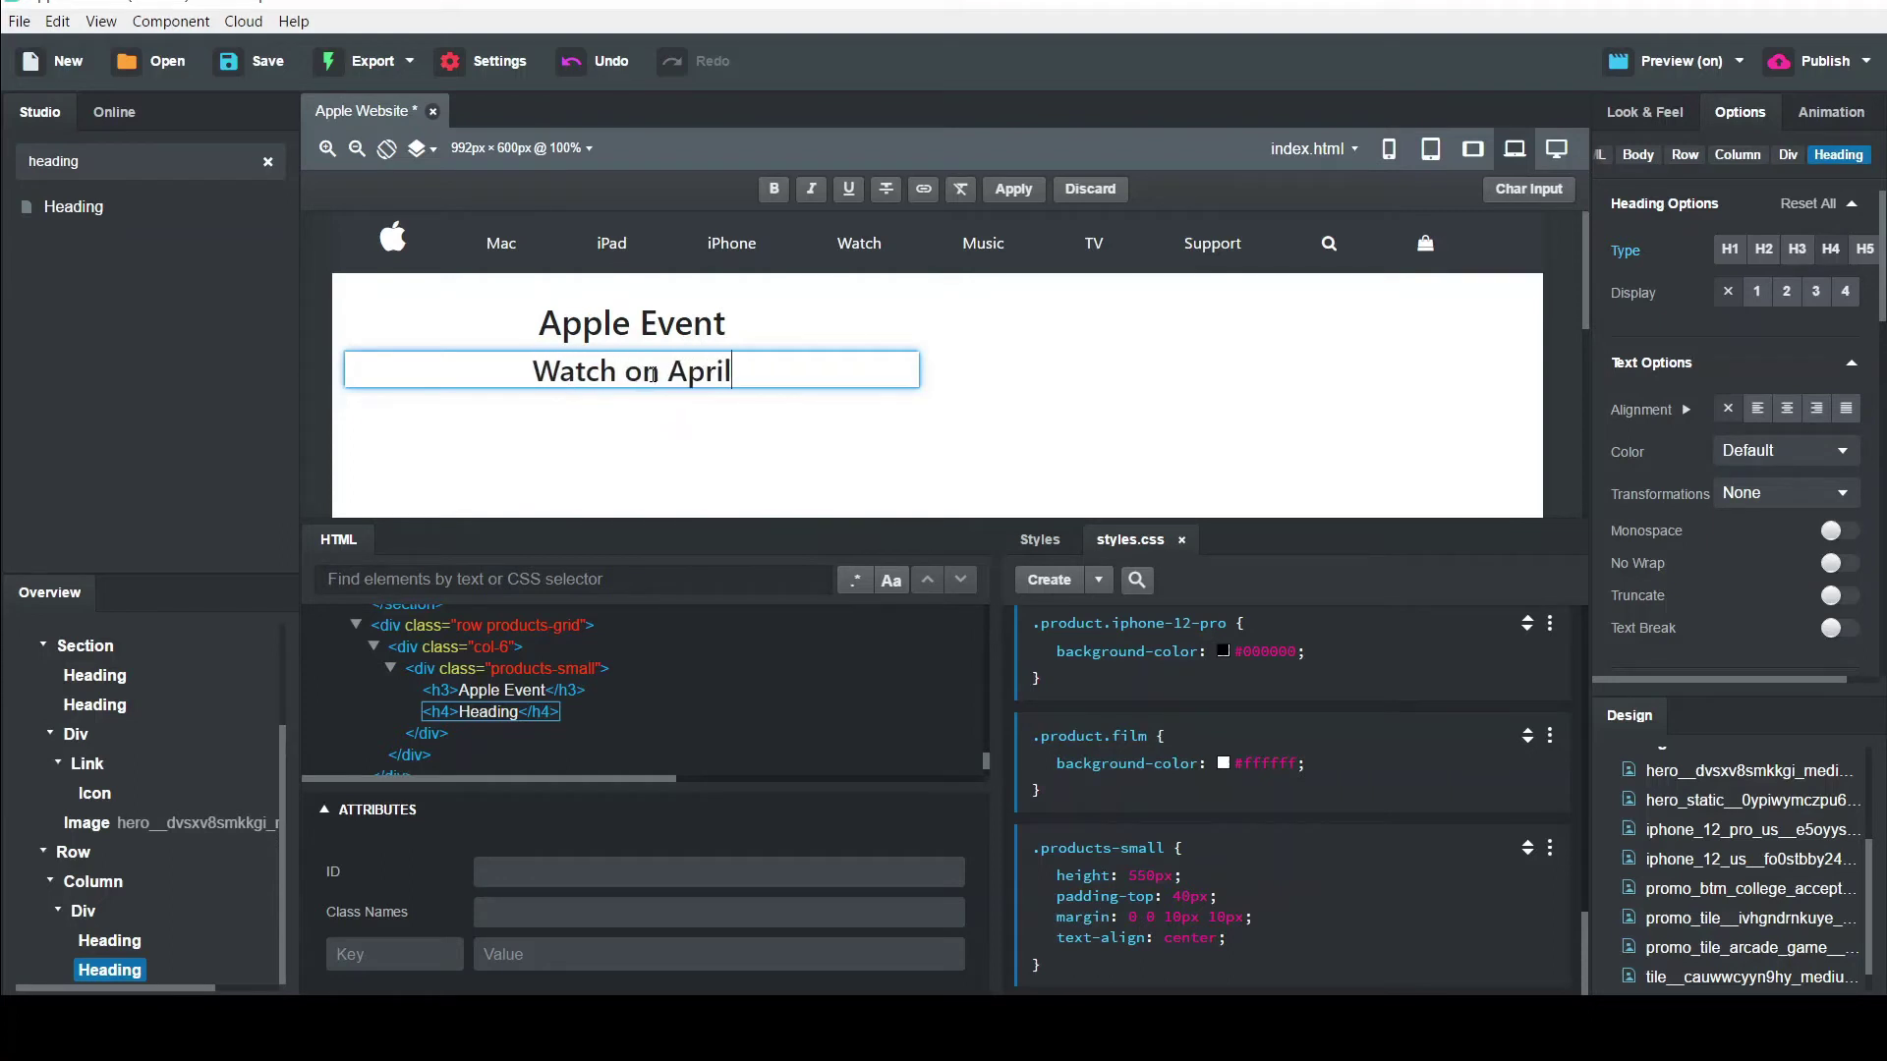
{"action": "type", "text": " 20"}
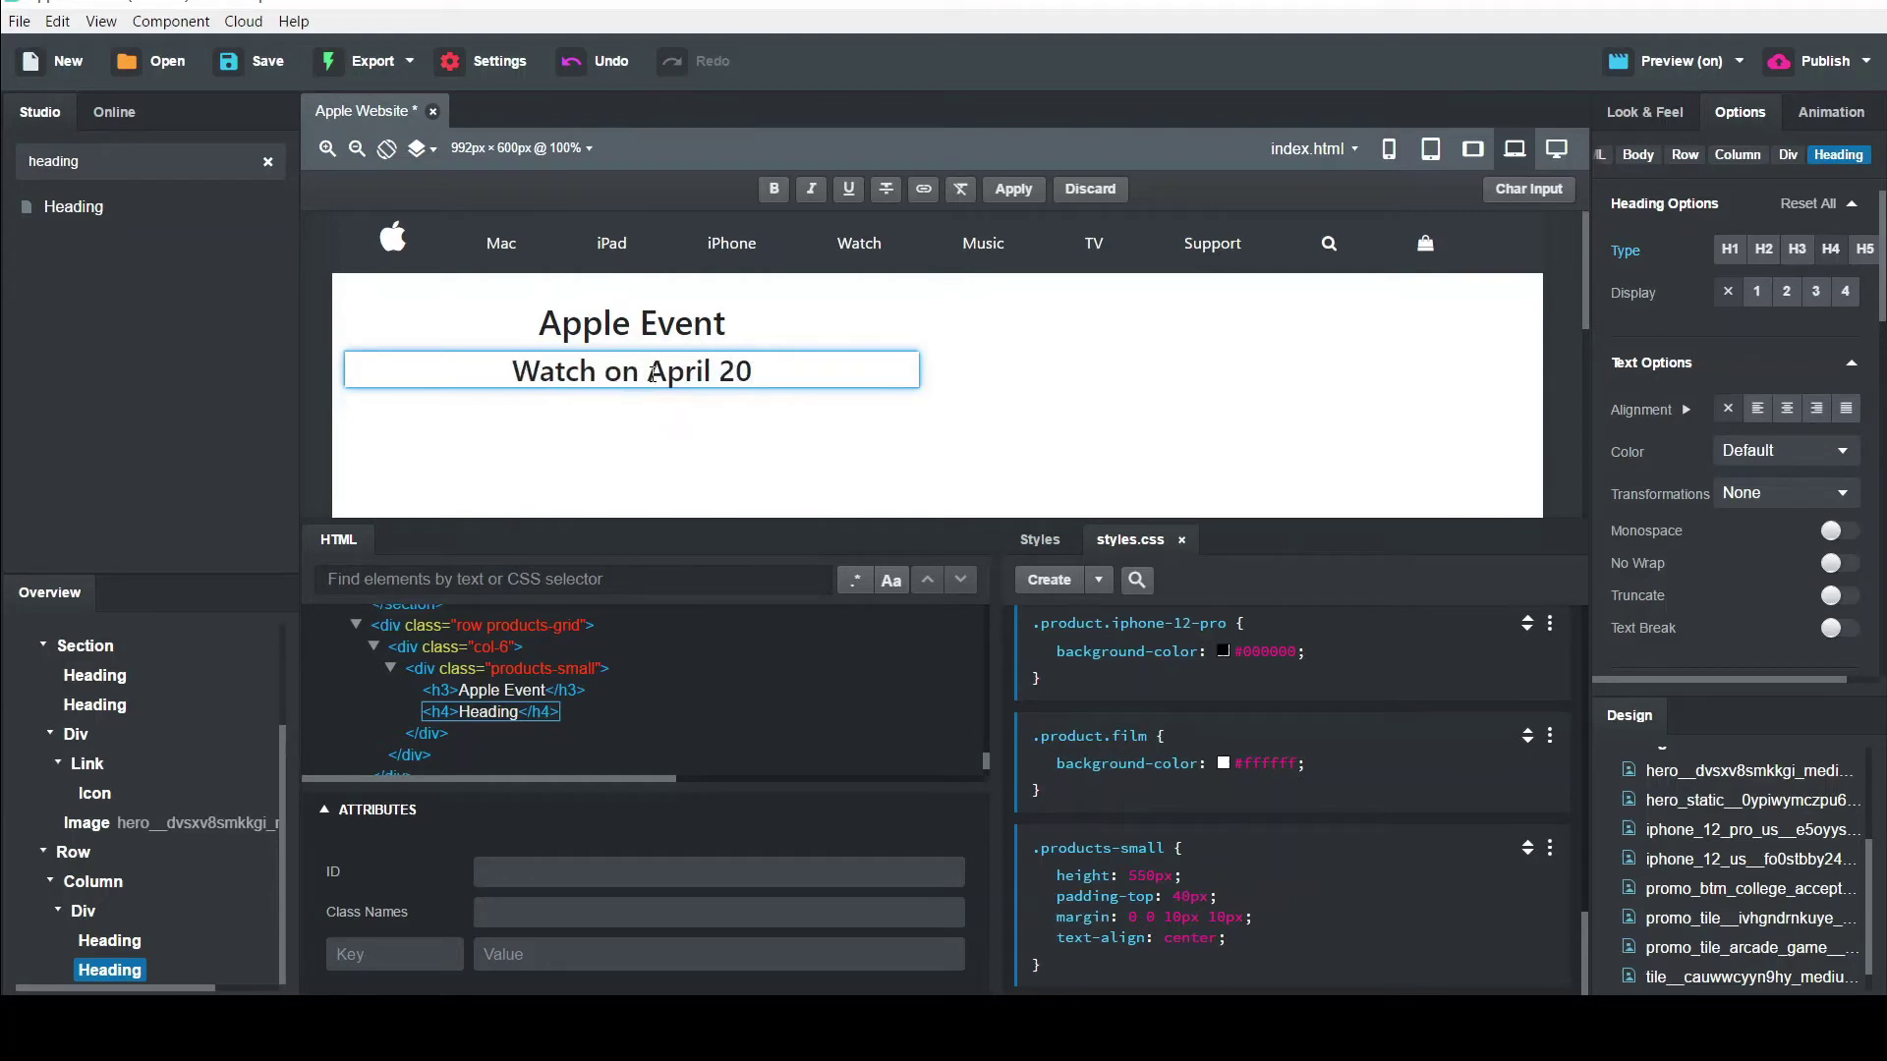
{"action": "type", "text": " at 10"}
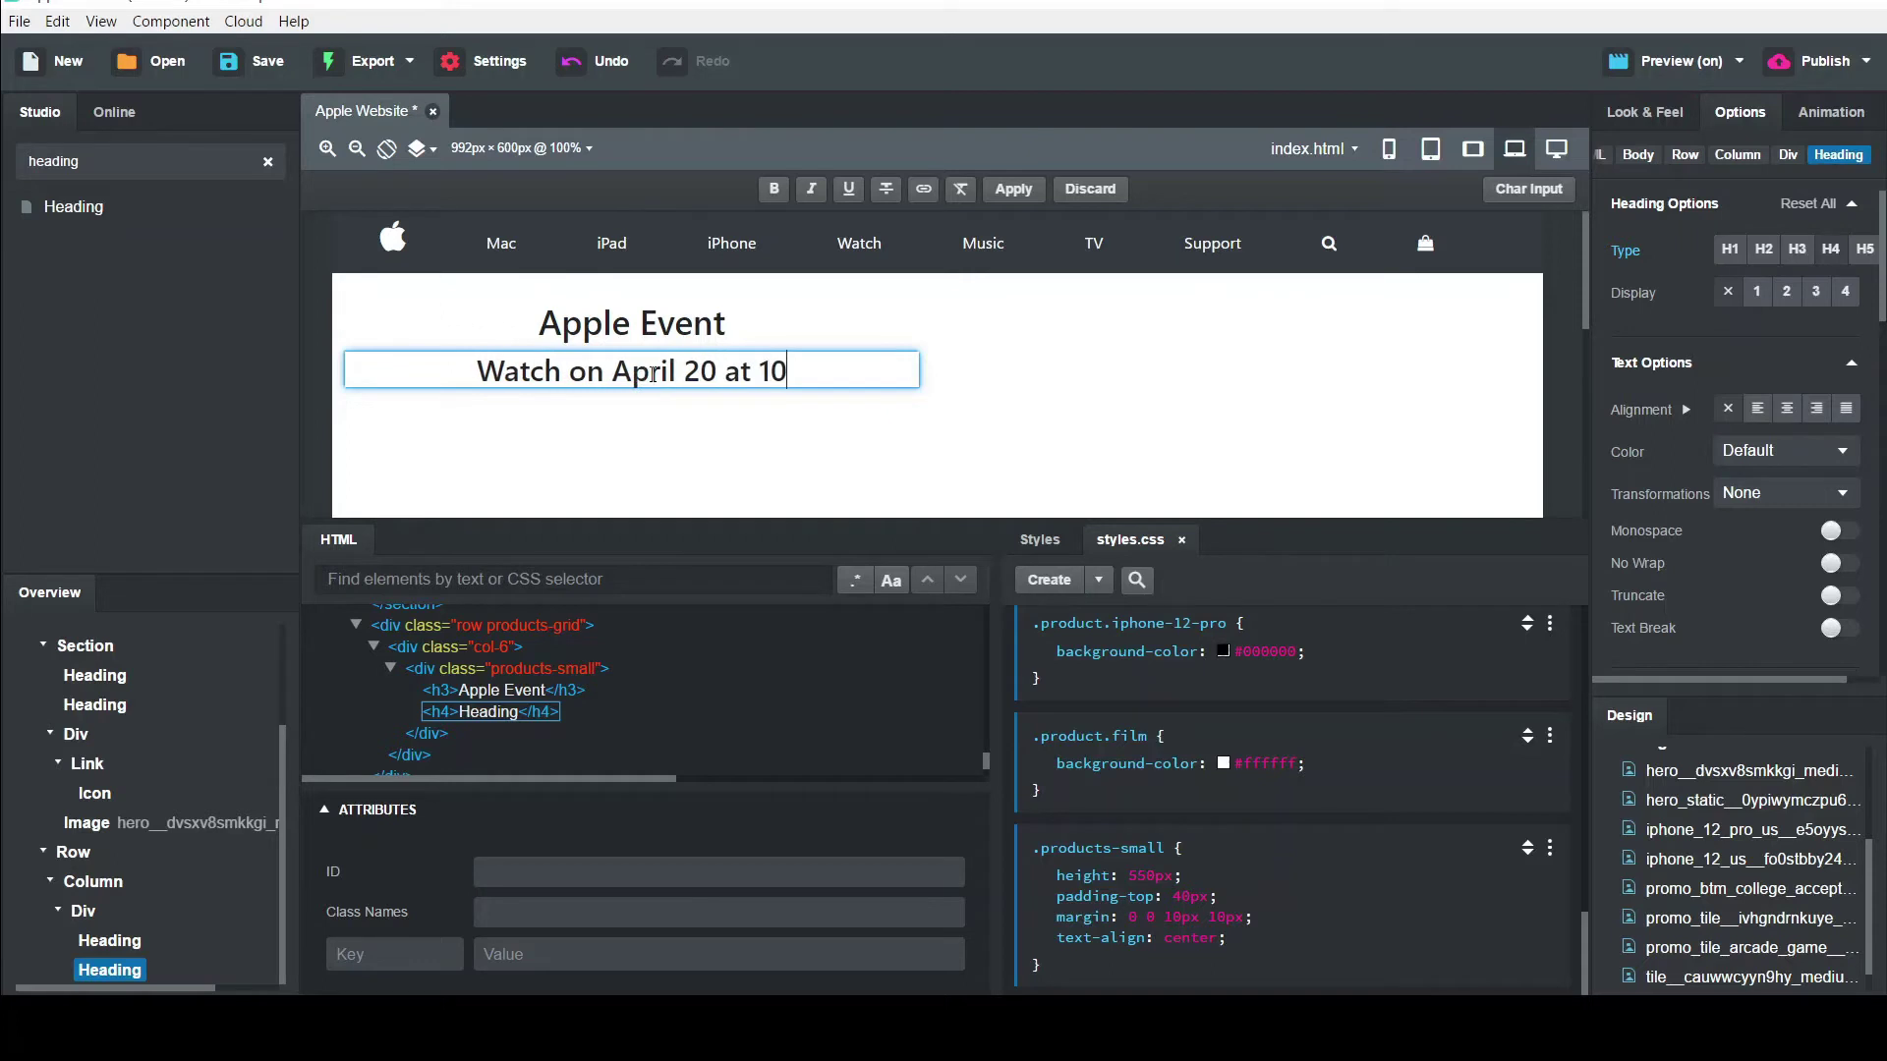
{"action": "type", "text": ":00 "}
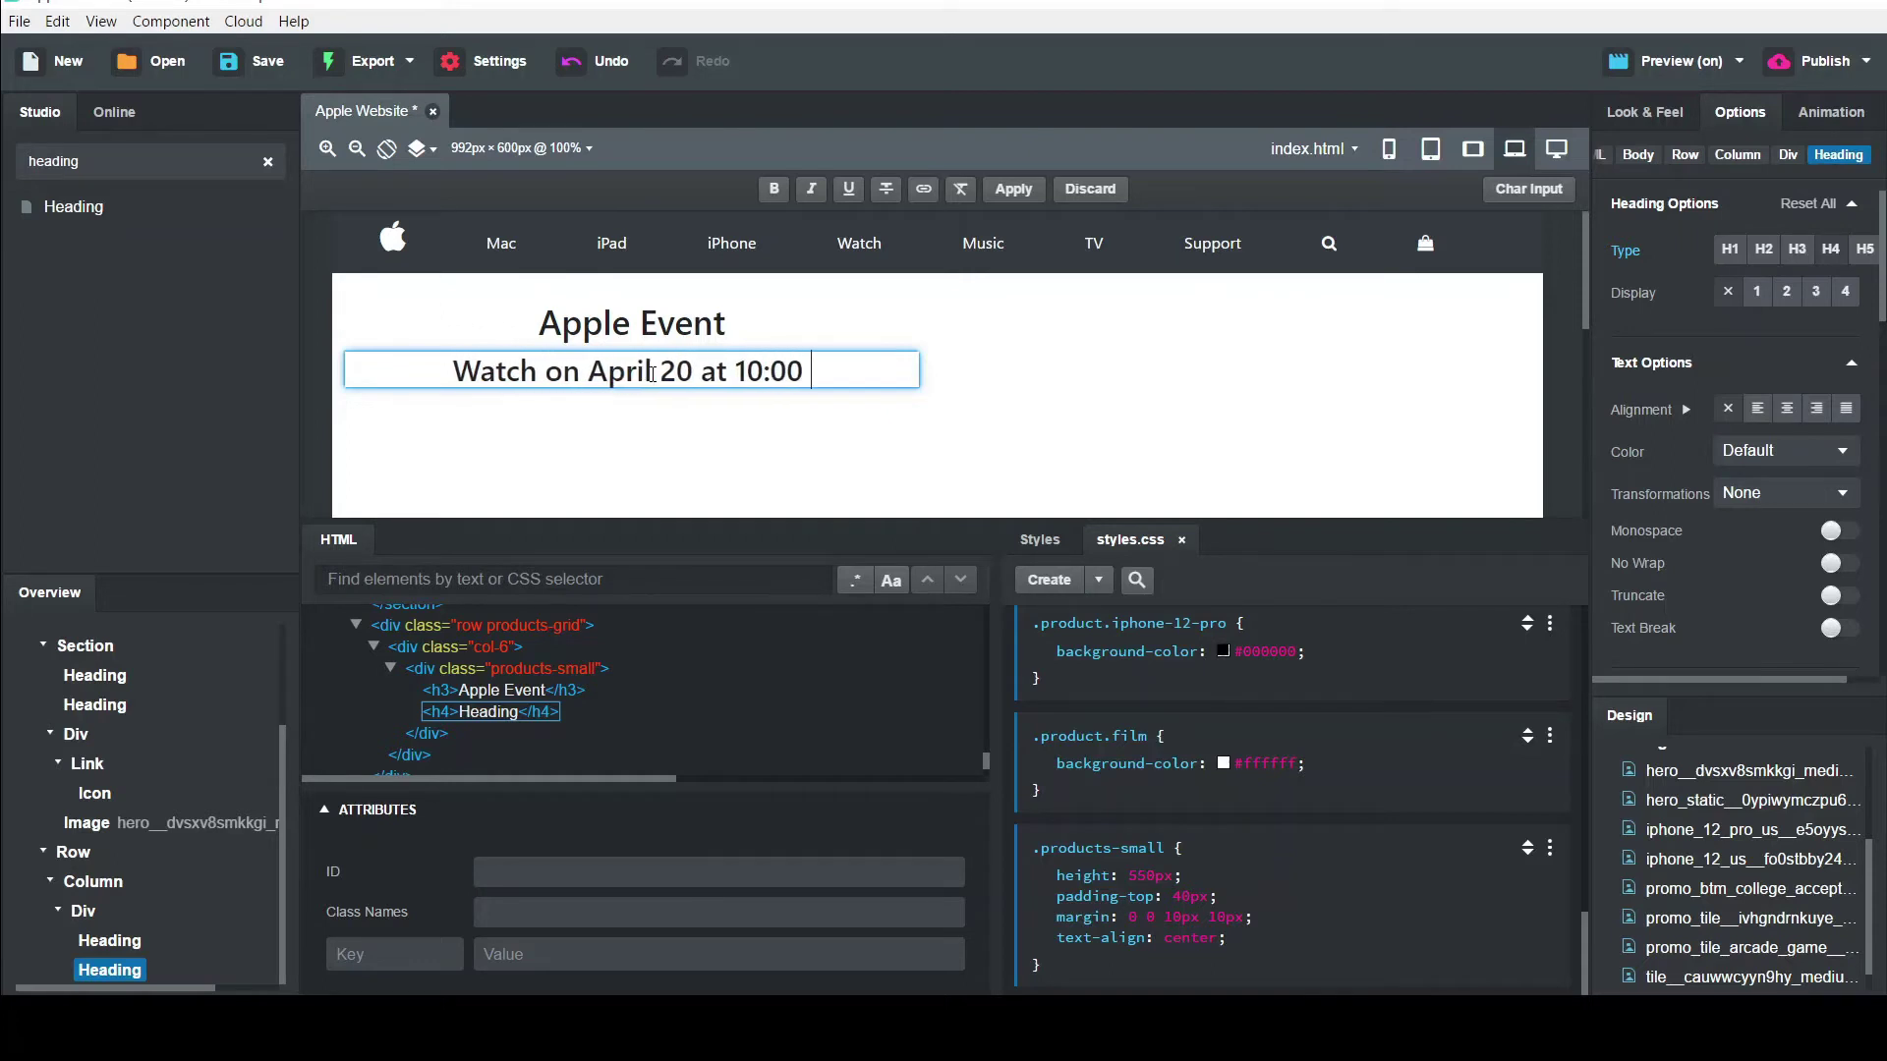
{"action": "type", "text": "a.m. "}
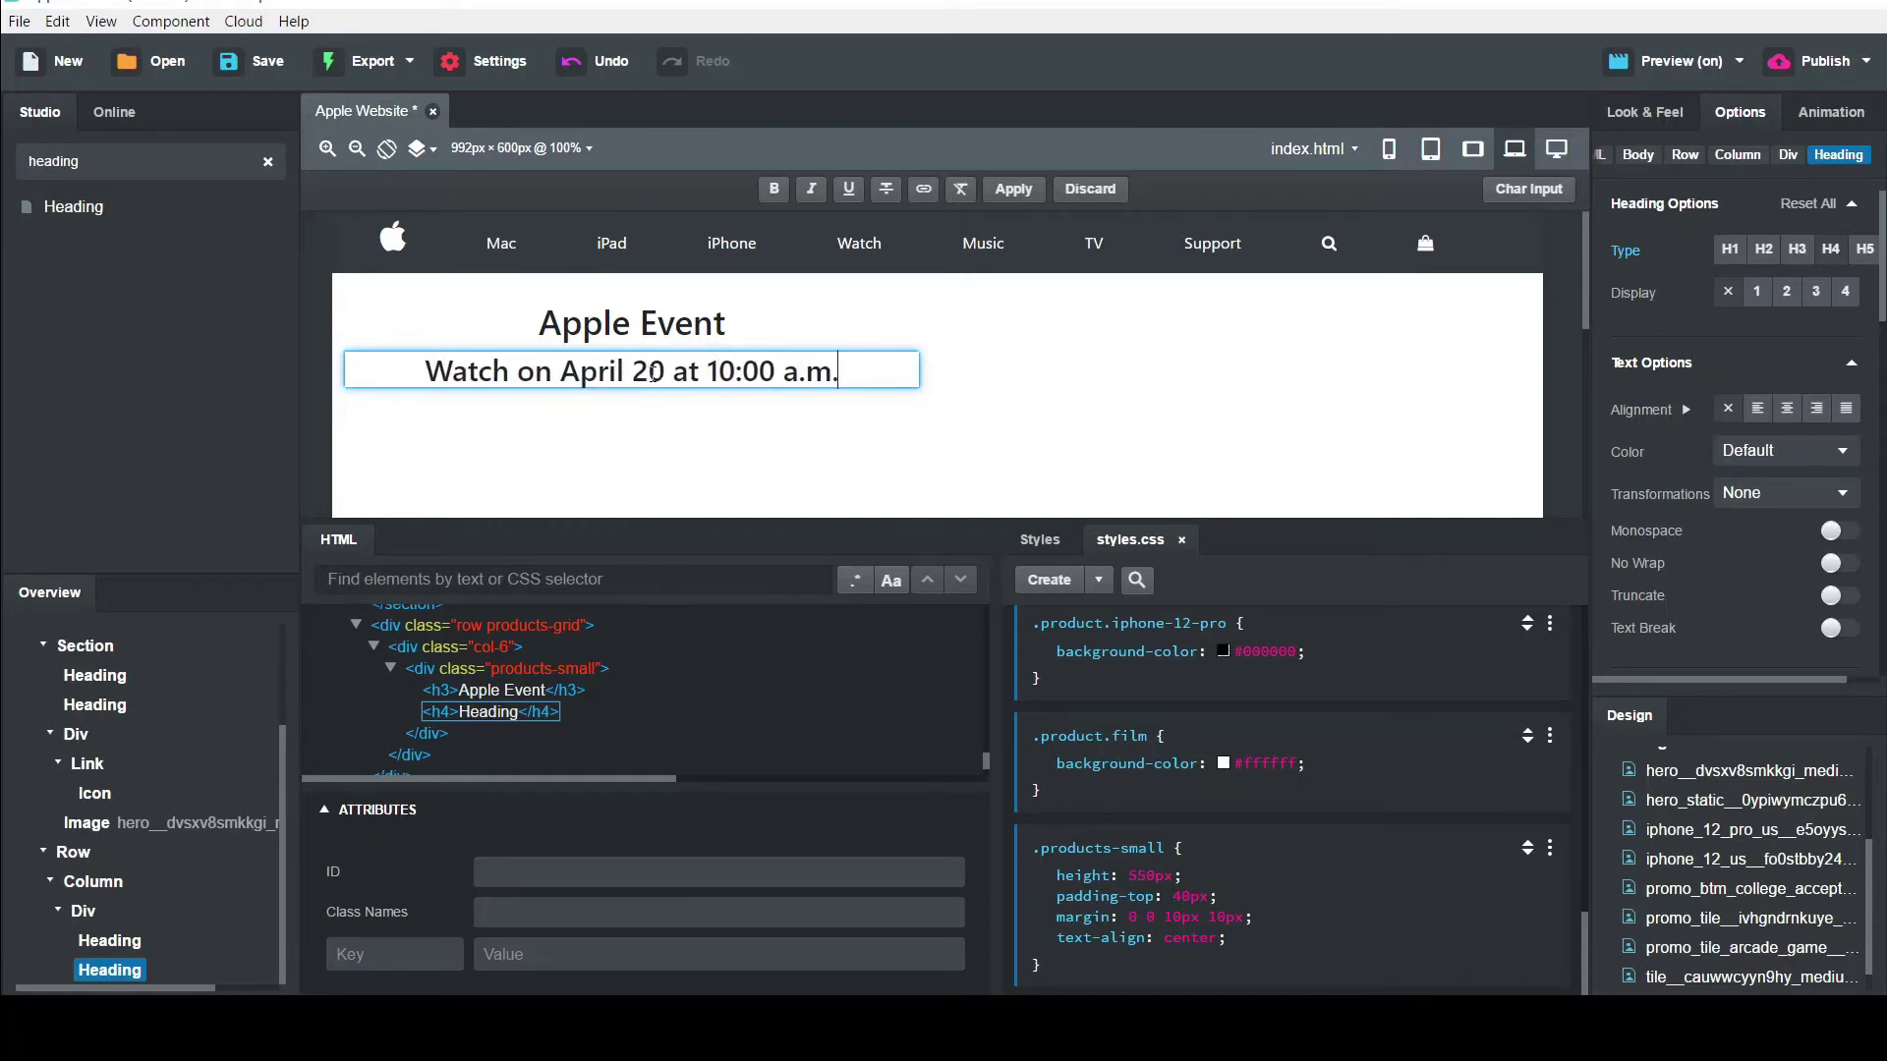
{"action": "type", "text": "PDT."}
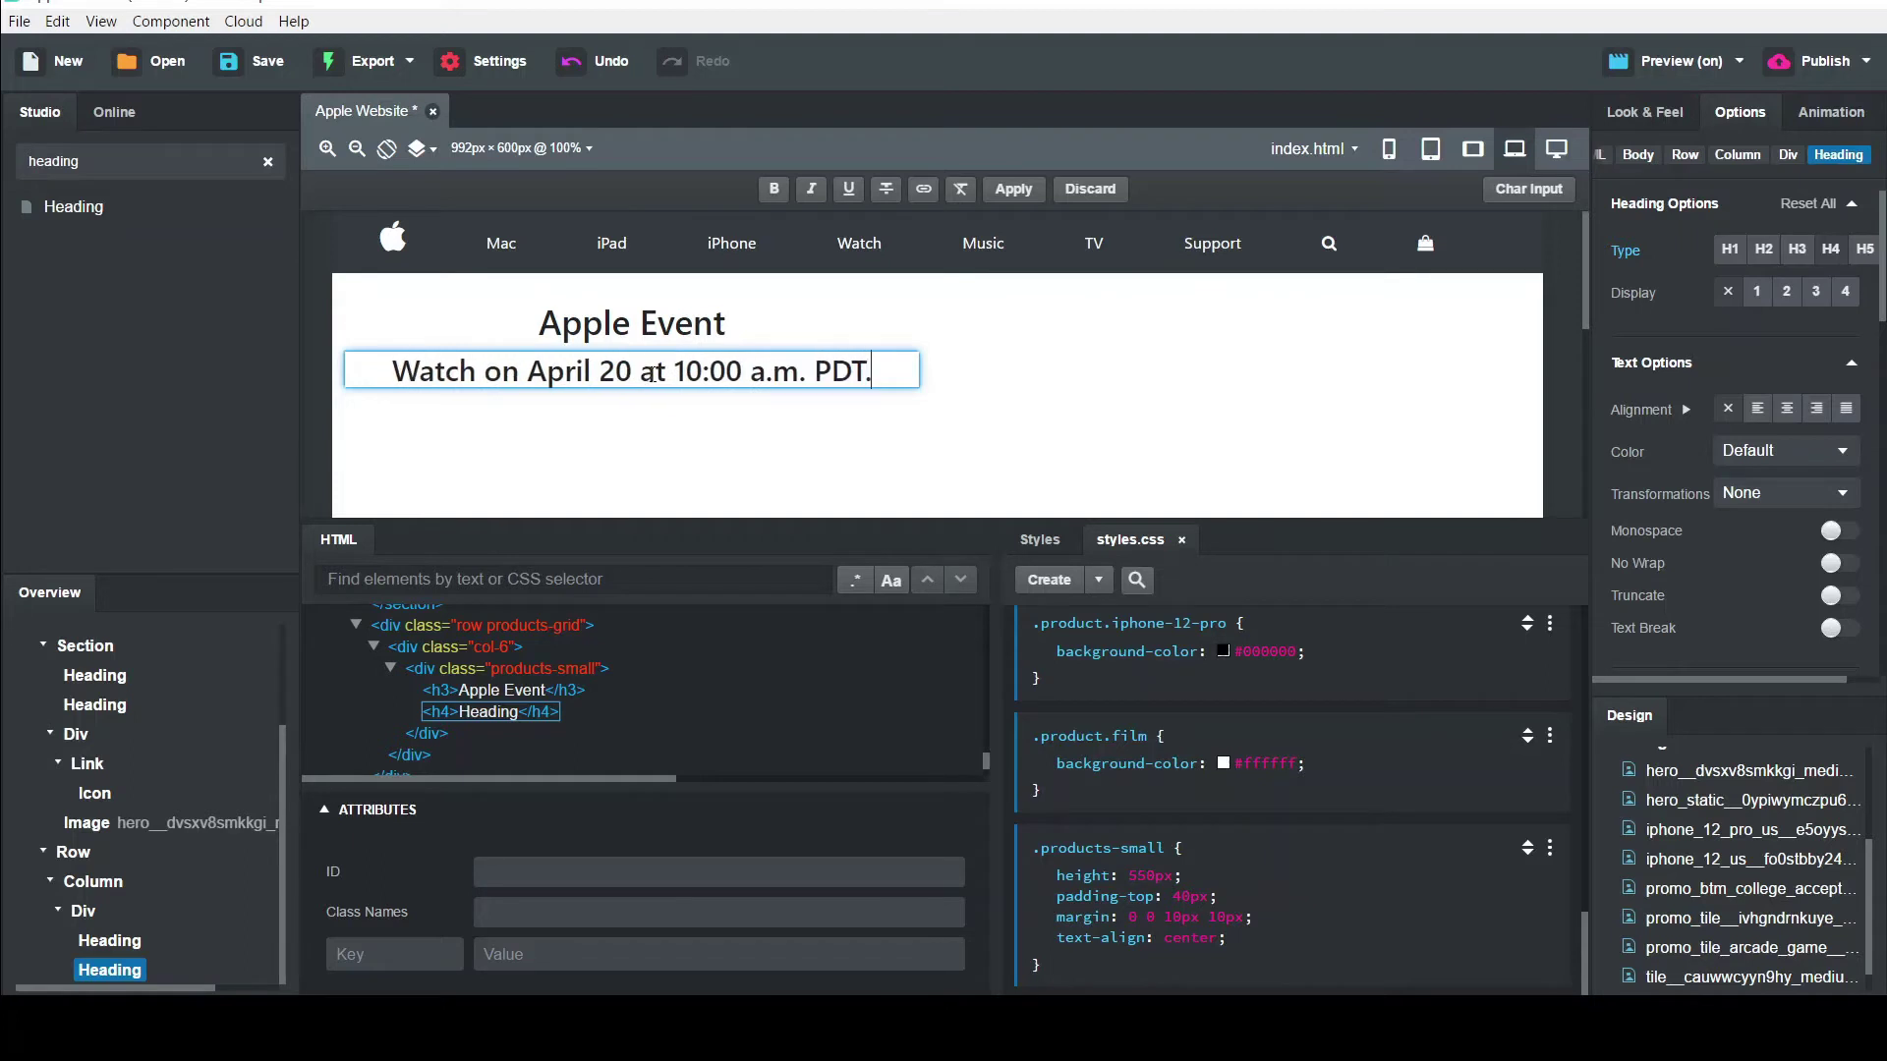
Apply the "Watch on April 20 at 10:00 a.m. PDT." heading text and expand the iPhone 12 Pro section and its links div
{"action": "left_click", "coordinate": [1089, 387]}
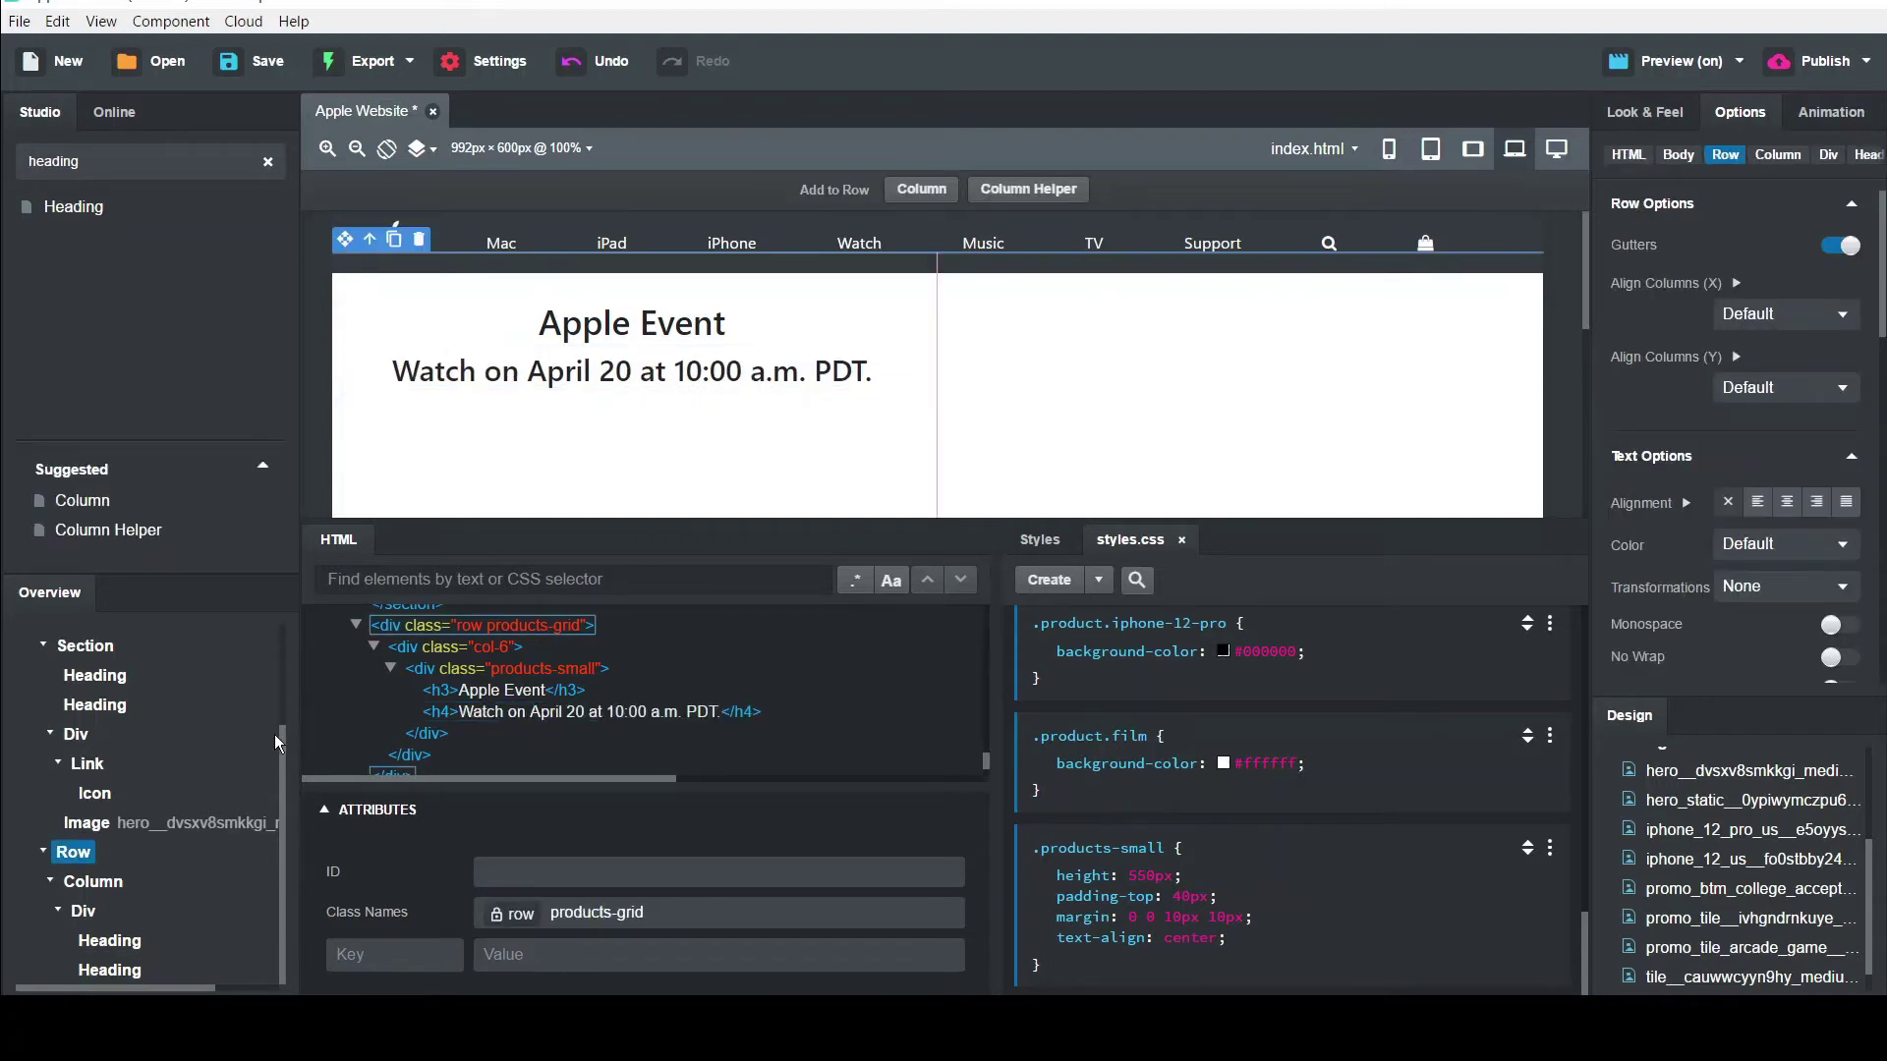
{"action": "left_click", "coordinate": [110, 766]}
{"action": "left_click", "coordinate": [85, 648]}
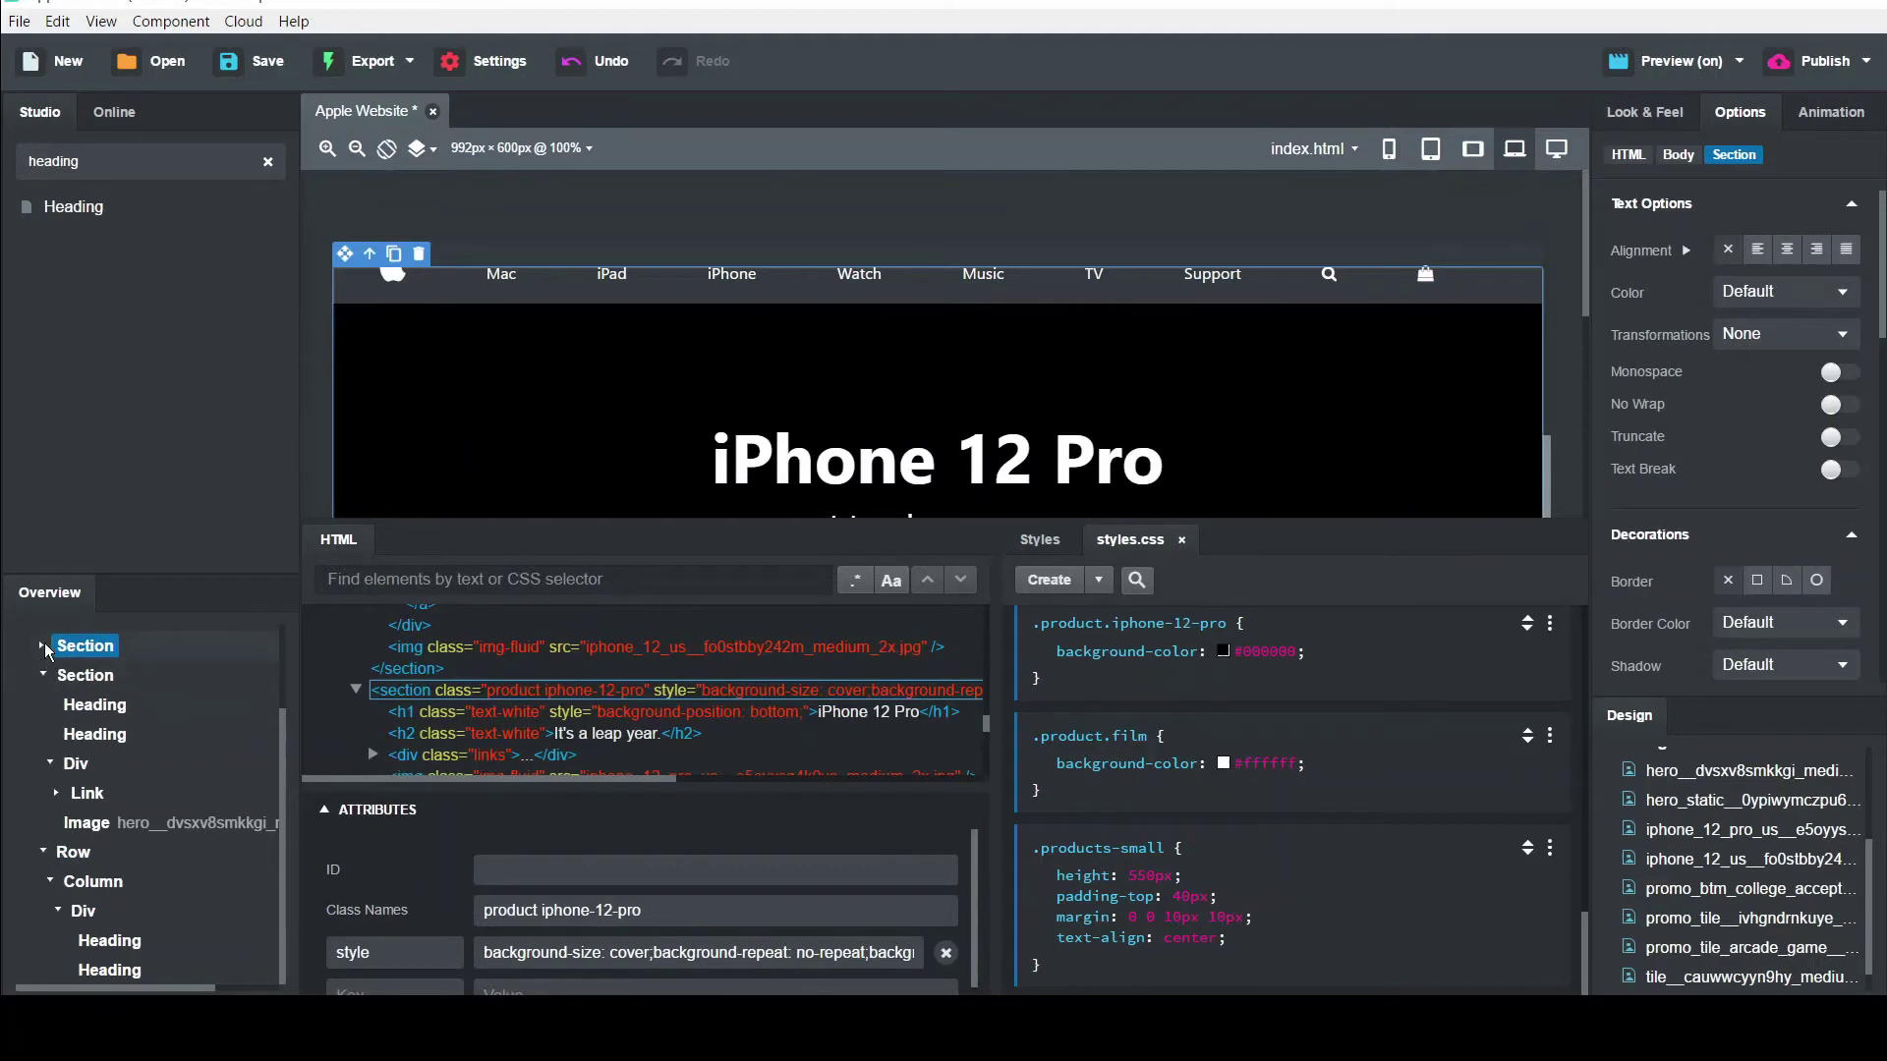
{"action": "left_click", "coordinate": [41, 645]}
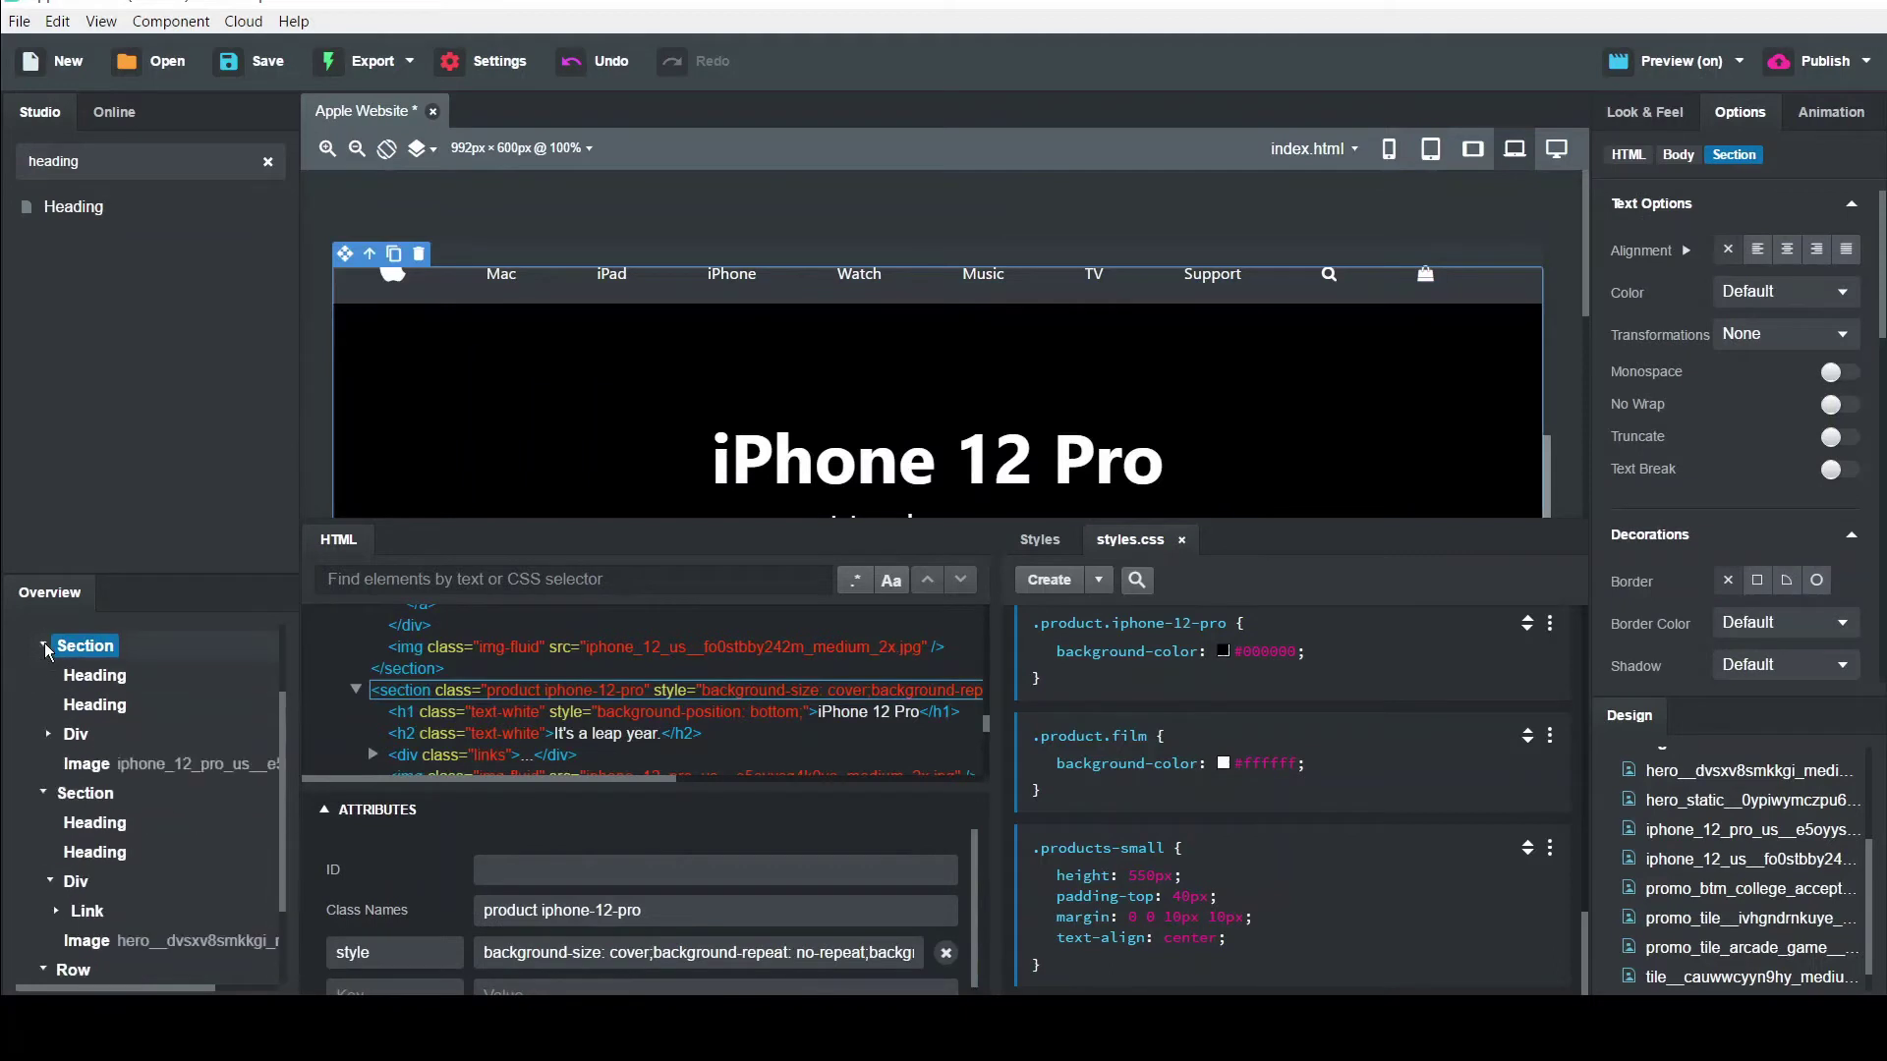
{"action": "left_click", "coordinate": [48, 734]}
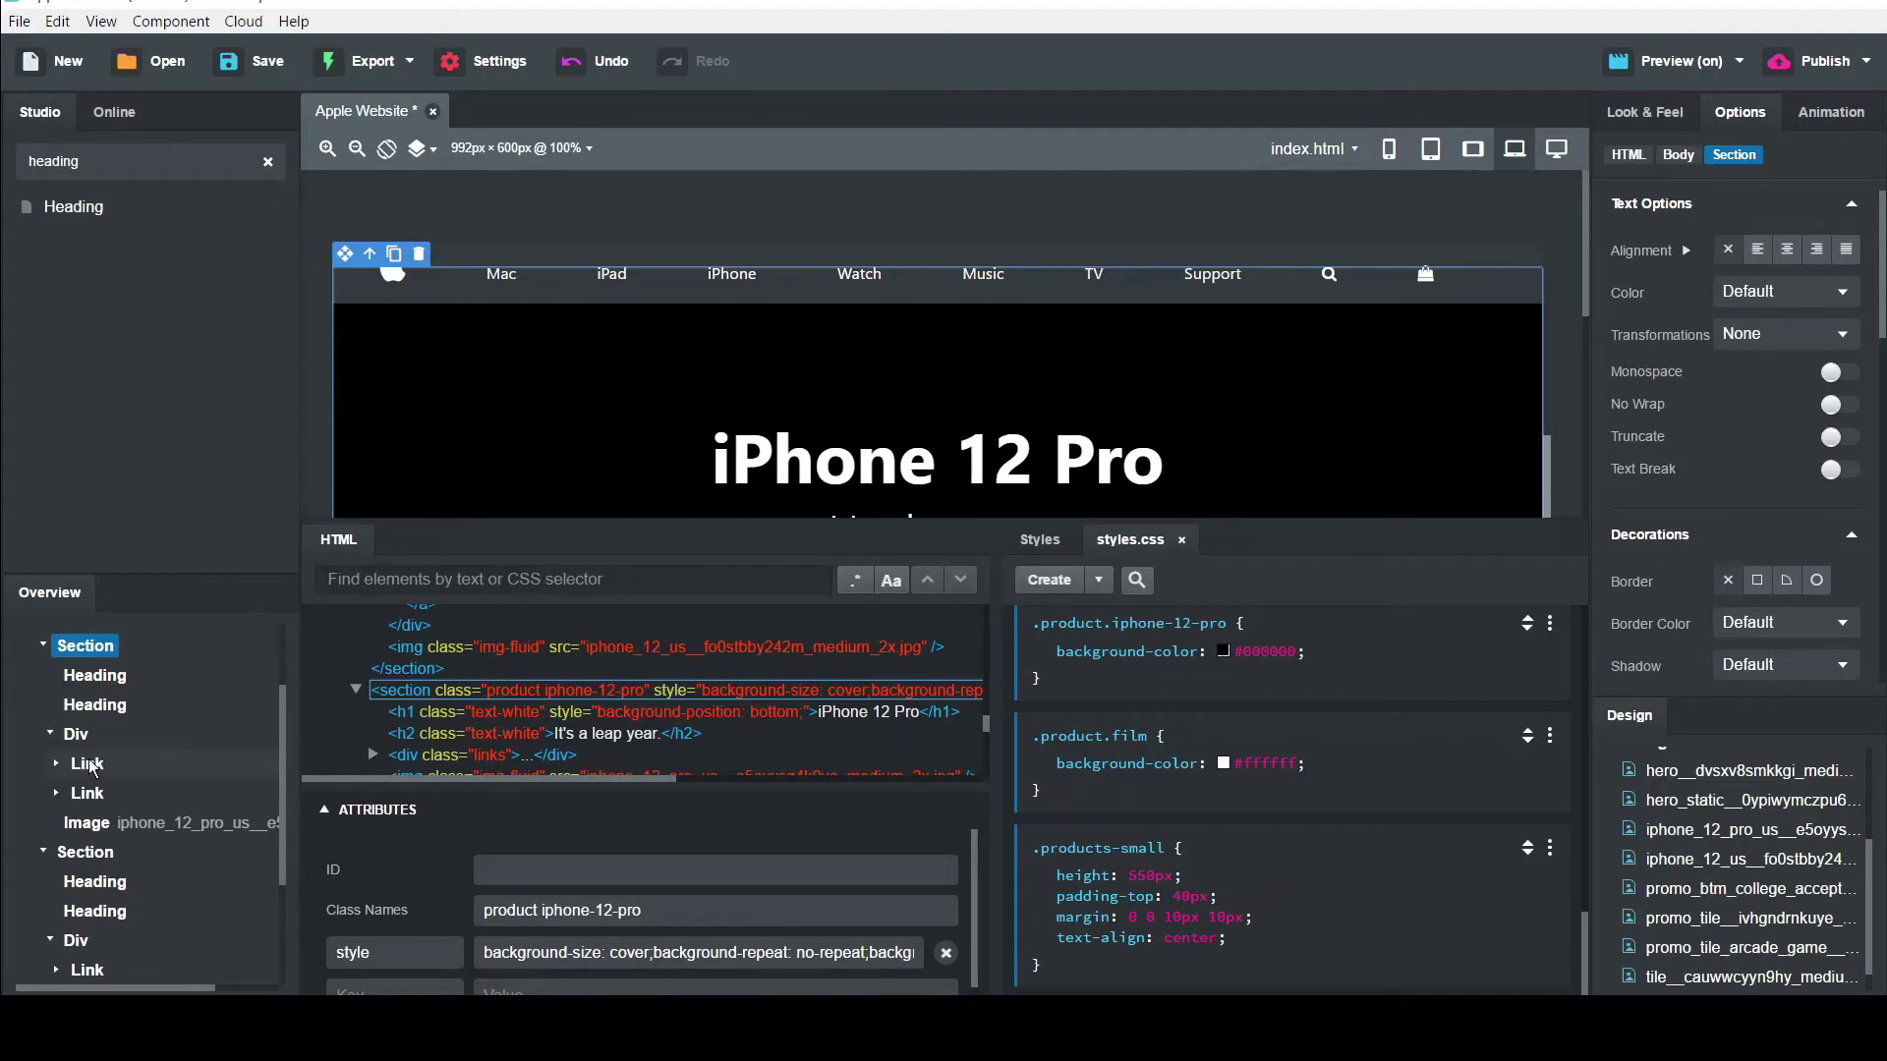
{"action": "right_click", "coordinate": [90, 767]}
{"action": "mouse_move", "coordinate": [150, 613]}
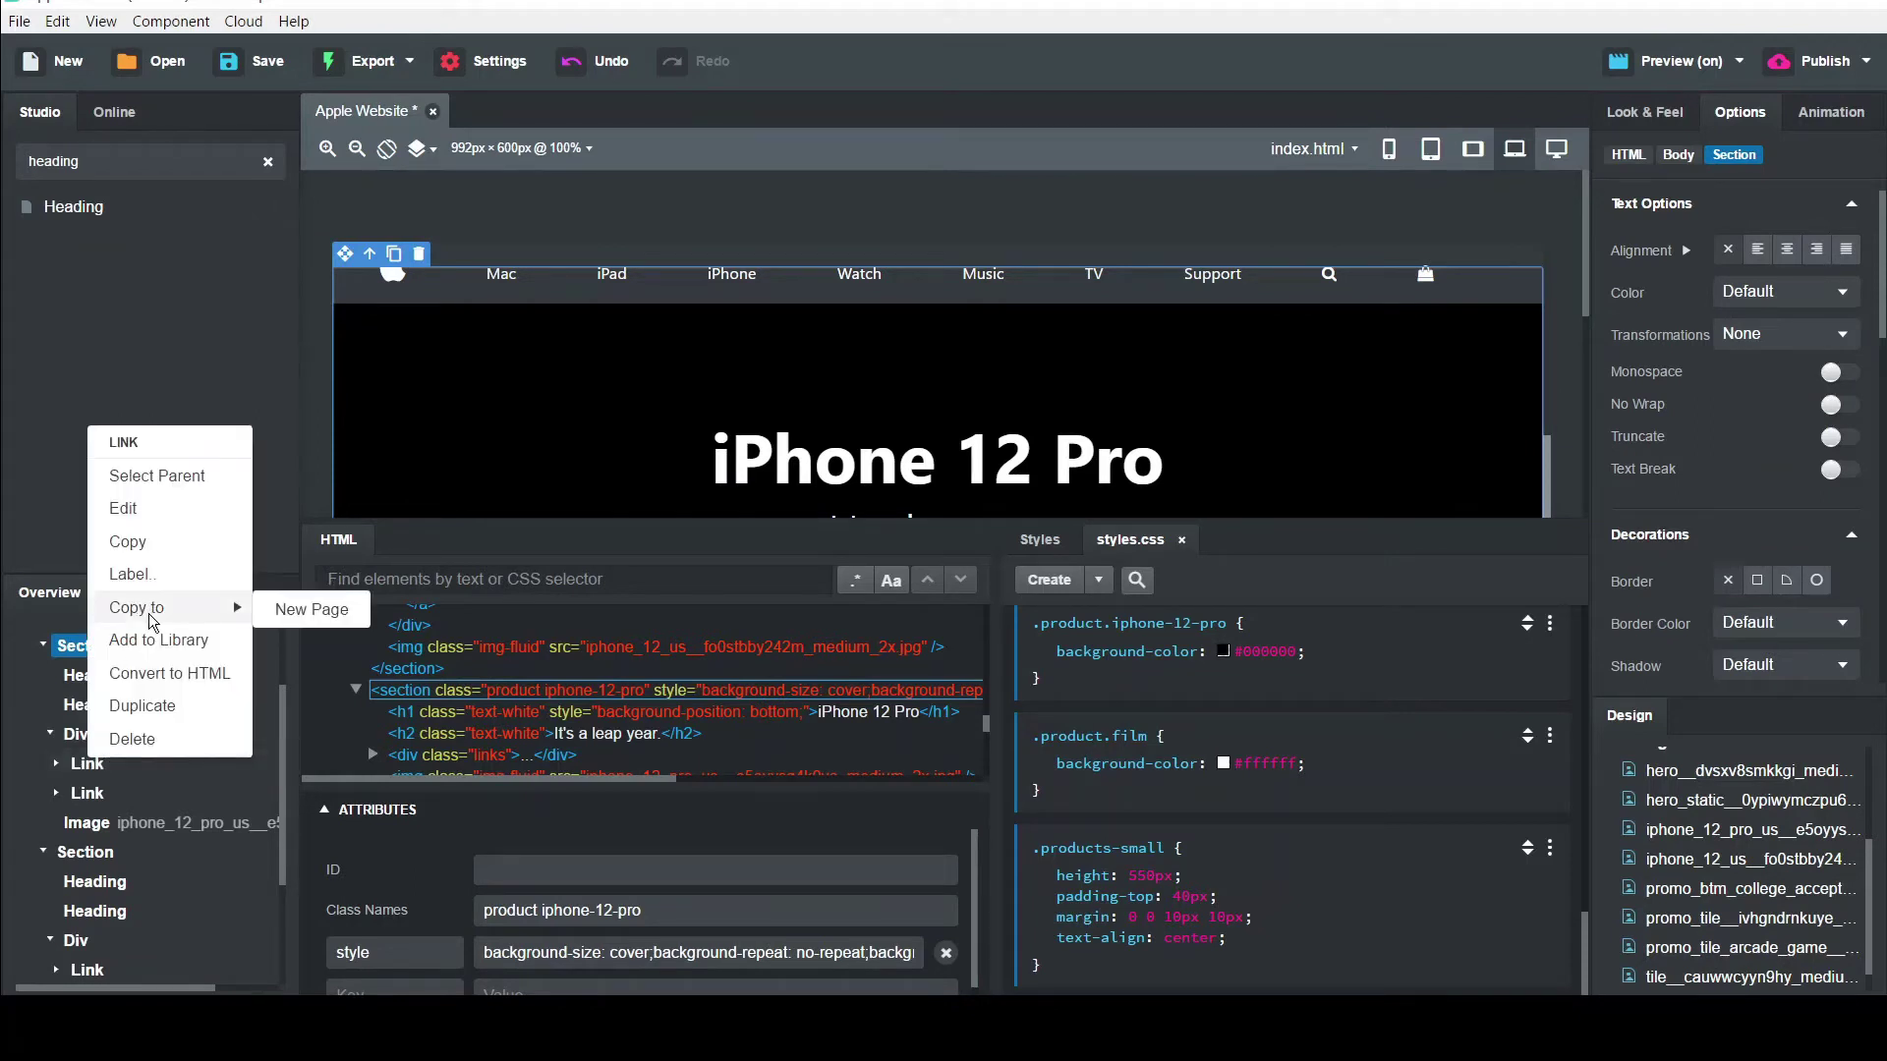
{"action": "left_click", "coordinate": [89, 771]}
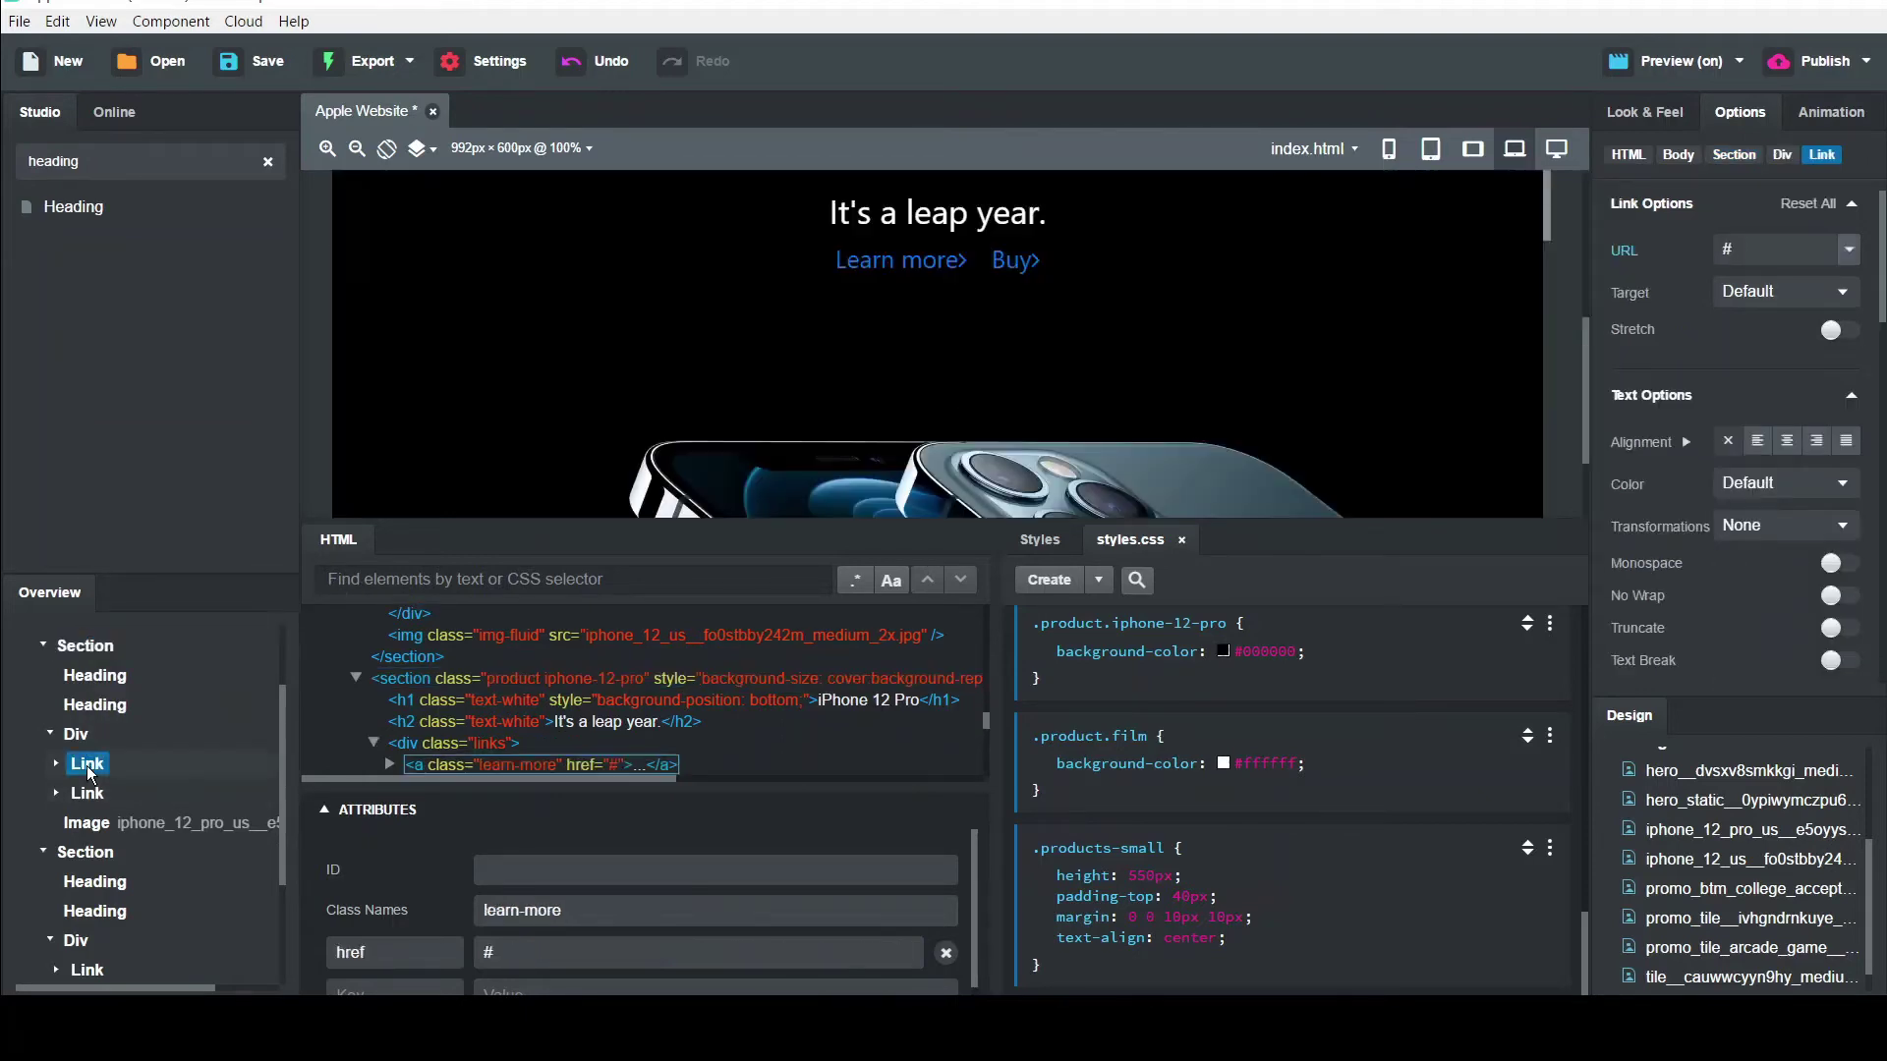
{"action": "right_click", "coordinate": [89, 770]}
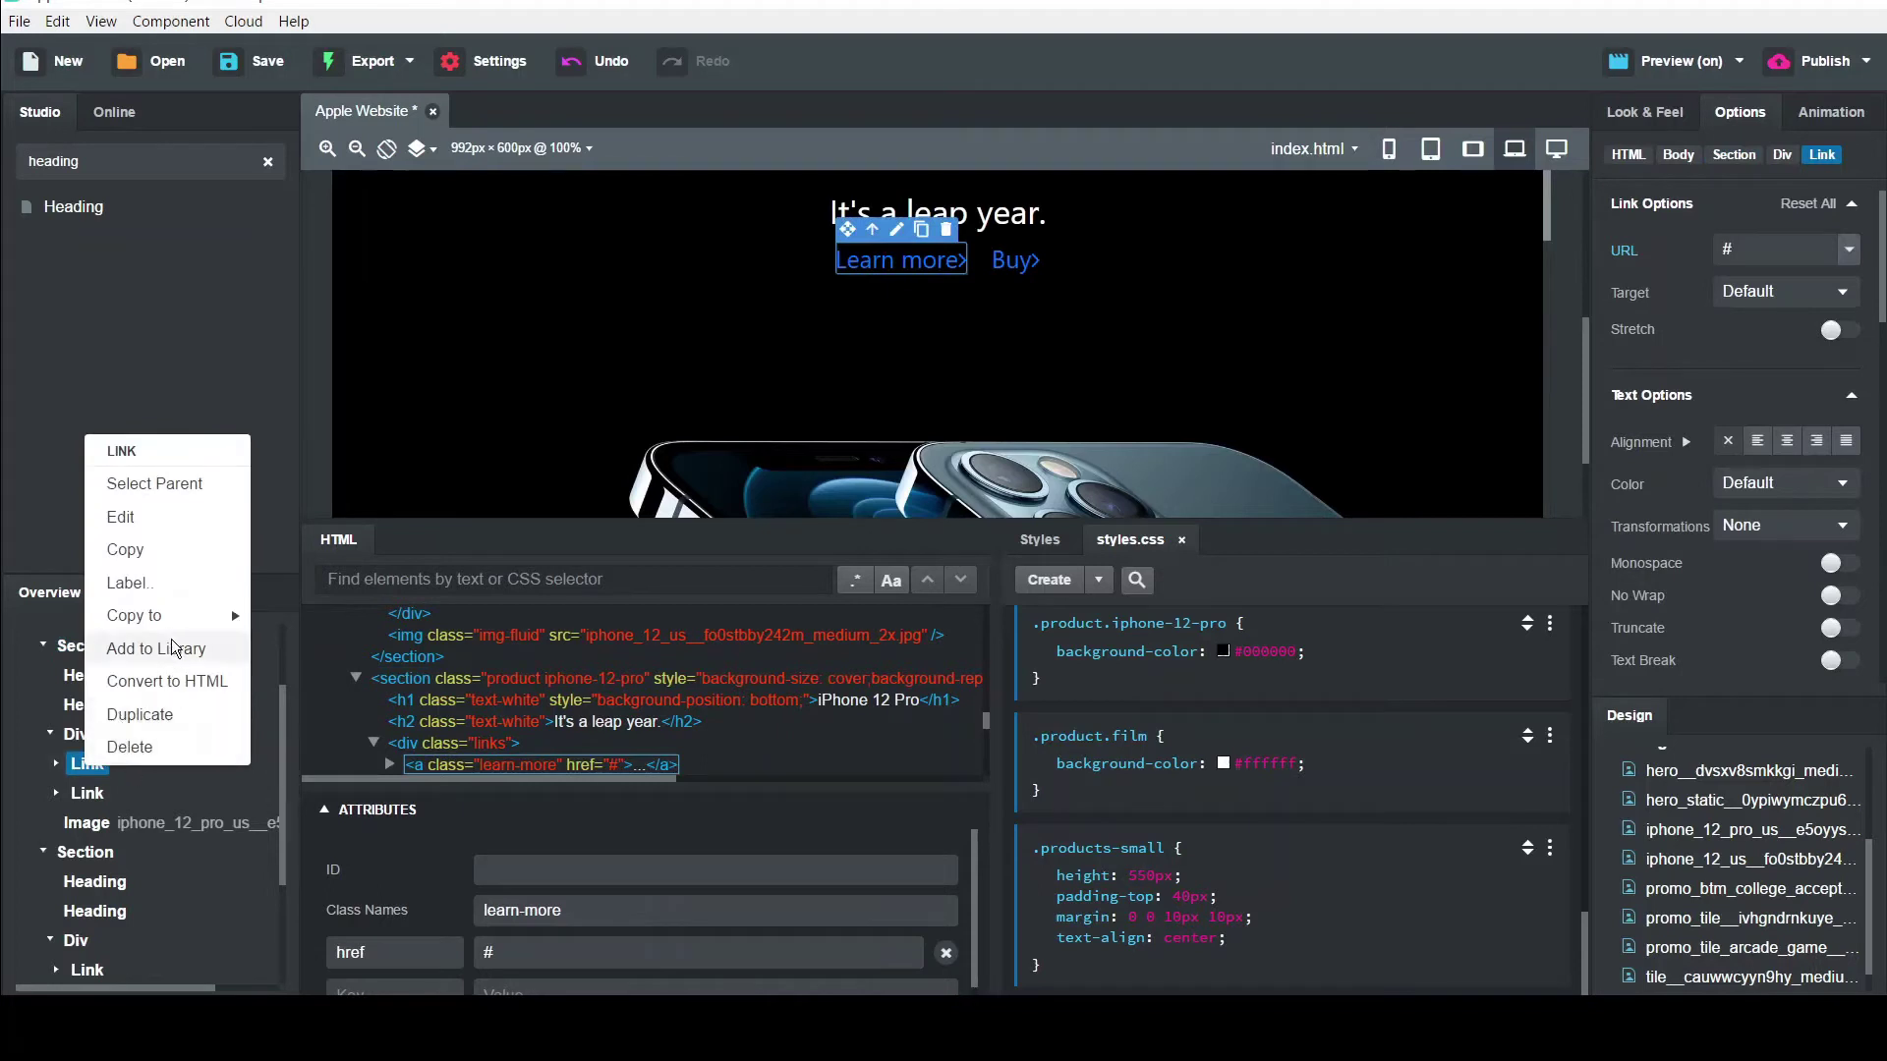
{"action": "left_click", "coordinate": [147, 769]}
{"action": "double_click", "coordinate": [147, 770]}
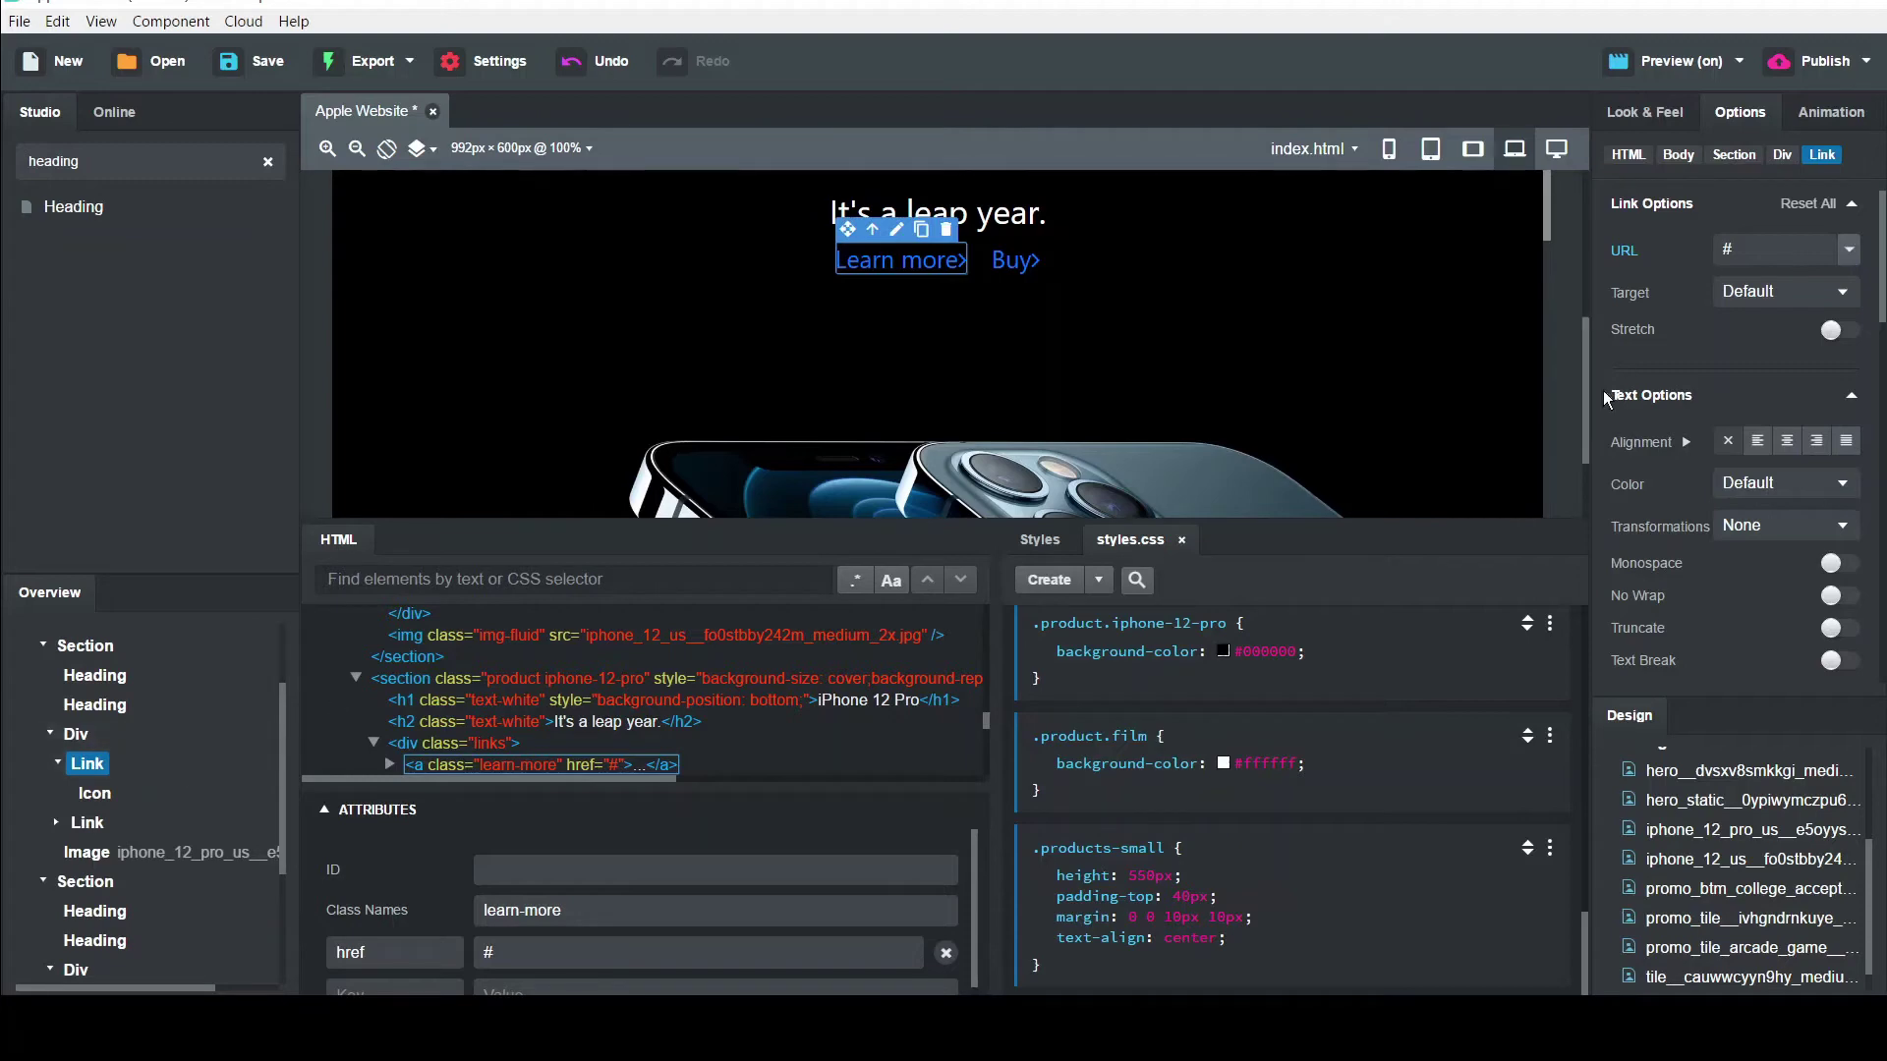
Copy the iPhone 12 Pro section's links div and paste it inside the Apple Event products-small div
{"action": "right_click", "coordinate": [763, 264]}
{"action": "left_click", "coordinate": [812, 380]}
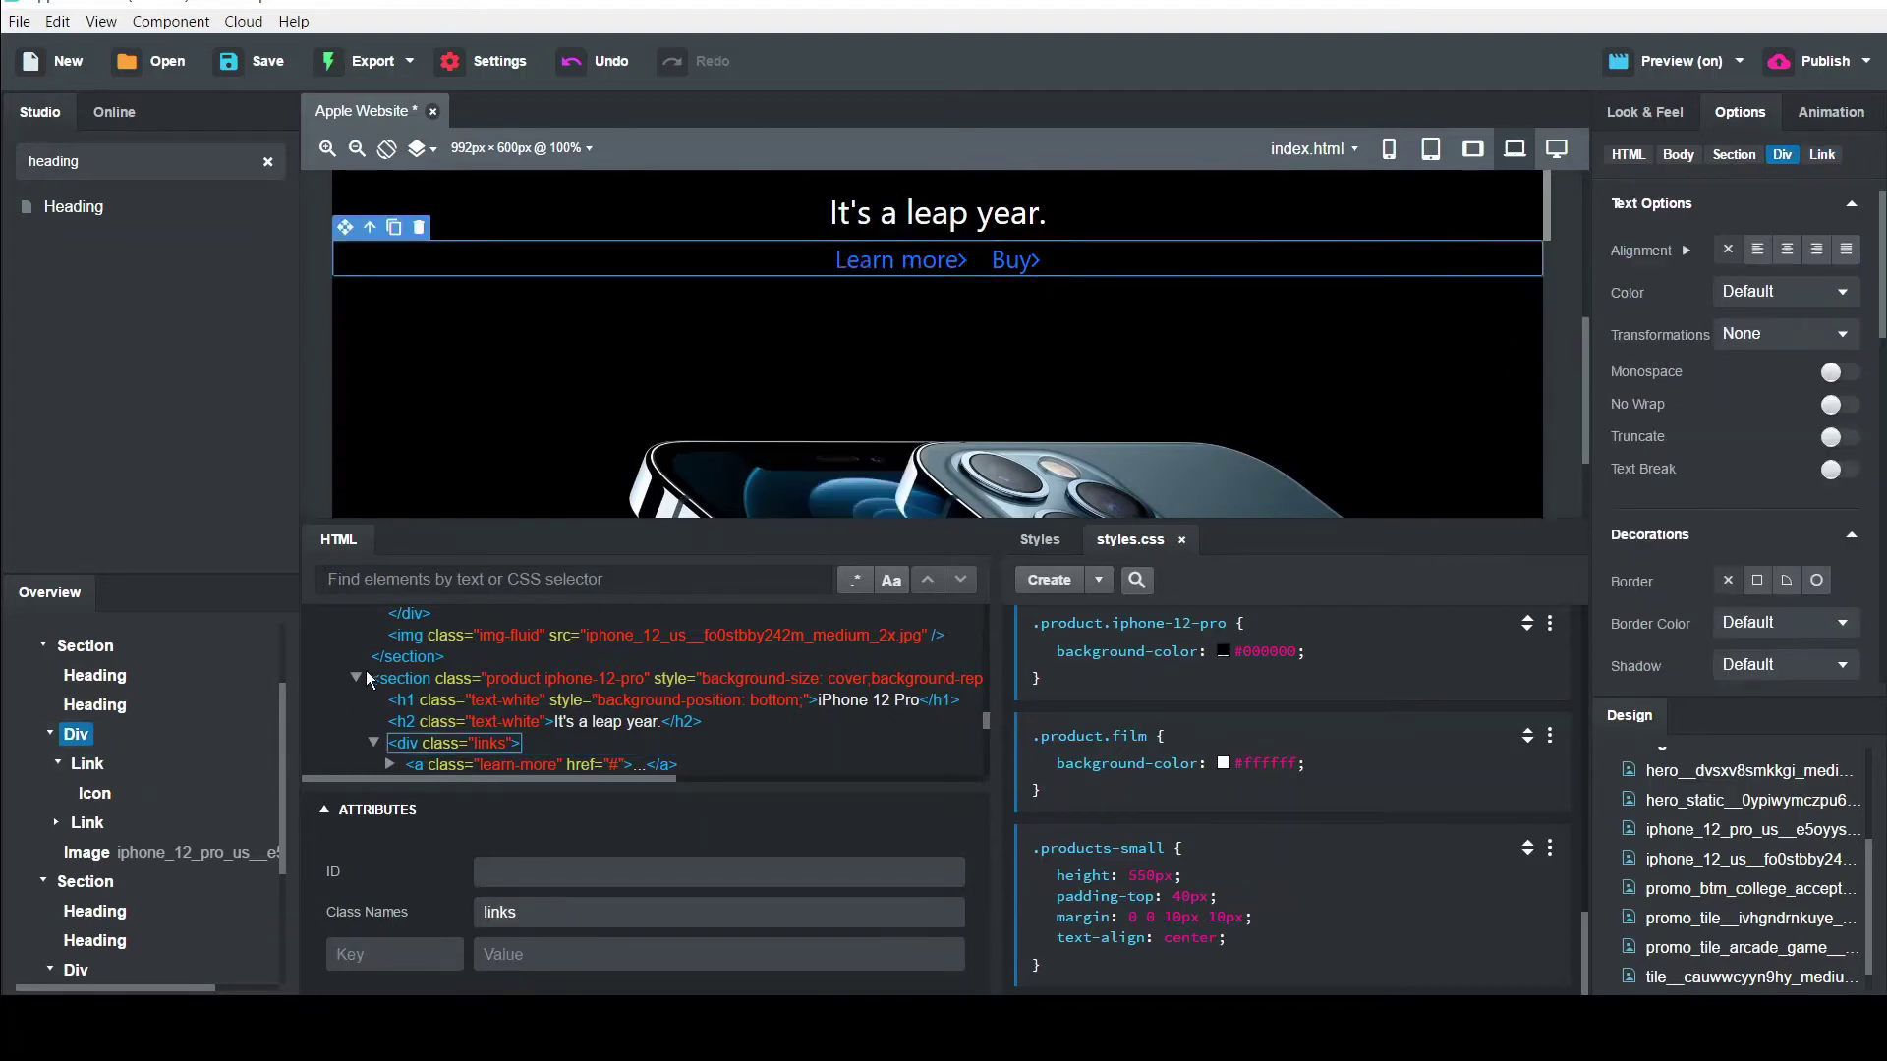
{"action": "scroll", "coordinate": [283, 733], "scroll_direction": "down", "scroll_amount": 3}
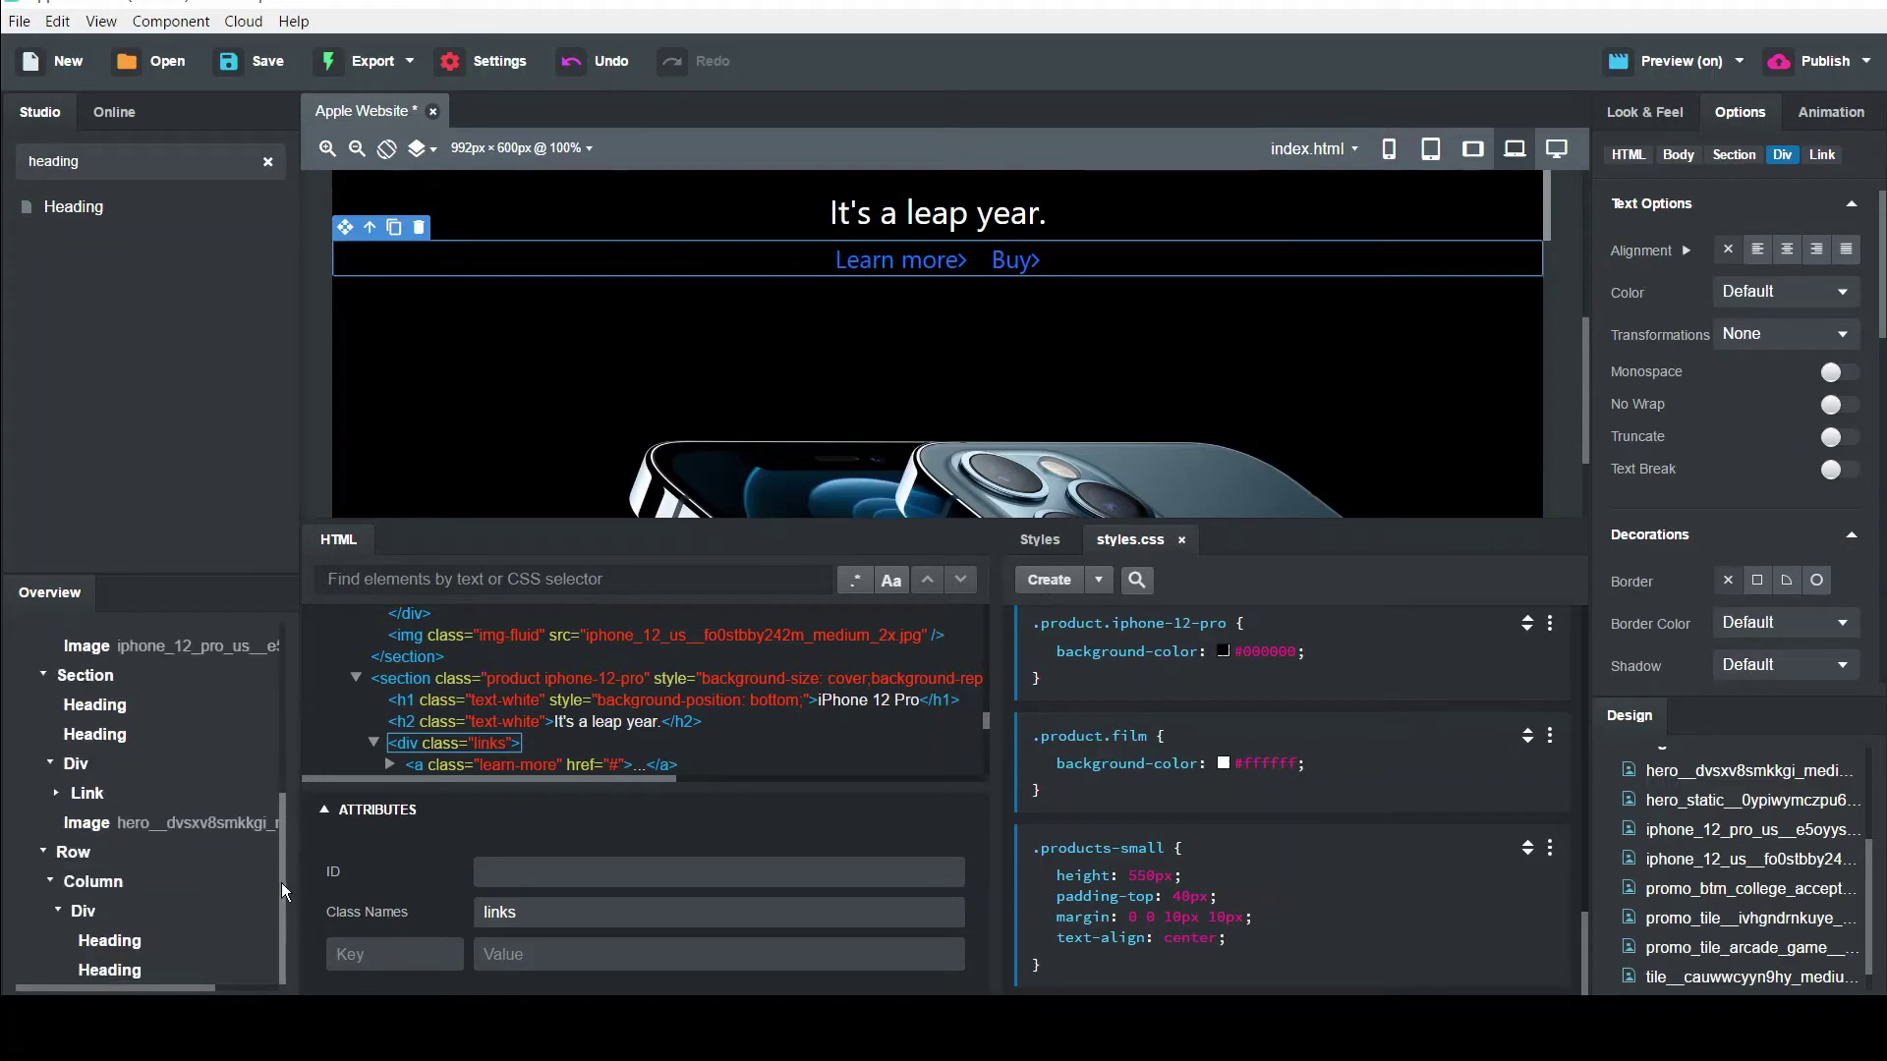
{"action": "left_click", "coordinate": [84, 912]}
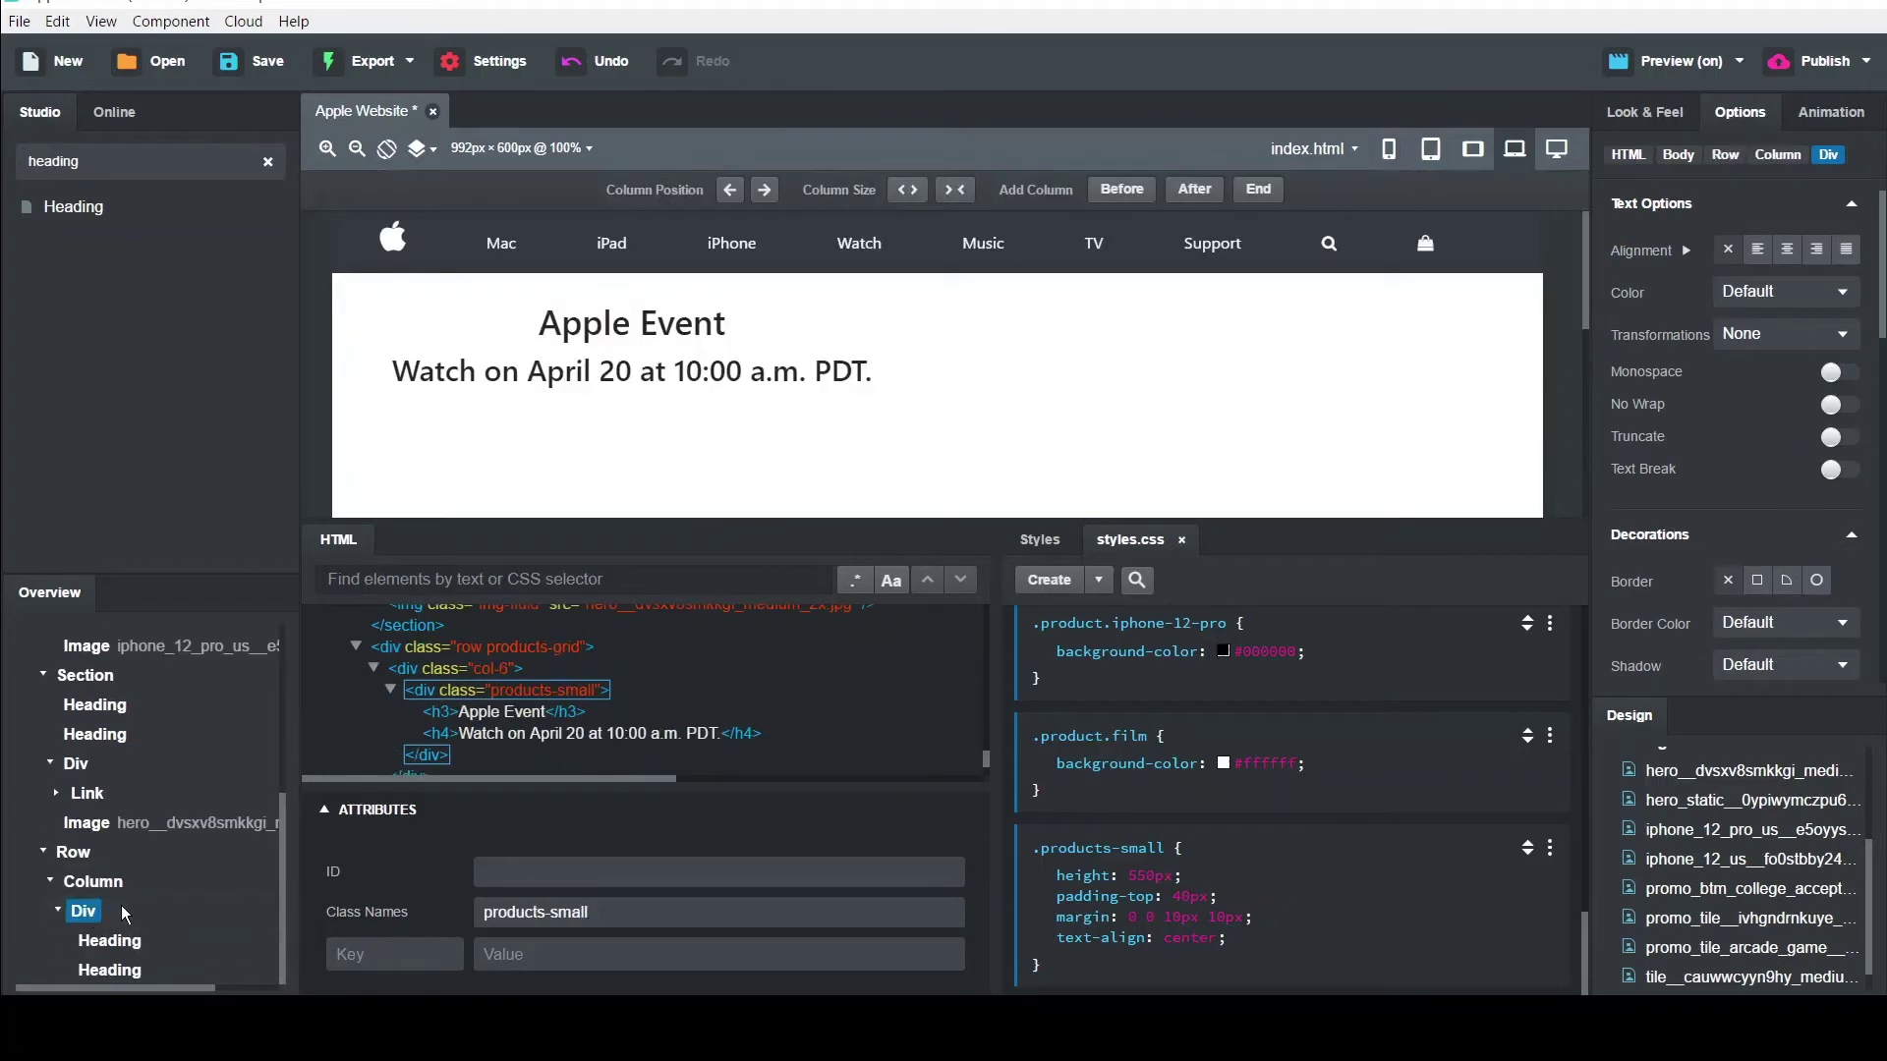
{"action": "right_click", "coordinate": [120, 908]}
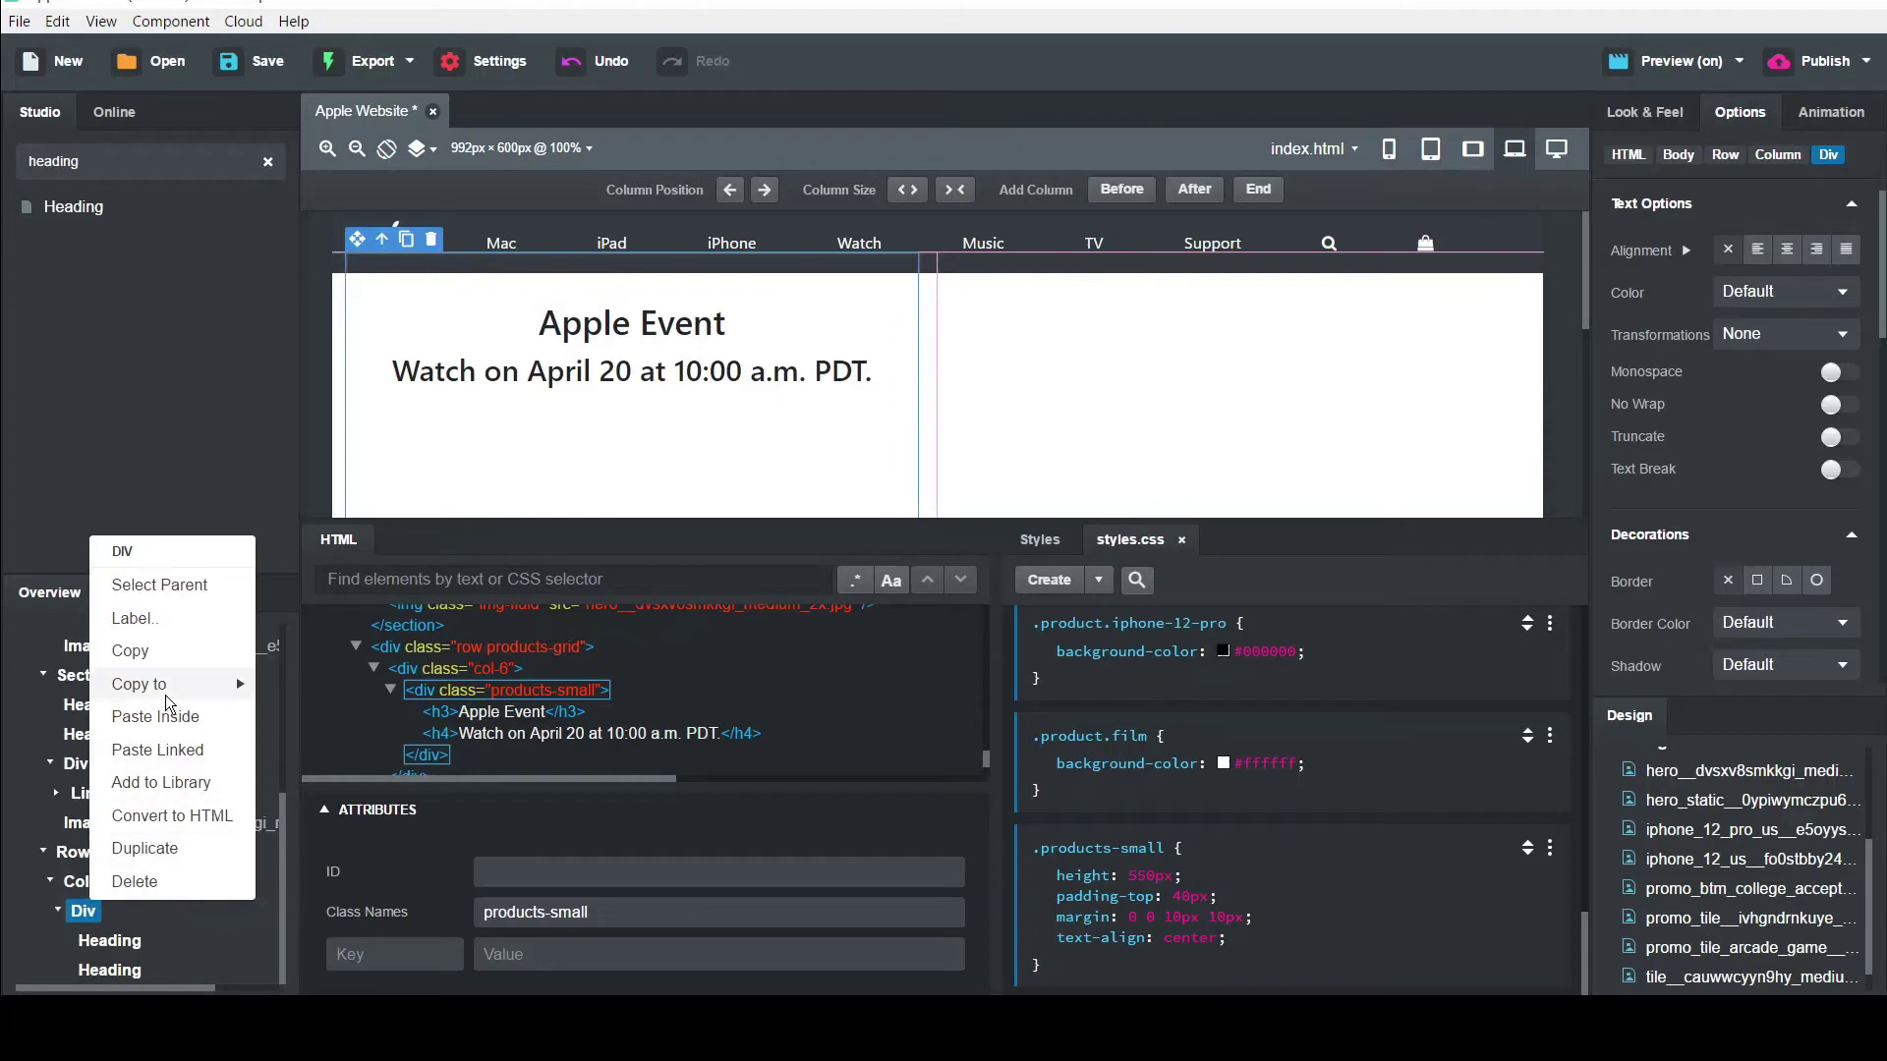
{"action": "left_click", "coordinate": [213, 725]}
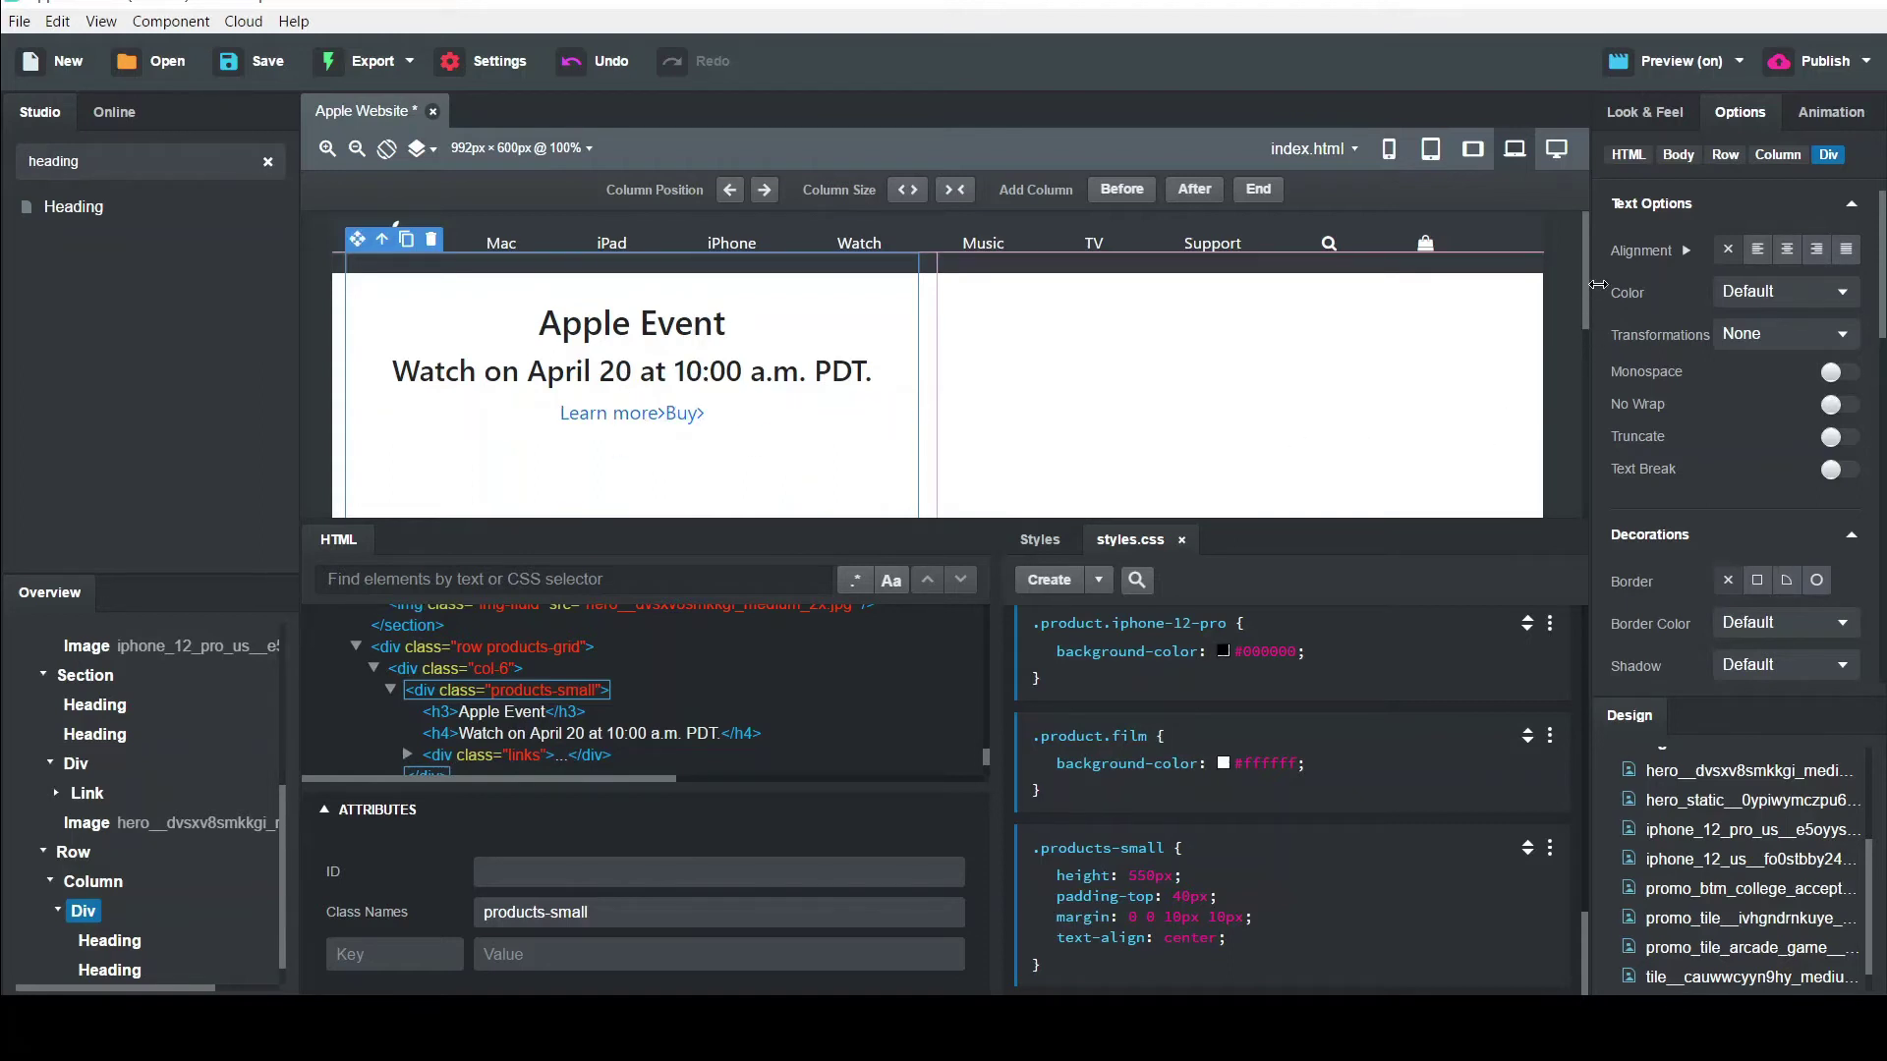
Remove the Buy link under Apple Event and insert a space before the Learn more link's arrow
{"action": "left_click", "coordinate": [678, 415]}
{"action": "left_click", "coordinate": [675, 415]}
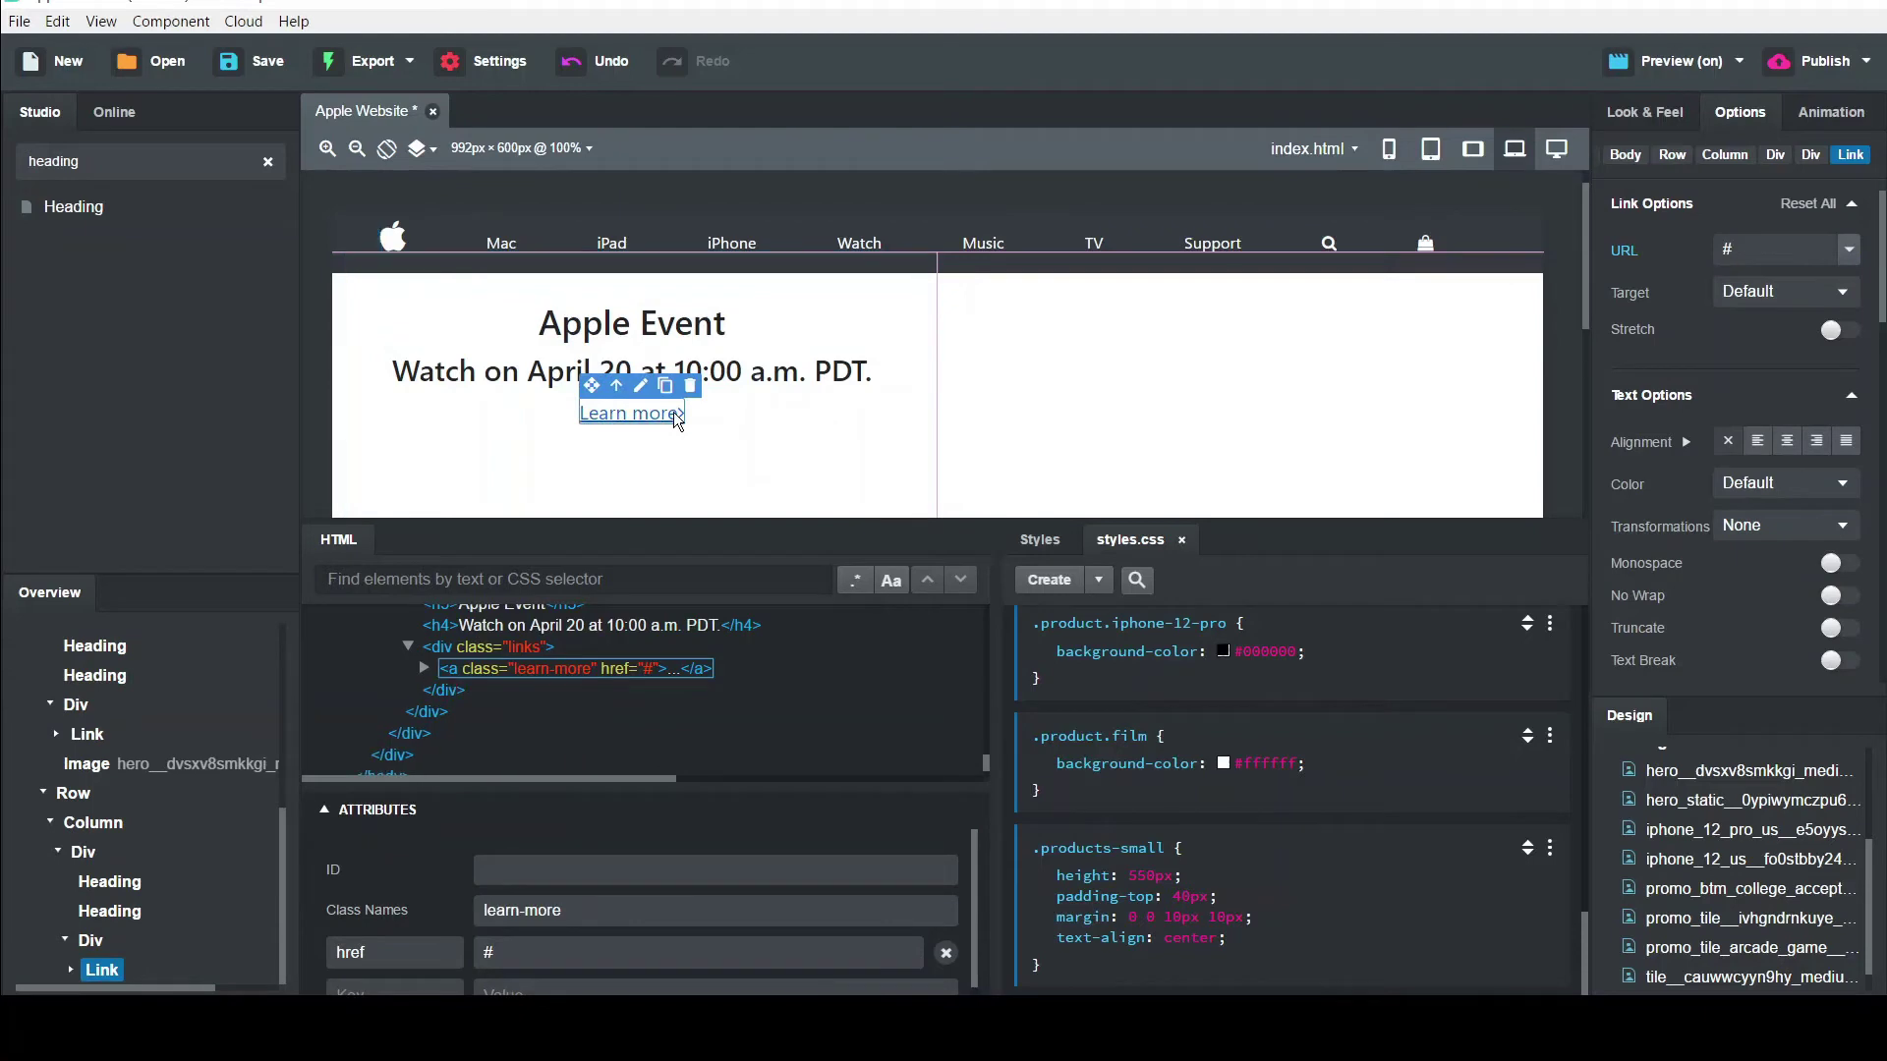
{"action": "double_click", "coordinate": [674, 419]}
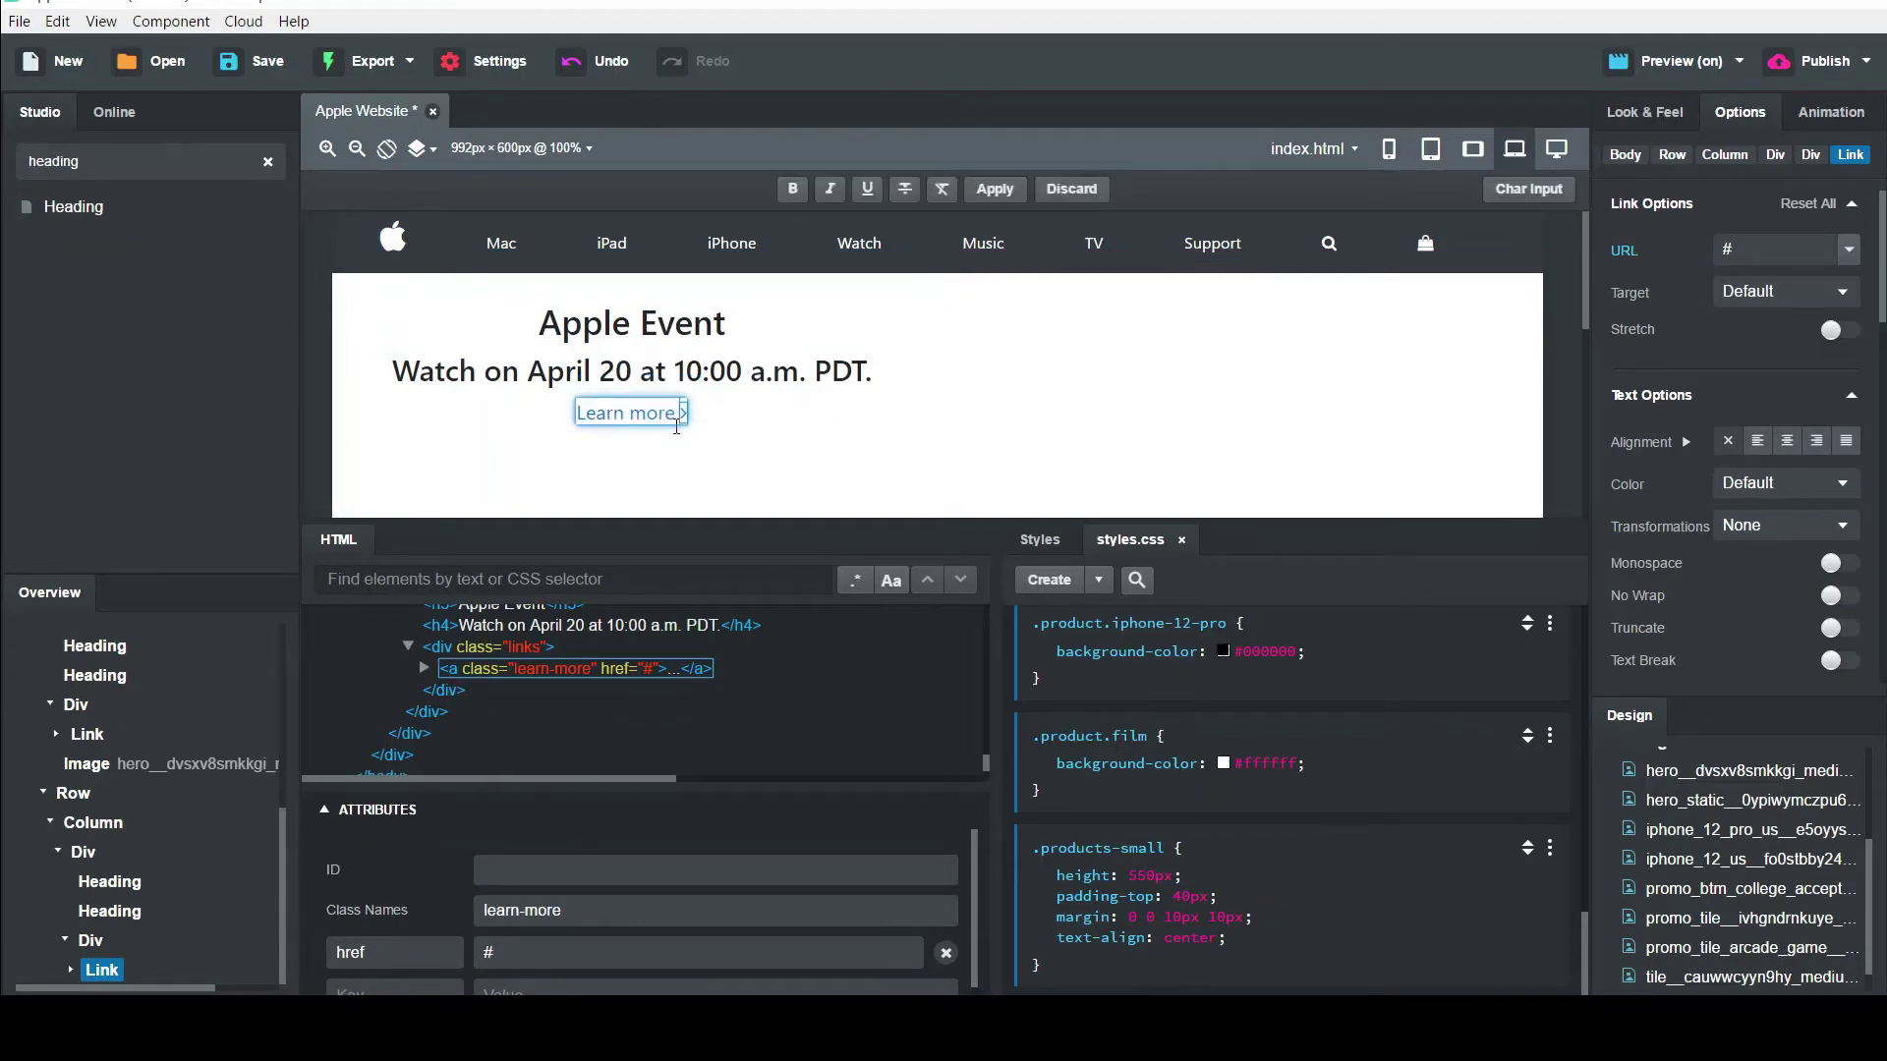
{"action": "left_click", "coordinate": [744, 438]}
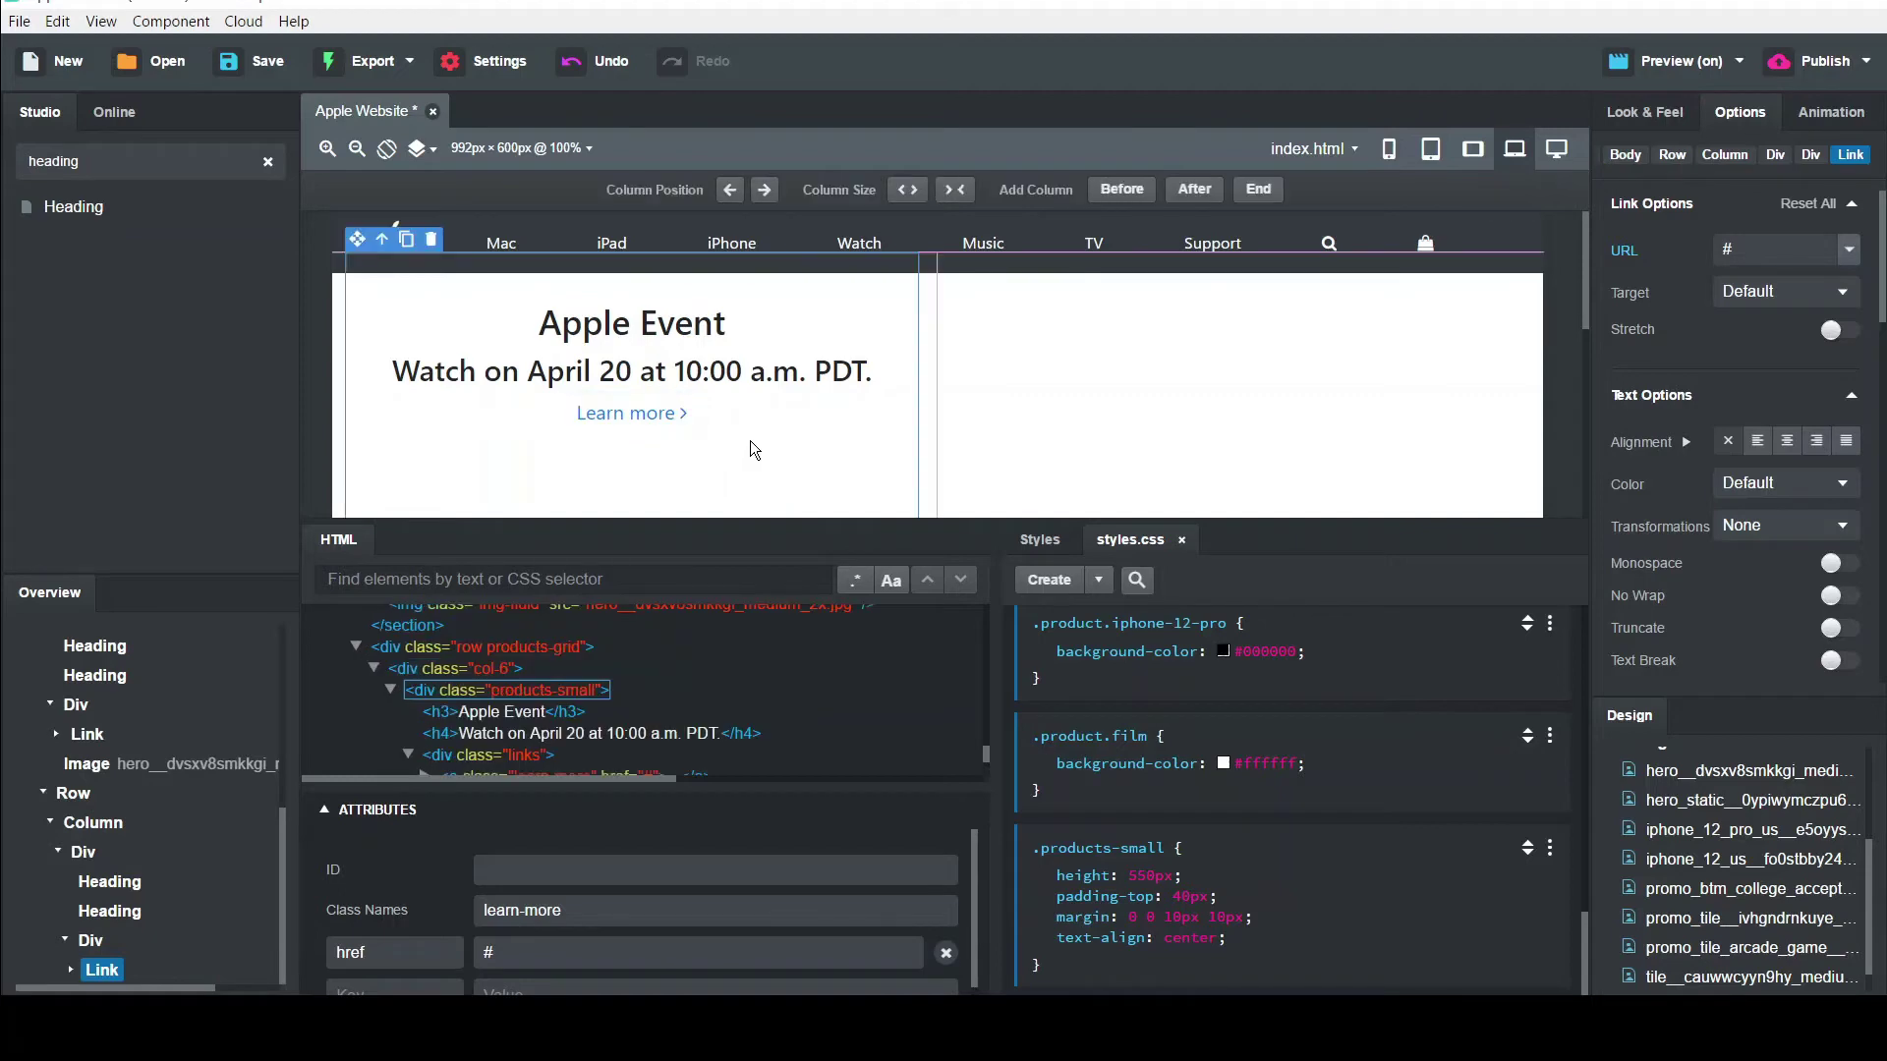
{"action": "left_click", "coordinate": [616, 434]}
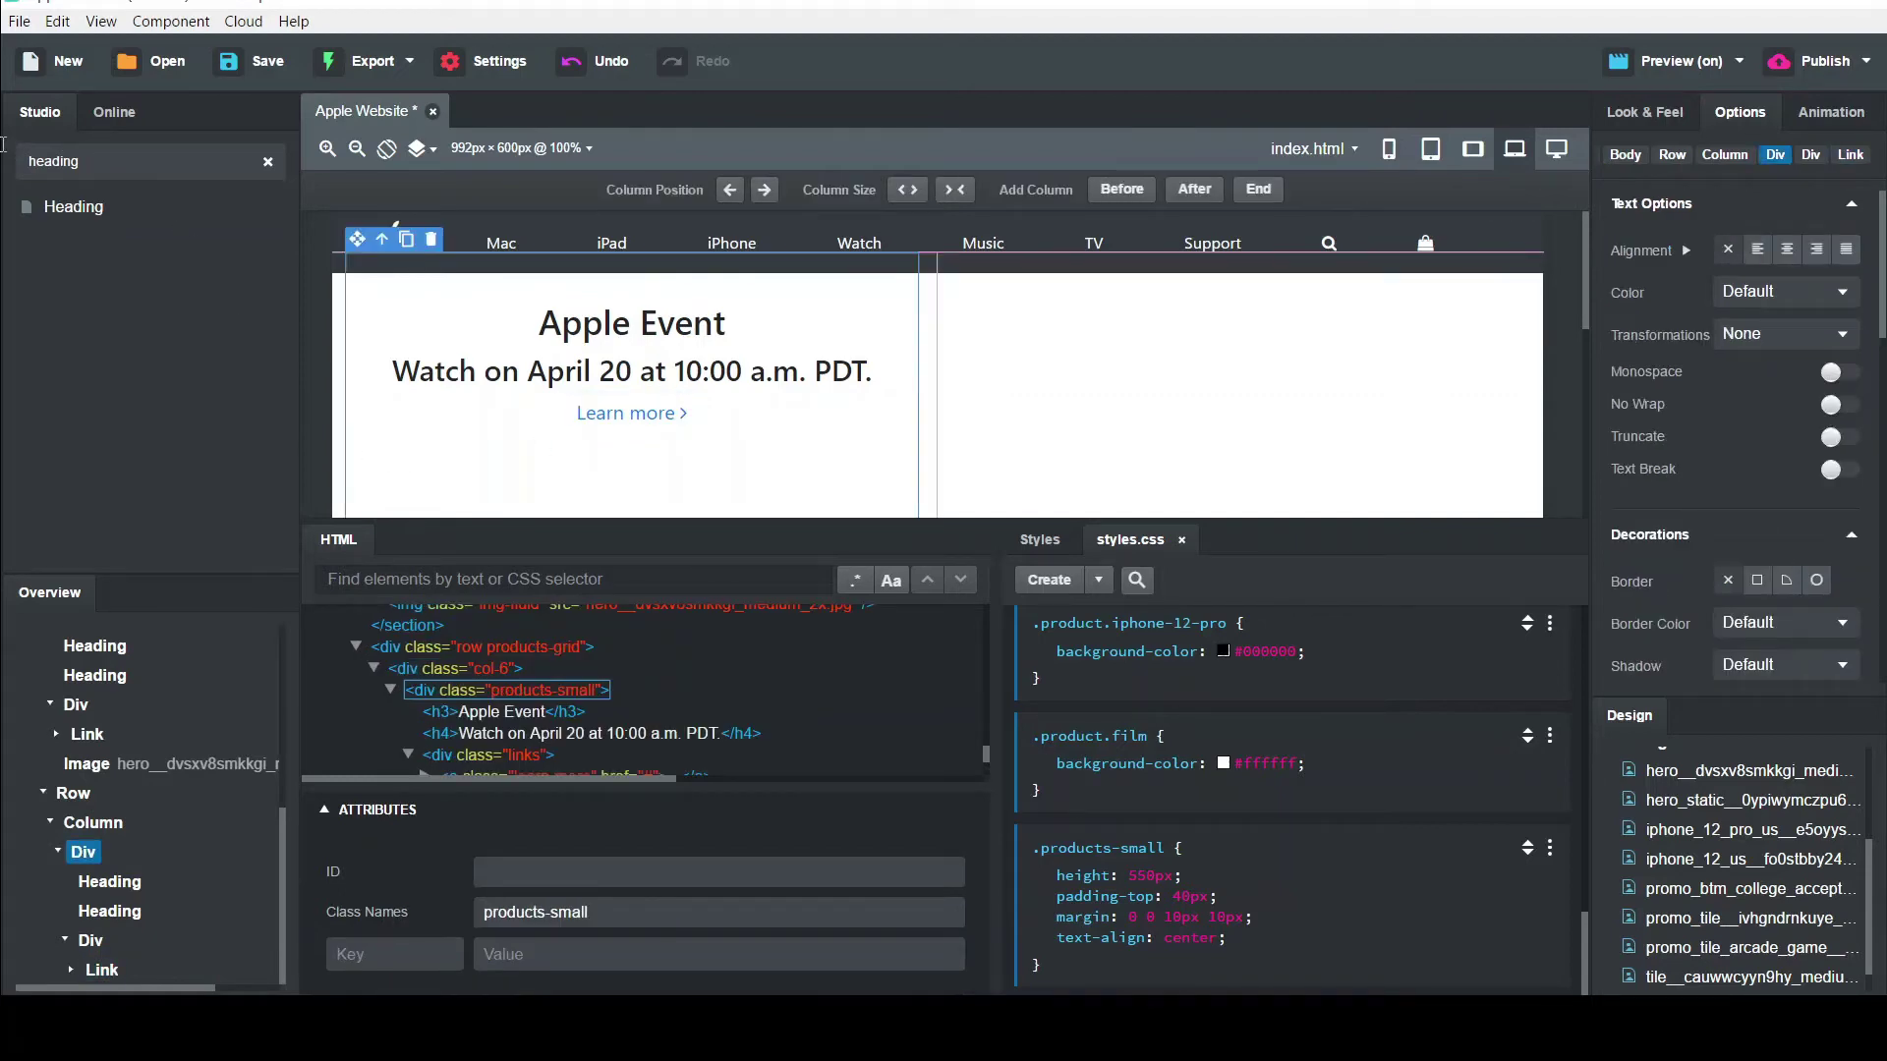
Add an Image component below the Learn more link, inside the Apple Event products-small div
{"action": "double_click", "coordinate": [88, 167]}
{"action": "type", "text": "ima"}
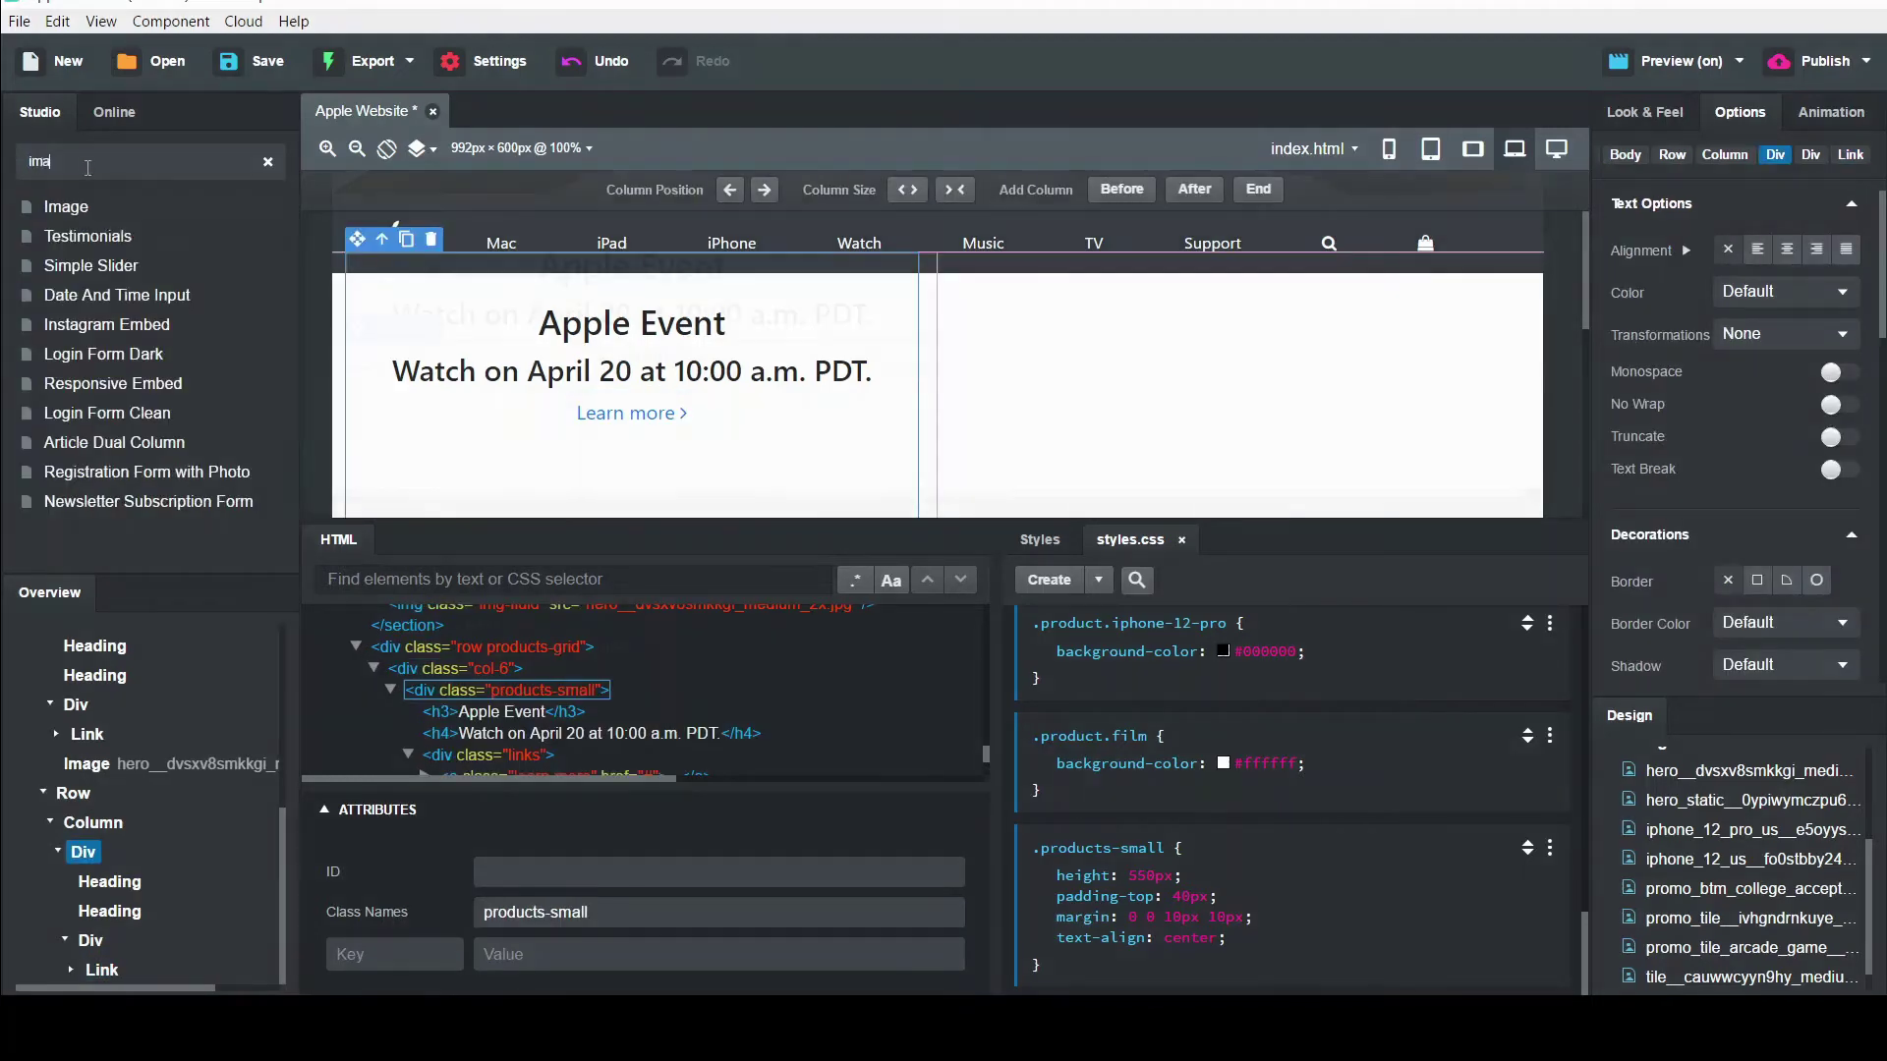
{"action": "type", "text": "g"}
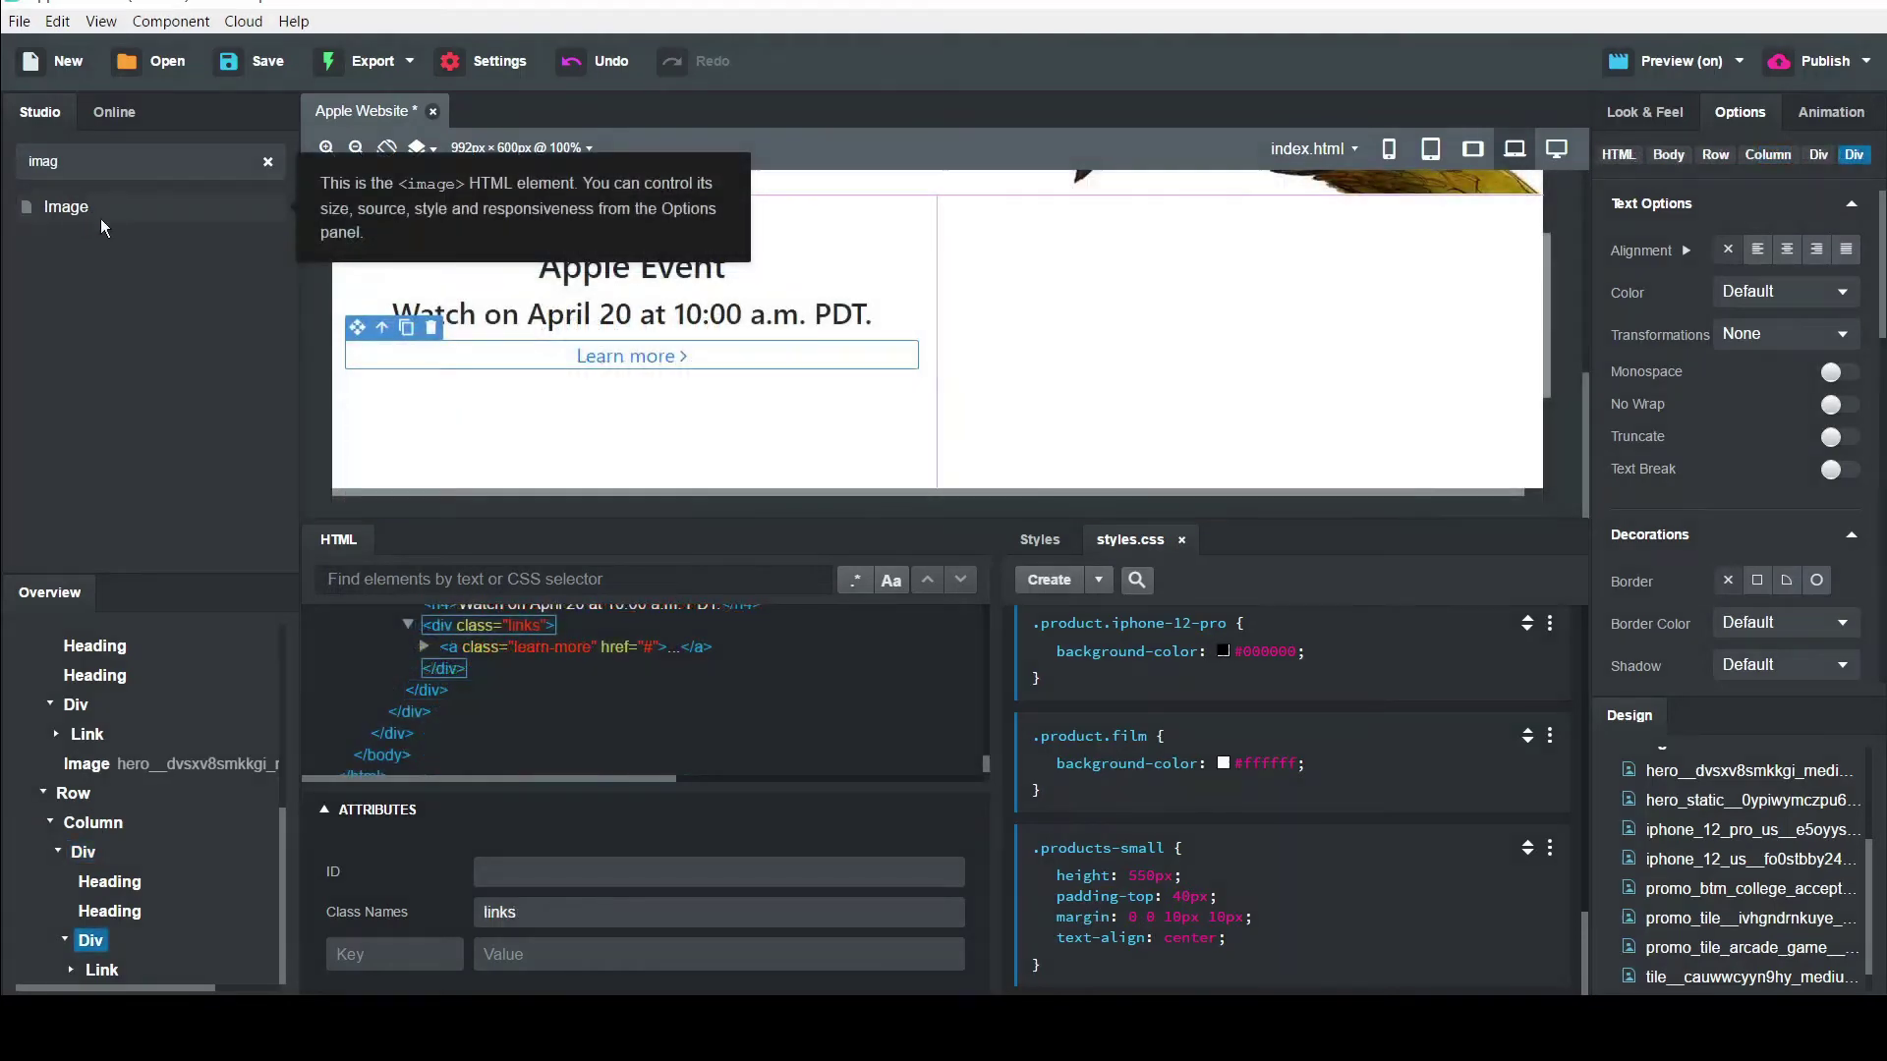
{"action": "left_click_drag", "start_coordinate": [102, 227], "coordinate": [638, 403]}
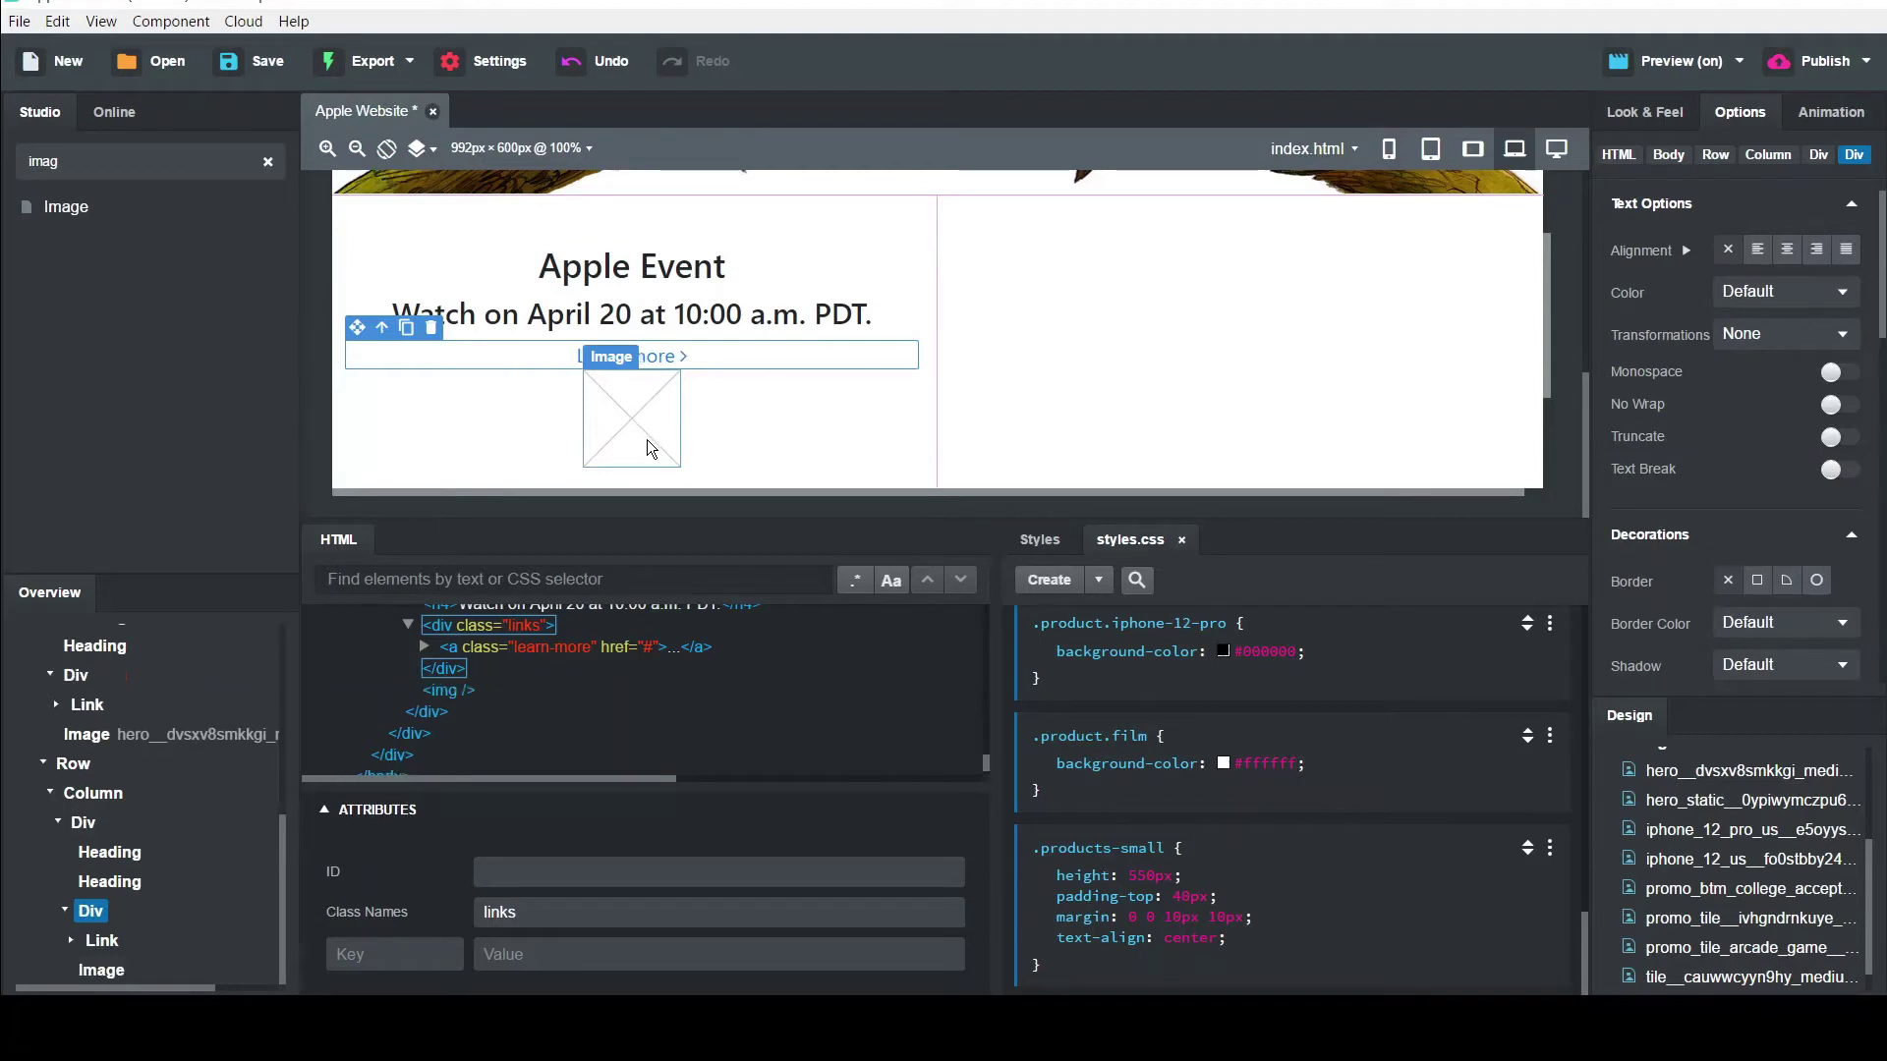
Set the new image's source to the coloured Apple logo picture, promo_tile__ivhgndrnkuye
{"action": "left_click", "coordinate": [657, 434]}
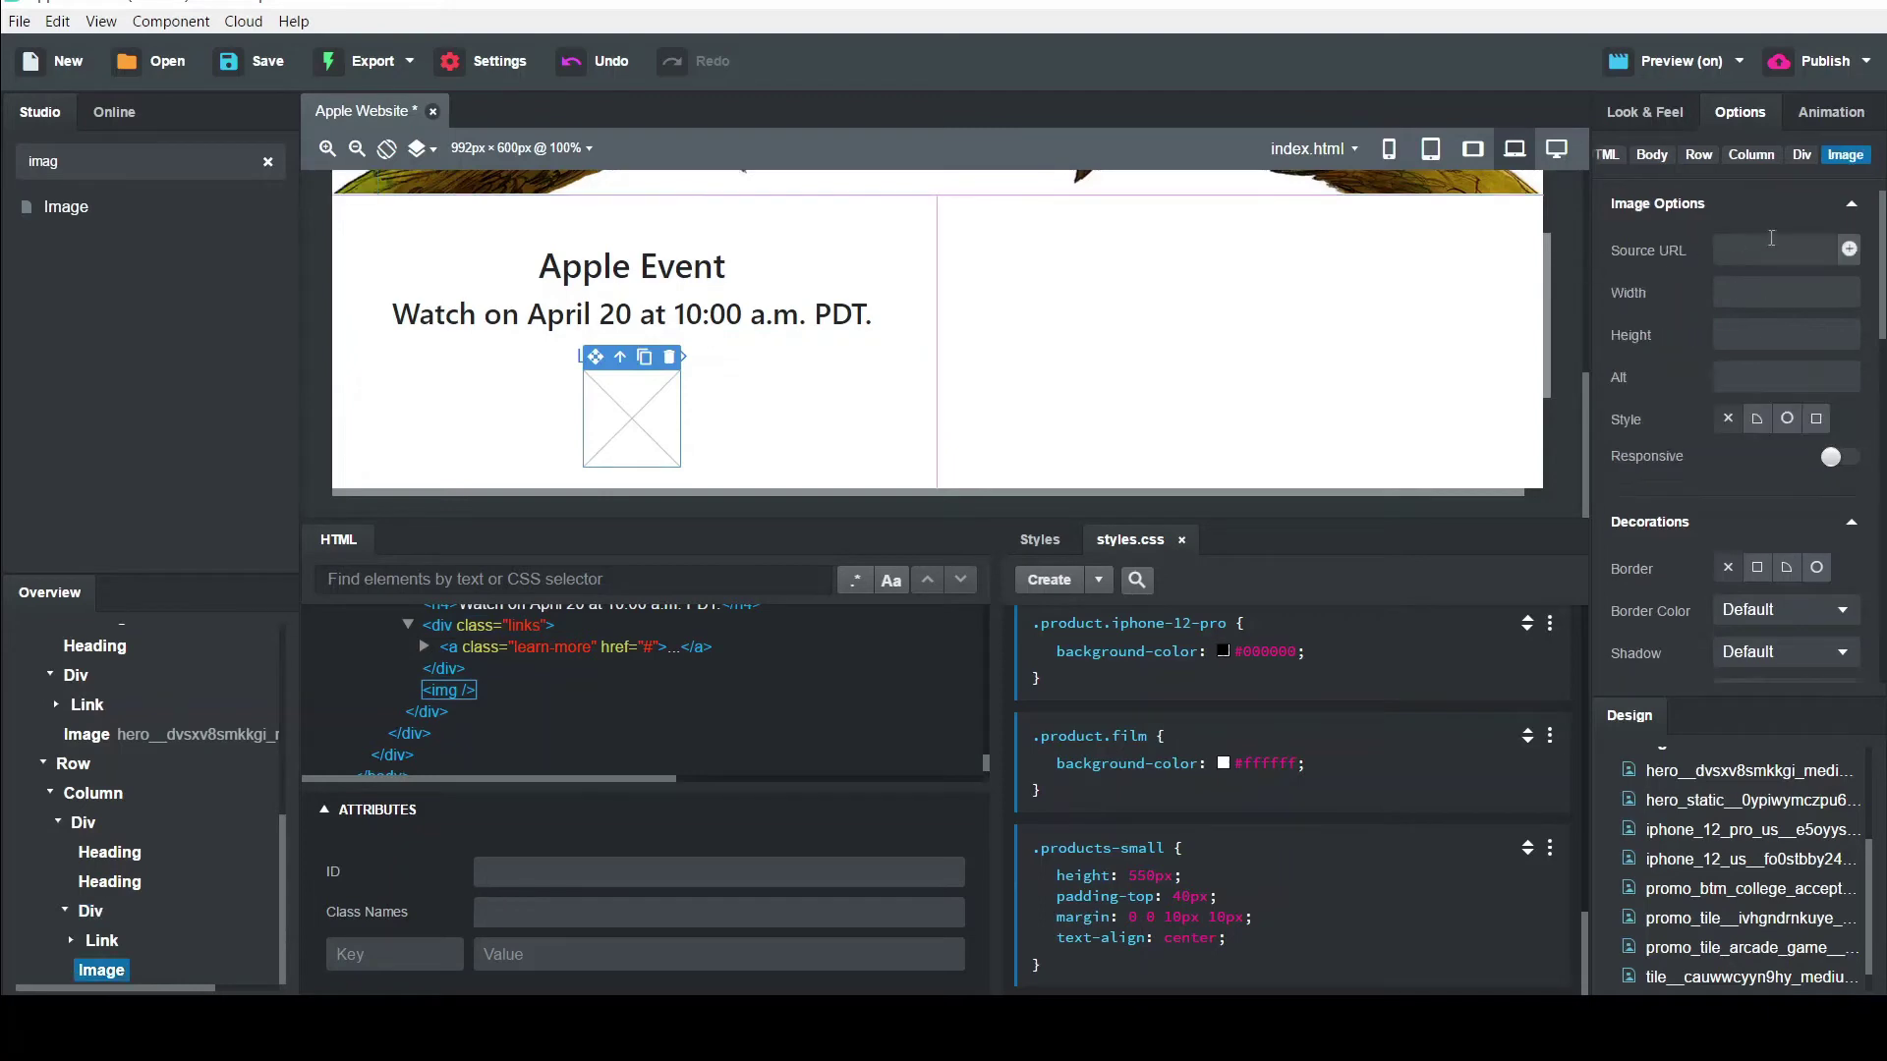
{"action": "left_click", "coordinate": [1848, 250]}
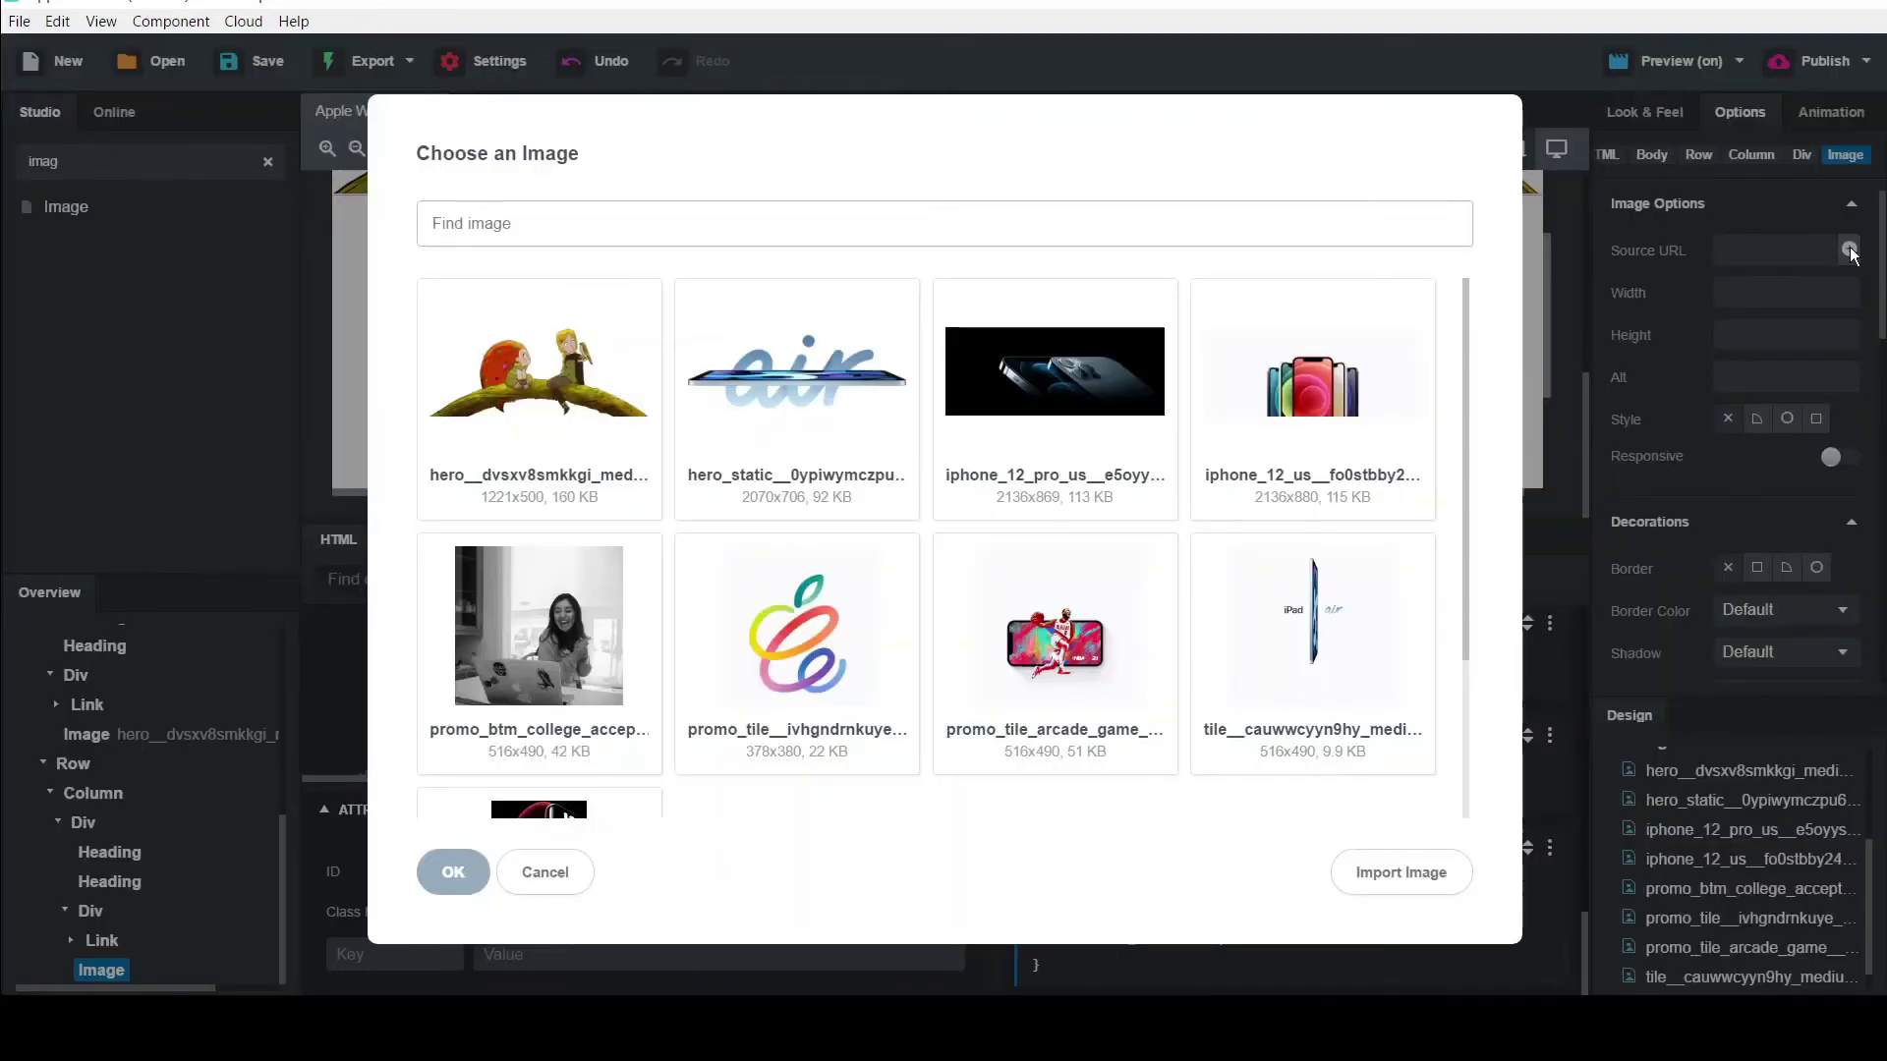
{"action": "left_click", "coordinate": [776, 616]}
{"action": "left_click", "coordinate": [450, 885]}
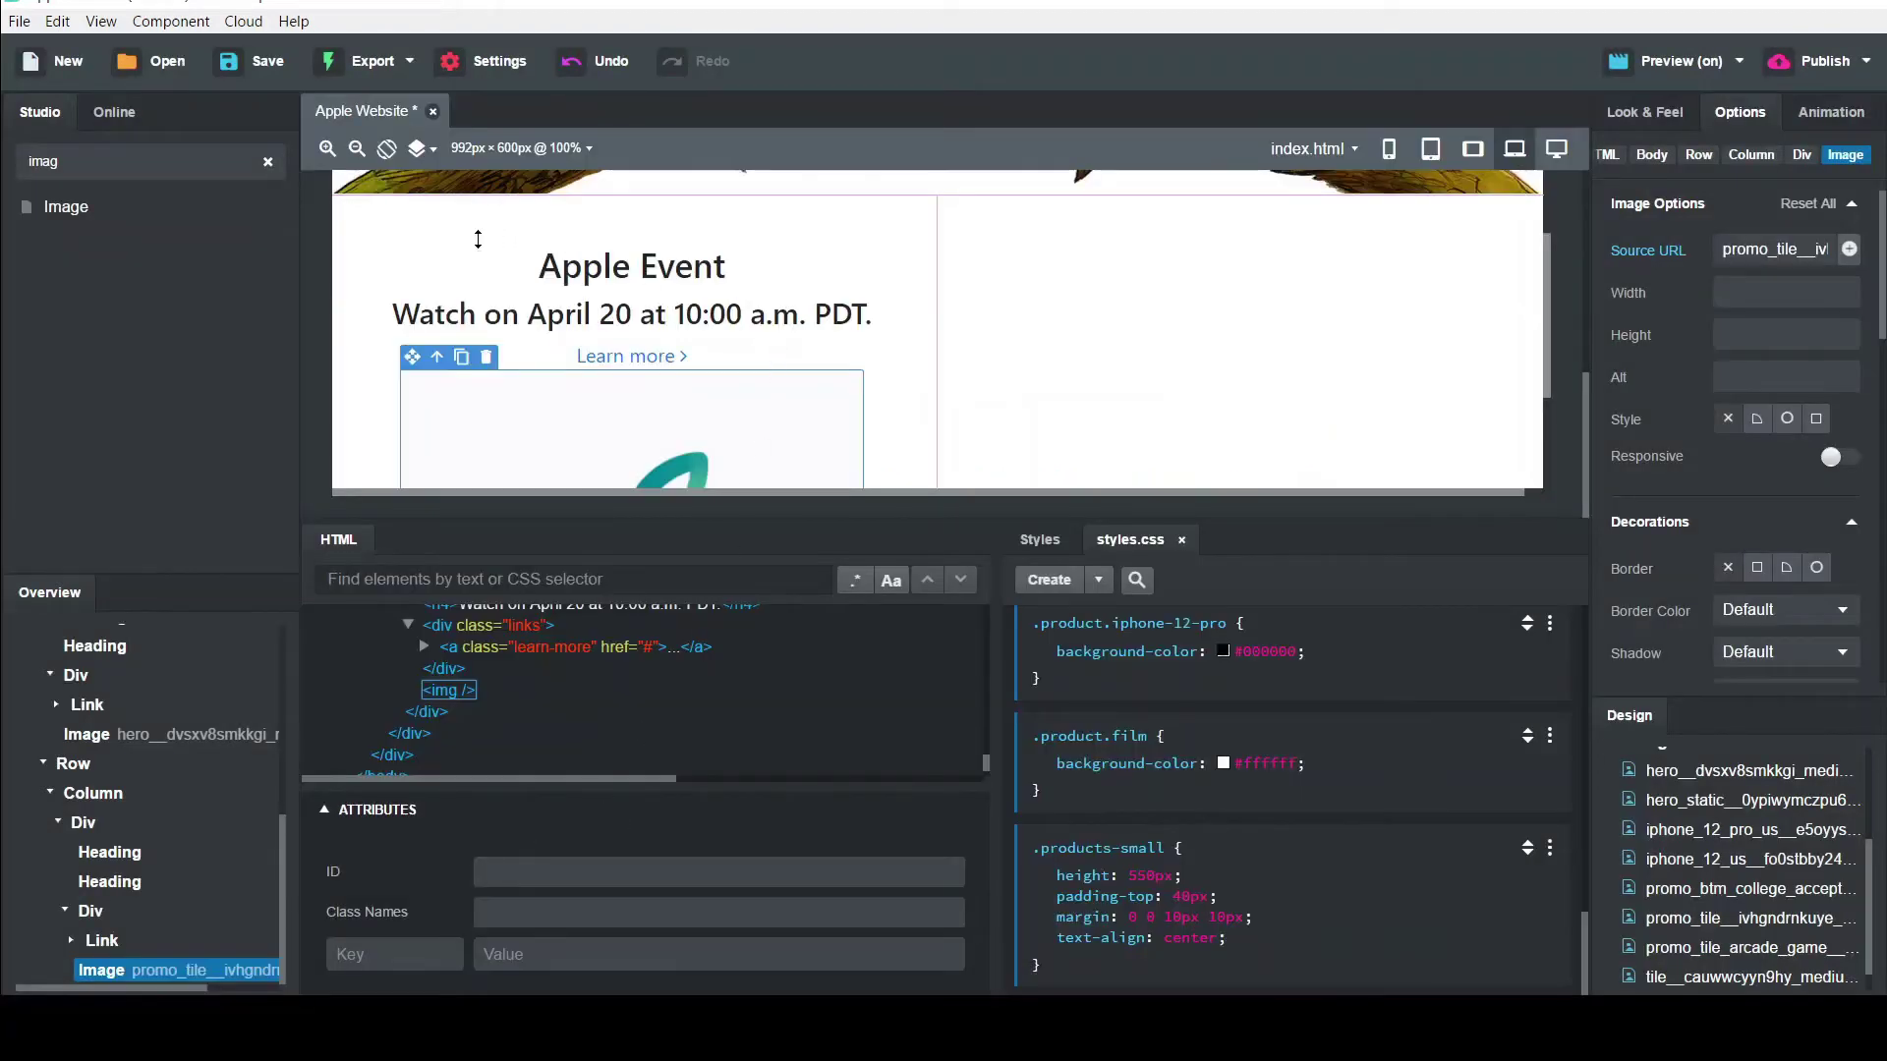
Create a second .products-small rule in styles.css with background-color #f9f9f9
{"action": "left_click", "coordinate": [415, 222]}
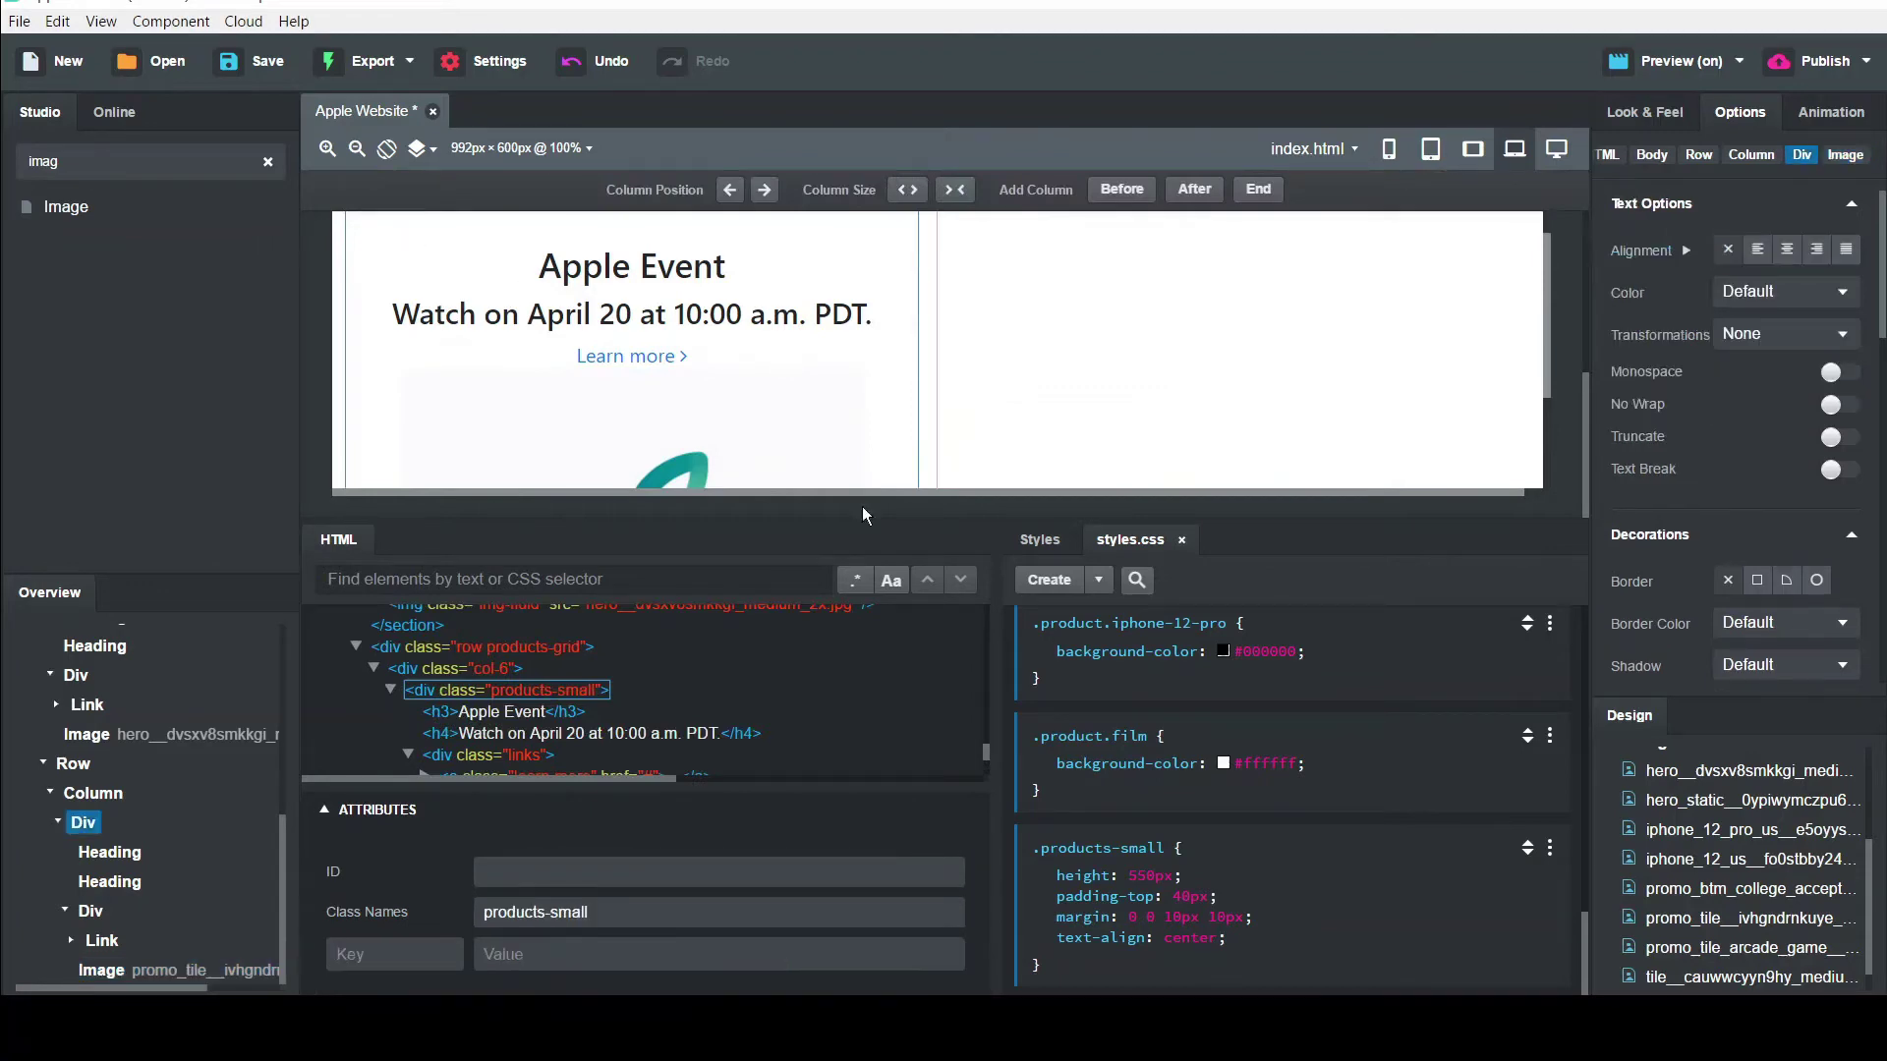
{"action": "left_click", "coordinate": [1047, 582]}
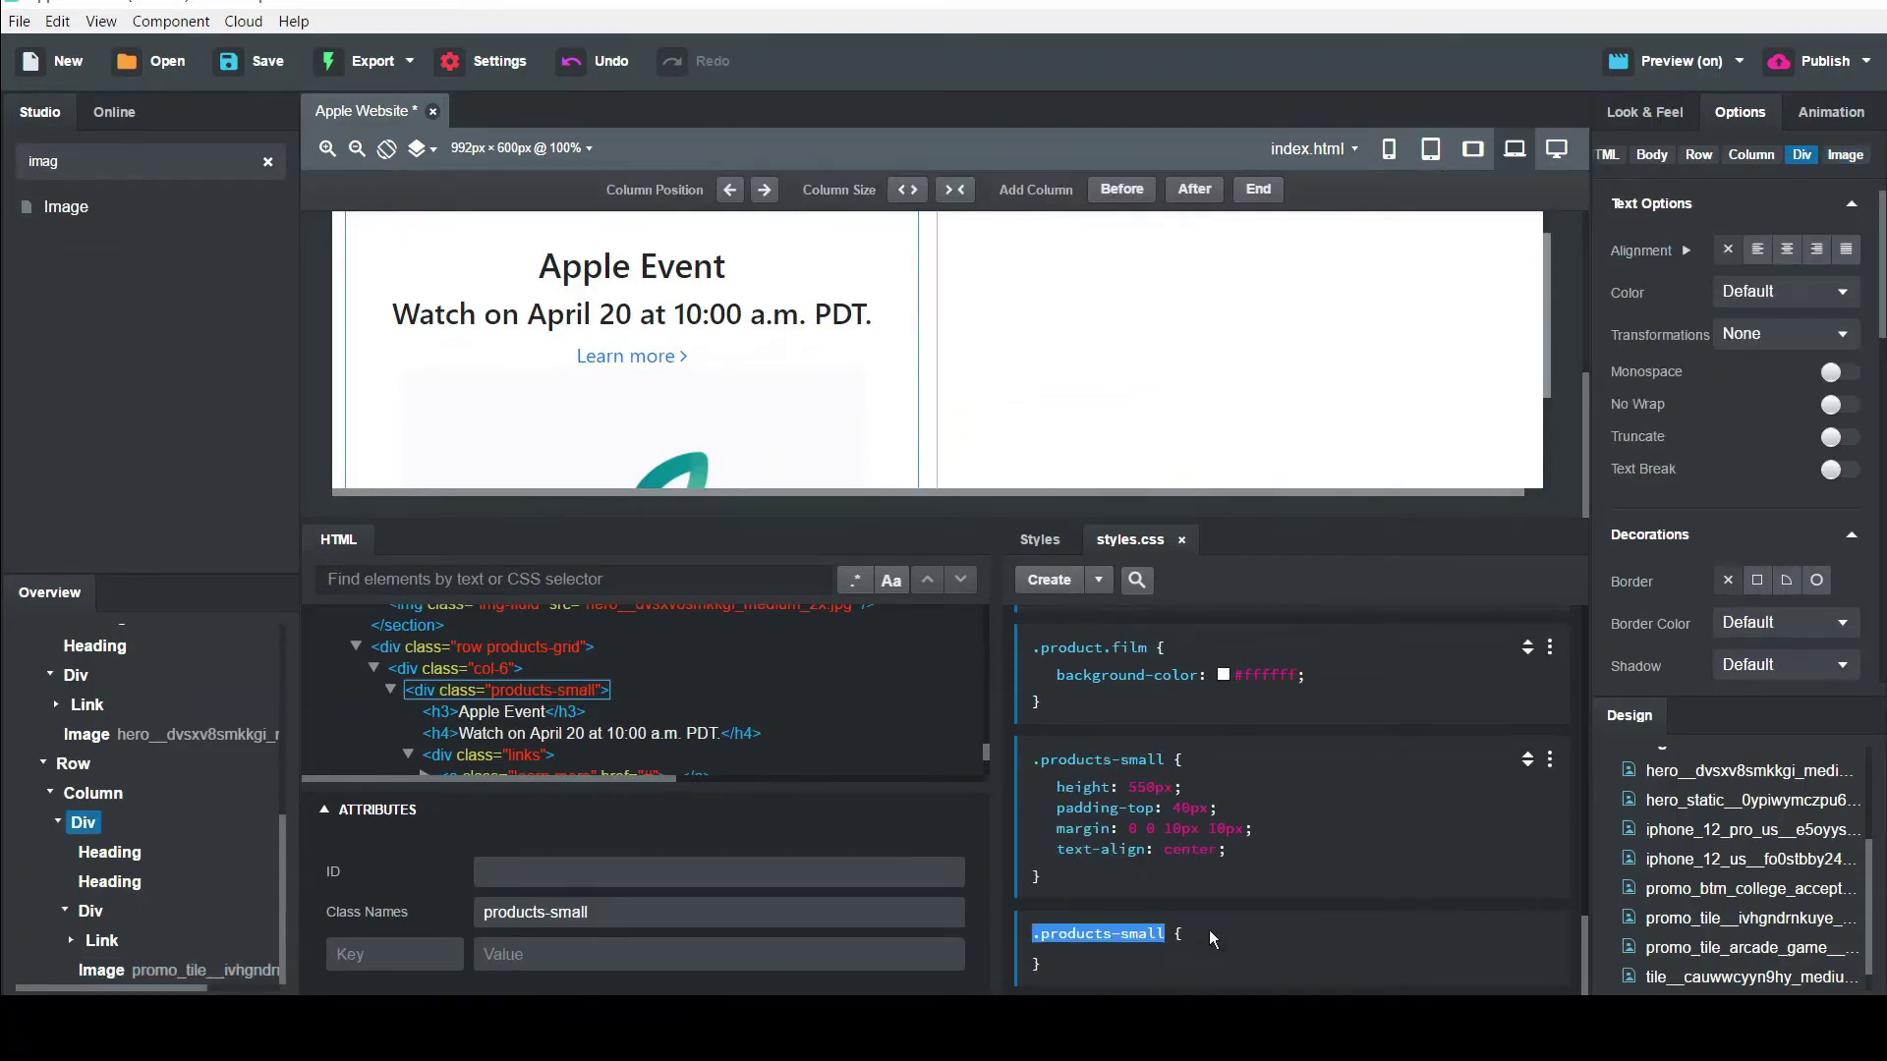
{"action": "key", "text": "Return"}
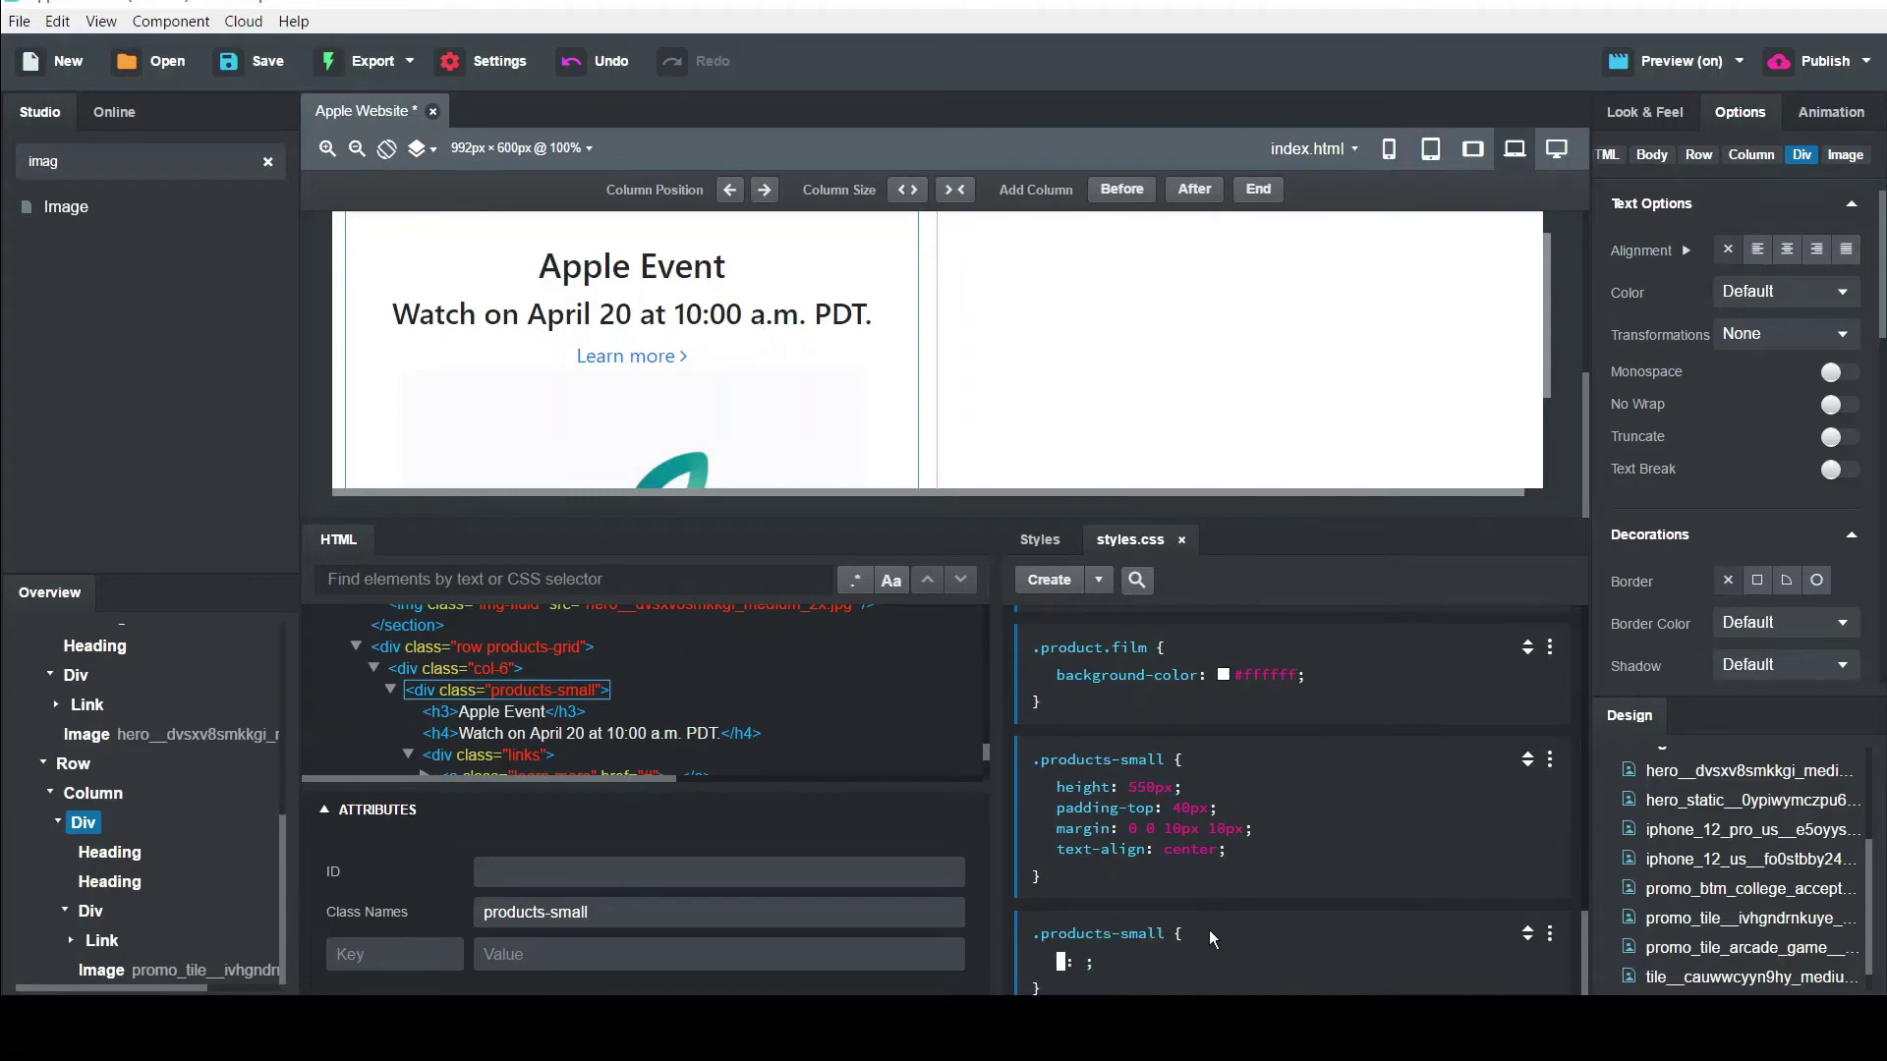
{"action": "type", "text": "bac"}
{"action": "key", "text": "Down"}
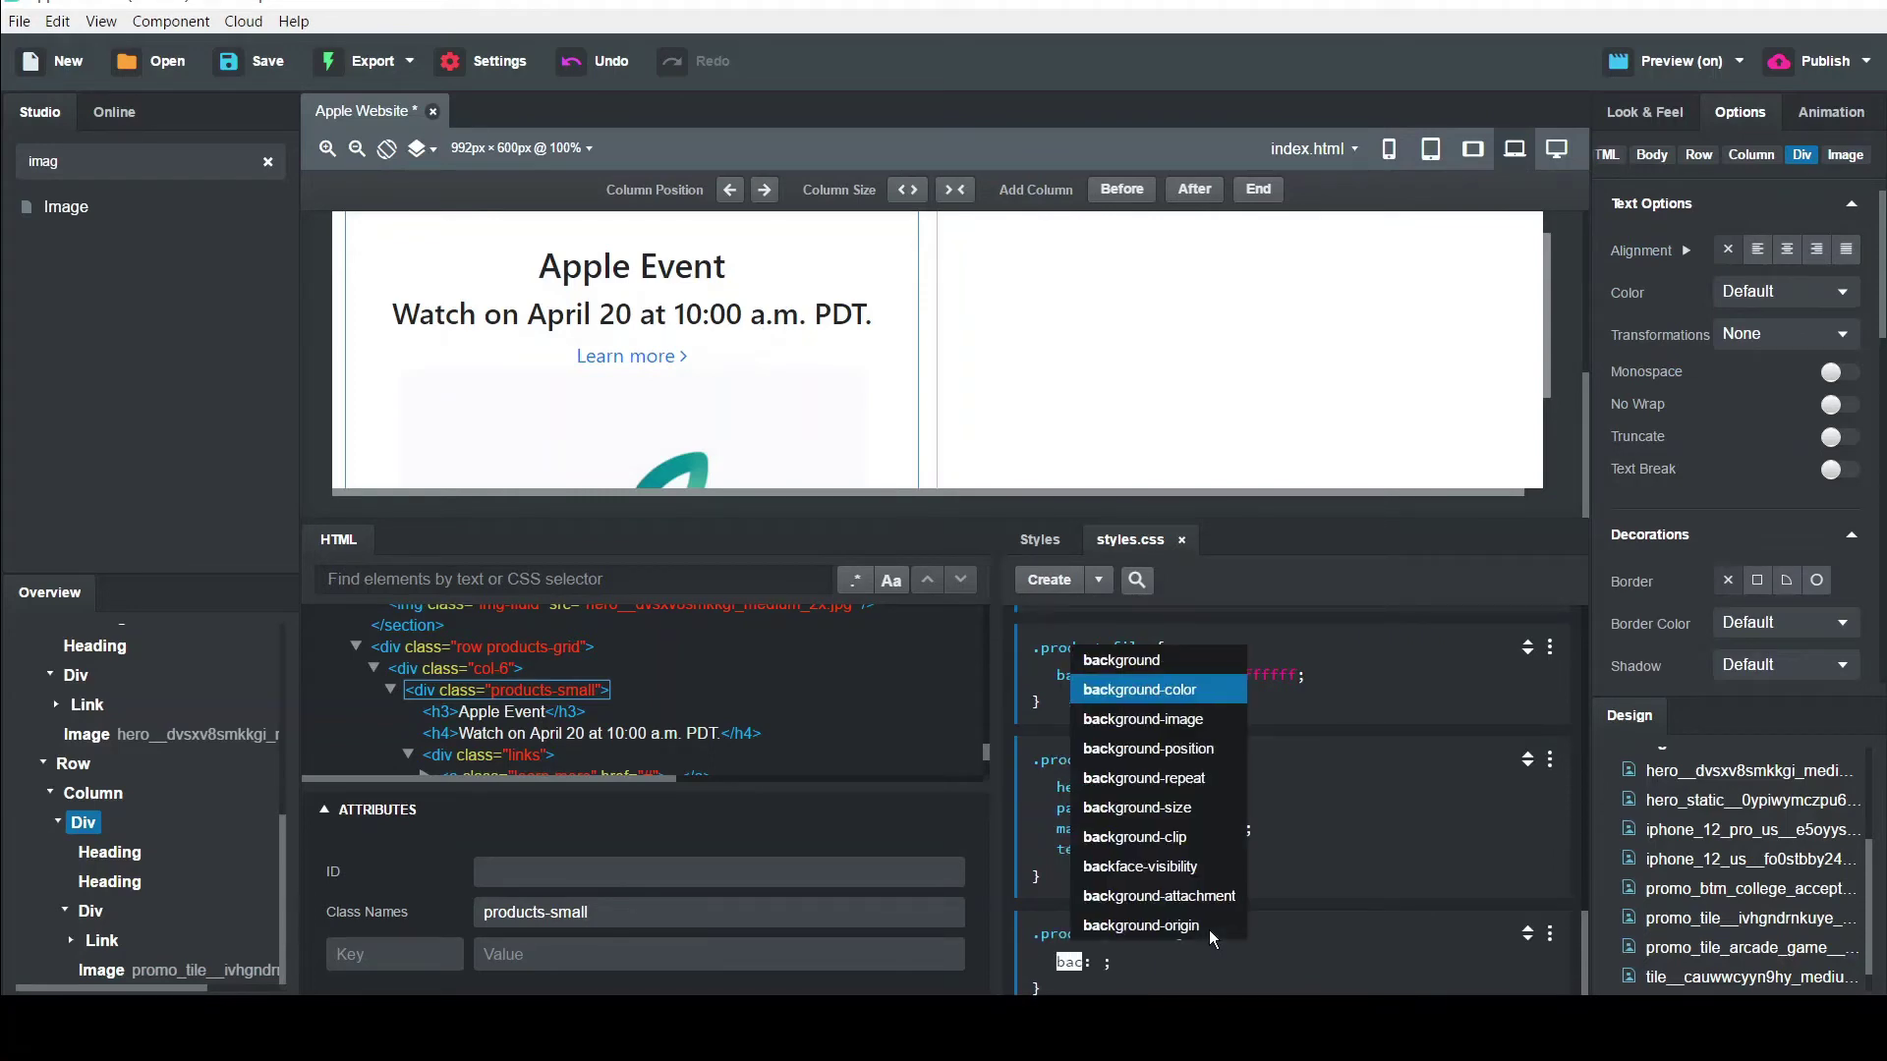
{"action": "key", "text": "Return"}
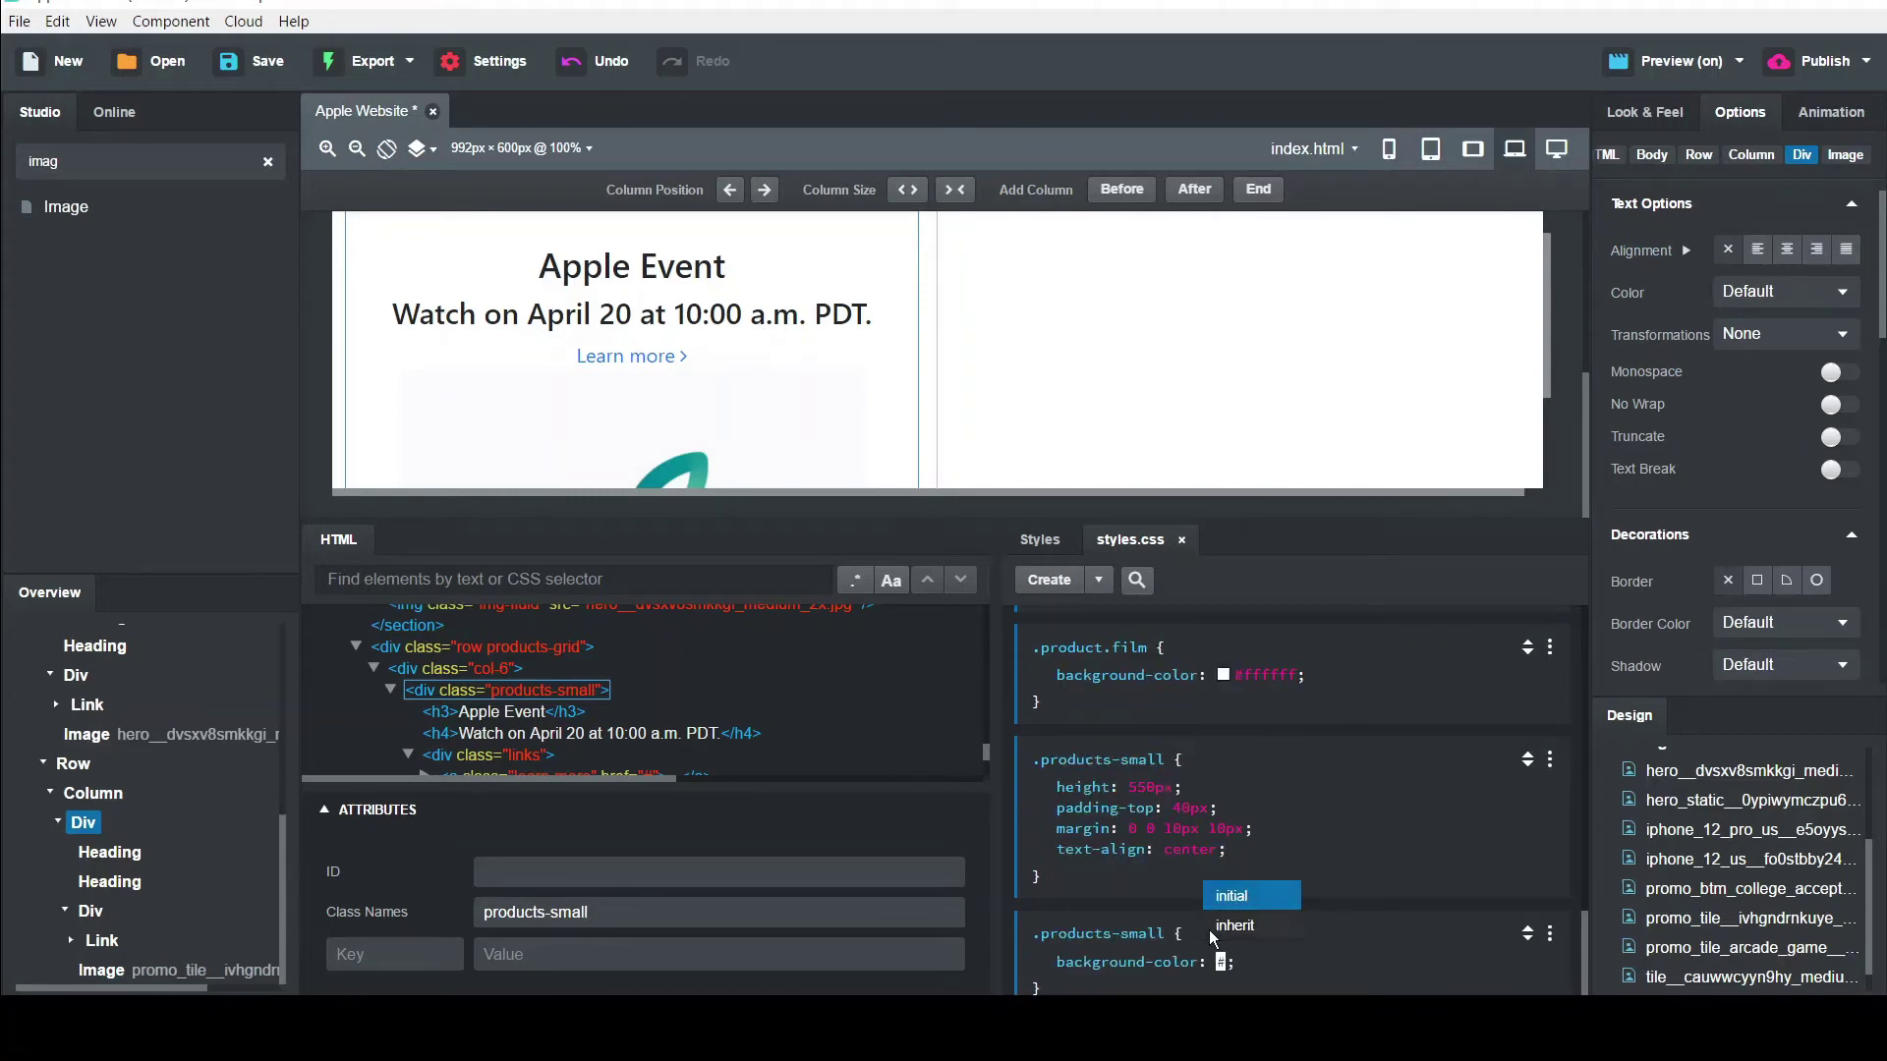
{"action": "type", "text": "#f9f9f9"}
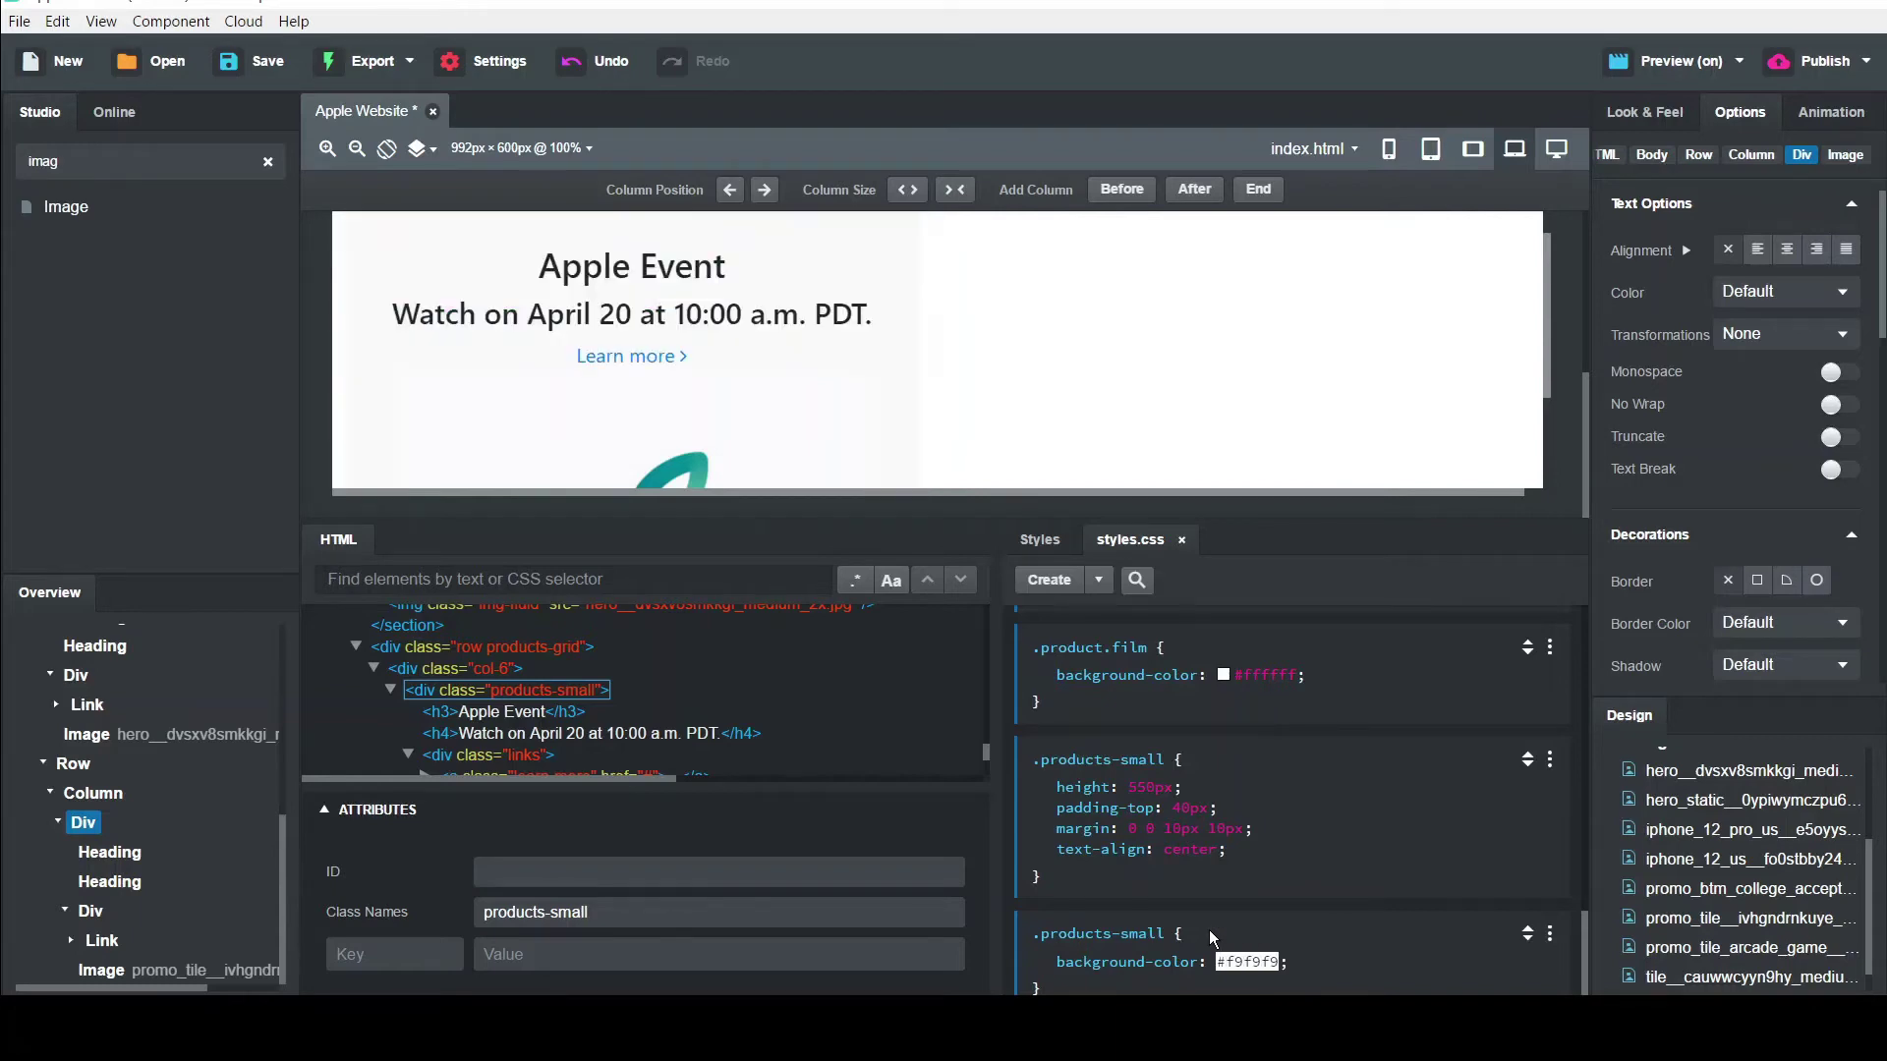
{"action": "key", "text": "Return"}
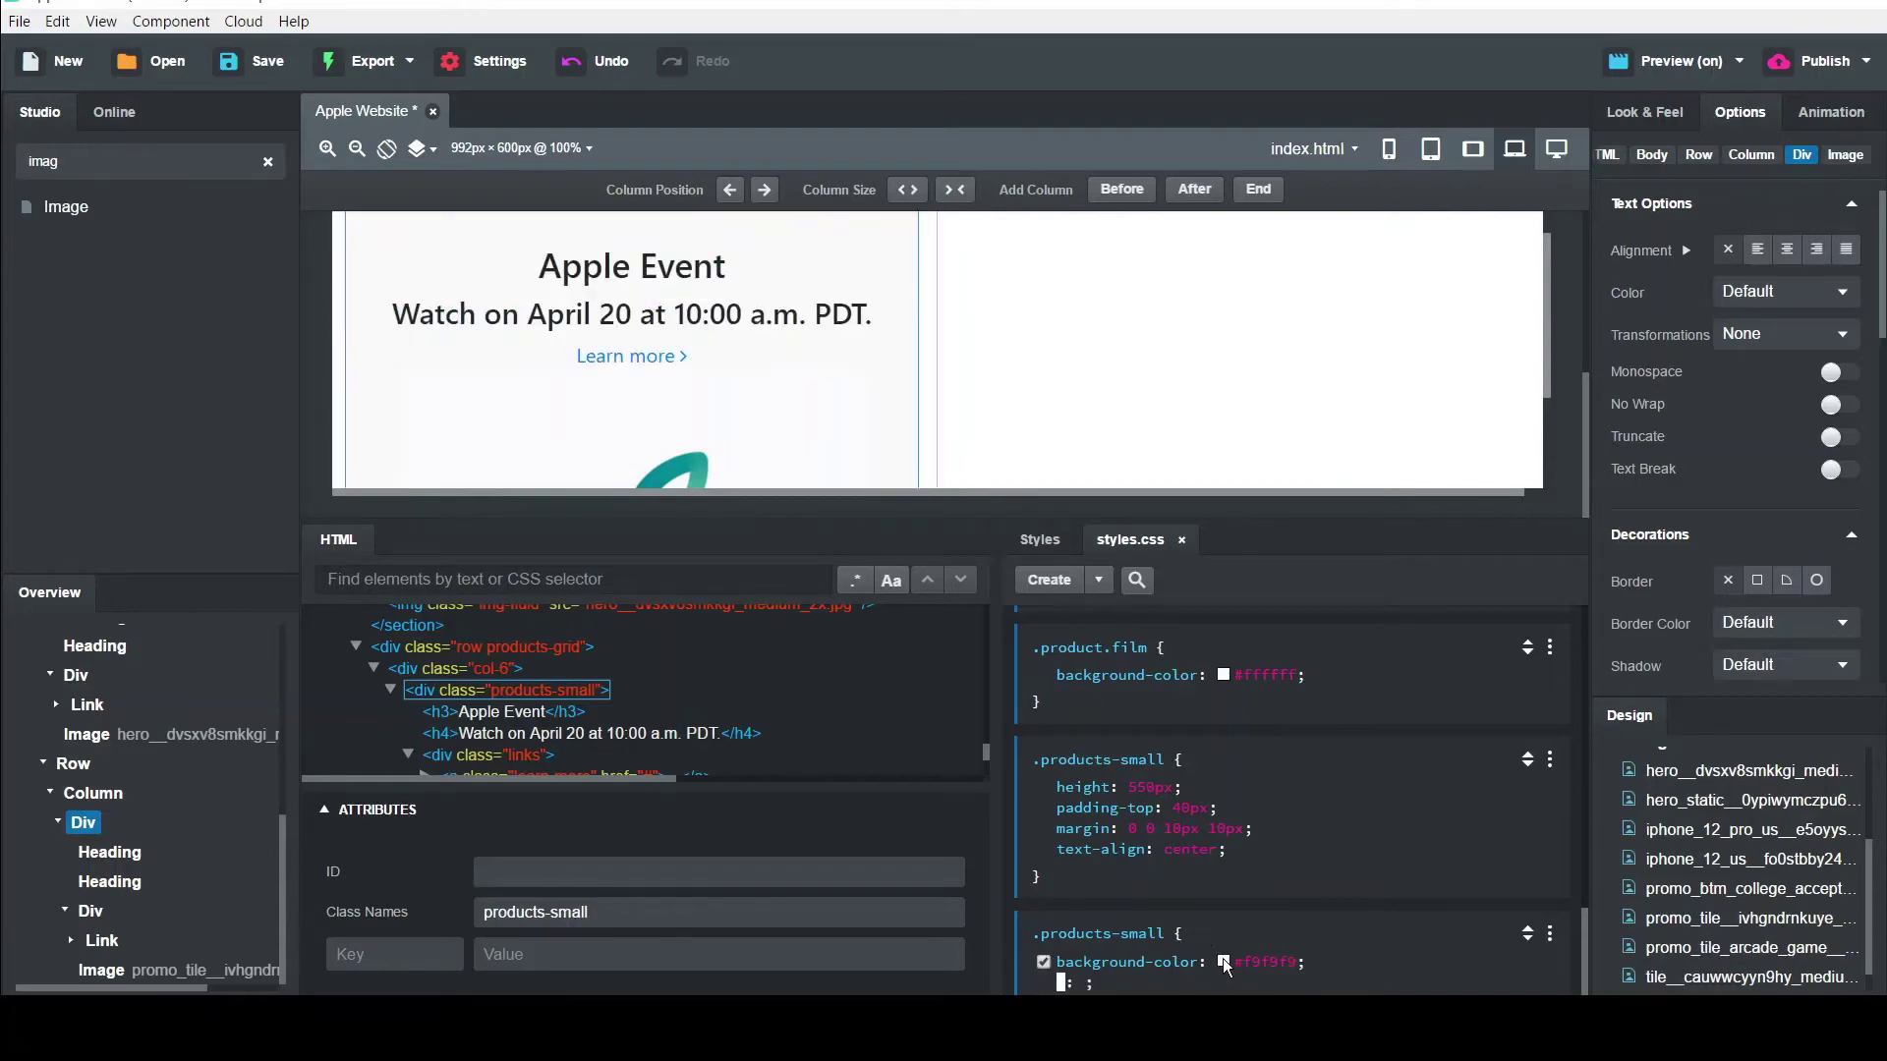
Change the new .products-small background colour to #fbfbfd by sampling it from the promo image's background
{"action": "left_click", "coordinate": [1222, 962]}
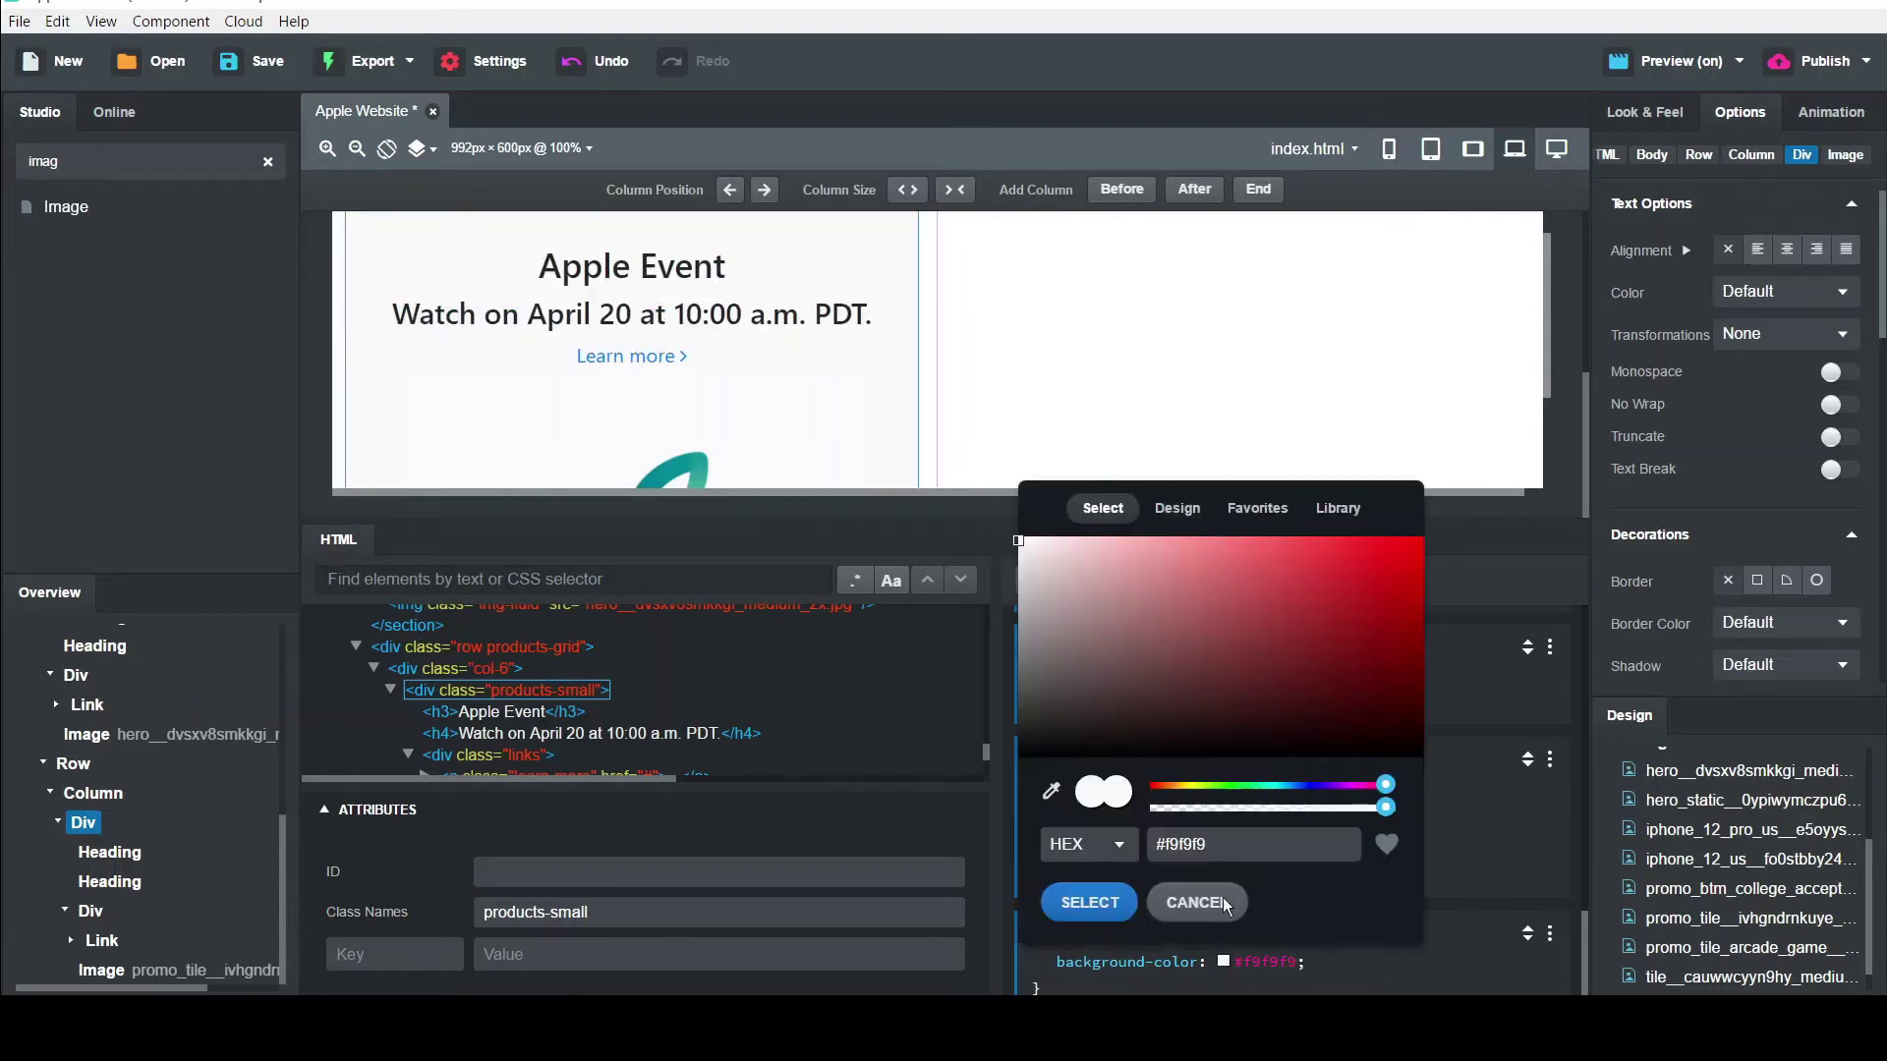
{"action": "left_click", "coordinate": [1050, 791]}
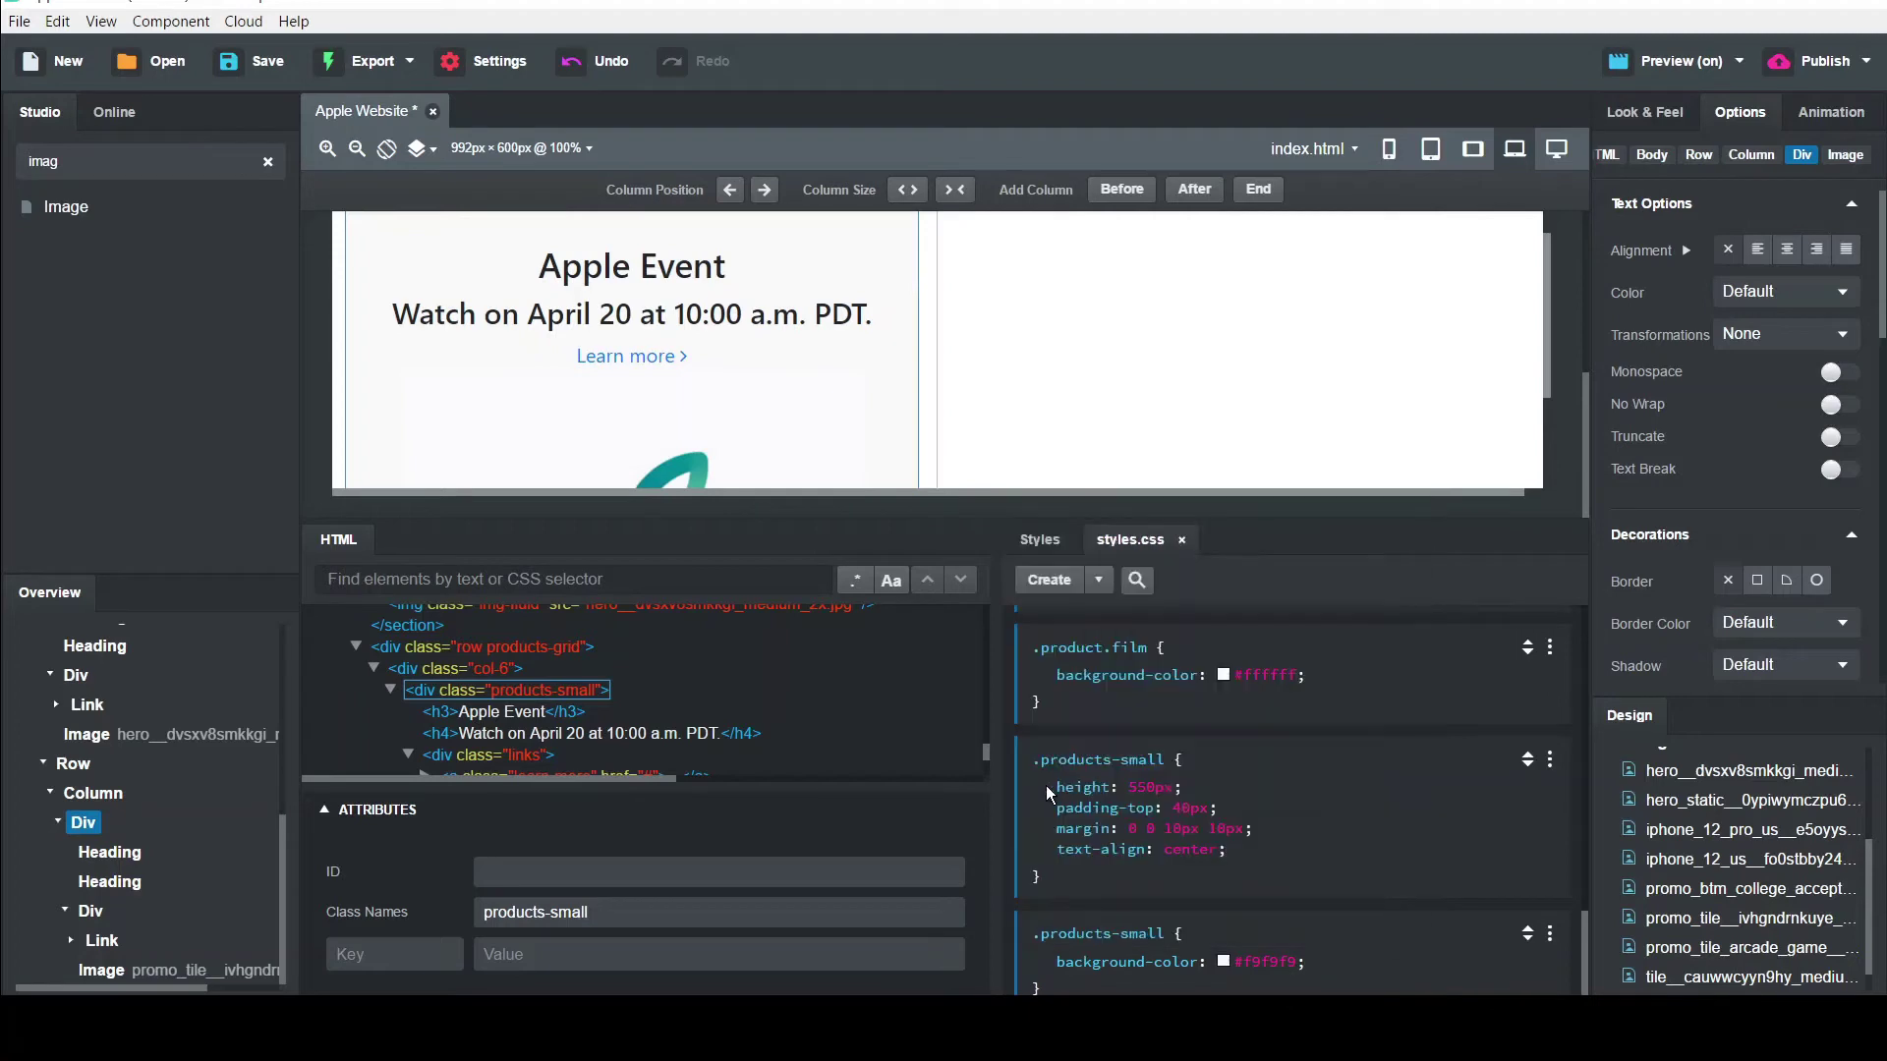
{"action": "left_click", "coordinate": [791, 460]}
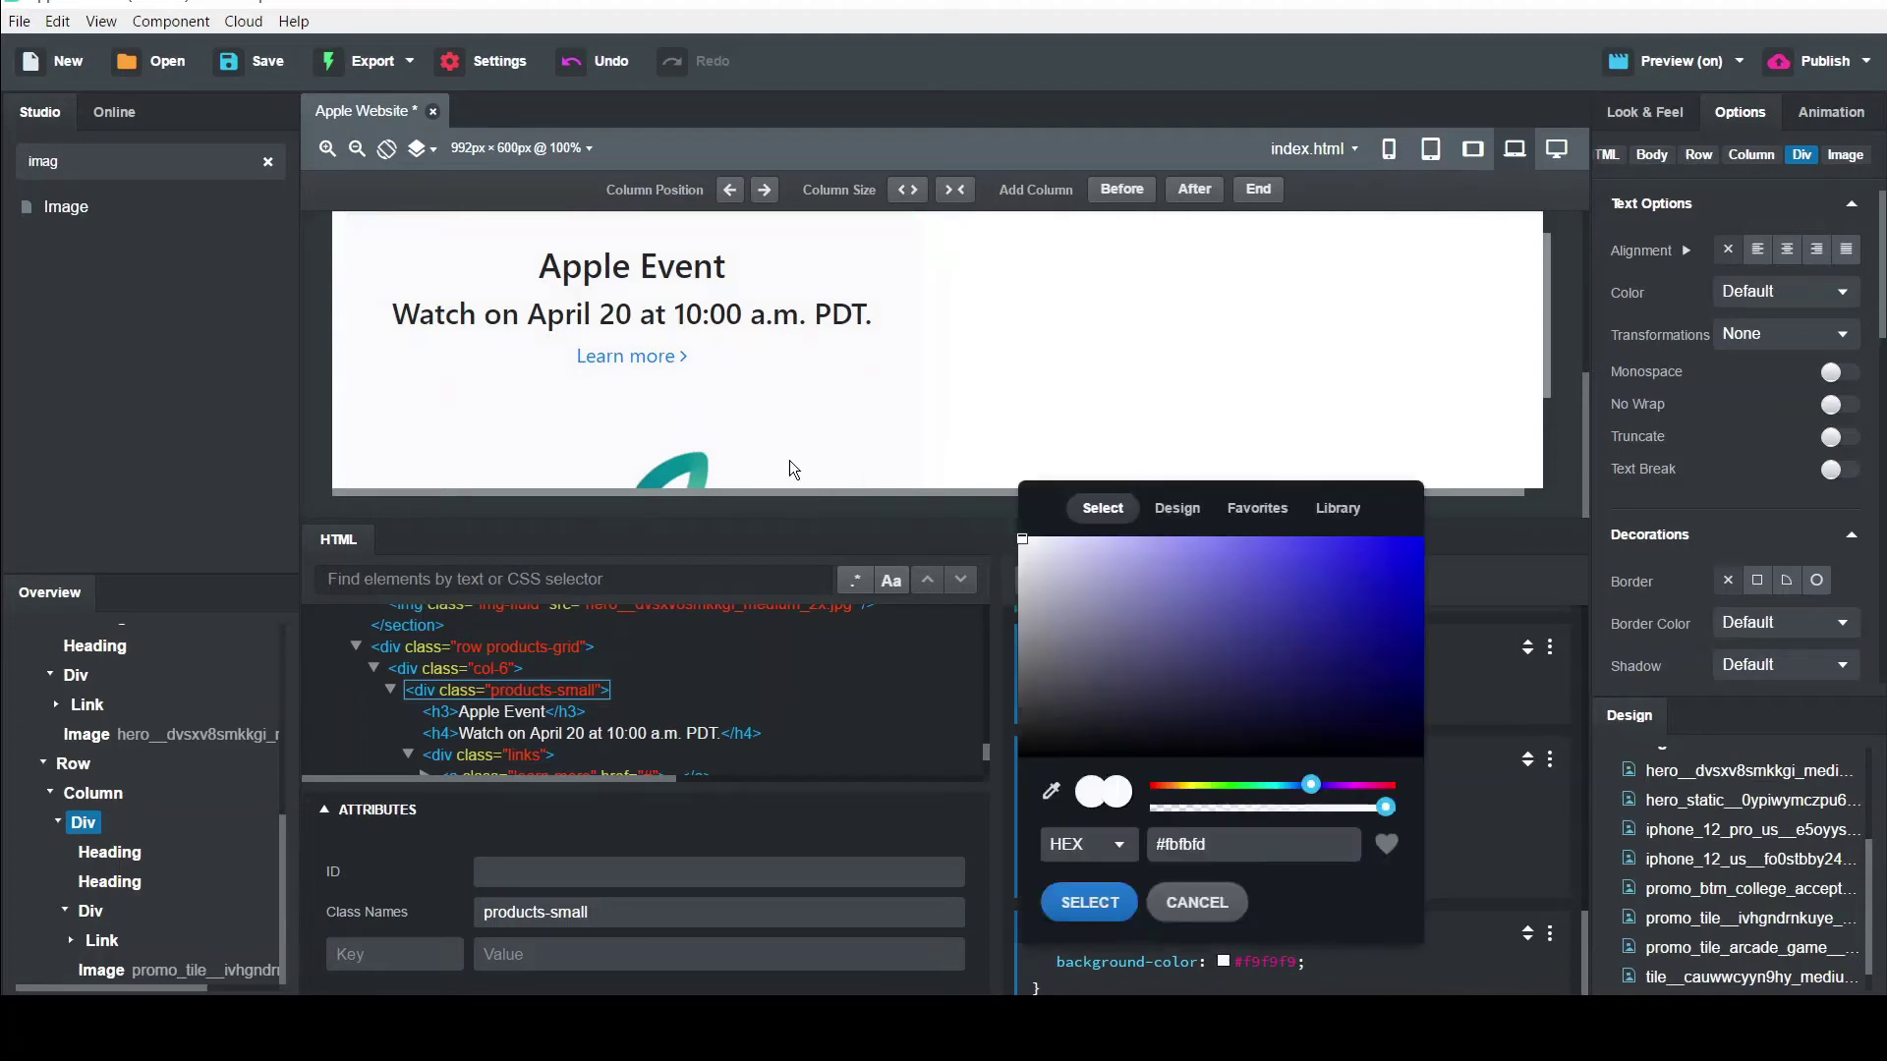
{"action": "left_click", "coordinate": [1089, 903]}
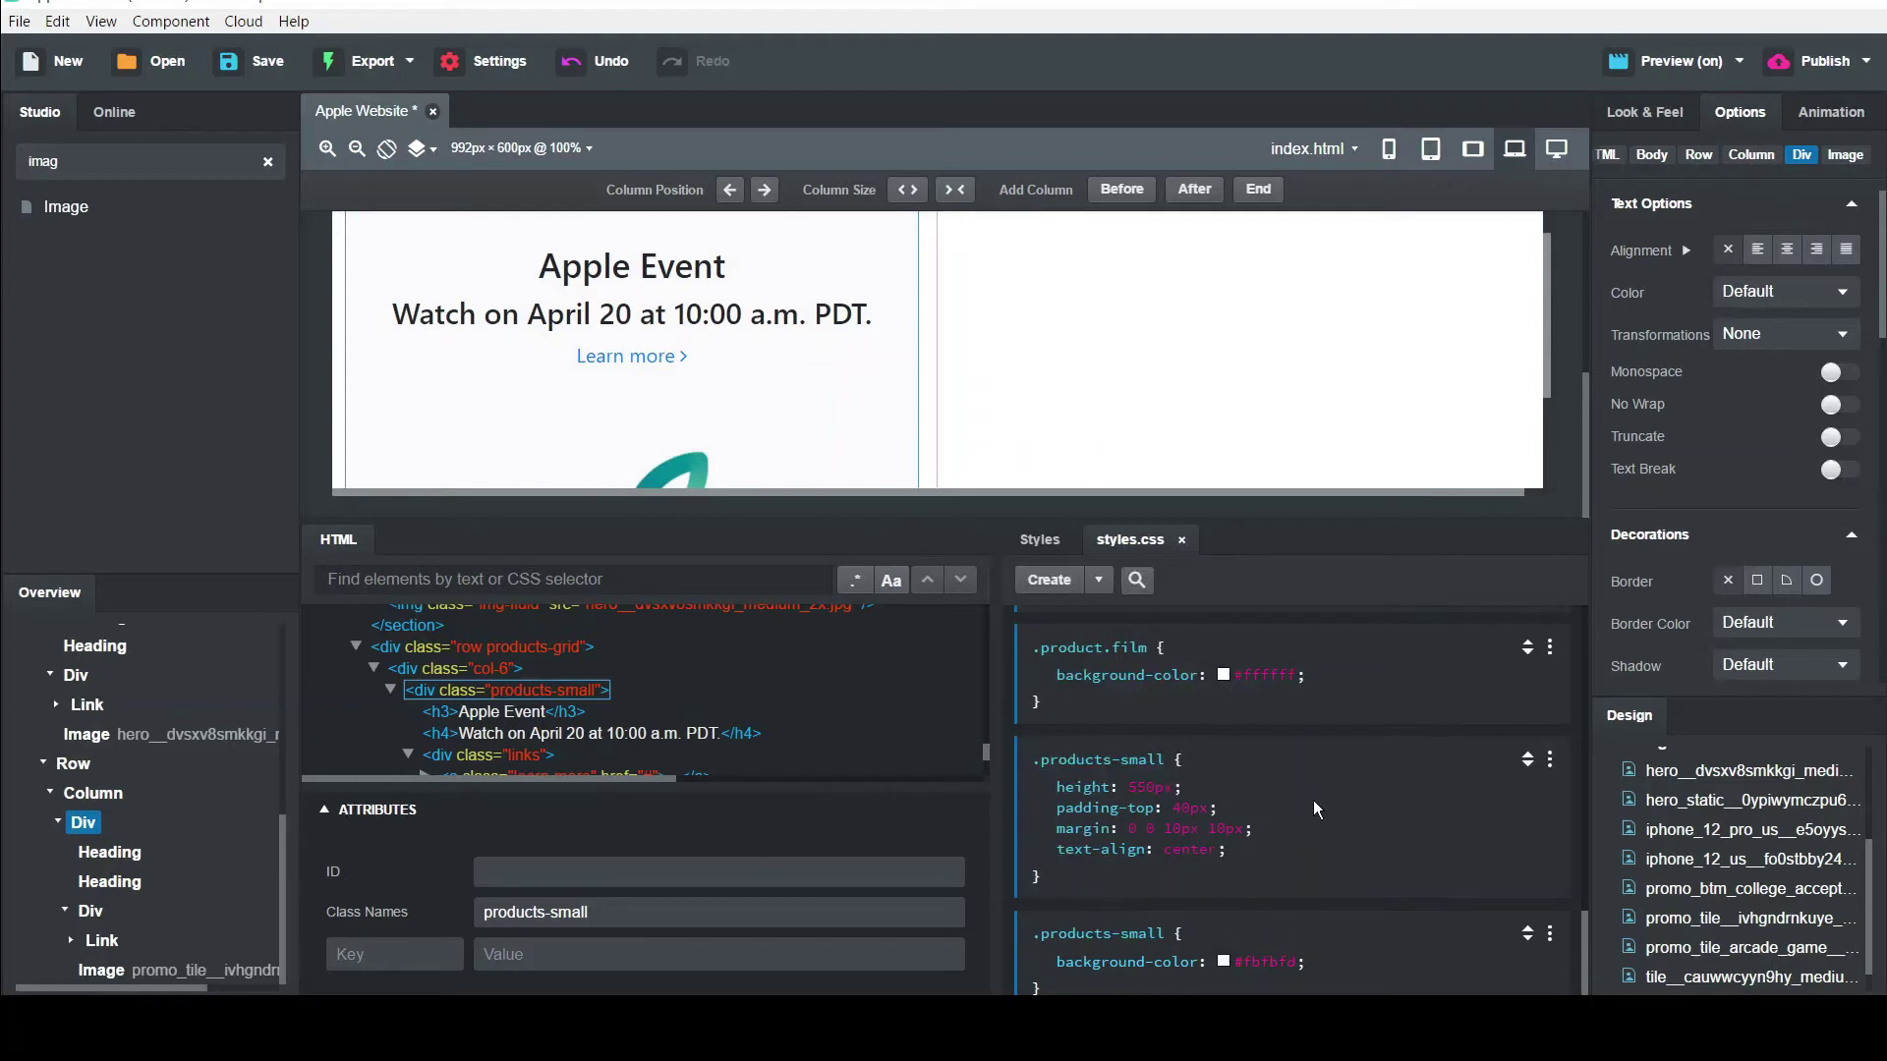
Give the Apple Event heading the class h3 and create a .product h3 rule in styles.css
{"action": "left_click", "coordinate": [601, 272]}
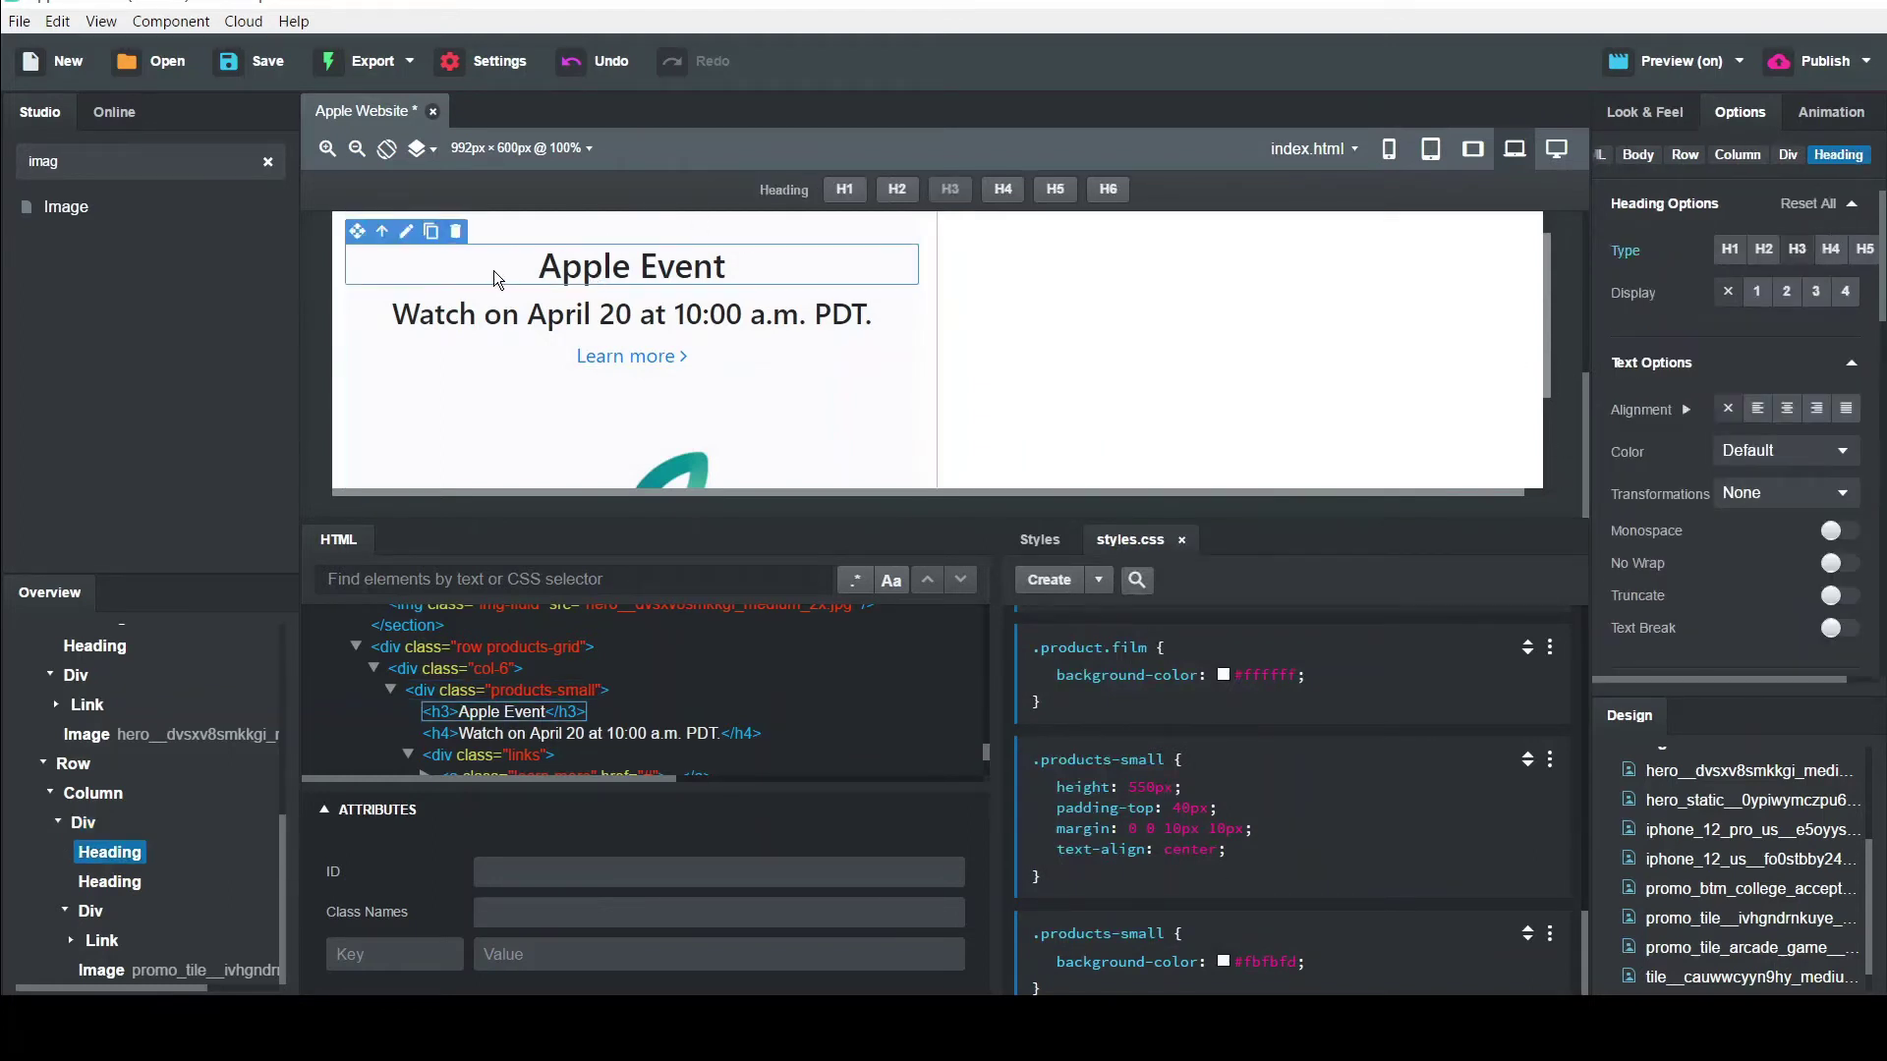
{"action": "left_click", "coordinate": [565, 904]}
{"action": "type", "text": "h3"}
{"action": "left_click", "coordinate": [1040, 580]}
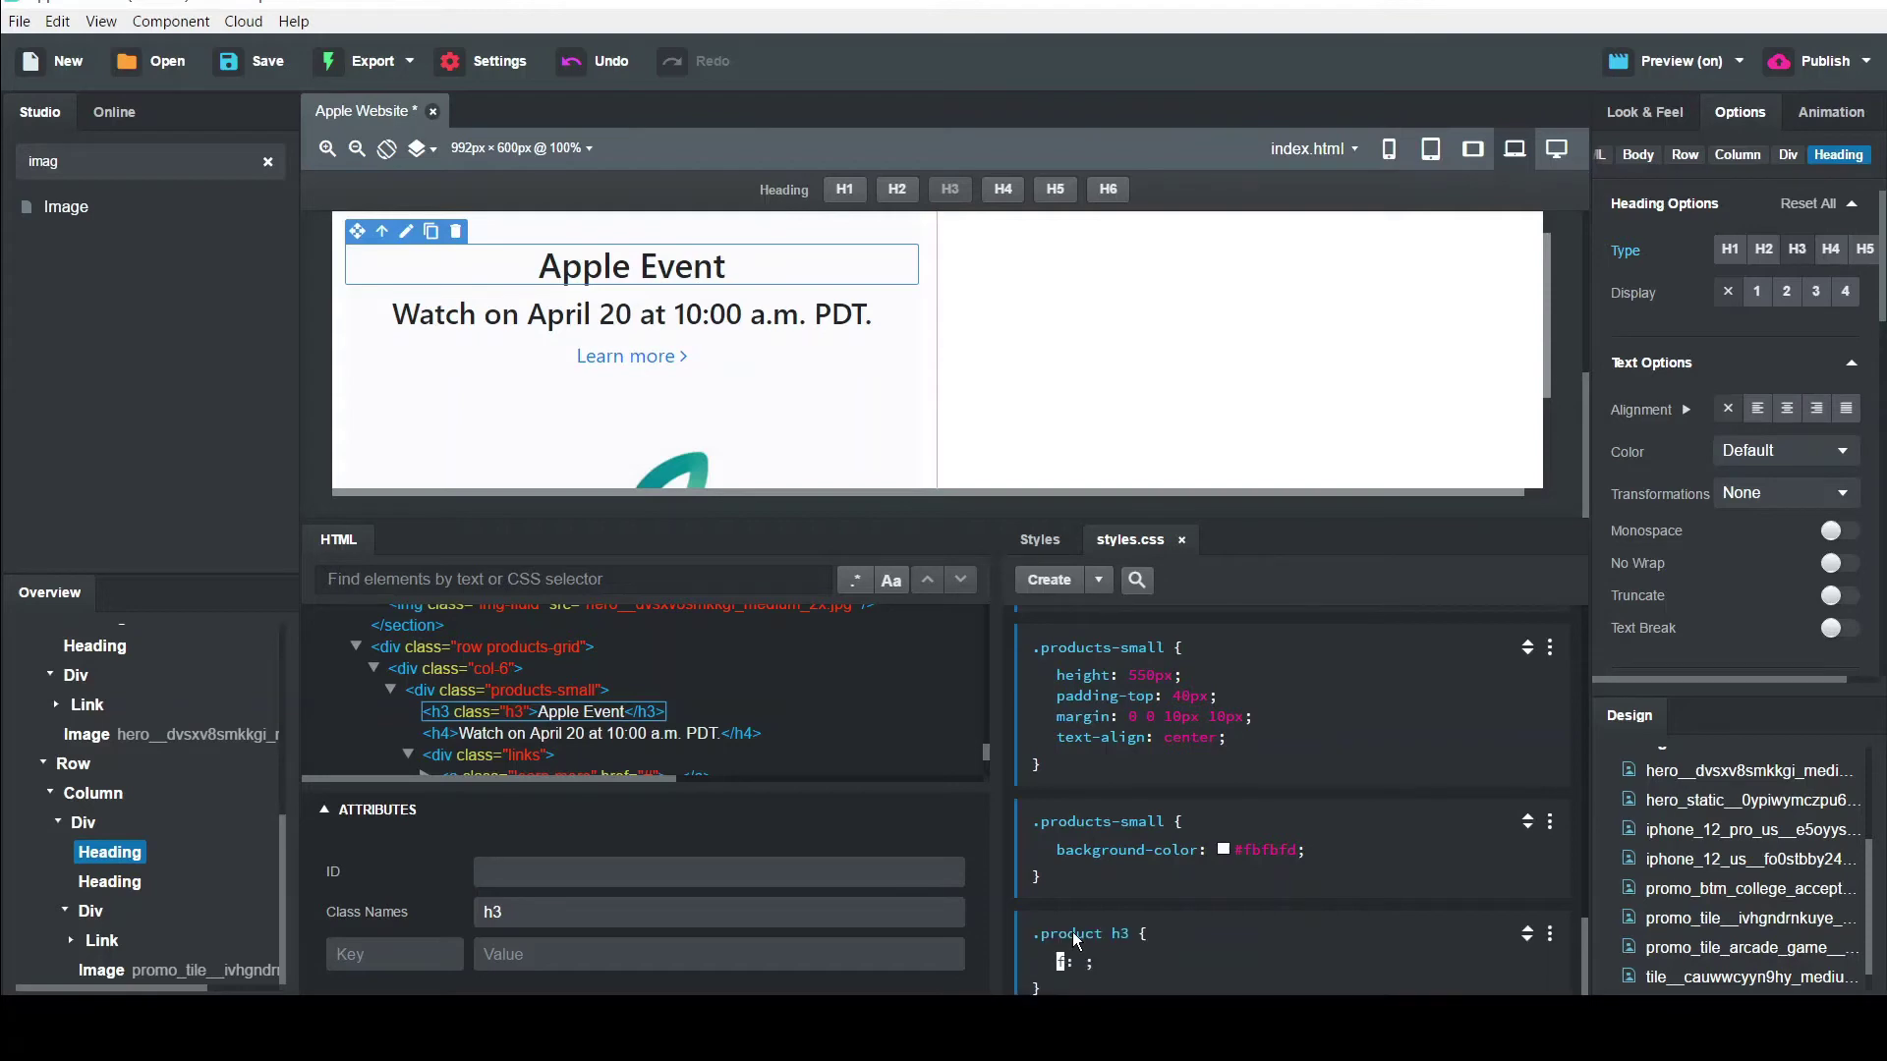
Set font-size to 26px and font-weight to bold in the .product h3 rule
{"action": "type", "text": "font"}
{"action": "key", "text": "Return"}
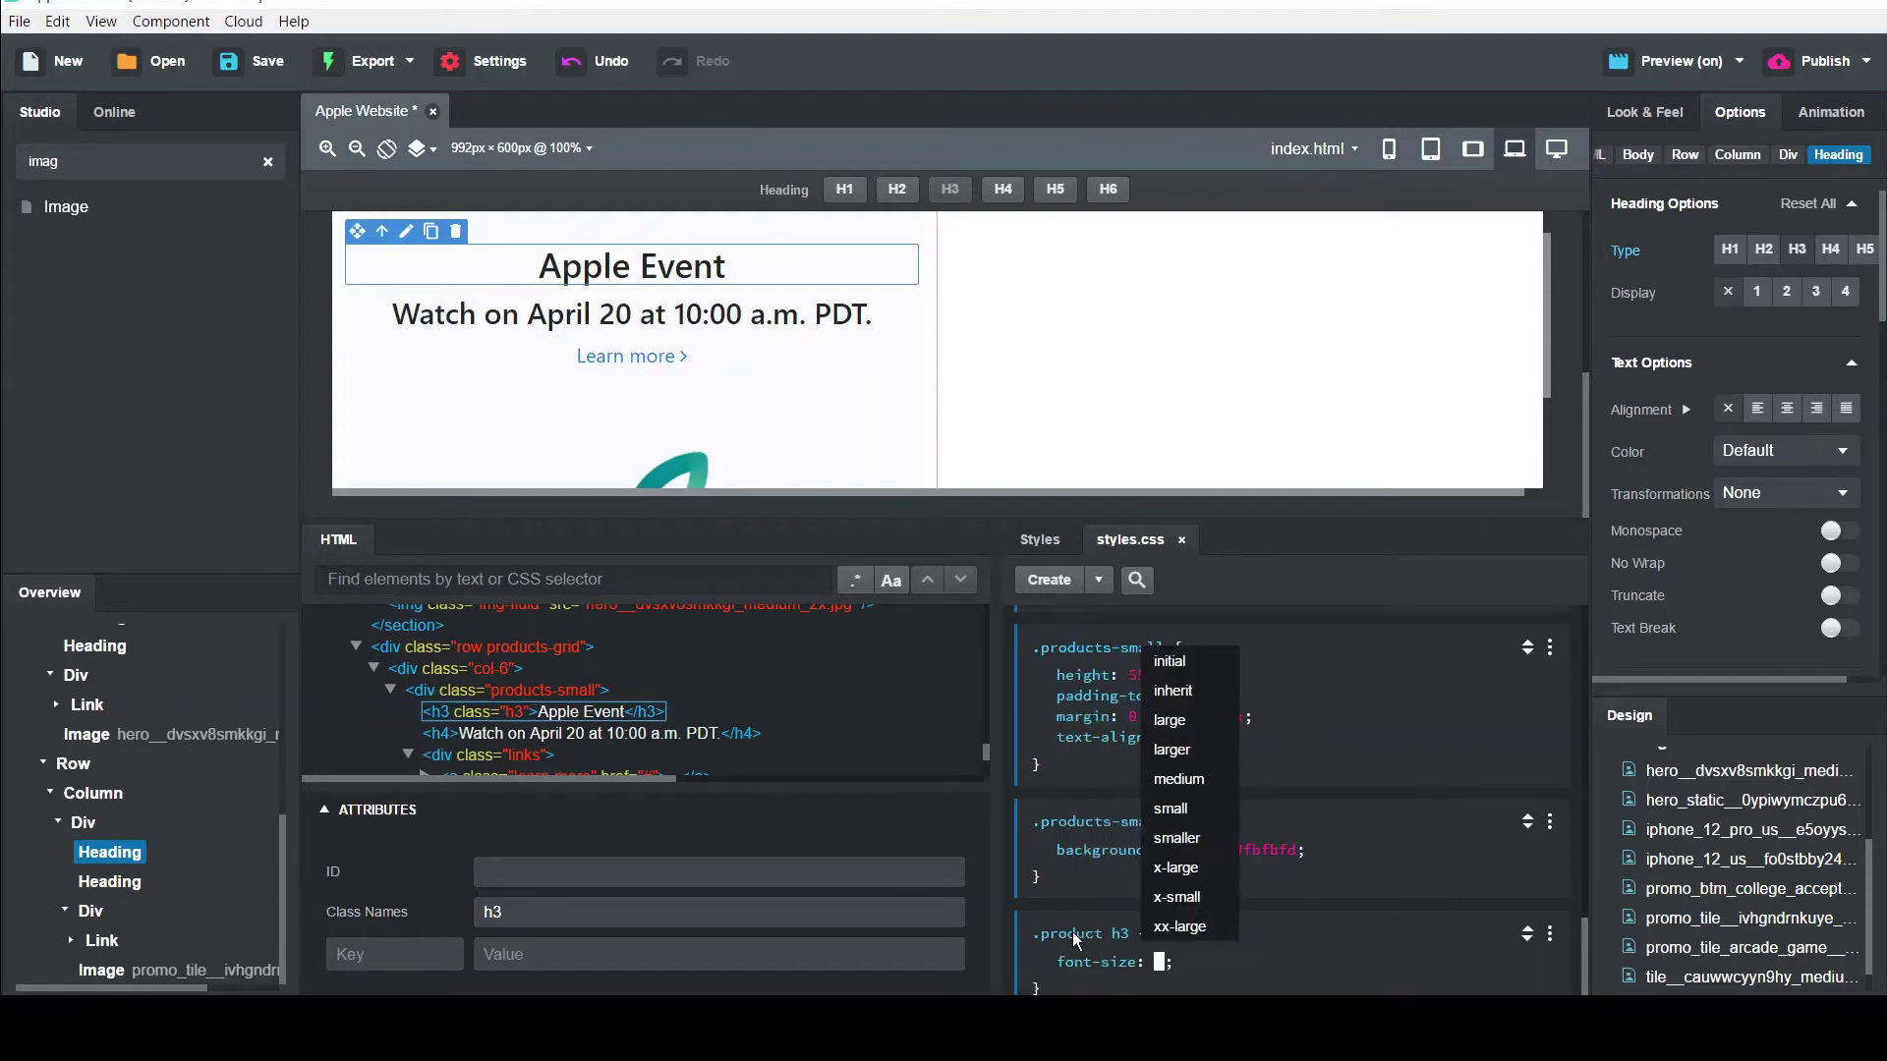
{"action": "type", "text": "26px"}
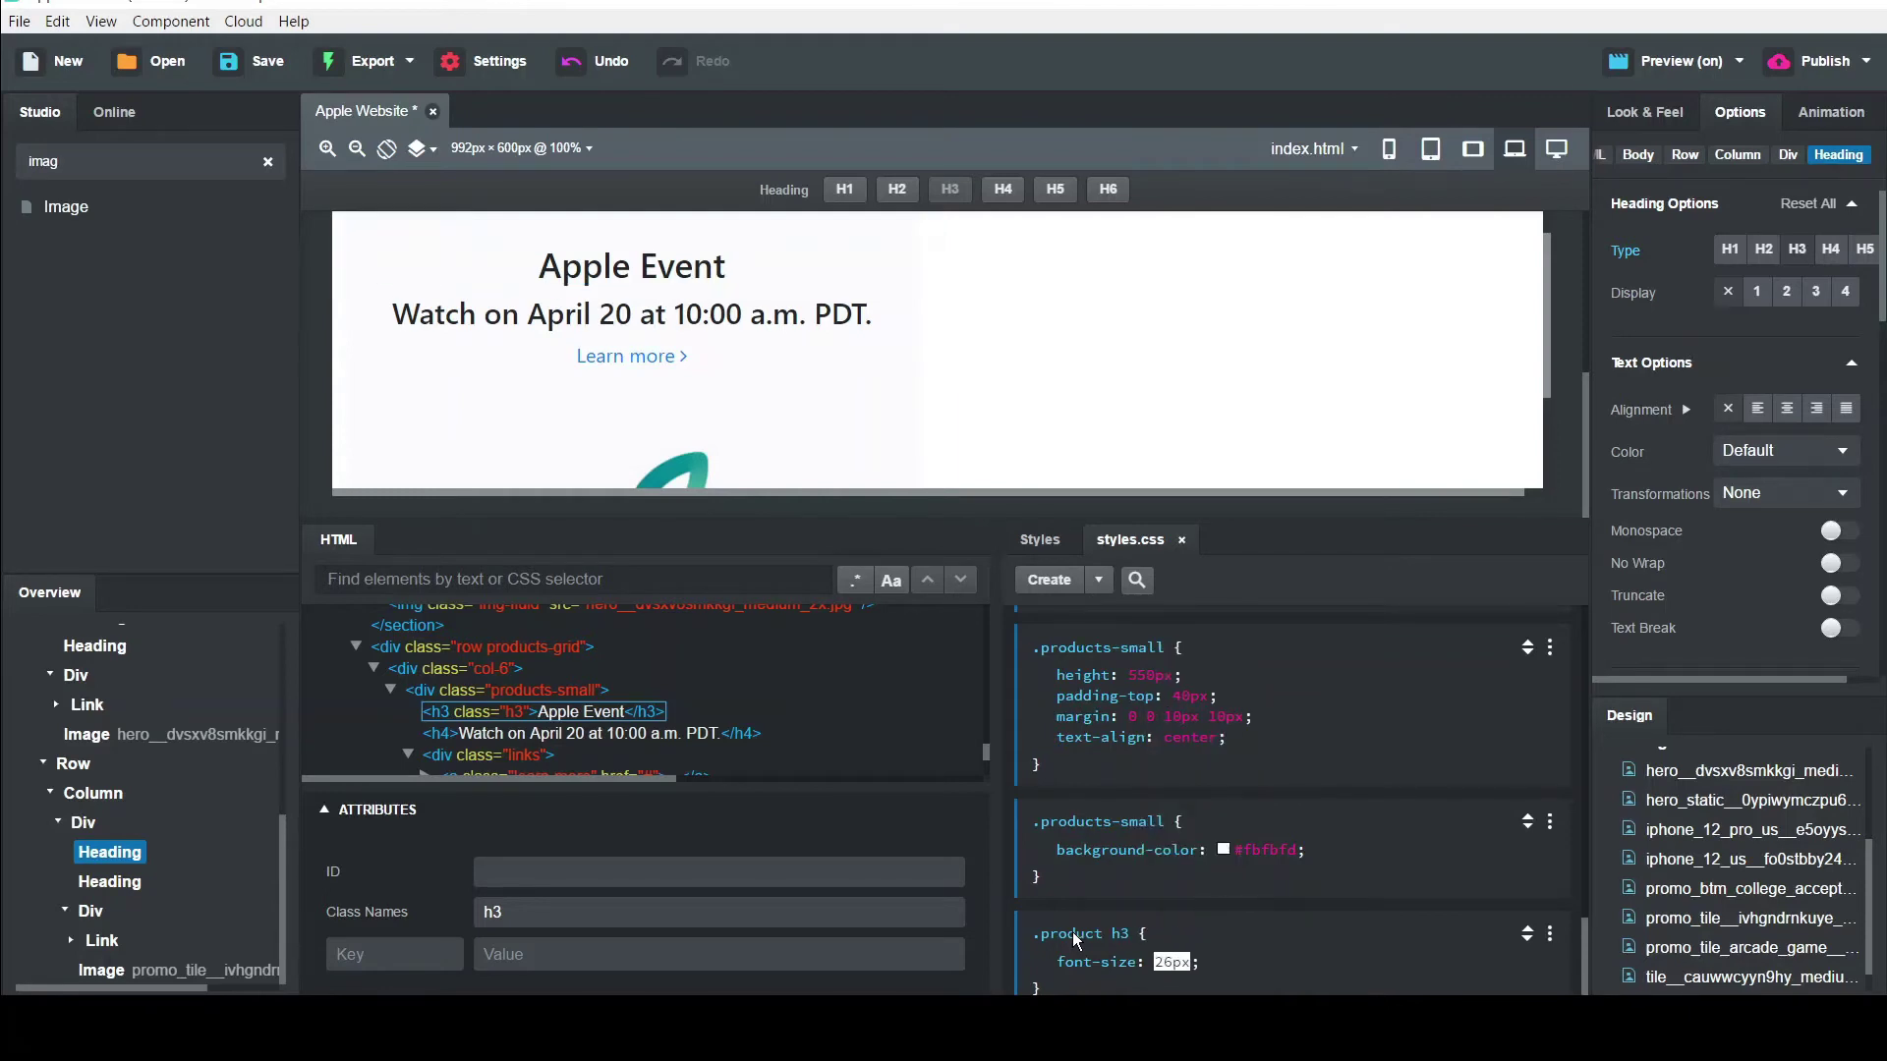
{"action": "key", "text": "Return"}
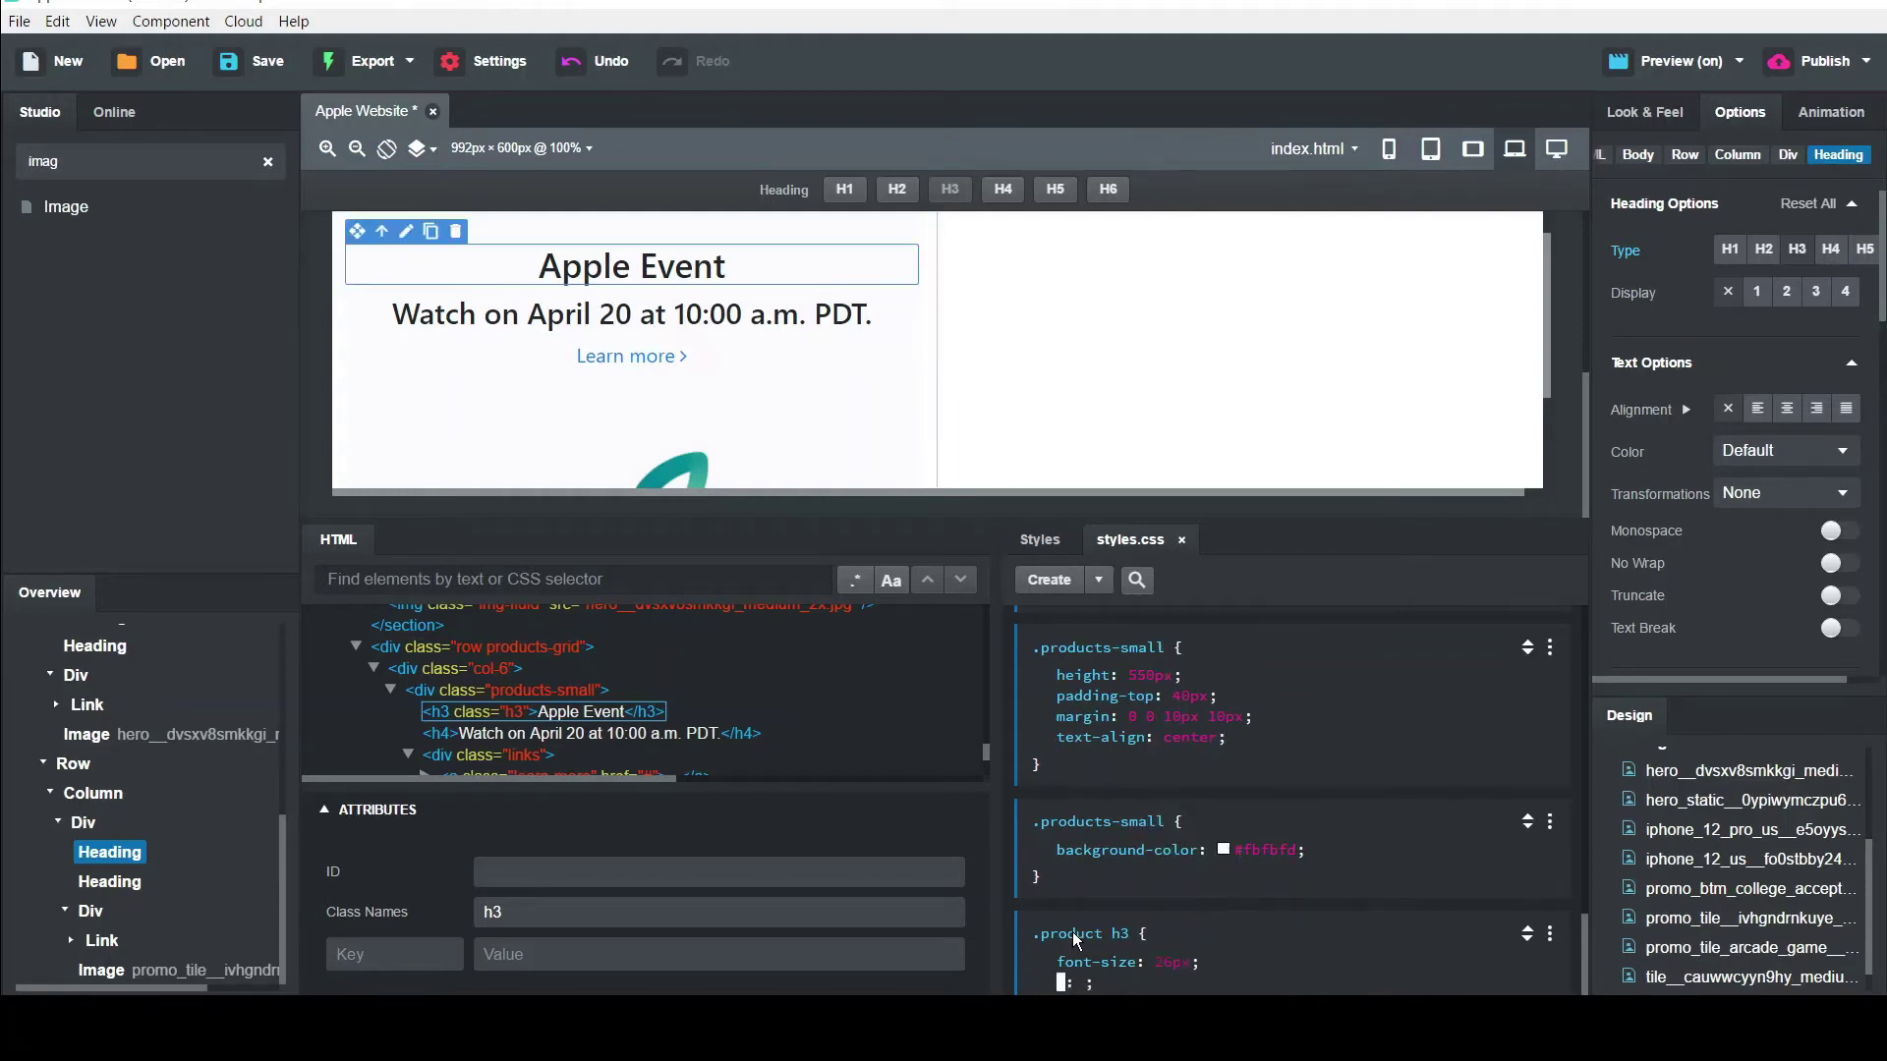
{"action": "type", "text": "font"}
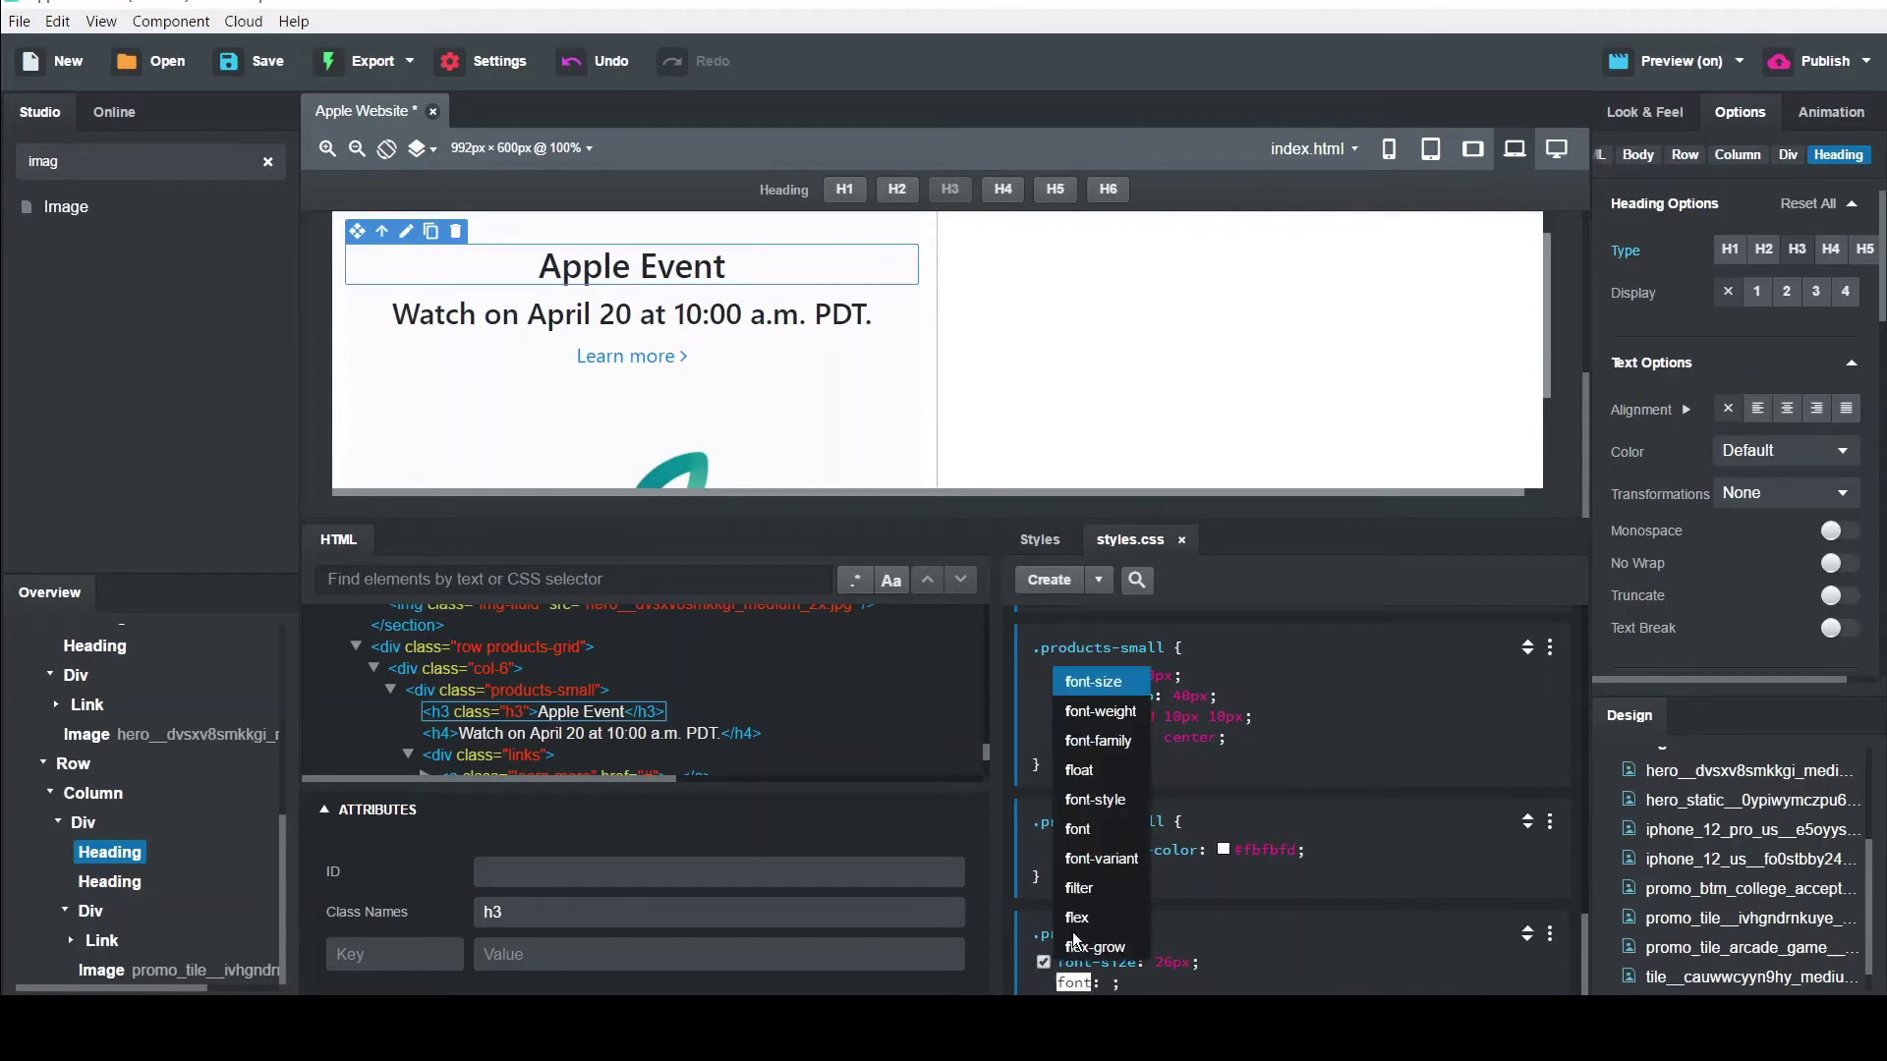
{"action": "key", "text": "Down"}
{"action": "key", "text": "Return"}
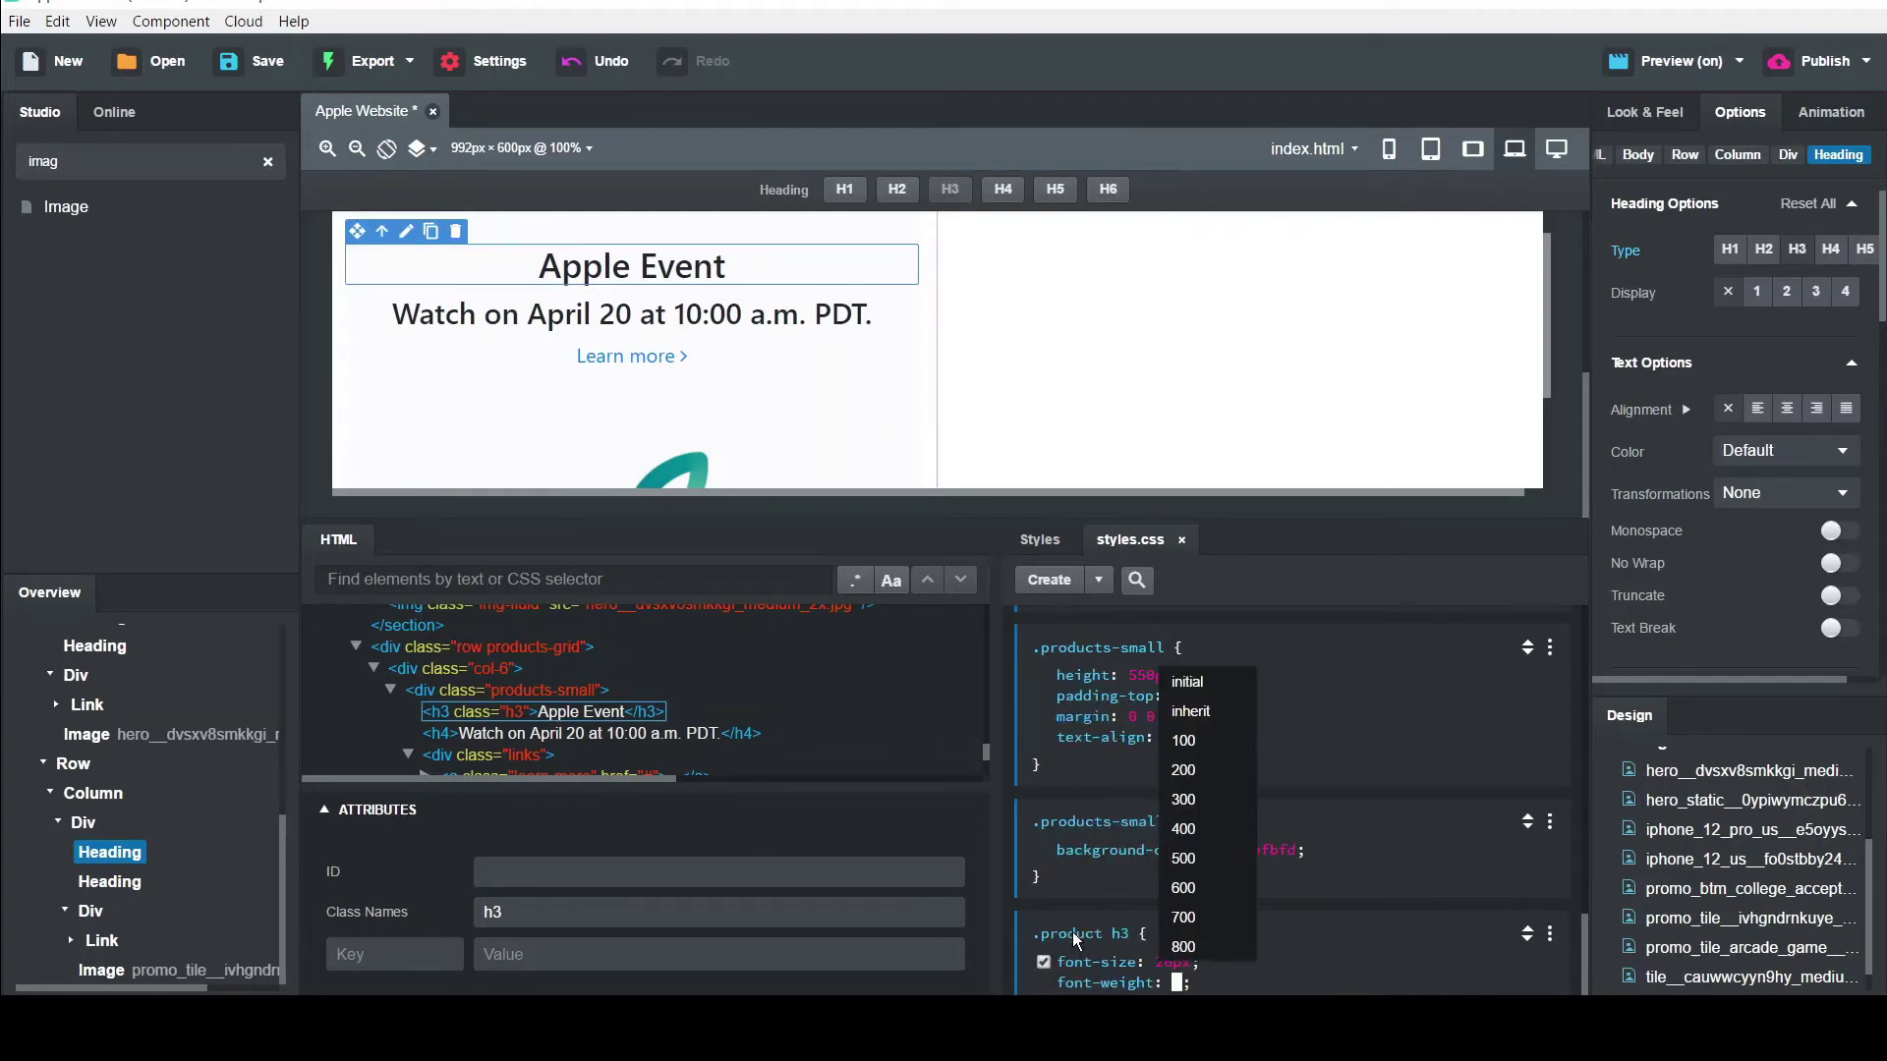
{"action": "type", "text": "bold"}
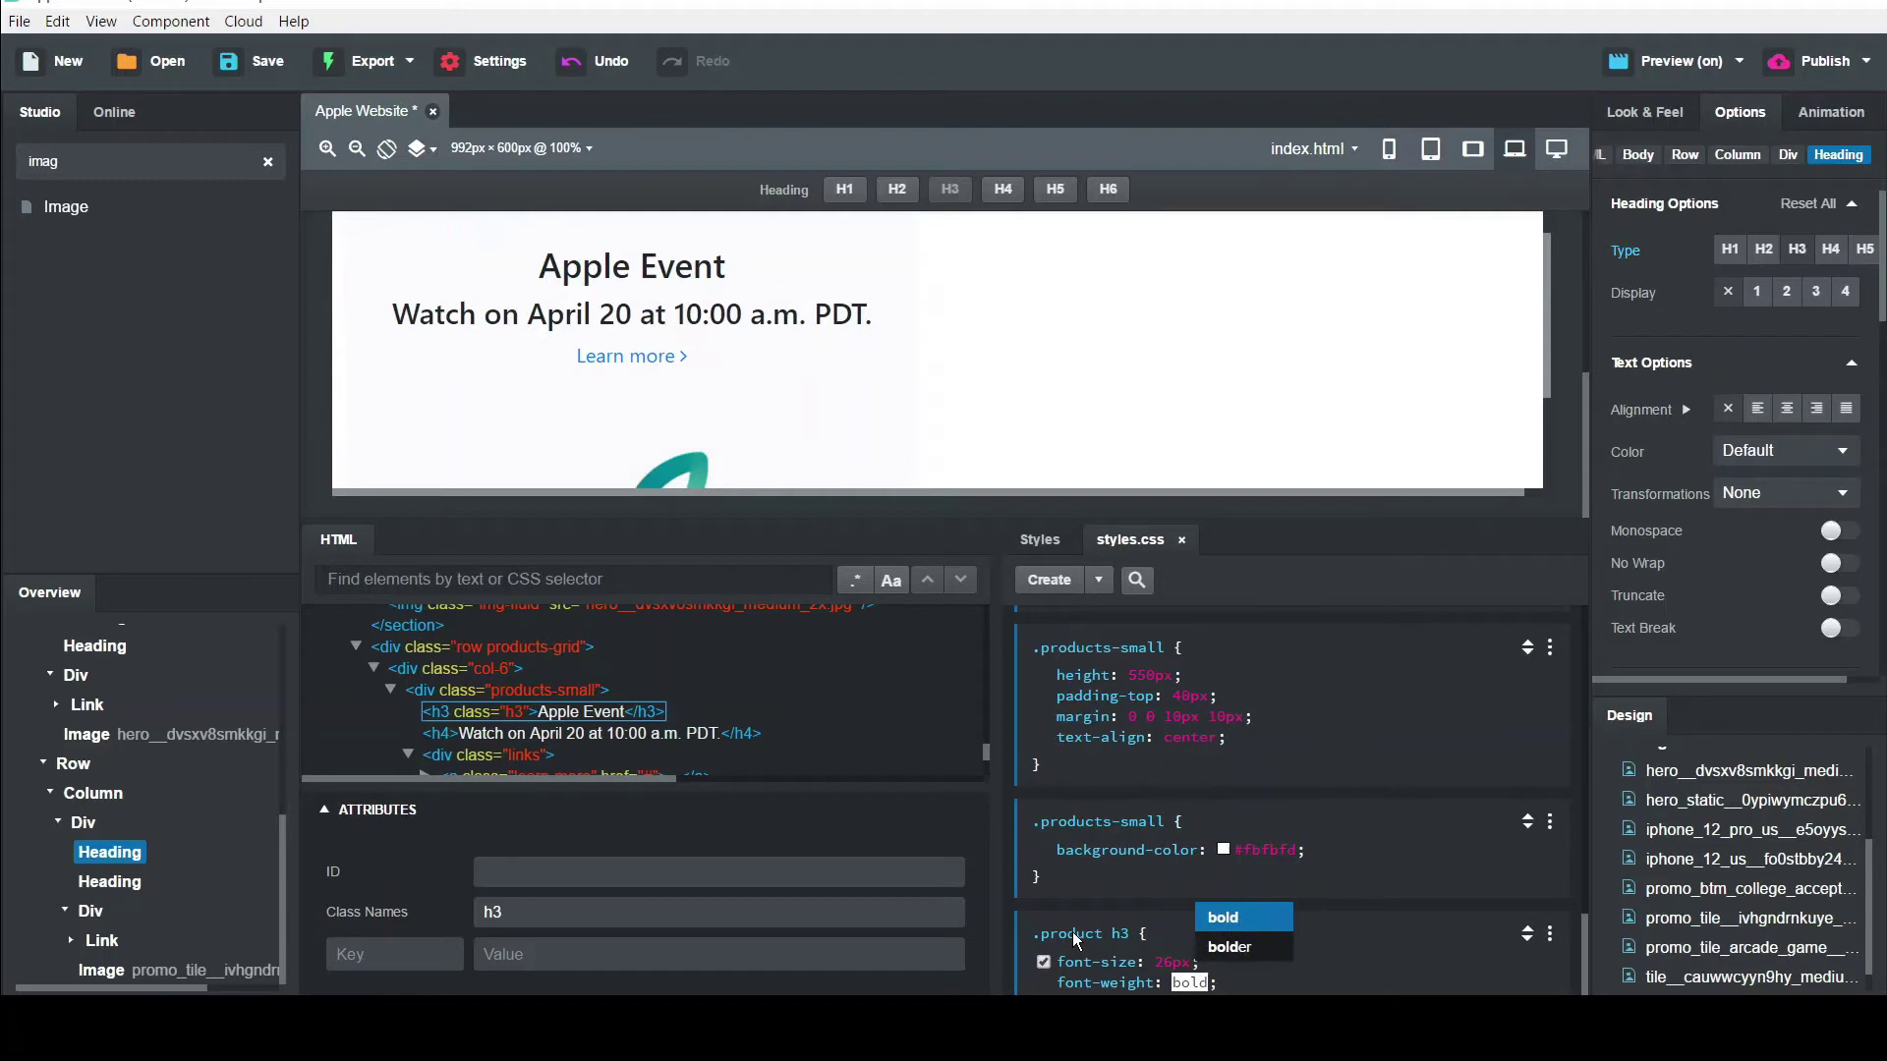
{"action": "key", "text": "Return"}
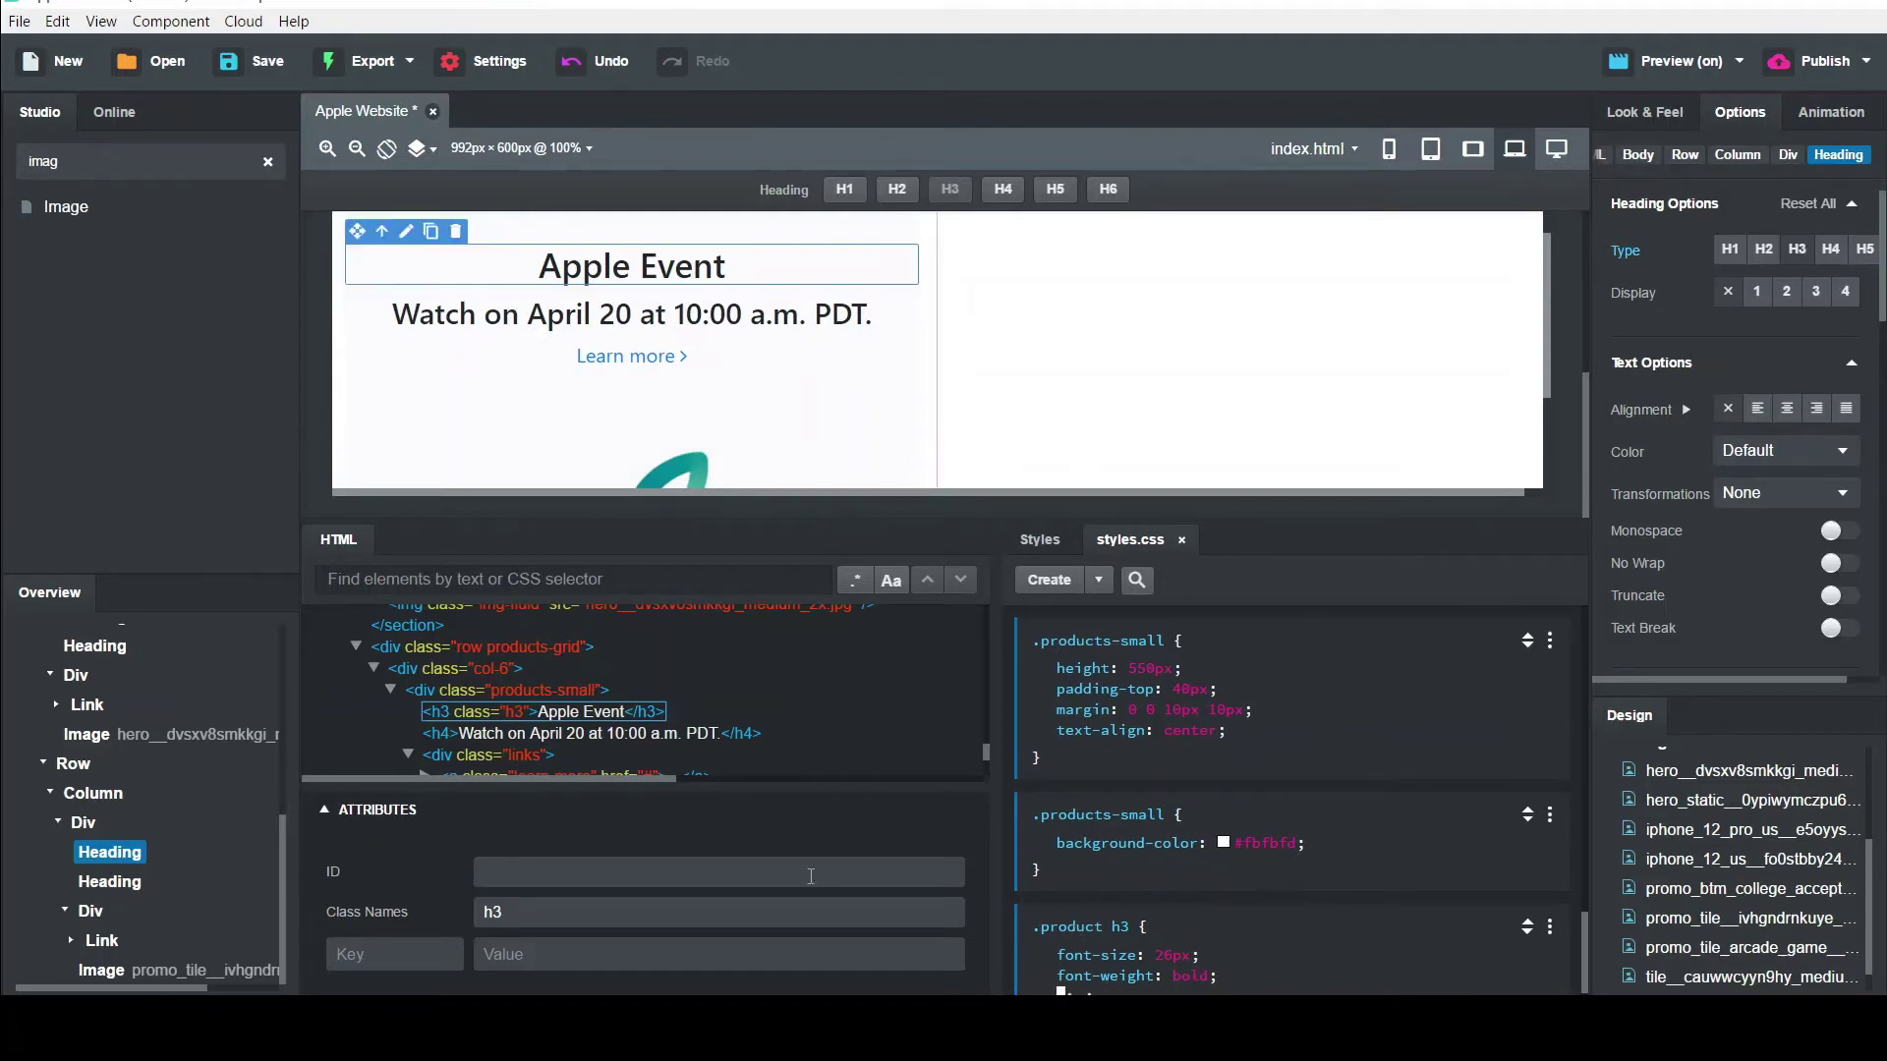
Give the "Watch on April 20" heading the class h4 and create a .product h4 rule in styles.css
{"action": "left_click", "coordinate": [428, 320]}
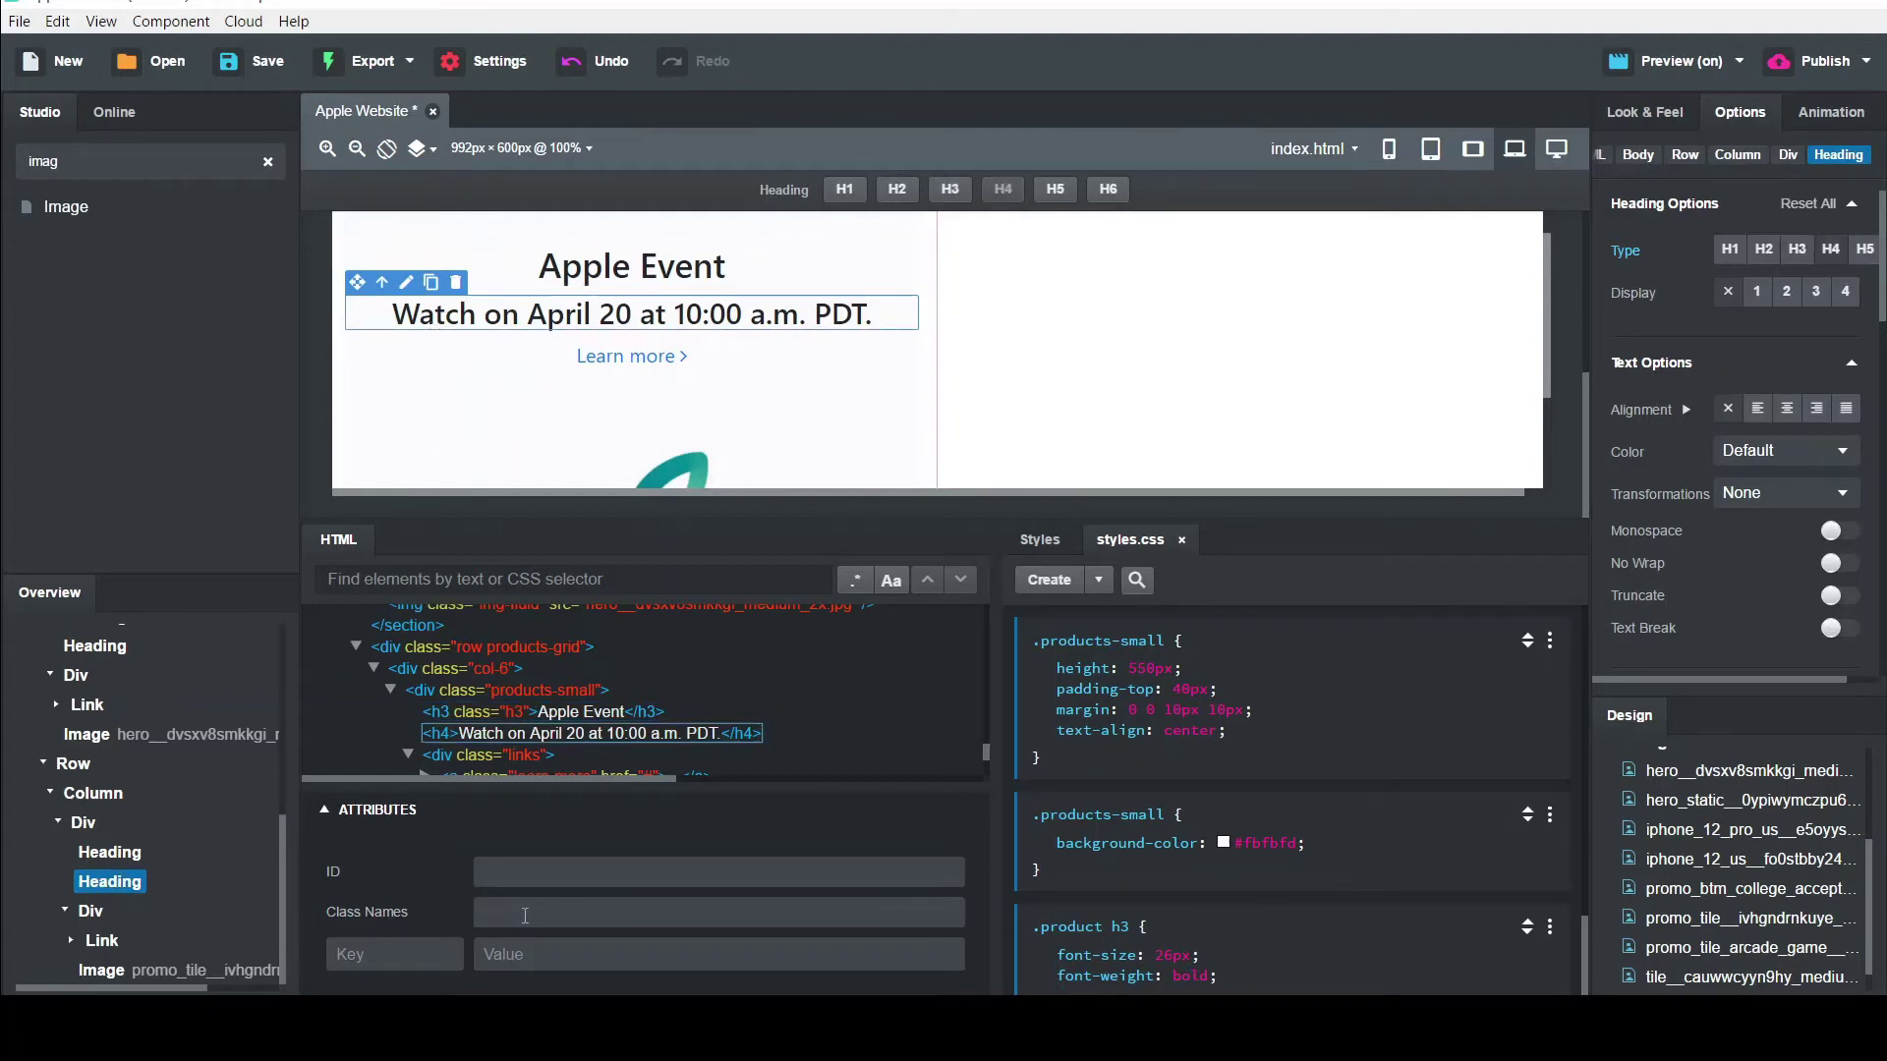
{"action": "left_click", "coordinate": [520, 914]}
{"action": "type", "text": "h4"}
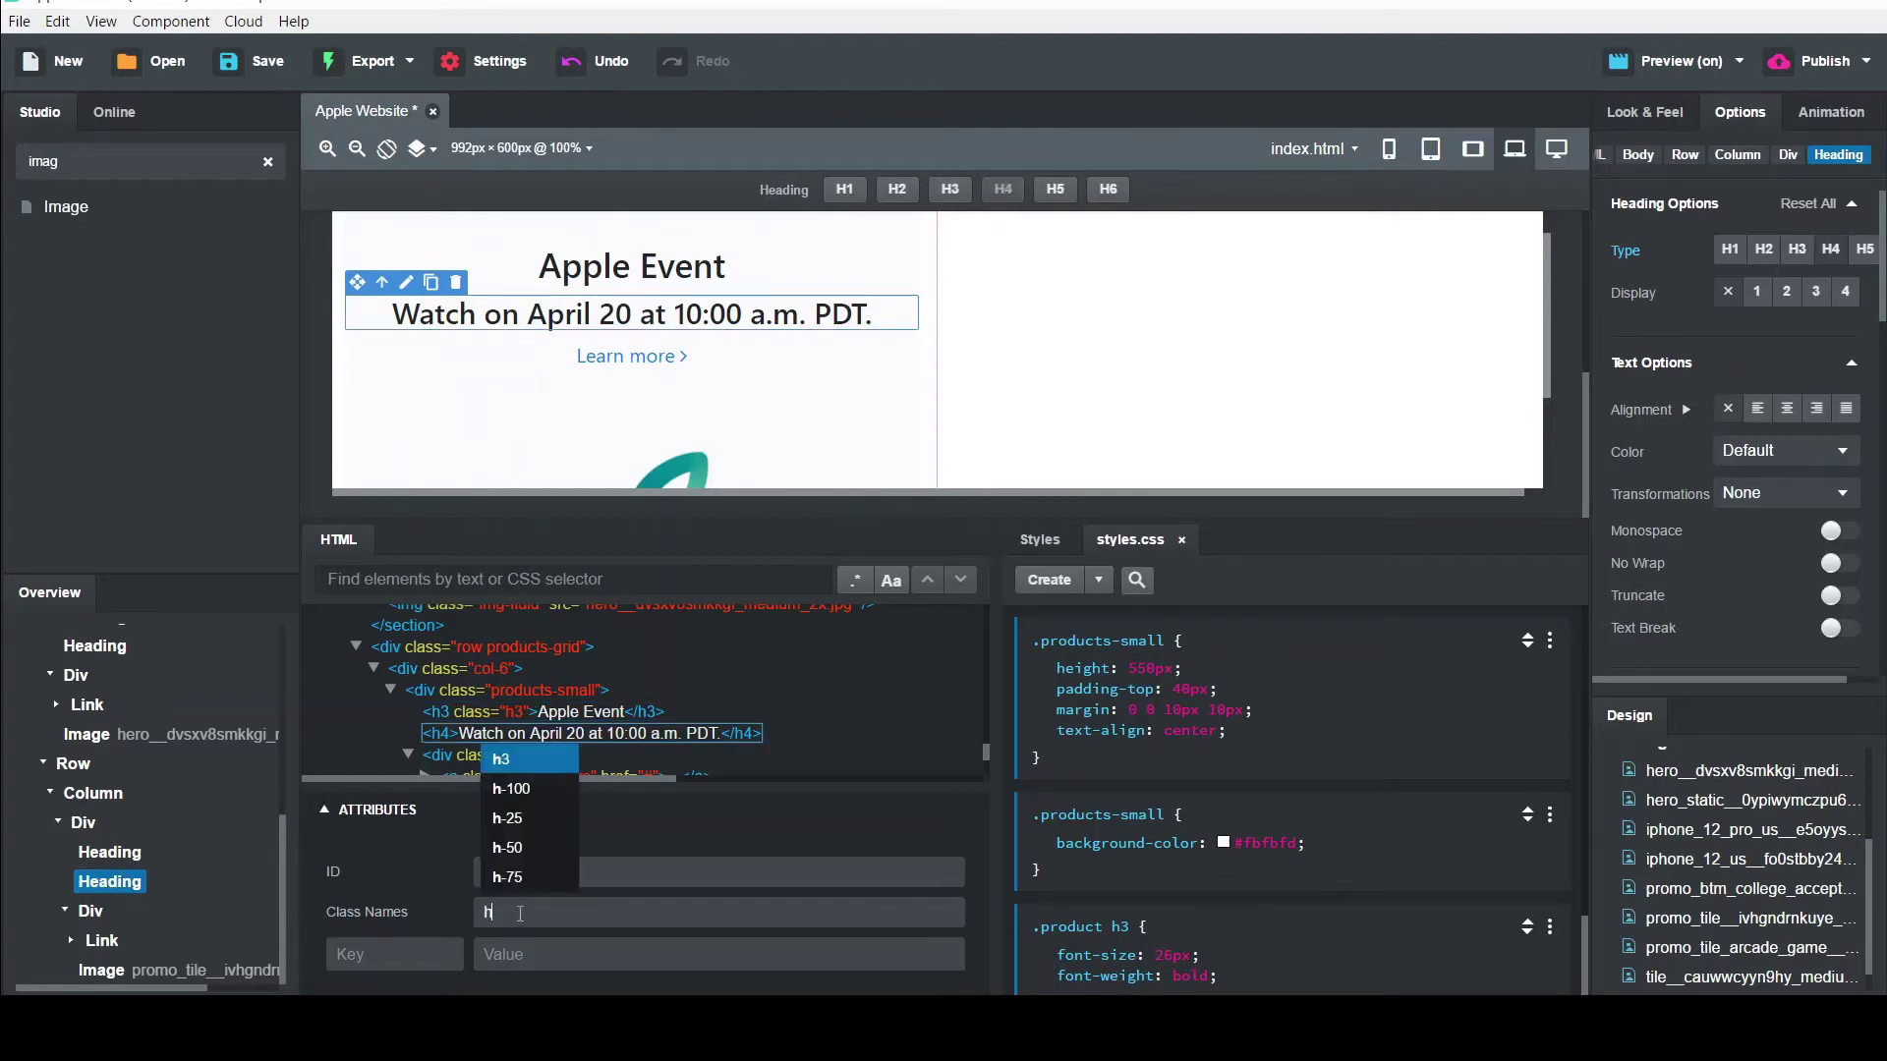
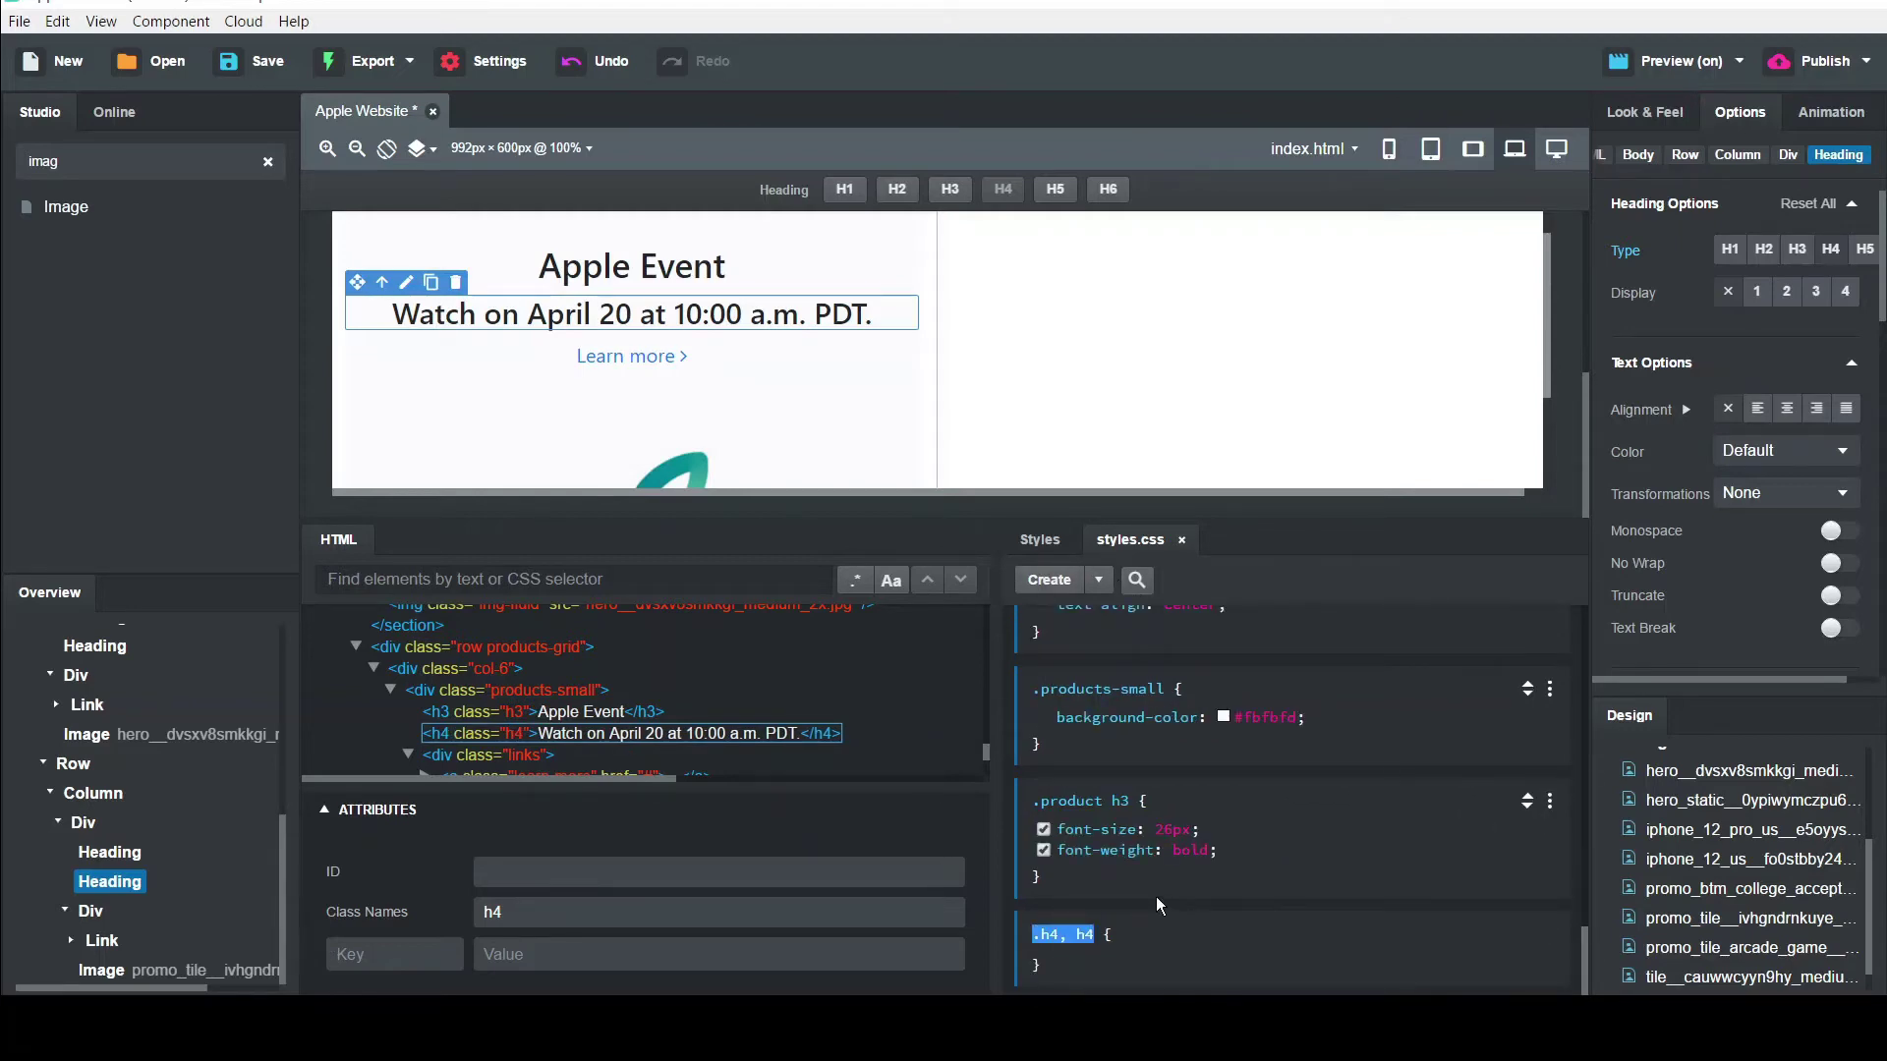
{"action": "key", "text": "BackSpace"}
{"action": "type", "text": ".product h4"}
{"action": "key", "text": "Return"}
Add a font-size of 20px to the .product h4 rule
{"action": "type", "text": "font"}
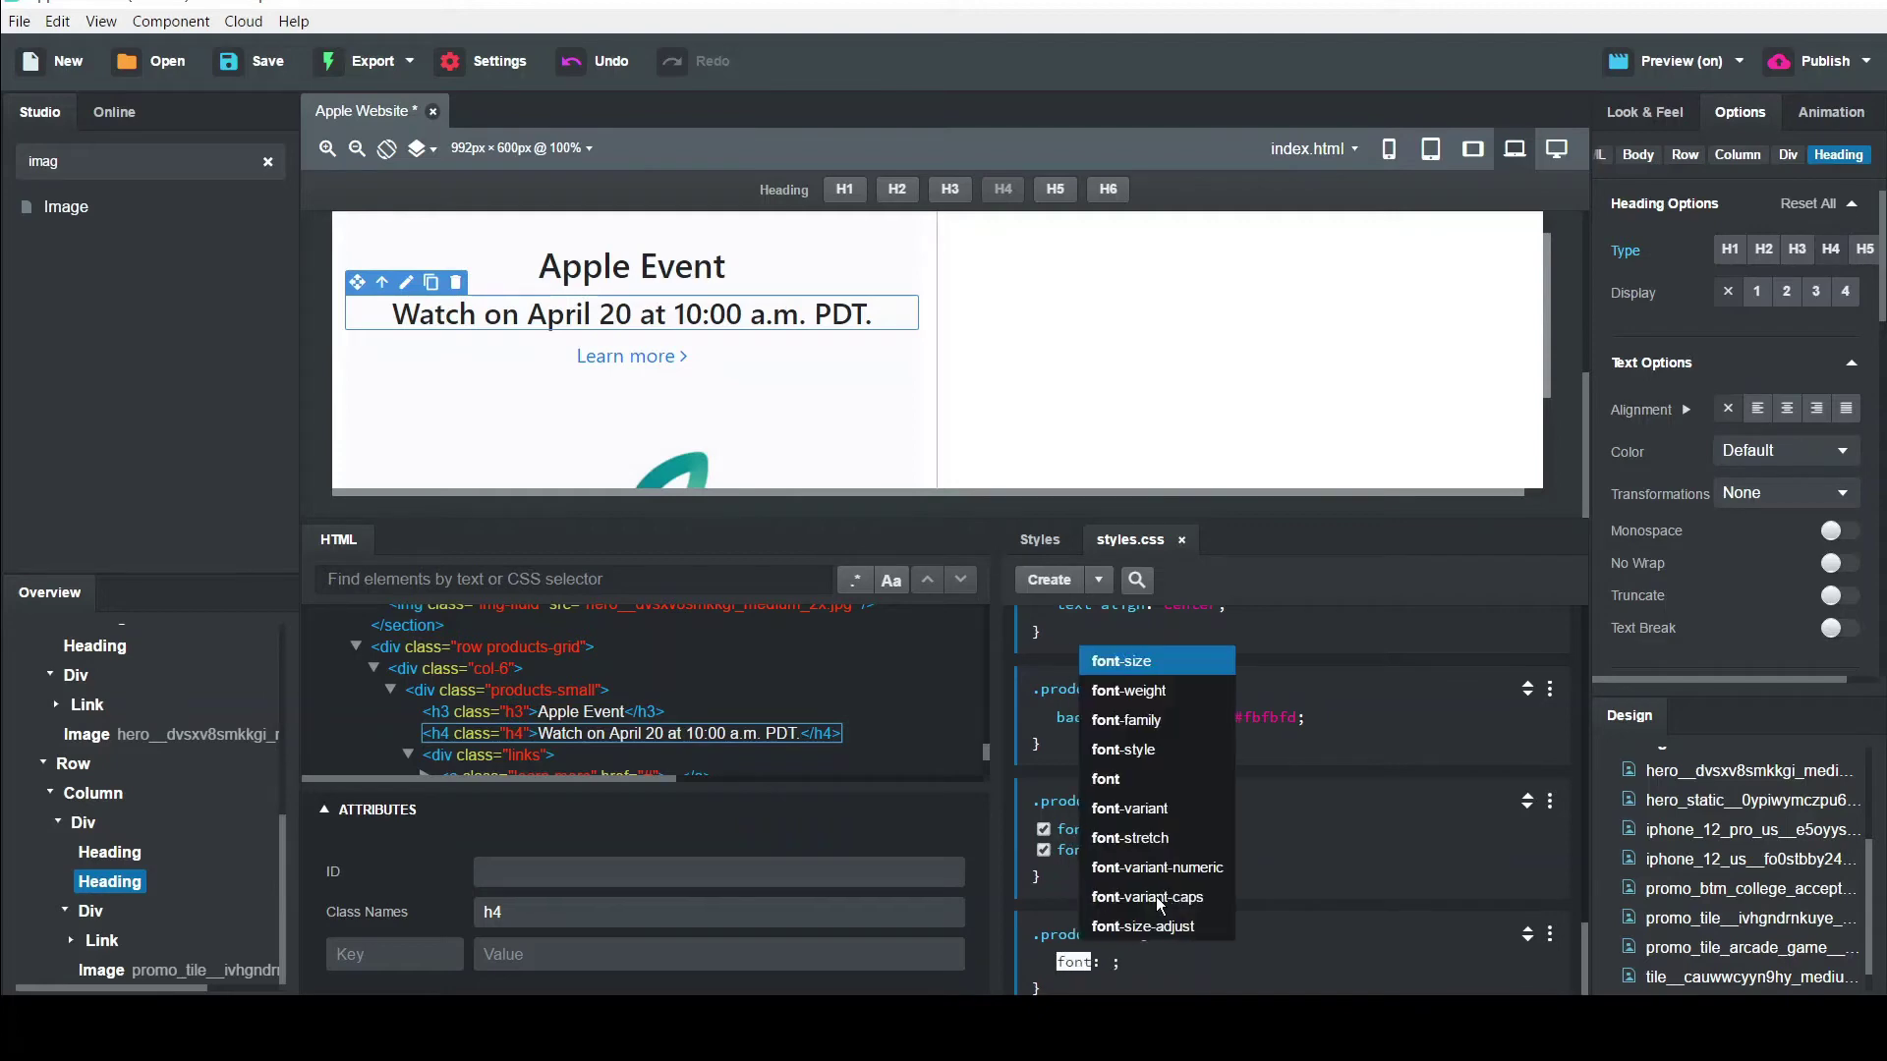
{"action": "type", "text": "size"}
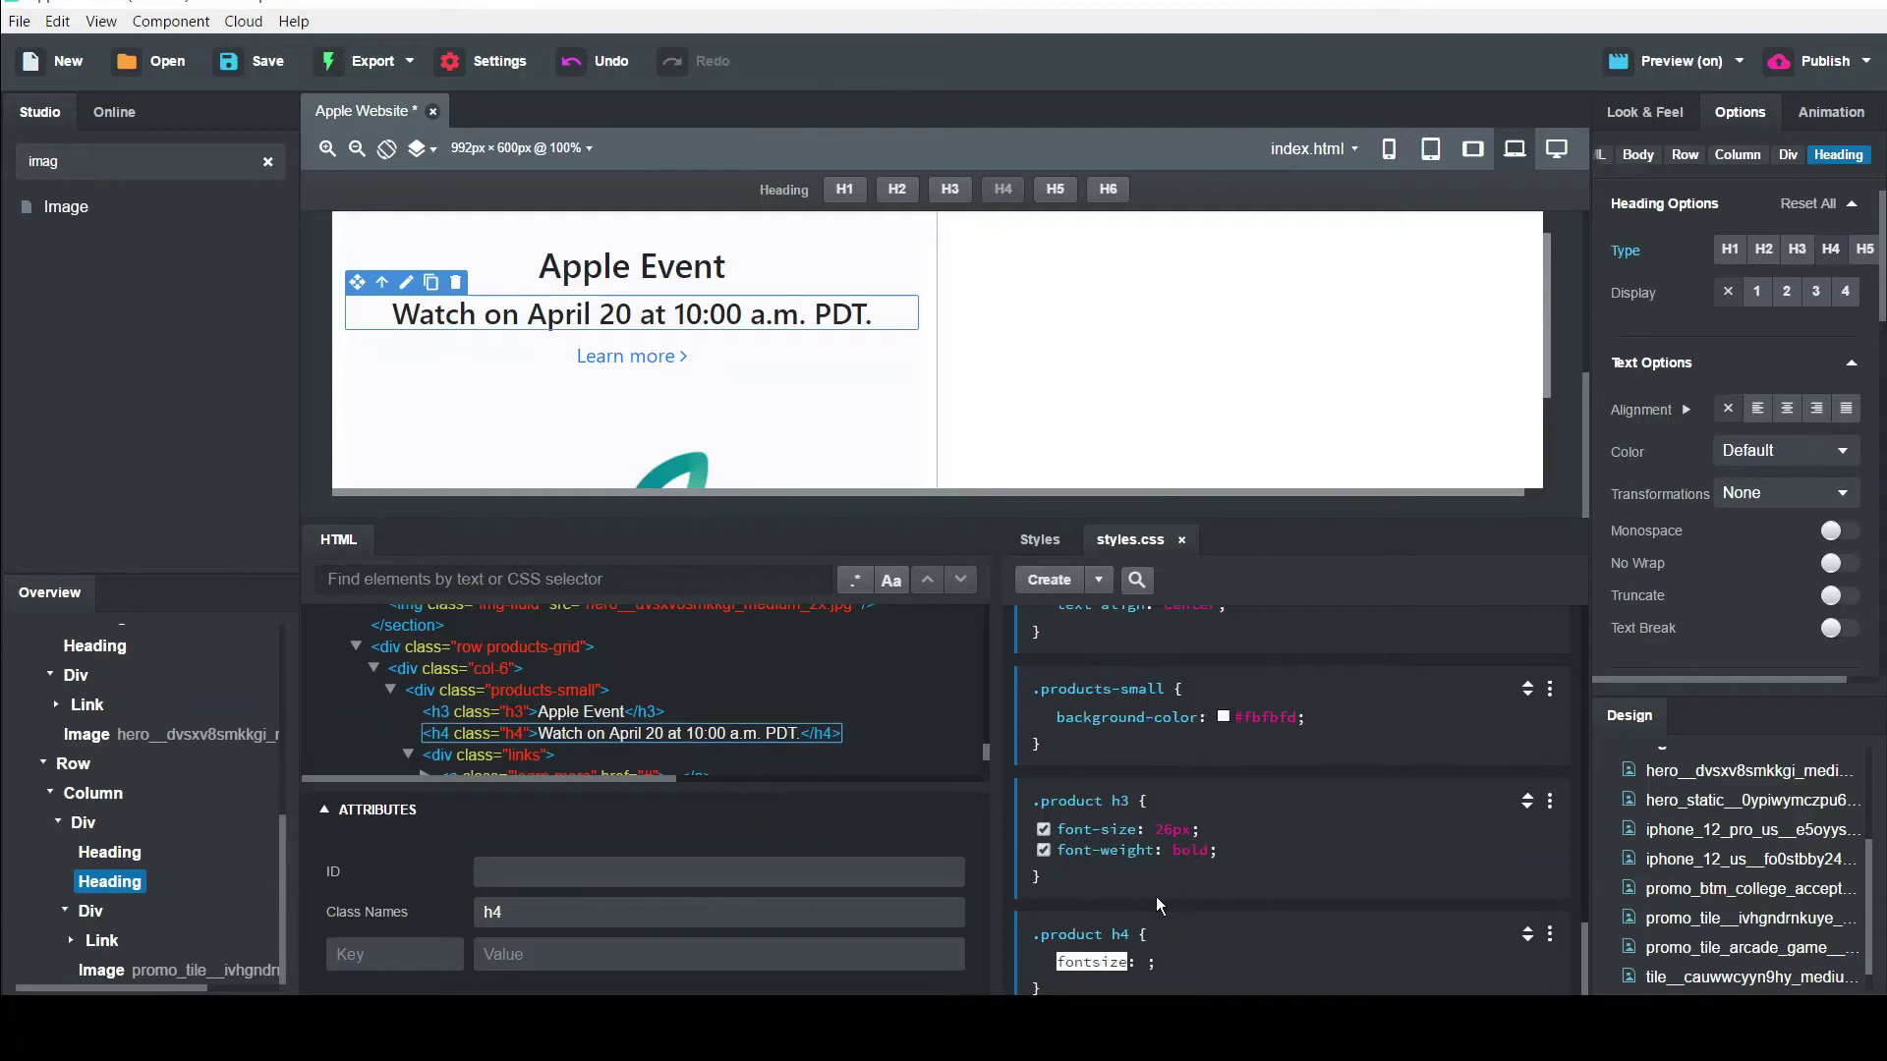
{"action": "key", "text": "BackSpace"}
{"action": "key", "text": "BackSpace"}
{"action": "key", "text": "BackSpace"}
{"action": "key", "text": "BackSpace"}
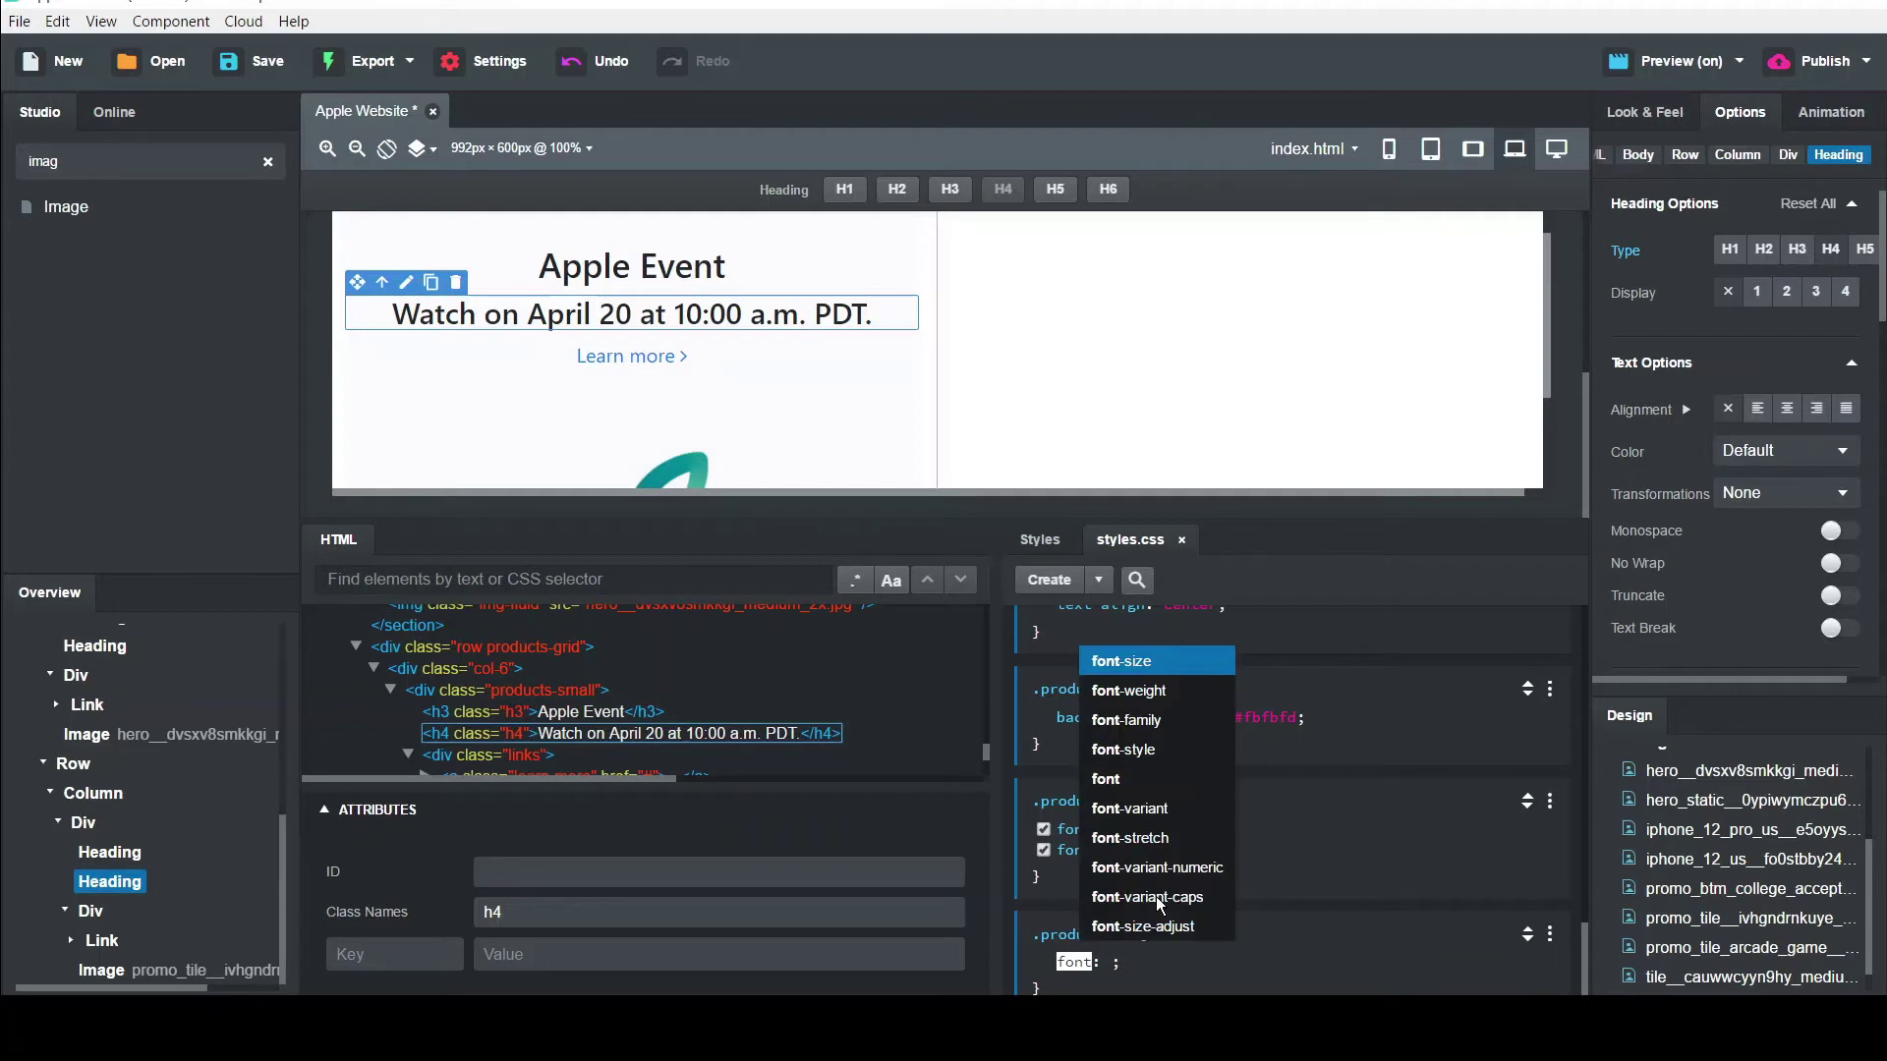
{"action": "key", "text": "Return"}
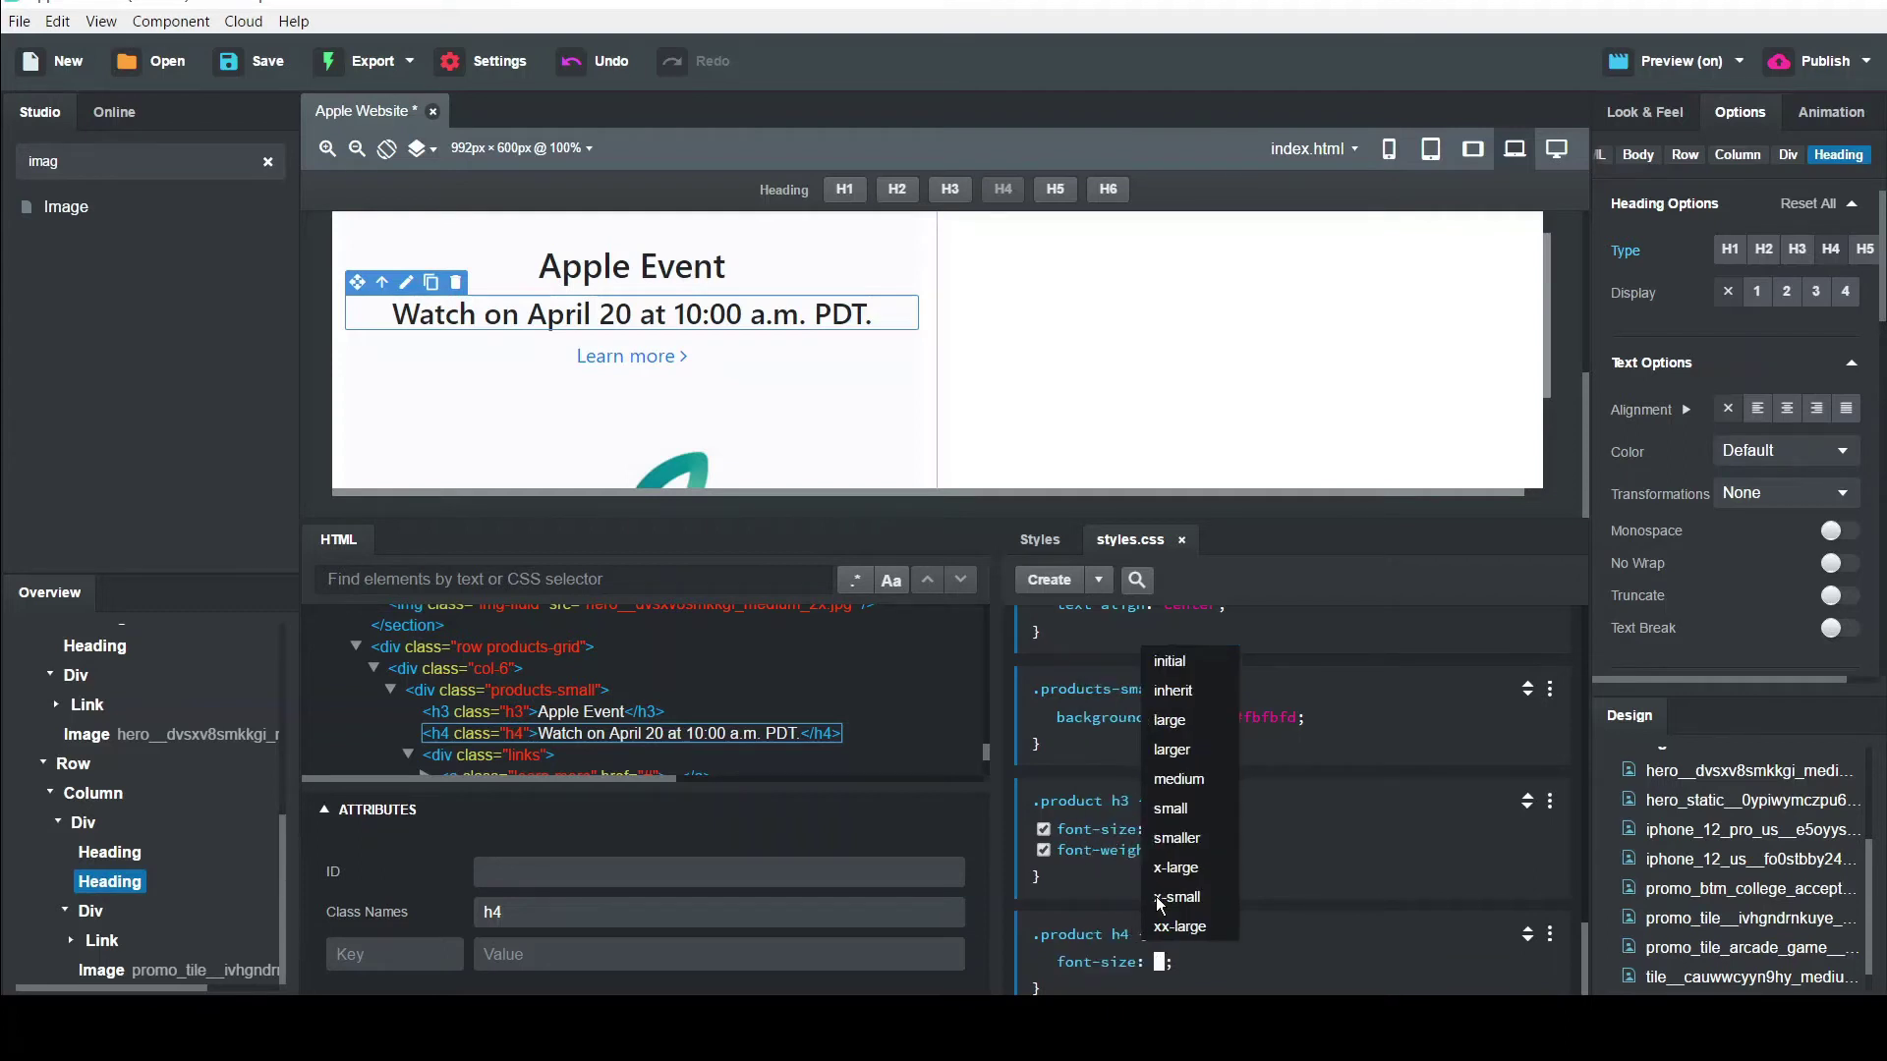
{"action": "type", "text": "20px"}
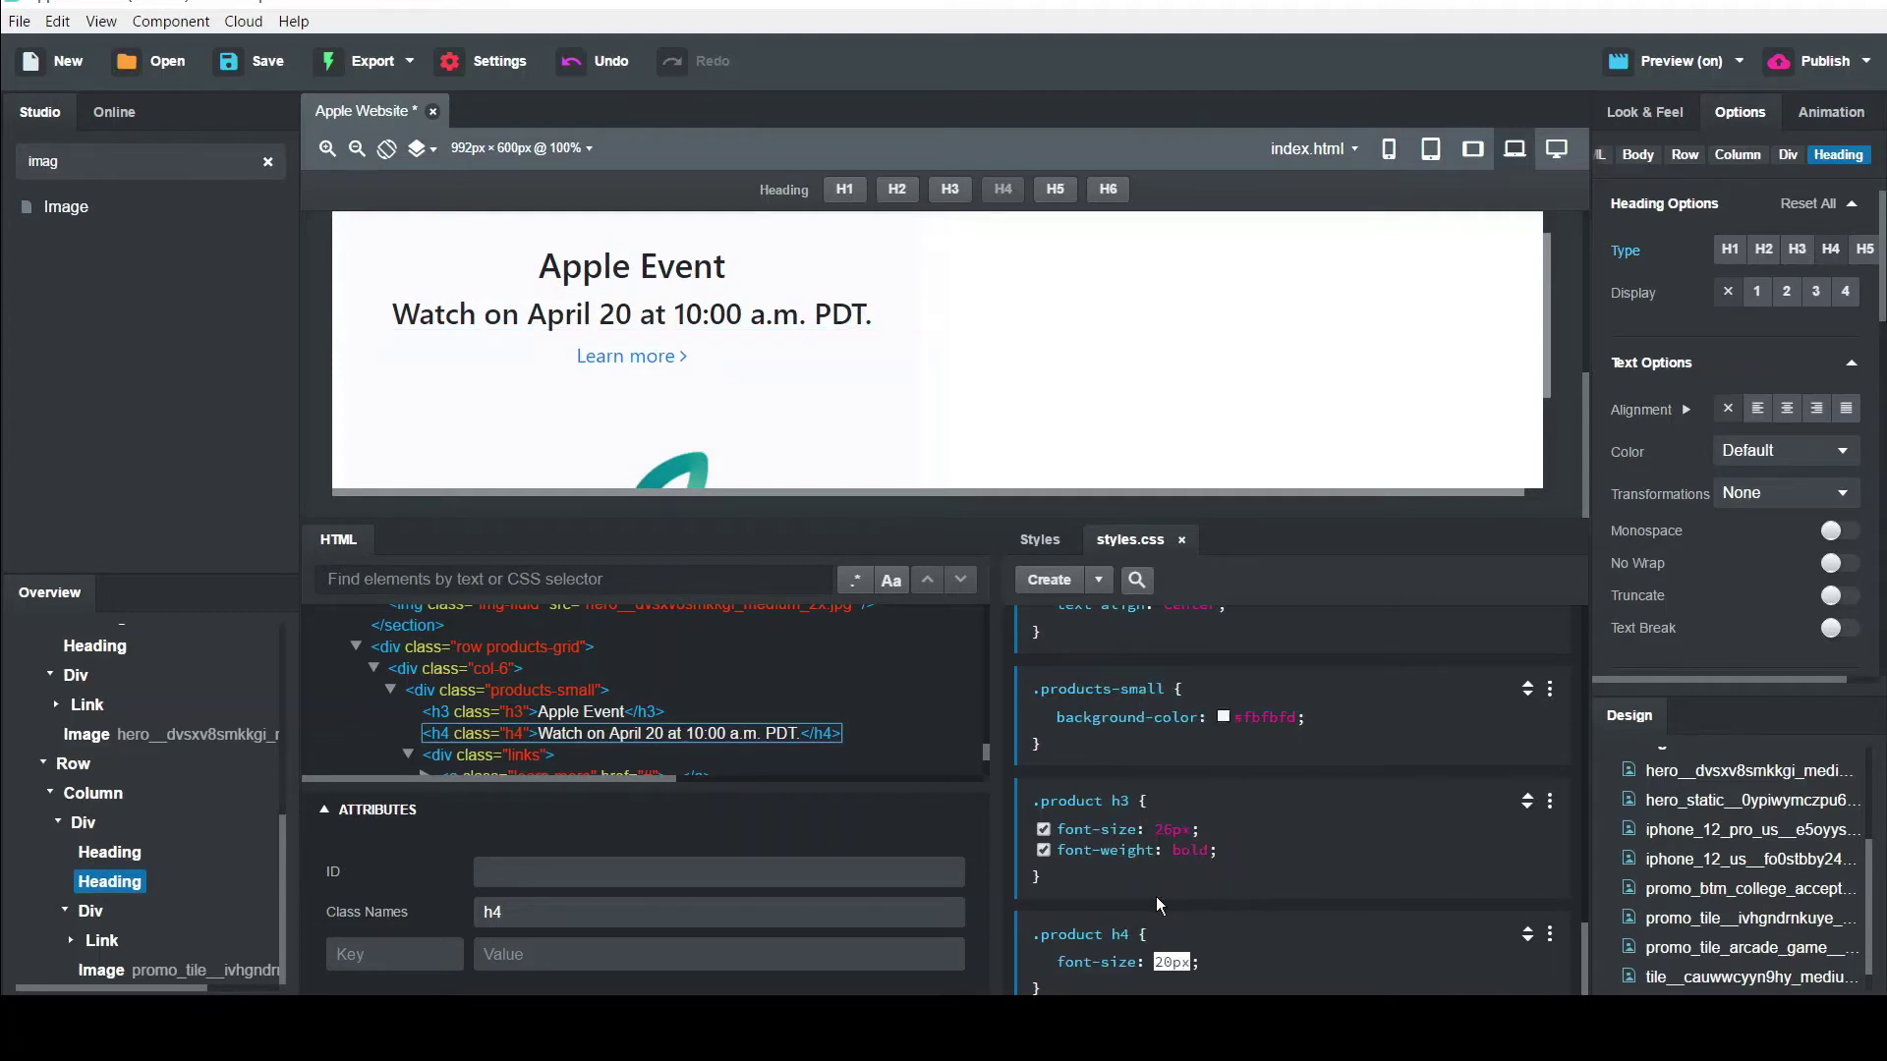
{"action": "key", "text": "Return"}
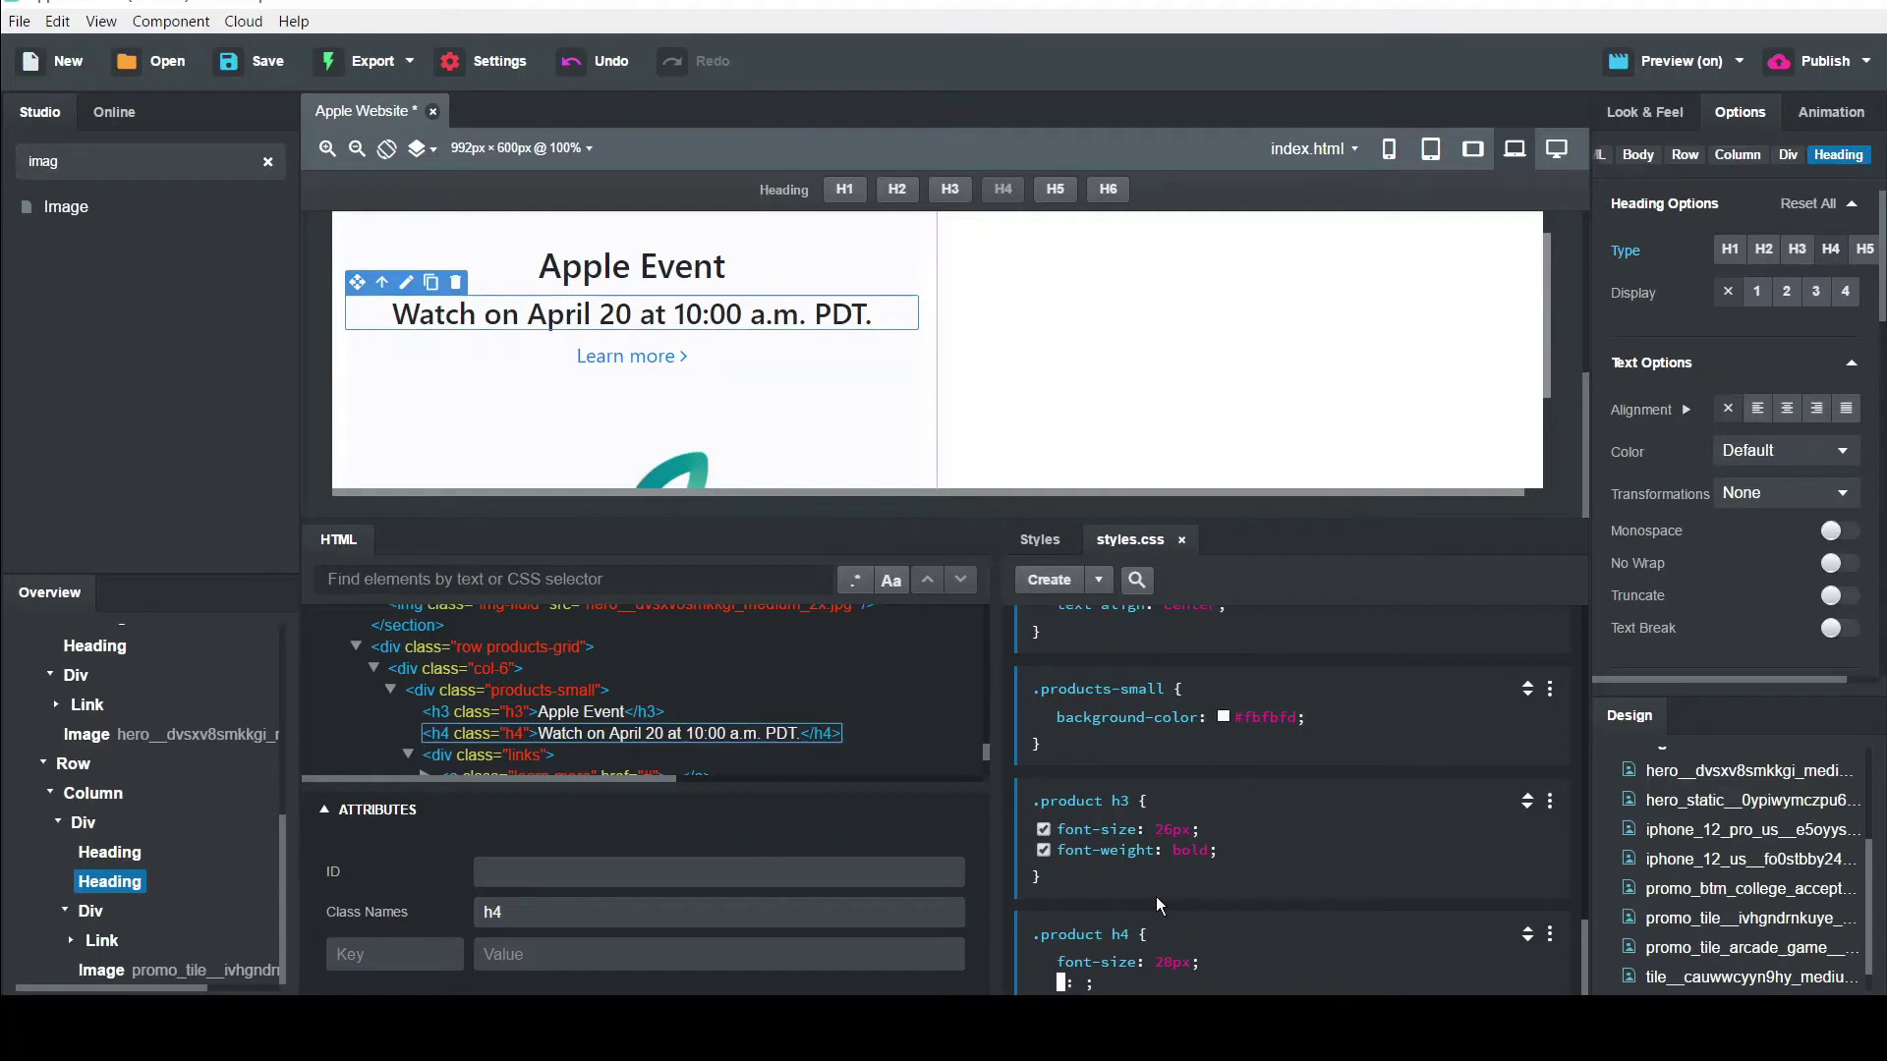
Add a font-weight of 400 to the .product h4 rule
{"action": "type", "text": "font"}
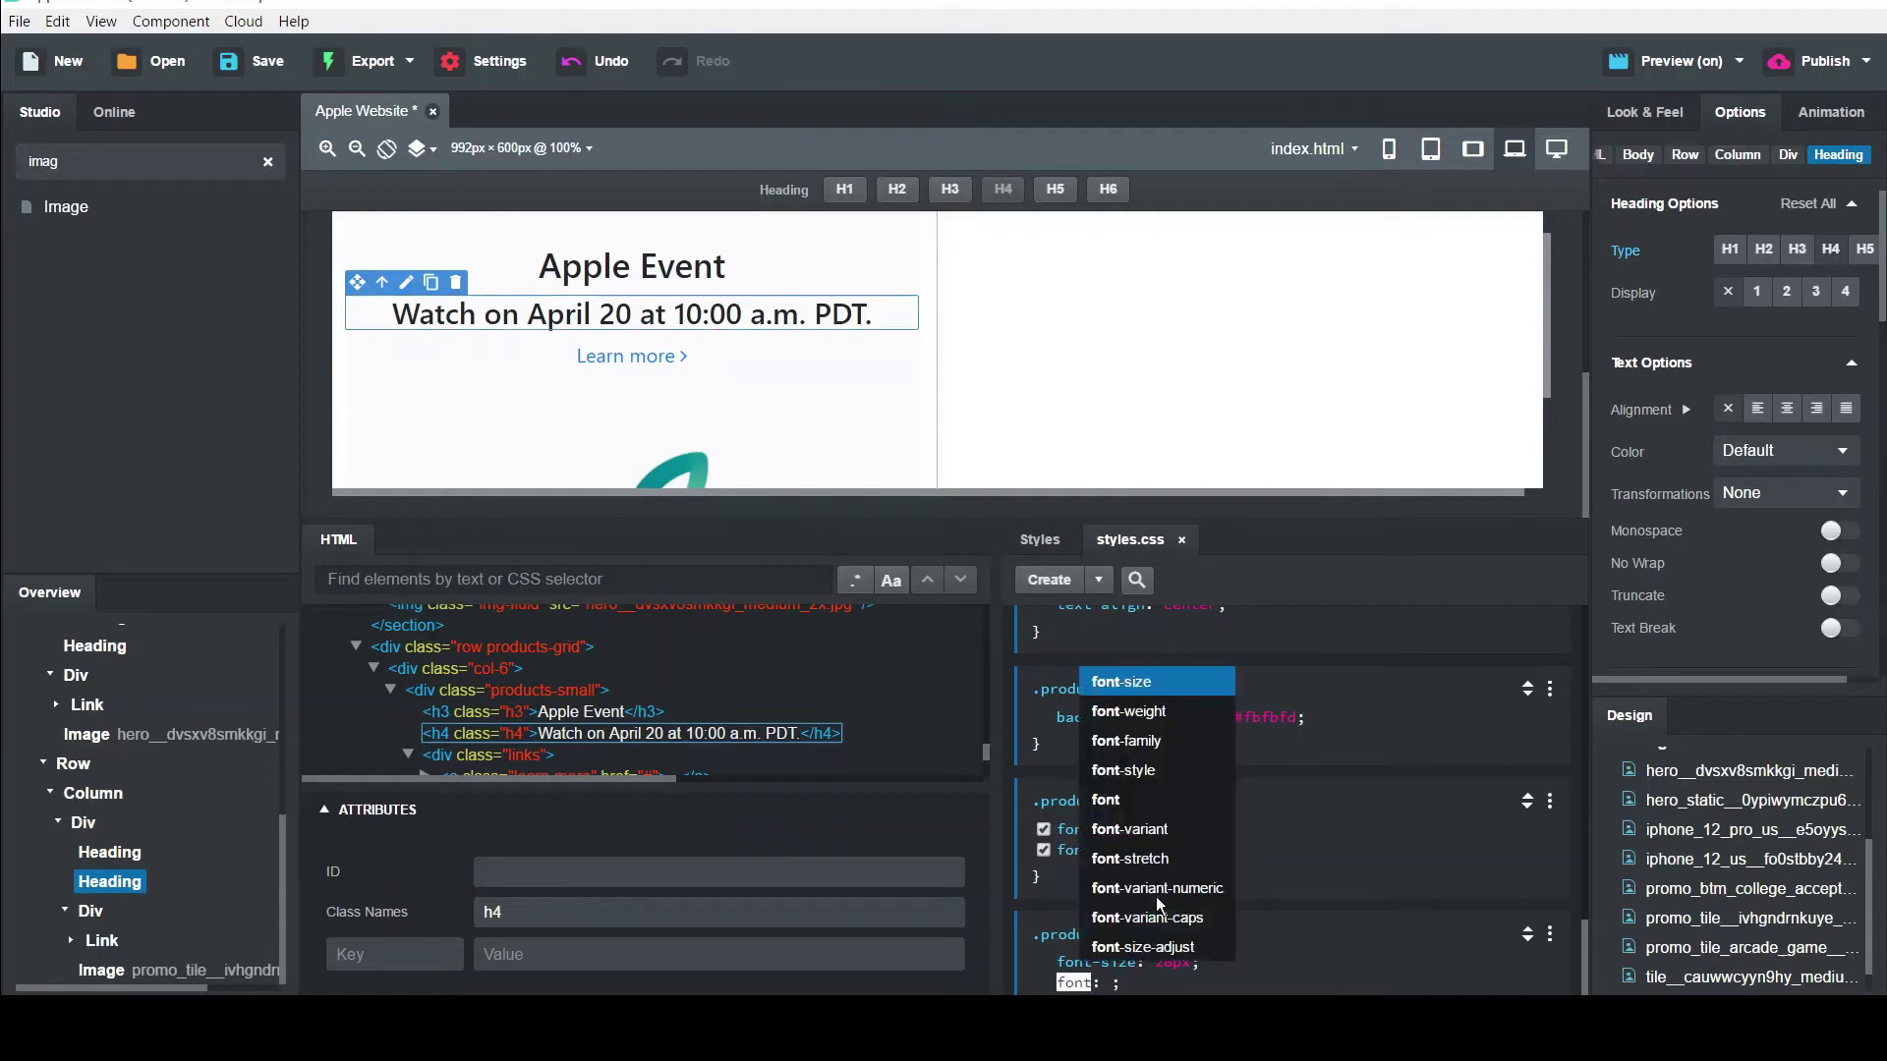
{"action": "key", "text": "Down"}
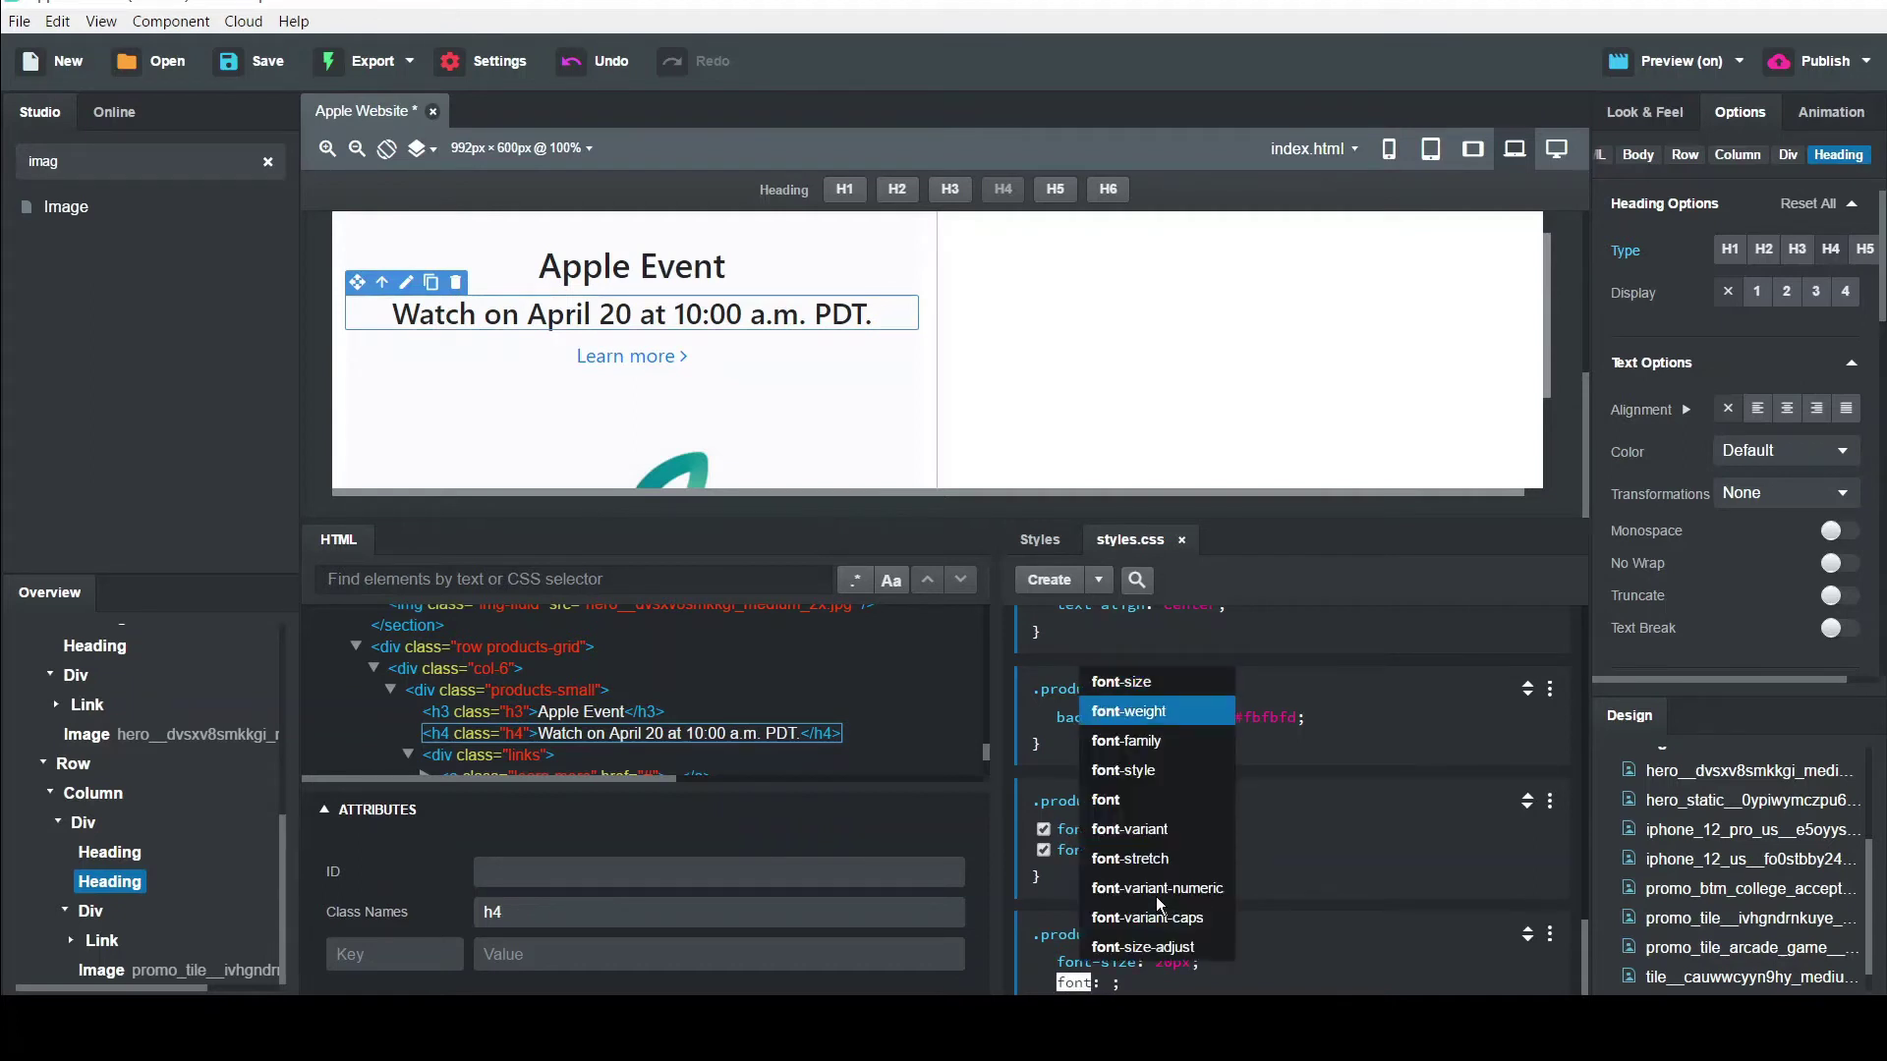
{"action": "key", "text": "Return"}
{"action": "type", "text": "400"}
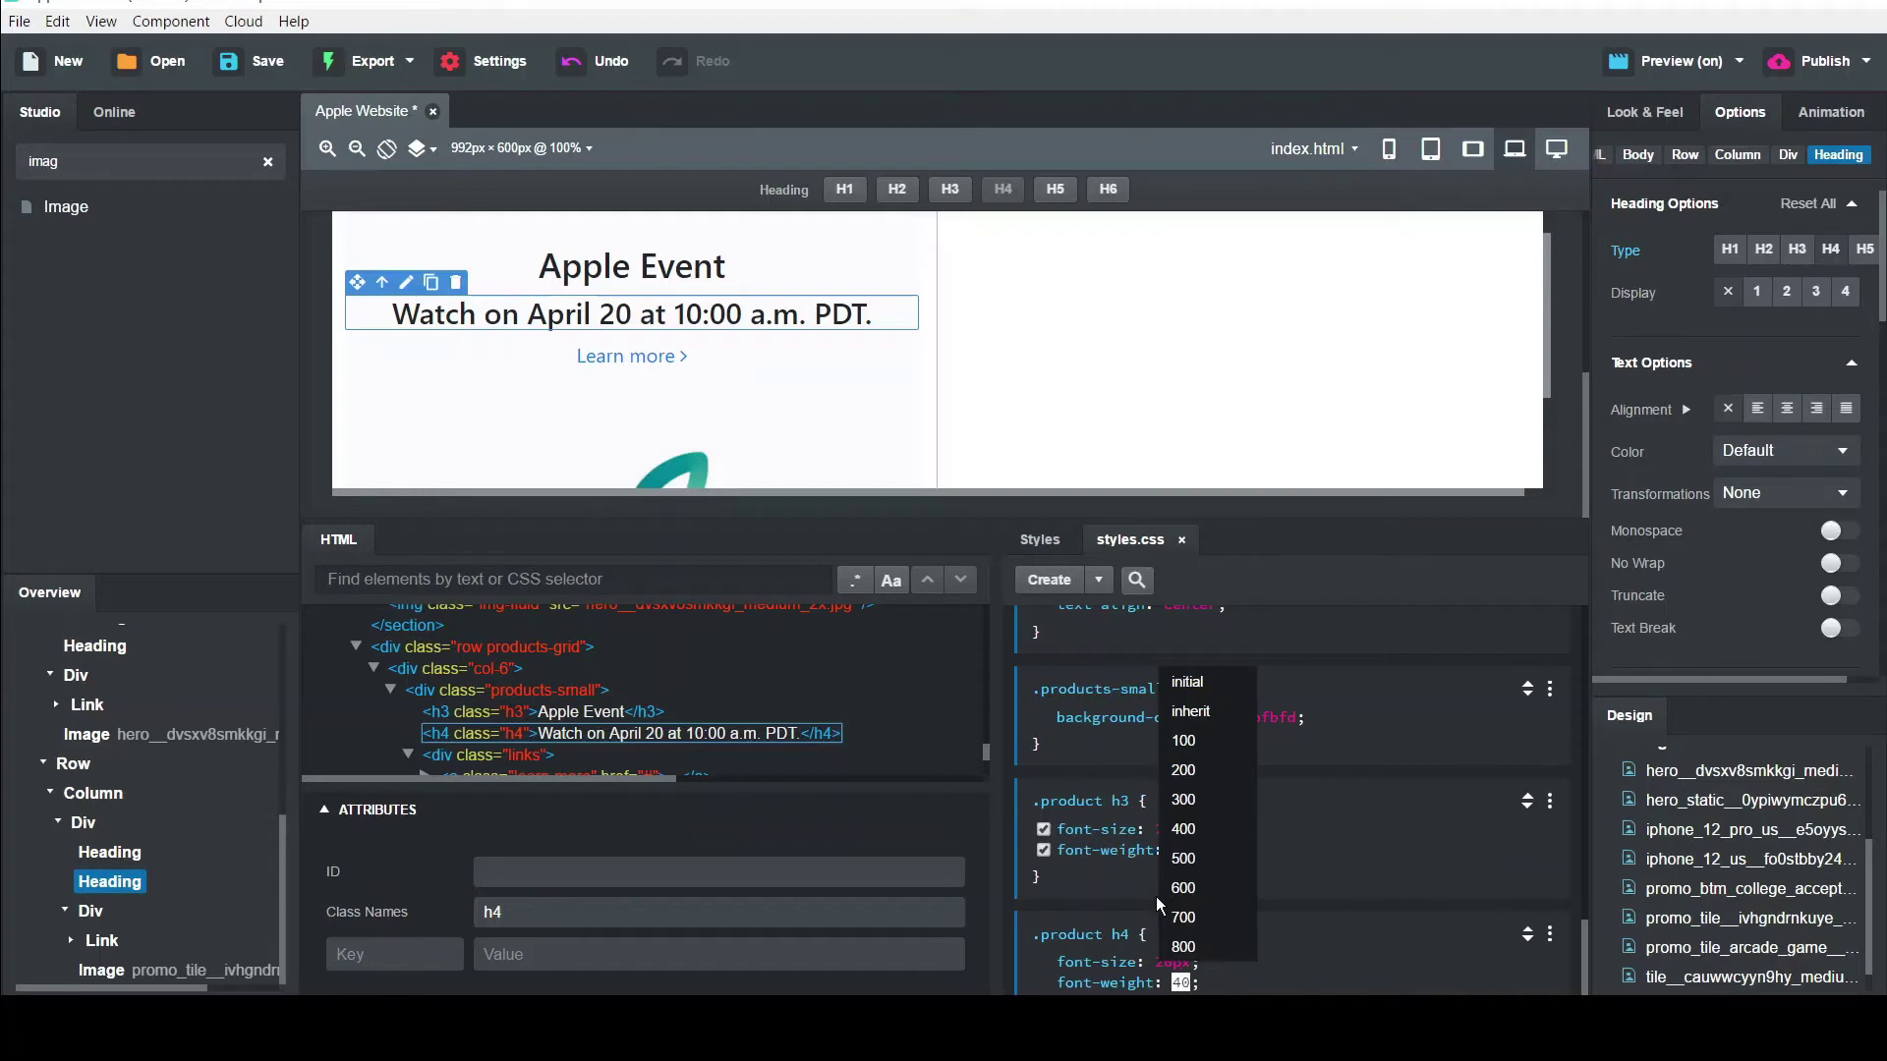
{"action": "key", "text": "Return"}
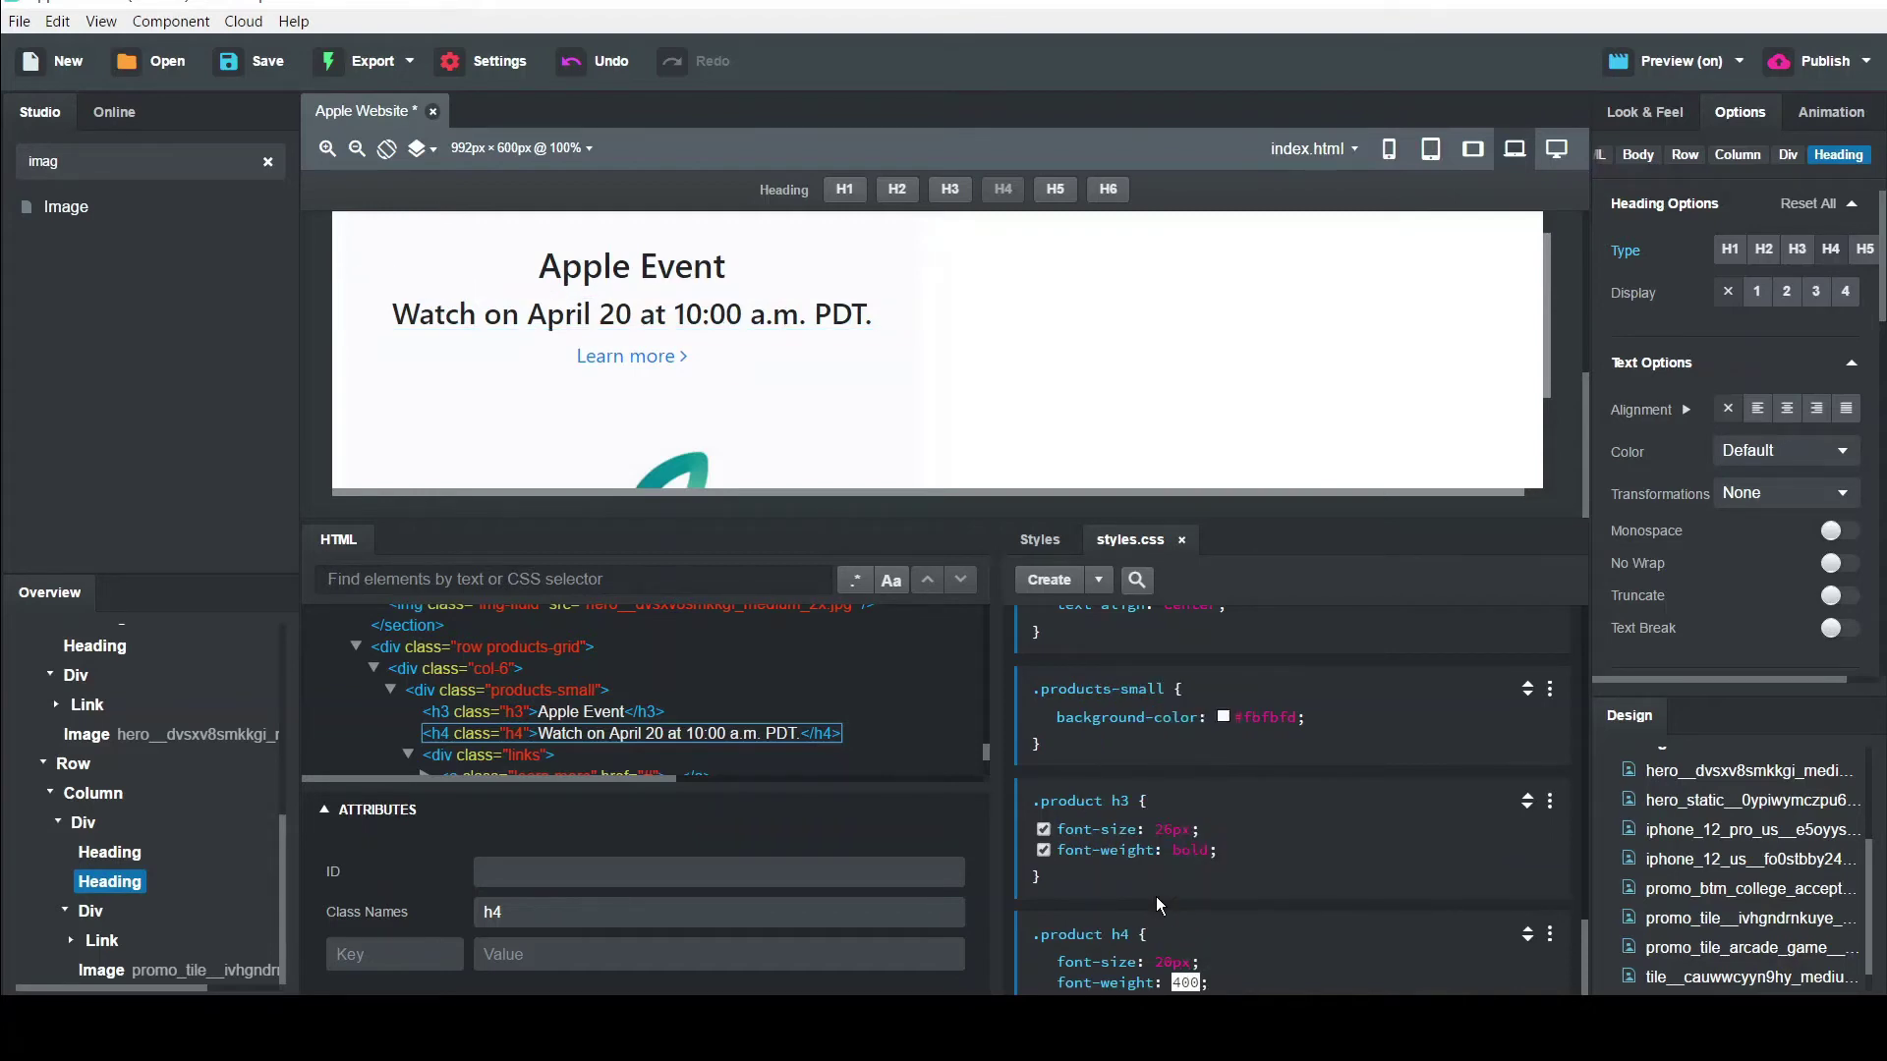
{"action": "key", "text": "Return"}
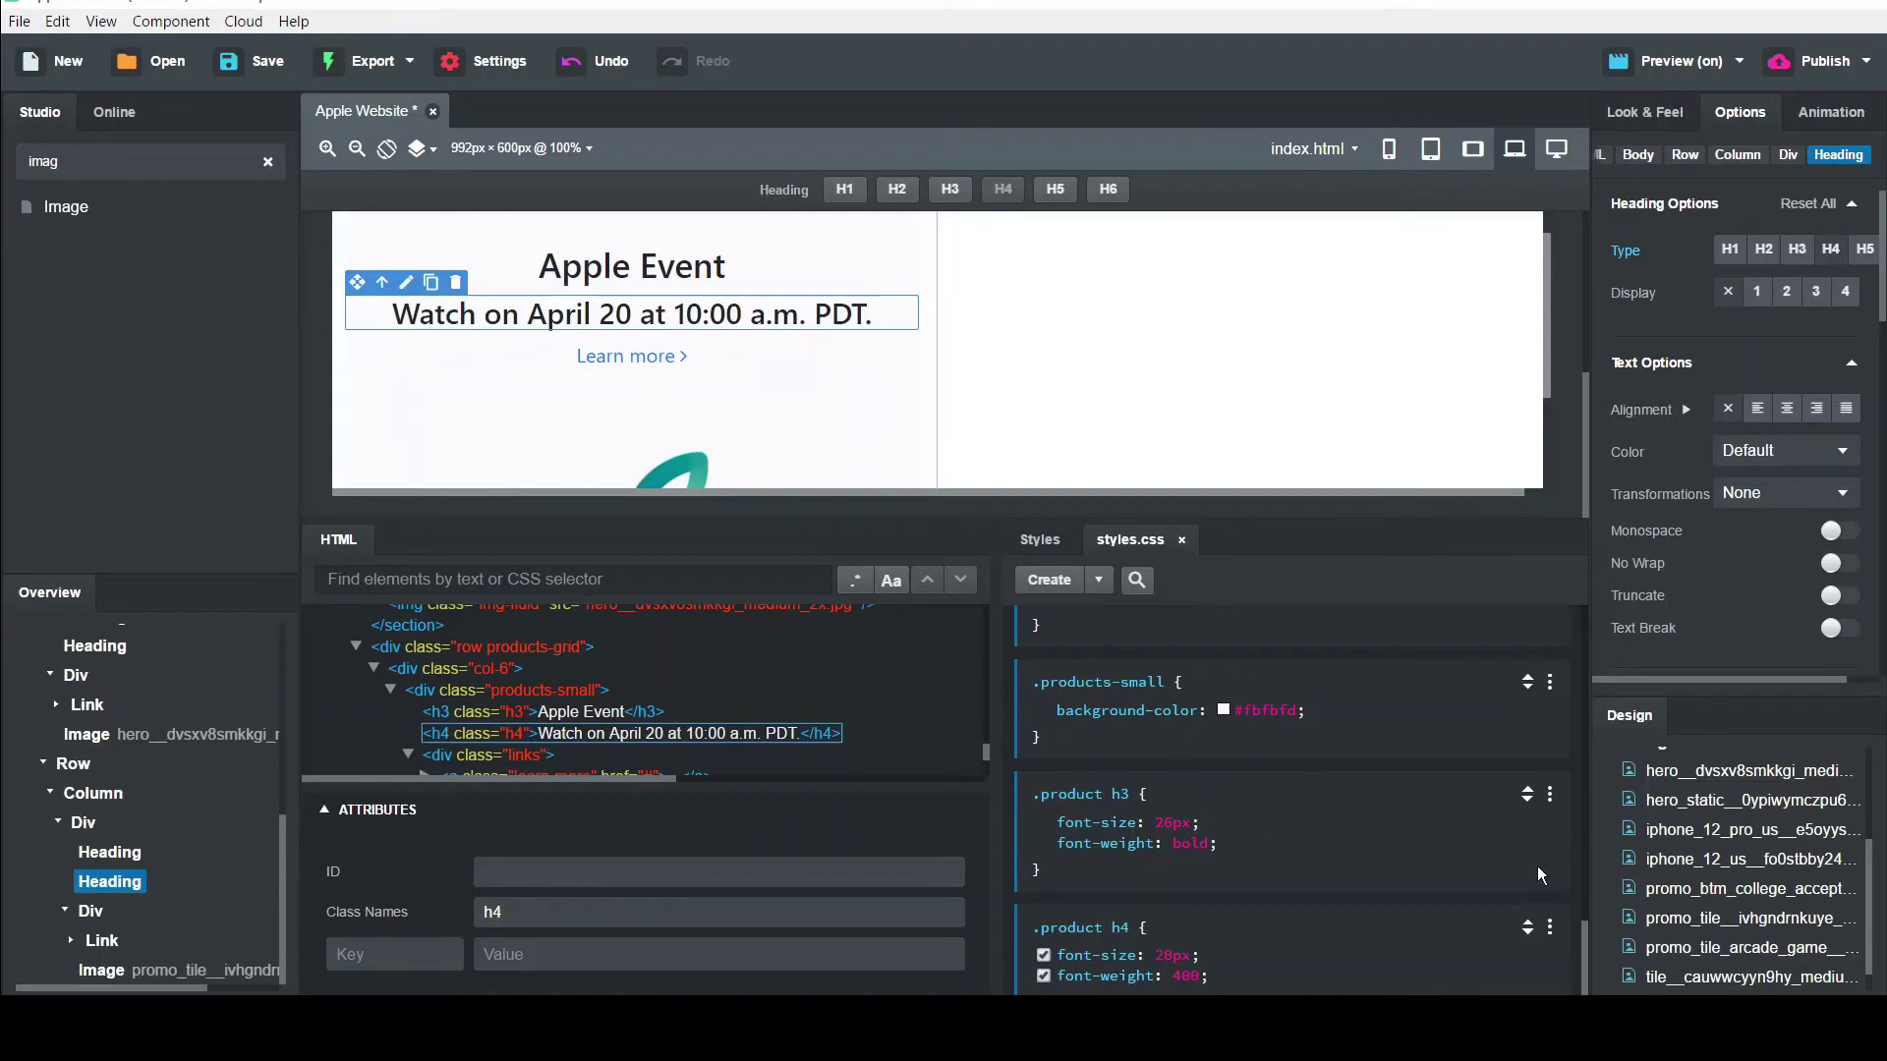
Try a font-weight of 100 in the .product h4 rule
{"action": "left_click", "coordinate": [1186, 977]}
{"action": "type", "text": "100"}
{"action": "key", "text": "Return"}
{"action": "key", "text": "Escape"}
{"action": "key", "text": "Return"}
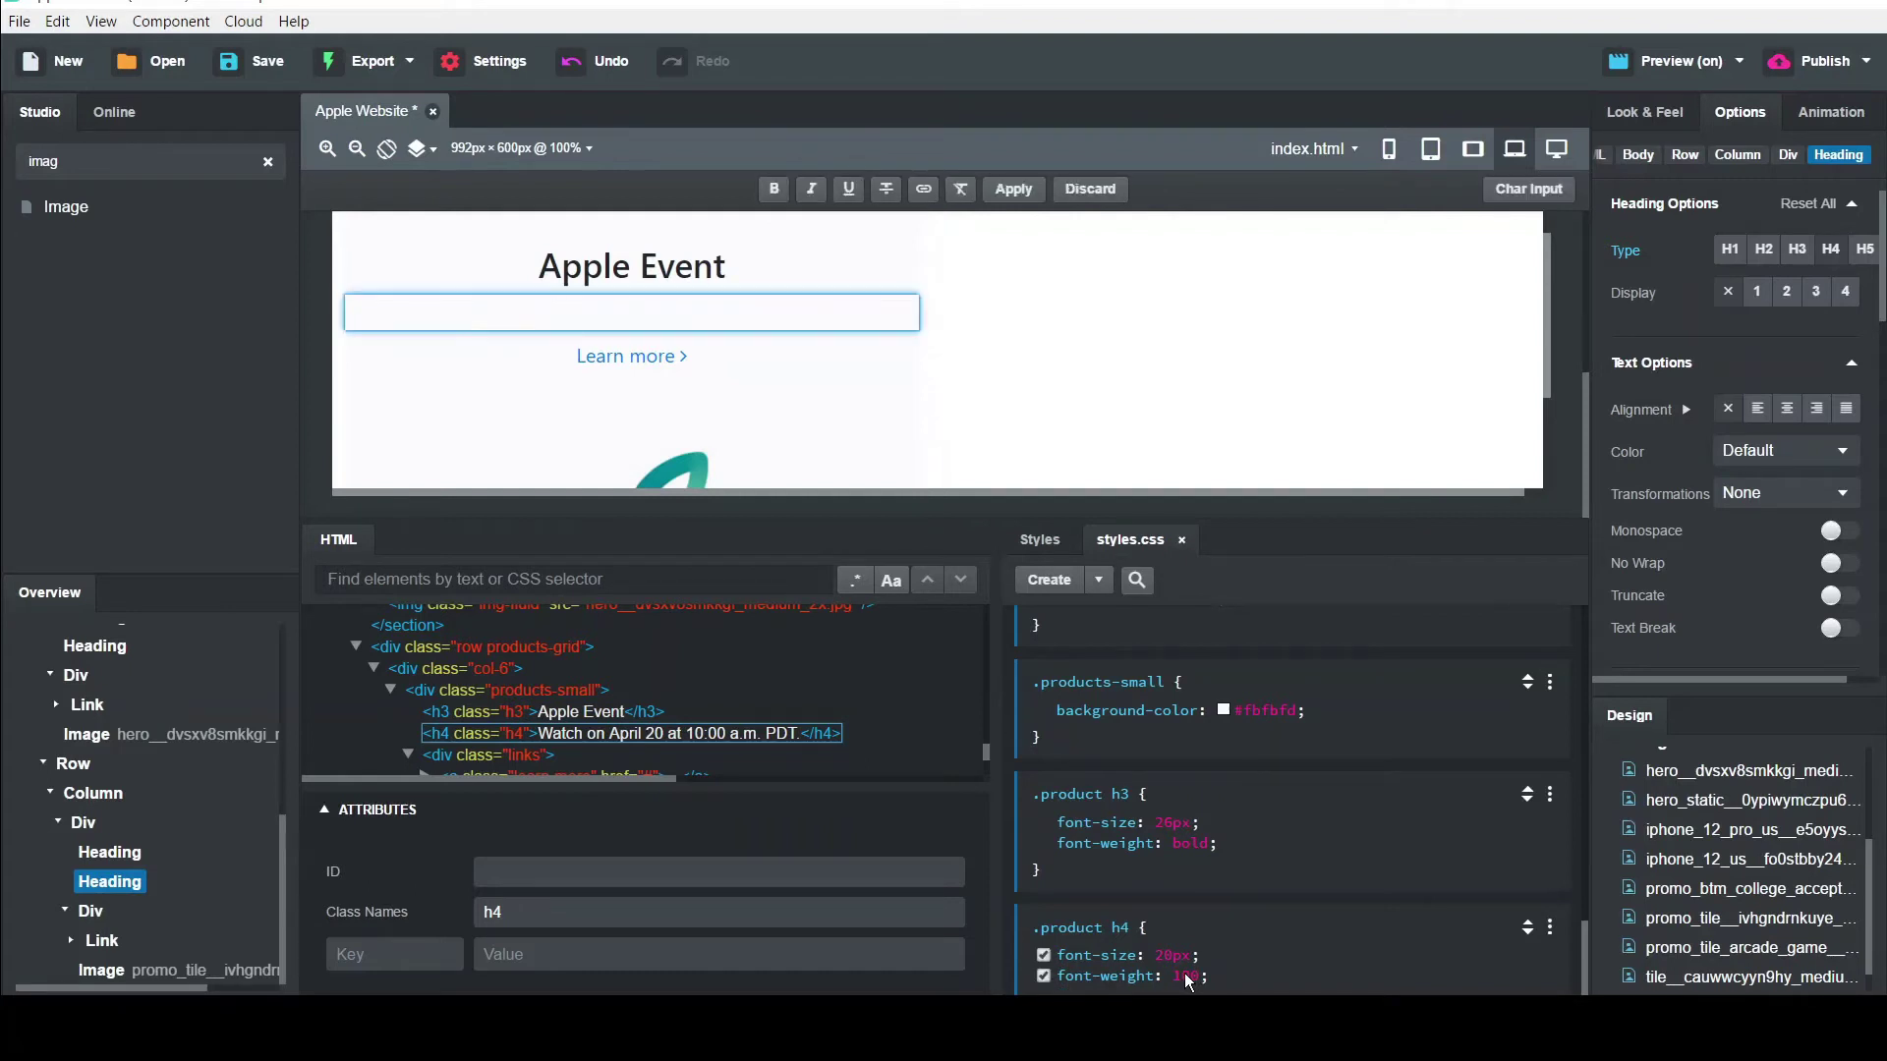
Leave text editing of the second tile heading and undo the deletion of its text
{"action": "scroll", "coordinate": [1306, 935], "scroll_direction": "down", "scroll_amount": 1}
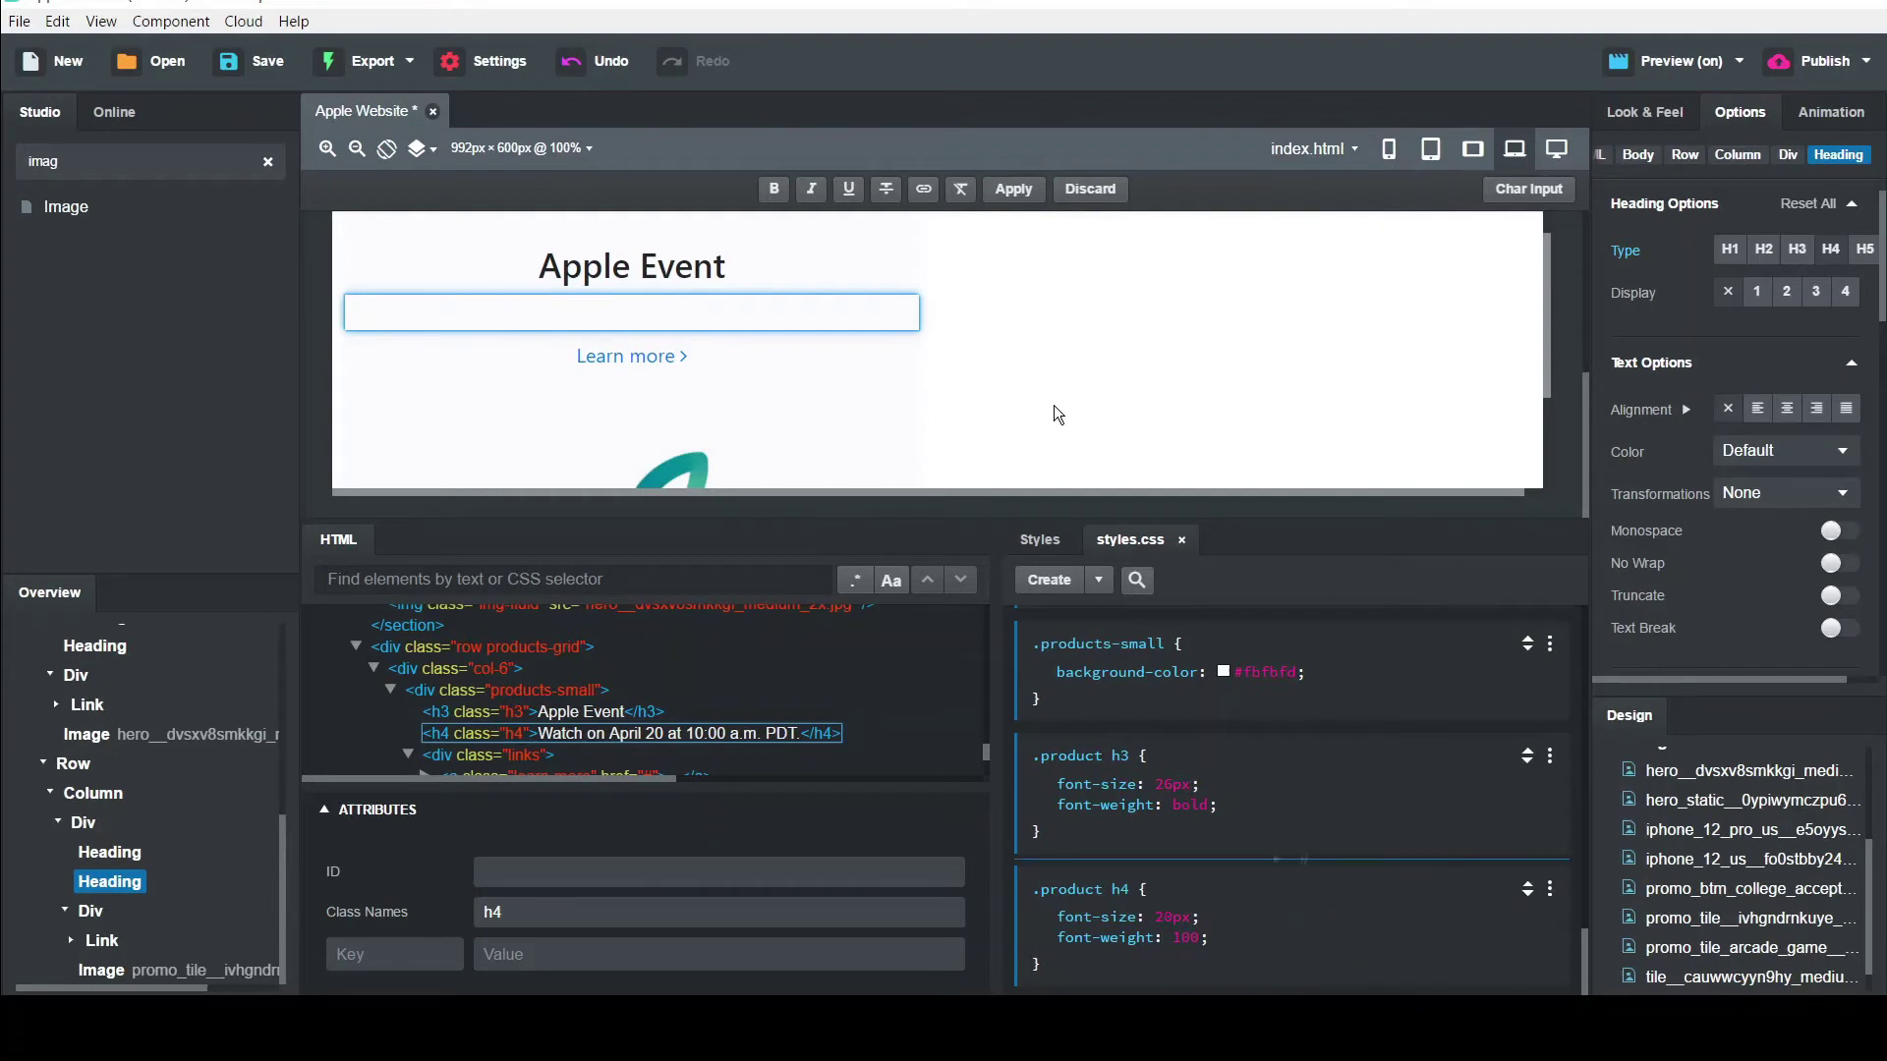
{"action": "left_click", "coordinate": [1000, 392]}
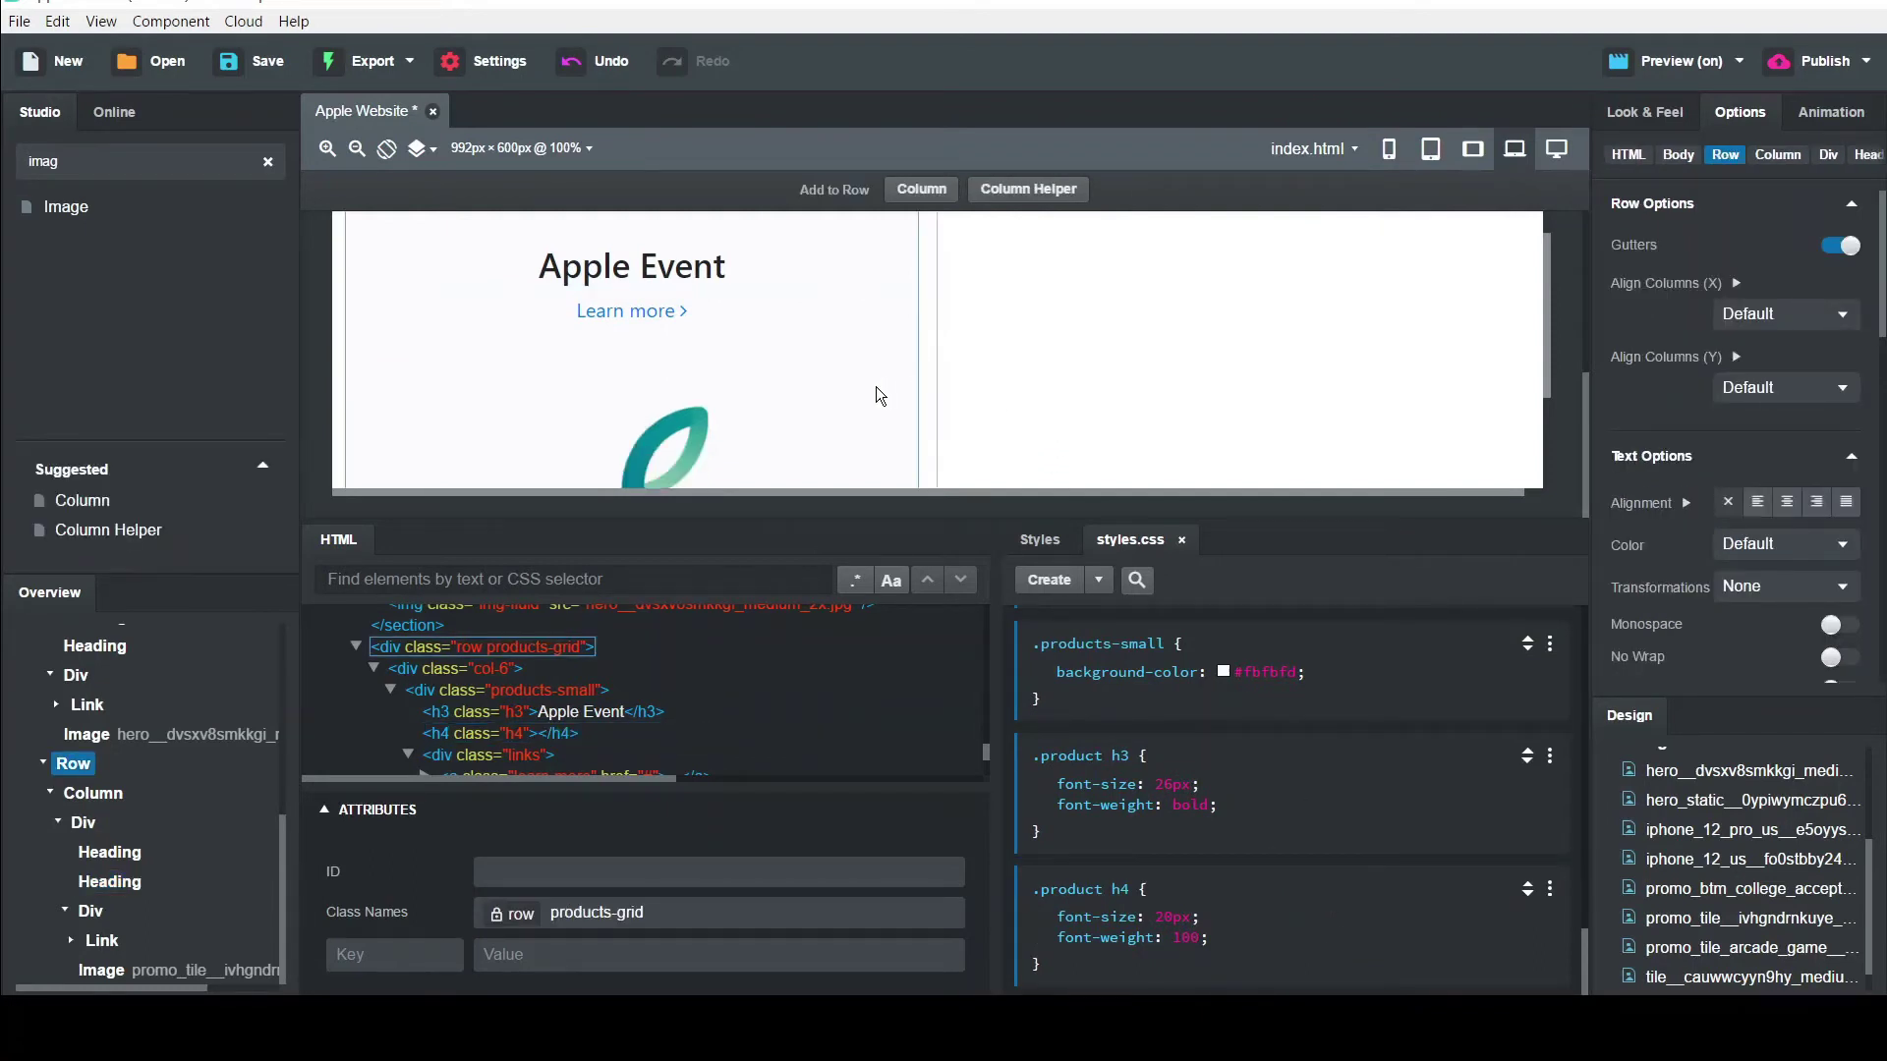
{"action": "key", "text": "ctrl+z"}
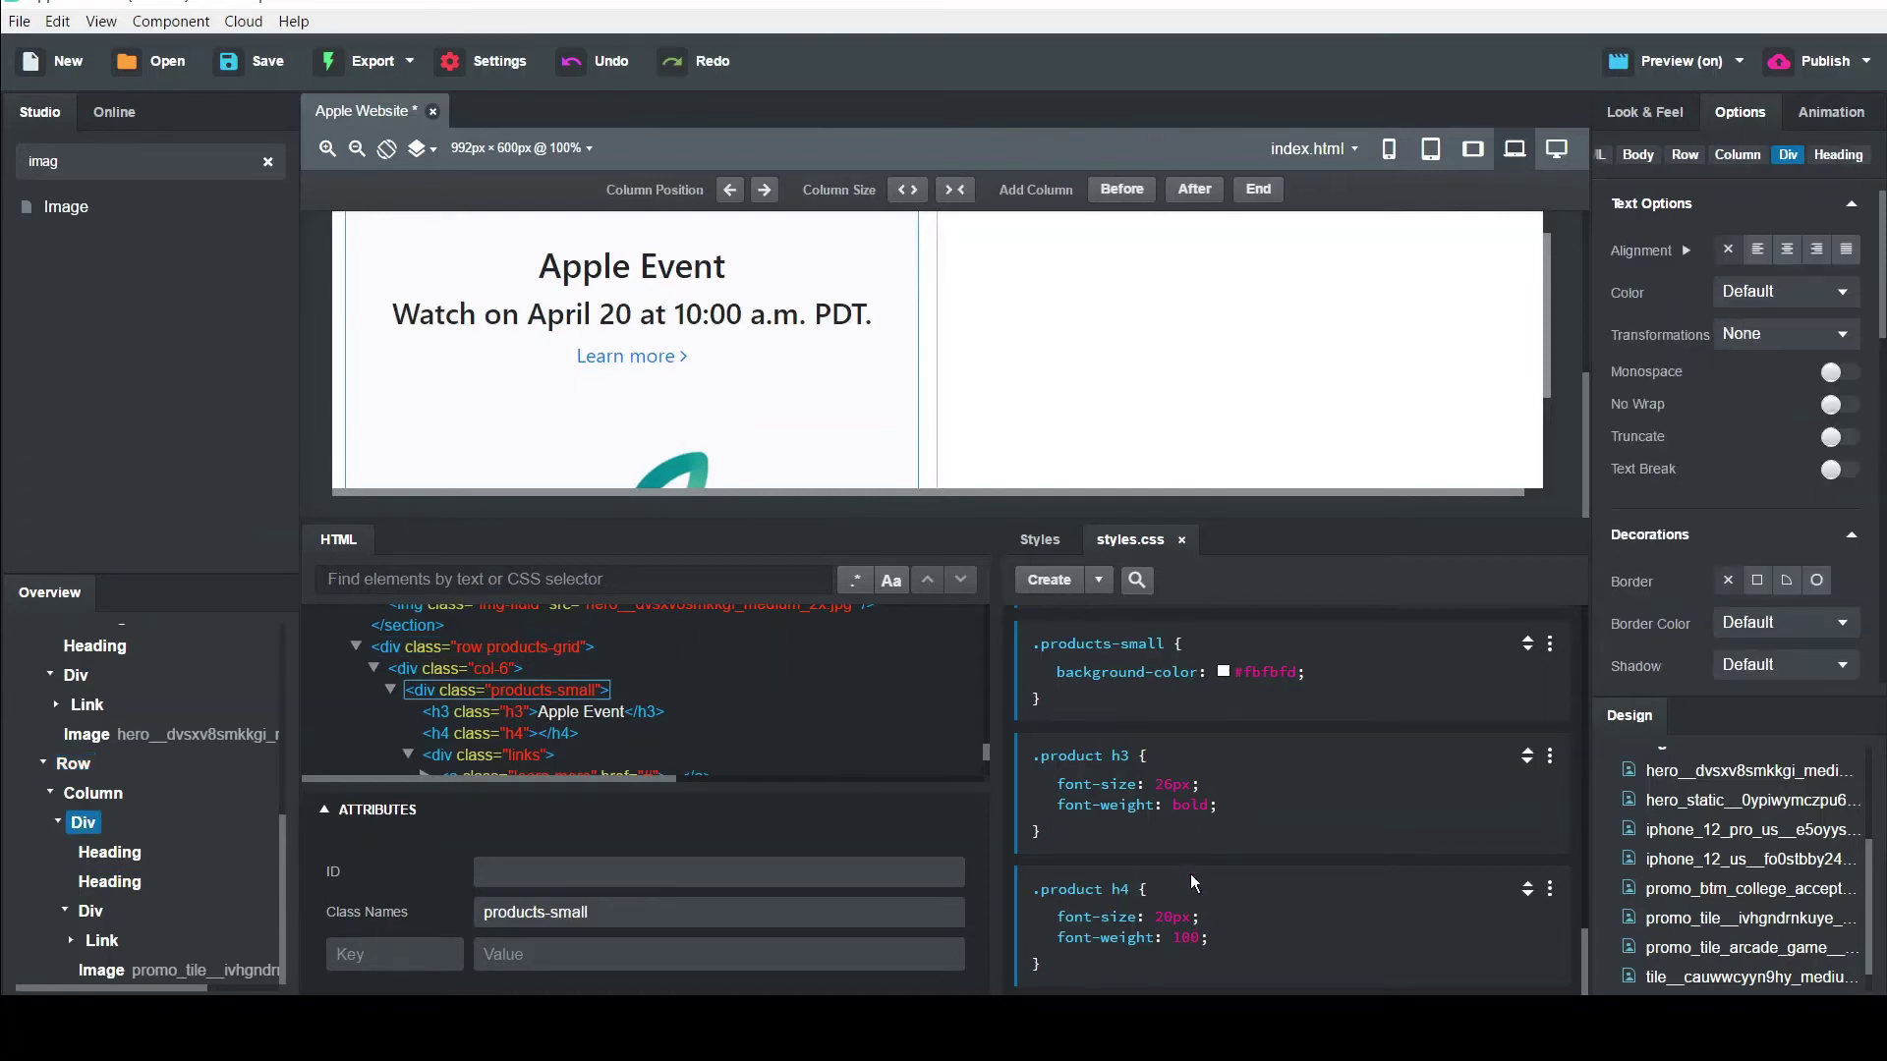
{"action": "key", "text": "ctrl+z"}
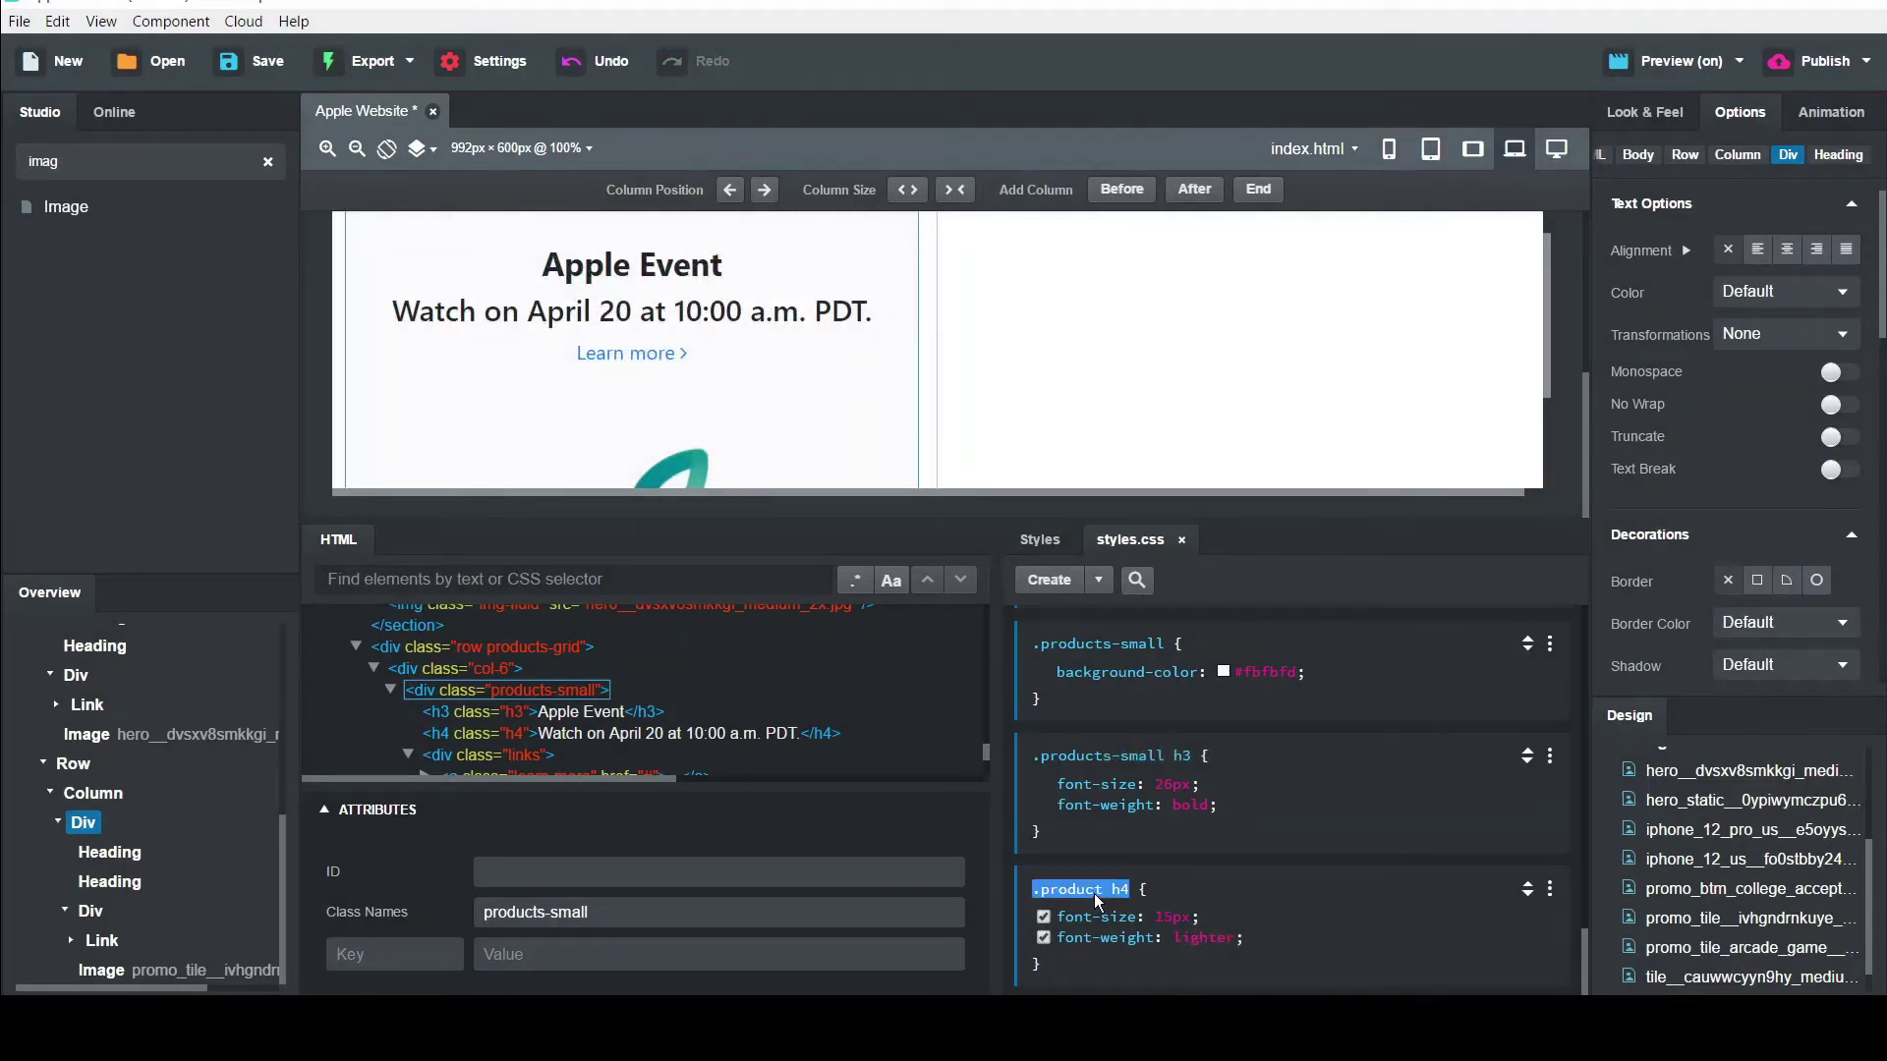
Rename the .product h4 selector to .products-small h4
{"action": "key", "text": "Left"}
{"action": "type", "text": "-small"}
{"action": "key", "text": "Return"}
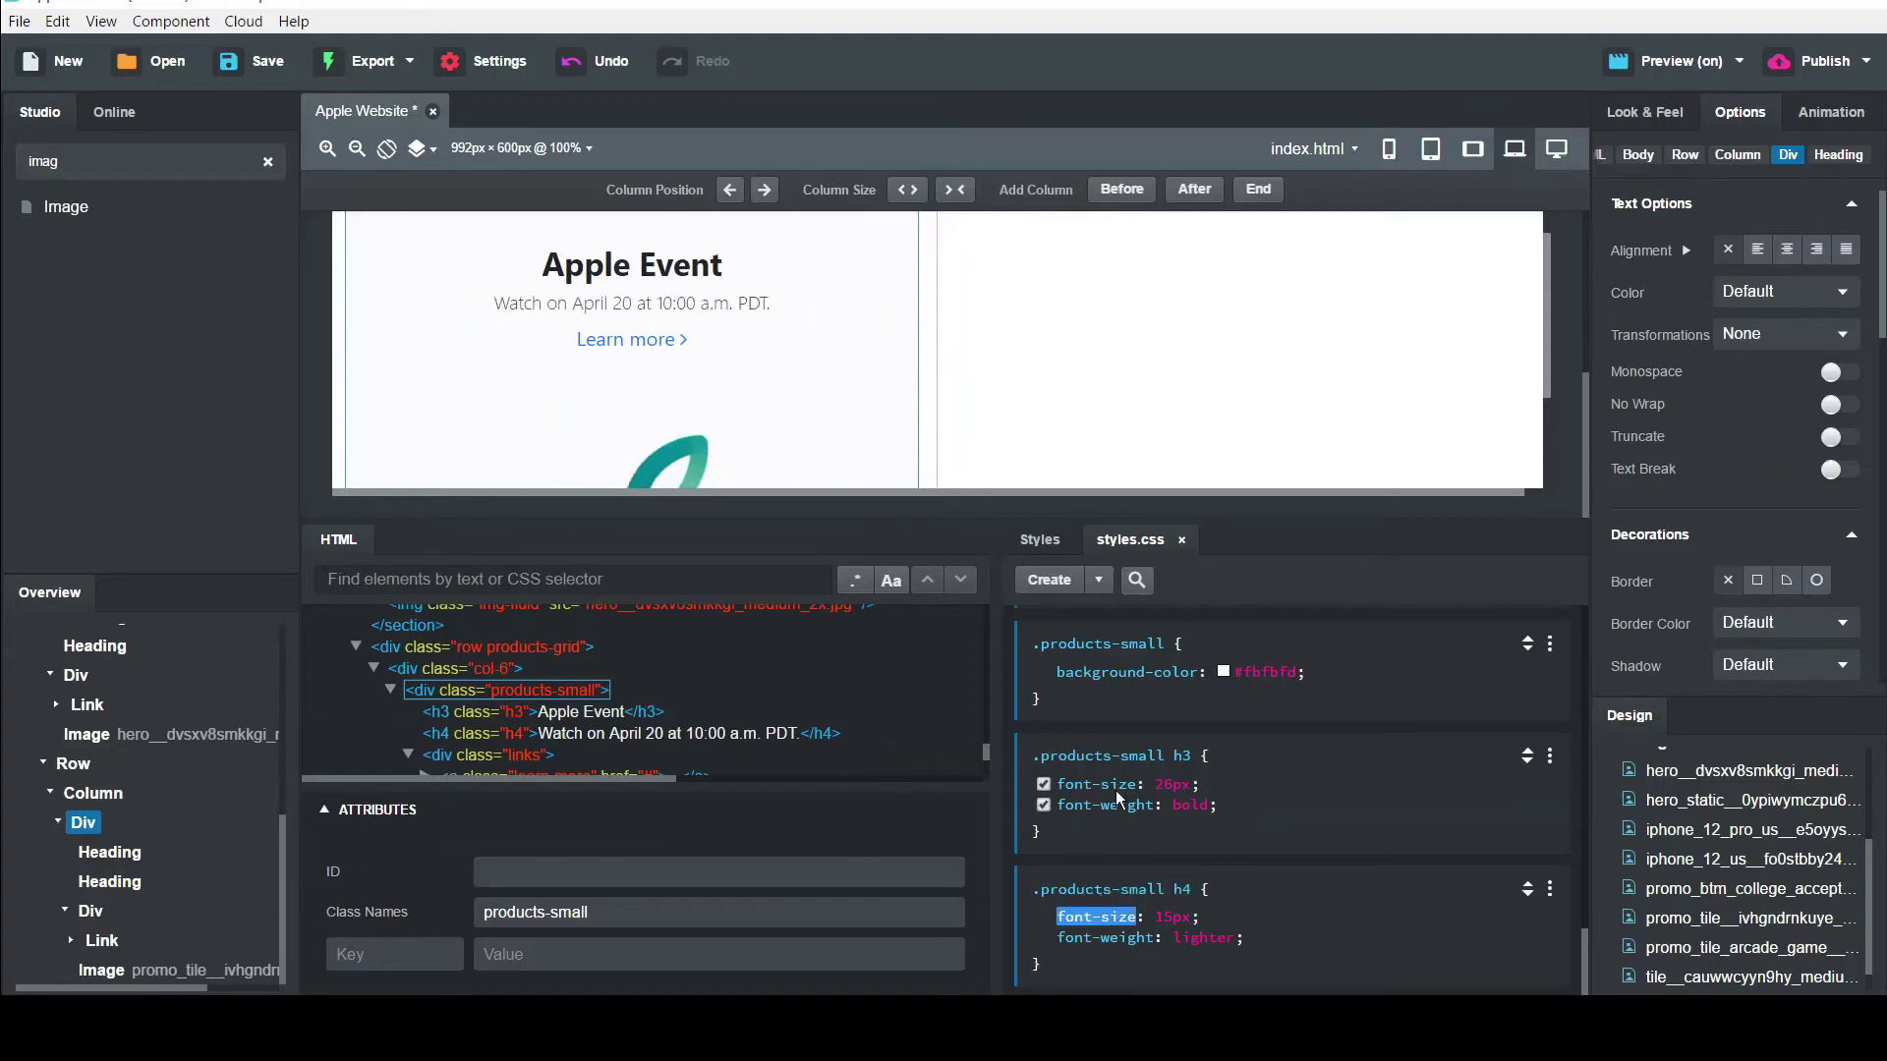
Set the font-weight in the .products-small h4 rule to 400
{"action": "left_click", "coordinate": [1218, 938]}
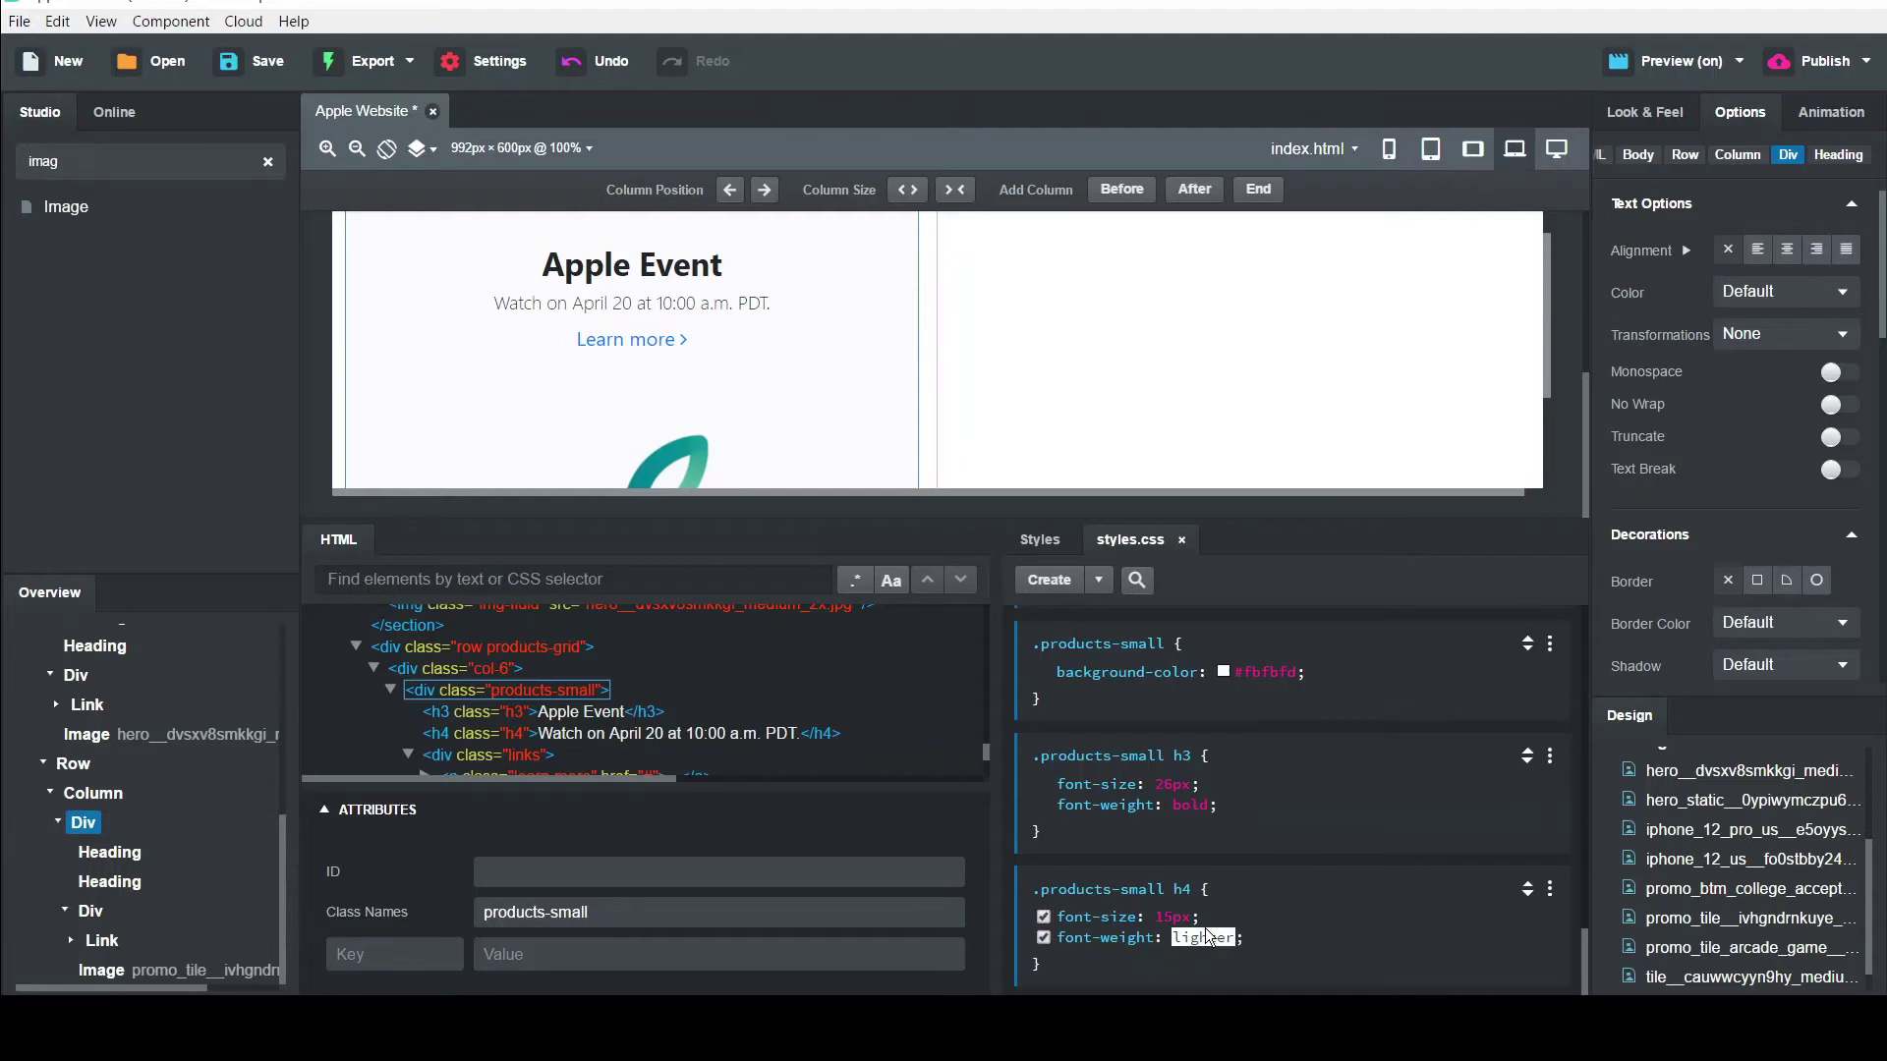
{"action": "type", "text": "400"}
{"action": "key", "text": "Return"}
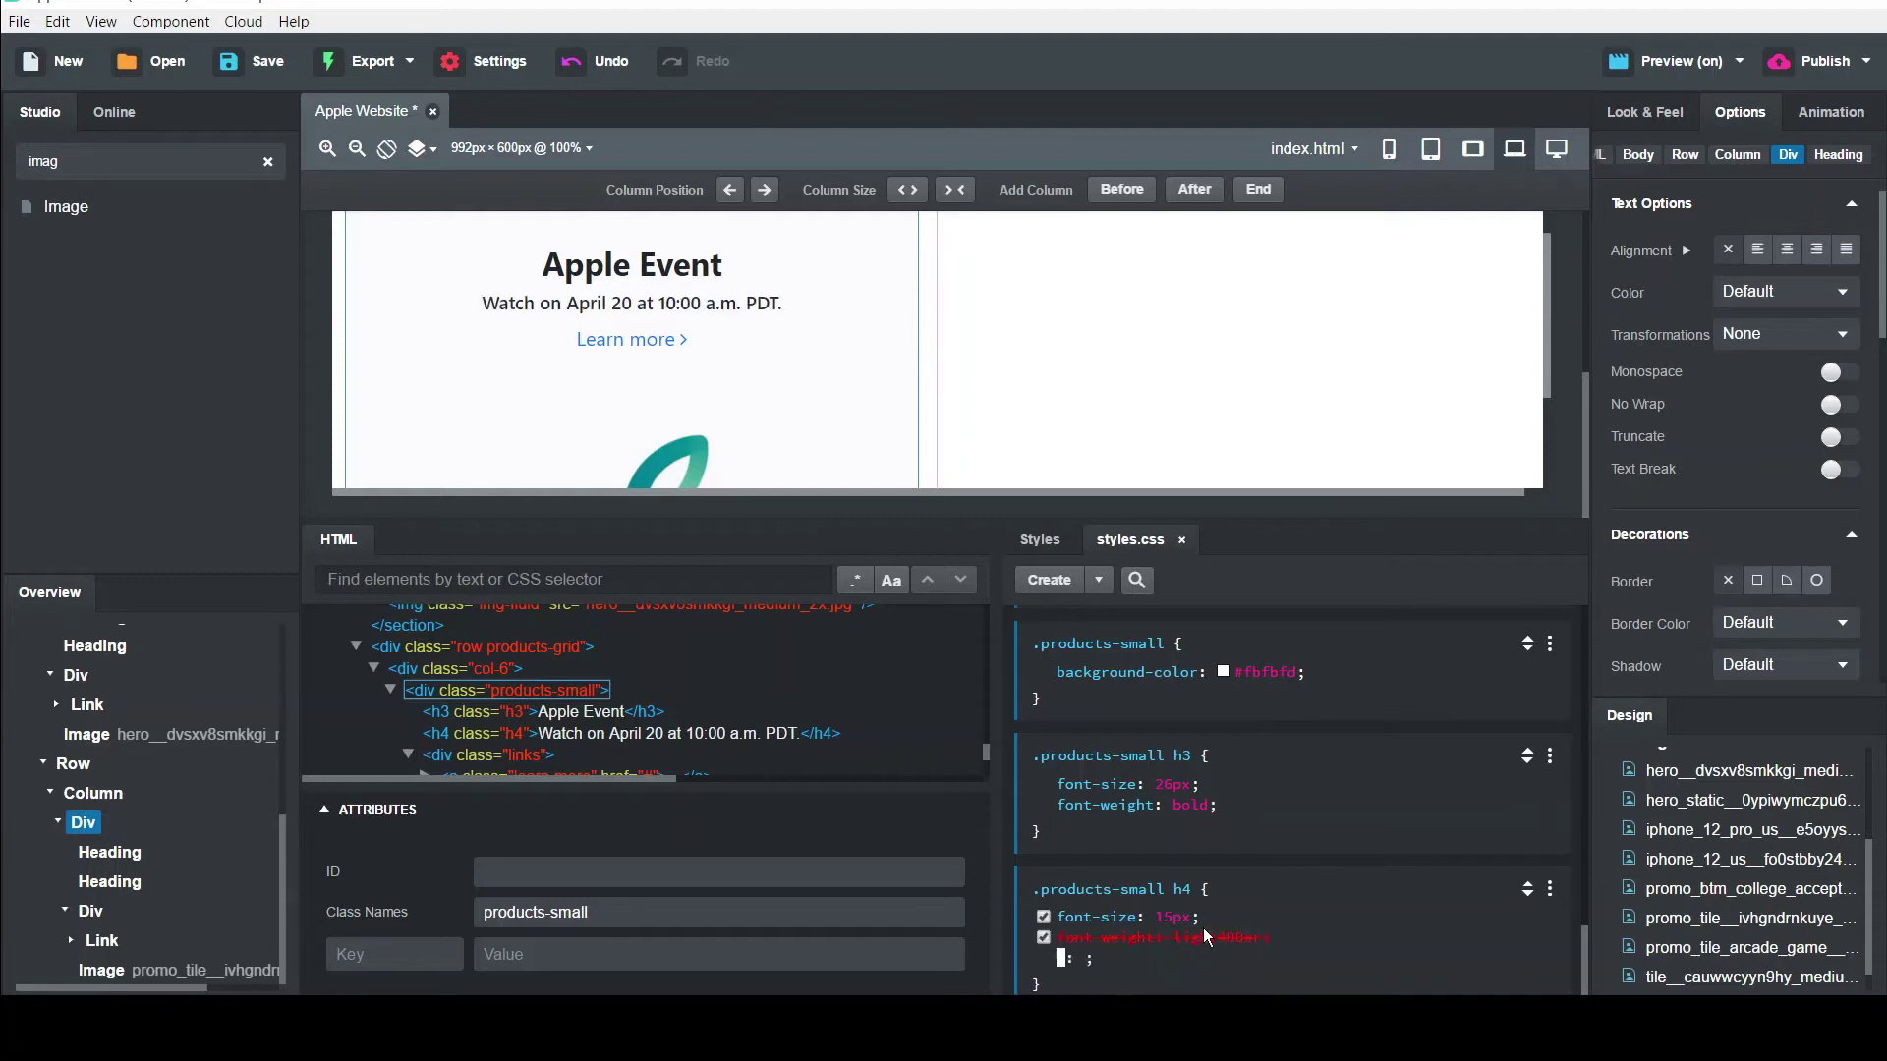
{"action": "double_click", "coordinate": [1204, 931]}
{"action": "key", "text": "BackSpace"}
{"action": "type", "text": "400"}
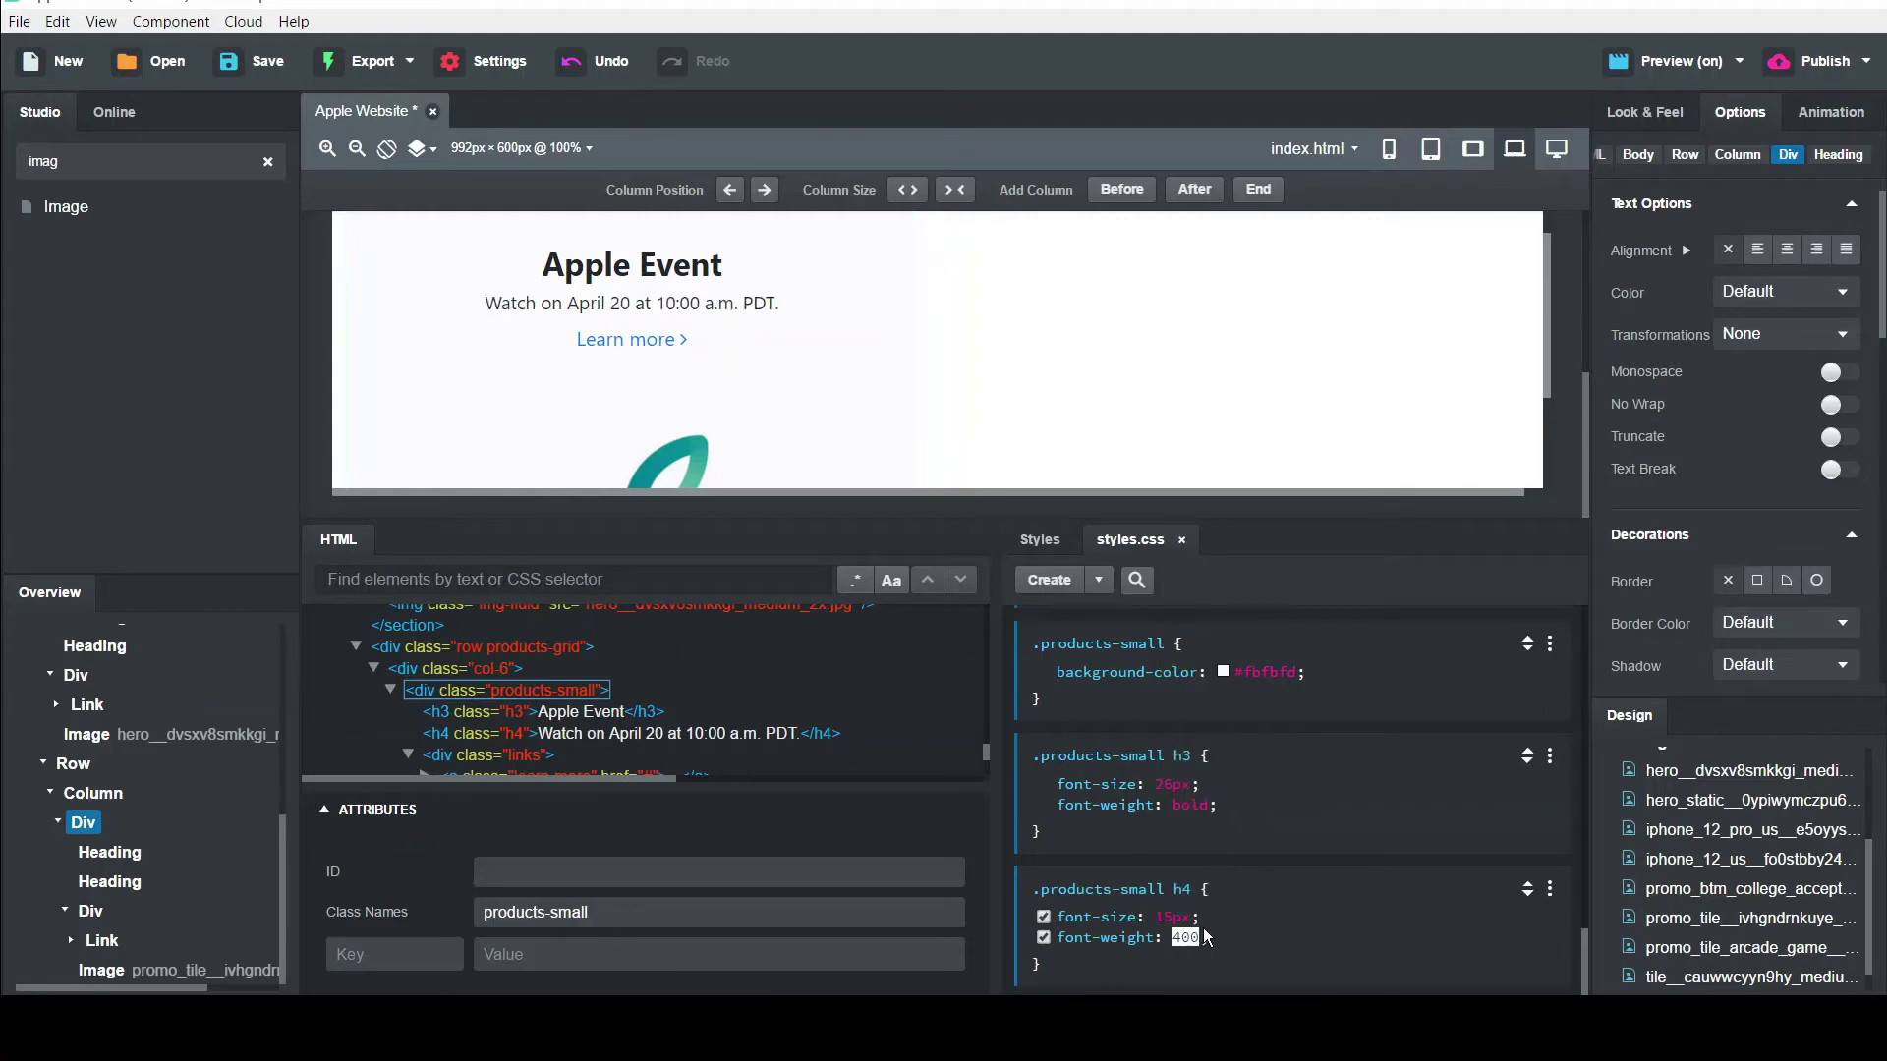
{"action": "key", "text": "Return"}
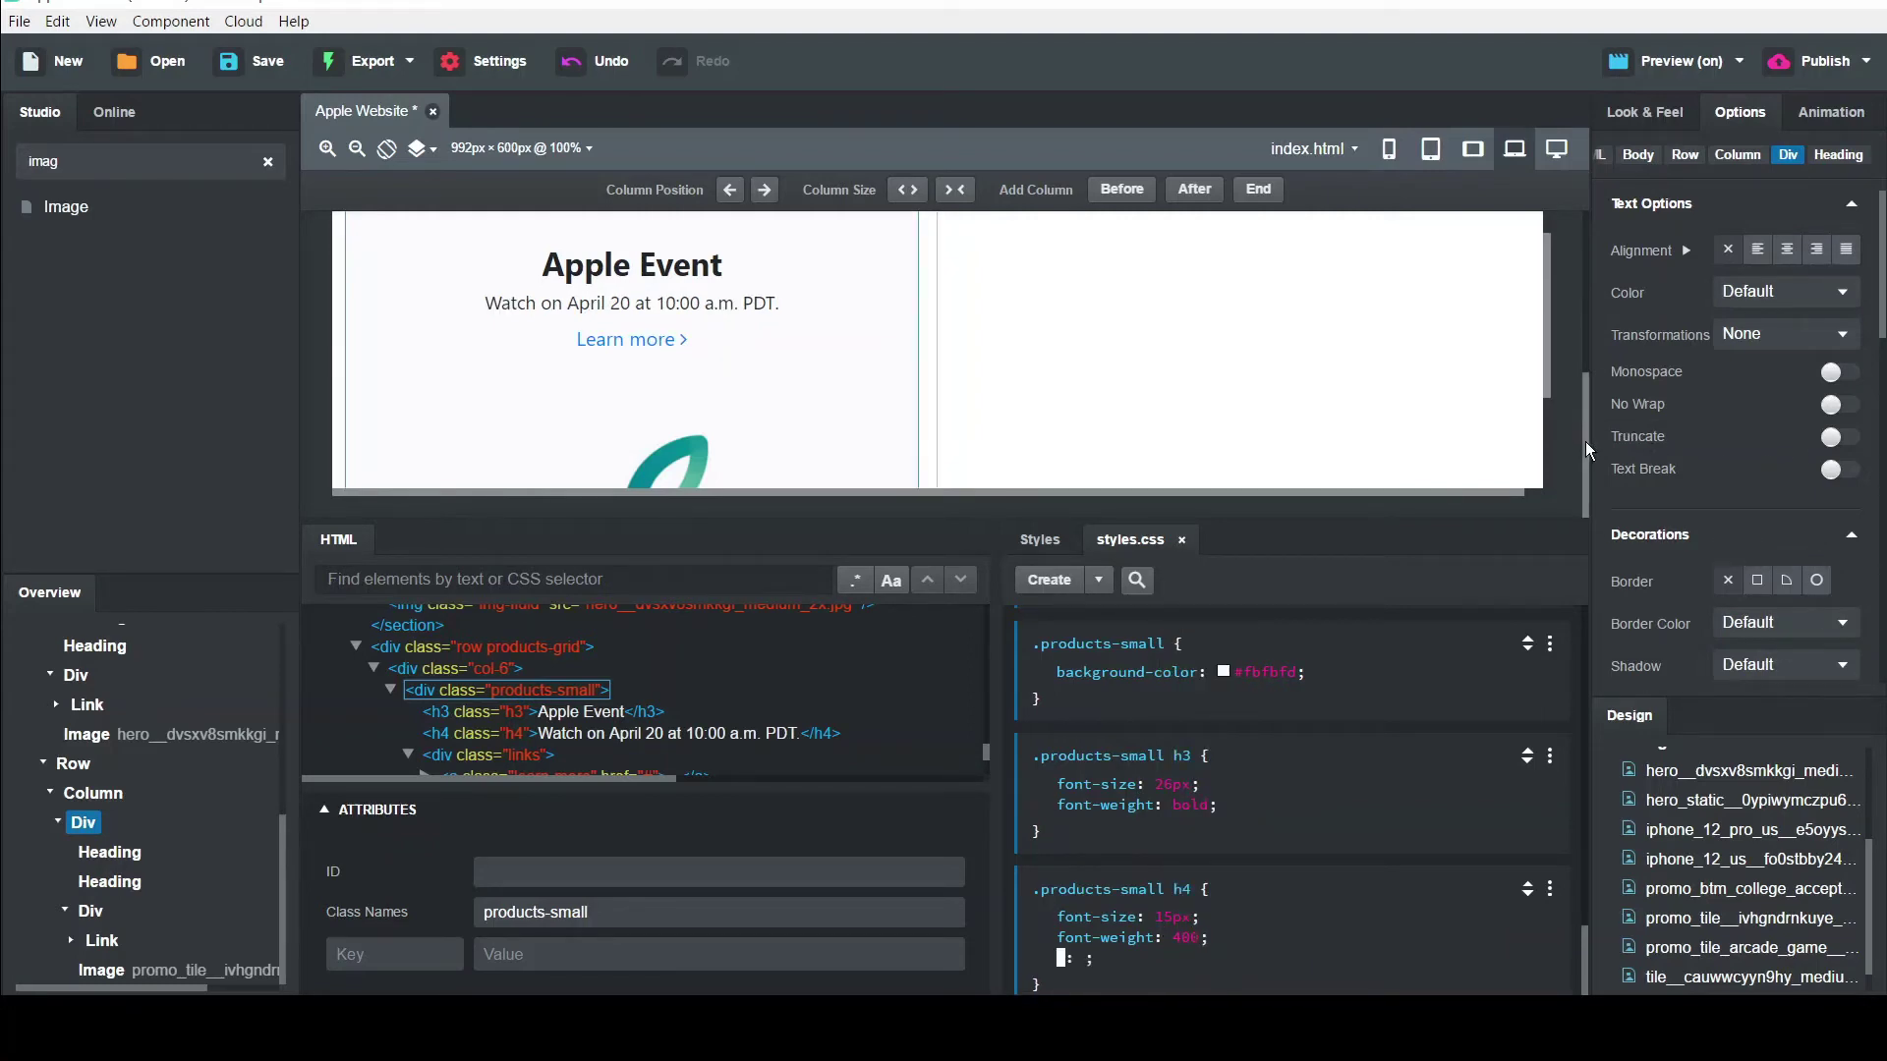
Duplicate the Apple Event column in the products grid row
{"action": "mouse_move", "coordinate": [1586, 446]}
{"action": "left_mouse_down"}
{"action": "mouse_move", "coordinate": [1581, 349]}
{"action": "mouse_move", "coordinate": [1580, 474]}
{"action": "left_mouse_up"}
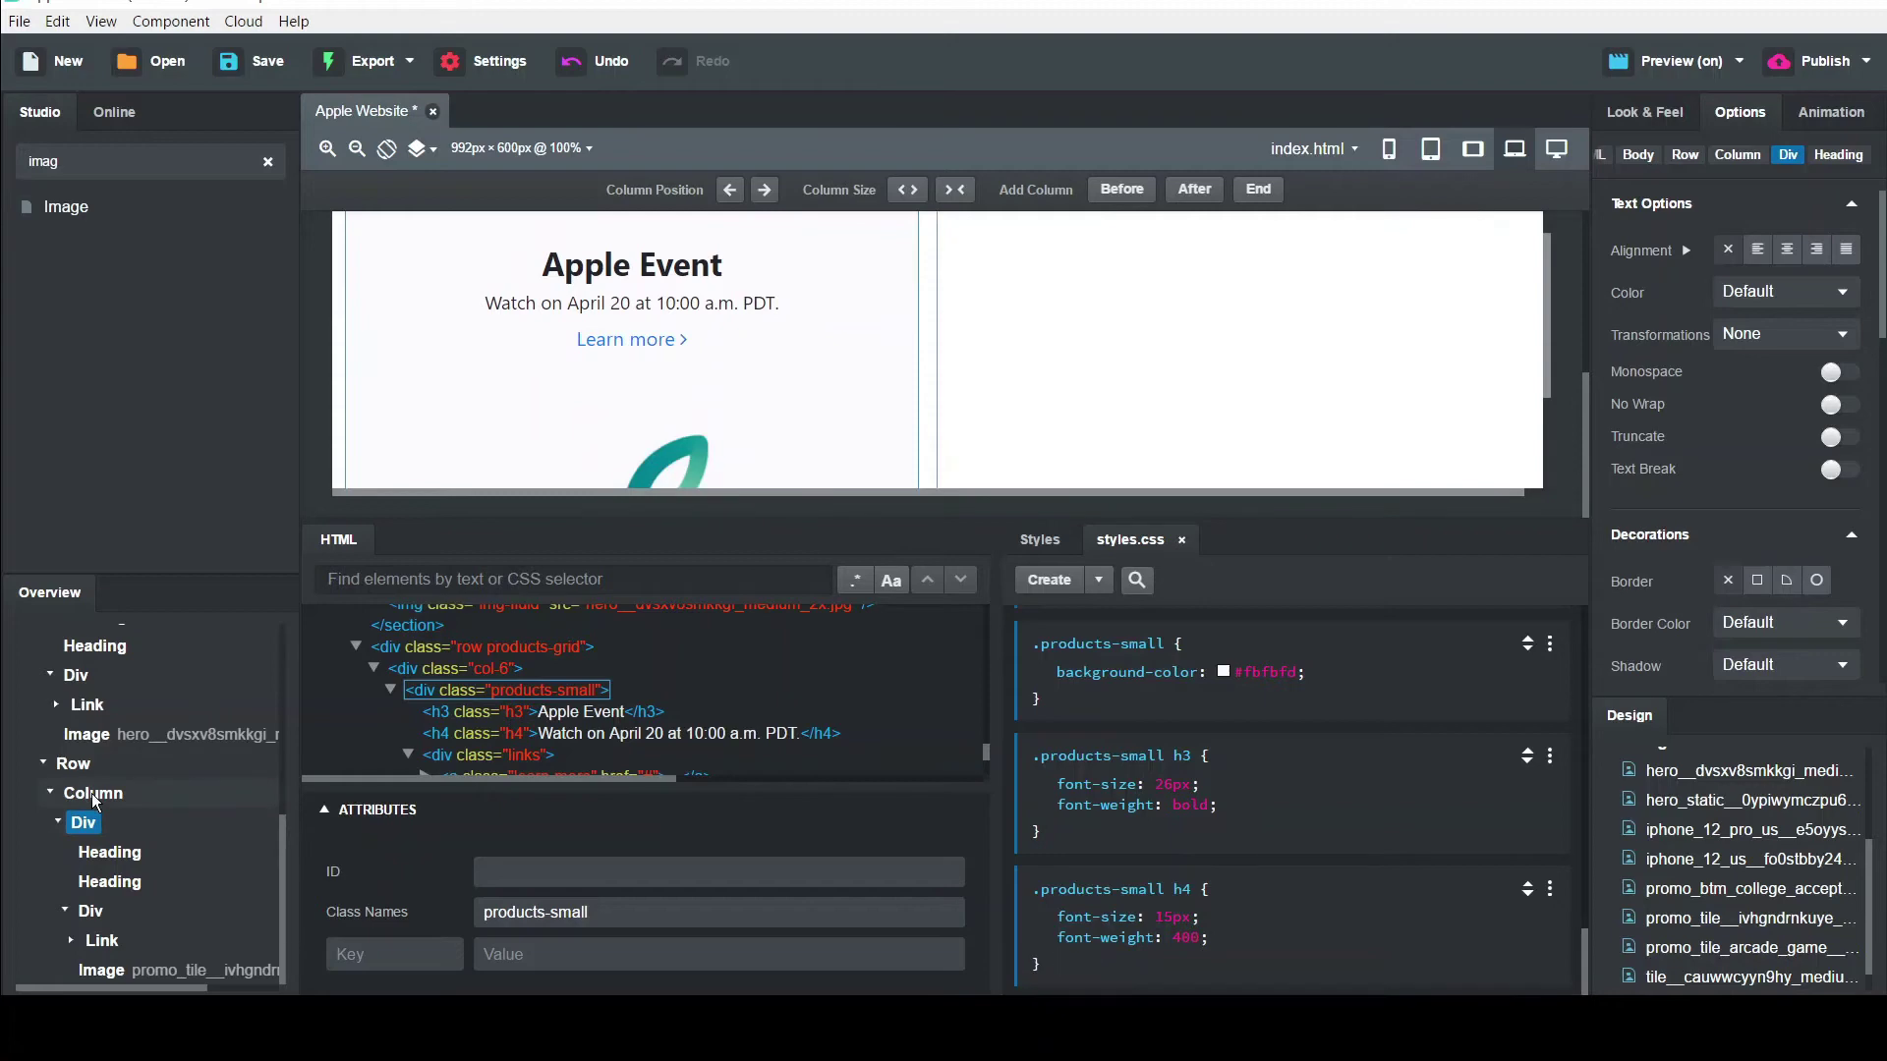
{"action": "left_click", "coordinate": [52, 794]}
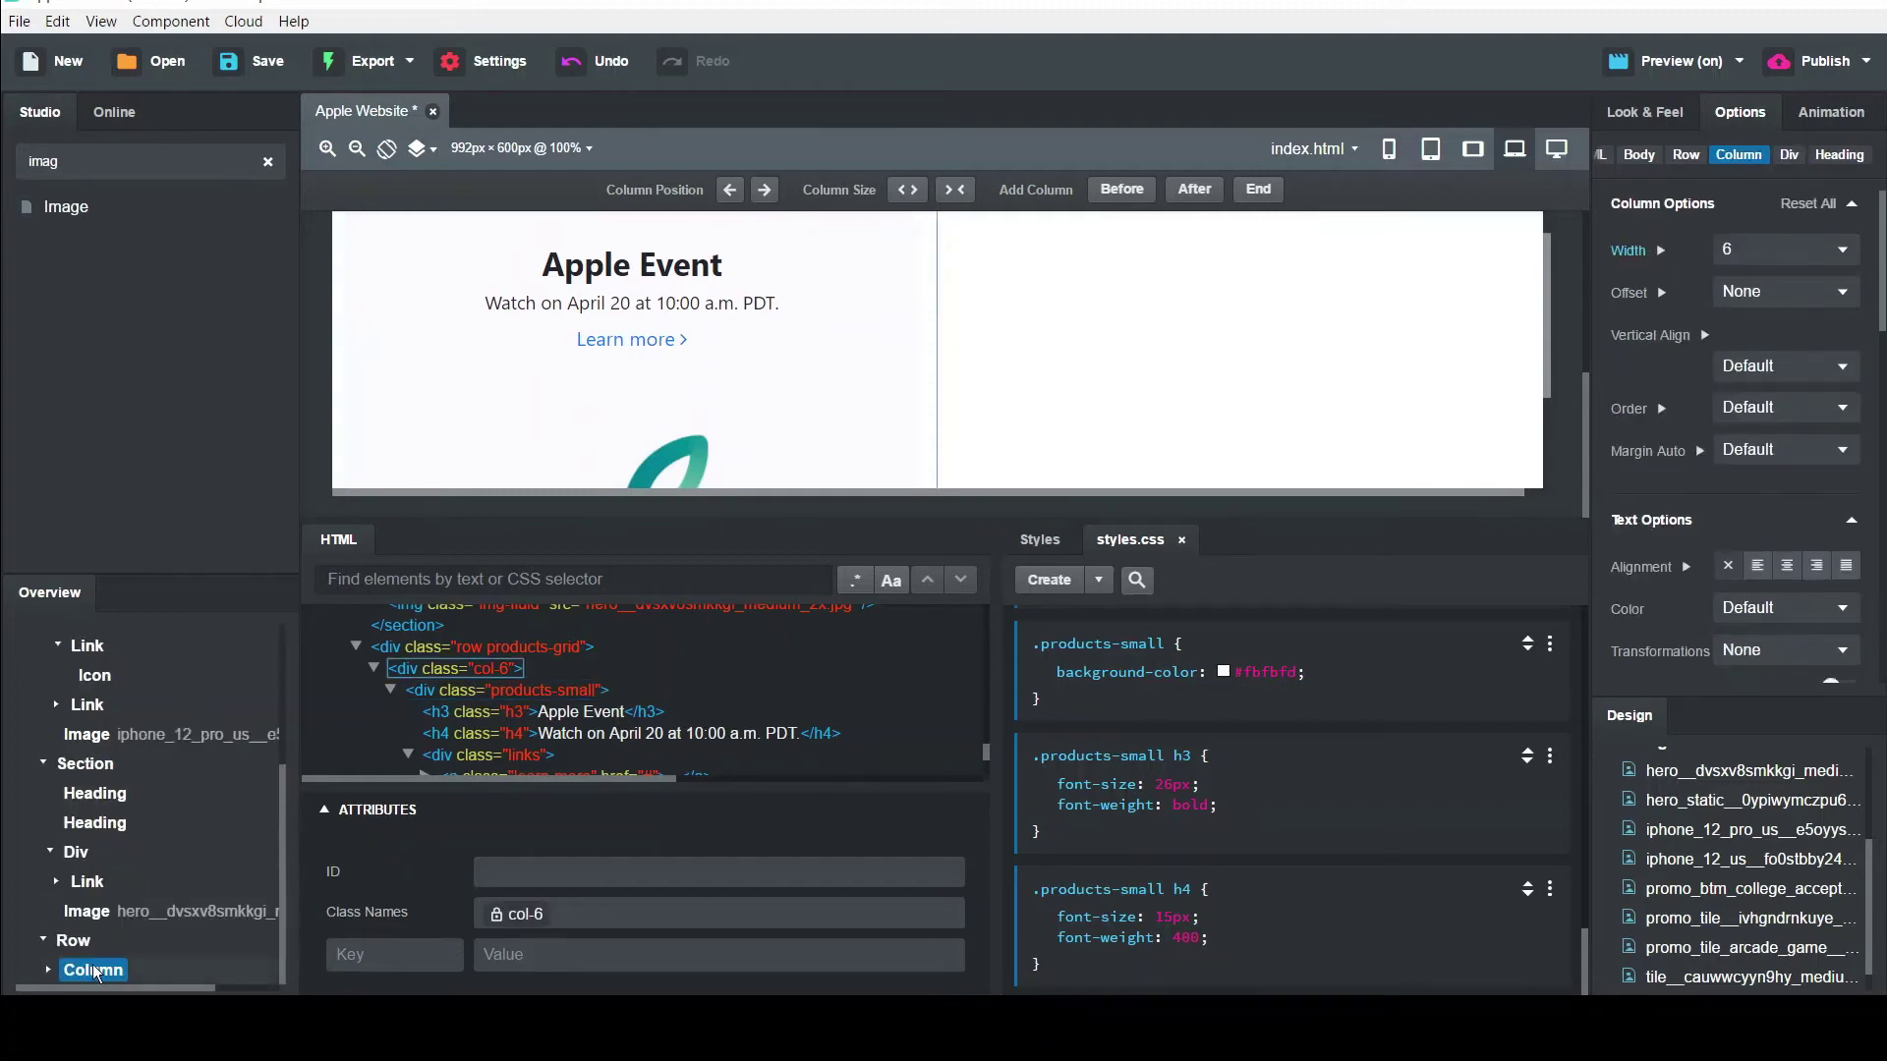
{"action": "key", "text": "ctrl+d"}
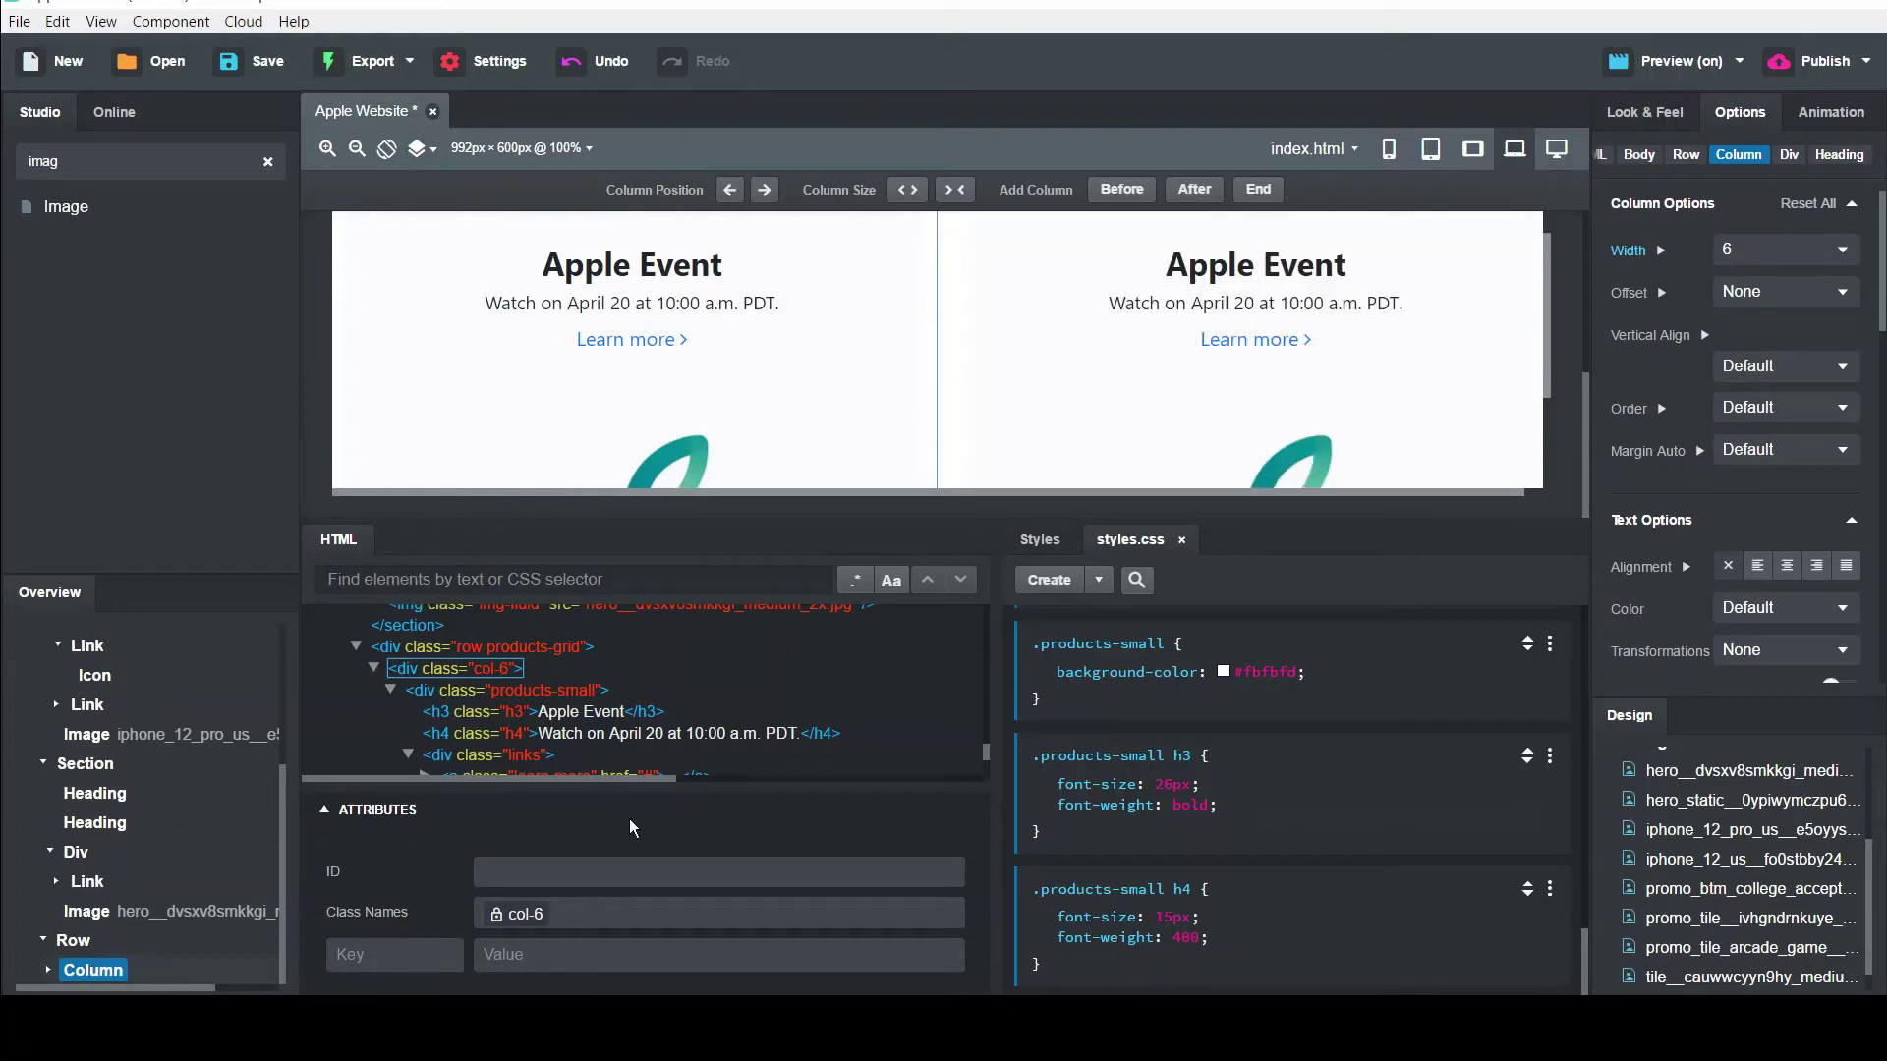
Replace the main heading text of the duplicated tile with WATCH
{"action": "left_click", "coordinate": [1227, 274]}
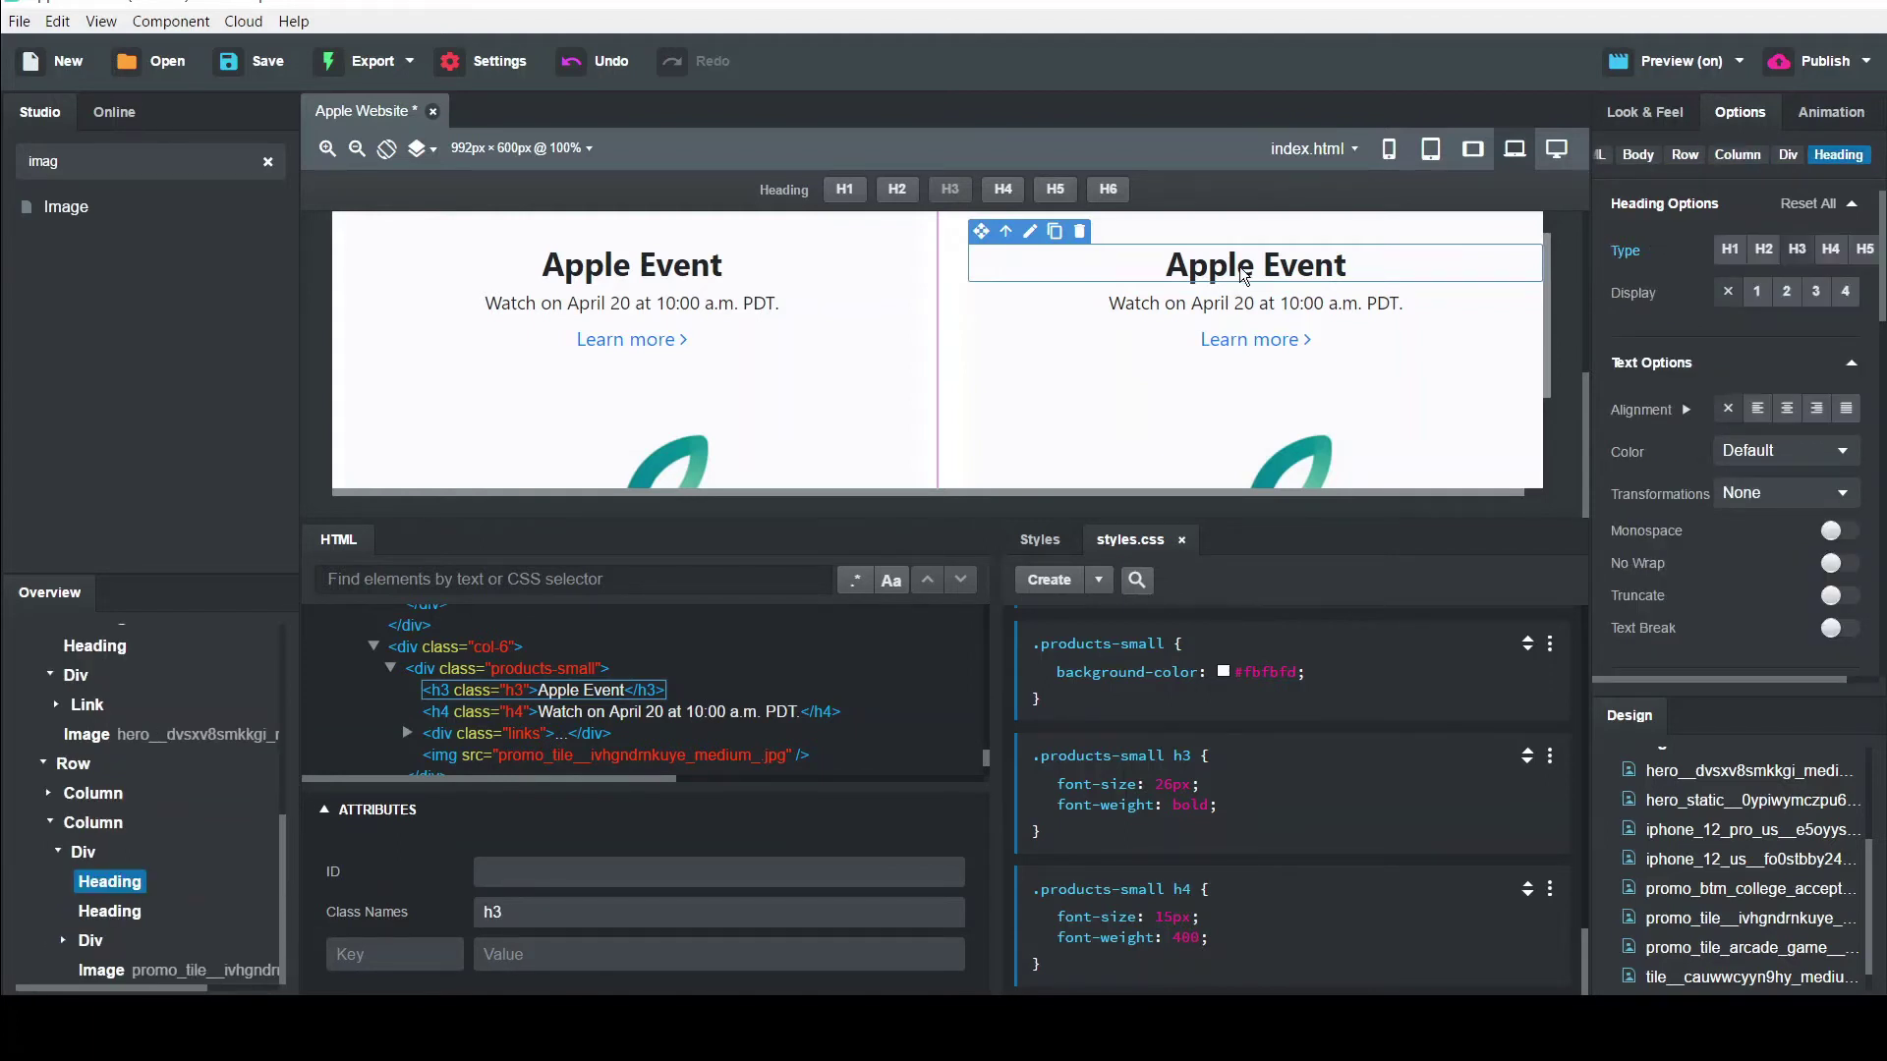
{"action": "double_click", "coordinate": [1241, 264]}
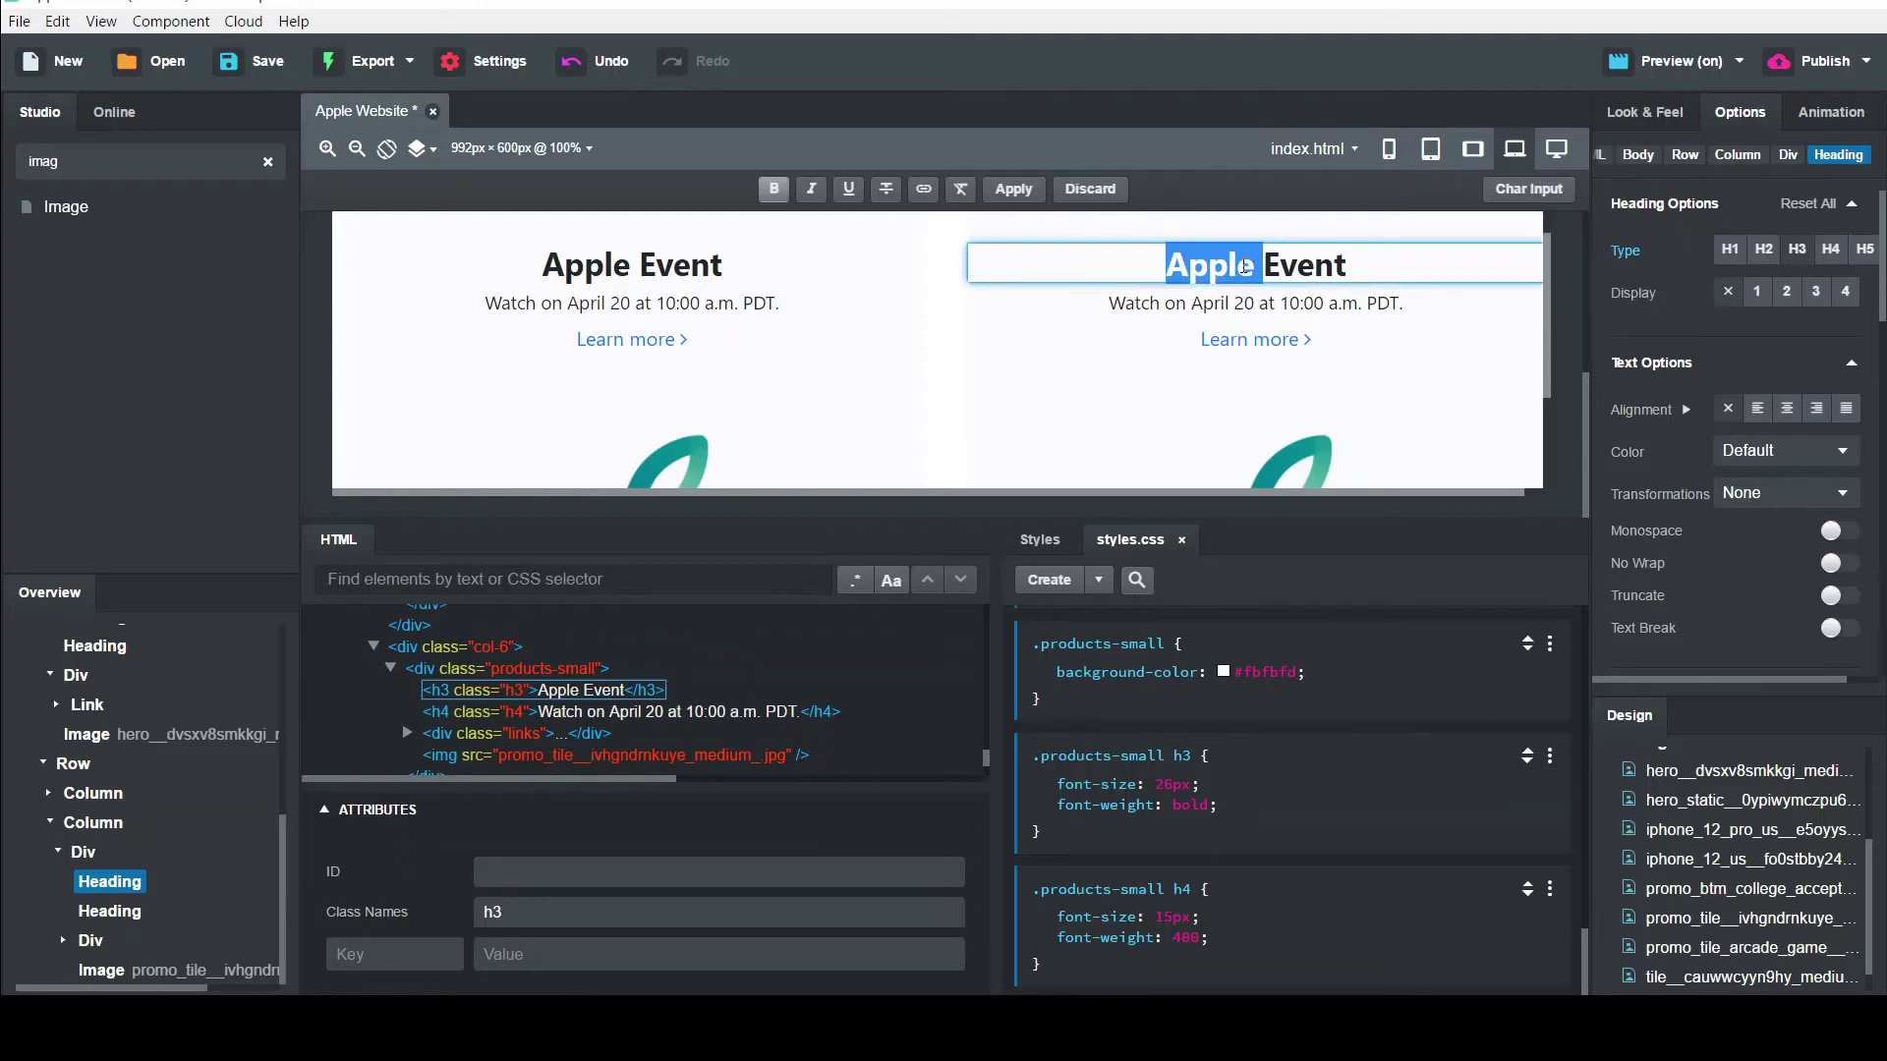
{"action": "key", "text": "Delete"}
{"action": "key", "text": "Delete"}
{"action": "key", "text": "Delete"}
{"action": "key", "text": "Delete"}
{"action": "key", "text": "Delete"}
{"action": "key", "text": "Delete"}
{"action": "key", "text": "Delete"}
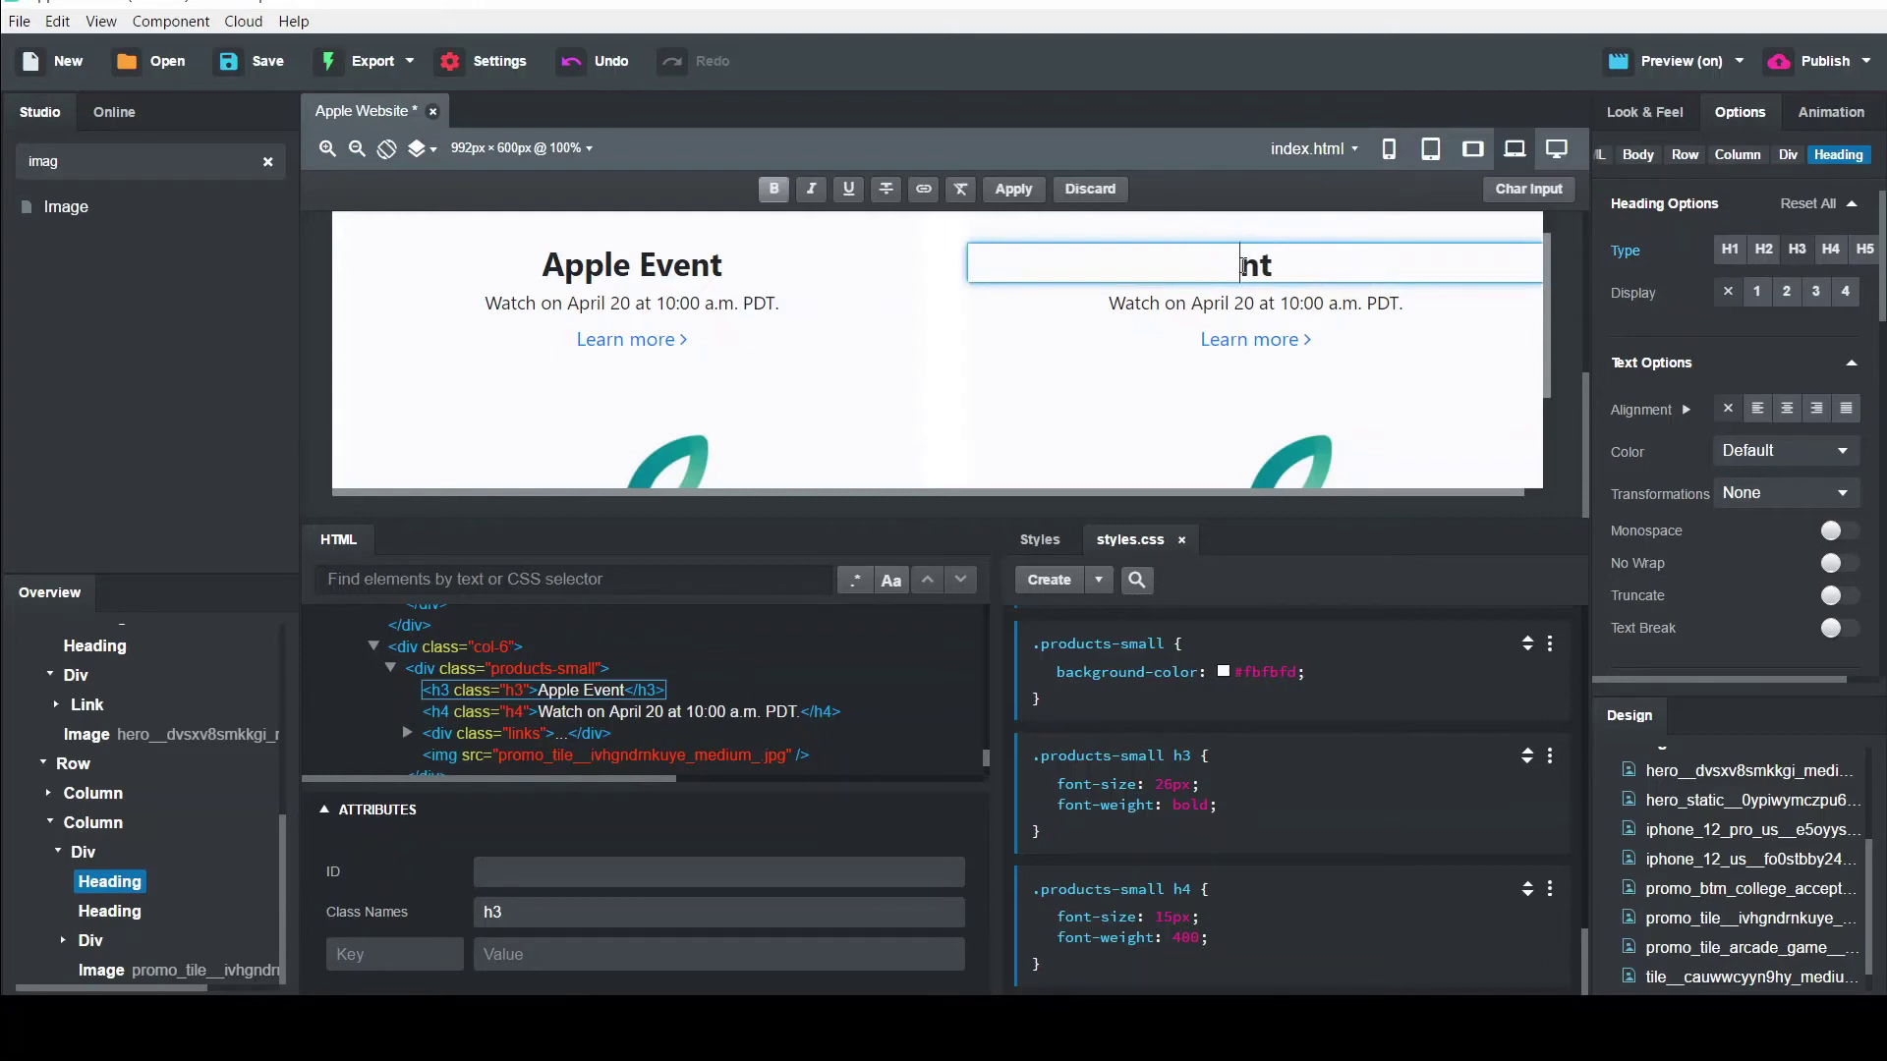
{"action": "type", "text": "WATCH"}
{"action": "left_click", "coordinate": [1203, 264]}
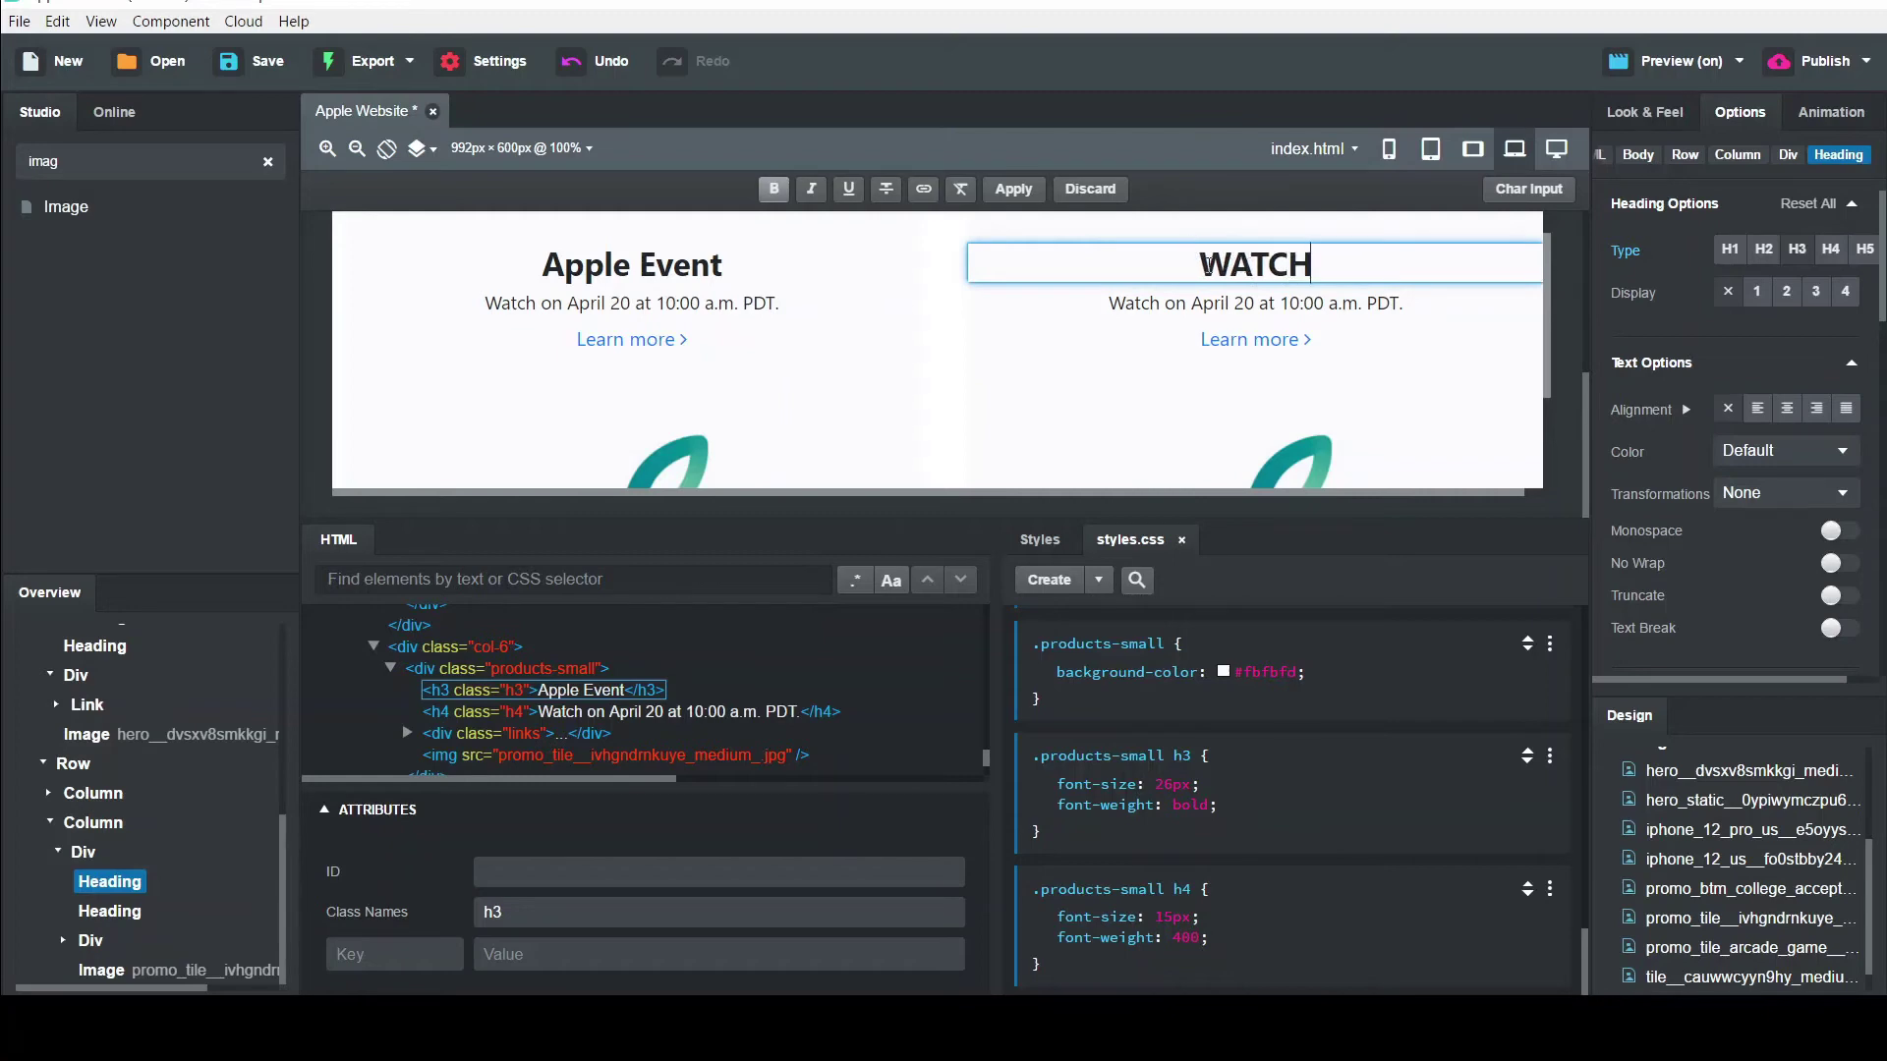
Find the Icon component and insert it directly before the text in the WATCH heading
{"action": "left_click", "coordinate": [210, 161]}
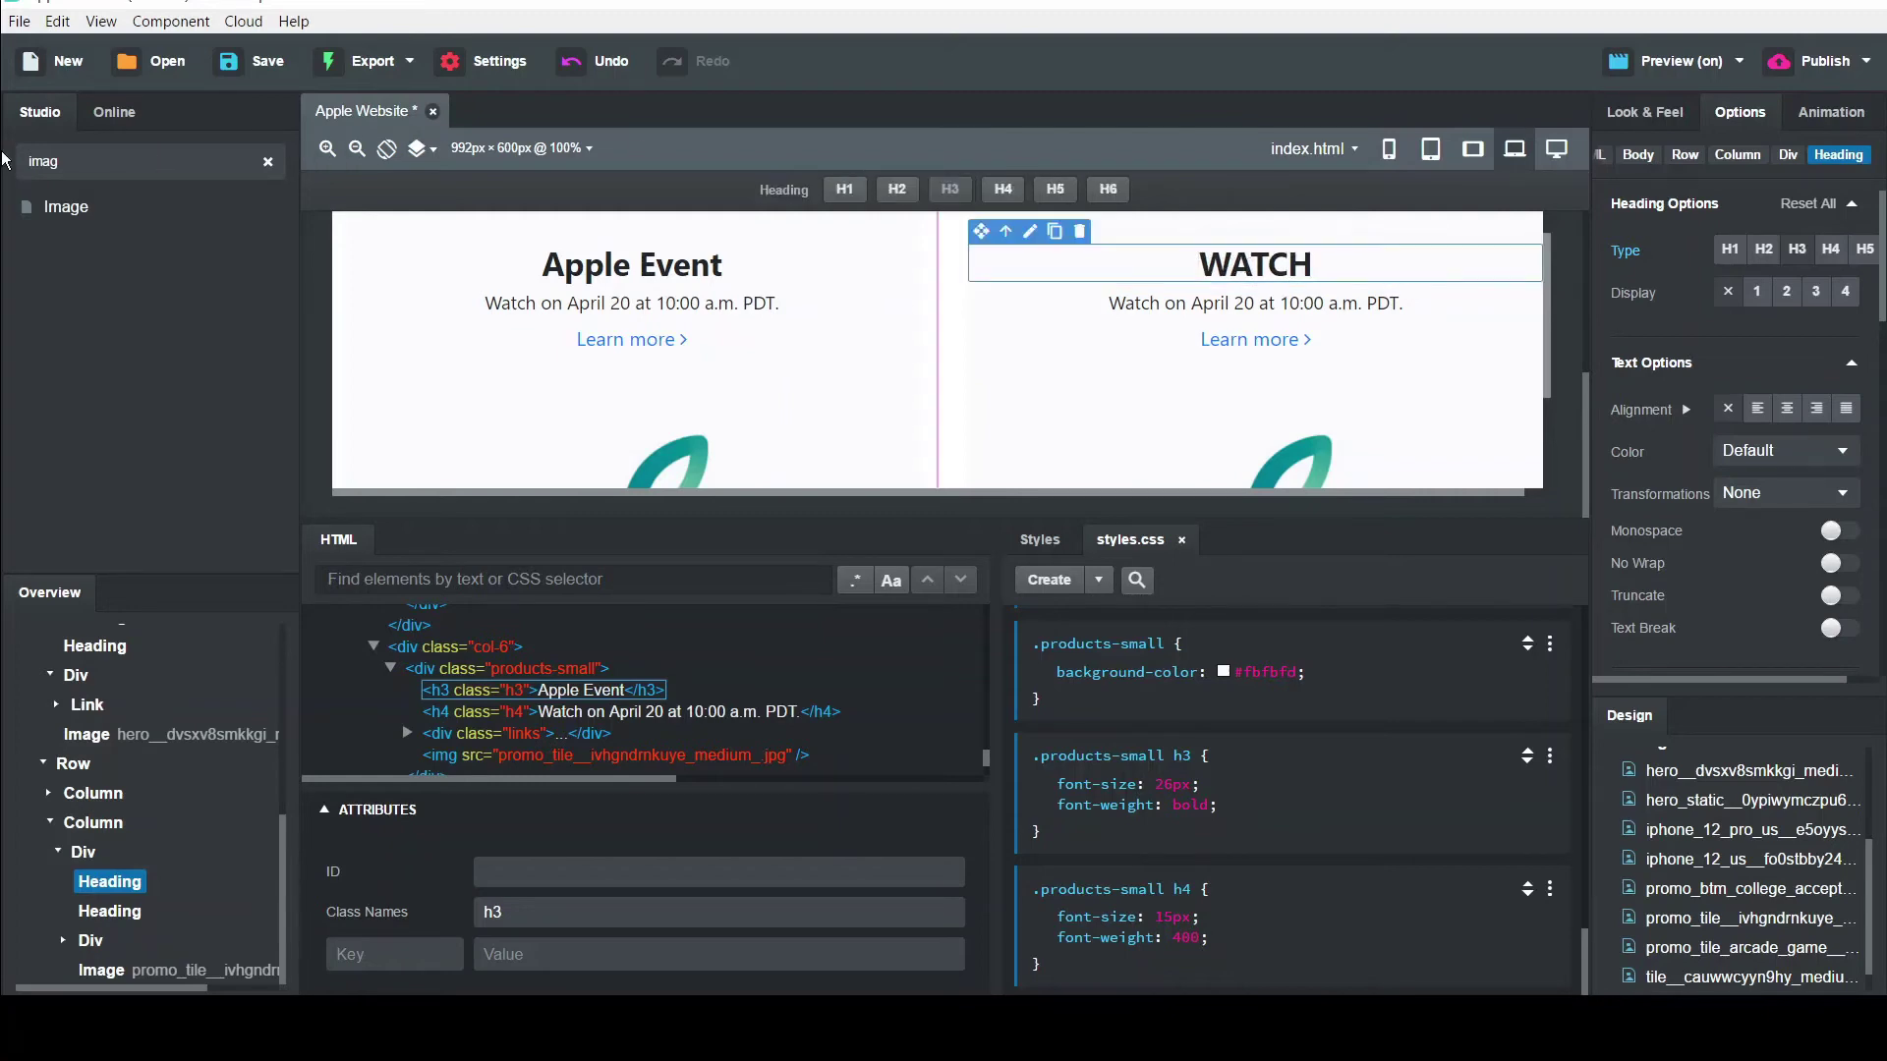
{"action": "type", "text": "imag"}
{"action": "double_click", "coordinate": [48, 163]}
{"action": "type", "text": "icon"}
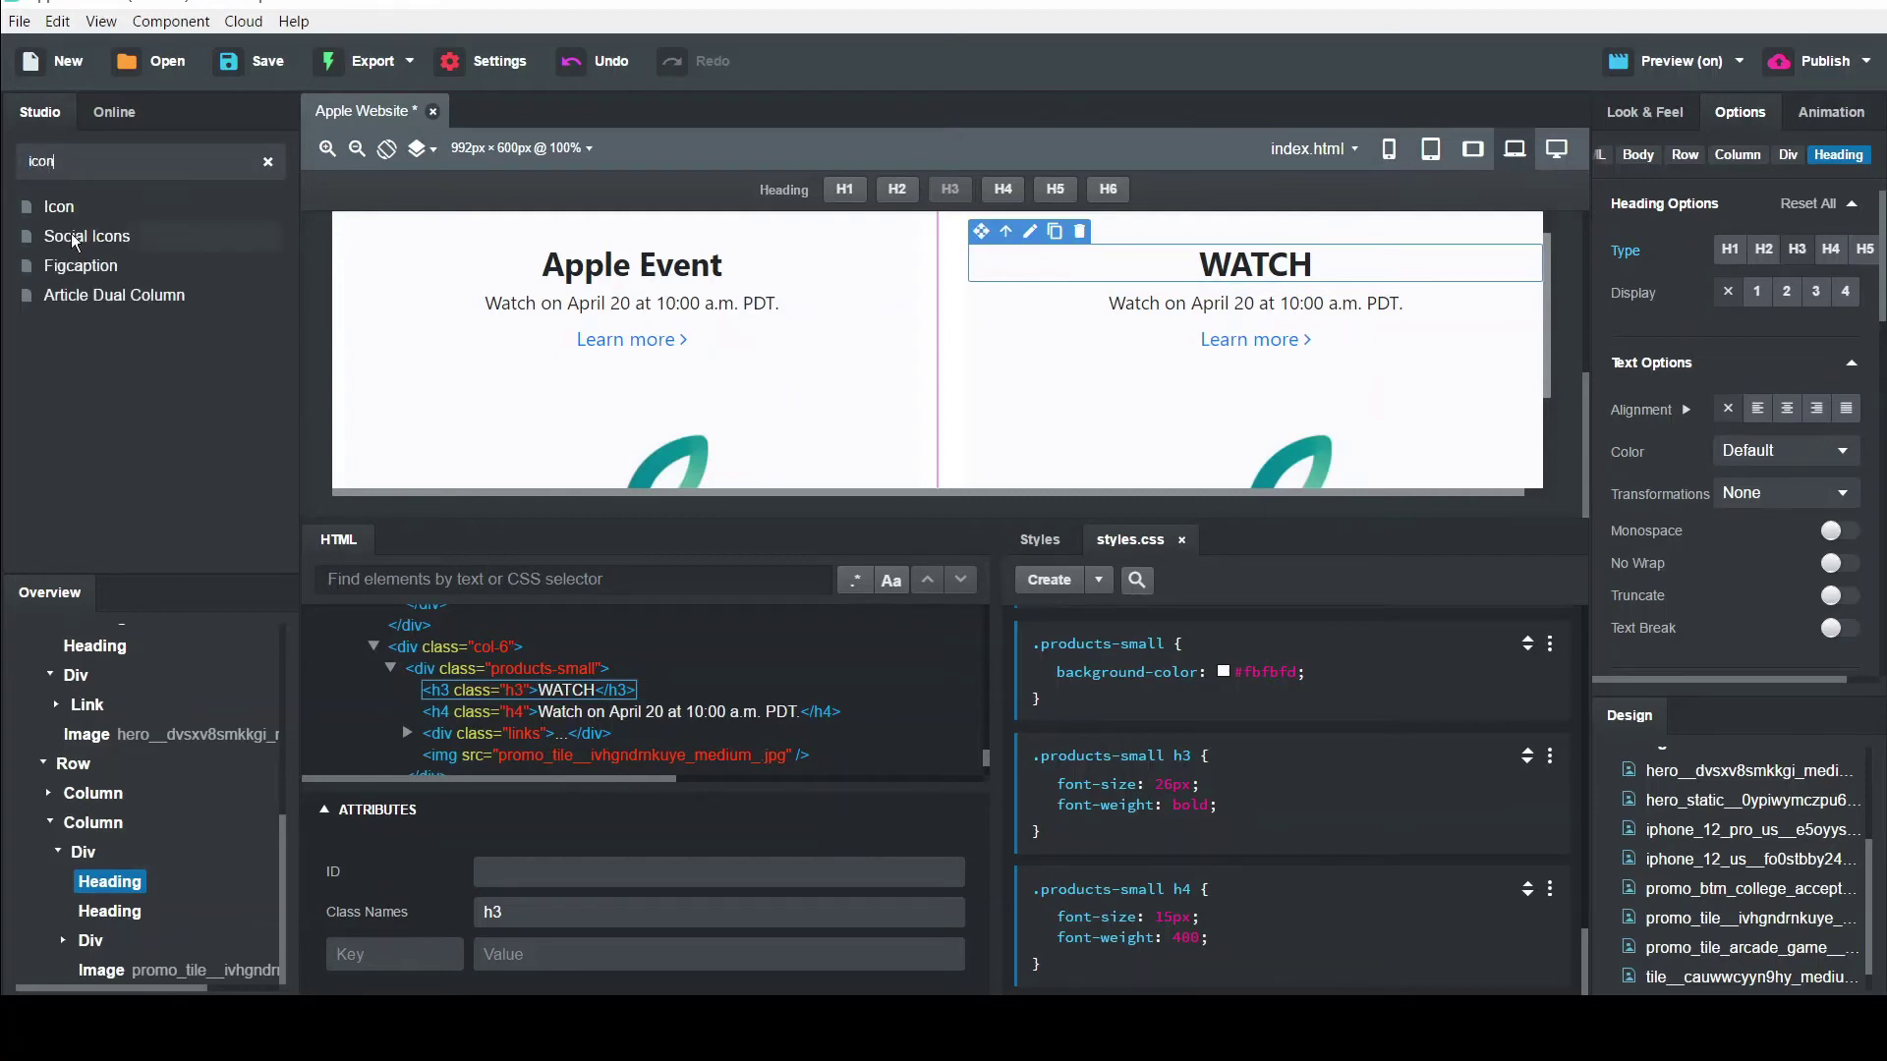
{"action": "left_click_drag", "start_coordinate": [59, 207], "coordinate": [1208, 271]}
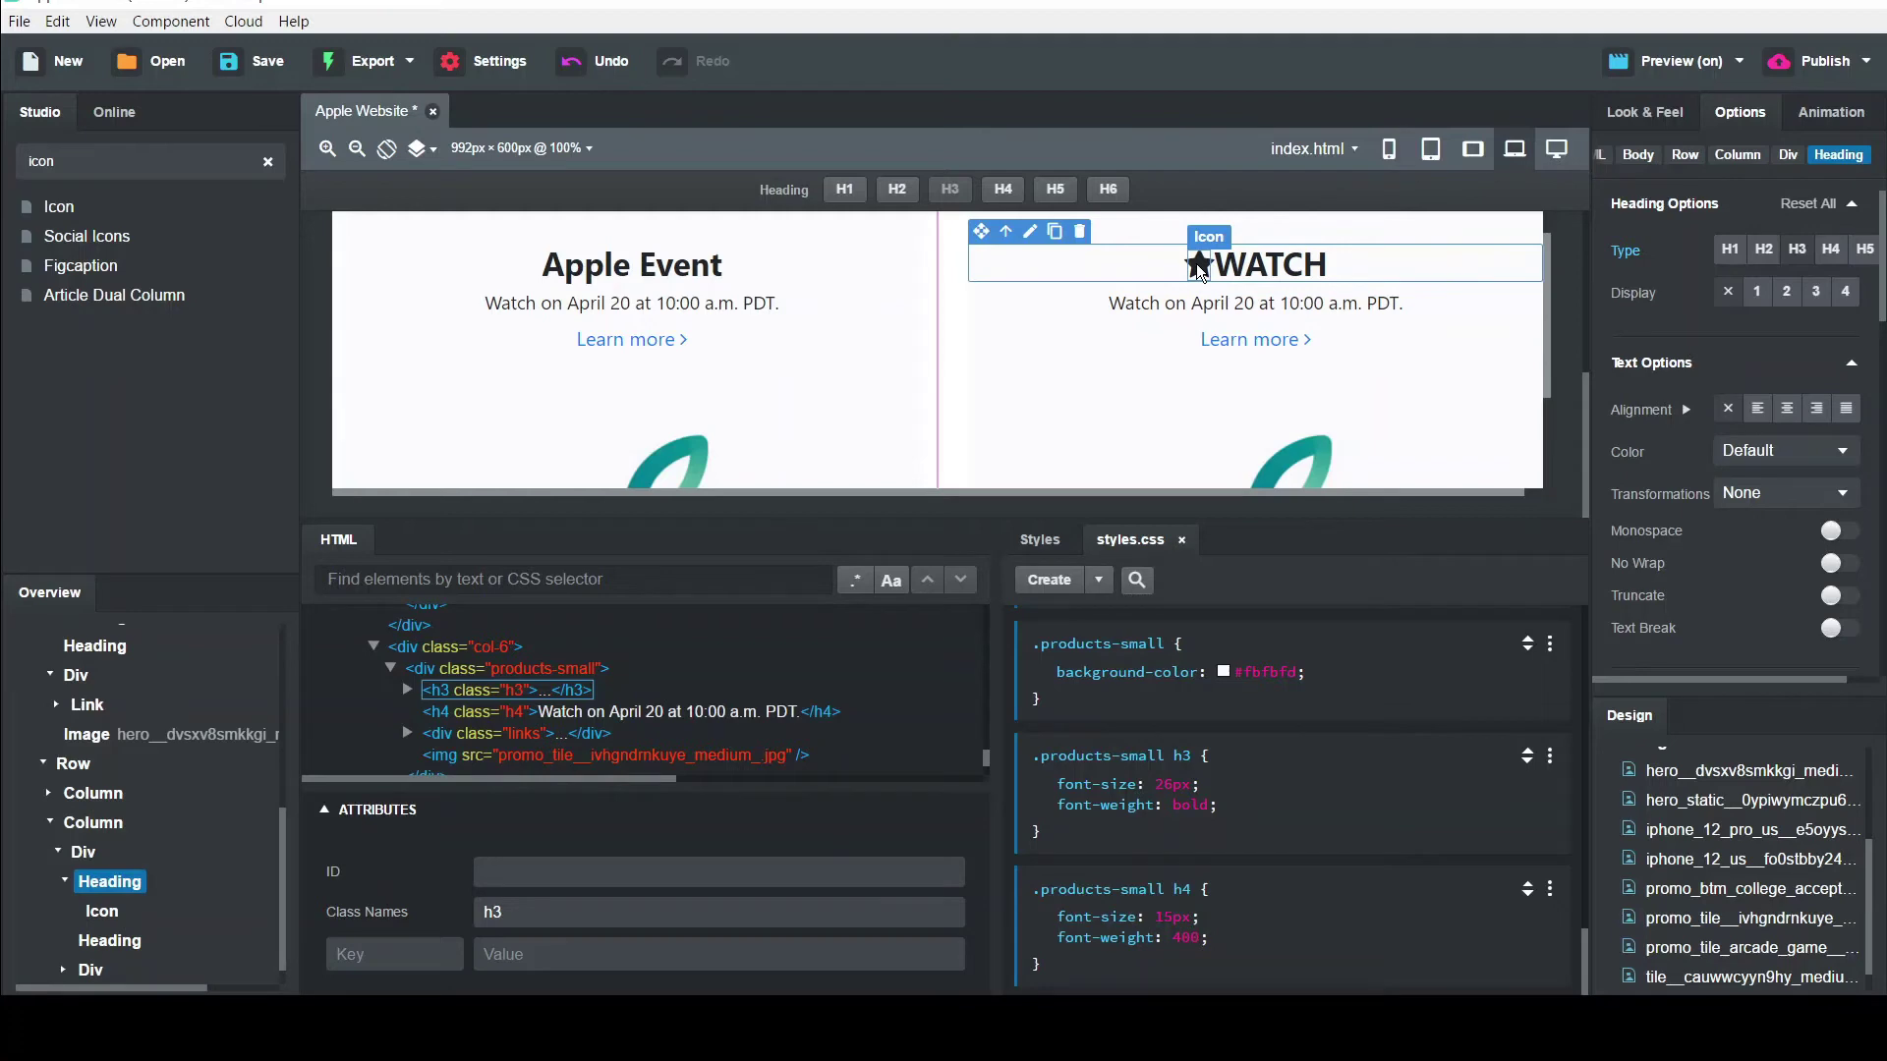
Change the star icon in the WATCH heading to the Font Awesome 4 icon fa fa-apple
{"action": "left_click", "coordinate": [1199, 267]}
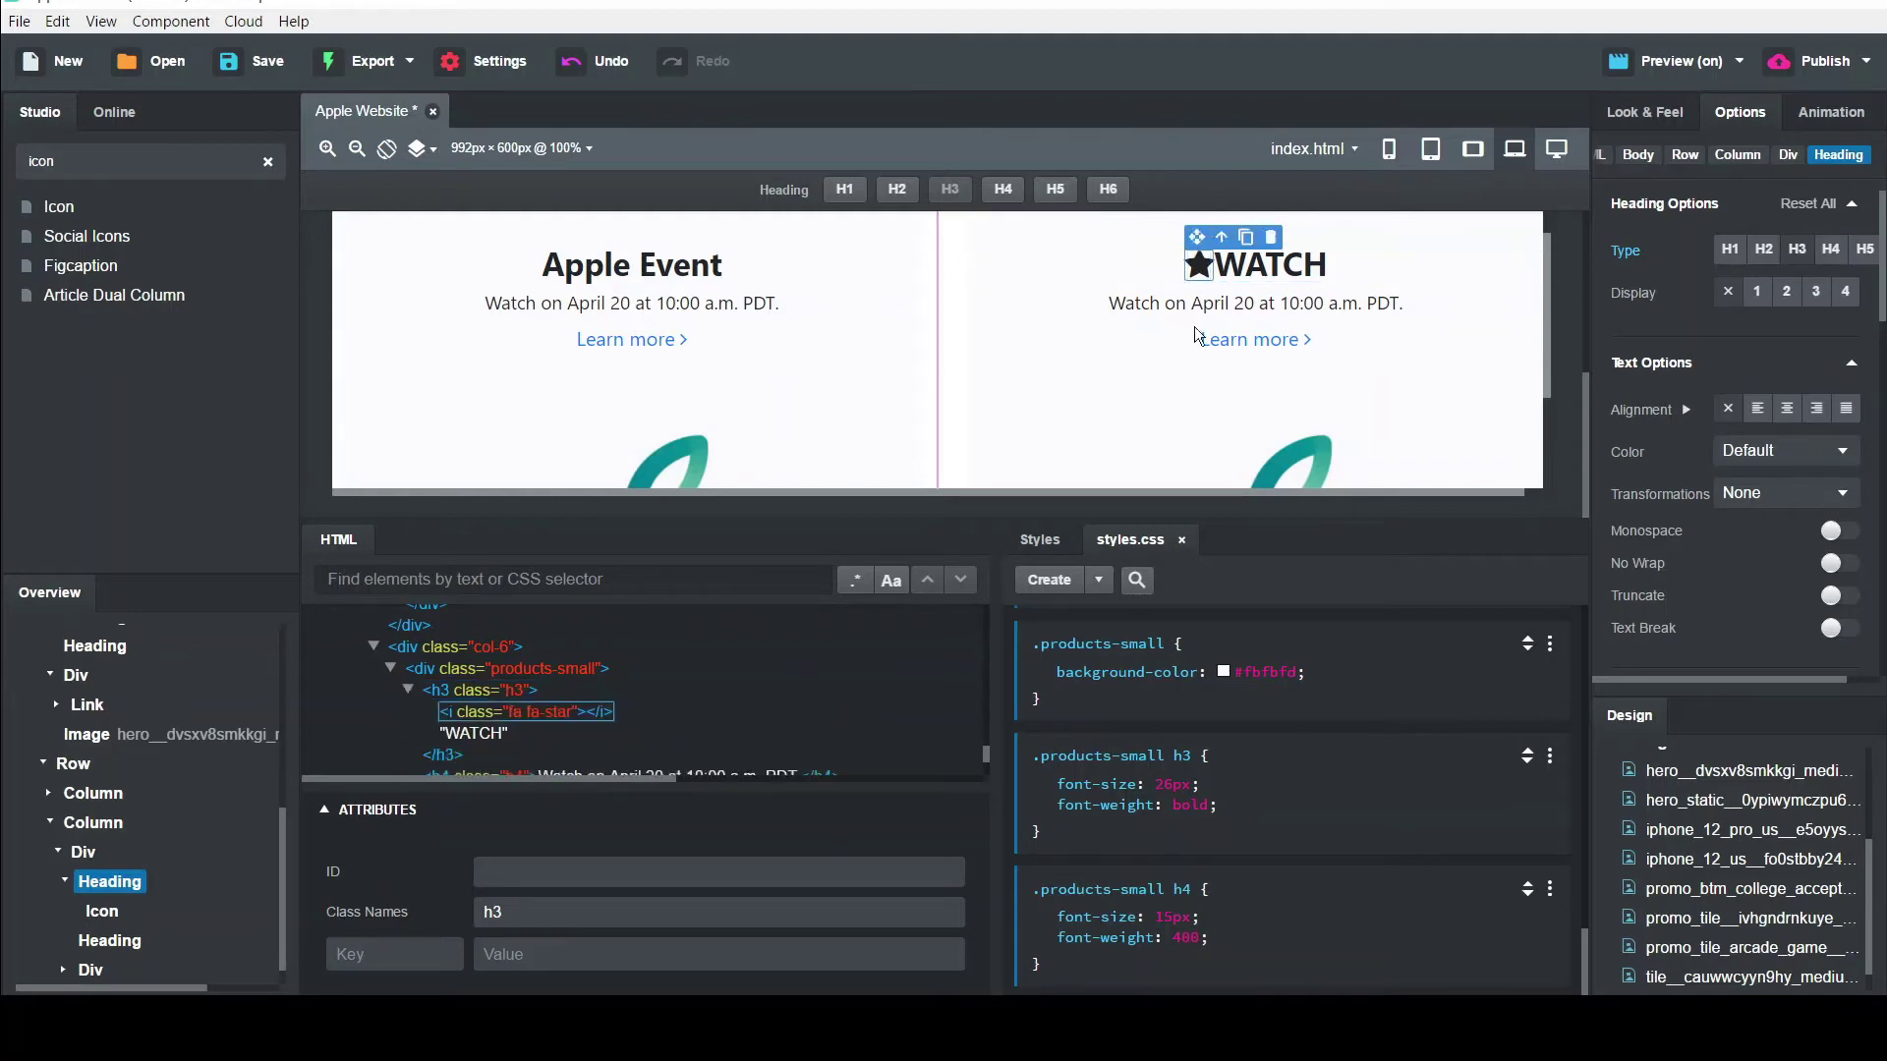
{"action": "double_click", "coordinate": [1201, 269]}
{"action": "left_click", "coordinate": [855, 289]}
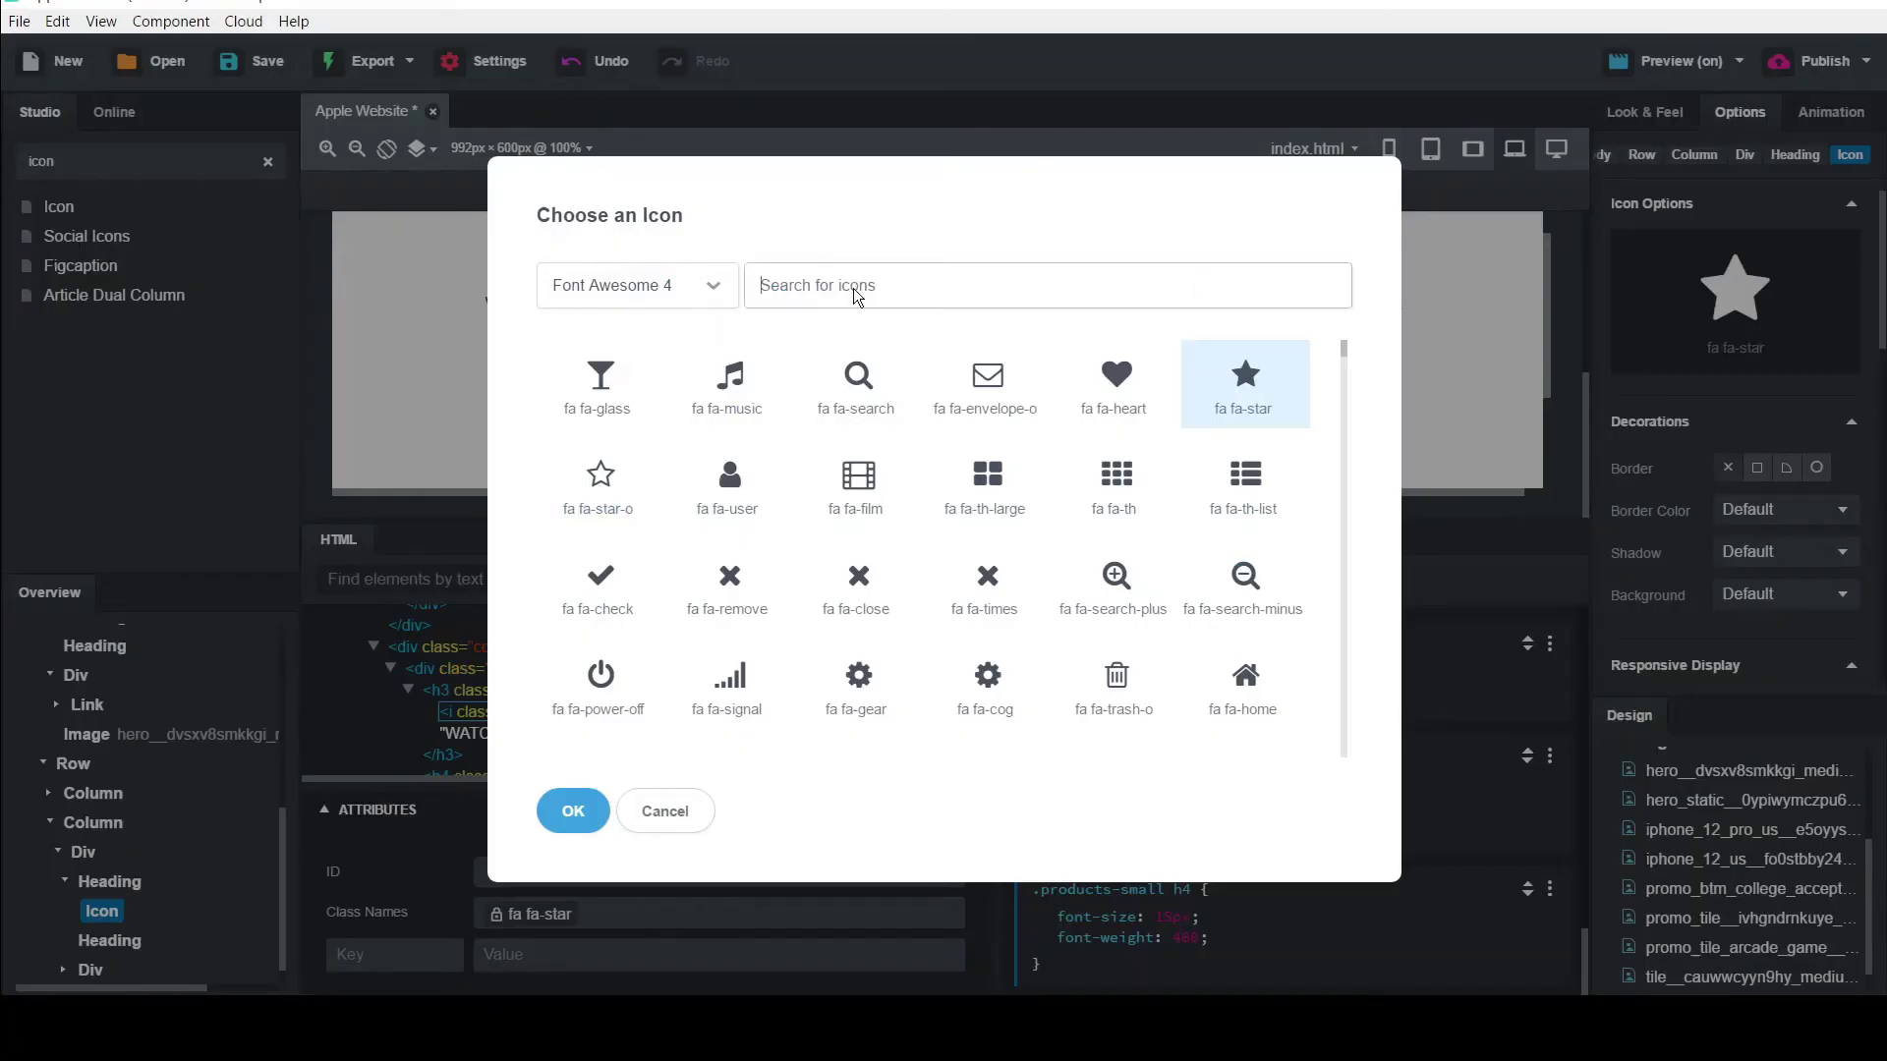
{"action": "type", "text": "apple"}
{"action": "left_click", "coordinate": [609, 385]}
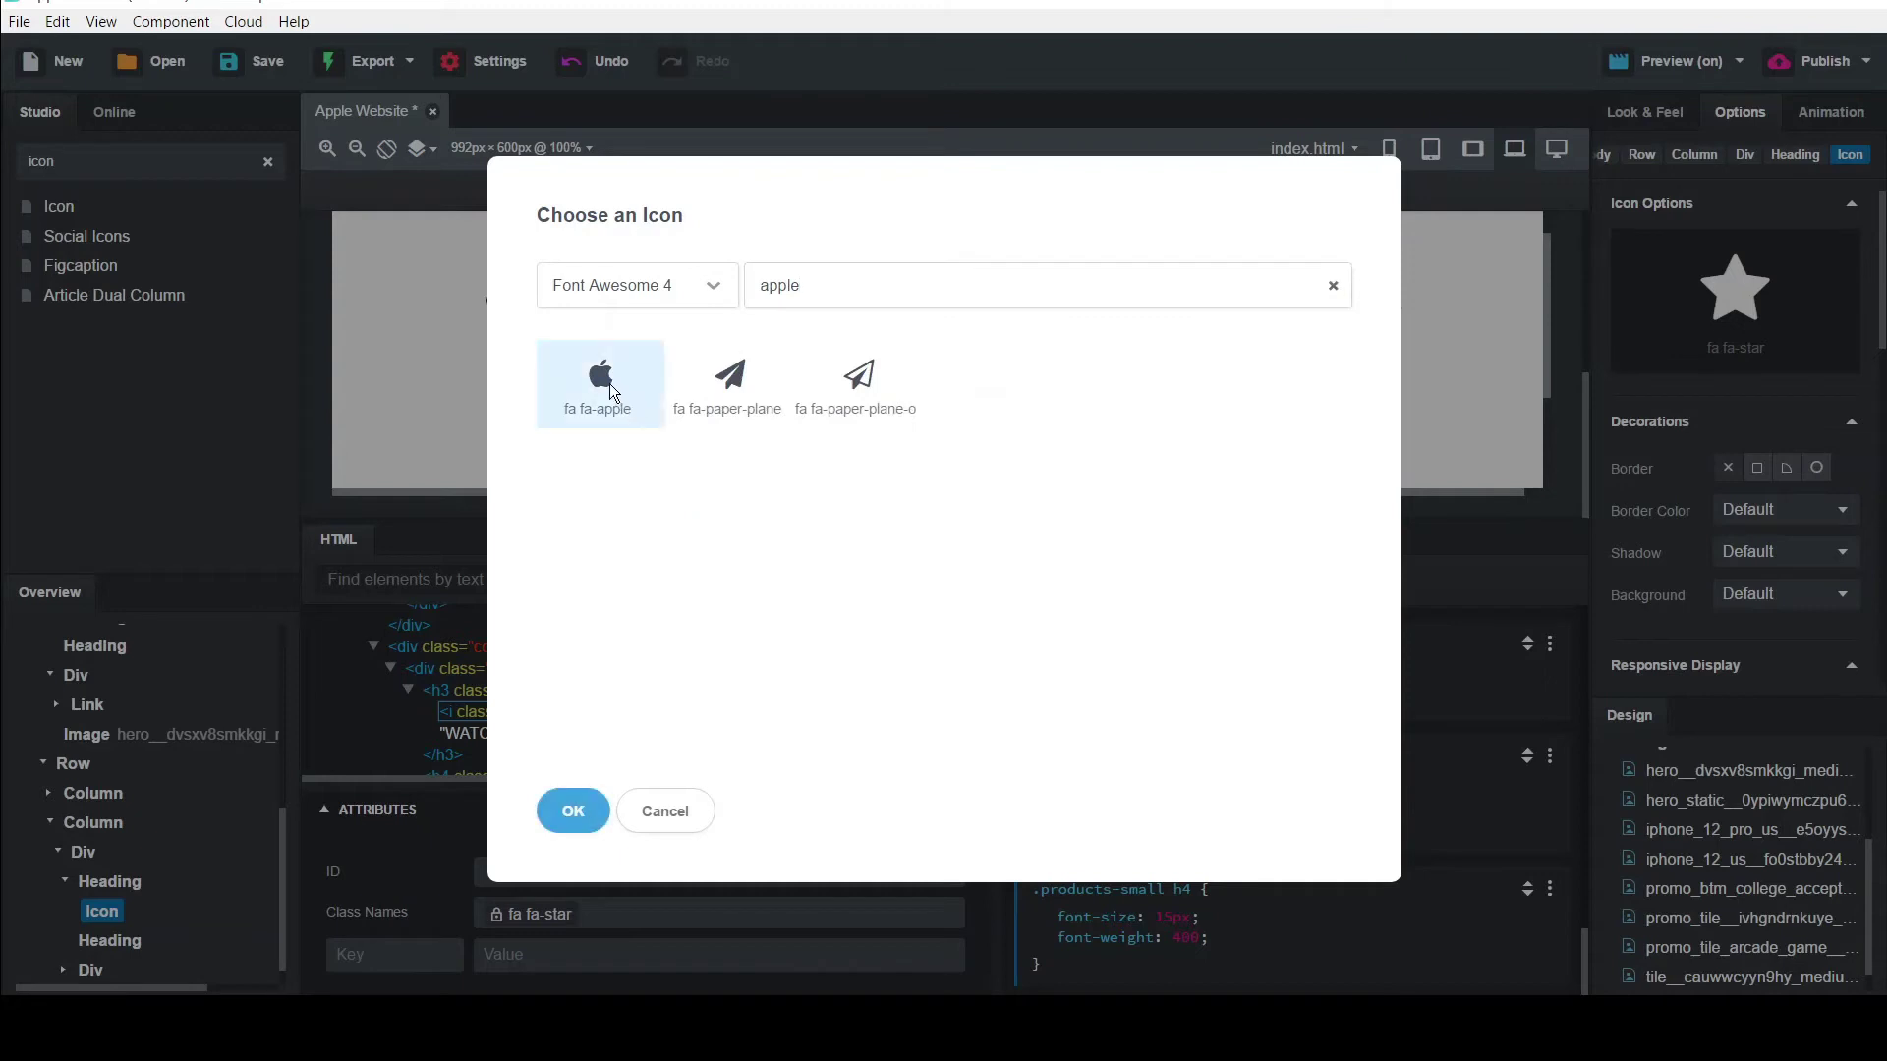
{"action": "left_click", "coordinate": [580, 812]}
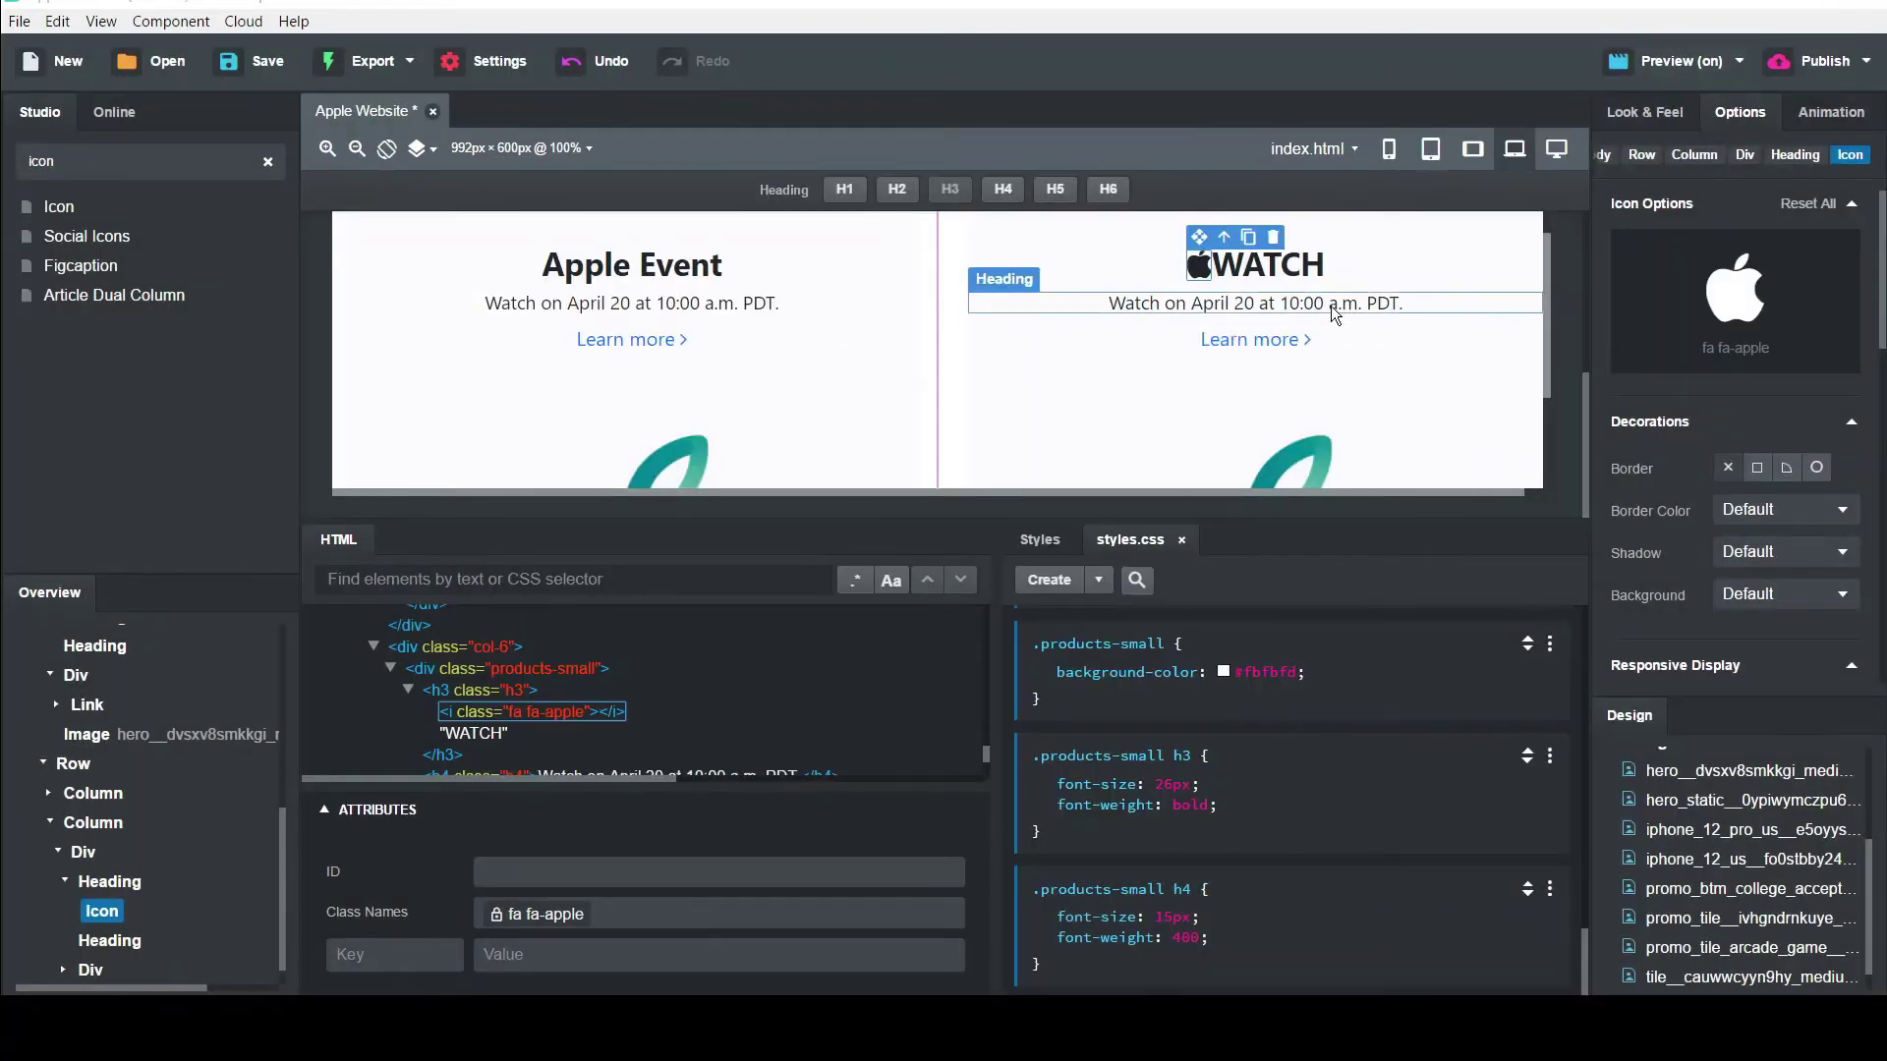
Replace the WATCH tile's subheading text with "The future of health is on your wrist."
{"action": "left_click", "coordinate": [1335, 313]}
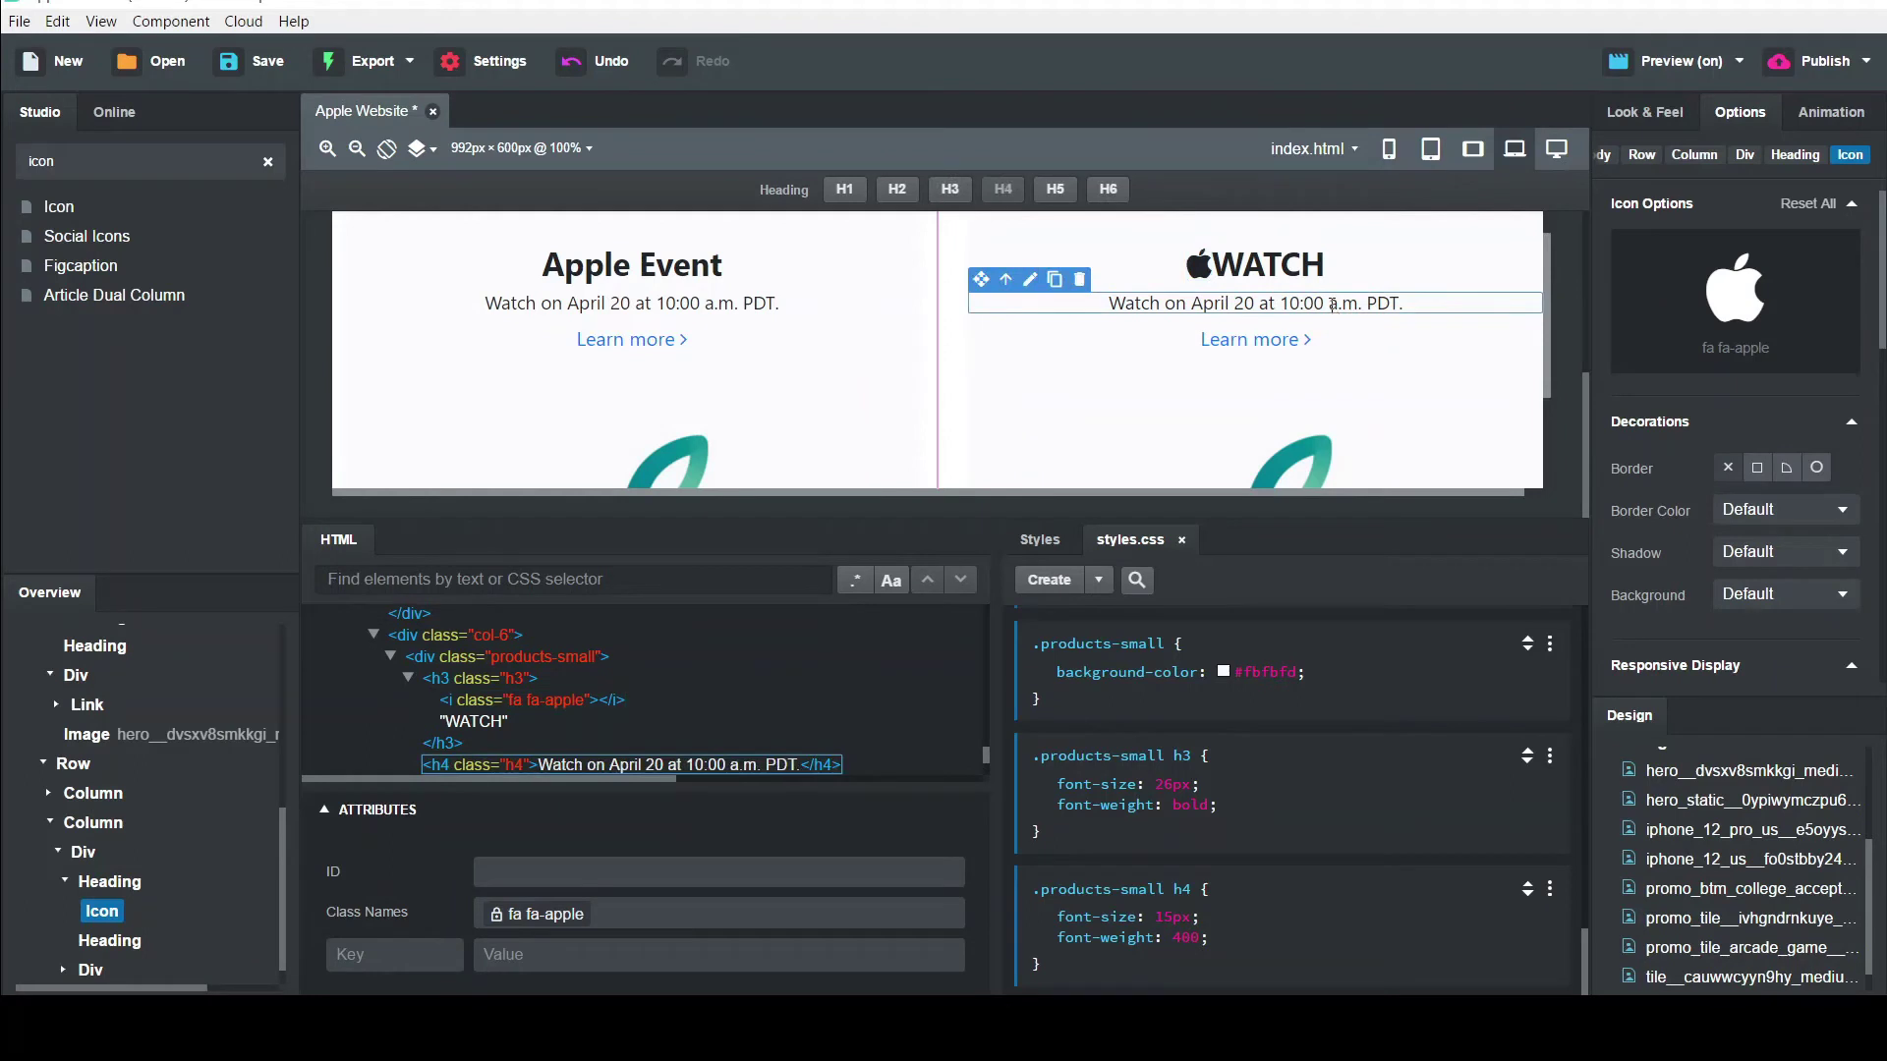
{"action": "double_click", "coordinate": [1333, 307]}
{"action": "key", "text": "ctrl+a"}
{"action": "key", "text": "BackSpace"}
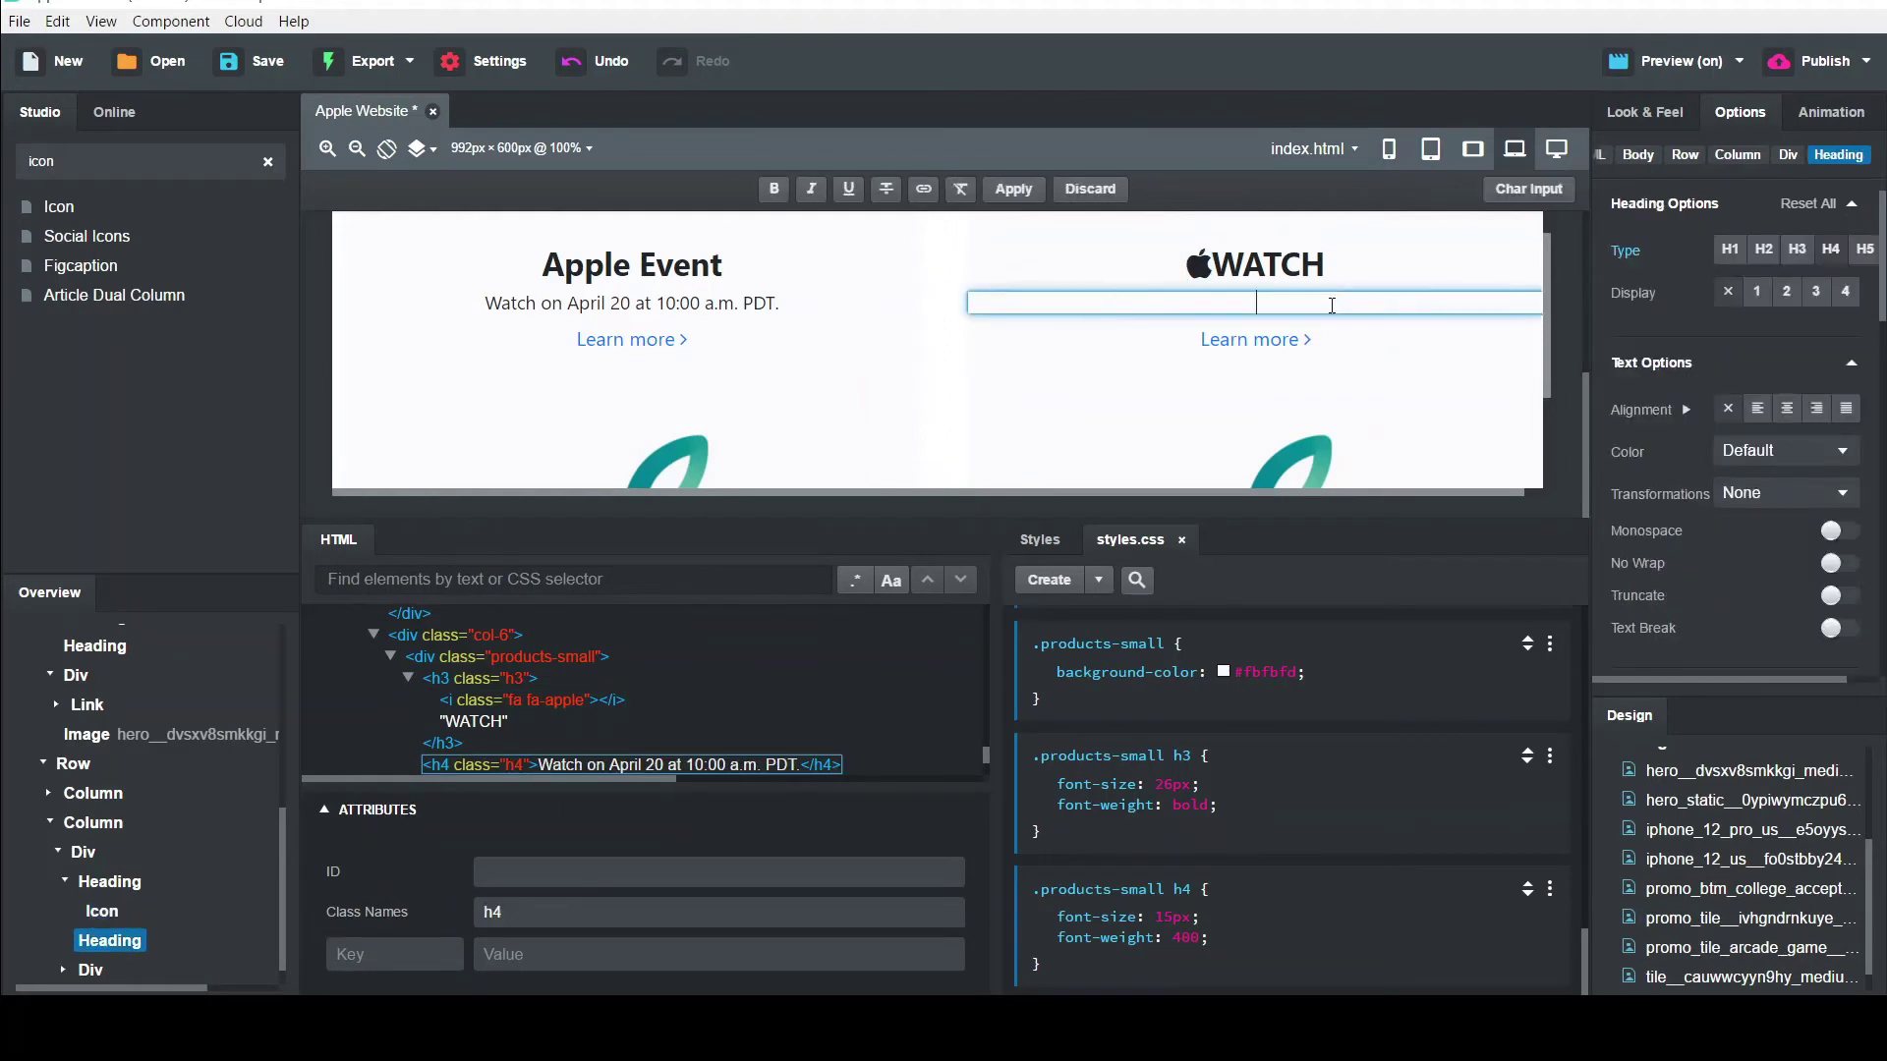
{"action": "type", "text": "The future of health is on your"}
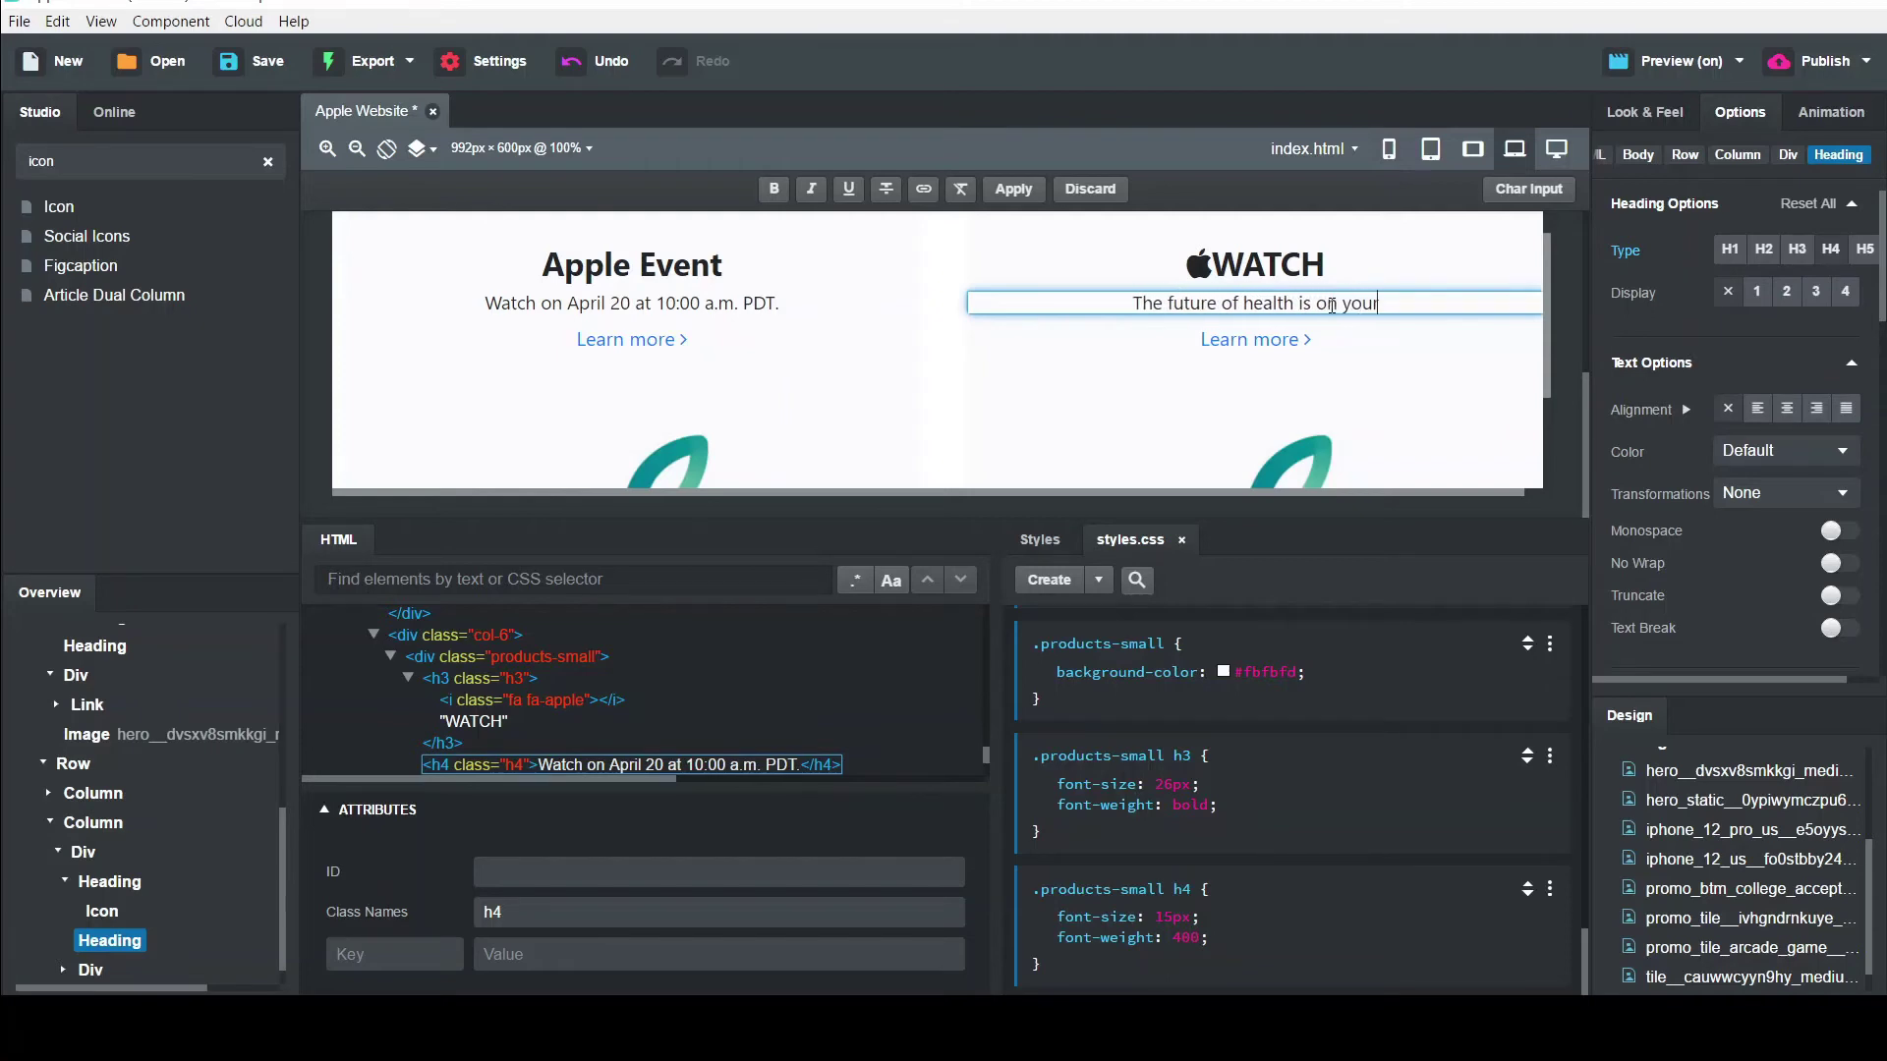
{"action": "type", "text": " wrist"}
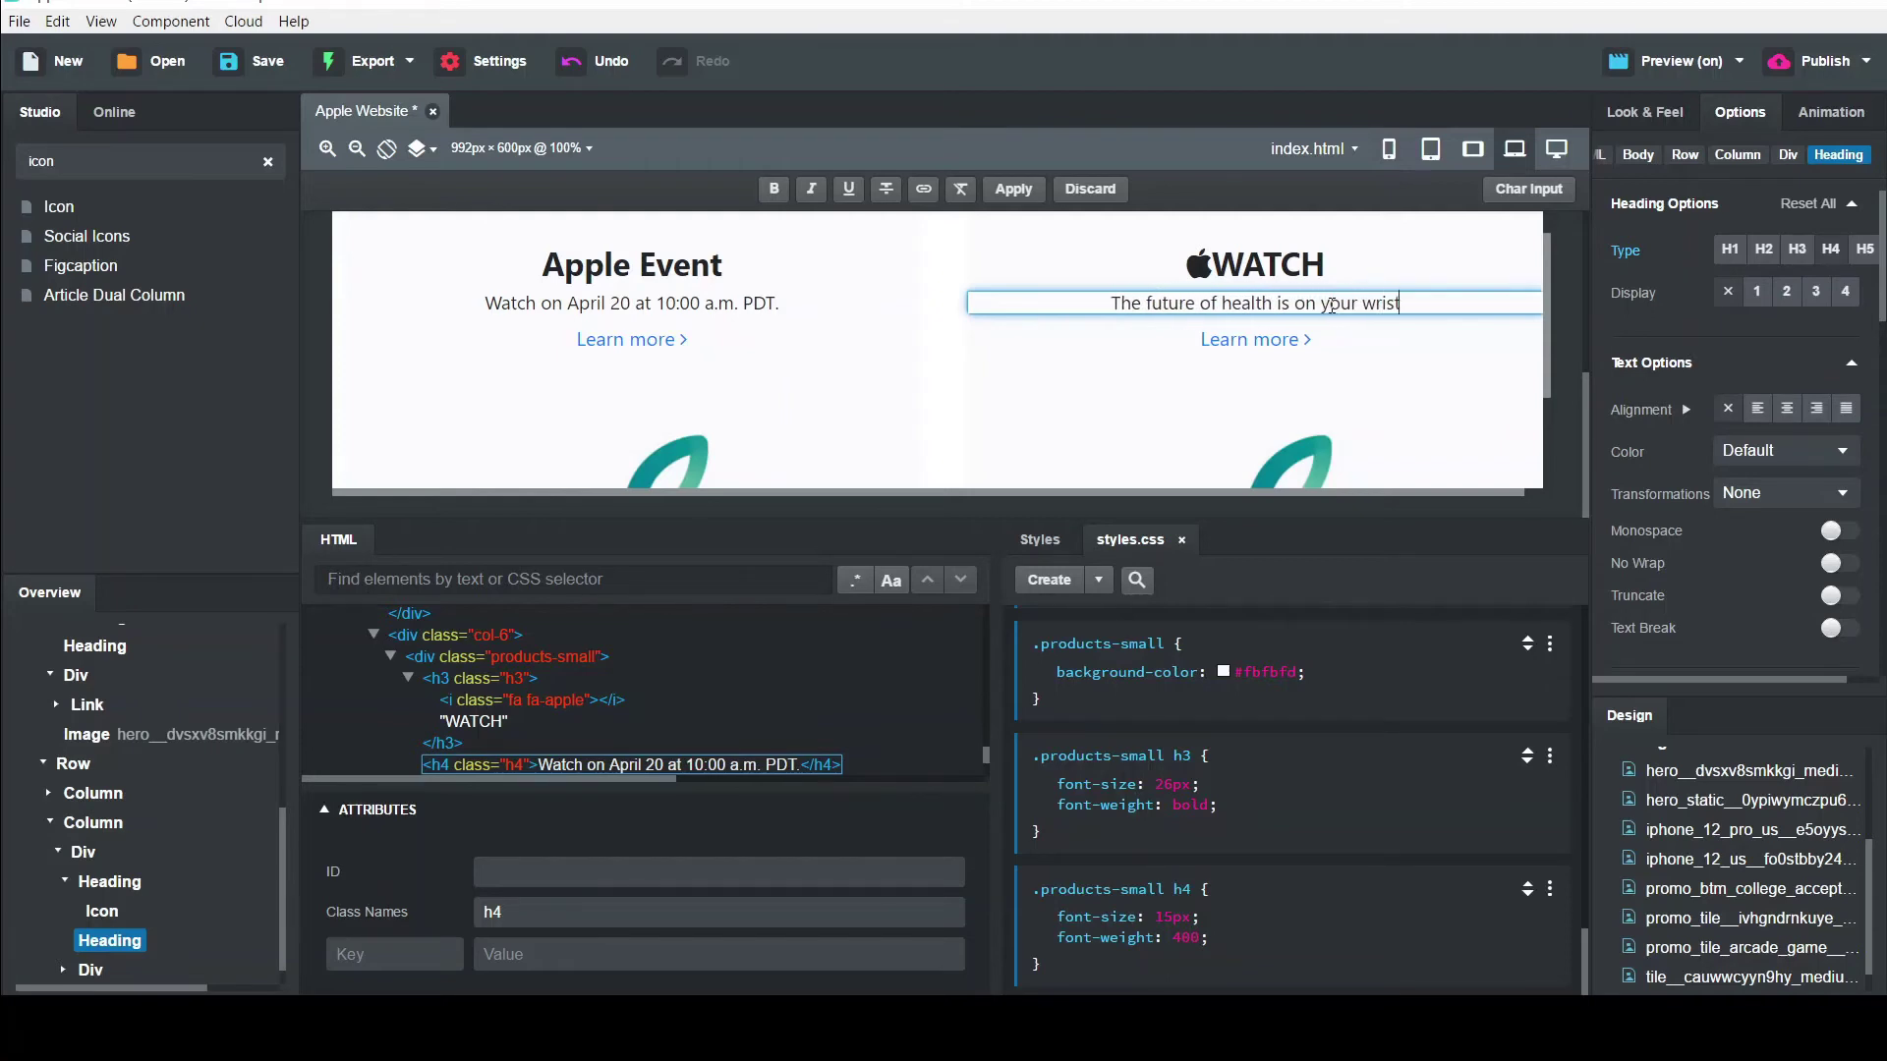
{"action": "type", "text": "."}
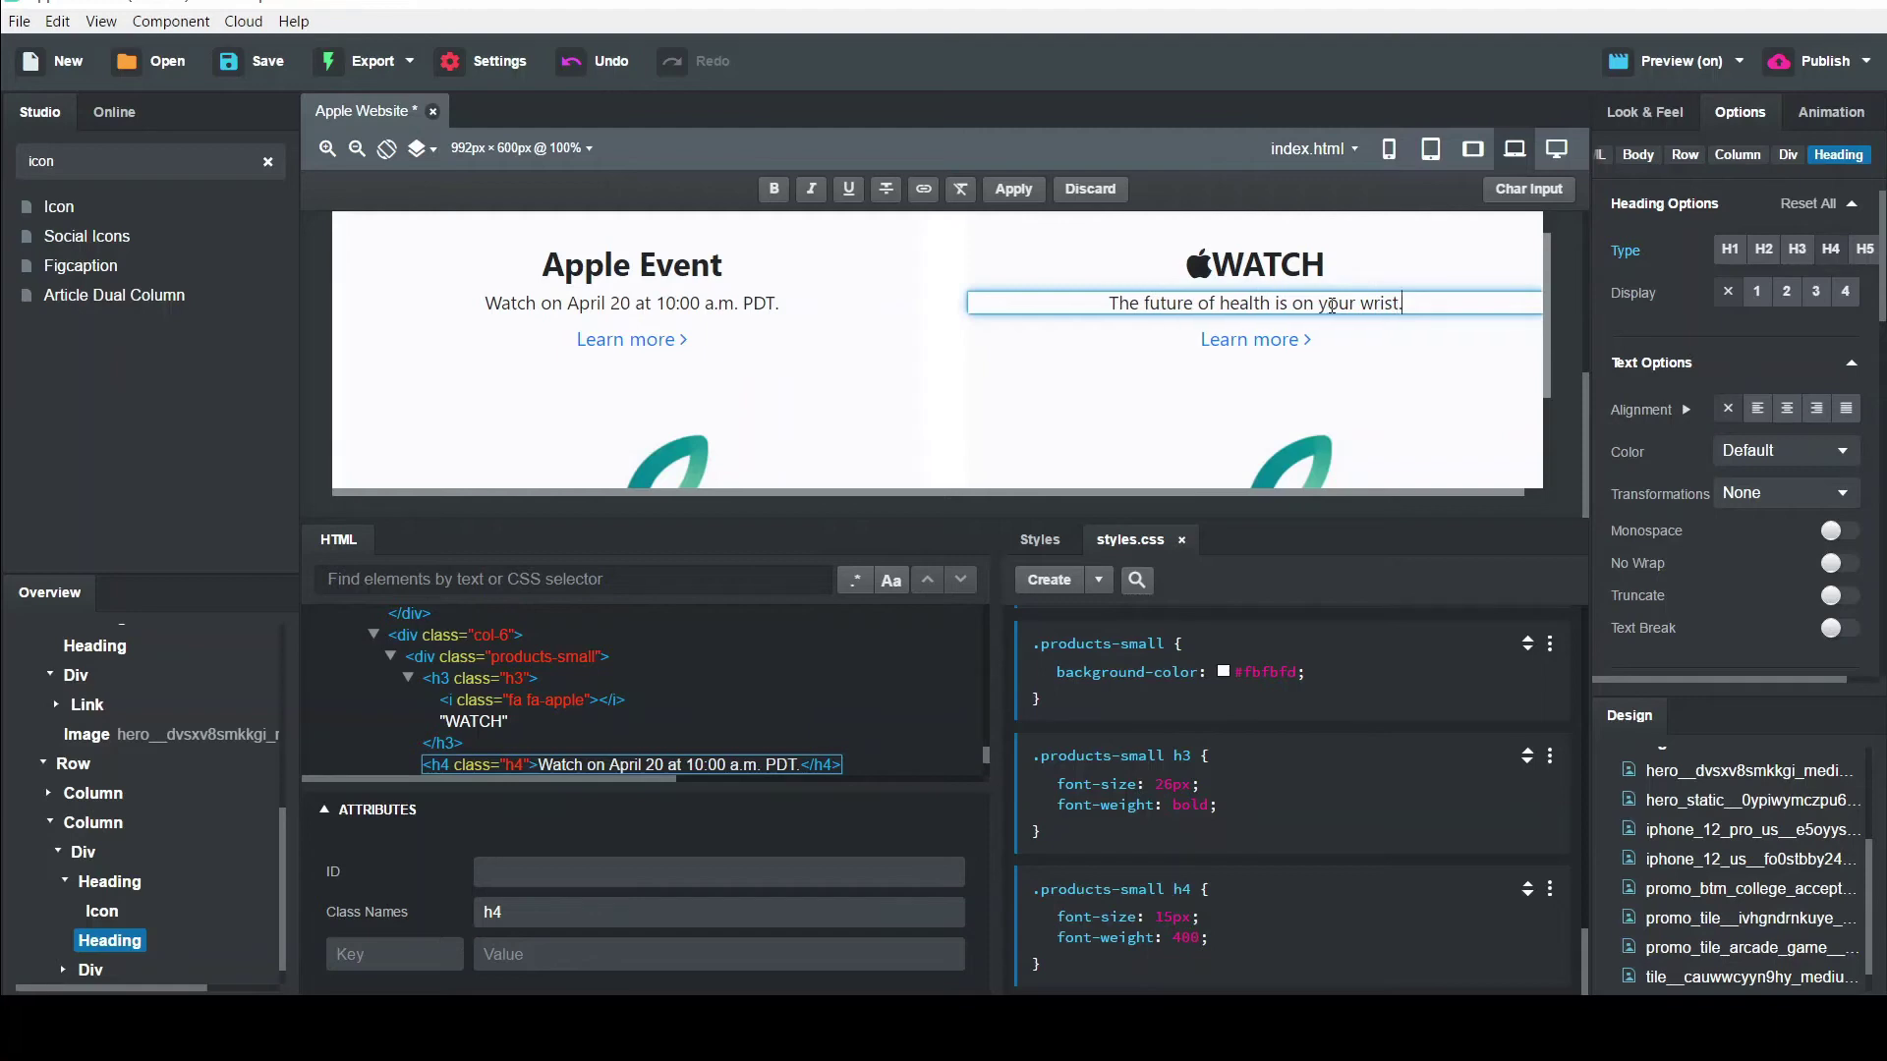
Duplicate the WATCH tile's Learn more link and change the copy's text to Buy without underline, keeping the arrow icon
{"action": "left_click", "coordinate": [1261, 341]}
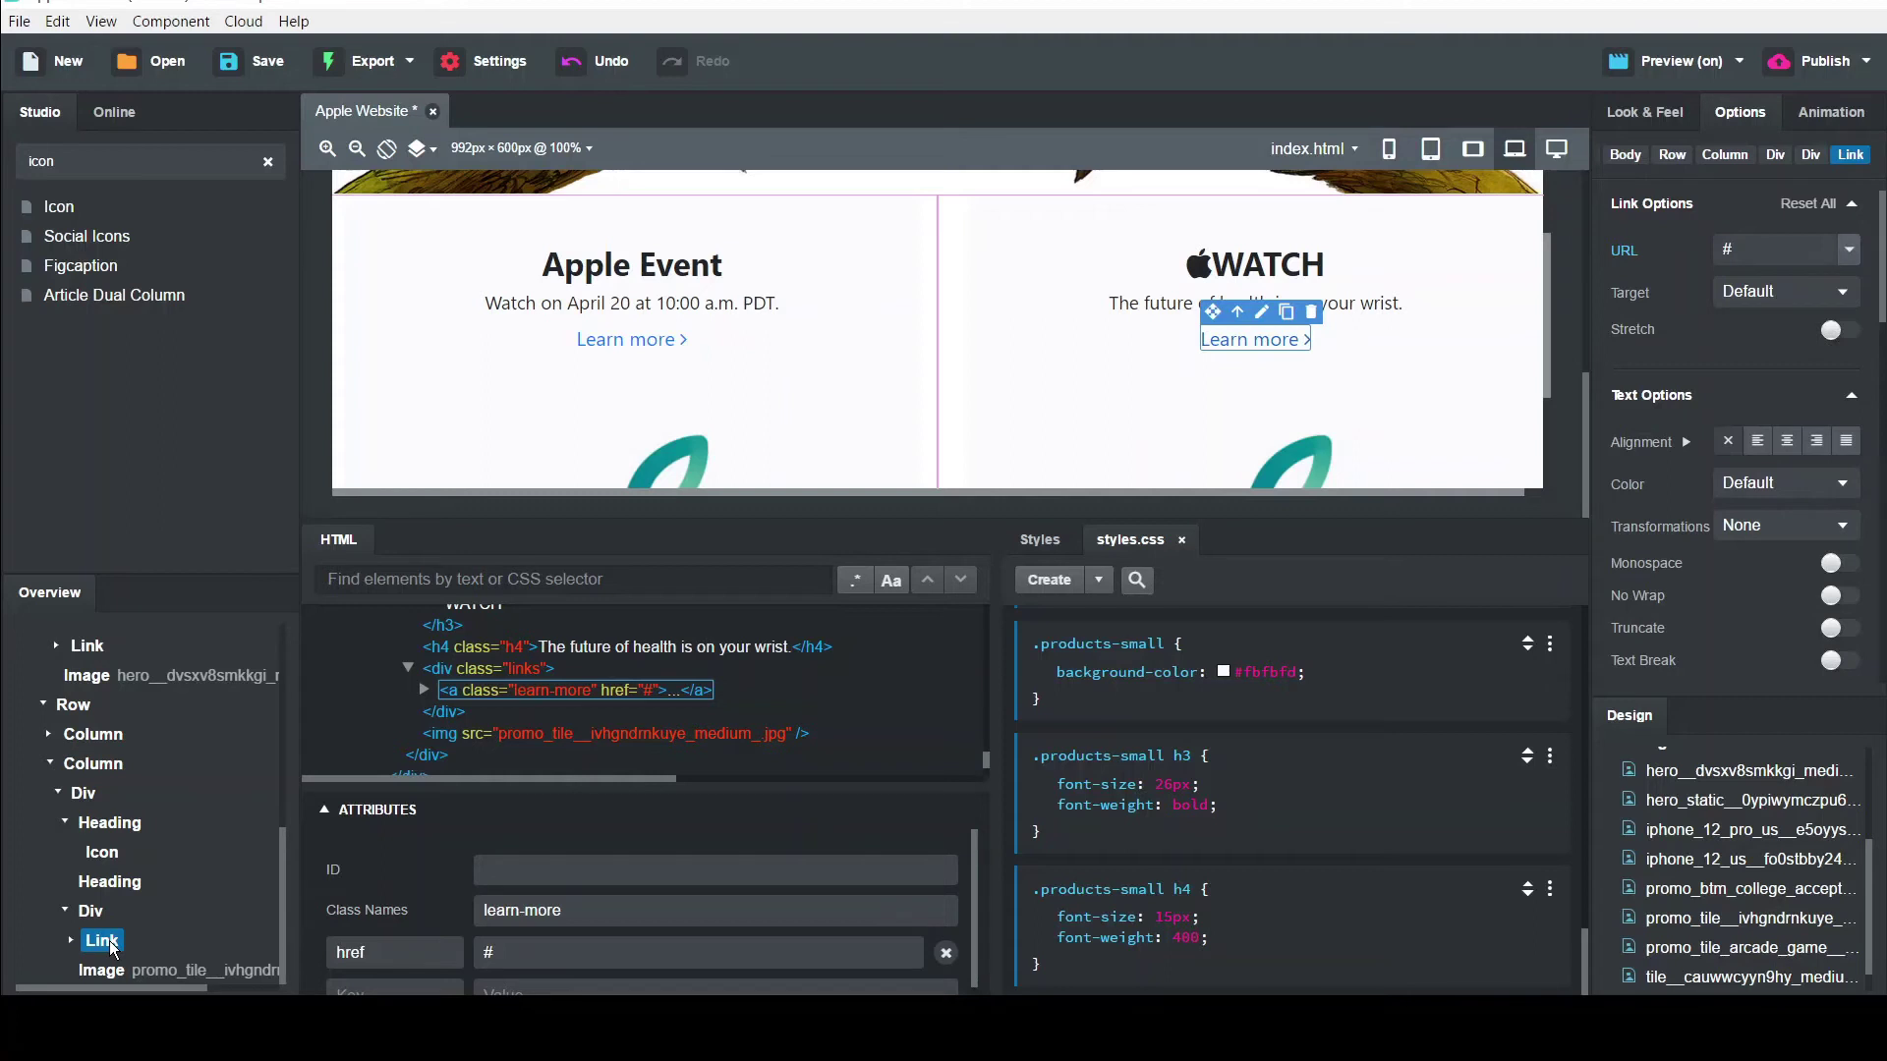
{"action": "key", "text": "ctrl+d"}
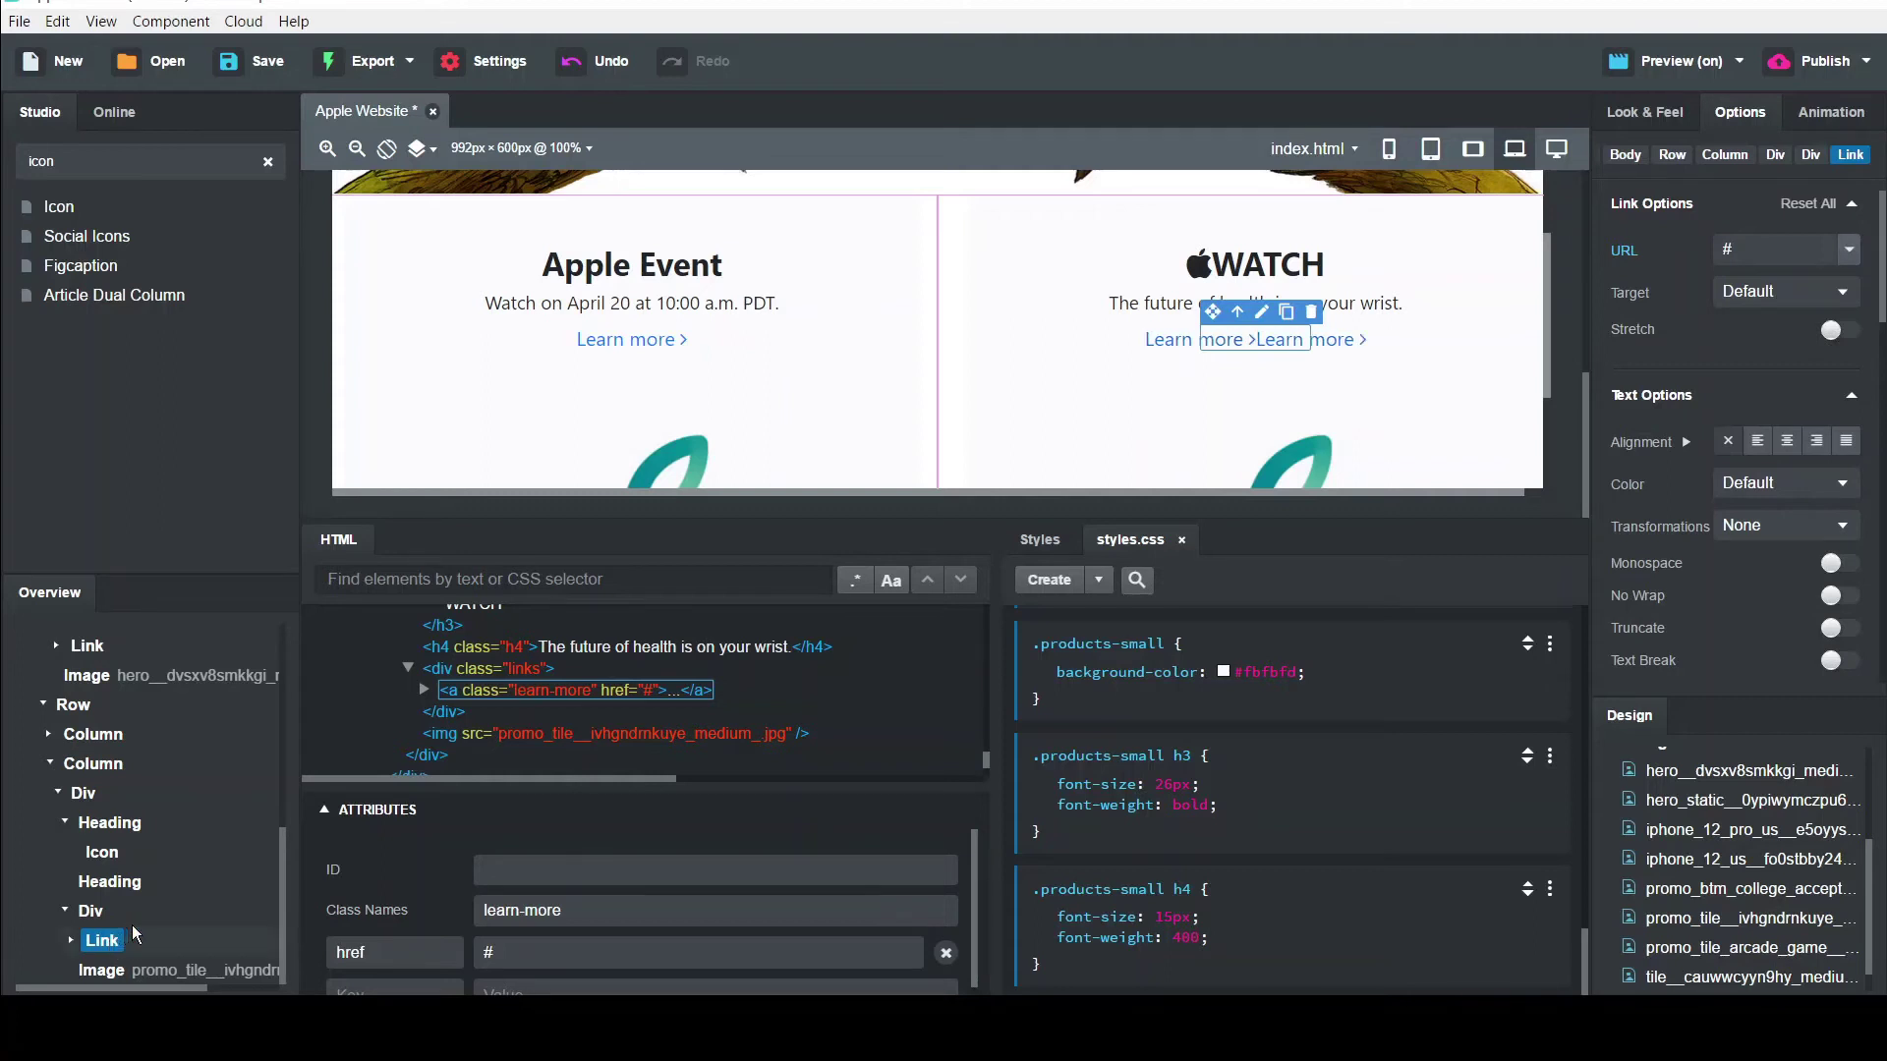
{"action": "double_click", "coordinate": [1327, 341]}
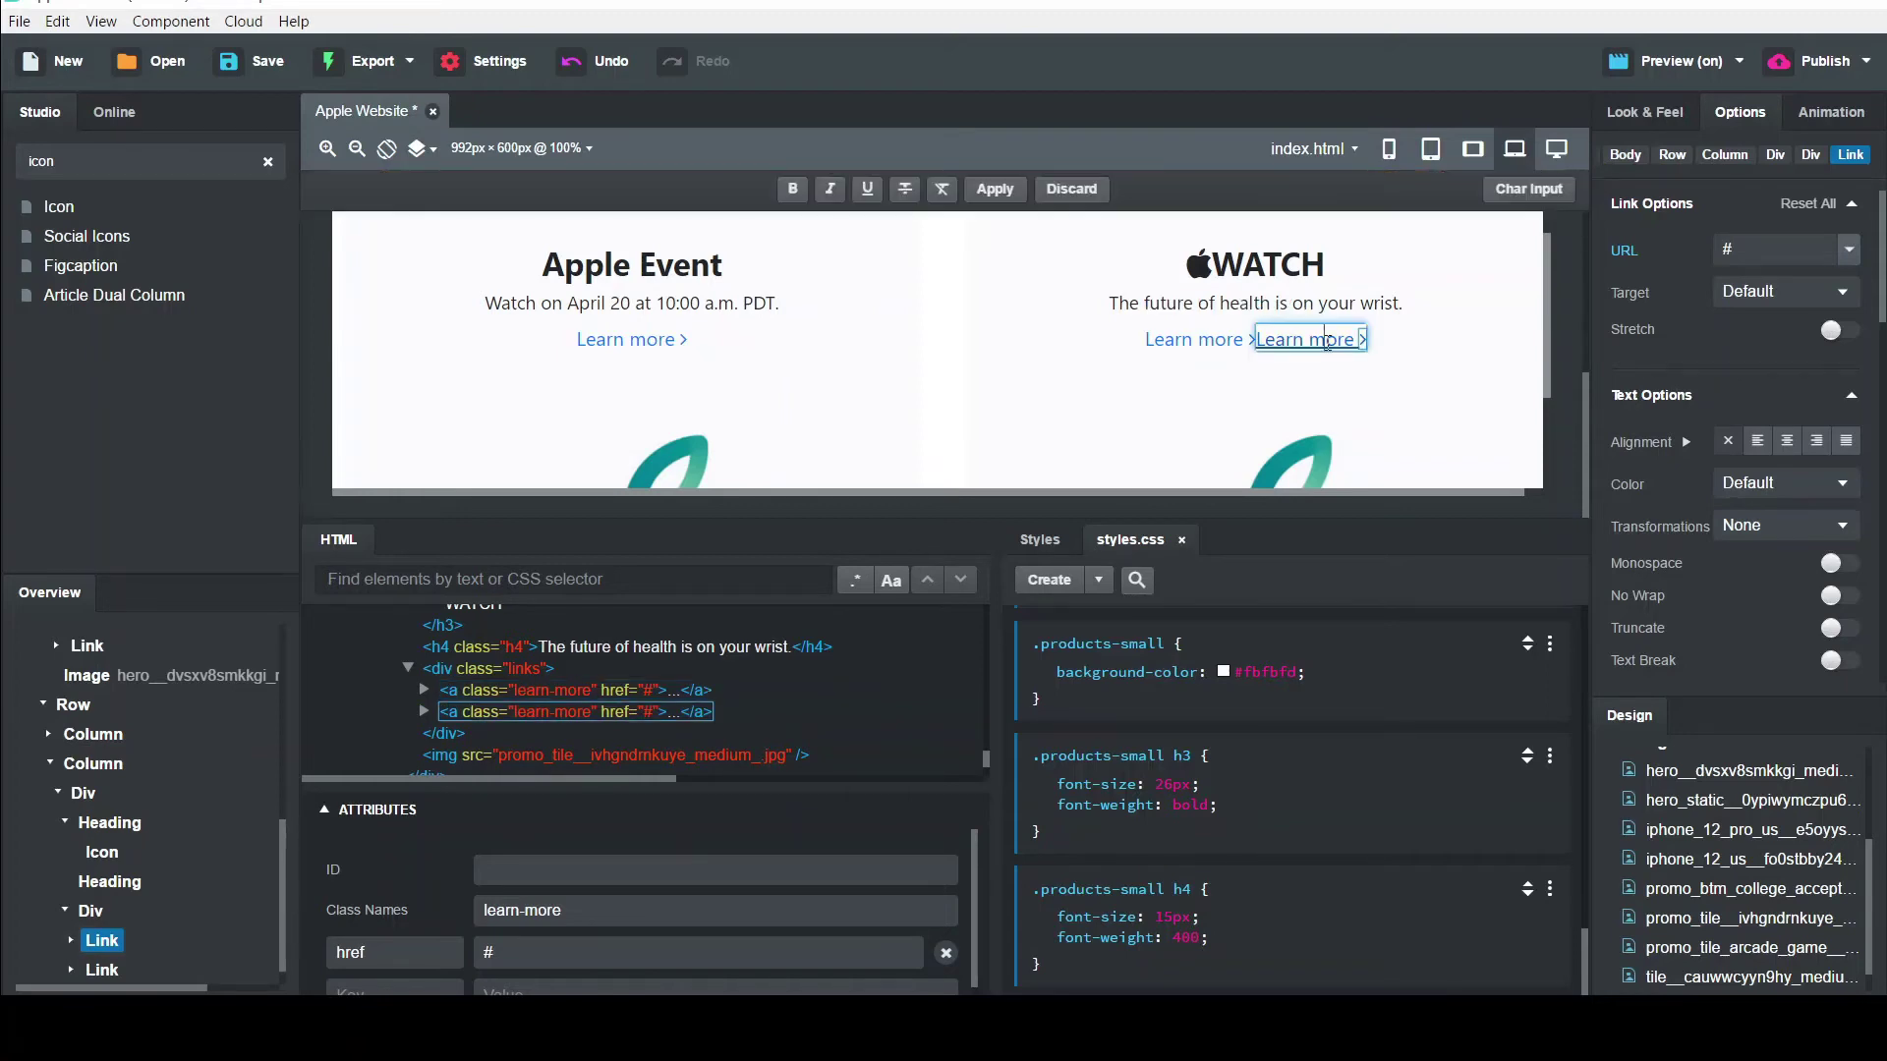
{"action": "key", "text": "BackSpace"}
{"action": "key", "text": "BackSpace"}
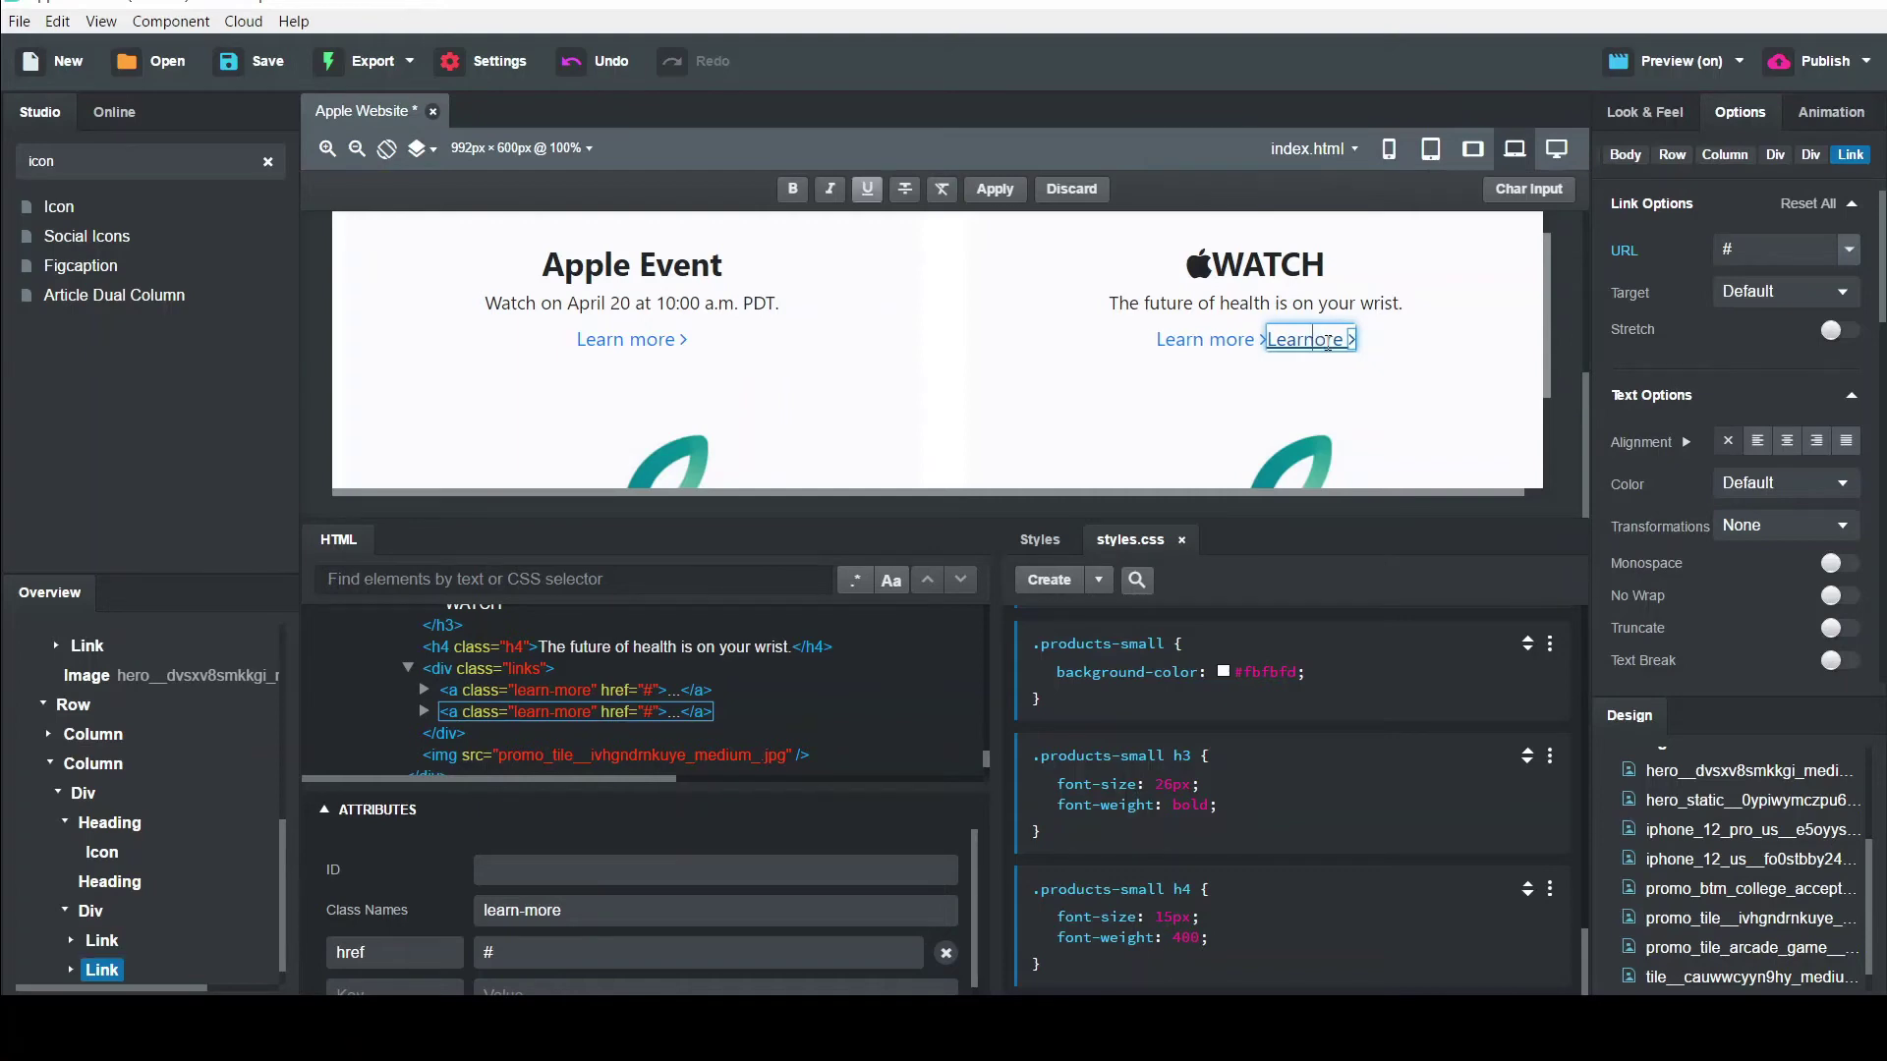
{"action": "key", "text": "BackSpace"}
{"action": "key", "text": "BackSpace"}
{"action": "key", "text": "BackSpace"}
{"action": "key", "text": "BackSpace"}
{"action": "key", "text": "BackSpace"}
{"action": "key", "text": "BackSpace"}
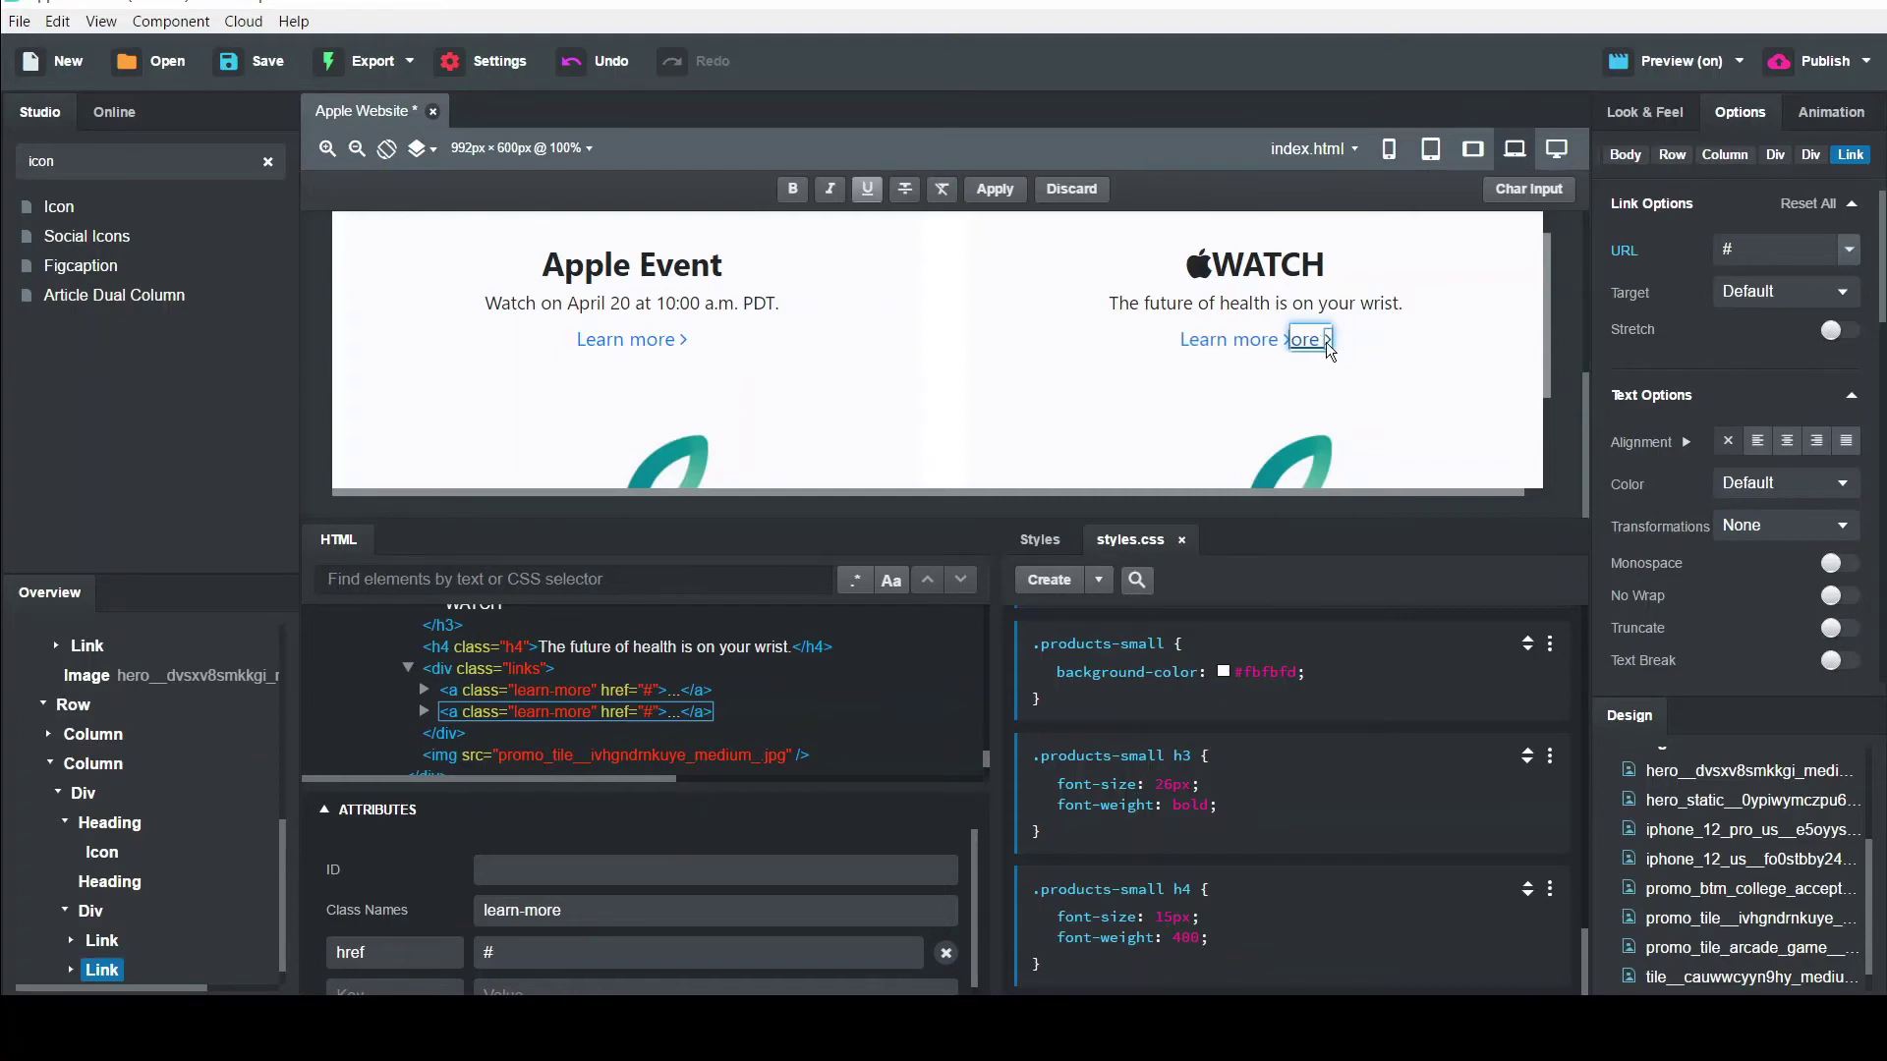
{"action": "key", "text": "BackSpace"}
{"action": "key", "text": "BackSpace"}
{"action": "type", "text": "Buy"}
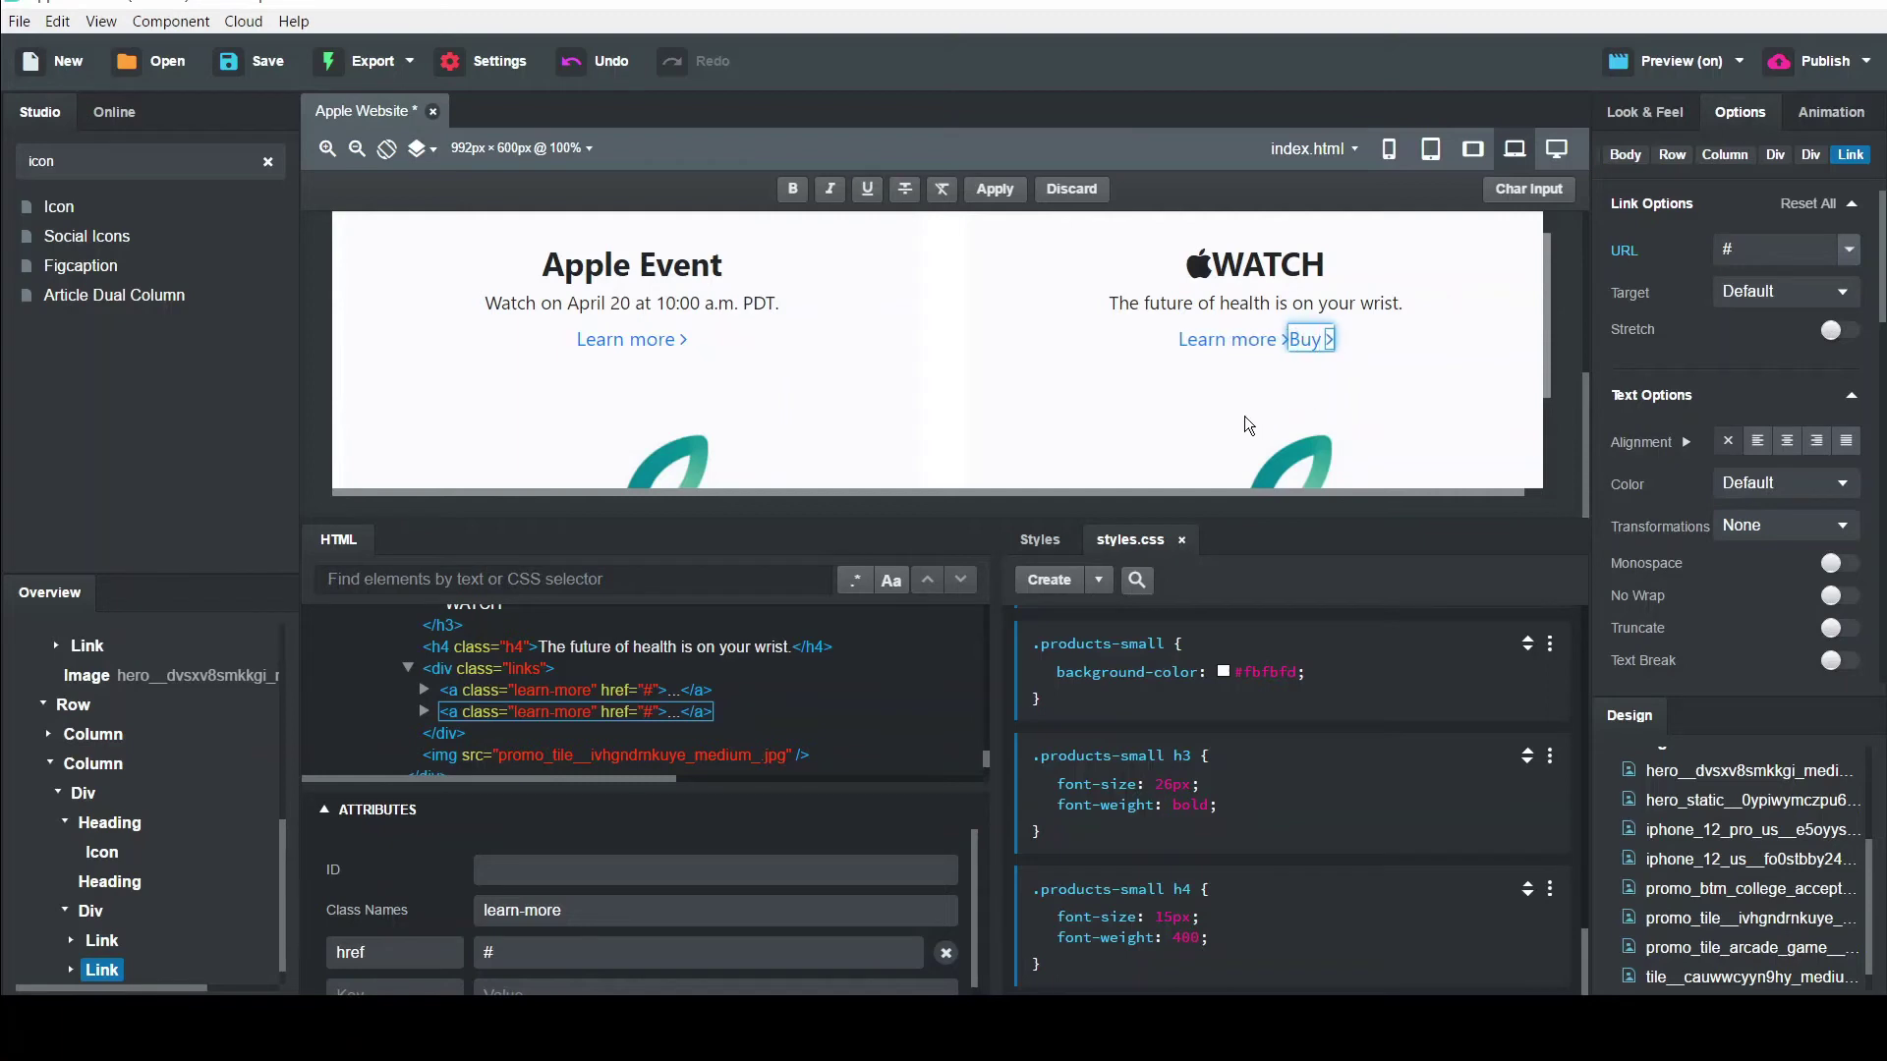
{"action": "key", "text": "ctrl+u"}
{"action": "left_click", "coordinate": [1437, 428]}
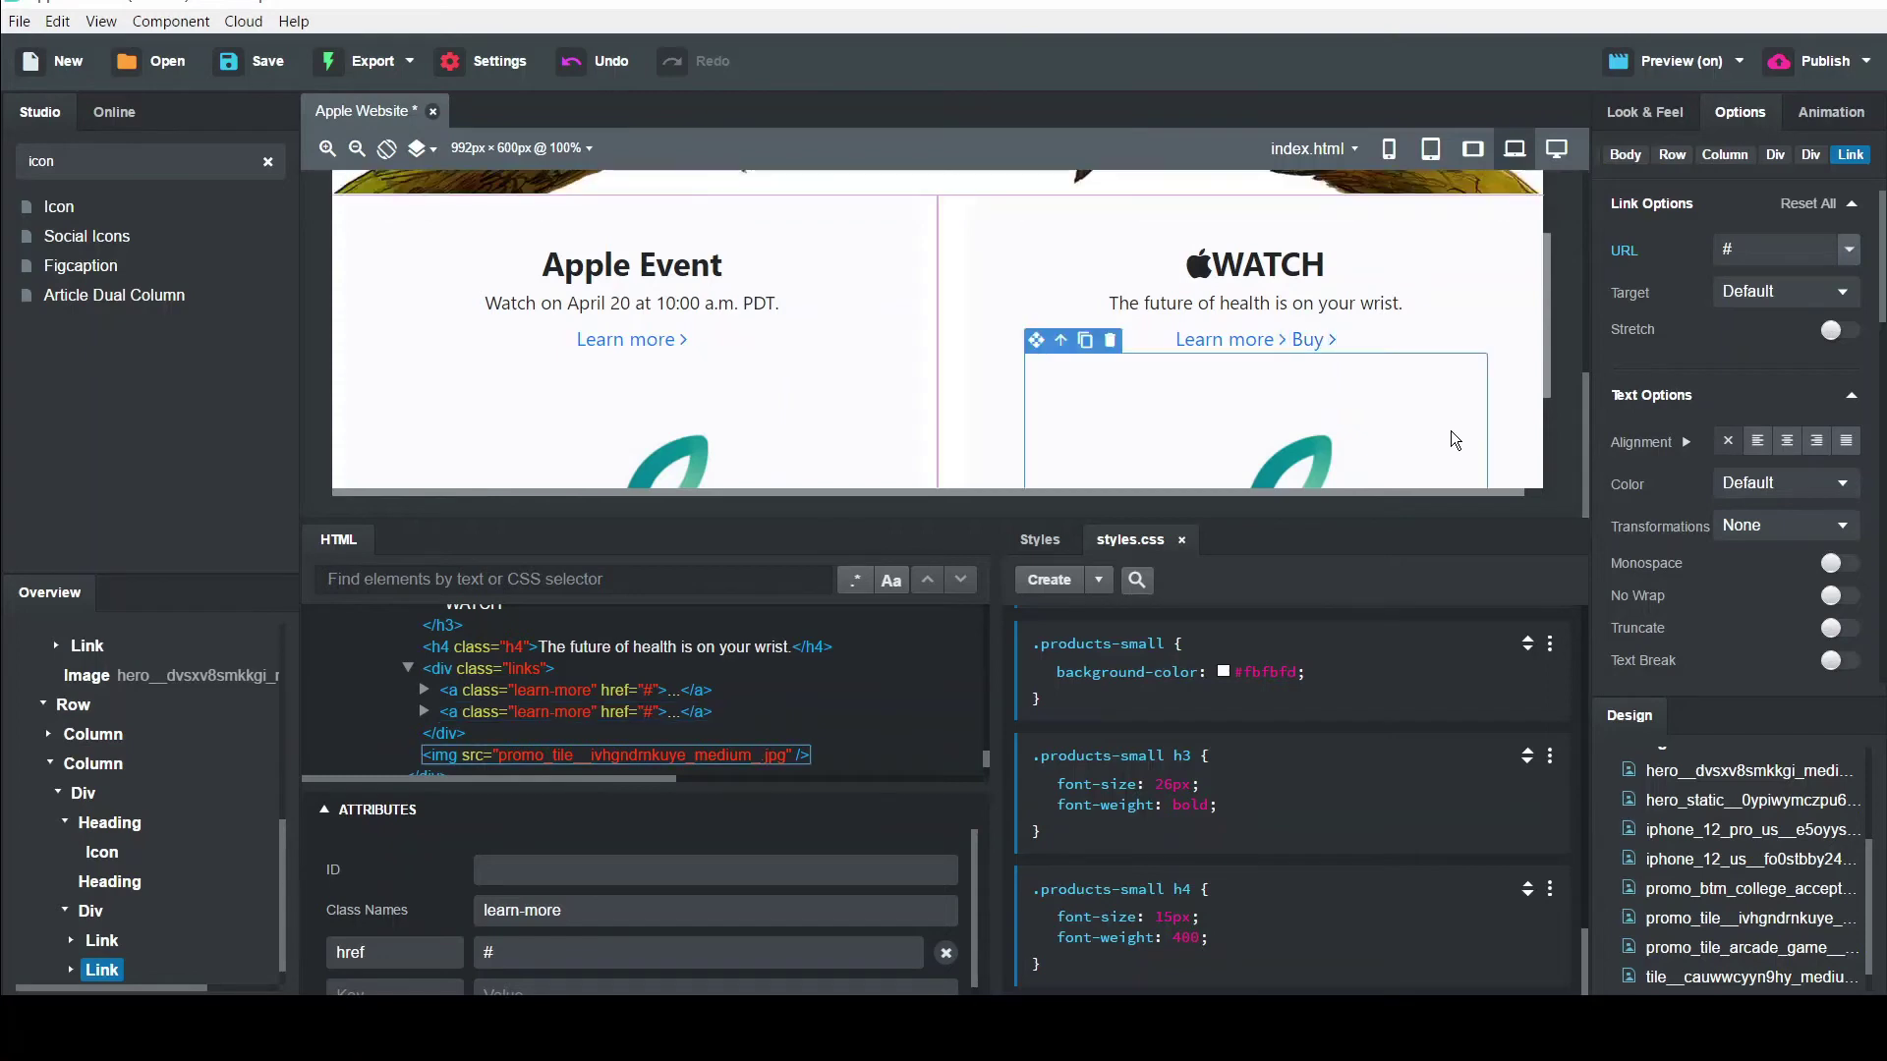
{"action": "left_click", "coordinate": [1497, 374]}
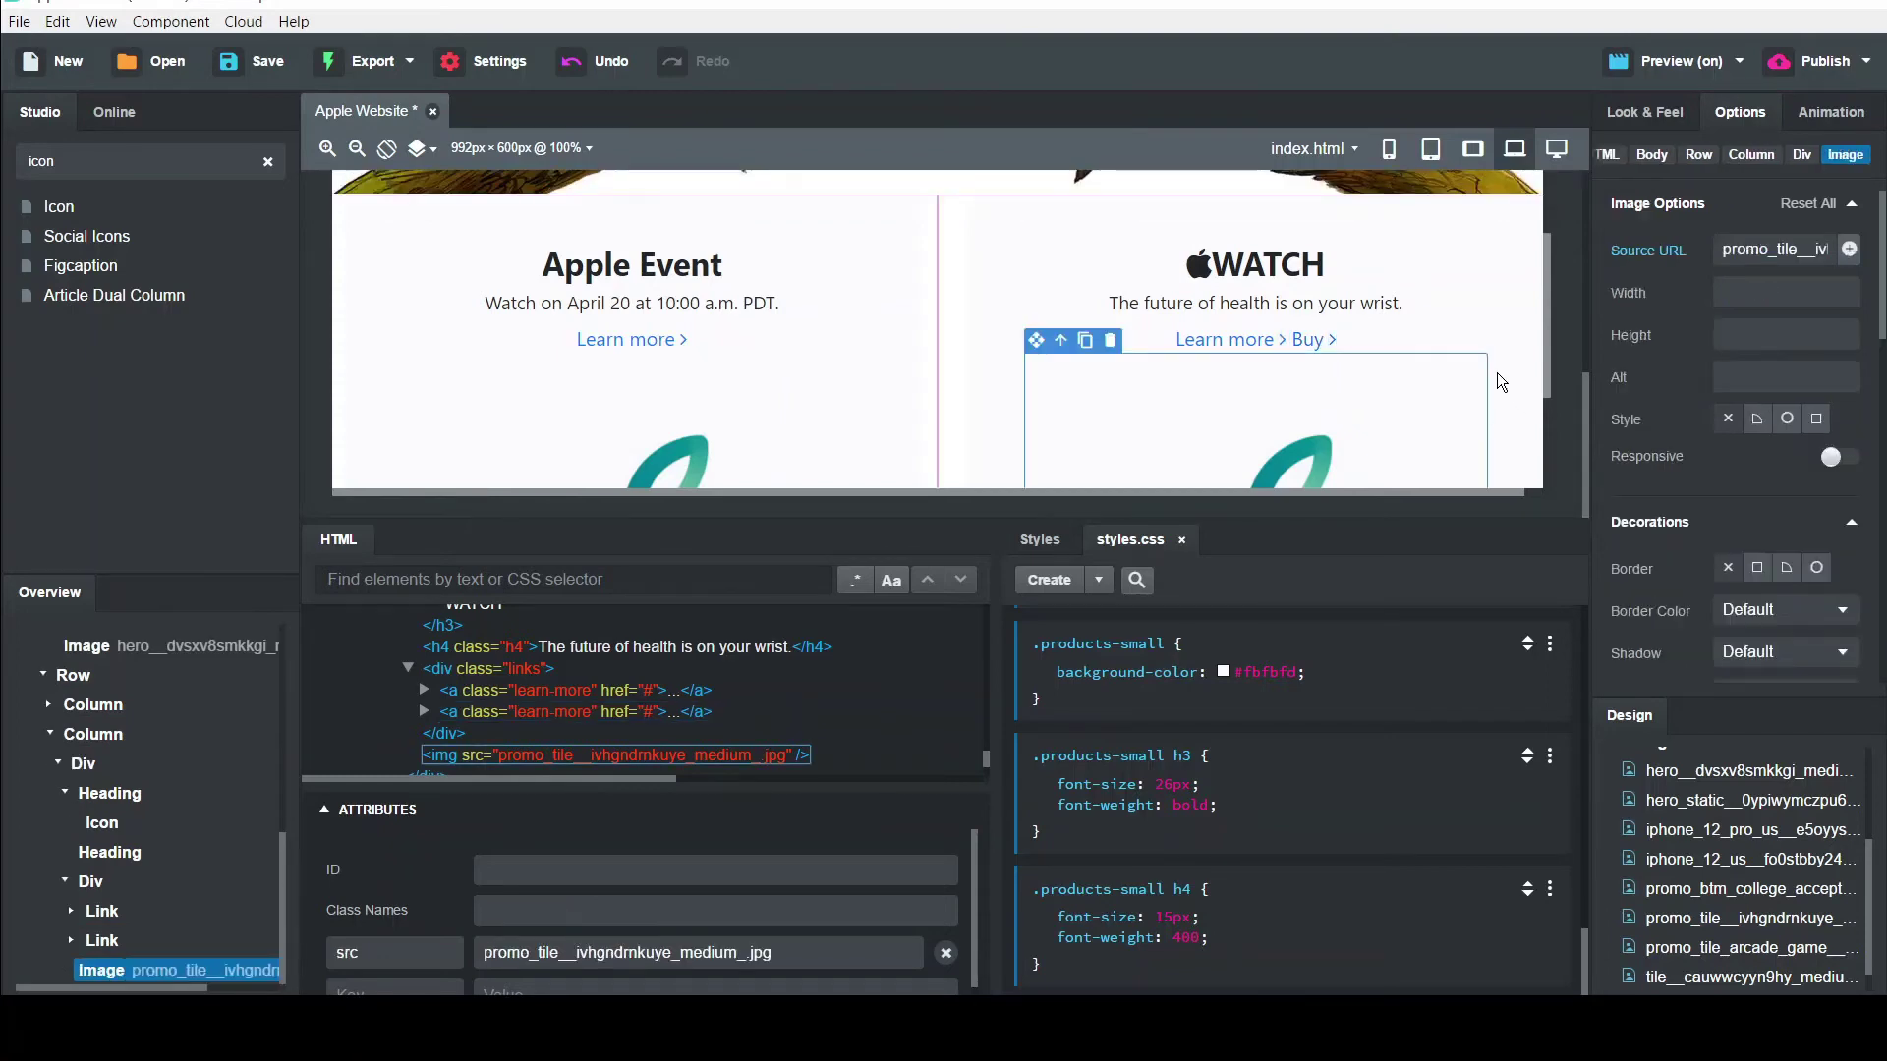
Duplicate the WATCH tile's subheading and replace the upper copy's text with SERIES6
{"action": "left_click", "coordinate": [1222, 302]}
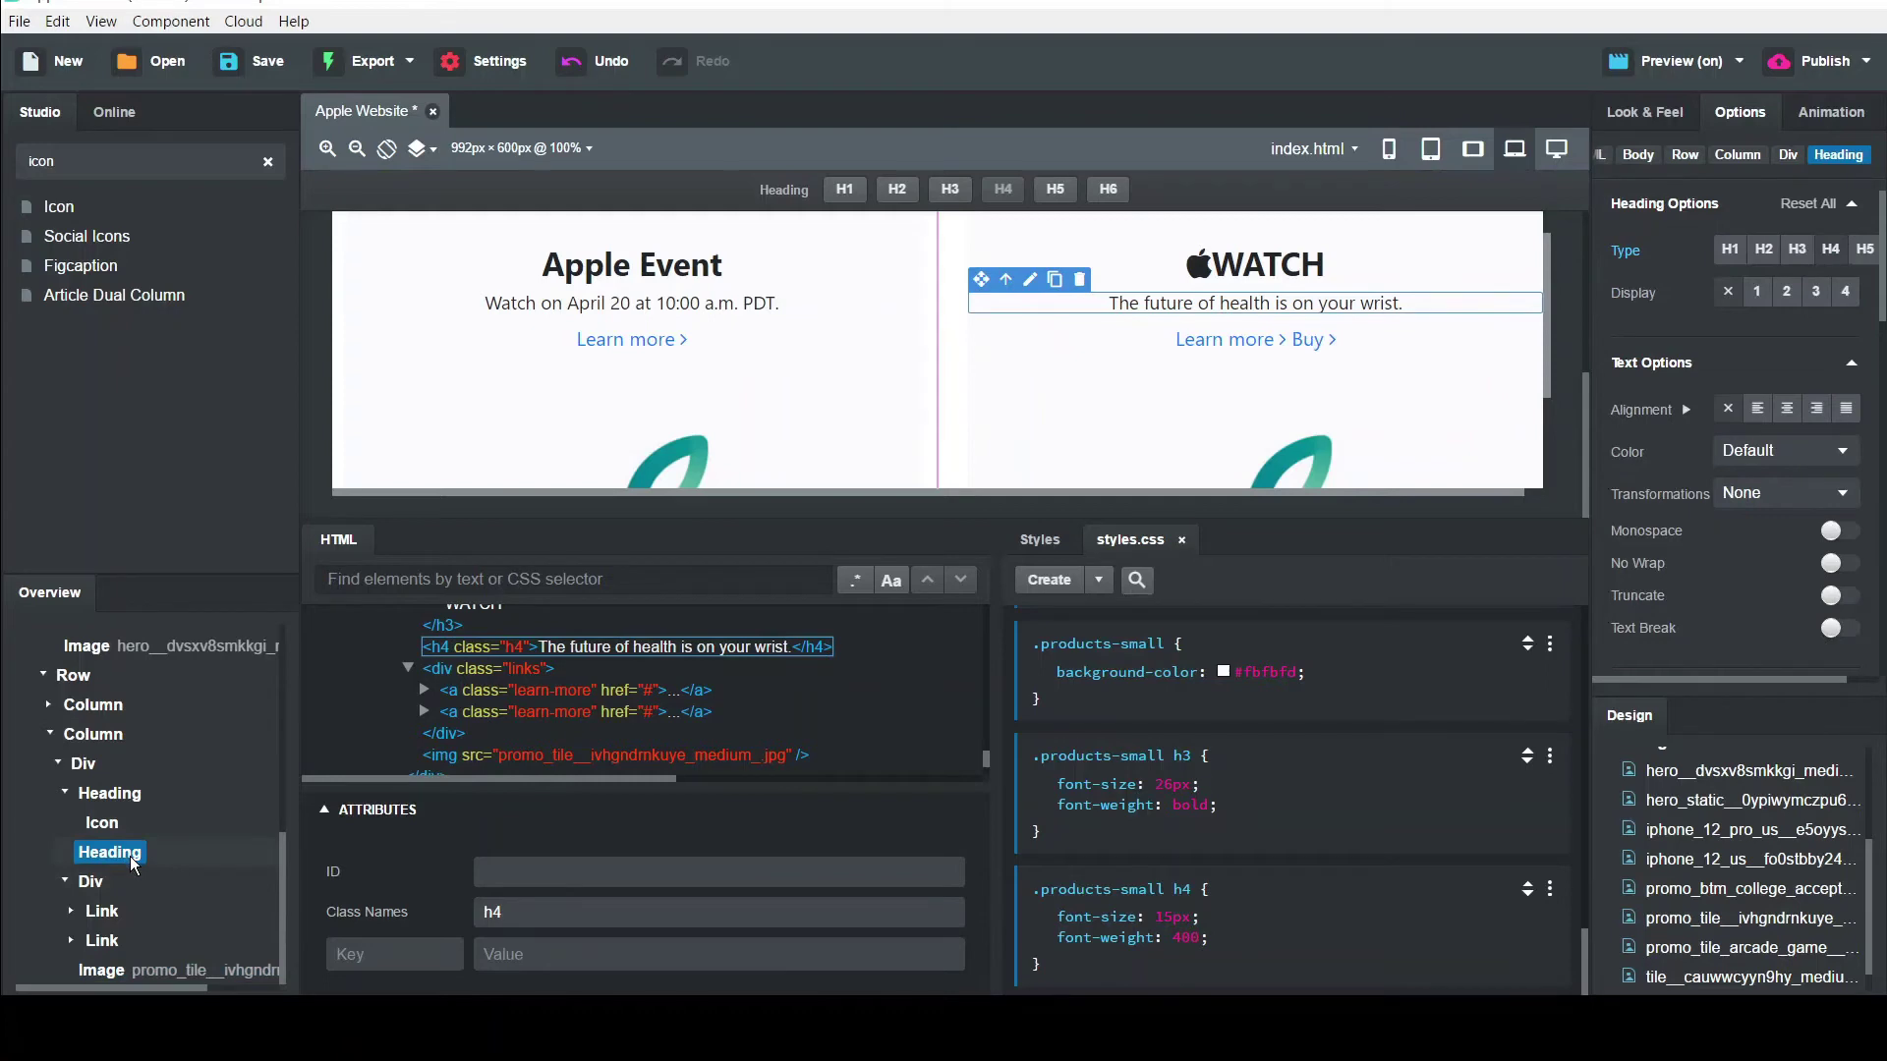
{"action": "key", "text": "ctrl+d"}
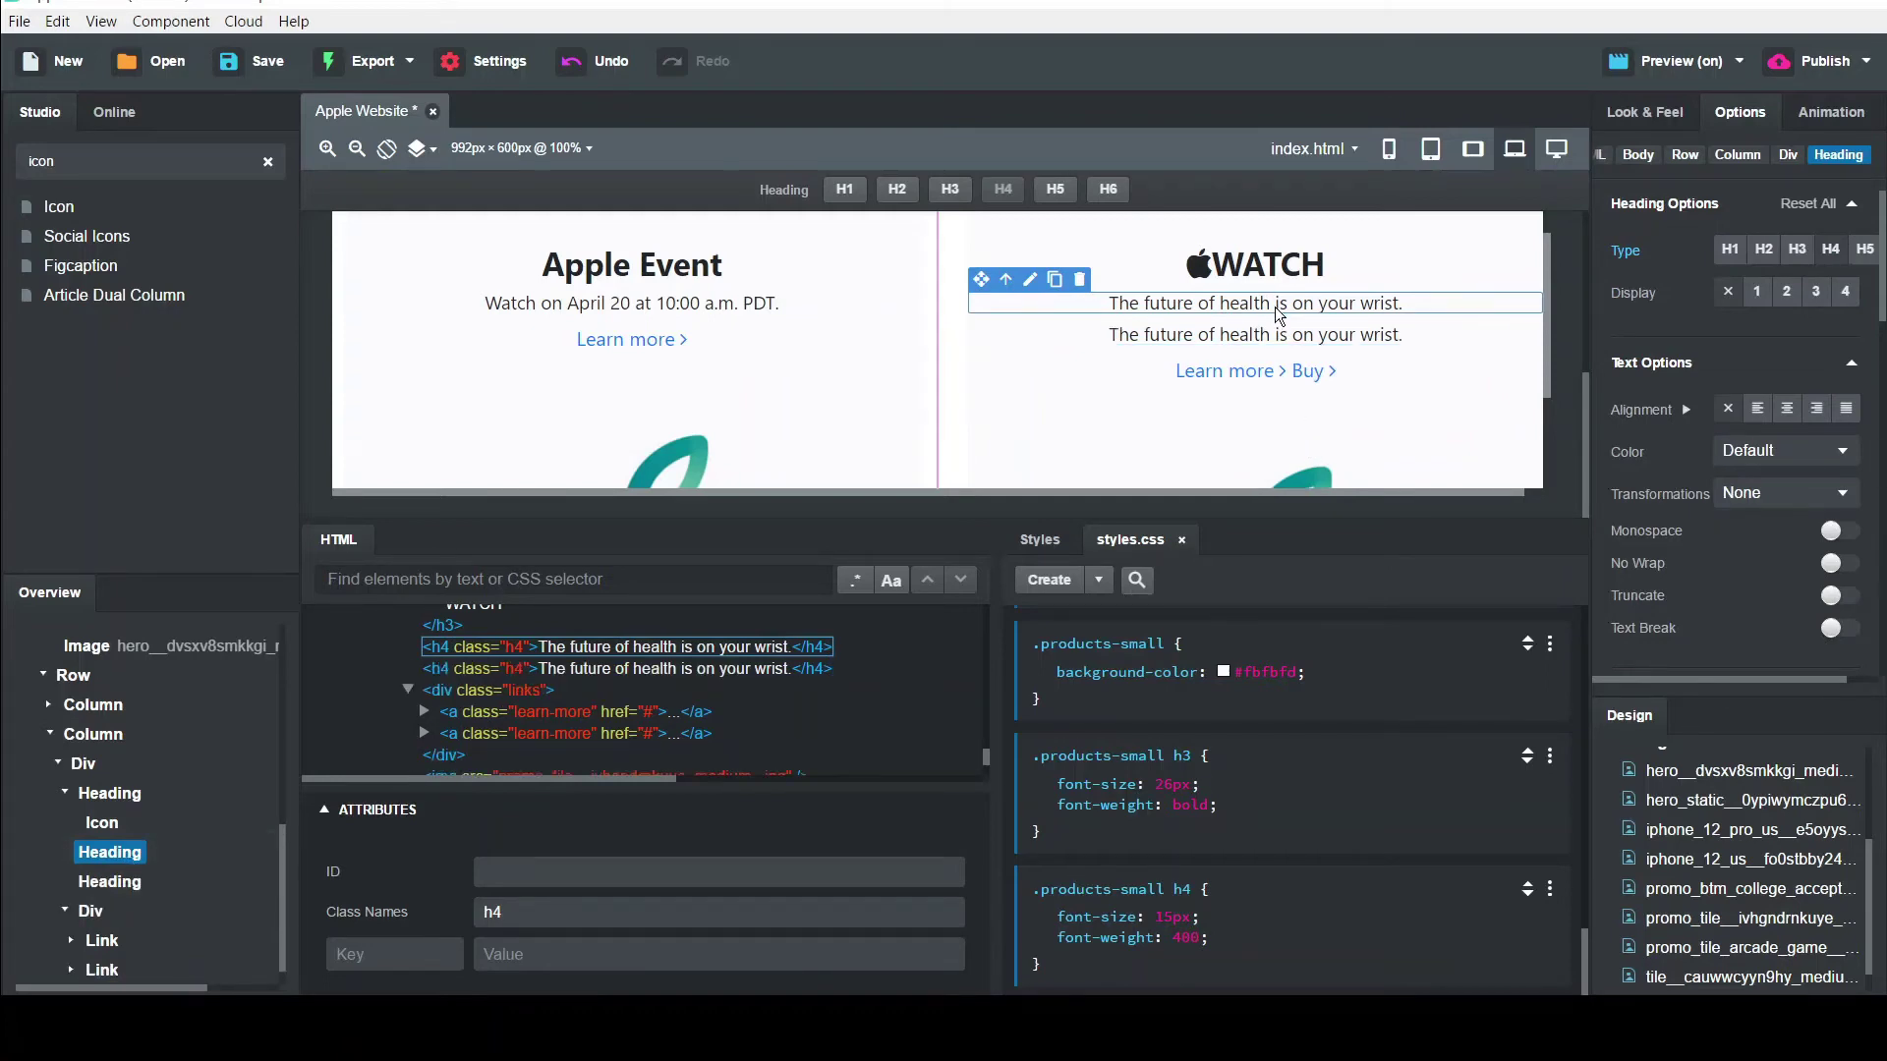
{"action": "double_click", "coordinate": [1279, 309]}
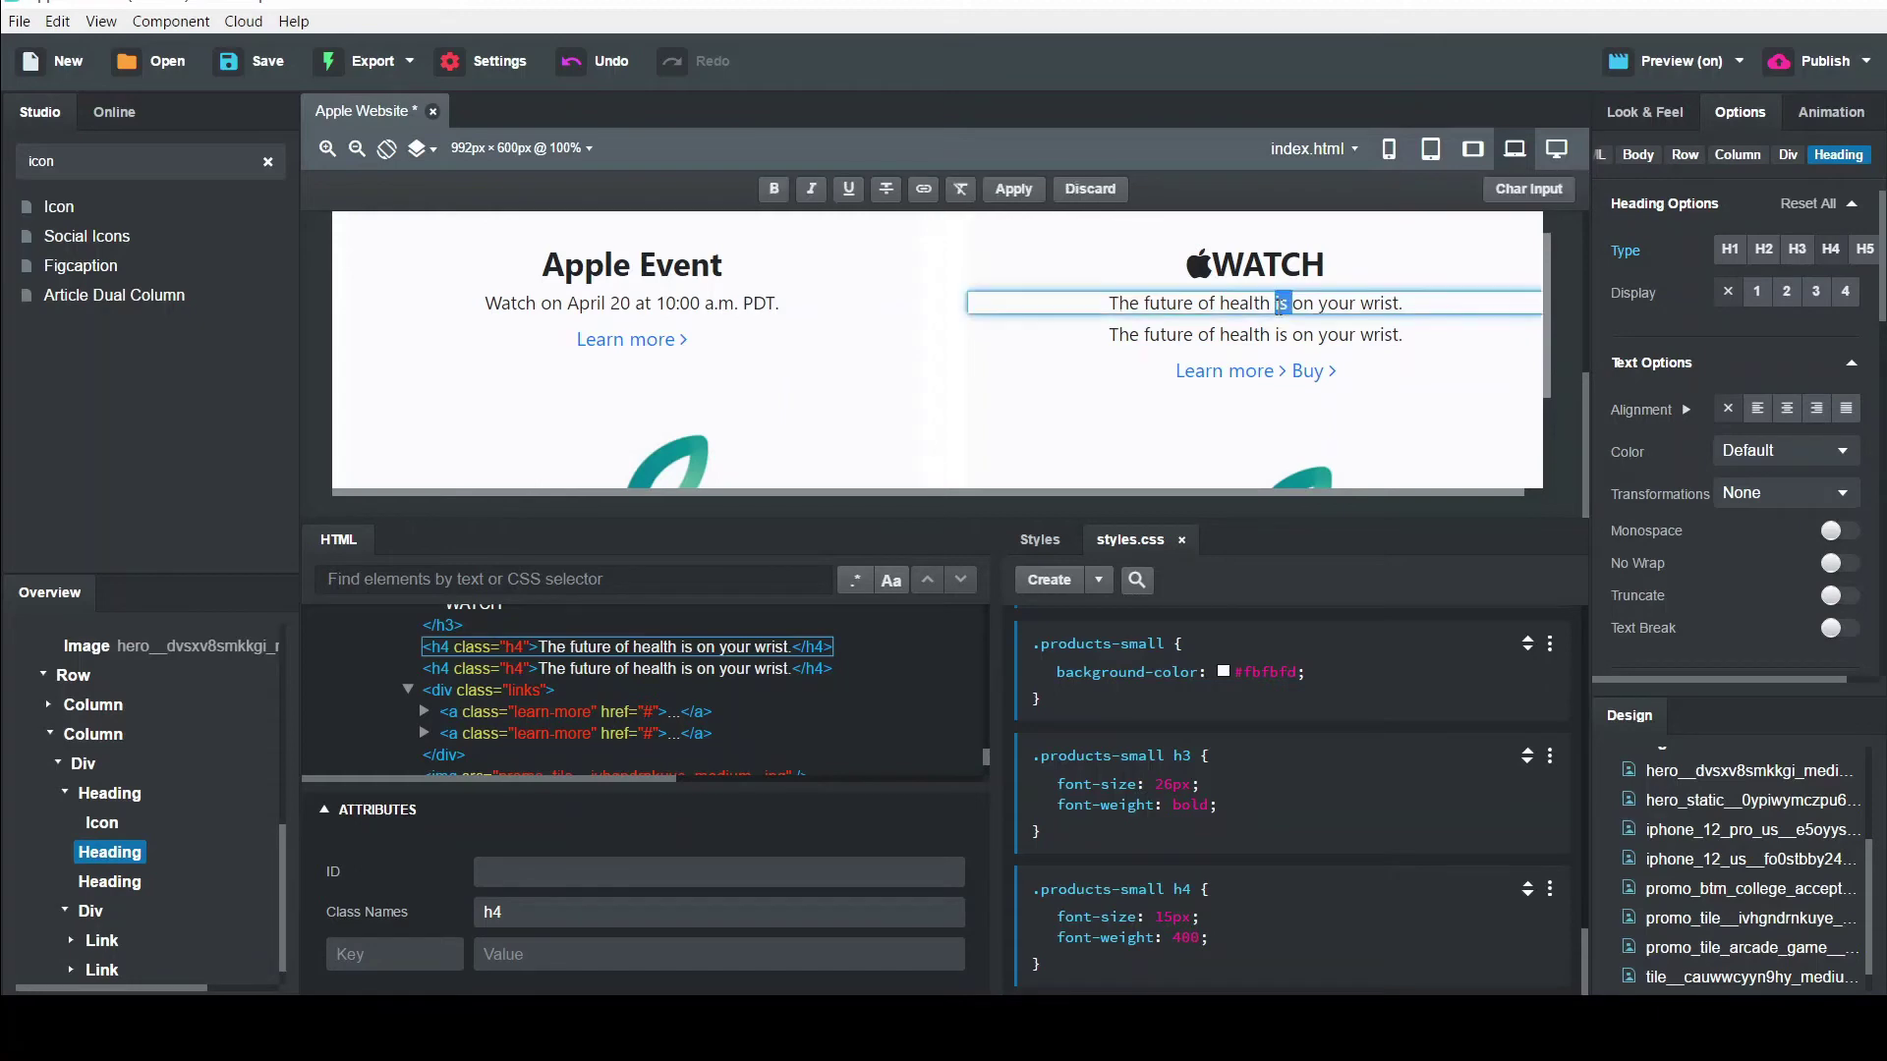
{"action": "key", "text": "ctrl+a"}
{"action": "key", "text": "BackSpace"}
{"action": "type", "text": "SERIES"}
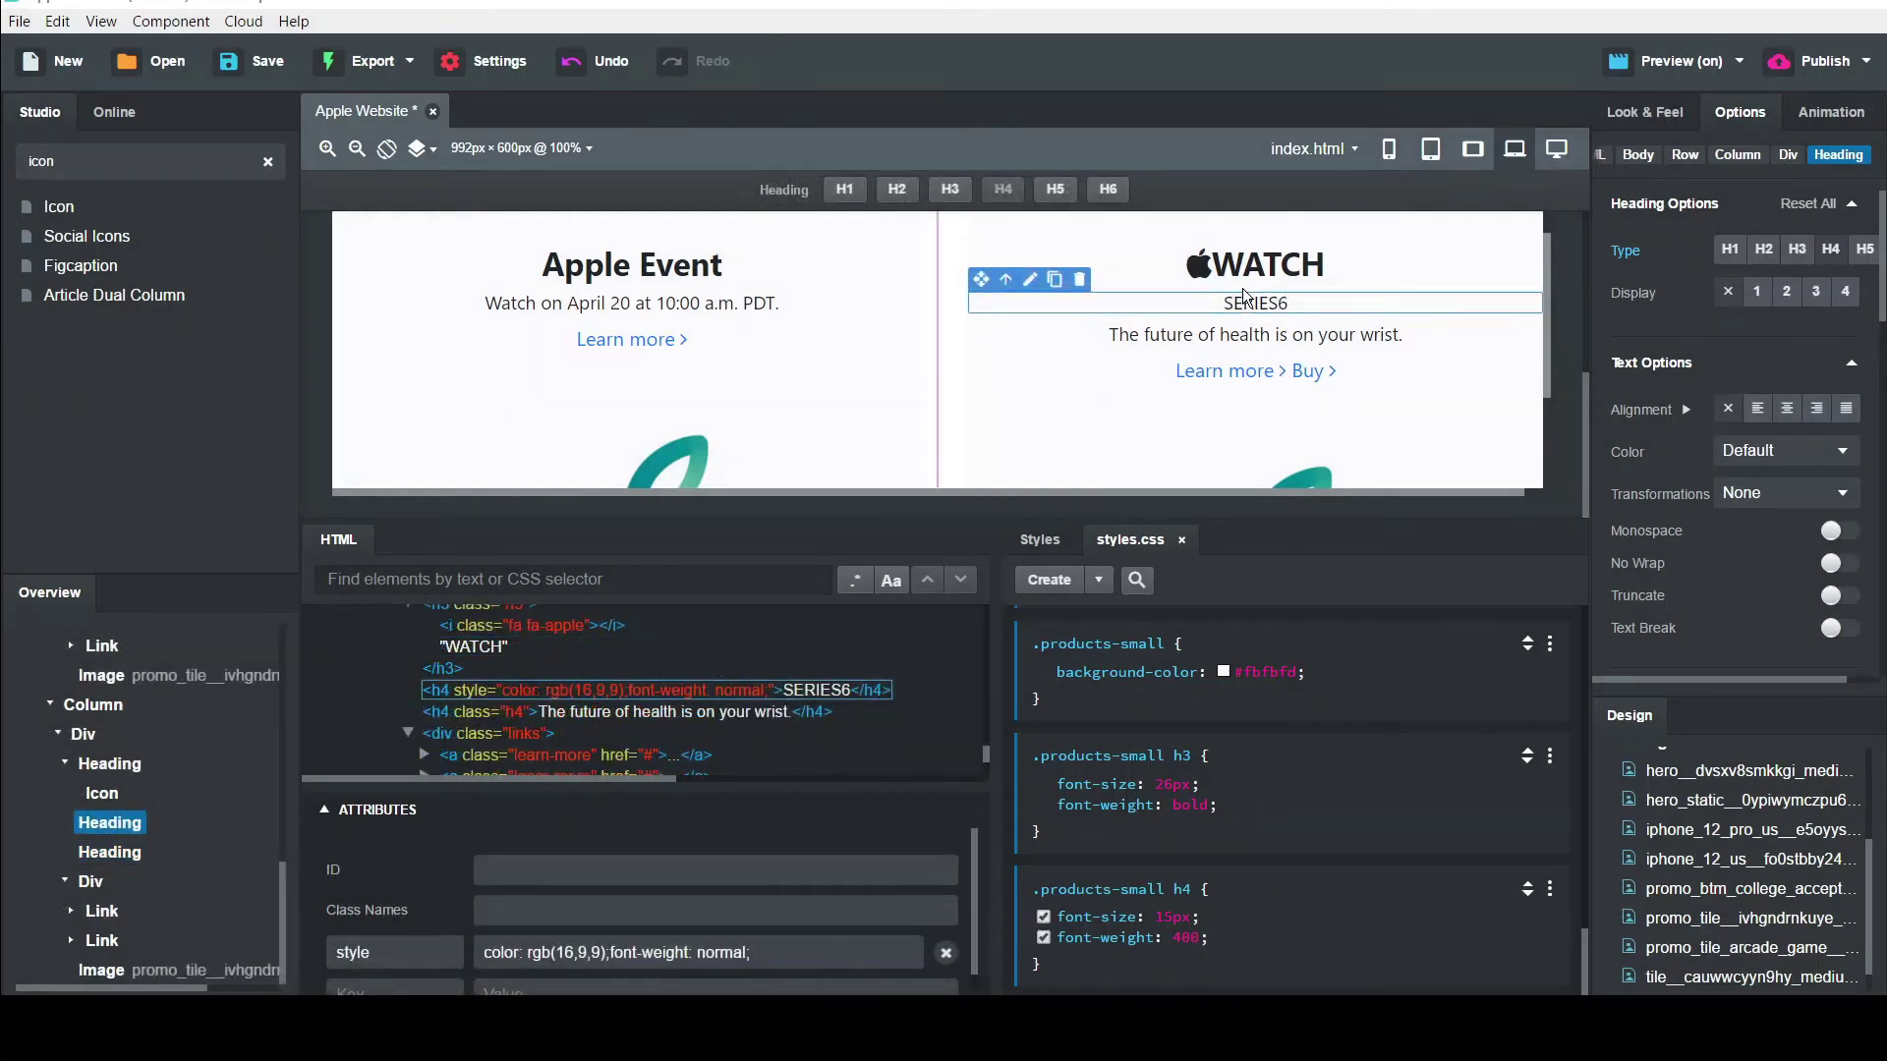
Set the font color of the SERIES6 heading to dark red, rgb(157,9,9)
{"action": "left_click", "coordinate": [1627, 106]}
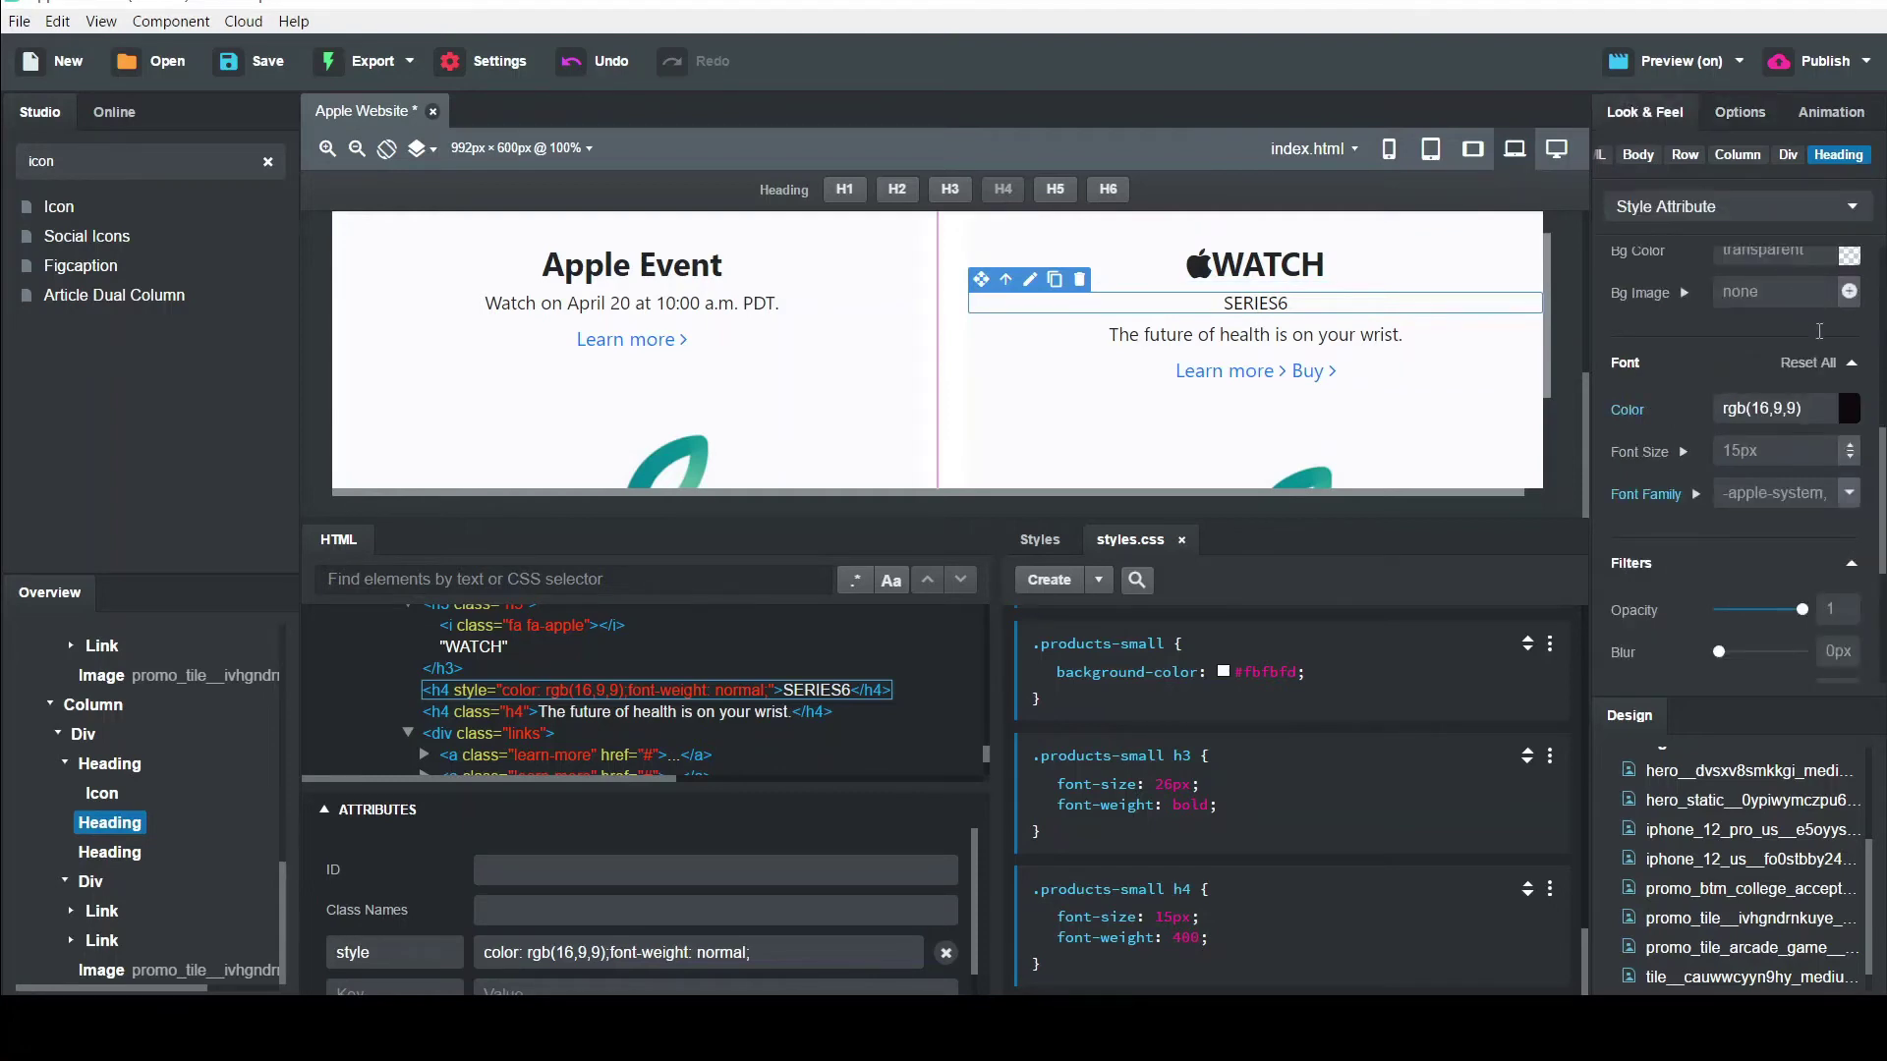
{"action": "left_click", "coordinate": [1849, 408]}
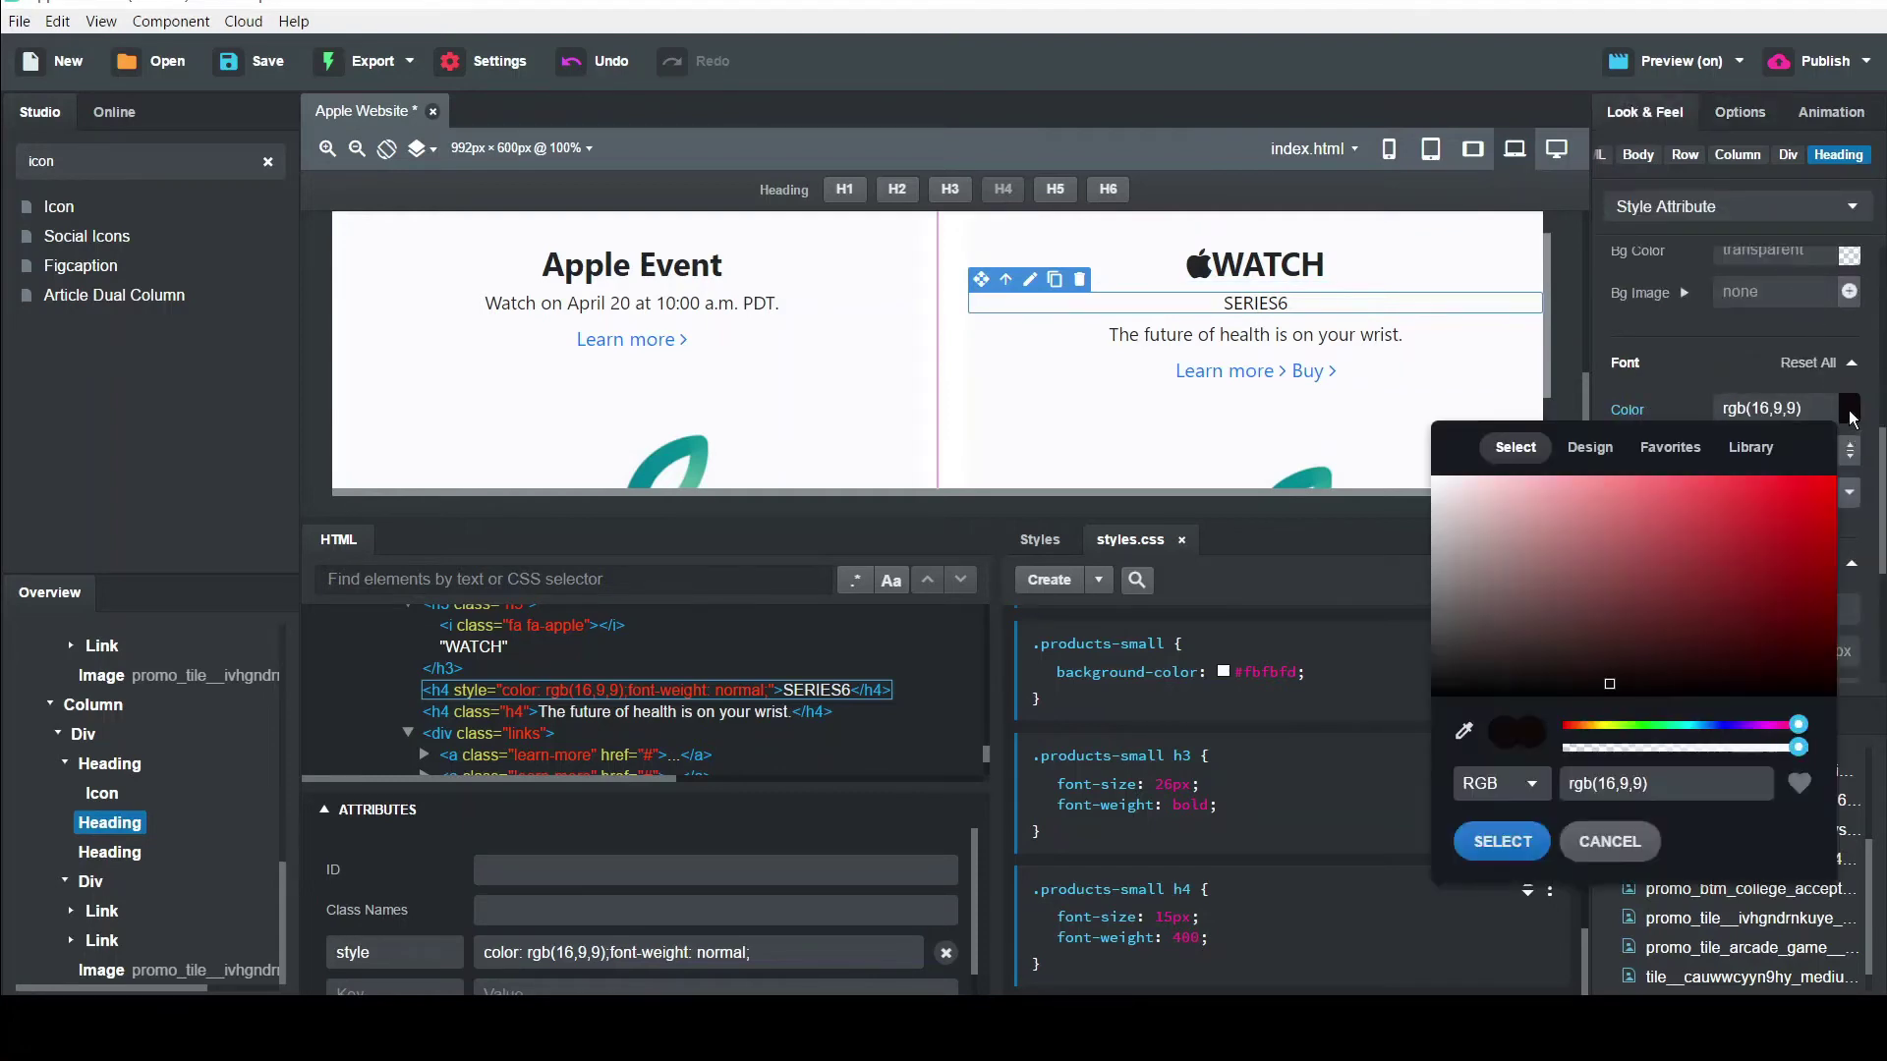
{"action": "left_click", "coordinate": [1816, 560]}
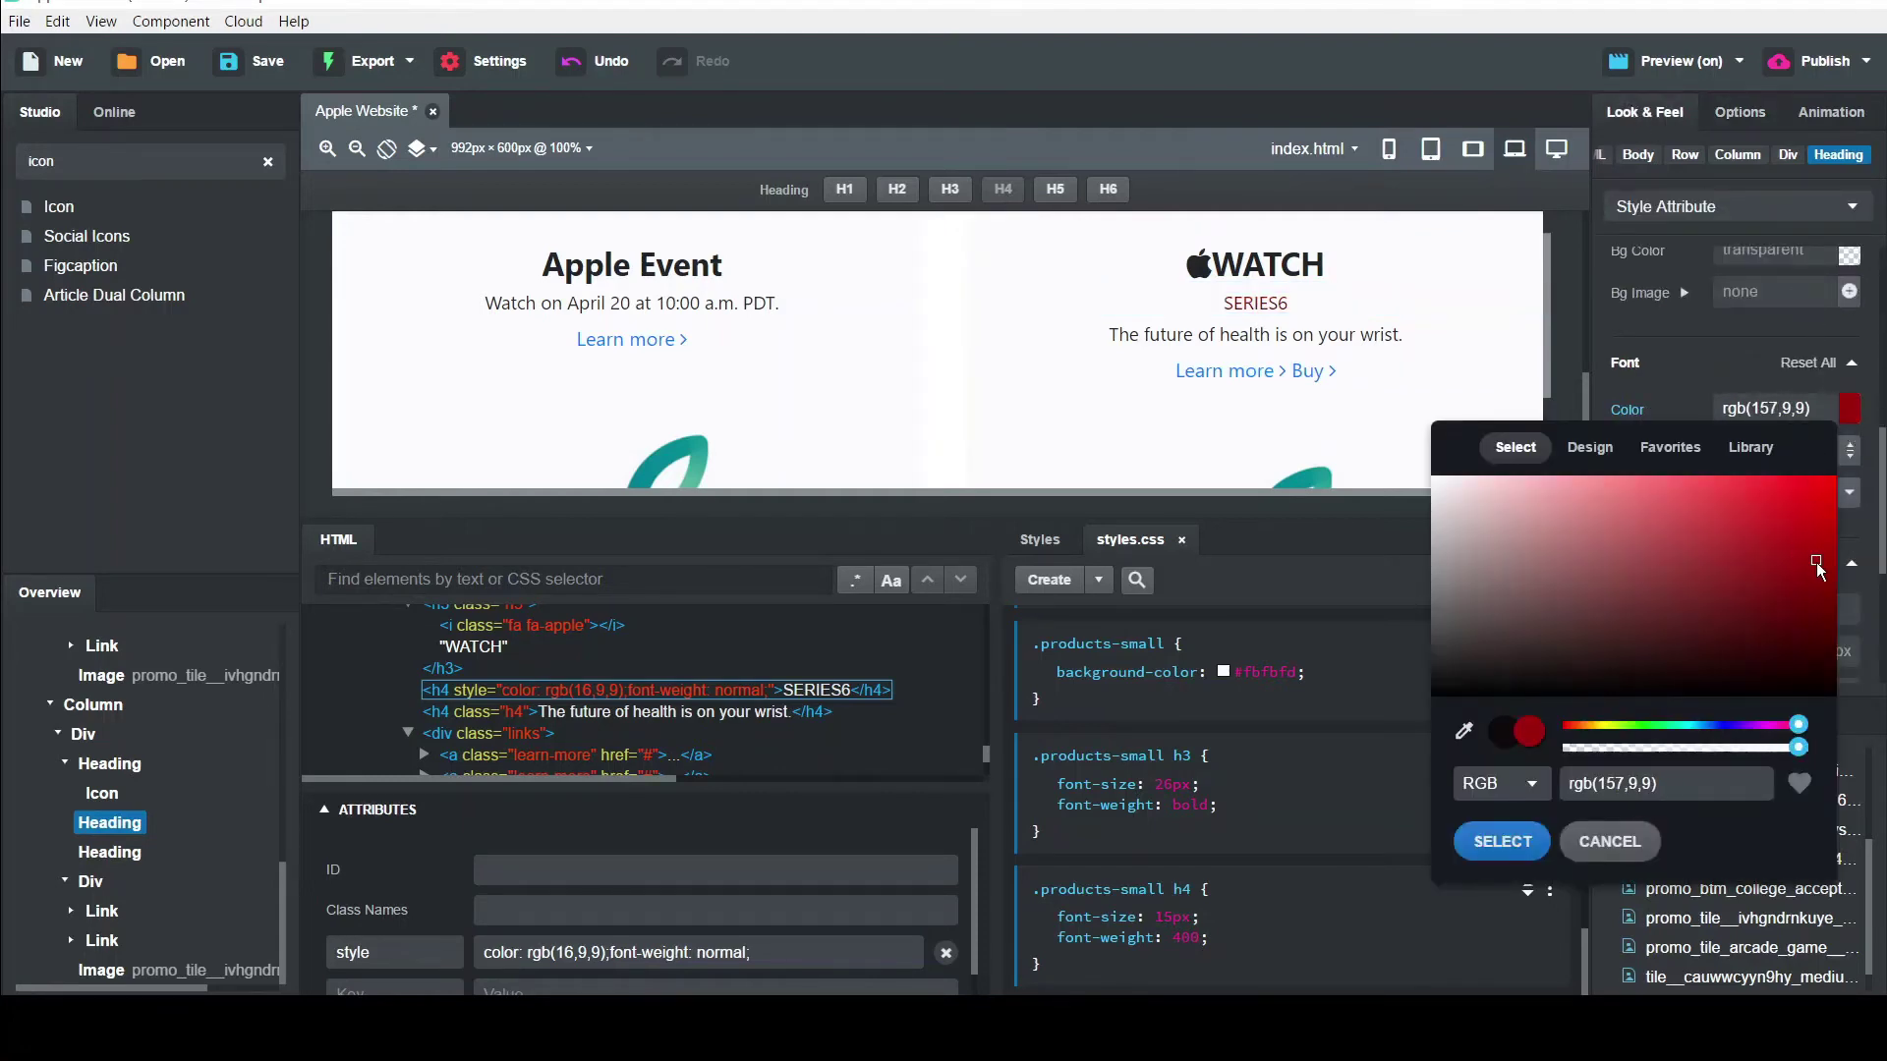
{"action": "left_click", "coordinate": [1500, 843]}
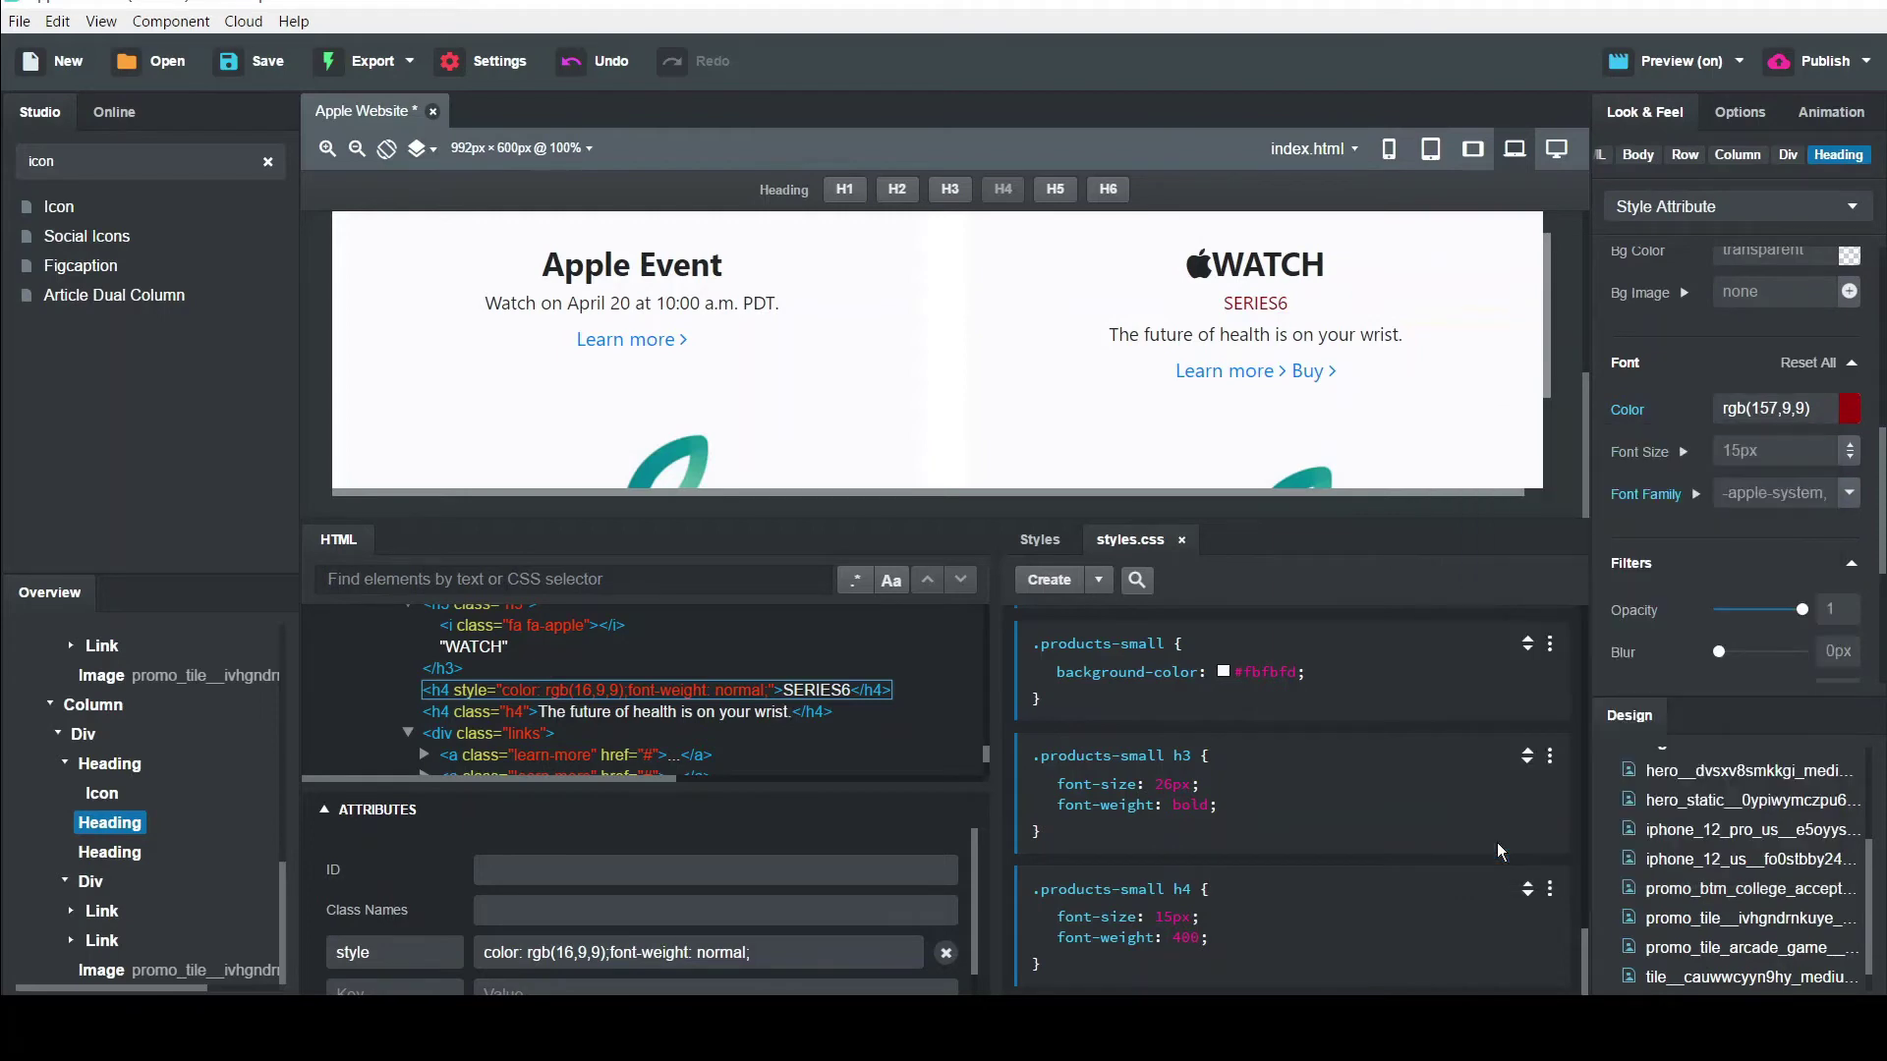
Set the font weight of the SERIES6 heading to bold
{"action": "left_click", "coordinate": [1672, 498]}
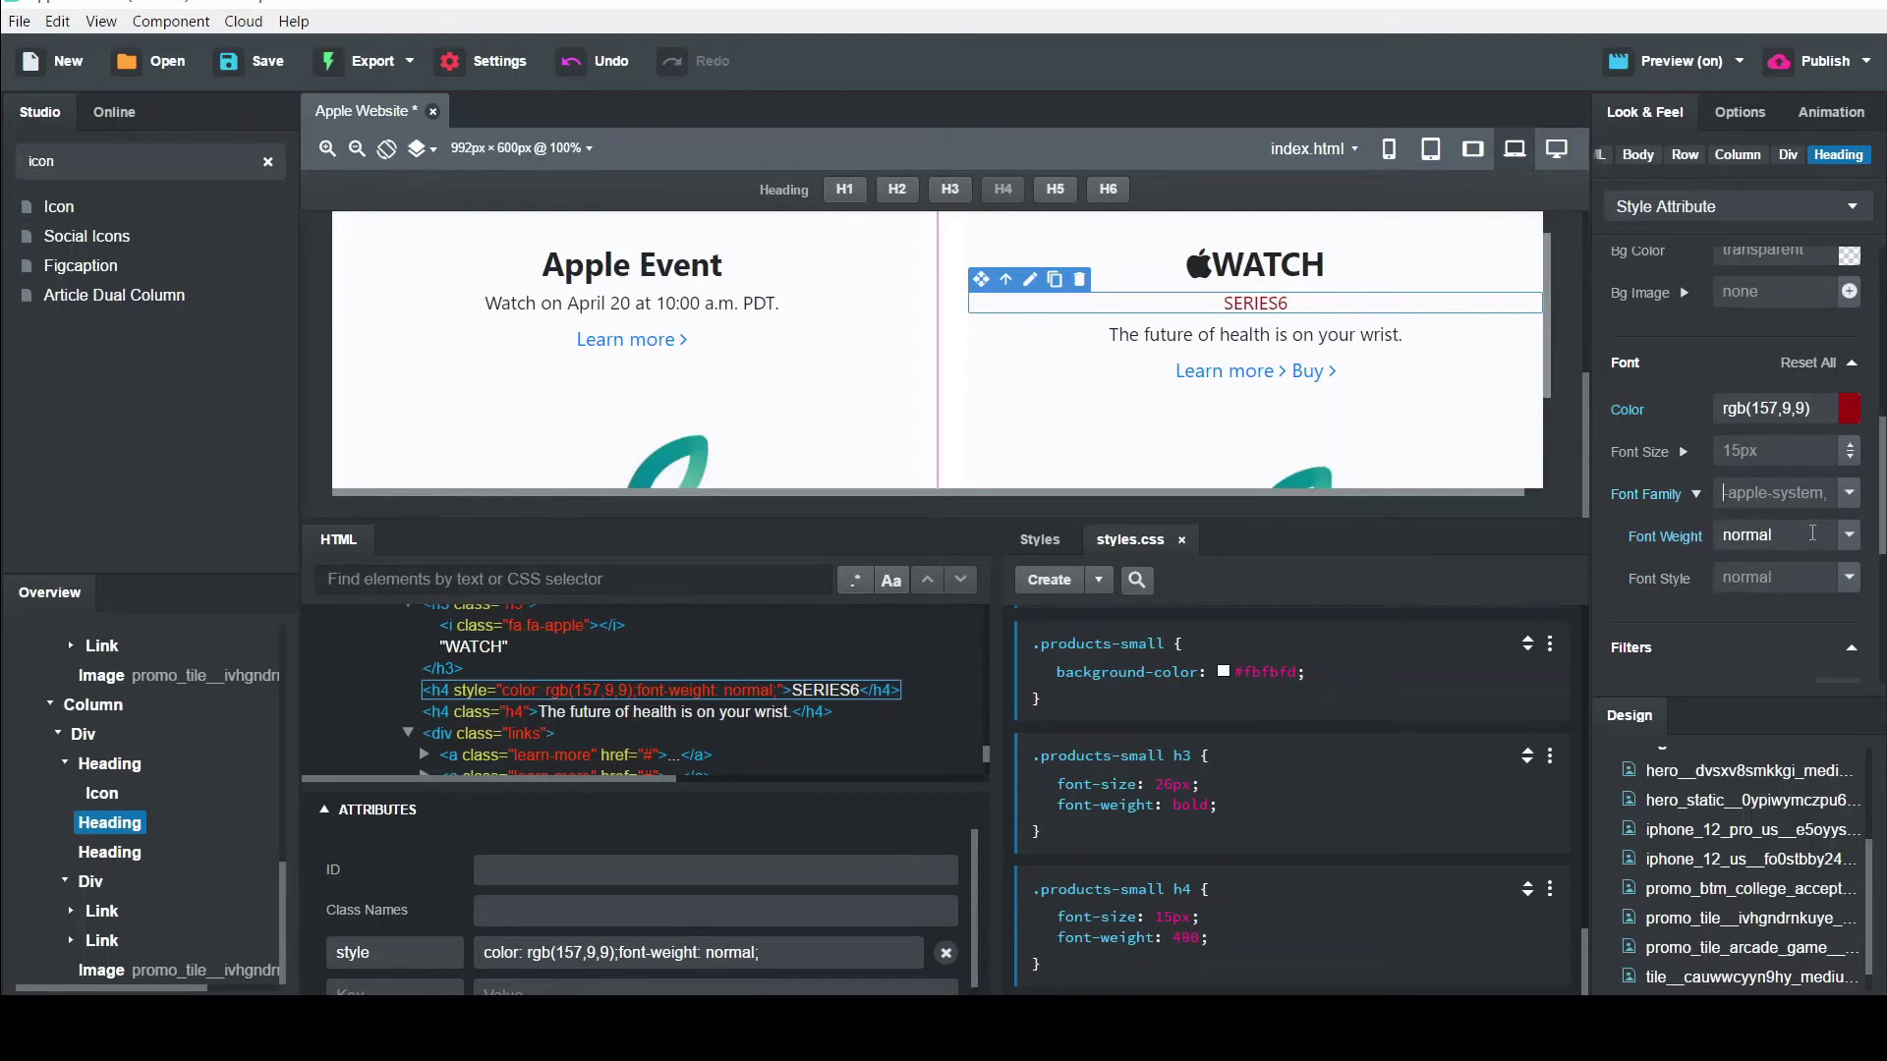
{"action": "left_click", "coordinate": [1848, 535]}
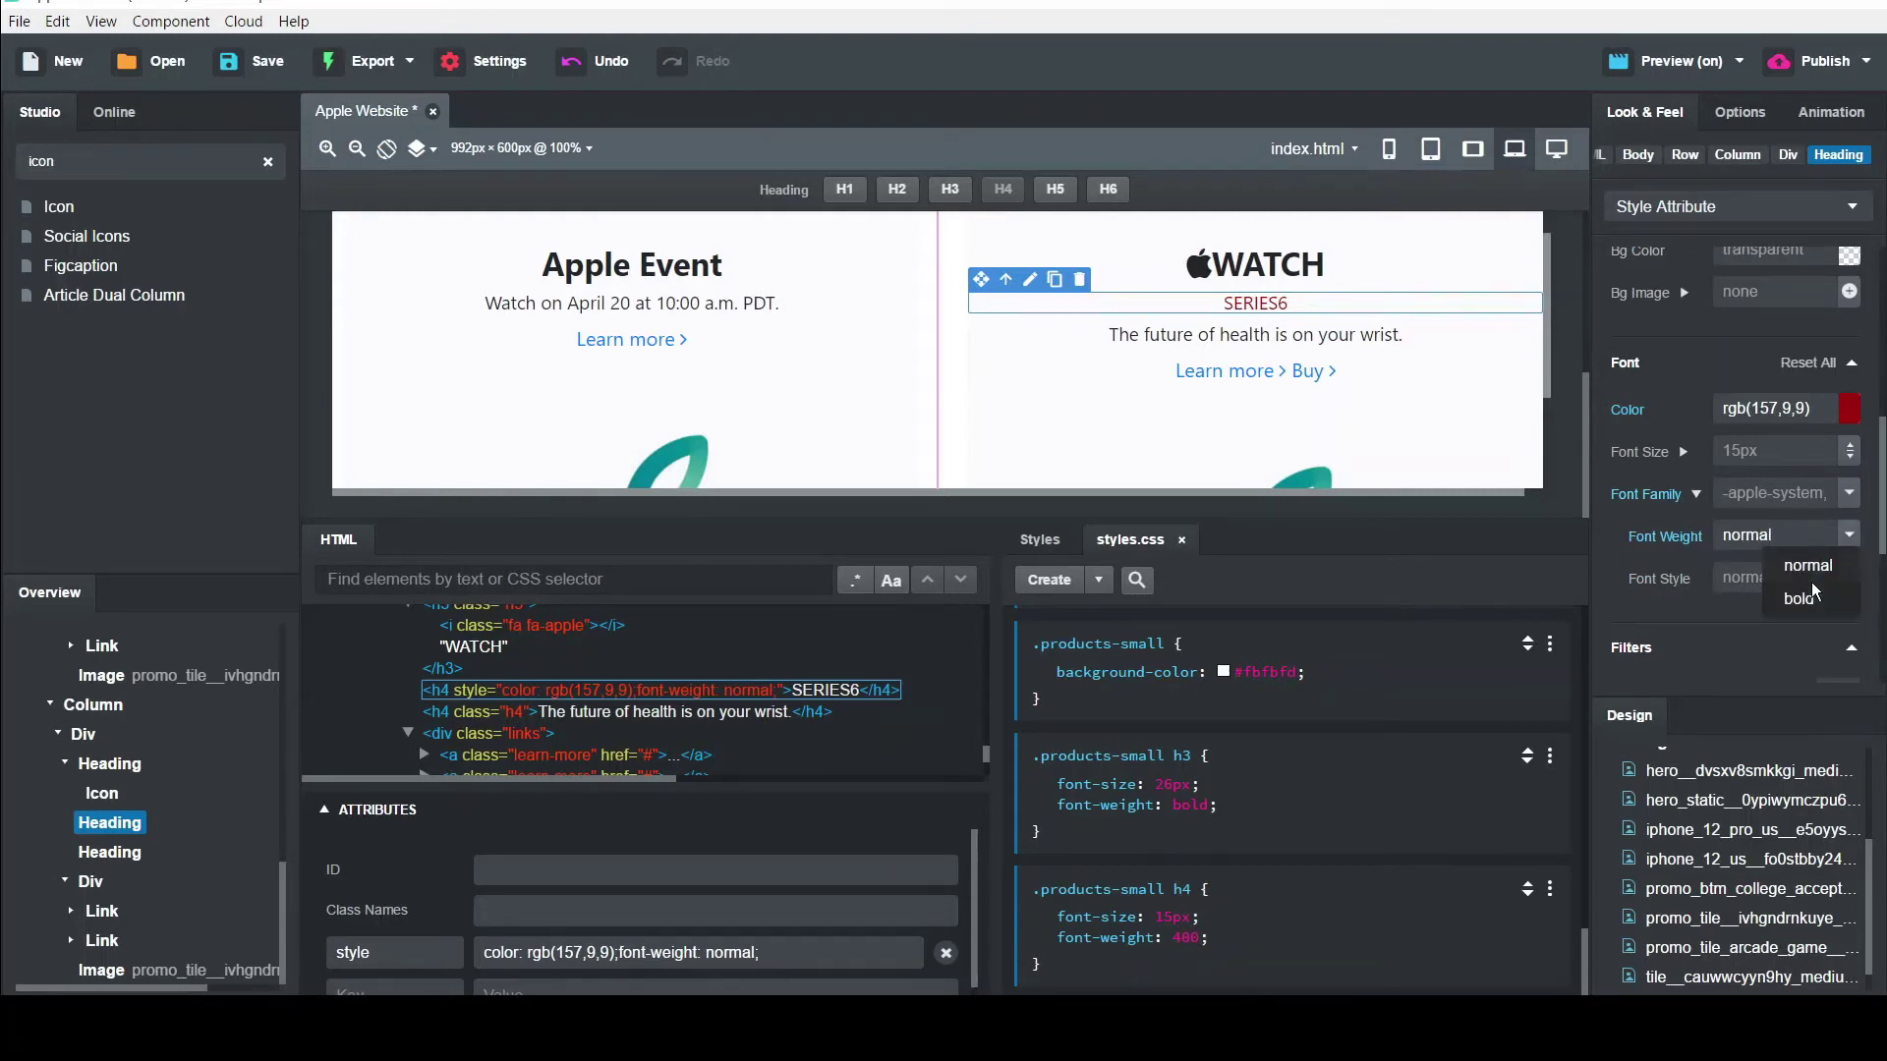
{"action": "left_click", "coordinate": [1801, 600]}
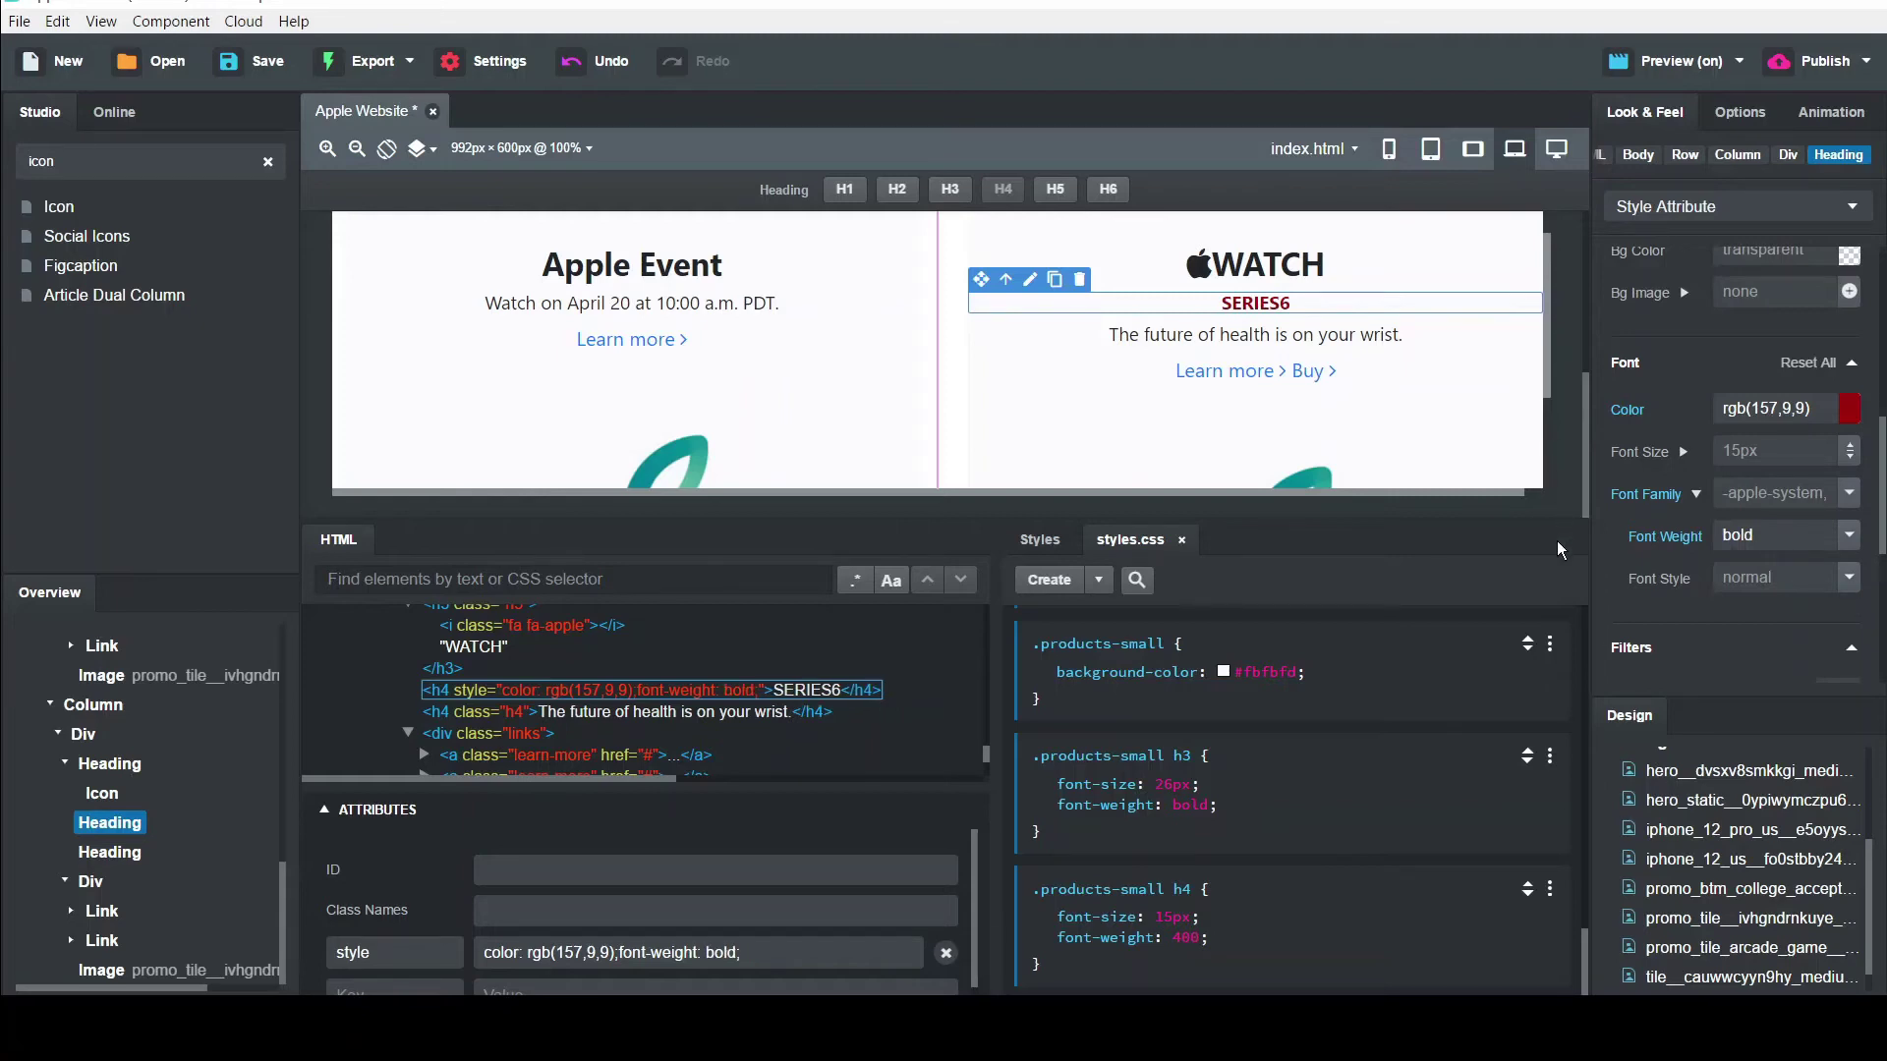
Replace the WATCH tile's picture with tile__cauwwcyyn9hy_medium_2x (1).jpg and make the image responsive
{"action": "left_click", "coordinate": [1535, 438]}
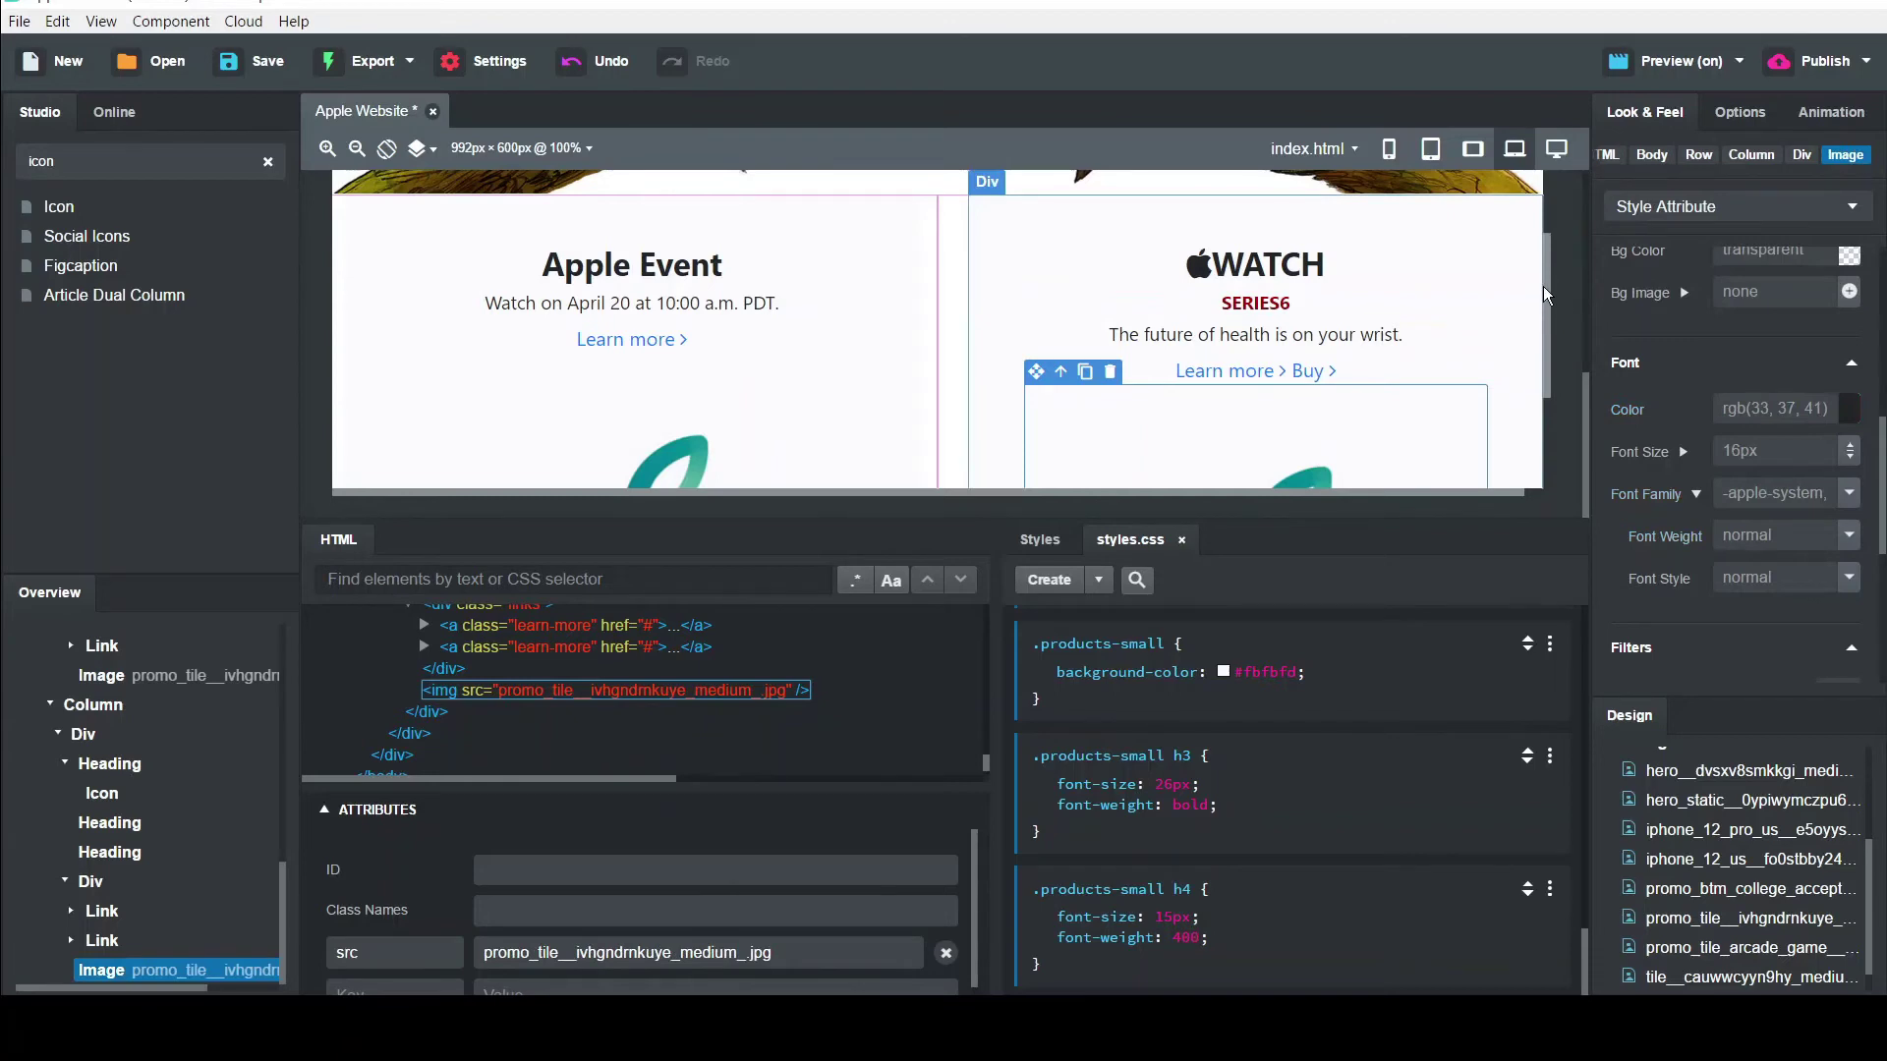
{"action": "scroll", "coordinate": [1555, 390], "scroll_direction": "down", "scroll_amount": 1}
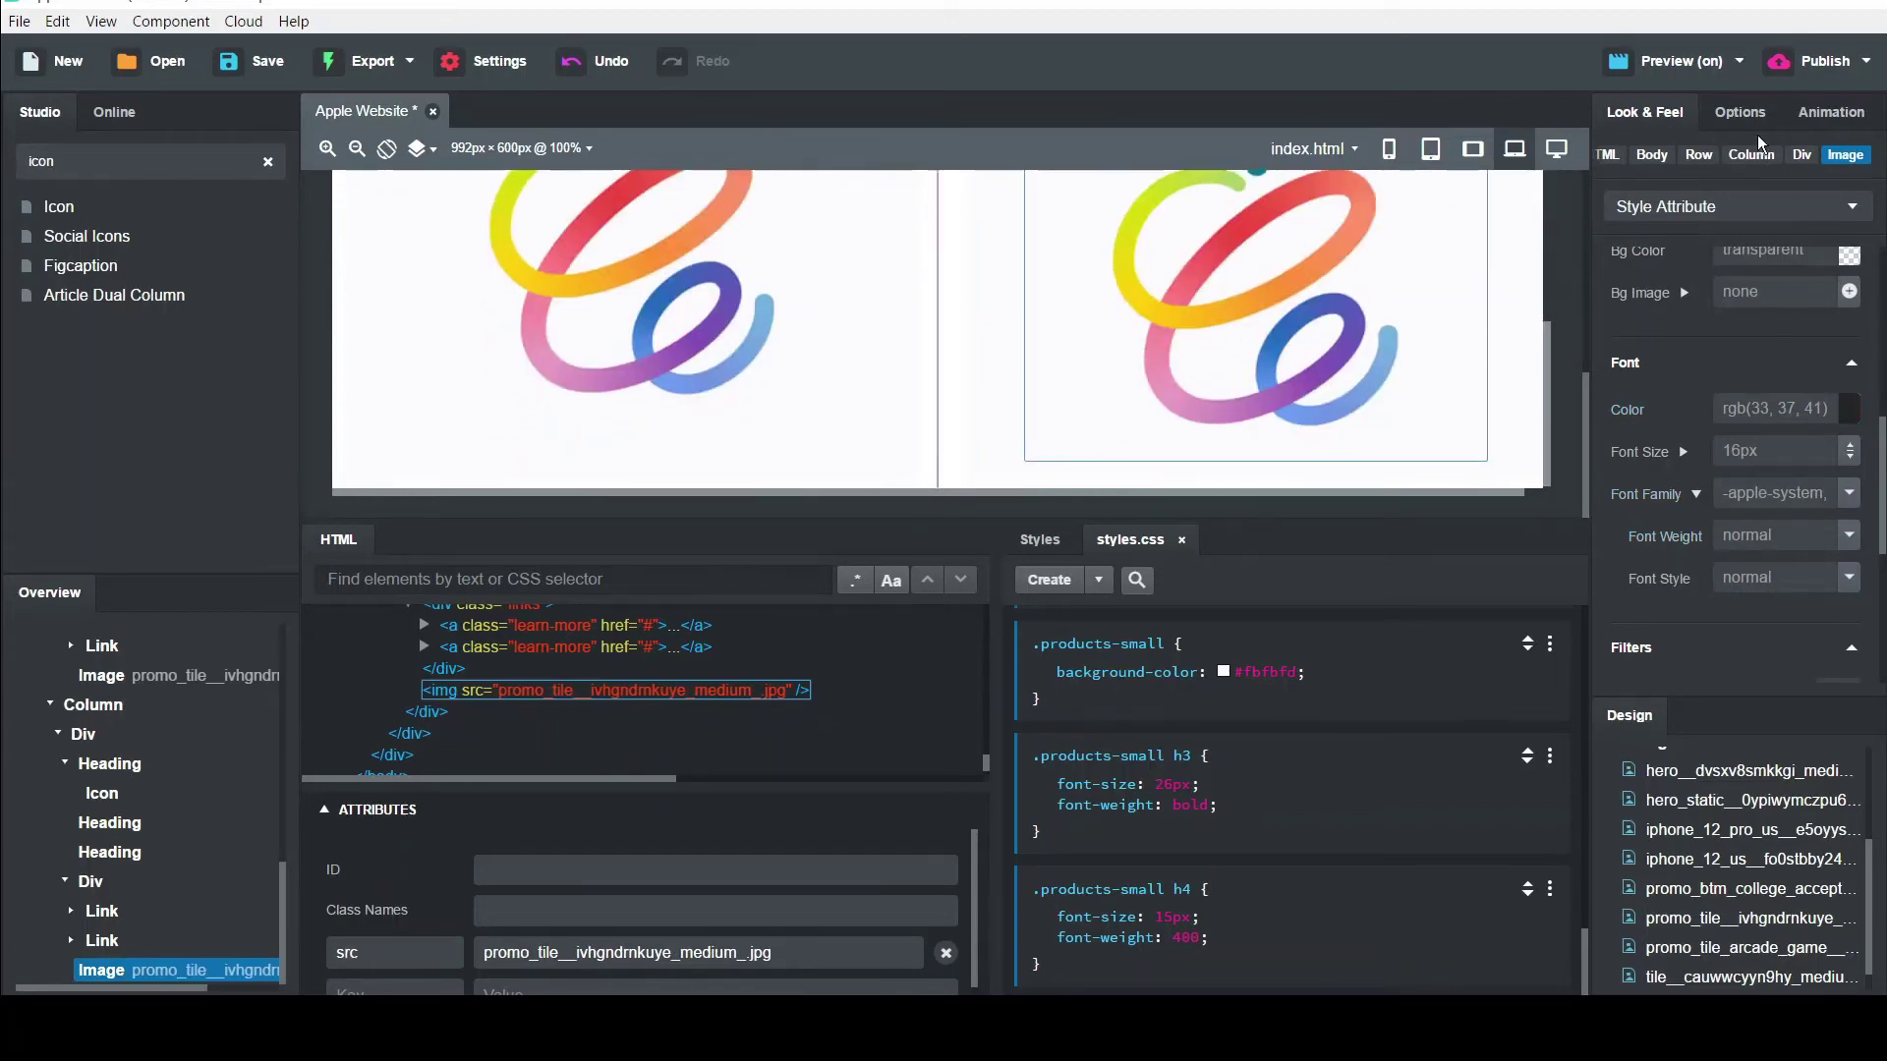
{"action": "left_click", "coordinate": [1740, 112]}
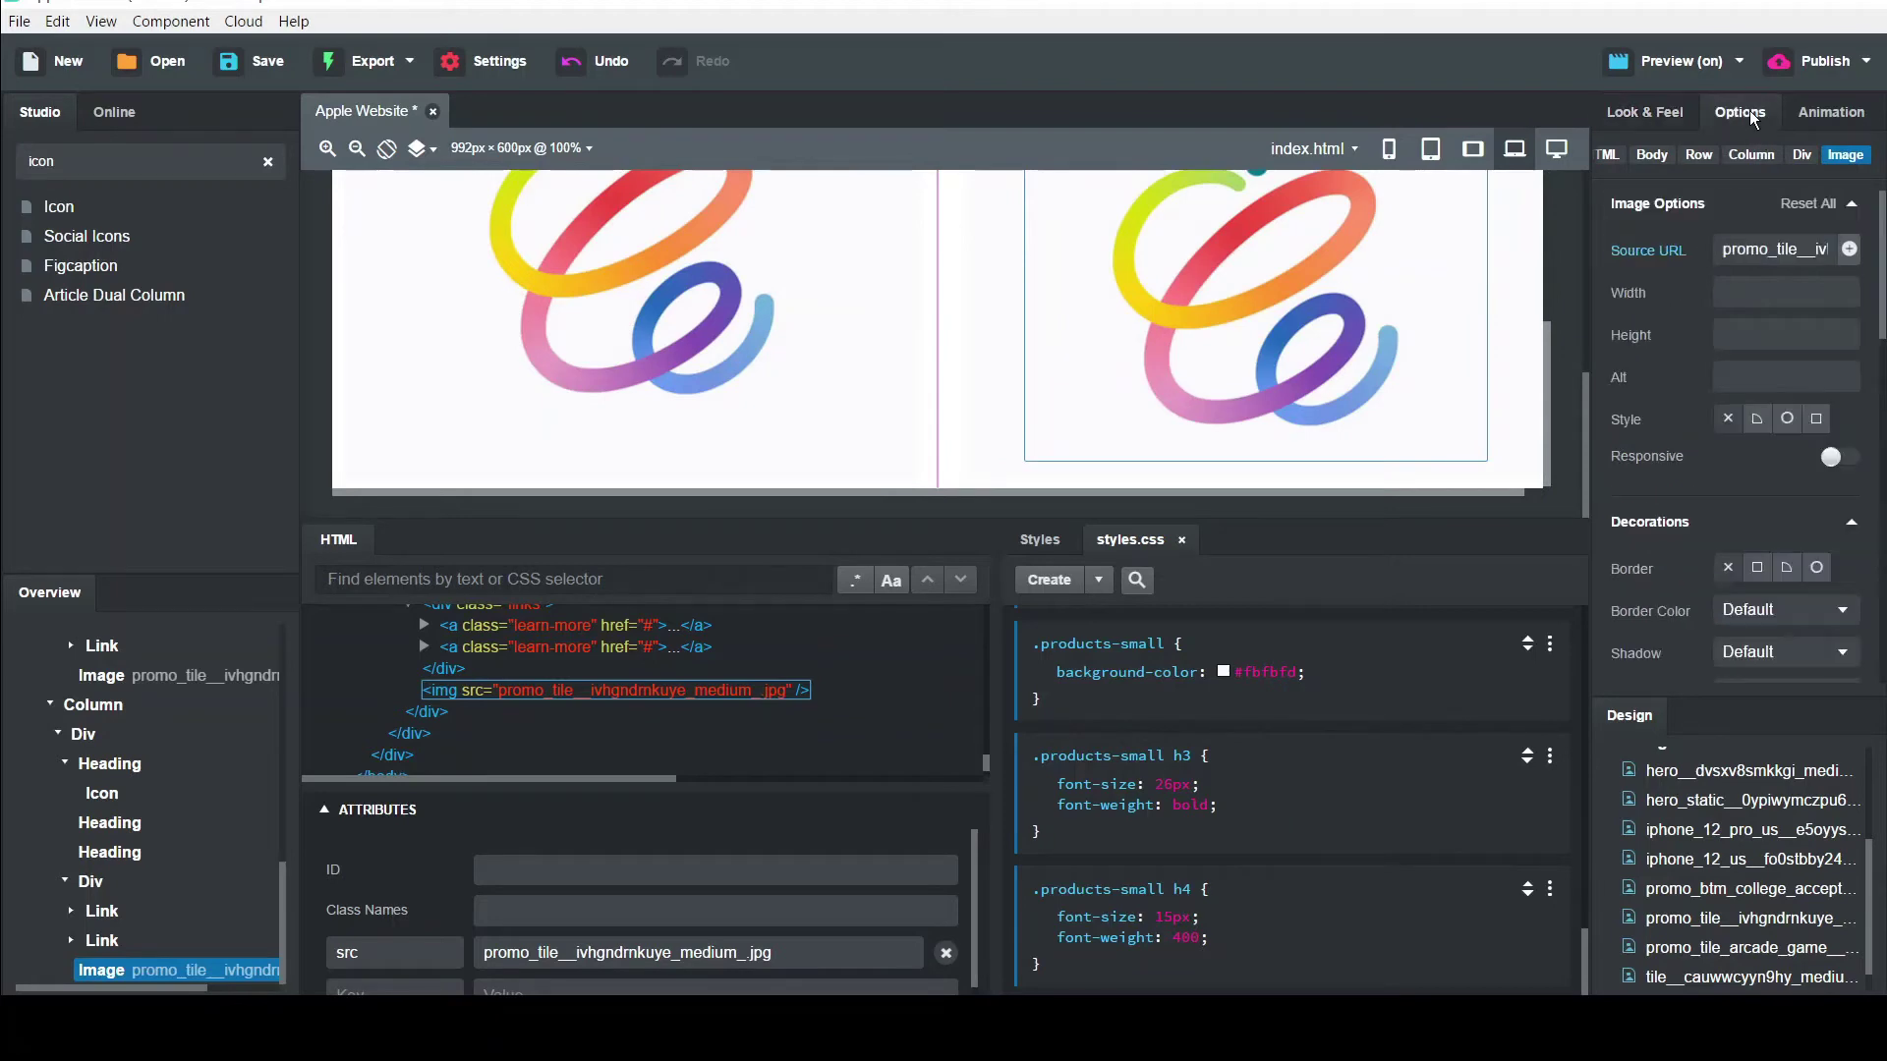
{"action": "left_click", "coordinate": [1849, 250]}
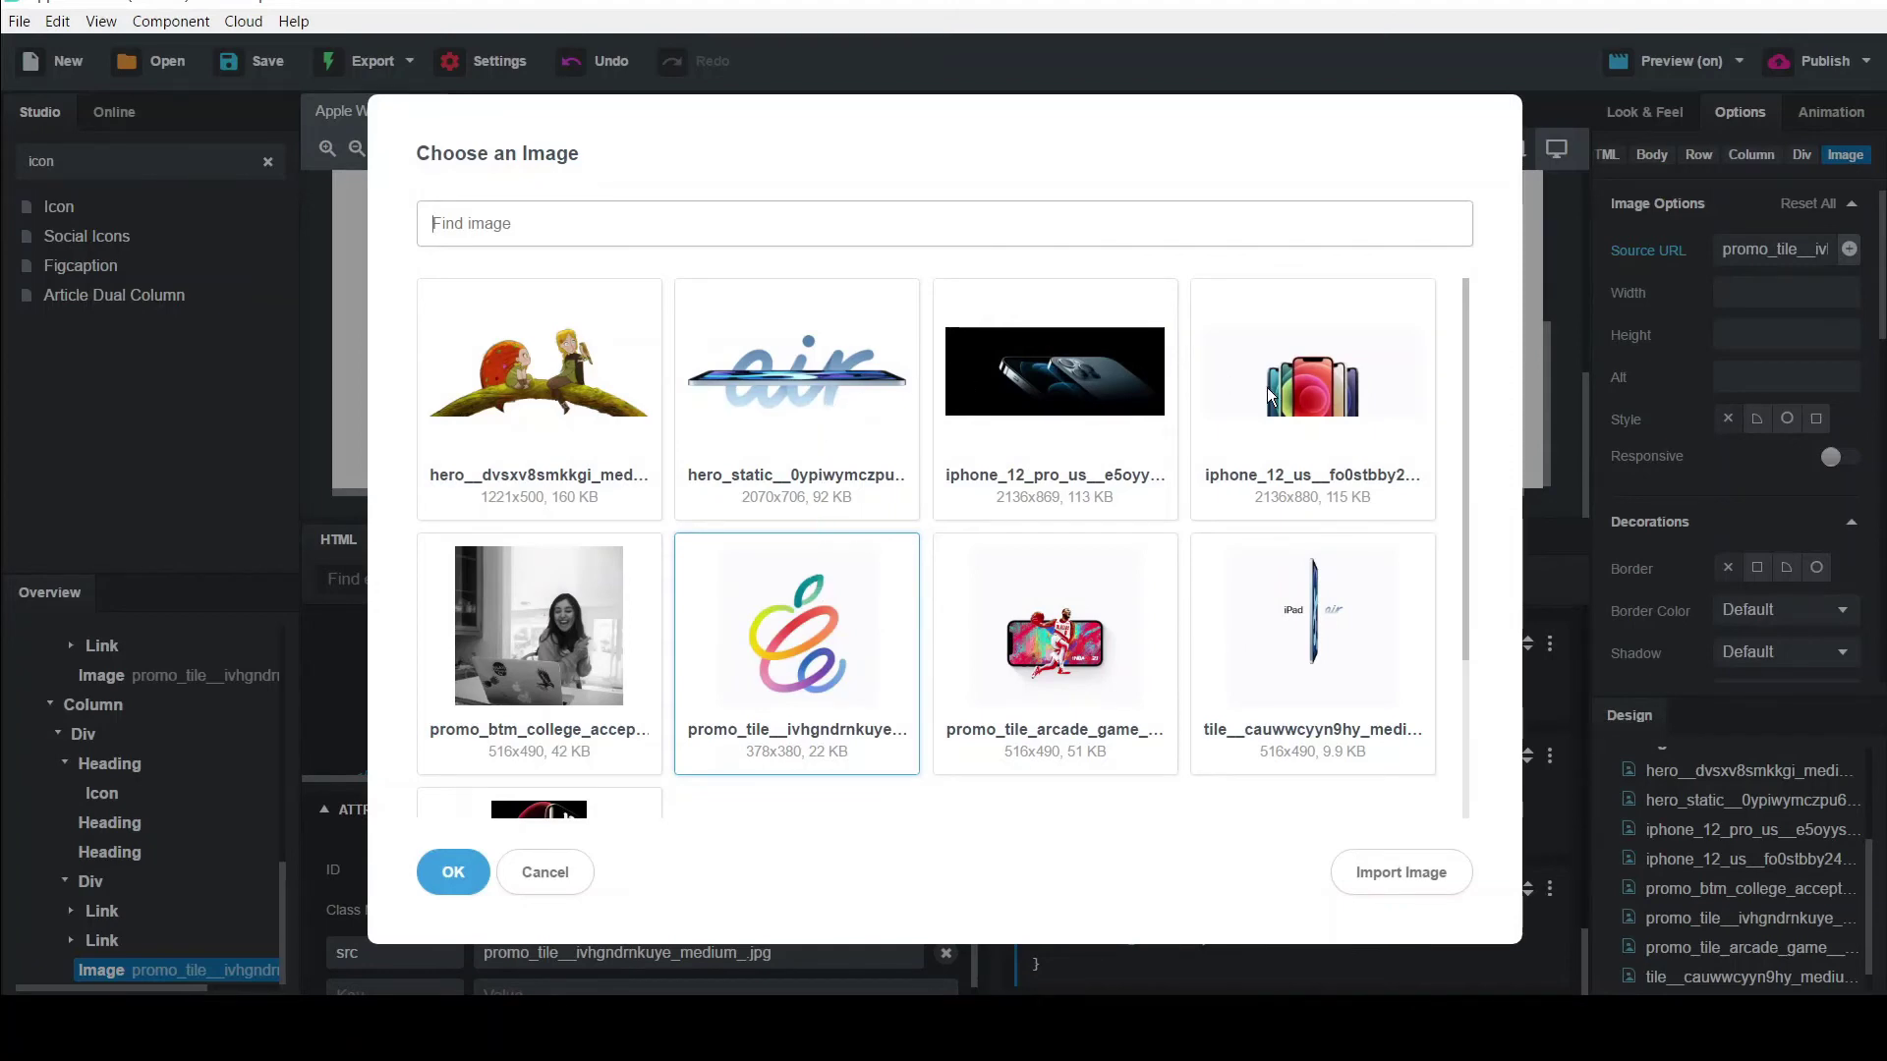
{"action": "left_click", "coordinate": [611, 812]}
{"action": "left_click", "coordinate": [456, 867]}
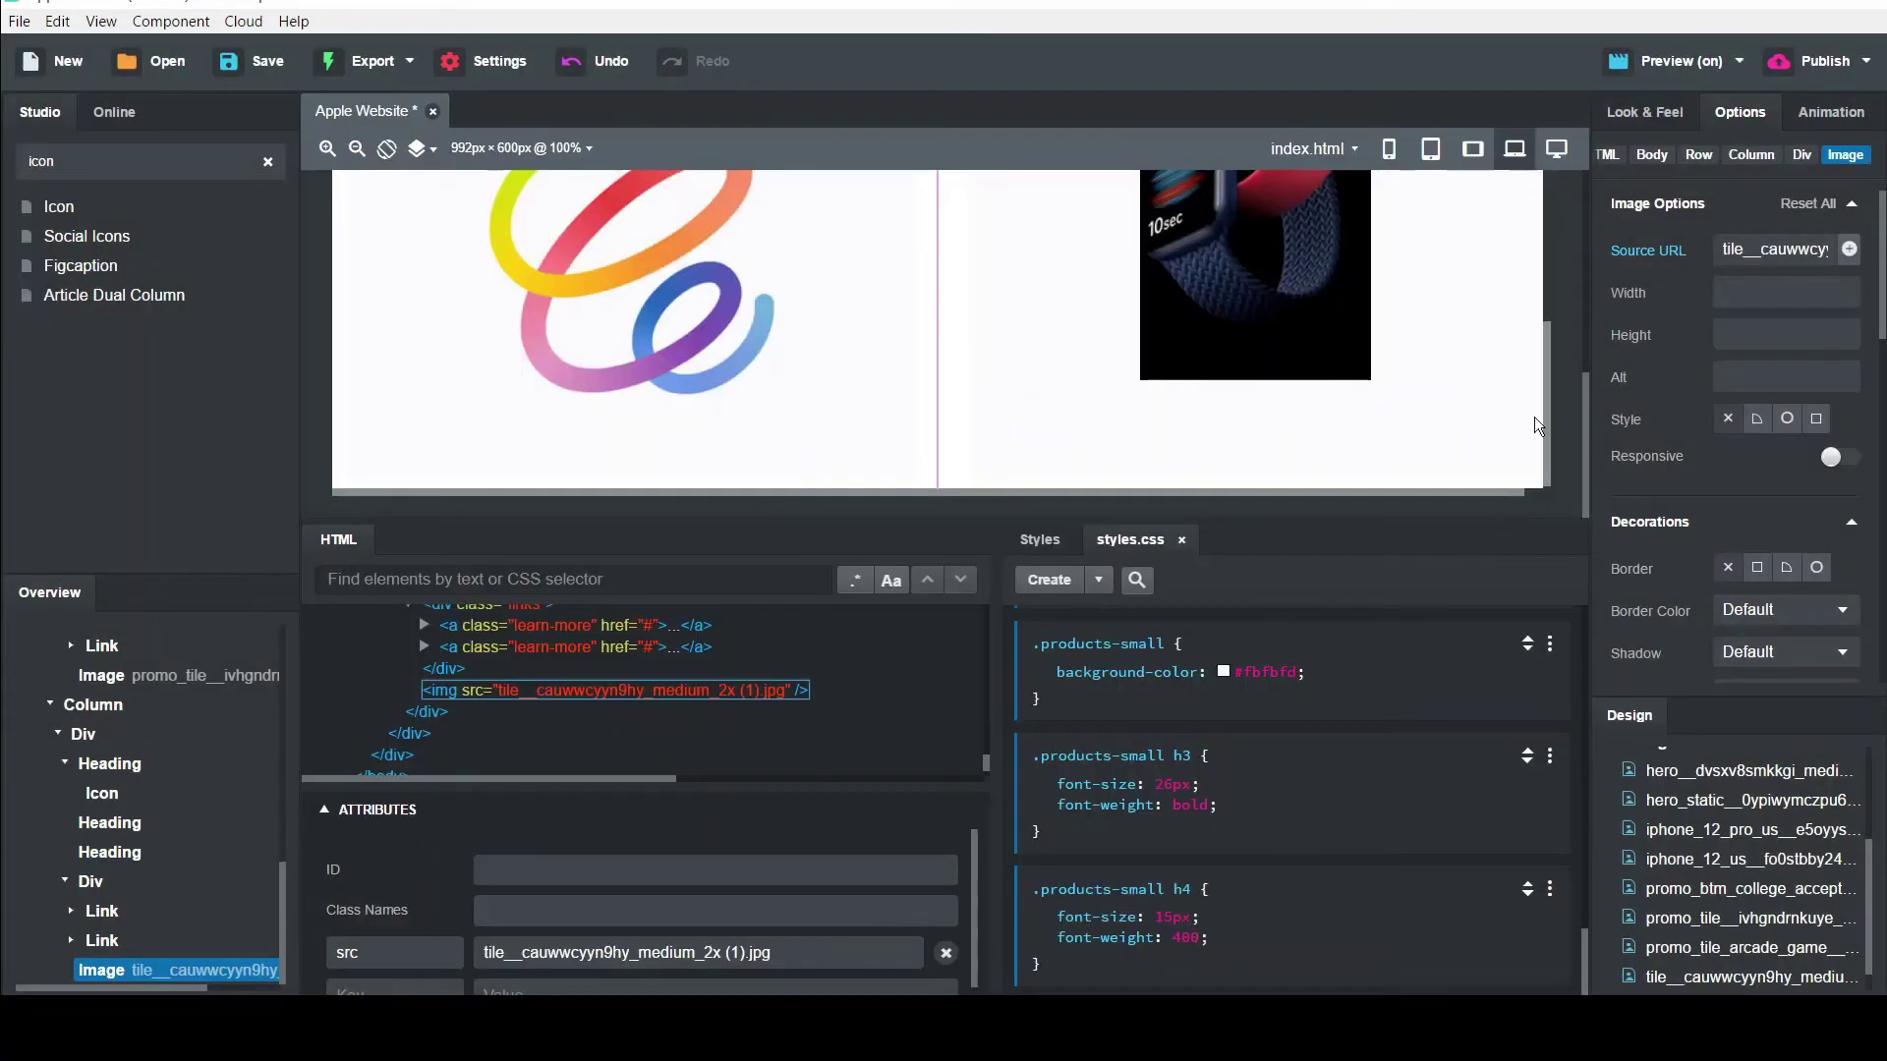
{"action": "left_click", "coordinate": [1845, 459]}
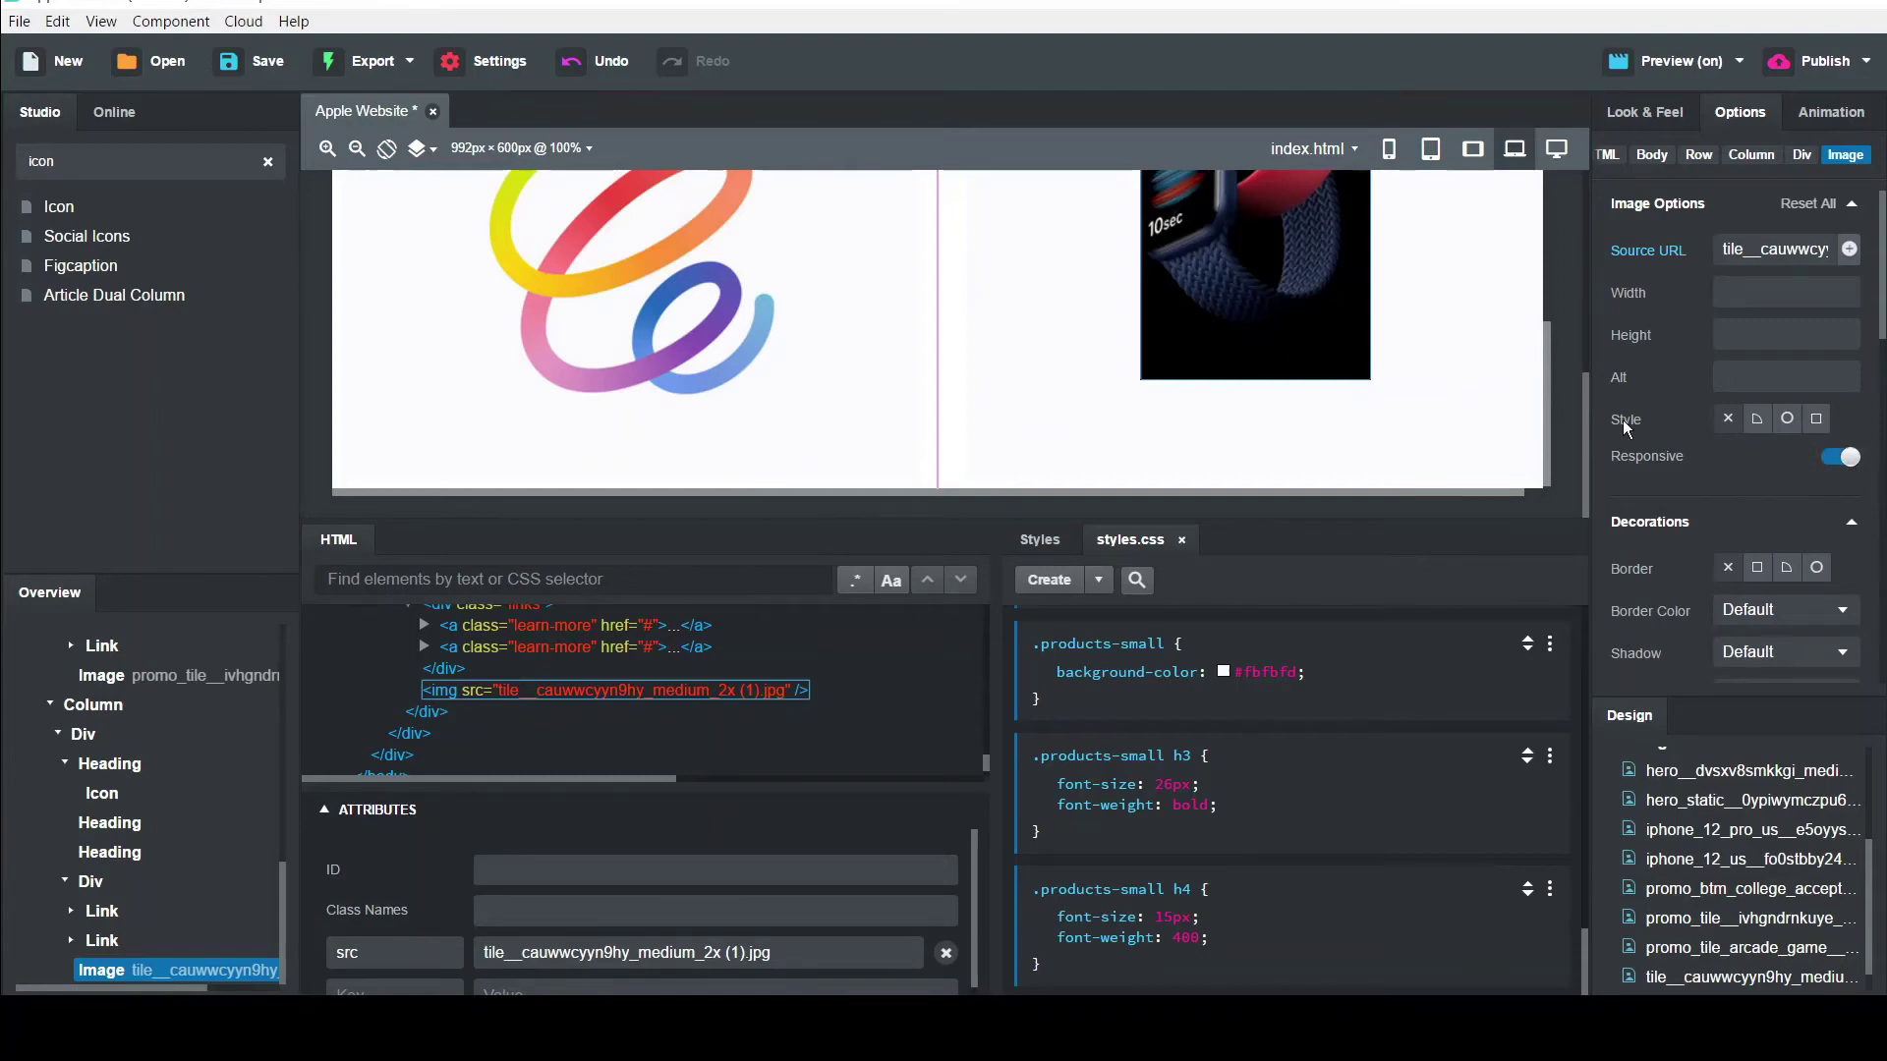
Add the class watch to the WATCH tile's products-small div and create a .products-small.watch rule in styles.css
{"action": "left_click", "coordinate": [1548, 318]}
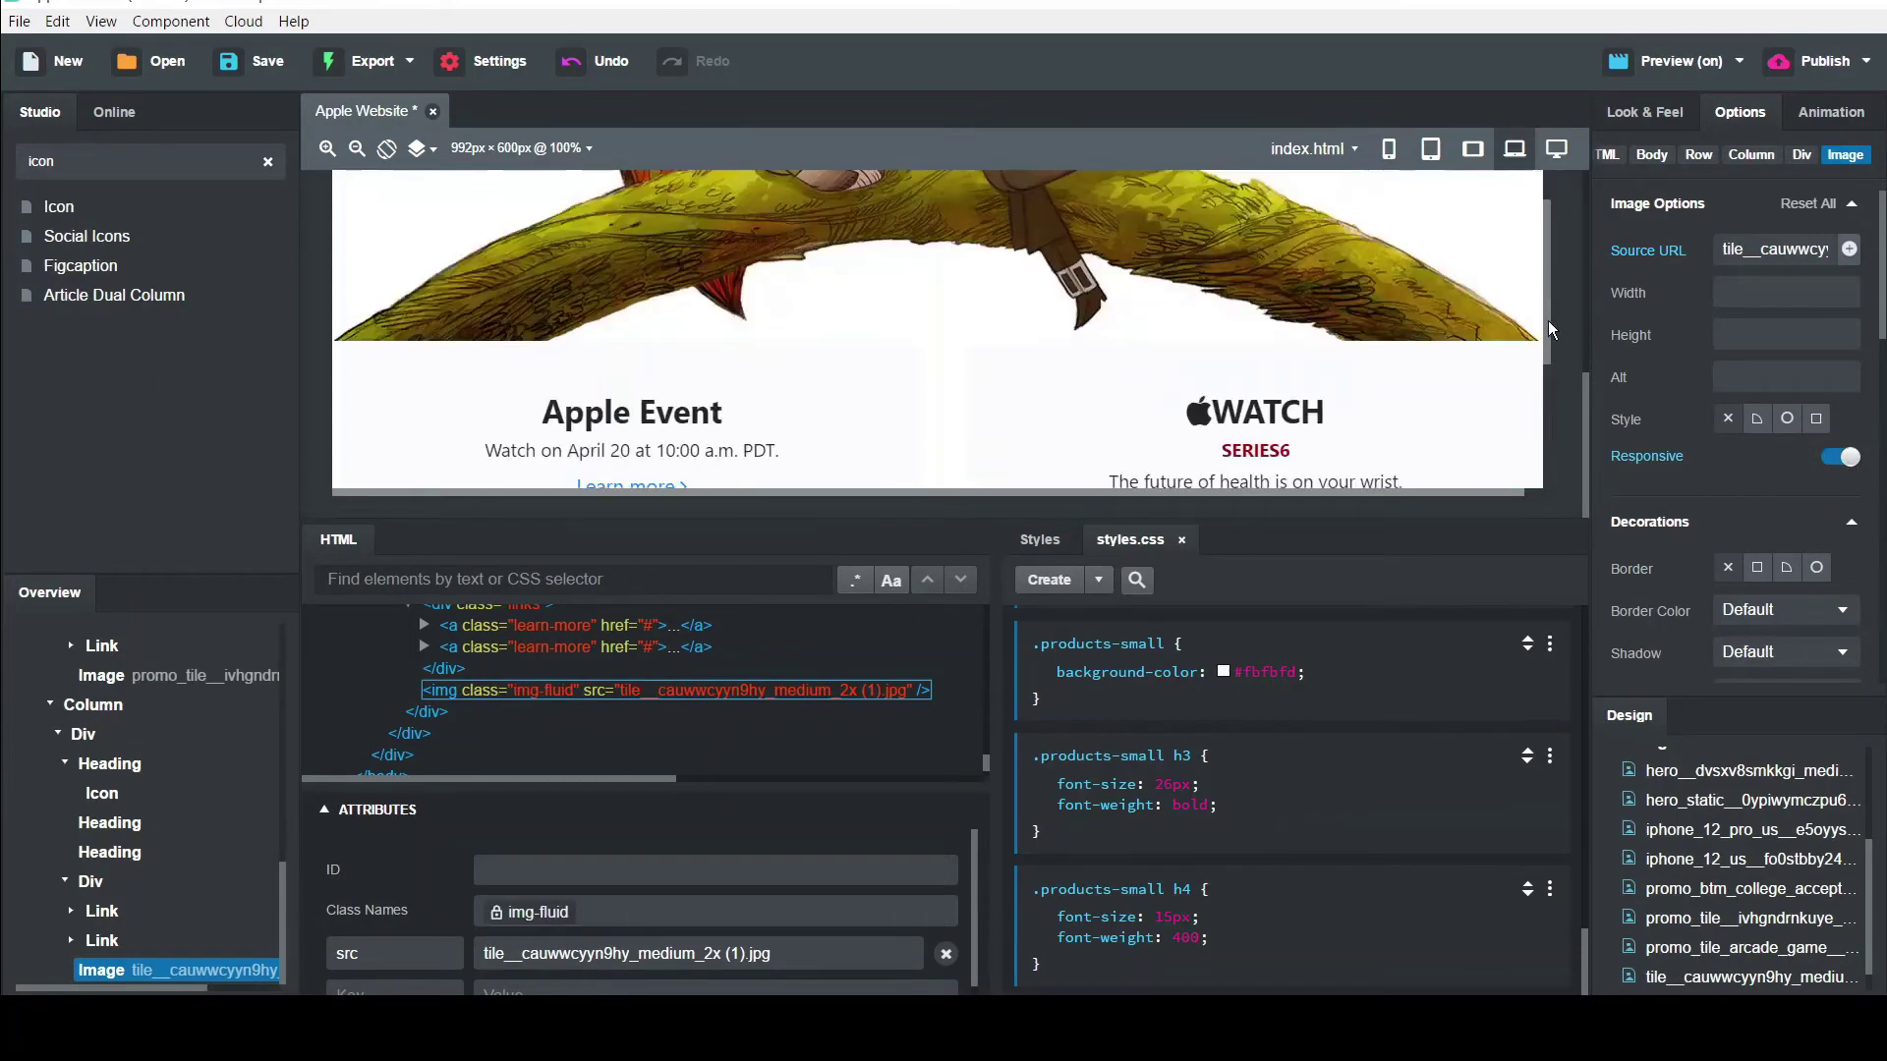
{"action": "left_click_drag", "start_coordinate": [1548, 315], "coordinate": [1551, 386]}
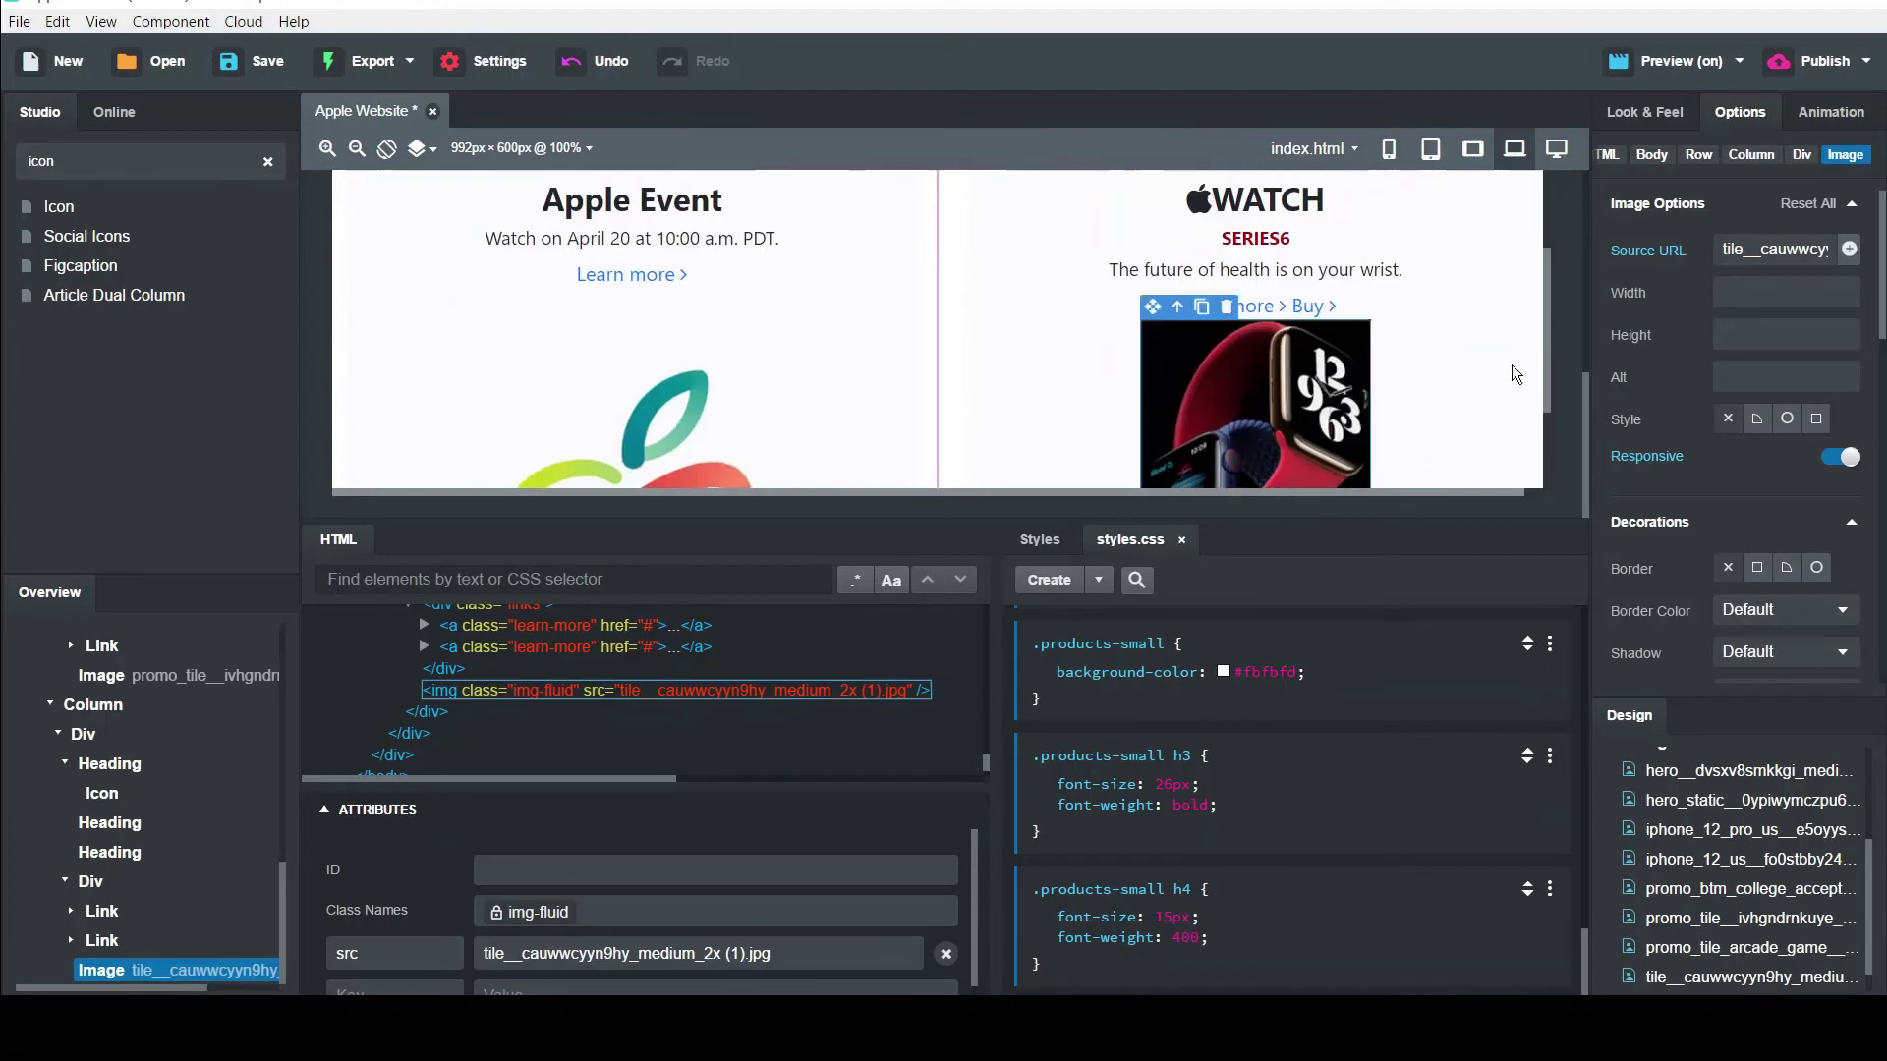
{"action": "left_click", "coordinate": [1042, 192]}
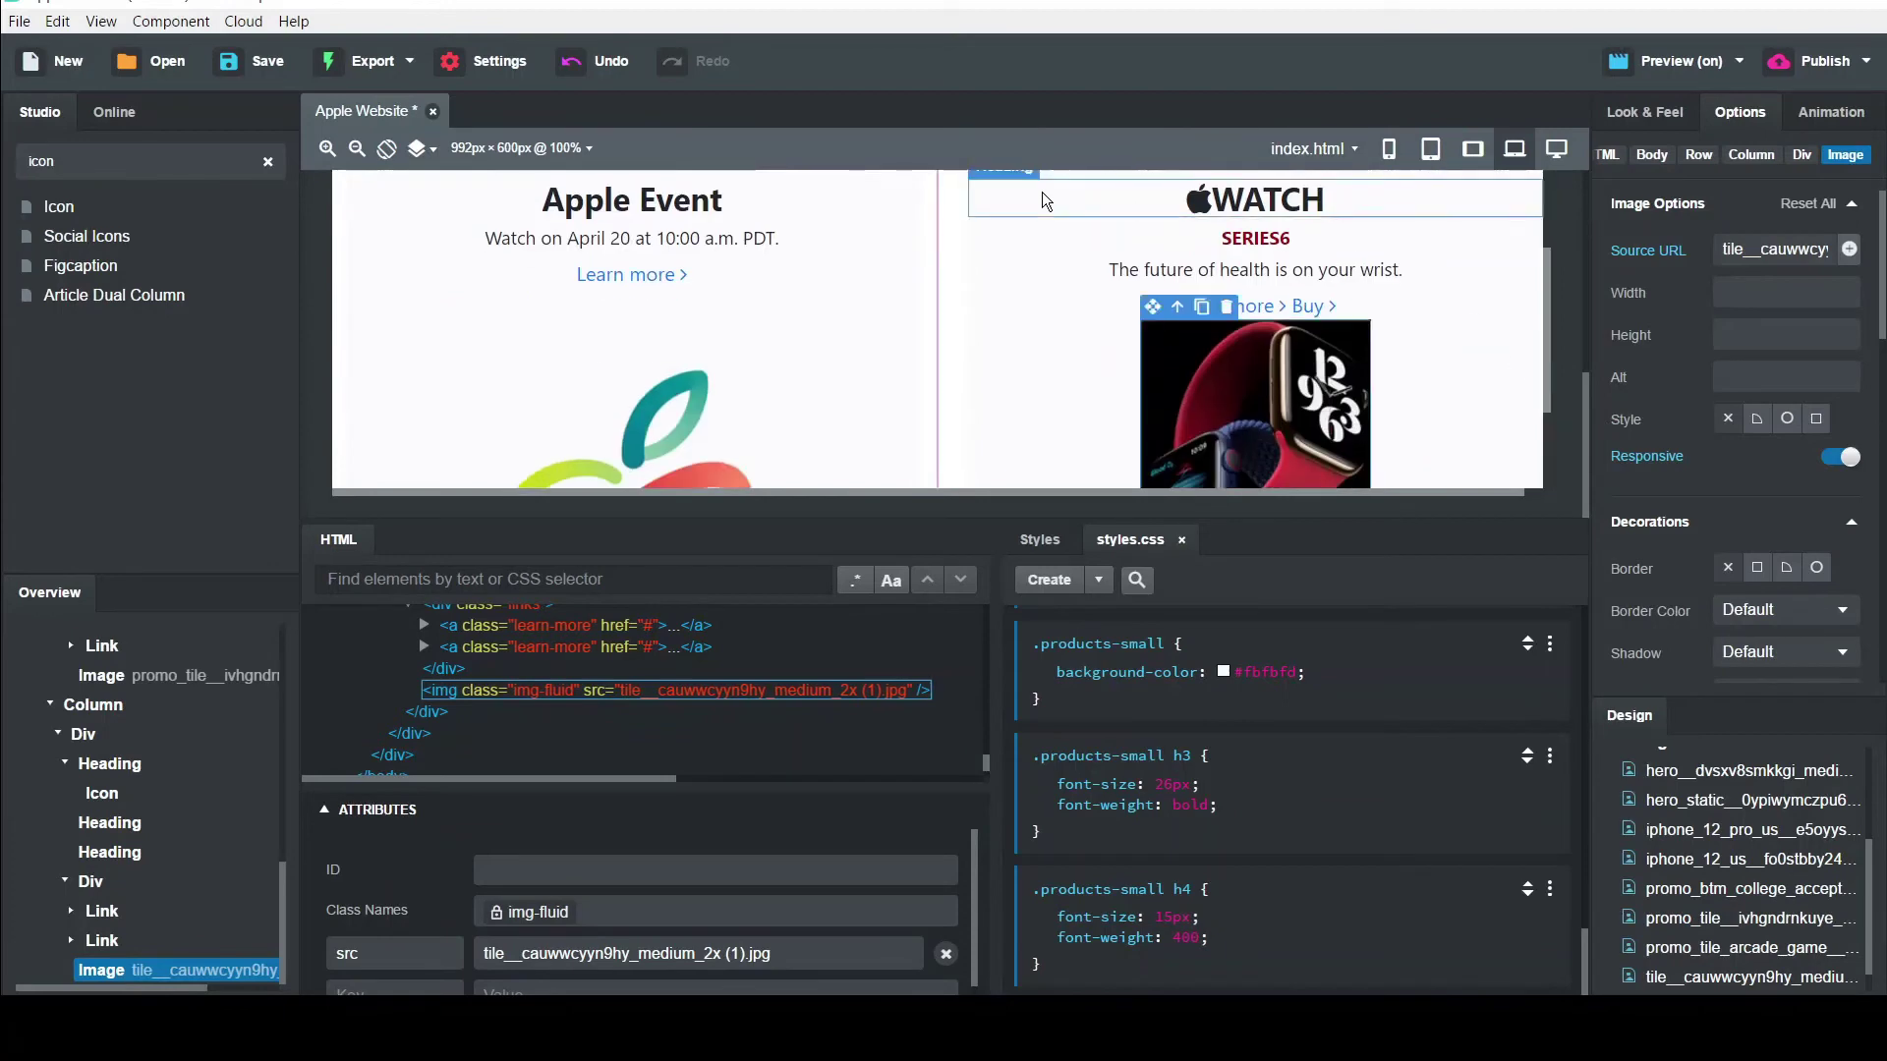
{"action": "left_click", "coordinate": [1010, 302]}
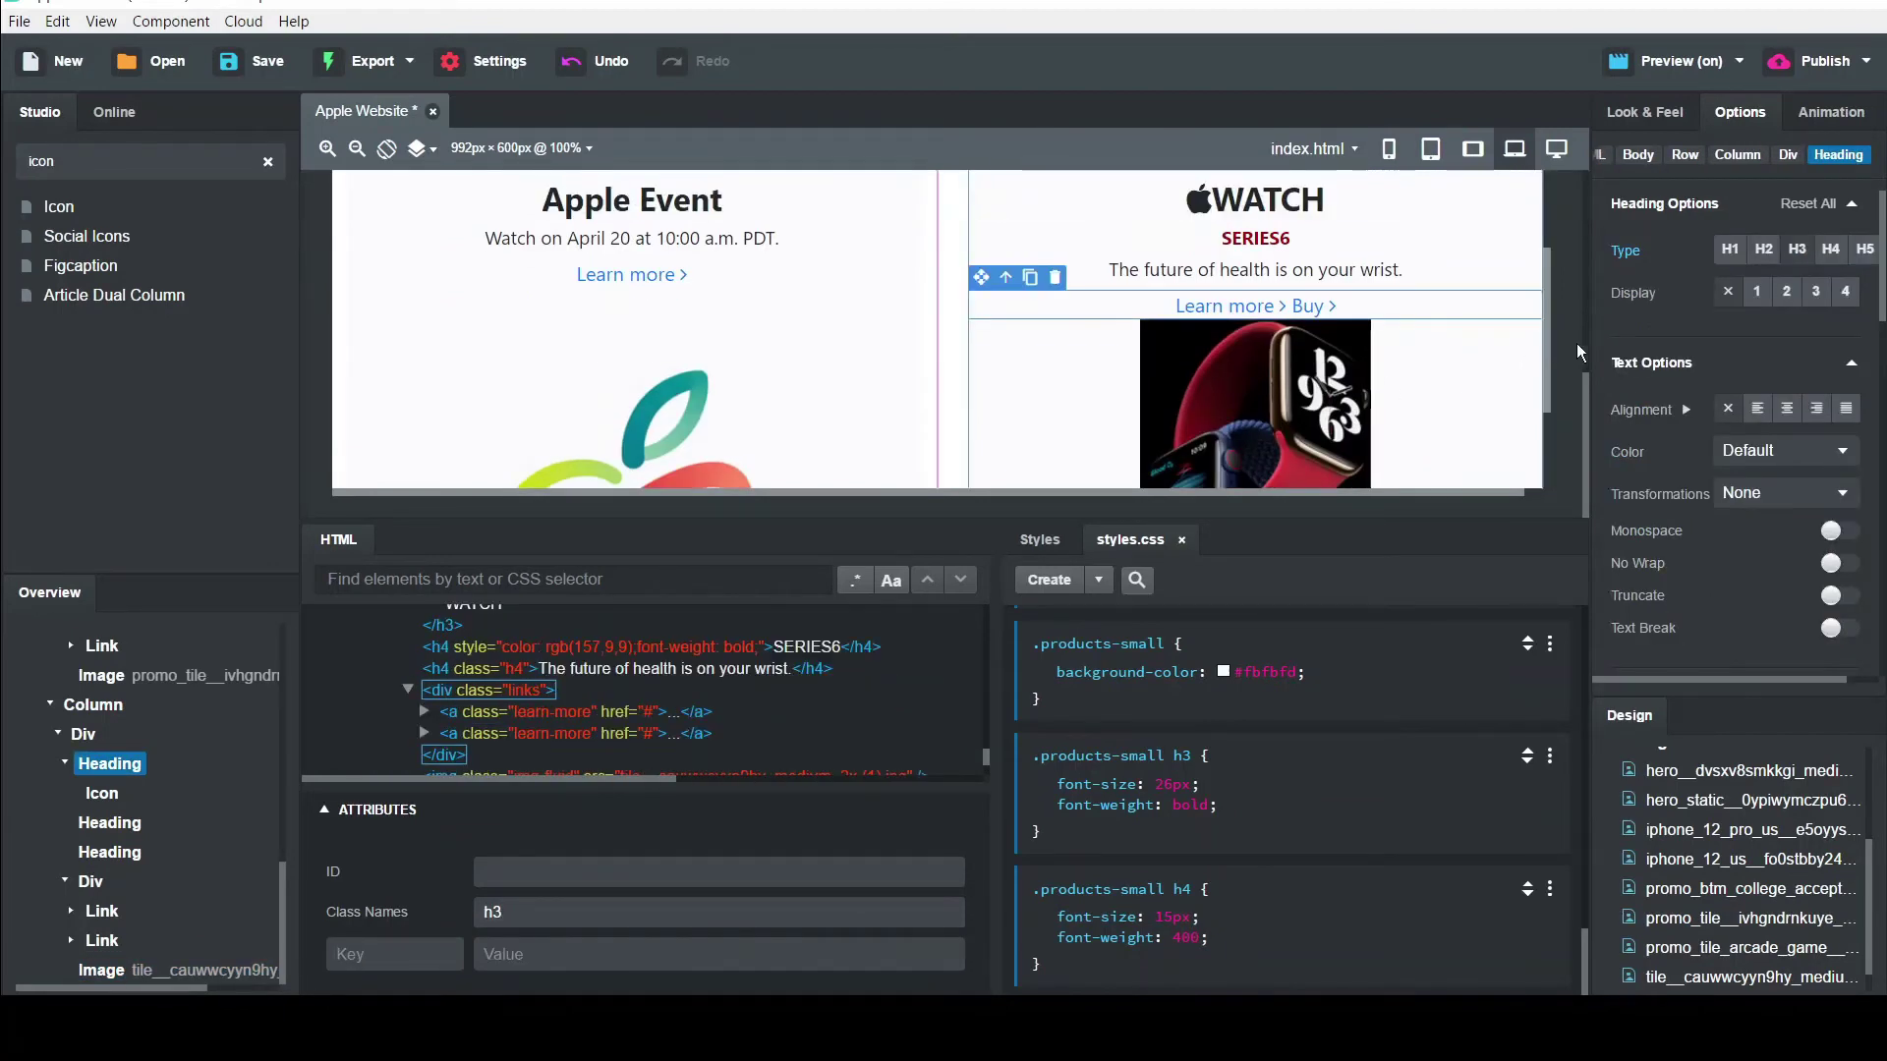
{"action": "left_click", "coordinate": [1505, 197]}
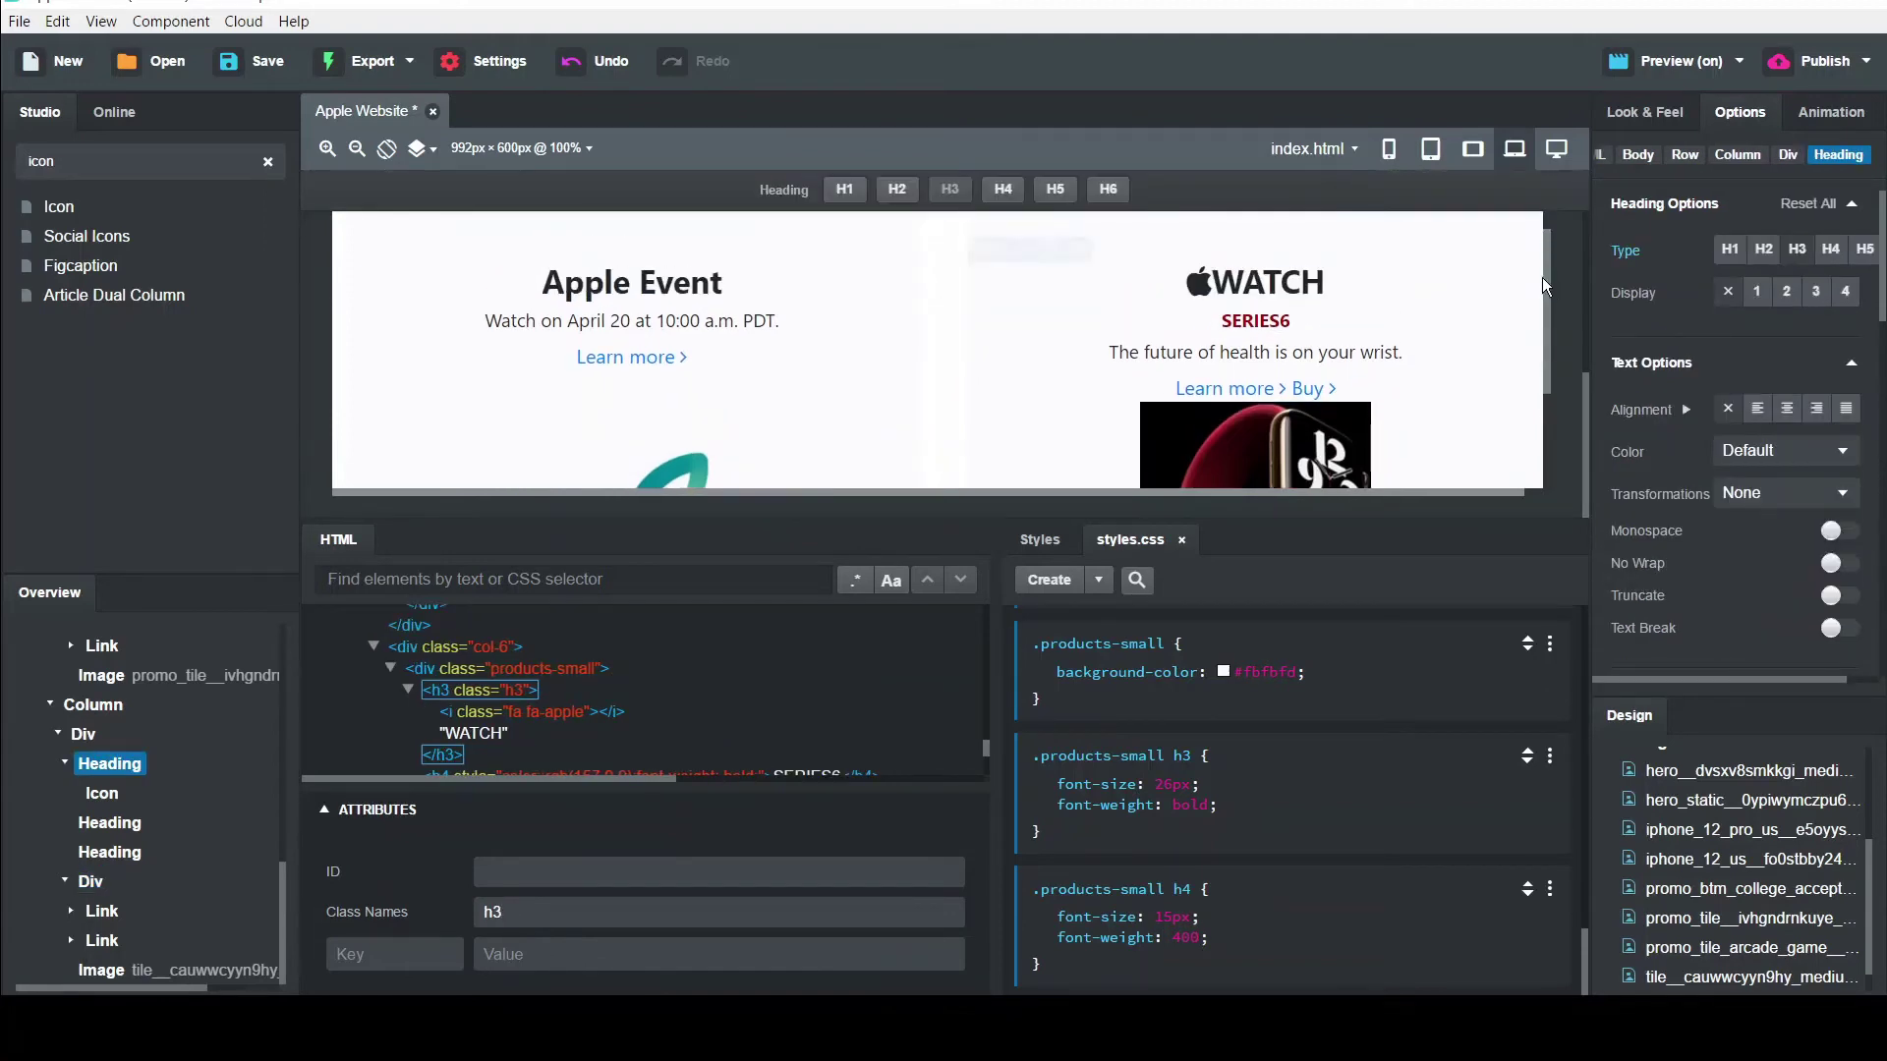
{"action": "left_click", "coordinate": [1107, 230]}
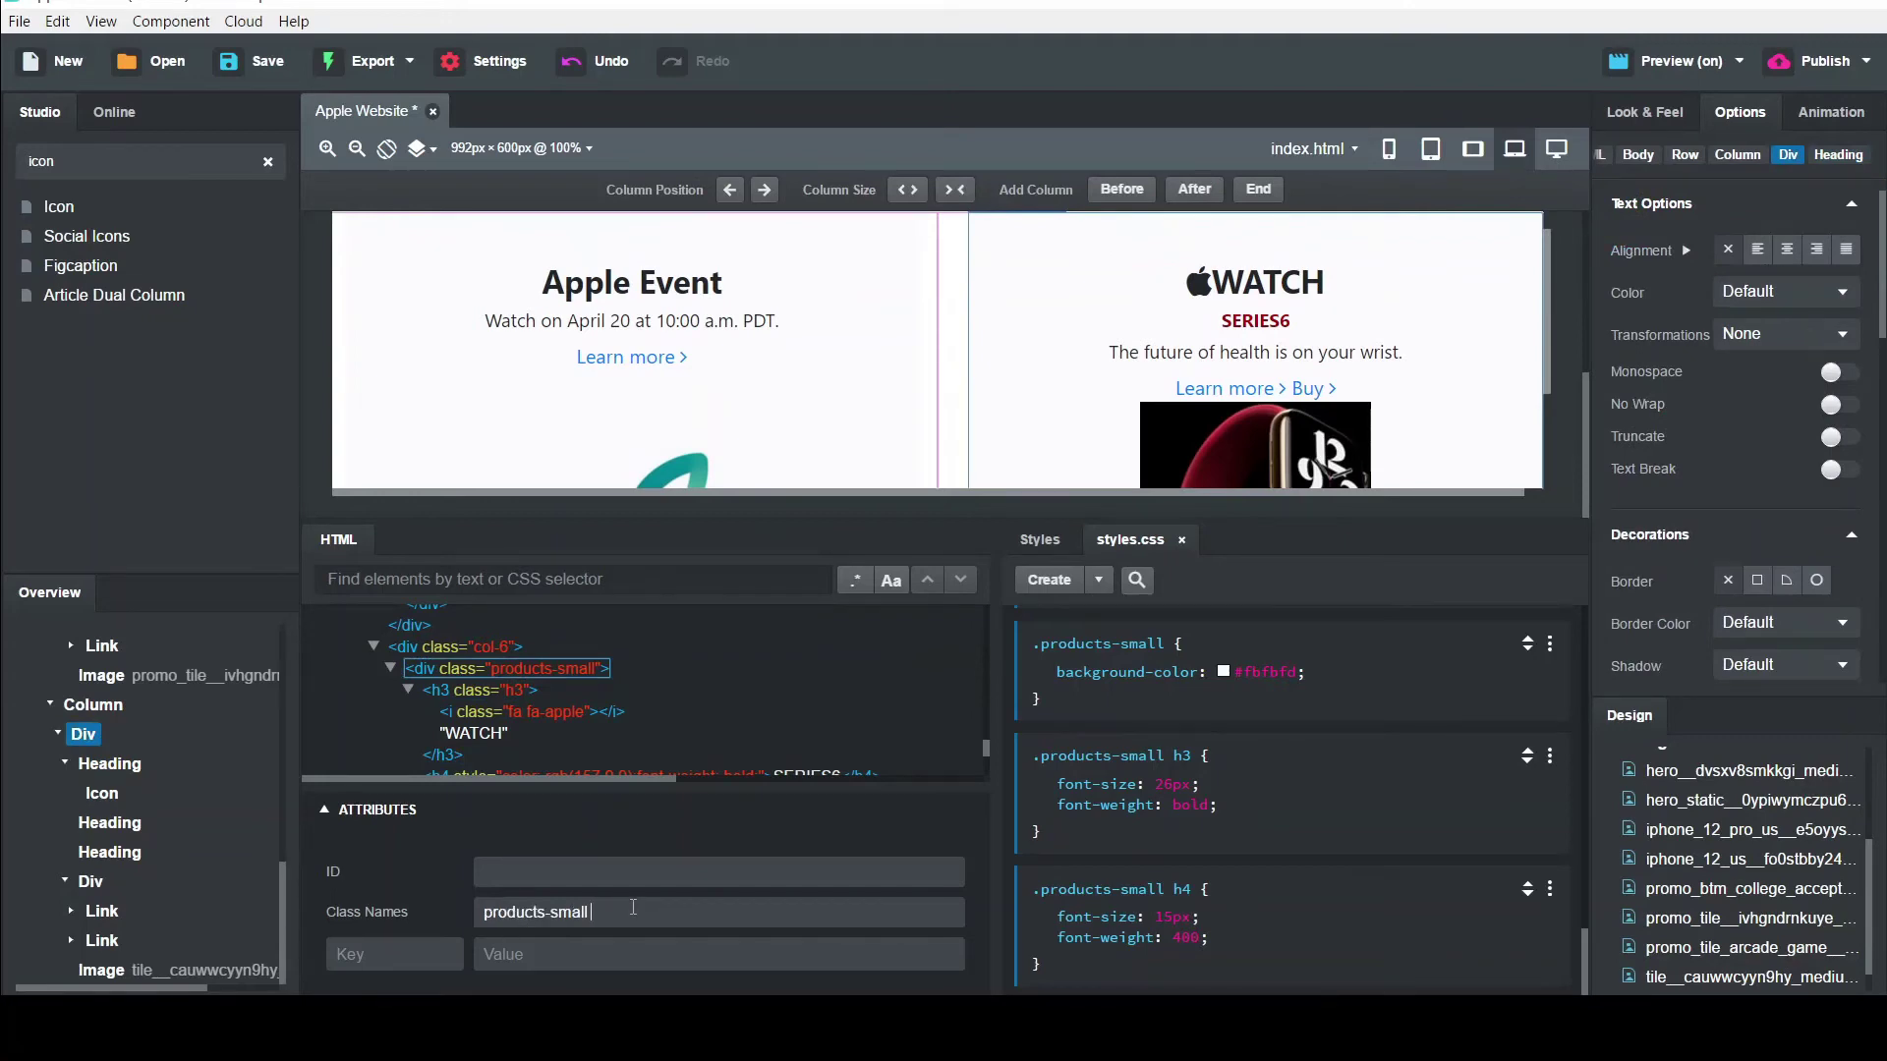
{"action": "type", "text": "watch"}
{"action": "left_click", "coordinate": [1045, 582]}
{"action": "key", "text": "Return"}
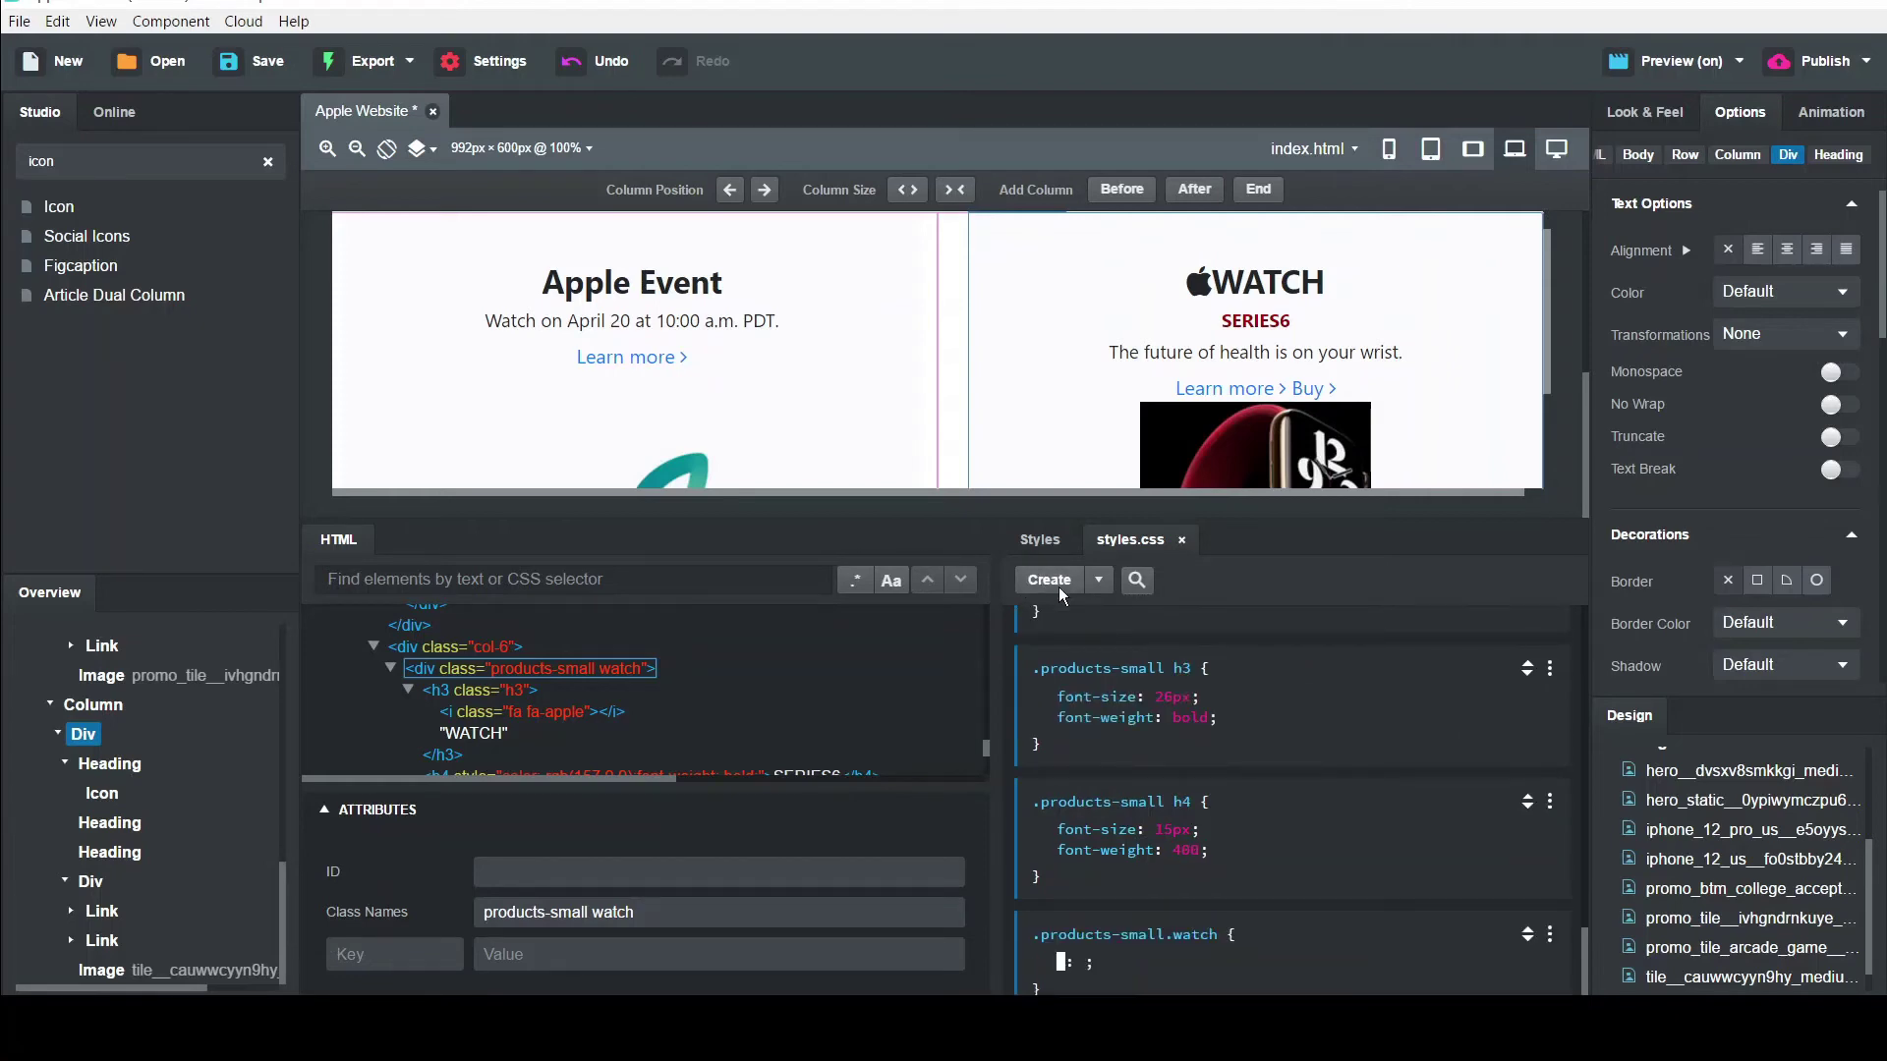
Add a background-color of #f9f9f9 to the .products-small.watch rule
{"action": "type", "text": "background-color"}
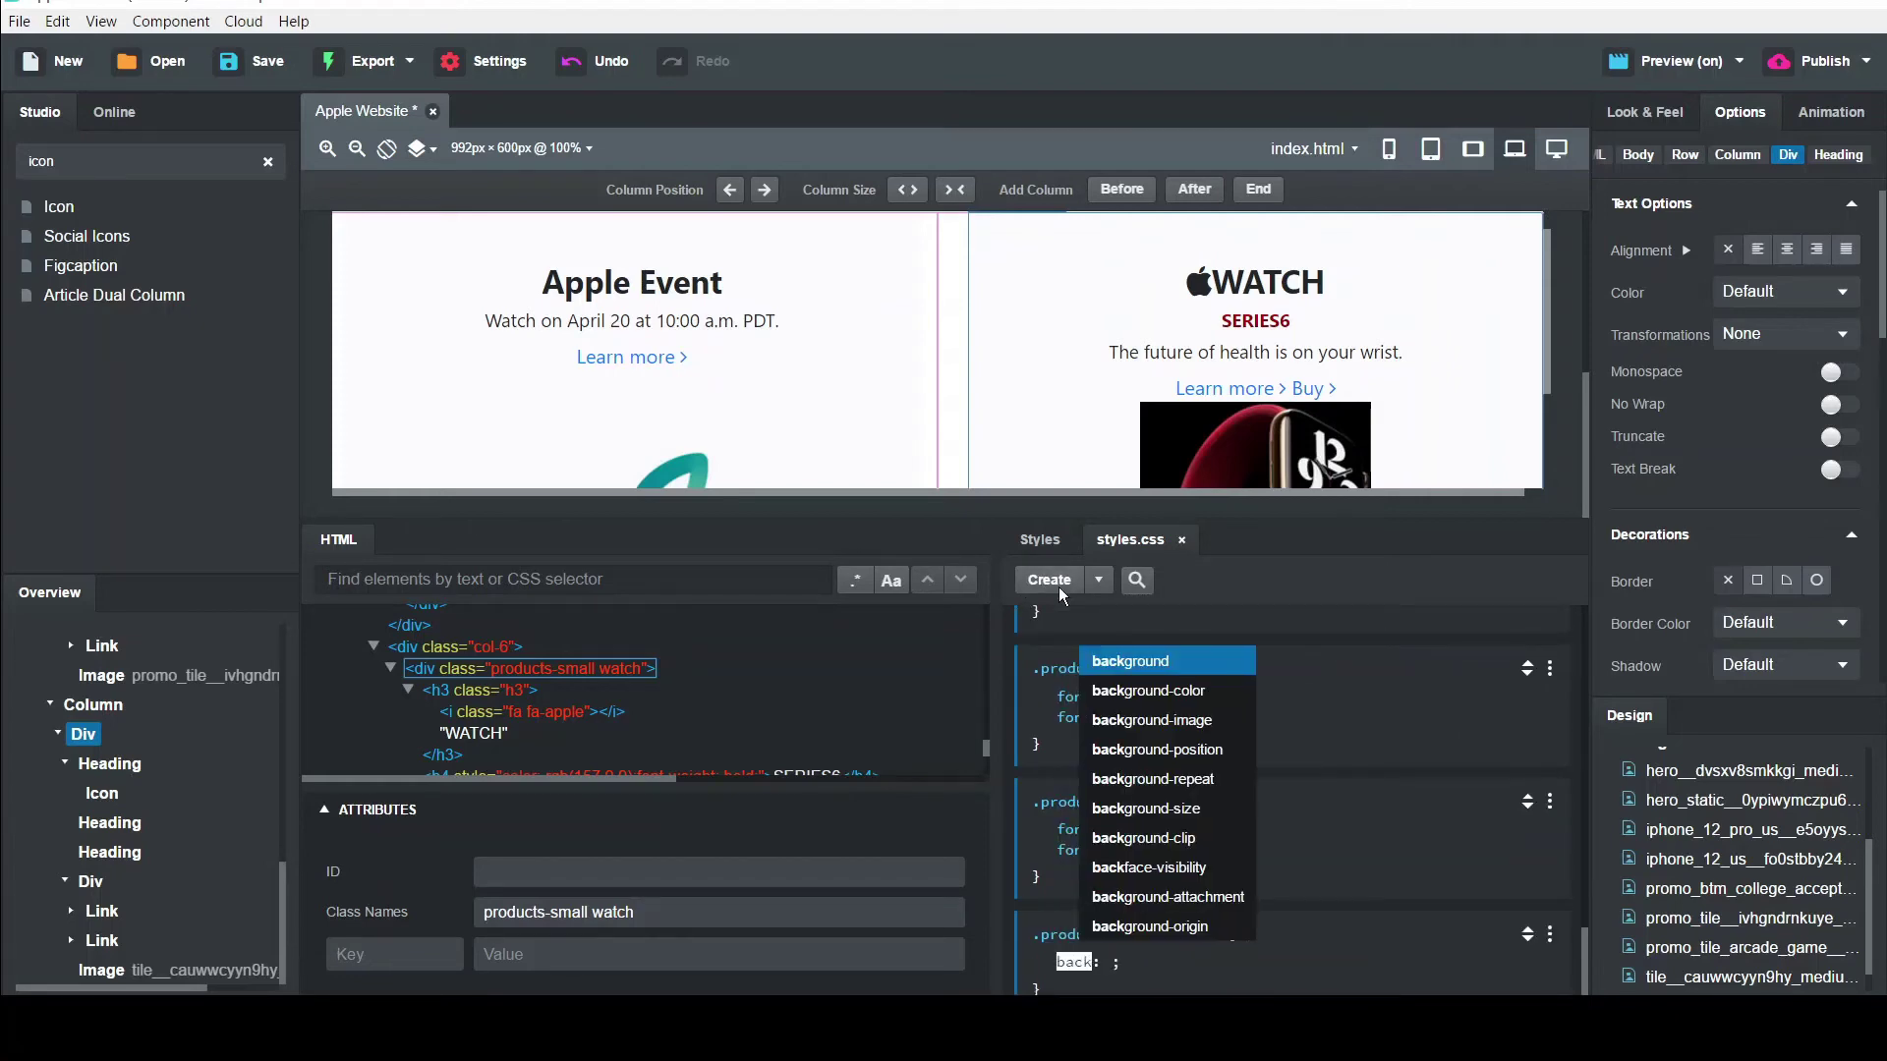
{"action": "key", "text": "Down"}
{"action": "key", "text": "Return"}
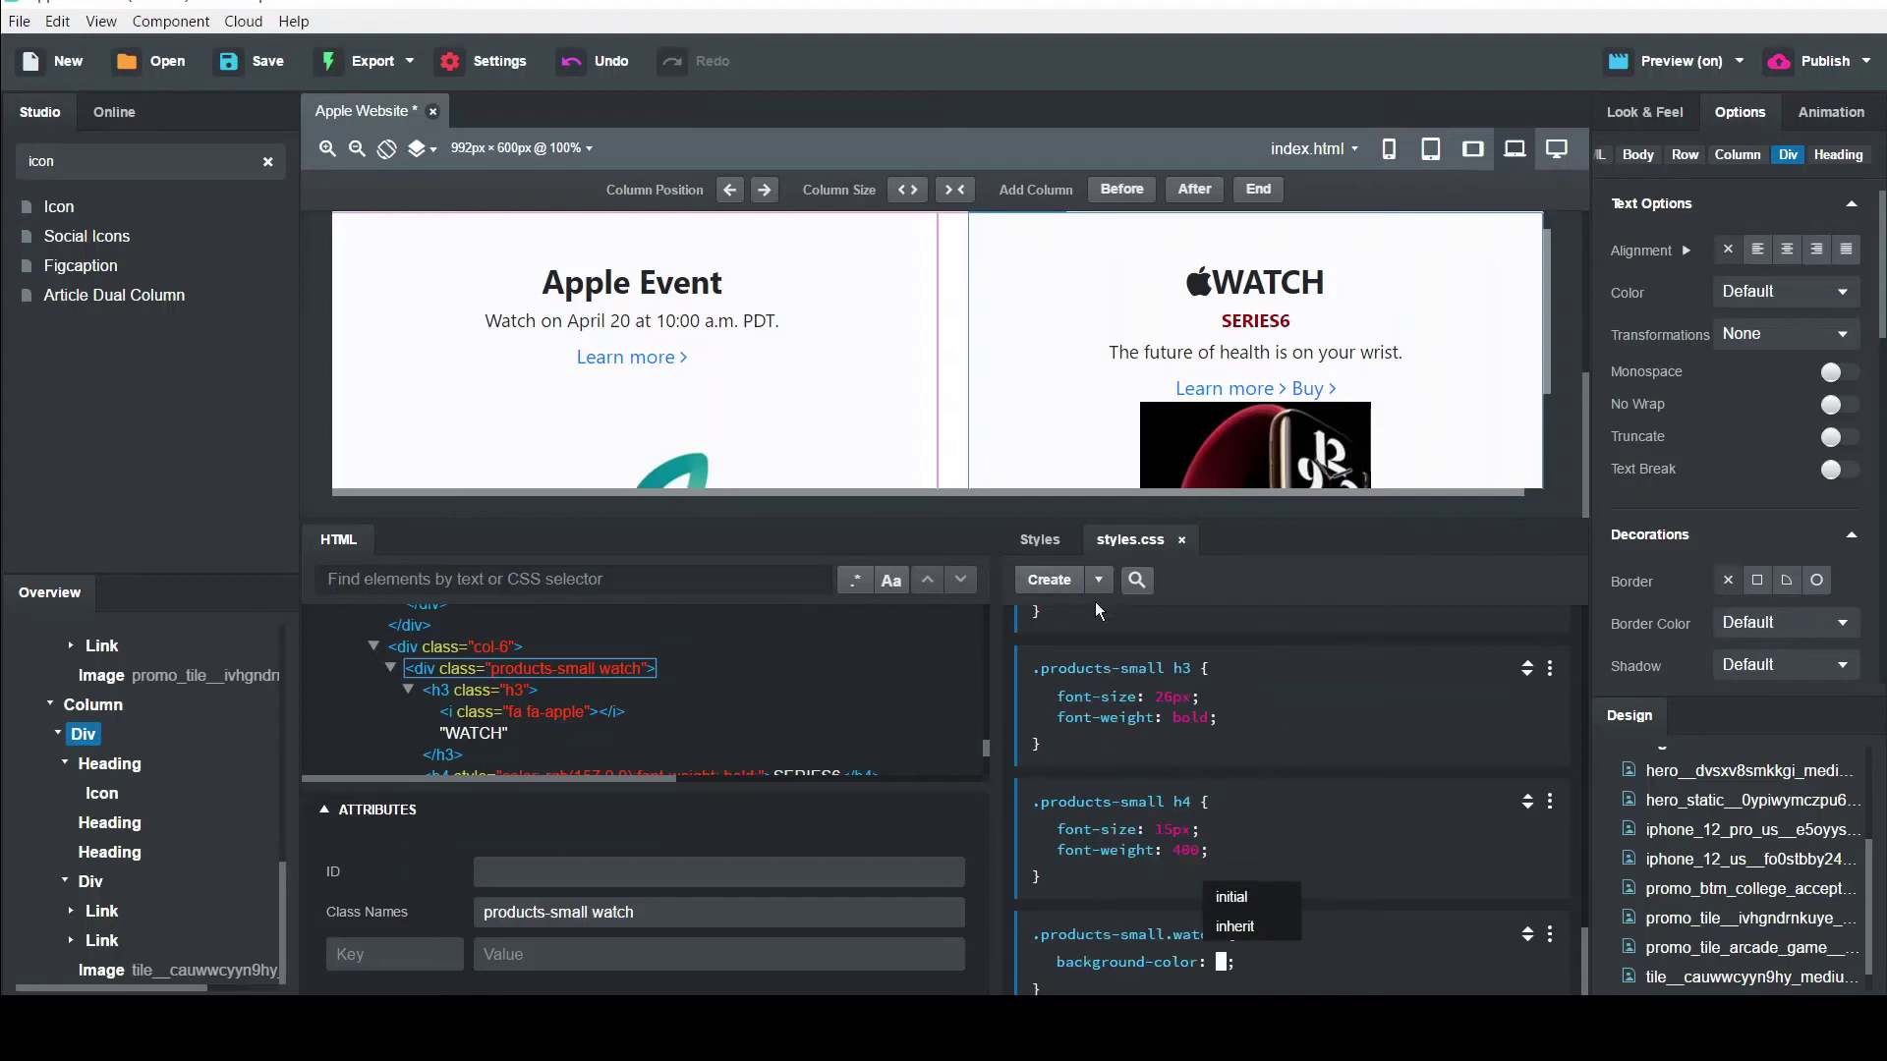
{"action": "type", "text": "#f9"}
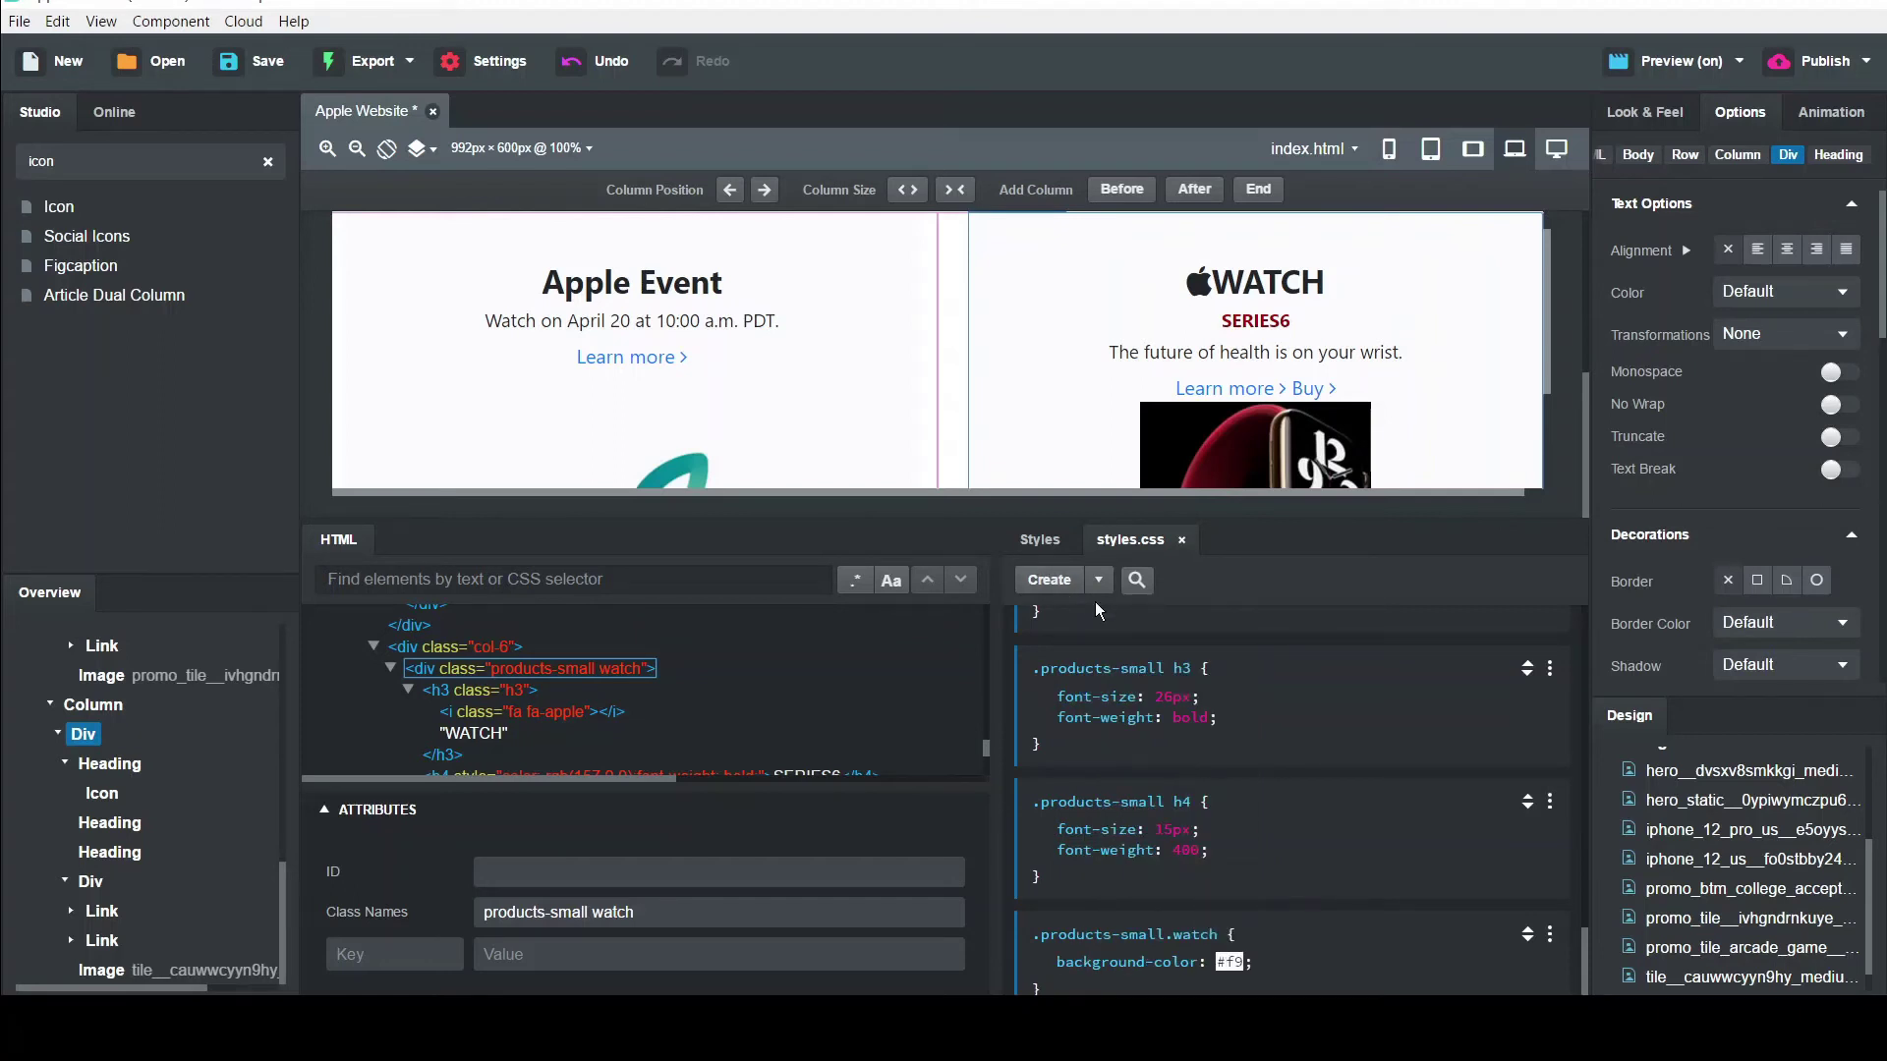
{"action": "type", "text": "f9f9"}
{"action": "key", "text": "Return"}
Change the .products-small.watch background color to black, #000000, by sampling it from the watch image's backdrop
{"action": "left_click", "coordinate": [1222, 960]}
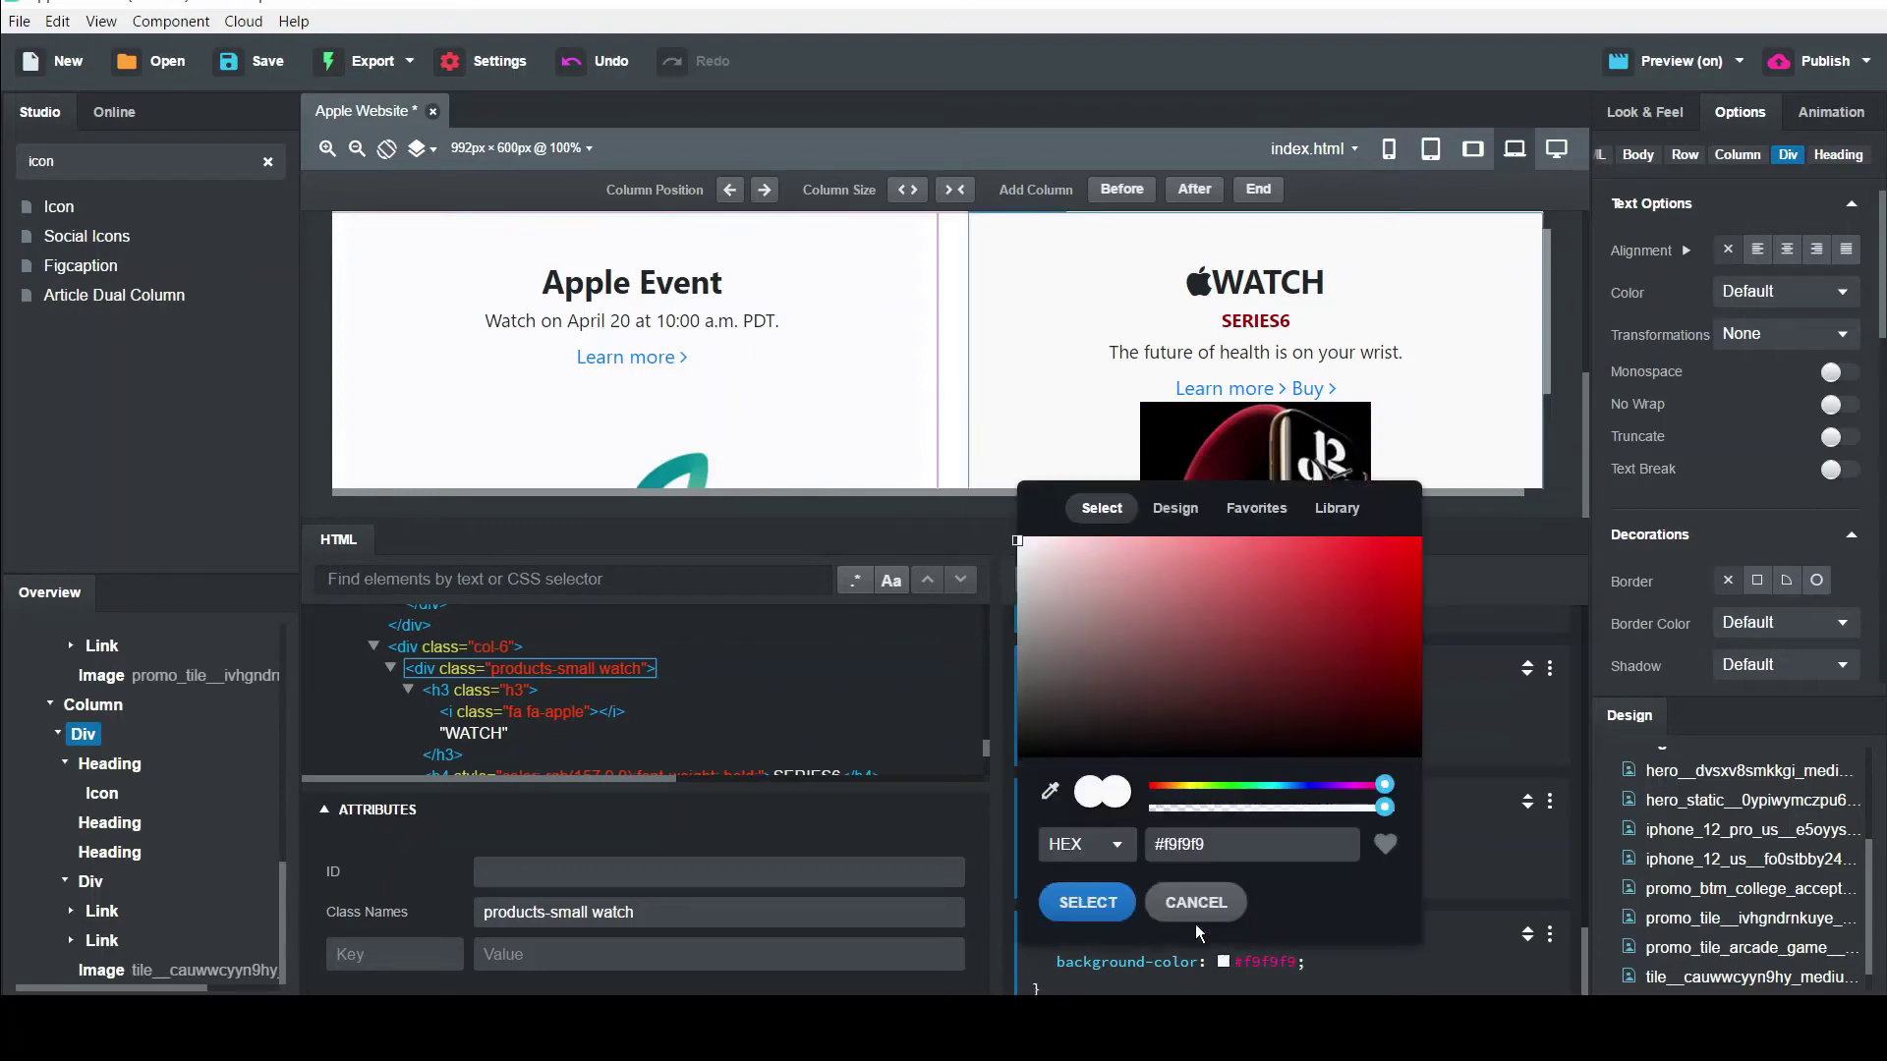
{"action": "left_click", "coordinate": [1050, 791]}
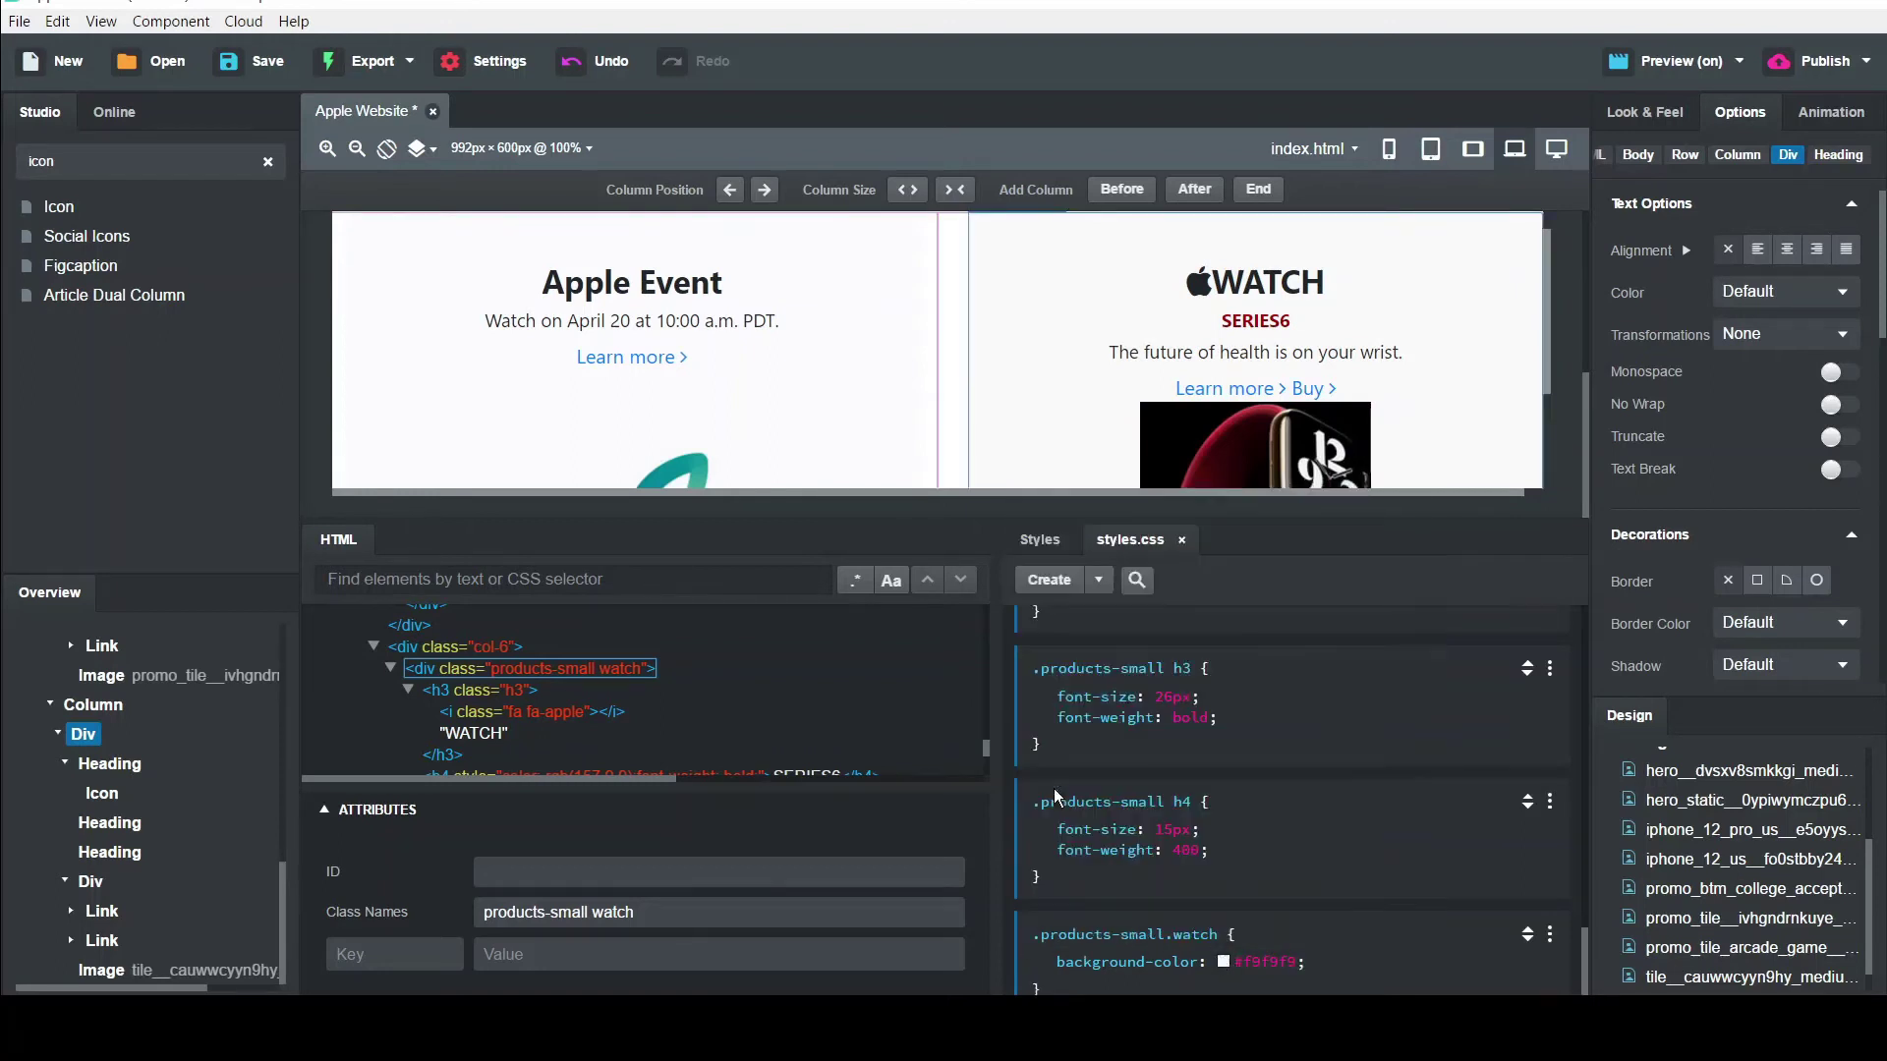
{"action": "left_click", "coordinate": [1165, 433]}
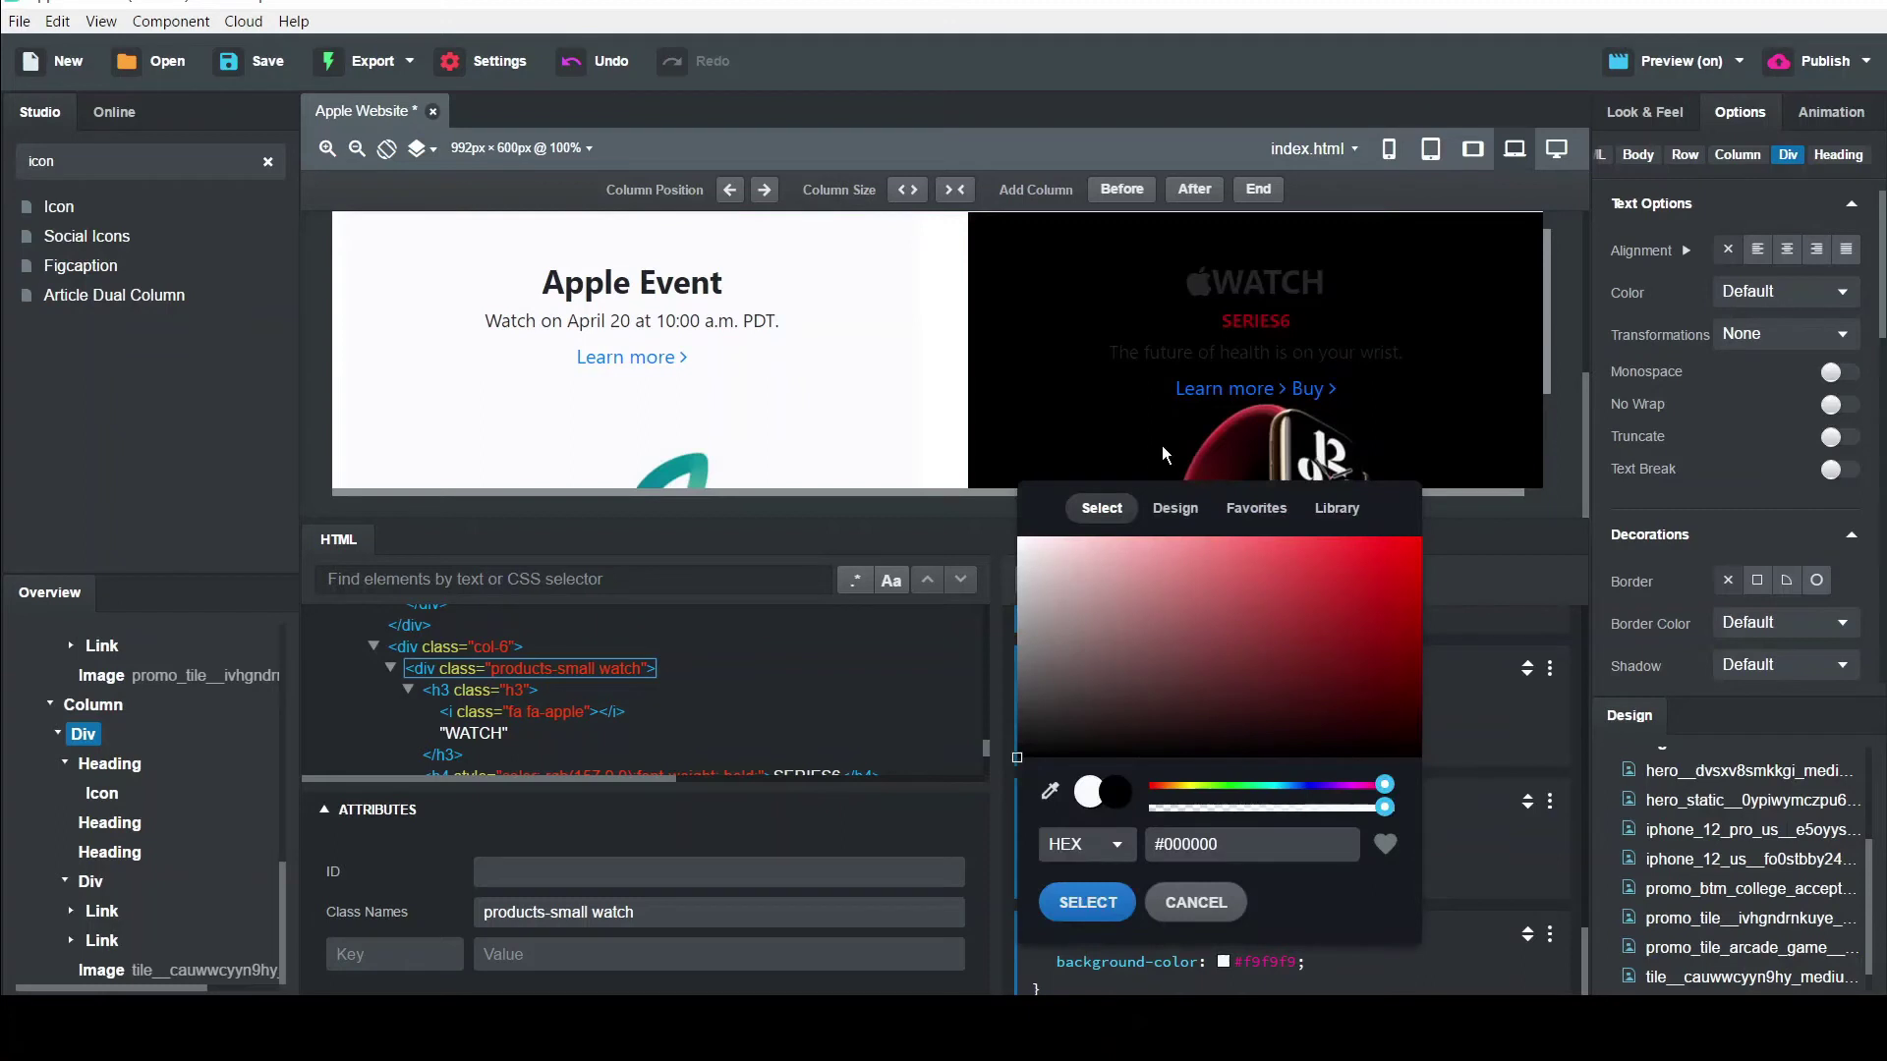
{"action": "left_click", "coordinate": [1105, 893]}
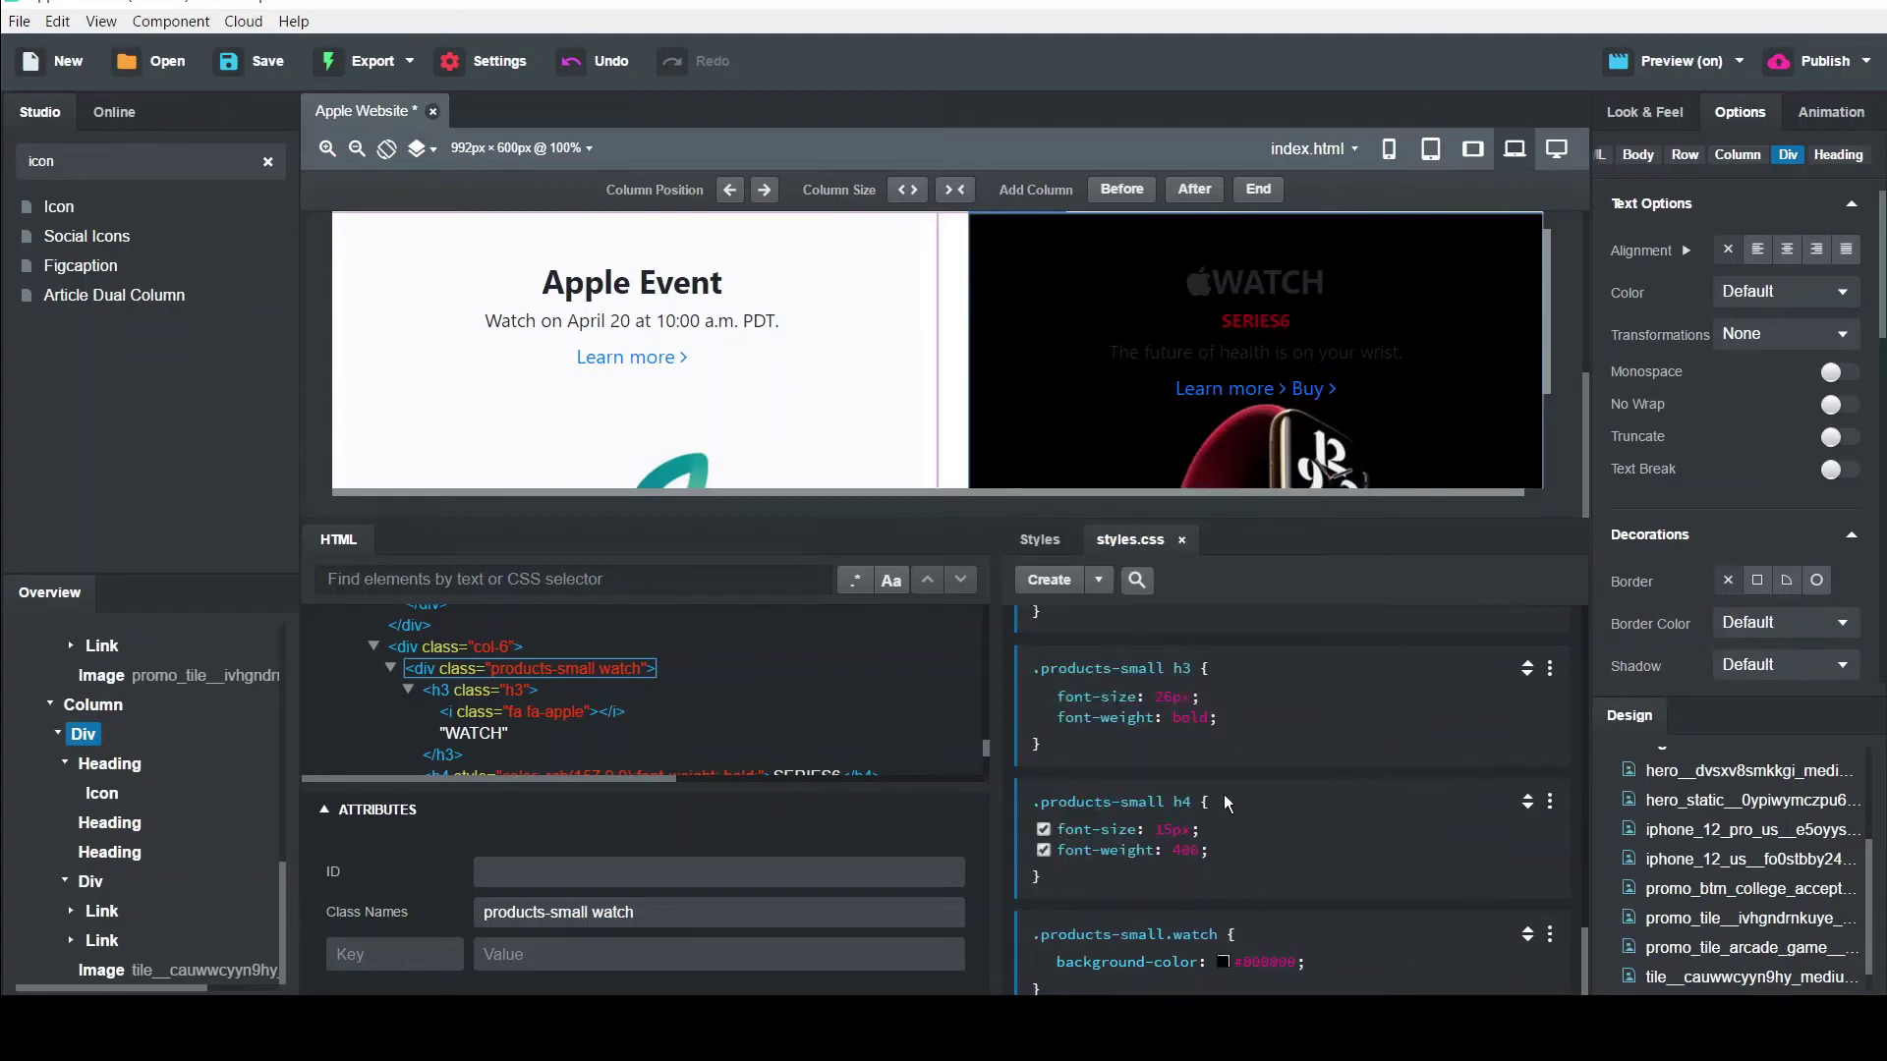
Set the font color of the WATCH heading to near-white, rgb(254,254,254)
{"action": "left_click", "coordinate": [1240, 285]}
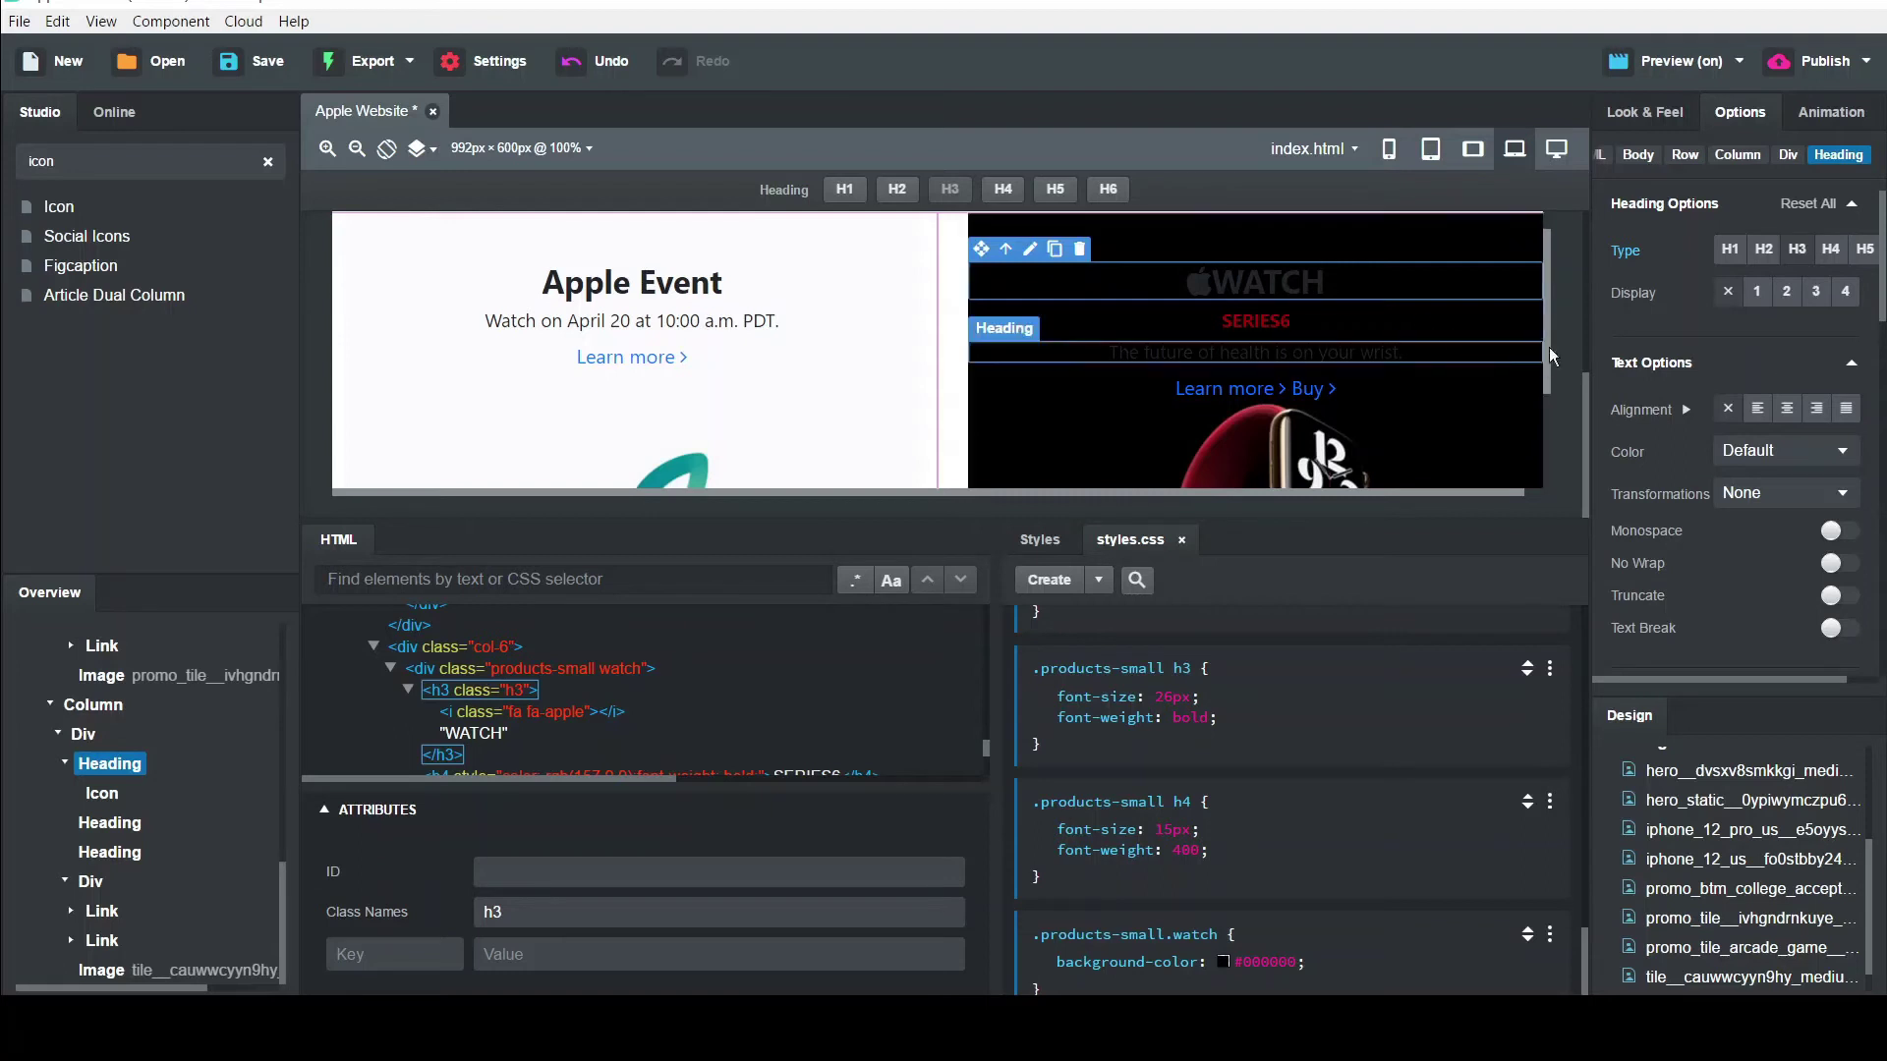
{"action": "left_click", "coordinate": [1643, 116]}
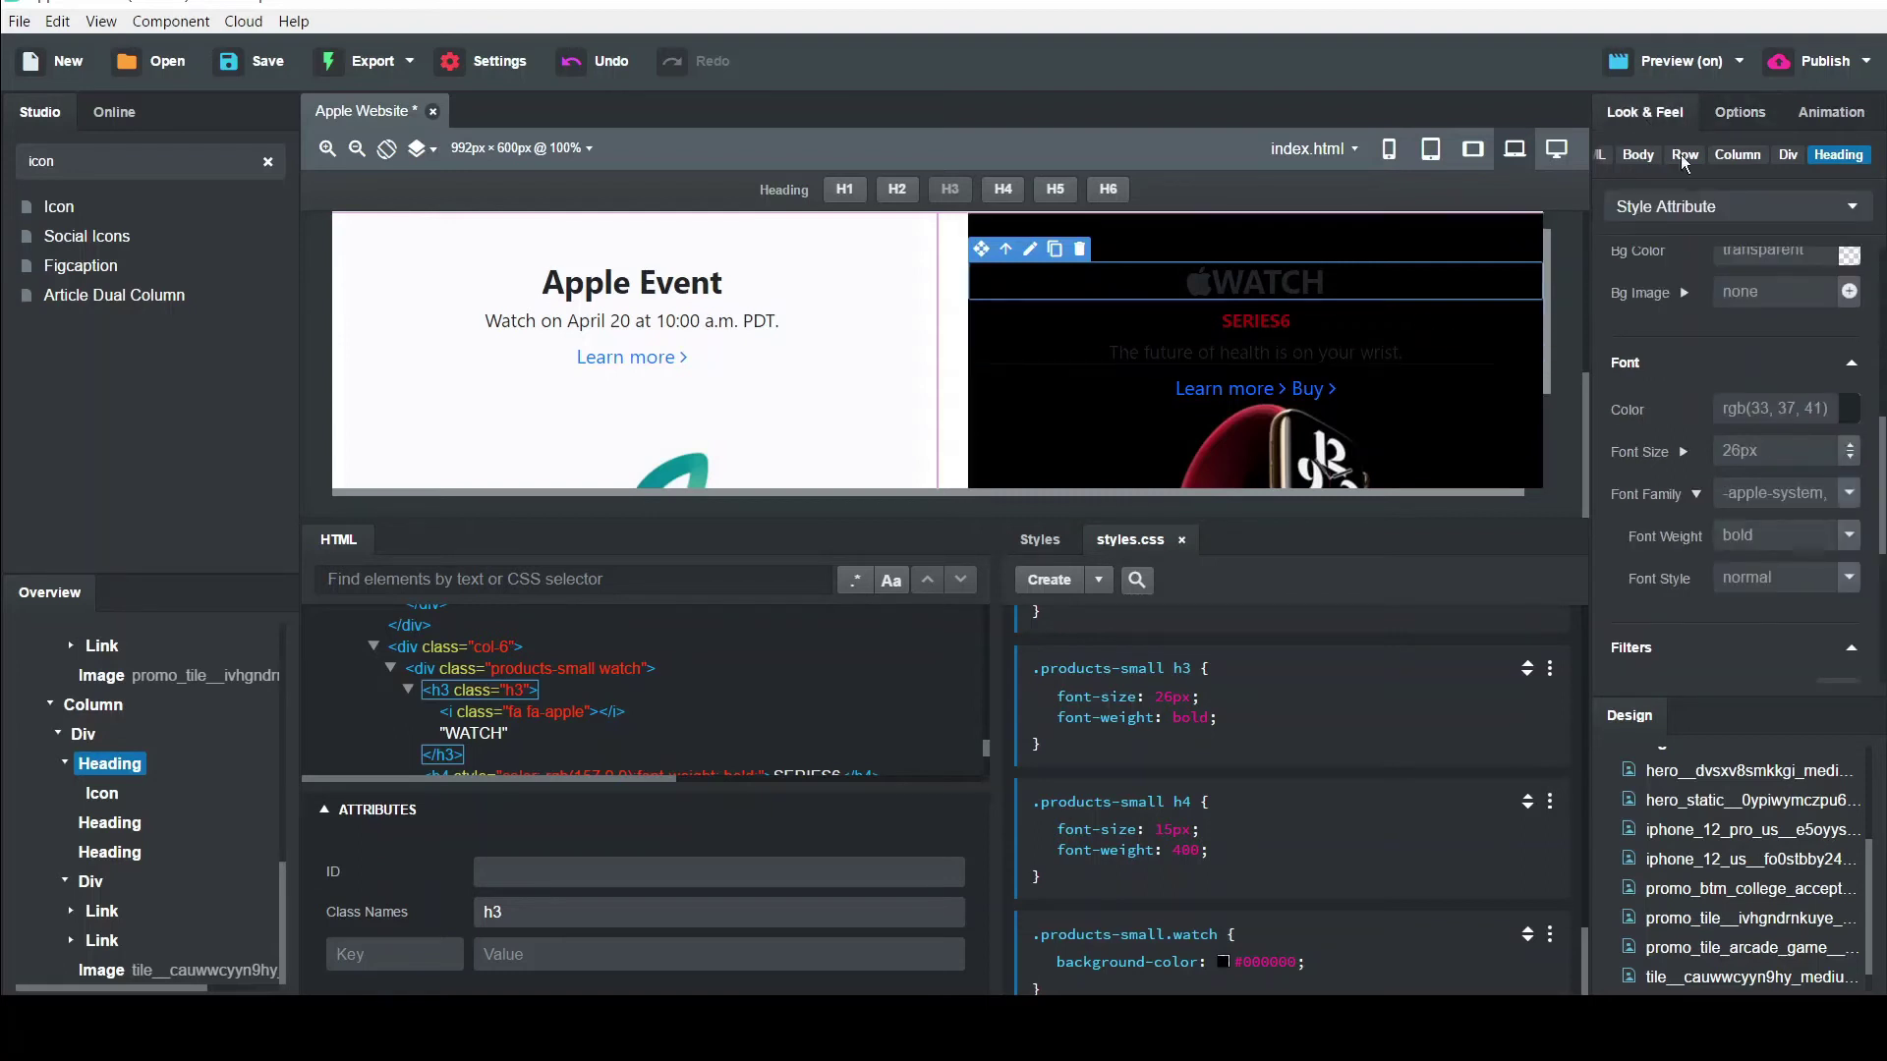
{"action": "left_click", "coordinate": [1849, 409]}
{"action": "mouse_move", "coordinate": [1445, 497]}
{"action": "left_mouse_down"}
{"action": "mouse_move", "coordinate": [1419, 474]}
{"action": "mouse_move", "coordinate": [1436, 486]}
{"action": "left_mouse_up"}
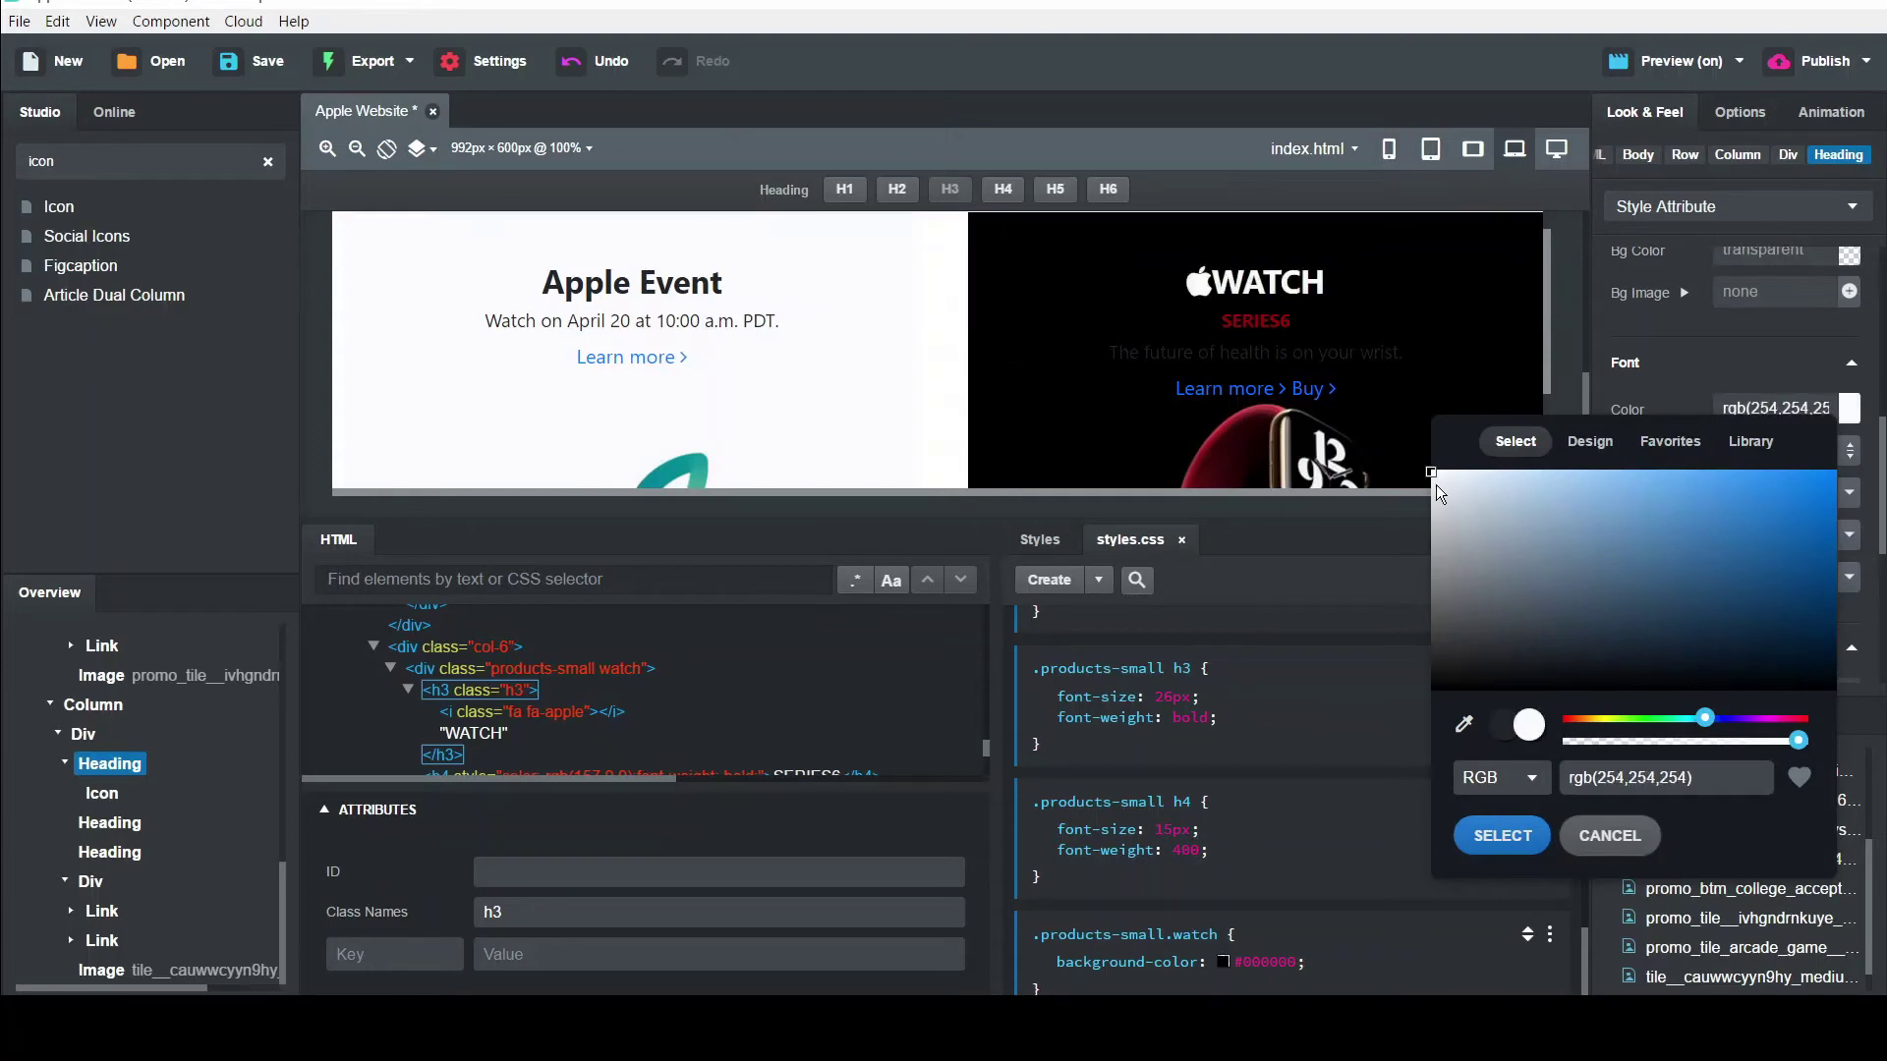
{"action": "left_click", "coordinate": [1501, 834]}
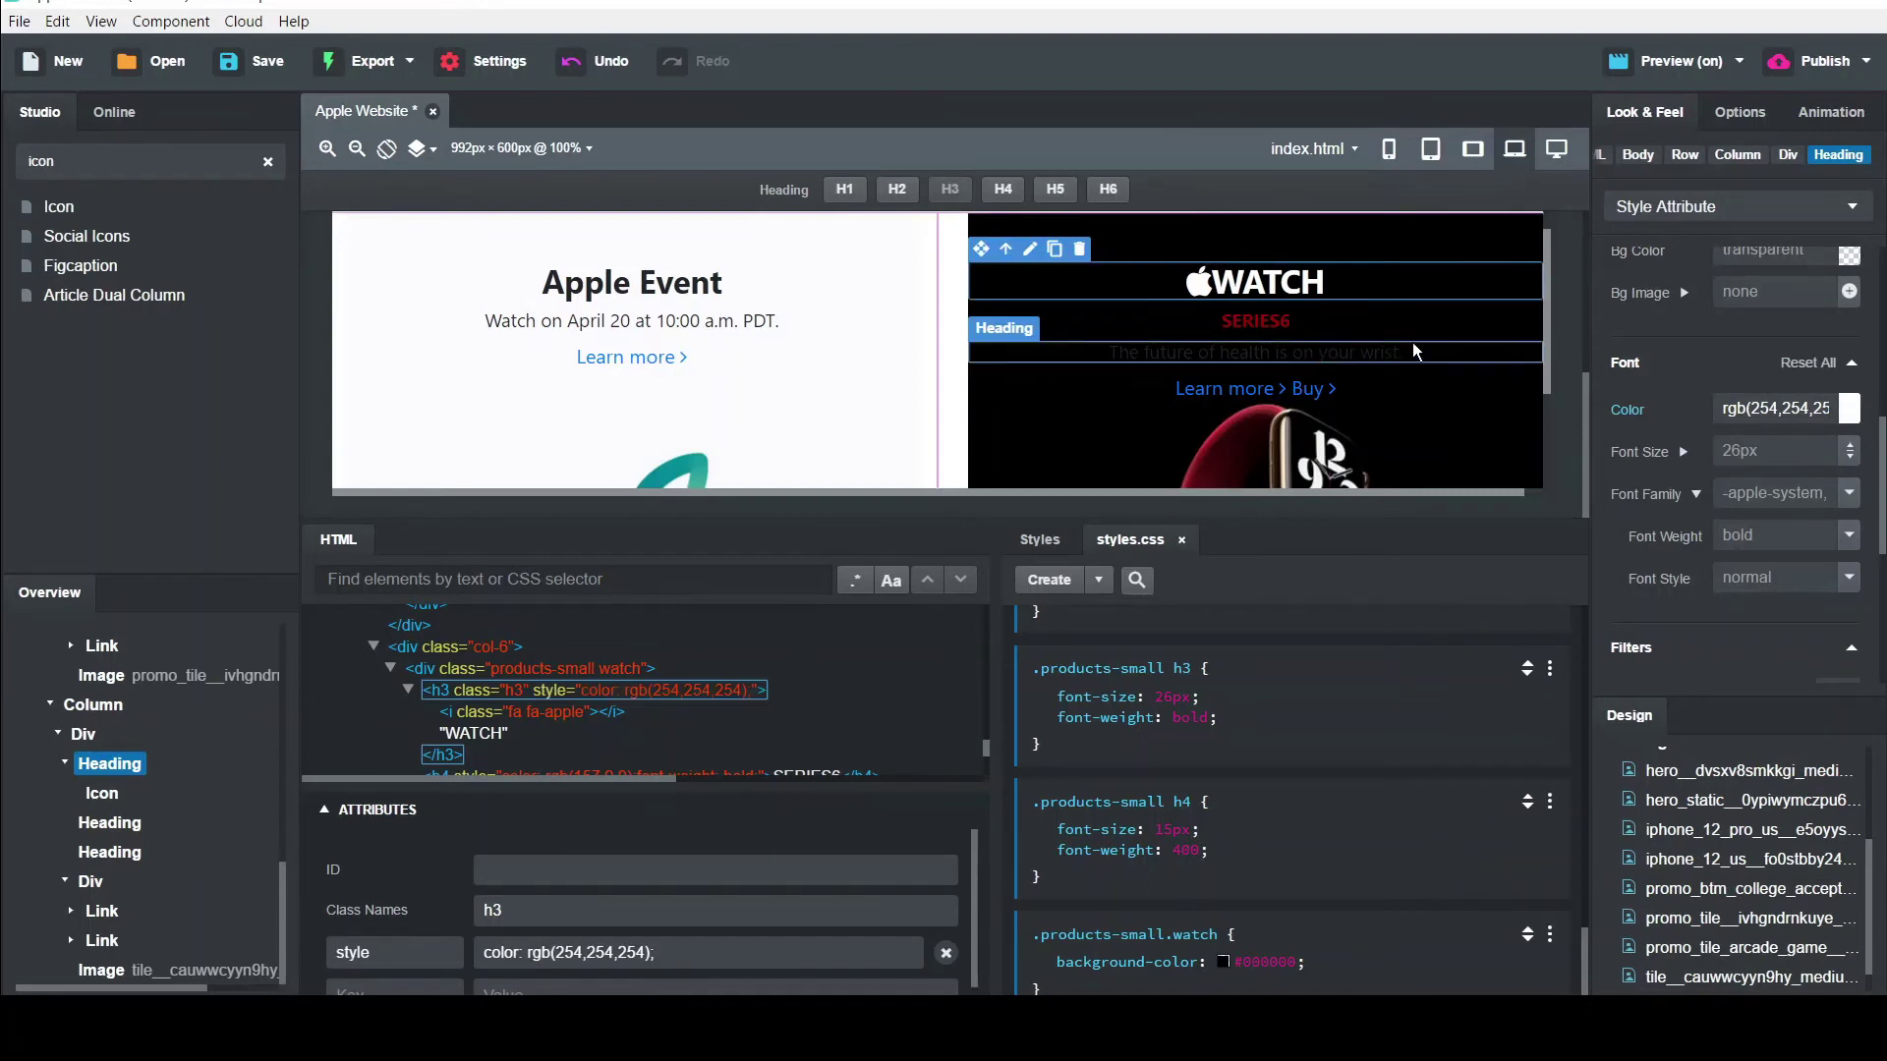
Set the font color of the "The future of health is on your wrist." subheading to white, rgb(255,255,255)
{"action": "left_click", "coordinate": [1516, 356]}
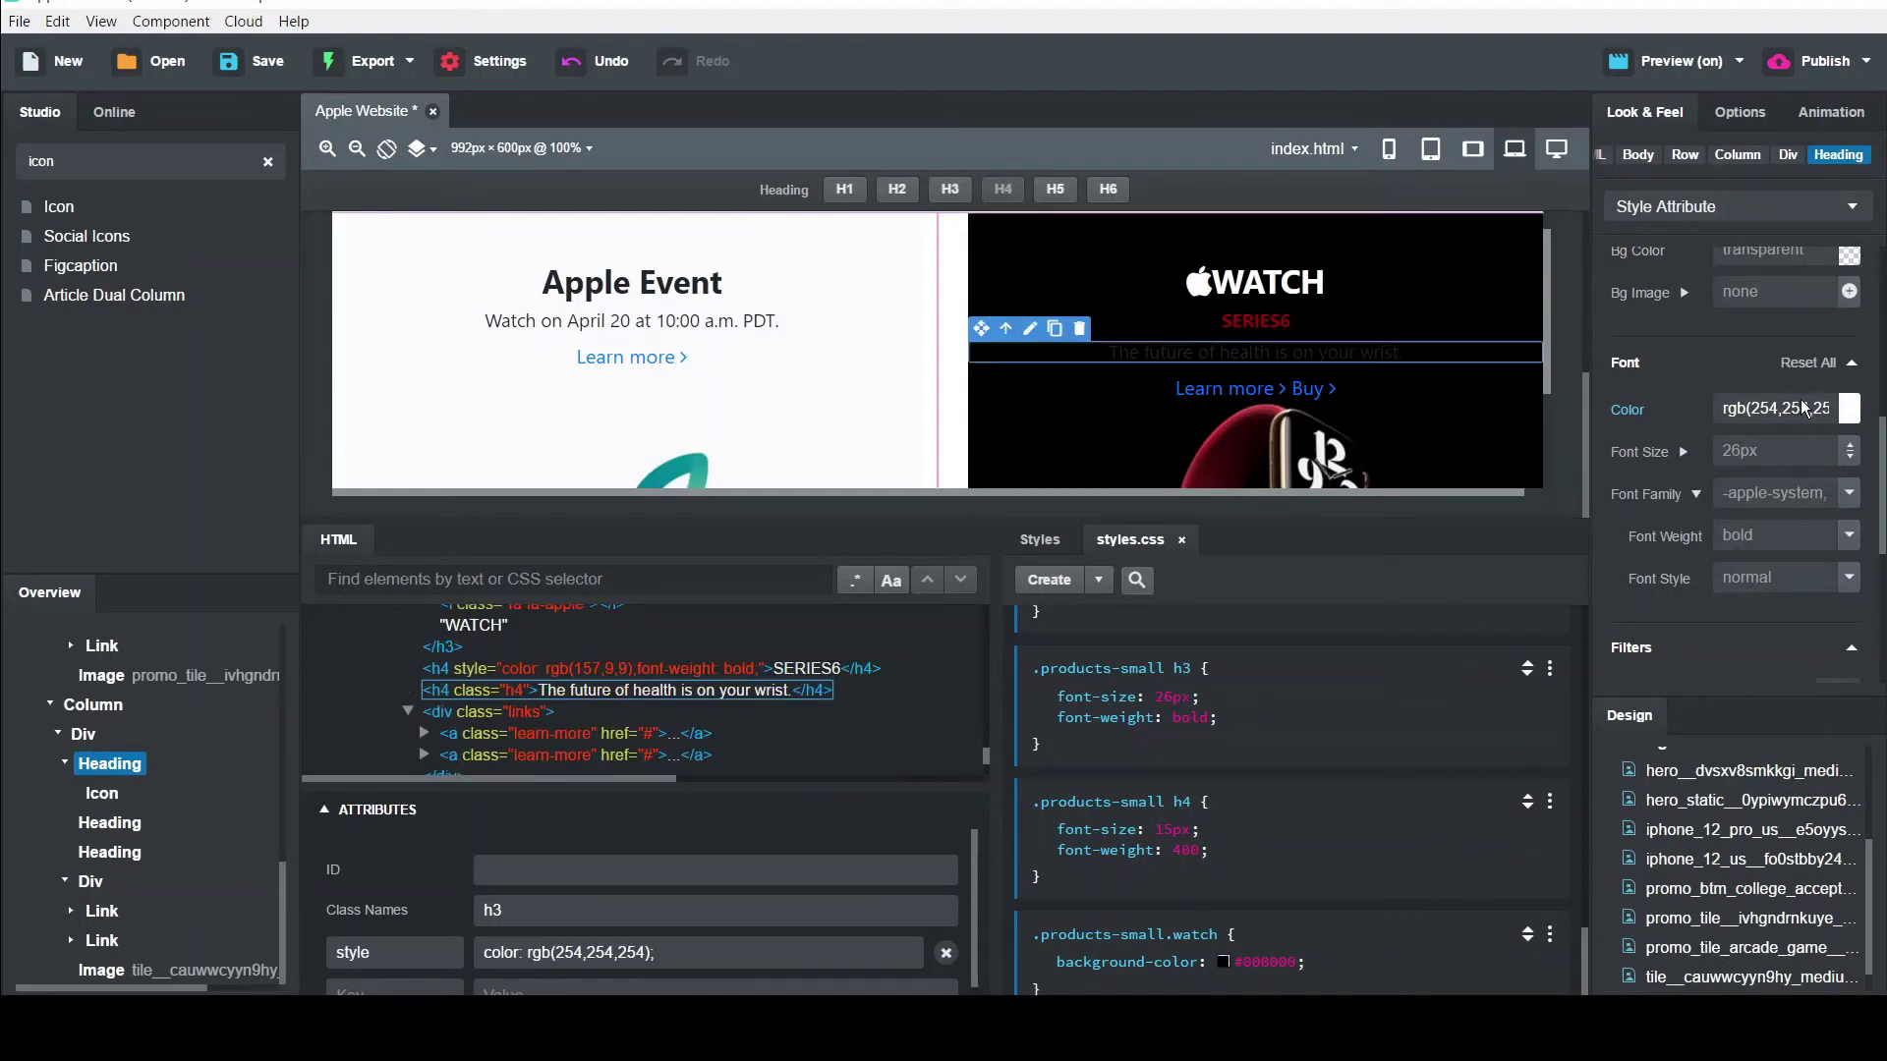
{"action": "left_click", "coordinate": [1402, 365]}
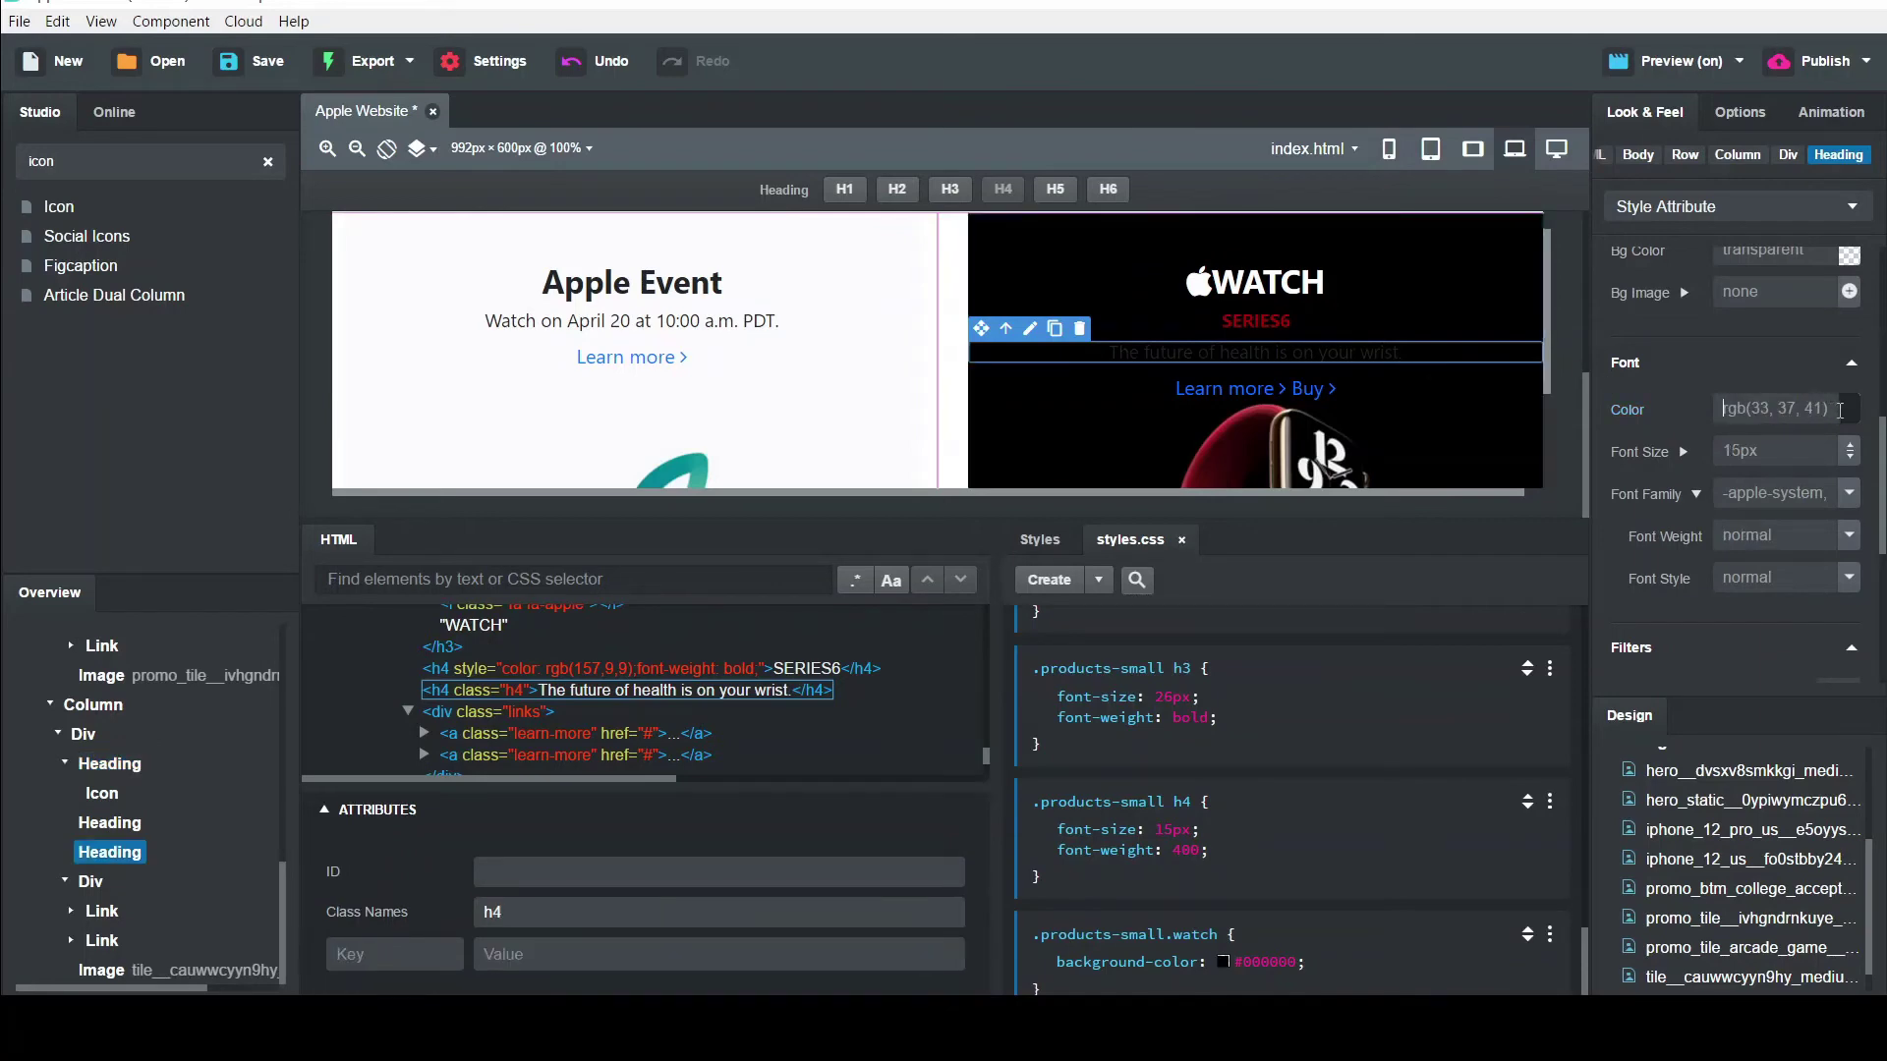
{"action": "left_click", "coordinate": [1848, 417]}
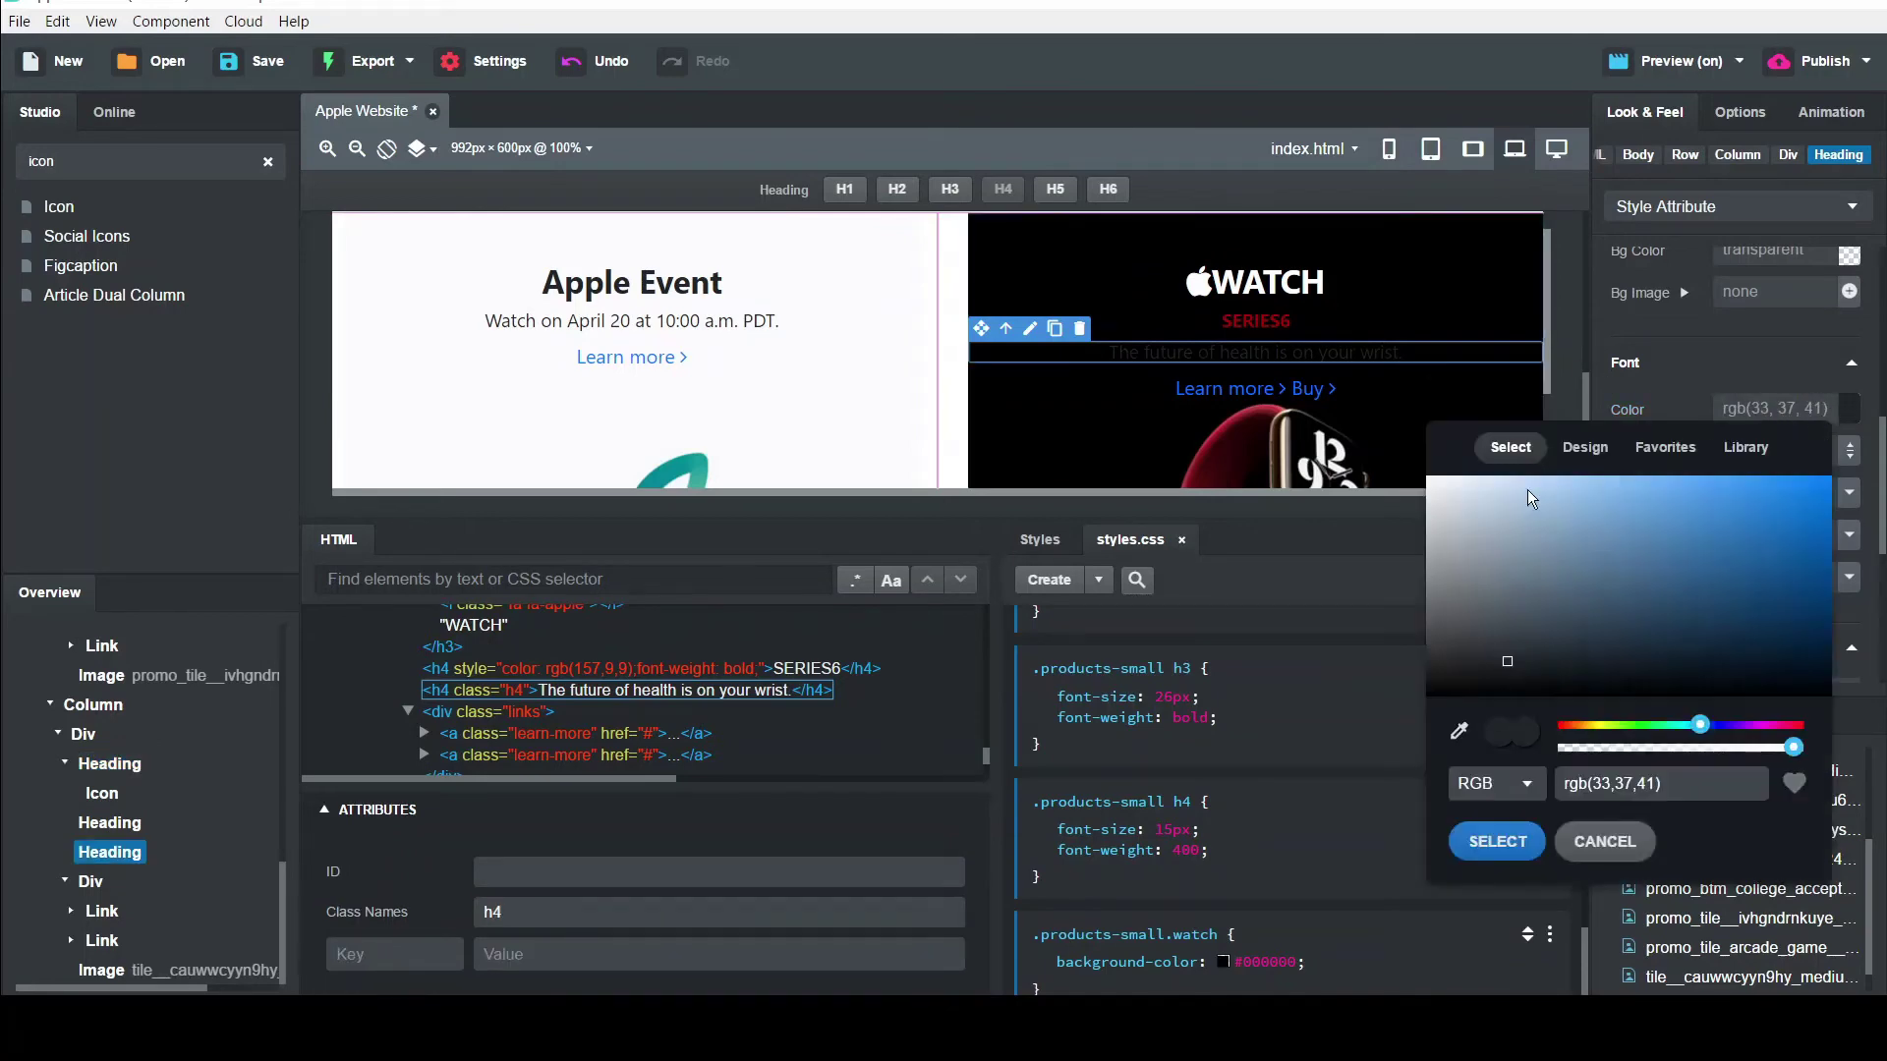
{"action": "left_click", "coordinate": [1422, 507]}
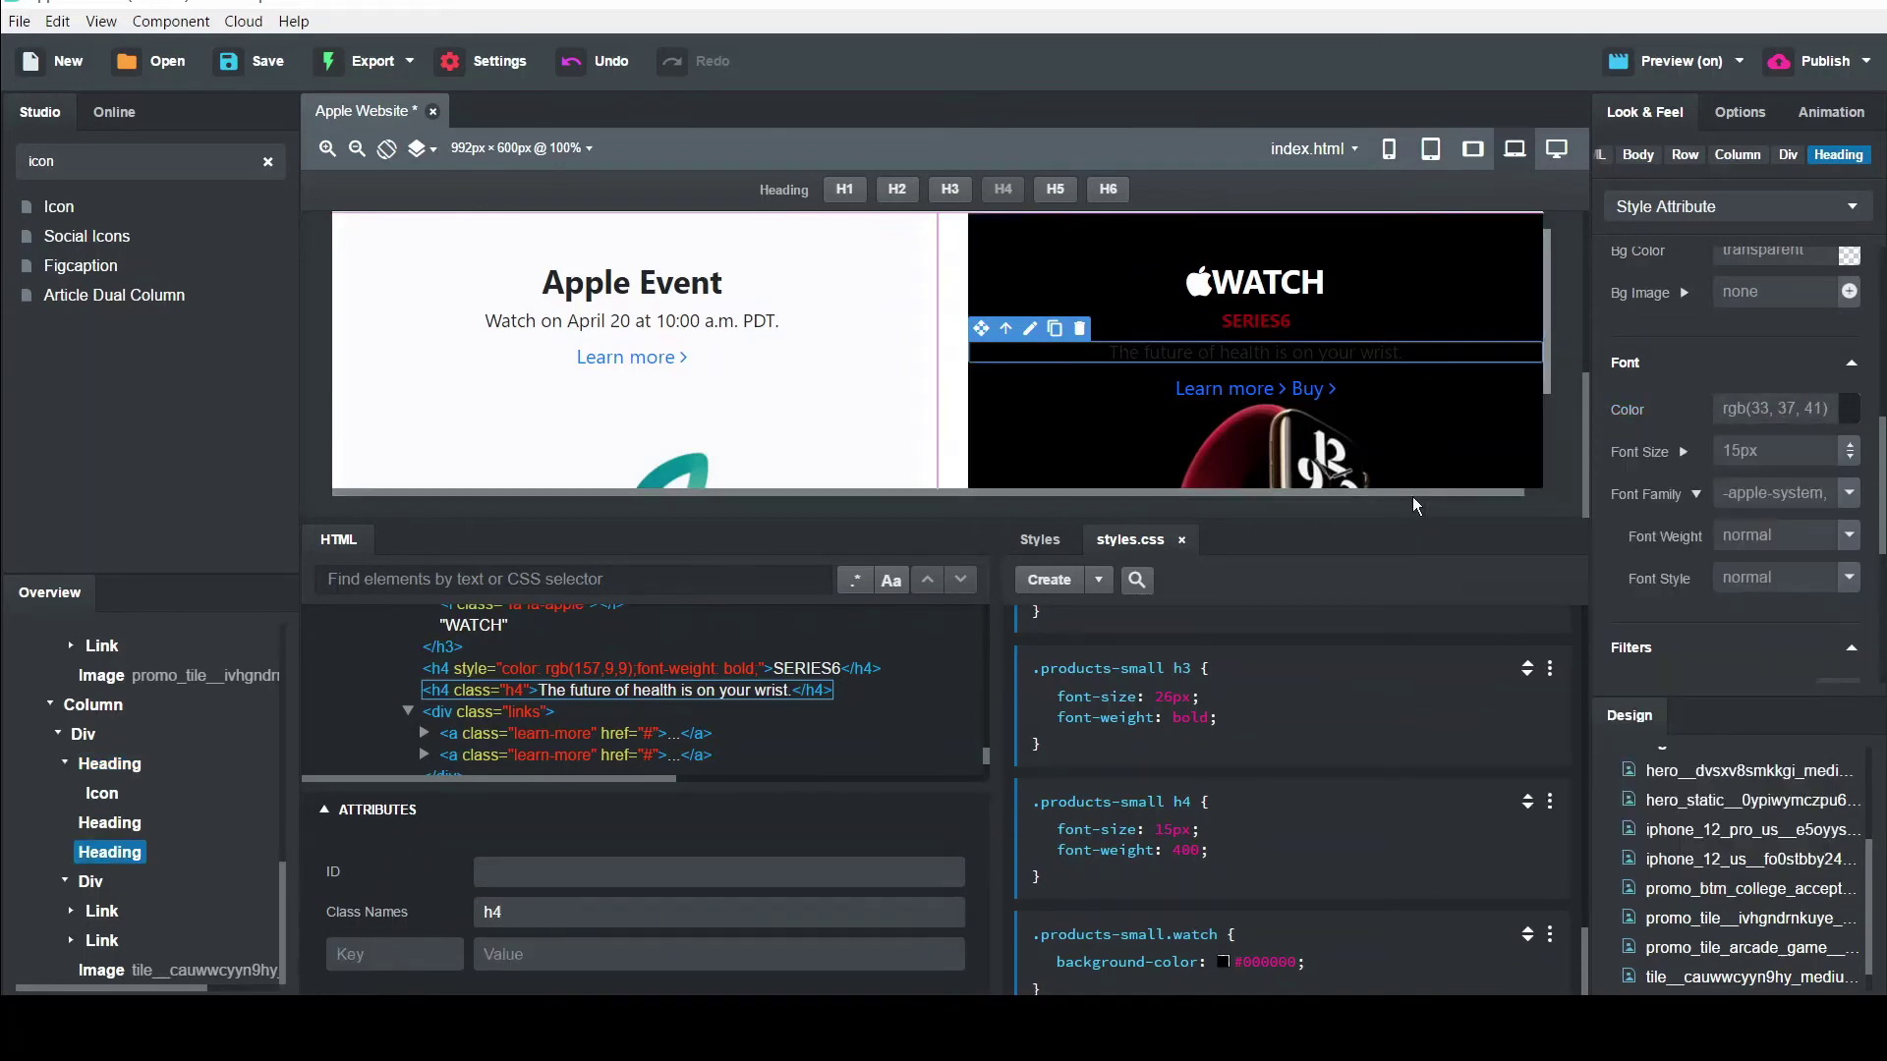
{"action": "left_click", "coordinate": [1849, 410]}
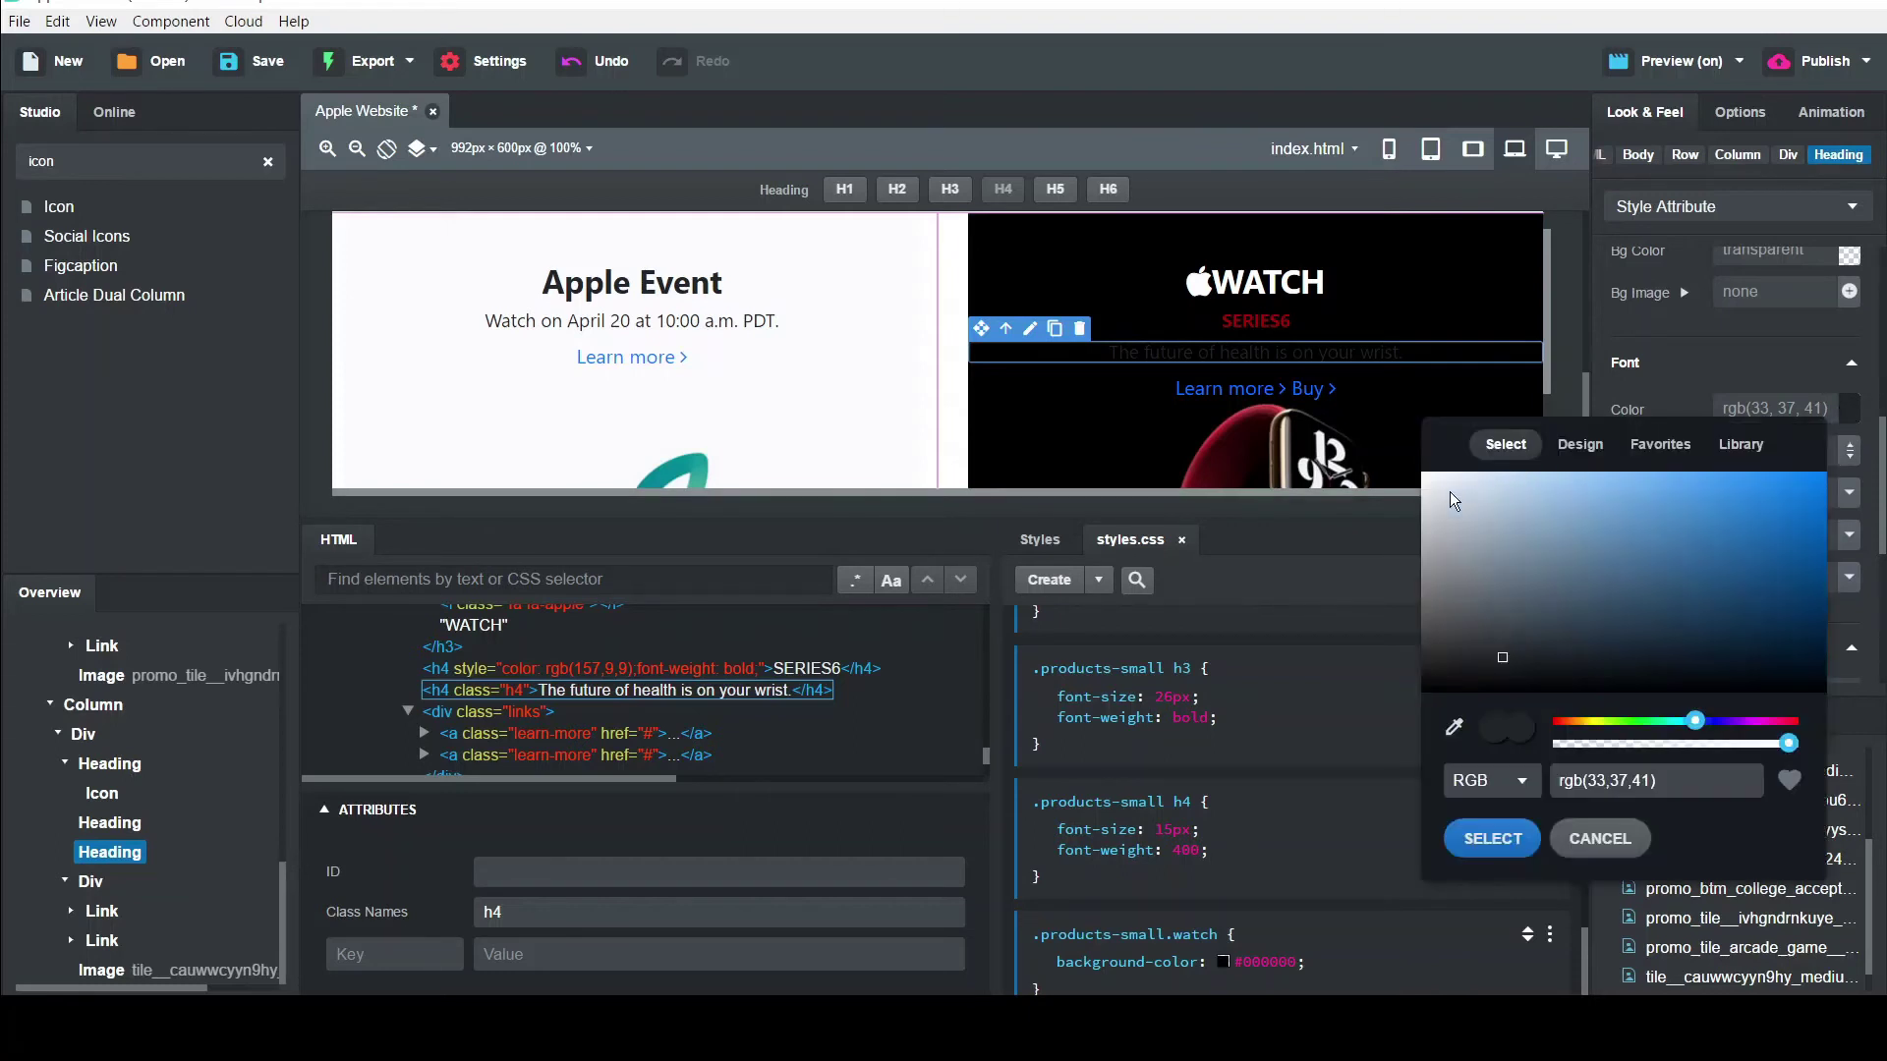
{"action": "left_click", "coordinate": [1421, 475]}
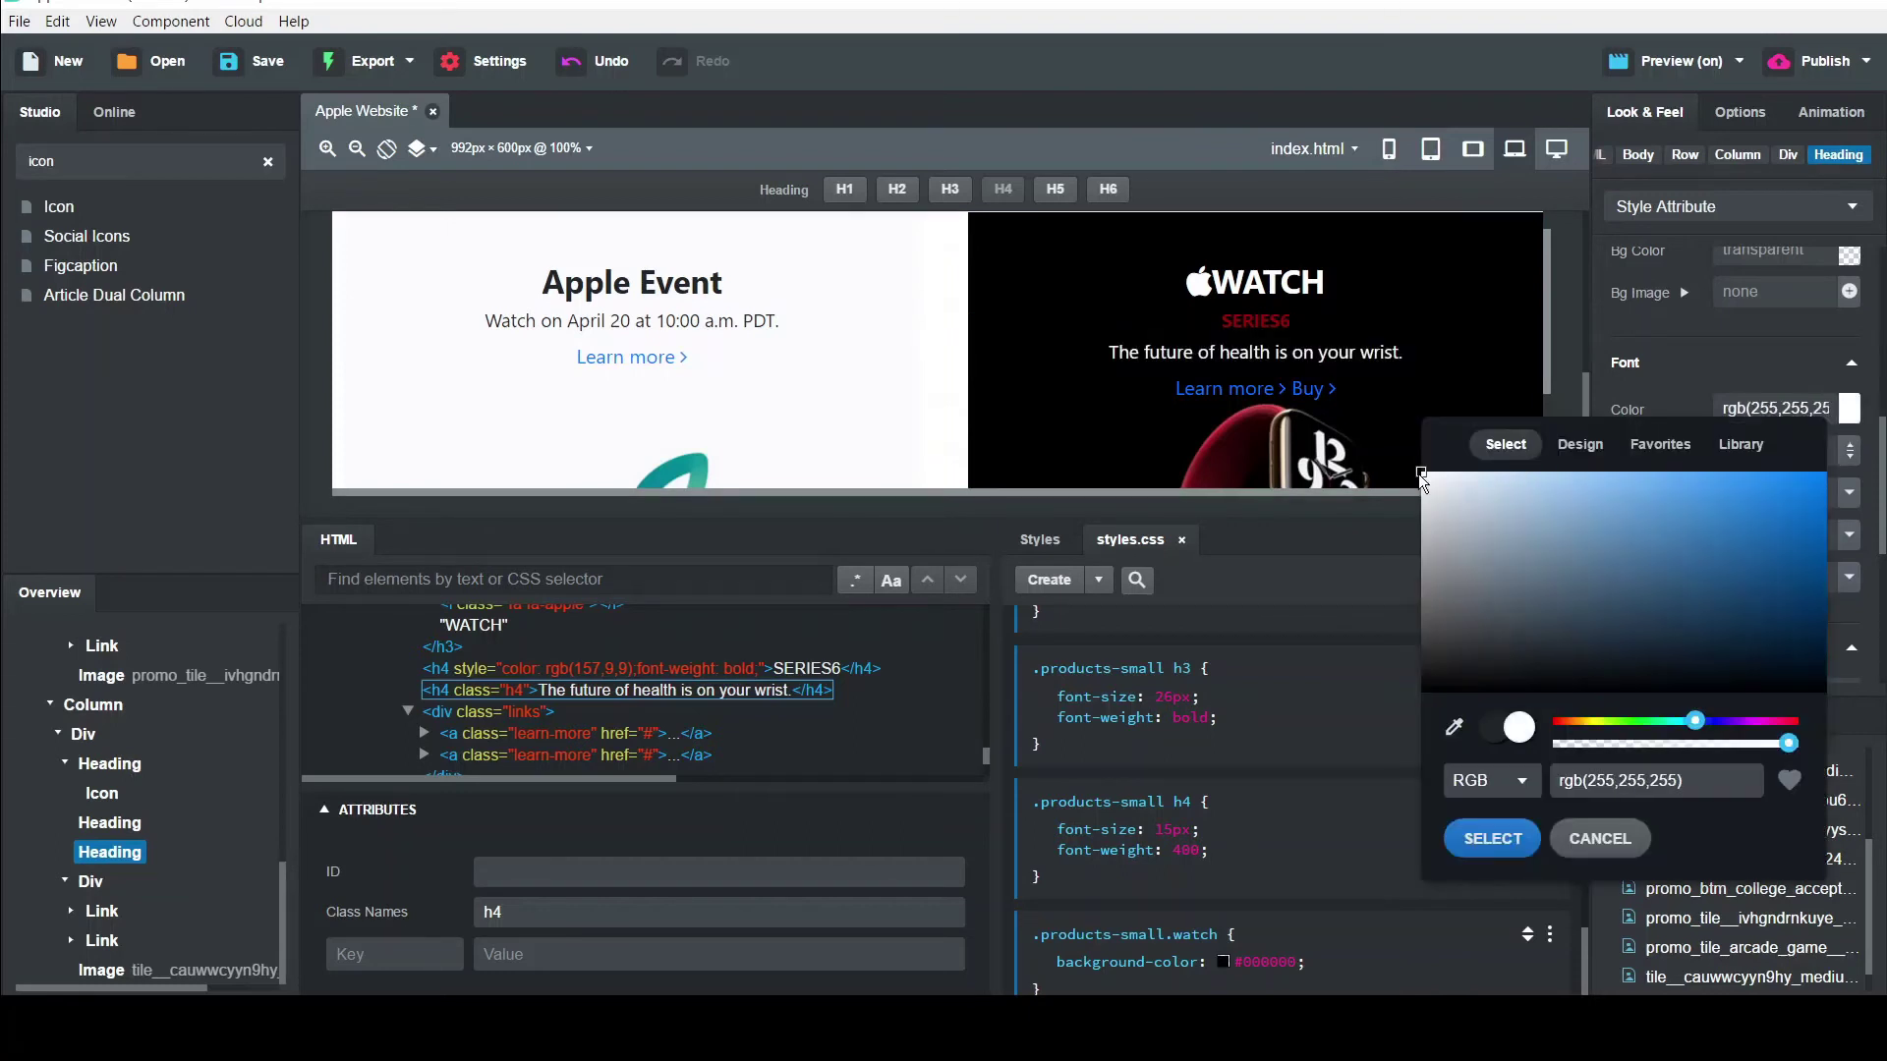
{"action": "left_click", "coordinate": [1476, 847]}
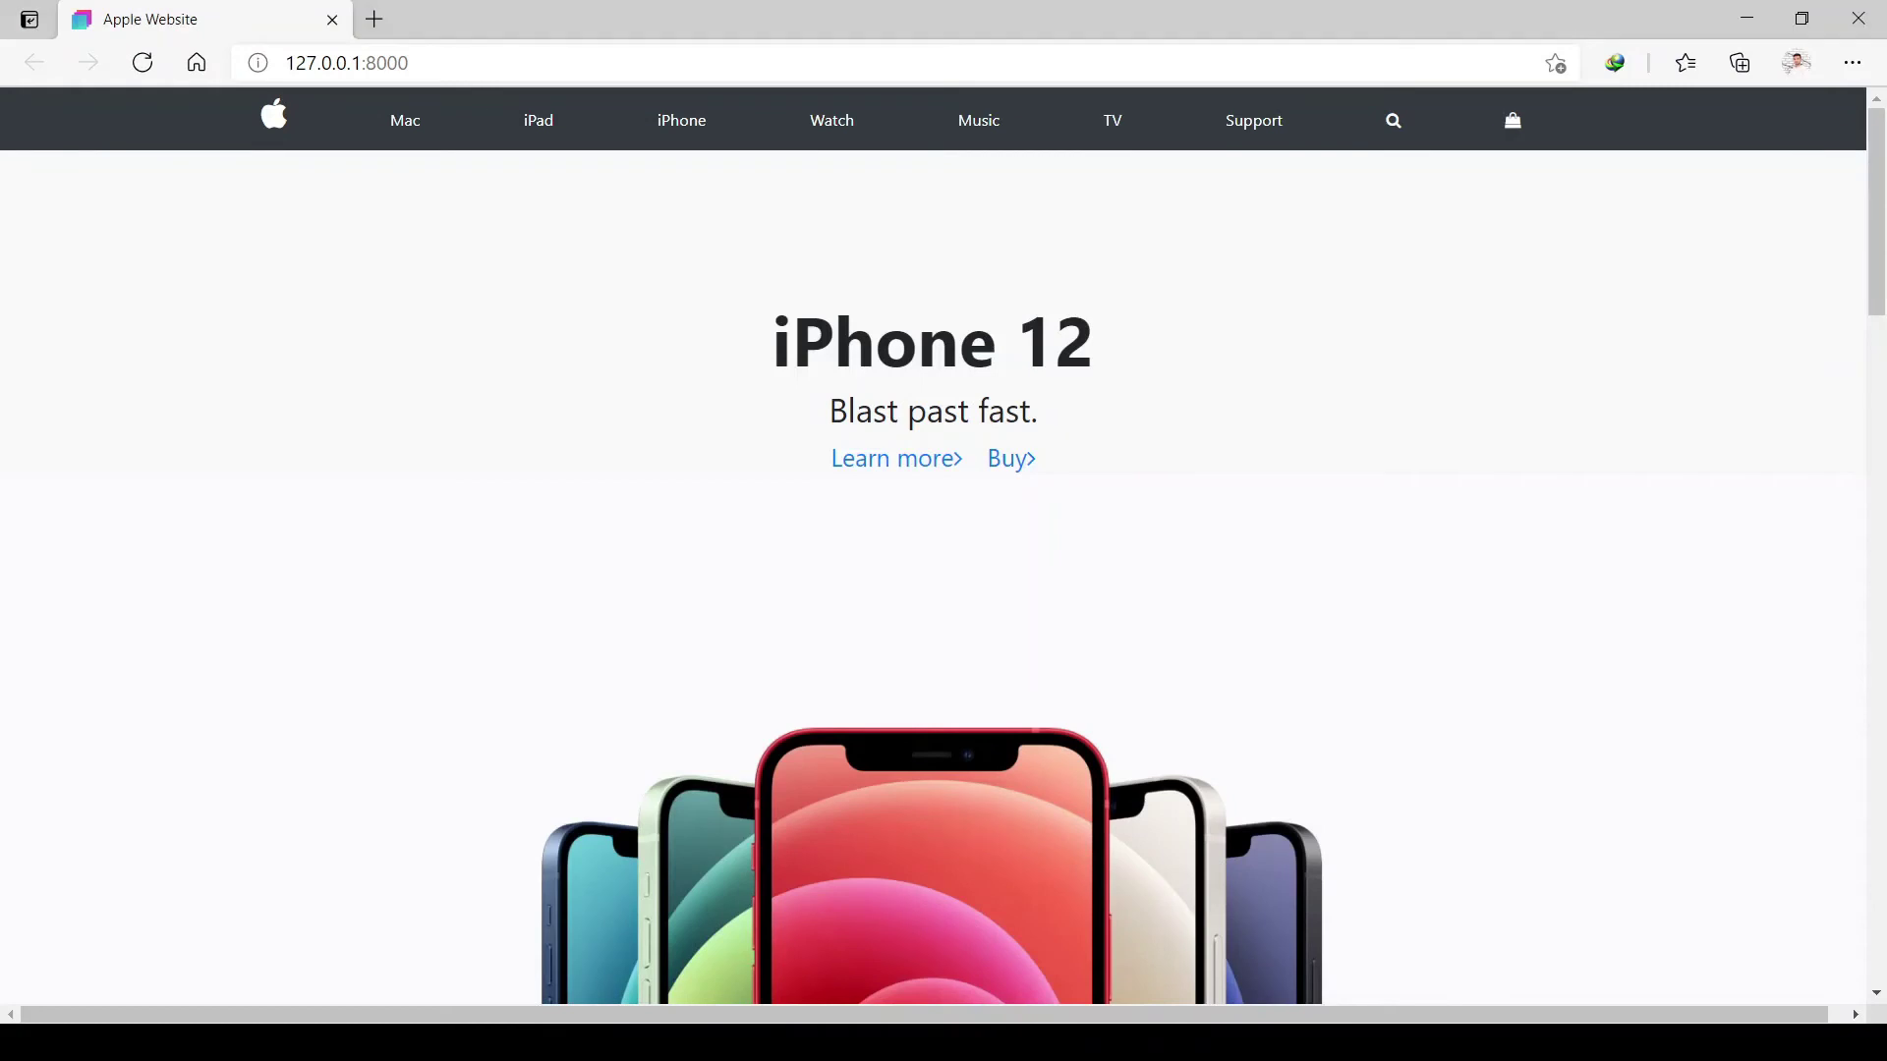
Review the Apple Website preview in the browser from the iPhone 12 section downward
{"action": "left_click_drag", "start_coordinate": [1875, 253], "coordinate": [1859, 962]}
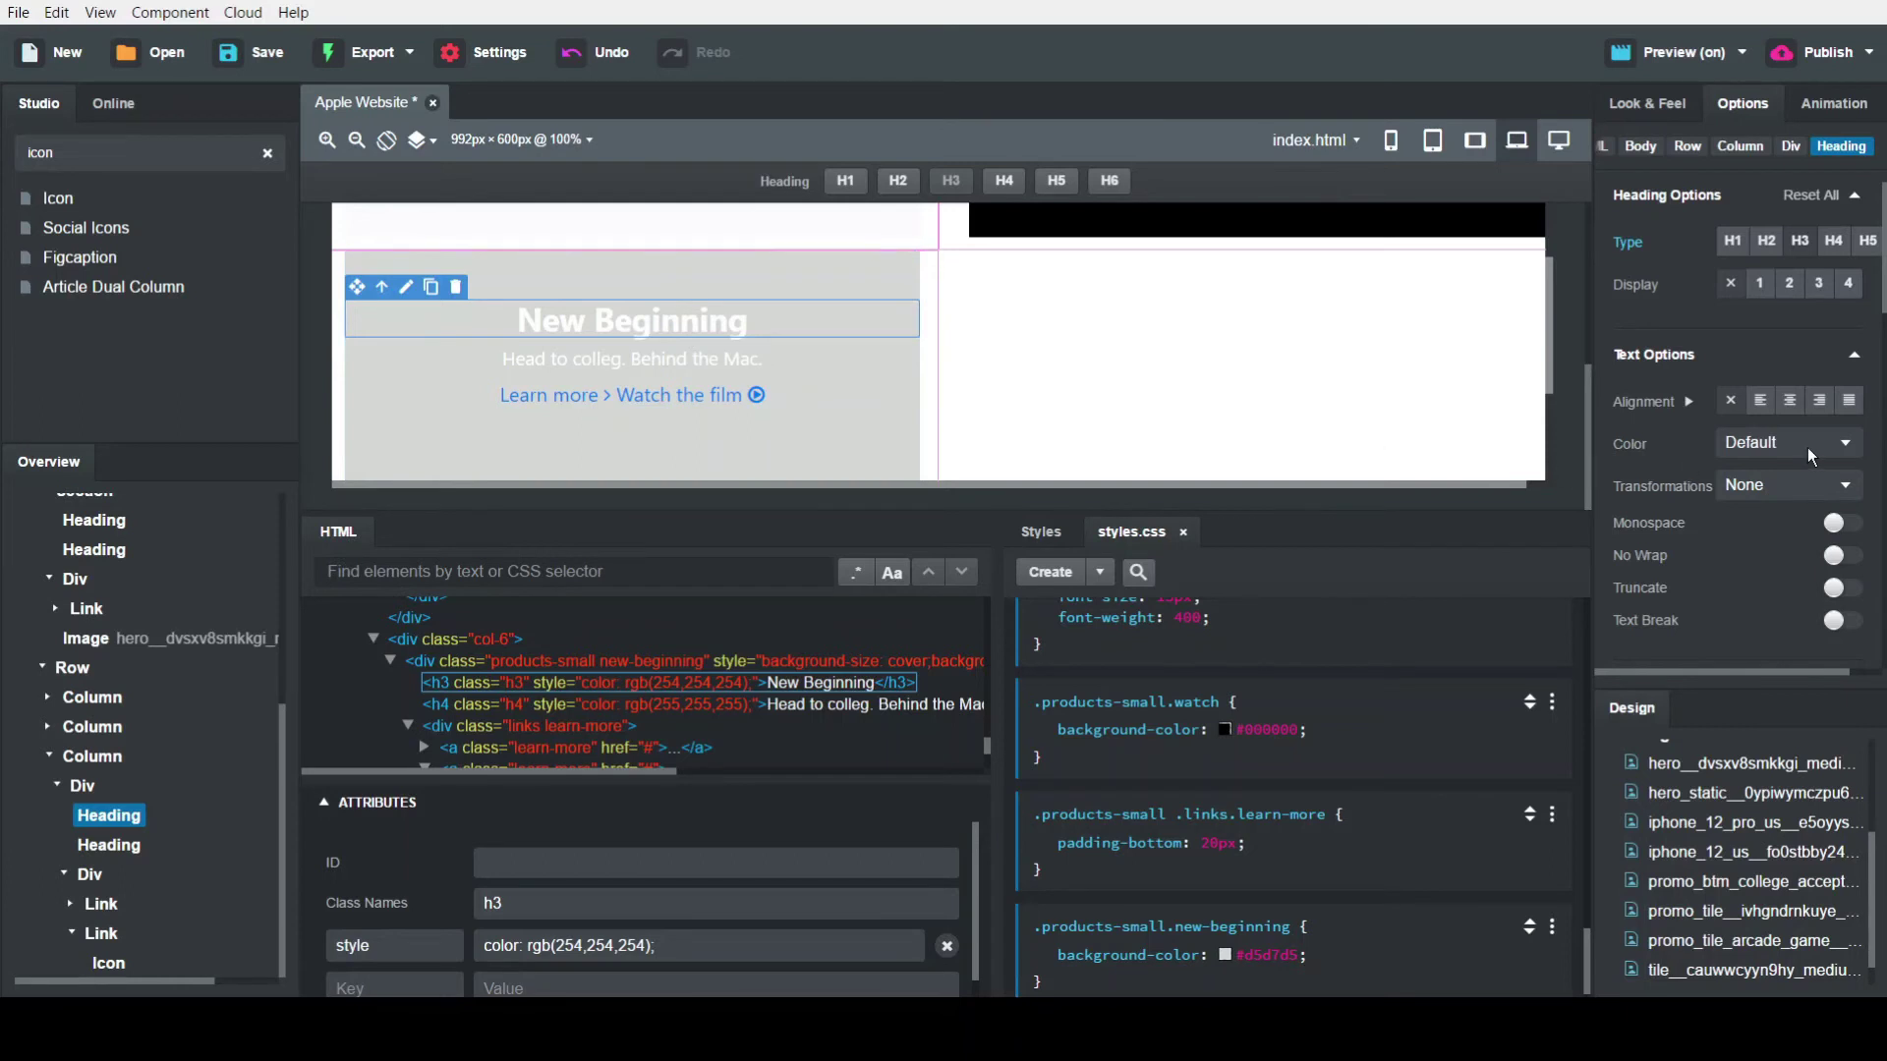
Set the text color of the New Beginning heading and the subheading beneath it to Dark
{"action": "key", "text": "l"}
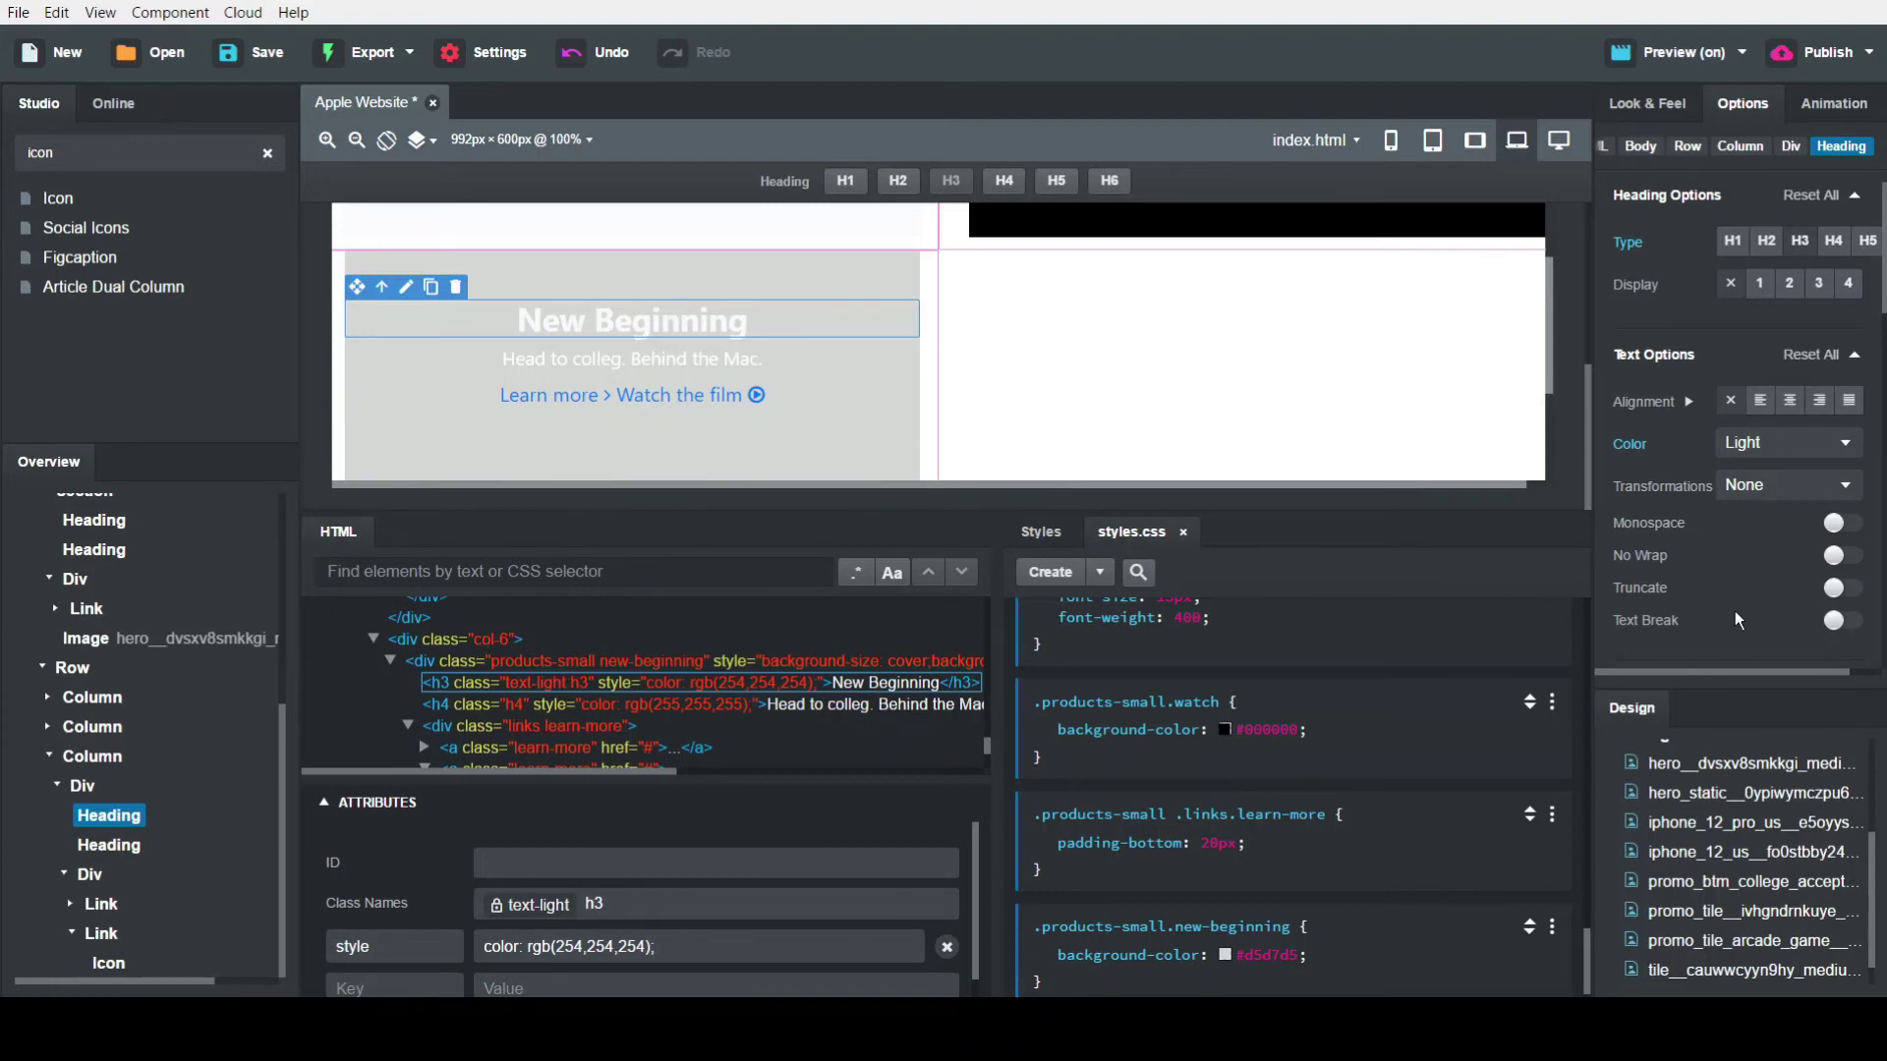
{"action": "key", "text": "Down"}
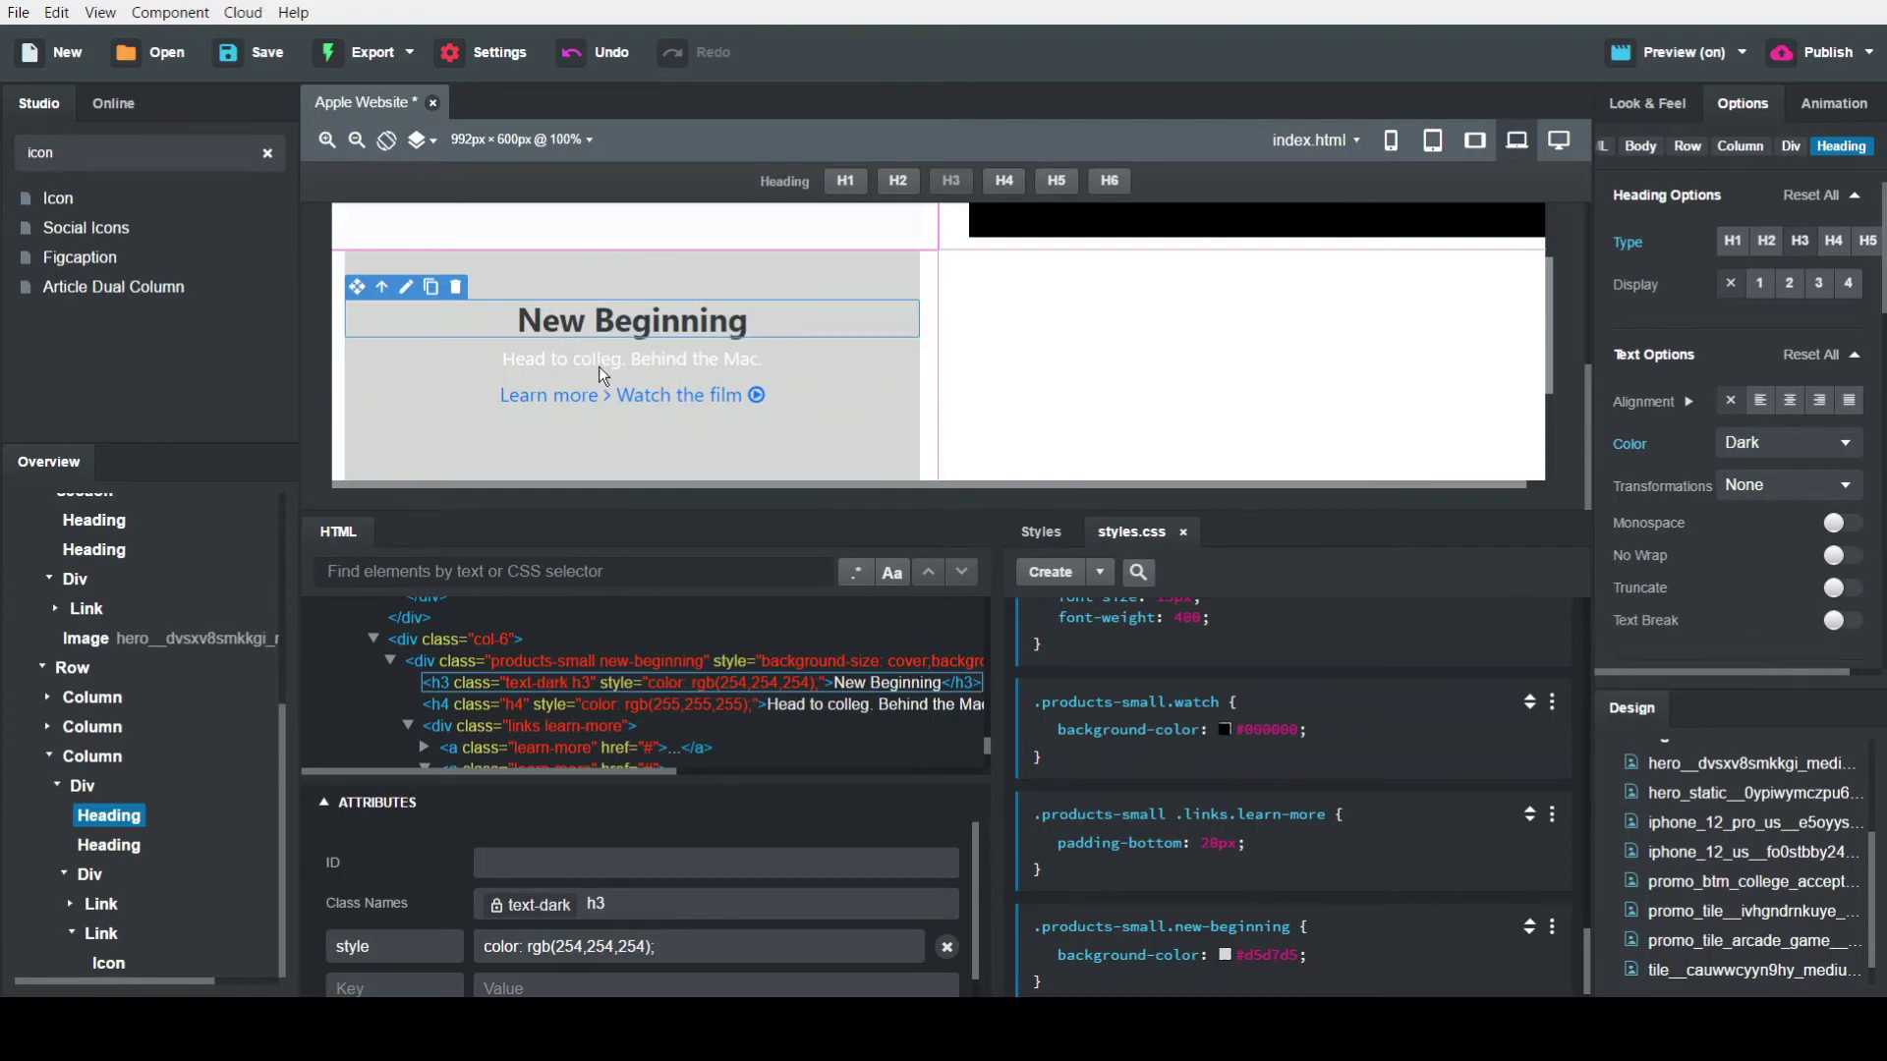
{"action": "left_click", "coordinate": [598, 367]}
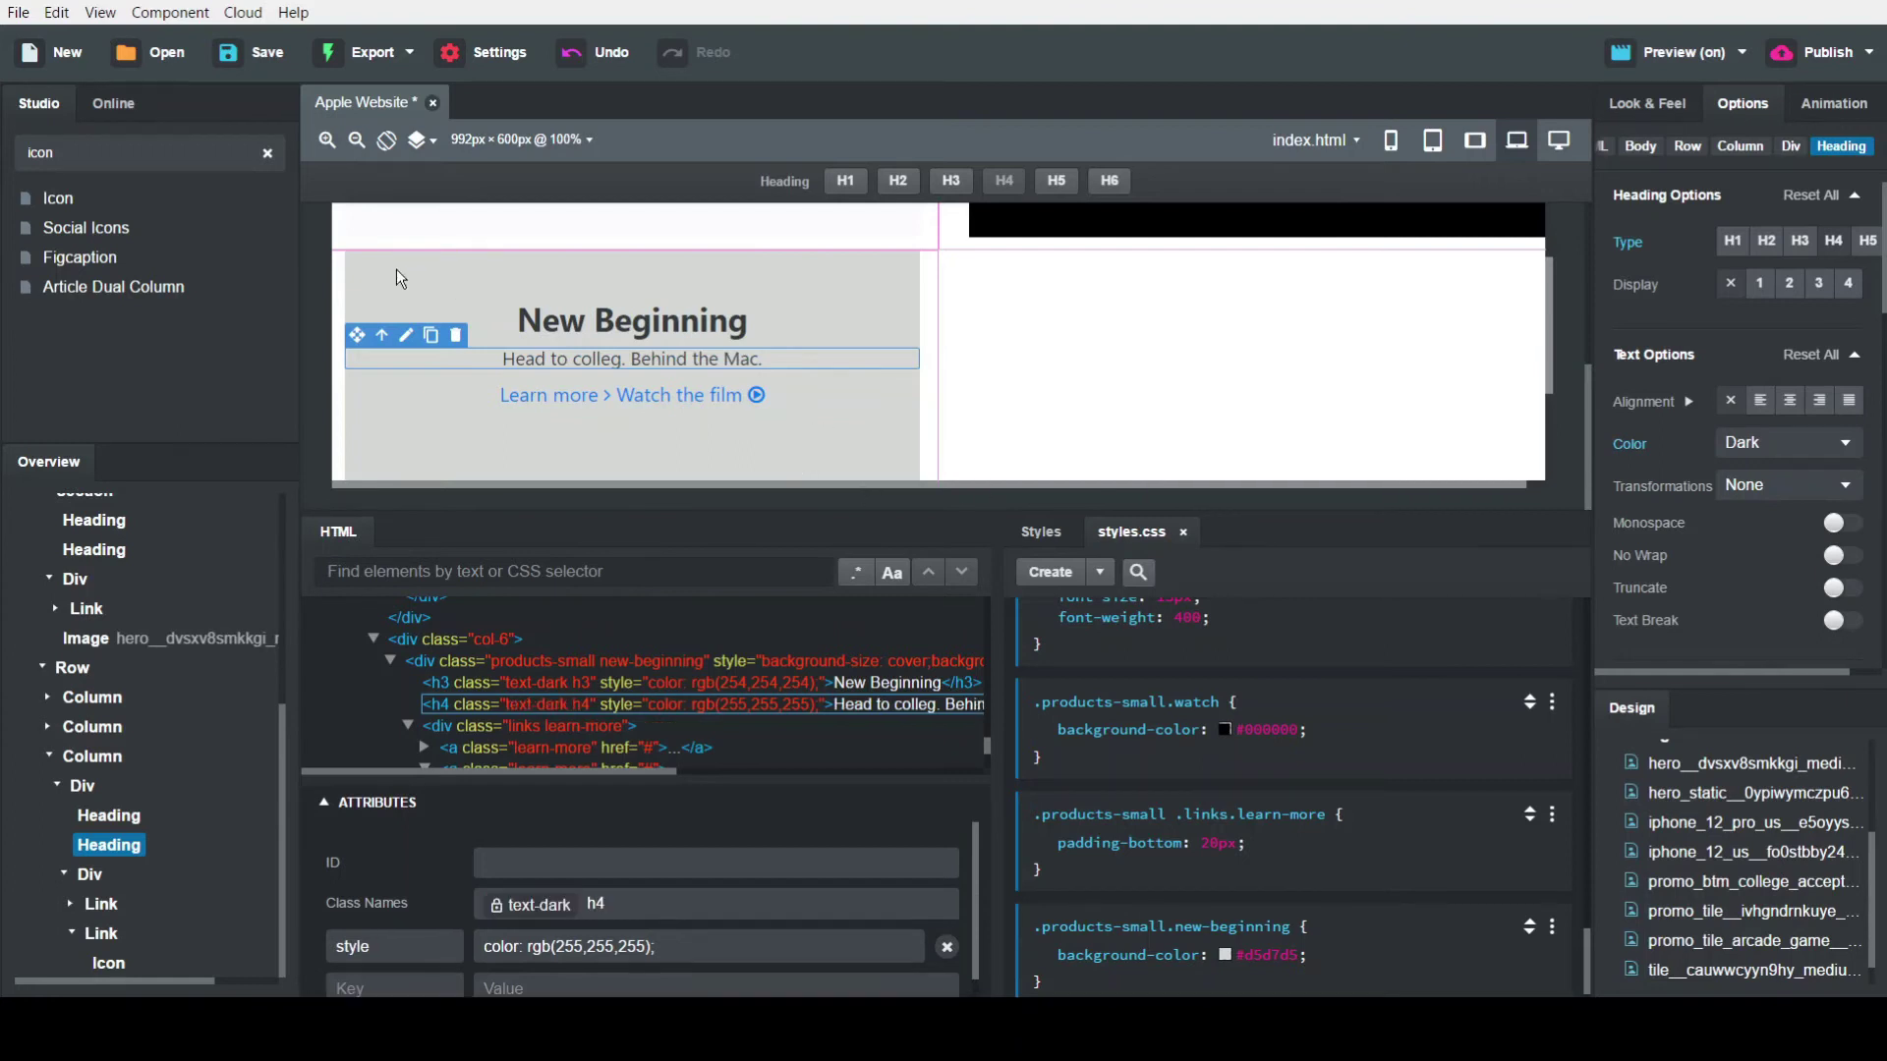
{"action": "key", "text": "Down"}
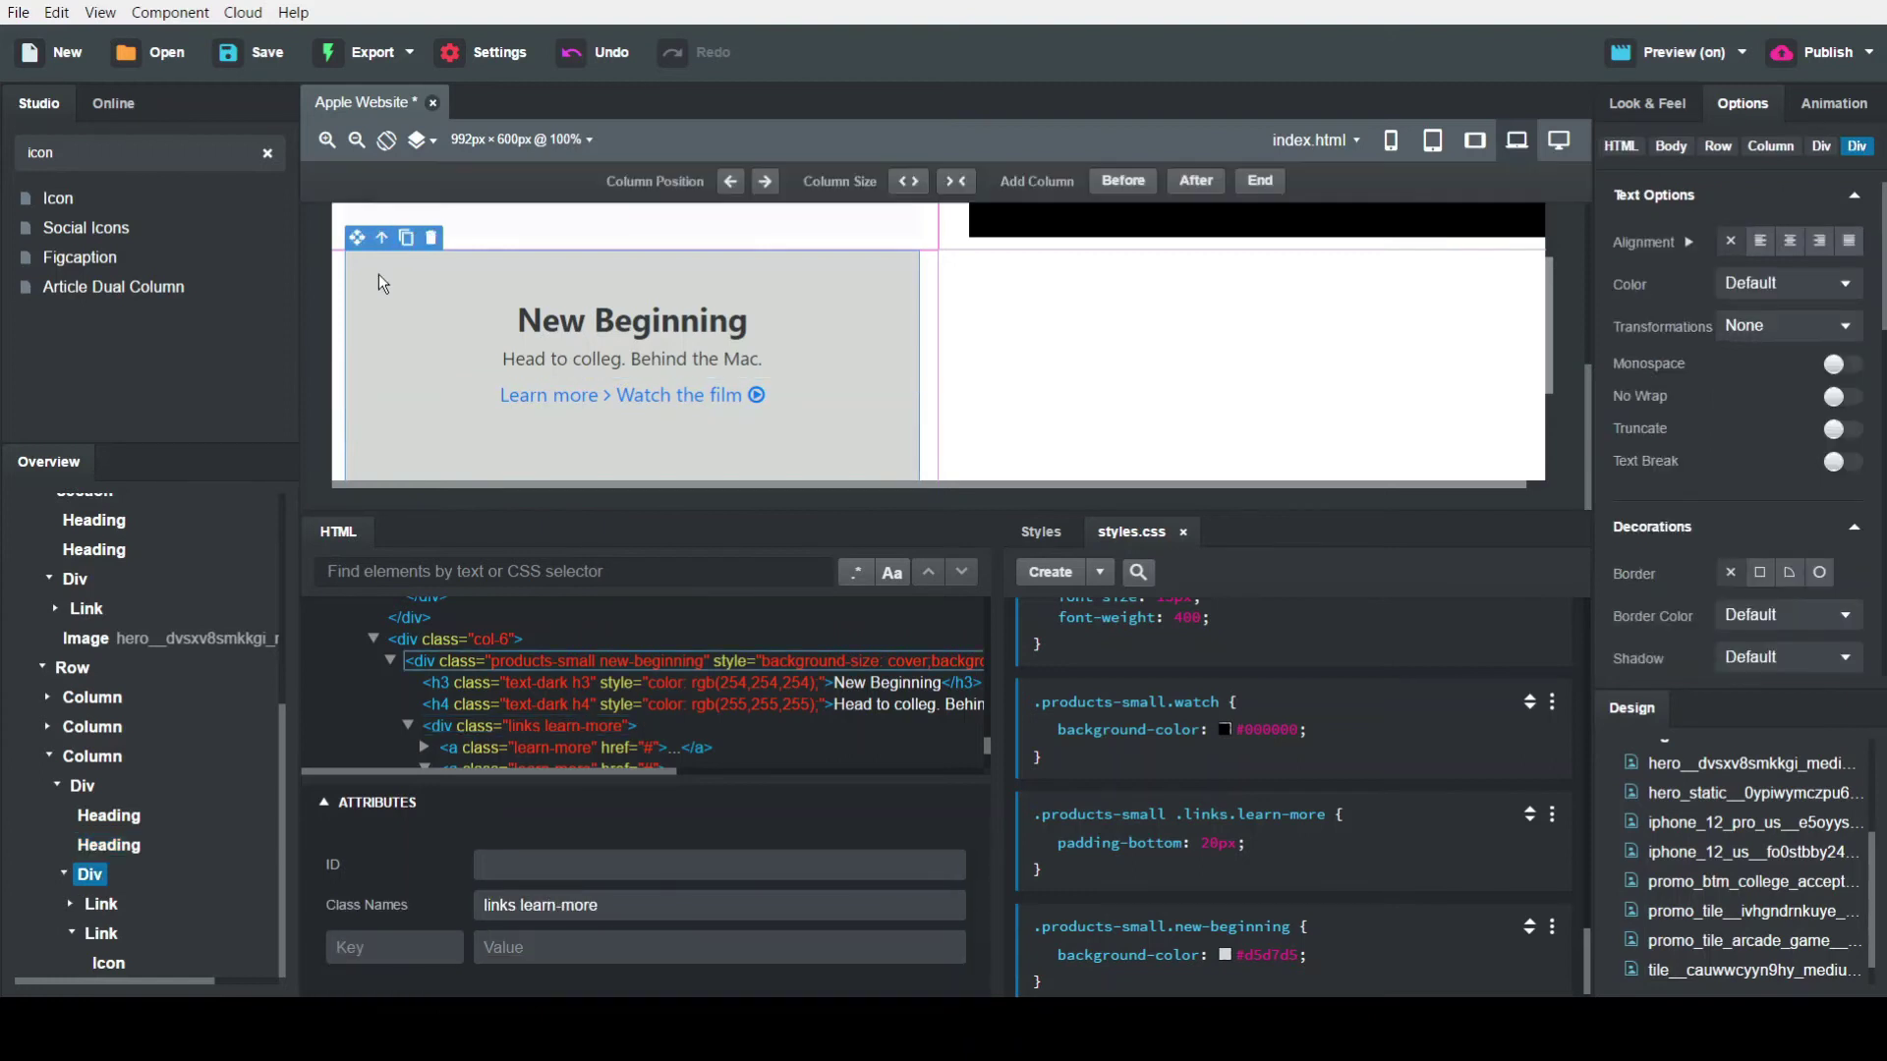
Set the New Beginning tile's background image to the black-and-white promo_btm_college picture of a woman with a laptop
{"action": "left_click", "coordinate": [379, 274]}
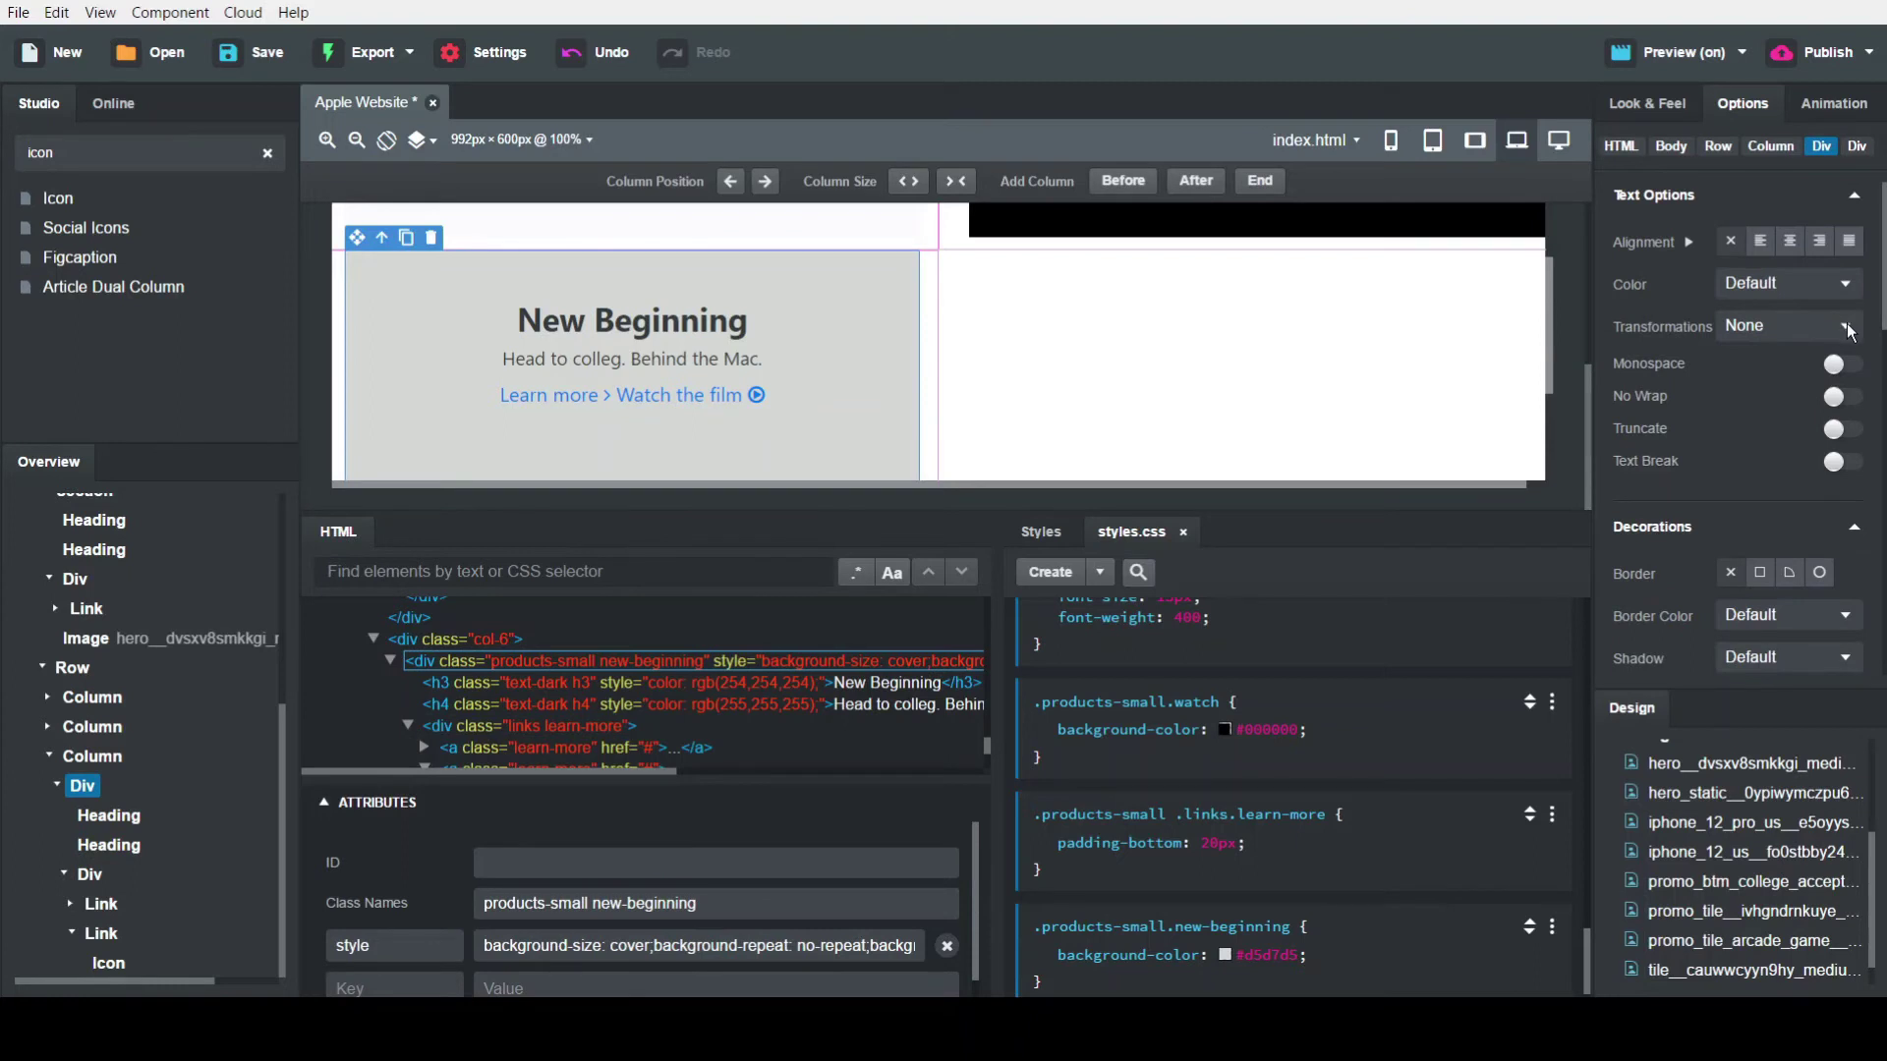
{"action": "left_click", "coordinate": [1670, 103]}
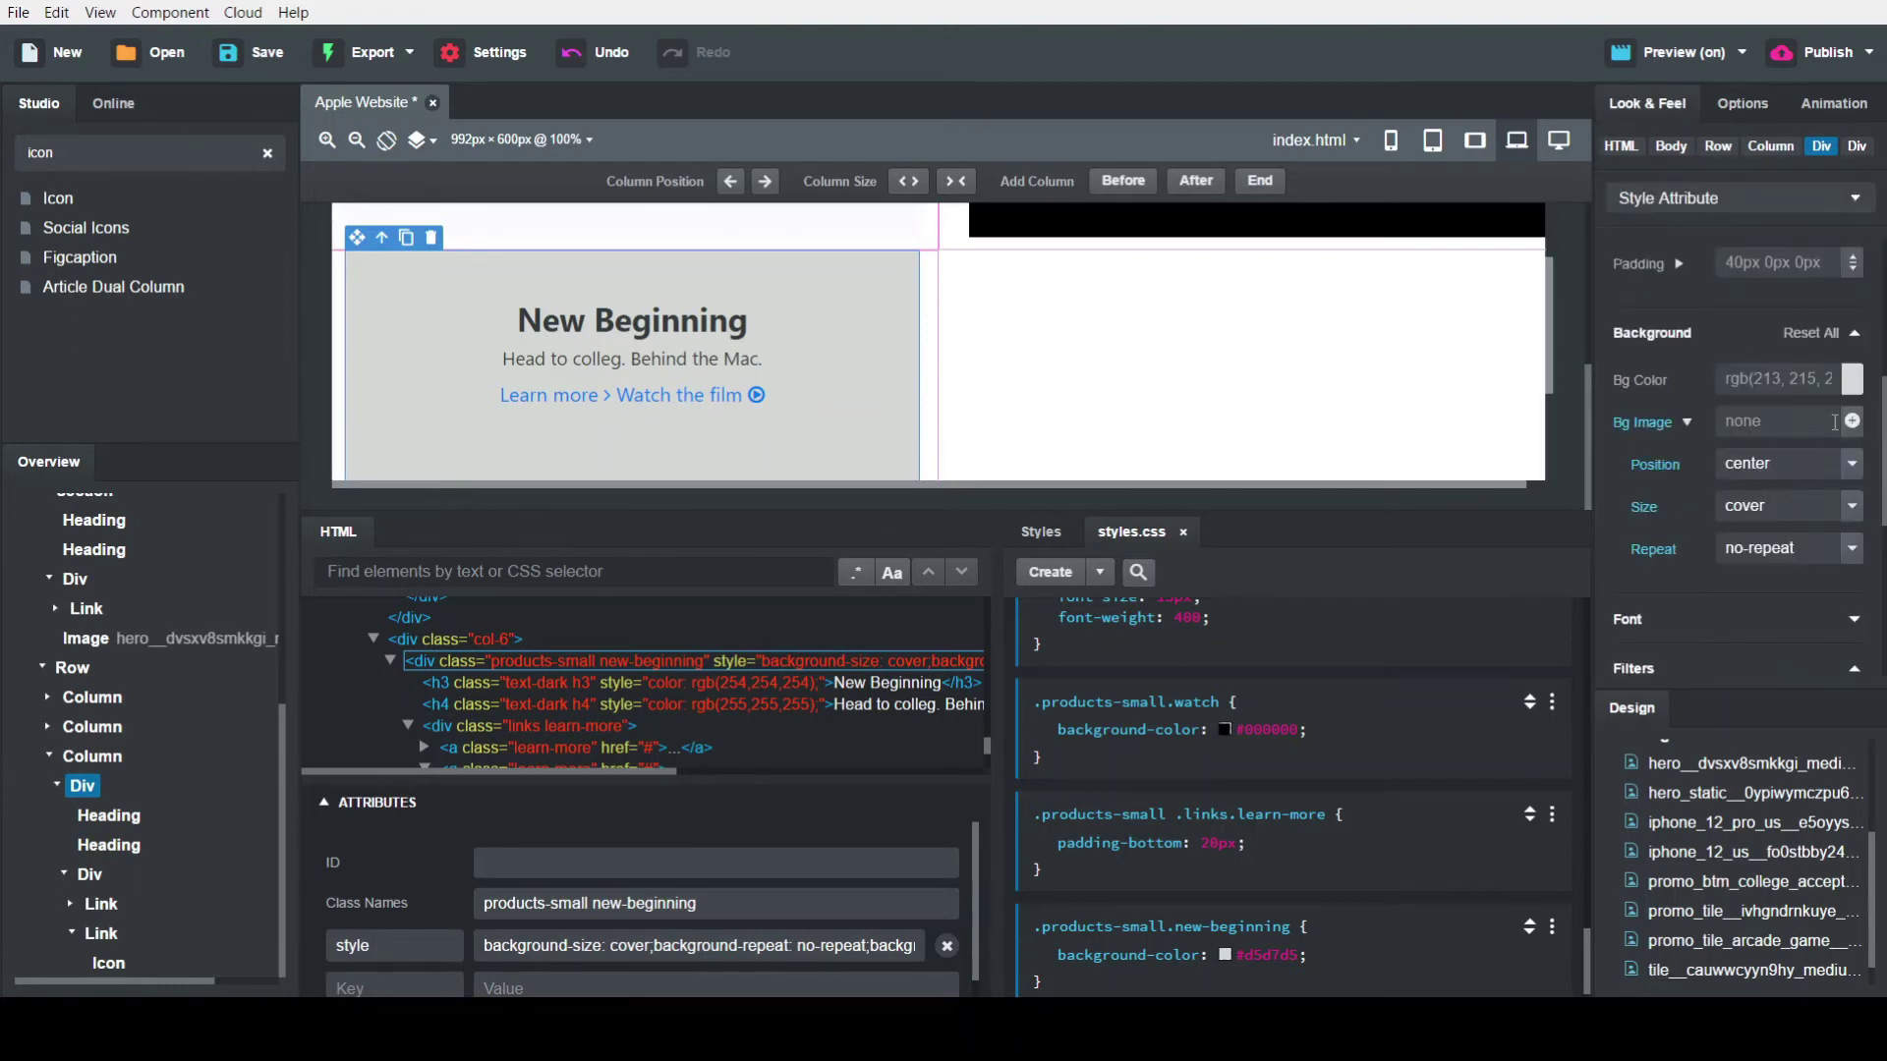
{"action": "left_click", "coordinate": [1851, 420]}
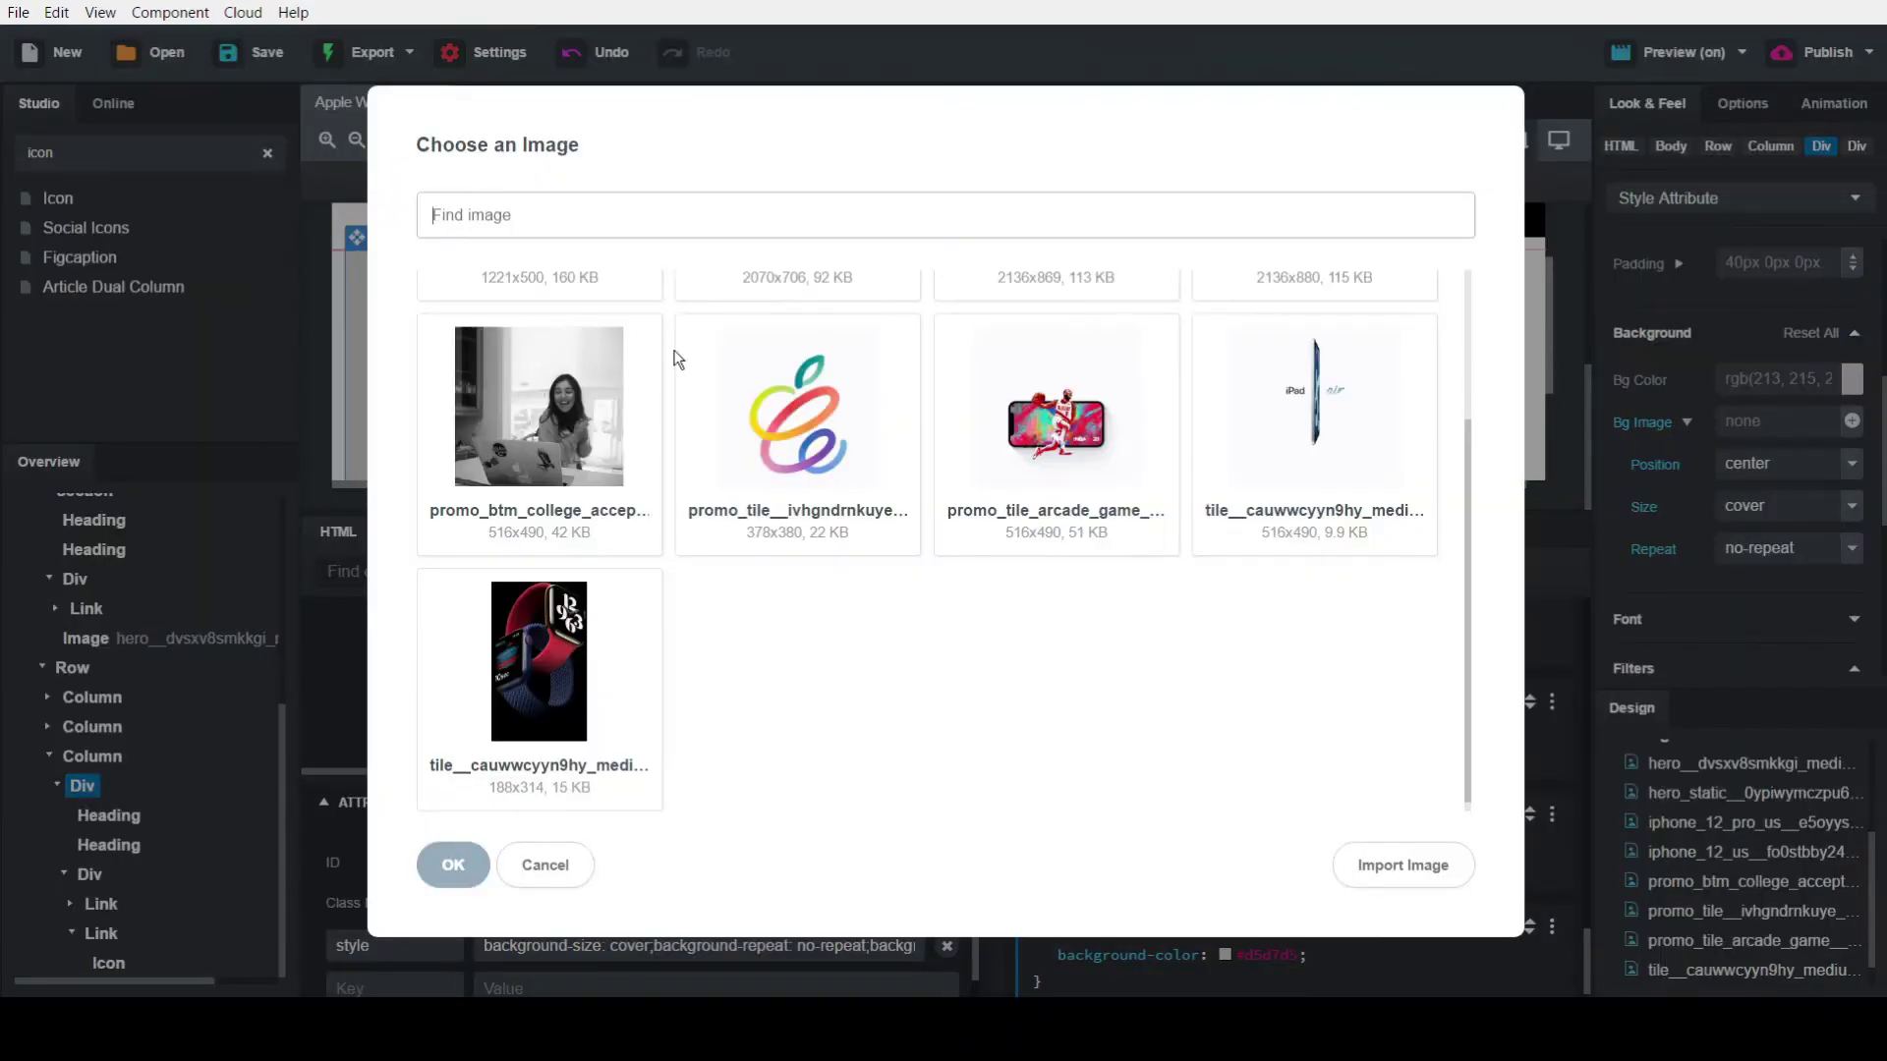
{"action": "left_click", "coordinate": [570, 451]}
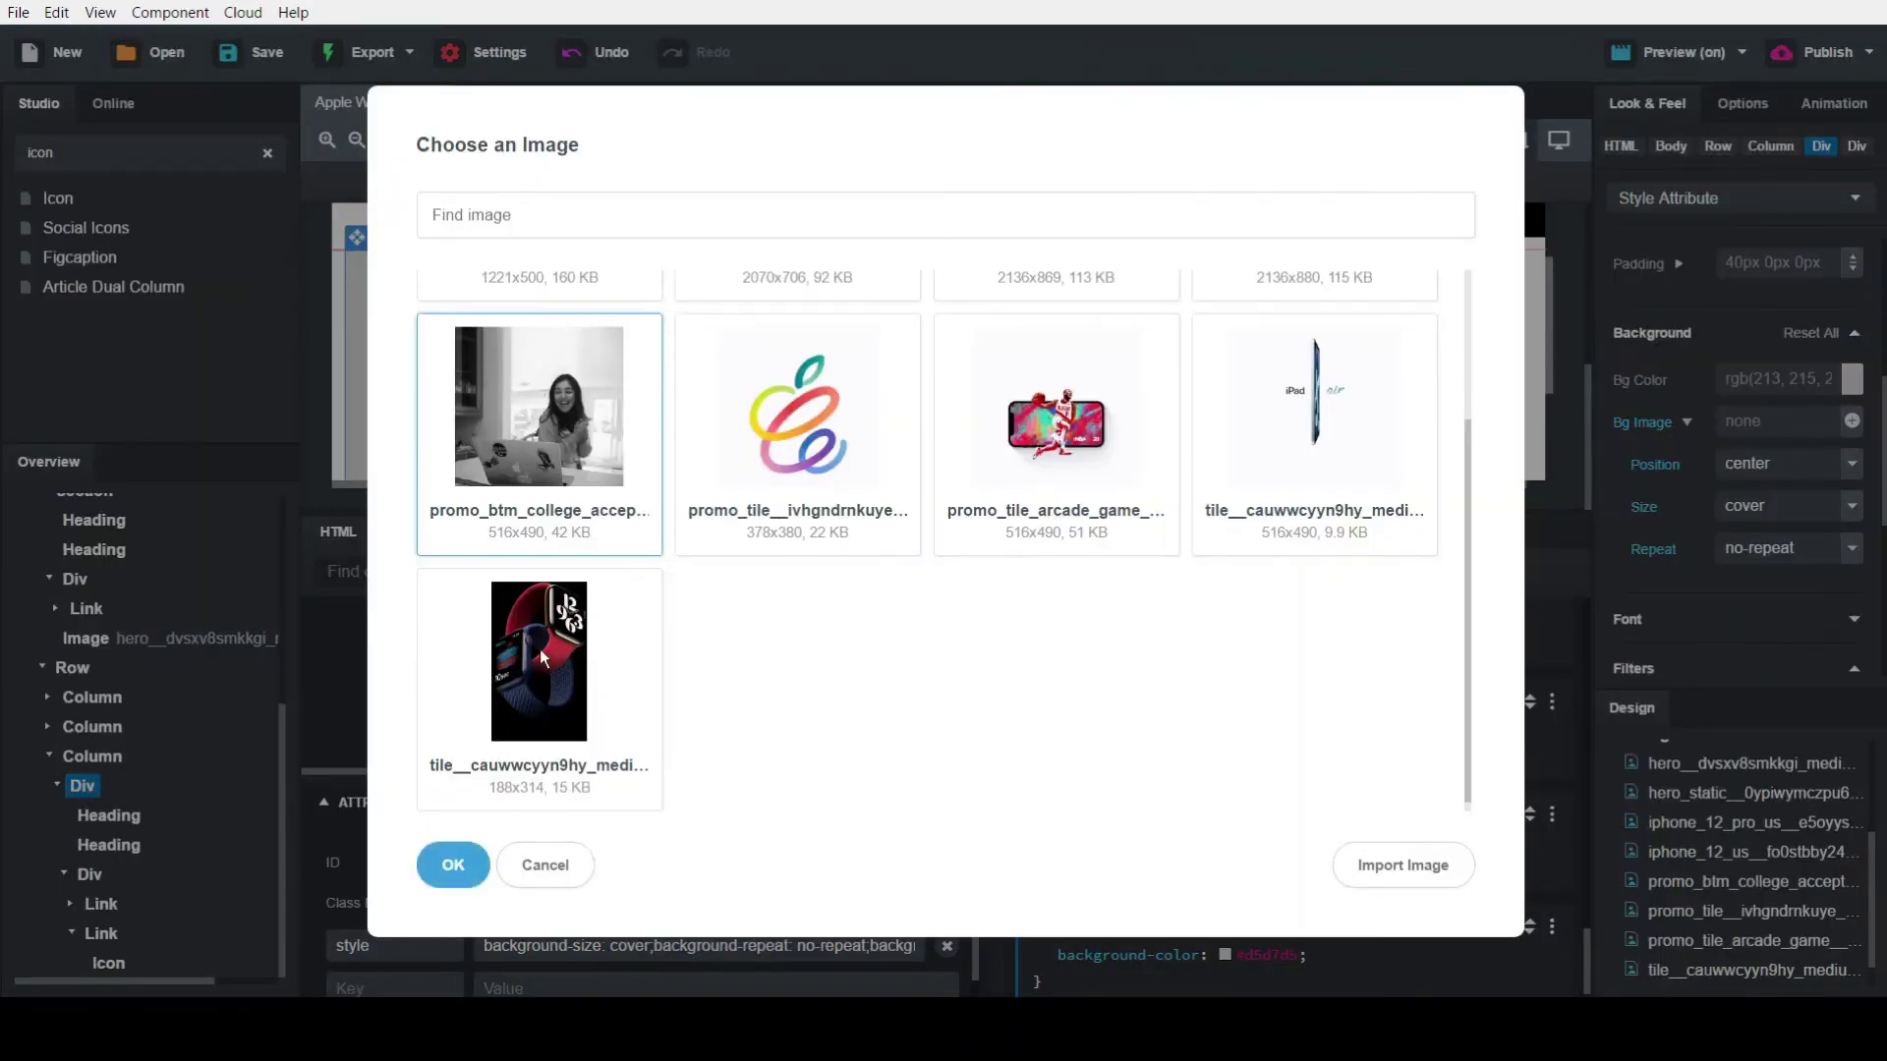
{"action": "left_click", "coordinate": [451, 865]}
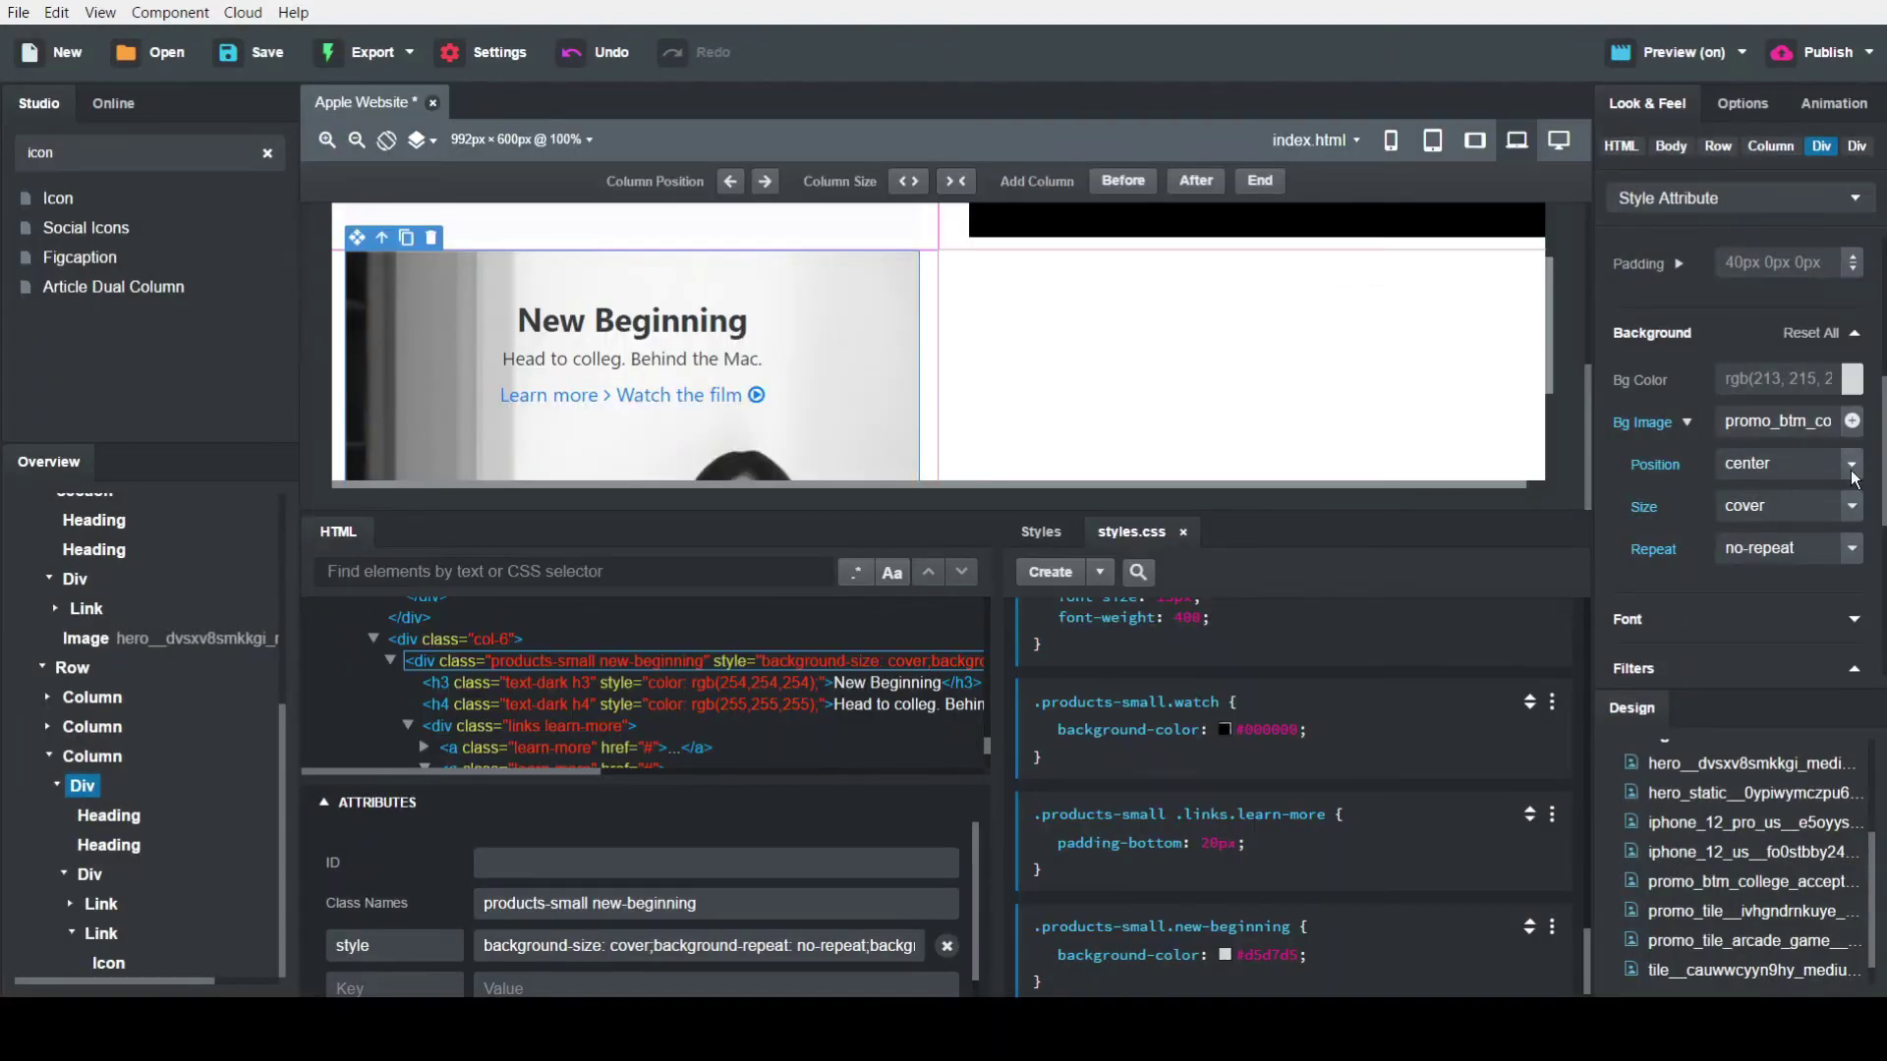
Set the New Beginning tile's background image position to center, size to cover and repeat to no-repeat, and check the tile
{"action": "left_click", "coordinate": [1854, 479]}
{"action": "left_click", "coordinate": [1812, 621]}
{"action": "left_click", "coordinate": [1852, 513]}
{"action": "left_click", "coordinate": [1804, 603]}
{"action": "left_click", "coordinate": [1853, 551]}
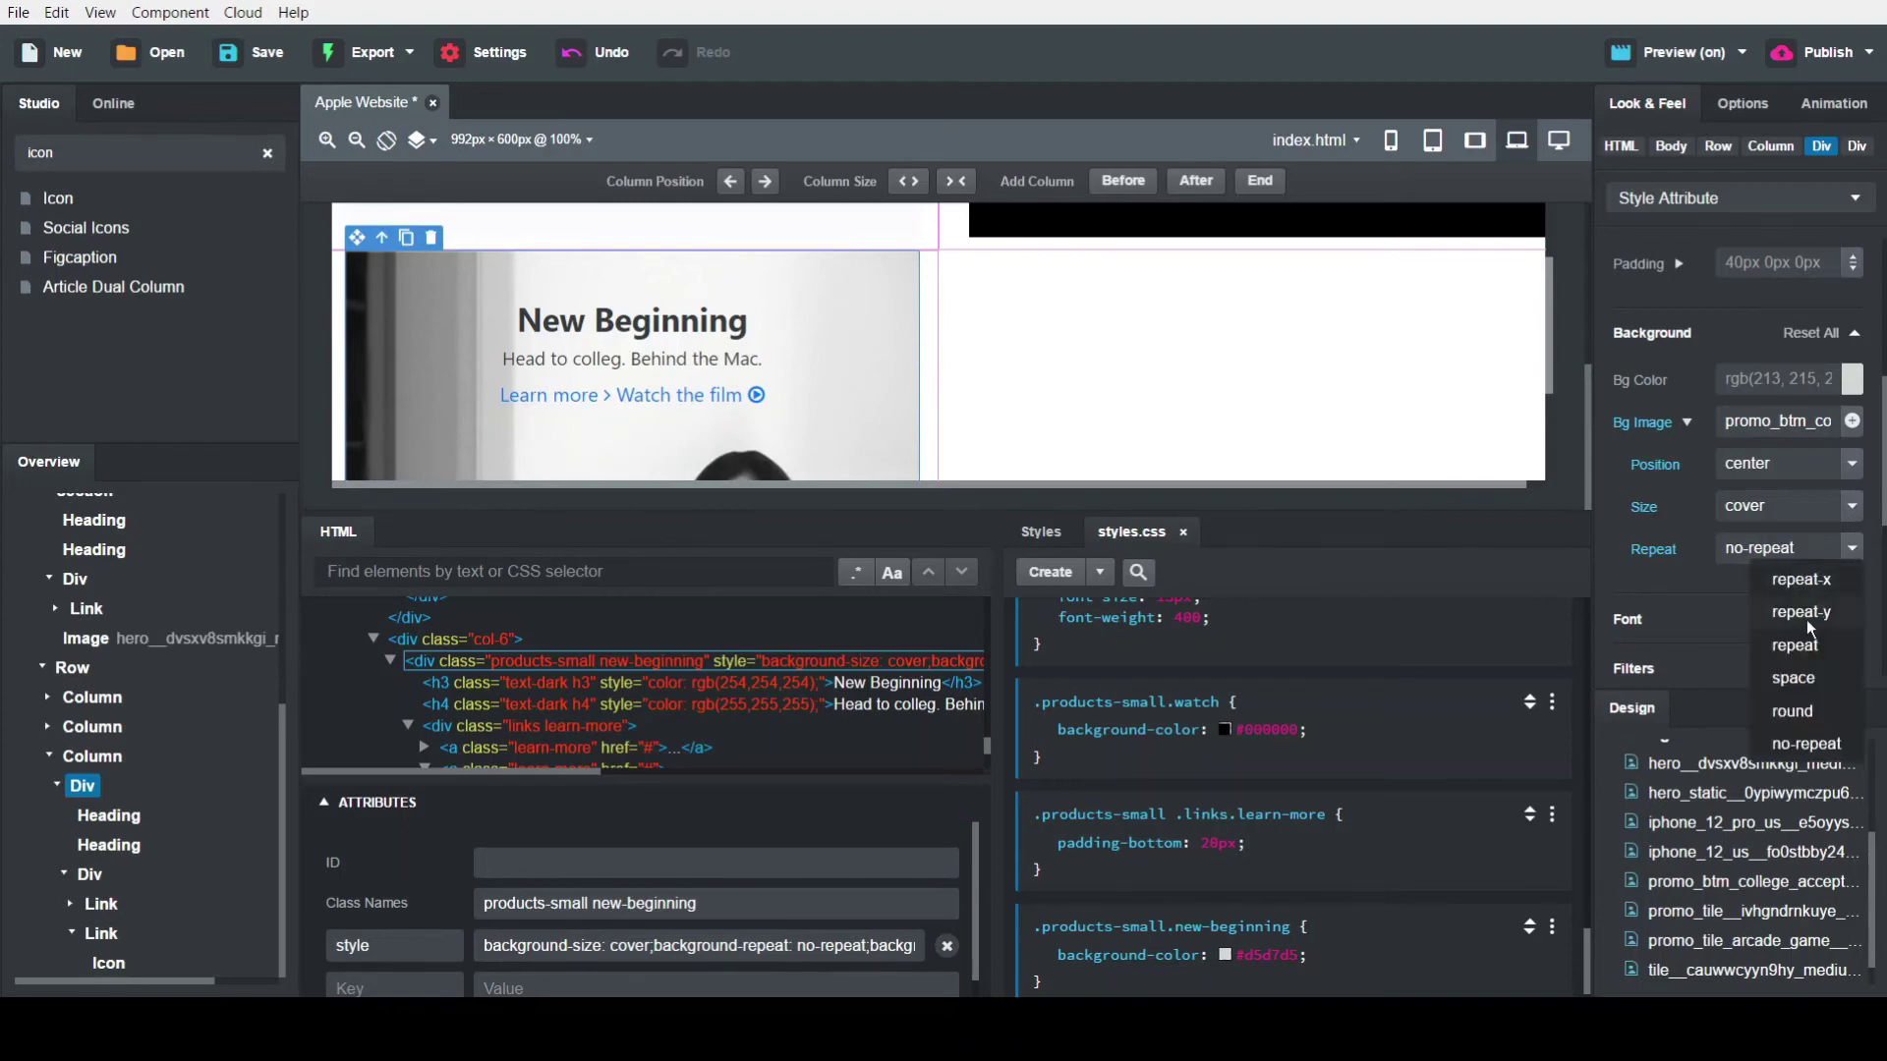
{"action": "left_click", "coordinate": [1817, 747]}
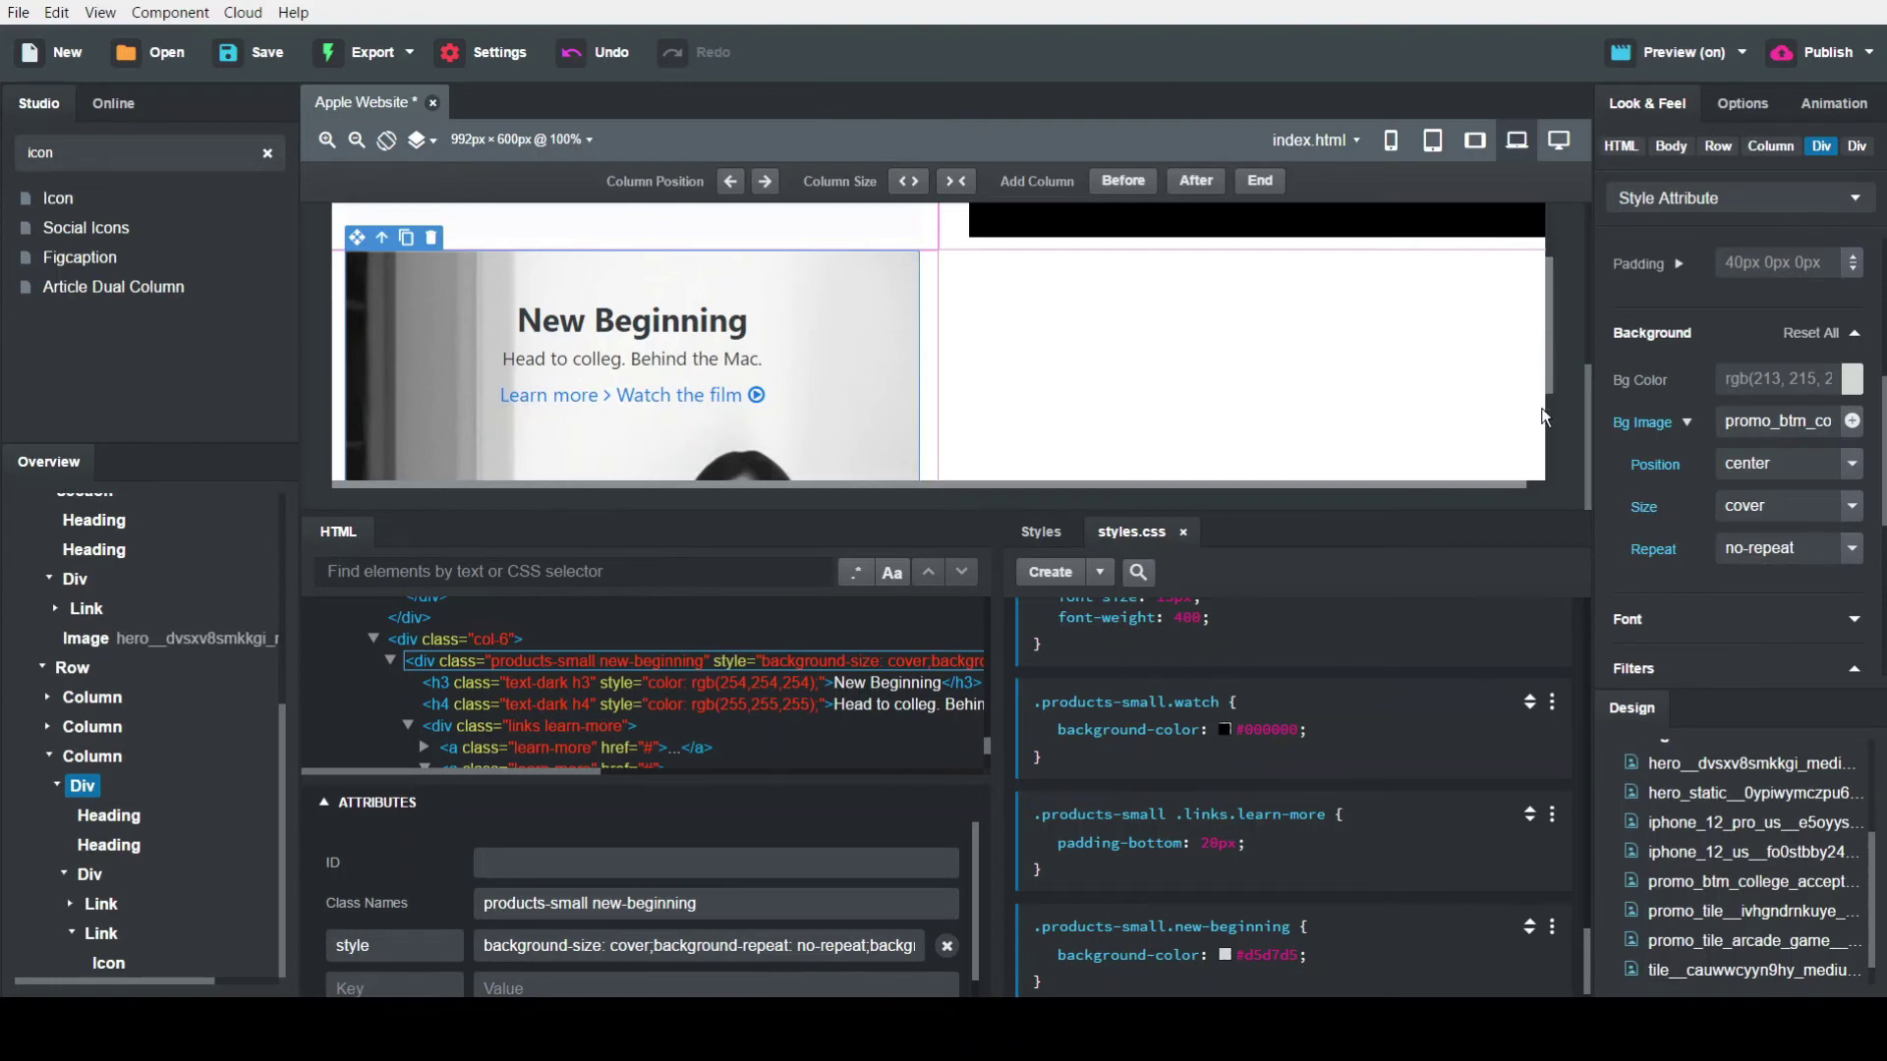
{"action": "scroll", "coordinate": [1544, 417], "scroll_direction": "up", "scroll_amount": 3}
{"action": "scroll", "coordinate": [1547, 339], "scroll_direction": "up", "scroll_amount": 3}
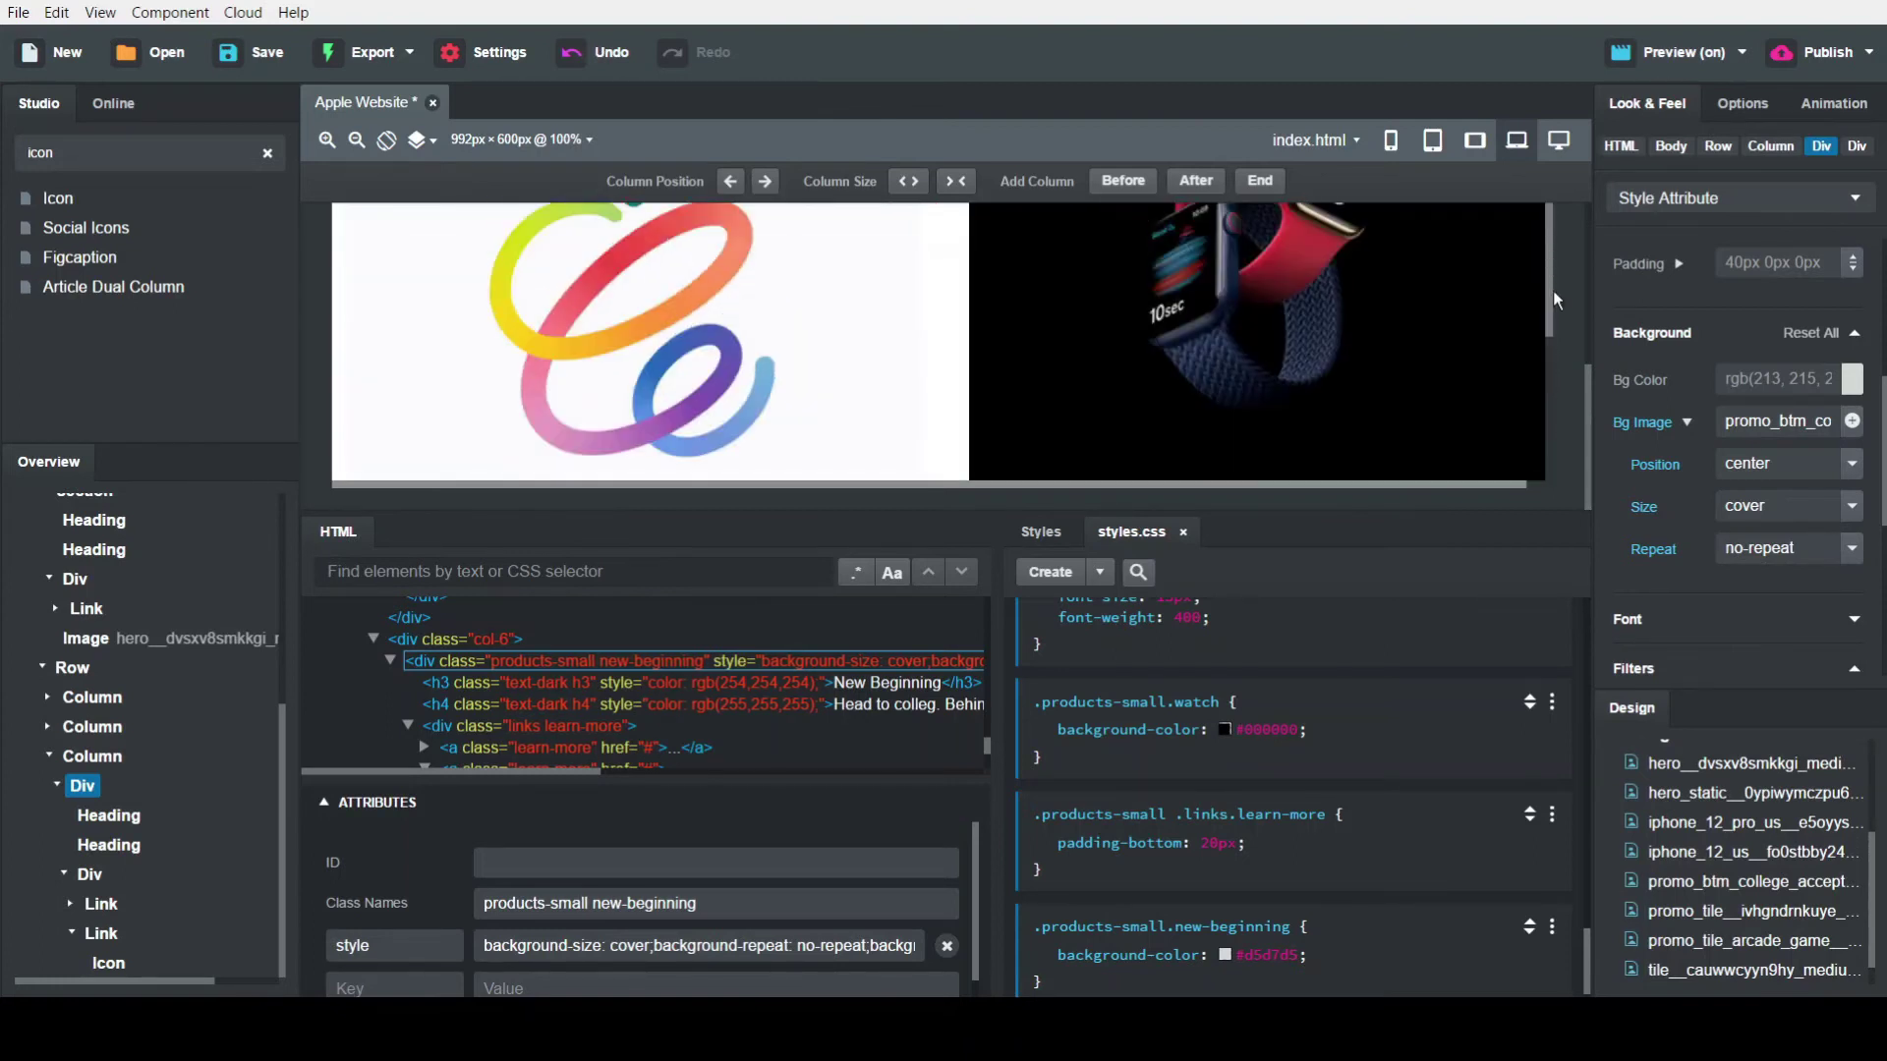
{"action": "scroll", "coordinate": [1553, 344], "scroll_direction": "down", "scroll_amount": 5}
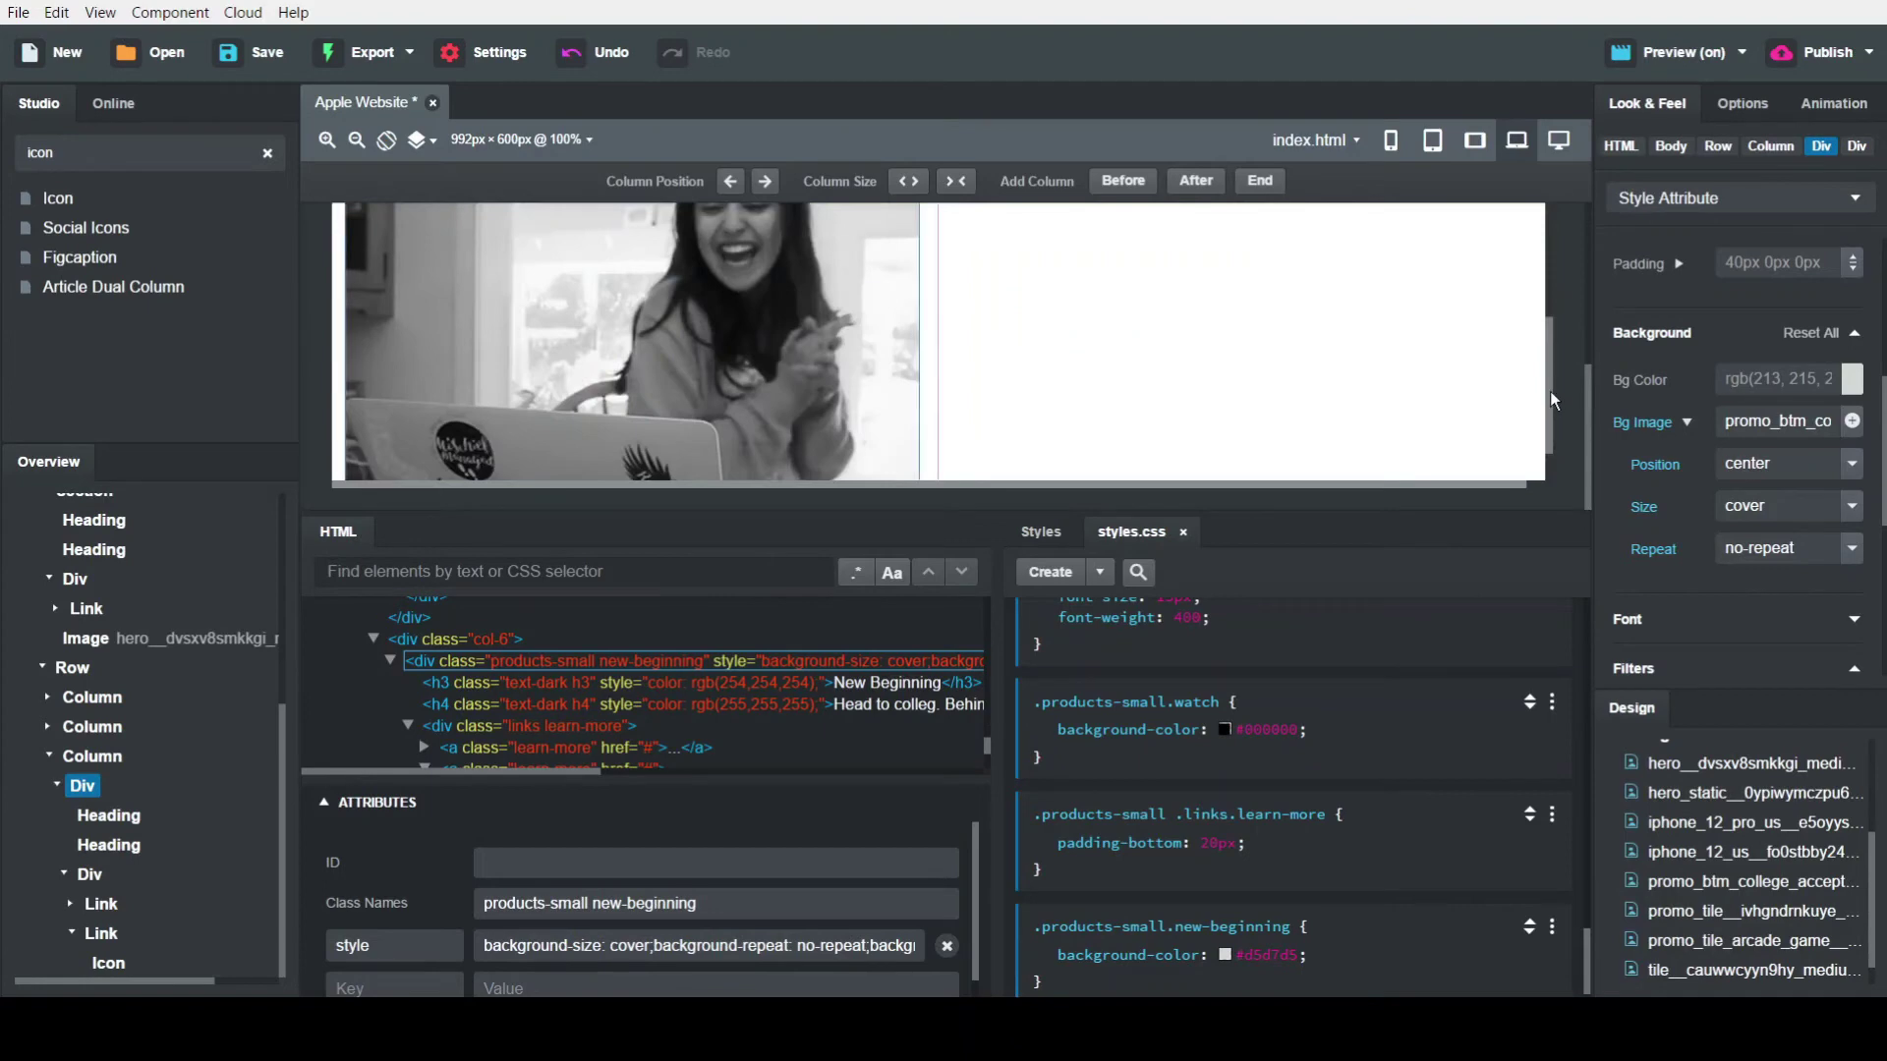
{"action": "left_click_drag", "start_coordinate": [1549, 392], "coordinate": [1524, 336]}
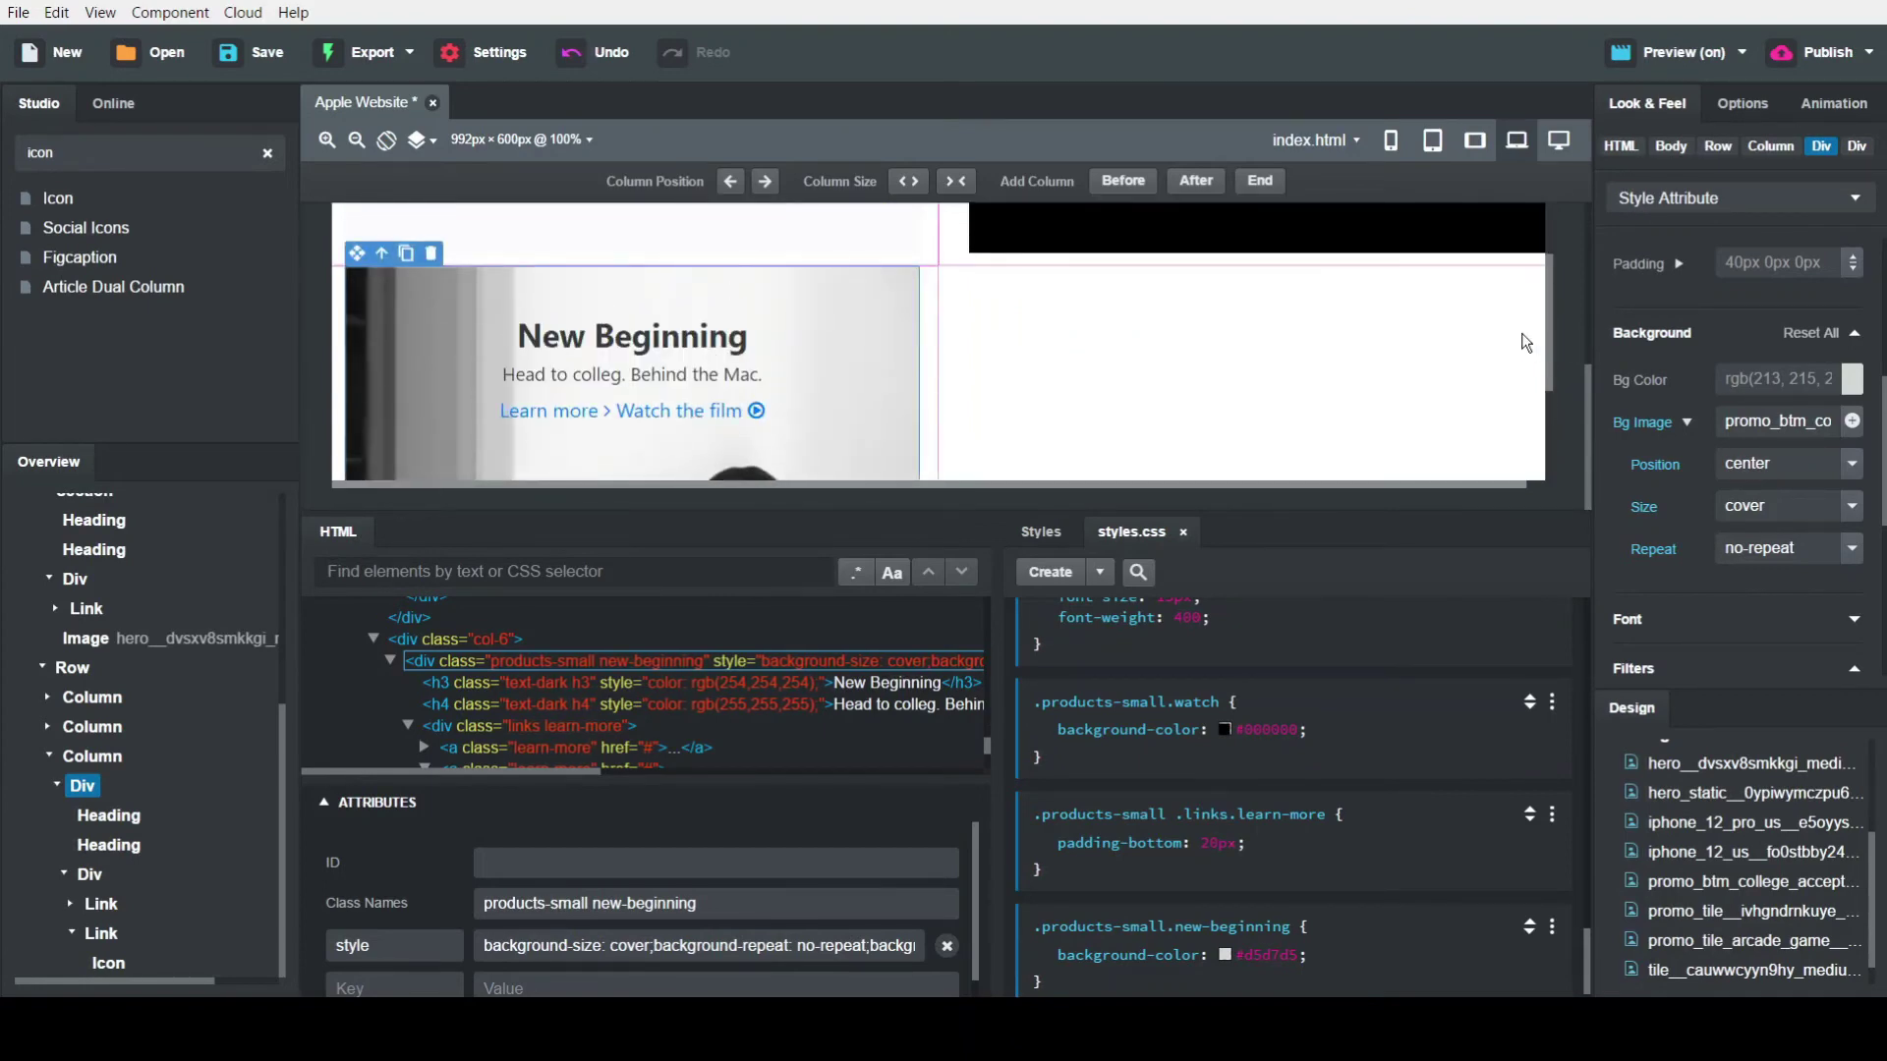
Collapse the New Beginning column in the element tree and duplicate it to fill the empty grid cell beside it
{"action": "left_click", "coordinate": [57, 784]}
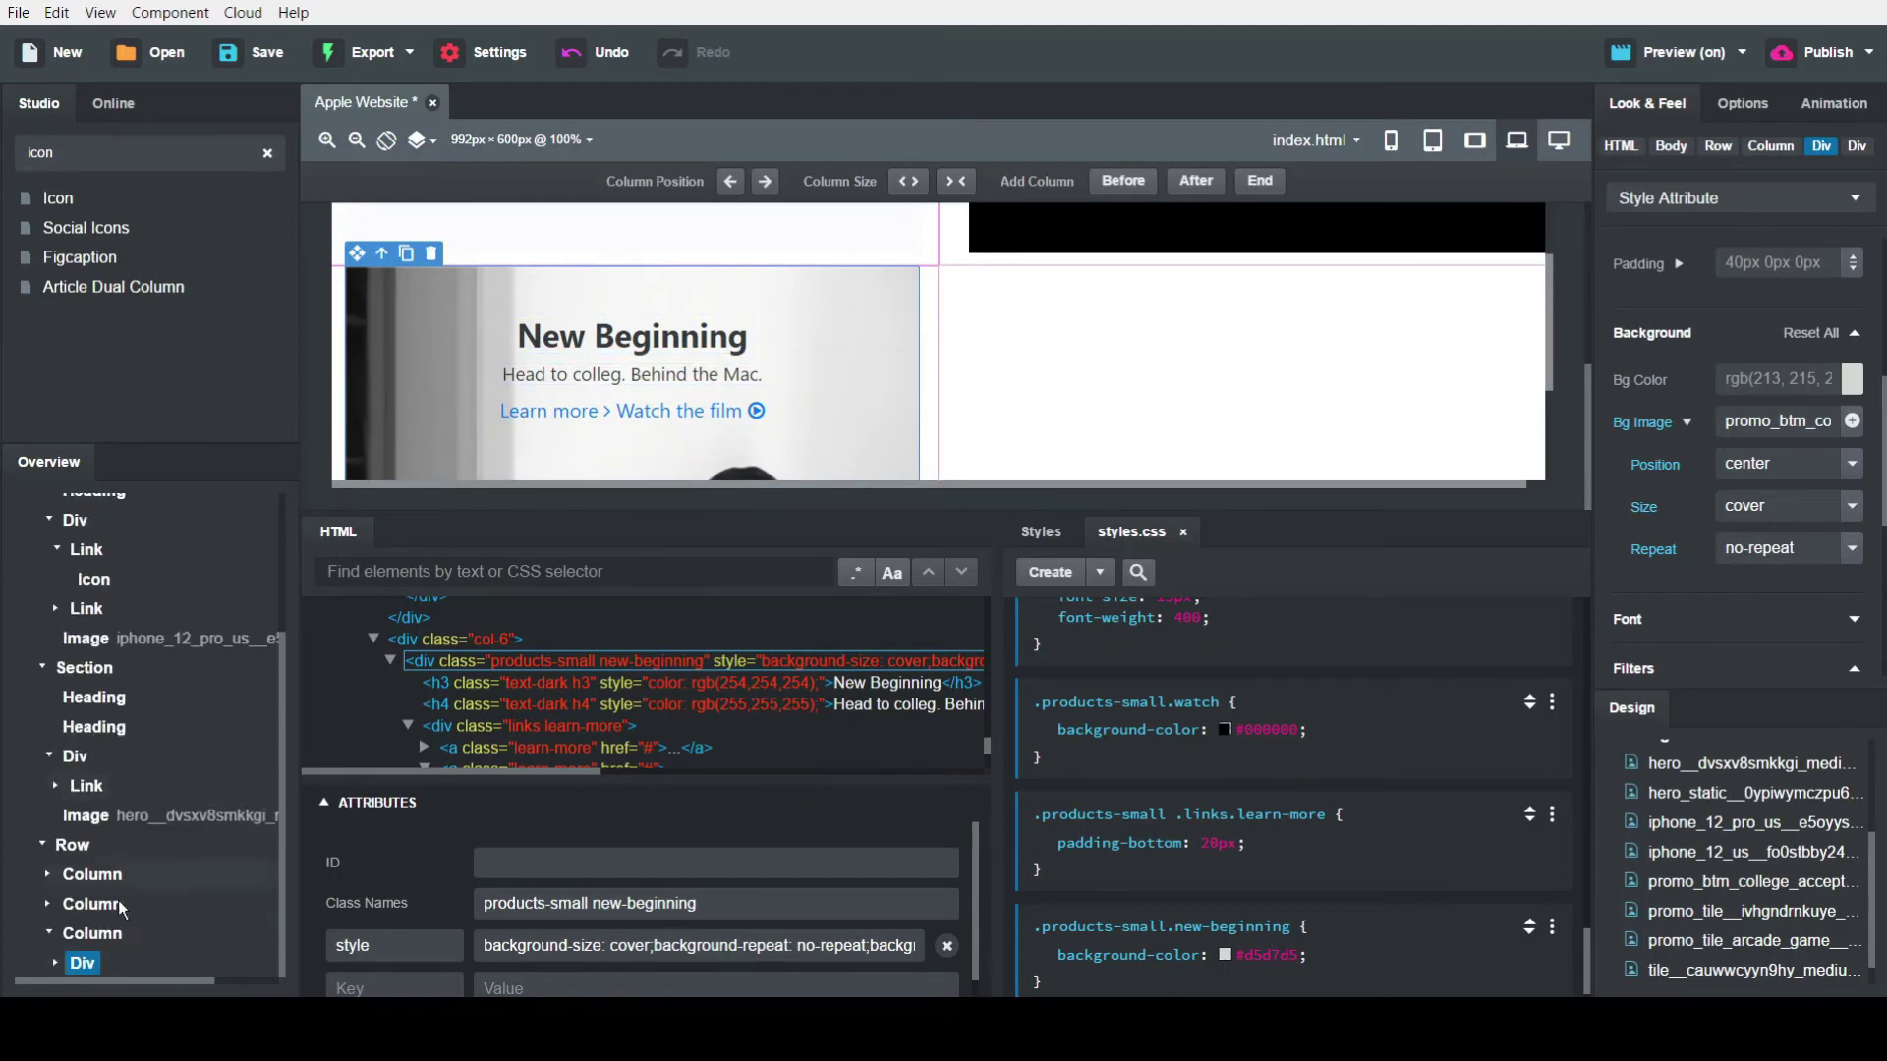
{"action": "left_click", "coordinate": [45, 932]}
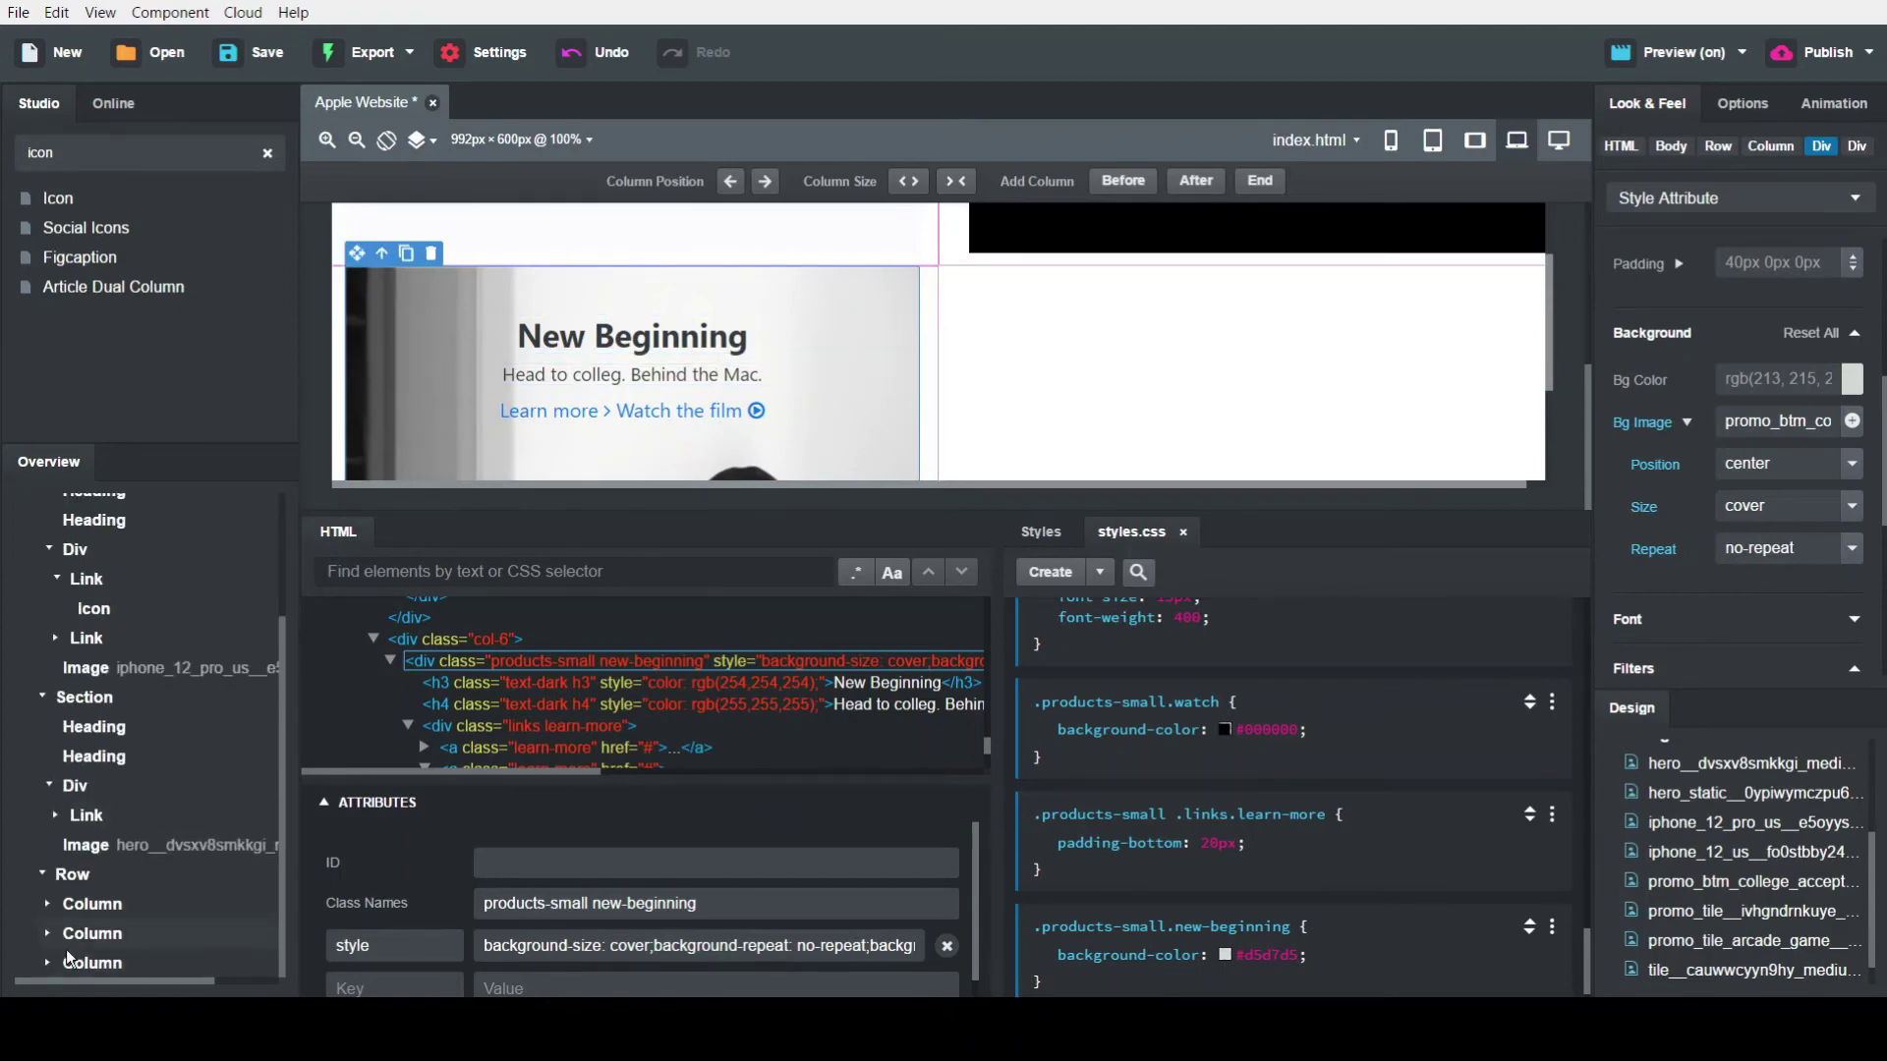
{"action": "left_click", "coordinate": [84, 961]}
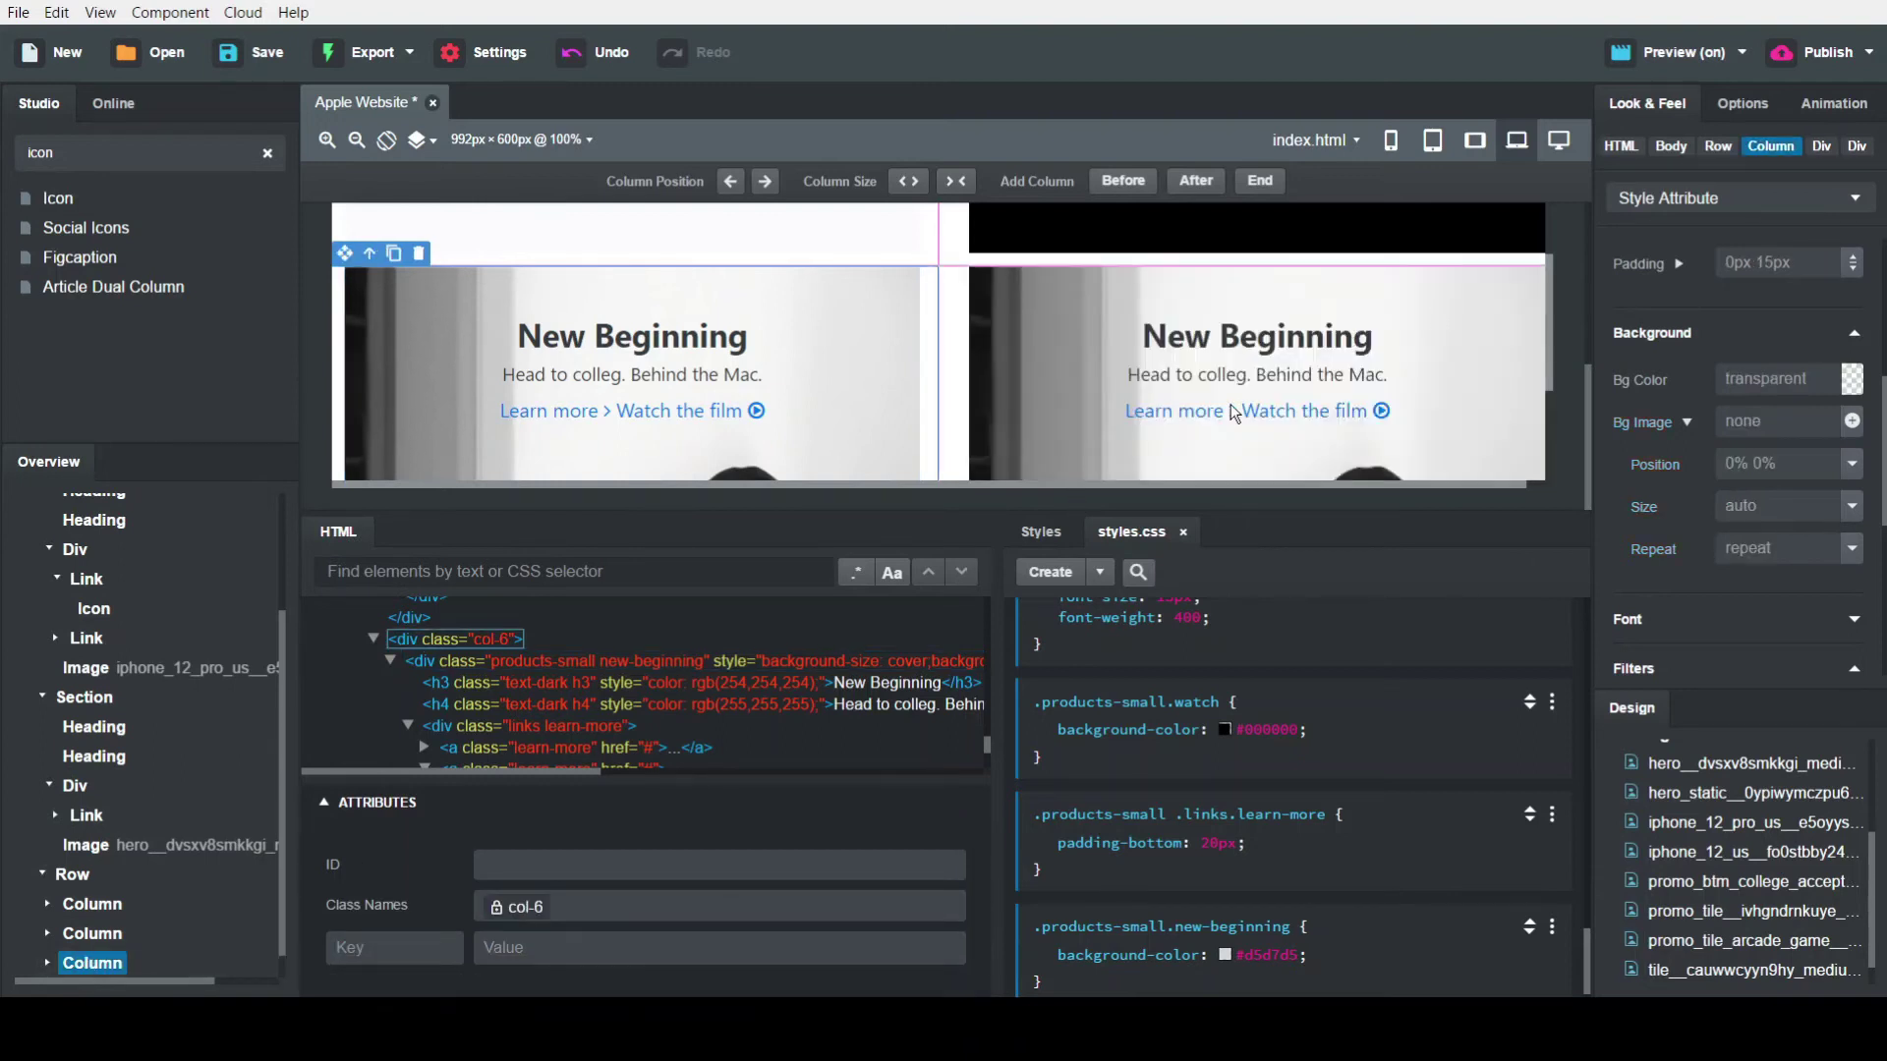
Replace the duplicated tile's heading with "iPad"
{"action": "double_click", "coordinate": [1299, 354]}
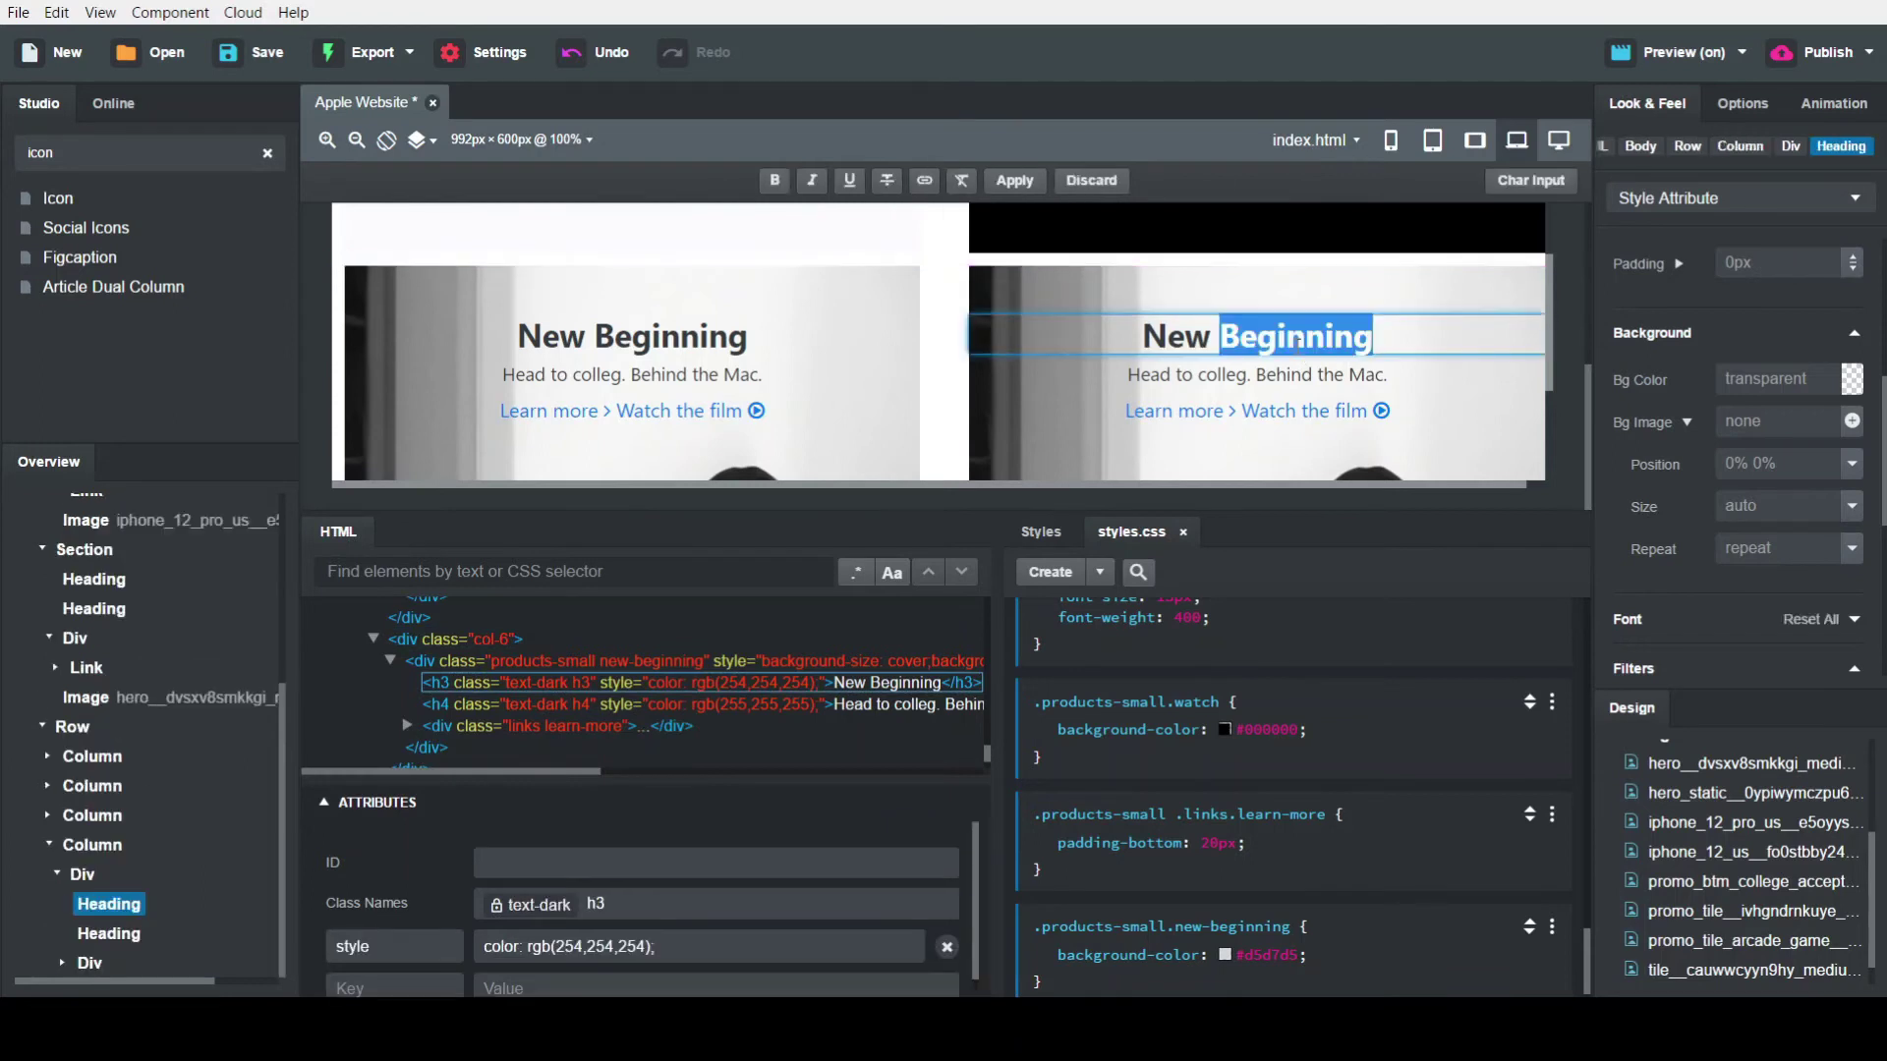
{"action": "key", "text": "BackSpace"}
{"action": "key", "text": "BackSpace"}
{"action": "key", "text": "BackSpace"}
{"action": "key", "text": "BackSpace"}
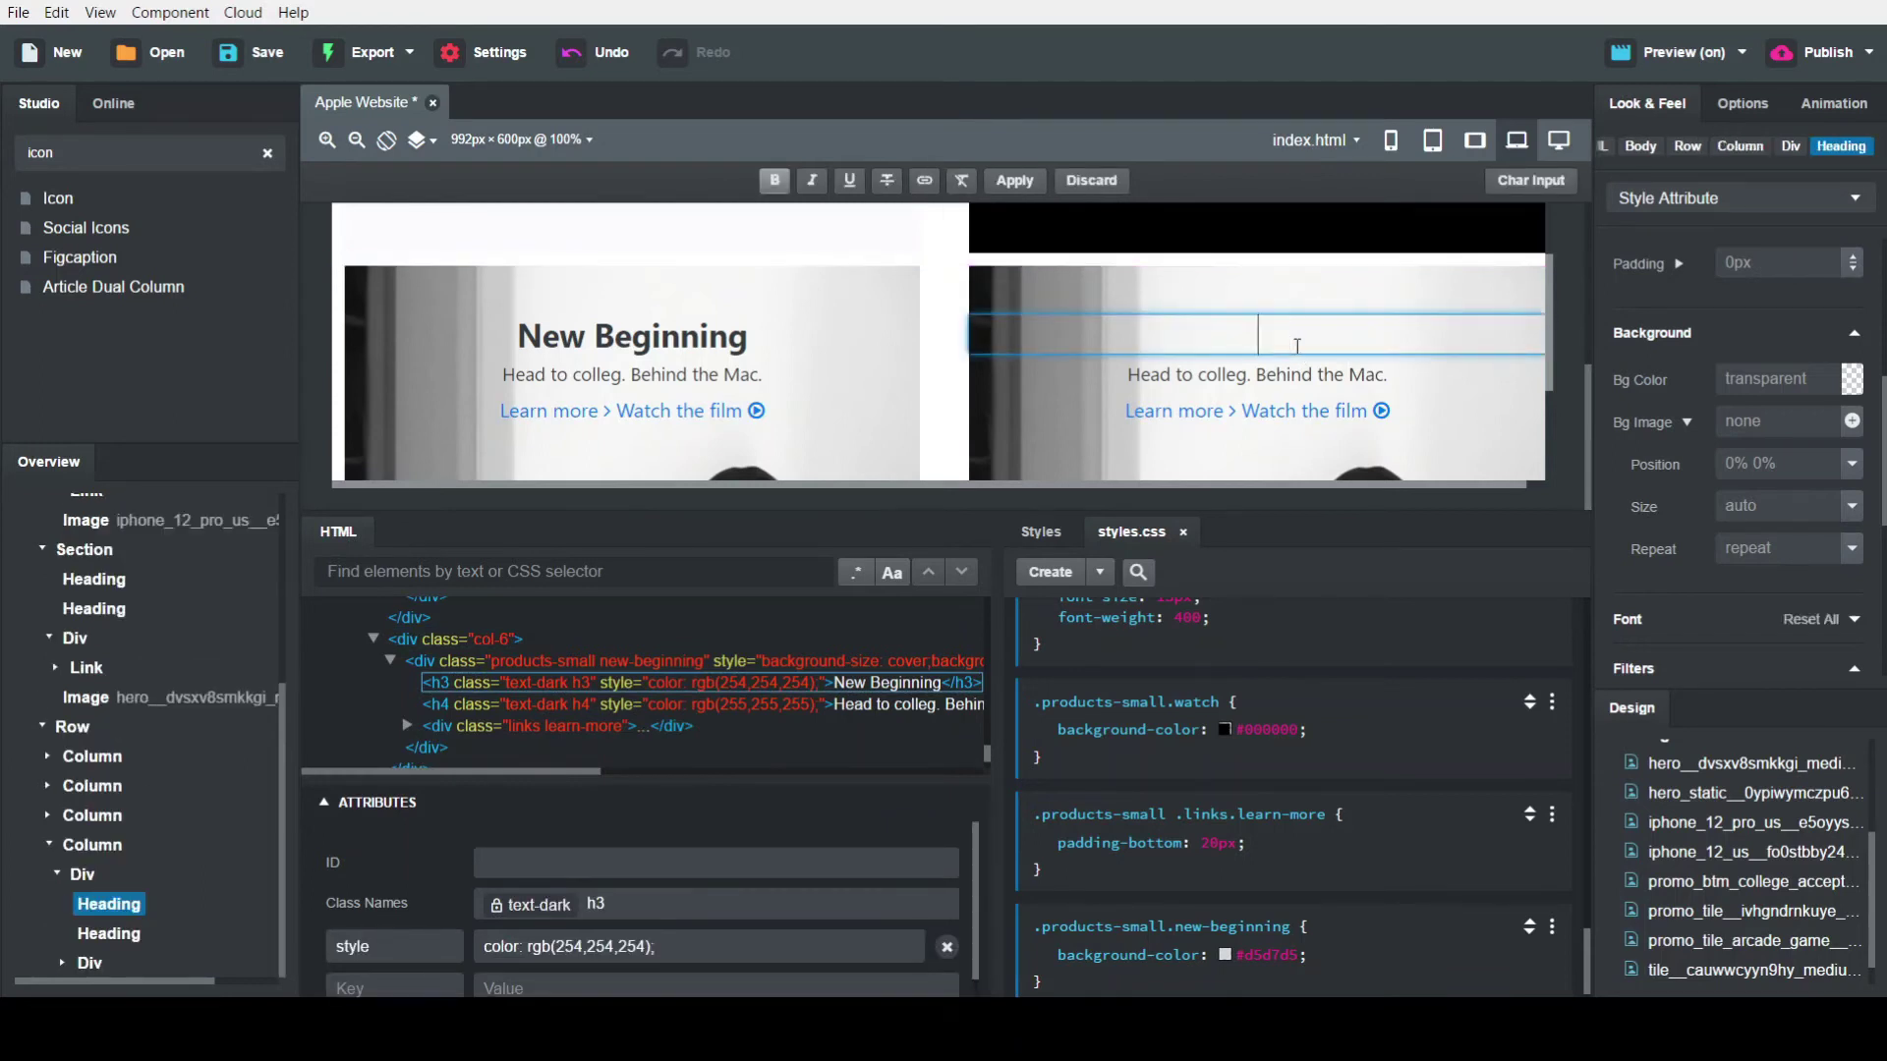
{"action": "type", "text": "iPad"}
Replace the iPad tile's subheading with "Powerful. Colorful. Wonderful."
{"action": "double_click", "coordinate": [1239, 377]}
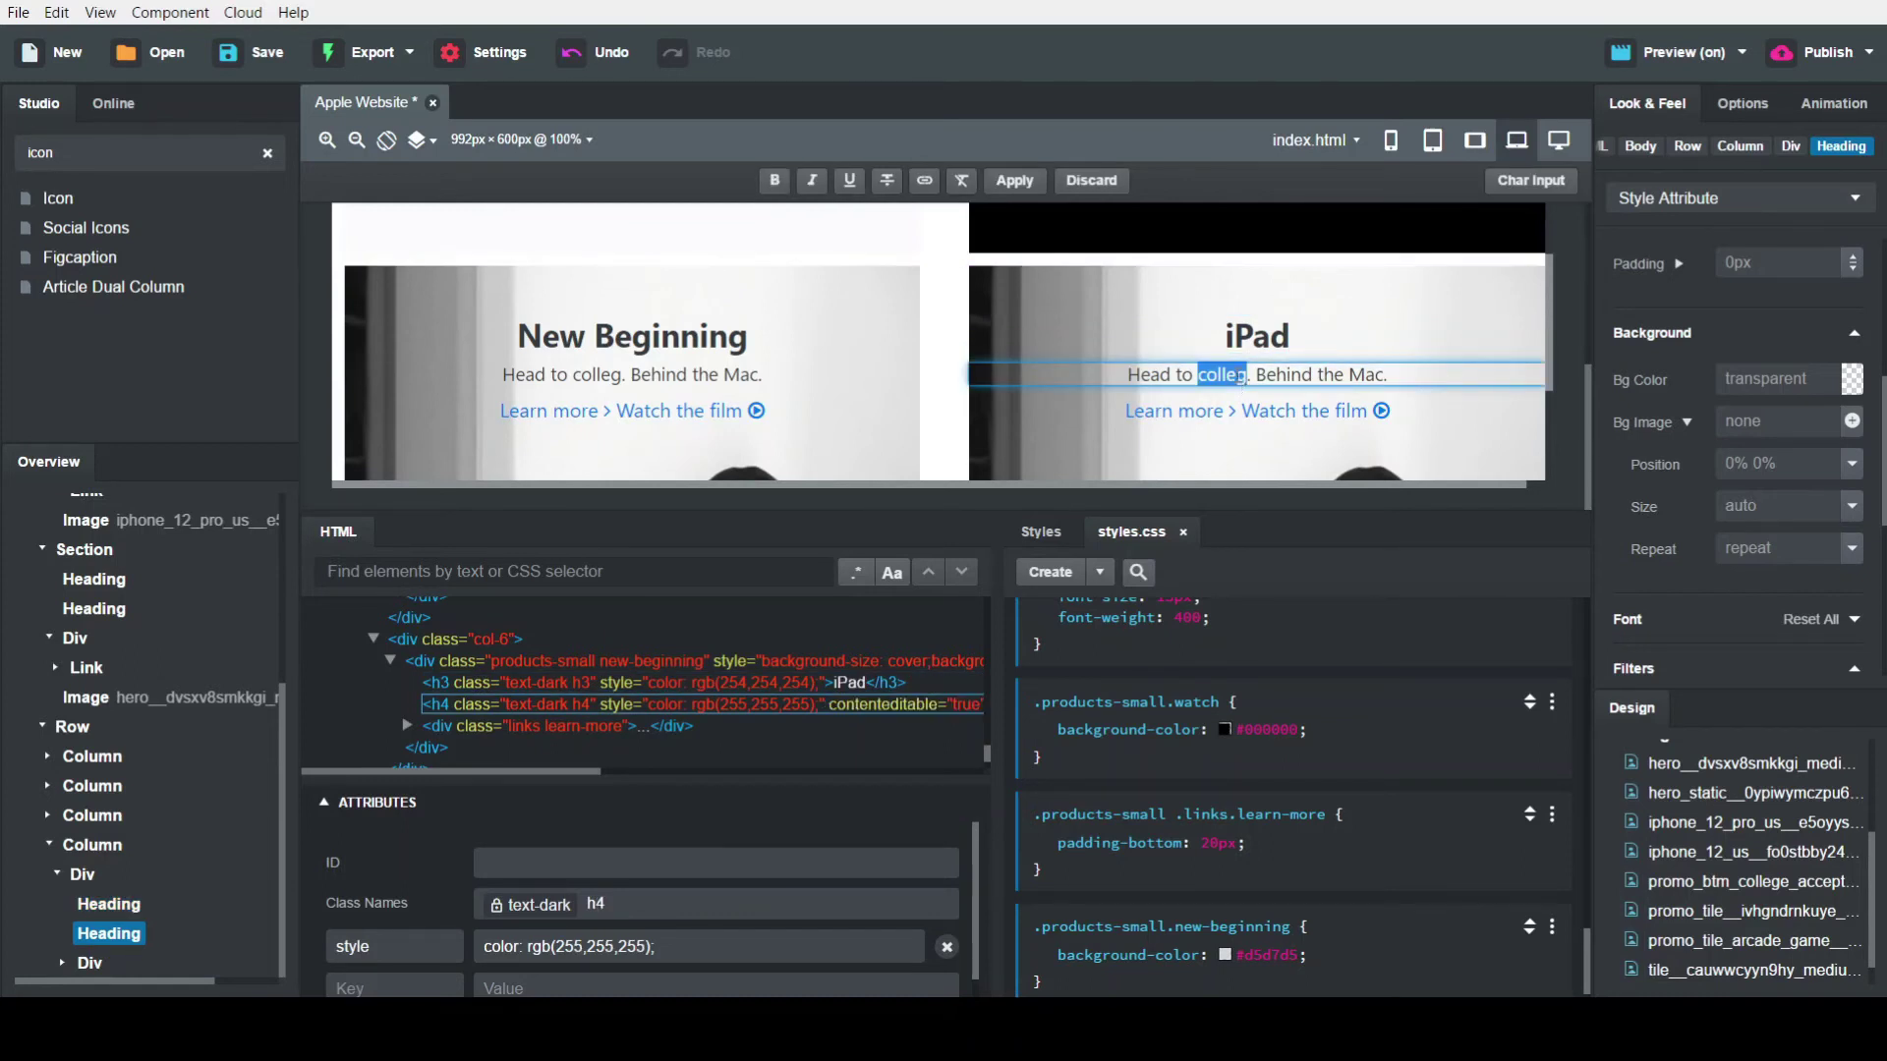
{"action": "key", "text": "ctrl+a"}
{"action": "key", "text": "BackSpace"}
{"action": "type", "text": "Po"}
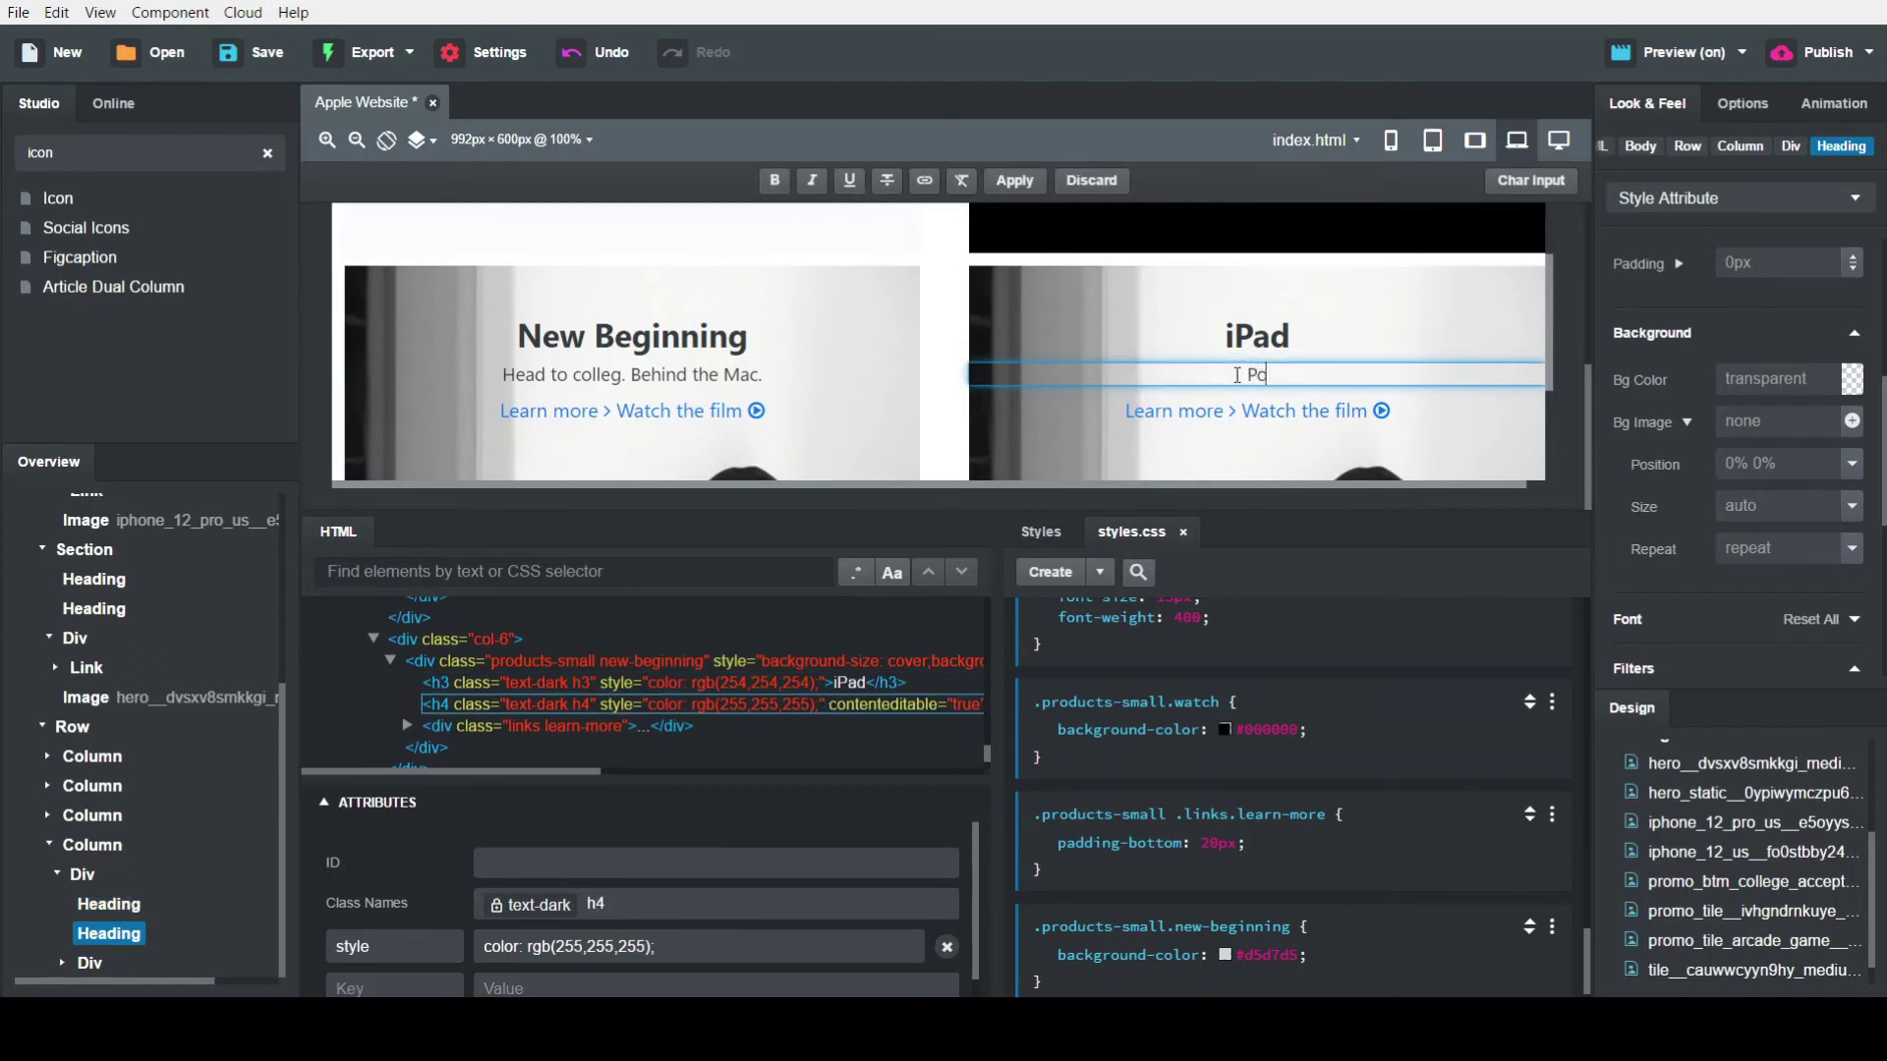
{"action": "type", "text": "werful. Colorful. Wonderfu"}
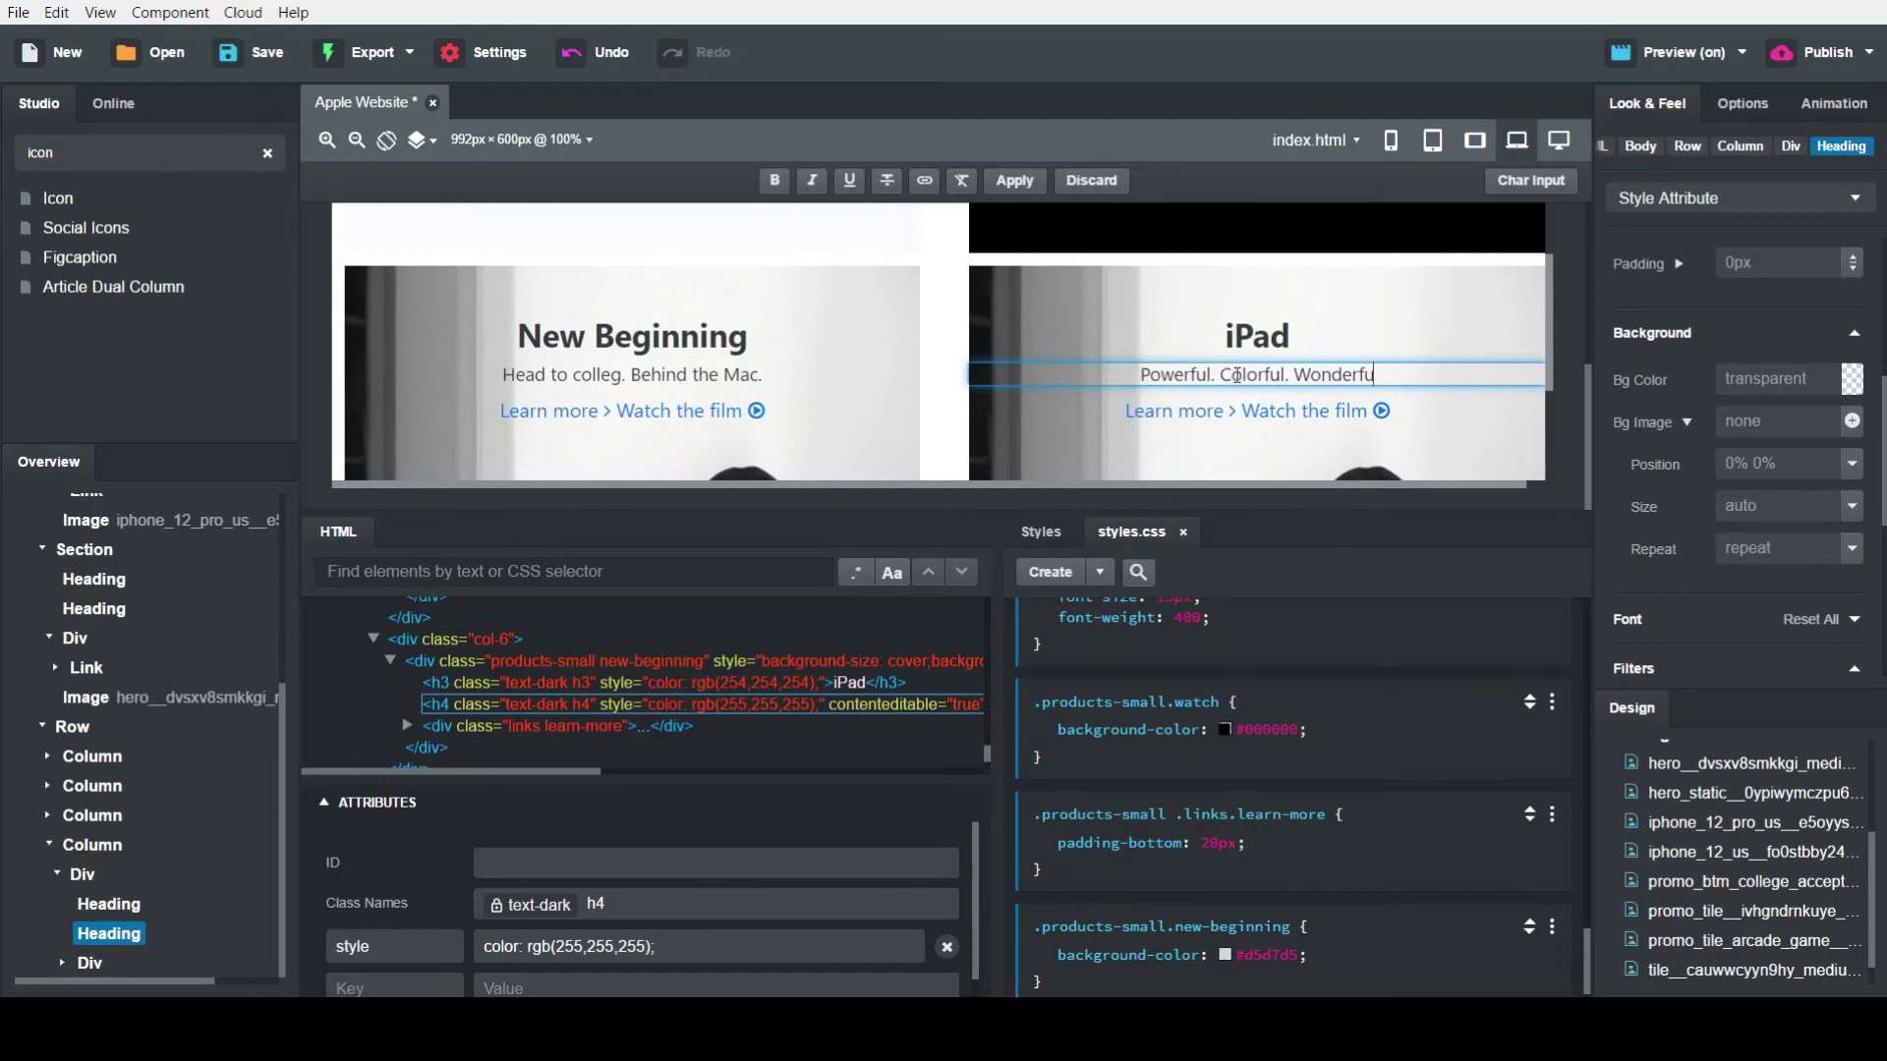
{"action": "type", "text": "l."}
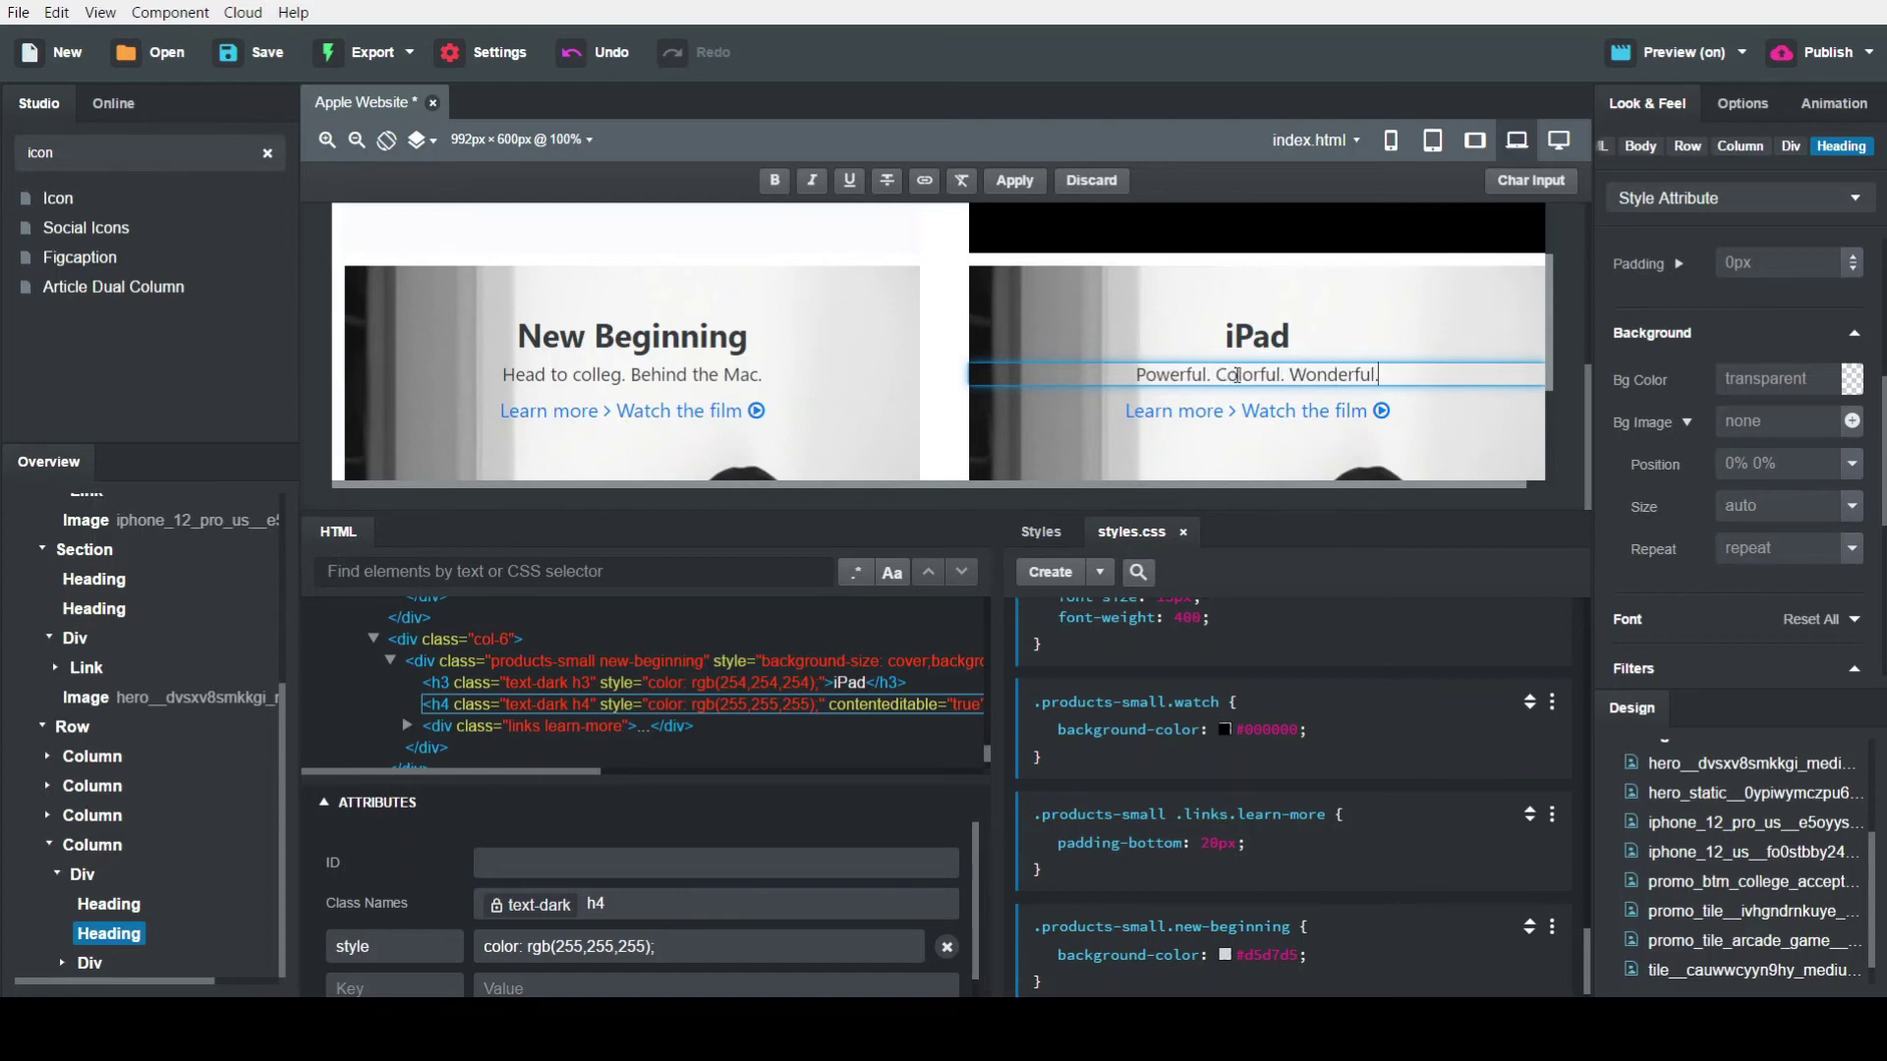
Change the iPad tile's "Watch the film" link text to "Buy", keeping its icon
{"action": "double_click", "coordinate": [1291, 419]}
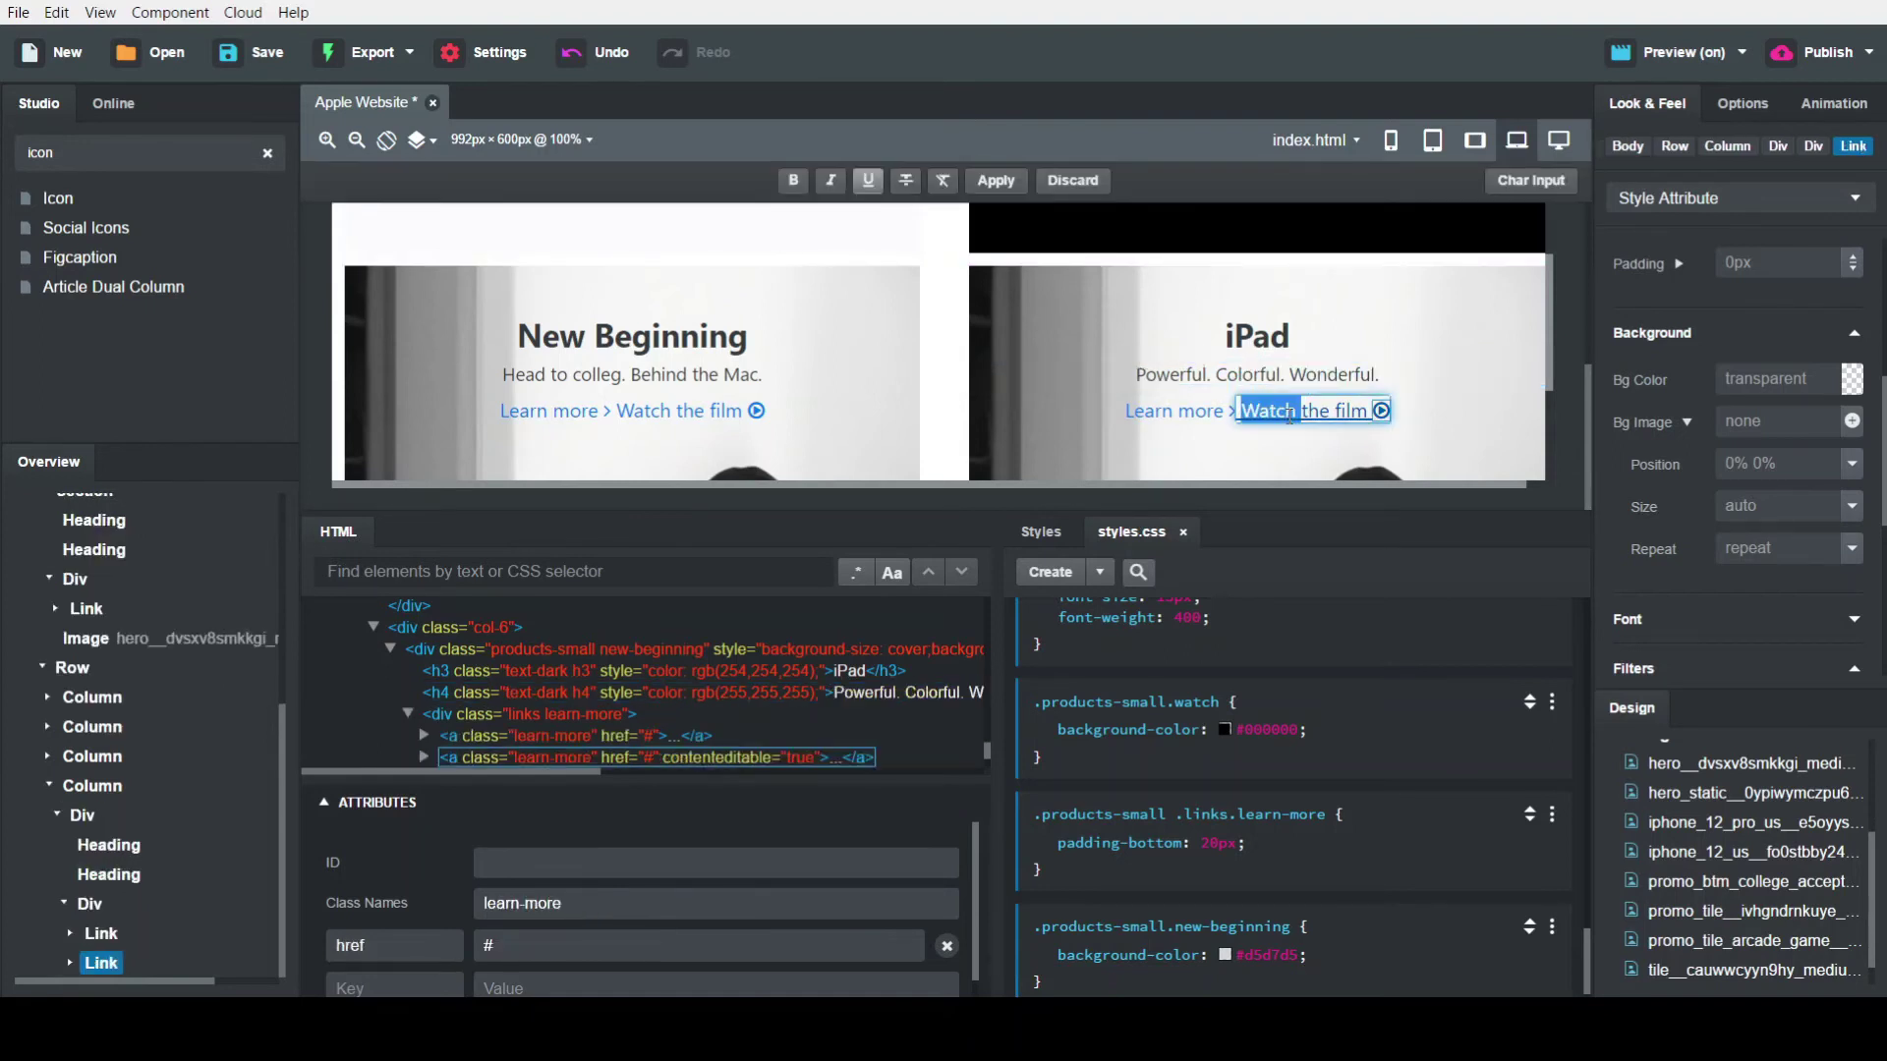
{"action": "key", "text": "BackSpace"}
{"action": "key", "text": "Delete"}
{"action": "key", "text": "Delete"}
{"action": "key", "text": "Delete"}
{"action": "key", "text": "Delete"}
{"action": "key", "text": "Delete"}
{"action": "key", "text": "Delete"}
{"action": "key", "text": "Delete"}
{"action": "key", "text": "Delete"}
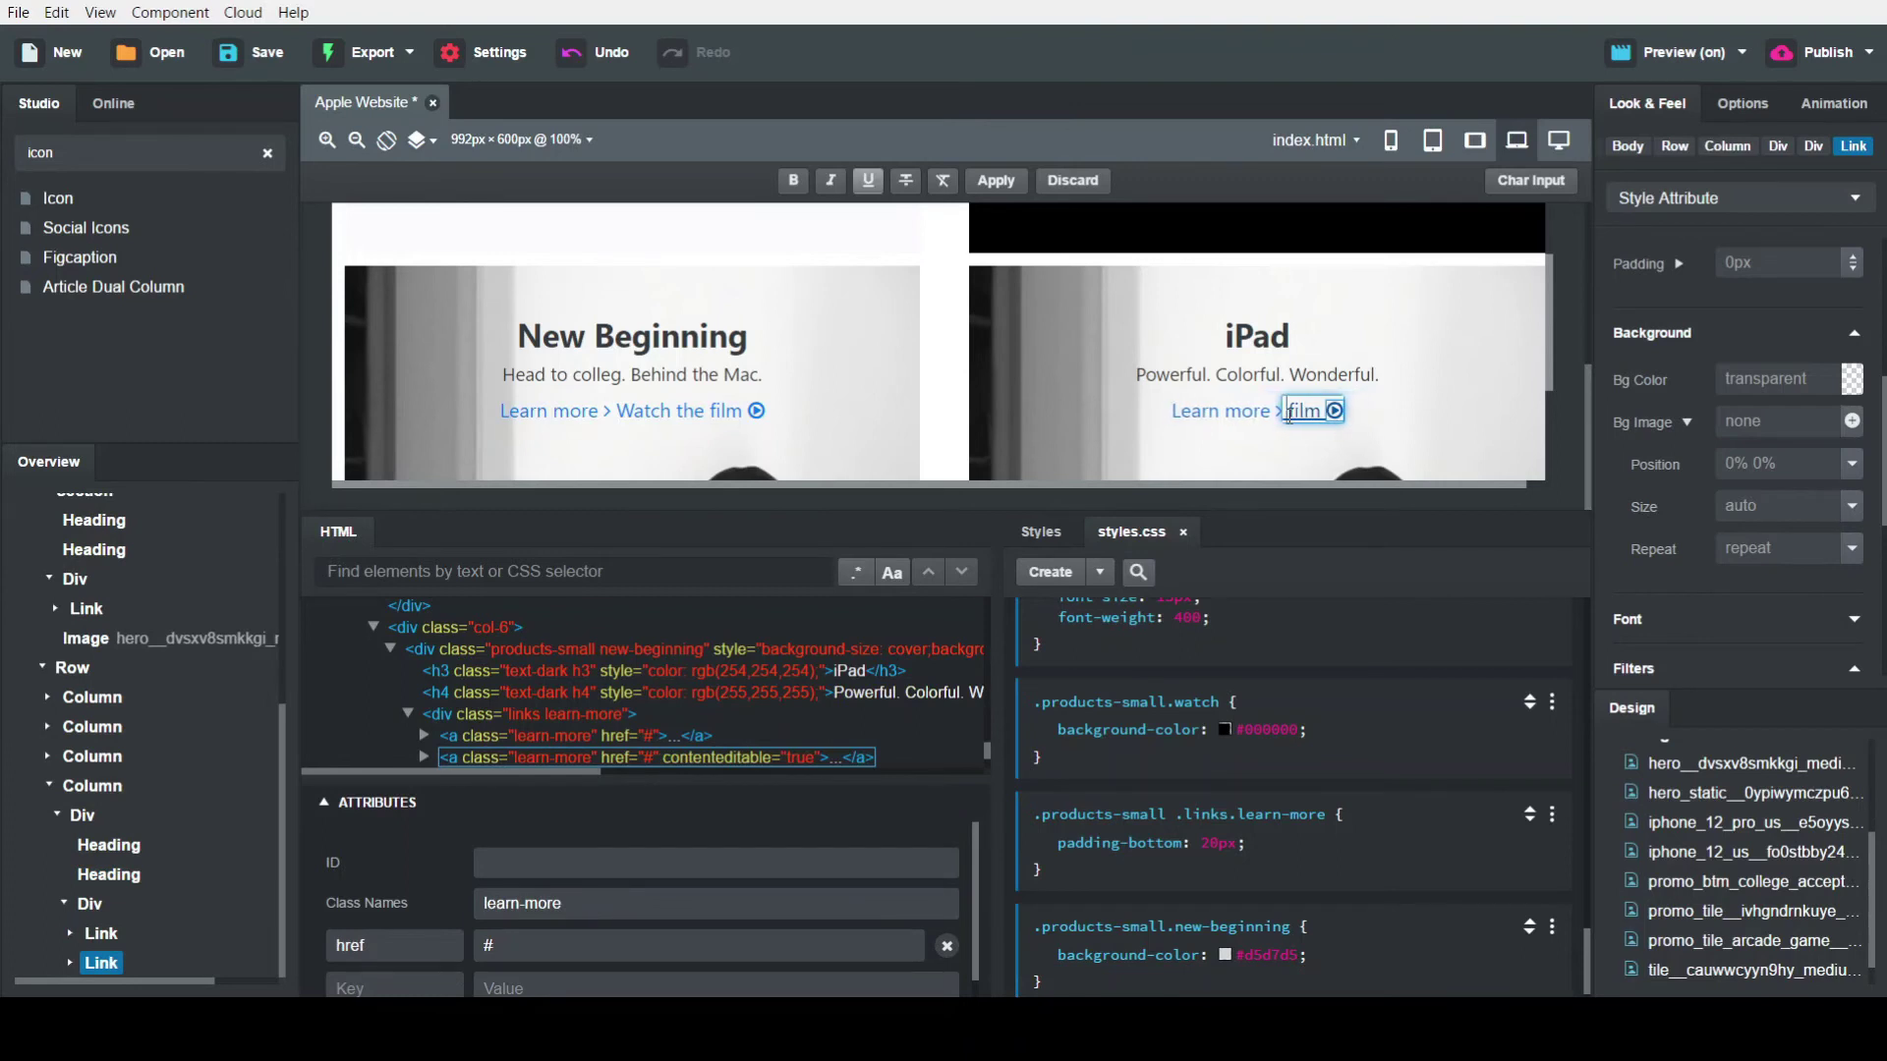
{"action": "key", "text": "Delete"}
{"action": "type", "text": "Buy"}
{"action": "left_click", "coordinate": [1342, 411]}
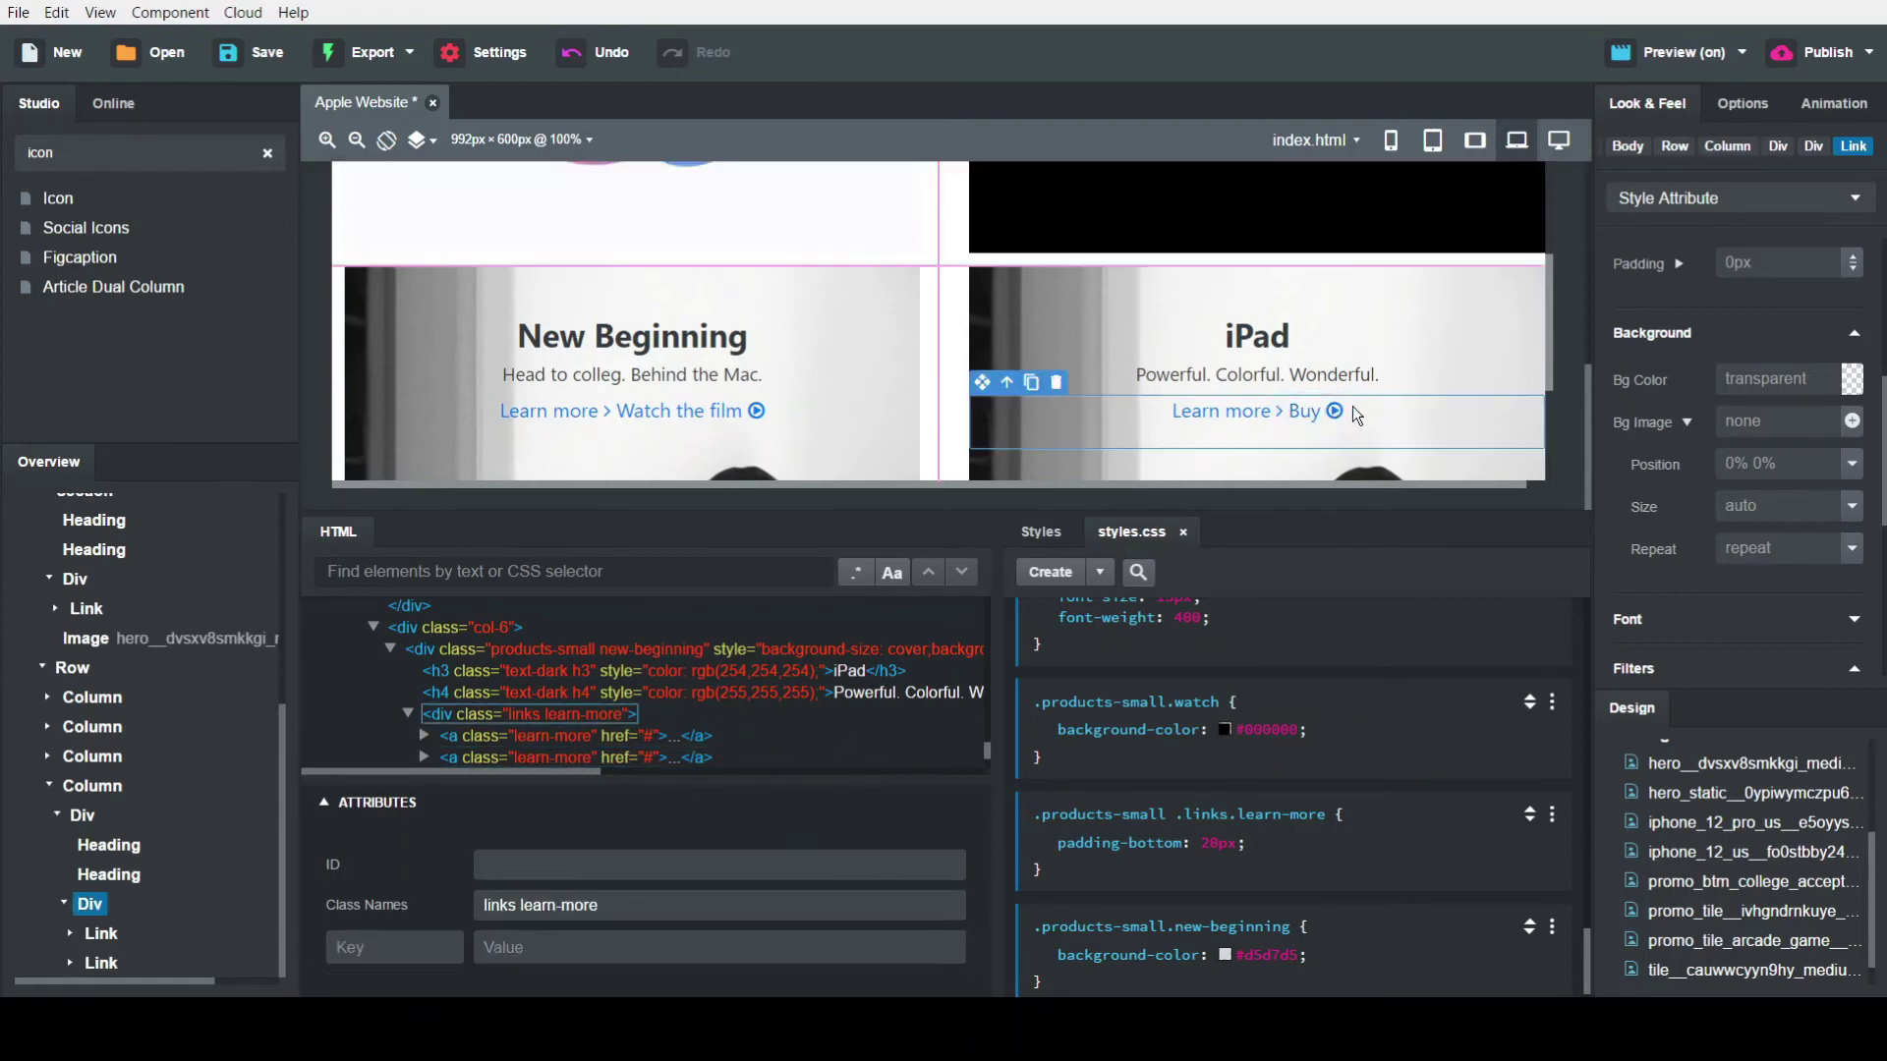
Replace the Buy link's play icon with the Font Awesome 4 icon fa-angle-right, found by searching for "angle"
{"action": "left_click", "coordinate": [1337, 411]}
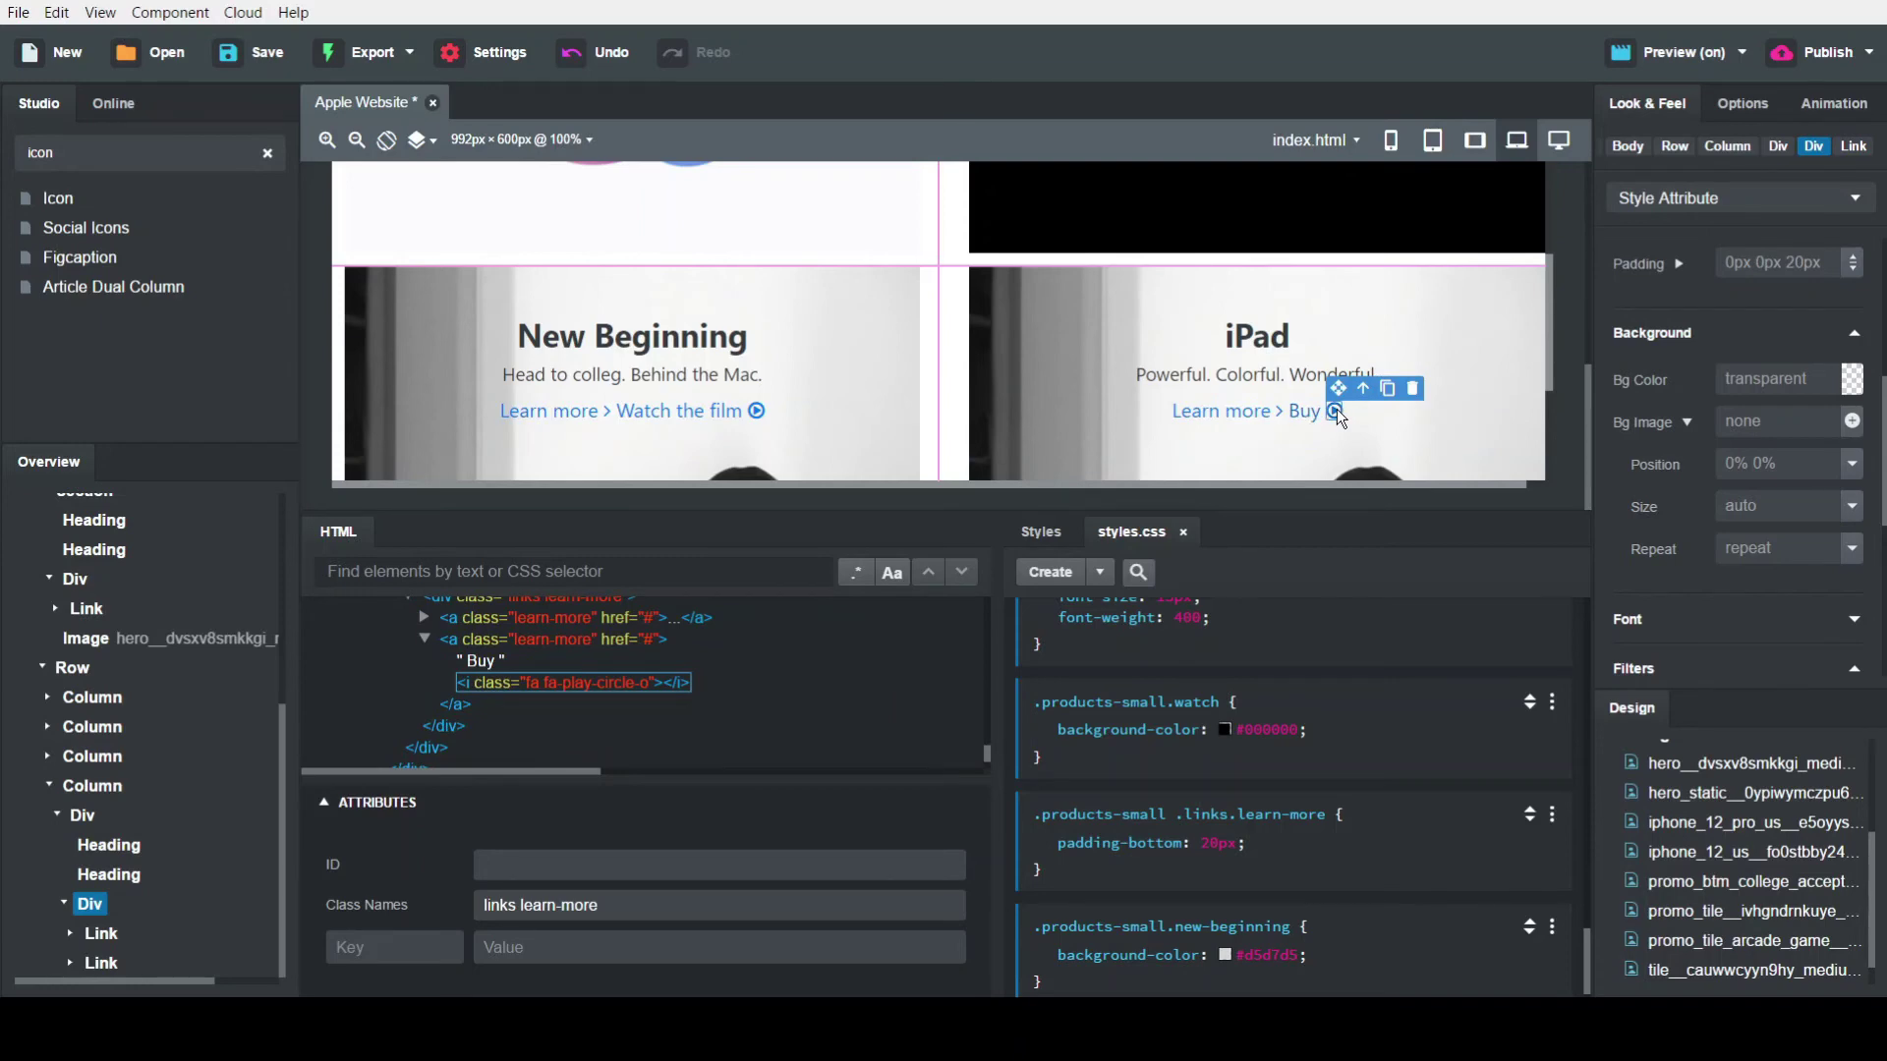
{"action": "double_click", "coordinate": [1336, 409]}
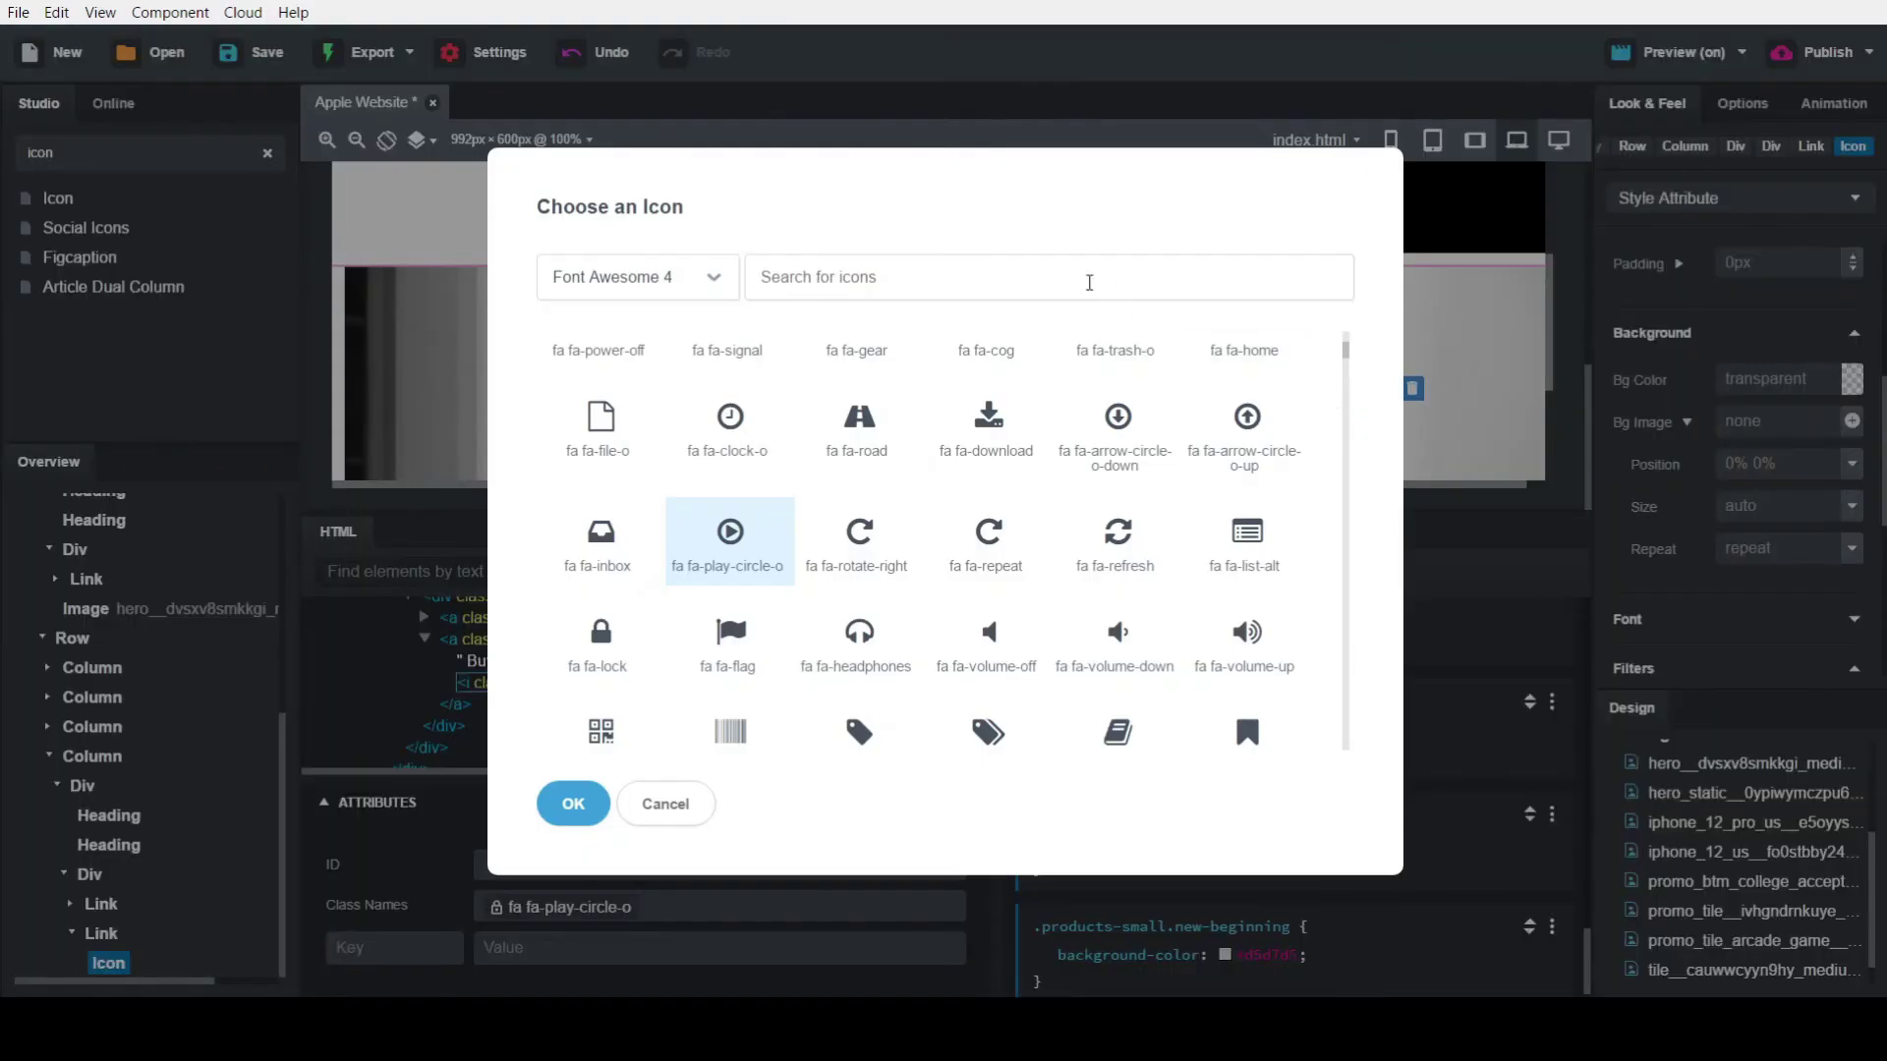
{"action": "left_click", "coordinate": [1081, 278]}
{"action": "type", "text": "angle"}
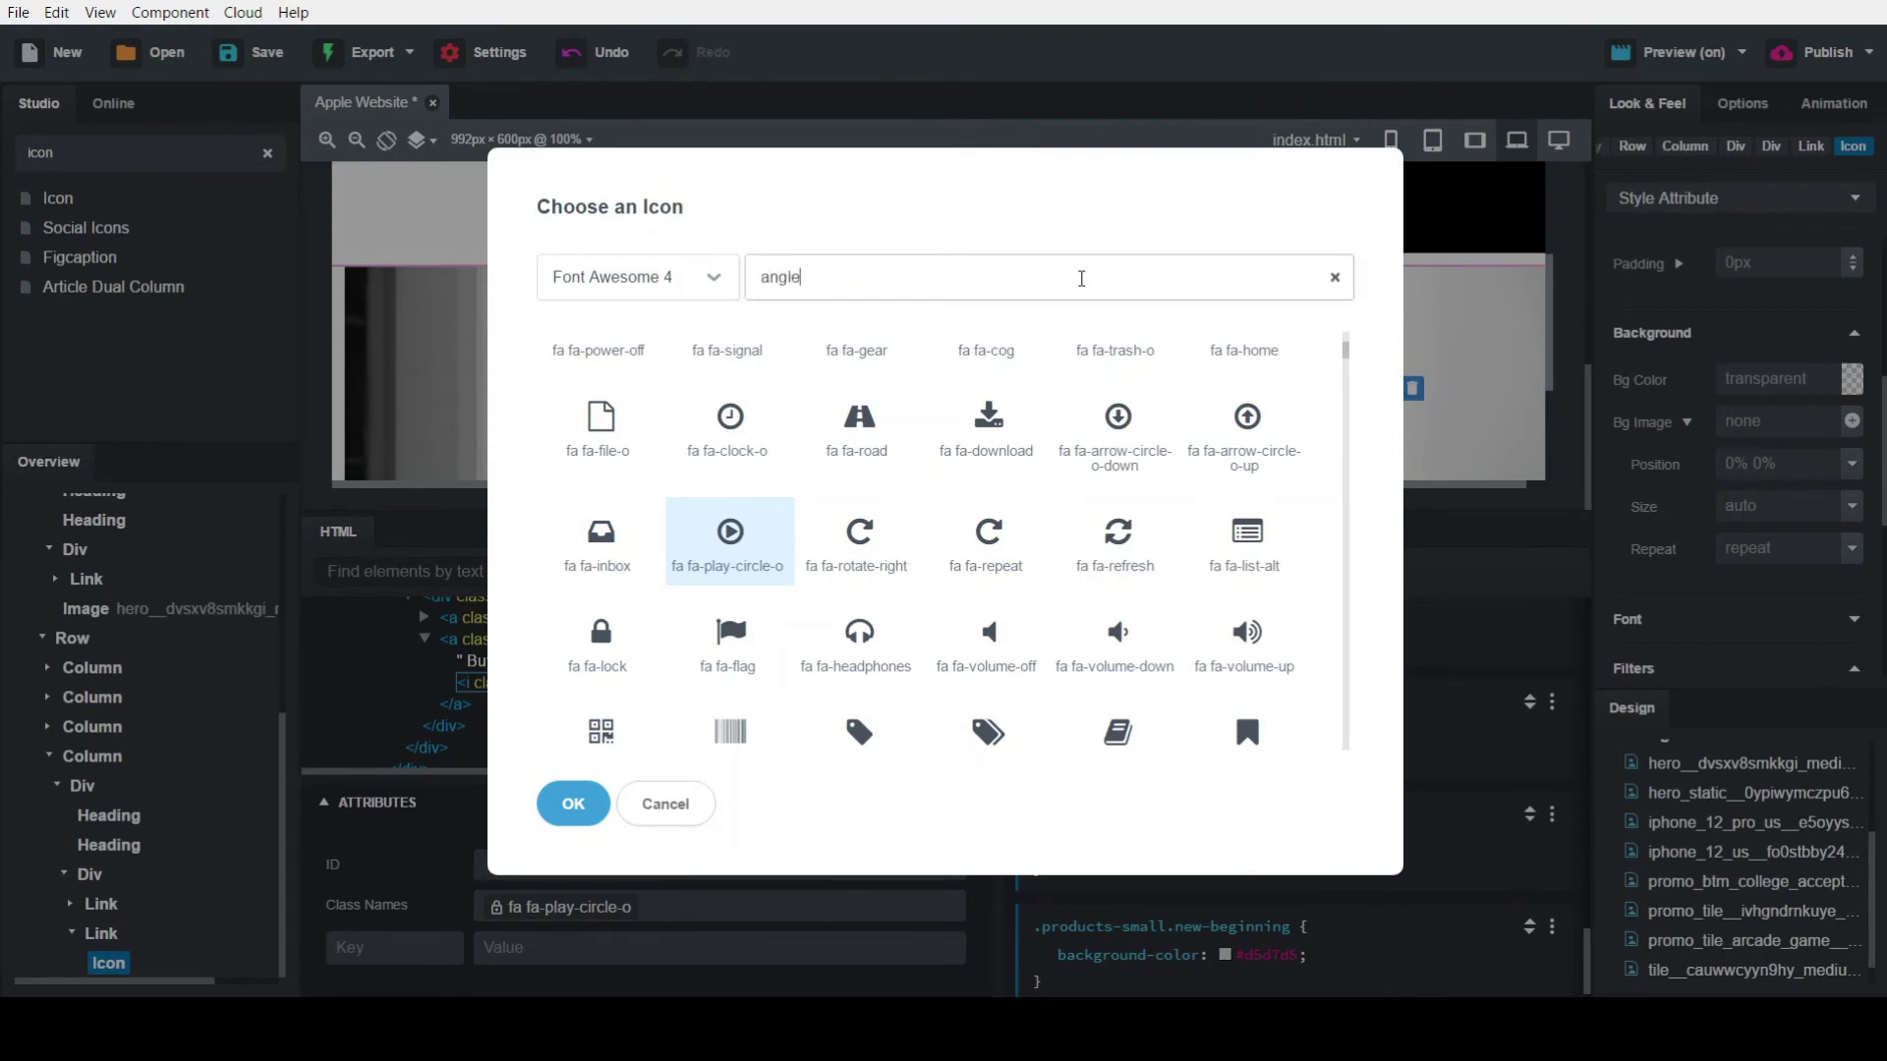
{"action": "left_click", "coordinate": [977, 370]}
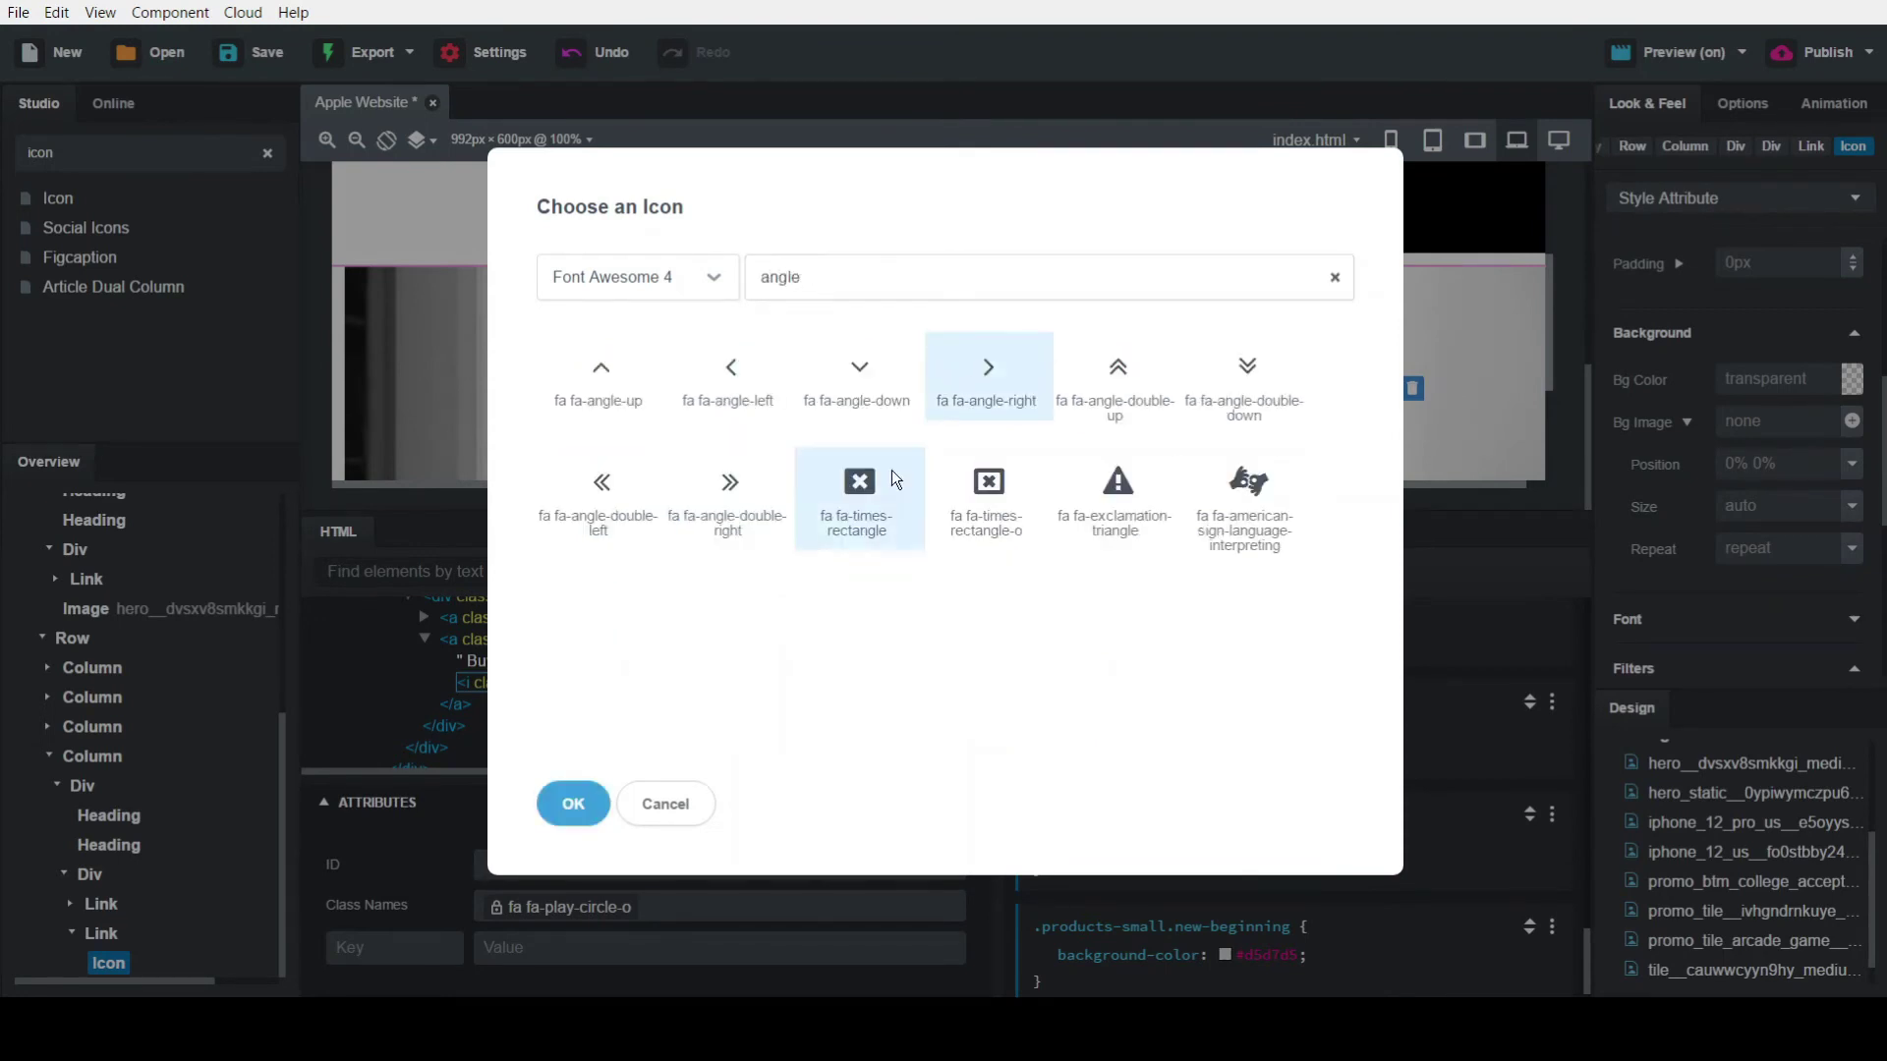
{"action": "left_click", "coordinate": [576, 804]}
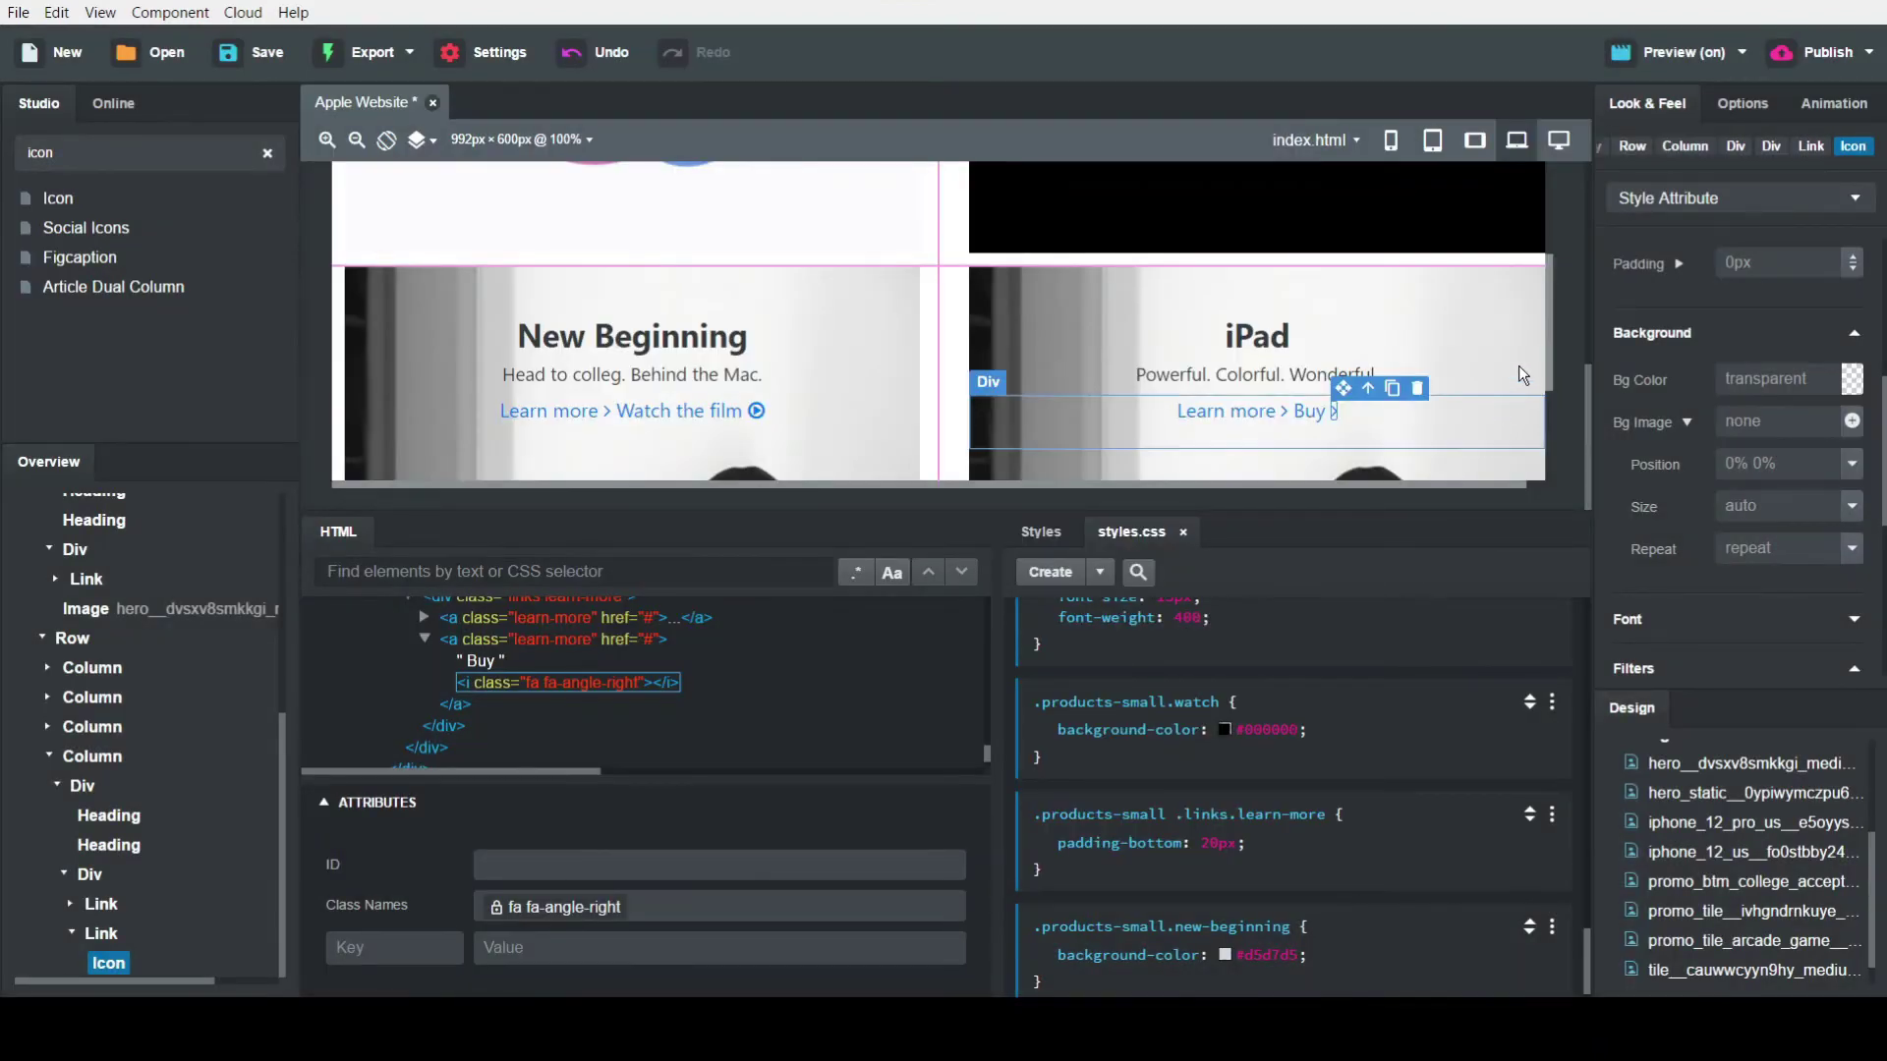
Replace the new-beginning class on the iPad tile's div with ipad, keeping products-small
{"action": "left_click", "coordinate": [1016, 293]}
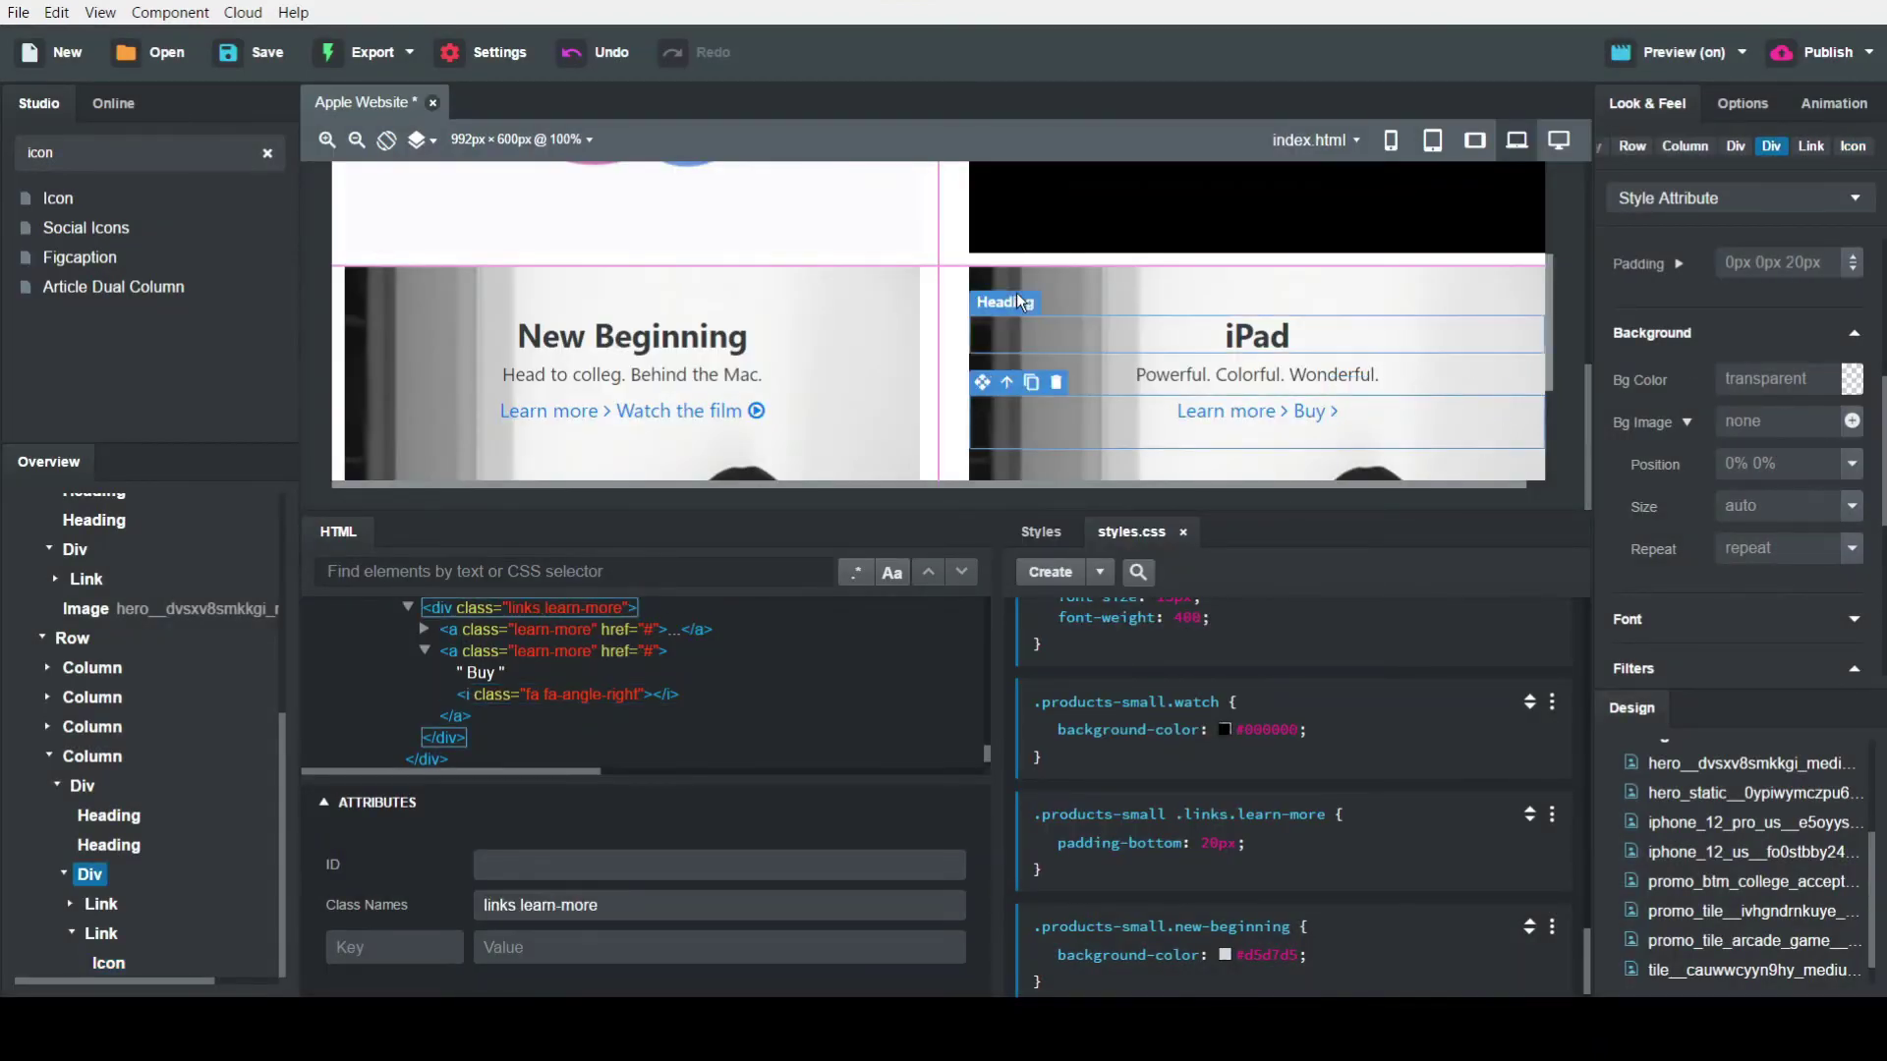
{"action": "left_click", "coordinate": [1005, 273]}
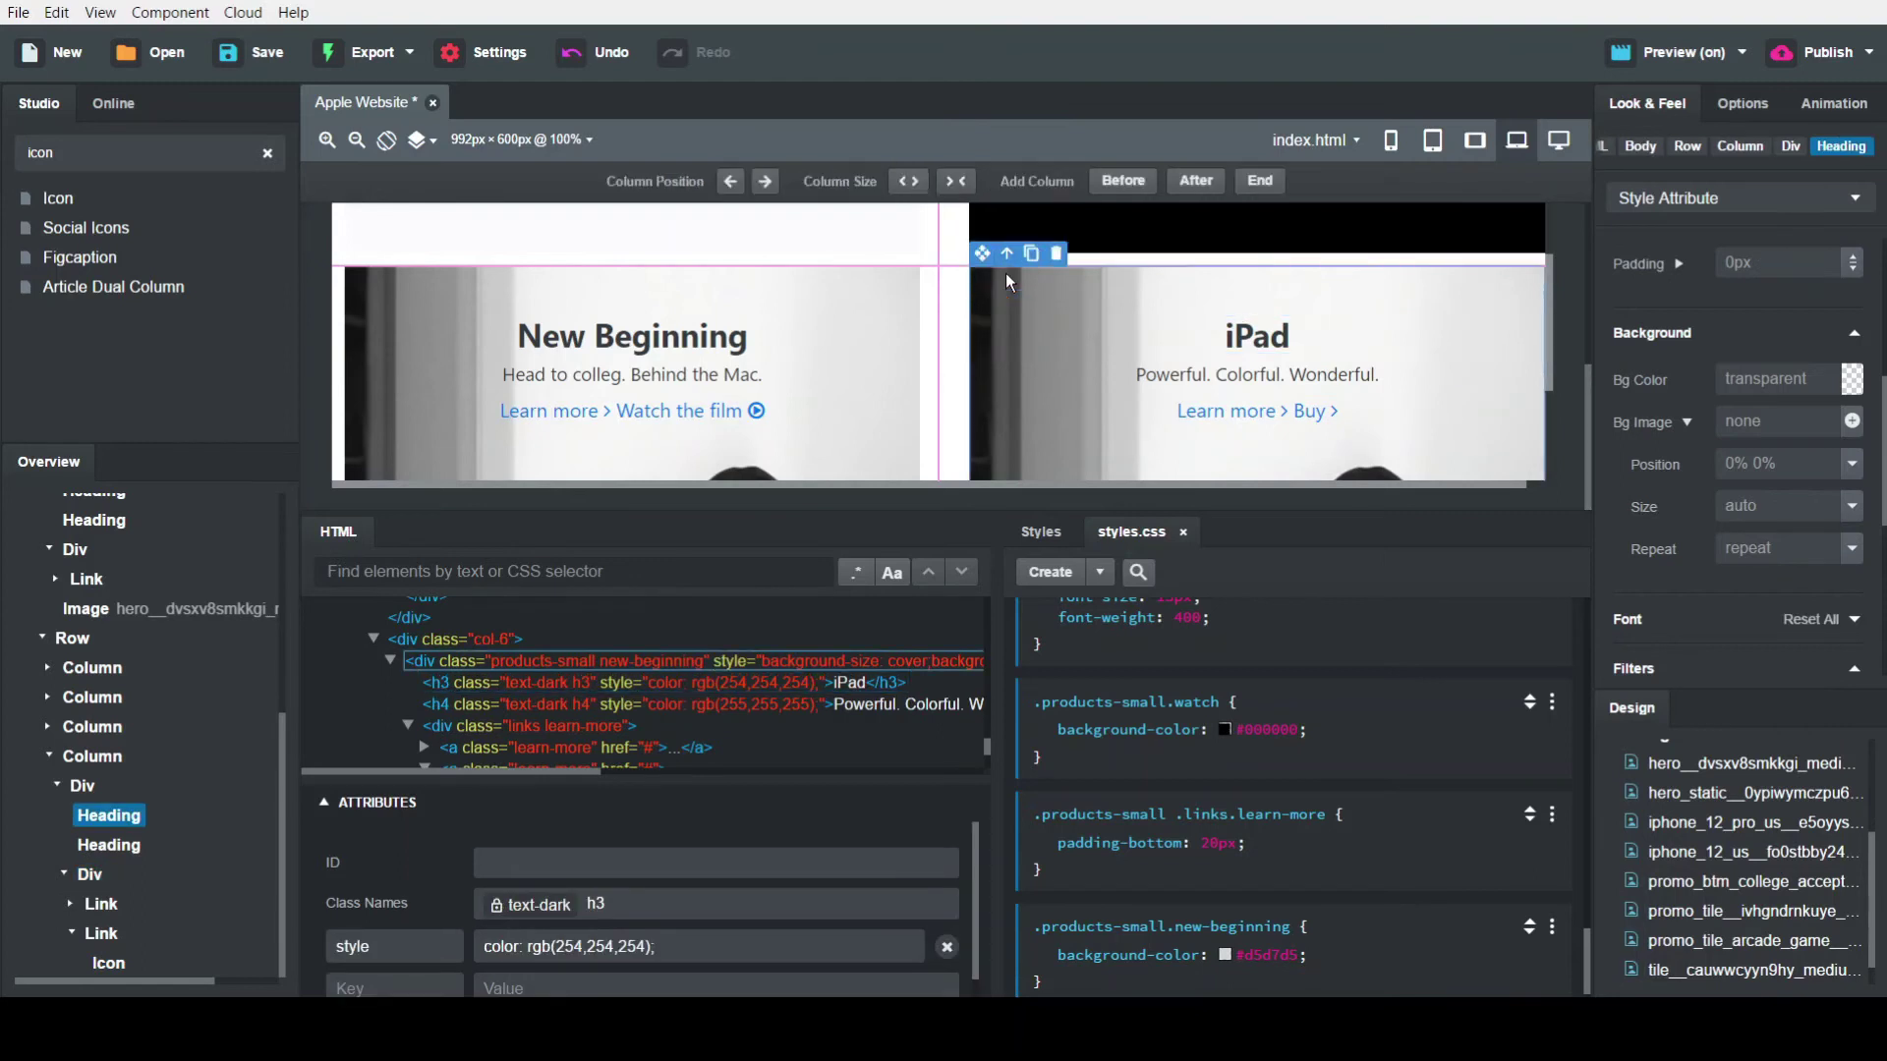
{"action": "left_click_drag", "start_coordinate": [719, 902], "coordinate": [594, 902]}
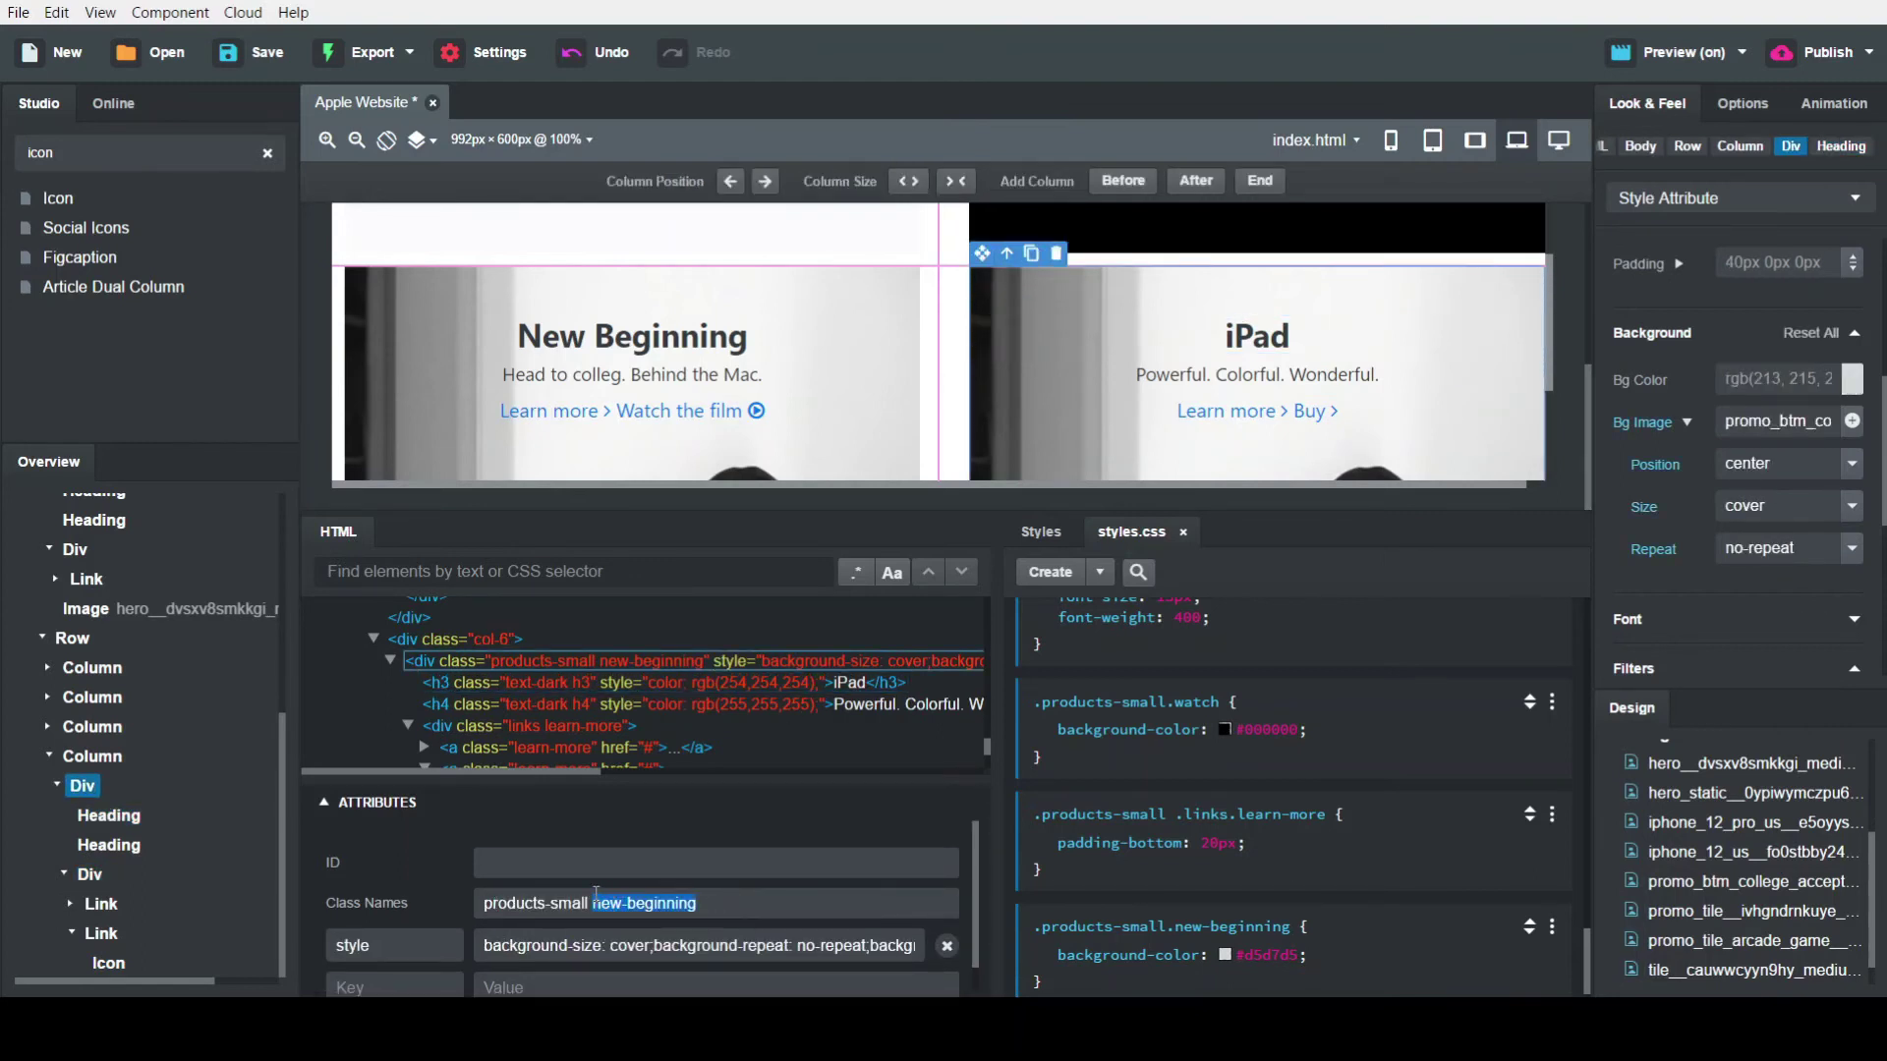
{"action": "type", "text": "ipad"}
{"action": "key", "text": "Tab"}
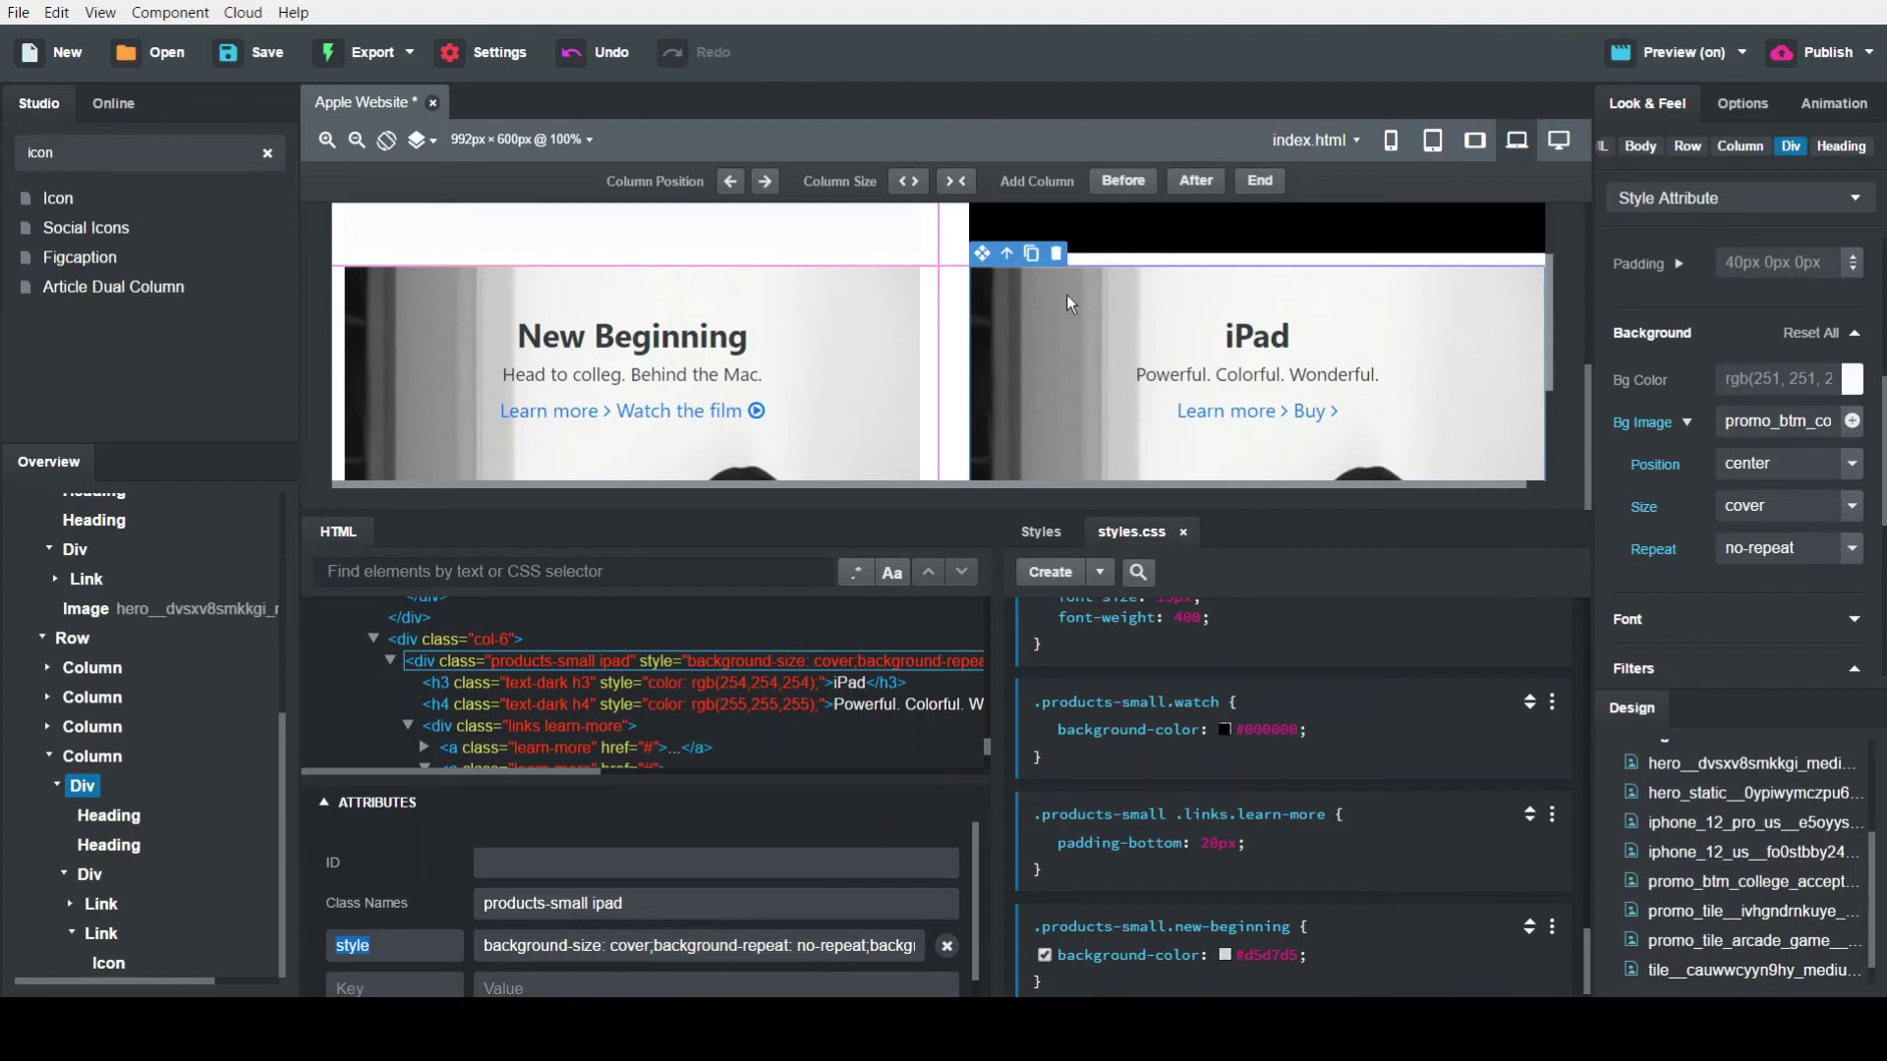
Remove the background image from the iPad tile's products-small ipad div
{"action": "left_click", "coordinate": [1023, 318]}
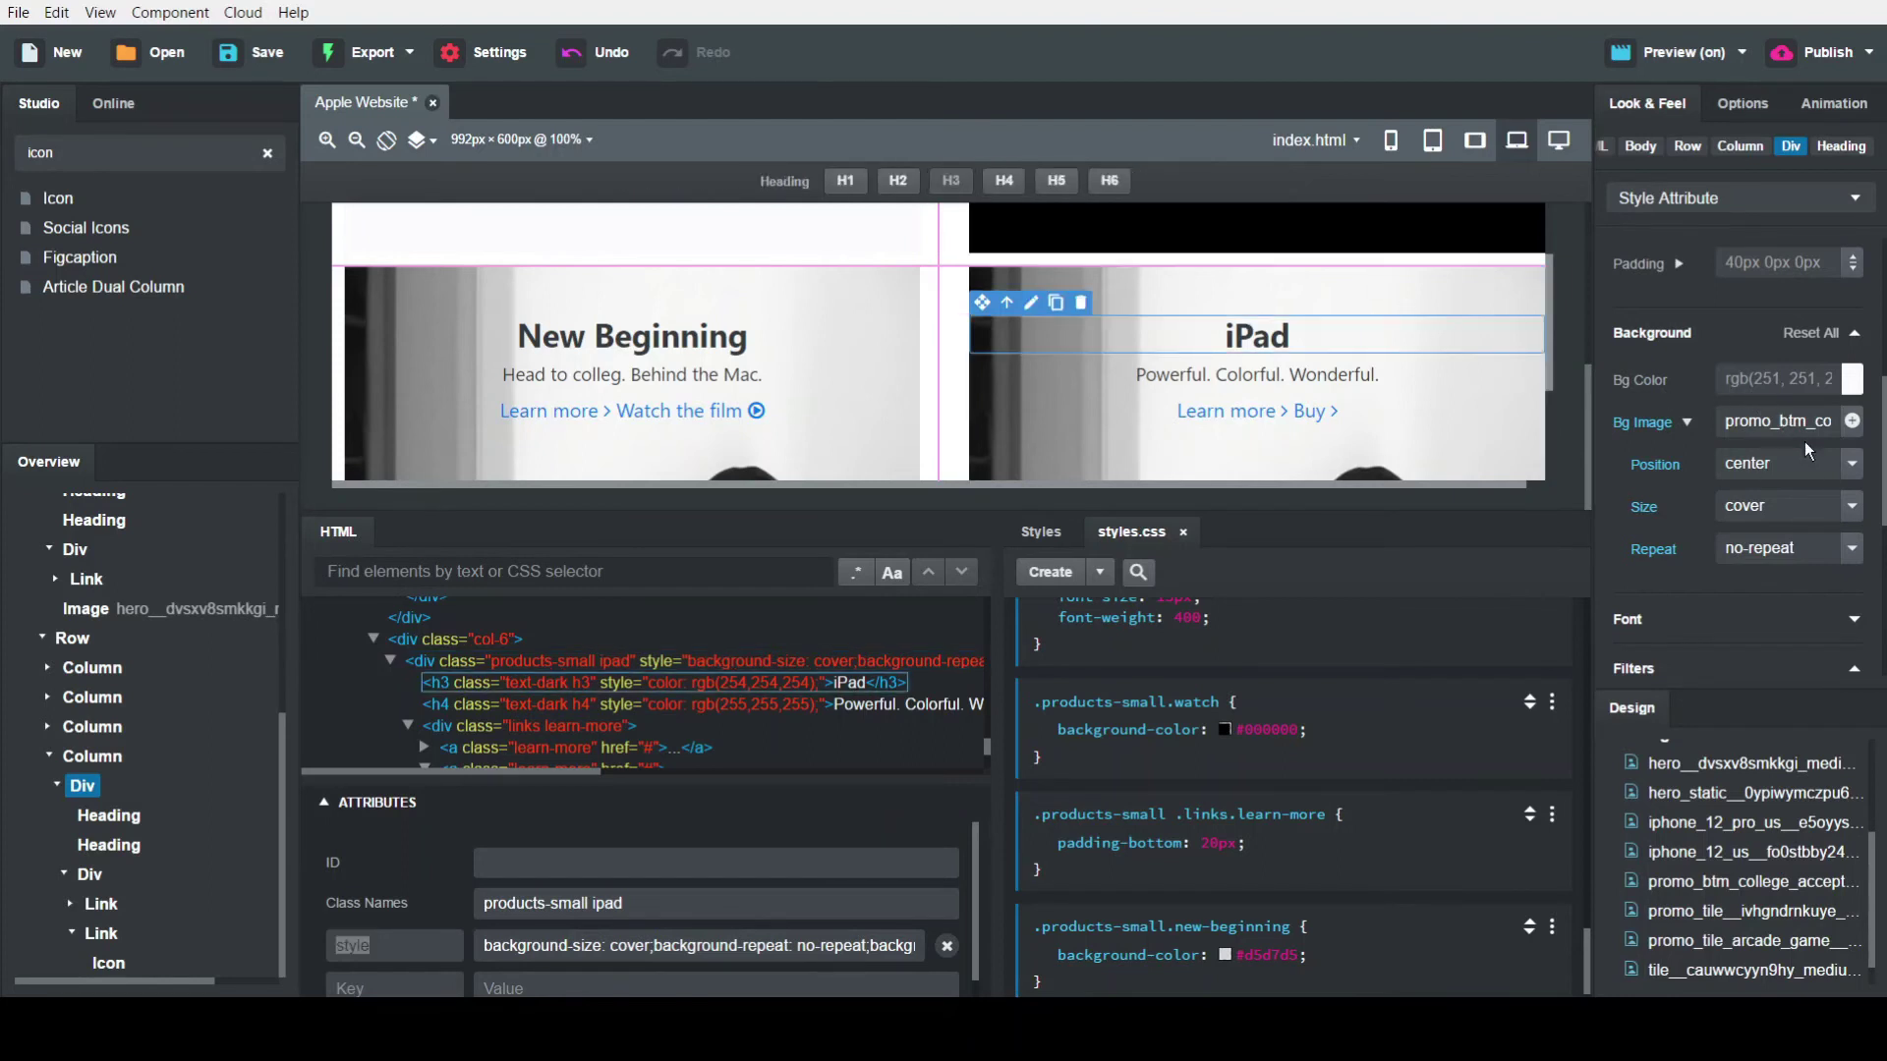
{"action": "left_click", "coordinate": [1421, 285]}
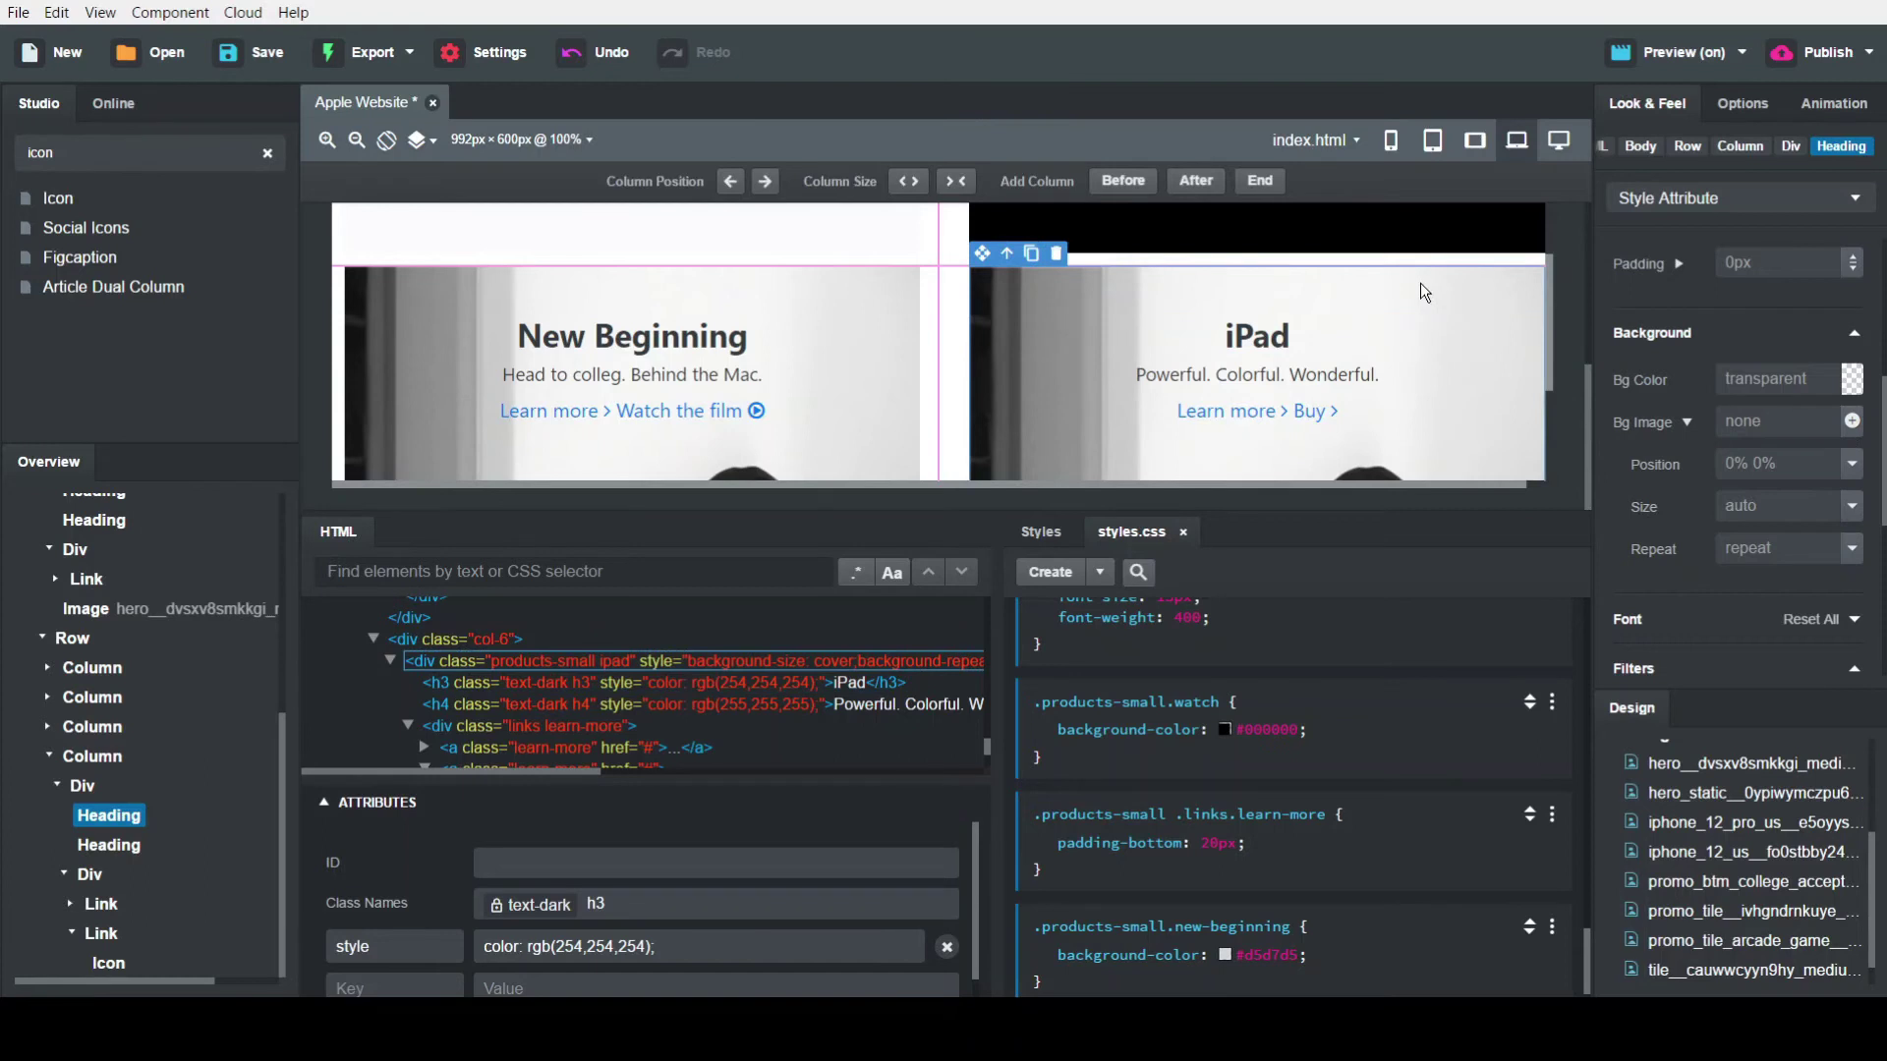
{"action": "double_click", "coordinate": [1823, 421]}
{"action": "key", "text": "BackSpace"}
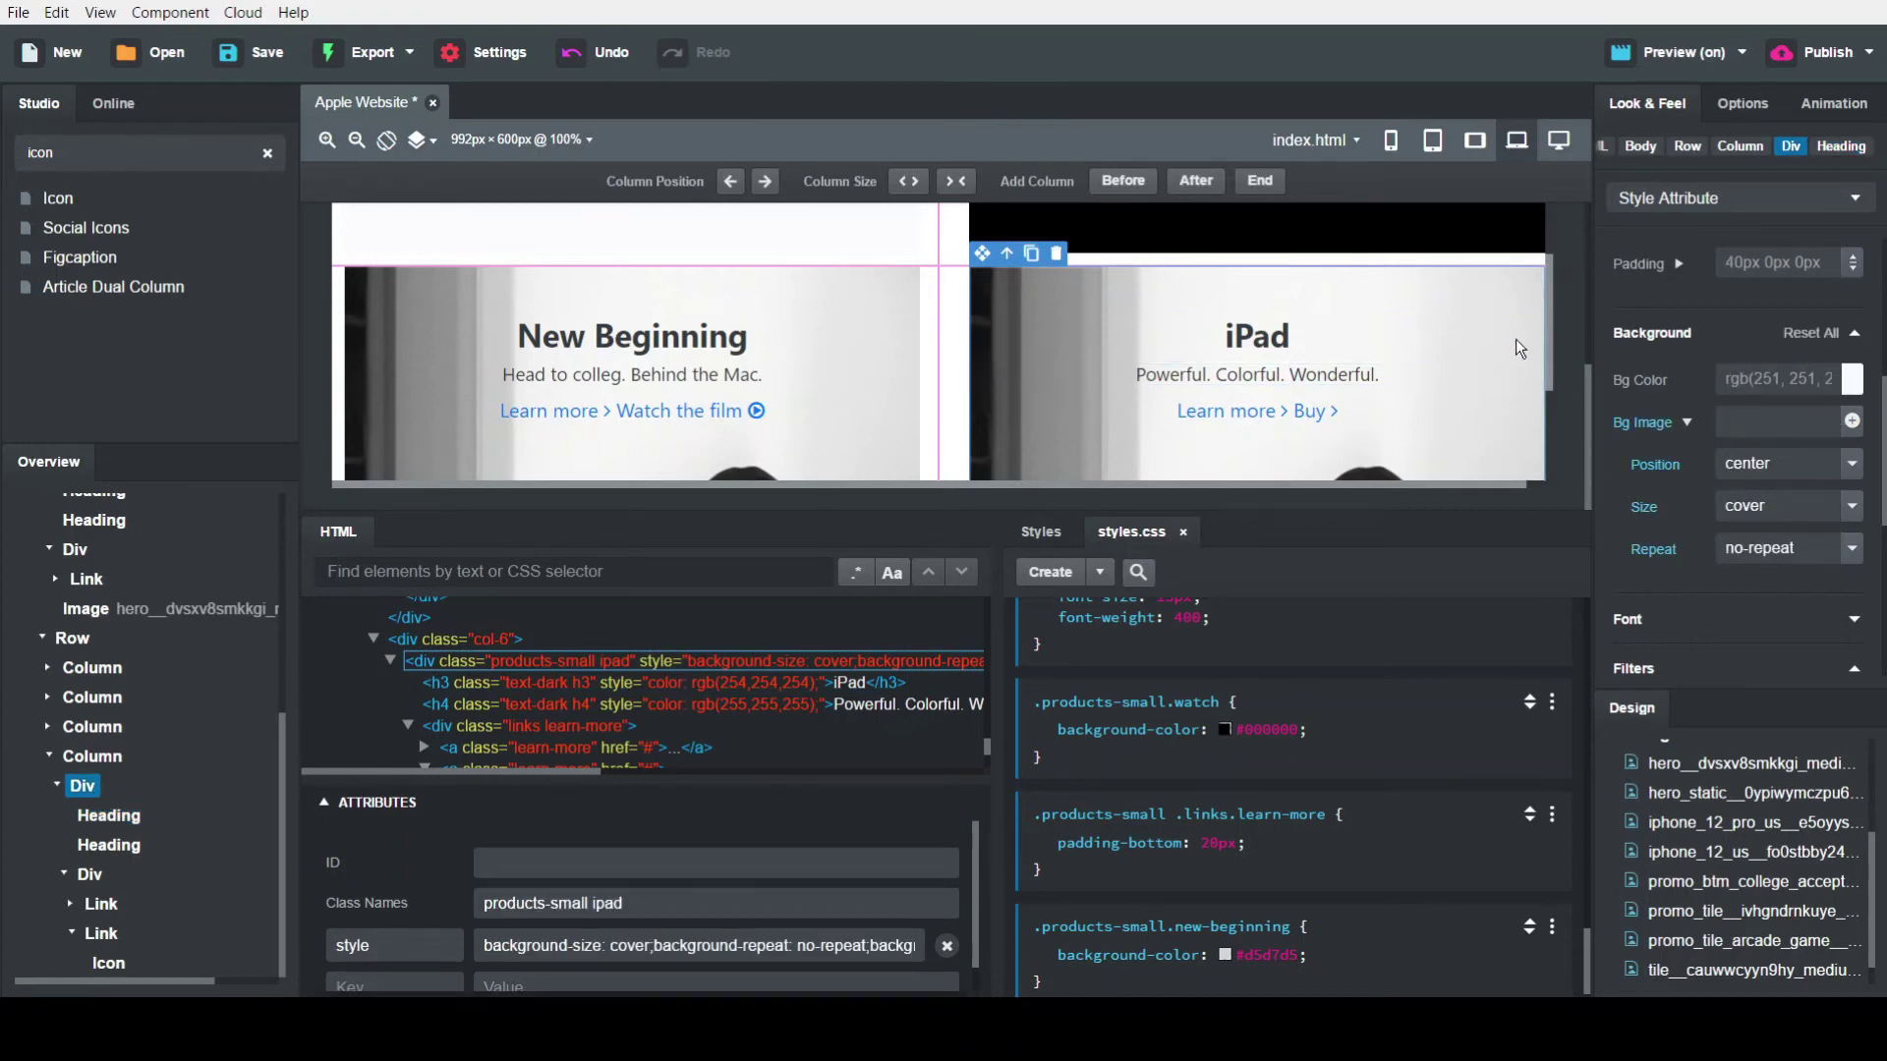
{"action": "scroll", "coordinate": [1551, 330], "scroll_direction": "down", "scroll_amount": 3}
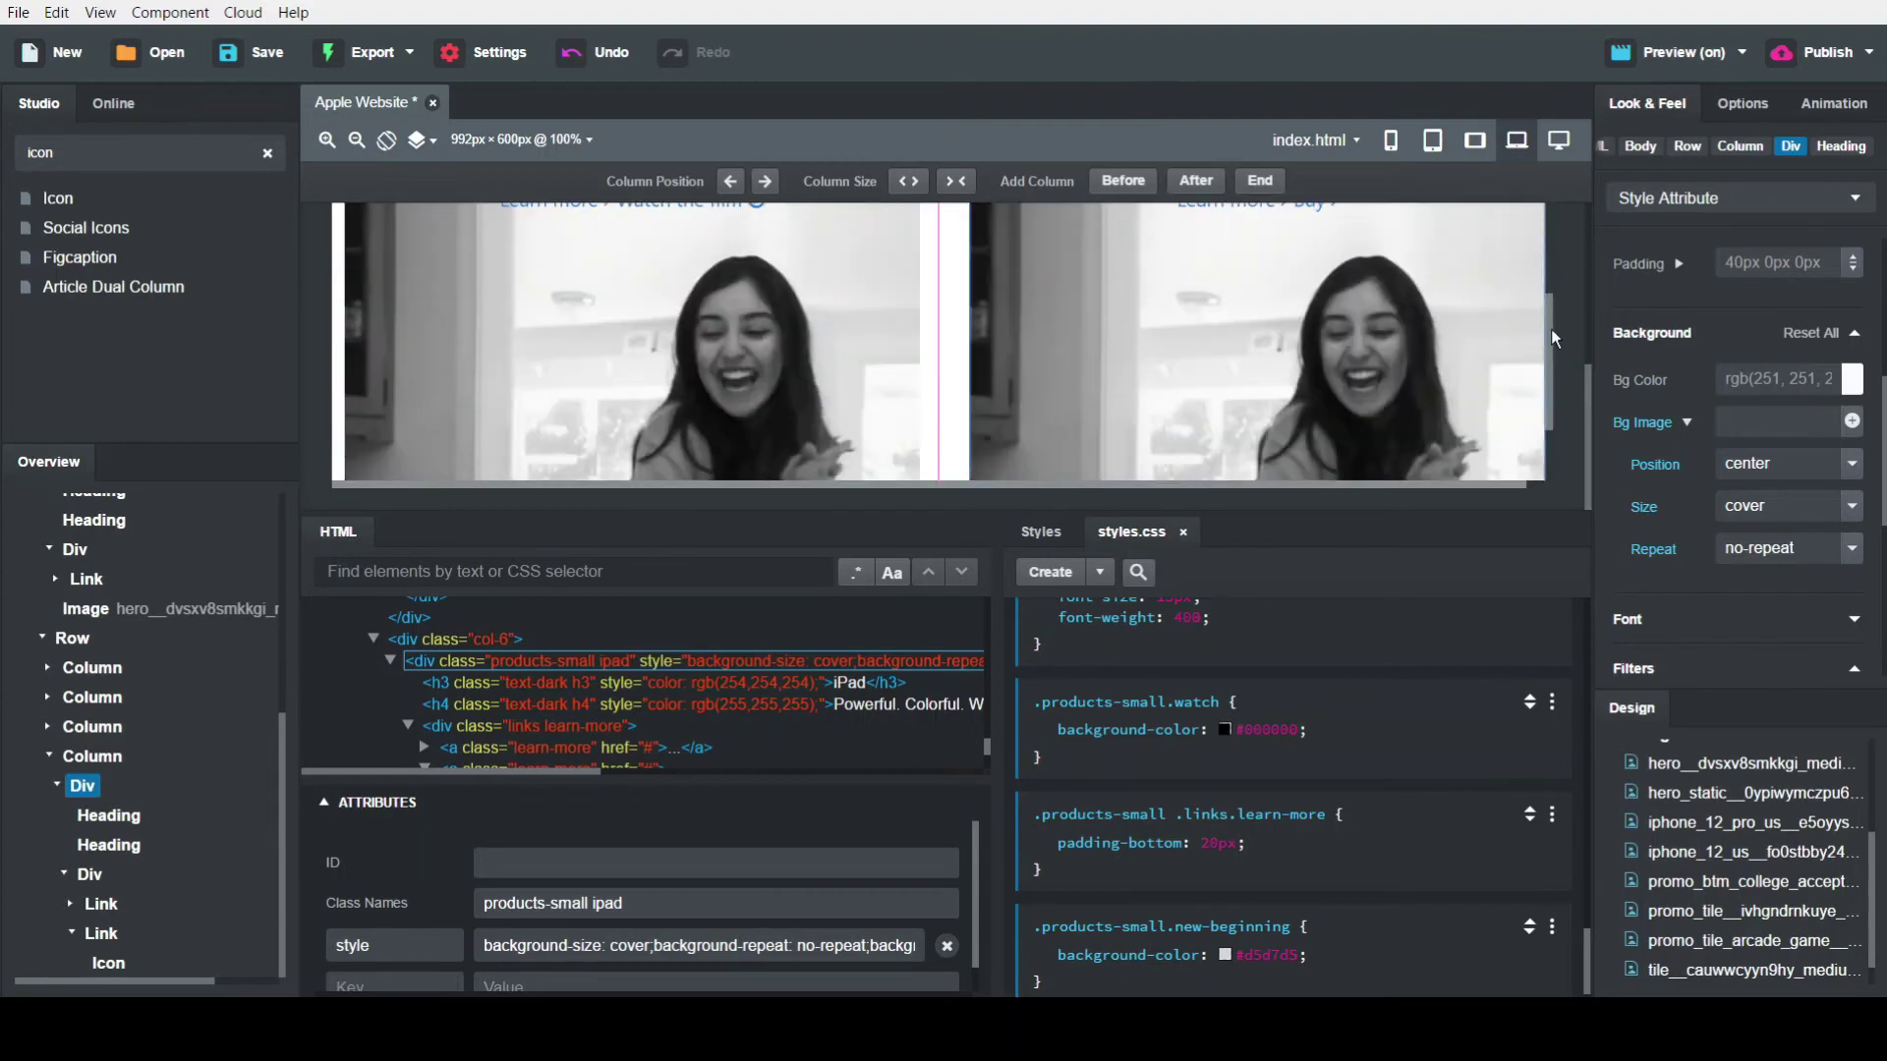
{"action": "scroll", "coordinate": [1550, 308], "scroll_direction": "up", "scroll_amount": 3}
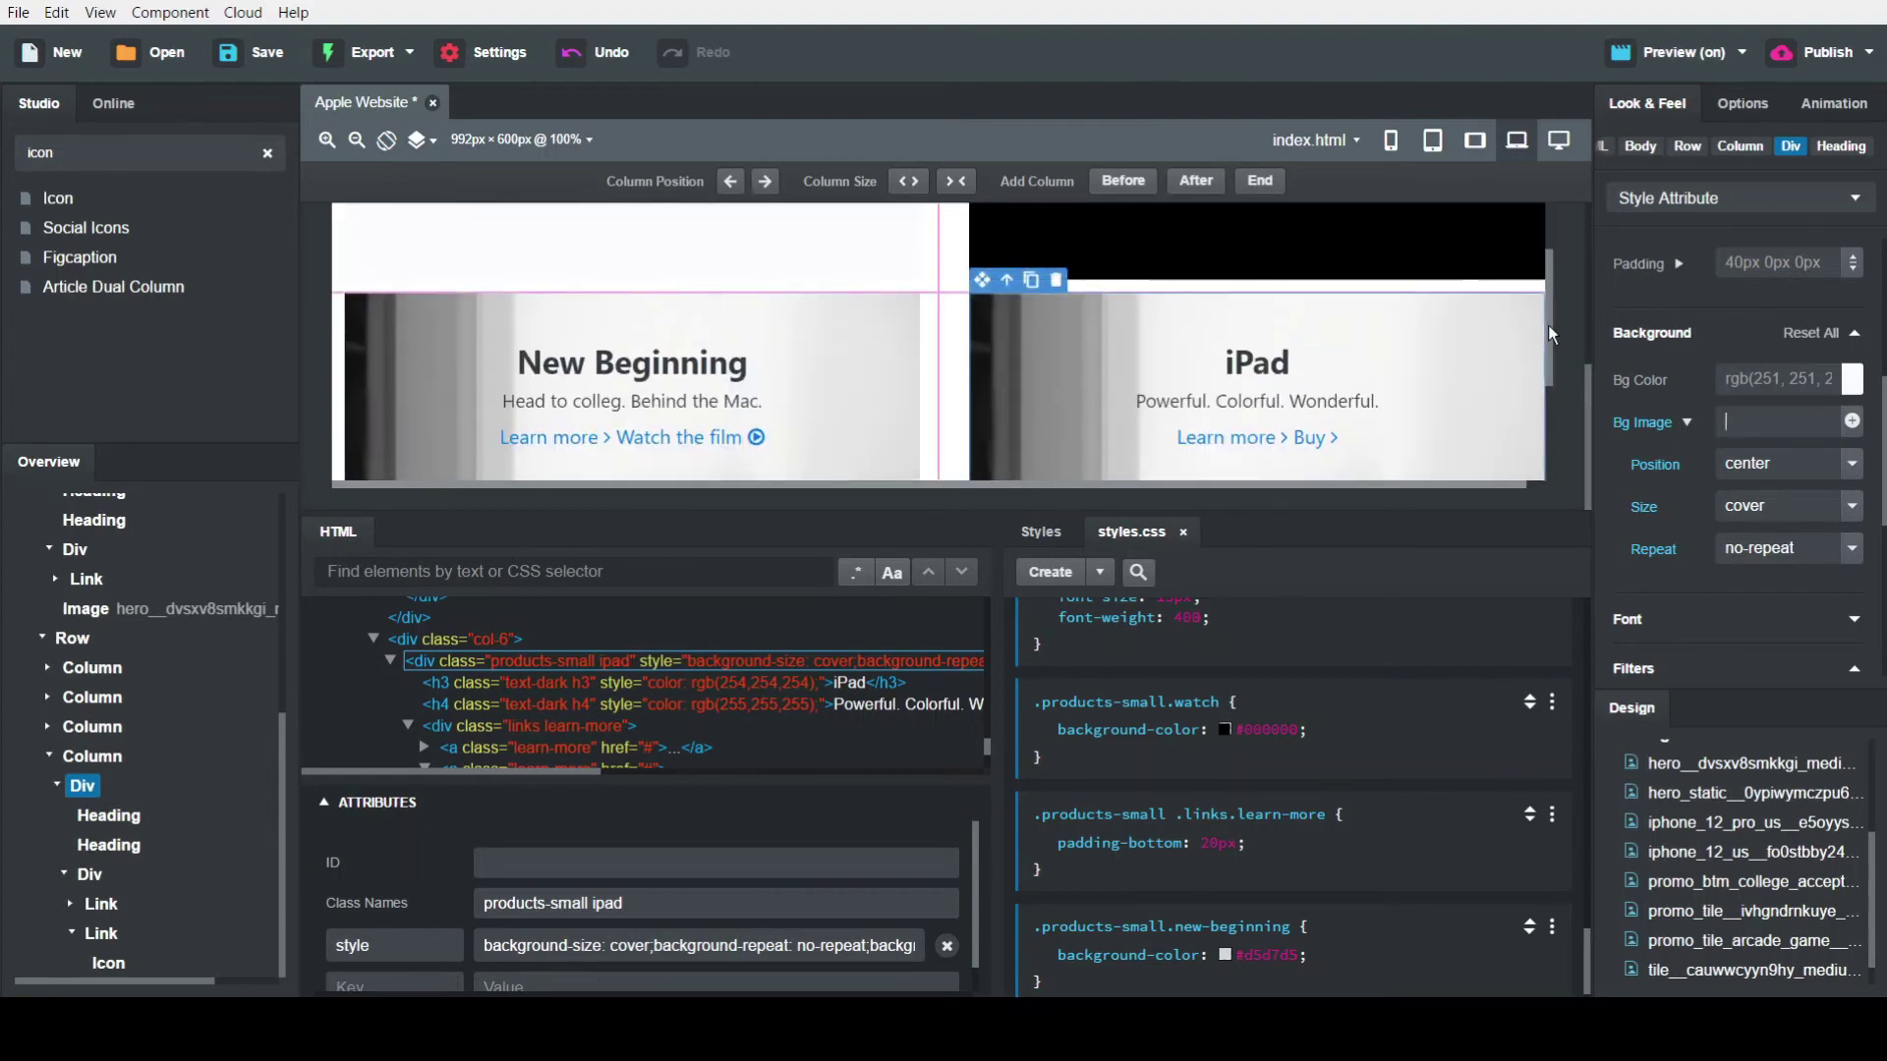
{"action": "scroll", "coordinate": [1548, 328], "scroll_direction": "down", "scroll_amount": 2}
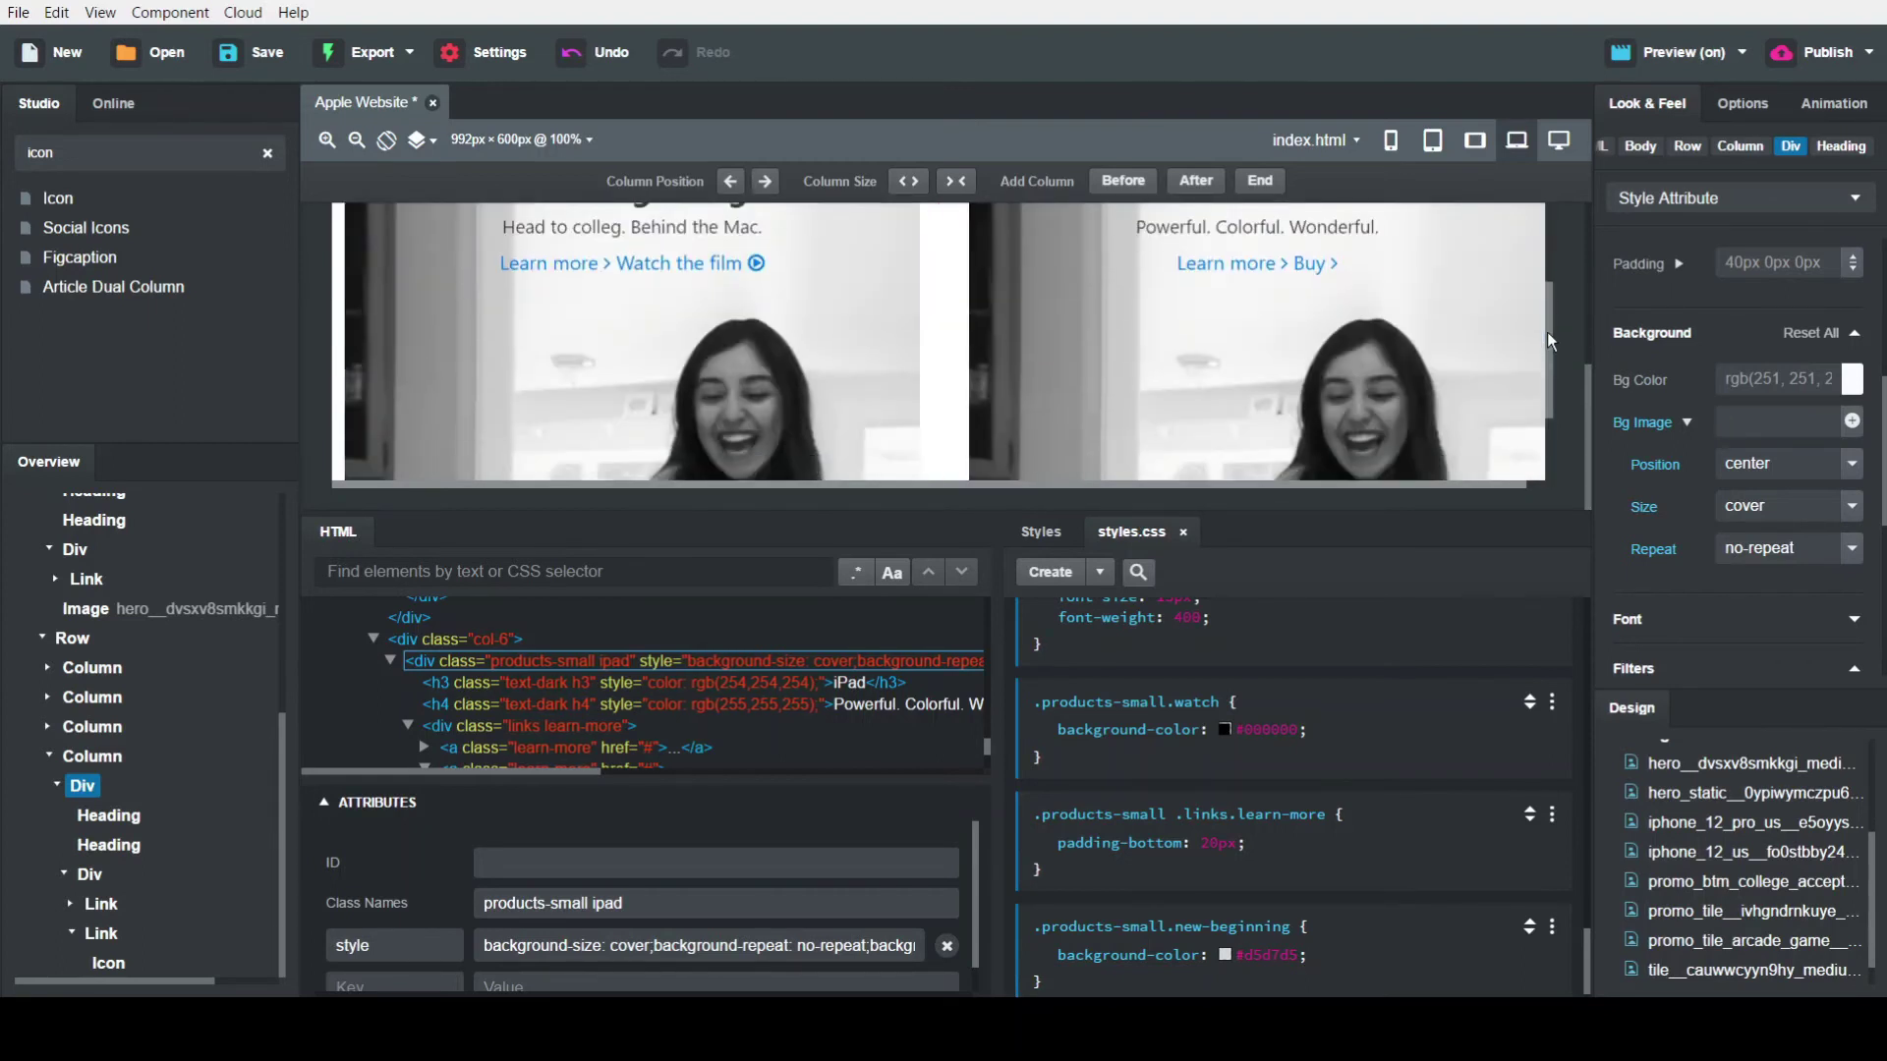
{"action": "left_click", "coordinate": [1459, 395]}
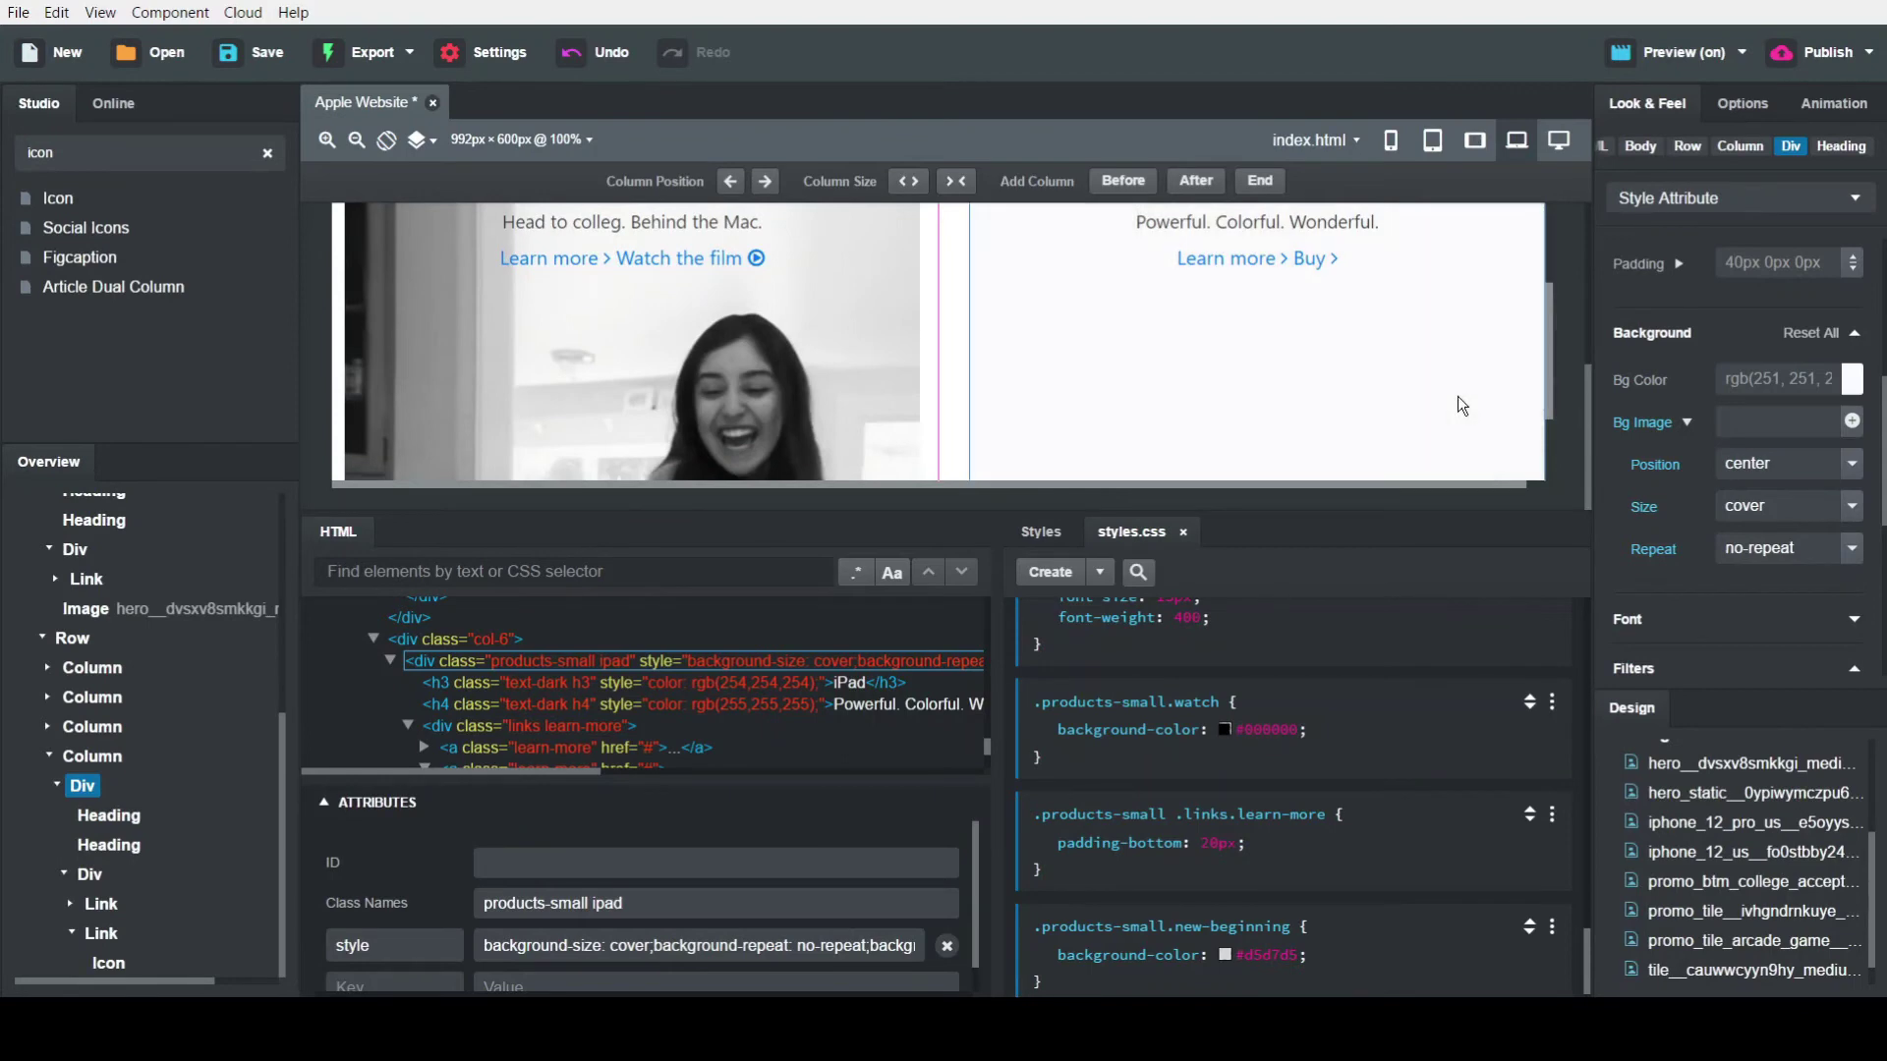
Find the Image component by searching for "image" and insert it below the links in the iPad tile
{"action": "double_click", "coordinate": [72, 146]}
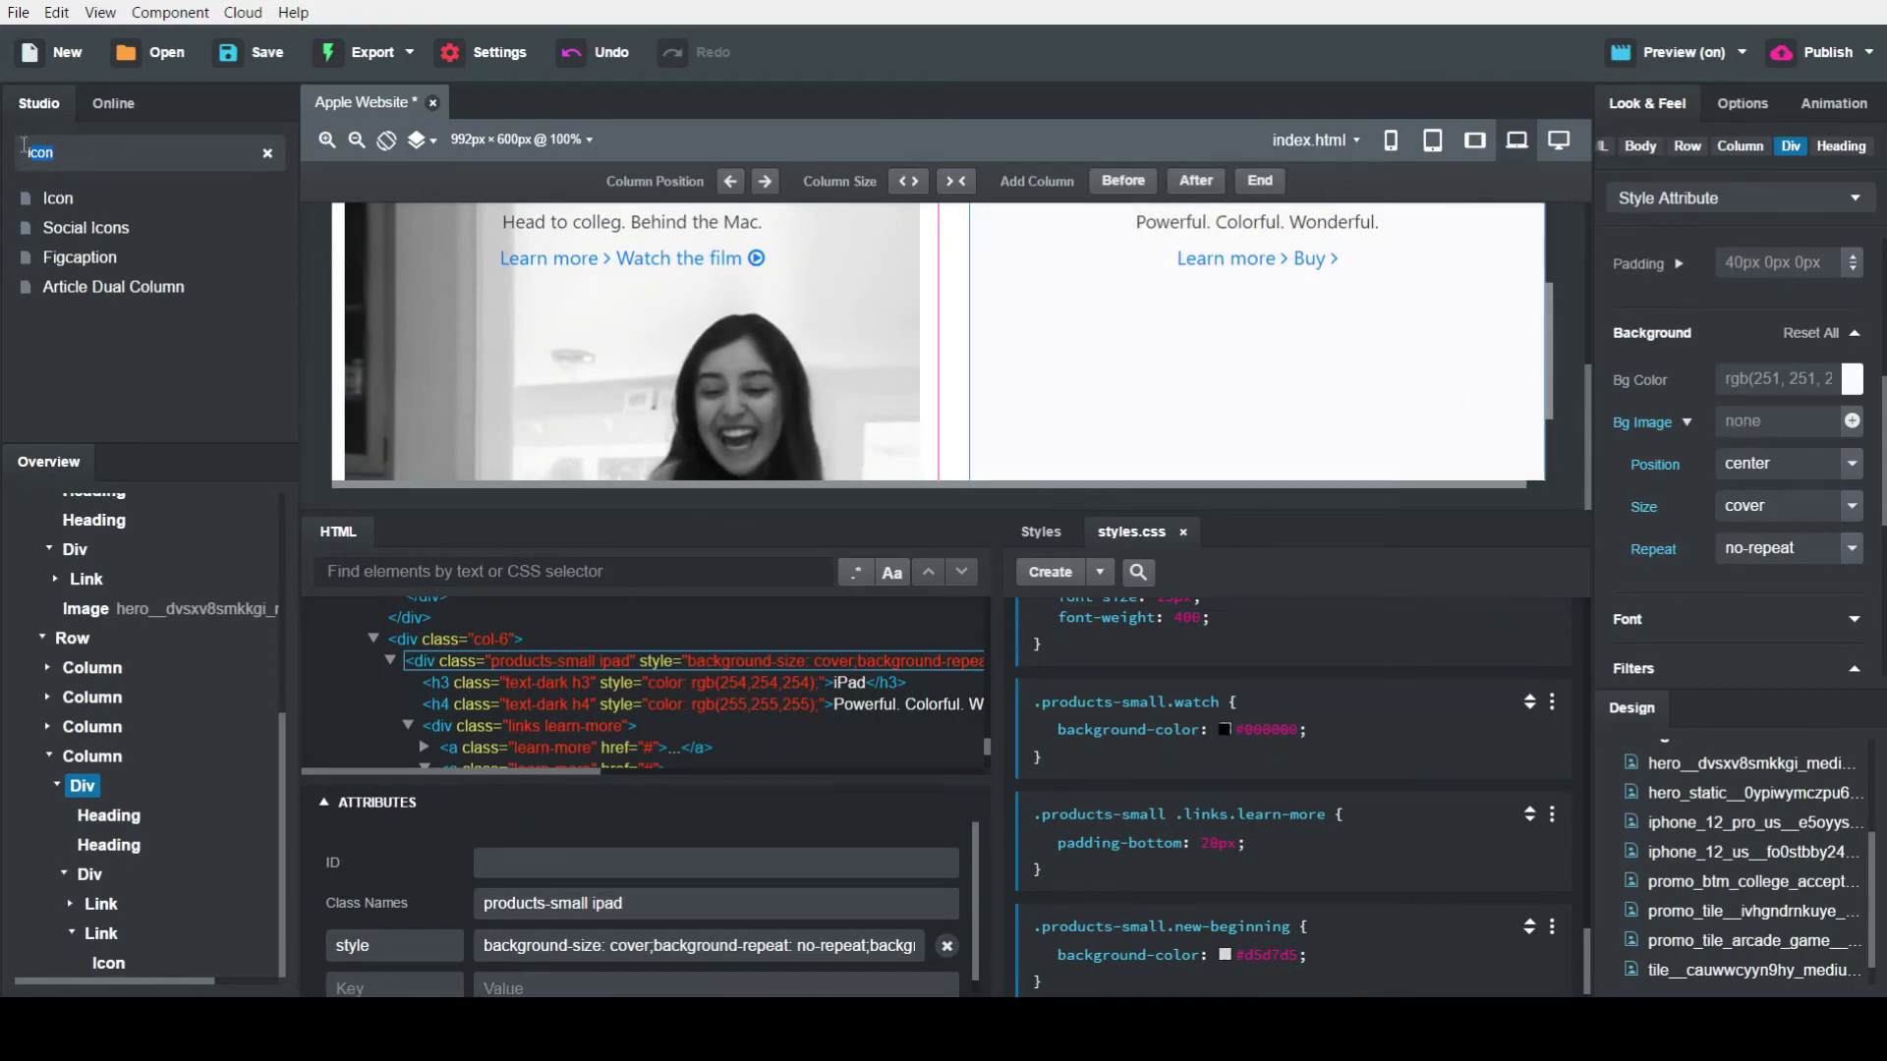
{"action": "key", "text": "BackSpace"}
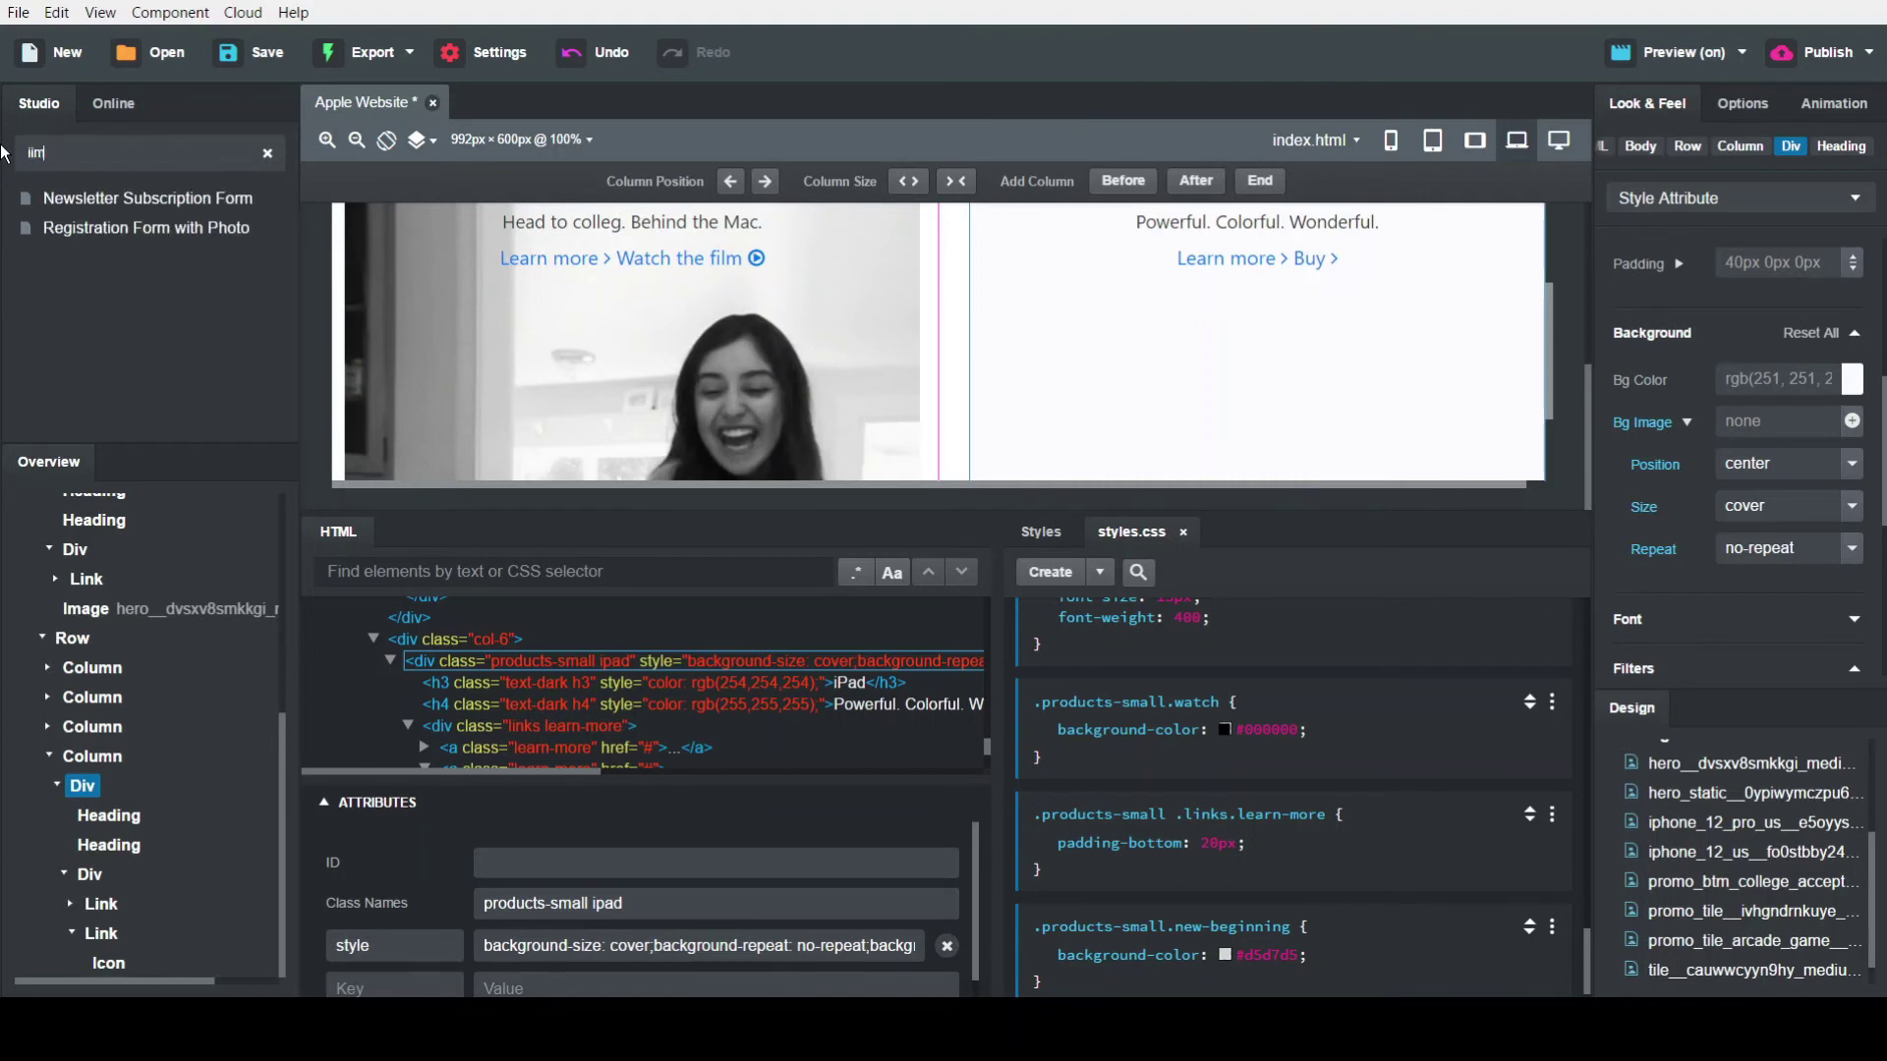
{"action": "type", "text": "image"}
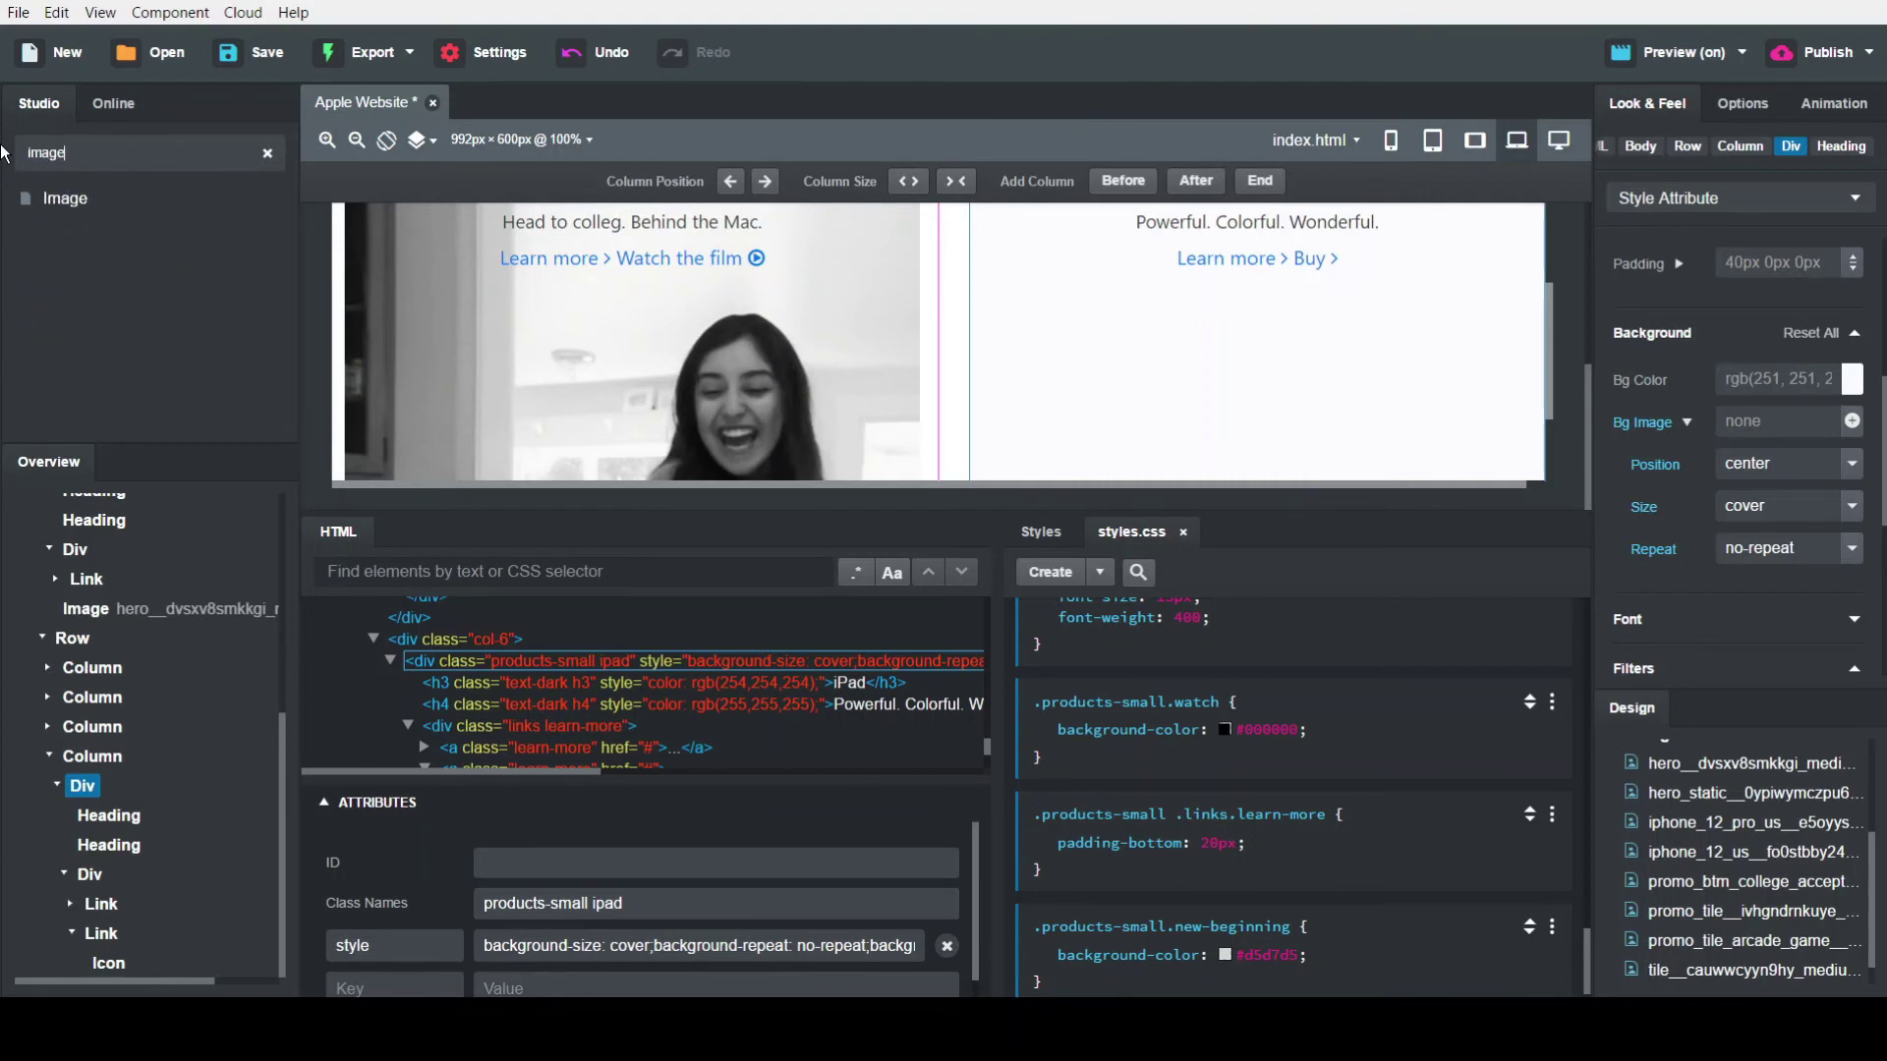
{"action": "left_click_drag", "start_coordinate": [57, 198], "coordinate": [1207, 295]}
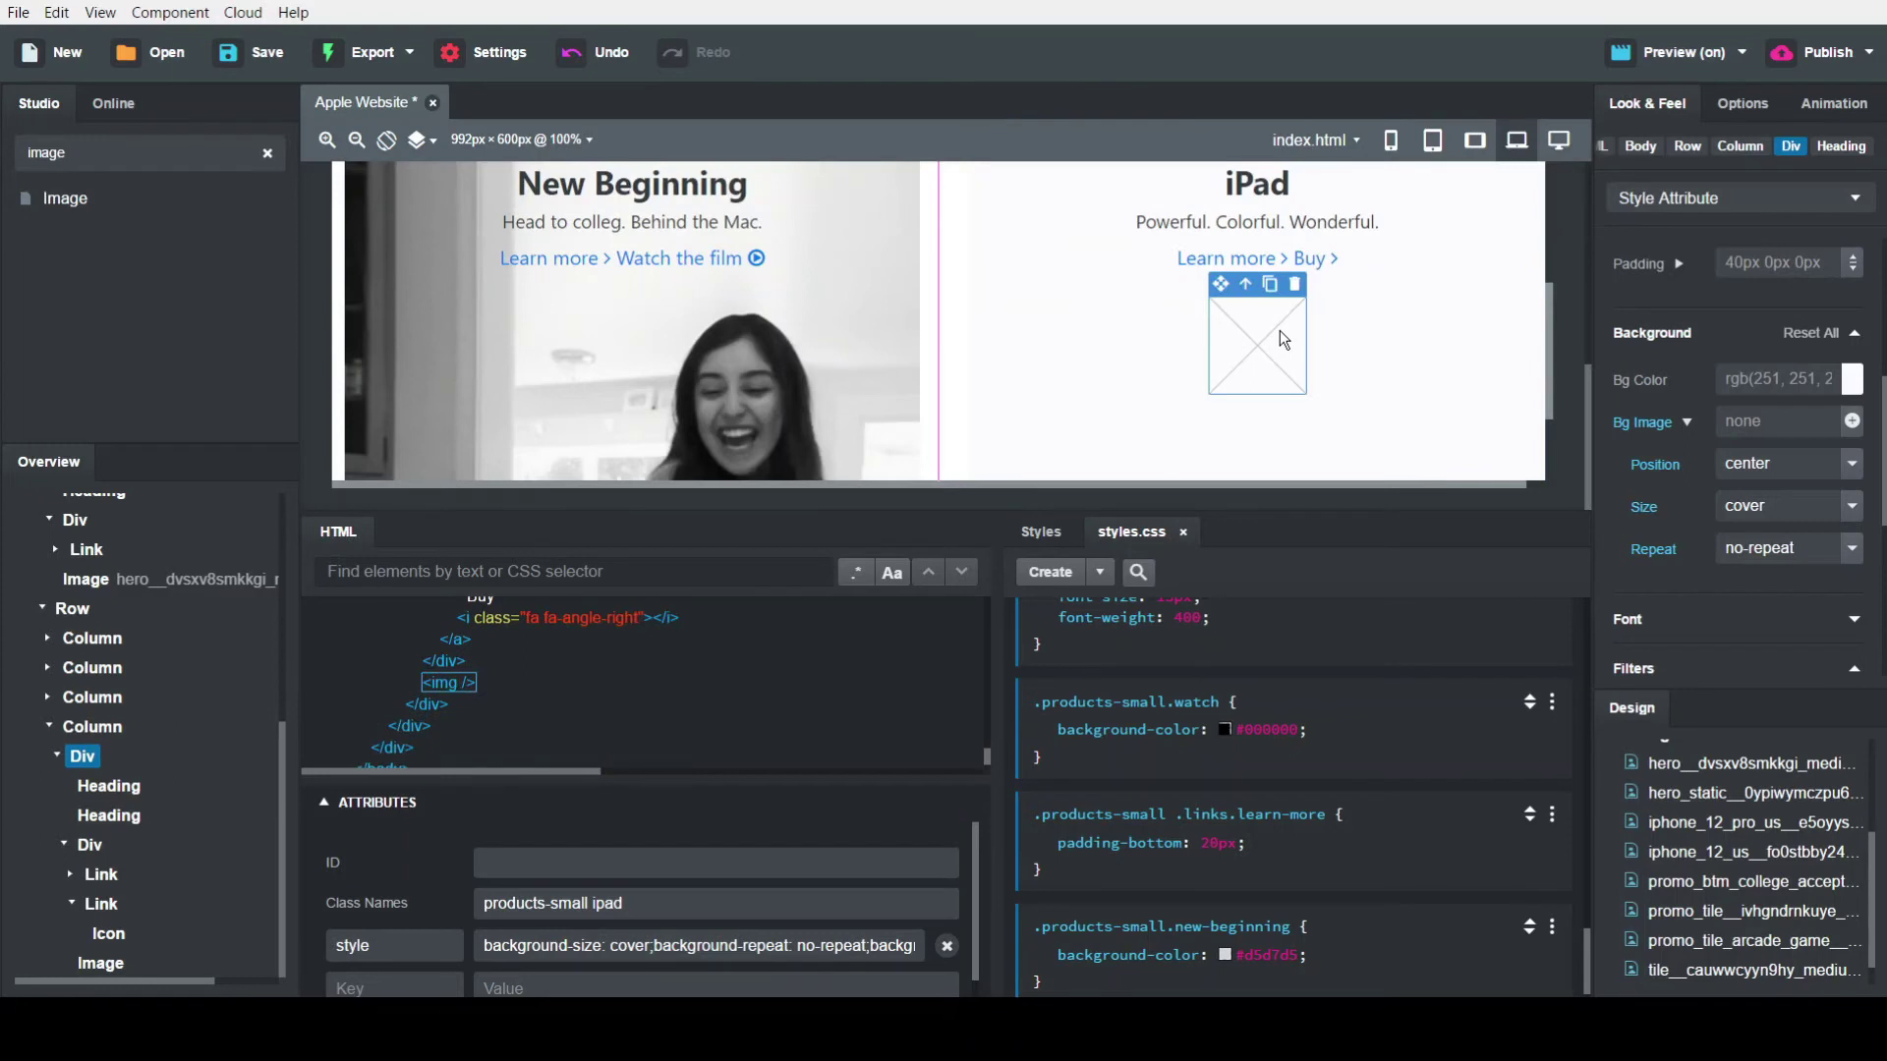
Set the new image's source to hero_static__0ypiwymczpu6_large_2x.jpg and make it responsive
{"action": "left_click", "coordinate": [1737, 101]}
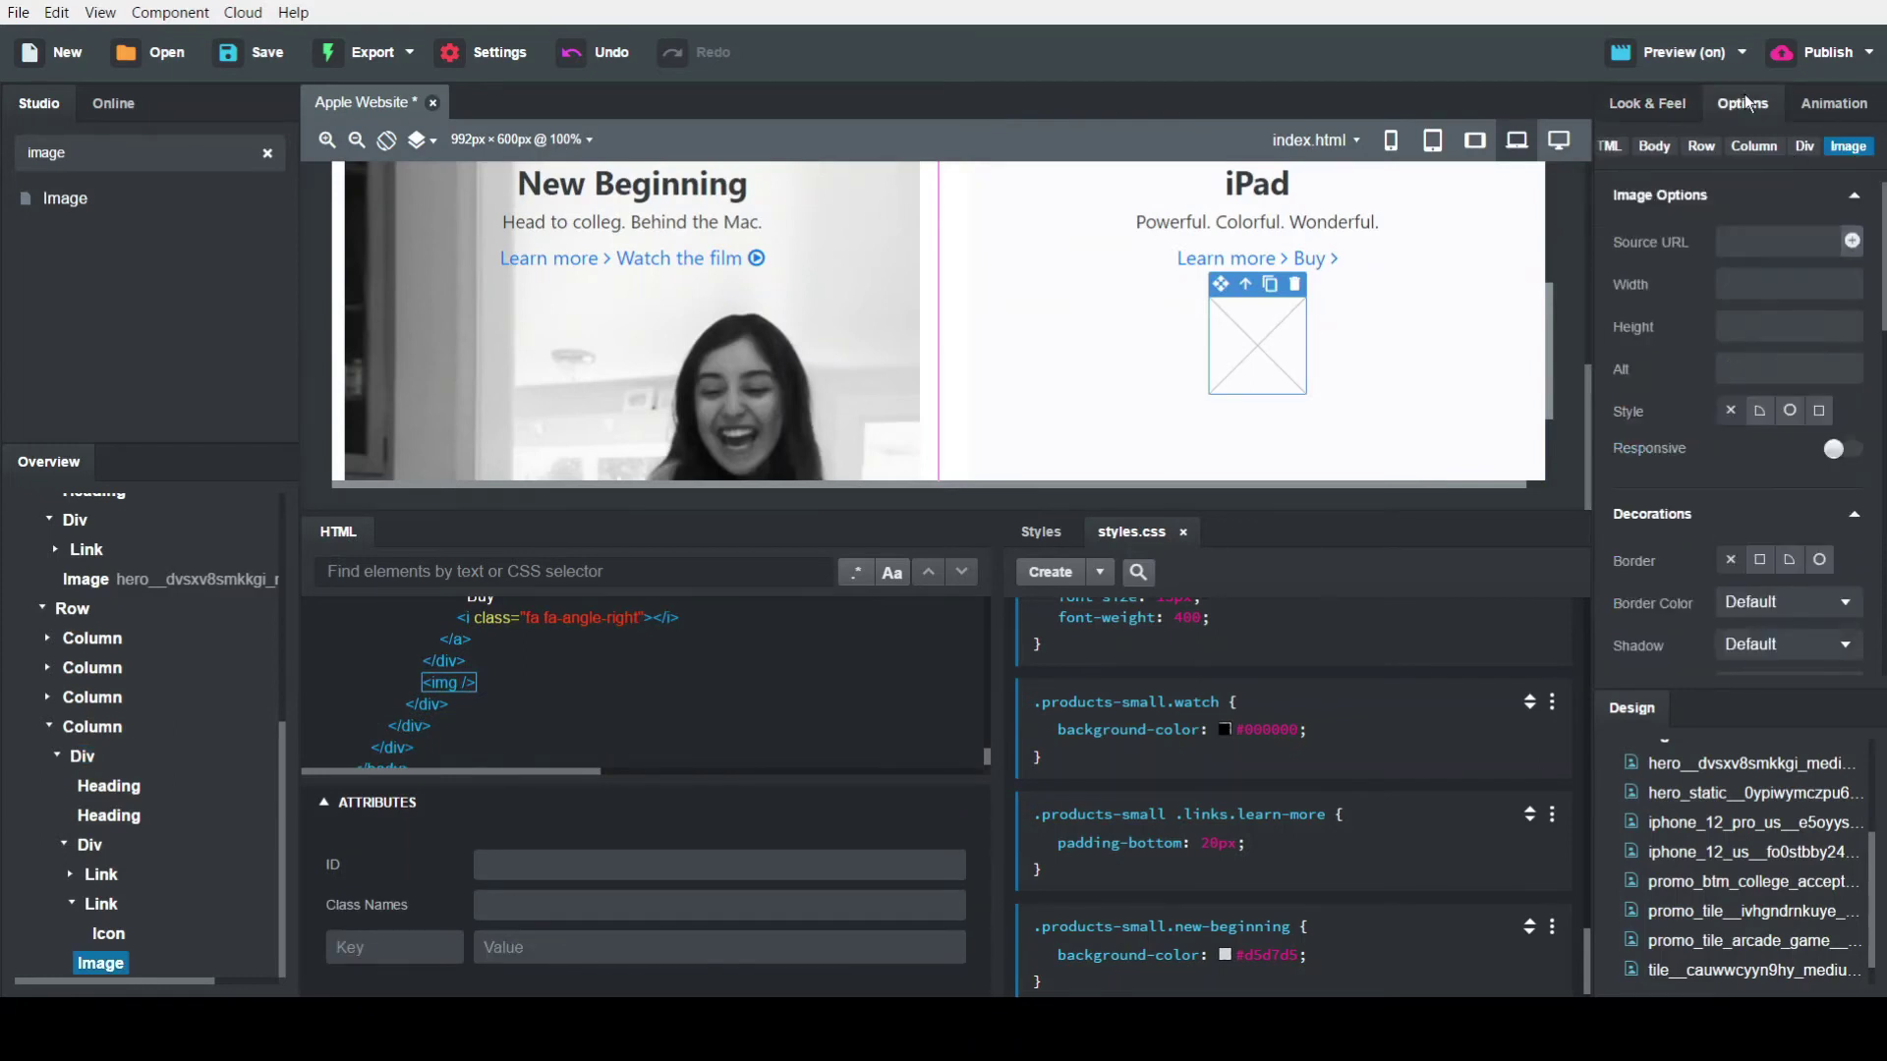
{"action": "left_click", "coordinate": [1851, 240]}
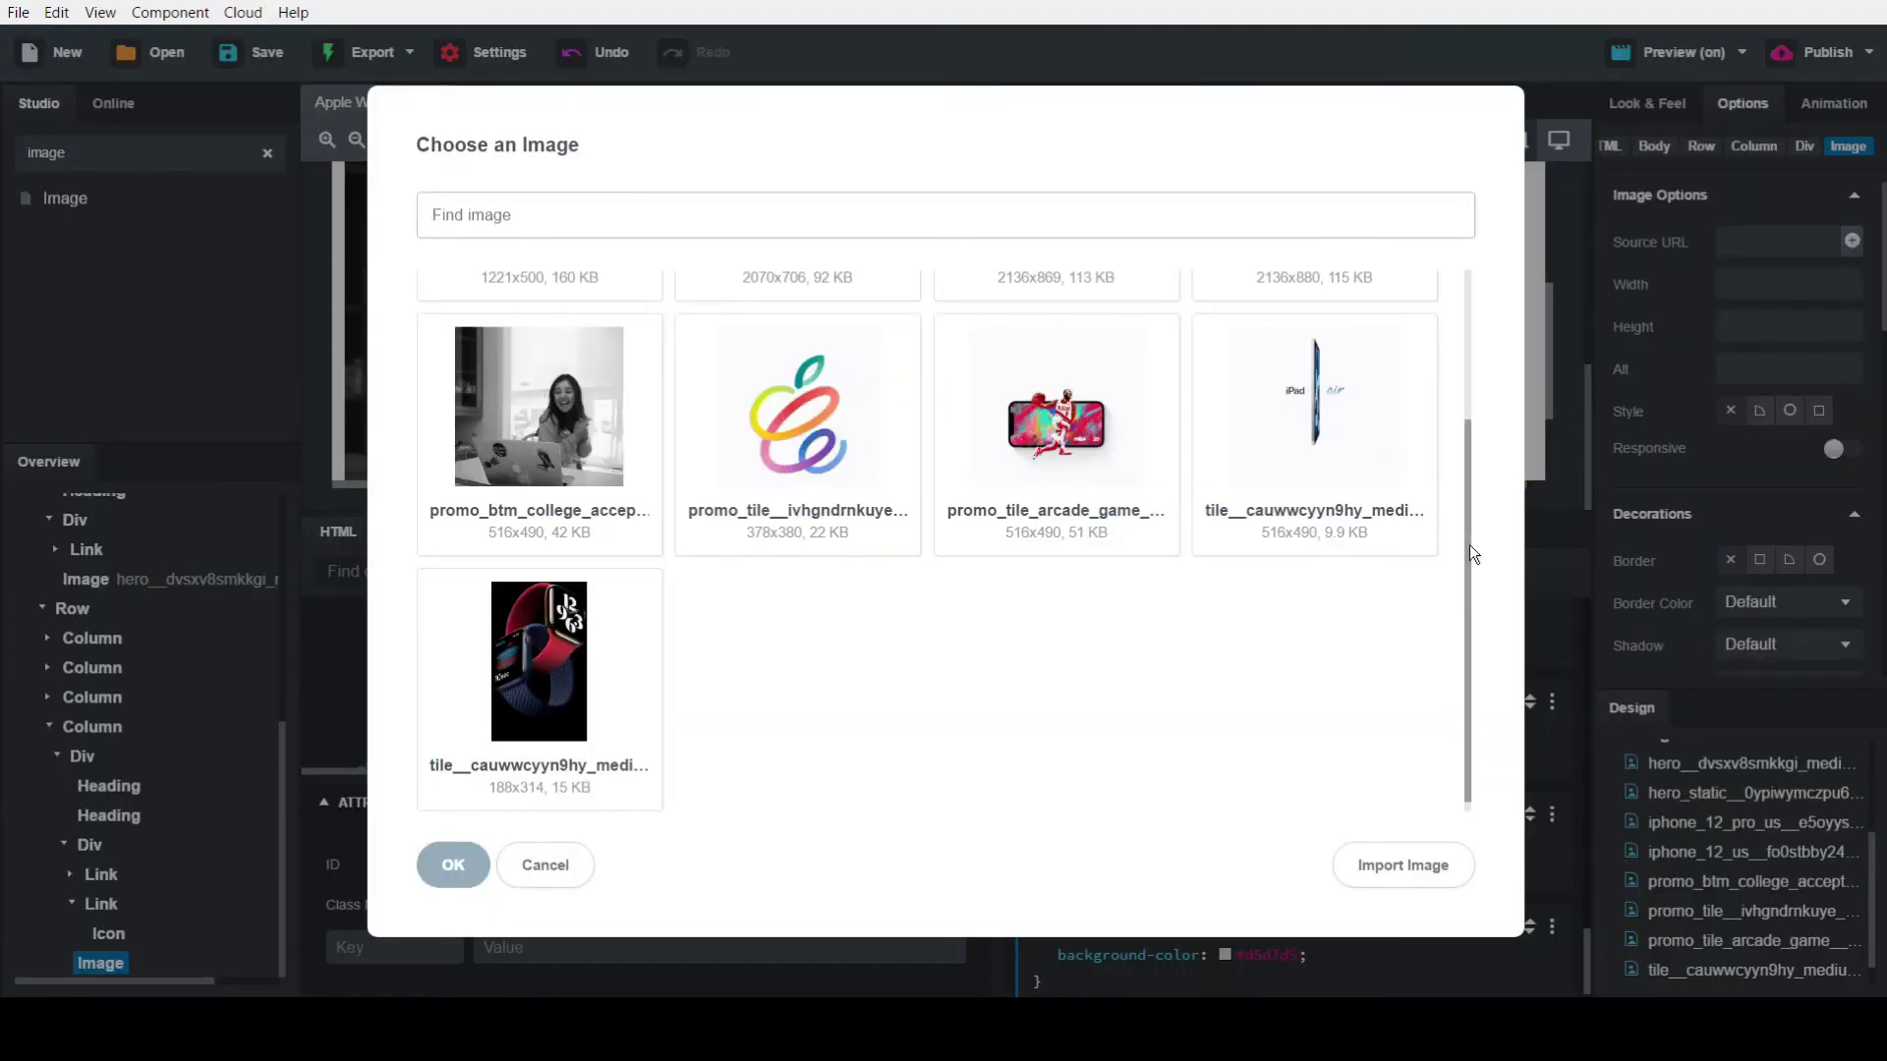
{"action": "left_click_drag", "start_coordinate": [1474, 475], "coordinate": [1464, 328]}
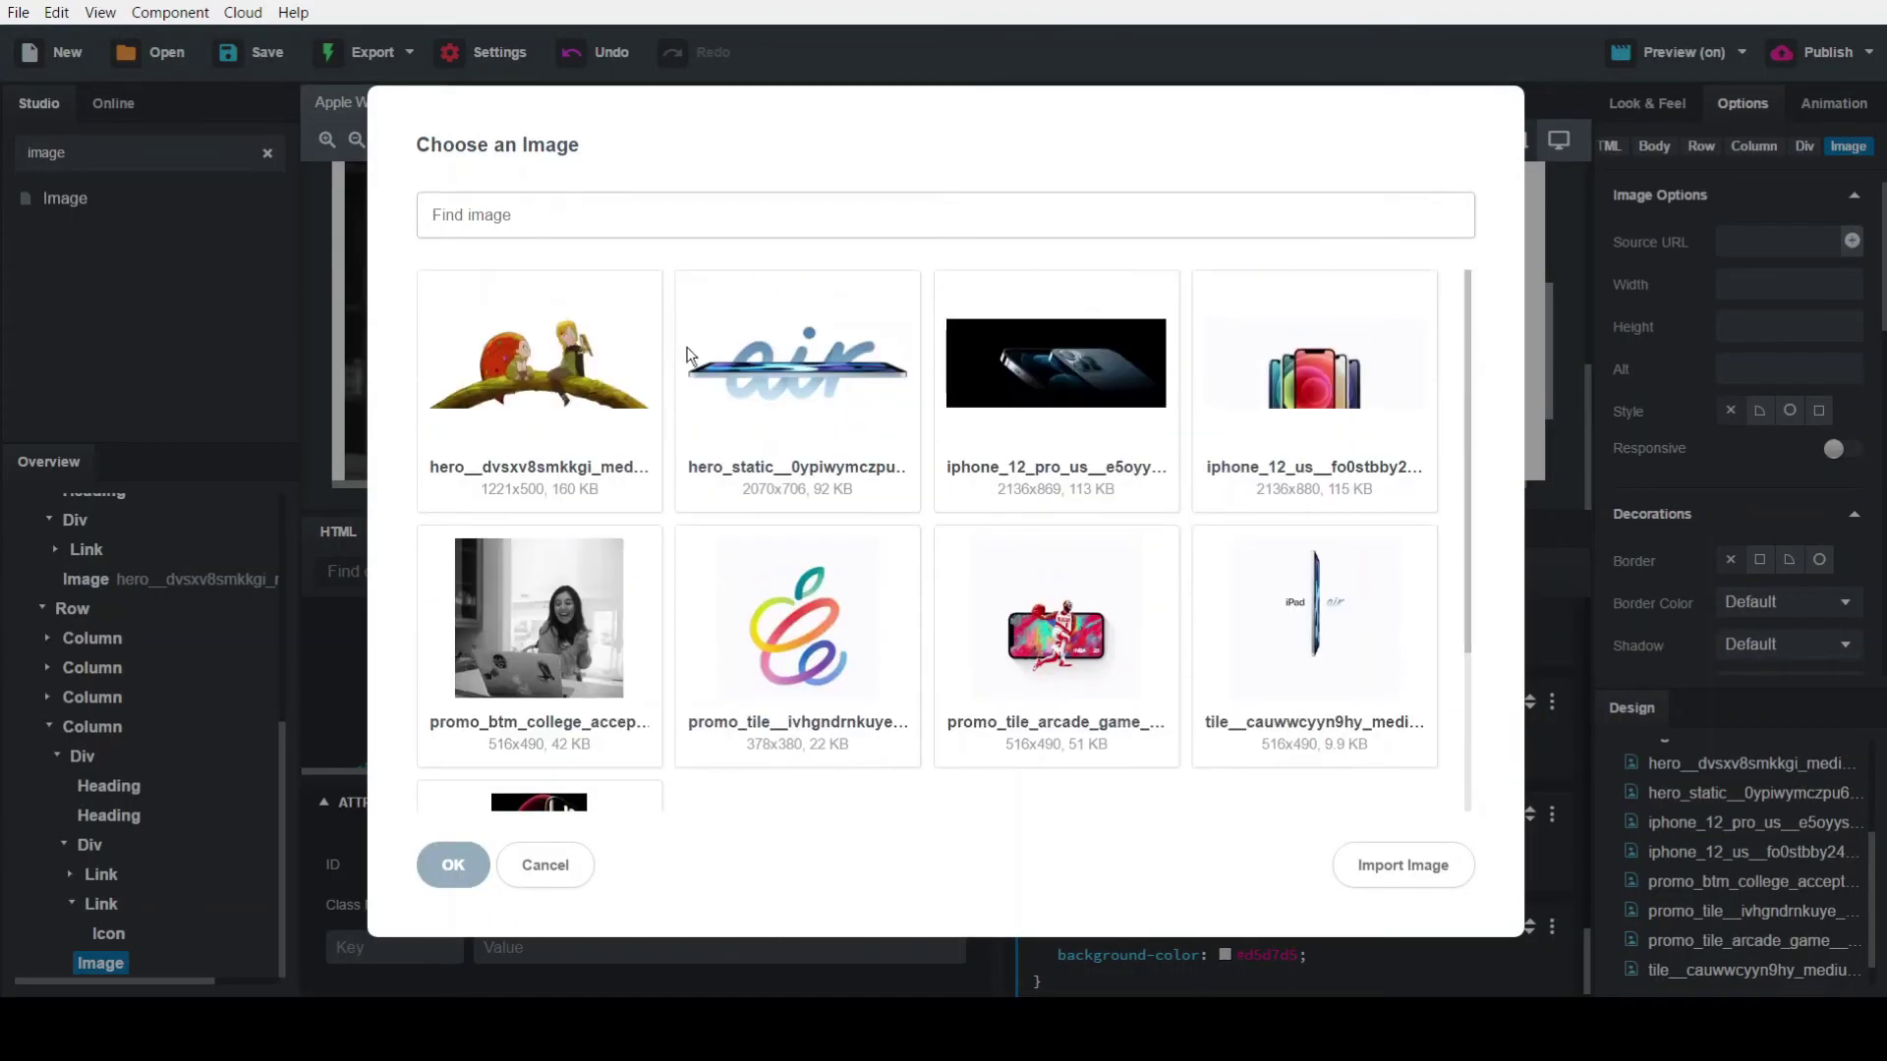
{"action": "left_click", "coordinate": [780, 385]}
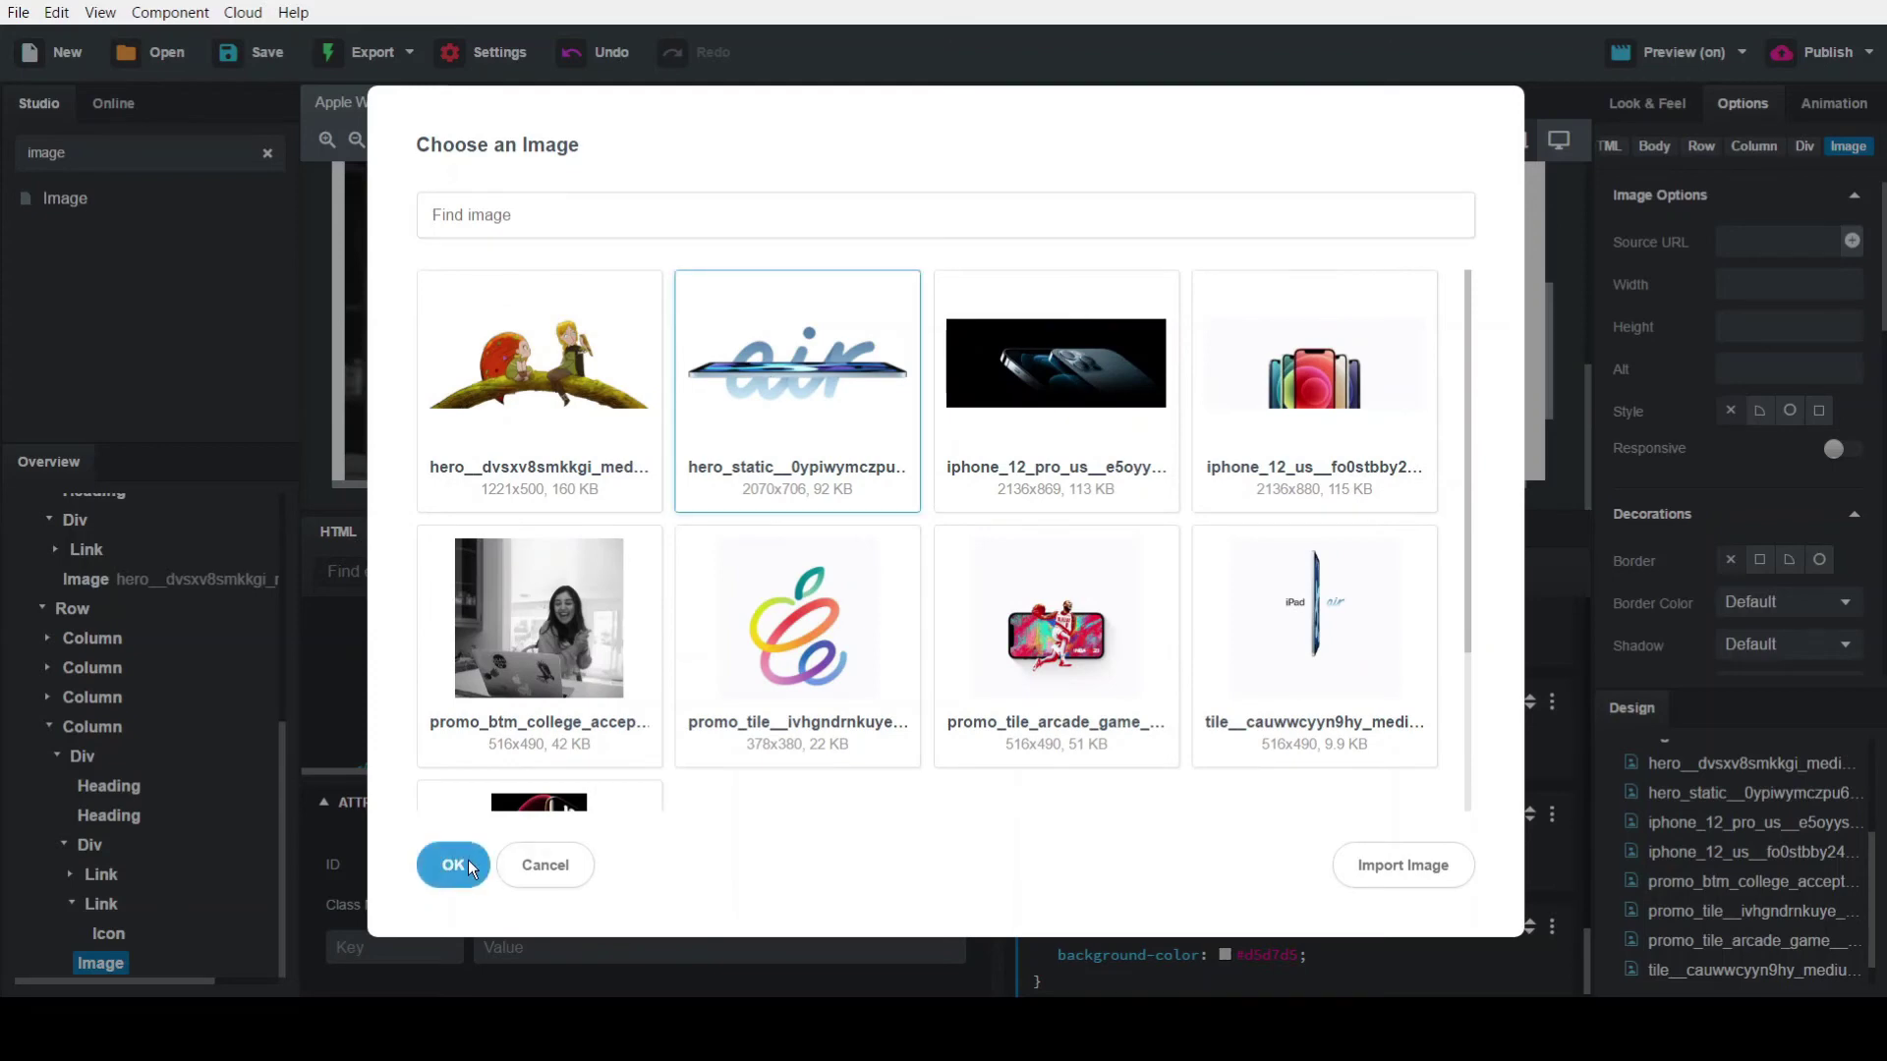
{"action": "left_click", "coordinate": [469, 867]}
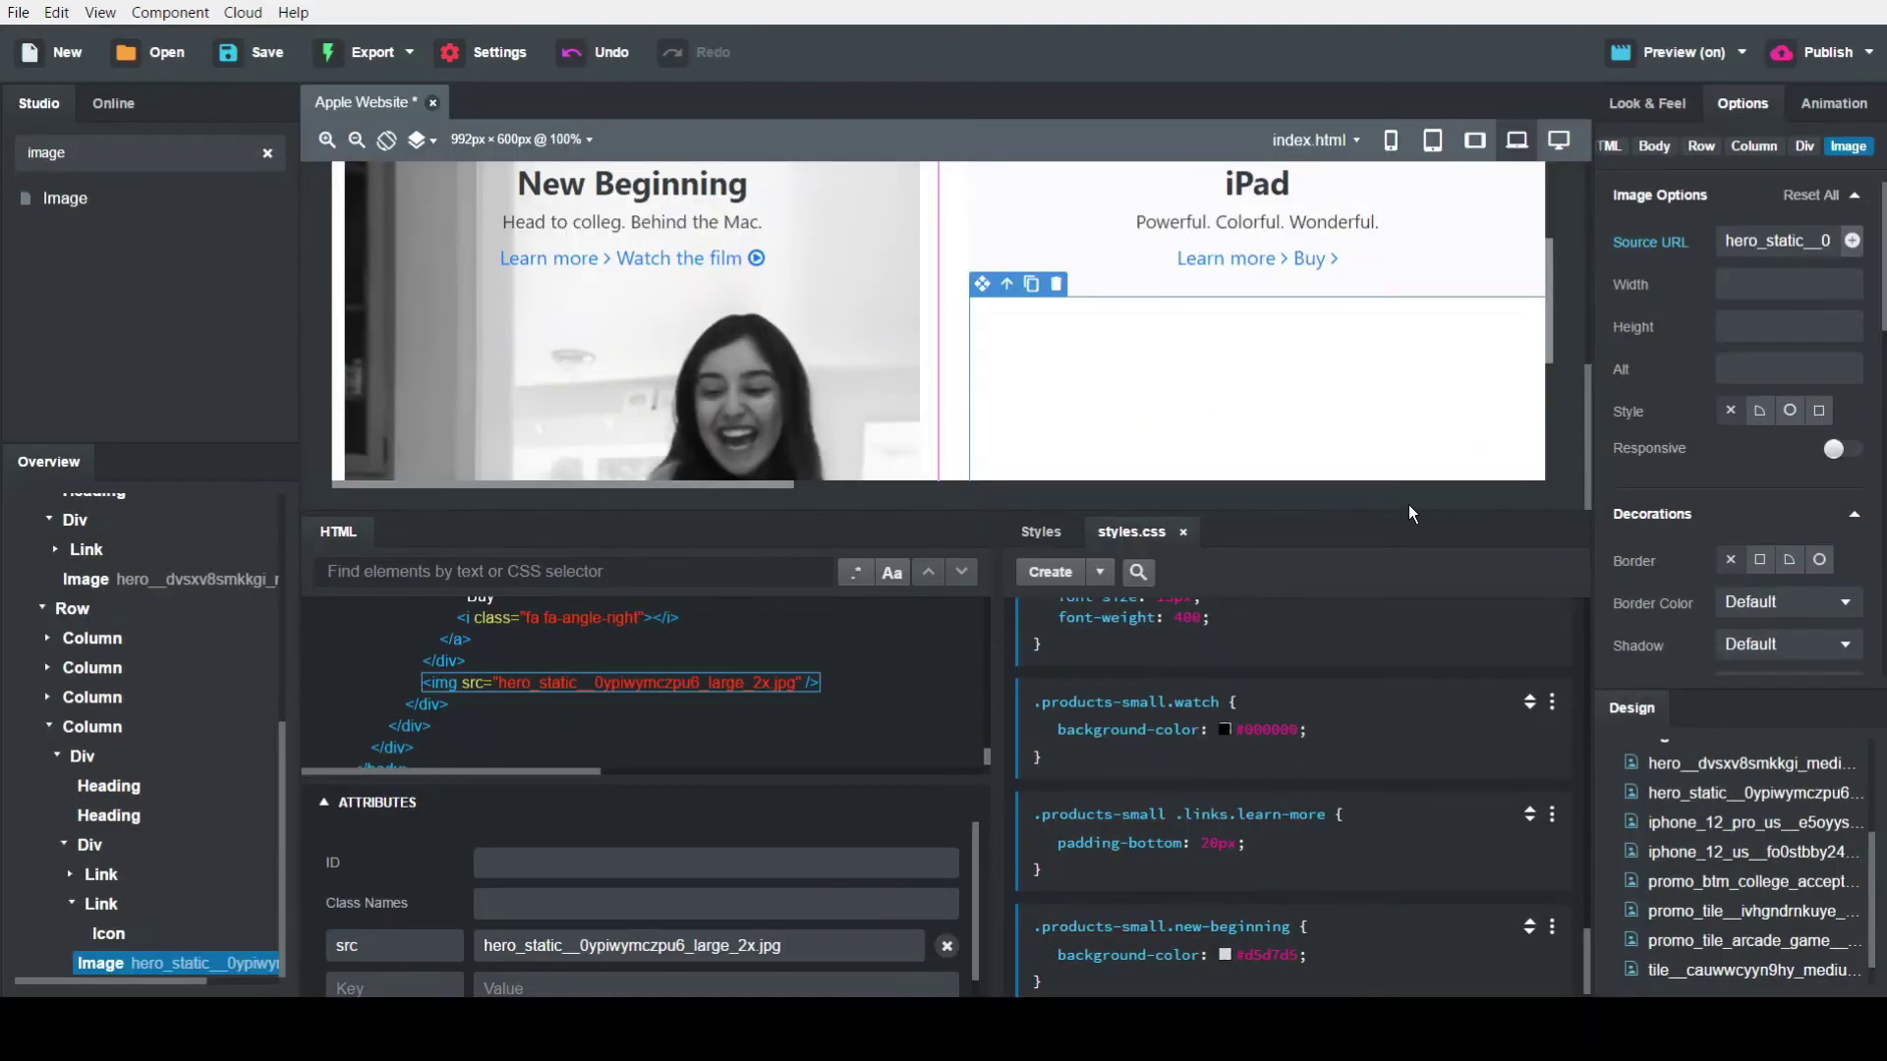
{"action": "left_click", "coordinate": [1845, 451]}
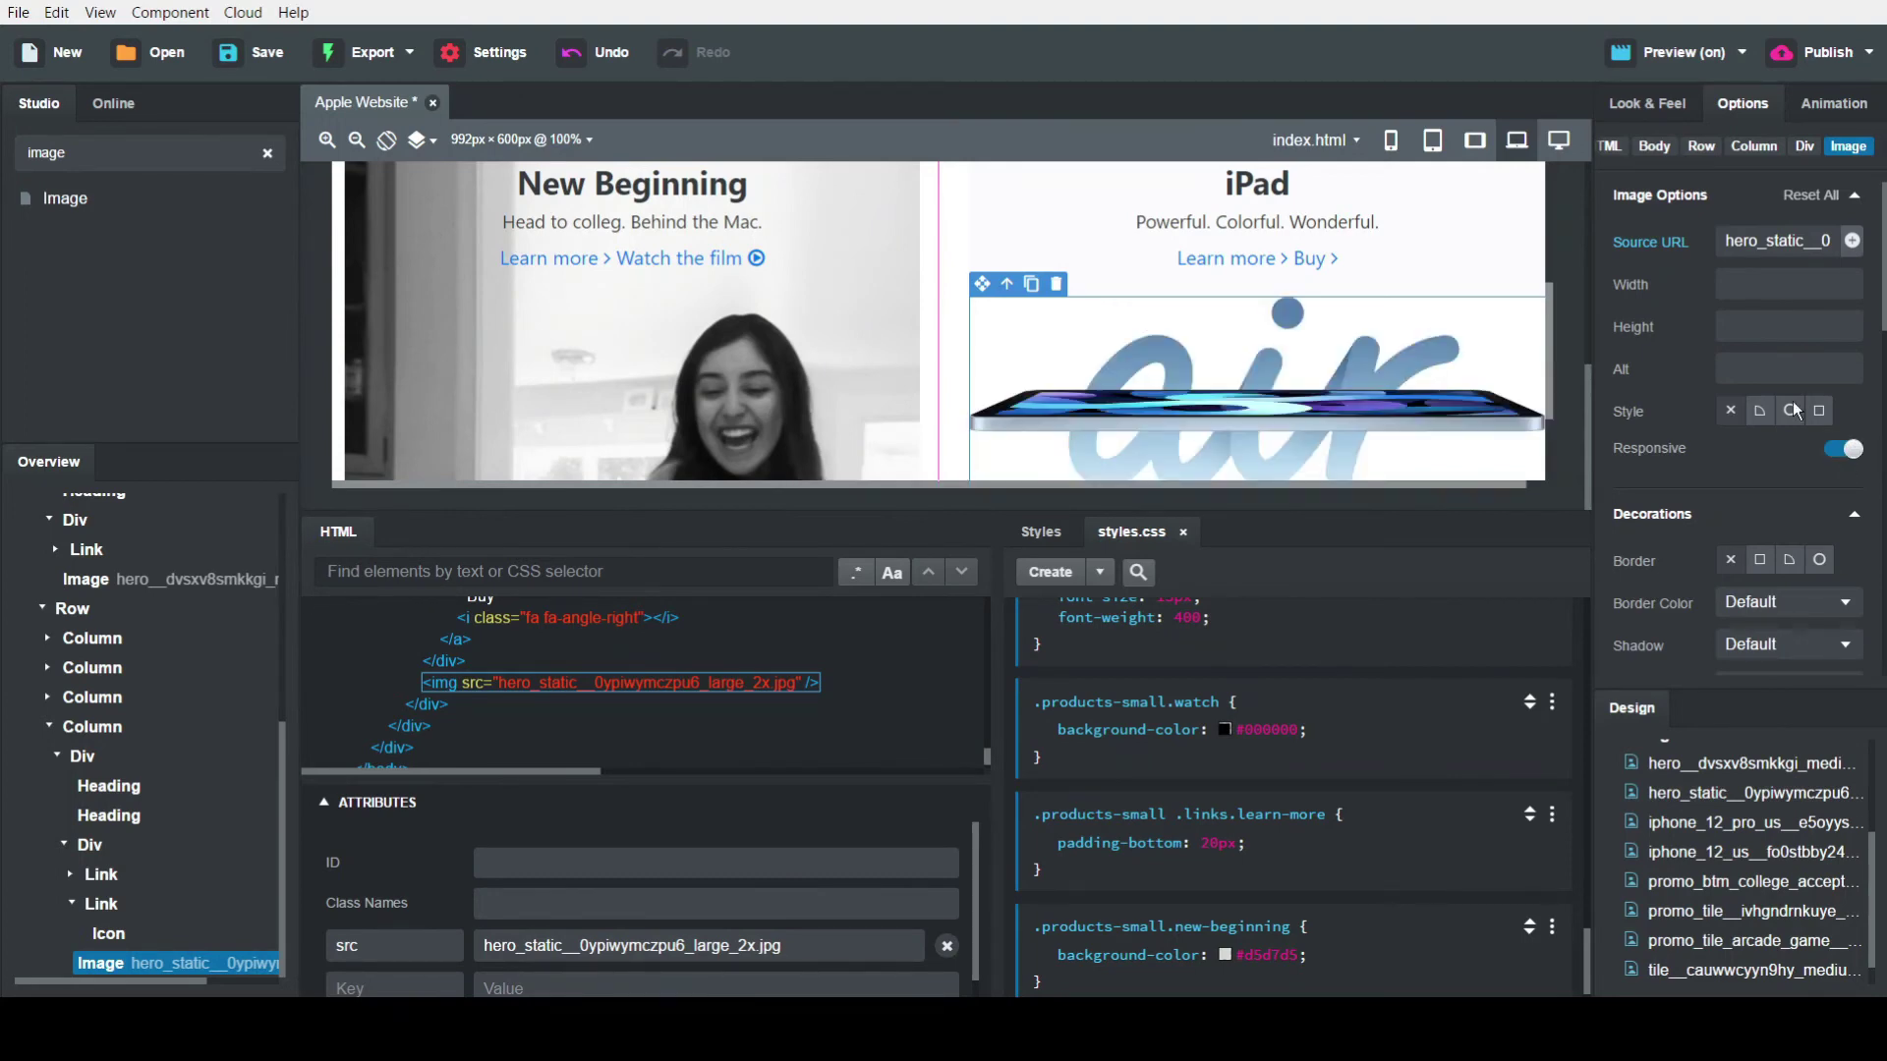
Create a .products-small.ipad rule in styles.css for the iPad tile's div
{"action": "left_click", "coordinate": [1259, 926]}
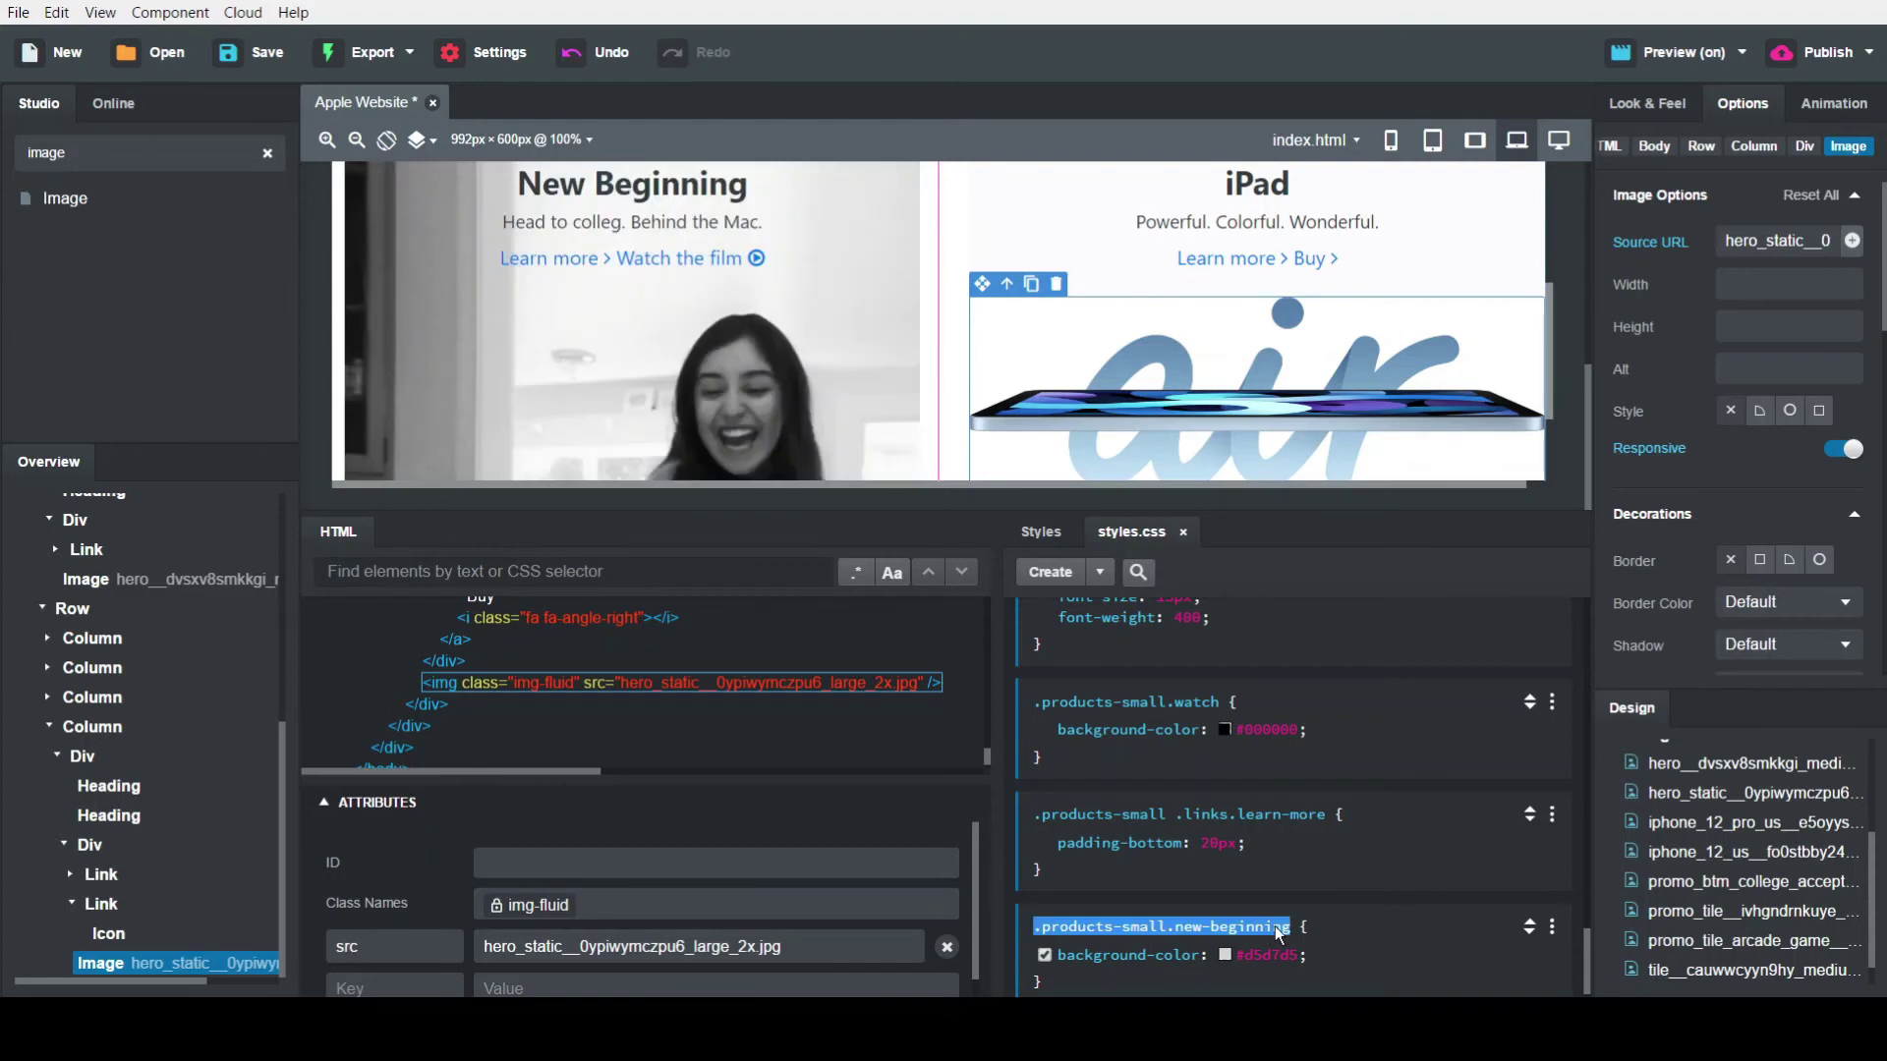
{"action": "left_click", "coordinate": [991, 184]}
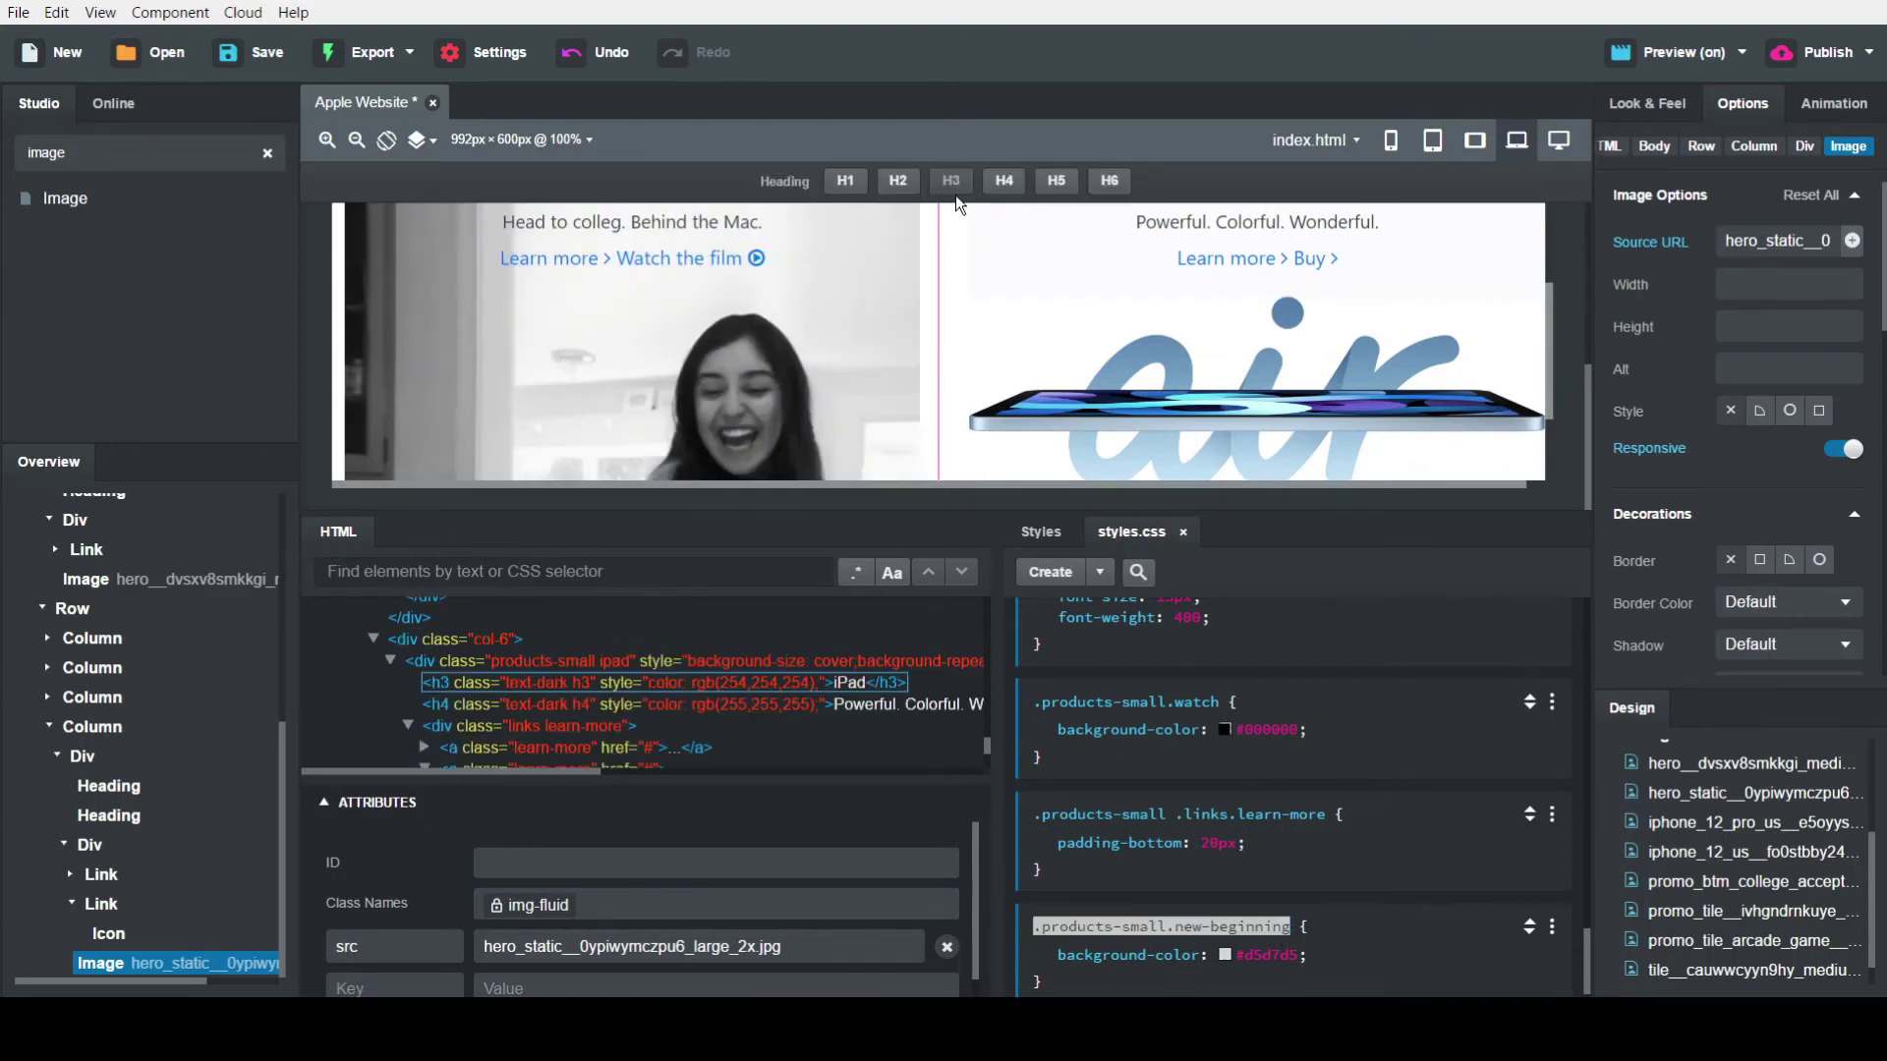
{"action": "left_click", "coordinate": [955, 227]}
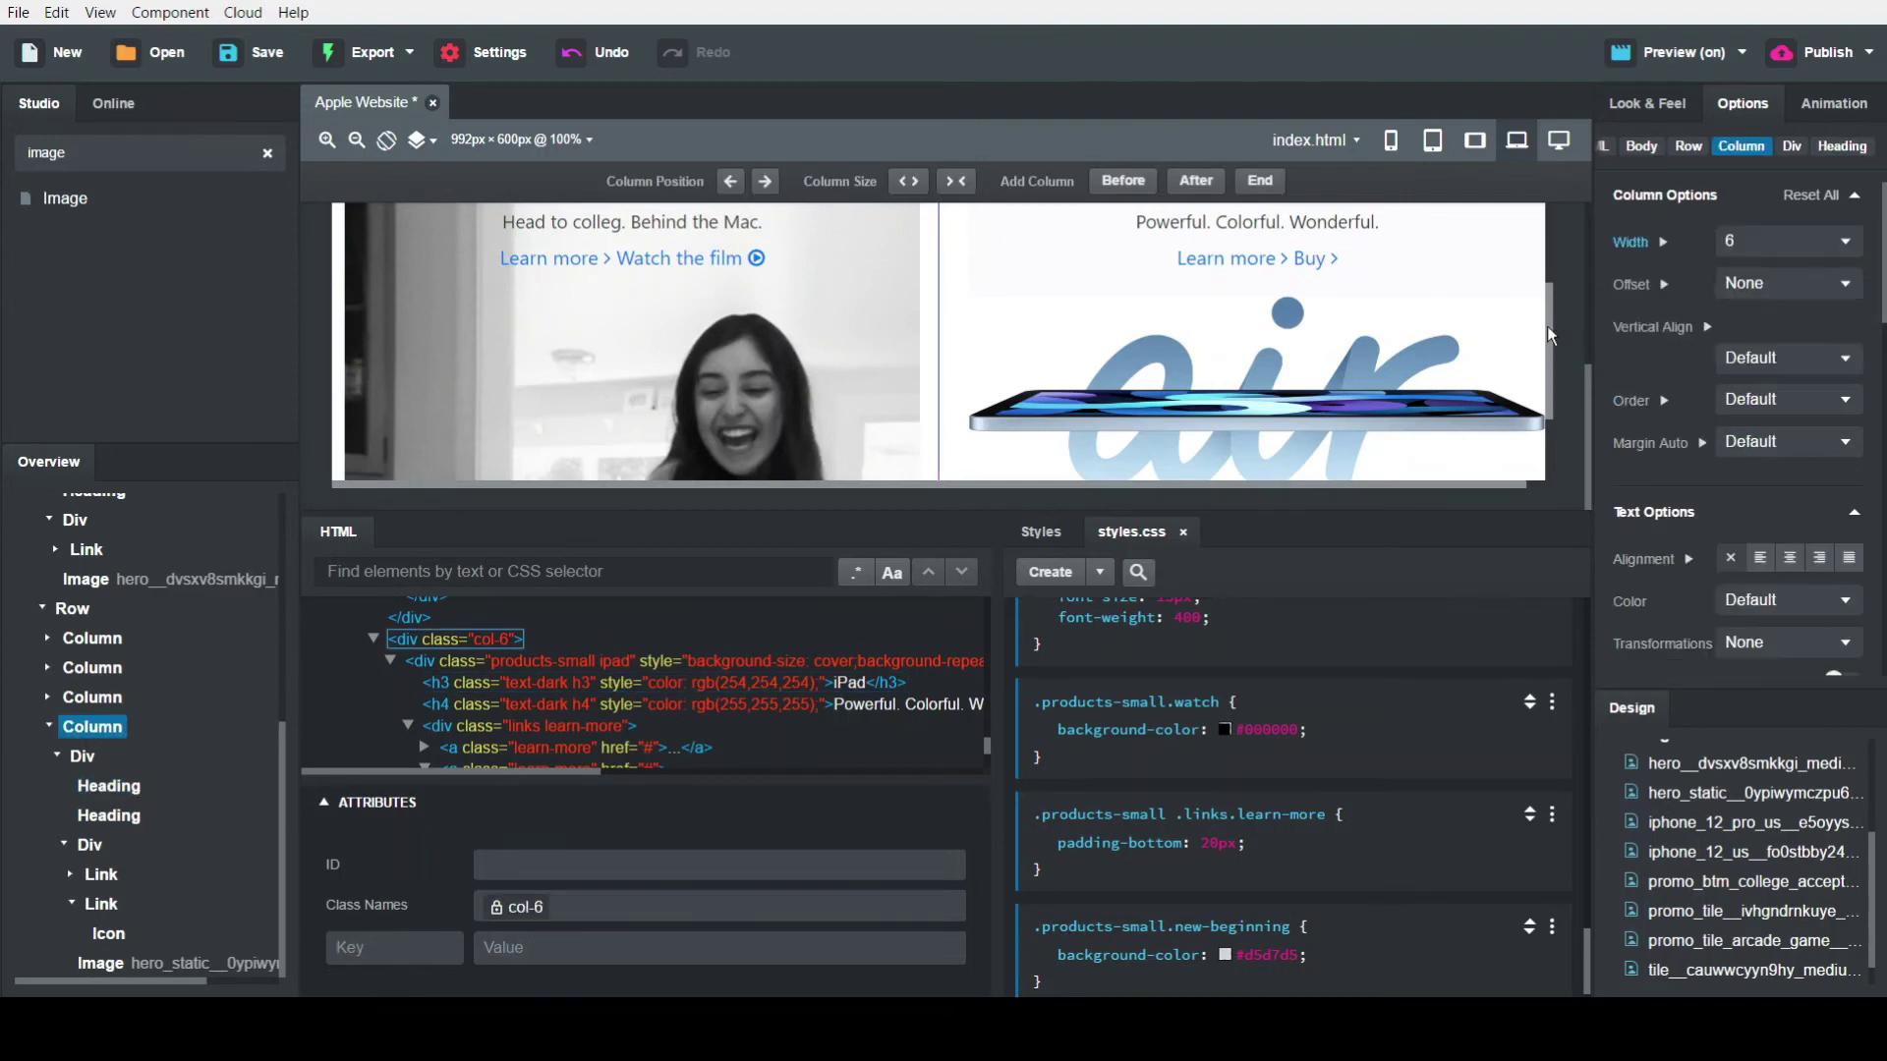
{"action": "left_click_drag", "start_coordinate": [1546, 326], "coordinate": [1547, 280]}
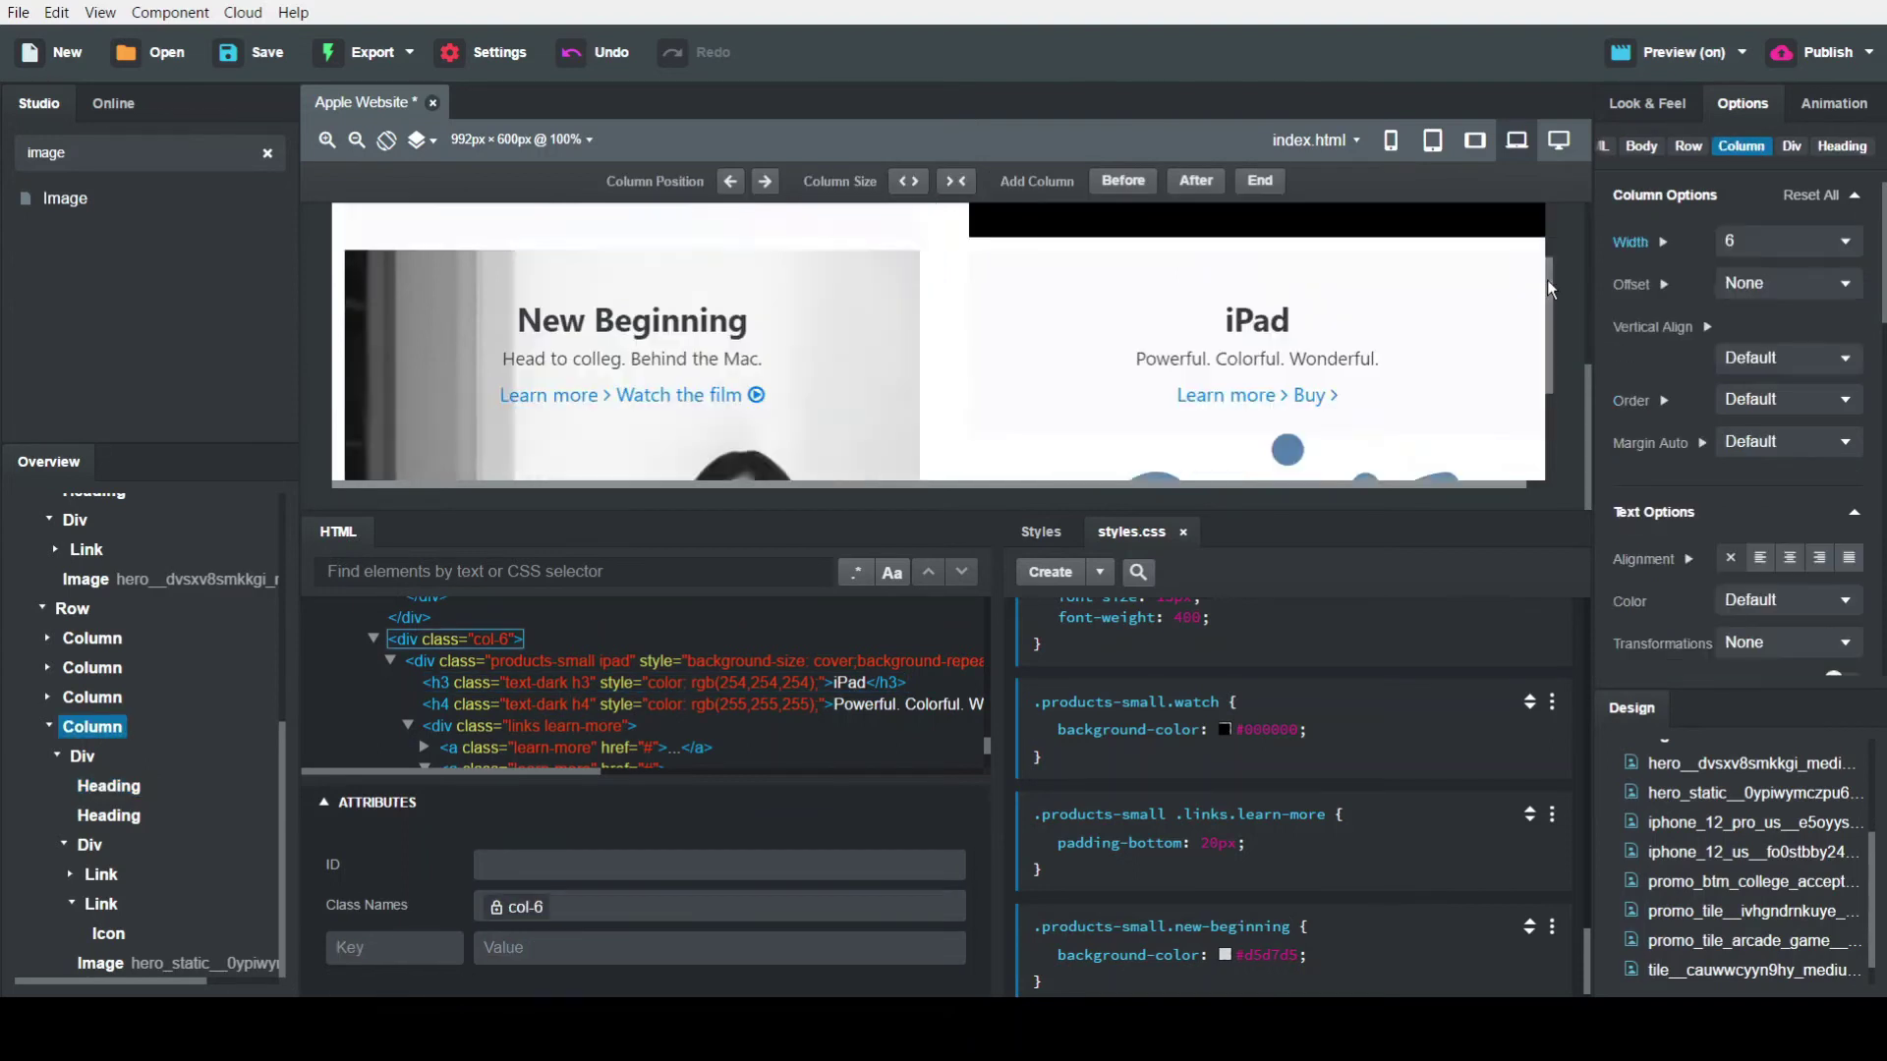
{"action": "left_click", "coordinate": [1074, 389]}
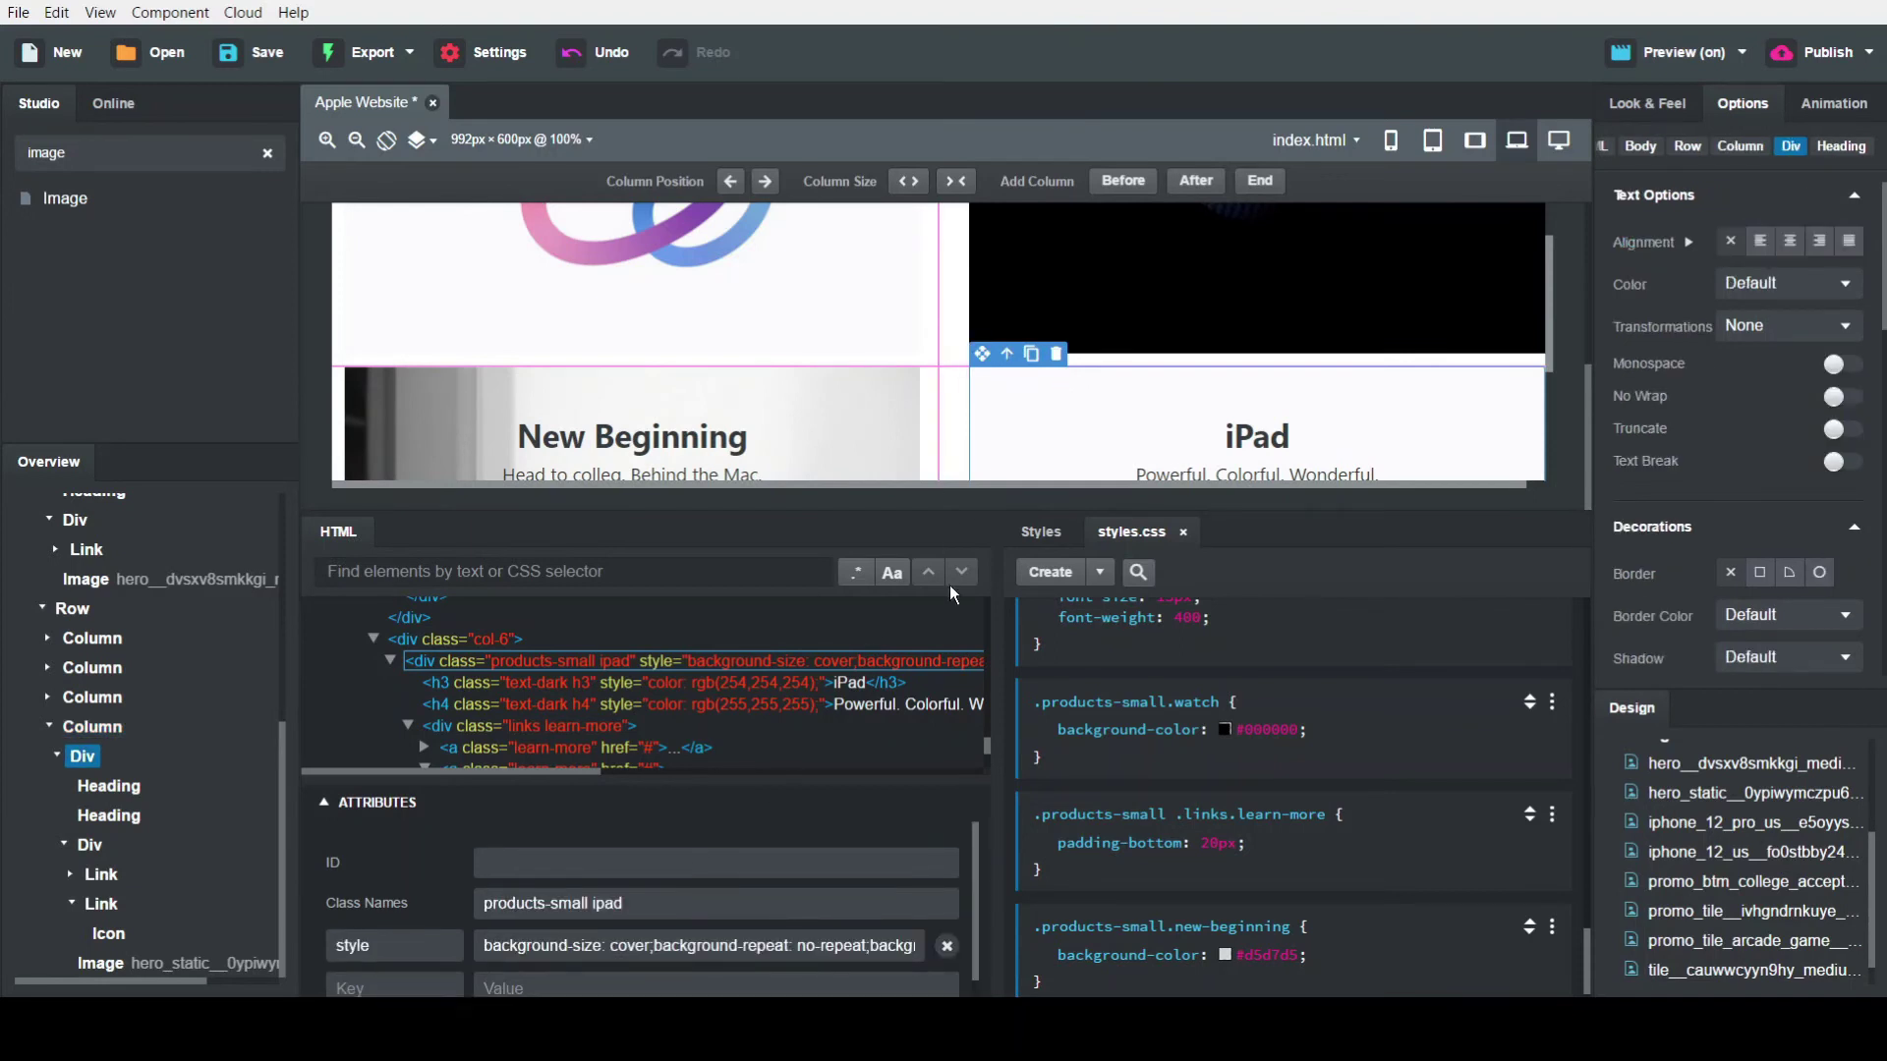
{"action": "left_click", "coordinate": [1050, 576]}
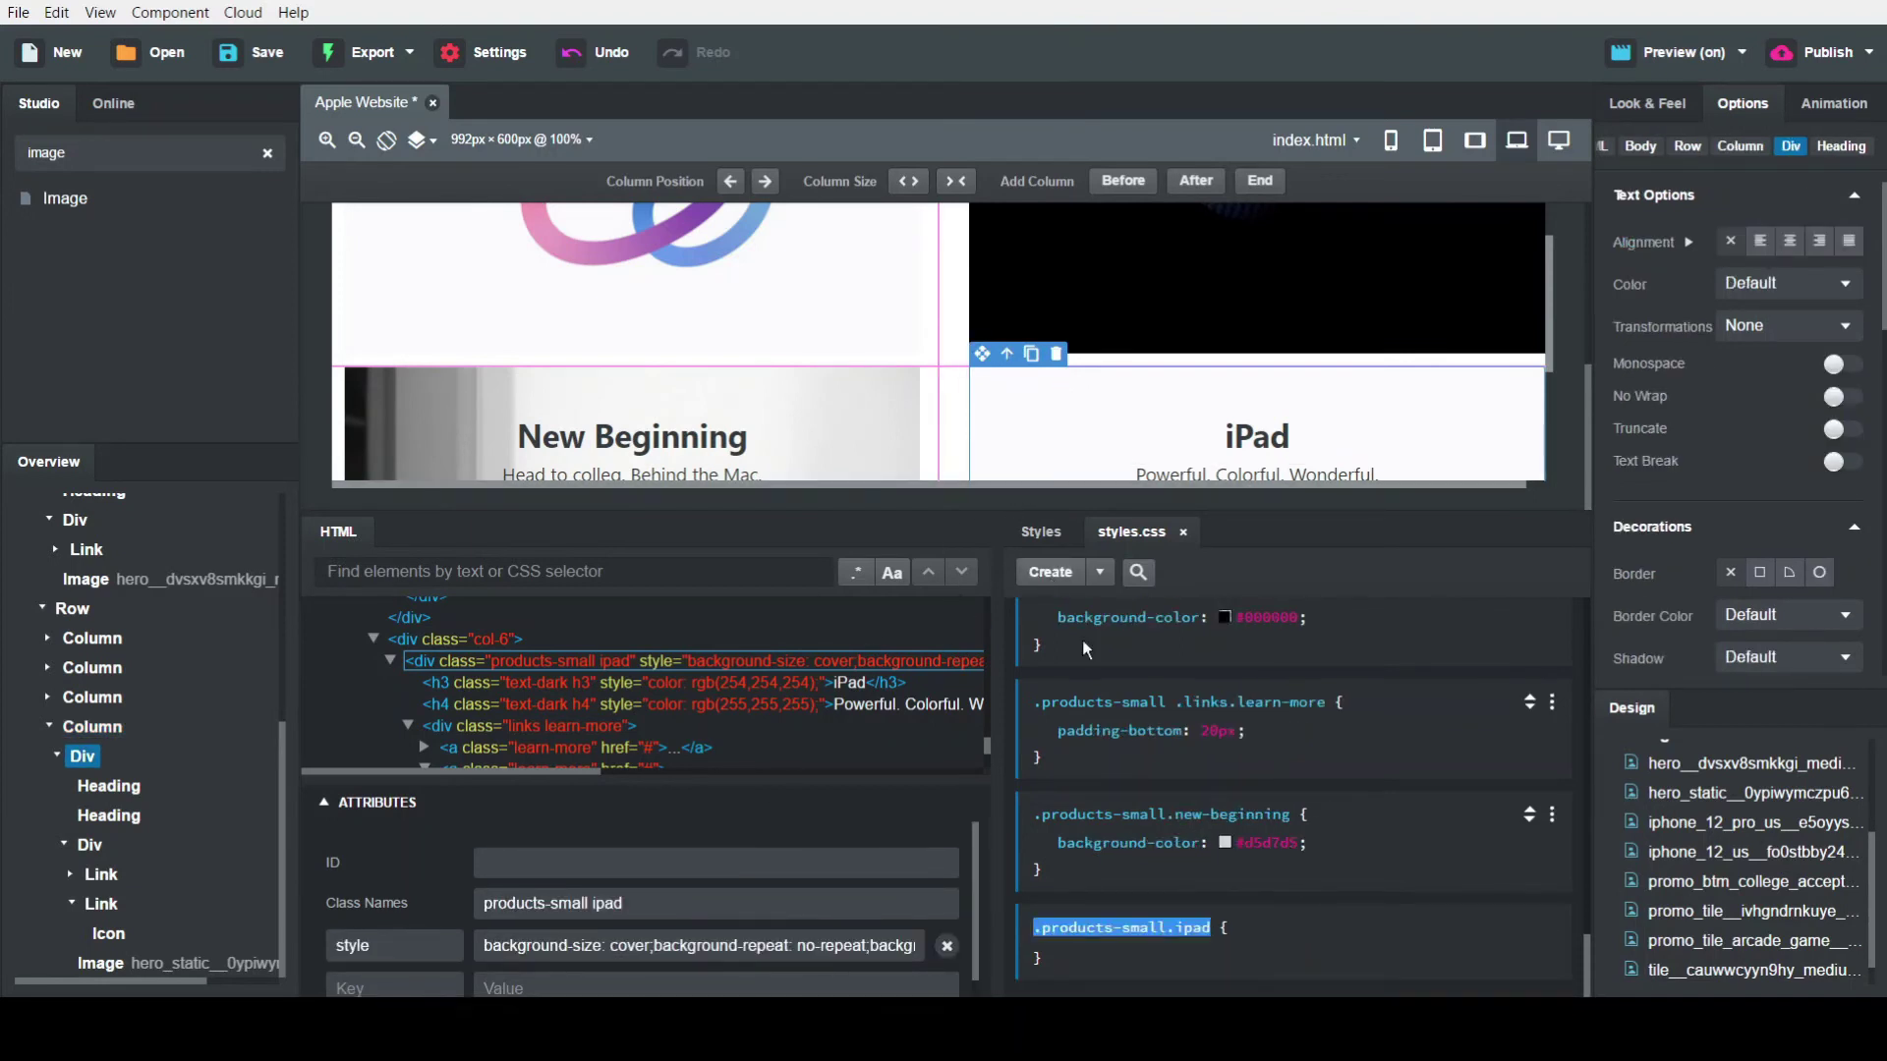
Add a background-color of #f9f9f9 to the .products-small.ipad rule
{"action": "left_click", "coordinate": [1197, 951]}
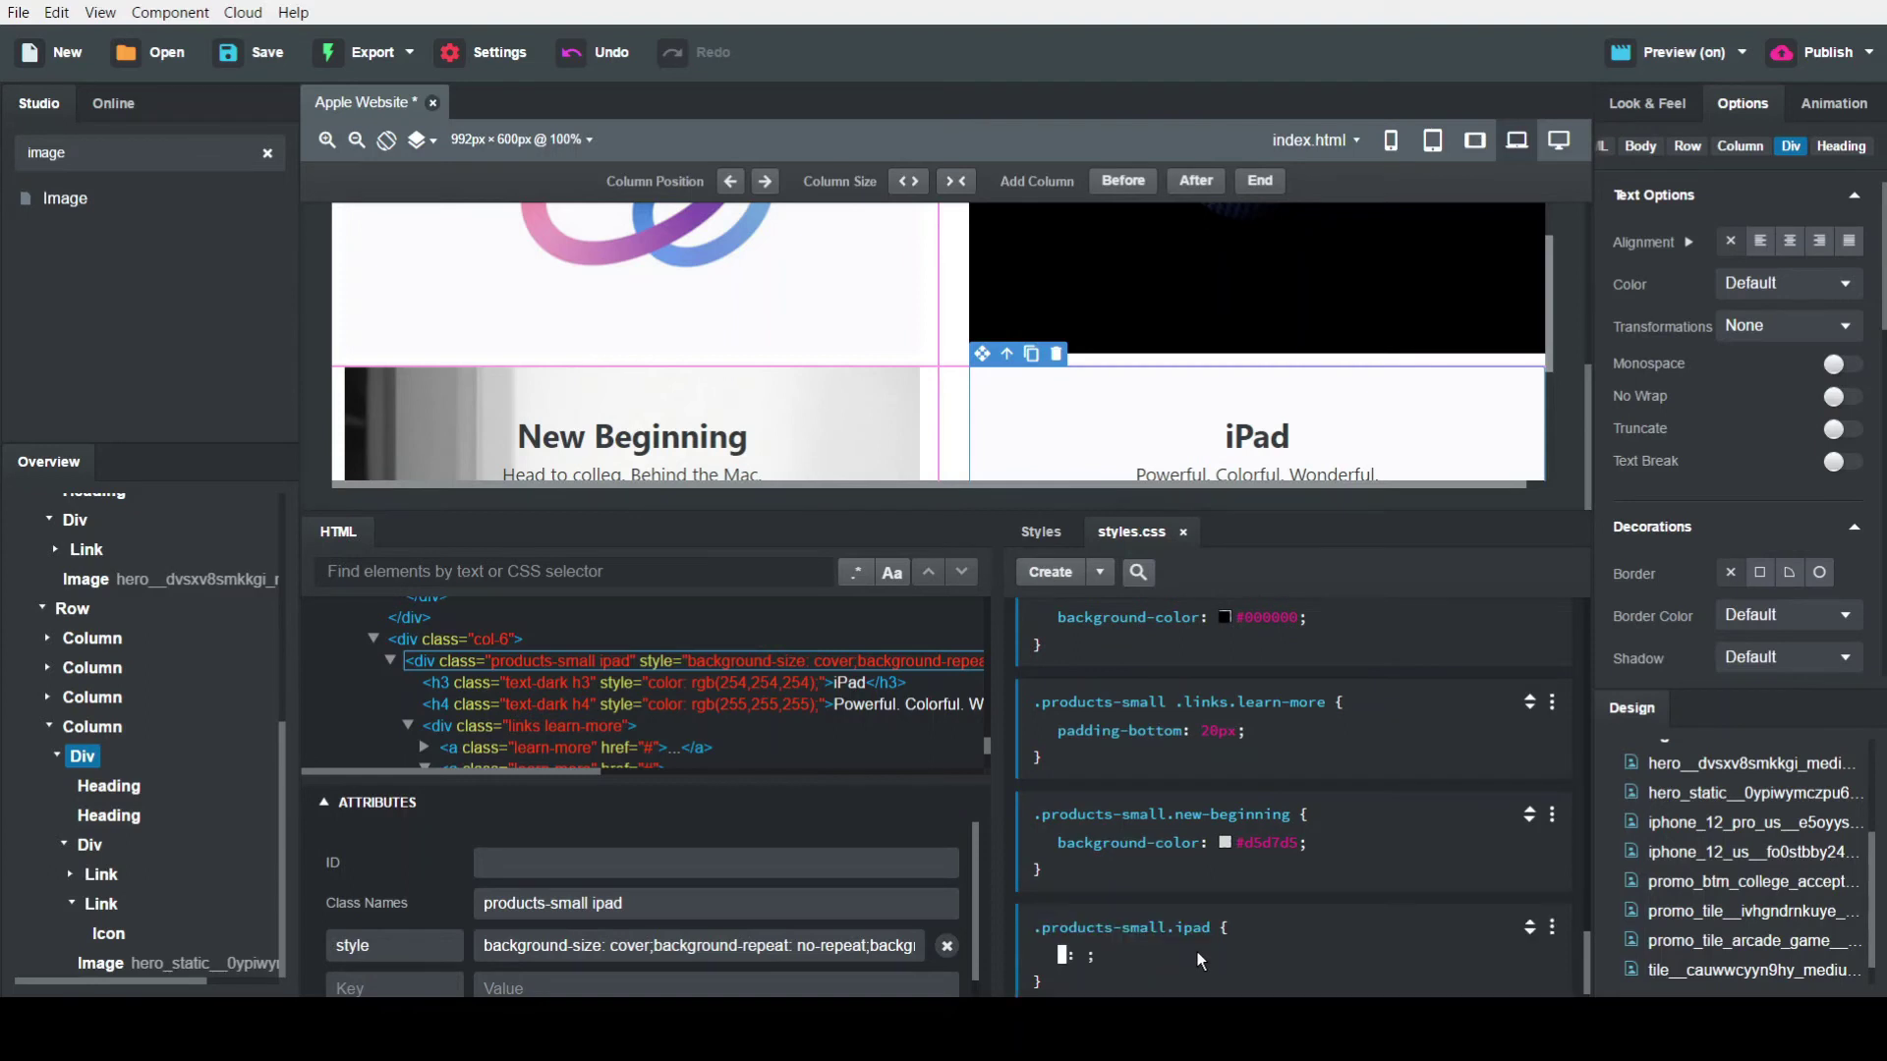
{"action": "type", "text": "backgrou"}
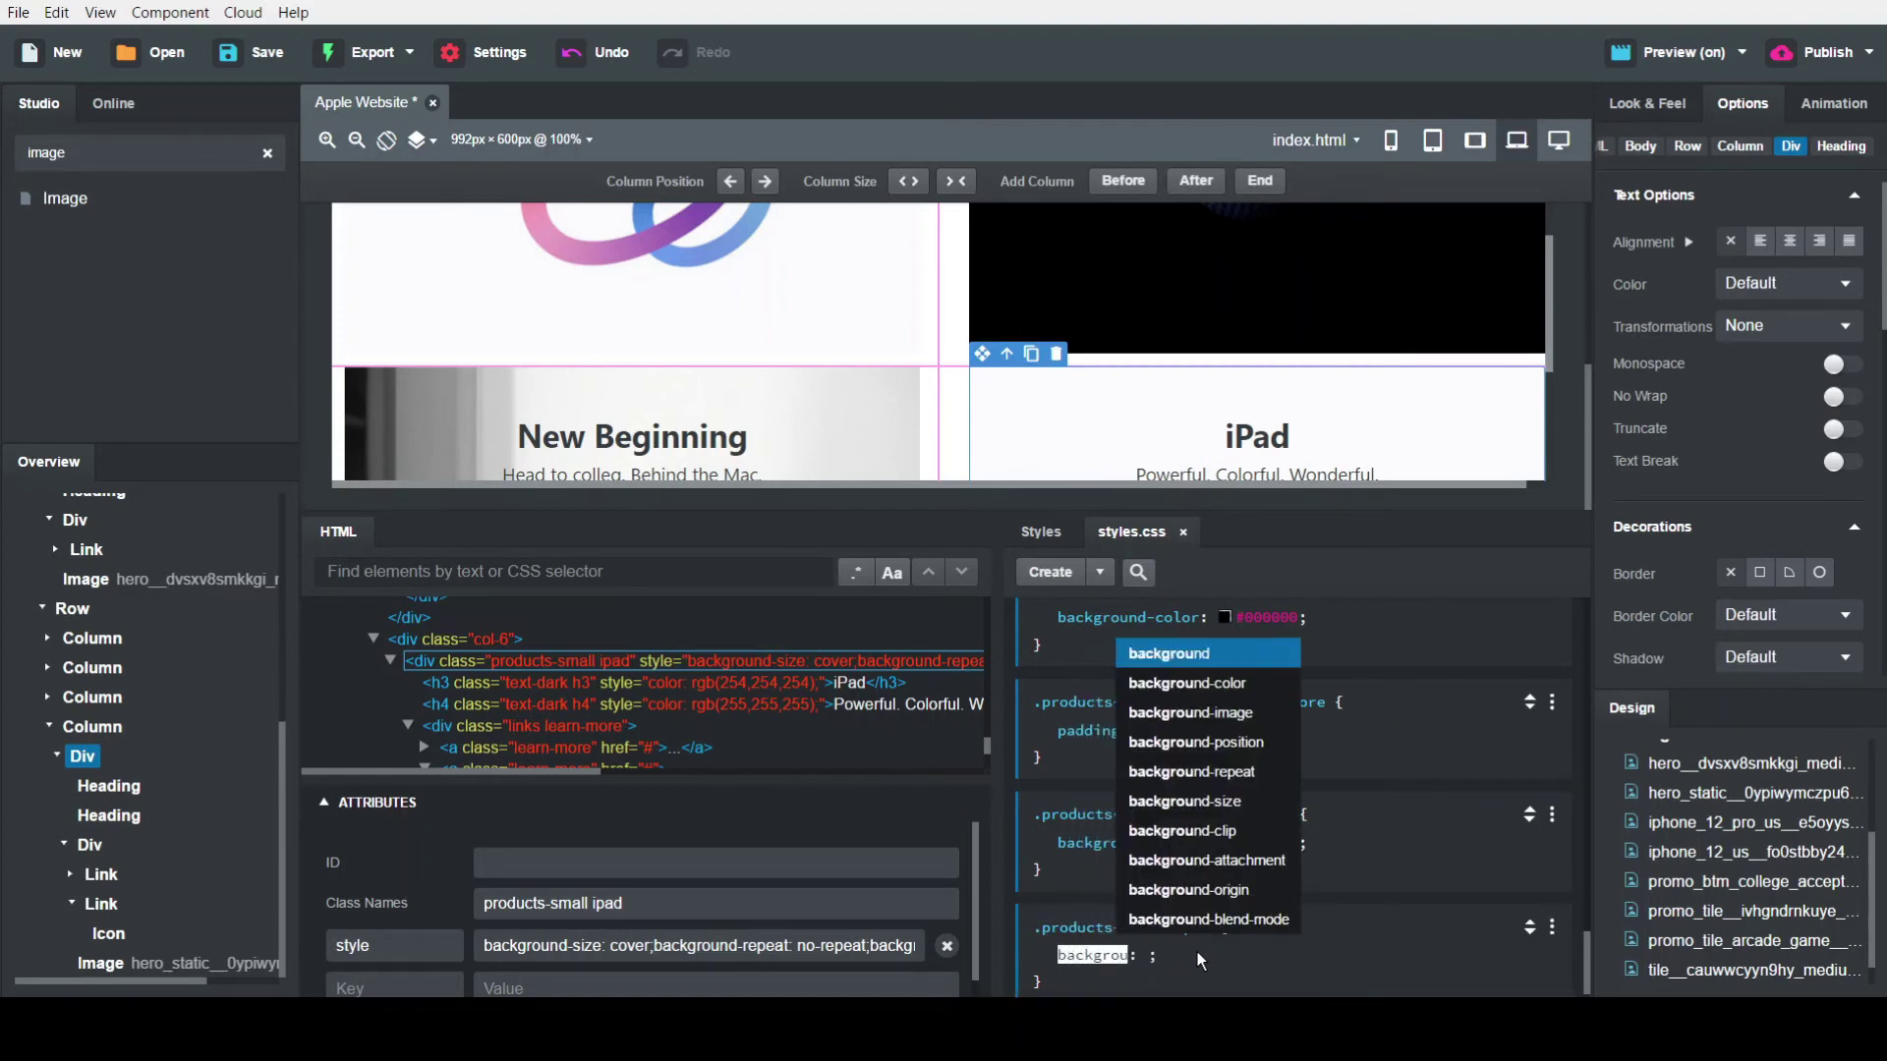
{"action": "key", "text": "Down"}
{"action": "key", "text": "Return"}
{"action": "key", "text": "Down"}
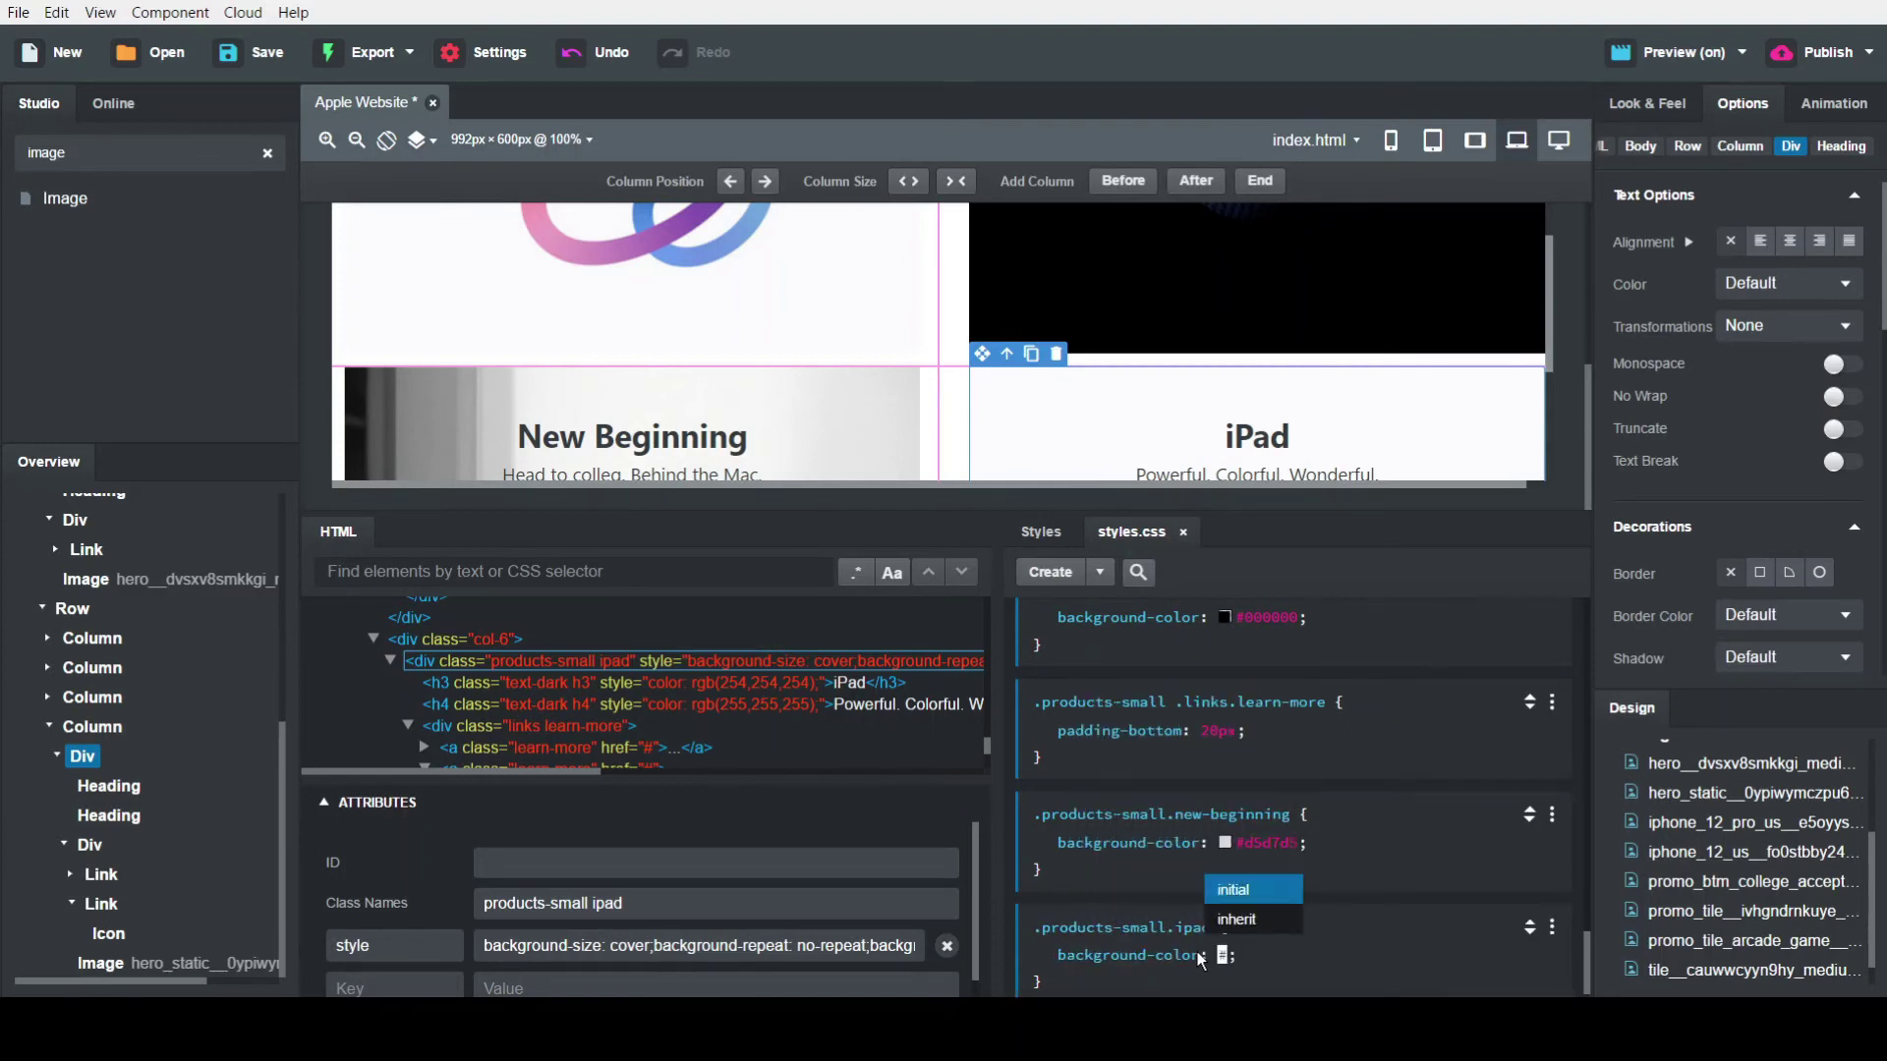
{"action": "type", "text": "#f9f9f9"}
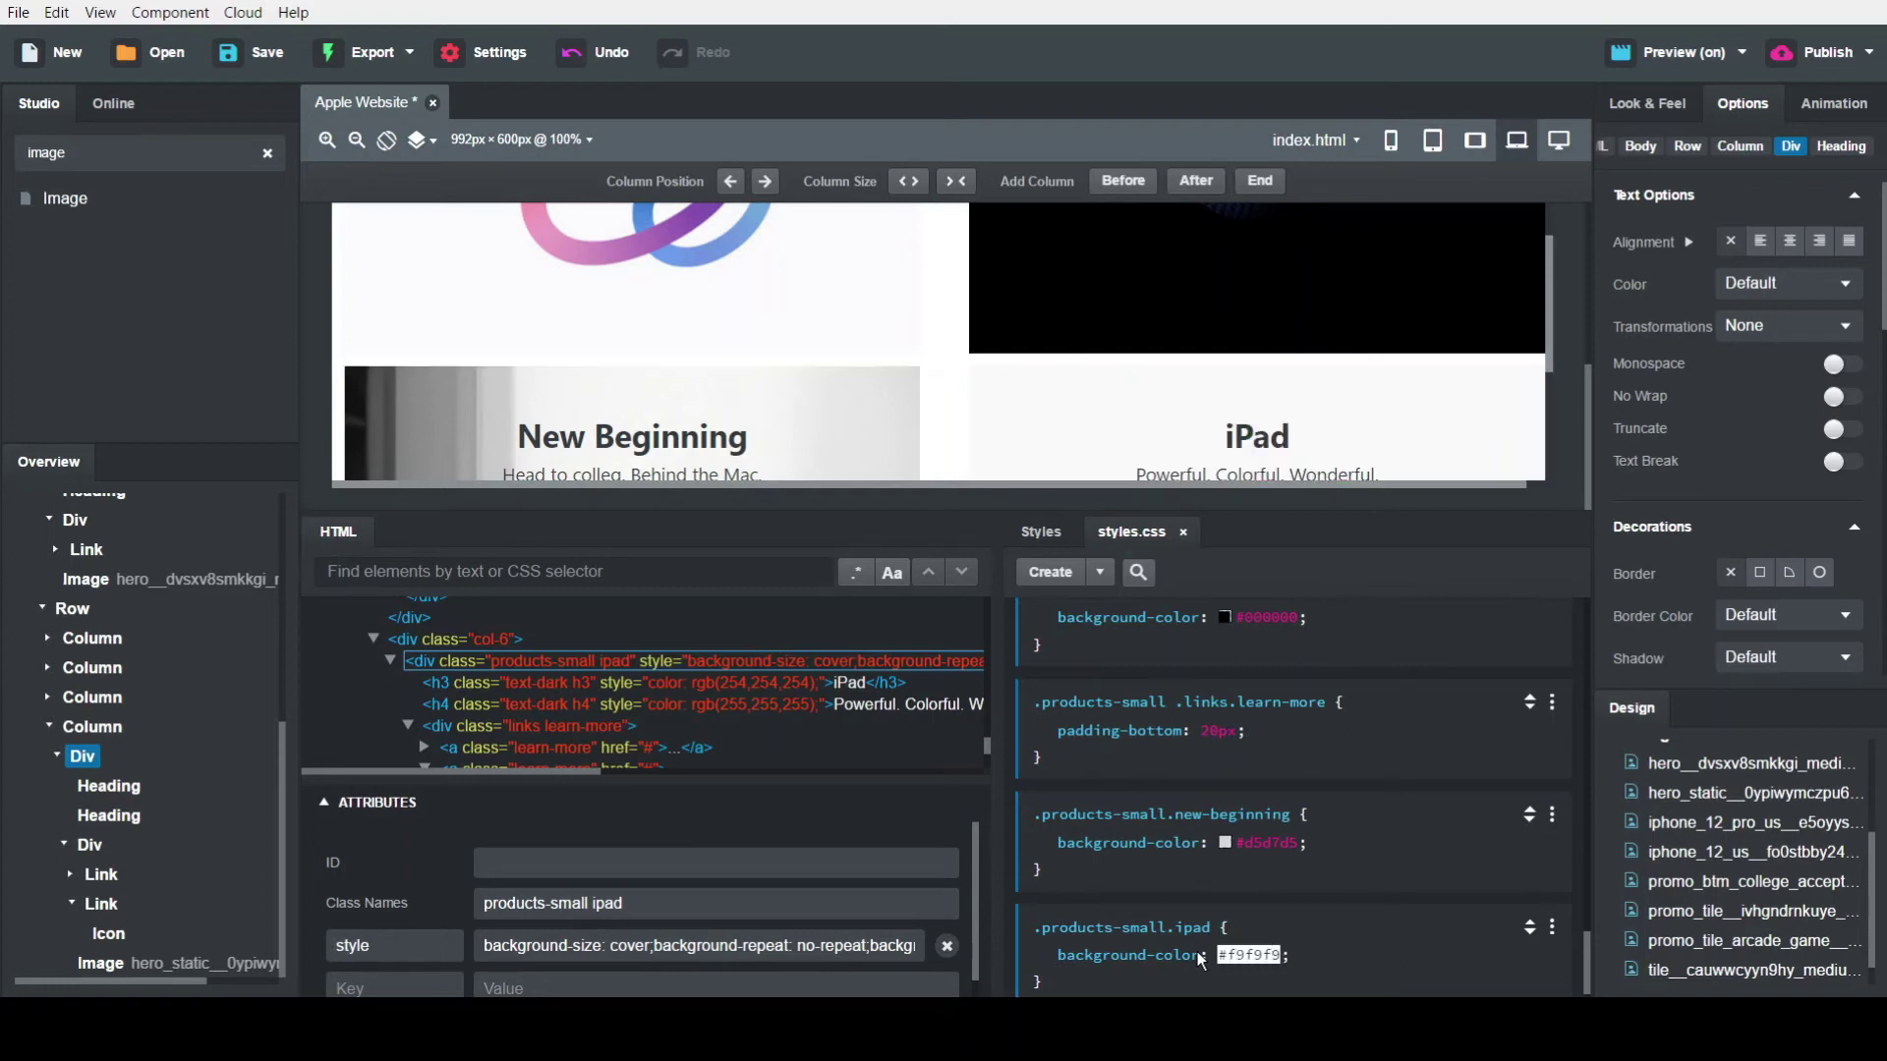
{"action": "key", "text": "Return"}
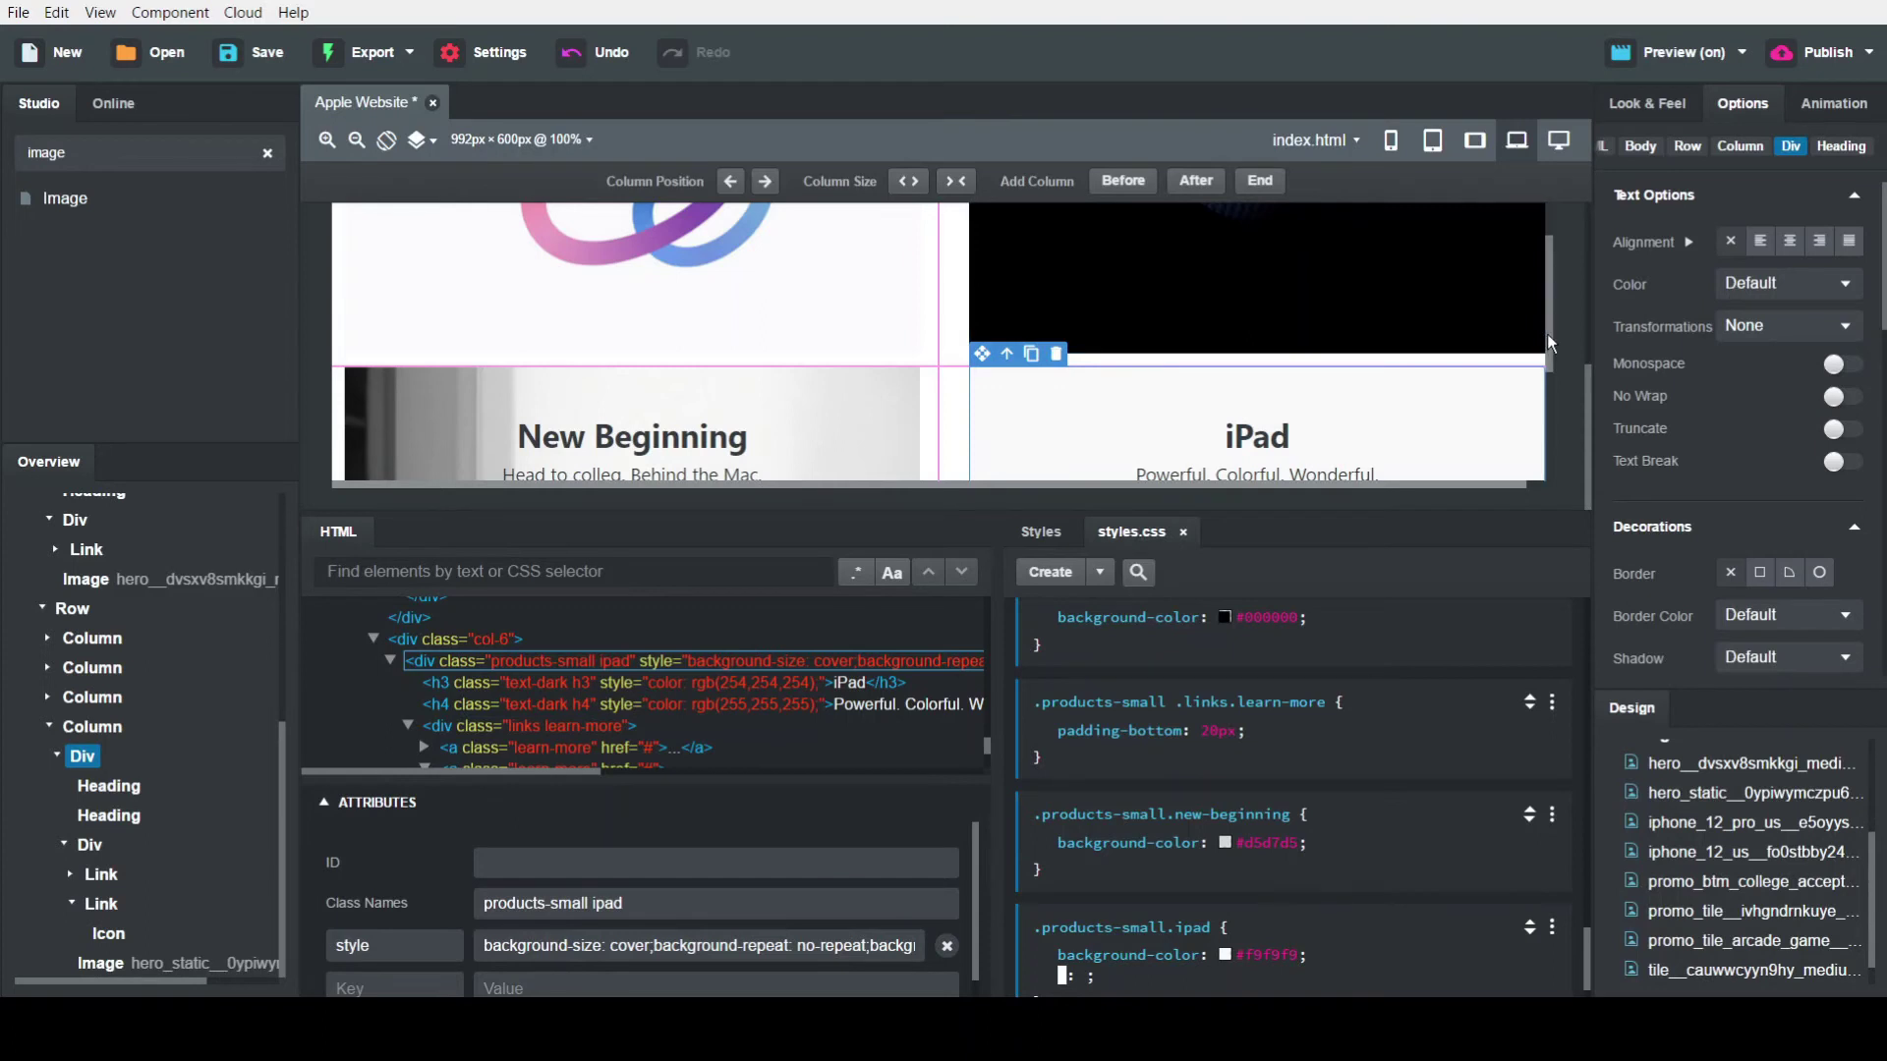
Change the .products-small.ipad background color to #ffffff, sampled from the iPad image's backdrop with the eyedropper
{"action": "scroll", "coordinate": [1548, 375], "scroll_direction": "down", "scroll_amount": 3}
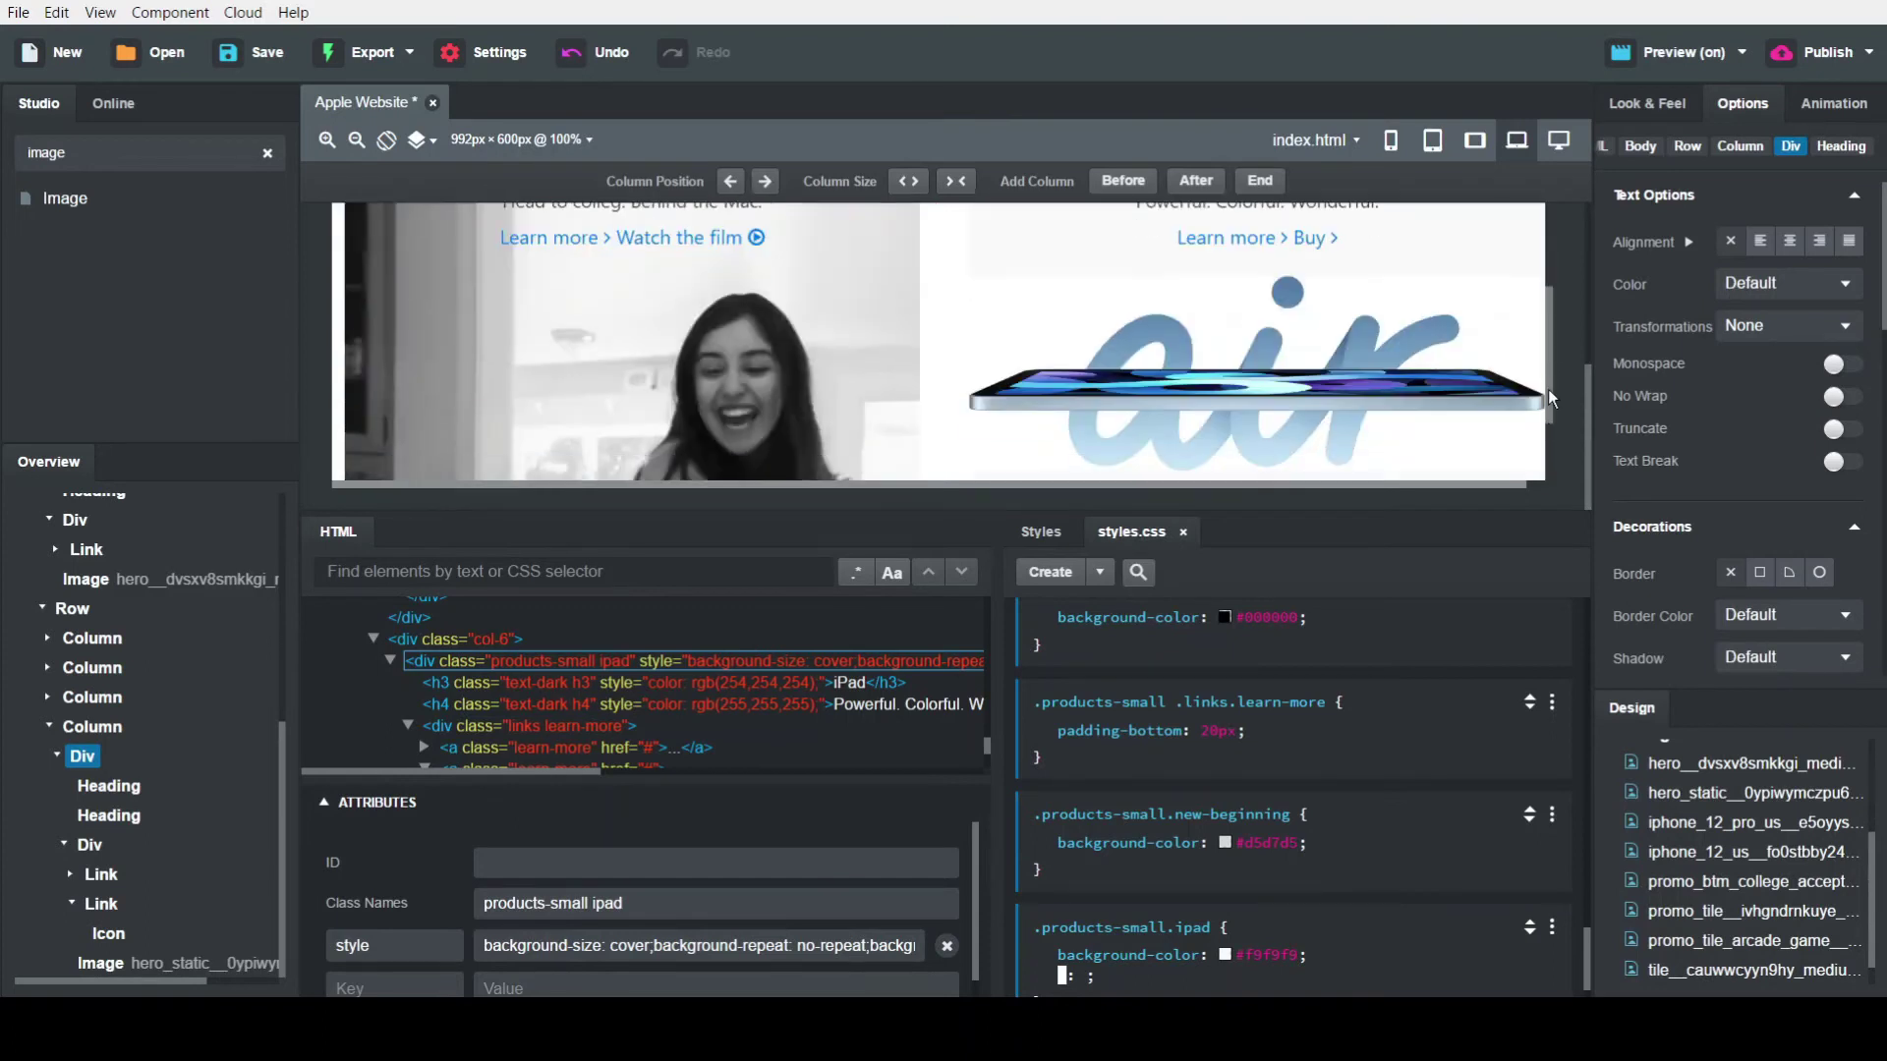
{"action": "left_click", "coordinate": [1201, 967]}
{"action": "left_click", "coordinate": [1225, 955]}
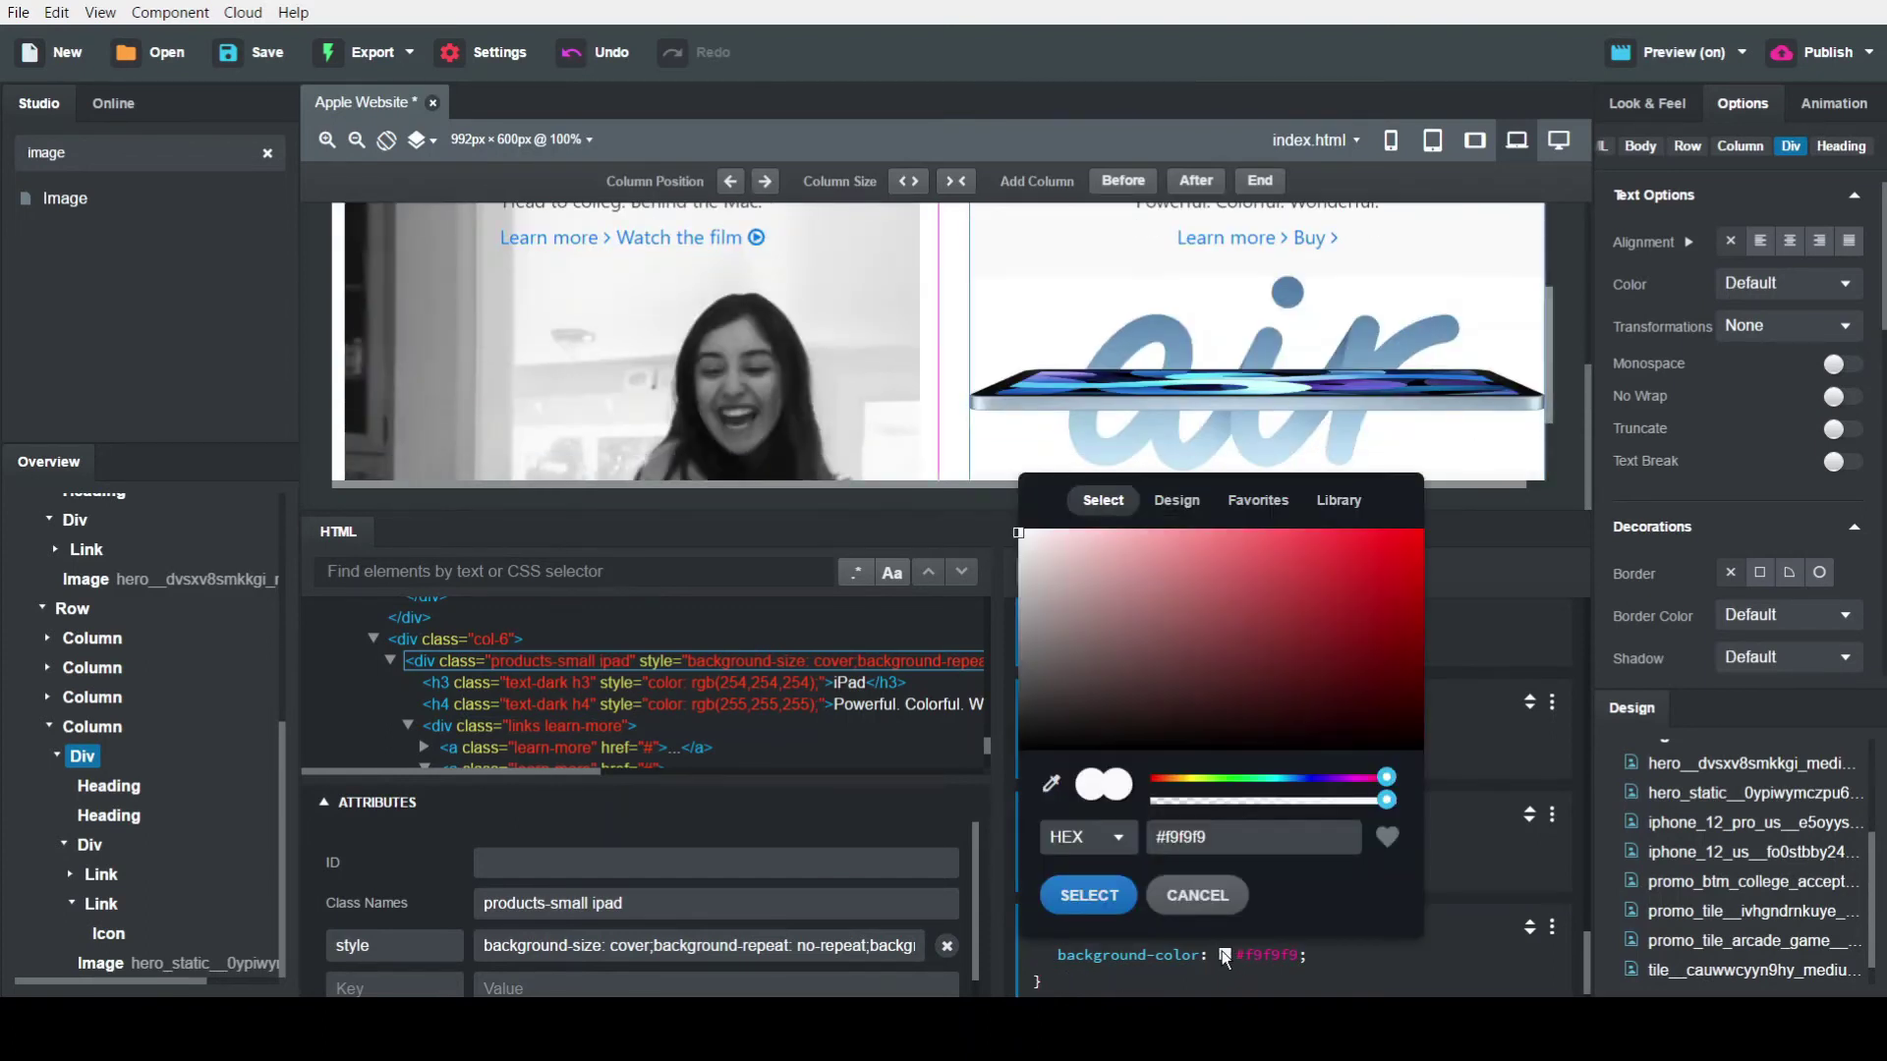
{"action": "left_click", "coordinate": [1051, 787]}
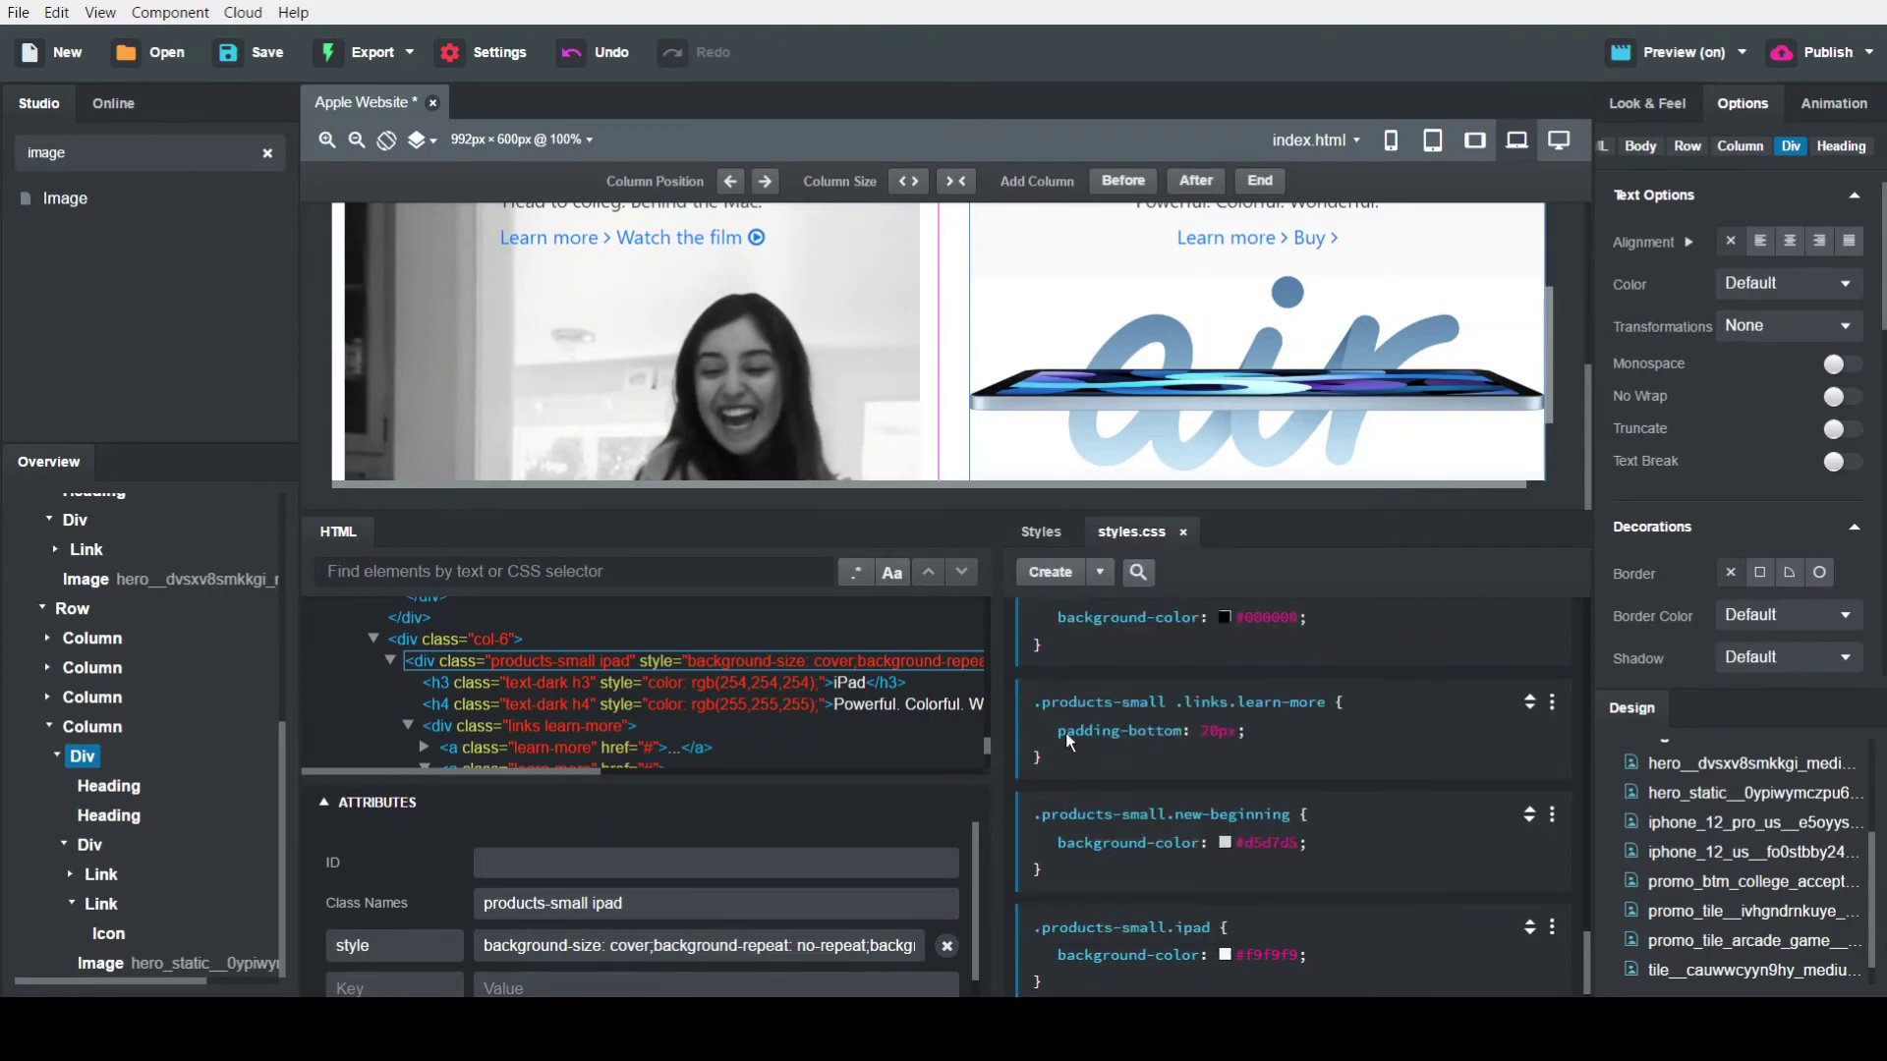
{"action": "left_click", "coordinate": [1041, 314]}
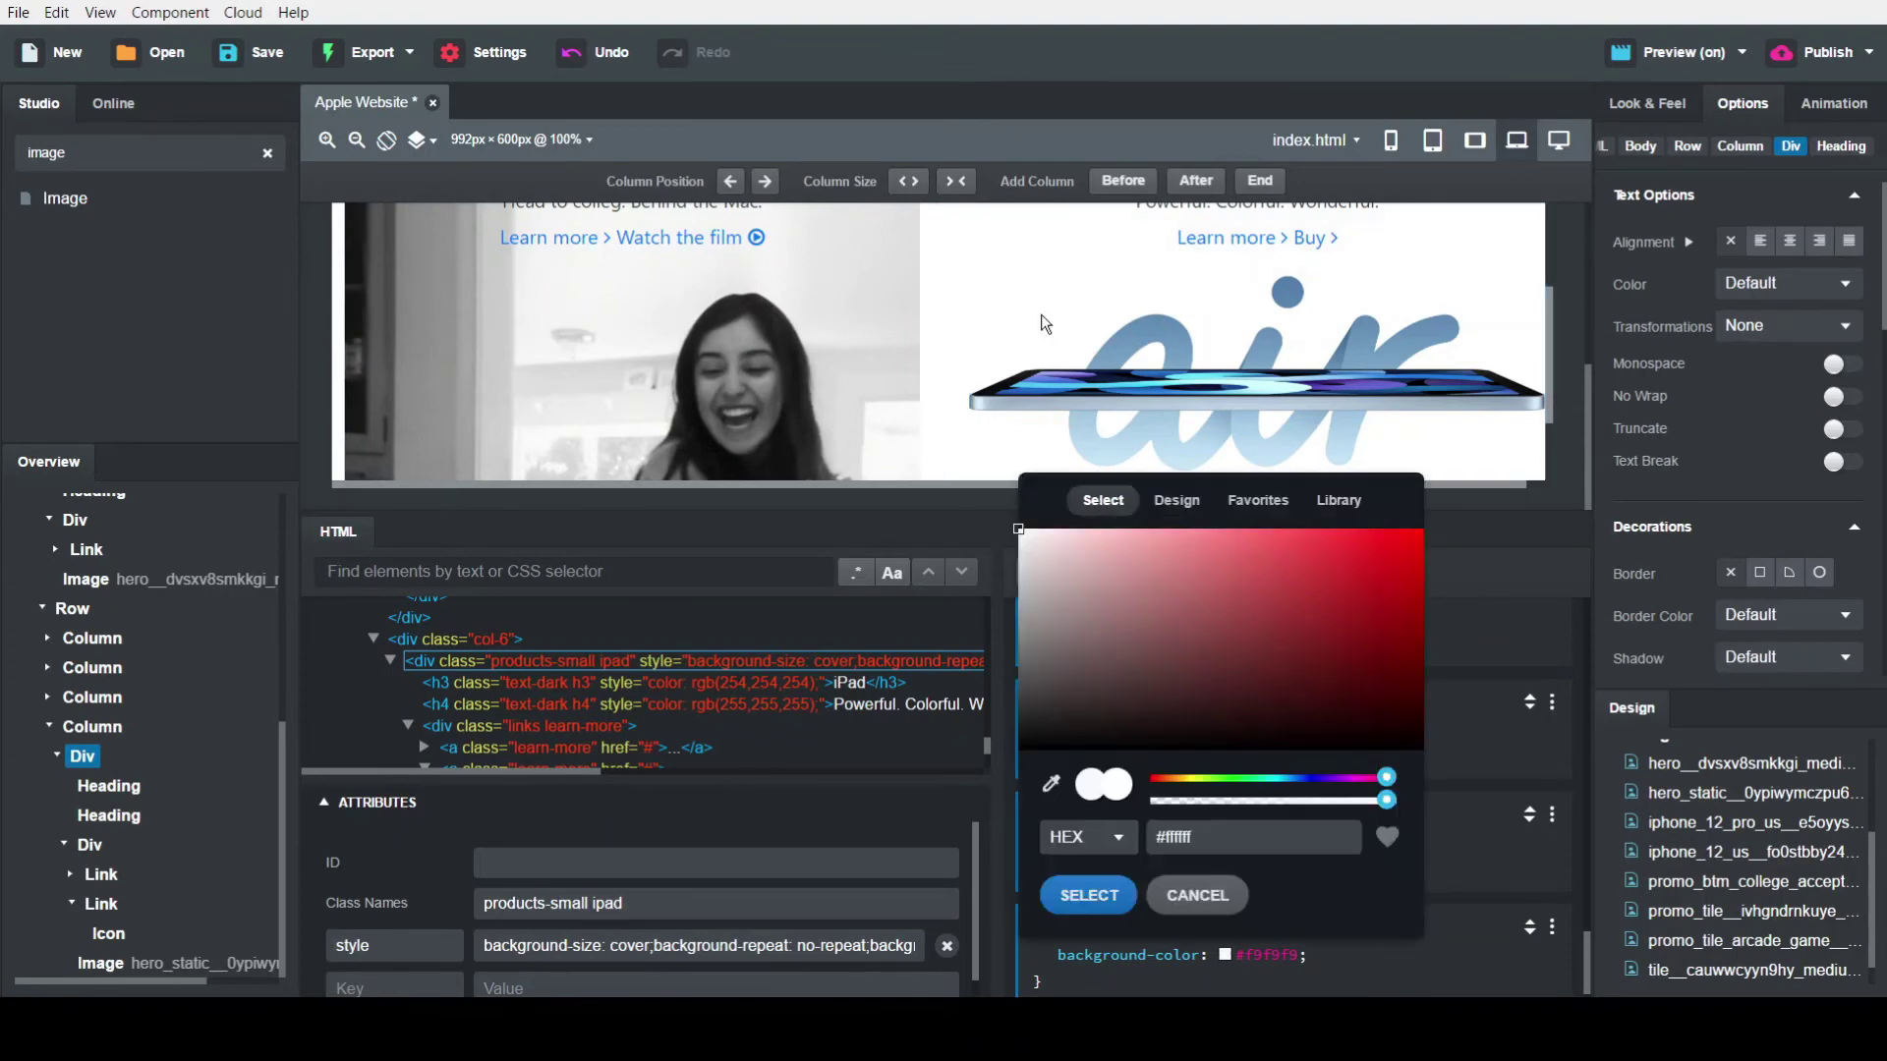
{"action": "left_click", "coordinate": [1077, 895]}
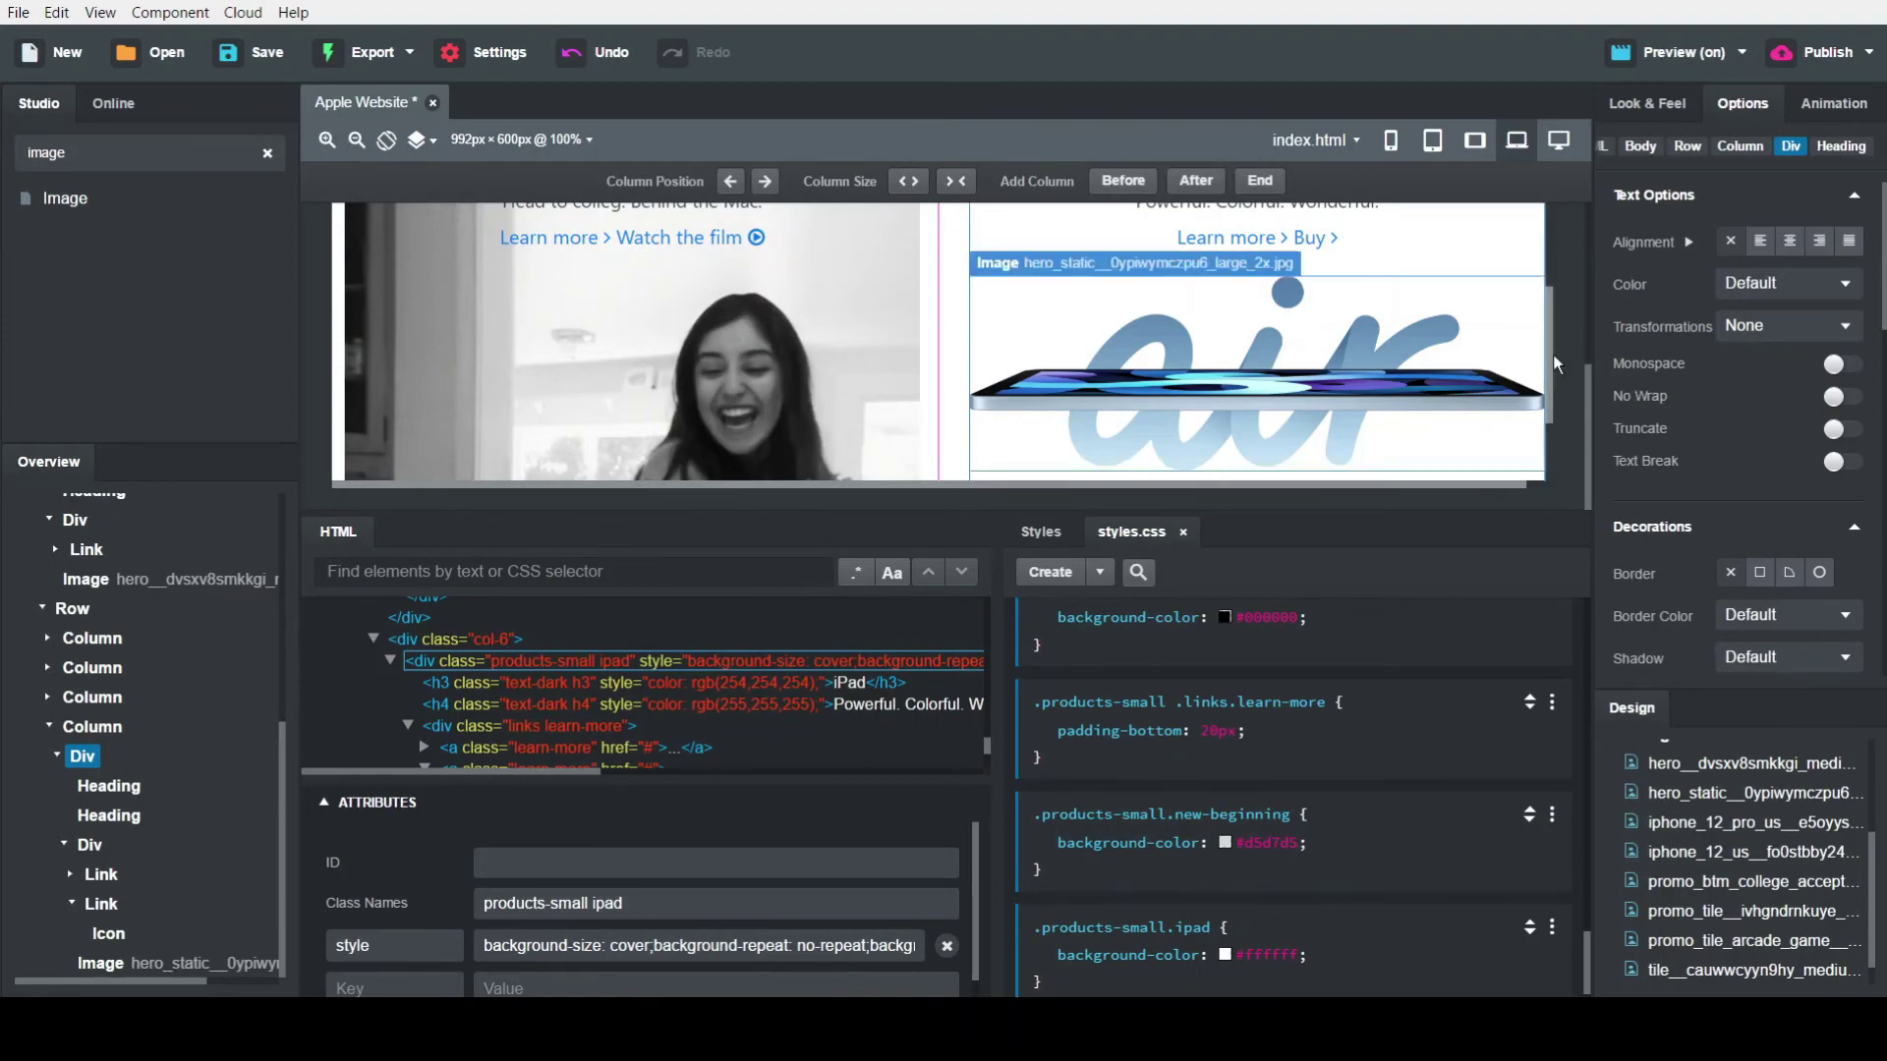
{"action": "left_click", "coordinate": [1553, 416]}
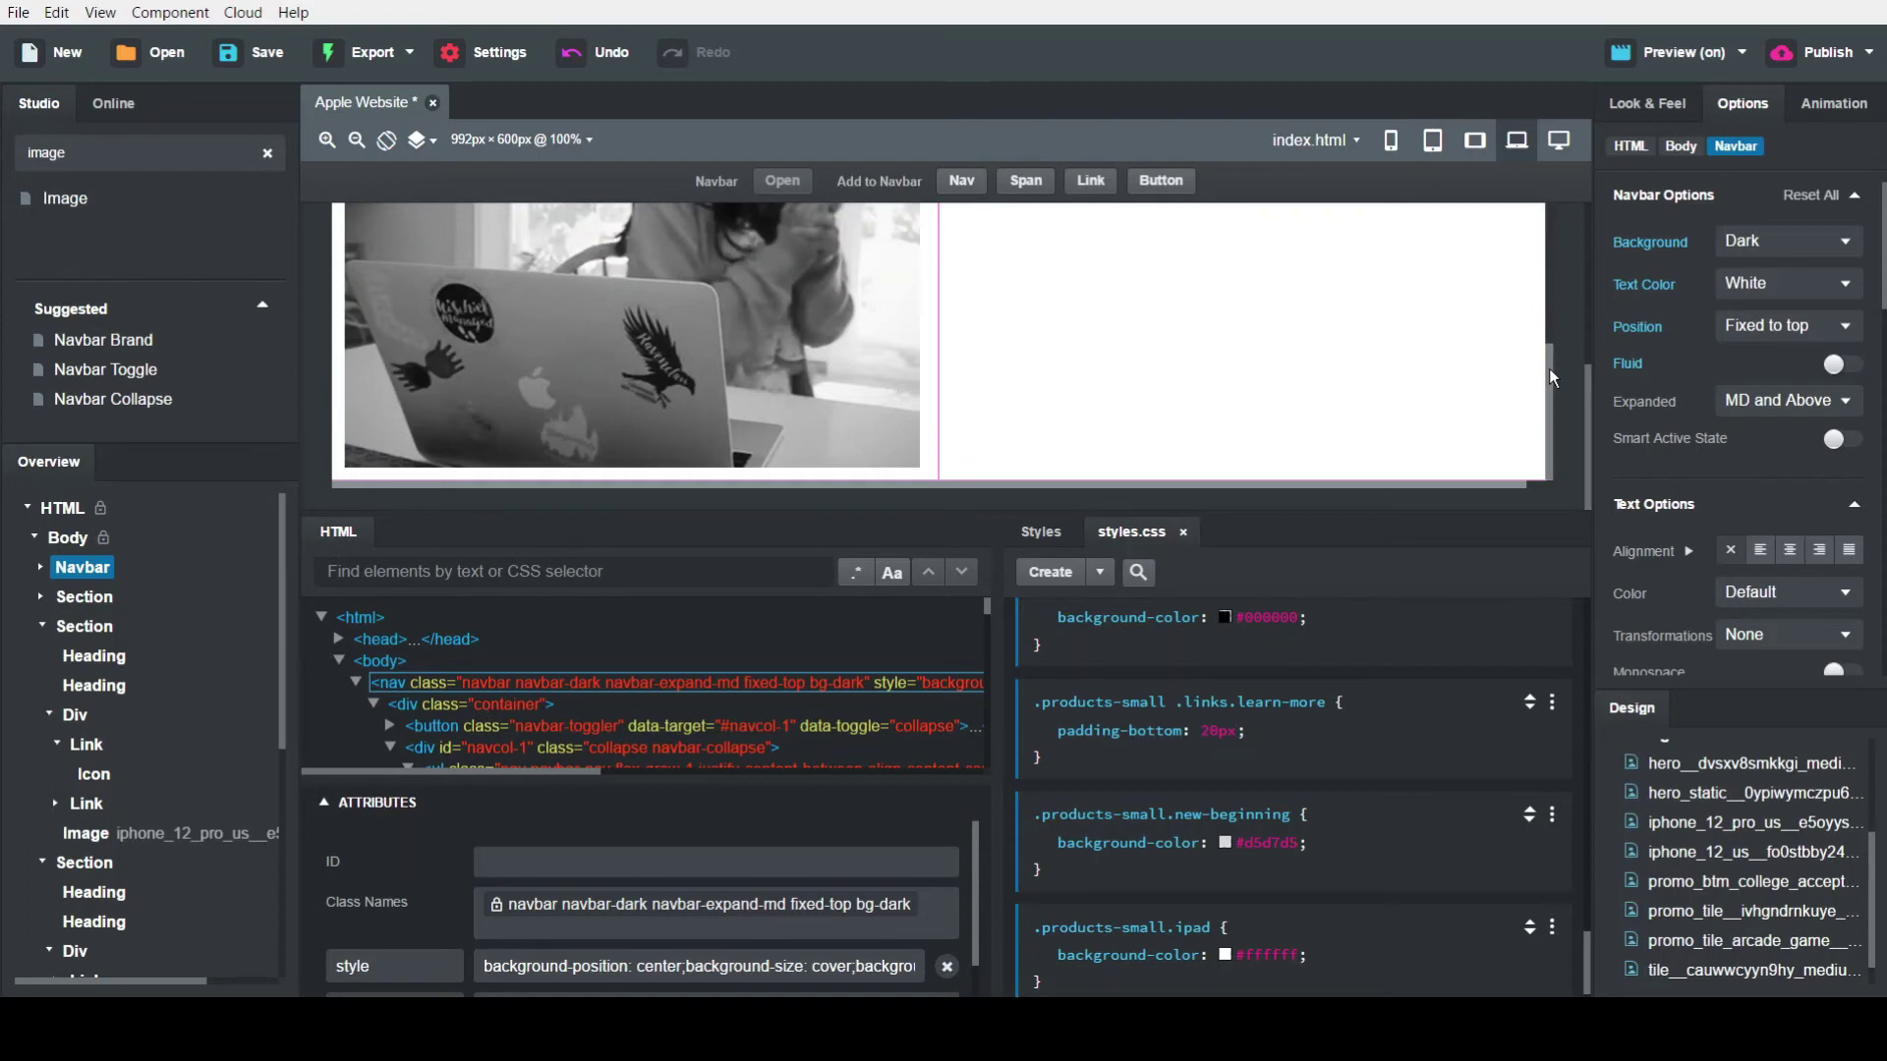
{"action": "left_click_drag", "start_coordinate": [1548, 369], "coordinate": [1537, 310]}
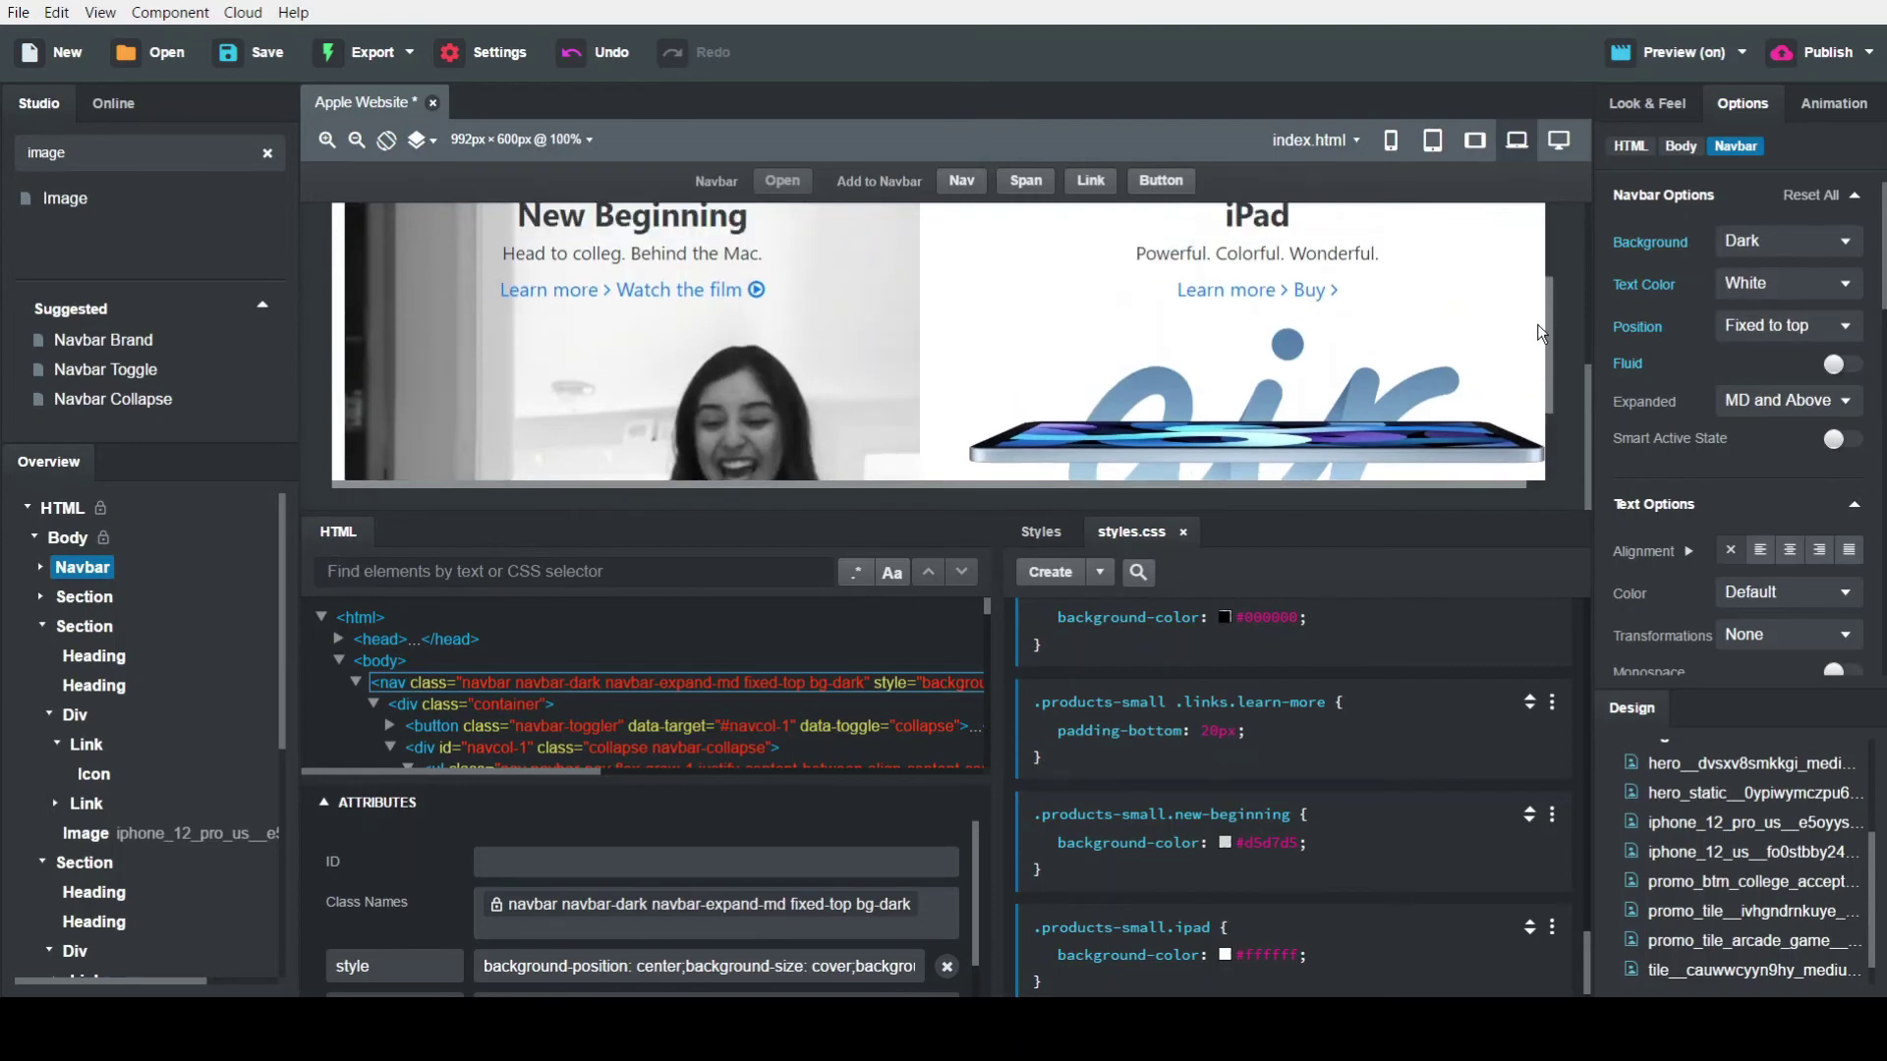
Add the class ipad to the links learn-more div in the iPad tile
{"action": "left_click", "coordinate": [1089, 298]}
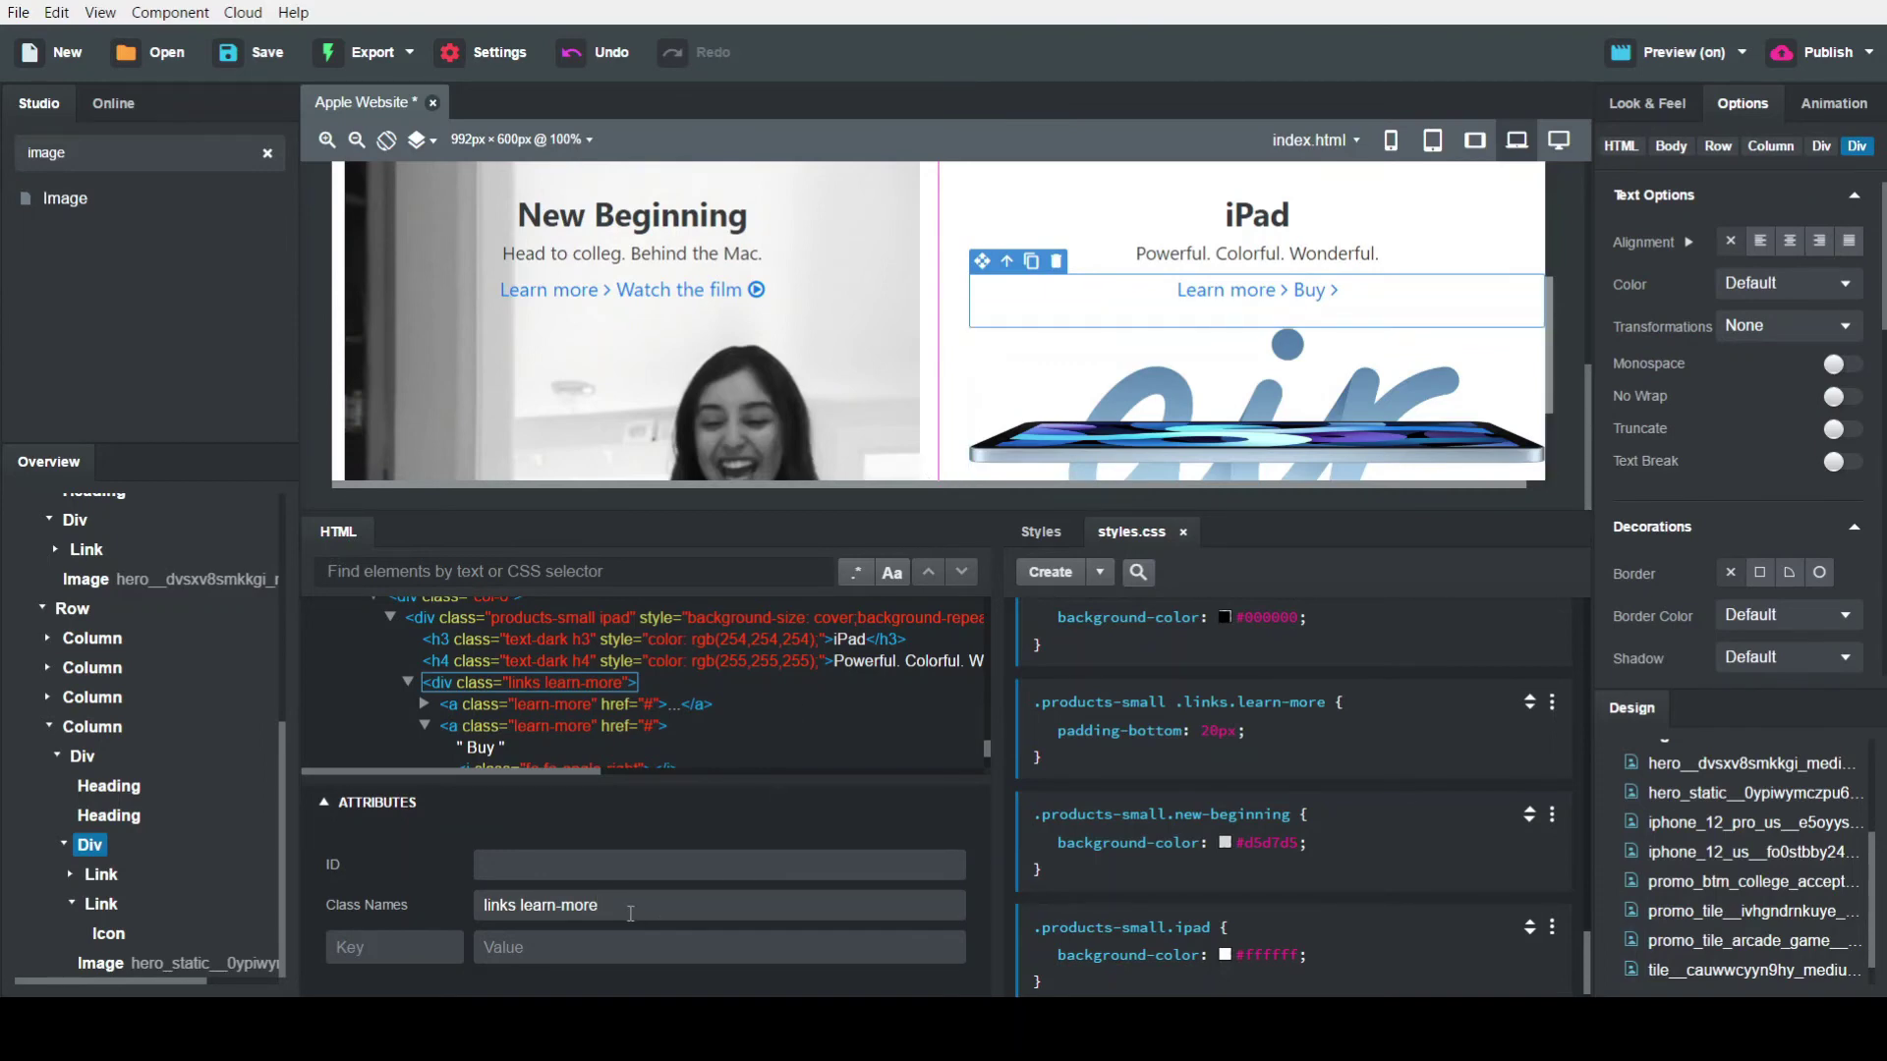
{"action": "type", "text": "ipad"}
{"action": "key", "text": "Tab"}
Create a .products-small .links.learn-more.ipad rule in styles.css for the iPad tile's links div
{"action": "left_click", "coordinate": [1049, 572]}
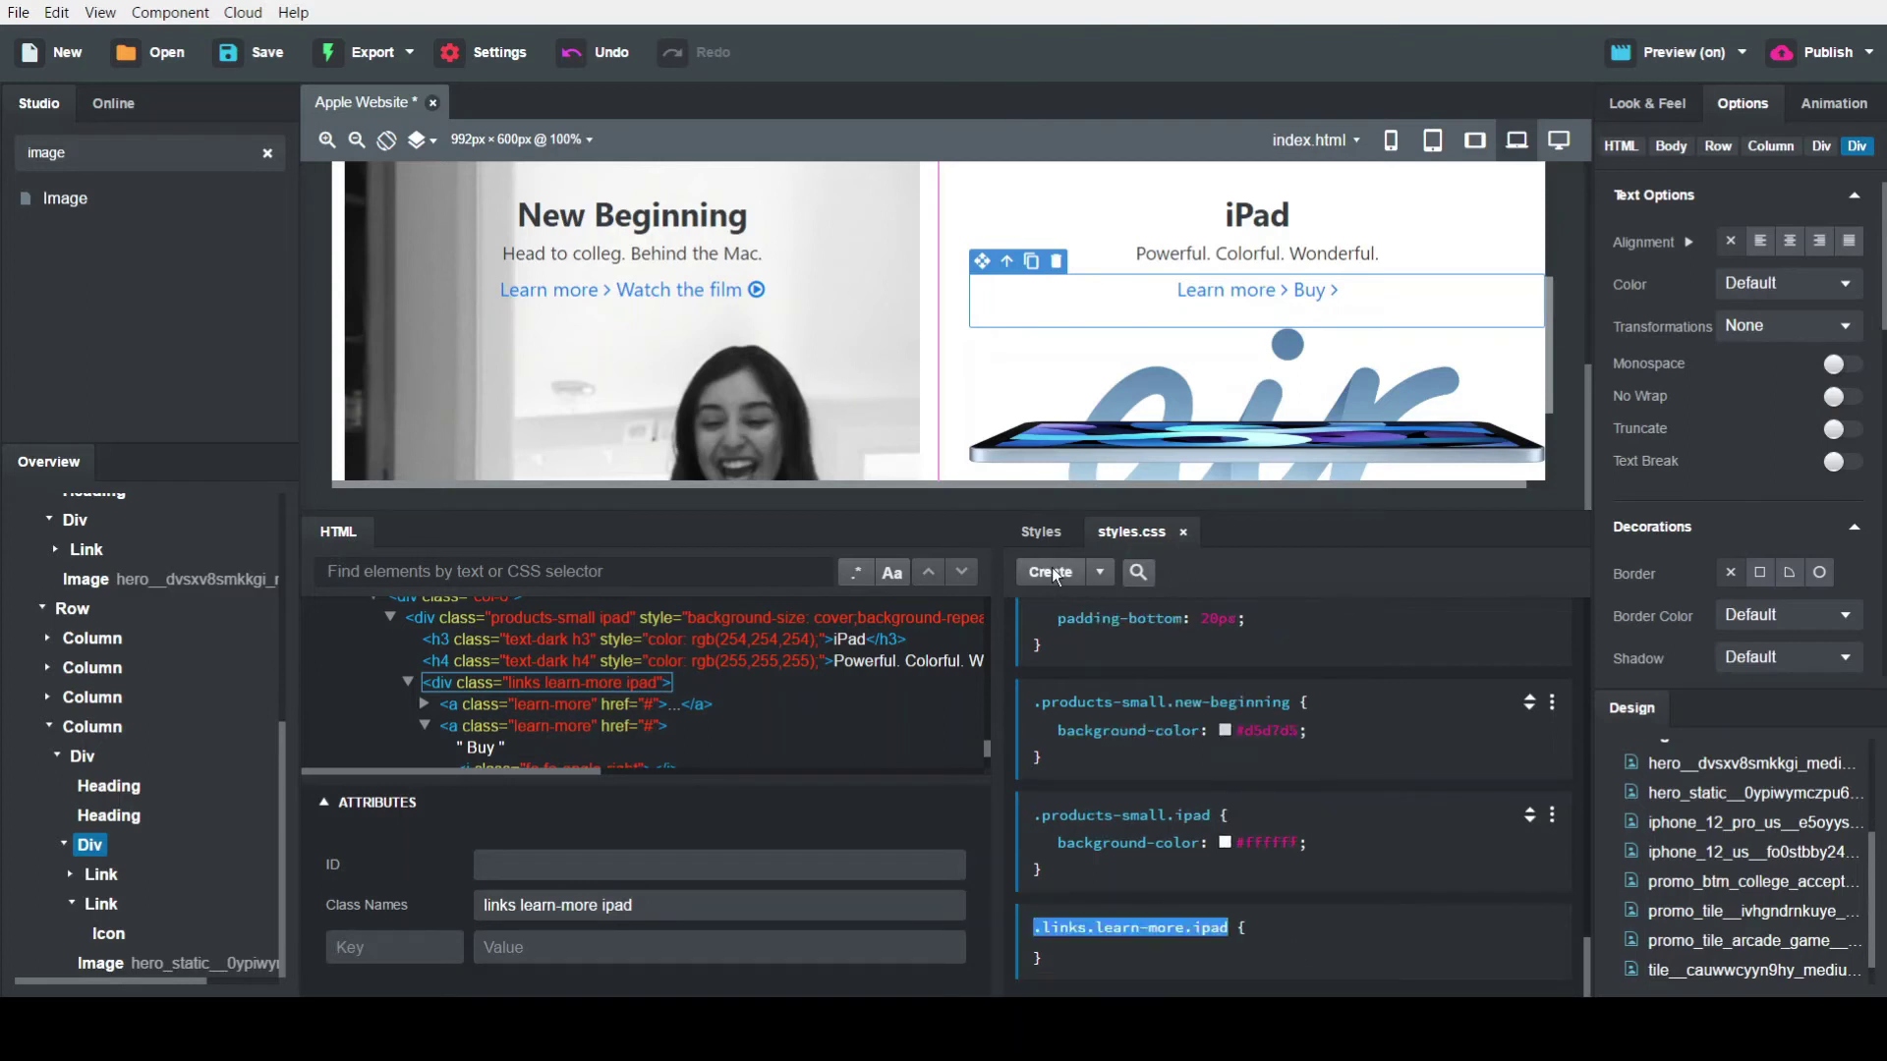
{"action": "left_click", "coordinate": [1029, 920]}
{"action": "type", "text": ".produc"}
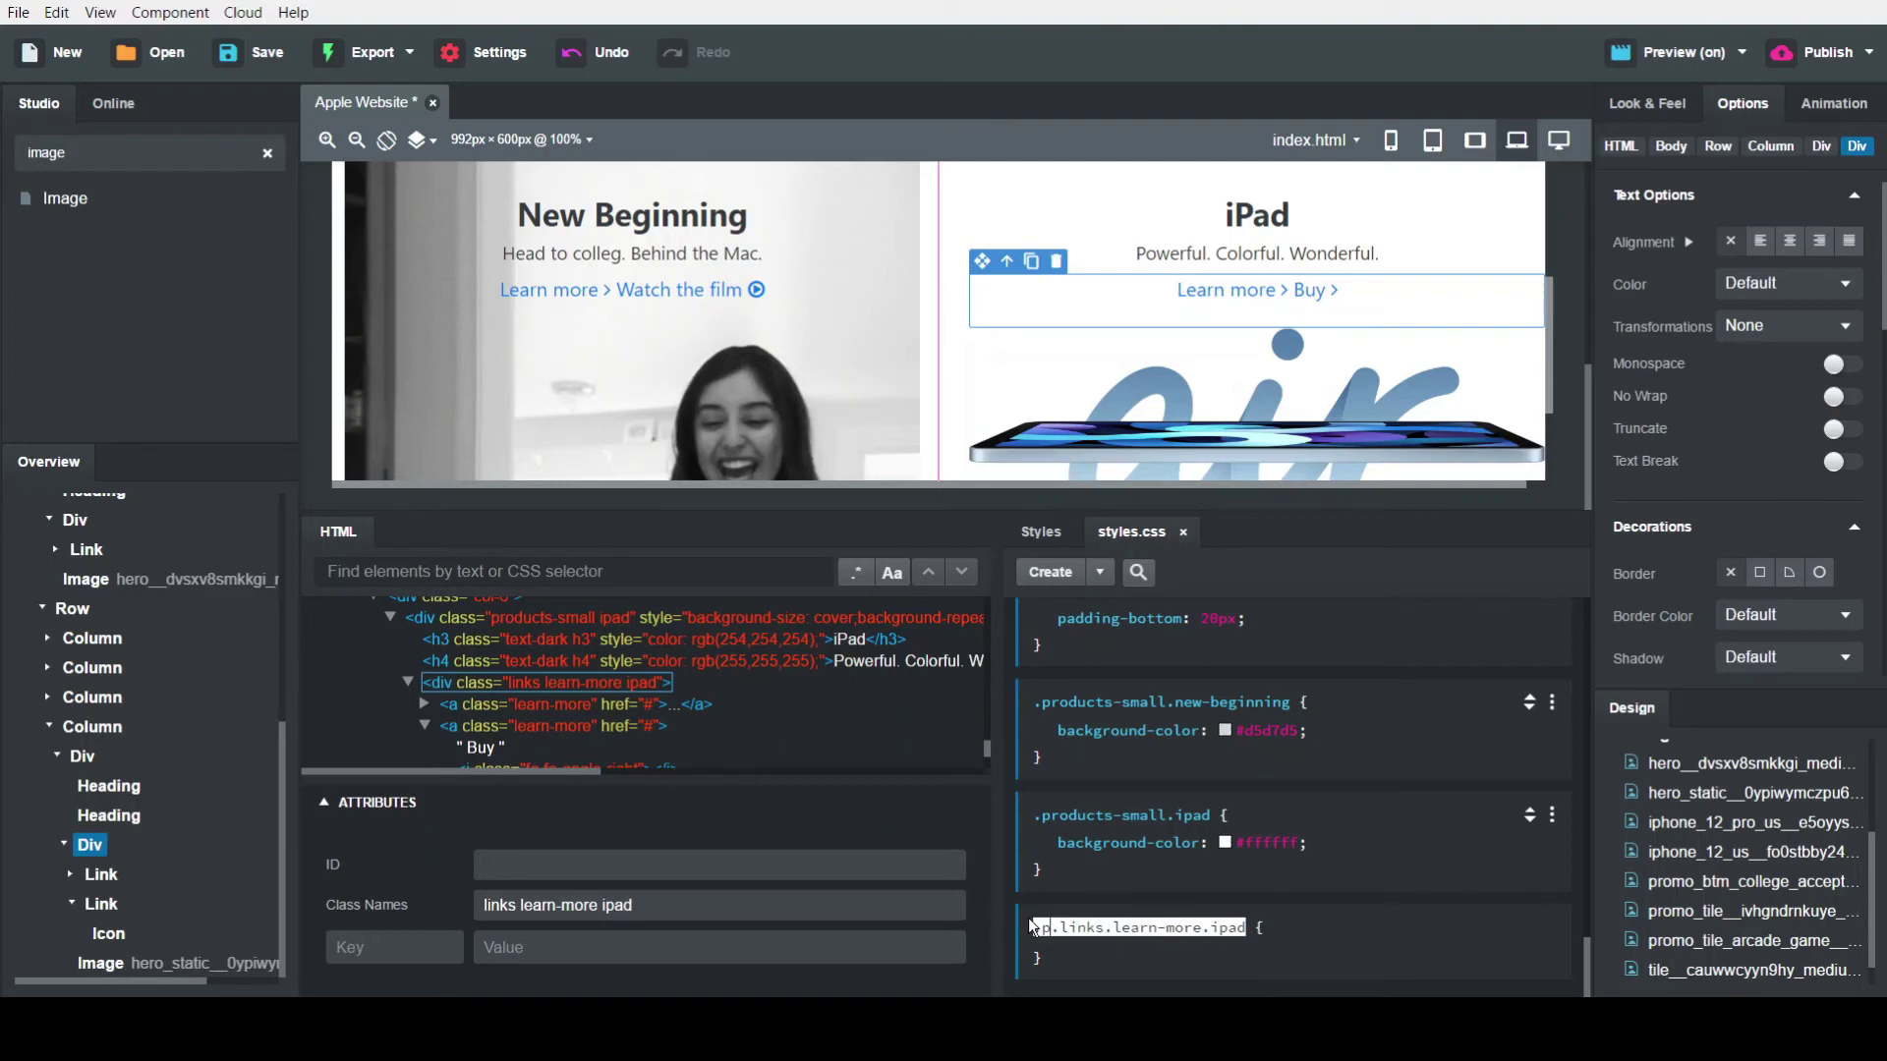
{"action": "type", "text": "ts"}
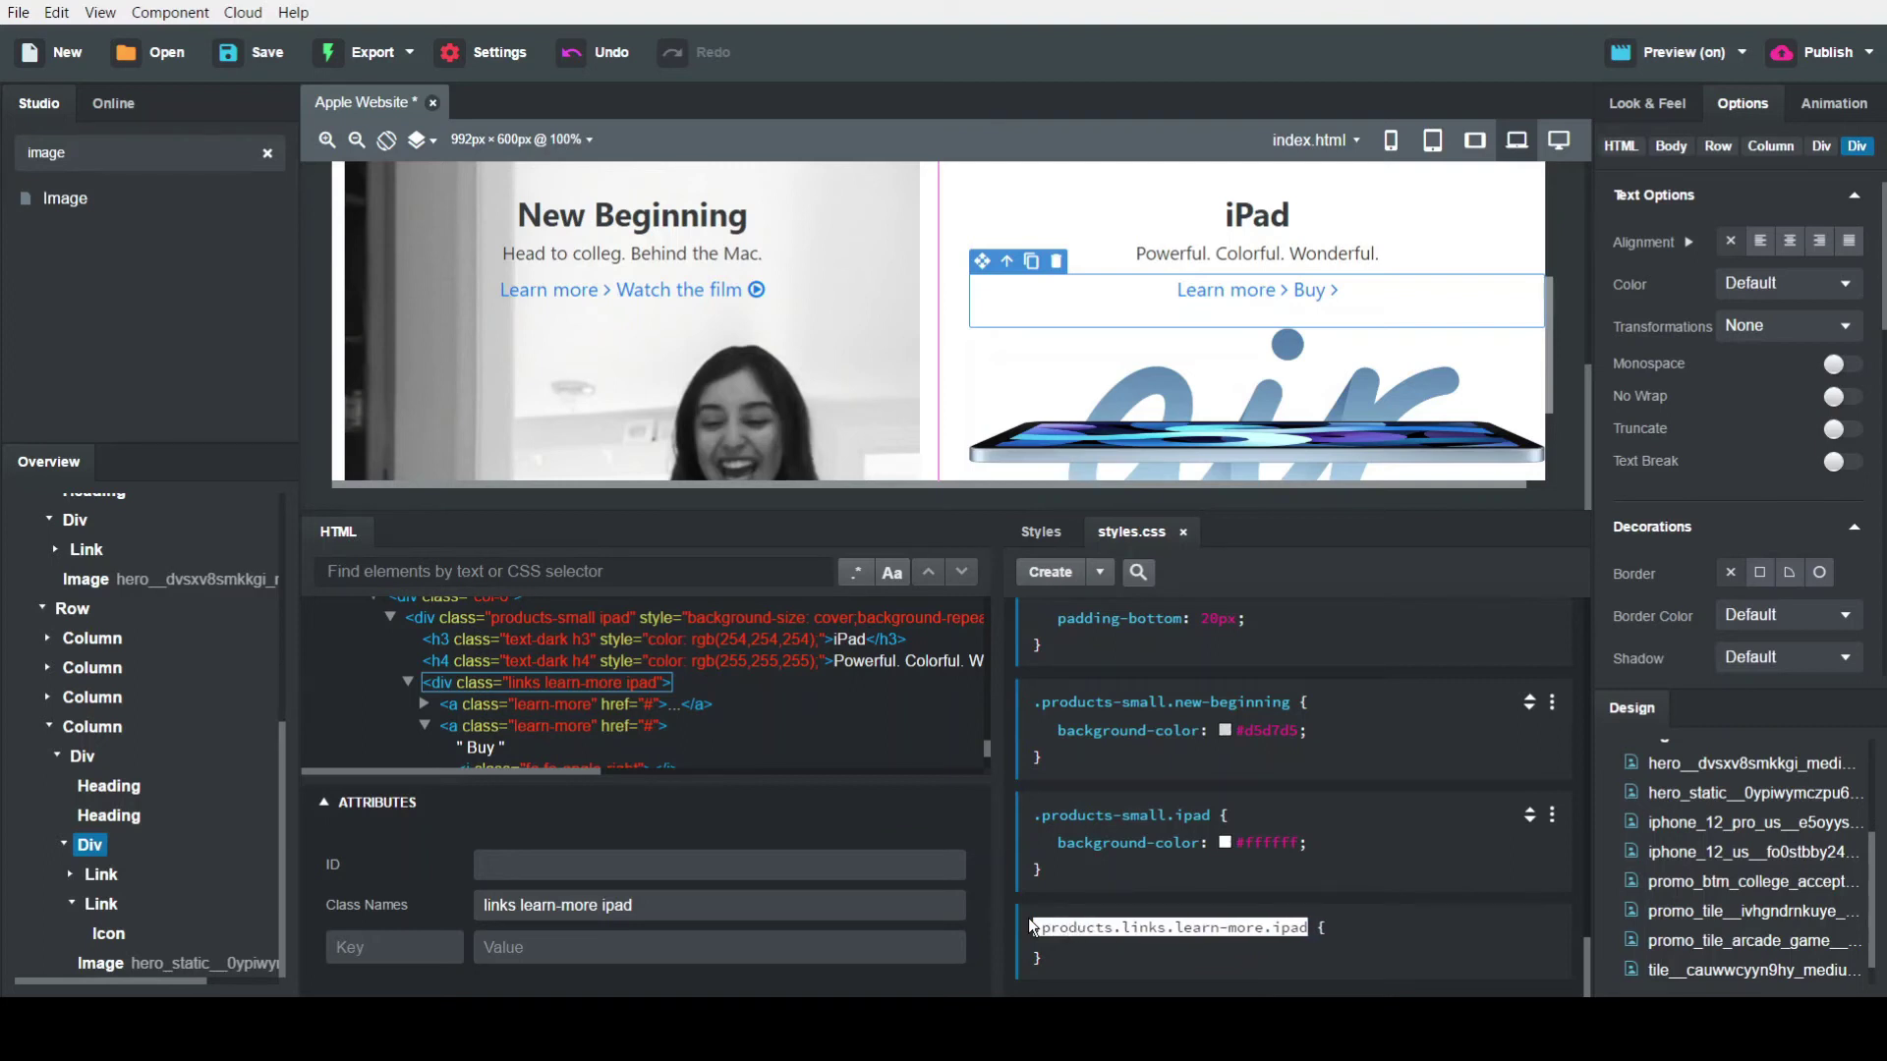
{"action": "type", "text": "-small"}
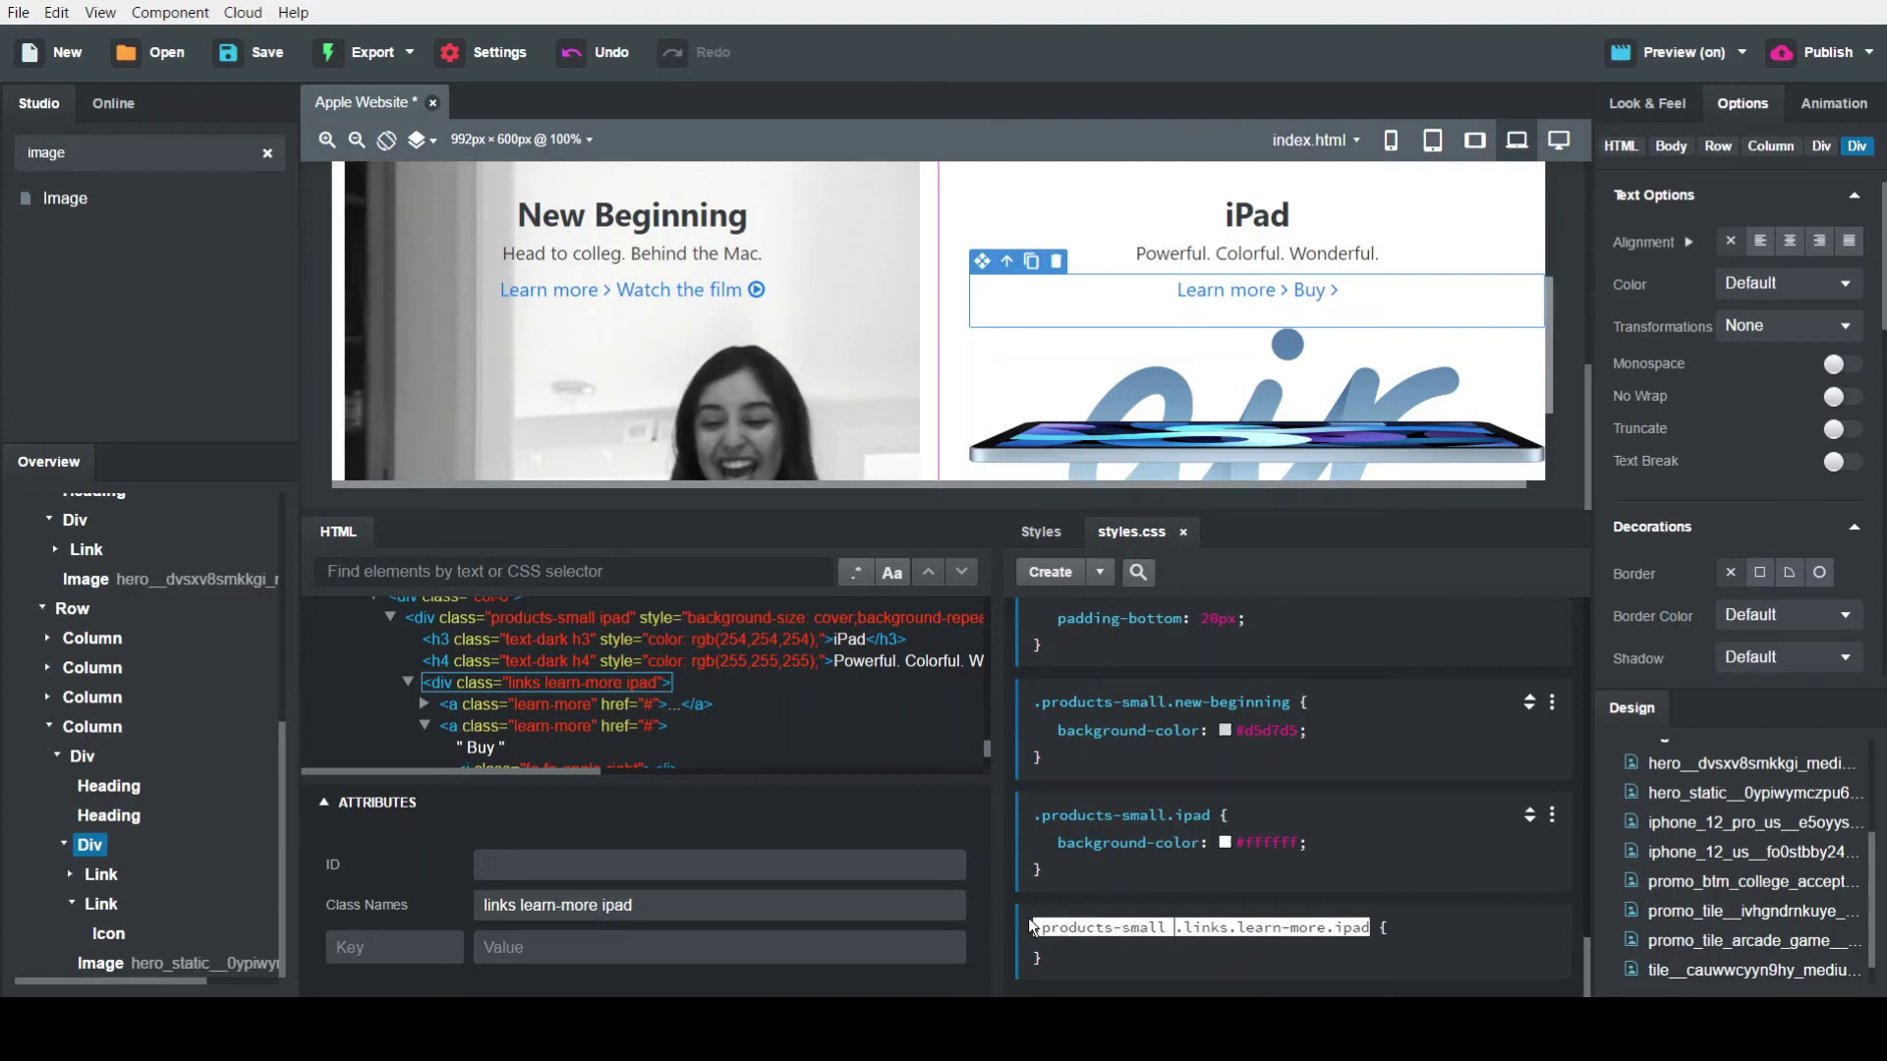
Add padding-bottom: 30px to the .products-small .links.learn-more.ipad rule
{"action": "key", "text": "Return"}
{"action": "type", "text": "padding"}
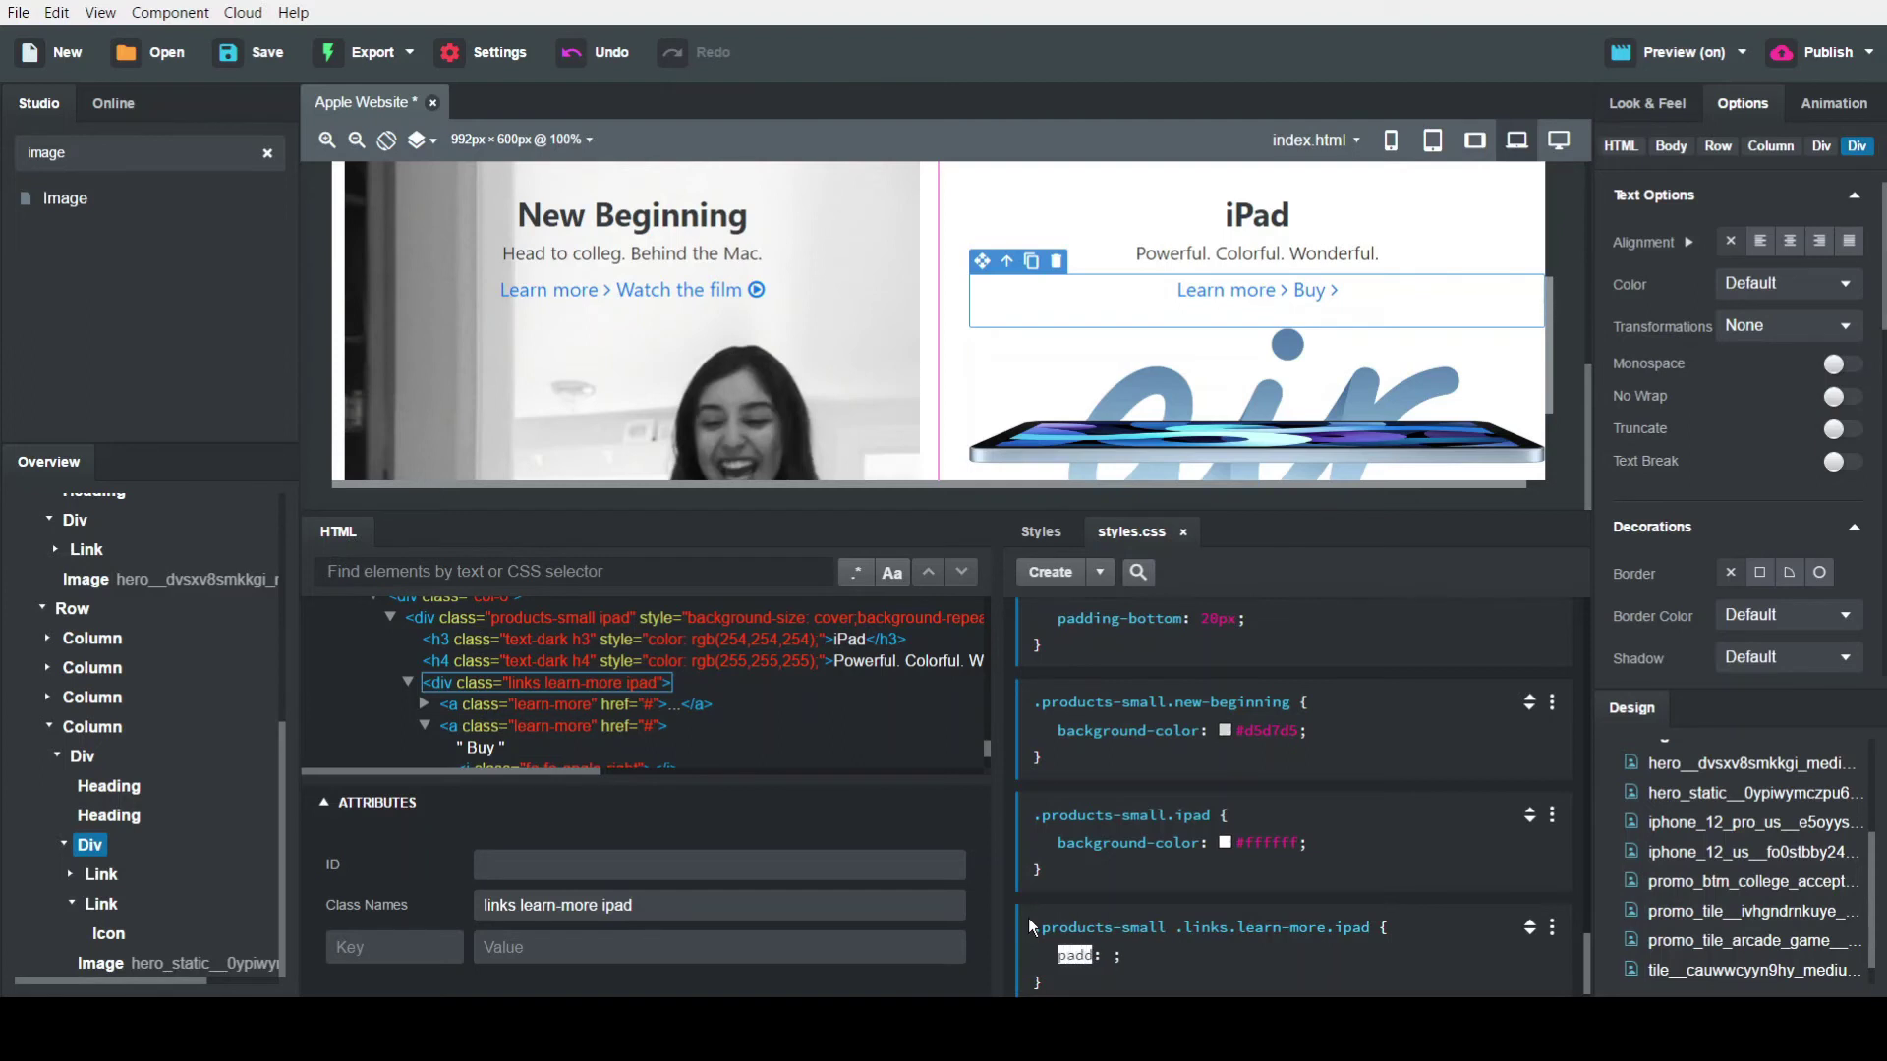
{"action": "key", "text": "Down"}
{"action": "key", "text": "Down"}
{"action": "key", "text": "Down"}
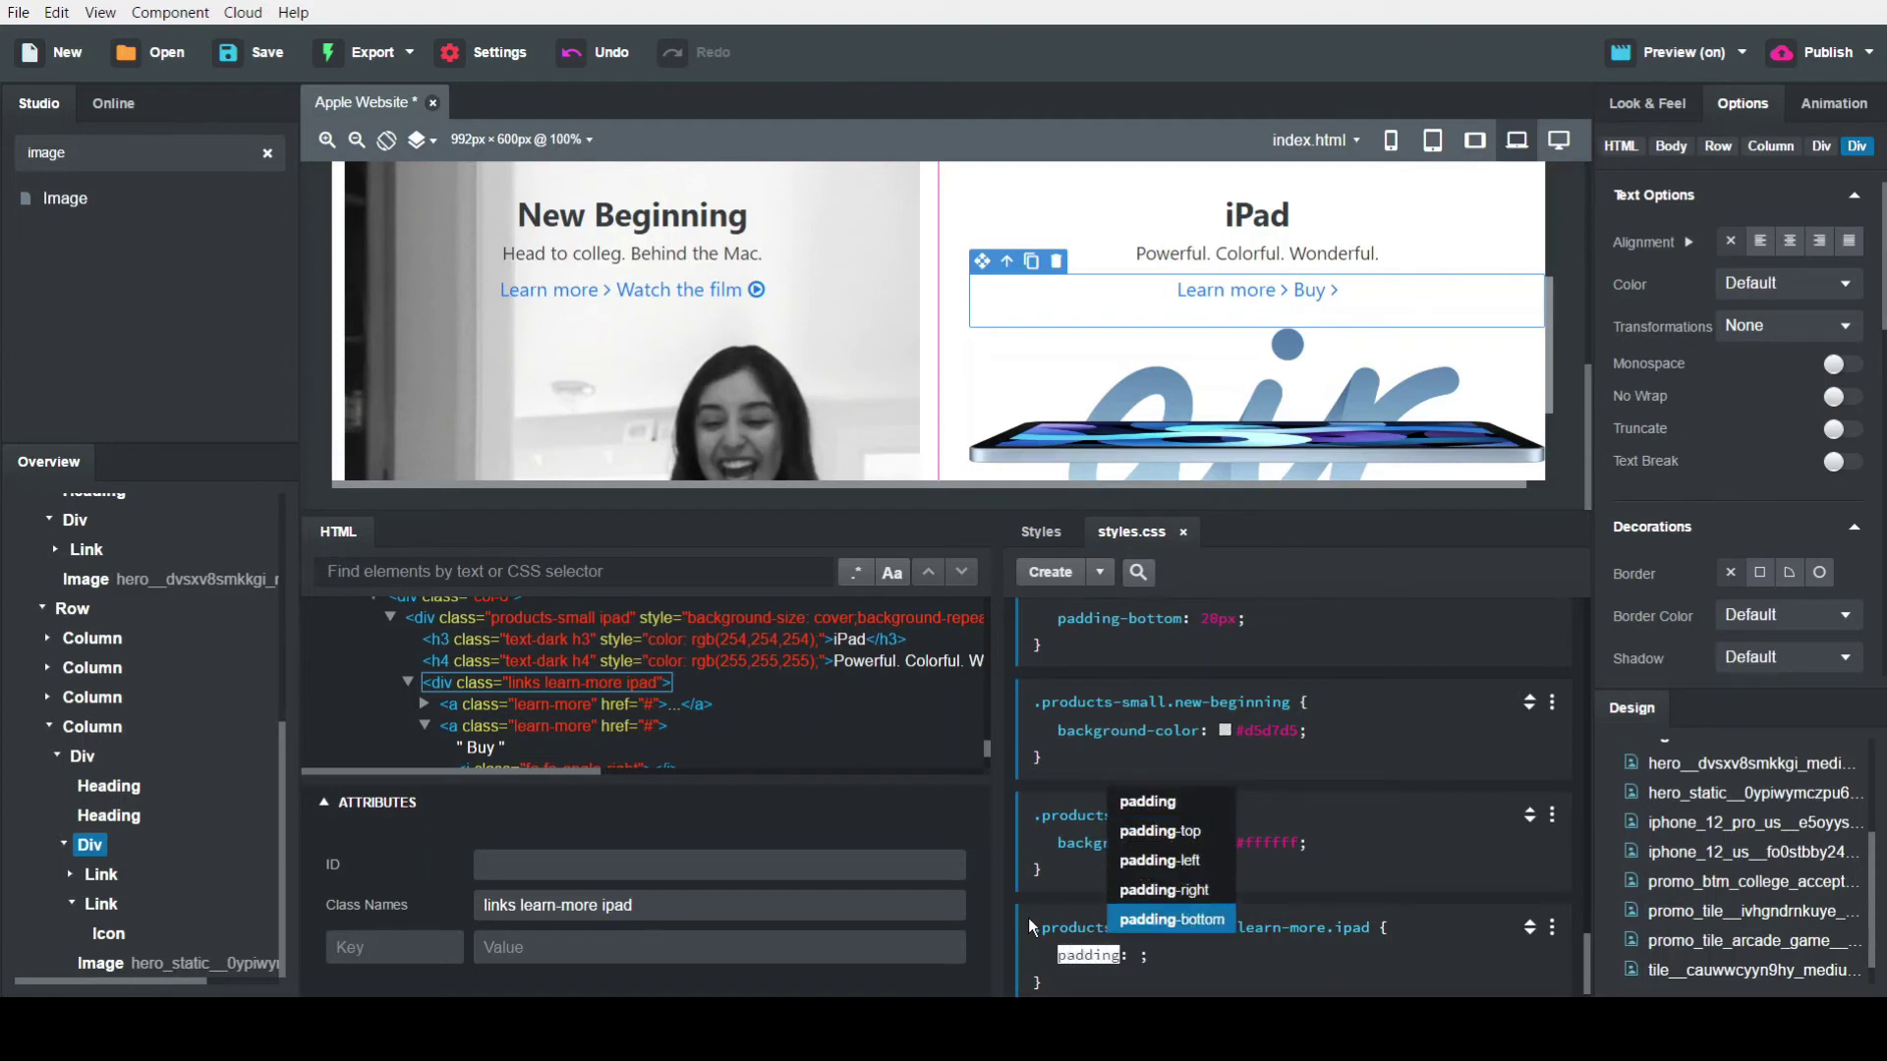
{"action": "key", "text": "Return"}
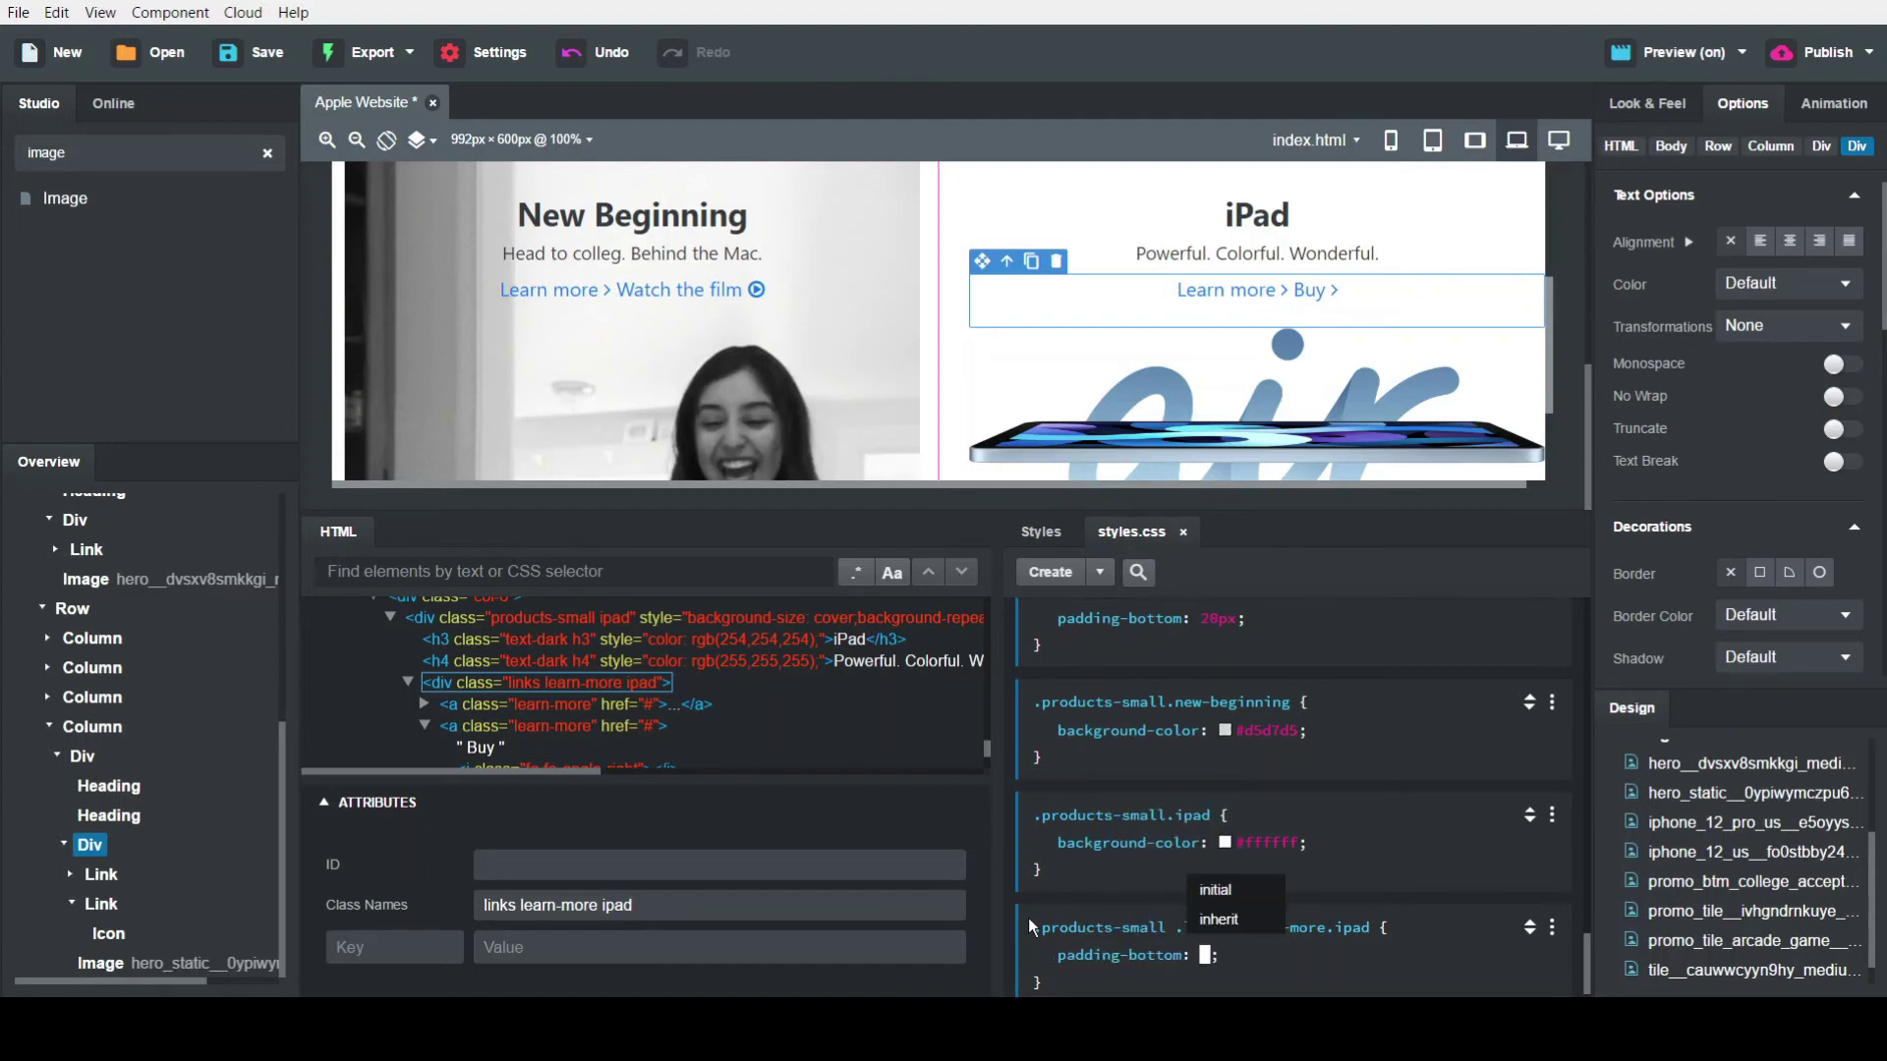
{"action": "type", "text": "30px"}
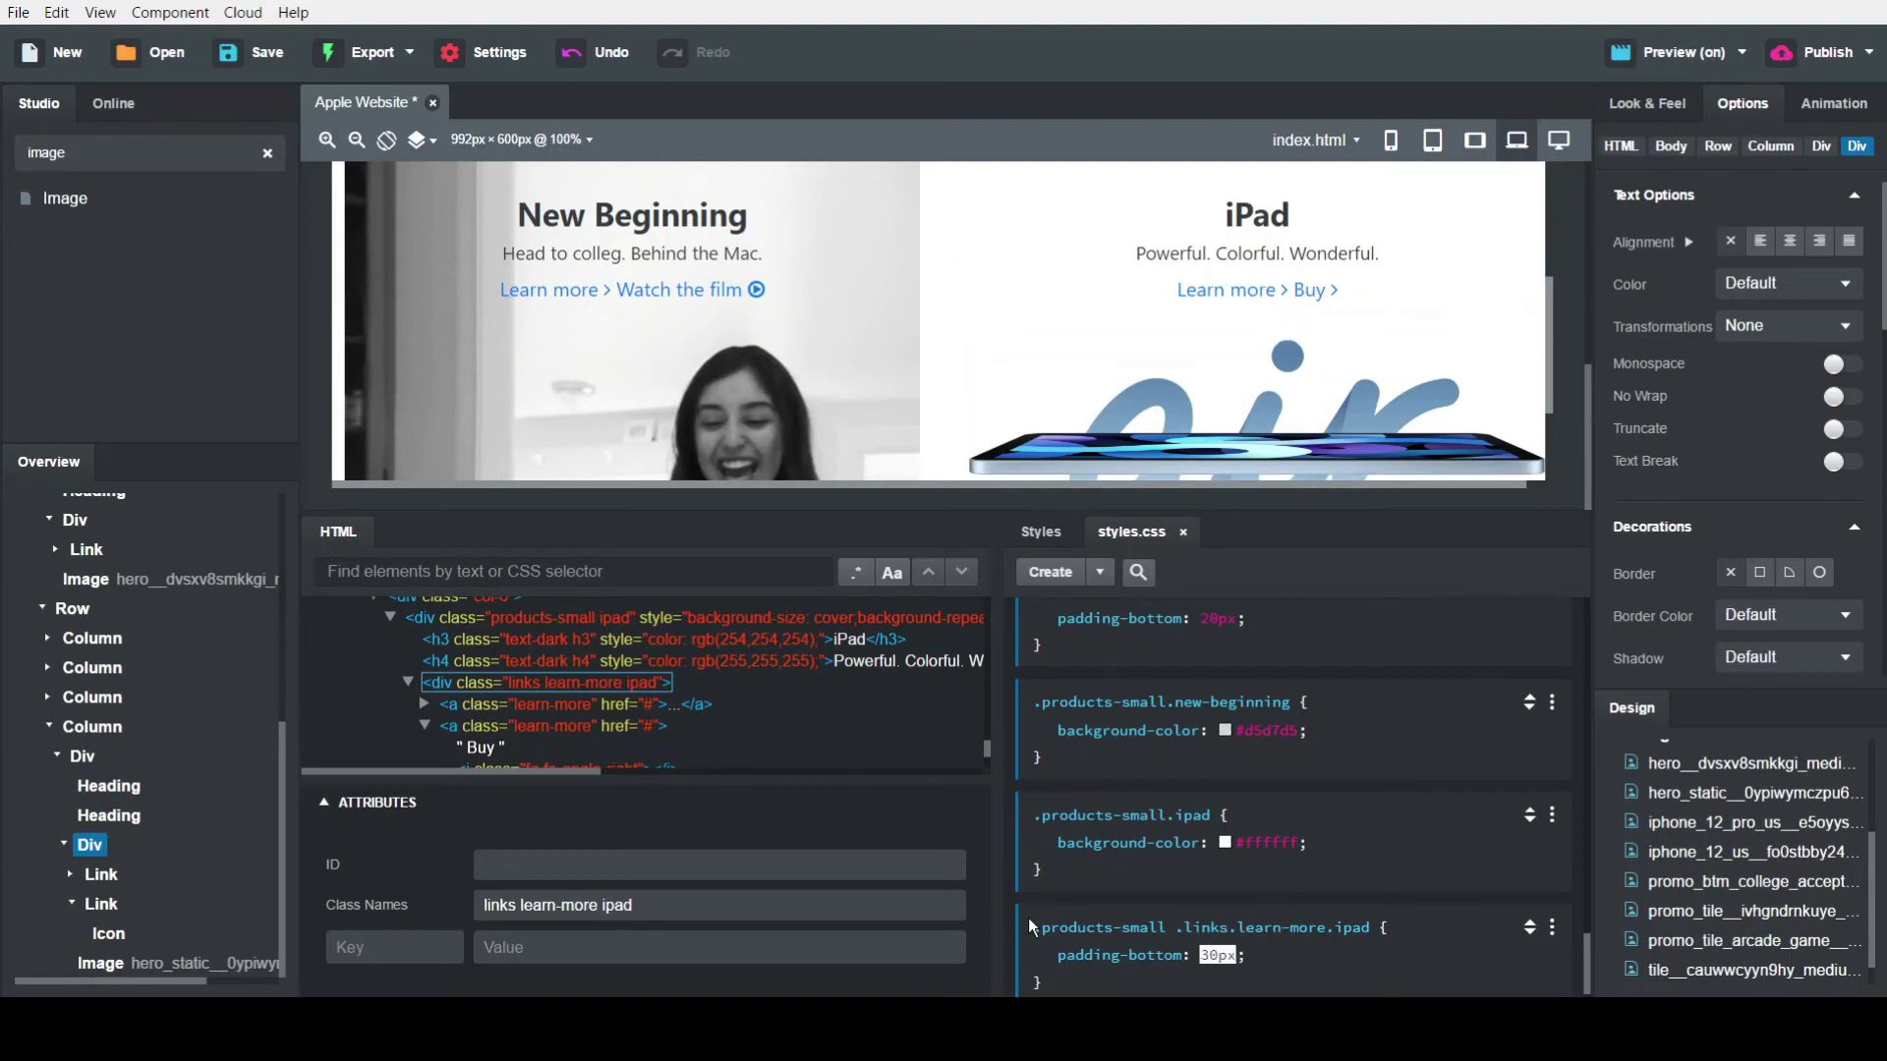
Change the padding-bottom of the iPad links rule to 40px
{"action": "key", "text": "BackSpace"}
{"action": "key", "text": "BackSpace"}
{"action": "key", "text": "BackSpace"}
{"action": "key", "text": "BackSpace"}
{"action": "type", "text": "40px"}
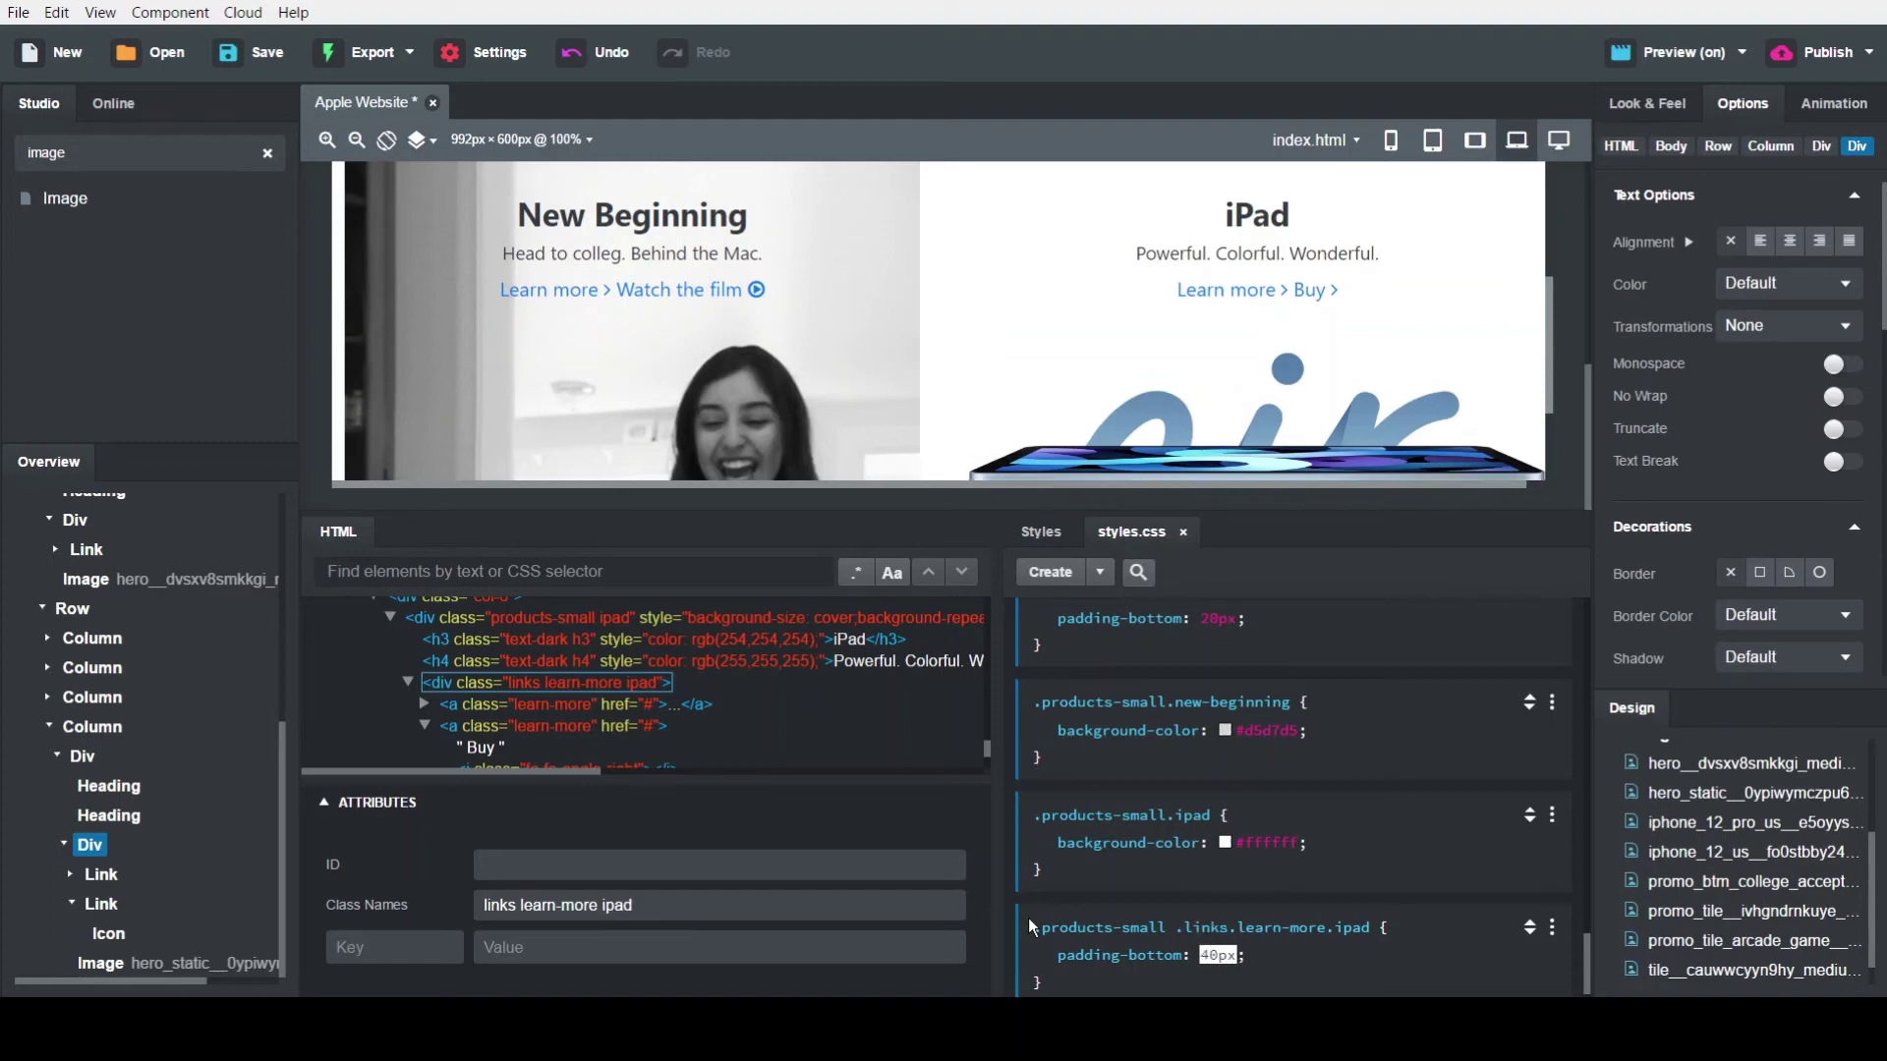
{"action": "key", "text": "Return"}
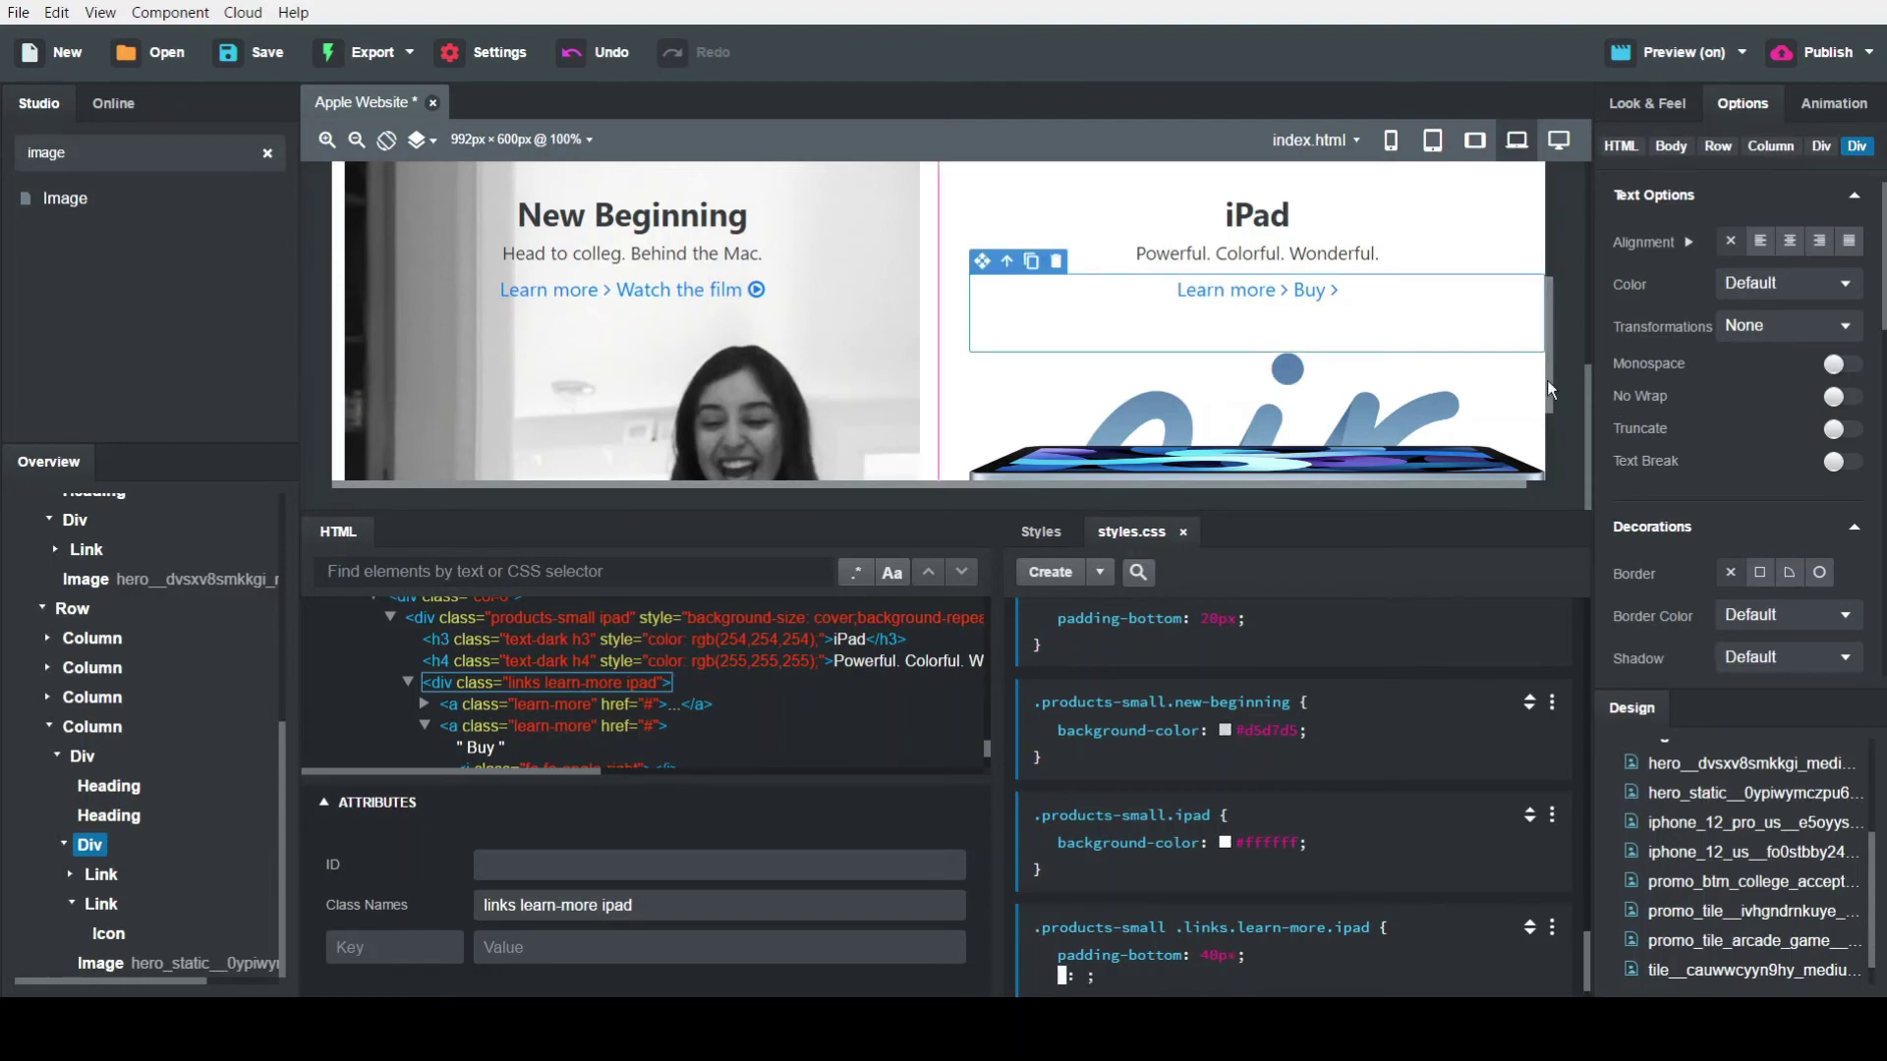
Set the iPad links rule's padding-bottom to 60px and check the tile's spacing against its neighbour
{"action": "scroll", "coordinate": [1547, 374], "scroll_direction": "down", "scroll_amount": 5}
{"action": "scroll", "coordinate": [1548, 379], "scroll_direction": "up", "scroll_amount": 5}
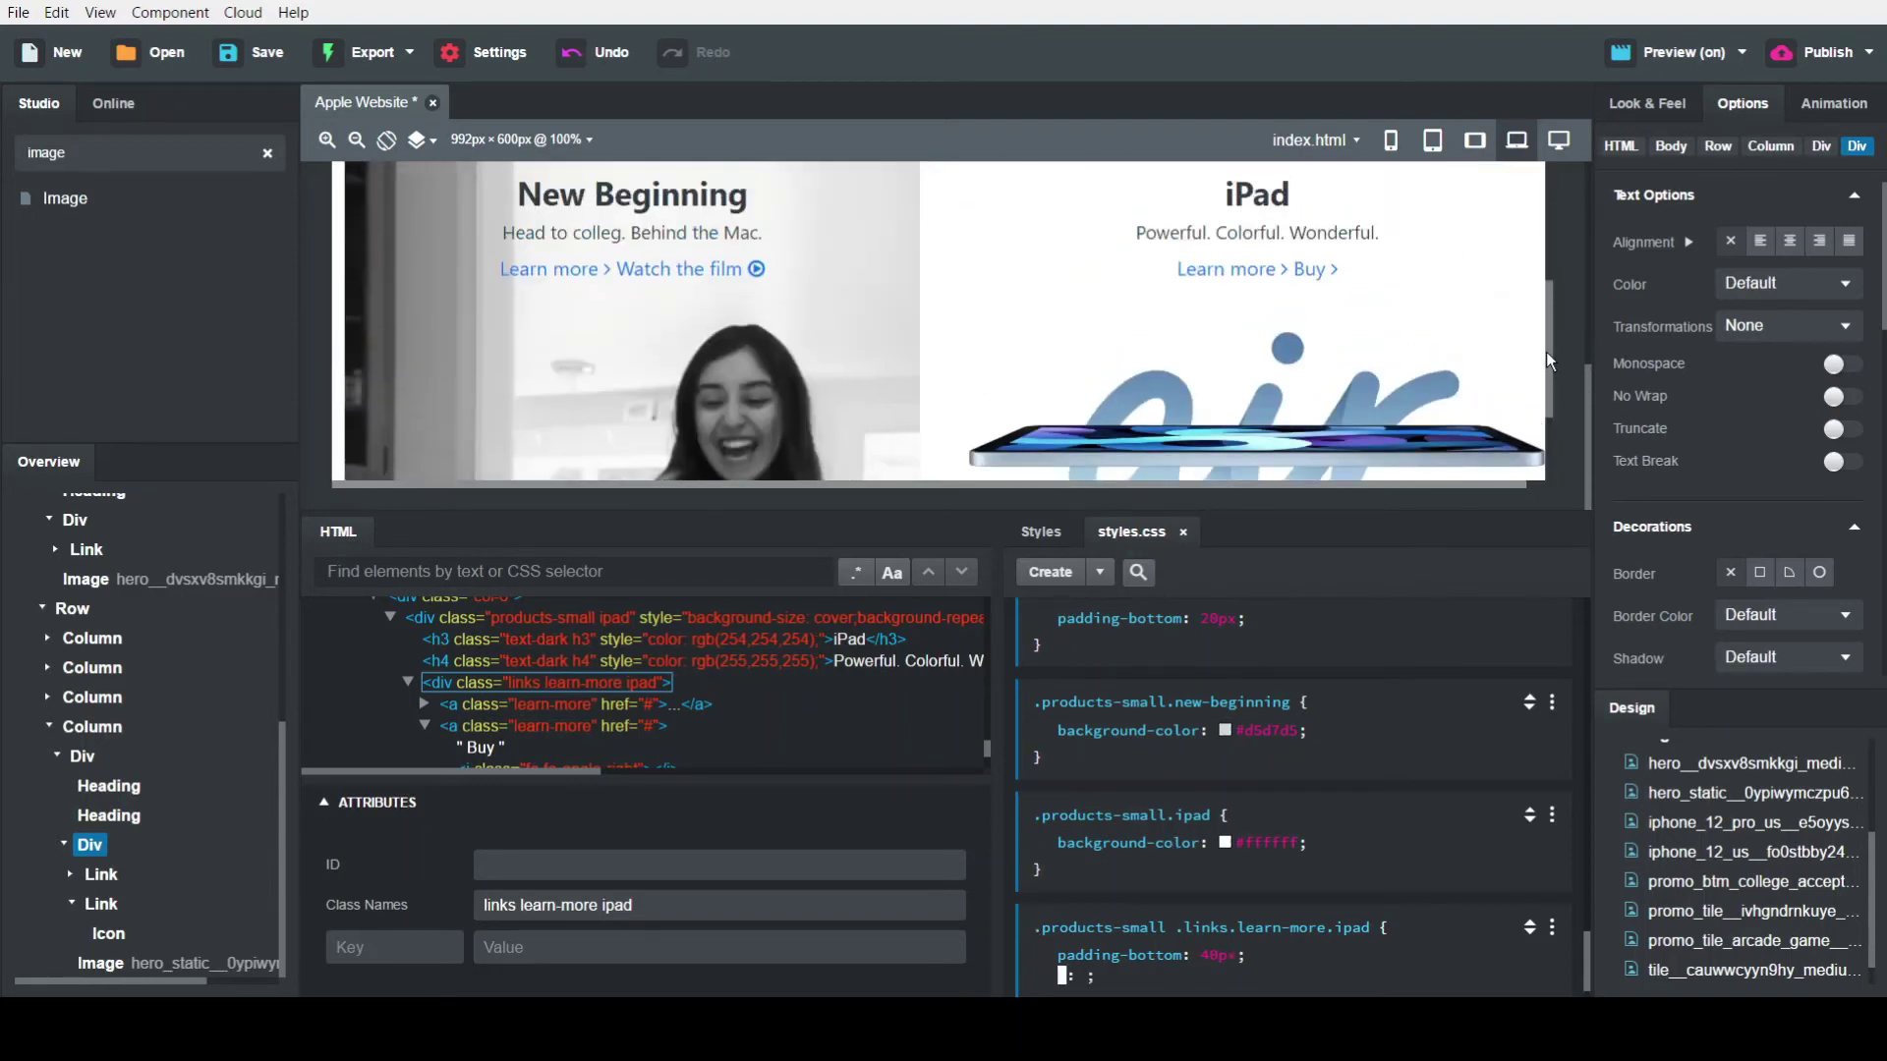
{"action": "left_click", "coordinate": [1216, 953]}
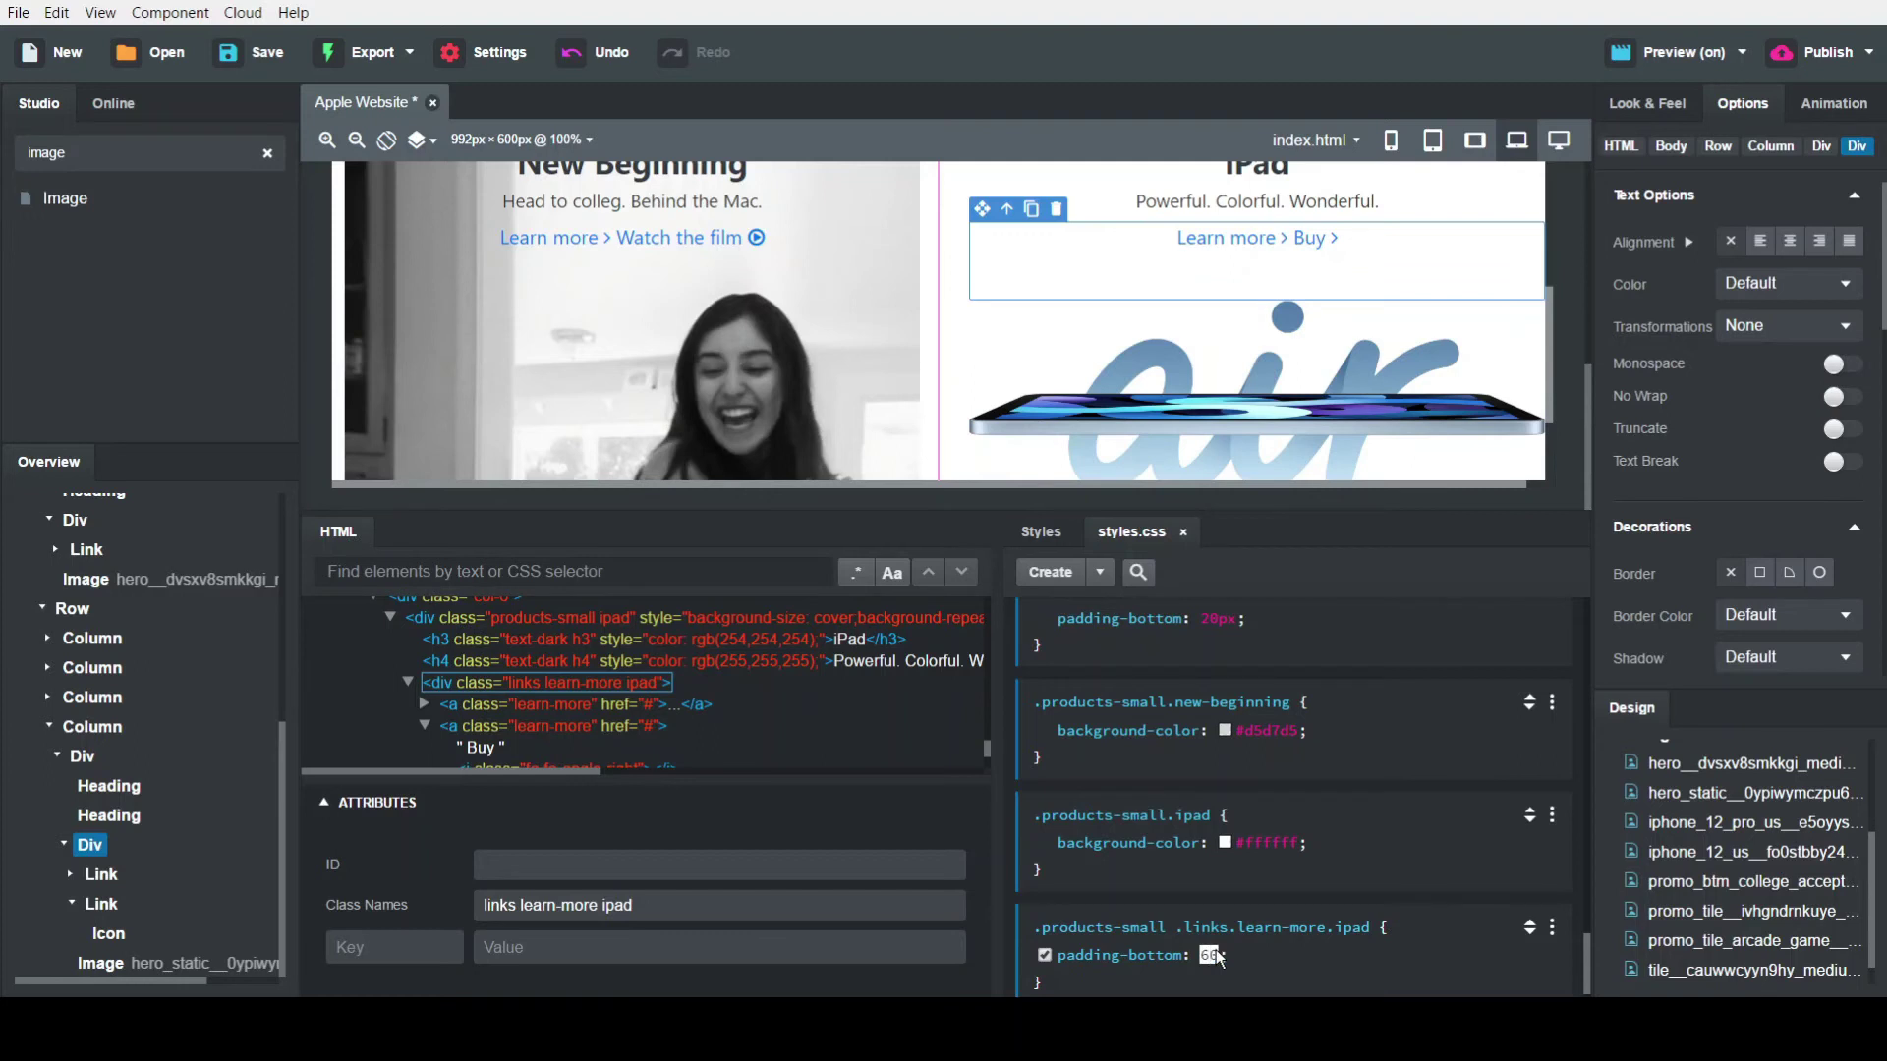
{"action": "type", "text": "60"}
{"action": "key", "text": "Return"}
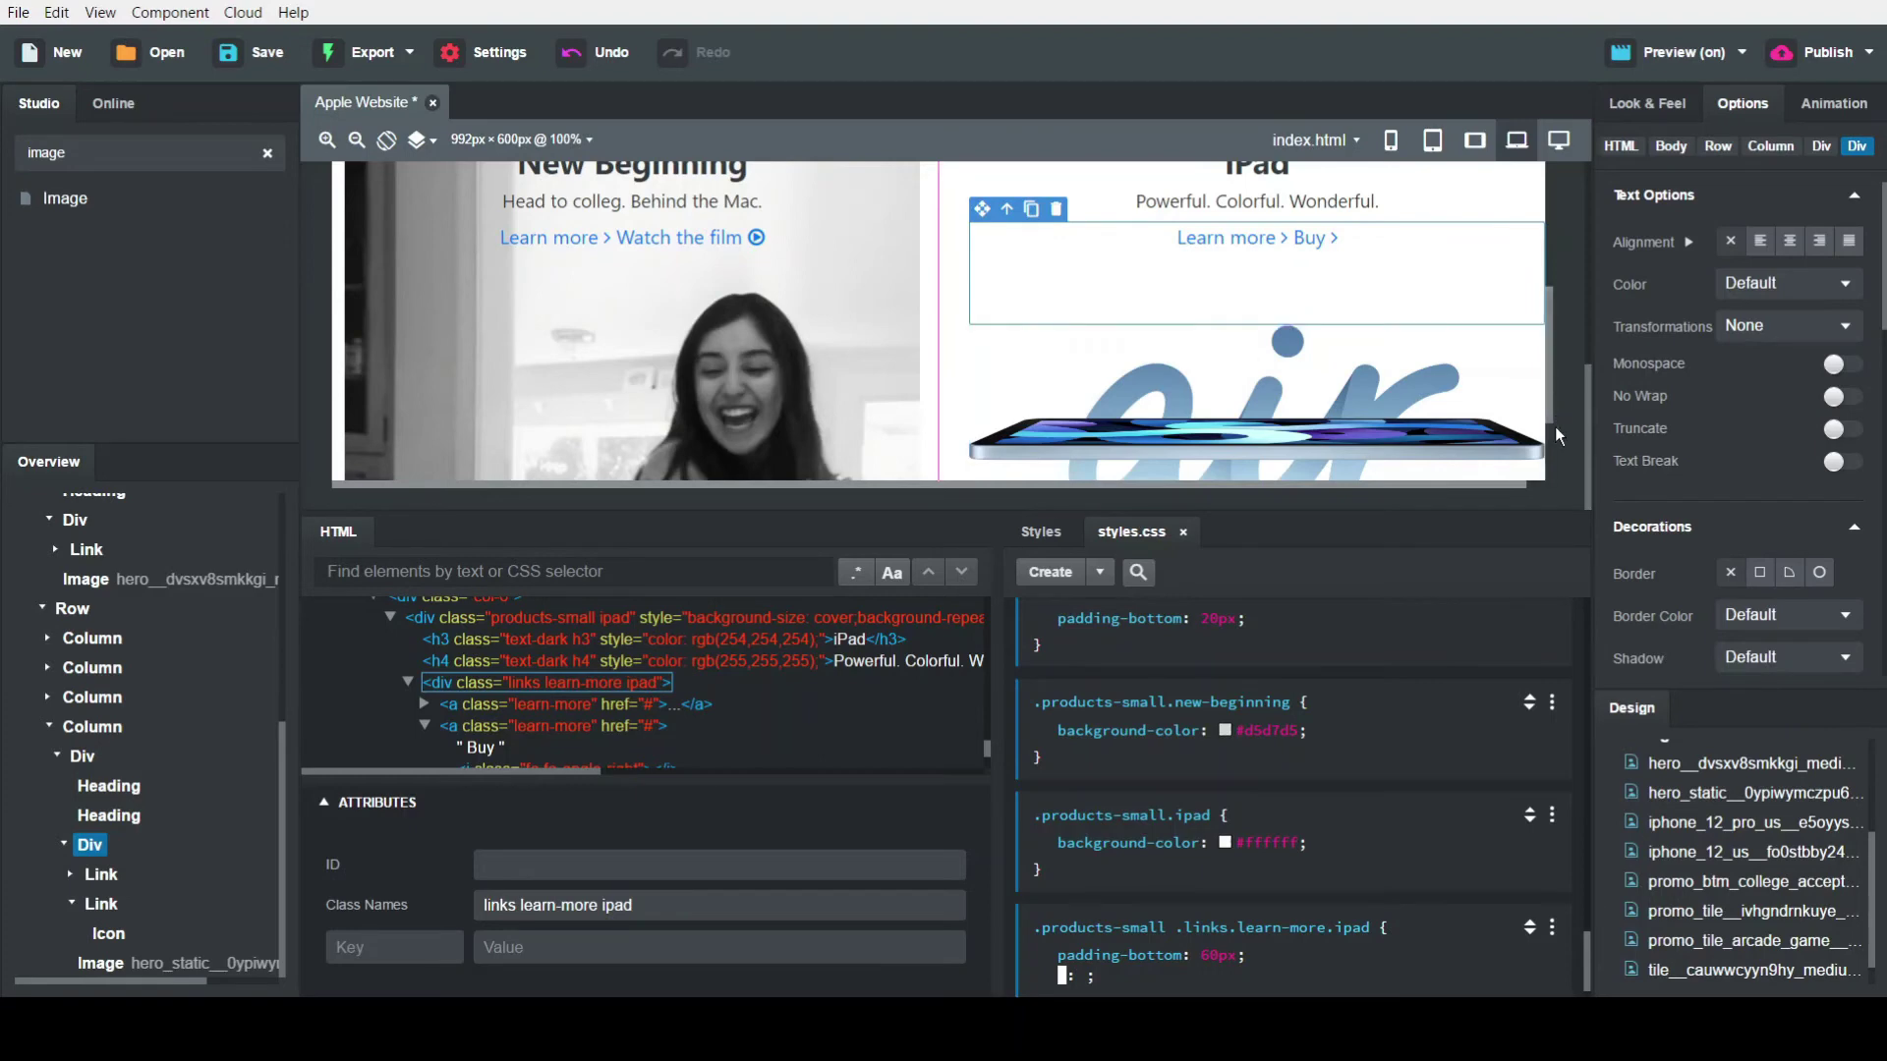
{"action": "scroll", "coordinate": [1554, 452], "scroll_direction": "down", "scroll_amount": 2}
{"action": "scroll", "coordinate": [1553, 481], "scroll_direction": "up", "scroll_amount": 3}
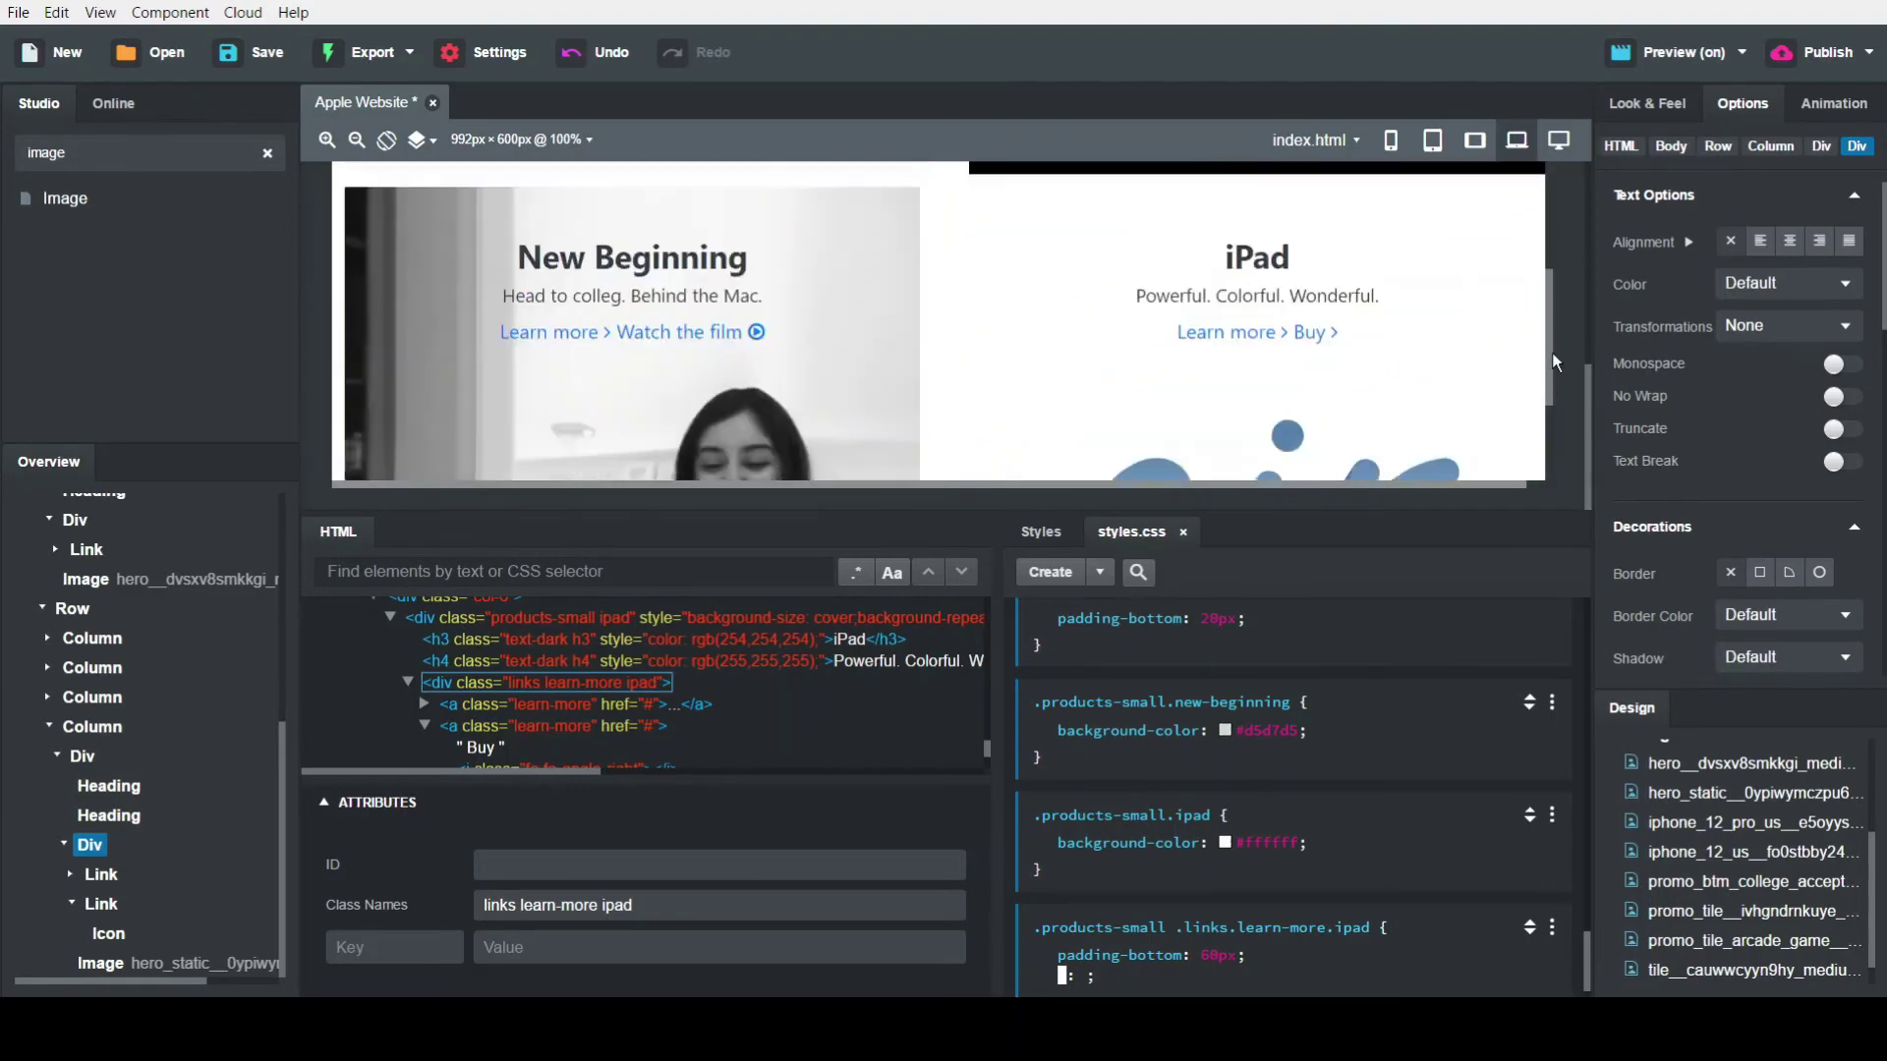
{"action": "scroll", "coordinate": [1552, 346], "scroll_direction": "up", "scroll_amount": 2}
{"action": "scroll", "coordinate": [1552, 438], "scroll_direction": "down", "scroll_amount": 4}
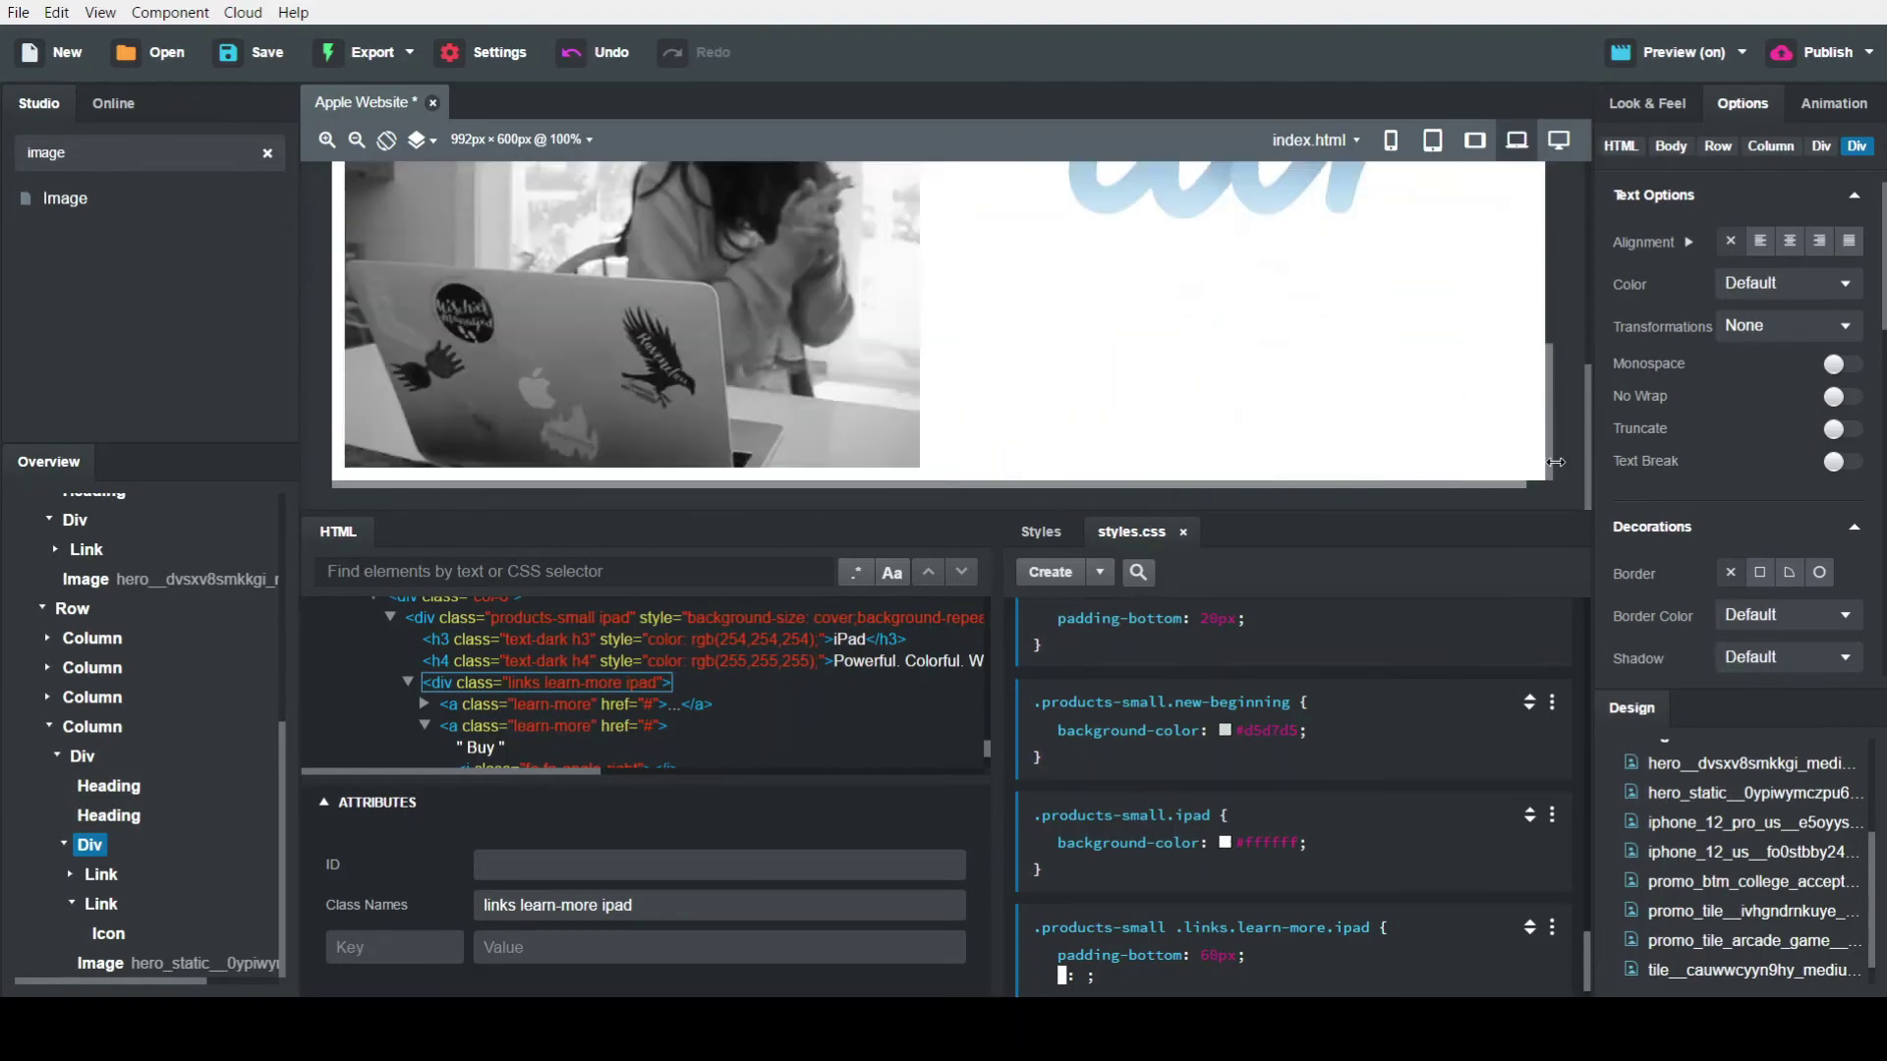
Duplicate the iPad tile's column within the products row
{"action": "left_click", "coordinate": [56, 757]}
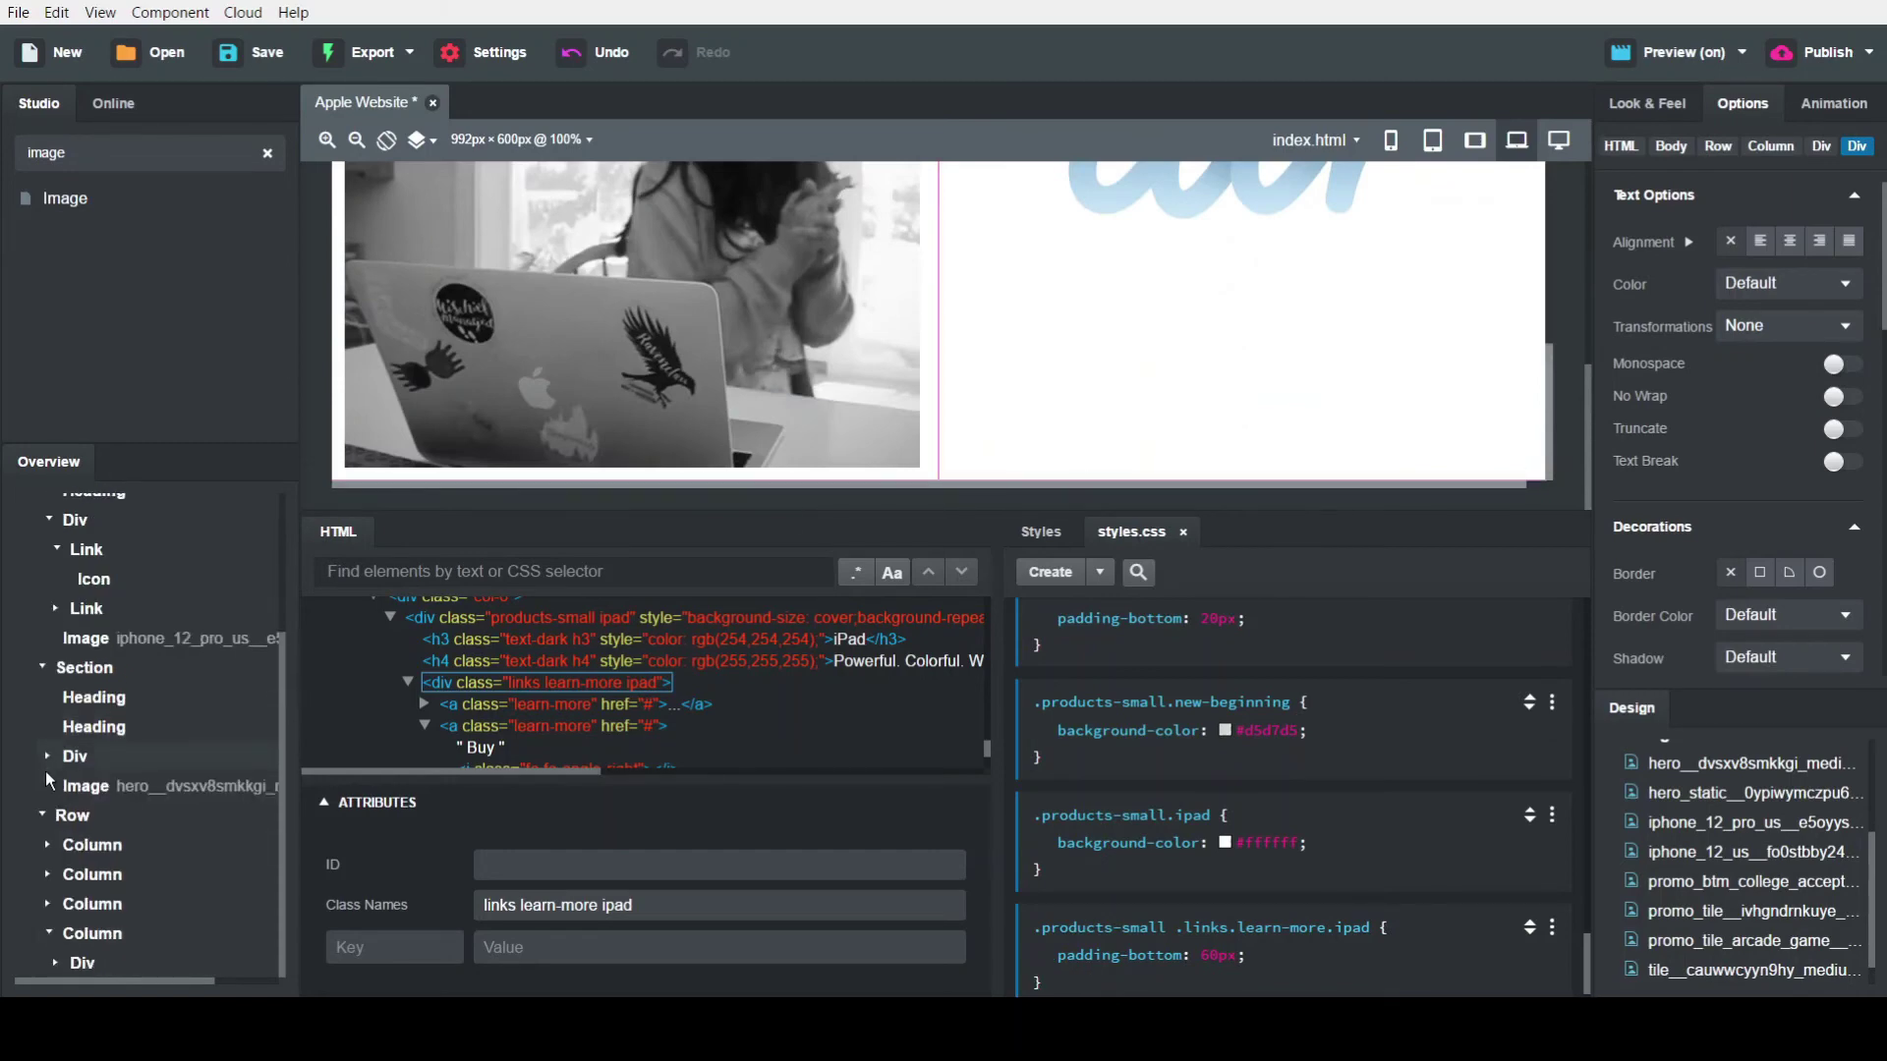
{"action": "left_click", "coordinate": [46, 934]}
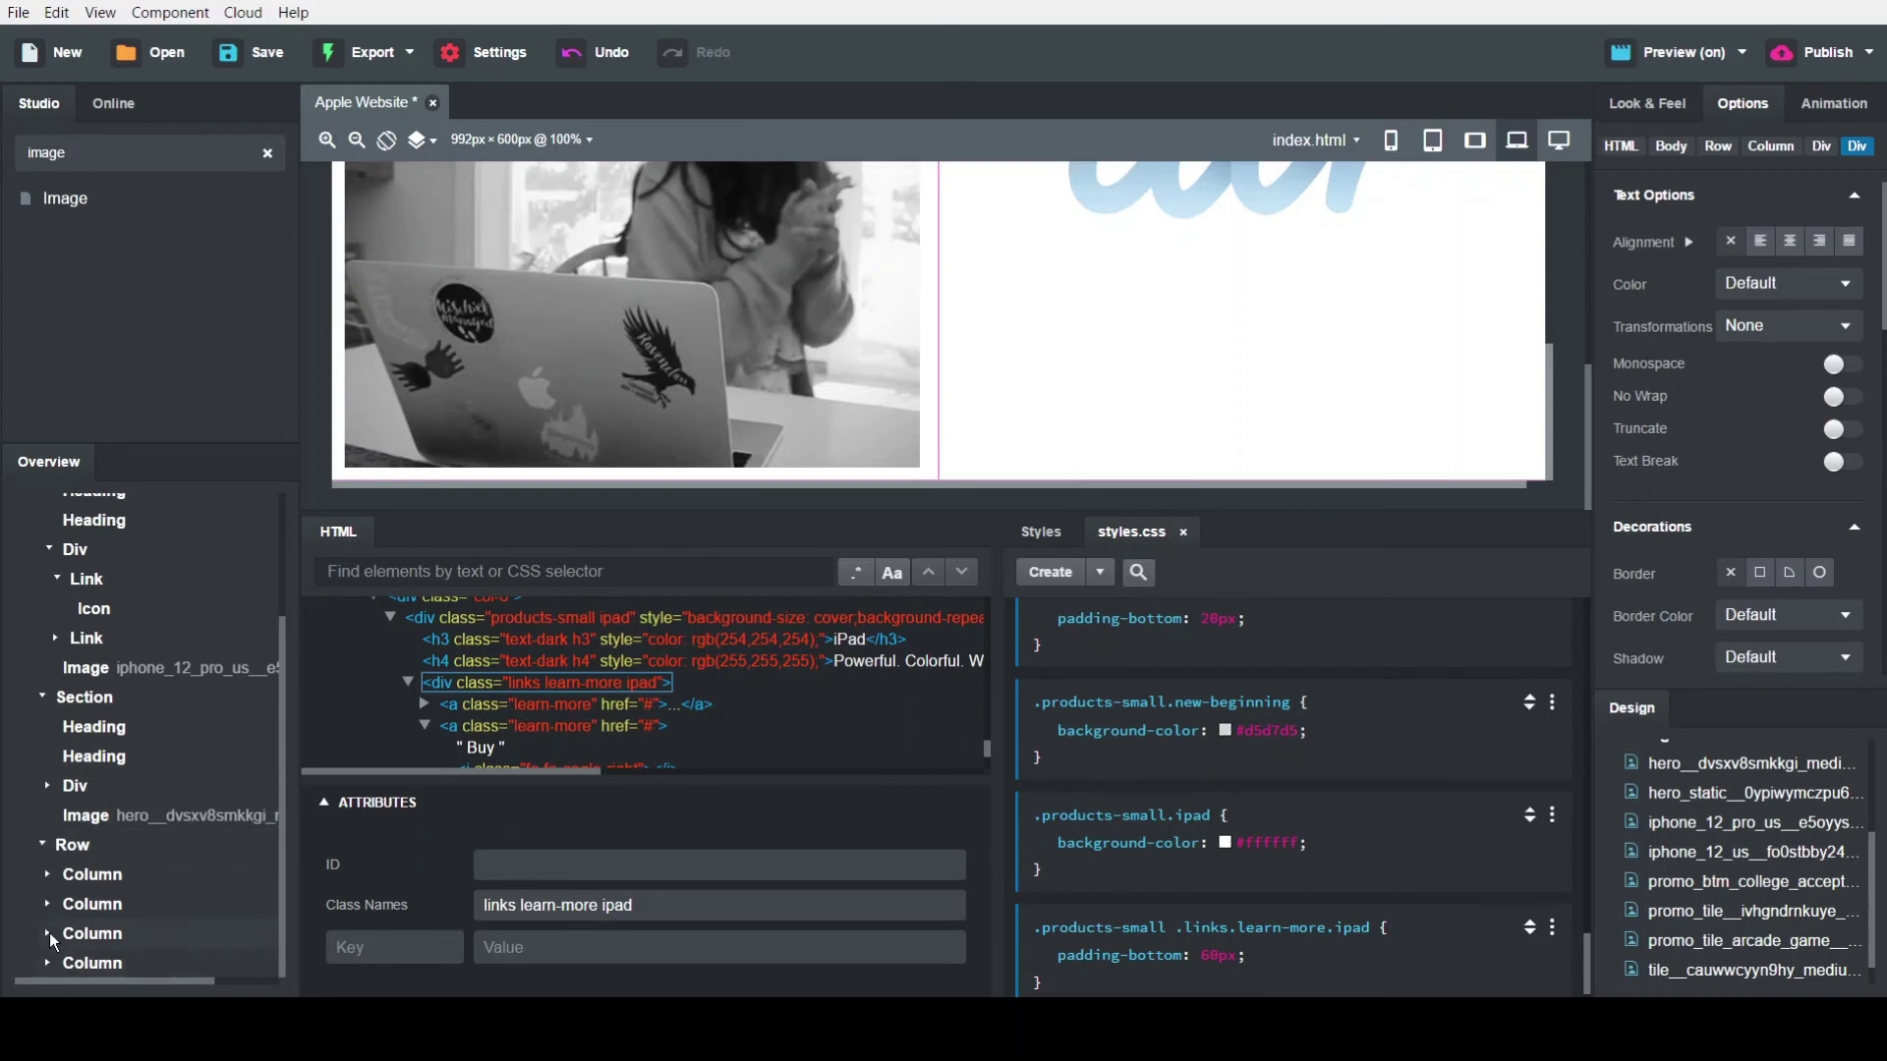
{"action": "left_click", "coordinate": [101, 961]}
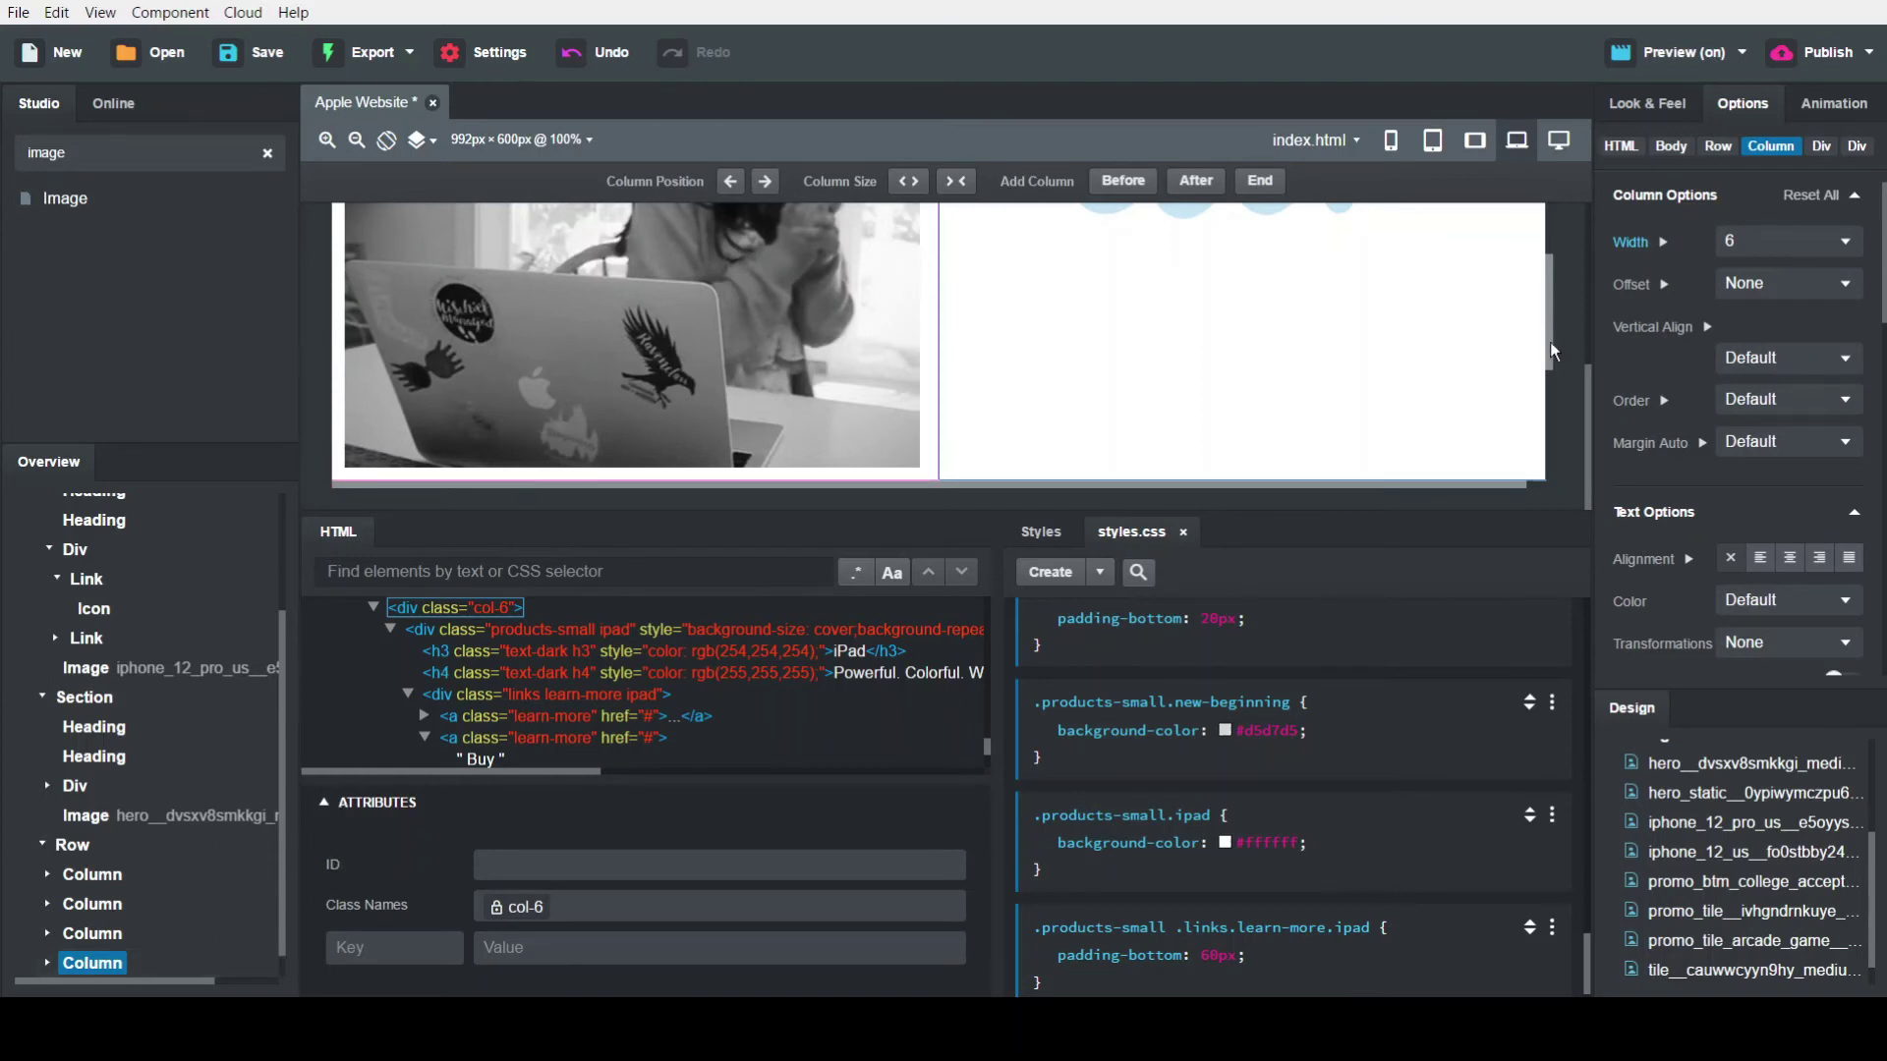
Change the duplicated tile's main heading to "Arcade"
{"action": "left_click_drag", "start_coordinate": [1551, 344], "coordinate": [1558, 403]}
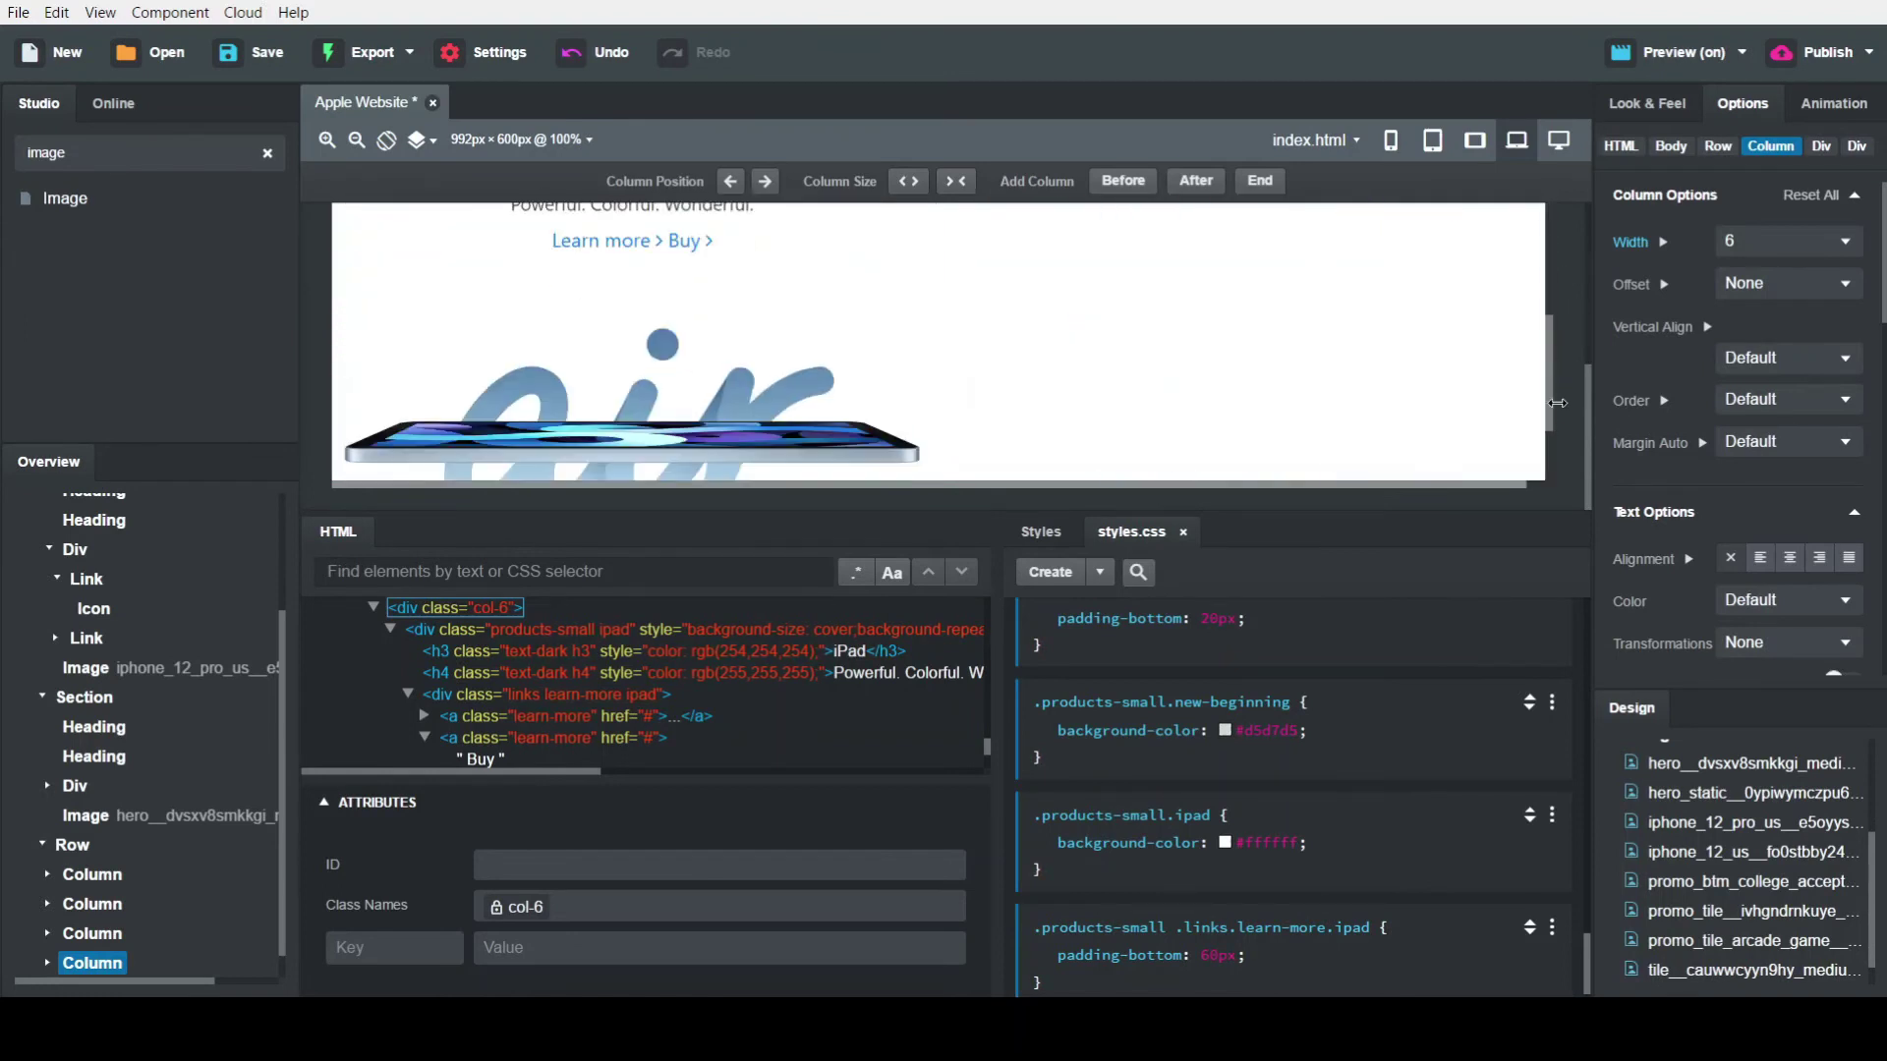
{"action": "scroll", "coordinate": [639, 344], "scroll_direction": "up", "scroll_amount": 3}
{"action": "left_click", "coordinate": [645, 293]}
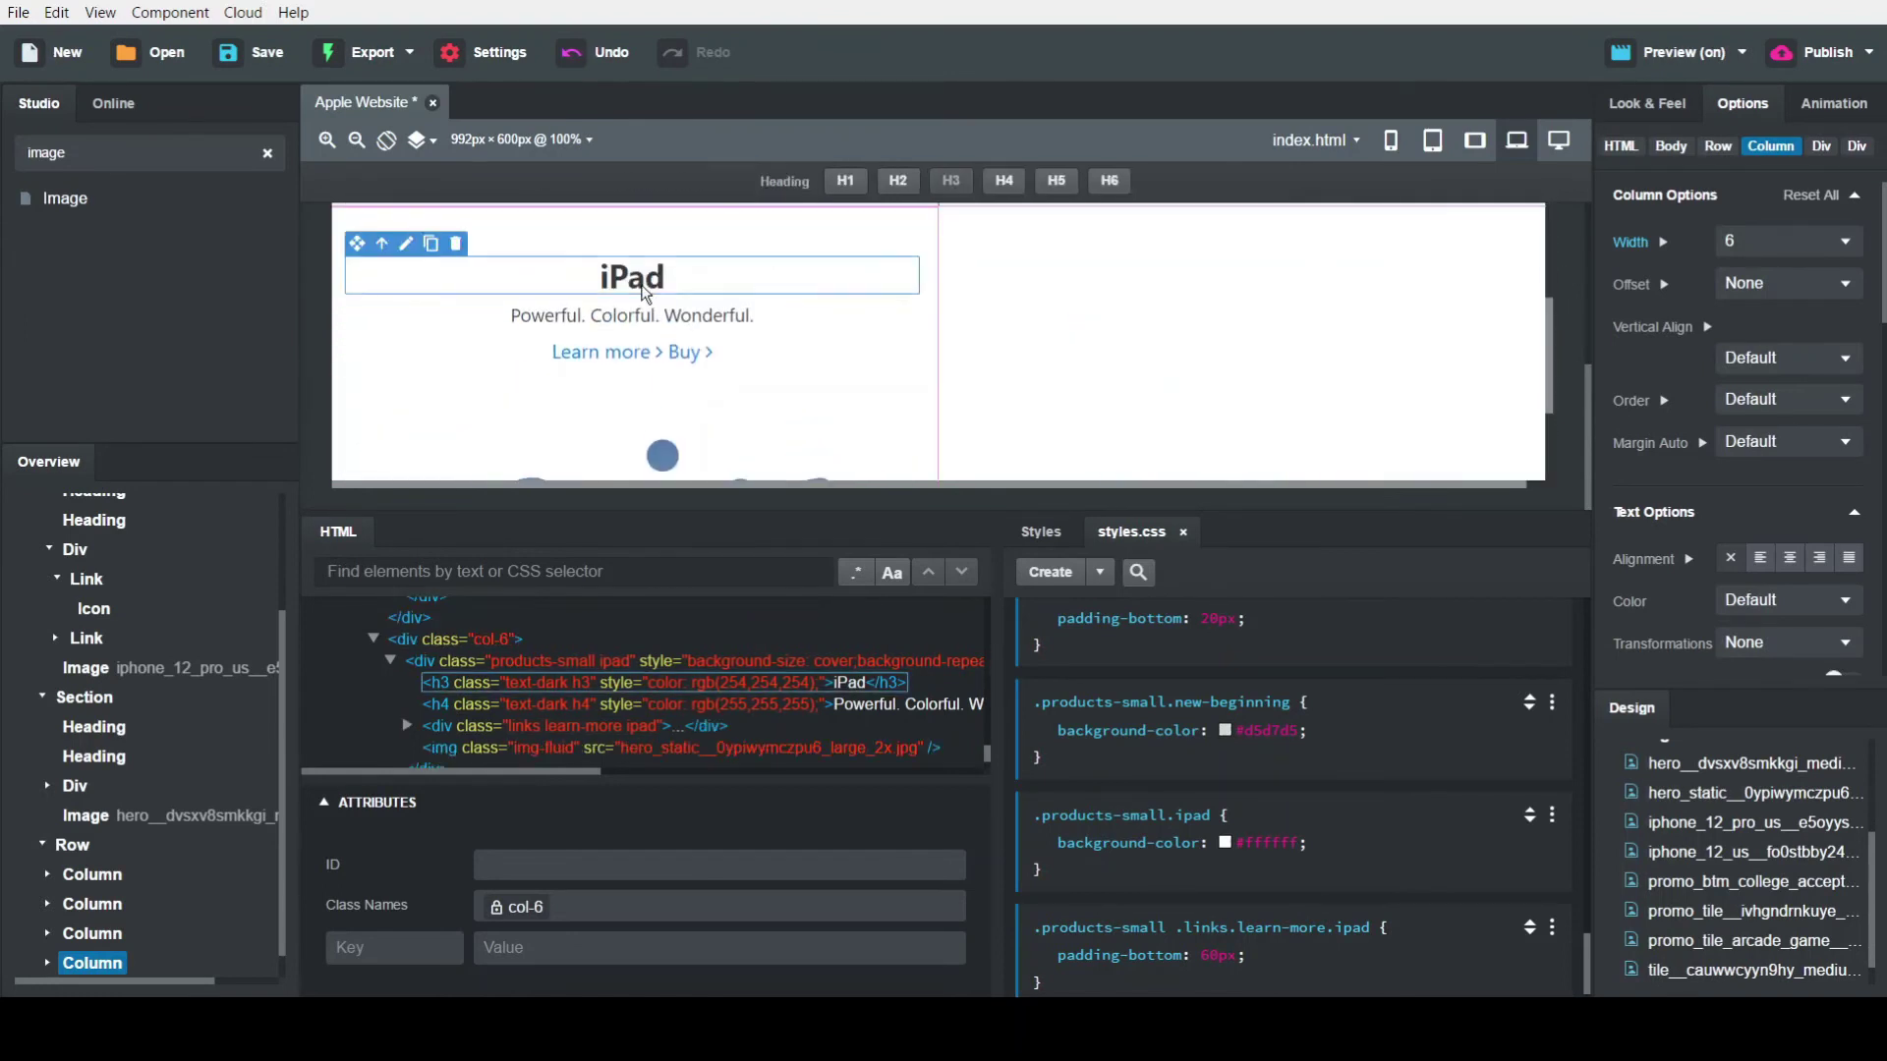
{"action": "double_click", "coordinate": [643, 287]}
{"action": "type", "text": "Arcade"}
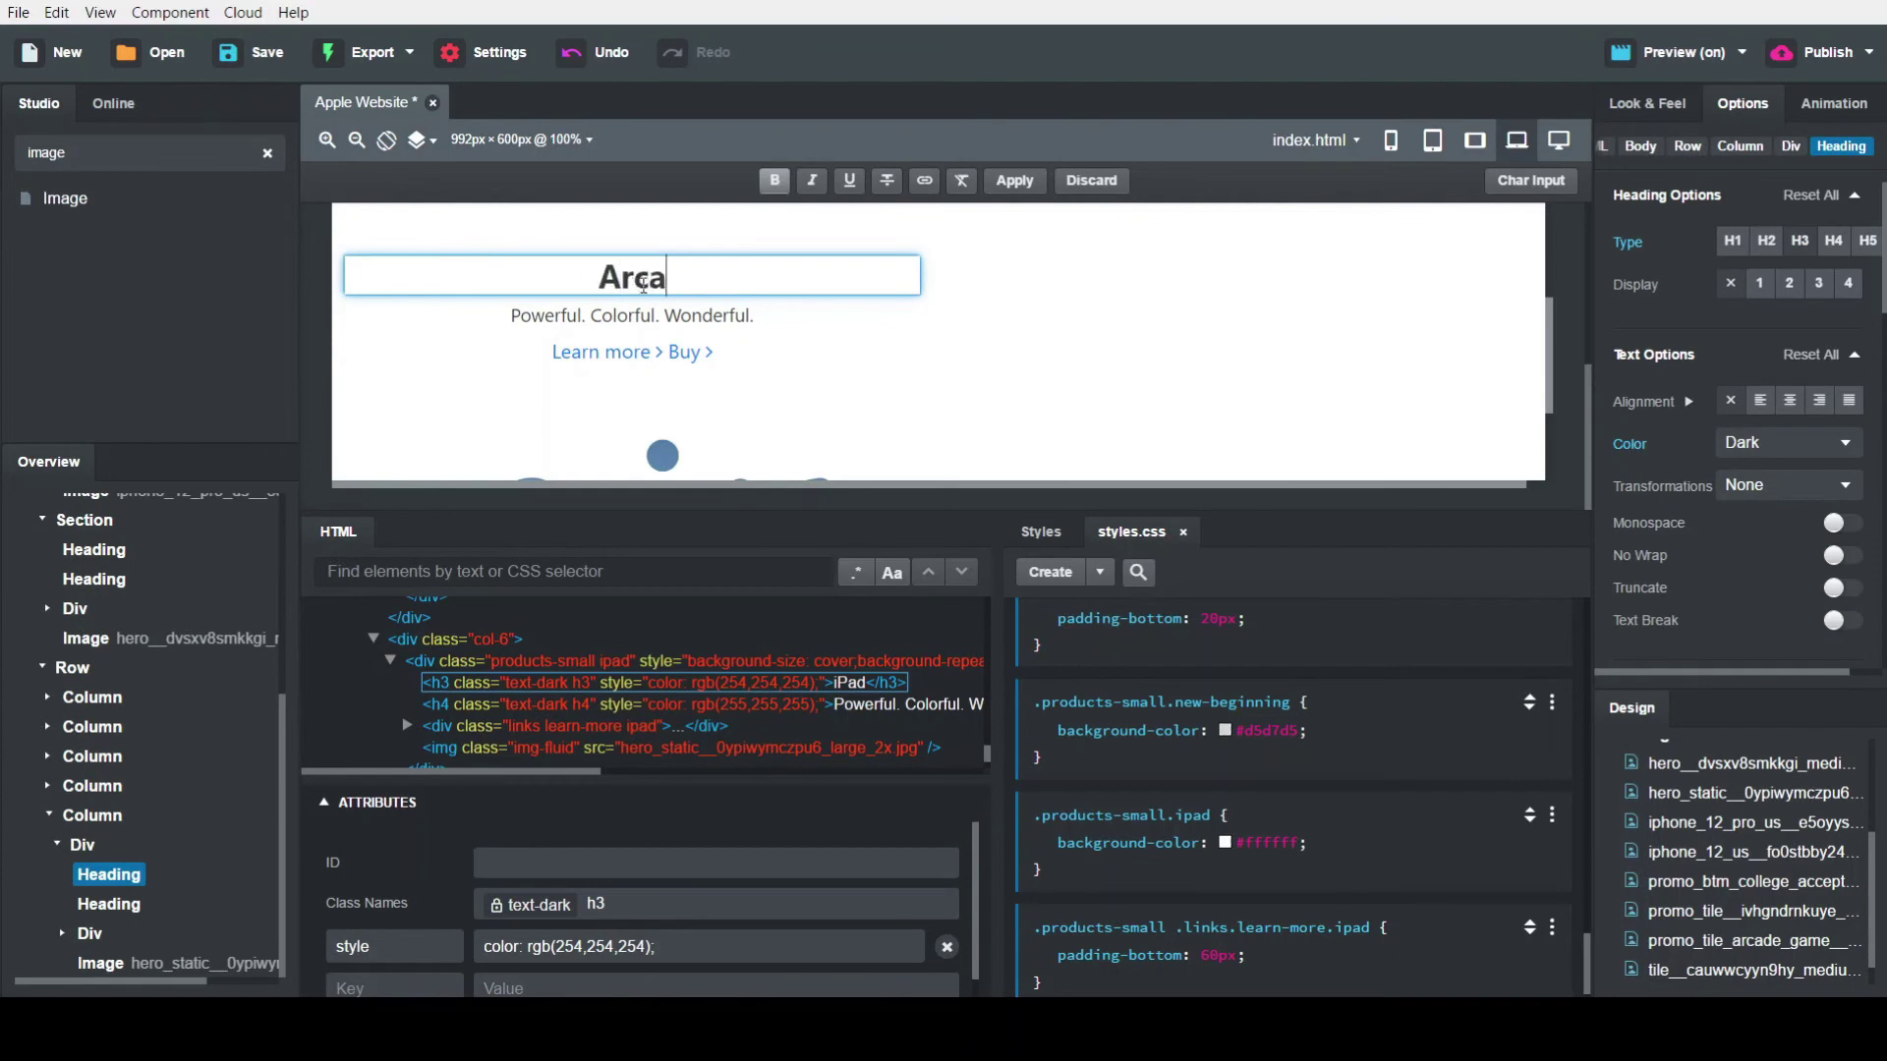
{"action": "key", "text": "Return"}
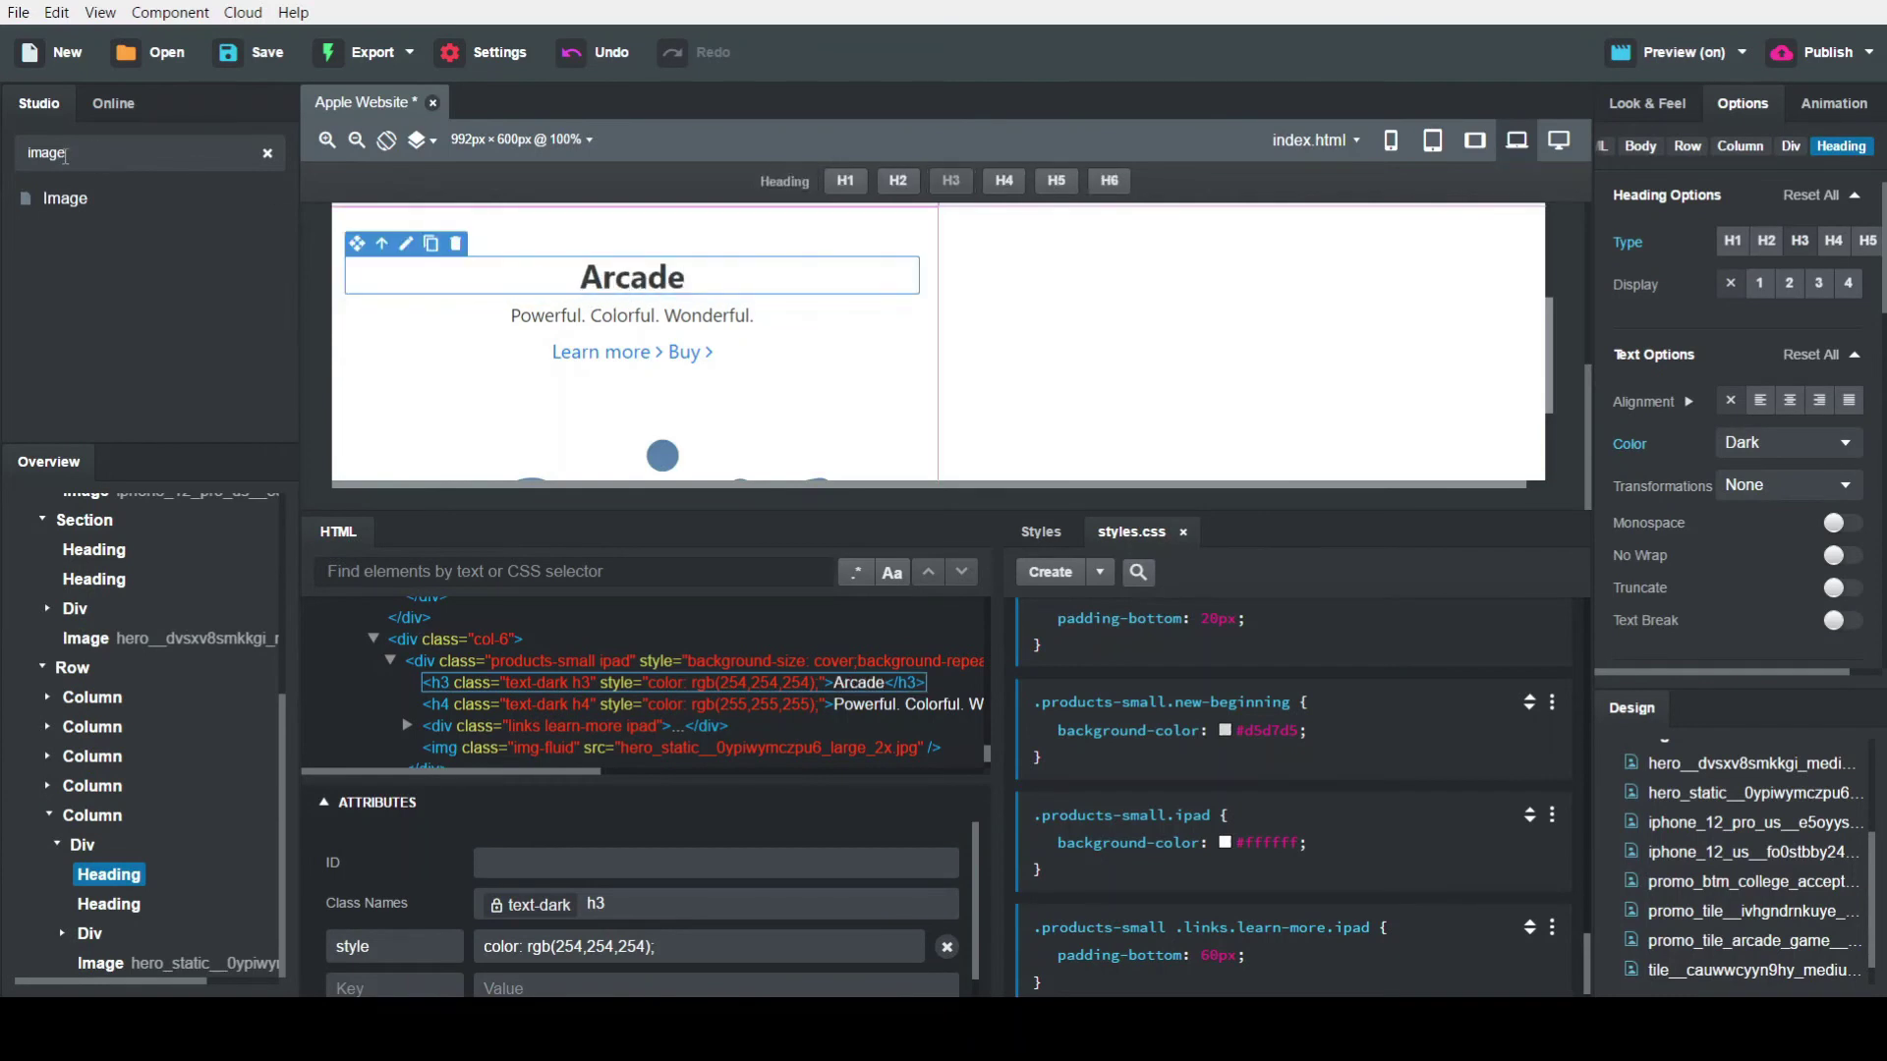
Find the Icon component and insert it before the text in the Arcade heading
{"action": "left_click", "coordinate": [66, 155]}
{"action": "key", "text": "BackSpace"}
{"action": "key", "text": "BackSpace"}
{"action": "key", "text": "BackSpace"}
{"action": "key", "text": "BackSpace"}
{"action": "key", "text": "BackSpace"}
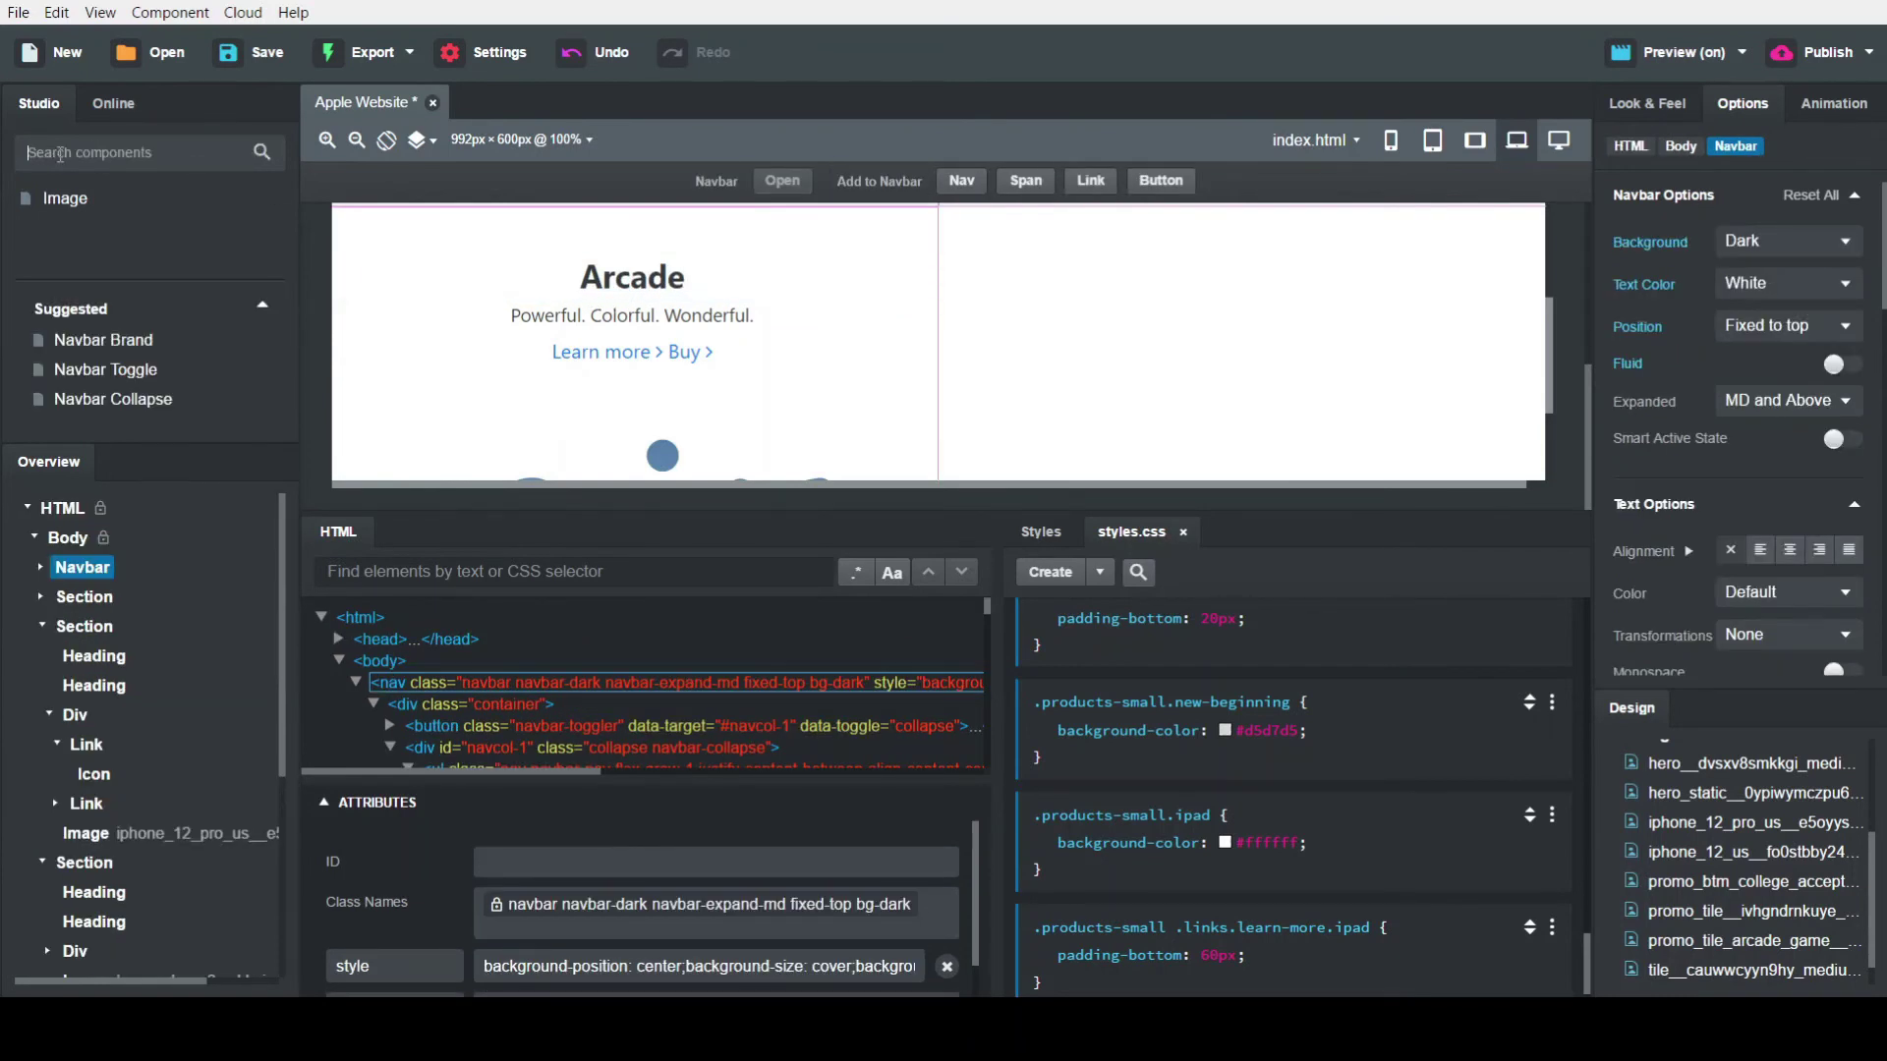
{"action": "type", "text": "icon"}
{"action": "left_click_drag", "start_coordinate": [58, 198], "coordinate": [592, 280]}
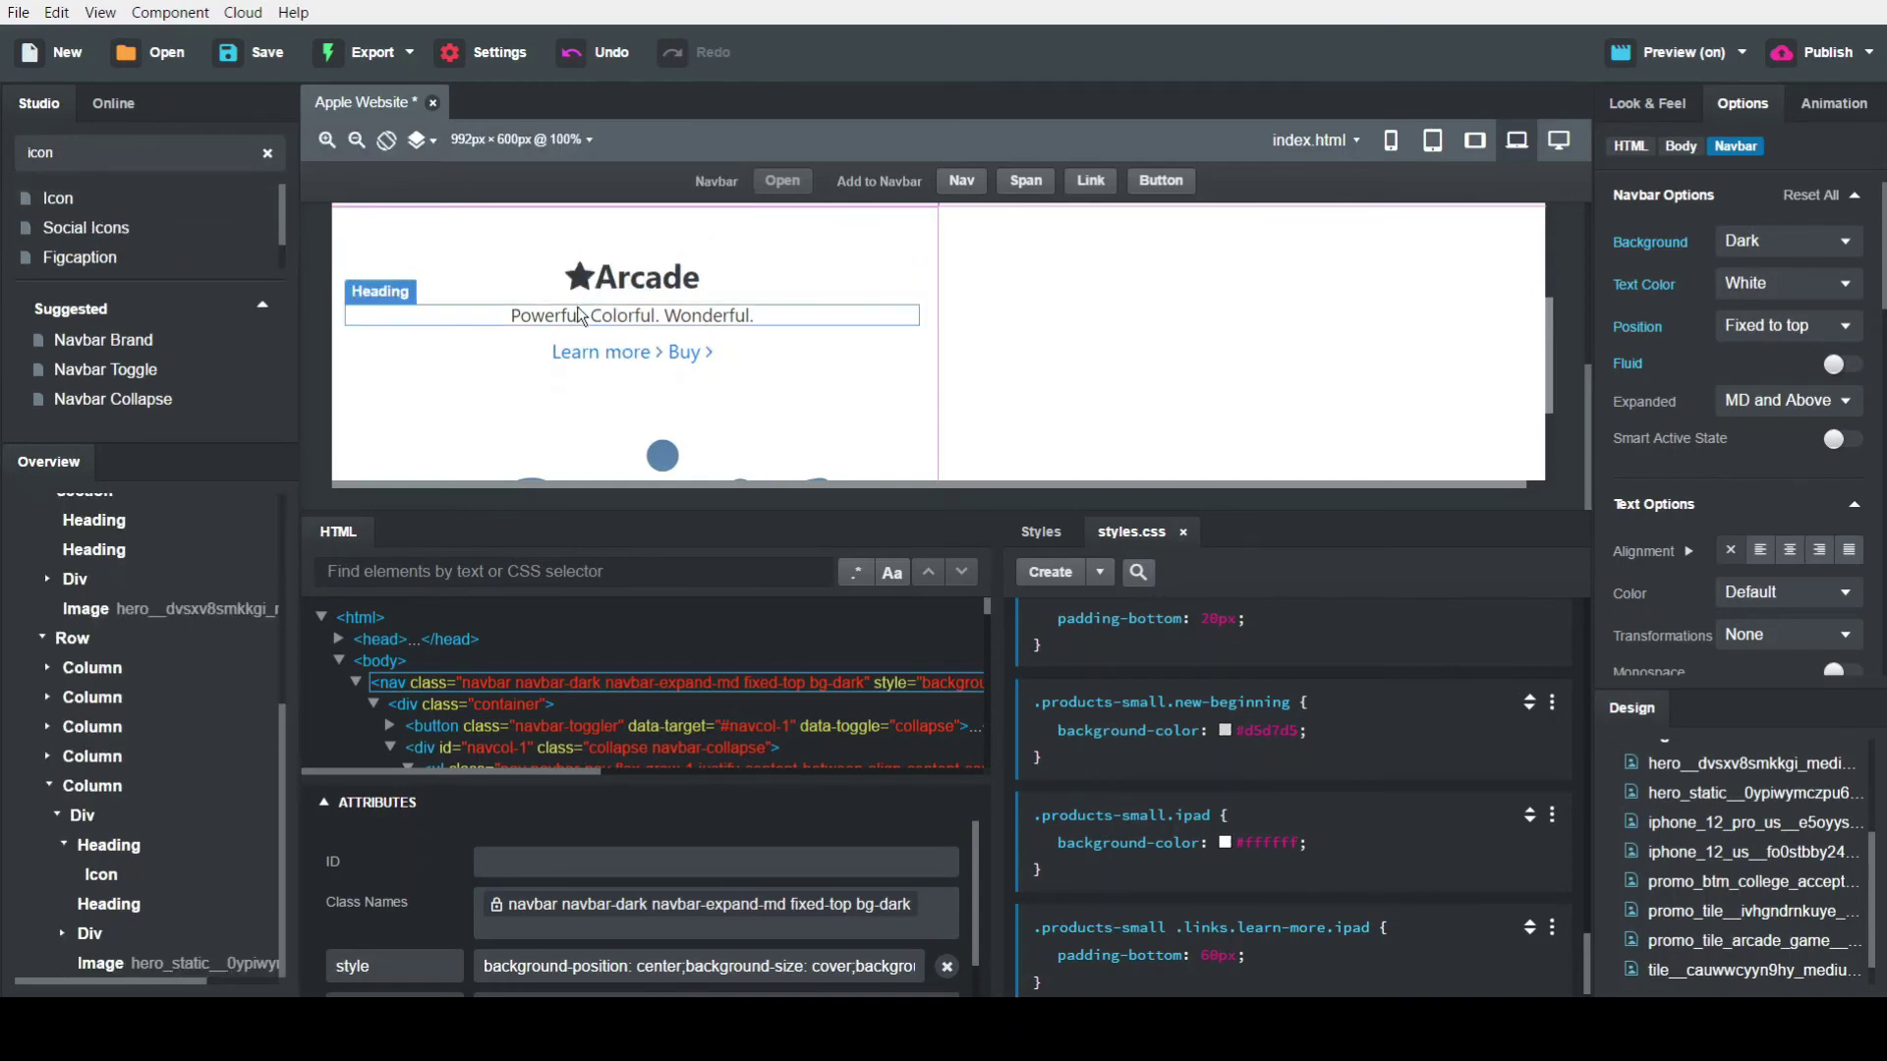
Change the Arcade heading's icon to the Font Awesome fa-apple icon
{"action": "double_click", "coordinate": [584, 269]}
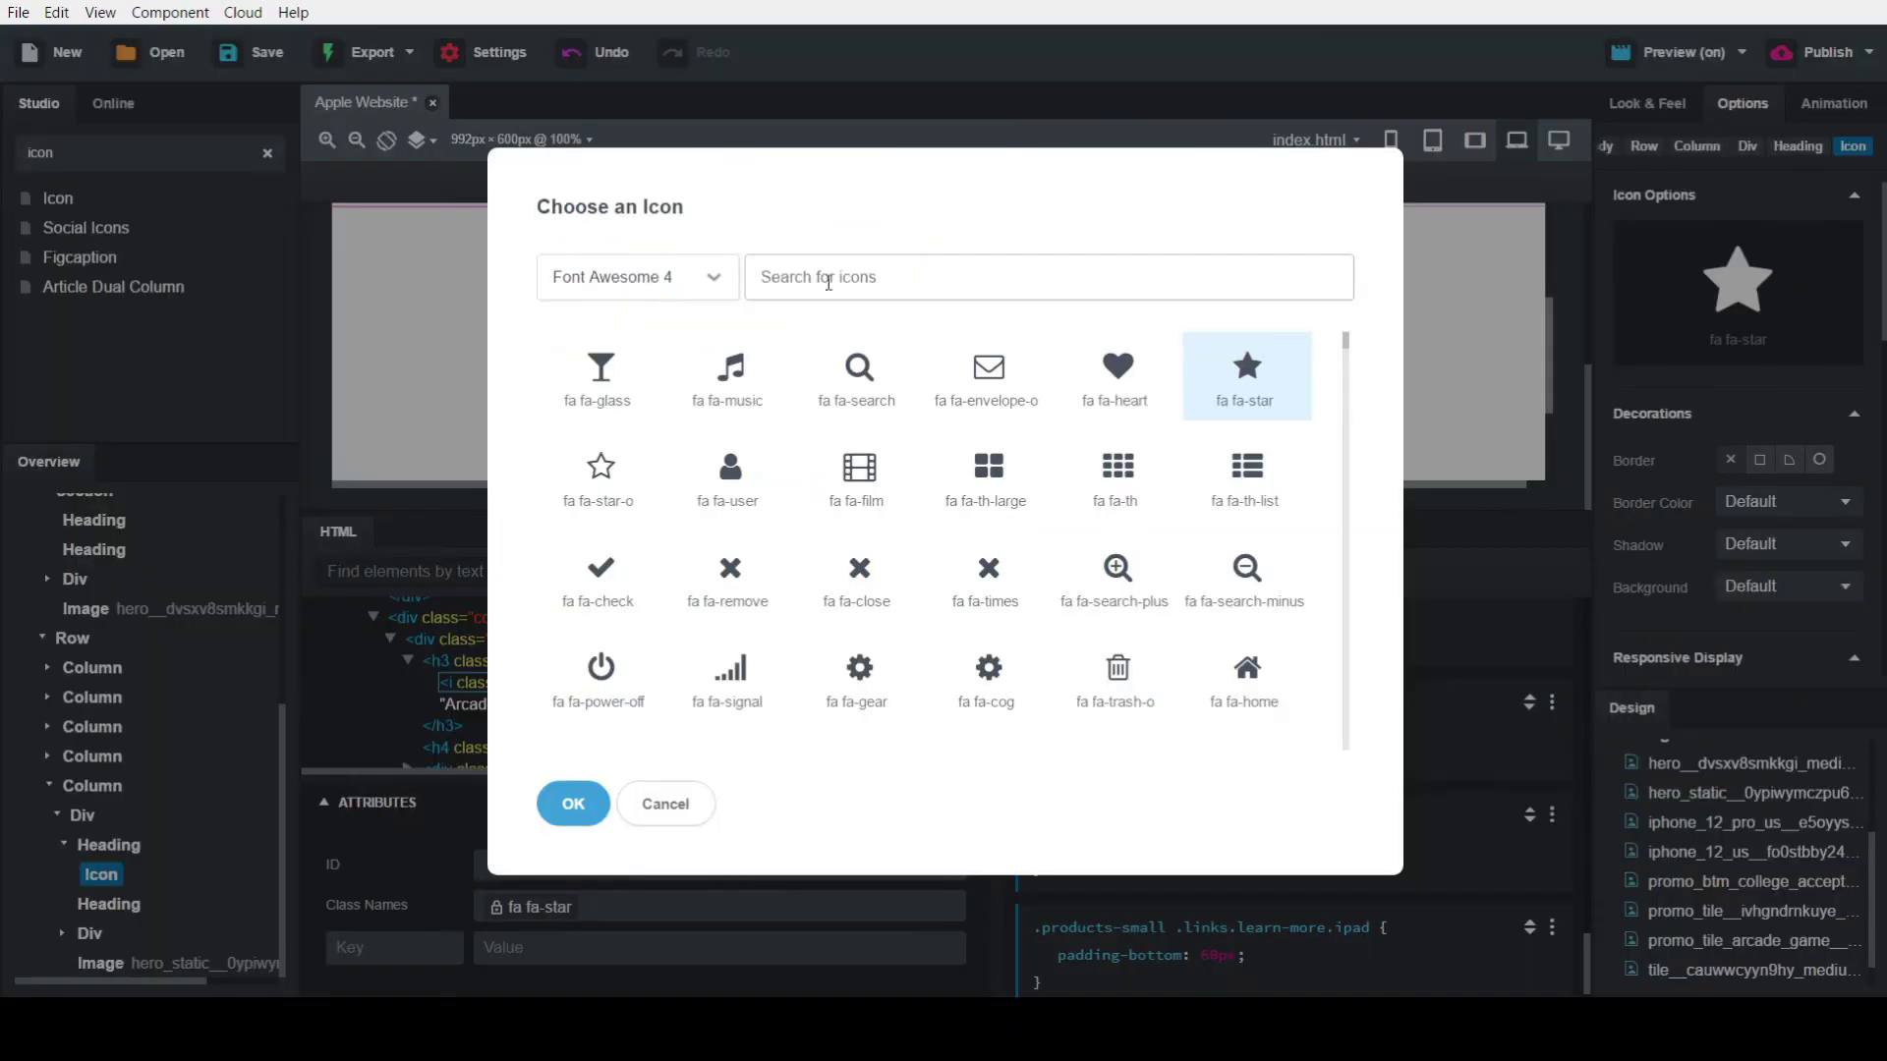
{"action": "type", "text": "apple"}
{"action": "left_click", "coordinate": [601, 373]}
{"action": "left_click", "coordinate": [569, 806]}
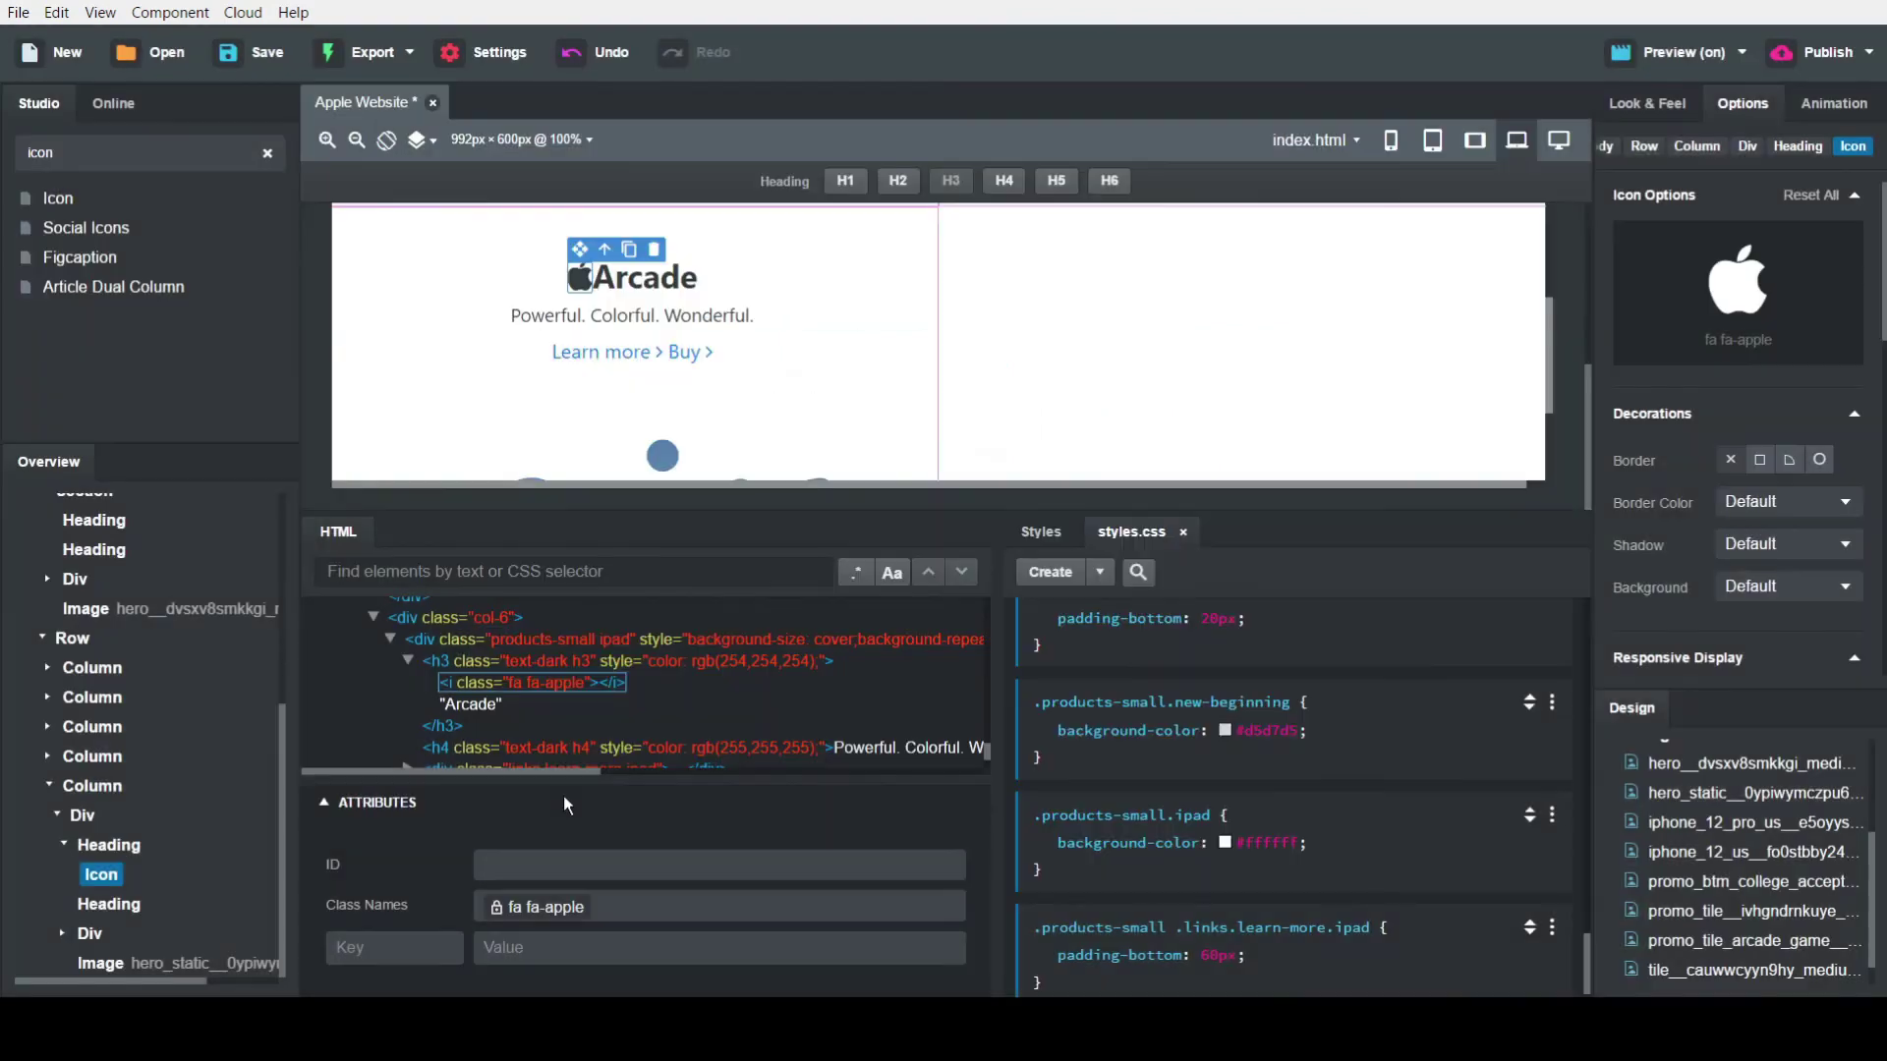
Replace the Arcade tile's subheading with "NBA 2K21 Arcade Edition. Play now."
{"action": "left_click", "coordinate": [609, 313]}
{"action": "left_click", "coordinate": [606, 314]}
{"action": "type", "text": "NBA"}
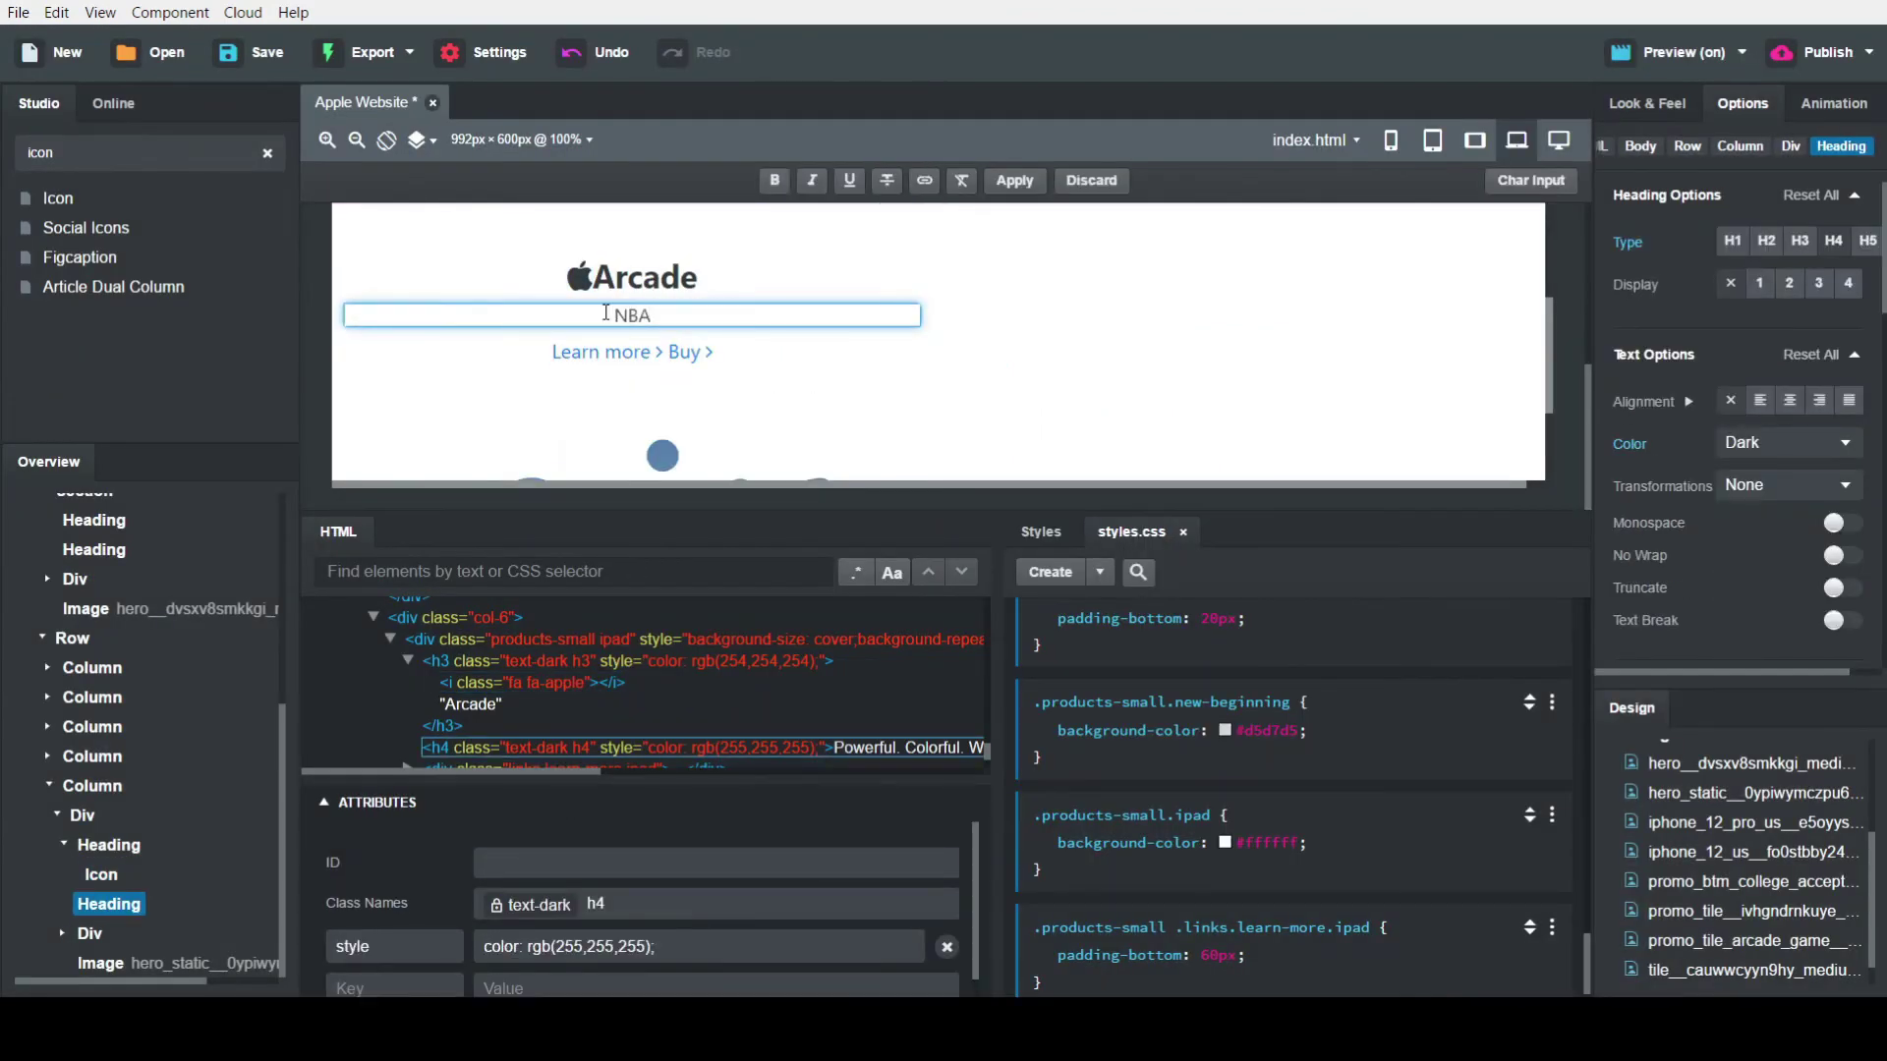
{"action": "type", "text": " 2K21 Arcade Edition. Play now."}
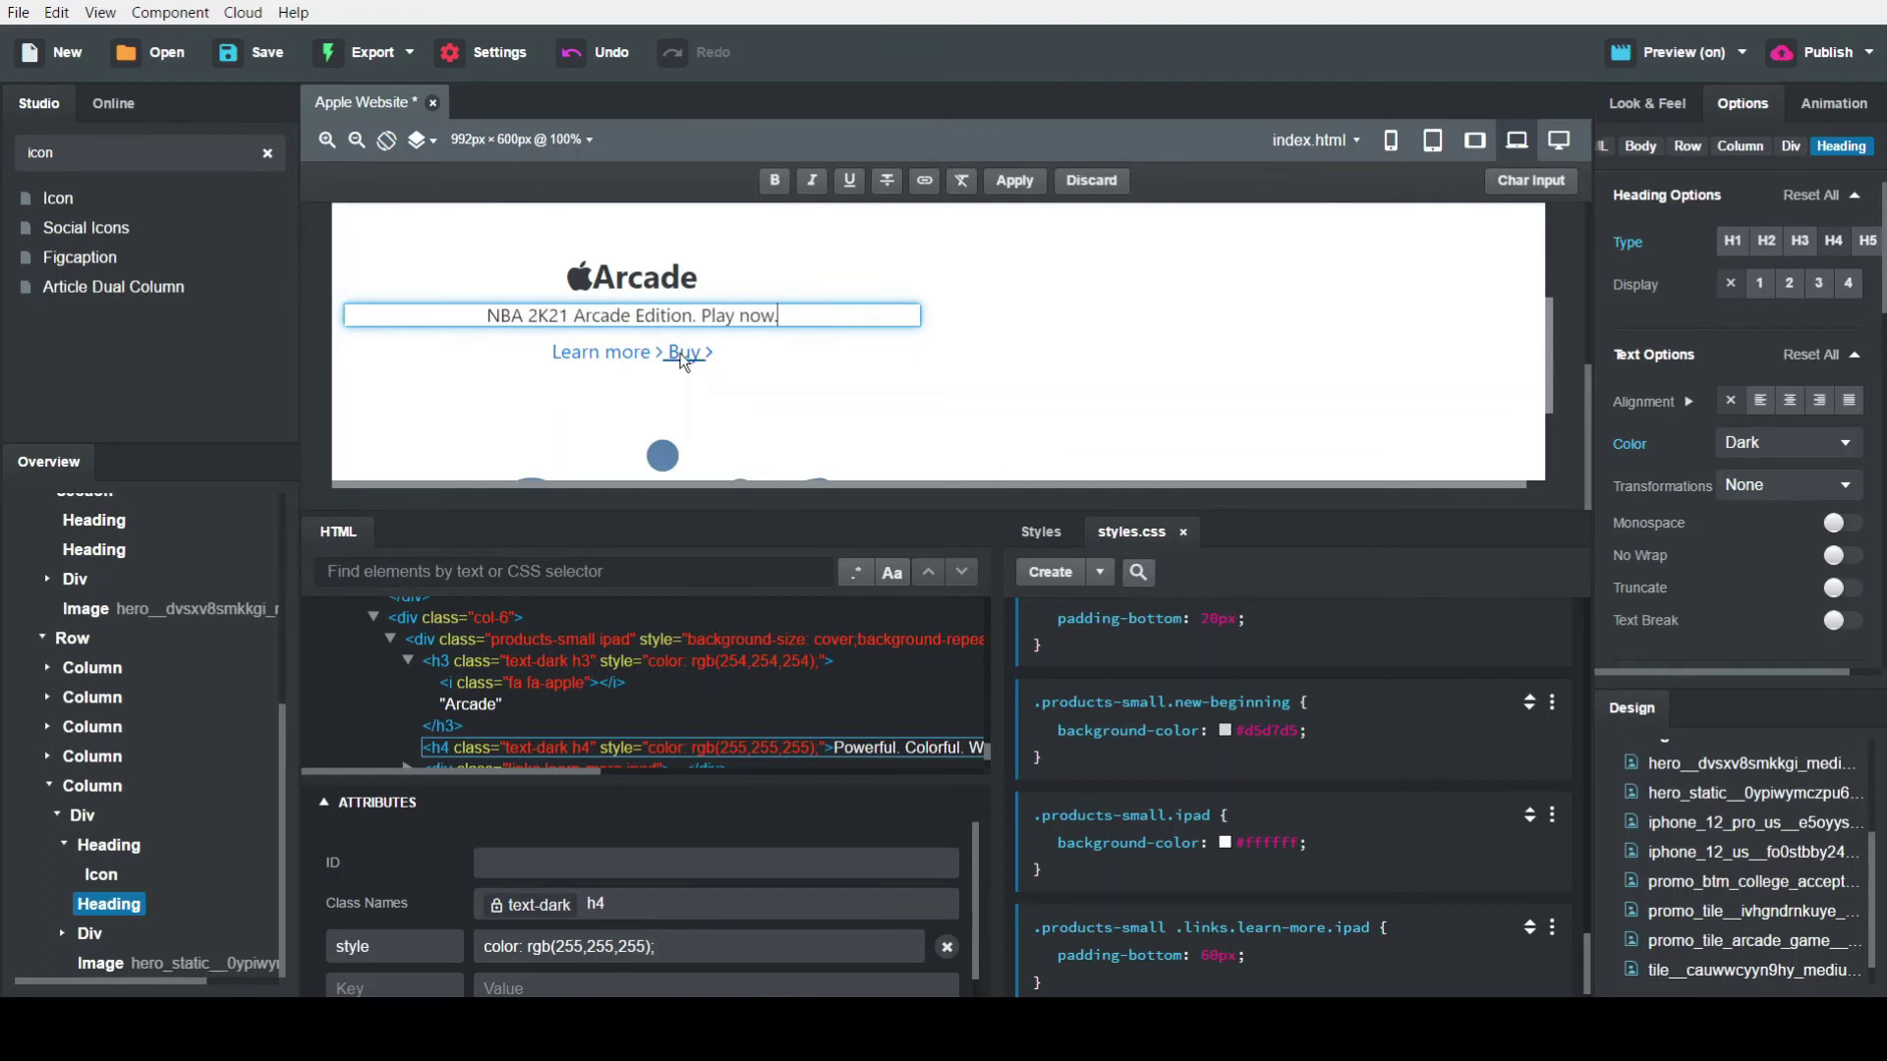
Change the Arcade tile's Buy link text to "Try it free"
{"action": "left_click", "coordinate": [683, 358]}
{"action": "double_click", "coordinate": [683, 357]}
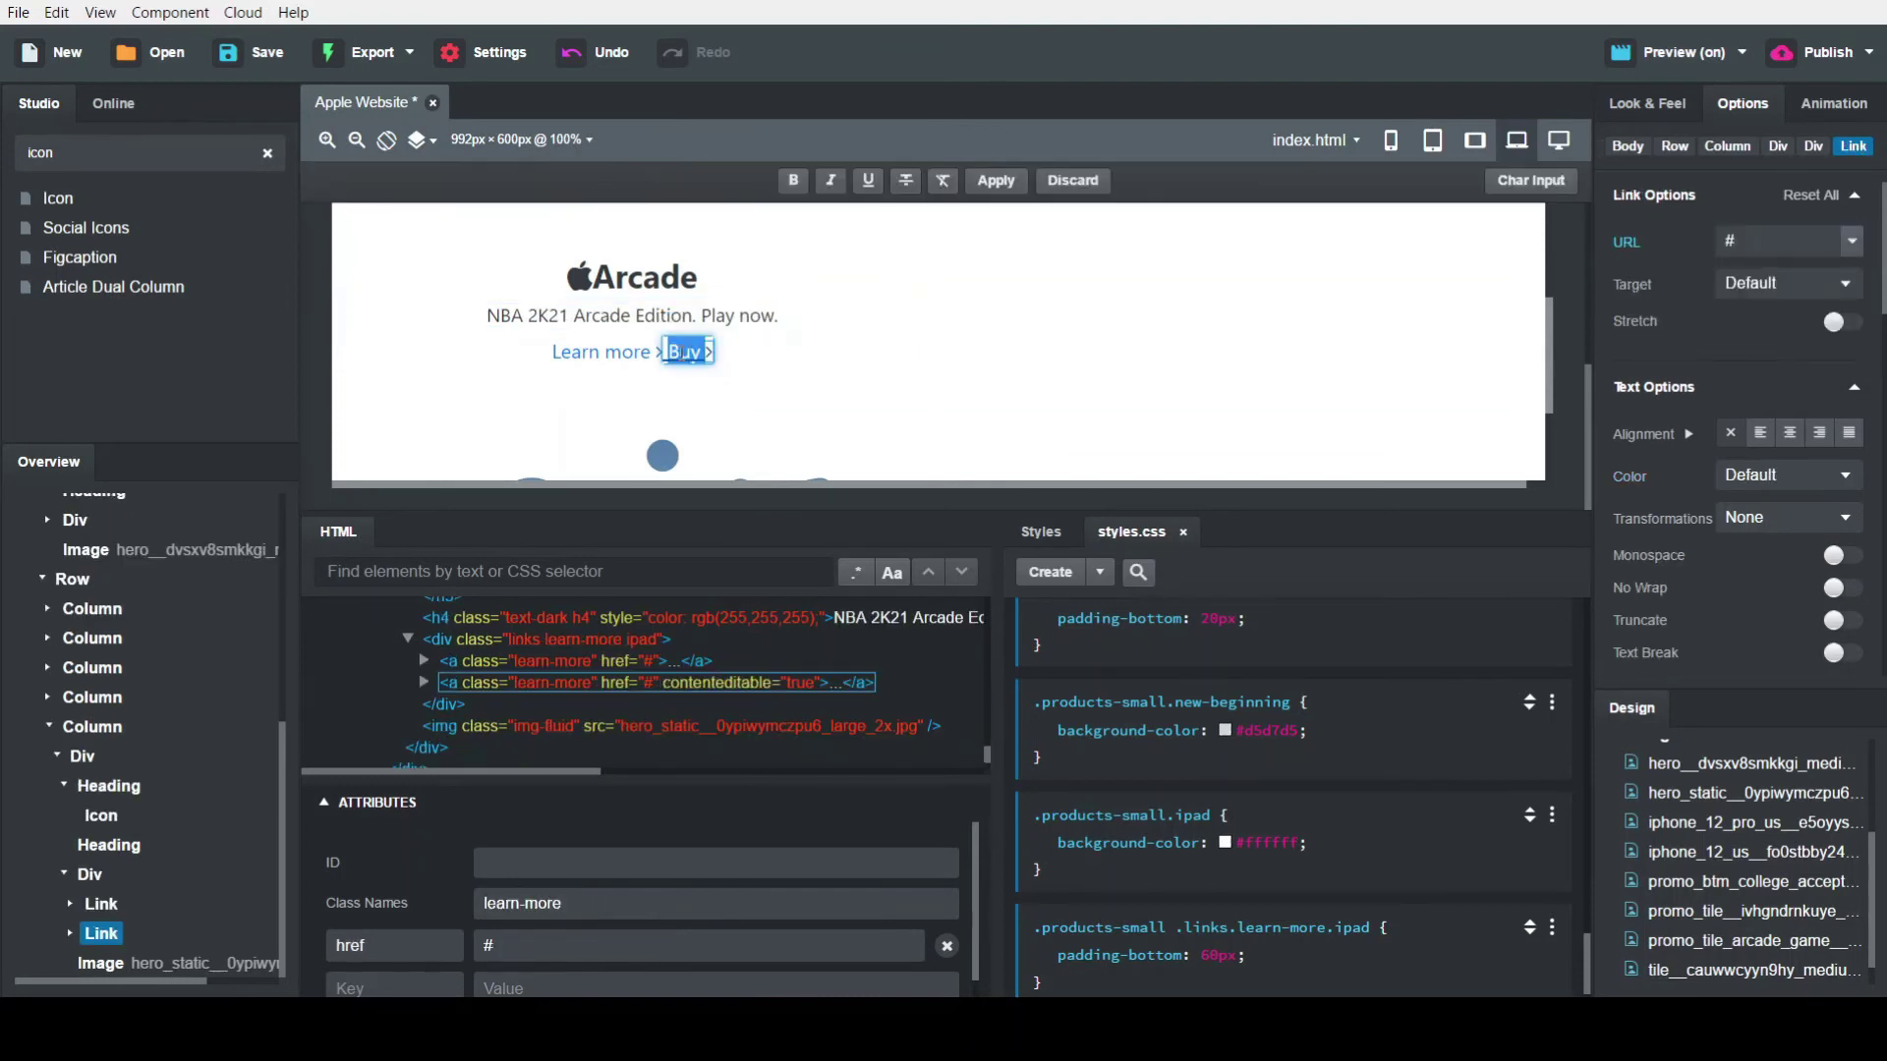
{"action": "type", "text": "Try it free"}
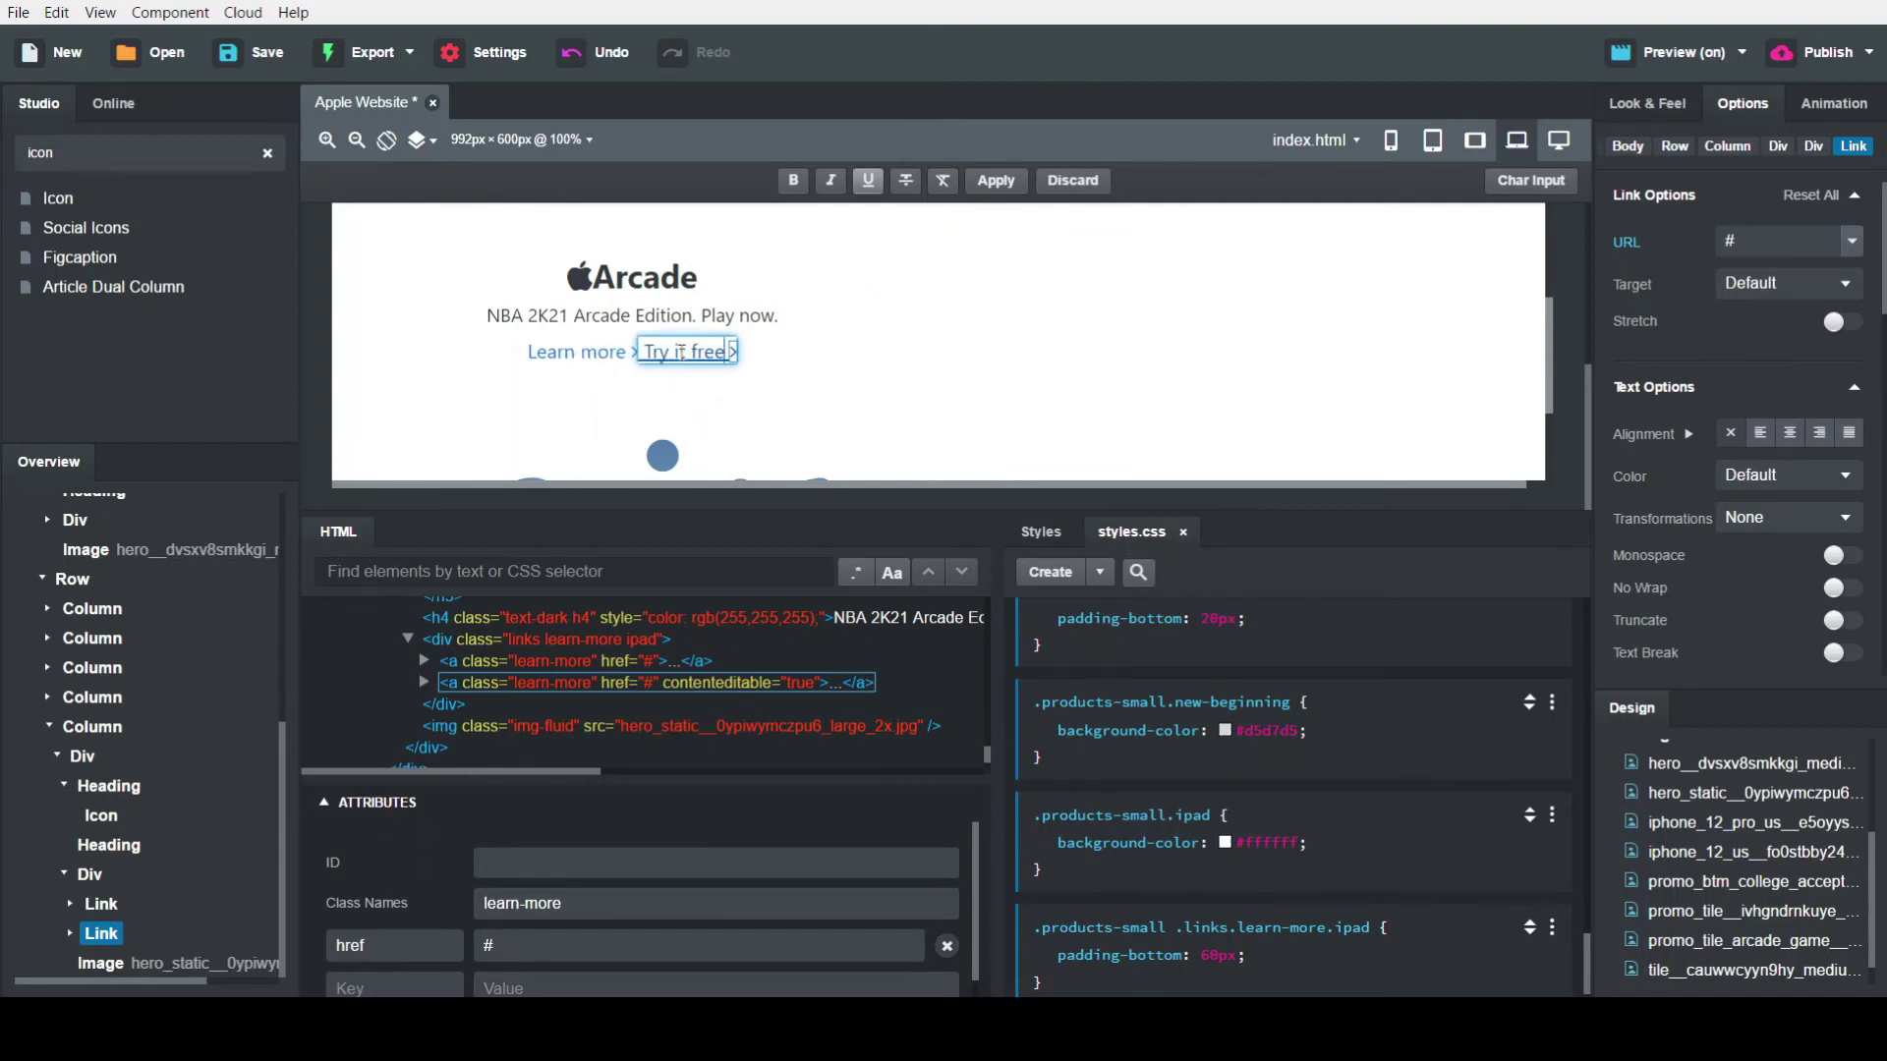
{"action": "key", "text": "Escape"}
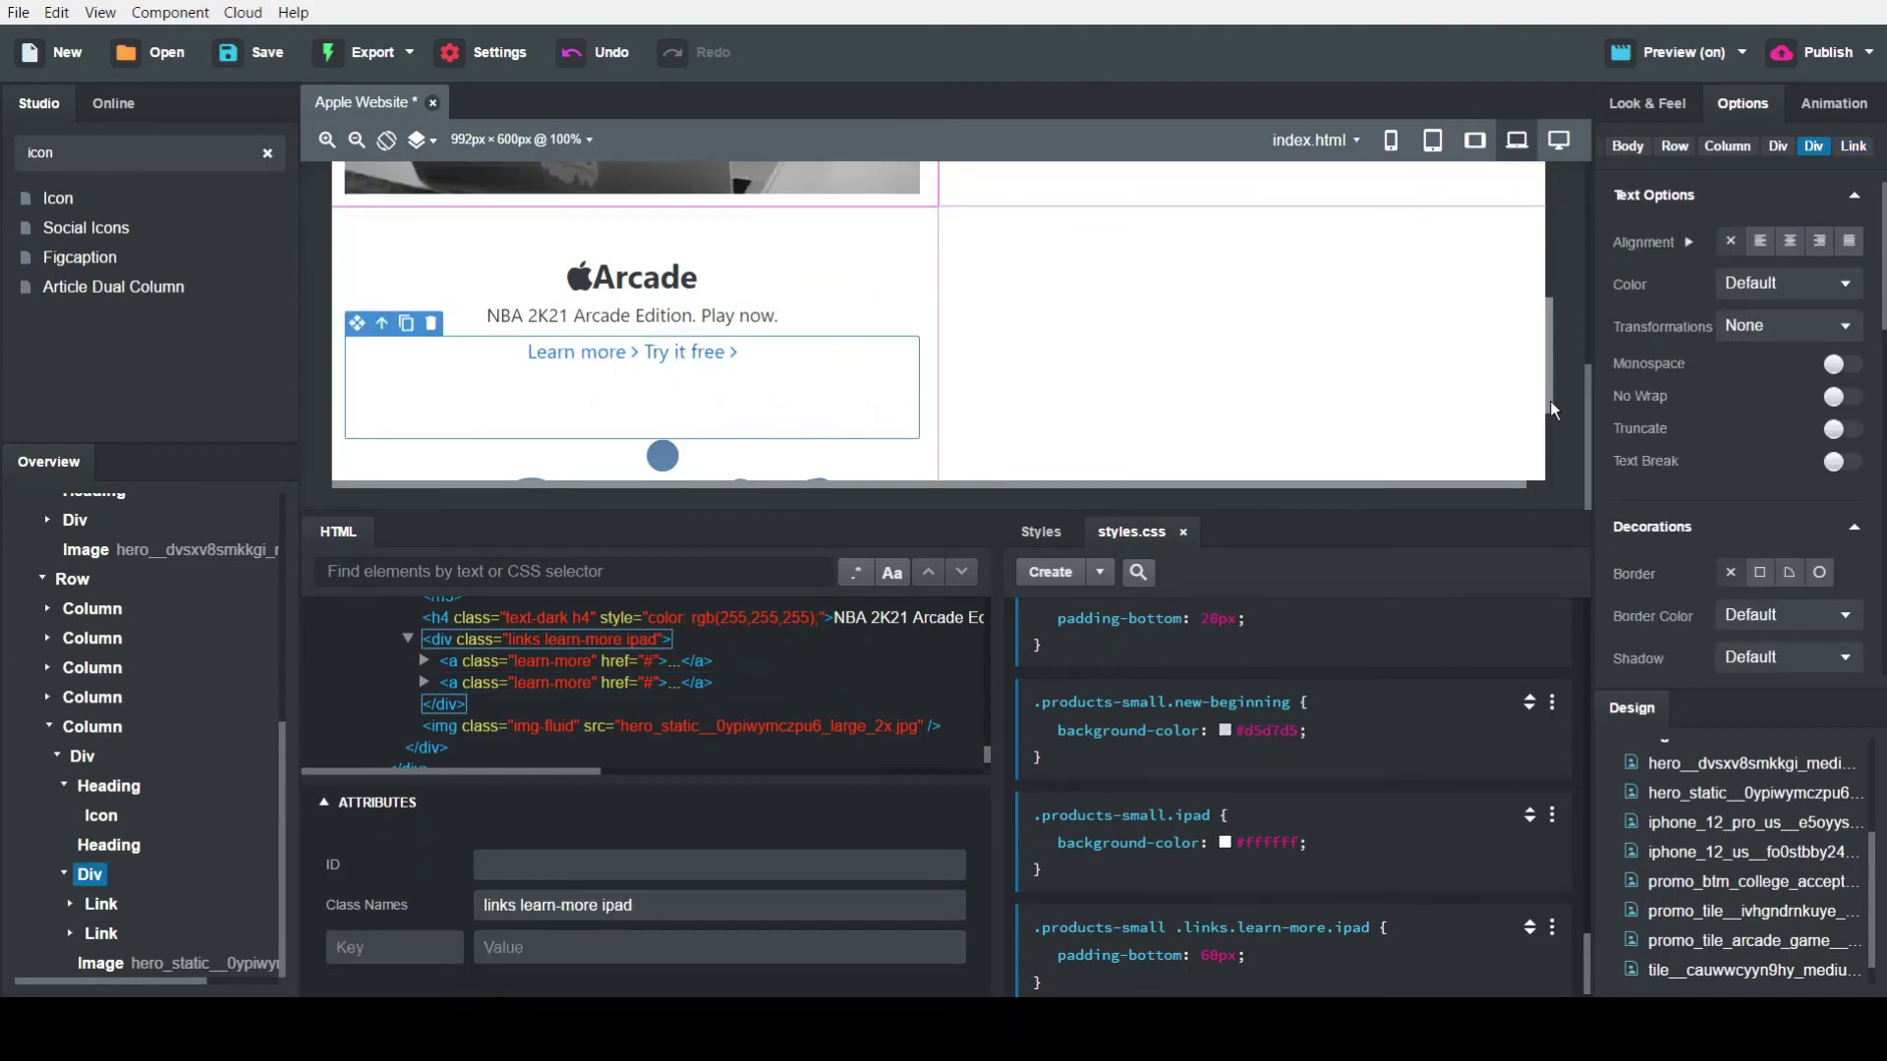
Set the Arcade tile's image source to promo_tile_arcade_game__gjyz2wty.jpg
{"action": "scroll", "coordinate": [1550, 334], "scroll_direction": "down", "scroll_amount": 3}
{"action": "left_click", "coordinate": [889, 332]}
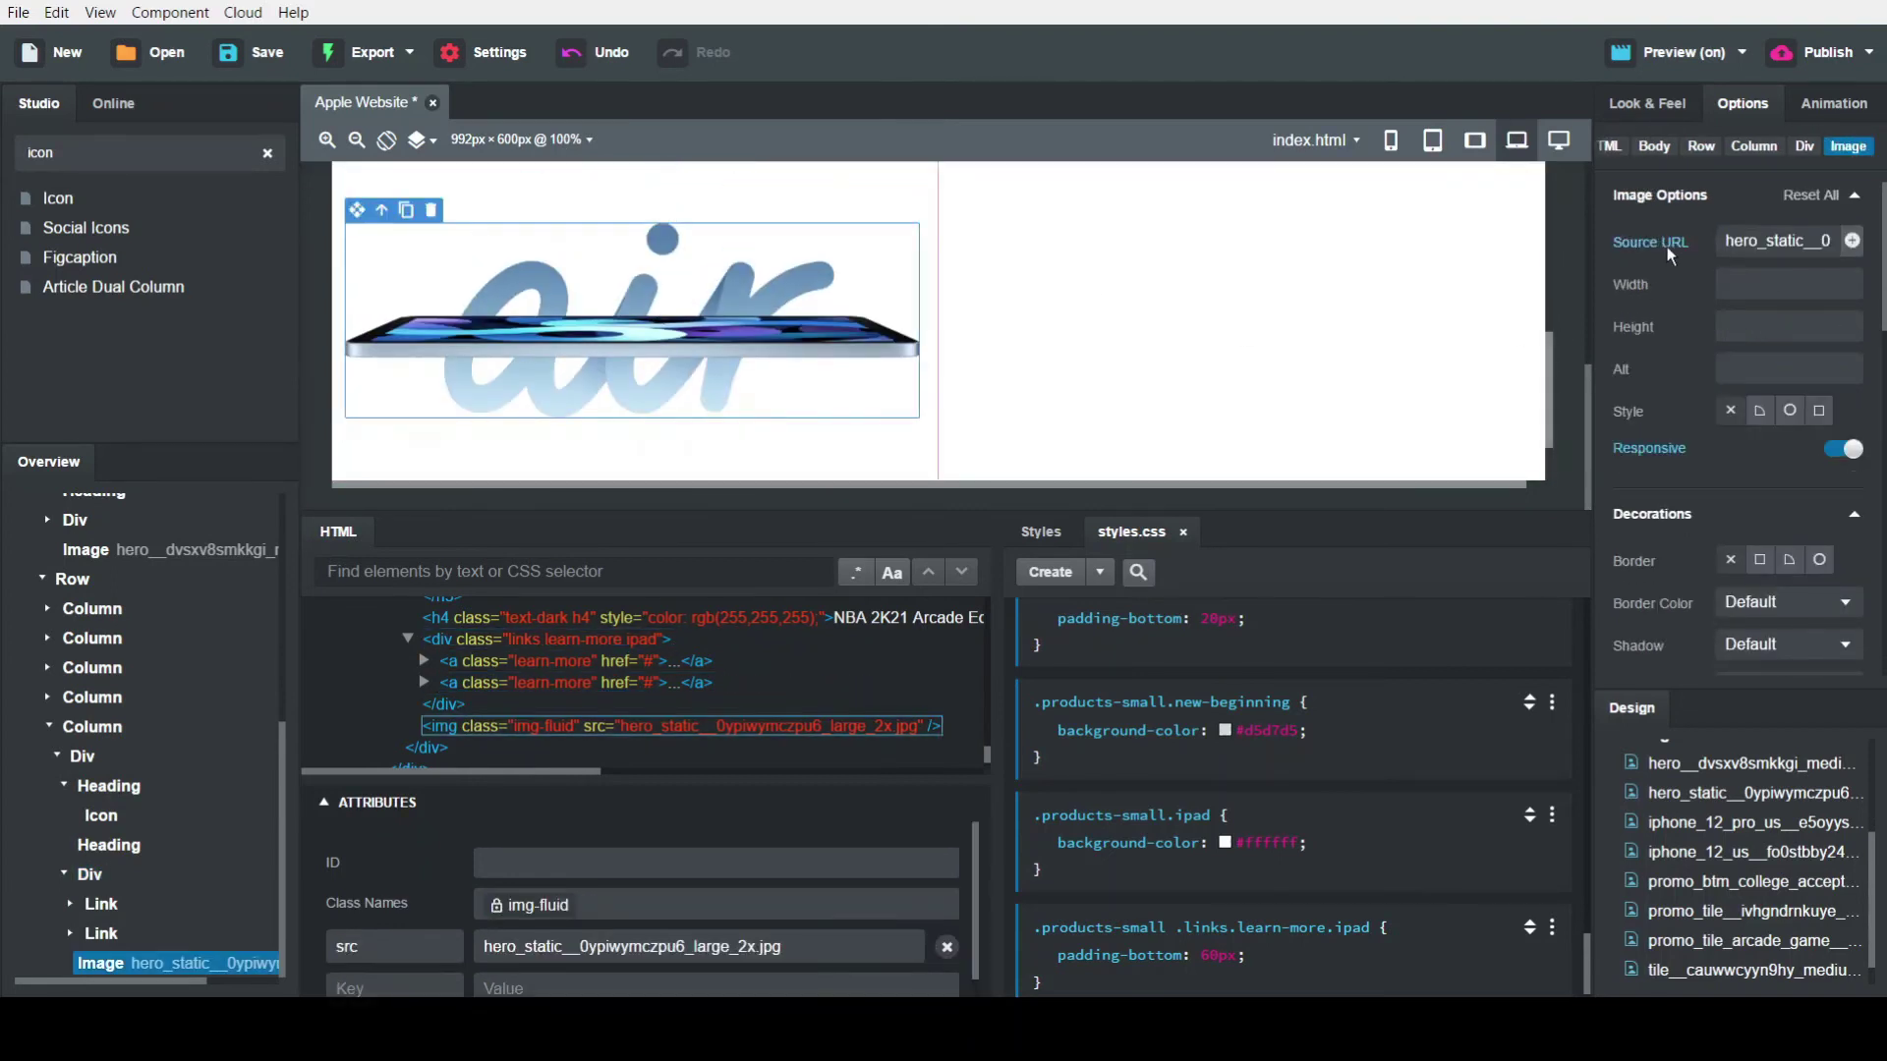
{"action": "left_click", "coordinate": [1852, 241]}
{"action": "left_click", "coordinate": [1056, 597]}
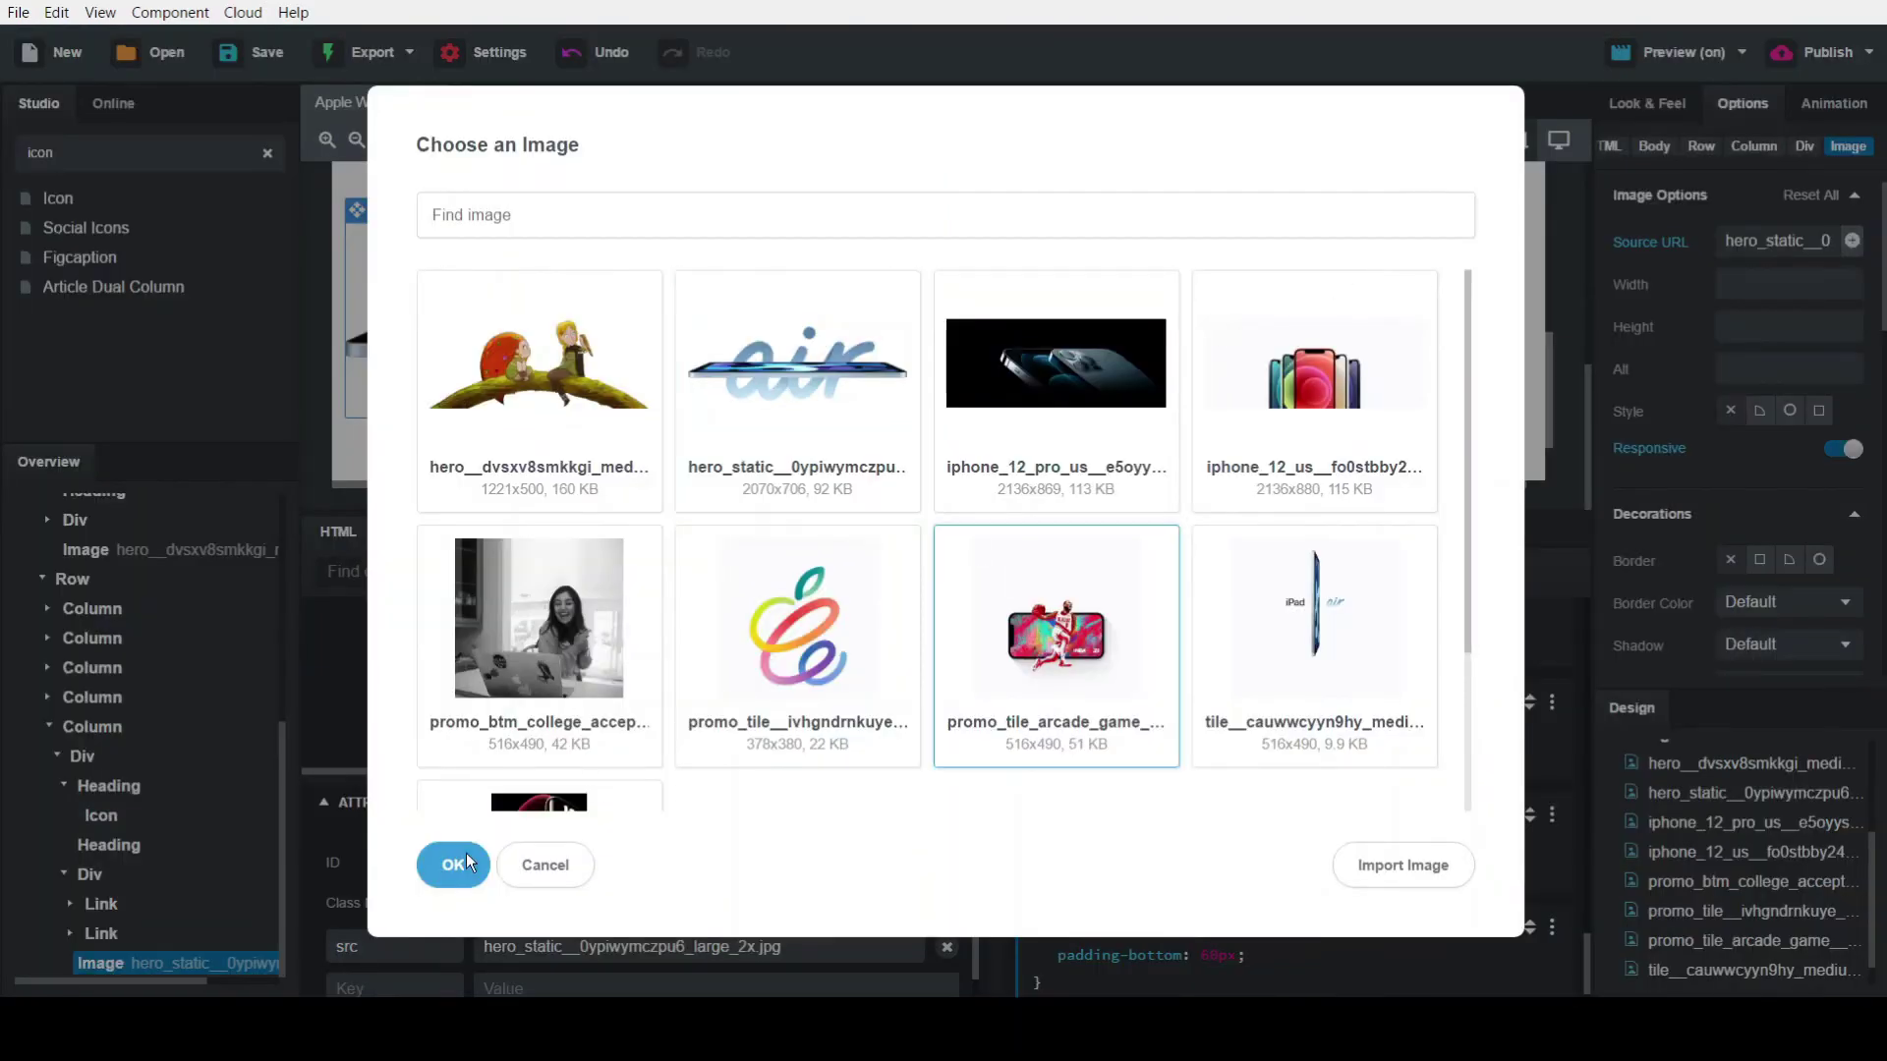
{"action": "left_click", "coordinate": [453, 864]}
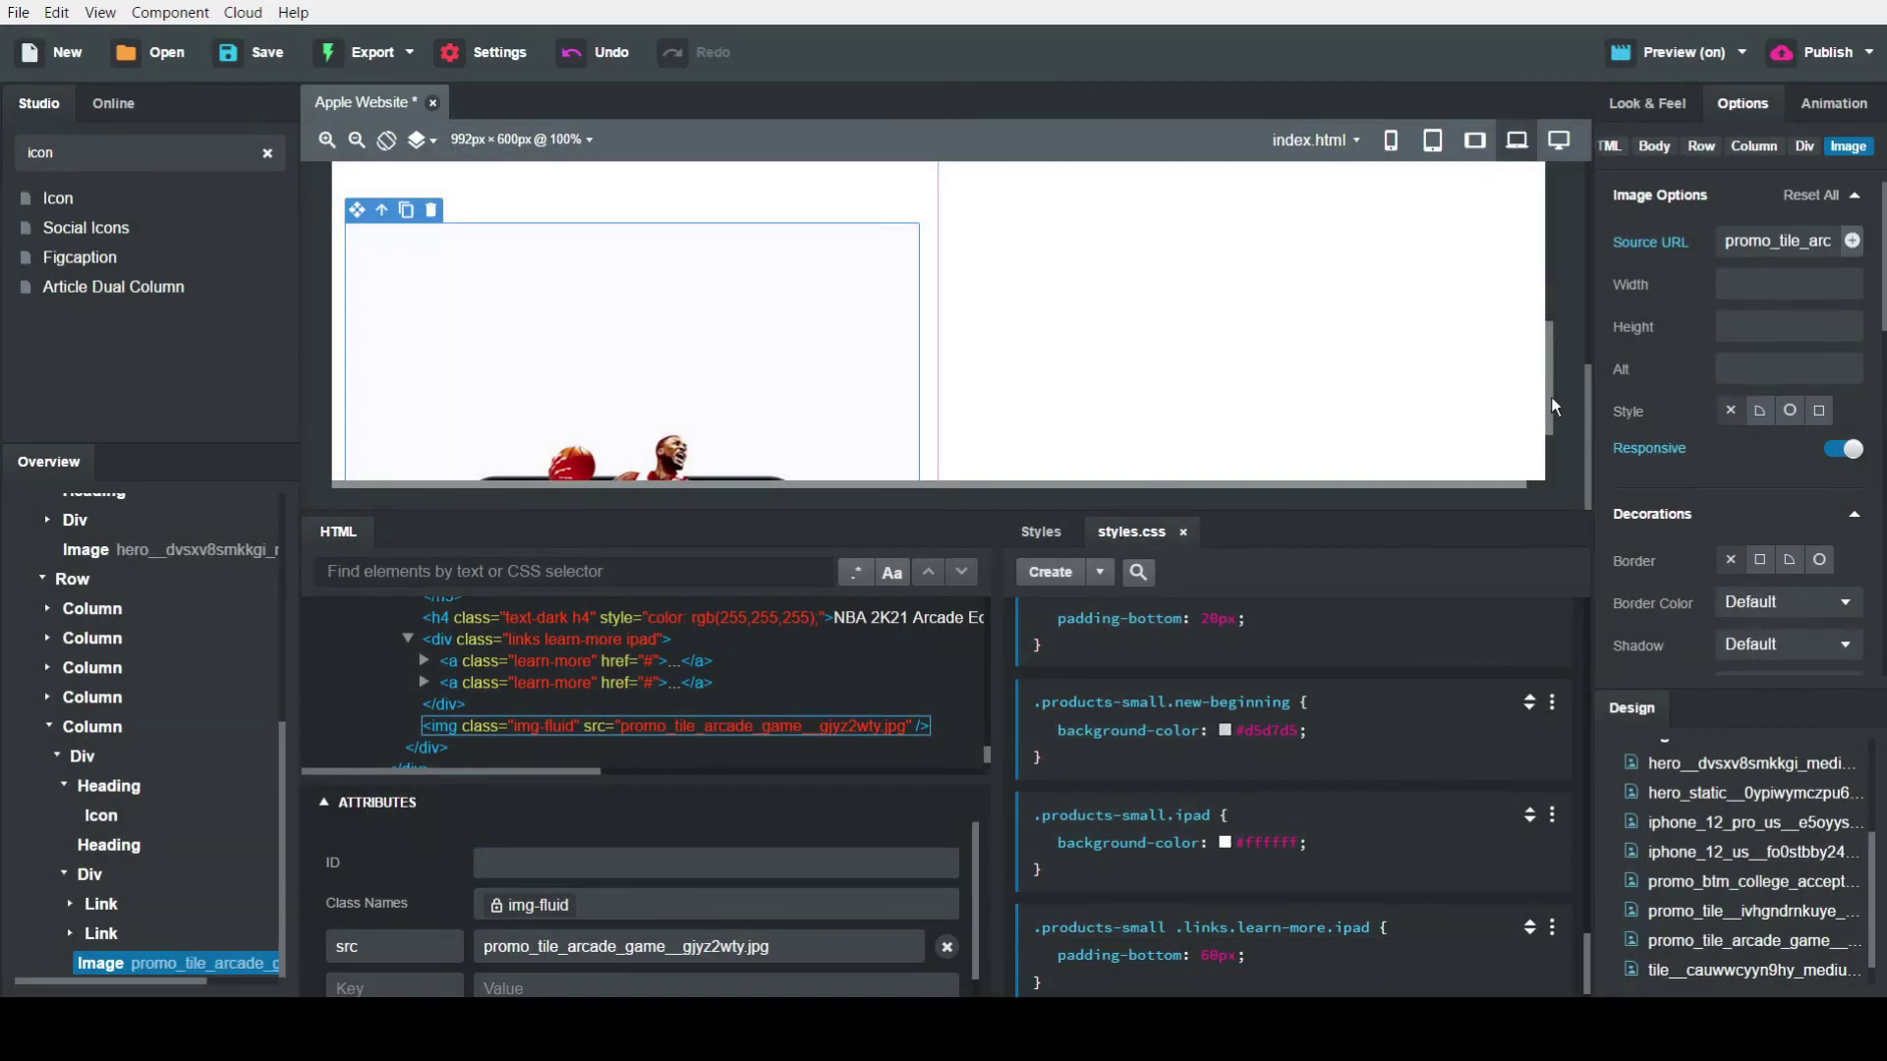
Change the Arcade tile container's second class from ipad to arcade
{"action": "left_click_drag", "start_coordinate": [1551, 401], "coordinate": [1561, 352]}
{"action": "left_click", "coordinate": [405, 364]}
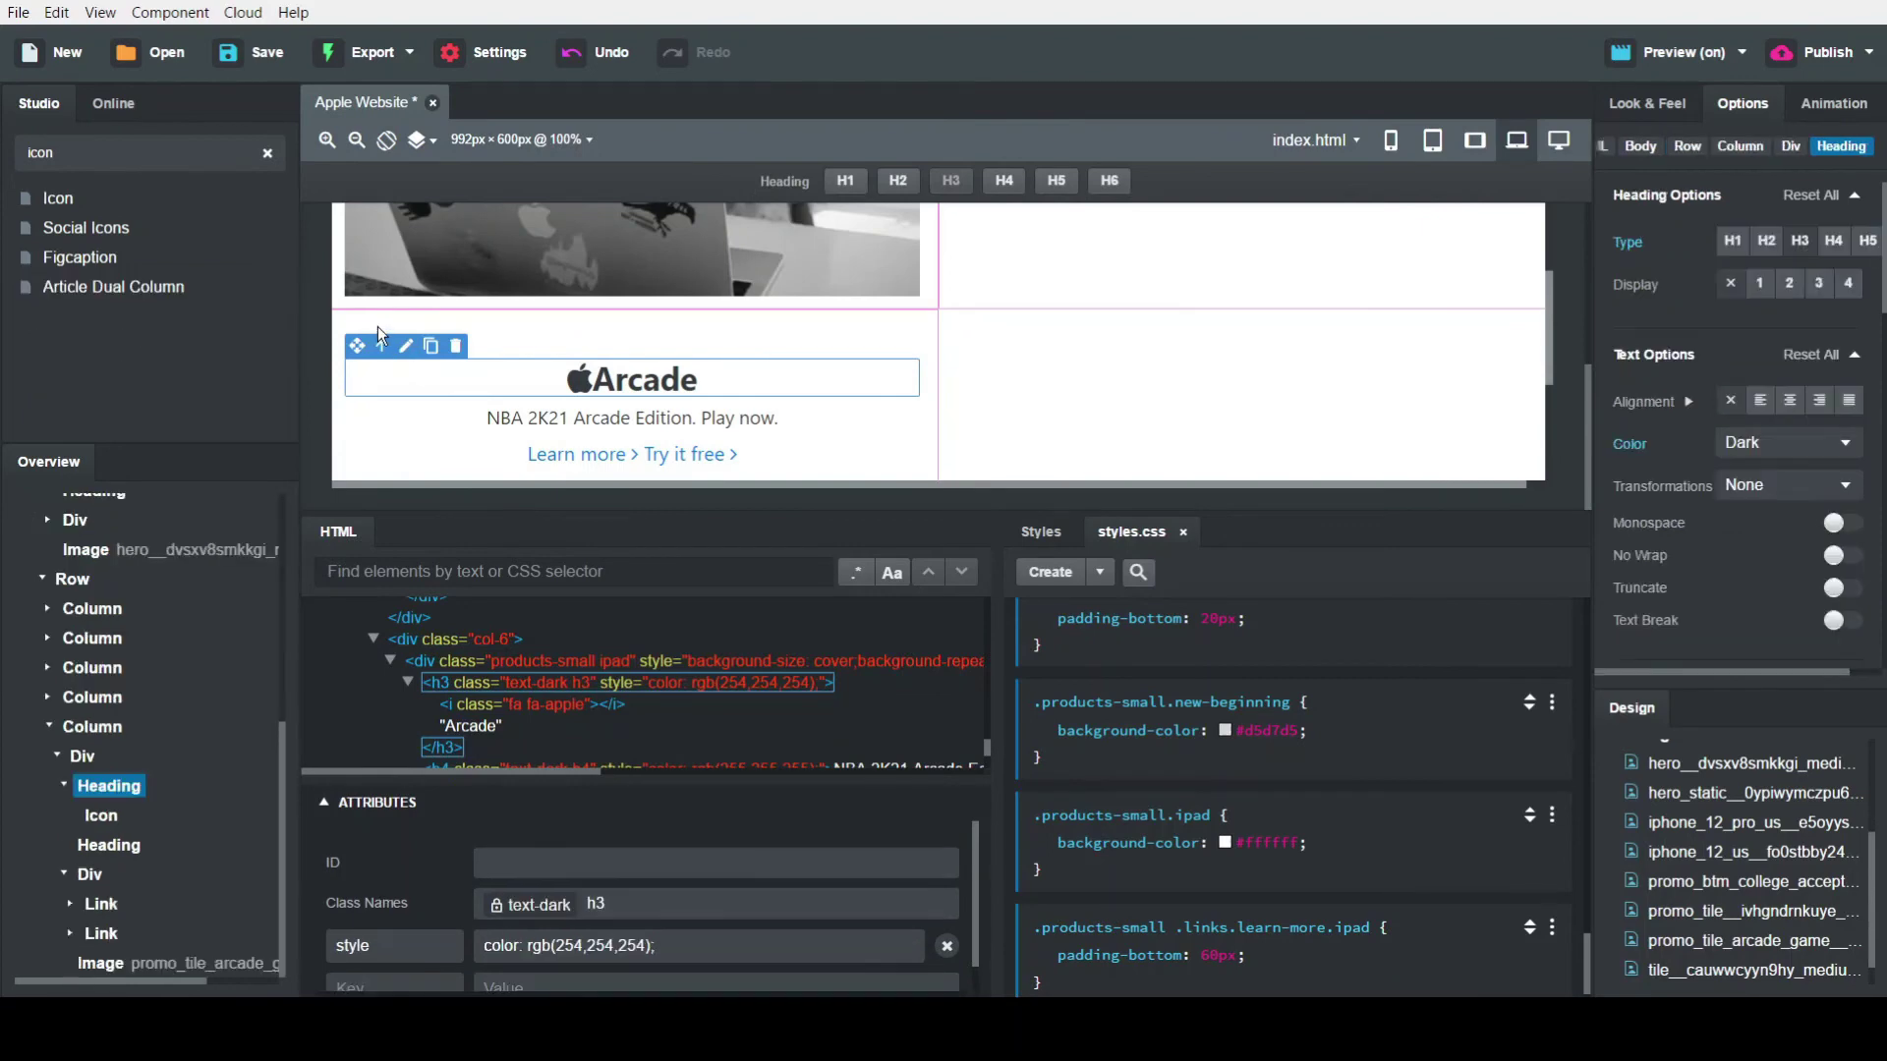
{"action": "left_click", "coordinate": [381, 346]}
{"action": "double_click", "coordinate": [606, 903]}
{"action": "type", "text": "arcade"}
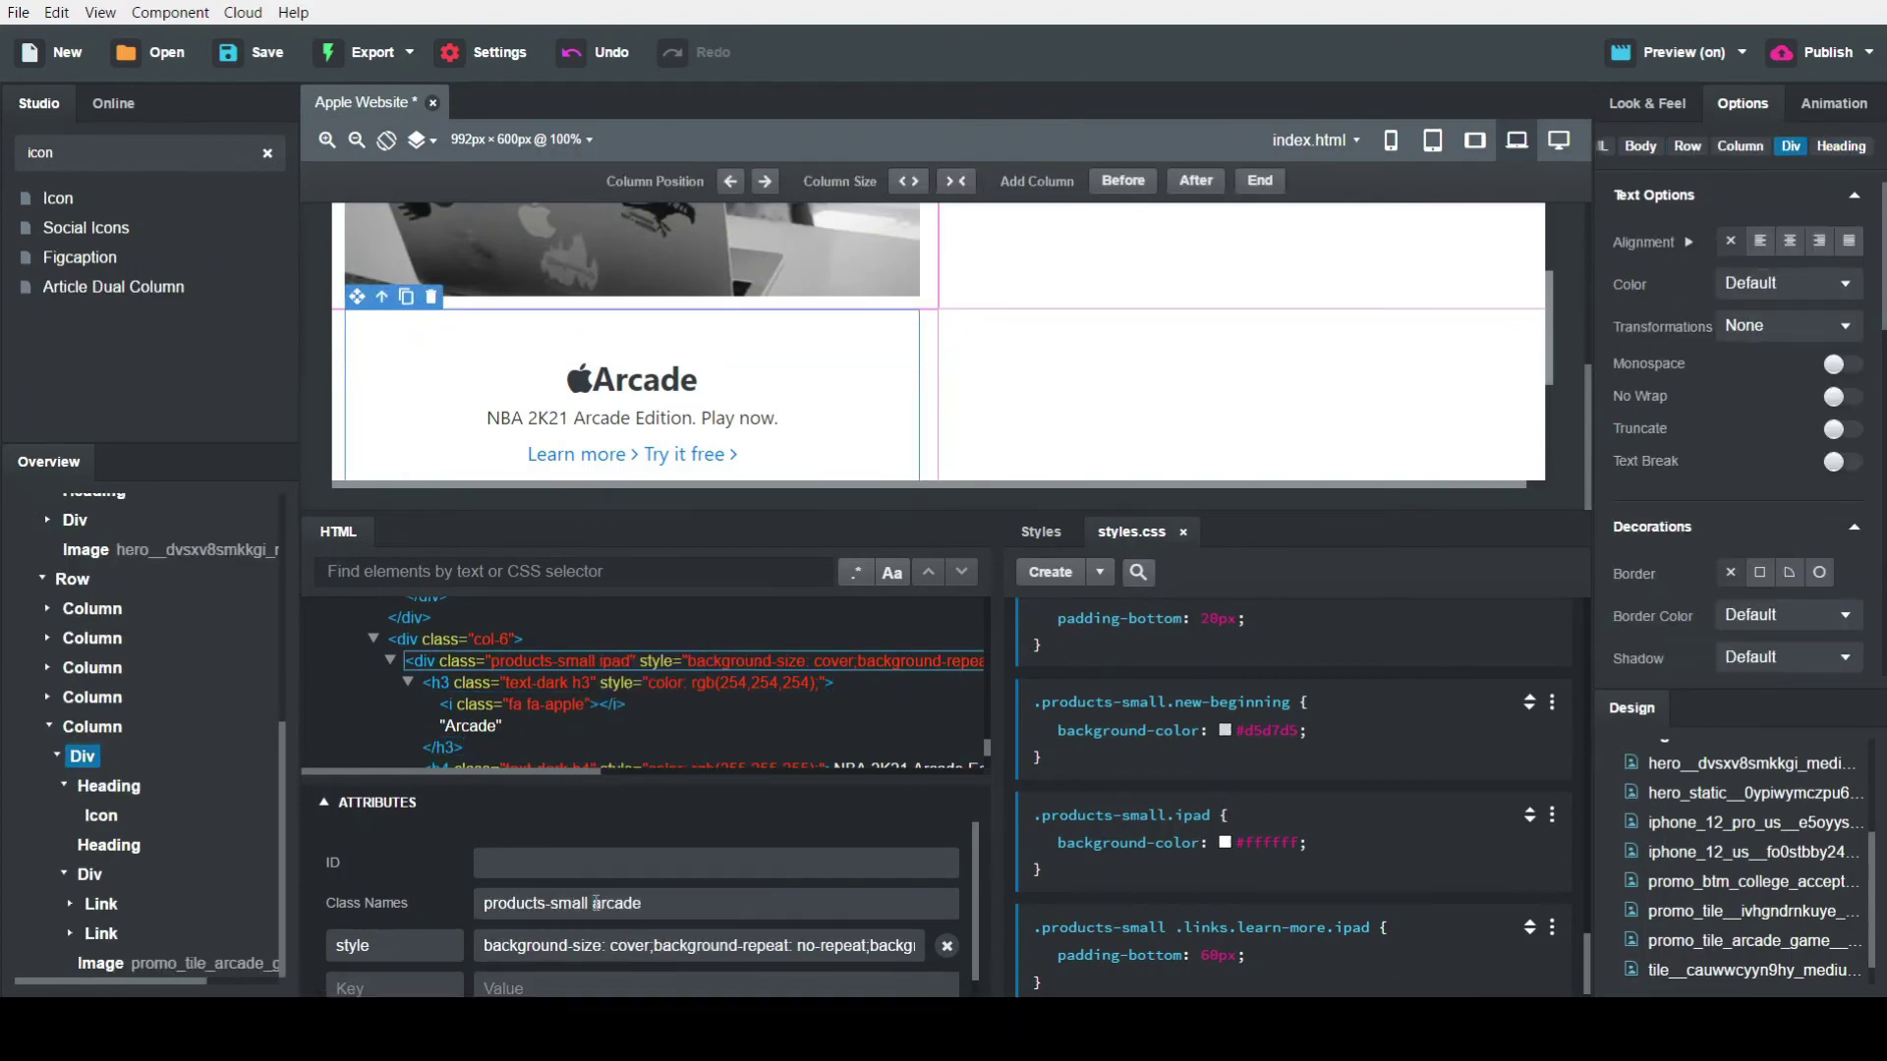
{"action": "key", "text": "Tab"}
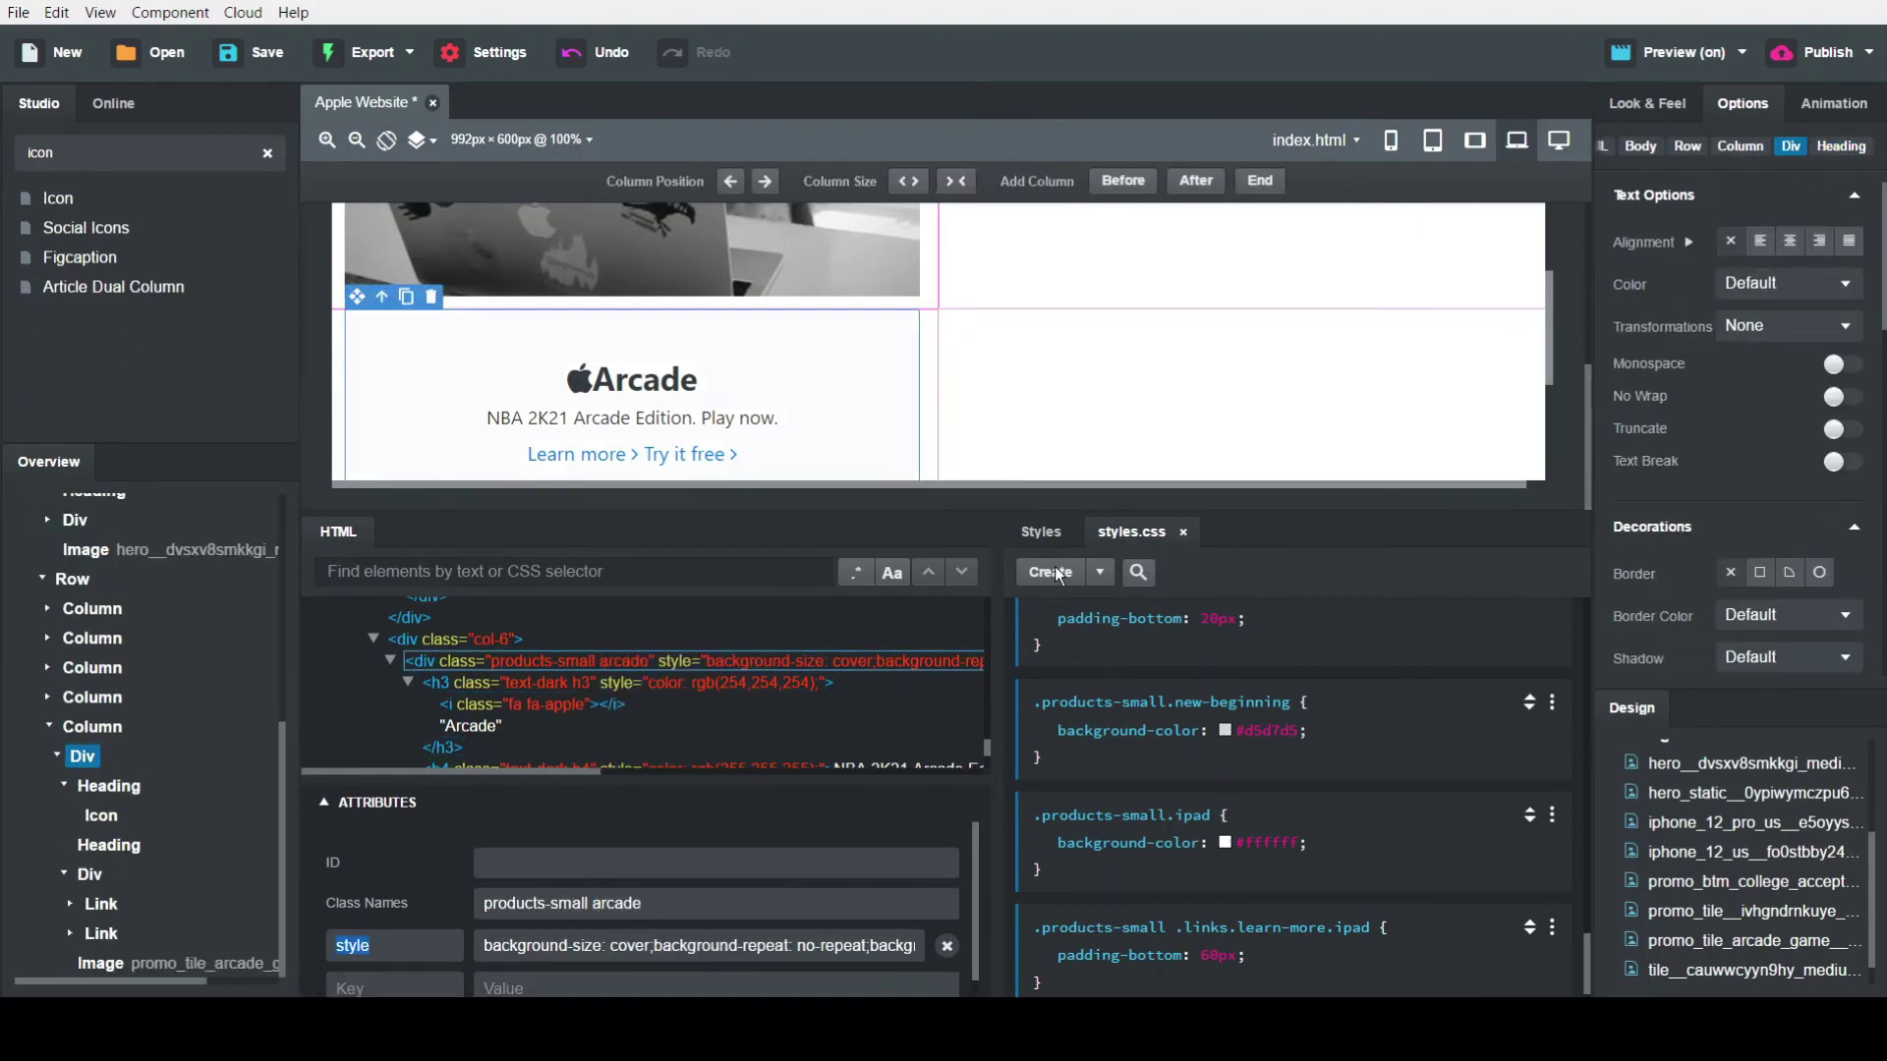
Create a .products-small.arcade style rule with background-color #f9f9f9
{"action": "left_click", "coordinate": [1054, 580]}
{"action": "left_click", "coordinate": [1295, 924]}
{"action": "type", "text": "background-color"}
{"action": "key", "text": "Down"}
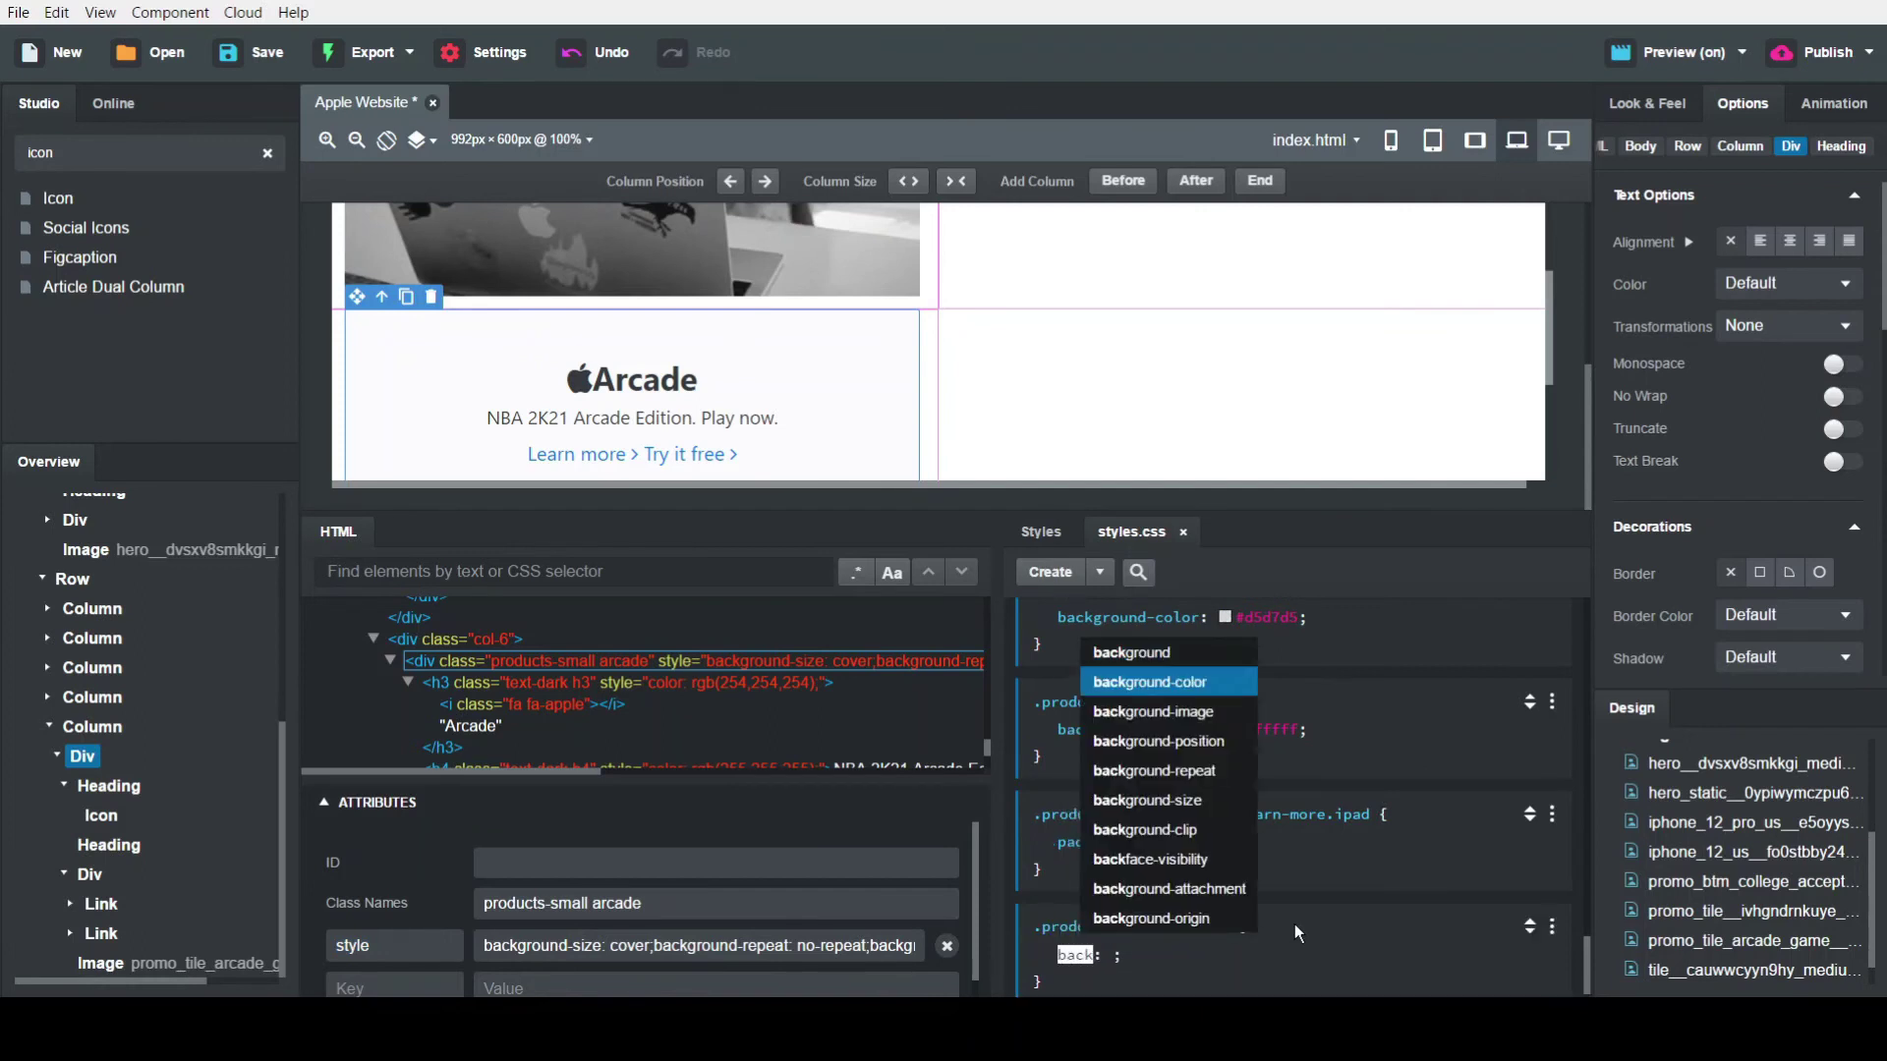
{"action": "key", "text": "Tab"}
{"action": "type", "text": "#f9f9f9"}
{"action": "key", "text": "Return"}
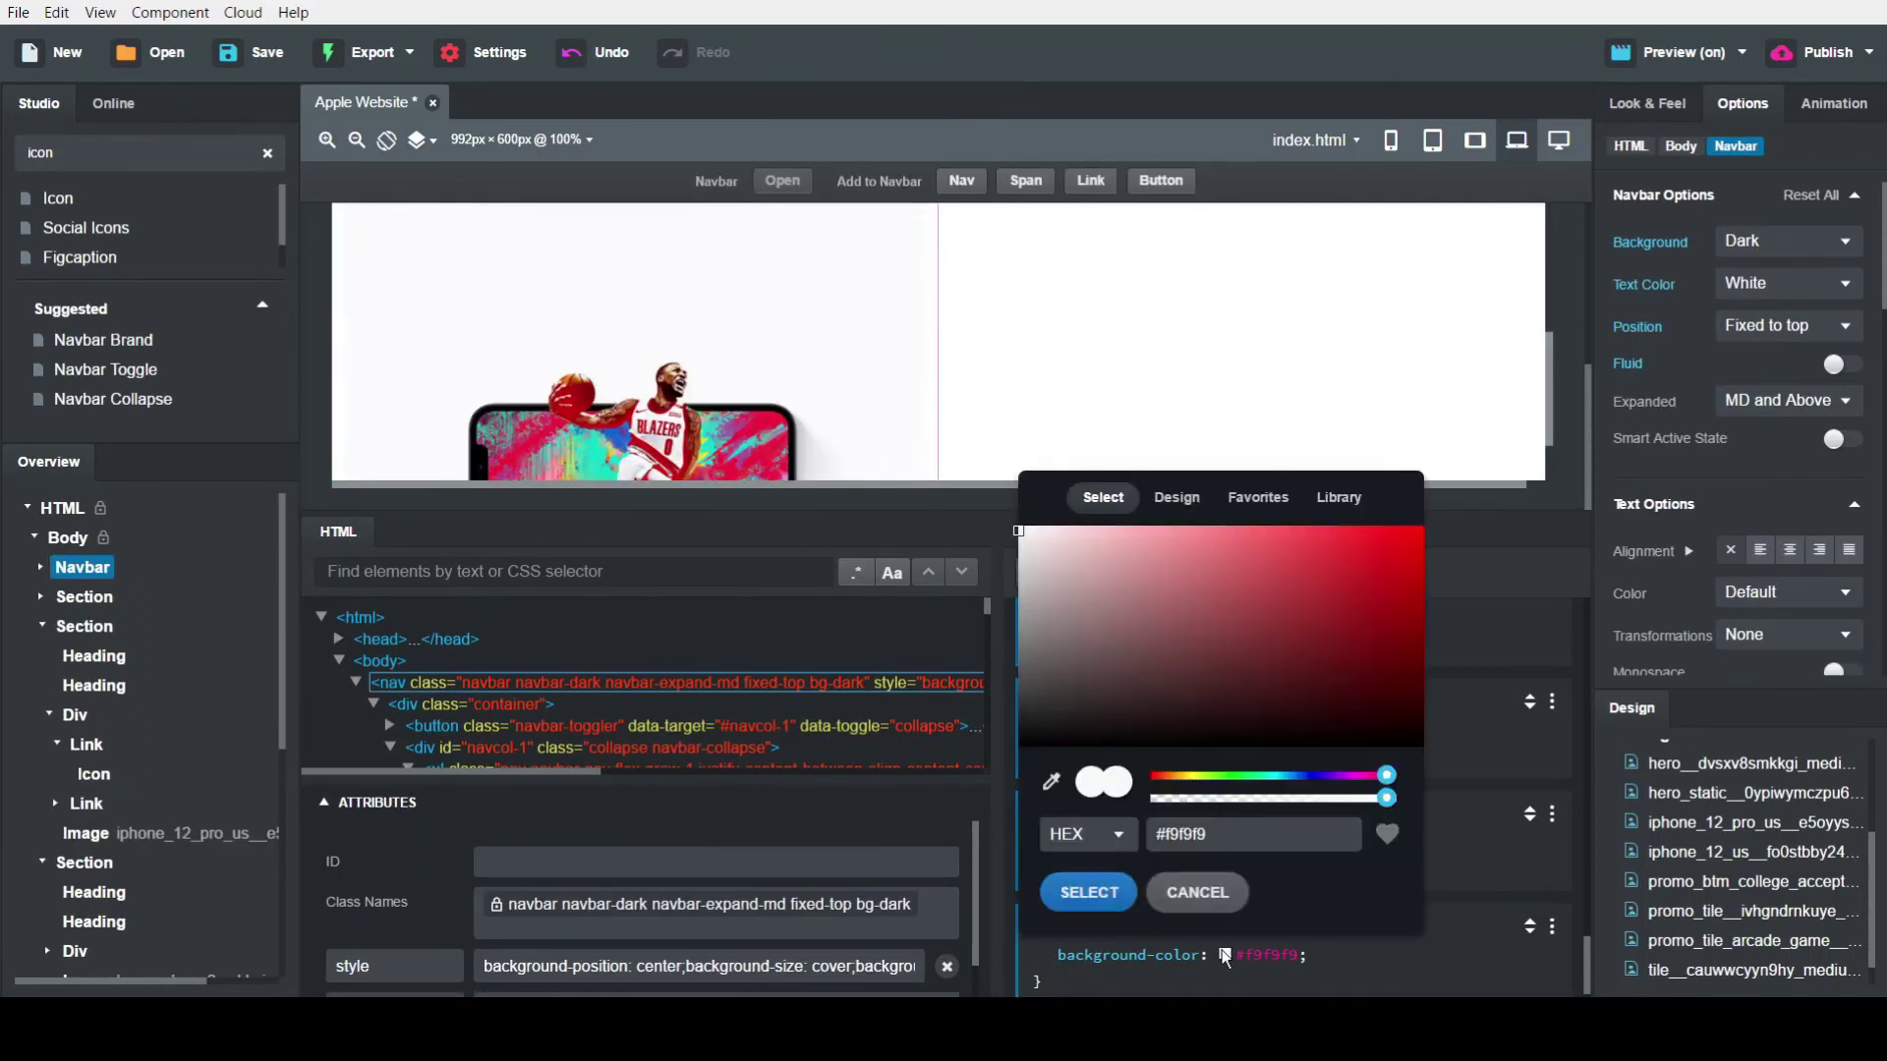
Change the .products-small.arcade background colour to #fbfbfd by sampling it from the Arcade tile's image background
{"action": "left_click", "coordinate": [1224, 955]}
{"action": "left_click", "coordinate": [1053, 782]}
{"action": "left_click", "coordinate": [829, 328]}
{"action": "left_click", "coordinate": [1089, 893]}
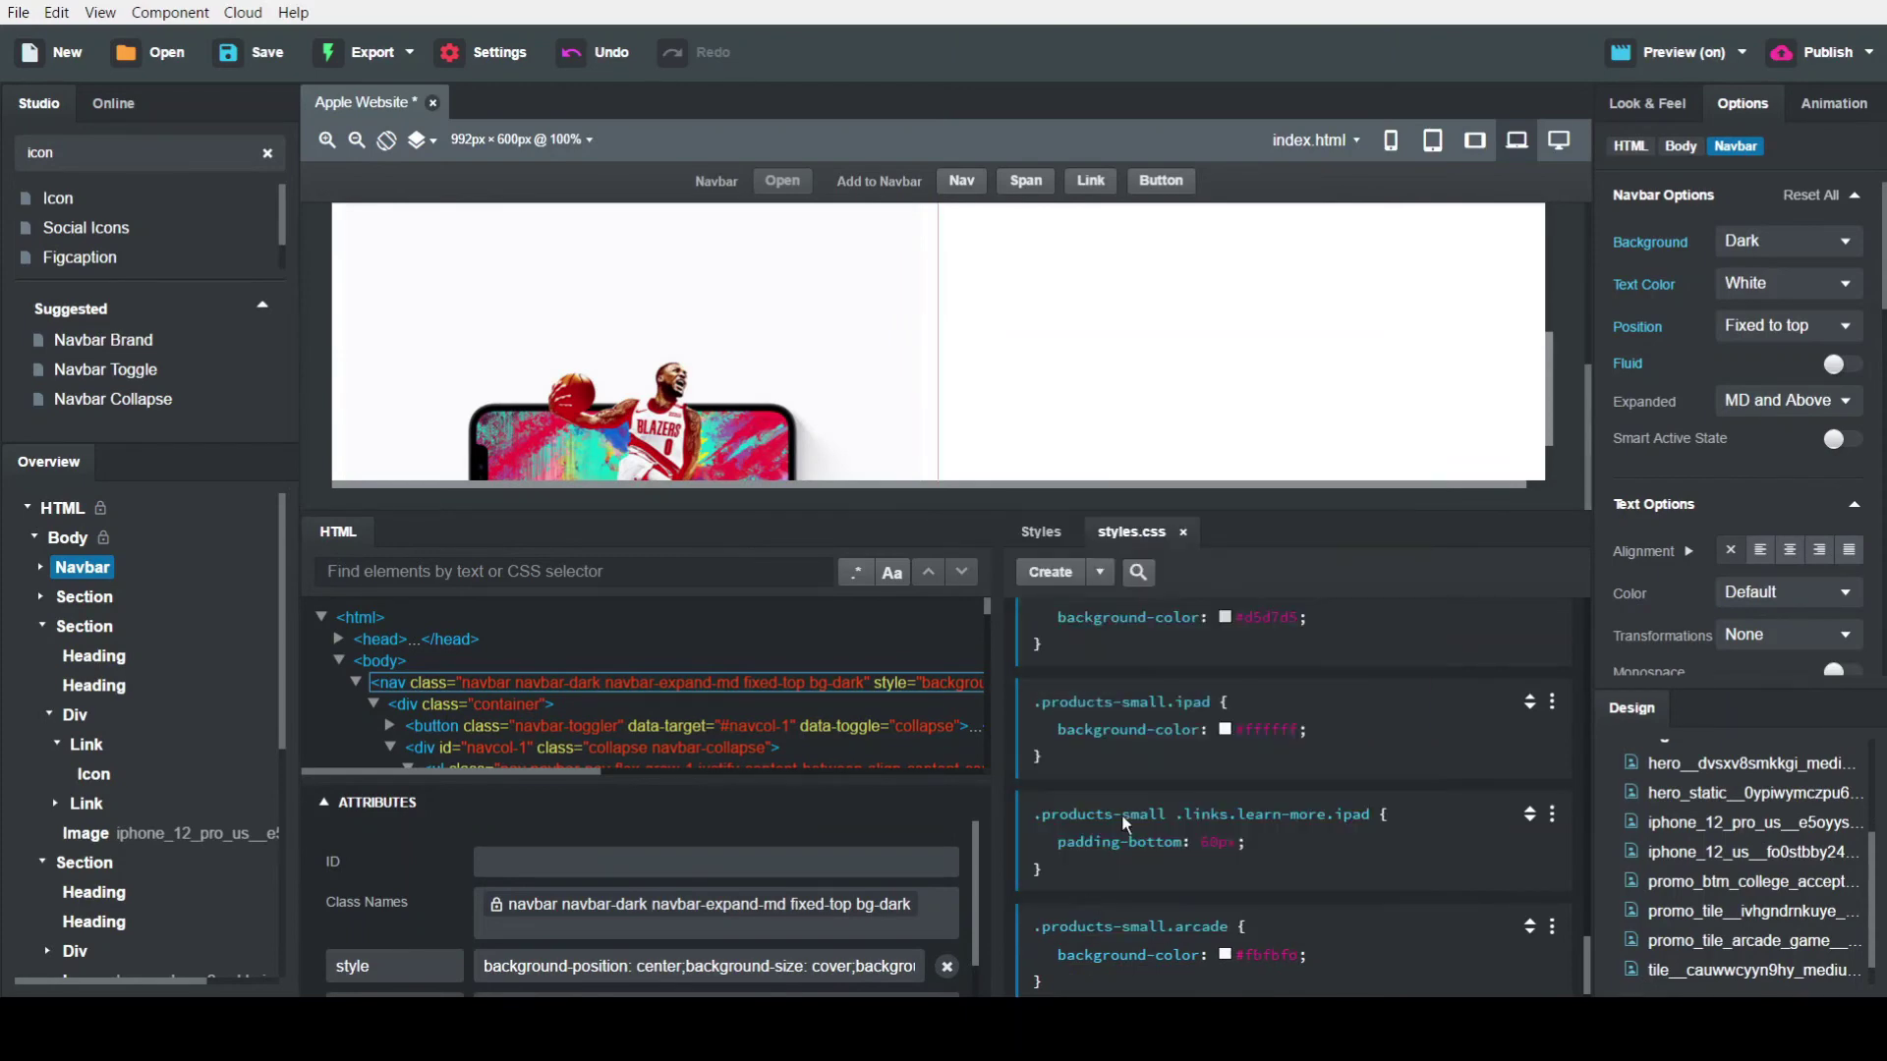
Replace the ipad class with arcade on the div holding the Arcade tile's links
{"action": "scroll", "coordinate": [447, 352], "scroll_direction": "down", "scroll_amount": 5}
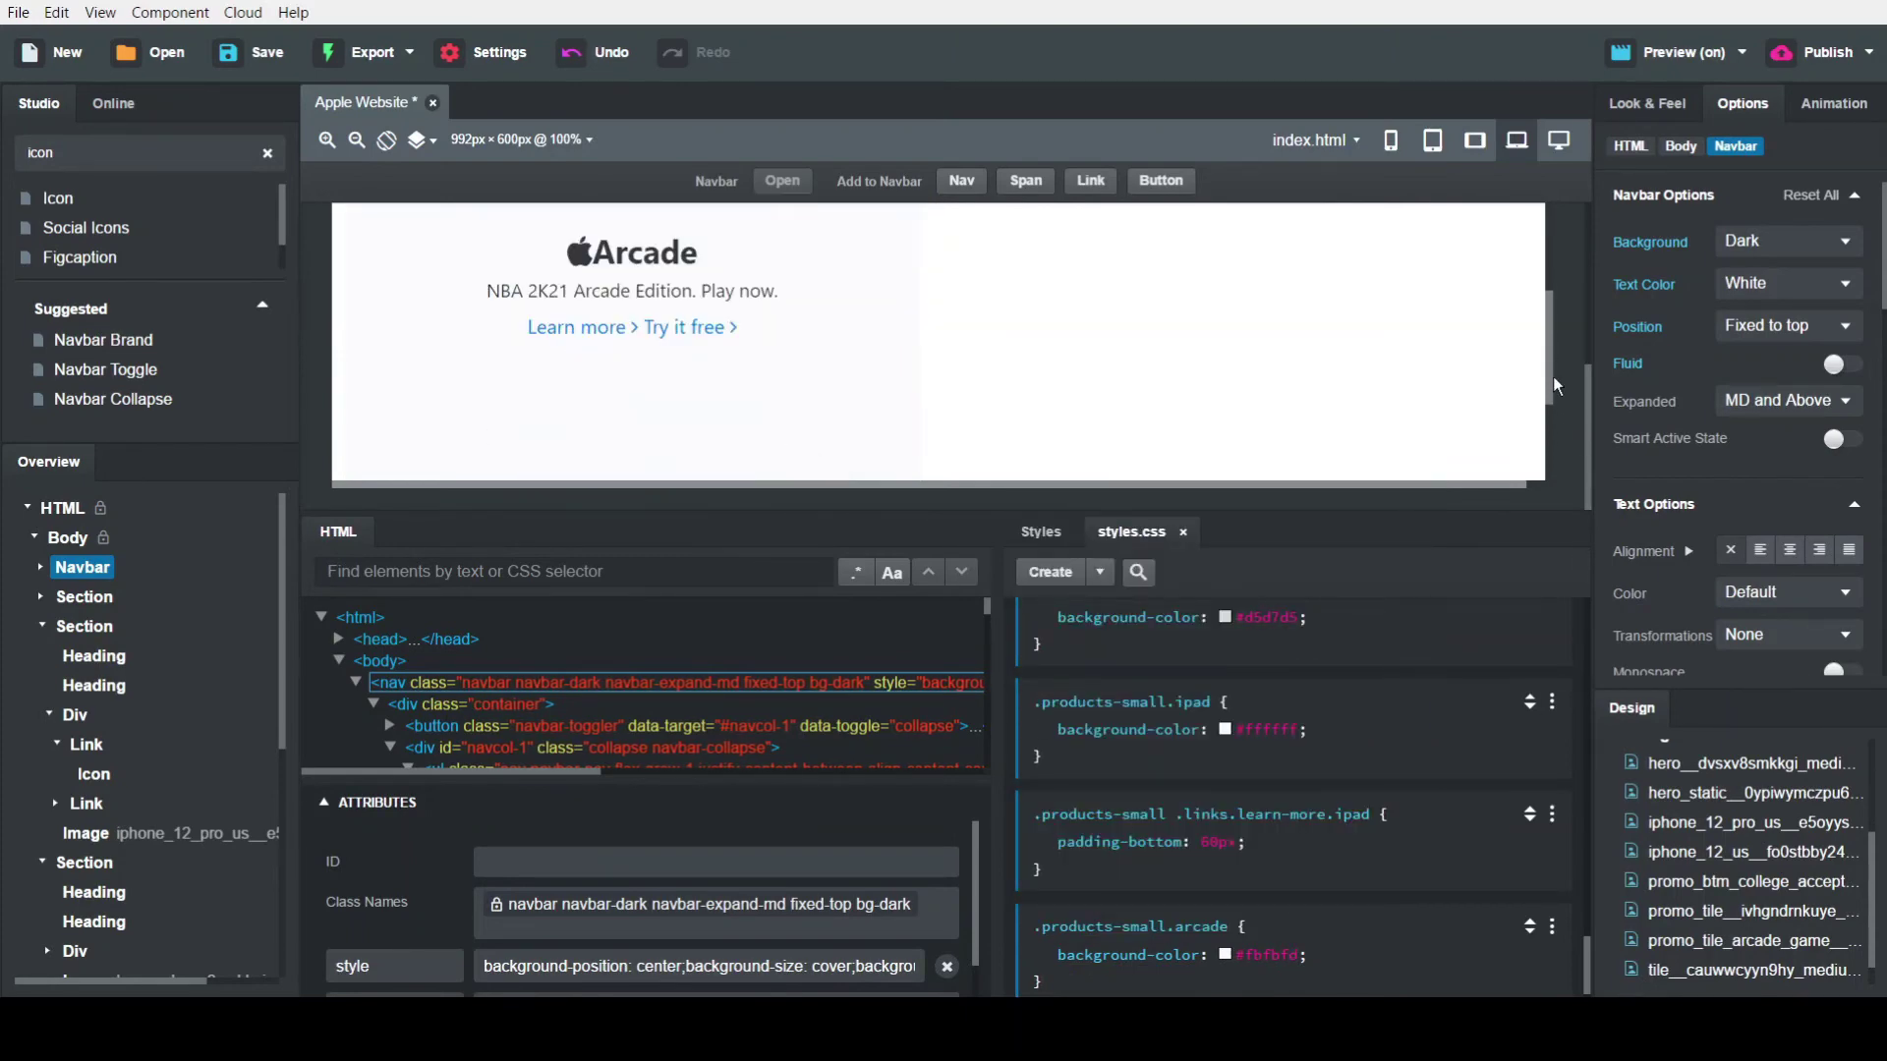
{"action": "left_click", "coordinate": [444, 342]}
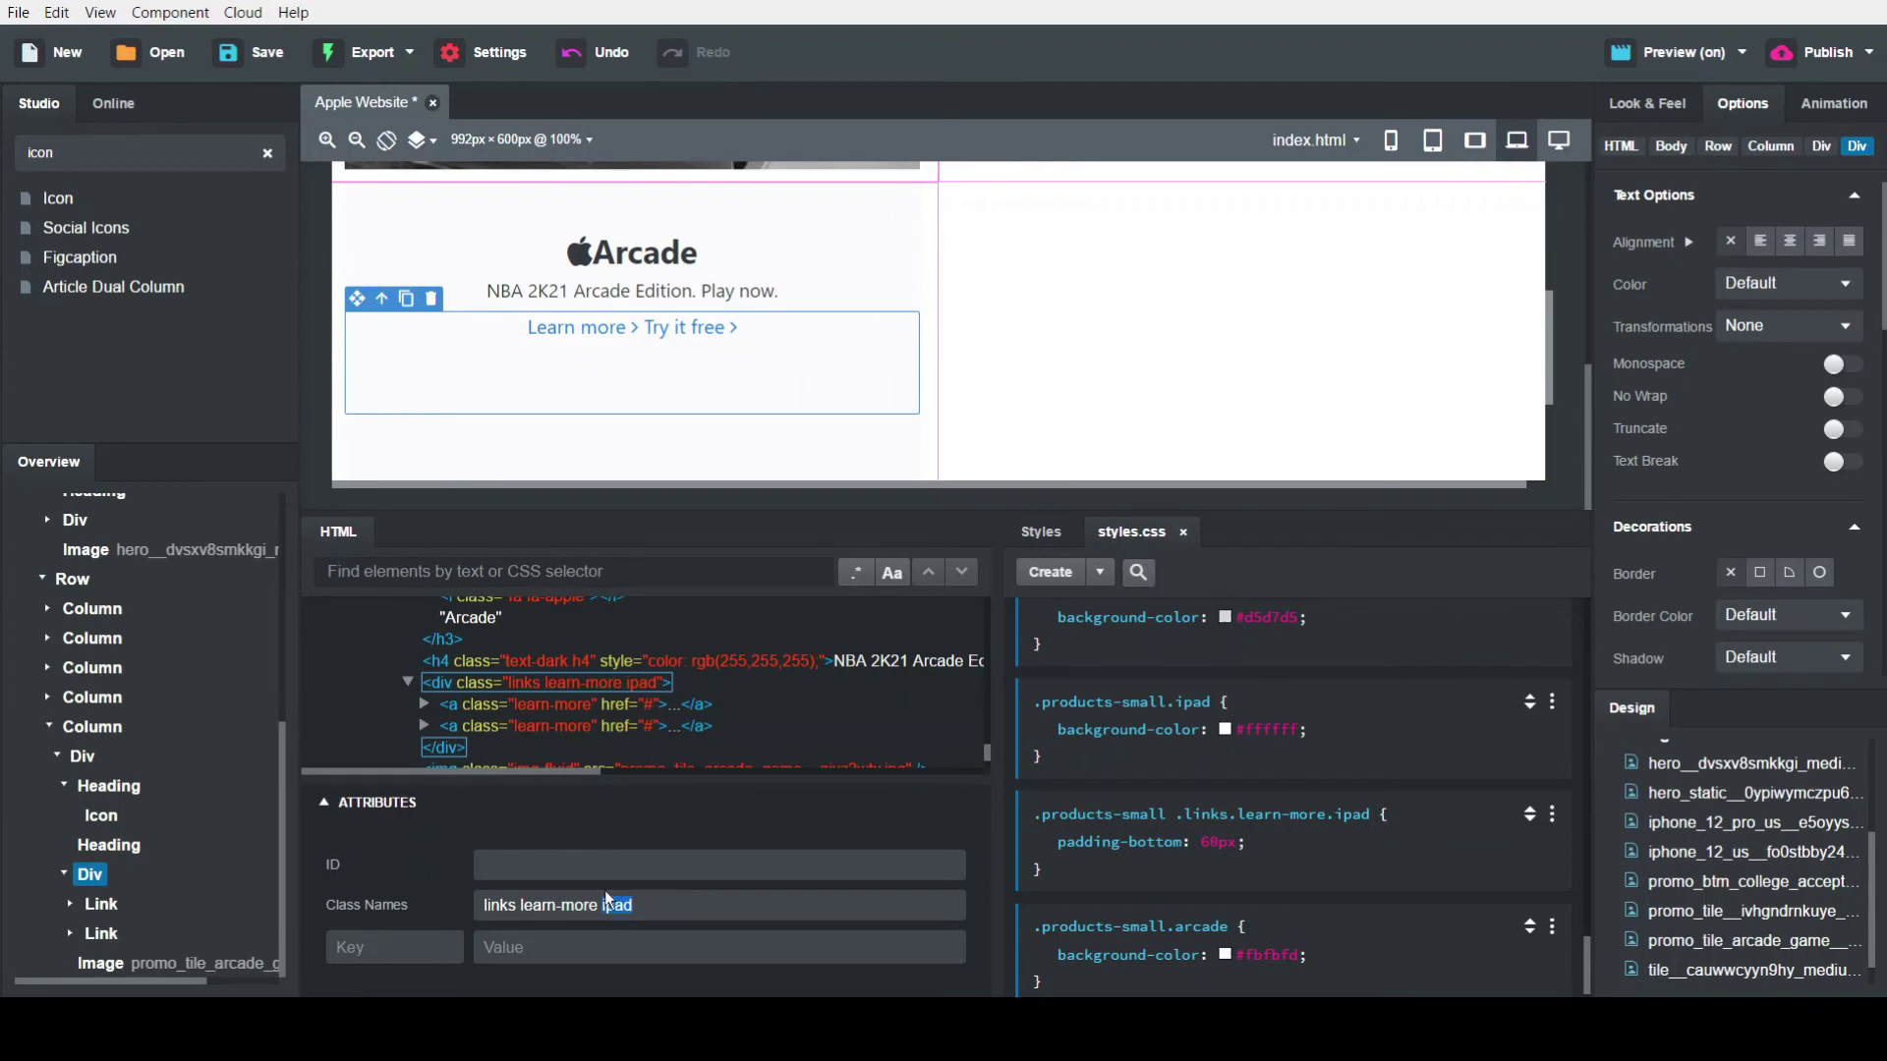
{"action": "type", "text": "arcade"}
{"action": "key", "text": "Tab"}
Create a style rule for the Arcade links div with the selector .products-small .links.learn-more.arcade
{"action": "left_click", "coordinate": [1058, 574]}
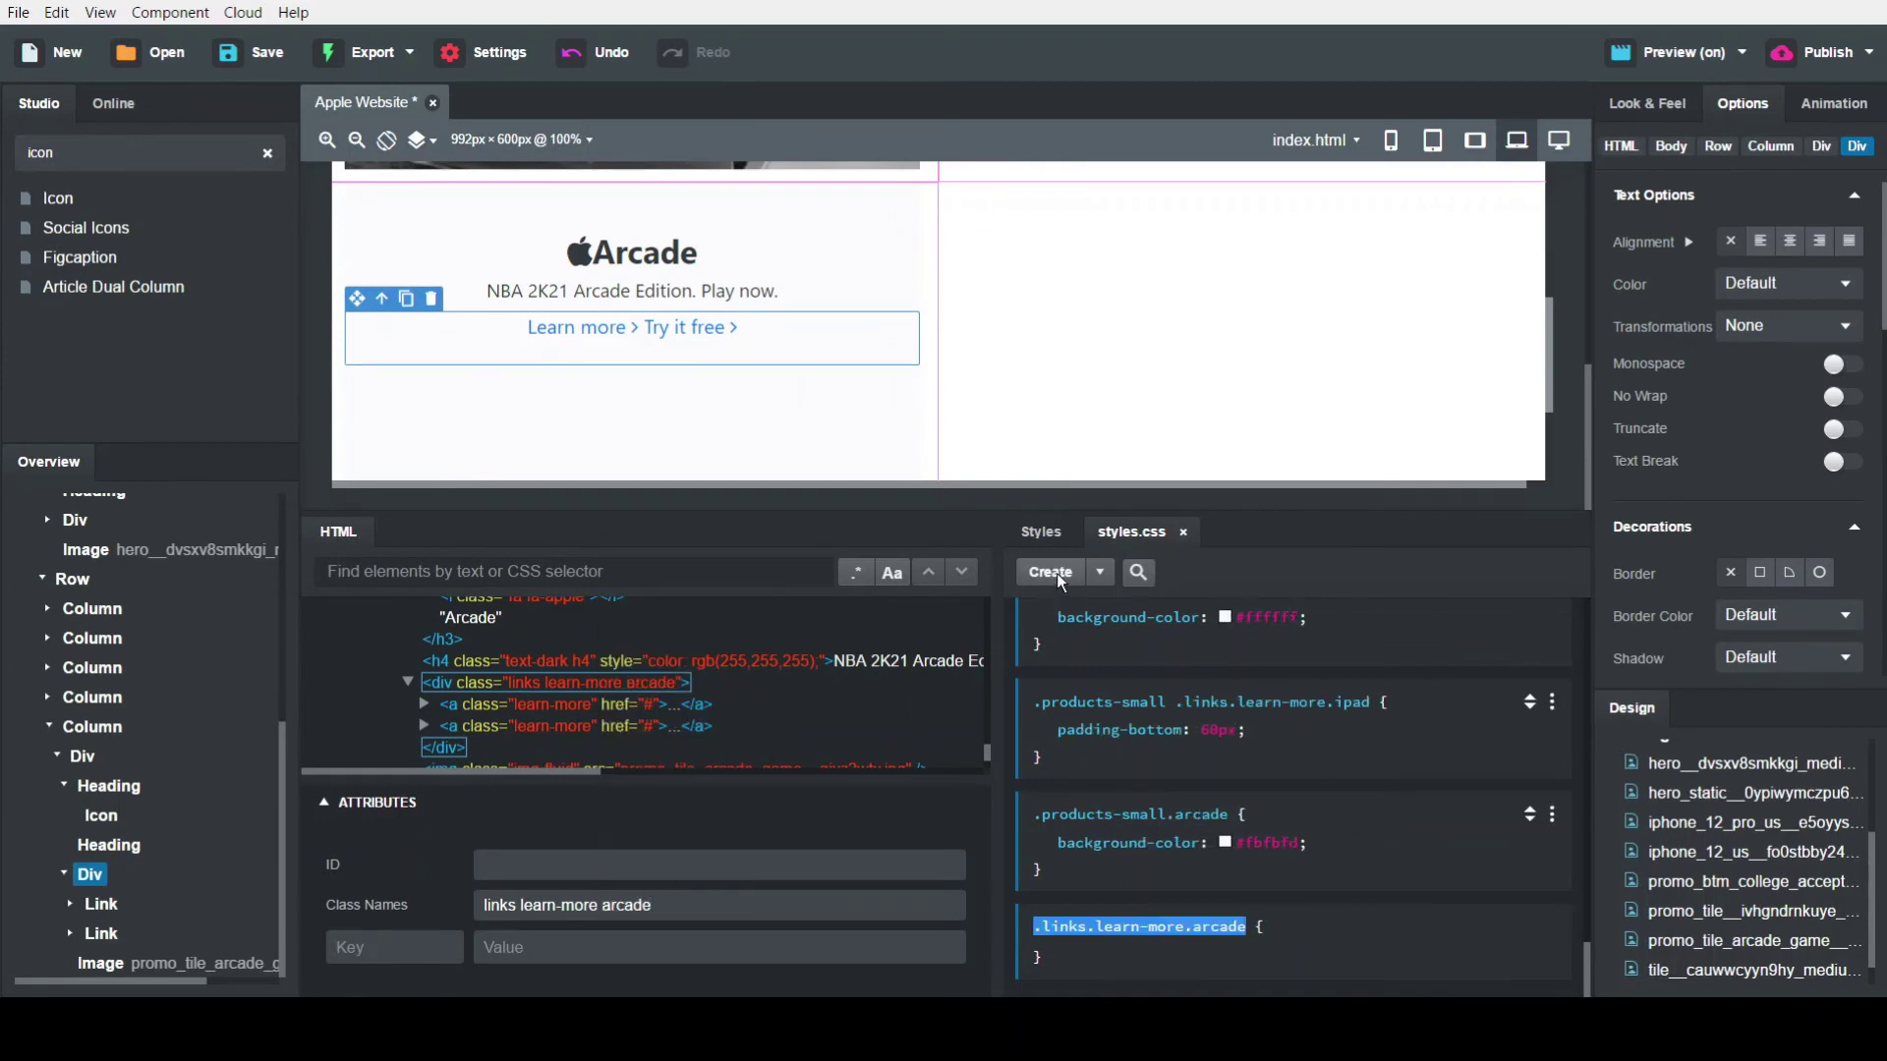
{"action": "left_click", "coordinate": [1038, 924]}
{"action": "type", "text": ".products-small"}
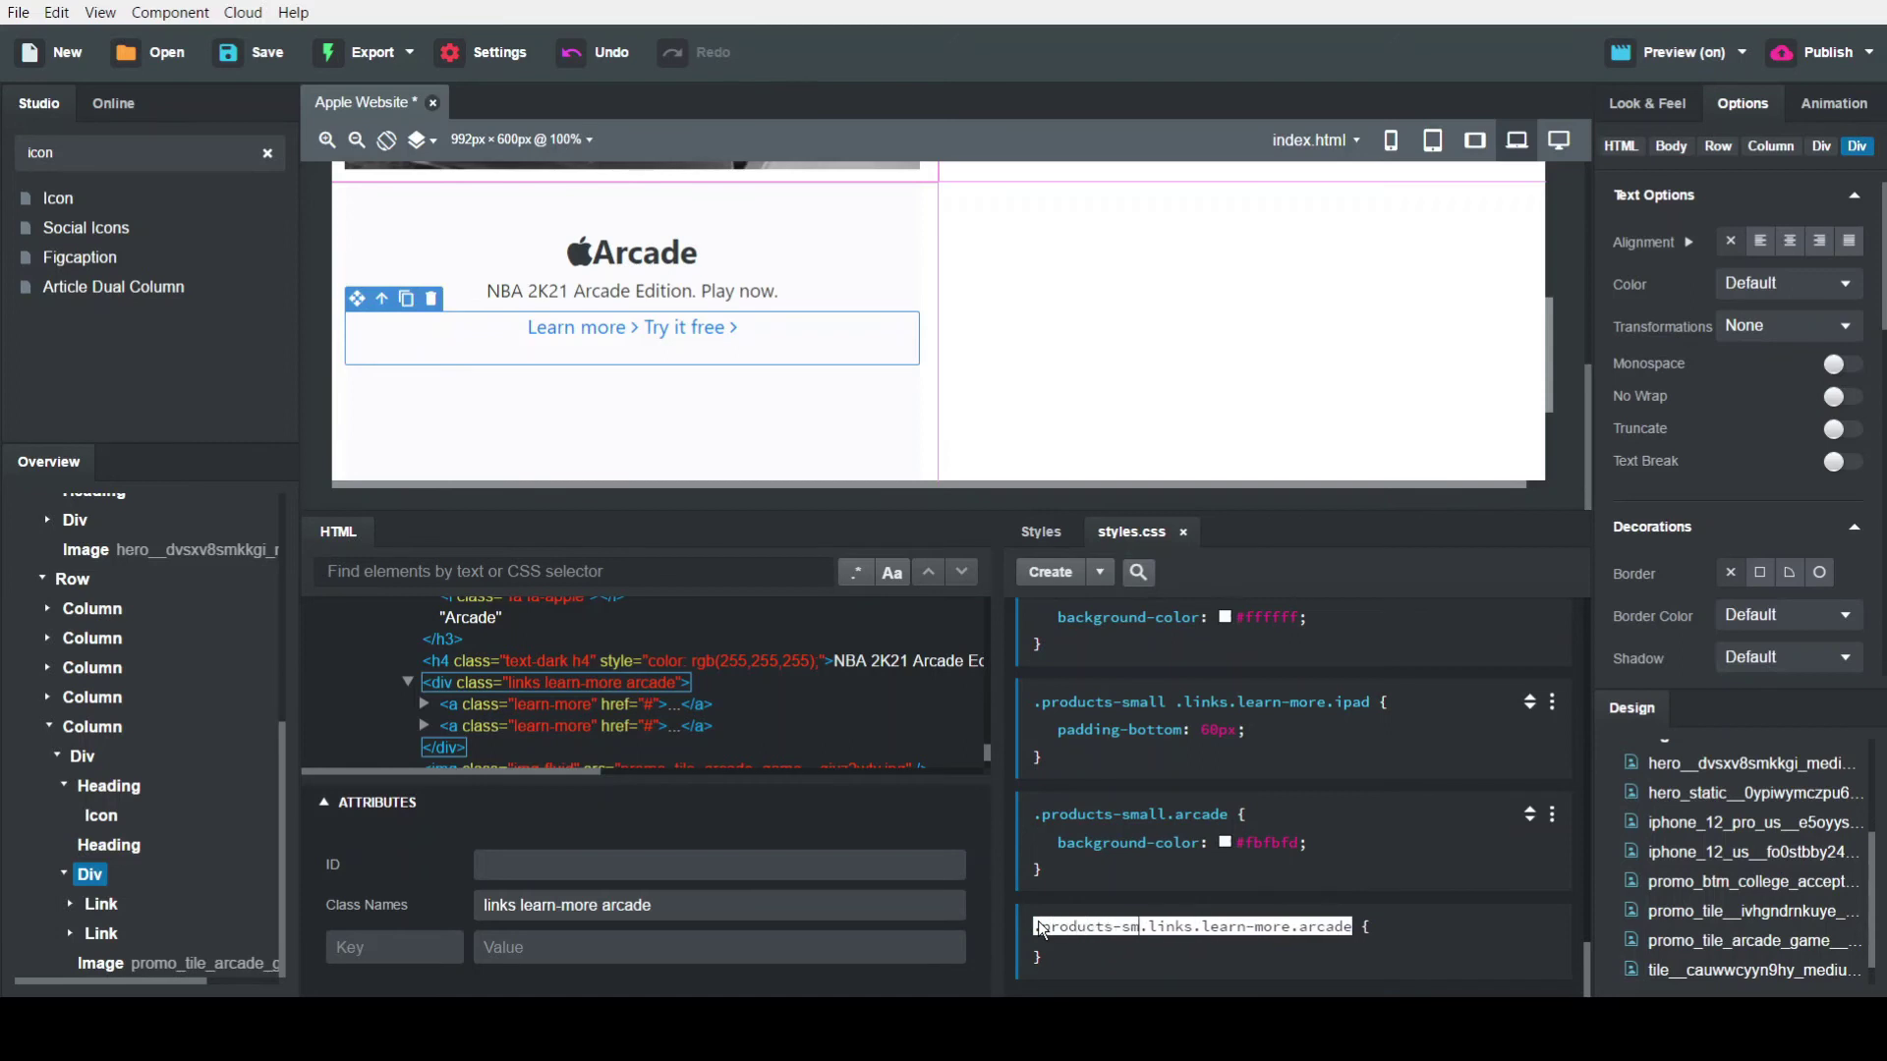
{"action": "key", "text": "Return"}
Add padding-bottom: 0 to the .products-small .links.learn-more.arcade rule
{"action": "type", "text": "padd"}
{"action": "key", "text": "Down"}
{"action": "key", "text": "Down"}
{"action": "key", "text": "Down"}
{"action": "key", "text": "Down"}
{"action": "key", "text": "Return"}
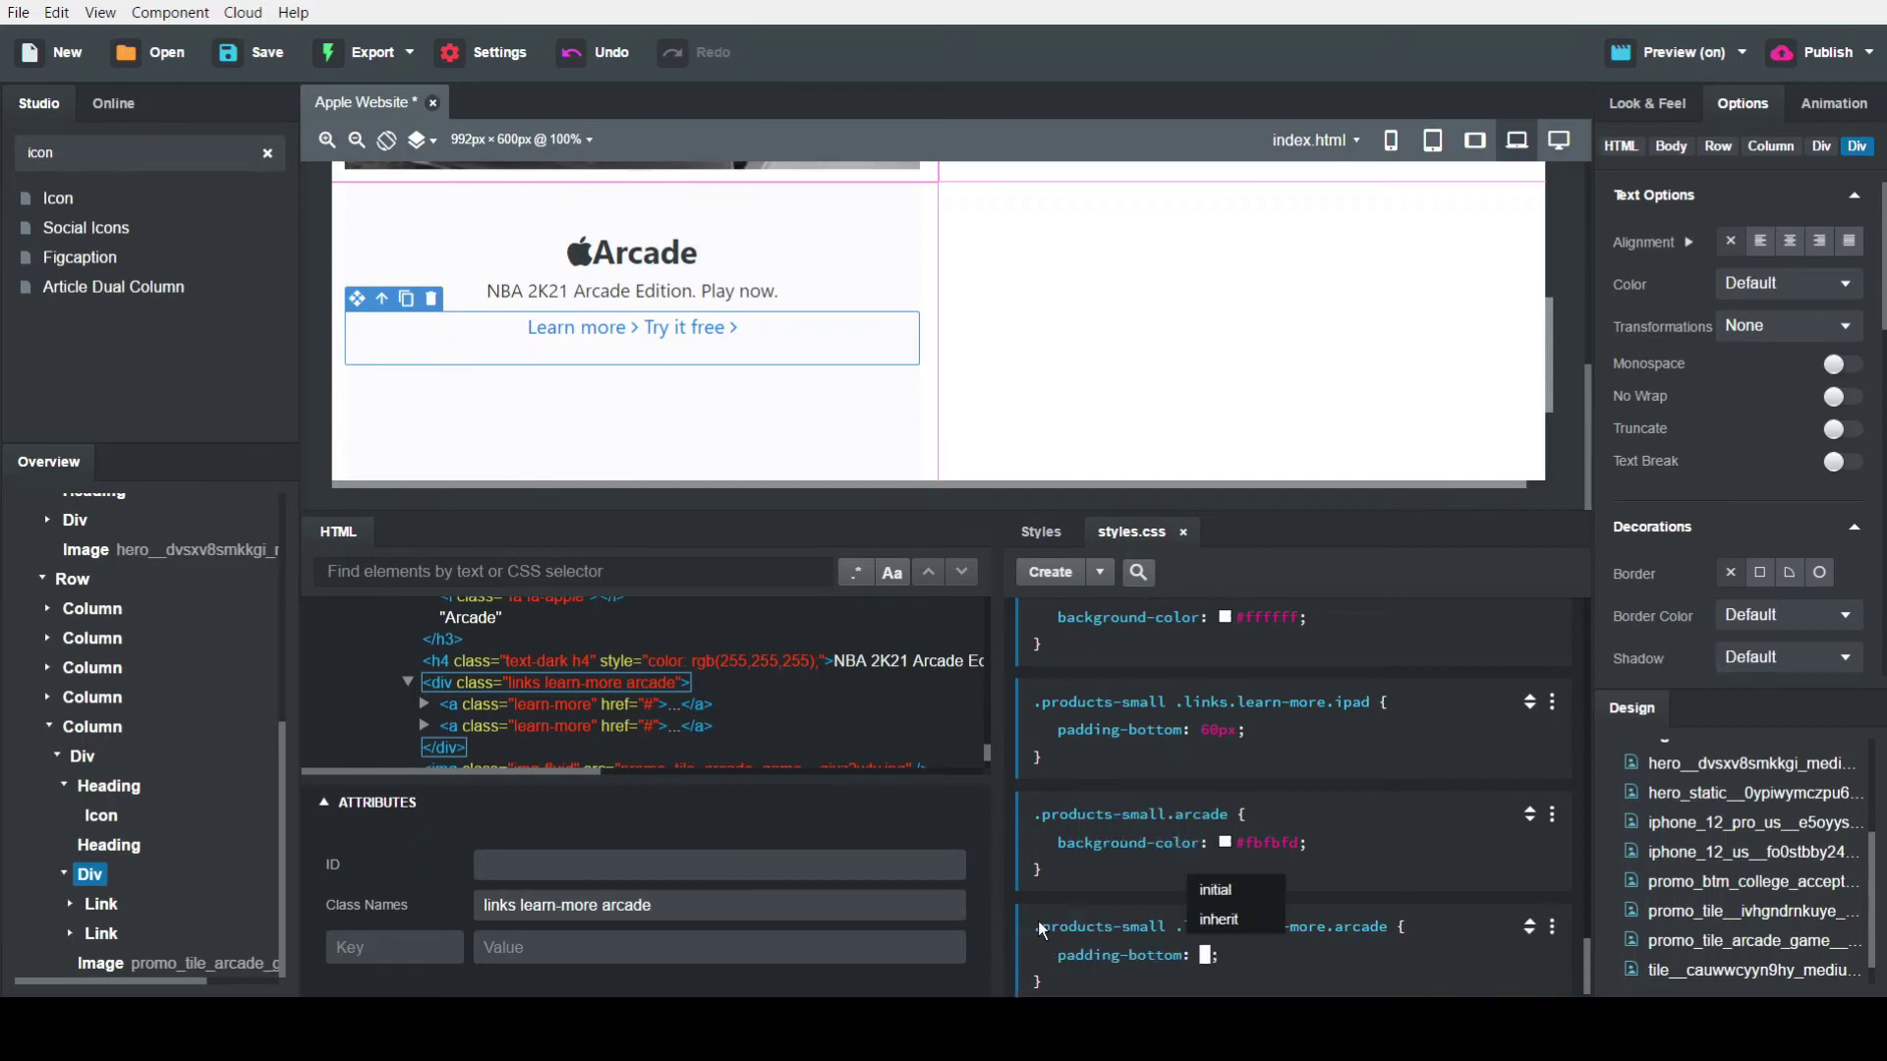
{"action": "type", "text": "o"}
{"action": "key", "text": "Return"}
{"action": "left_click", "coordinate": [1195, 959]}
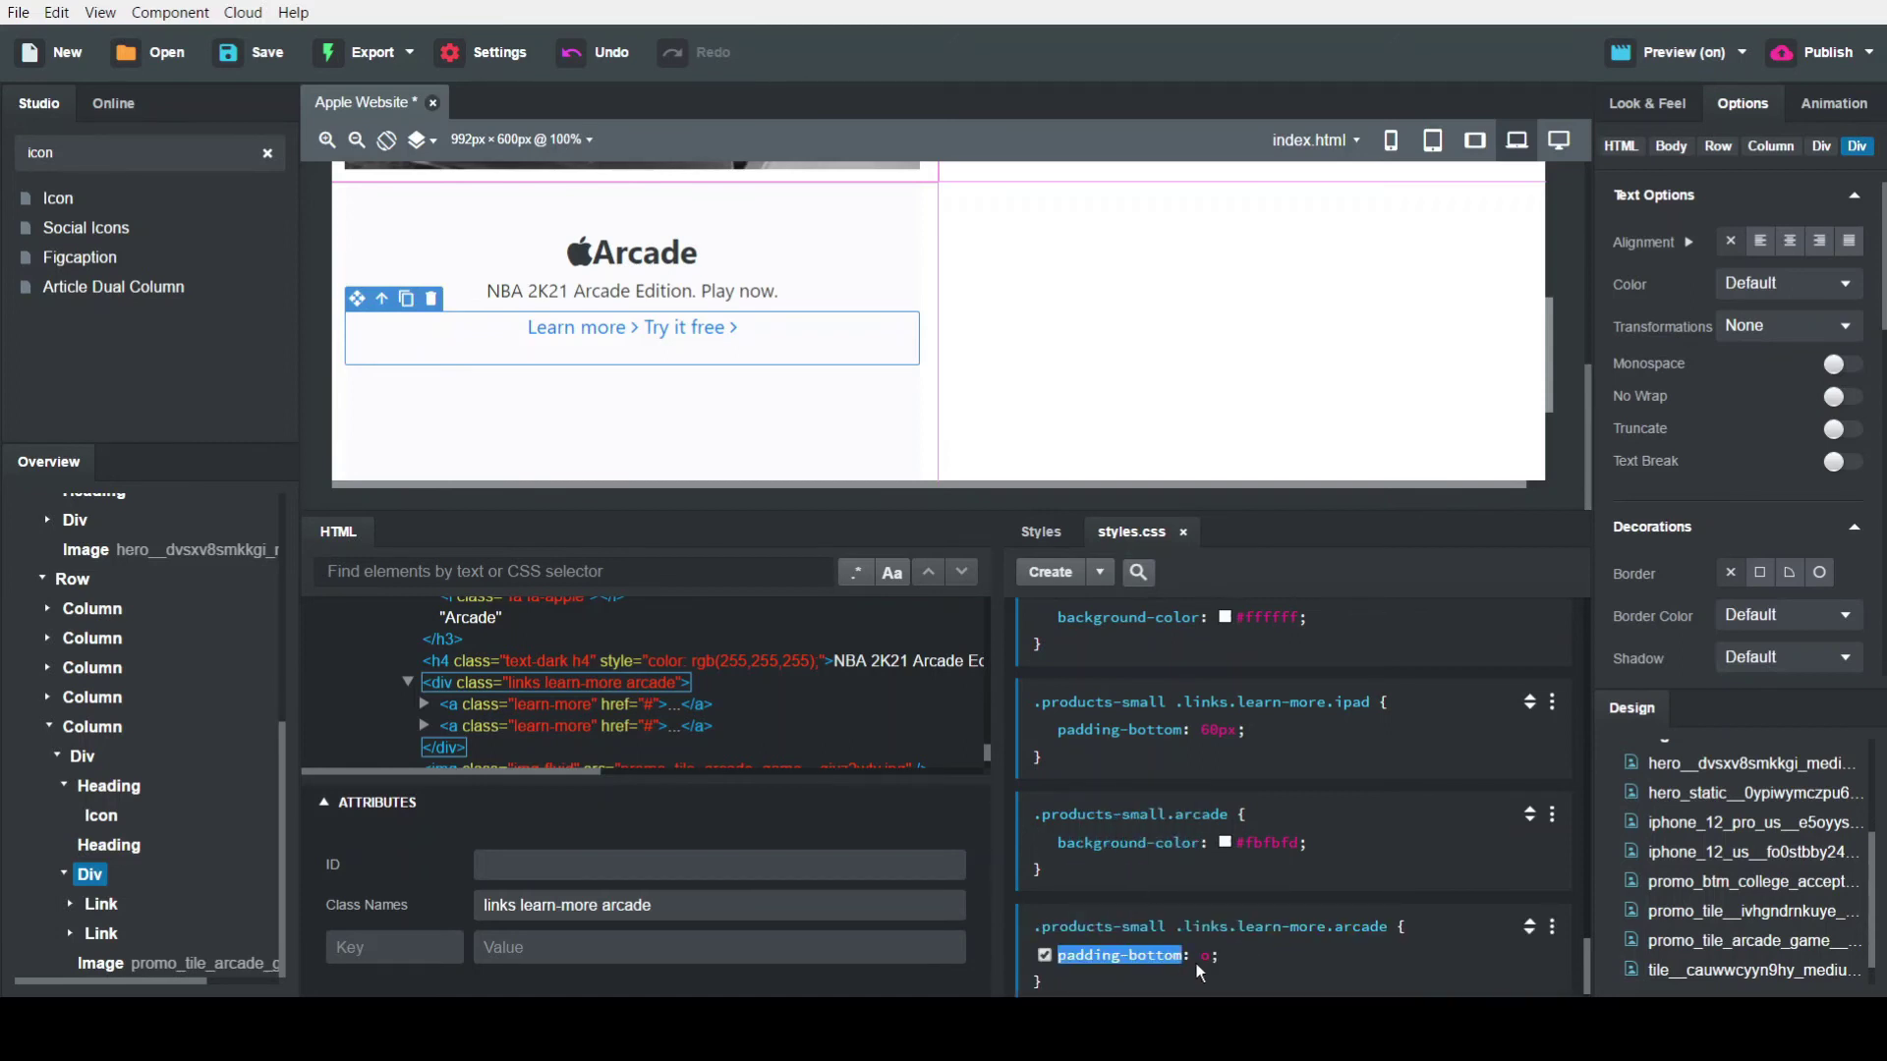
{"action": "key", "text": "Tab"}
{"action": "type", "text": "0"}
{"action": "key", "text": "Return"}
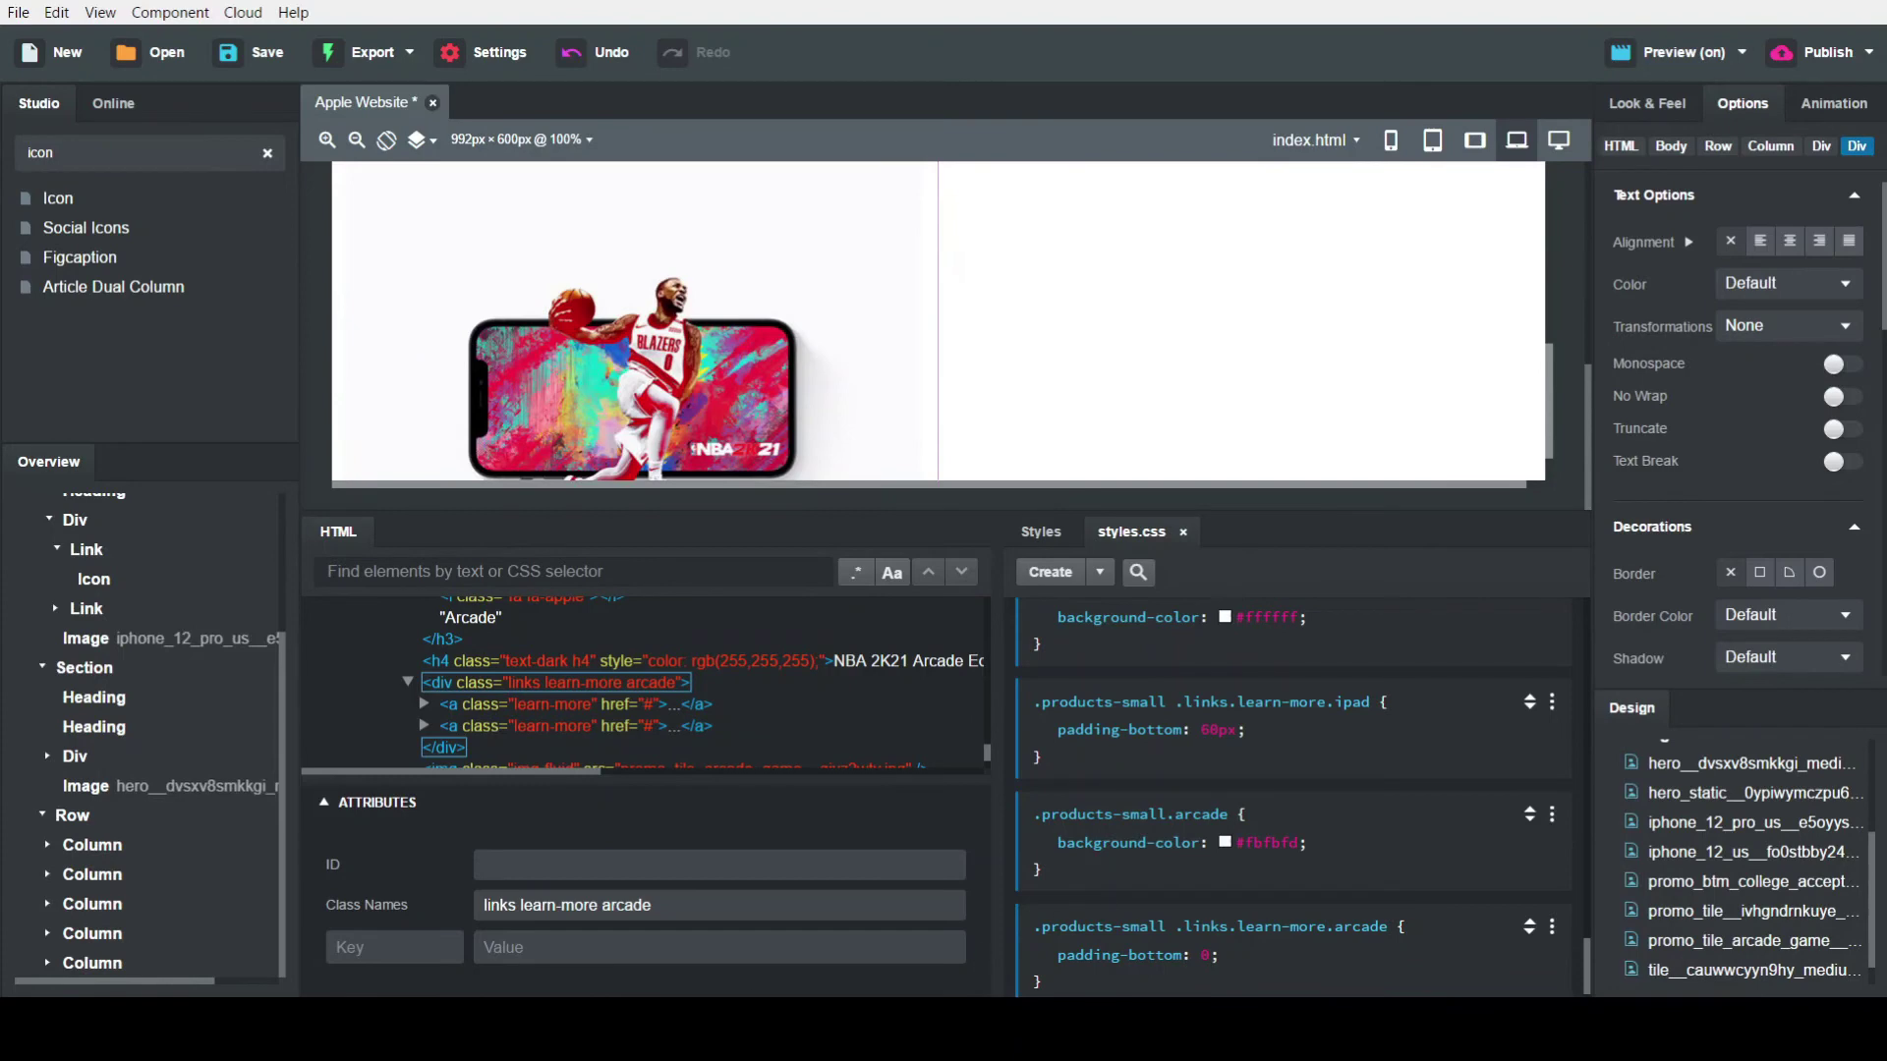
Duplicate the Arcade column and change the copy's heading text to "Card", keeping the Apple icon
{"action": "left_click", "coordinate": [87, 962]}
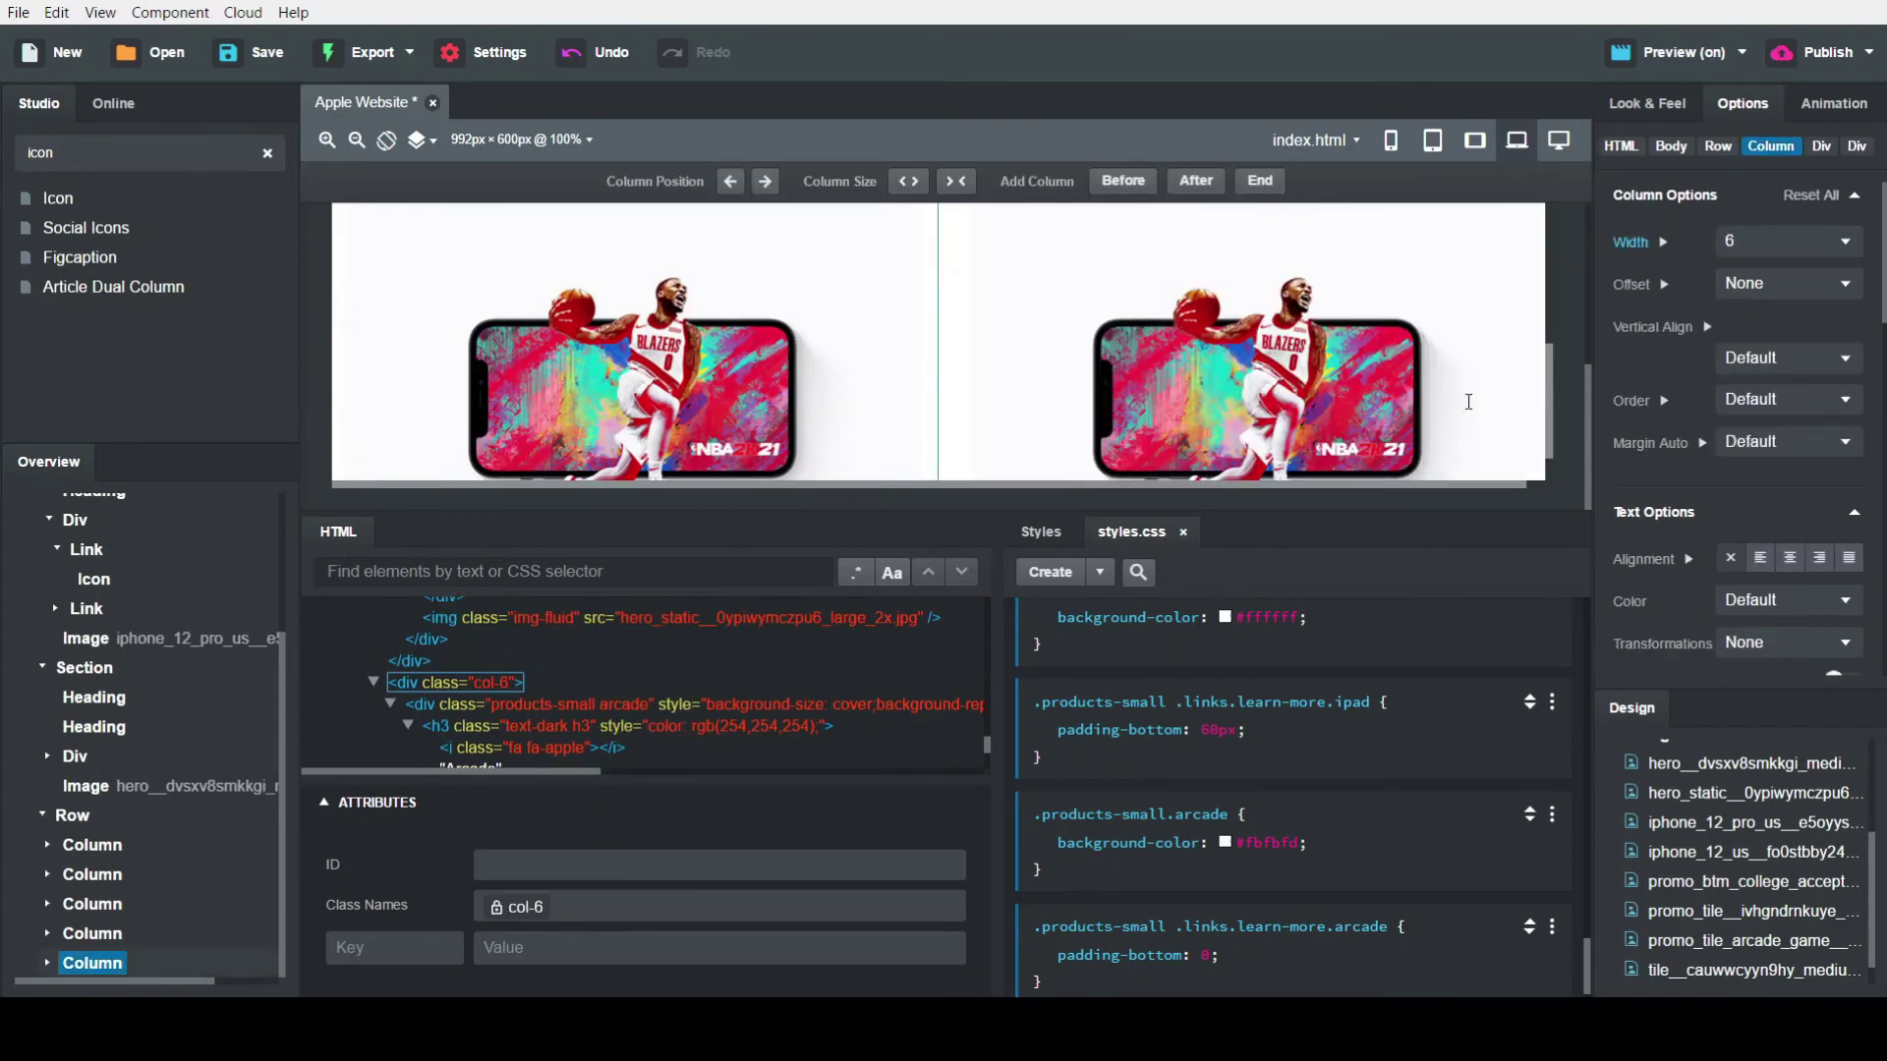
{"action": "left_click_drag", "start_coordinate": [1550, 390], "coordinate": [1550, 332]}
{"action": "double_click", "coordinate": [1281, 247]}
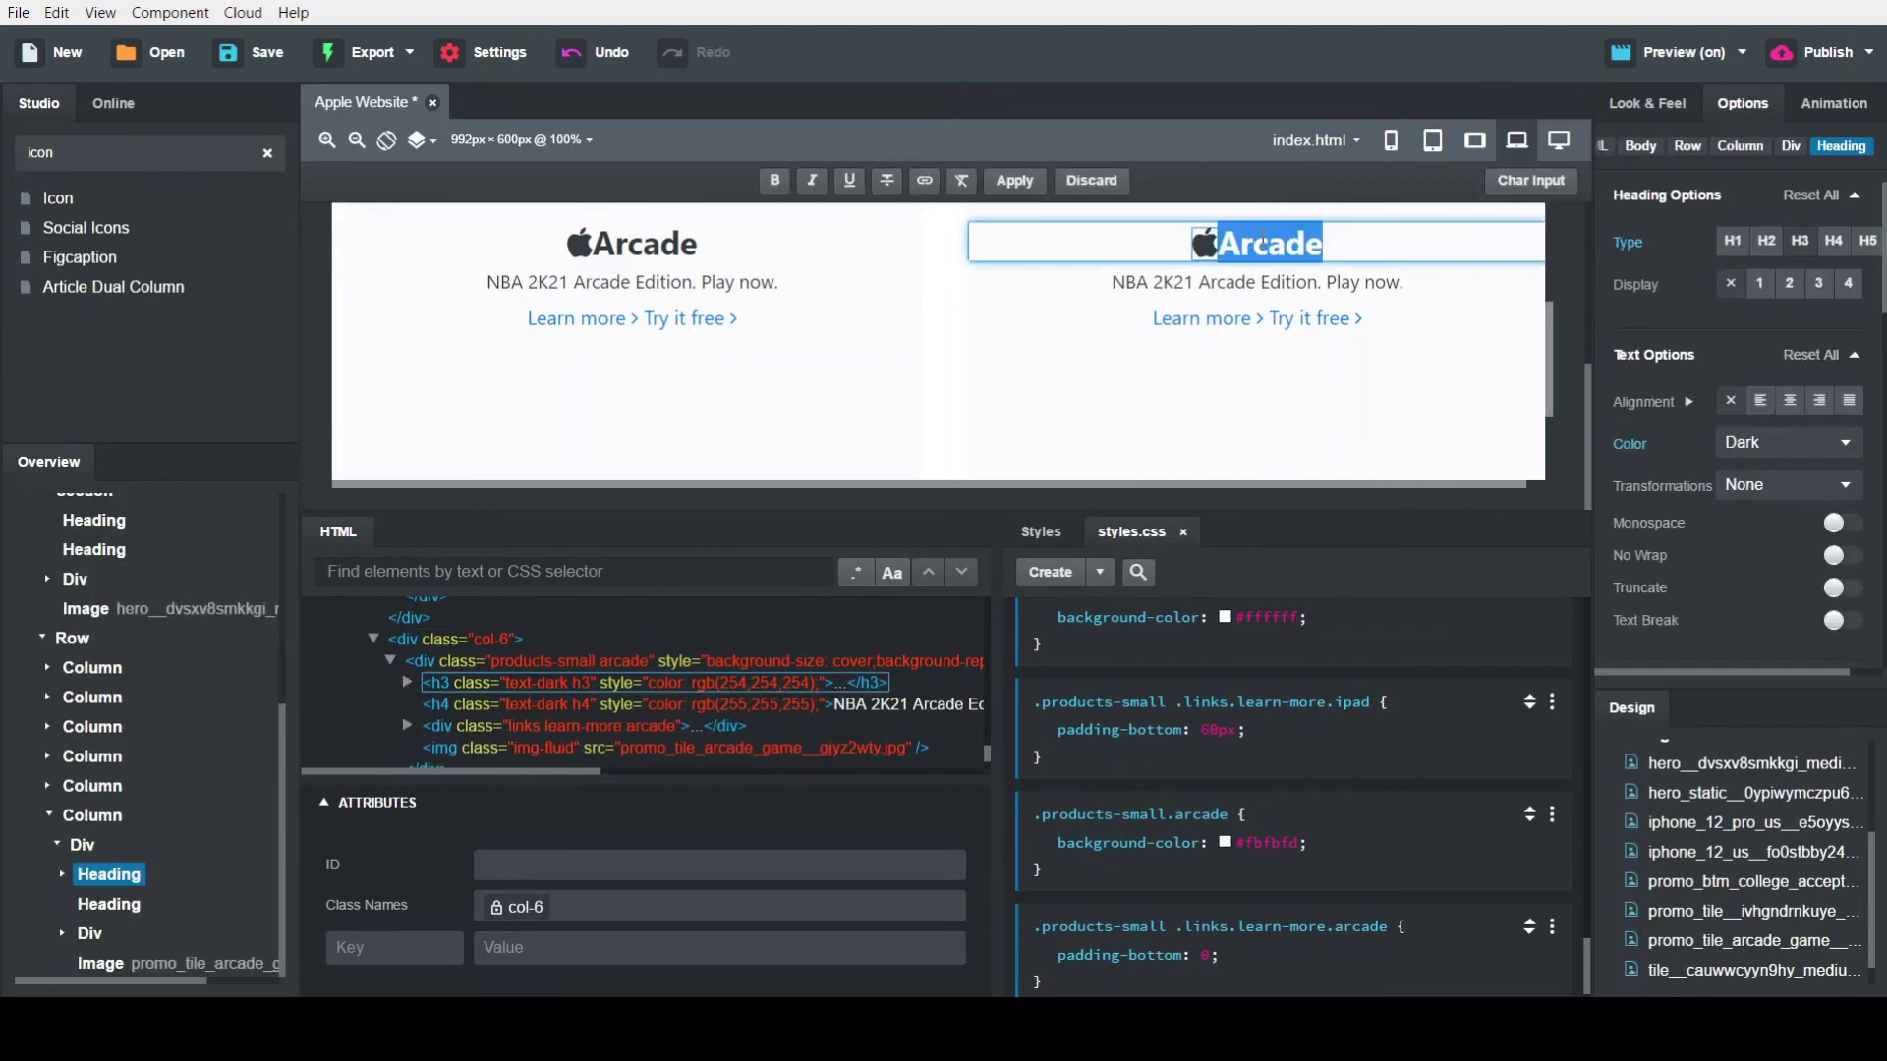
{"action": "key", "text": "BackSpace"}
{"action": "key", "text": "BackSpace"}
{"action": "key", "text": "BackSpace"}
{"action": "key", "text": "BackSpace"}
{"action": "key", "text": "BackSpace"}
{"action": "key", "text": "BackSpace"}
{"action": "type", "text": "Card"}
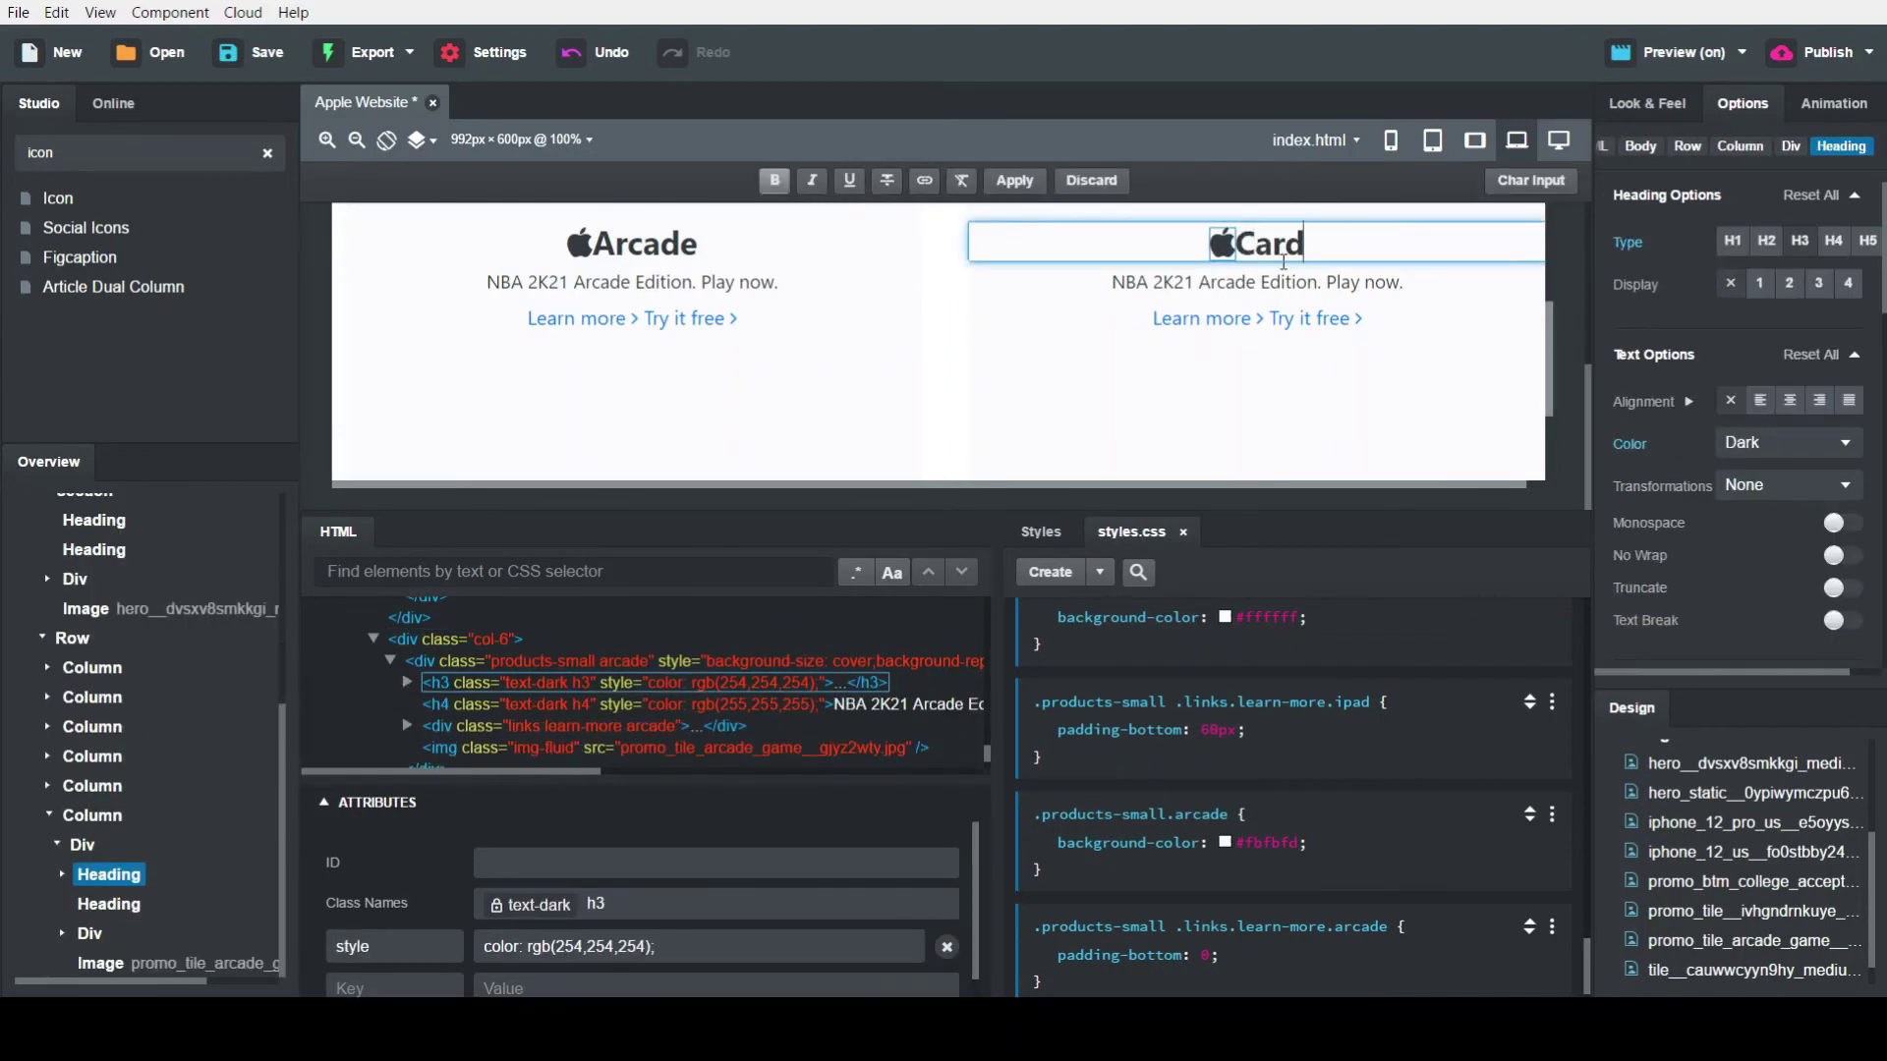
{"action": "key", "text": "Return"}
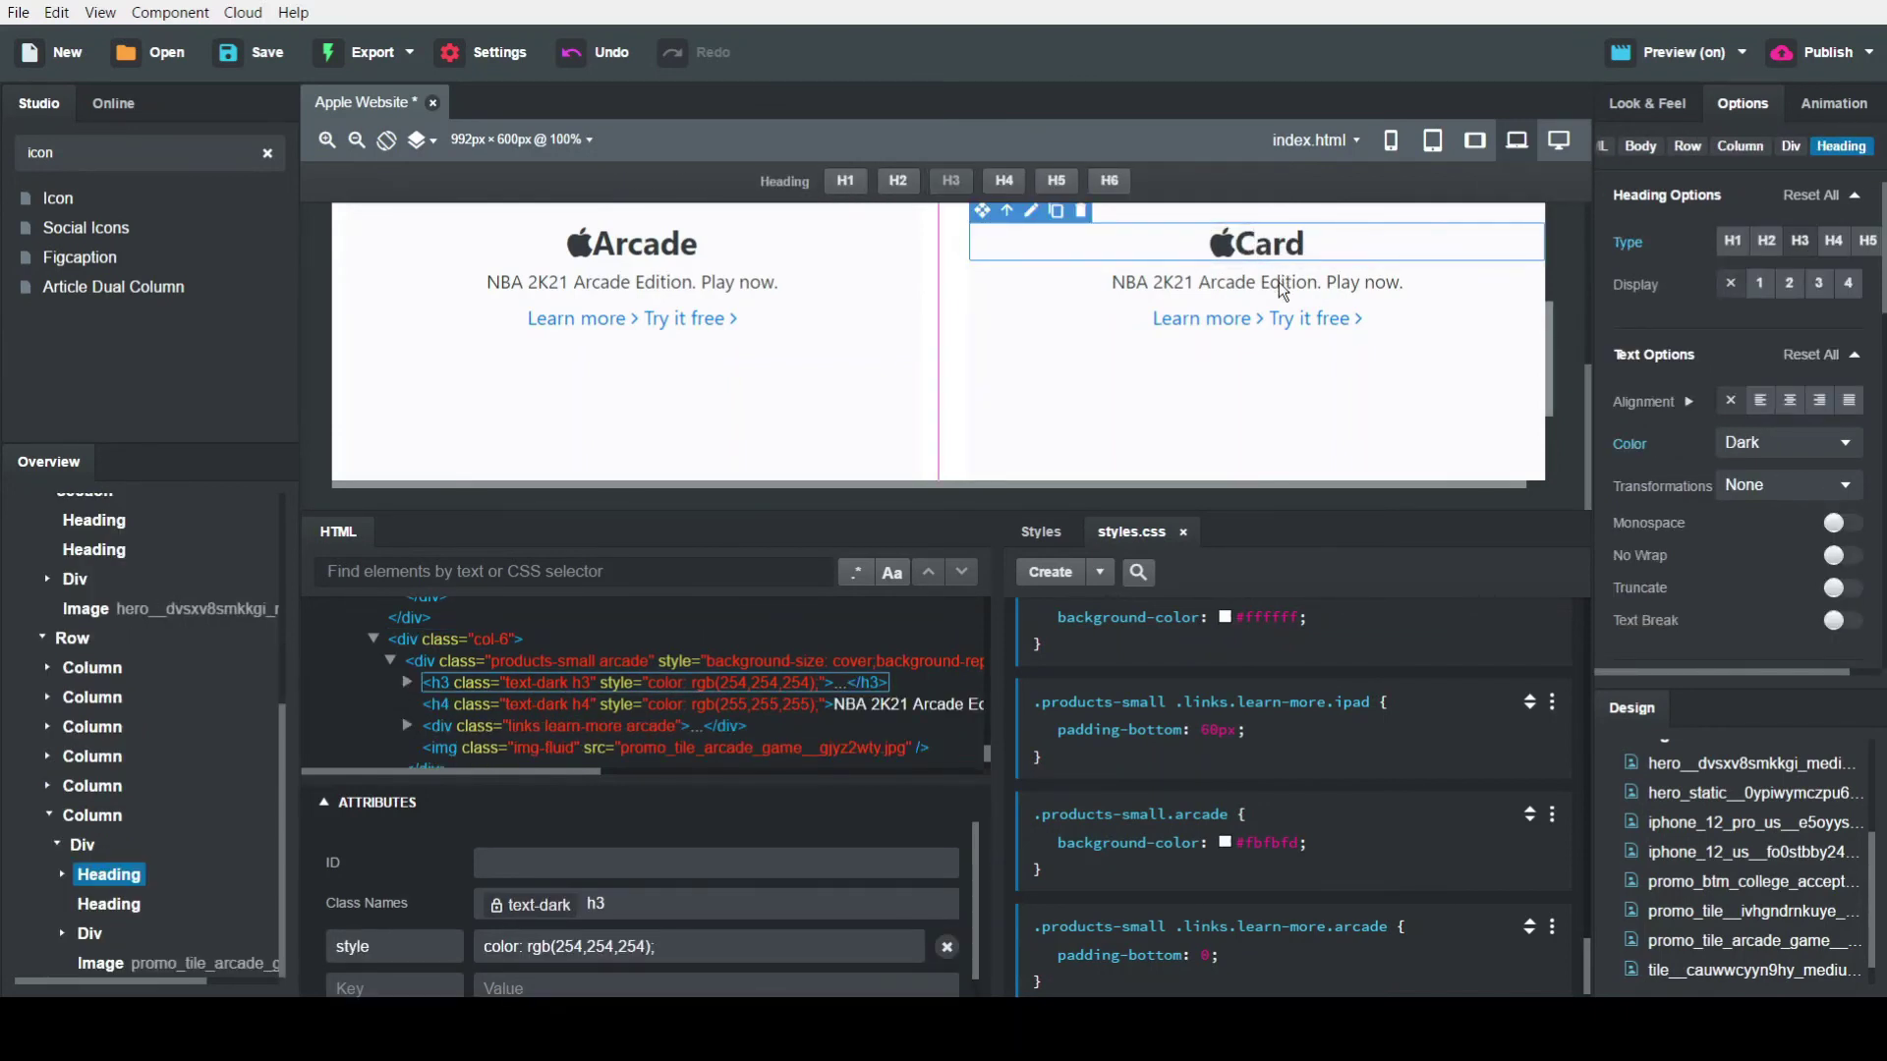
Replace the Card tile's subheading with three lines: "Get 3% Daily cash back on", "purchases from Apple when", "you use Apple Card."
{"action": "double_click", "coordinate": [1283, 284]}
{"action": "key", "text": "ctrl+a"}
{"action": "key", "text": "BackSpace"}
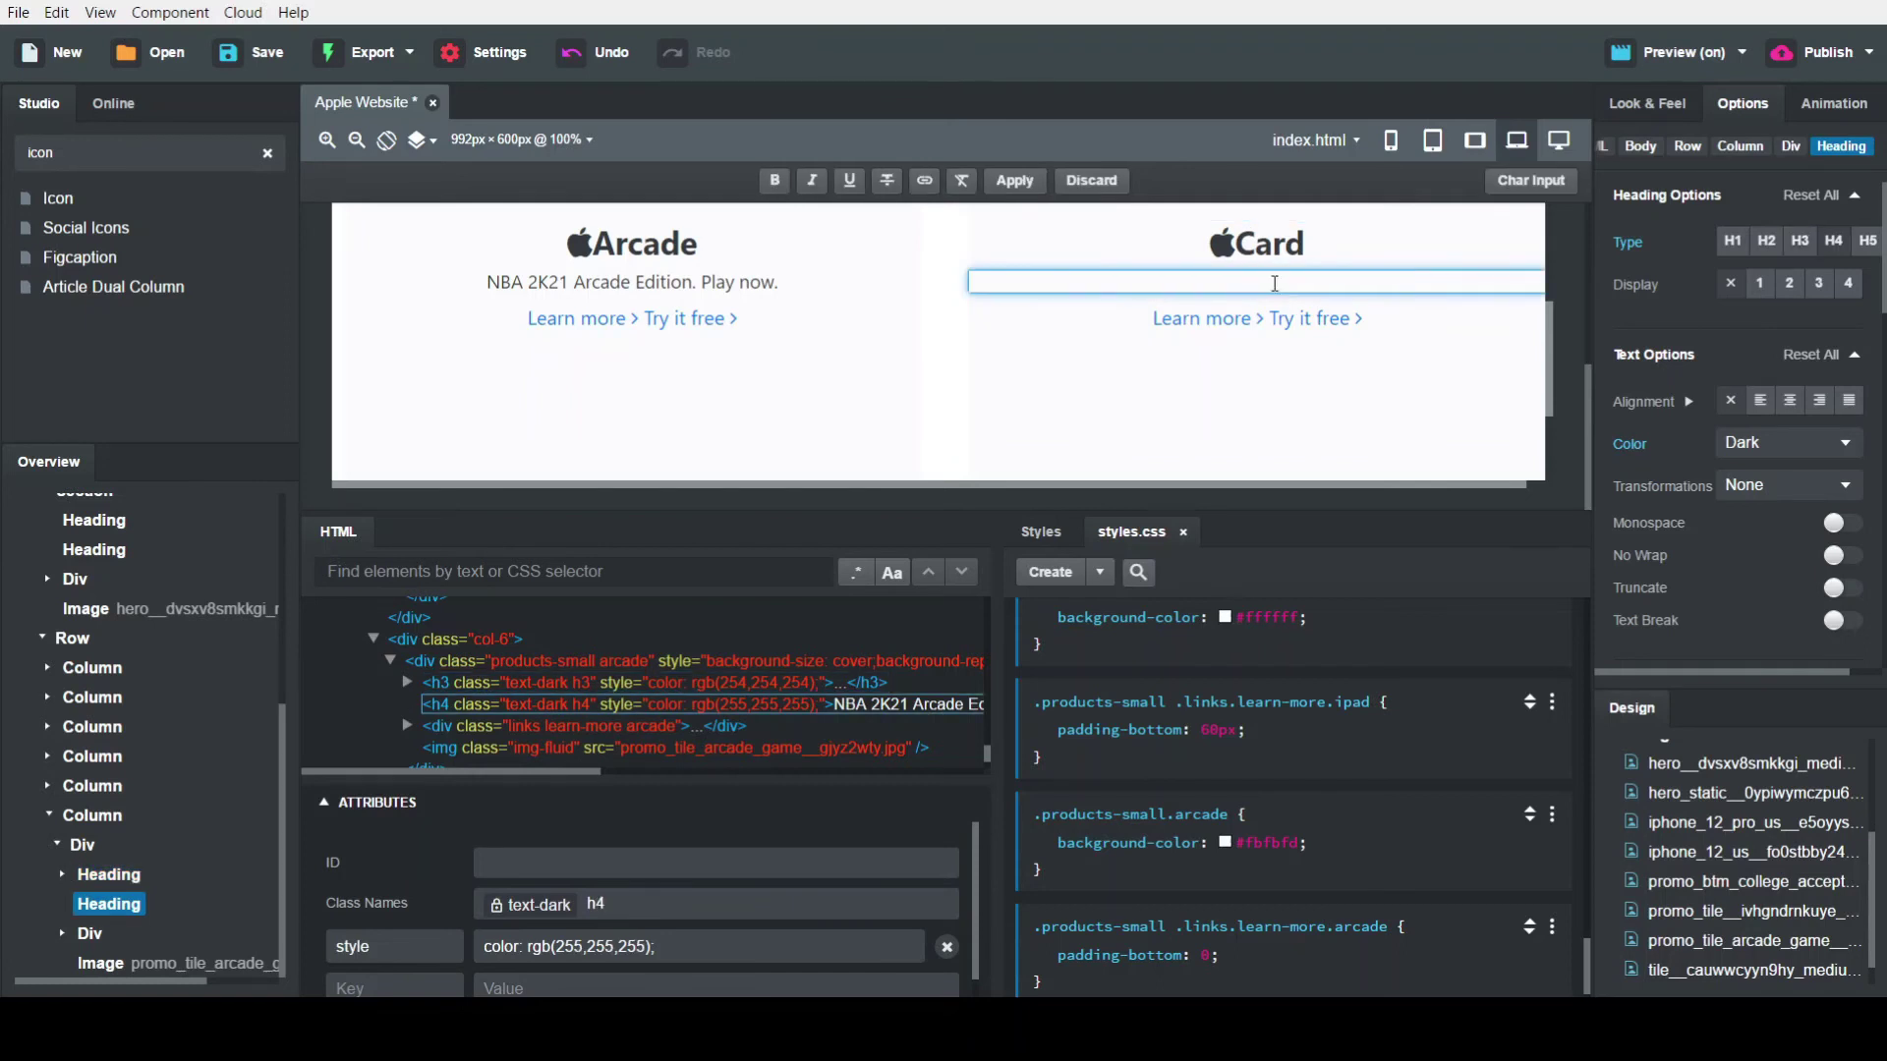
{"action": "type", "text": "Get 3% Daily cash back on"}
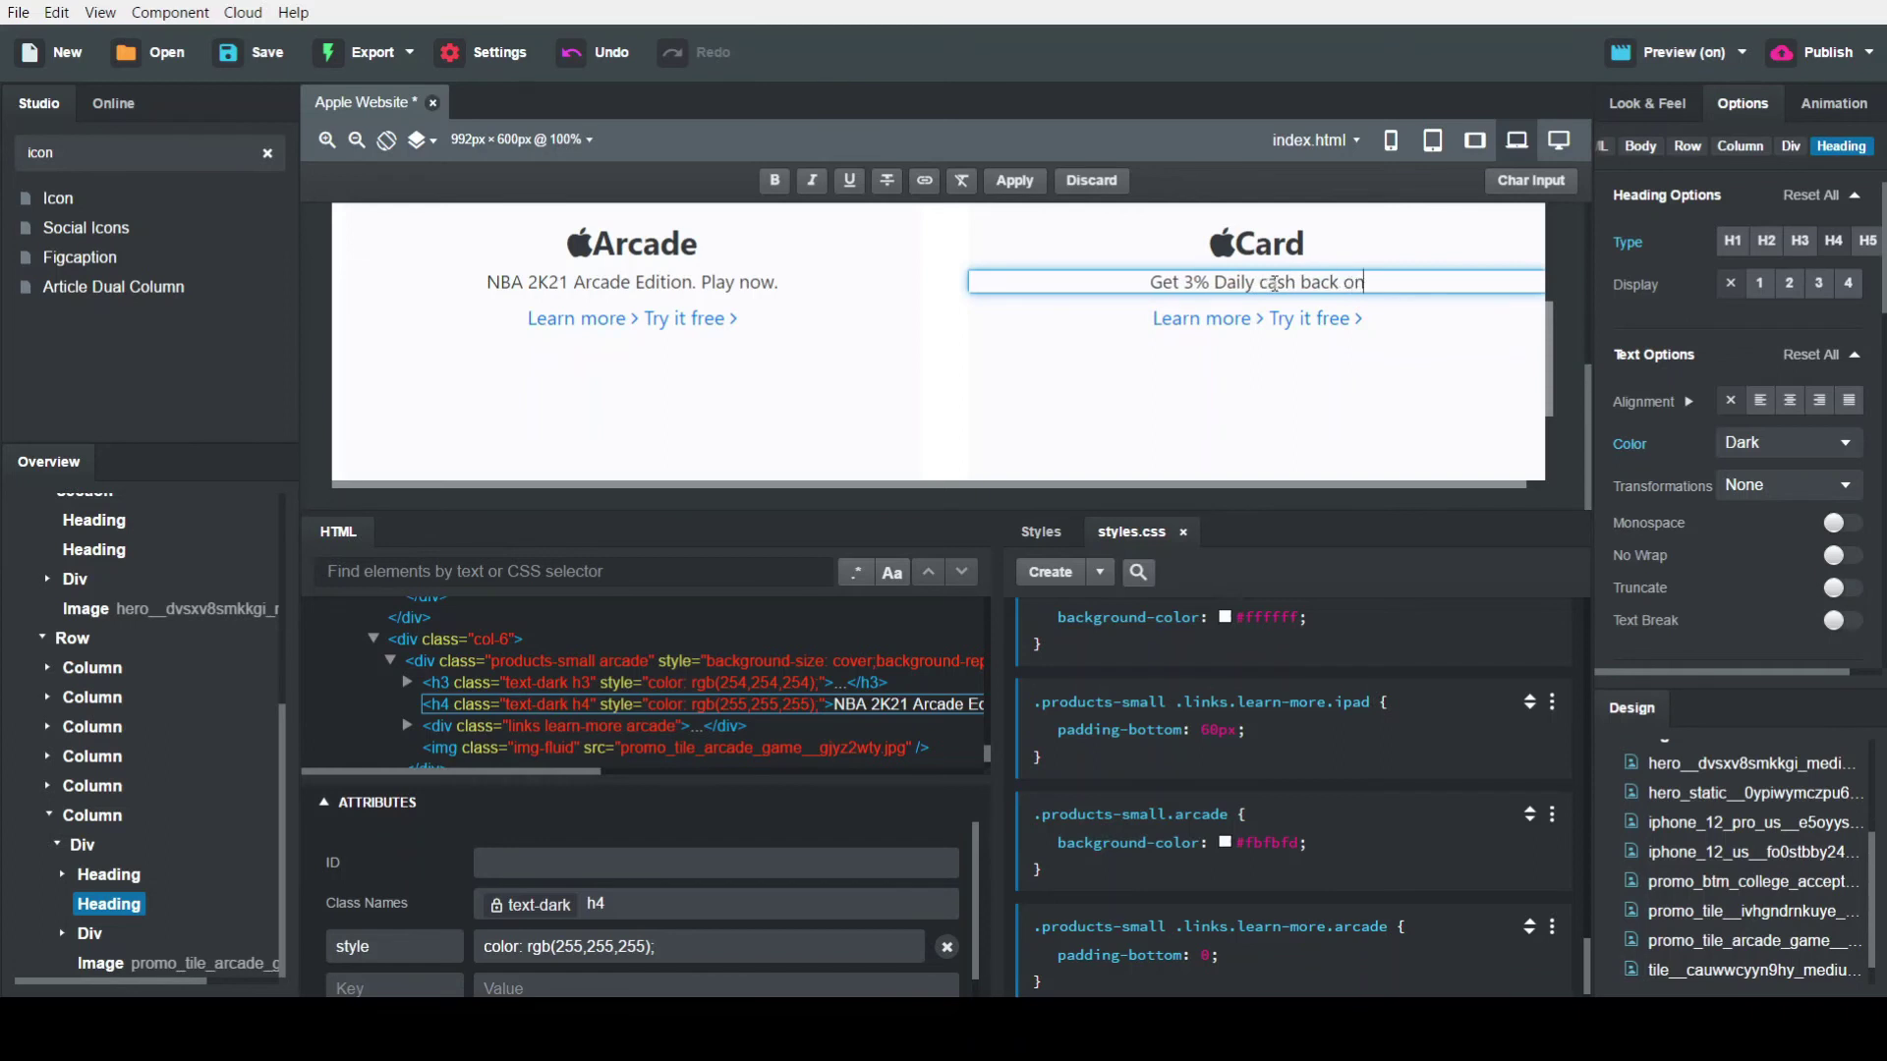
{"action": "key", "text": "Return"}
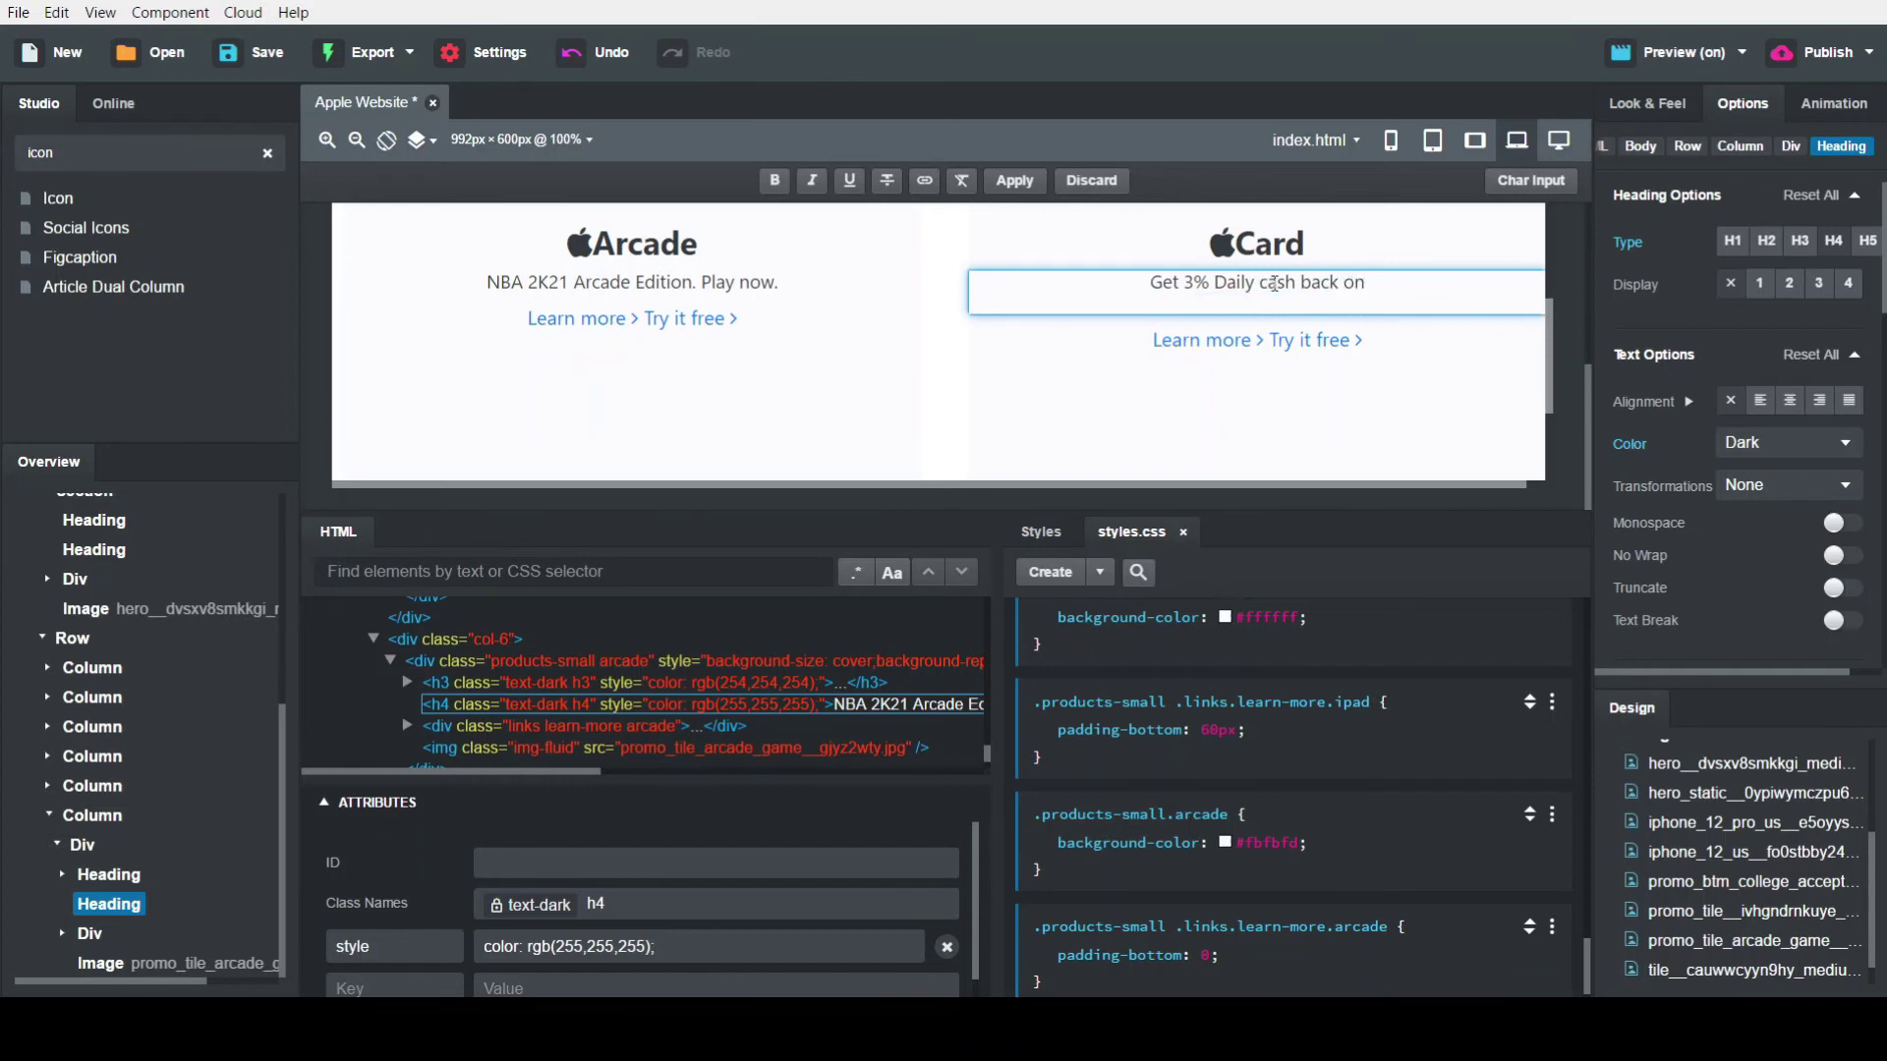
{"action": "type", "text": "purchases from Apple w"}
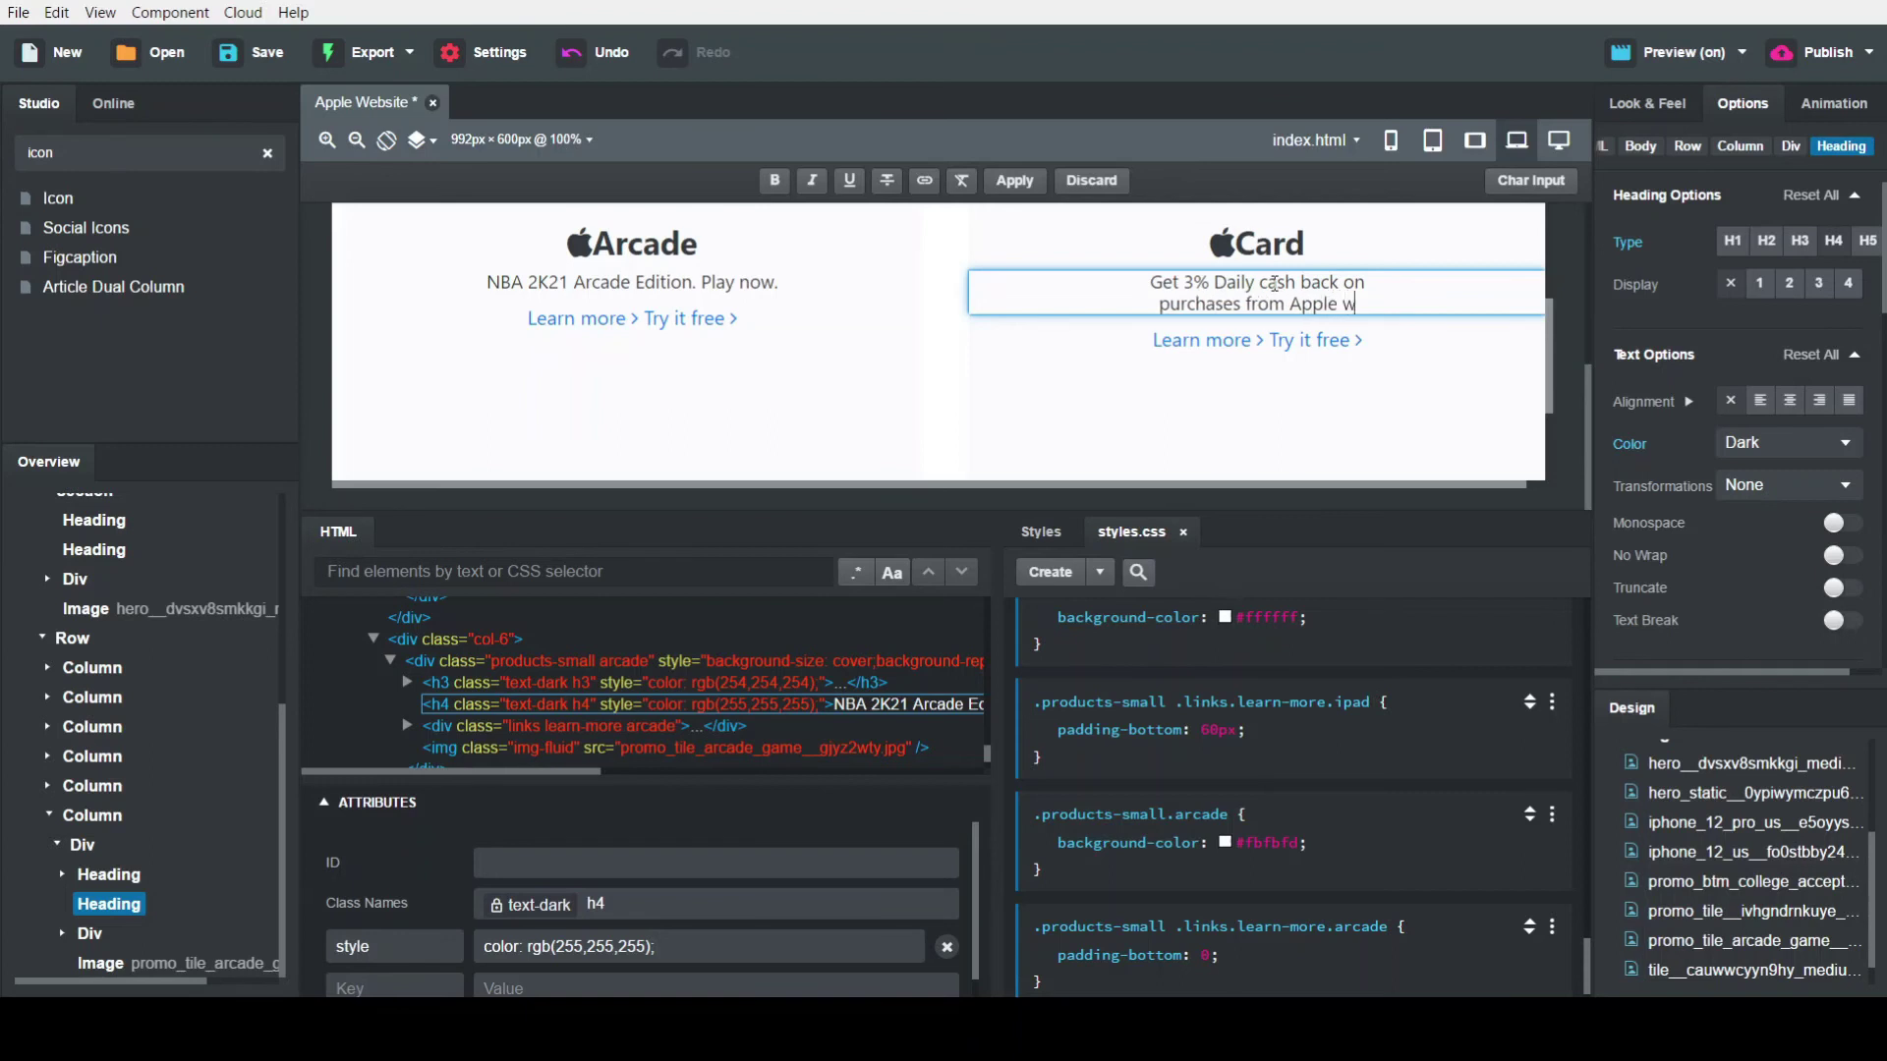
{"action": "type", "text": "hen"}
{"action": "key", "text": "Return"}
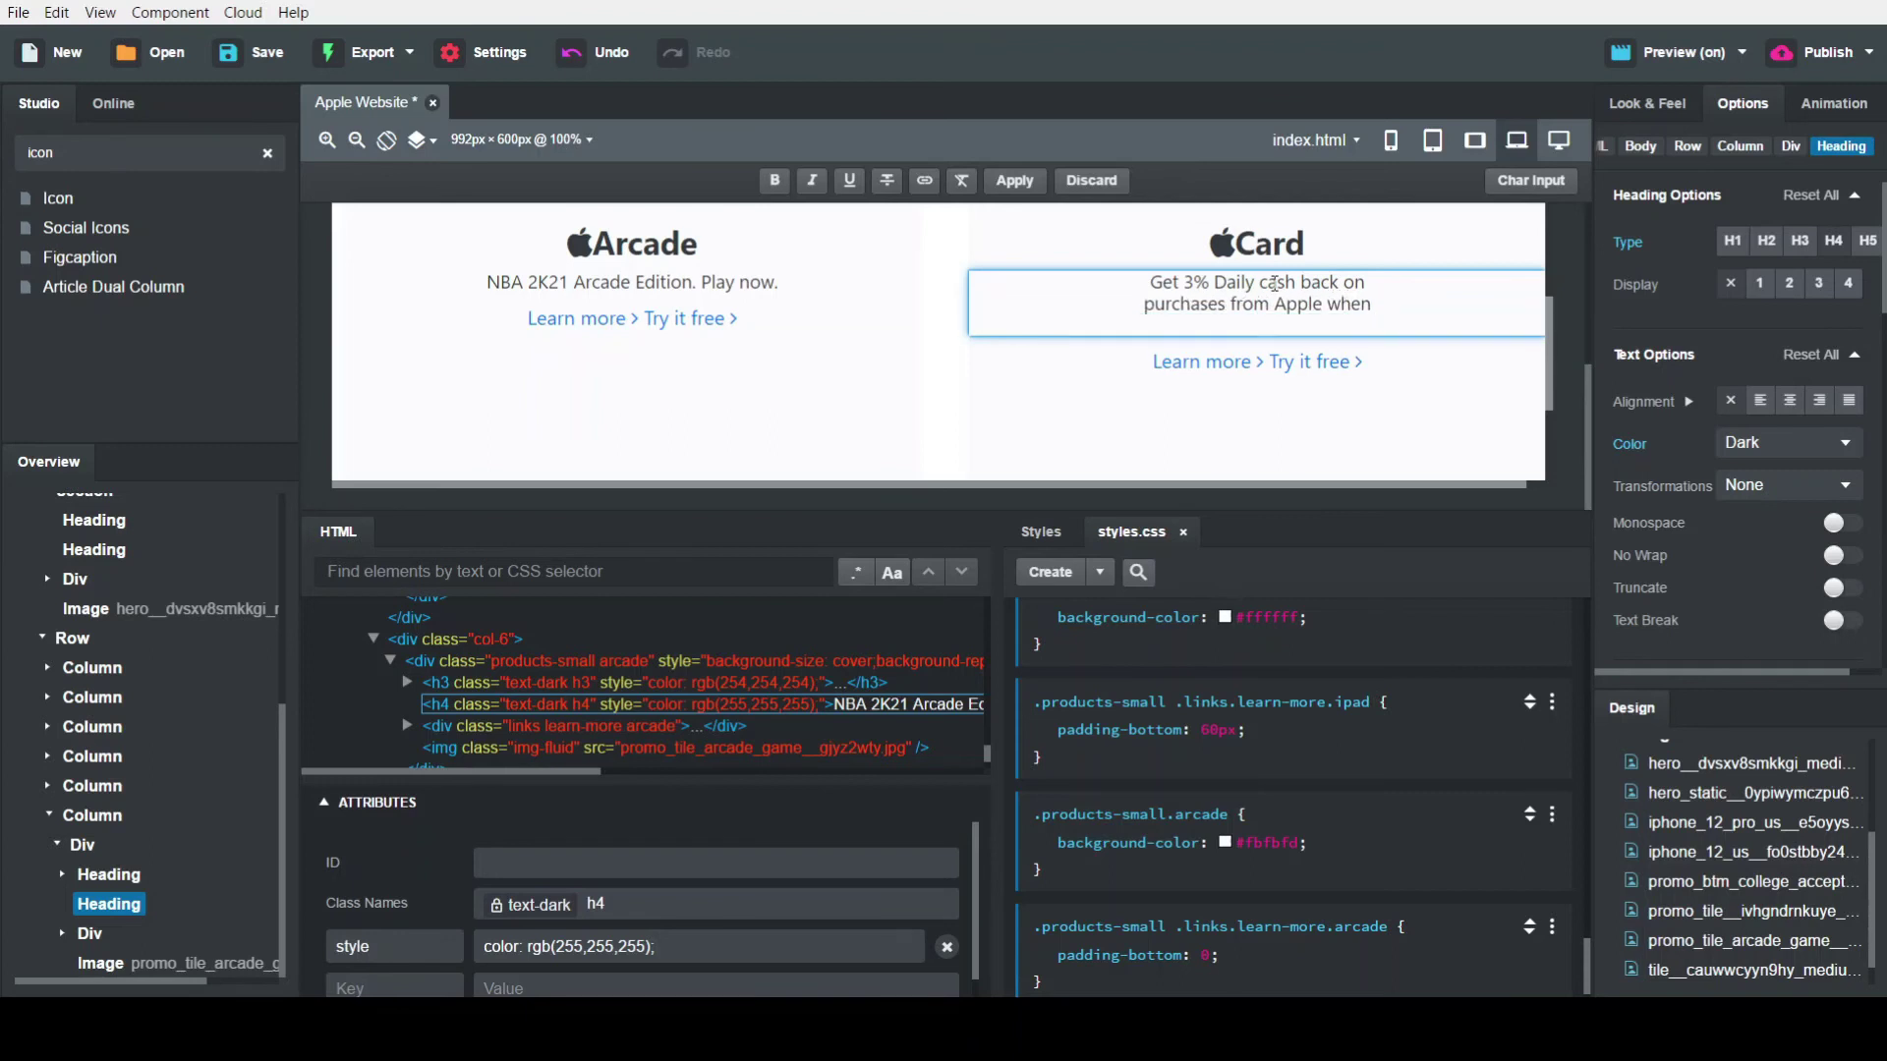
{"action": "type", "text": "you use Apple Card."}
Delete the "Try it free" link from the Card tile
{"action": "left_click", "coordinate": [1313, 365]}
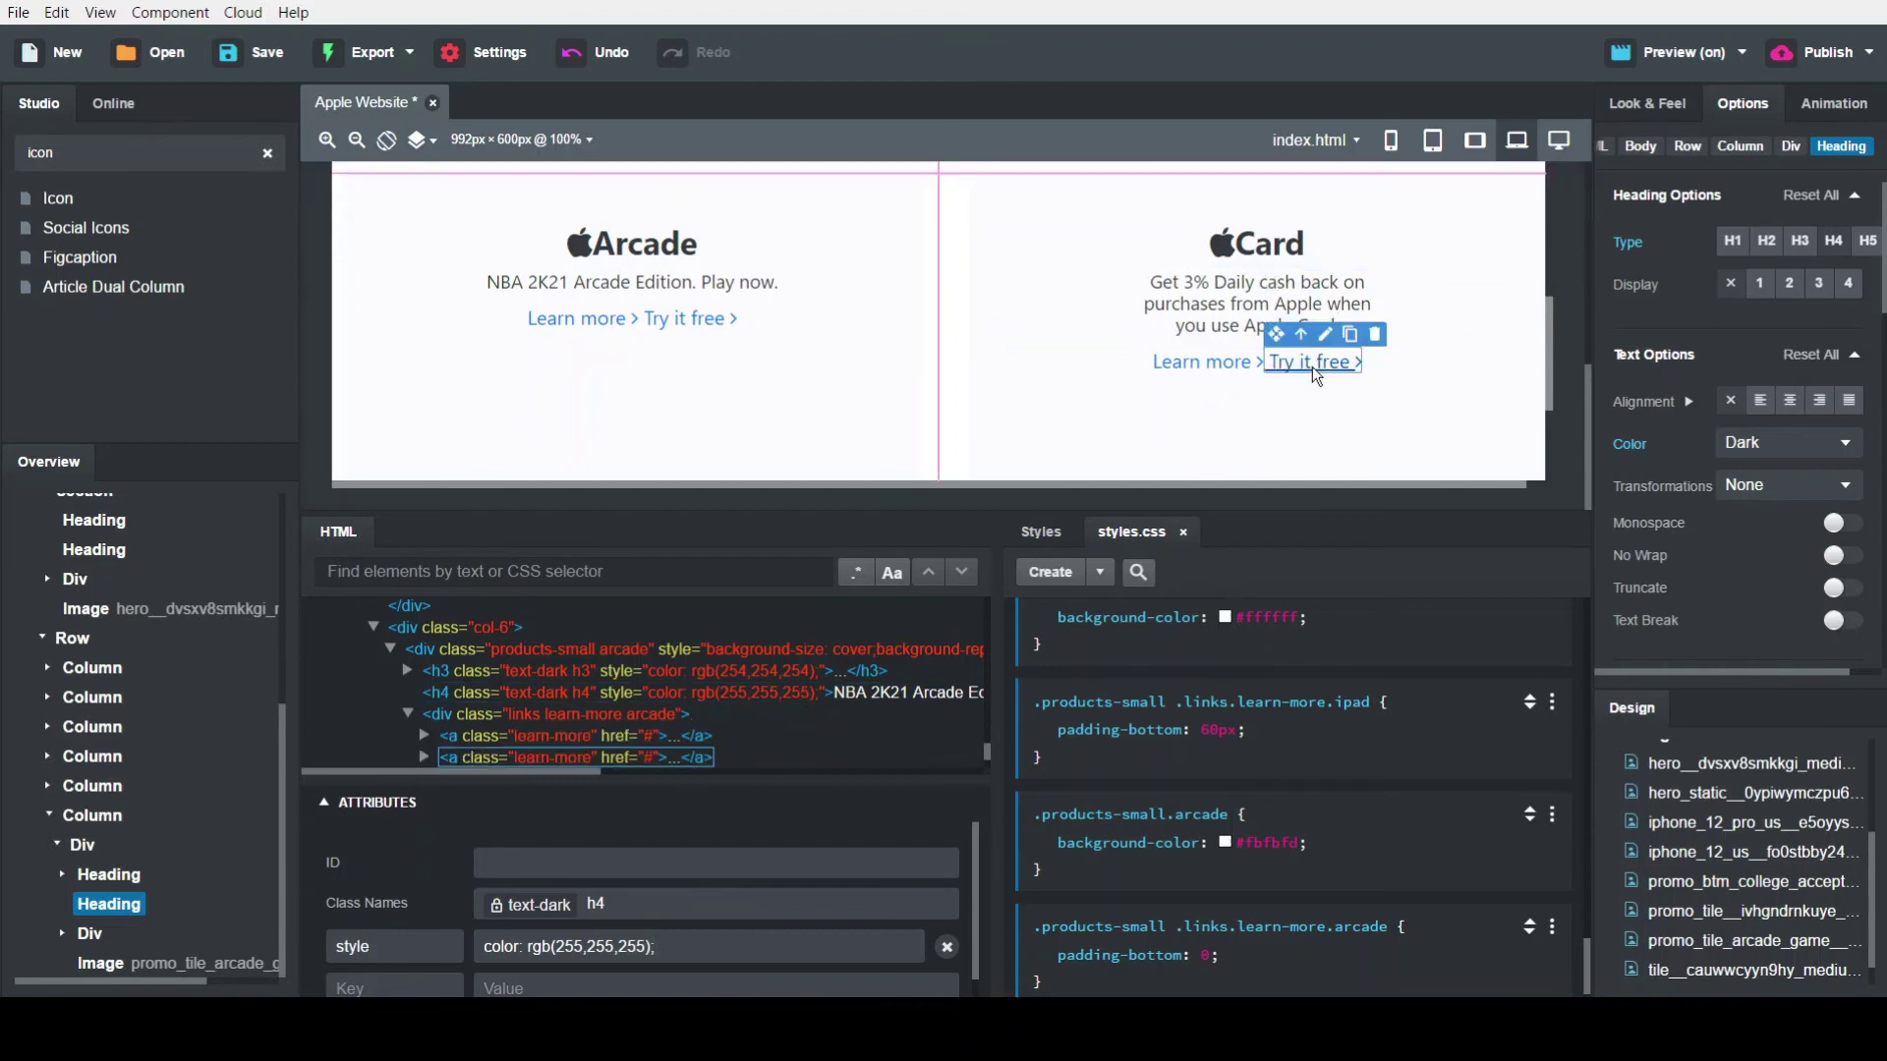
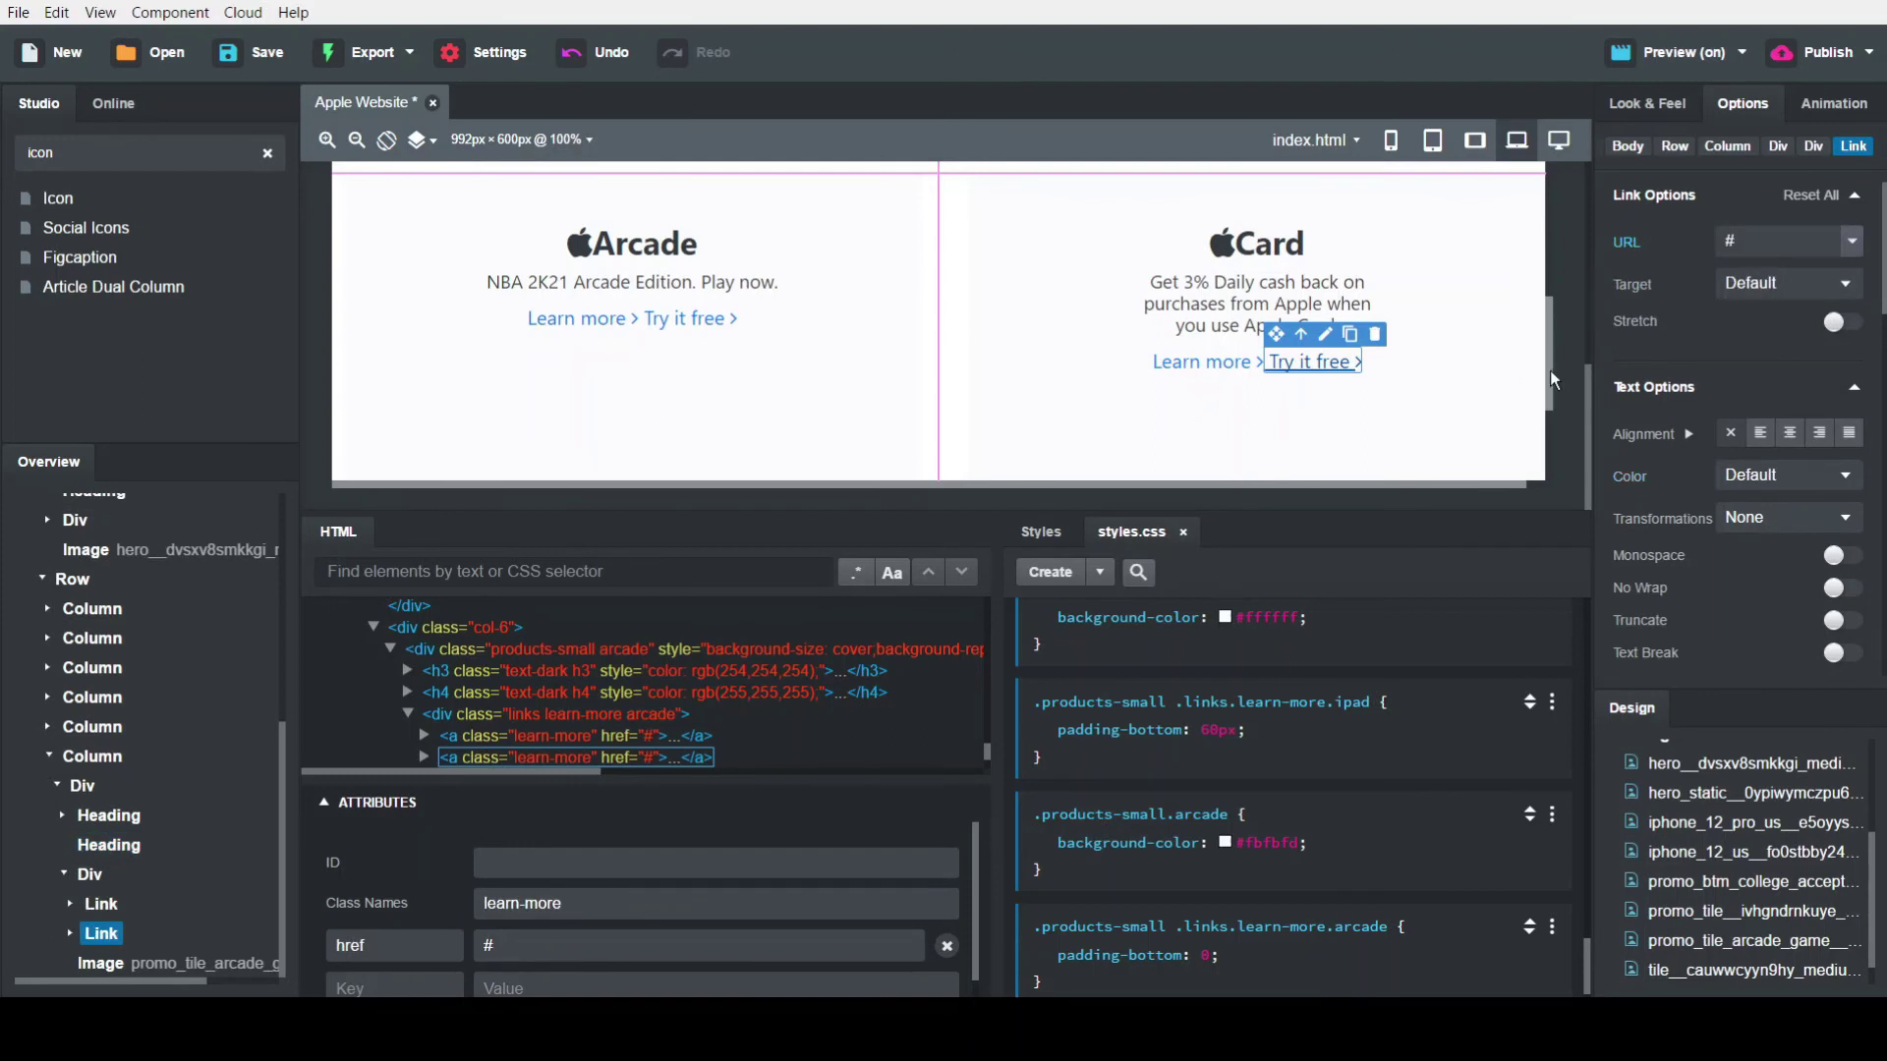
{"action": "key", "text": "Delete"}
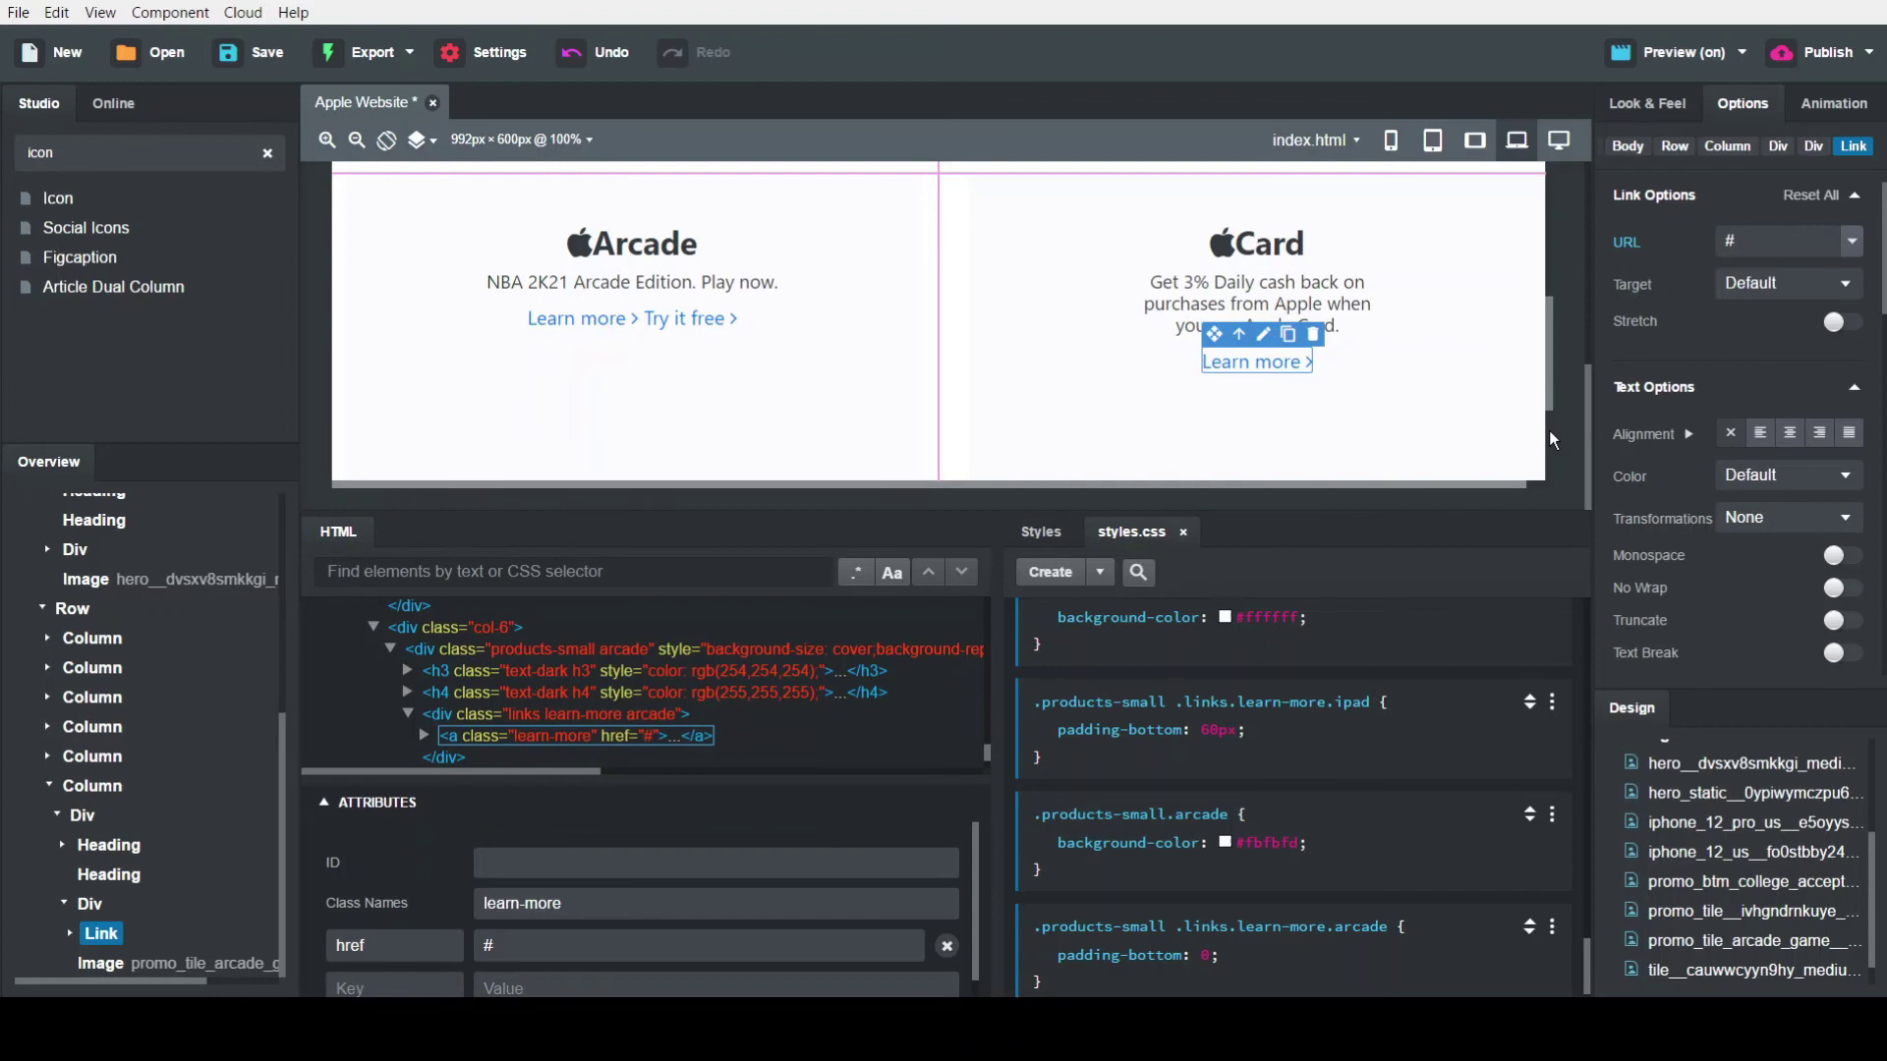
Import tile__cauwwcyyn9hy_large_2x.jpg and set it as the Card tile's image source
{"action": "scroll", "coordinate": [1549, 430], "scroll_direction": "down", "scroll_amount": 3}
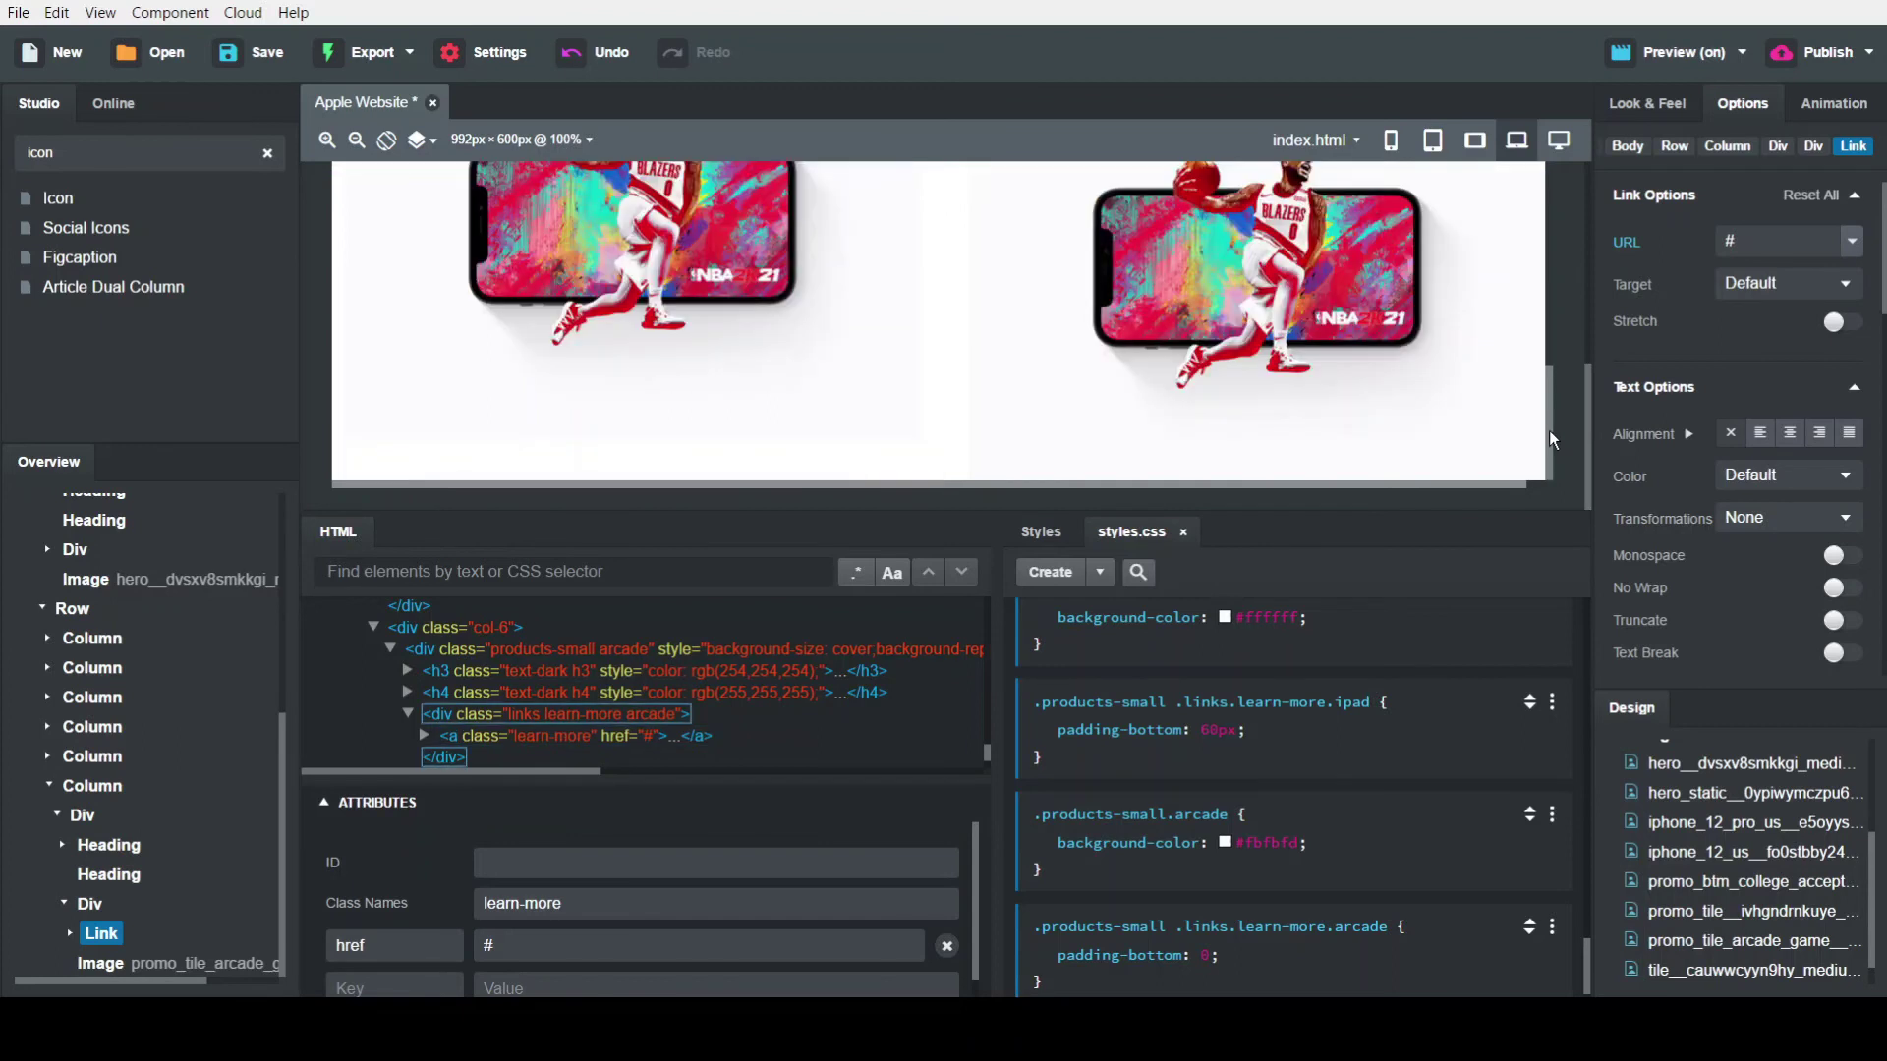
{"action": "left_click", "coordinate": [1319, 274]}
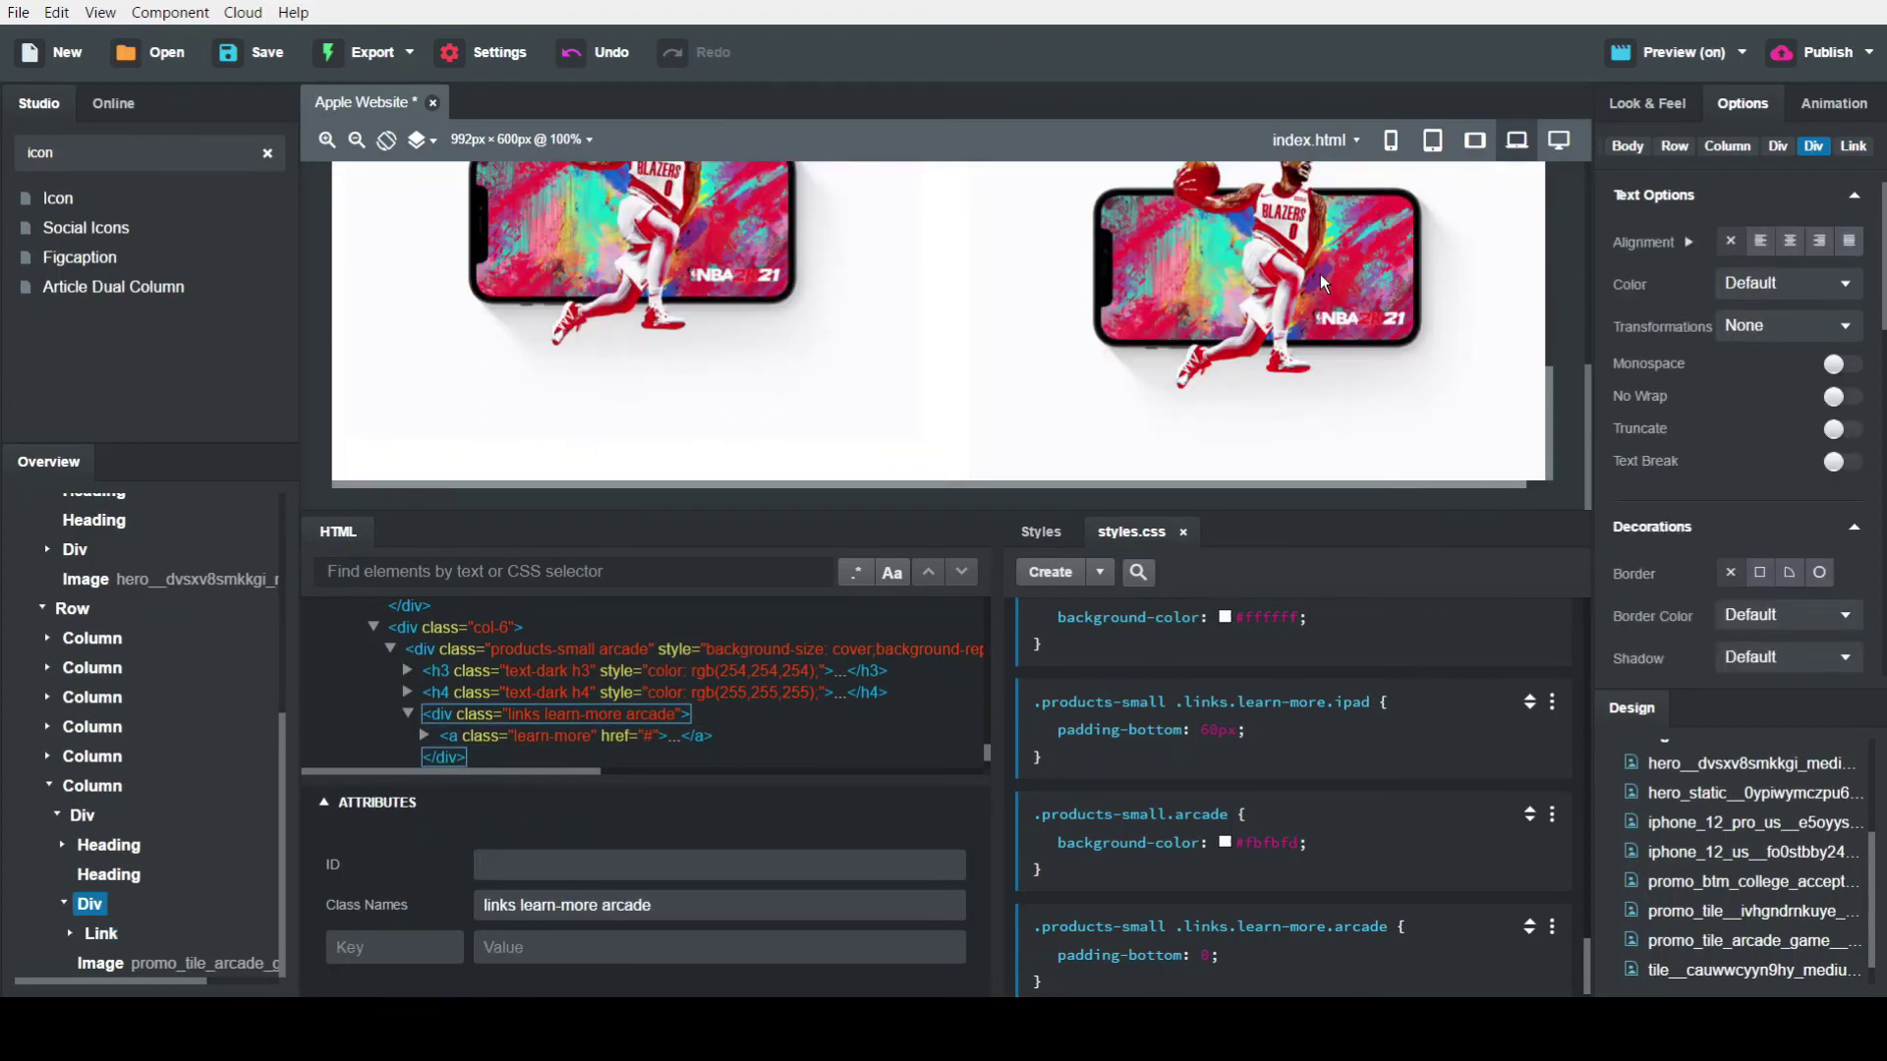
{"action": "left_click", "coordinate": [1319, 275]}
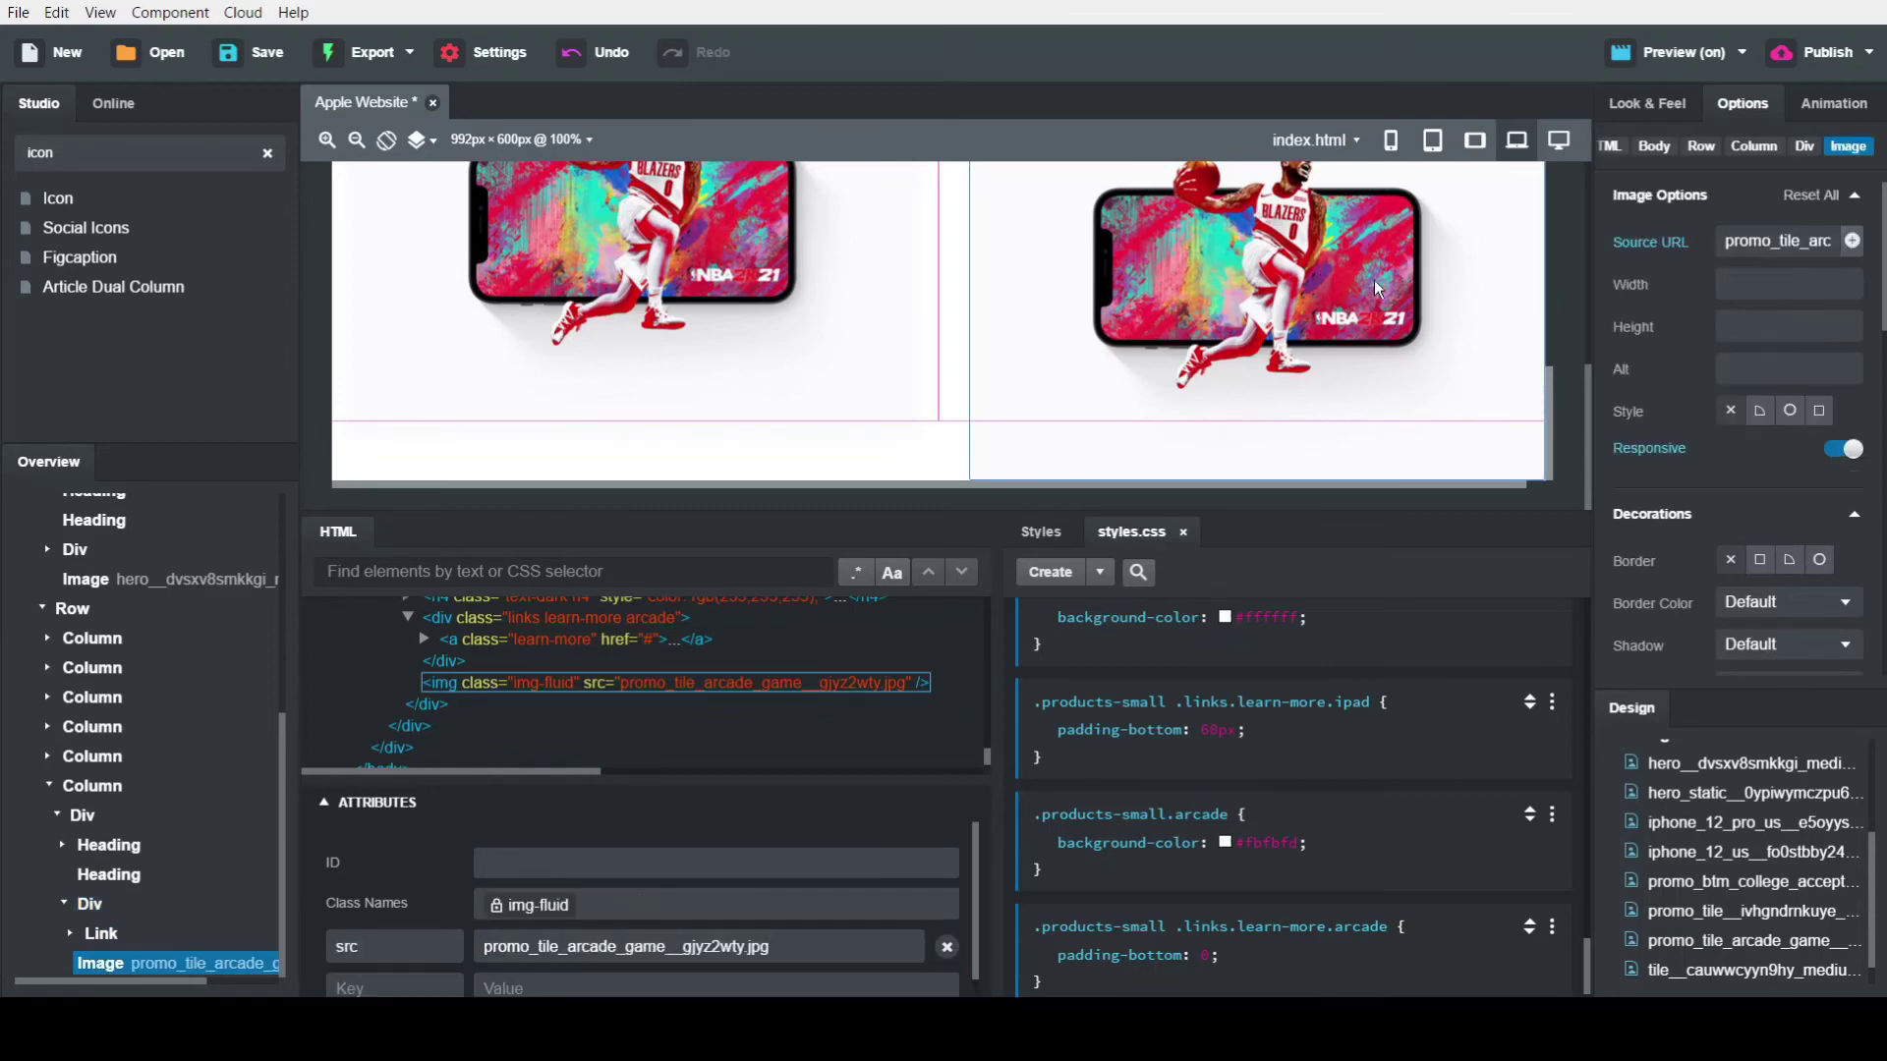
{"action": "left_click", "coordinate": [1851, 242]}
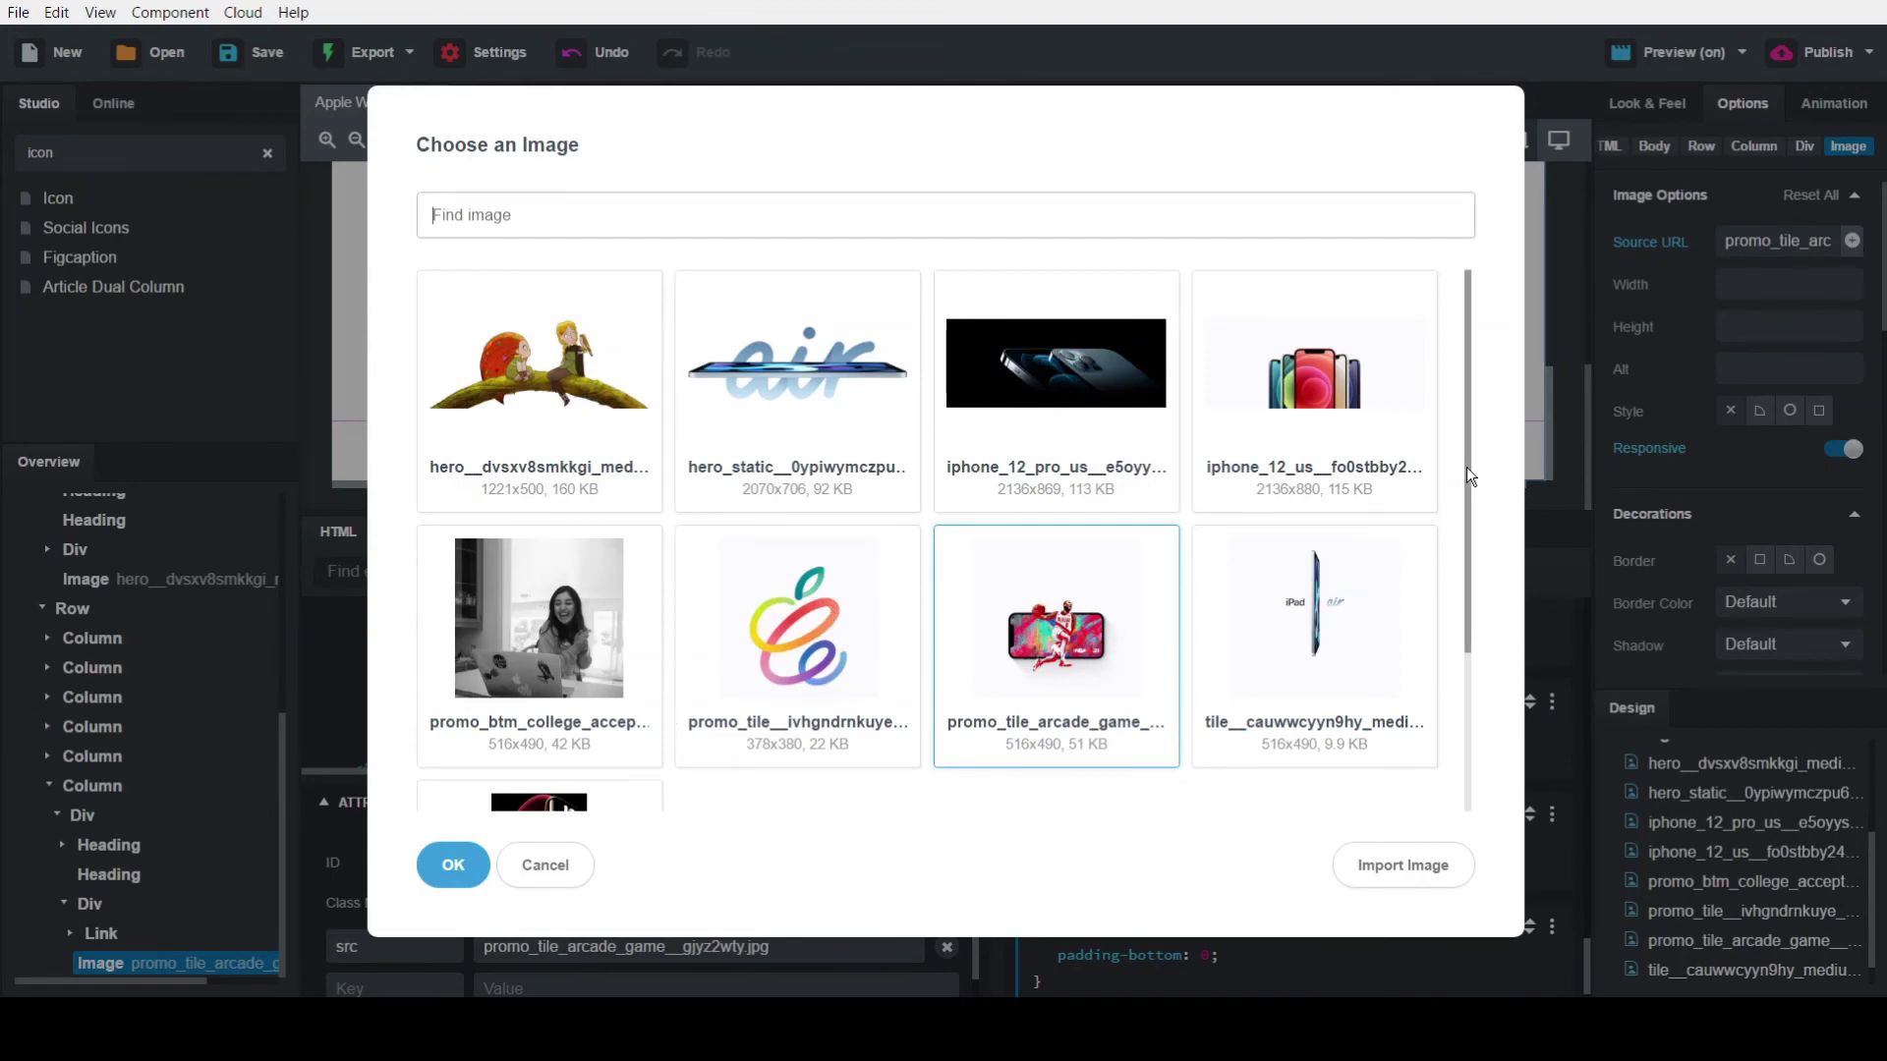
{"action": "scroll", "coordinate": [1466, 603], "scroll_direction": "down", "scroll_amount": 1}
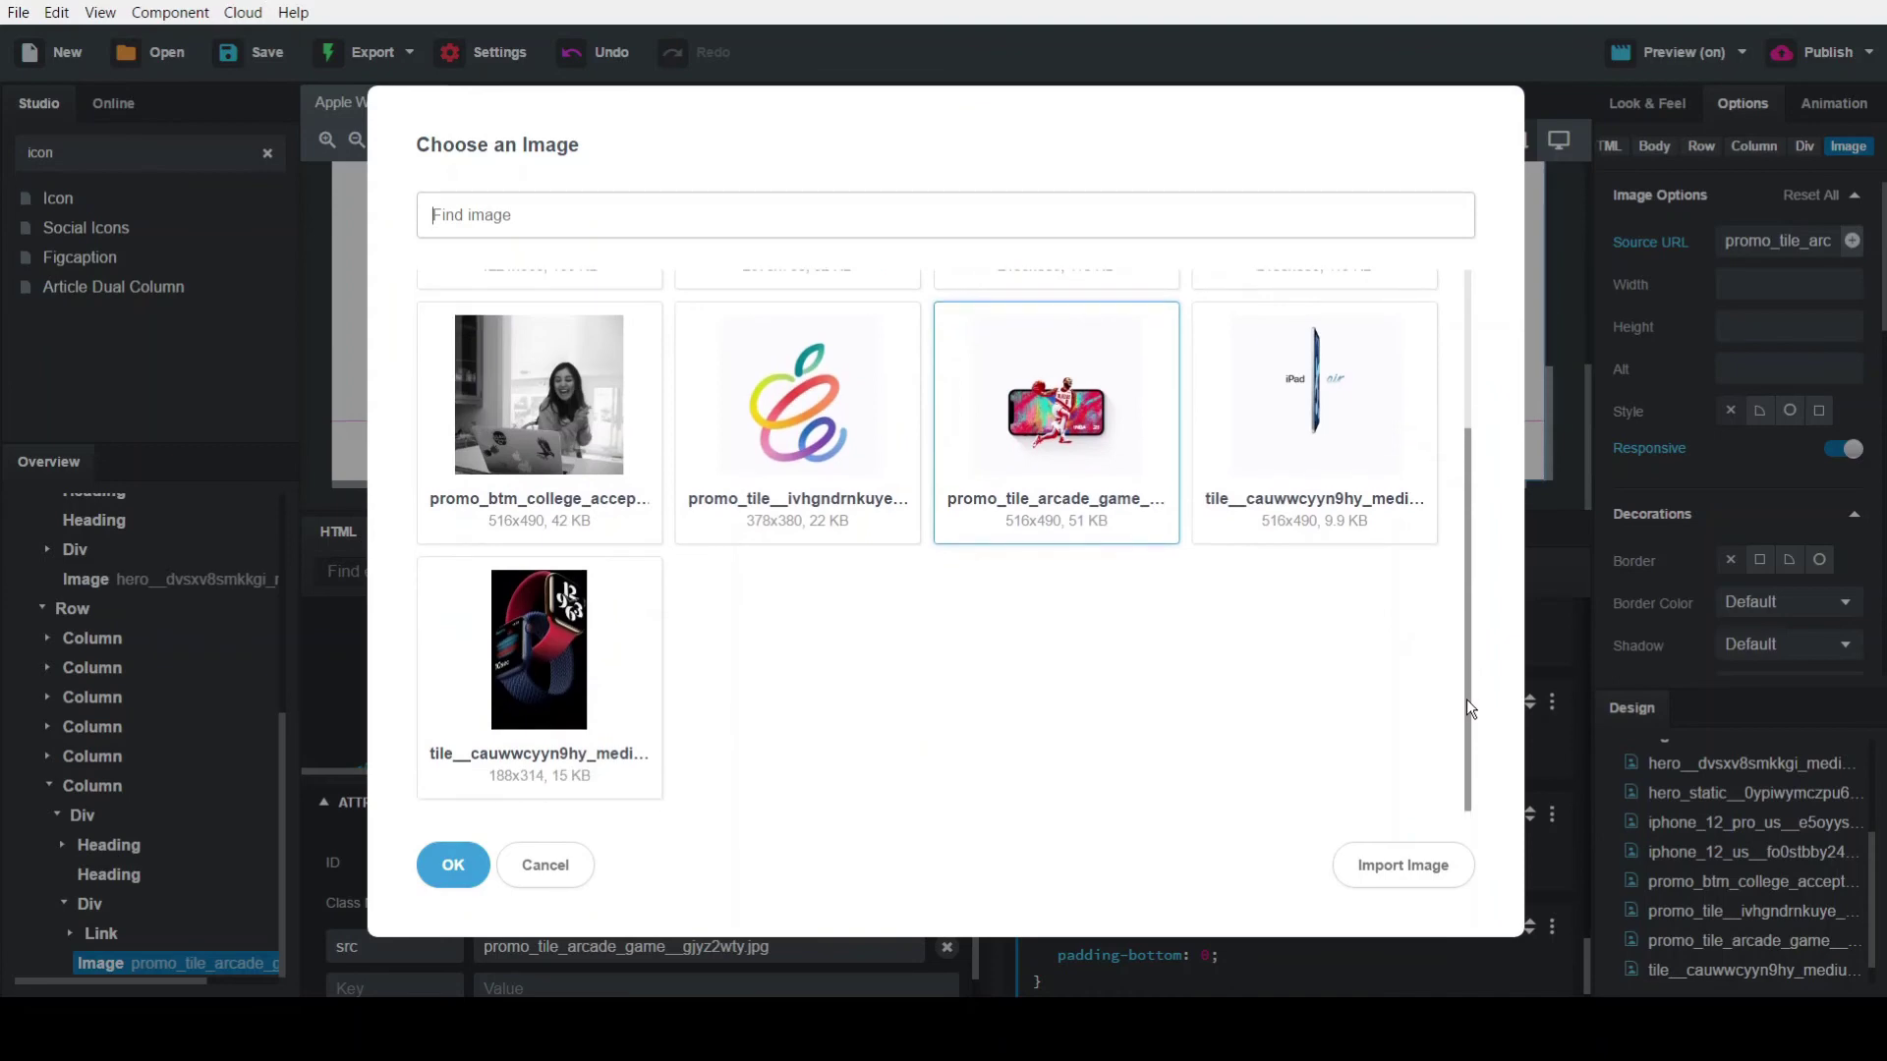
{"action": "scroll", "coordinate": [1453, 529], "scroll_direction": "up", "scroll_amount": 3}
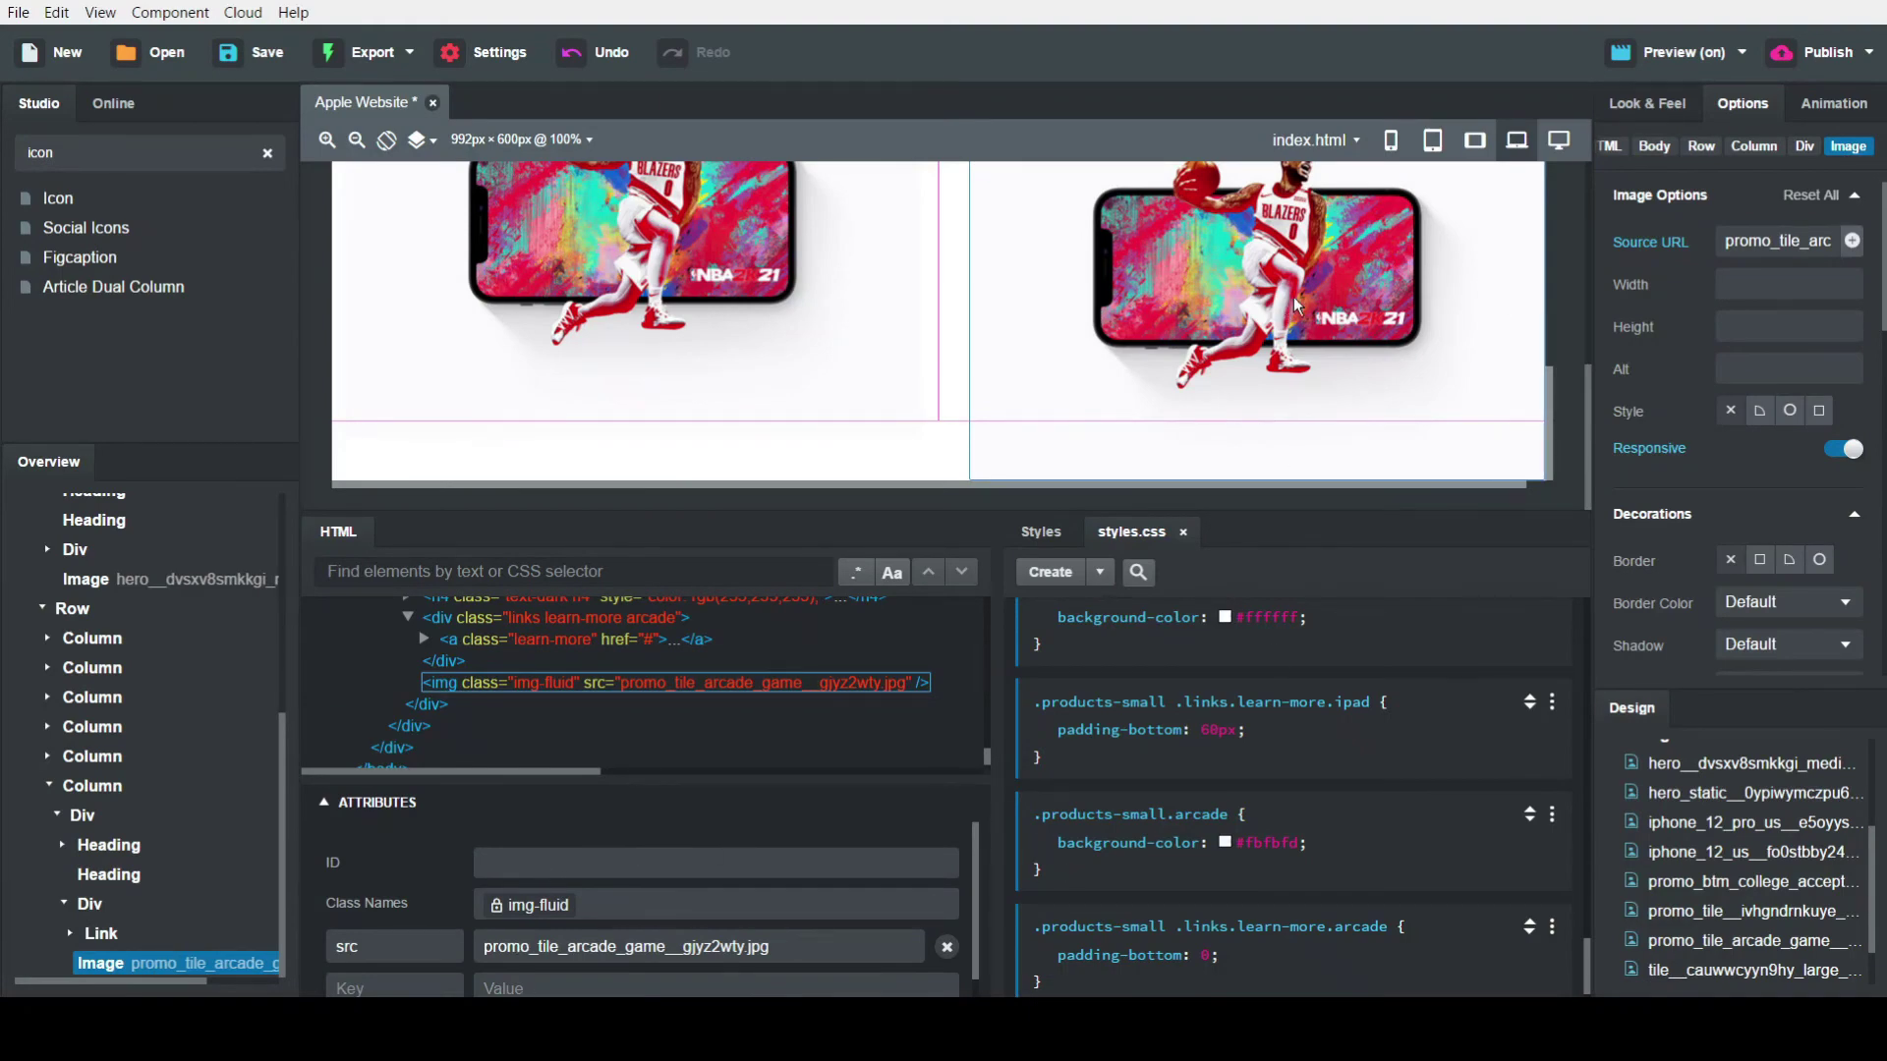
{"action": "left_click", "coordinate": [1852, 241]}
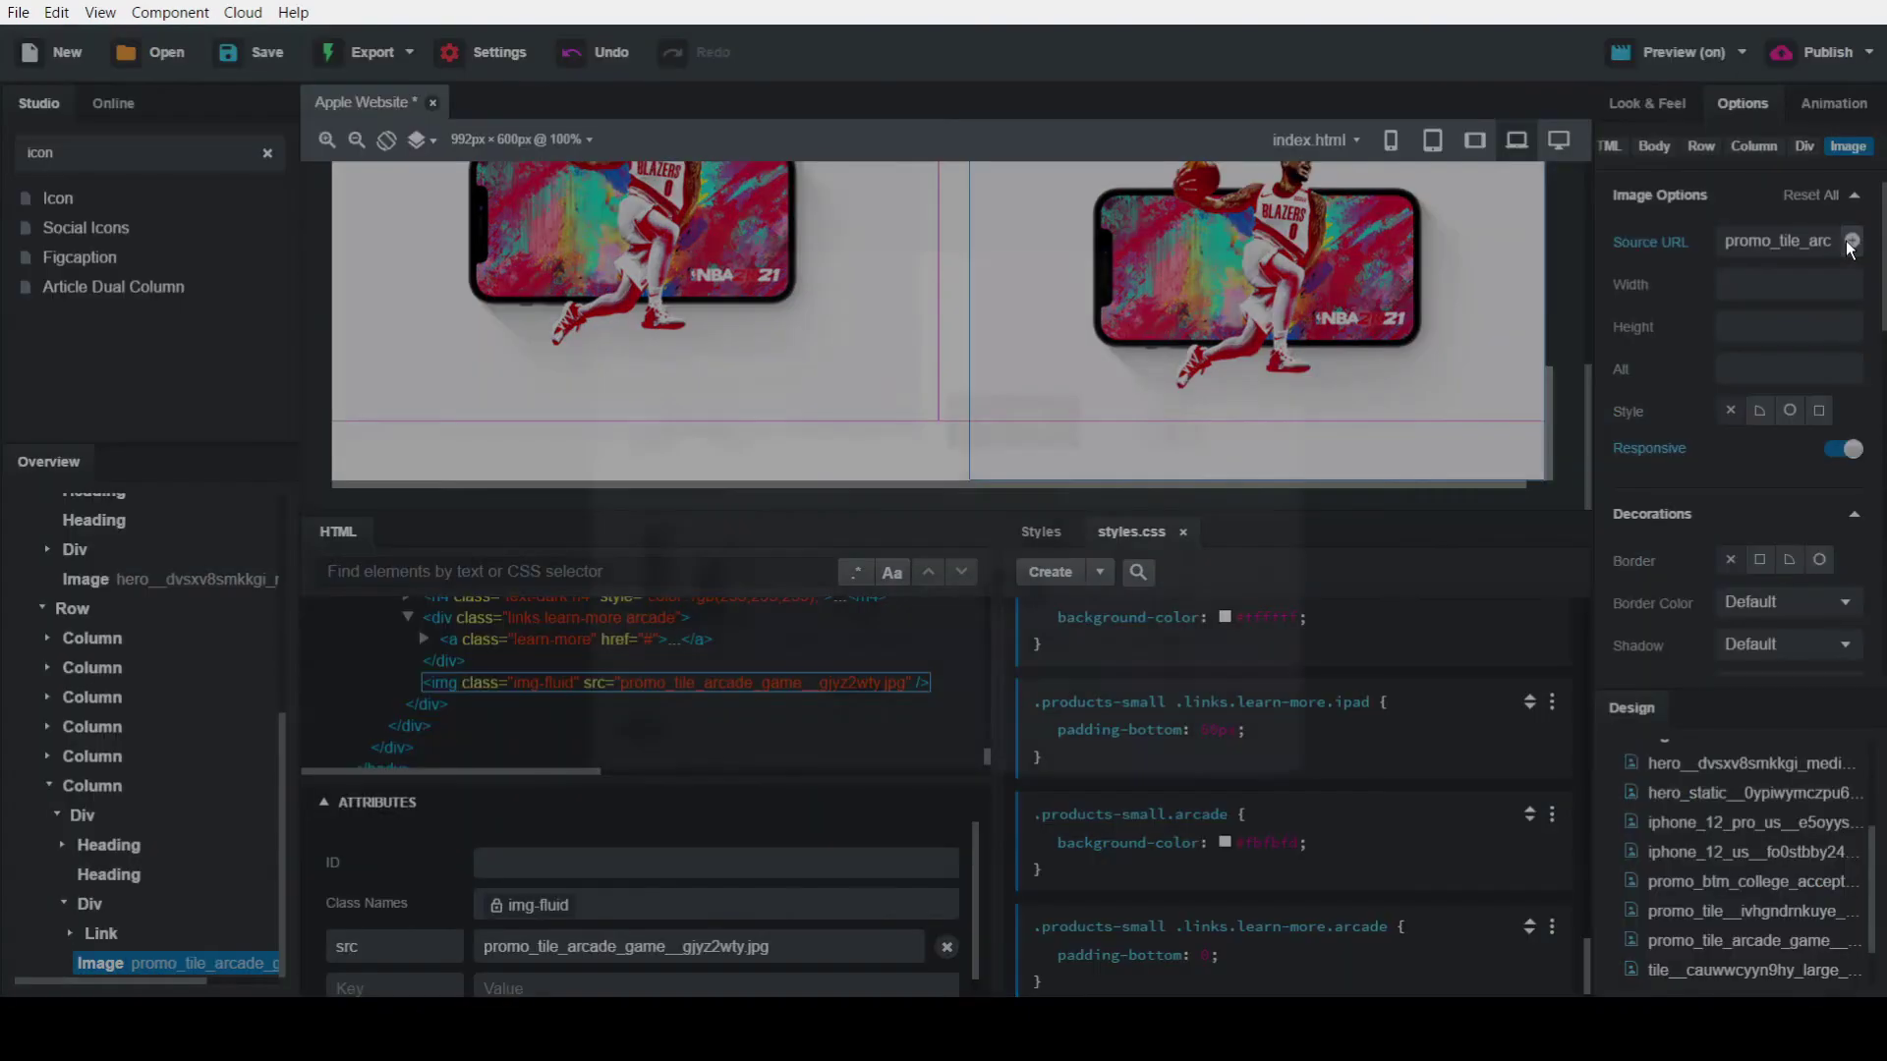
{"action": "left_click", "coordinate": [1354, 641]}
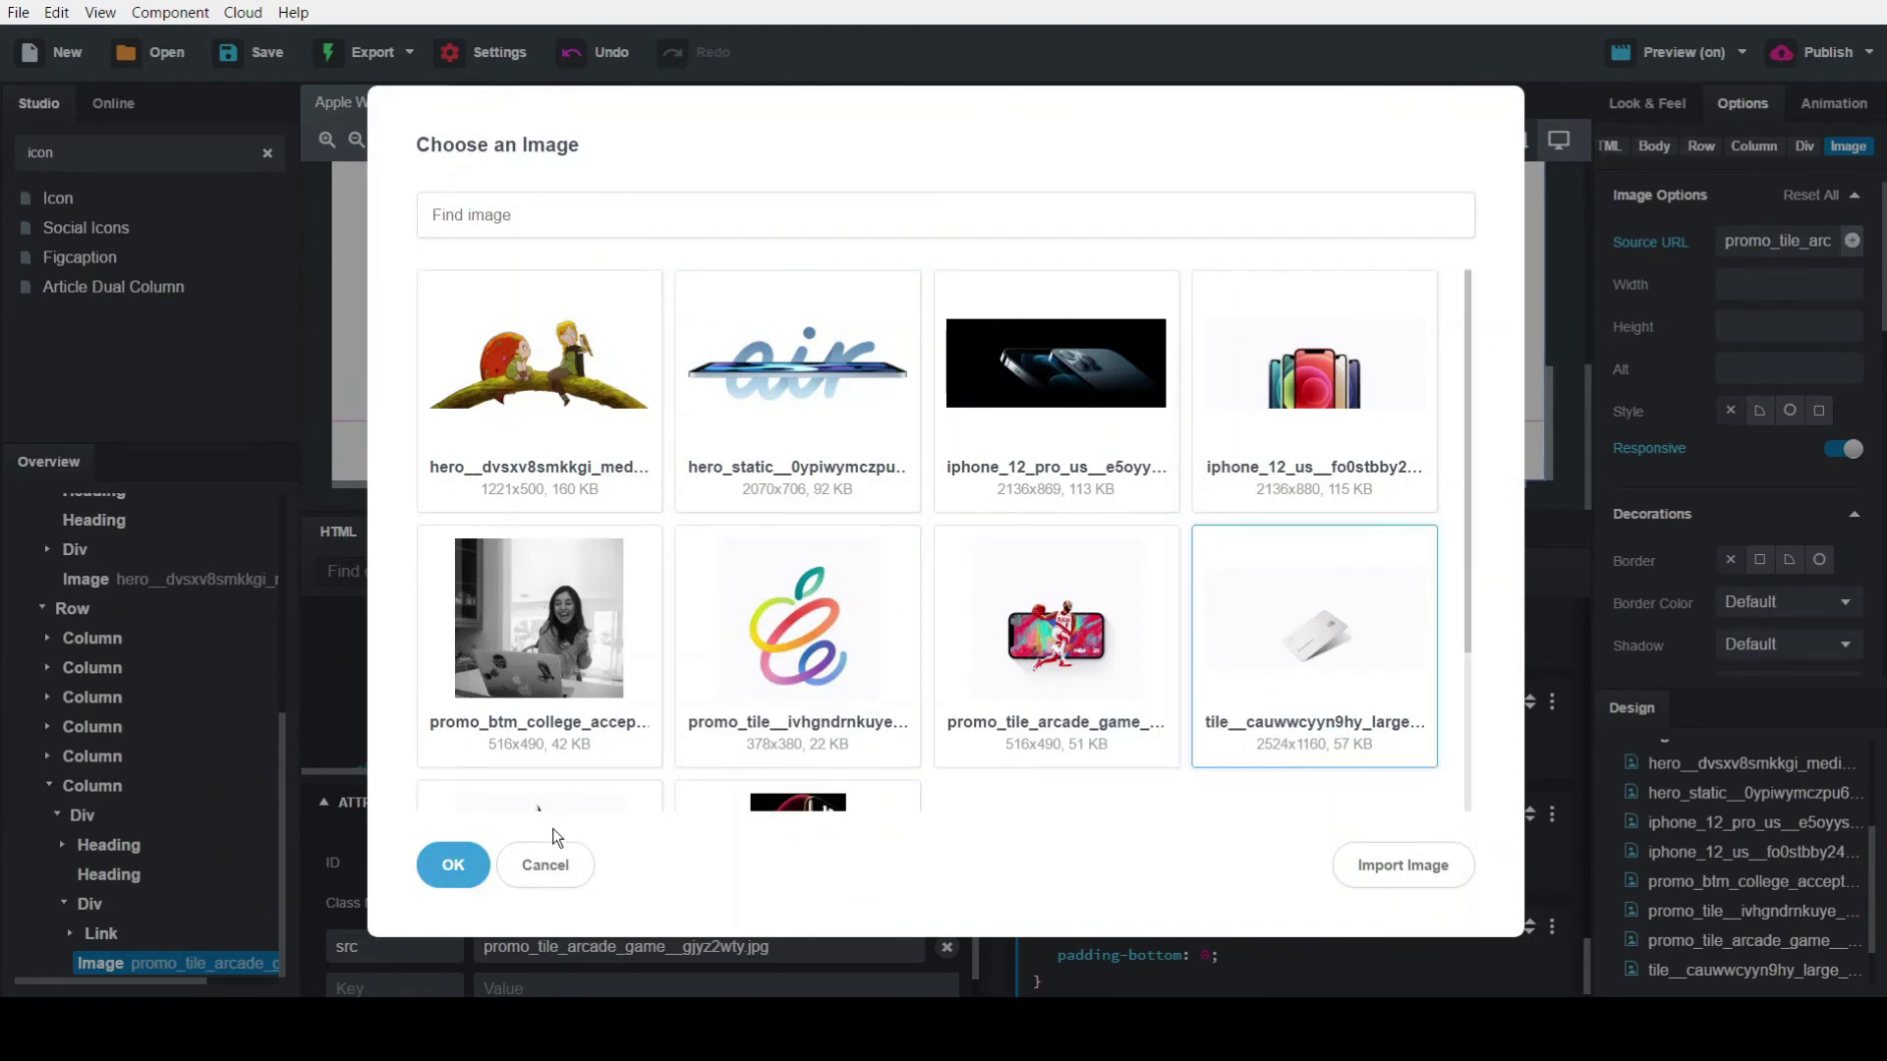
{"action": "left_click", "coordinate": [456, 867]}
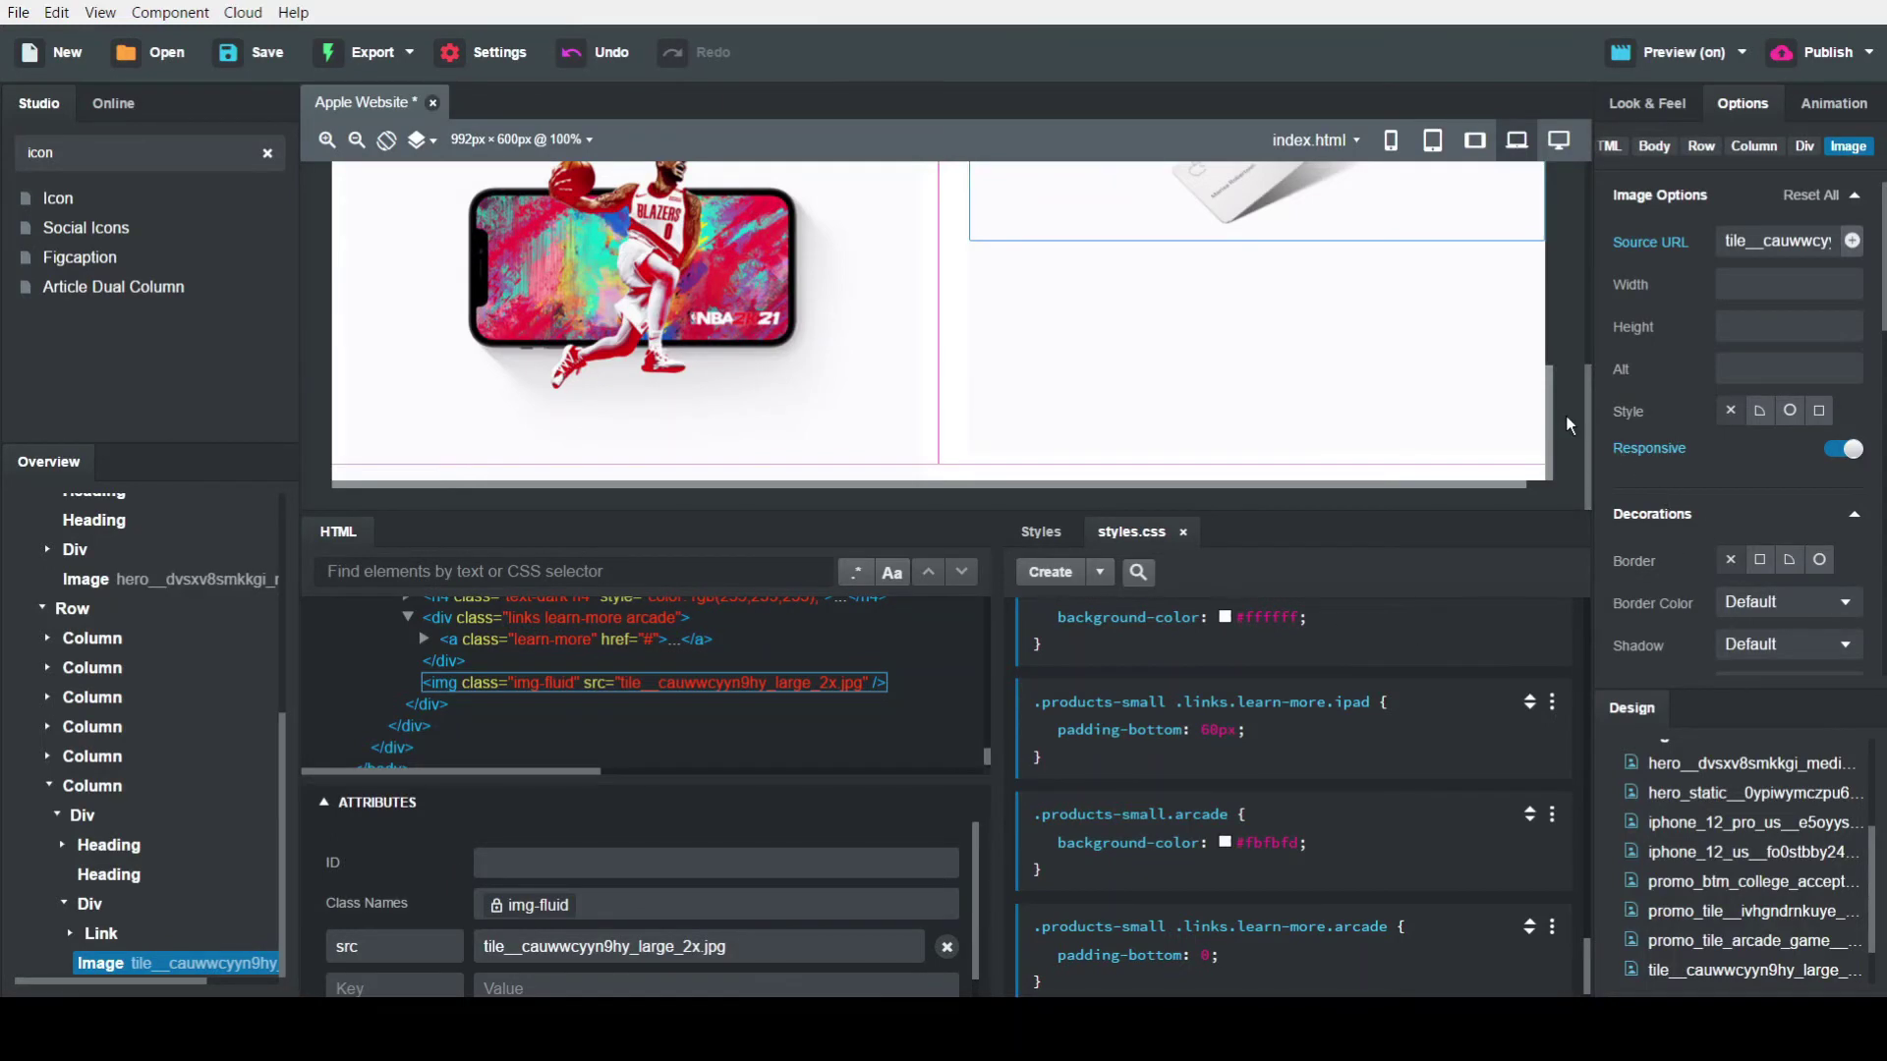
{"action": "mouse_move", "coordinate": [1548, 360]}
{"action": "left_mouse_down"}
{"action": "mouse_move", "coordinate": [1548, 317]}
{"action": "mouse_move", "coordinate": [1555, 374]}
{"action": "left_mouse_up"}
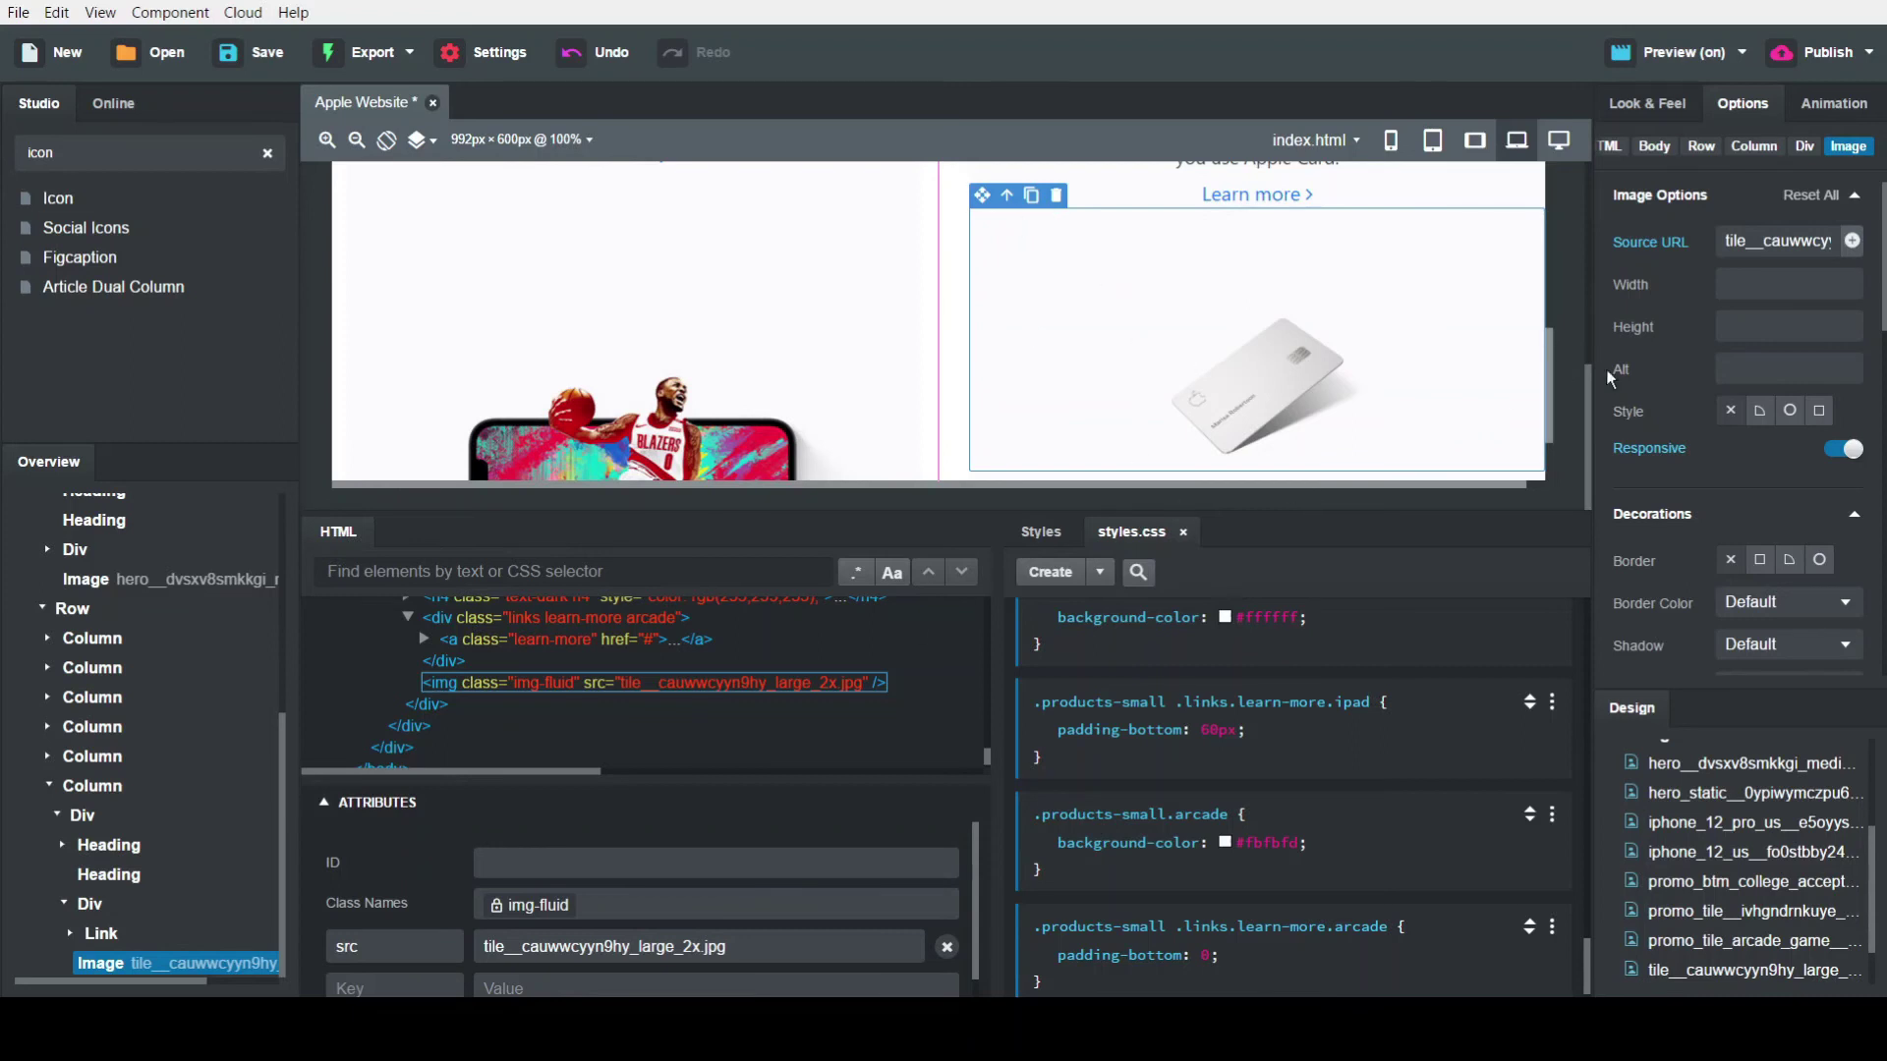
Replace the "arcade" class on the Card tile's div with "card", keeping products-small
{"action": "left_click_drag", "start_coordinate": [1549, 385], "coordinate": [1565, 338]}
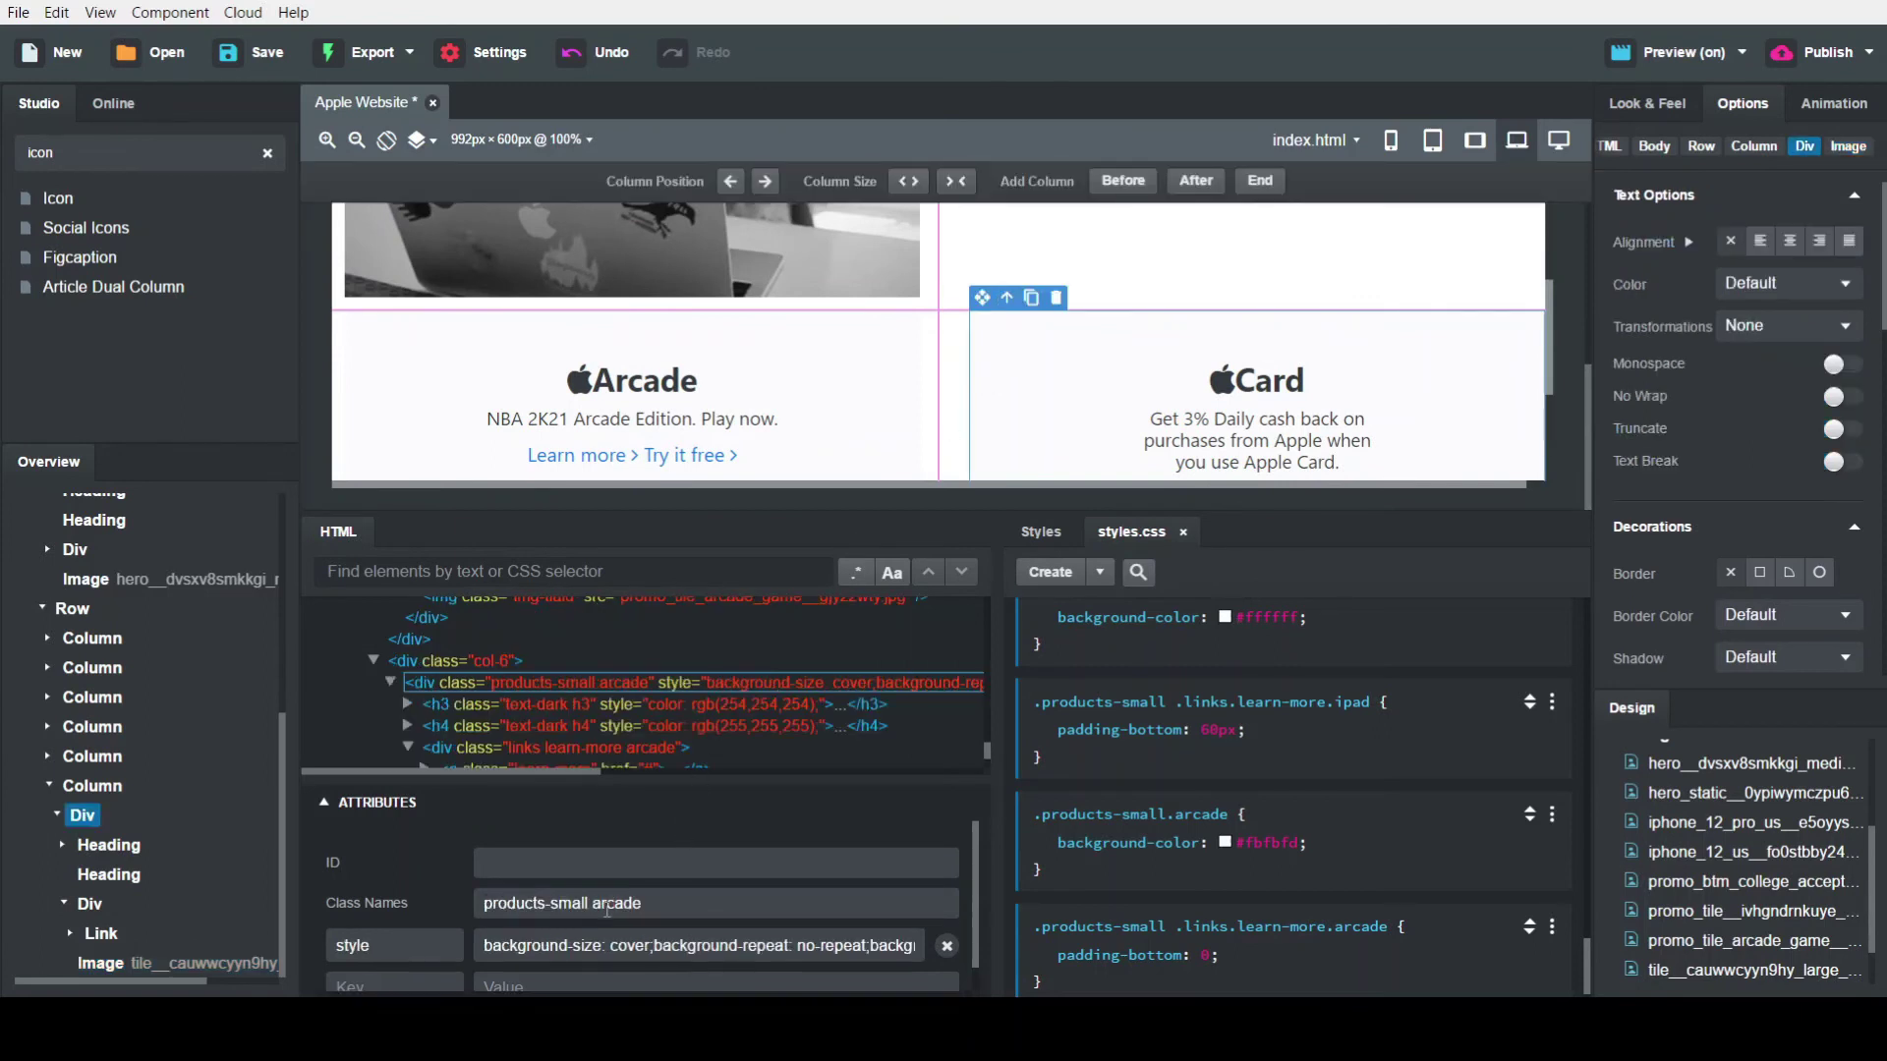
{"action": "left_click_drag", "start_coordinate": [645, 906], "coordinate": [595, 899]}
{"action": "type", "text": "card"}
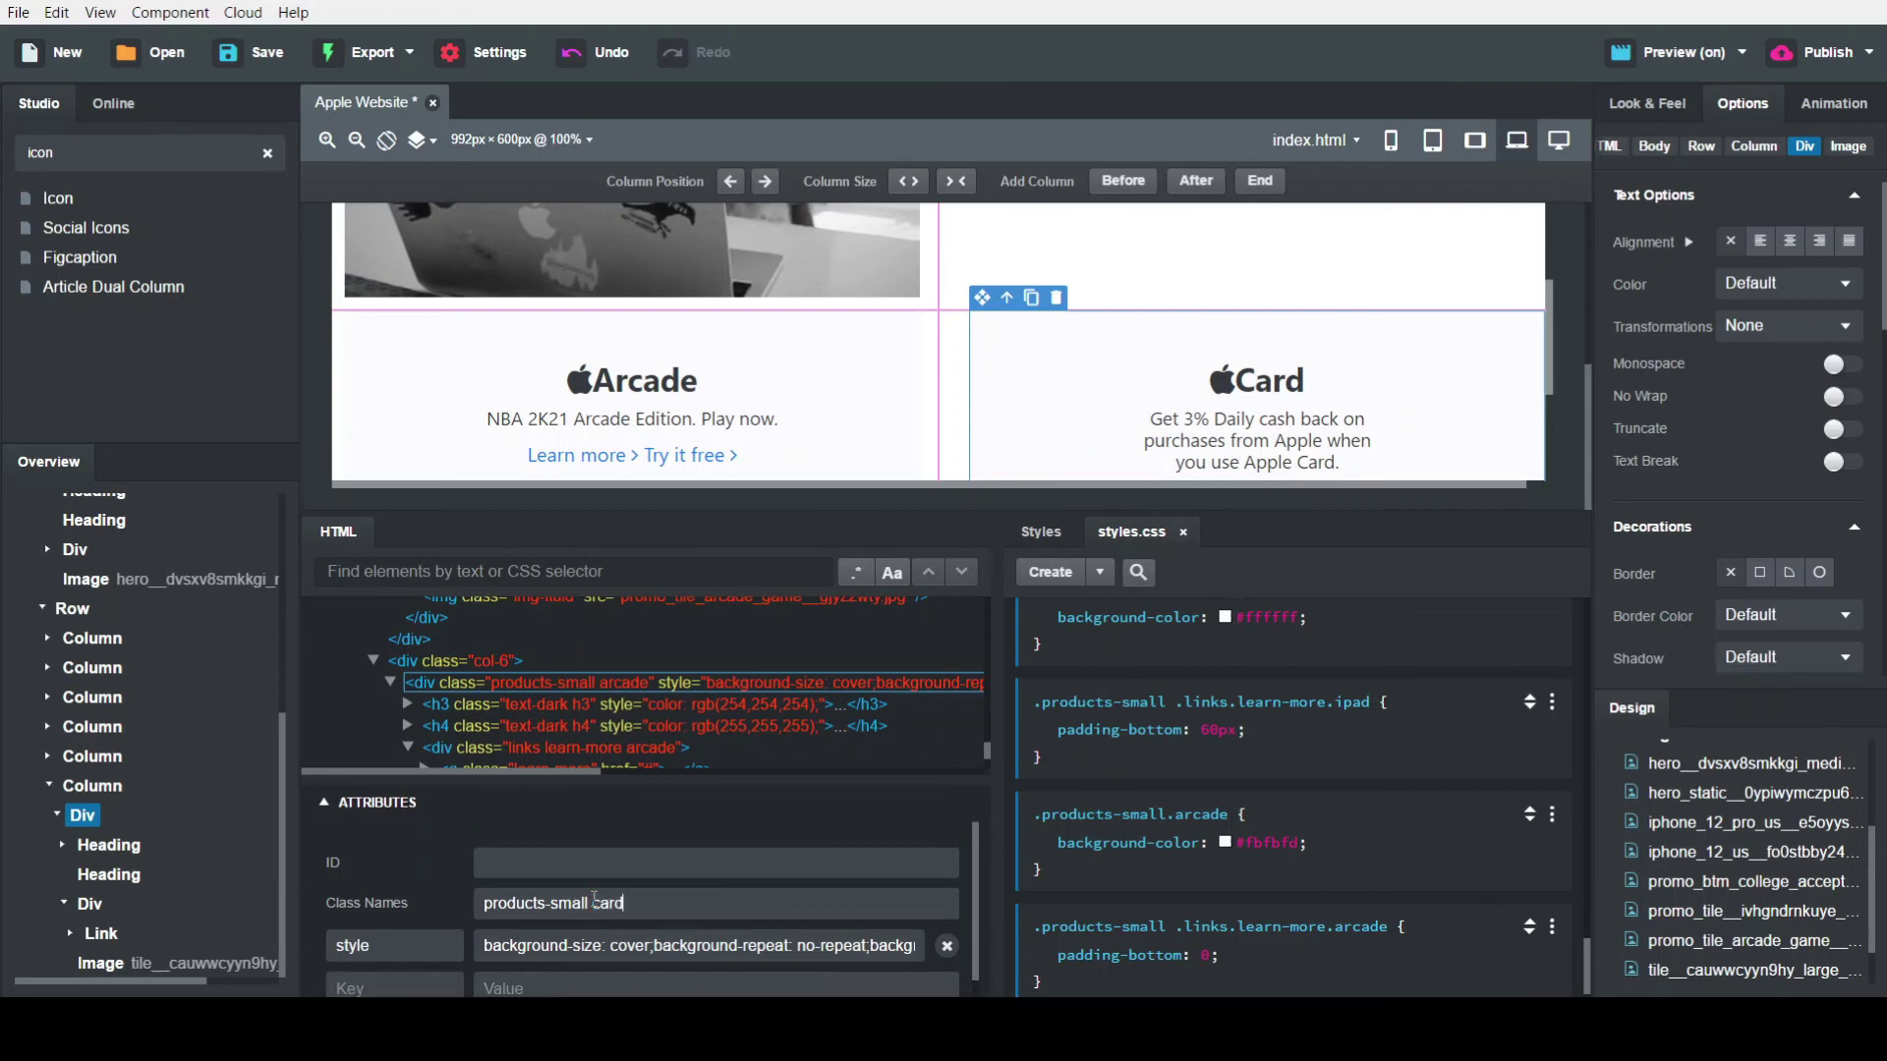
{"action": "key", "text": "Tab"}
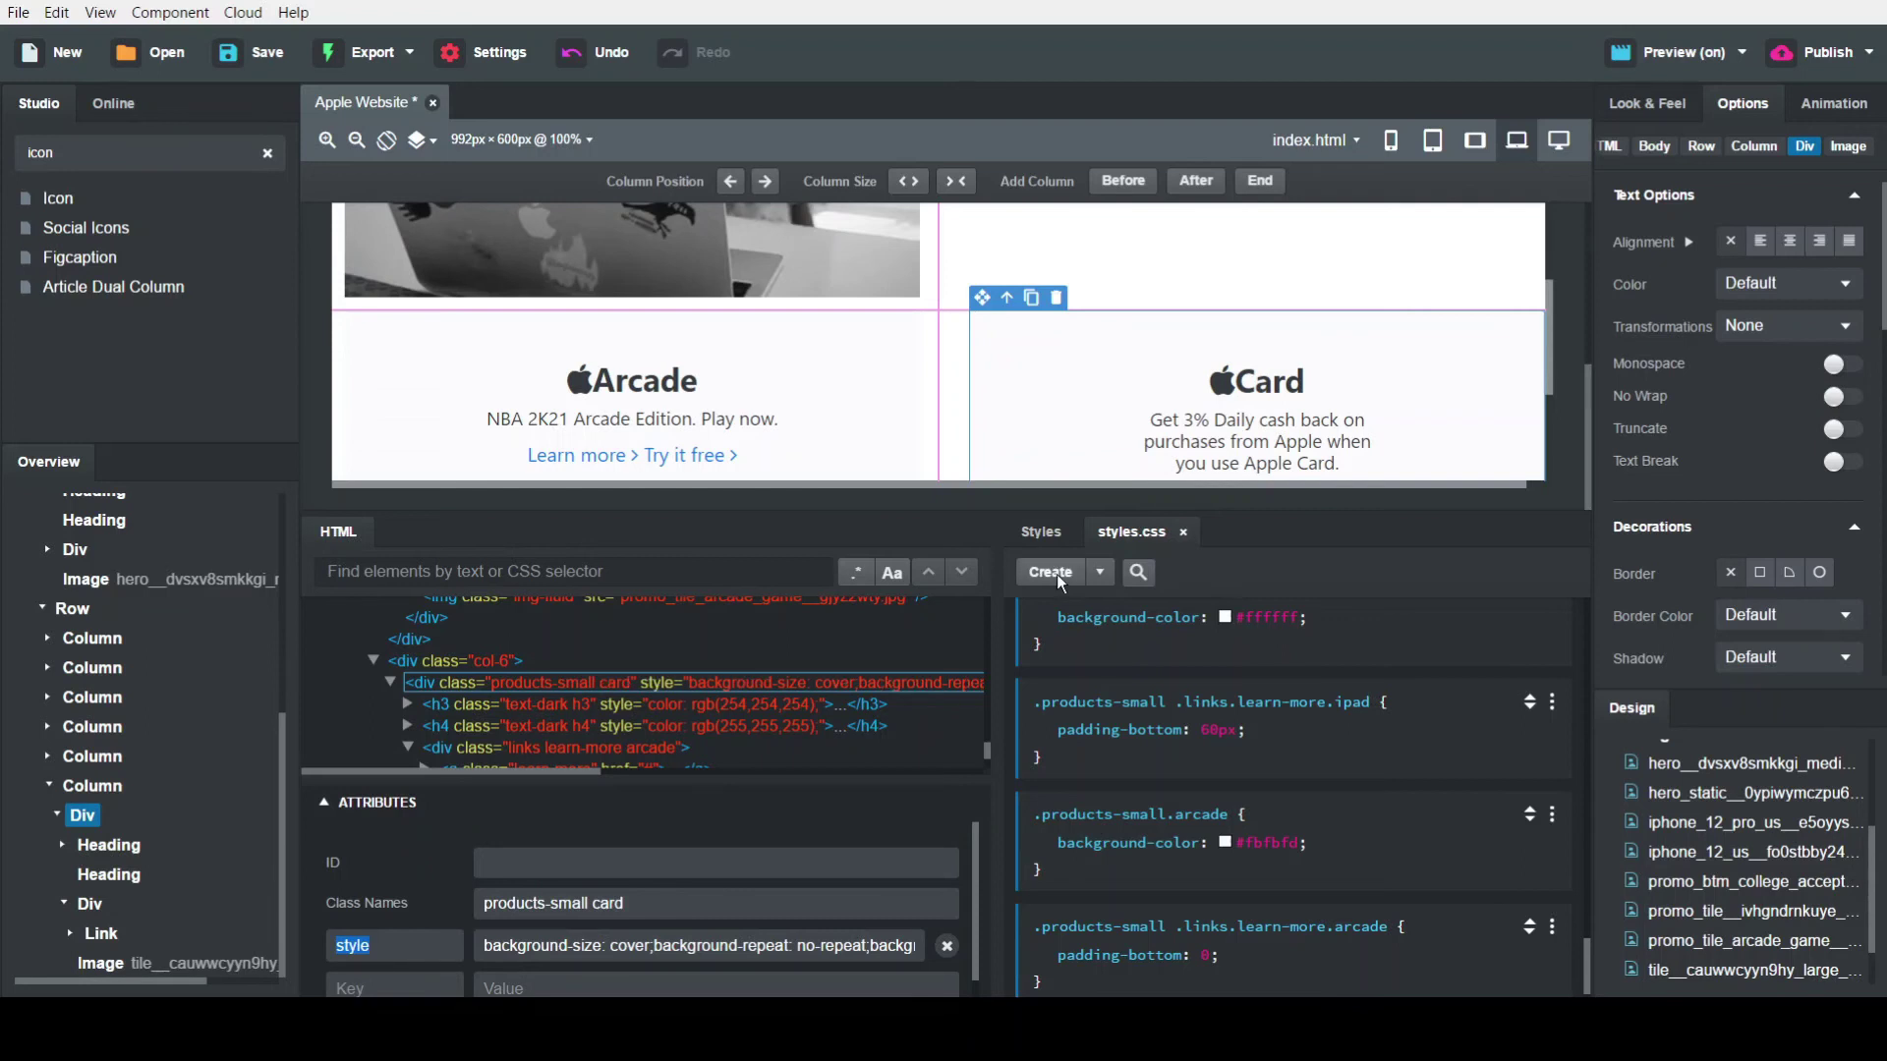
Create a .products-small.card rule in styles.css with background-color #f9f9f9
{"action": "left_click", "coordinate": [1057, 574]}
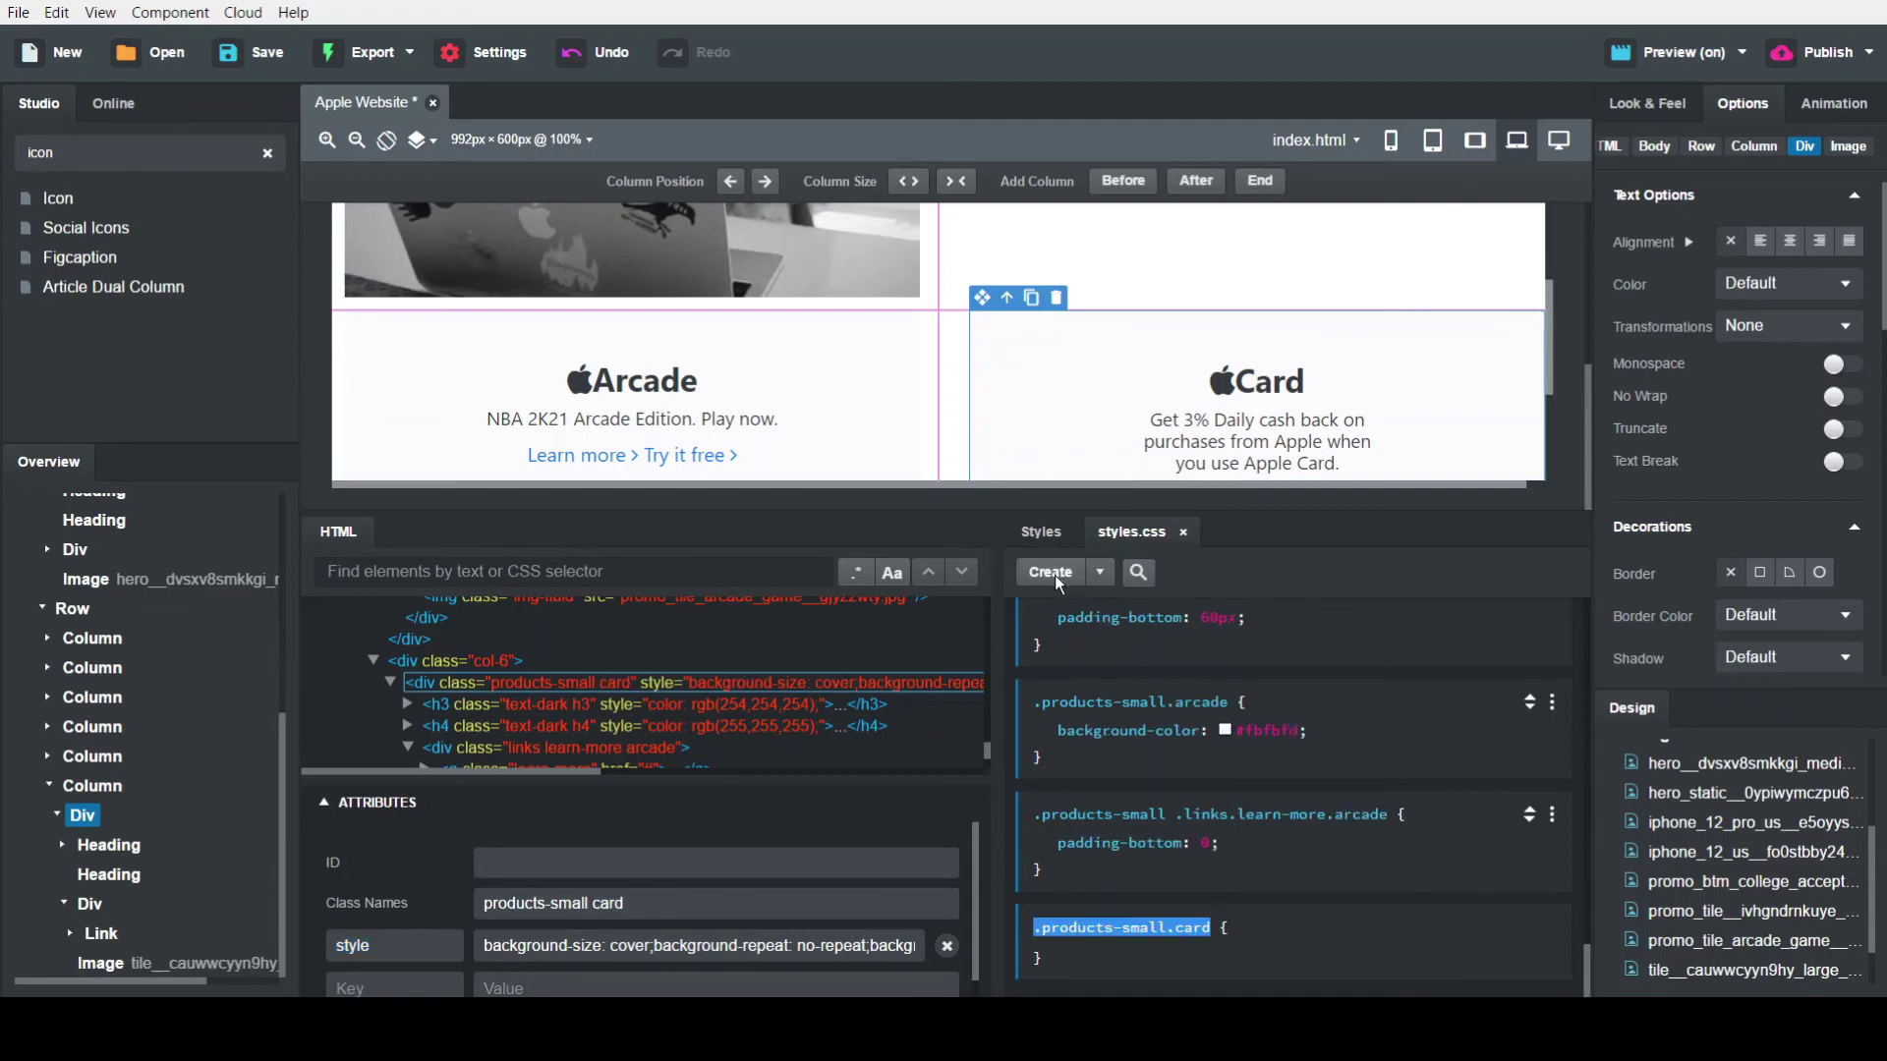
{"action": "key", "text": "Return"}
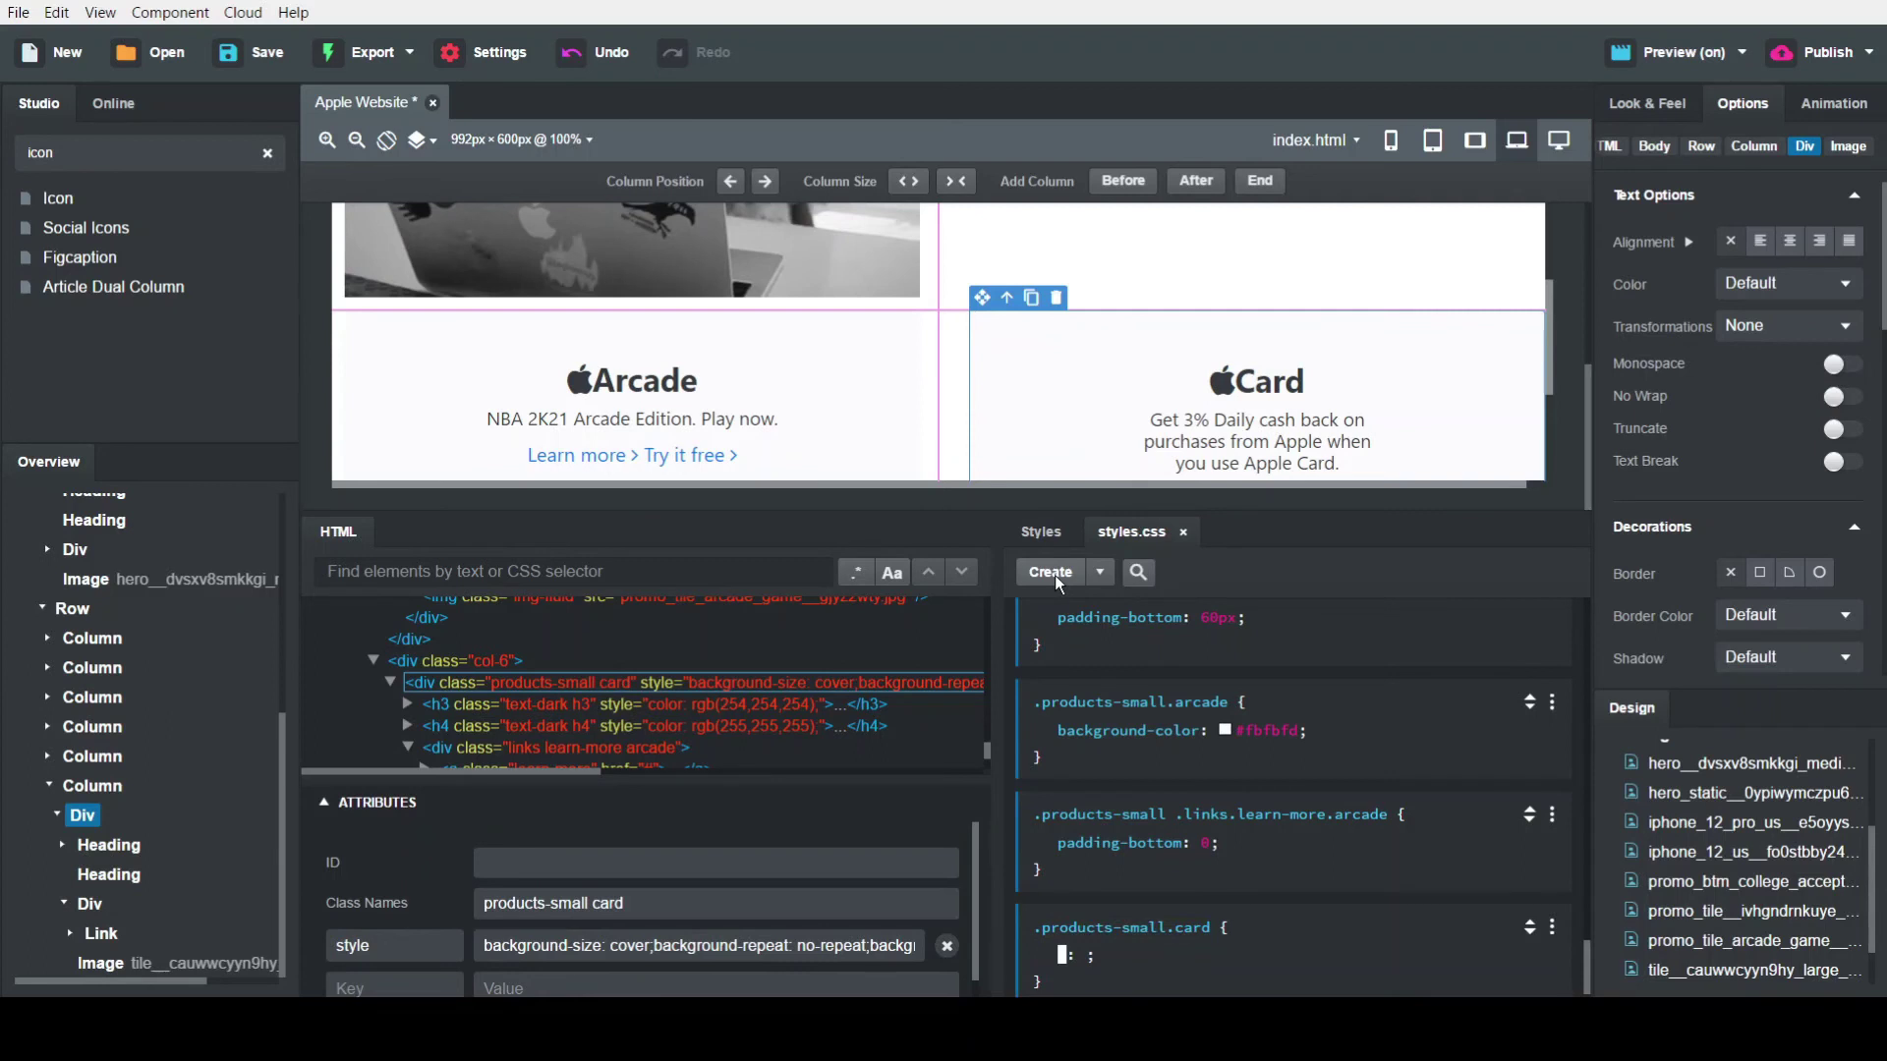
{"action": "type", "text": "backgr"}
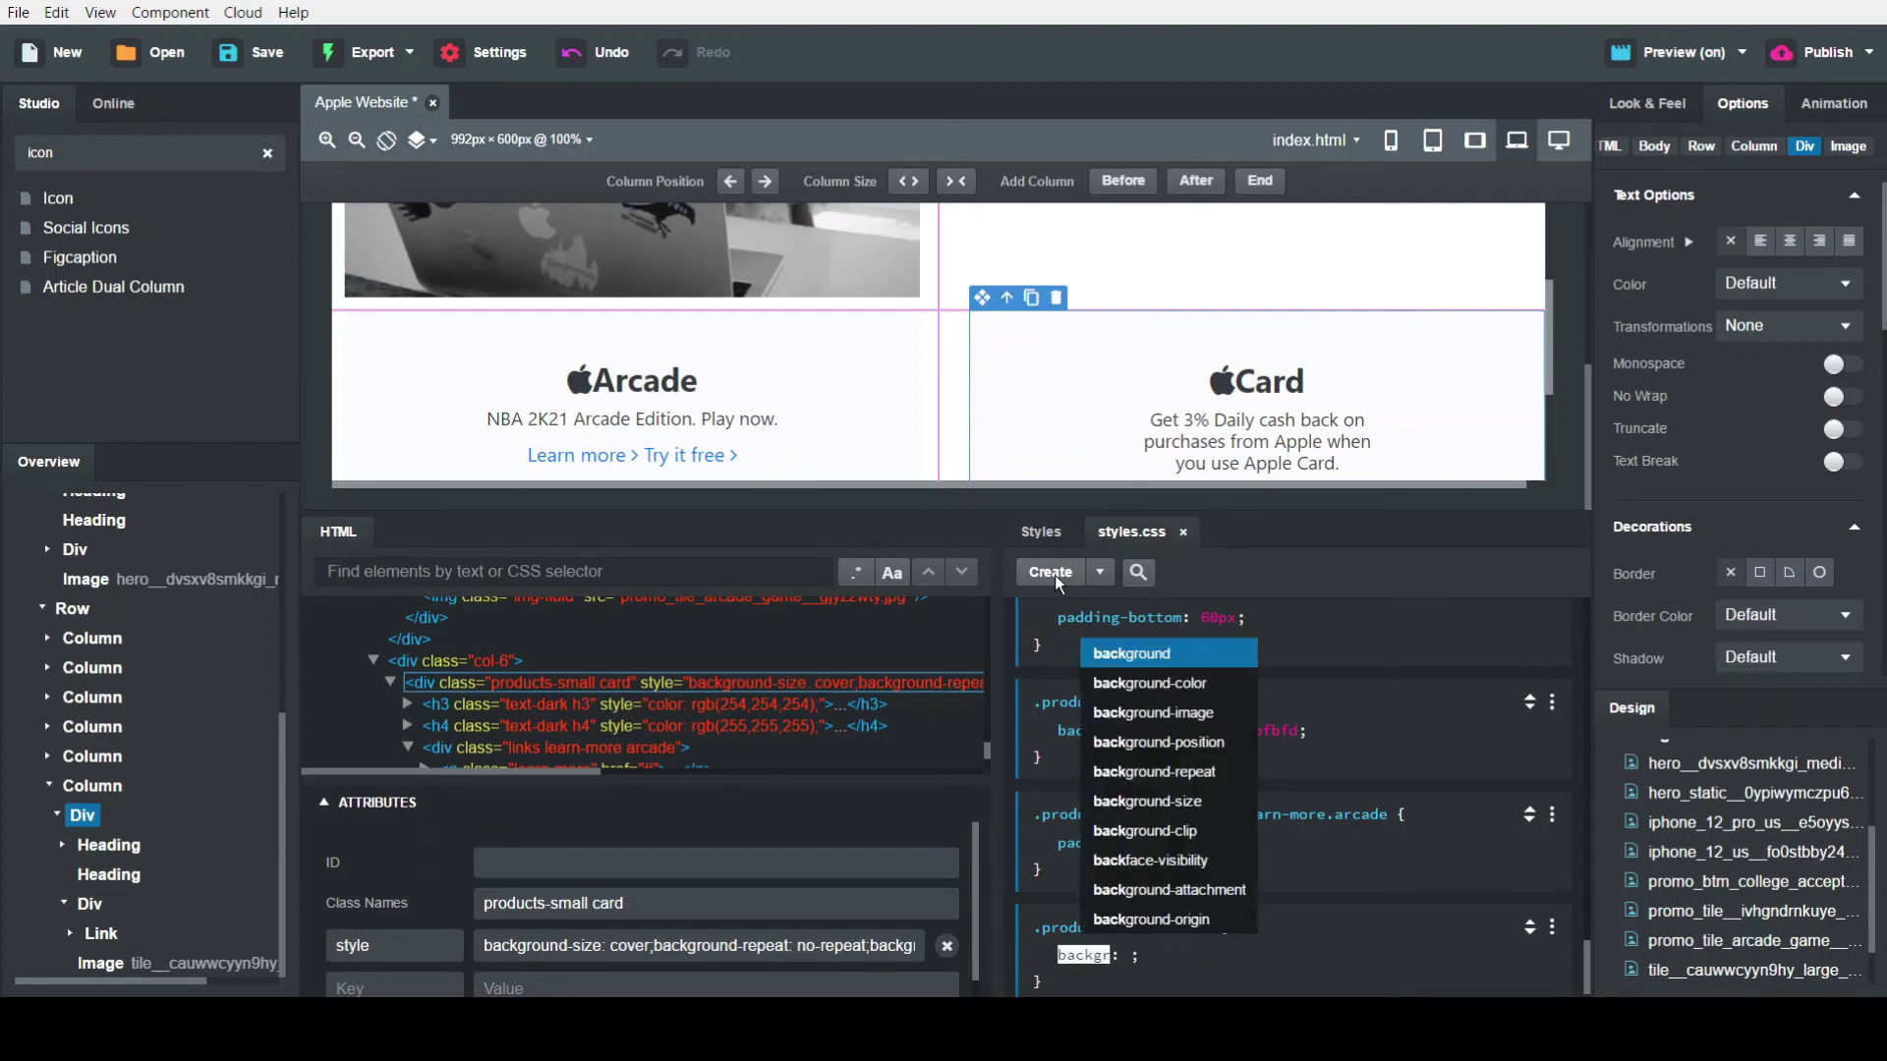
{"action": "left_click", "coordinate": [1185, 691]}
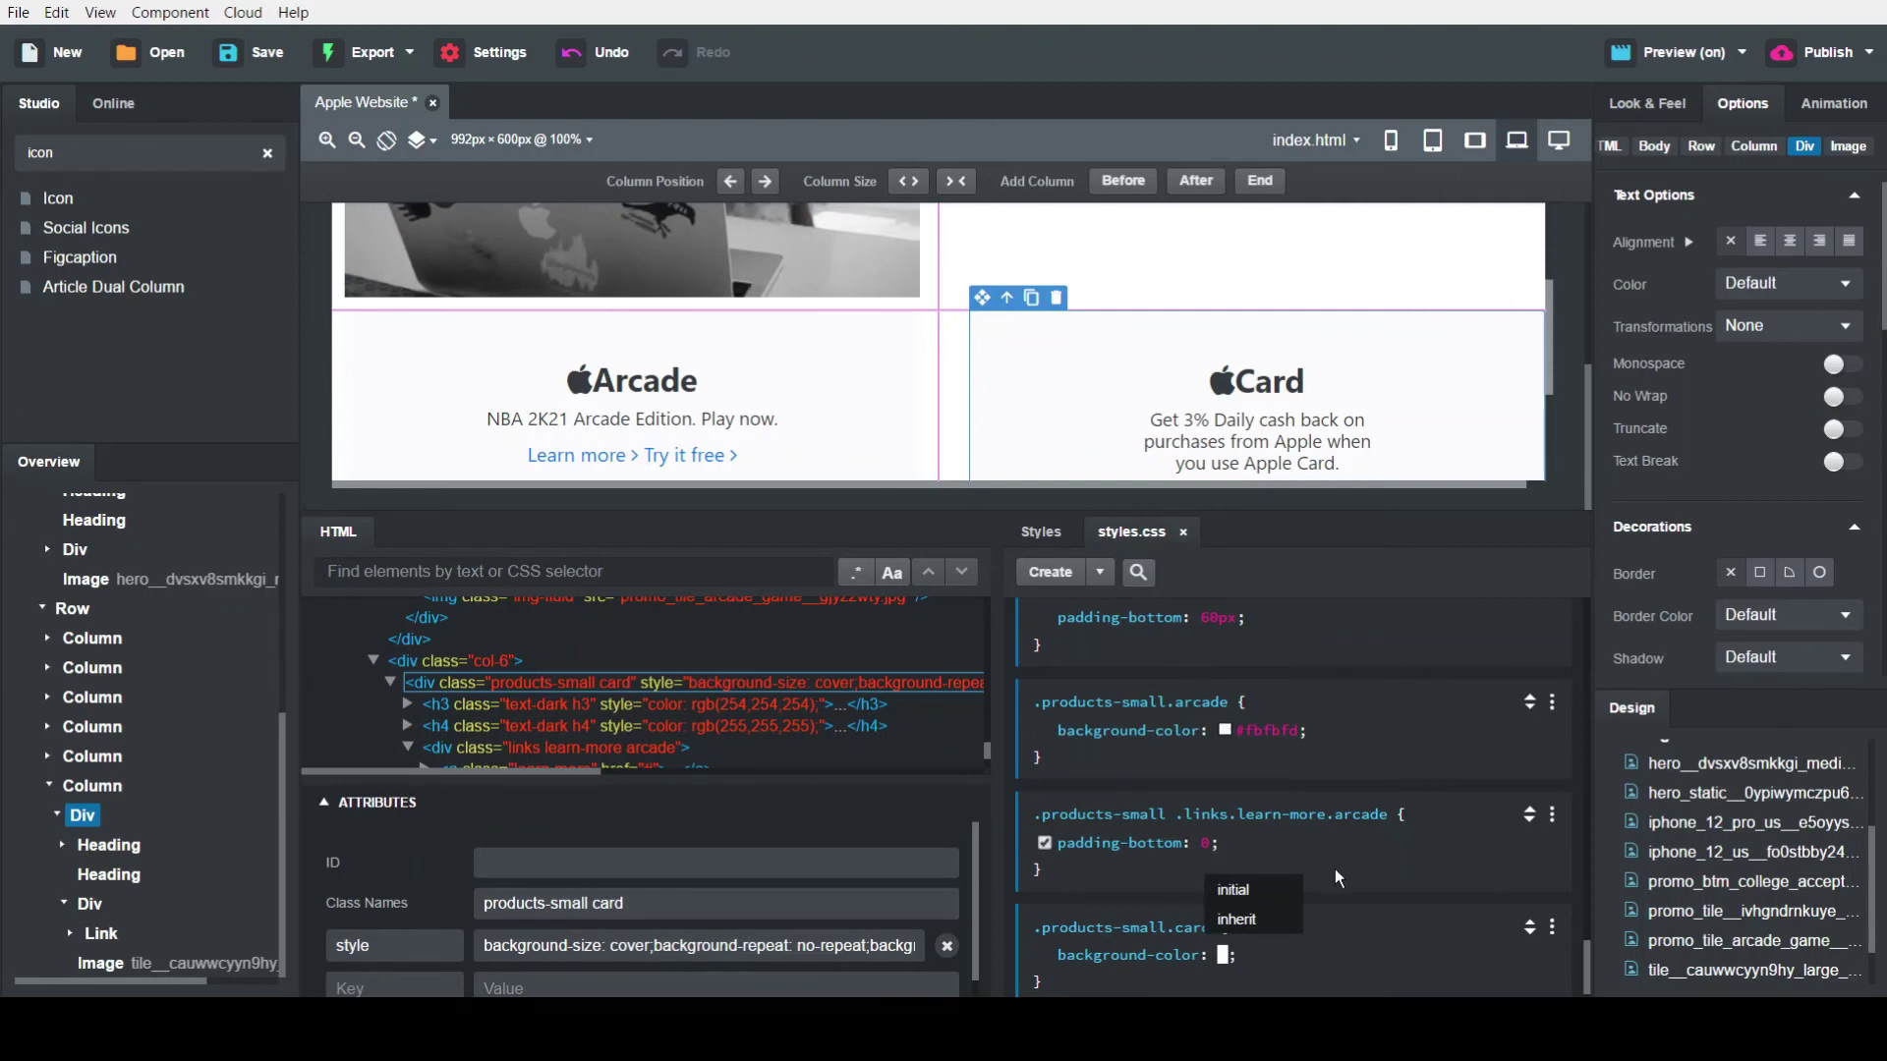
{"action": "type", "text": "#f9f9f9"}
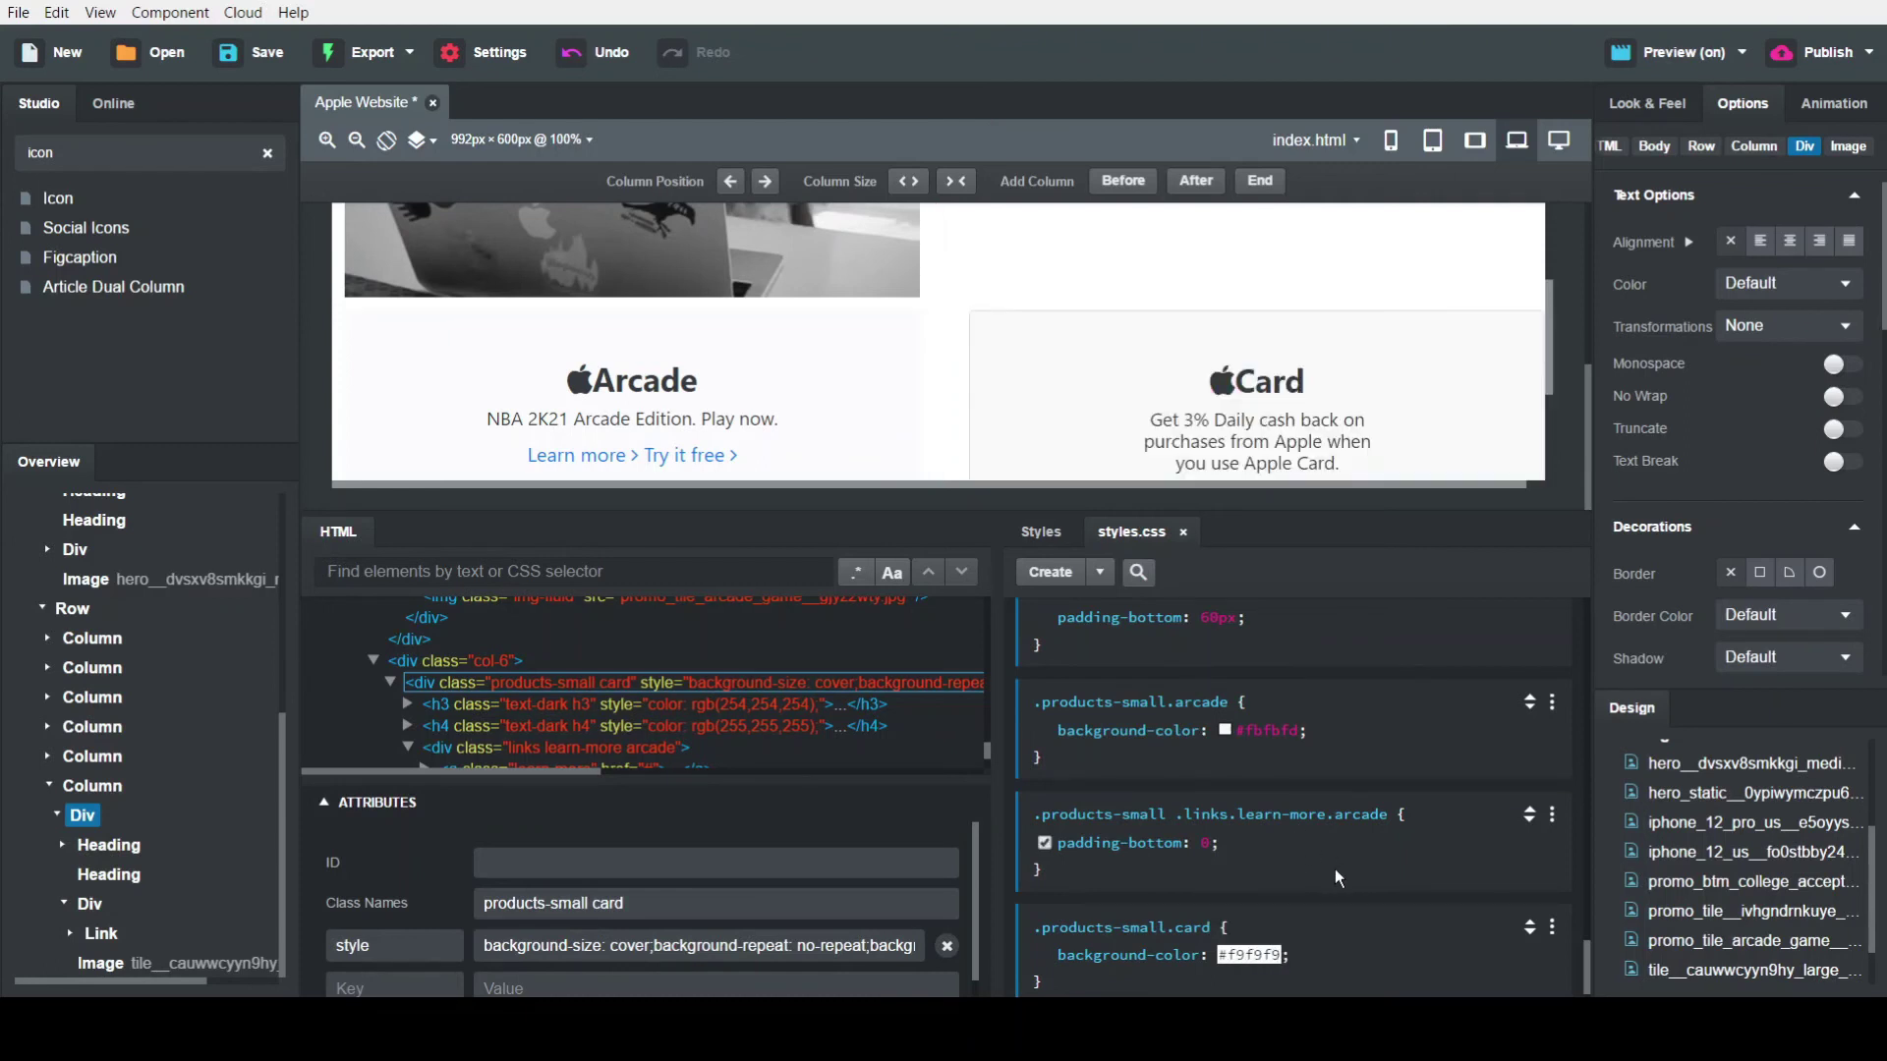
{"action": "key", "text": "Return"}
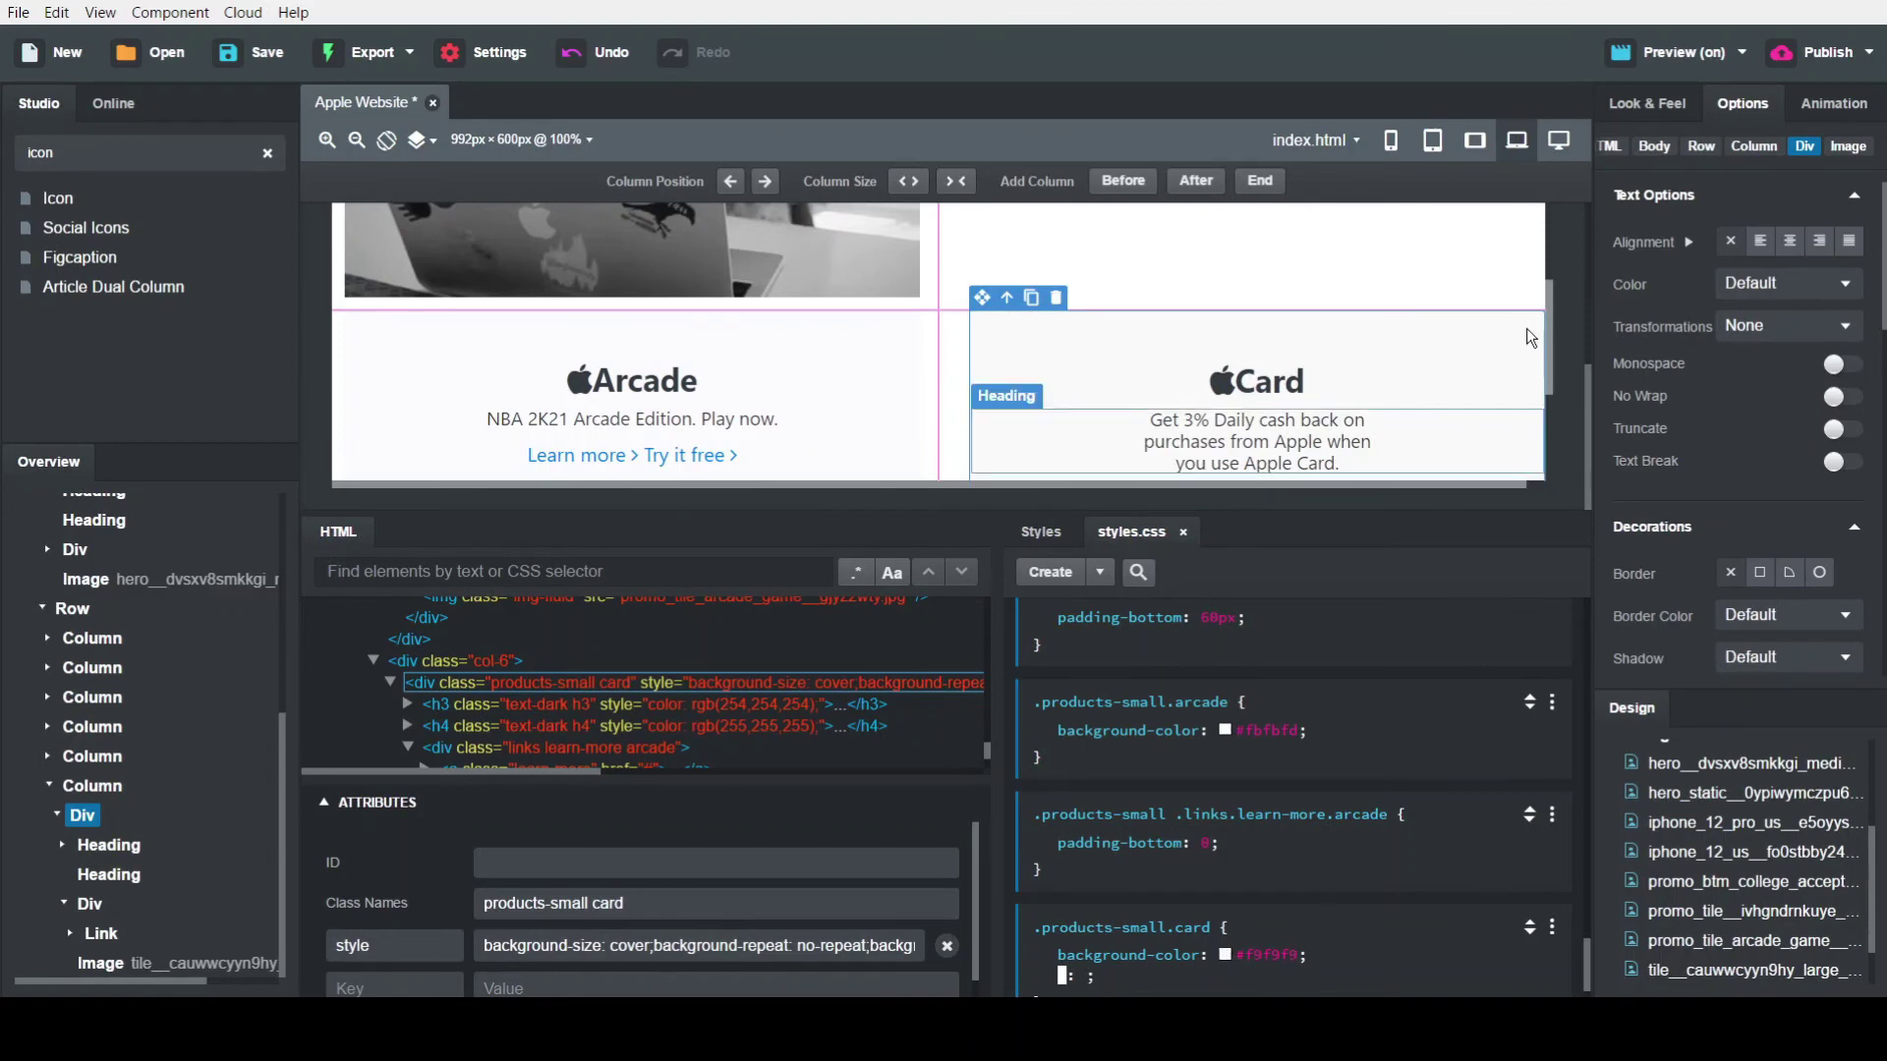
Sample the canvas below the credit card image with the eyedropper for the .products-small.card background color
{"action": "left_click_drag", "start_coordinate": [1547, 362], "coordinate": [1548, 423]}
{"action": "left_click", "coordinate": [1228, 955]}
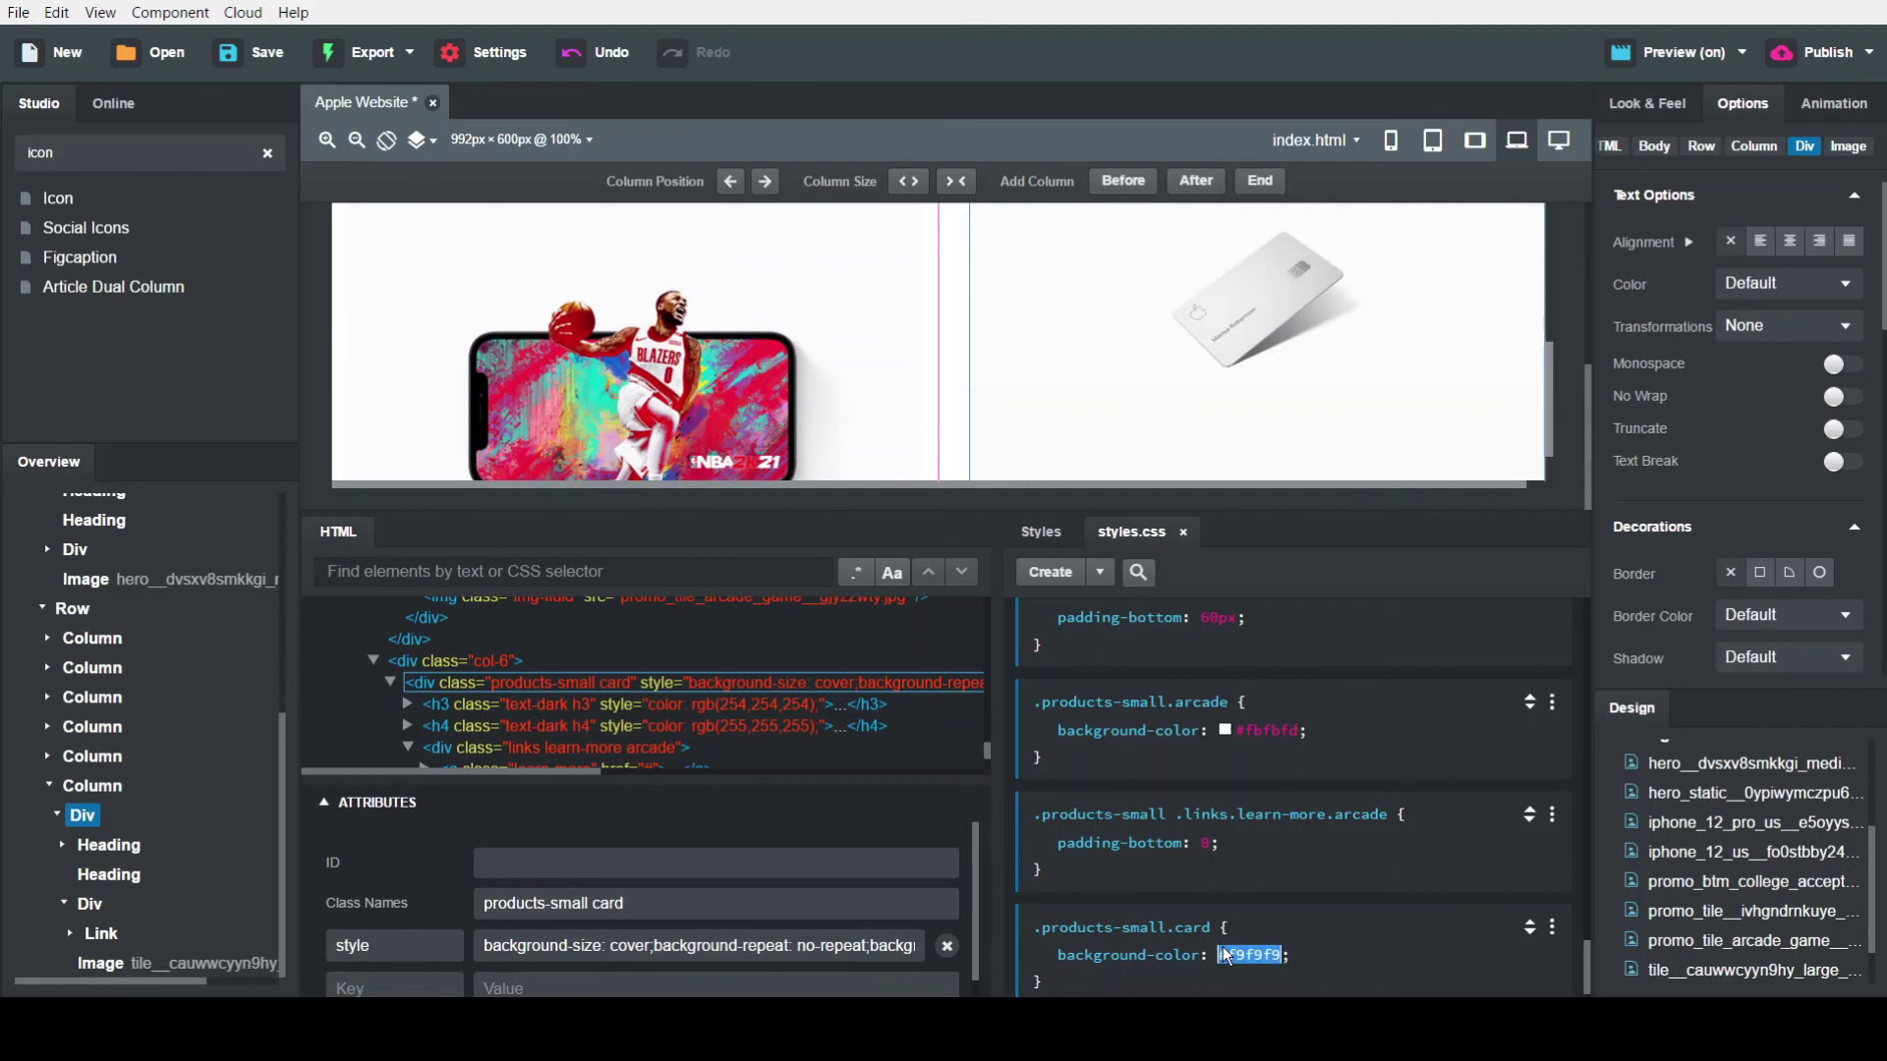
{"action": "left_click", "coordinate": [1273, 957]}
{"action": "left_click", "coordinate": [1225, 953]}
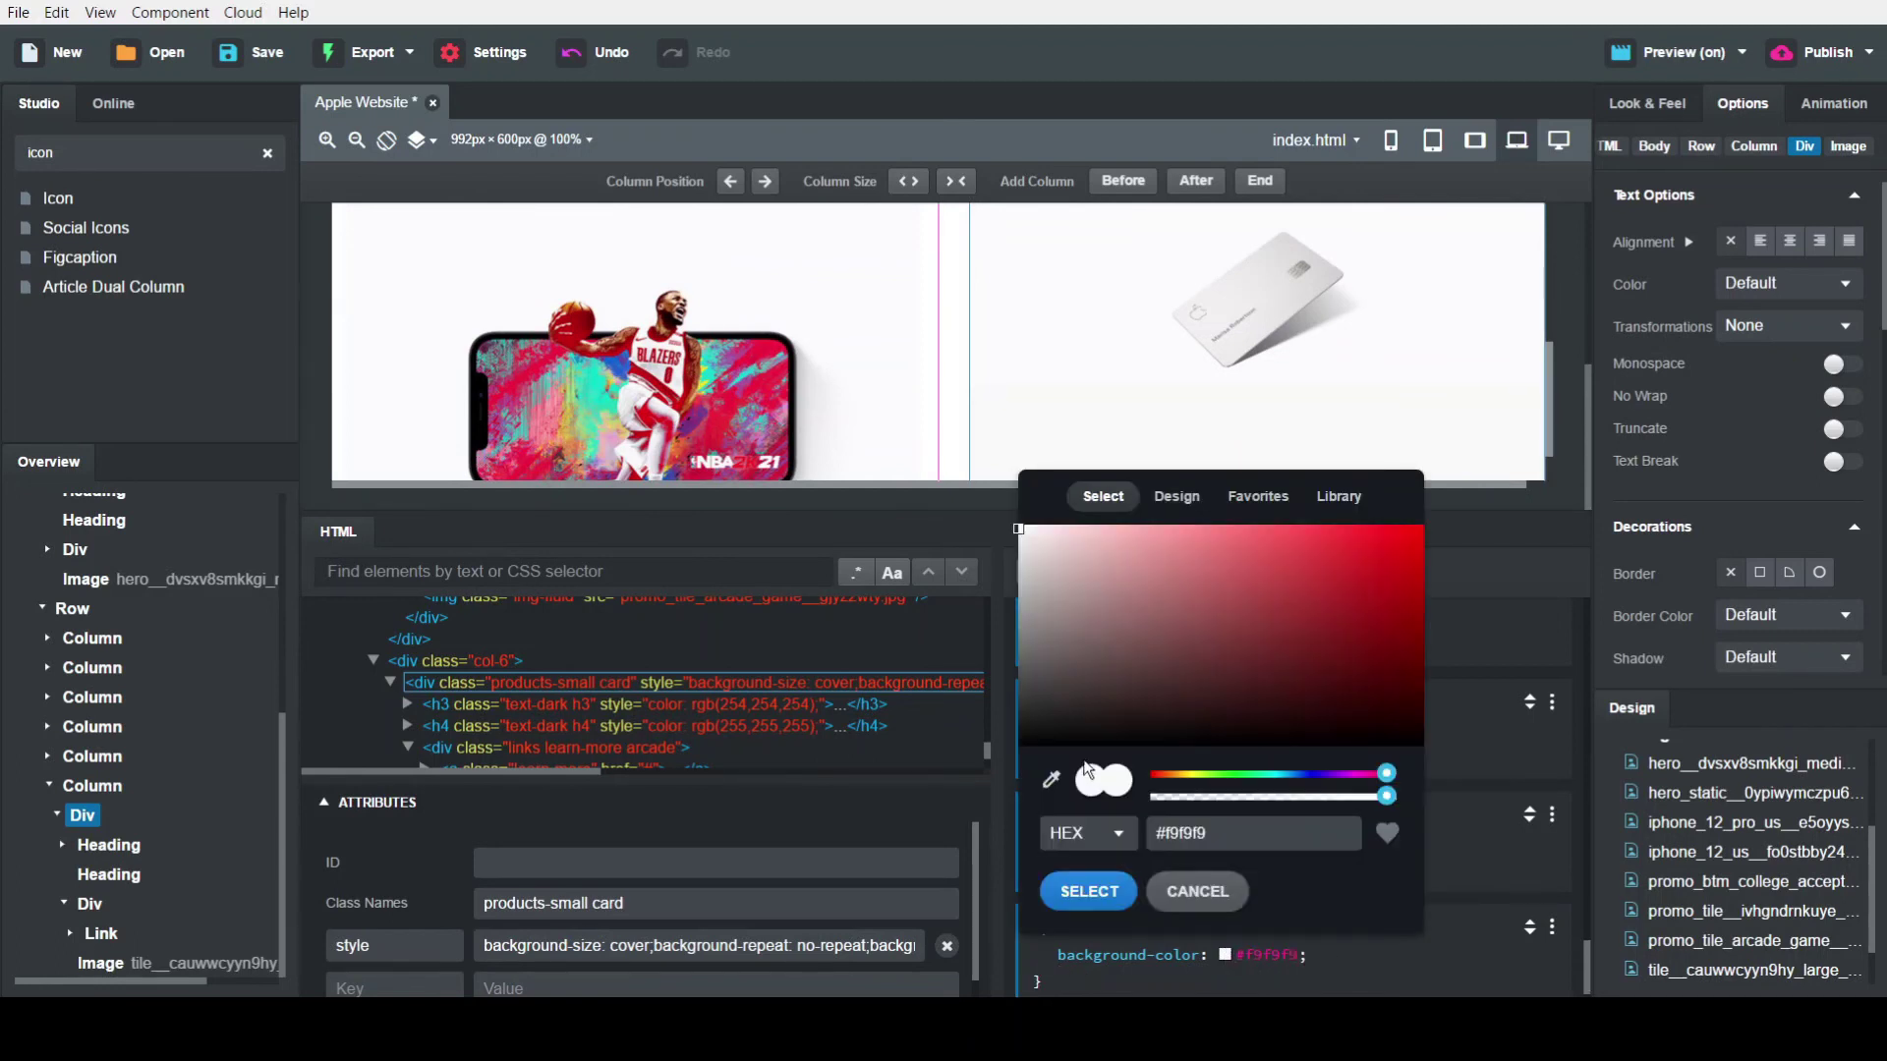
{"action": "left_click", "coordinate": [1051, 779]}
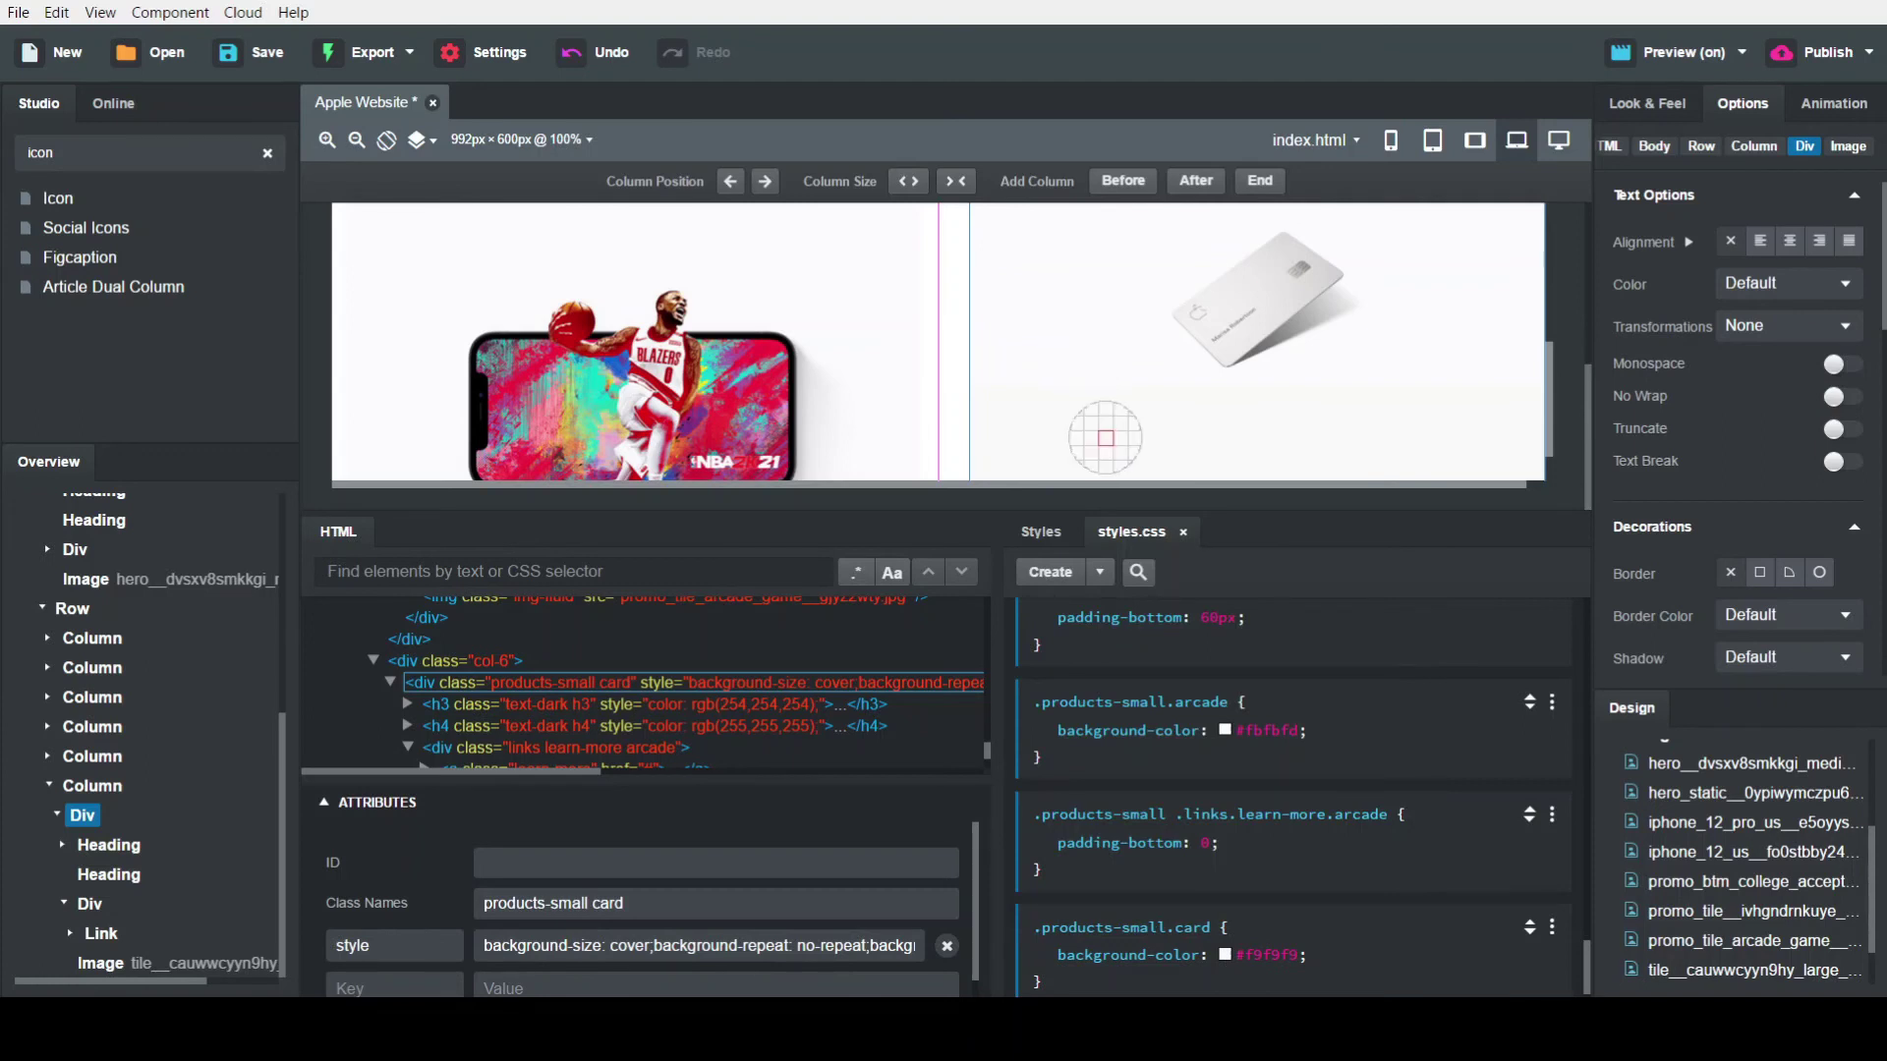
{"action": "left_click", "coordinate": [1093, 406]}
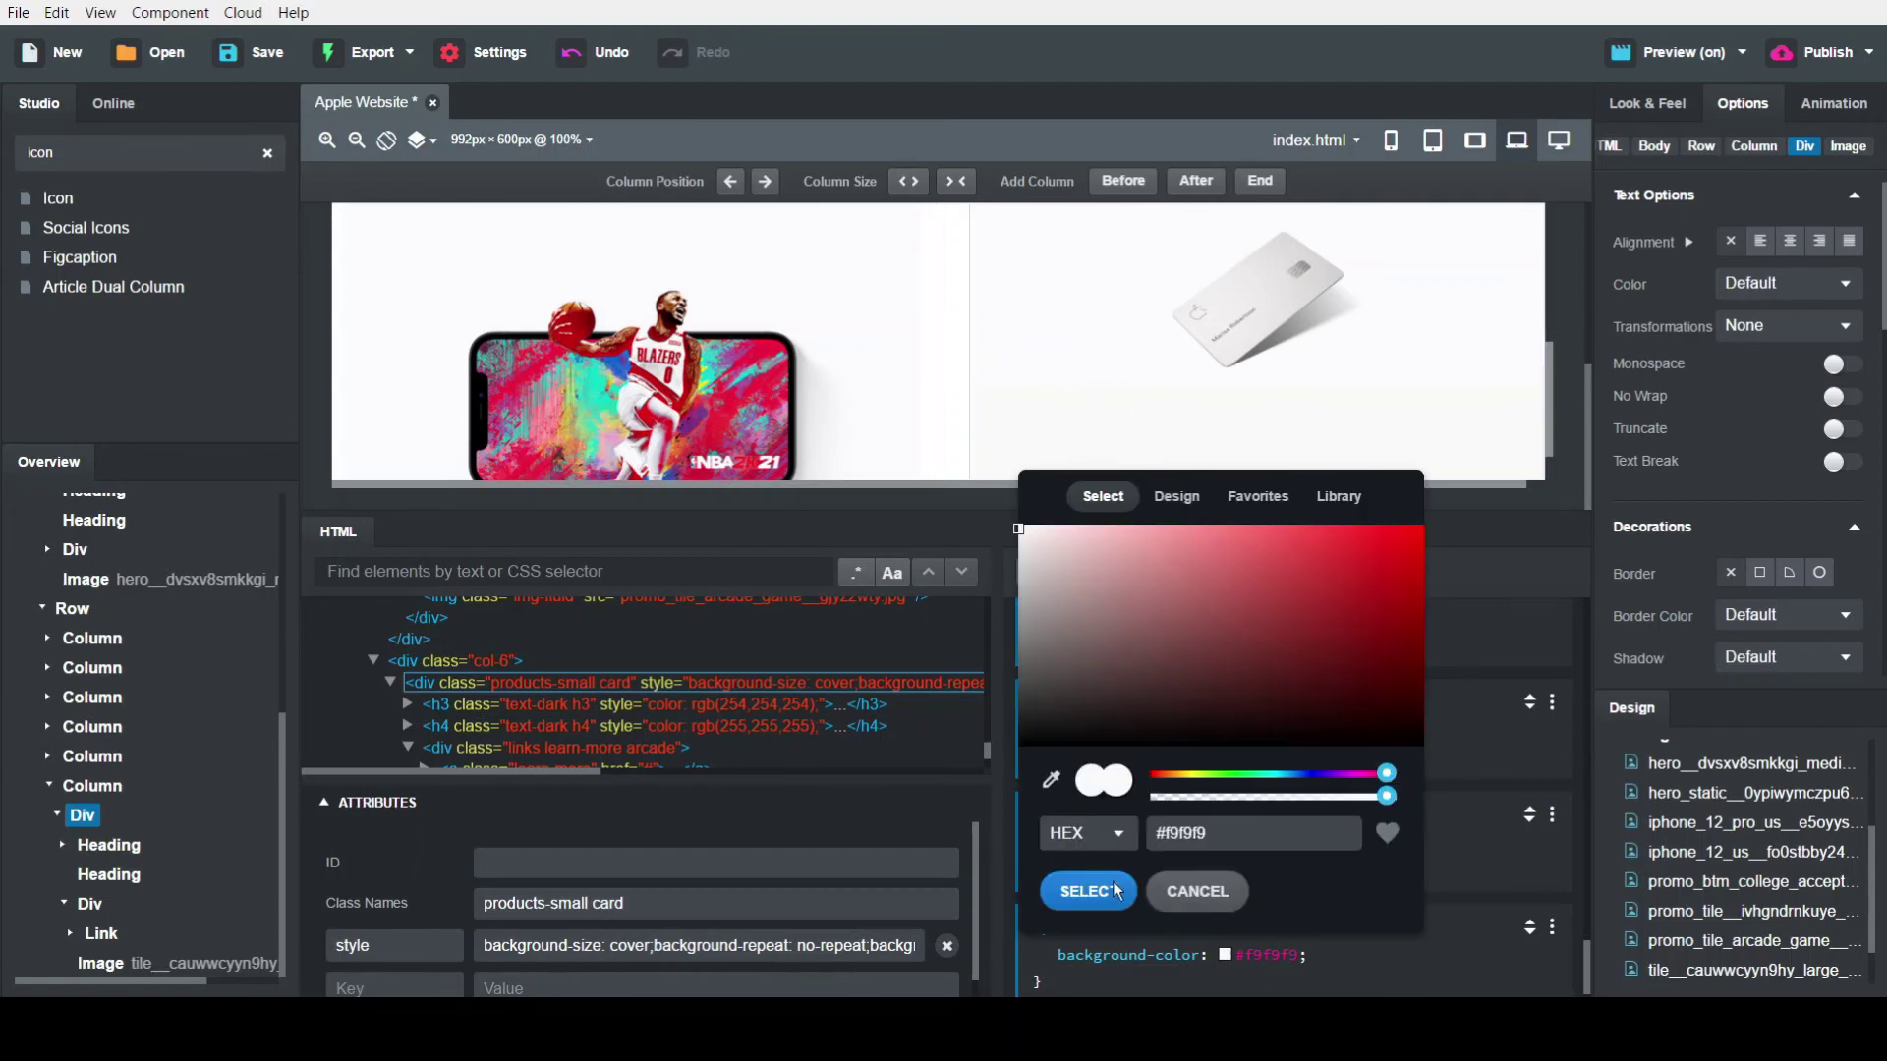
{"action": "left_click", "coordinate": [1112, 893]}
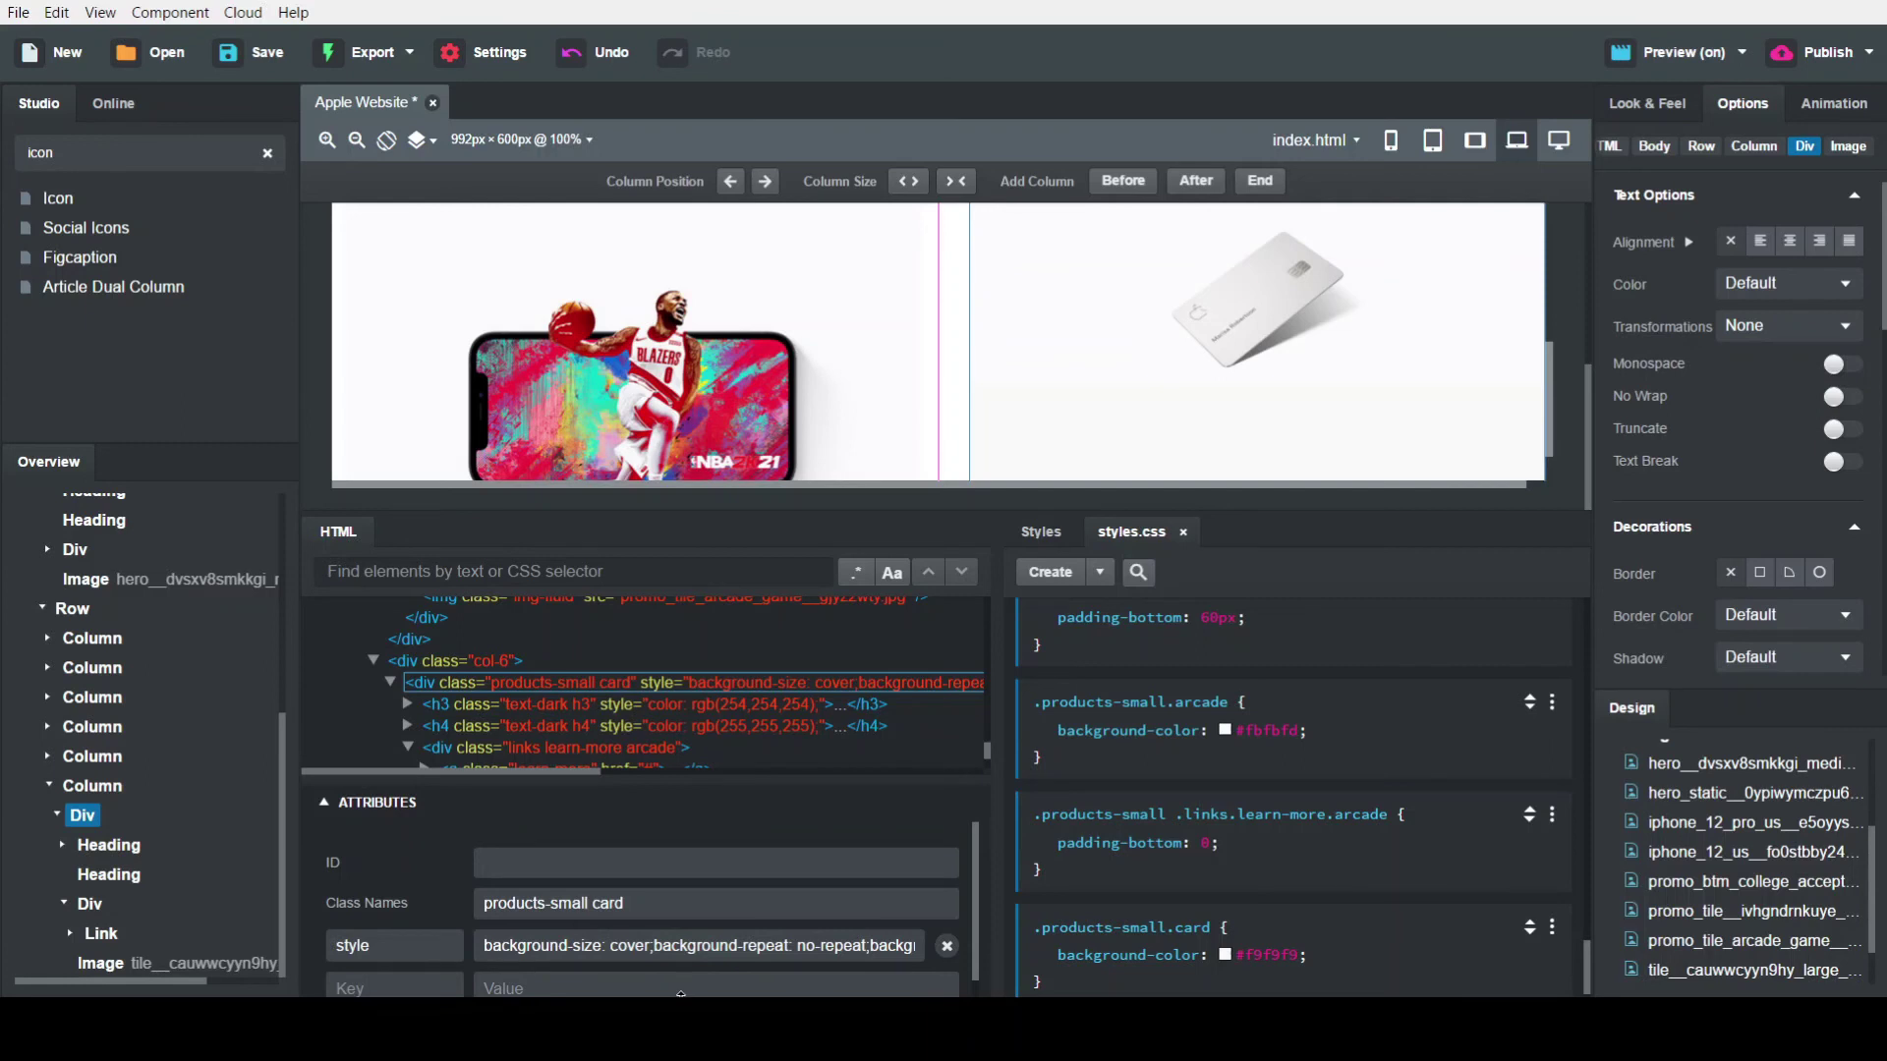
Search the component library for "foo" and add the Corporate Footer Clean component to the page body
{"action": "left_click_drag", "start_coordinate": [63, 155], "coordinate": [3, 159]}
{"action": "type", "text": "foo"}
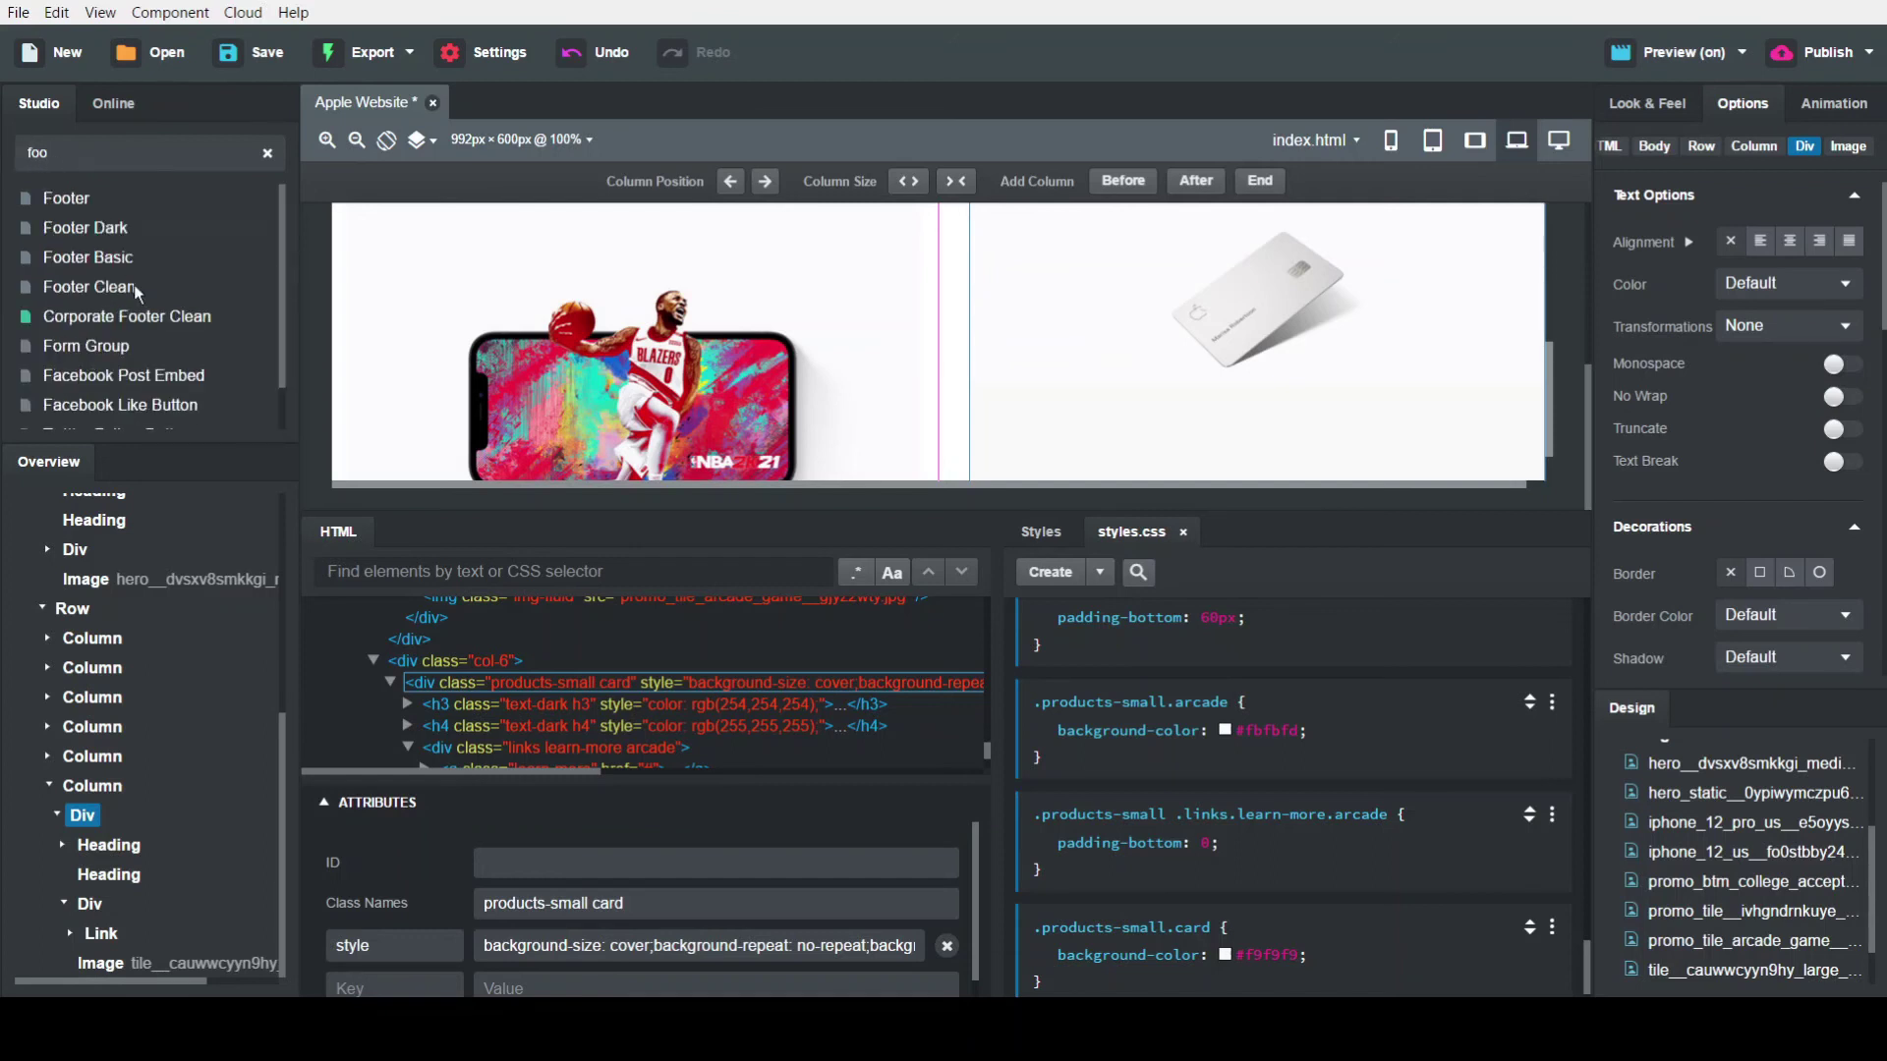
{"action": "mouse_move", "coordinate": [145, 325]}
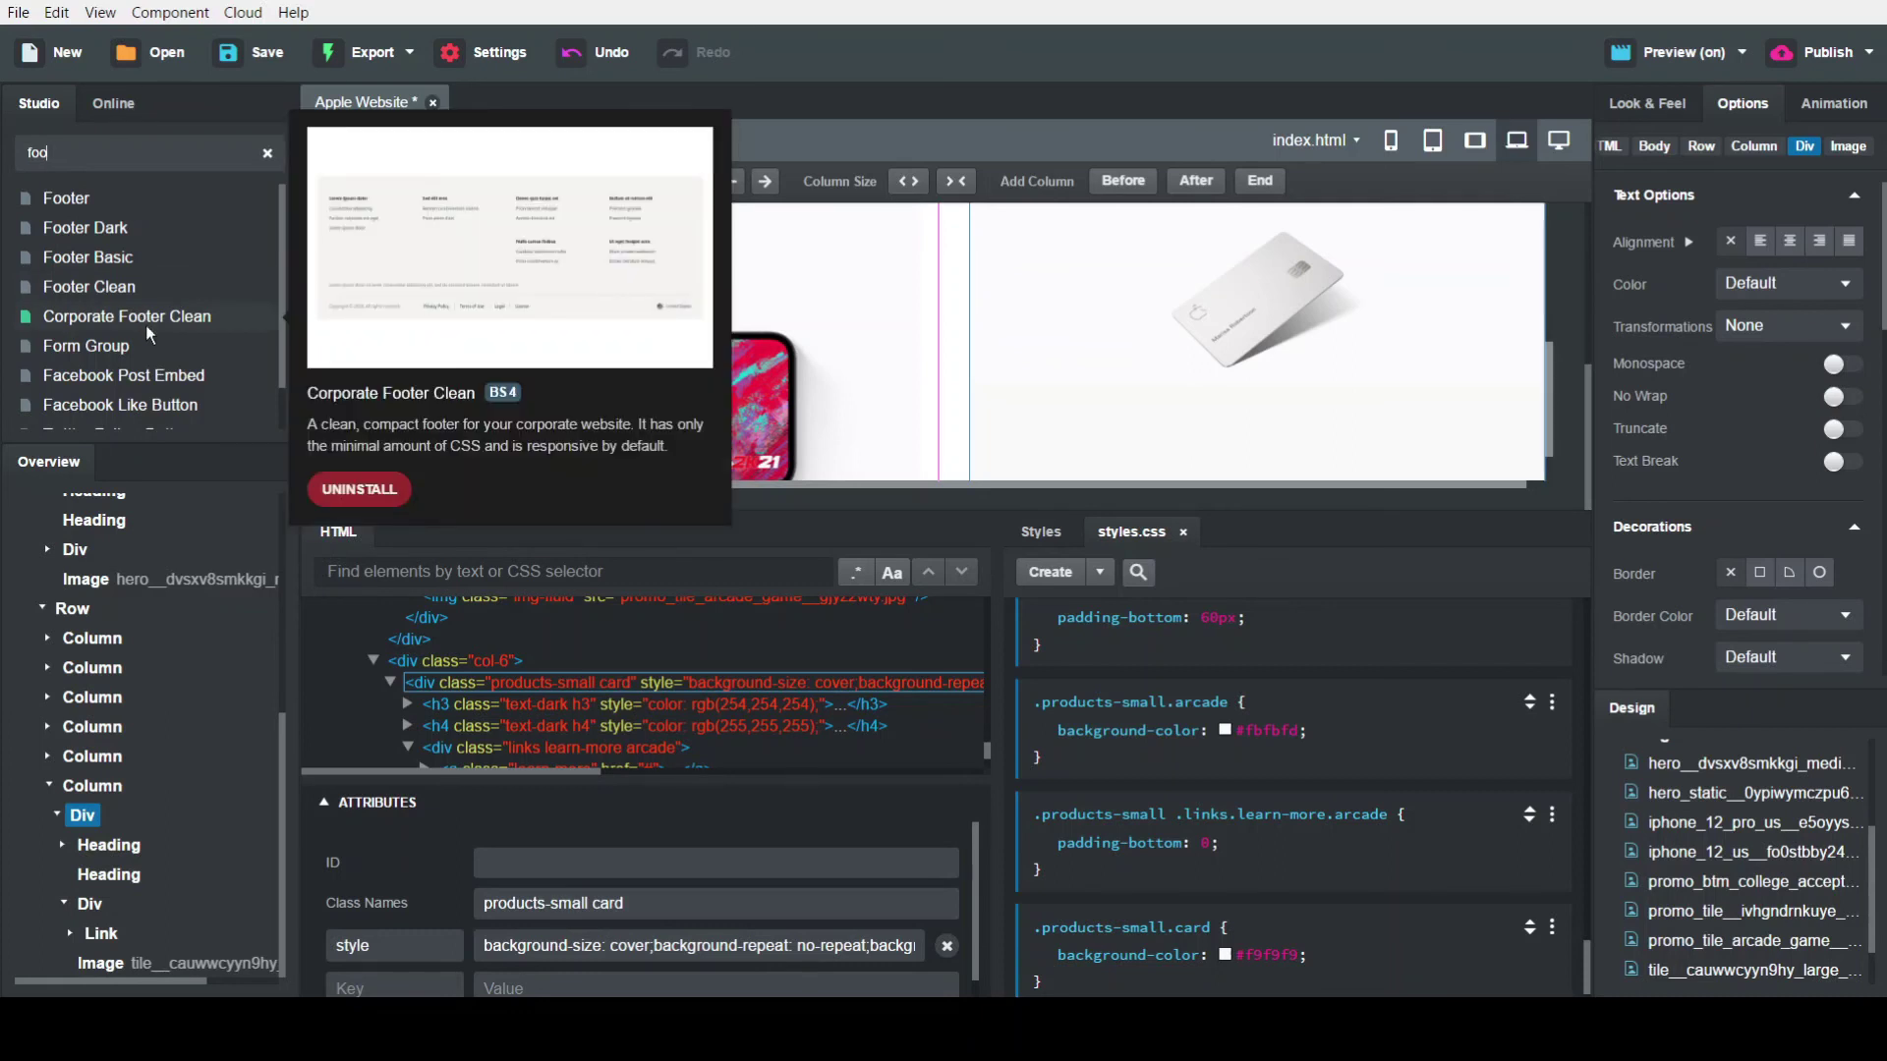
{"action": "left_click_drag", "start_coordinate": [146, 327], "coordinate": [79, 543]}
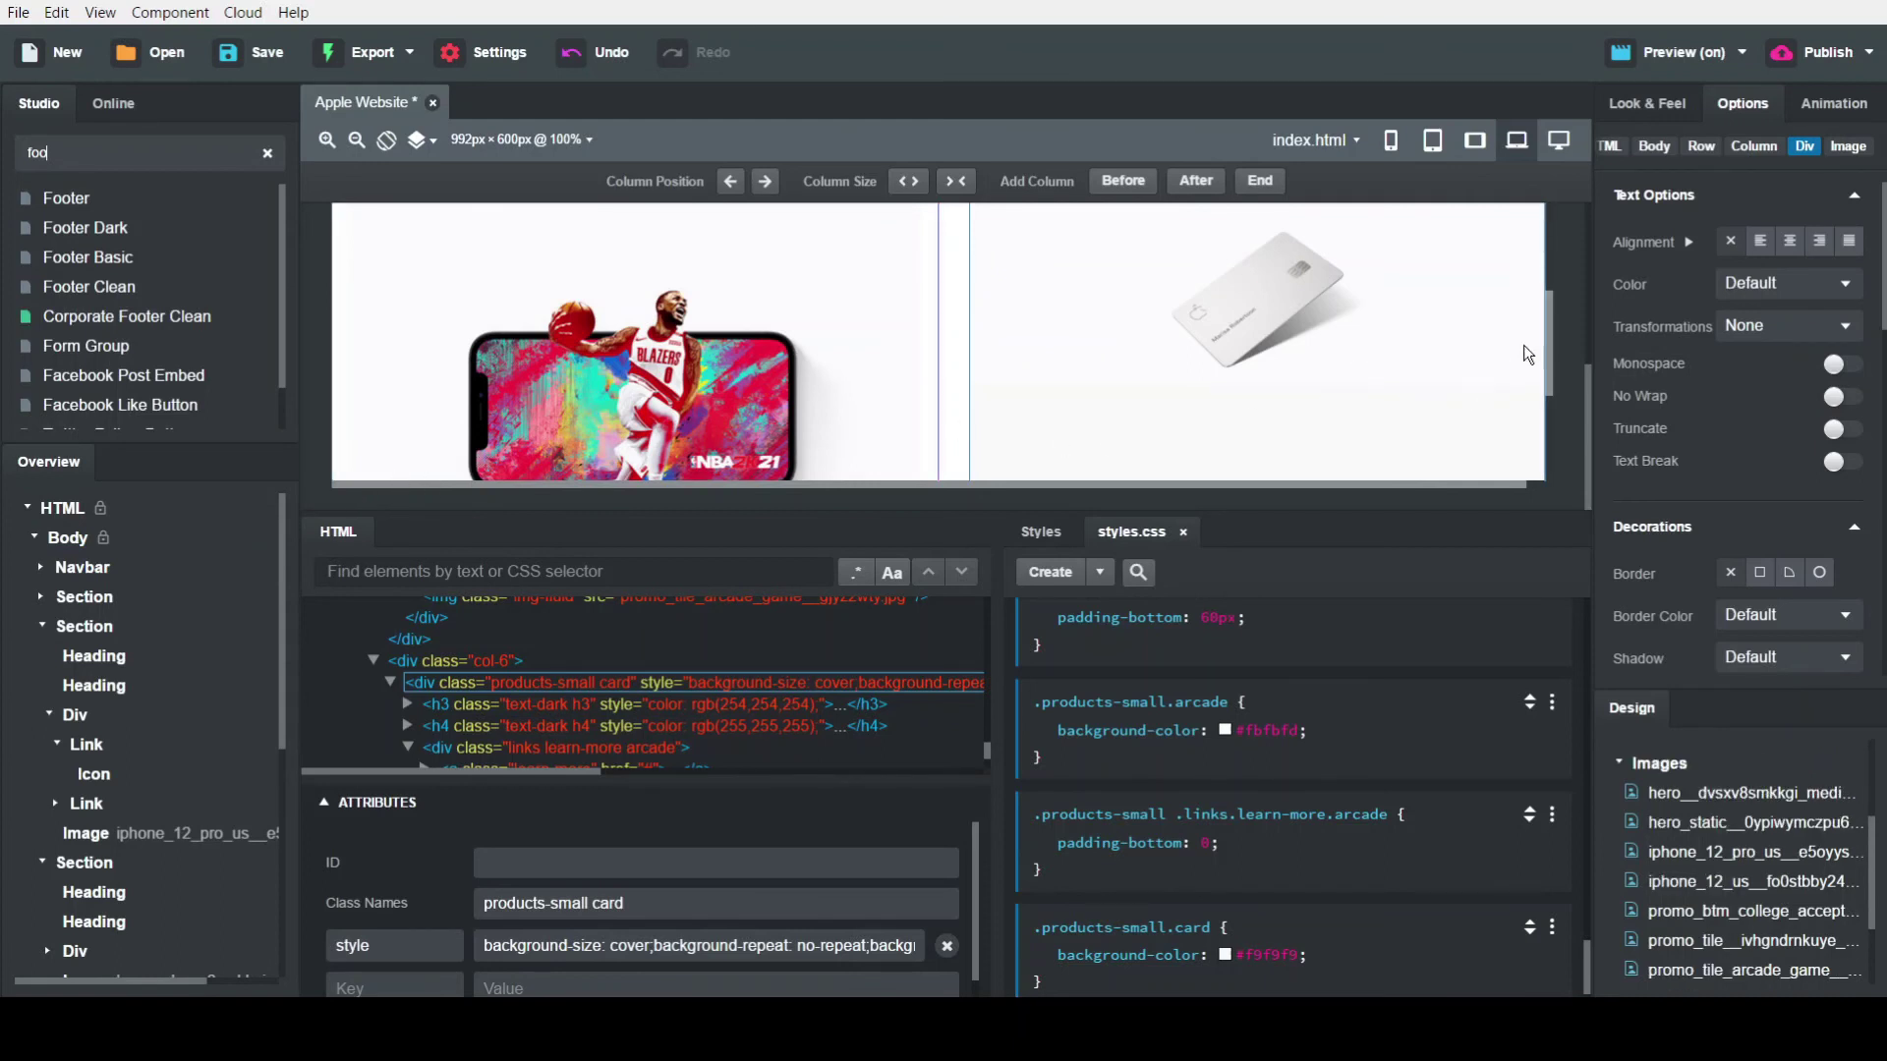
Change the first footer column's heading to "Shop and Learn"
{"action": "scroll", "coordinate": [1553, 314], "scroll_direction": "down", "scroll_amount": 5}
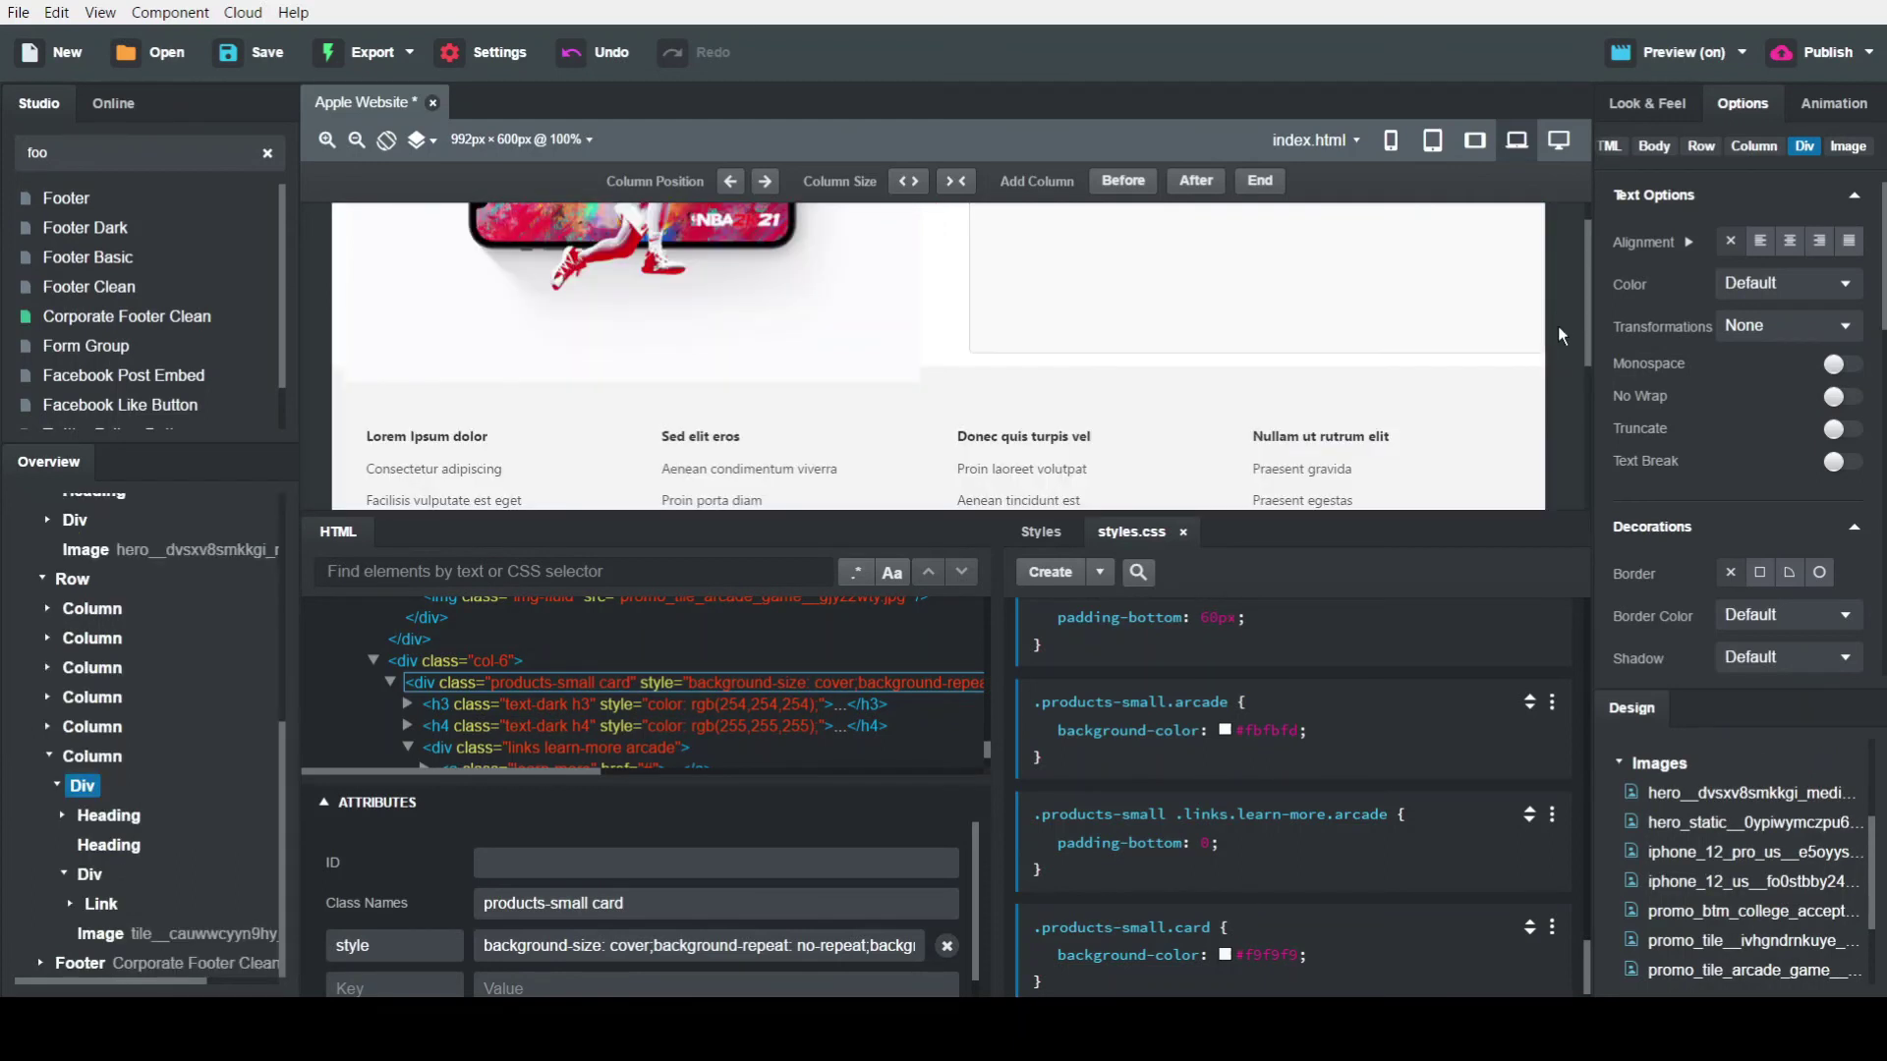
{"action": "scroll", "coordinate": [1586, 273], "scroll_direction": "up", "scroll_amount": 1}
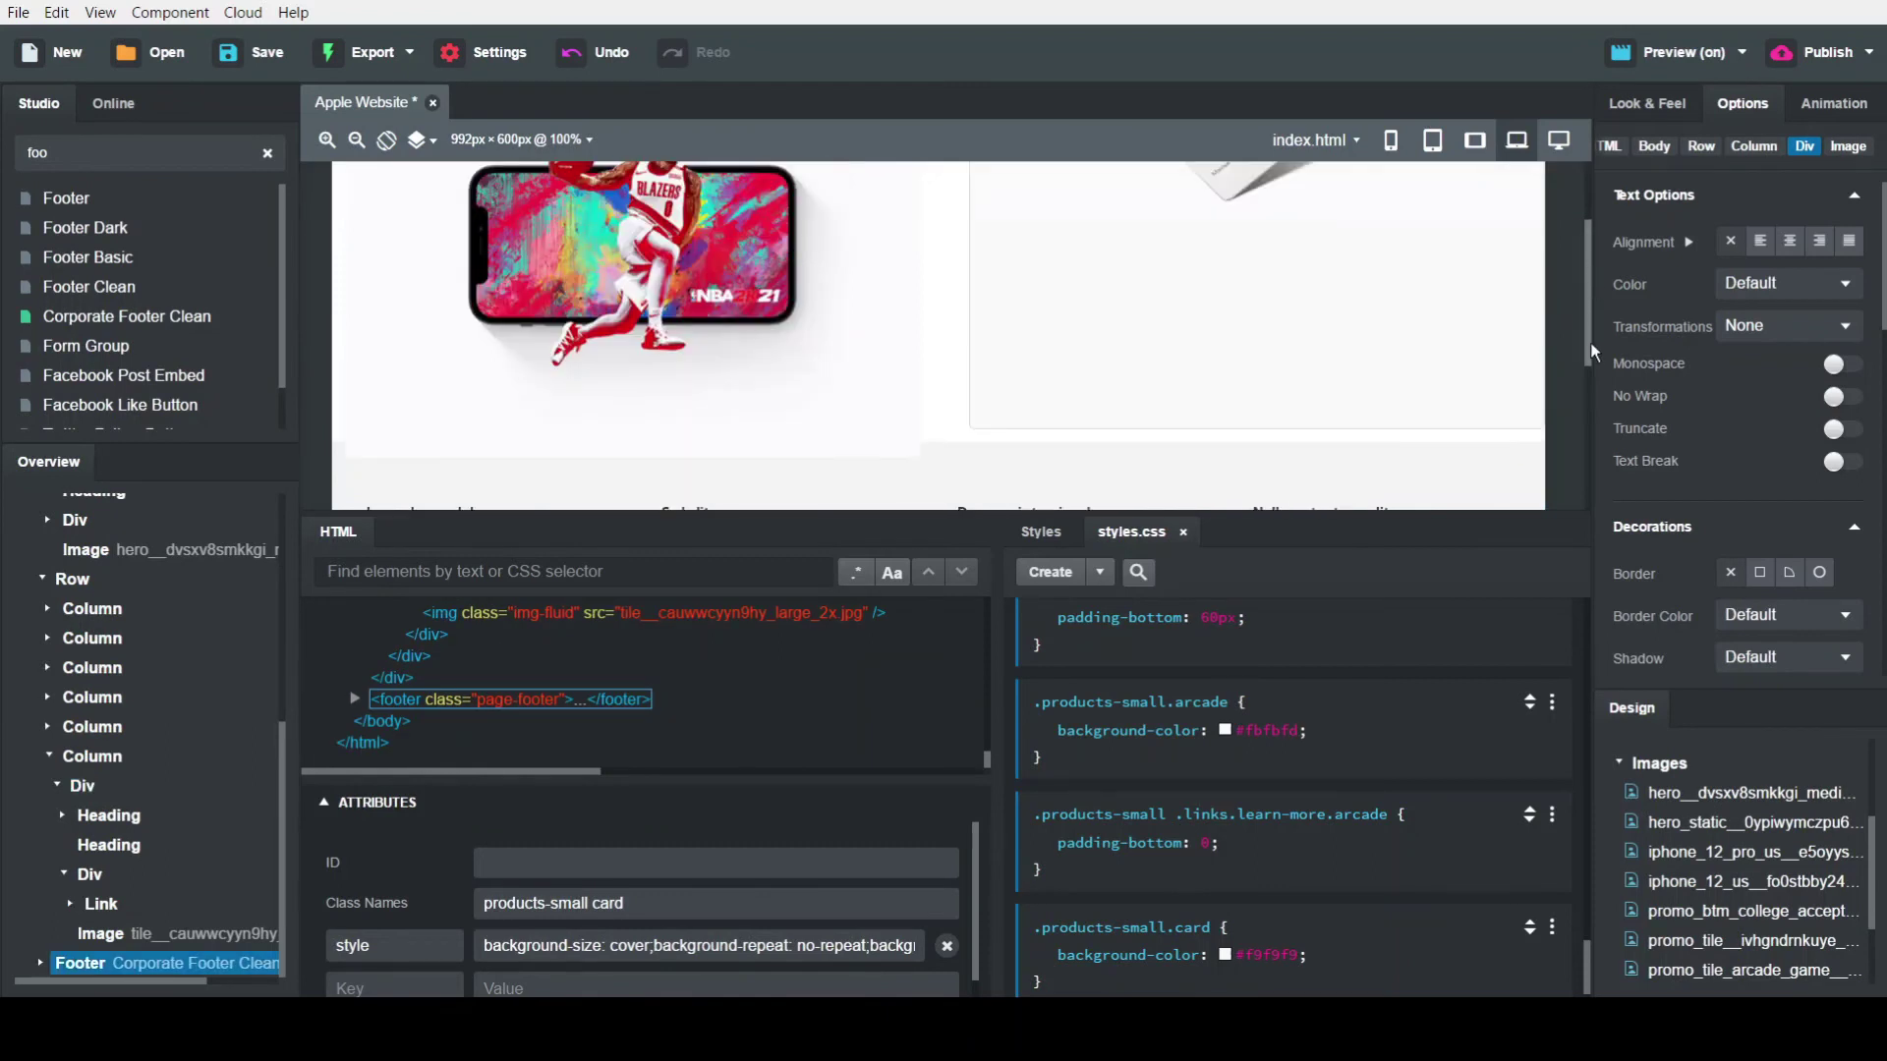
{"action": "scroll", "coordinate": [1590, 342], "scroll_direction": "down", "scroll_amount": 3}
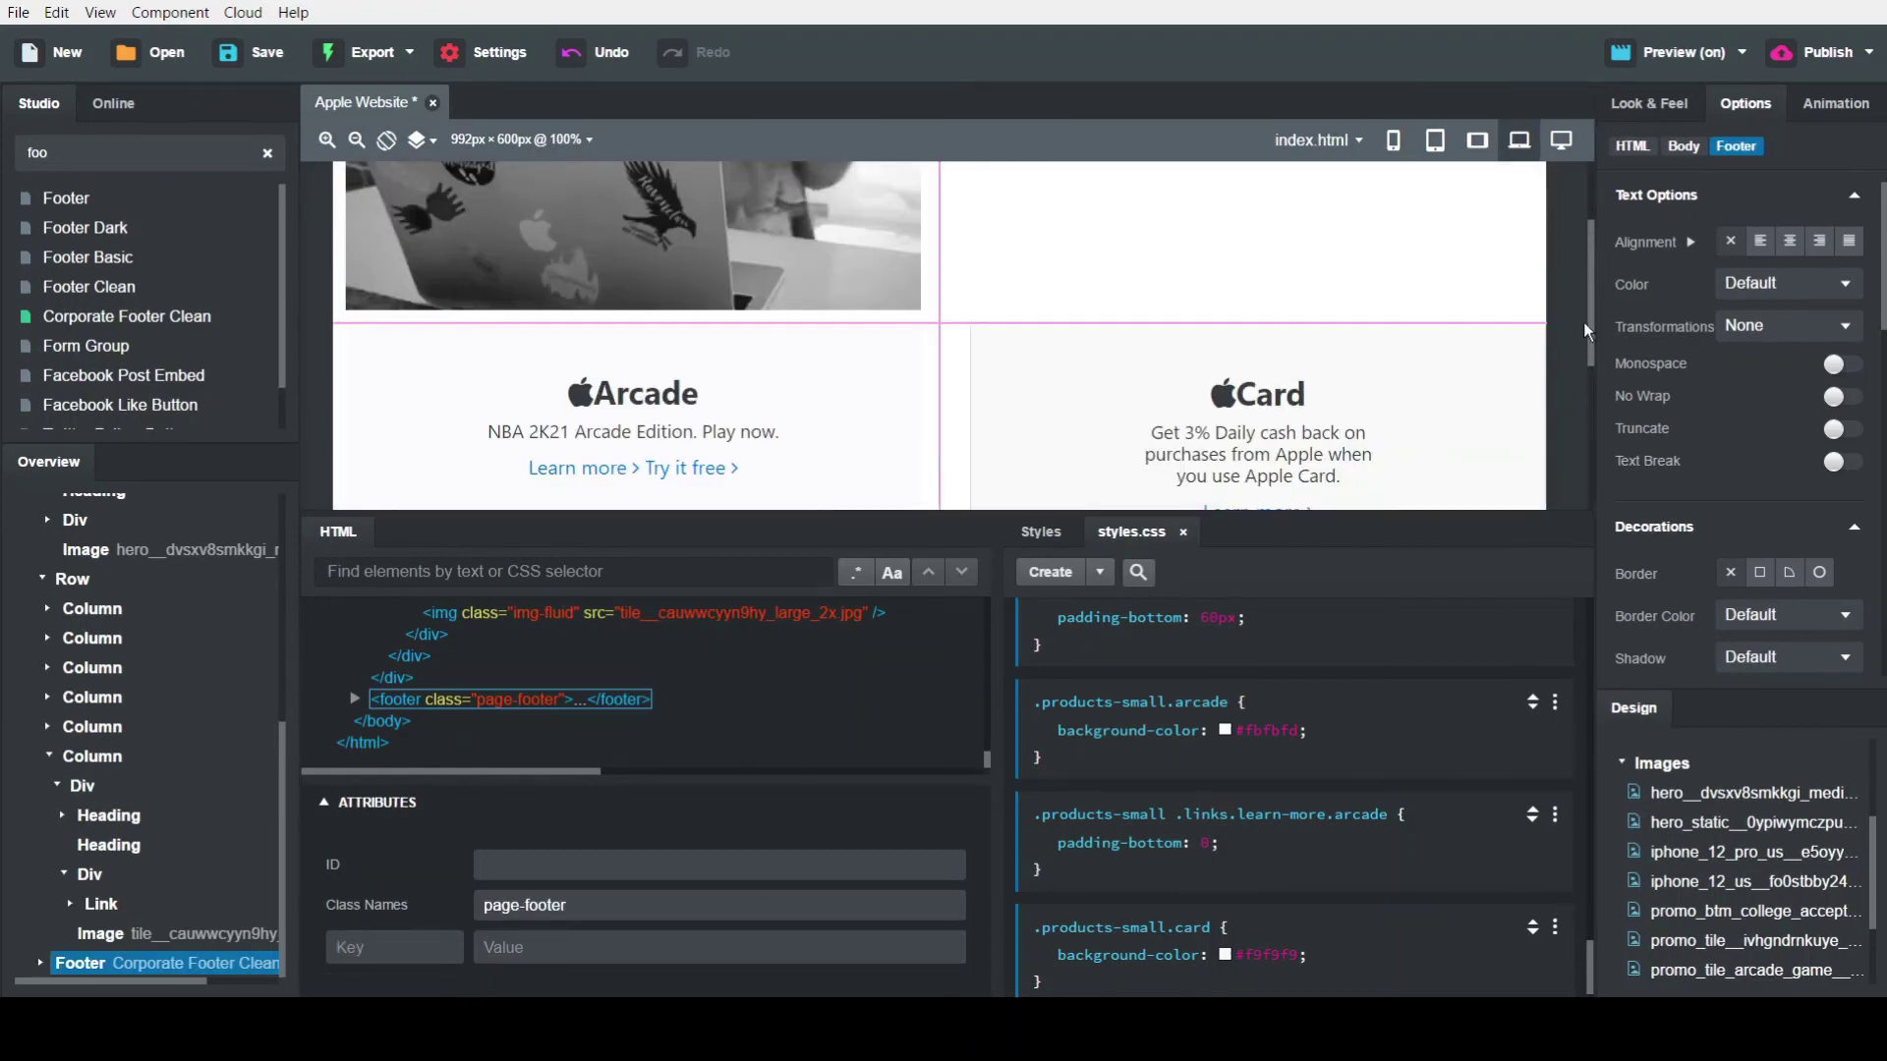
{"action": "left_click_drag", "start_coordinate": [1583, 322], "coordinate": [1583, 476]}
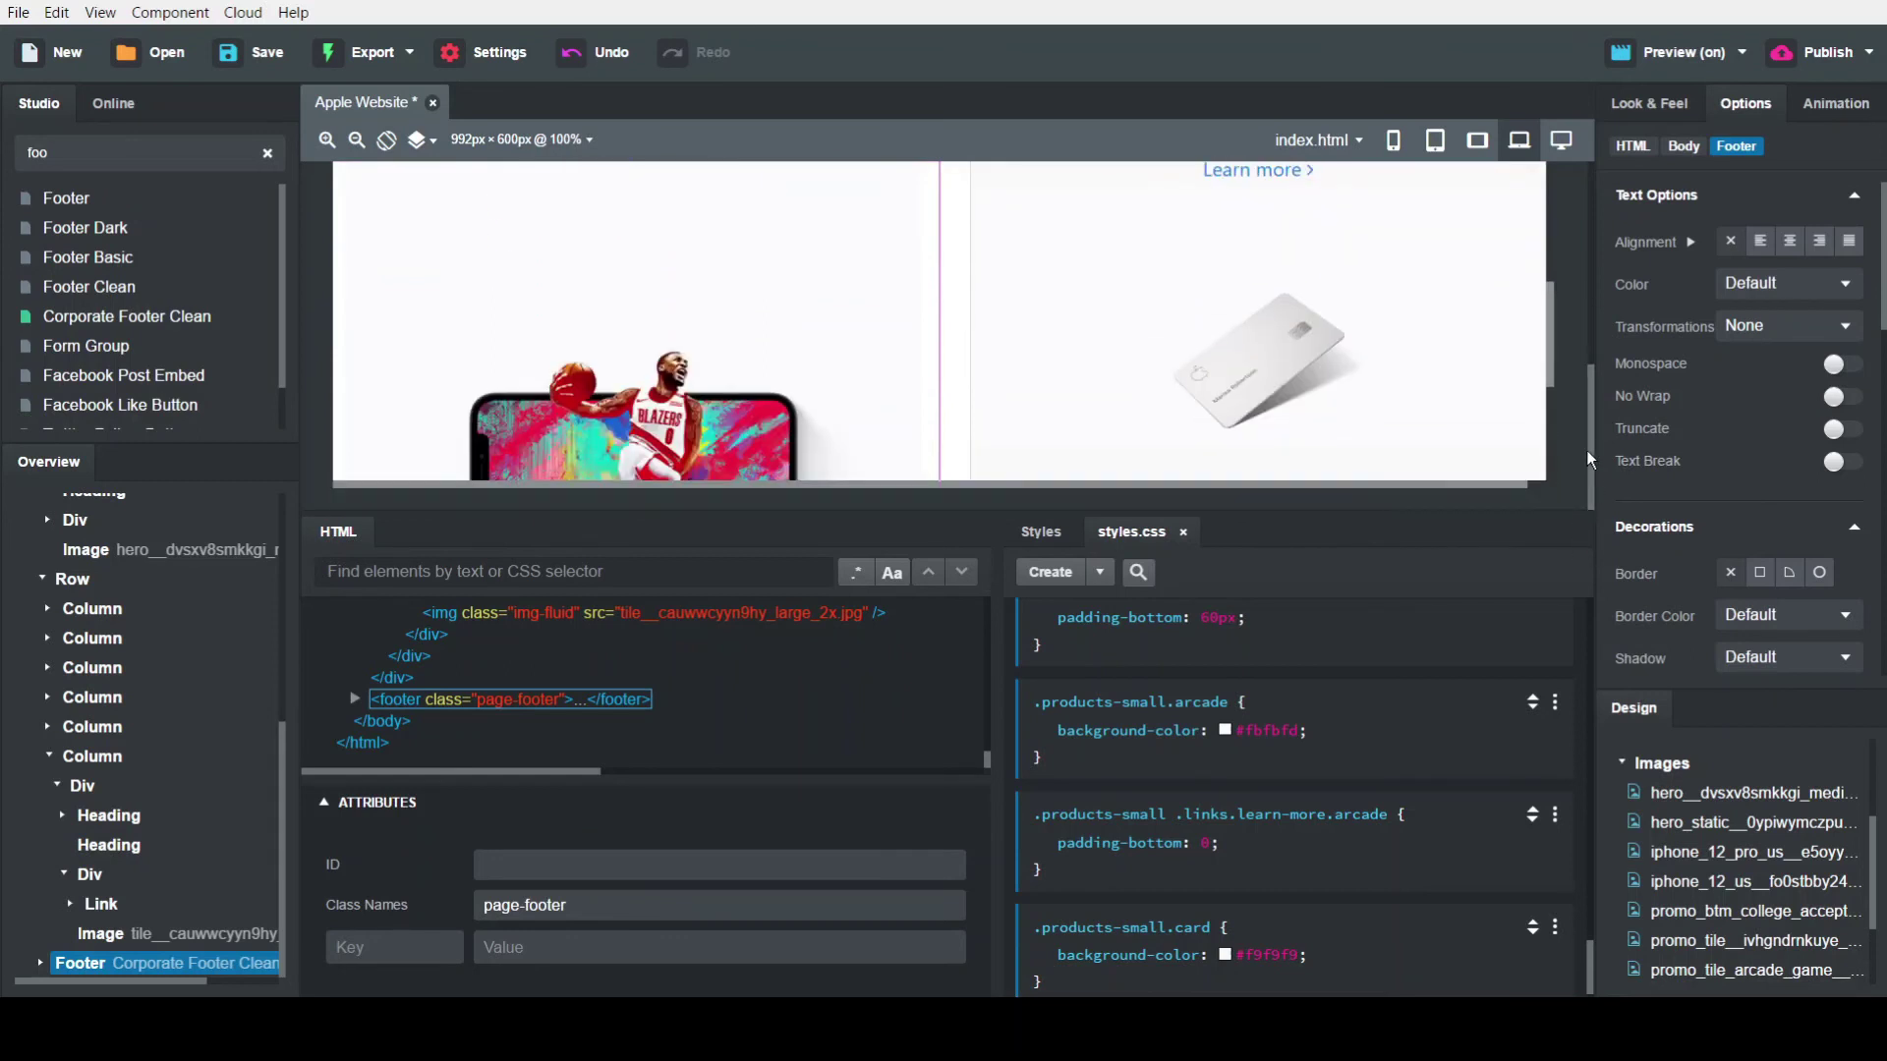
{"action": "left_click_drag", "start_coordinate": [1553, 345], "coordinate": [1543, 403]}
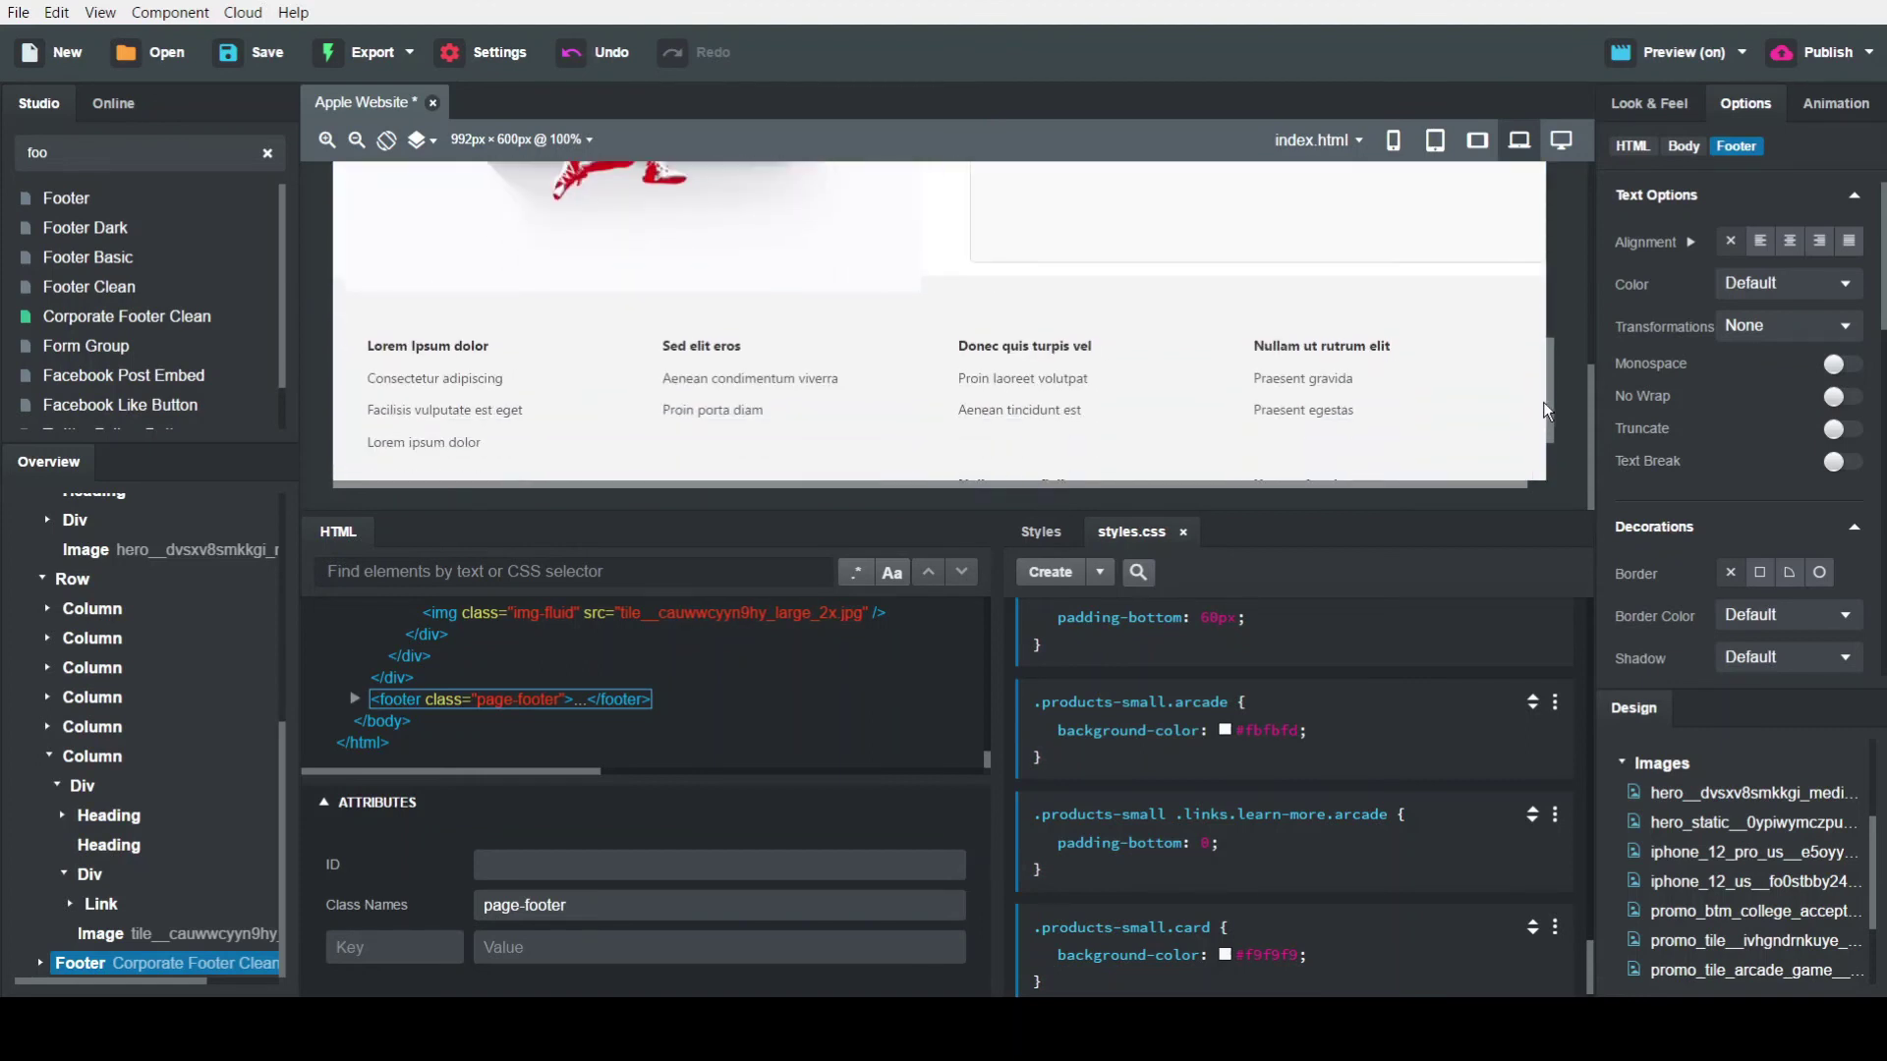
{"action": "left_click", "coordinate": [412, 344]}
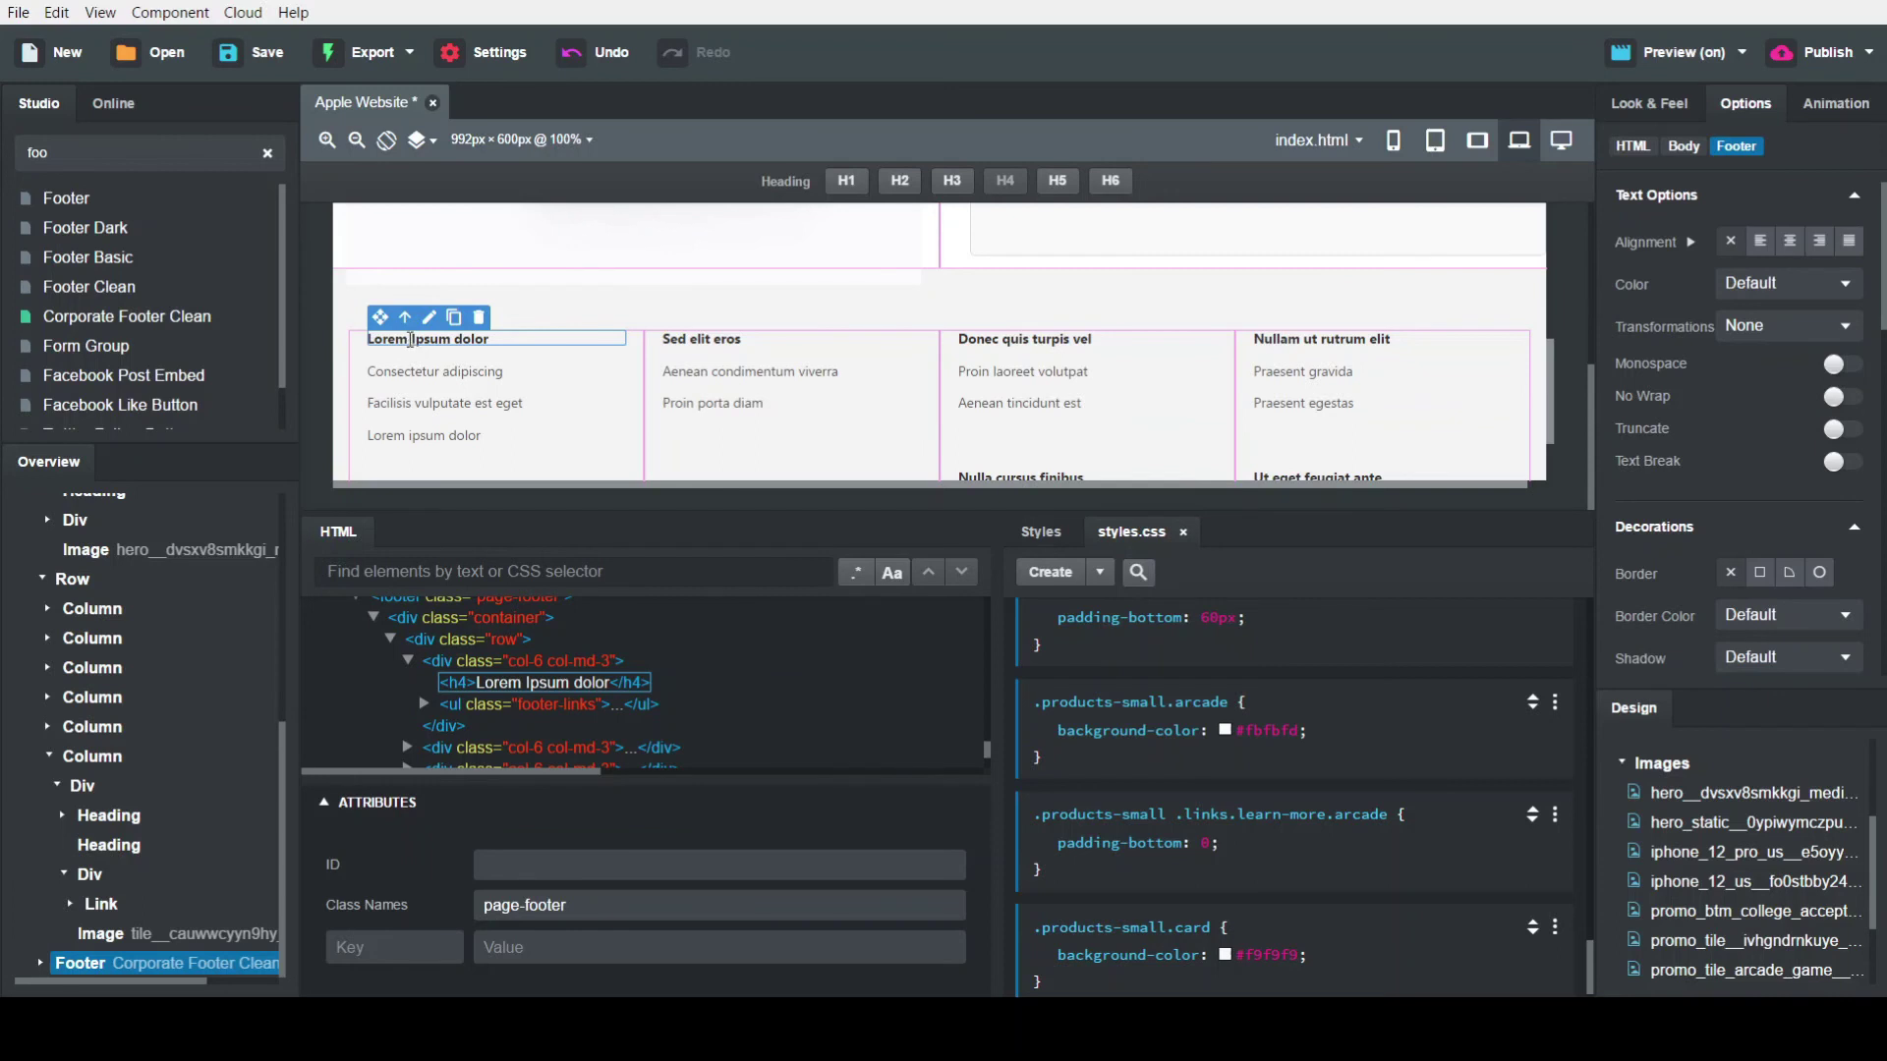
{"action": "left_click", "coordinate": [411, 342]}
{"action": "key", "text": "ctrl+a"}
{"action": "key", "text": "BackSpace"}
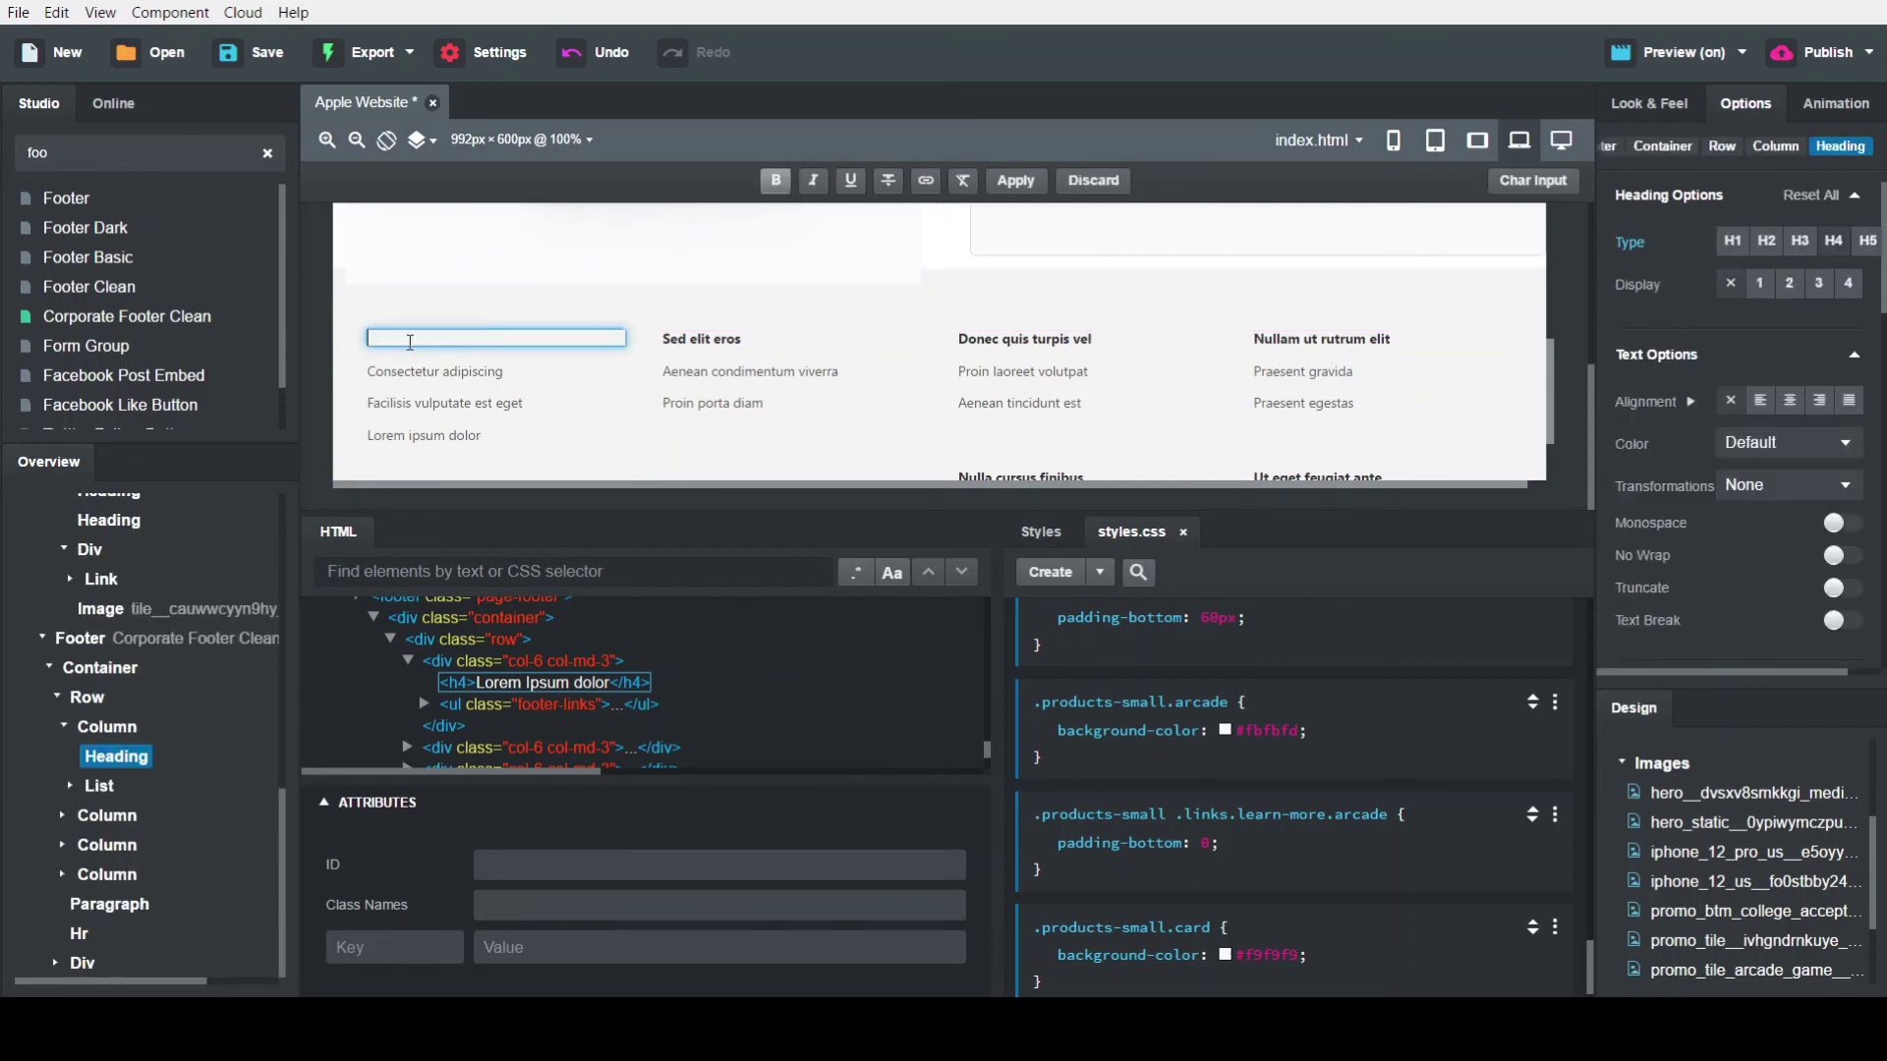
{"action": "type", "text": "Shop and Learn"}
{"action": "key", "text": "Escape"}
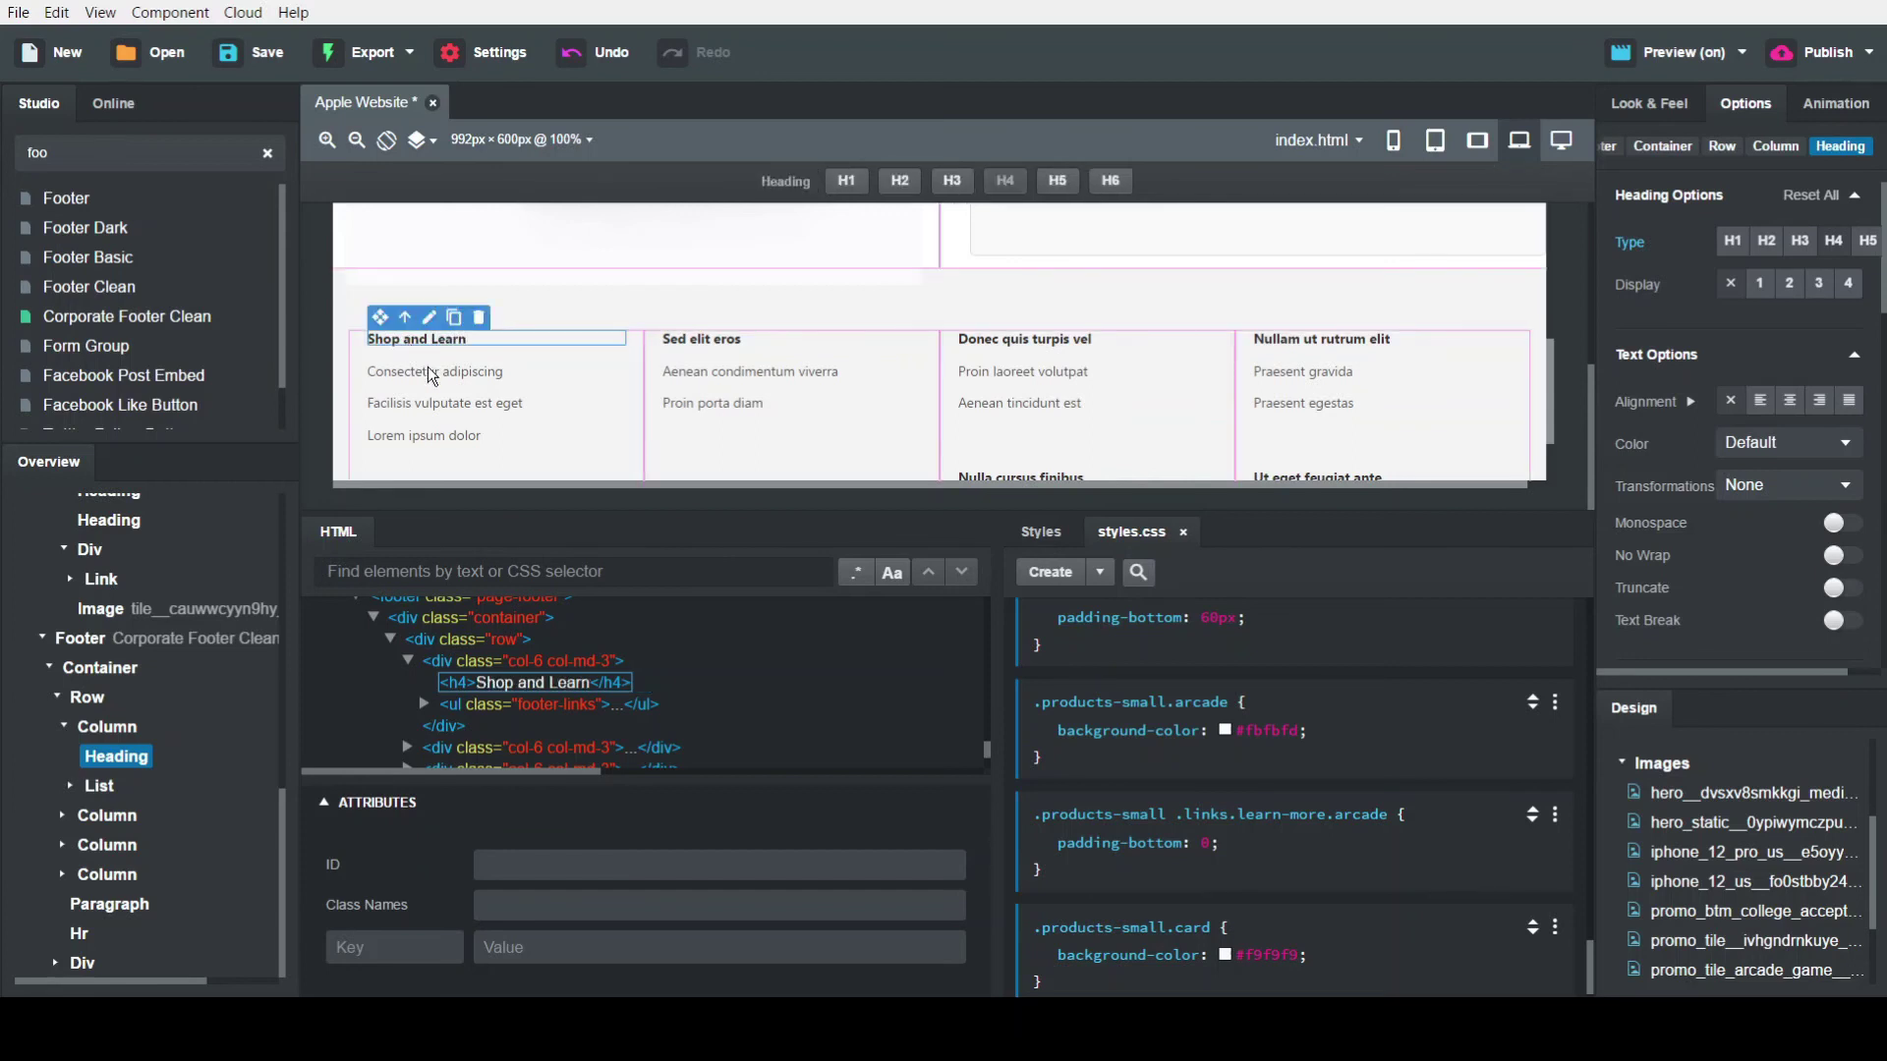
Rename the three links under Shop and Learn to "Mac", "iPad" and "iPhone"
{"action": "double_click", "coordinate": [427, 368]}
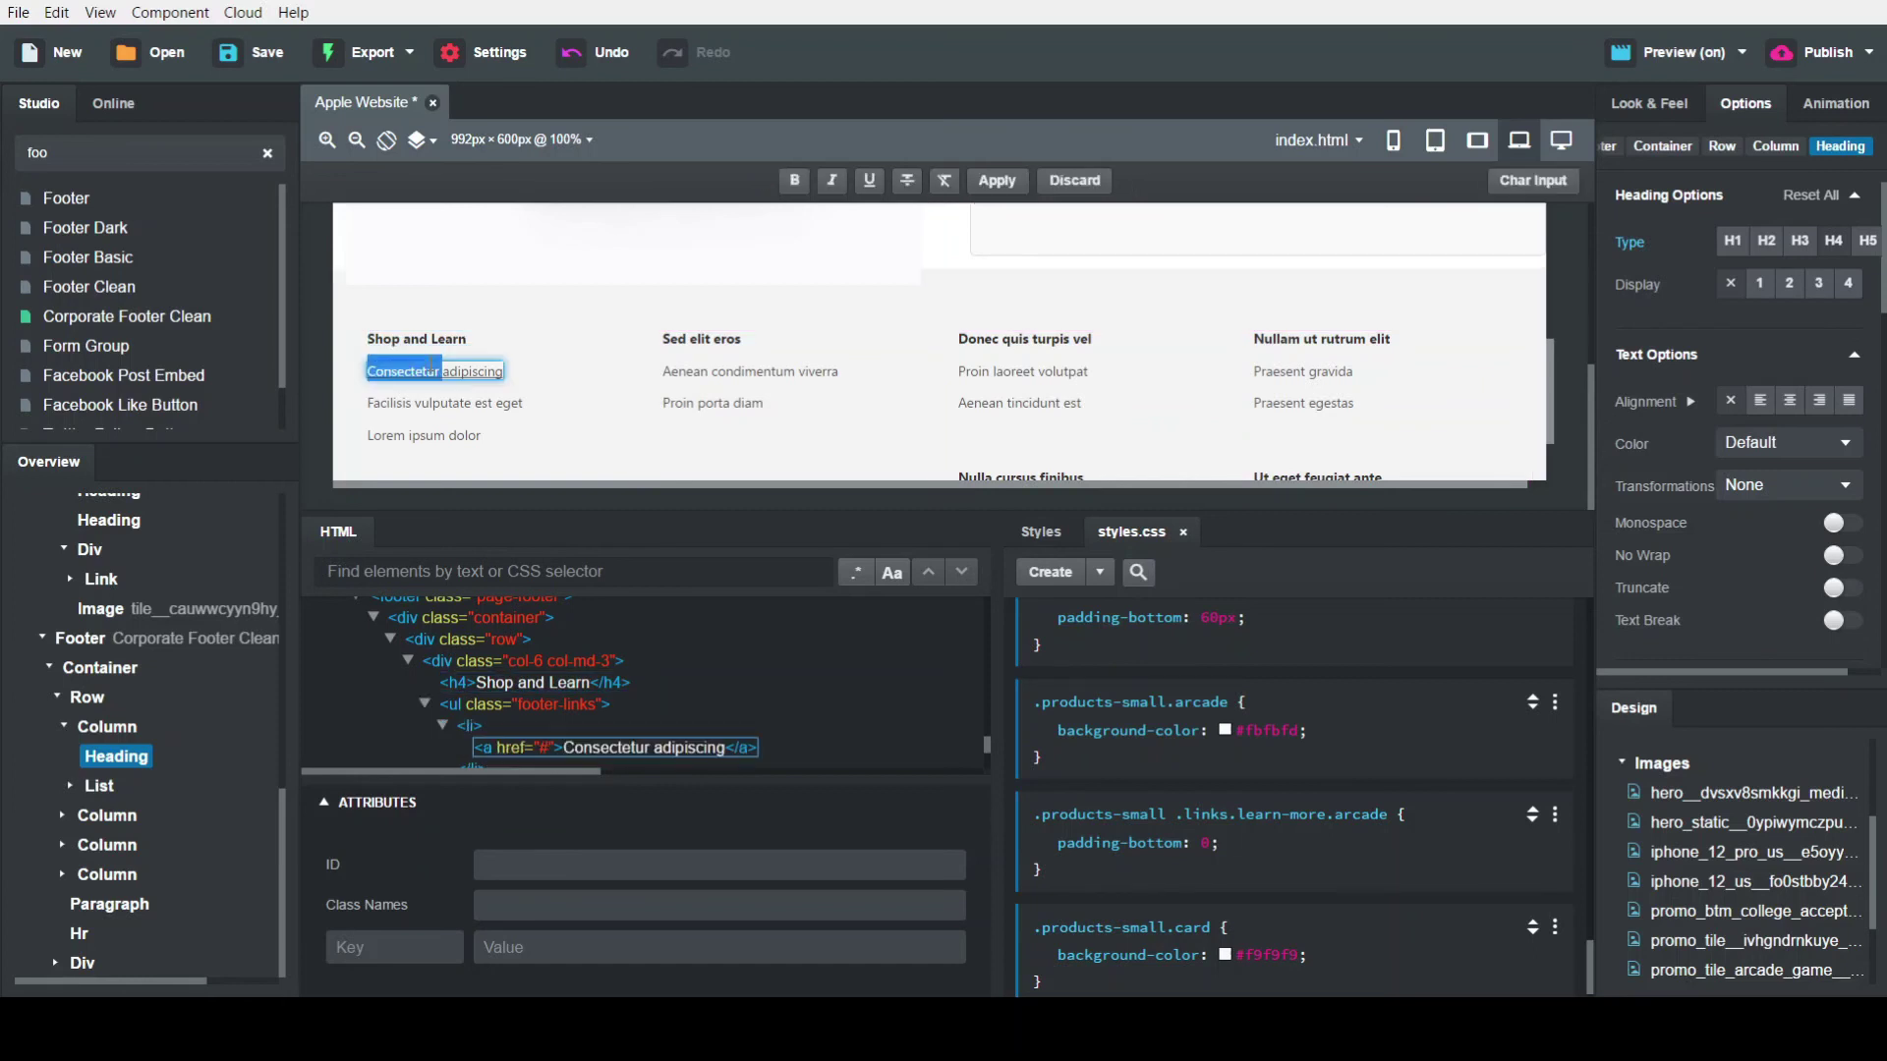
{"action": "key", "text": "ctrl+a"}
{"action": "key", "text": "BackSpace"}
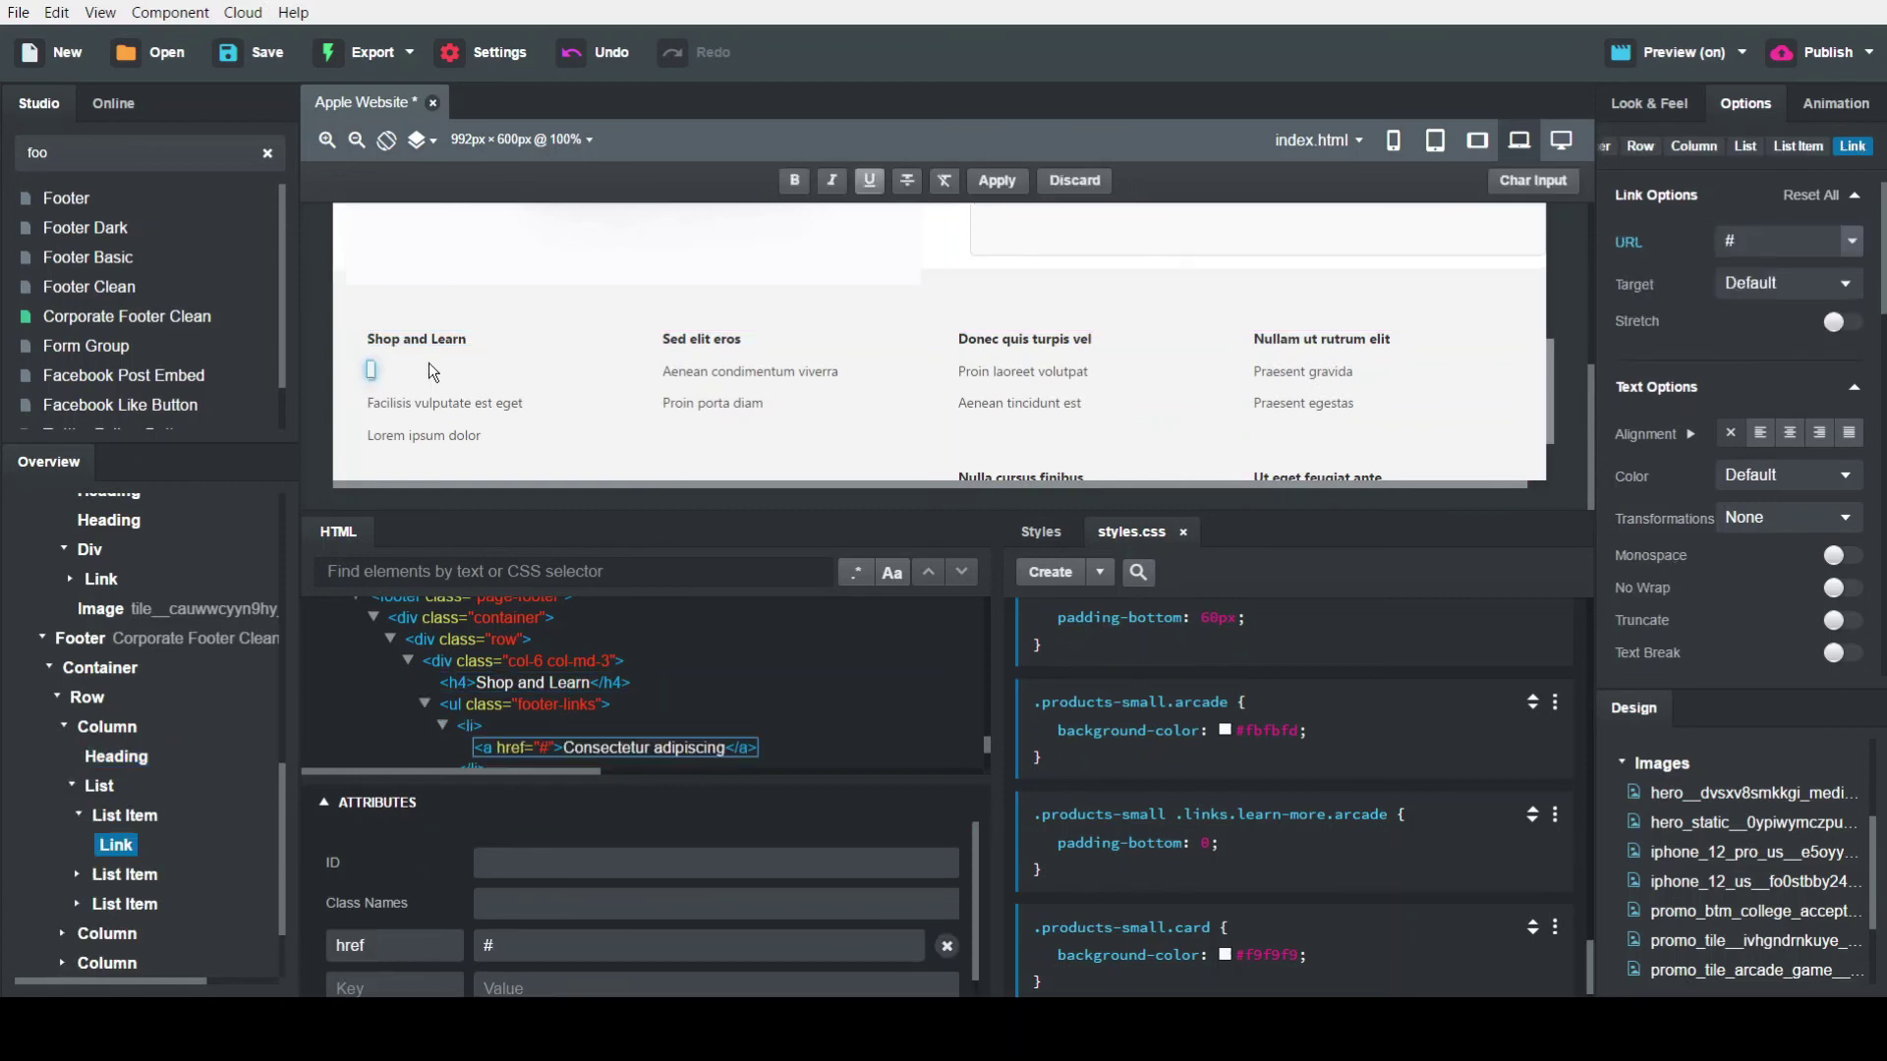
{"action": "type", "text": "Mac"}
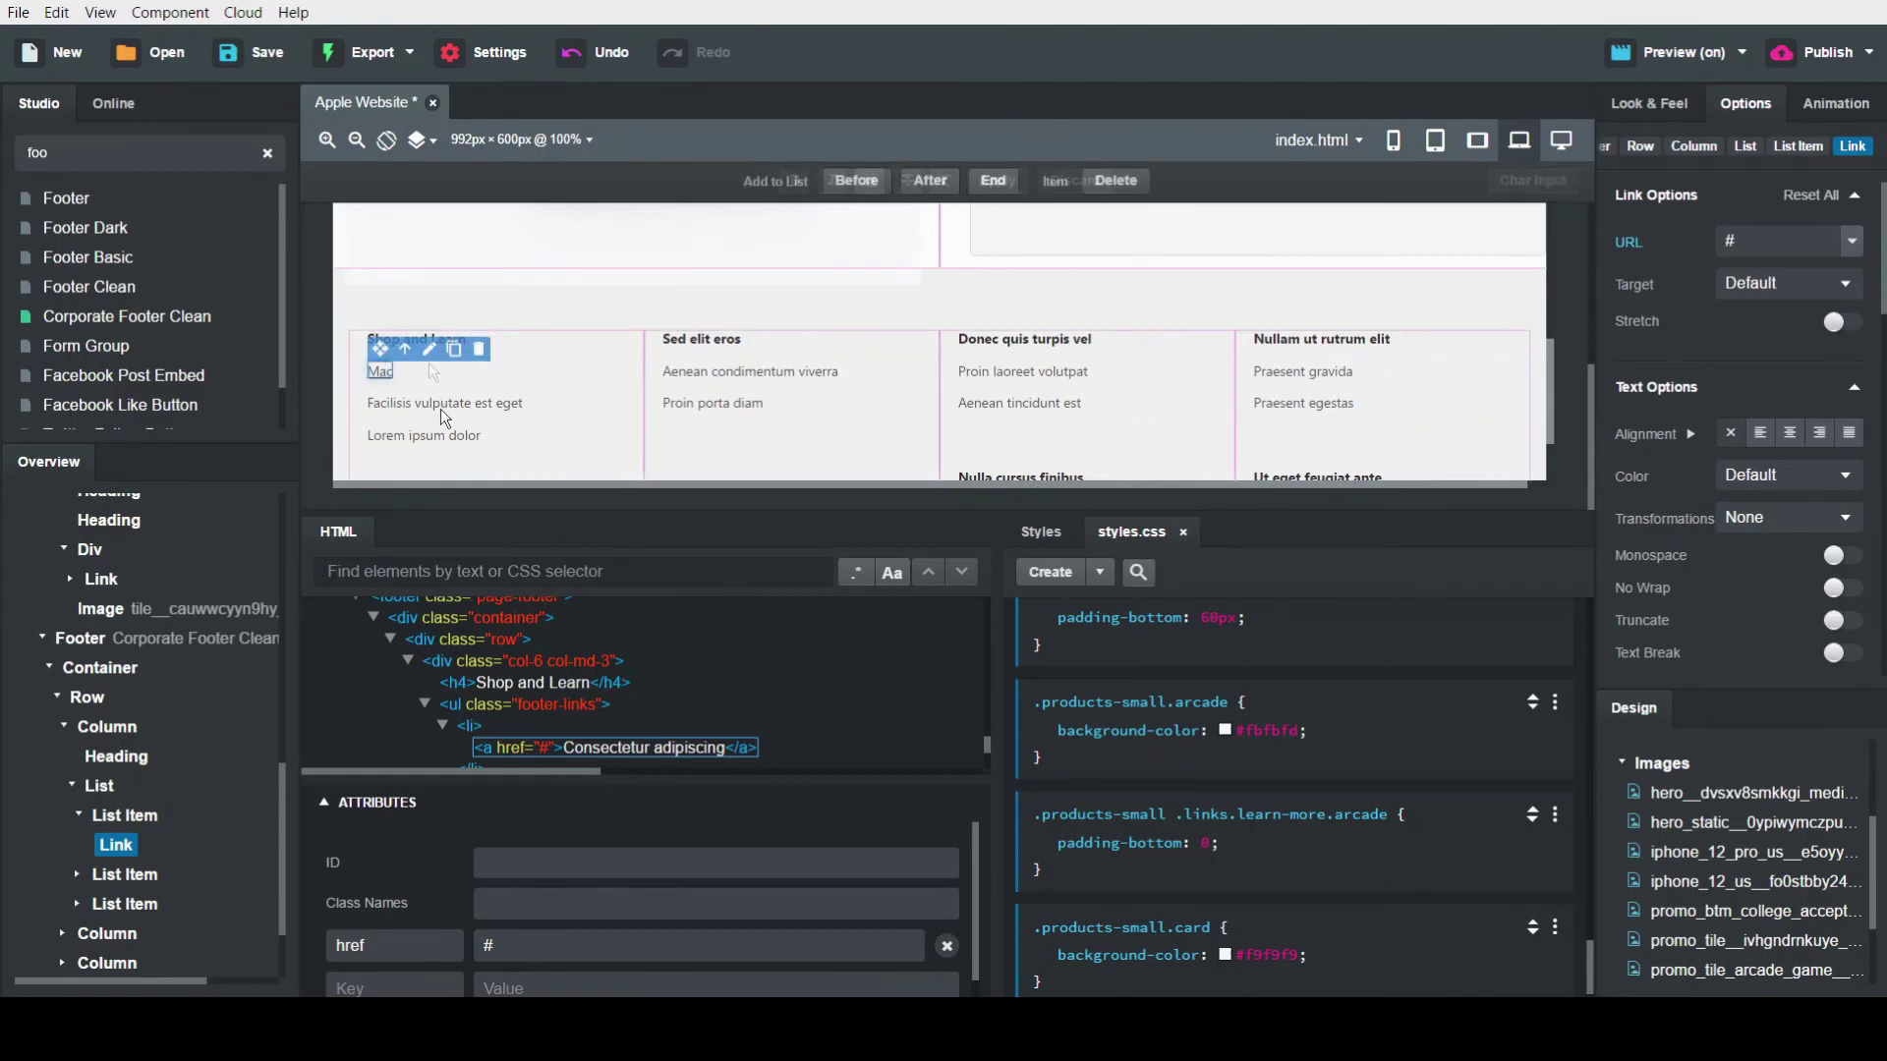
{"action": "double_click", "coordinate": [438, 402]}
{"action": "key", "text": "ctrl+a"}
{"action": "type", "text": "iPad"}
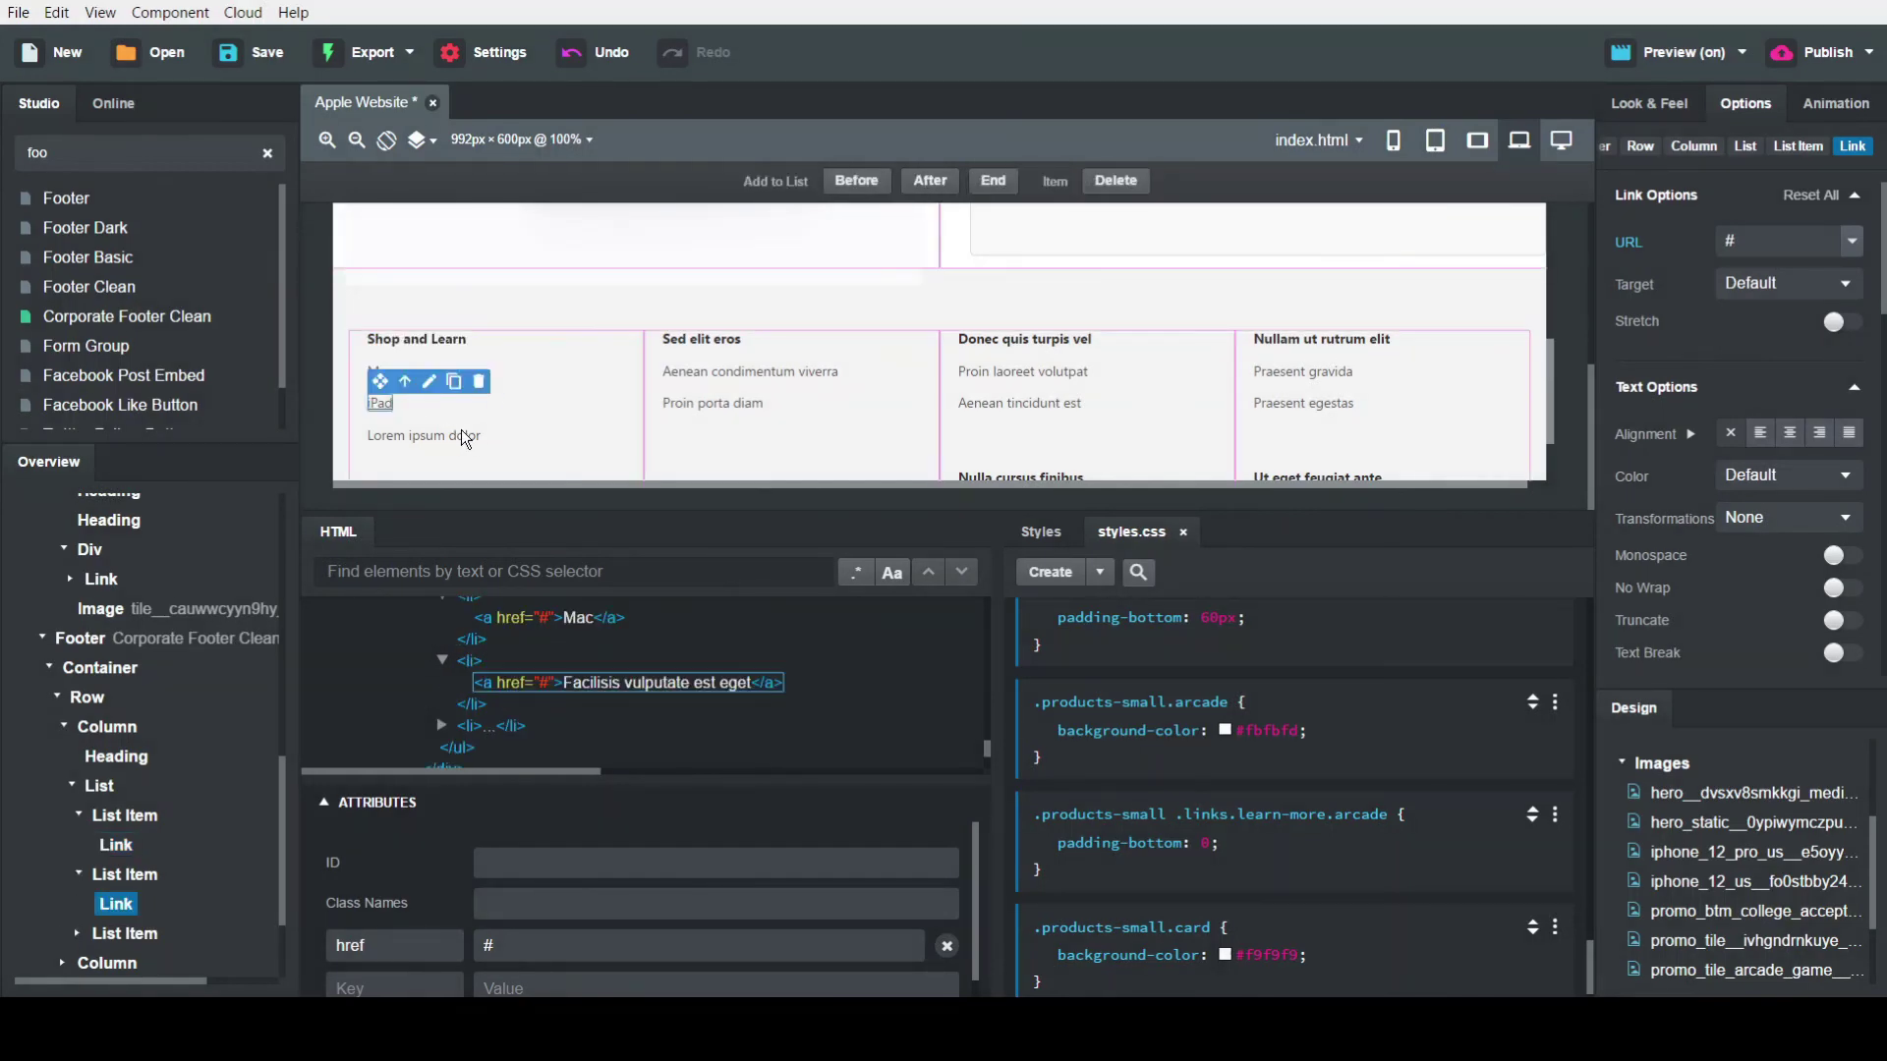
{"action": "double_click", "coordinate": [463, 433]}
{"action": "type", "text": "iPhone"}
{"action": "key", "text": "ctrl+a"}
{"action": "type", "text": "iPhone"}
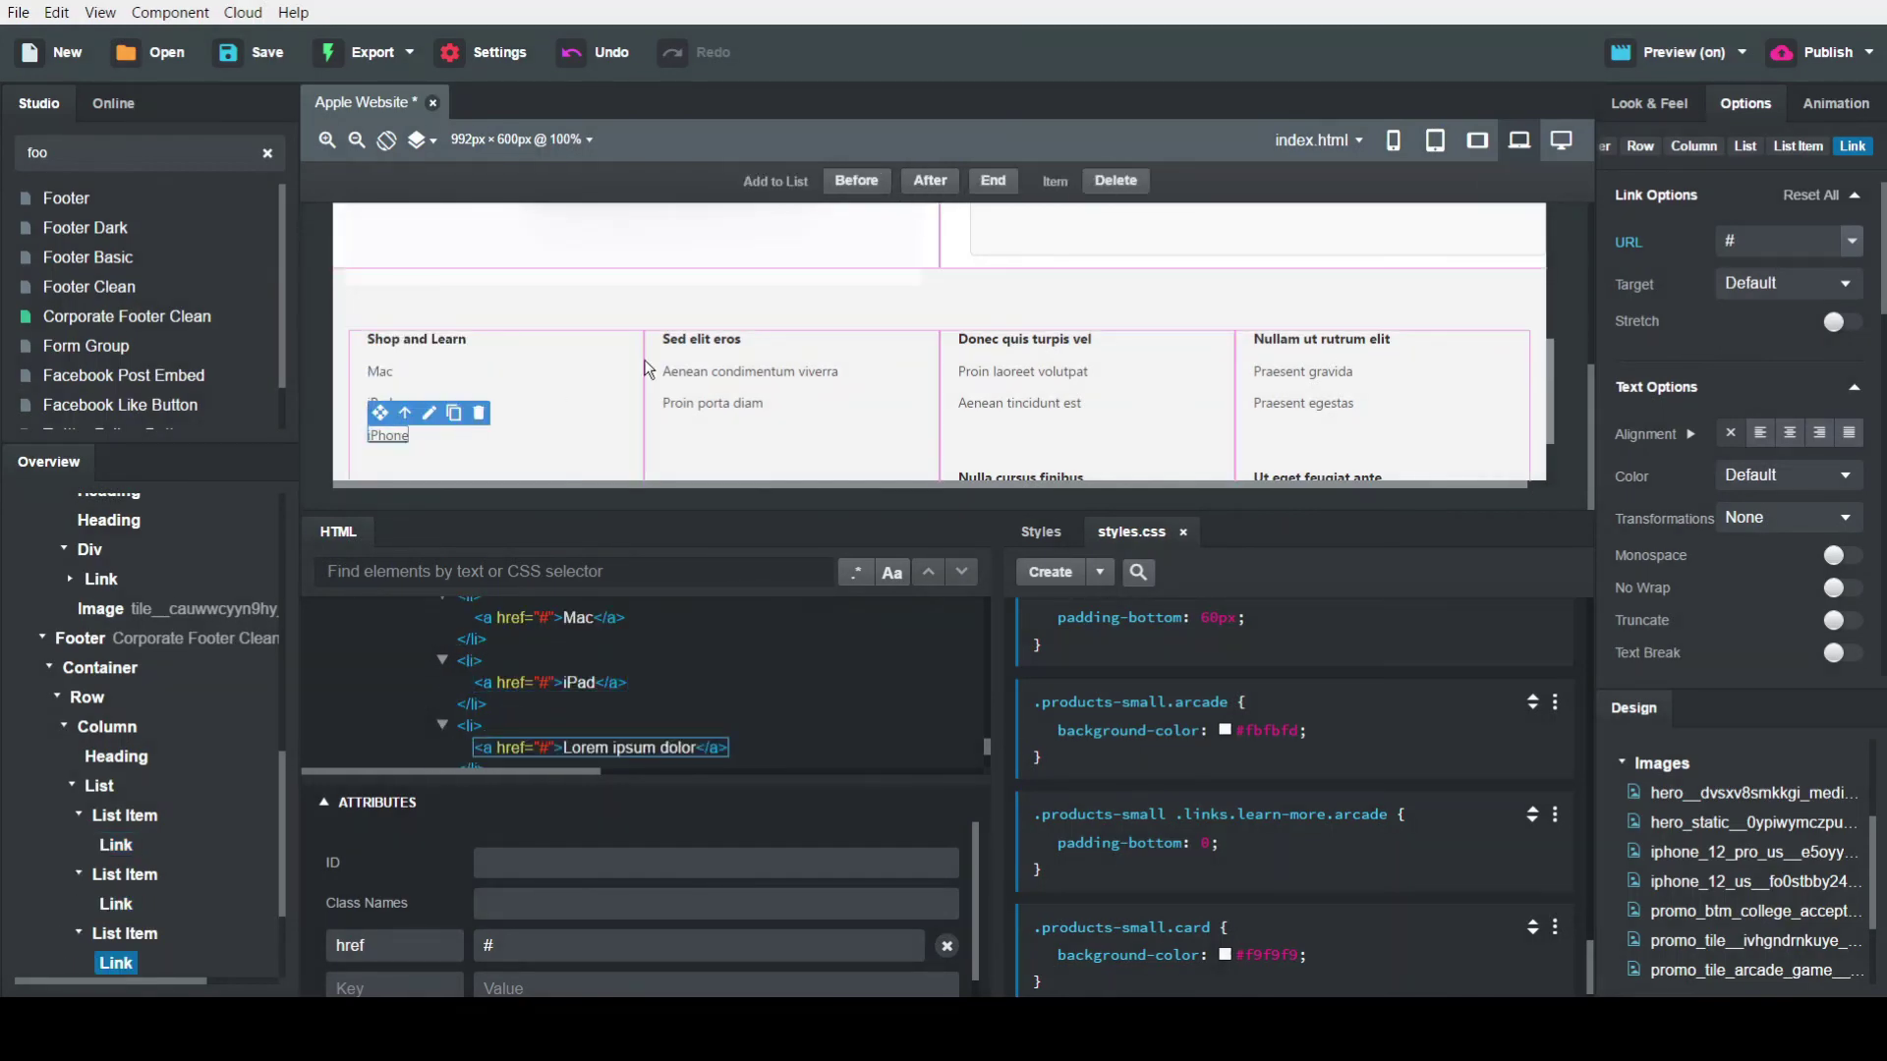
Change the second footer column's heading to "Services"
{"action": "double_click", "coordinate": [701, 339]}
{"action": "key", "text": "ctrl+a"}
{"action": "type", "text": "Services"}
Rename the two links under Services to "Apple Music" and "Apple Tv"
{"action": "double_click", "coordinate": [759, 375]}
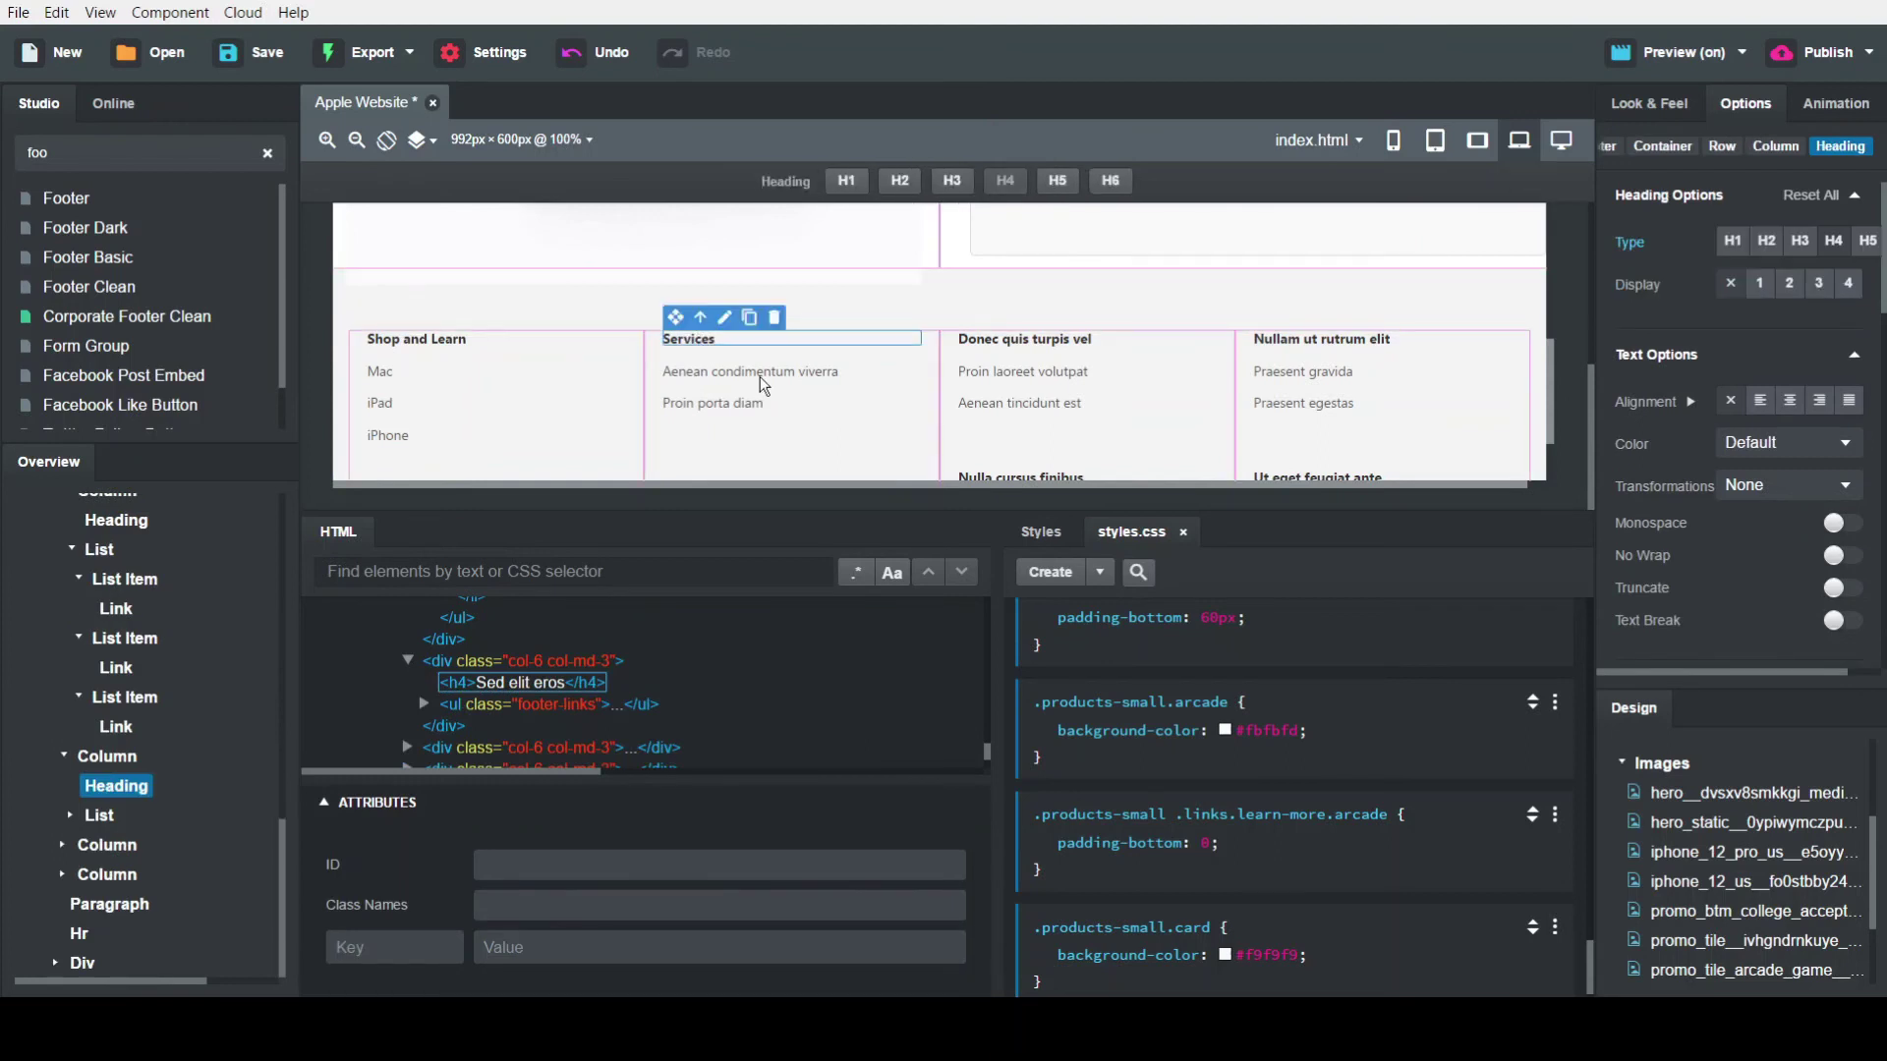
{"action": "key", "text": "ctrl+a"}
{"action": "type", "text": "Apple Music"}
{"action": "key", "text": "Escape"}
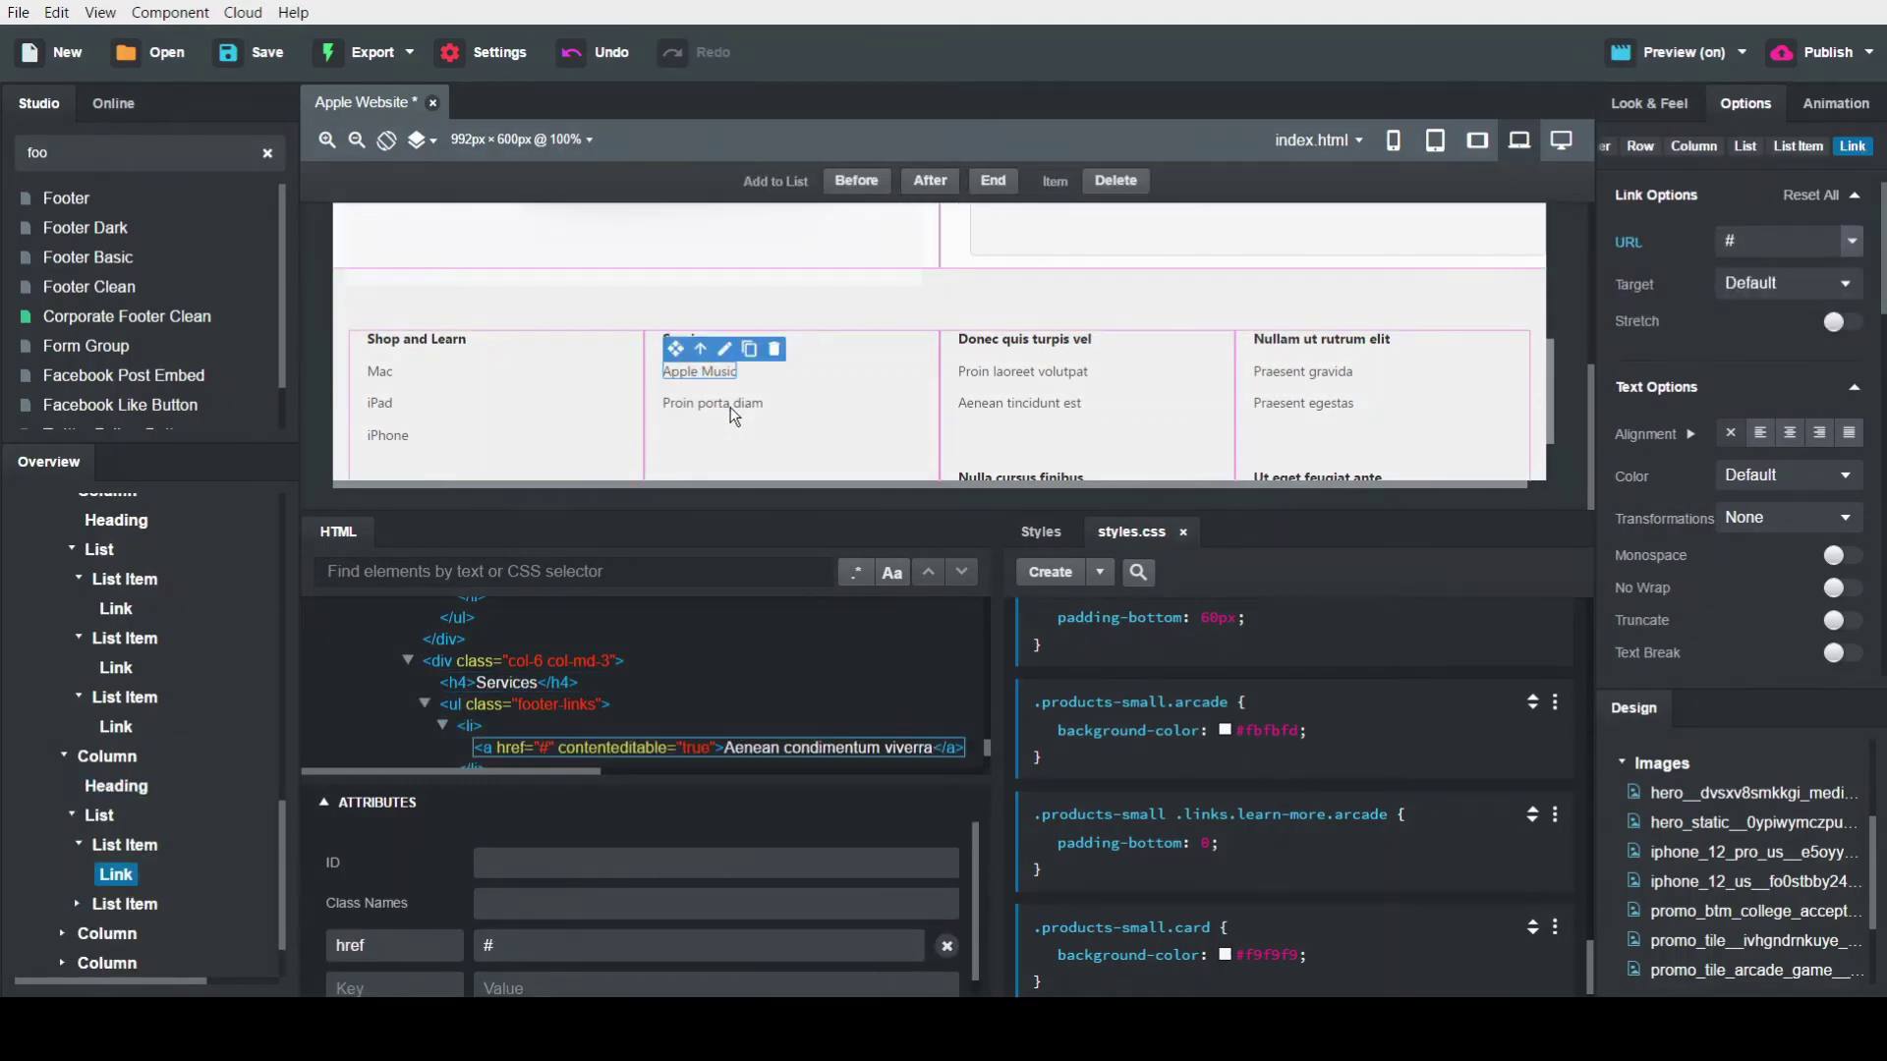
{"action": "left_click", "coordinate": [729, 407]}
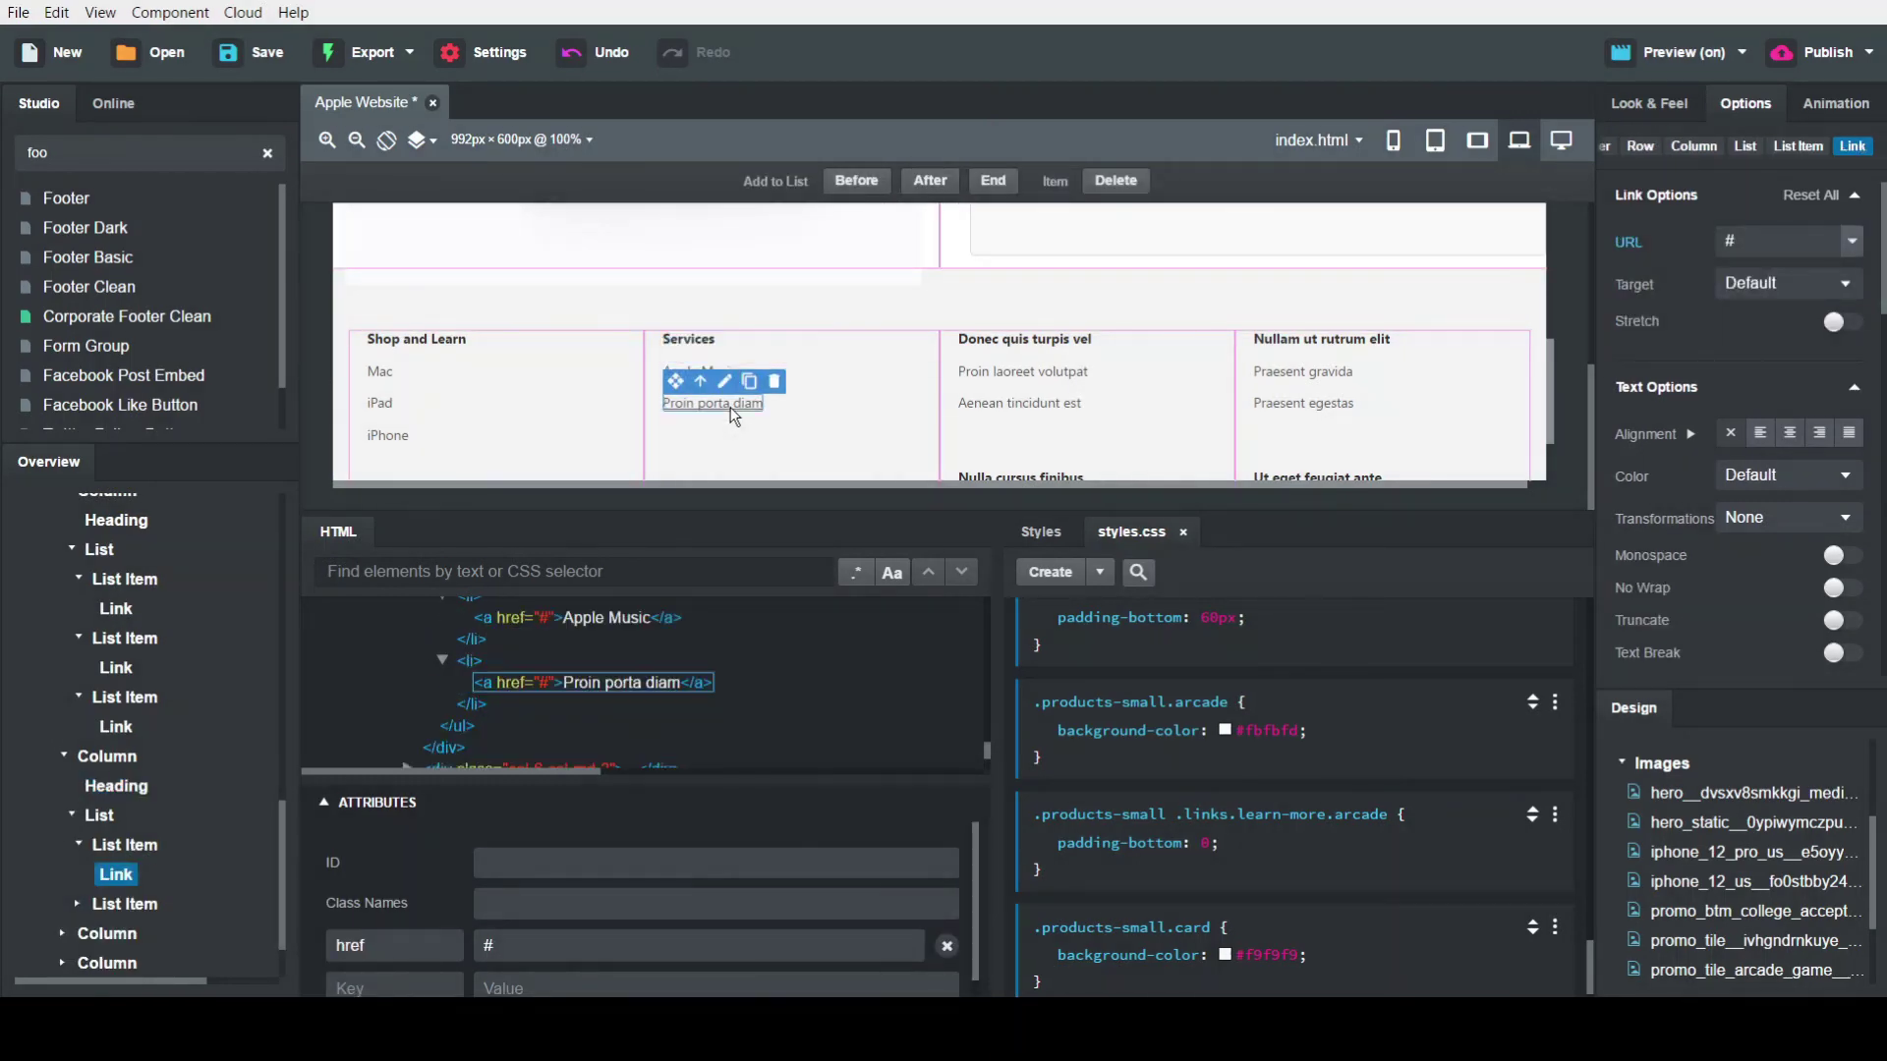
{"action": "double_click", "coordinate": [723, 420]}
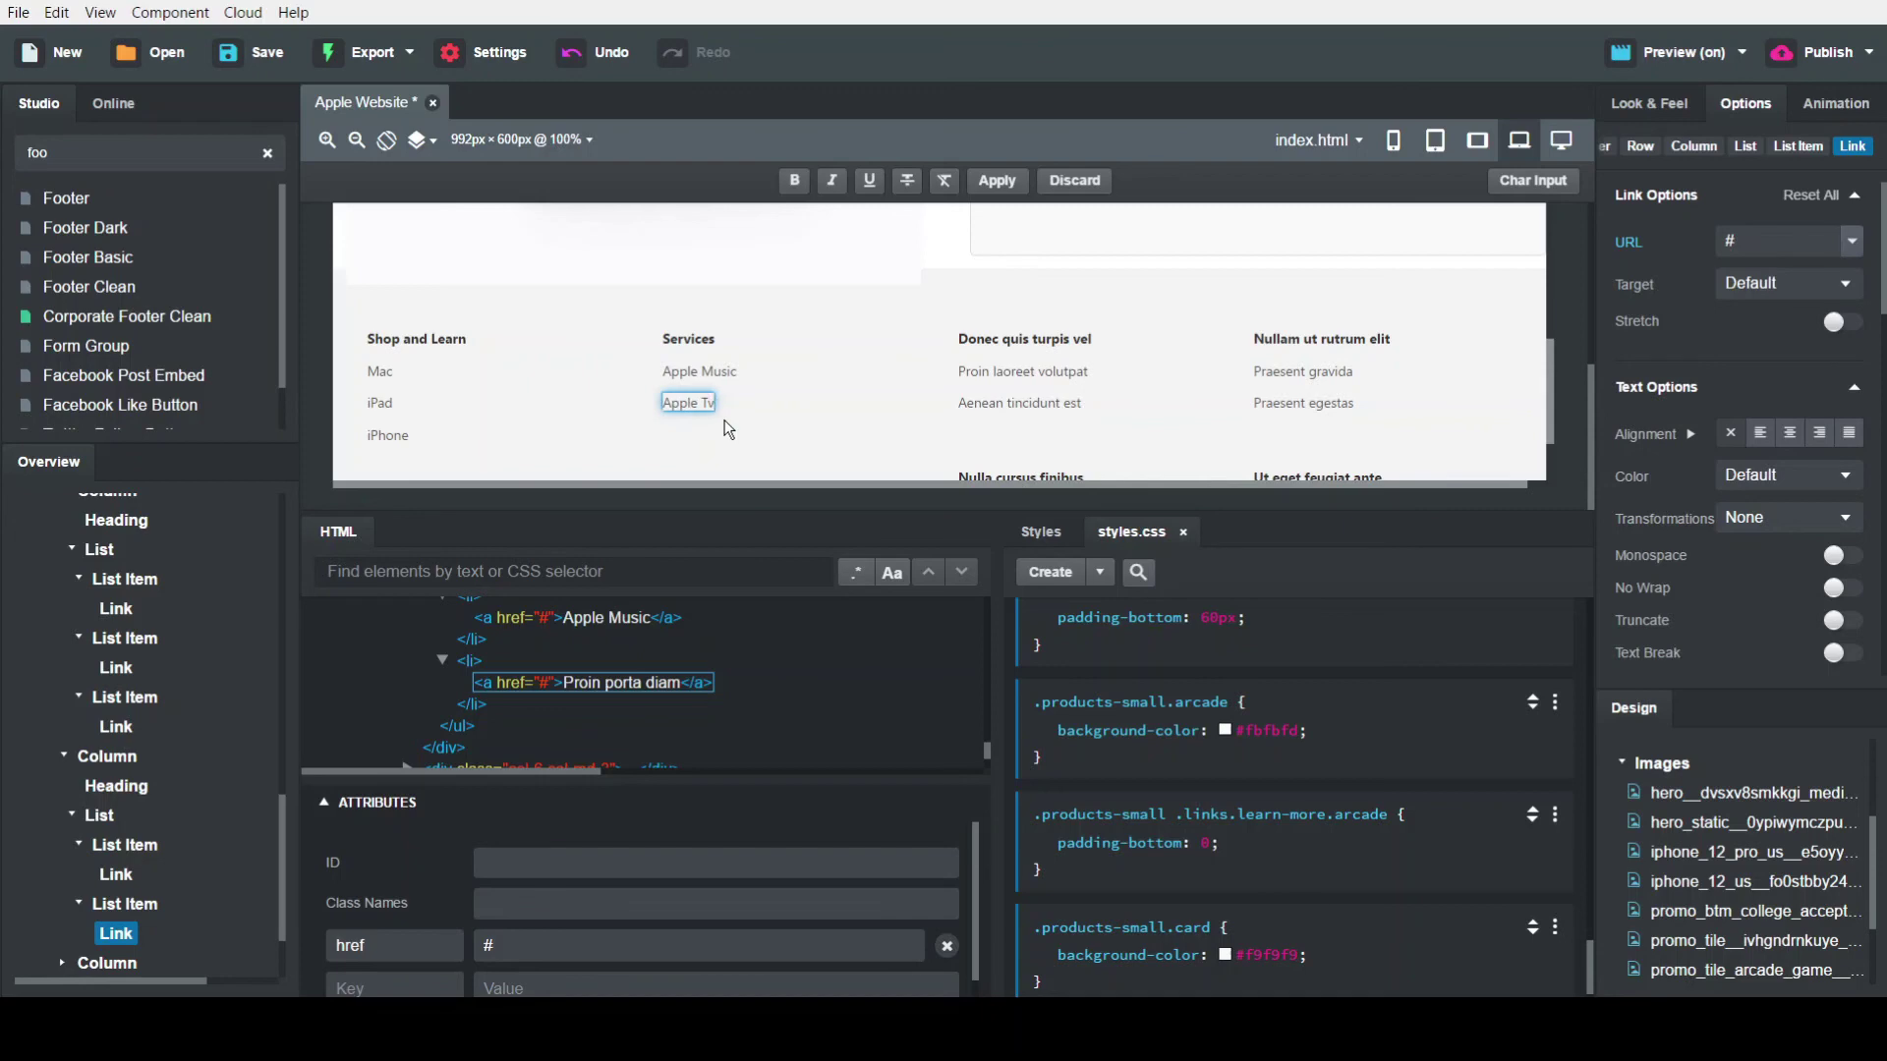
{"action": "left_click", "coordinate": [723, 421]}
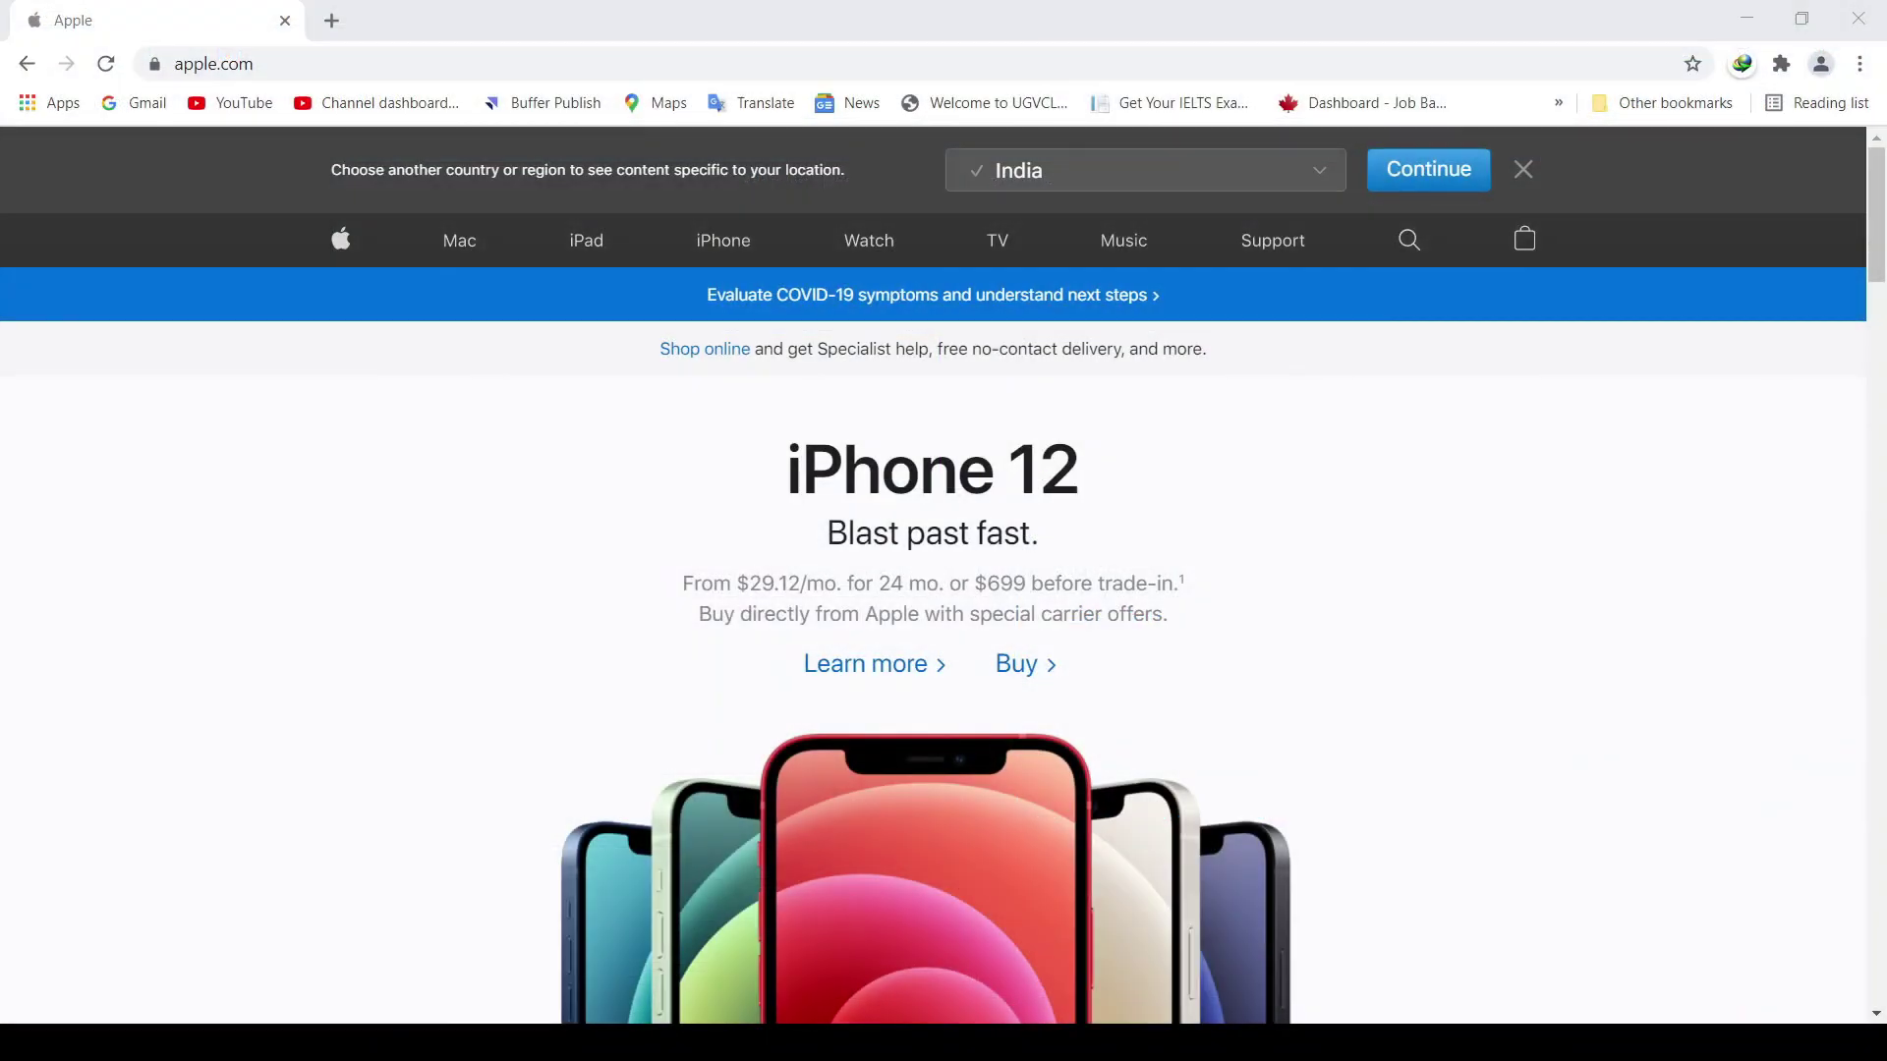
Check the section spacing on apple.com, and turn off the gutters of the products-grid row
{"action": "left_click_drag", "start_coordinate": [1879, 241], "coordinate": [1885, 333]}
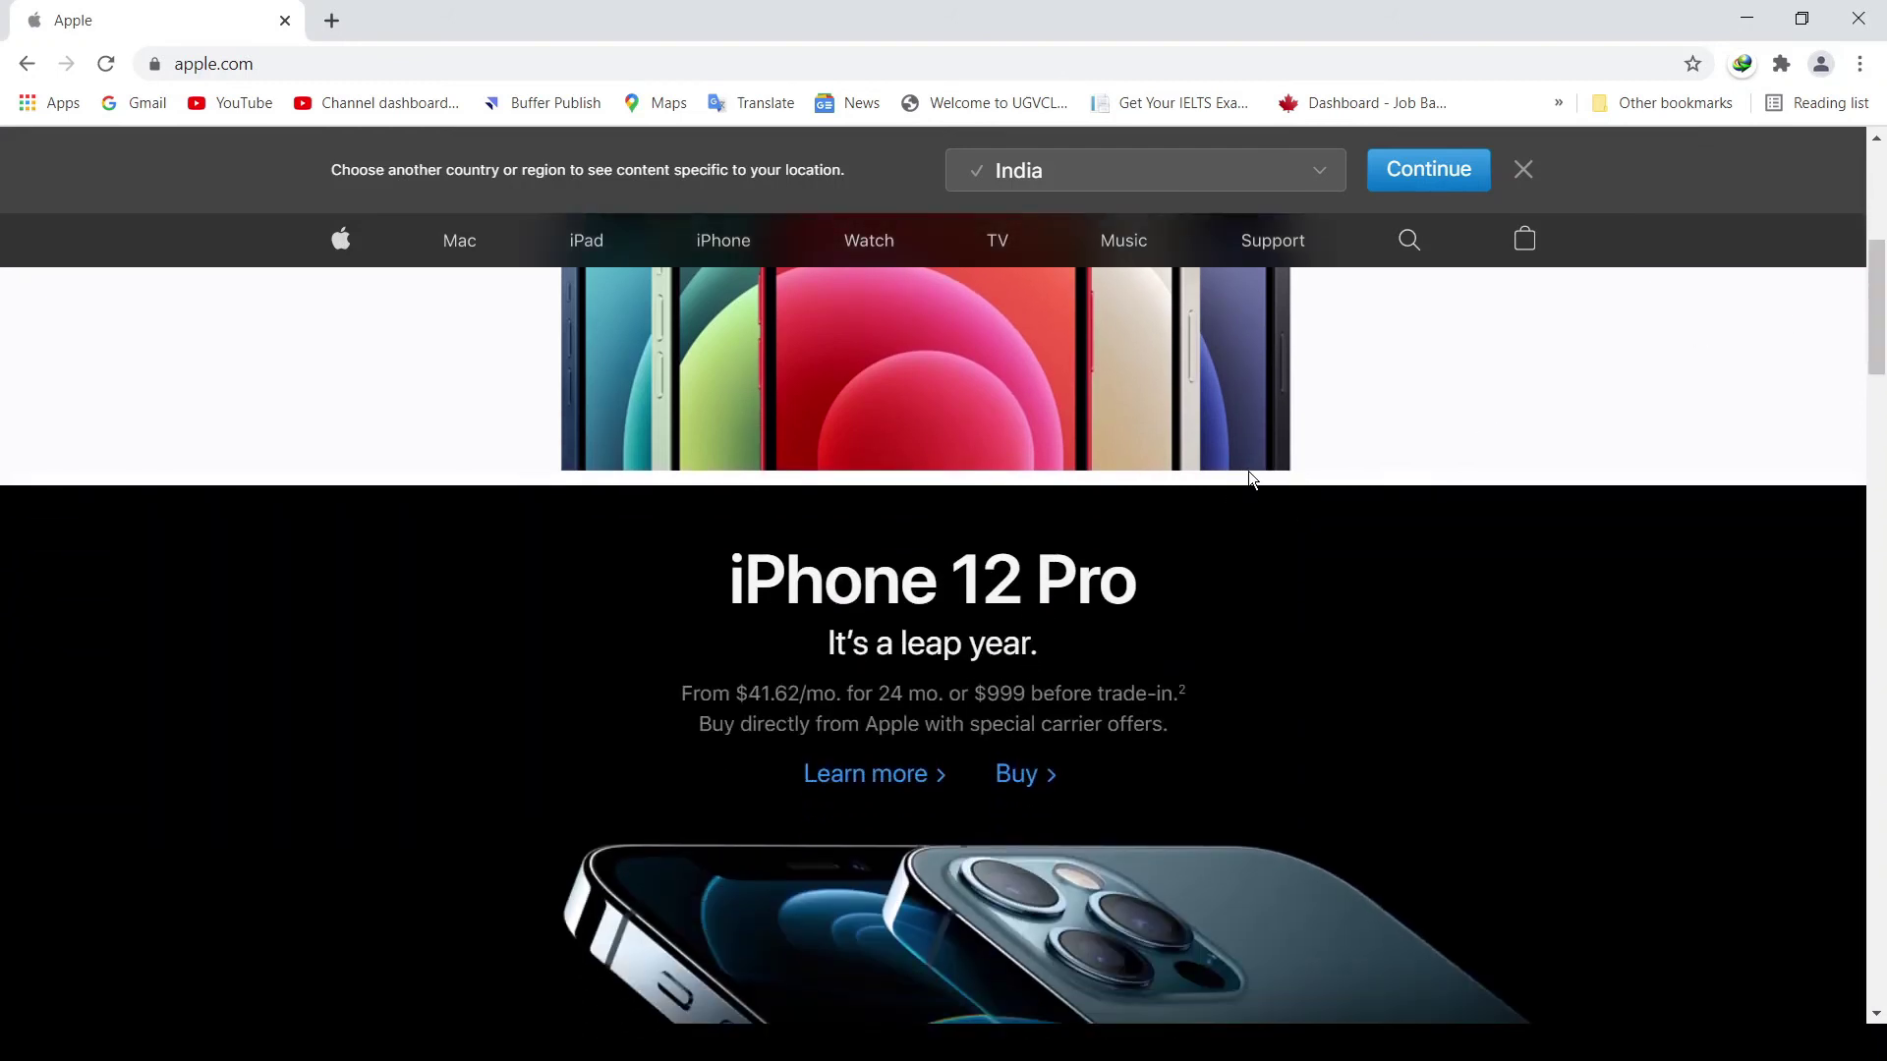
{"action": "left_click_drag", "start_coordinate": [1879, 334], "coordinate": [1860, 573]}
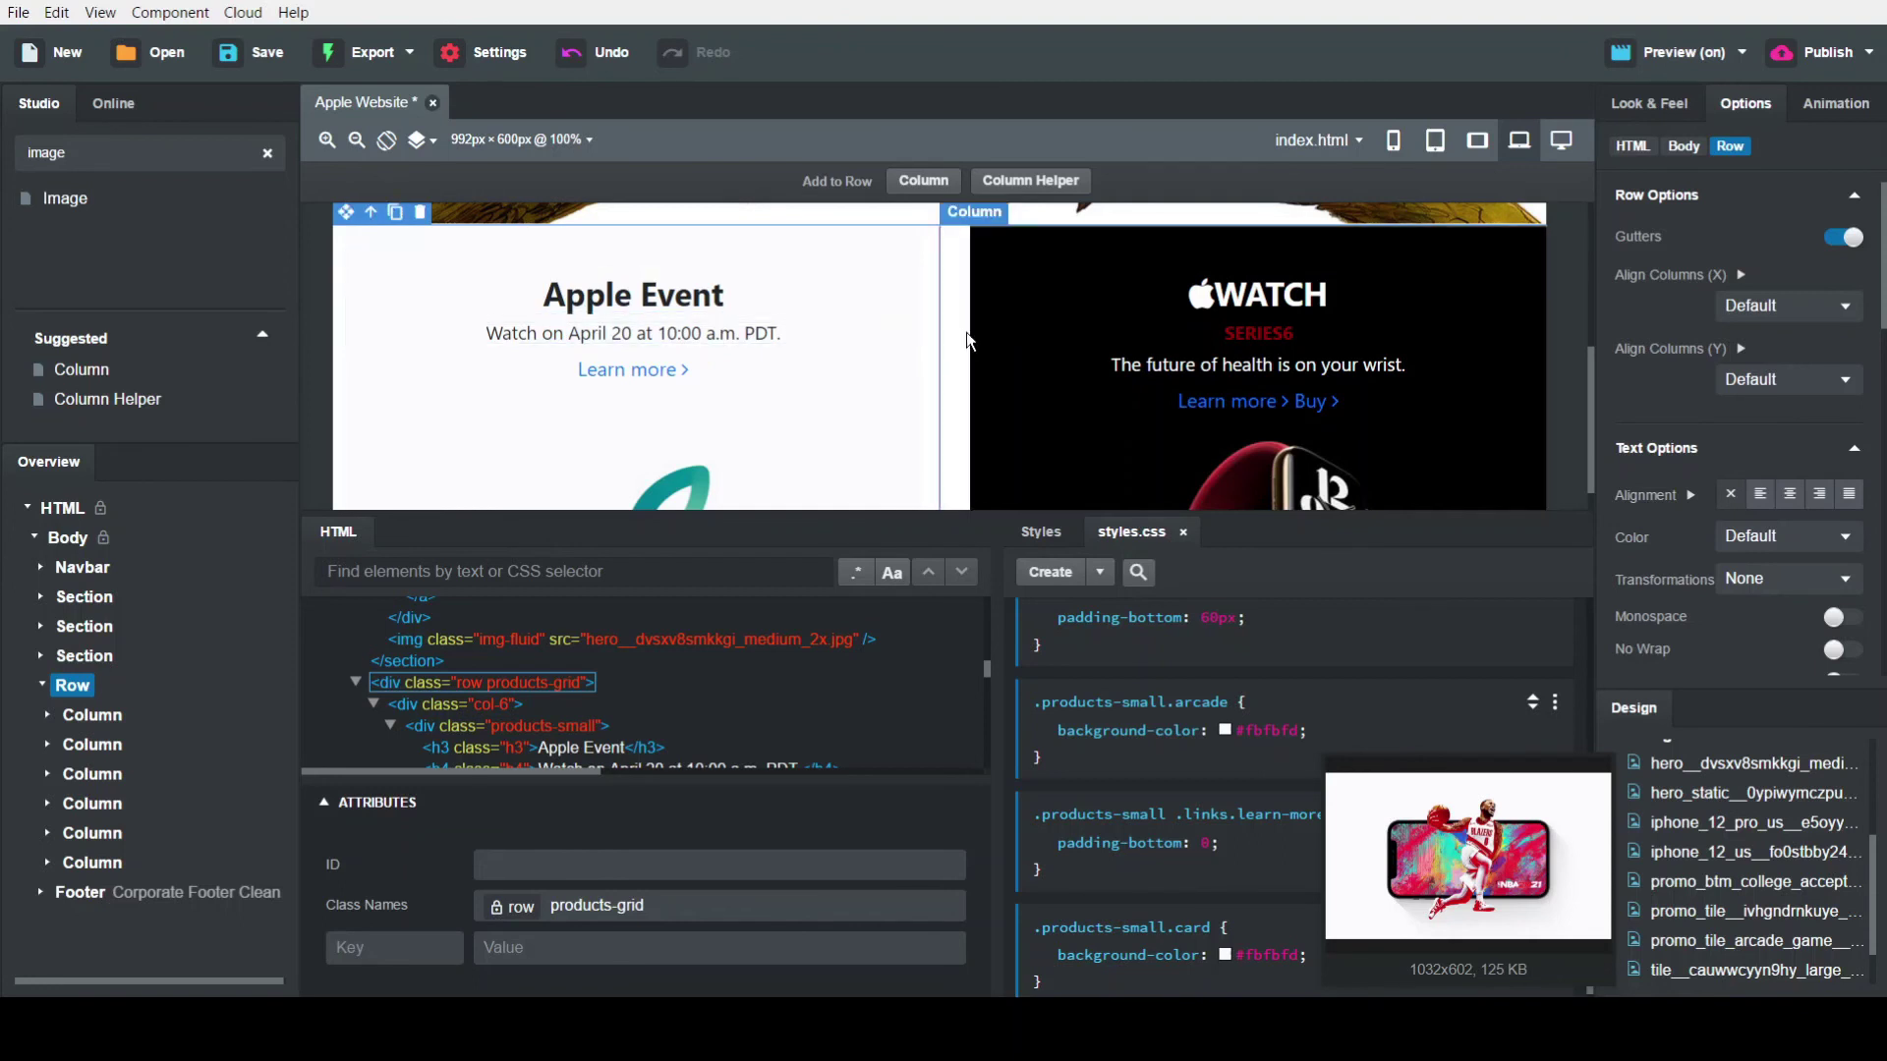
{"action": "left_click", "coordinate": [1840, 241]}
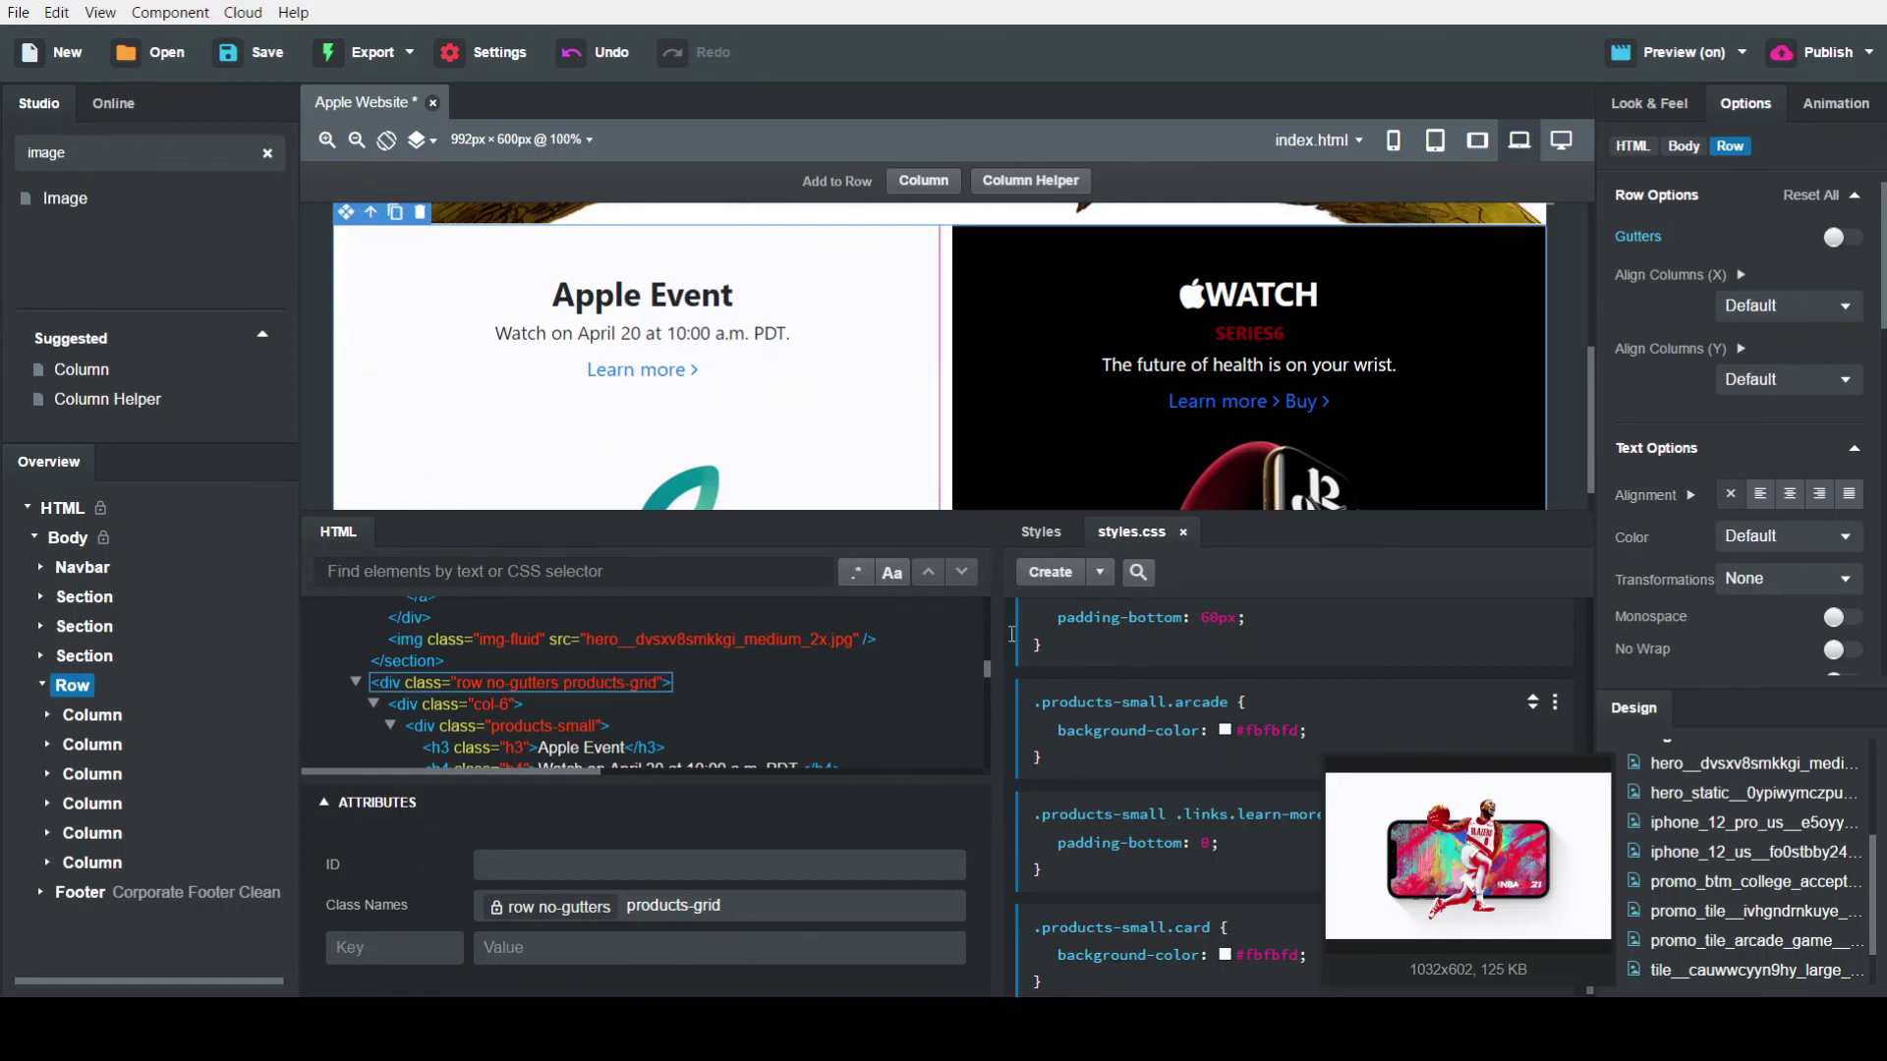
Create a style rule for the products-grid row and give it a padding-right of 10px
{"action": "left_click", "coordinate": [1051, 575]}
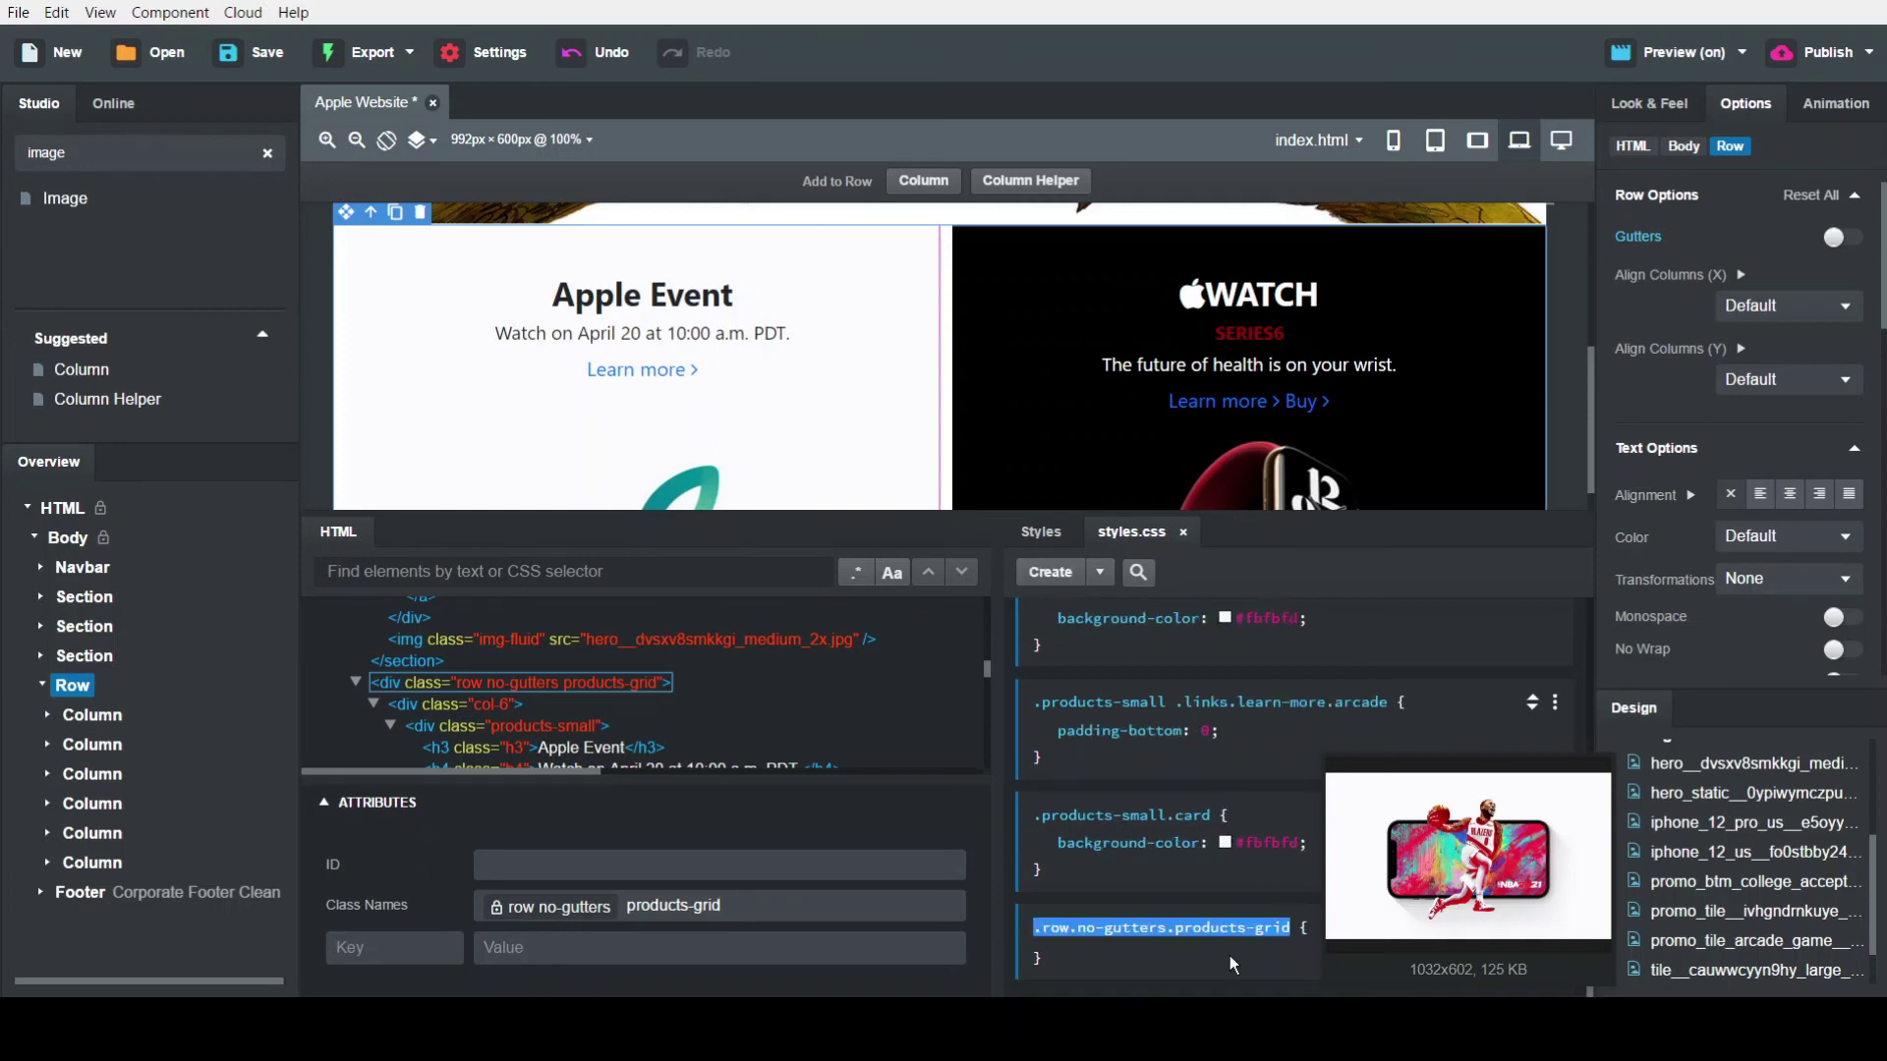
{"action": "key", "text": "Return"}
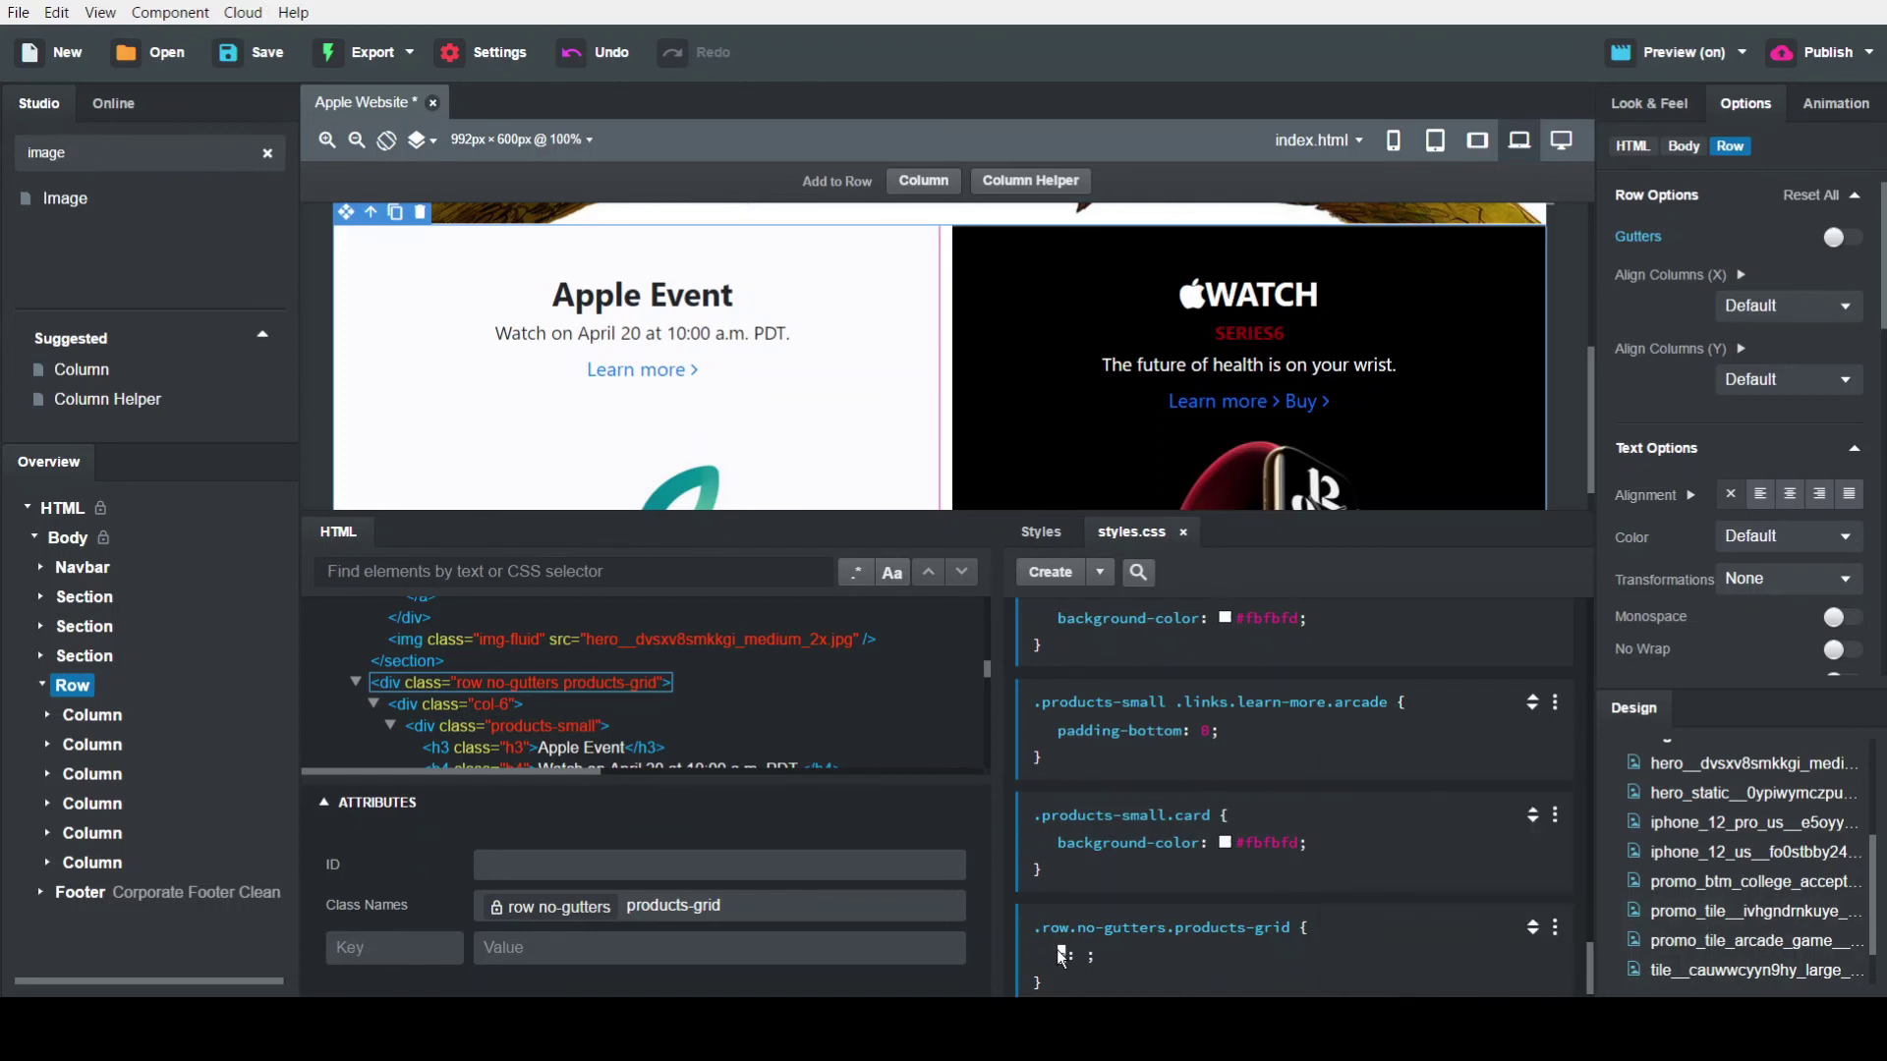
{"action": "type", "text": "pa"}
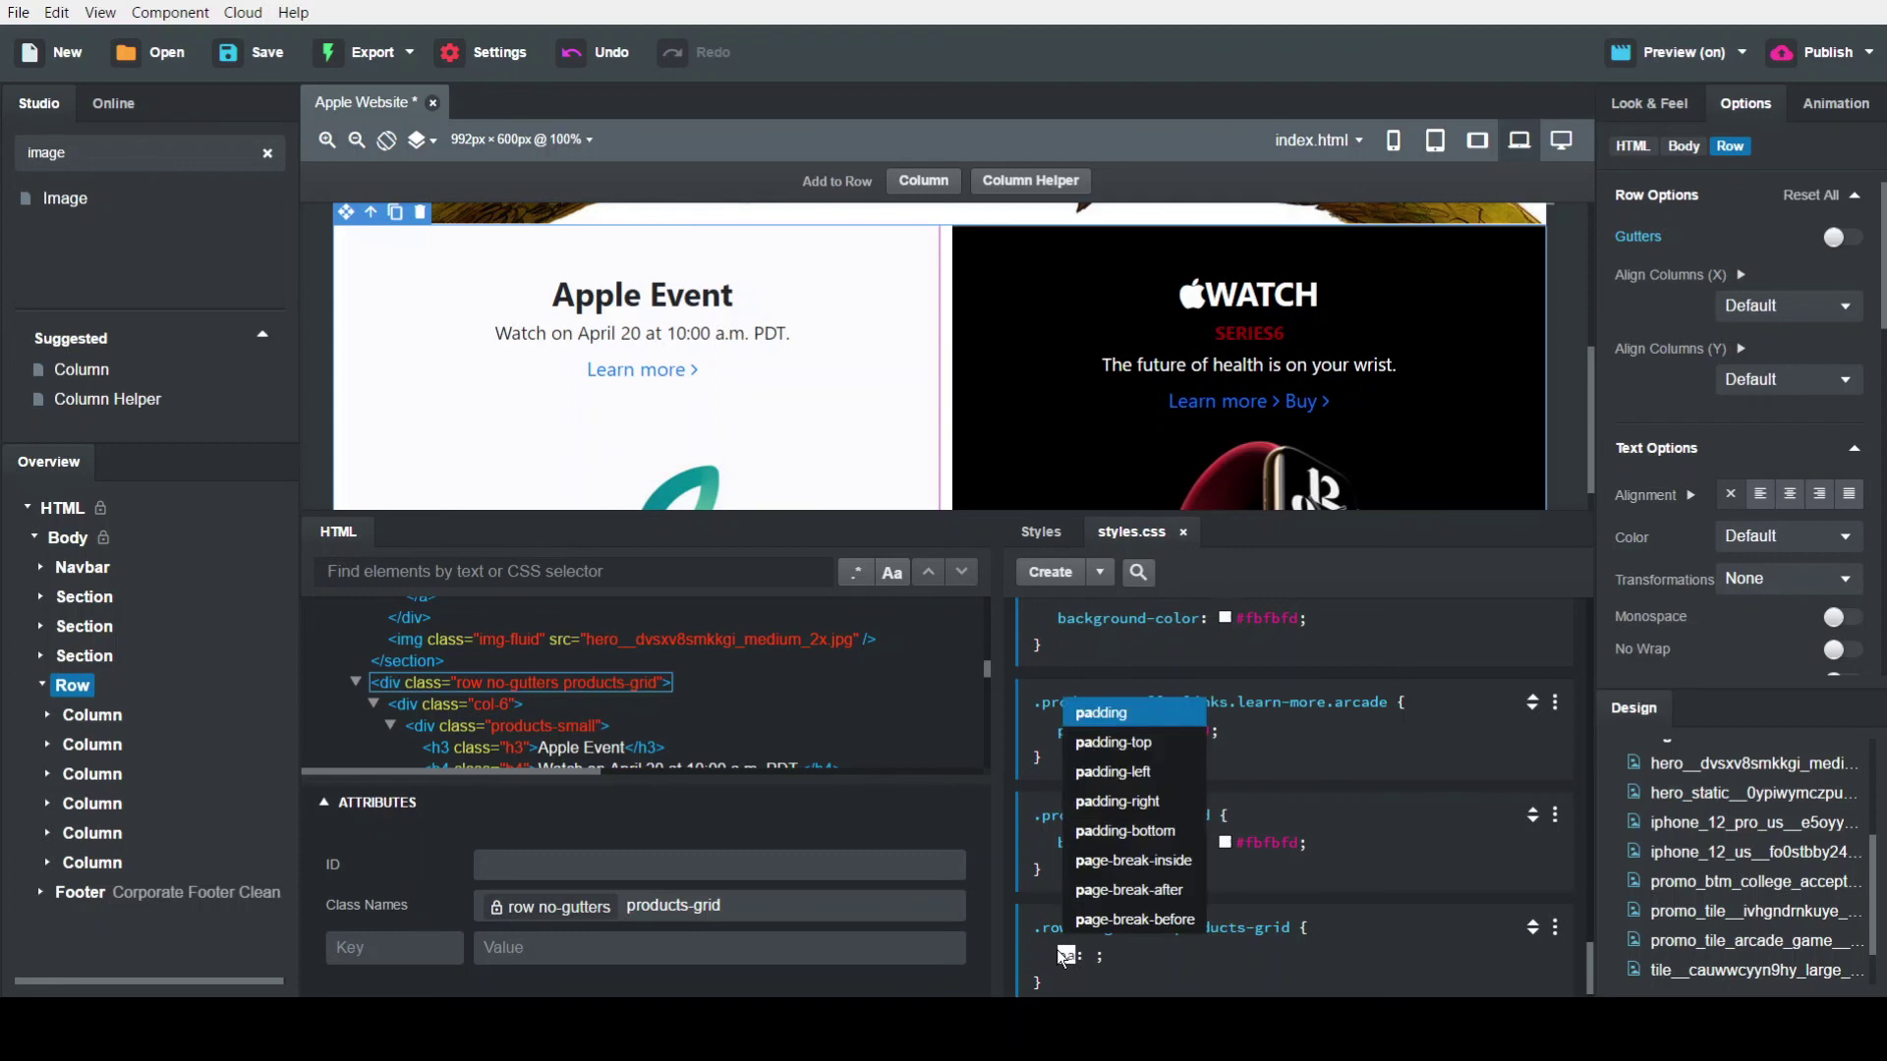
{"action": "key", "text": "Down"}
{"action": "key", "text": "Down"}
{"action": "key", "text": "Down"}
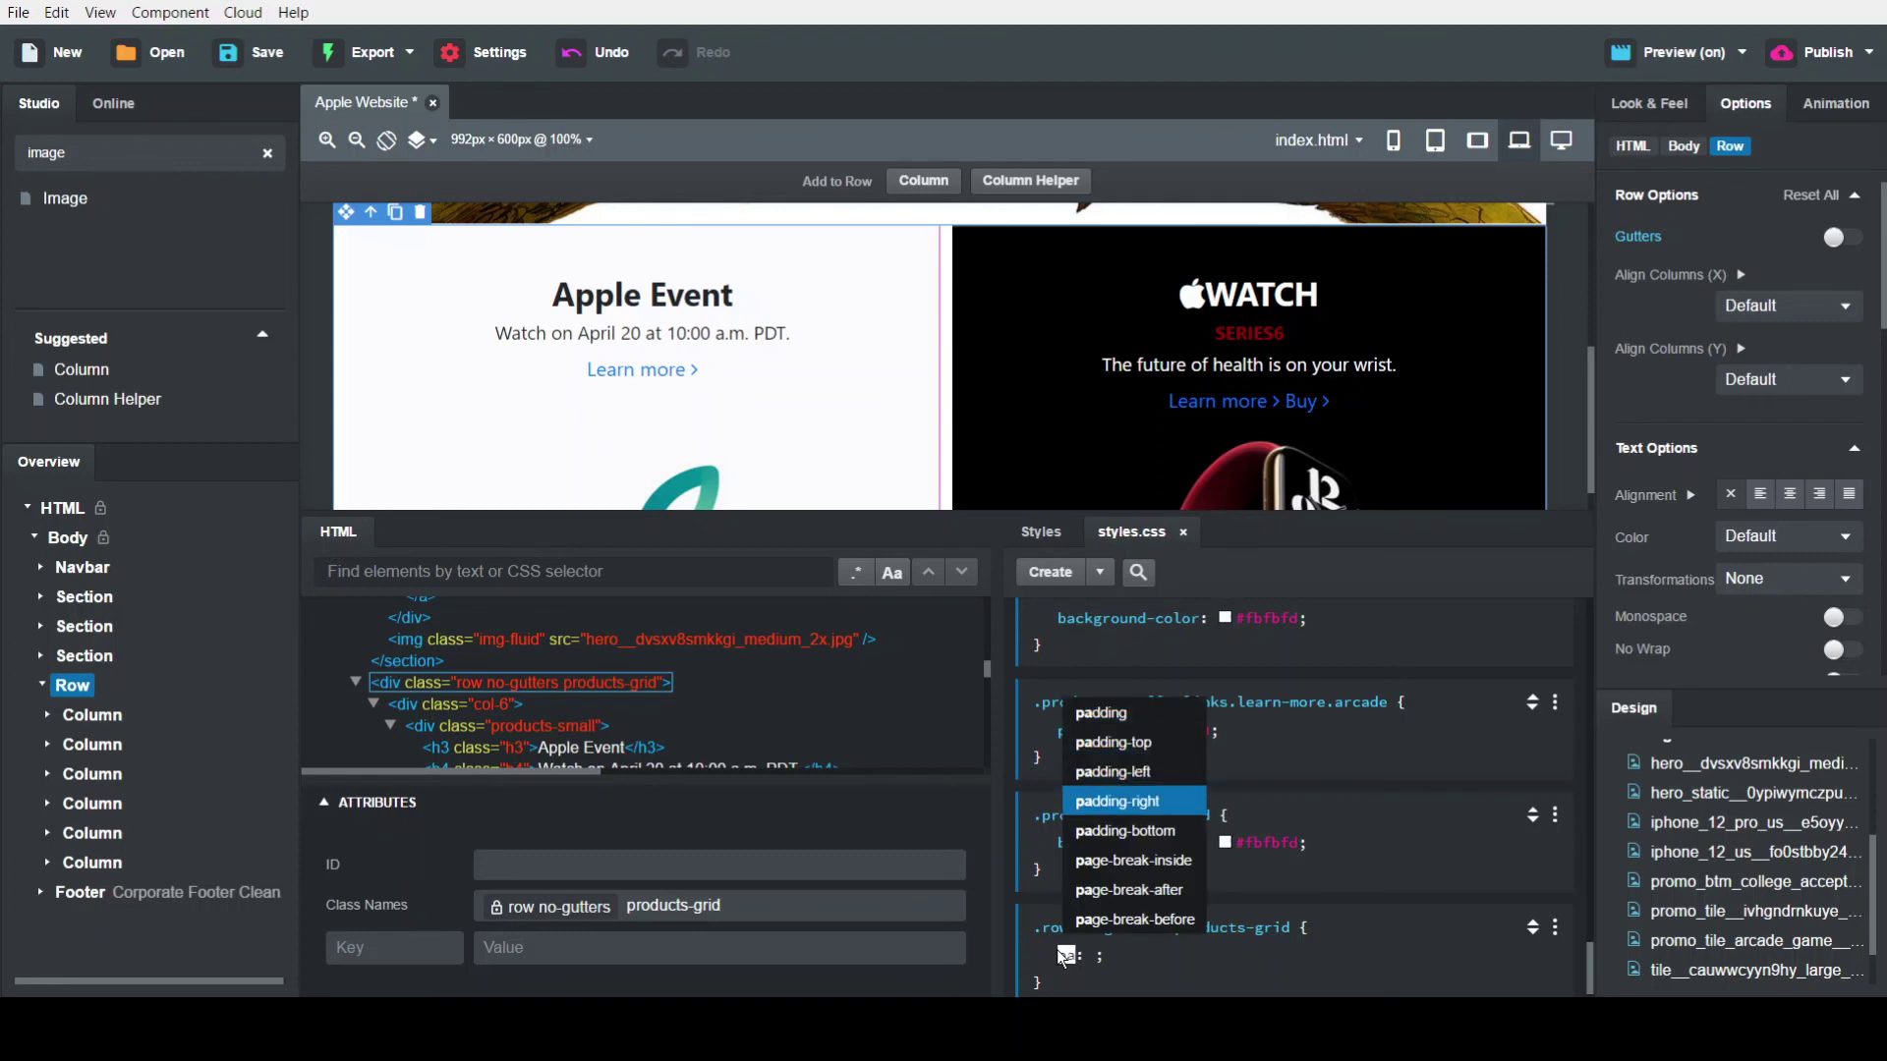
{"action": "key", "text": "Return"}
{"action": "type", "text": "10px"}
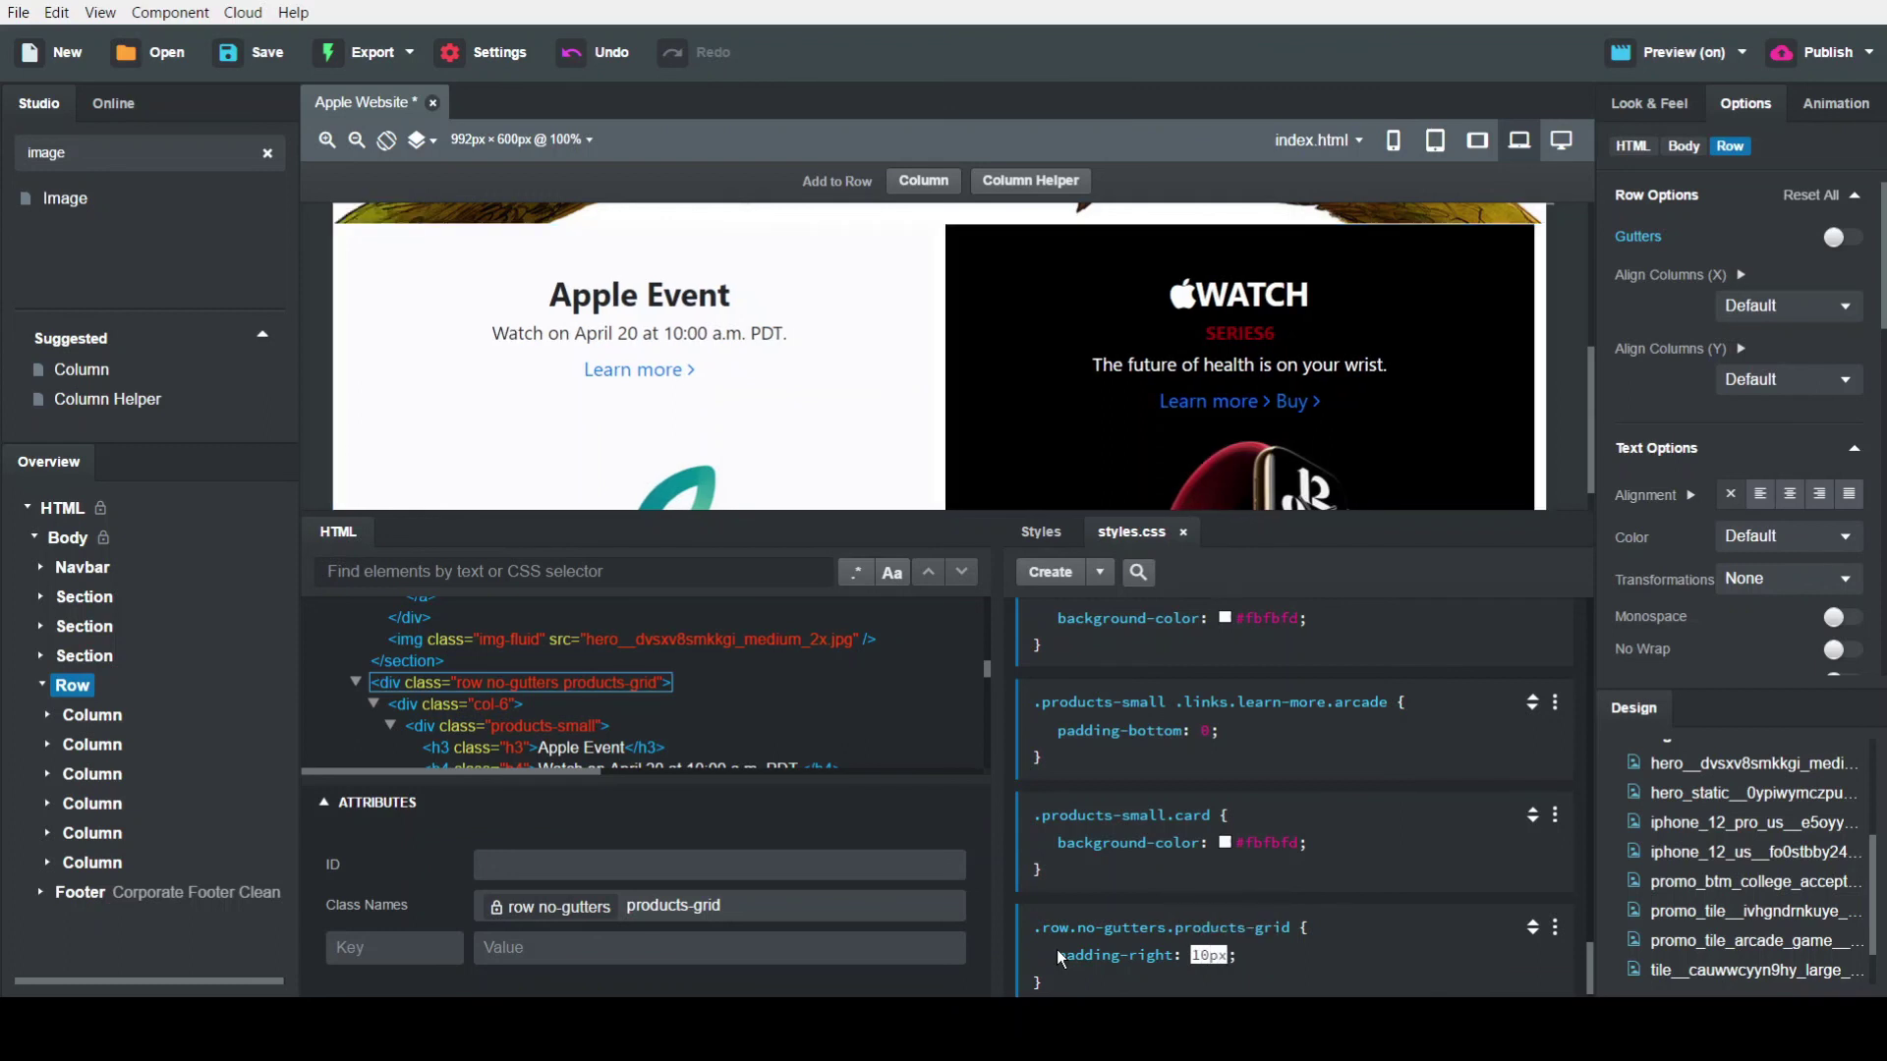
{"action": "key", "text": "Return"}
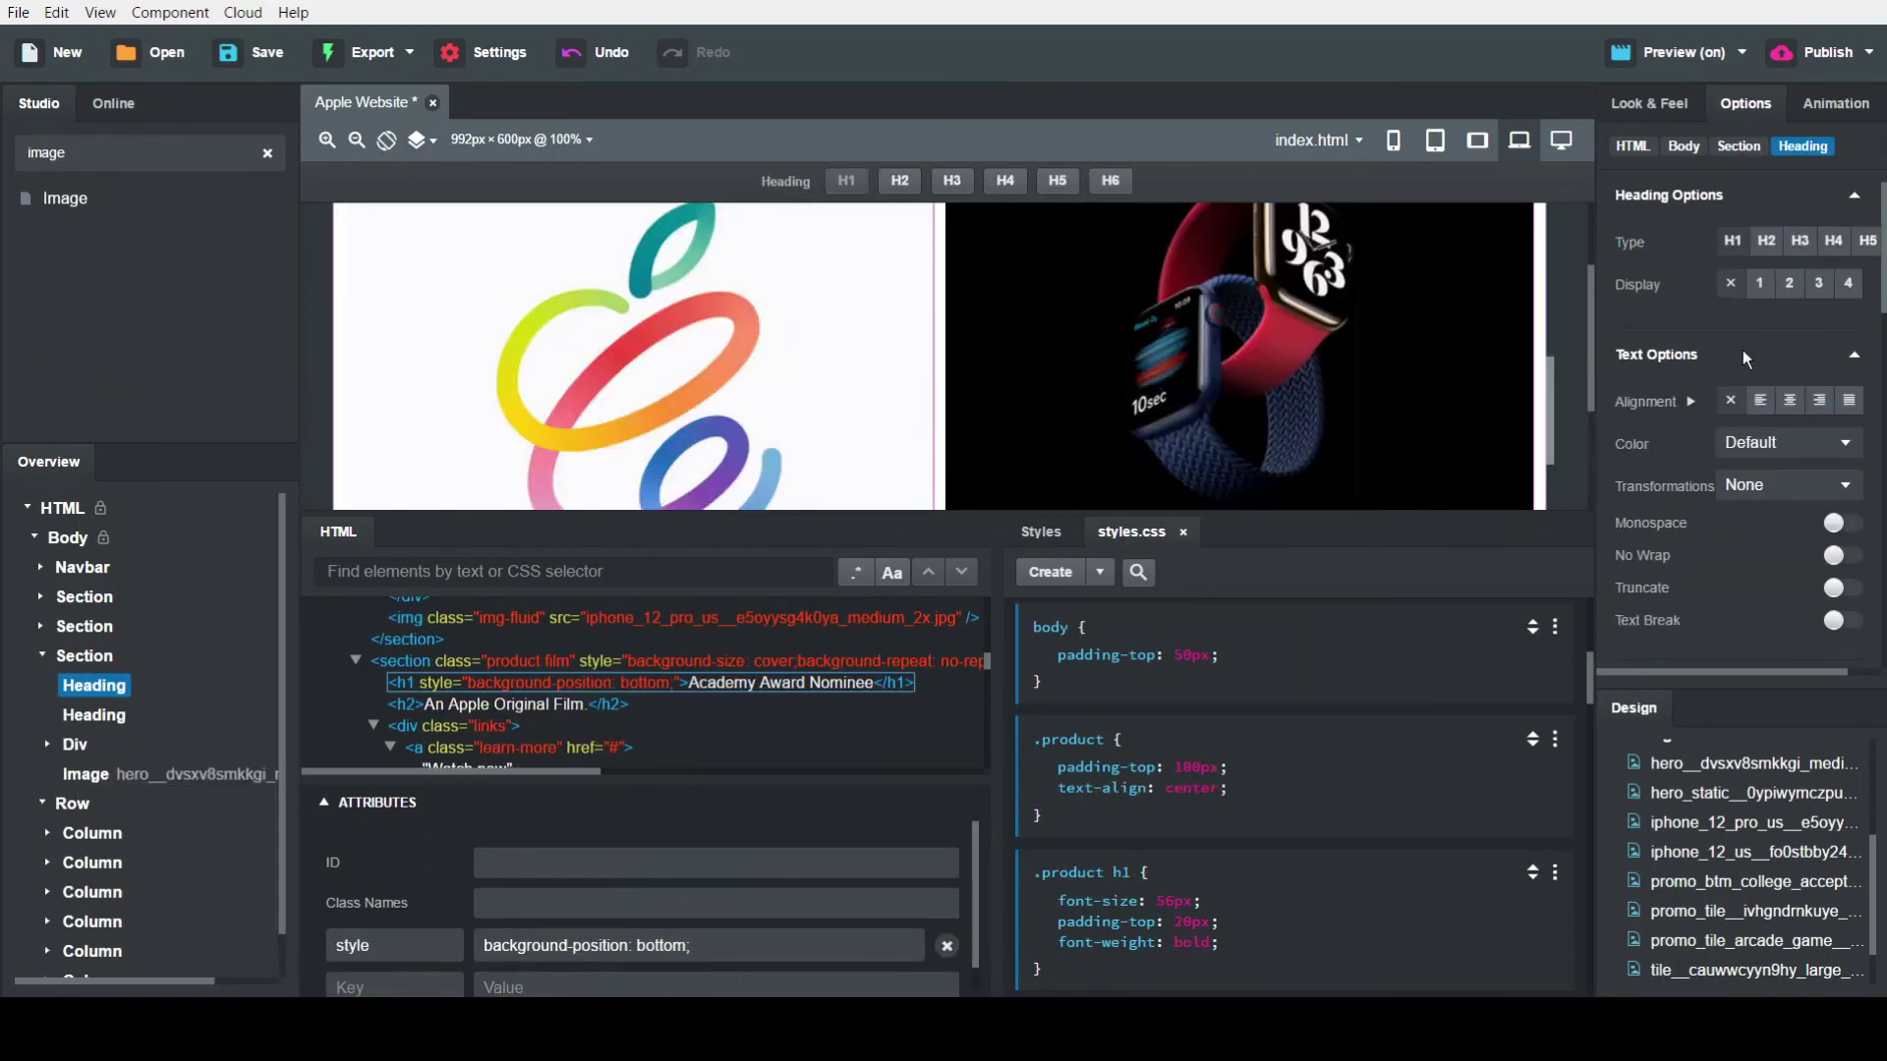
Add a margin-bottom of 10px to the .product style rule
{"action": "left_click", "coordinate": [1553, 391]}
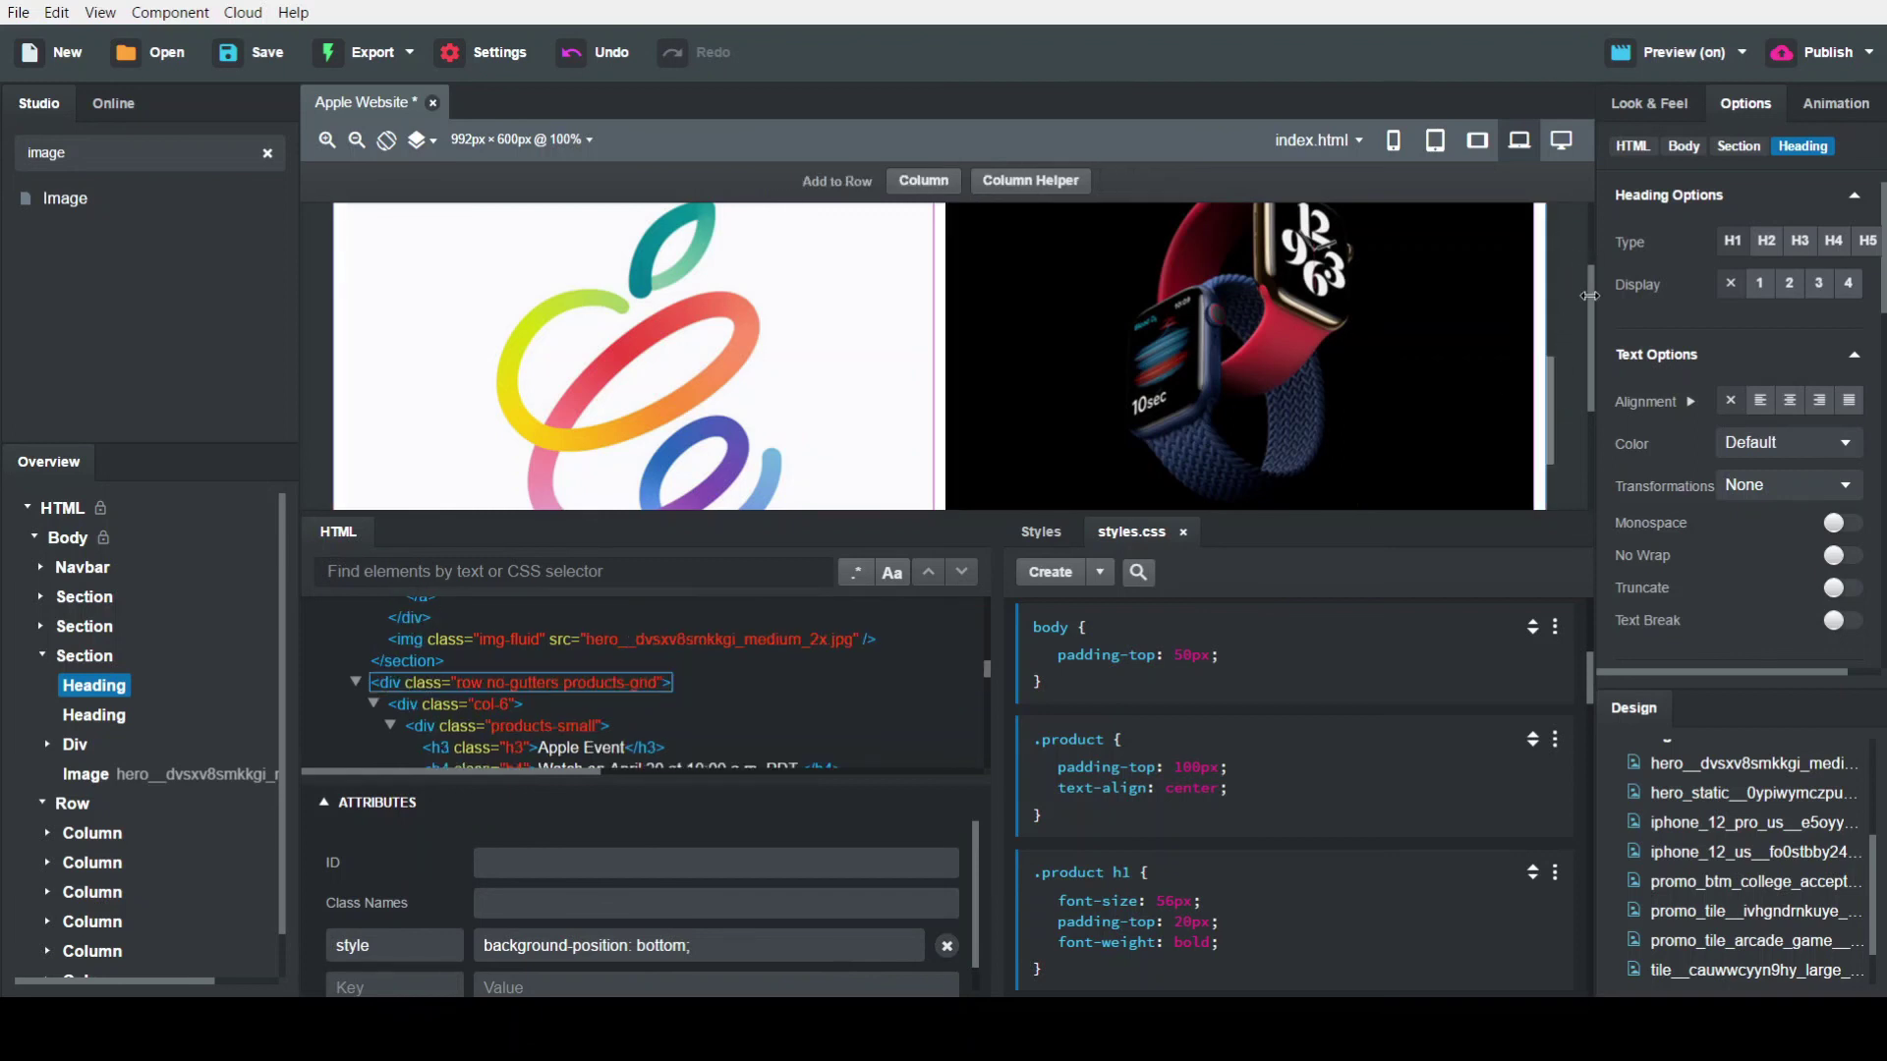
{"action": "left_click_drag", "start_coordinate": [1596, 274], "coordinate": [1592, 197]}
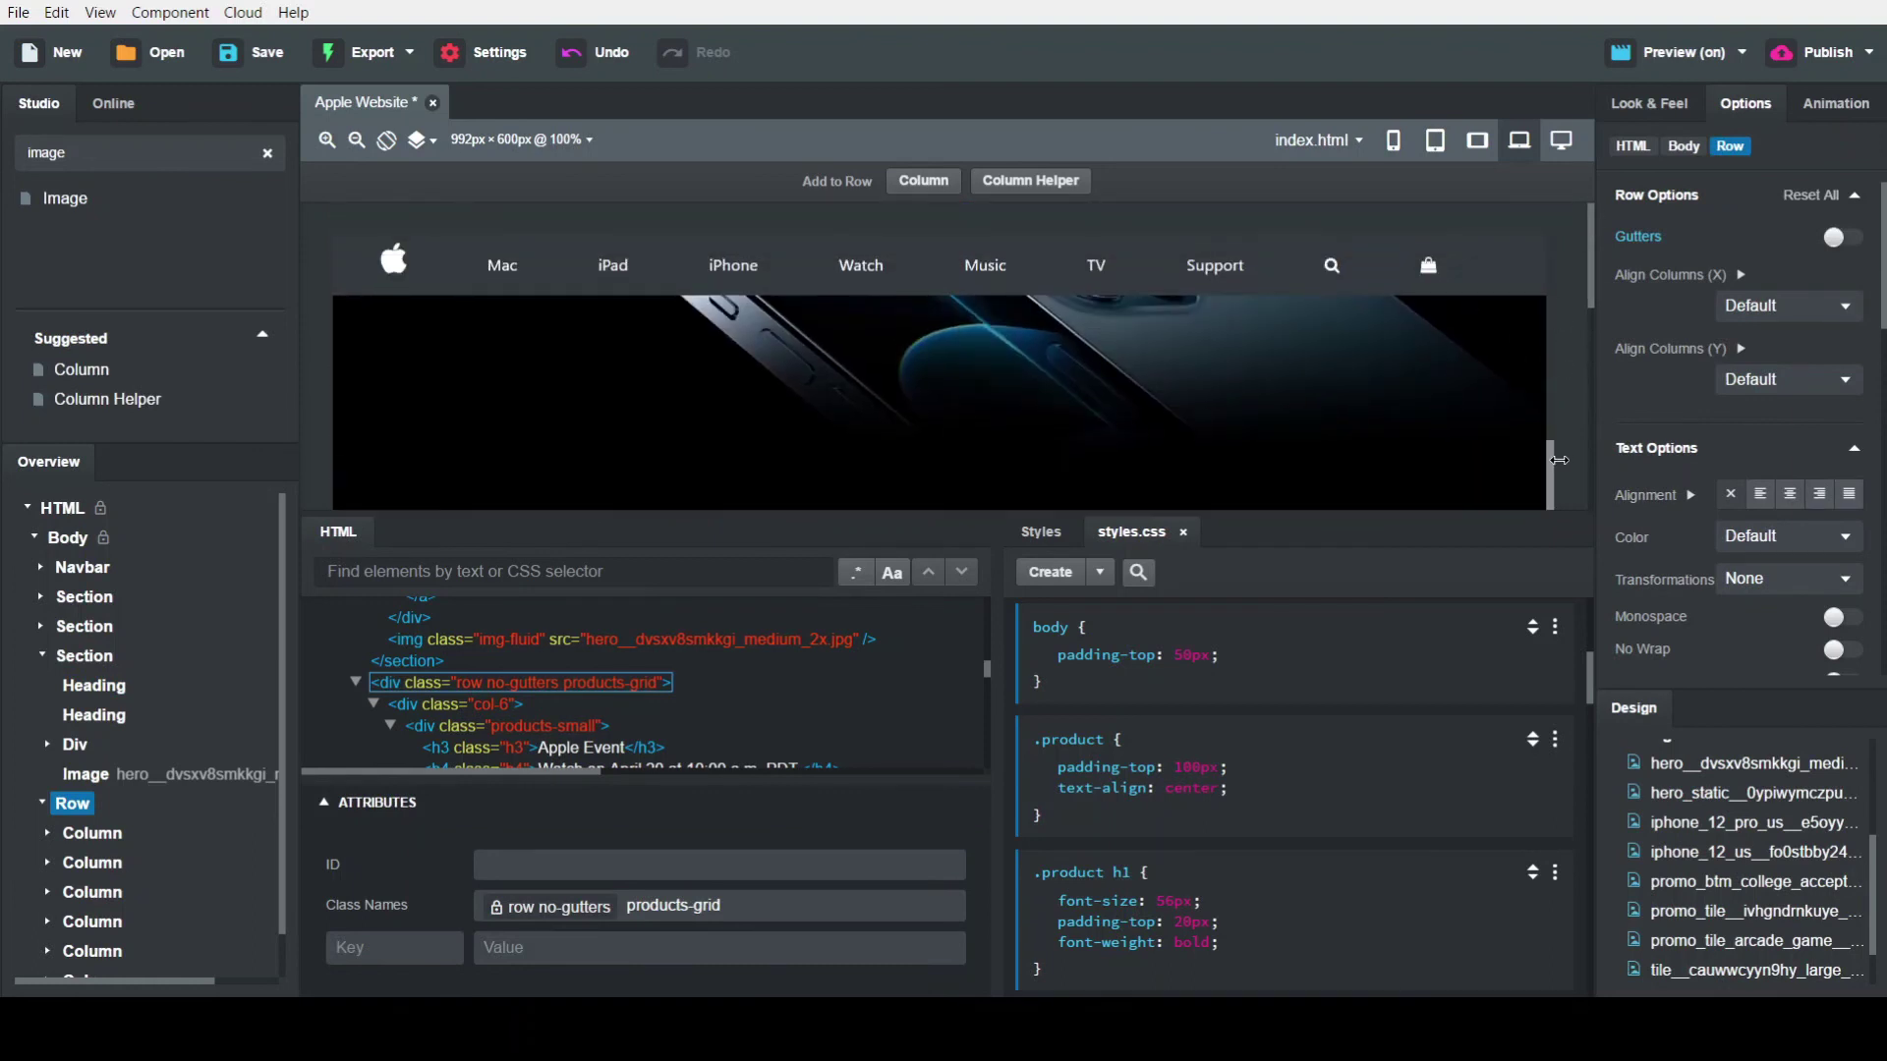
{"action": "left_click", "coordinate": [1554, 373]}
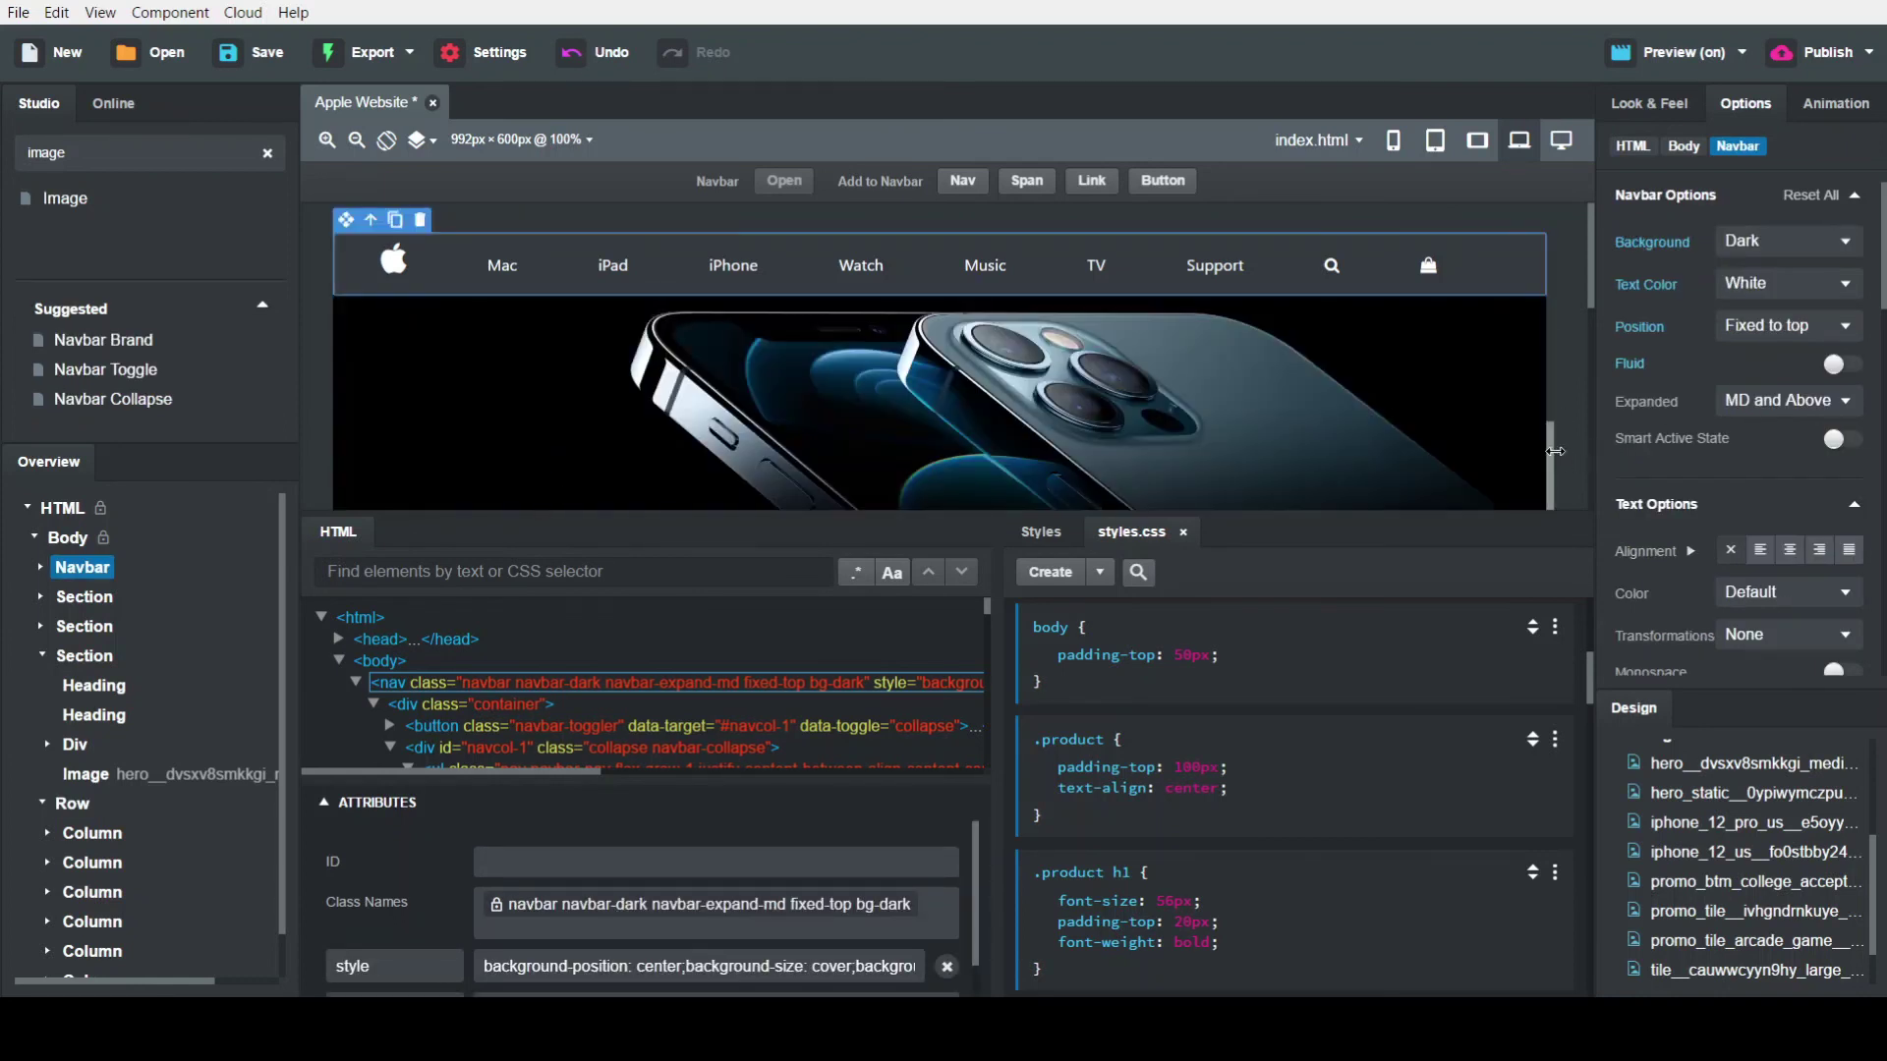
{"action": "left_click_drag", "start_coordinate": [1548, 453], "coordinate": [1561, 360]}
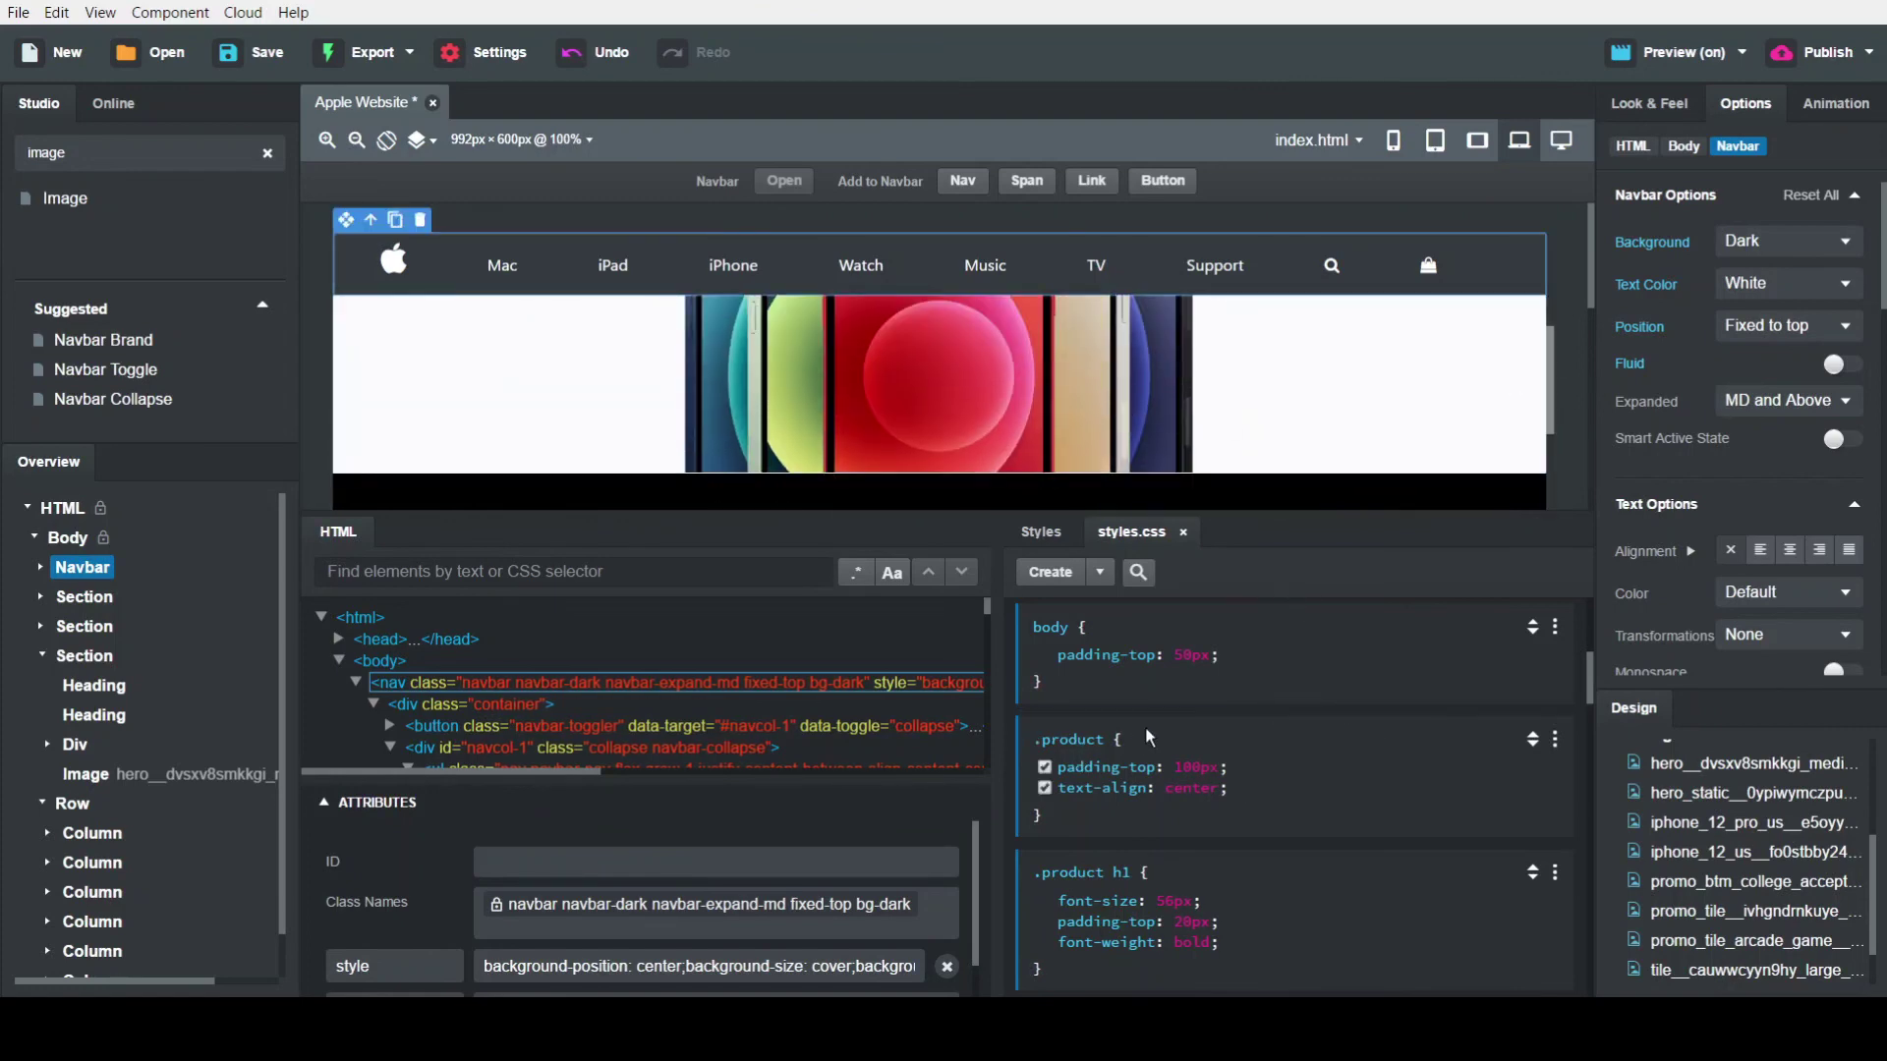
{"action": "left_click", "coordinate": [1259, 786]}
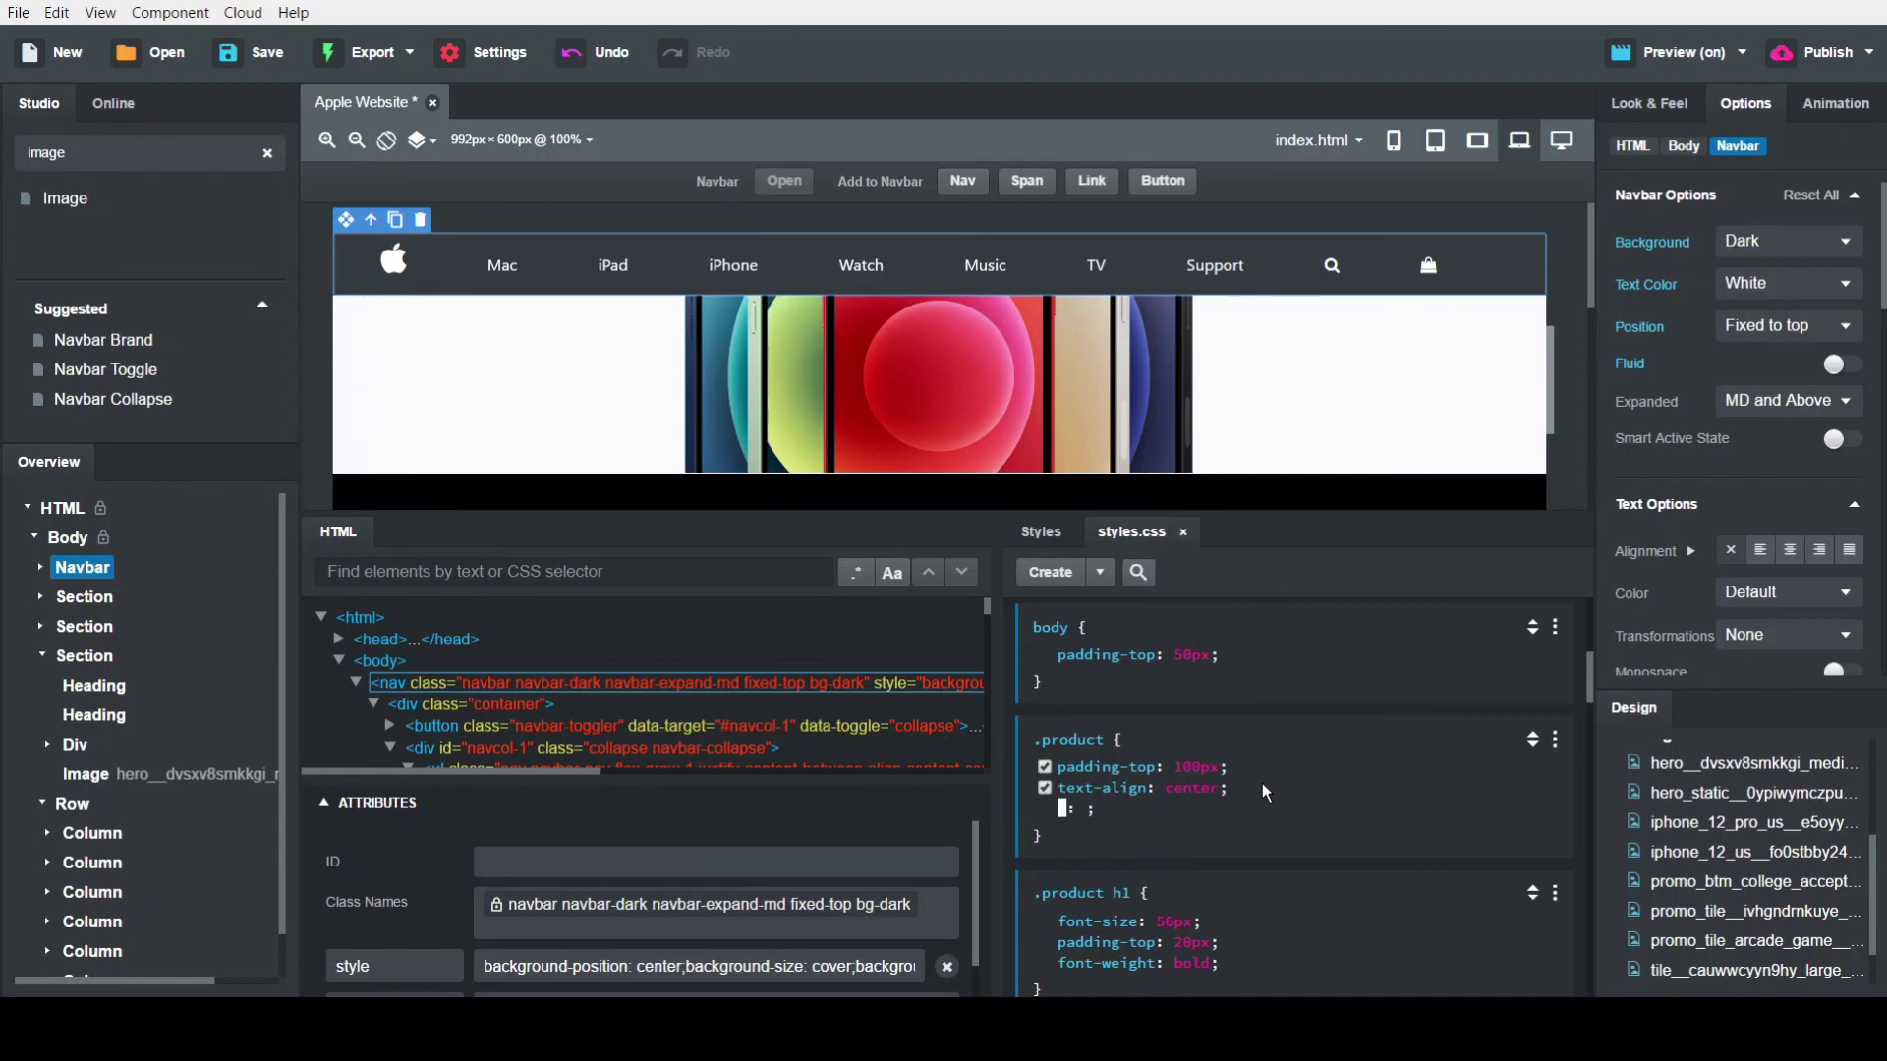
{"action": "type", "text": "margin"}
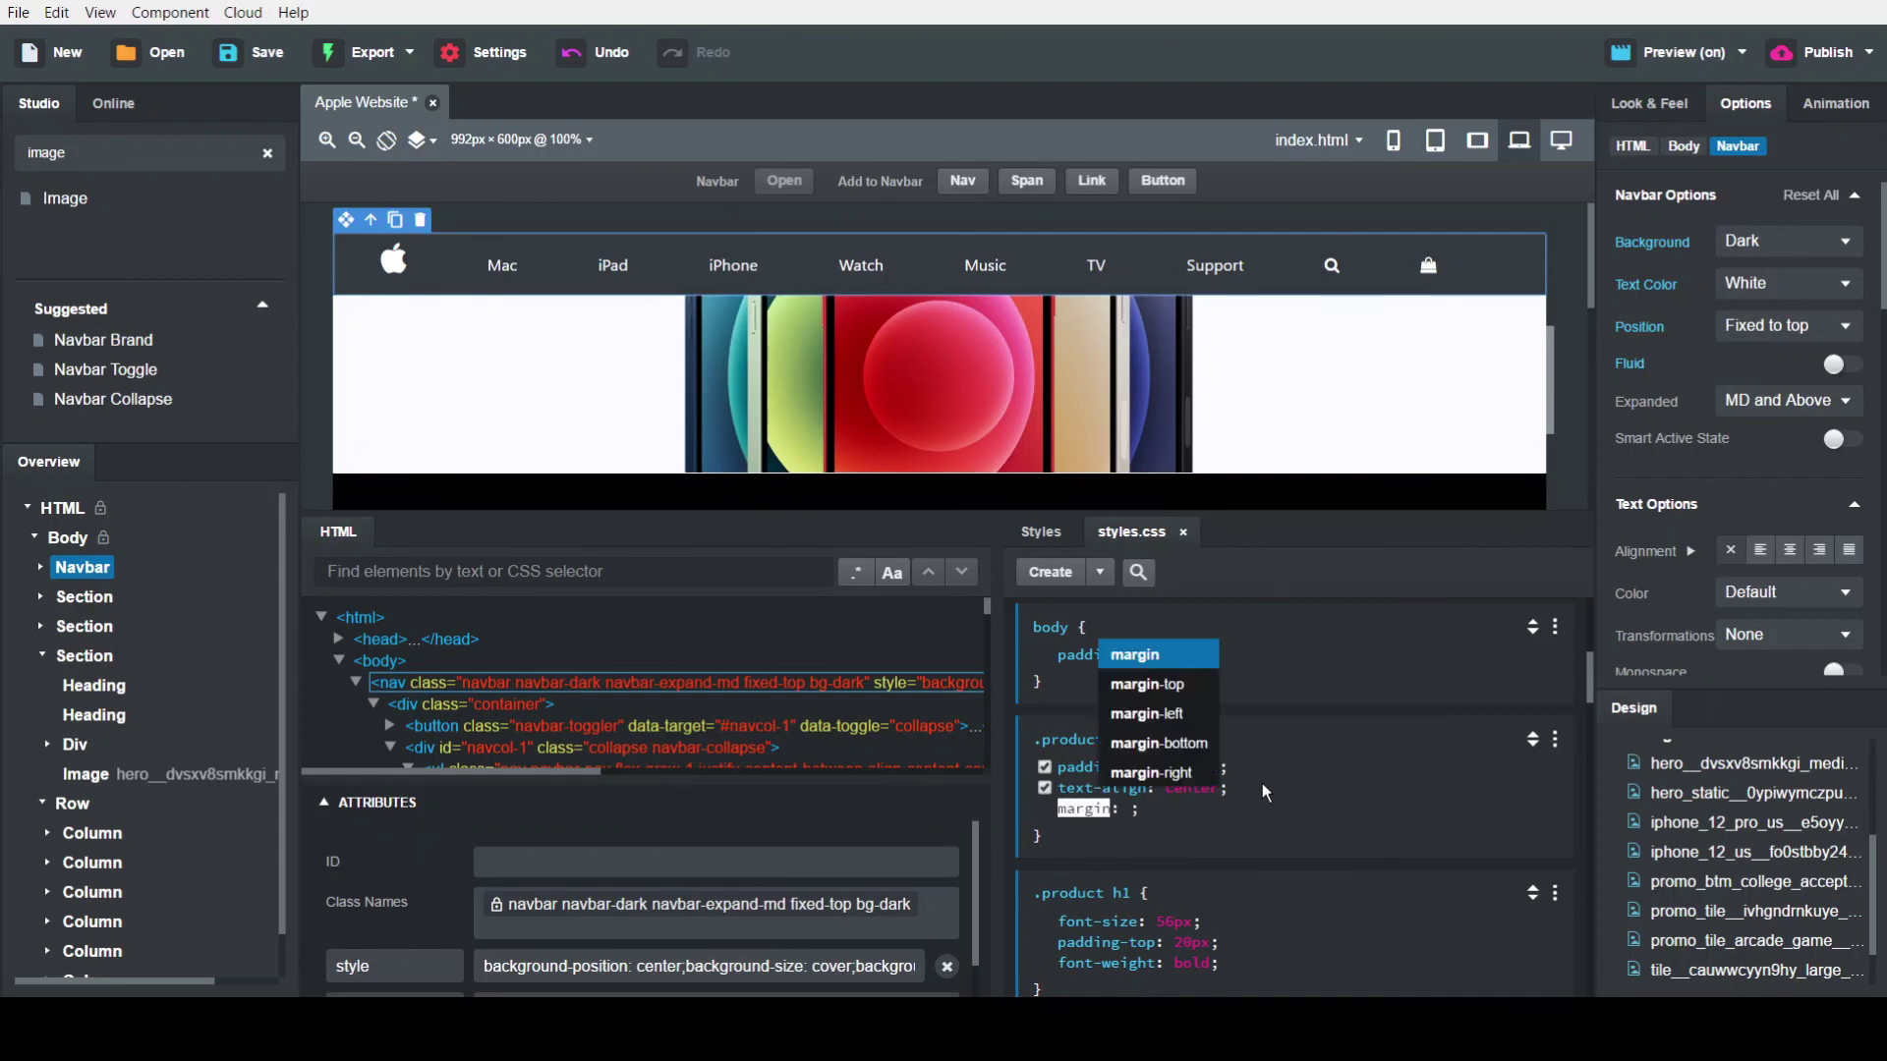
{"action": "key", "text": "Down"}
{"action": "key", "text": "Down"}
{"action": "key", "text": "Down"}
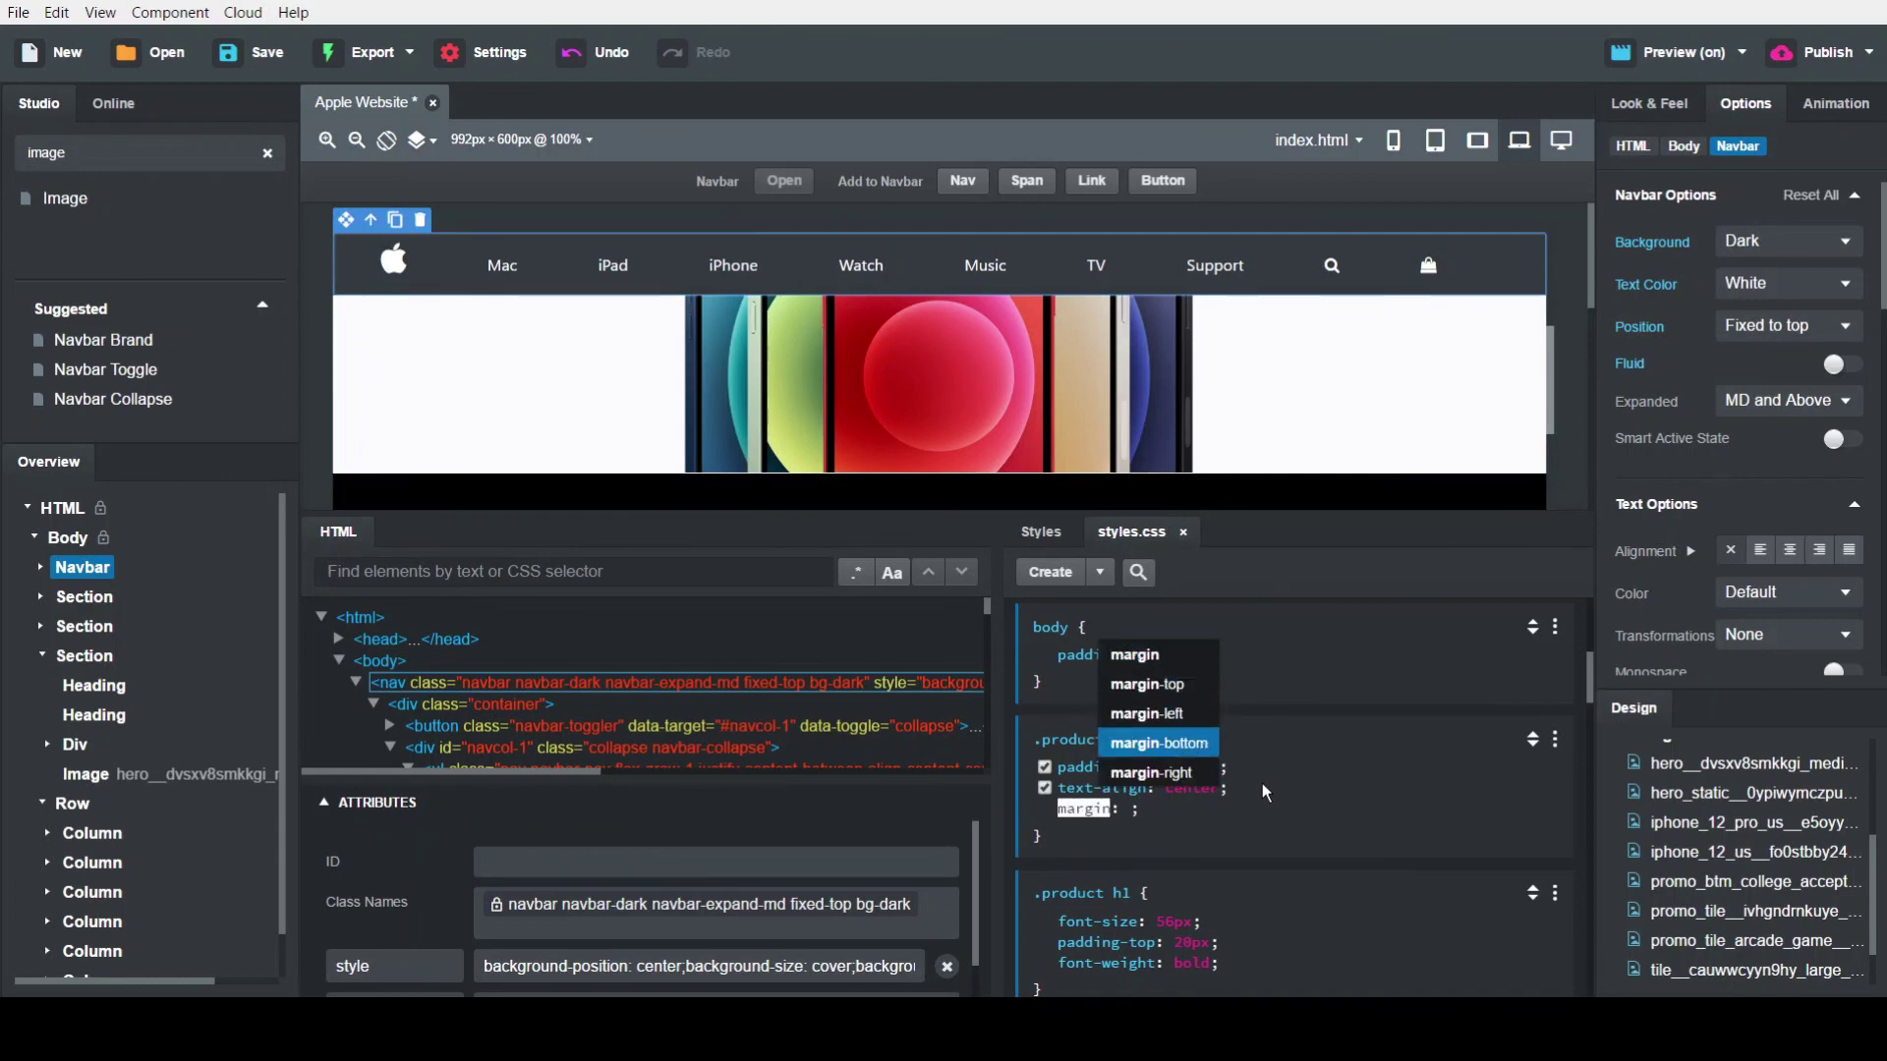
{"action": "key", "text": "Return"}
{"action": "type", "text": "10"}
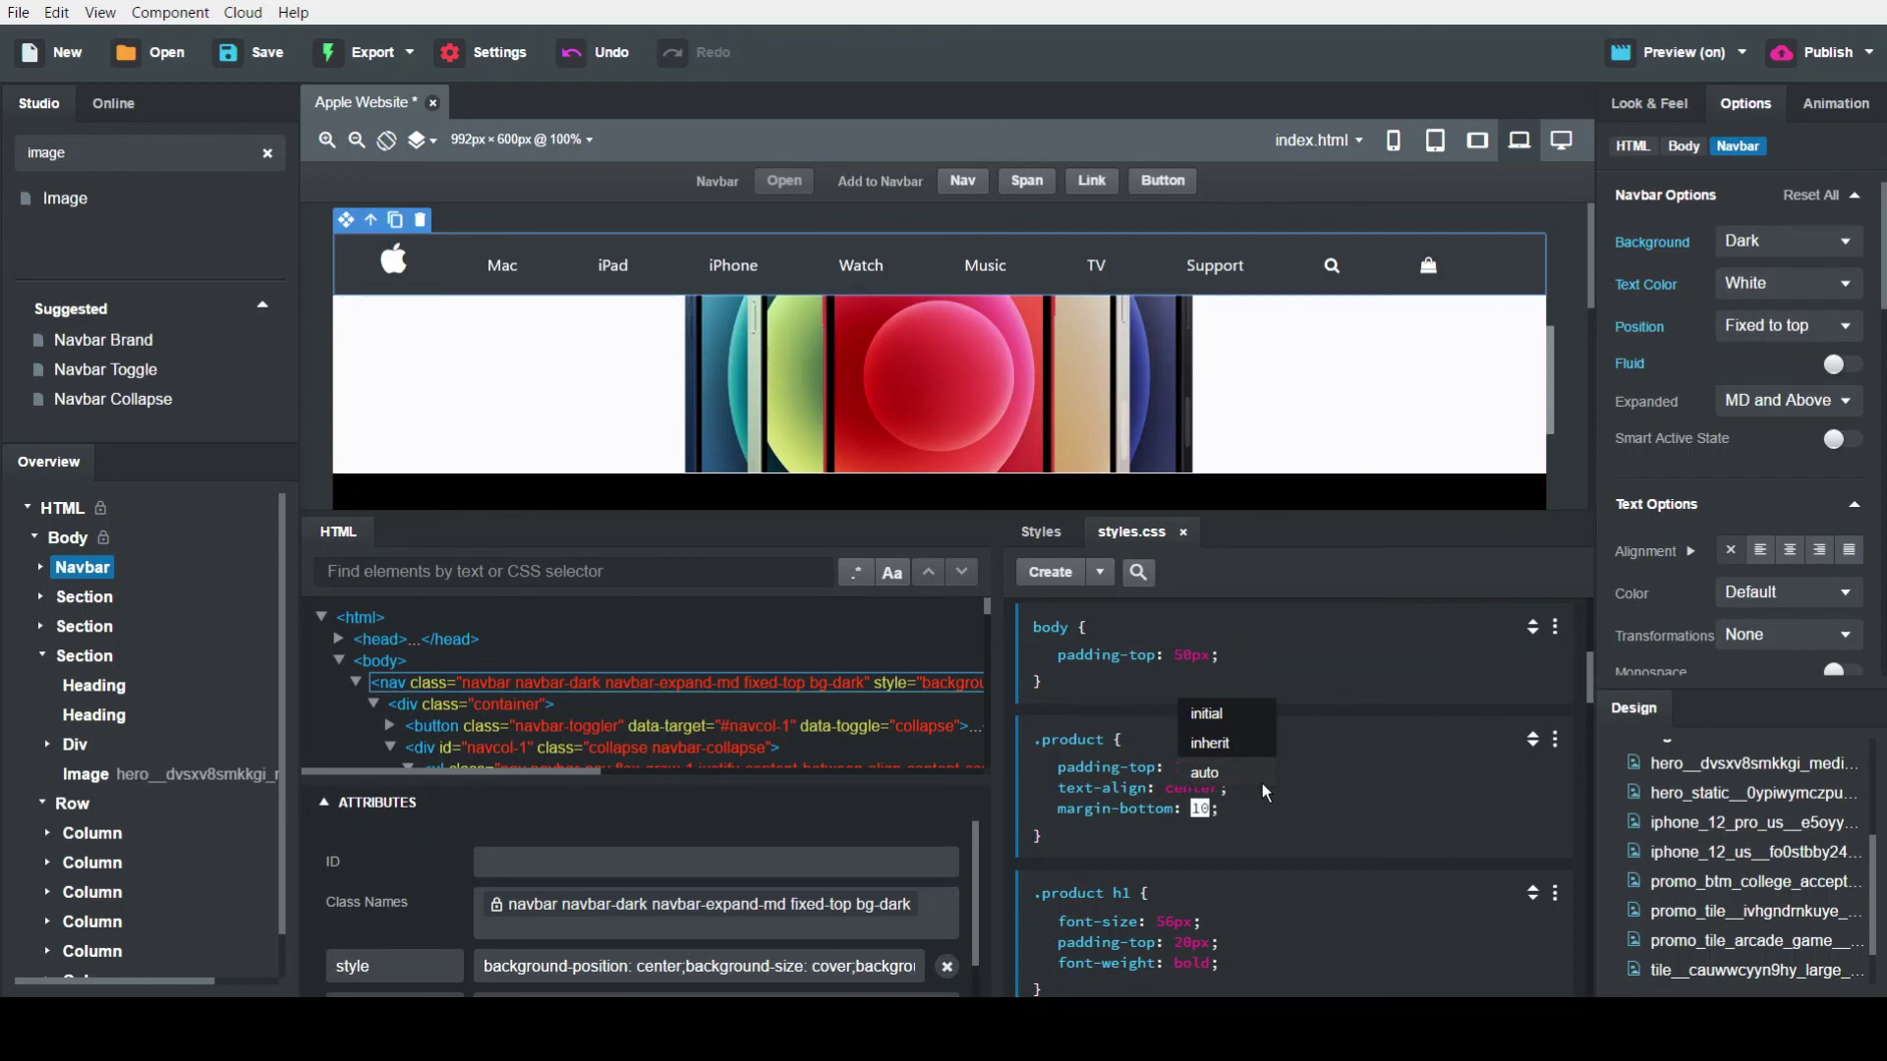
{"action": "type", "text": "px"}
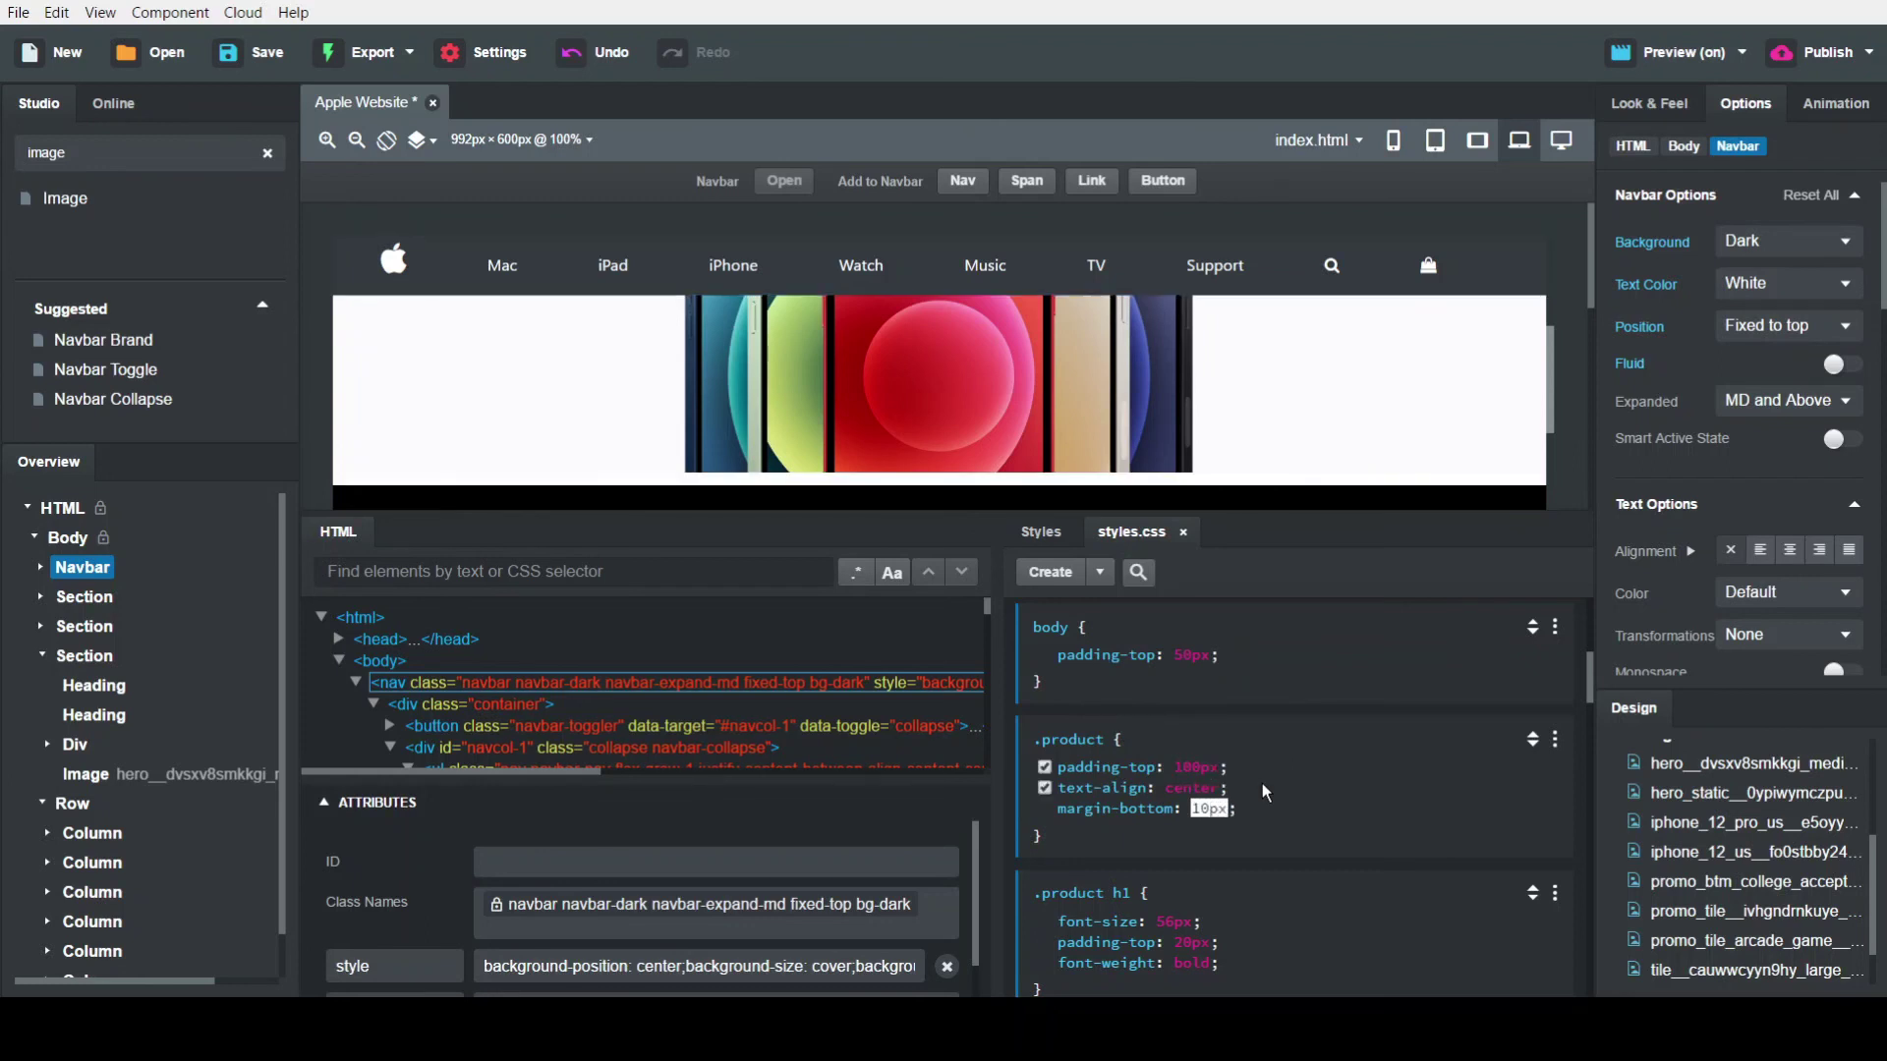
{"action": "key", "text": "Return"}
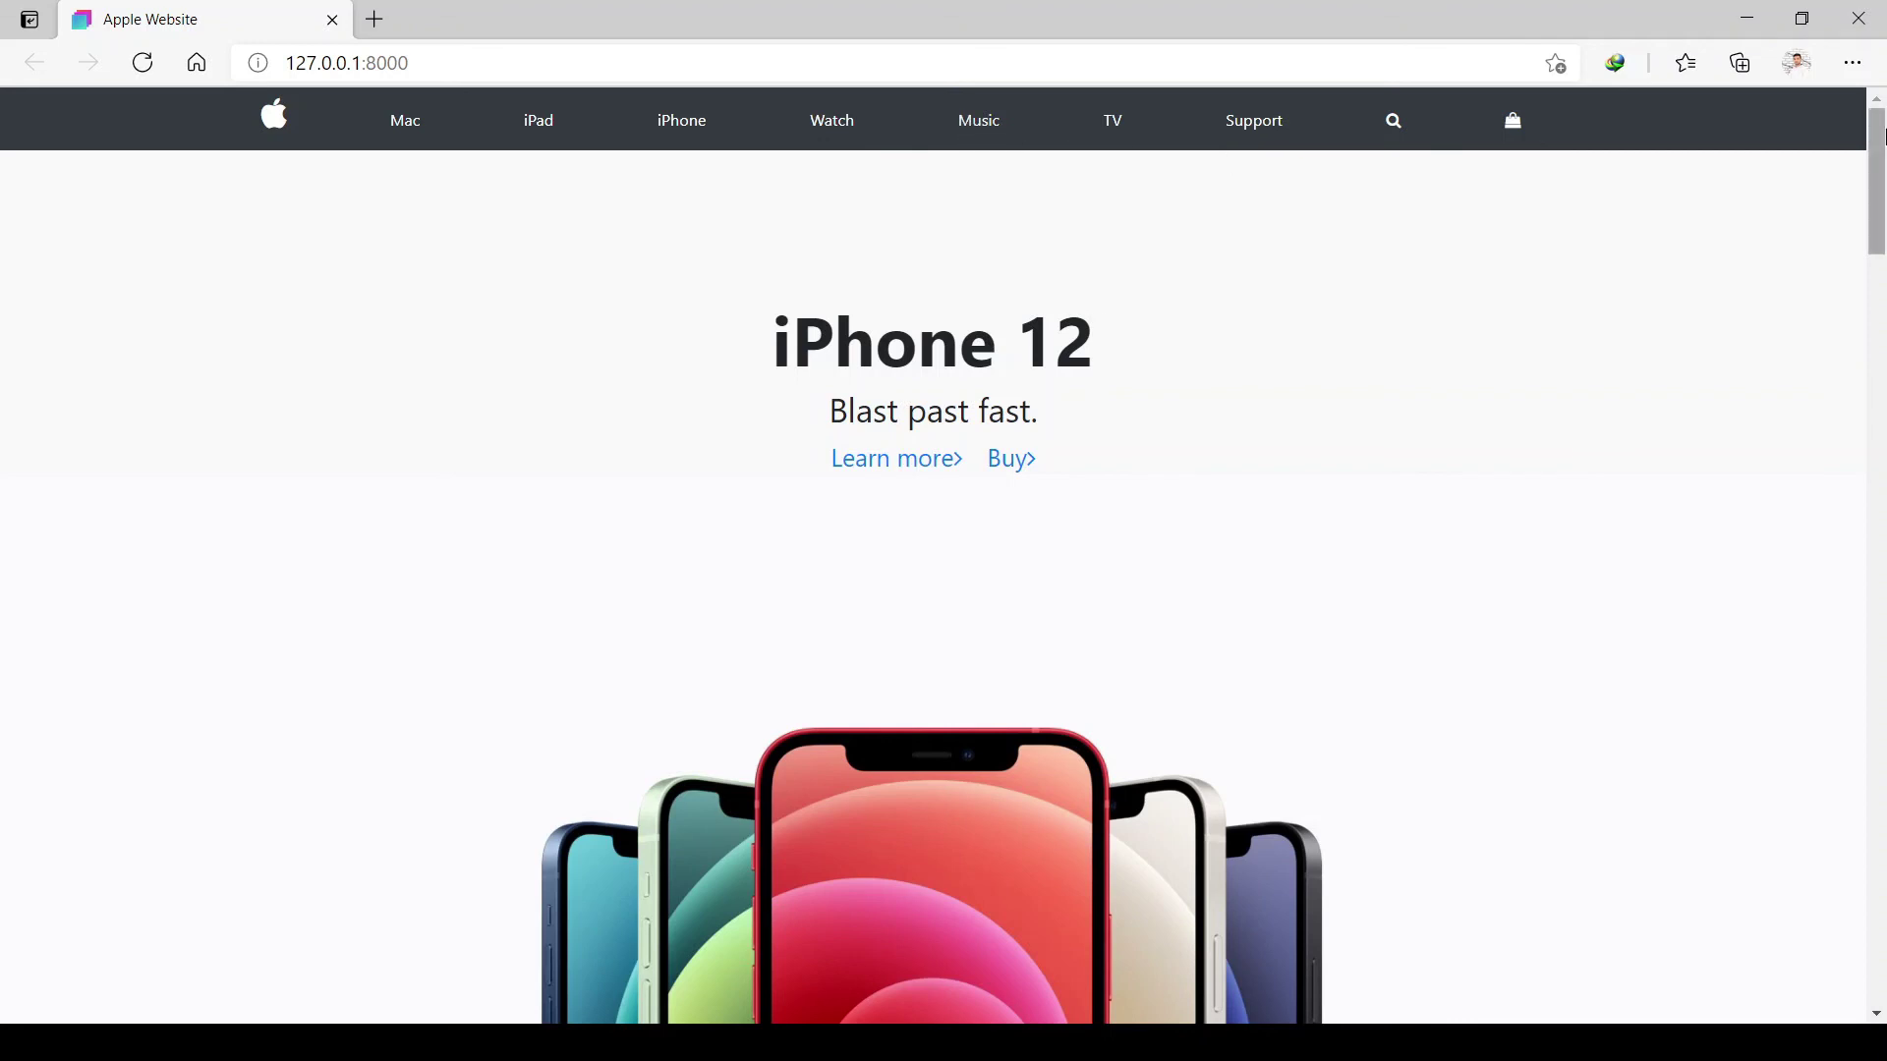
Preview the site in Edge, open the developer tools, and narrow the responsive viewport to about 509 px
{"action": "mouse_move", "coordinate": [1882, 142]}
{"action": "left_mouse_down"}
{"action": "mouse_move", "coordinate": [1882, 923]}
{"action": "mouse_move", "coordinate": [1844, 446]}
{"action": "mouse_move", "coordinate": [1858, 148]}
{"action": "left_mouse_up"}
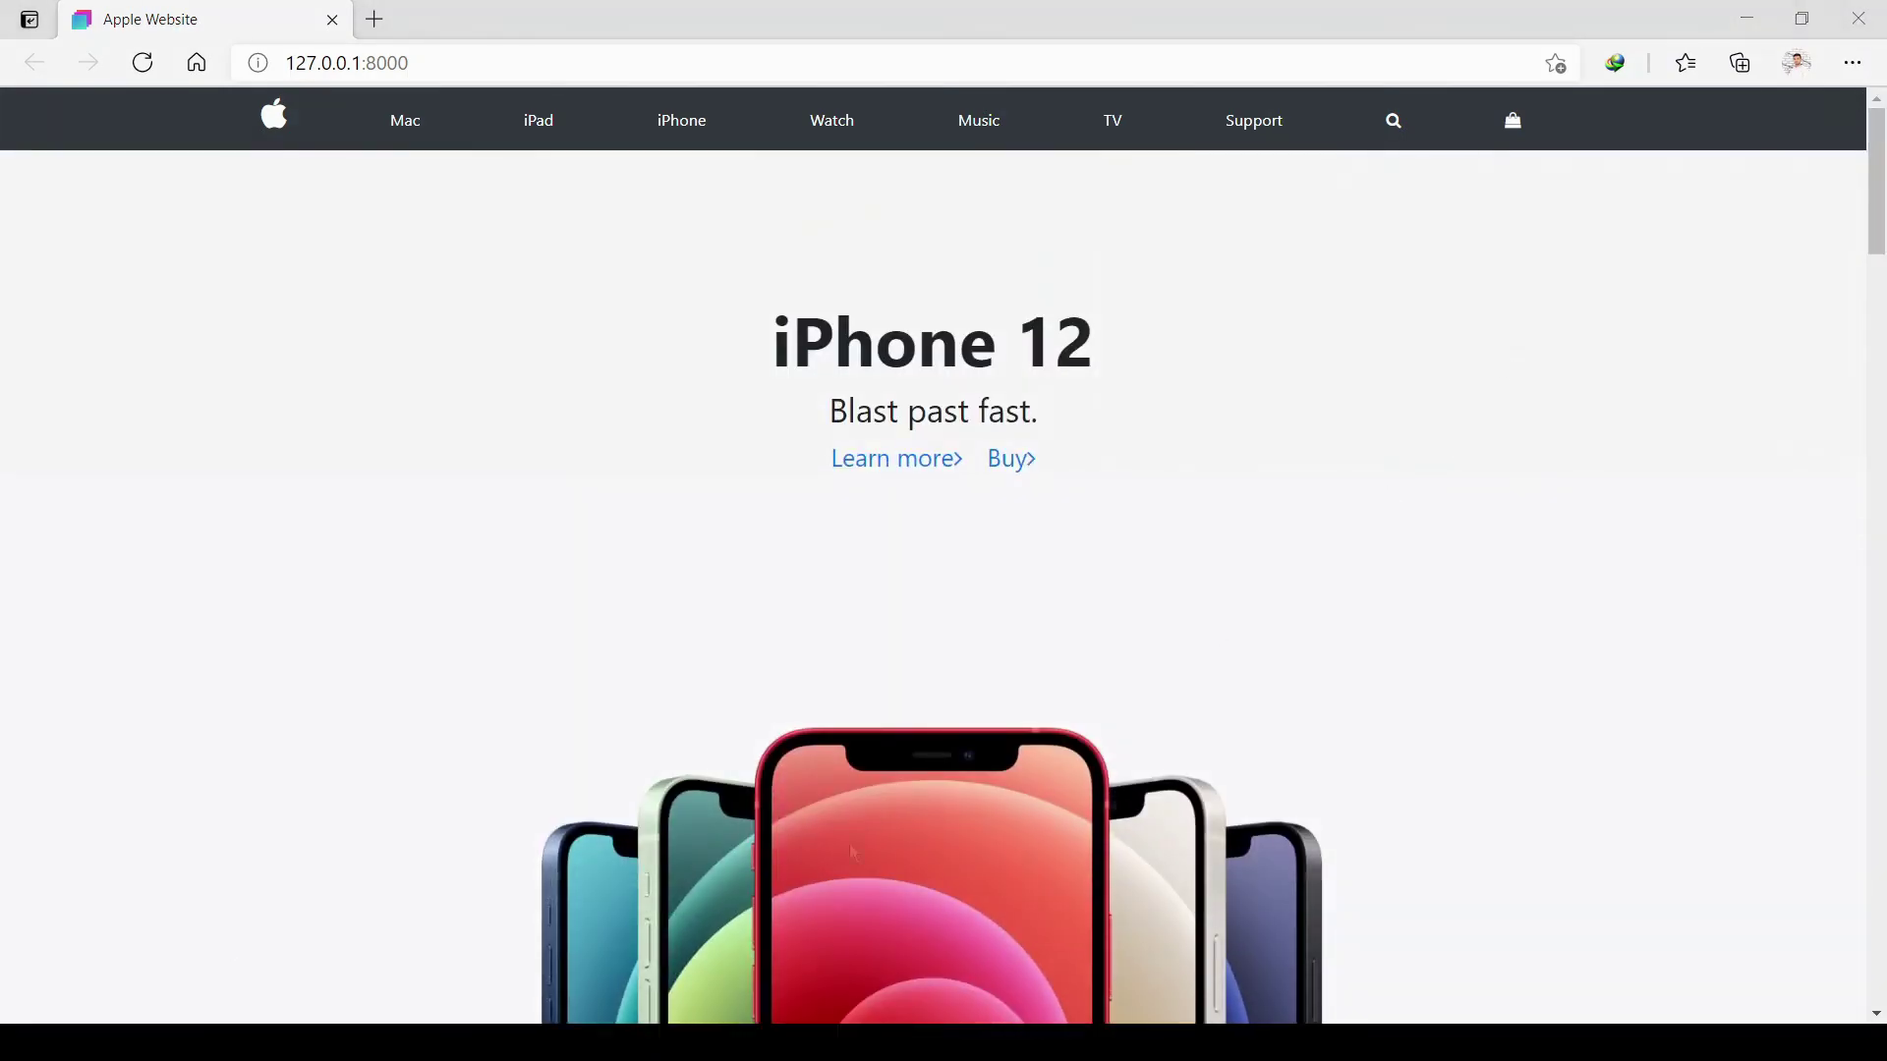
{"action": "left_click", "coordinate": [393, 1044]}
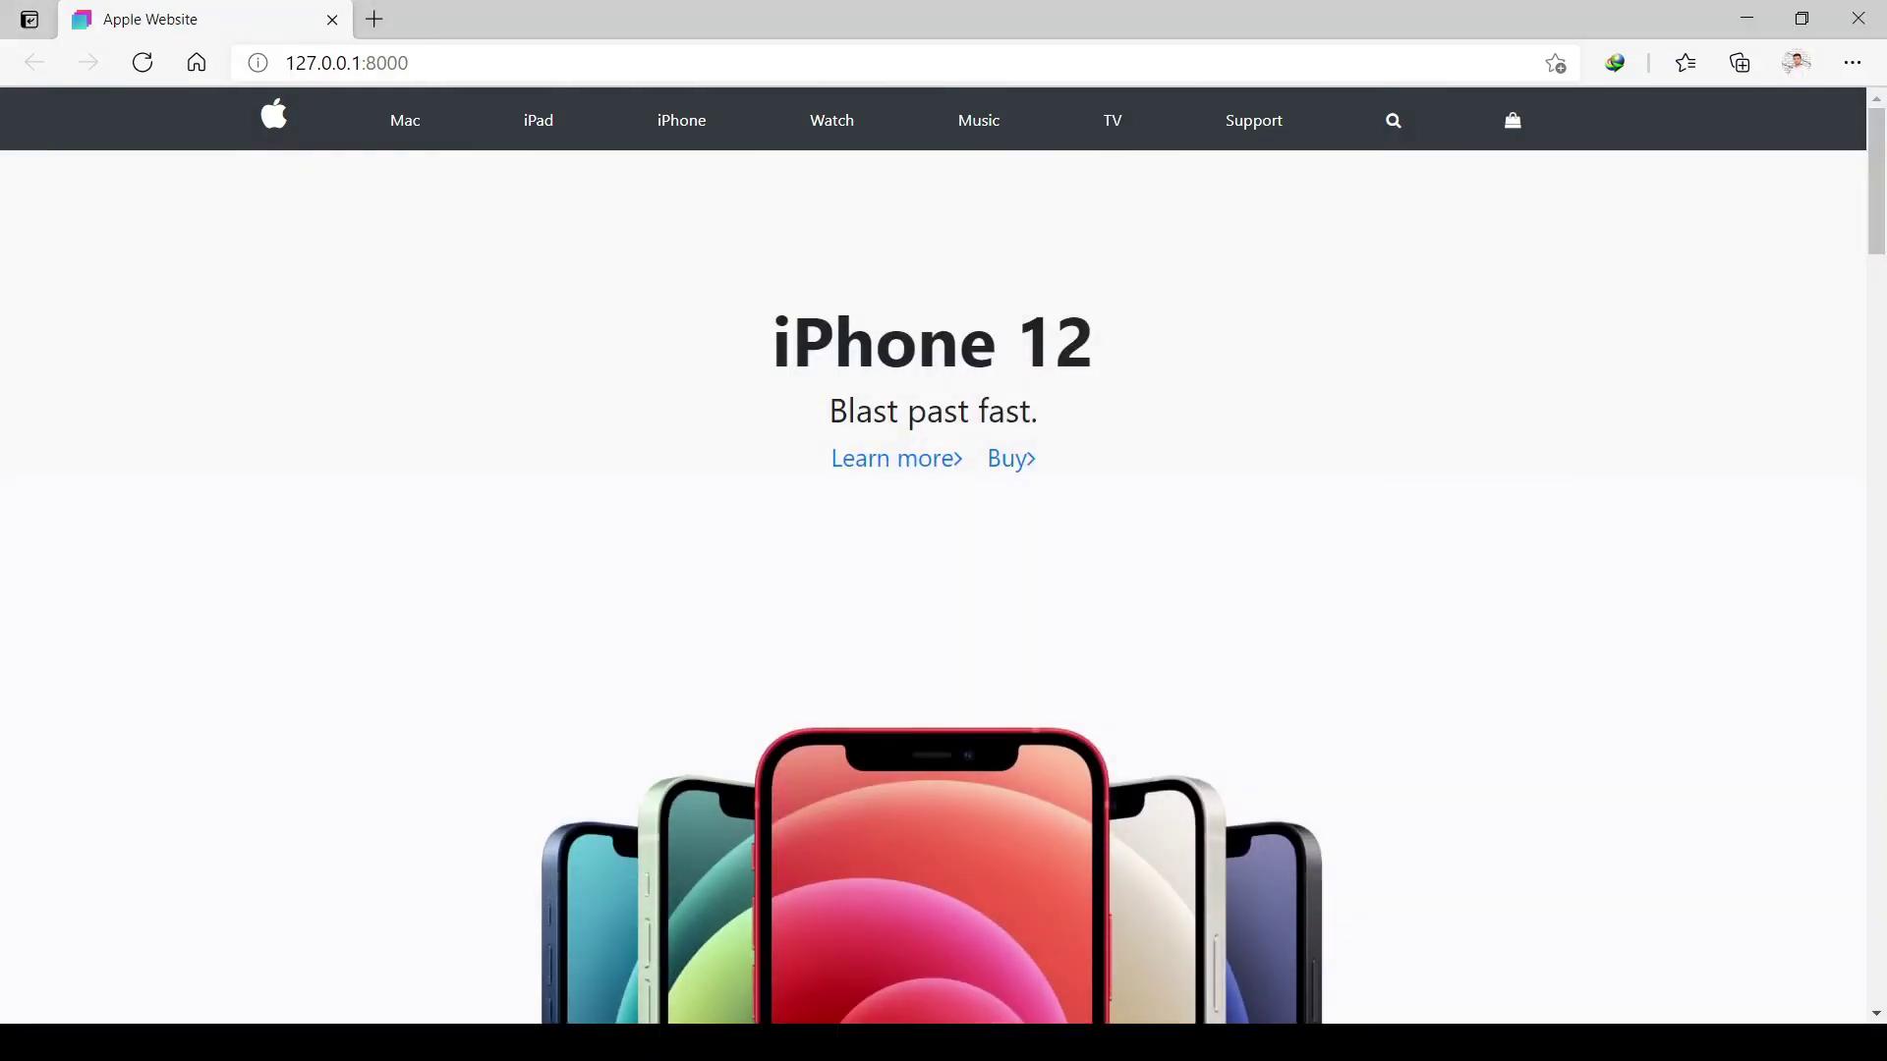
{"action": "mouse_move", "coordinate": [1864, 201]}
{"action": "left_mouse_down"}
{"action": "mouse_move", "coordinate": [1875, 285]}
{"action": "mouse_move", "coordinate": [1882, 179]}
{"action": "left_mouse_up"}
{"action": "left_click", "coordinate": [1843, 67]}
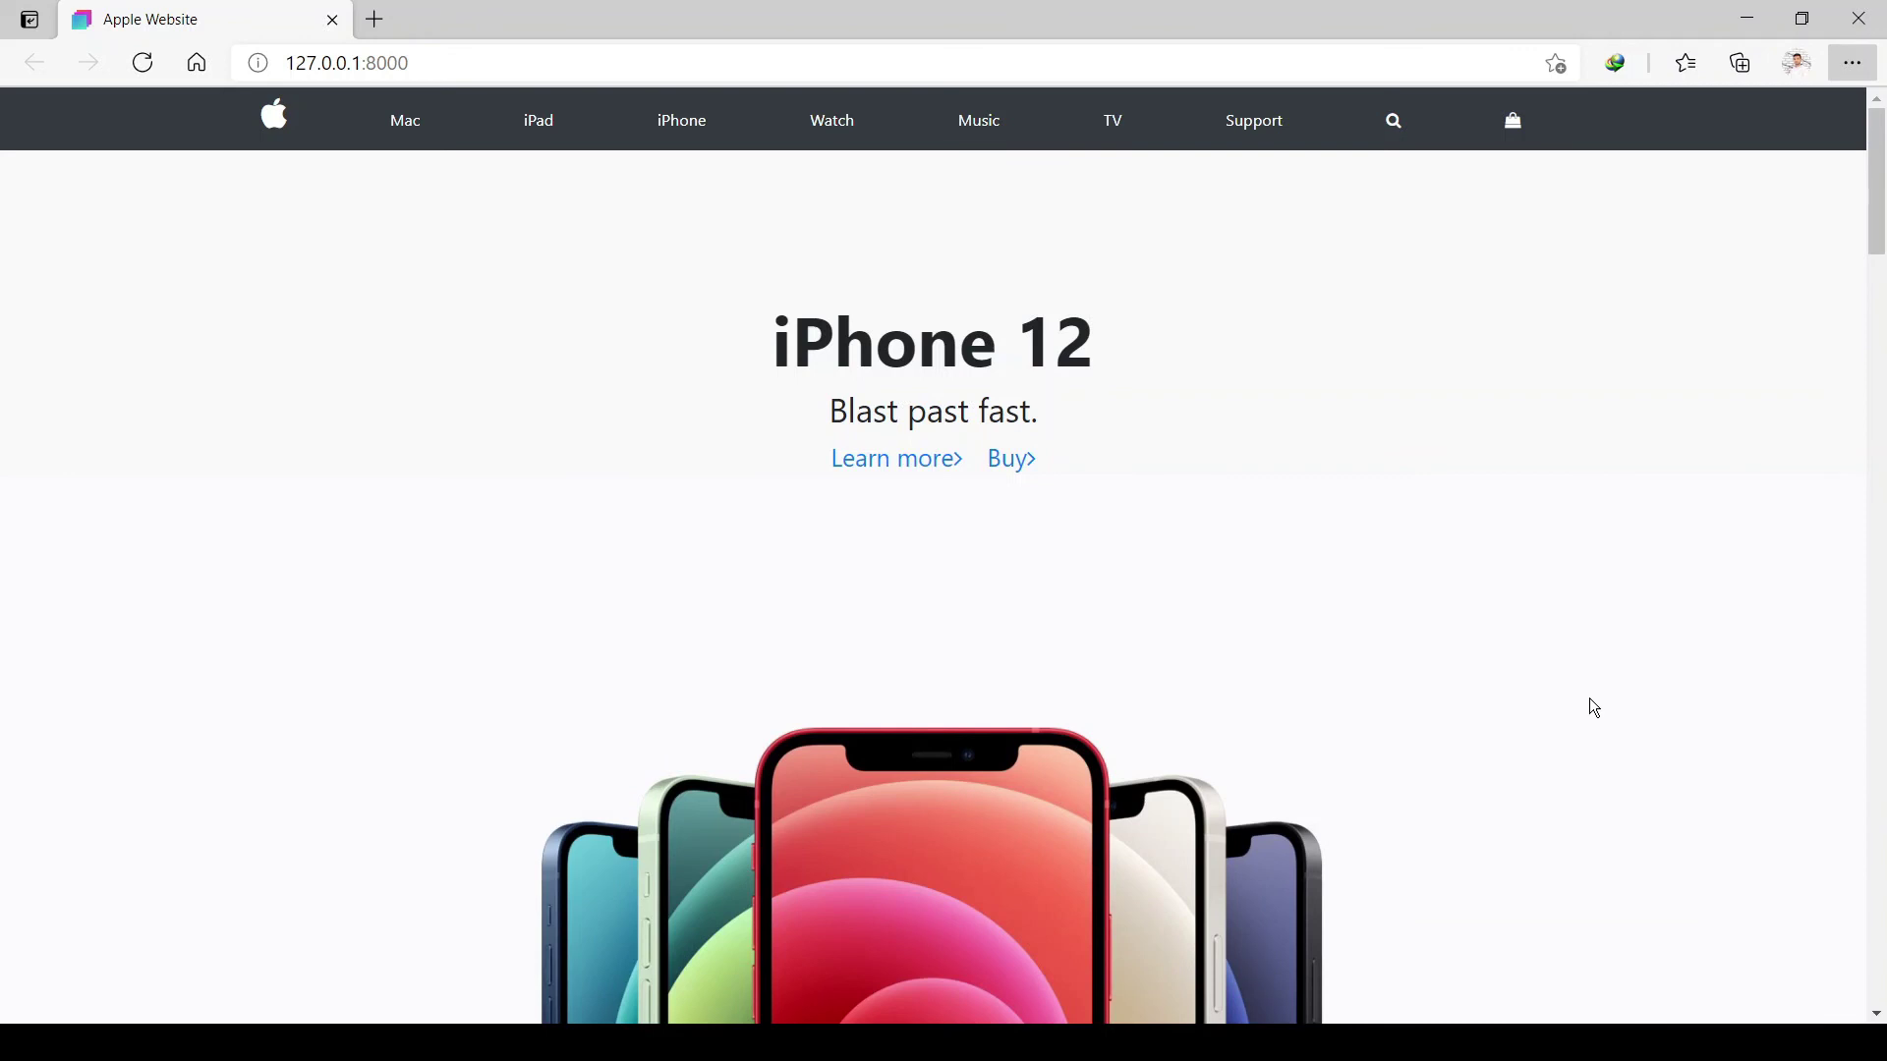
{"action": "left_click", "coordinate": [1325, 983]}
{"action": "key", "text": "F12"}
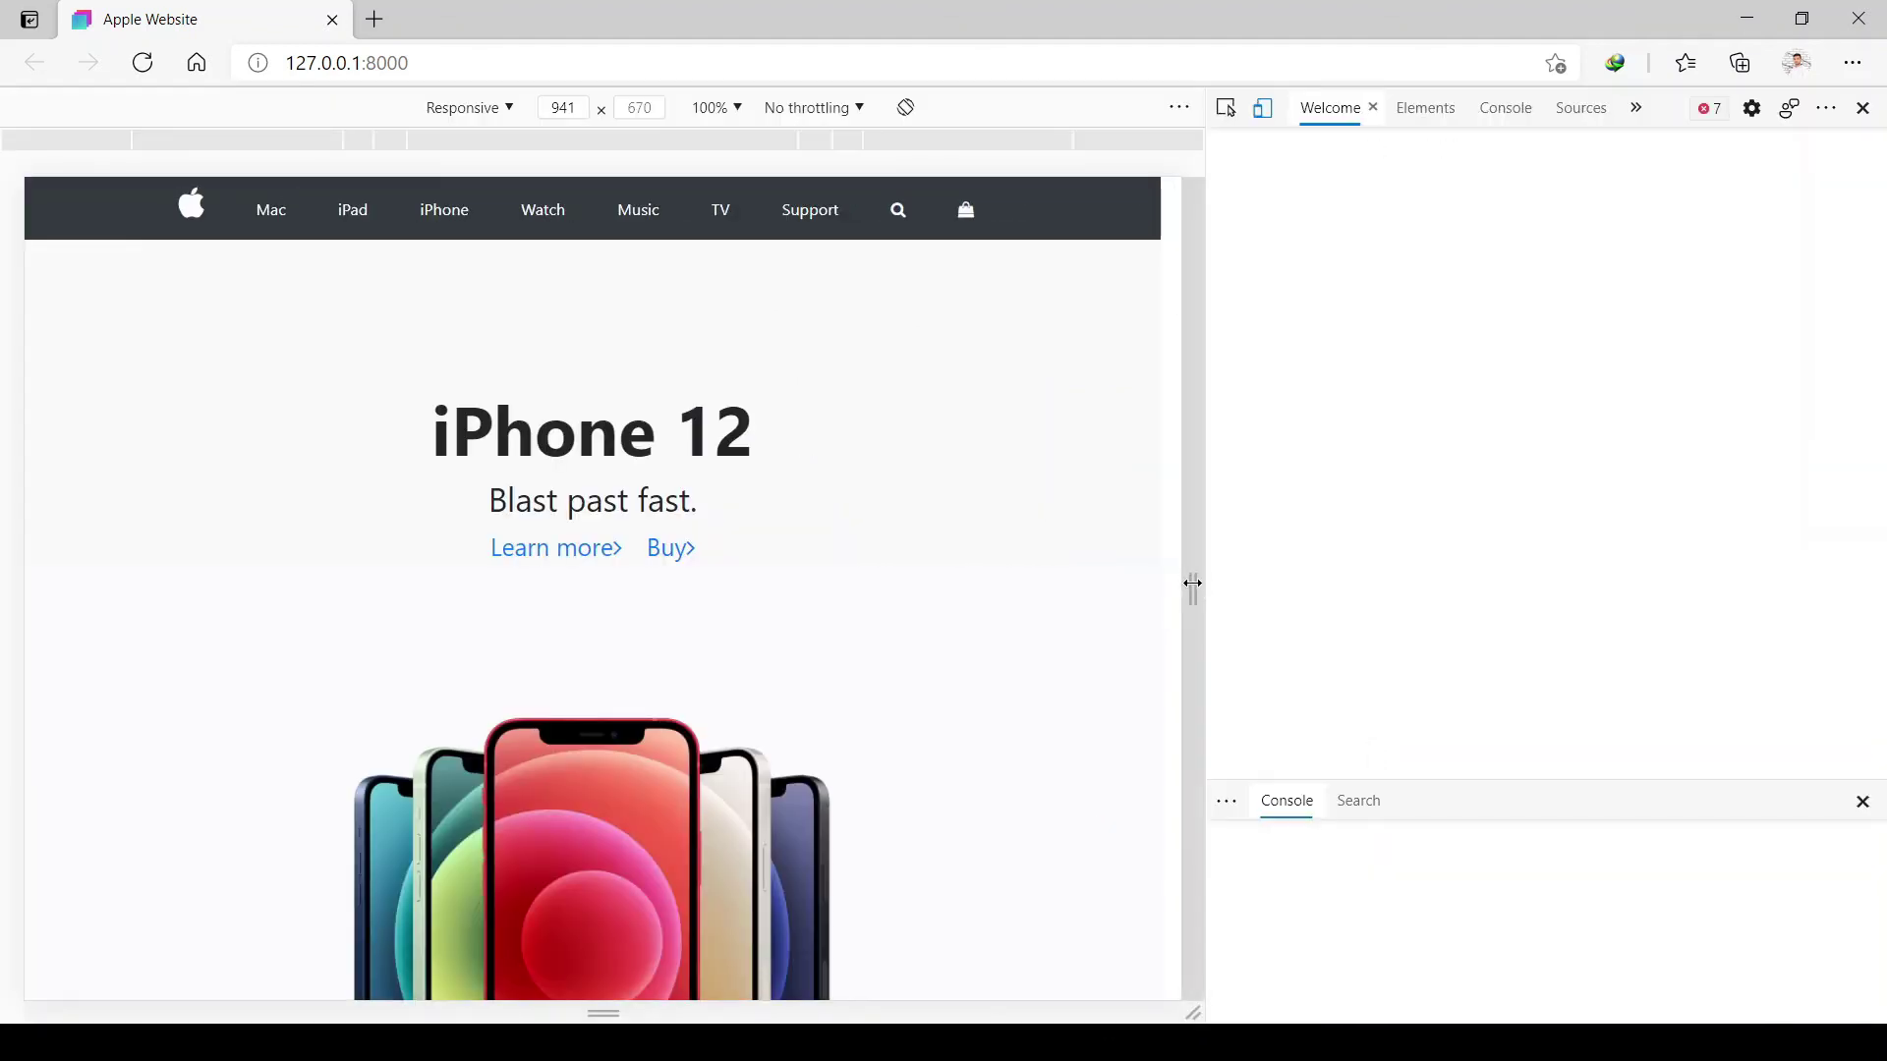
{"action": "left_click_drag", "start_coordinate": [1171, 590], "coordinate": [926, 518]}
{"action": "scroll", "coordinate": [978, 569], "scroll_direction": "down", "scroll_amount": 5}
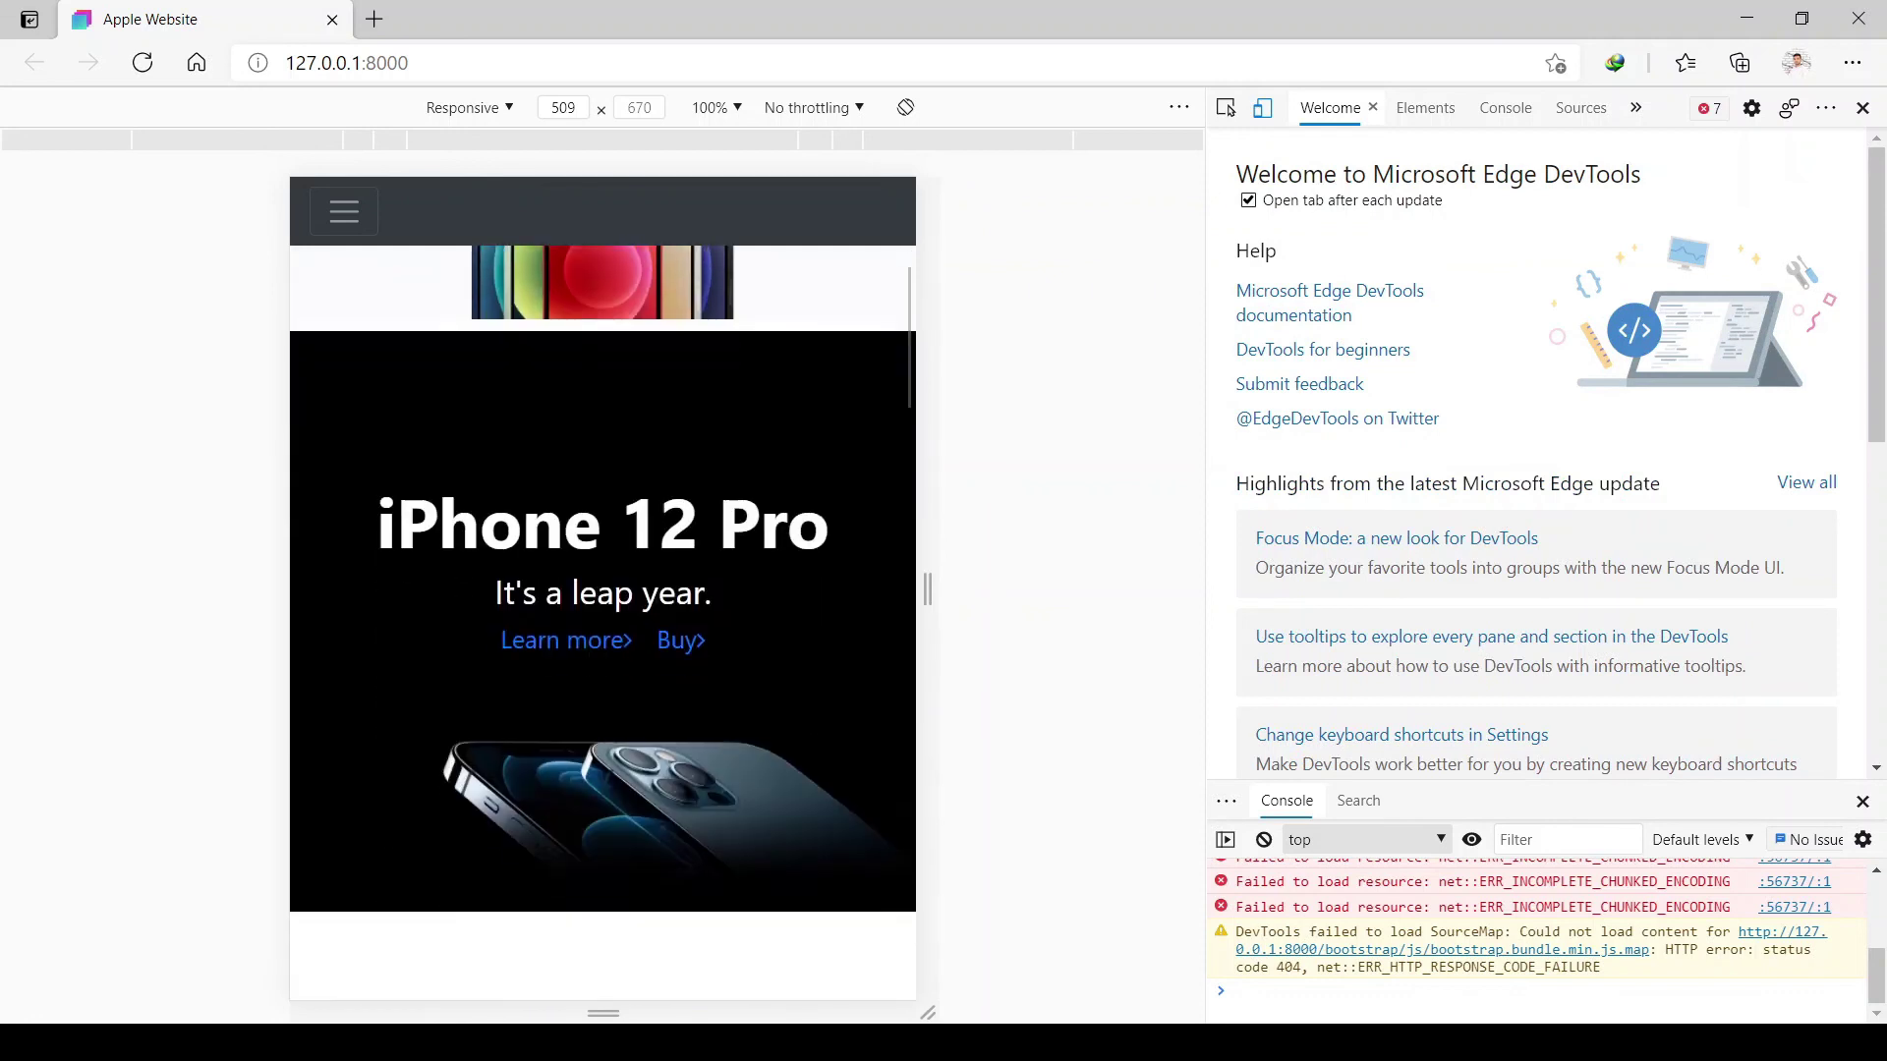
Narrow the responsive viewport to about 369 px and examine how the product sections' headings fit
{"action": "left_click_drag", "start_coordinate": [928, 590], "coordinate": [842, 587]}
{"action": "left_click", "coordinate": [1240, 991]}
{"action": "scroll", "coordinate": [692, 1002], "scroll_direction": "up", "scroll_amount": 5}
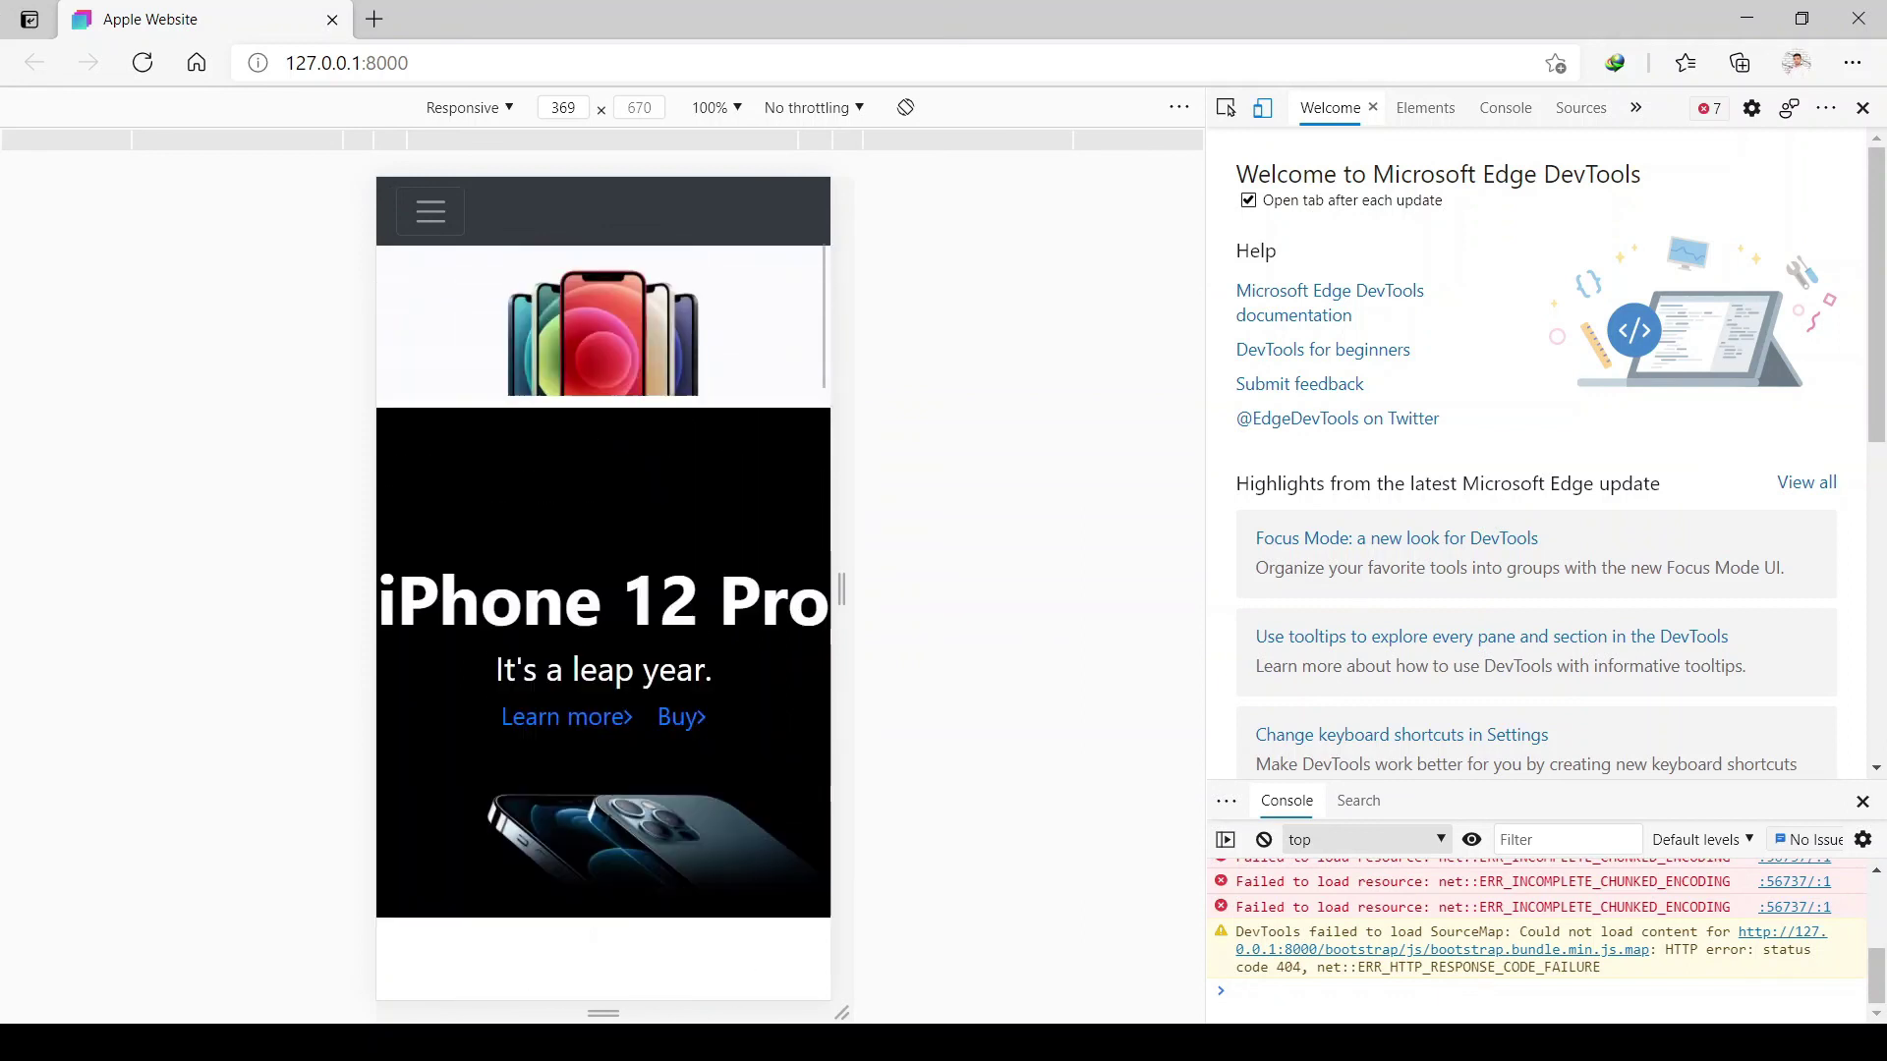
{"action": "scroll", "coordinate": [692, 1002], "scroll_direction": "down", "scroll_amount": 5}
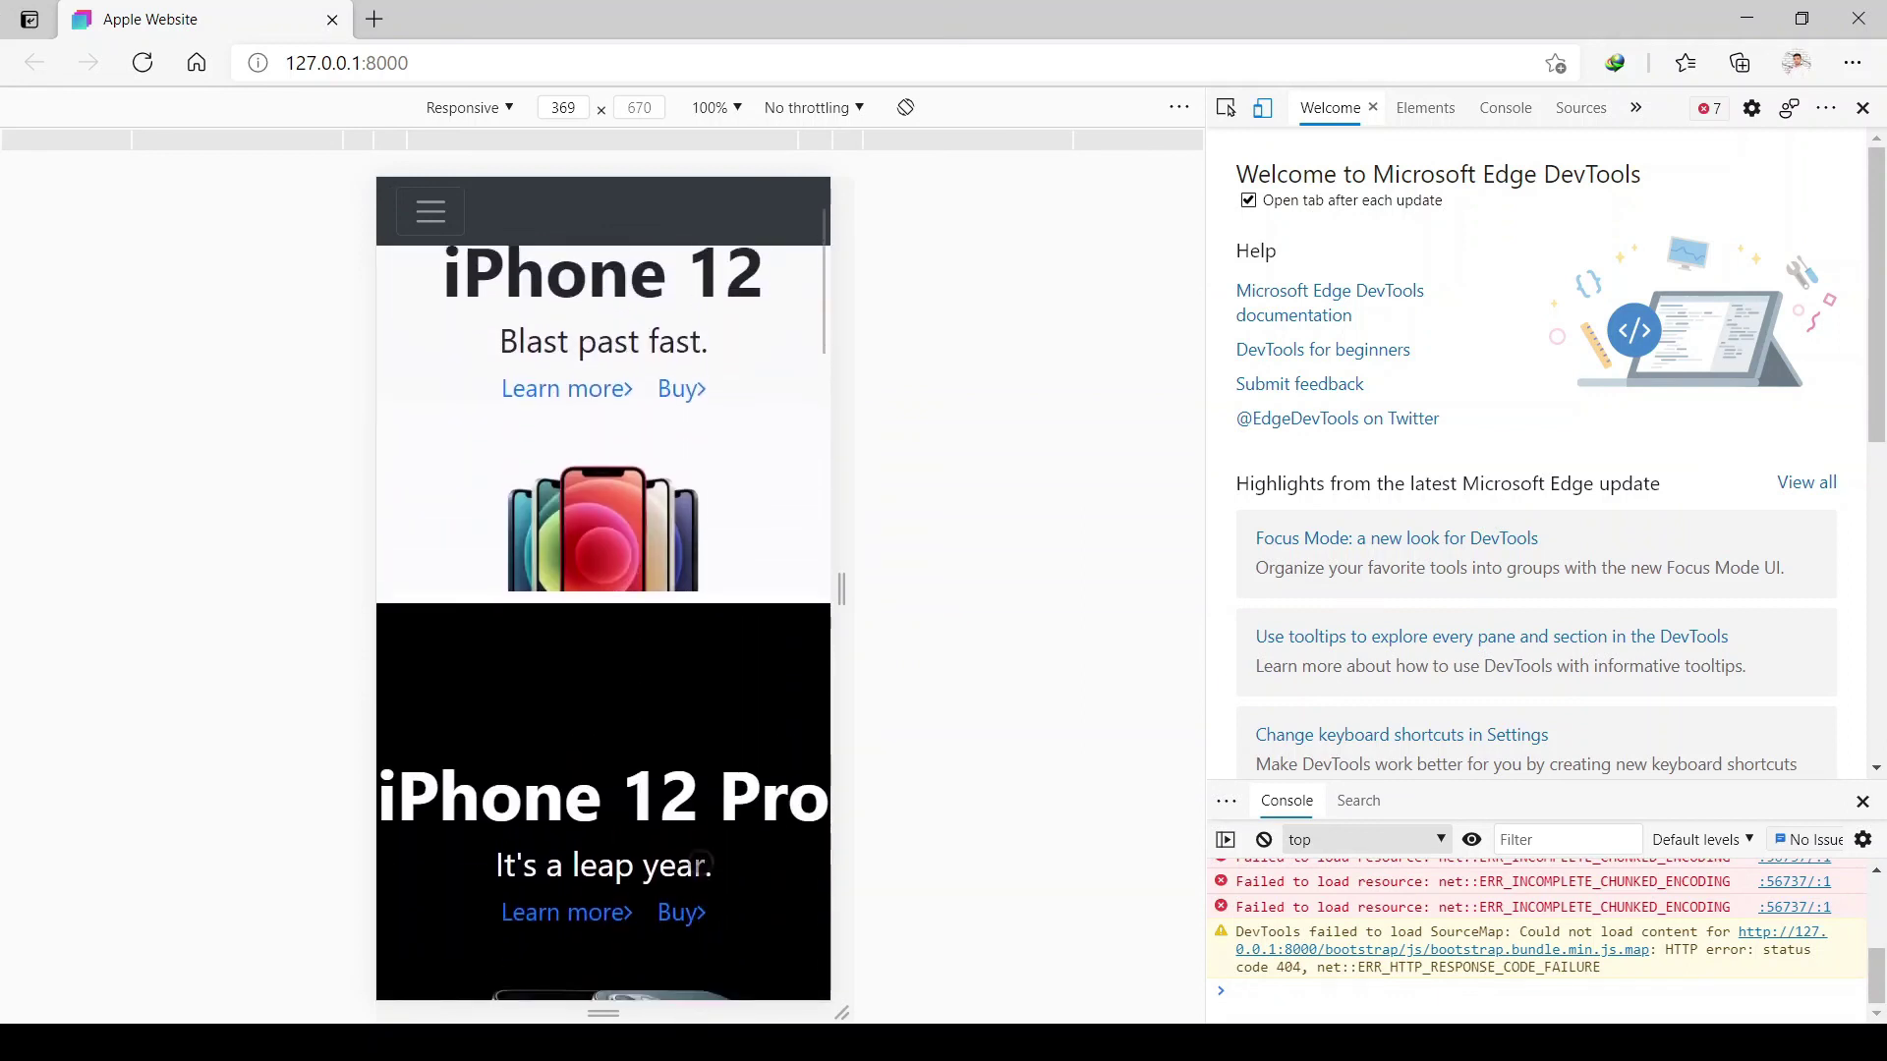
{"action": "scroll", "coordinate": [651, 857], "scroll_direction": "down", "scroll_amount": 4}
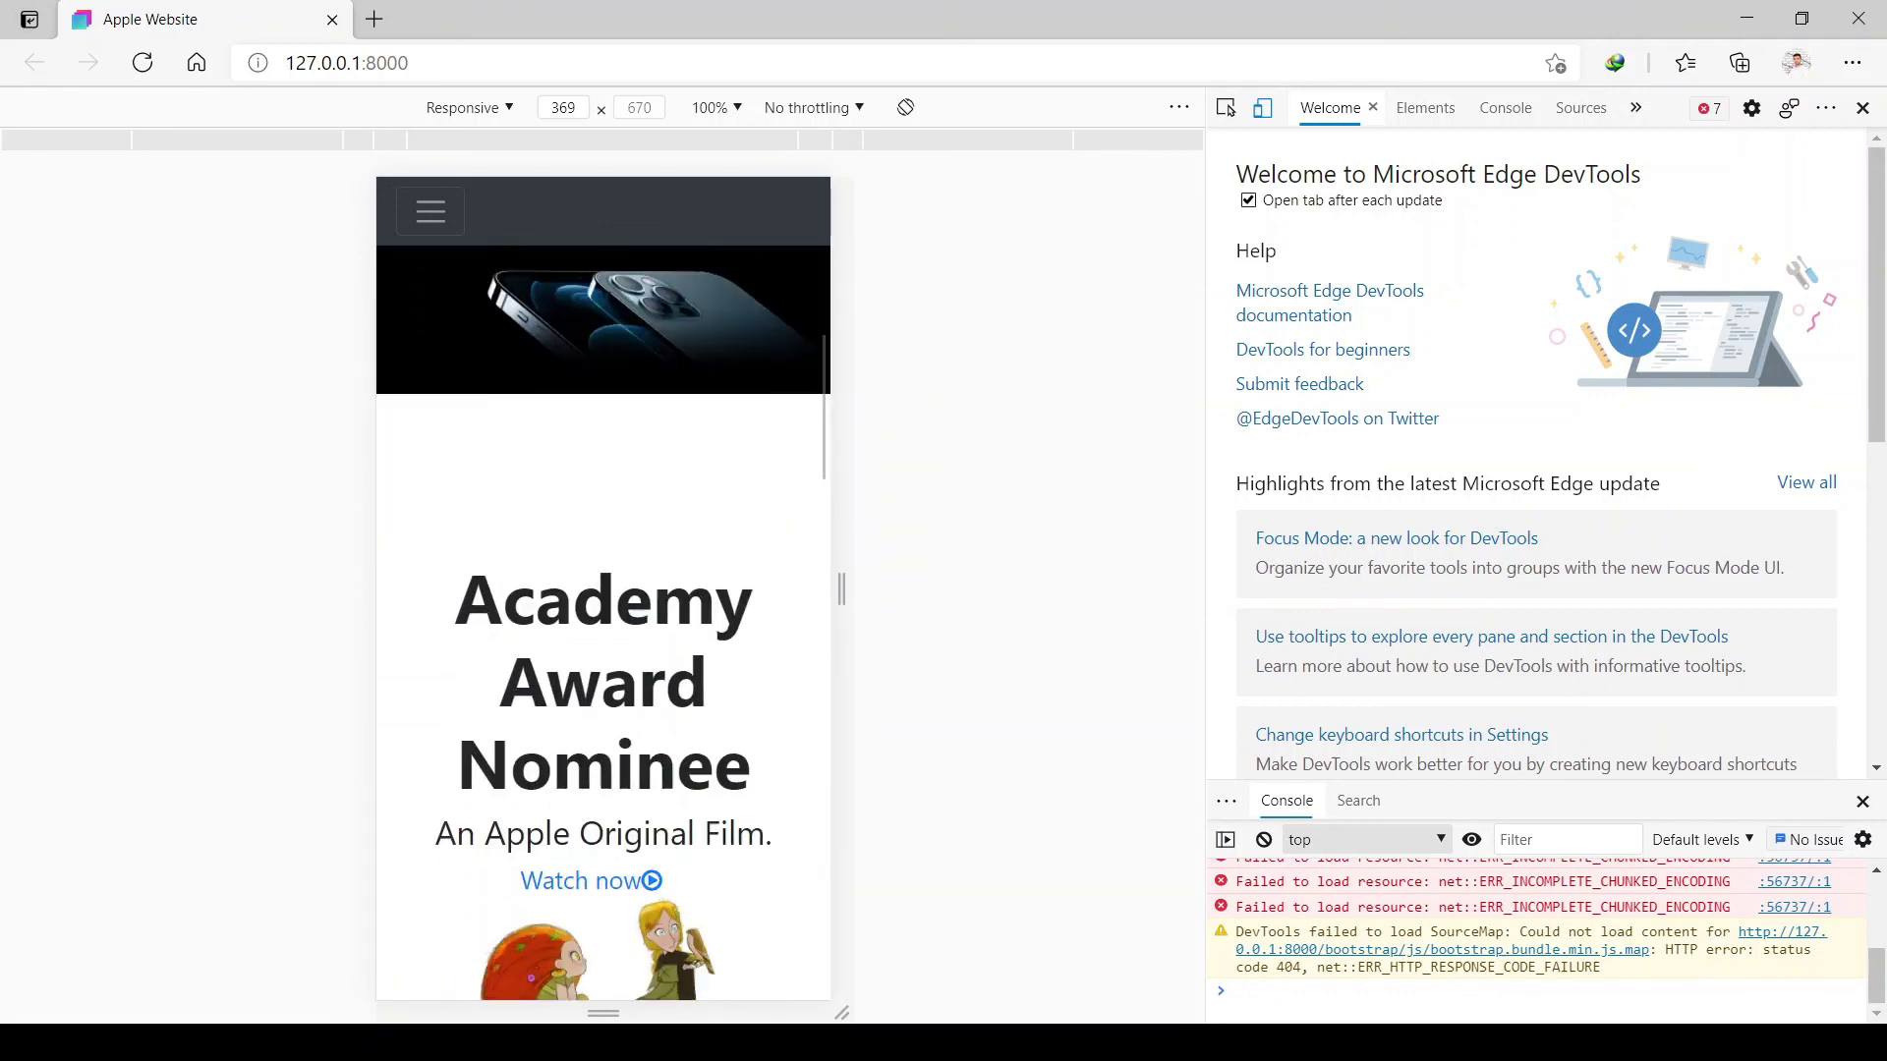
{"action": "scroll", "coordinate": [651, 857], "scroll_direction": "up", "scroll_amount": 3}
{"action": "scroll", "coordinate": [717, 864], "scroll_direction": "up", "scroll_amount": 3}
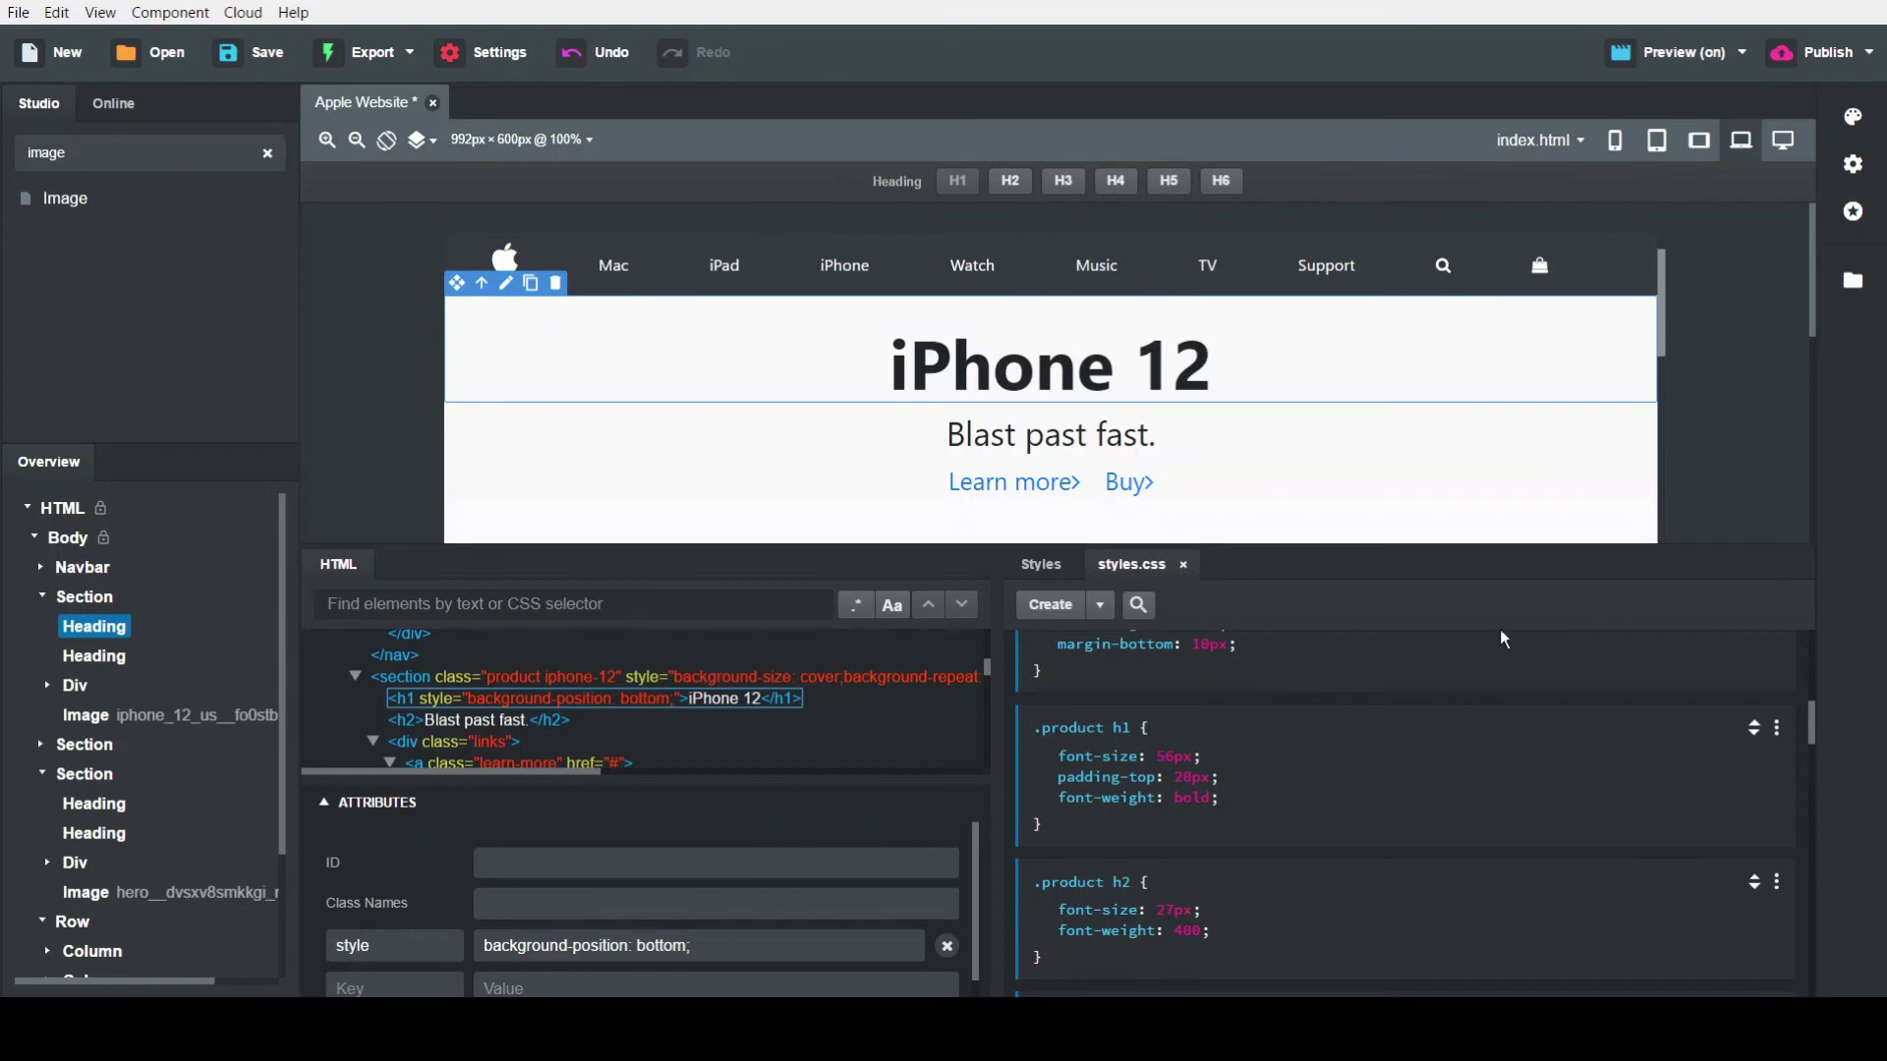
In Bootstrap Studio, duplicate the .product h1 rule and wrap the copy in a min-width 576px media query
{"action": "left_click", "coordinate": [1659, 150]}
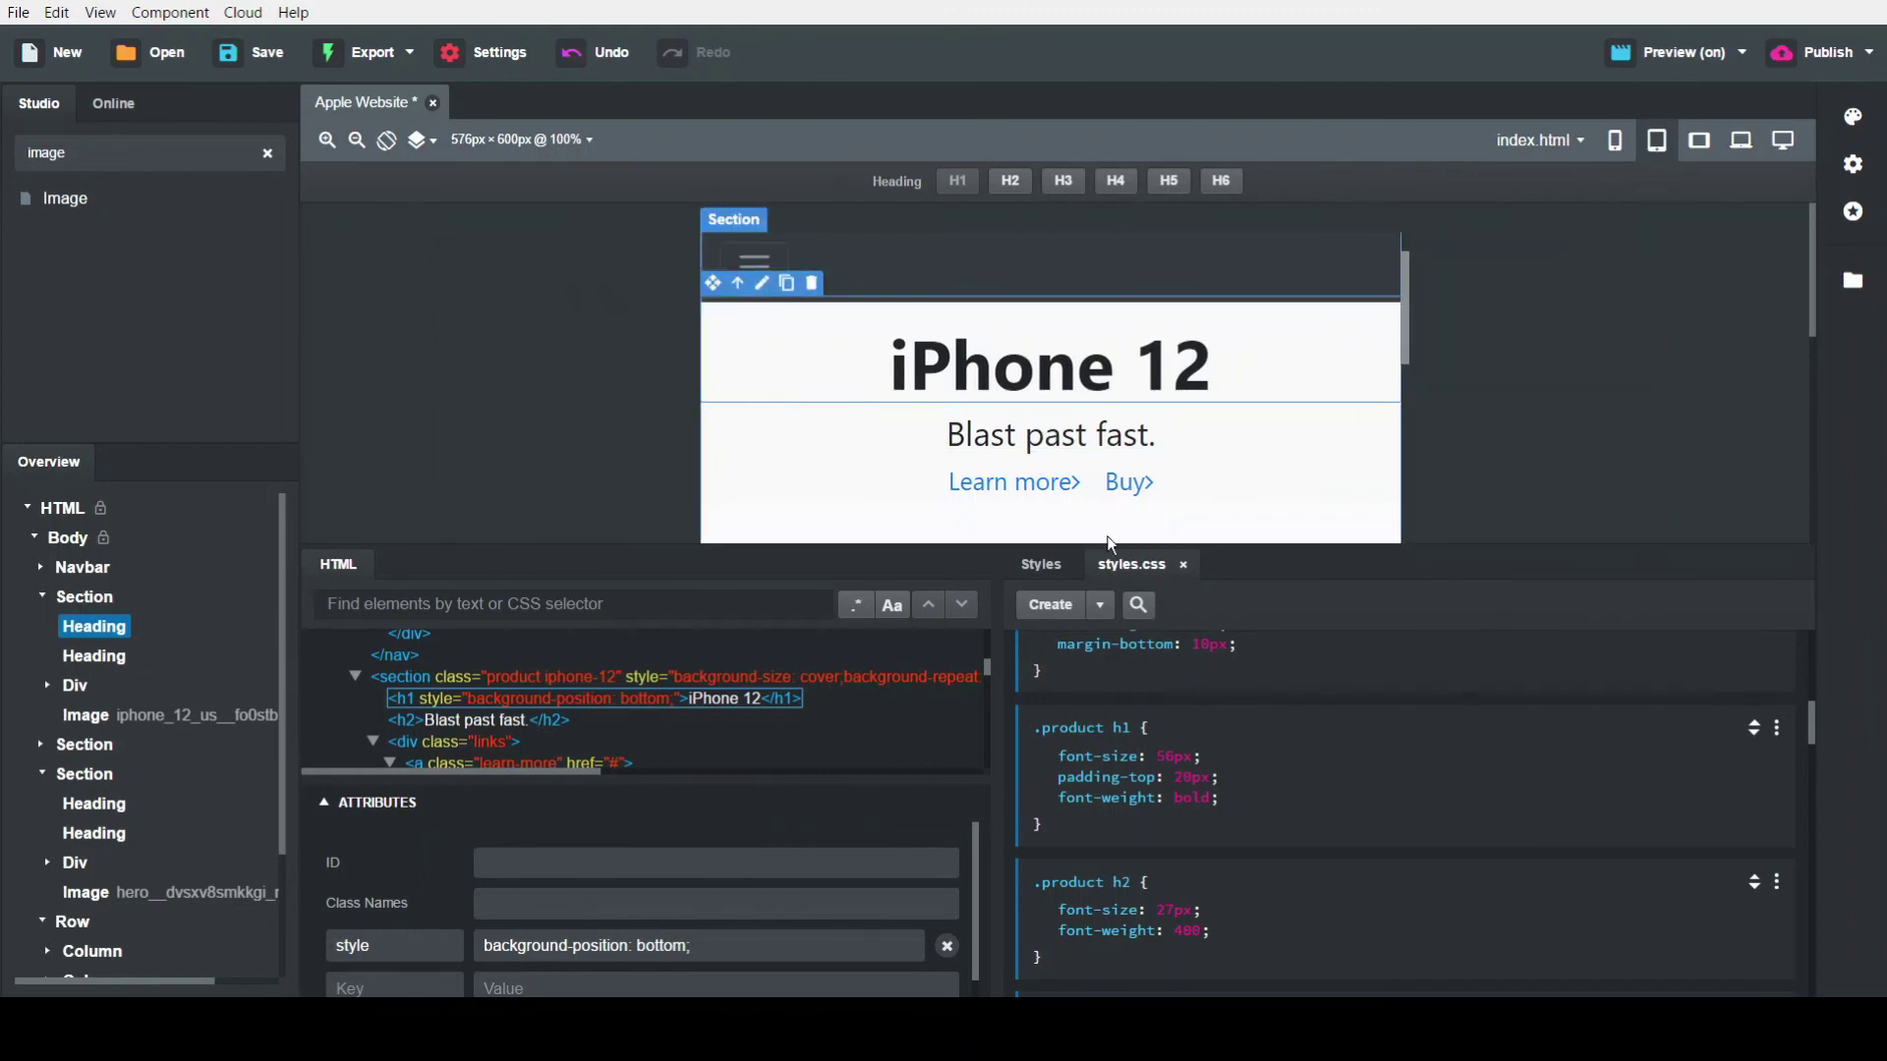
{"action": "scroll", "coordinate": [1815, 744], "scroll_direction": "up", "scroll_amount": 1}
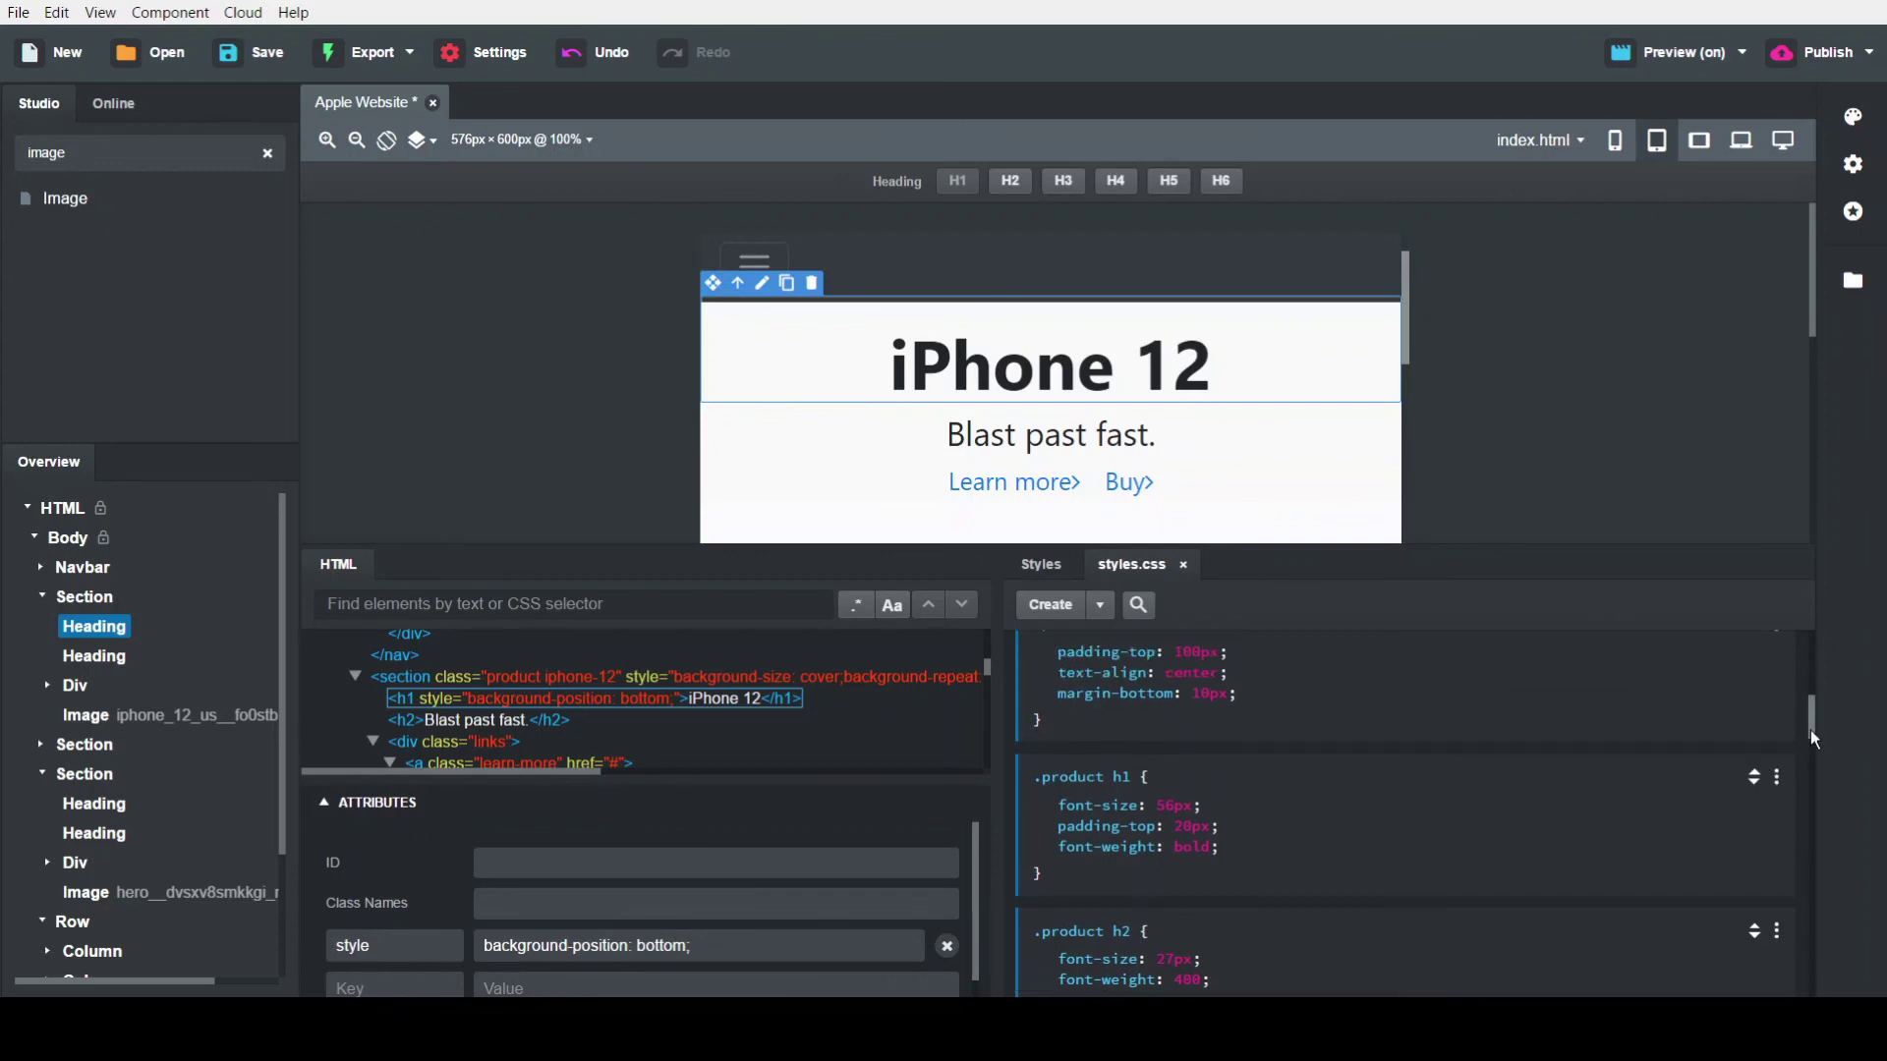
{"action": "scroll", "coordinate": [1815, 744], "scroll_direction": "down", "scroll_amount": 2}
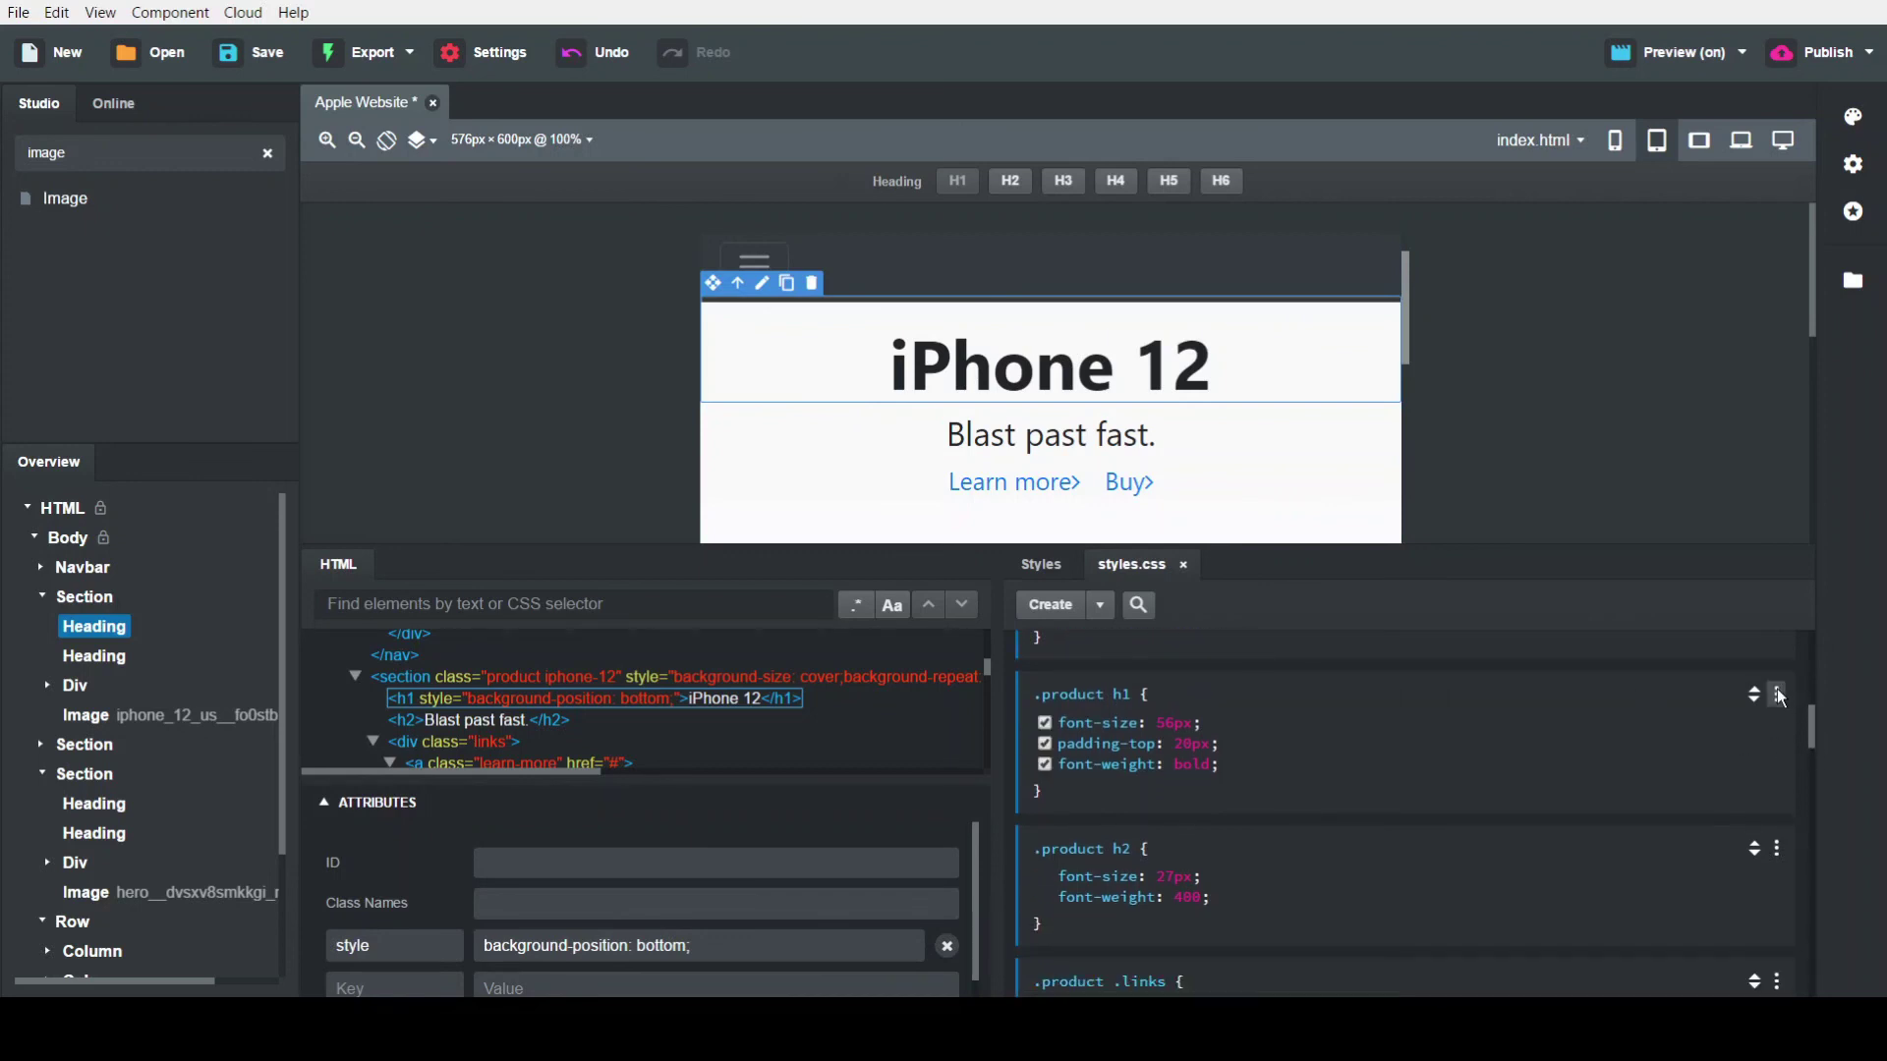
{"action": "left_click", "coordinate": [1776, 694]}
{"action": "left_click", "coordinate": [1667, 770]}
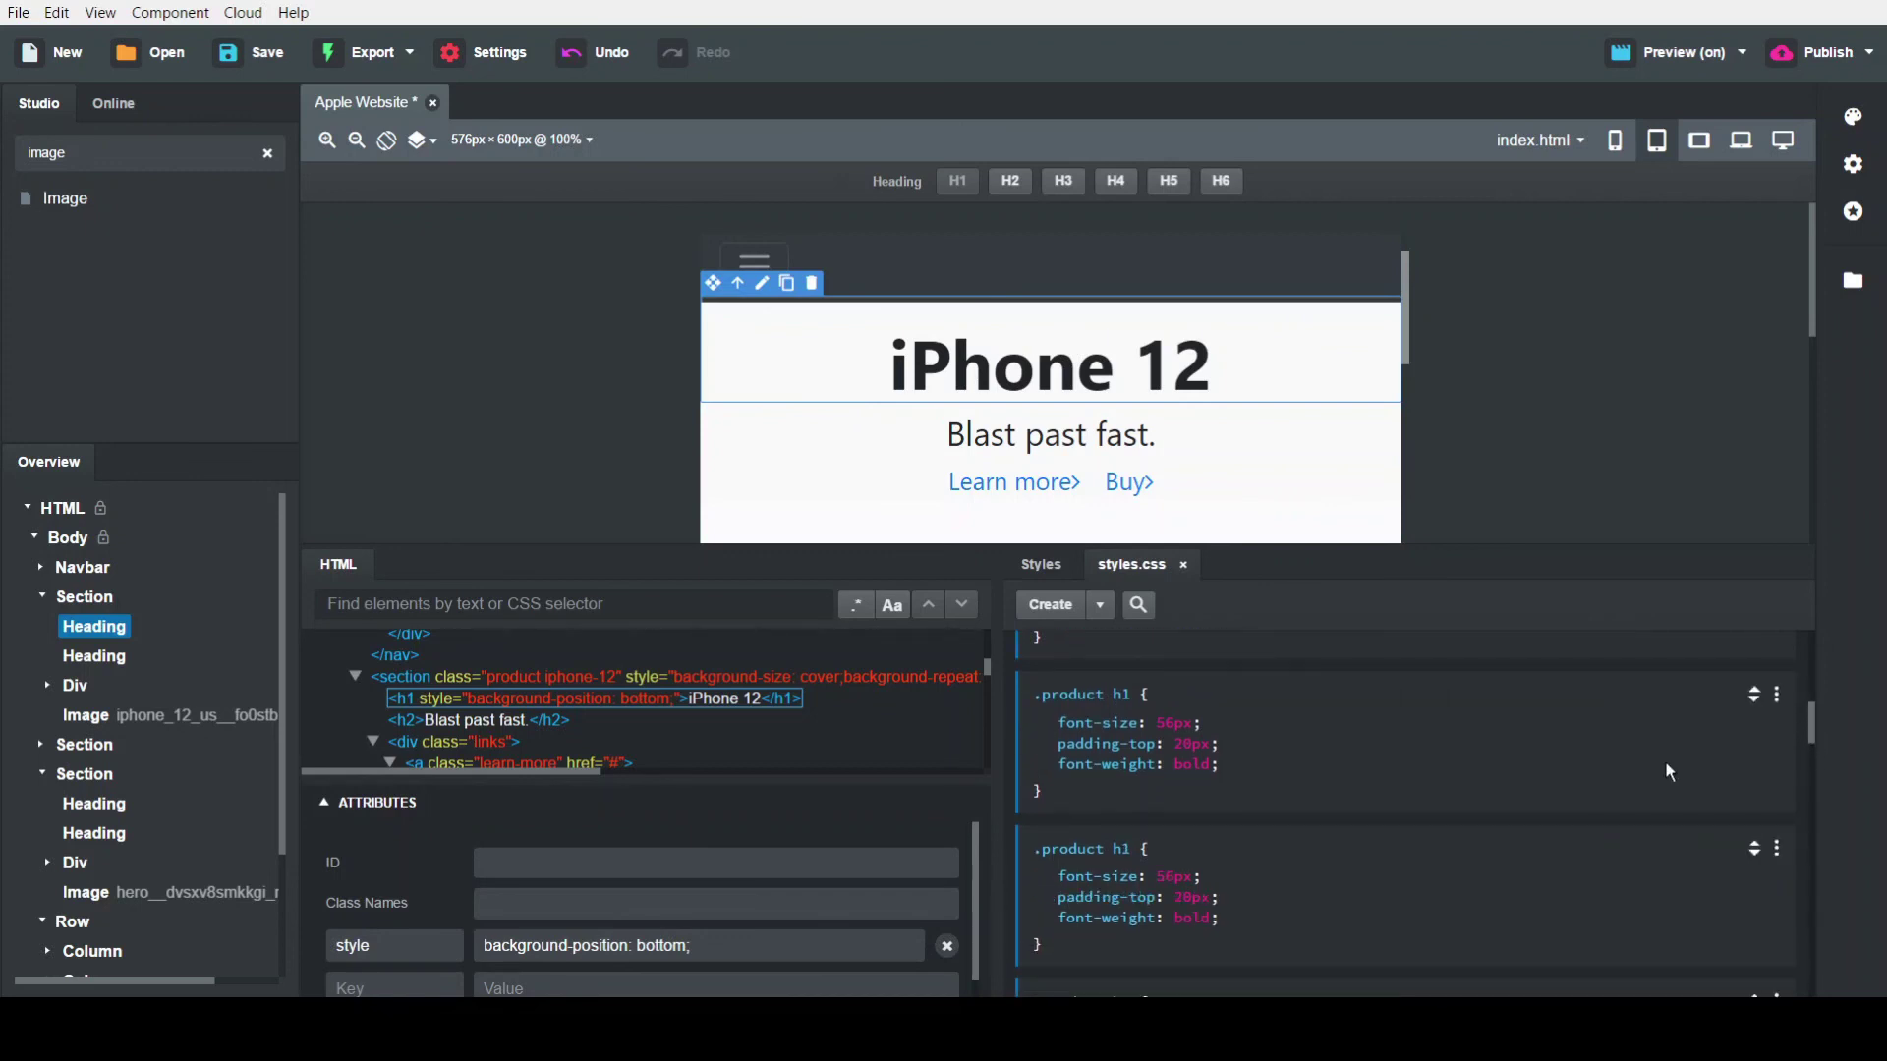
{"action": "left_click", "coordinate": [1777, 848]}
{"action": "left_click", "coordinate": [1710, 708]}
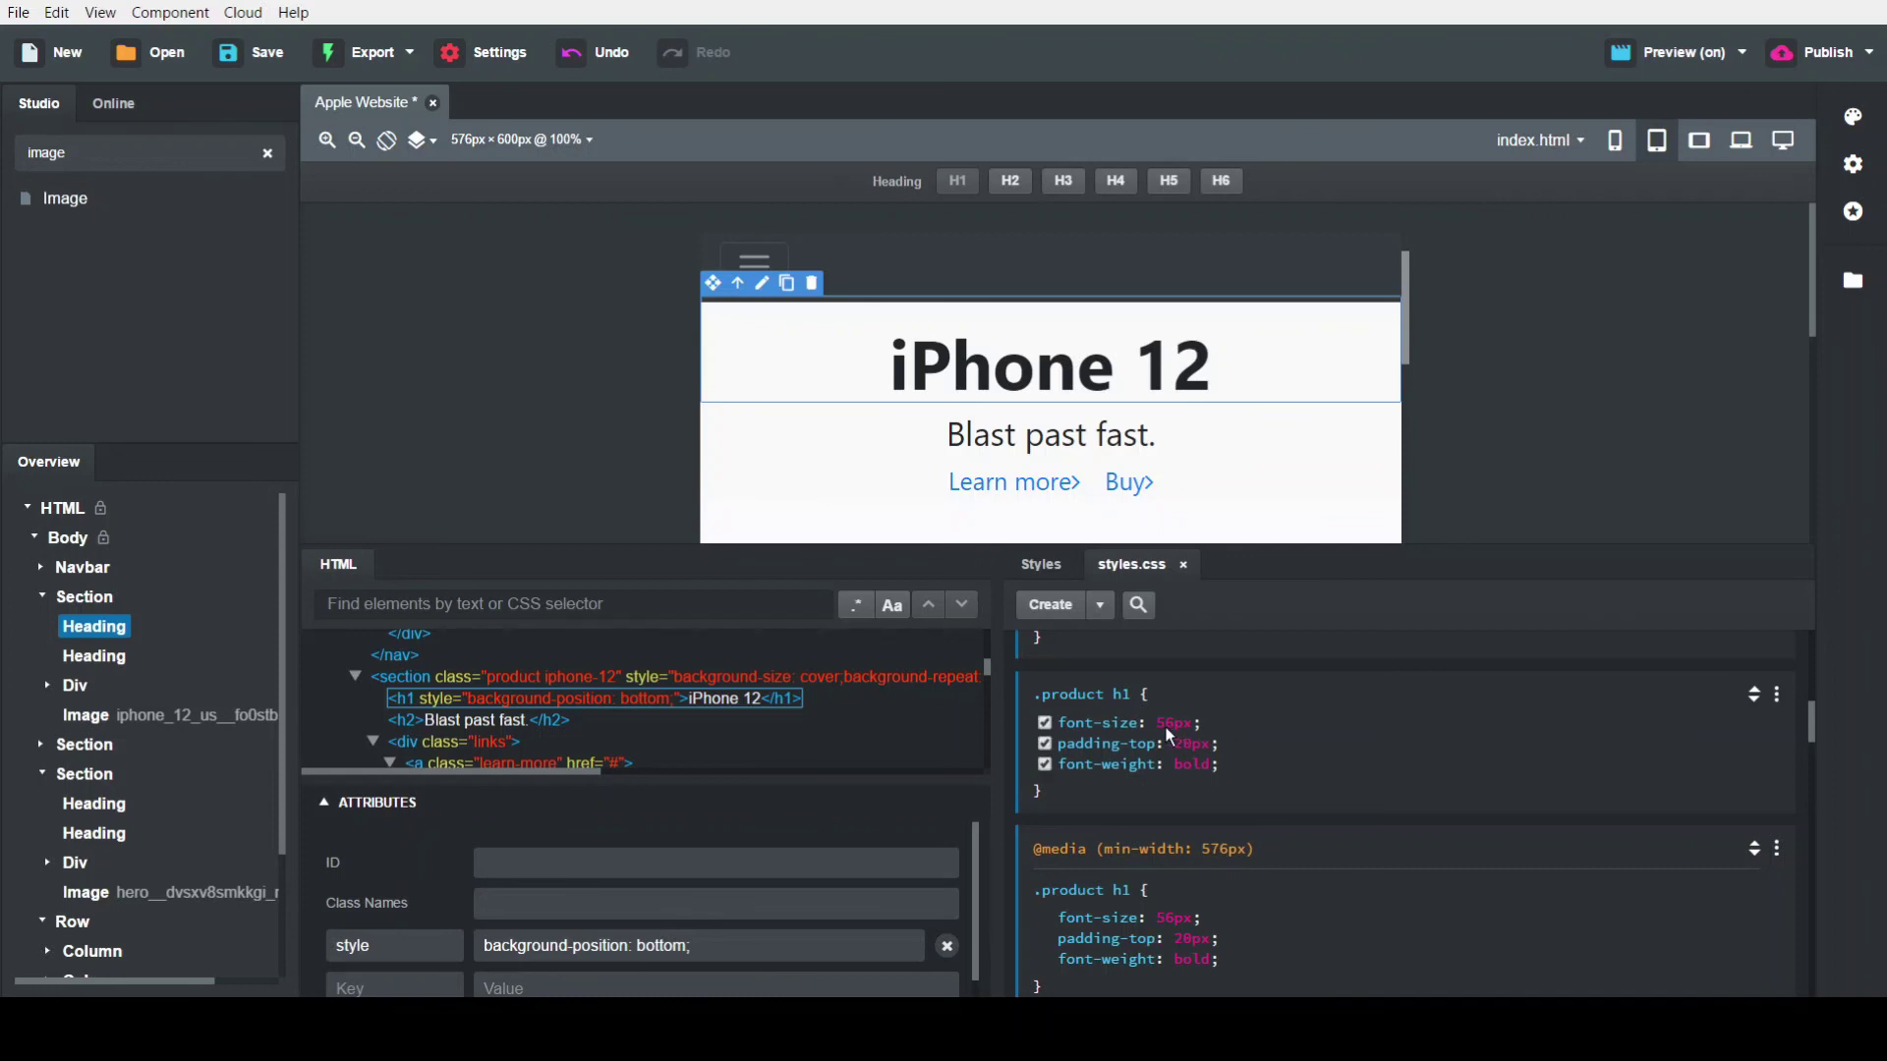
Set the font size in the base .product h1 rule to 27px
{"action": "type", "text": "27px"}
{"action": "key", "text": "Tab"}
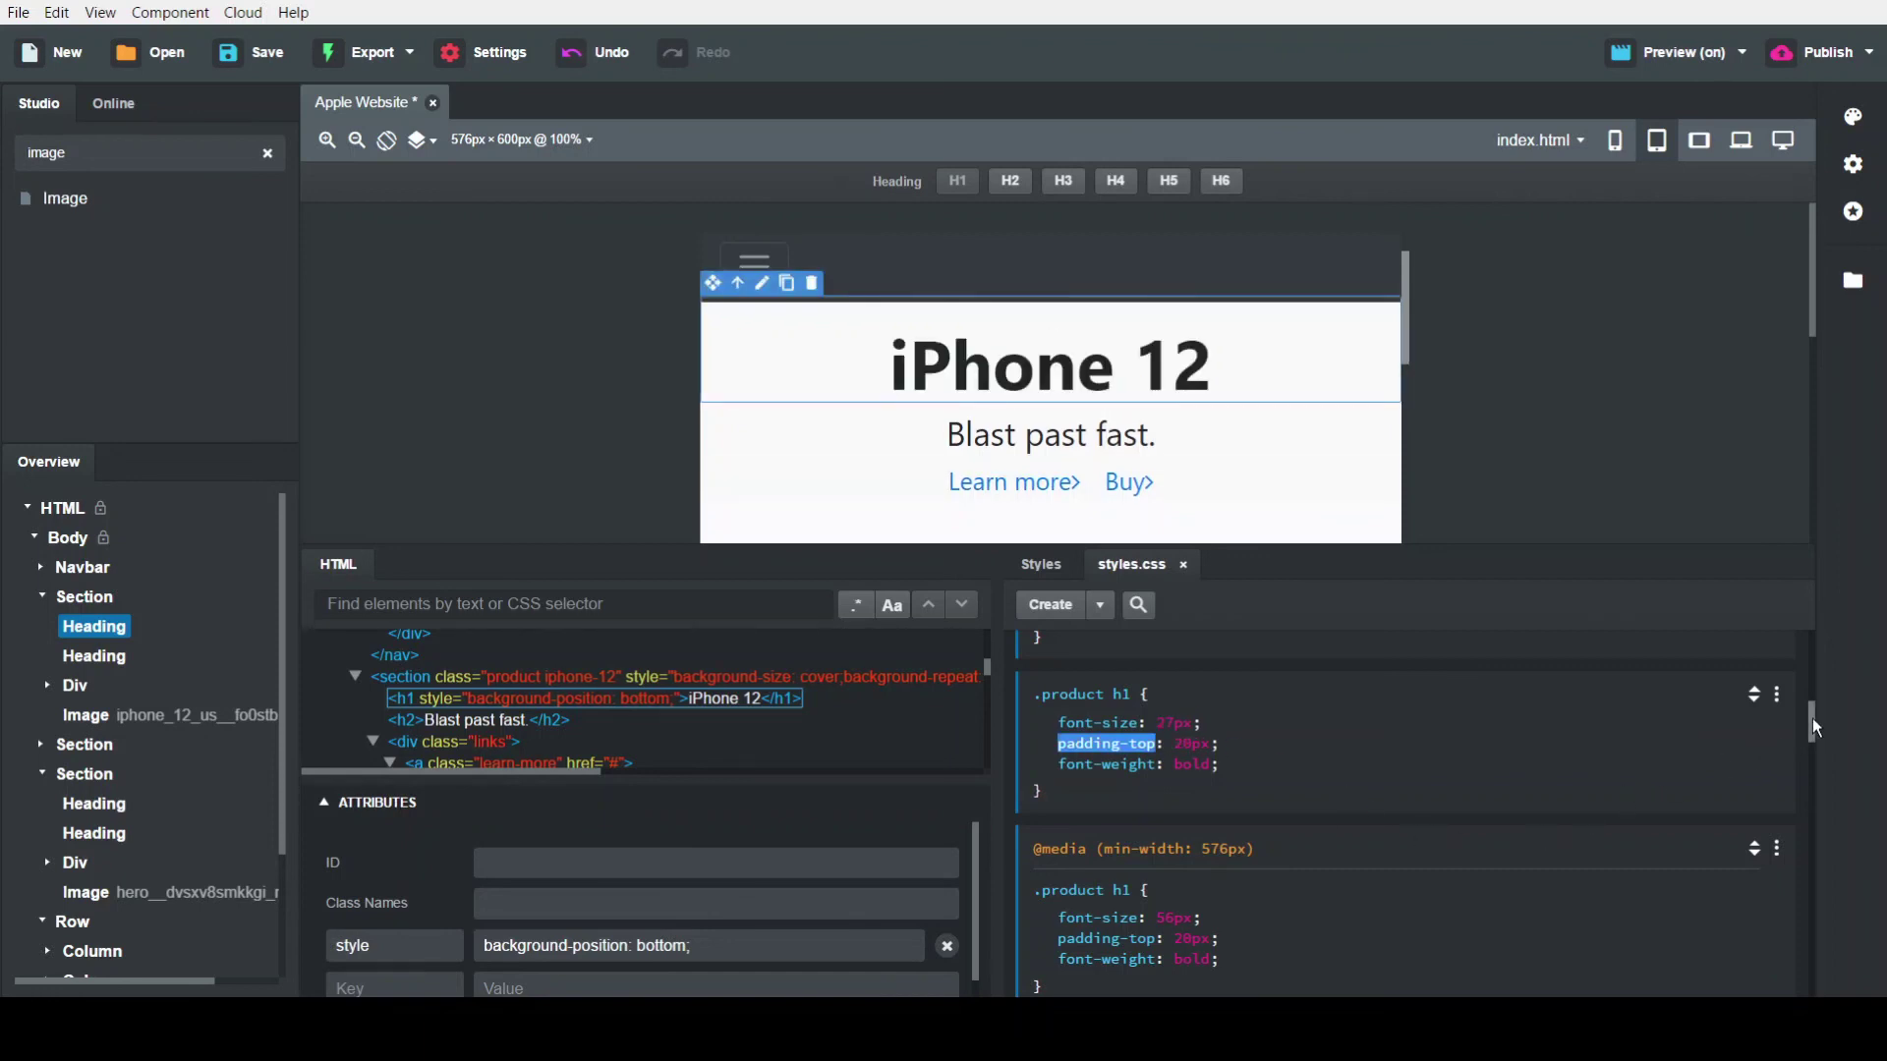
{"action": "mouse_move", "coordinate": [1813, 718]}
{"action": "left_mouse_down"}
{"action": "mouse_move", "coordinate": [1813, 734]}
{"action": "mouse_move", "coordinate": [1811, 718]}
{"action": "left_mouse_up"}
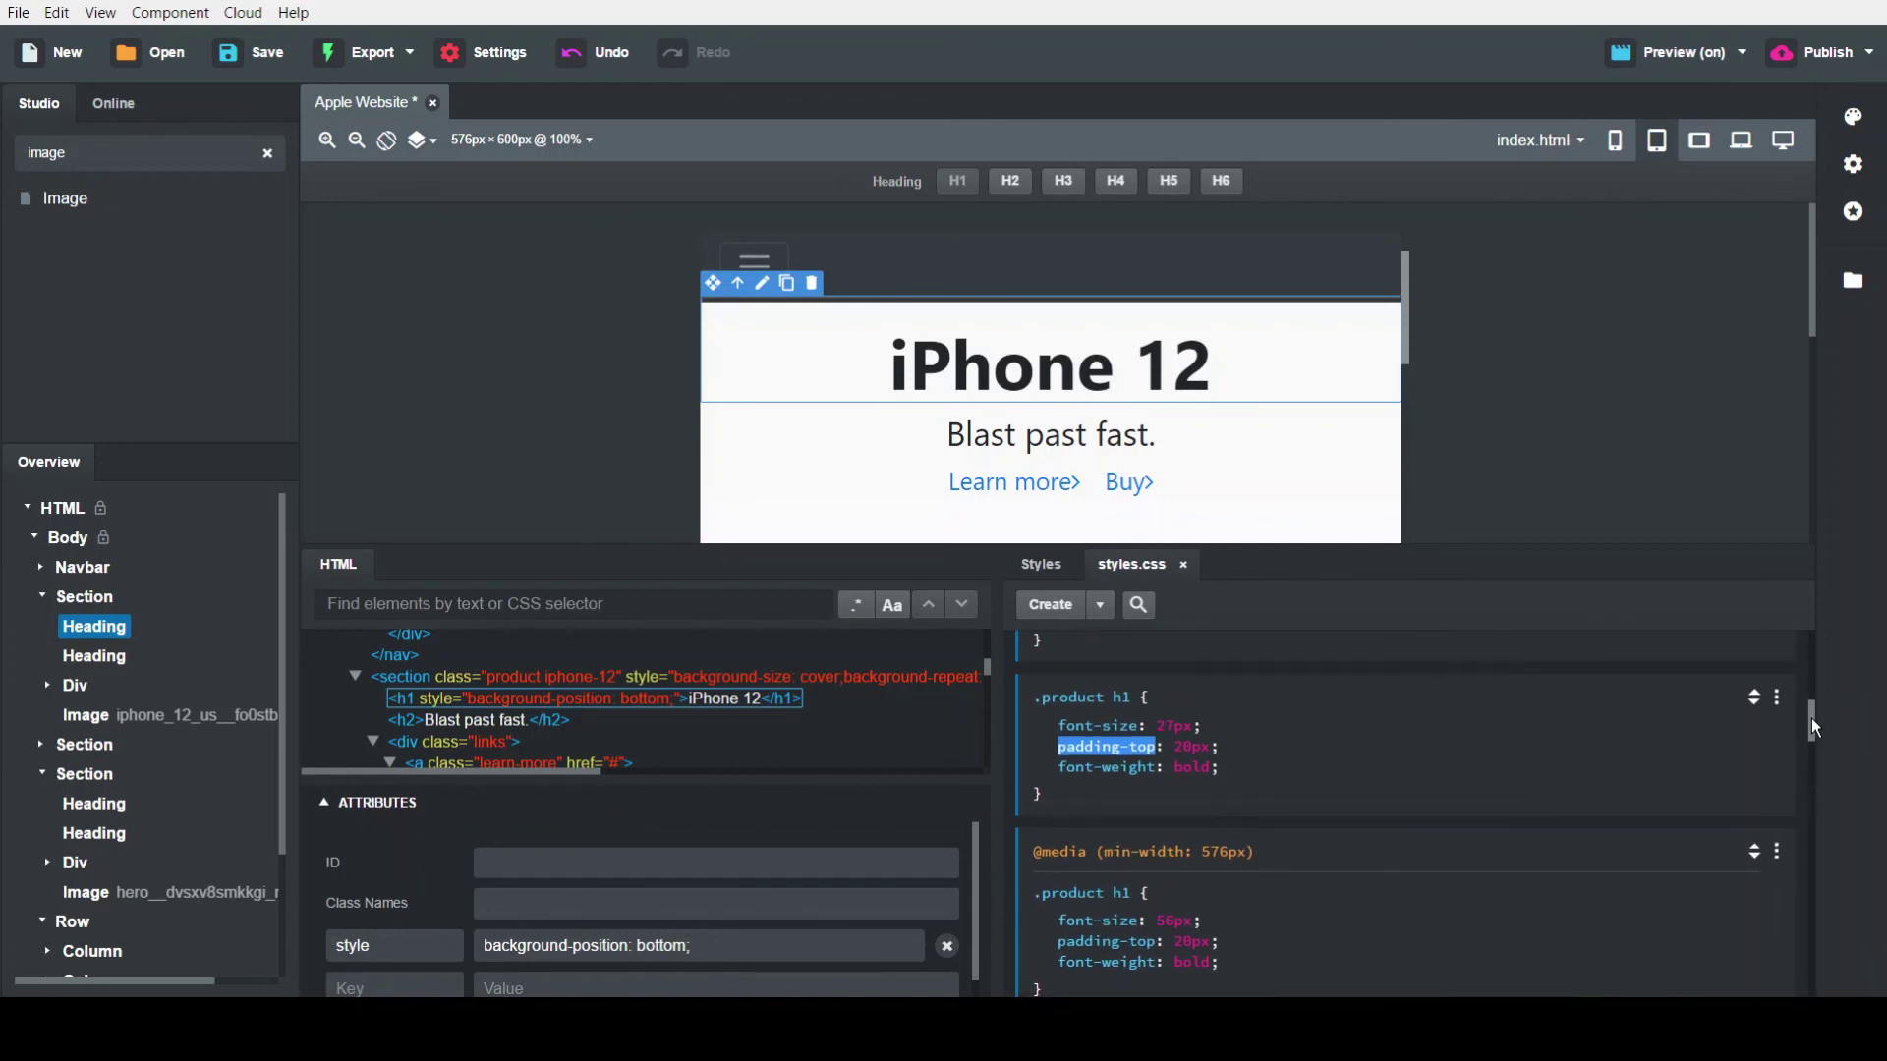
Duplicate the .product h2 rule into a min-width 576px media query and set the base rule's font size to 20px
{"action": "left_click_drag", "start_coordinate": [1812, 717], "coordinate": [1808, 758]}
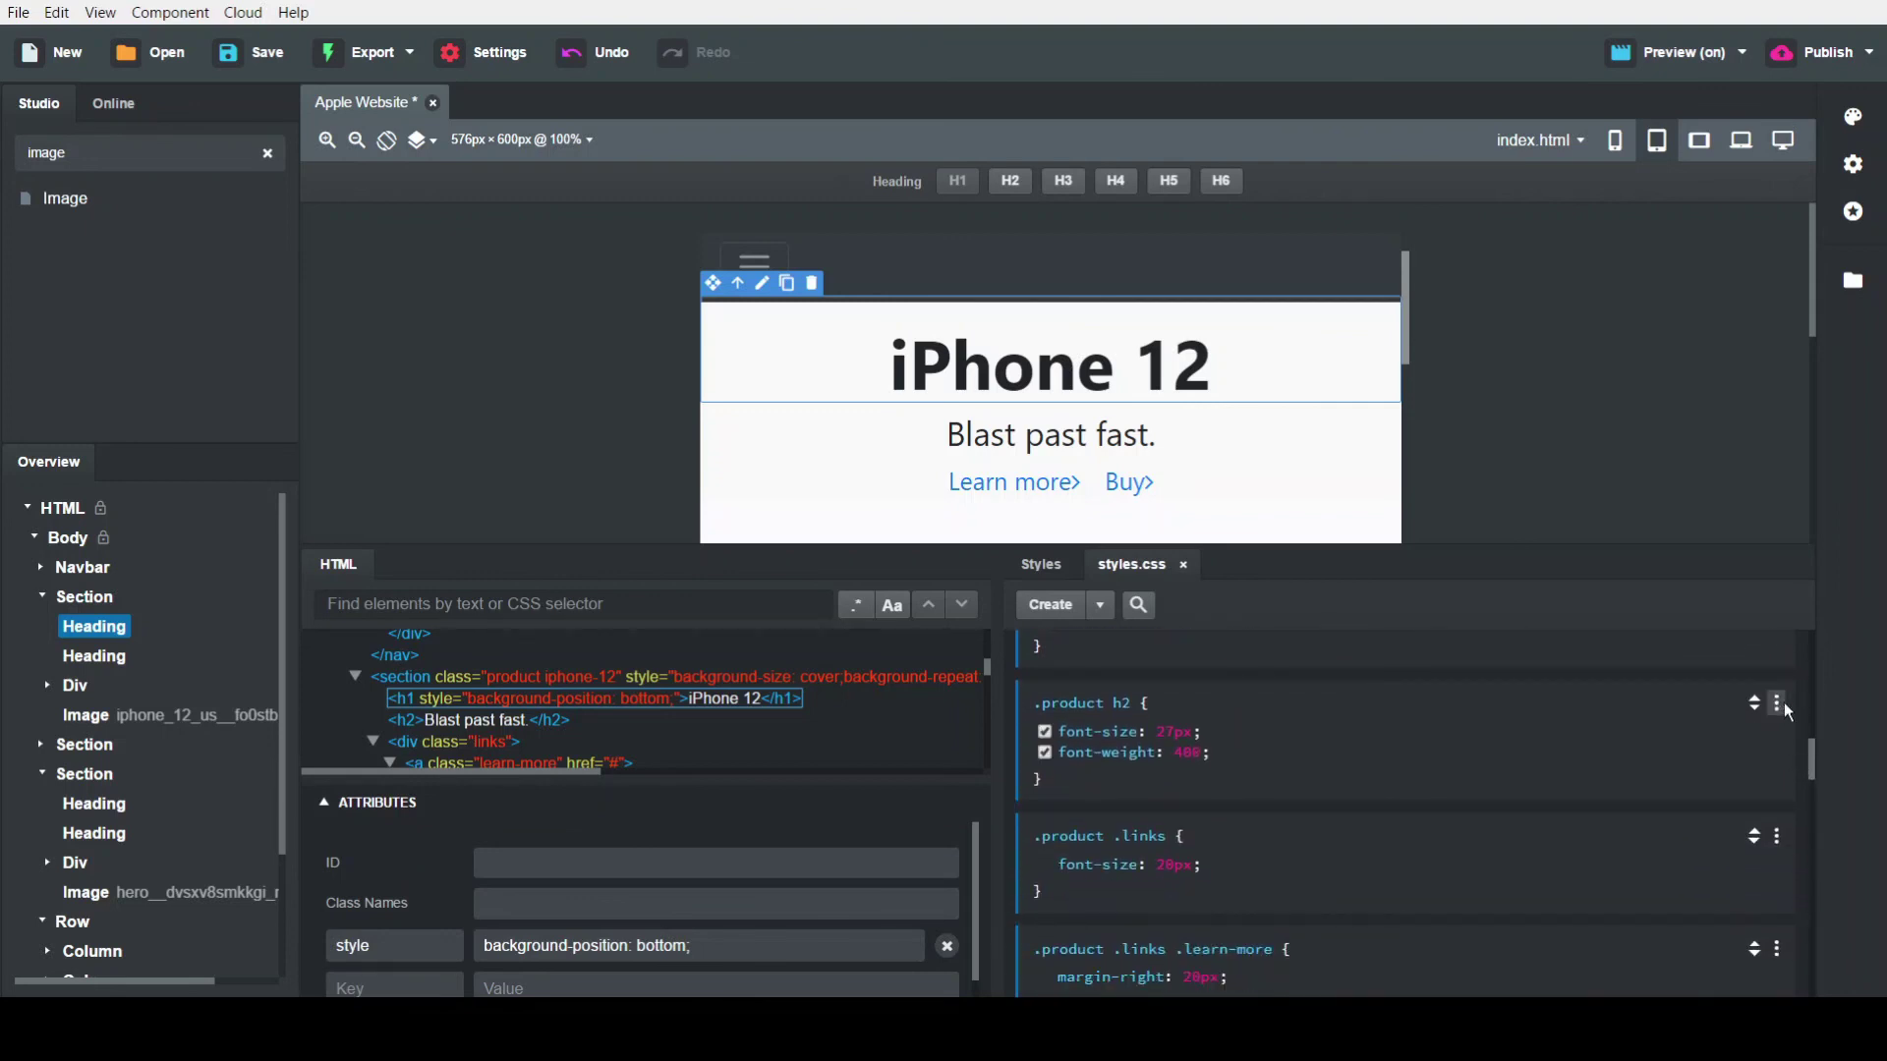
{"action": "left_click", "coordinate": [1778, 702]}
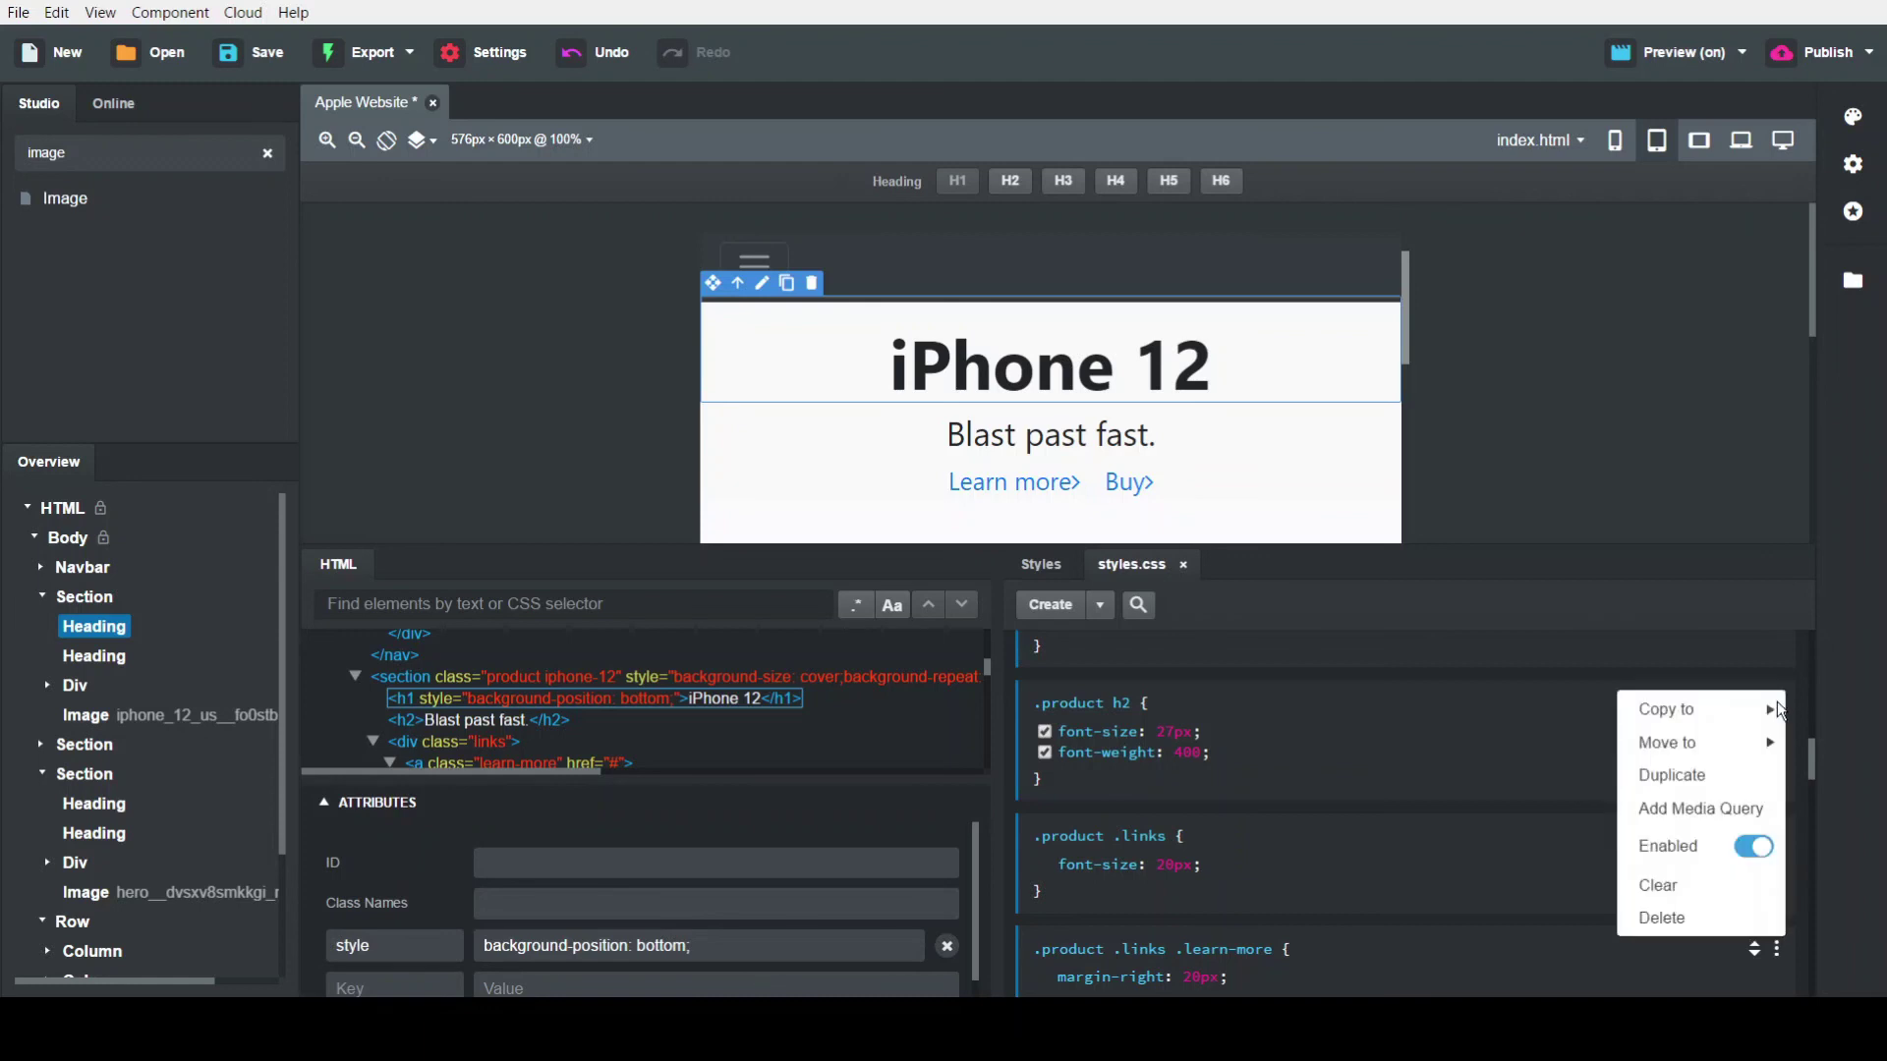
{"action": "left_click", "coordinate": [1712, 776]}
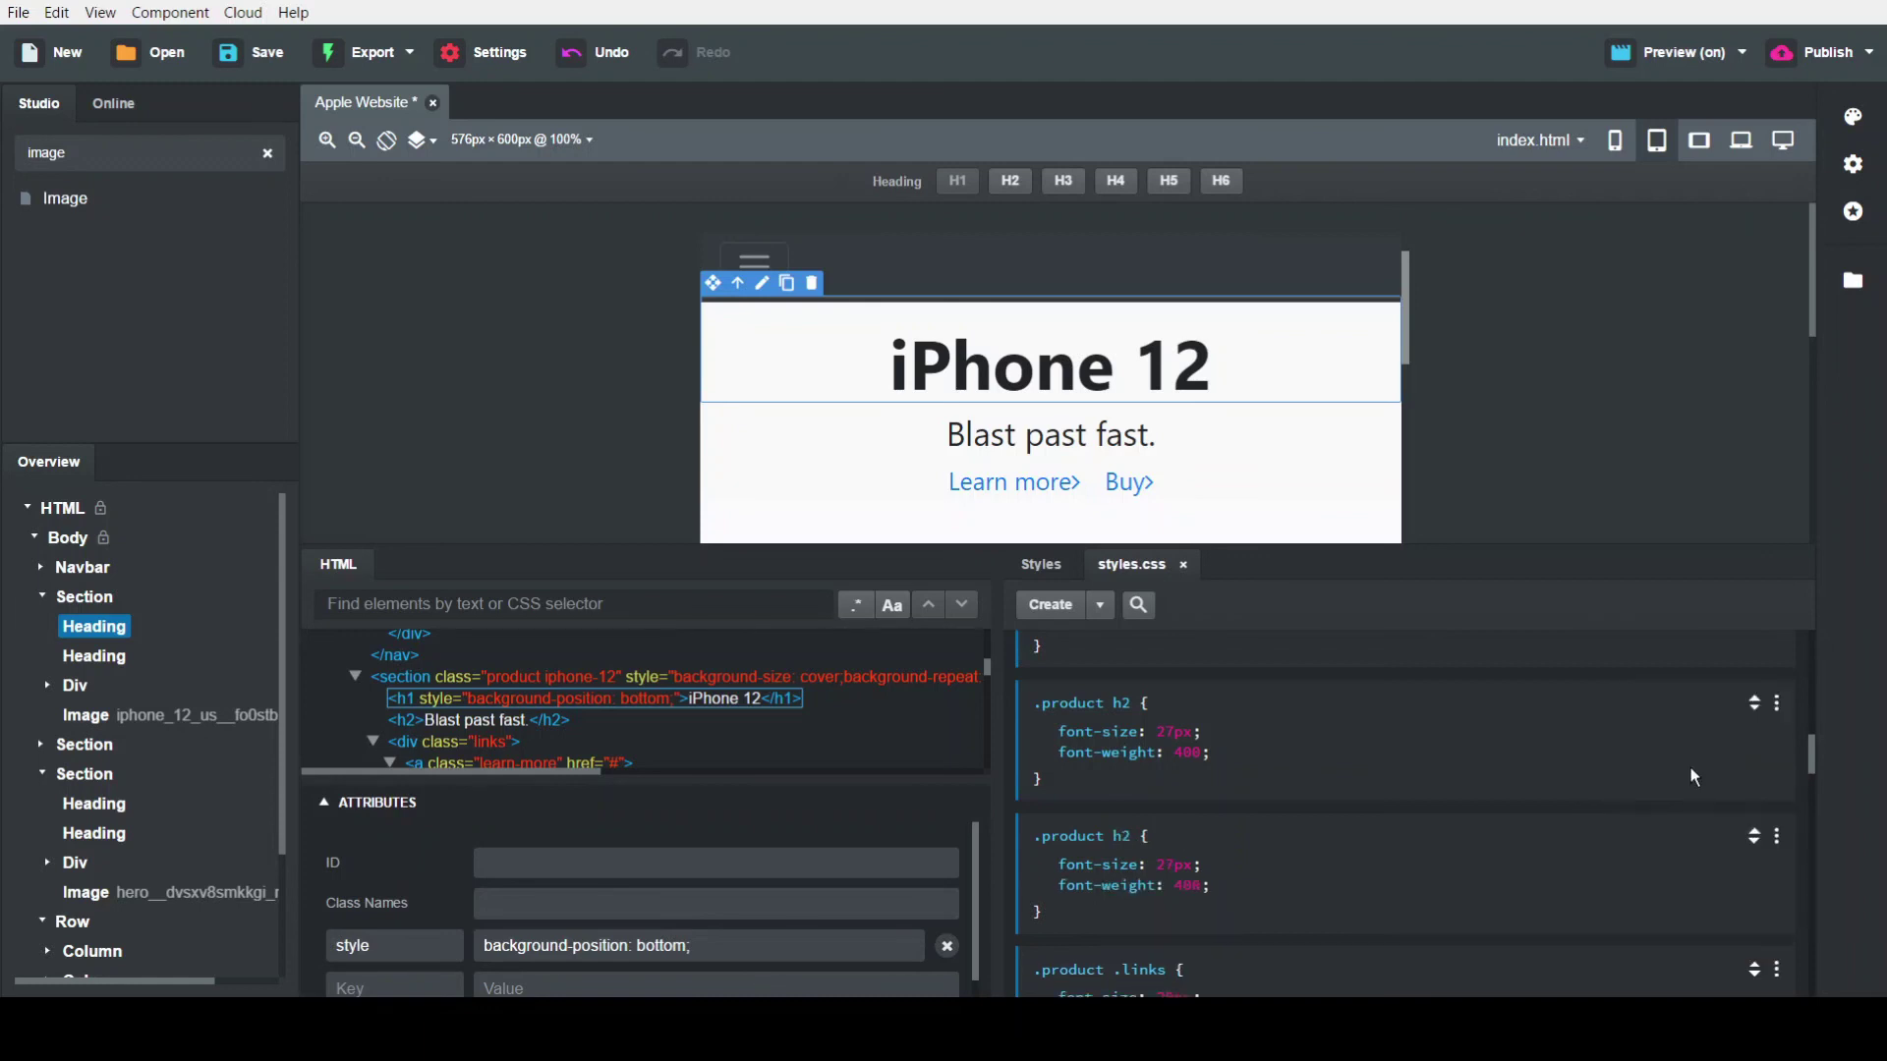
{"action": "left_click", "coordinate": [1777, 835]}
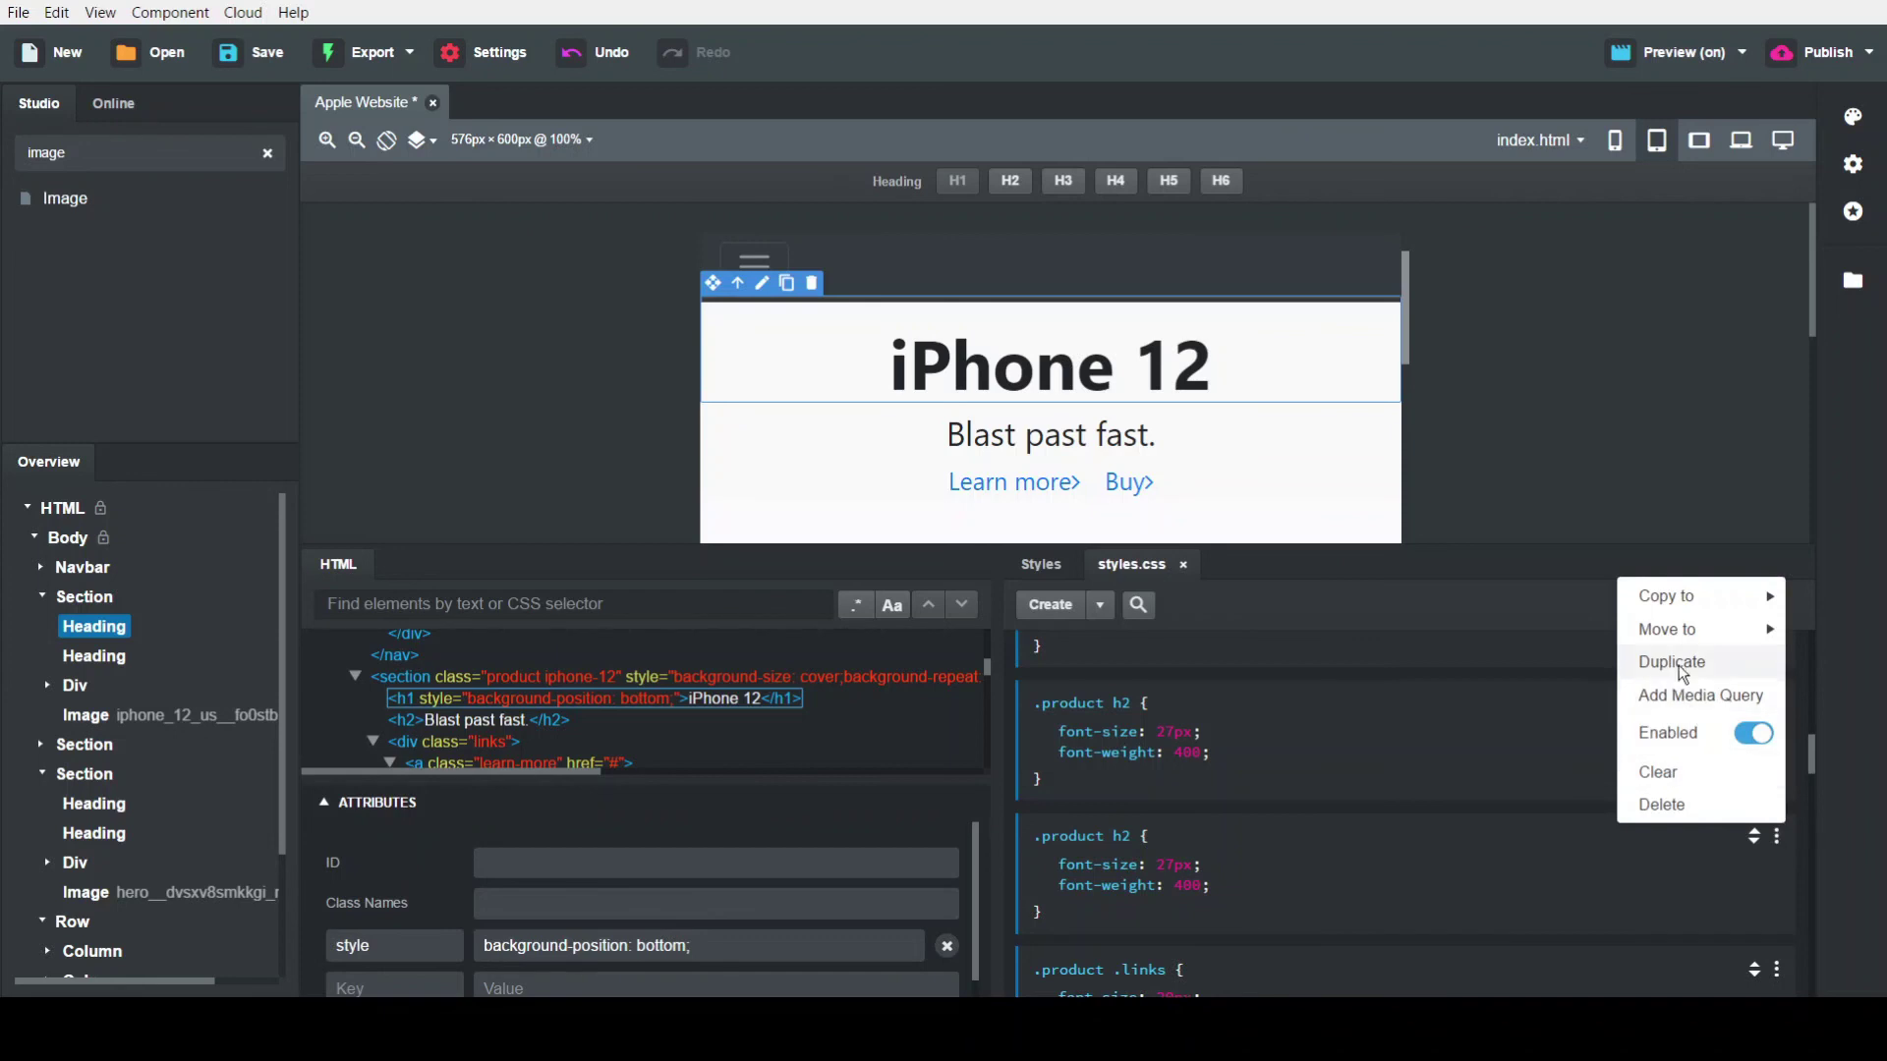
{"action": "left_click", "coordinate": [1692, 698]}
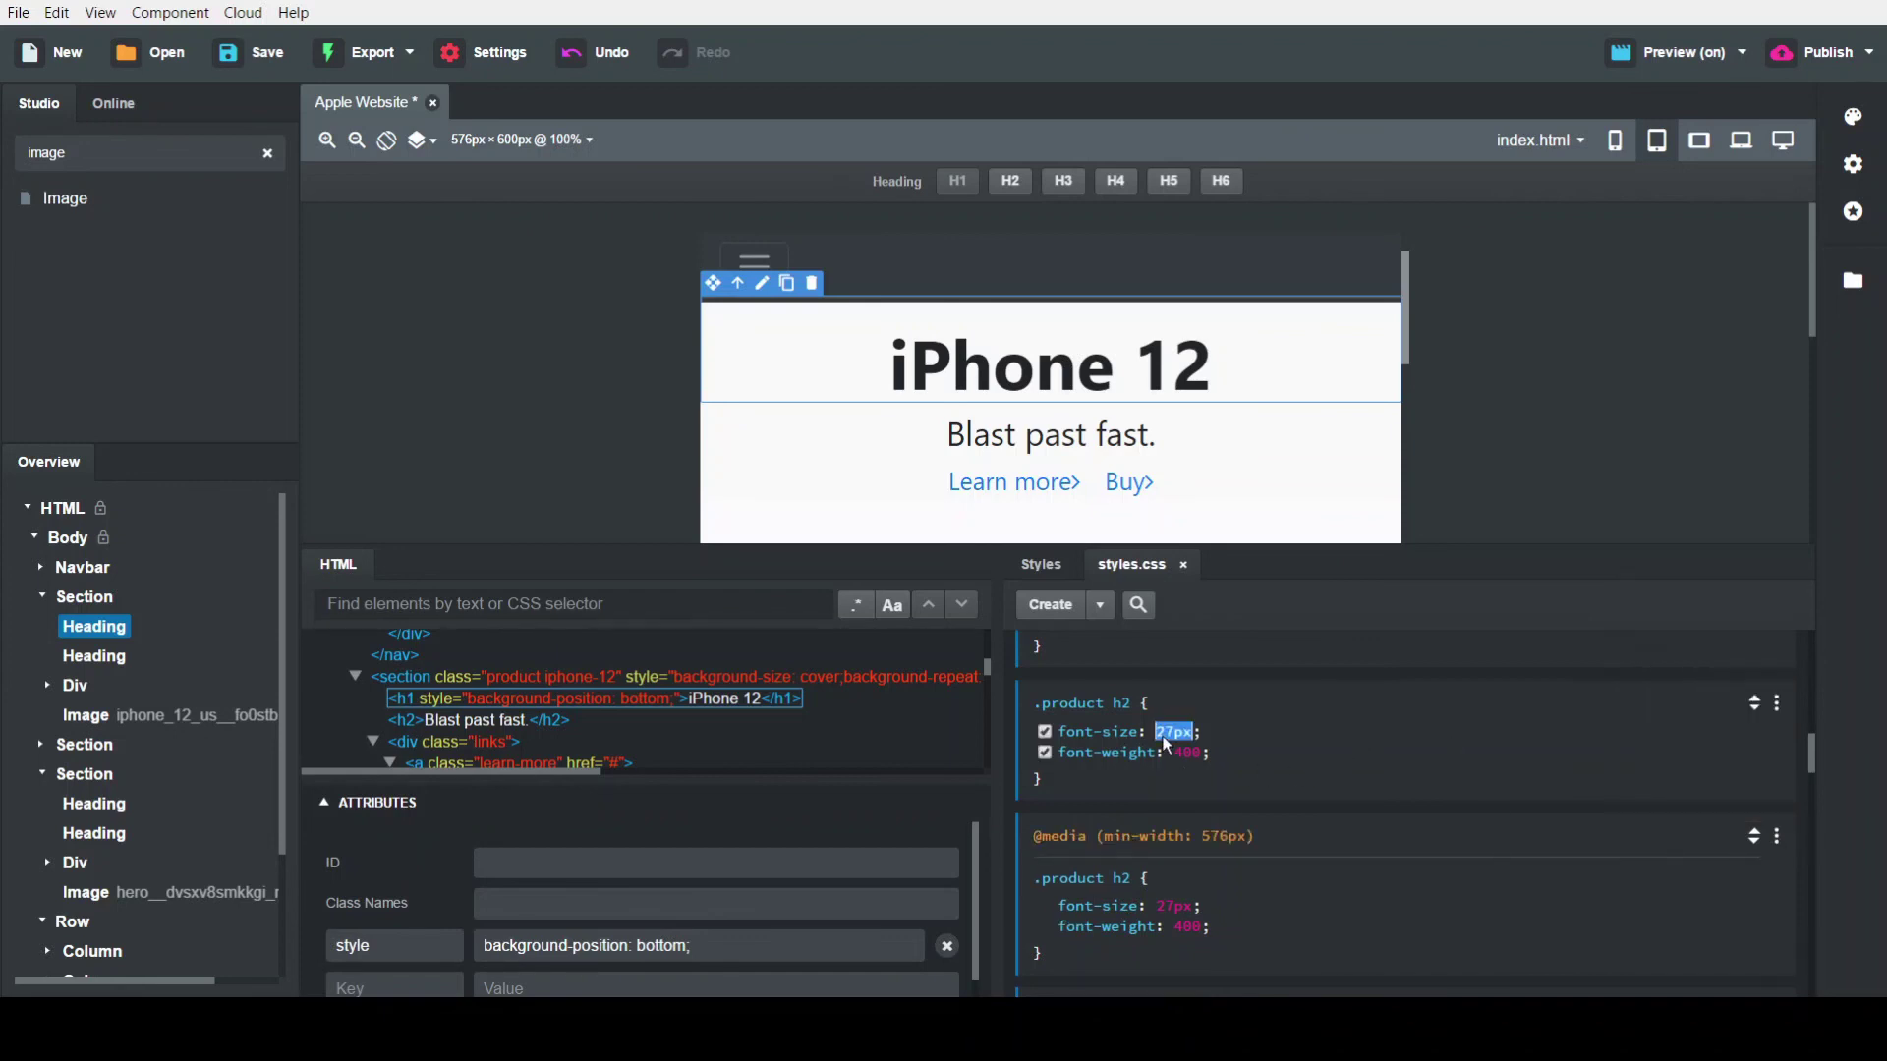
{"action": "type", "text": "20px"}
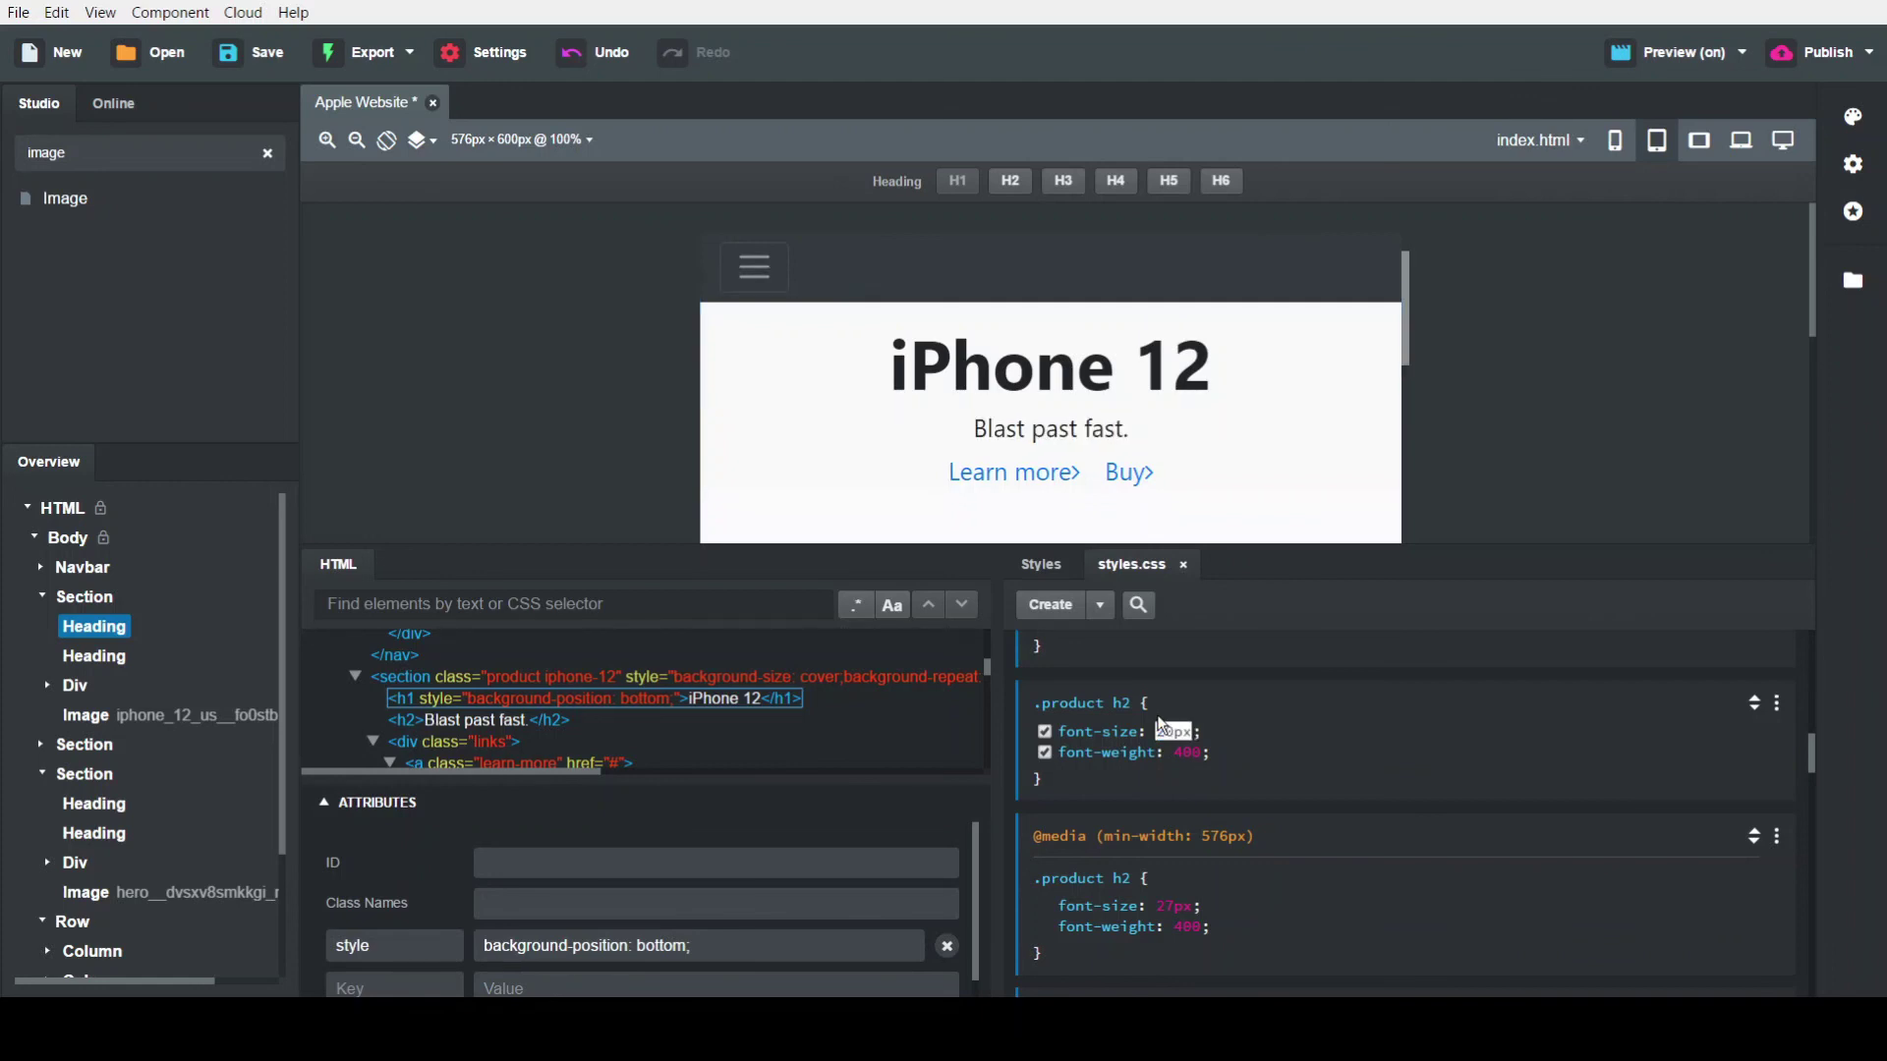
{"action": "key", "text": "Tab"}
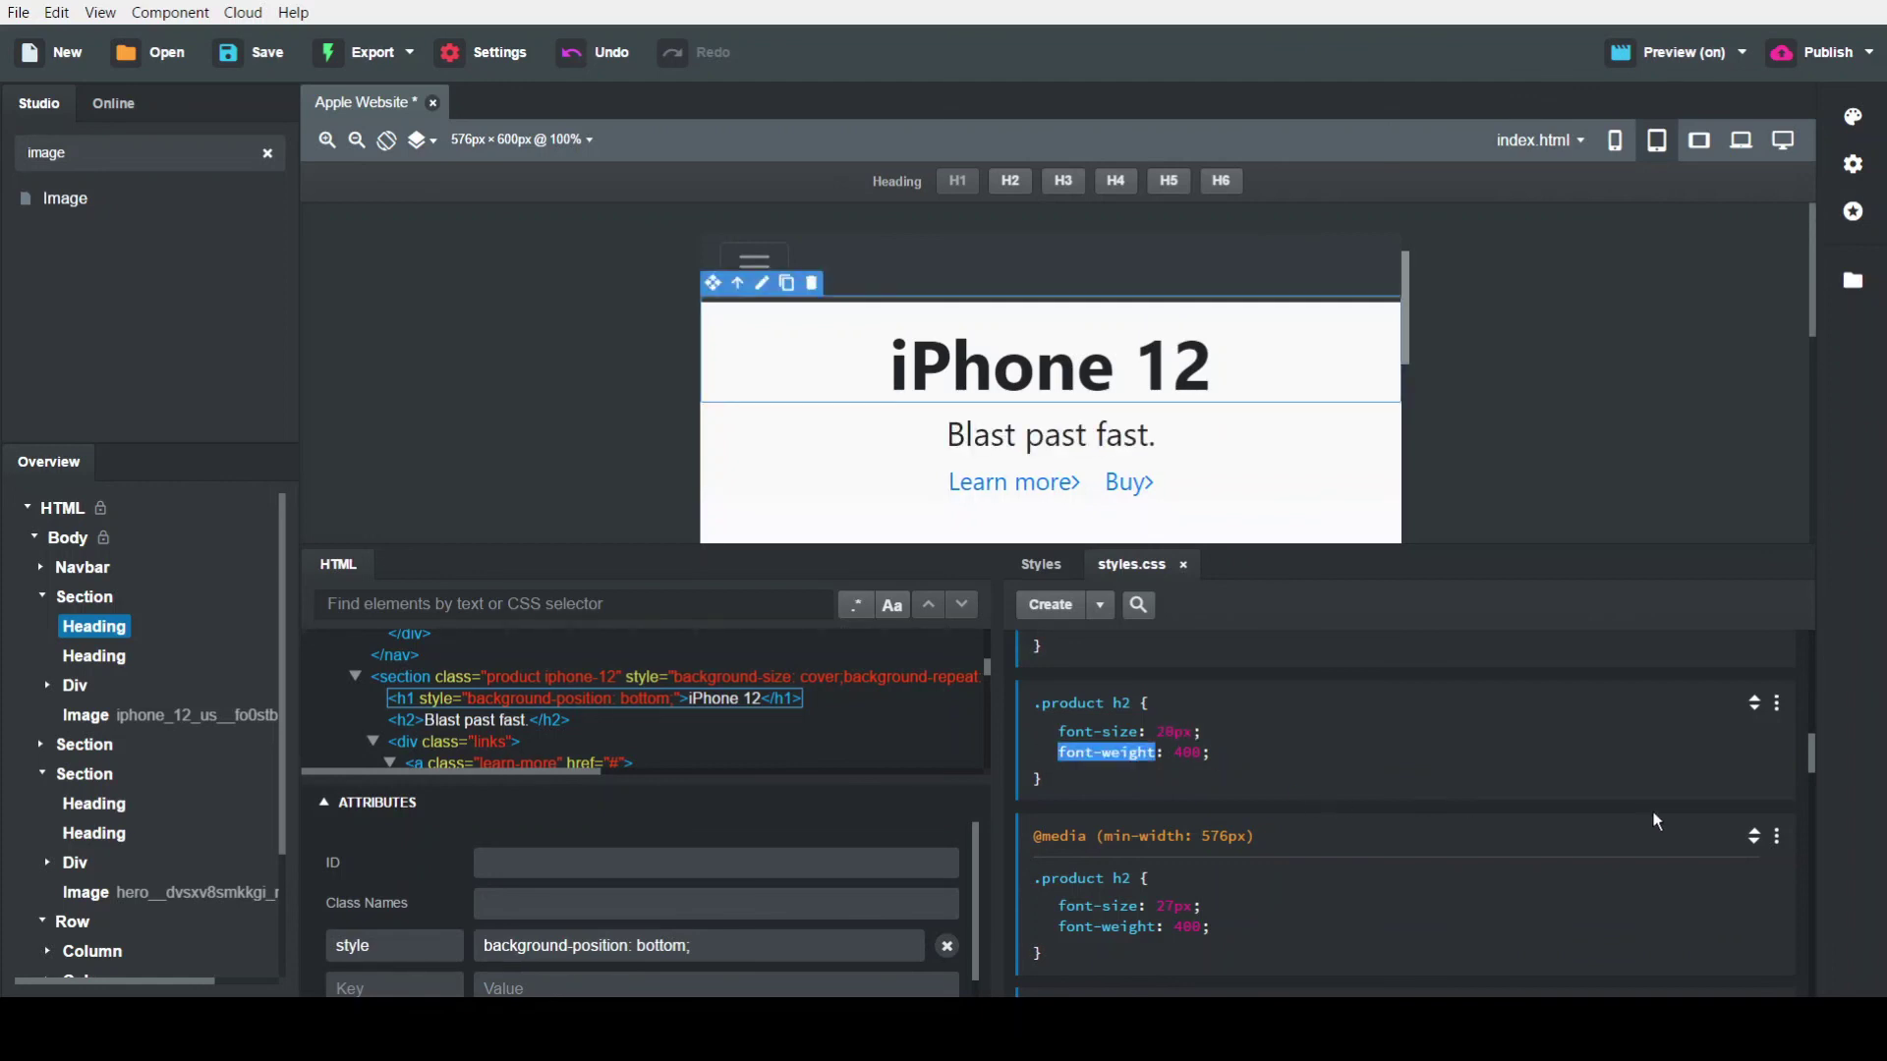
Duplicate the .product .links rule and wrap the copy in a min-width 576px media query
{"action": "left_click_drag", "start_coordinate": [1814, 756], "coordinate": [1808, 782]}
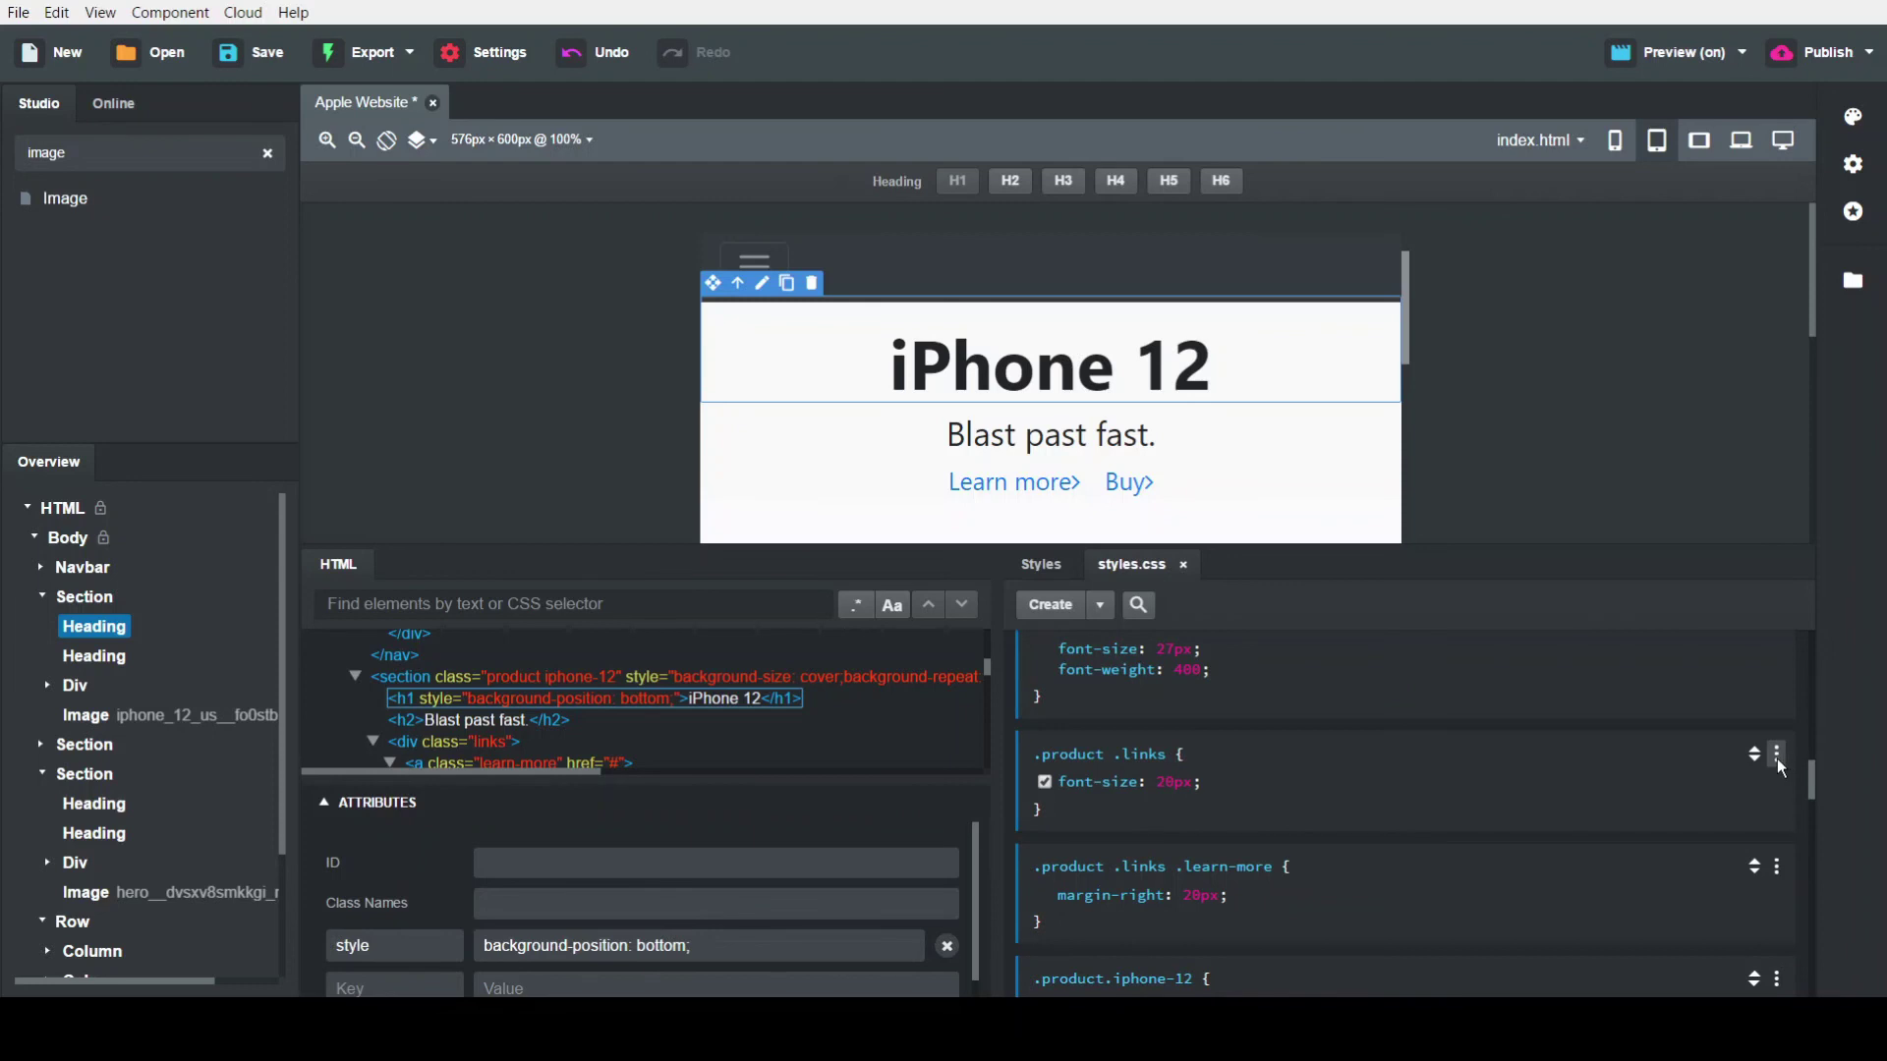
{"action": "left_click", "coordinate": [1777, 759]}
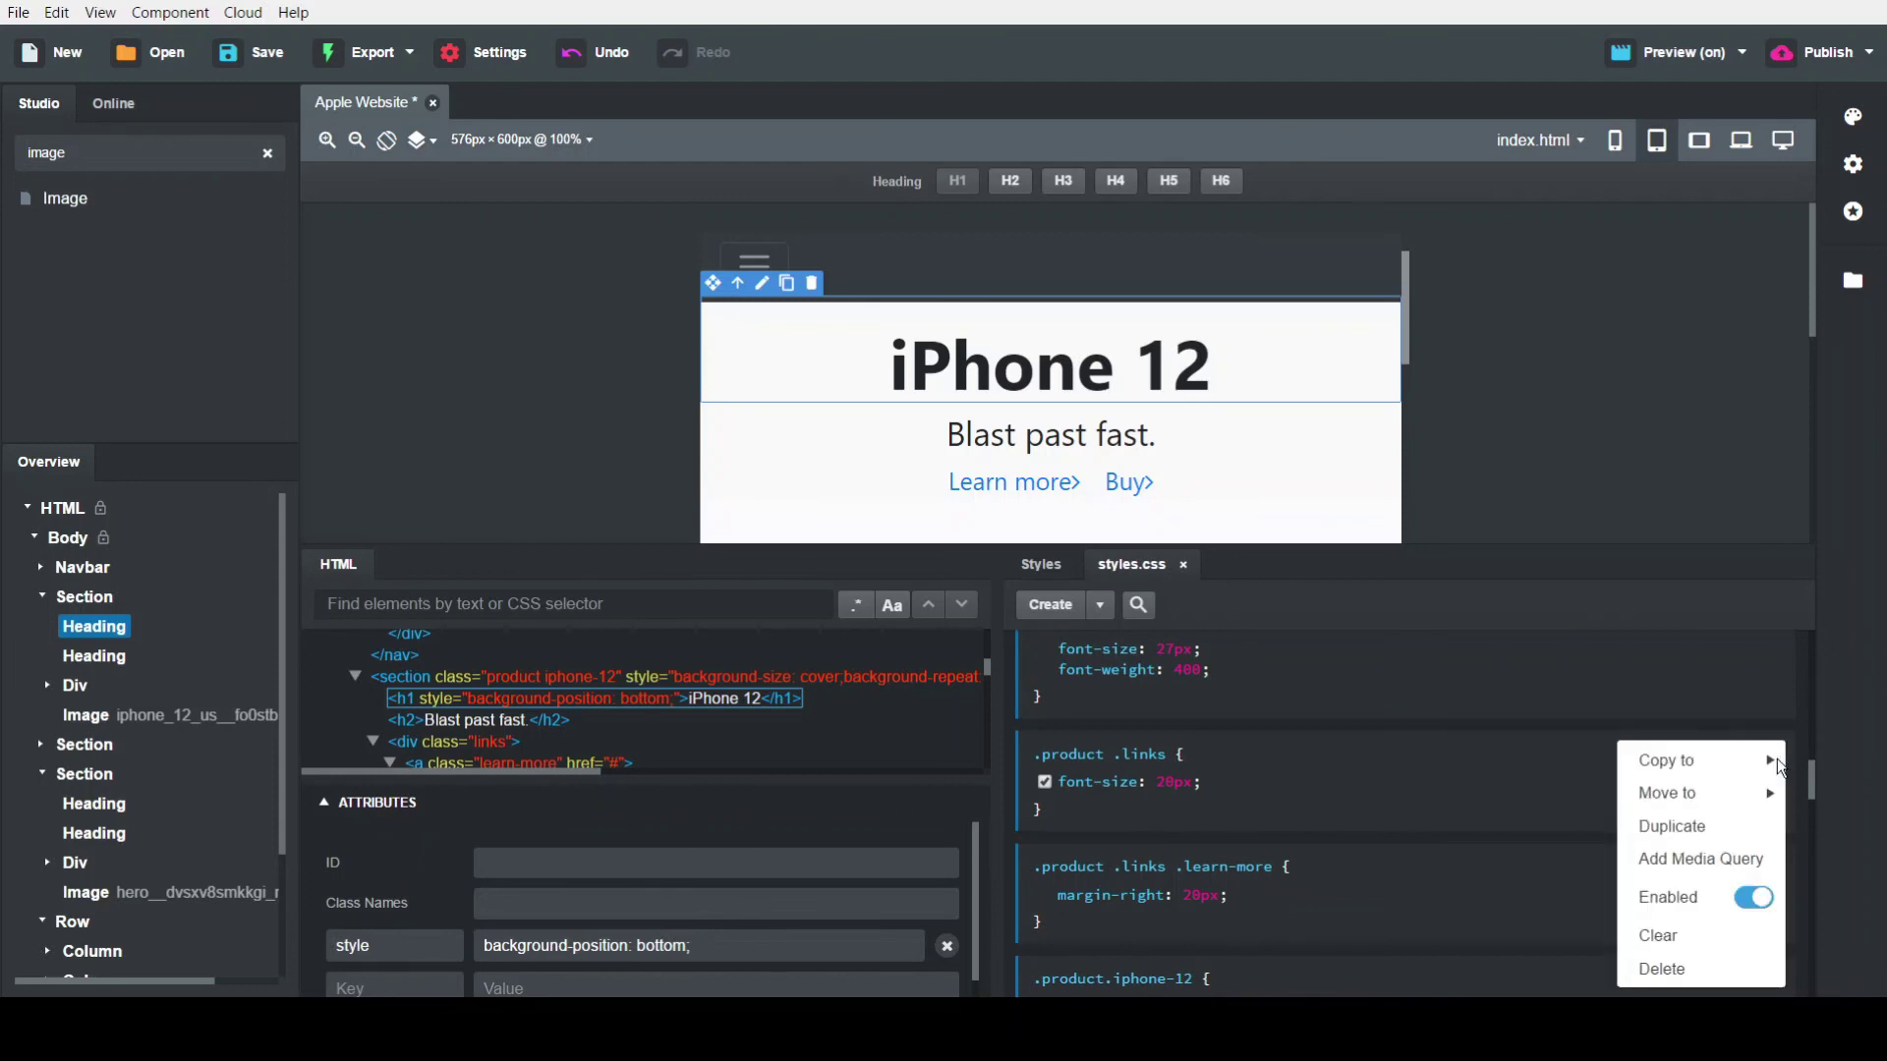
{"action": "left_click", "coordinate": [1691, 827]}
{"action": "left_click", "coordinate": [1778, 866]}
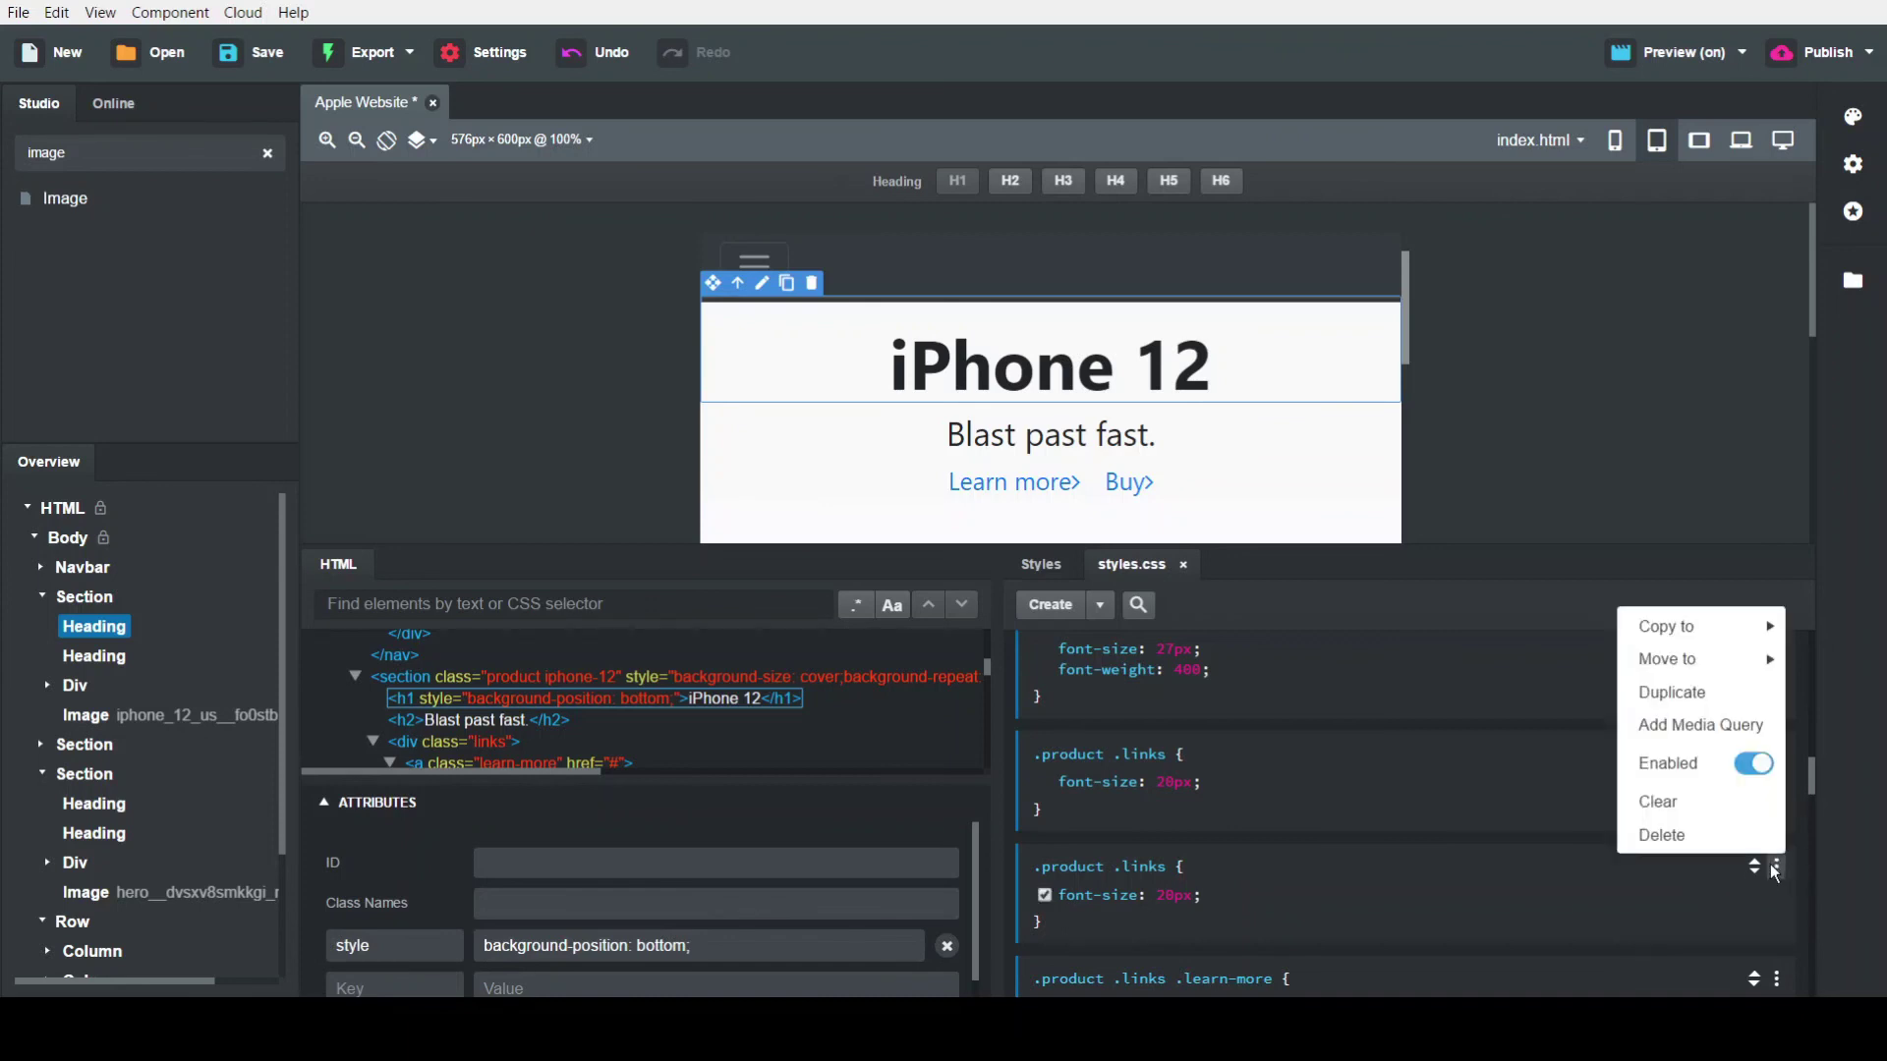
{"action": "left_click", "coordinate": [1689, 727]}
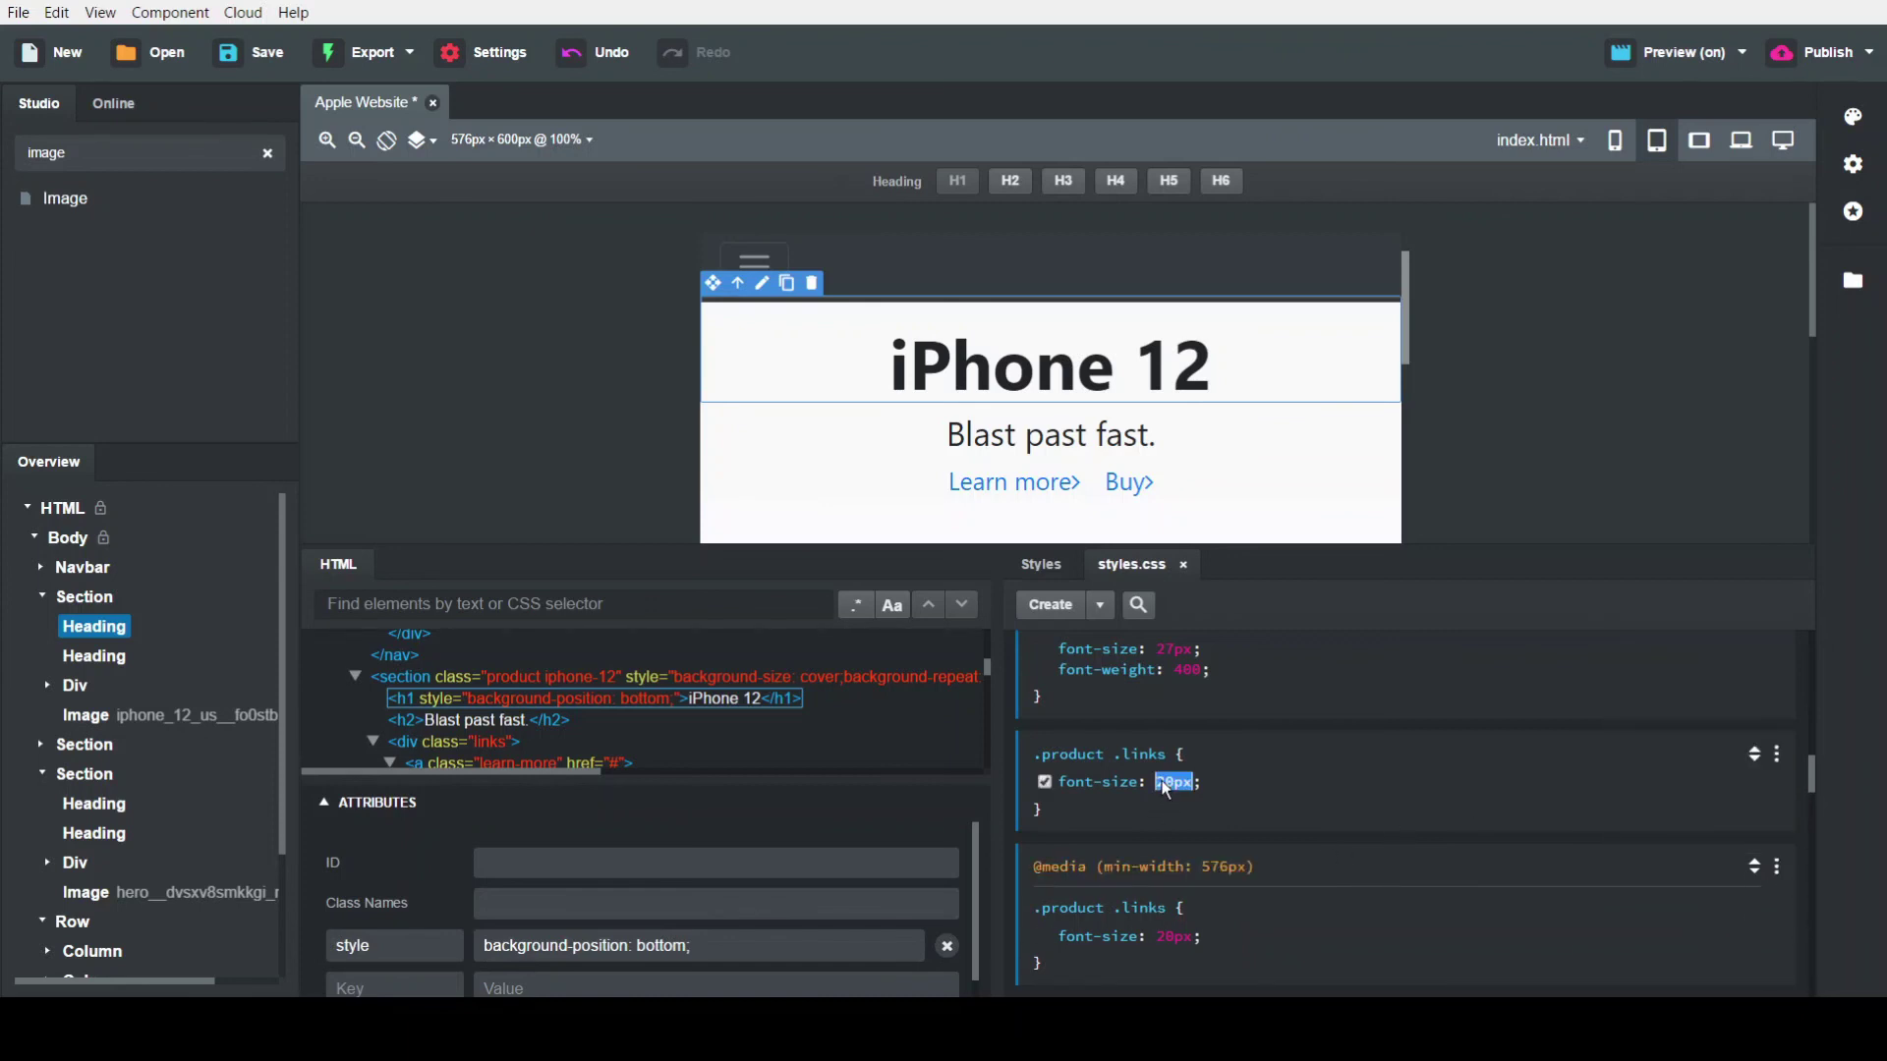
Set the font size in the base .product .links rule to 15px
{"action": "type", "text": "1"}
{"action": "key", "text": "Return"}
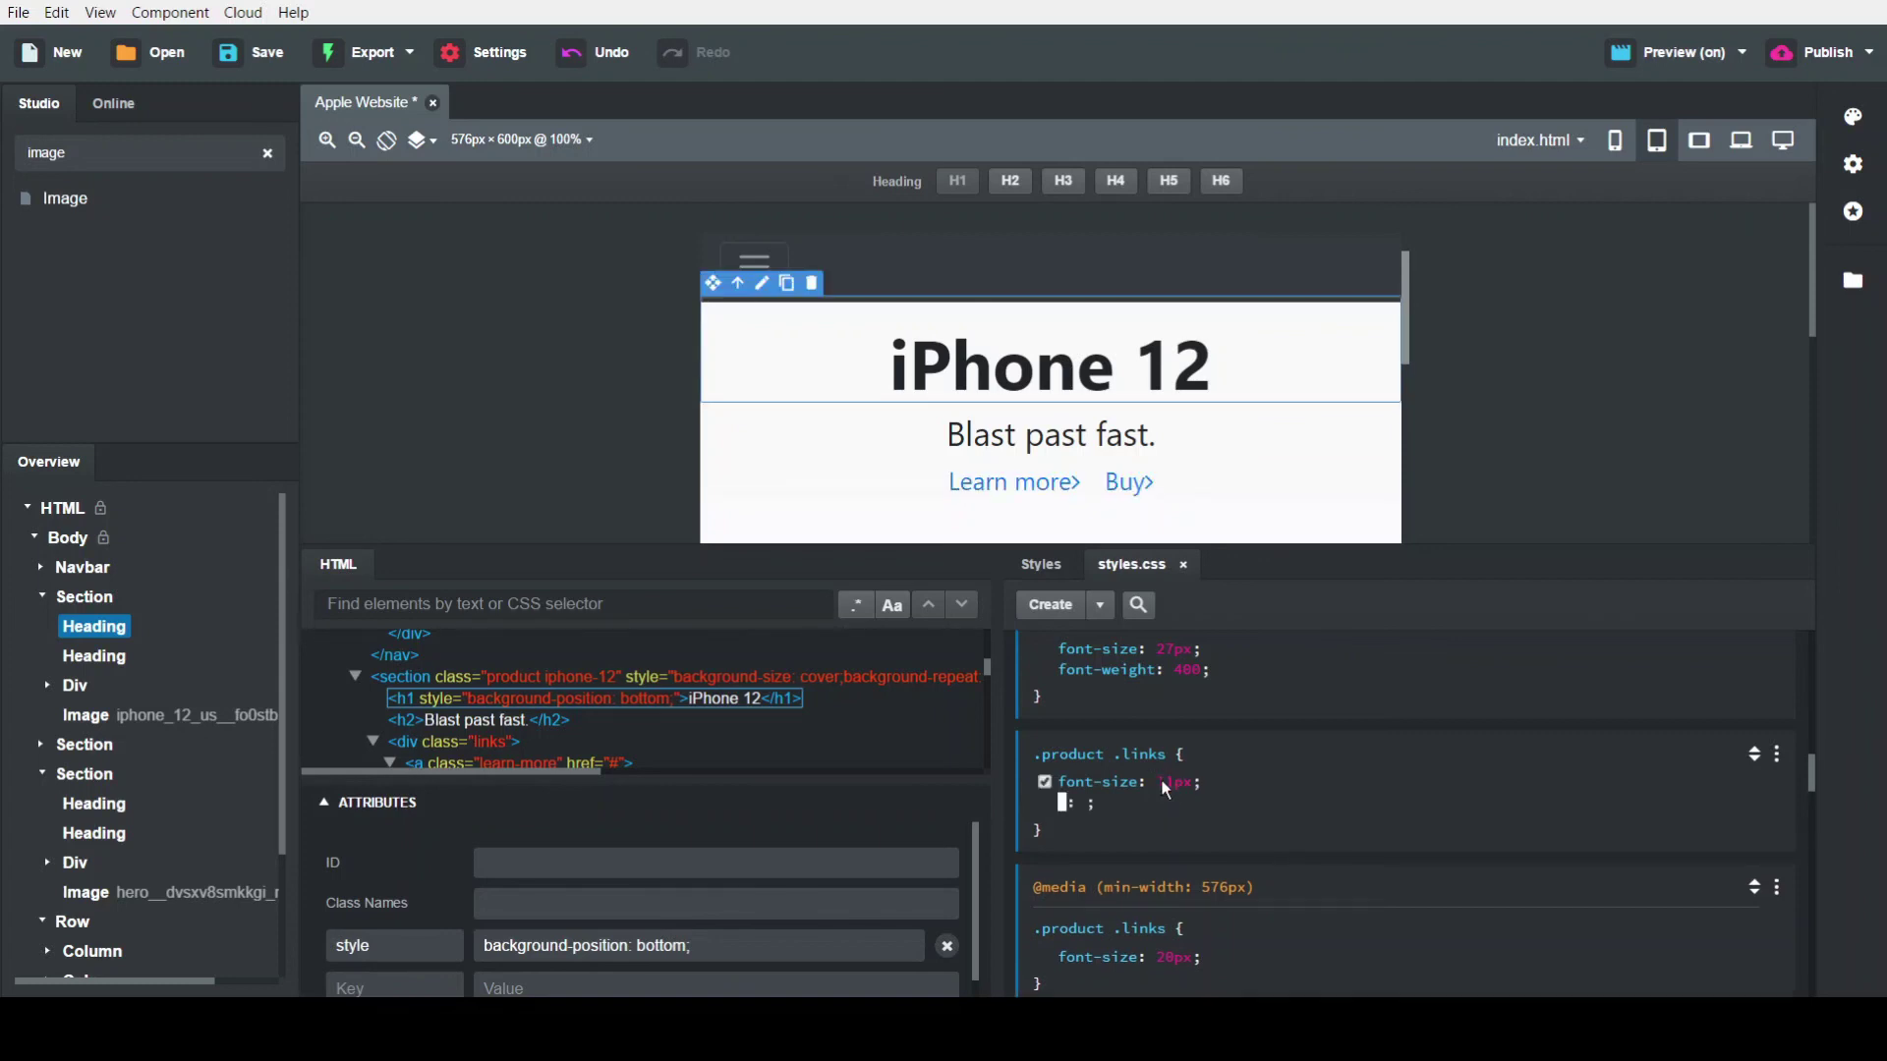
{"action": "left_click", "coordinate": [1170, 785]}
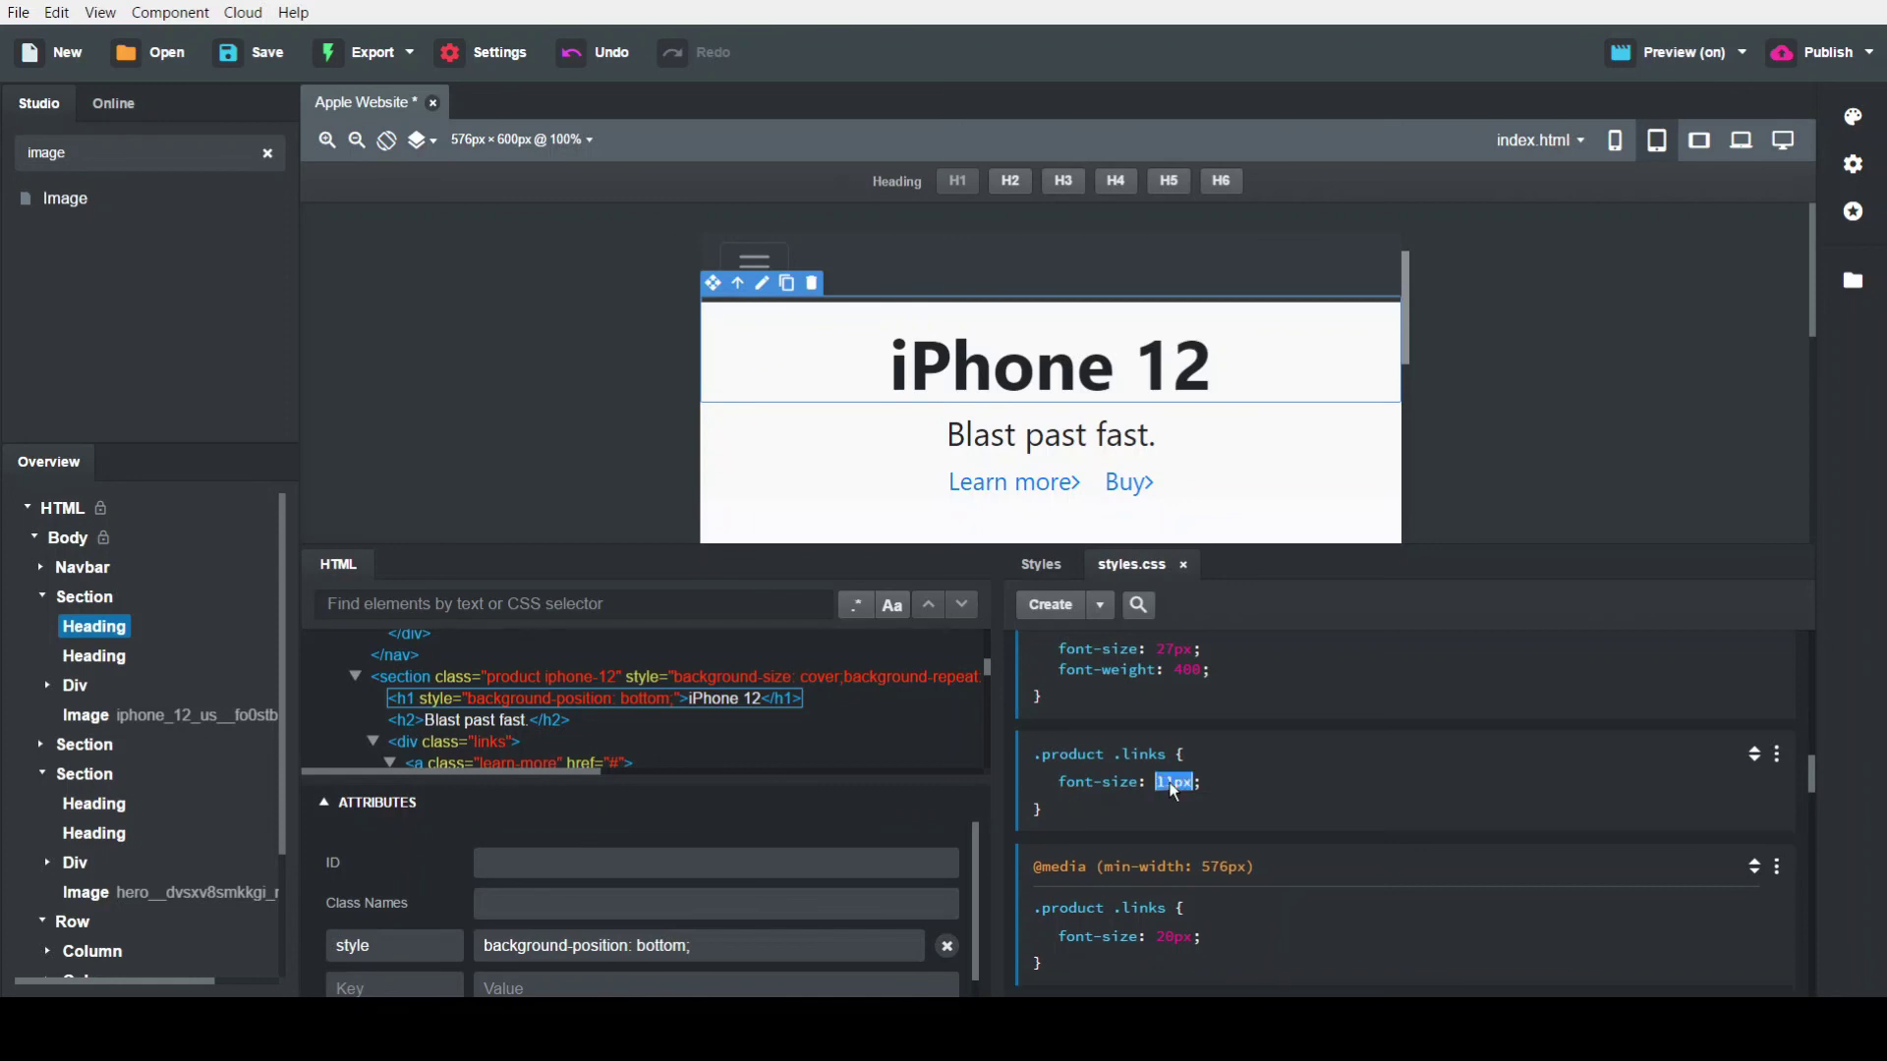
{"action": "type", "text": "15px"}
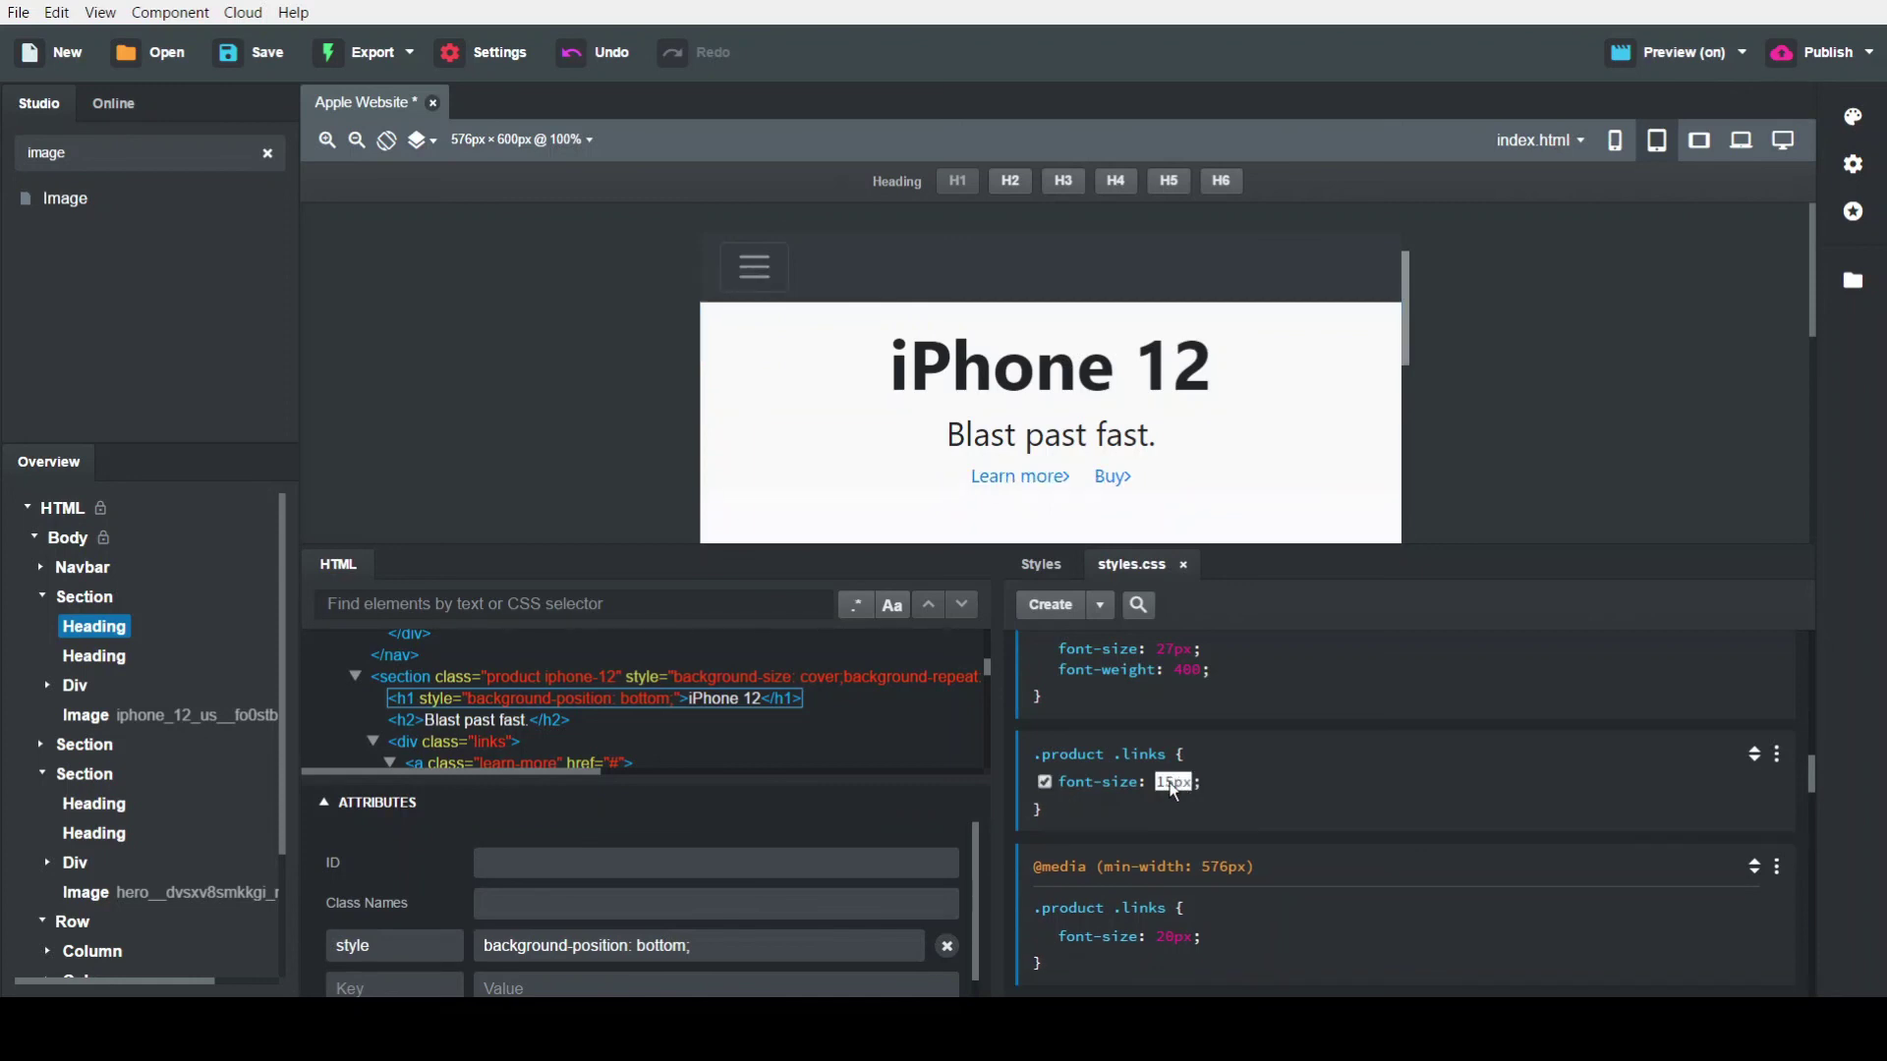
{"action": "key", "text": "Return"}
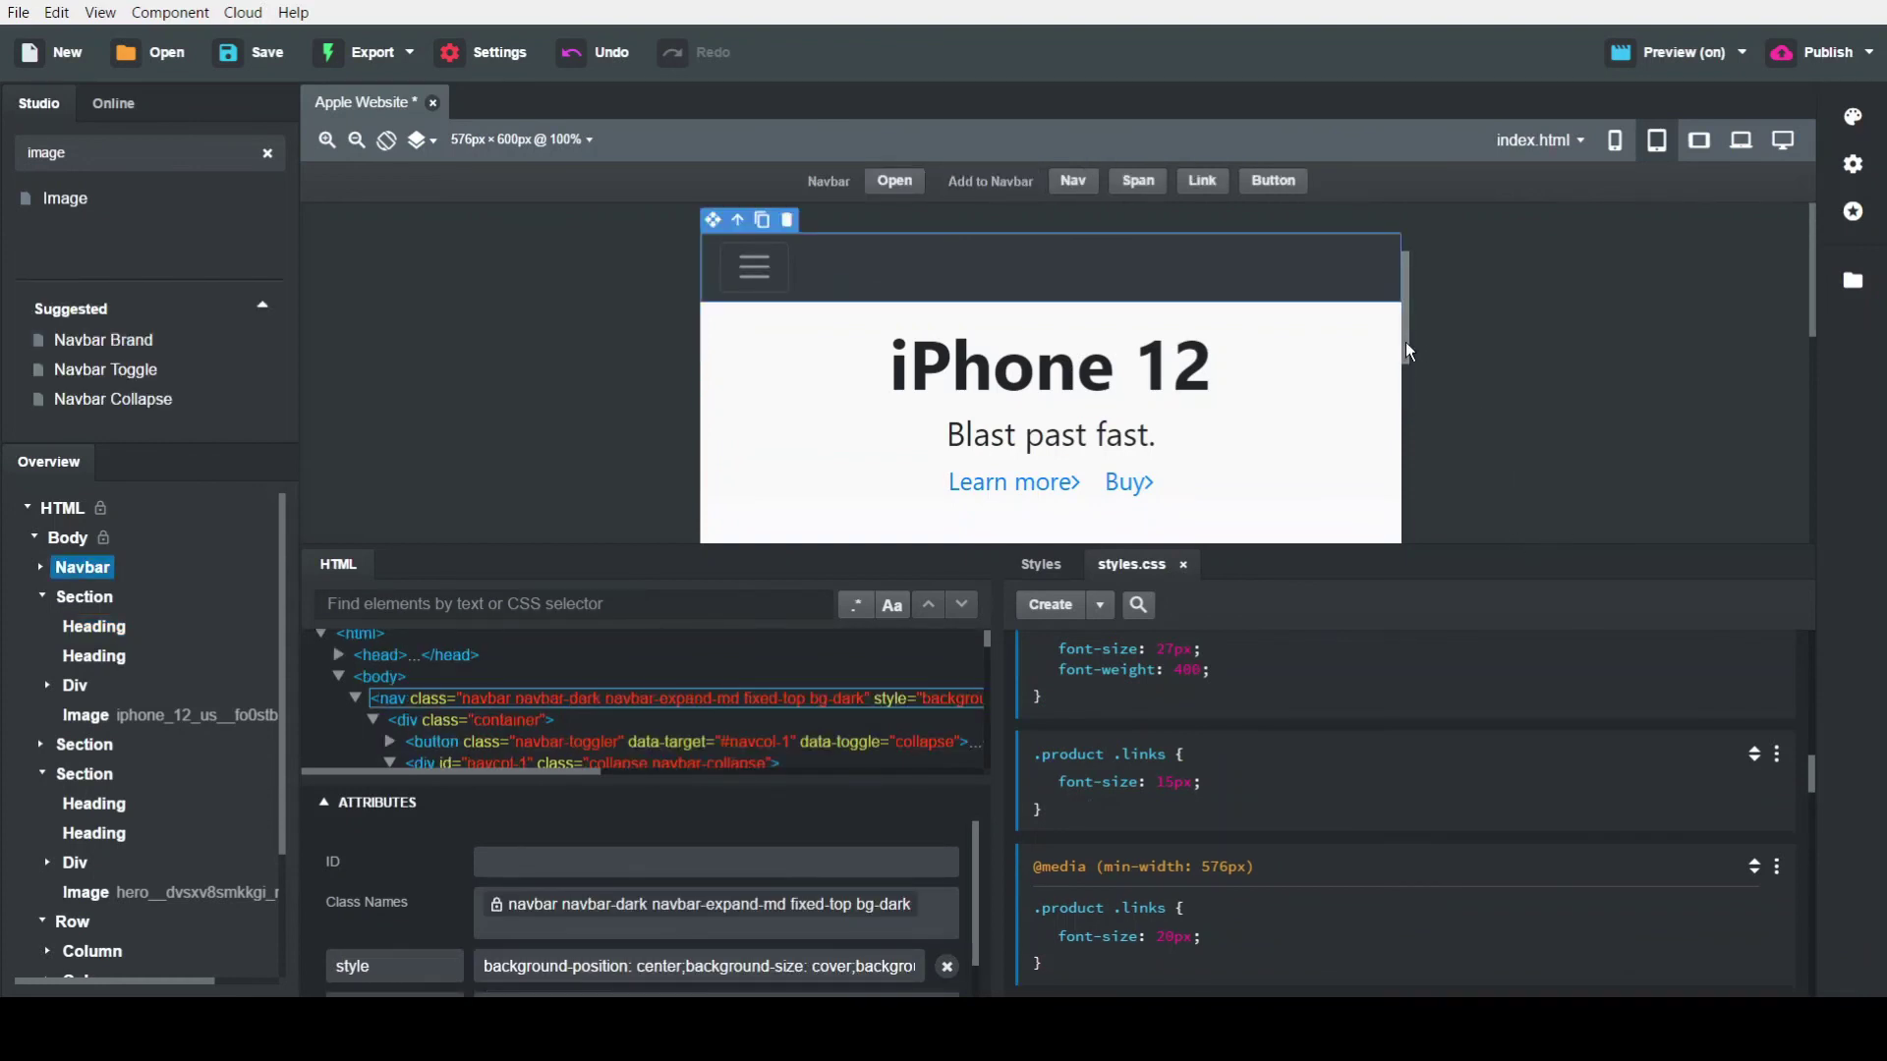
Switch to the site preview in Edge, open the developer tools, and narrow the responsive viewport to about 341 px
{"action": "left_click_drag", "start_coordinate": [1406, 351], "coordinate": [1403, 464]}
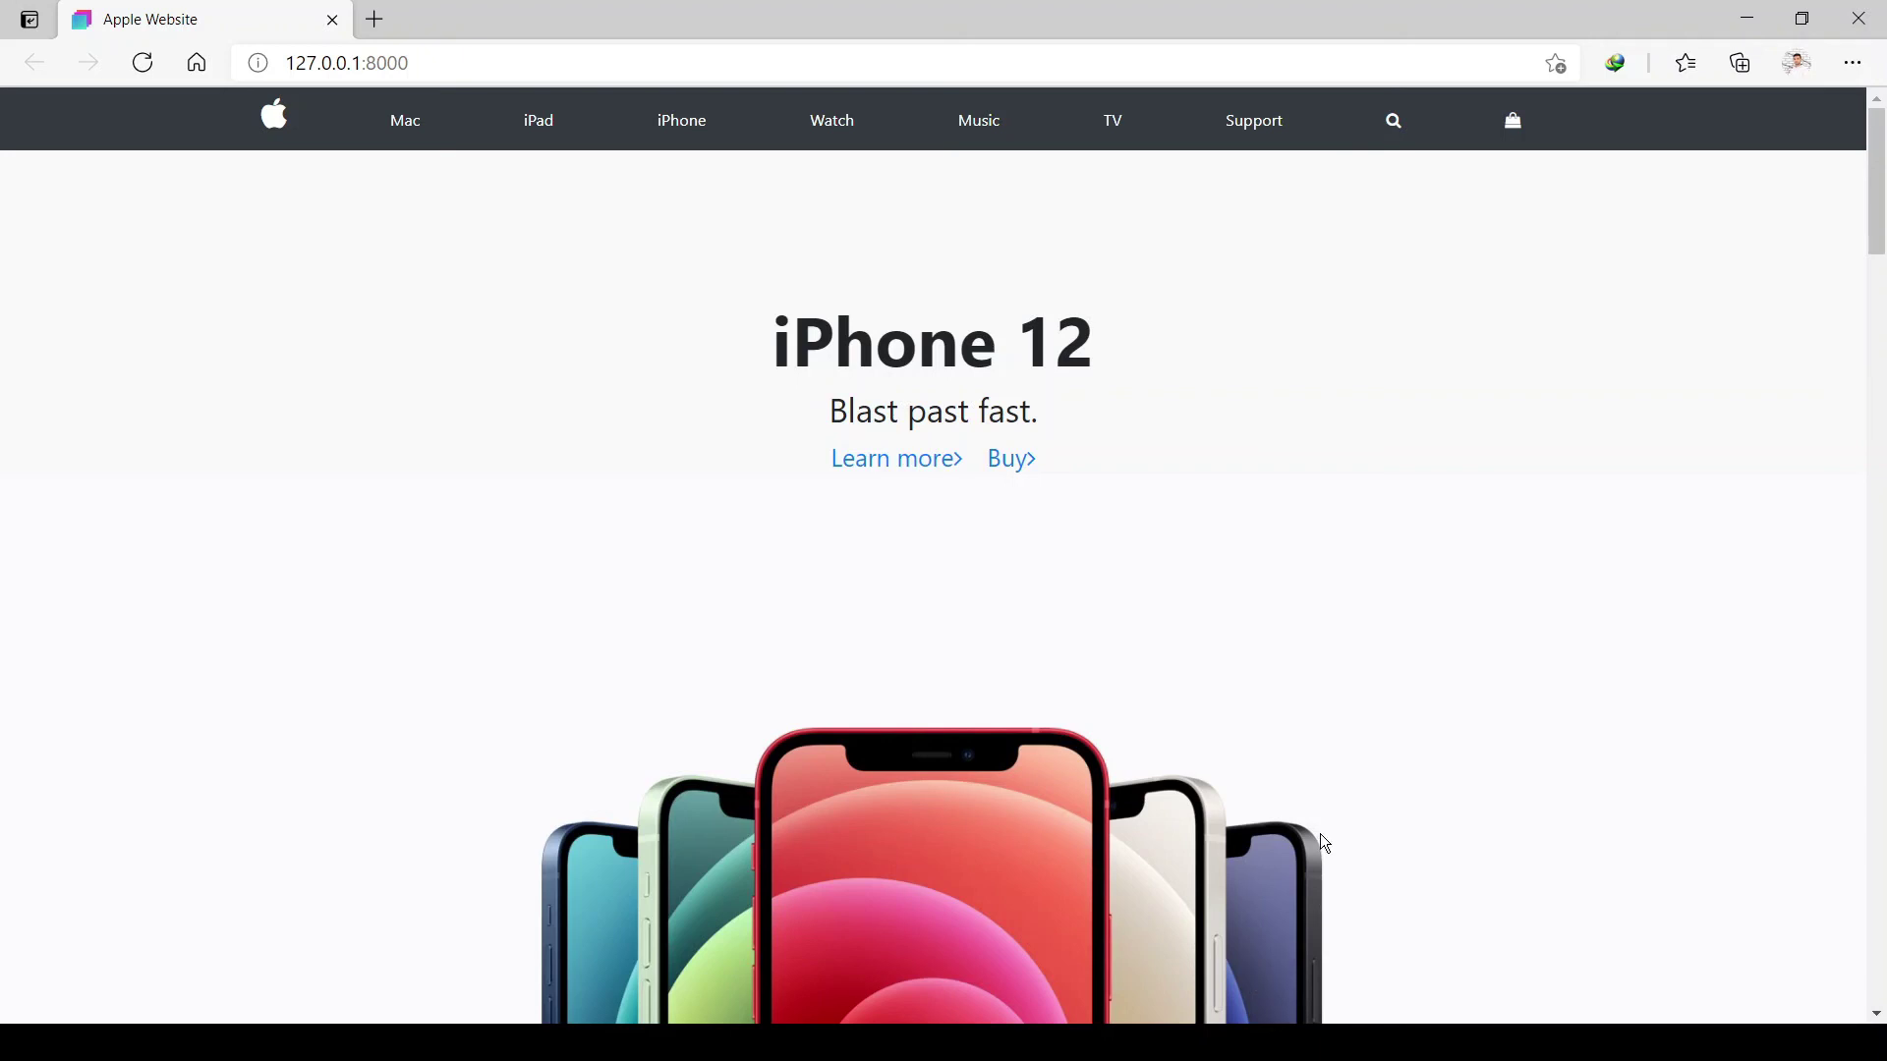
{"action": "key", "text": "F12"}
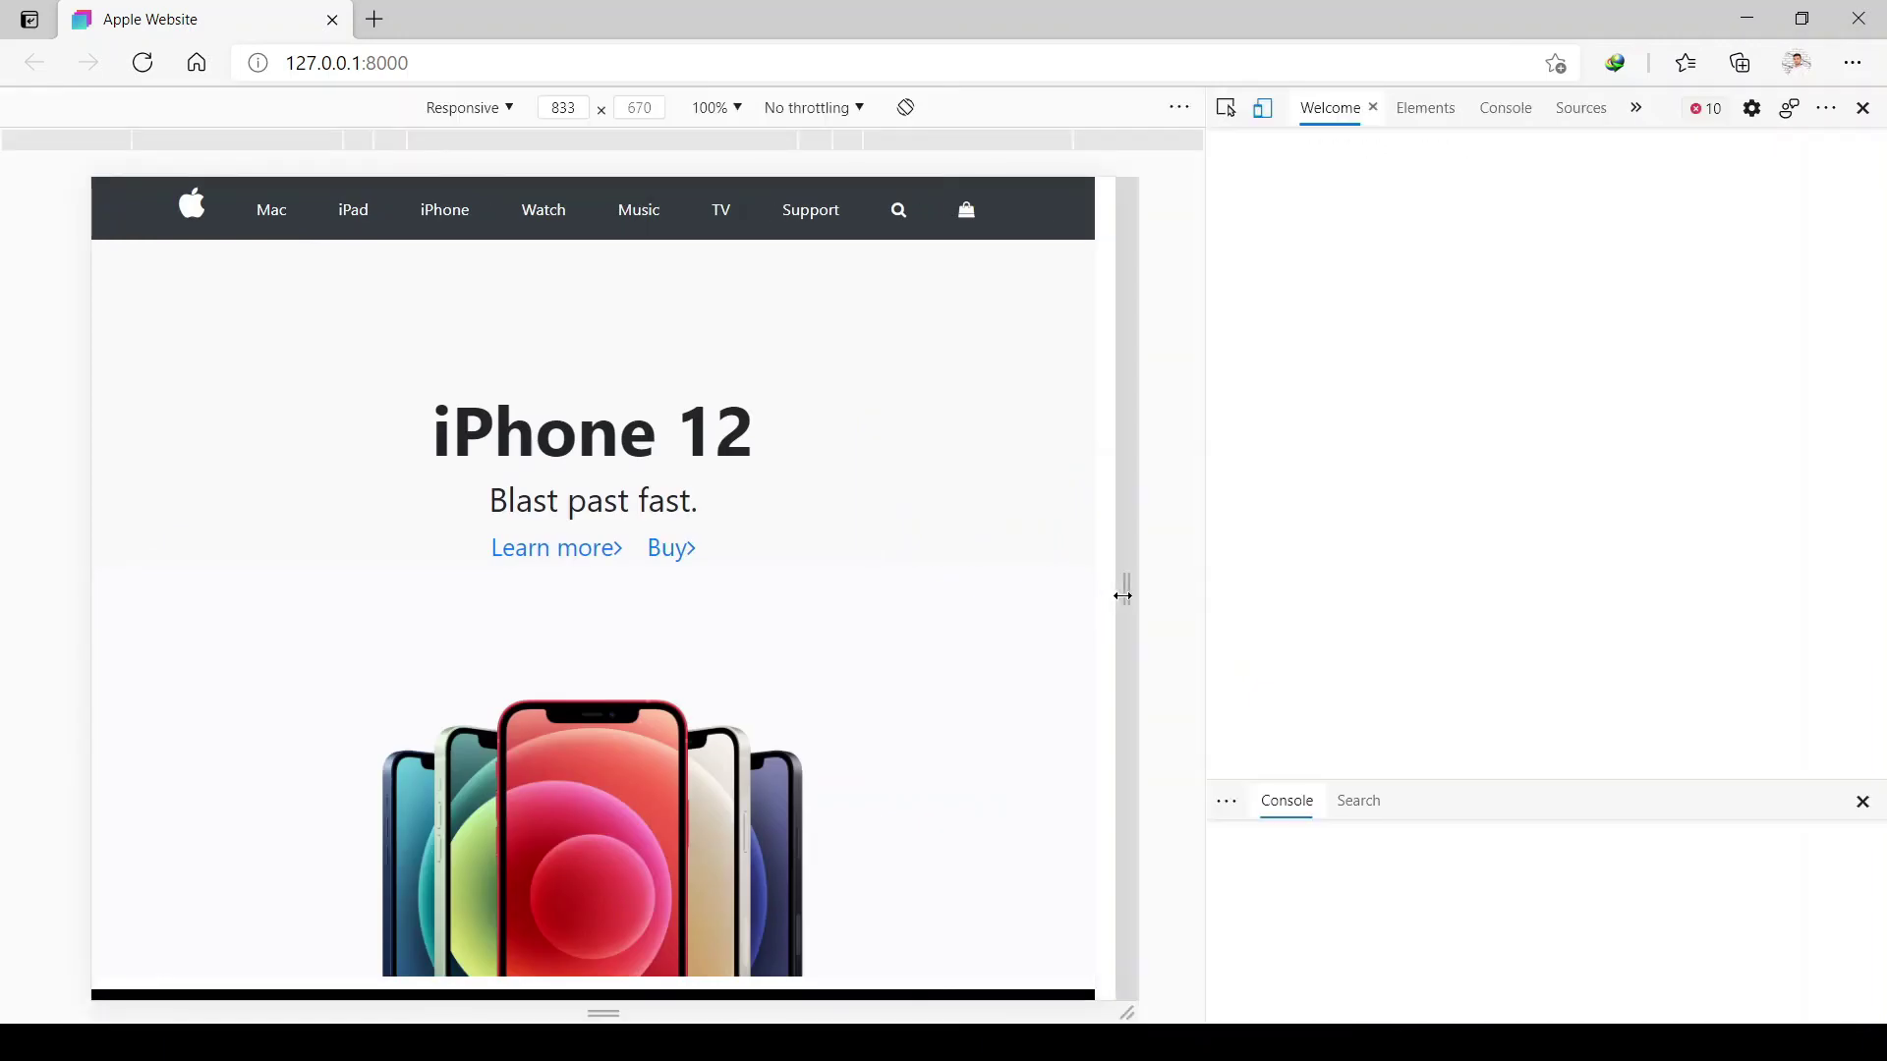
{"action": "left_click_drag", "start_coordinate": [1058, 593], "coordinate": [809, 534]}
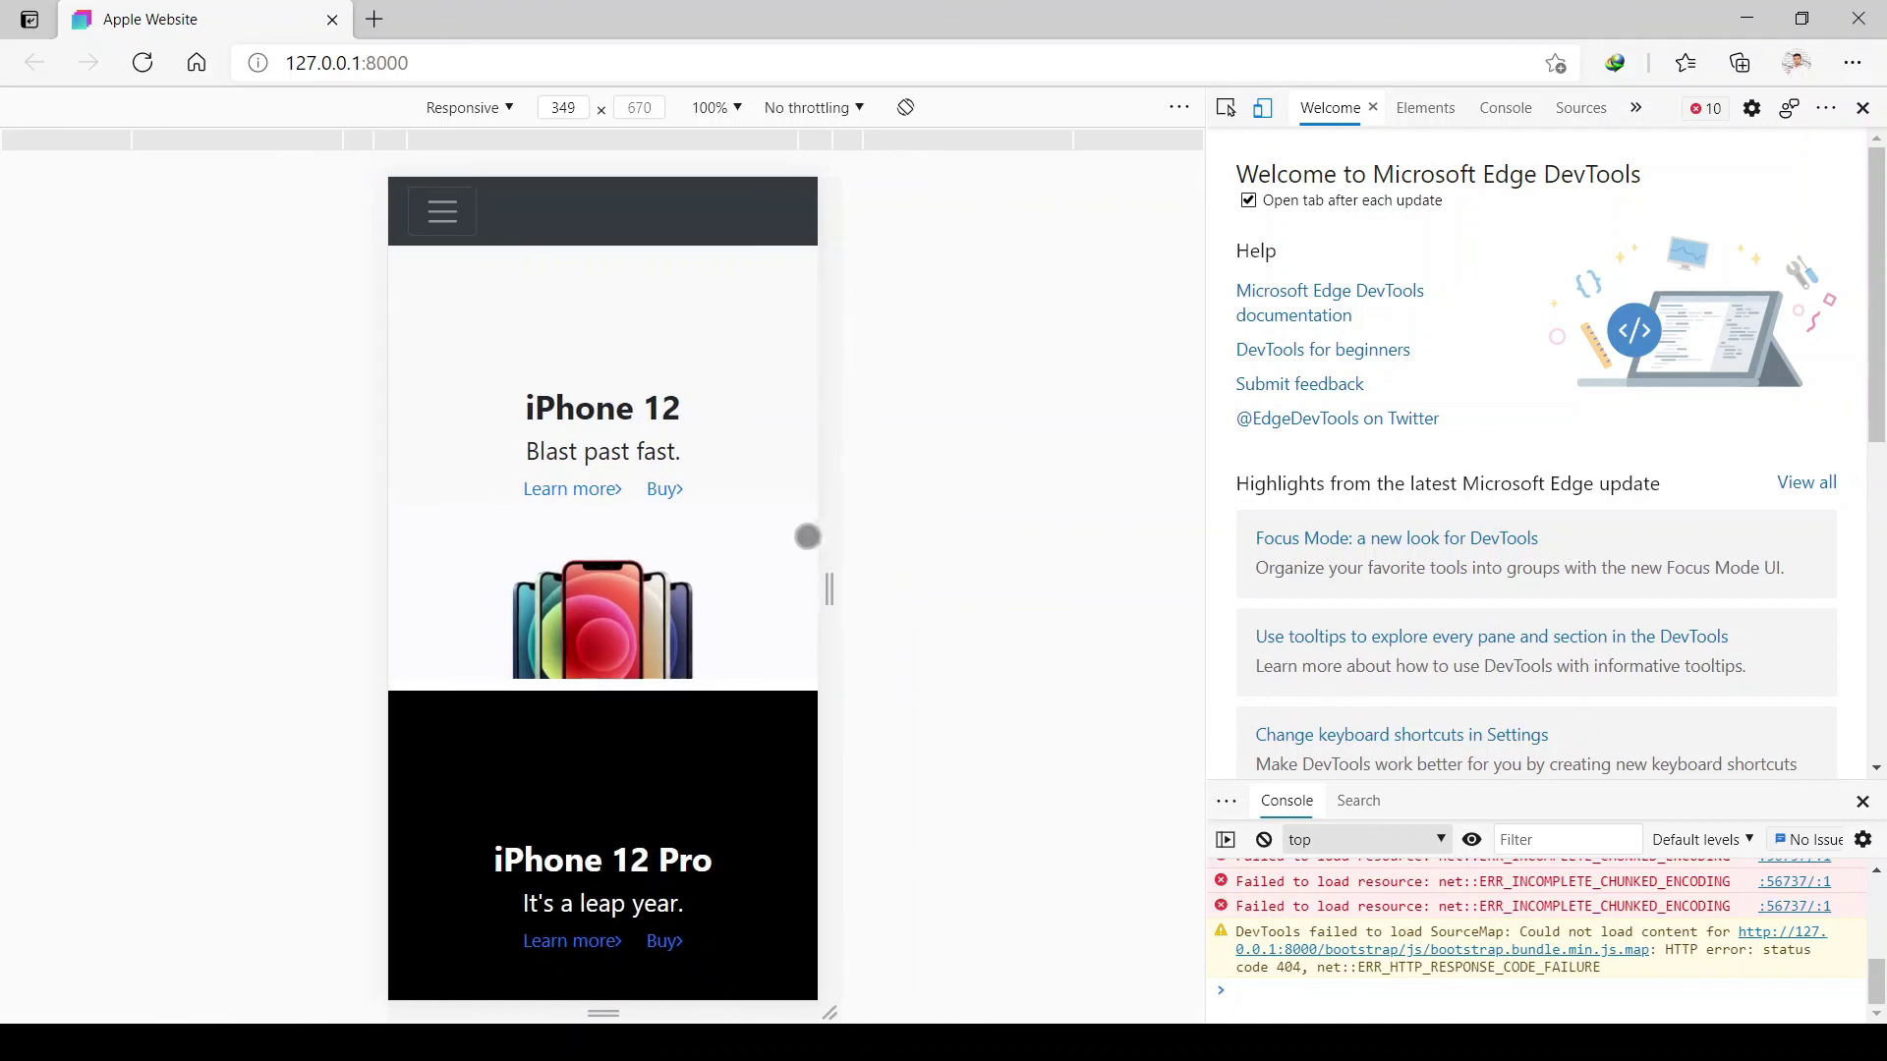
Expand and collapse the mobile navbar, examine the product sections at narrow width, and close the developer tools to review the full-width page
{"action": "left_click", "coordinate": [443, 218]}
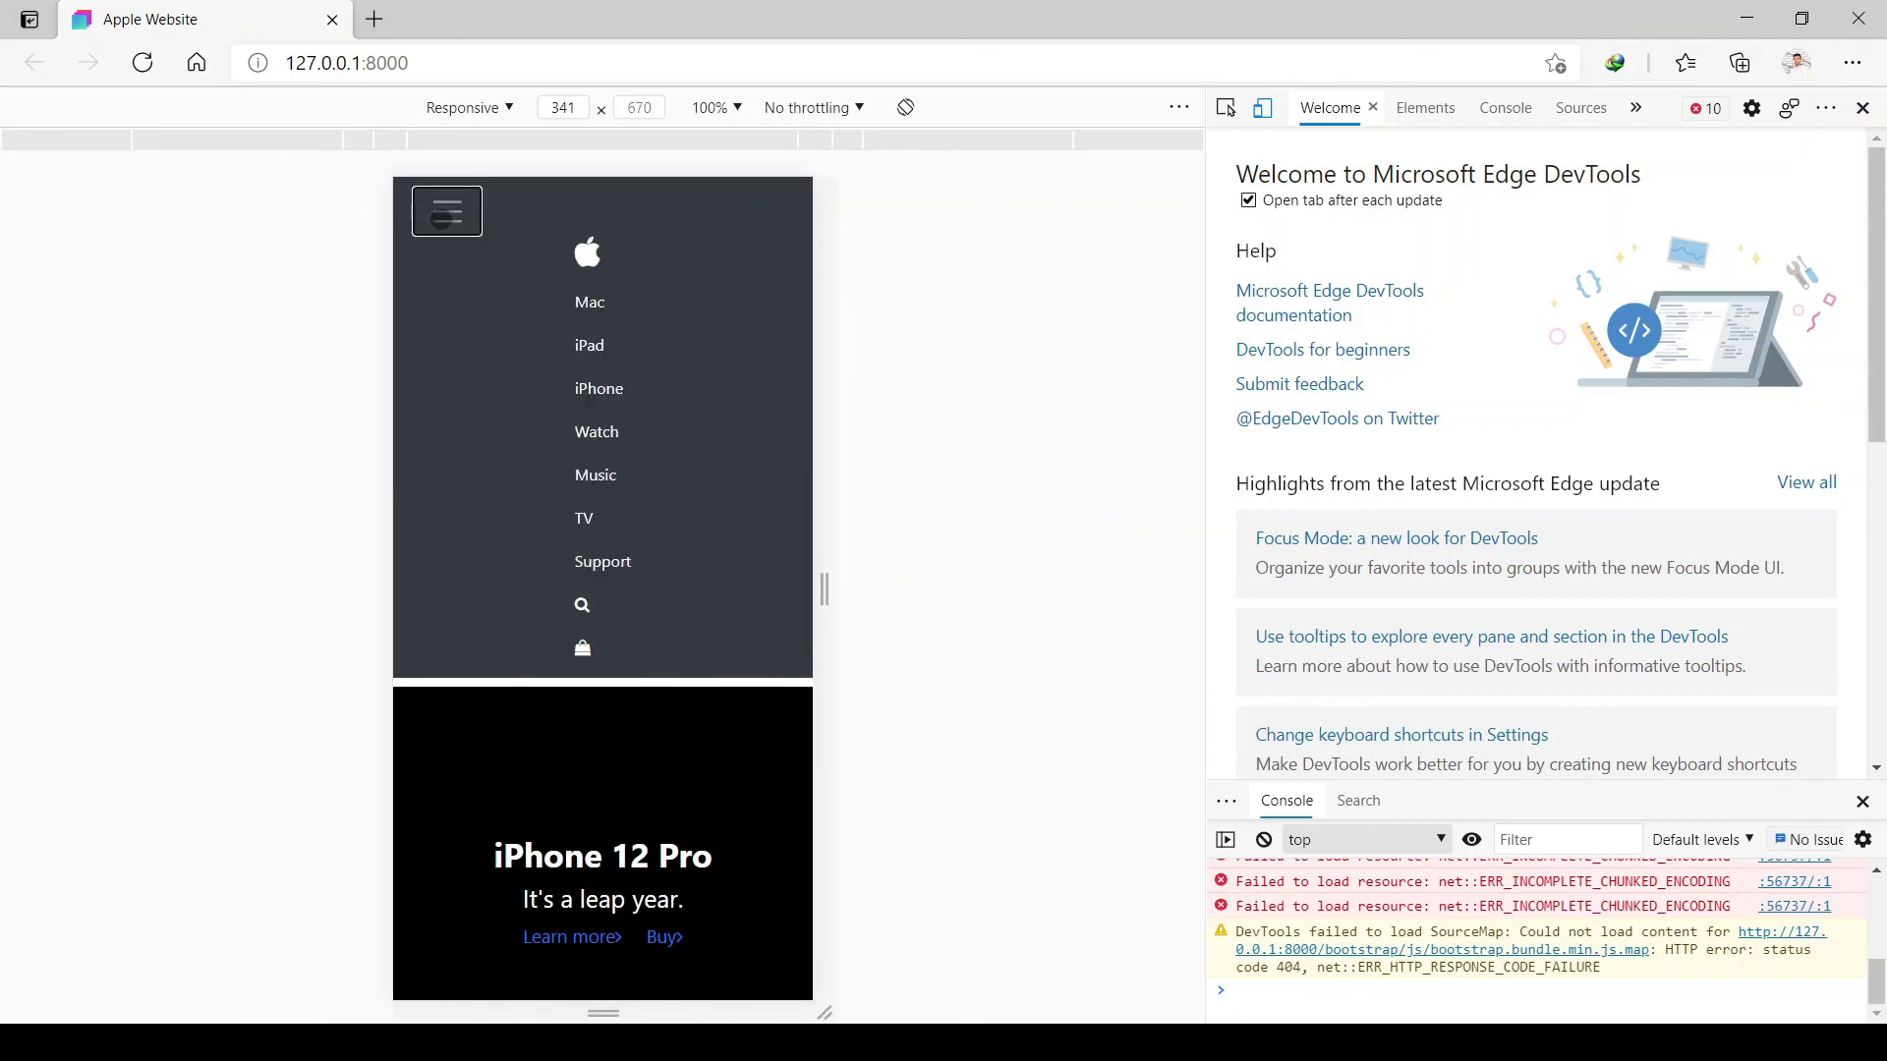
{"action": "left_click", "coordinate": [443, 218]}
{"action": "scroll", "coordinate": [655, 771], "scroll_direction": "down", "scroll_amount": 1}
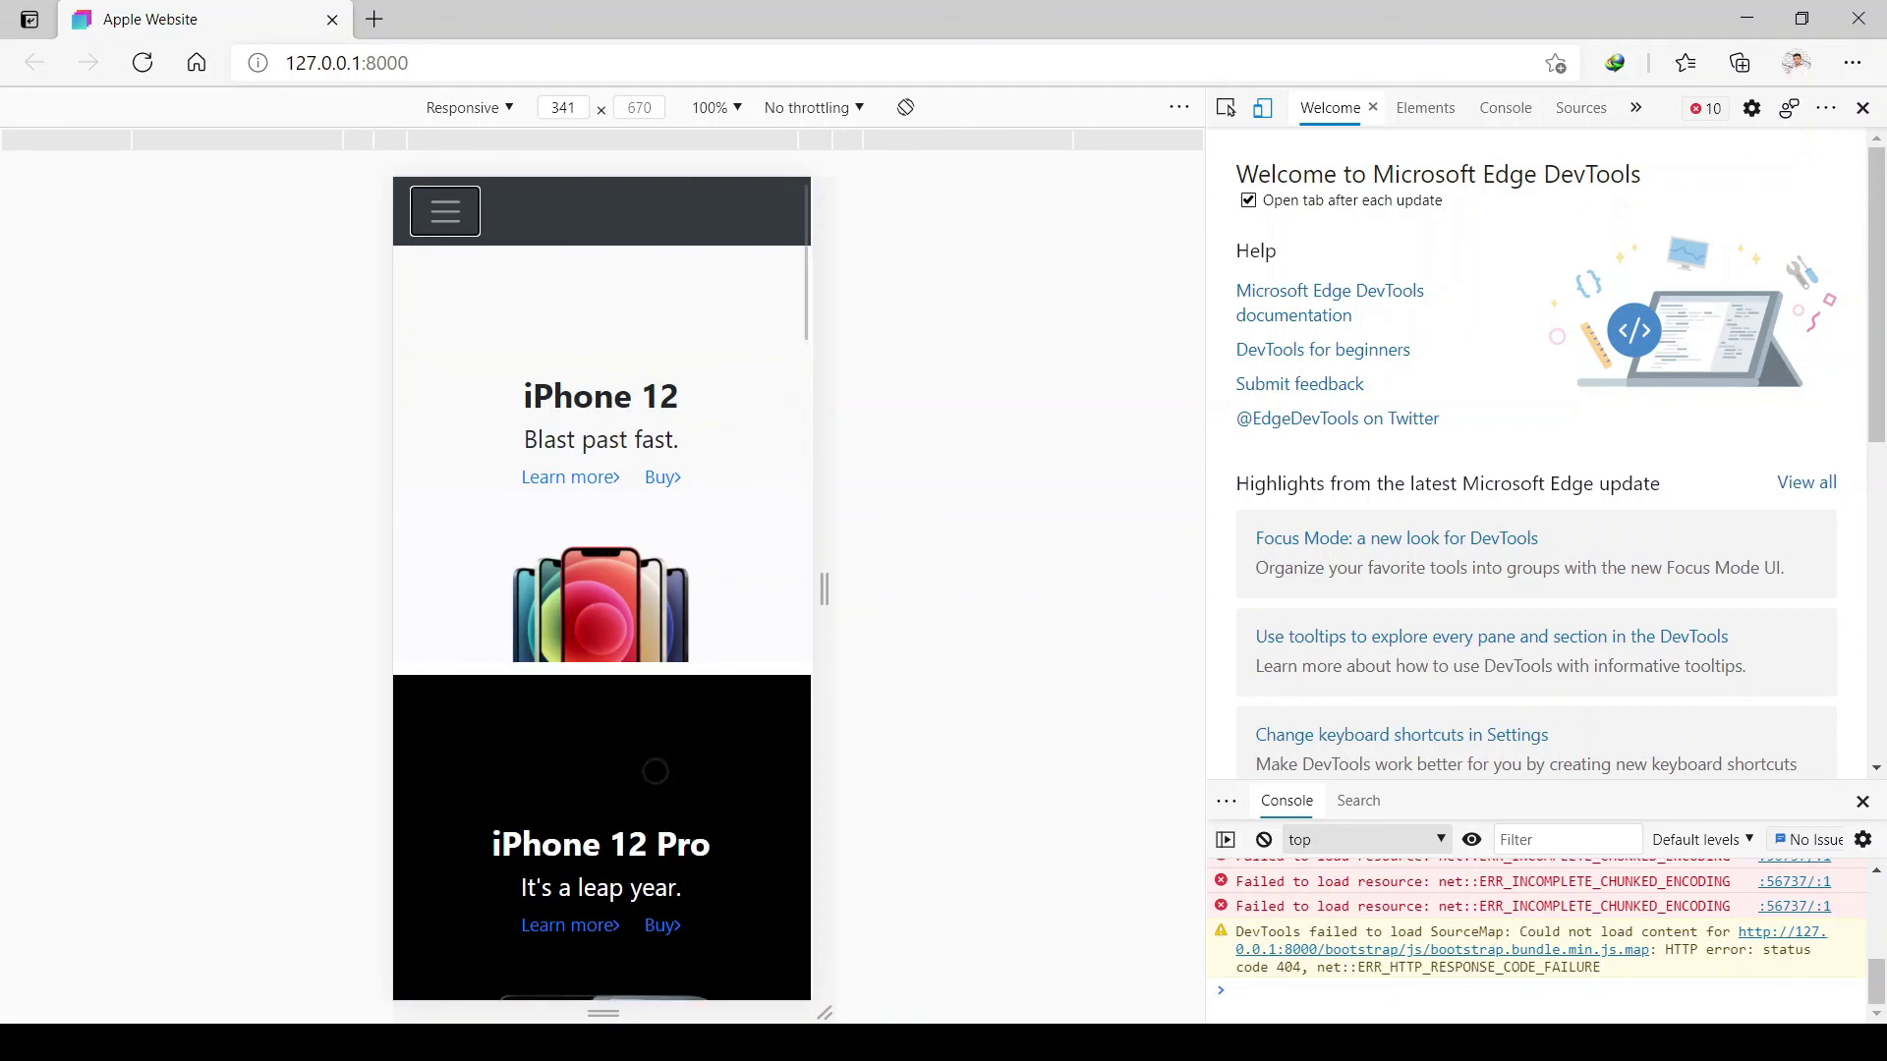
{"action": "scroll", "coordinate": [655, 771], "scroll_direction": "down", "scroll_amount": 5}
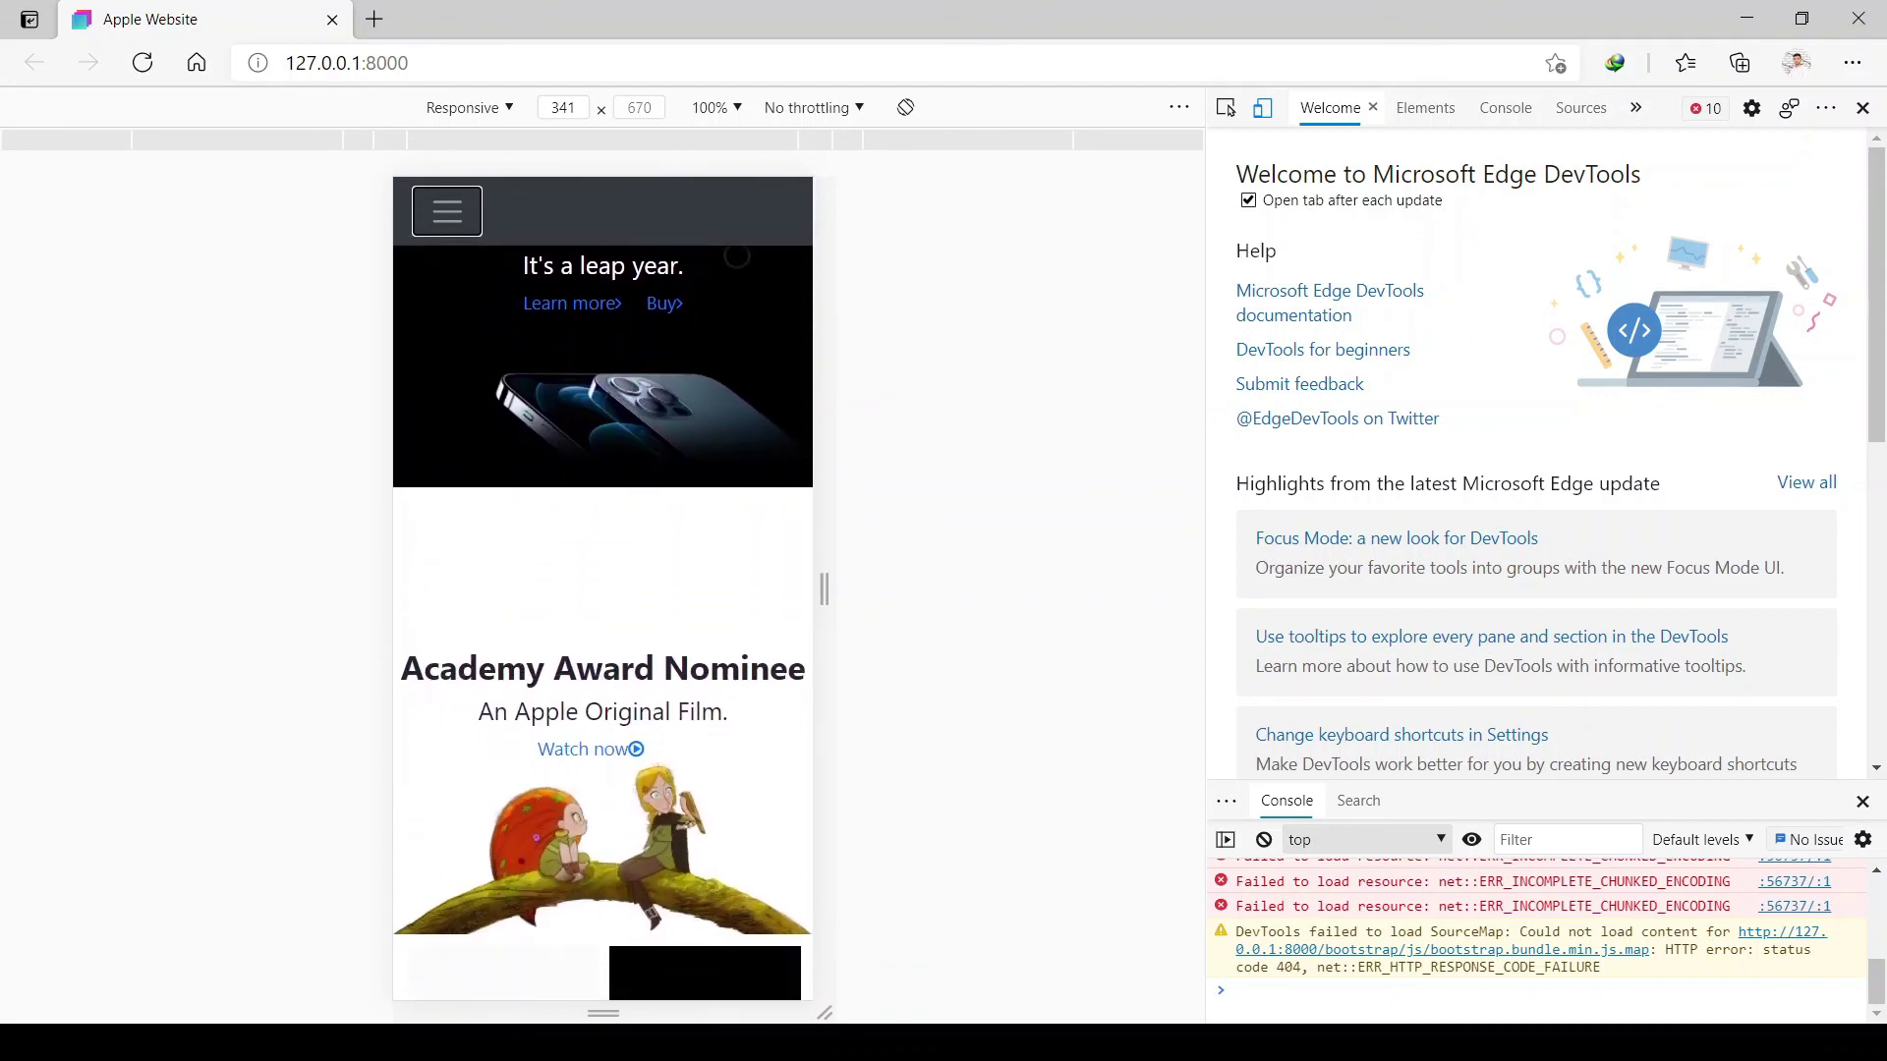
{"action": "left_click", "coordinate": [1862, 108]}
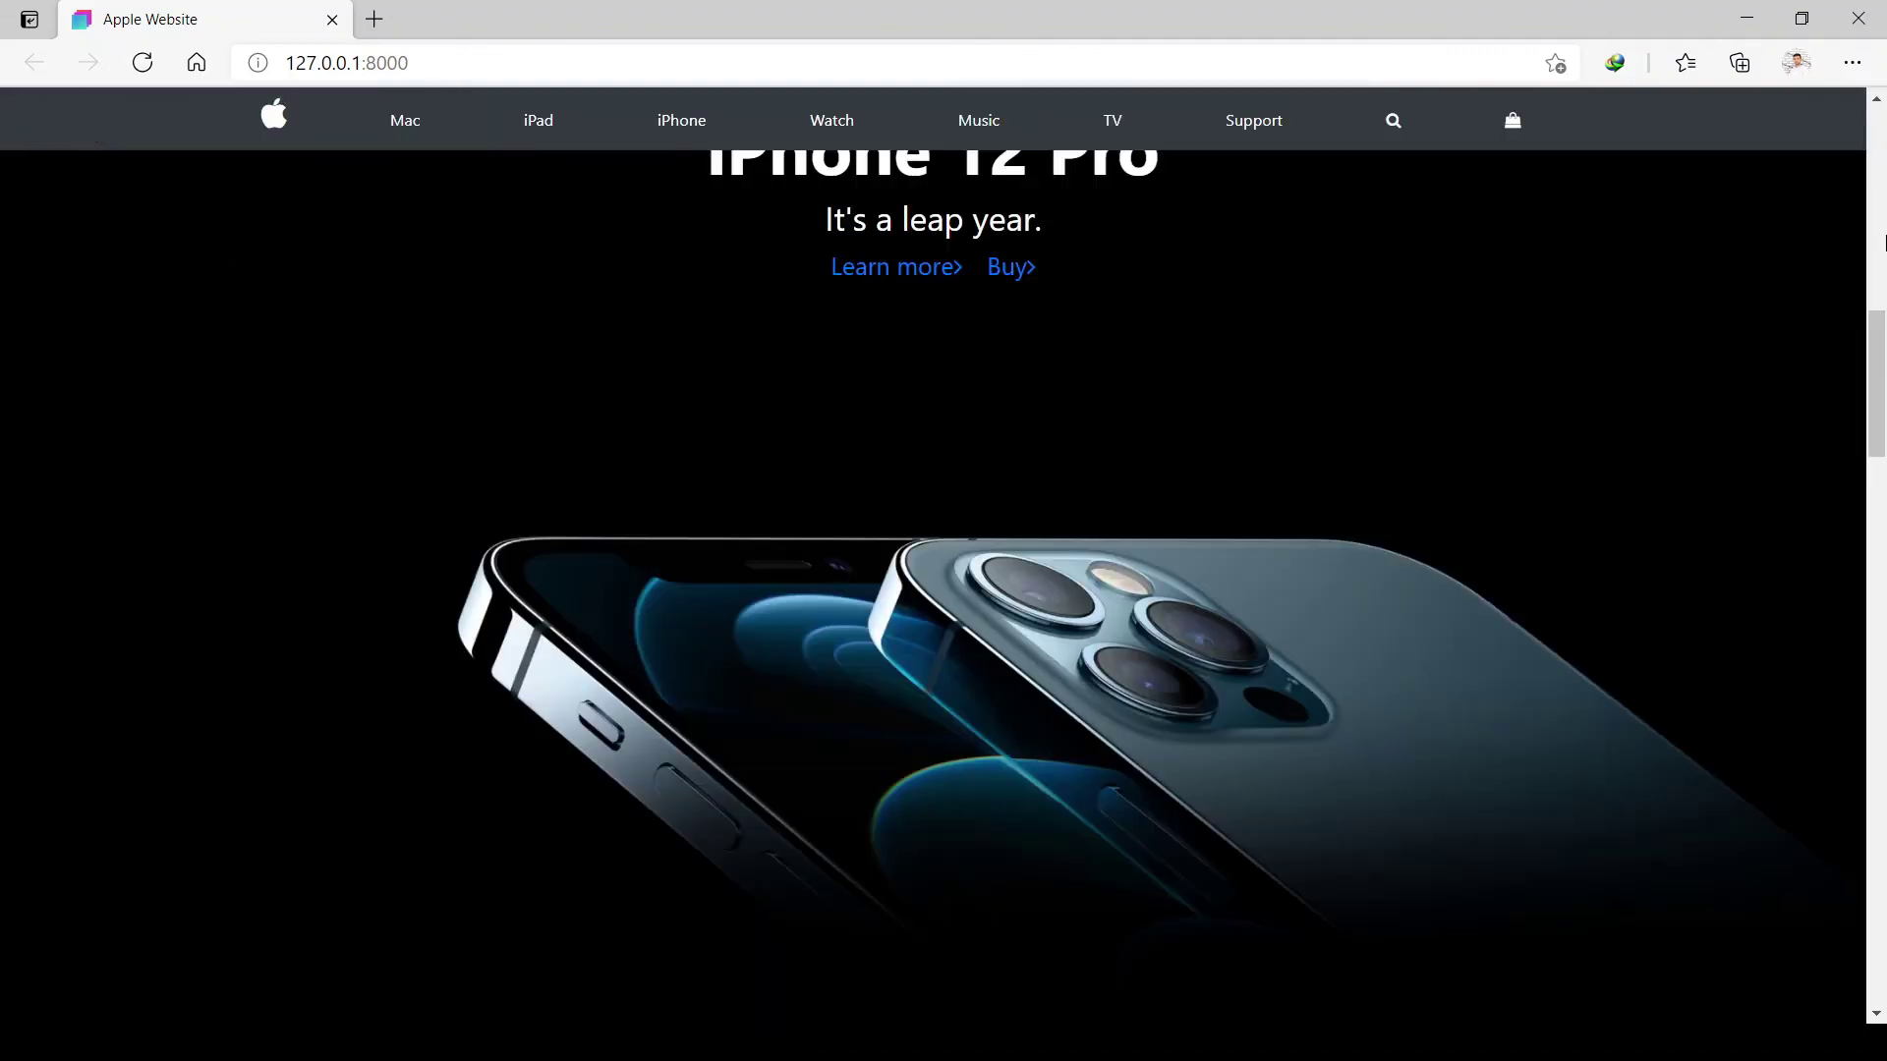
{"action": "scroll", "coordinate": [1882, 246], "scroll_direction": "up", "scroll_amount": 8}
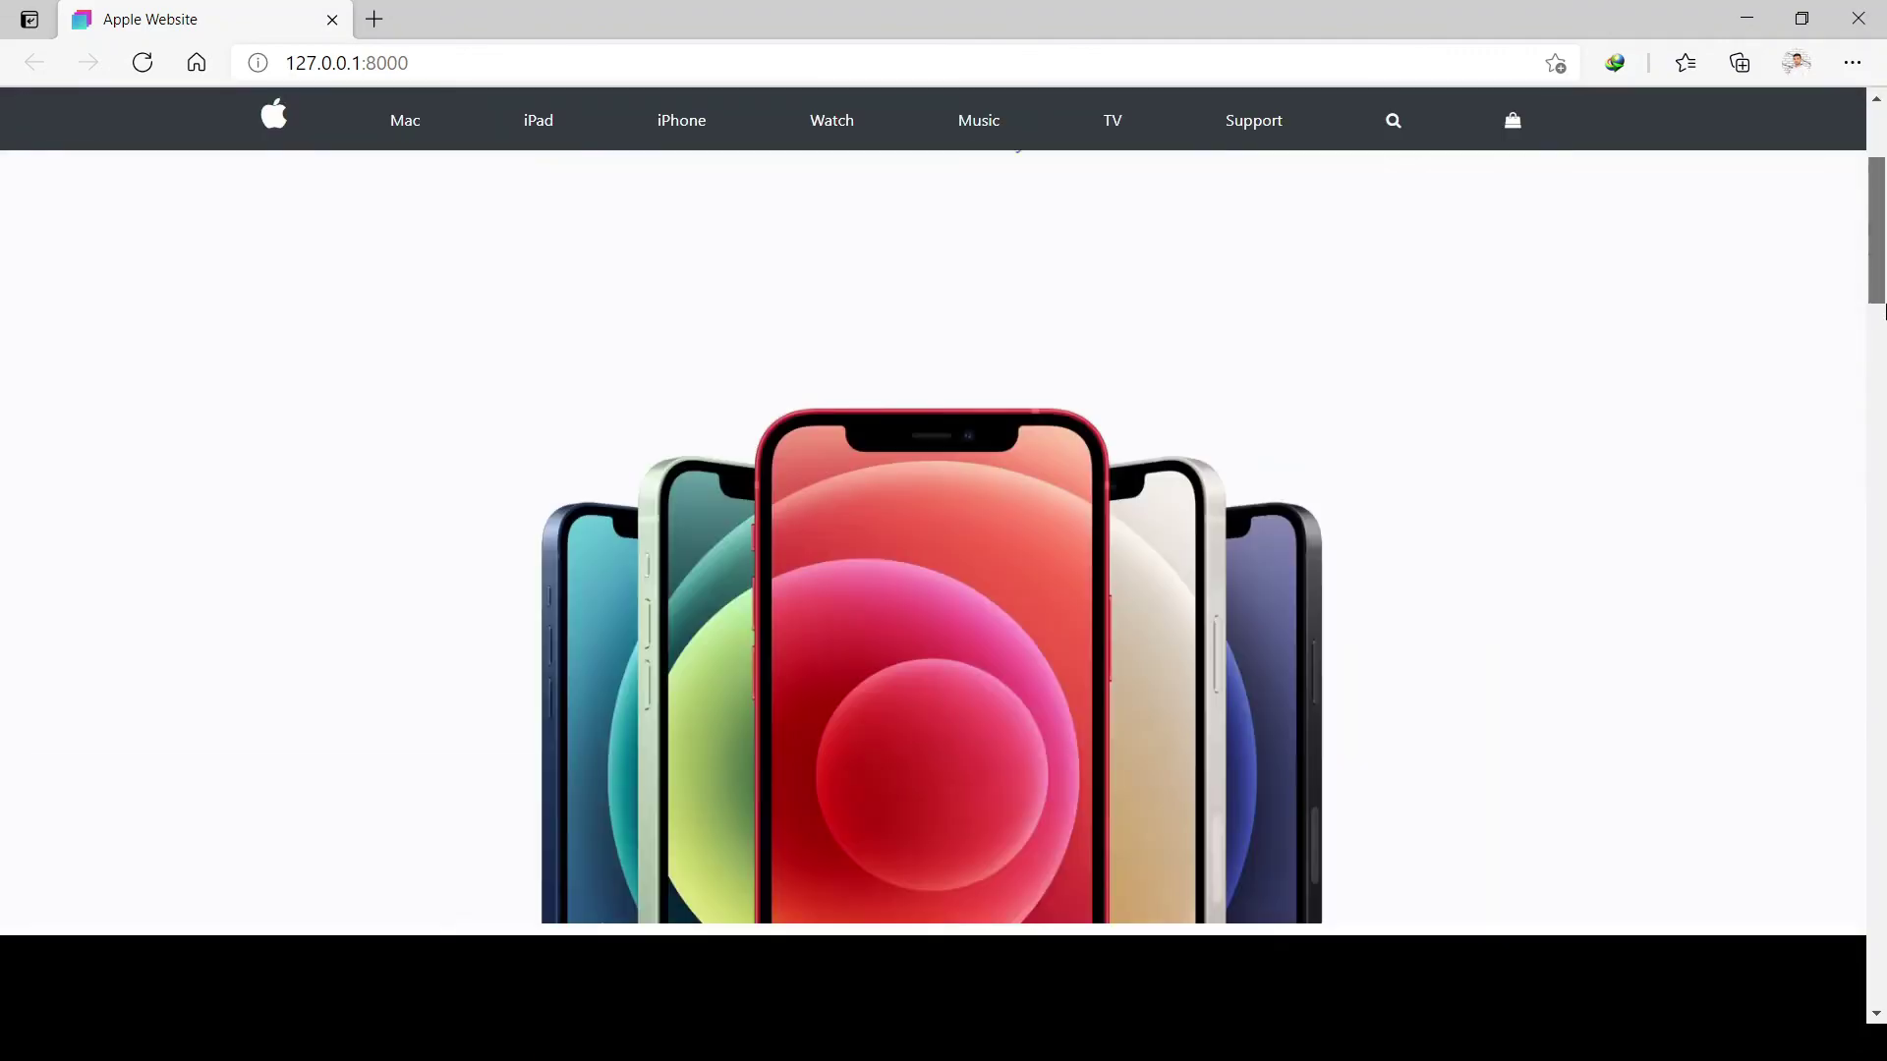